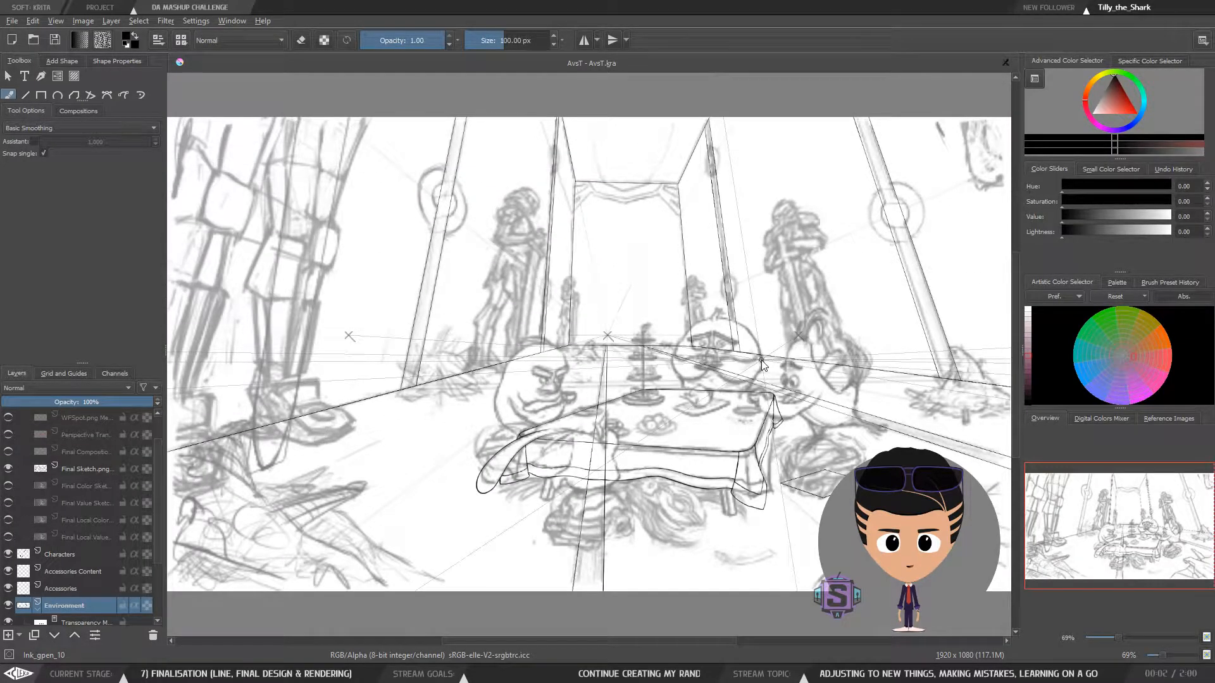
Switch the interface to the AC_Painting workspace
click(1202, 40)
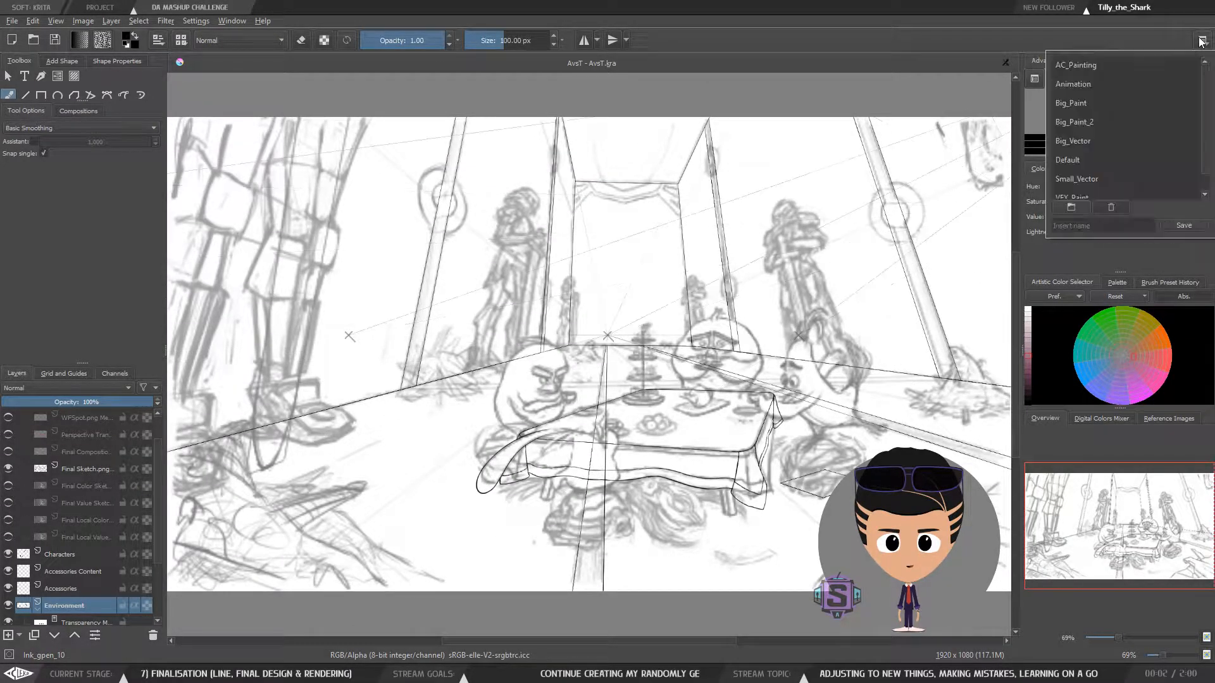
click(1084, 66)
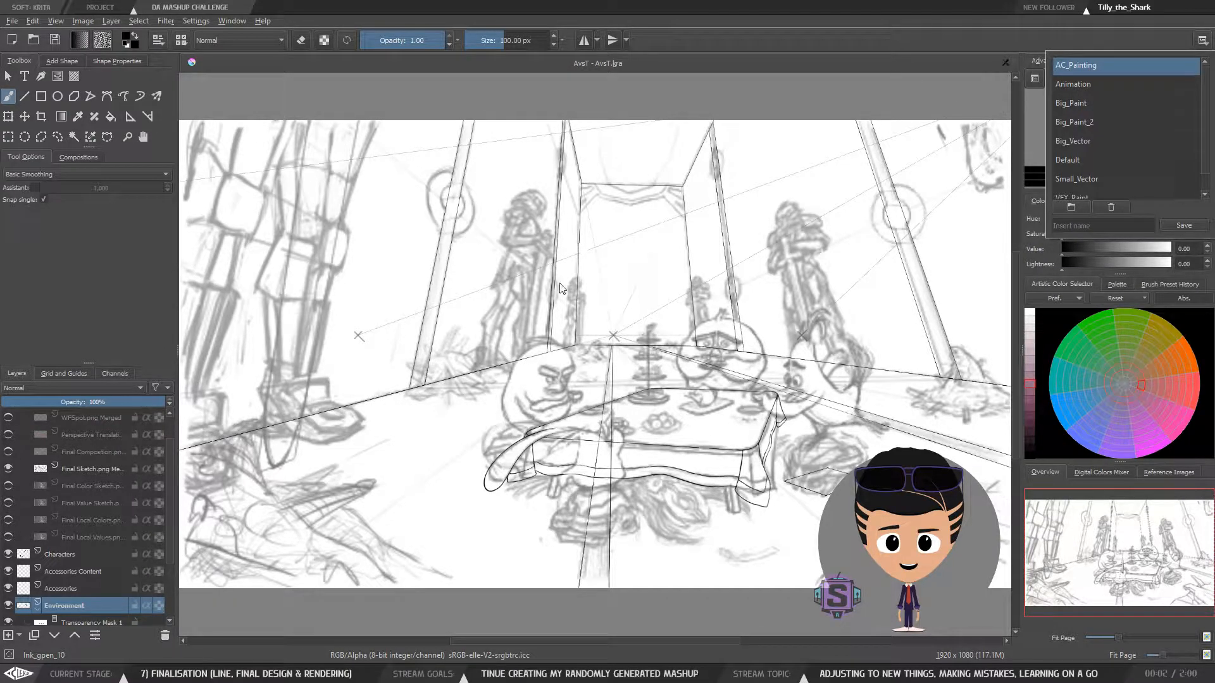
click(630, 373)
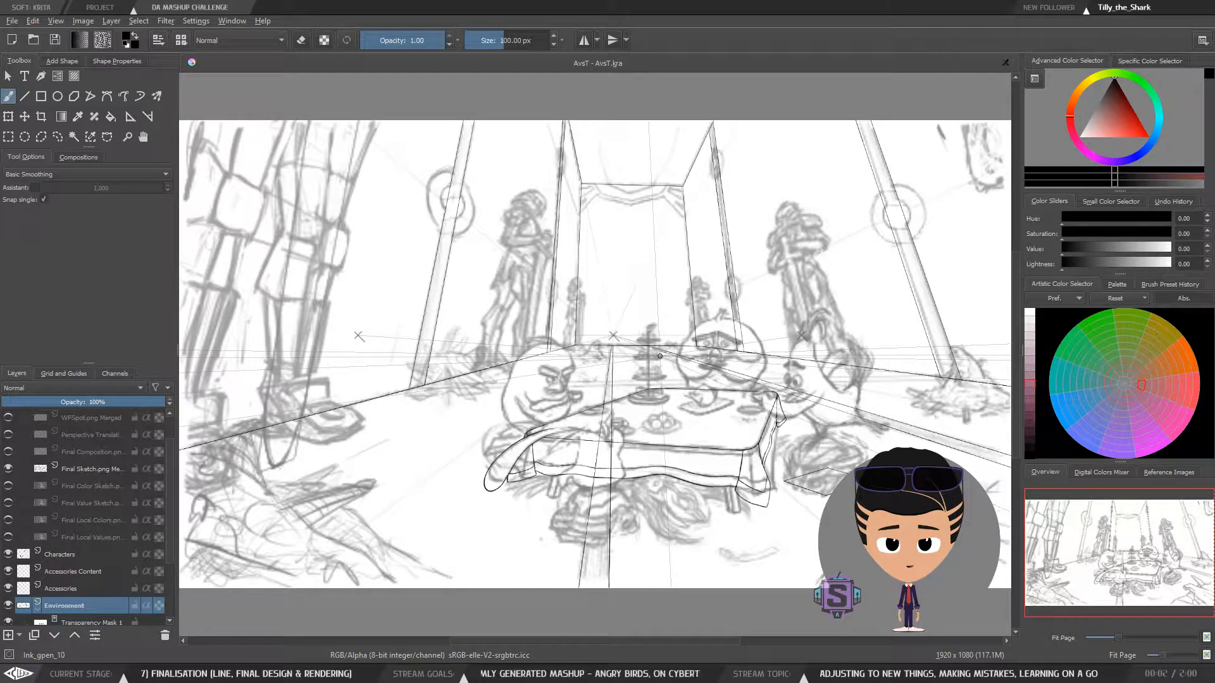
Try freehand test strokes with the ink brush over the central doorway and undo them
mouse_move(622, 261)
mouse_down()
mouse_move(661, 247)
mouse_move(610, 326)
mouse_move(683, 223)
mouse_up()
key(ctrl+z)
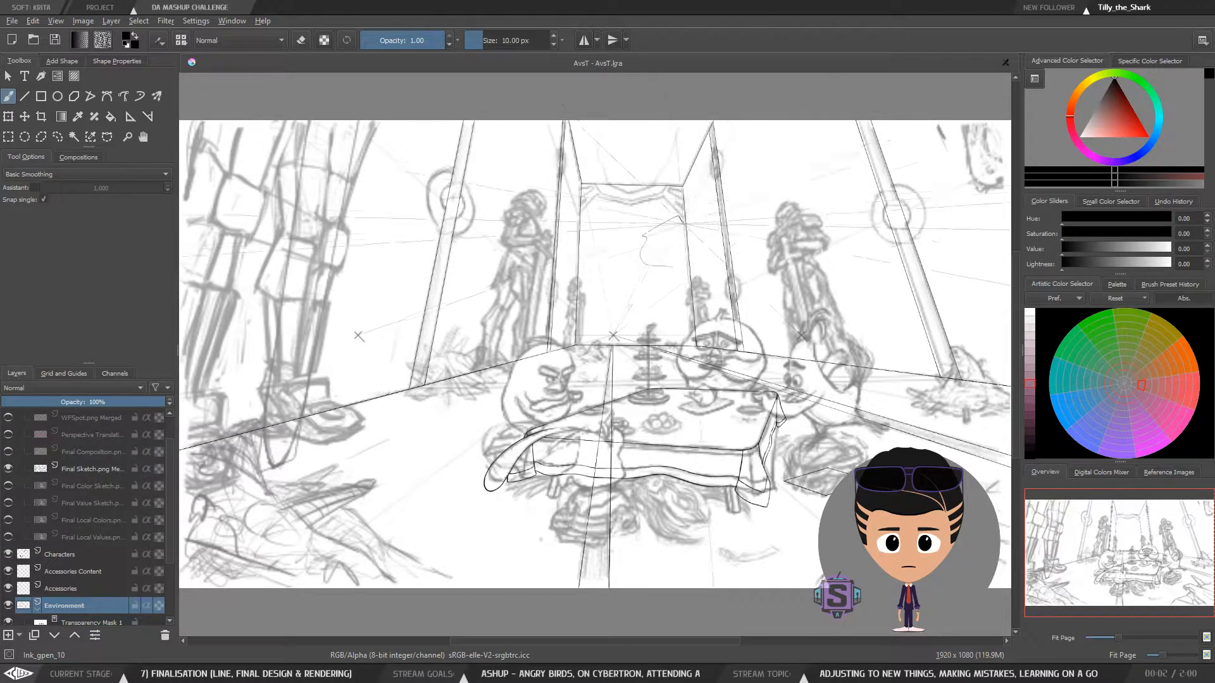
key(ctrl+z)
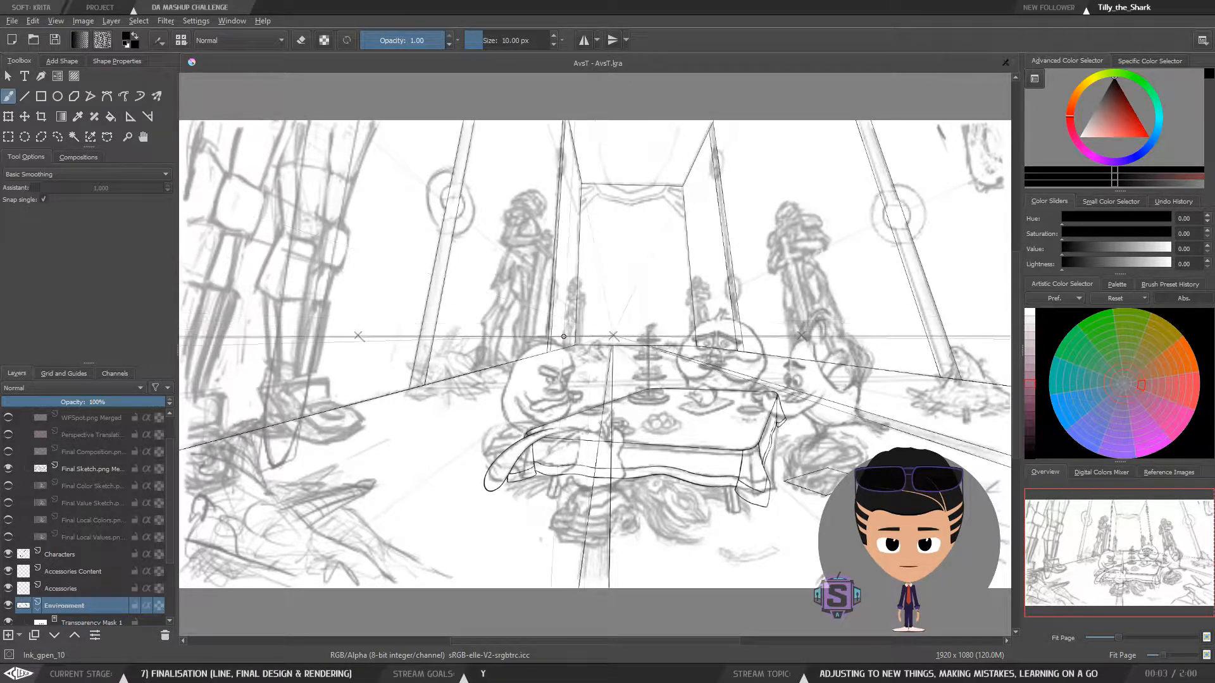
key(1)
scroll(564, 336, down, 1)
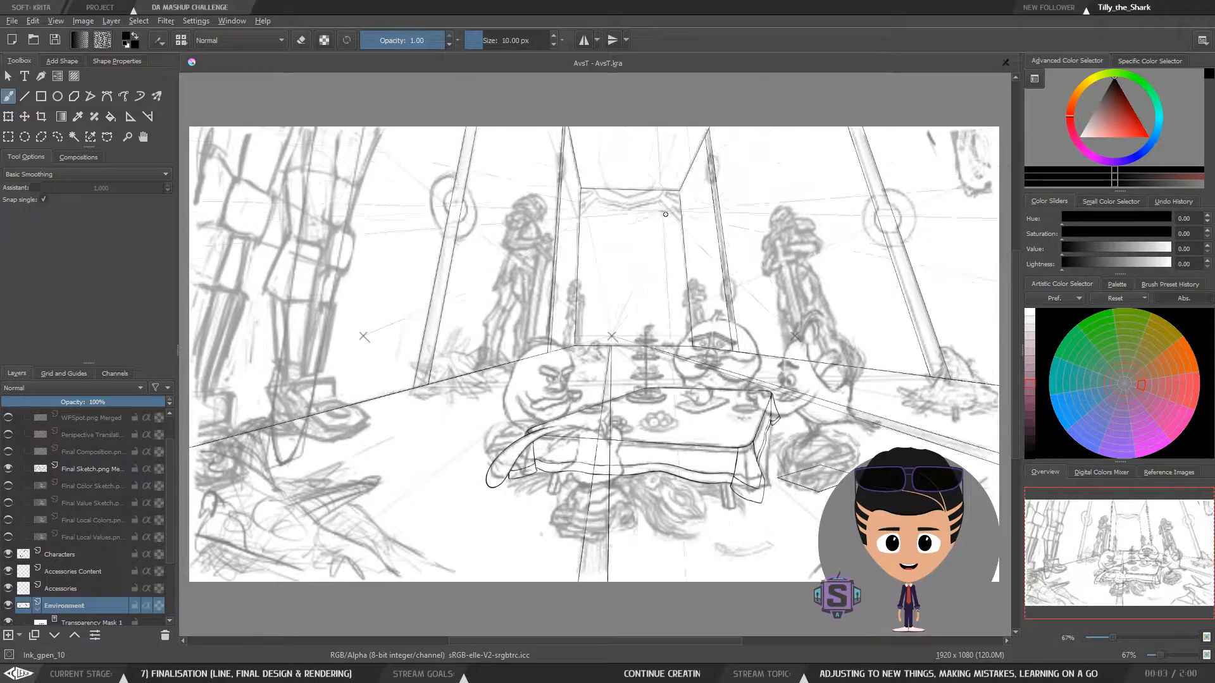
mouse_move(632, 239)
mouse_down()
mouse_move(772, 247)
mouse_move(703, 244)
mouse_up()
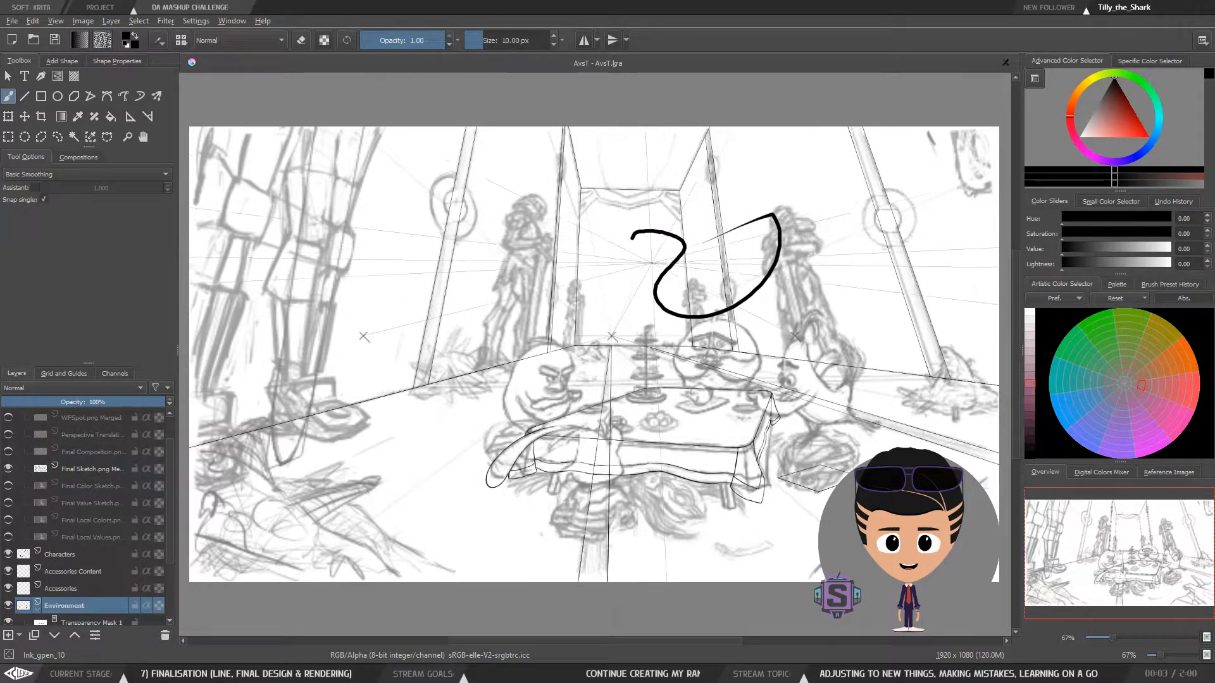
key(ctrl+z)
drag(630, 246, 765, 270)
key(ctrl+z)
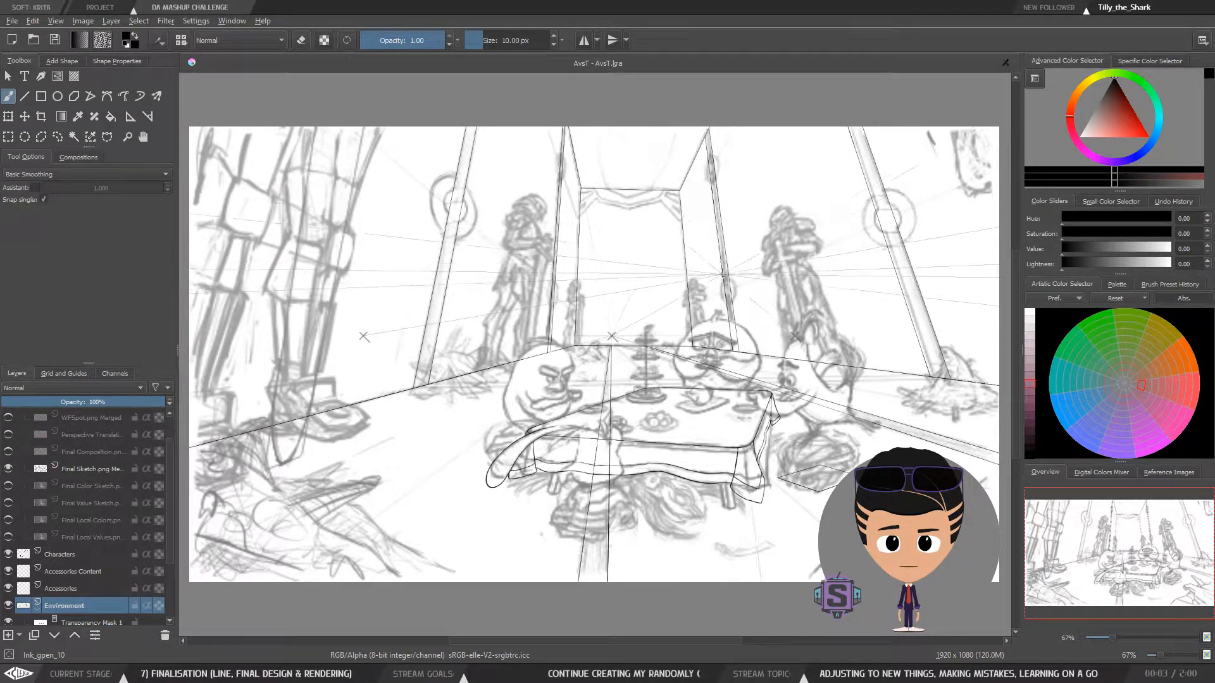
Hide the Final Sketch layer and switch off Transparency Mask 1 under the Environment layer
drag(658, 392, 593, 348)
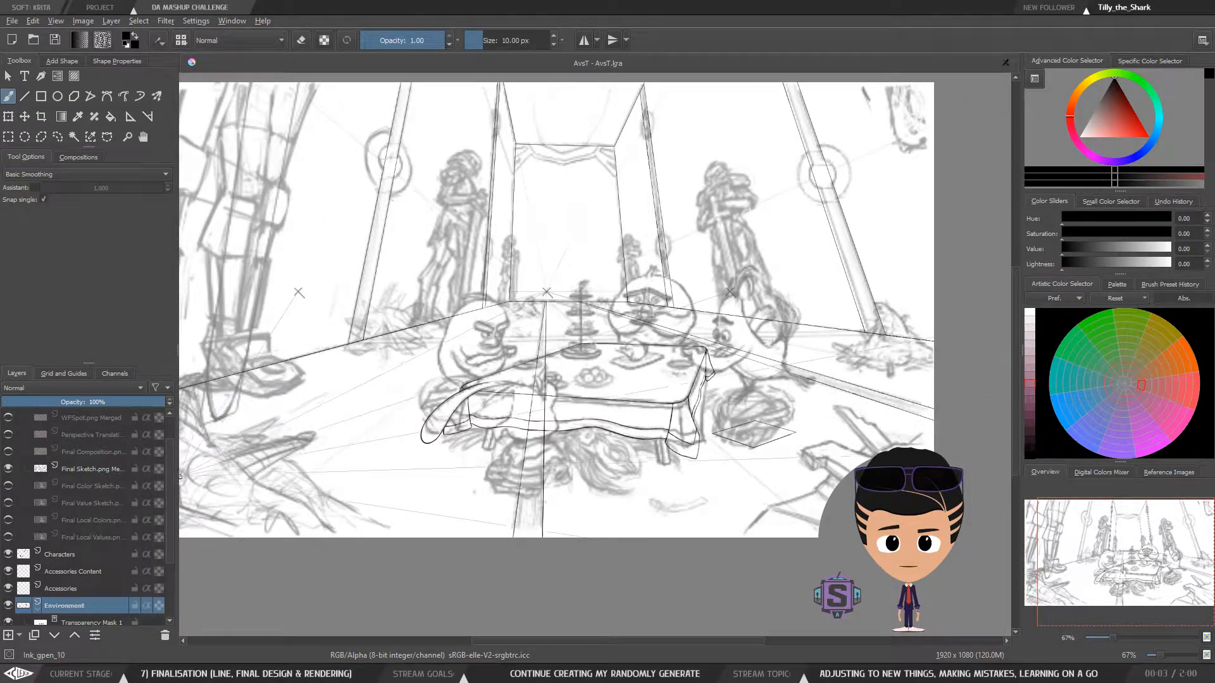
scroll(167, 496, down, 3)
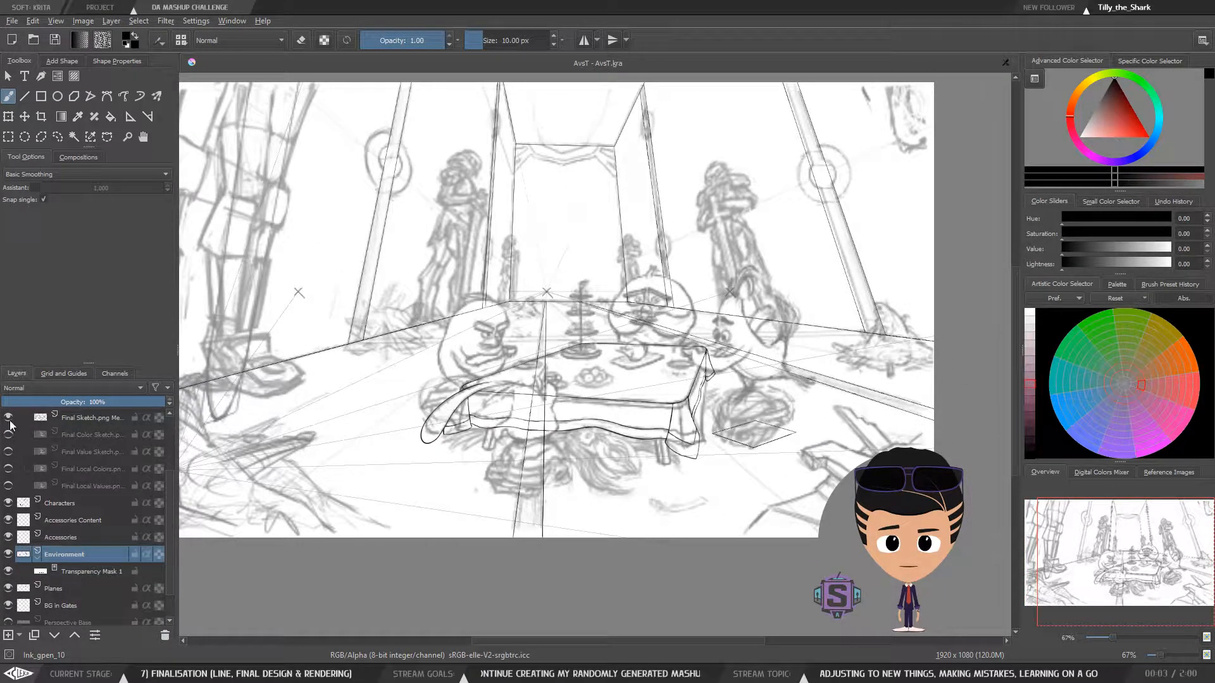
click(8, 419)
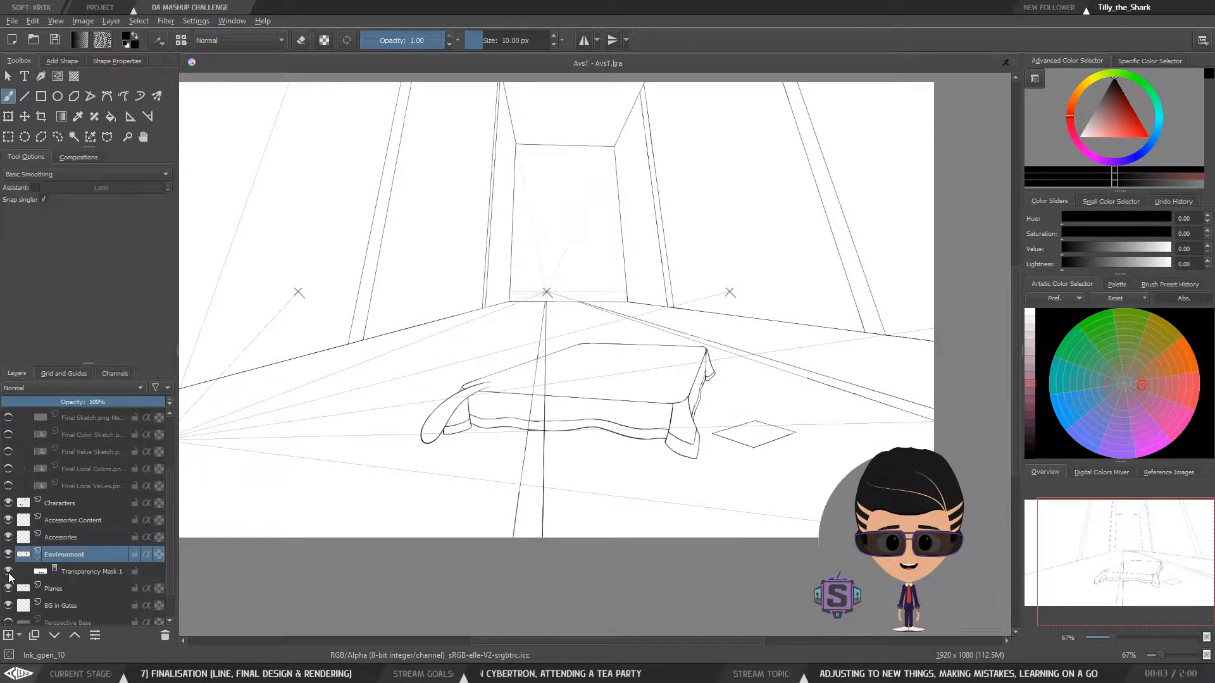
click(8, 573)
Examine the unmasked tablecloth construction lines up close, along the front hem and around the corner folds
key(1)
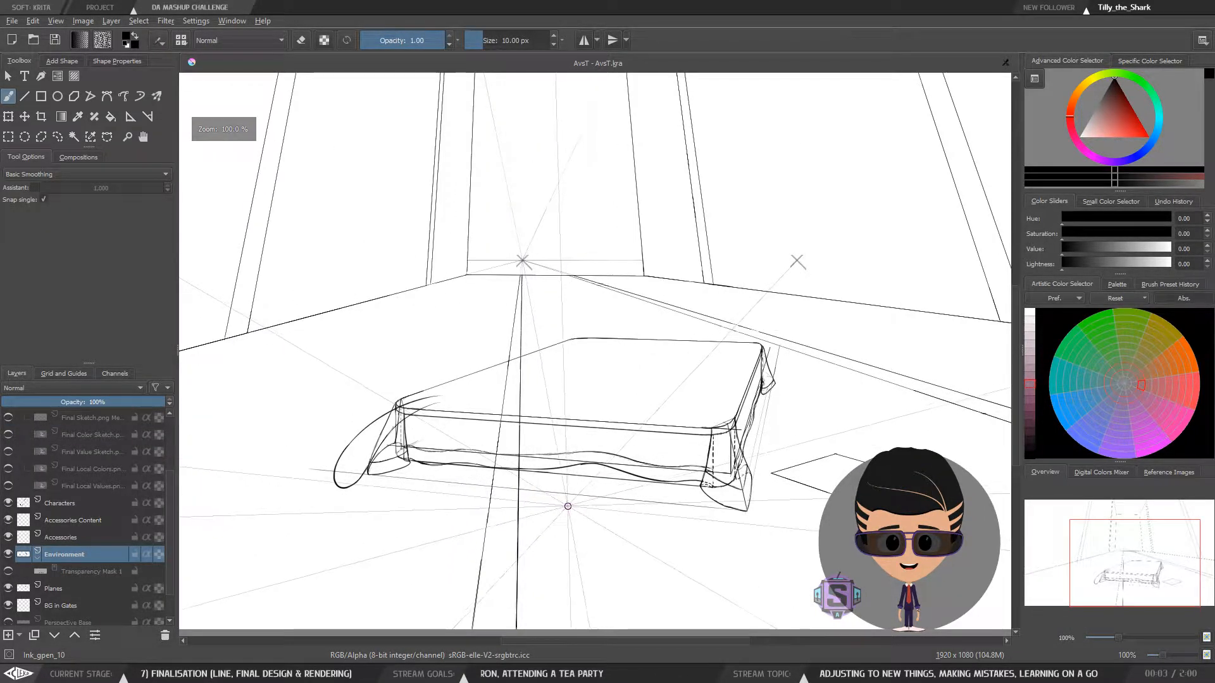
key(plus)
drag(566, 515, 675, 295)
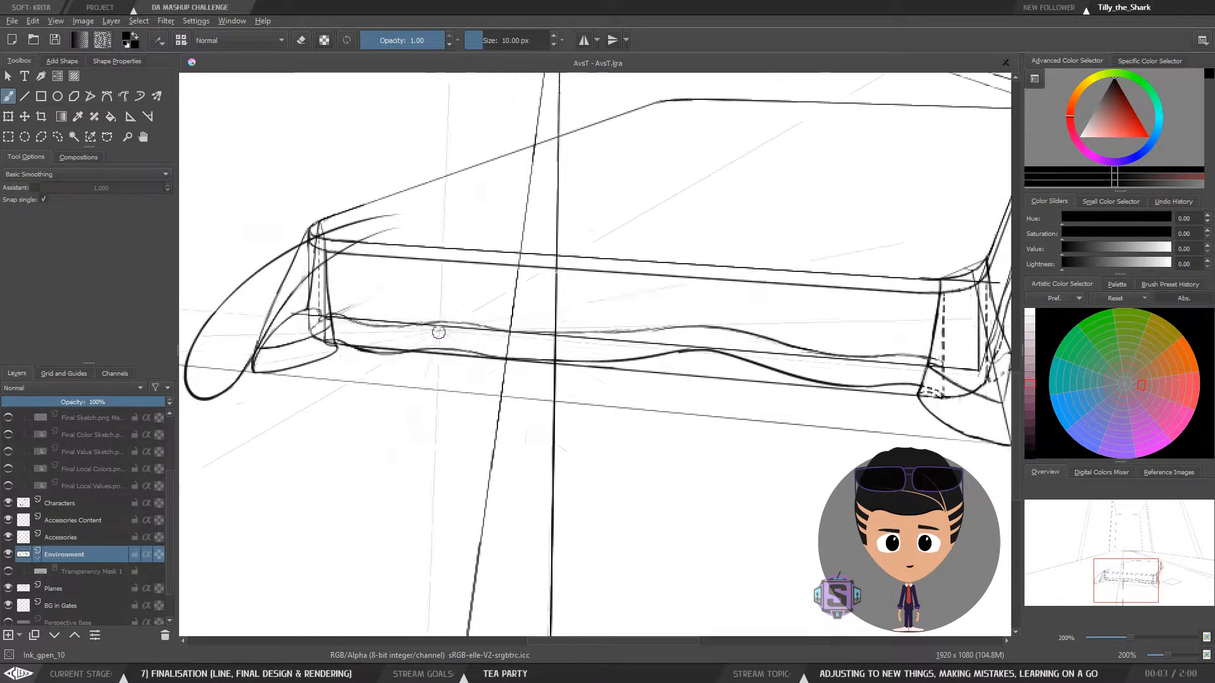
drag(432, 358, 391, 386)
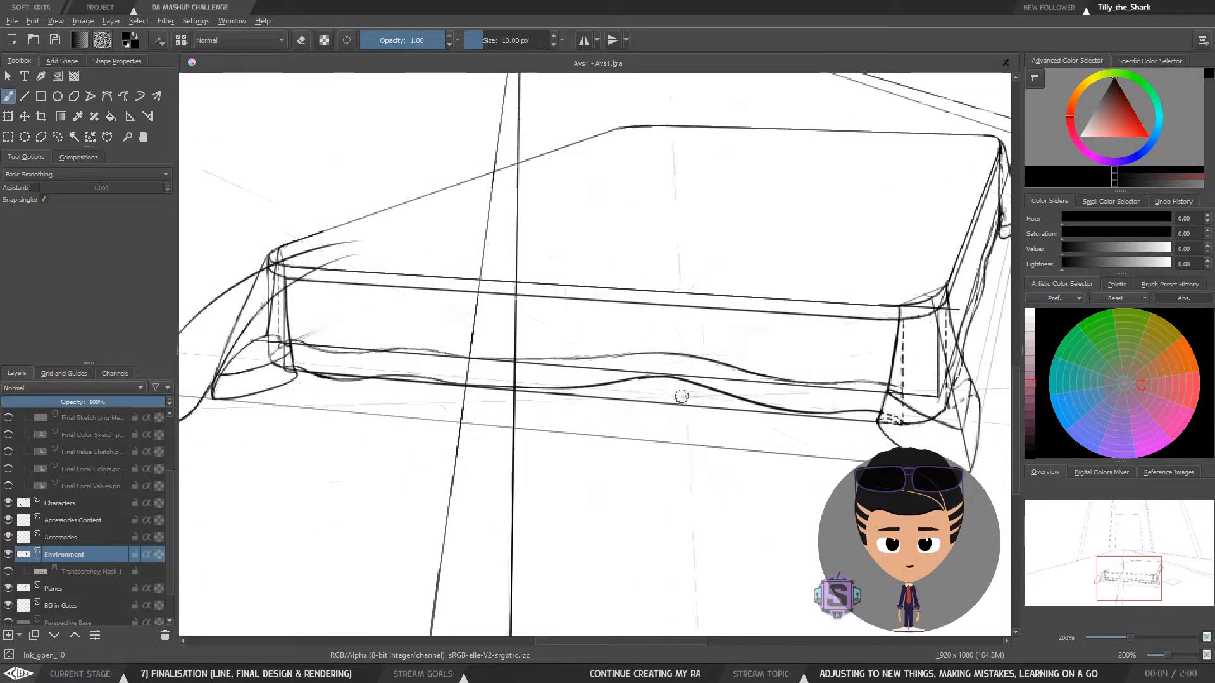
drag(853, 406, 563, 499)
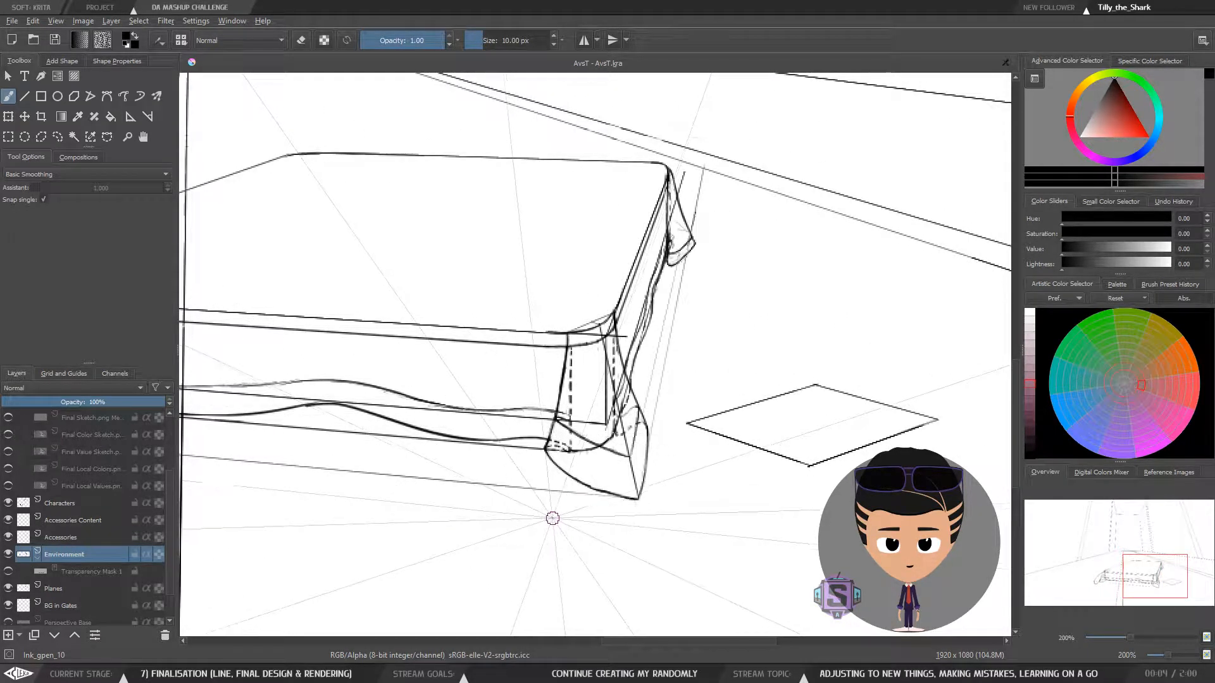
drag(631, 382, 612, 409)
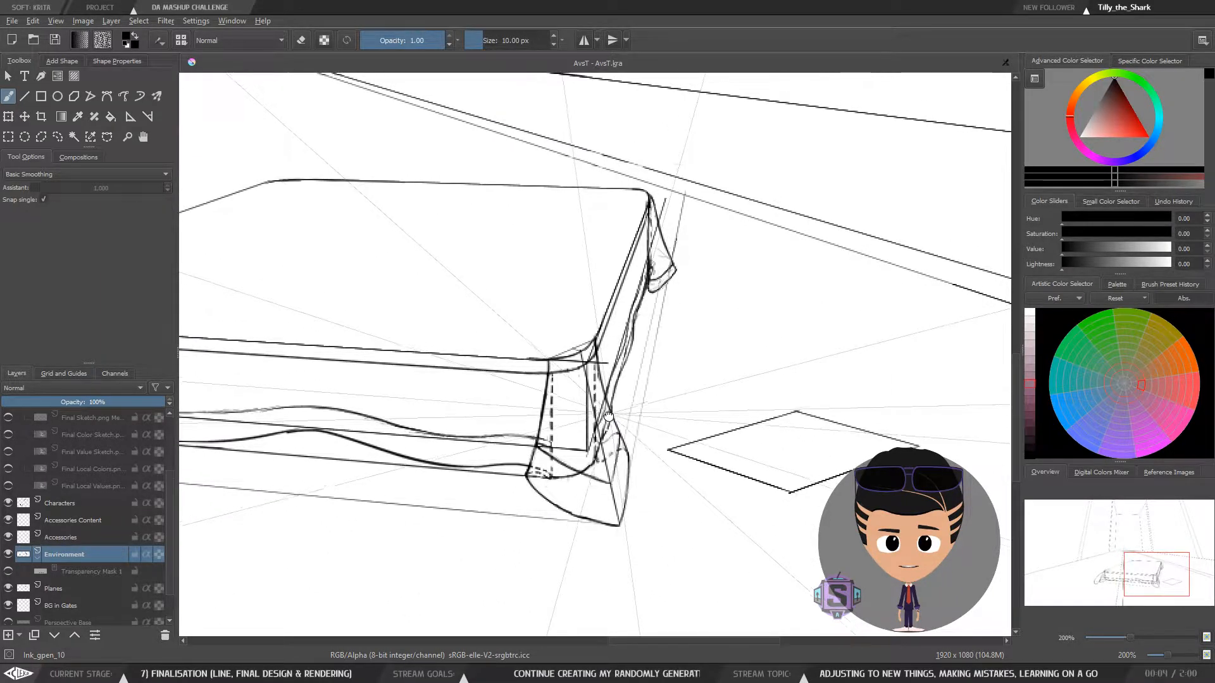
scroll(635, 384, down, 2)
drag(574, 352, 693, 373)
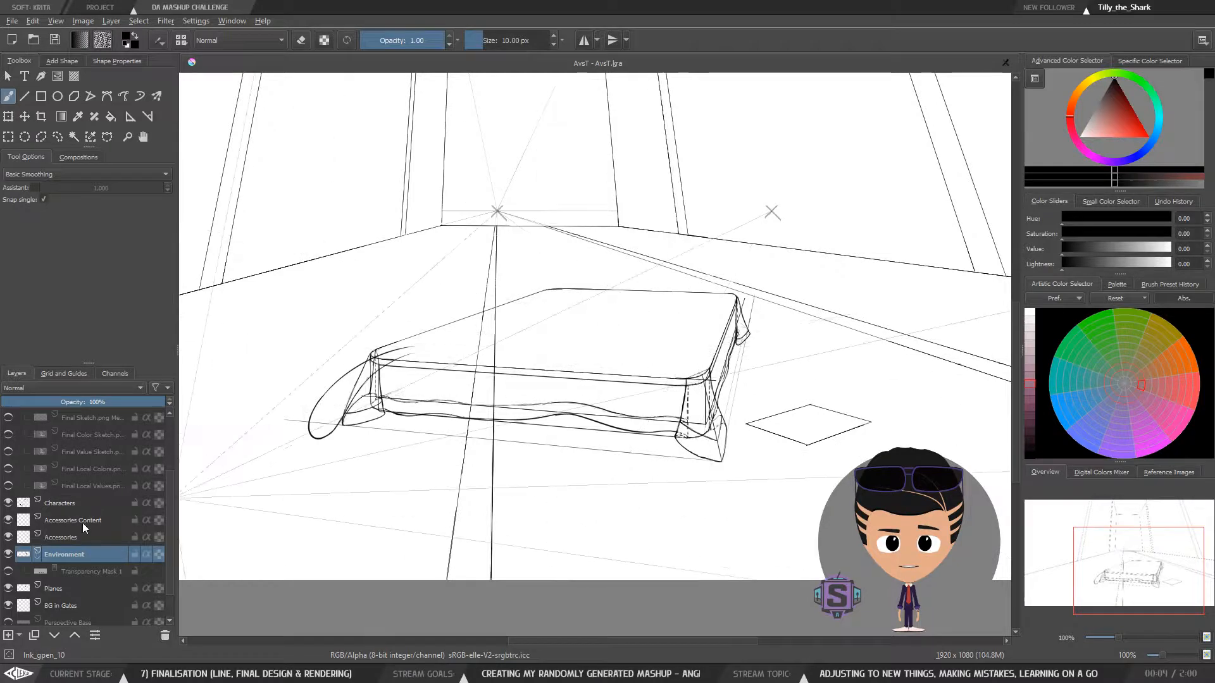
Turn Transparency Mask 1 back on and show the Final Sketch layer again over the tablecloth line art
click(9, 571)
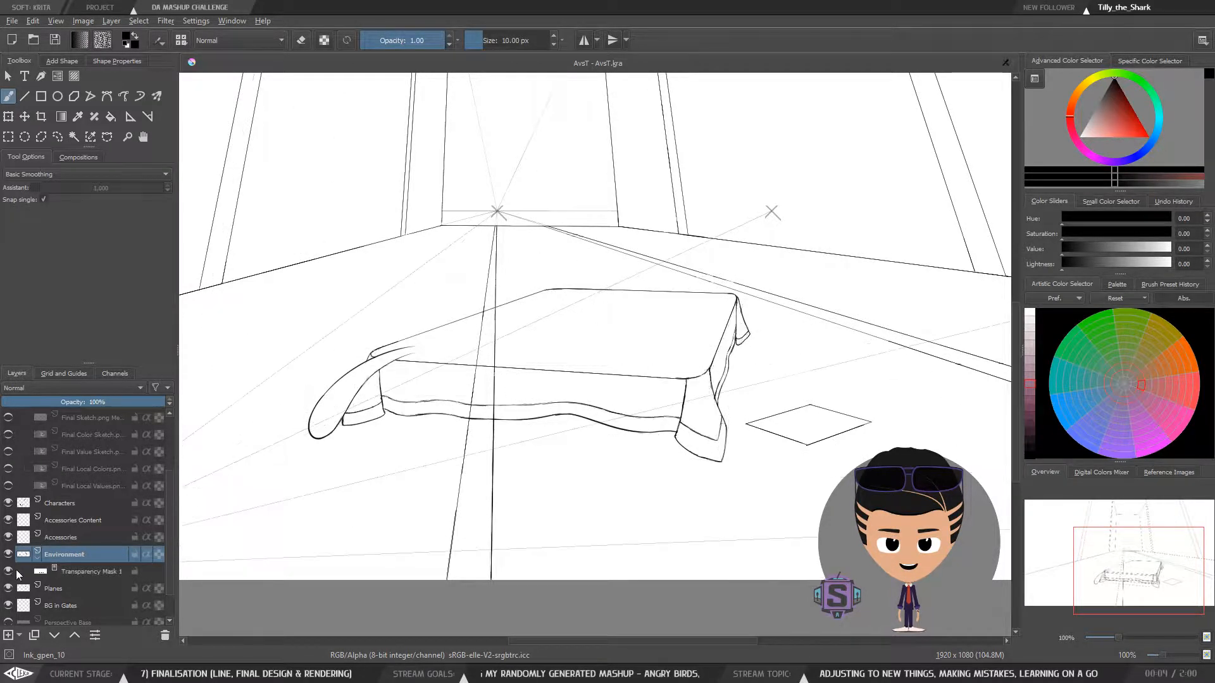
scroll(611, 347, down, 2)
scroll(610, 346, up, 2)
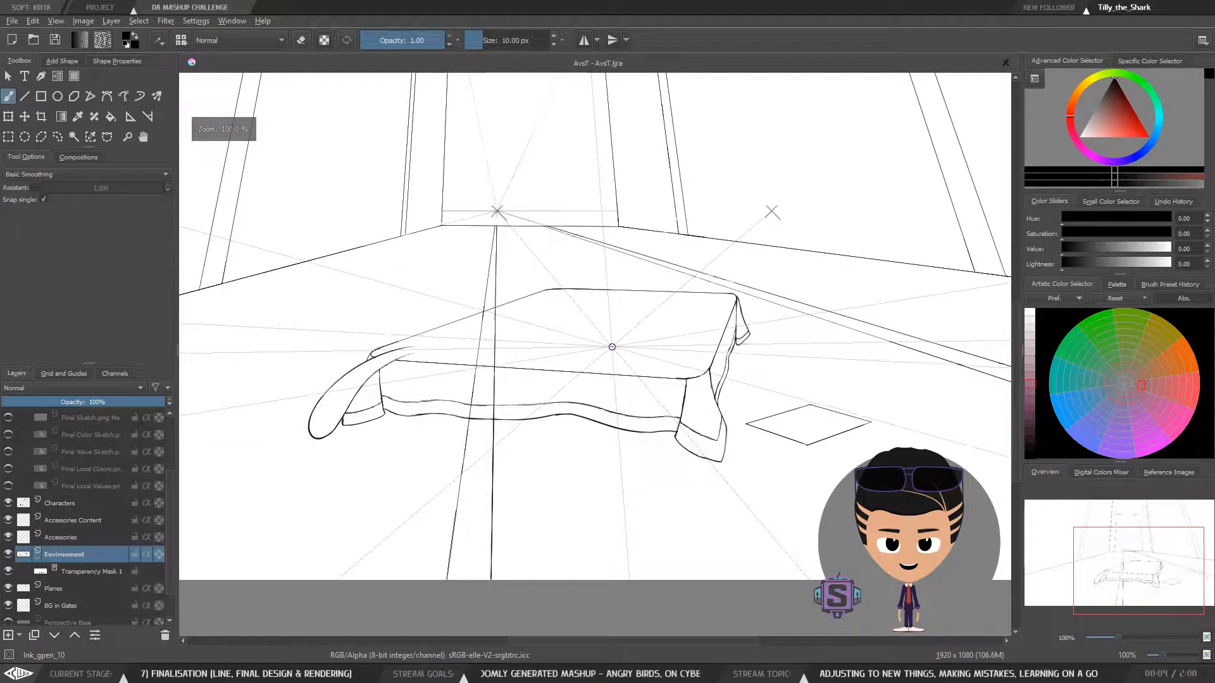
mouse_move(603, 348)
mouse_down()
mouse_move(579, 361)
mouse_move(580, 351)
mouse_up()
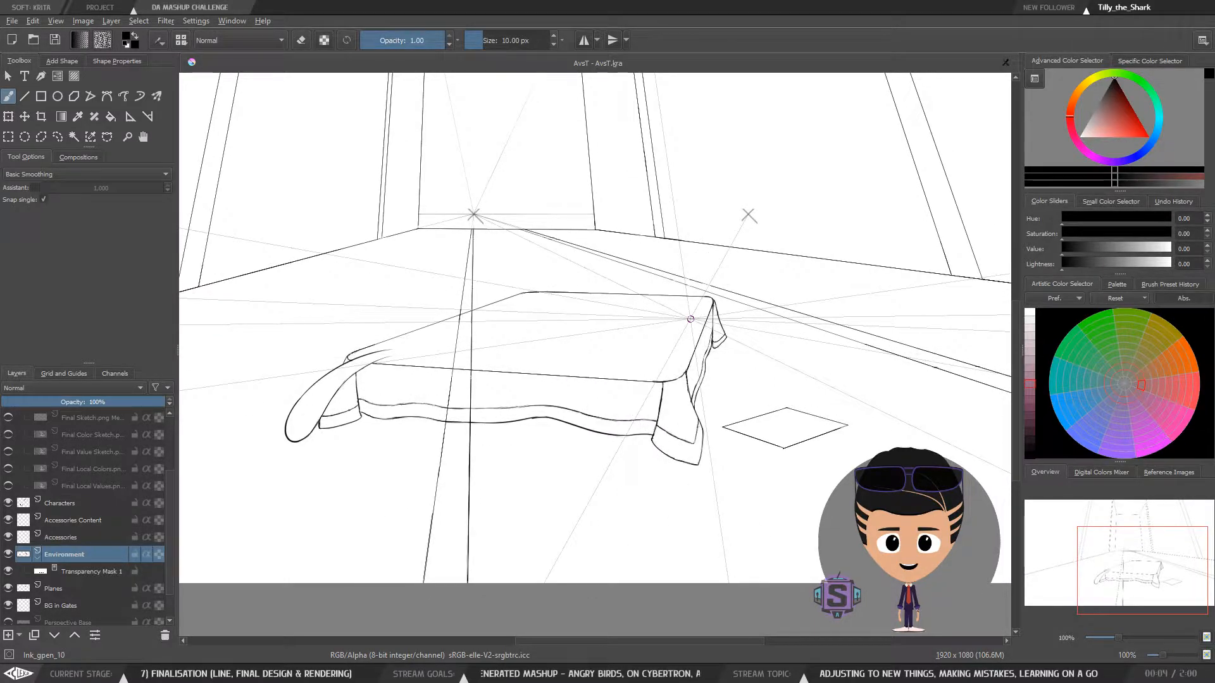
scroll(169, 456, up, 2)
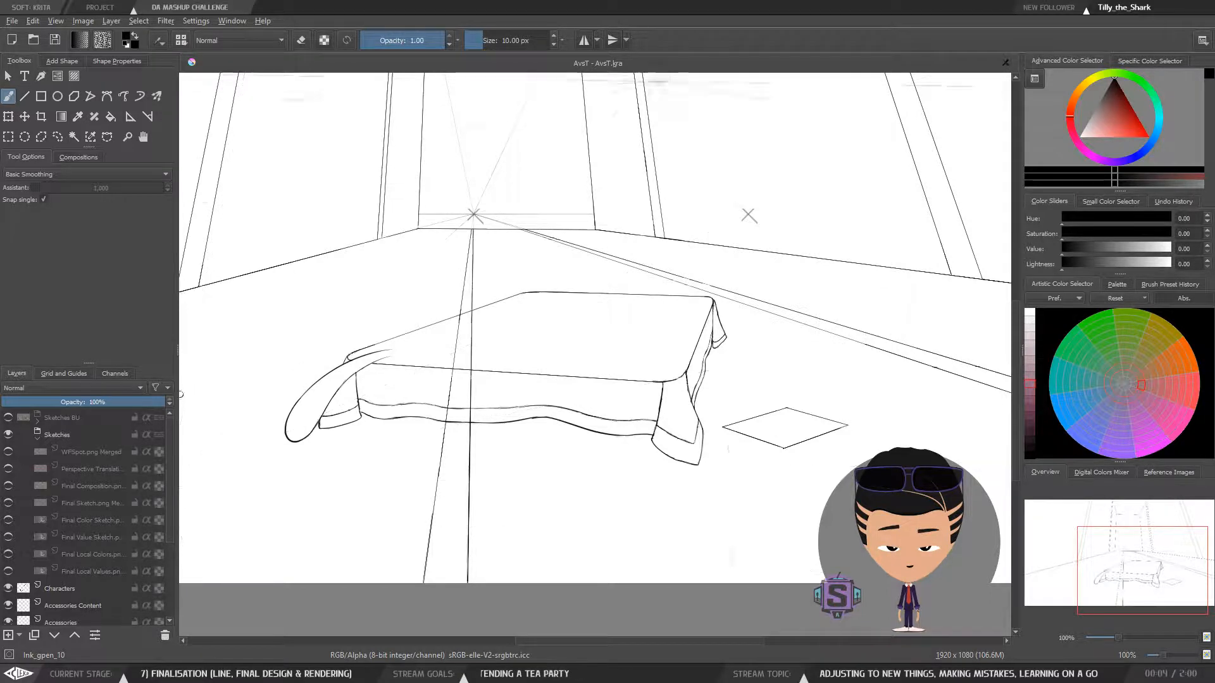
drag(674, 245, 661, 259)
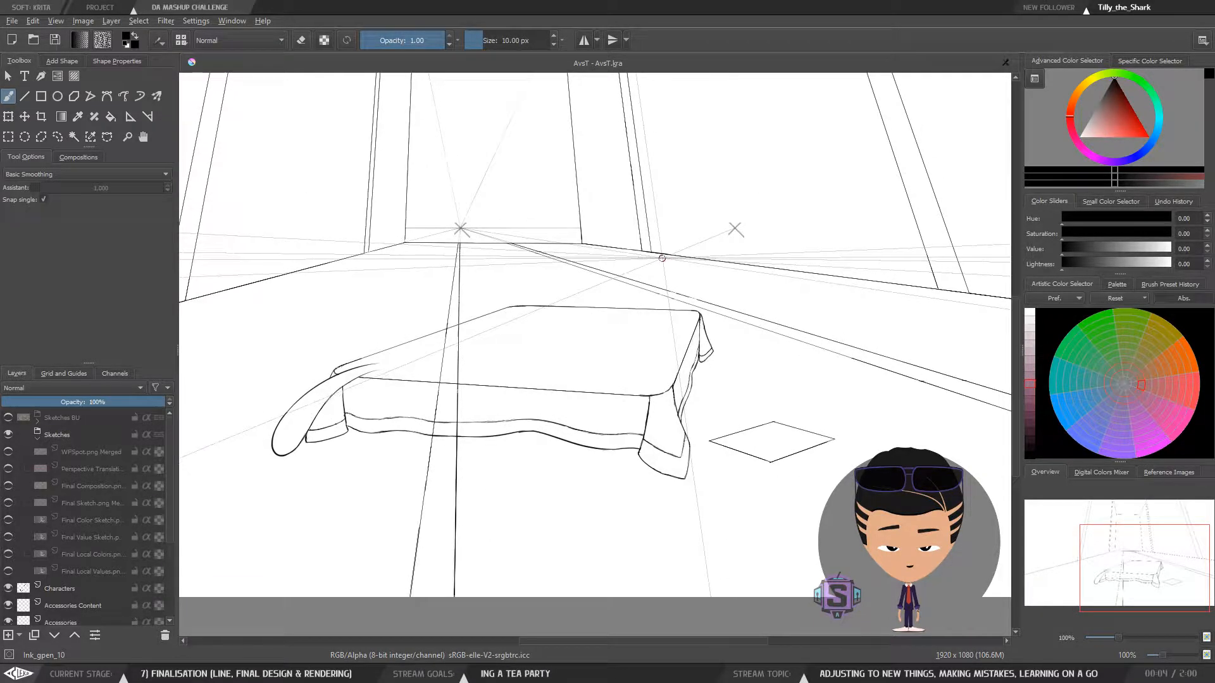
click(8, 503)
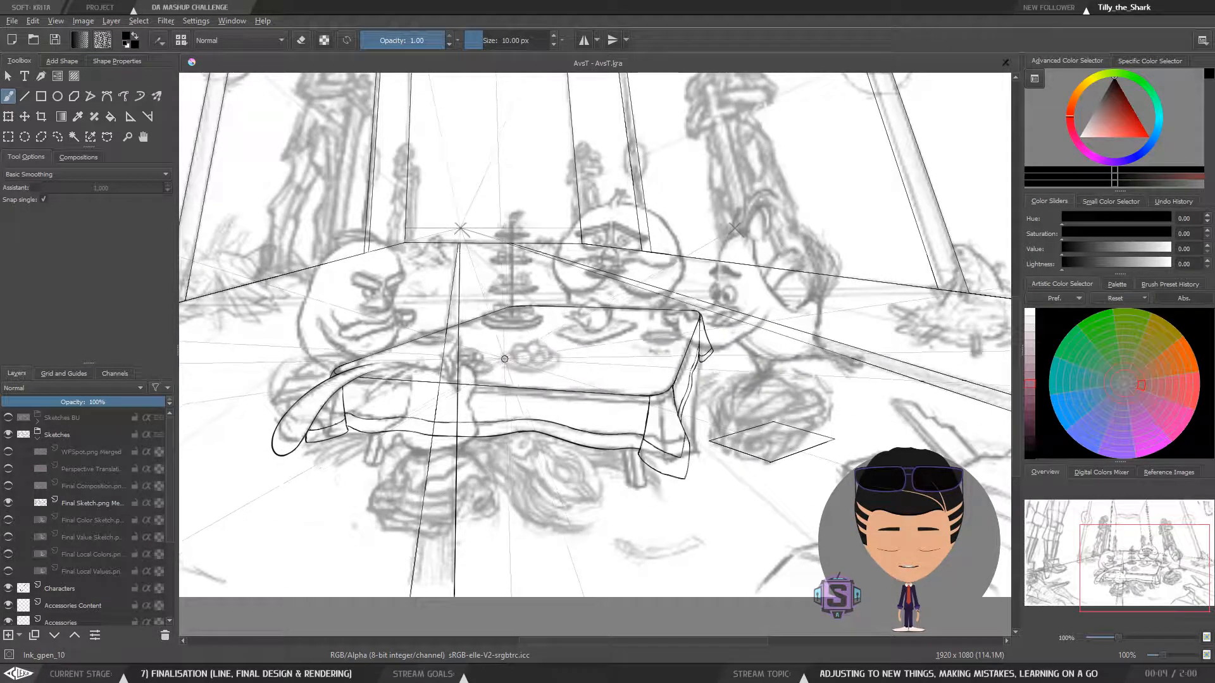
drag(502, 354, 598, 353)
key(ctrl+z)
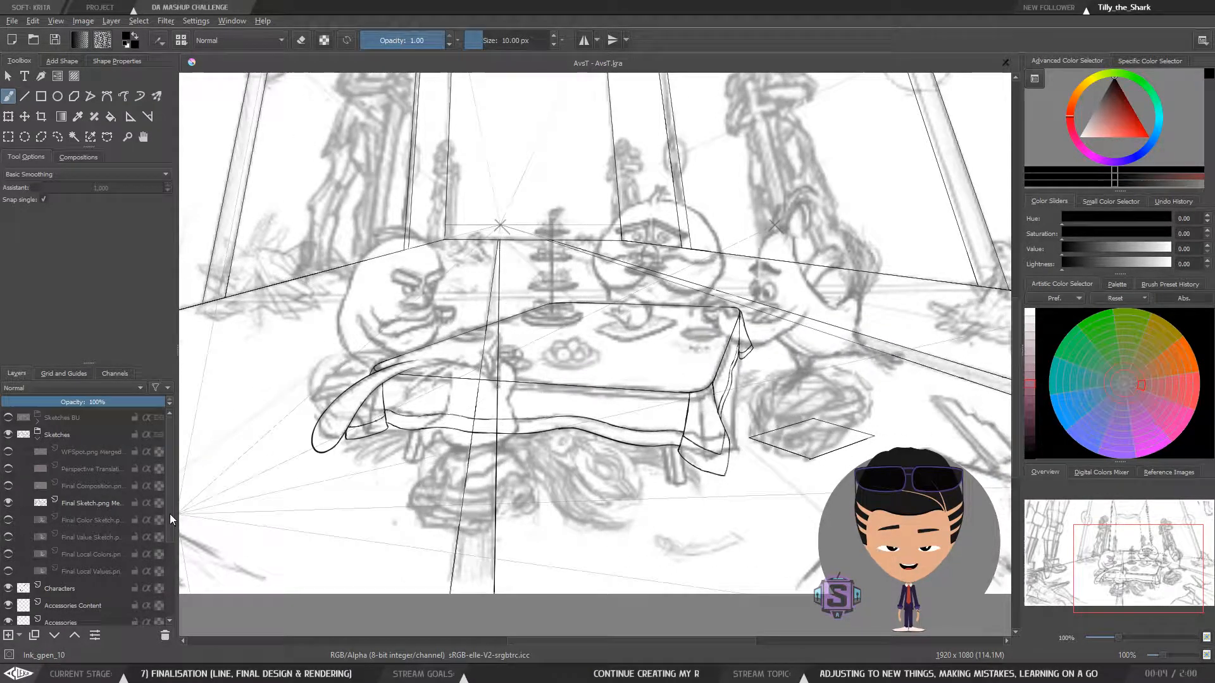
Make the Characters layer active and check its content by toggling its visibility off and on
scroll(171, 525, down, 1)
click(56, 534)
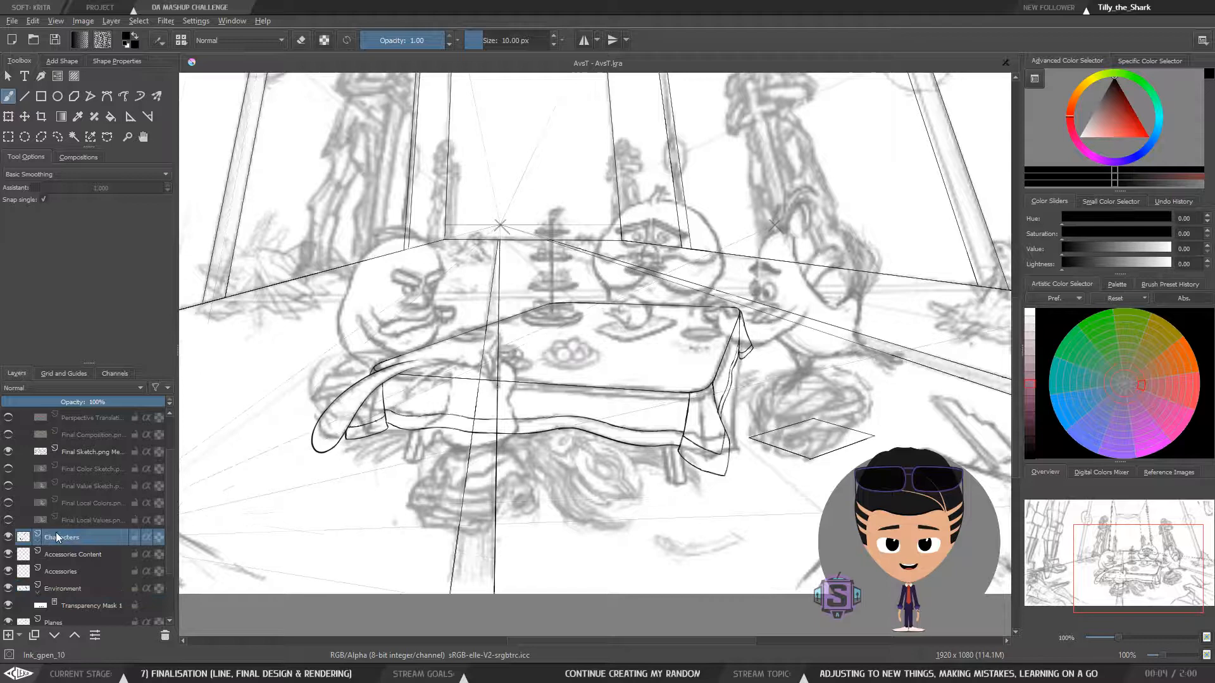
click(8, 537)
click(8, 537)
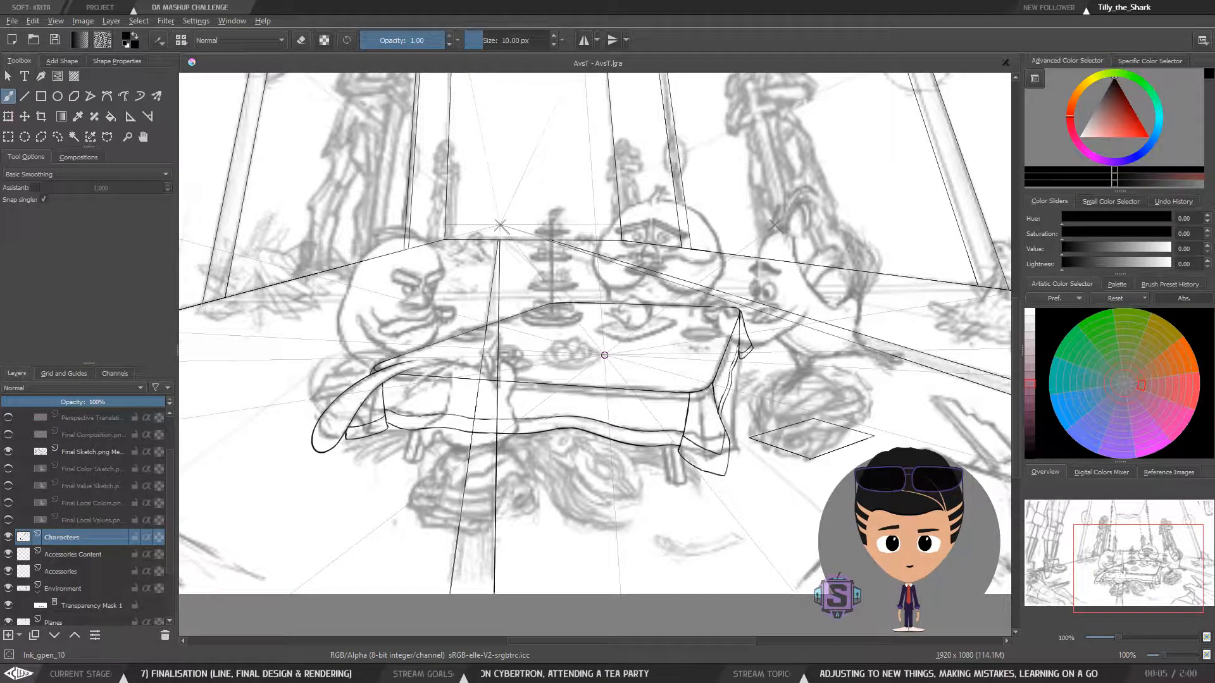
Check the tea party composition in a mirrored view and look through the remaining layers
scroll(595, 363, up, 3)
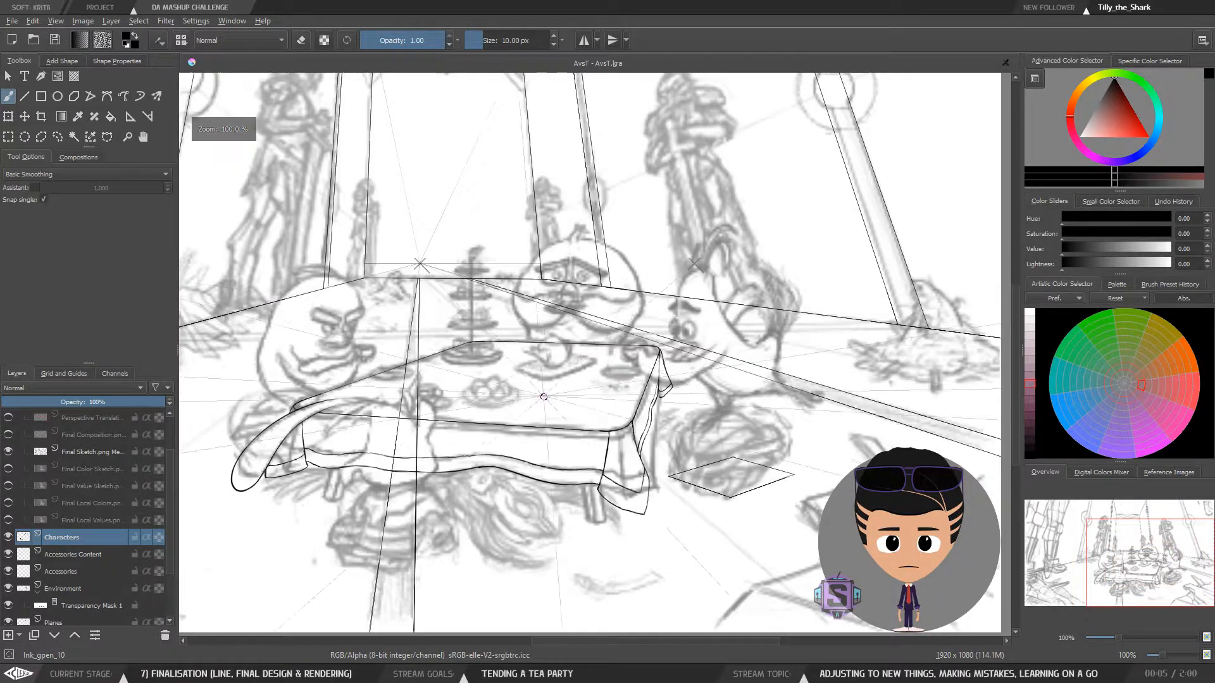
mouse_move(557, 354)
mouse_down()
mouse_move(611, 356)
mouse_move(625, 374)
mouse_move(620, 314)
mouse_up()
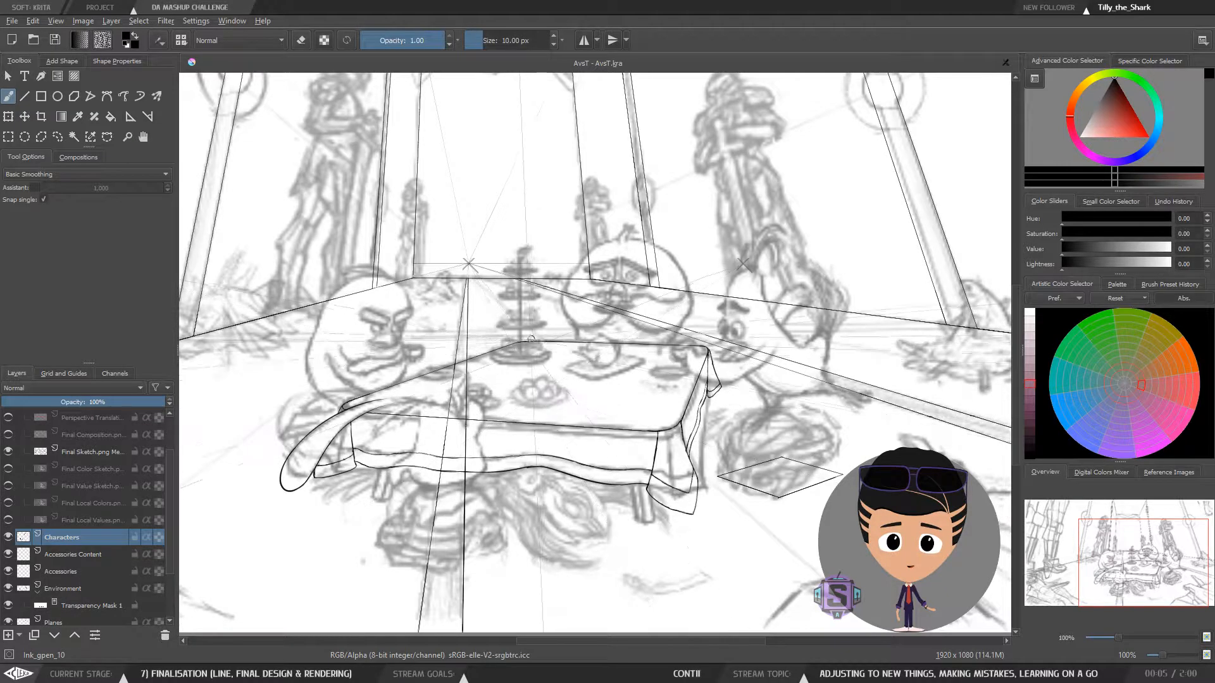
key(m)
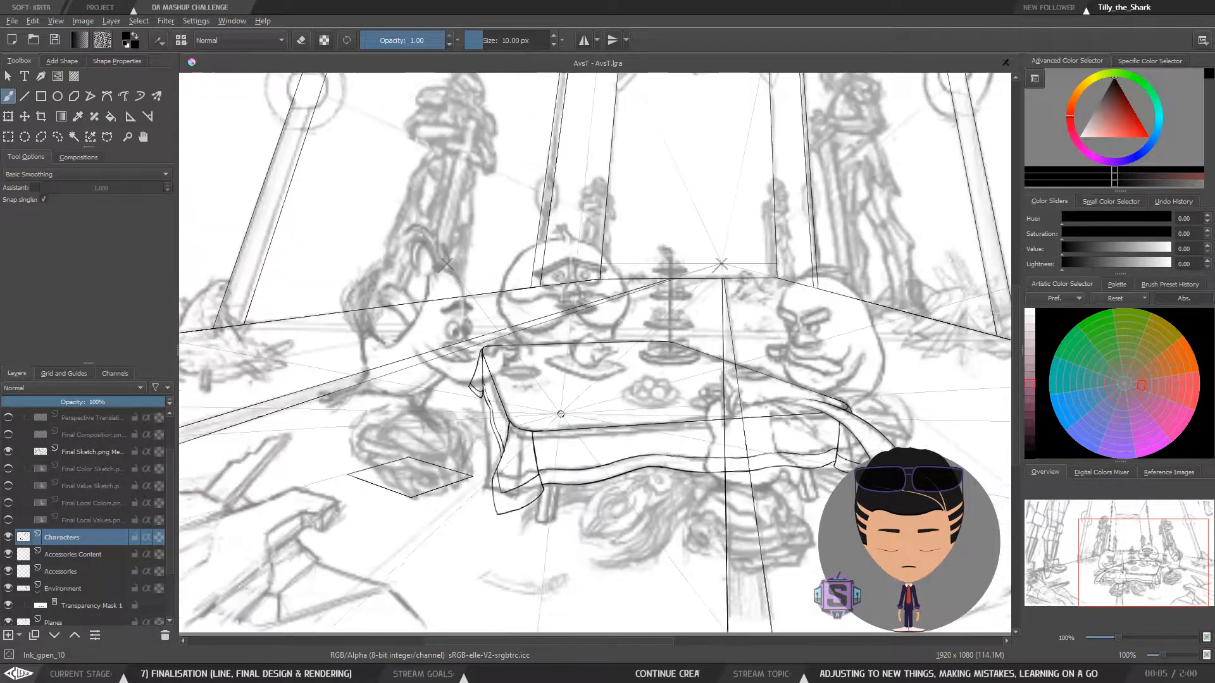
key(m)
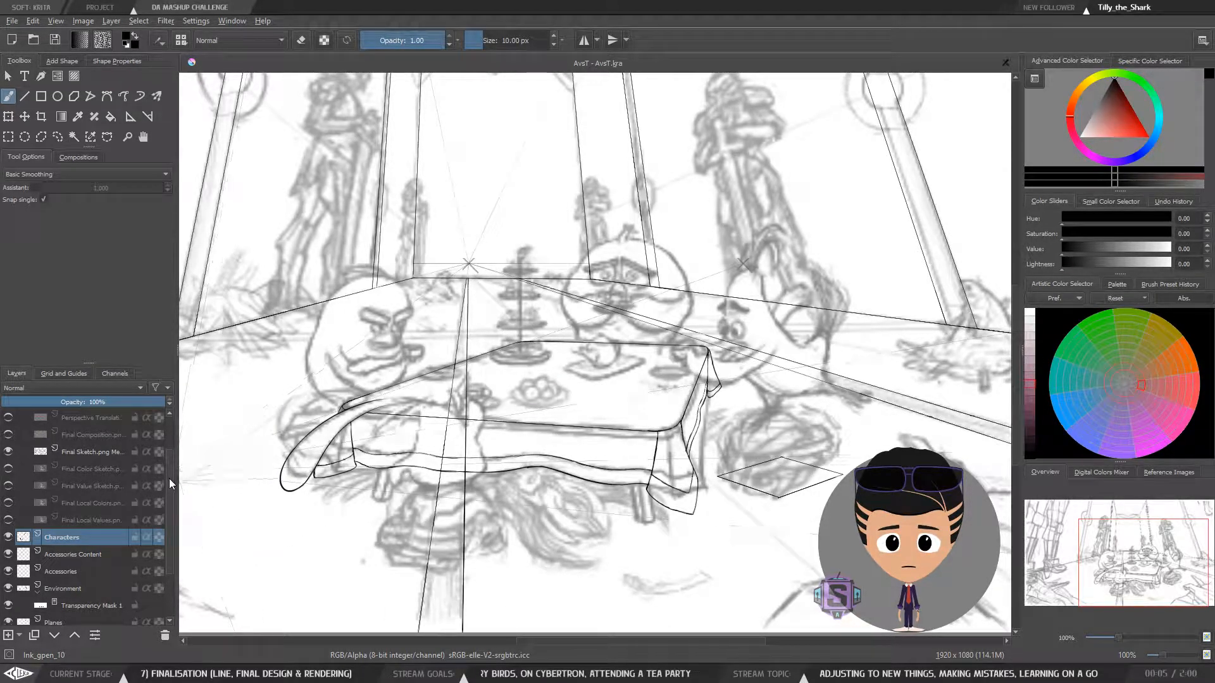
drag(169, 479, 168, 527)
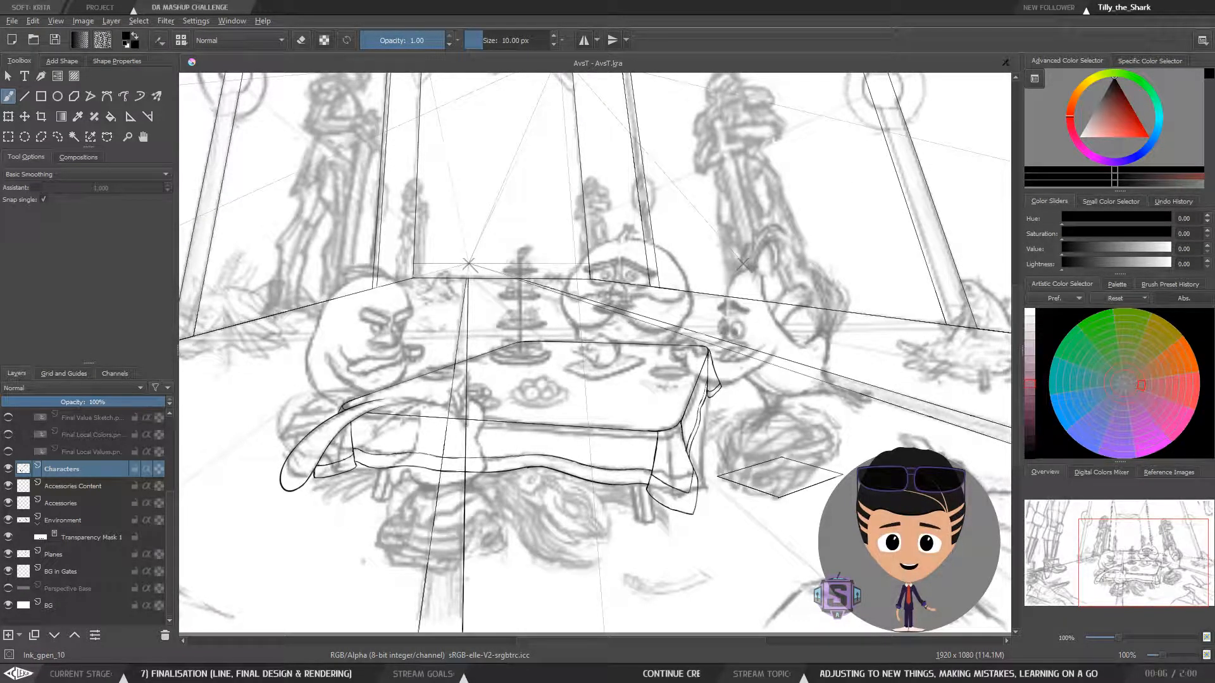
Examine the sketched birds around the tea table in close-up and in the full composition
drag(599, 285, 603, 309)
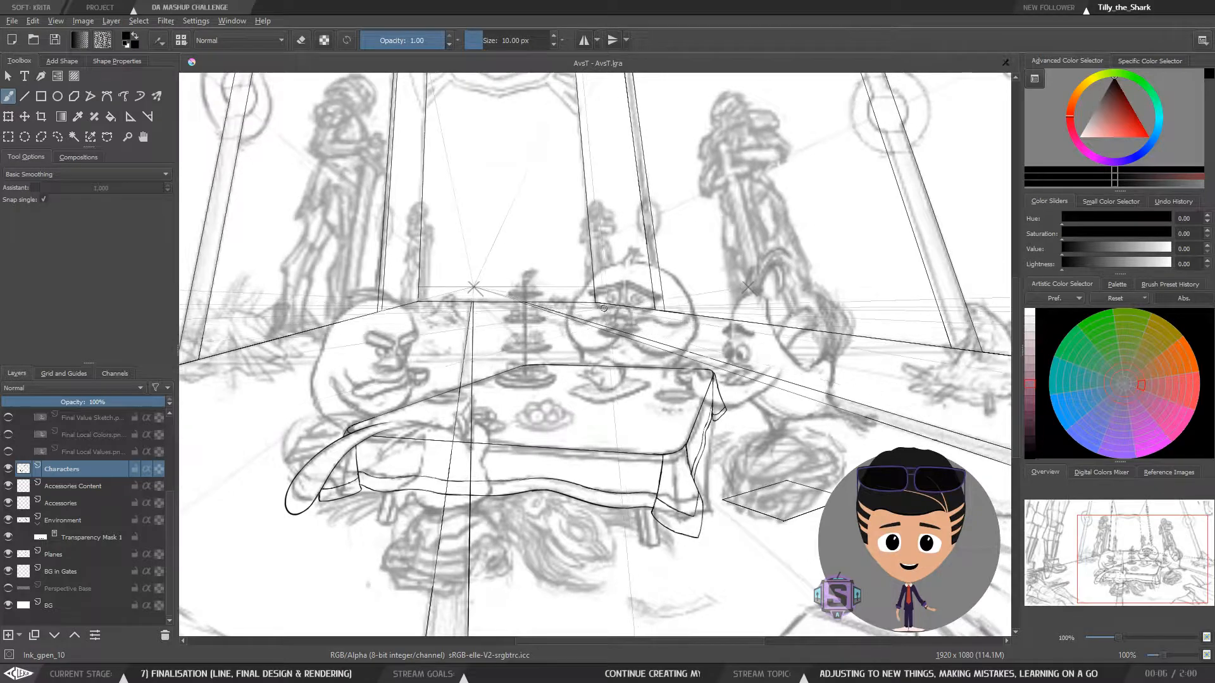
key(minus)
key(minus)
key(plus)
key(plus)
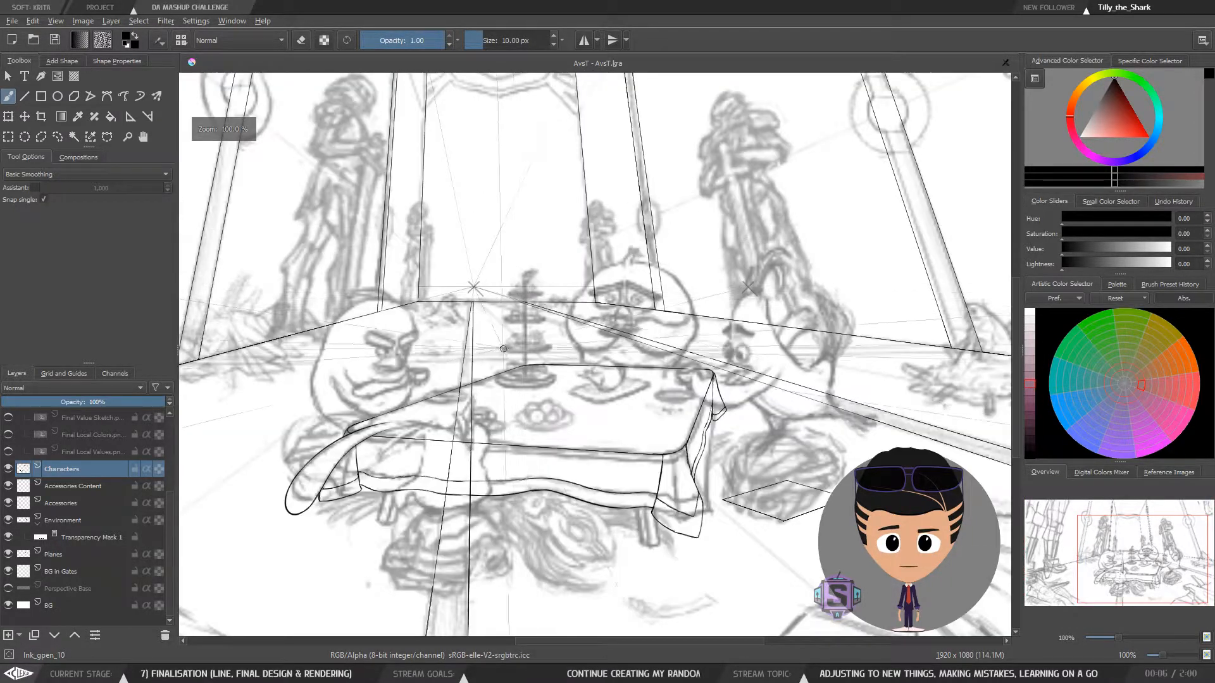
drag(478, 375, 539, 246)
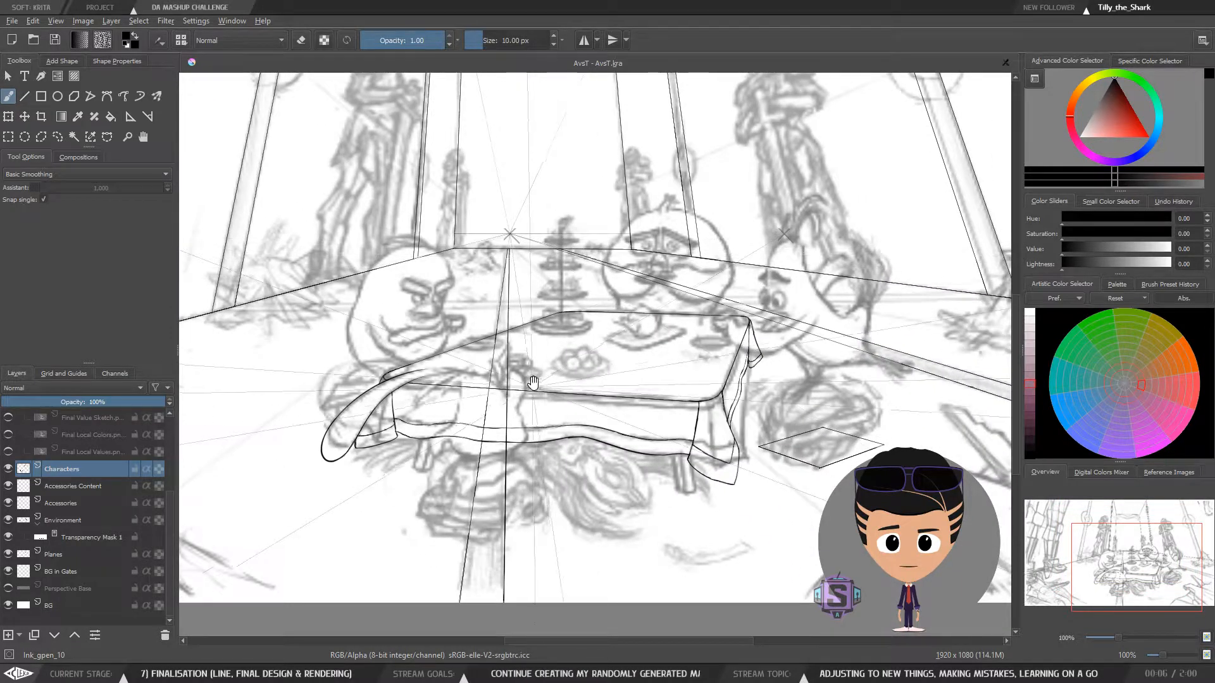
drag(538, 388, 569, 361)
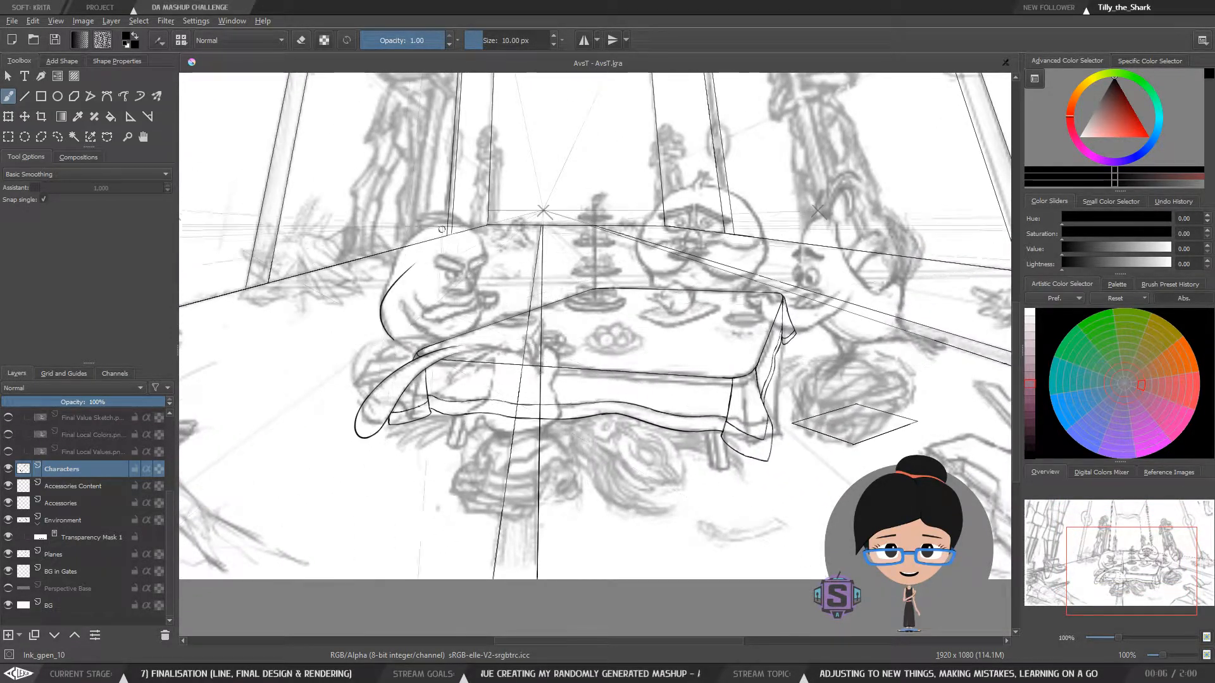
drag(464, 357, 410, 388)
key(minus)
key(minus)
drag(553, 264, 549, 333)
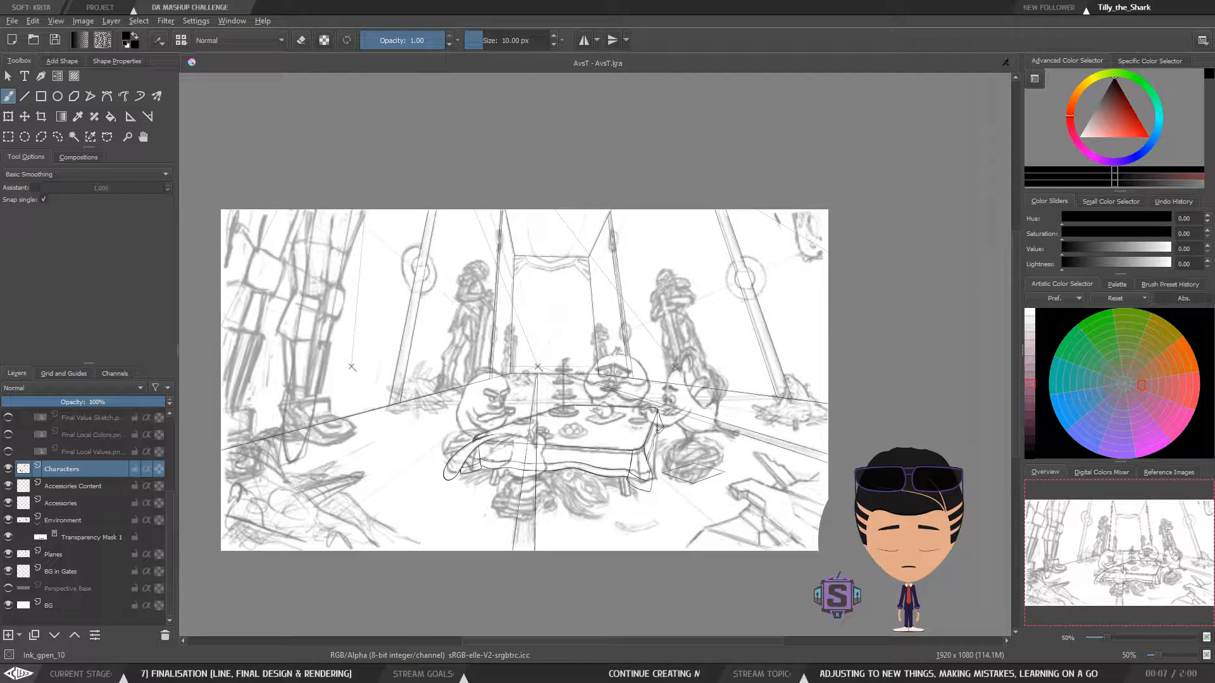
Switch to FastStone Image Viewer and study the character gesture and staging notes in Message.png at full-screen size
drag(579, 2, 538, 77)
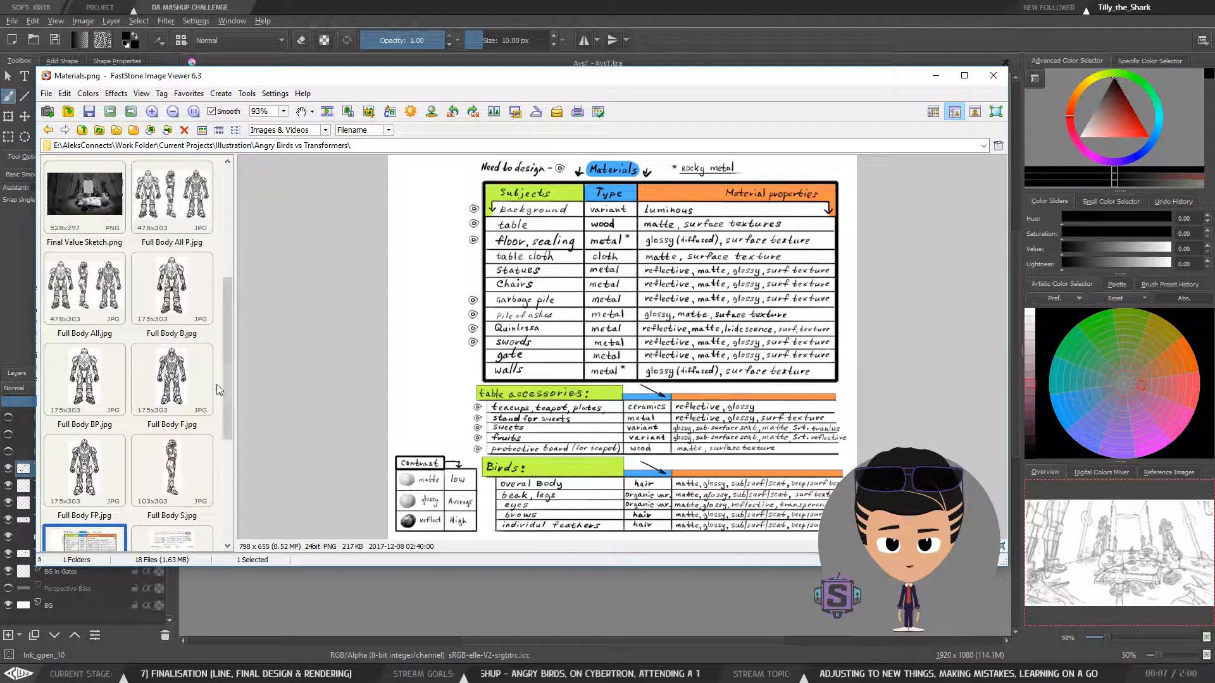
drag(226, 365, 237, 430)
click(209, 402)
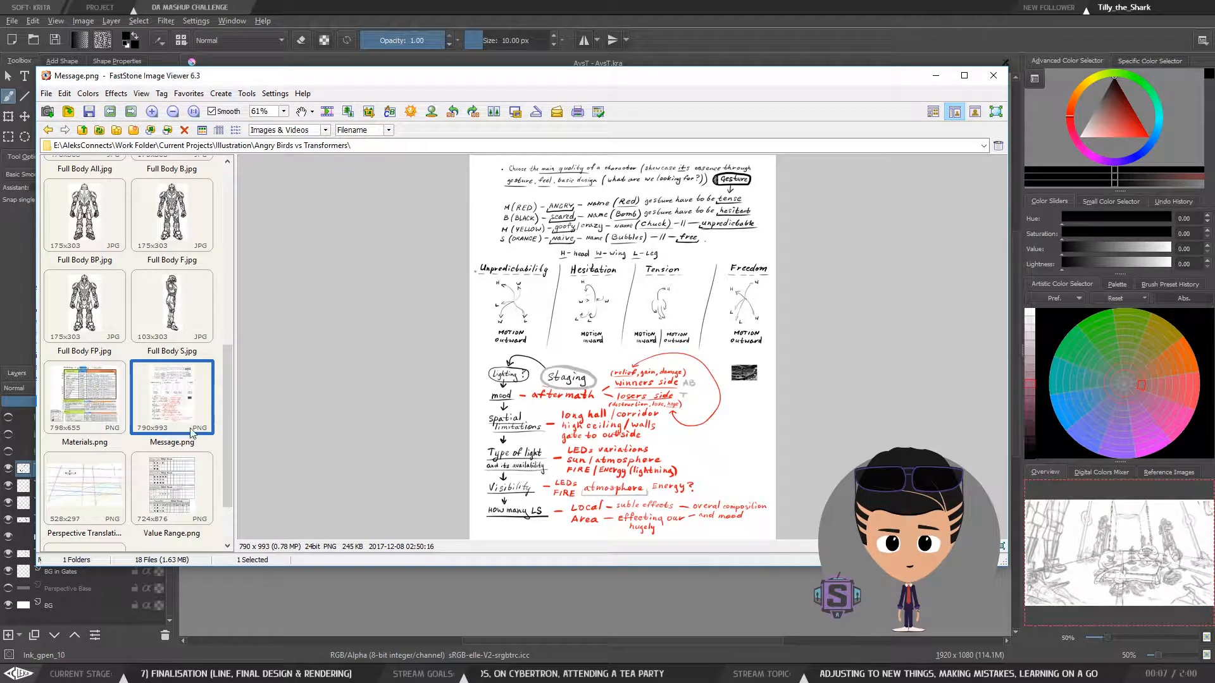
drag(623, 202, 613, 165)
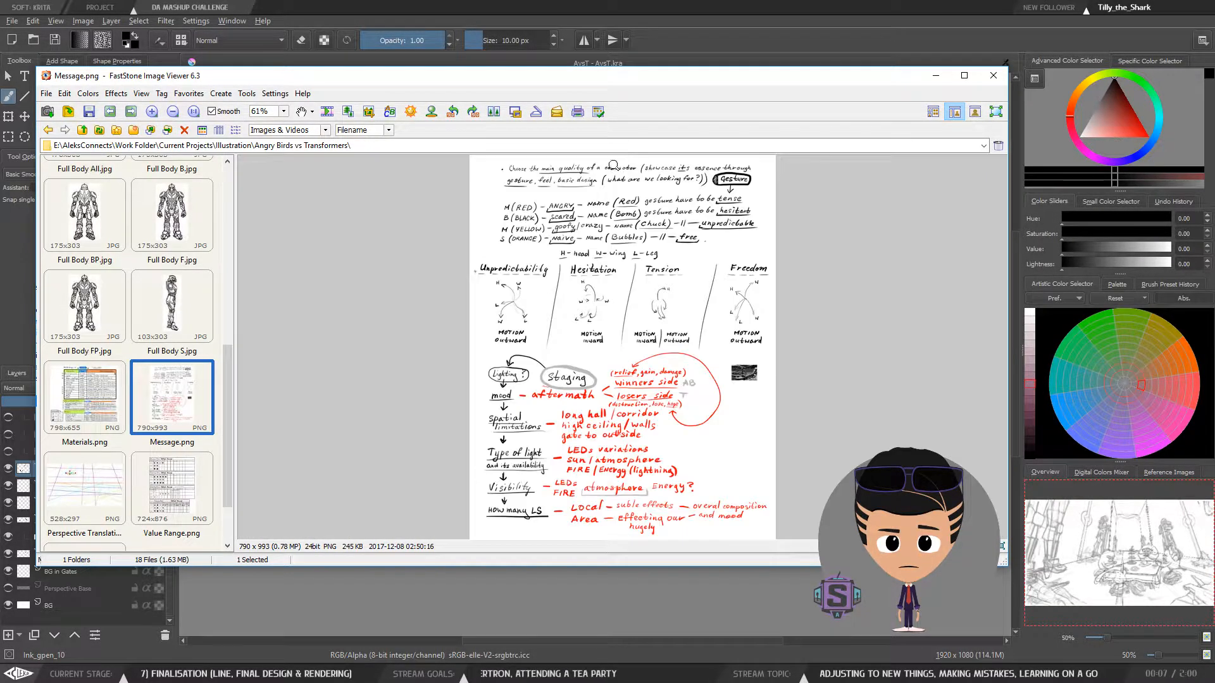
double_click(712, 76)
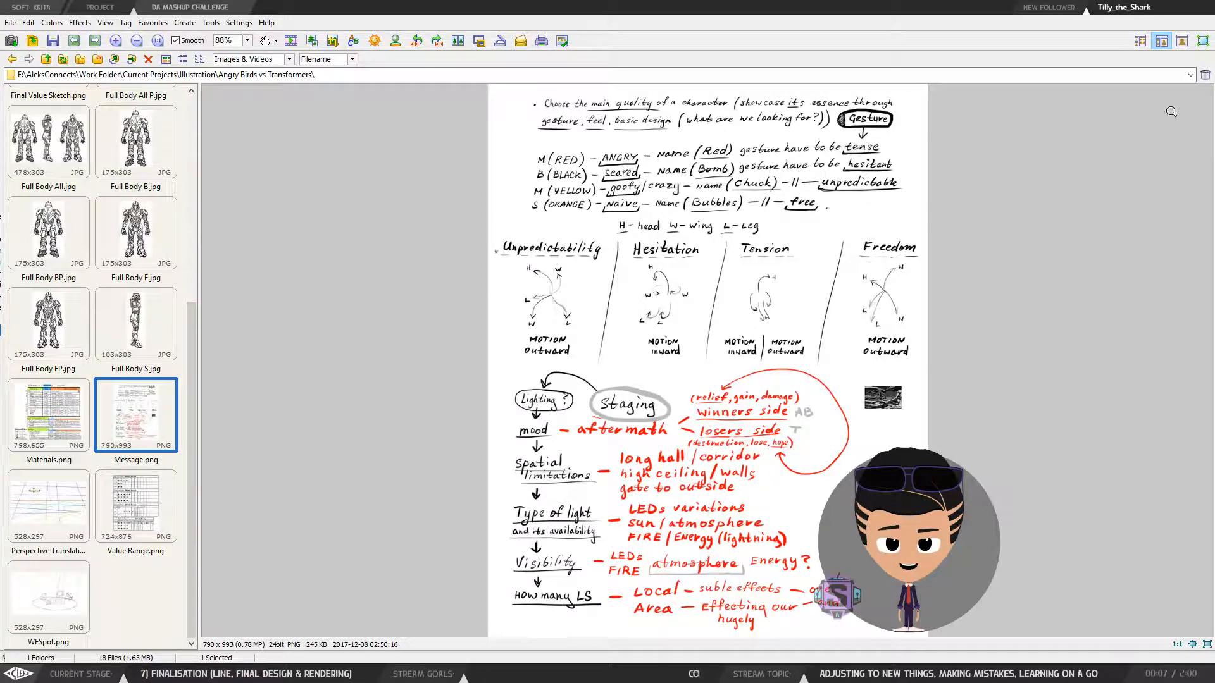
click(1202, 42)
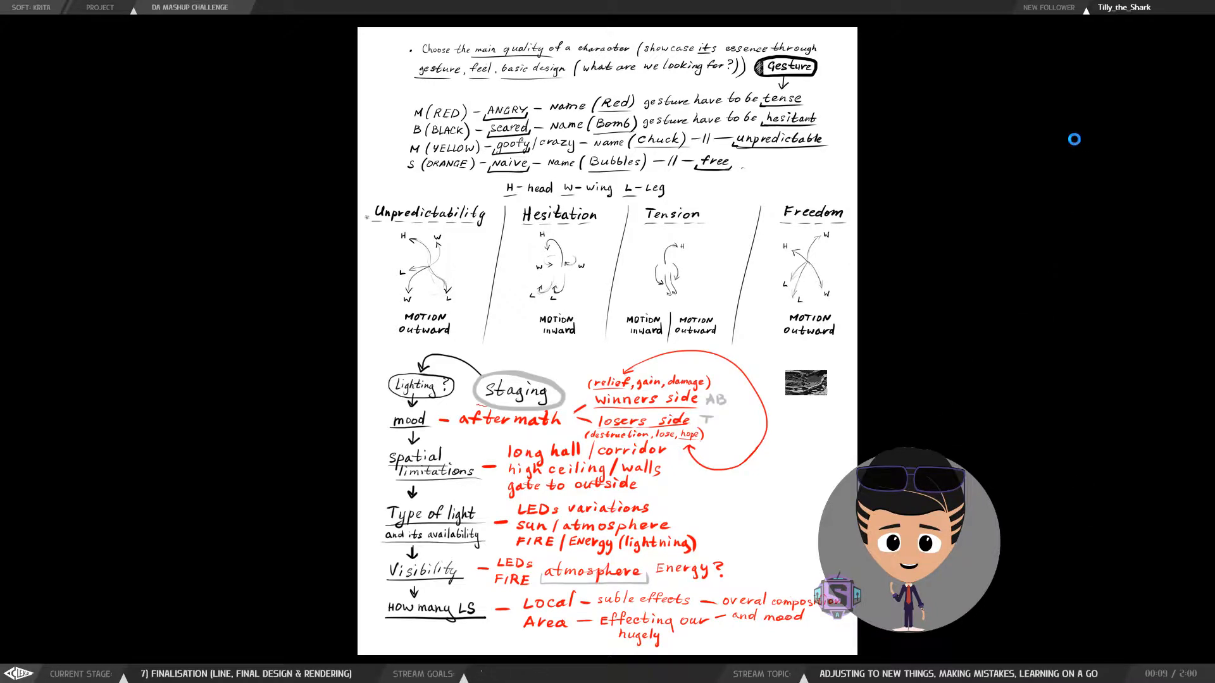
right_click(773, 184)
click(963, 136)
key(Escape)
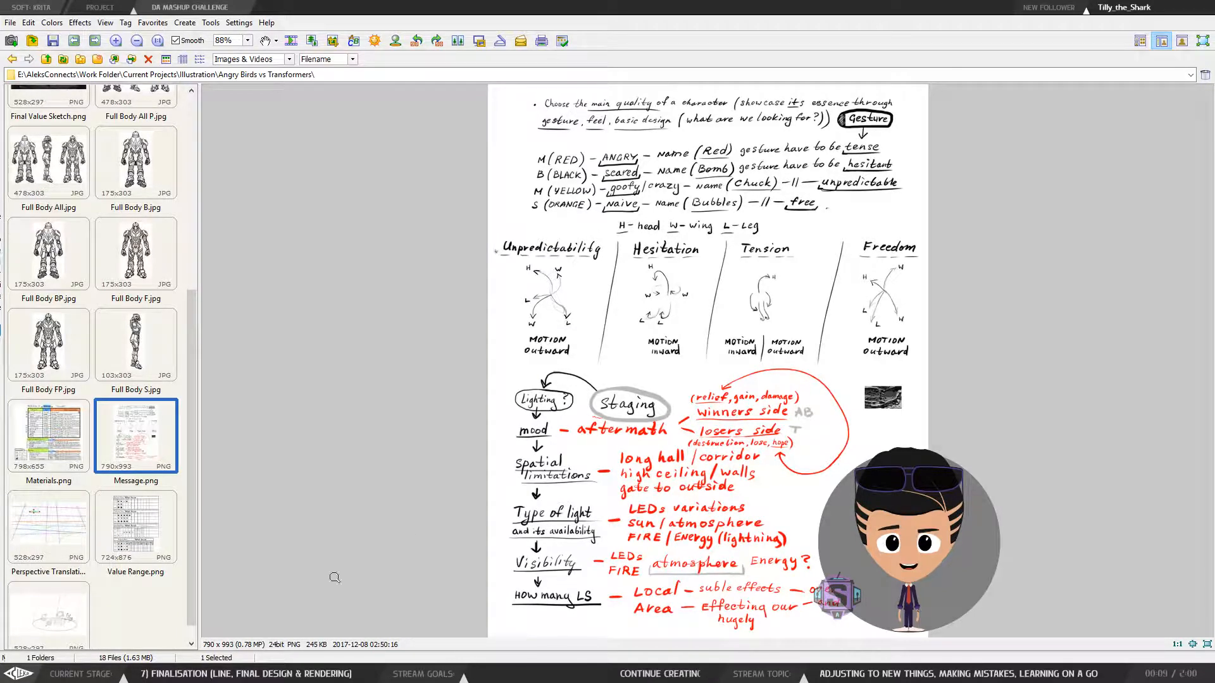
Switch back to Krita and examine the angry bird's sketched face and body outline beside the tablecloth fold up close
key(alt+Tab)
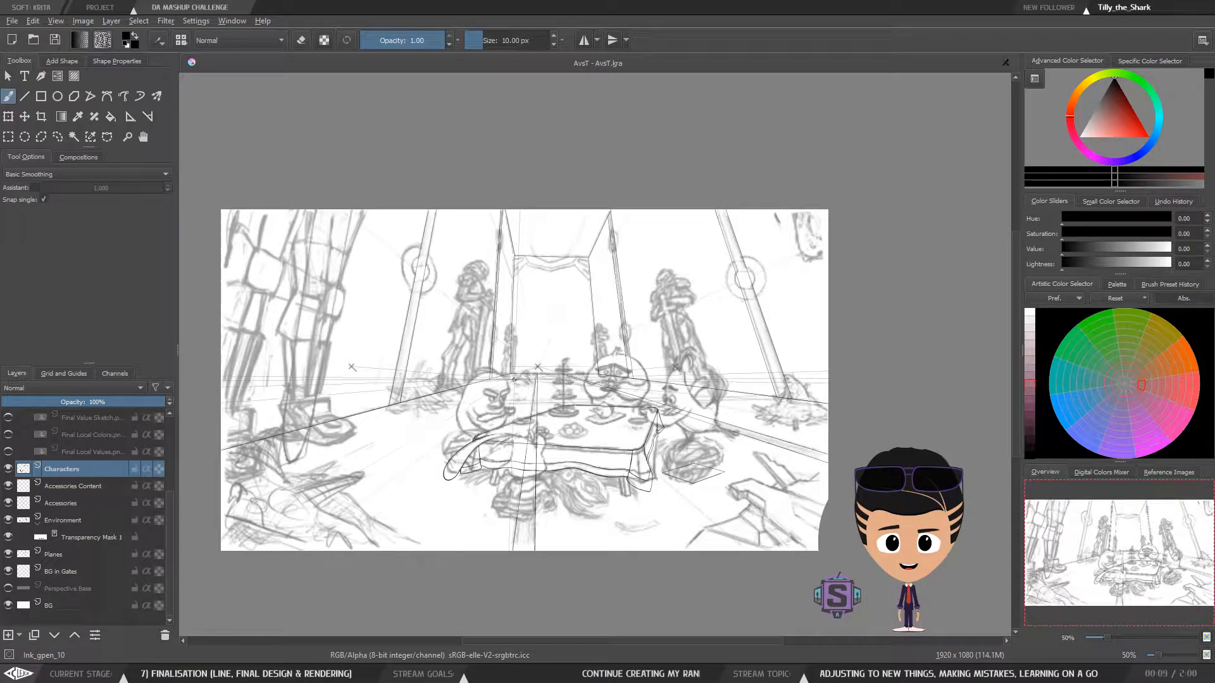
scroll(473, 420, up, 1)
scroll(474, 420, up, 2)
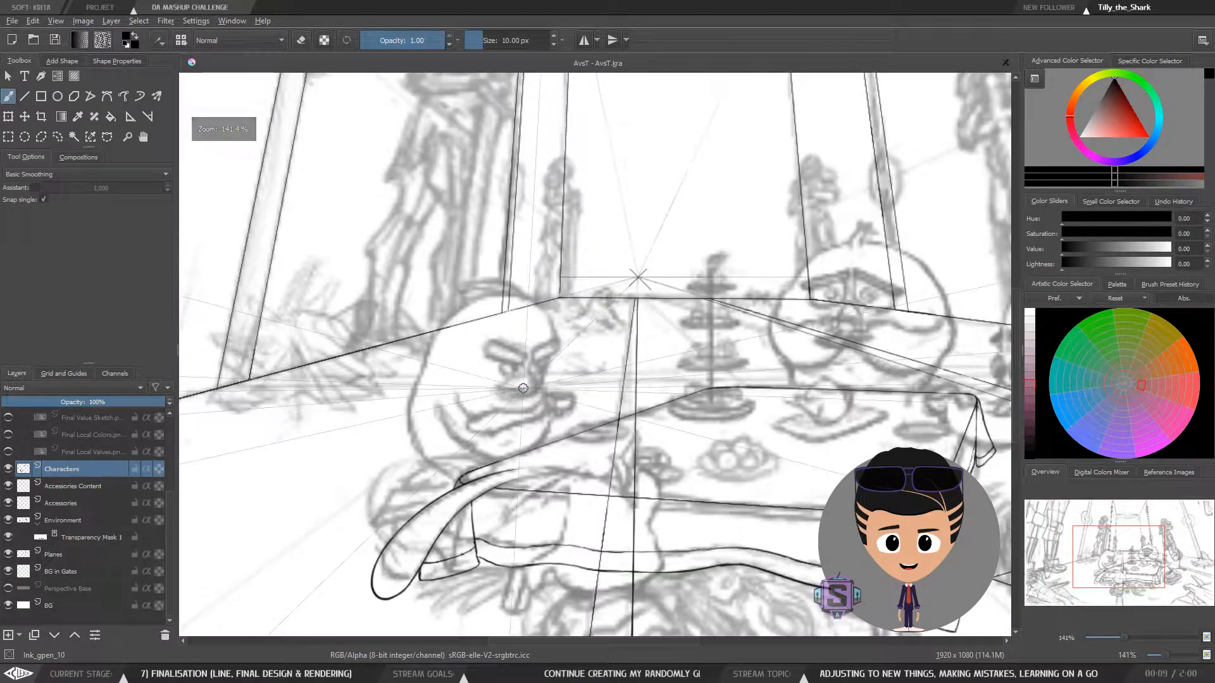
scroll(535, 368, down, 1)
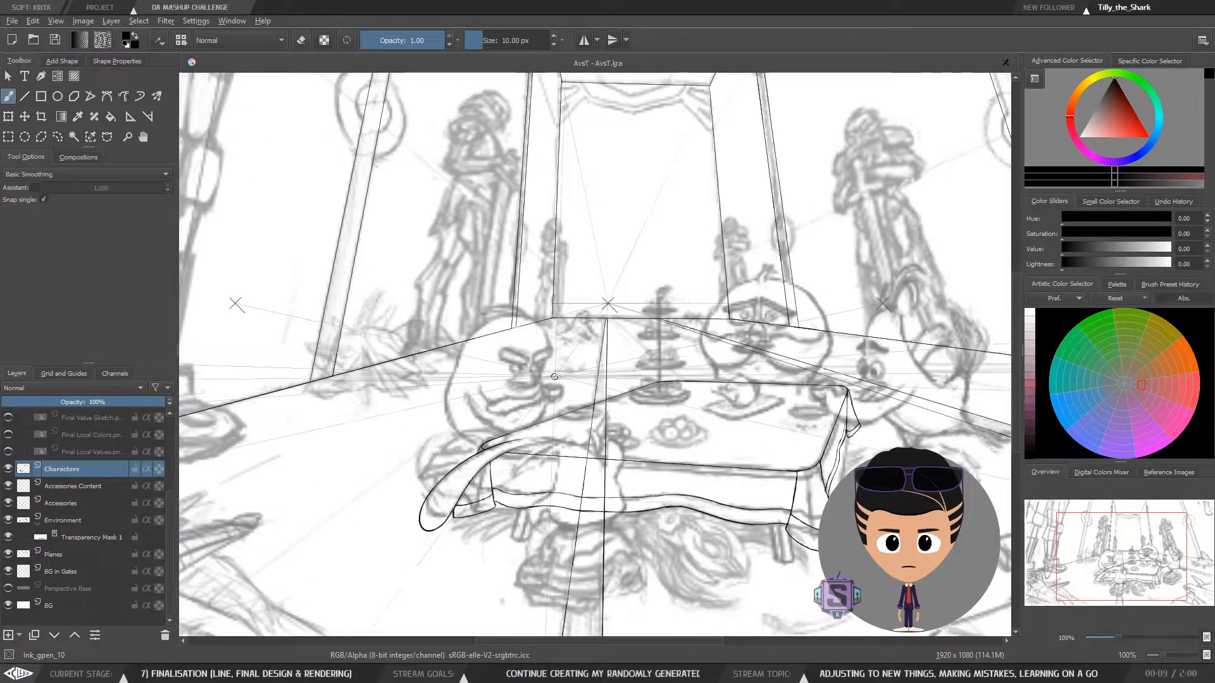
drag(440, 370, 402, 305)
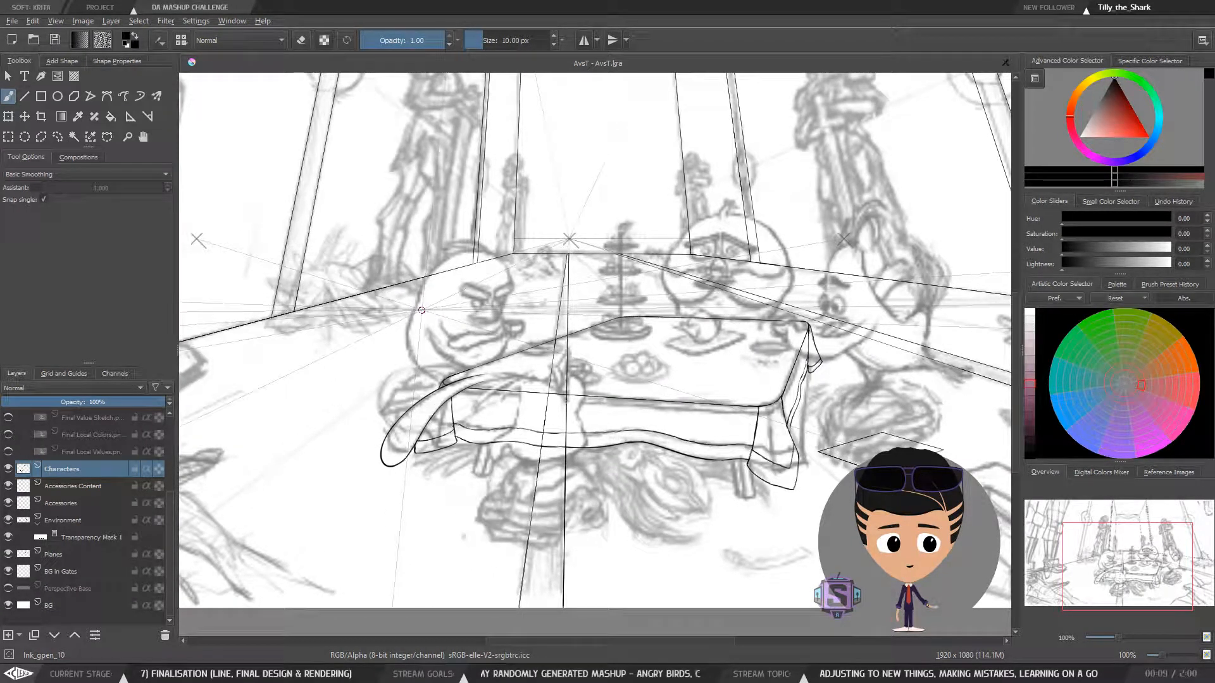
drag(420, 293, 468, 314)
scroll(507, 318, up, 2)
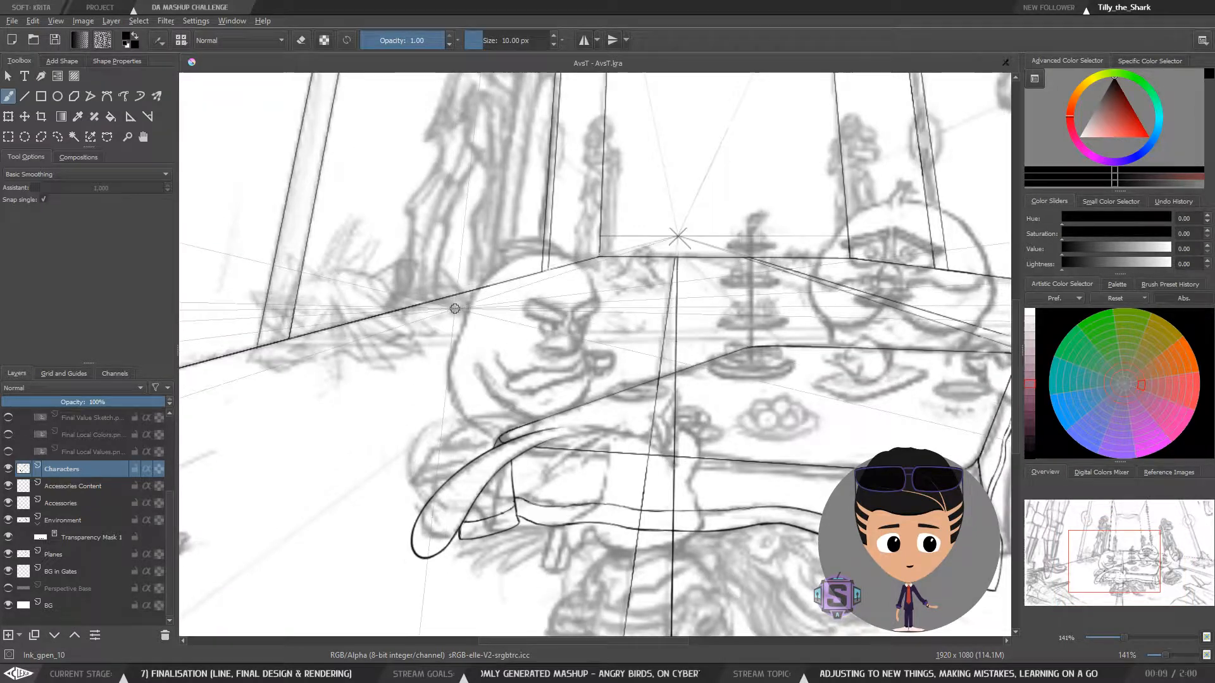
scroll(562, 327, down, 2)
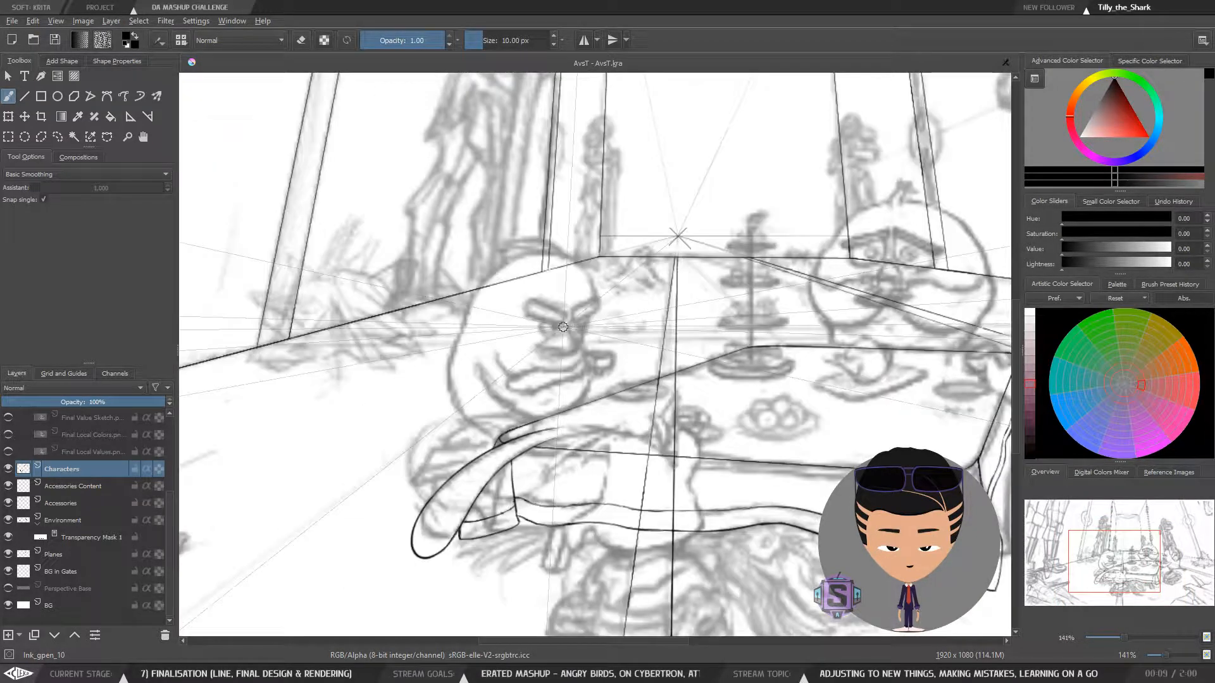
scroll(561, 327, up, 2)
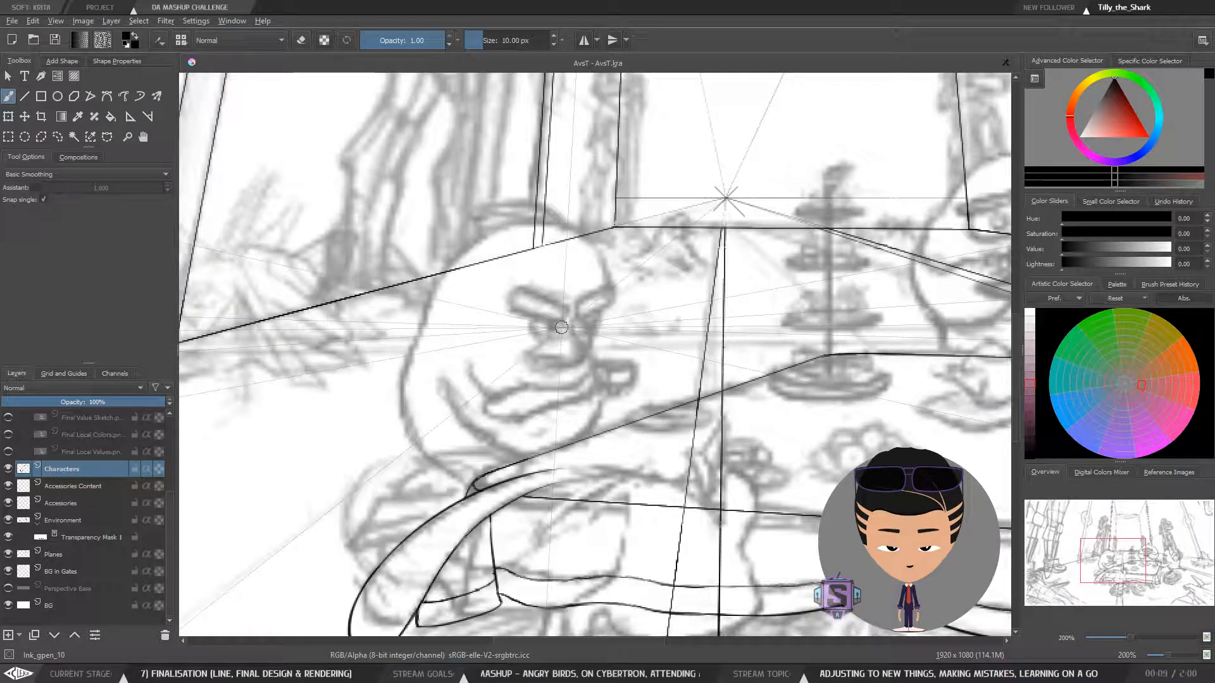
scroll(561, 328, up, 1)
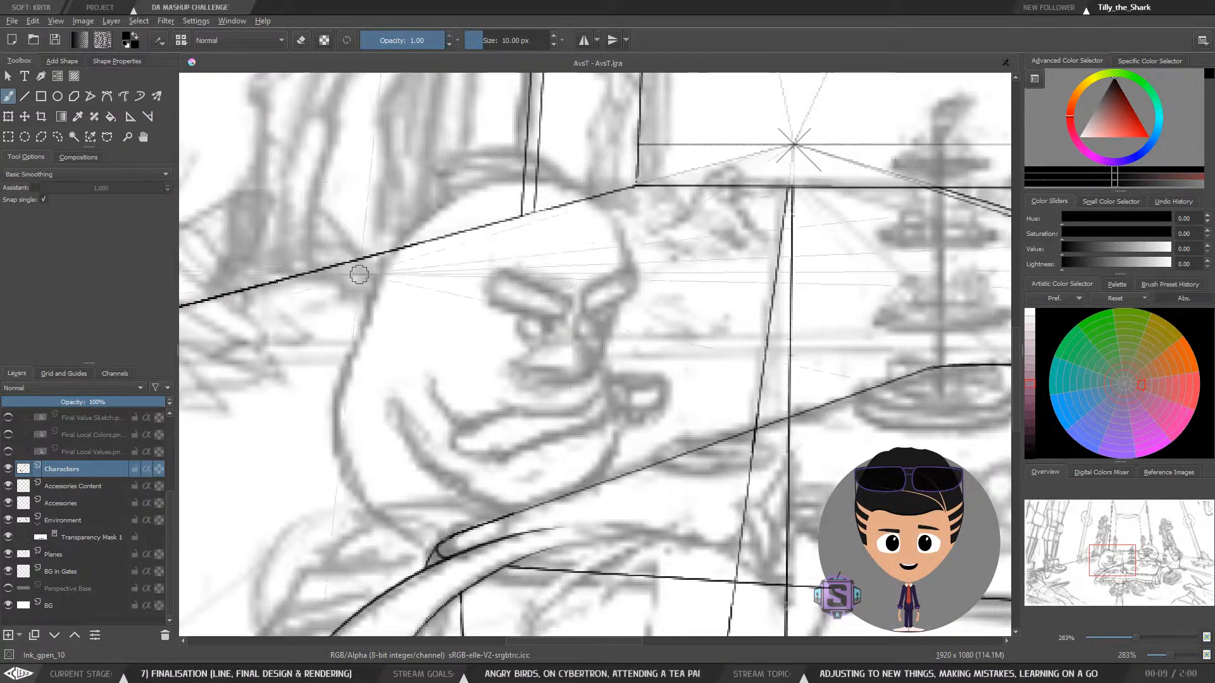
Compare the three sketched birds with the table and surrounding hall at several magnifications
scroll(495, 431, down, 4)
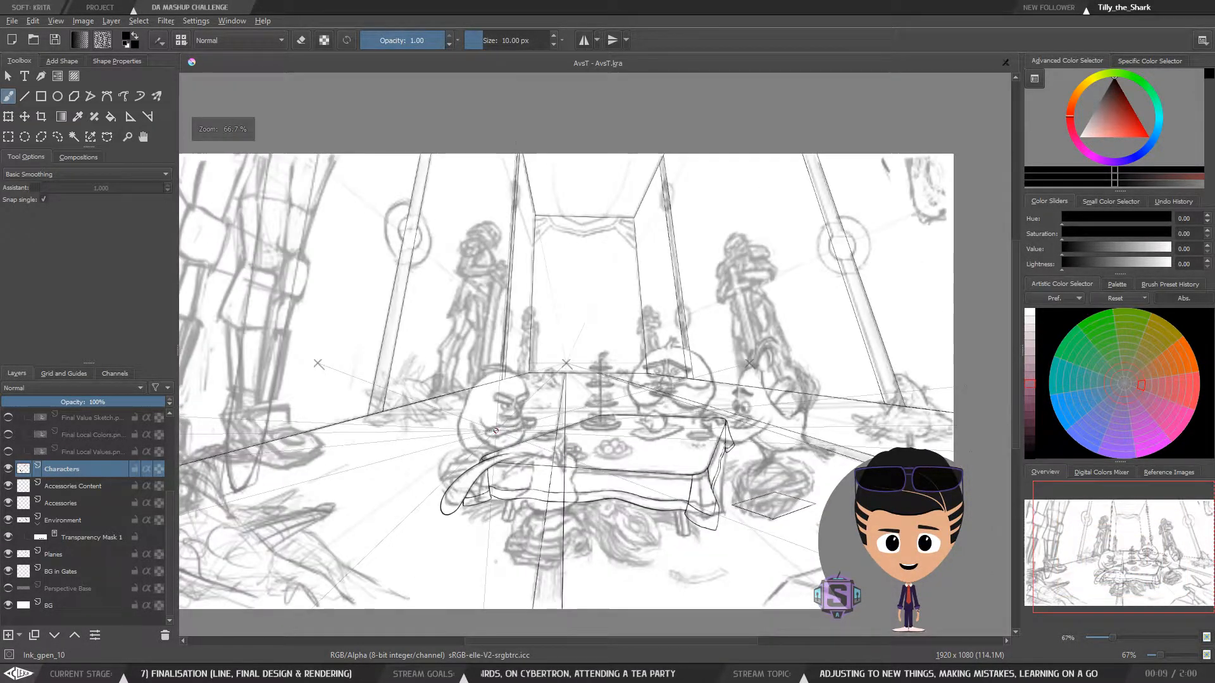
scroll(496, 430, up, 3)
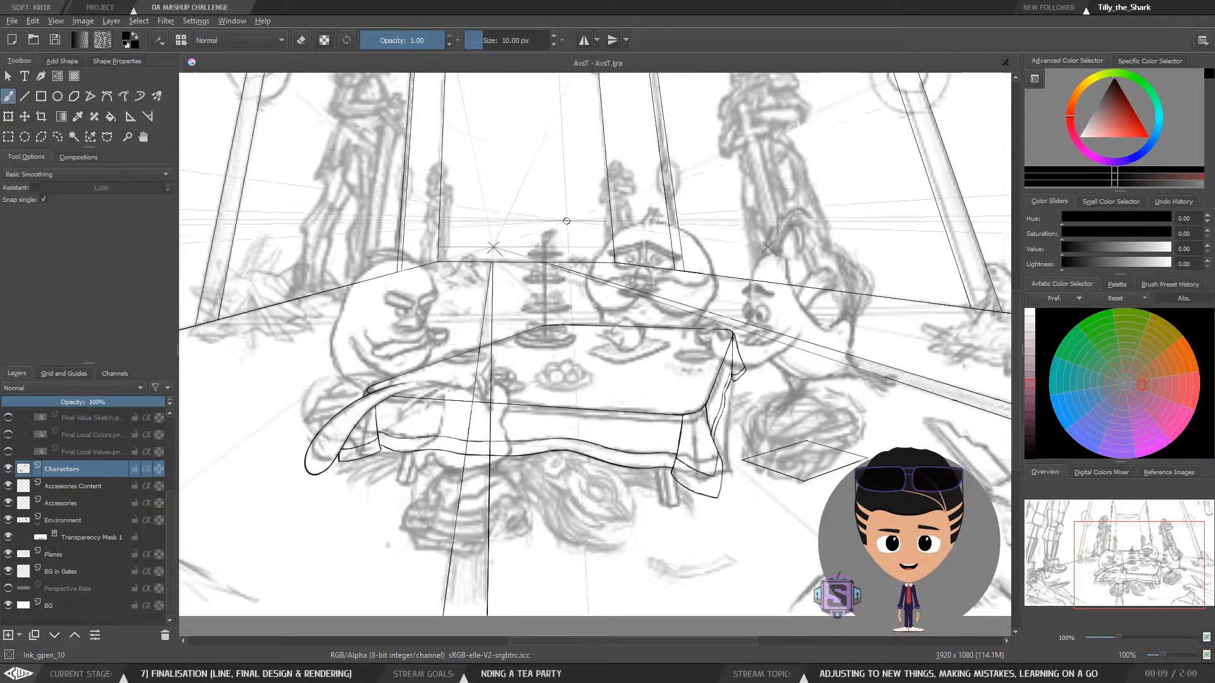
scroll(567, 221, down, 4)
scroll(592, 301, up, 4)
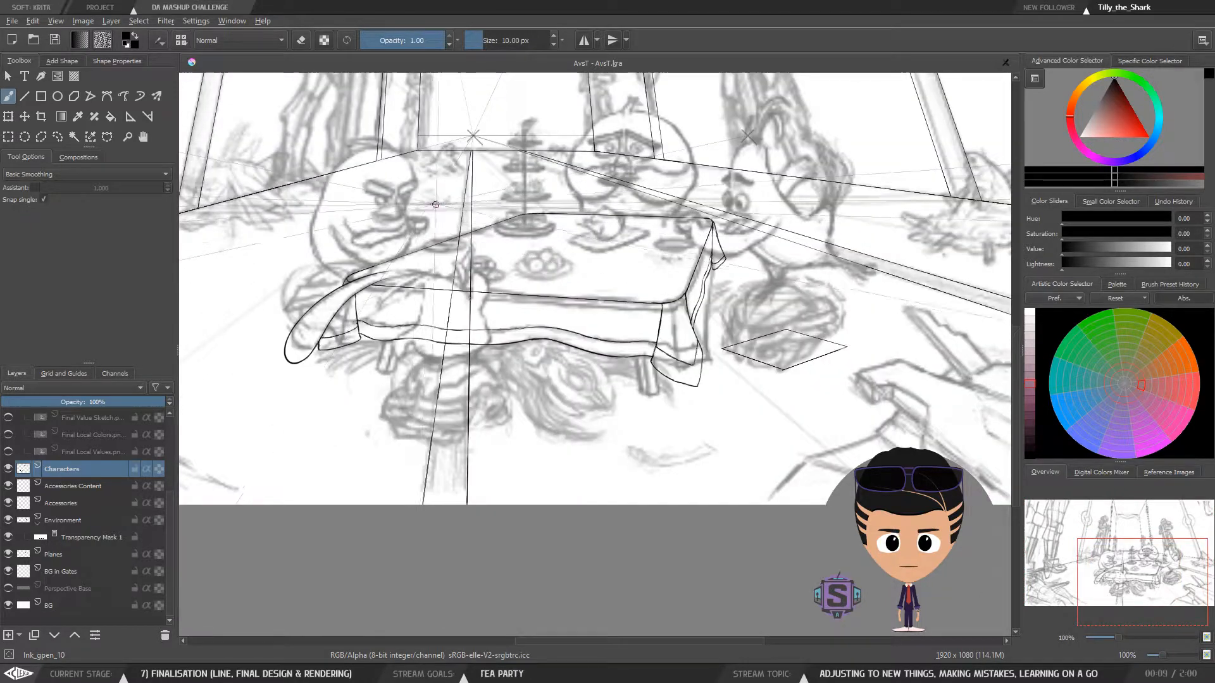
drag(435, 204, 481, 314)
scroll(474, 331, up, 1)
drag(565, 345, 515, 329)
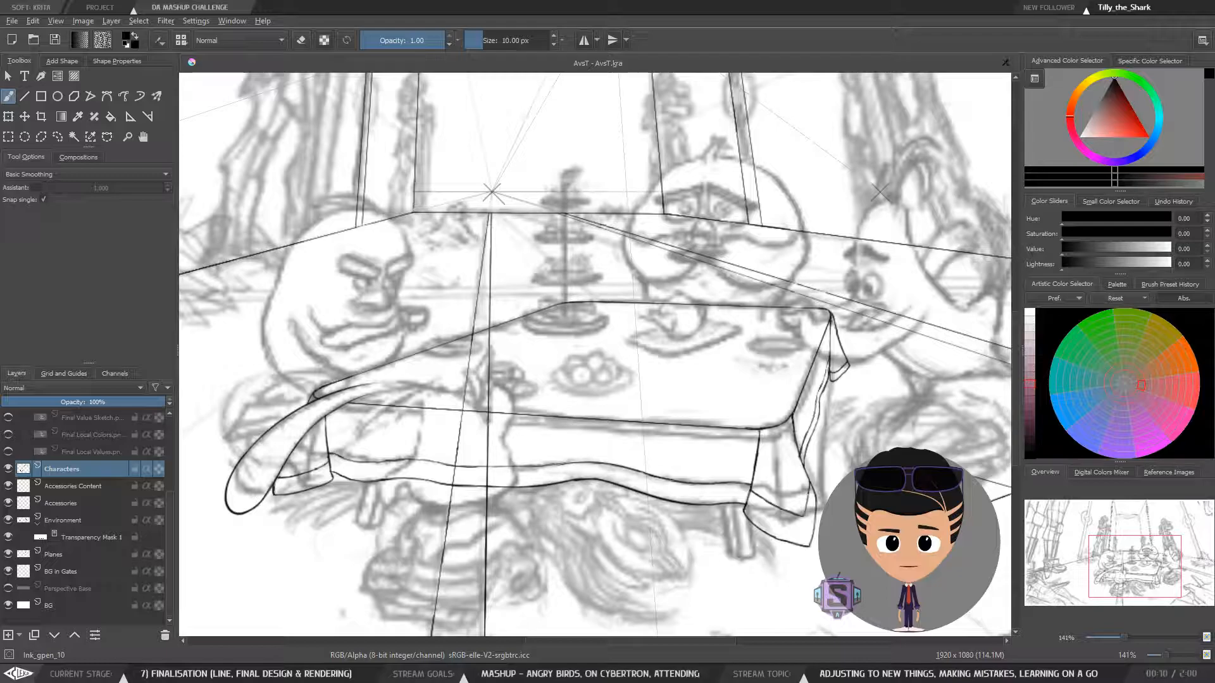
Switch to Photos and browse the Angry Birds reference screenshots in the AB folder, including the yellow bird's poses
drag(610, 0, 548, 154)
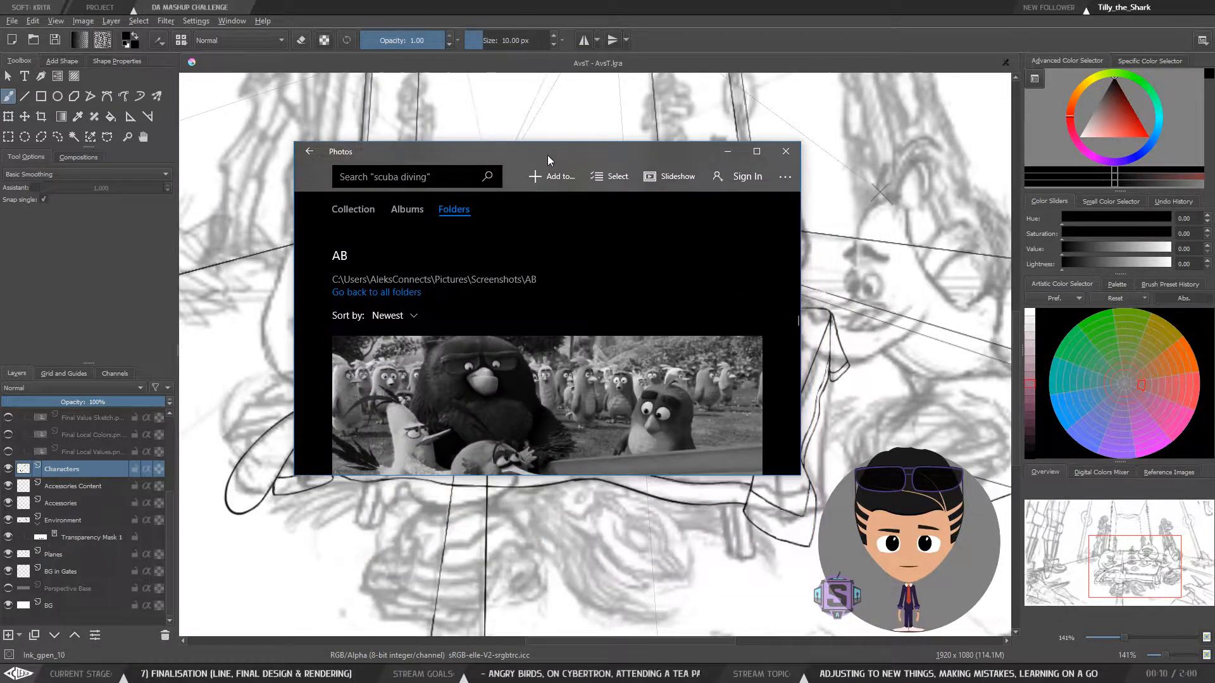
double_click(548, 154)
scroll(471, 306, down, 20)
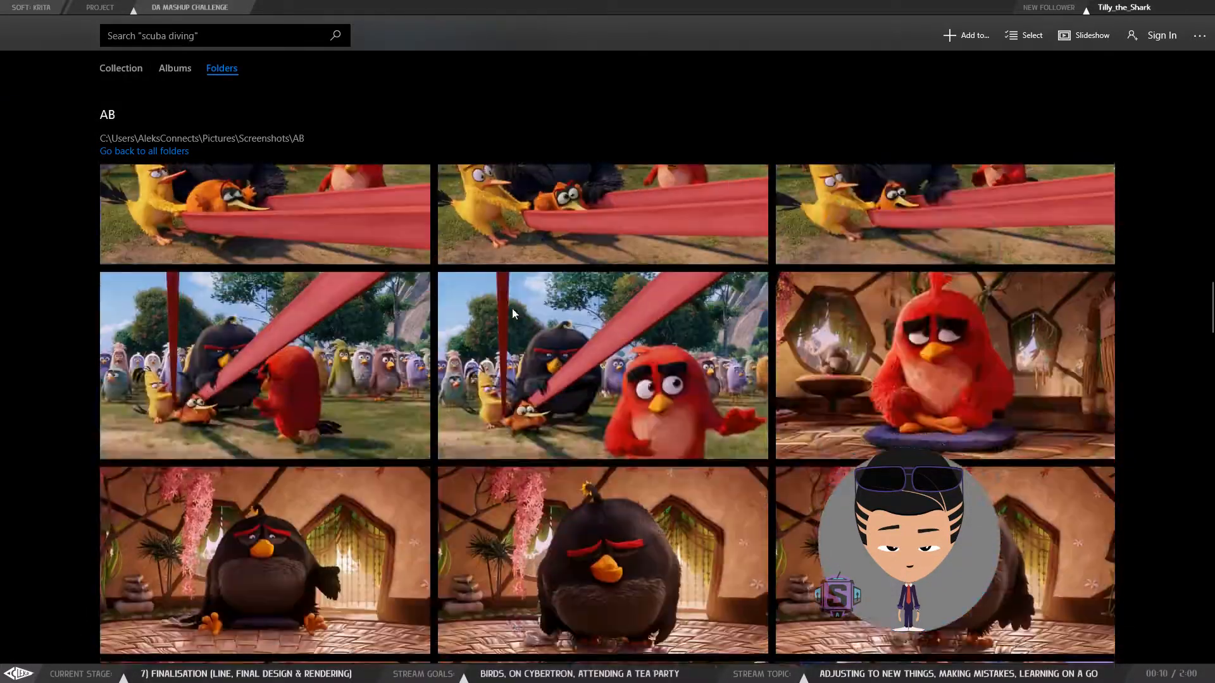
scroll(539, 290, down, 20)
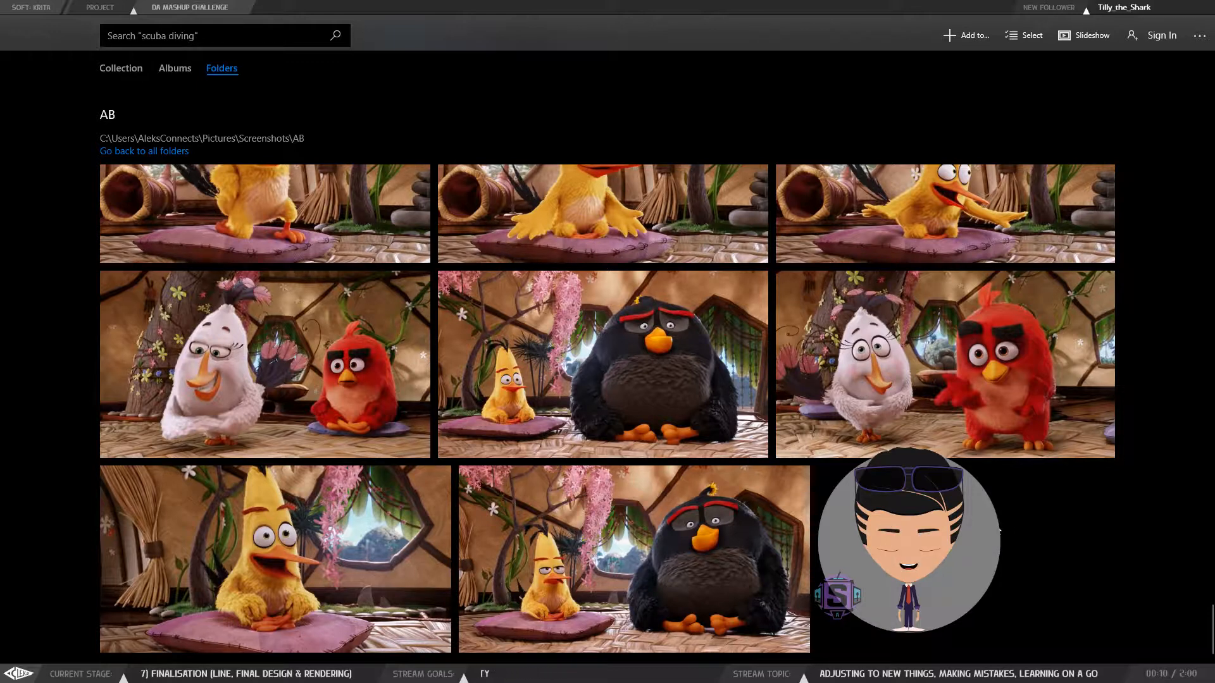
scroll(1000, 530, up, 3)
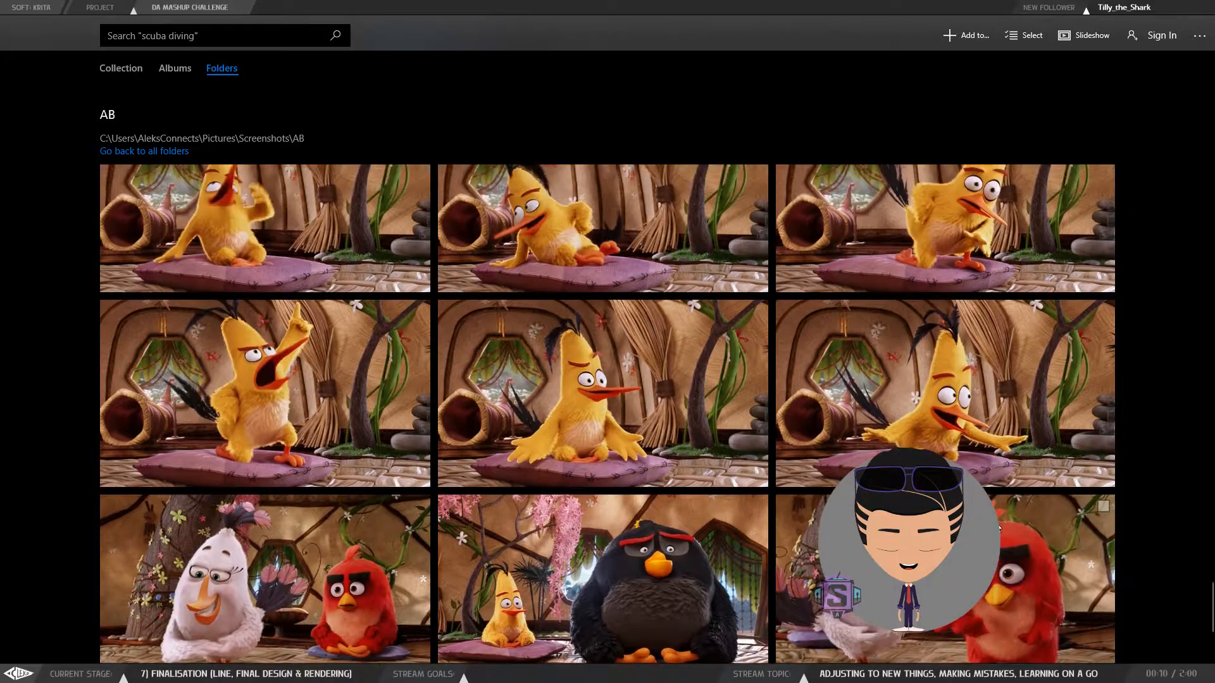
scroll(998, 527, up, 3)
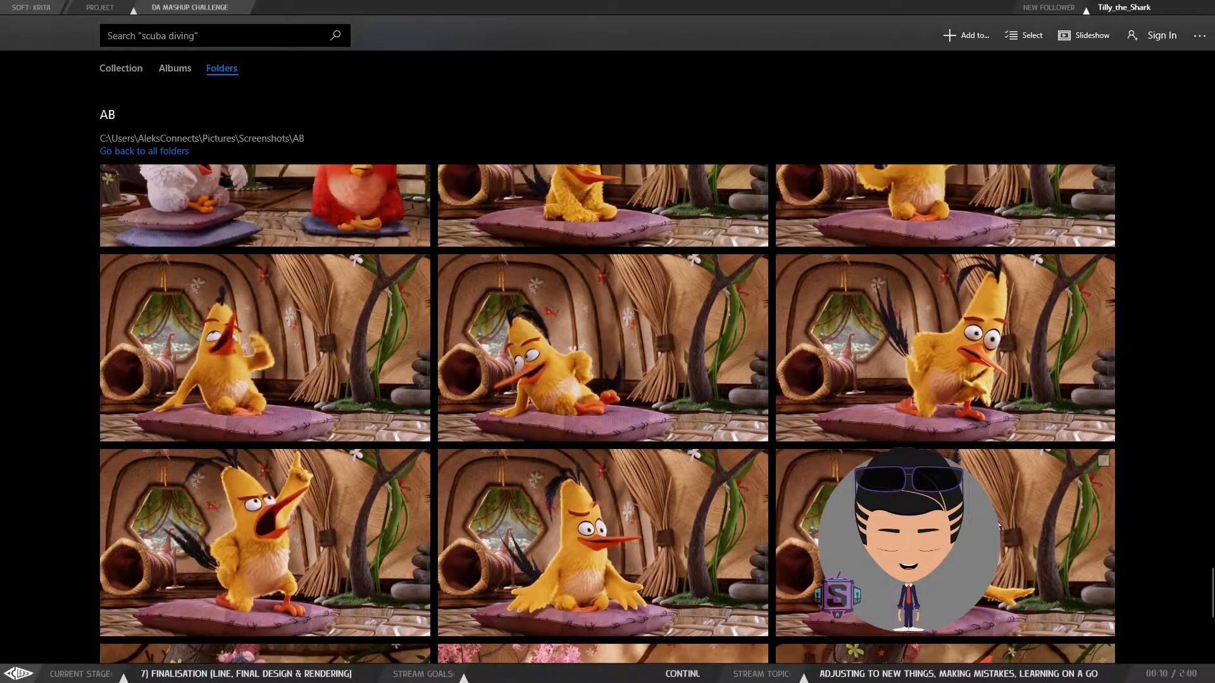
Examine the AB folder's references of the seated red and black birds for their poses, body shapes and expressions
scroll(999, 526, up, 3)
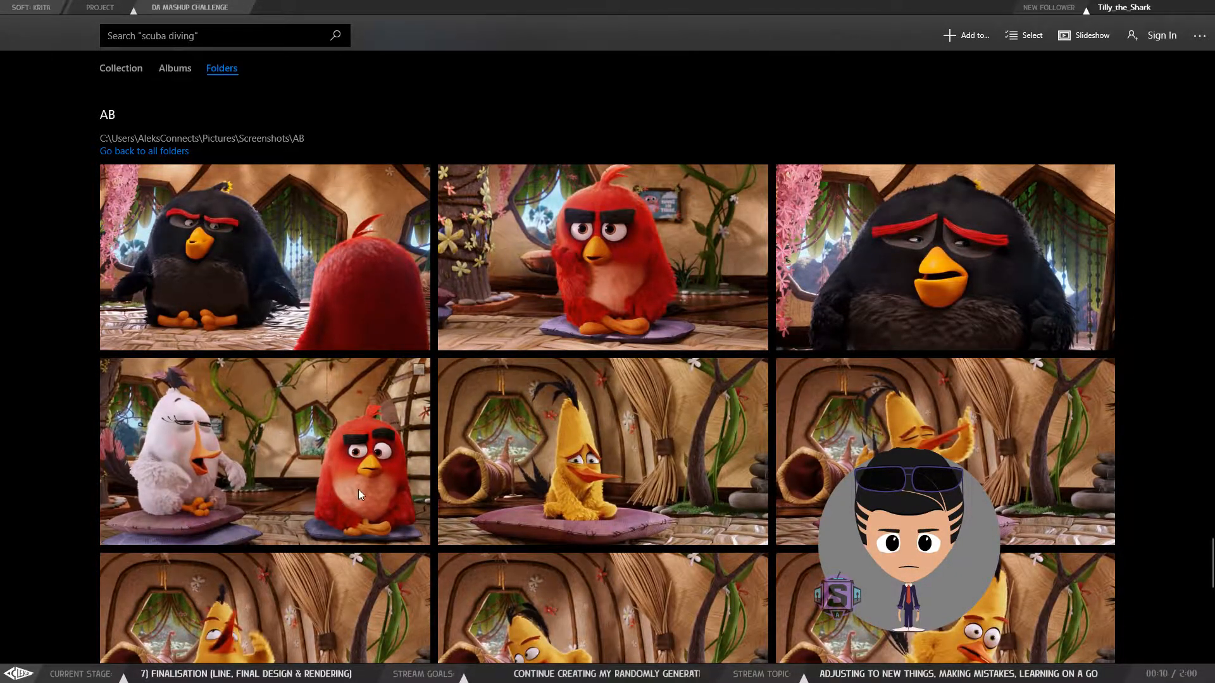
scroll(358, 489, up, 1)
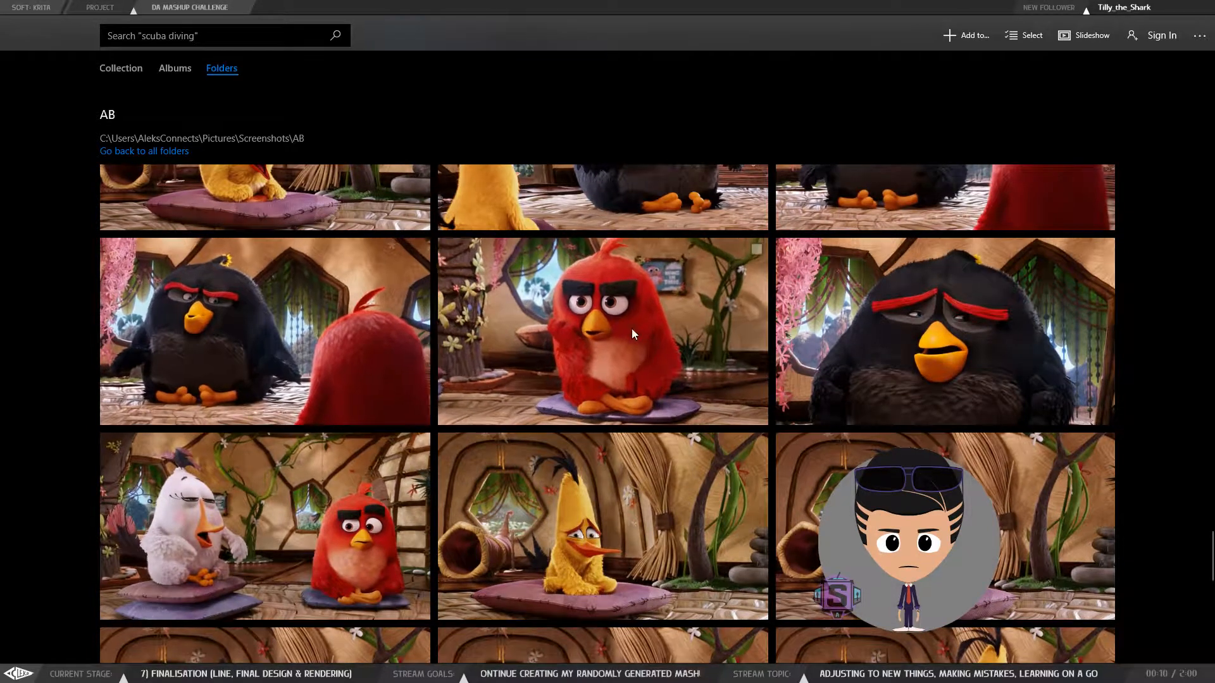
scroll(639, 341, up, 1)
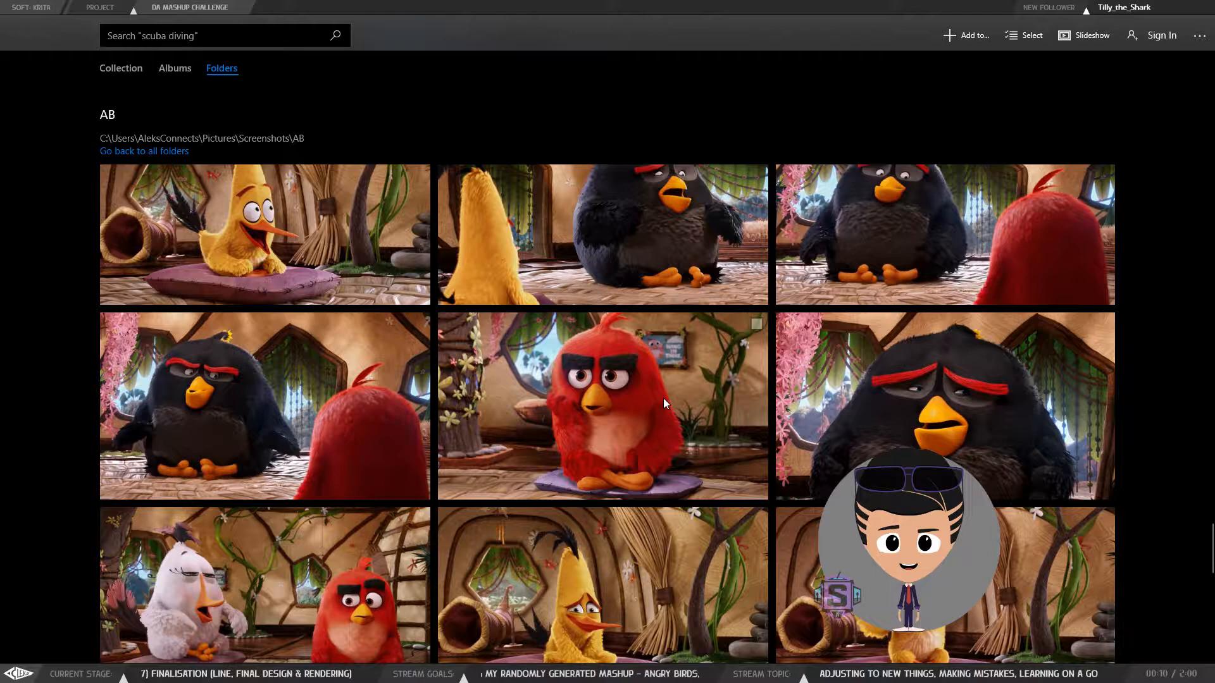
scroll(663, 397, up, 1)
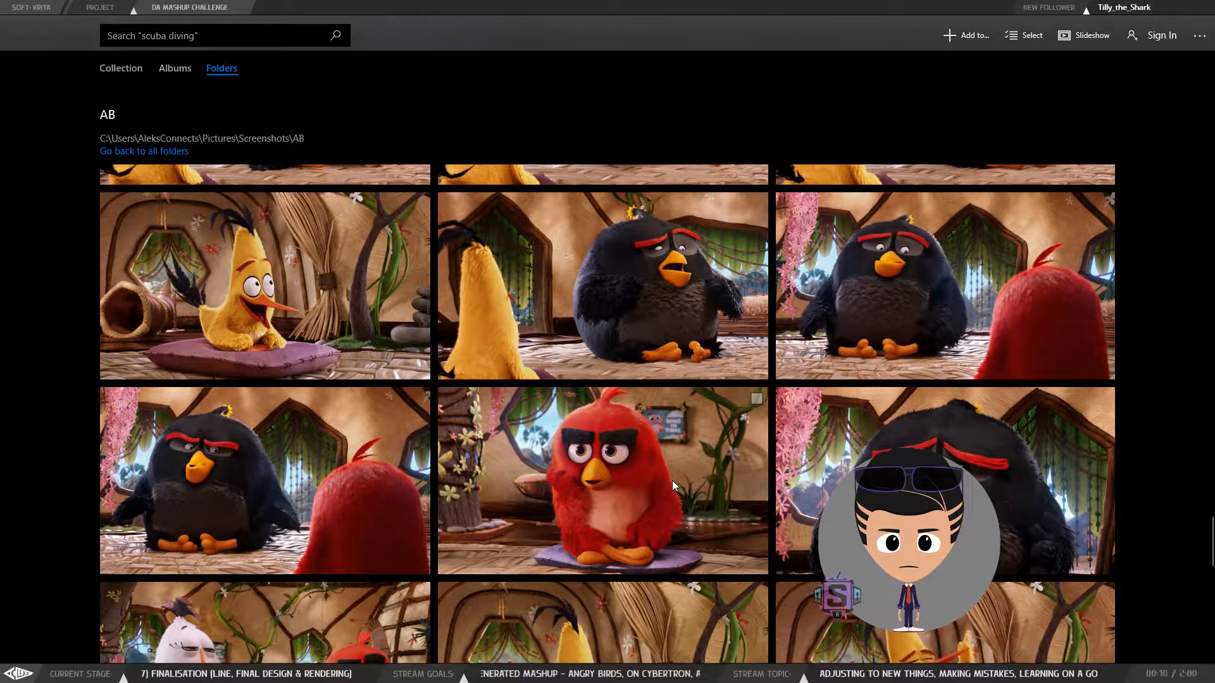
scroll(672, 484, up, 1)
scroll(684, 516, up, 1)
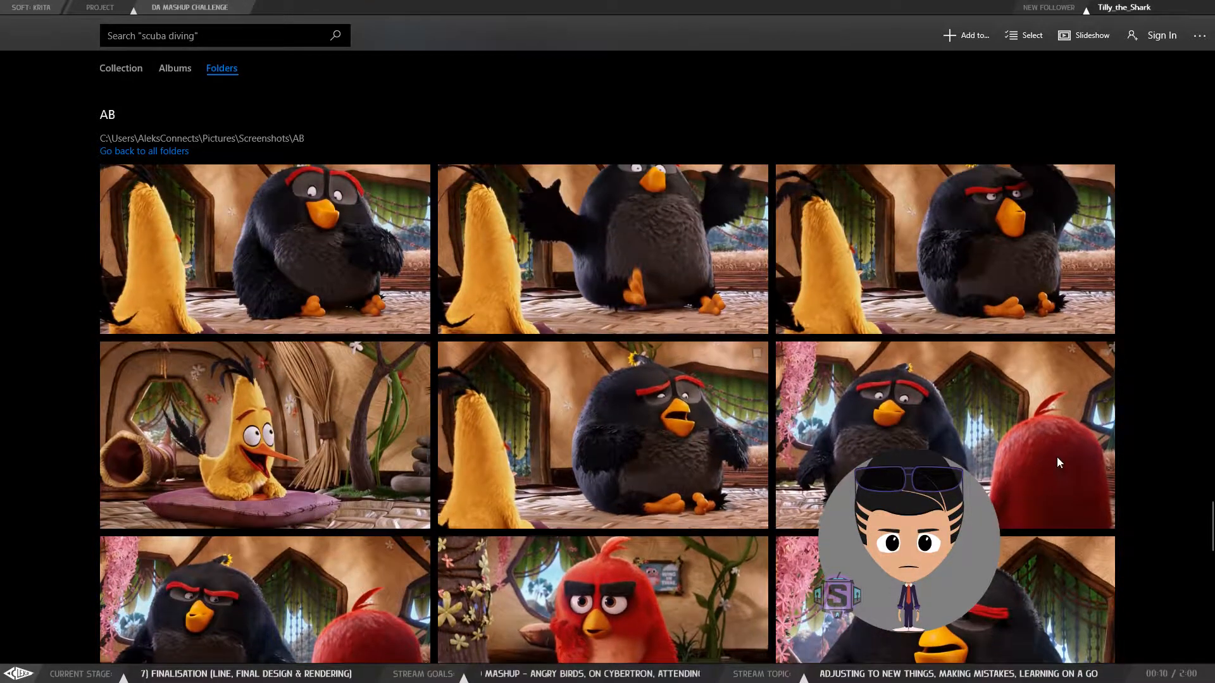
scroll(810, 473, down, 1)
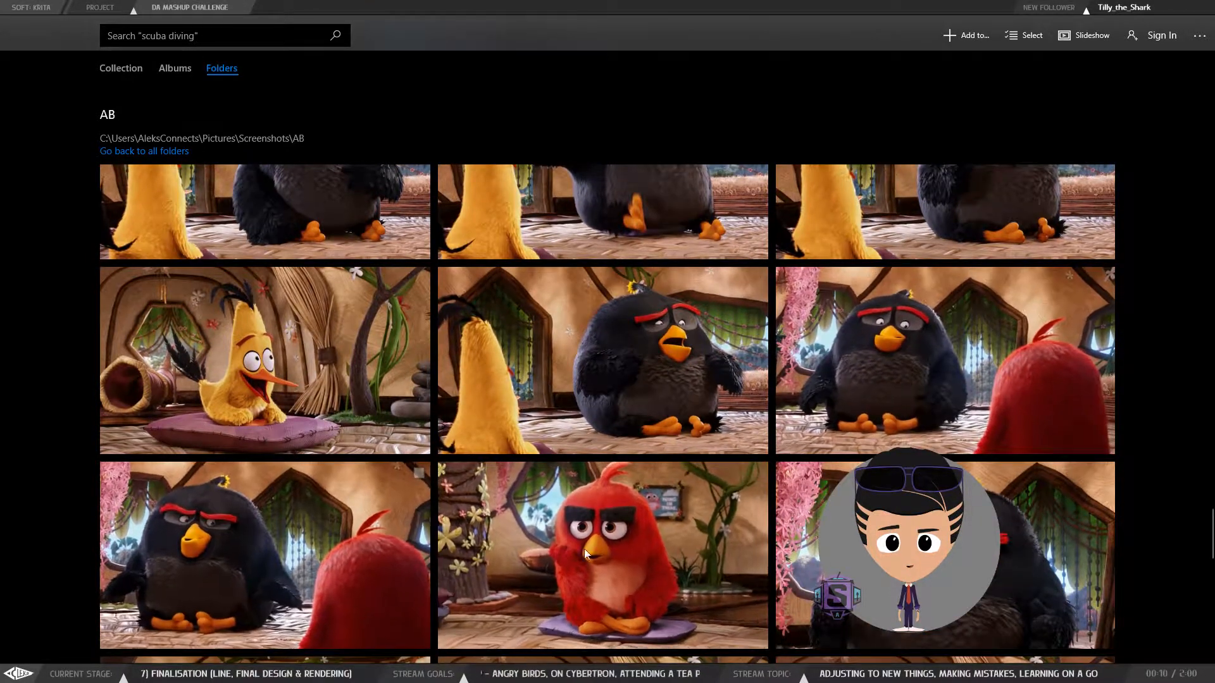
scroll(913, 398, down, 1)
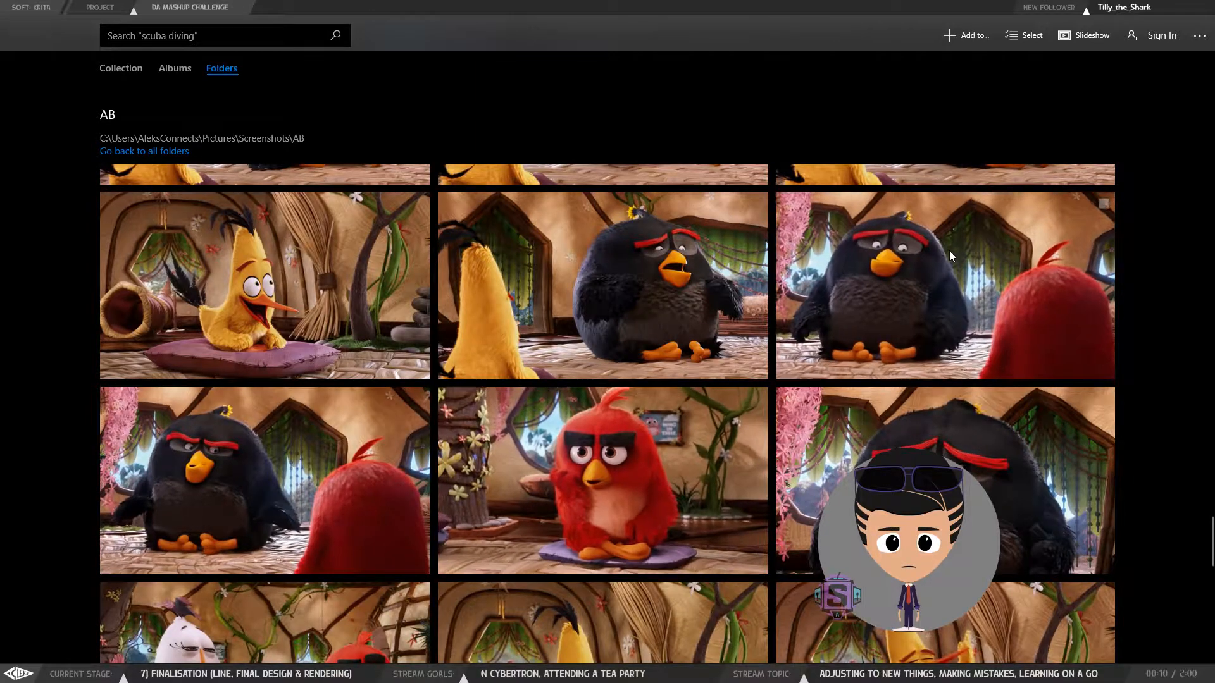
Review the AB folder's seated group shots and the standing red, yellow, white and black birds for poses and relative sizes
scroll(659, 426, up, 1)
scroll(659, 427, up, 4)
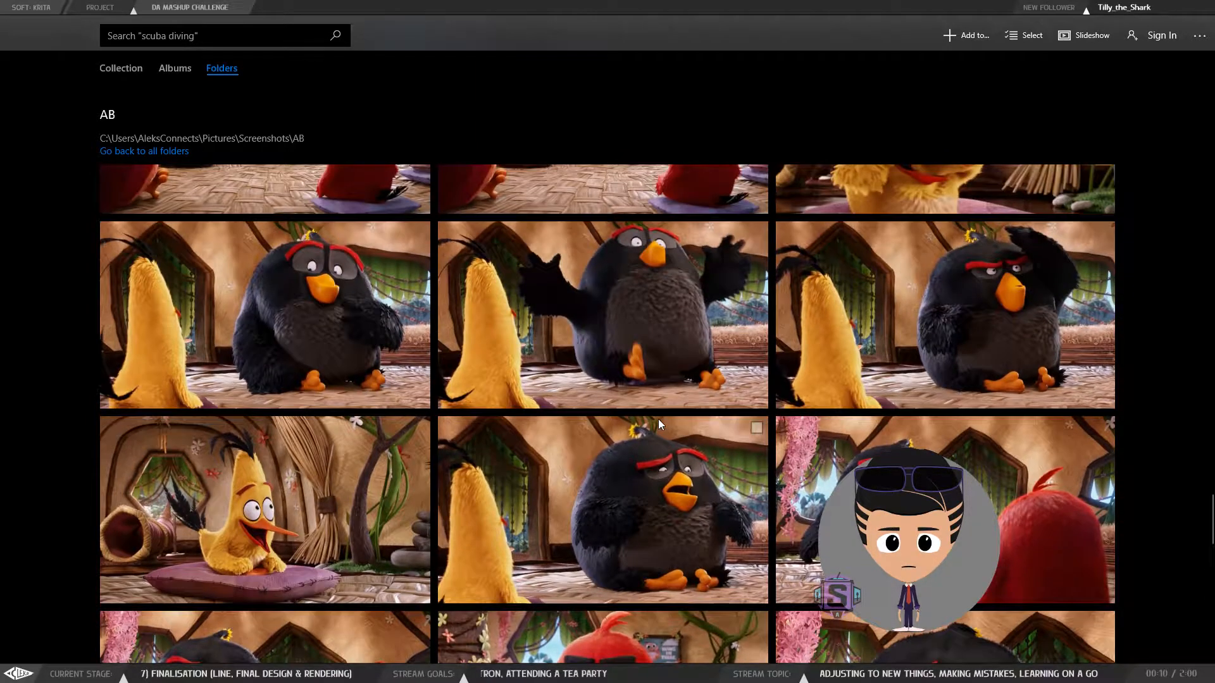
scroll(658, 422, up, 3)
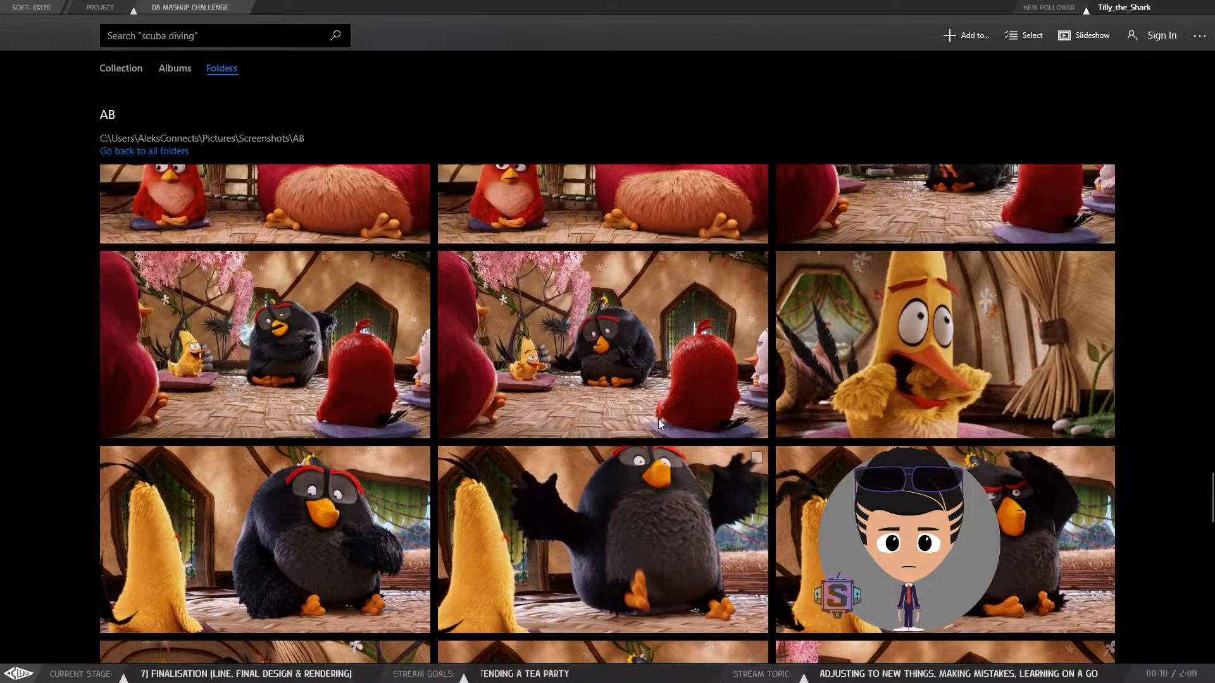
scroll(658, 423, up, 4)
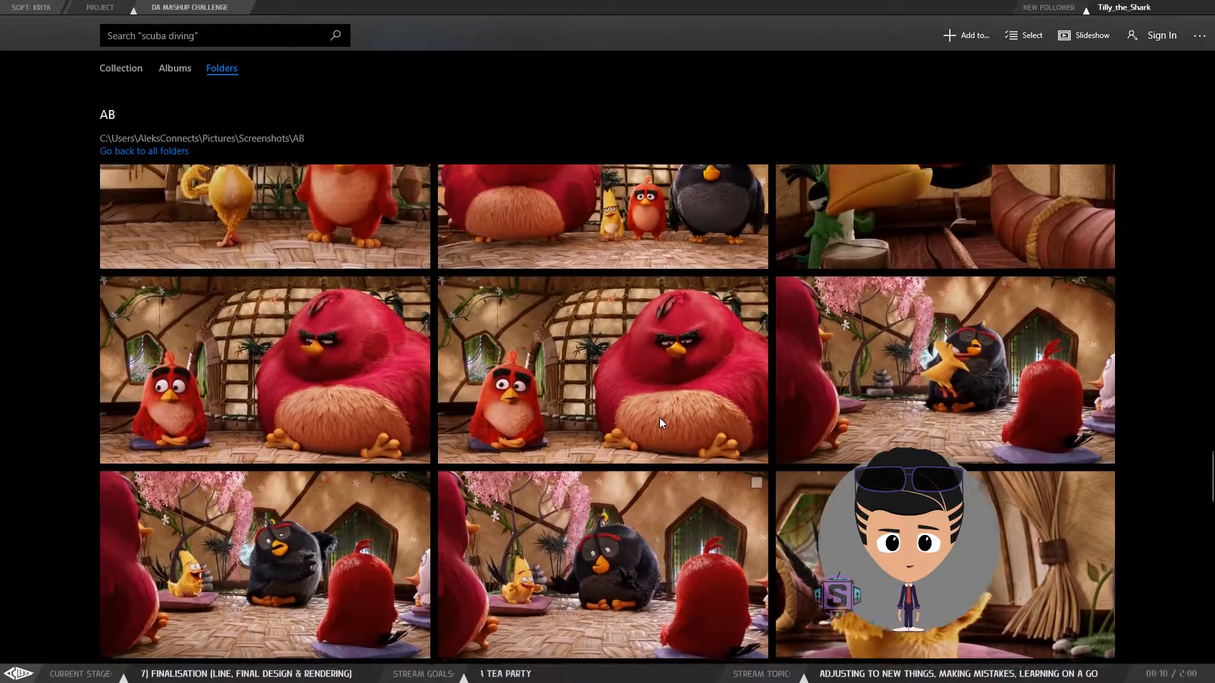
scroll(660, 423, up, 1)
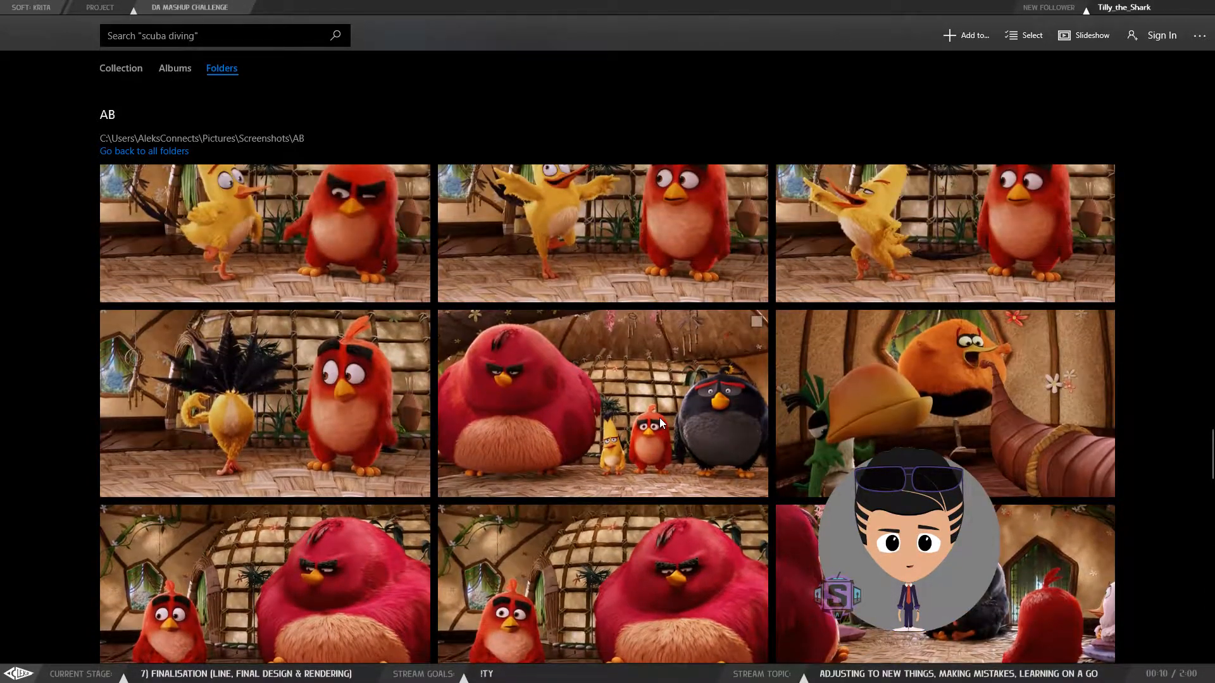
scroll(659, 421, up, 3)
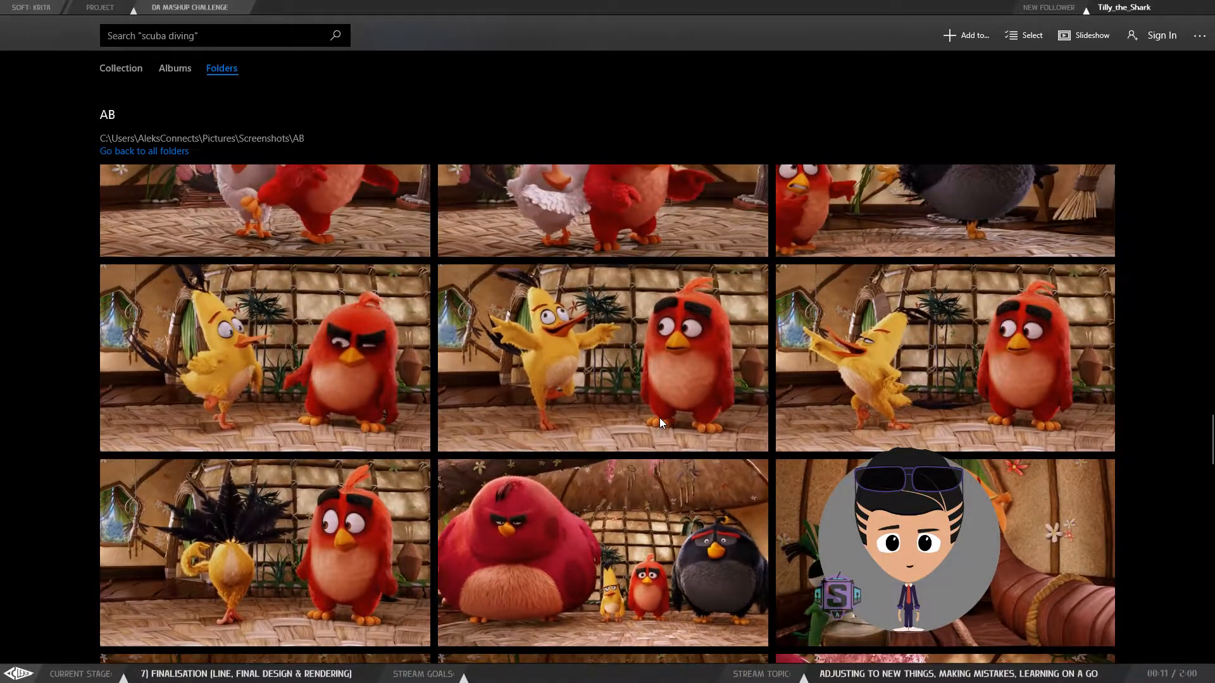
scroll(660, 418, up, 1)
scroll(660, 417, up, 2)
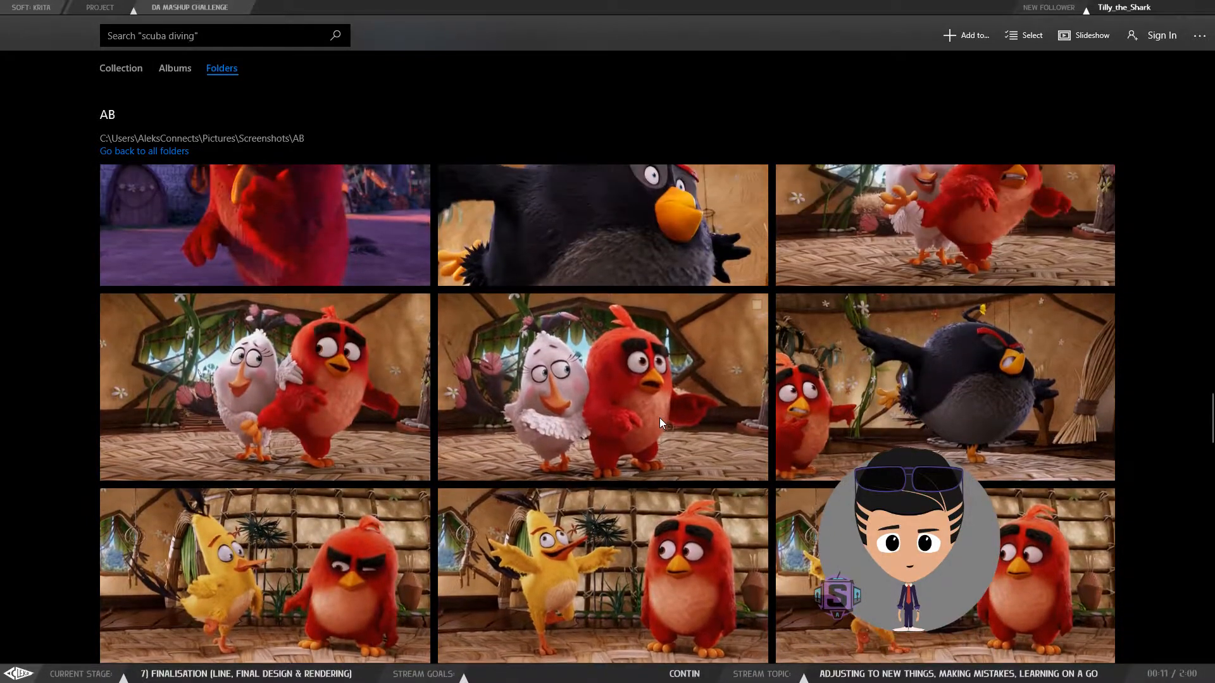
scroll(659, 417, down, 3)
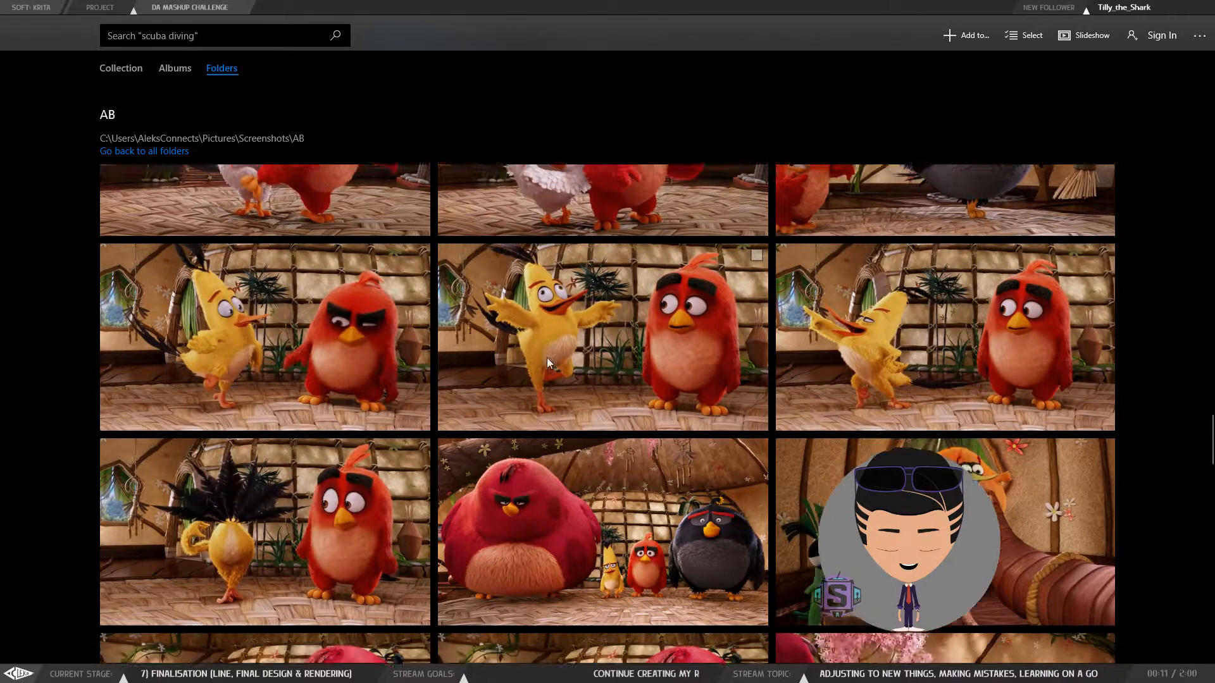
scroll(547, 358, down, 3)
scroll(564, 353, up, 4)
scroll(819, 367, down, 3)
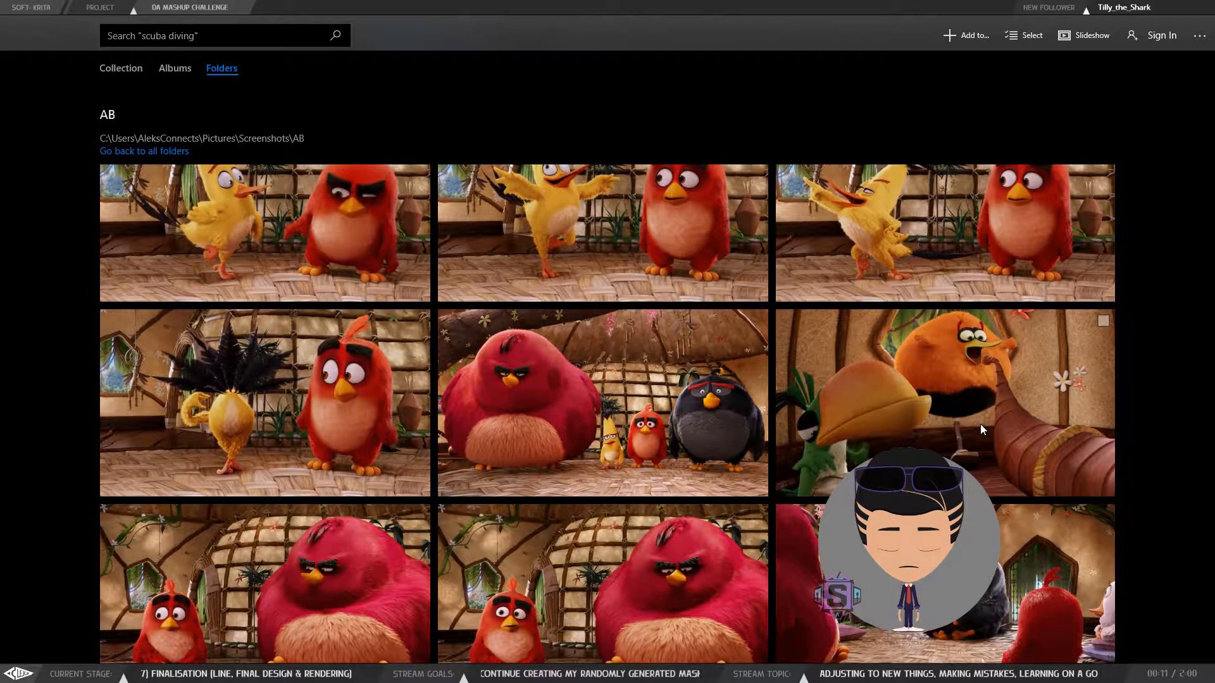
Study the cushion-scene screenshots through the end of the AB folder, comparing the black, yellow, red and white birds' seated poses
scroll(981, 423, down, 3)
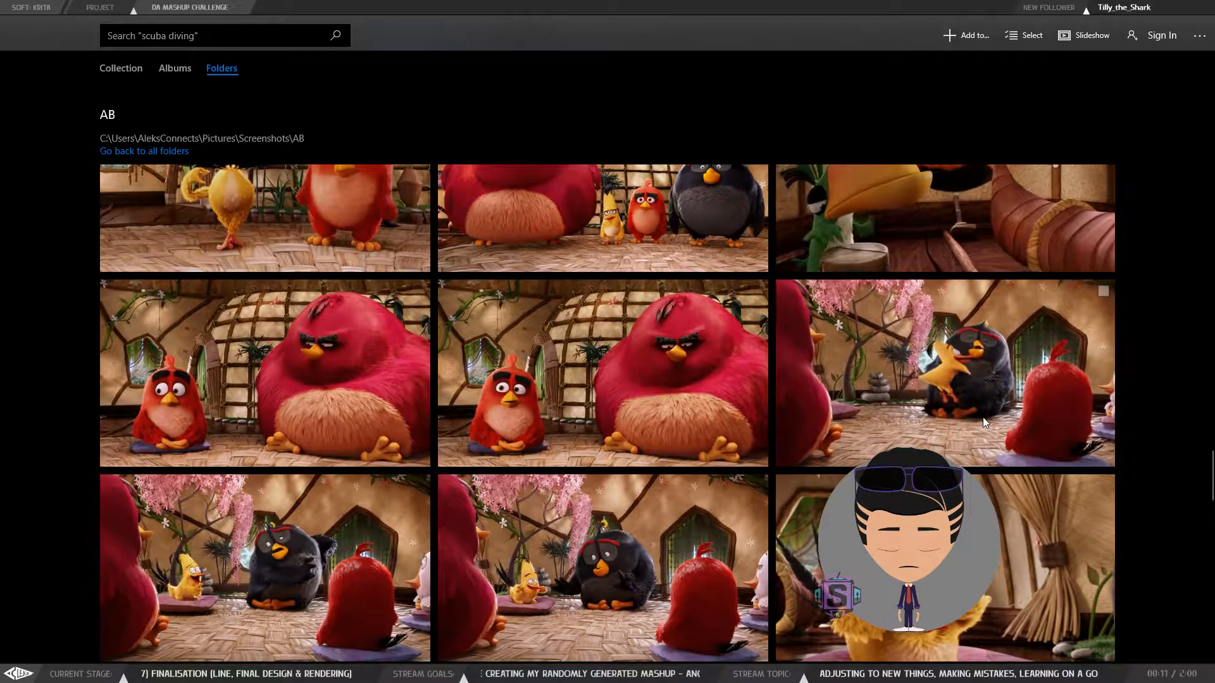
scroll(982, 422, down, 1)
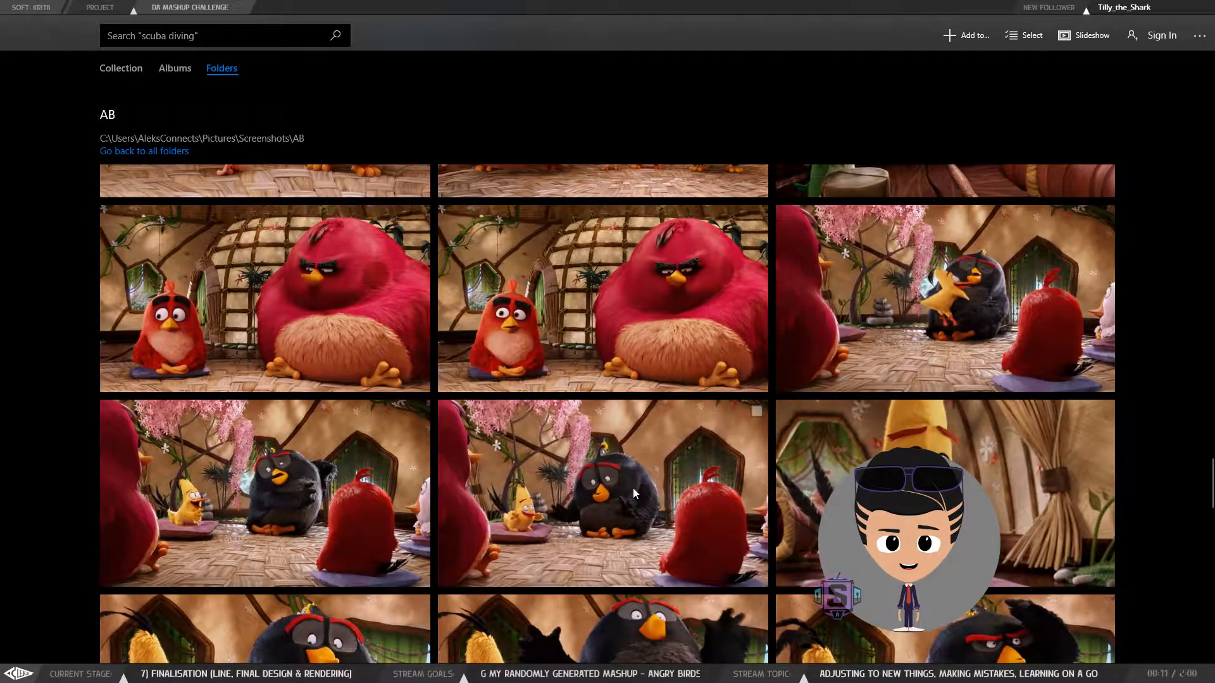
scroll(633, 486, down, 3)
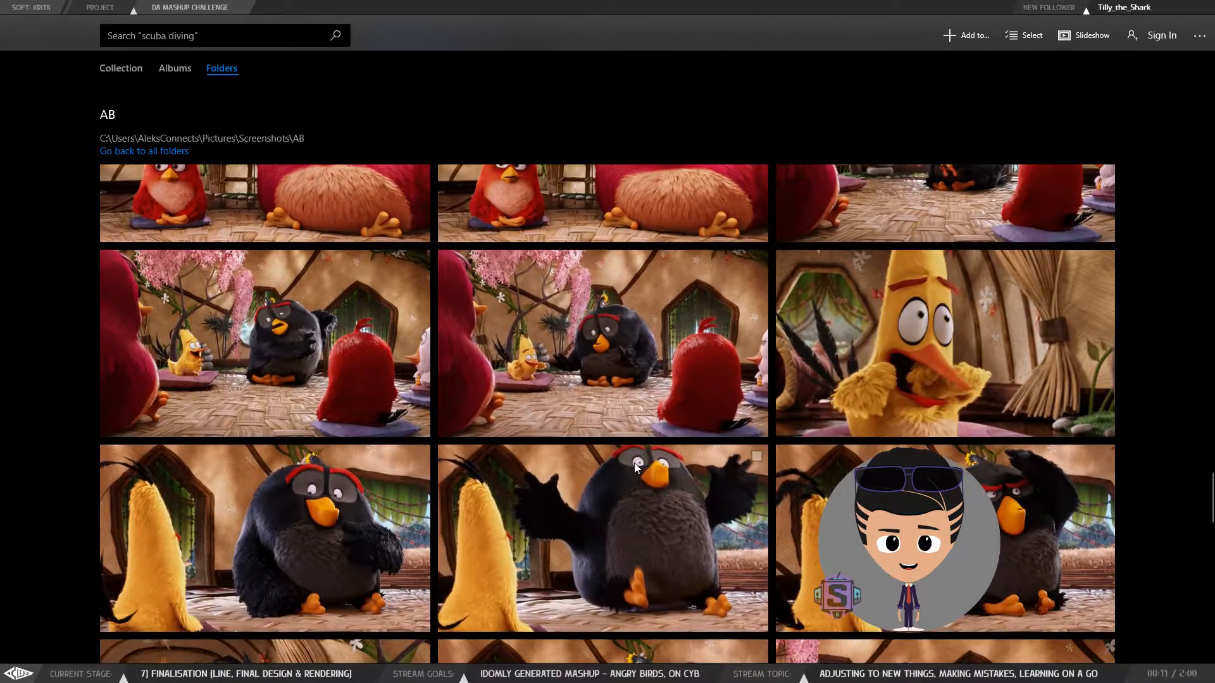
scroll(634, 449, down, 3)
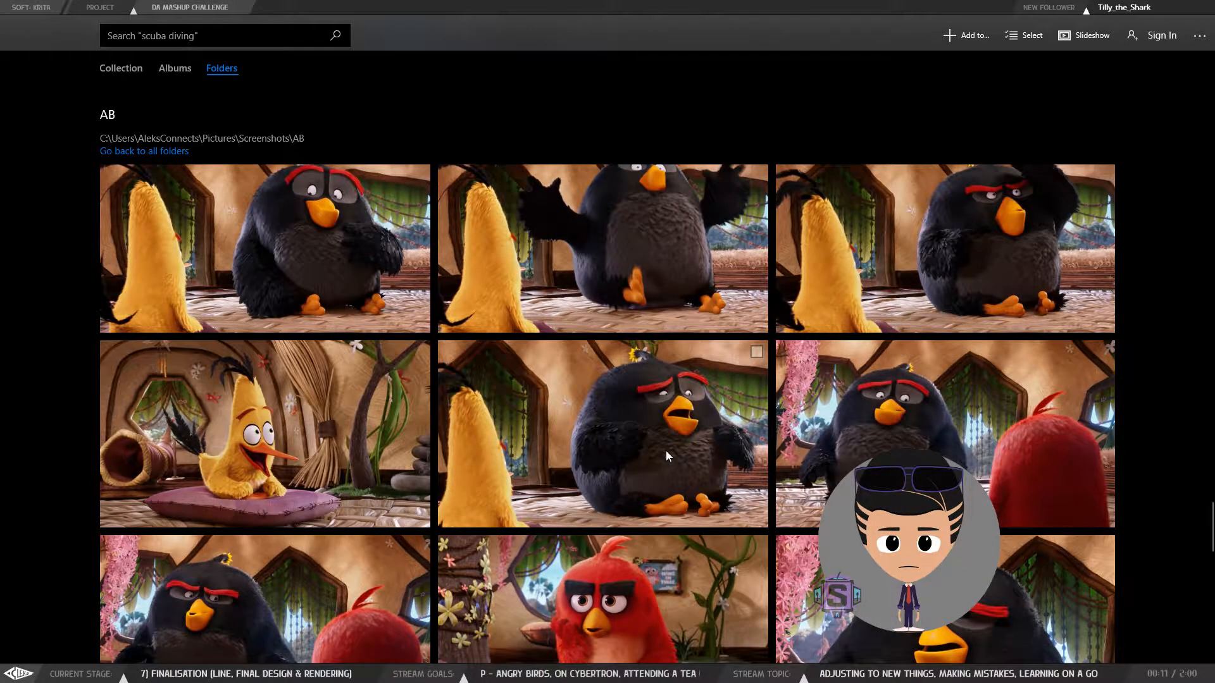
scroll(666, 450, down, 1)
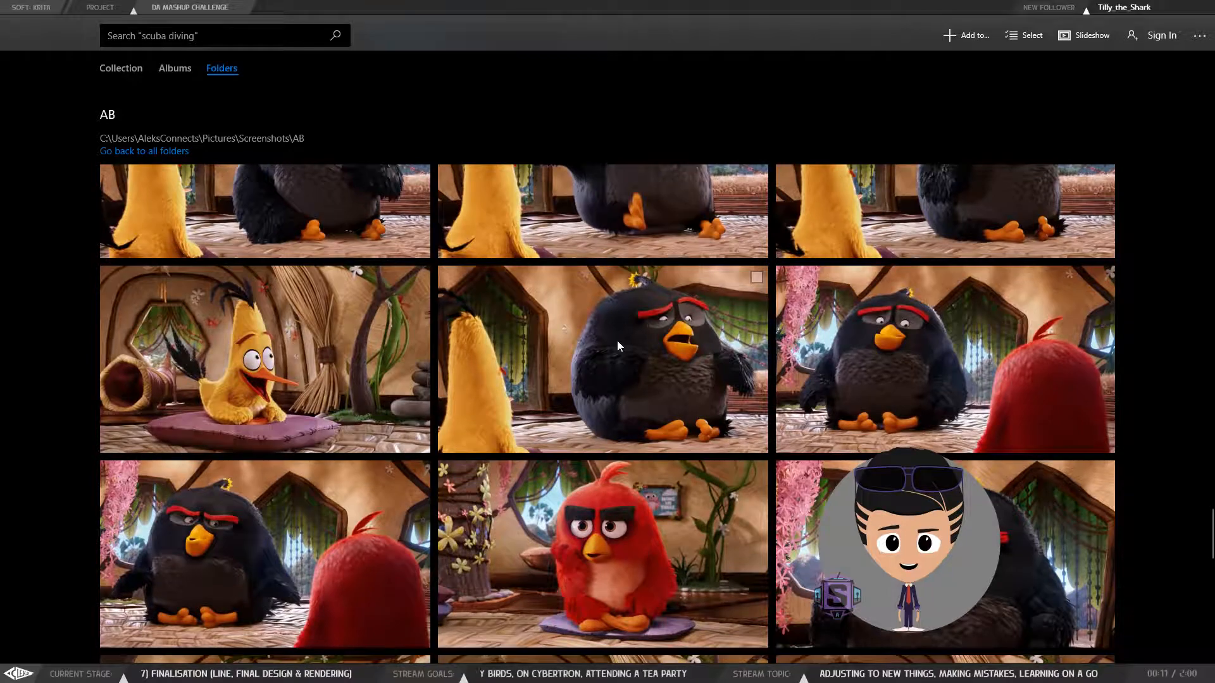
scroll(617, 341, down, 3)
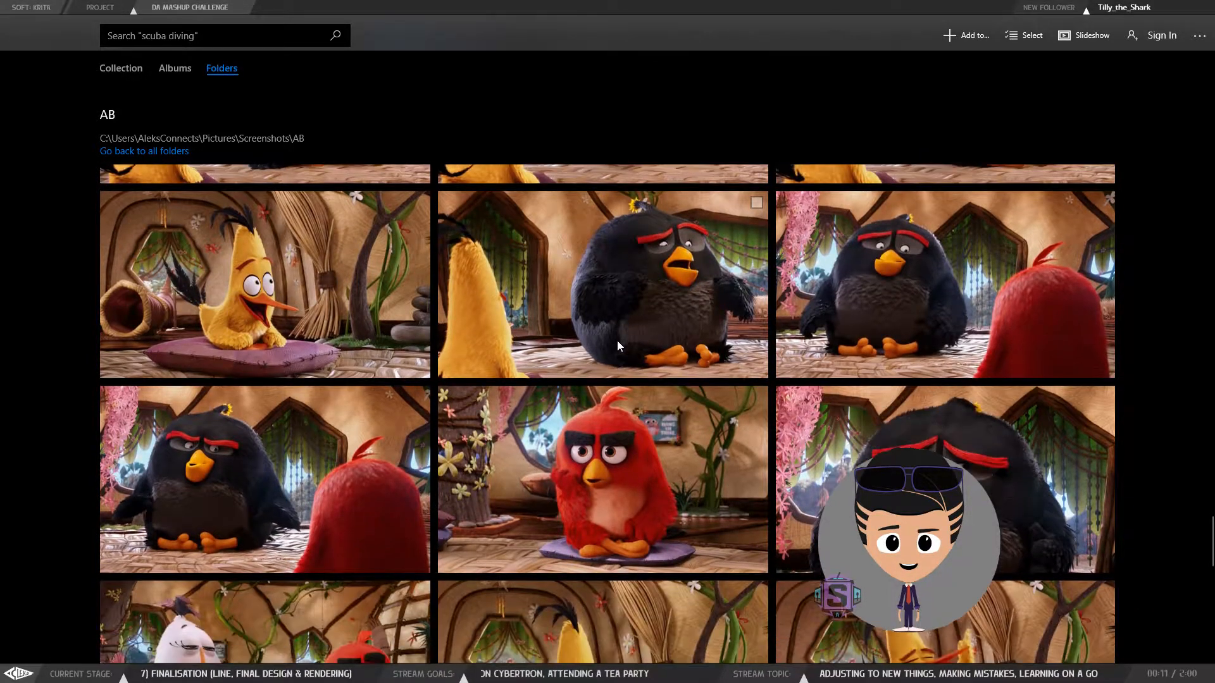
scroll(886, 409, down, 5)
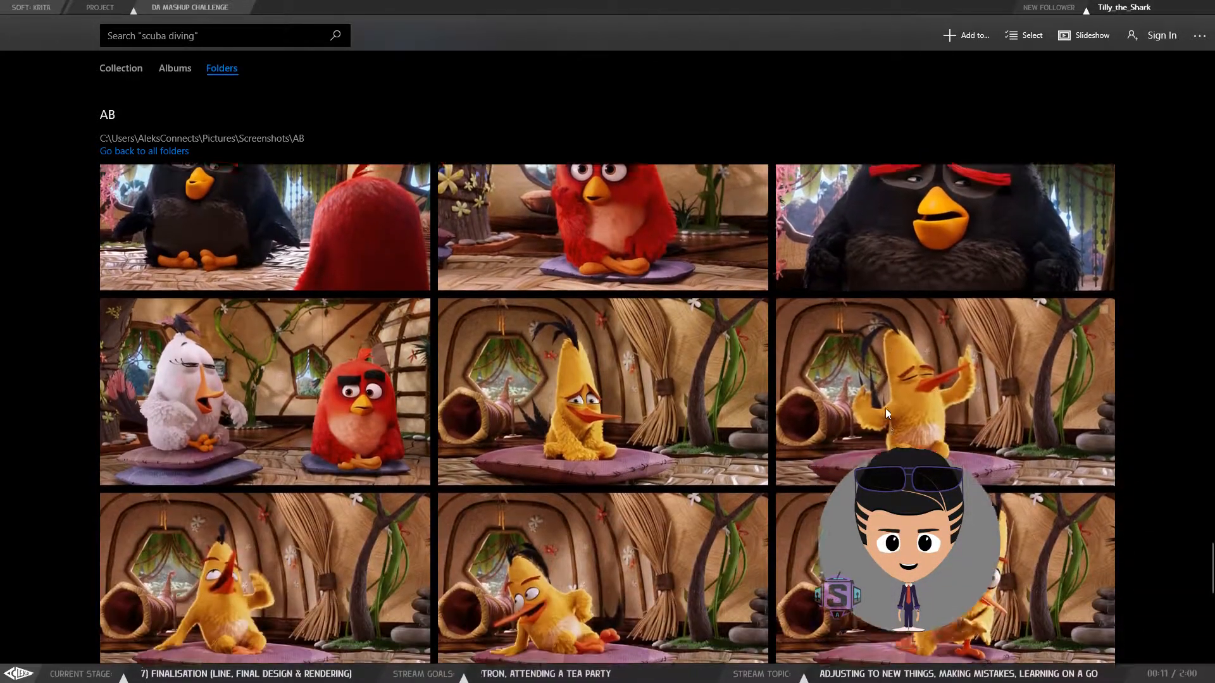
scroll(886, 408, down, 5)
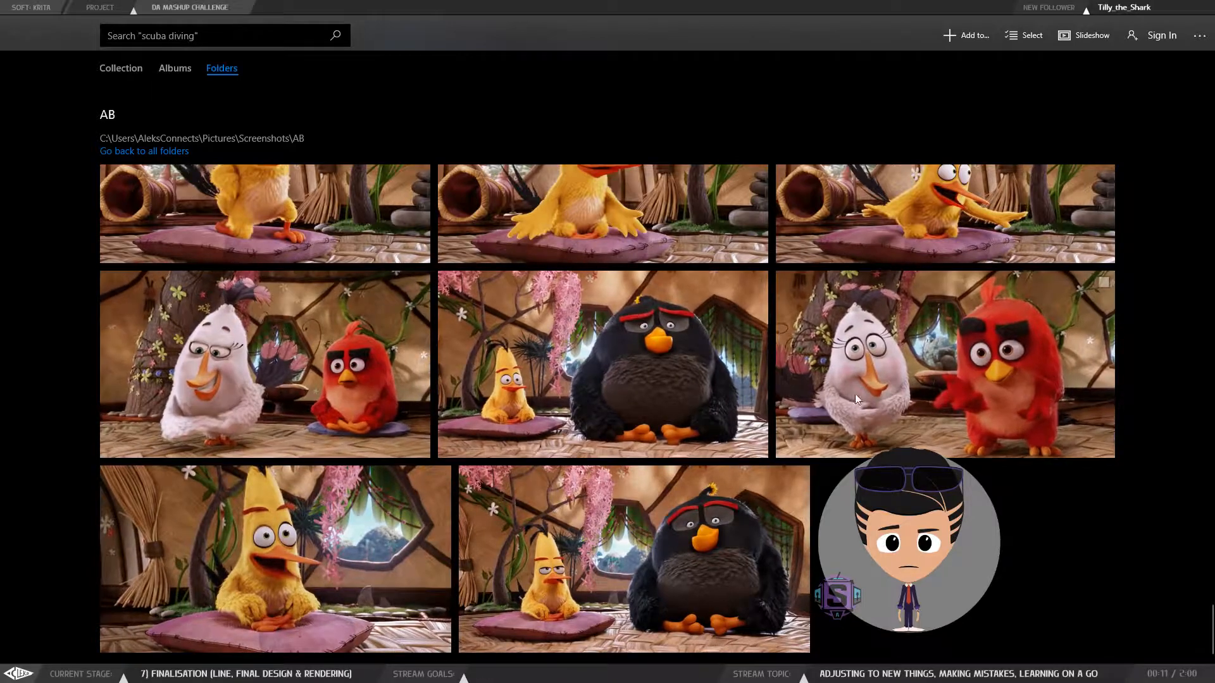
Look back through the AB folder for the village shots and the black and red birds sitting on cushions
scroll(711, 311, up, 3)
scroll(709, 308, up, 8)
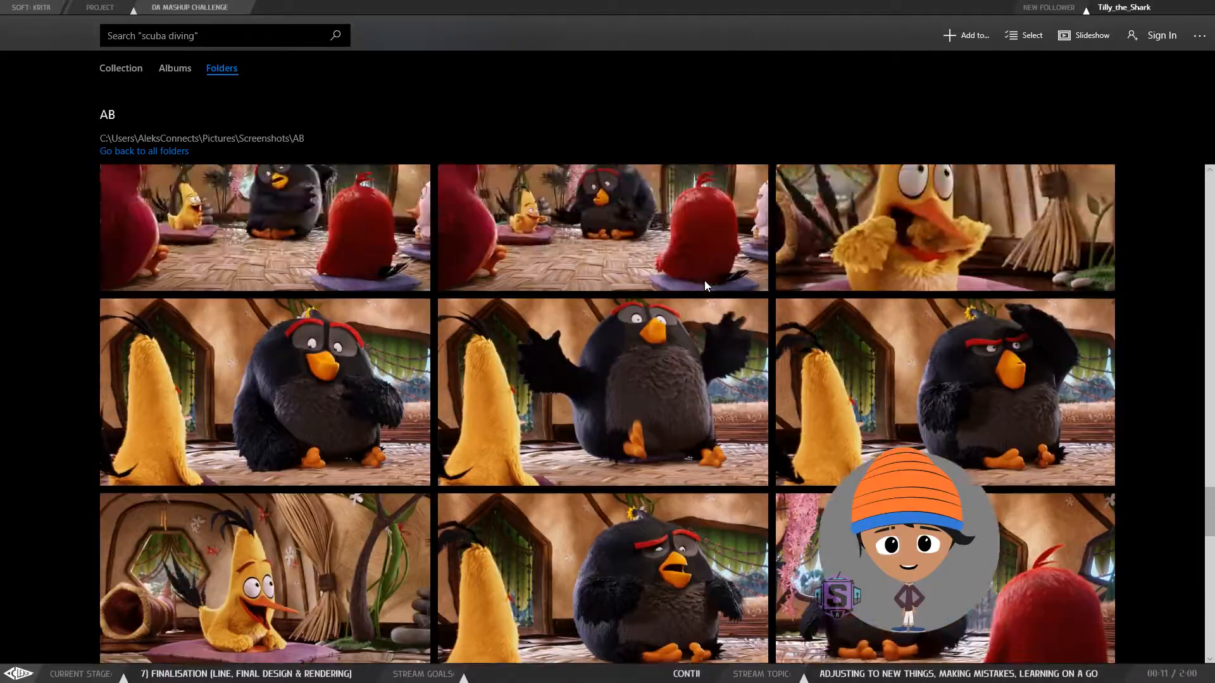
scroll(753, 312, up, 4)
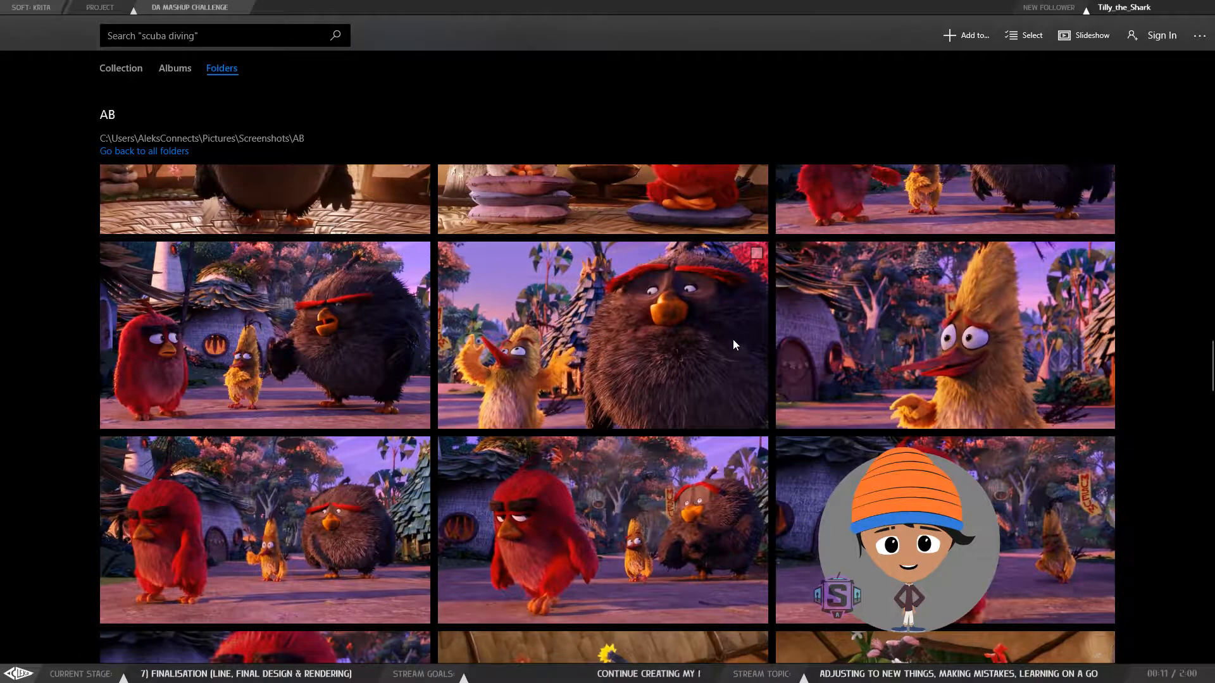
scroll(715, 351, up, 3)
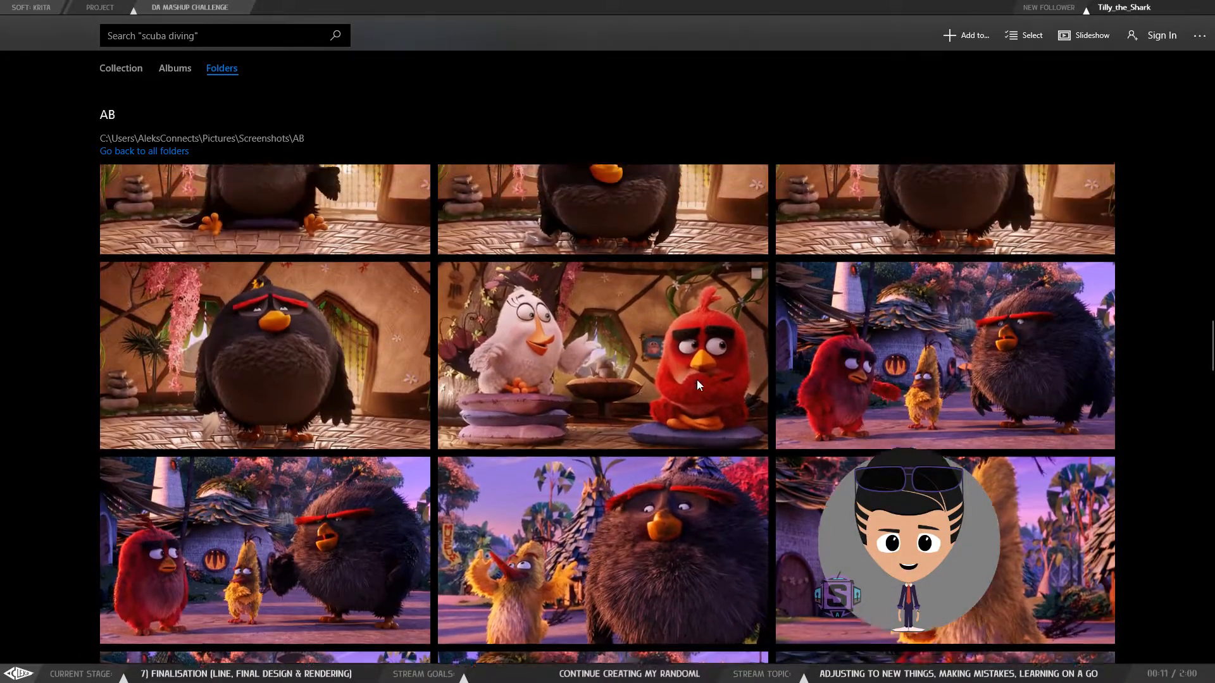
scroll(699, 365, up, 3)
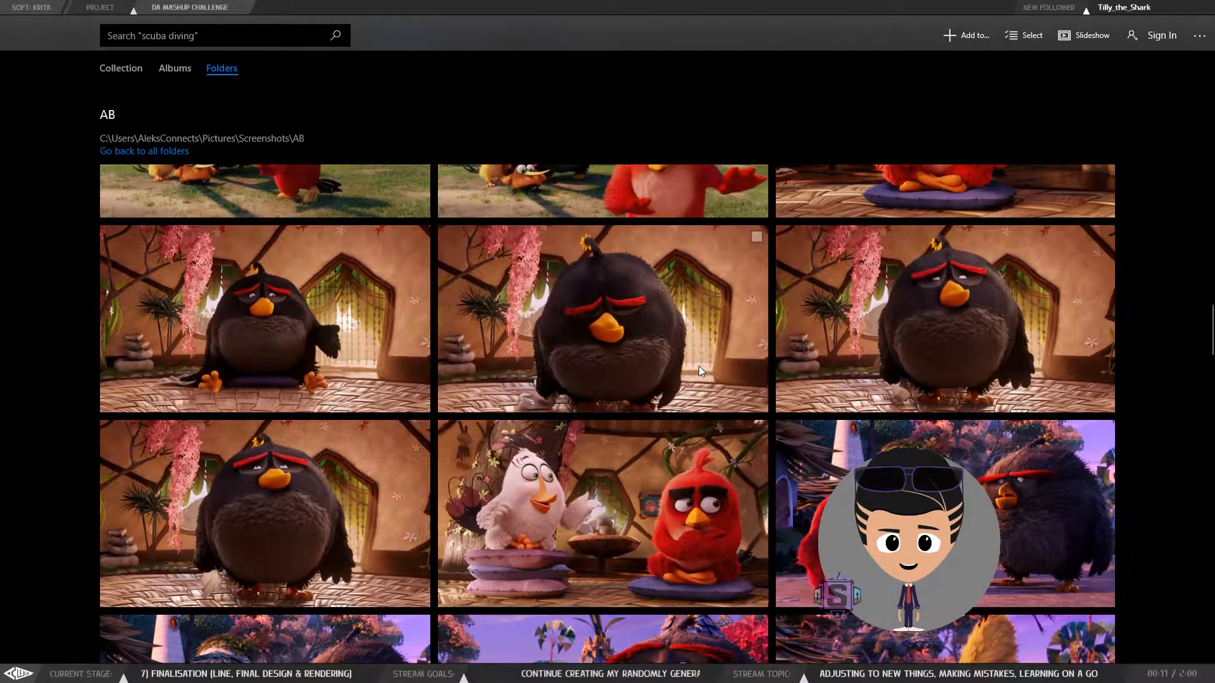
scroll(699, 366, up, 1)
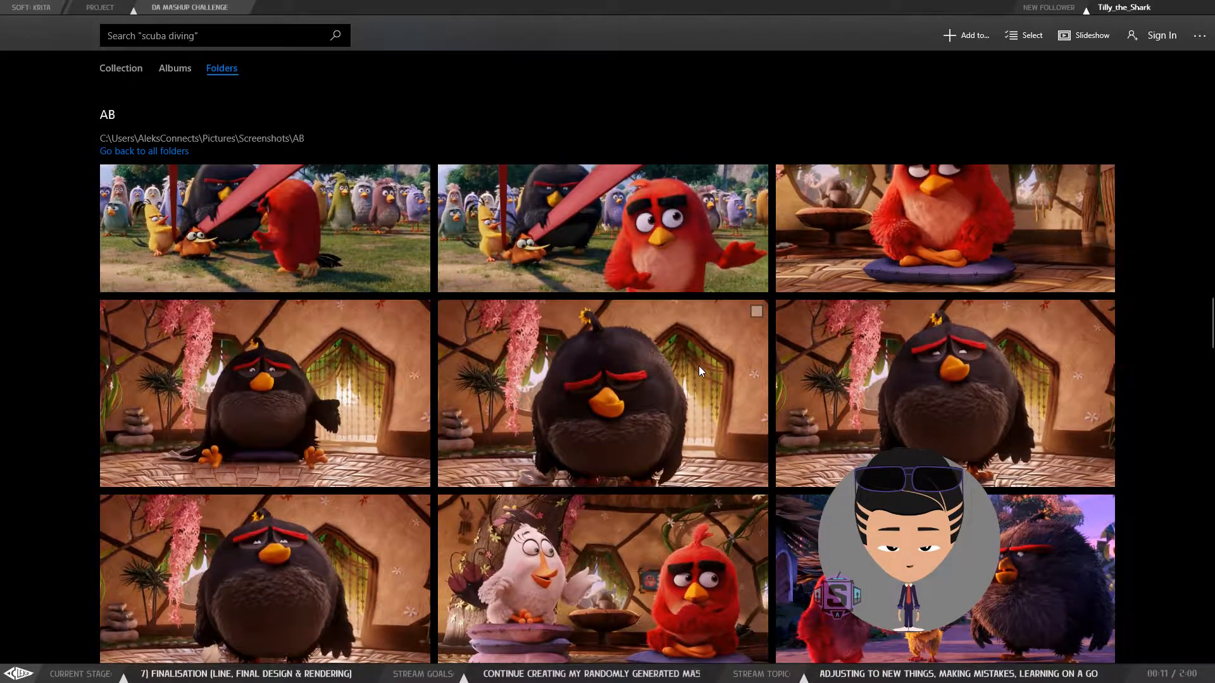
scroll(698, 367, up, 1)
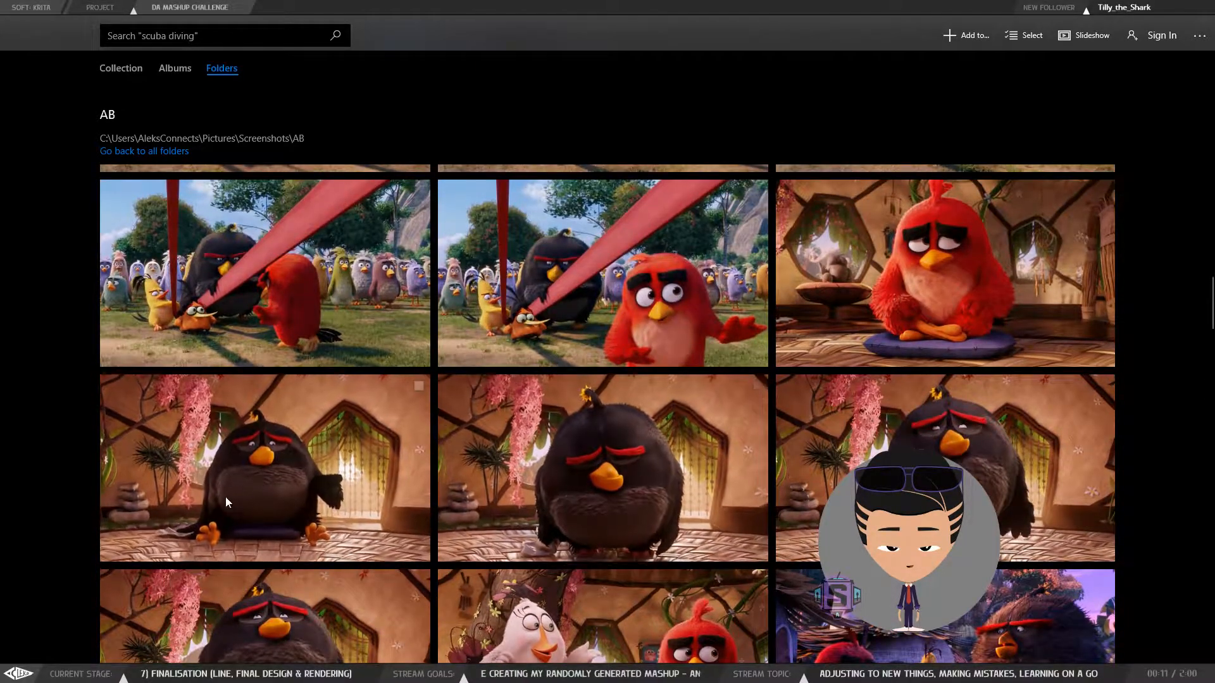
scroll(1012, 525, up, 1)
scroll(1012, 526, down, 1)
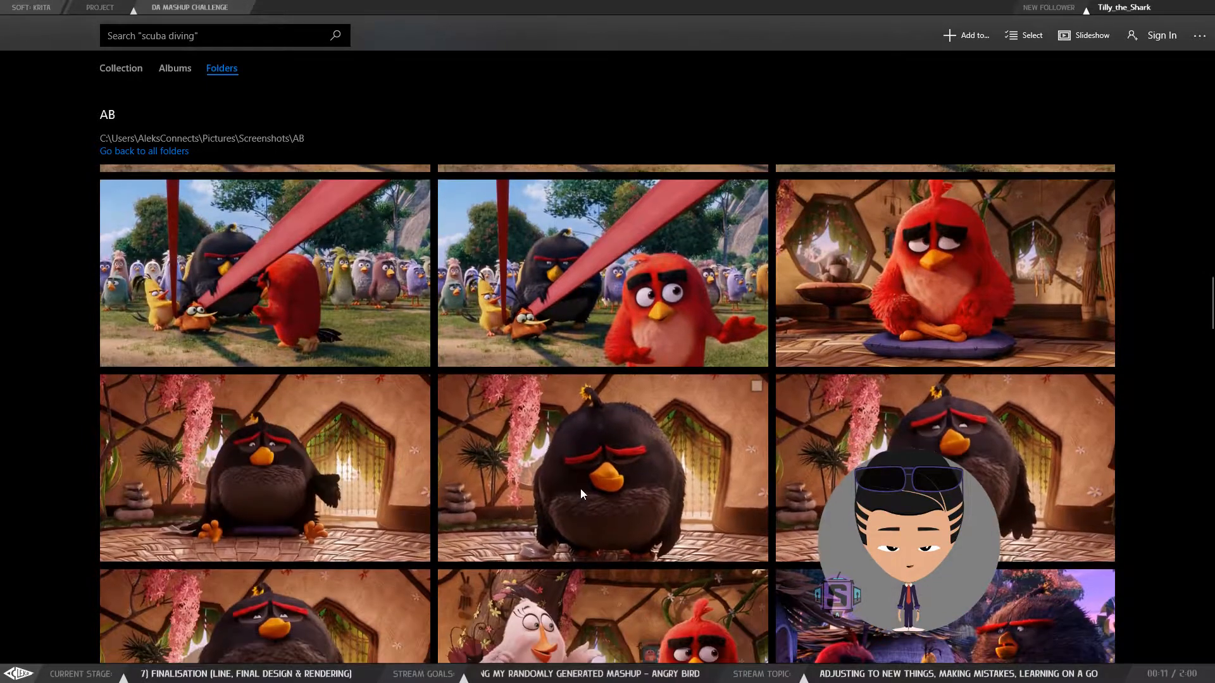
scroll(580, 489, up, 1)
scroll(348, 491, up, 1)
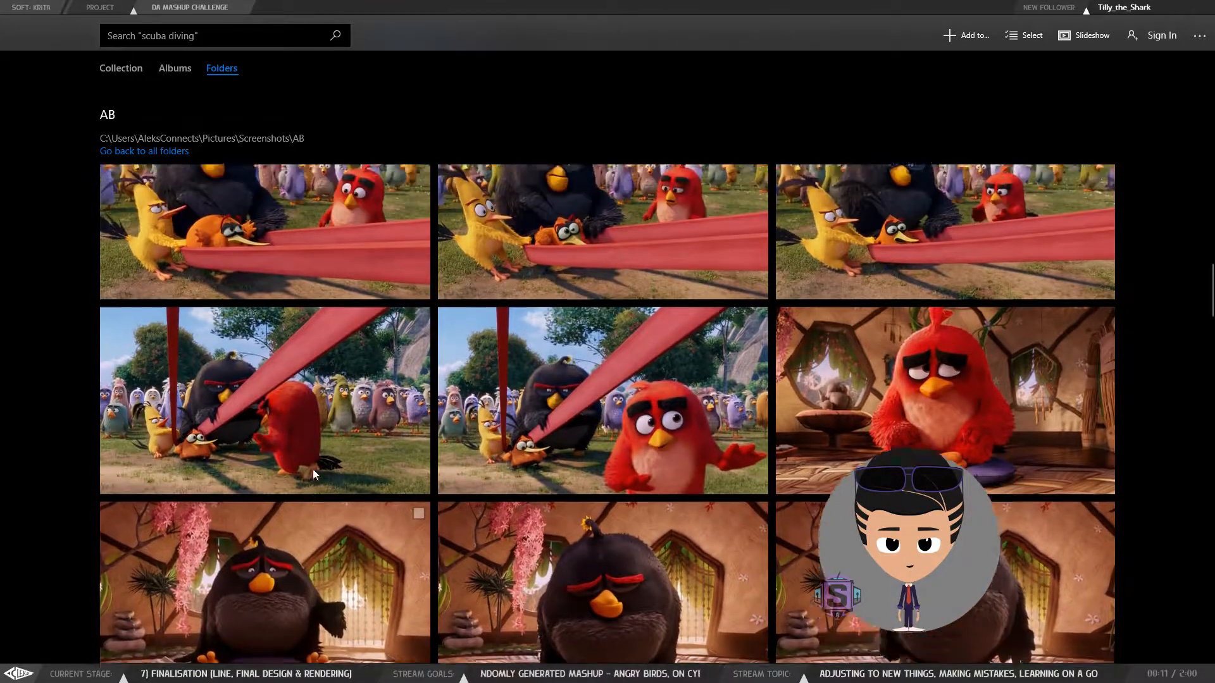
Examine the slingshot, lakeside and outdoor dinner-table screenshots up to the start of the AB folder
scroll(447, 579, up, 4)
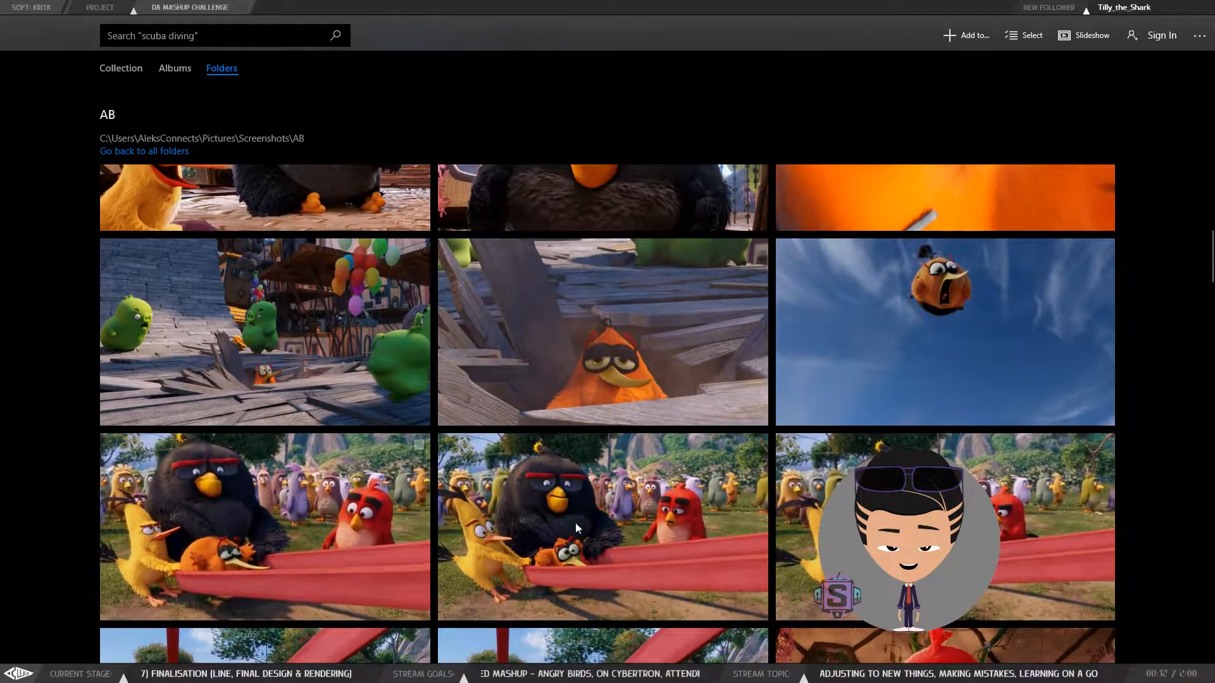
scroll(575, 523, up, 5)
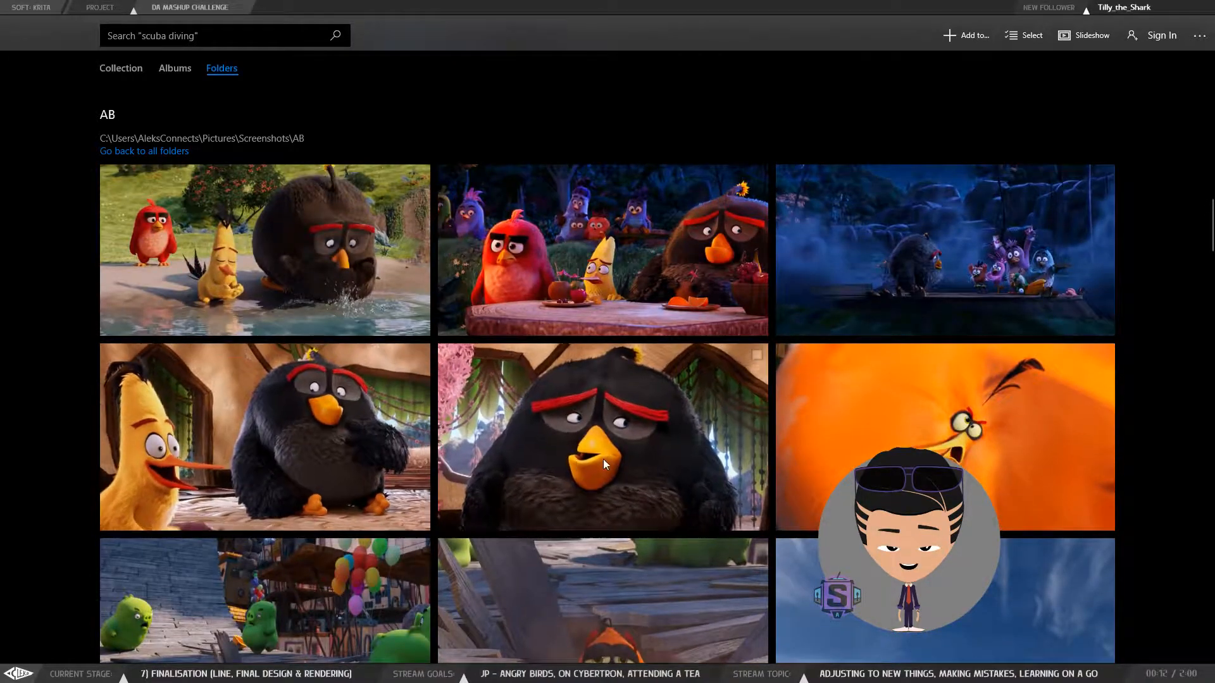
scroll(603, 458, up, 3)
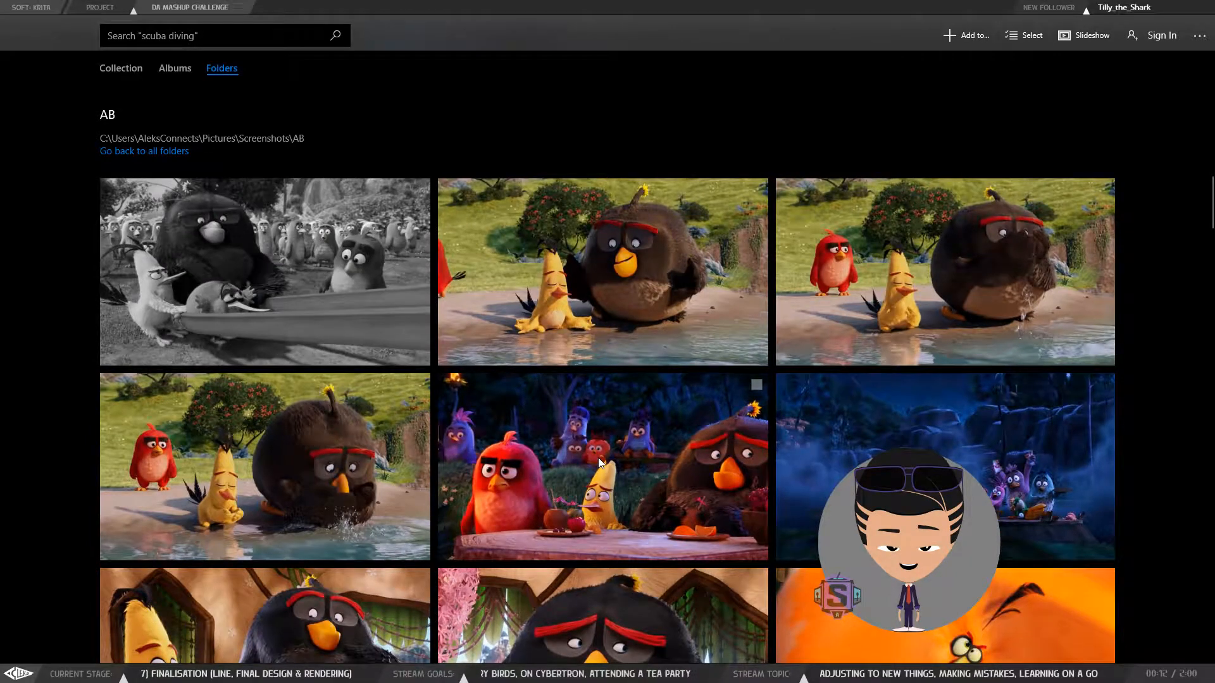
scroll(598, 457, up, 1)
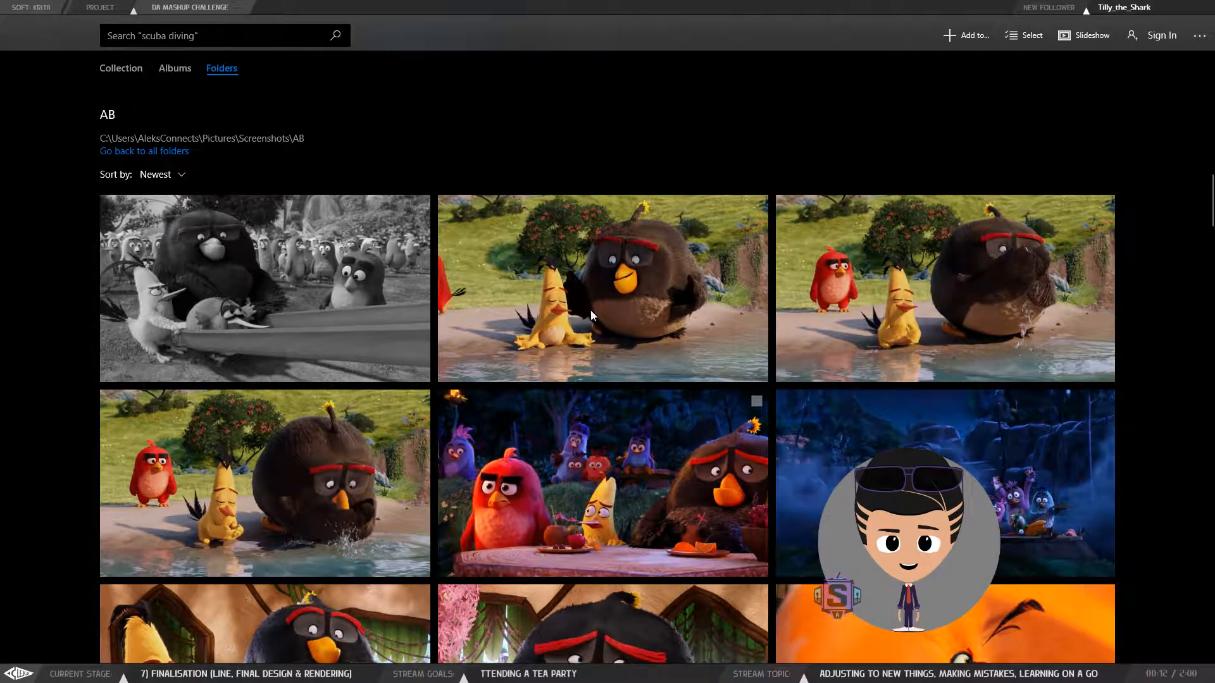
Switch to the Pinterest board for the Cybertron mashup over Krita and browse past statues, tablecloths and cupcake stands to the Angry Birds pins
drag(570, 15, 571, 0)
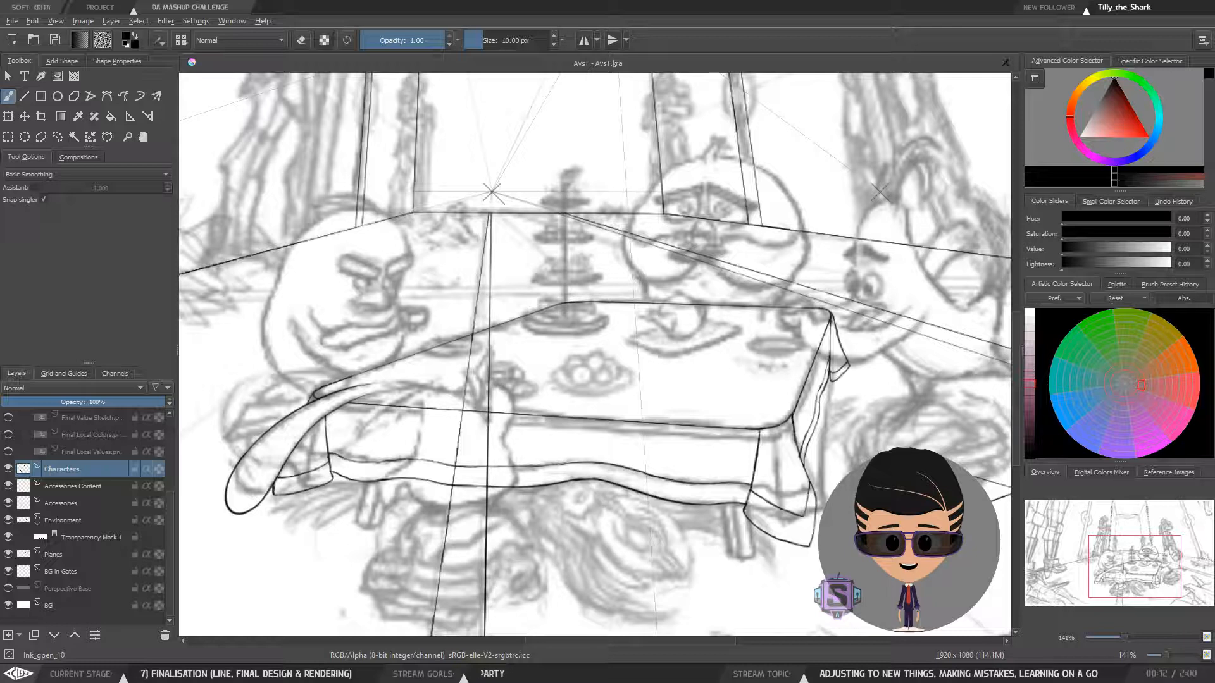
drag(785, 0, 505, 55)
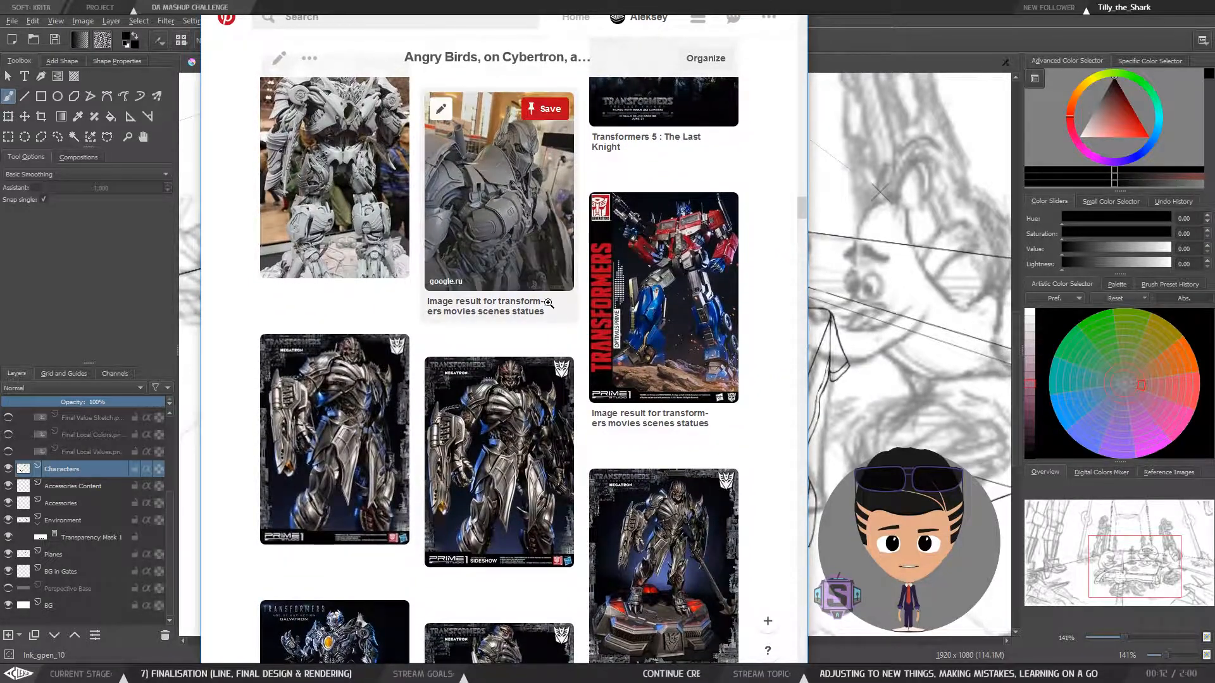
scroll(606, 388, down, 8)
scroll(605, 387, down, 10)
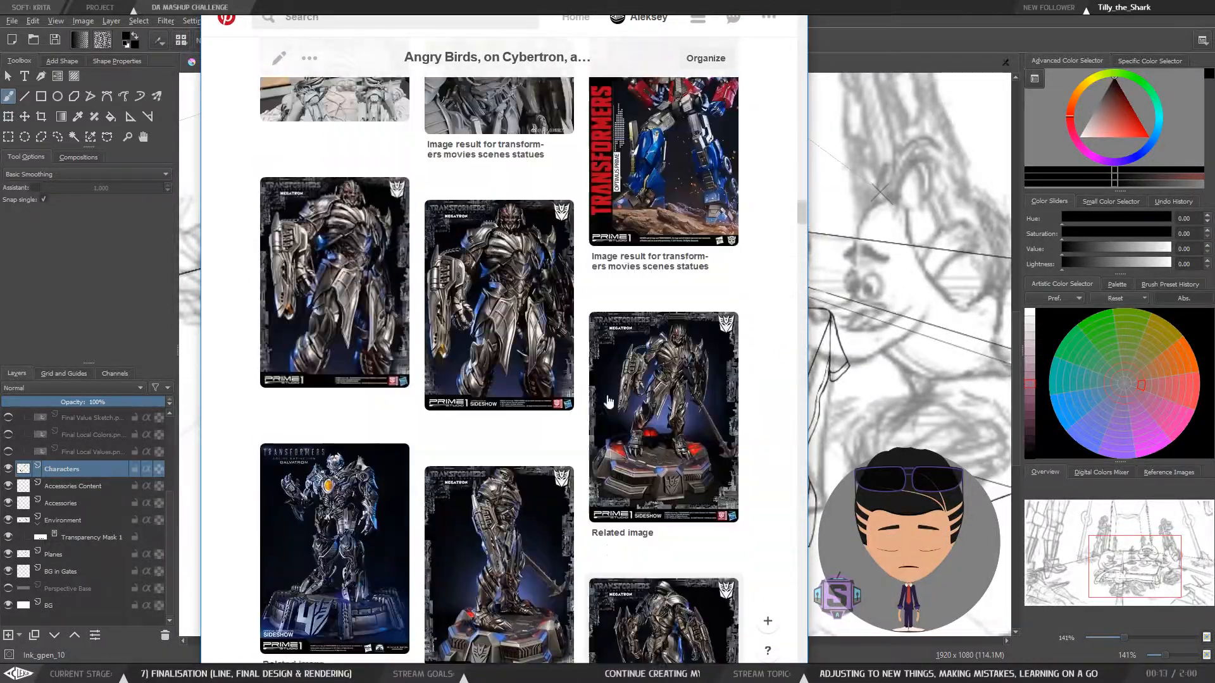
scroll(621, 375, down, 10)
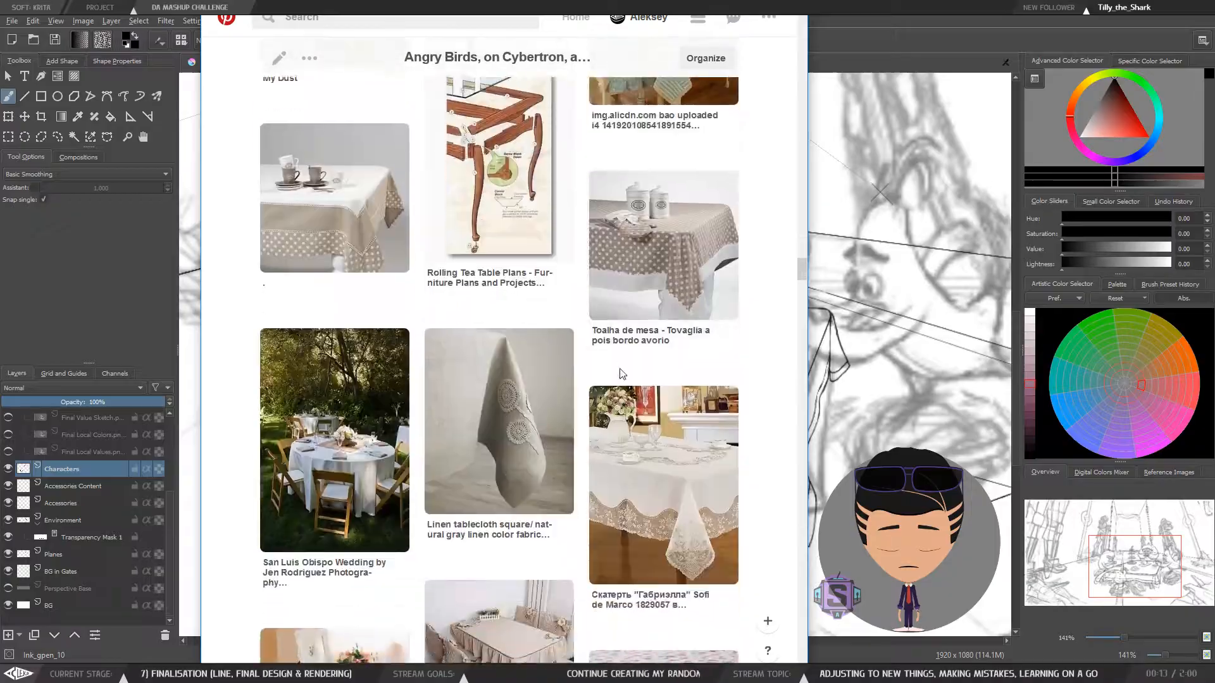
scroll(620, 376, down, 10)
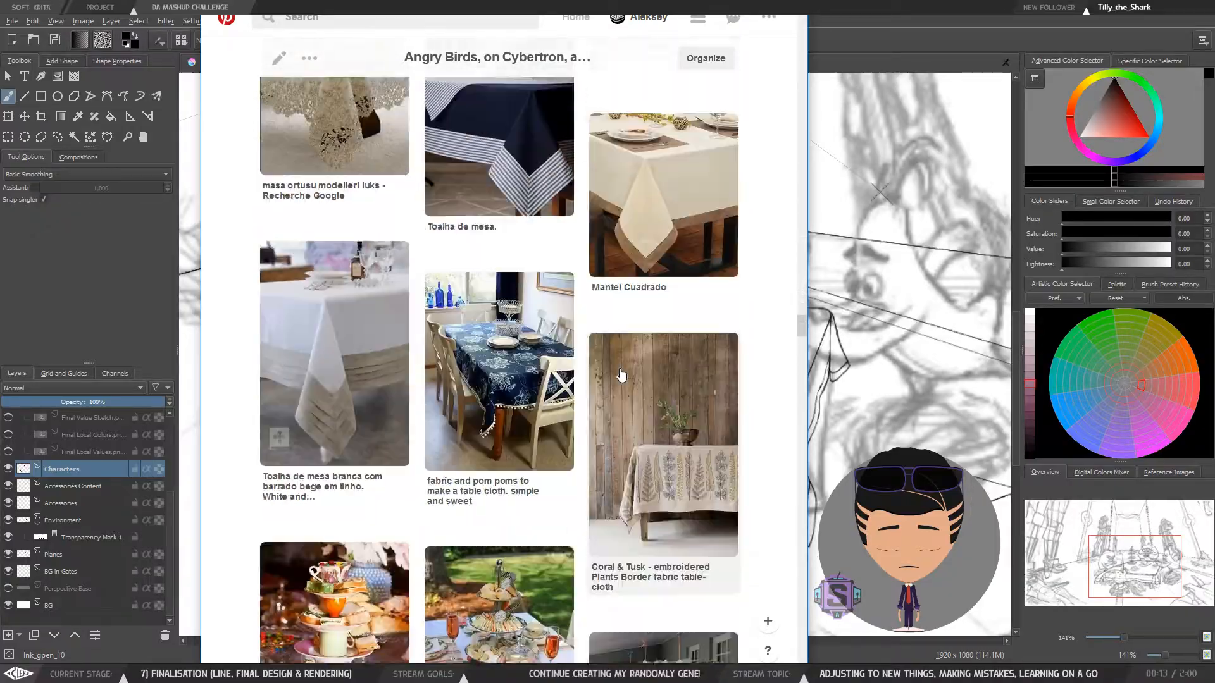
scroll(620, 375, down, 10)
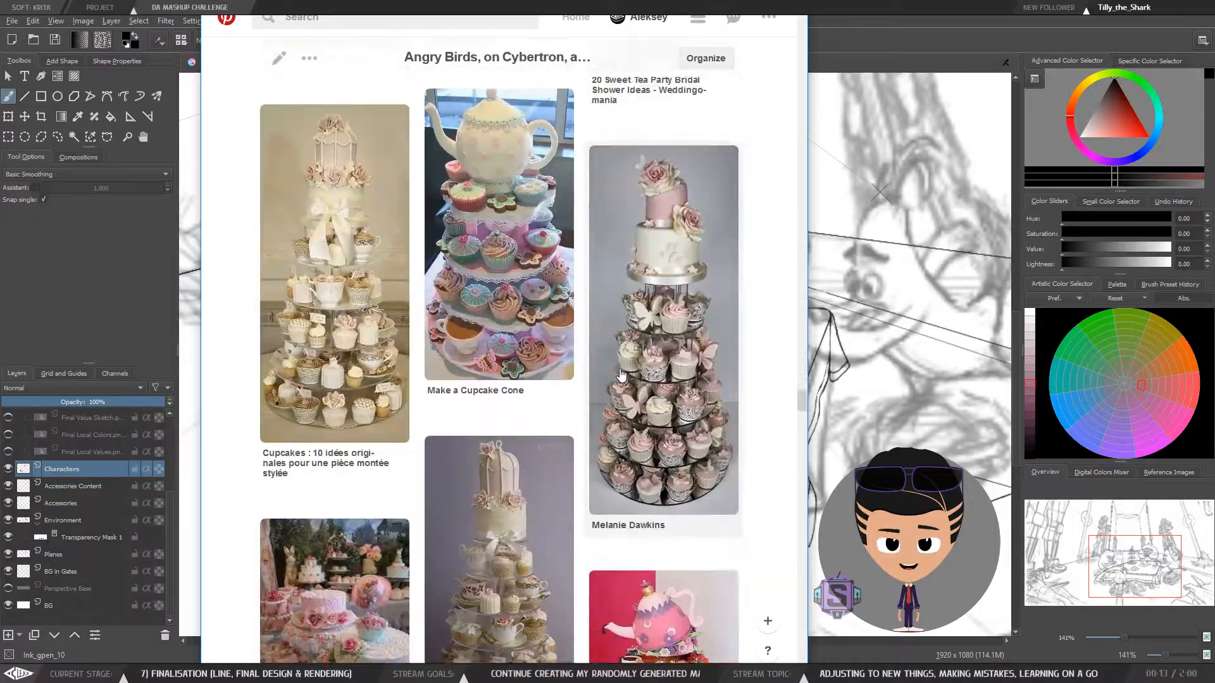
scroll(621, 375, up, 1)
mouse_move(649, 250)
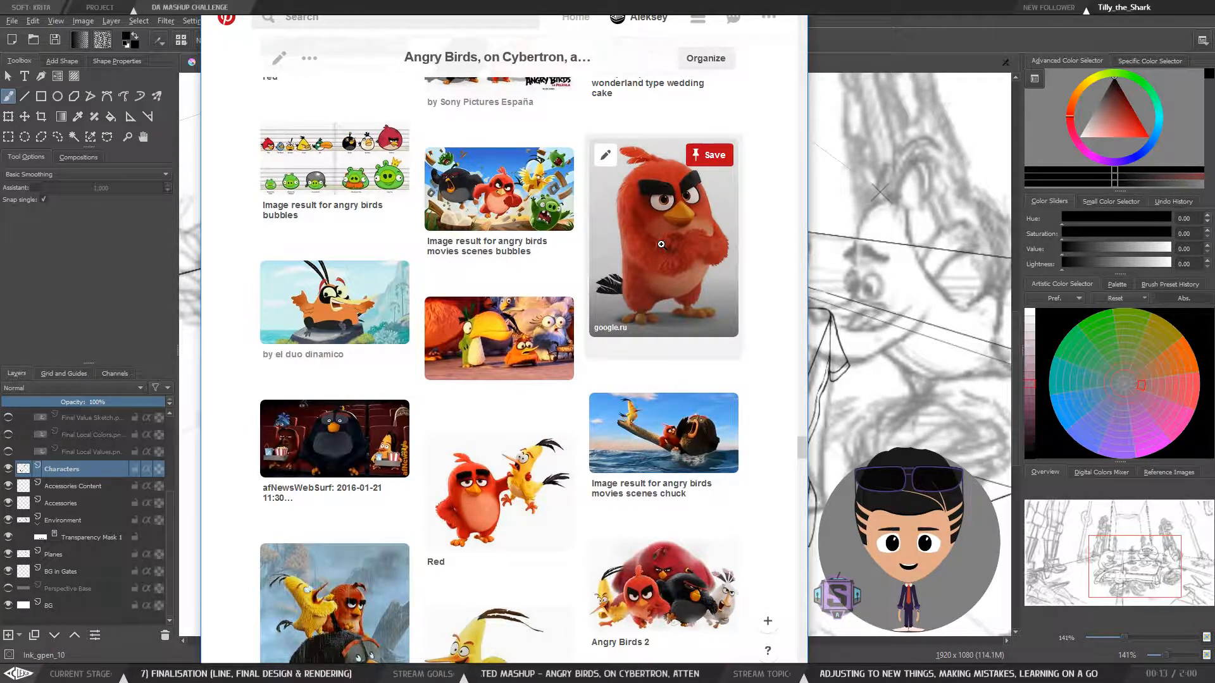
Browse the Pinterest board's pins of the red, yellow and black birds, studying their poses and expressions
scroll(661, 244, down, 1)
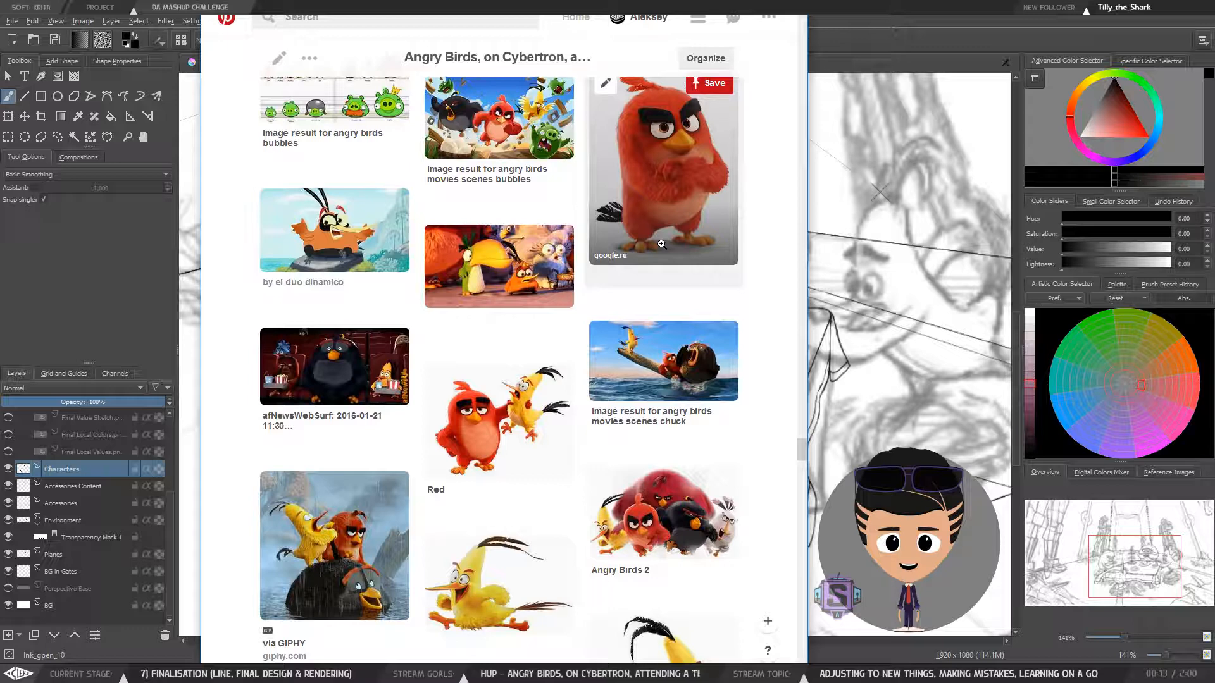
scroll(661, 244, down, 1)
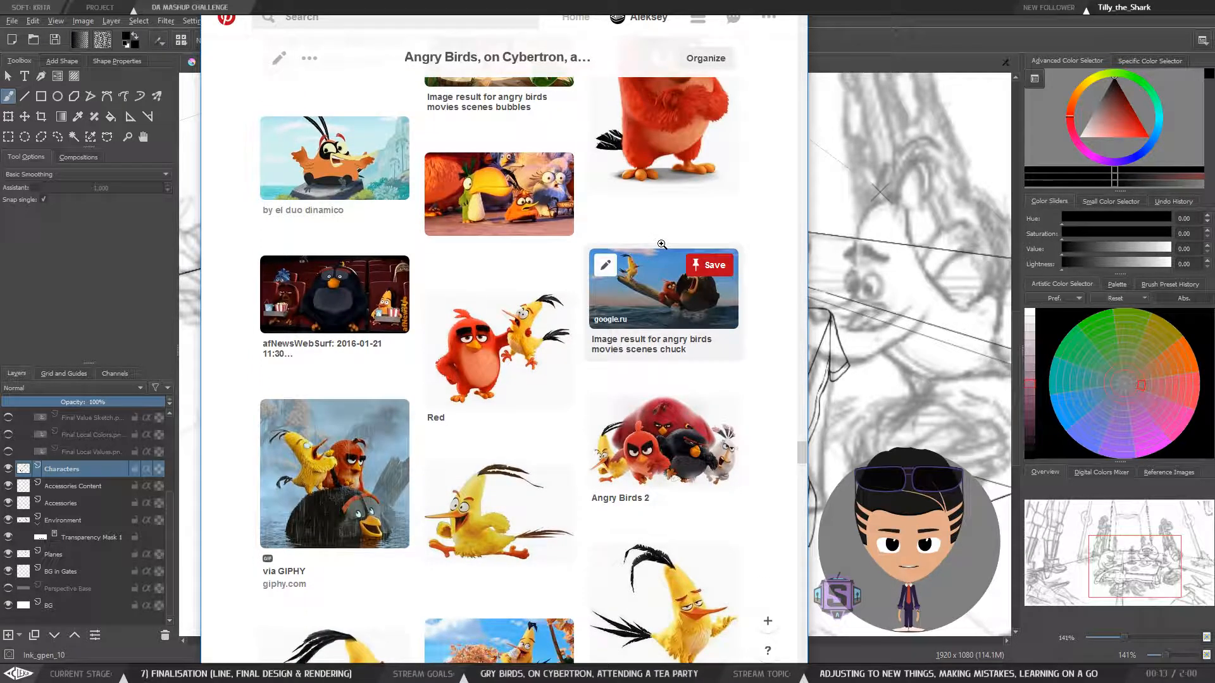
scroll(661, 244, down, 1)
scroll(661, 247, down, 1)
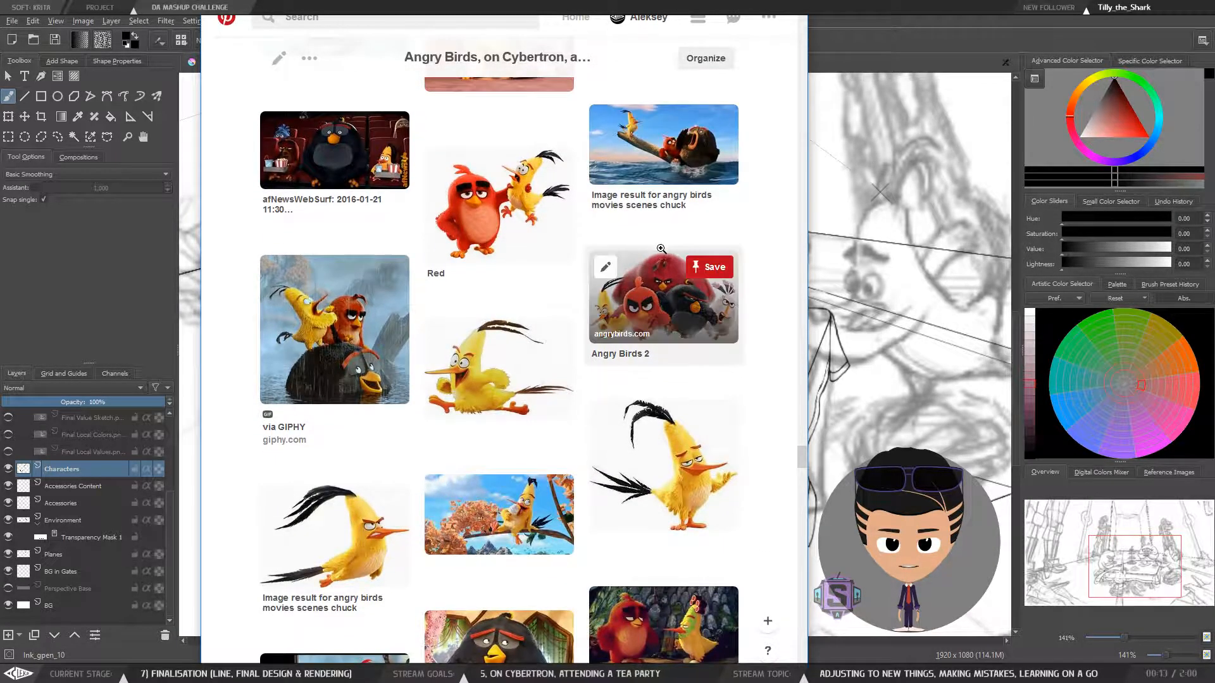
scroll(661, 249, down, 4)
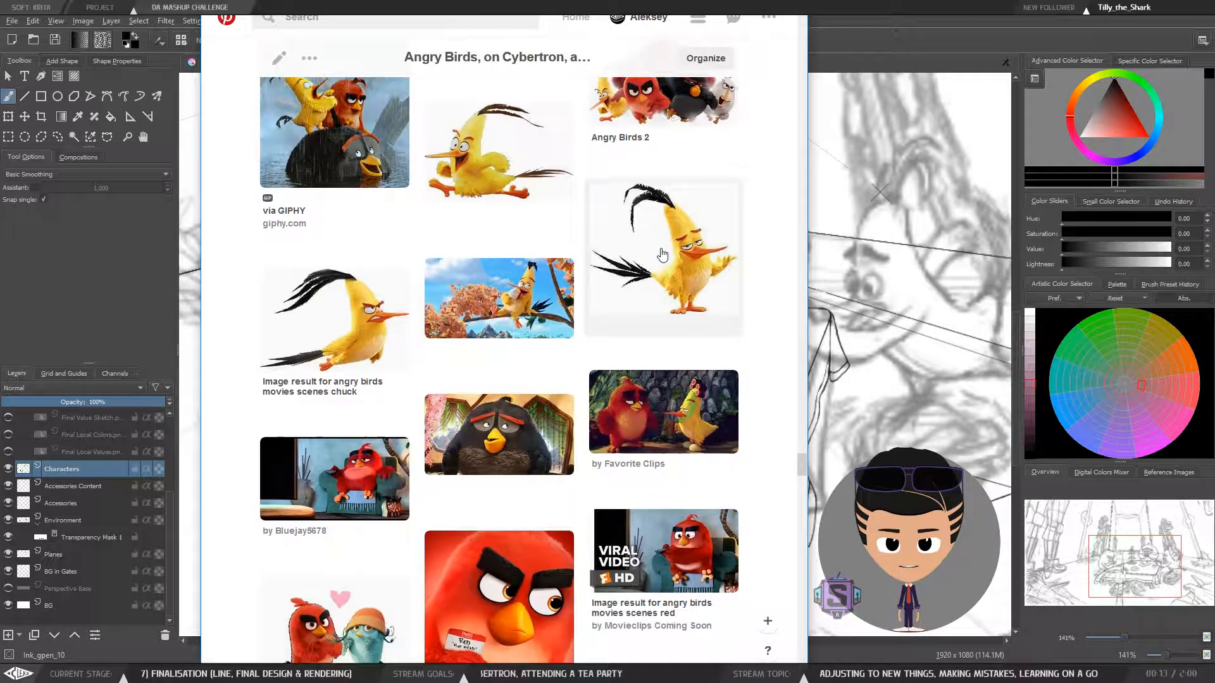
scroll(661, 248, down, 4)
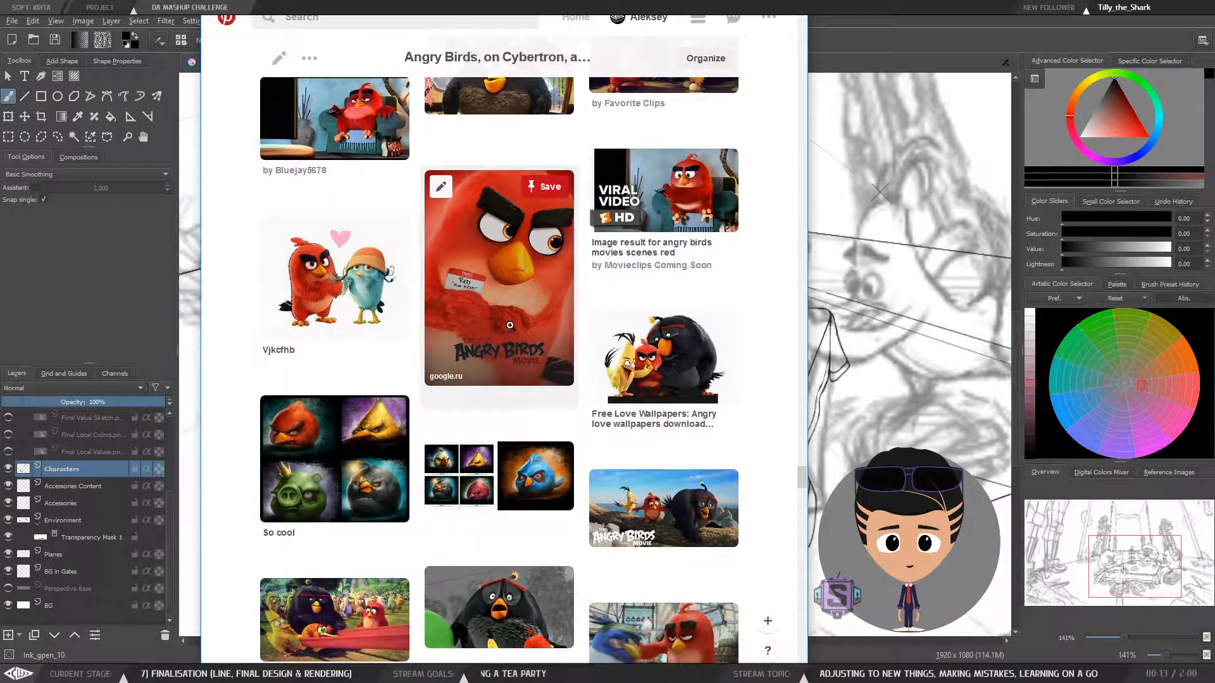
scroll(511, 321, down, 2)
scroll(511, 321, down, 3)
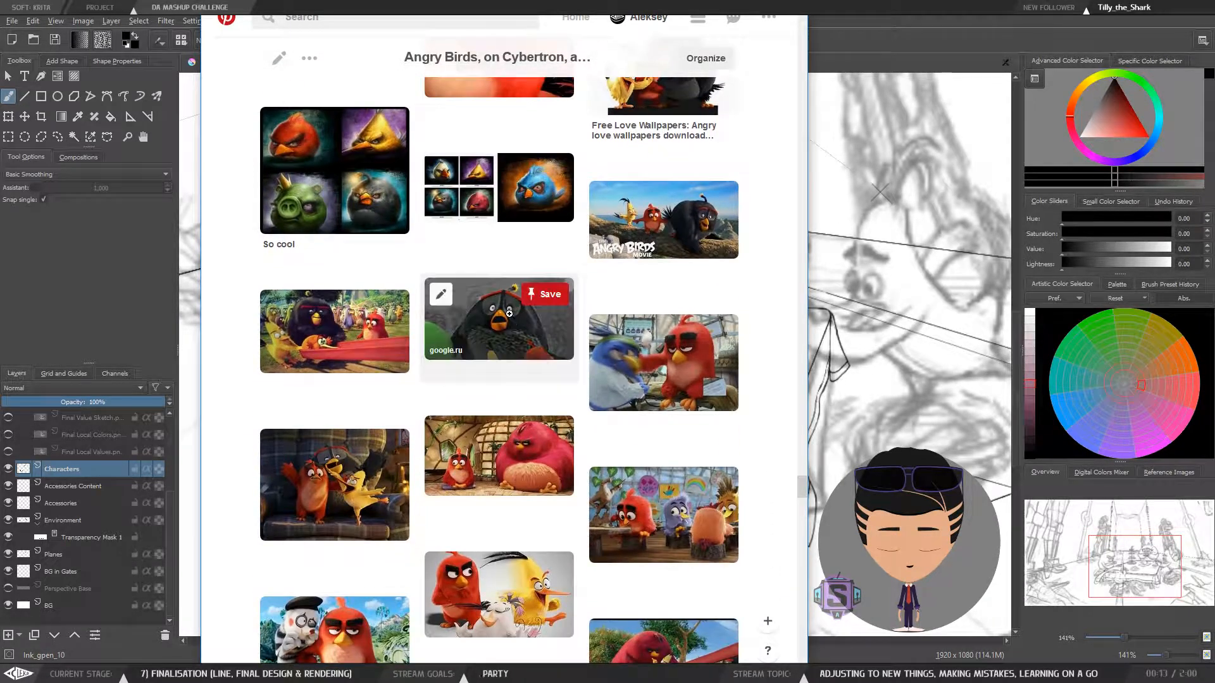
Examine the Angry Birds film-scene pins down to the Transformers concept art and back, and move the board off the canvas
scroll(511, 316, down, 3)
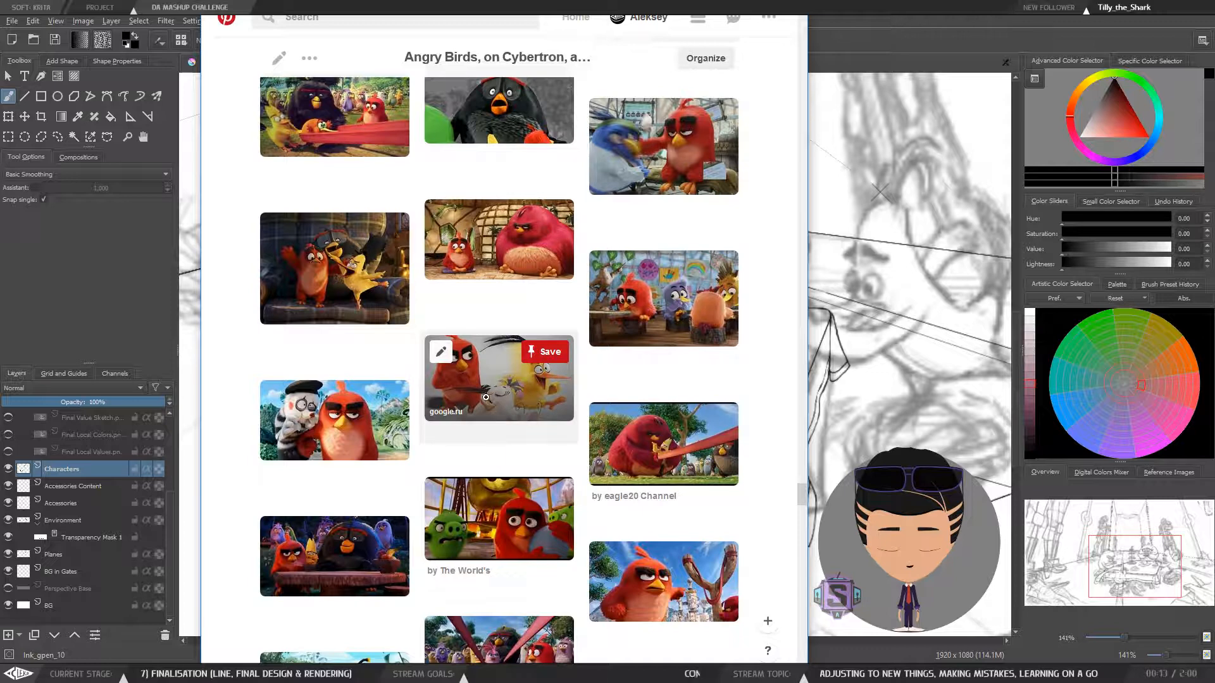
scroll(510, 381, down, 1)
scroll(510, 380, down, 1)
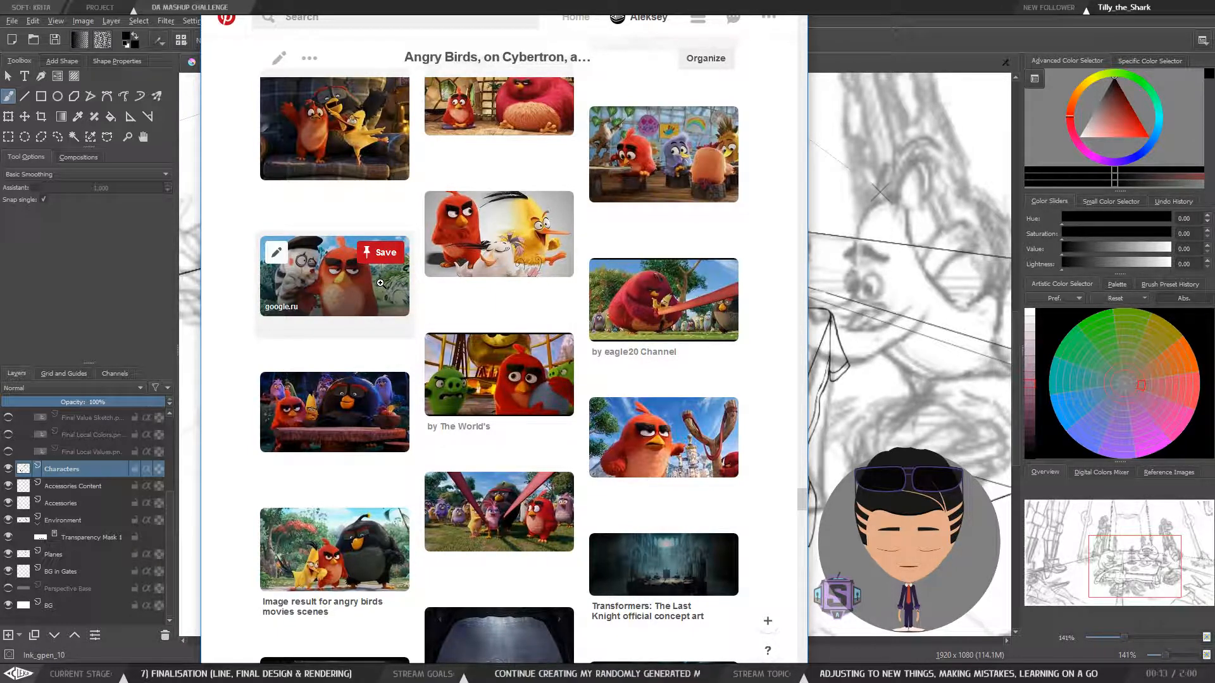
scroll(381, 282, down, 5)
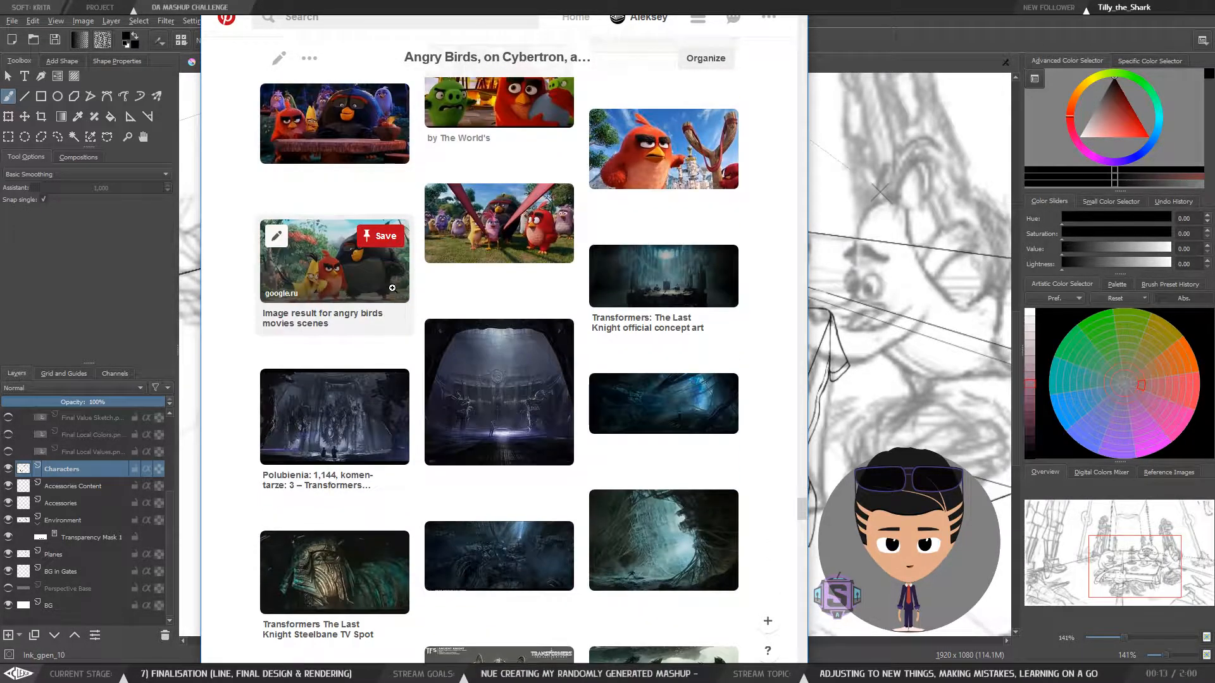
scroll(393, 288, up, 6)
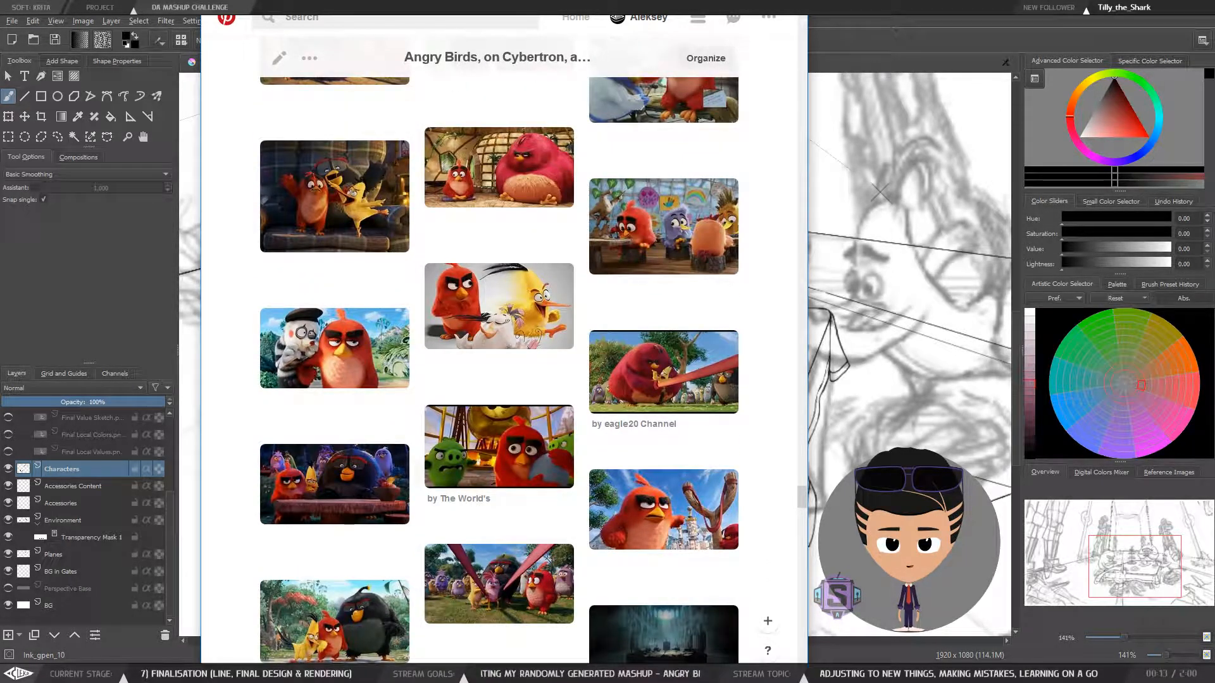
drag(506, 2, 1019, 0)
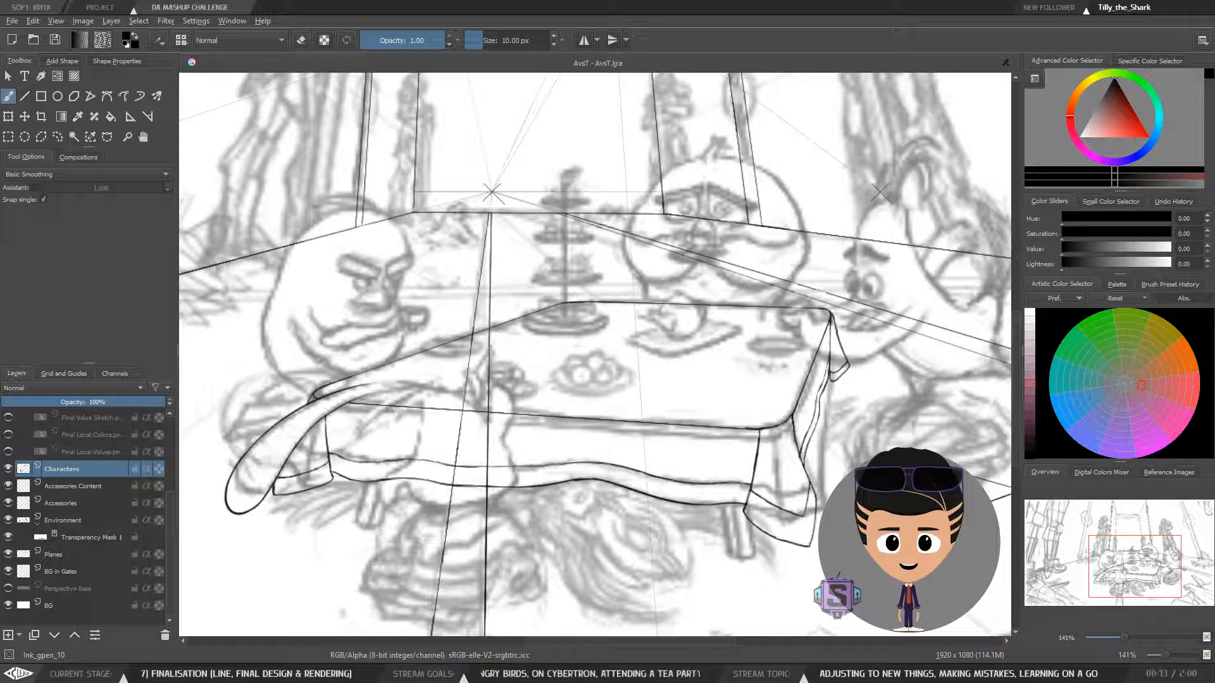
Try inking a curved contour on the frowning bird at the table's left end and check the drawing mirrored
mouse_move(473, 260)
mouse_down()
mouse_move(510, 279)
mouse_move(480, 276)
mouse_up()
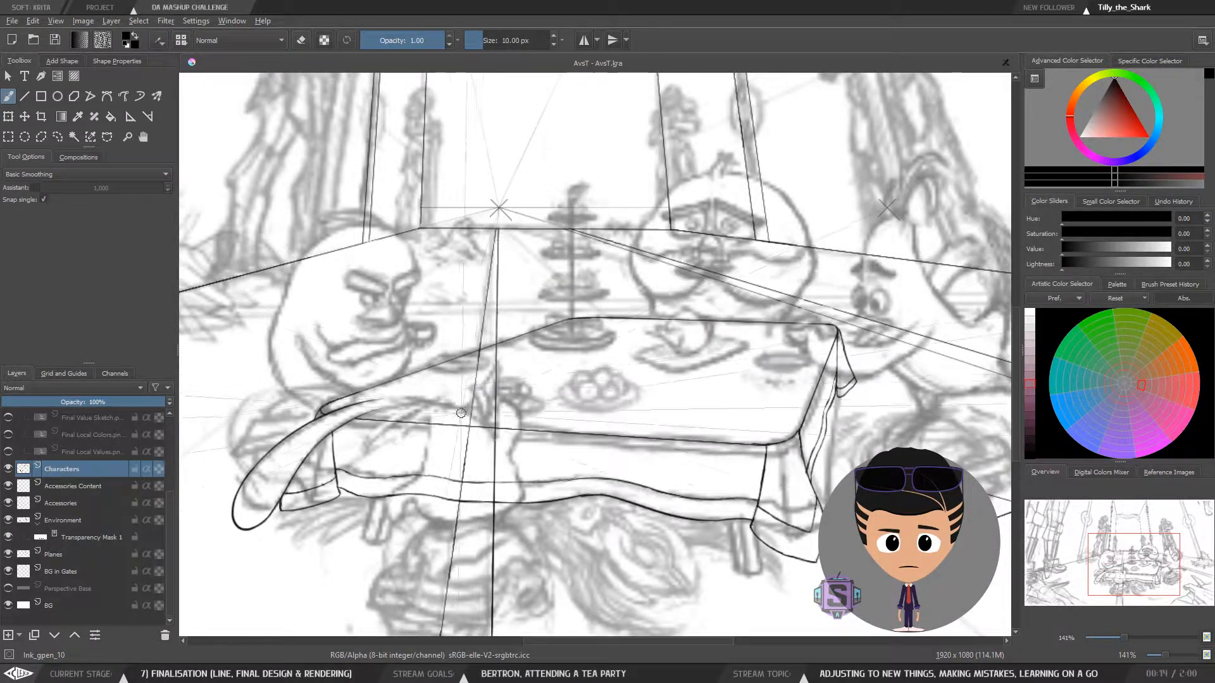
drag(394, 335, 438, 235)
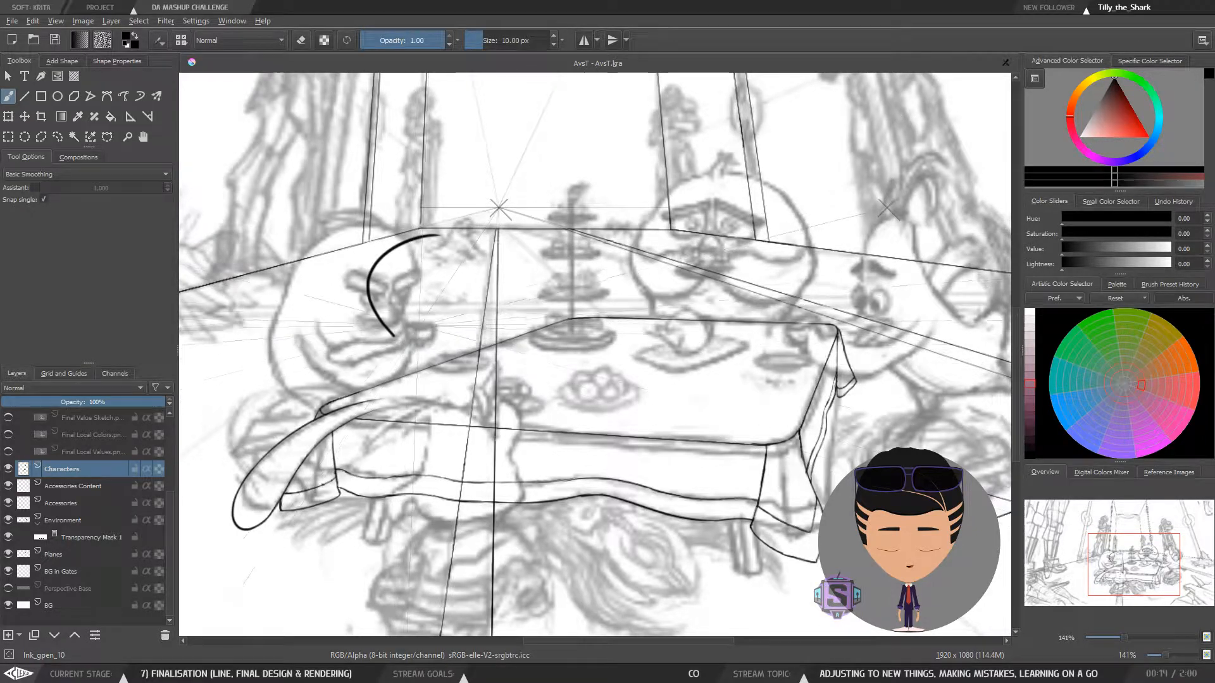
key(ctrl+z)
drag(420, 307, 483, 342)
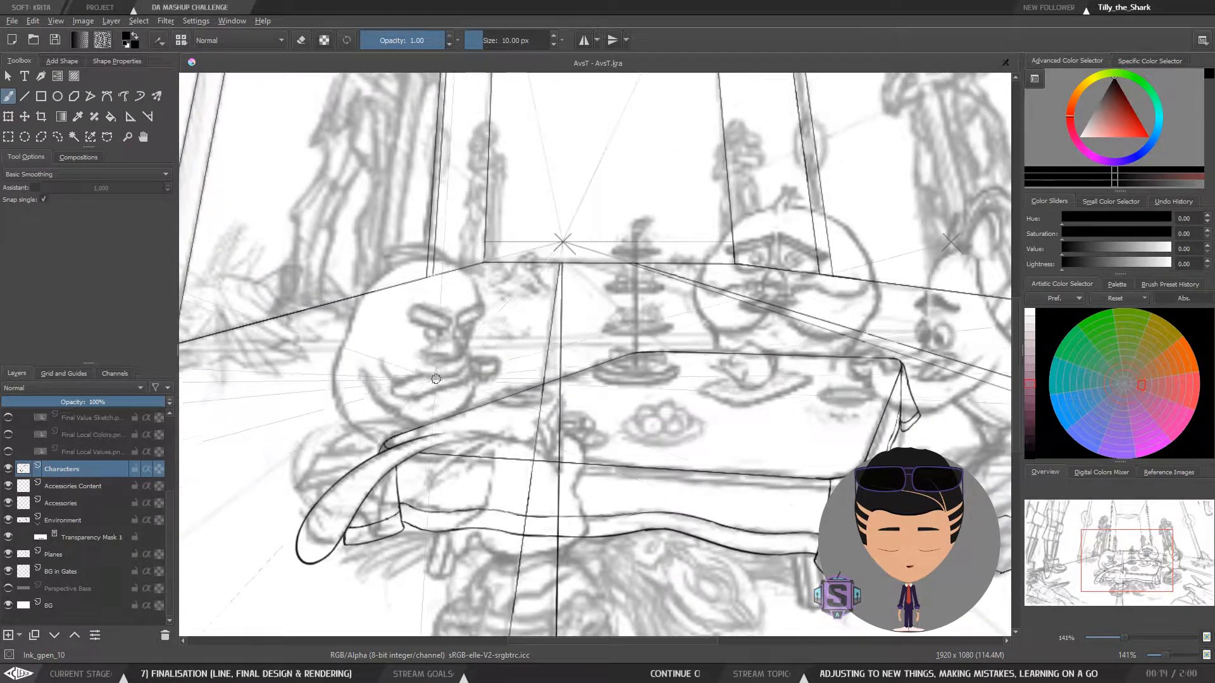
mouse_move(408, 406)
mouse_down()
mouse_move(445, 418)
mouse_move(496, 371)
mouse_up()
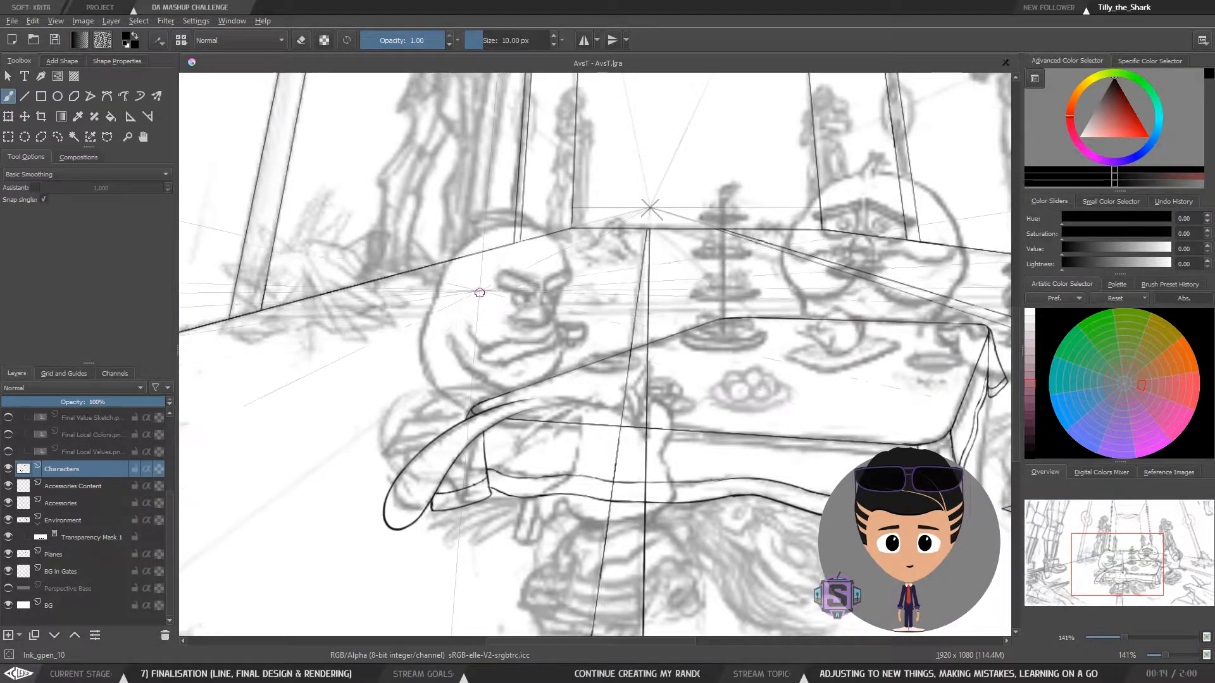
key(m)
key(m)
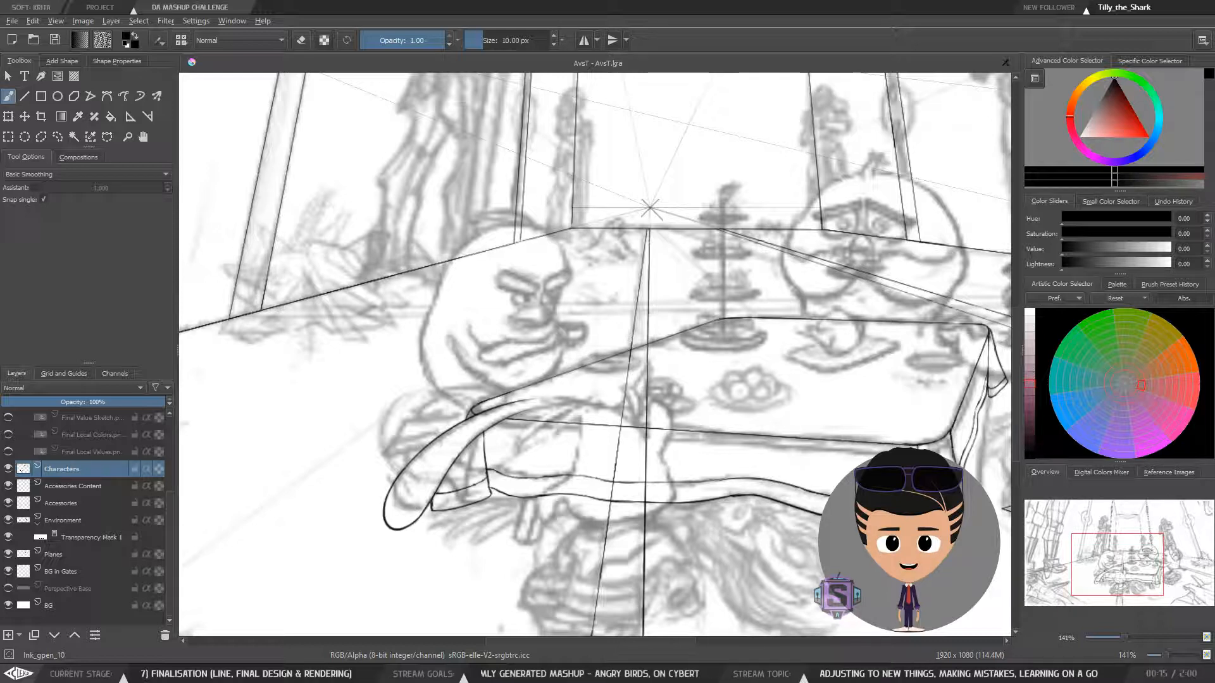
mouse_move(390, 328)
mouse_down()
mouse_move(365, 305)
mouse_move(542, 351)
mouse_move(516, 344)
mouse_move(521, 330)
mouse_move(508, 380)
mouse_up()
key(ctrl+z)
key(ctrl+plus)
key(ctrl+plus)
key(ctrl+minus)
key(ctrl+minus)
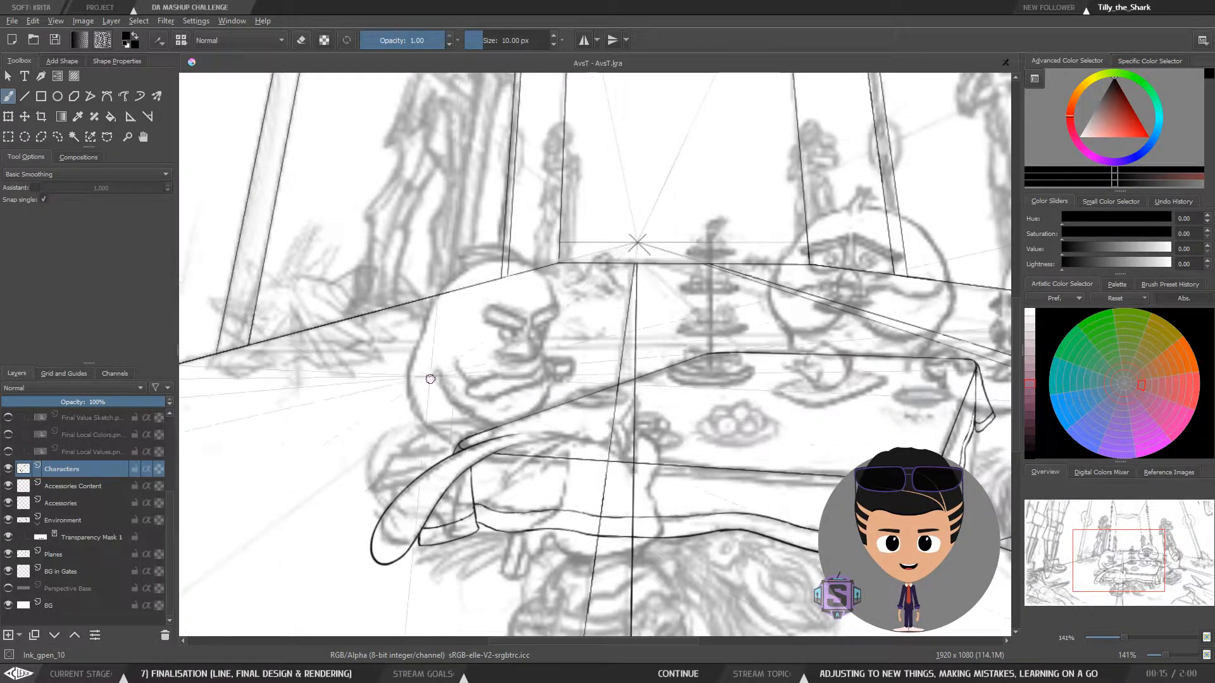
key(plus)
key(plus)
key(minus)
key(minus)
key(minus)
key(minus)
key(plus)
key(plus)
mouse_move(442, 437)
mouse_down()
mouse_move(434, 487)
mouse_move(434, 469)
mouse_up()
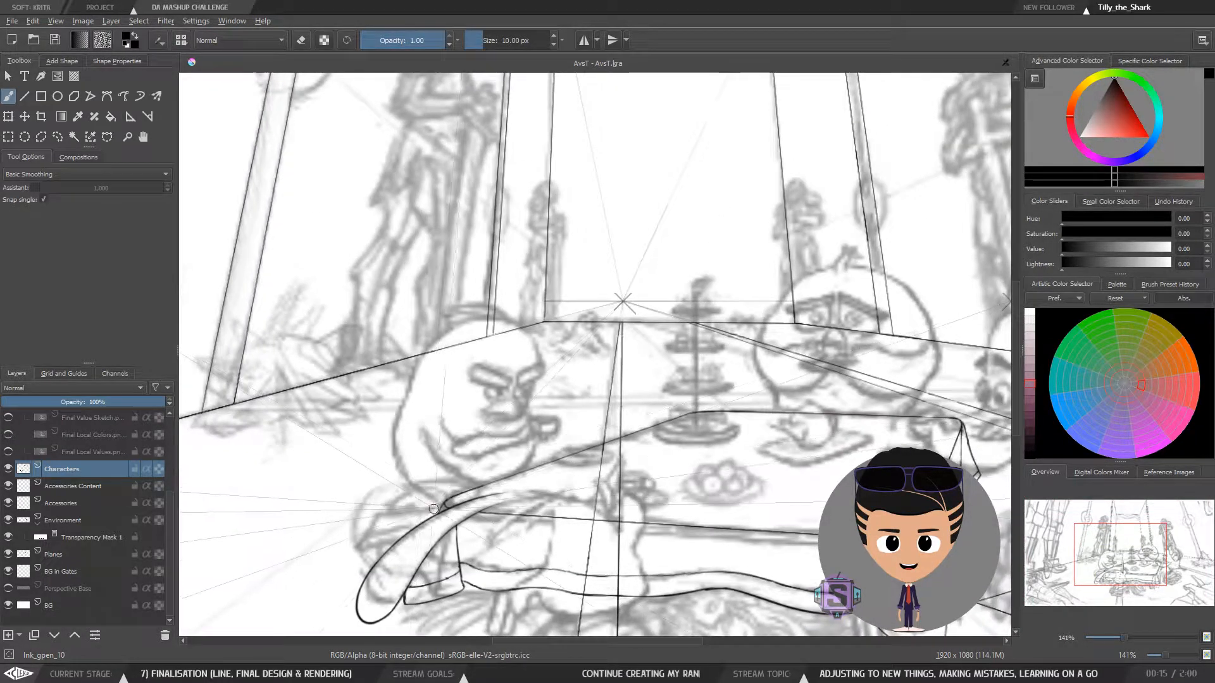
right_click(434, 509)
click(450, 579)
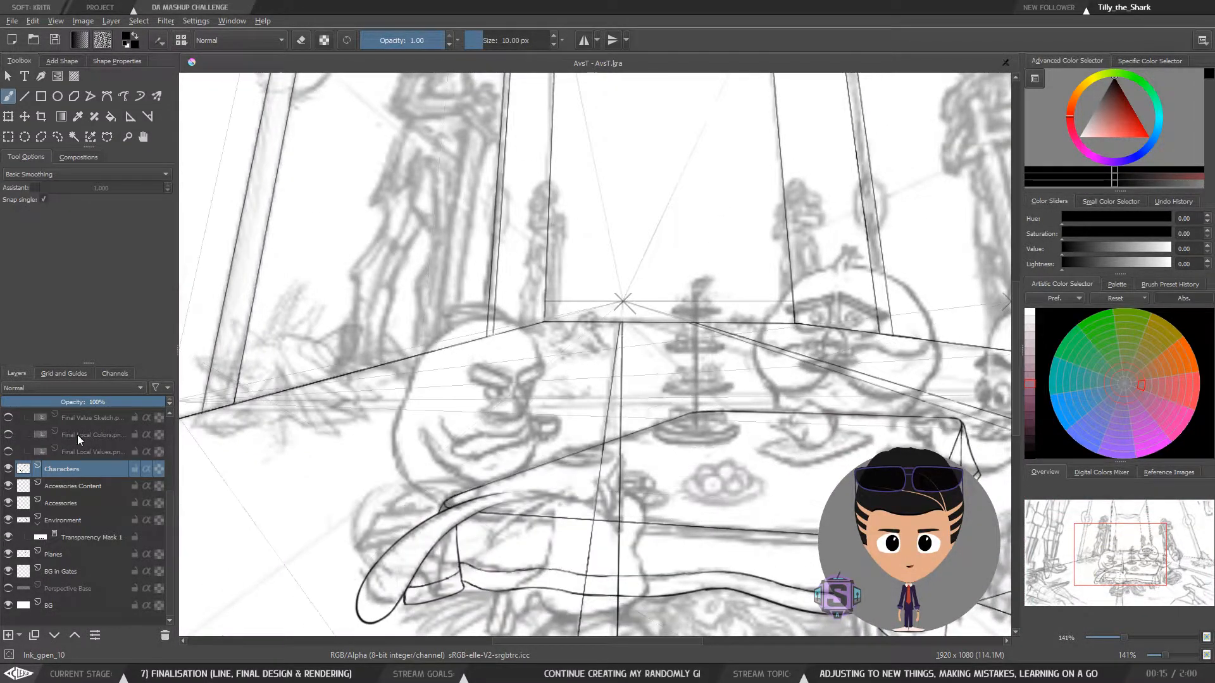
Toggle the Characters layer's visibility to check which lines it holds, leaving the layer visible
click(9, 469)
click(8, 469)
click(7, 469)
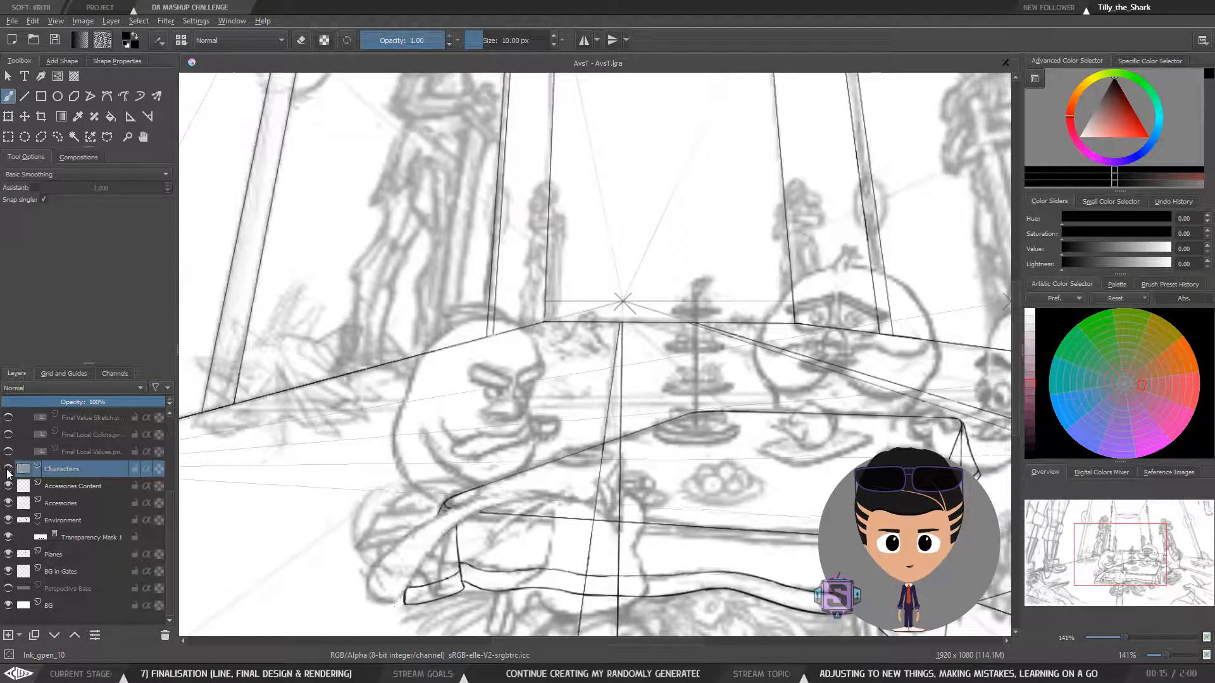
click(6, 469)
click(7, 470)
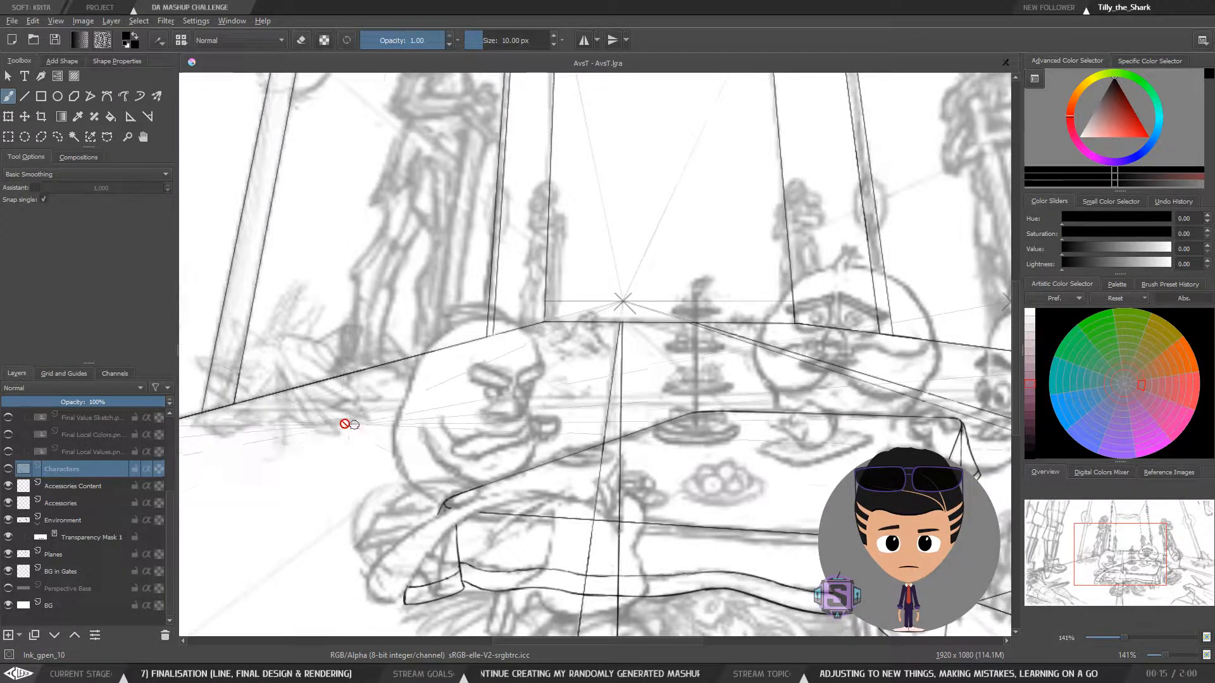
click(13, 470)
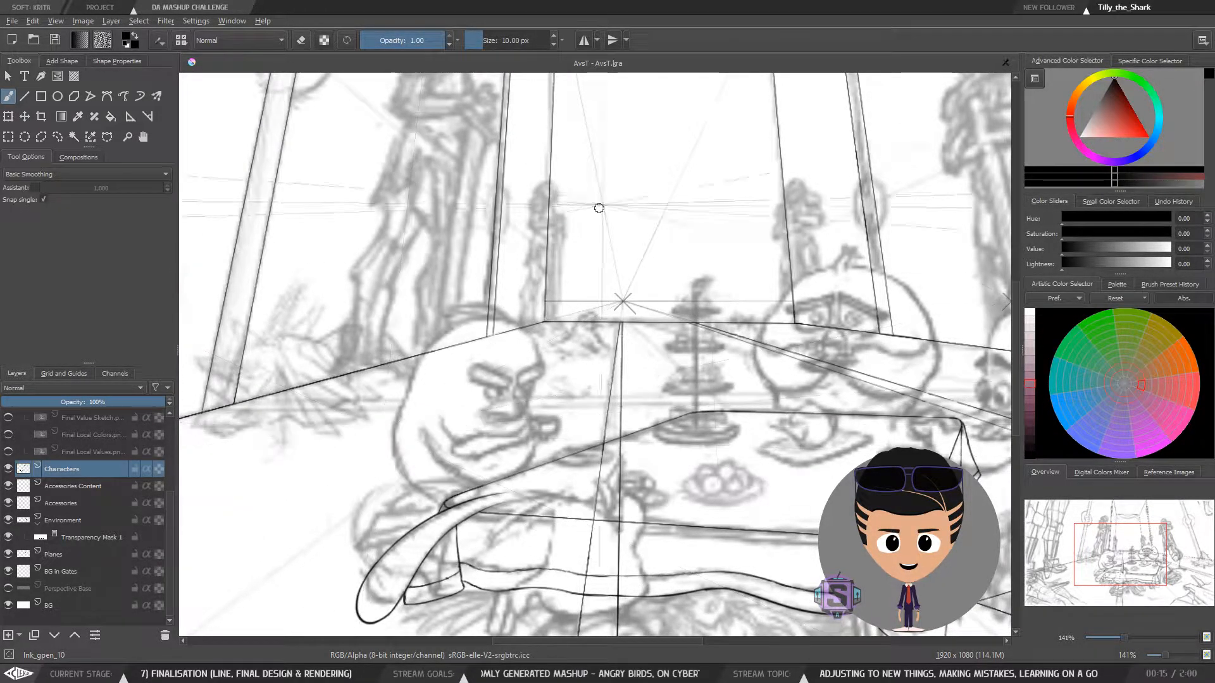
Switch to the image viewer to review the gesture and staging notes in Message.png, and return to the Krita canvas
click(1138, 9)
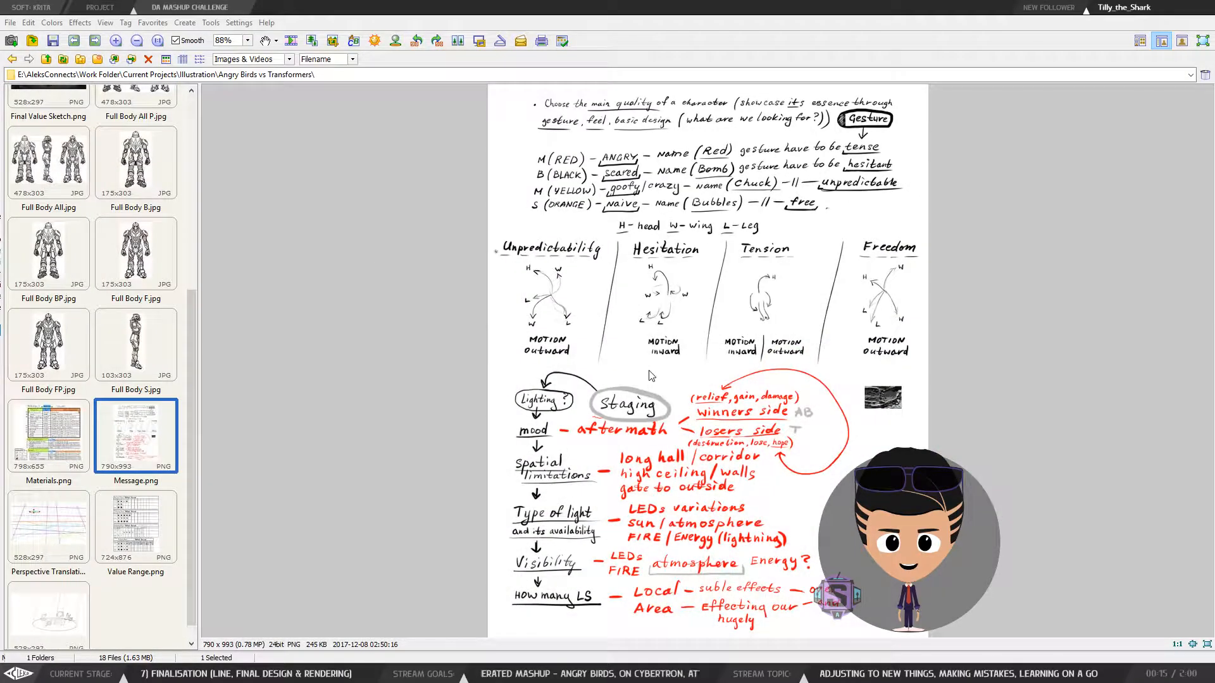
key(alt+Tab)
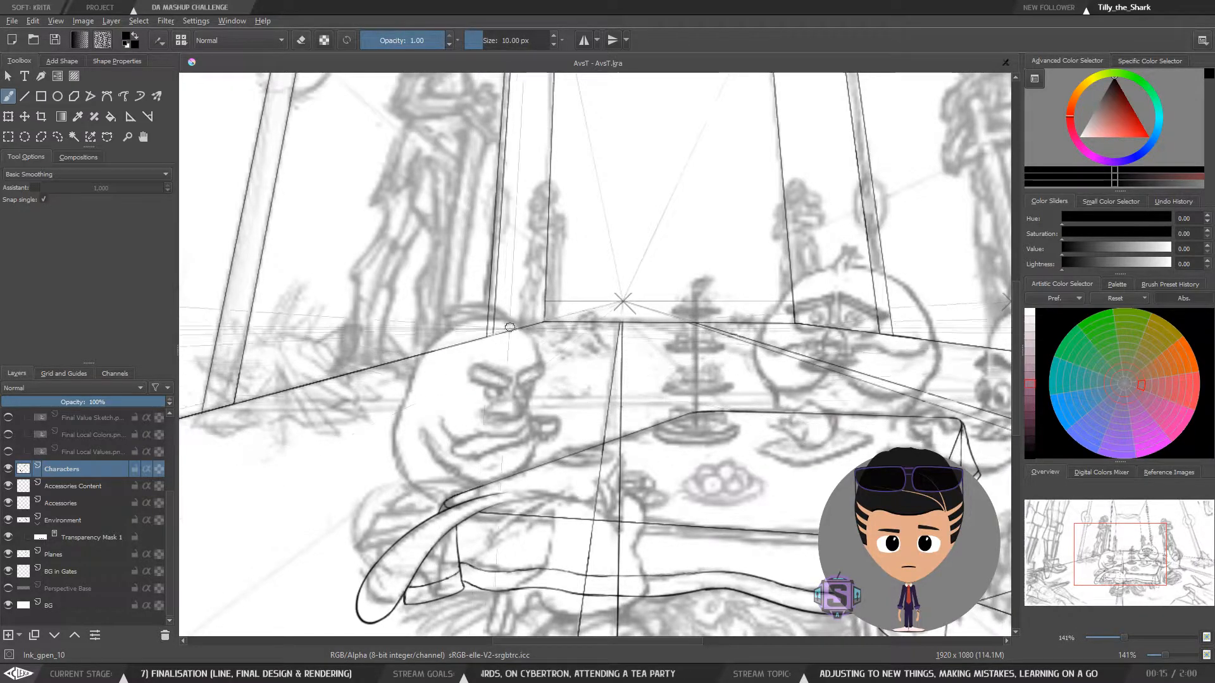
scroll(481, 471, up, 1)
scroll(481, 471, down, 1)
Ink the back contour of the frowning bird from the tablecloth corner up to the head, redoing the stroke to match the sketch
drag(481, 472, 452, 456)
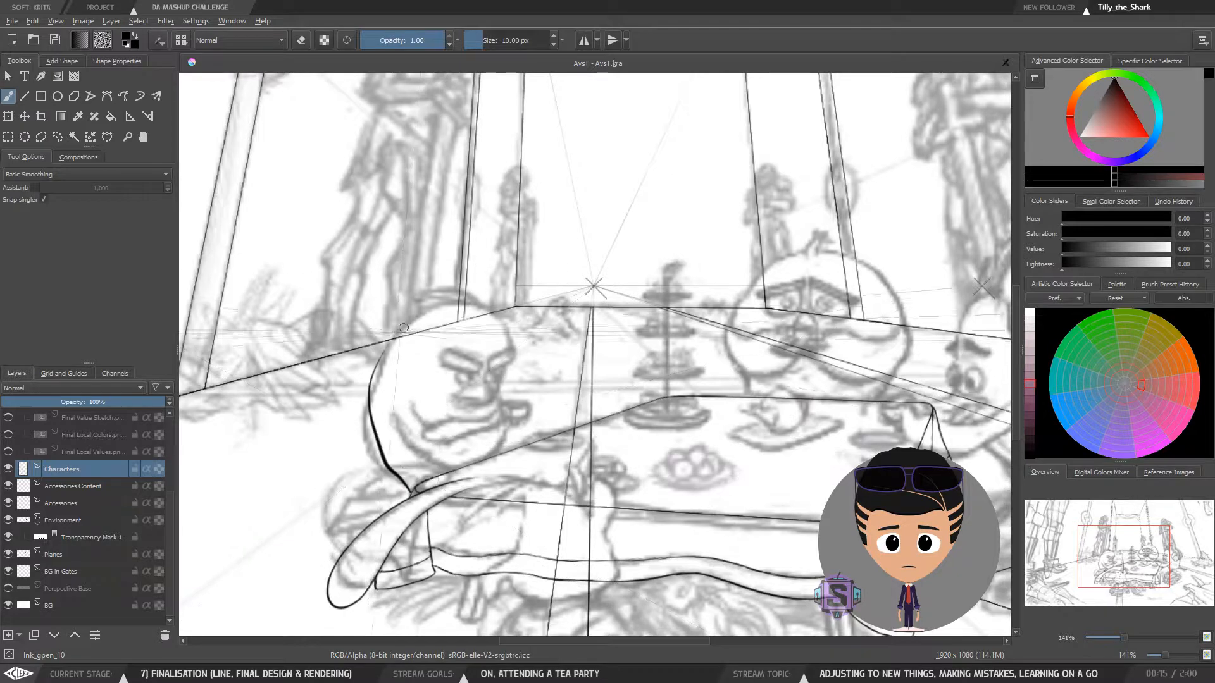
scroll(386, 465, up, 2)
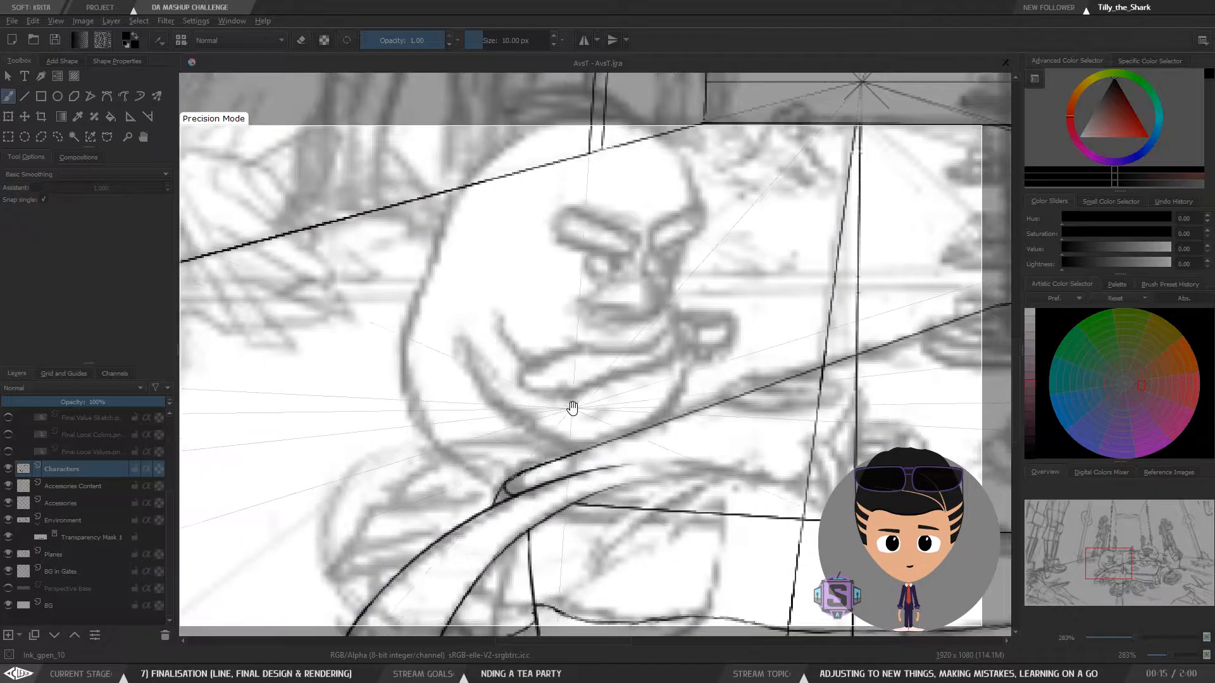
drag(572, 407, 539, 431)
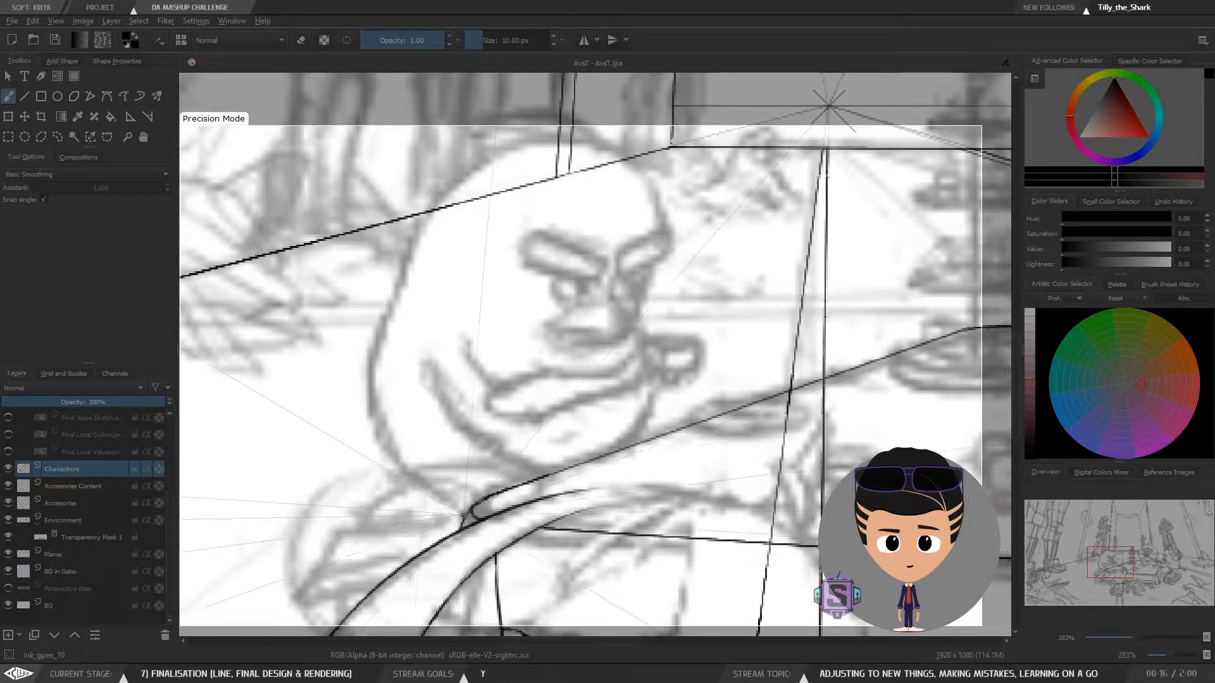
mouse_move(463, 517)
mouse_down()
mouse_move(445, 494)
mouse_move(410, 331)
mouse_up()
key(ctrl+z)
drag(461, 516, 403, 258)
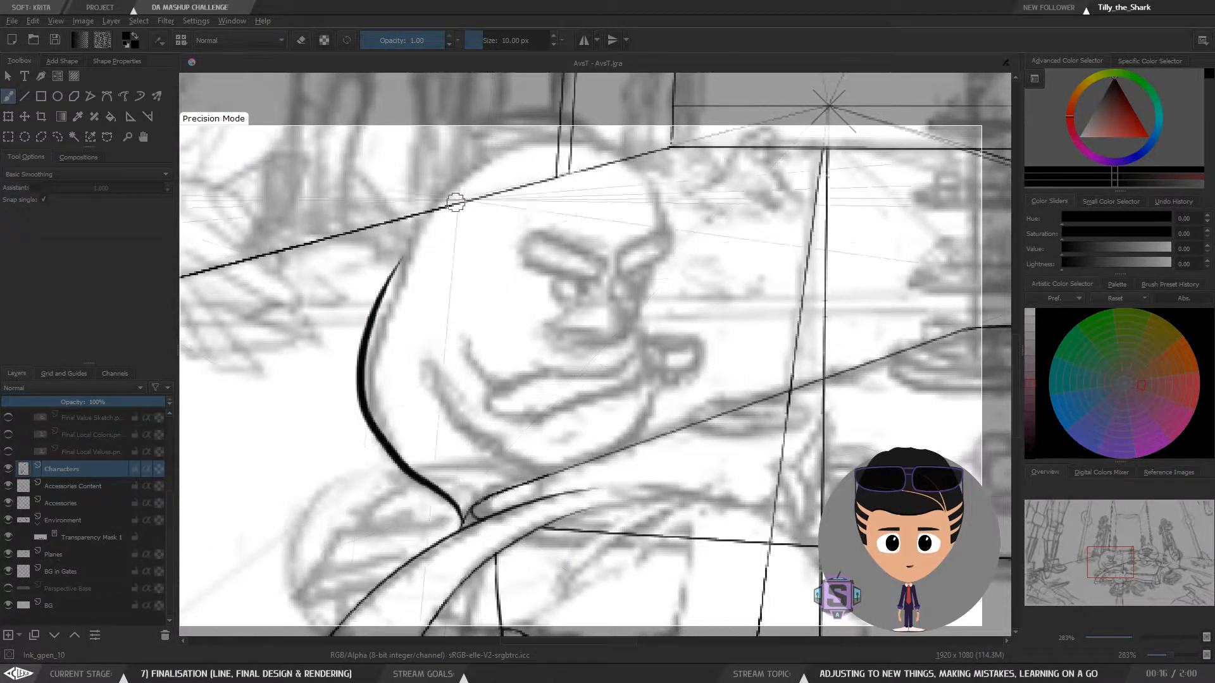
key(ctrl+z)
mouse_move(460, 520)
mouse_down()
mouse_move(385, 327)
mouse_move(410, 247)
mouse_move(400, 445)
mouse_move(465, 302)
mouse_up()
key(ctrl+z)
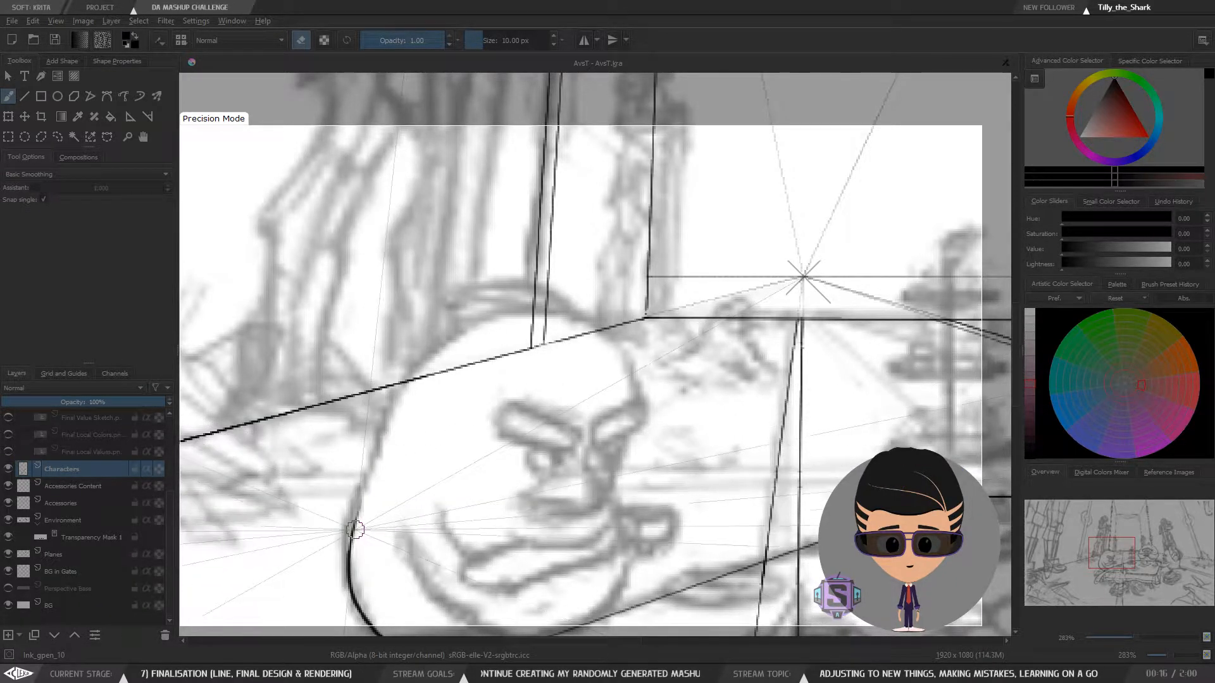
key(e)
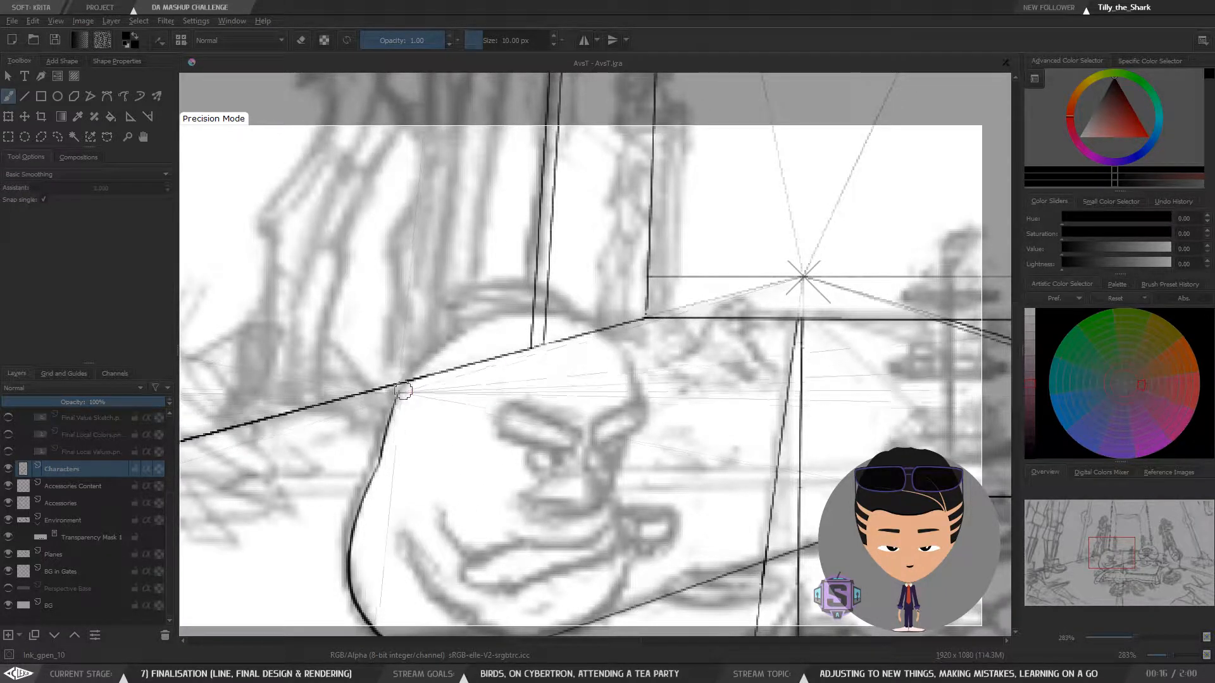
Ink the top of the frowning bird's head from the back contour over the crown to the forehead, redoing the forehead curve
drag(402, 379, 577, 318)
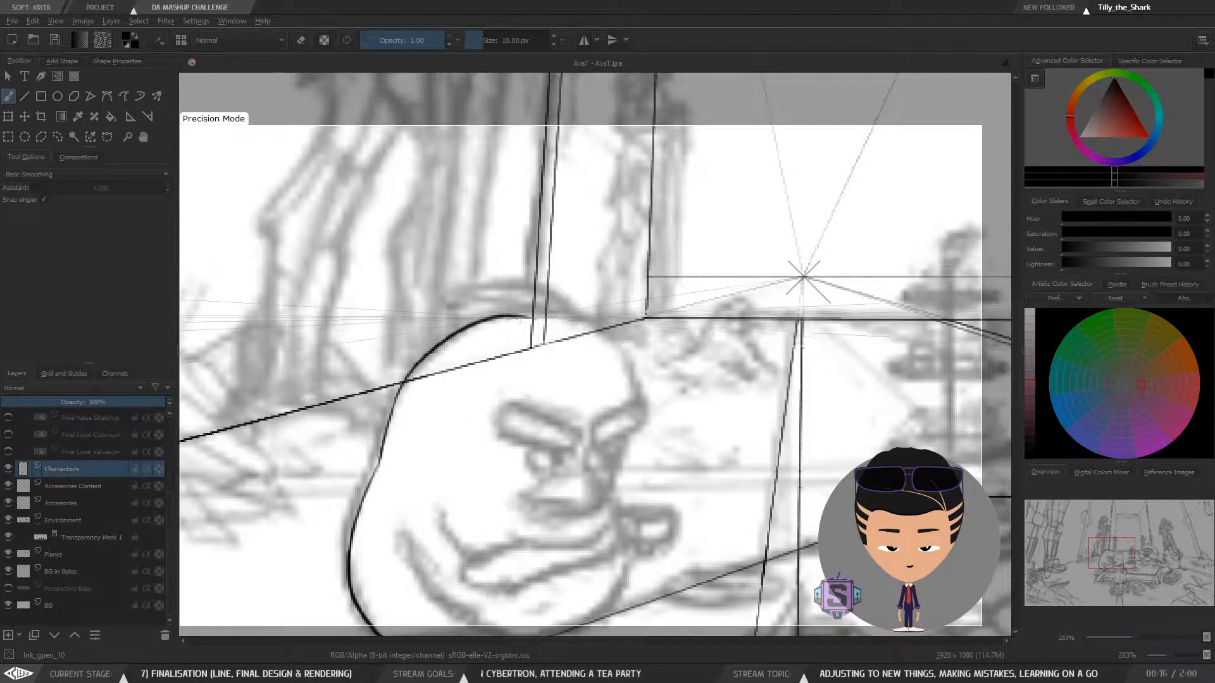
drag(547, 314, 658, 391)
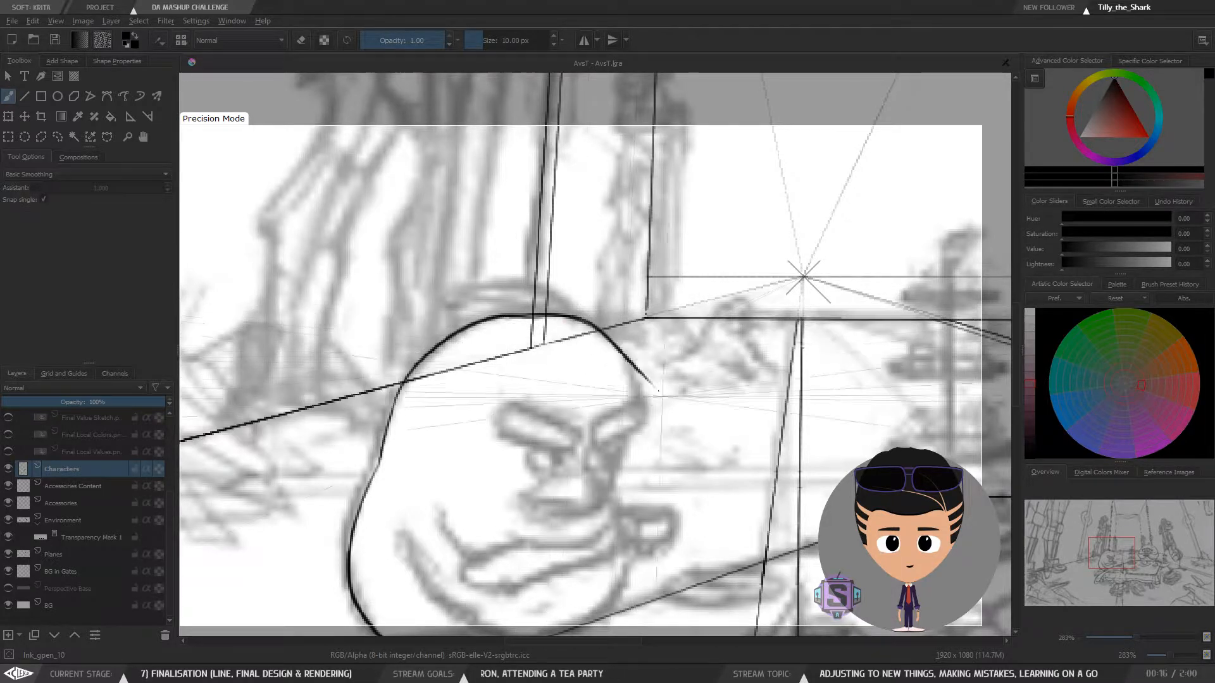
key(ctrl+z)
drag(563, 315, 635, 405)
key(ctrl+z)
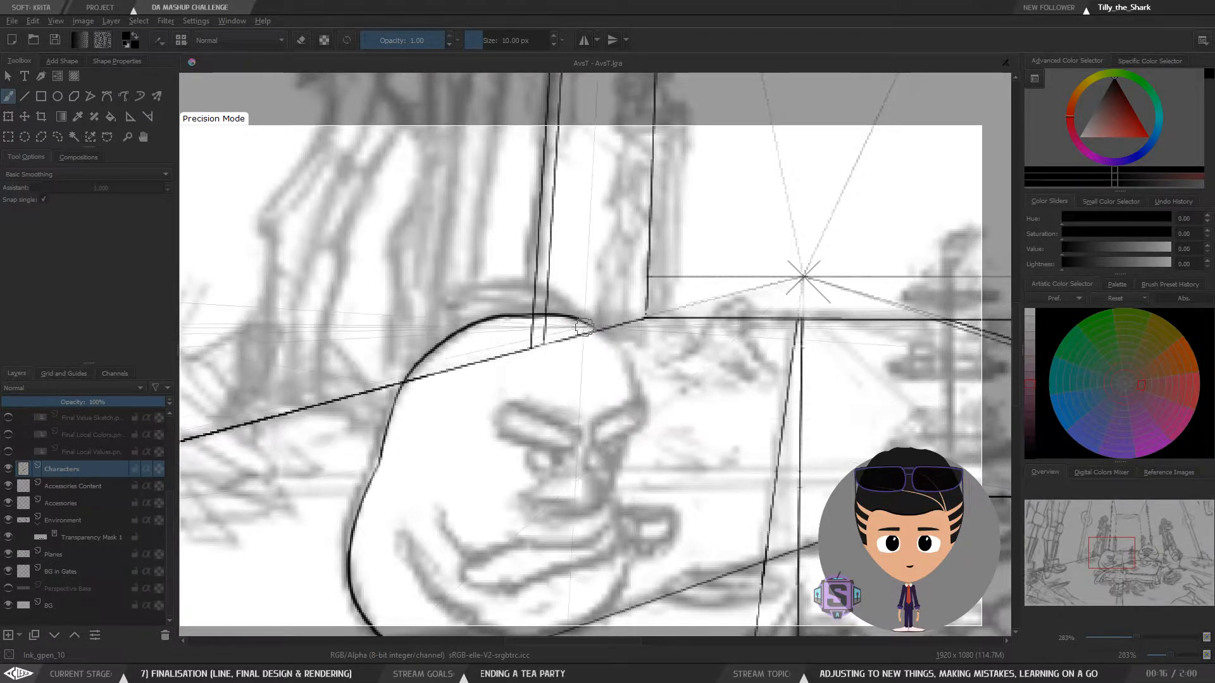
drag(563, 315, 633, 391)
scroll(623, 379, down, 2)
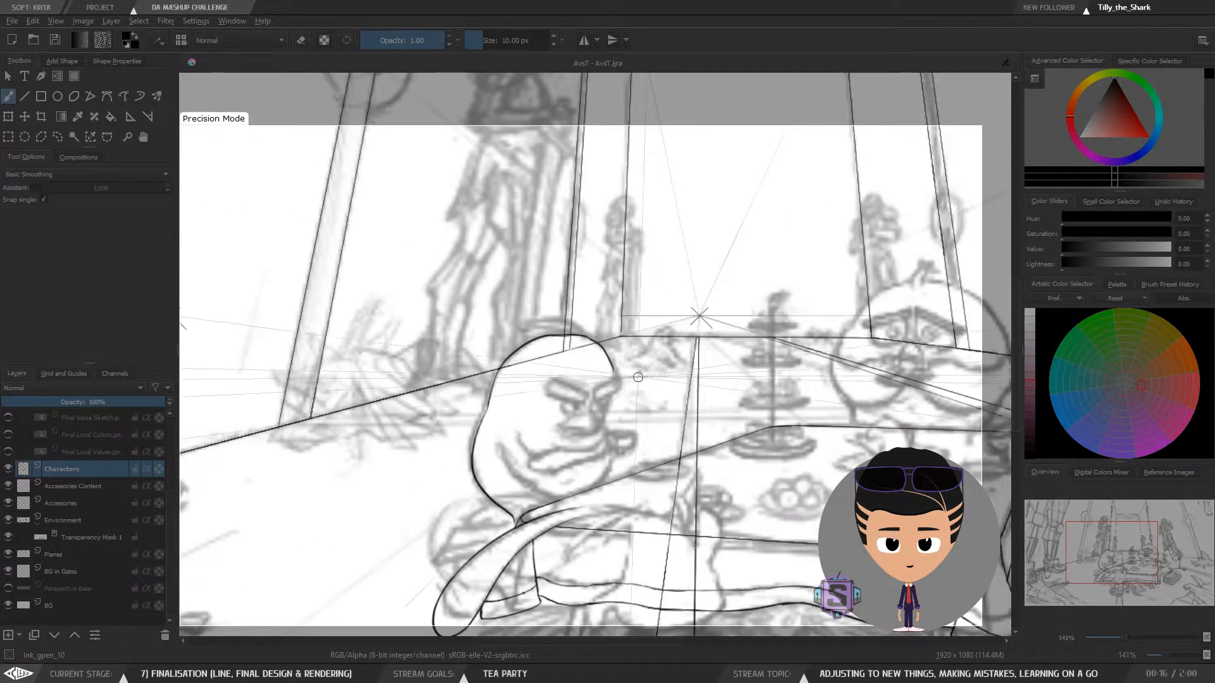
drag(616, 363, 581, 380)
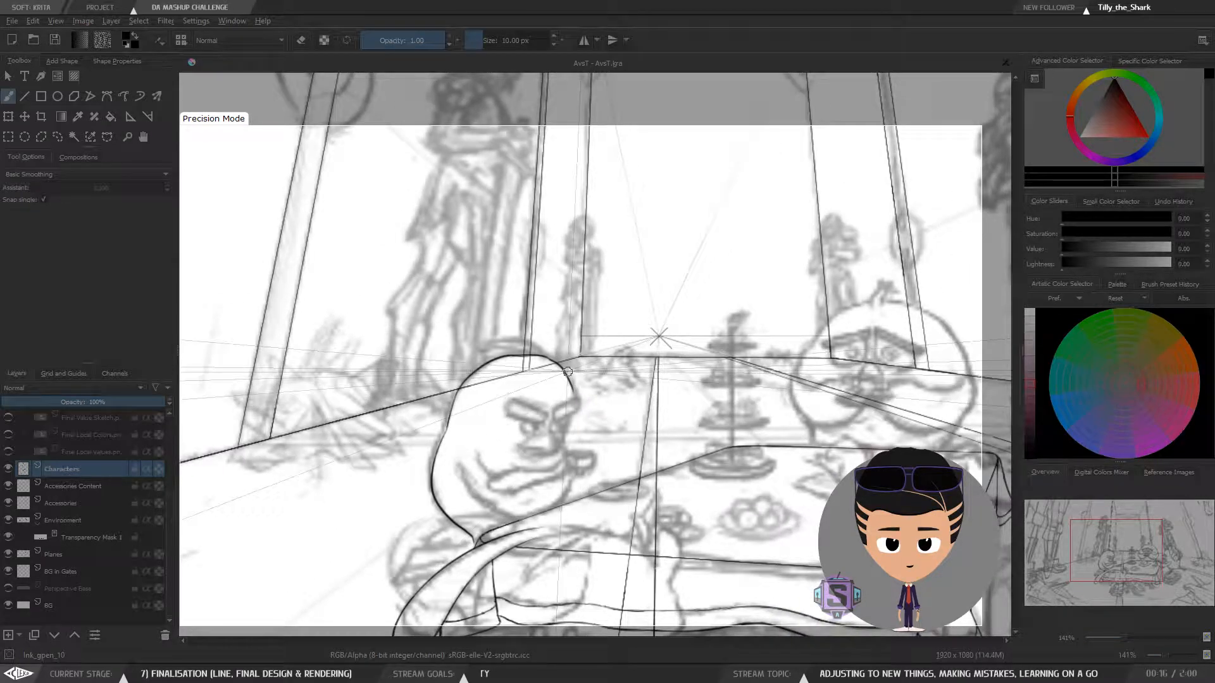
Undo the last head strokes of the frowning bird, removing the forehead curve and the line over the crown
key(ctrl+z)
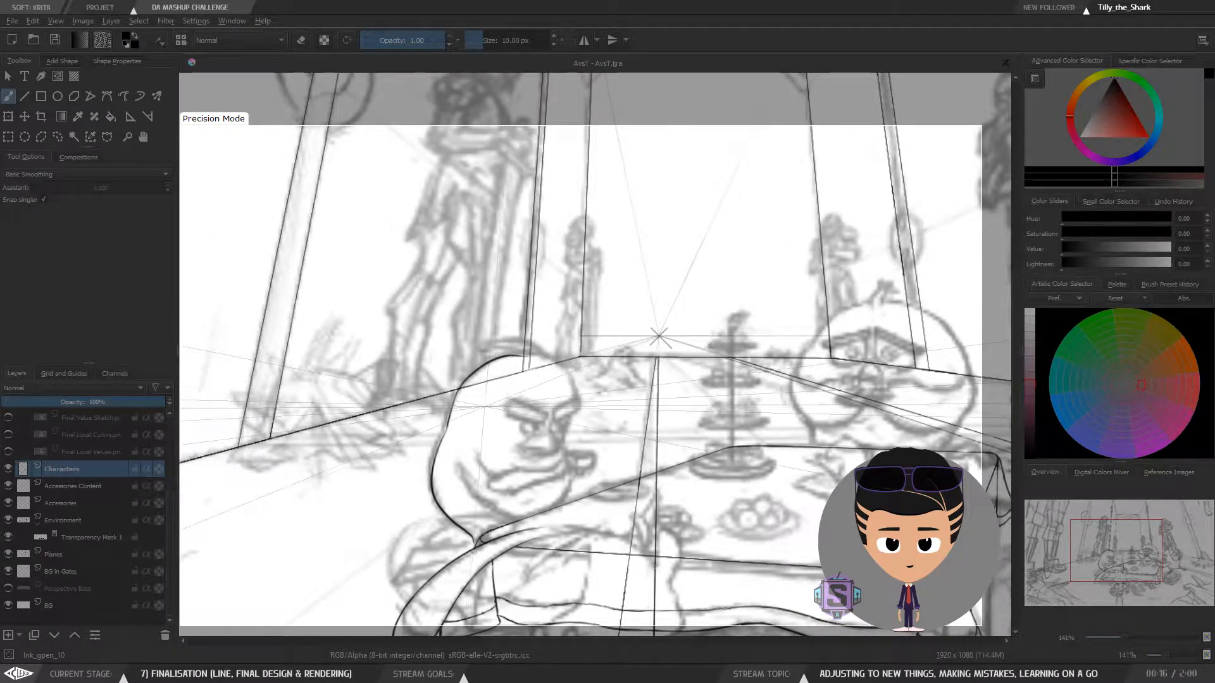
key(ctrl+z)
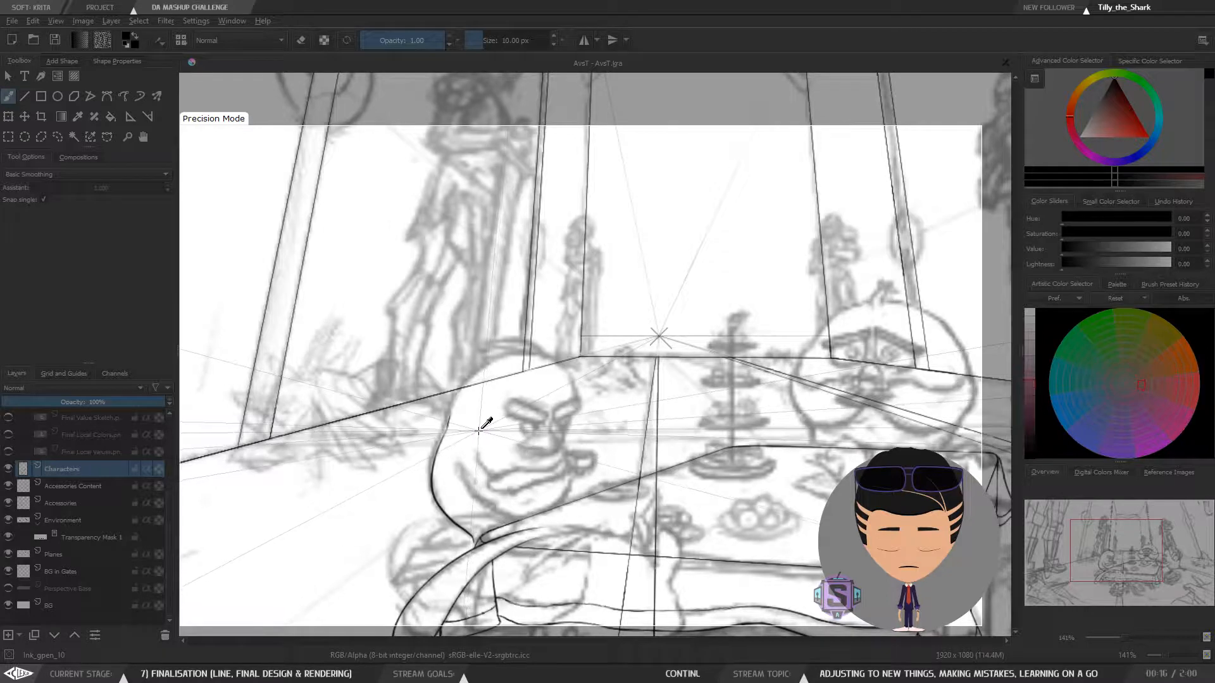
key(ctrl+plus)
key(ctrl+plus)
key(ctrl+minus)
key(ctrl+minus)
drag(482, 454, 494, 433)
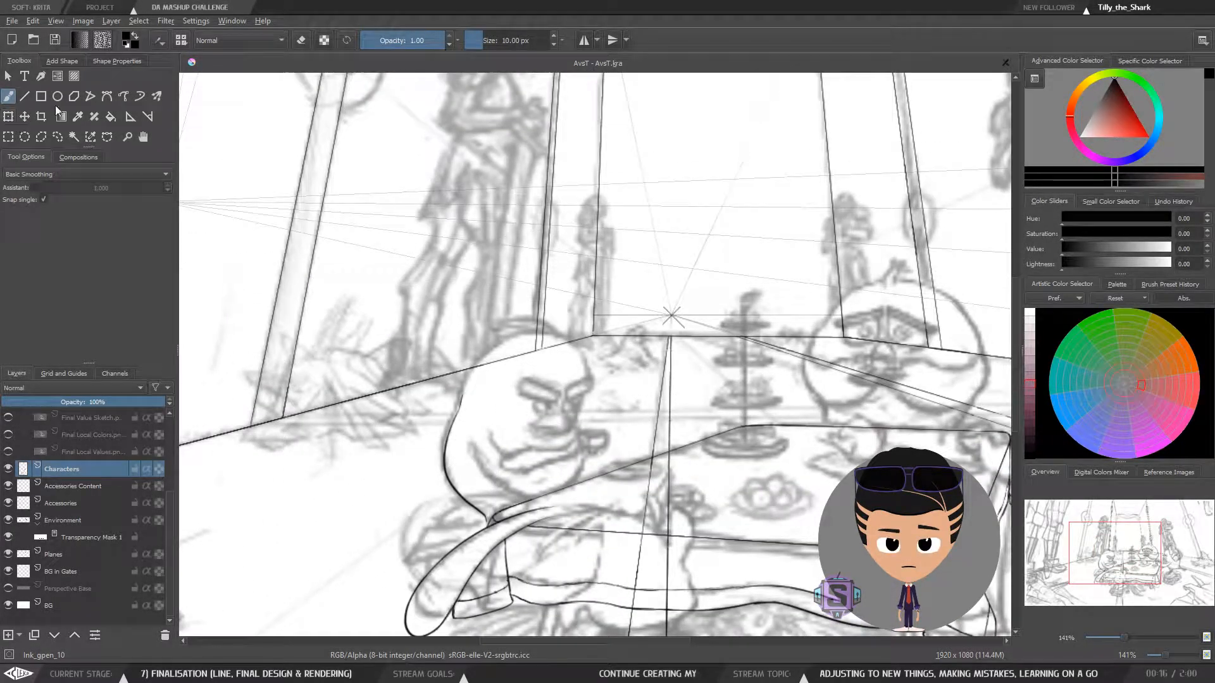
Try to draw a circle over the frowning bird's head with the Ellipse tool and the 10 px brush
click(57, 96)
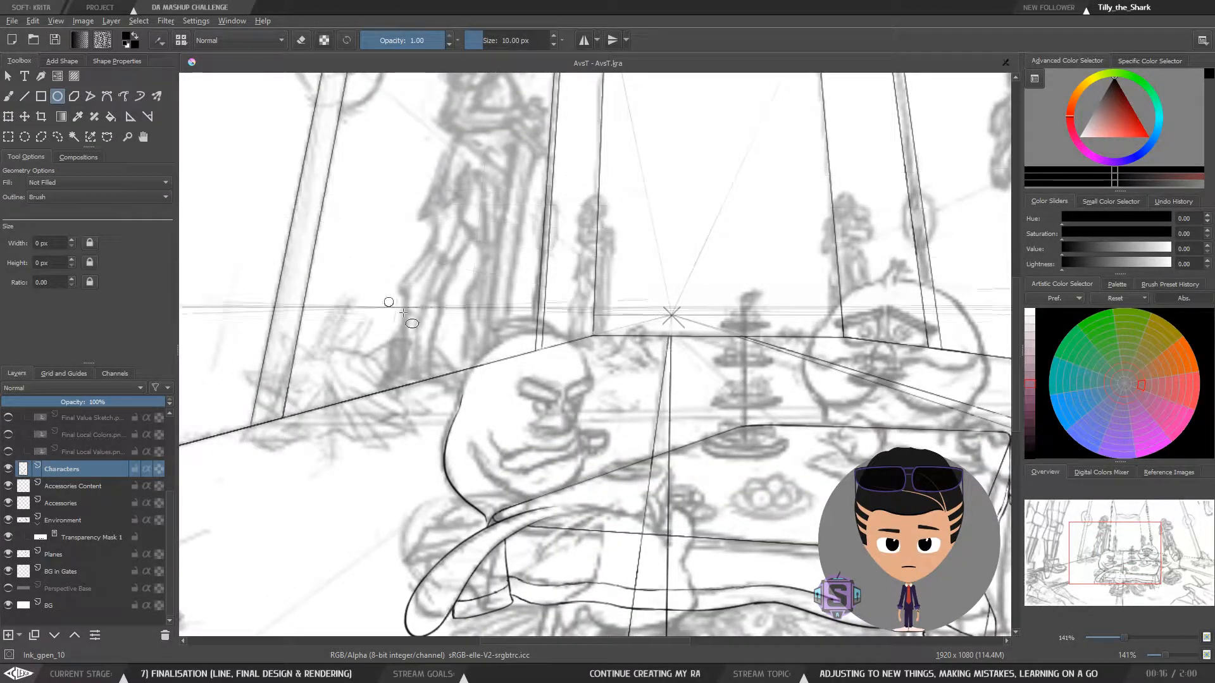
key(ctrl+plus)
key(ctrl+plus)
mouse_move(437, 259)
mouse_down()
mouse_move(590, 442)
mouse_move(597, 421)
mouse_up()
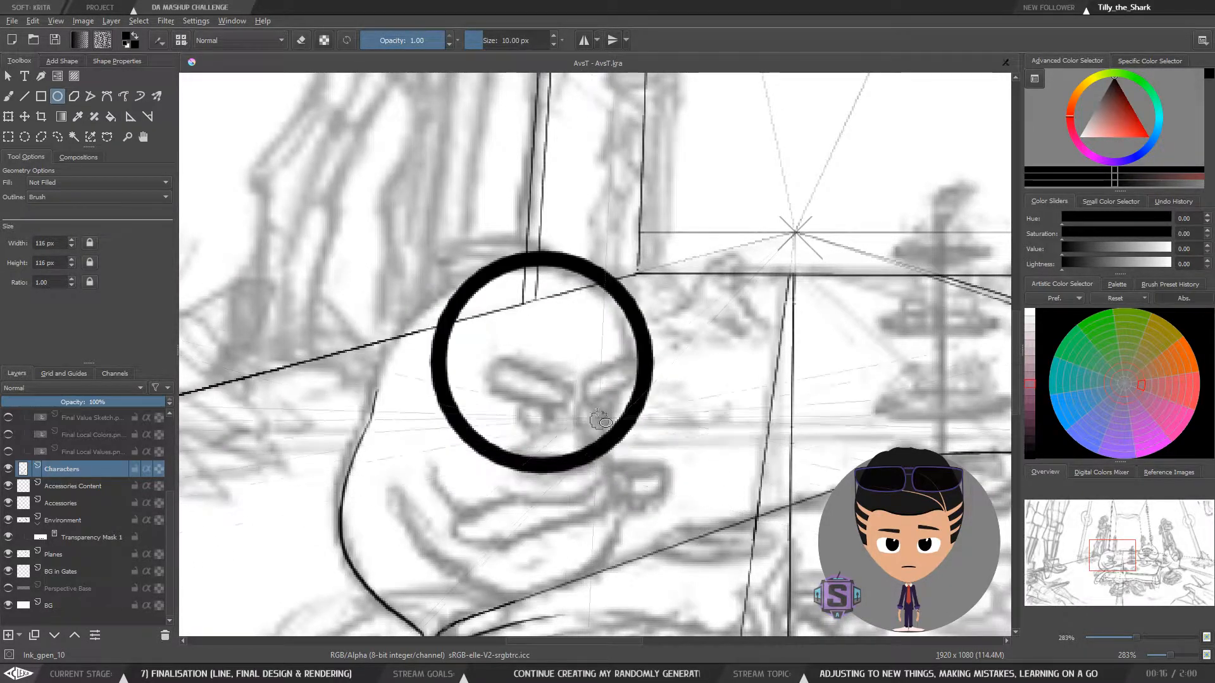
key(ctrl+z)
drag(424, 265, 643, 491)
key(ctrl+z)
Reduce the brush size to 3 px
key(bracketleft)
key(bracketleft)
key(bracketleft)
key(bracketleft)
key(bracketleft)
key(bracketleft)
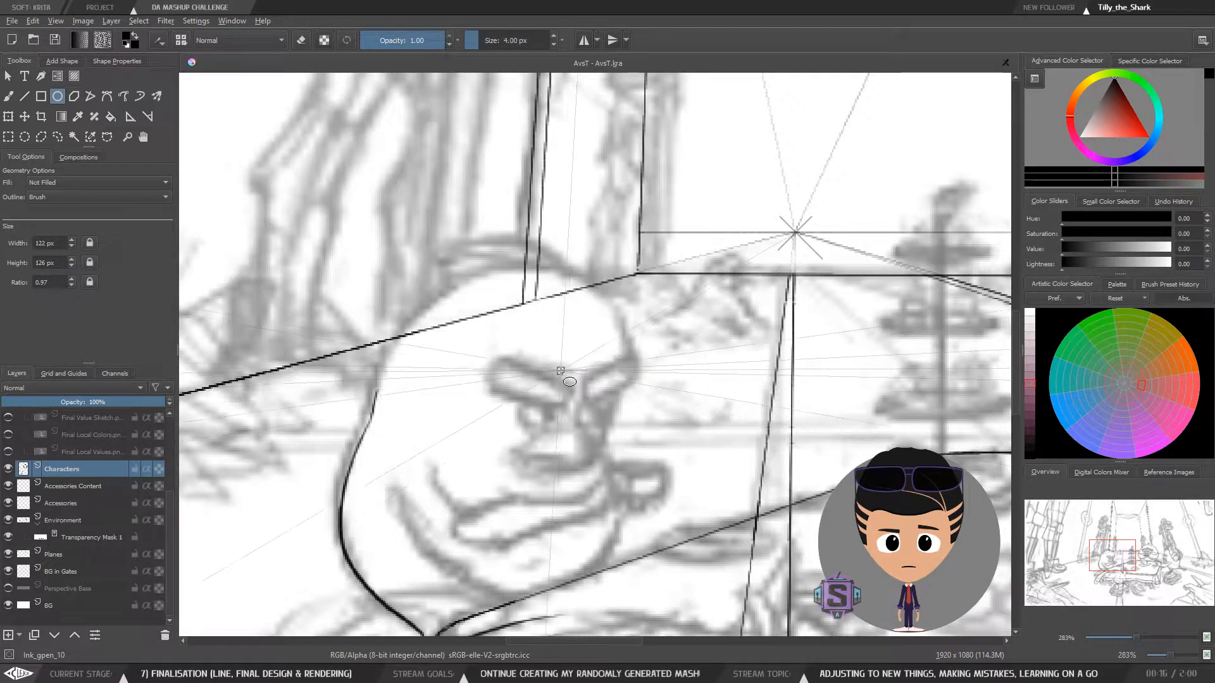
key(bracketleft)
Draw a circle about 116 by 117 px over the frowning bird's head and make a freehand selection around it
drag(410, 255, 619, 465)
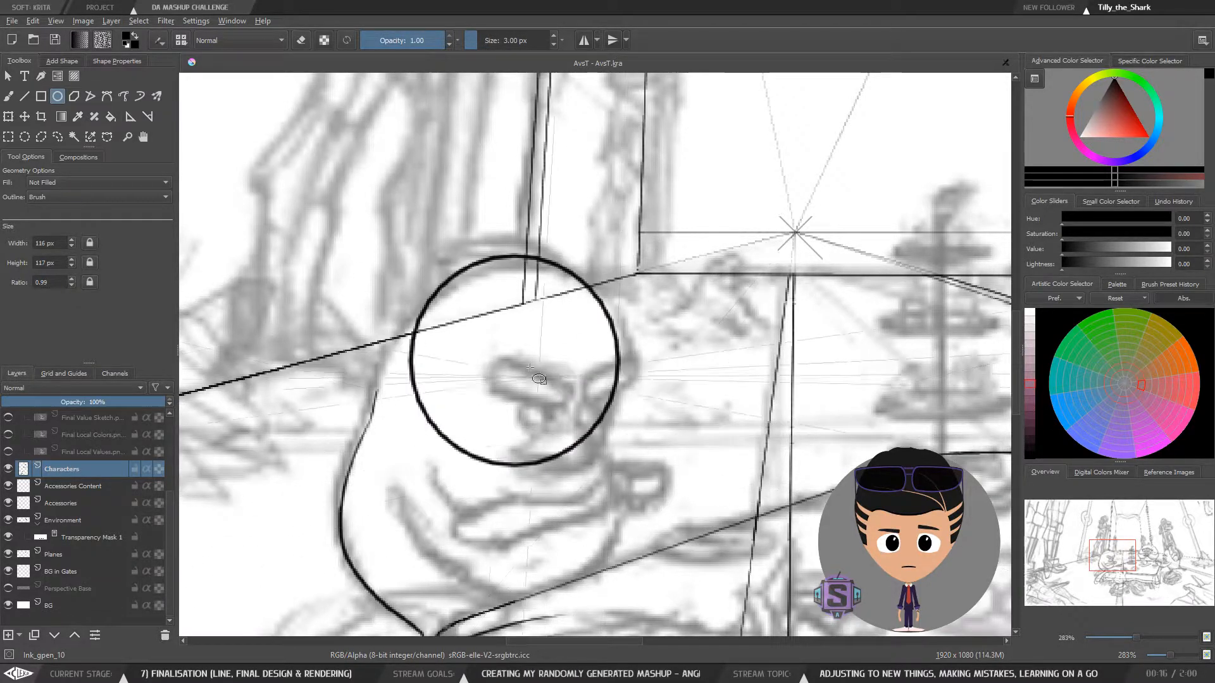
key(t)
mouse_move(612, 346)
mouse_down()
mouse_move(618, 322)
mouse_move(600, 301)
mouse_move(380, 238)
mouse_move(408, 433)
mouse_move(703, 422)
mouse_up()
key(l)
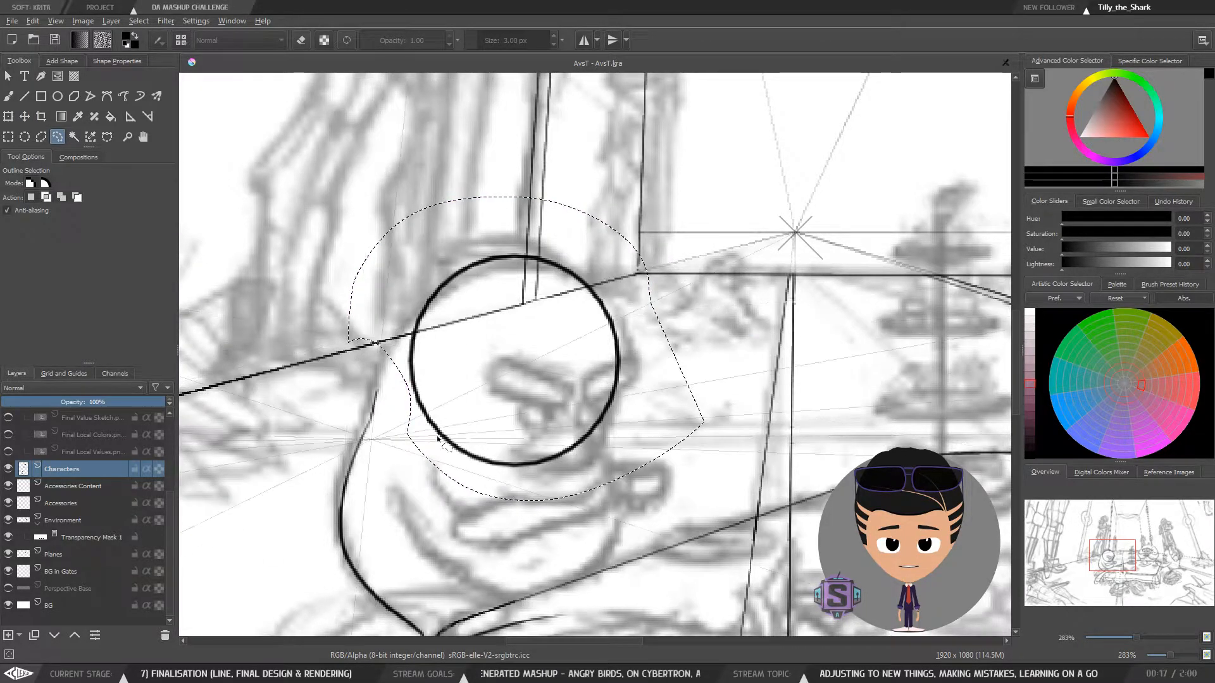
Move the selected circle to line up with the forehead of the frowning bird's sketch
key(t)
mouse_move(513, 465)
mouse_down()
mouse_move(504, 459)
mouse_move(537, 436)
mouse_move(576, 443)
mouse_move(554, 464)
mouse_move(569, 447)
mouse_move(560, 440)
mouse_move(572, 452)
mouse_move(597, 438)
mouse_up()
key(ctrl+z)
click(62, 198)
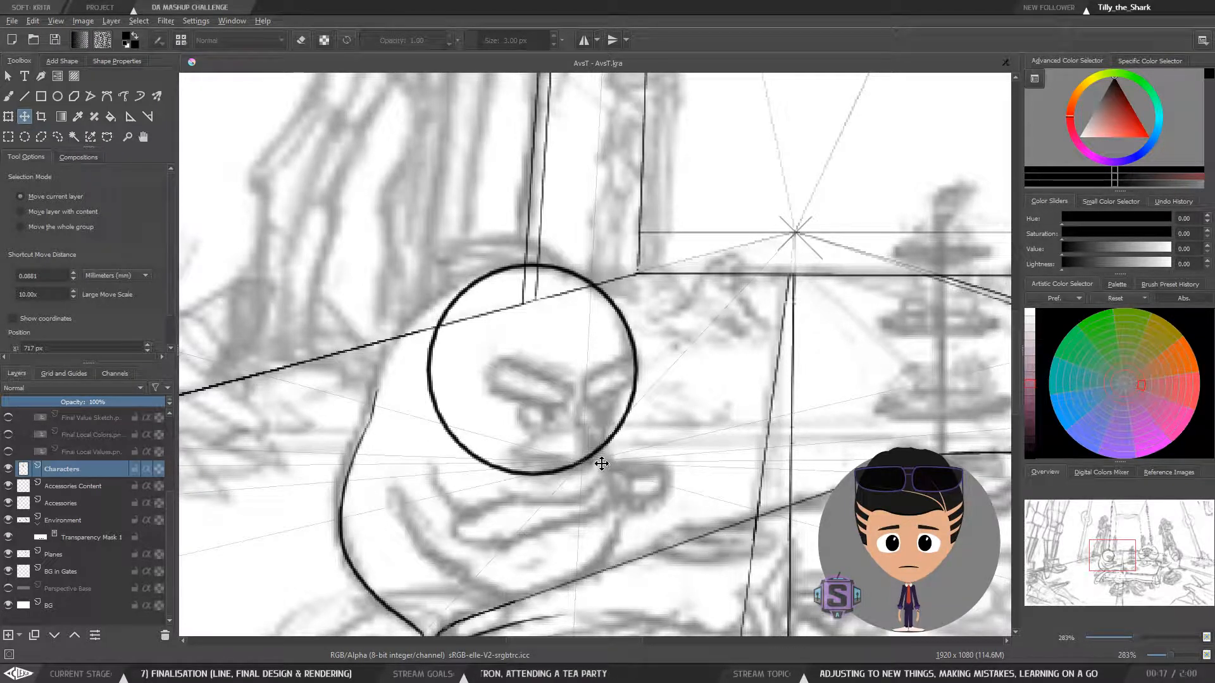
mouse_move(613, 439)
mouse_down()
mouse_move(574, 436)
mouse_move(609, 437)
mouse_up()
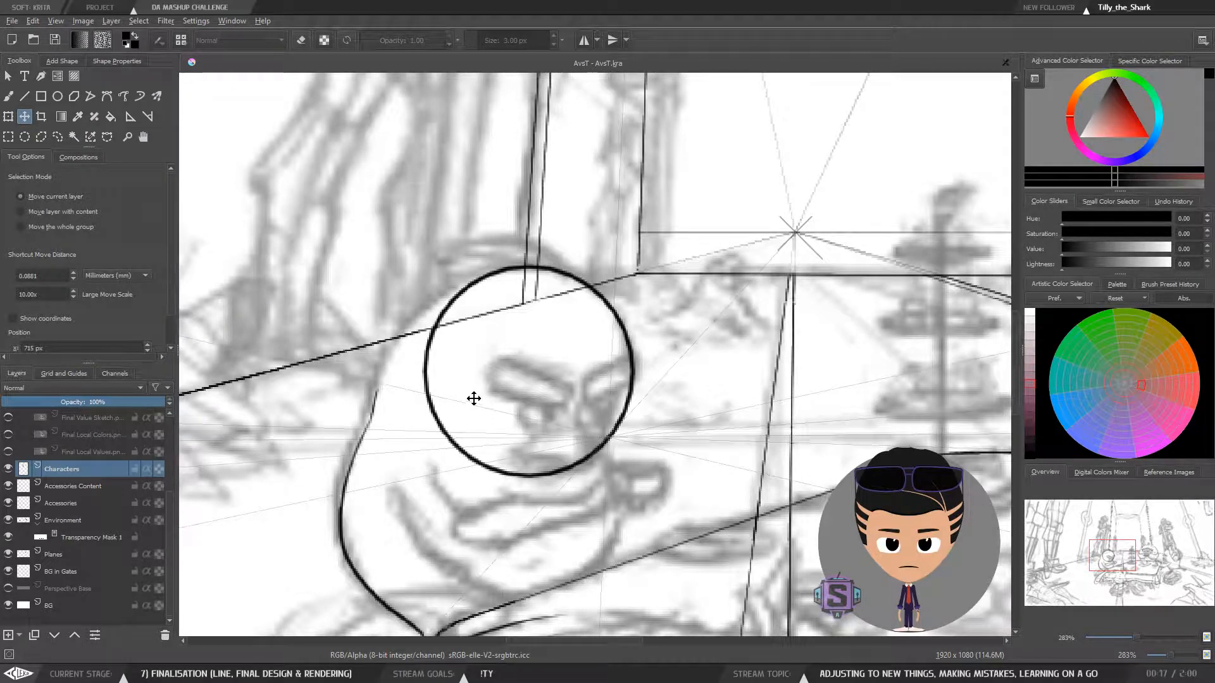
Widen the circle with a free transform and shift it to fit the sketched head, then apply the transform
key(ctrl+t)
drag(349, 359, 325, 358)
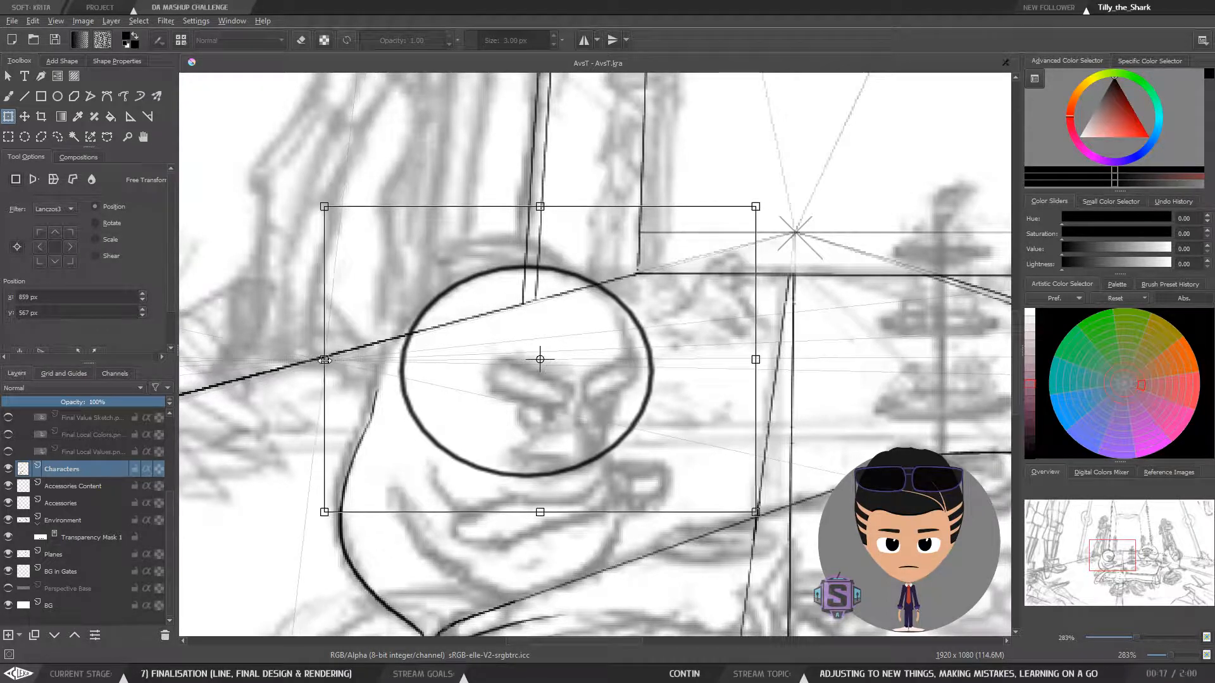
drag(607, 404, 596, 402)
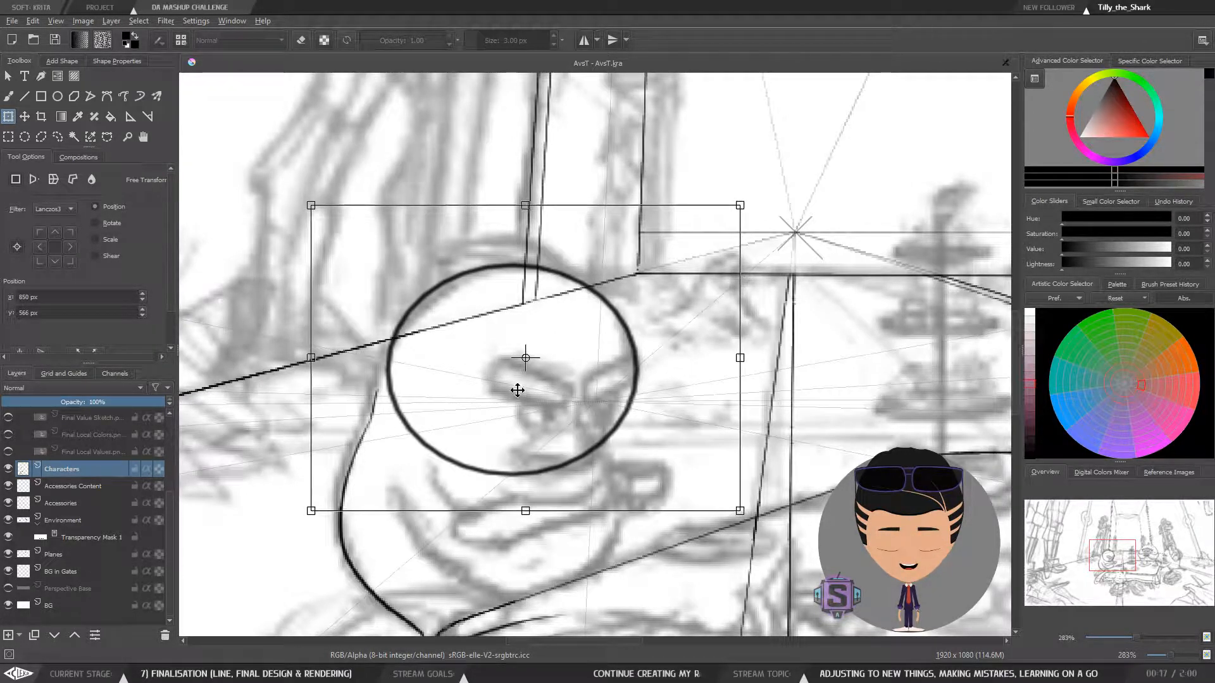
drag(311, 357, 324, 357)
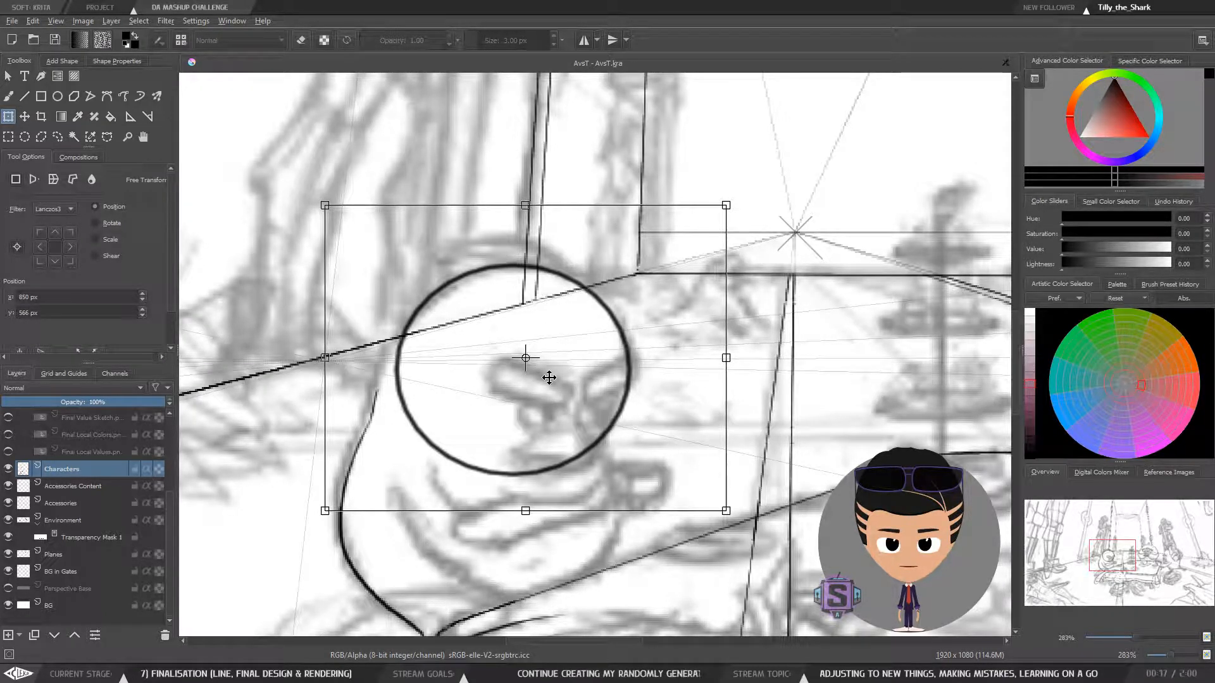
key(t)
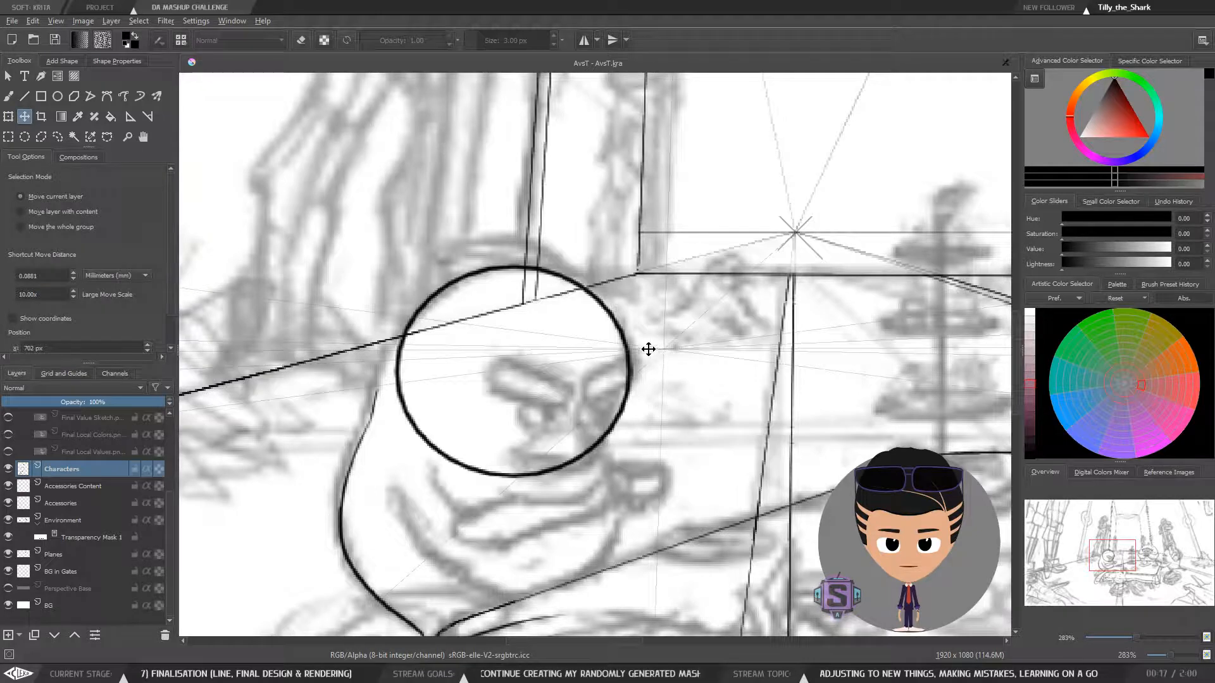
Delete the guide circle from the Characters layer and clear the selection
key(minus)
key(minus)
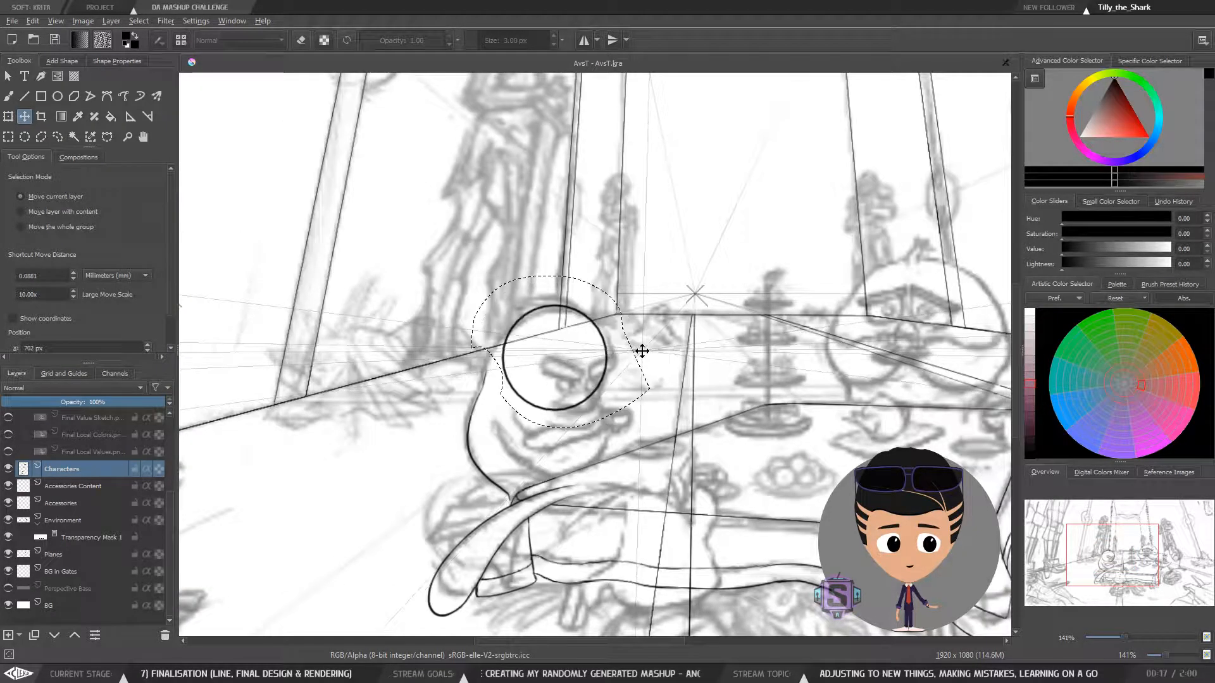
key(Delete)
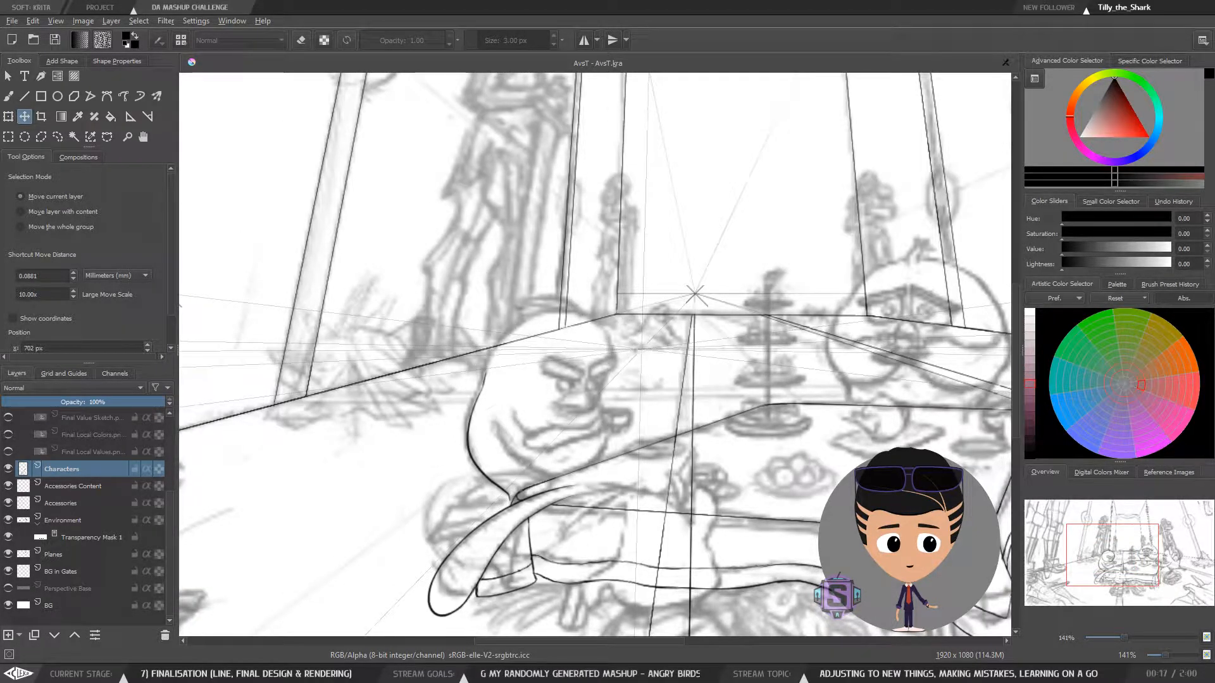
Ink the back of the frowning bird's head freehand with the 3 px brush, from the back contour to the crown, redoing the stroke
key(b)
key(4)
key(plus)
key(plus)
mouse_move(537, 401)
mouse_down()
mouse_move(622, 424)
mouse_move(524, 401)
mouse_move(476, 369)
mouse_up()
key(4)
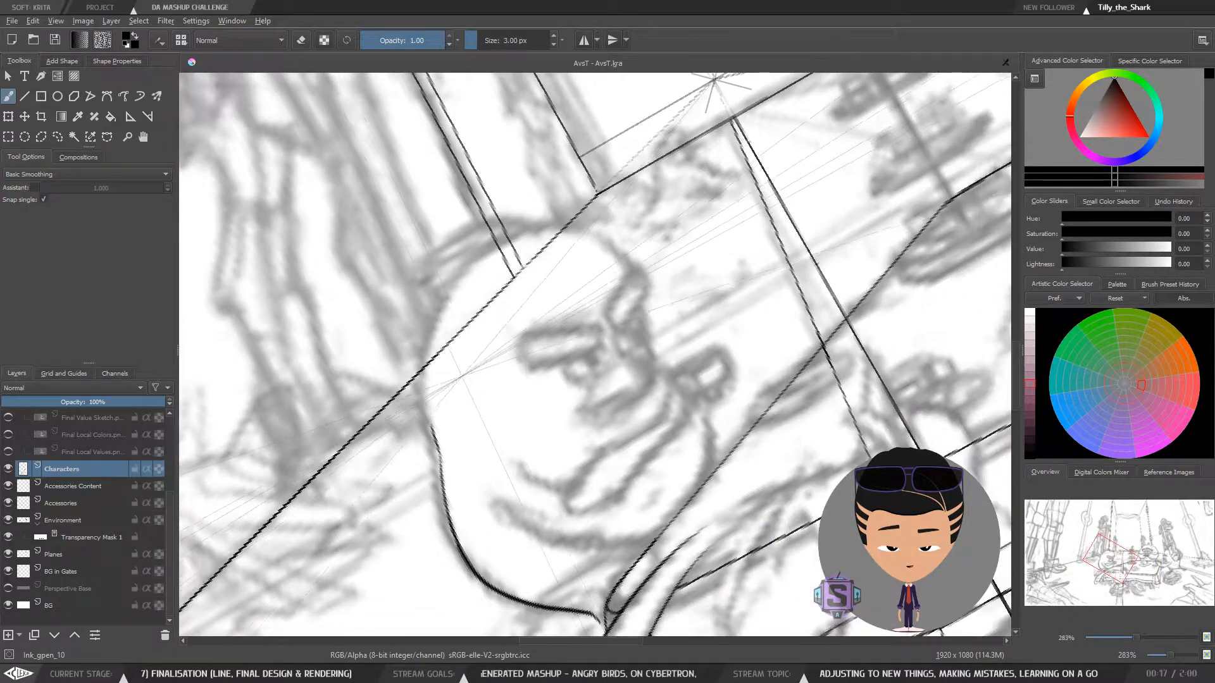
key(4)
key(4)
key(4)
drag(472, 434, 431, 299)
key(6)
key(6)
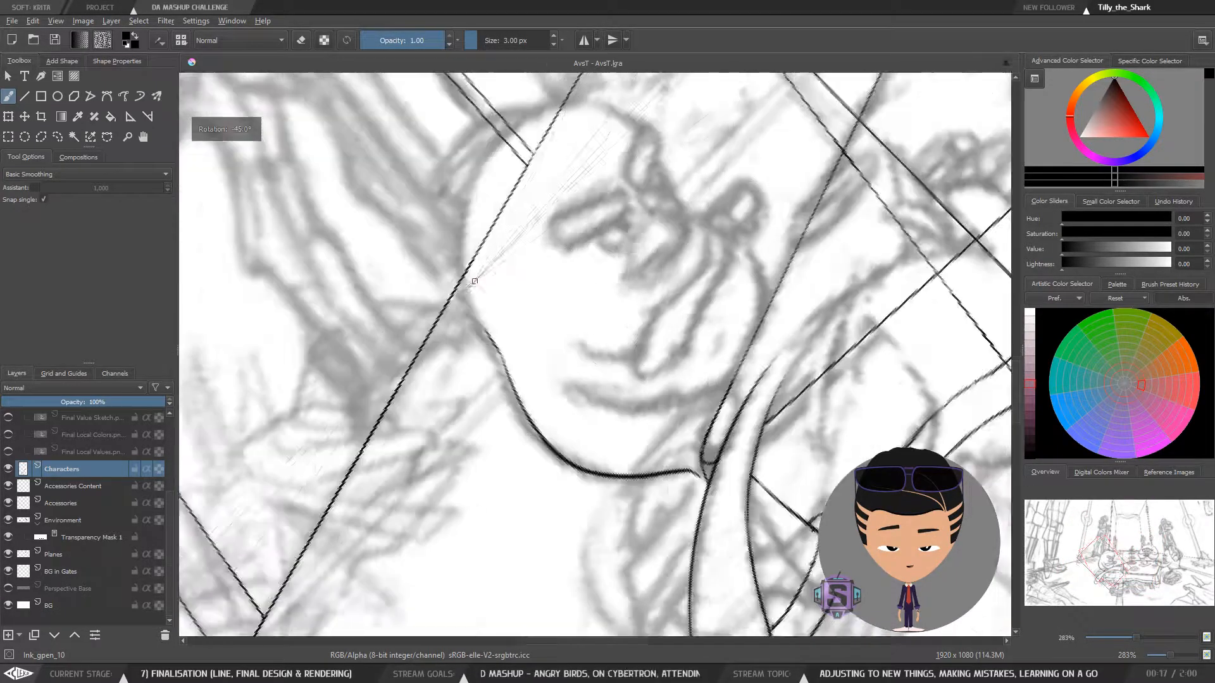
key(6)
drag(515, 263, 482, 356)
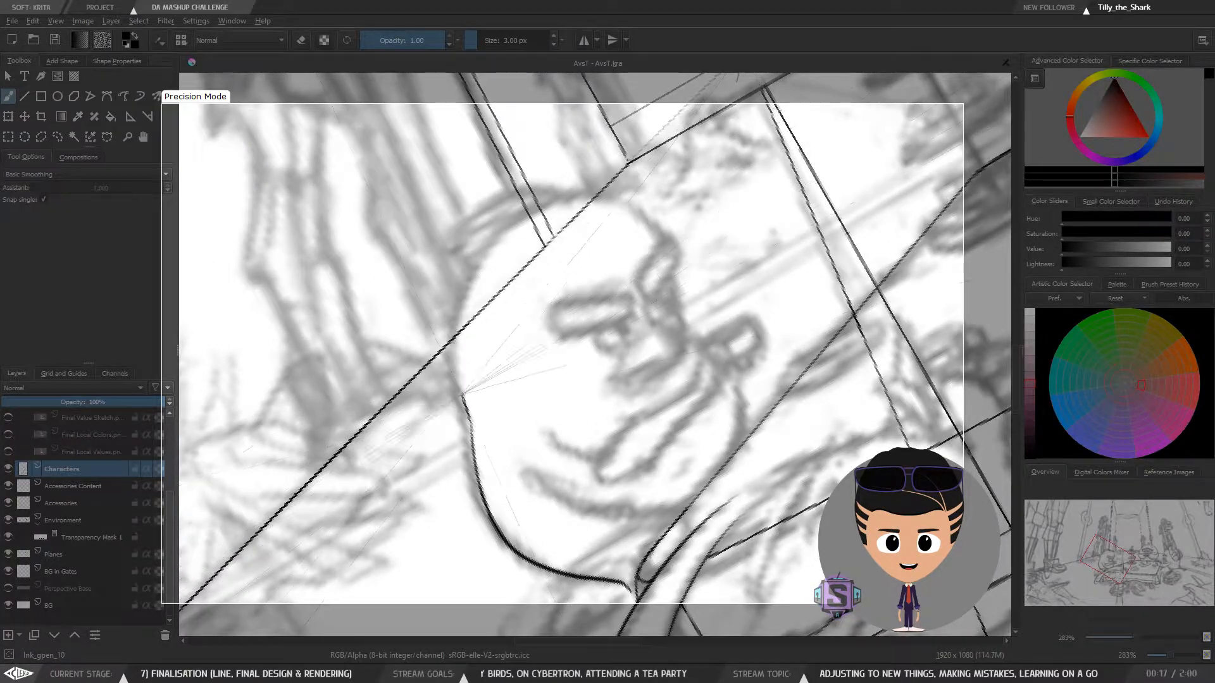
drag(464, 398, 530, 208)
key(ctrl+z)
drag(466, 406, 533, 208)
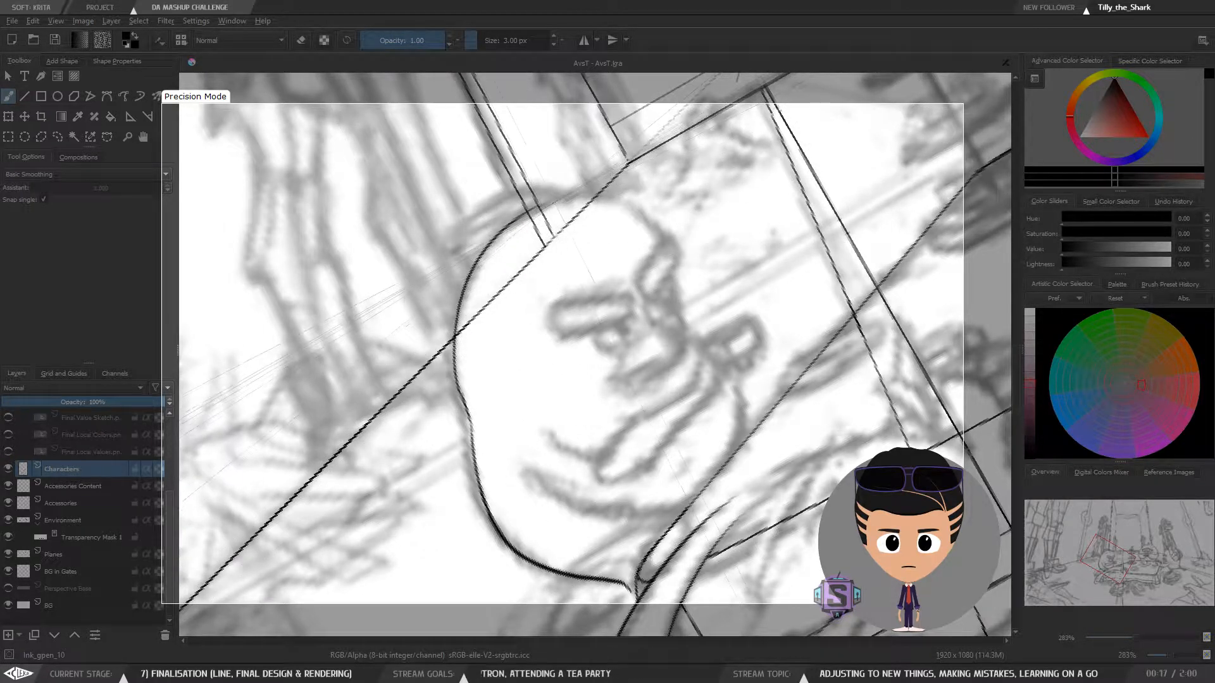
Ink the frowning bird's head from the crown down the forehead to the brow, redoing the crown curve
drag(531, 210, 647, 211)
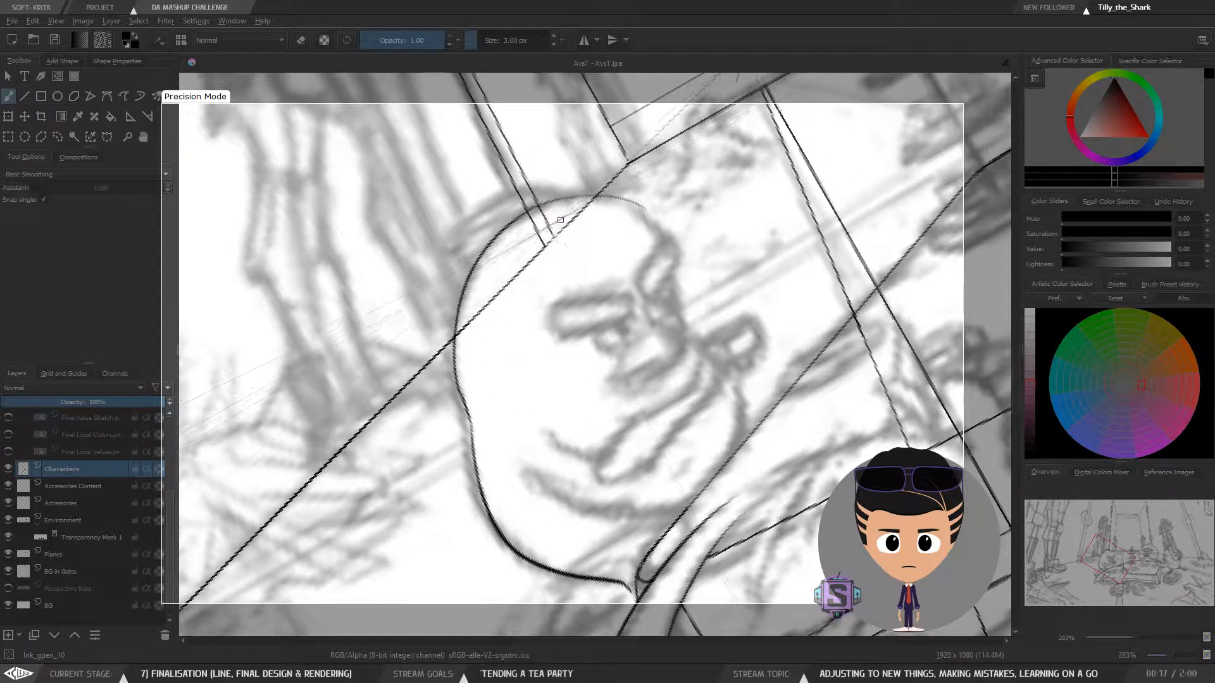
key(ctrl+z)
key(4)
key(4)
key(4)
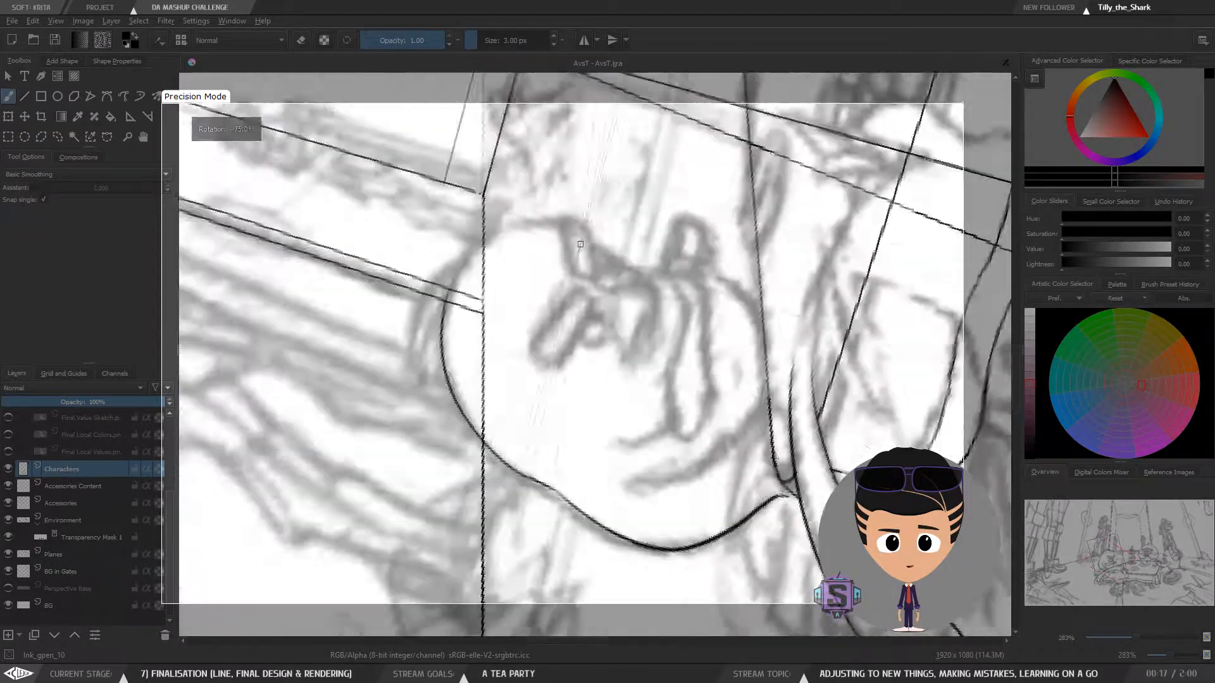
key(6)
key(6)
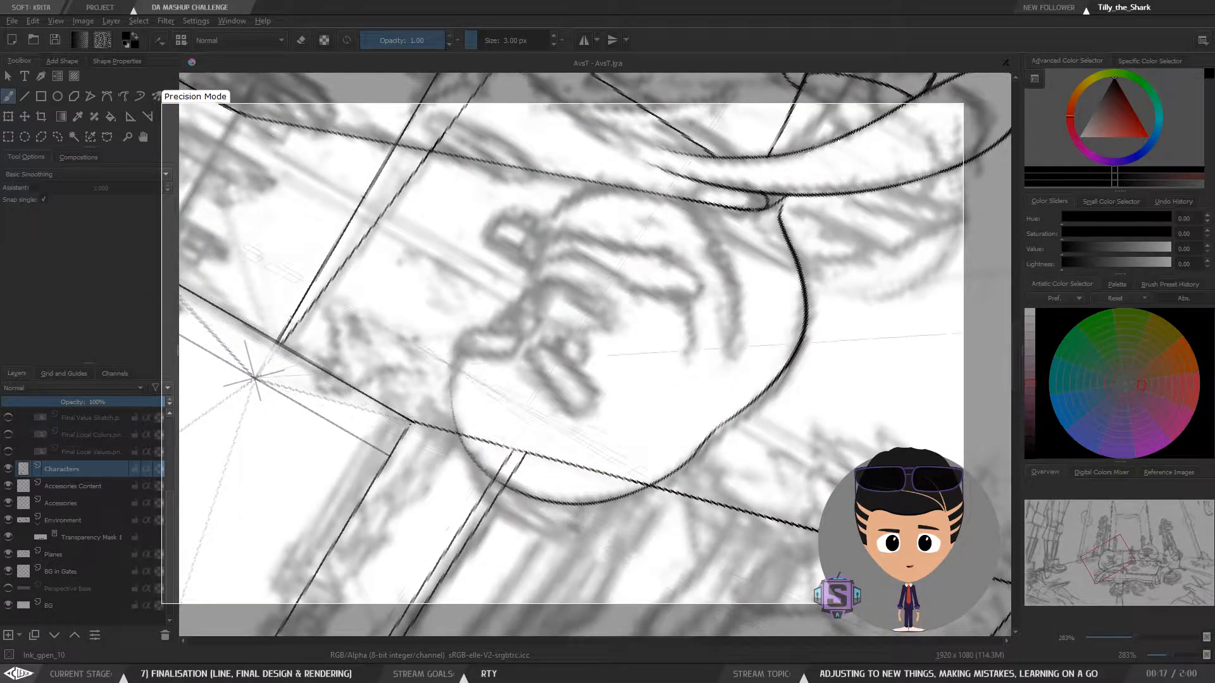
drag(484, 469, 455, 347)
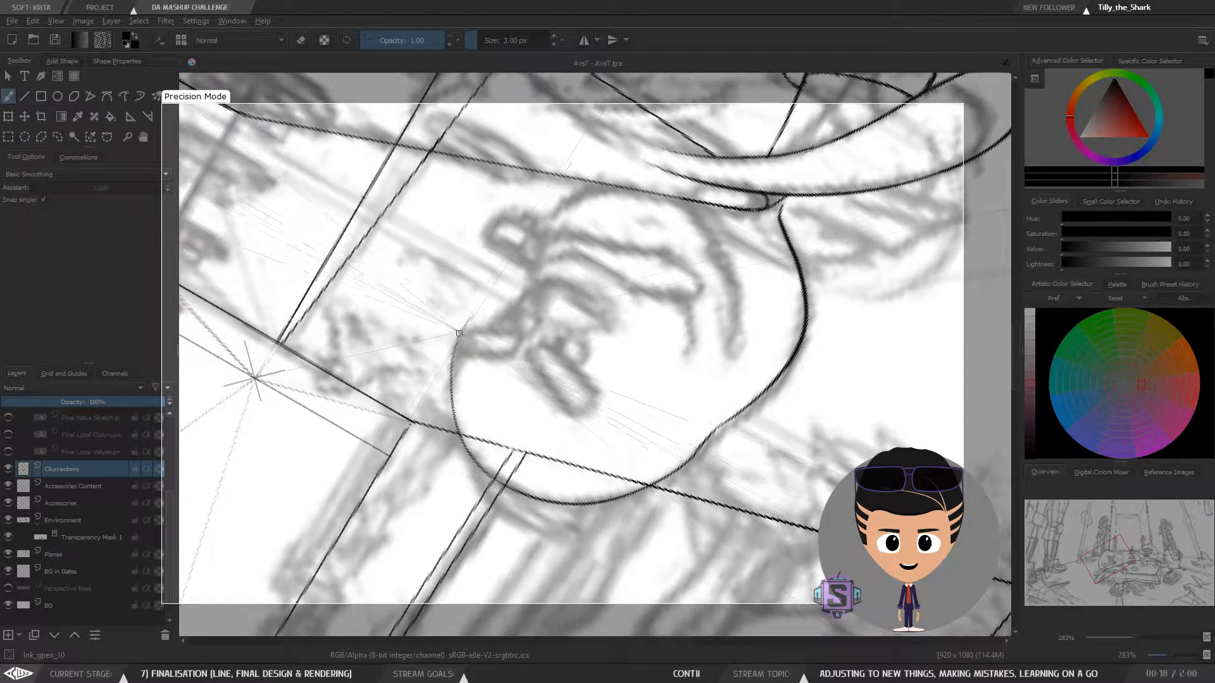
Trim the overshooting end of the forehead line near the brow with an 8 px eraser and return to inking
drag(470, 314, 452, 381)
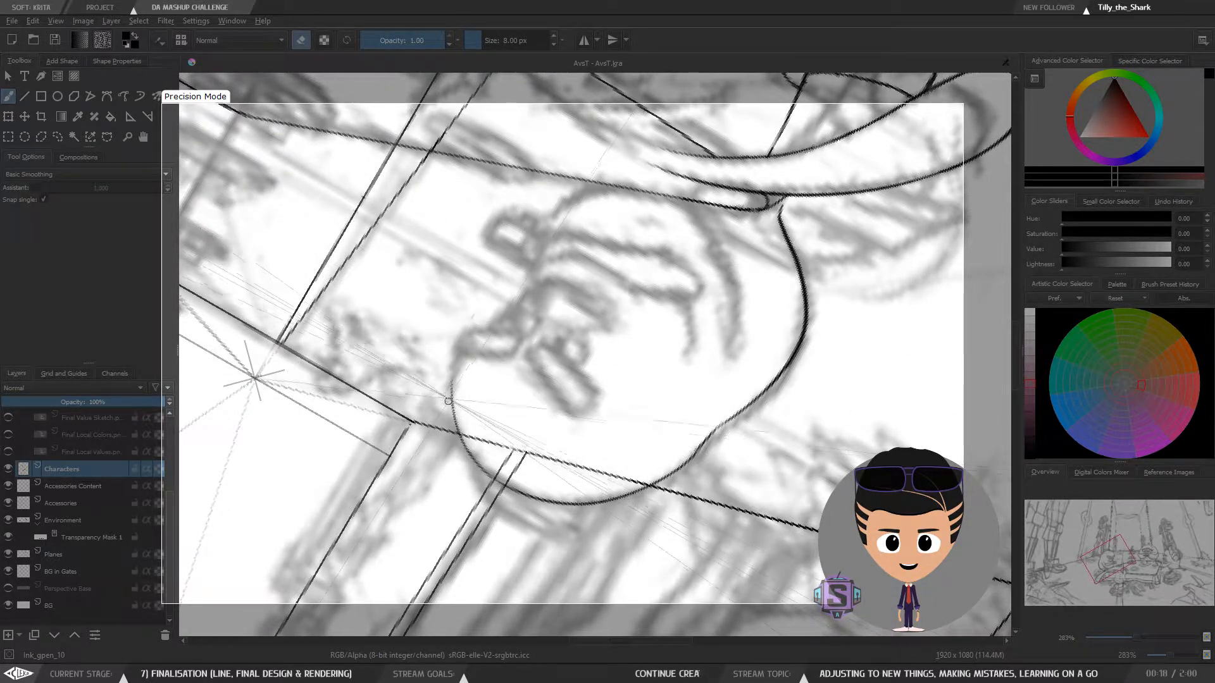
key(e)
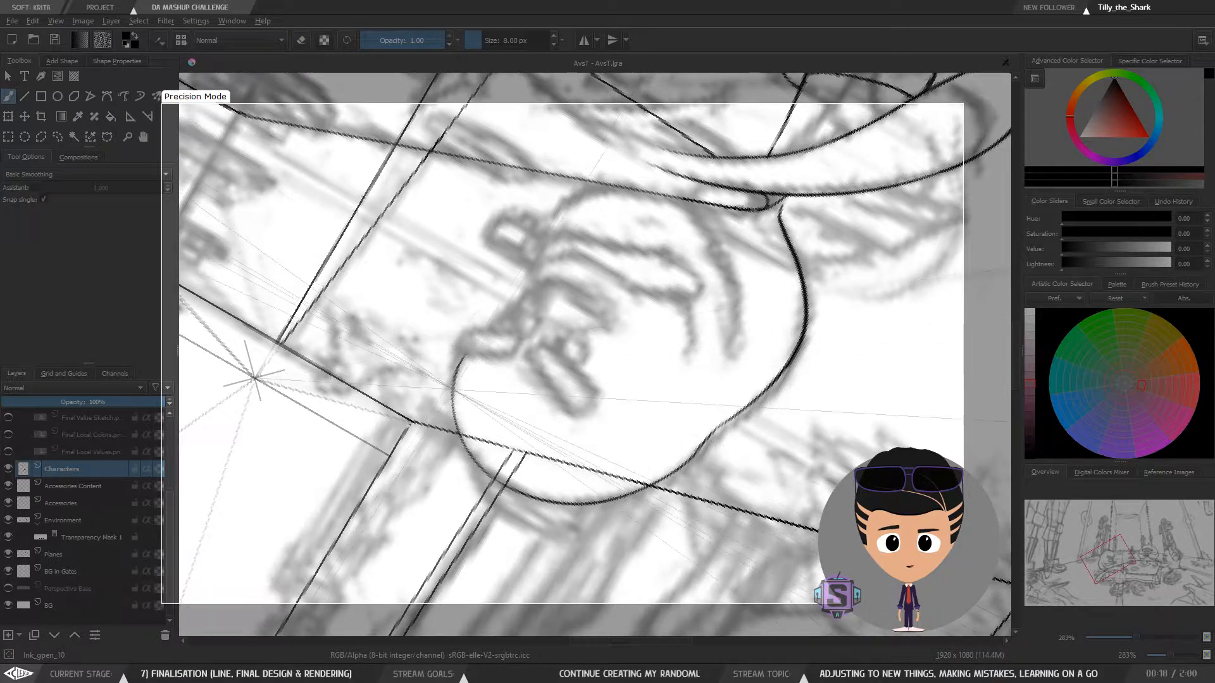
mouse_move(497, 338)
mouse_down()
mouse_move(486, 379)
mouse_move(493, 356)
mouse_up()
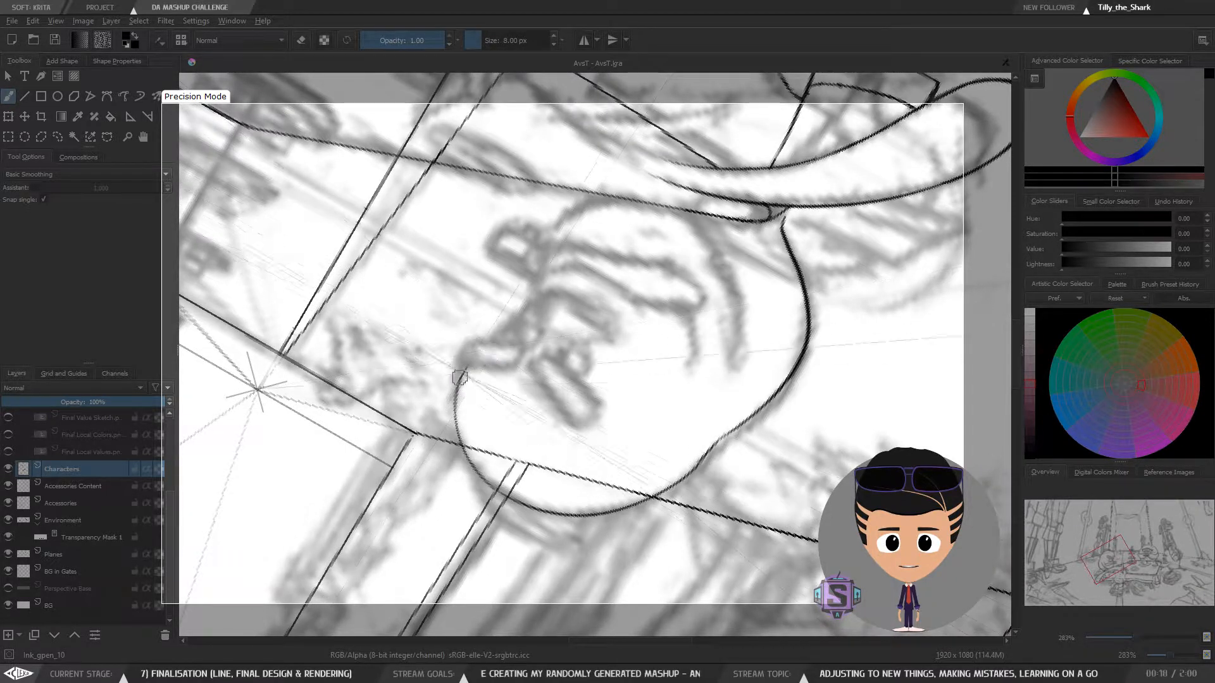
Ink the front of the frowning bird's face from the brow down past the beak to the cup, redoing the stroke
key(6)
key(6)
key(6)
key(6)
key(6)
key(6)
key(6)
key(4)
key(4)
key(4)
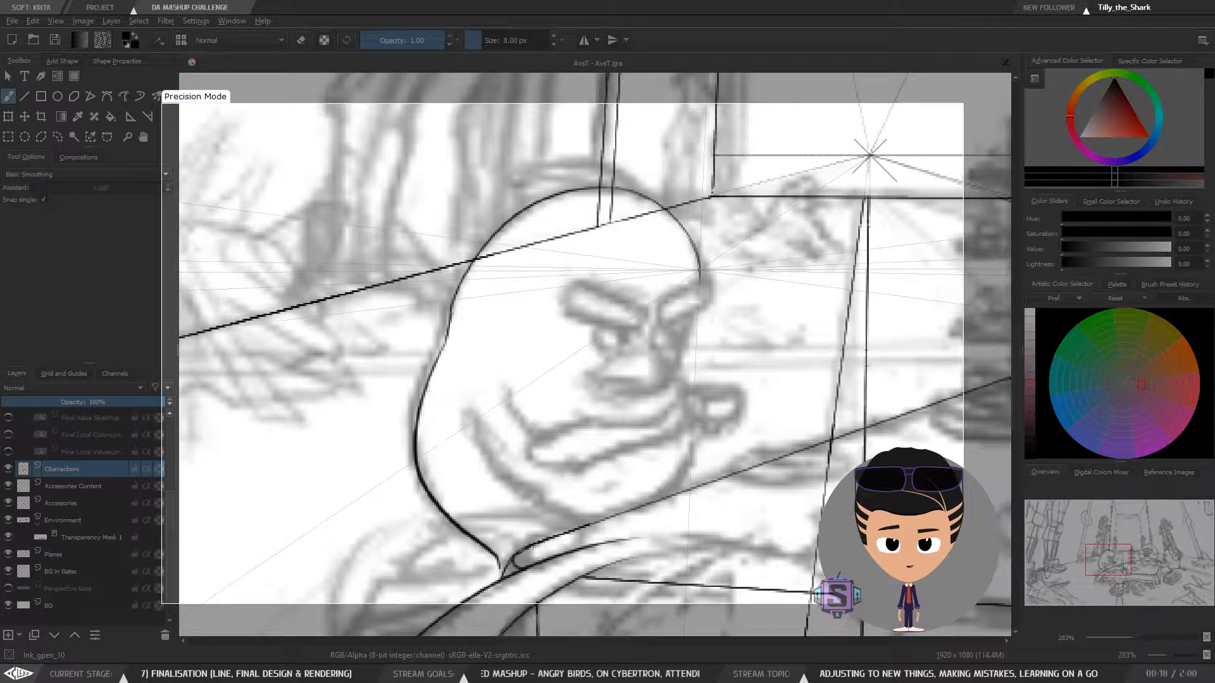
drag(670, 373, 662, 398)
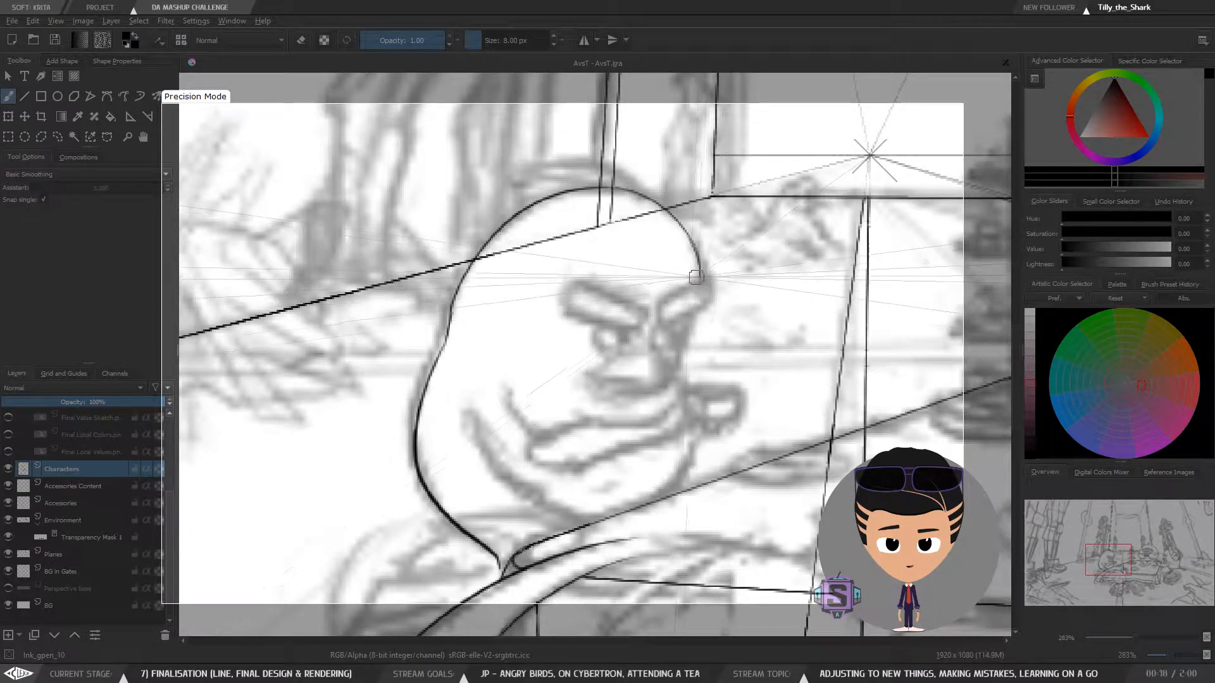
drag(698, 277, 659, 405)
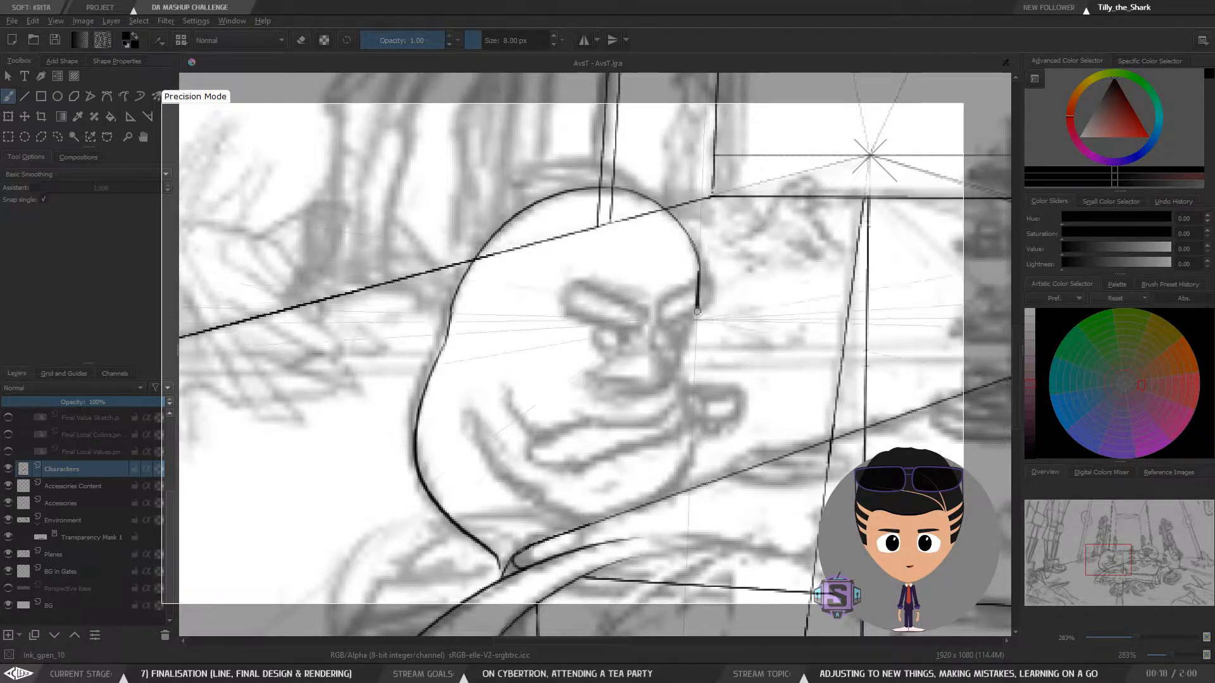
key(ctrl+z)
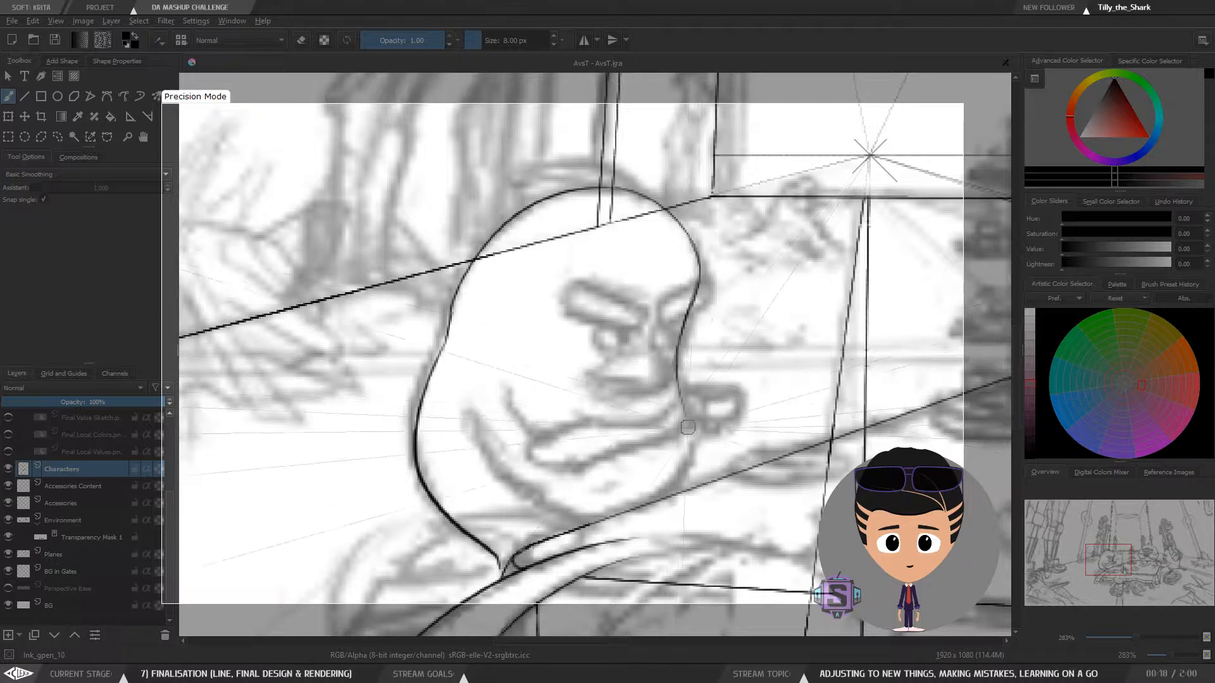
Ink the frowning bird's front contour from beside the cup down to the tablecloth edge, redoing the curve, and check the outline mirrored
mouse_move(682, 406)
mouse_down()
mouse_move(675, 476)
mouse_move(664, 472)
mouse_move(677, 388)
mouse_up()
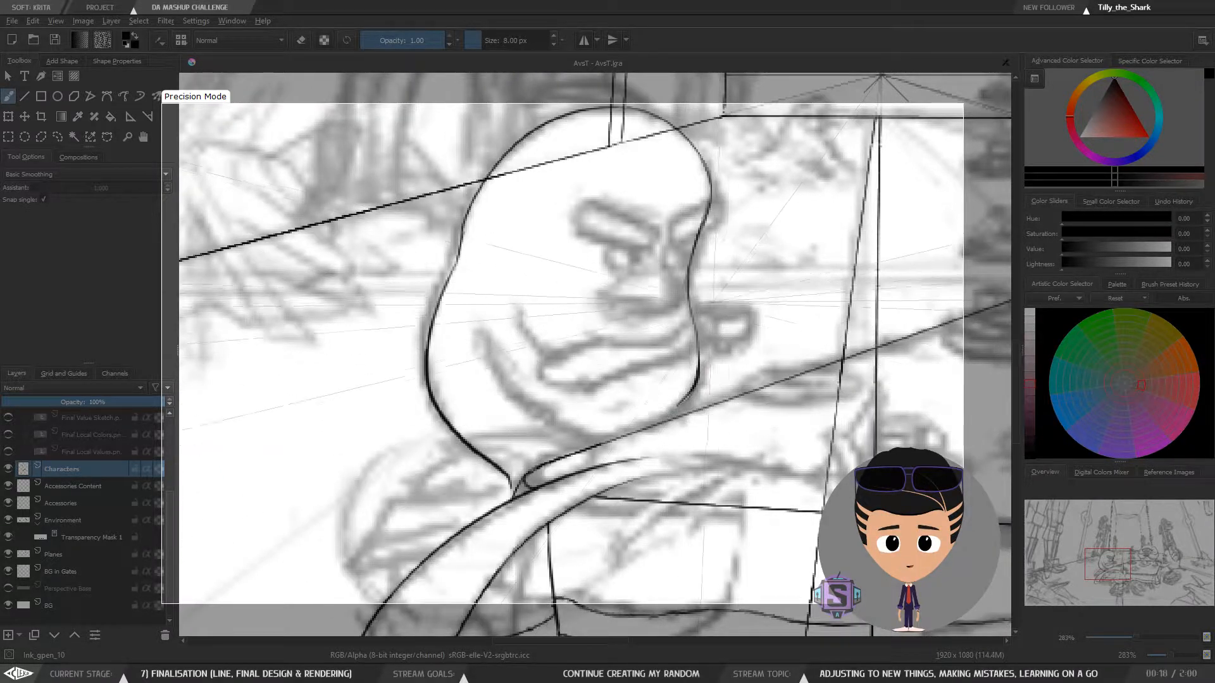
key(ctrl+z)
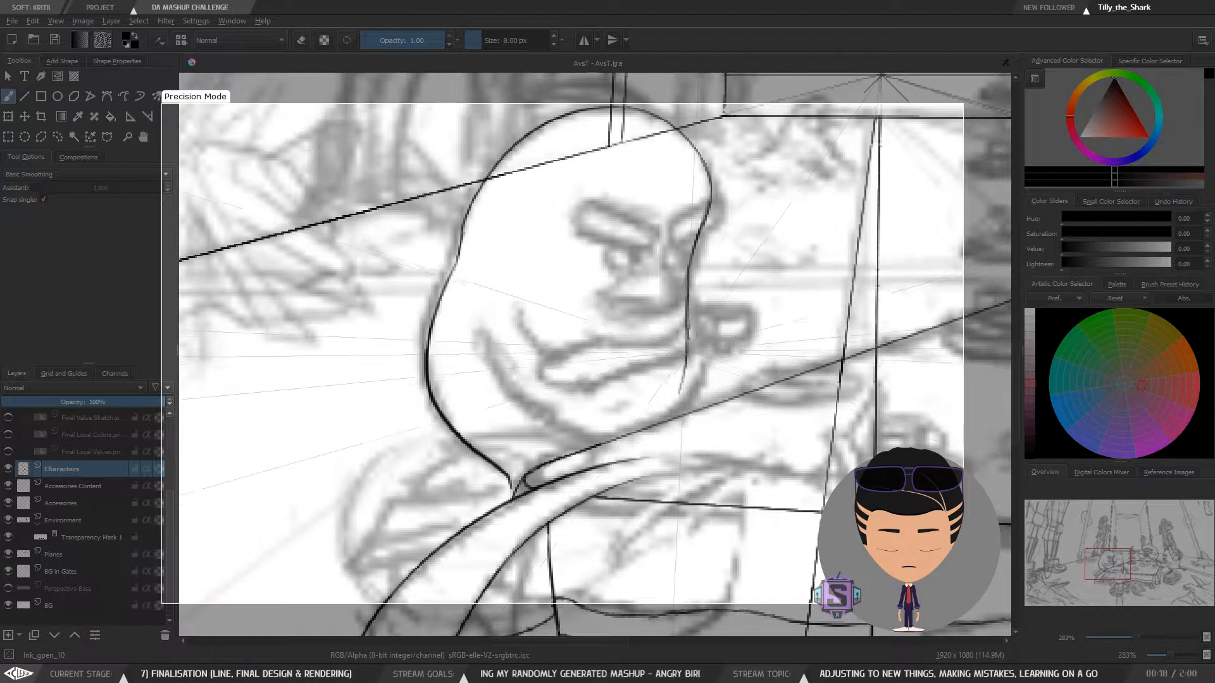
drag(688, 322, 673, 410)
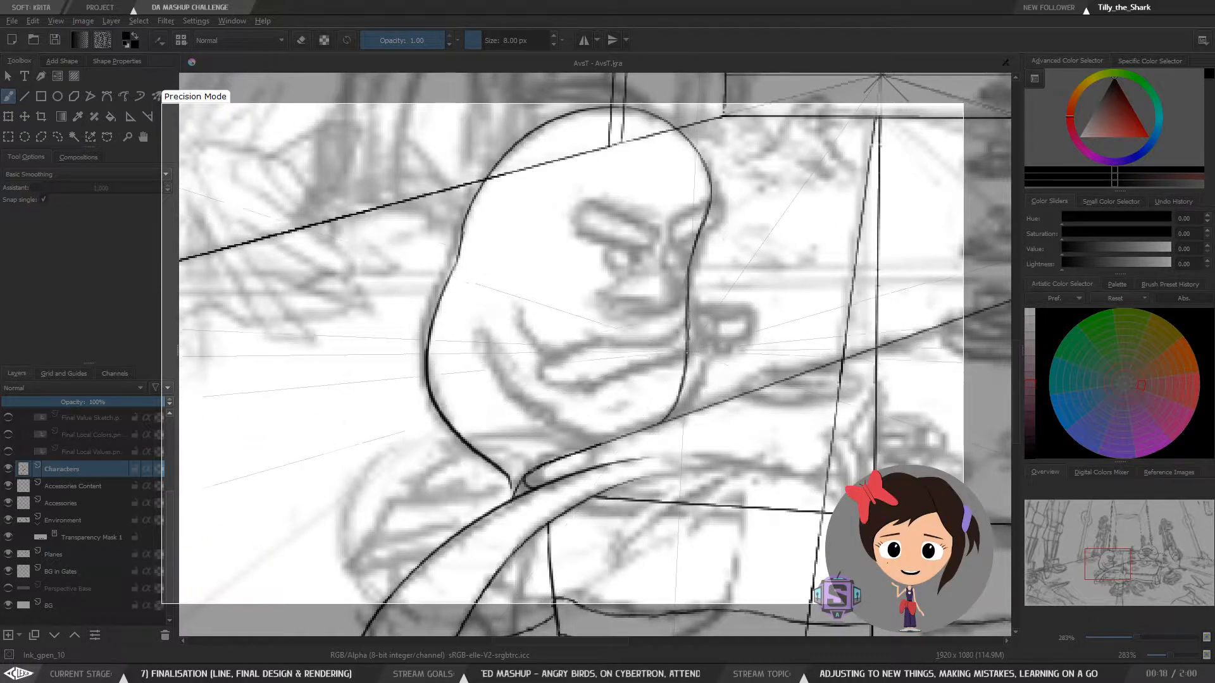
key(minus)
key(minus)
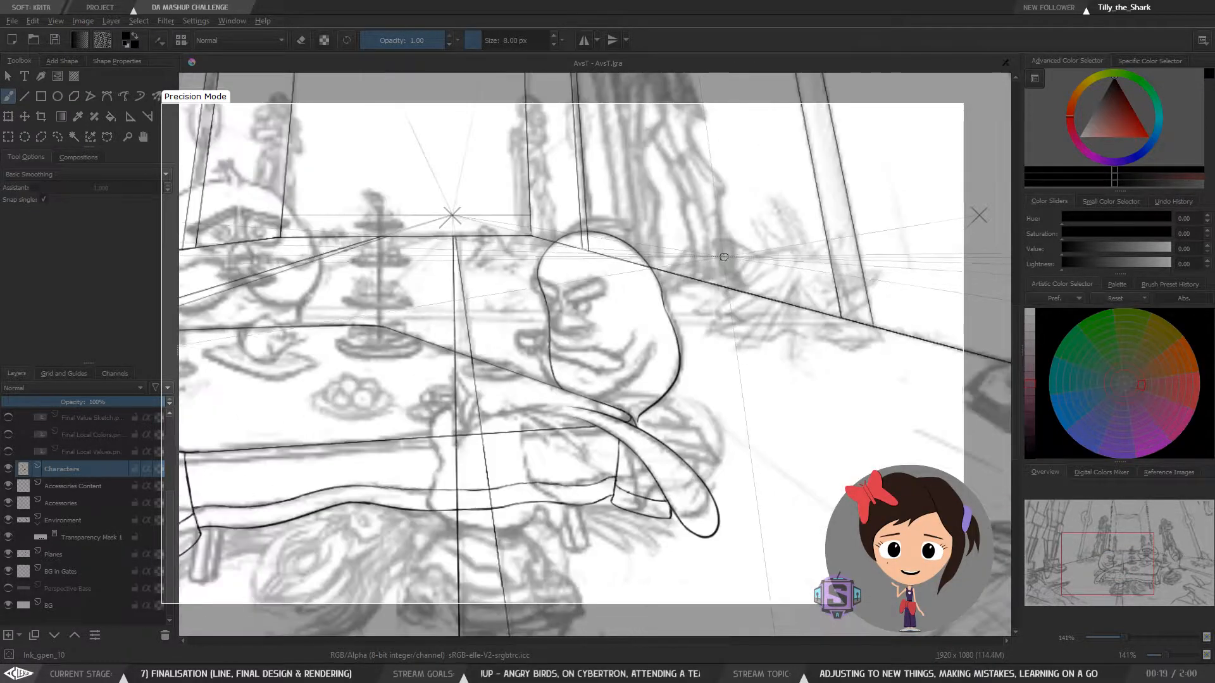
Examine the frowning bird's inked outline mirrored and unmirrored, both close up and within the whole scene
key(m)
key(plus)
key(plus)
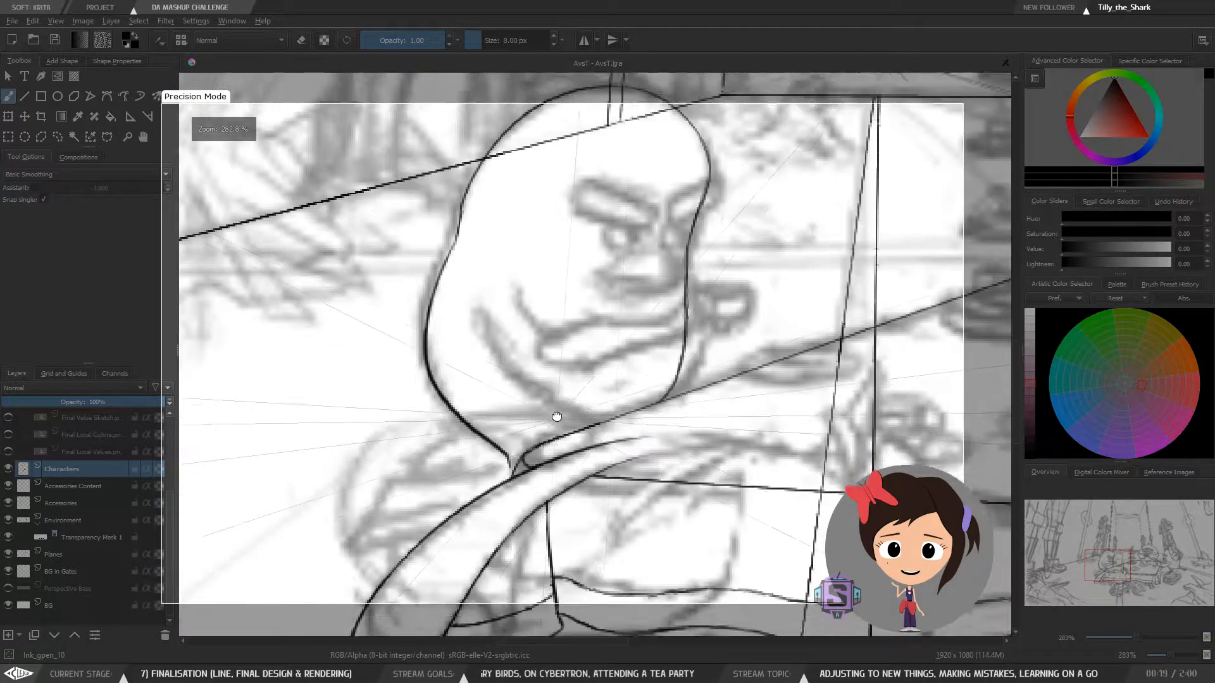
drag(556, 417, 556, 388)
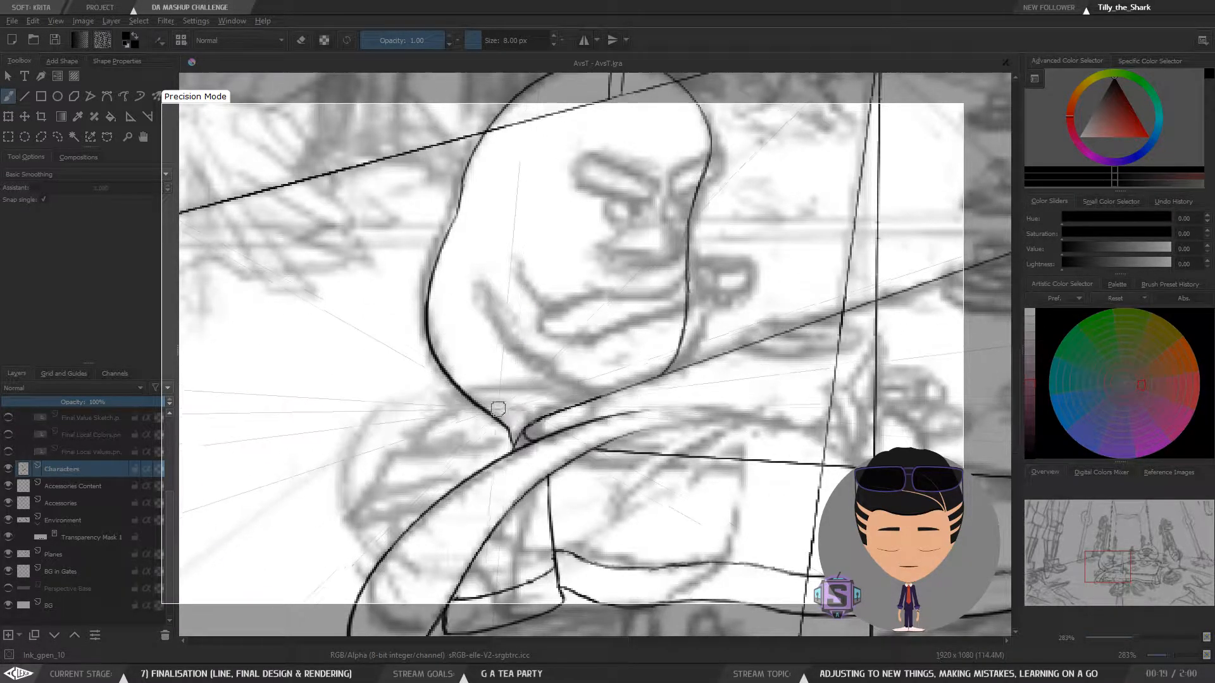
scroll(617, 367, down, 5)
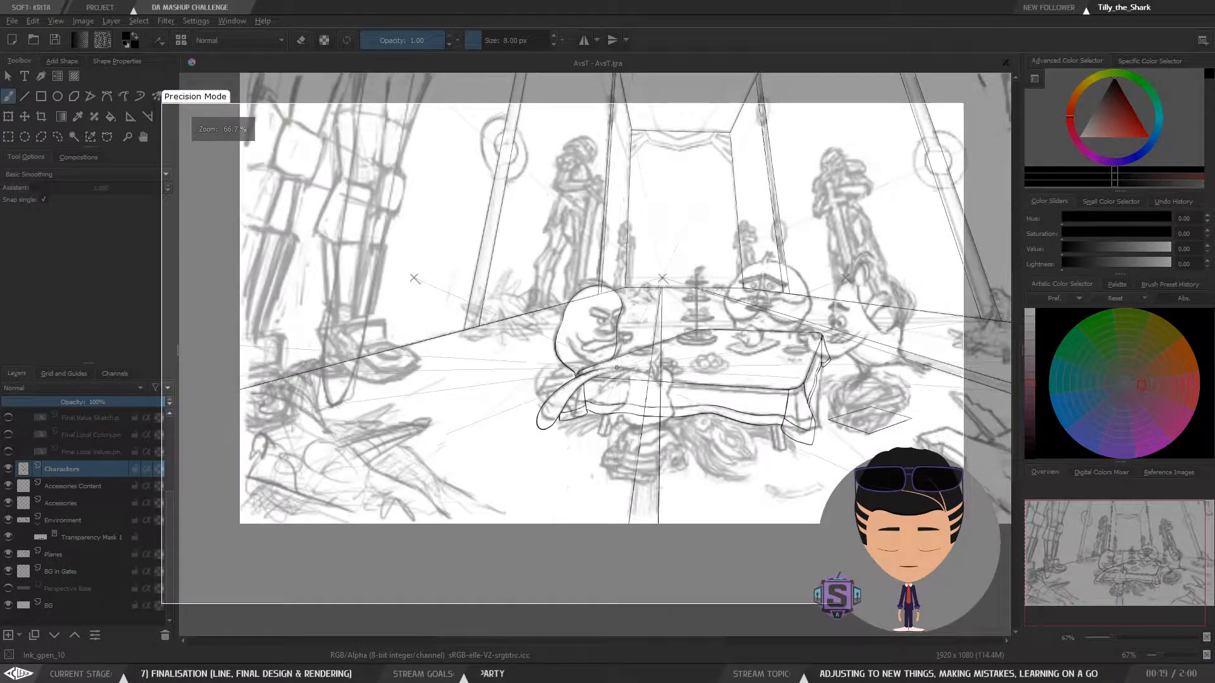
key(m)
key(m)
key(ctrl+plus)
key(ctrl+plus)
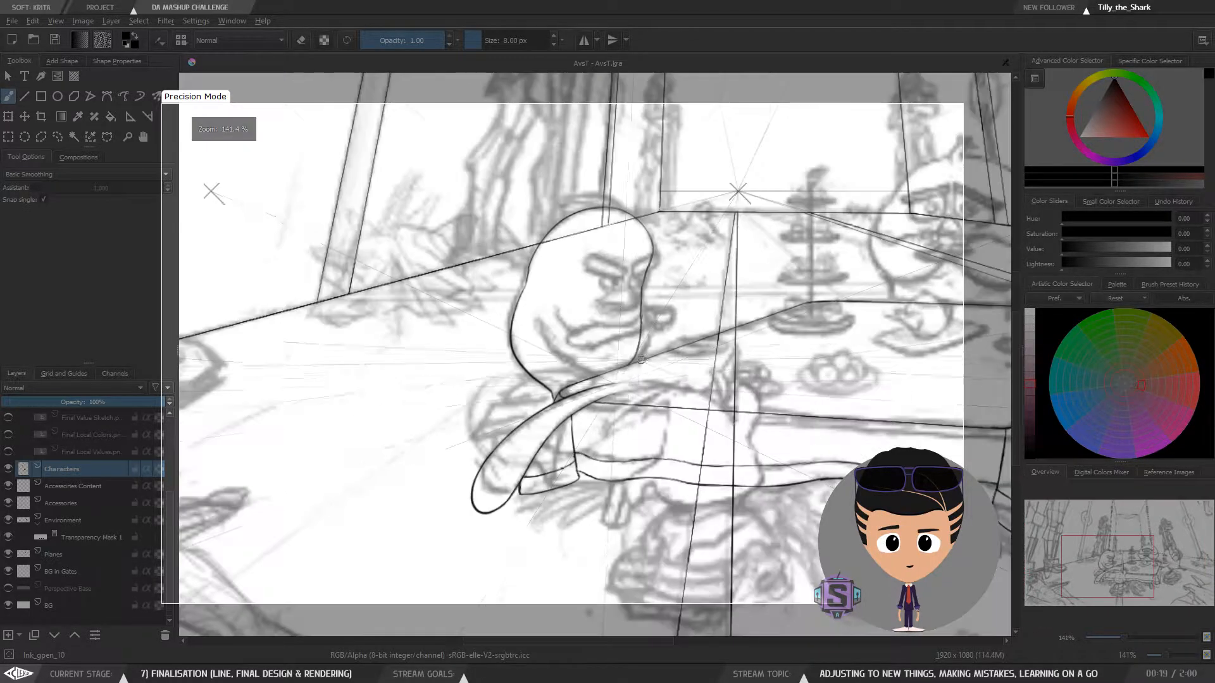
drag(591, 394, 561, 426)
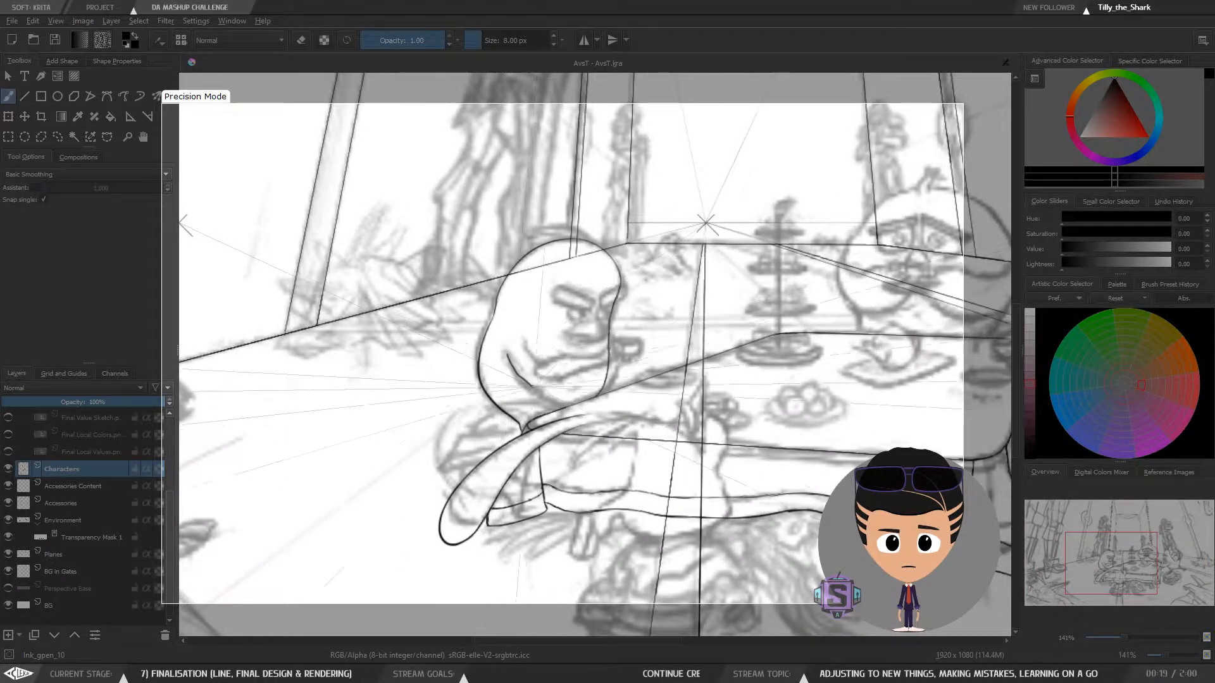
key(ctrl+plus)
key(ctrl+plus)
drag(596, 392, 640, 466)
drag(515, 339, 516, 398)
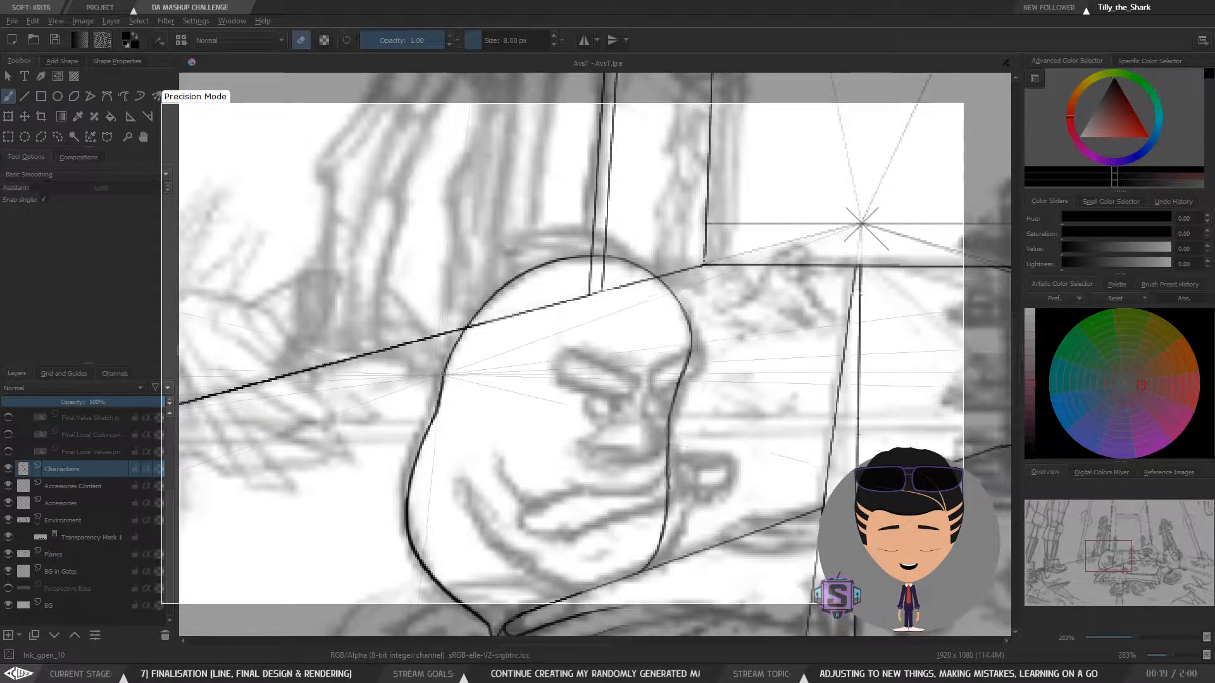
key(ctrl+minus)
key(ctrl+minus)
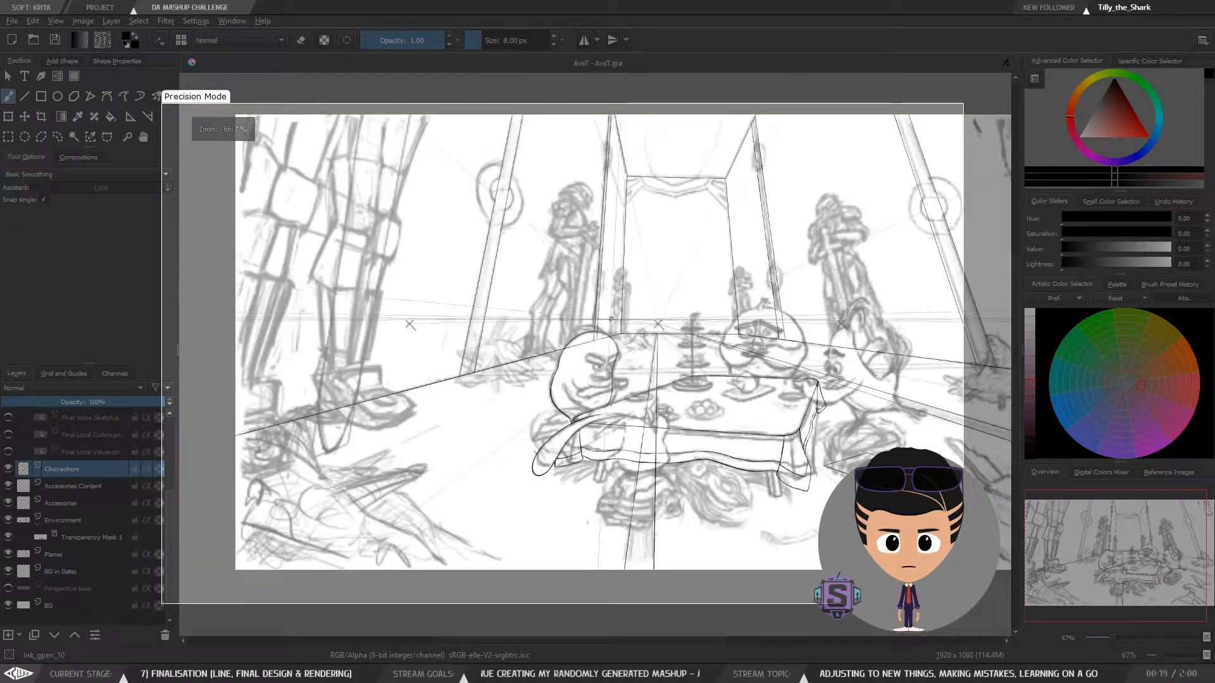
key(m)
key(m)
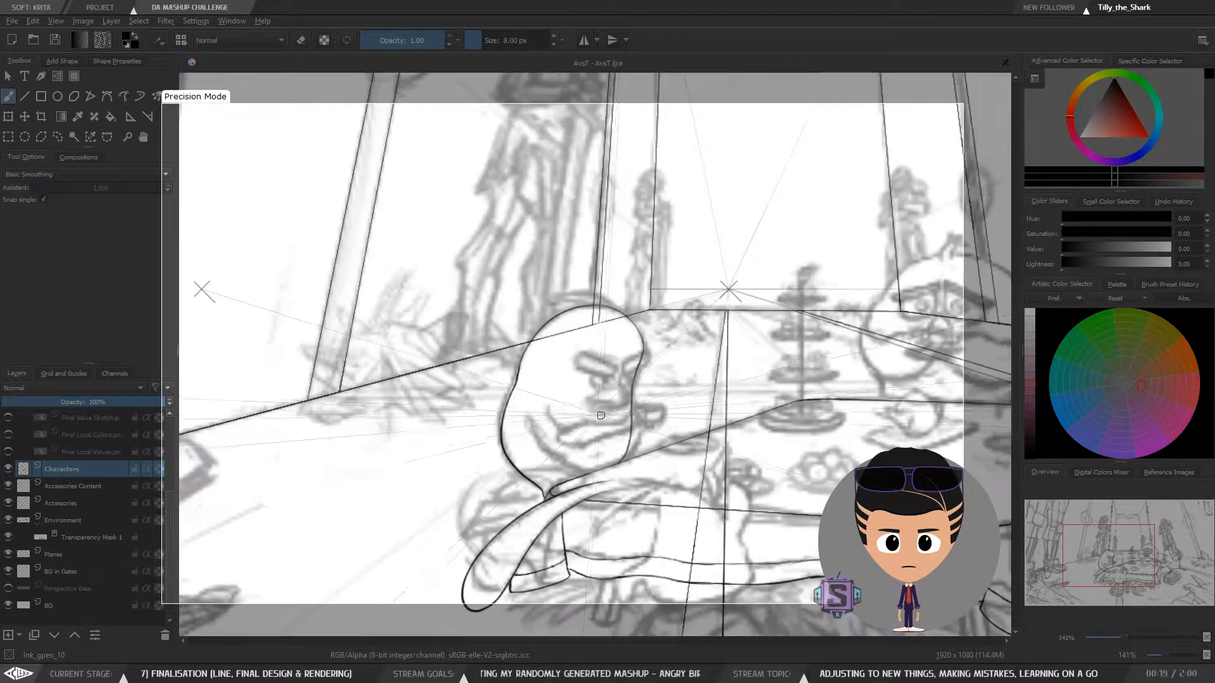
Try a centre guide line curving from the frowning bird's crown down the forehead and brow to the beak, redoing the stroke once
scroll(580, 372, up, 2)
key(ctrl+plus)
key(ctrl+plus)
drag(581, 372, 559, 412)
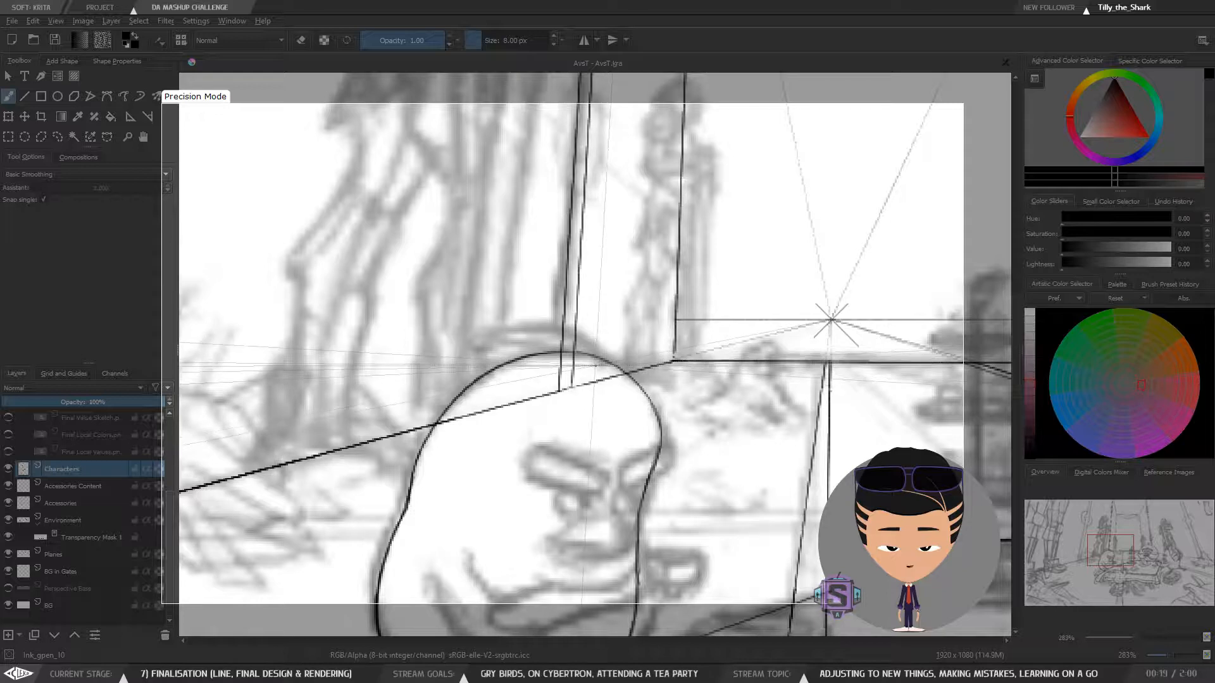
mouse_move(613, 450)
mouse_down()
mouse_move(574, 385)
mouse_move(581, 472)
mouse_up()
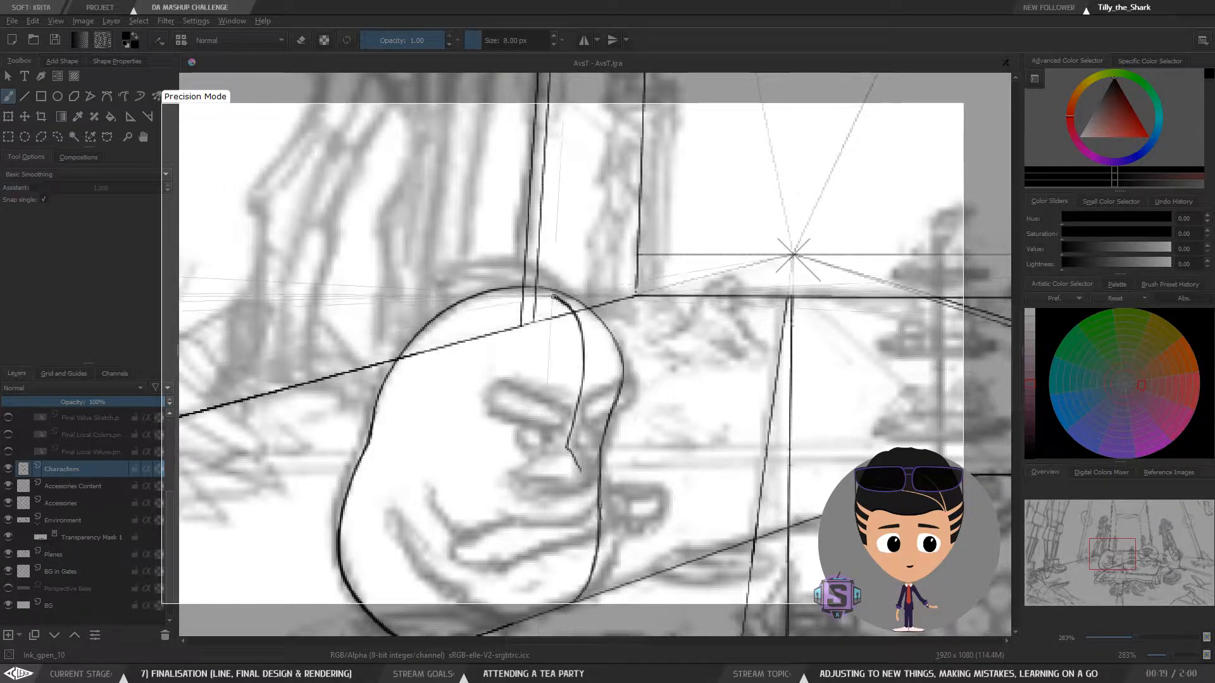
key(ctrl+z)
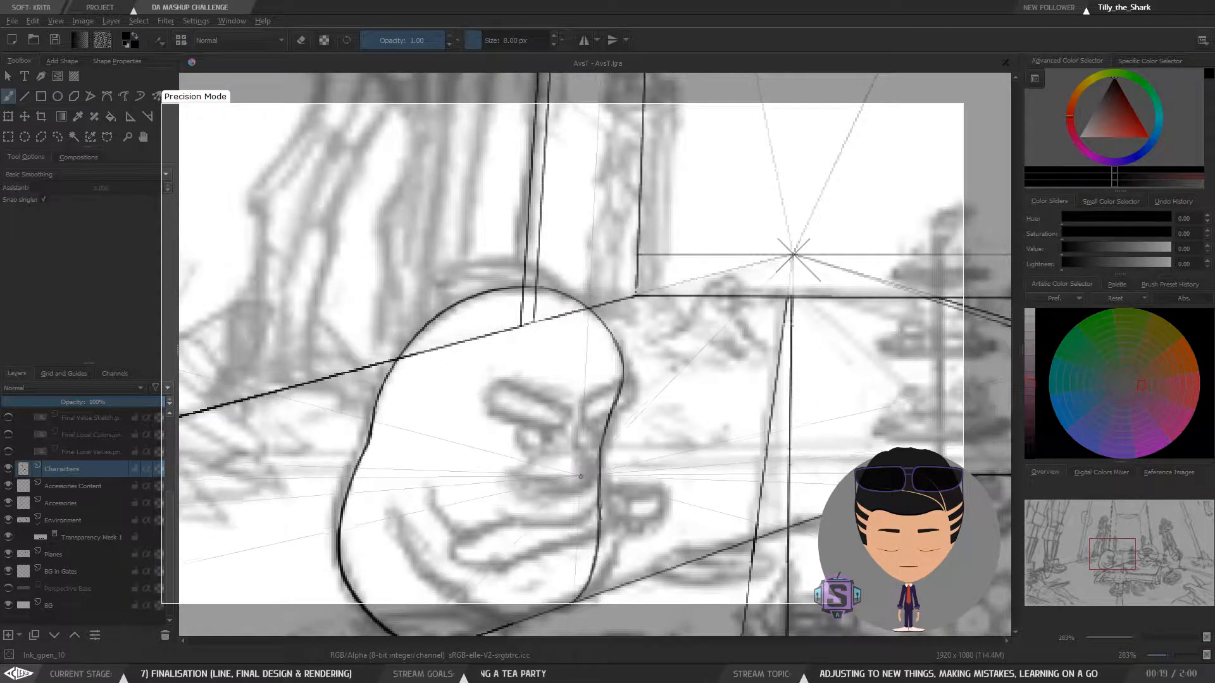
mouse_move(583, 472)
mouse_down()
mouse_move(567, 448)
mouse_move(584, 401)
mouse_up()
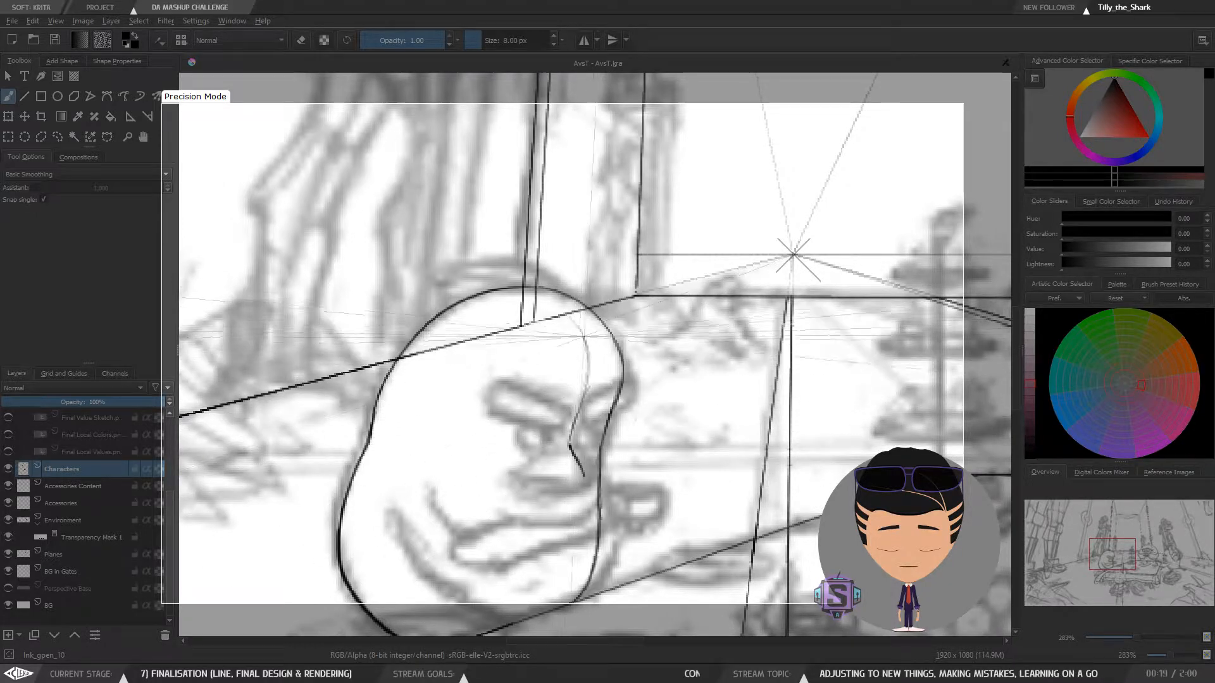
drag(566, 309, 586, 347)
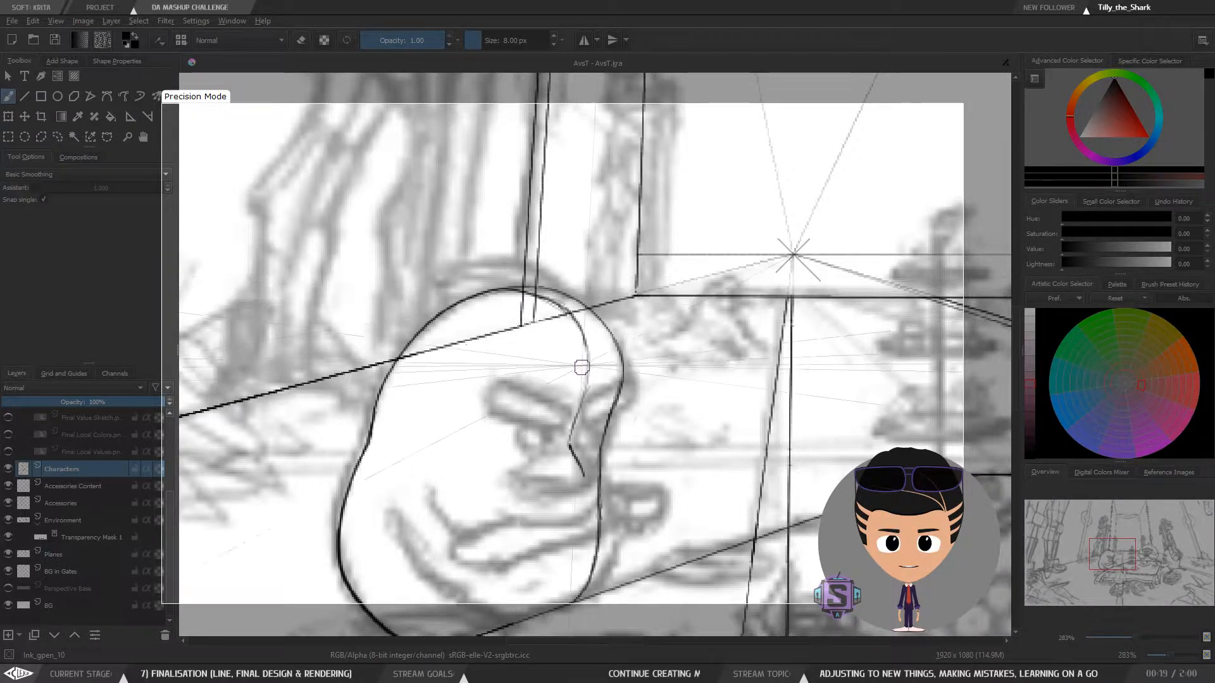
Examine the centre guide line on the frowning bird's face mirrored and unmirrored at a wider view
key(ctrl+minus)
key(ctrl+minus)
key(ctrl+minus)
key(ctrl+minus)
key(ctrl+plus)
key(ctrl+plus)
key(m)
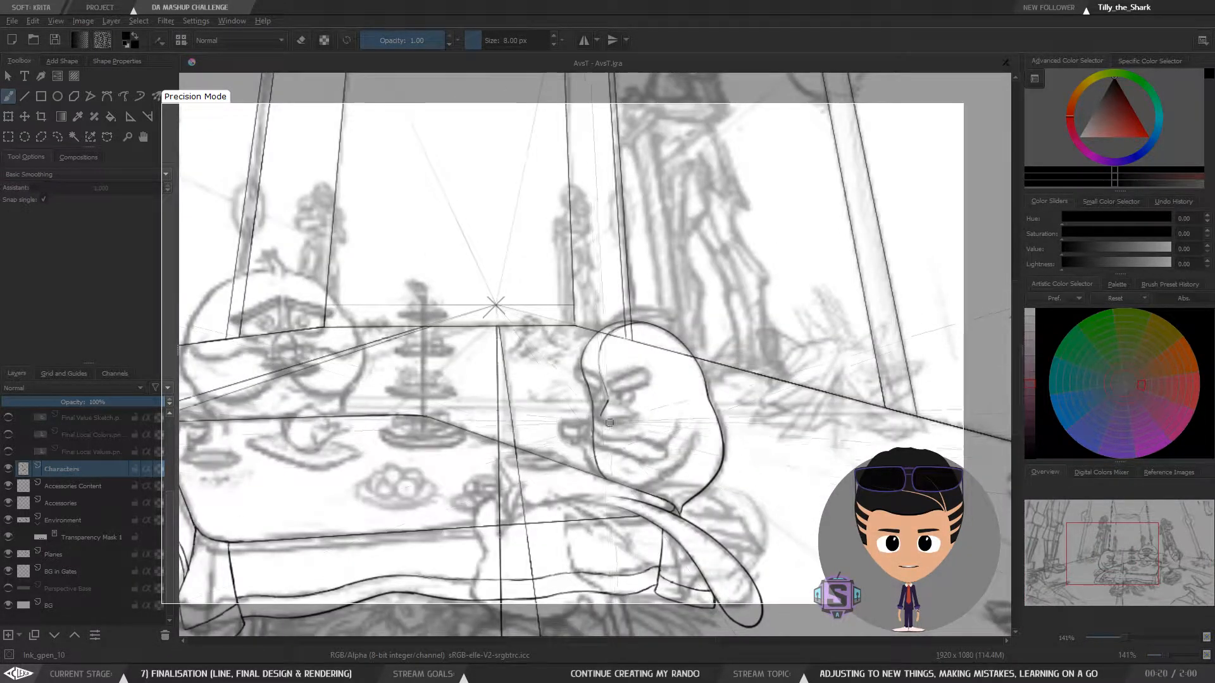
key(m)
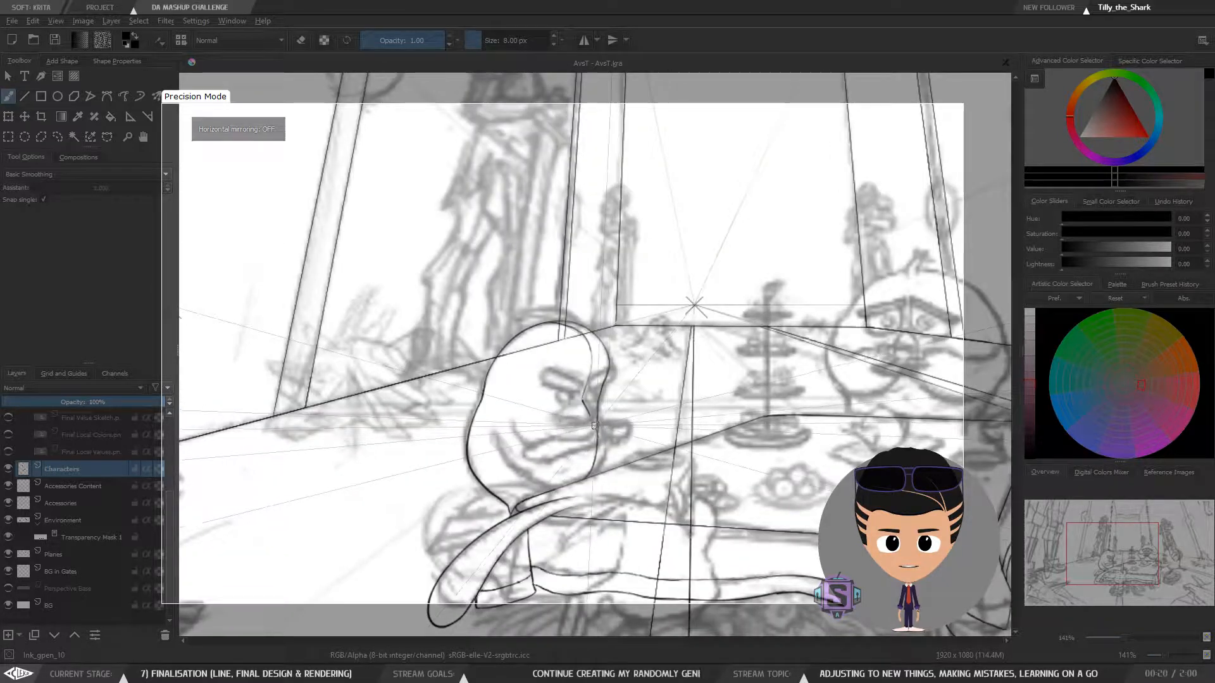
key(m)
key(m)
Try a second guide line along the side of the frowning bird's head, from the crown down past the cheek to the neck
key(ctrl+plus)
key(ctrl+plus)
mouse_move(647, 410)
mouse_down()
mouse_move(624, 415)
mouse_move(682, 381)
mouse_up()
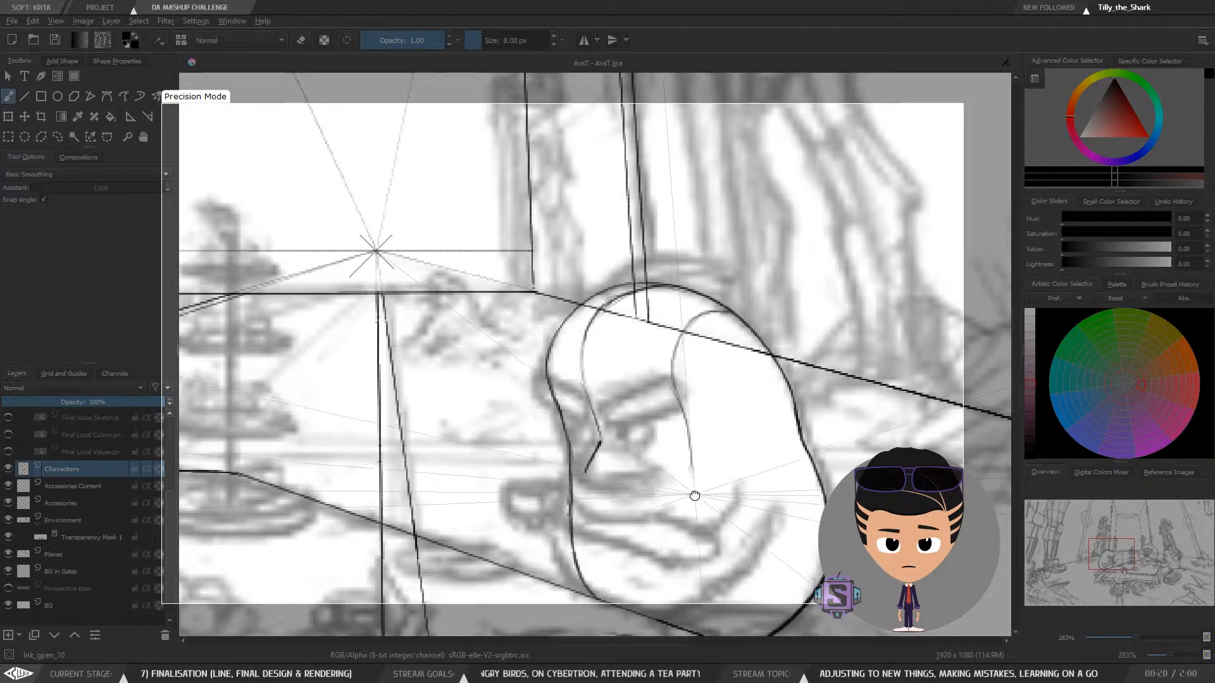
drag(694, 492, 664, 391)
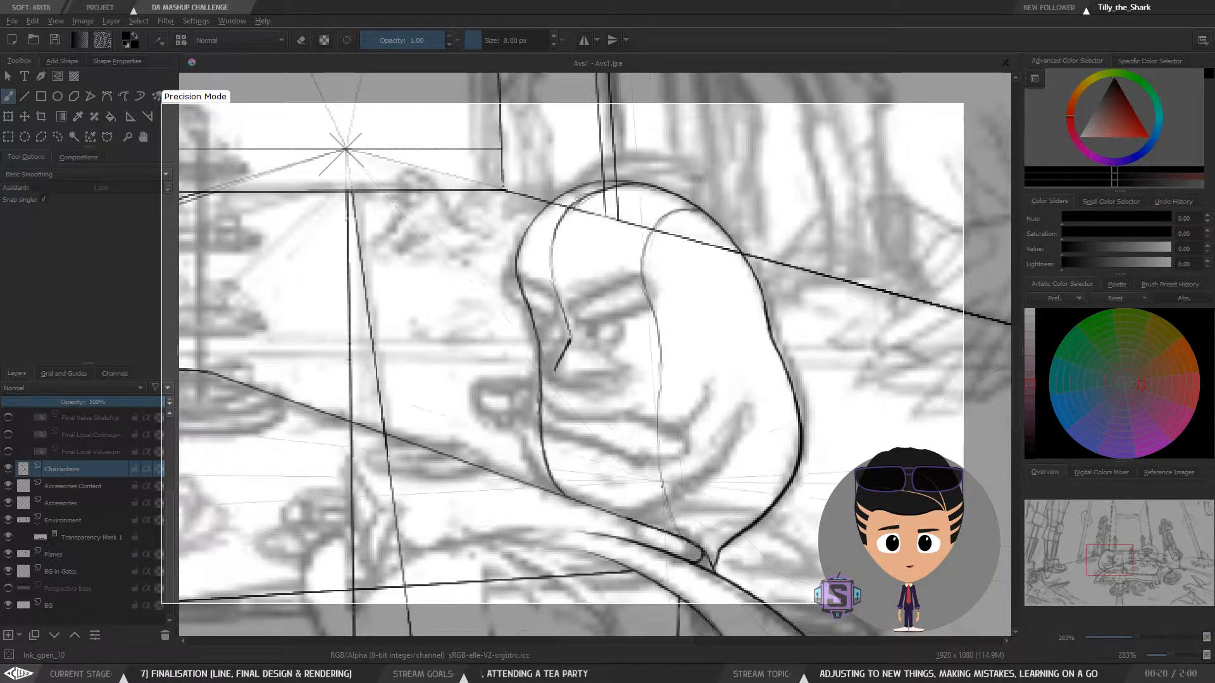
Examine both face guide lines mirrored and unmirrored at several zoom levels, and look over the sketch layers above Characters
key(minus)
key(minus)
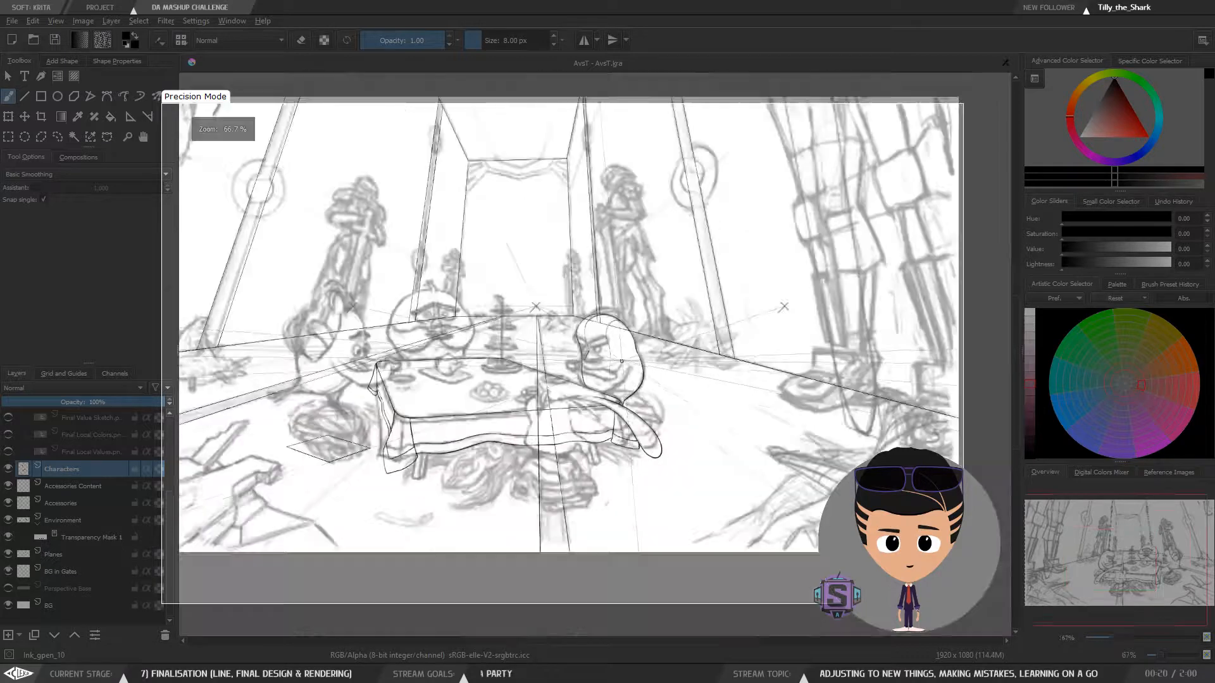
key(m)
key(m)
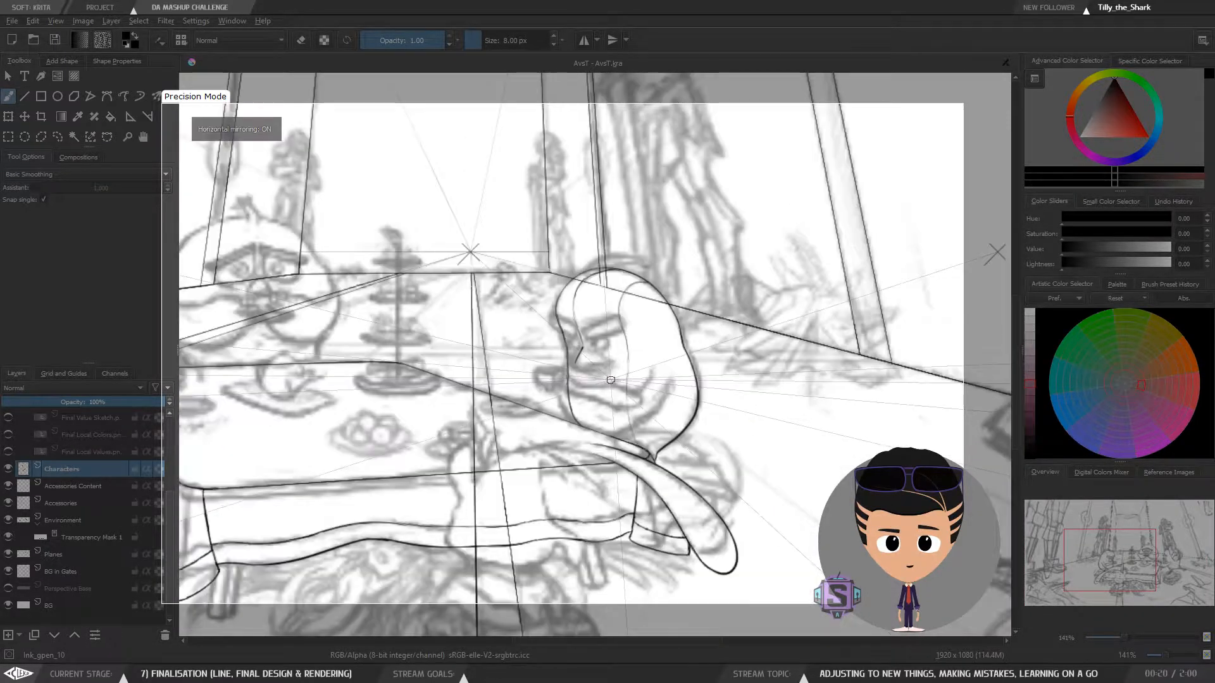
key(m)
key(plus)
key(plus)
key(minus)
key(minus)
key(plus)
key(minus)
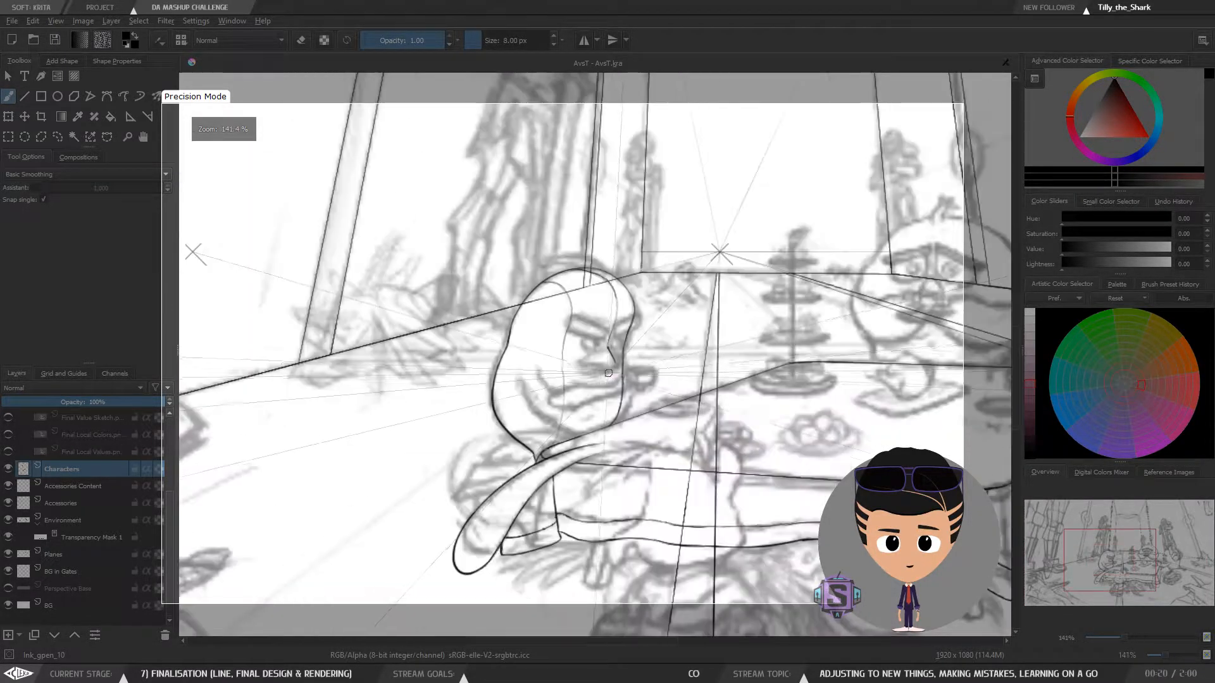
drag(496, 353, 417, 386)
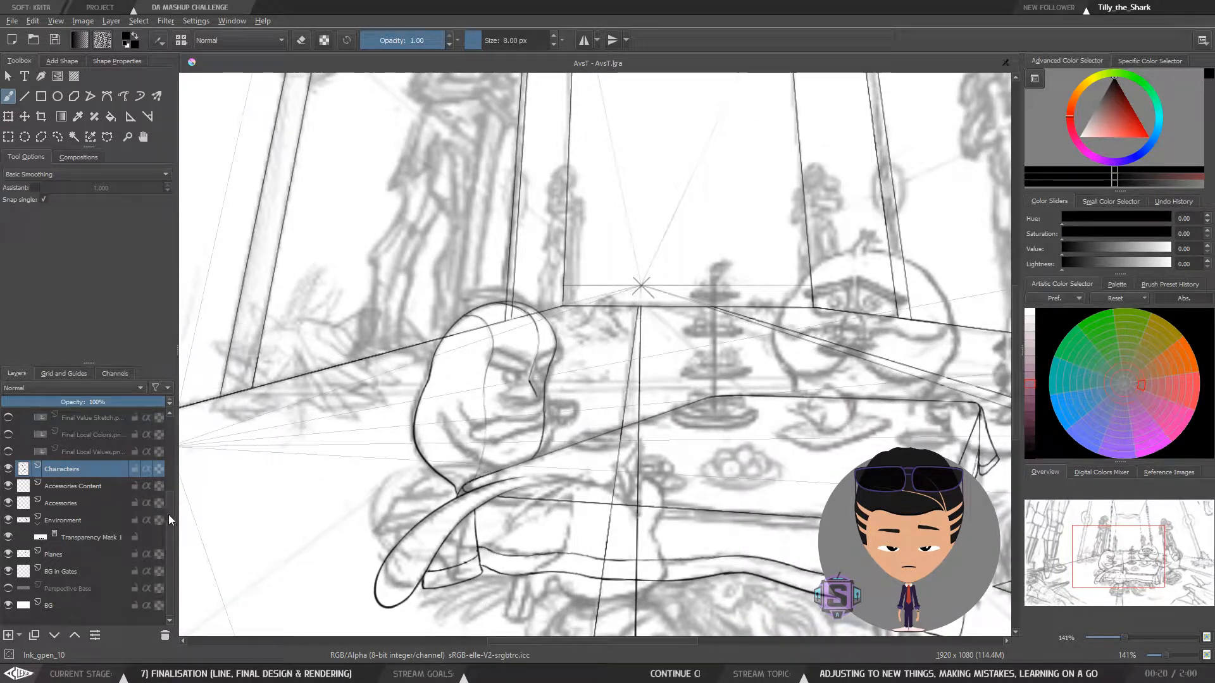
drag(168, 512, 171, 430)
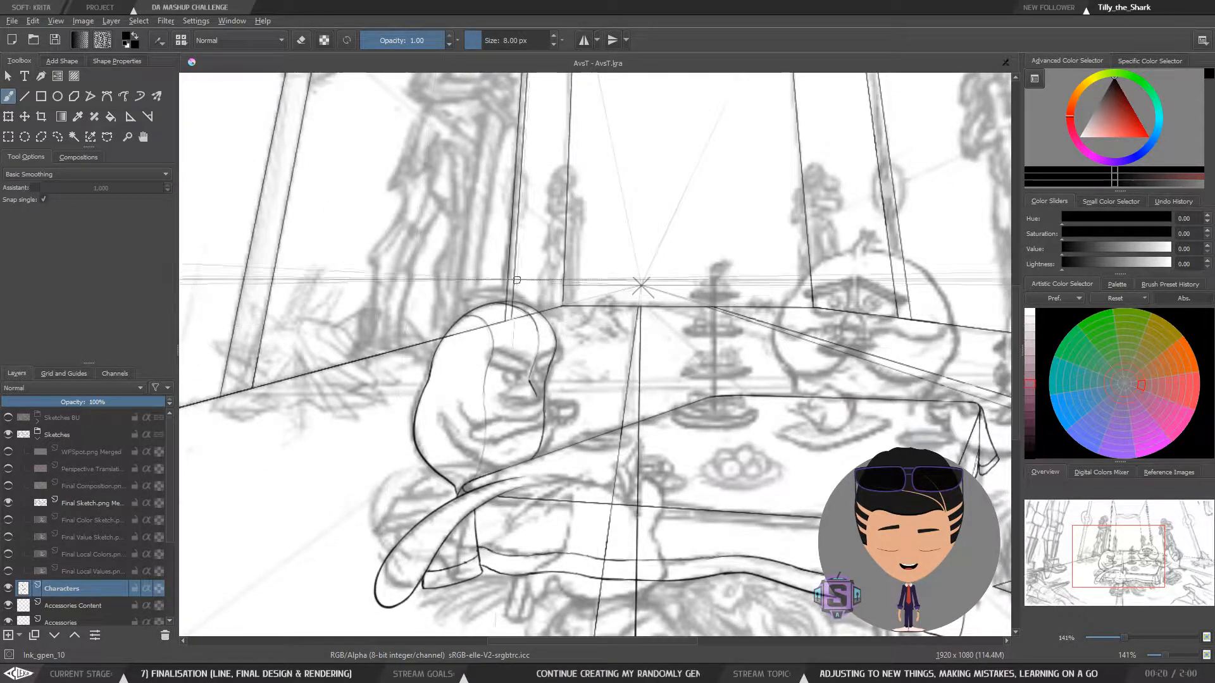
key(minus)
key(minus)
key(plus)
key(plus)
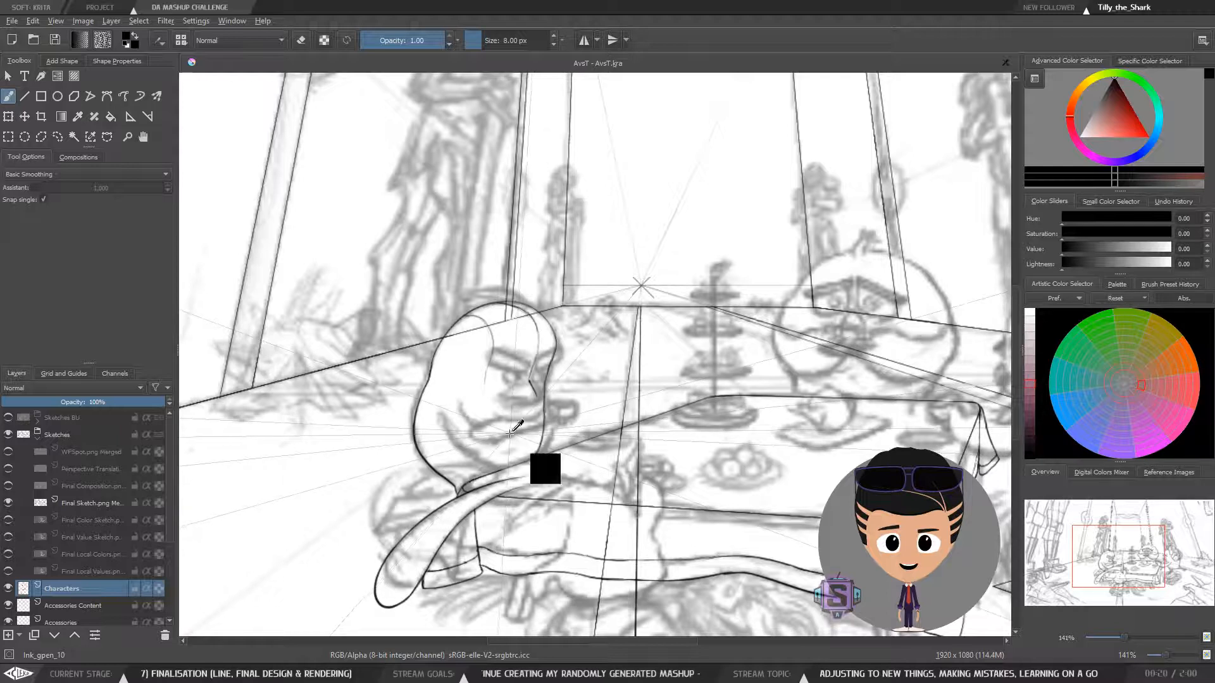
Delete the guide lines inside the frowning bird's head using freehand outline selections, clear the selection and return to the brush
key(plus)
key(plus)
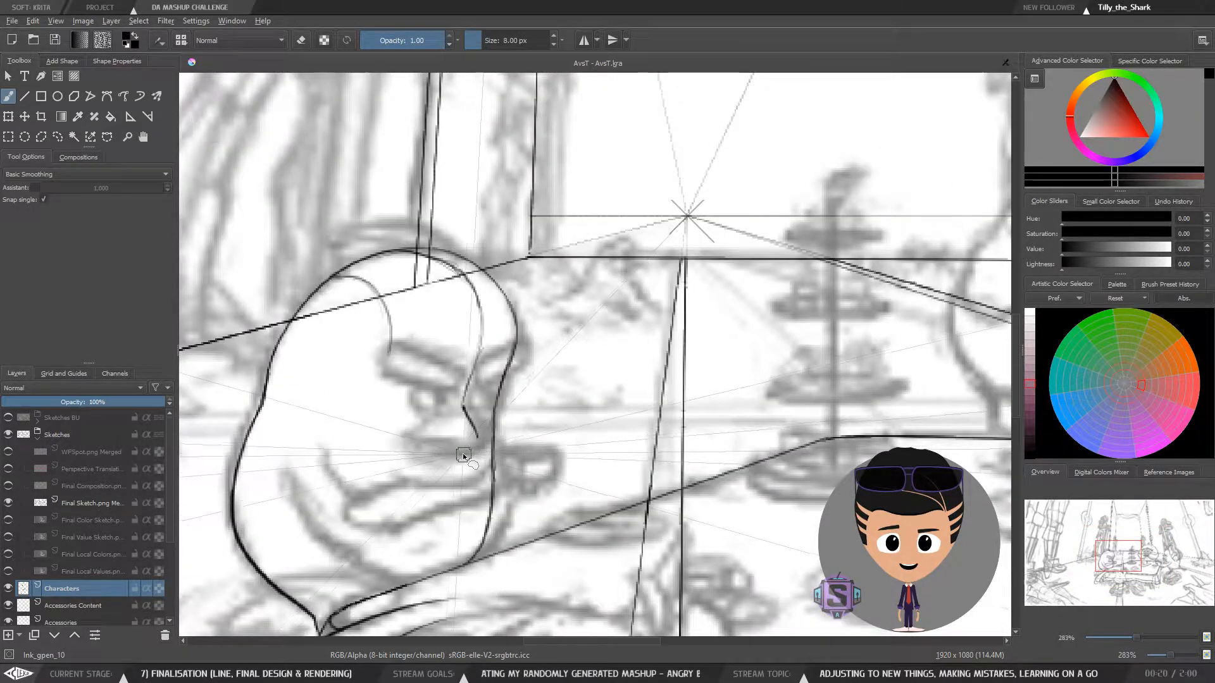
key(l)
mouse_move(456, 454)
mouse_down()
mouse_move(485, 446)
mouse_move(497, 359)
mouse_move(498, 308)
mouse_move(470, 272)
mouse_move(366, 299)
mouse_move(346, 342)
mouse_move(382, 413)
mouse_move(428, 460)
mouse_up()
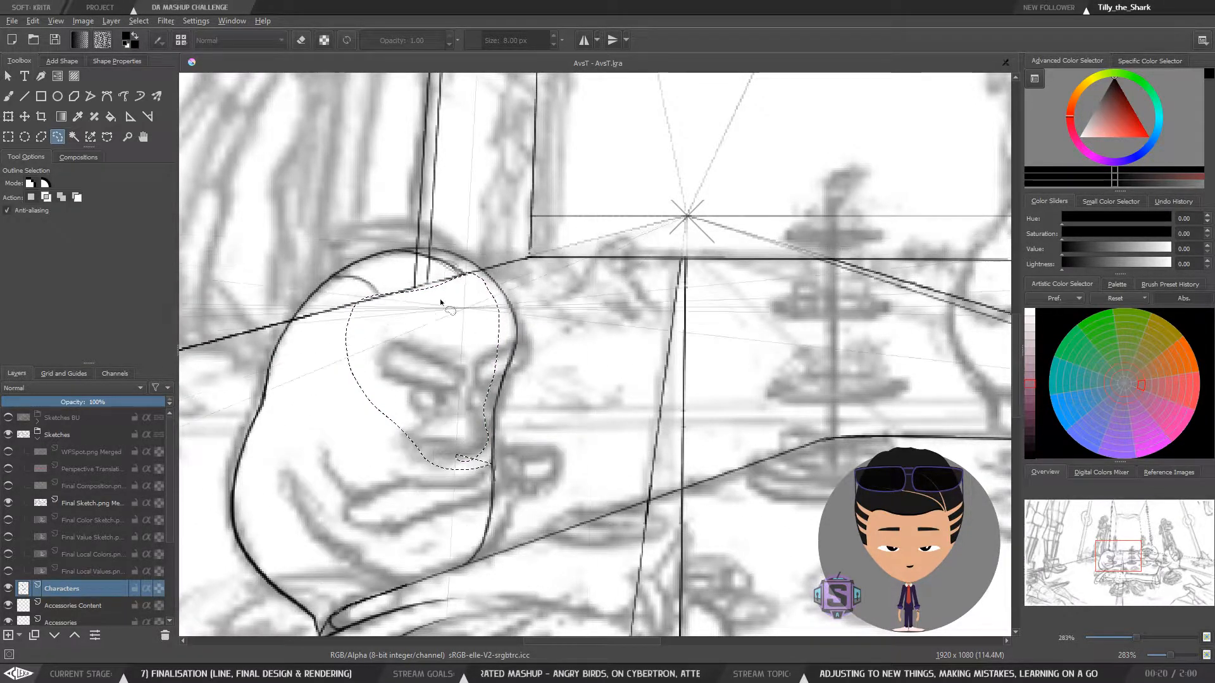
mouse_move(439, 299)
mouse_down()
mouse_move(515, 396)
mouse_move(540, 348)
mouse_move(488, 337)
mouse_move(415, 361)
mouse_move(426, 406)
mouse_move(544, 379)
mouse_up()
key(ctrl+shift+a)
key(Delete)
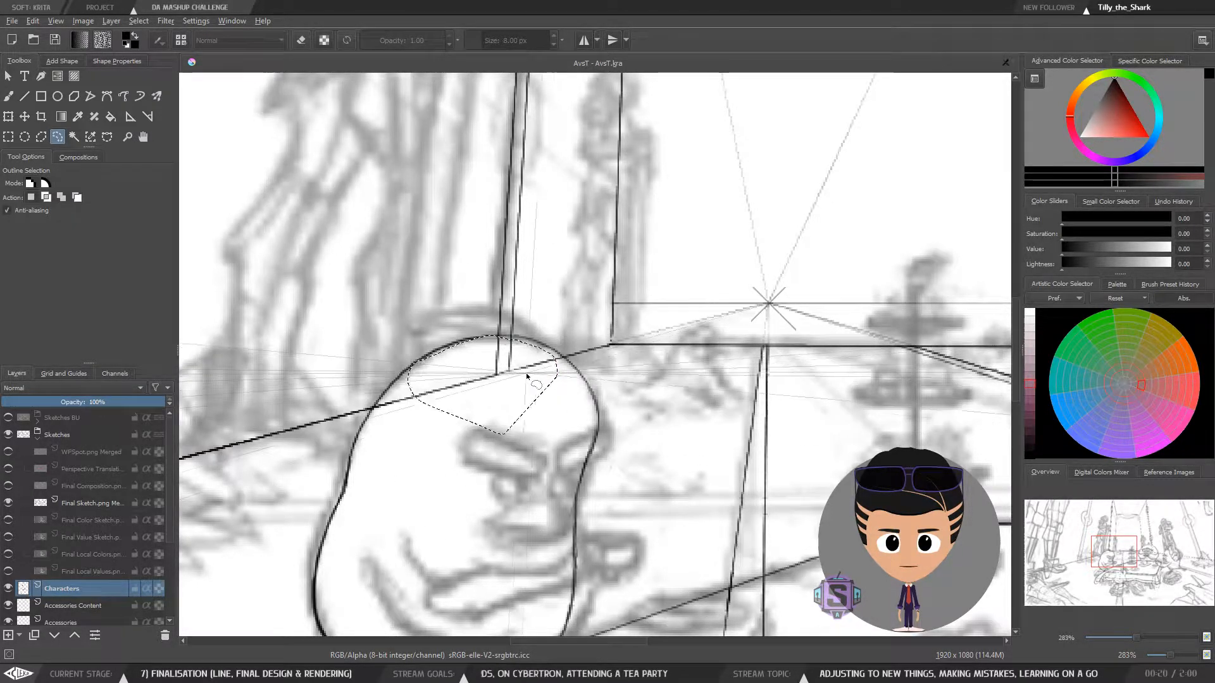
key(ctrl+shift+a)
key(b)
Touch up the frowning bird's front contour below the brow and clean it with the 8 px eraser
key(minus)
key(minus)
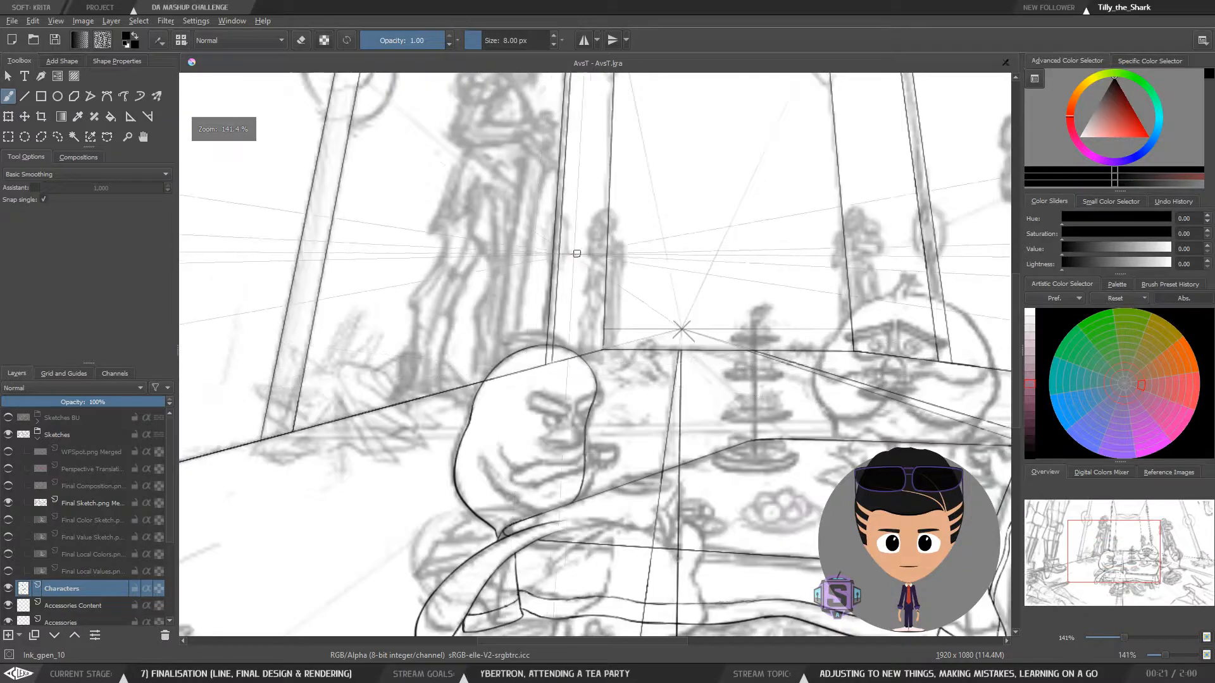
drag(549, 405, 424, 373)
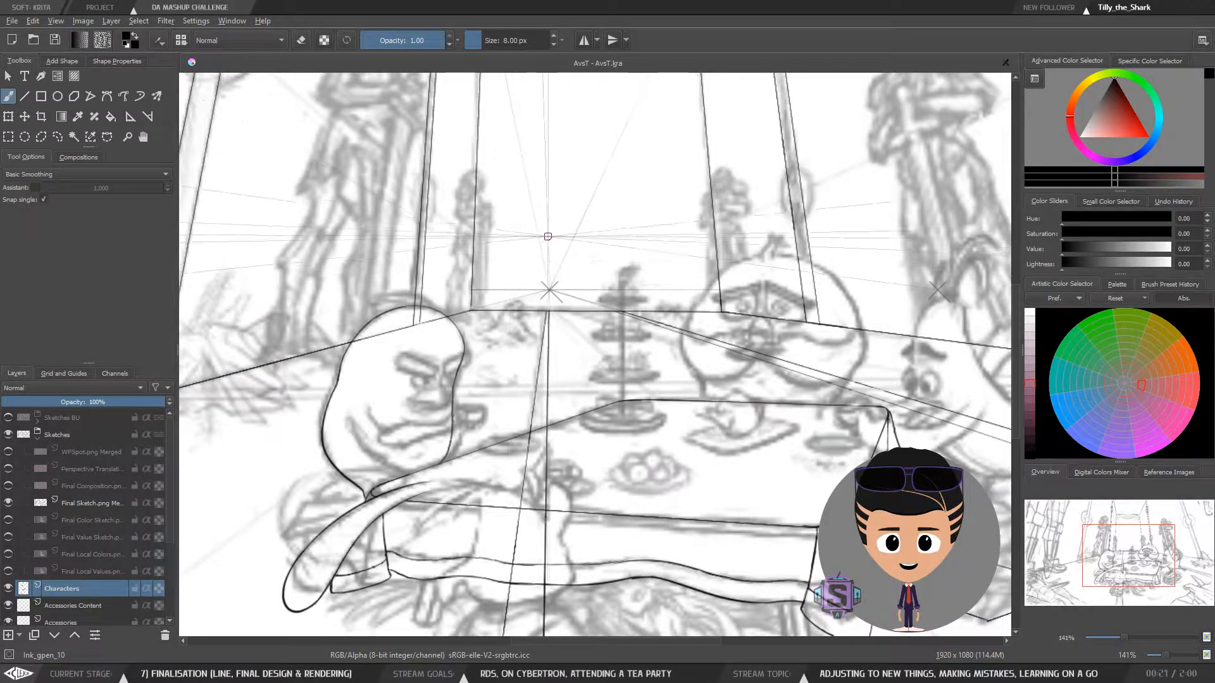
drag(358, 353, 448, 319)
key(ctrl+plus)
key(ctrl+plus)
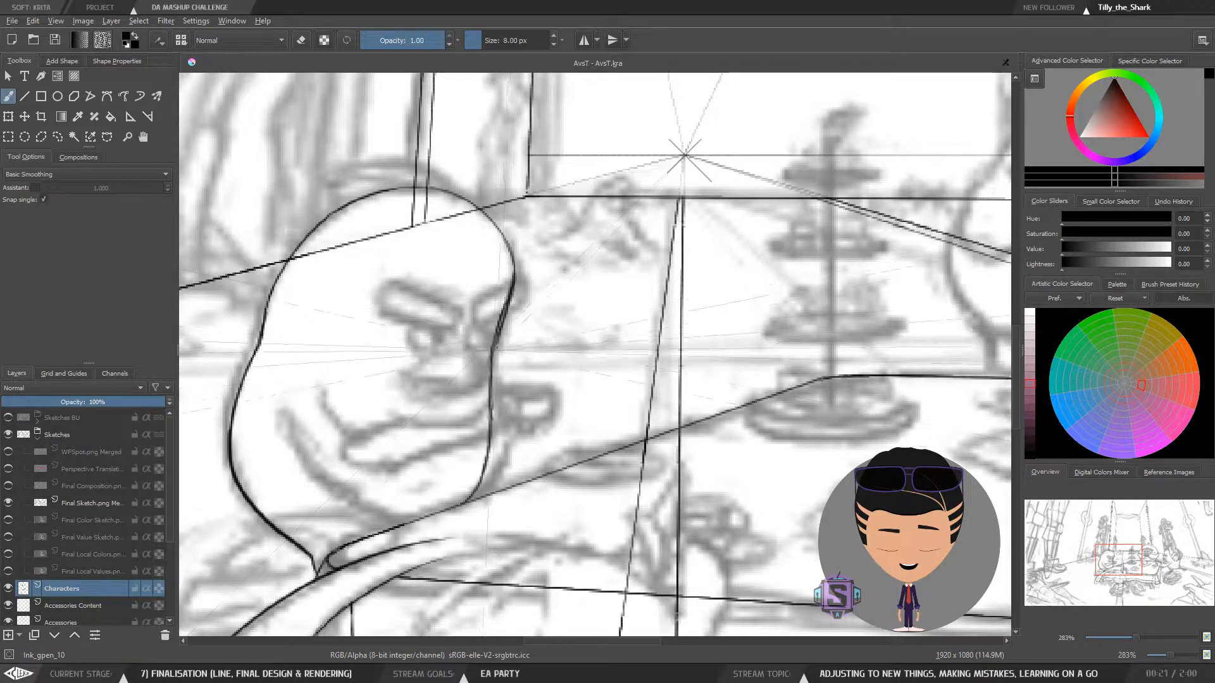
key(e)
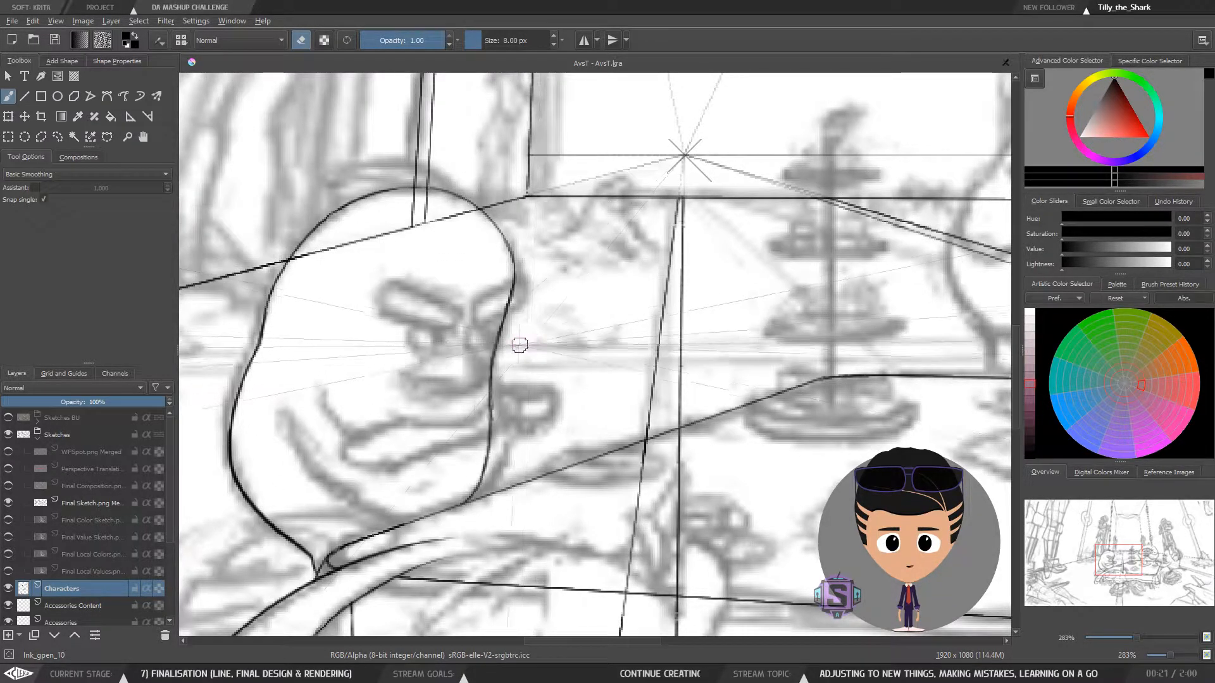
mouse_move(360, 380)
mouse_down()
mouse_move(550, 401)
mouse_move(483, 417)
mouse_move(591, 385)
mouse_move(579, 376)
mouse_up()
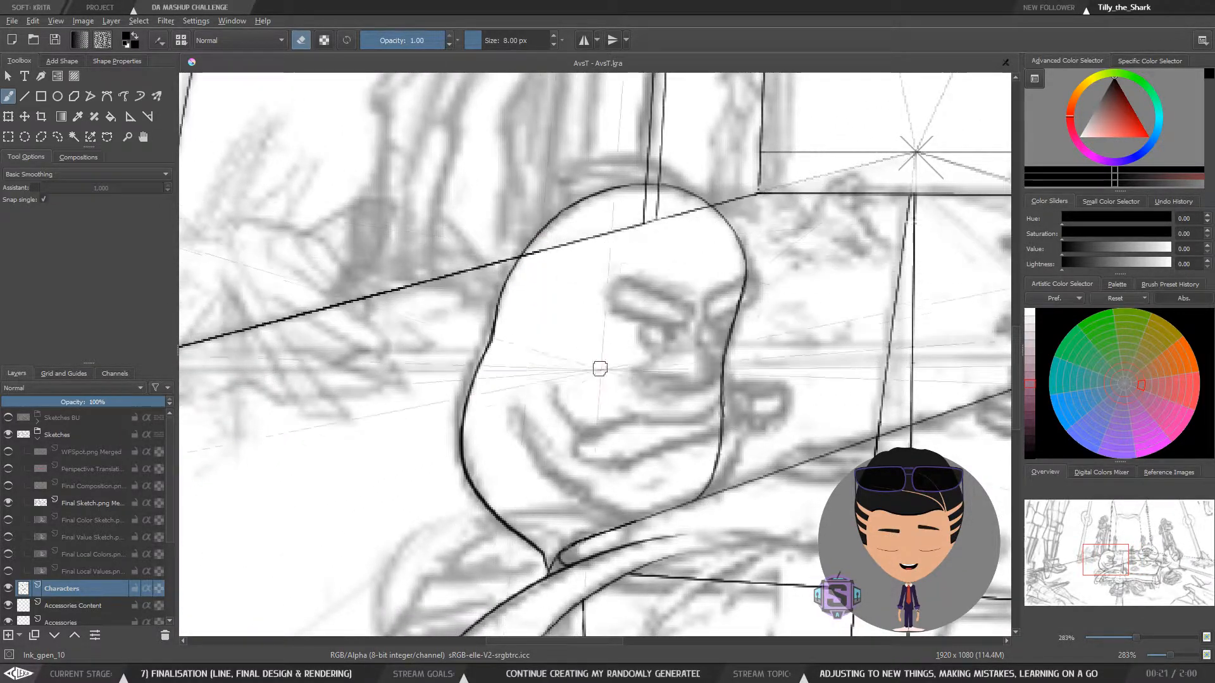
mouse_move(596, 366)
mouse_down()
mouse_move(529, 388)
mouse_move(475, 340)
mouse_move(494, 337)
mouse_up()
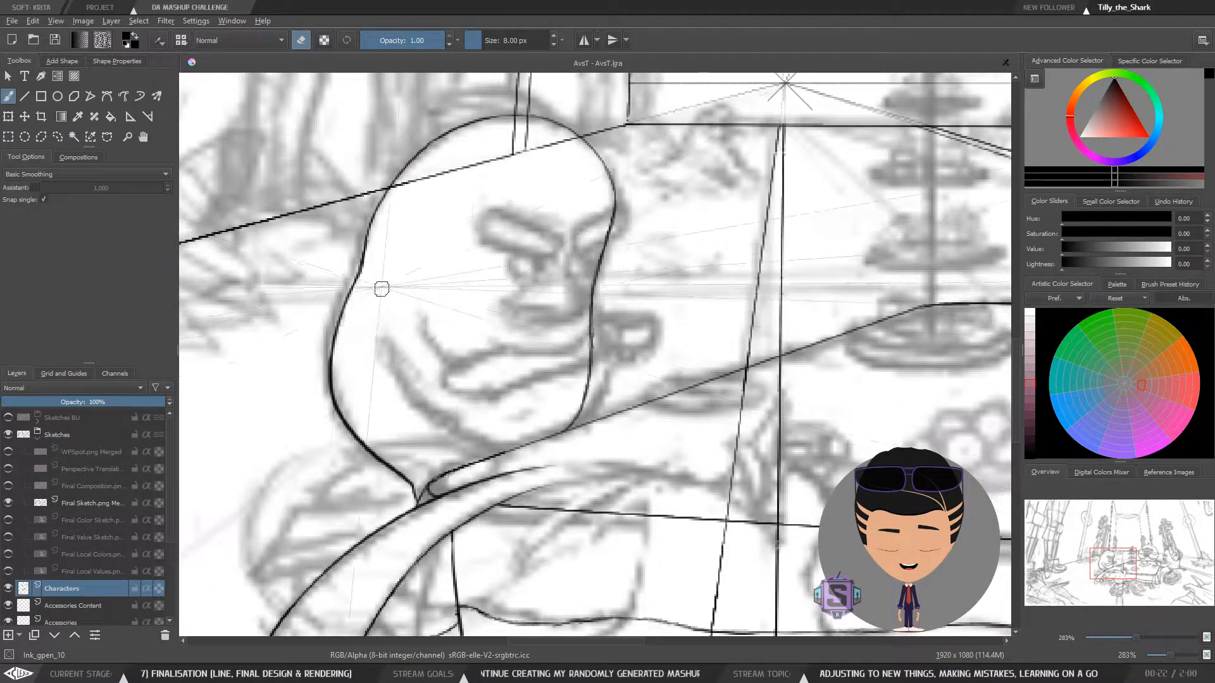
Try a curved guide line across the frowning bird's face below the eyes, plus two curved strokes along its cheek
key(e)
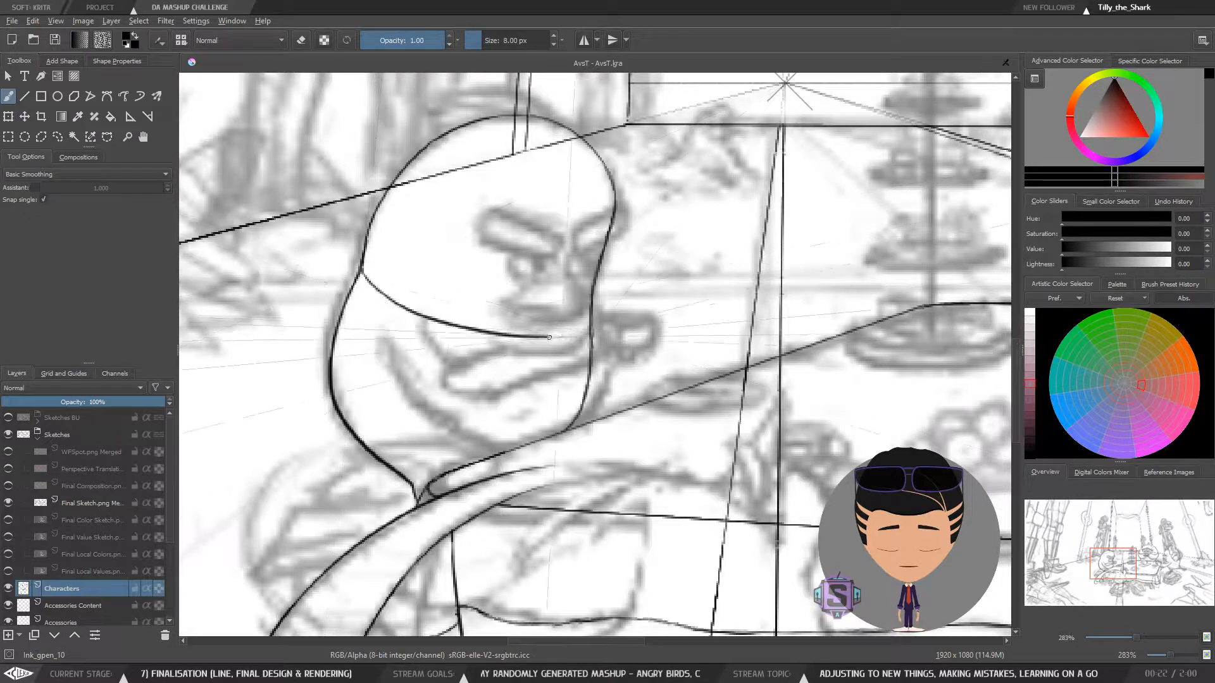
drag(549, 337, 590, 334)
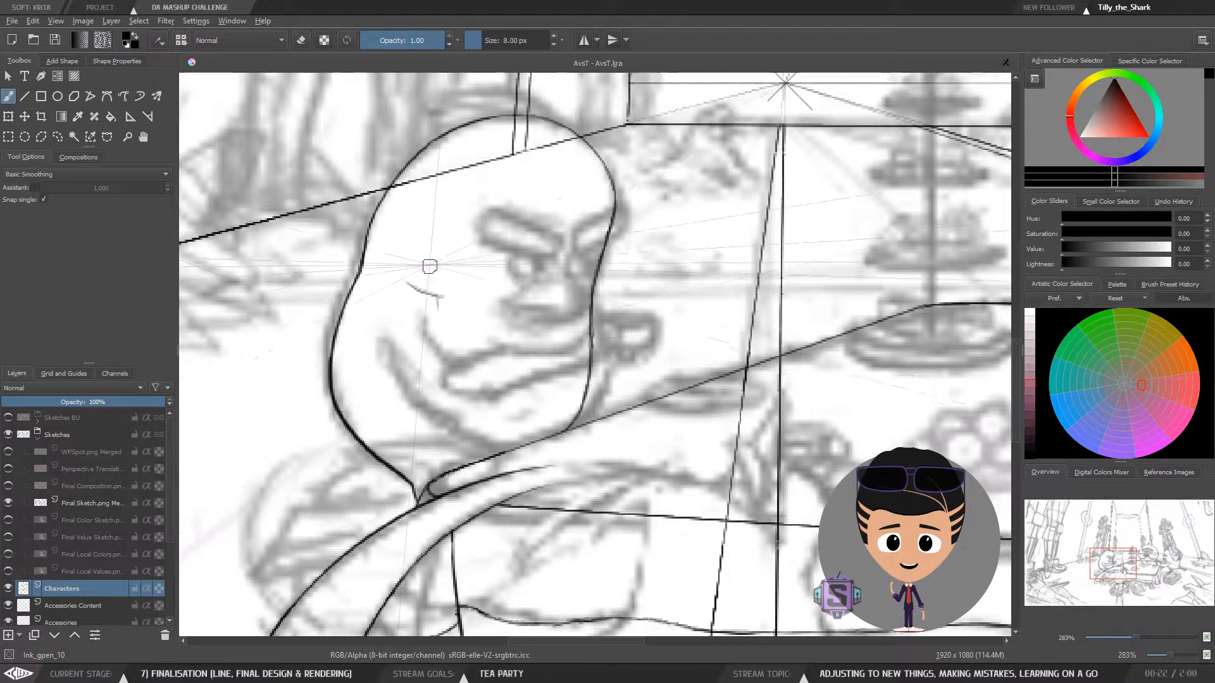
drag(404, 283, 386, 371)
mouse_move(443, 298)
mouse_down()
mouse_move(444, 368)
mouse_move(511, 382)
mouse_up()
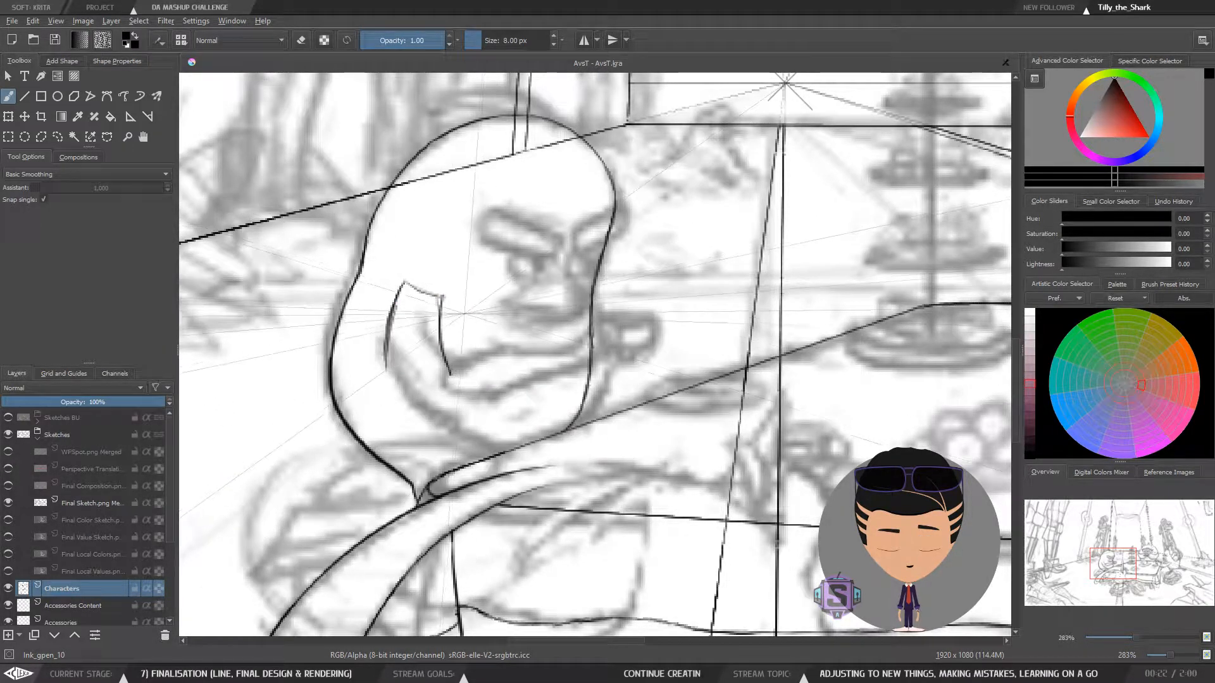
key(ctrl+z)
key(ctrl+z)
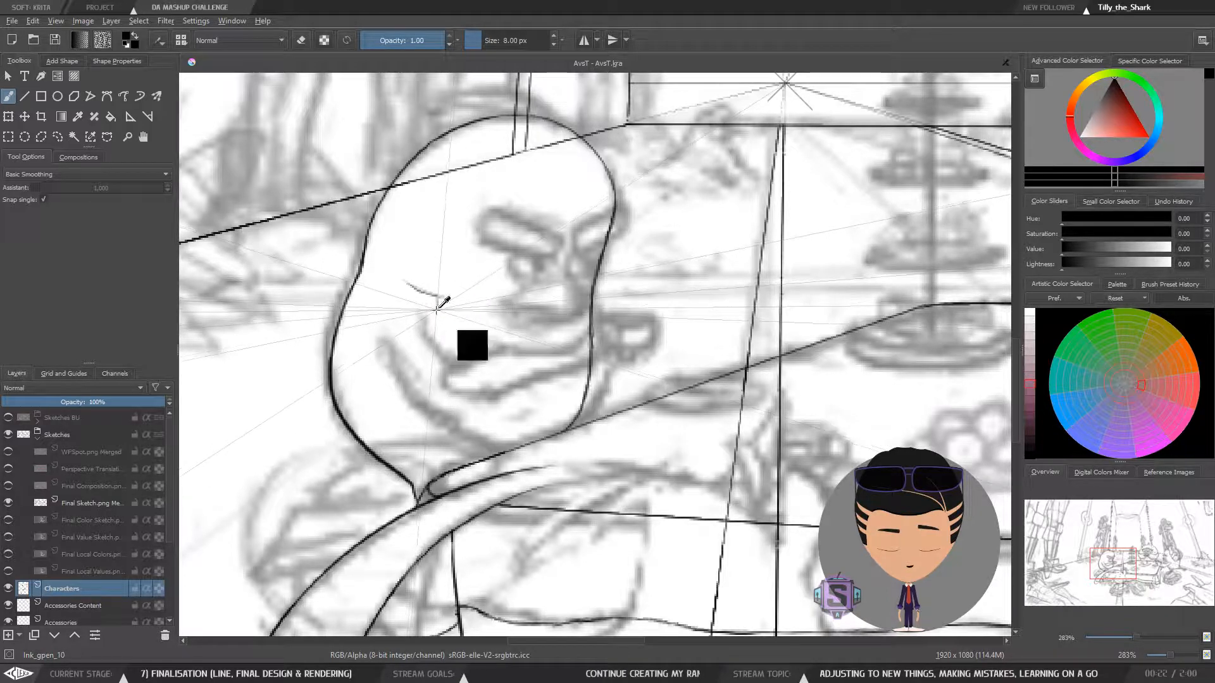
Examine the frowning bird's head within the whole scene, mirrored and unmirrored
key(minus)
key(minus)
key(minus)
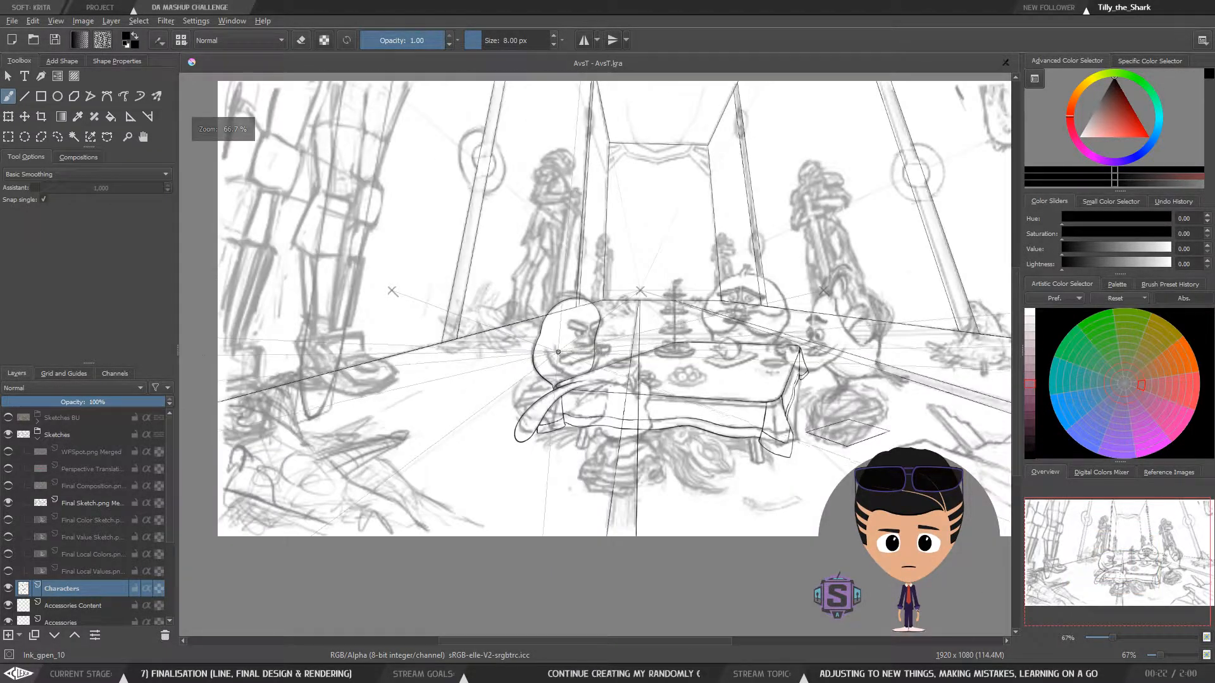
key(plus)
key(m)
key(m)
key(plus)
key(plus)
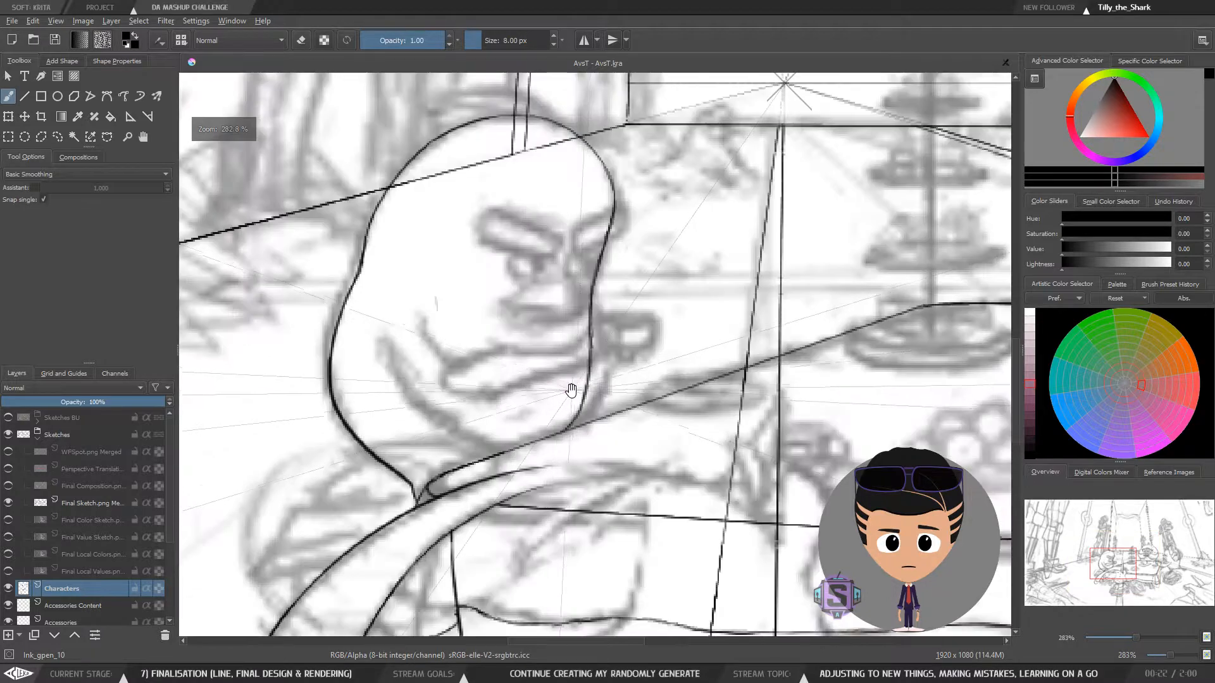
mouse_move(570, 391)
mouse_down()
mouse_move(504, 404)
mouse_move(534, 367)
mouse_move(521, 363)
mouse_move(539, 374)
mouse_up()
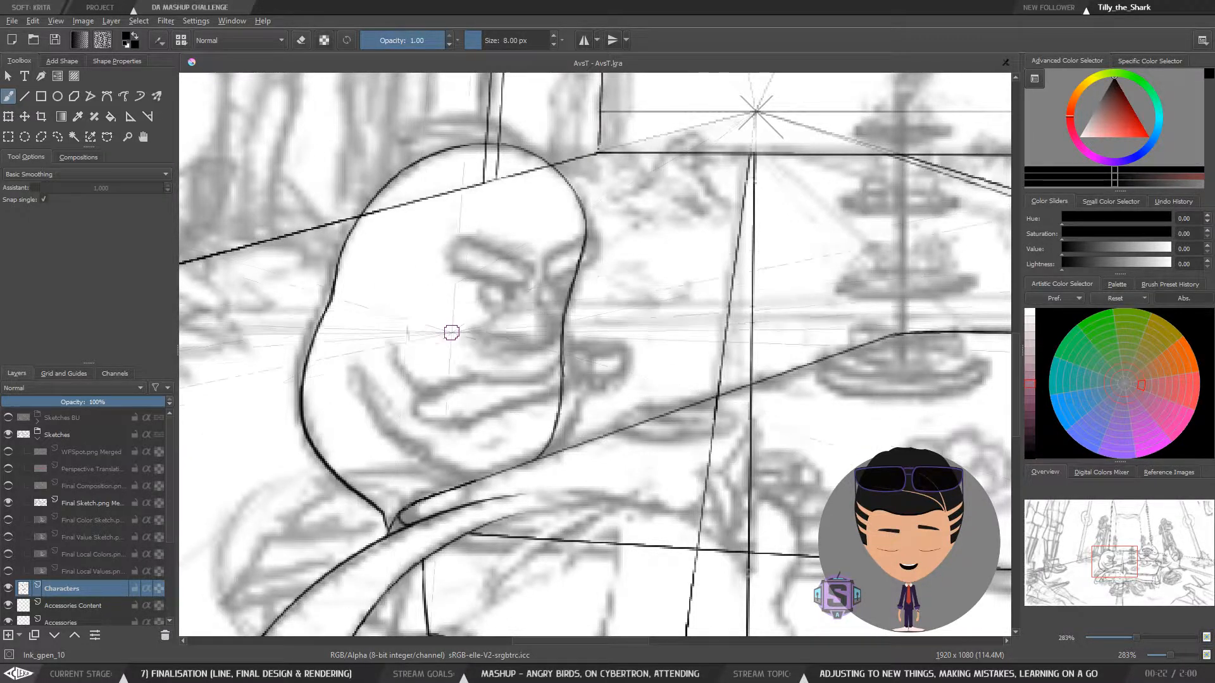
Ink the rounded outlines of the frowning bird's near and far eyes over the sketch with the 8 px brush
mouse_move(491, 332)
mouse_down()
mouse_move(526, 306)
mouse_move(494, 387)
mouse_move(487, 350)
mouse_up()
key(ctrl+z)
key(ctrl+z)
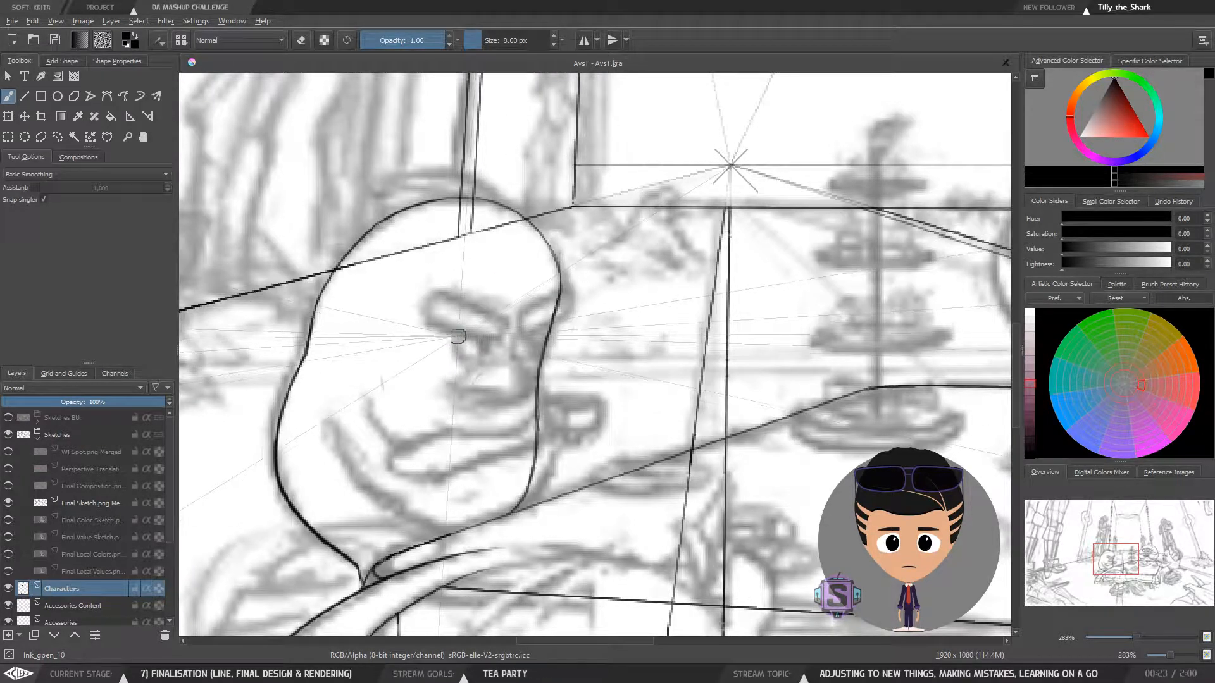
drag(457, 335, 453, 352)
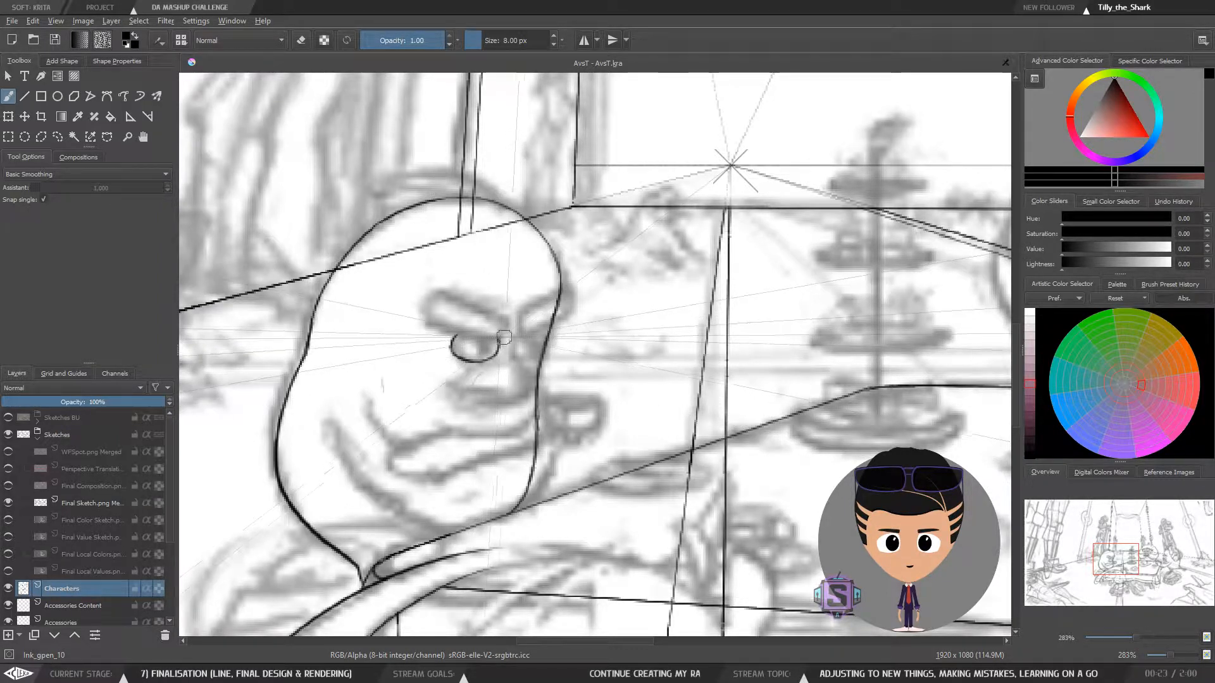
scroll(544, 341, down, 2)
scroll(544, 342, up, 2)
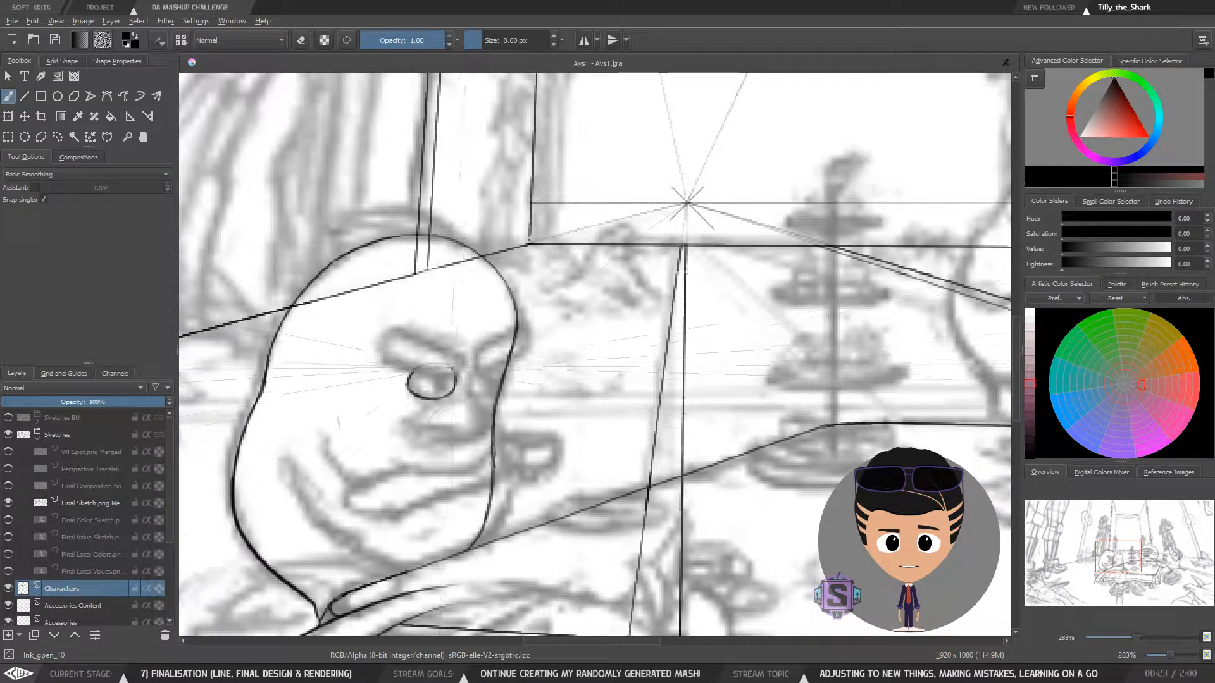
key(e)
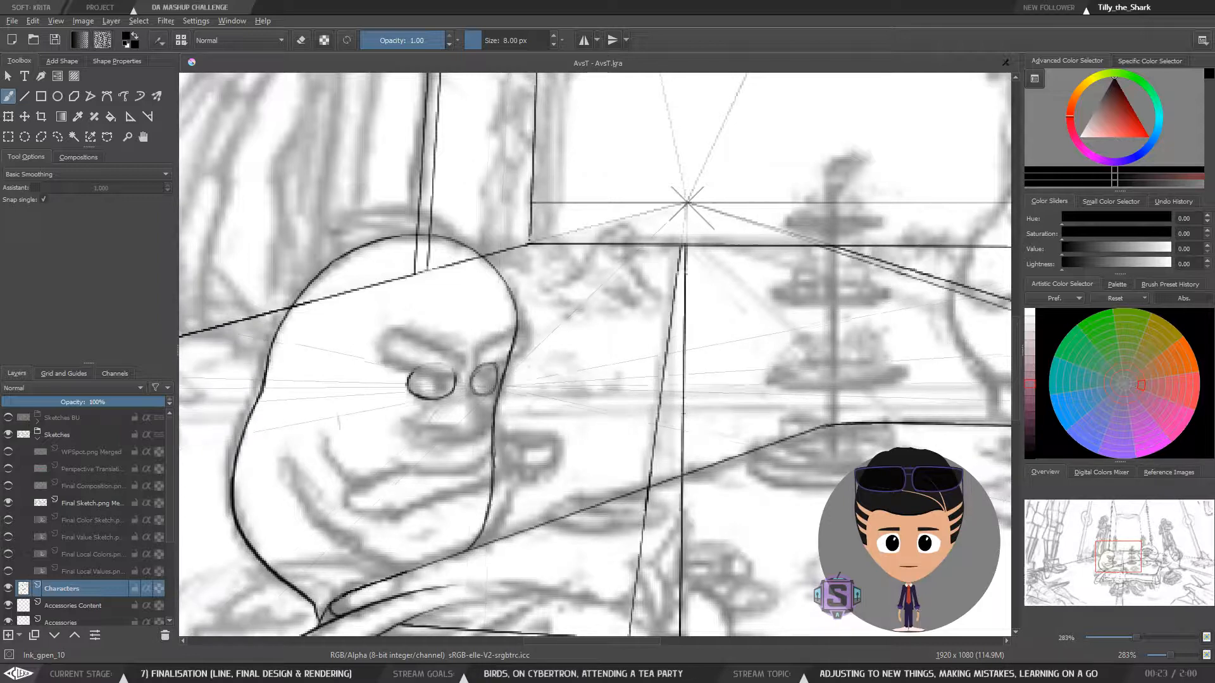
Examine the placement of both inked eyes at several zoom levels, mirrored and unmirrored
key(ctrl+minus)
key(ctrl+minus)
key(ctrl+minus)
key(ctrl+minus)
key(ctrl+plus)
key(ctrl+plus)
key(ctrl+plus)
key(ctrl+plus)
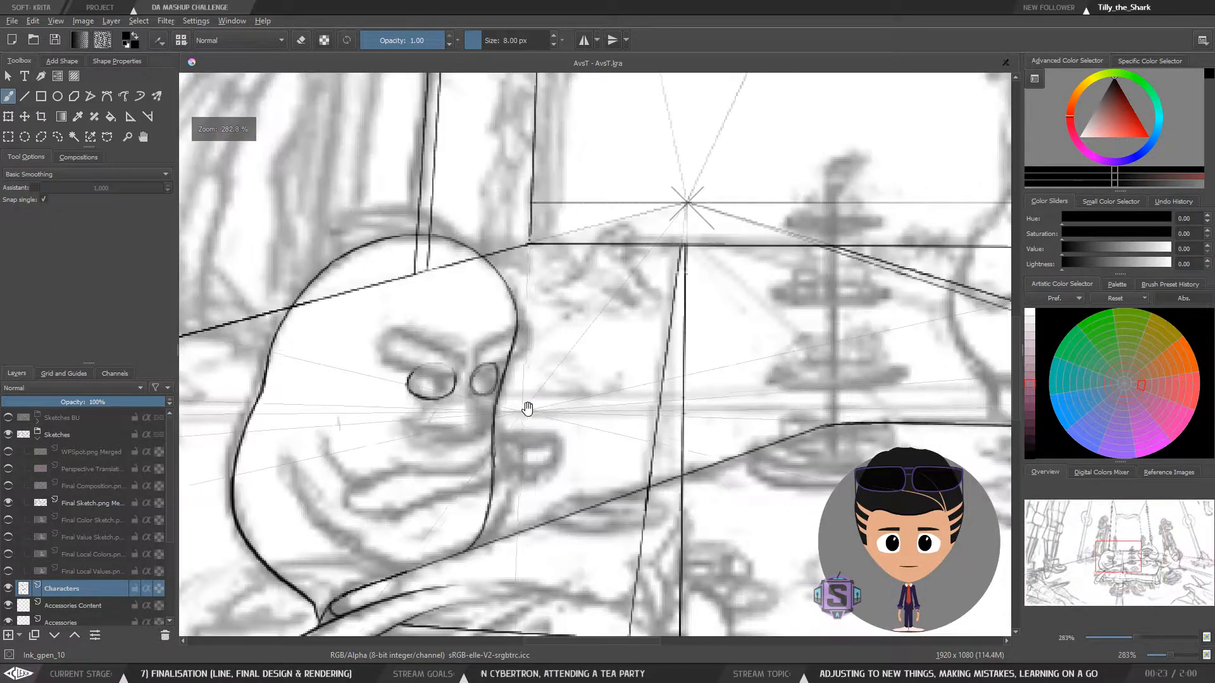
drag(528, 409, 487, 400)
key(ctrl+minus)
key(ctrl+minus)
key(ctrl+minus)
key(ctrl+minus)
key(ctrl+plus)
key(ctrl+plus)
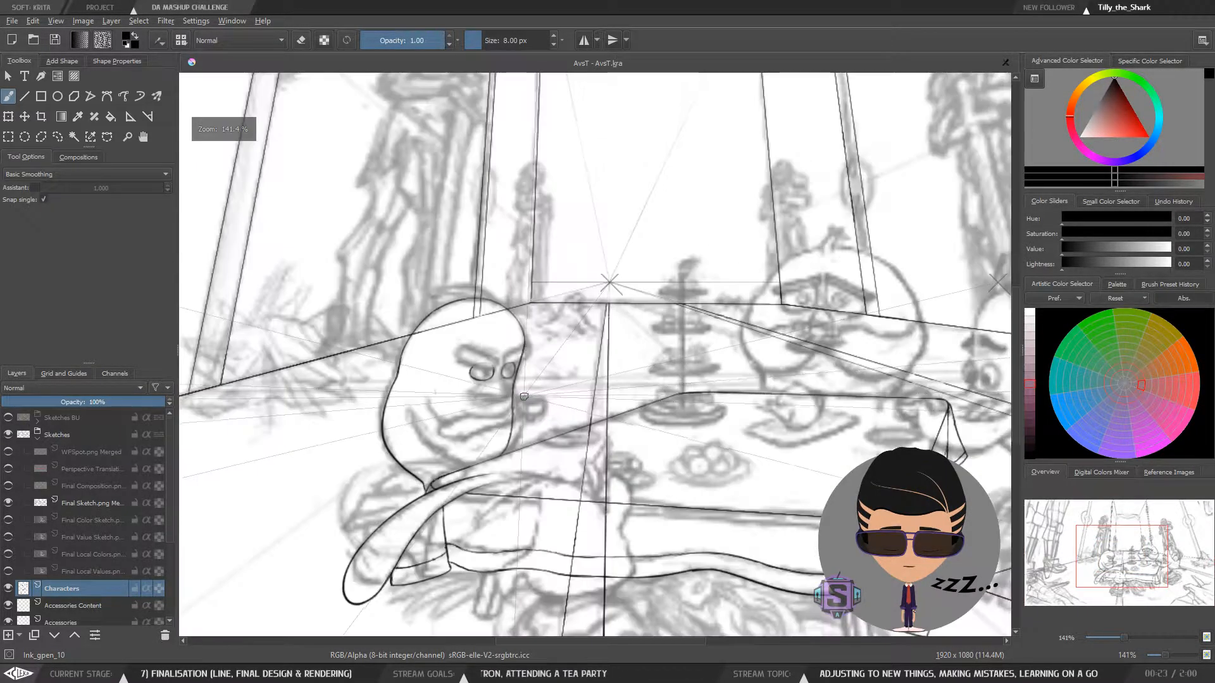
key(m)
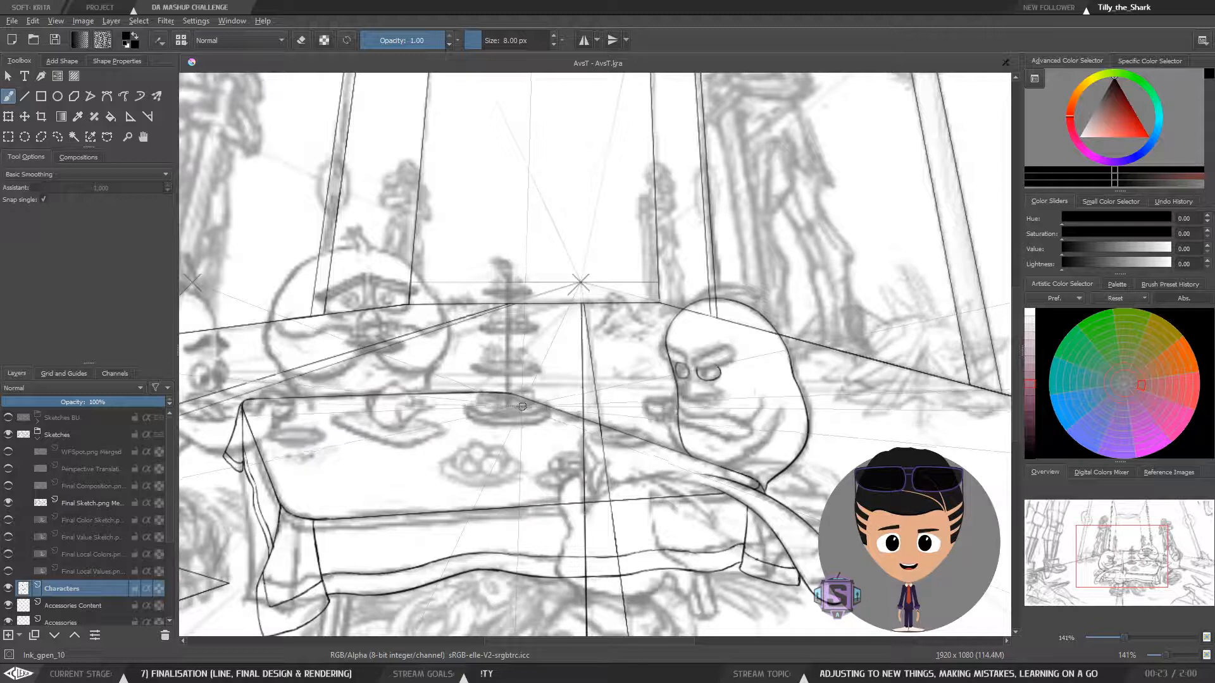
key(m)
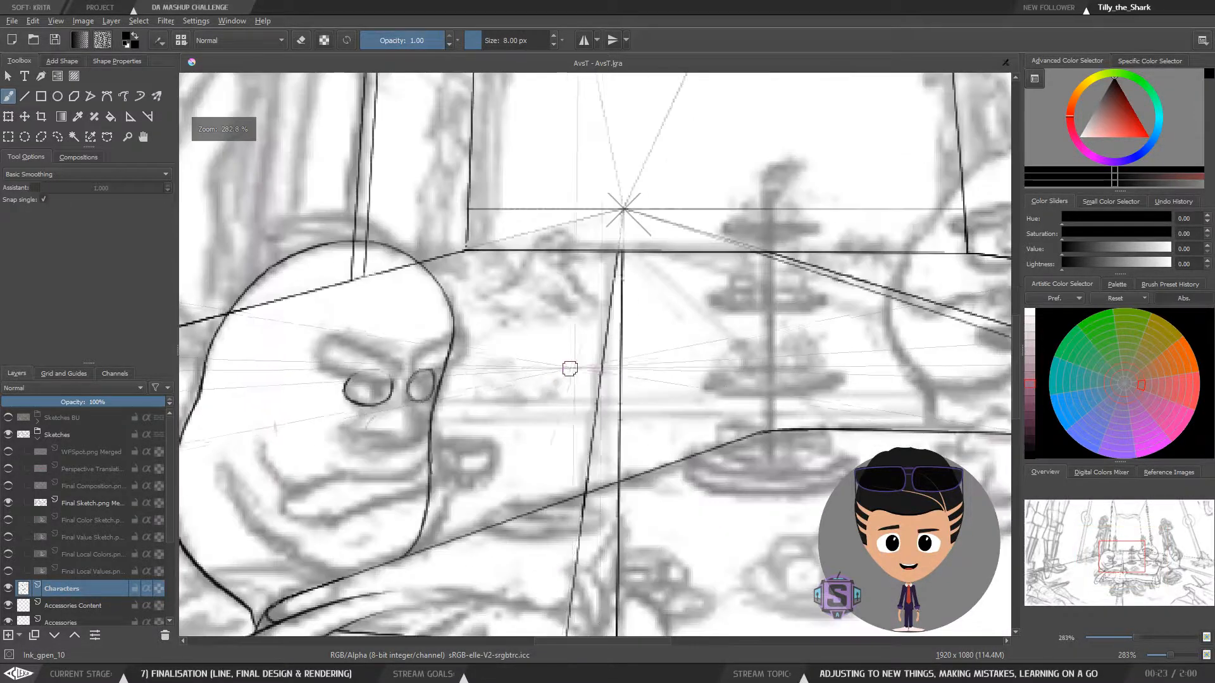
key(plus)
key(plus)
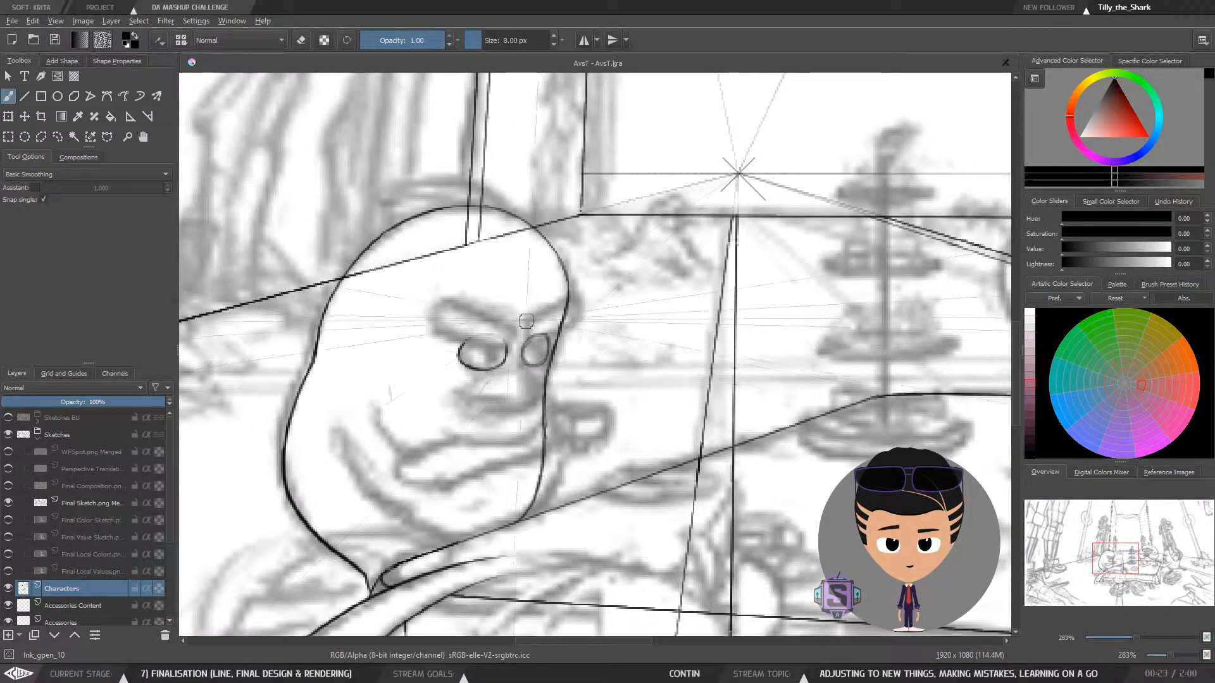
key(plus)
key(plus)
key(minus)
key(minus)
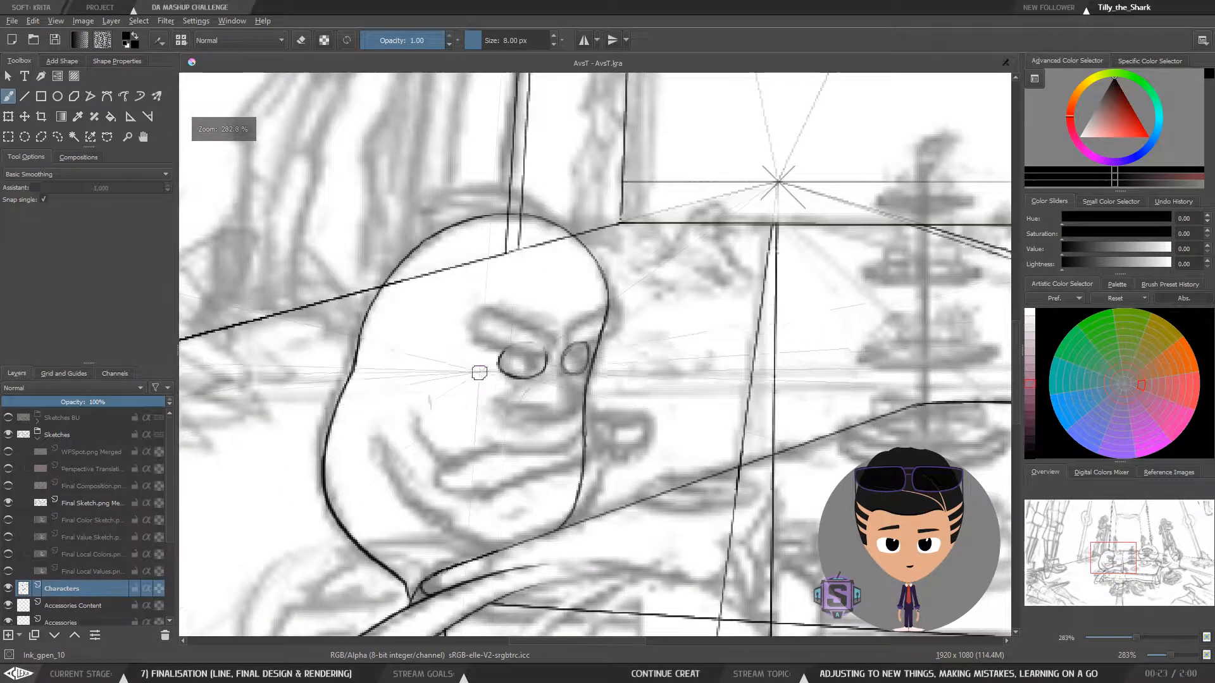
Ink the lower edge, inner end and upper edge of the frowning bird's near eyebrow, redoing the upper stroke until it fits
drag(475, 343, 554, 362)
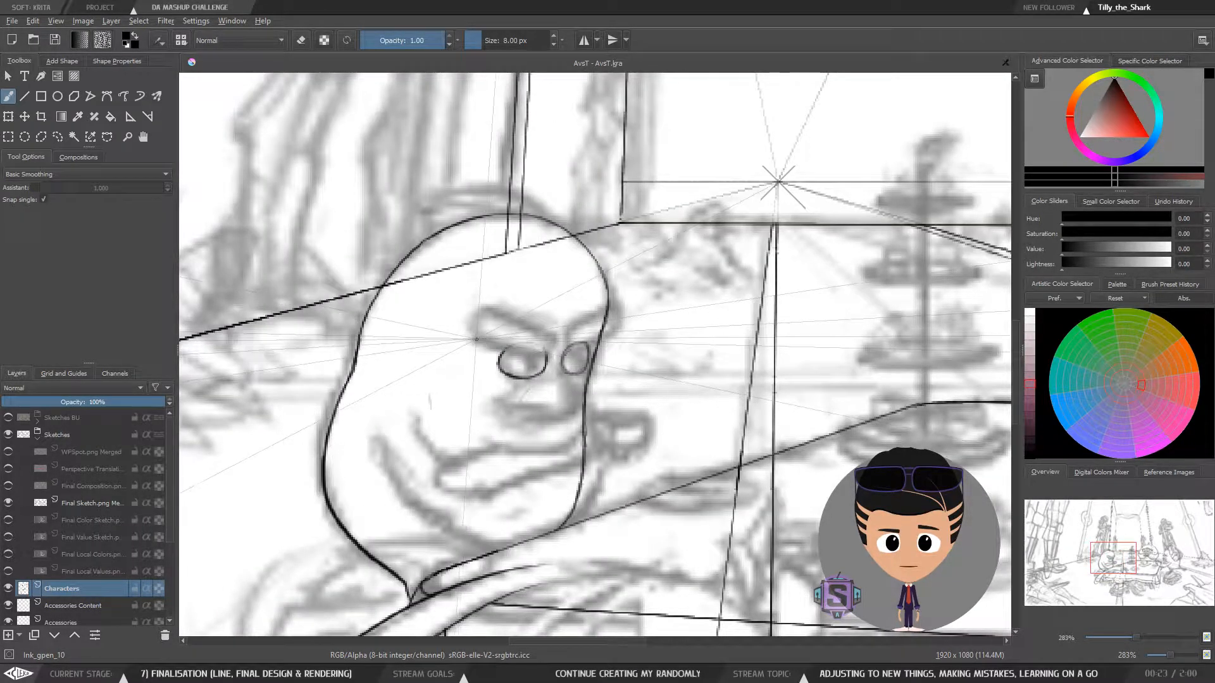
drag(476, 340, 547, 350)
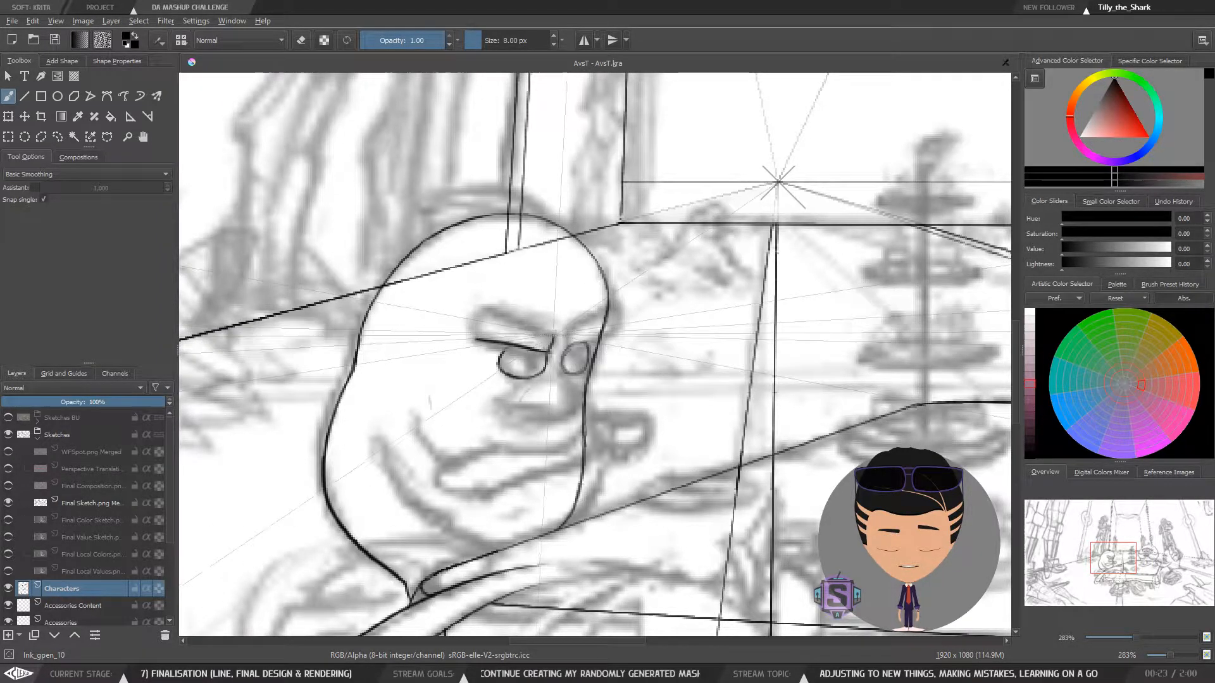
drag(477, 310, 554, 335)
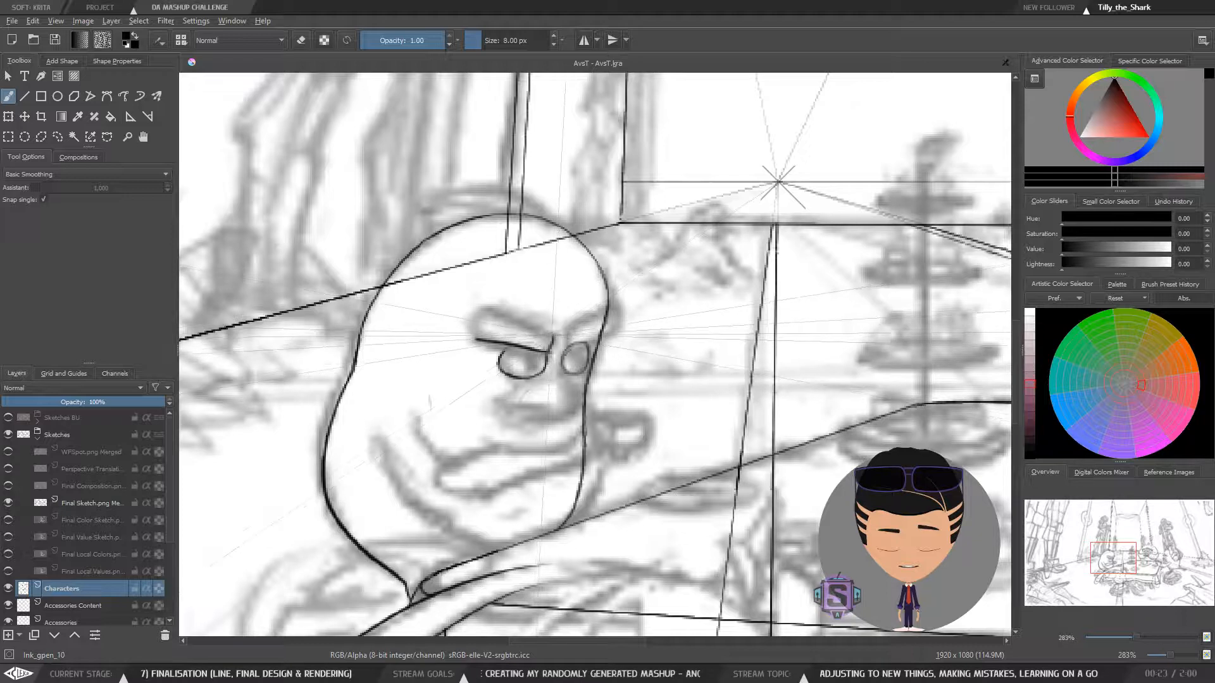
drag(487, 314, 549, 331)
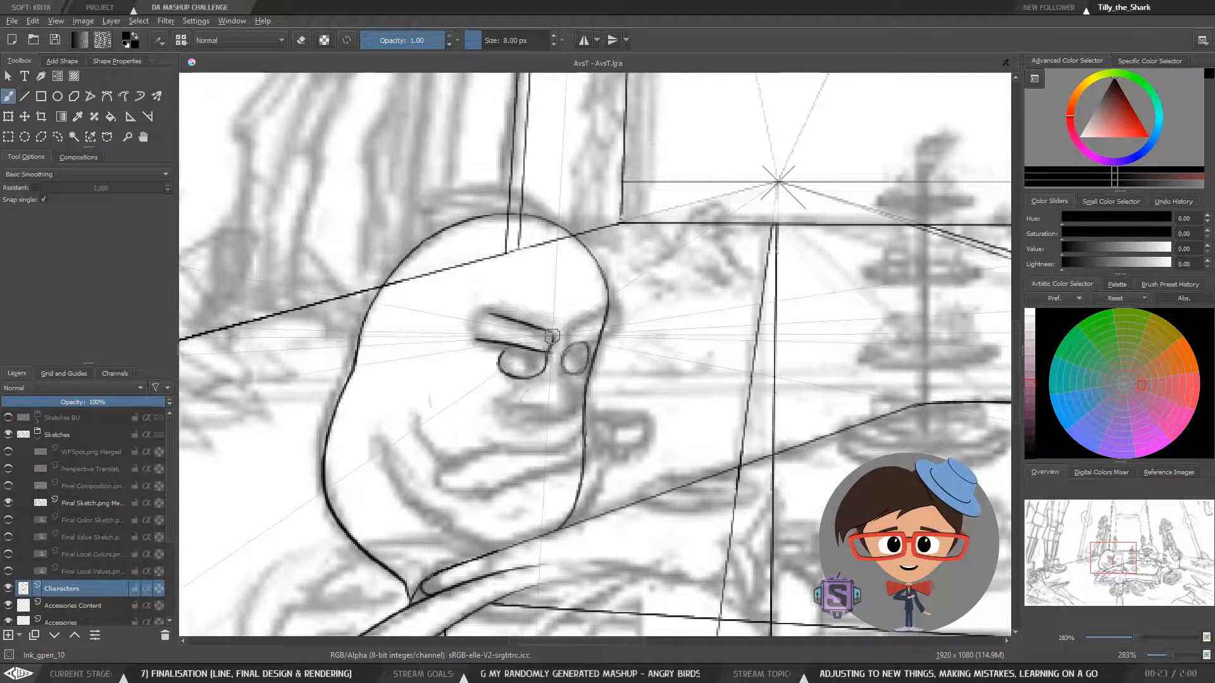
key(ctrl+z)
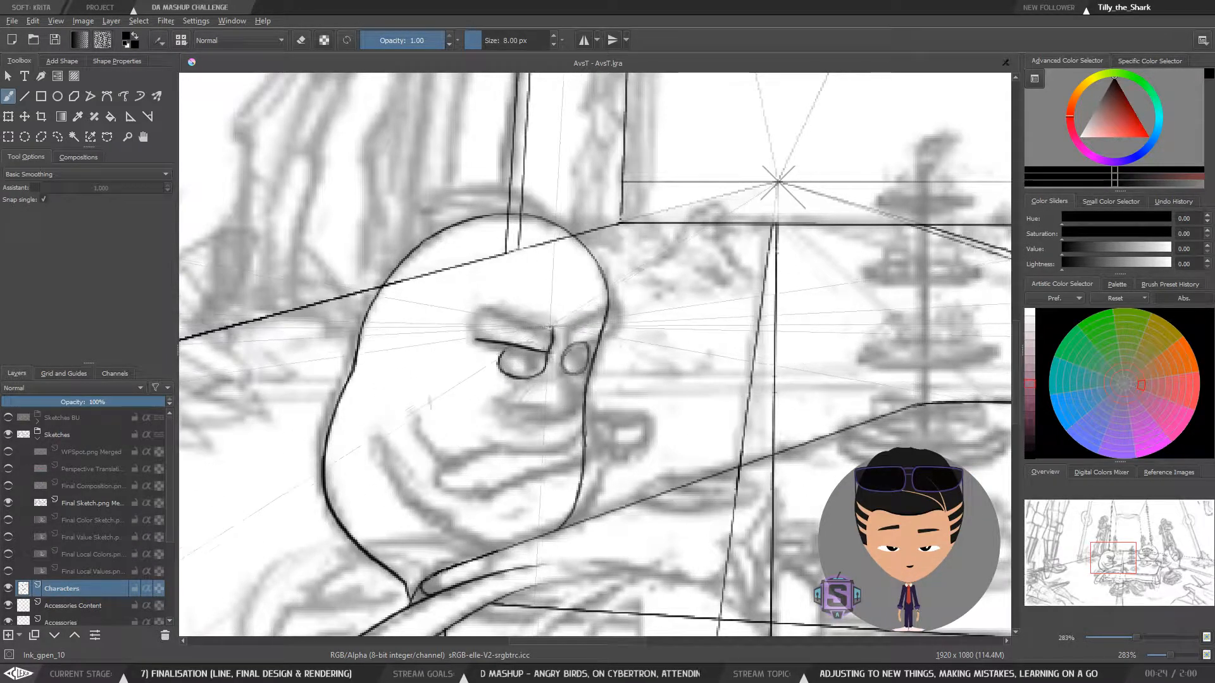
drag(556, 326, 479, 307)
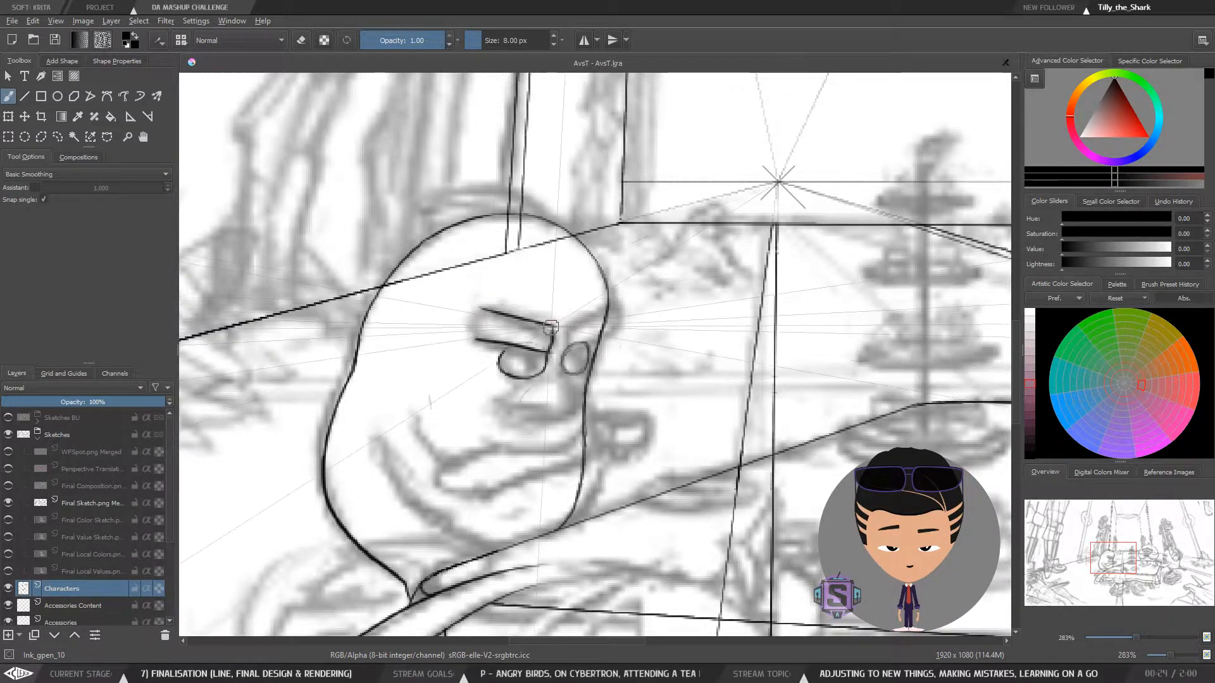
key(ctrl+z)
drag(553, 326, 478, 301)
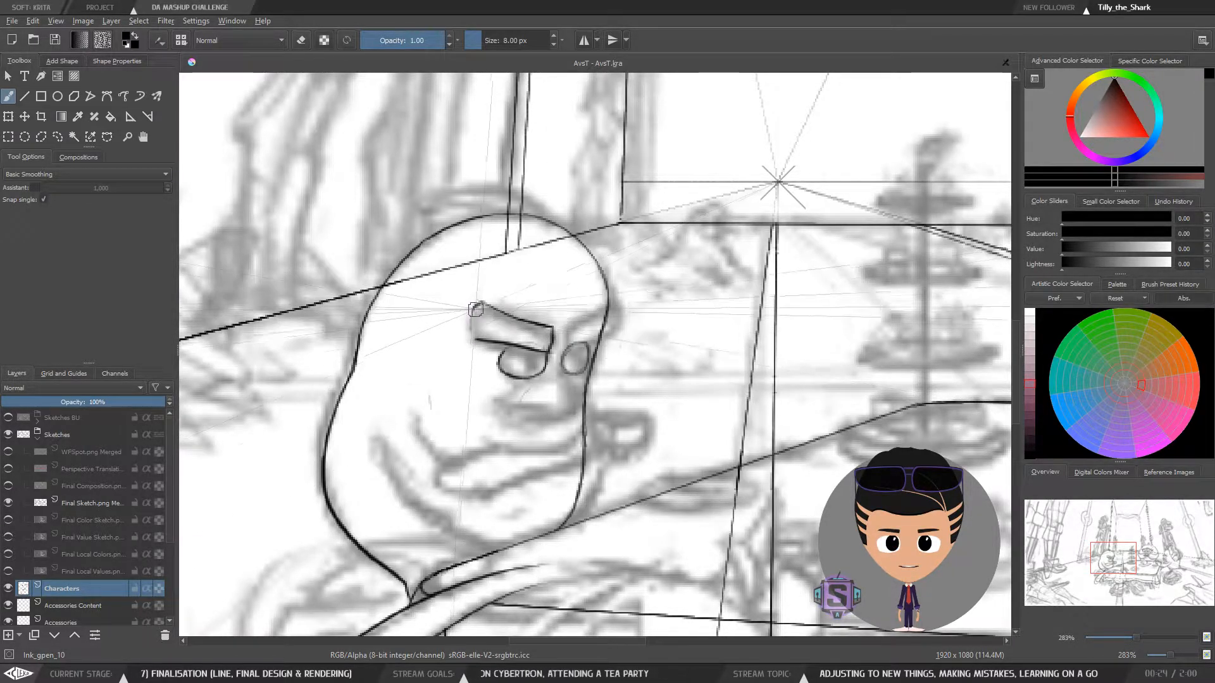
Close the near eyebrow with a straight outer edge, replacing the rounded attempt
drag(476, 303, 477, 342)
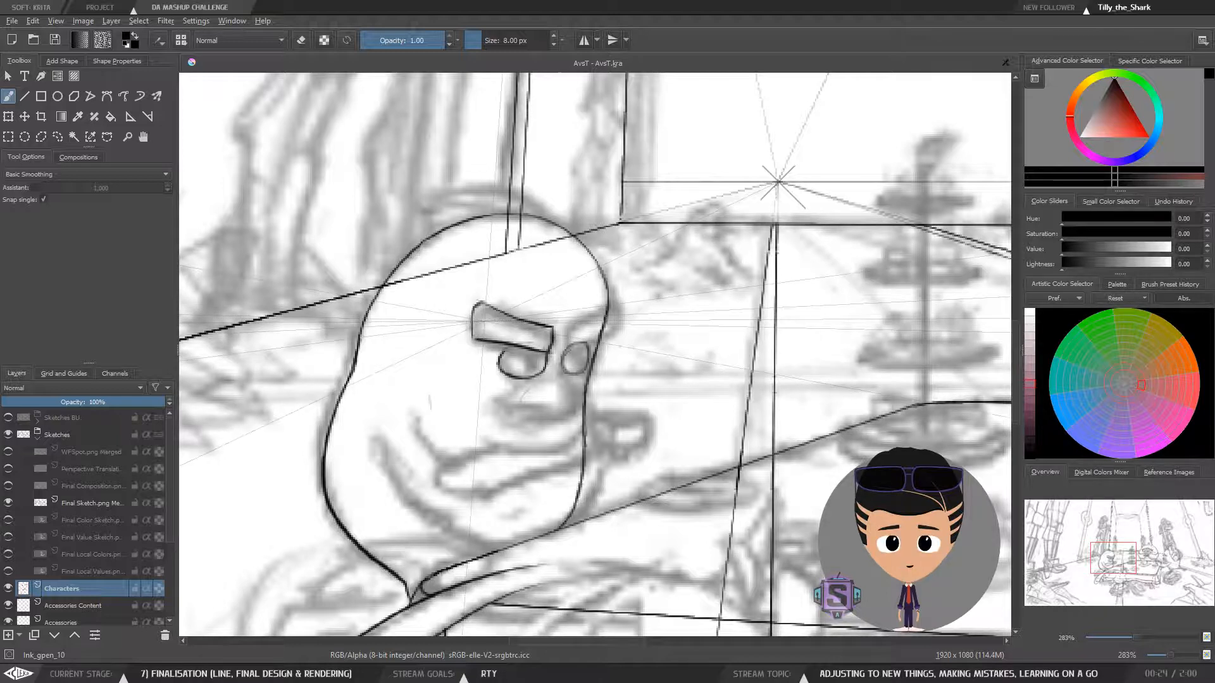
key(ctrl+z)
mouse_move(477, 304)
mouse_down()
mouse_move(475, 340)
mouse_move(480, 315)
mouse_up()
key(ctrl+z)
key(ctrl+z)
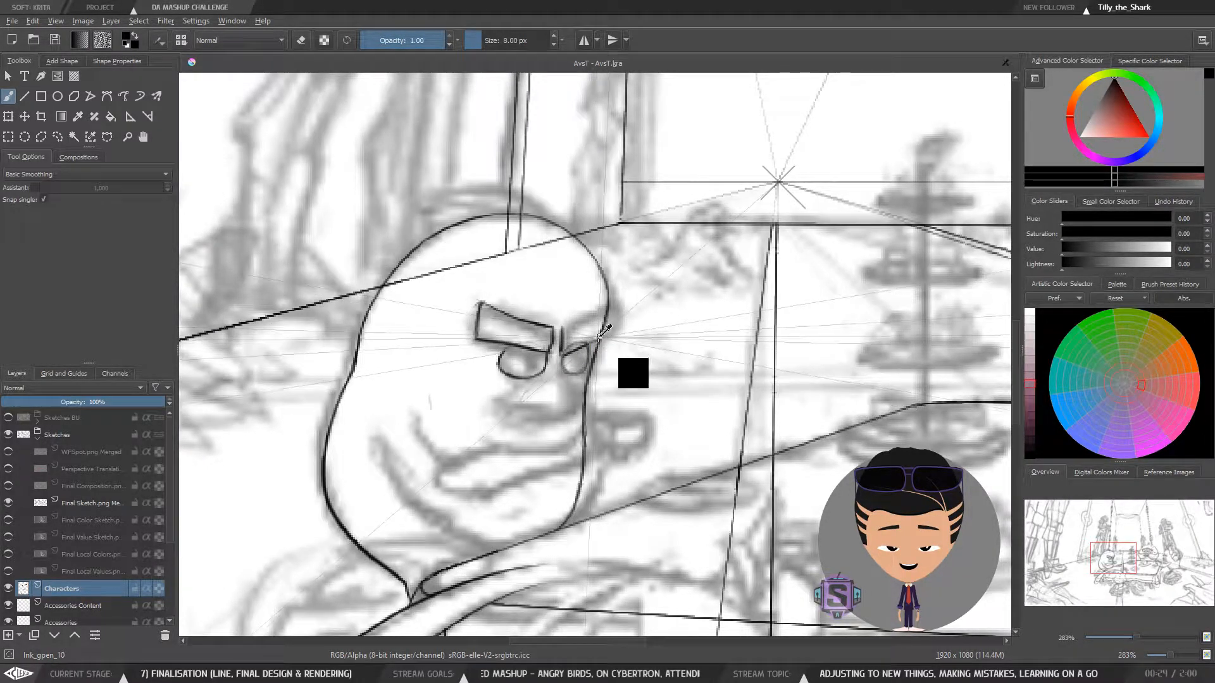
Ink the far eyebrow as a slanted block above the far eye, extending slightly past the head's front contour
scroll(598, 346, down, 1)
scroll(604, 353, up, 1)
drag(605, 355, 552, 362)
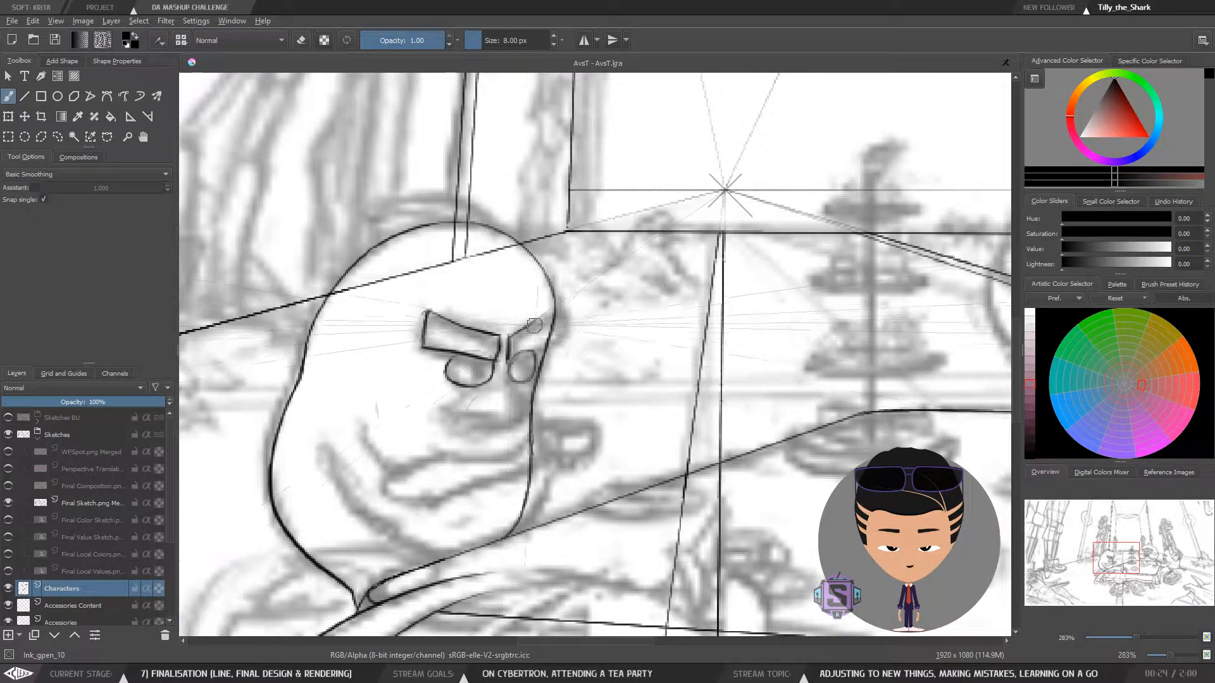
drag(535, 326, 552, 311)
key(ctrl+z)
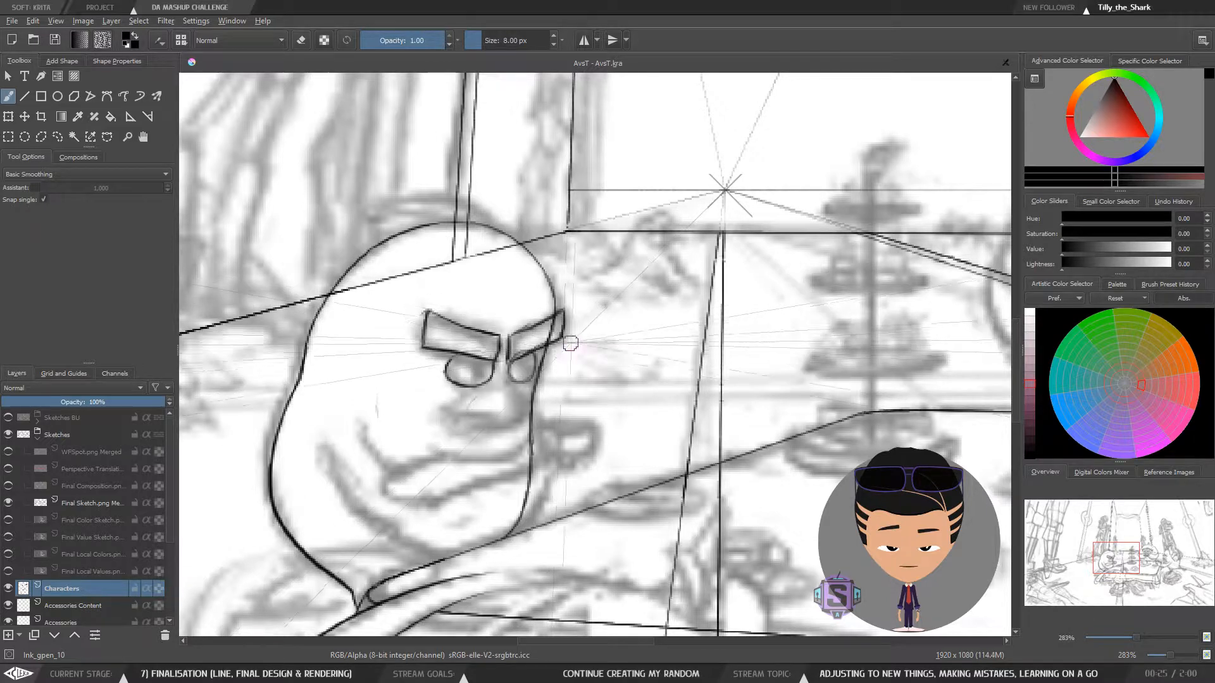
Examine both inked eyebrows from a distance and up close
key(minus)
key(minus)
key(minus)
key(minus)
key(plus)
key(plus)
key(plus)
key(plus)
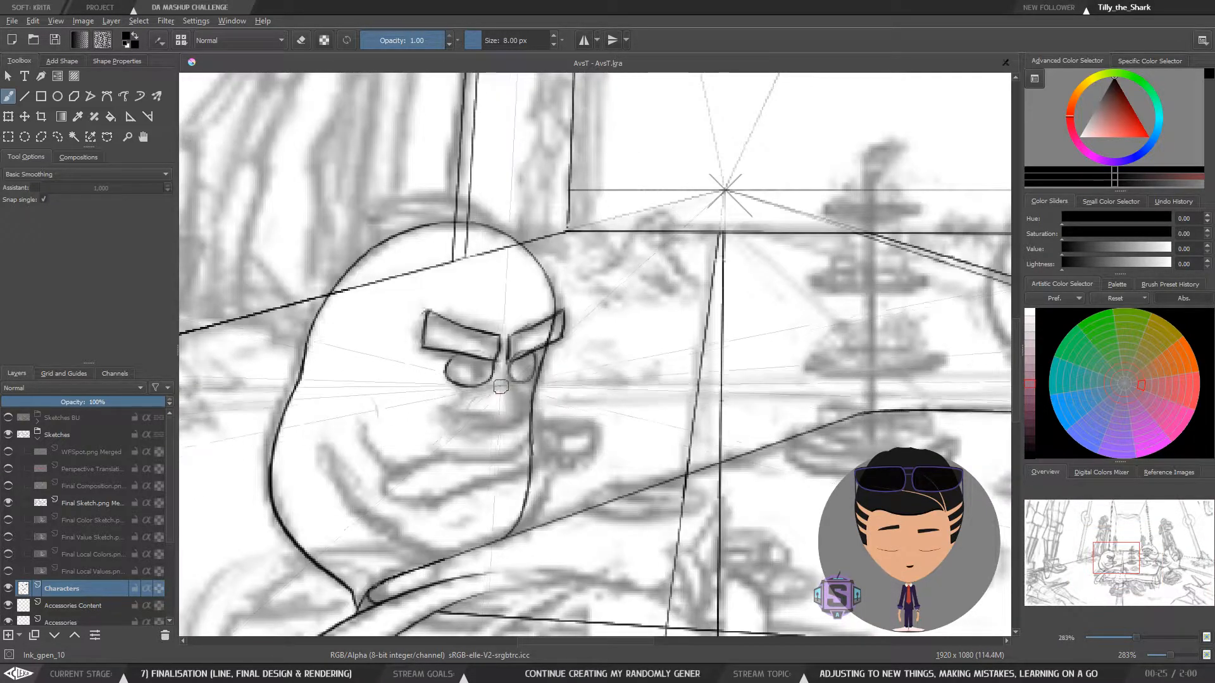
Try a straight sight line from the frowning bird's eyes to the face of the round bird across the table
mouse_move(501, 403)
mouse_down()
mouse_move(517, 387)
mouse_move(442, 371)
mouse_move(478, 387)
mouse_move(340, 393)
mouse_move(310, 429)
mouse_move(402, 417)
mouse_move(544, 363)
mouse_move(612, 360)
mouse_up()
key(plus)
key(plus)
key(minus)
key(minus)
key(minus)
key(minus)
key(plus)
key(plus)
key(minus)
key(minus)
mouse_move(510, 353)
mouse_down()
mouse_move(524, 374)
mouse_move(470, 346)
mouse_move(736, 292)
mouse_up()
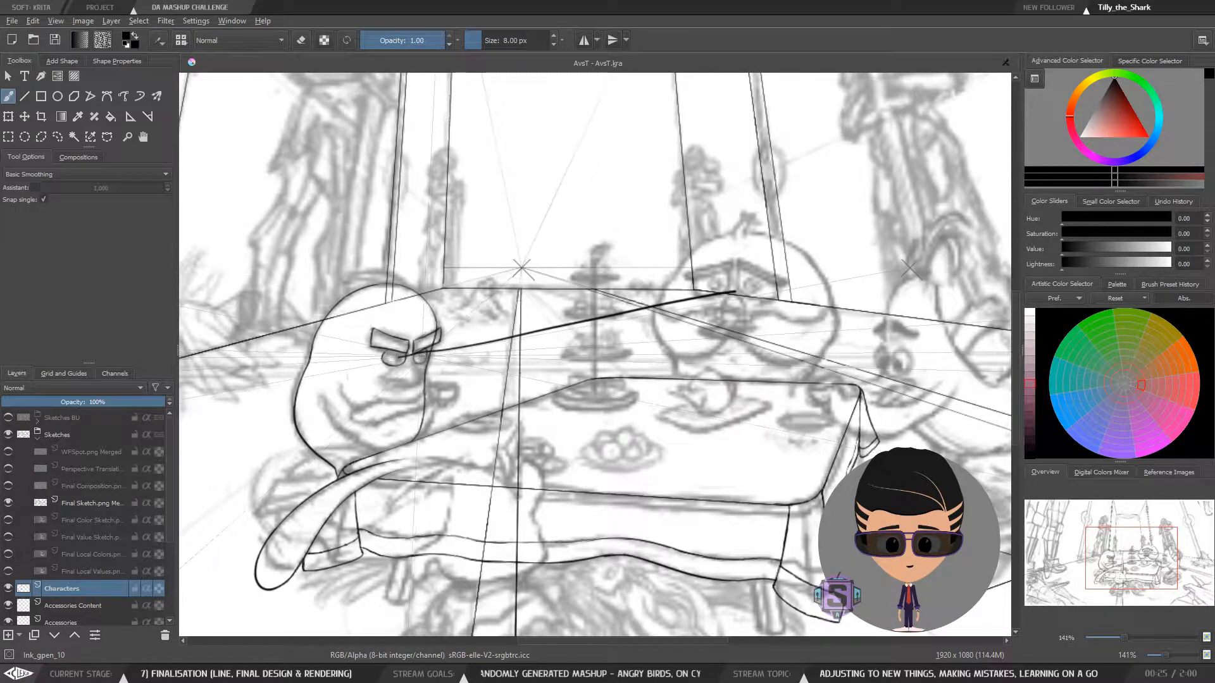
key(ctrl+z)
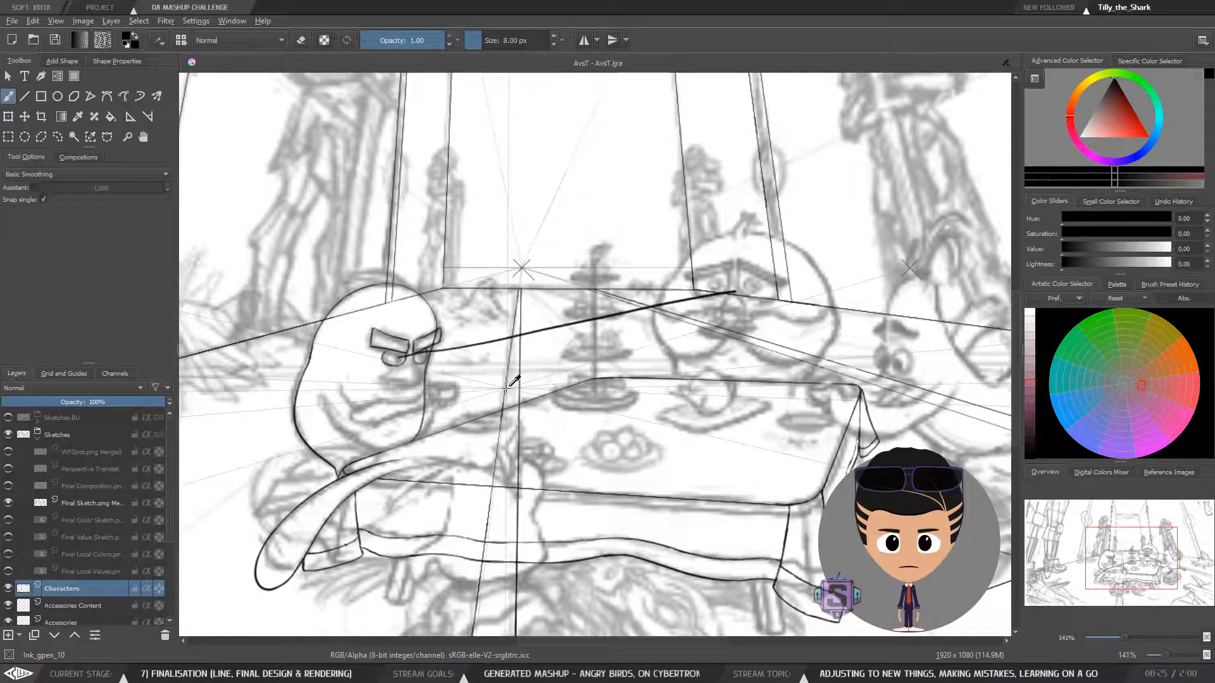
drag(443, 395, 540, 392)
Ink small curved pupils inside both of the frowning bird's eyes, directed toward the round bird across the table
key(plus)
key(plus)
key(plus)
key(plus)
drag(469, 377, 646, 373)
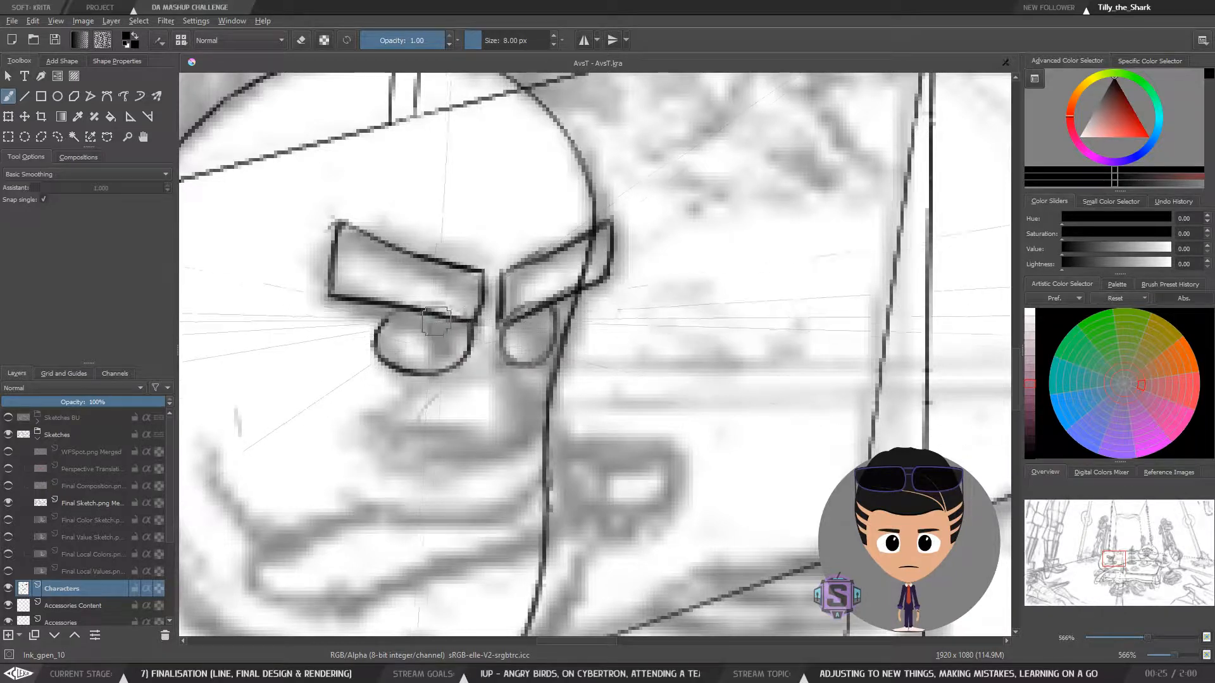
drag(433, 322, 441, 349)
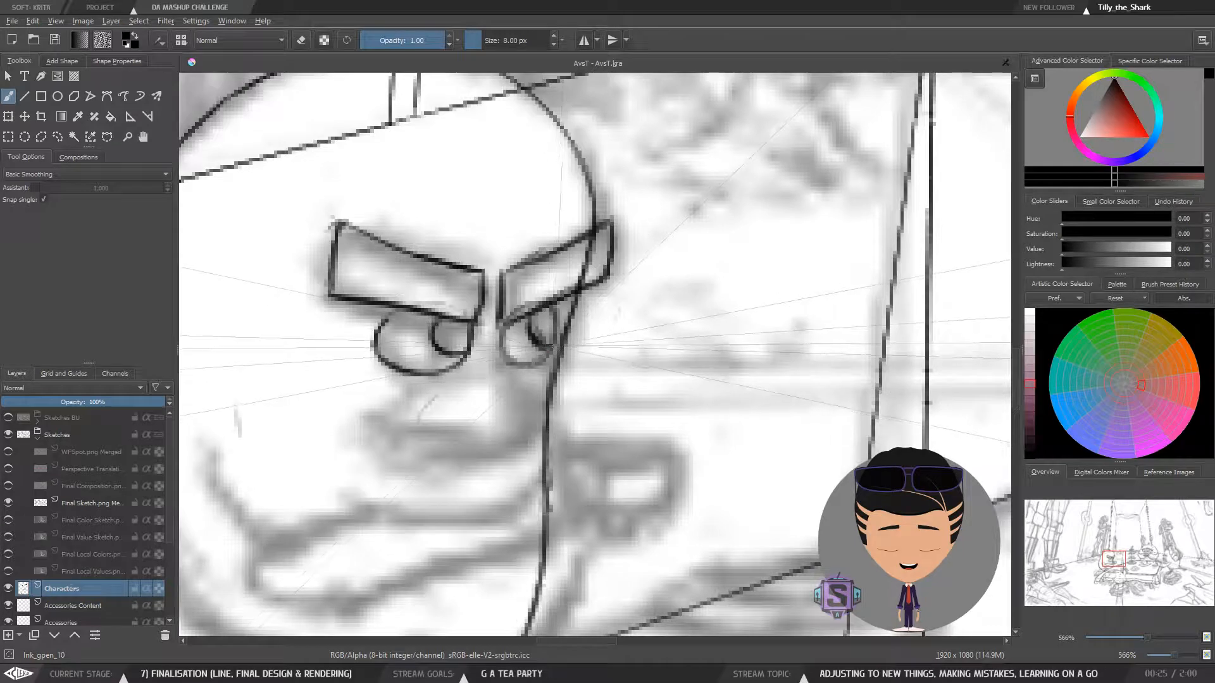
Examine the frowning bird's inked eyes up close and from a distance, together with the table and the birds across it
scroll(553, 358, down, 5)
scroll(554, 359, up, 5)
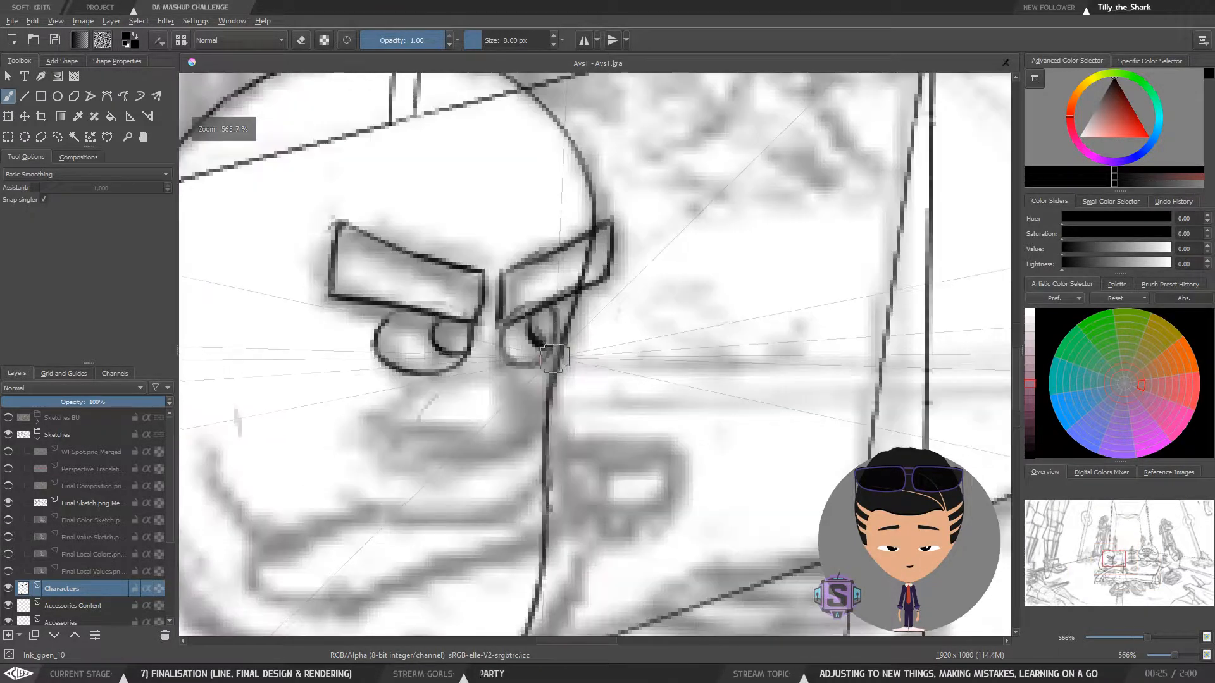
key(e)
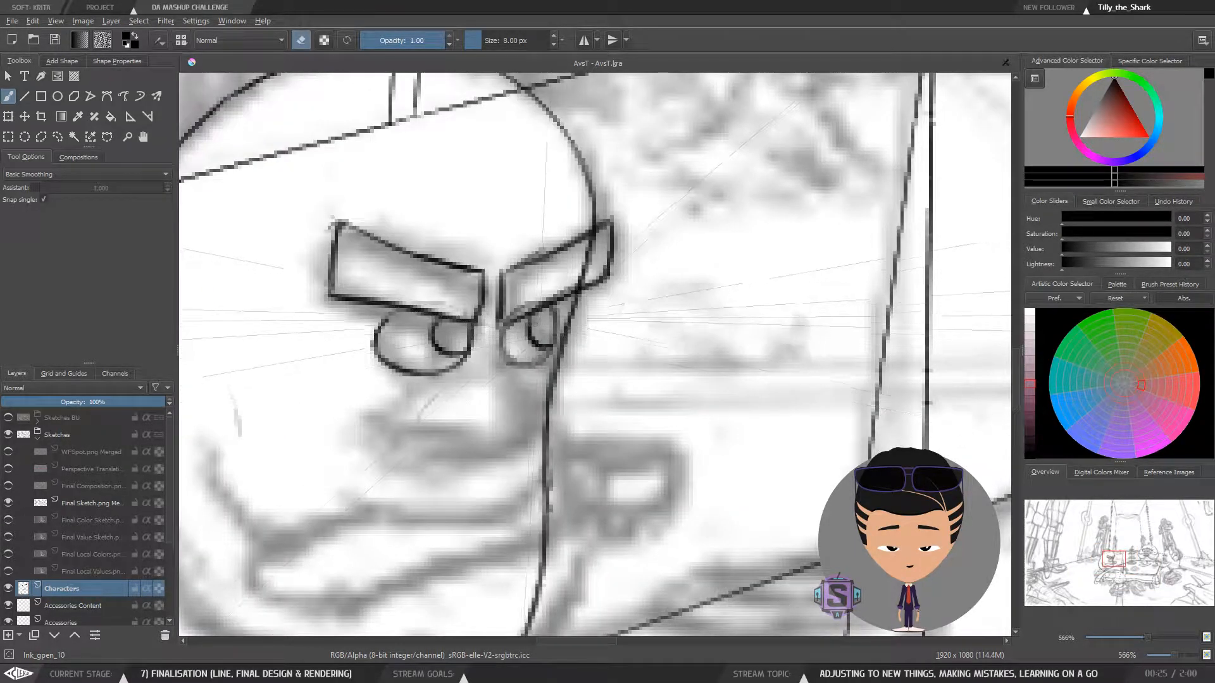
key(e)
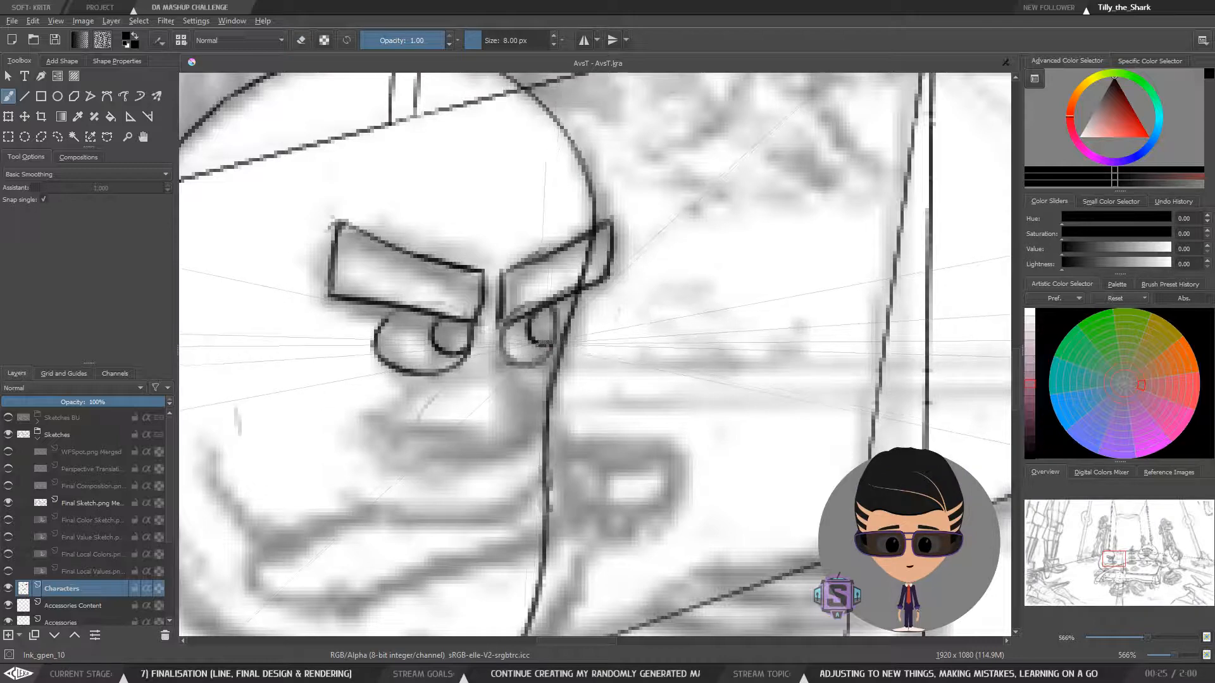
key(minus)
key(minus)
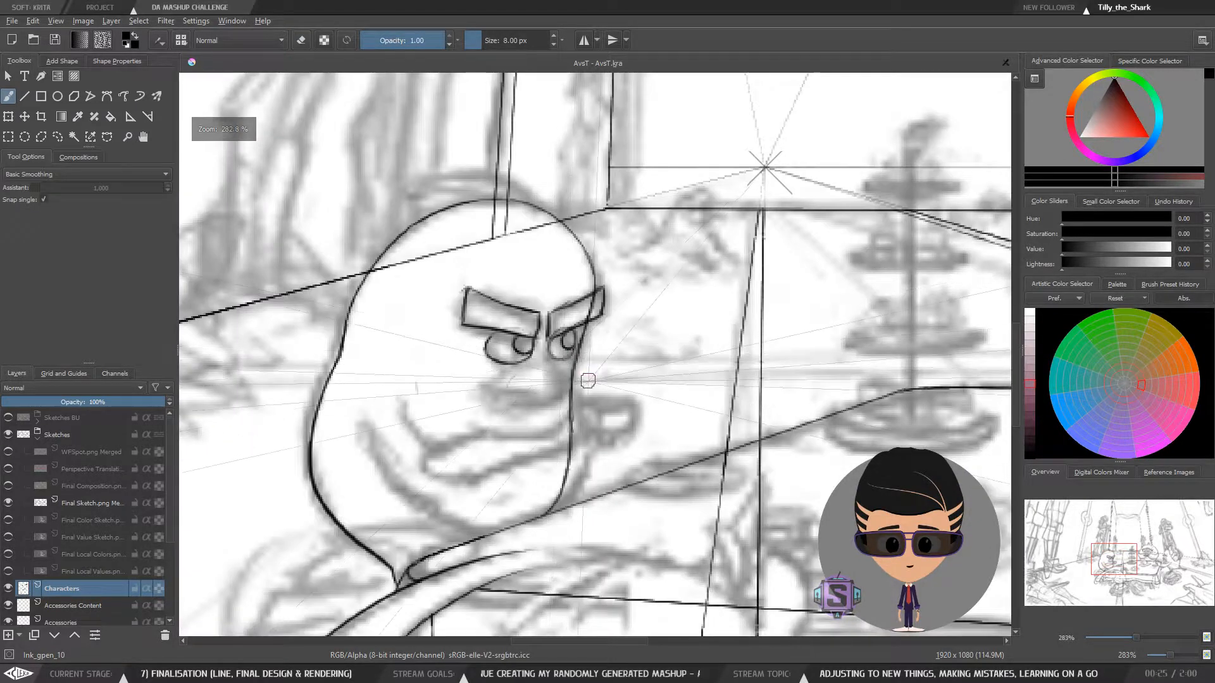
key(minus)
key(minus)
drag(608, 415, 437, 395)
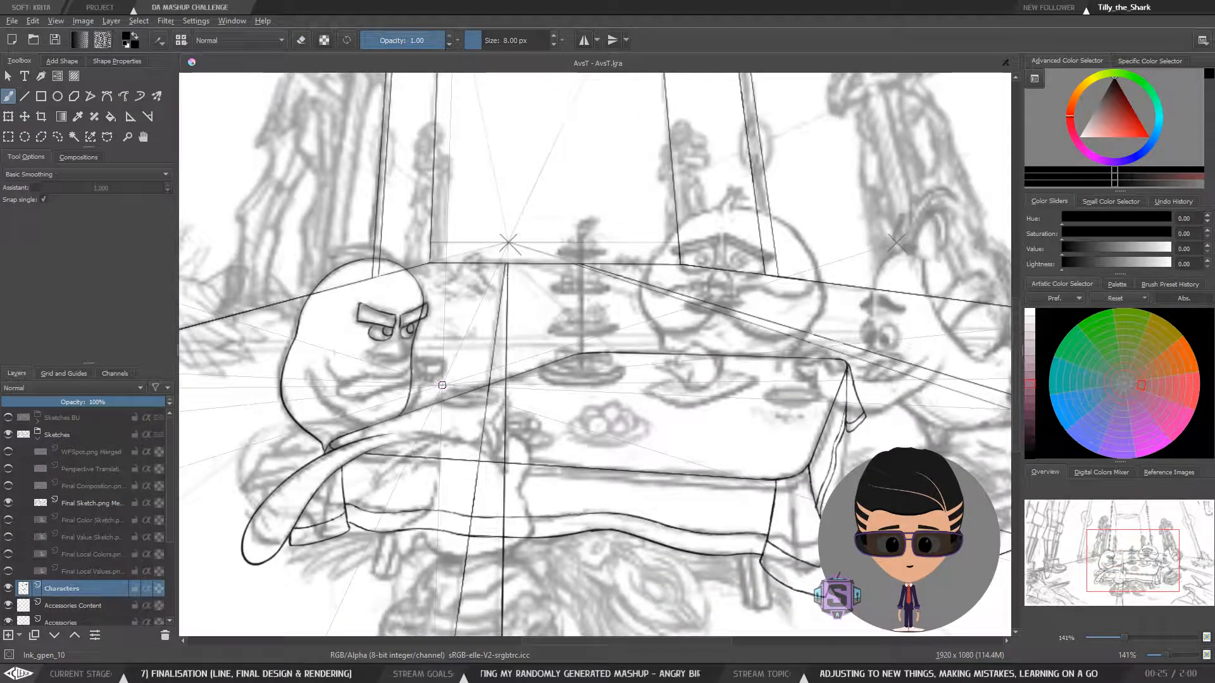
scroll(442, 385, up, 2)
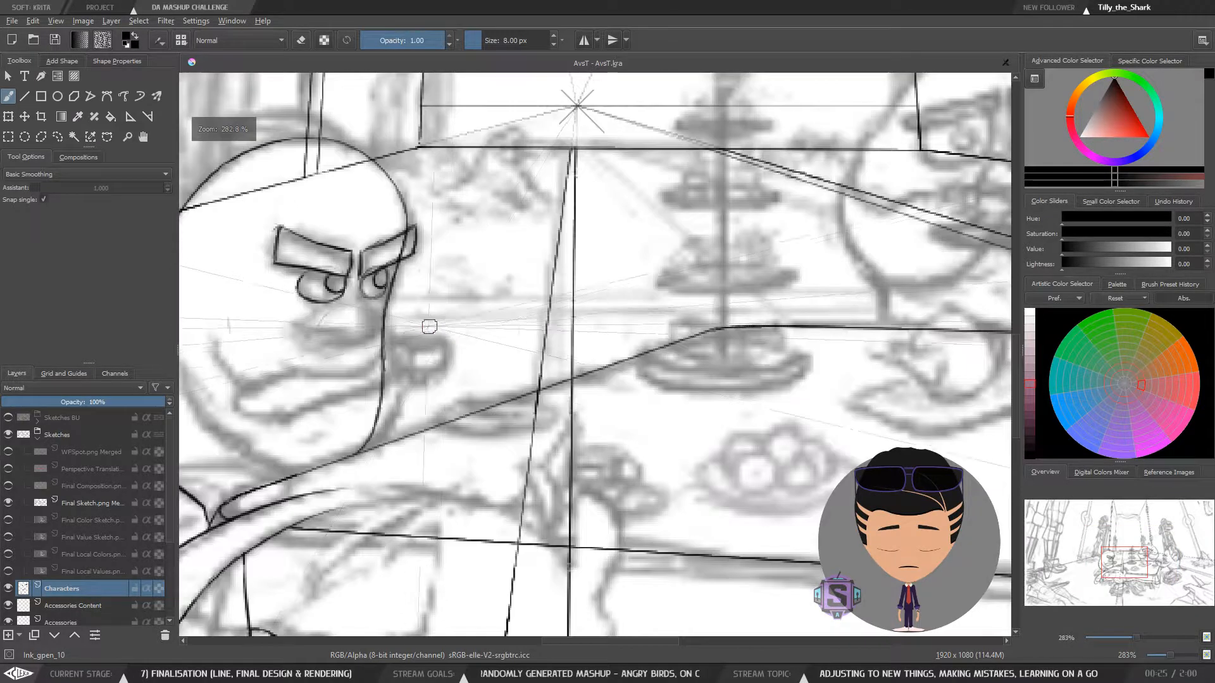
drag(400, 351, 517, 348)
scroll(530, 336, up, 2)
scroll(387, 348, down, 2)
mouse_move(387, 348)
mouse_down()
mouse_move(498, 366)
mouse_move(481, 379)
mouse_up()
scroll(464, 357, up, 2)
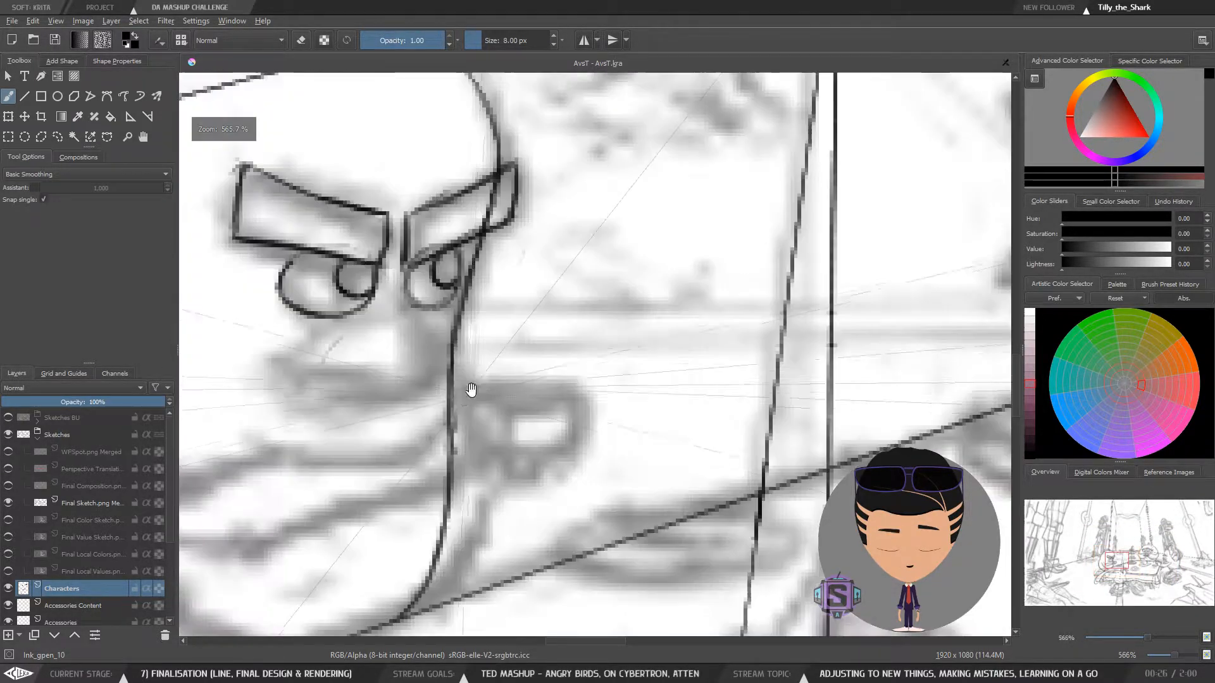
Ink the frowning bird's upper beak as a triangle below the eyes, with its peak between them and a nearly flat lower edge
drag(422, 371, 450, 345)
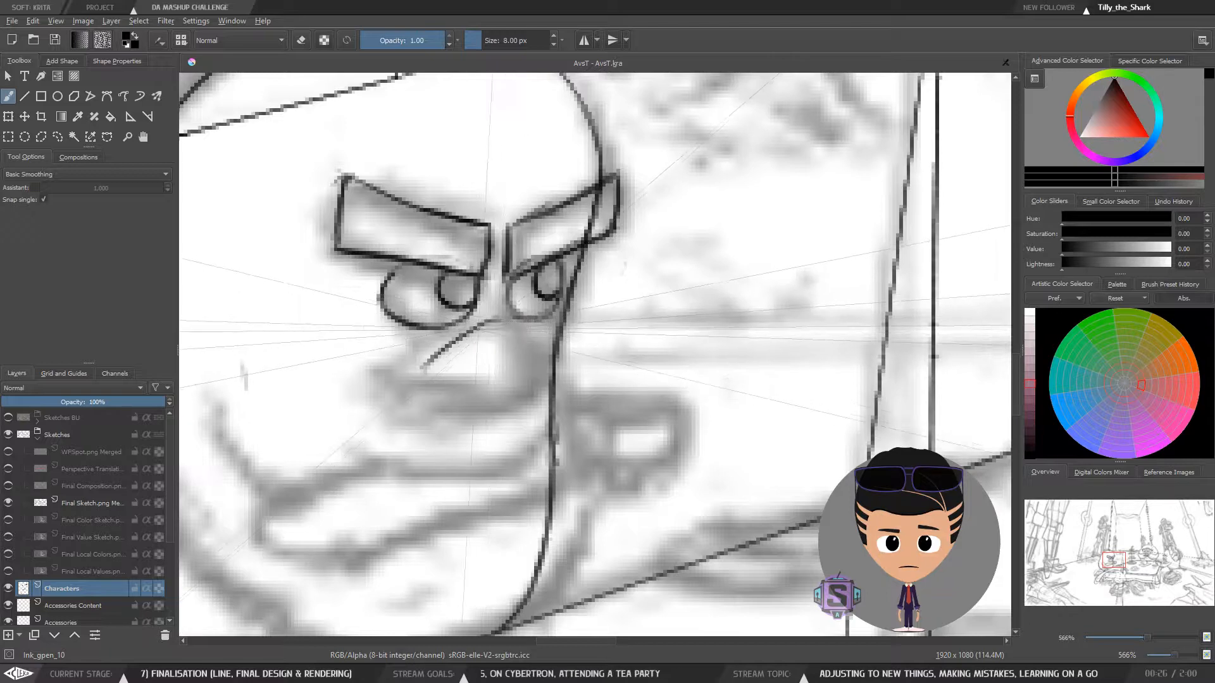
drag(486, 321, 537, 348)
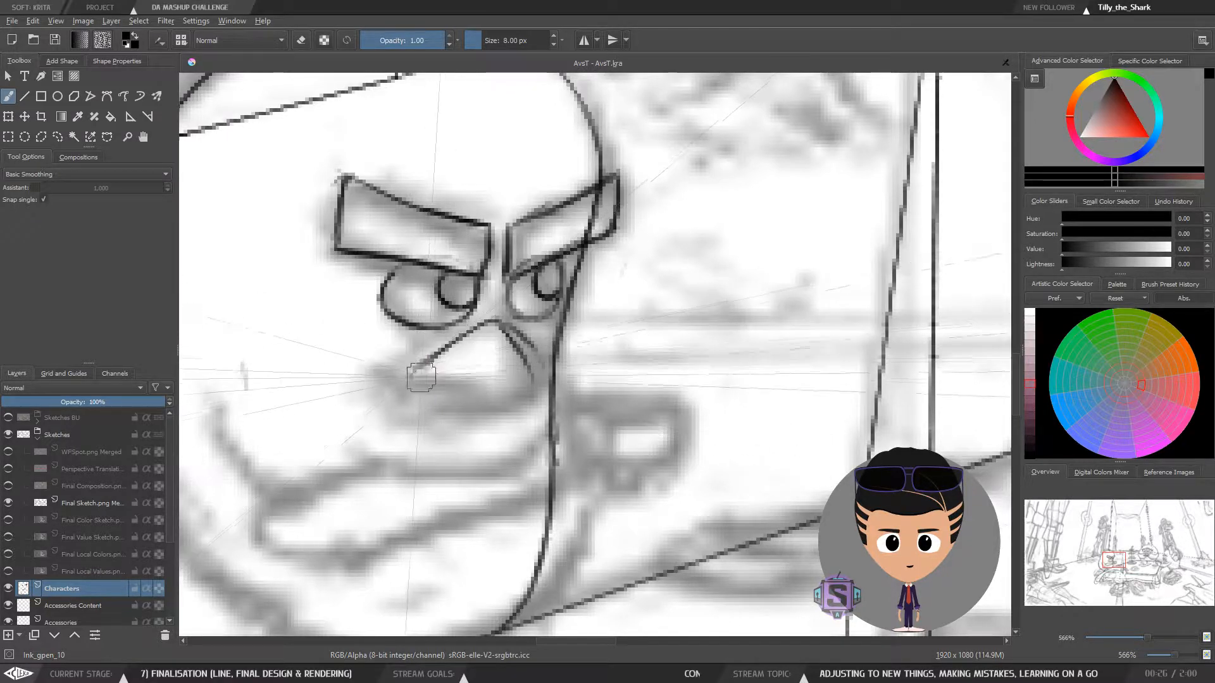
drag(411, 378, 536, 392)
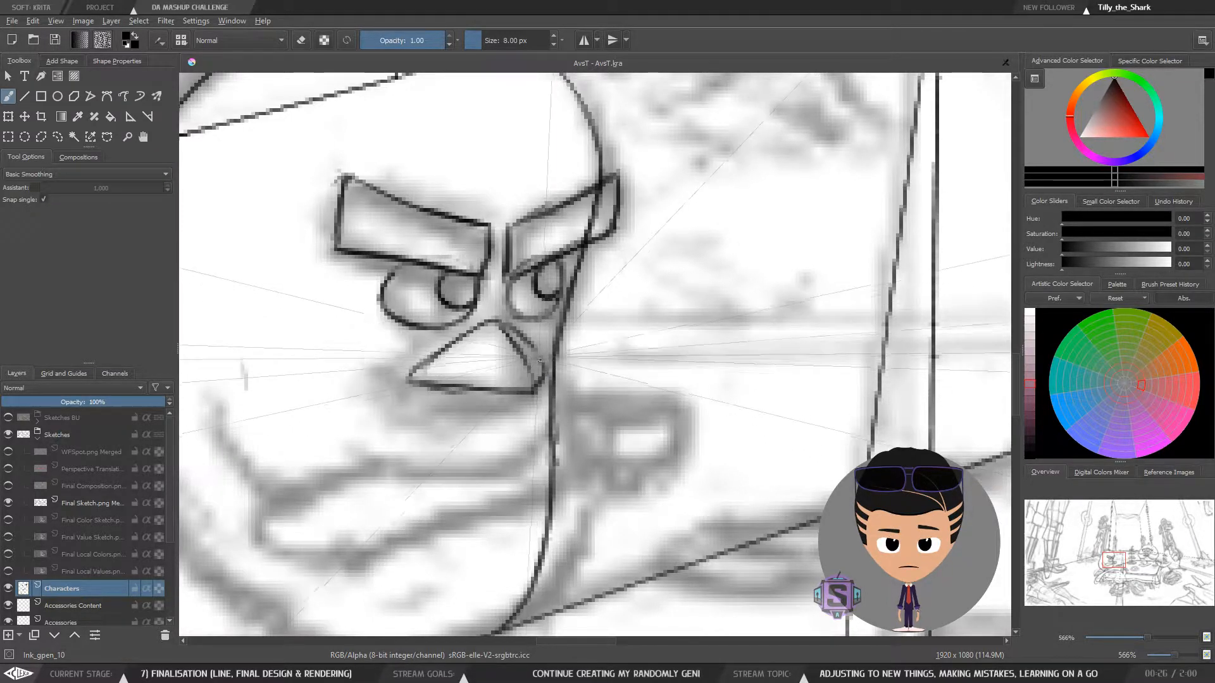
Ink the lower beak as a shallow curve beneath the triangle and clean up its near corner with the eraser
scroll(456, 366, down, 2)
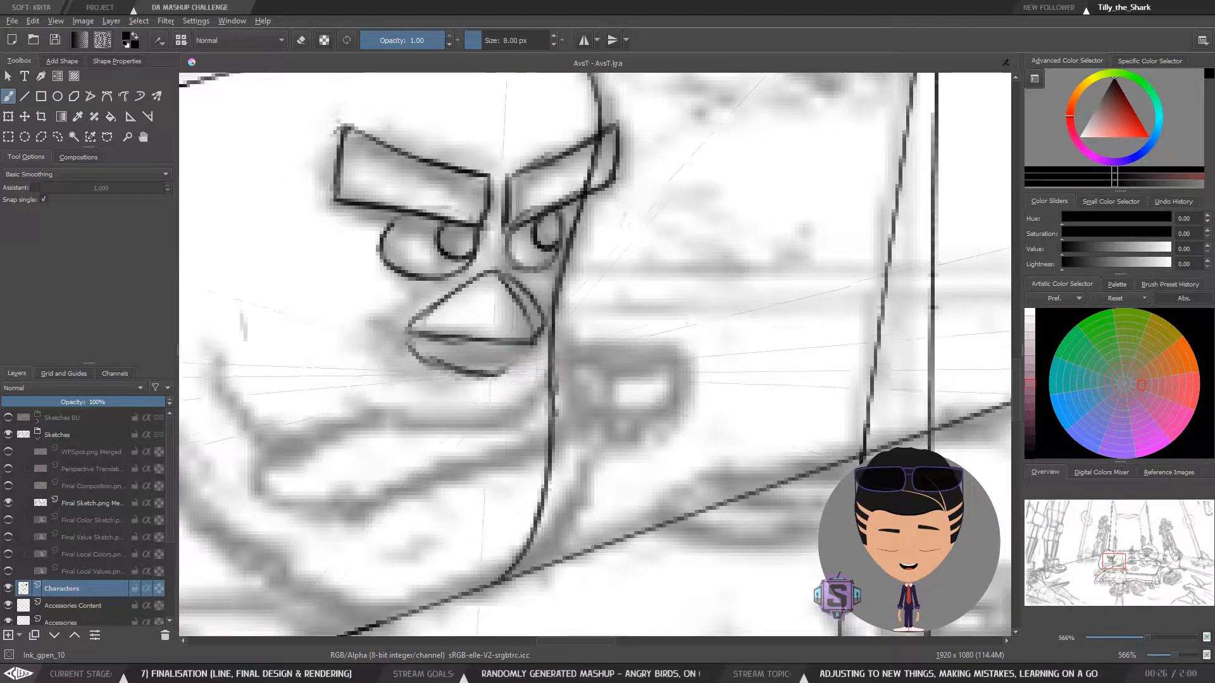
drag(499, 376, 534, 346)
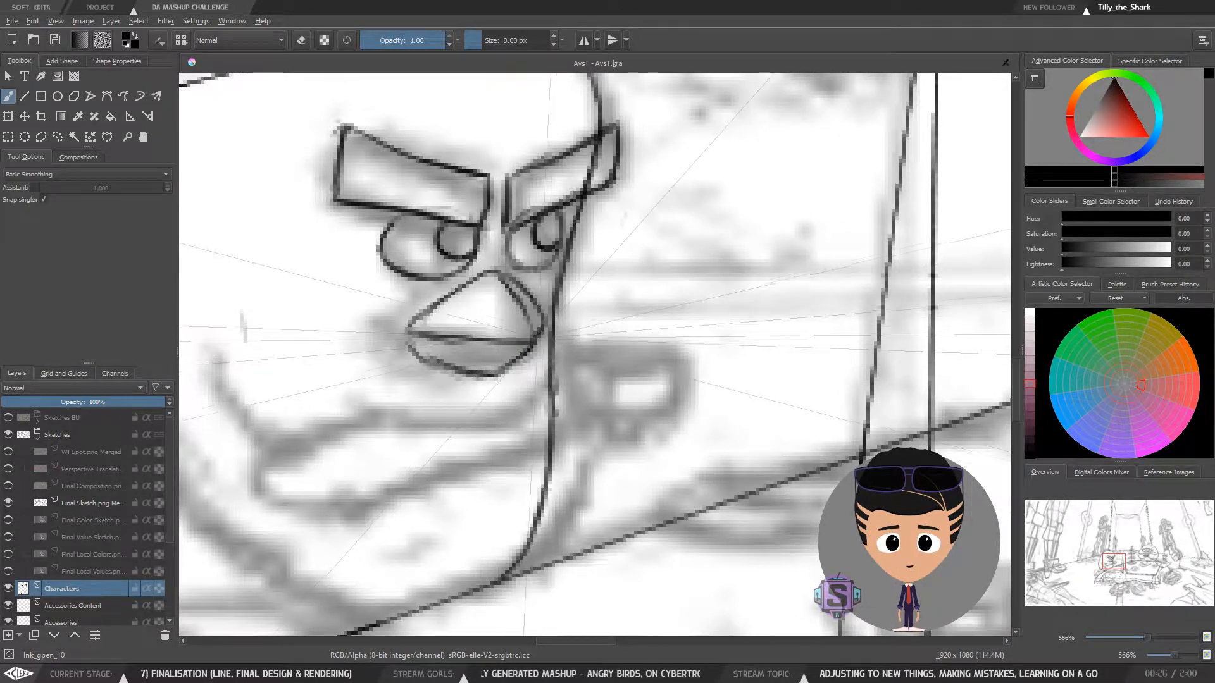
key(e)
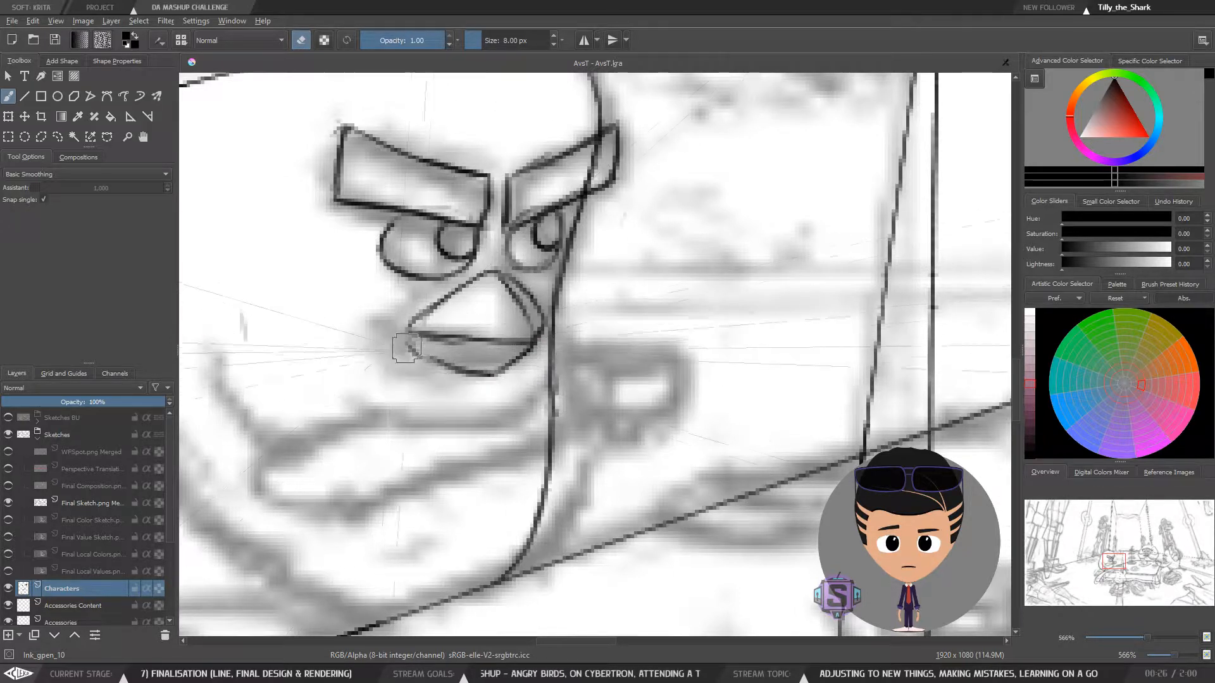
key(e)
Examine the inked beak's shape and placement against the whole head, from a distance and up close
key(minus)
key(minus)
key(minus)
key(minus)
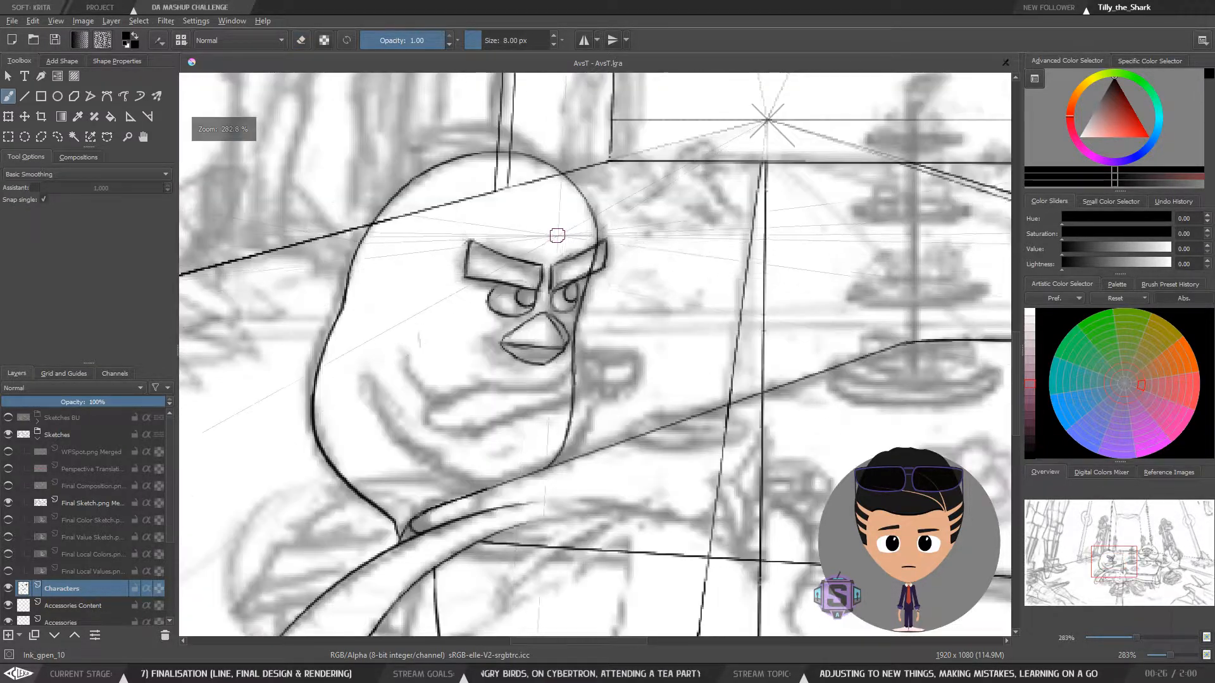
key(plus)
key(plus)
key(plus)
key(plus)
key(e)
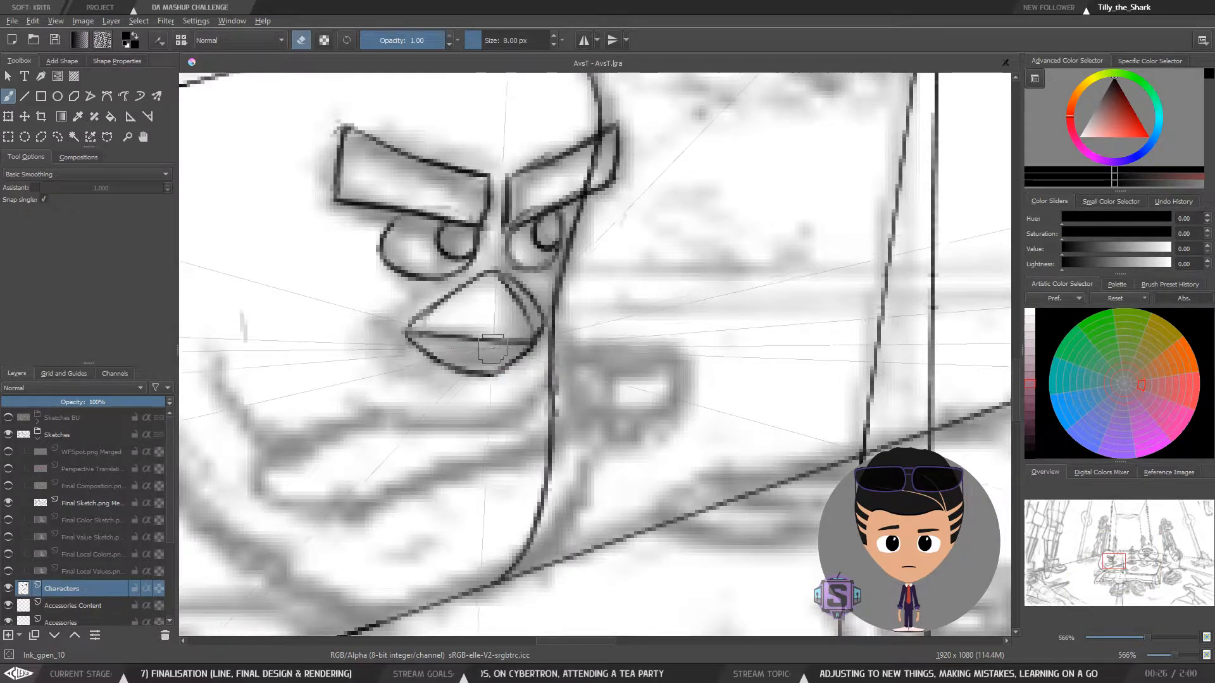
Check the frowning bird in a horizontally mirrored view and compare it with the sketch by hiding and reshowing the Characters layer
key(minus)
key(minus)
key(minus)
key(minus)
key(m)
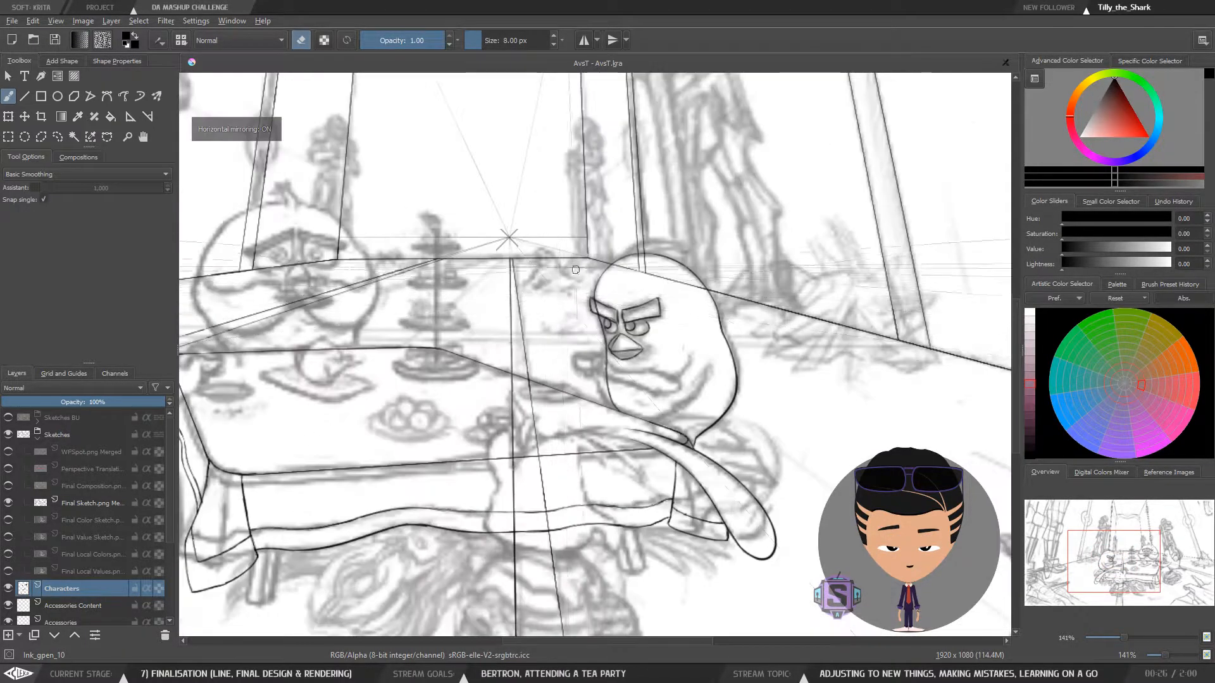
key(m)
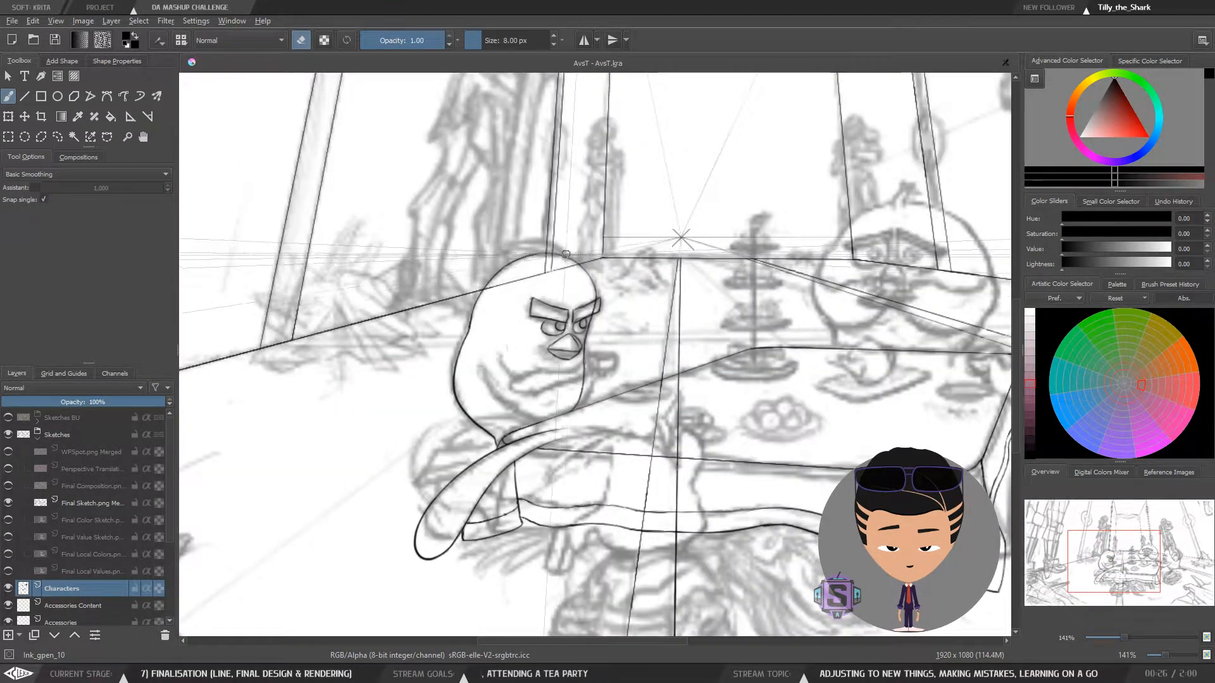
drag(584, 388, 528, 387)
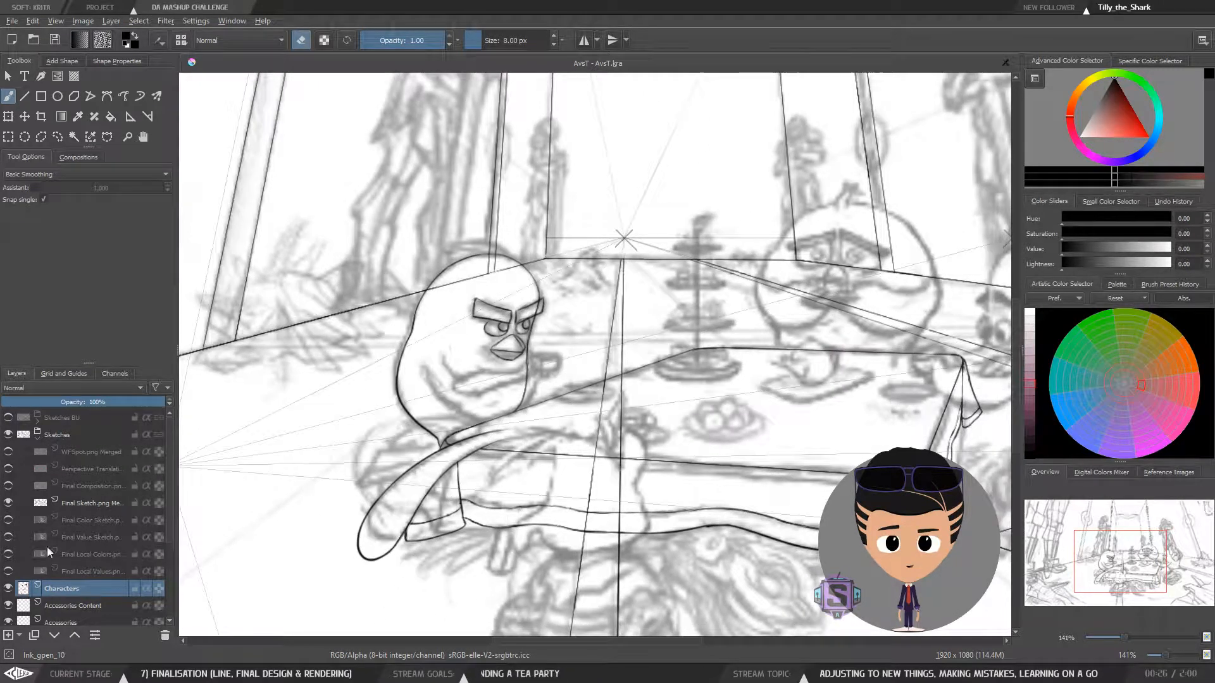
click(9, 589)
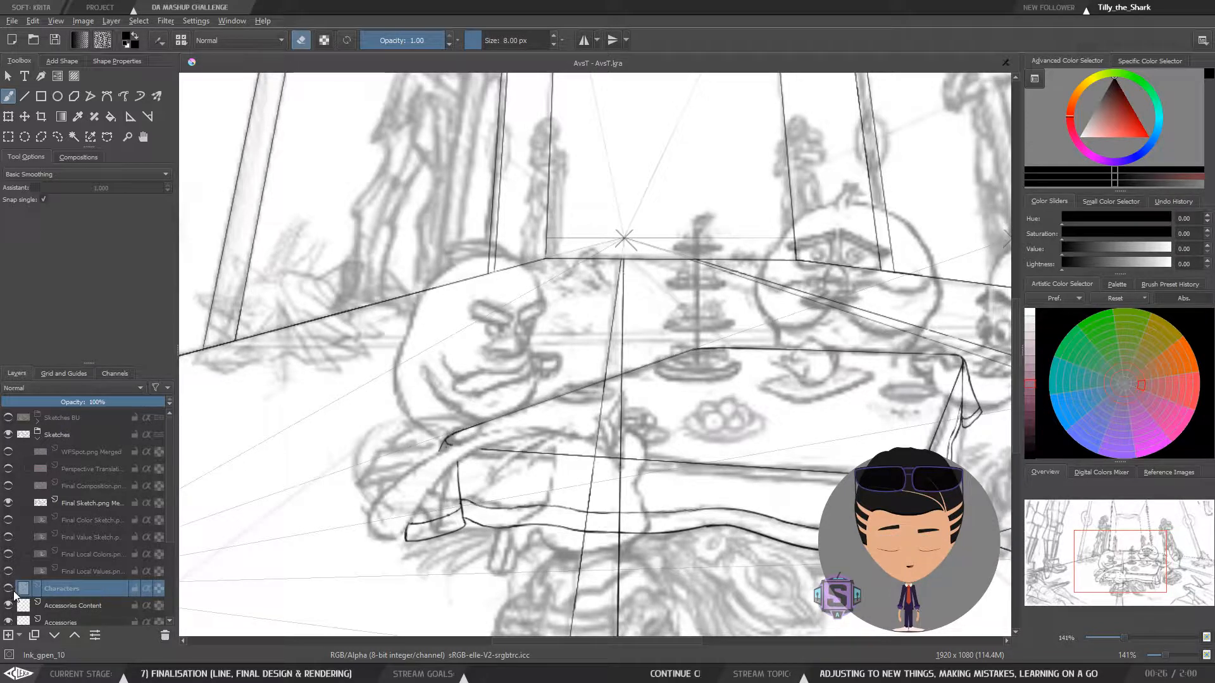
click(8, 589)
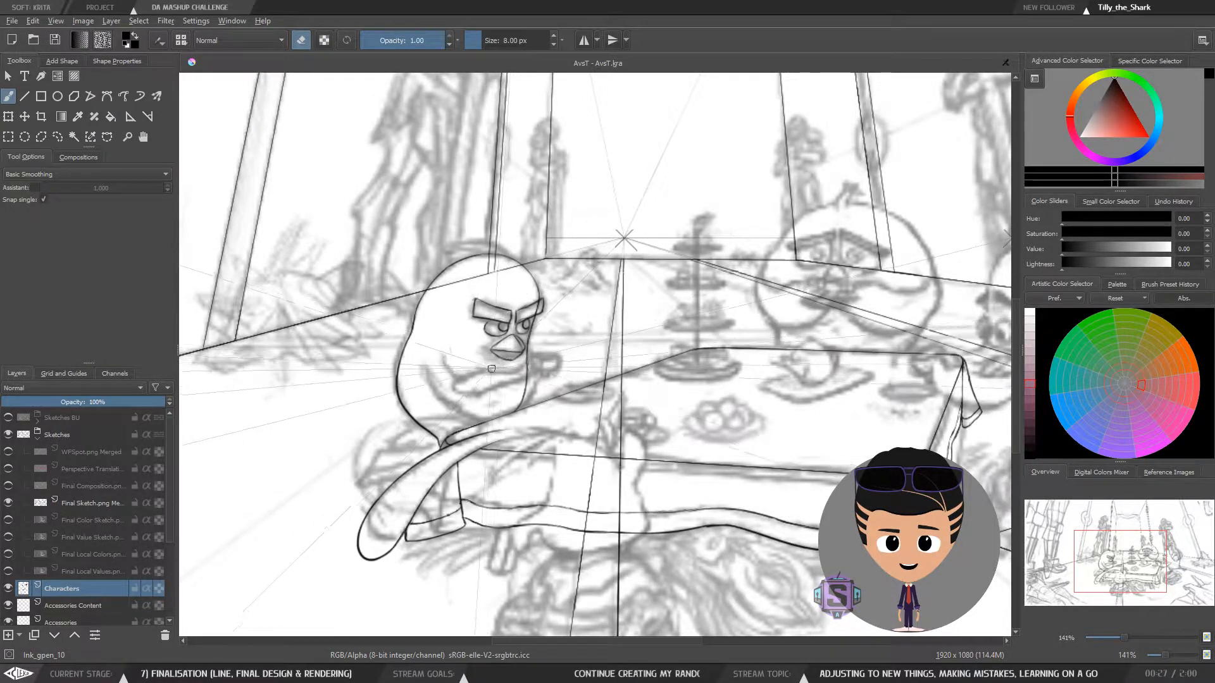
Select the inked beak with a freehand outline and make it smaller, away from the face's front contour
scroll(492, 368, up, 4)
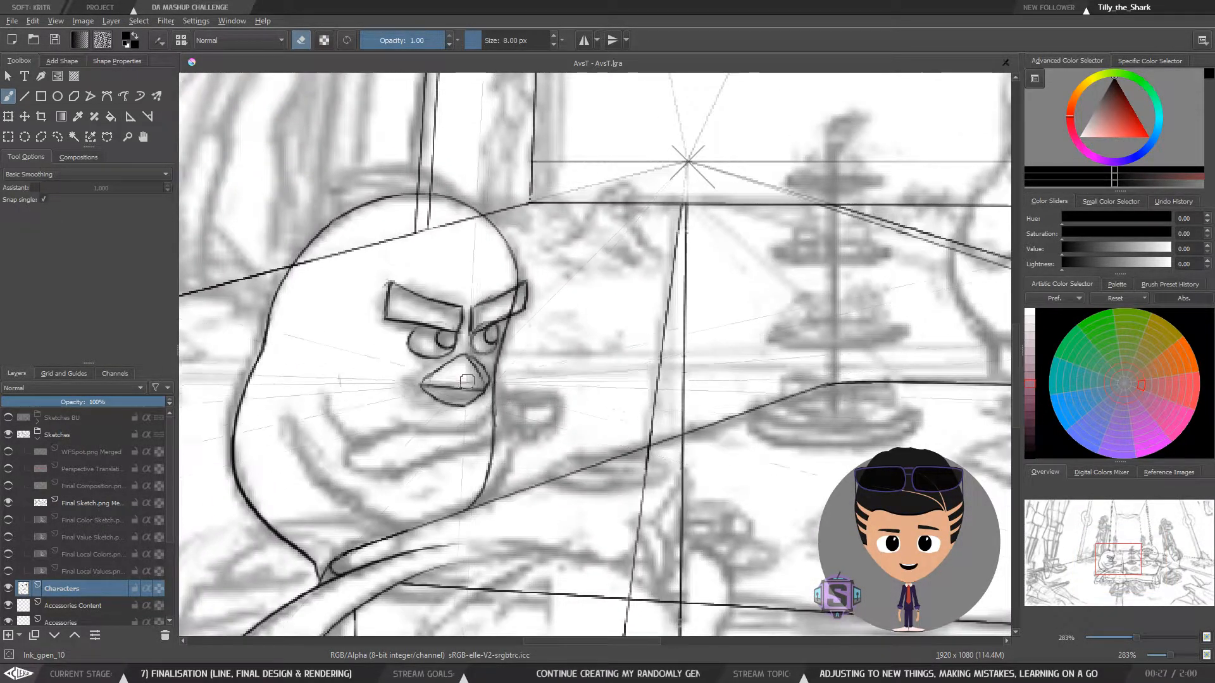
key(l)
mouse_move(470, 419)
mouse_down()
mouse_move(490, 370)
mouse_move(463, 349)
mouse_move(413, 373)
mouse_move(412, 405)
mouse_move(463, 419)
mouse_up()
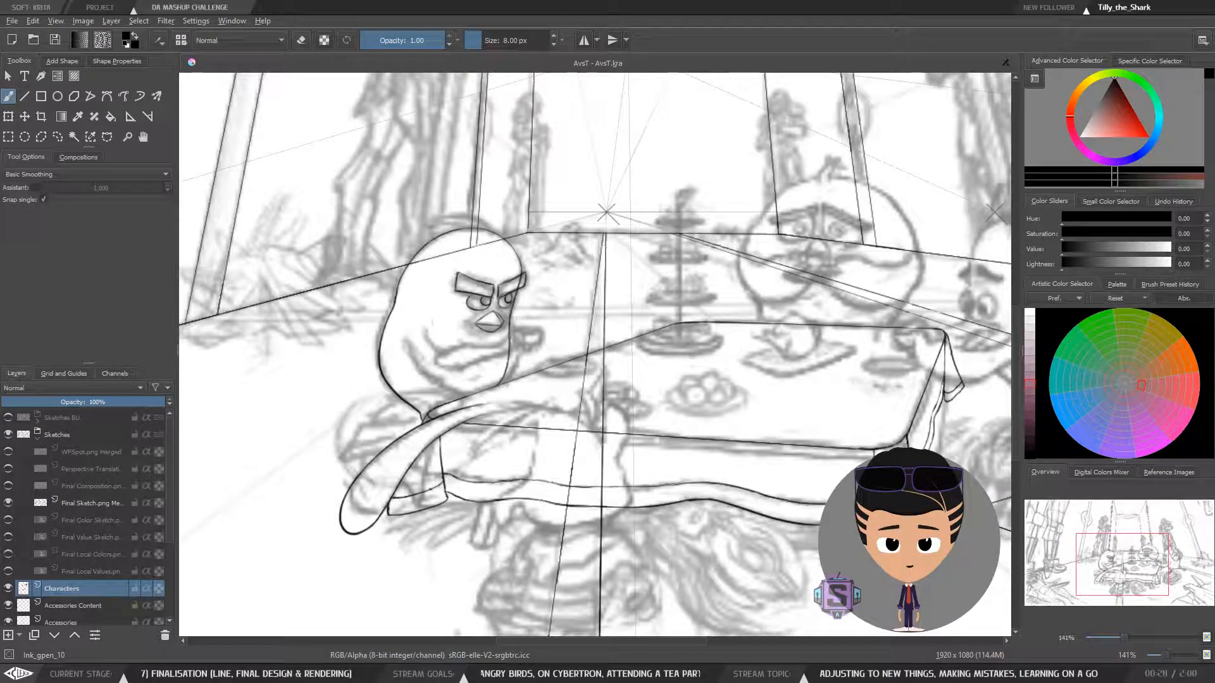
mouse_move(672, 397)
mouse_down()
mouse_move(680, 372)
mouse_move(655, 385)
mouse_up()
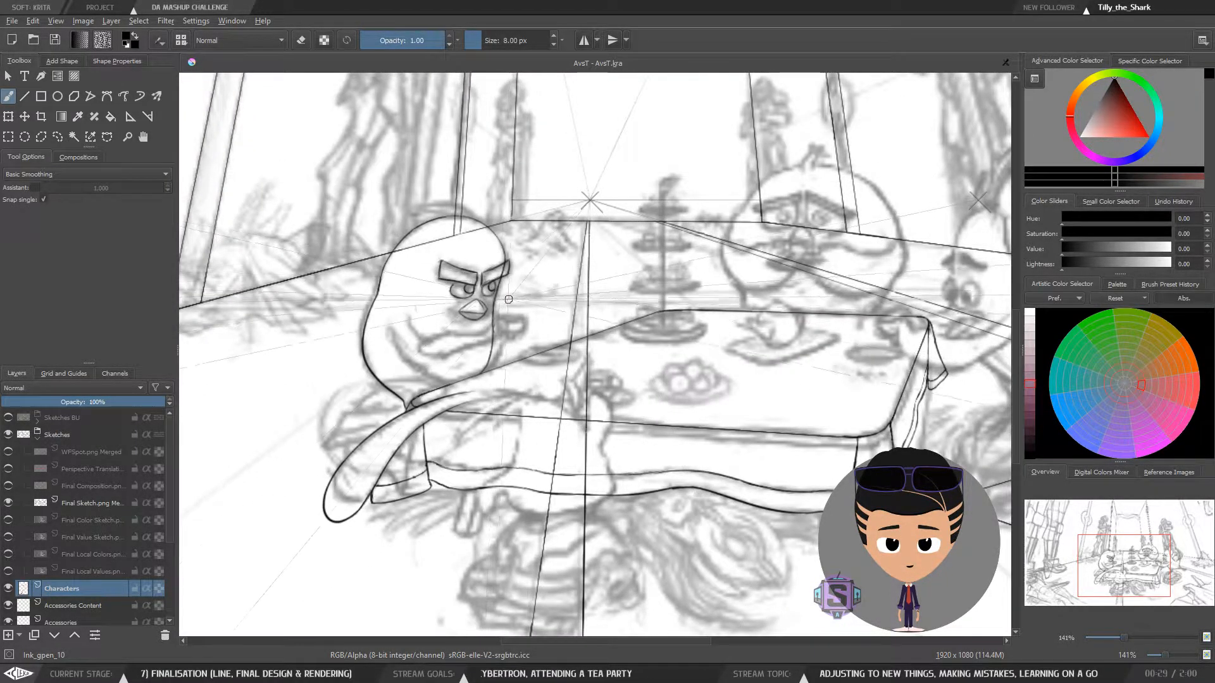
Reselect the beak with a freehand outline, enlarge it slightly with a small counter-clockwise tilt, and move it up under the eyes
key(plus)
key(plus)
drag(430, 314, 572, 407)
key(plus)
key(plus)
drag(457, 393, 534, 401)
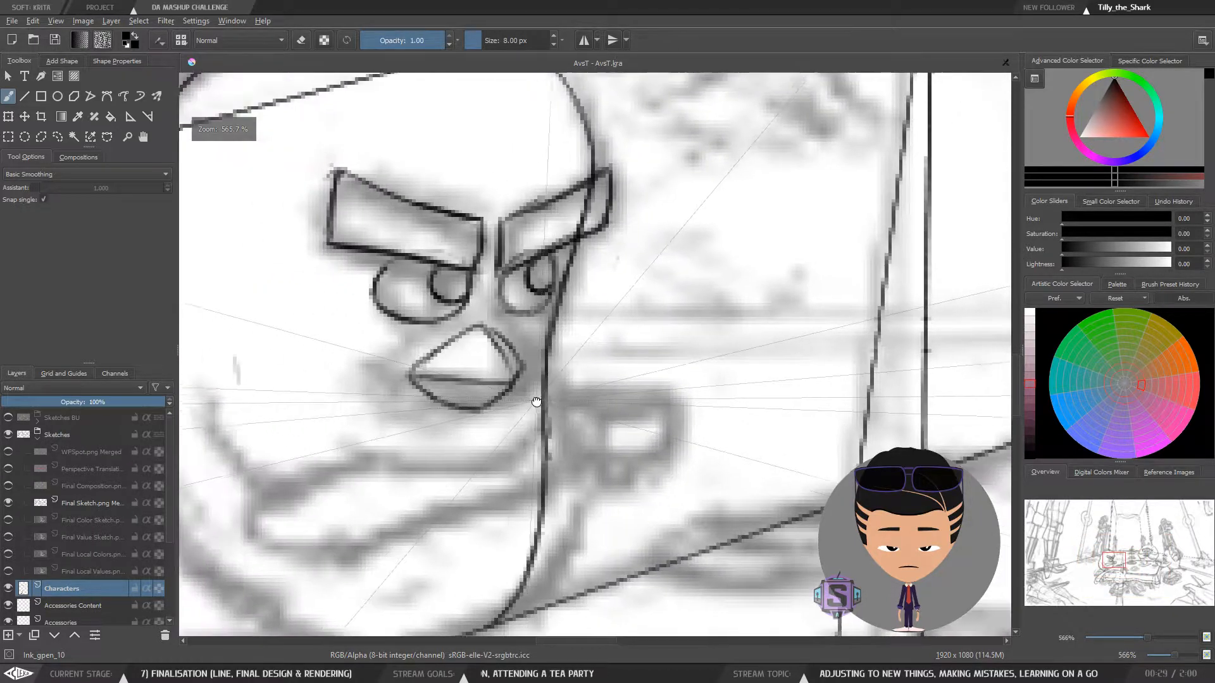
key(l)
mouse_move(501, 437)
mouse_down()
mouse_move(527, 397)
mouse_move(525, 331)
mouse_move(485, 315)
mouse_move(383, 373)
mouse_move(499, 438)
mouse_up()
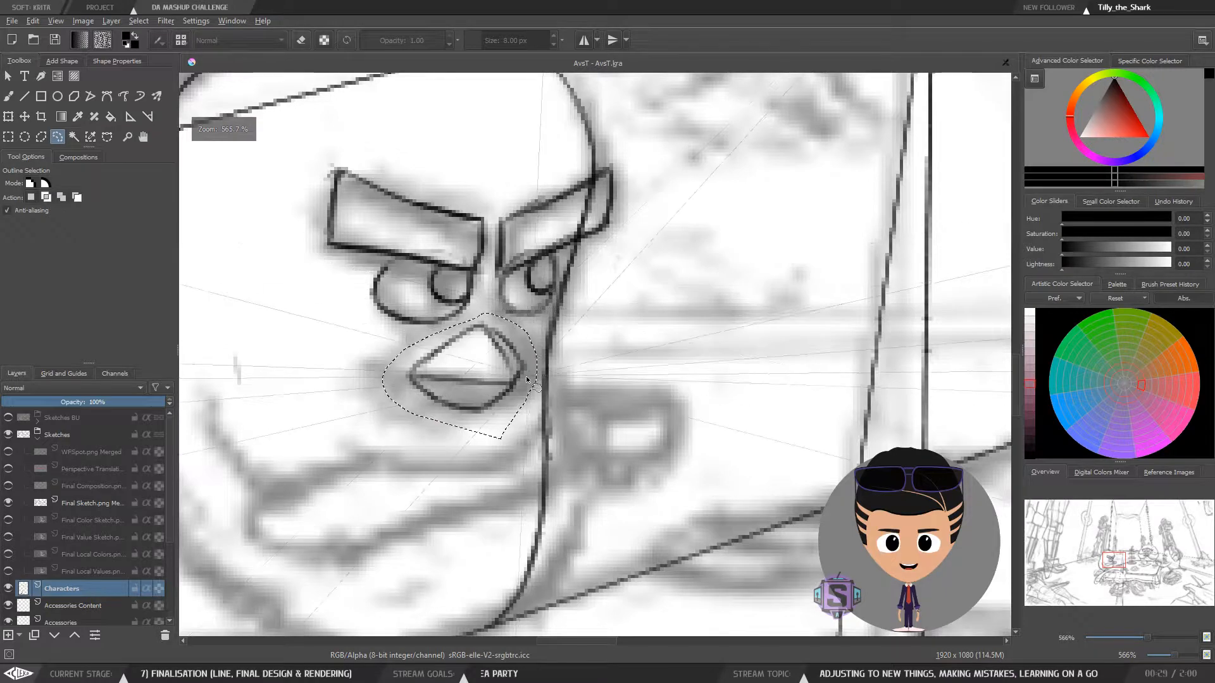
key(t)
key(ctrl+t)
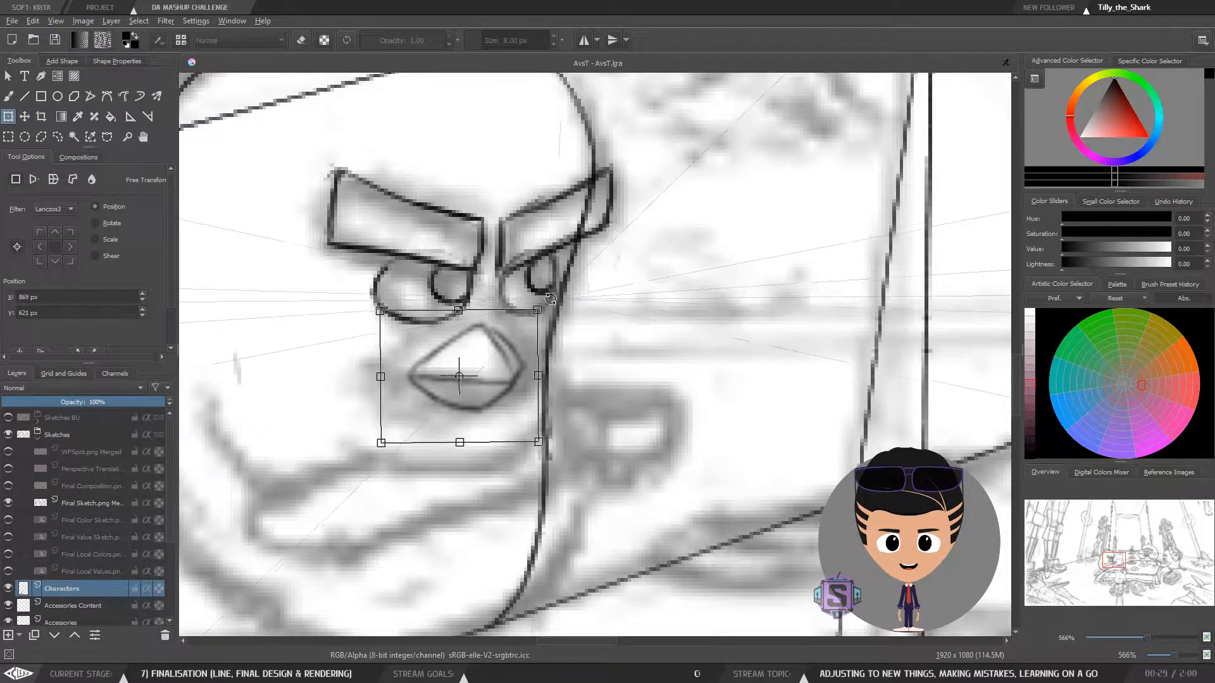
drag(539, 309, 548, 299)
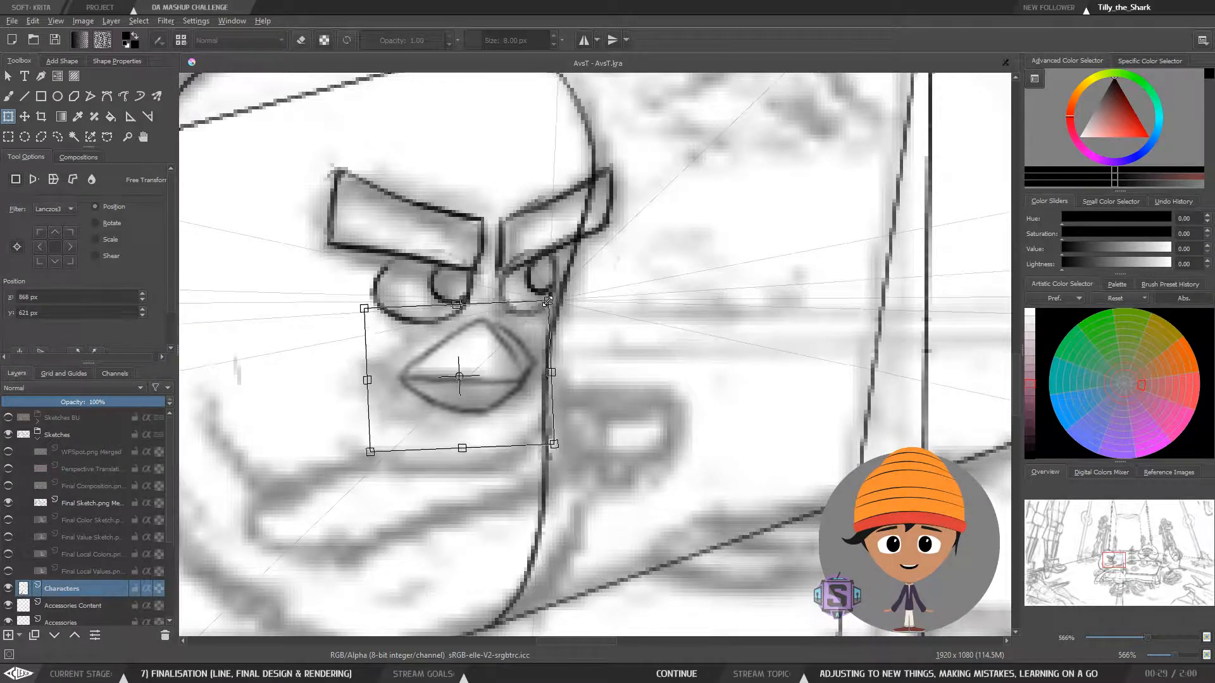
drag(504, 384, 507, 379)
Nudge the transformed beak slightly down to X 869 px, Y 621 px, judging it against the whole head
key(minus)
key(minus)
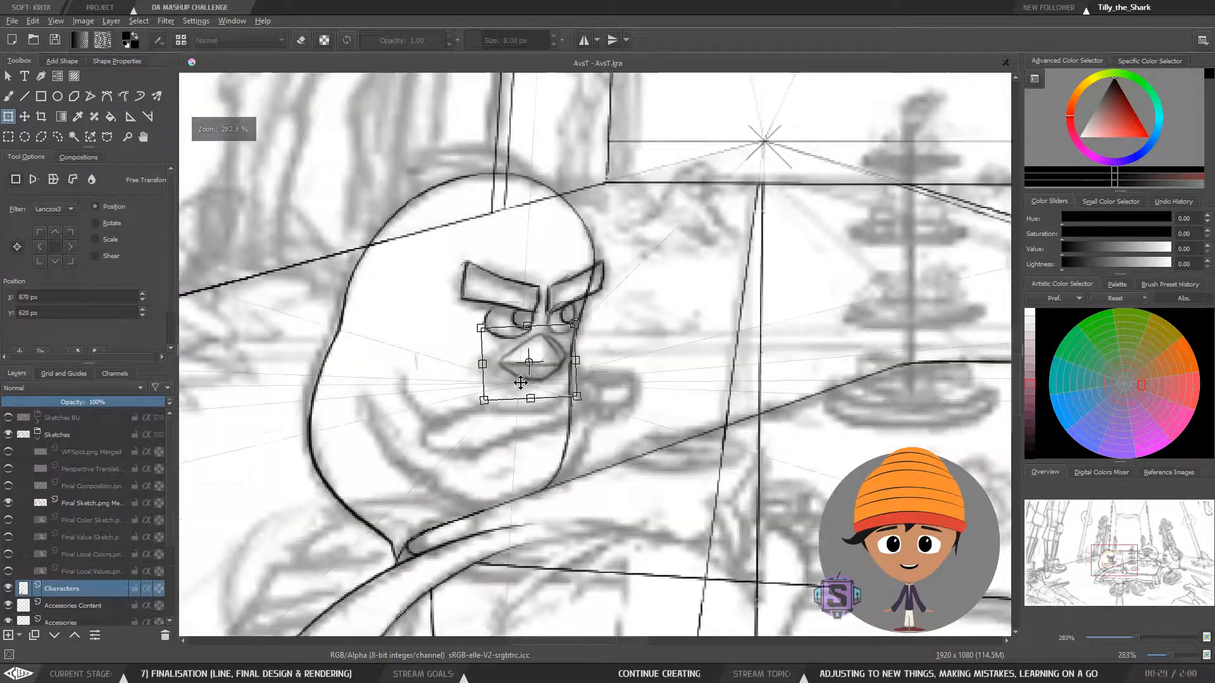
drag(614, 357, 556, 356)
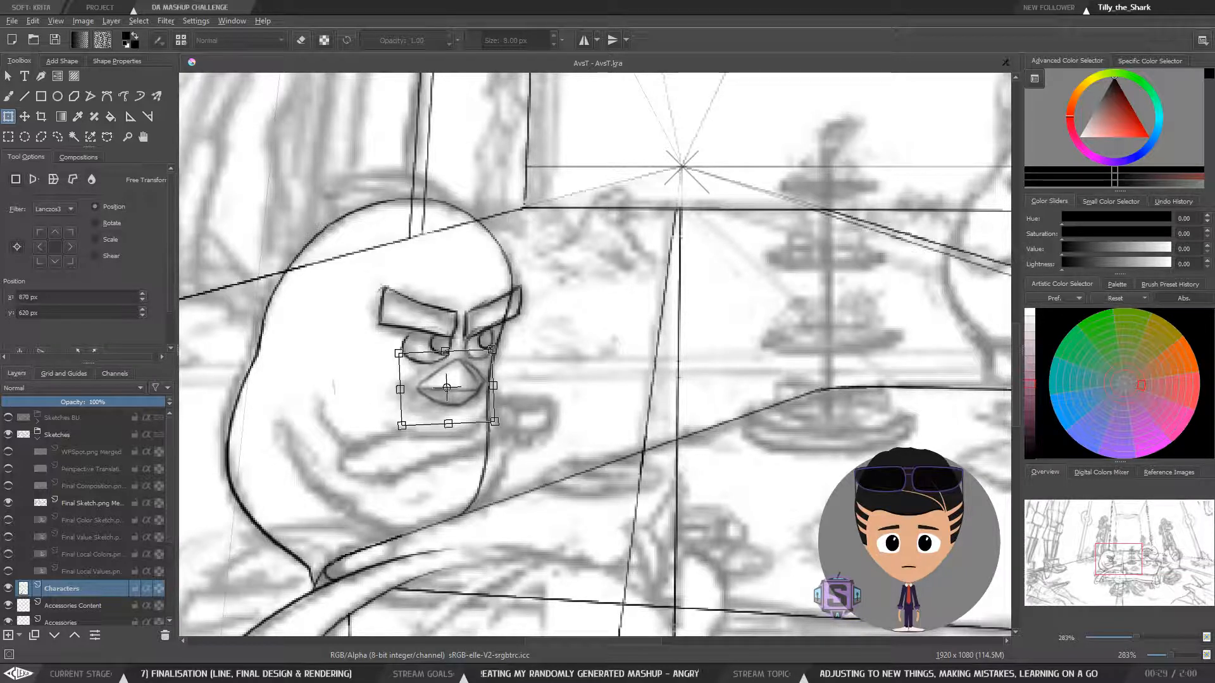
drag(579, 339, 589, 358)
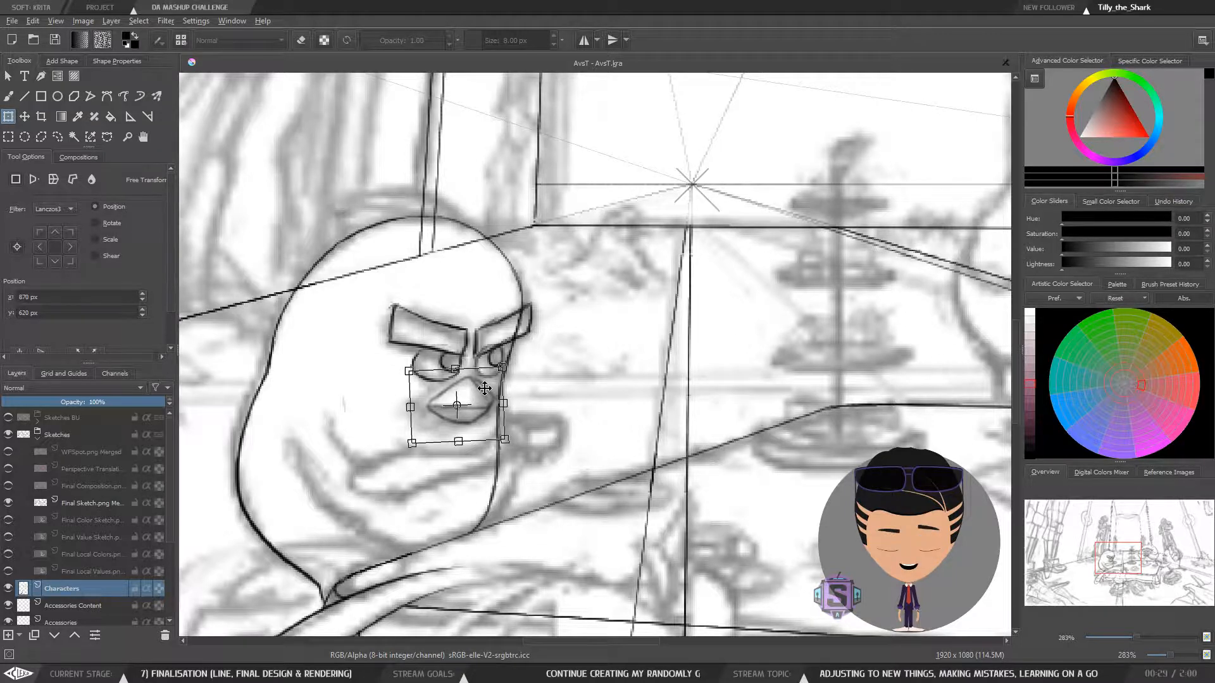
drag(482, 387, 482, 389)
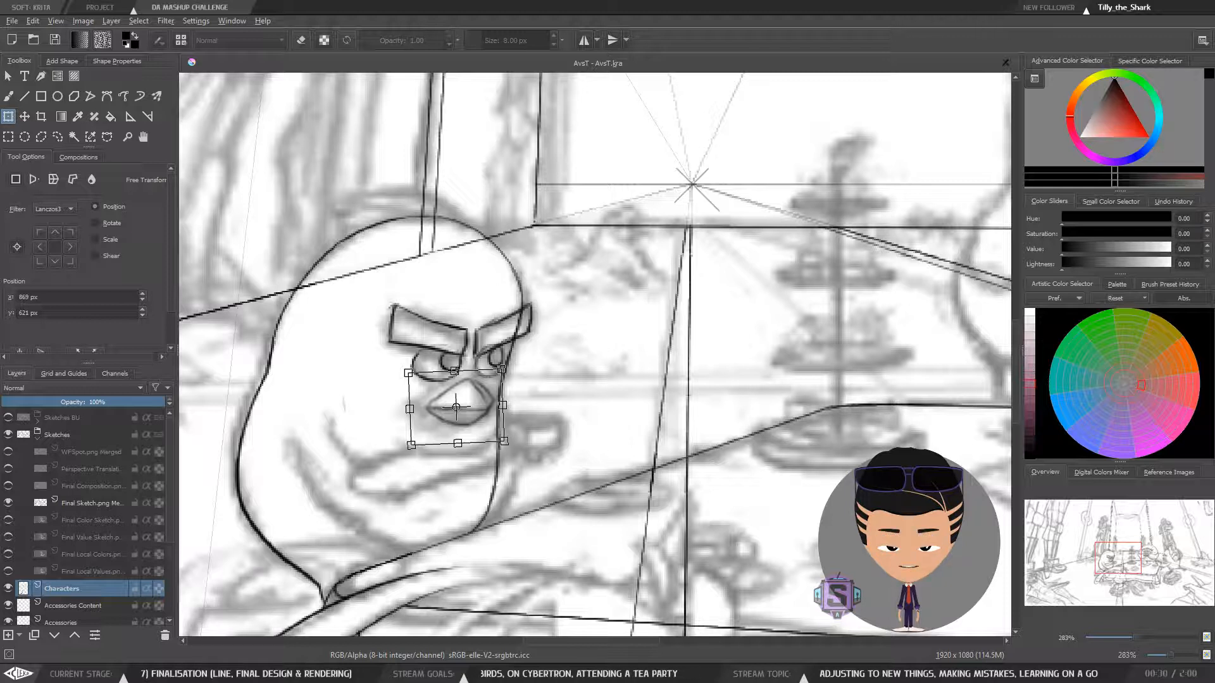
Review the adjusted beak within the whole tea party scene, comparing it with the other birds around the table
scroll(593, 615, down, 3)
drag(687, 568, 598, 385)
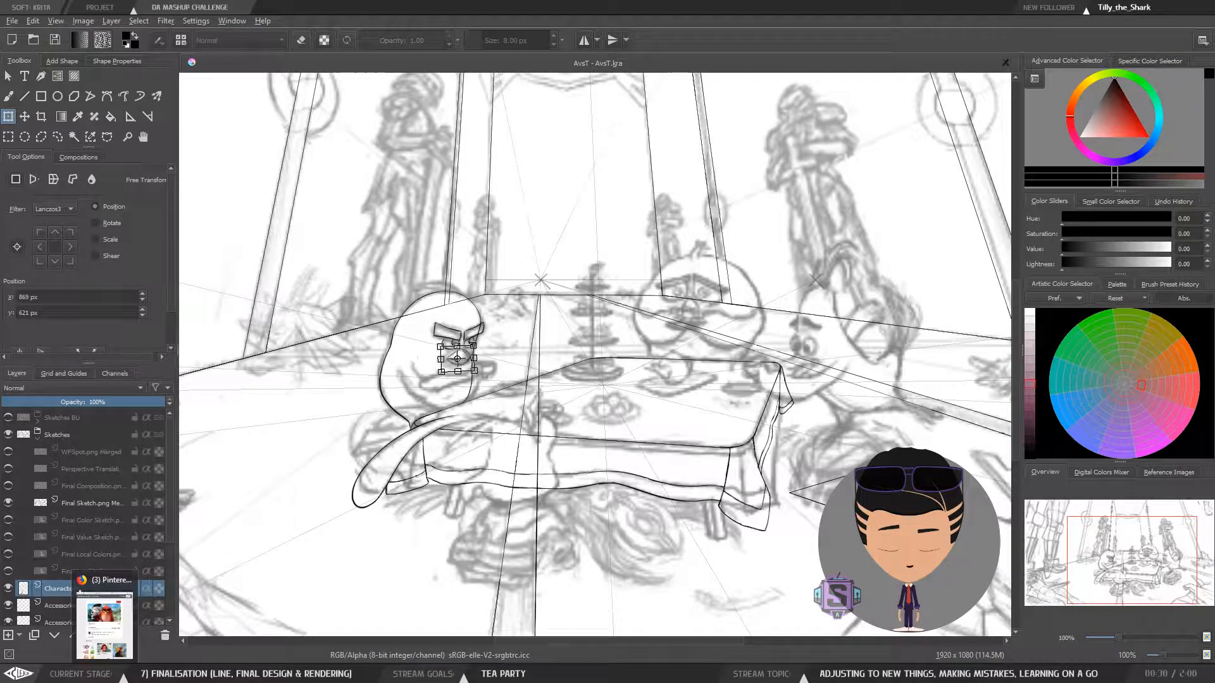
mouse_move(590, 672)
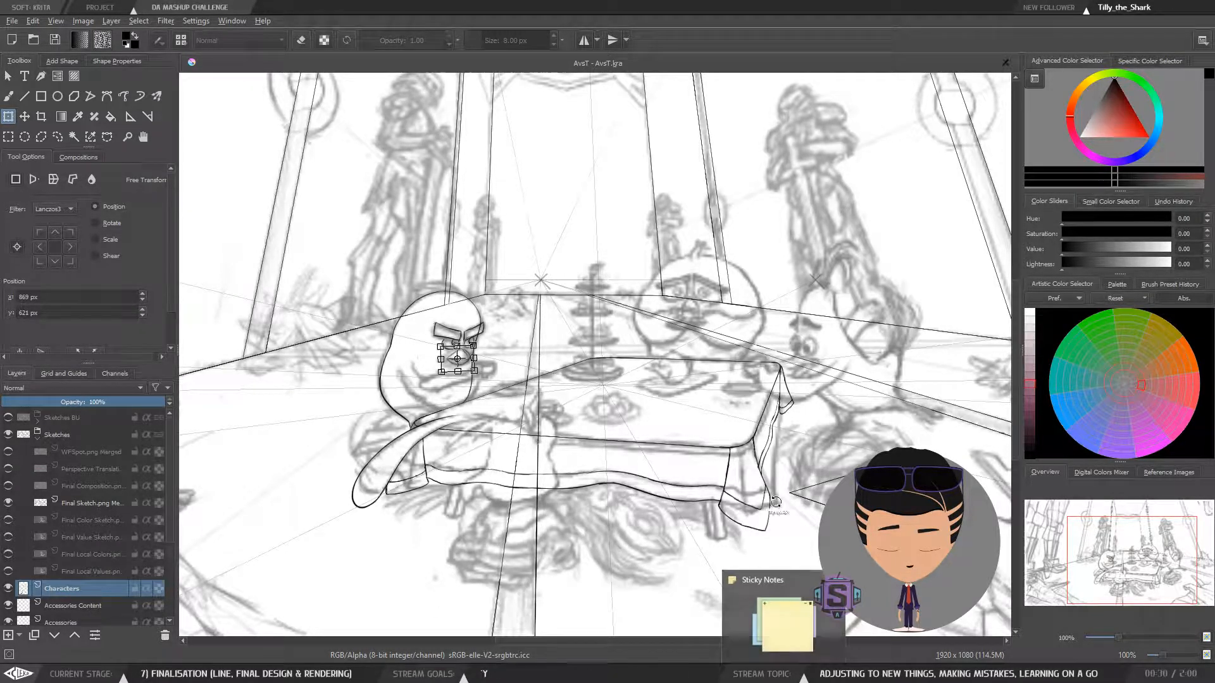
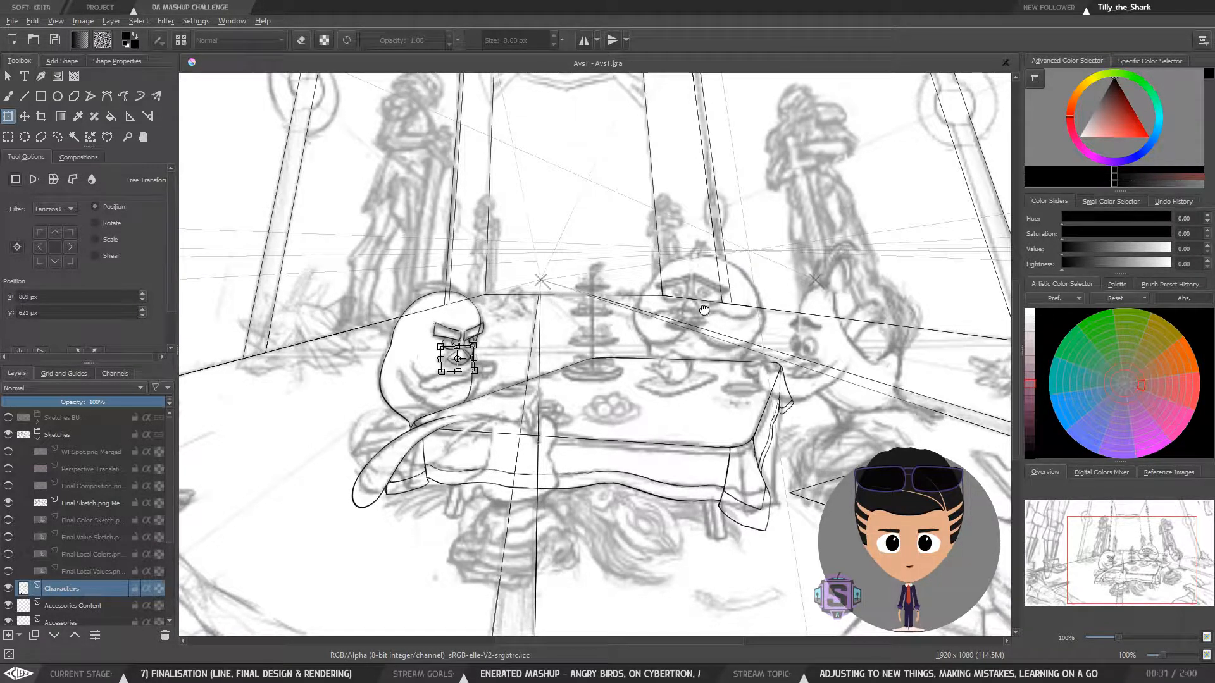
drag(704, 310, 710, 284)
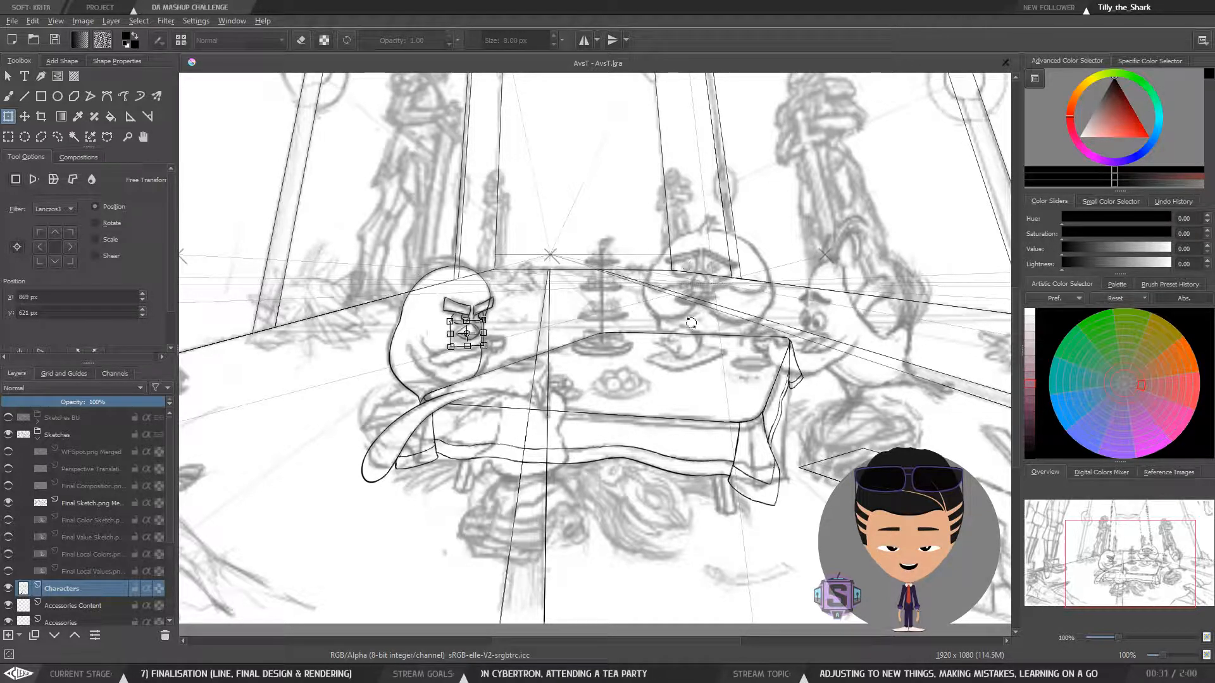
Apply the beak's transform, clear the selection and return to the ink brush
scroll(443, 319, up, 3)
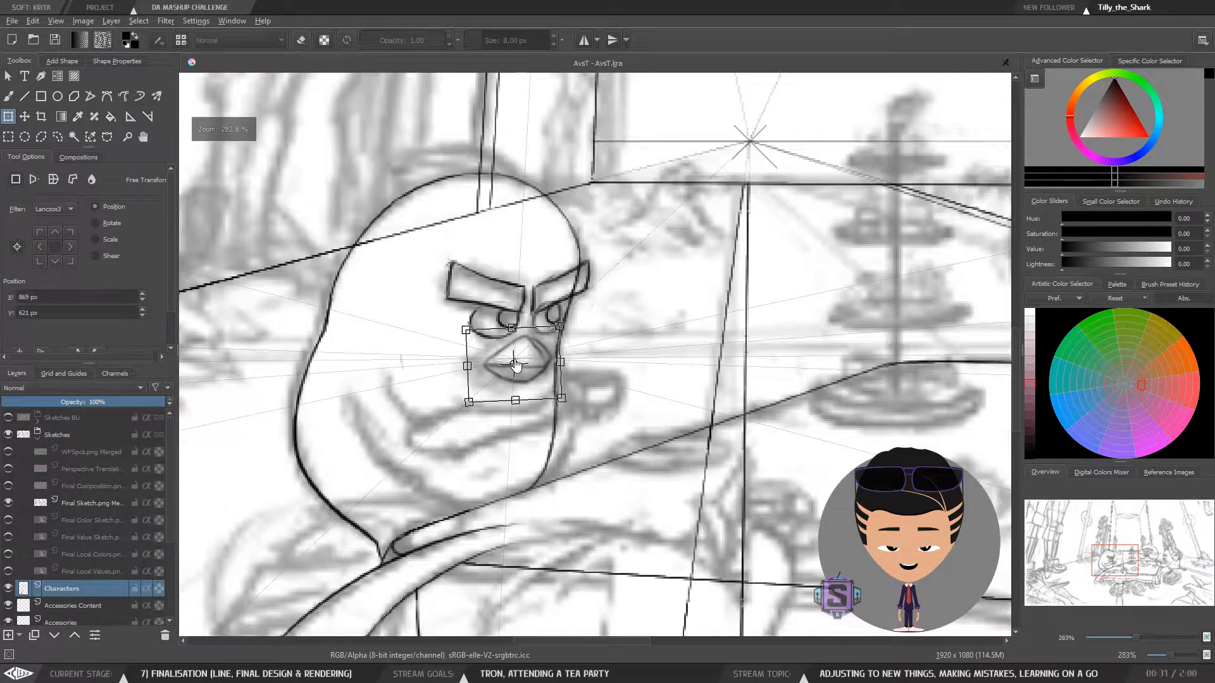
scroll(516, 365, down, 1)
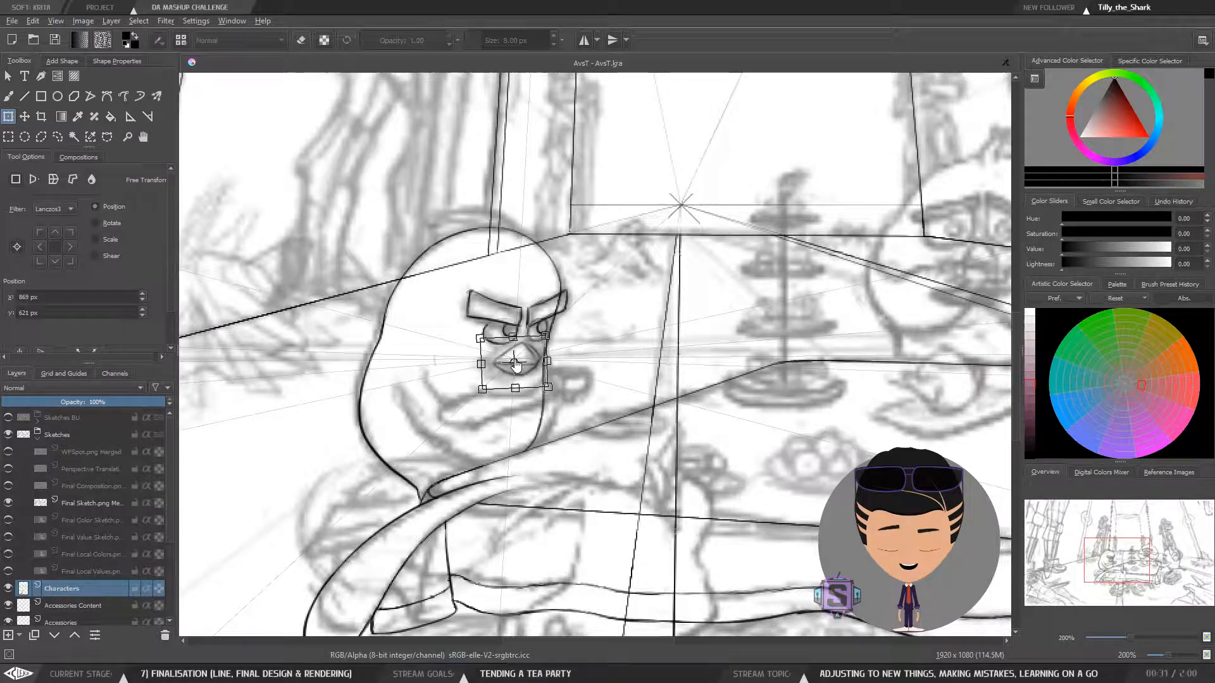
key(b)
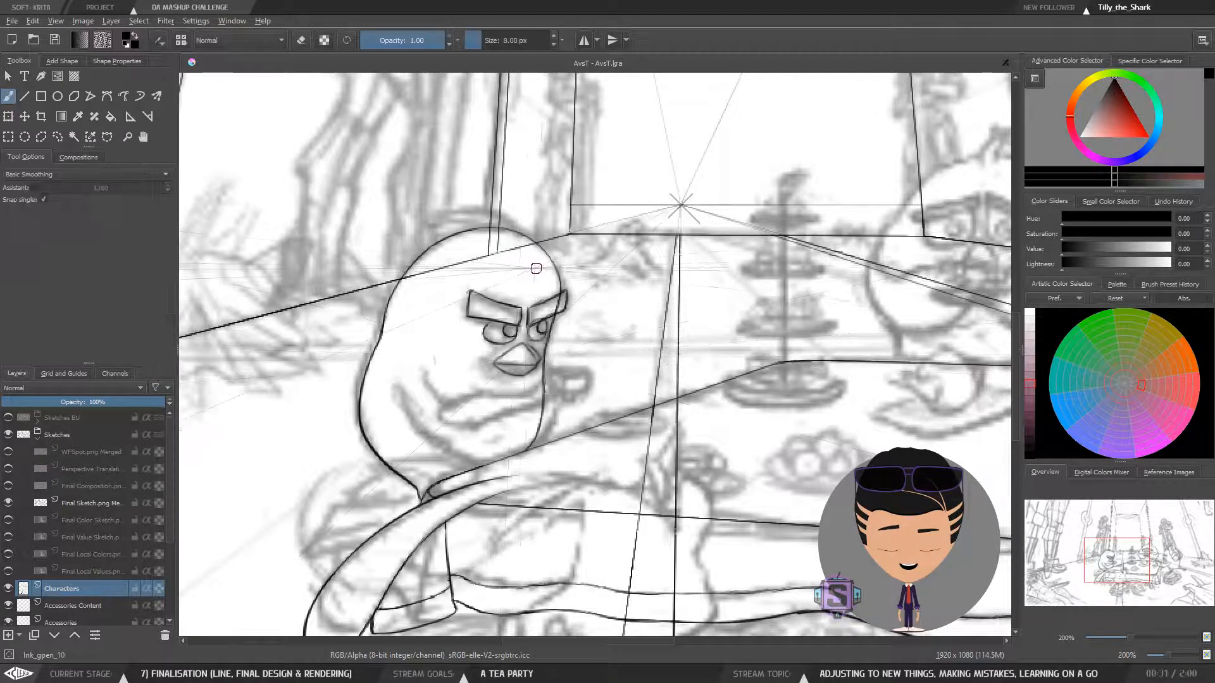
key(ctrl+shift+a)
key(plus)
key(plus)
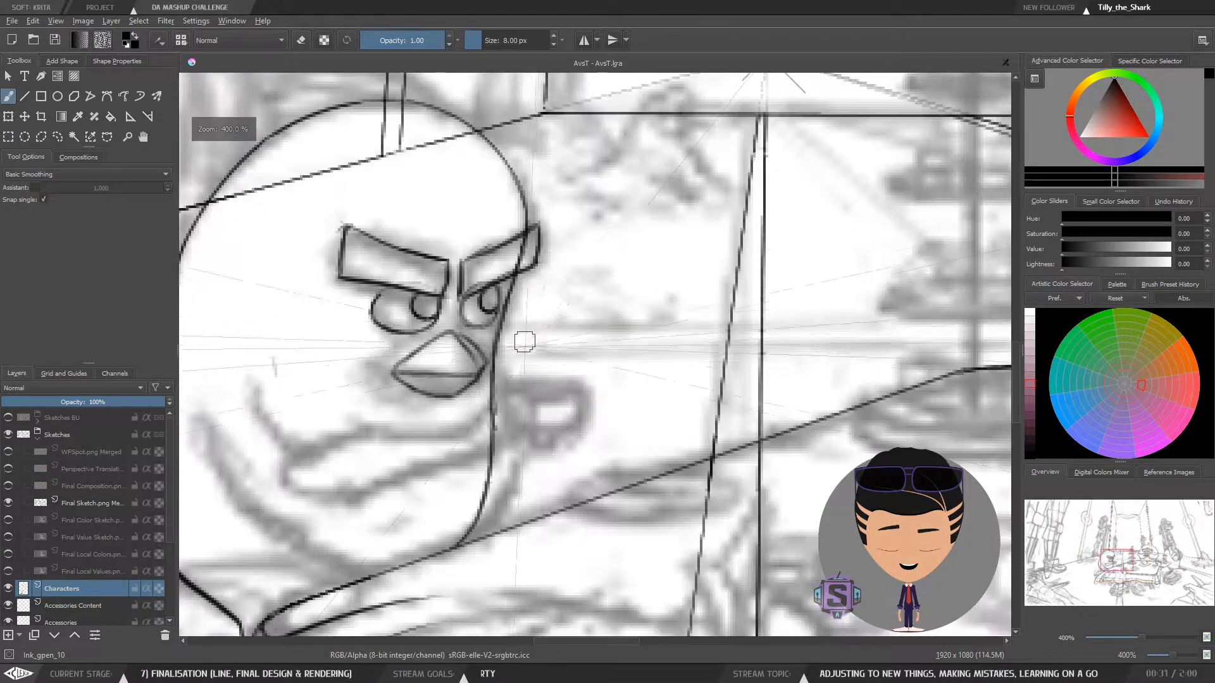
drag(513, 363, 618, 388)
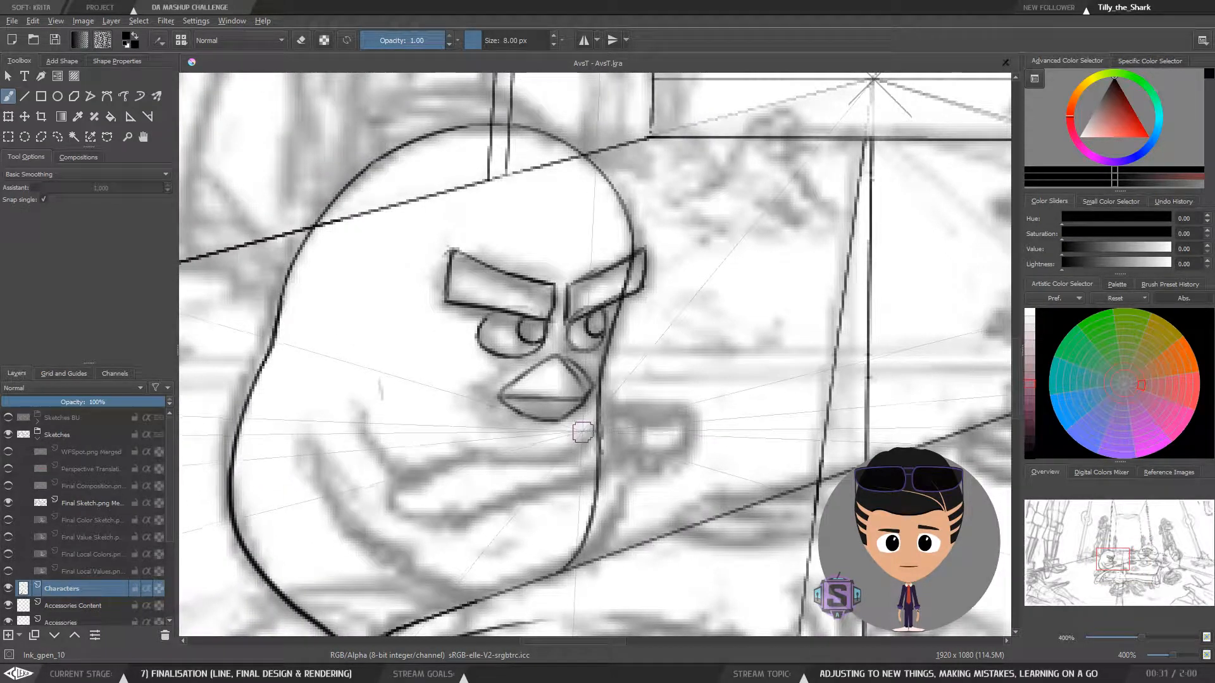
Select the inked beak with a freehand outline, delete it, and clear the selection
key(l)
mouse_move(578, 426)
mouse_down()
mouse_move(594, 377)
mouse_move(561, 349)
mouse_move(505, 377)
mouse_move(488, 421)
mouse_move(574, 429)
mouse_up()
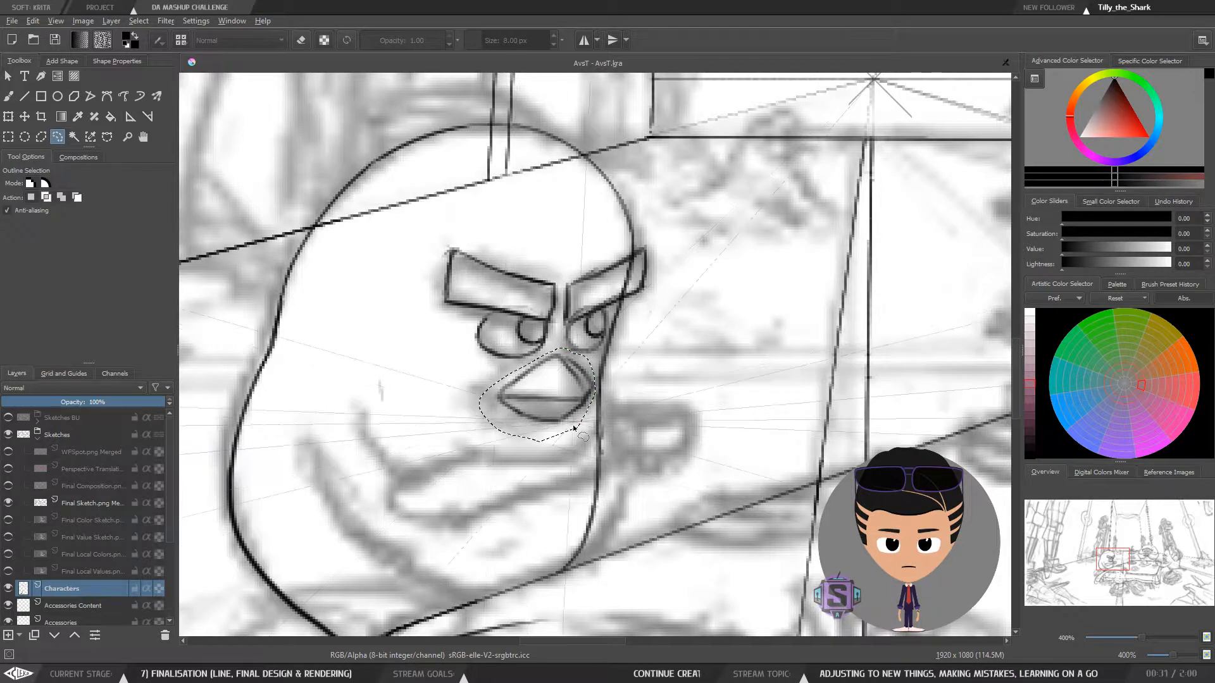
key(Delete)
key(ctrl+shift+a)
key(b)
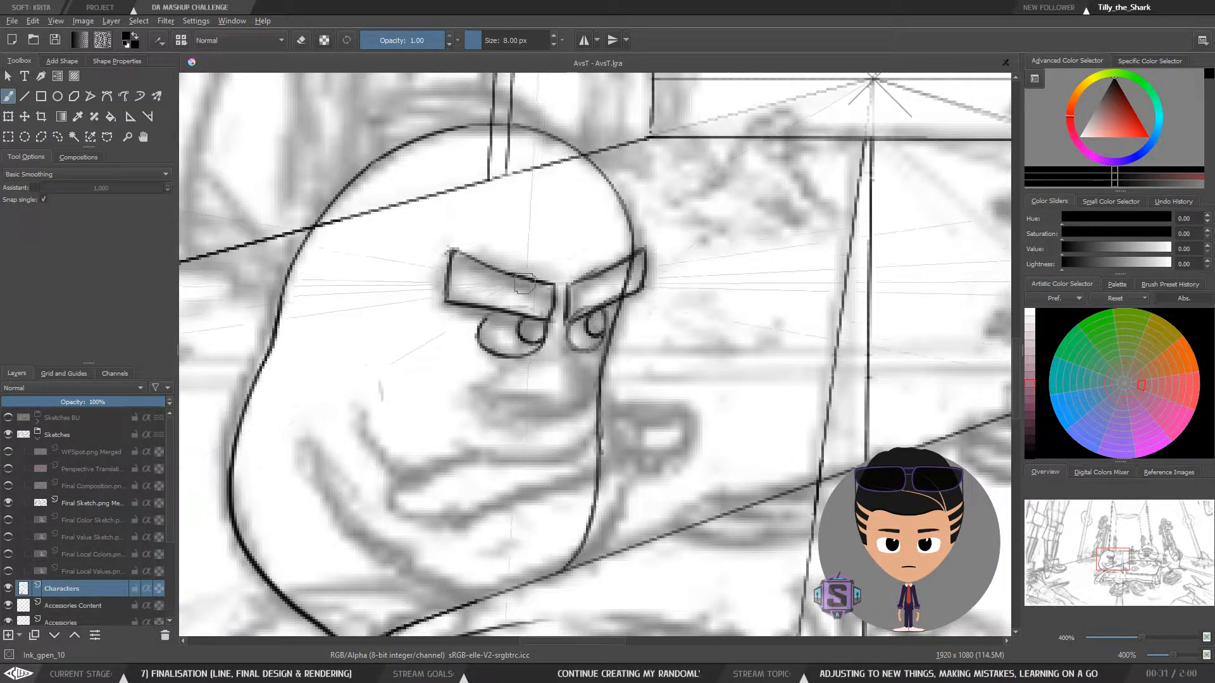
Ink a curved head feather sweeping back over the top of the bird's head, following the sketch and joining the head contour
drag(577, 355, 559, 364)
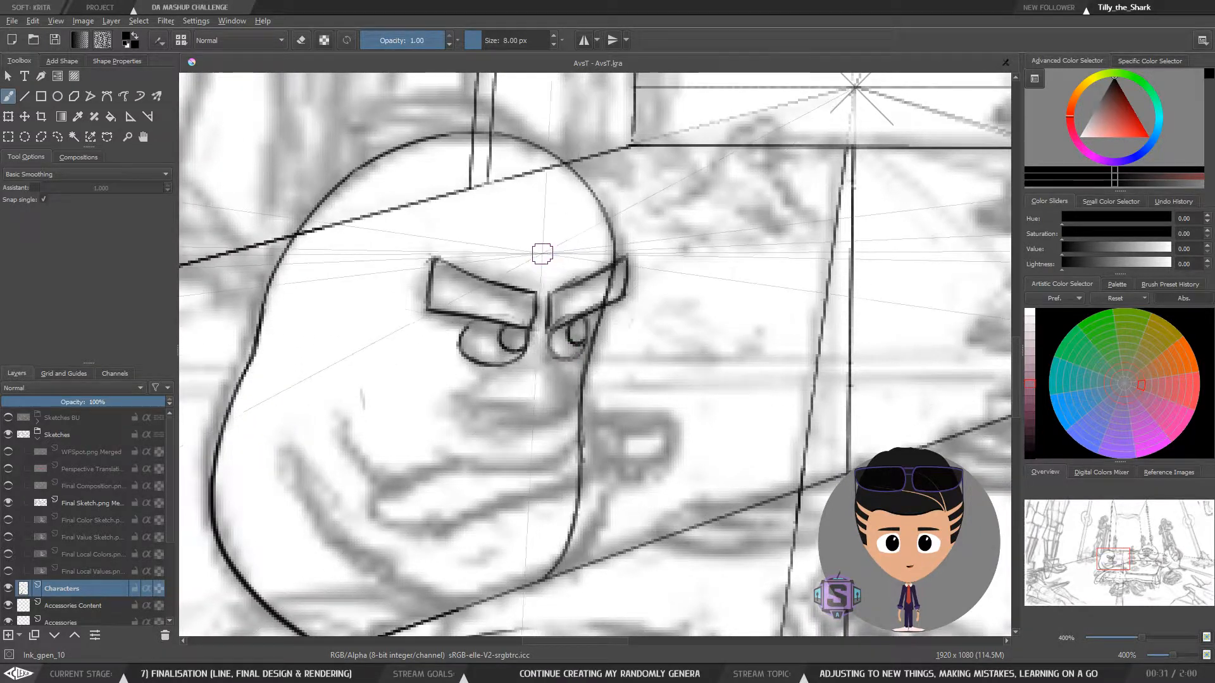
key(minus)
key(plus)
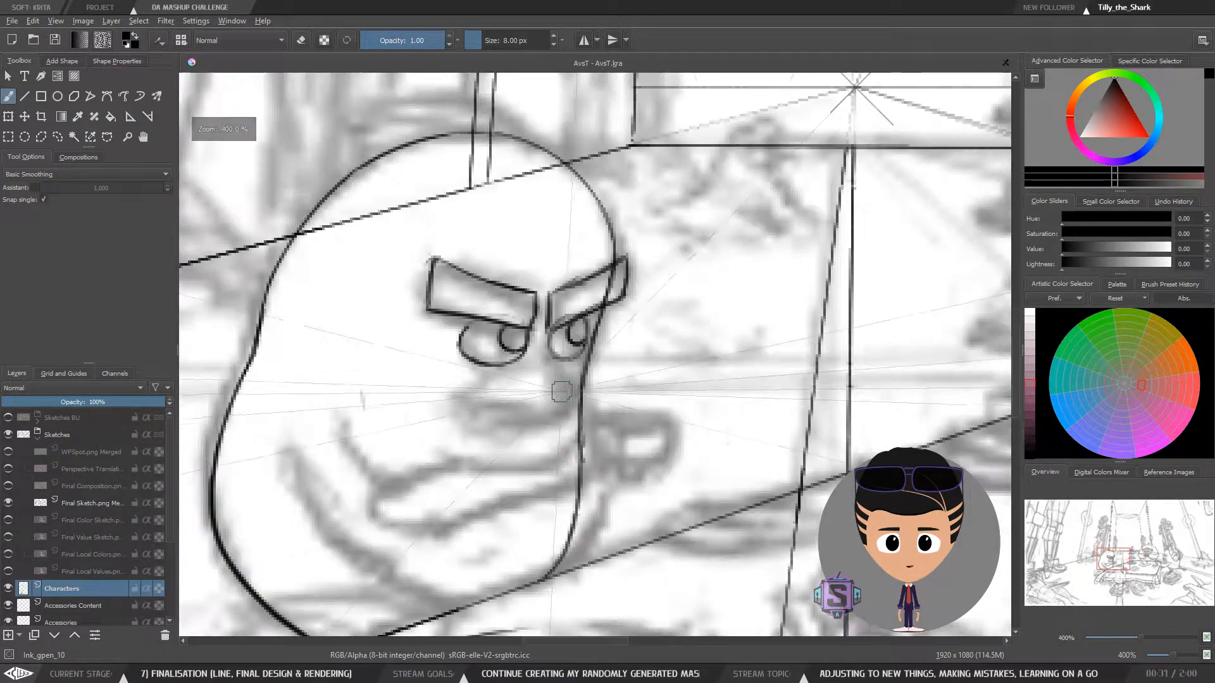
drag(501, 293, 577, 393)
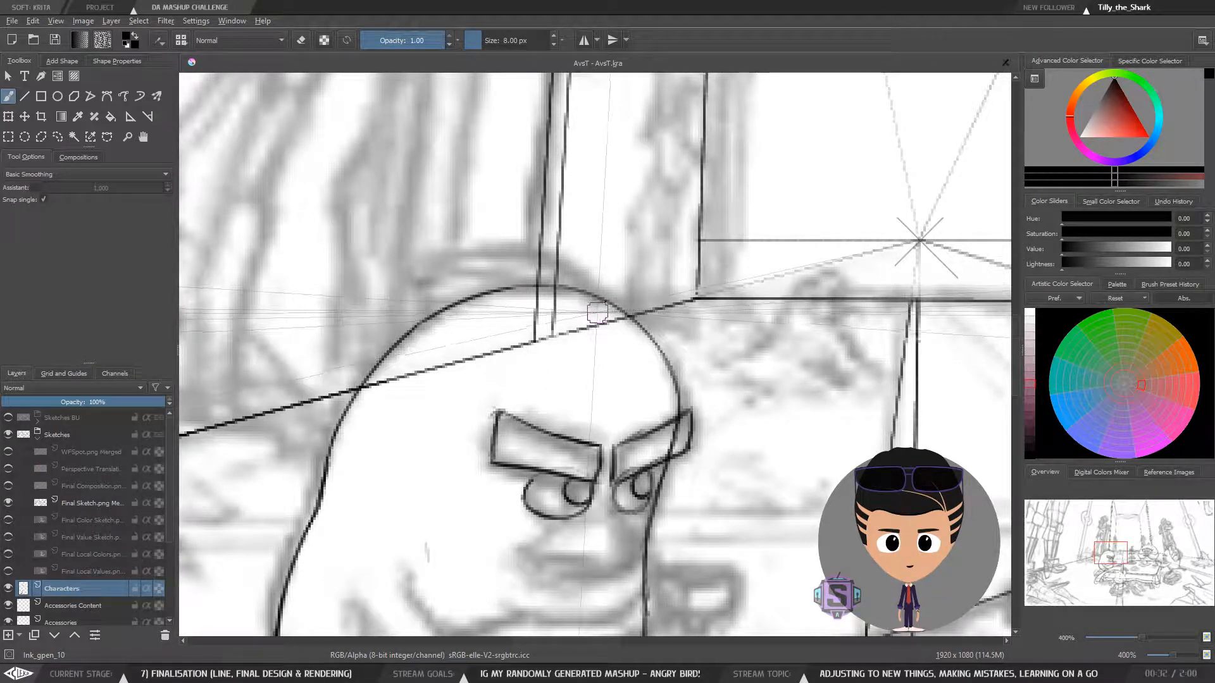
drag(592, 312, 510, 267)
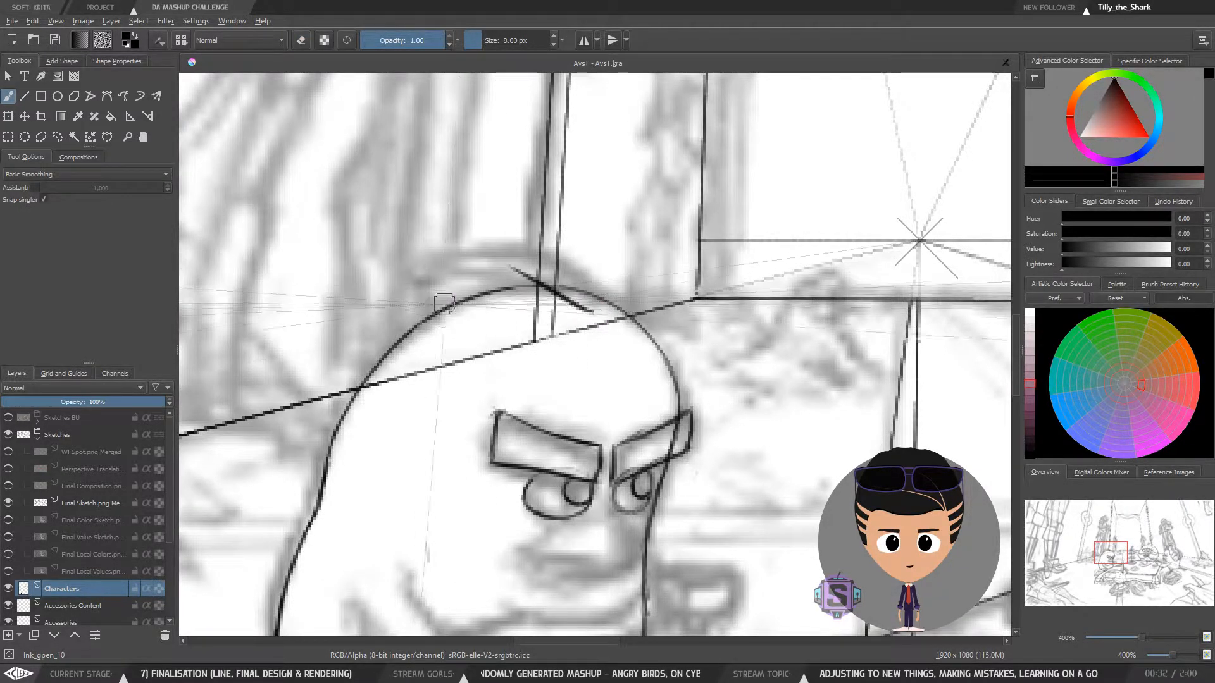
key(ctrl+z)
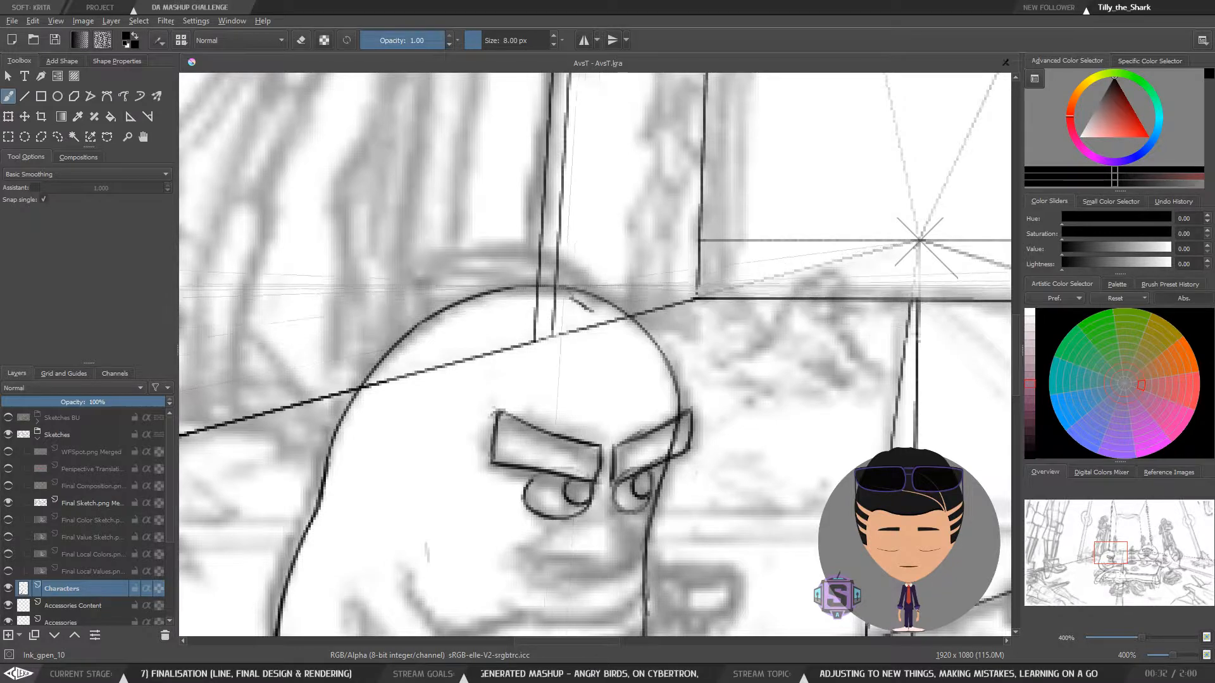
mouse_move(572, 298)
mouse_down()
mouse_move(410, 282)
mouse_move(487, 251)
mouse_move(477, 246)
mouse_move(576, 266)
mouse_up()
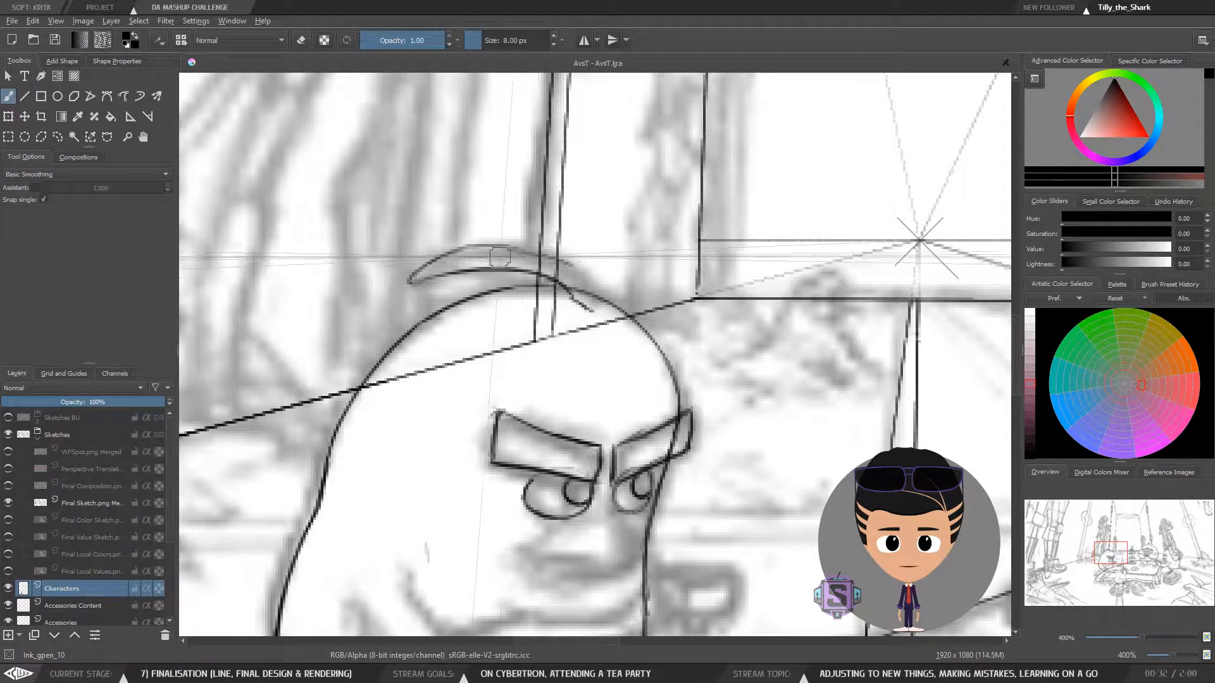
key(e)
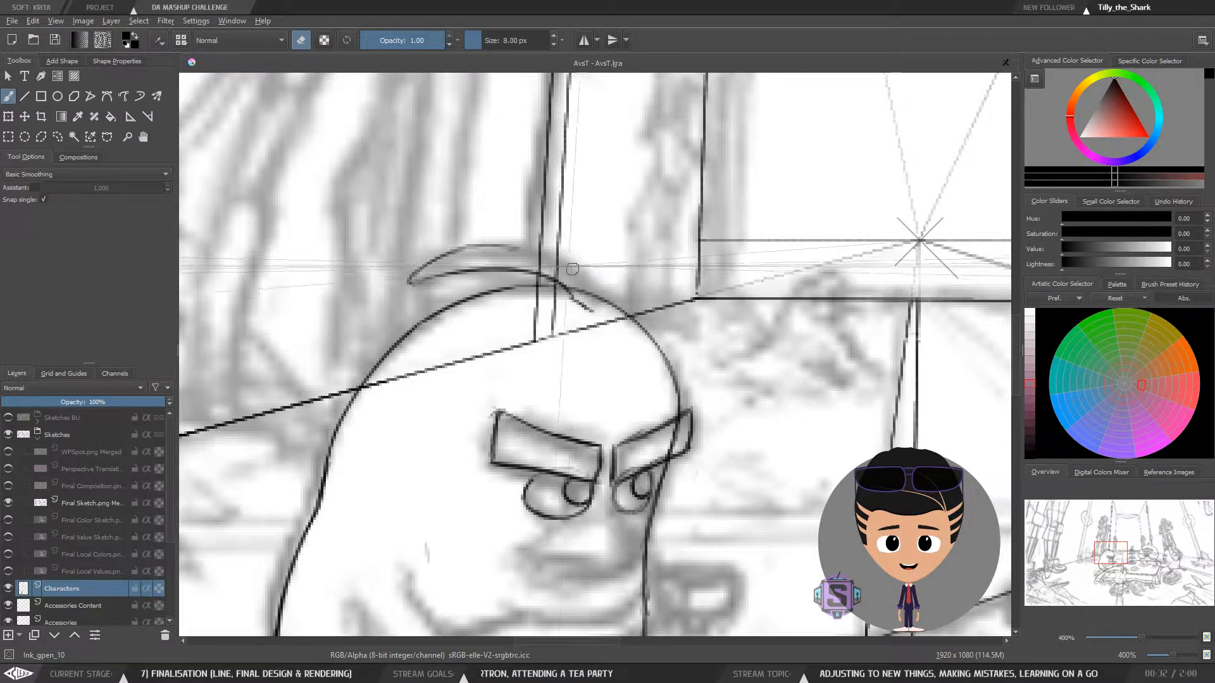
key(e)
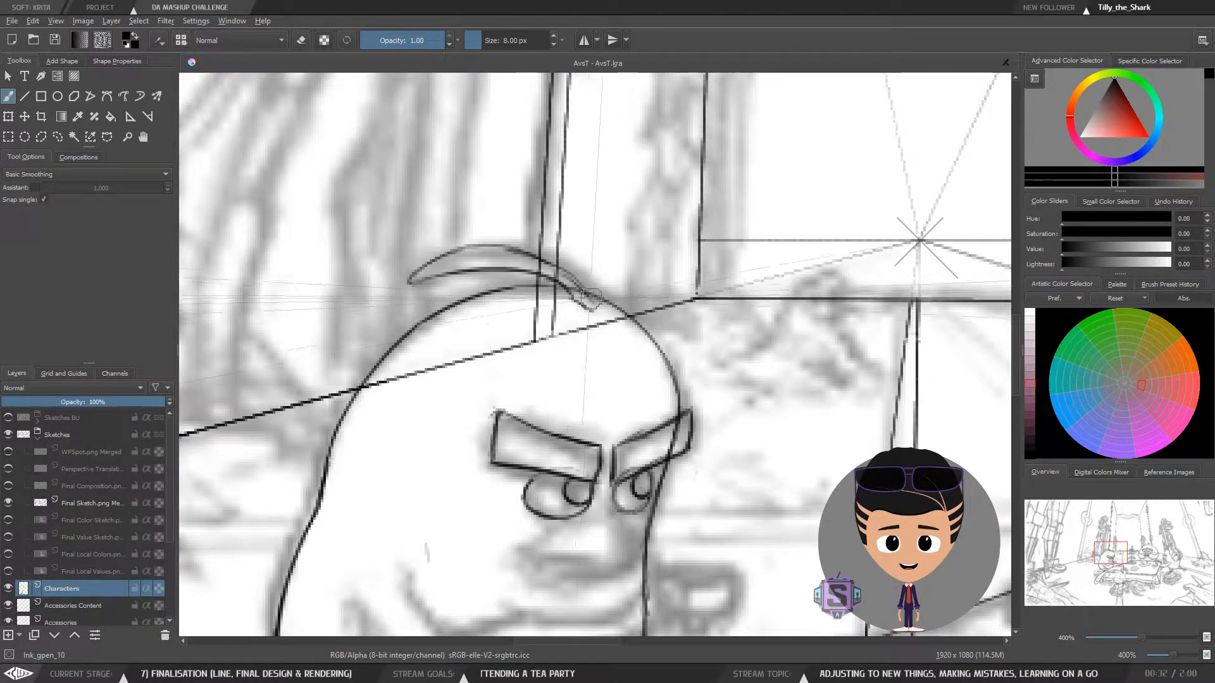
mouse_move(585, 291)
mouse_down()
mouse_move(610, 308)
mouse_move(588, 314)
mouse_up()
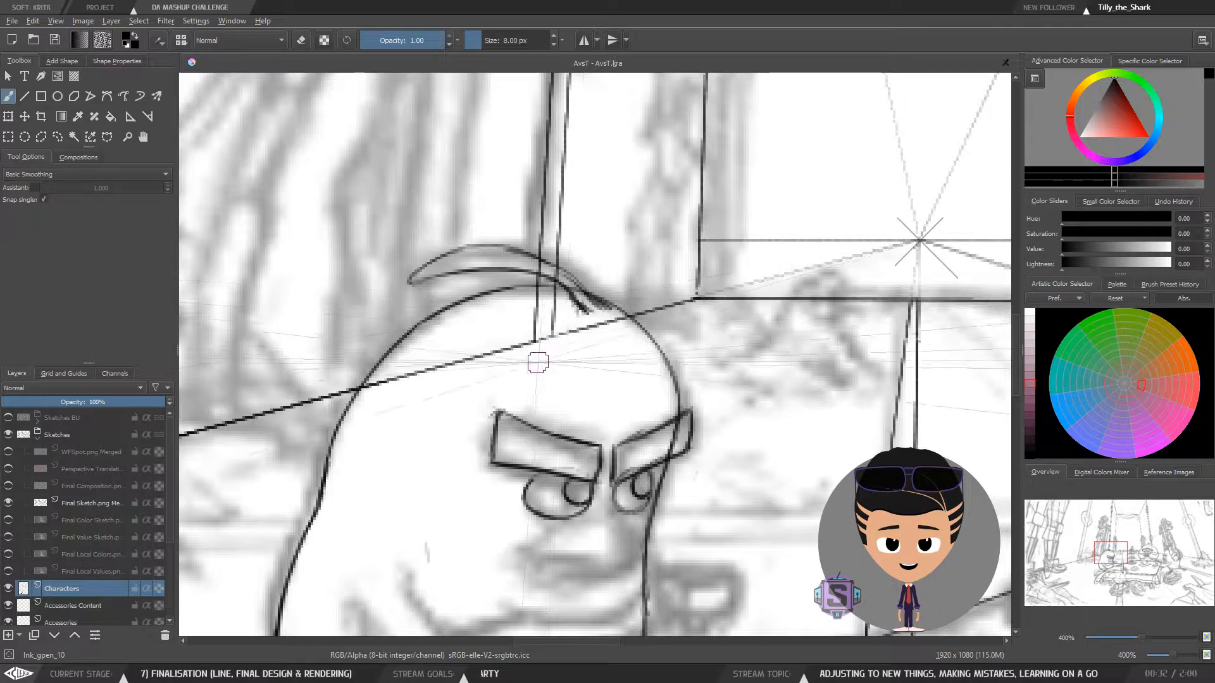
Erase the rear tip of the head feather and redraw it shorter, judging its shape against the whole bird
key(ctrl+minus)
key(ctrl+minus)
key(ctrl+minus)
key(ctrl+minus)
key(ctrl+plus)
key(ctrl+plus)
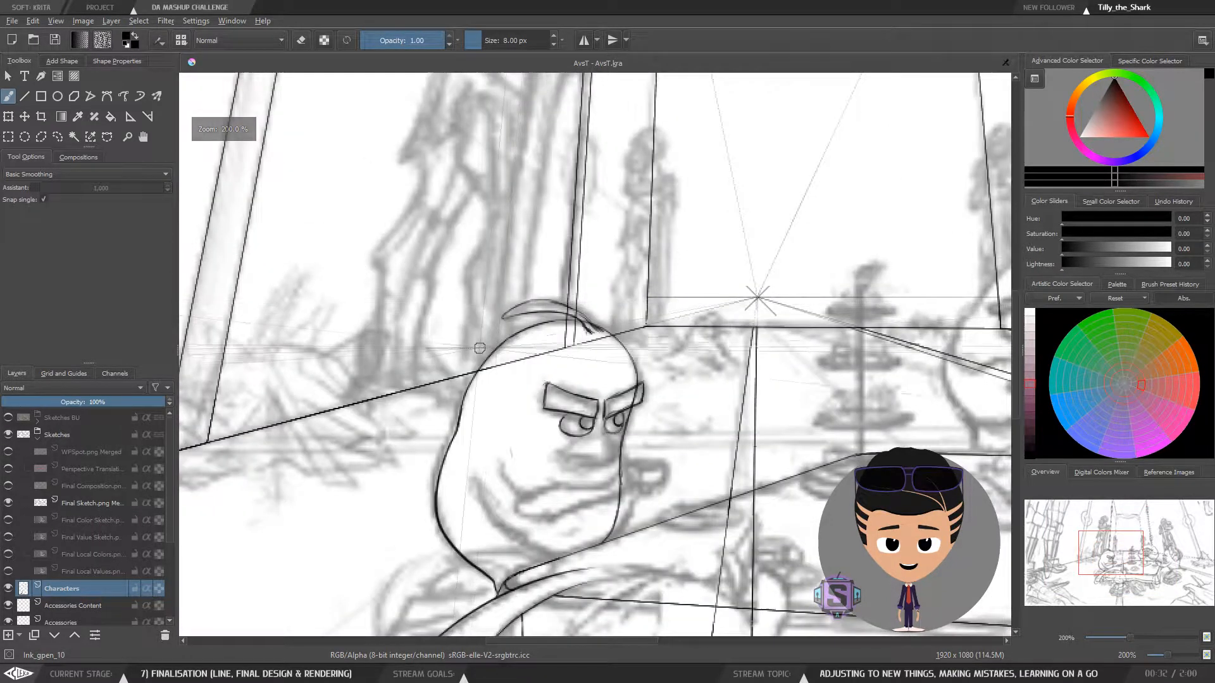
key(ctrl+minus)
key(ctrl+minus)
key(ctrl+plus)
key(ctrl+plus)
key(e)
mouse_move(516, 306)
mouse_down()
mouse_move(504, 319)
mouse_move(539, 300)
mouse_up()
key(e)
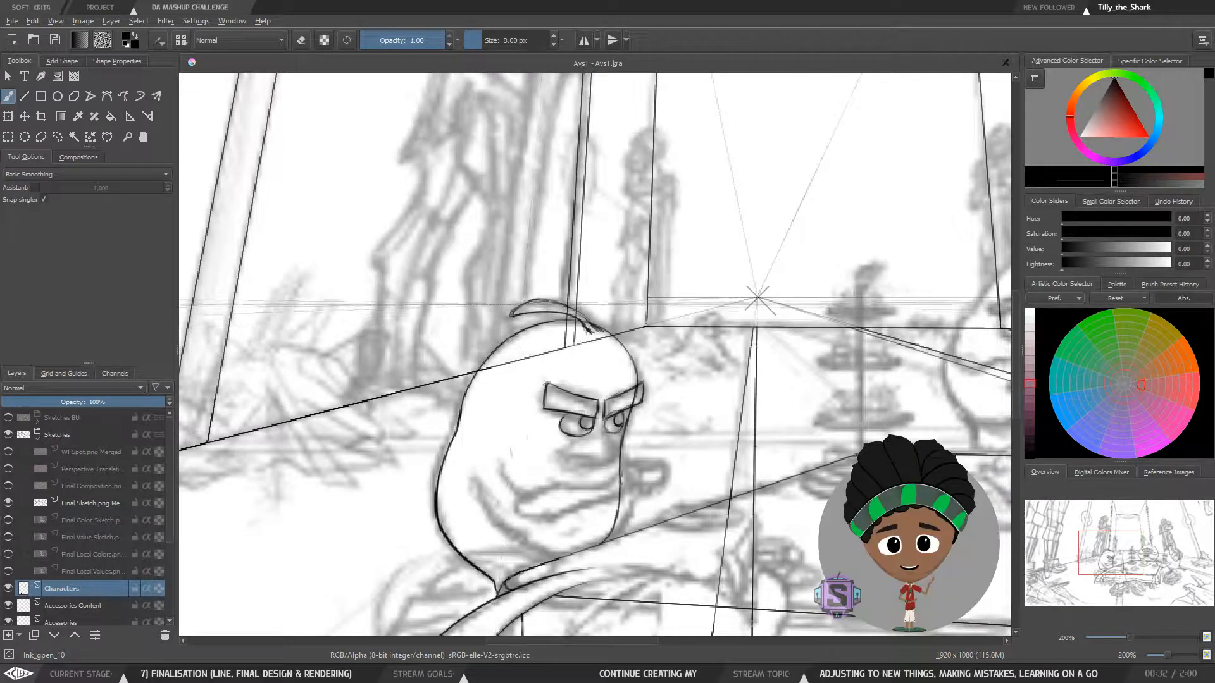
key(e)
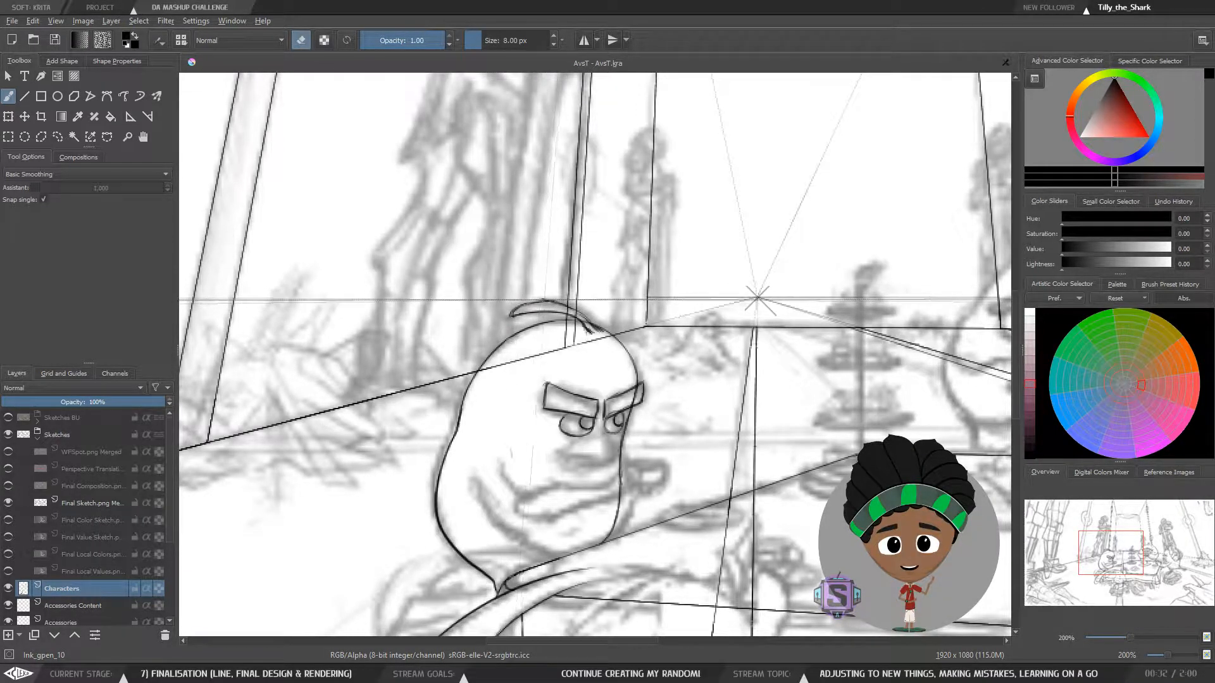
key(e)
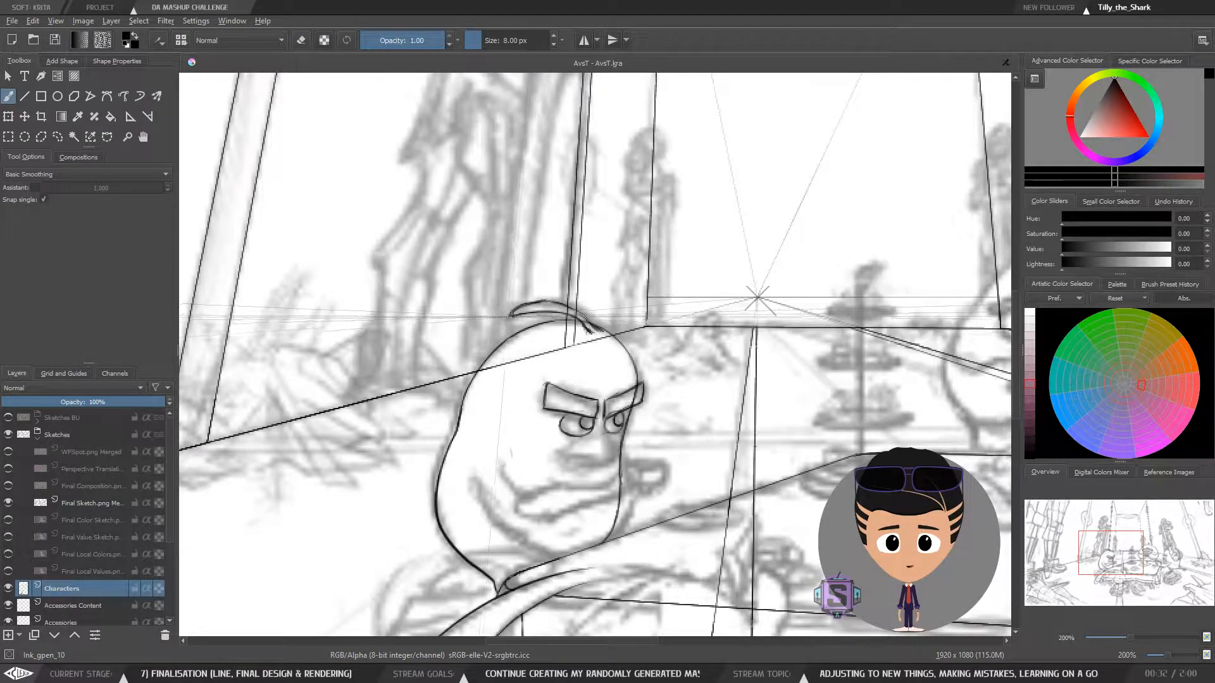
Clean up the feather's base by erasing overlapping lines and re-inking a smooth join with the head contour
key(e)
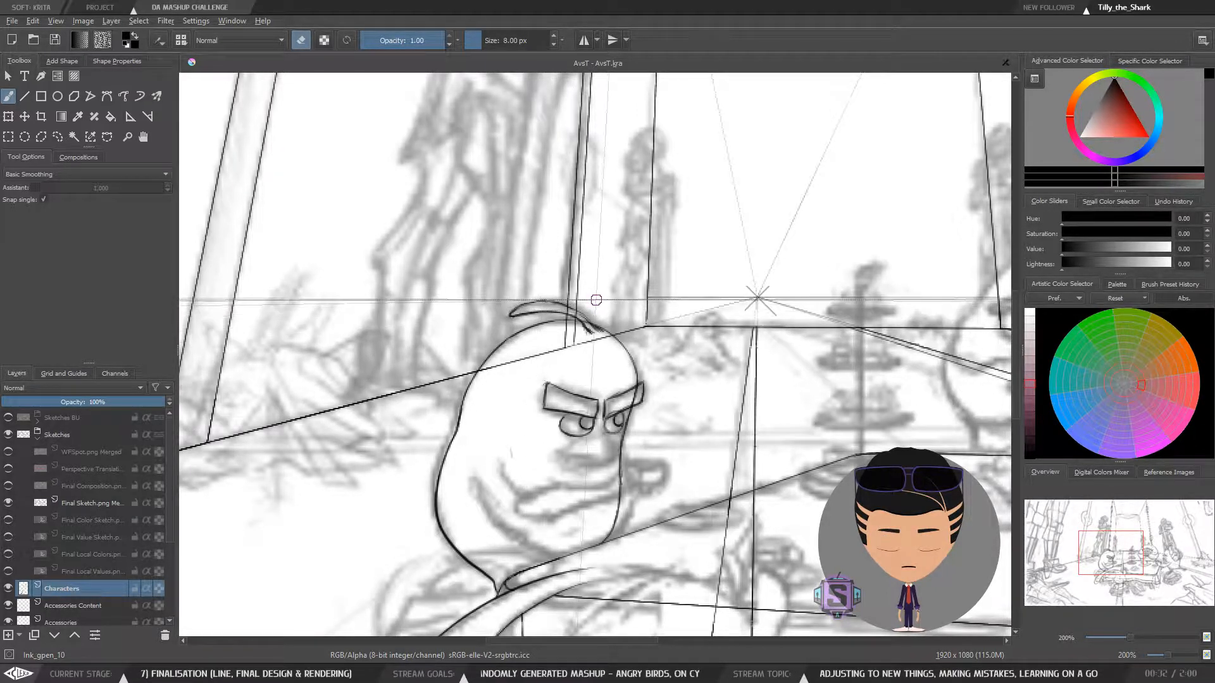
key(ctrl+plus)
key(e)
key(e)
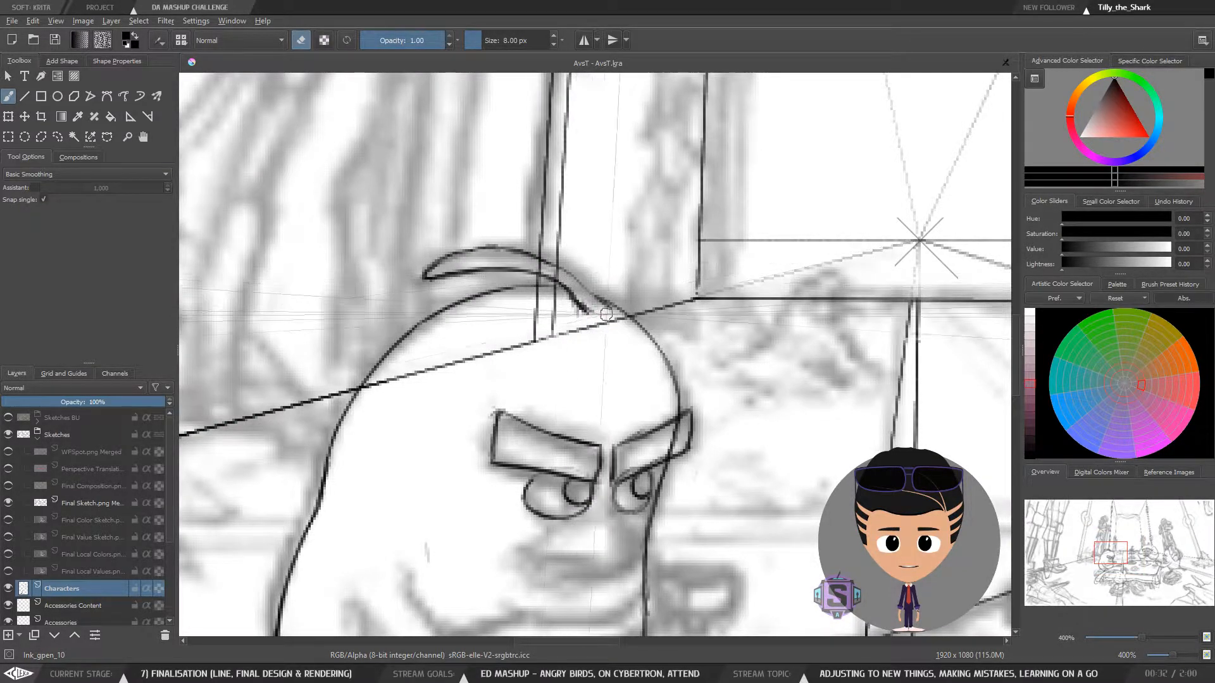
key(e)
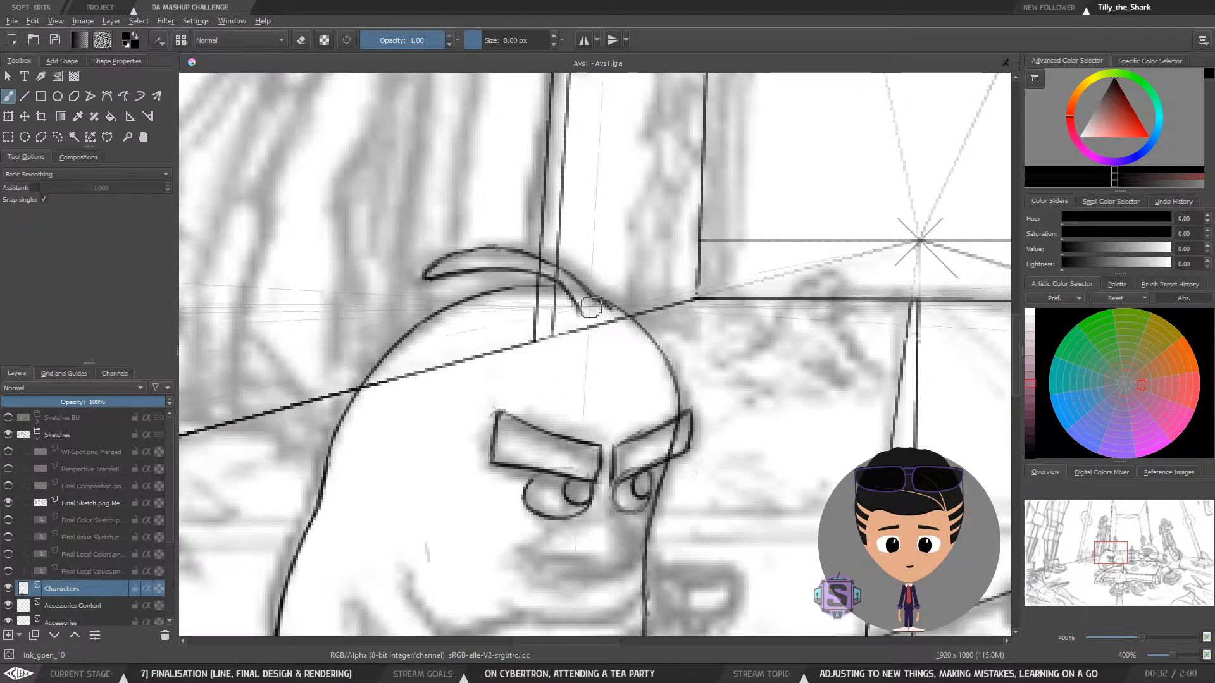
key(e)
key(e)
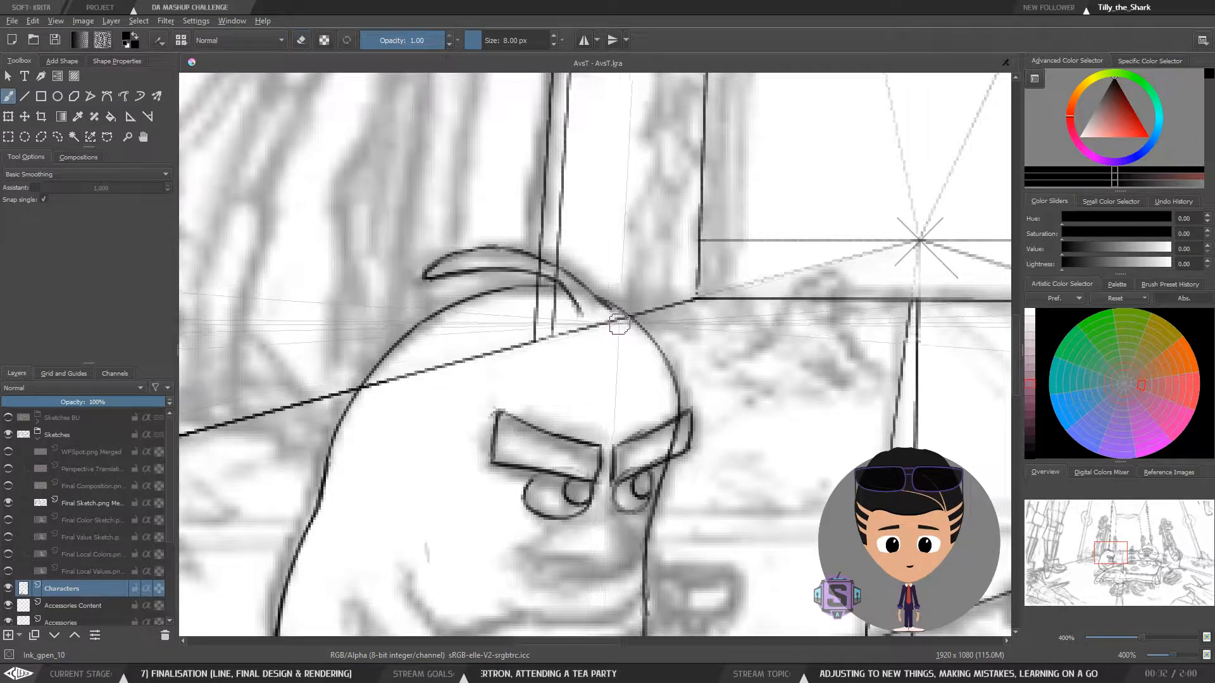
Check the bird in a mirrored view, then ink a new closed beak with upper and lower halves under the eyes
key(minus)
key(m)
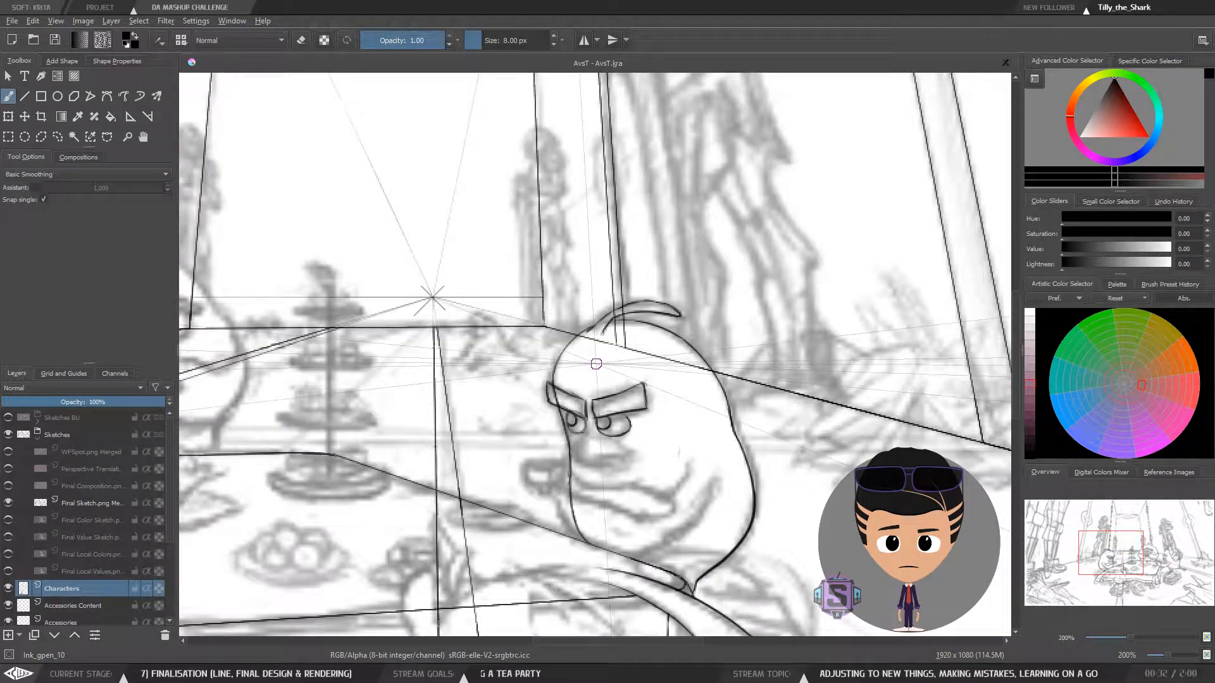
key(m)
key(plus)
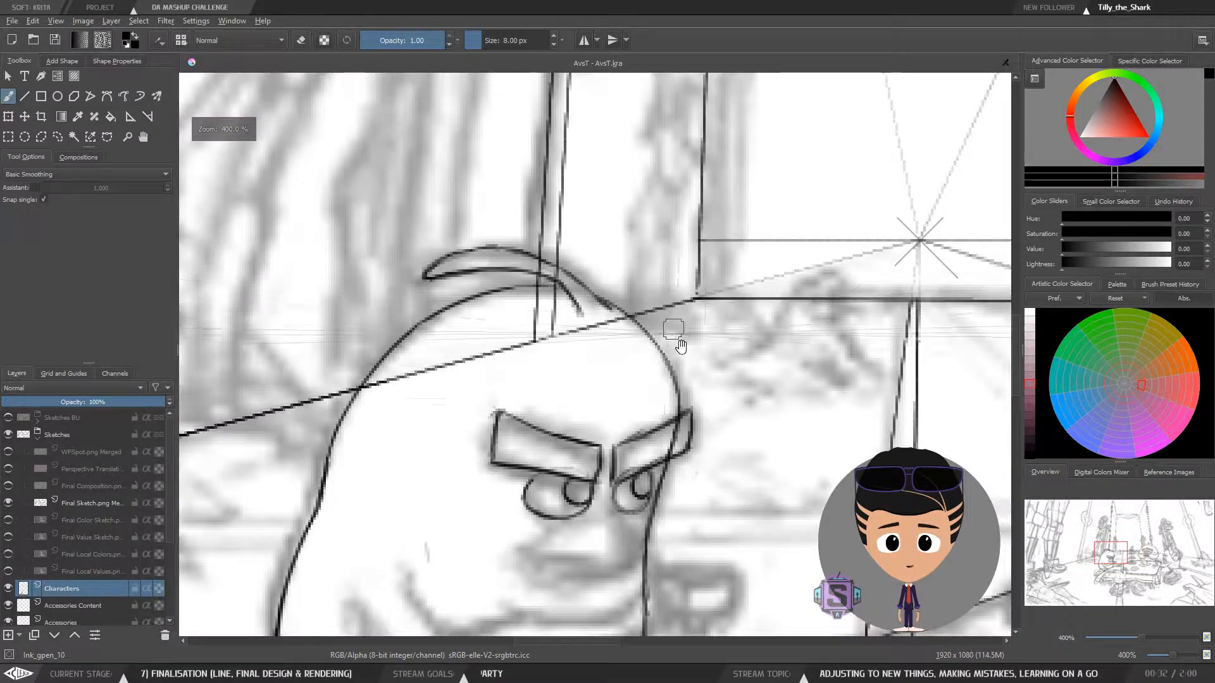
drag(700, 397, 665, 225)
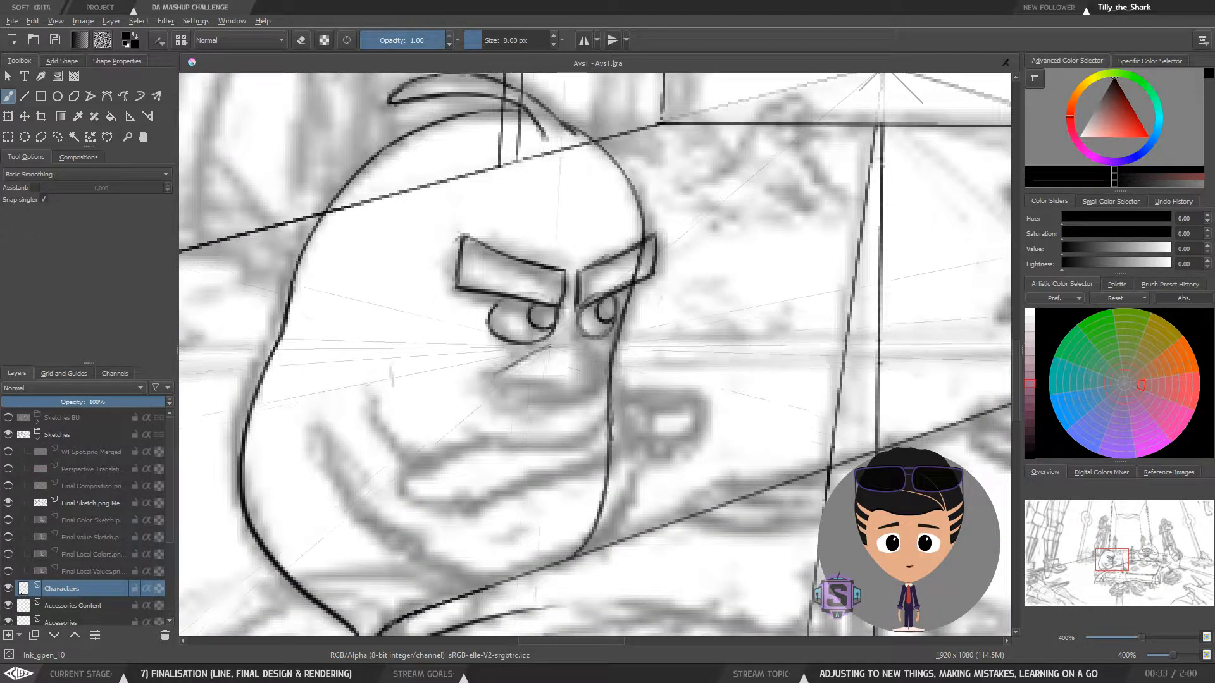
drag(496, 376, 561, 348)
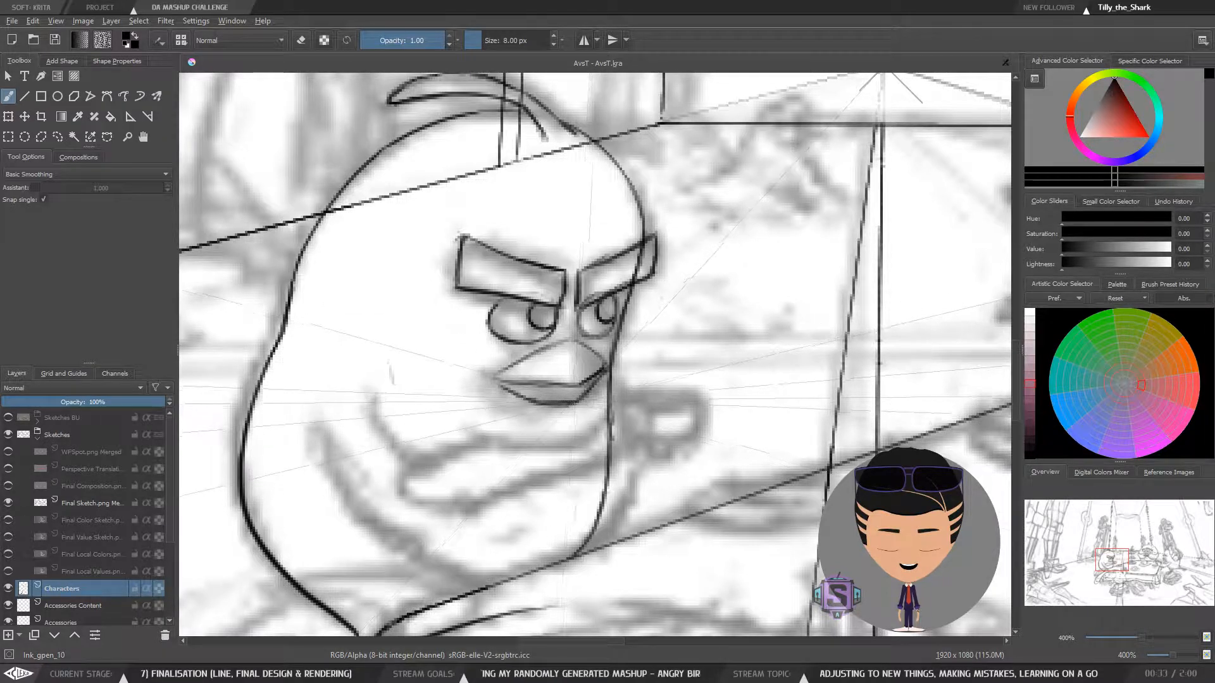
Refine the new beak by giving the lower half a sharper point and reworking its rear corner
key(e)
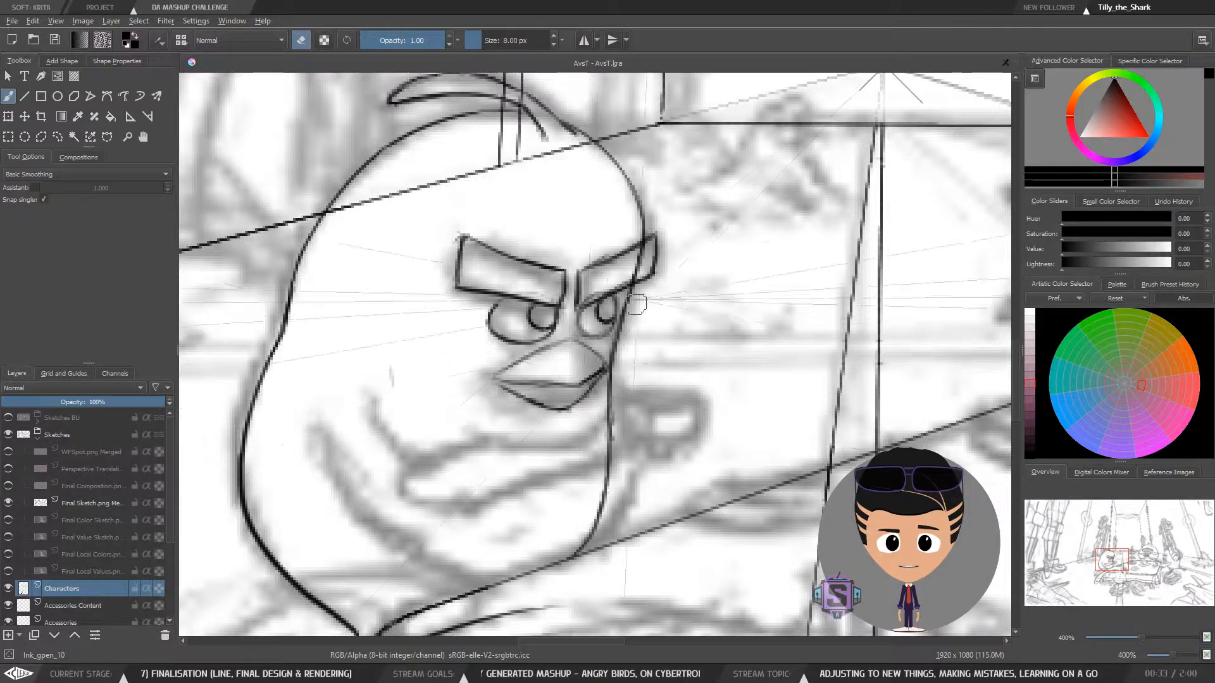
scroll(607, 361, down, 2)
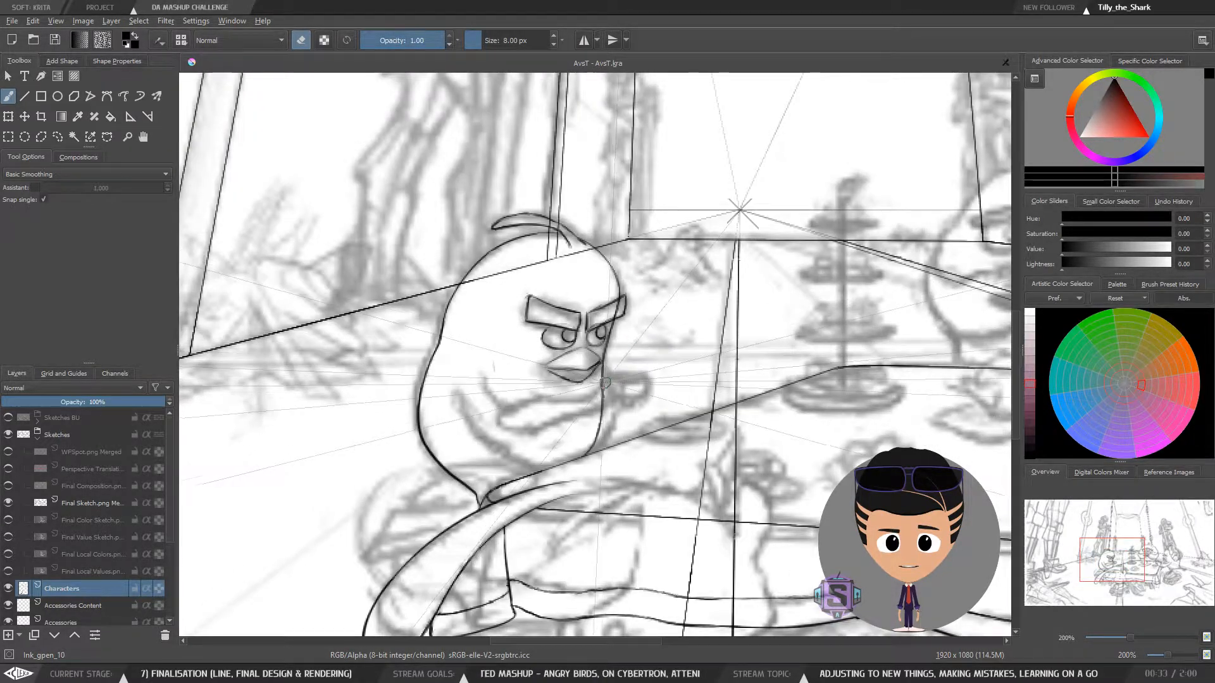
scroll(613, 367, up, 2)
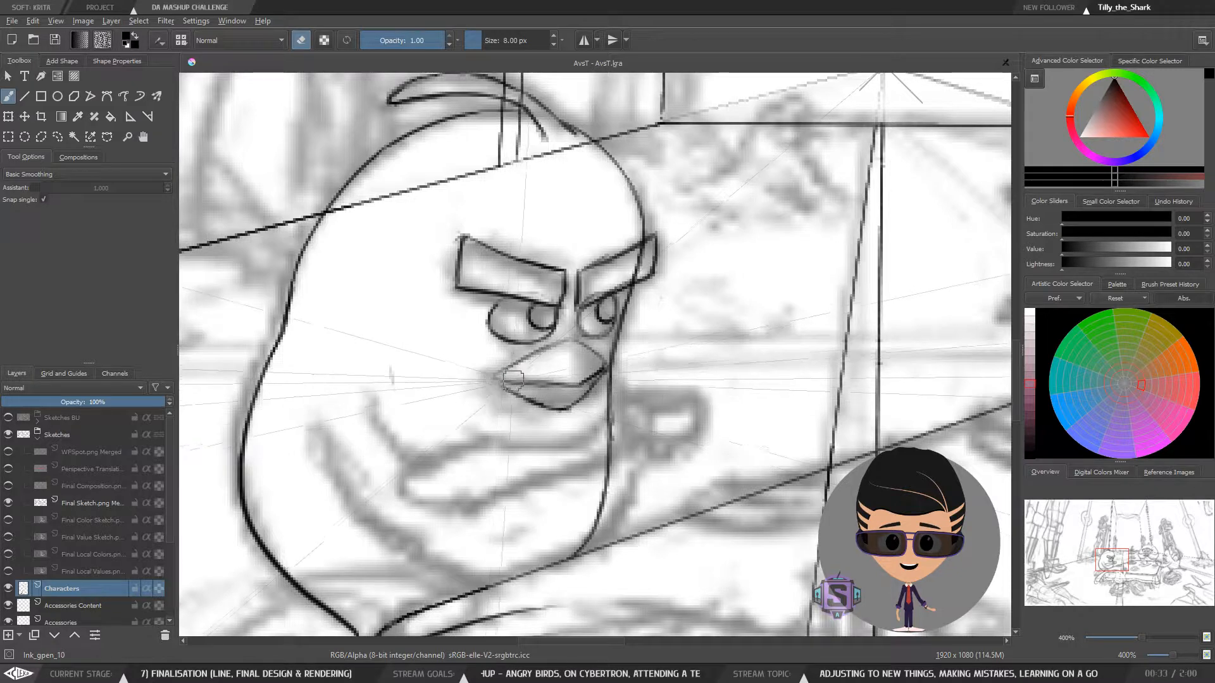
key(e)
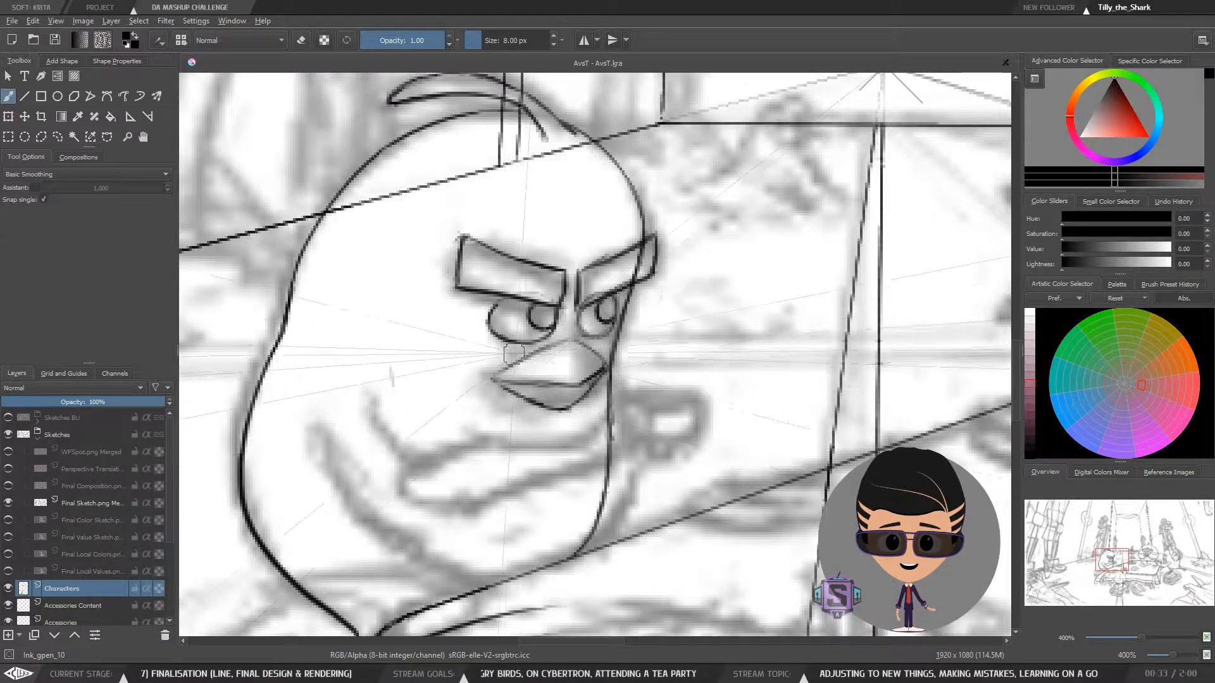
In the mirrored view, erase the beak's lower half and redraw the upper half with a curved mouth line meeting the face contour
scroll(672, 401, down, 2)
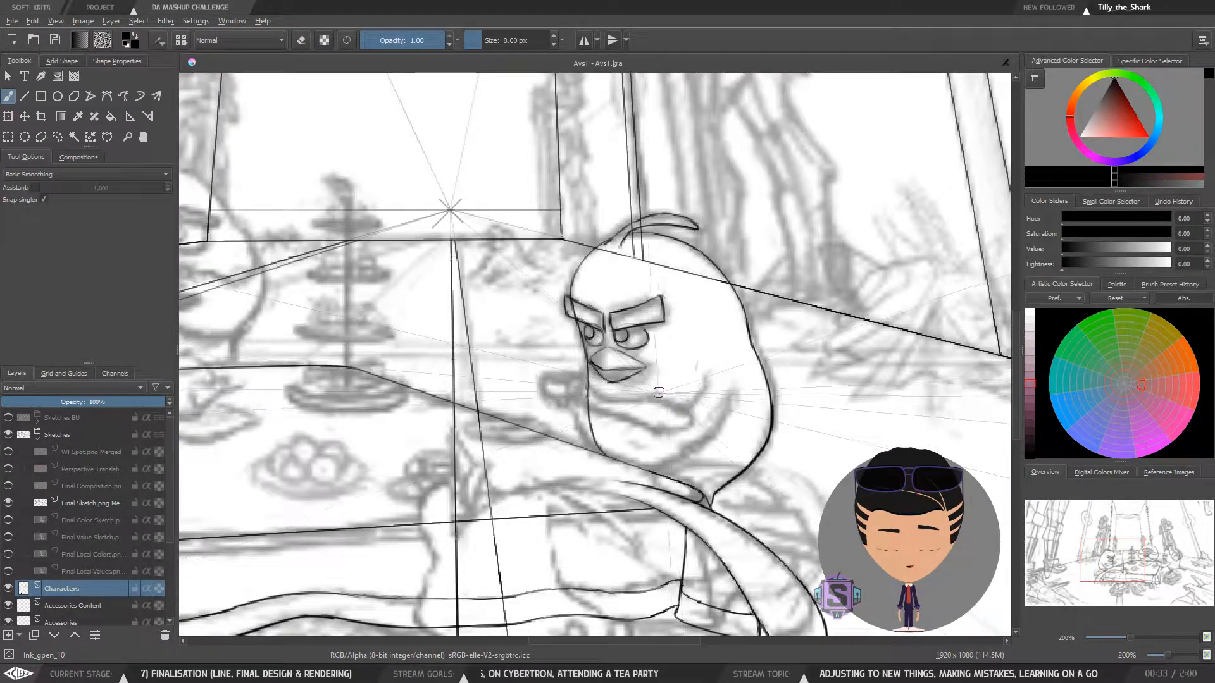
scroll(590, 346, up, 2)
key(e)
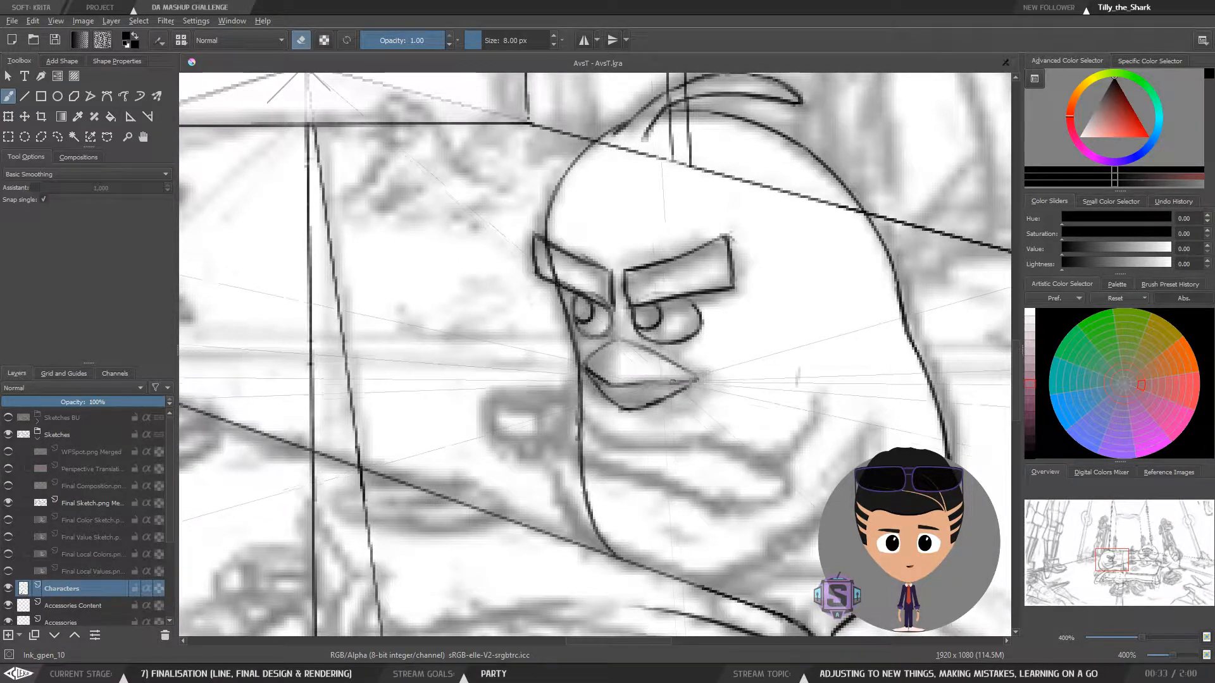
drag(685, 385, 632, 409)
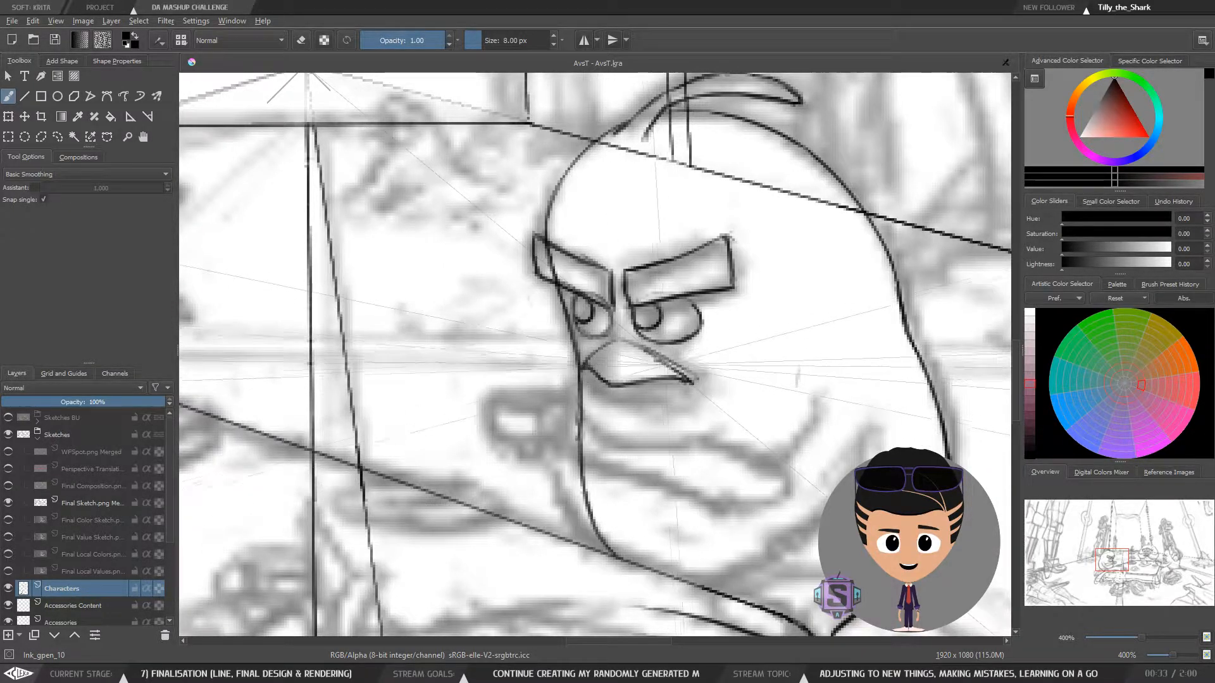
Clean up the beak by erasing the extra line at its tip and separating its rear corner from the face contour
key(e)
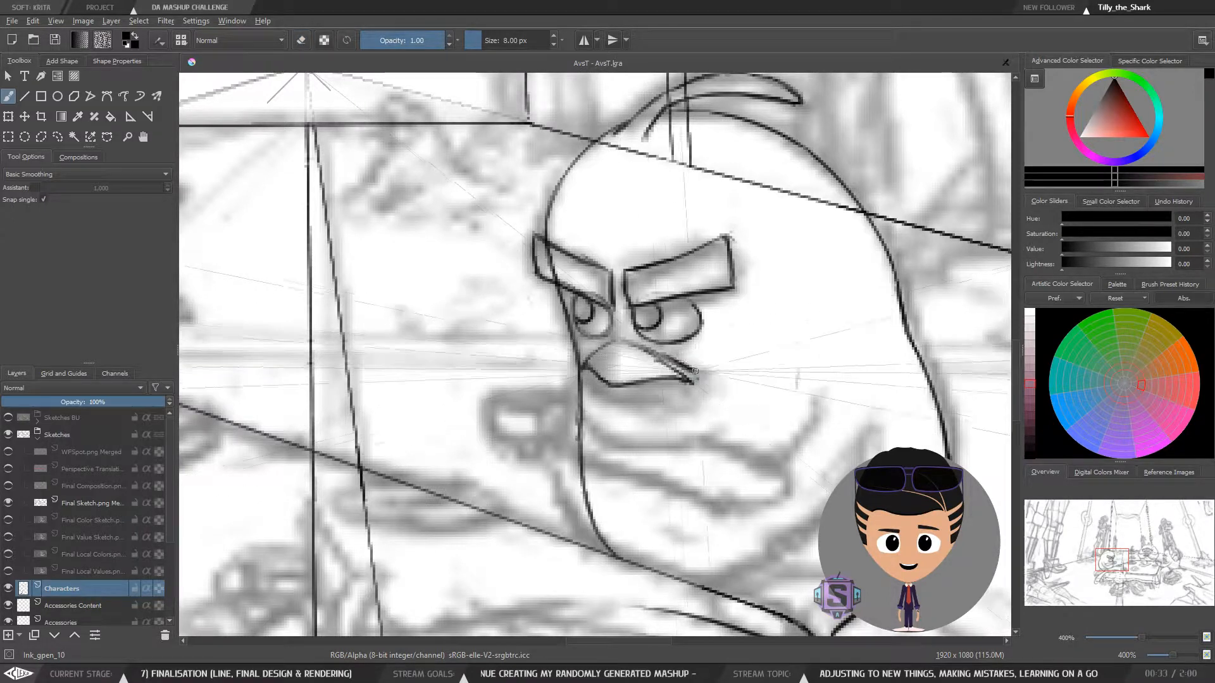
key(e)
drag(706, 370, 669, 358)
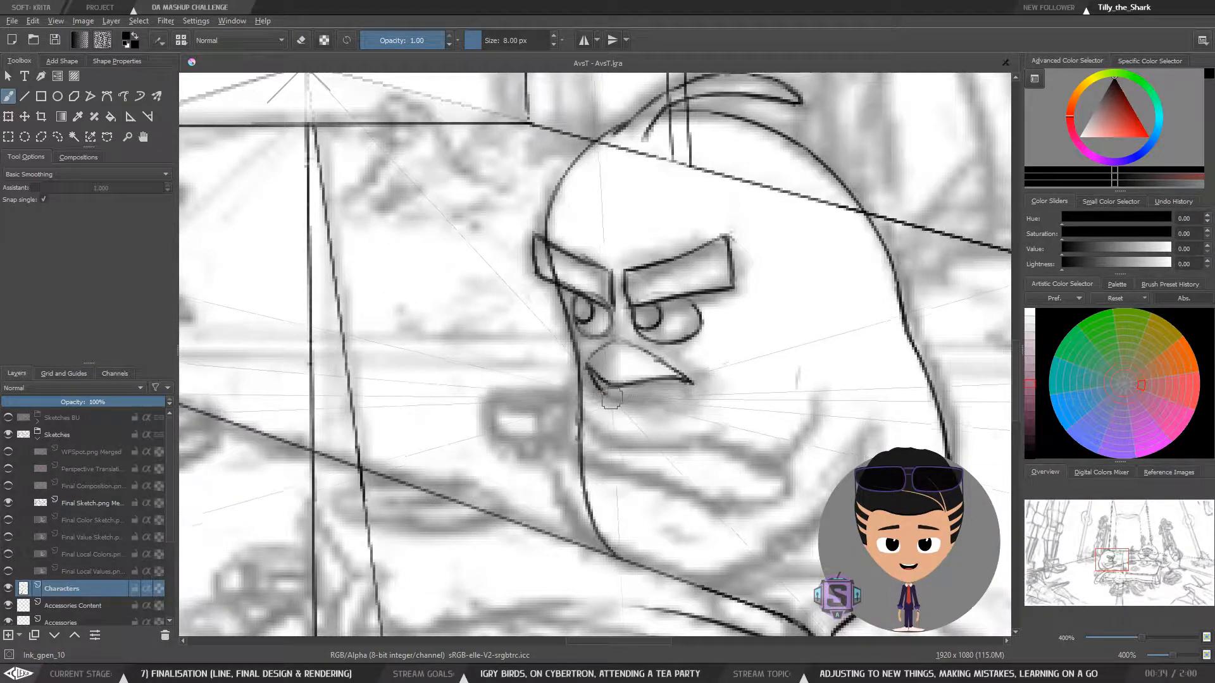
Flip the canvas view horizontally and examine the frowning bird's eyes and beak up close and within the whole scene
key(minus)
key(minus)
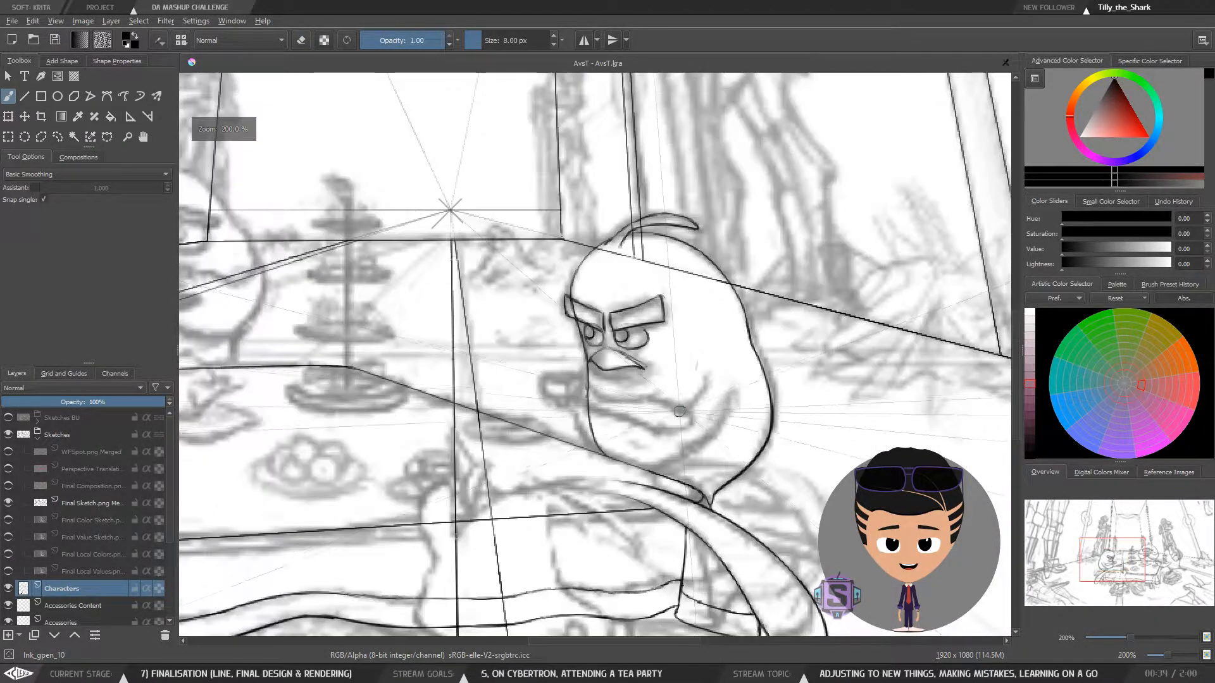
key(m)
key(plus)
key(plus)
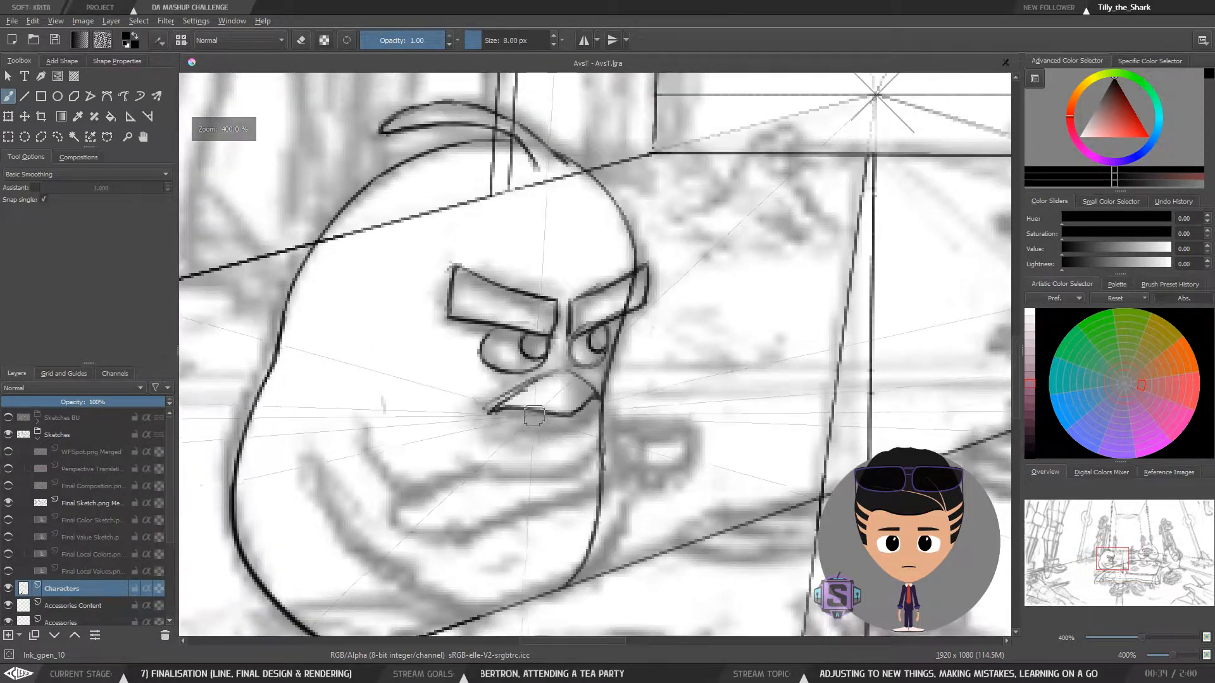
key(minus)
key(minus)
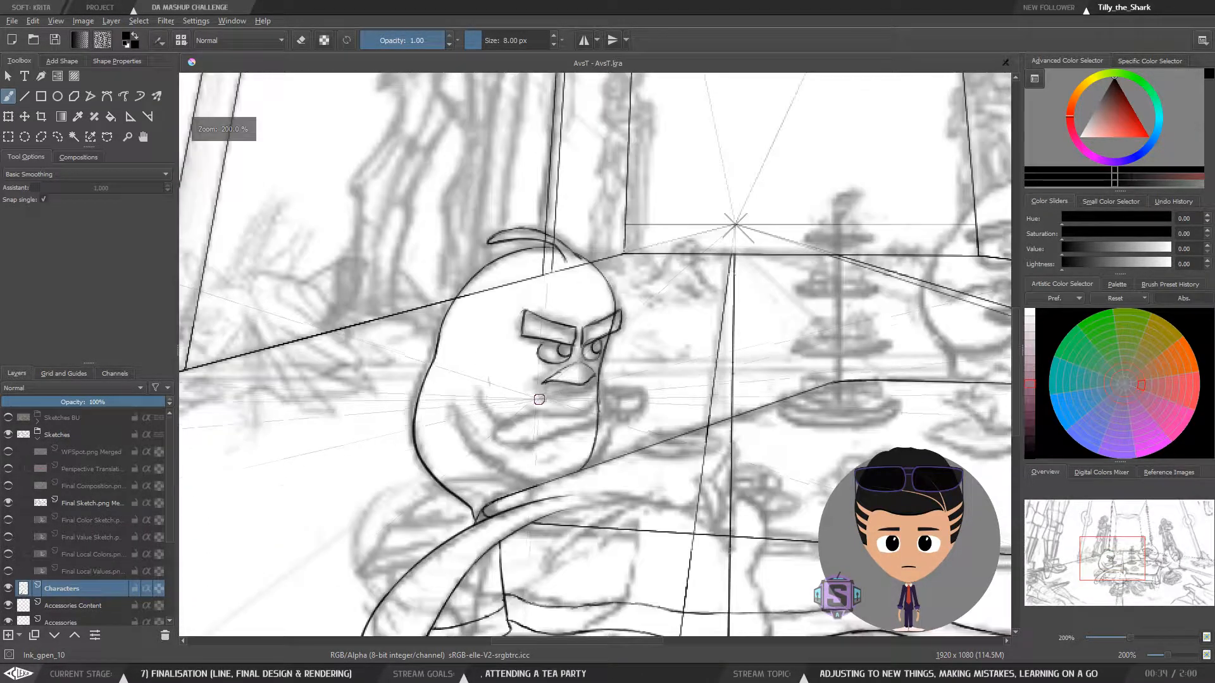
drag(570, 412, 503, 436)
key(plus)
key(plus)
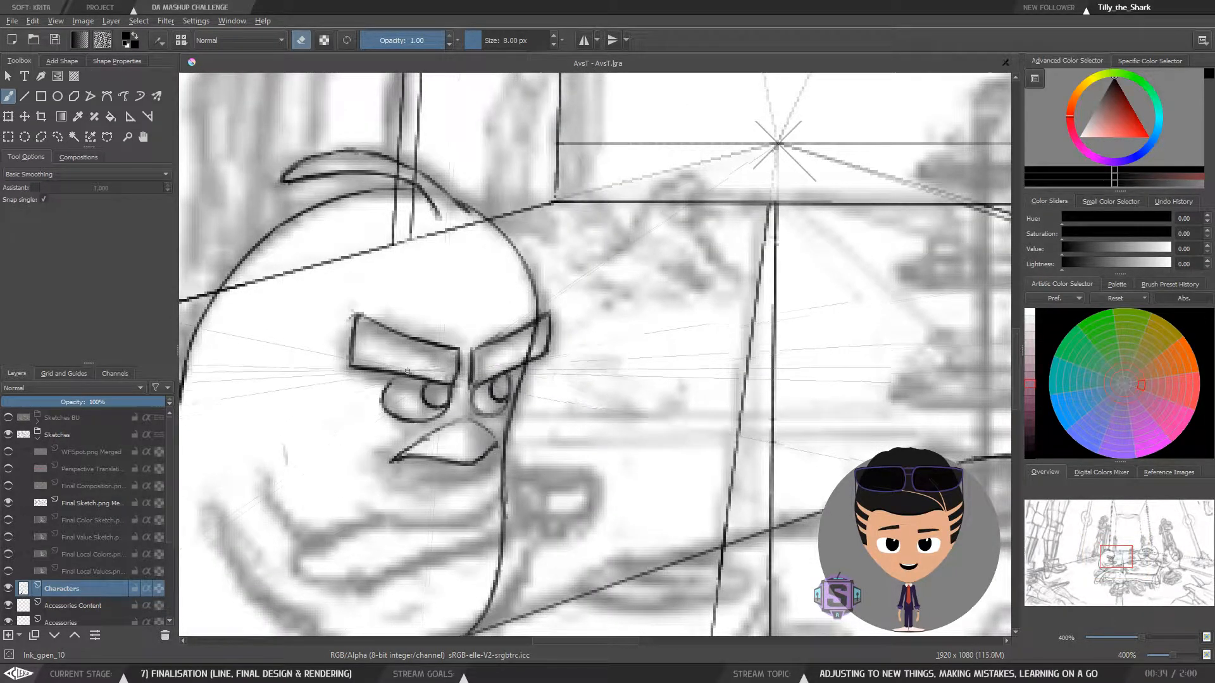
key(minus)
key(minus)
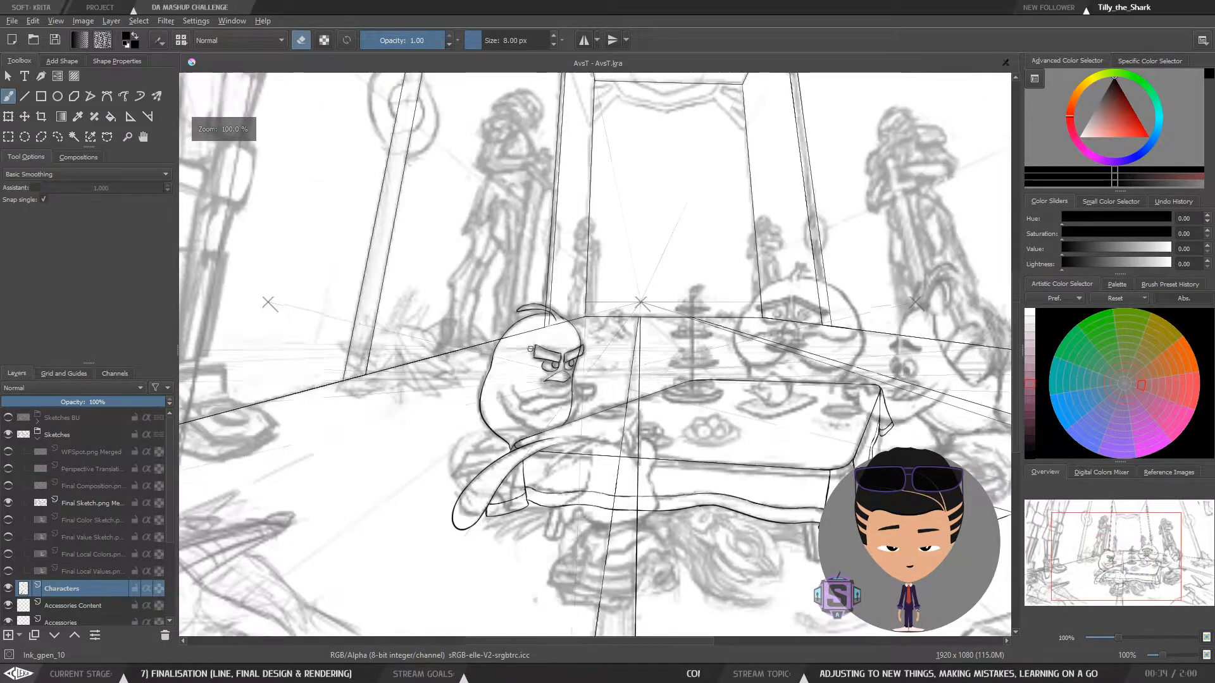
key(plus)
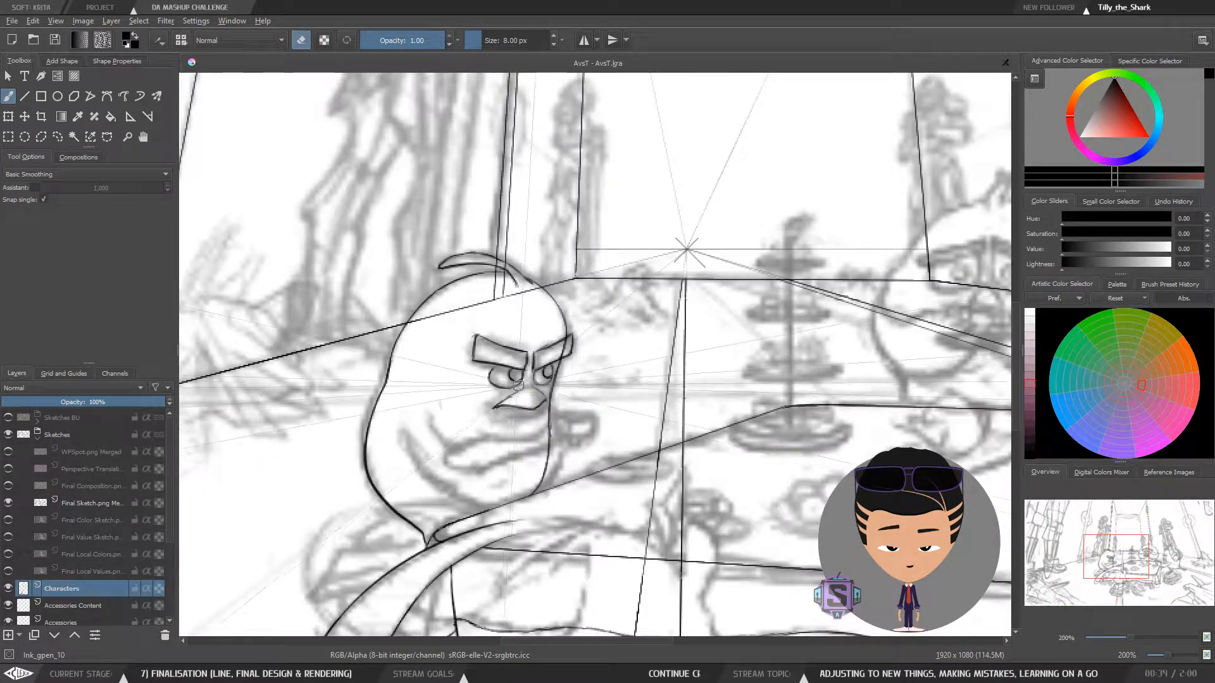
drag(536, 424, 481, 387)
key(plus)
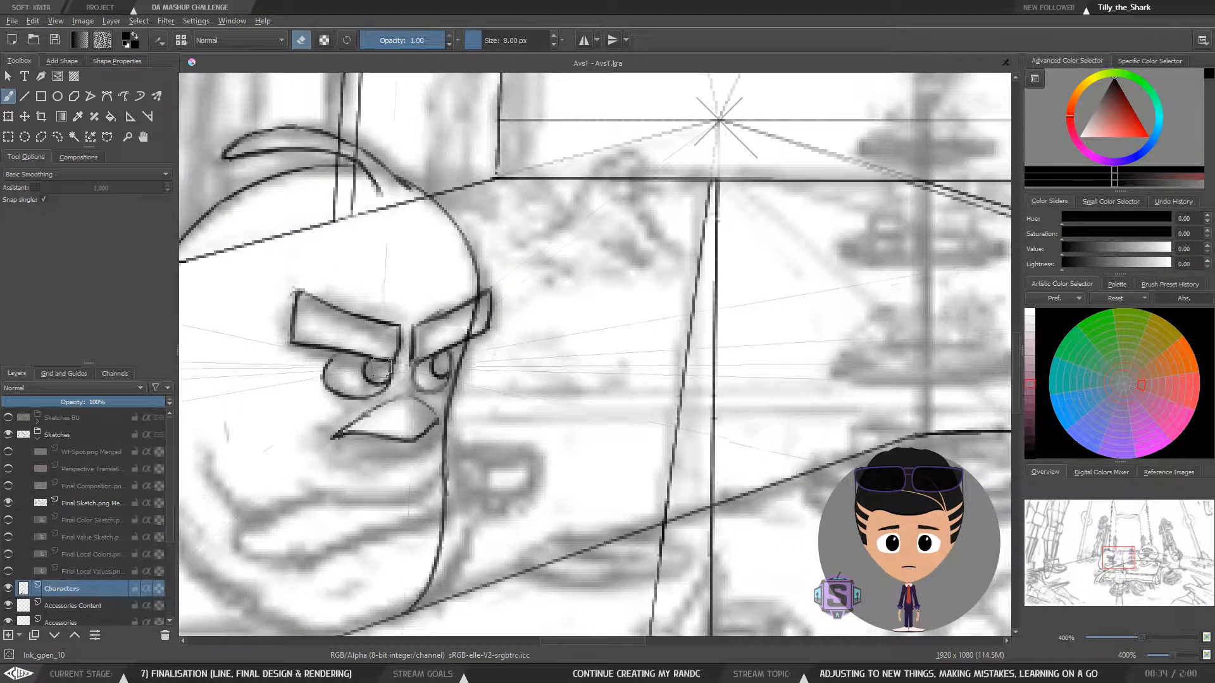
Ink small inner pupils inside the irises of both of the frowning bird's eyes and check them at a smaller scale
key(e)
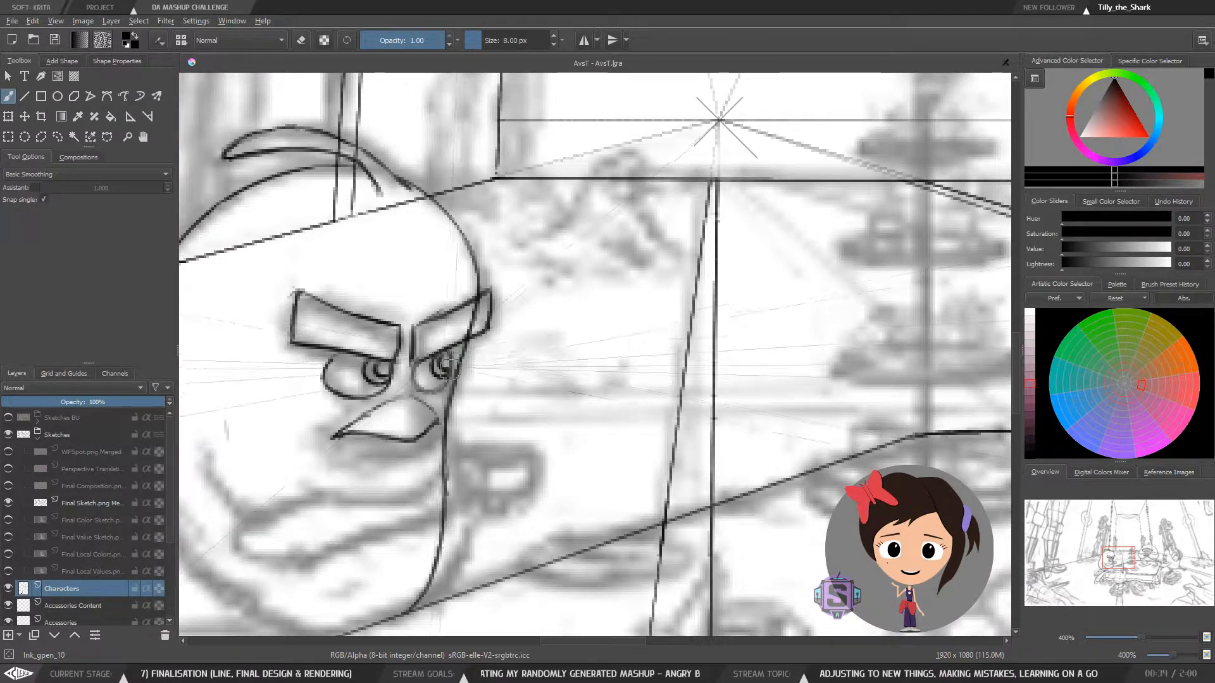
key(e)
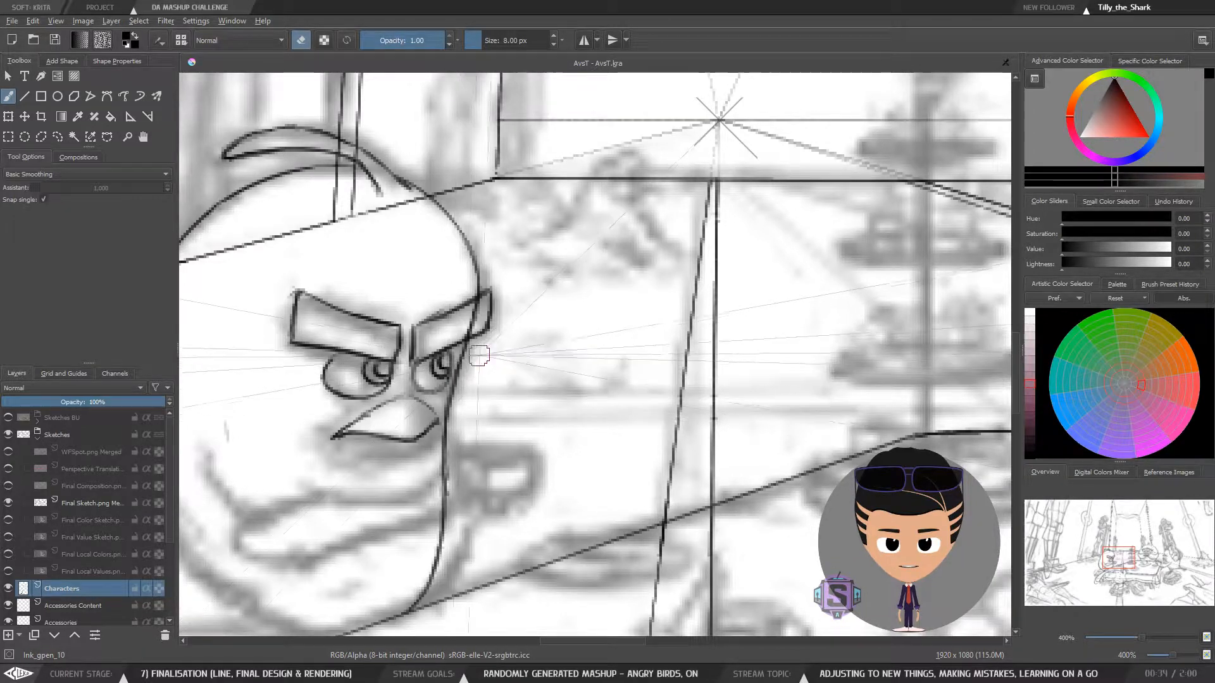
key(minus)
key(minus)
key(plus)
key(plus)
key(e)
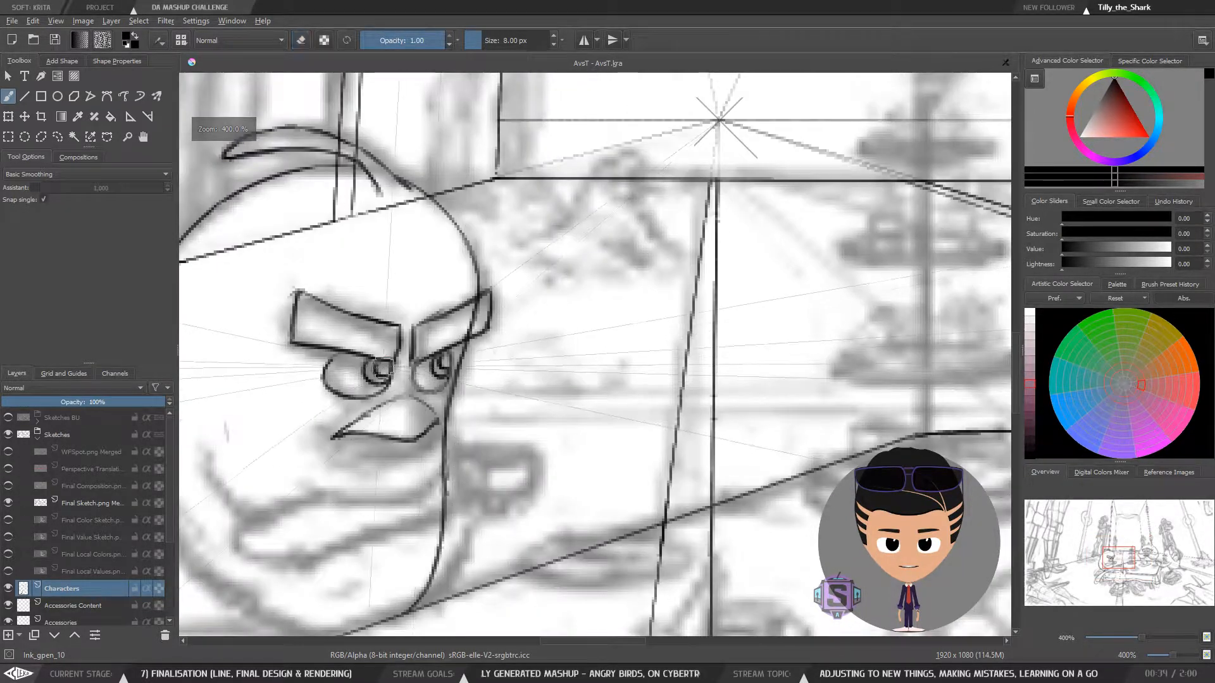
Try filling the near eye's pupil solid black, and clear the fill back to an outlined pupil
key(minus)
key(minus)
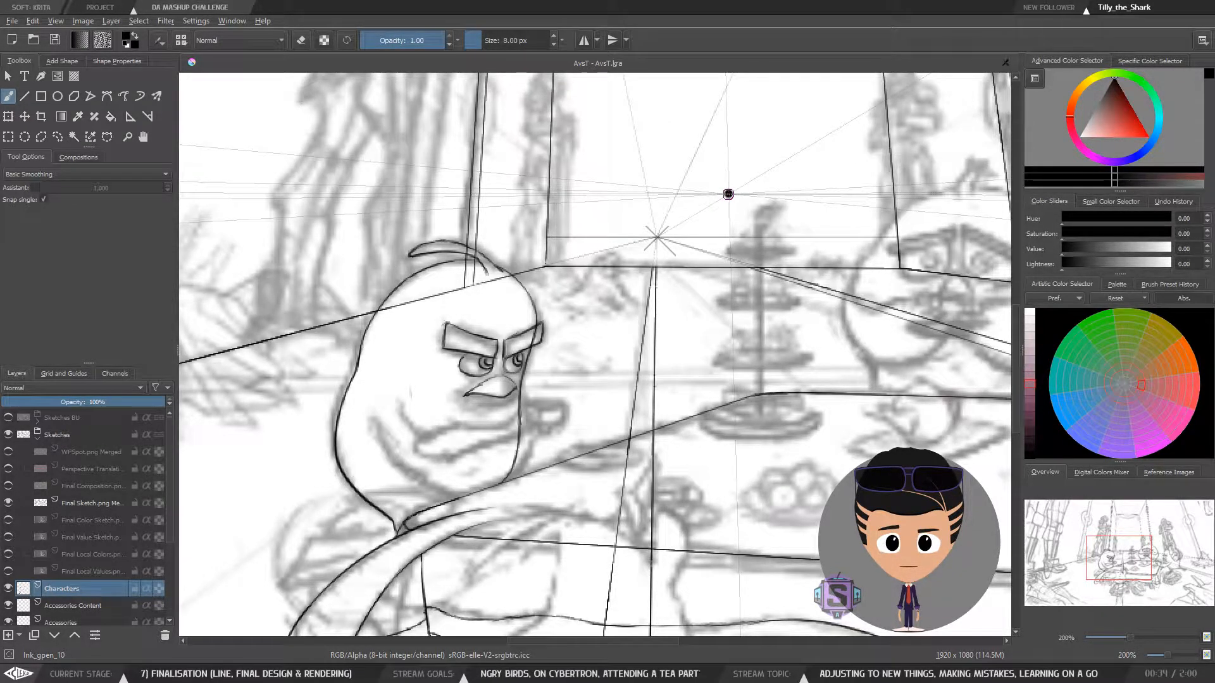
key(plus)
key(plus)
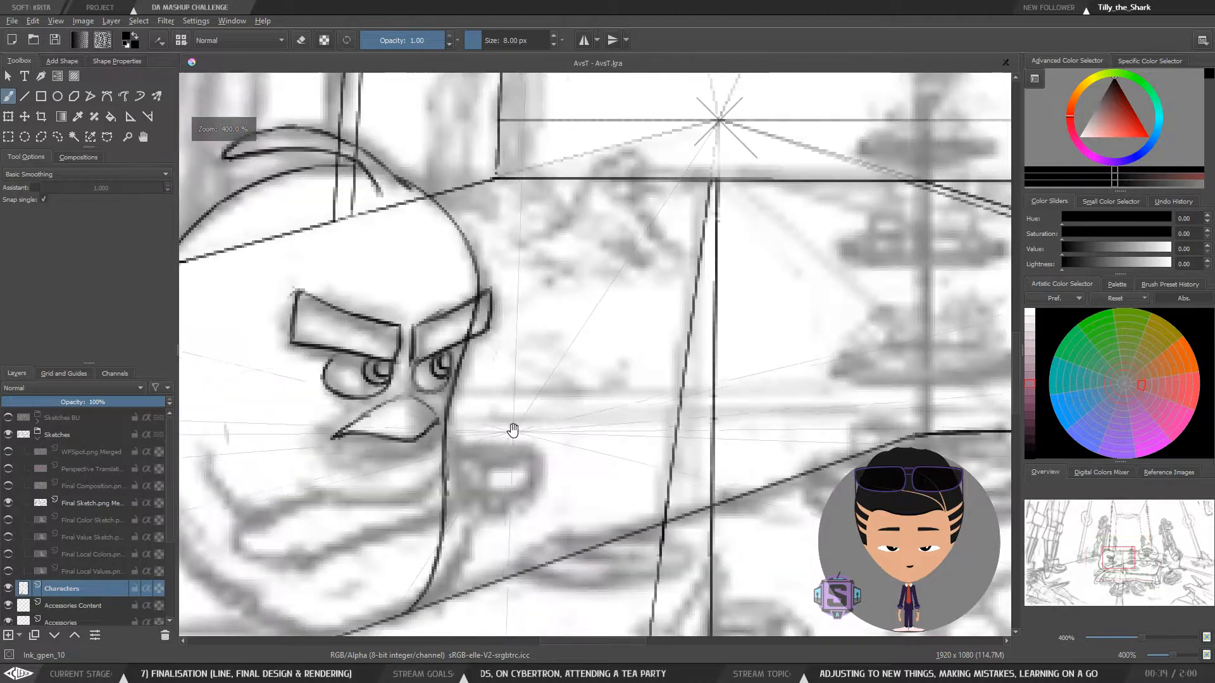
drag(512, 431, 511, 416)
drag(405, 370, 463, 393)
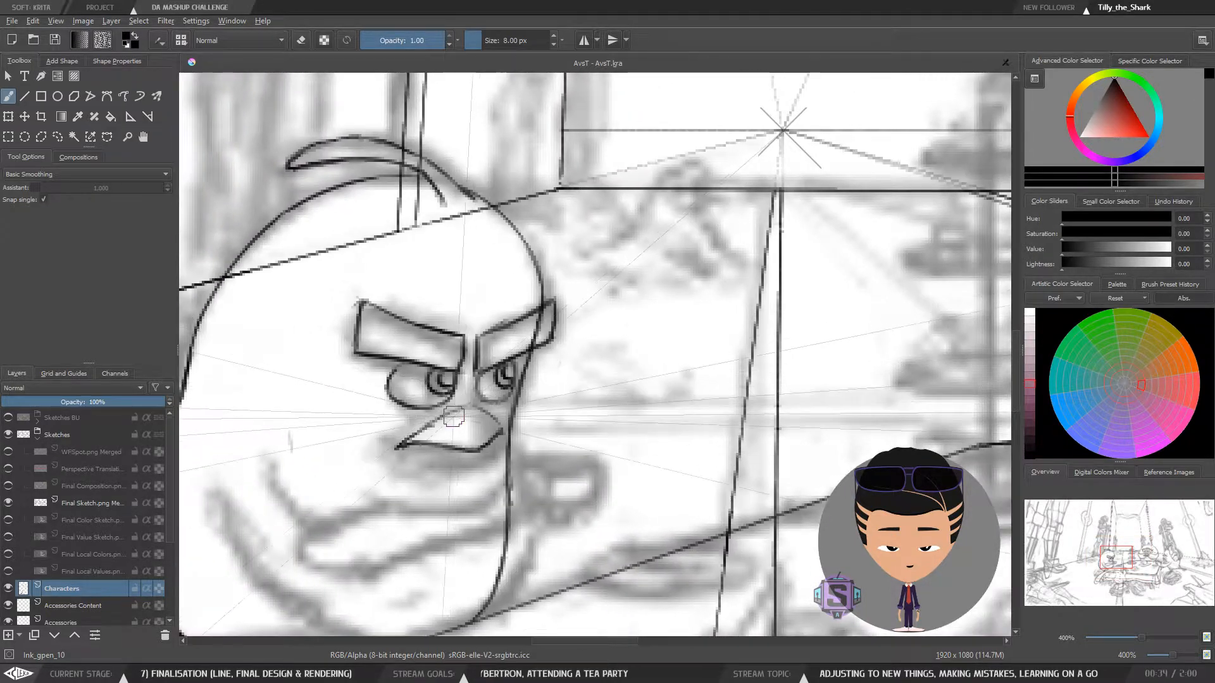
key(plus)
key(plus)
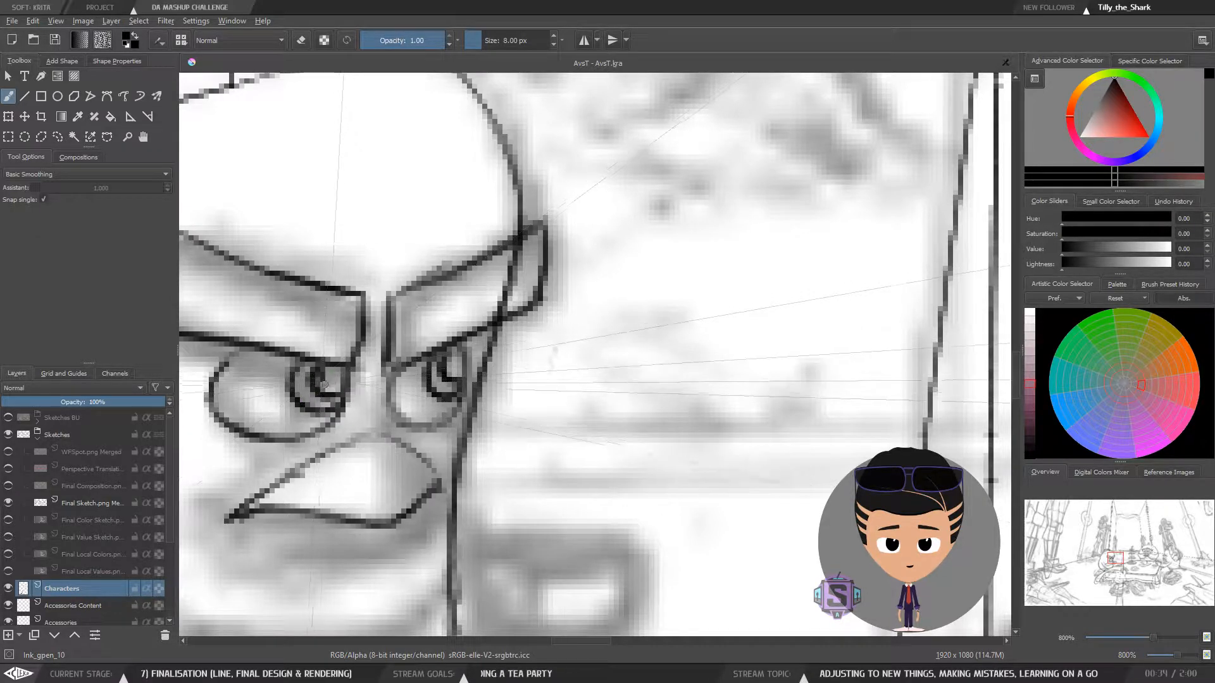
drag(324, 384, 334, 378)
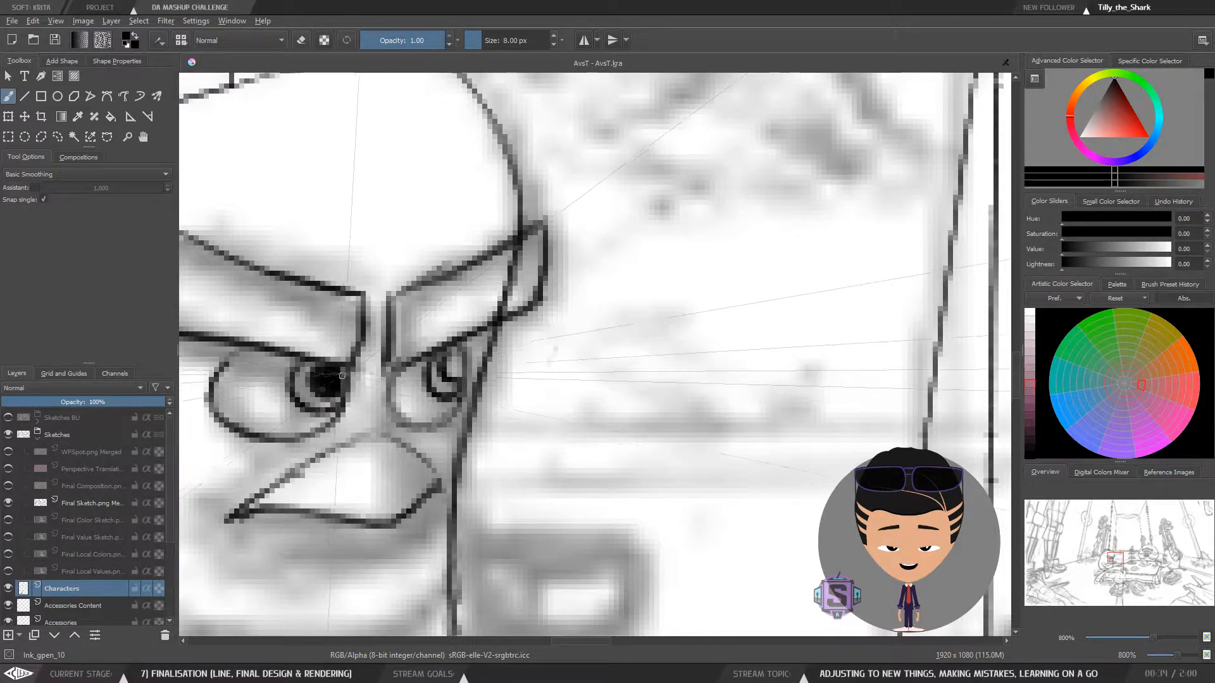
key(e)
mouse_move(320, 380)
mouse_down()
mouse_move(334, 376)
mouse_move(324, 380)
mouse_up()
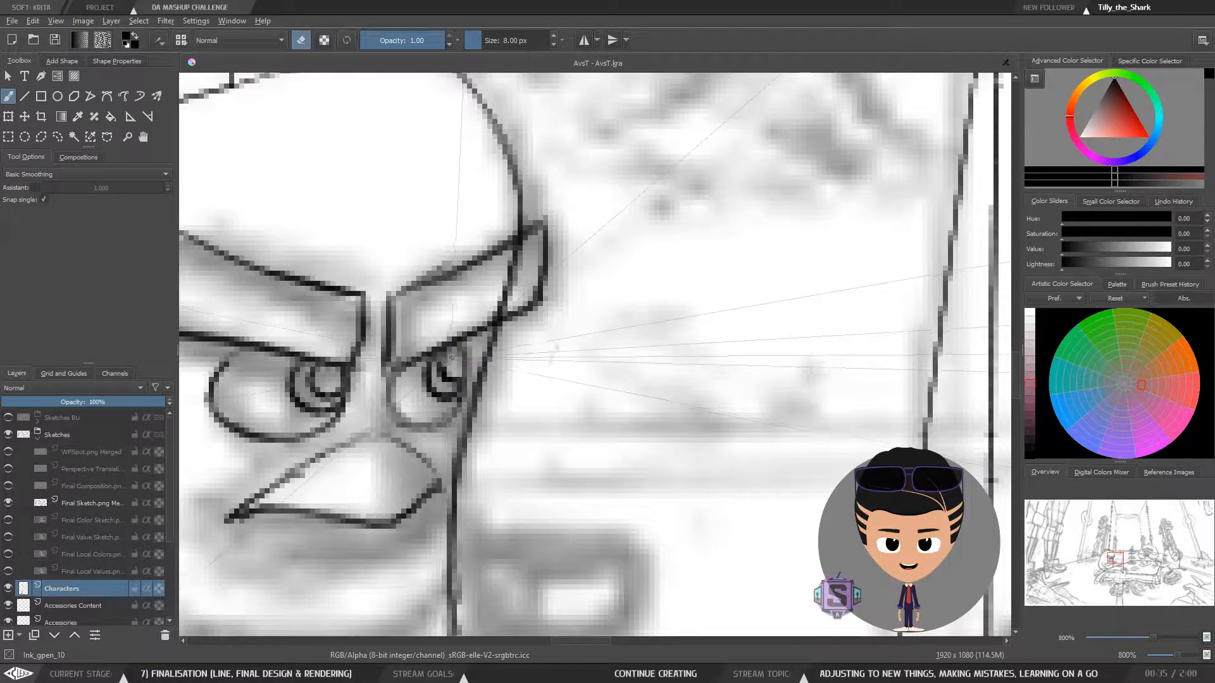
key(e)
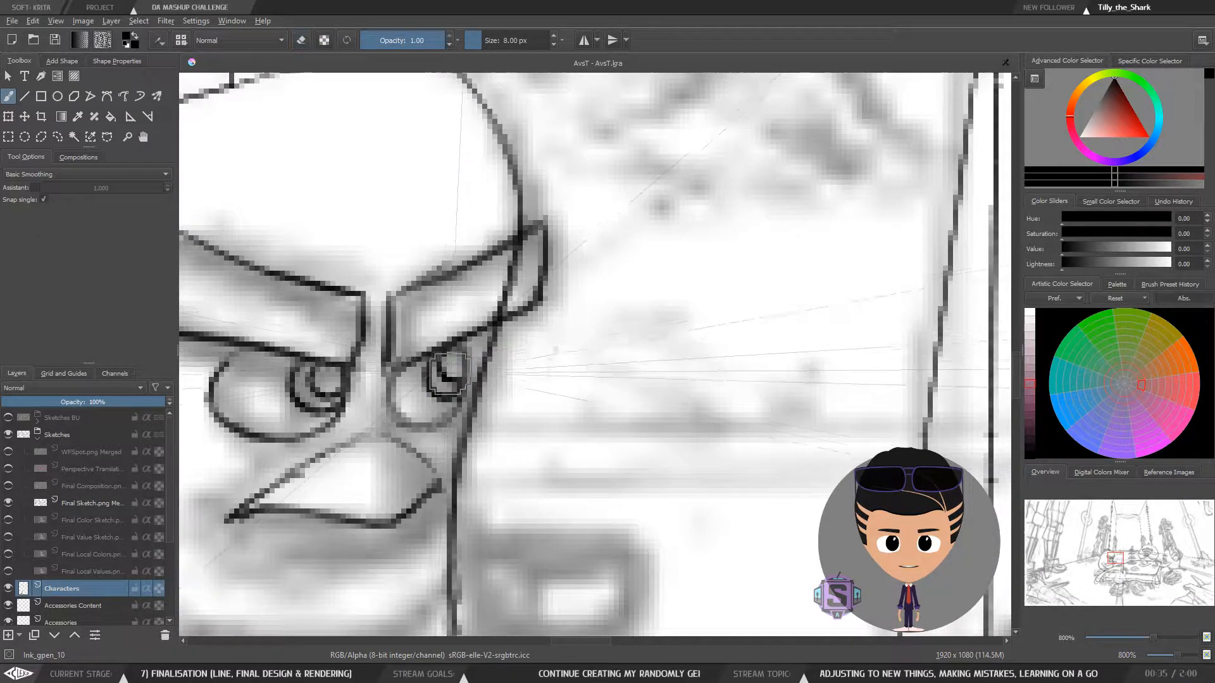
Check the frowning bird's gaze by ruling two straight sightlines from its eyes toward the bird across the table, and undo both
scroll(557, 346, down, 6)
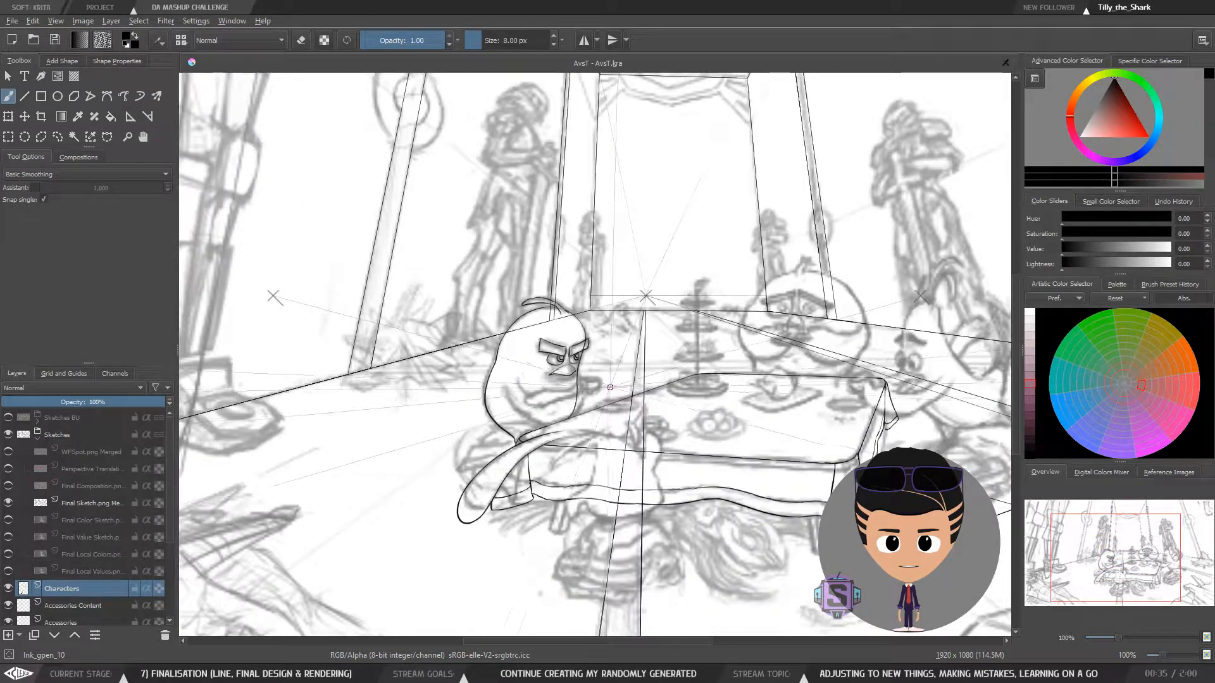
mouse_move(612, 387)
mouse_down()
mouse_move(526, 396)
mouse_move(619, 402)
mouse_move(561, 379)
mouse_up()
scroll(606, 381, up, 2)
drag(321, 333, 727, 252)
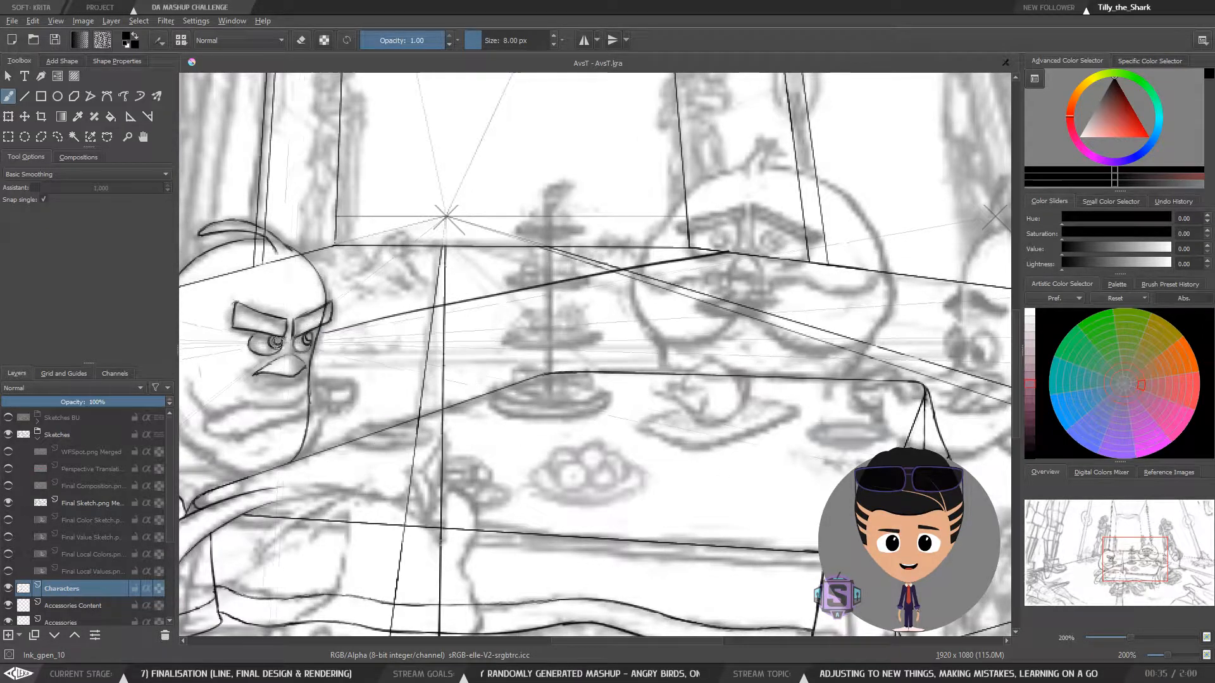
drag(322, 329, 698, 240)
key(ctrl+z)
key(ctrl+z)
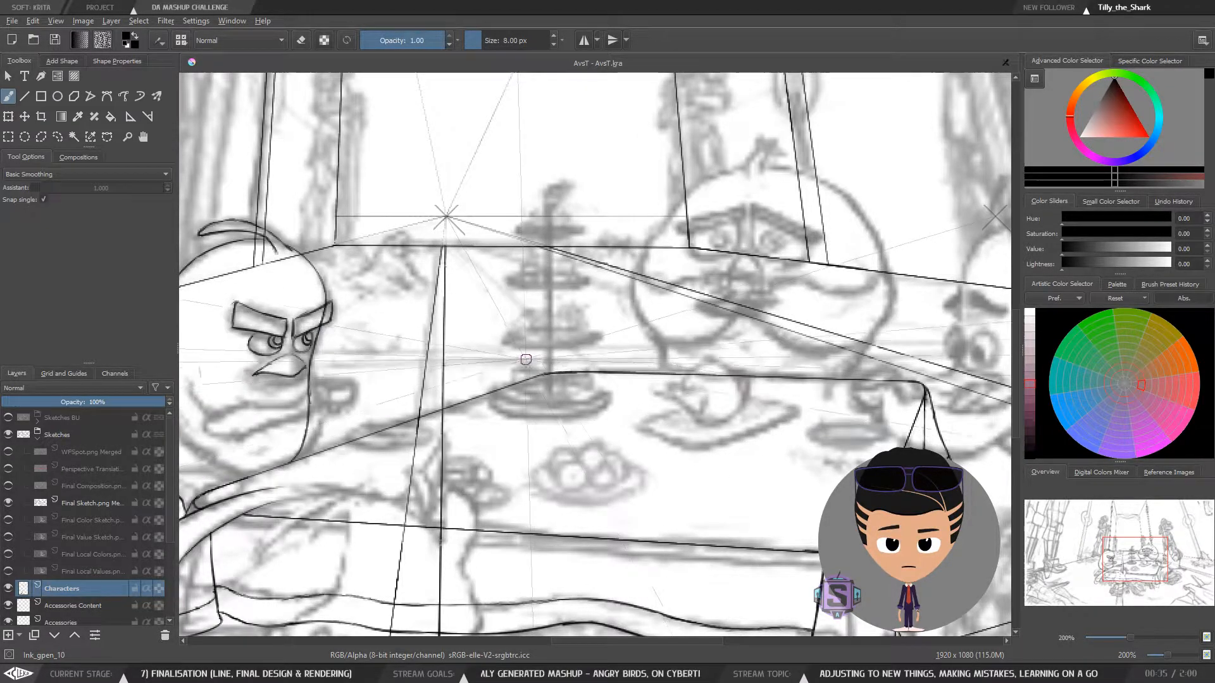
Examine the bird's gaze and the beak's placement under the eyes, both up close and within the scene
key(minus)
key(minus)
key(plus)
key(plus)
drag(398, 402, 657, 381)
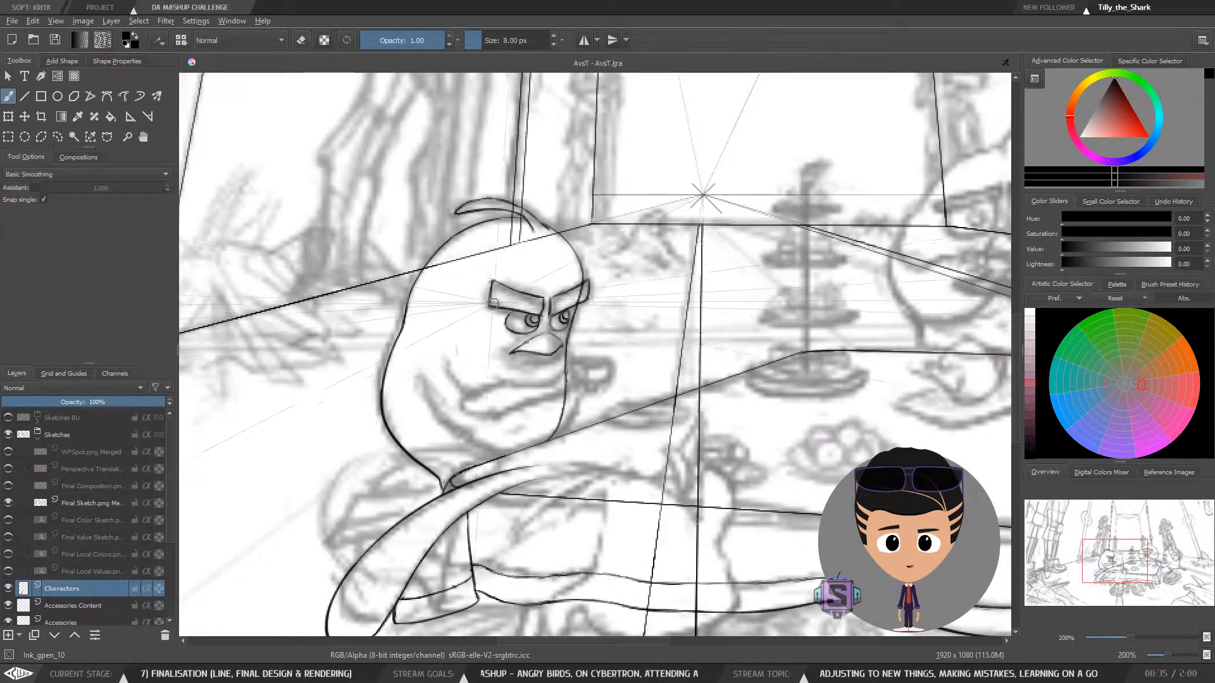
key(plus)
key(plus)
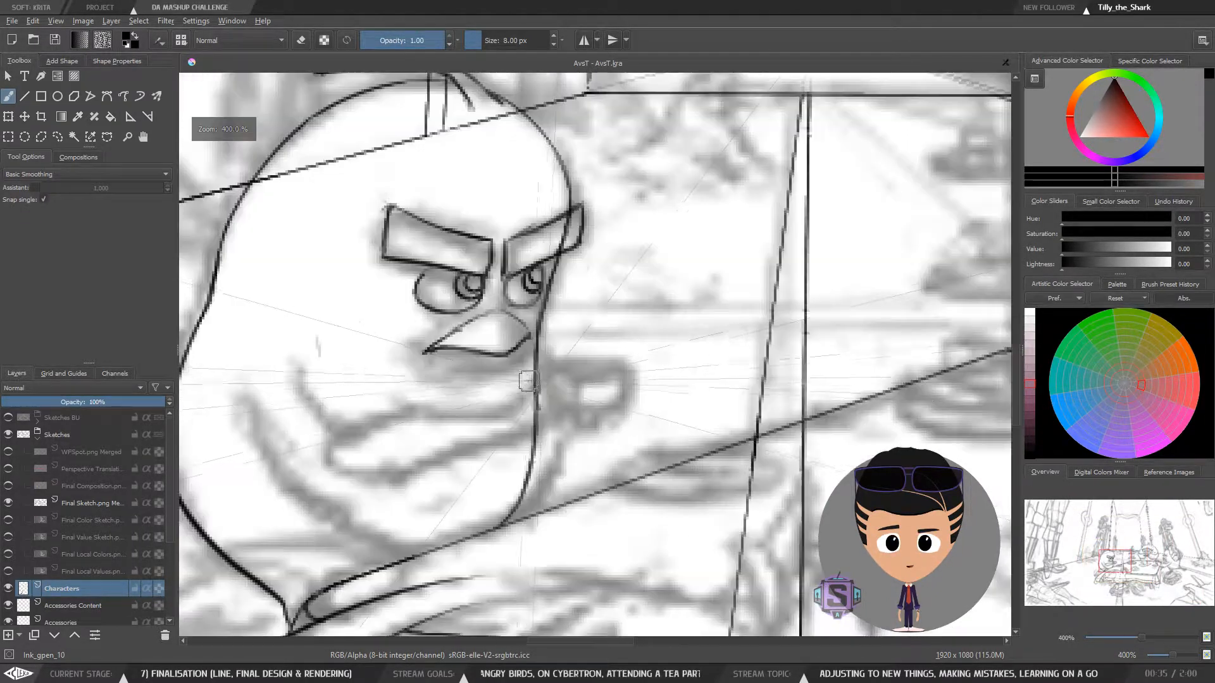
drag(517, 378, 524, 391)
key(minus)
key(minus)
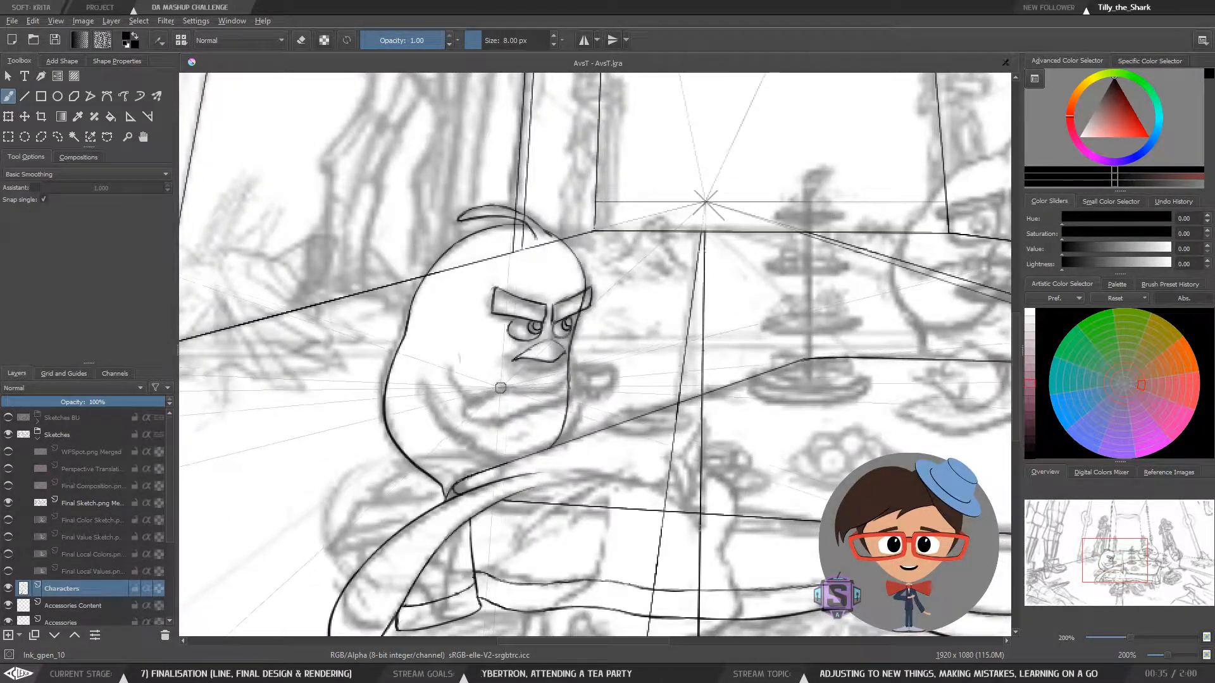
key(plus)
key(plus)
mouse_move(531, 392)
mouse_down()
mouse_move(572, 400)
mouse_move(574, 339)
mouse_move(545, 325)
mouse_move(482, 354)
mouse_move(540, 397)
mouse_move(569, 395)
mouse_up()
Select the beak with a freehand outline, rotate it slightly clockwise, shift it up toward the eyes and apply the transform
key(l)
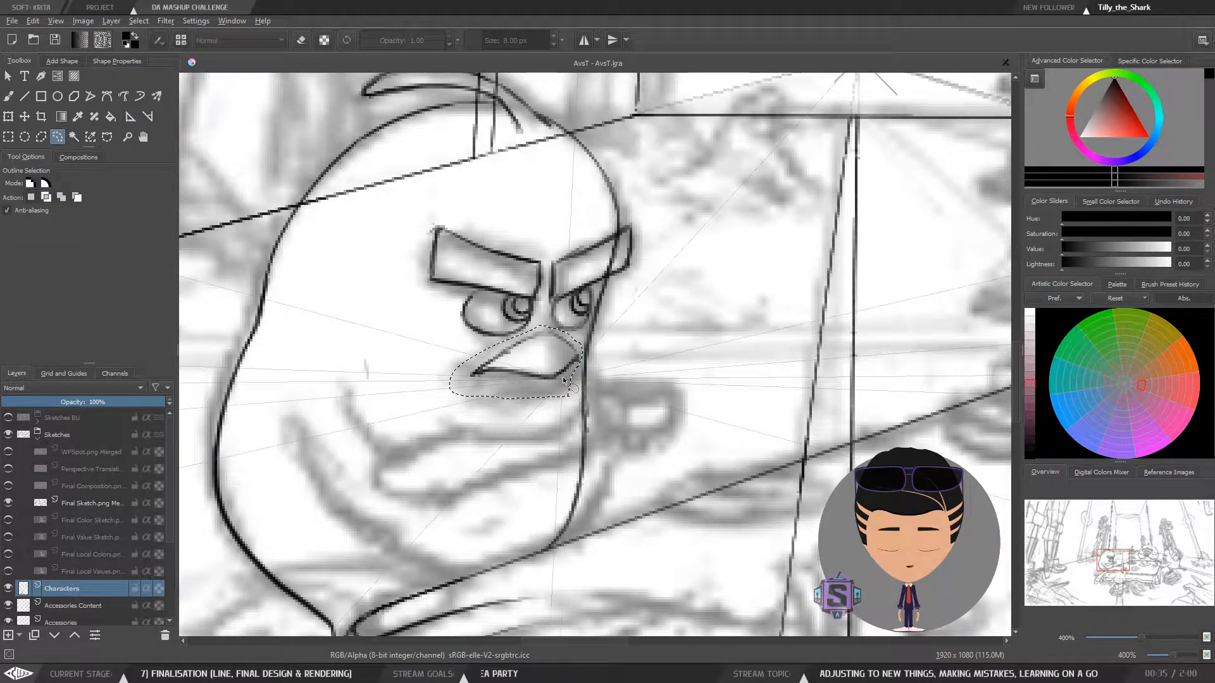
key(ctrl+t)
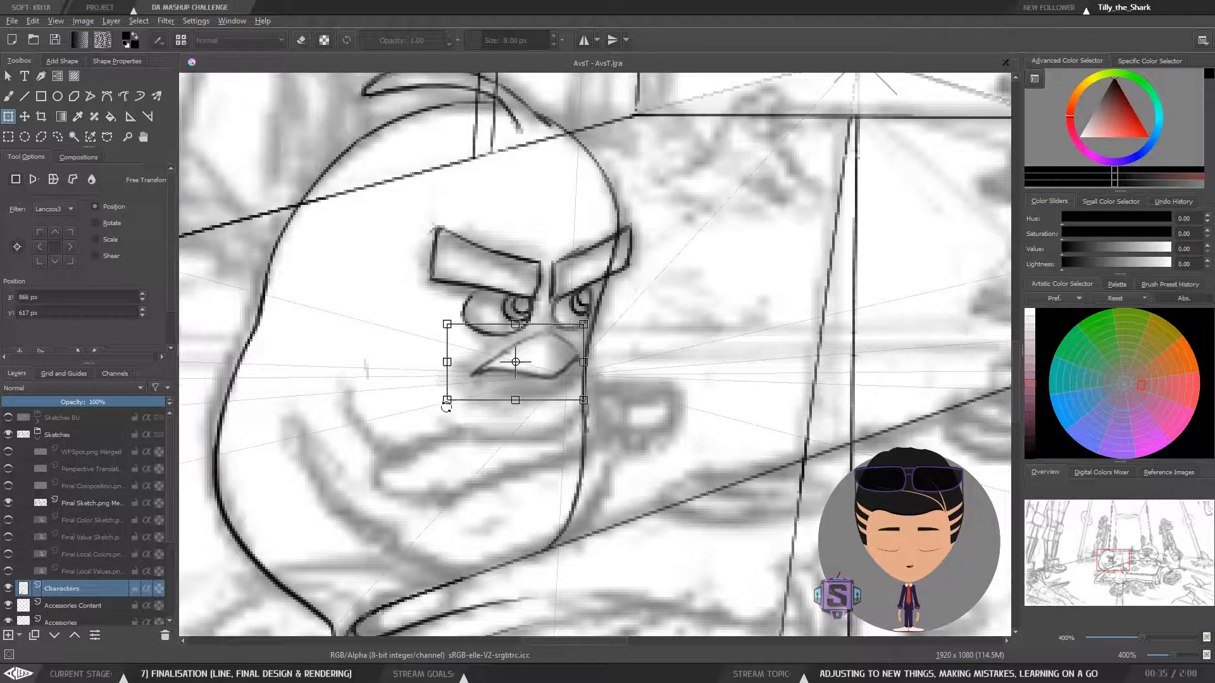
drag(446, 407, 442, 397)
drag(565, 377, 564, 369)
key(Return)
key(b)
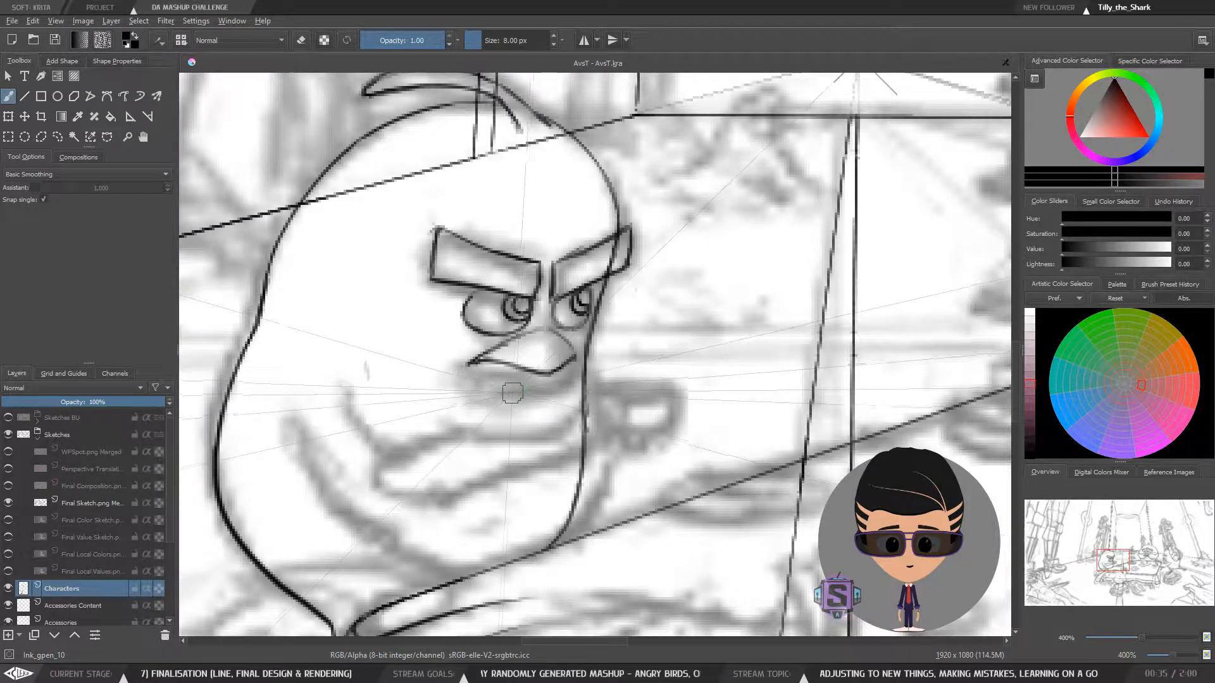
Erase the overlap between the beak and the eyes, and re-ink the lower contours of both eyes cleanly
scroll(513, 393, up, 4)
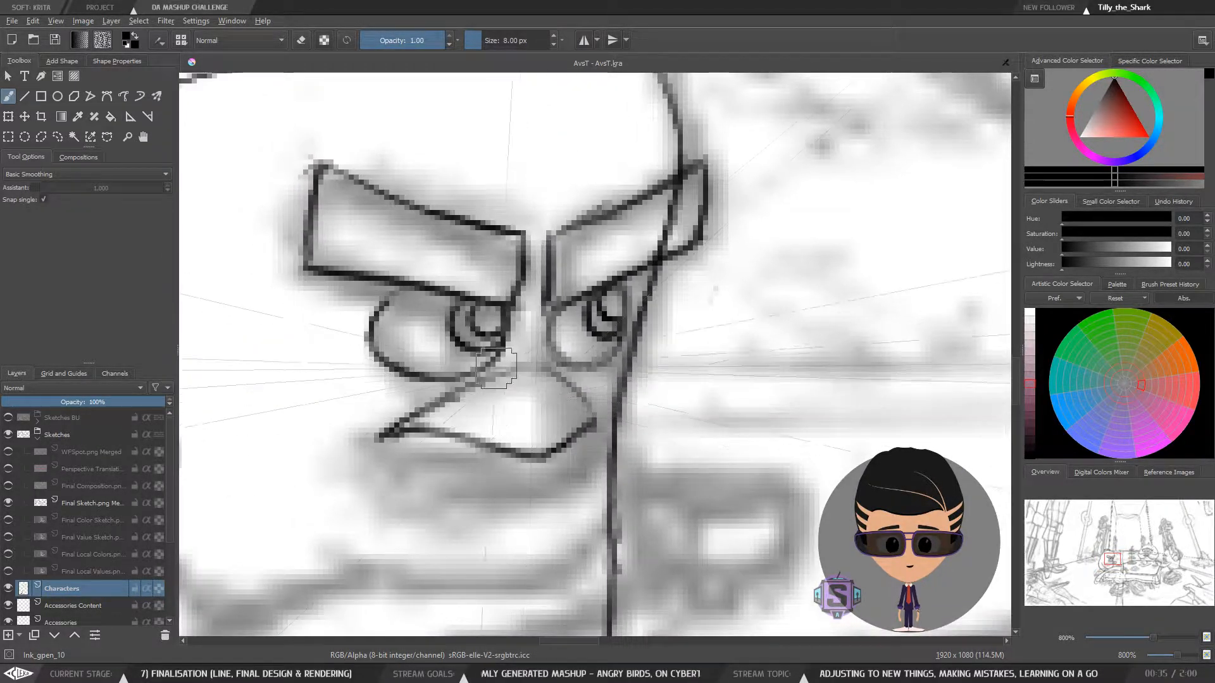
key(e)
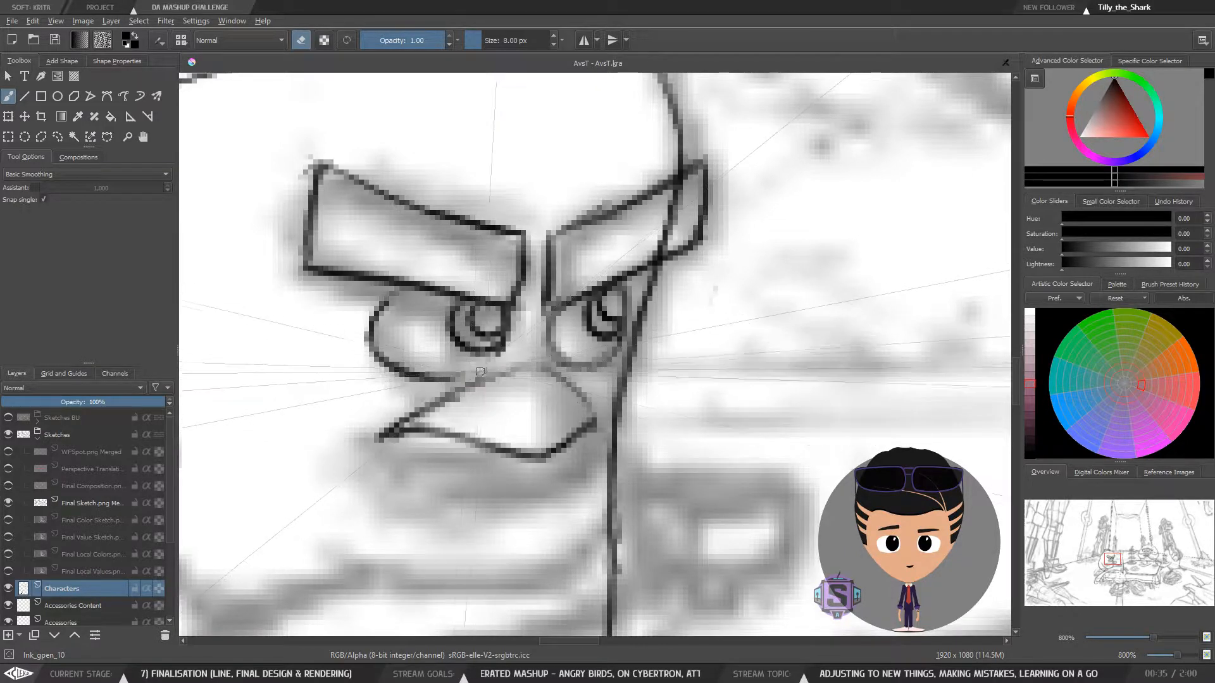
key(e)
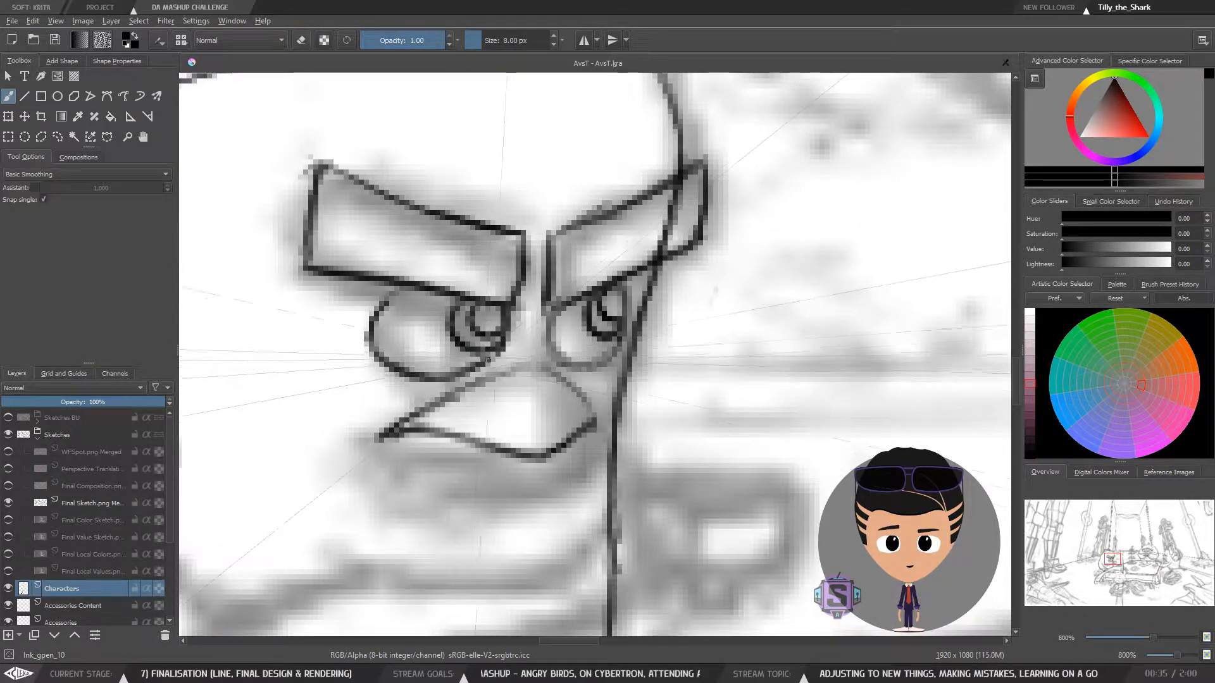
key(e)
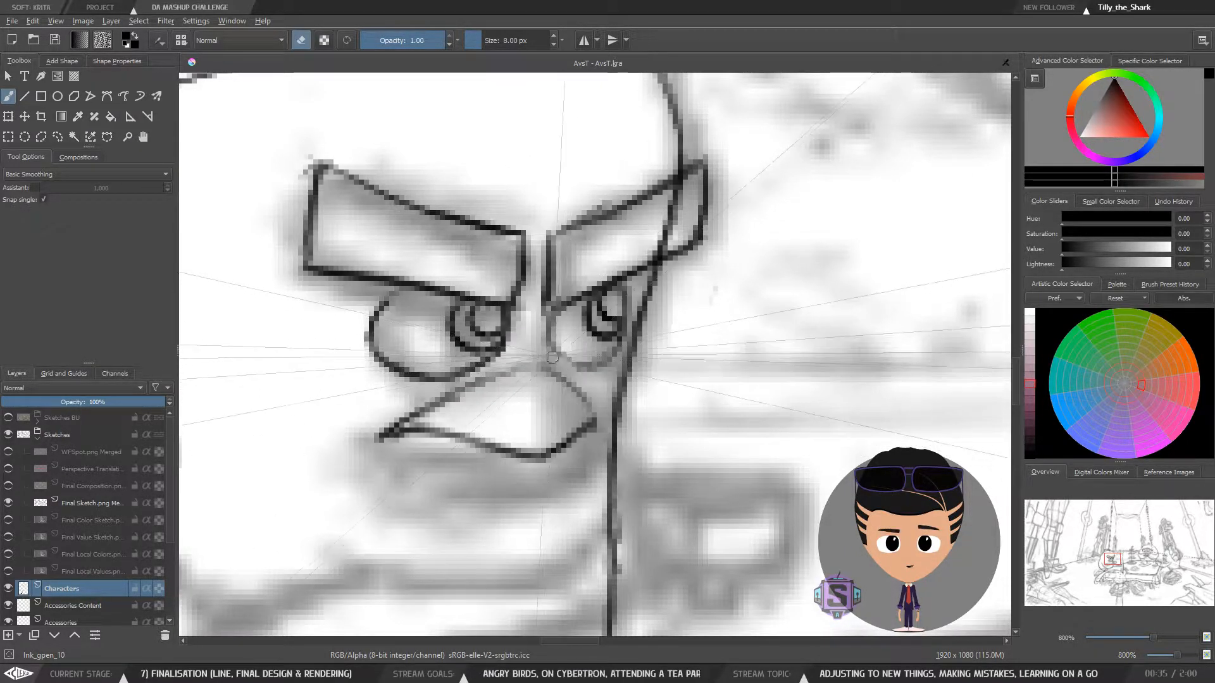
key(e)
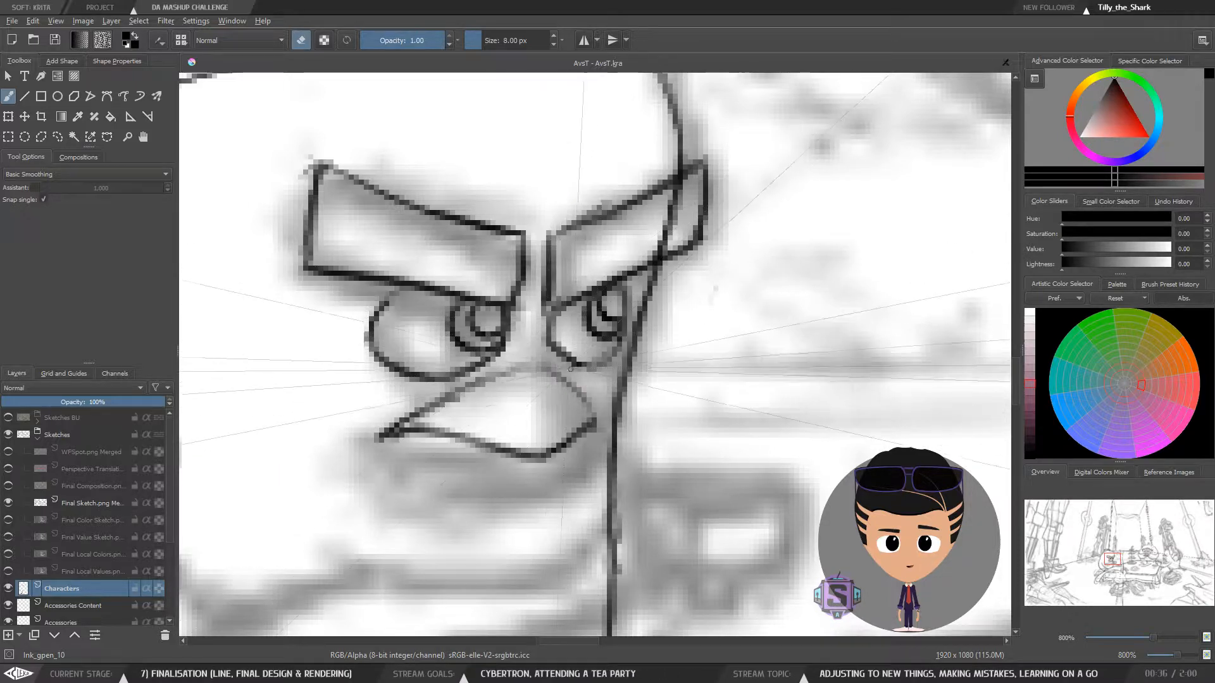
Outline the frowning bird's beak freehand, try a slight nudge up toward the eyes, and clear the selection
key(minus)
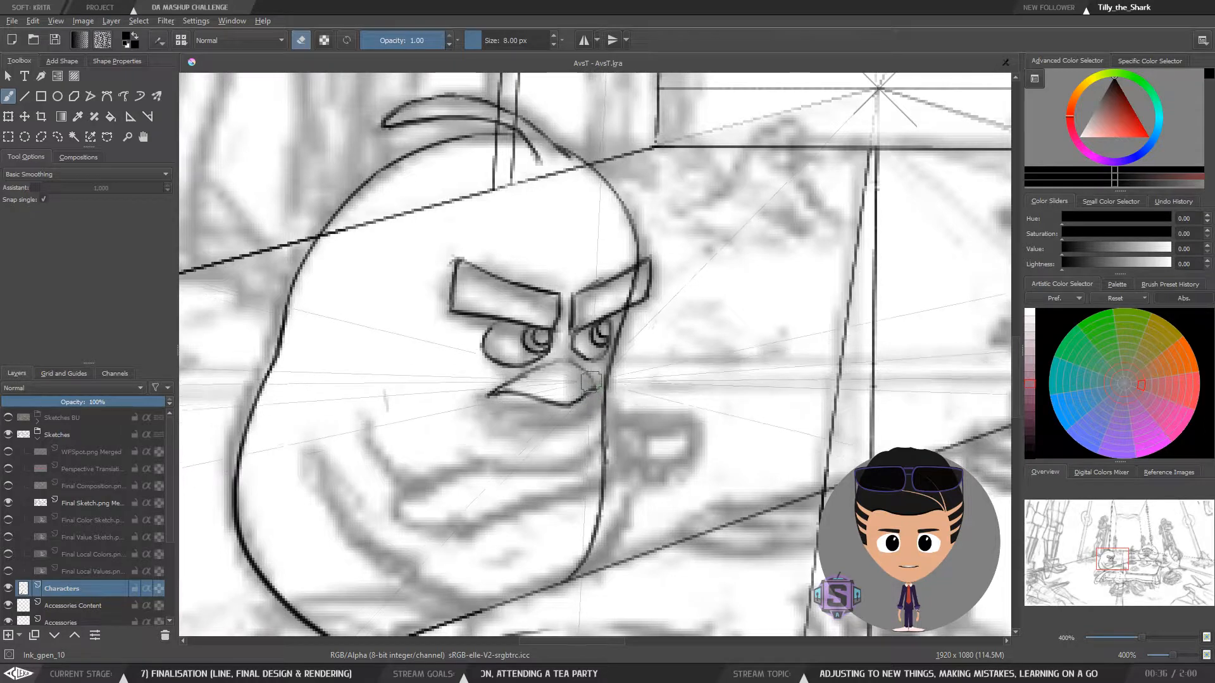
key(plus)
key(plus)
drag(610, 385, 601, 403)
key(l)
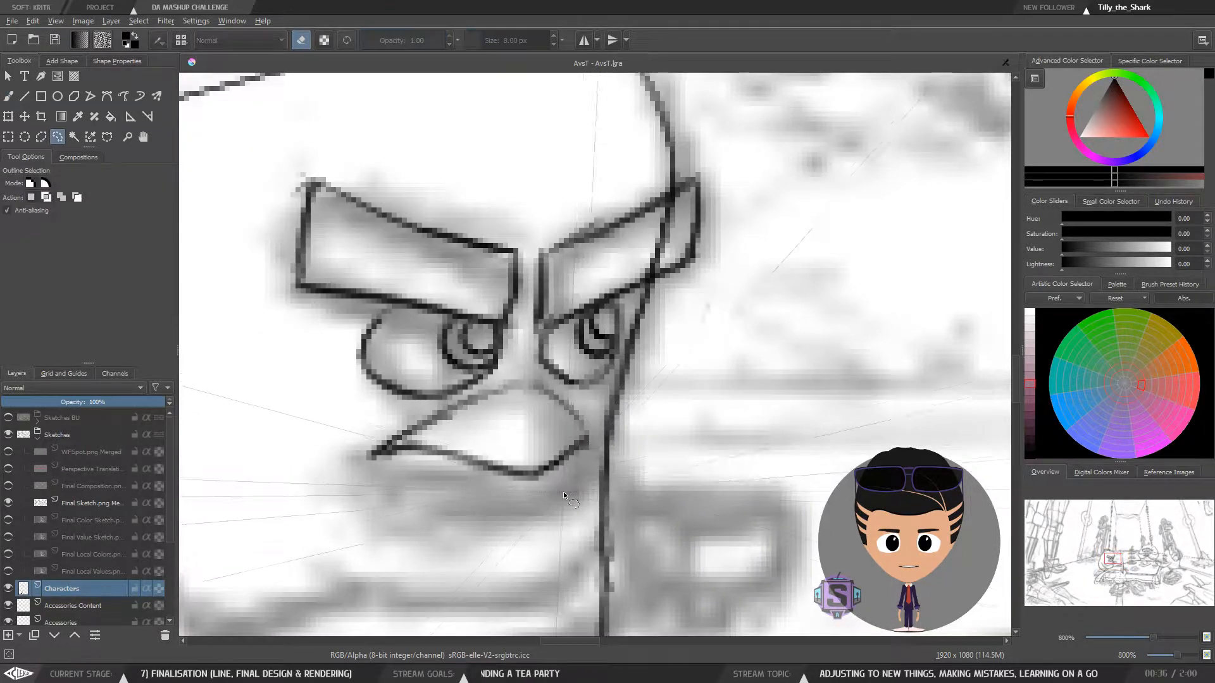
mouse_move(563, 492)
mouse_down()
mouse_move(593, 426)
mouse_move(543, 376)
mouse_move(410, 412)
mouse_move(340, 458)
mouse_move(529, 484)
mouse_move(534, 456)
mouse_up()
key(t)
key(minus)
key(minus)
key(minus)
key(minus)
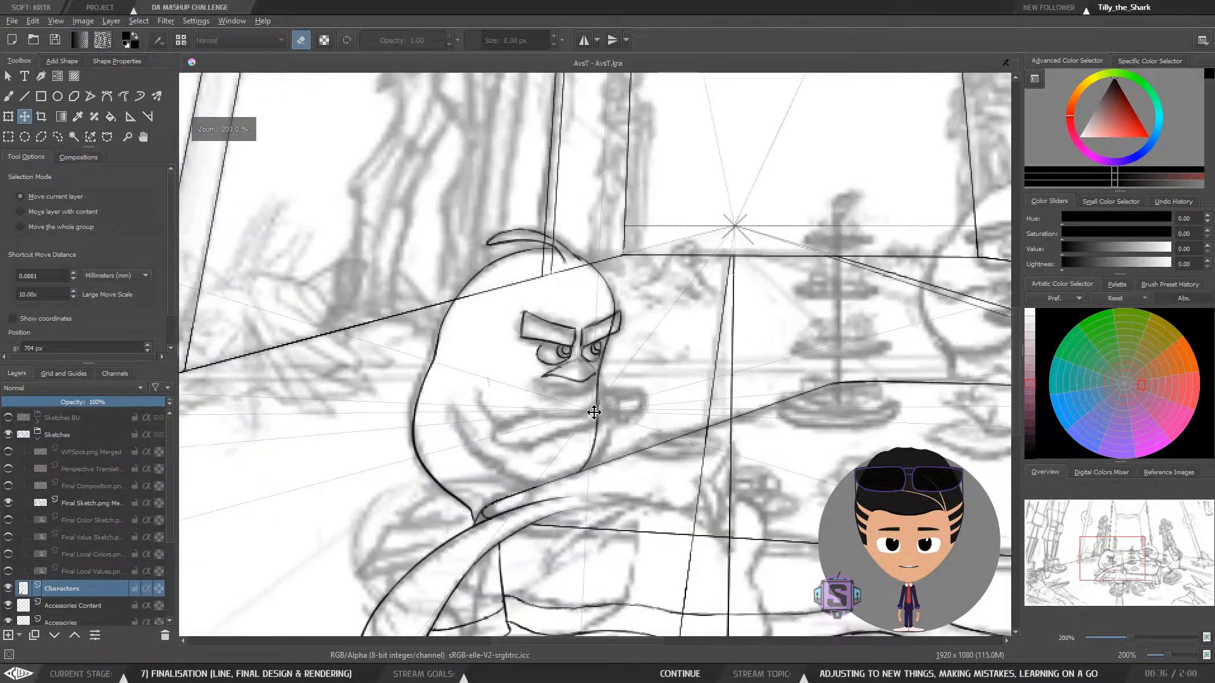
key(b)
key(ctrl+shift+a)
Compare the nudged beak's placement within the scene and up close, and undo the nudge
key(minus)
key(minus)
drag(633, 368, 567, 357)
key(plus)
key(plus)
key(plus)
key(plus)
drag(432, 414, 651, 427)
key(ctrl+z)
key(ctrl+z)
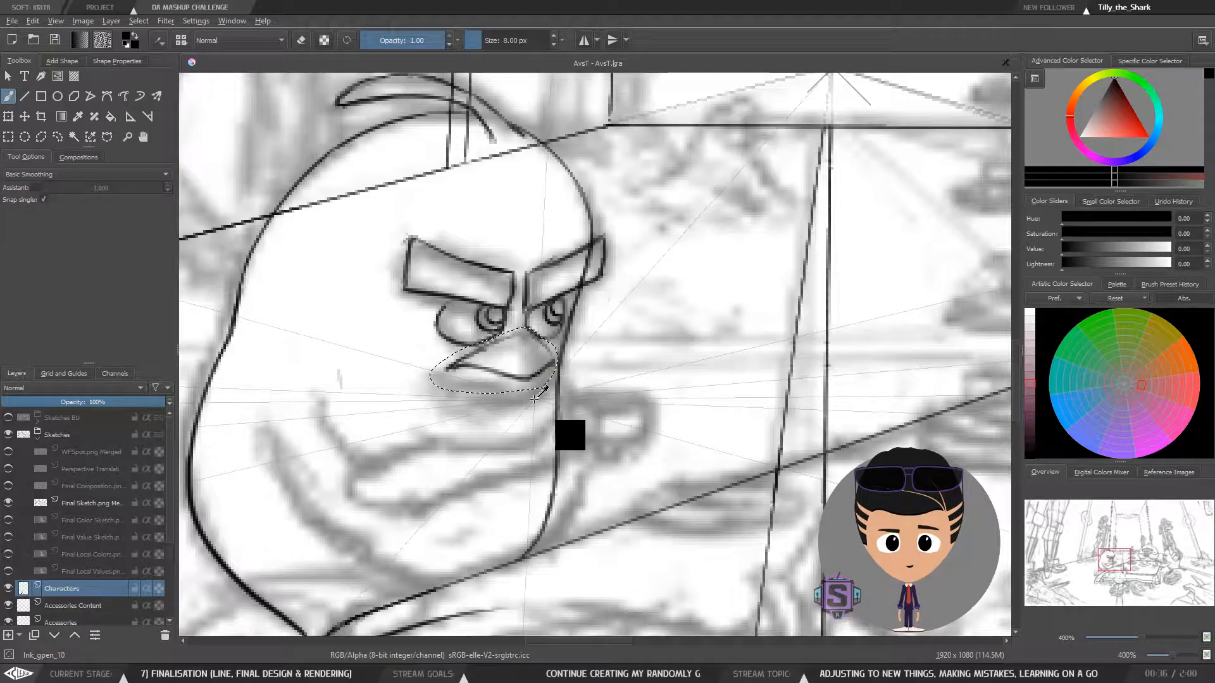
key(ctrl+z)
key(ctrl+shift+z)
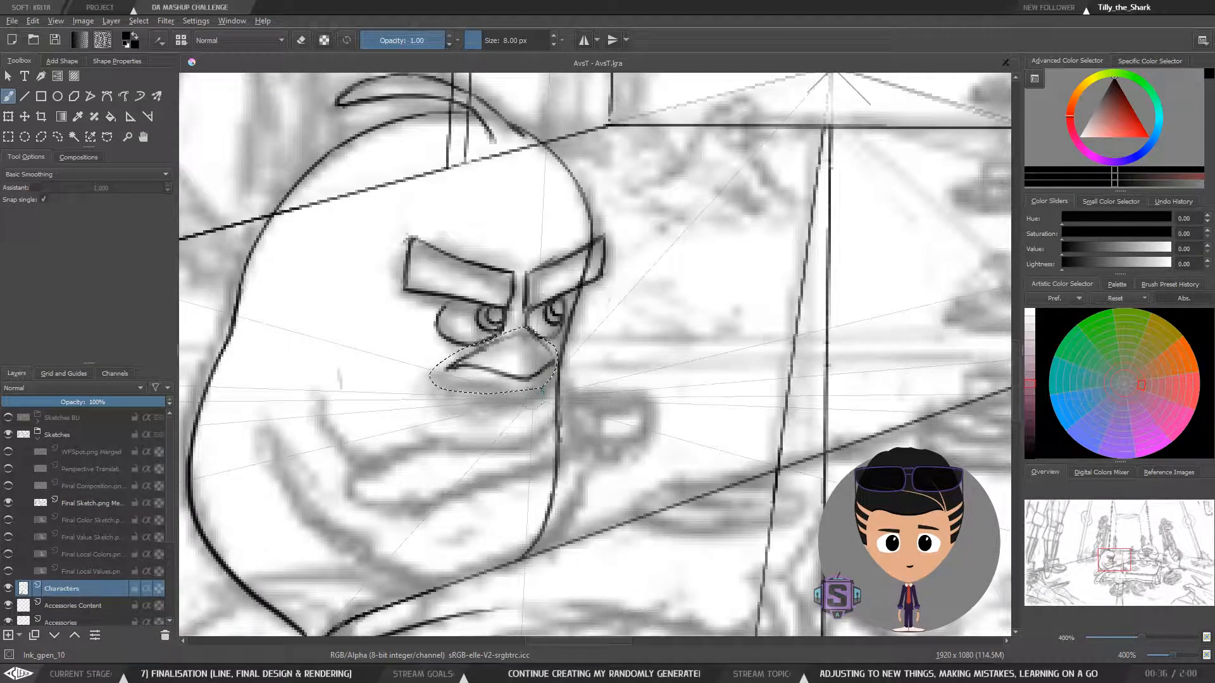
key(ctrl+z)
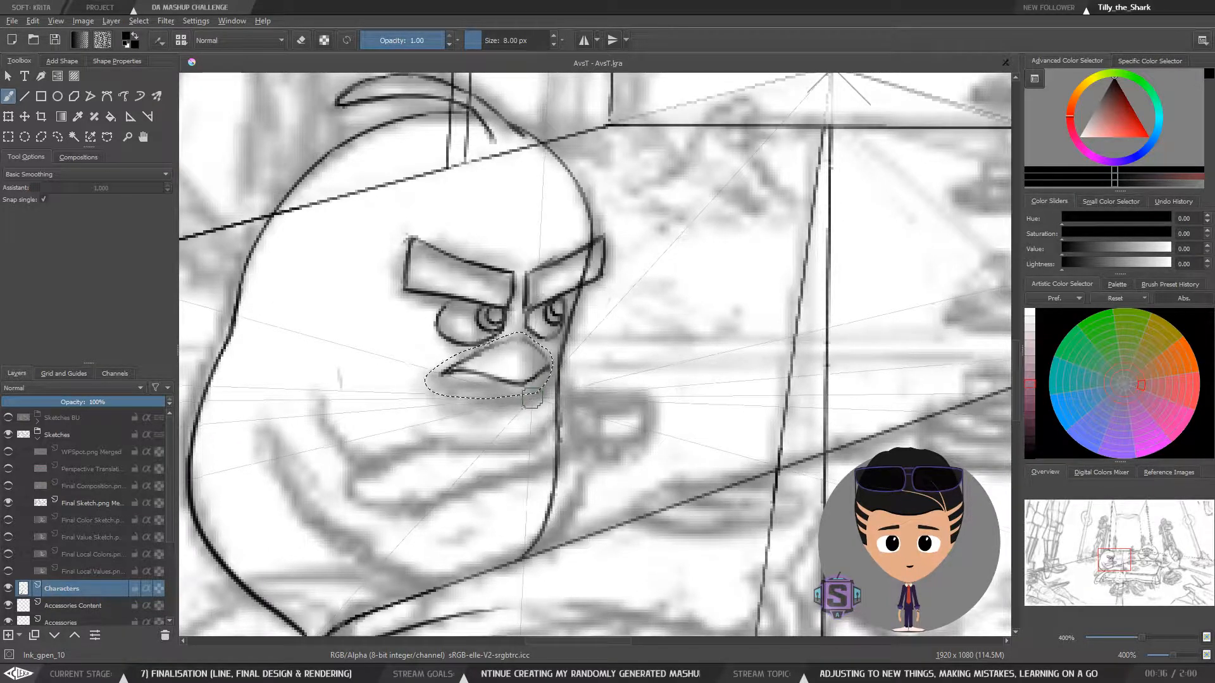
Examine the beak's placement against the eyes within the wider scene and in a horizontally mirrored view, then restore the normal orientation
key(t)
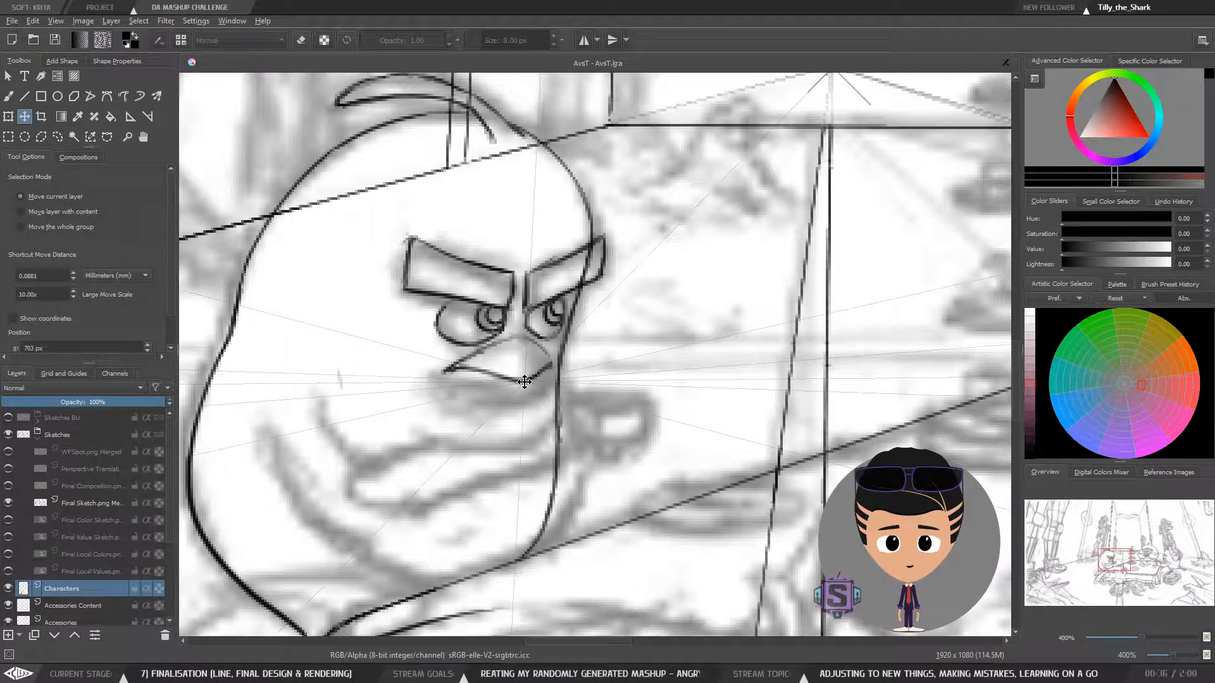
scroll(547, 402, down, 6)
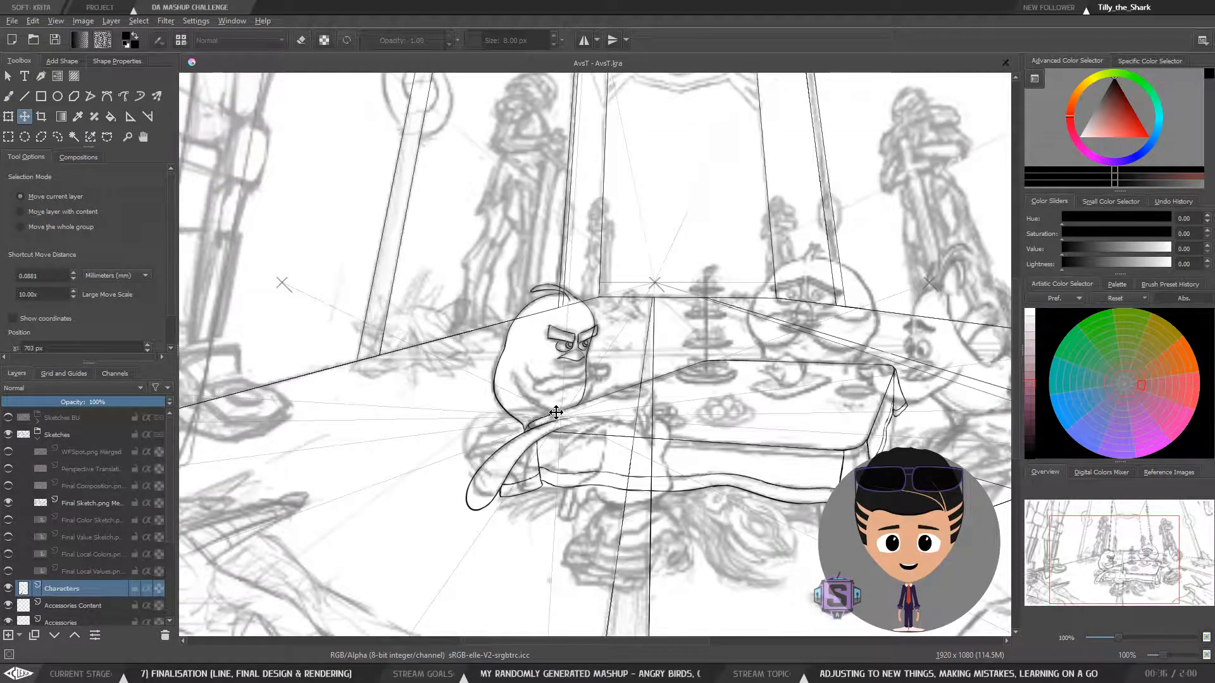
scroll(555, 410, up, 3)
key(b)
key(m)
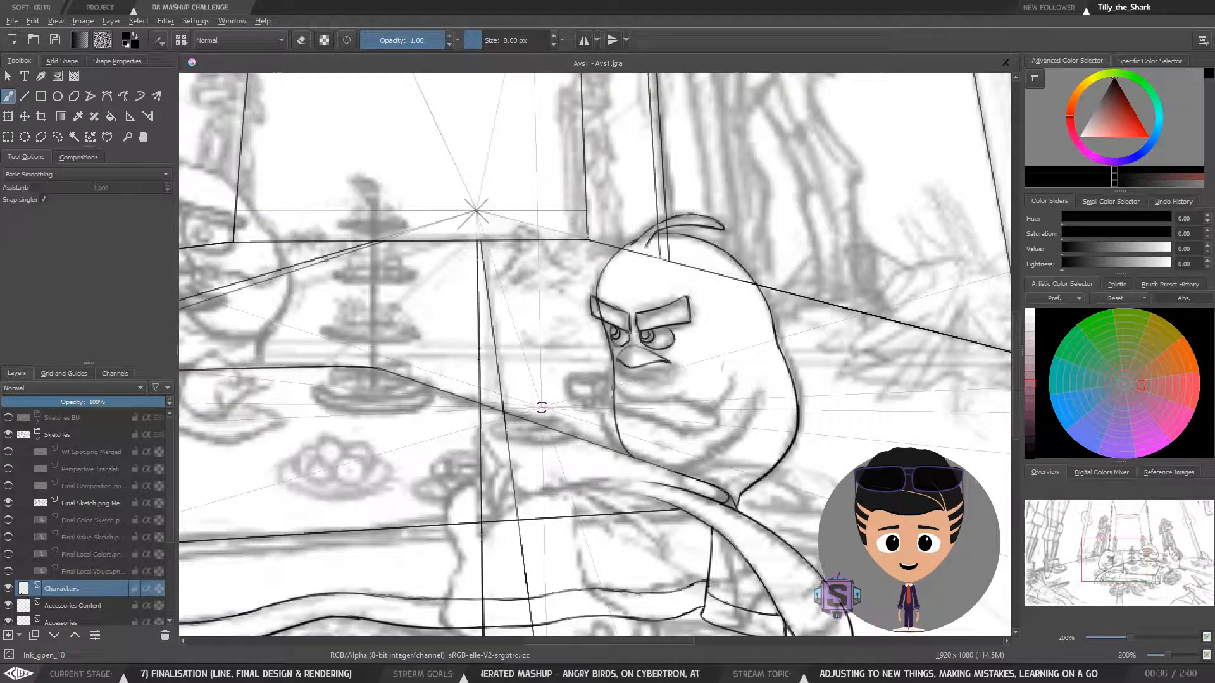
scroll(656, 358, up, 3)
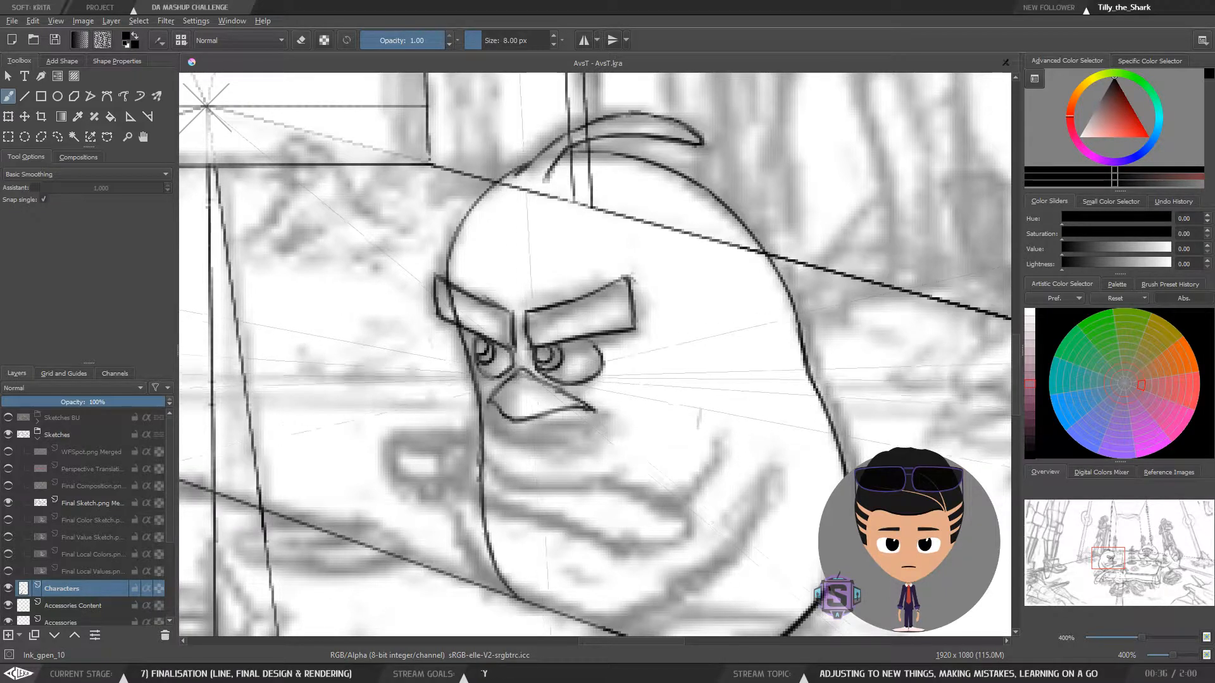
key(e)
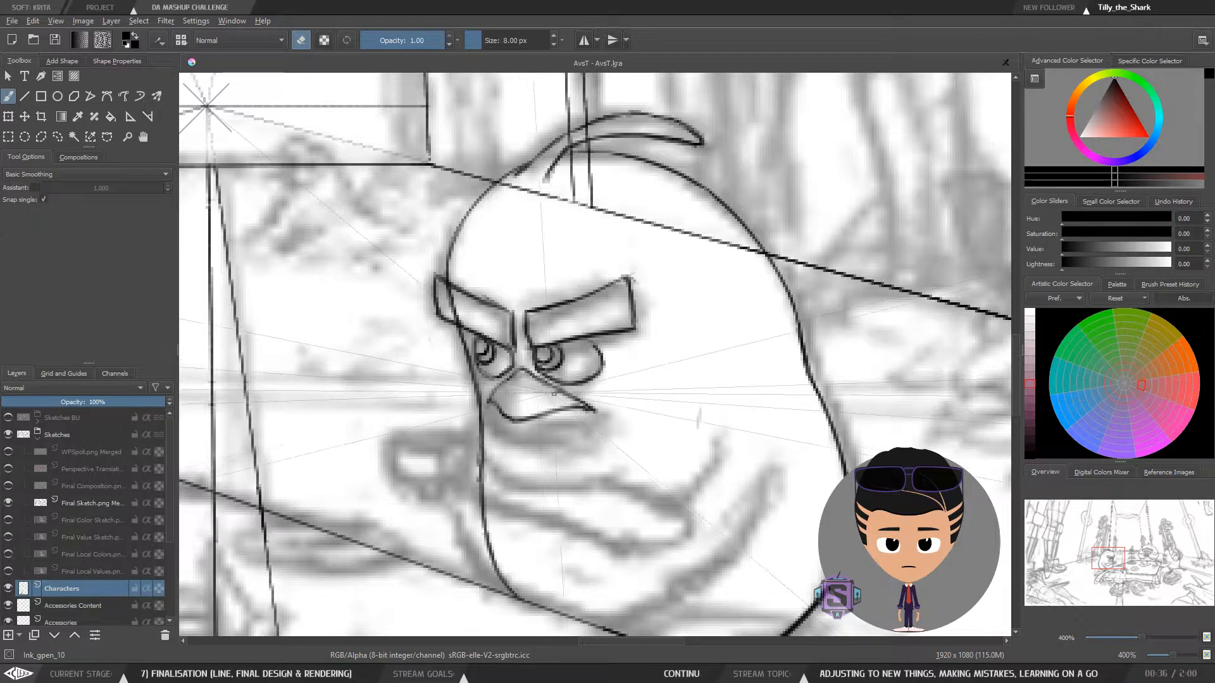
key(minus)
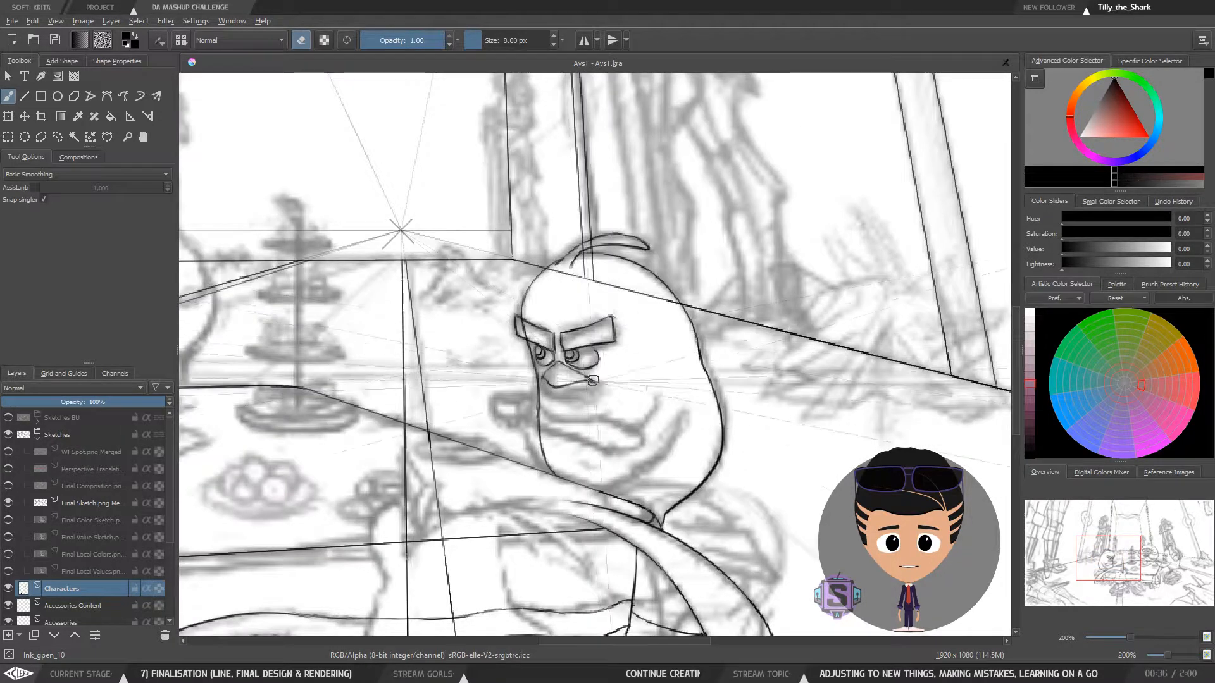
key(plus)
key(e)
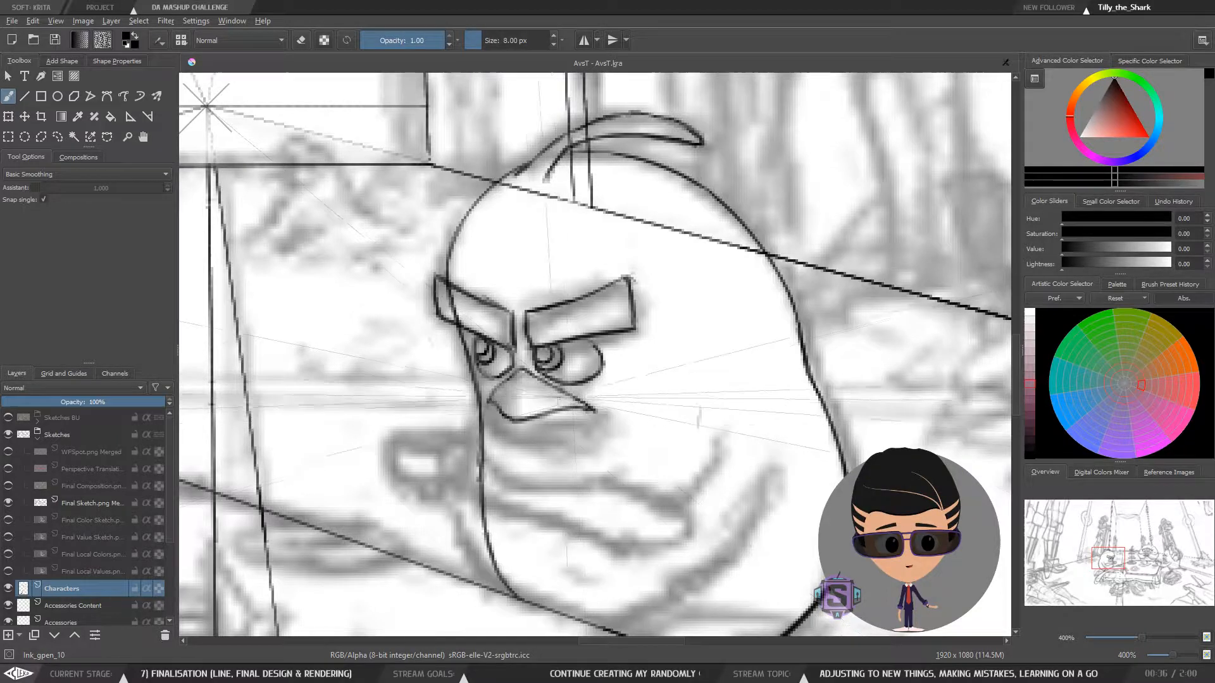
key(minus)
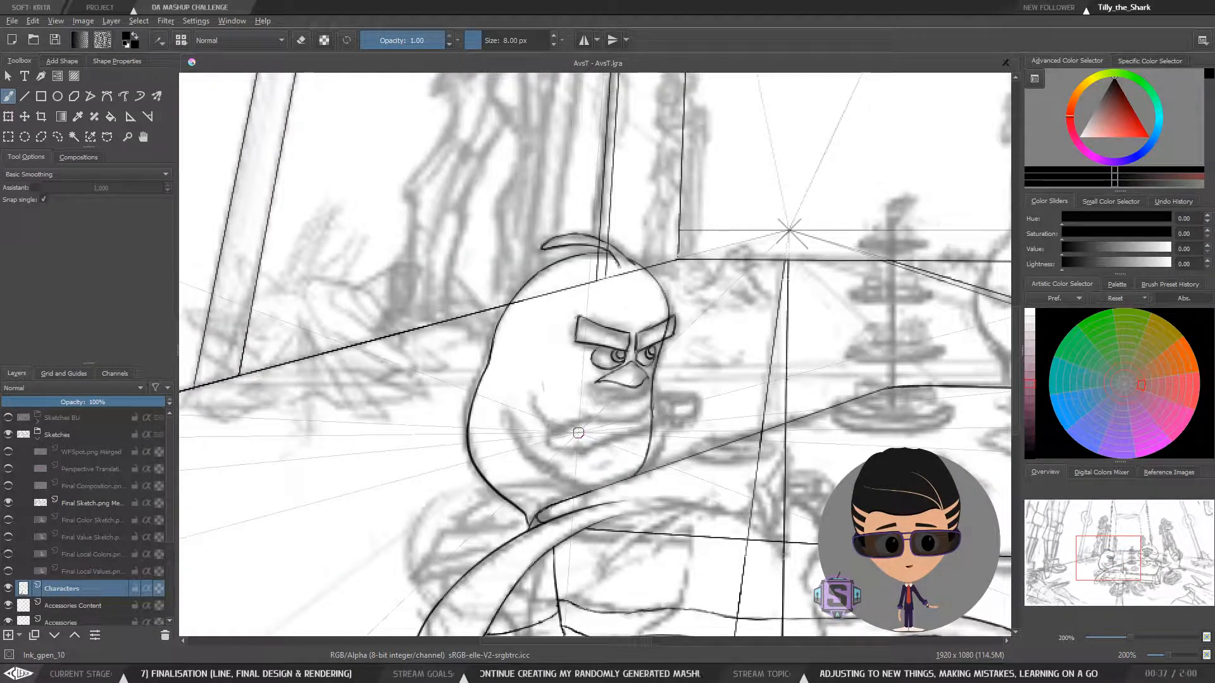
Ink a curved mouth line and the lower half of the frowning bird's beak, and check the shape within the scene
drag(658, 403, 627, 405)
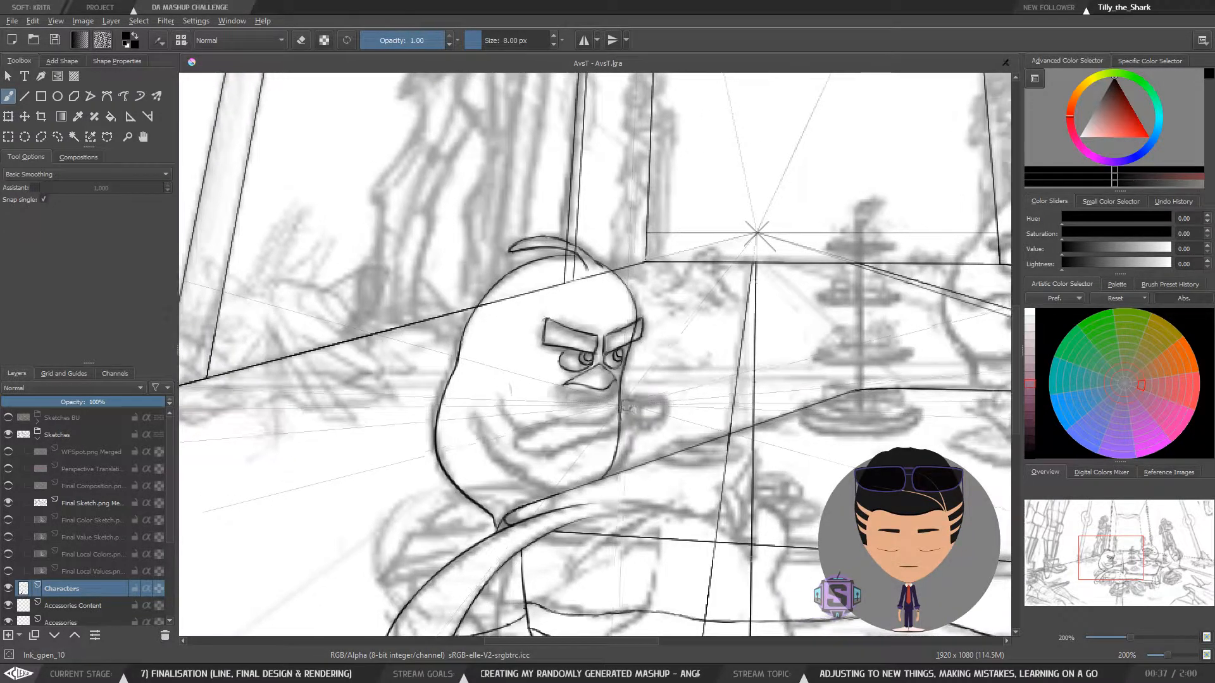
key(plus)
key(plus)
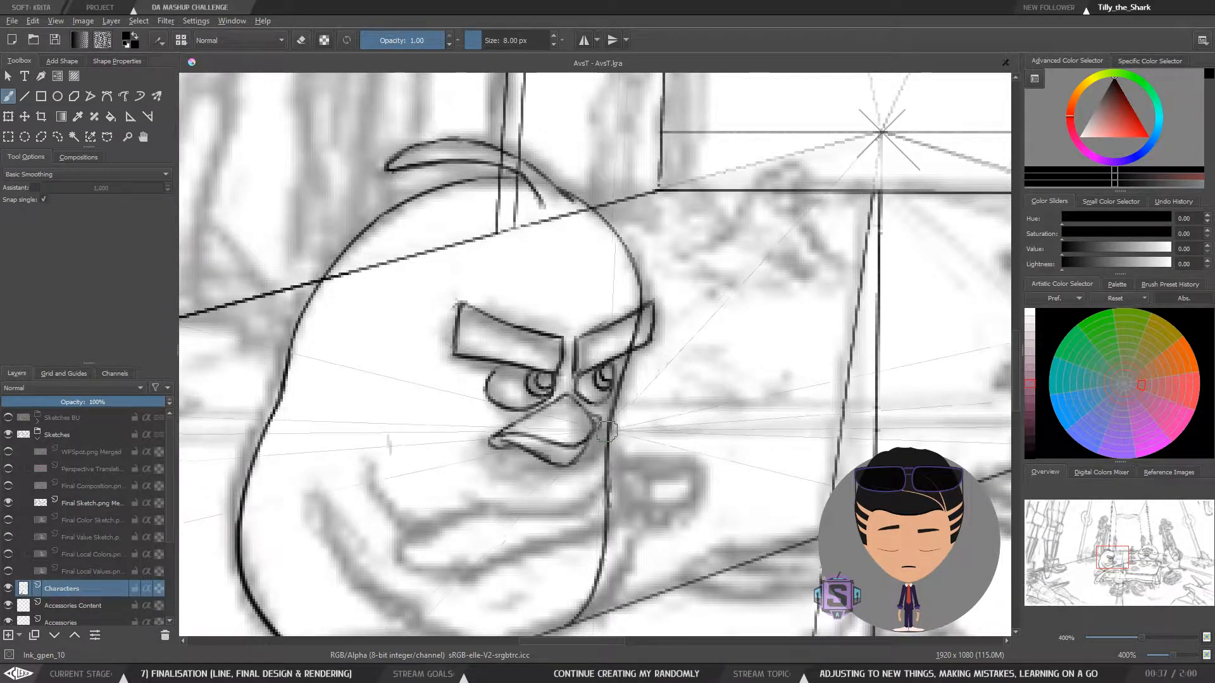
key(minus)
key(minus)
key(plus)
key(plus)
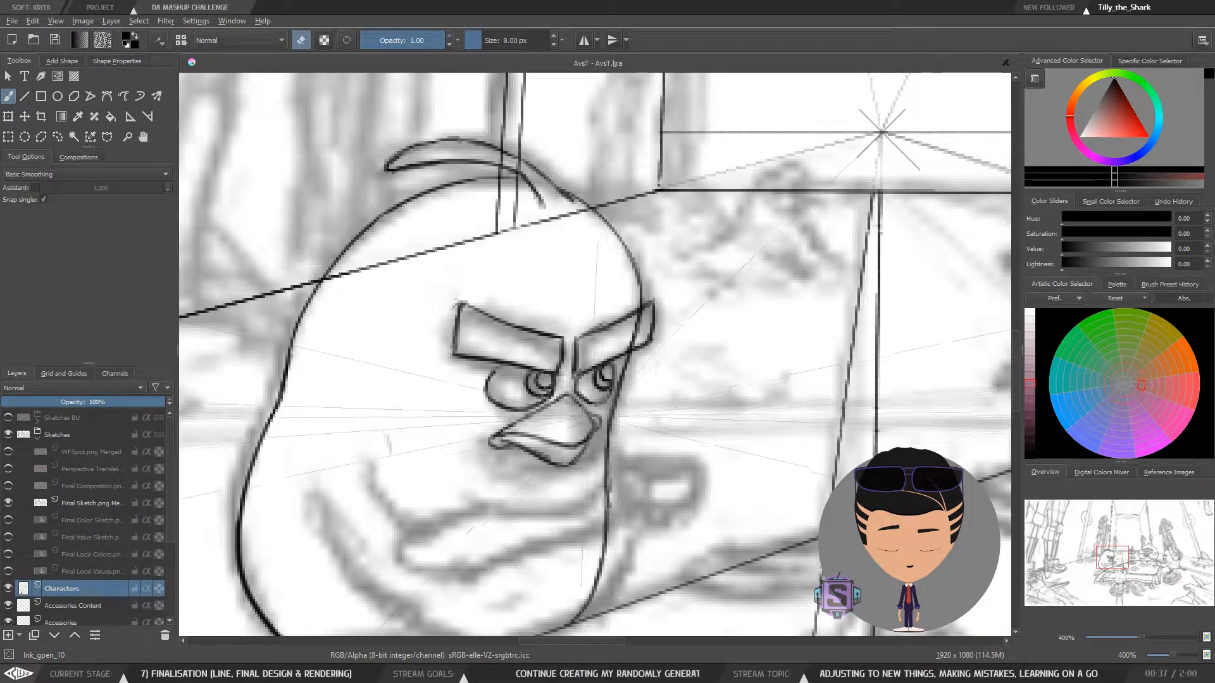
Refine the beak of the angry bird on the Characters layer, adding a ridge line and erasing and redrawing its lower edge
key(e)
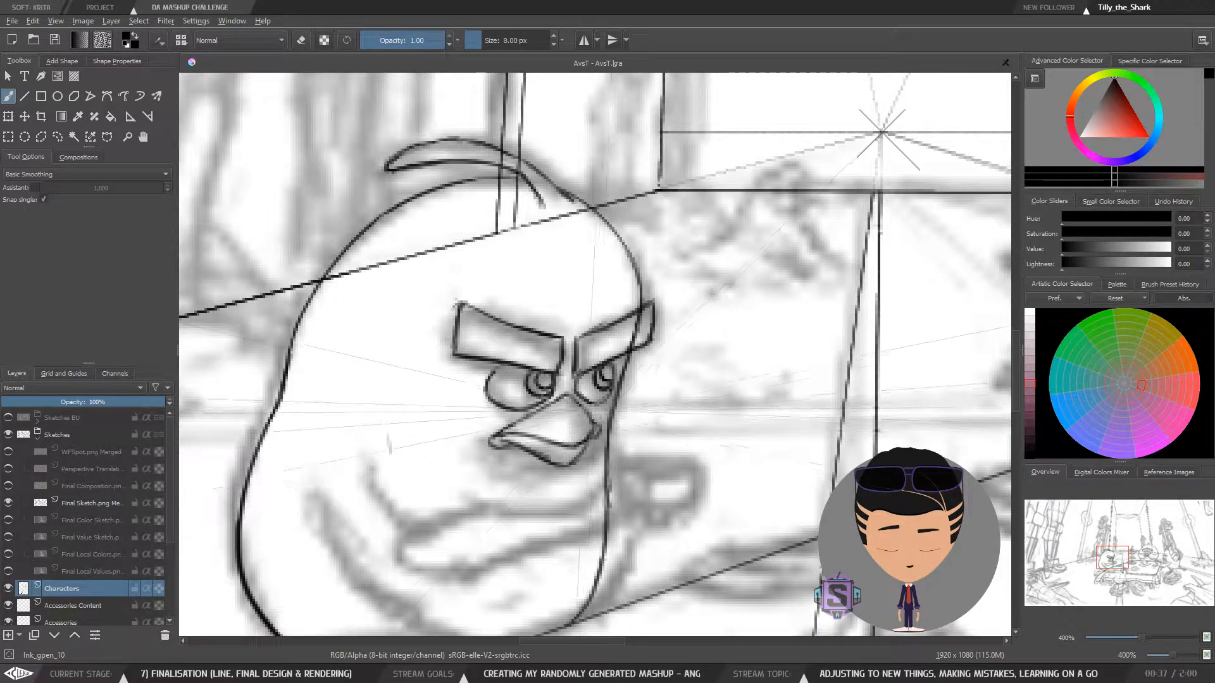
key(minus)
key(minus)
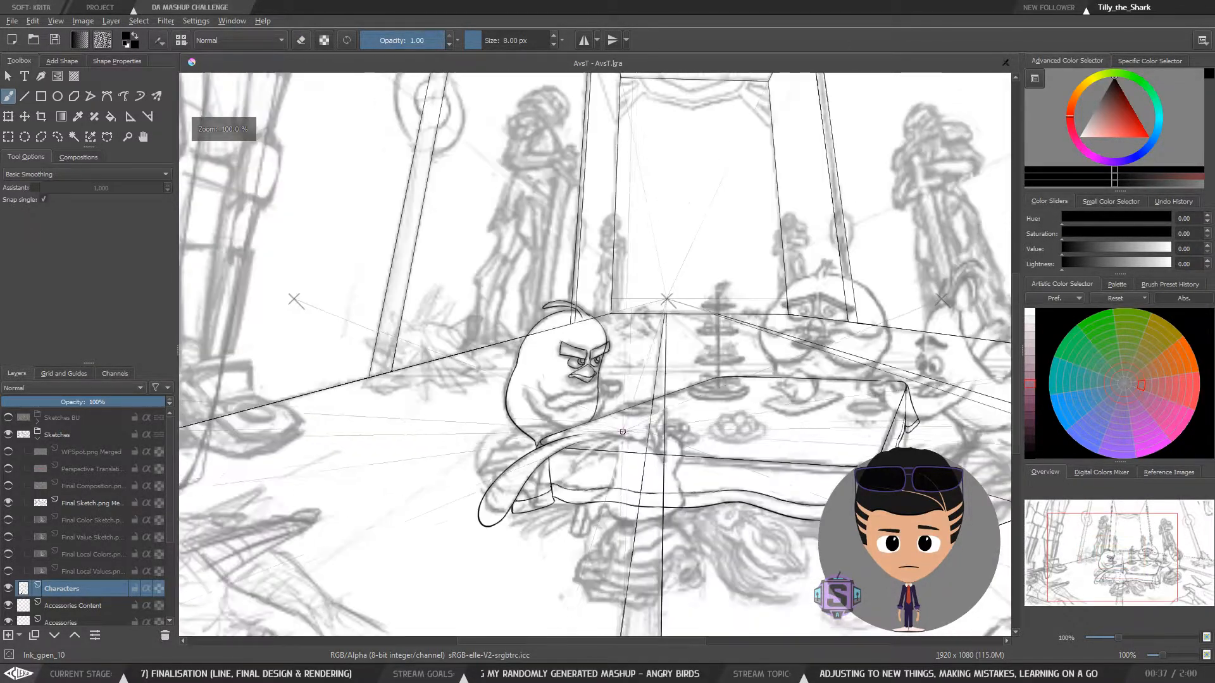
key(plus)
key(plus)
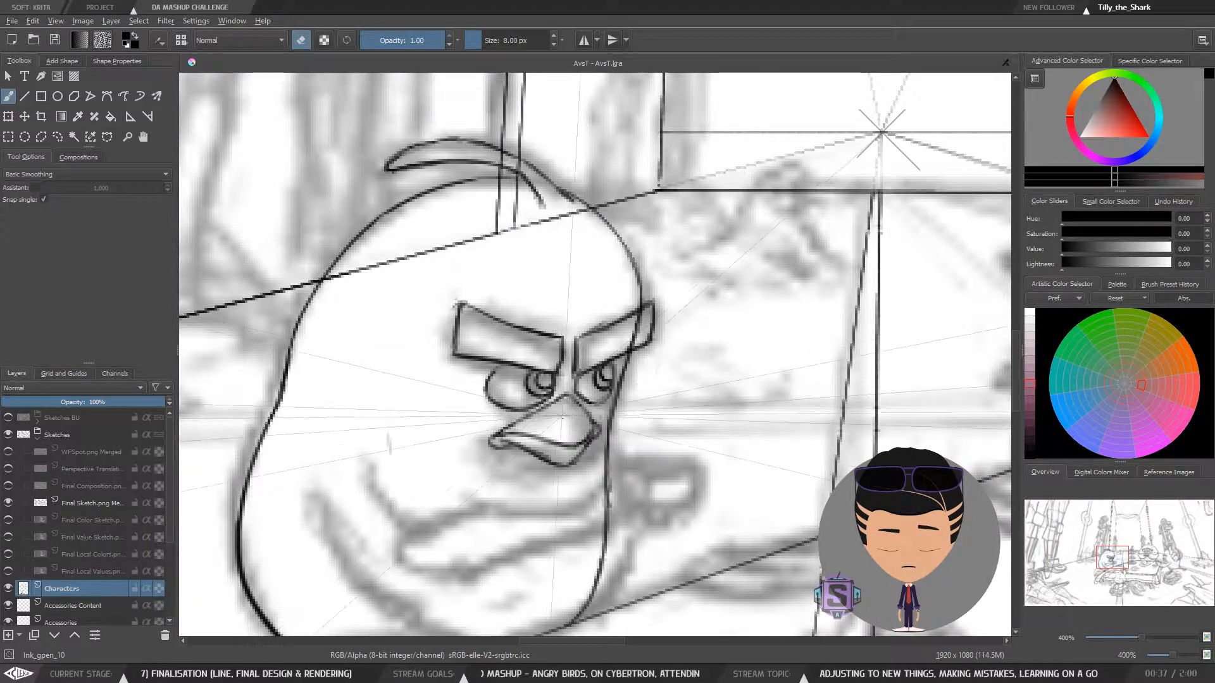
key(e)
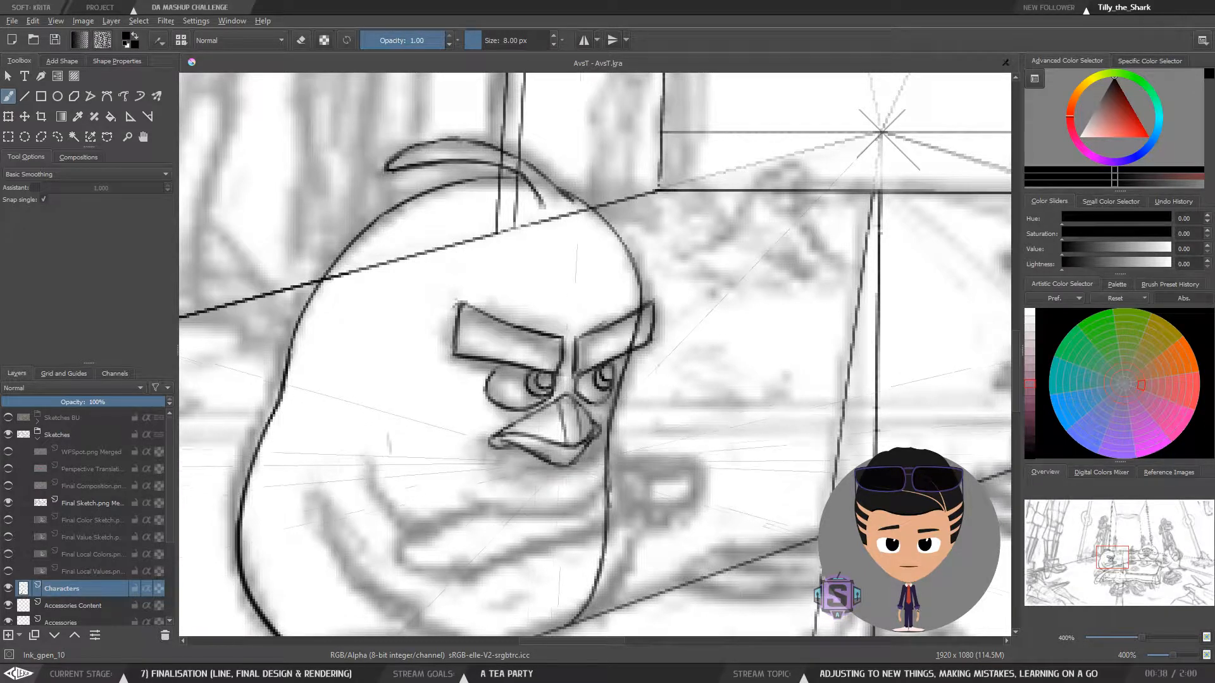
key(e)
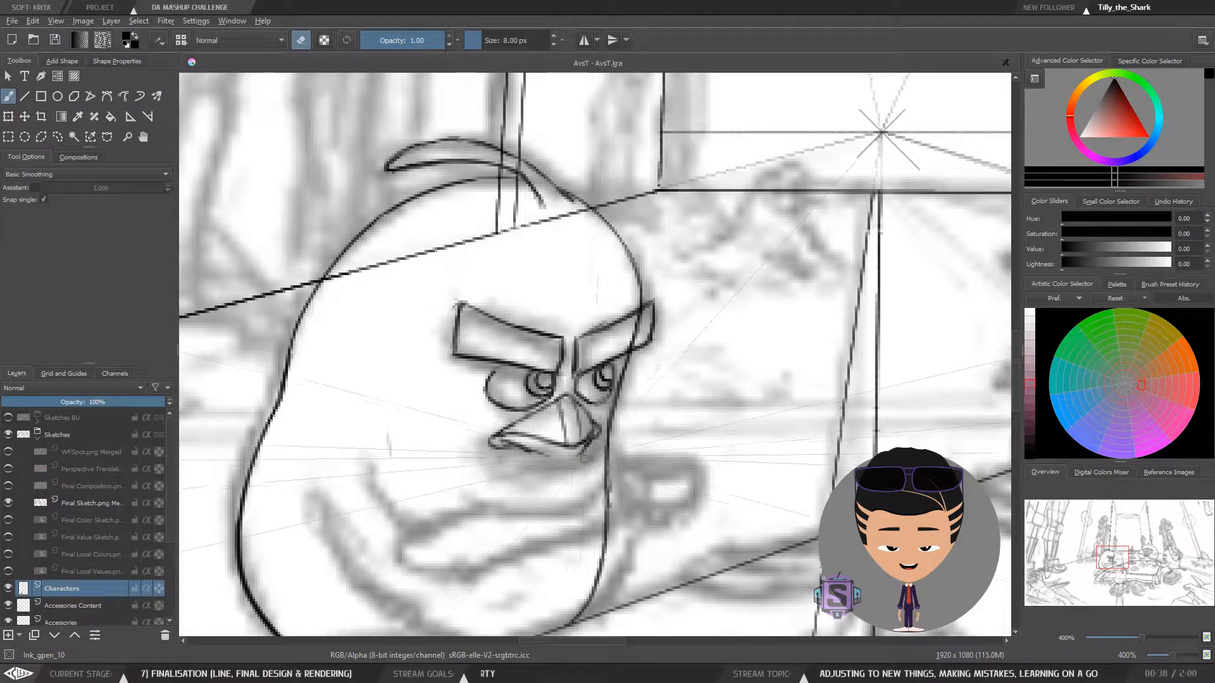
key(e)
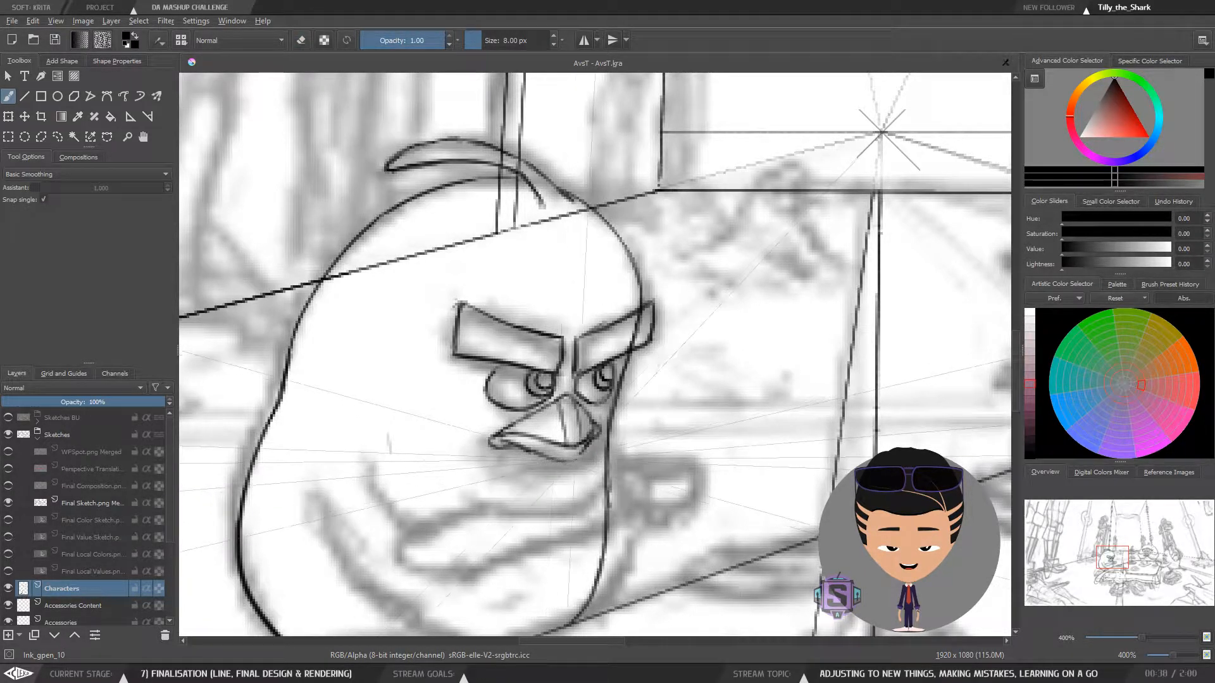
Examine the bird's face and beak proportions from further out and in the horizontally mirrored view
key(minus)
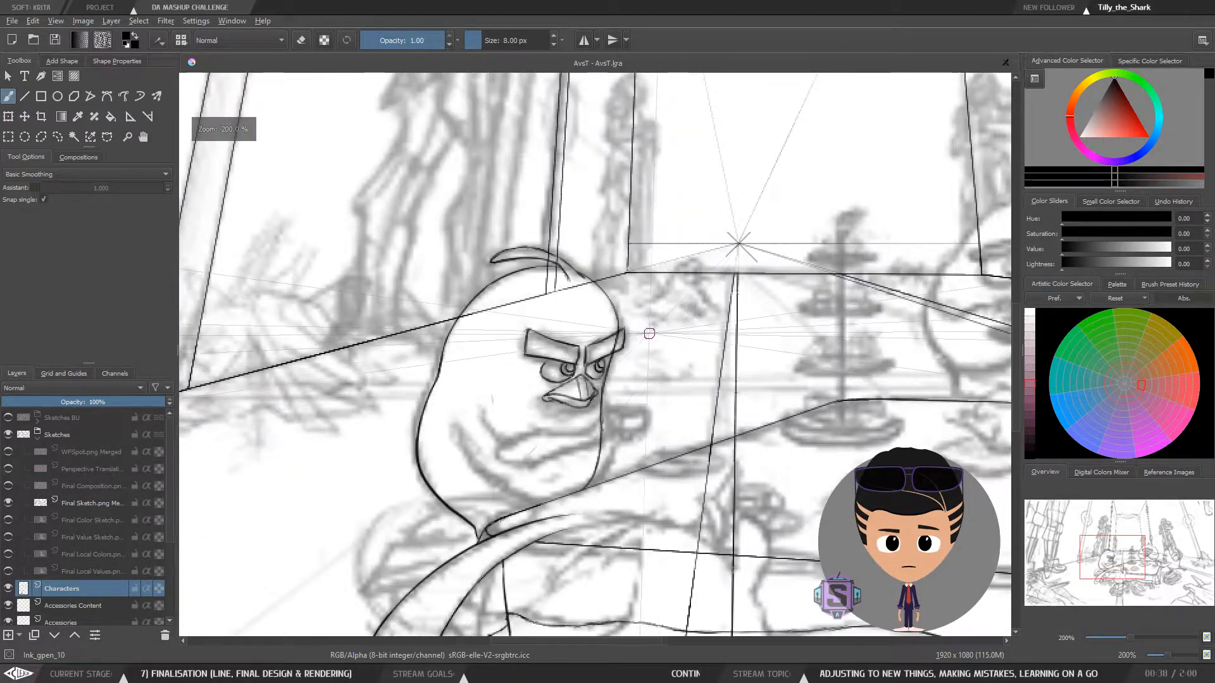
key(minus)
key(plus)
key(plus)
key(minus)
key(minus)
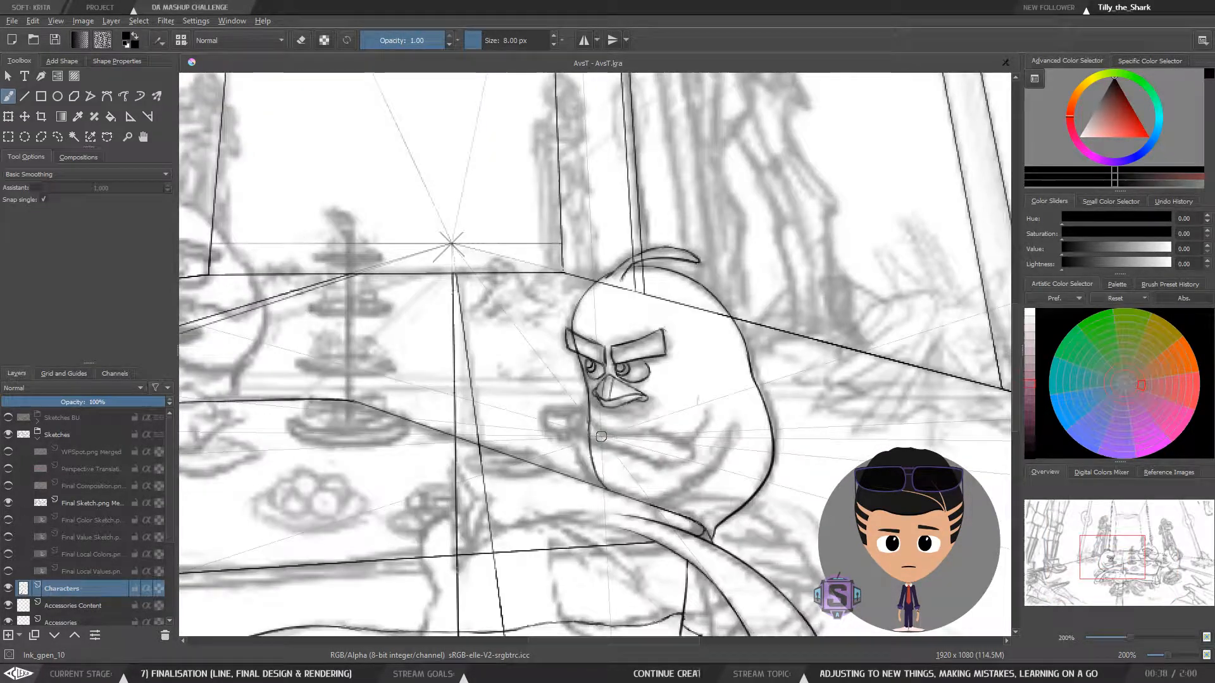
key(m)
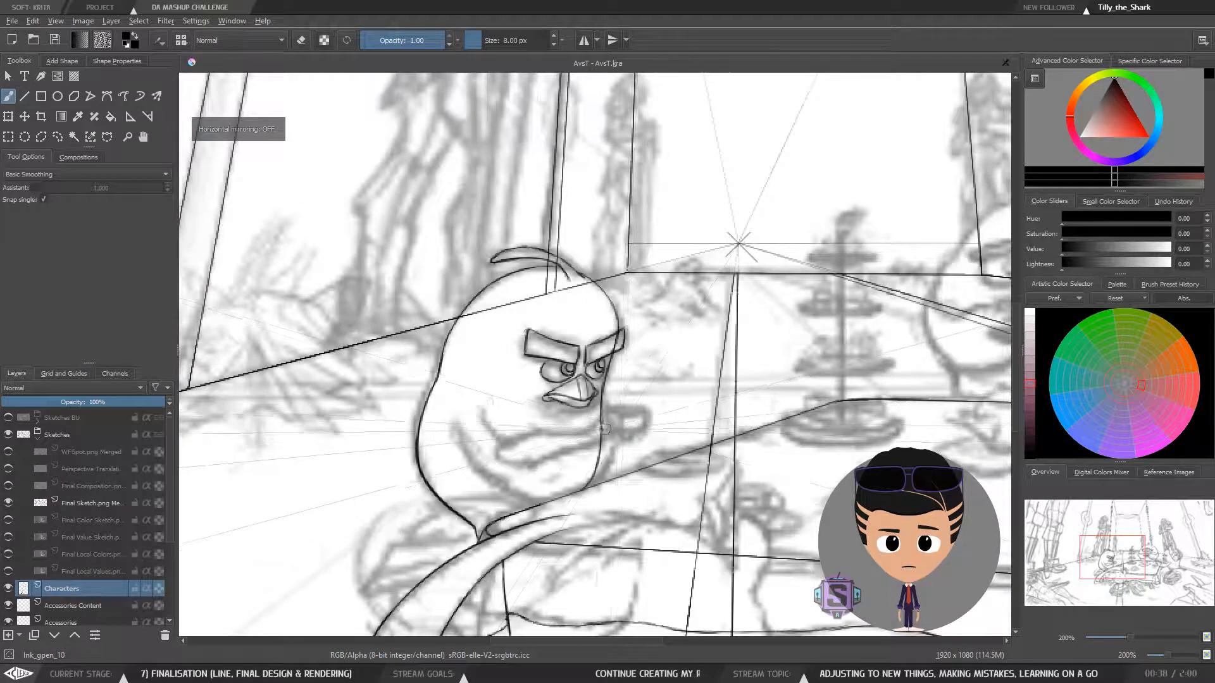
key(plus)
key(plus)
drag(550, 461, 518, 453)
Clean up the beak's corners by alternately erasing stray line ends and redrawing the edges with the 8 px ink brush
key(e)
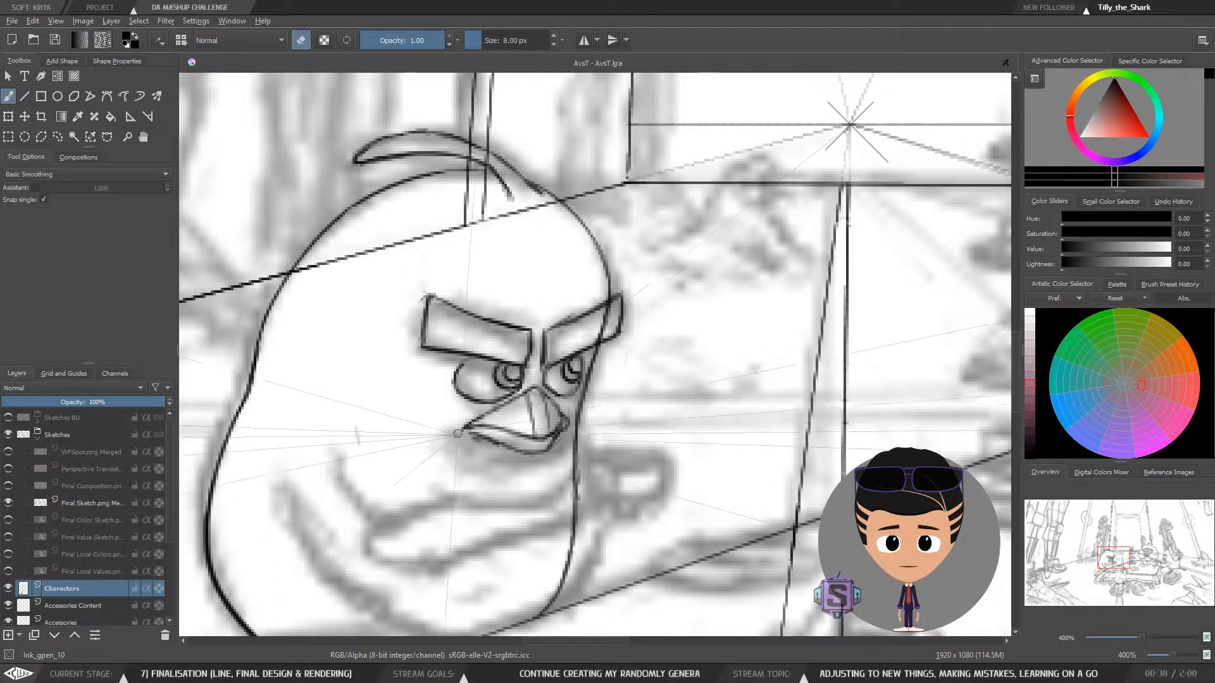
key(e)
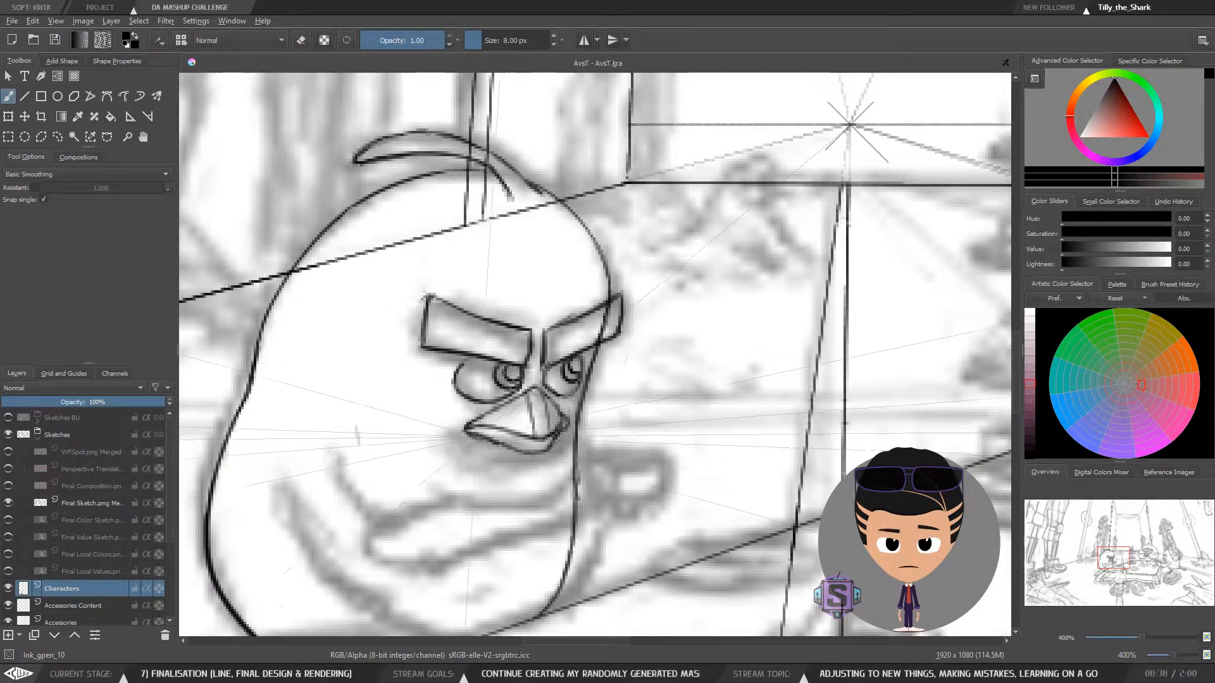
key(e)
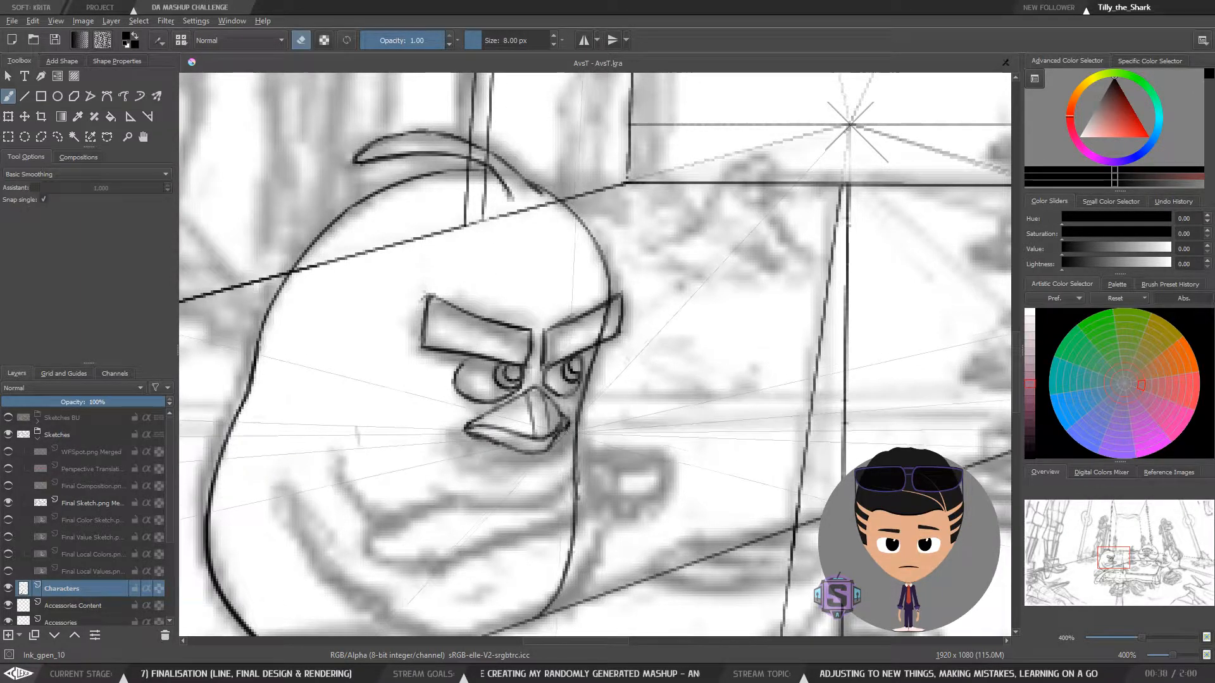
key(e)
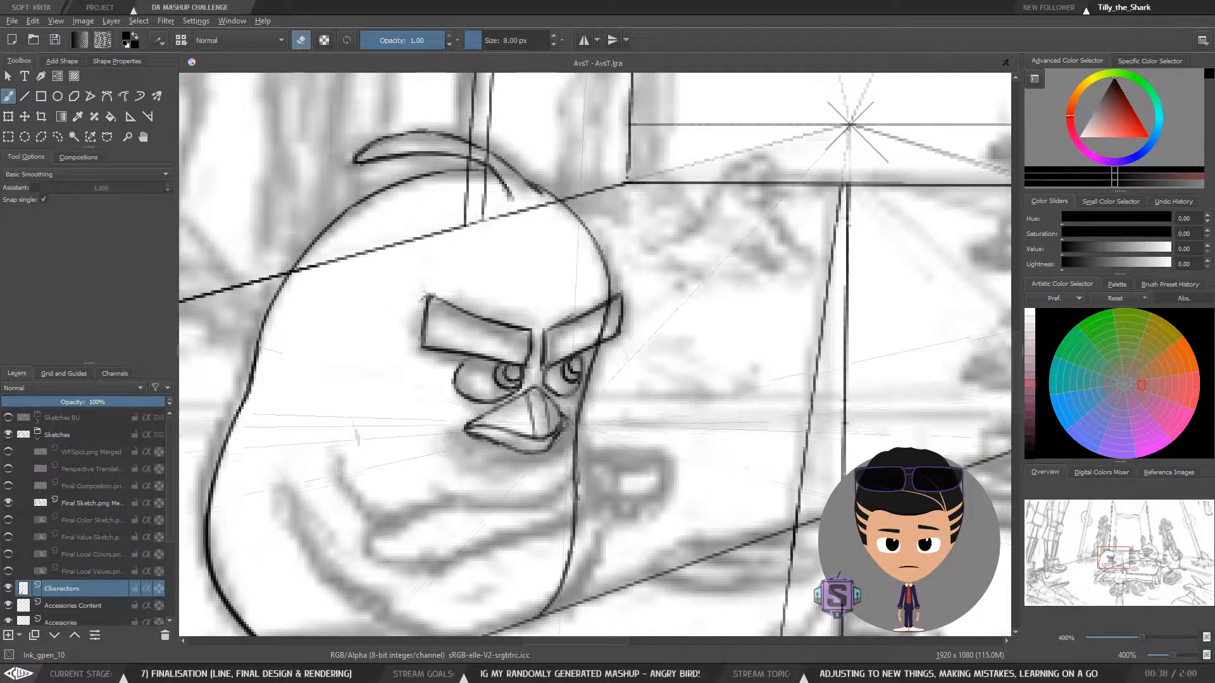
key(e)
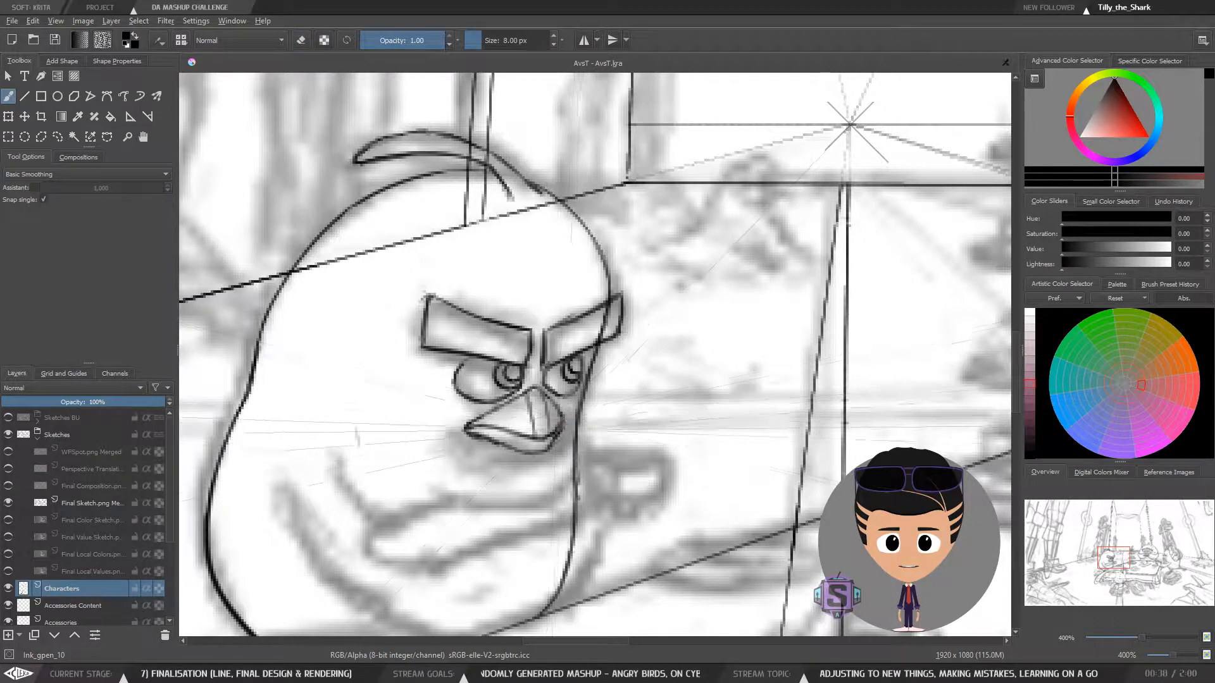
Compare the bird's face in normal and mirrored views at different magnifications to judge the beak's shape and width
key(minus)
key(minus)
key(m)
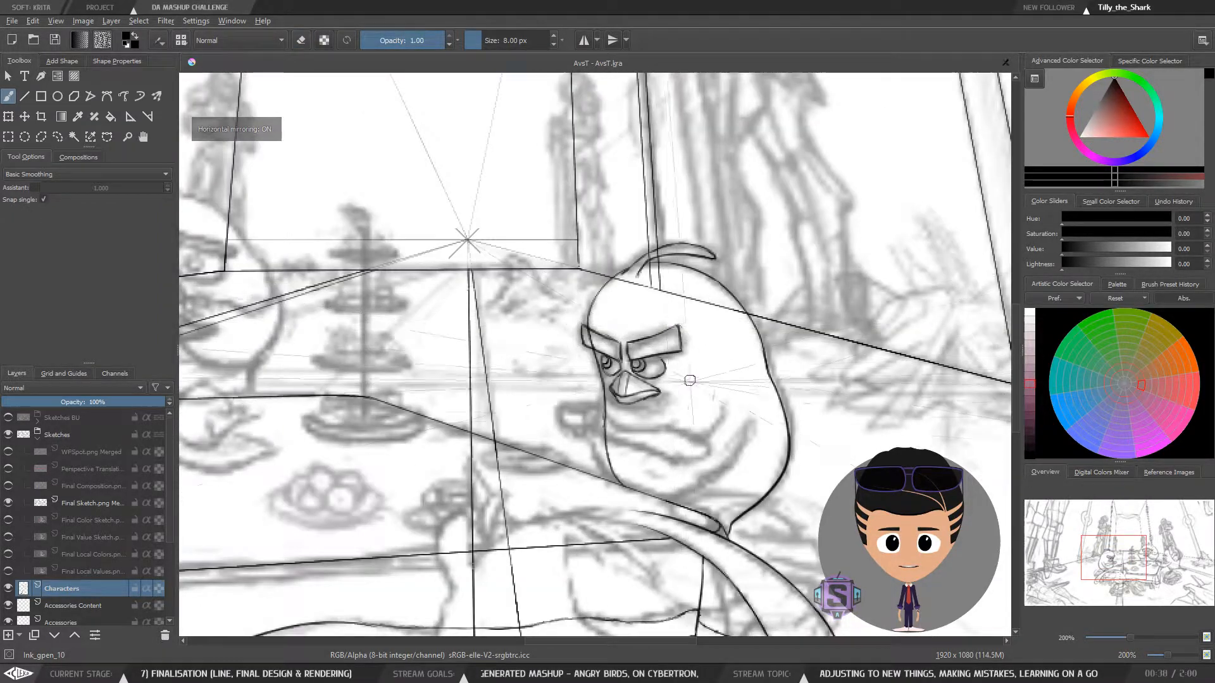
key(plus)
key(plus)
mouse_move(666, 437)
mouse_down()
mouse_move(584, 436)
mouse_move(546, 454)
mouse_up()
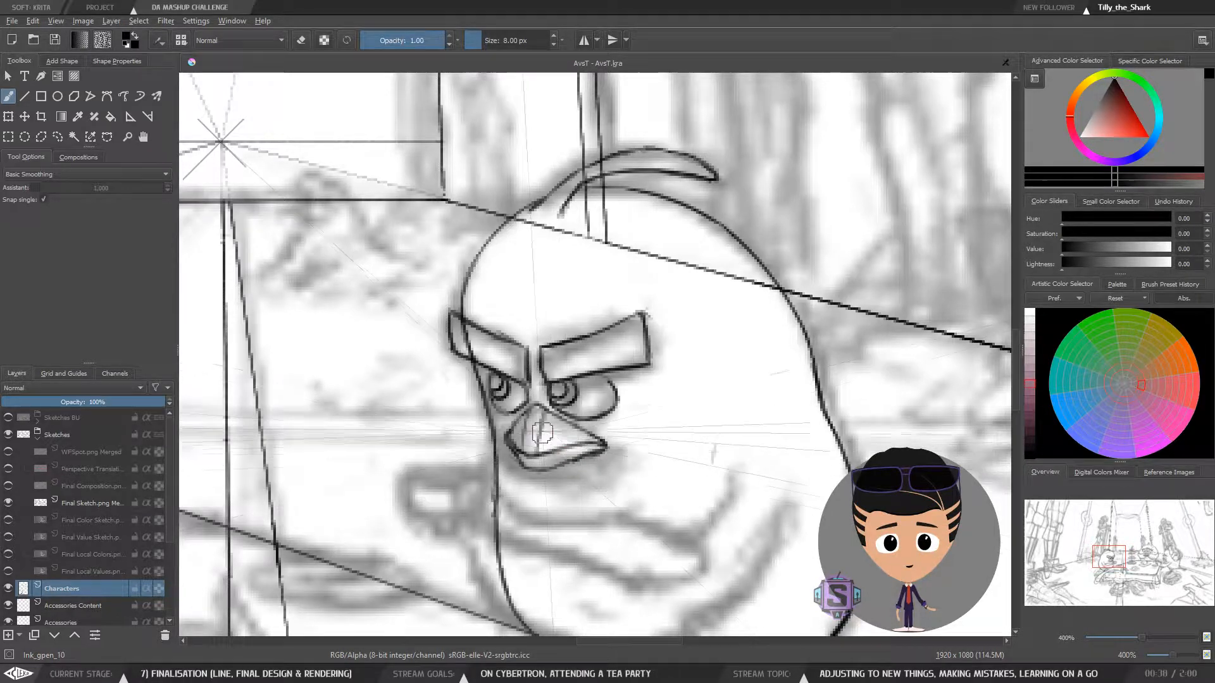
scroll(679, 358, down, 2)
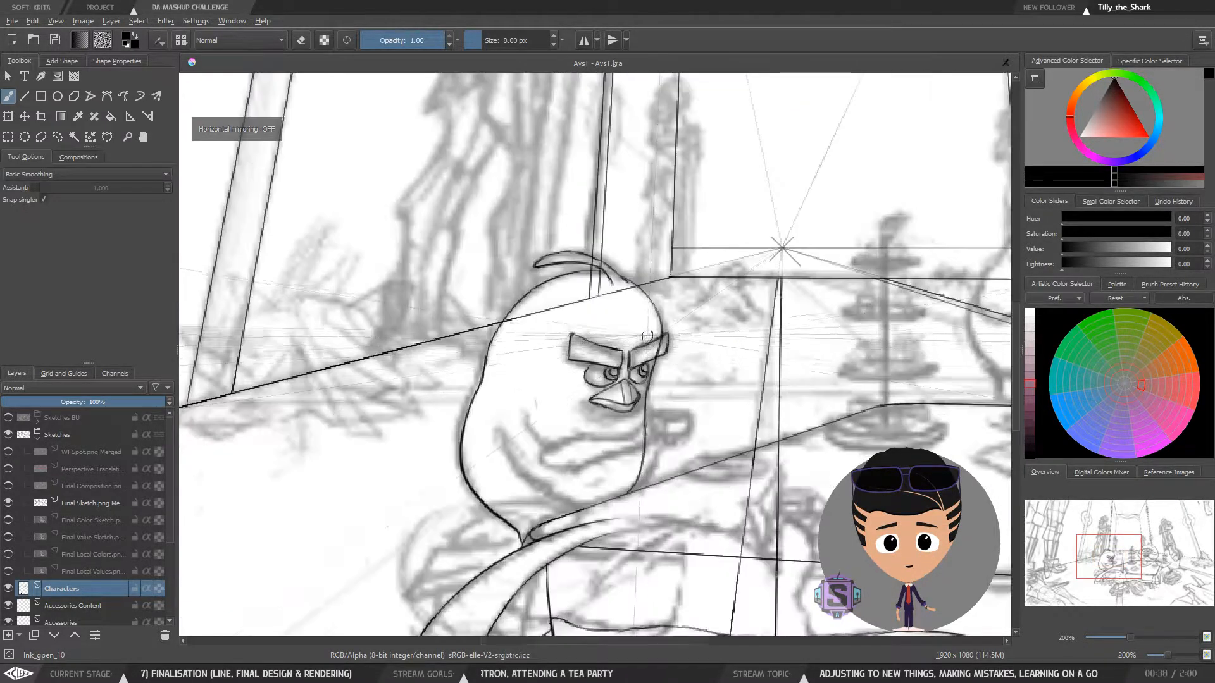
scroll(647, 336, down, 2)
scroll(587, 466, up, 4)
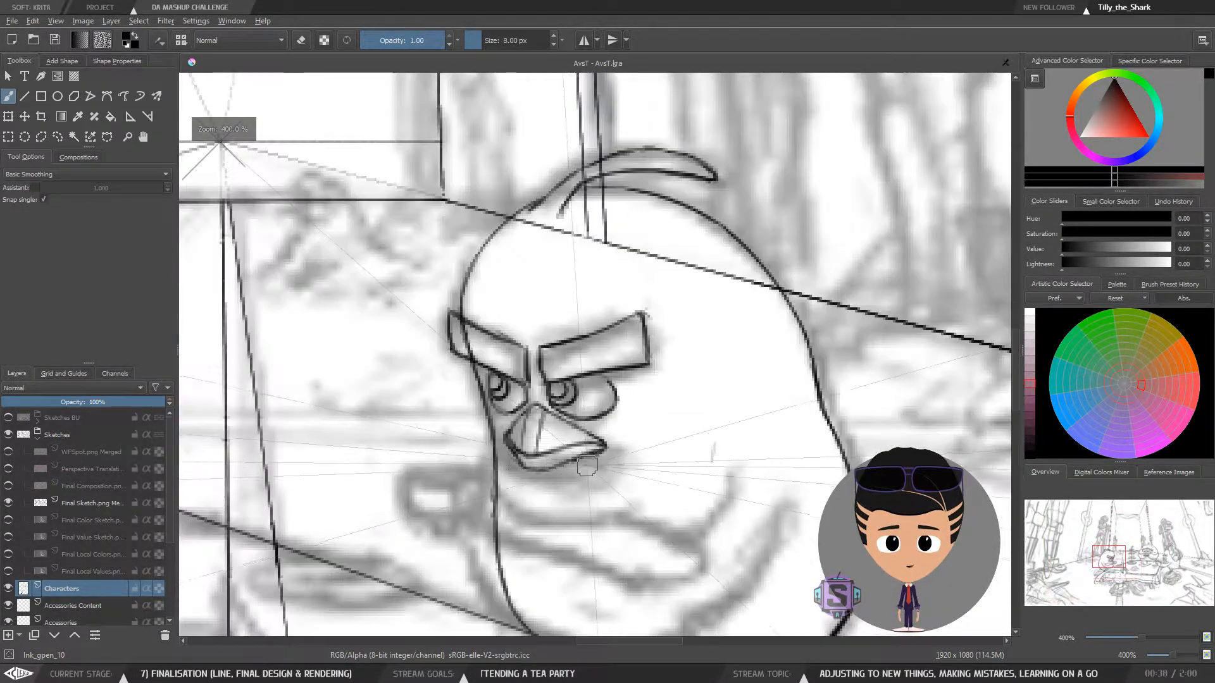
key(m)
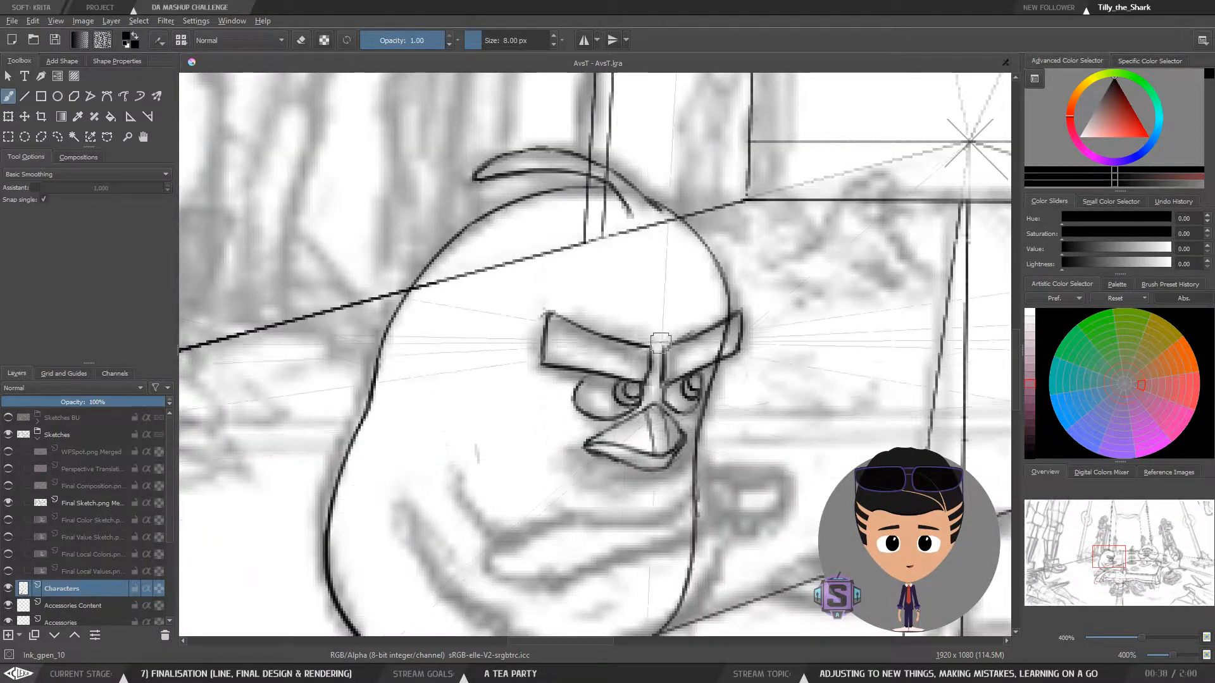
drag(646, 494, 573, 482)
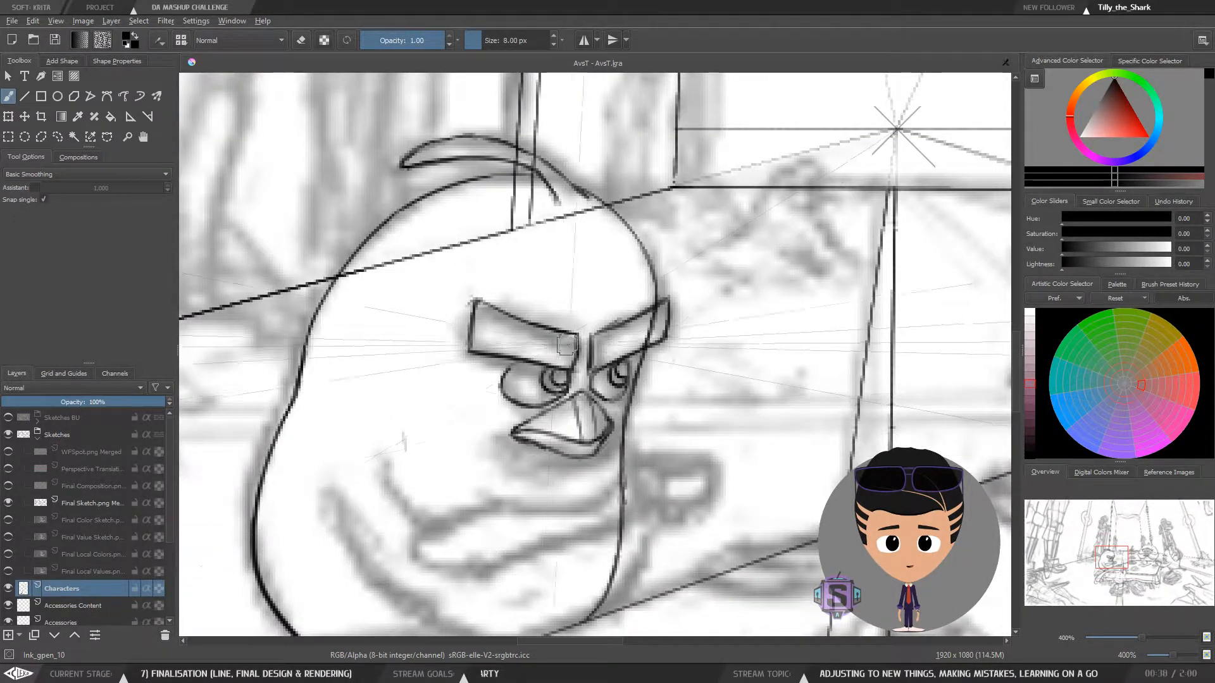
Outline-select the bird's beak and transform it to be slightly narrower, then apply the change and return to the brush
key(l)
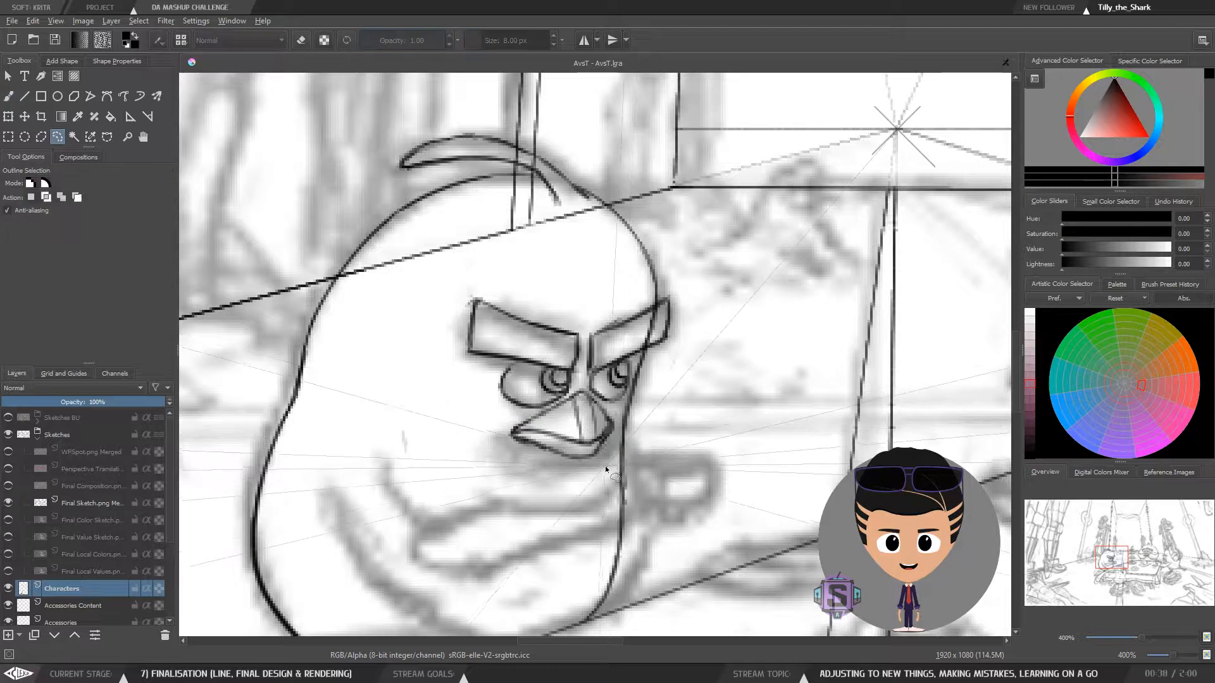
mouse_move(605, 466)
mouse_down()
mouse_move(616, 427)
mouse_move(578, 381)
mouse_move(500, 443)
mouse_move(602, 469)
mouse_up()
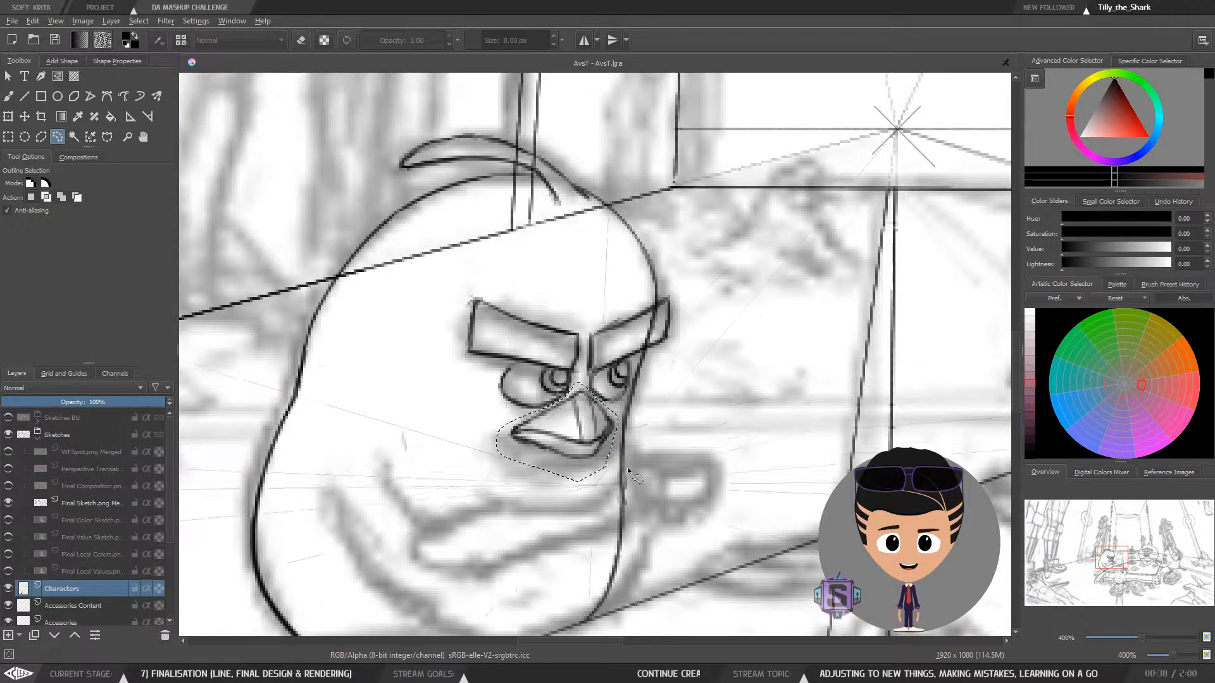
key(ctrl+t)
mouse_move(498, 431)
mouse_down()
mouse_move(437, 432)
mouse_move(508, 433)
mouse_up()
drag(587, 449, 592, 449)
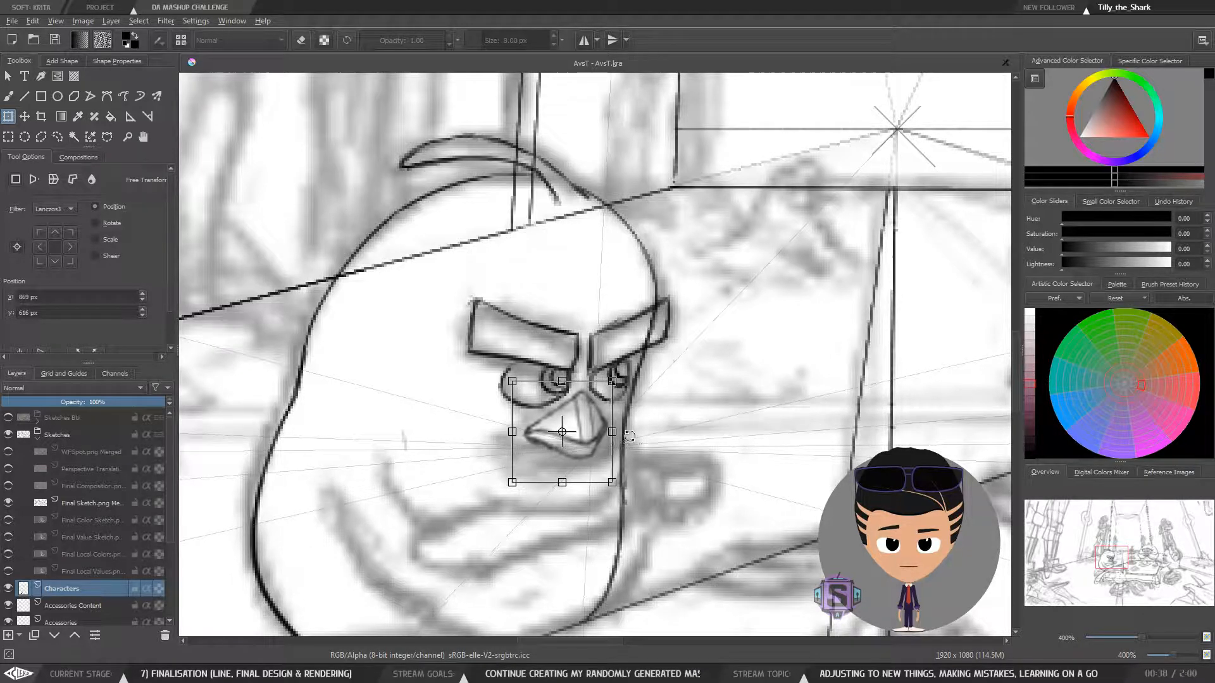
key(Return)
key(b)
scroll(639, 405, down, 4)
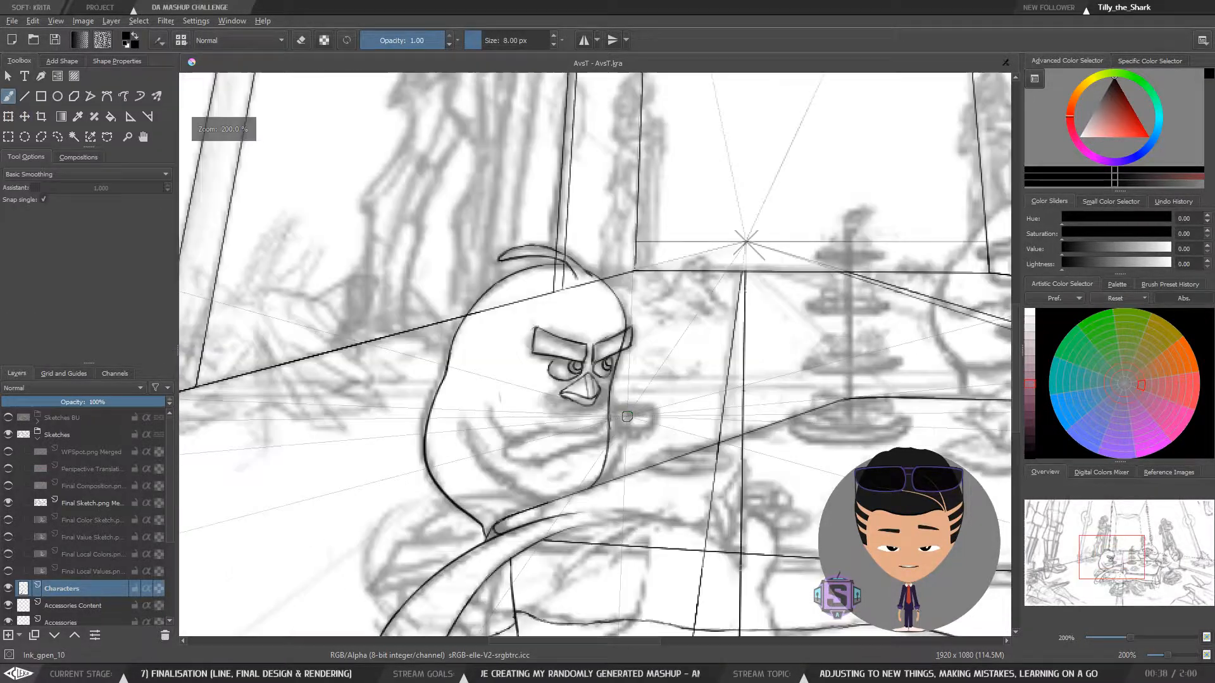
scroll(650, 361, up, 4)
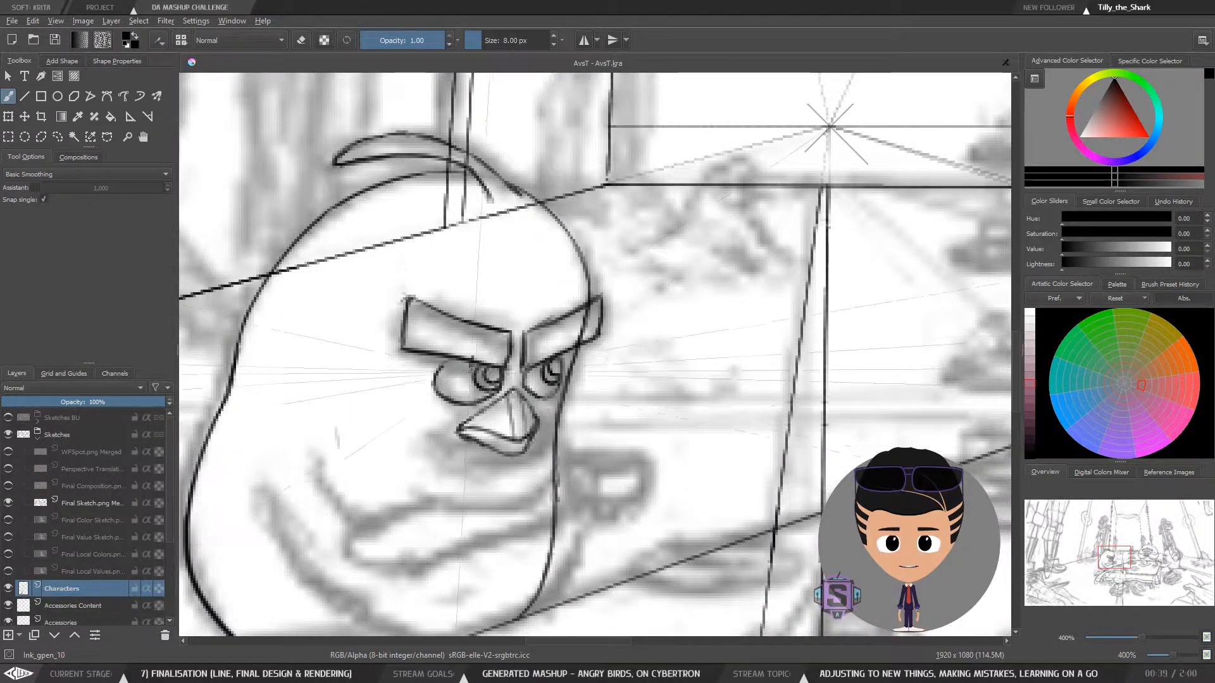
Mark the beak's sides with short vertical guide lines, undoing the overlong first attempt, and redraw the beak with straighter, angular edges
drag(470, 358, 469, 486)
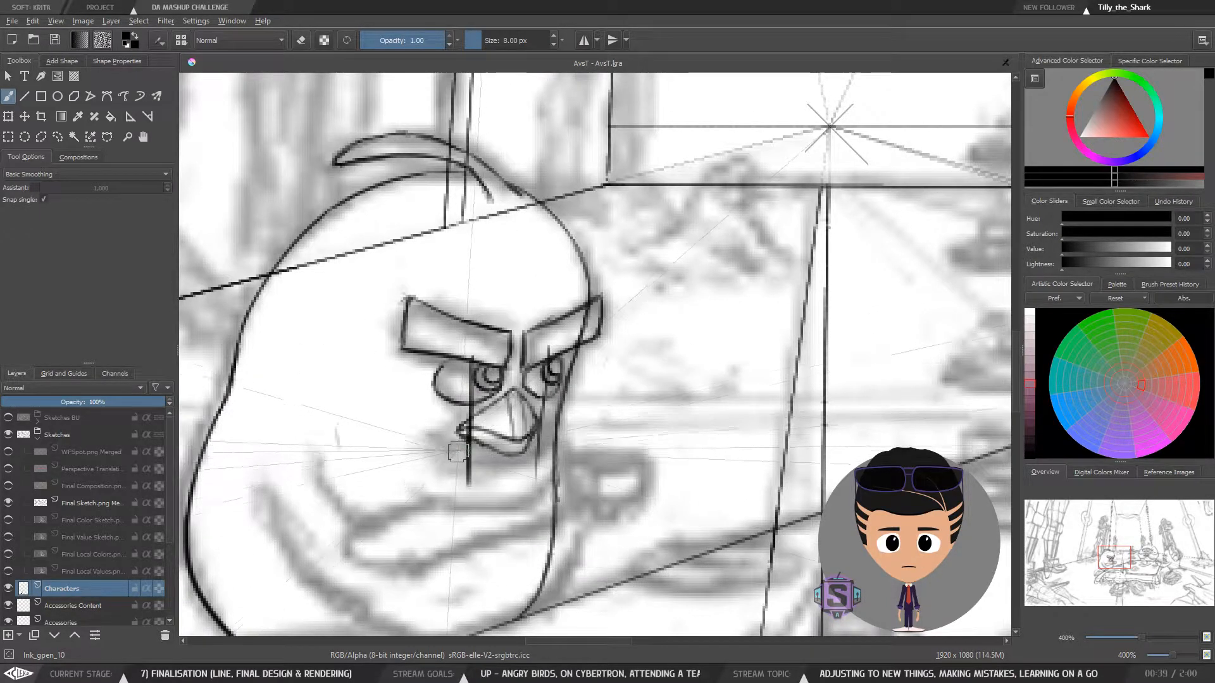
key(ctrl+z)
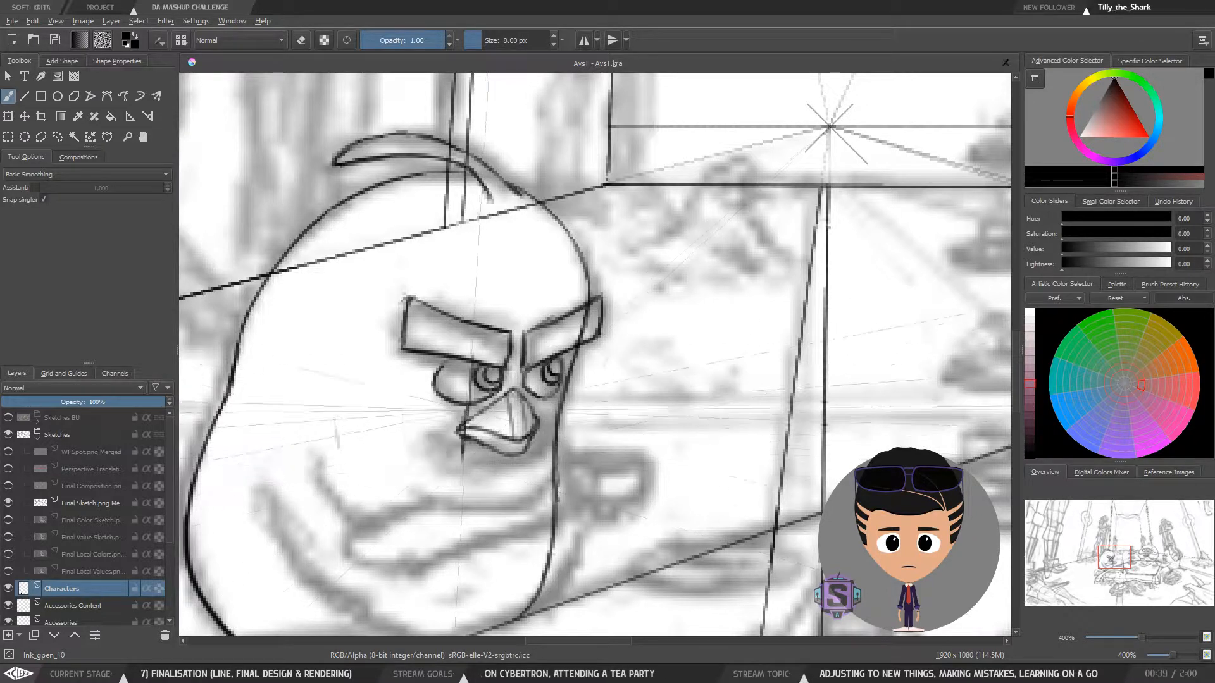
drag(468, 408, 463, 452)
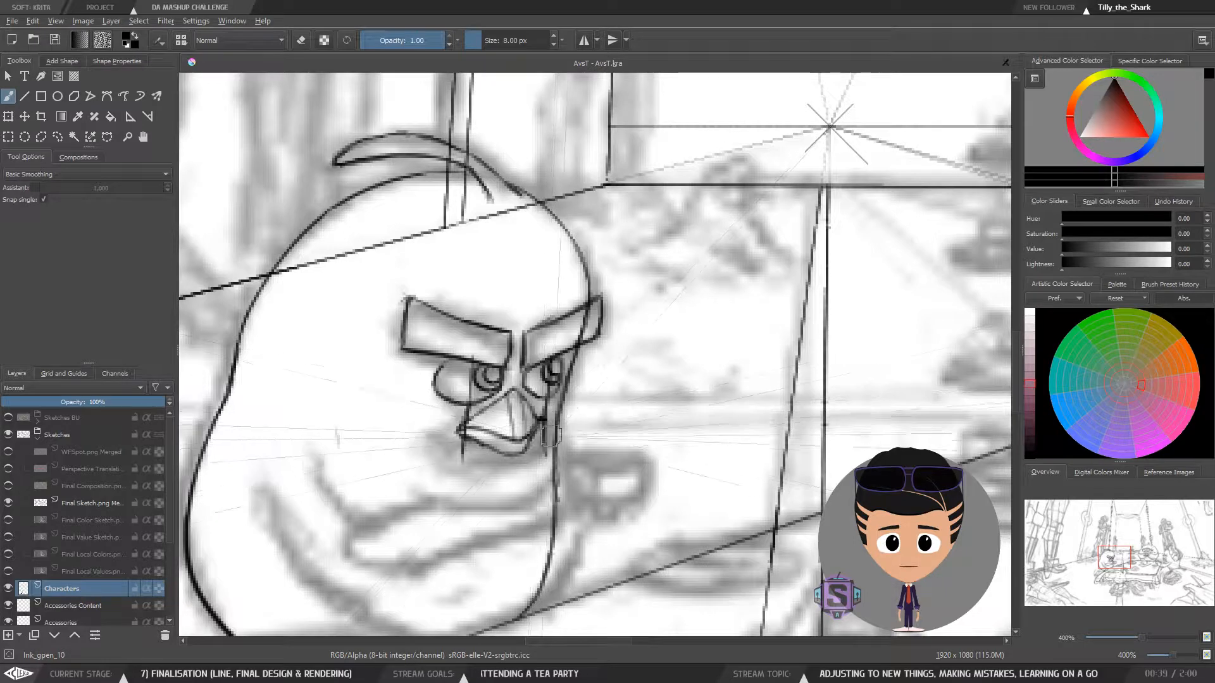
mouse_move(546, 422)
mouse_down()
mouse_move(521, 393)
mouse_move(460, 426)
mouse_move(520, 454)
mouse_up()
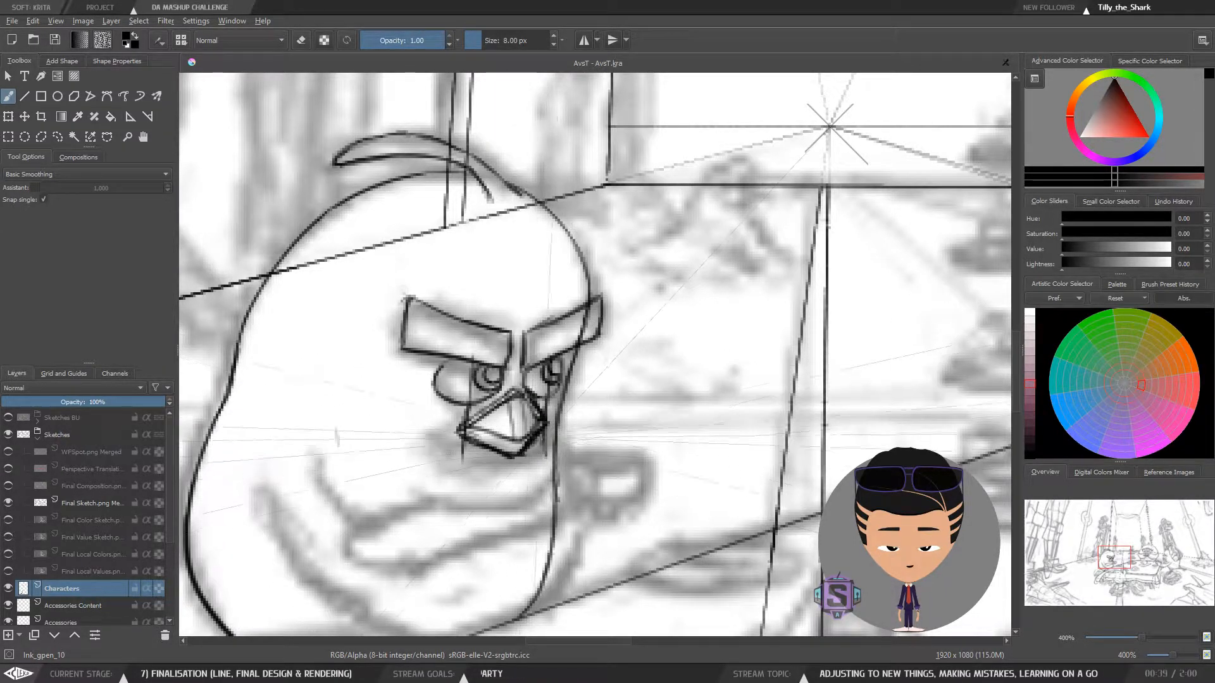
key(minus)
key(minus)
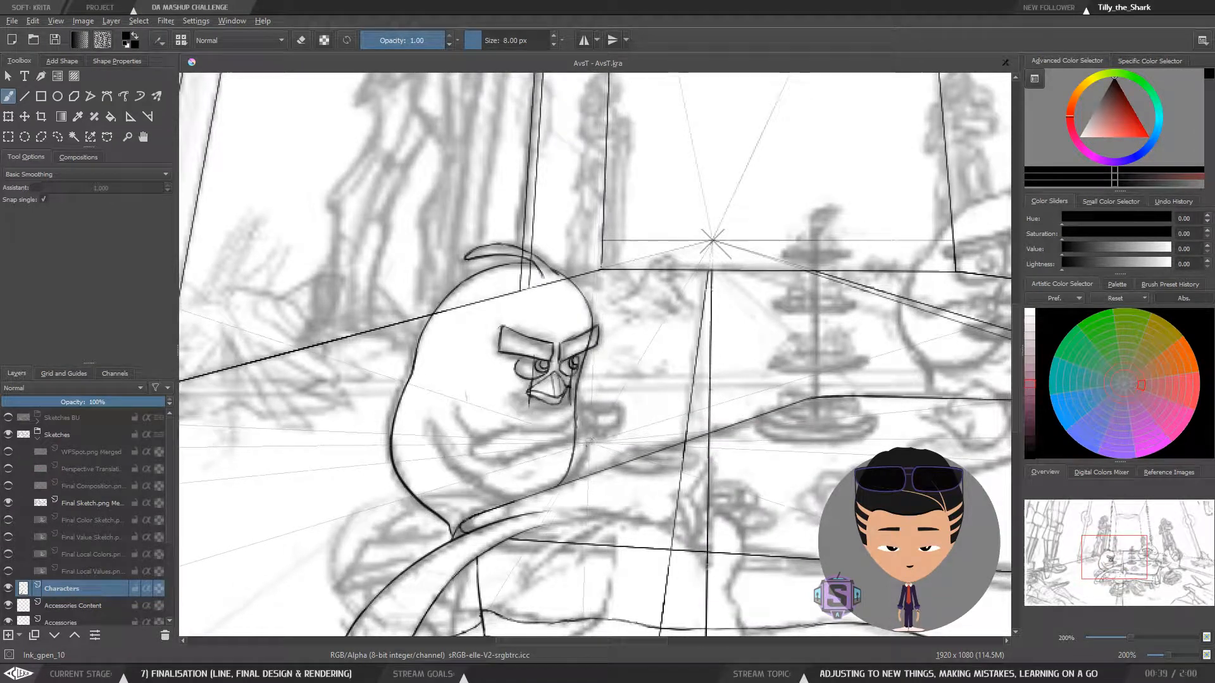
Outline-select the bird's whole beak with its guide marks, delete it and clear the selection
key(plus)
key(plus)
mouse_move(529, 473)
mouse_down()
mouse_move(543, 409)
mouse_move(524, 384)
mouse_move(472, 415)
mouse_move(466, 484)
mouse_move(527, 475)
mouse_move(541, 418)
mouse_move(506, 381)
mouse_move(446, 430)
mouse_move(527, 447)
mouse_up()
key(Delete)
key(ctrl+shift+a)
key(ctrl+shift+a)
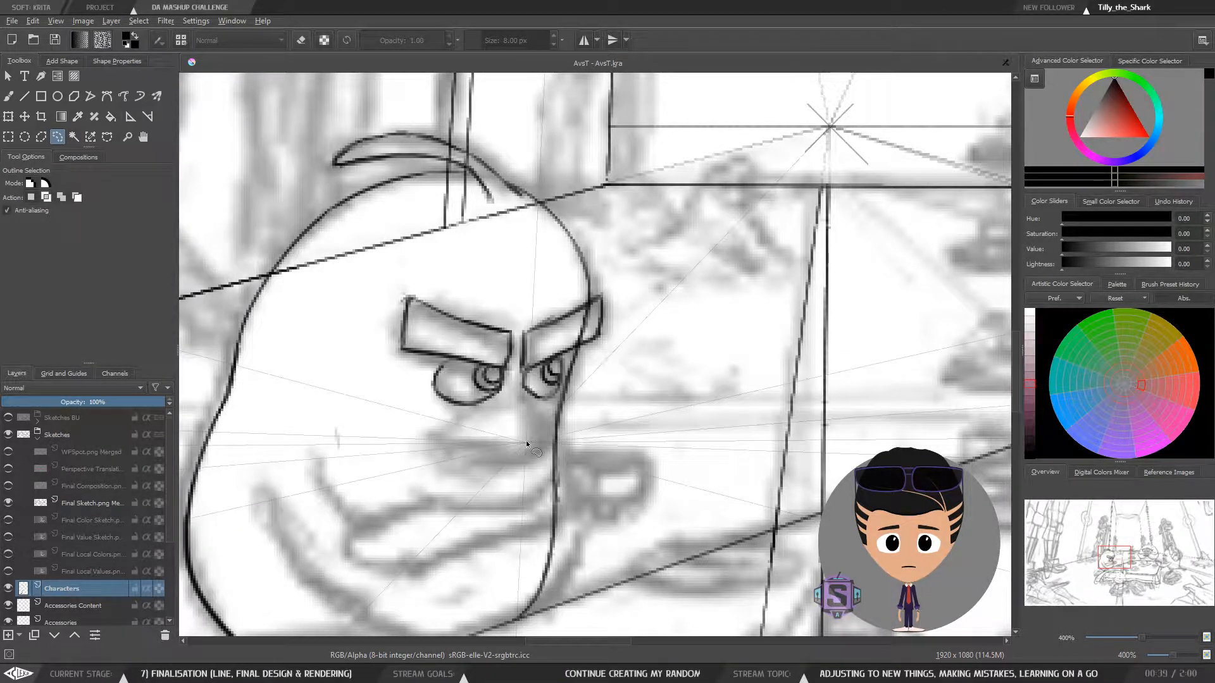
Draw two thin vertical guide lines down from the bird's eyes to mark the width of a new beak
key(b)
drag(524, 384, 532, 406)
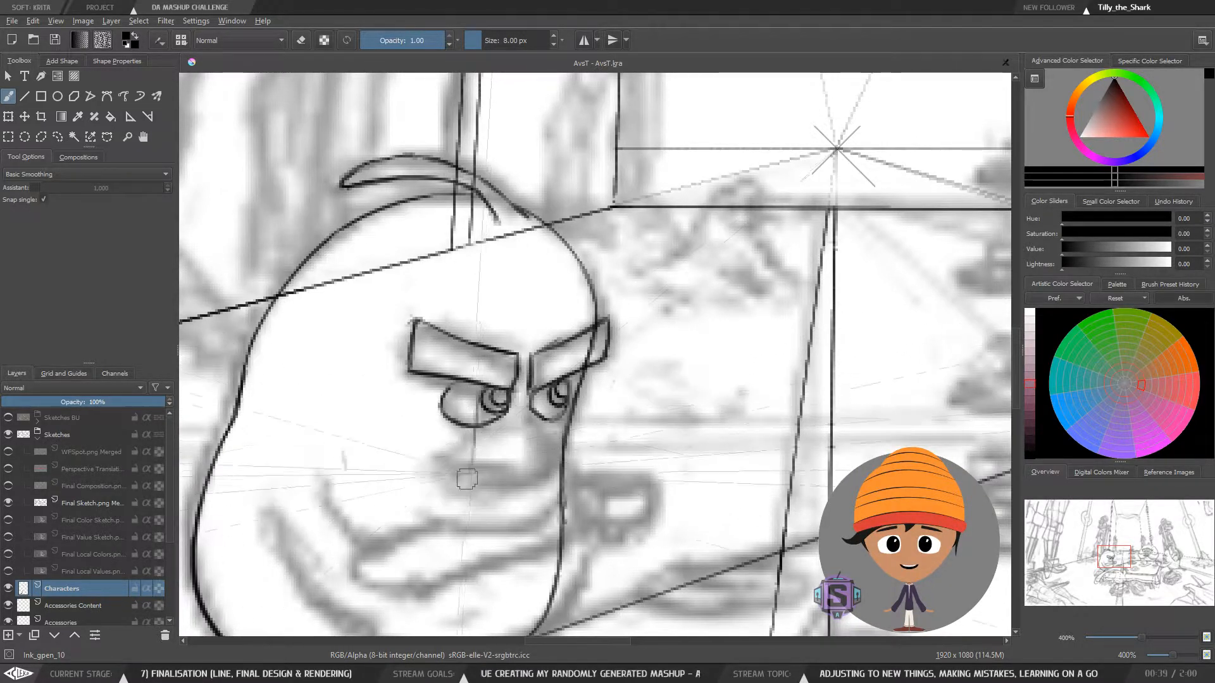
drag(473, 427, 467, 571)
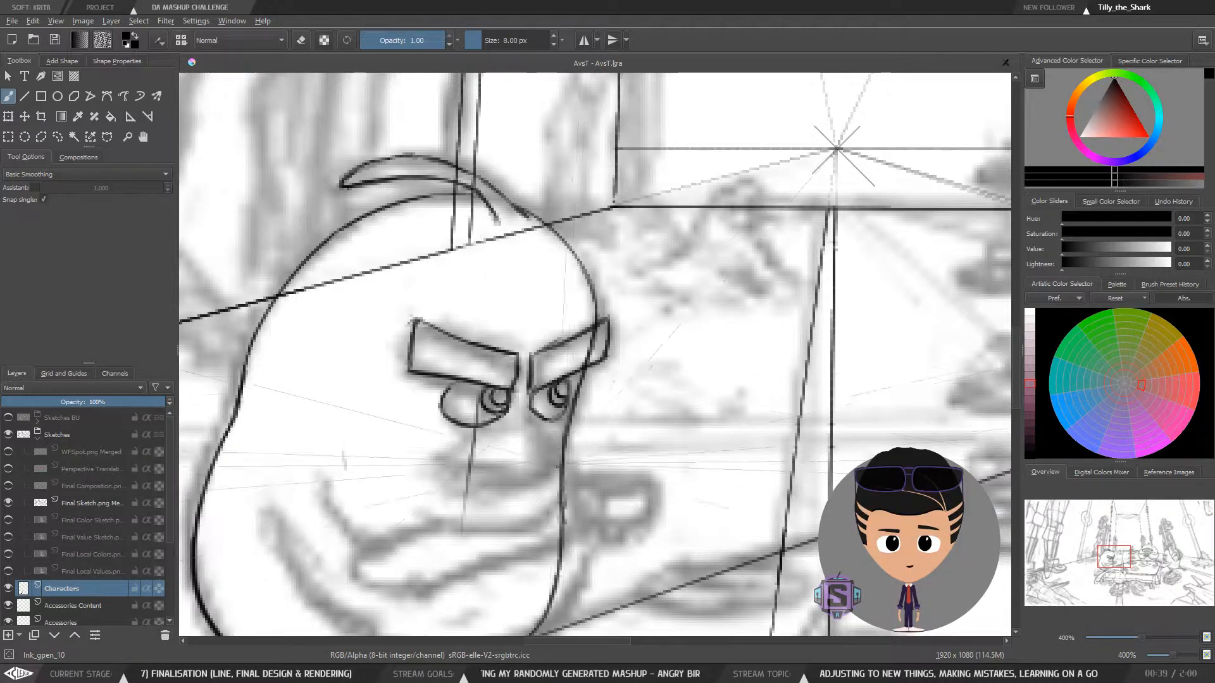
drag(565, 431, 544, 385)
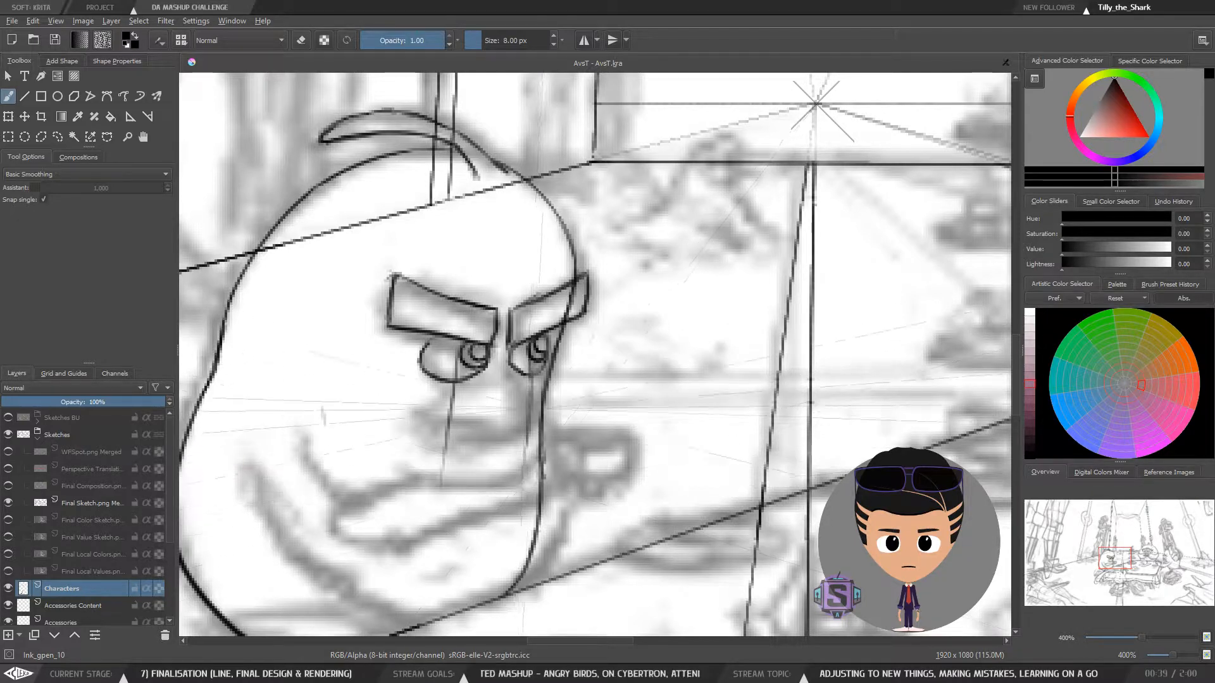
key(minus)
key(m)
key(m)
key(plus)
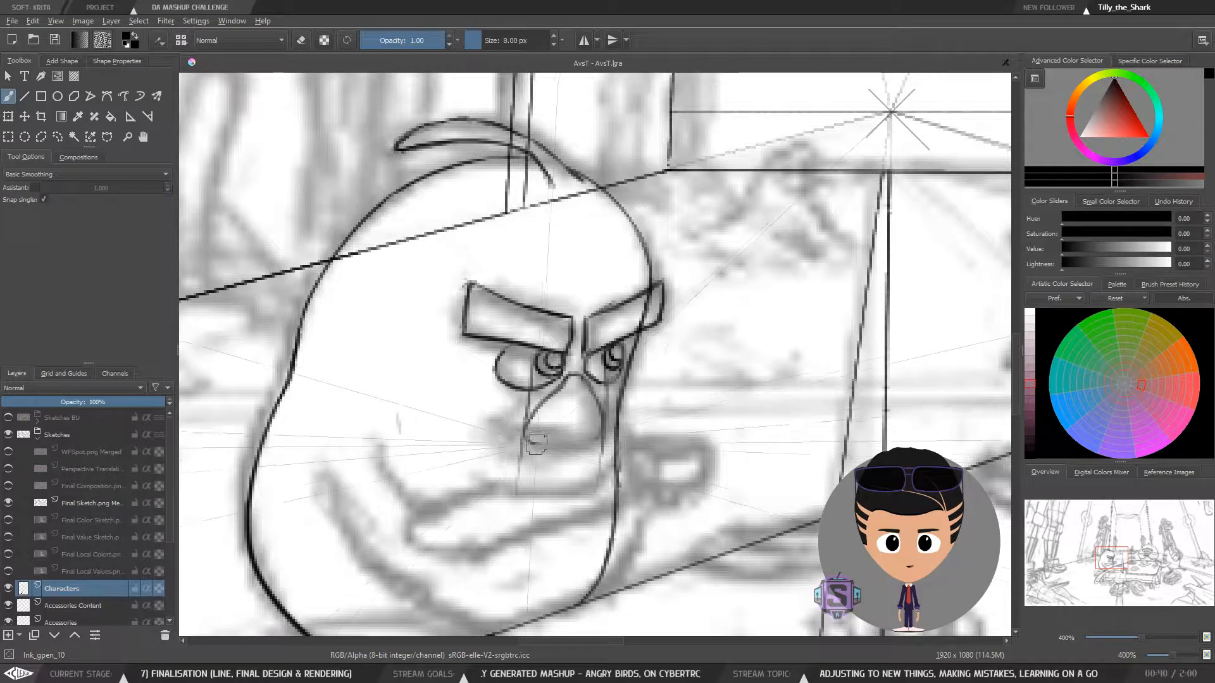
Ink the right half of the beak's bottom edge up to its right corner, undoing the first stroke and redrawing it
key(e)
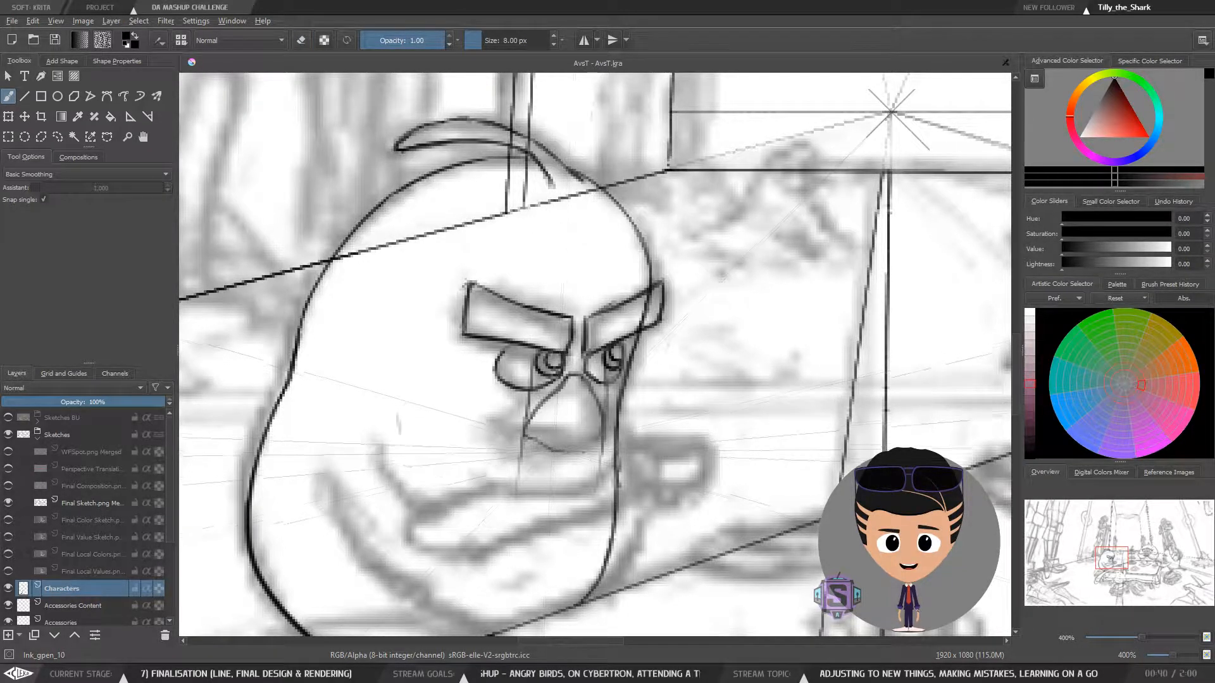
drag(575, 456, 602, 438)
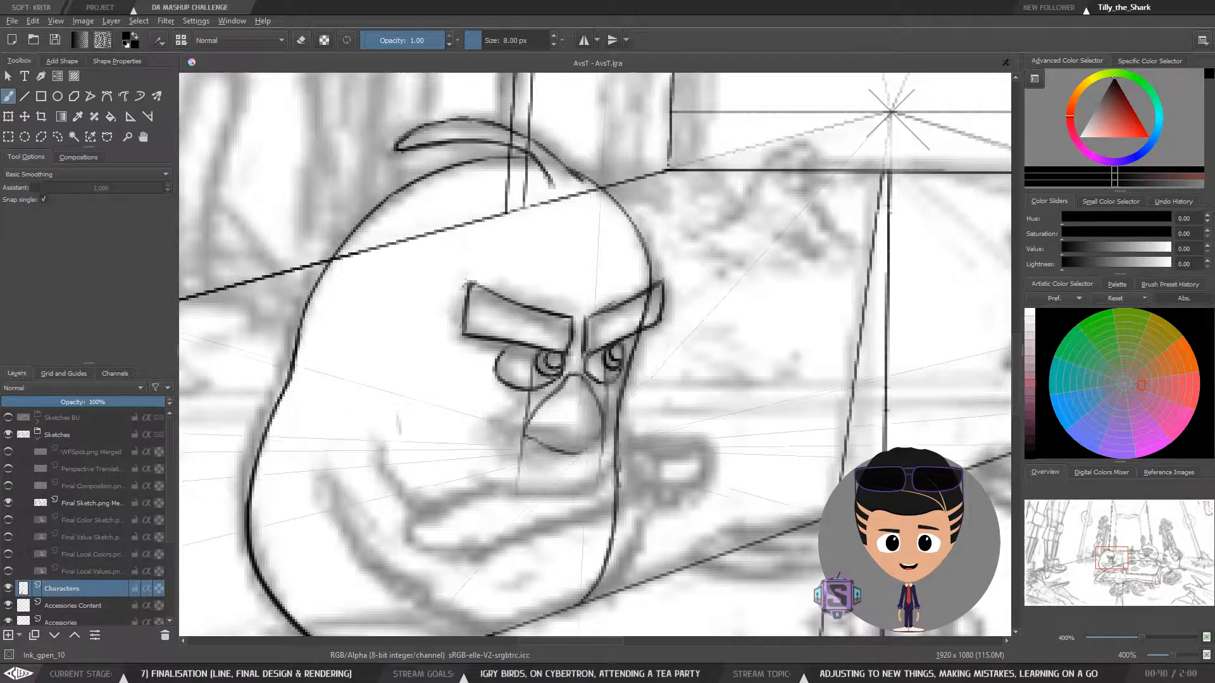
key(ctrl+z)
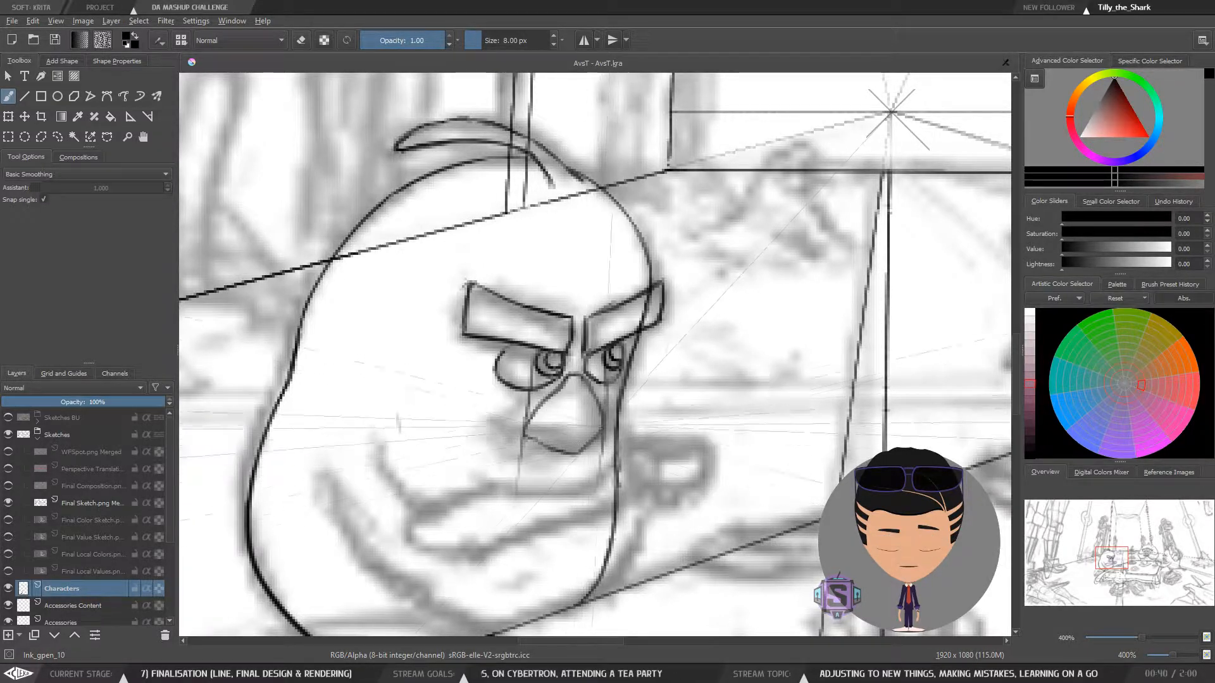
drag(577, 454, 601, 434)
Examine the new beak's shape and proportions on the bird, comparing normal and horizontally mirrored views at several zoom levels
key(minus)
key(minus)
key(m)
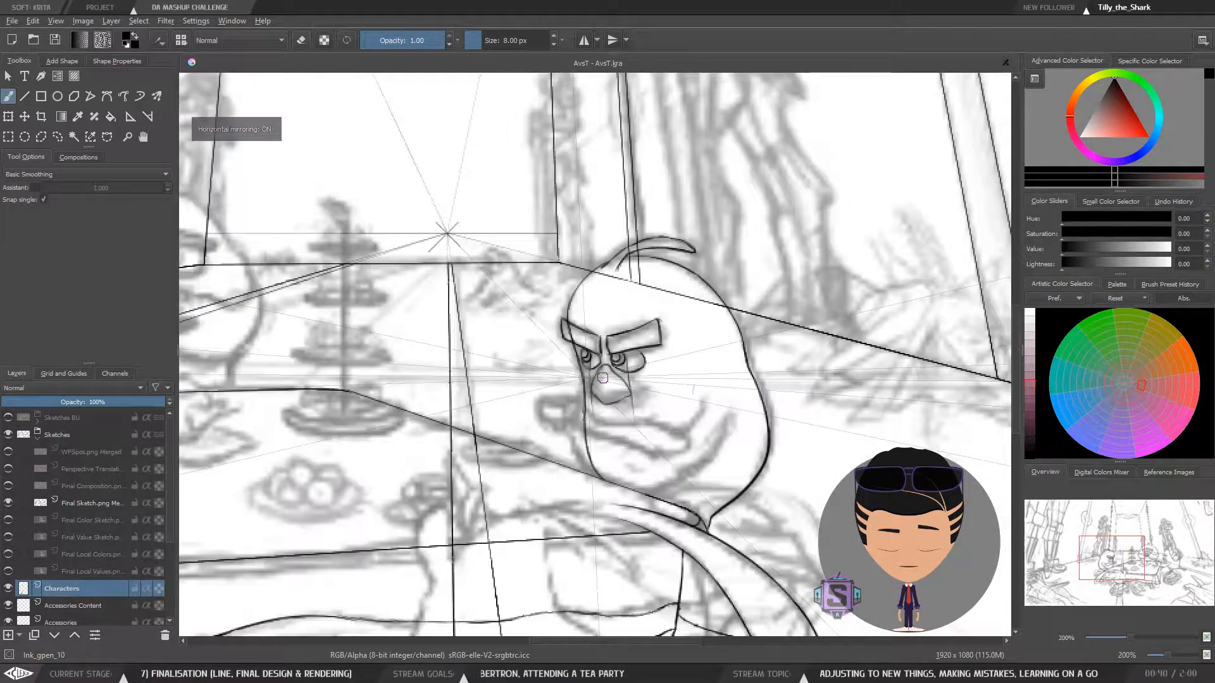
key(minus)
key(minus)
key(m)
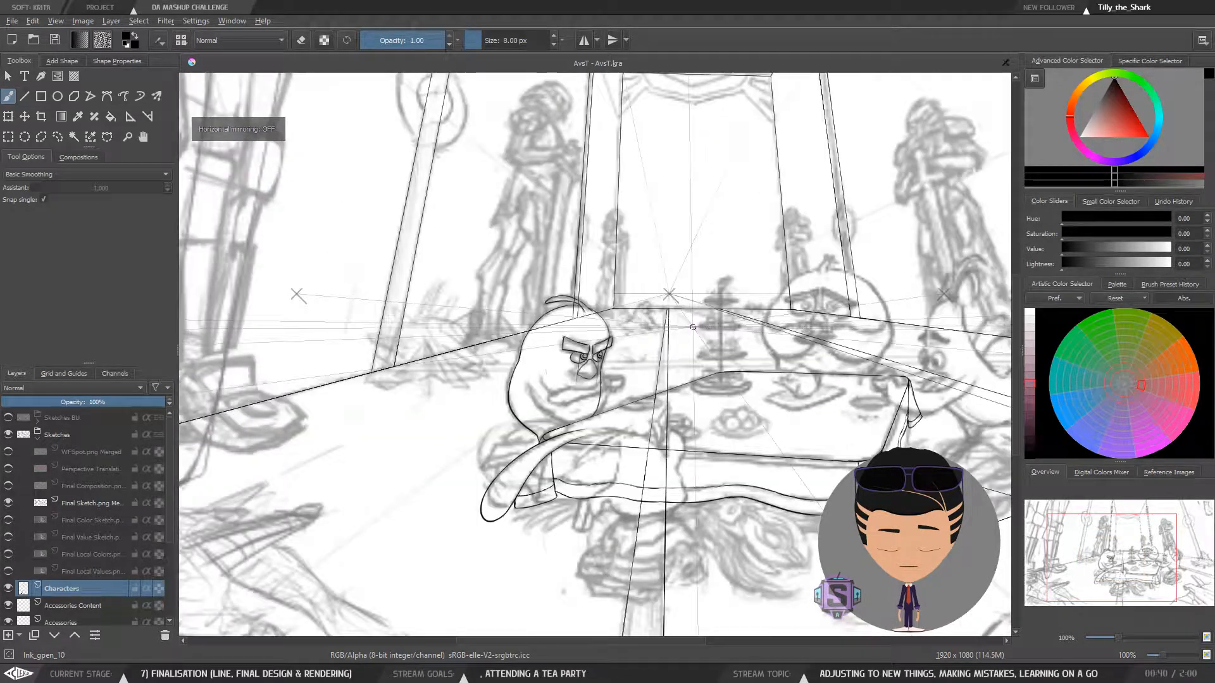
key(m)
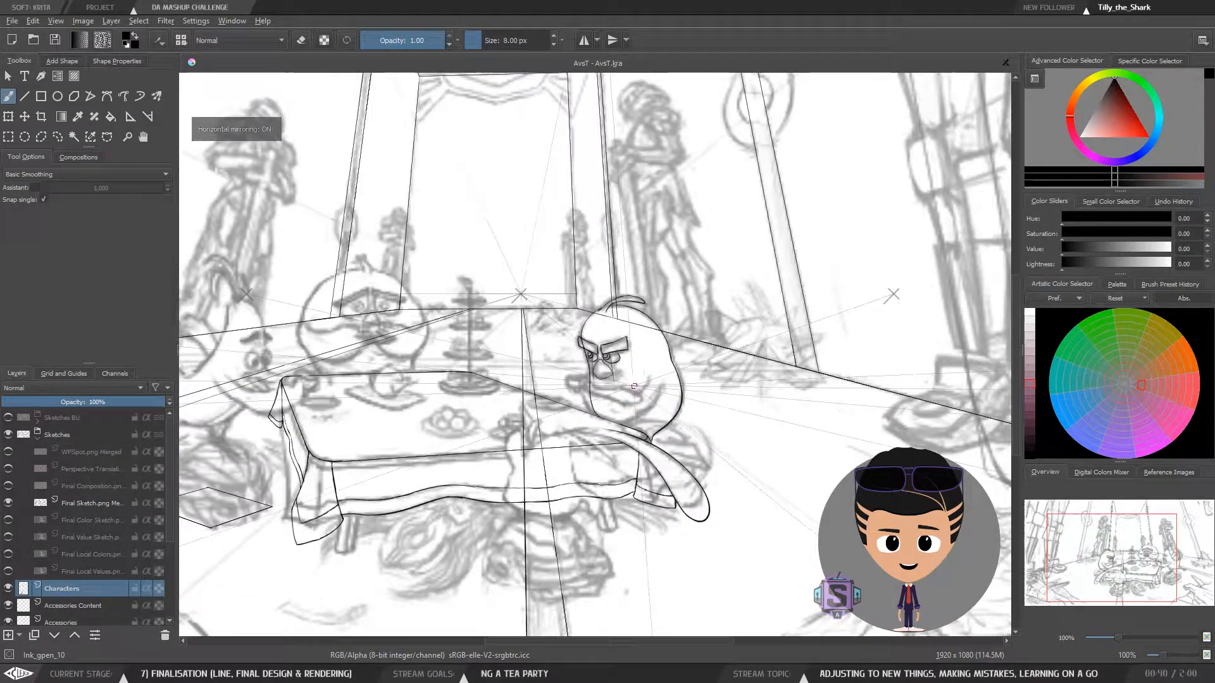
key(m)
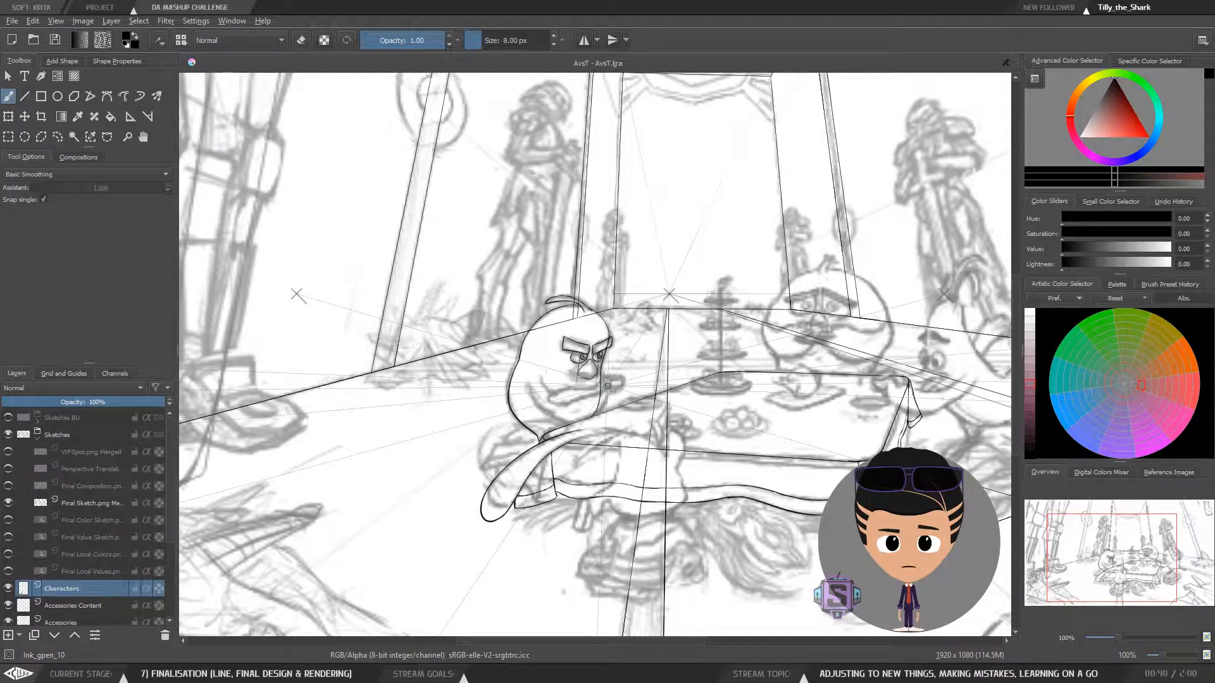
key(m)
key(plus)
key(plus)
key(plus)
key(plus)
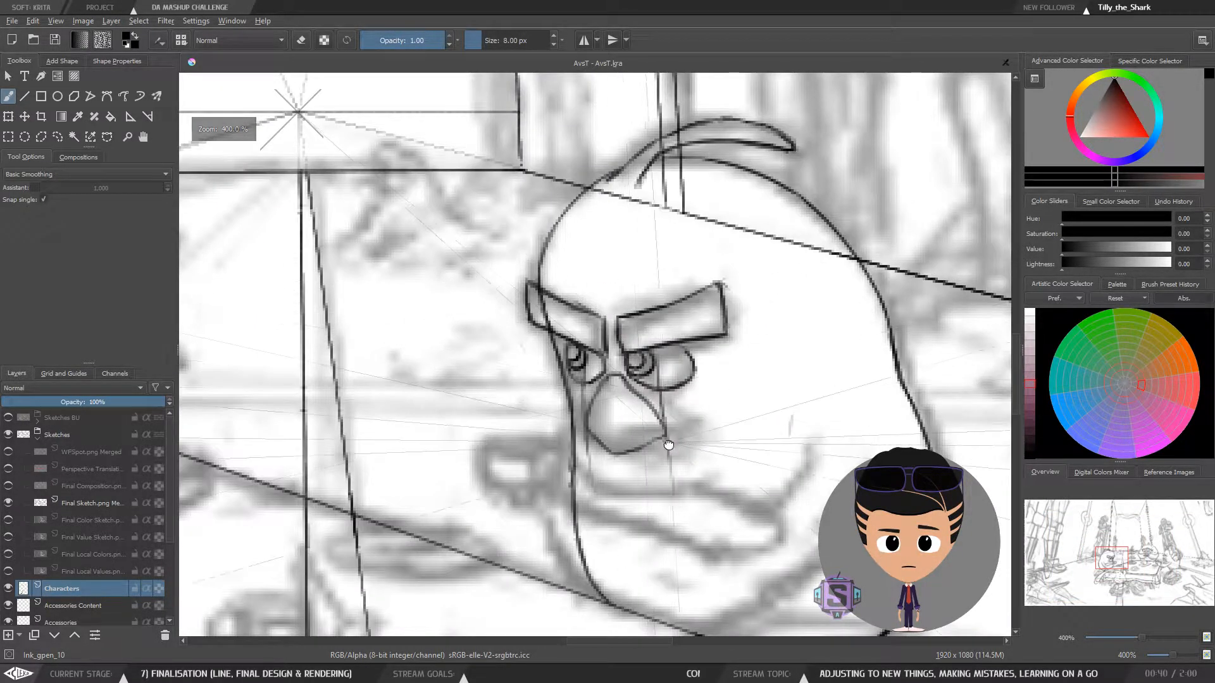
drag(669, 445, 576, 429)
key(m)
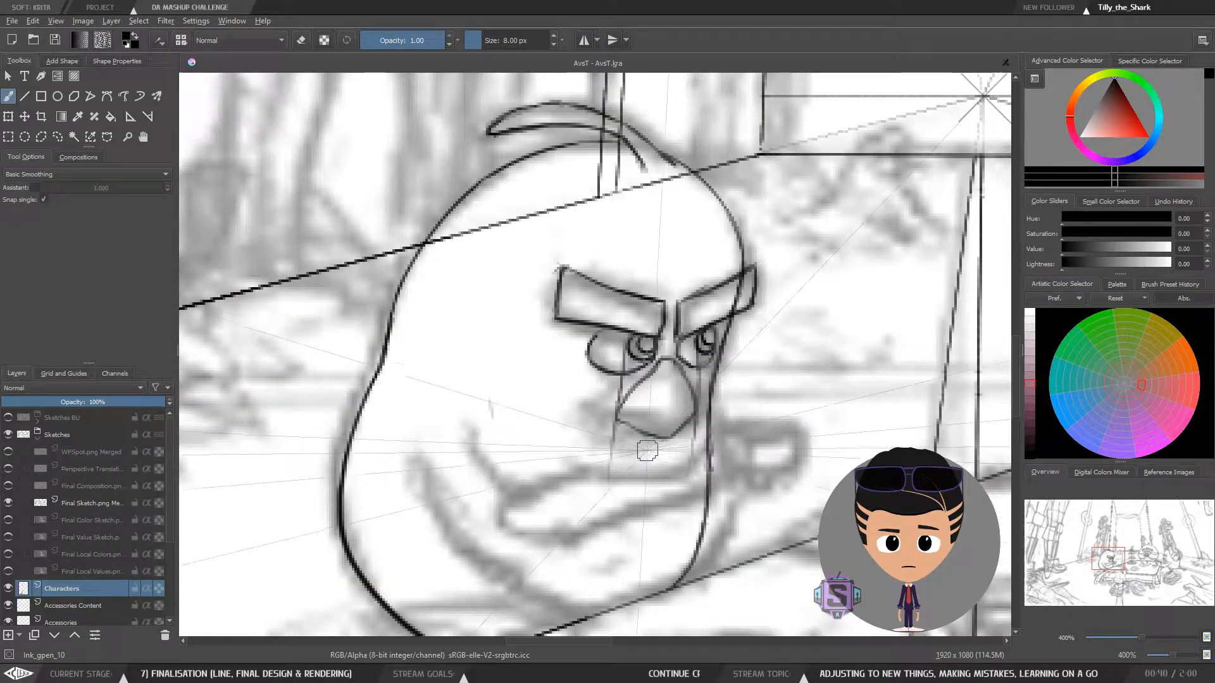
key(m)
key(minus)
key(minus)
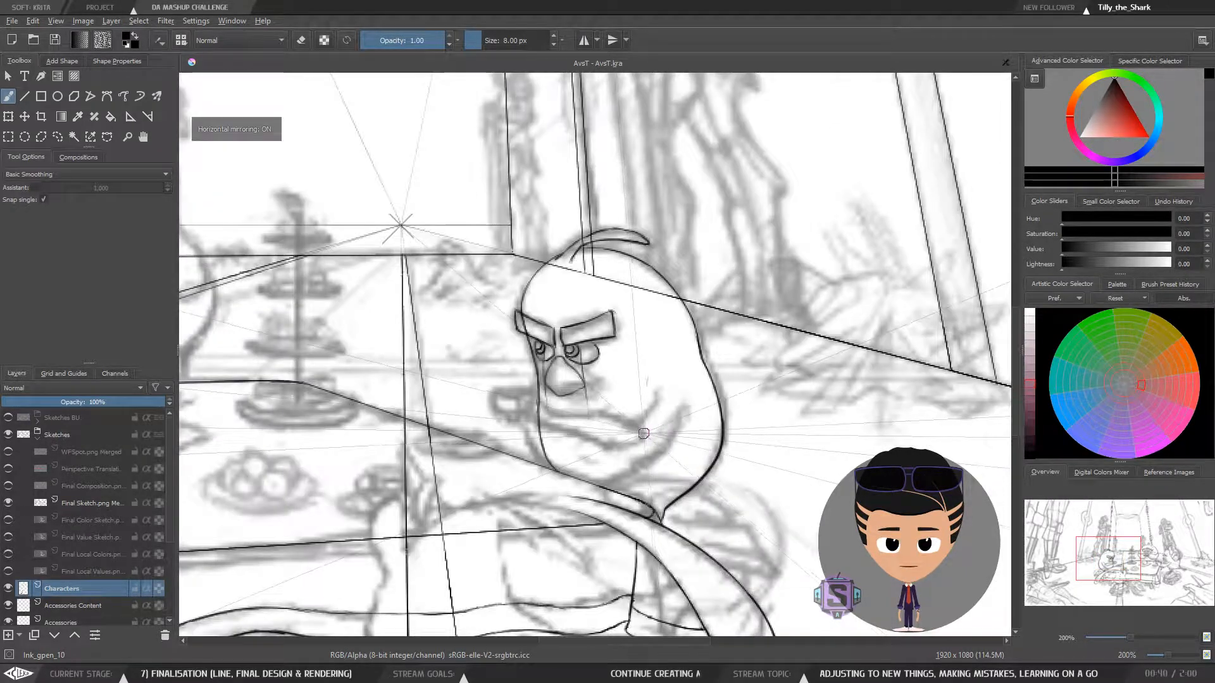
Draw a curved mouth line across the beak to separate its upper and lower parts, comparing it in mirrored and normal view
key(plus)
key(plus)
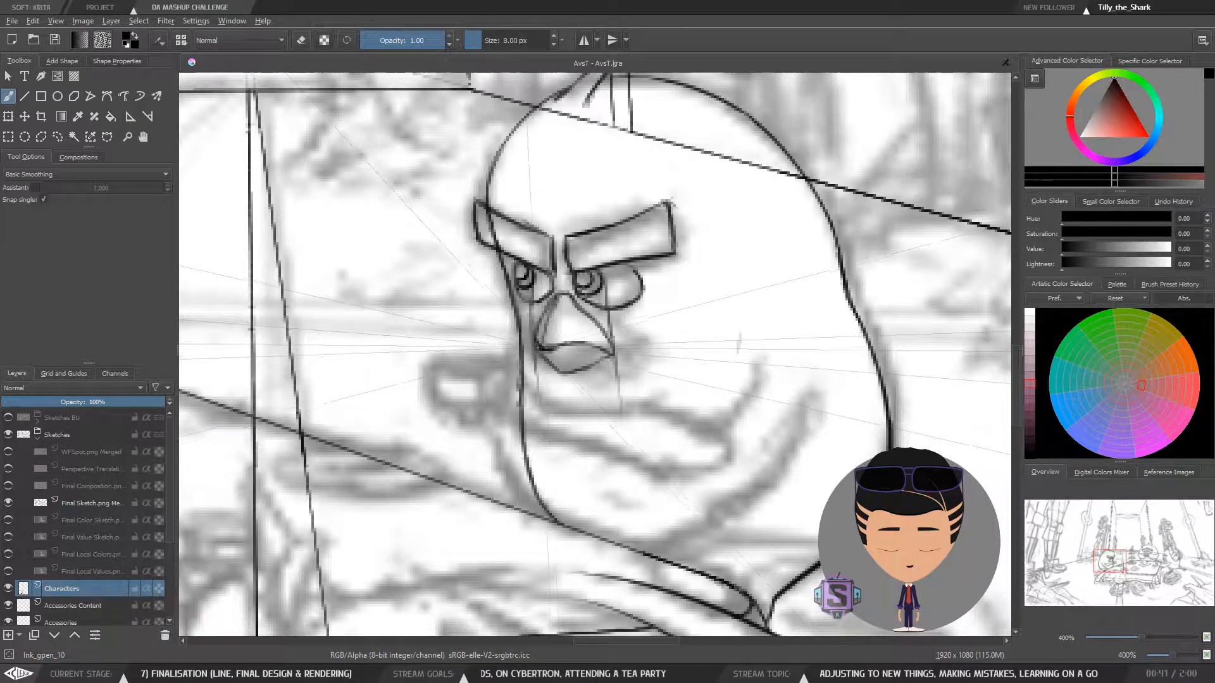
key(minus)
key(minus)
key(plus)
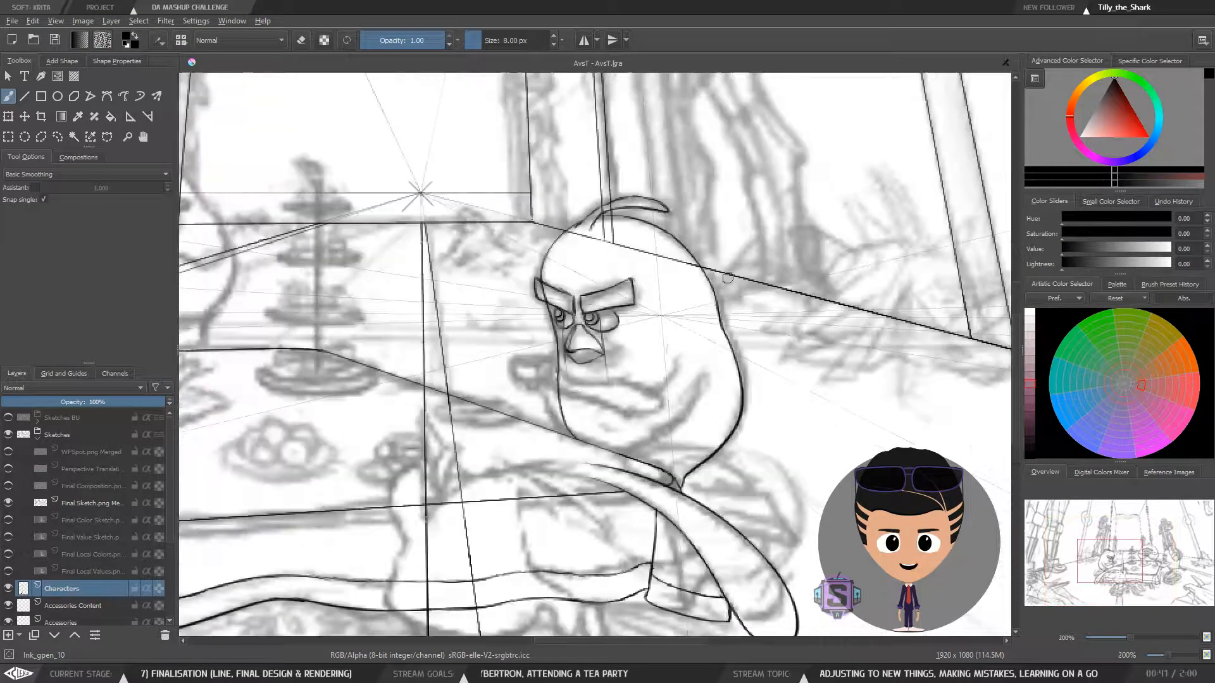
key(m)
key(plus)
key(plus)
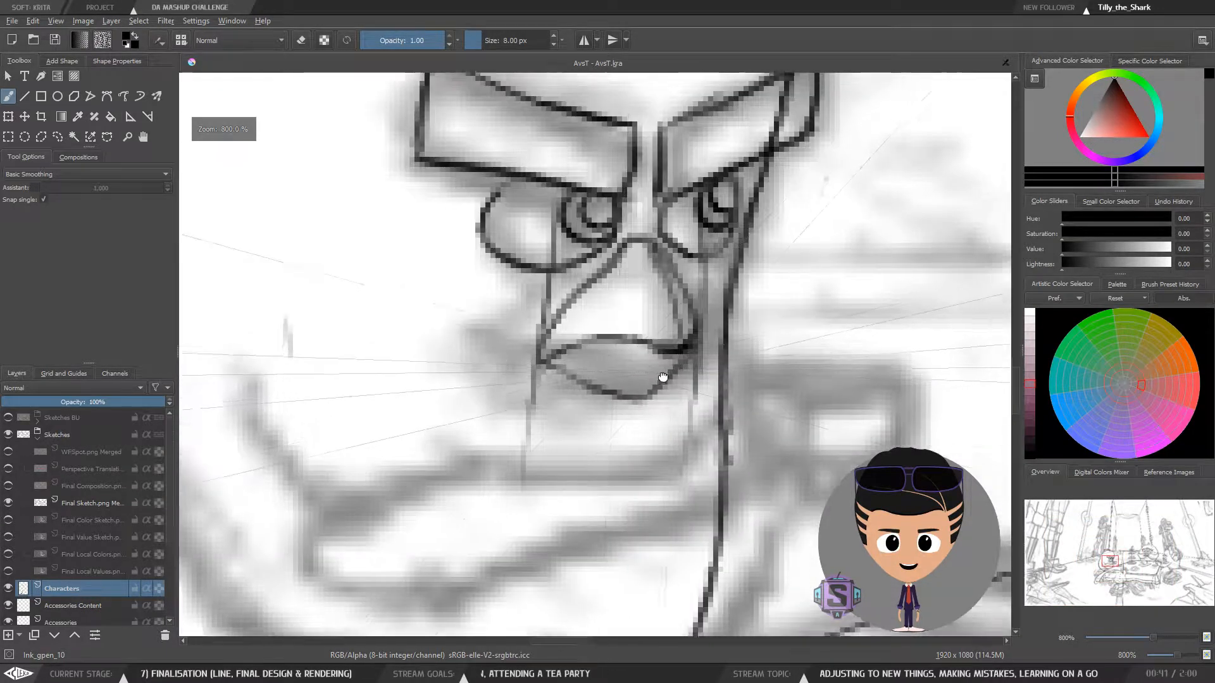
Erase the excess ink where the mouth line meets the beak's right corner and return to the brush
key(e)
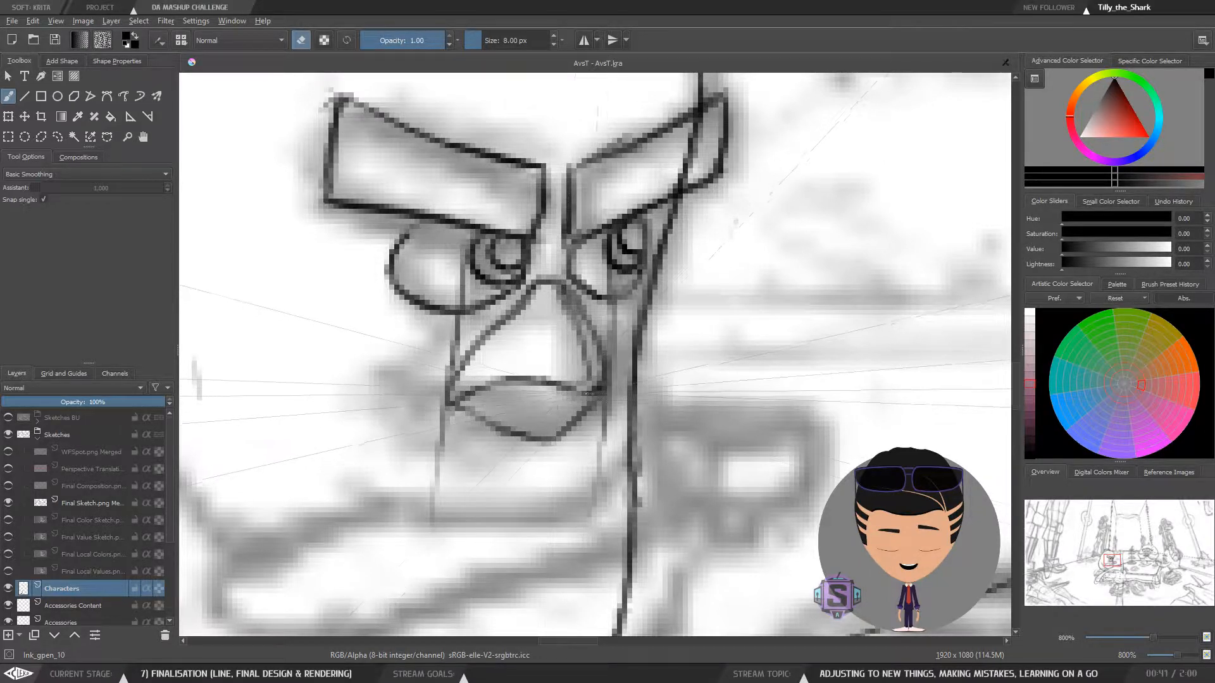
key(minus)
key(e)
key(minus)
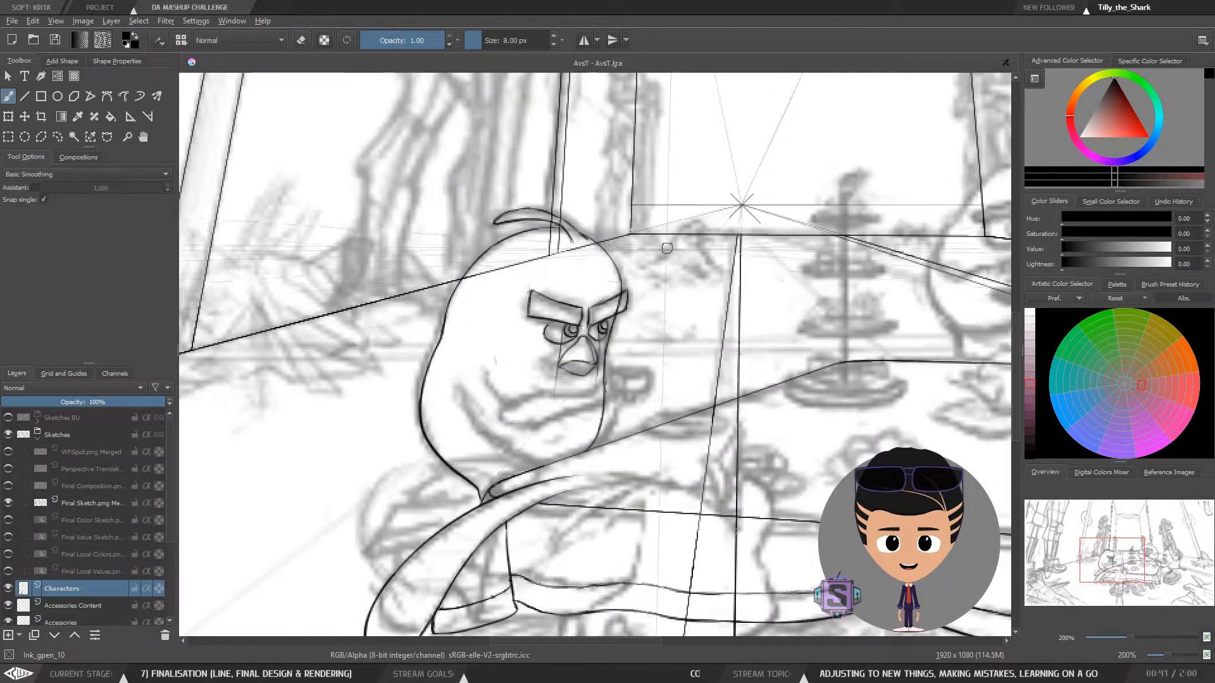
key(plus)
key(minus)
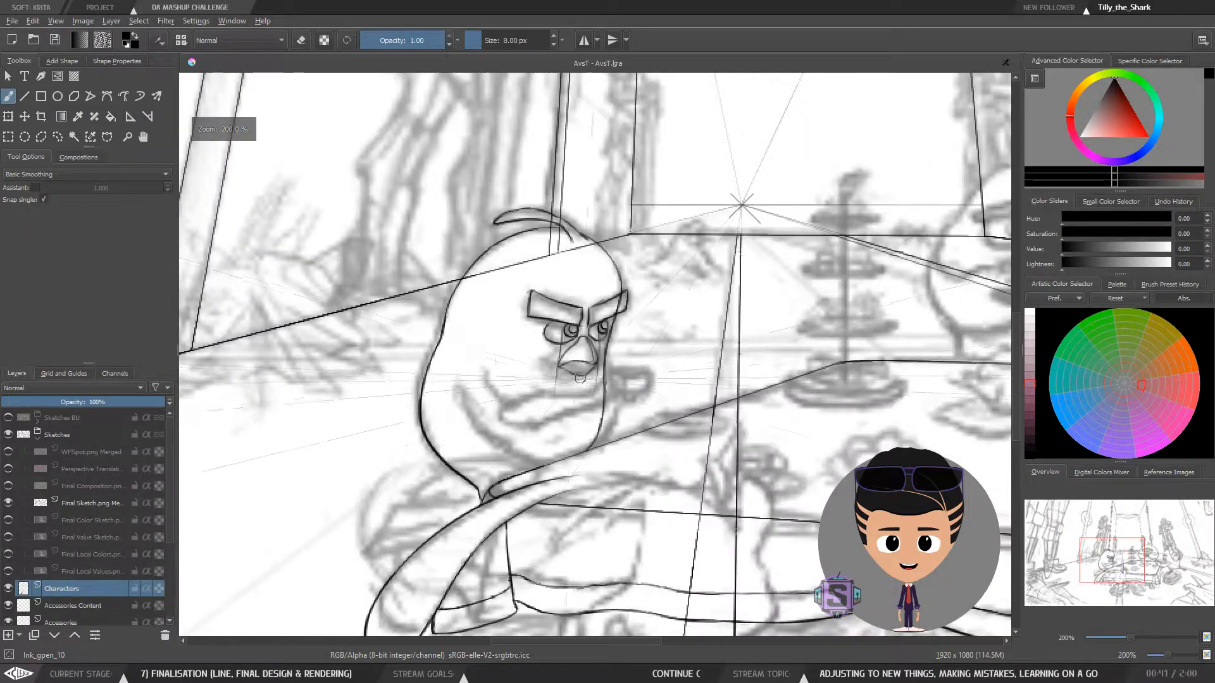
Erase parts of the lower beak's outline and redraw it with straighter, more angular edges
key(plus)
drag(555, 400, 560, 416)
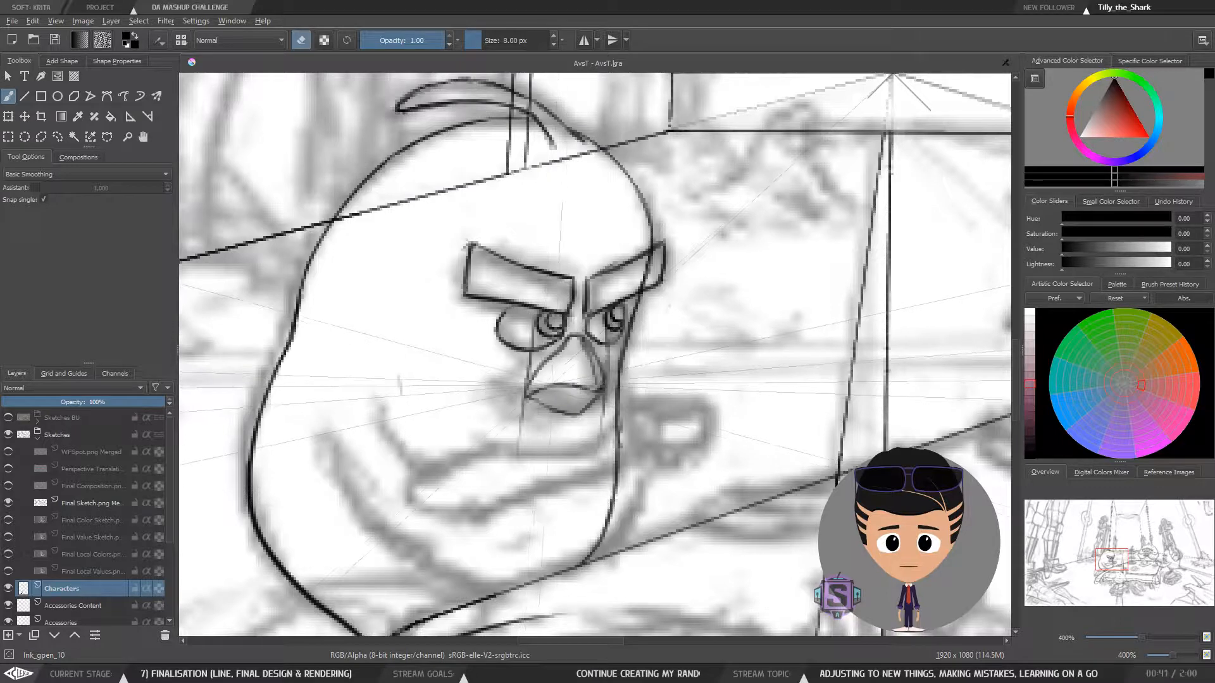
key(minus)
key(plus)
key(e)
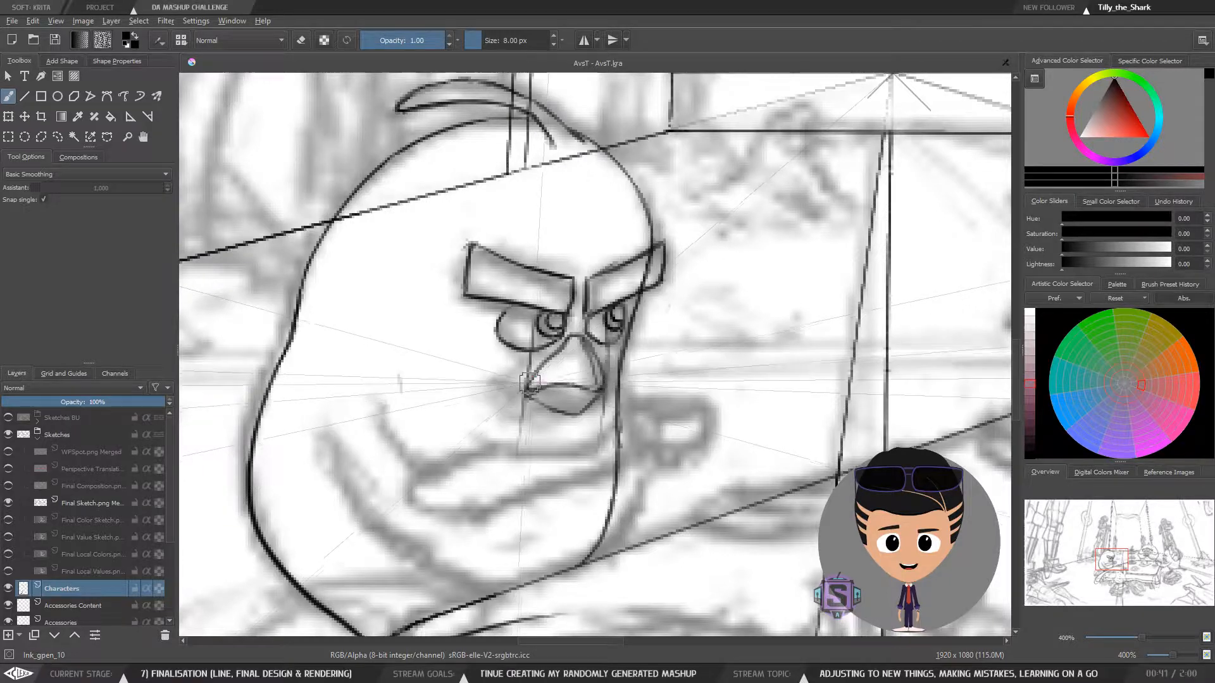
key(e)
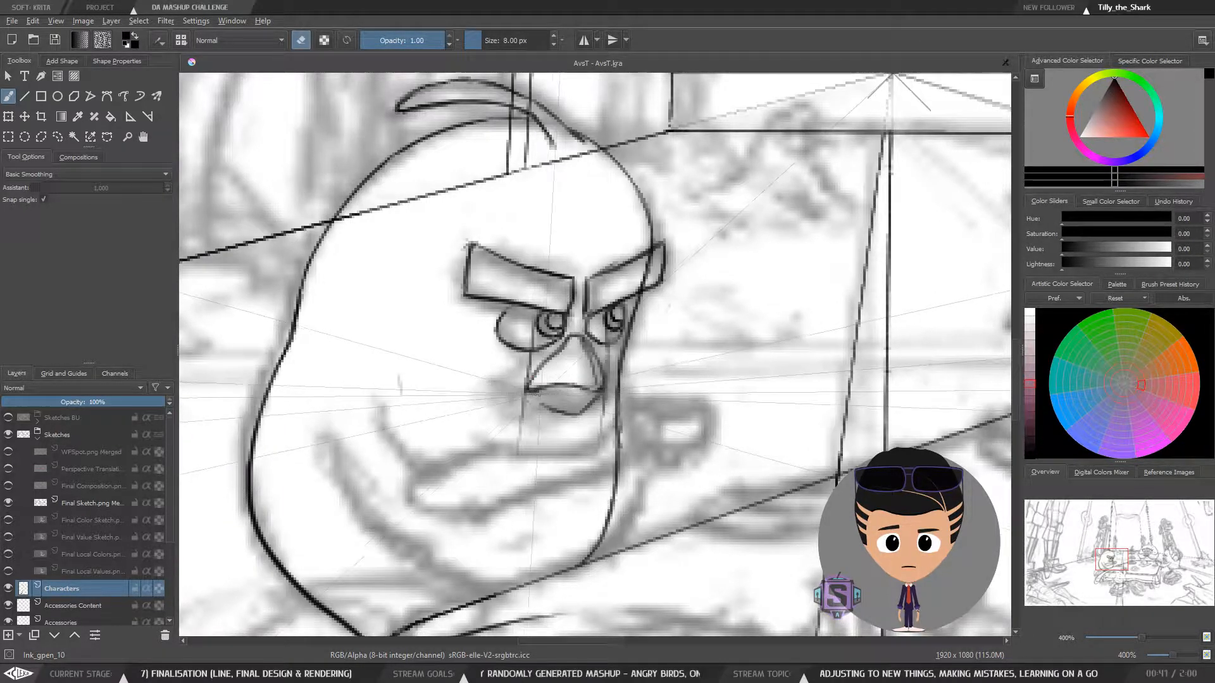
key(e)
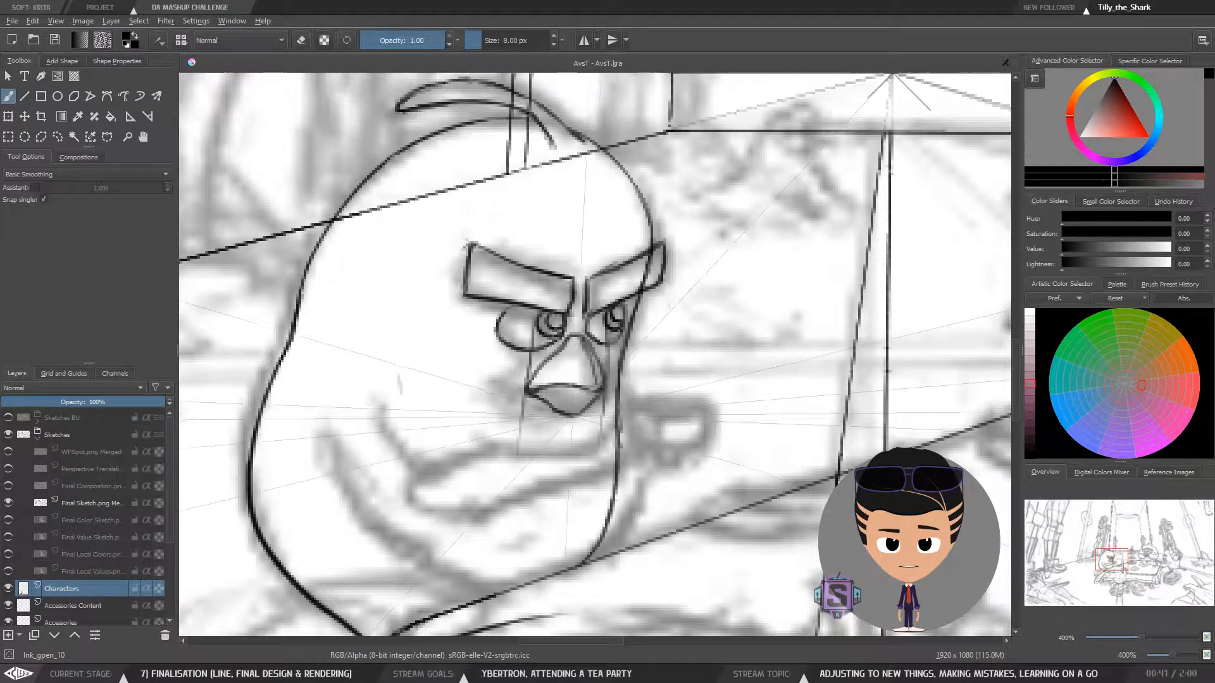
Examine the reshaped beak within the whole scene and up close, including in the horizontally mirrored view
key(ctrl+minus)
key(ctrl+minus)
key(ctrl+minus)
key(ctrl+minus)
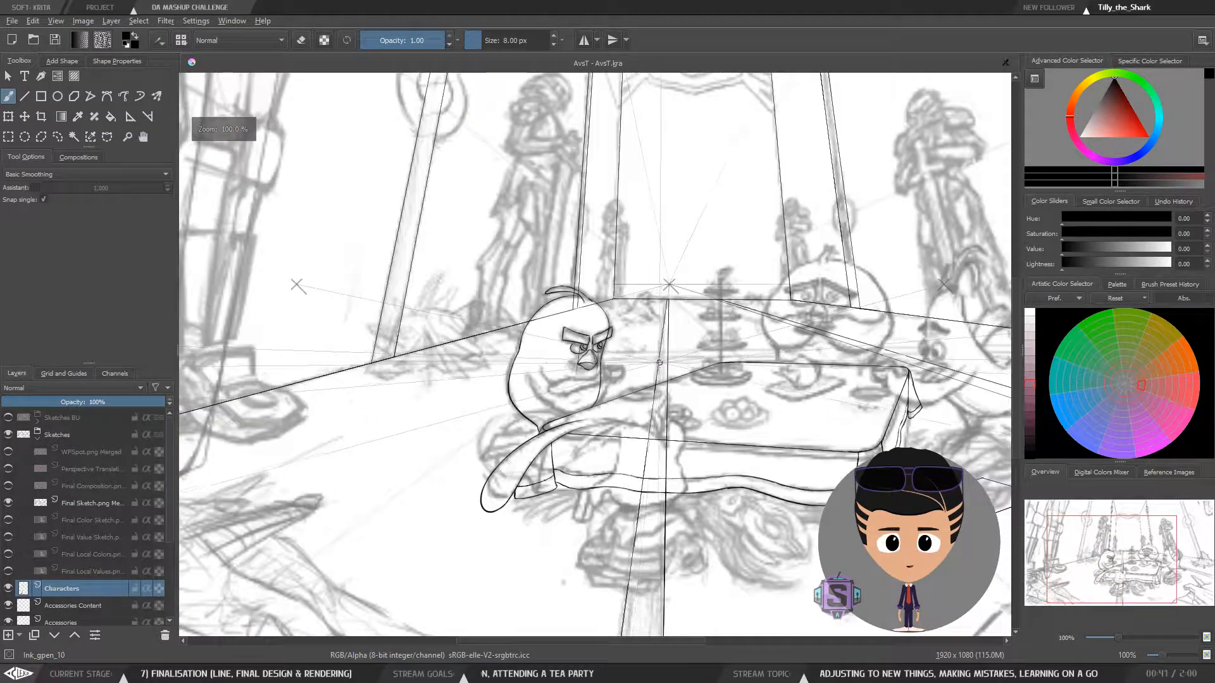
key(ctrl+plus)
key(ctrl+plus)
key(m)
key(m)
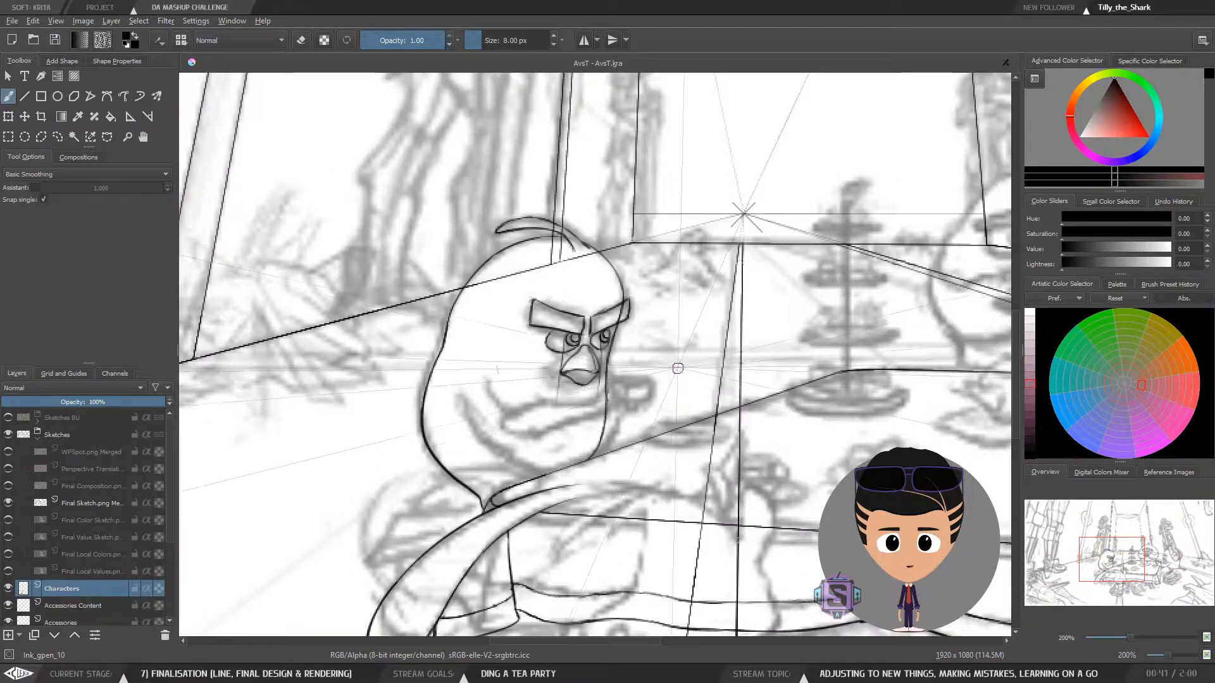
key(ctrl+plus)
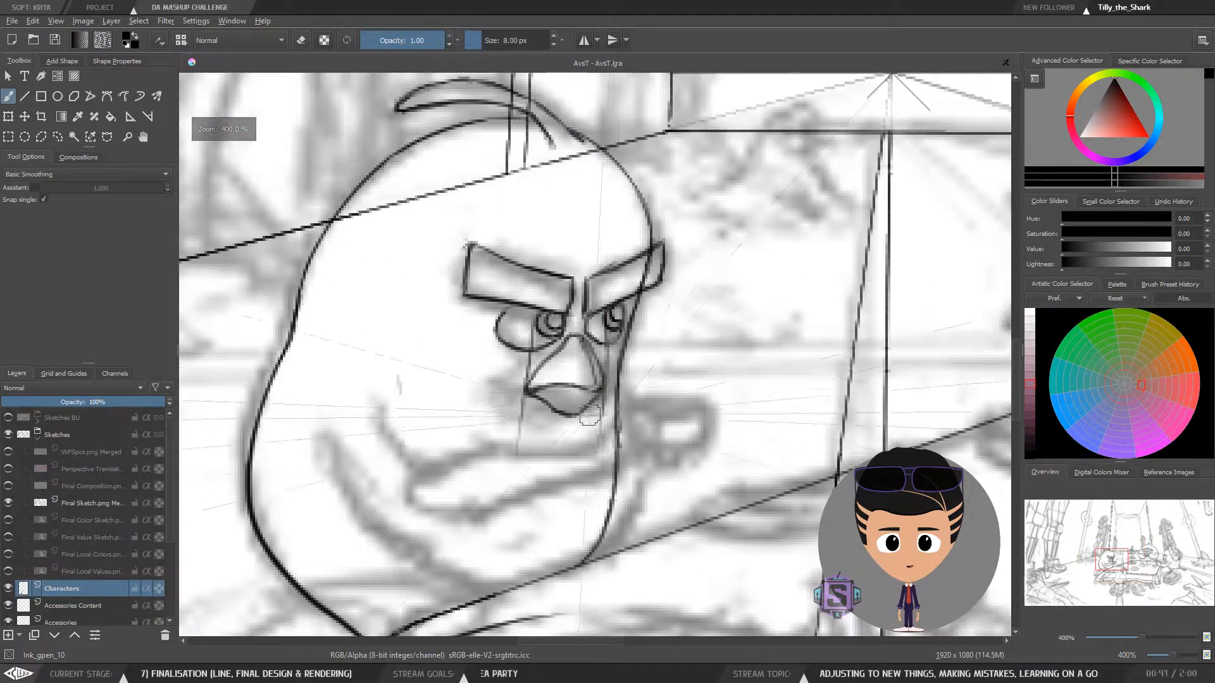
key(ctrl+minus)
mouse_move(588, 426)
mouse_down()
mouse_move(581, 441)
mouse_move(590, 439)
mouse_up()
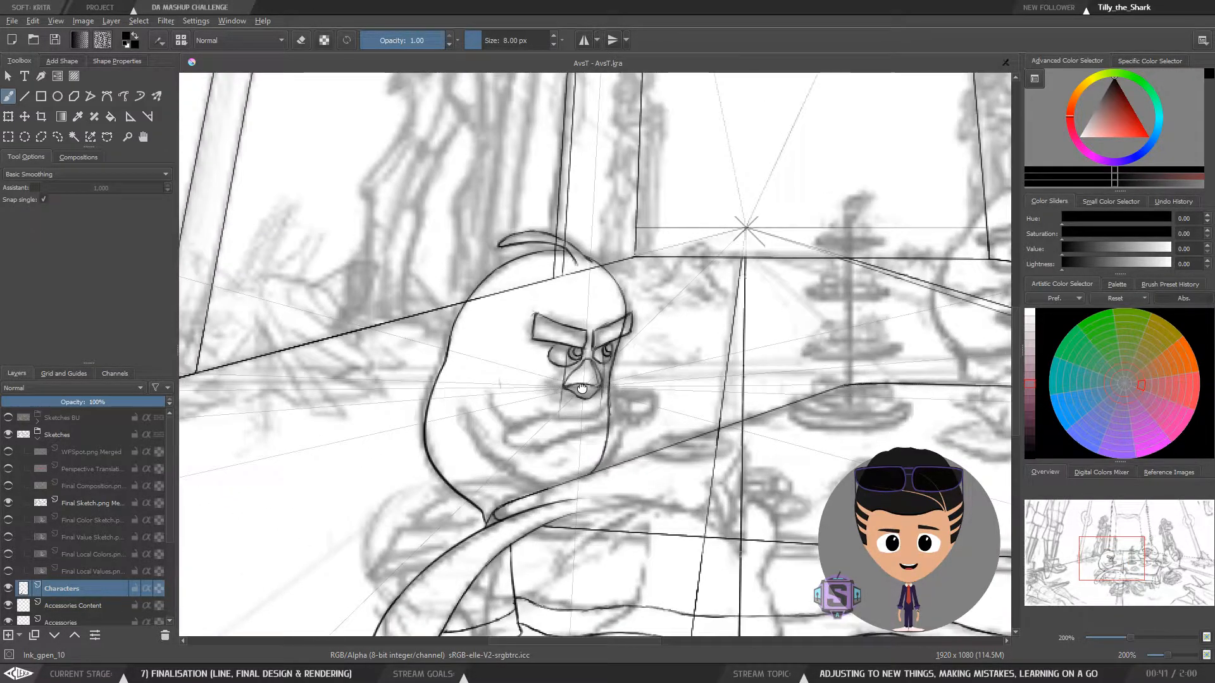
Draw upper eyelid lines across both of the bird's eyes, just beneath the eyebrows
key(ctrl+plus)
key(ctrl+plus)
key(ctrl+plus)
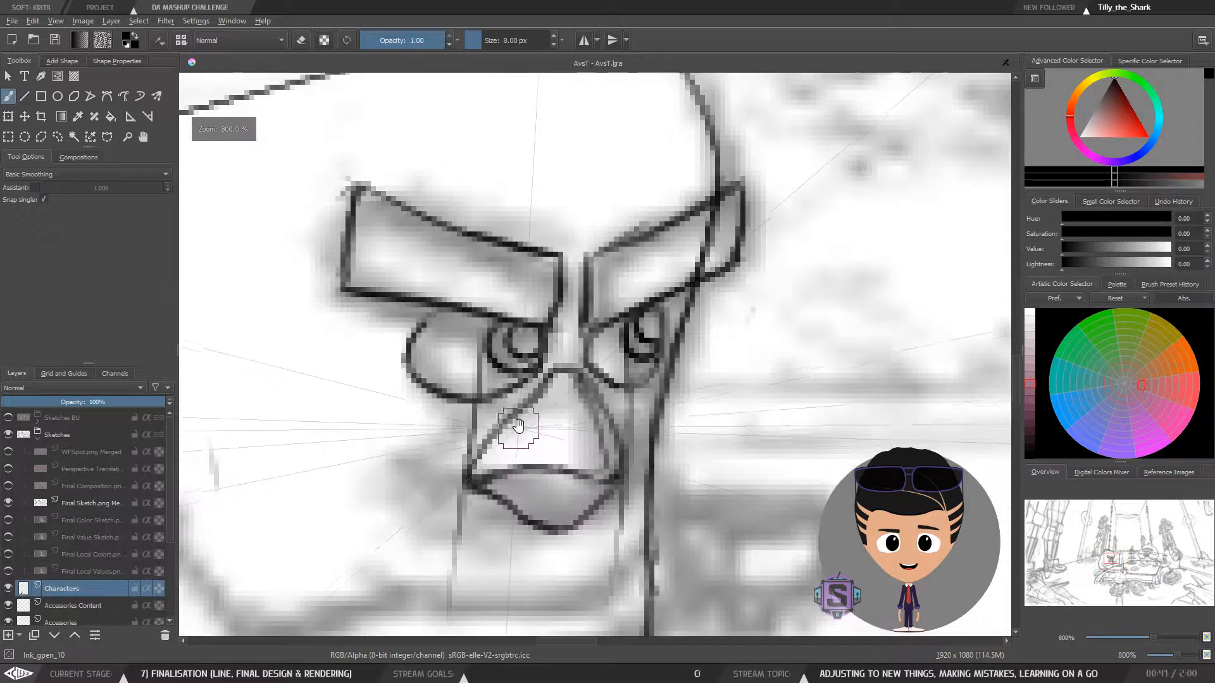
drag(515, 426, 557, 452)
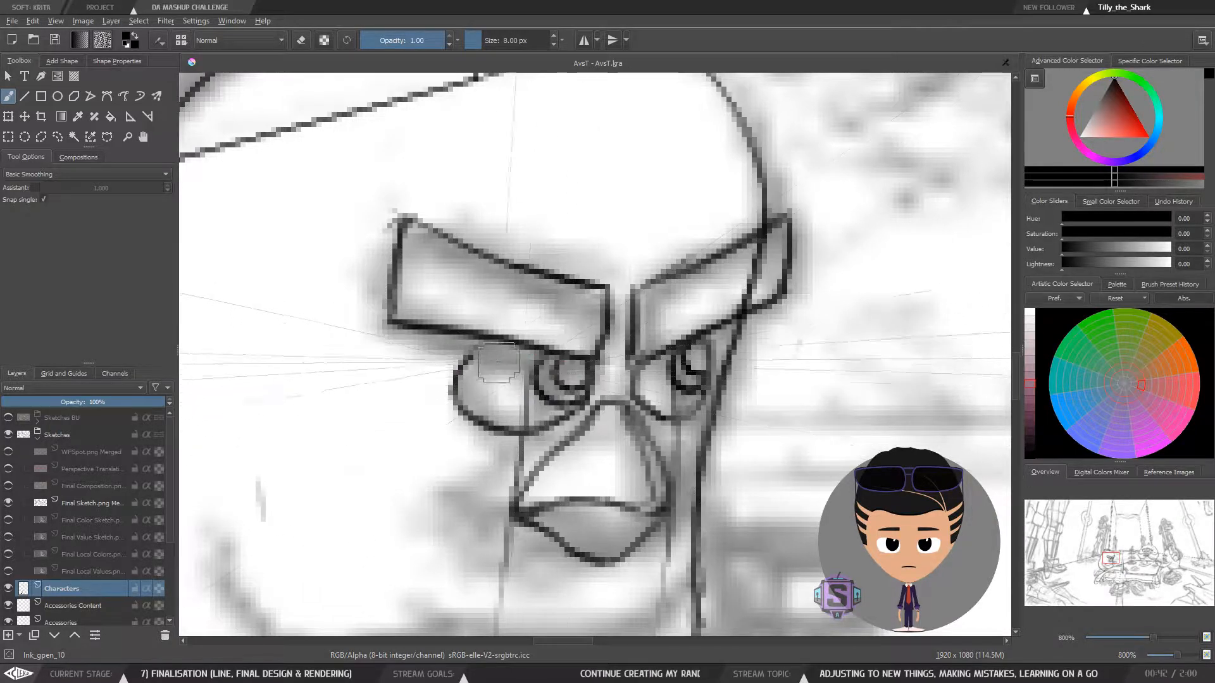
scroll(638, 370, down, 4)
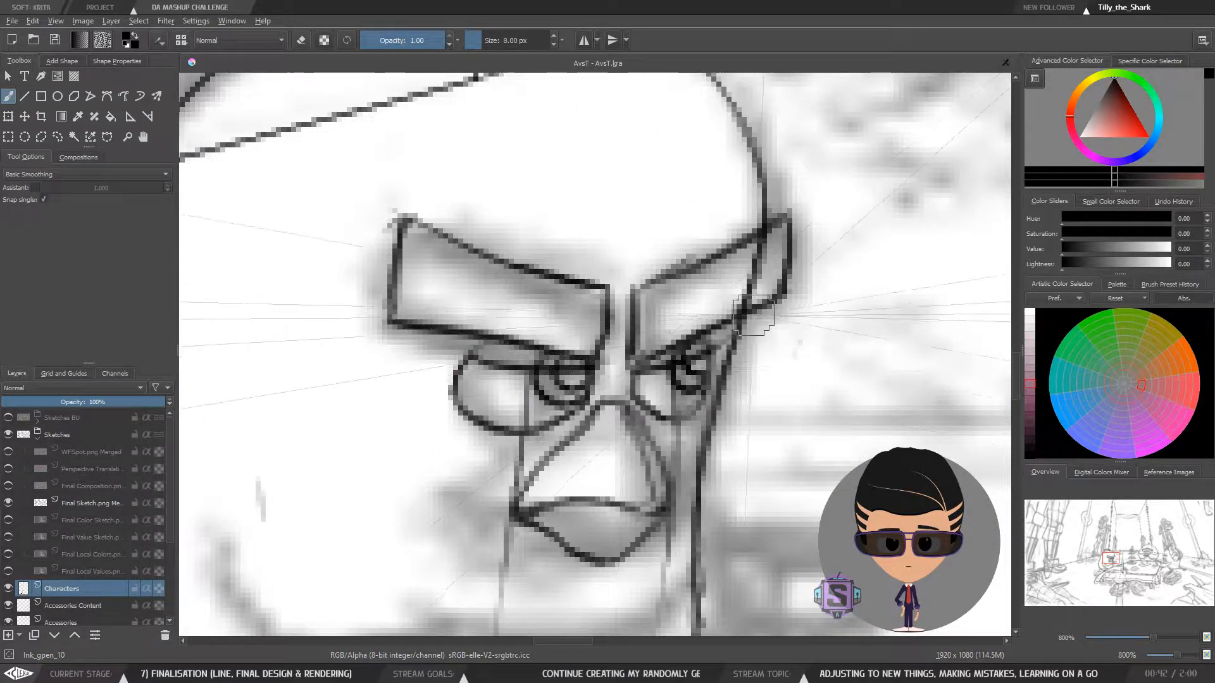
Examine the bird's face with its new eyelids against the rest of the tea party scene, including mirrored
scroll(740, 357, down, 2)
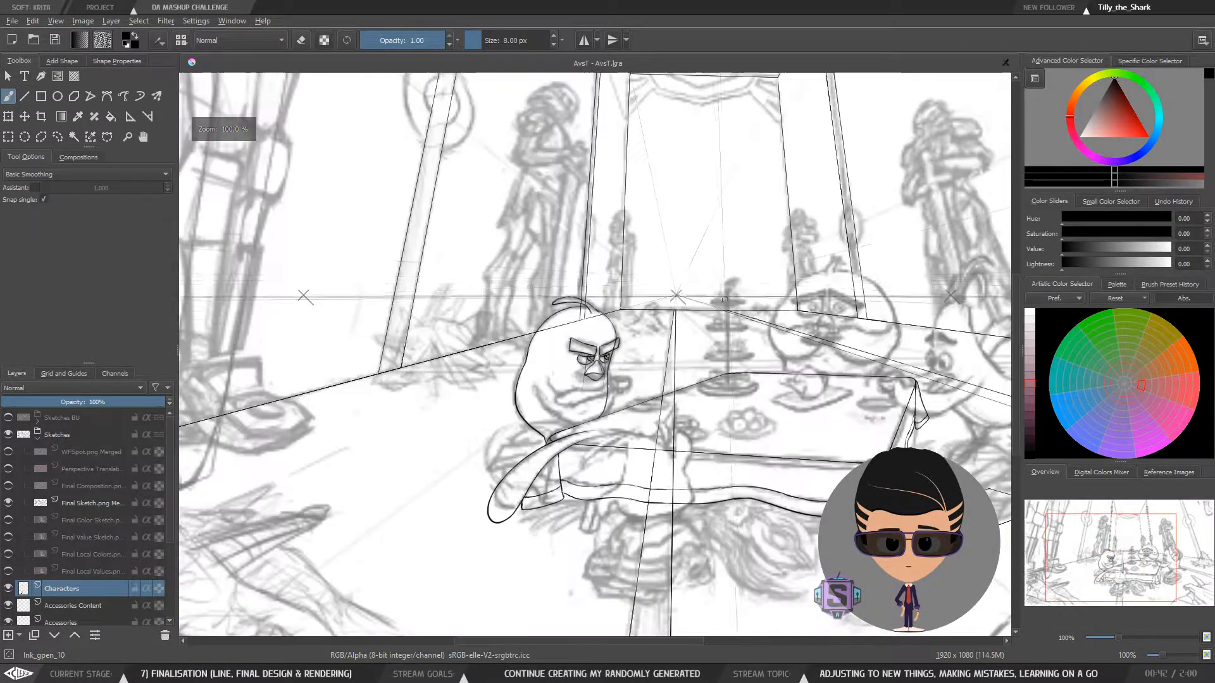
scroll(675, 395, up, 4)
mouse_move(675, 395)
mouse_down()
mouse_move(632, 420)
mouse_move(658, 388)
mouse_up()
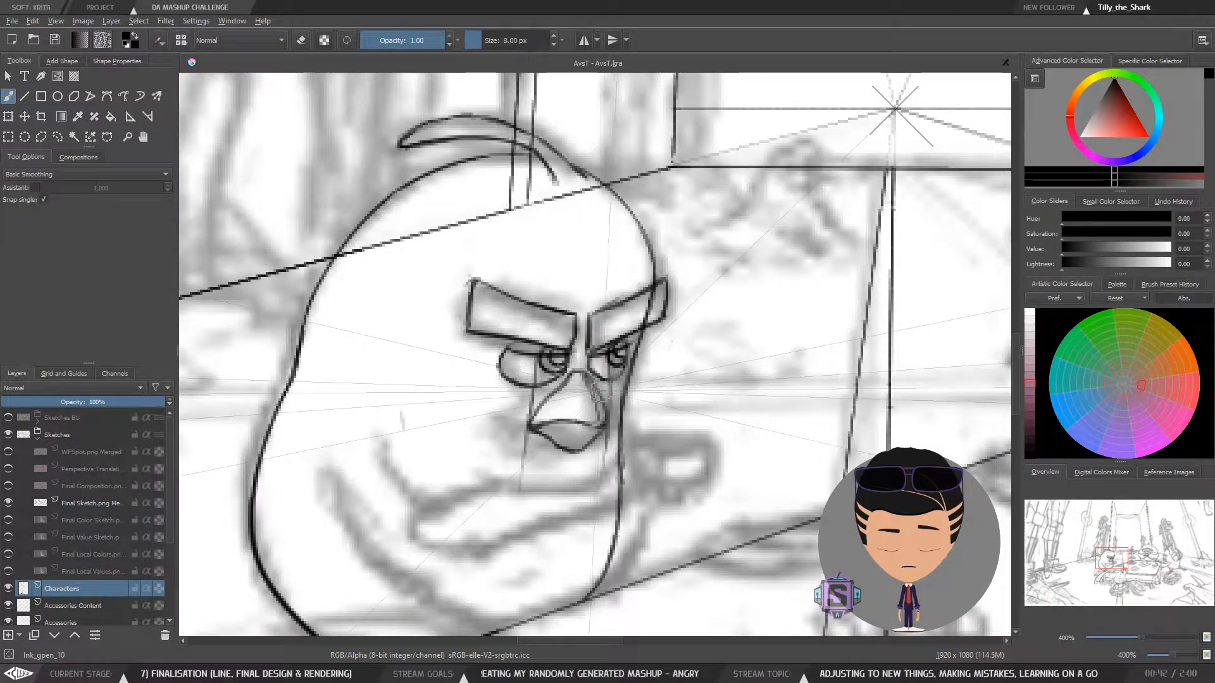
scroll(604, 366, up, 2)
scroll(612, 374, down, 4)
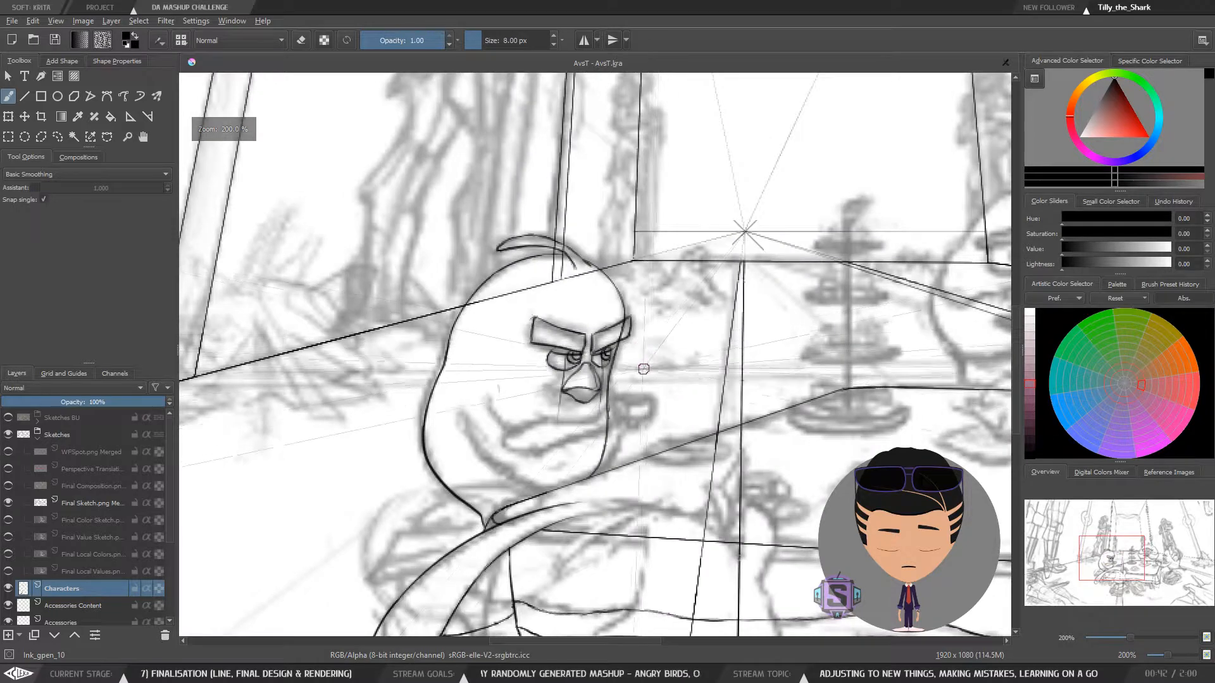
drag(664, 401, 497, 408)
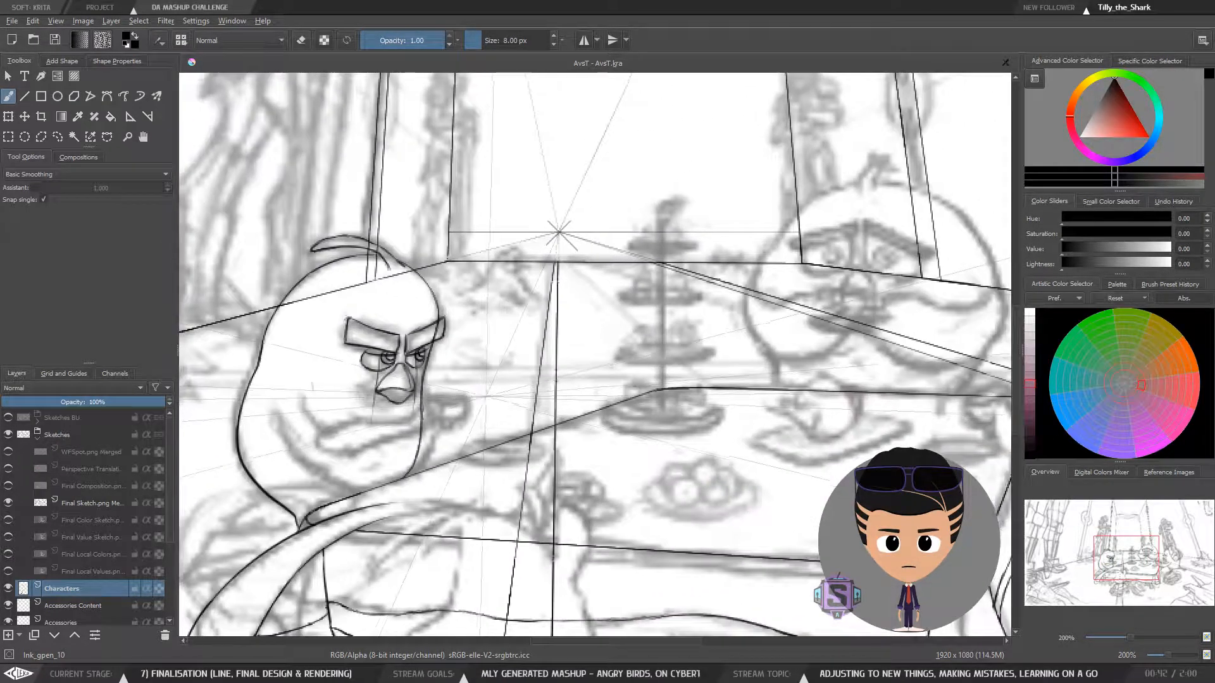
key(m)
key(m)
Redraw the upper beak's outer edge with a fuller curve running down to the mouth corner
key(ctrl+plus)
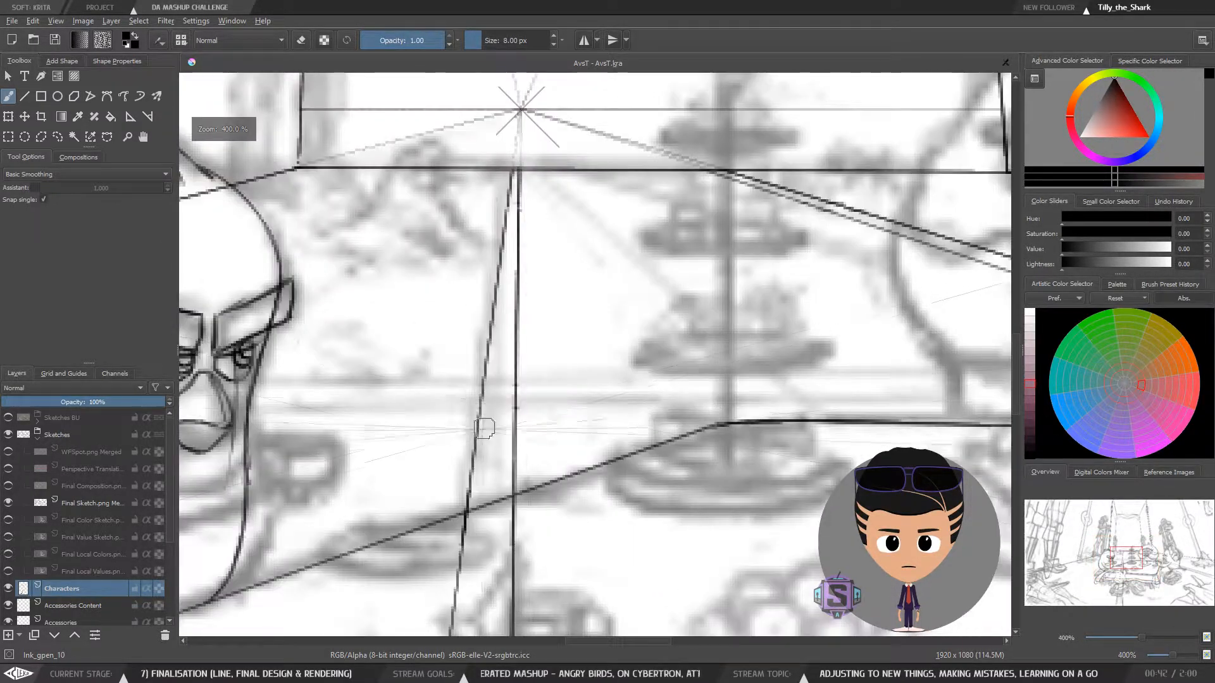
drag(465, 441, 781, 448)
key(ctrl+plus)
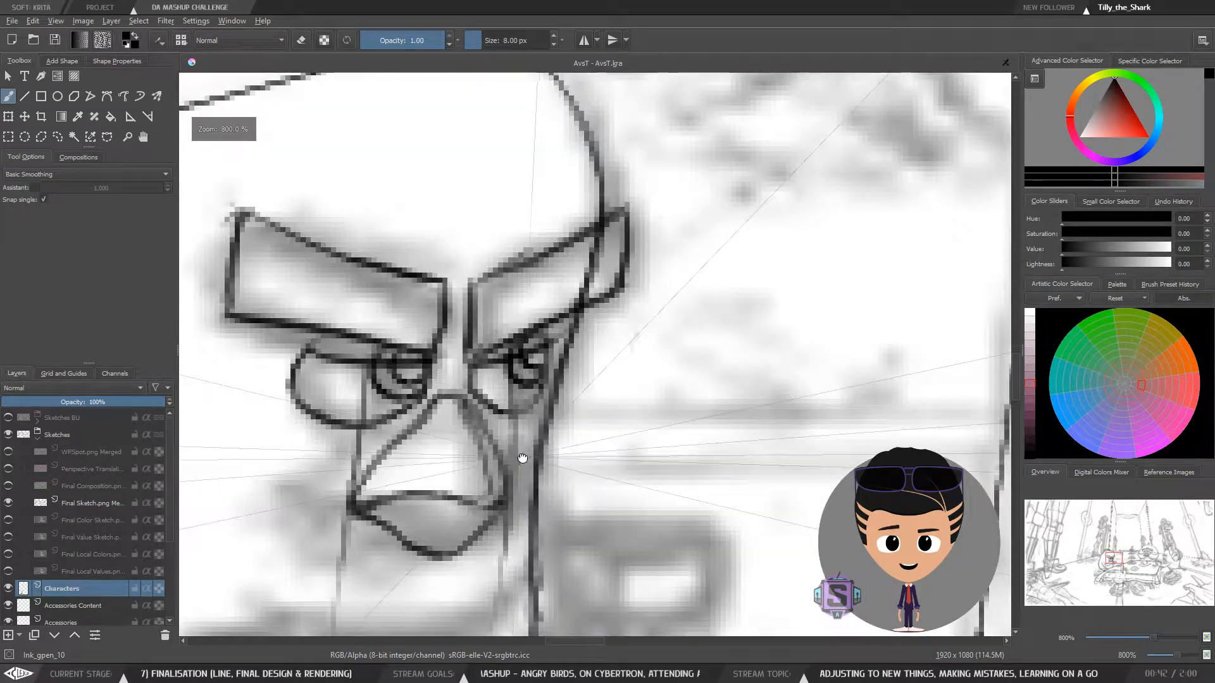
drag(523, 455, 563, 449)
drag(501, 499, 531, 499)
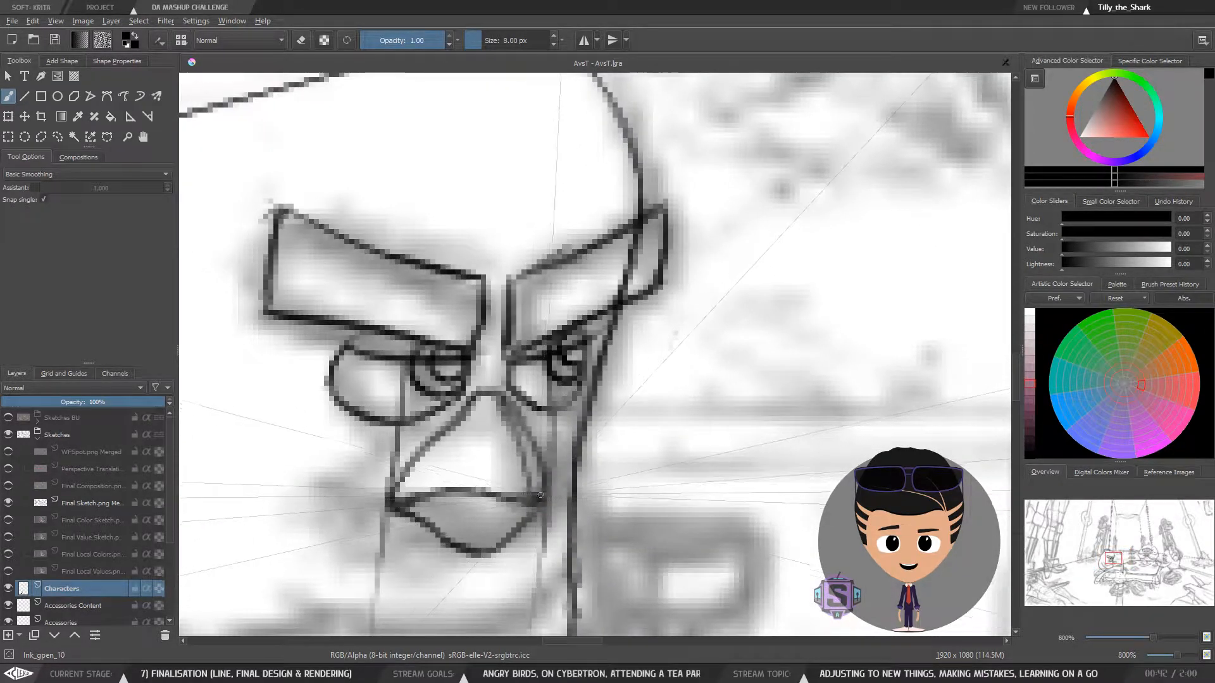
key(e)
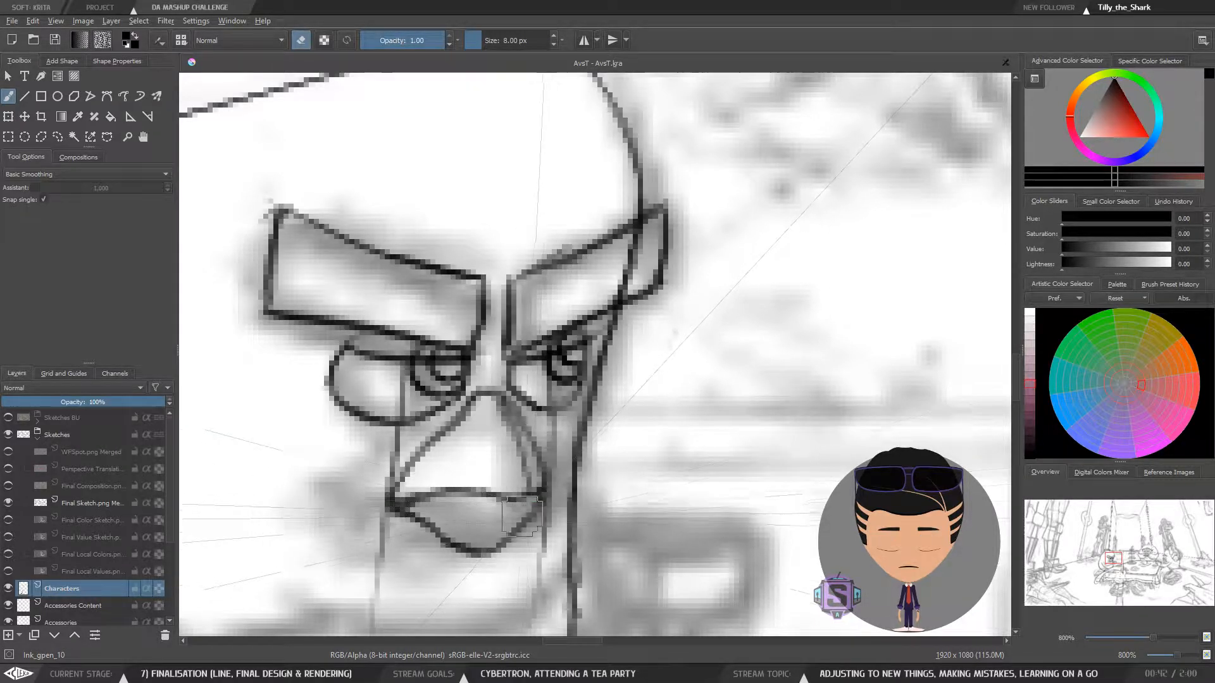
key(e)
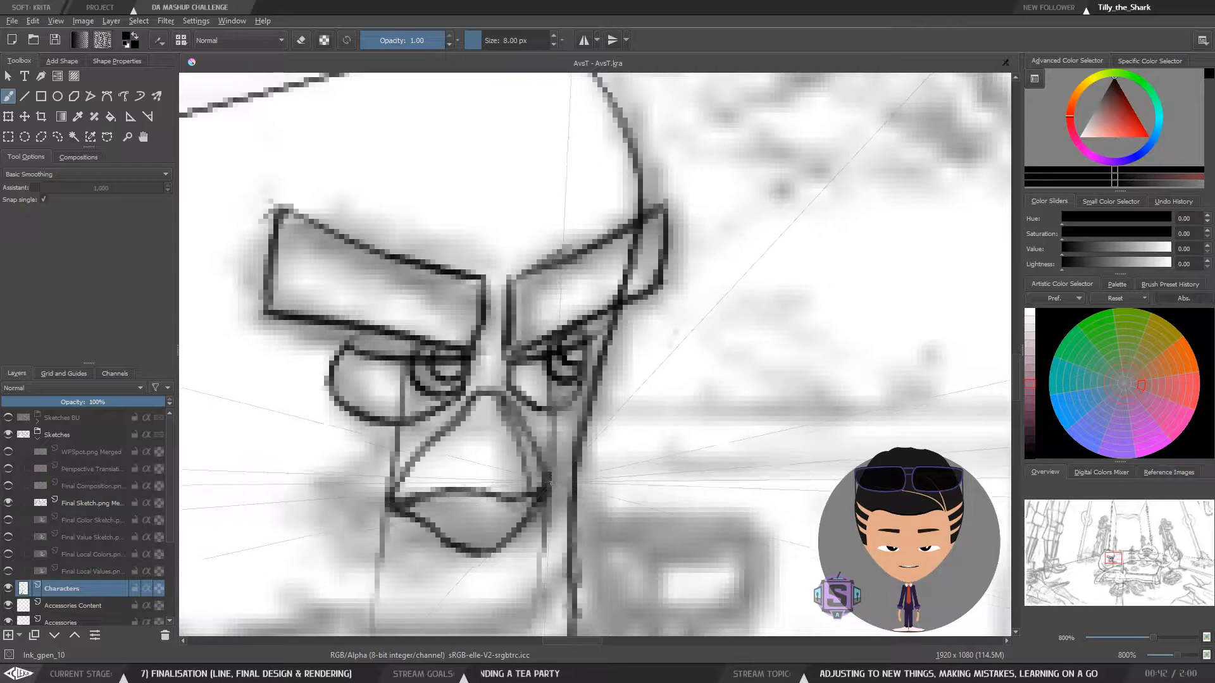
Erase the leftover inner line beside the upper beak's new outer edge
key(e)
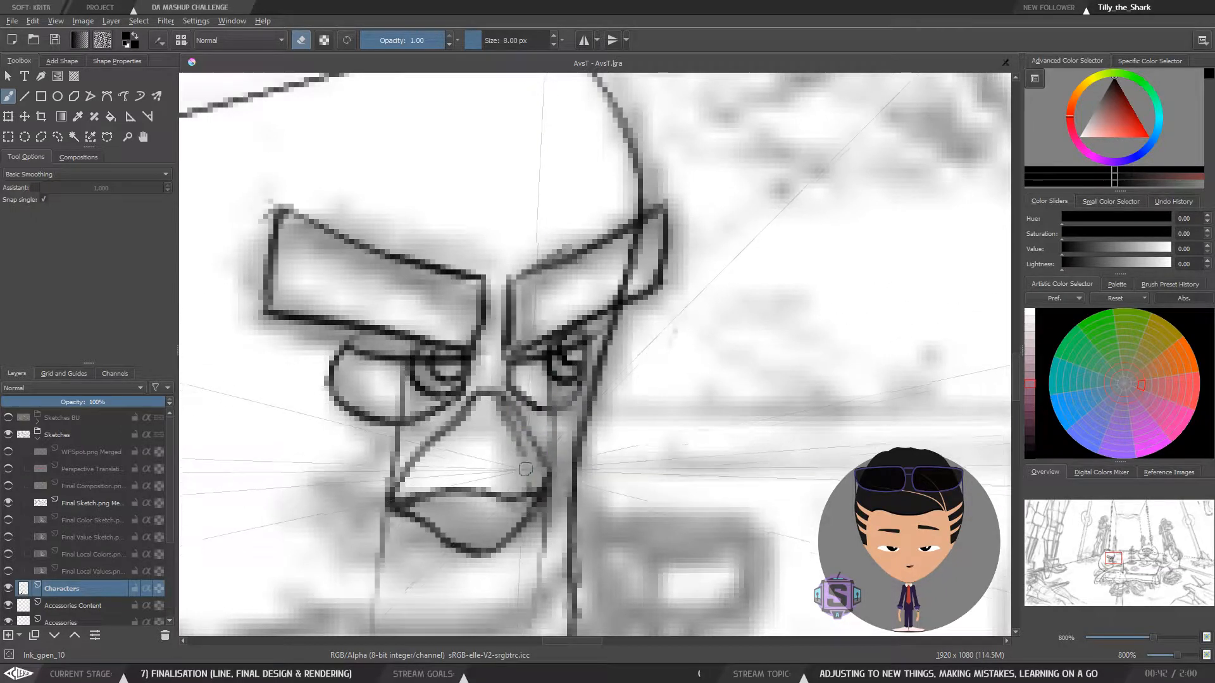
scroll(595, 355, down, 2)
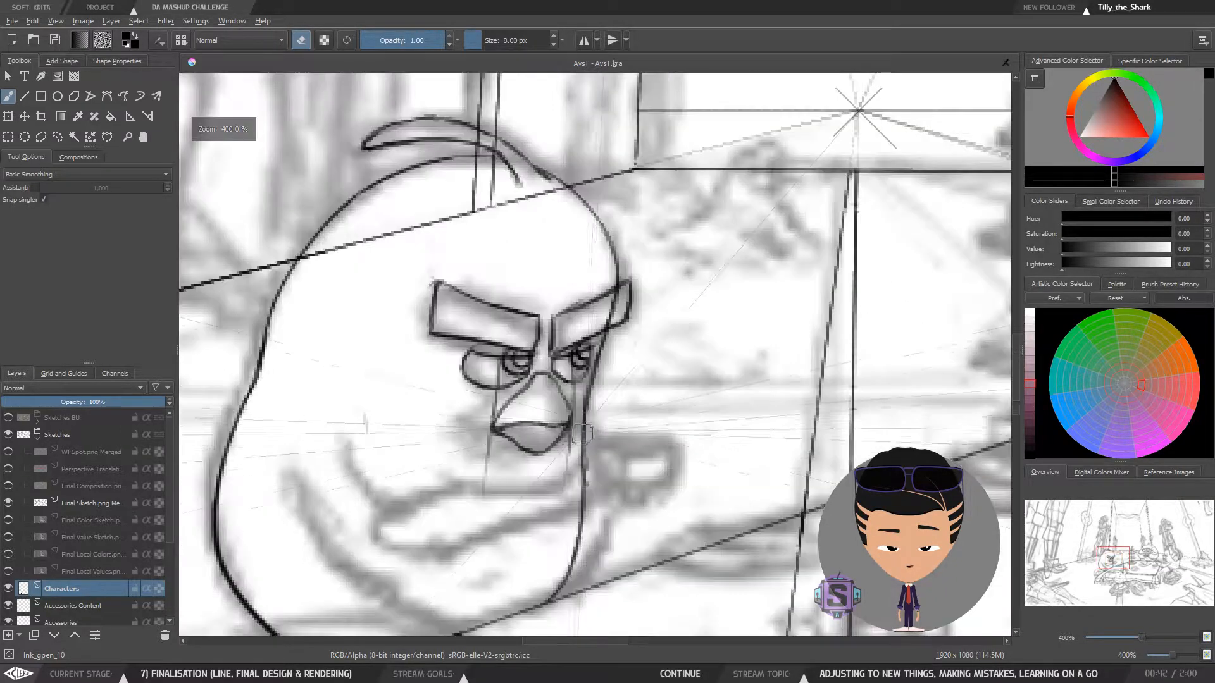
scroll(618, 350, up, 2)
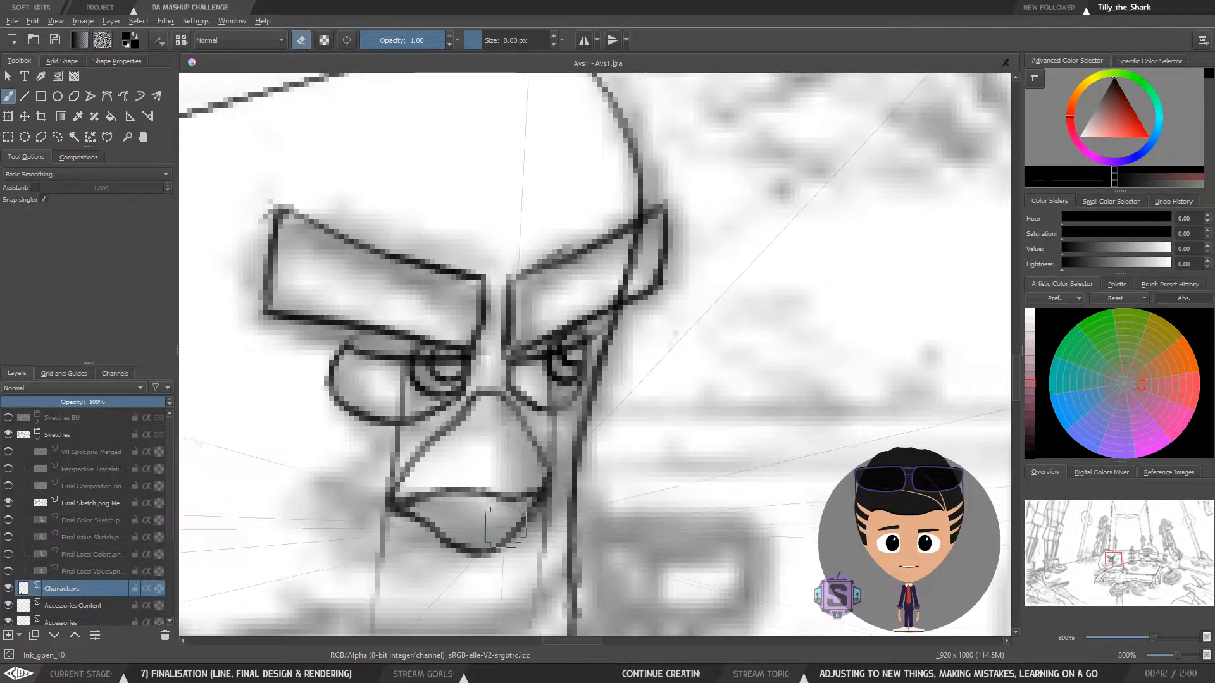
key(e)
scroll(577, 489, down, 2)
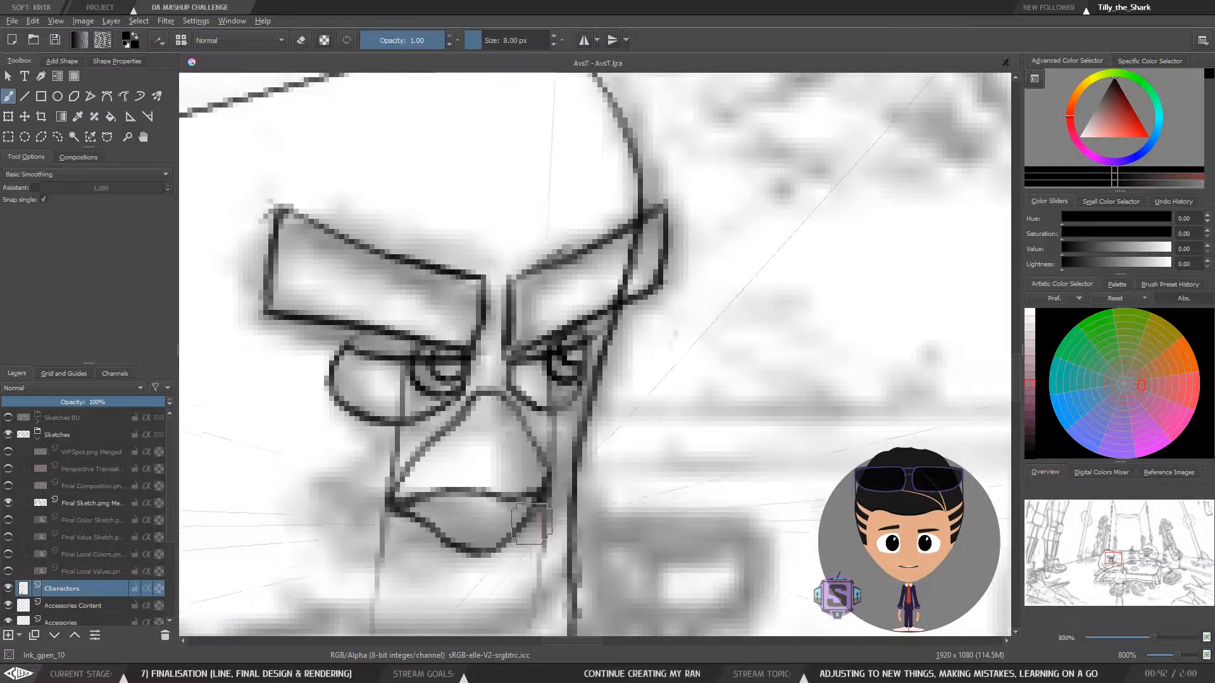
scroll(577, 488, down, 2)
scroll(551, 427, up, 2)
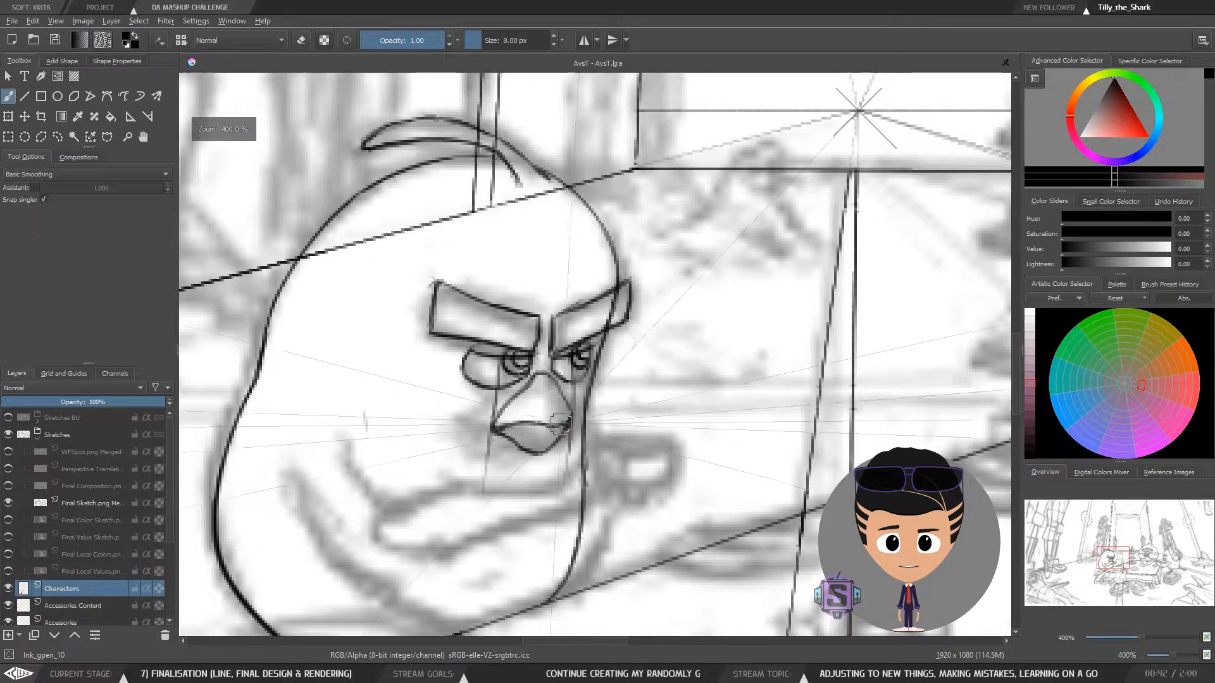
Erase the upper eyelid lines from the bird's eyes and the stray vertical lines beside the beak
key(e)
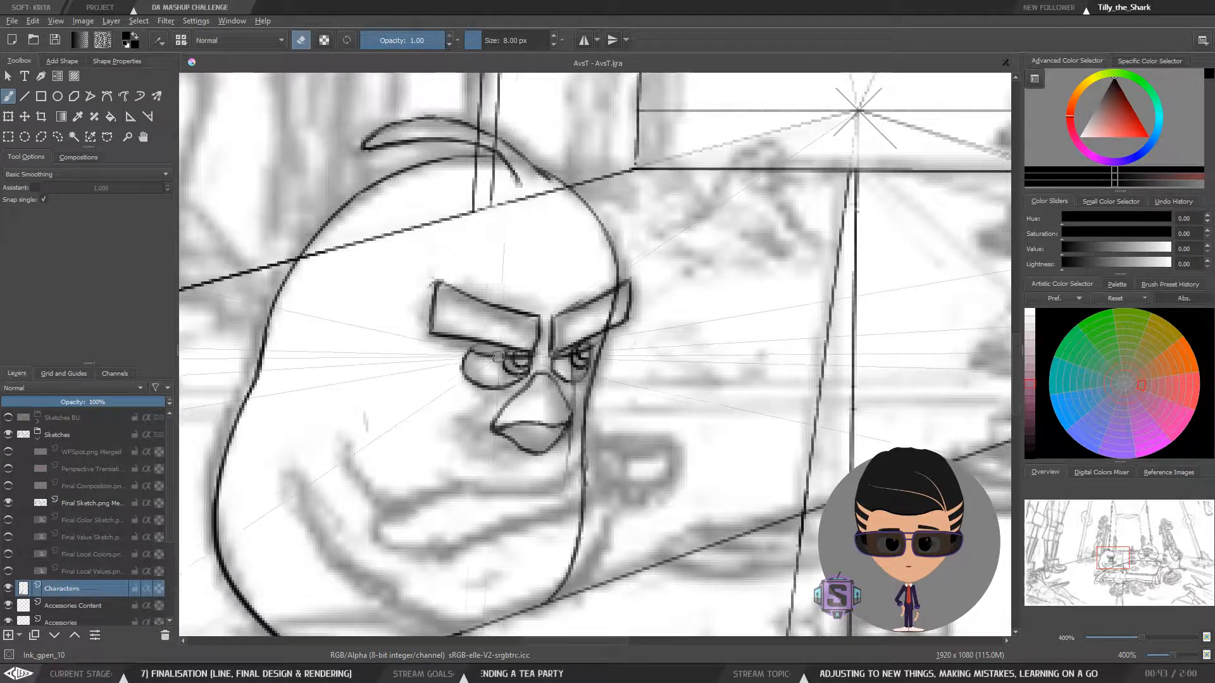
scroll(485, 372, up, 2)
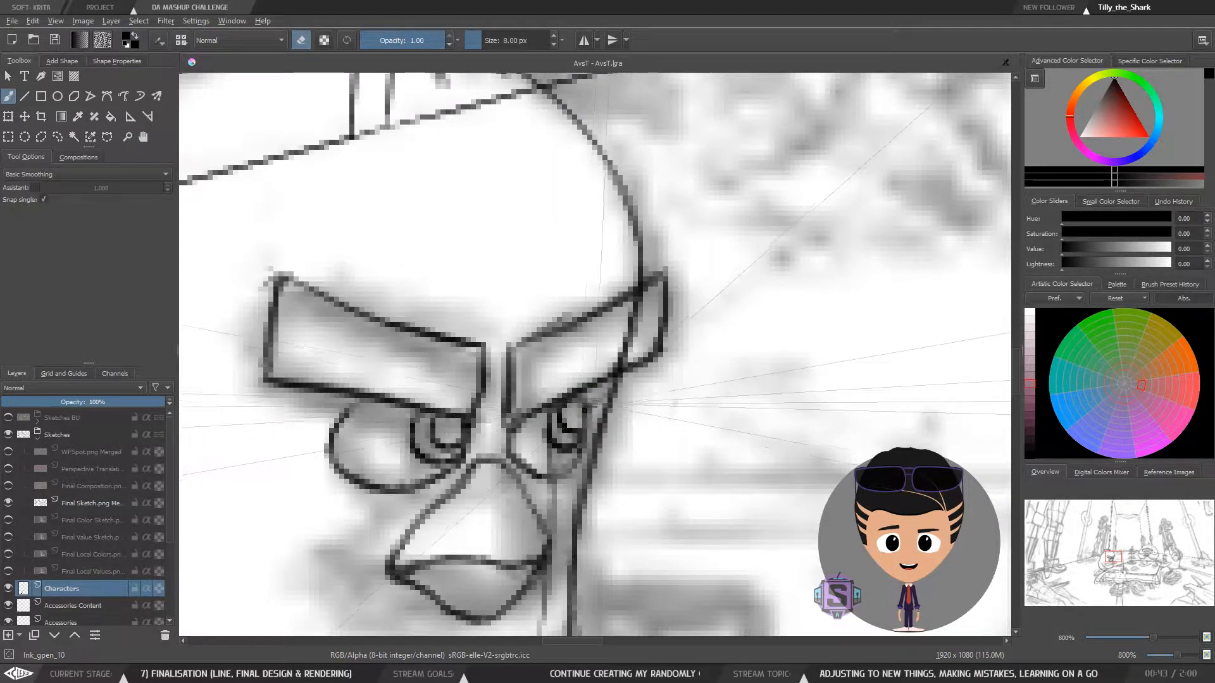
scroll(591, 402, down, 6)
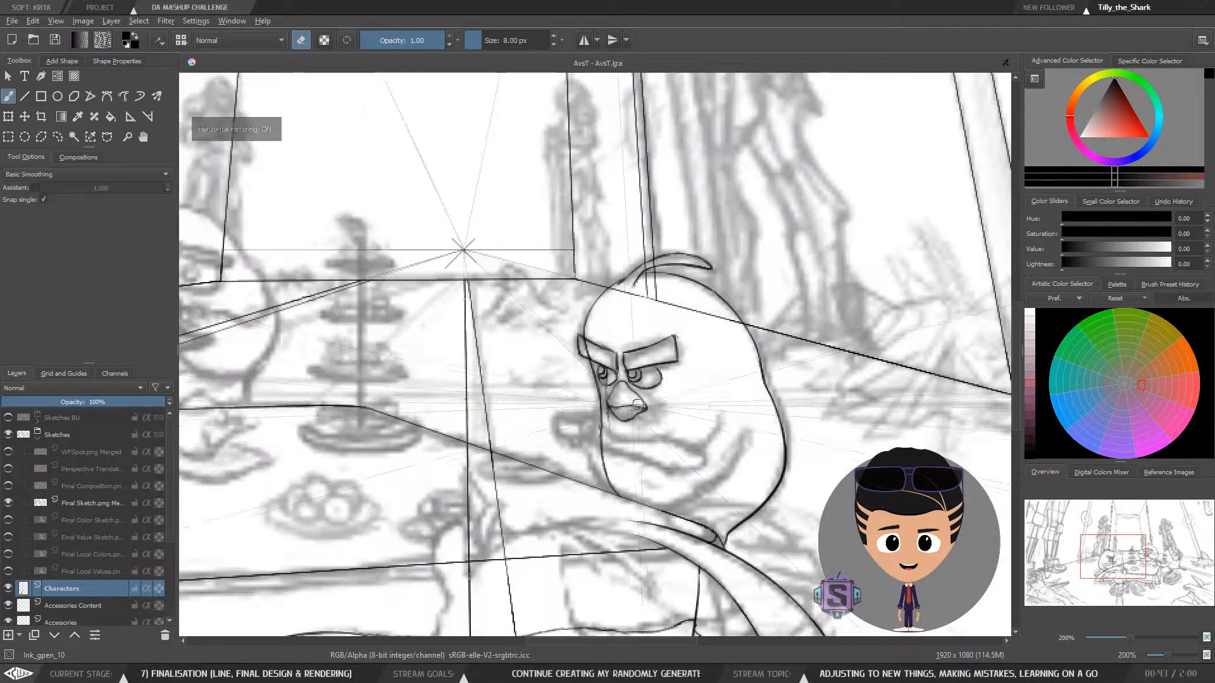
scroll(637, 407, up, 2)
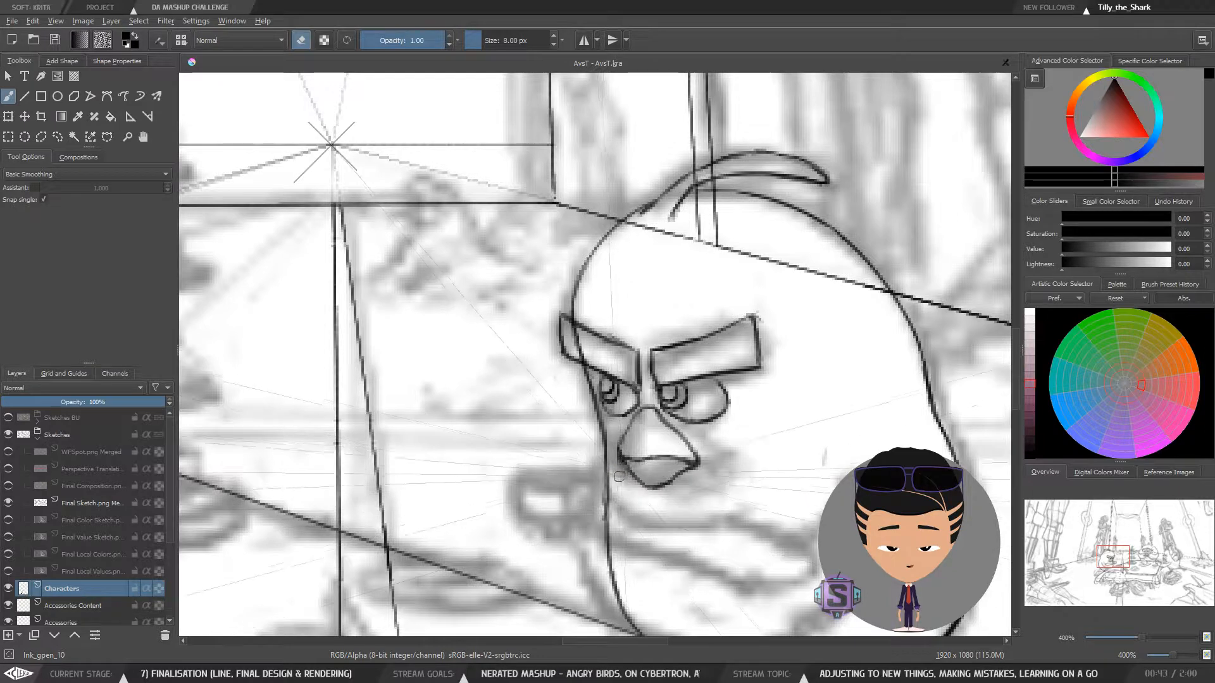
key(ctrl+minus)
key(ctrl+plus)
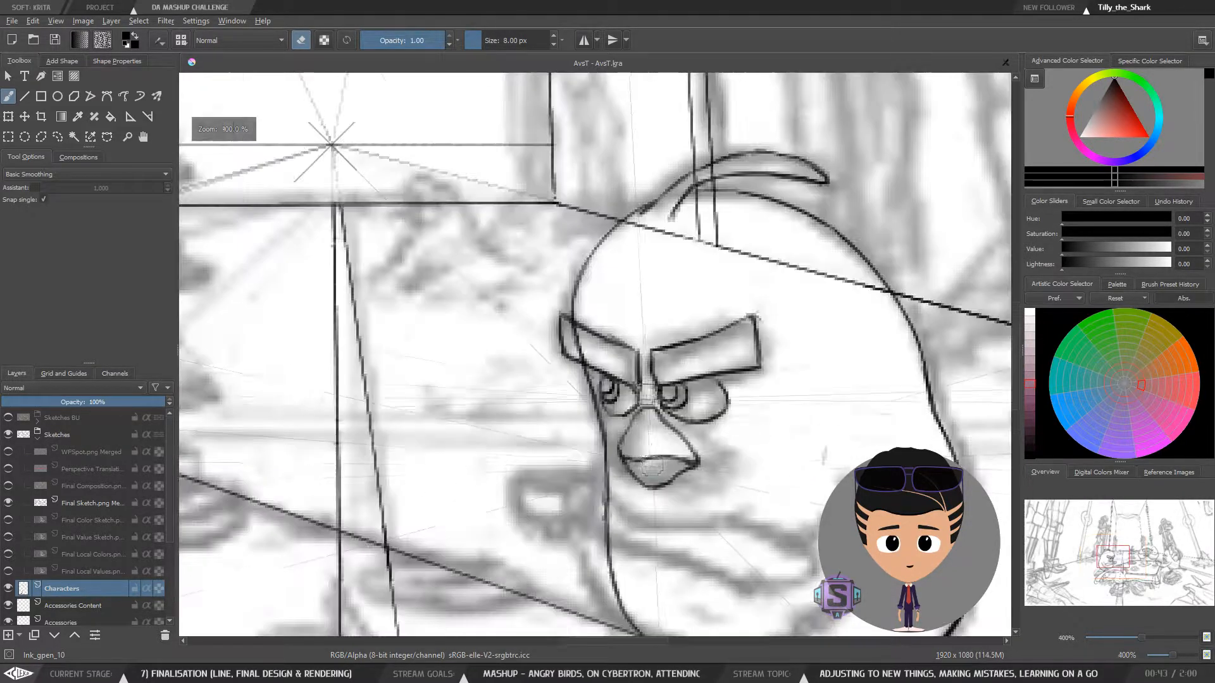
Reshape the beak's far corner in the mirrored view, extending its outline slightly outward to a sharper point
mouse_move(672, 504)
mouse_down()
mouse_move(619, 476)
mouse_move(602, 482)
mouse_move(591, 463)
mouse_up()
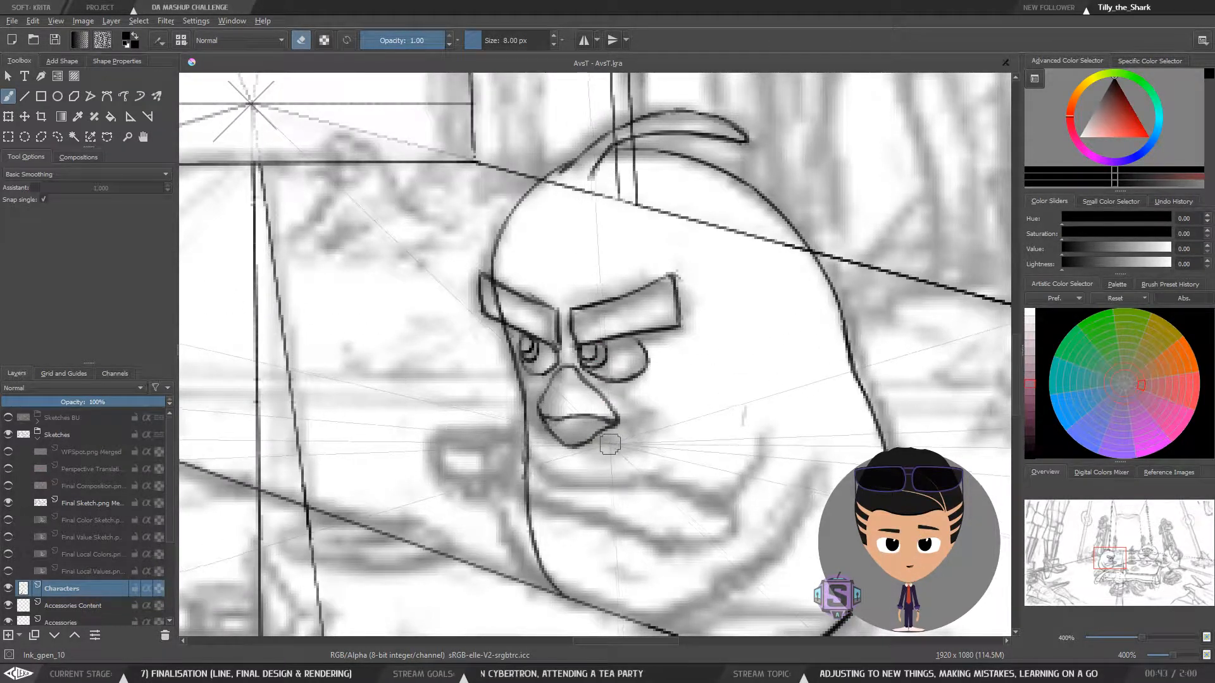
key(l)
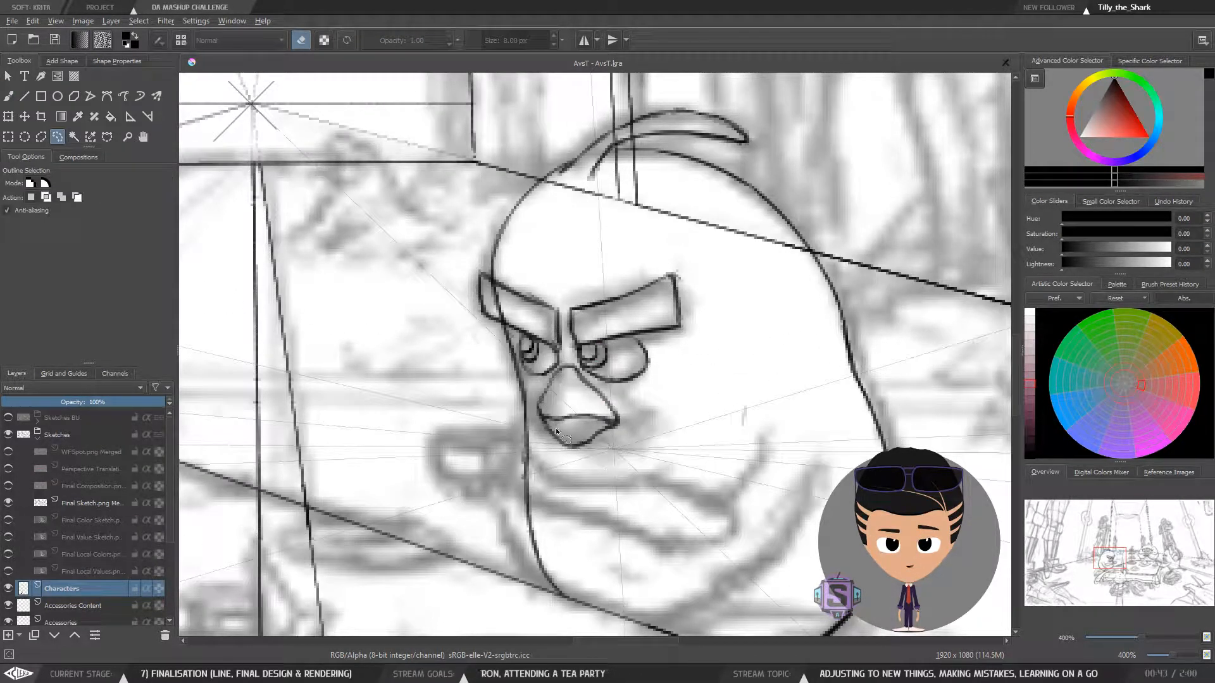
key(b)
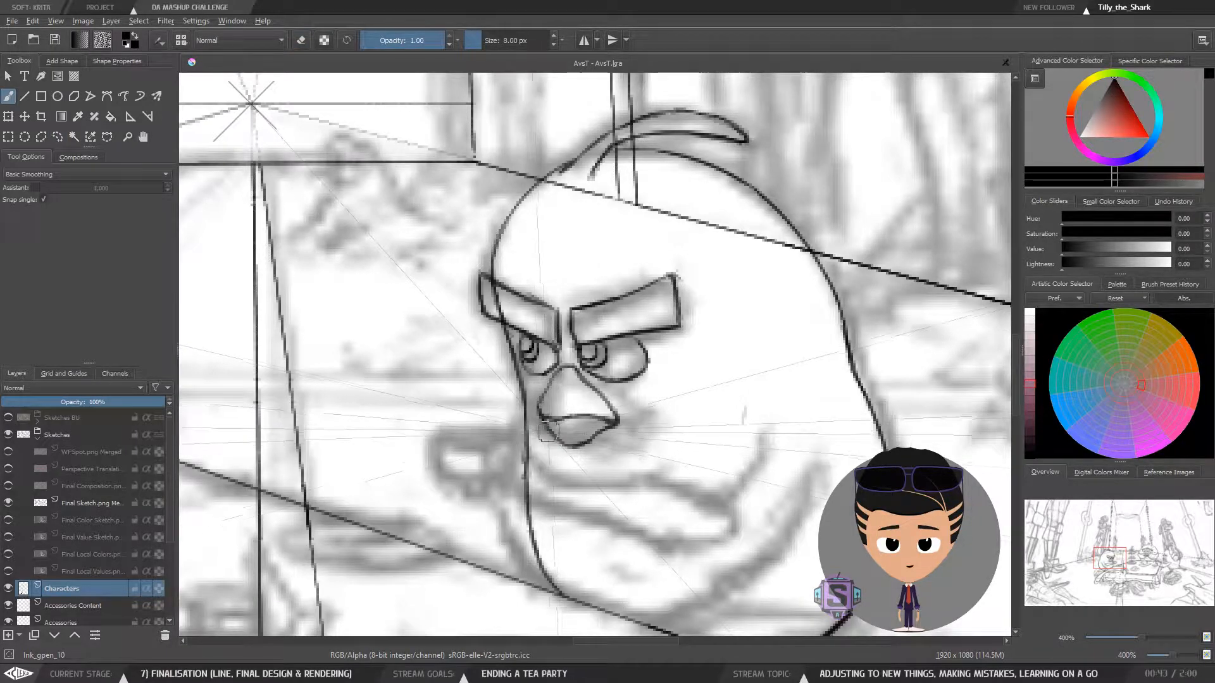
key(e)
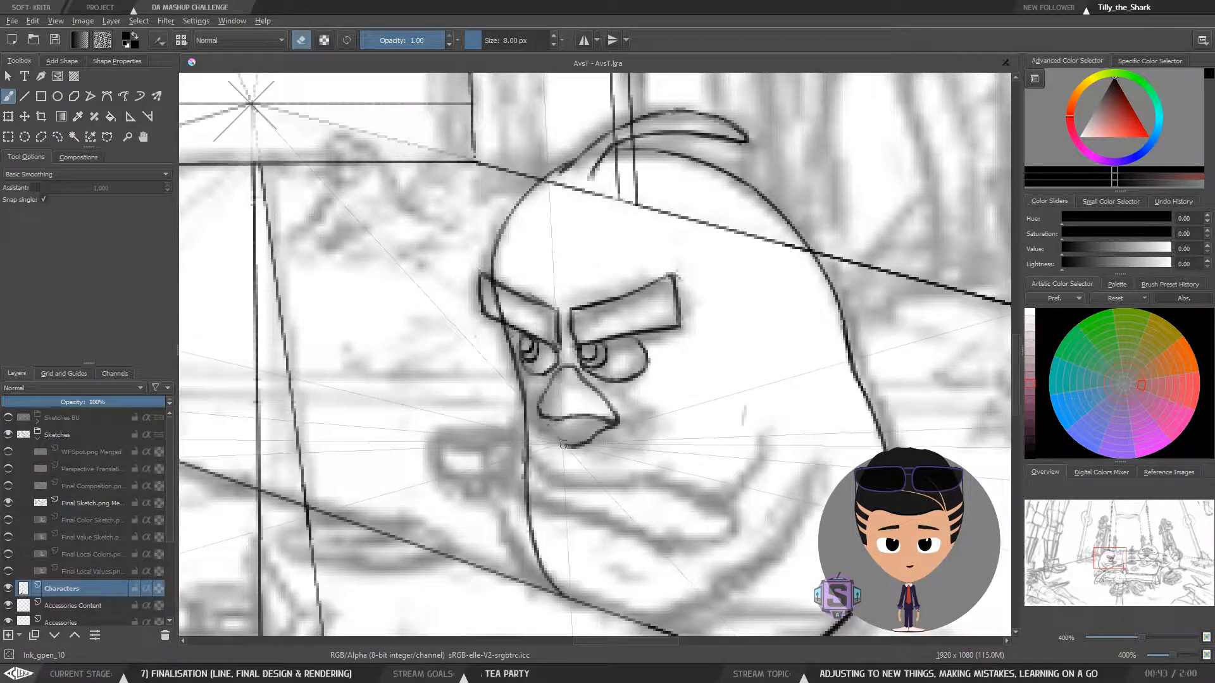
key(e)
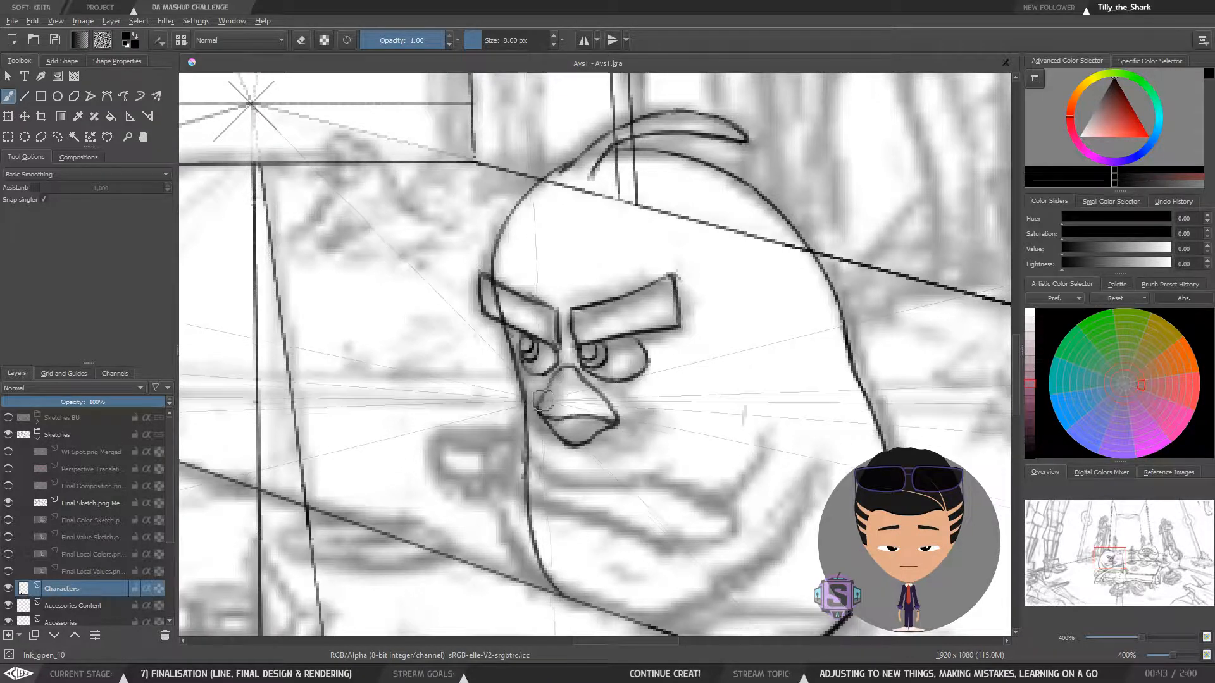
key(e)
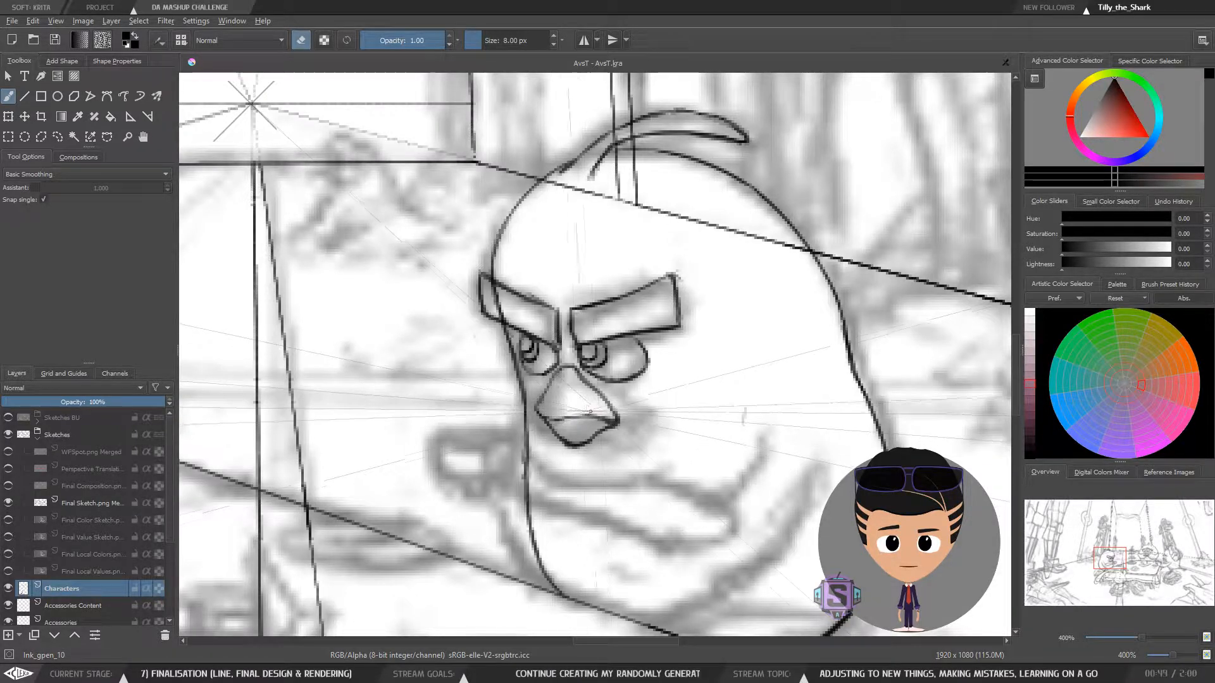
Redraw the lower beak's bottom edge higher up to make it shallower, and erase the old edge
scroll(590, 412, down, 2)
scroll(624, 398, up, 2)
scroll(624, 398, down, 2)
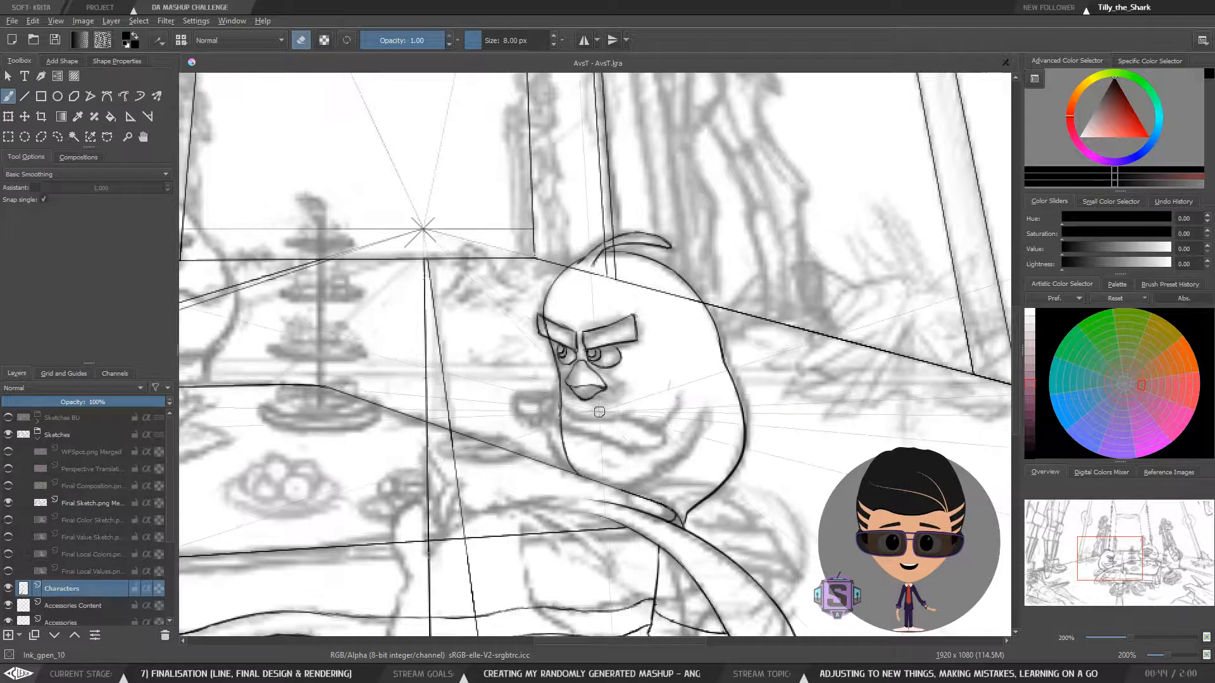
scroll(599, 412, up, 2)
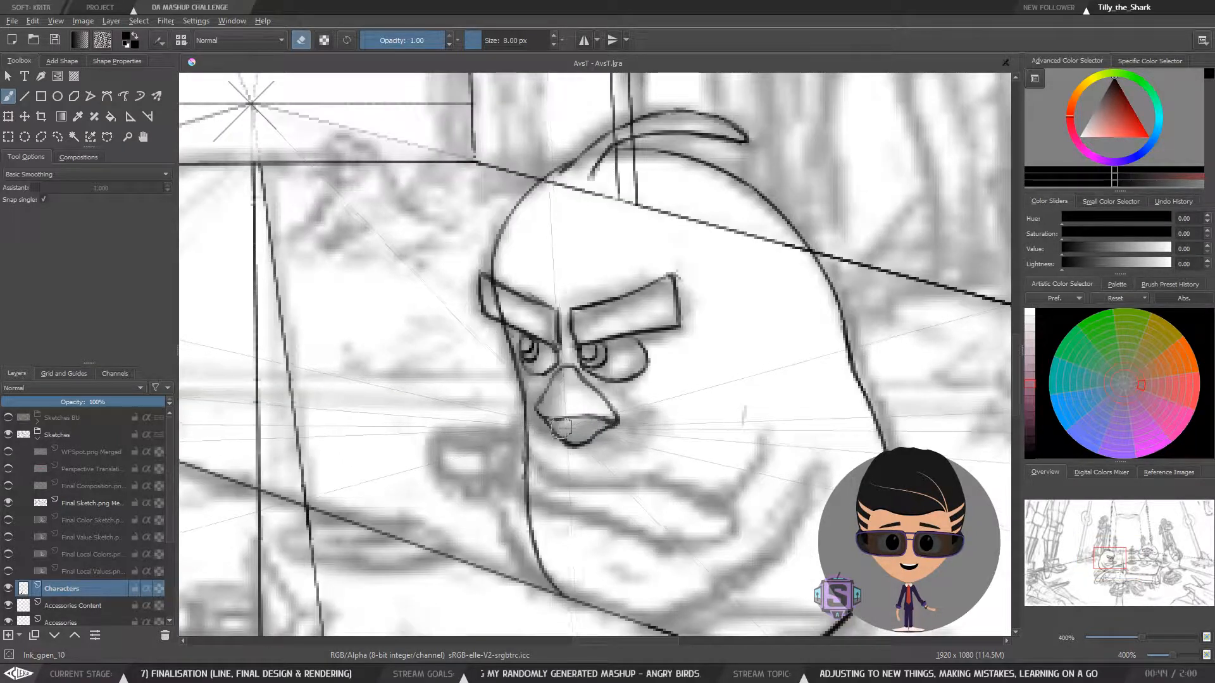
scroll(576, 428, down, 2)
scroll(563, 433, up, 2)
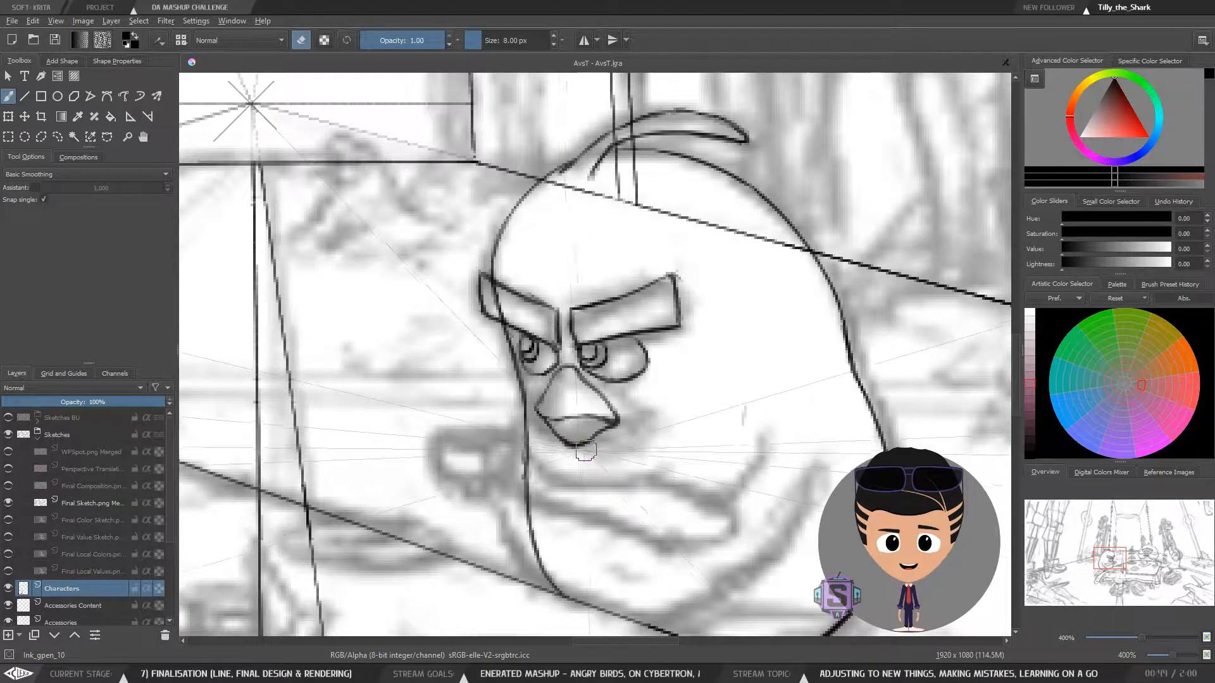
key(e)
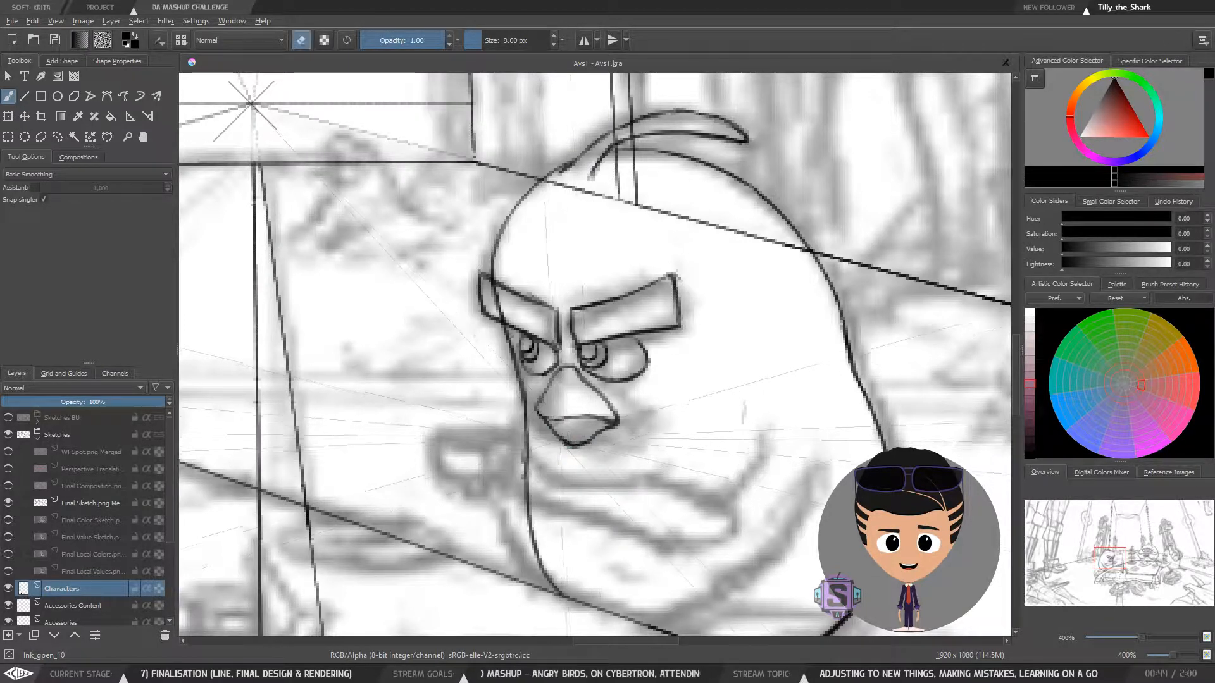
mouse_move(571, 445)
mouse_down()
mouse_move(556, 434)
mouse_move(598, 433)
mouse_up()
key(e)
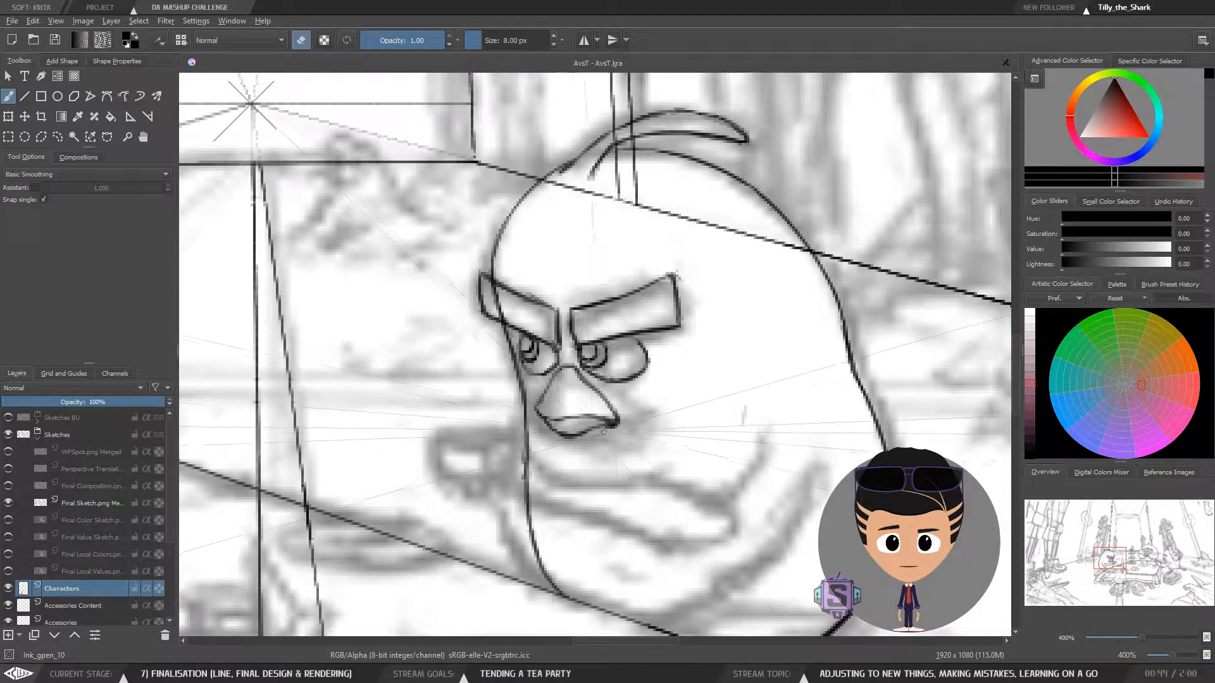
Examine the bird's thinner lower beak within the whole tea party scene, in both normal and mirrored views
key(minus)
key(minus)
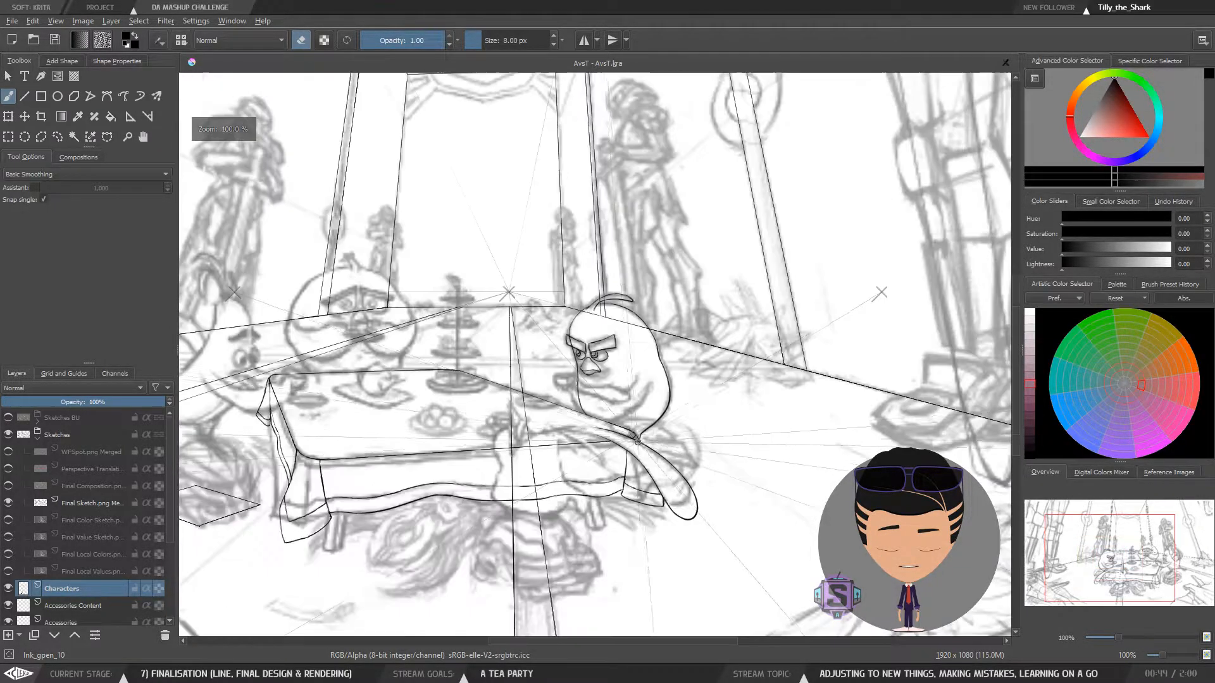
key(m)
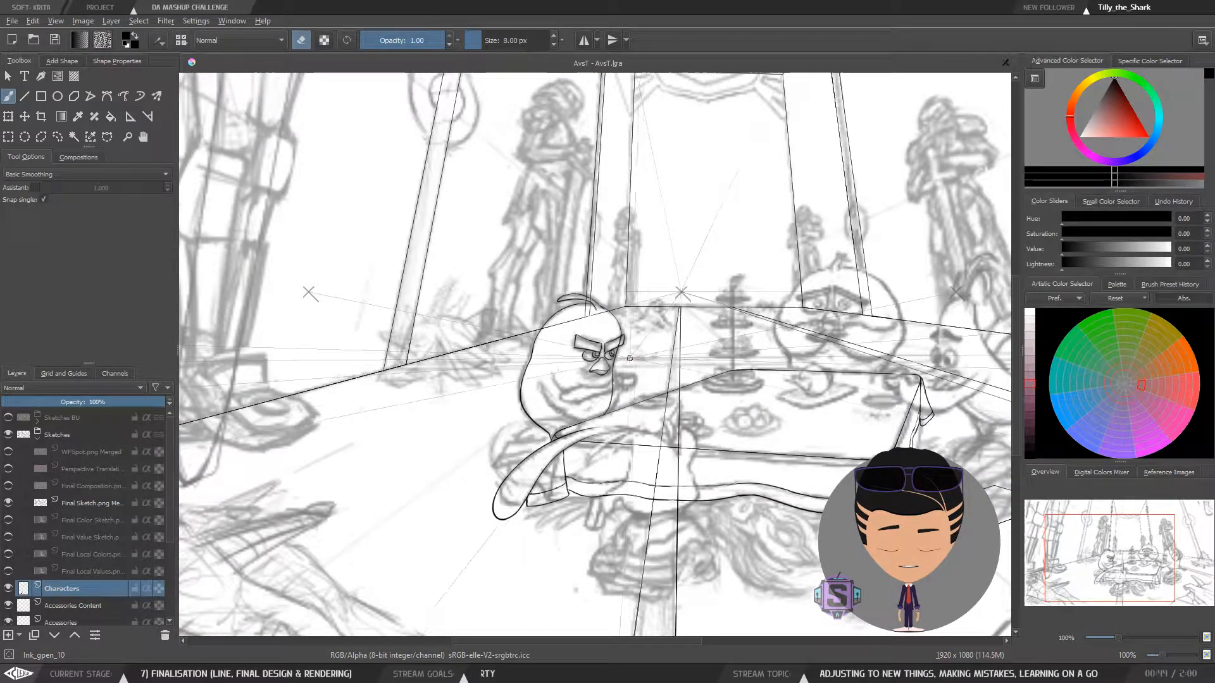
key(2)
key(1)
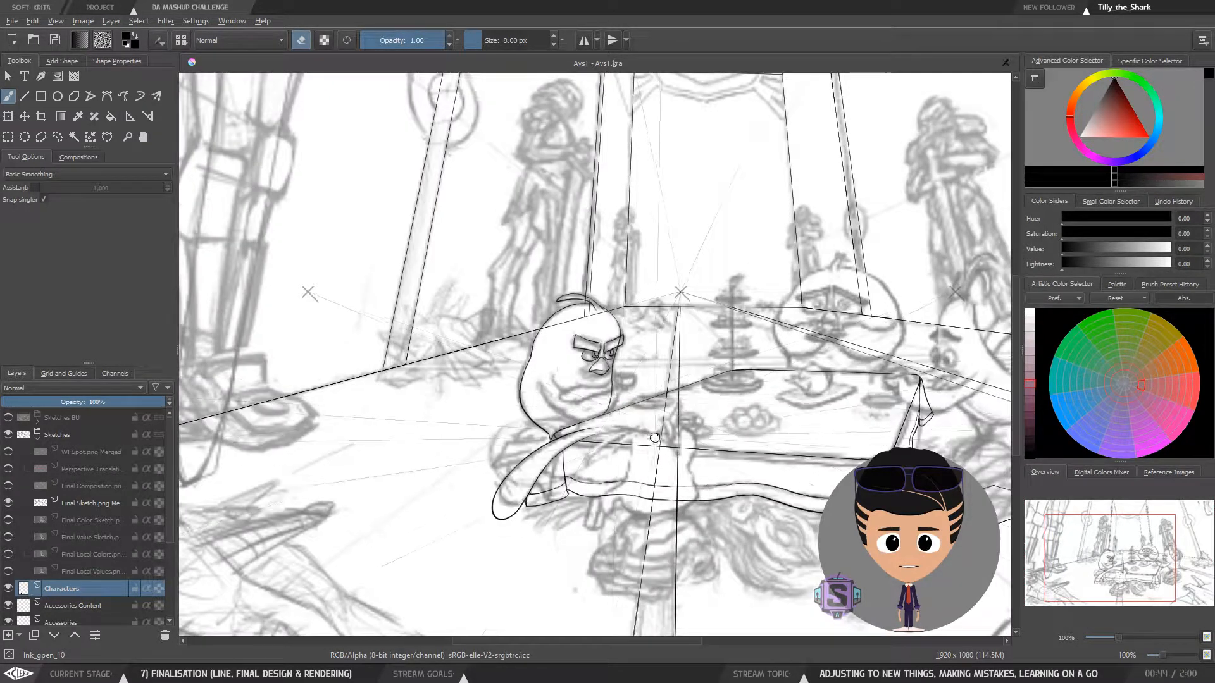
drag(651, 446, 481, 478)
key(plus)
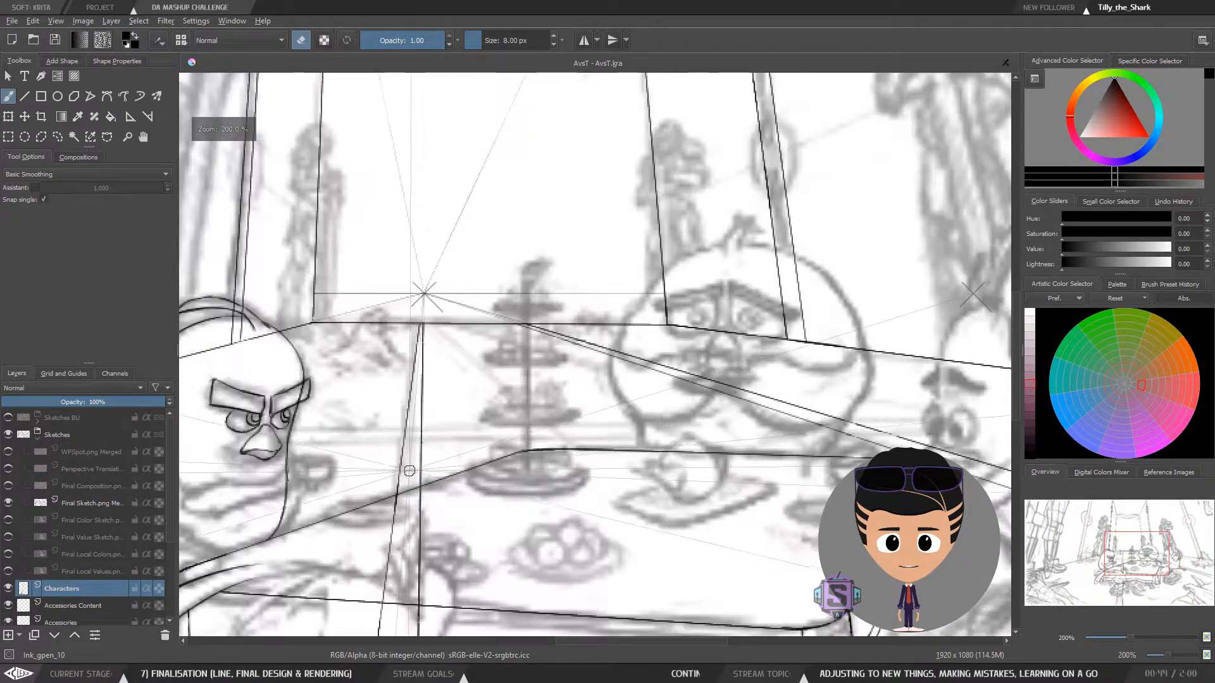
drag(364, 469, 634, 433)
key(m)
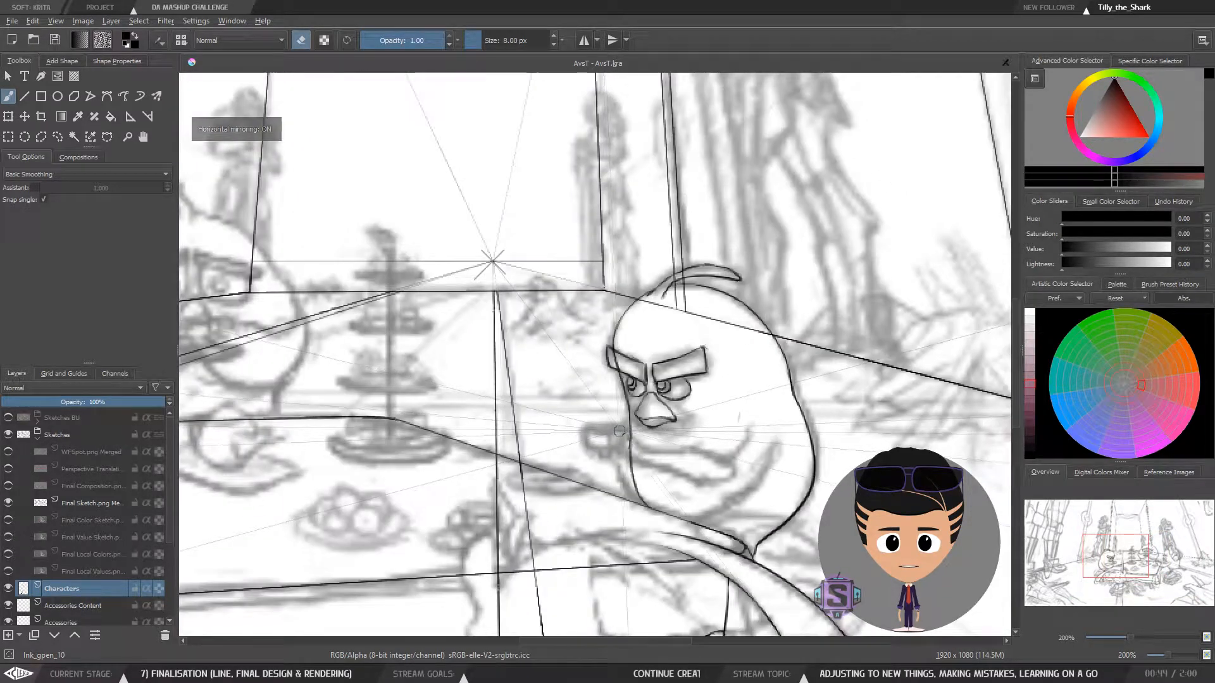
key(m)
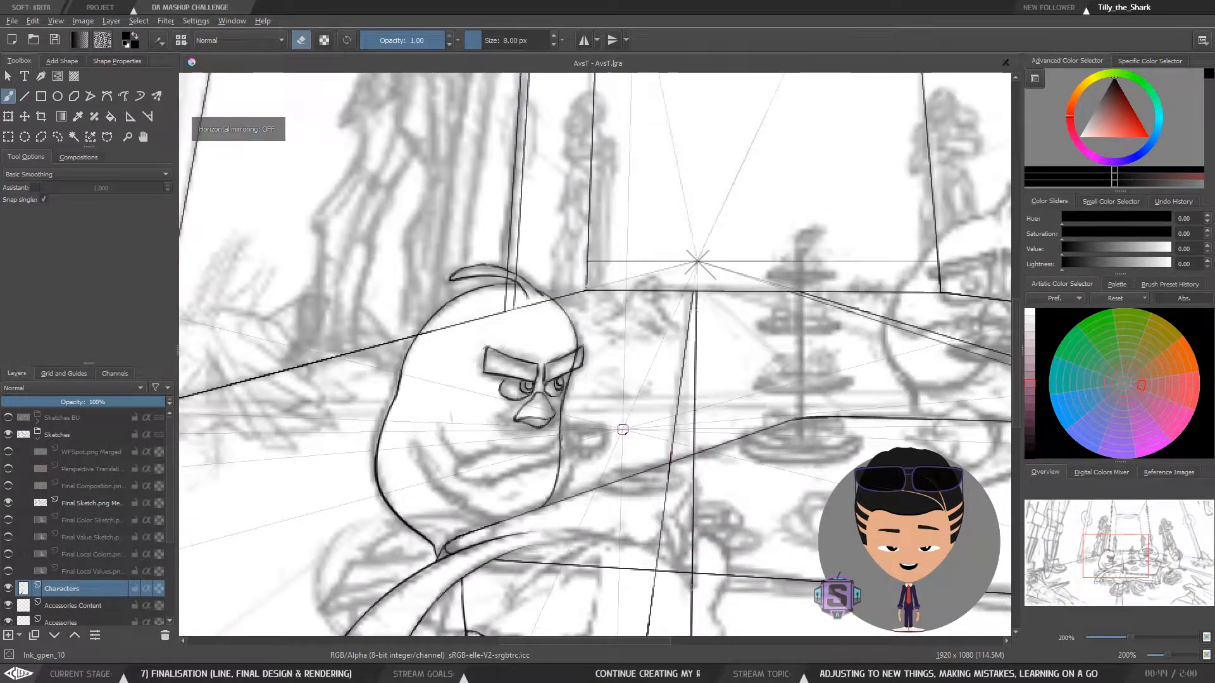
key(m)
key(plus)
drag(683, 332, 616, 305)
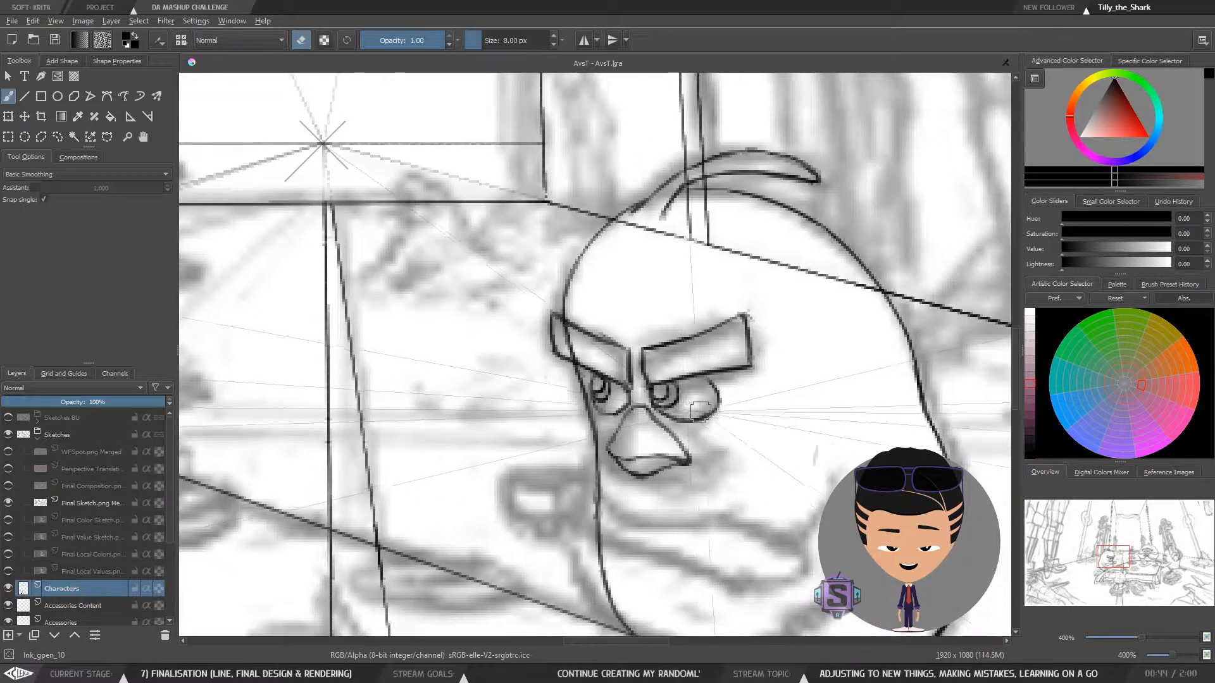
Draw a thin second contour inside the lower outline of each of the bird's eyes with a 2 px brush
key(plus)
mouse_move(713, 461)
mouse_down()
mouse_move(591, 420)
mouse_move(532, 418)
mouse_up()
key(bracketleft)
key(bracketleft)
key(bracketleft)
key(bracketleft)
key(bracketleft)
key(bracketleft)
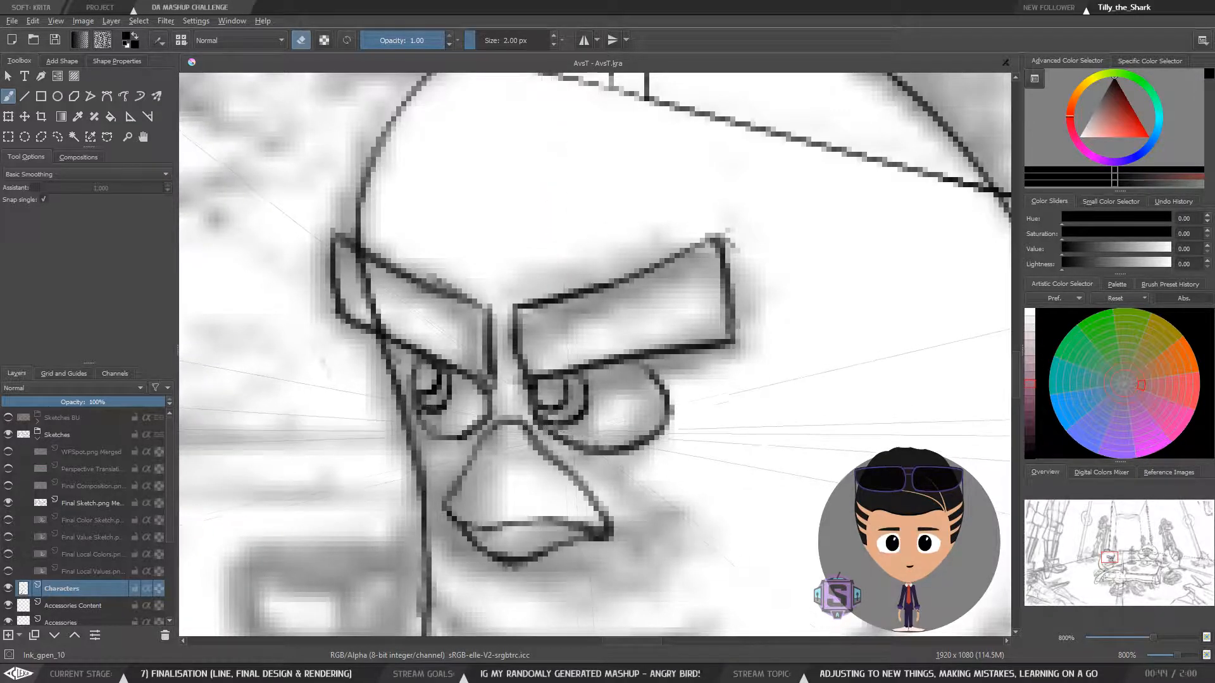
key(e)
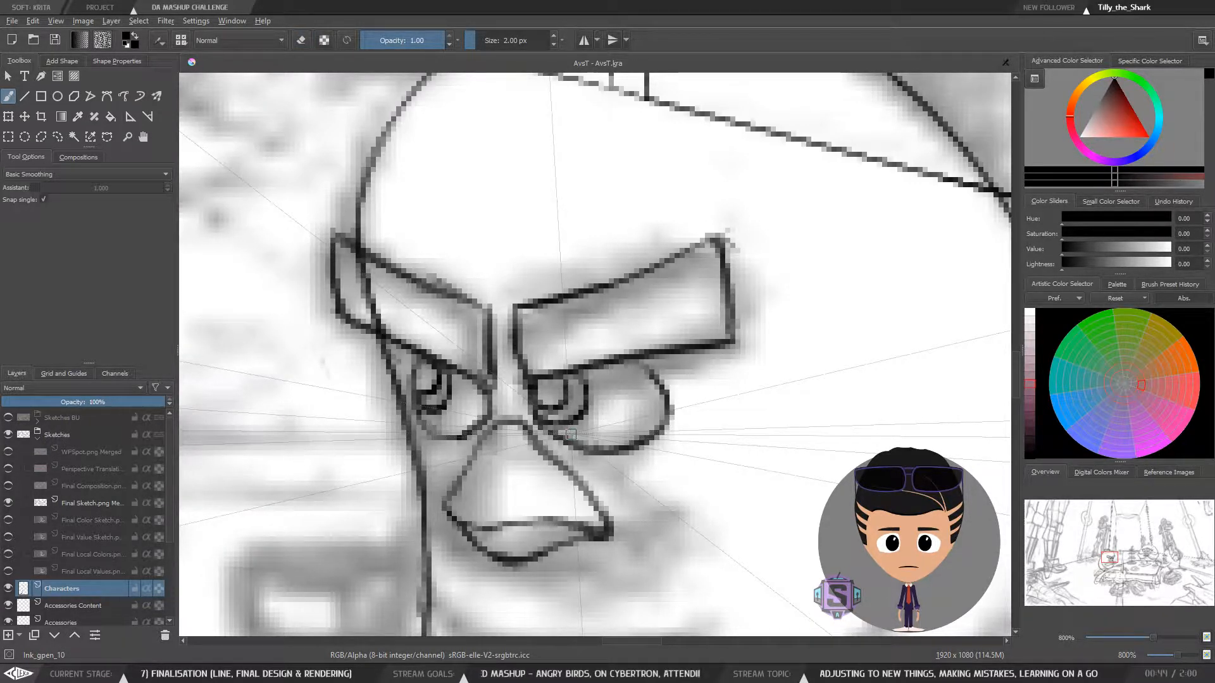
key(e)
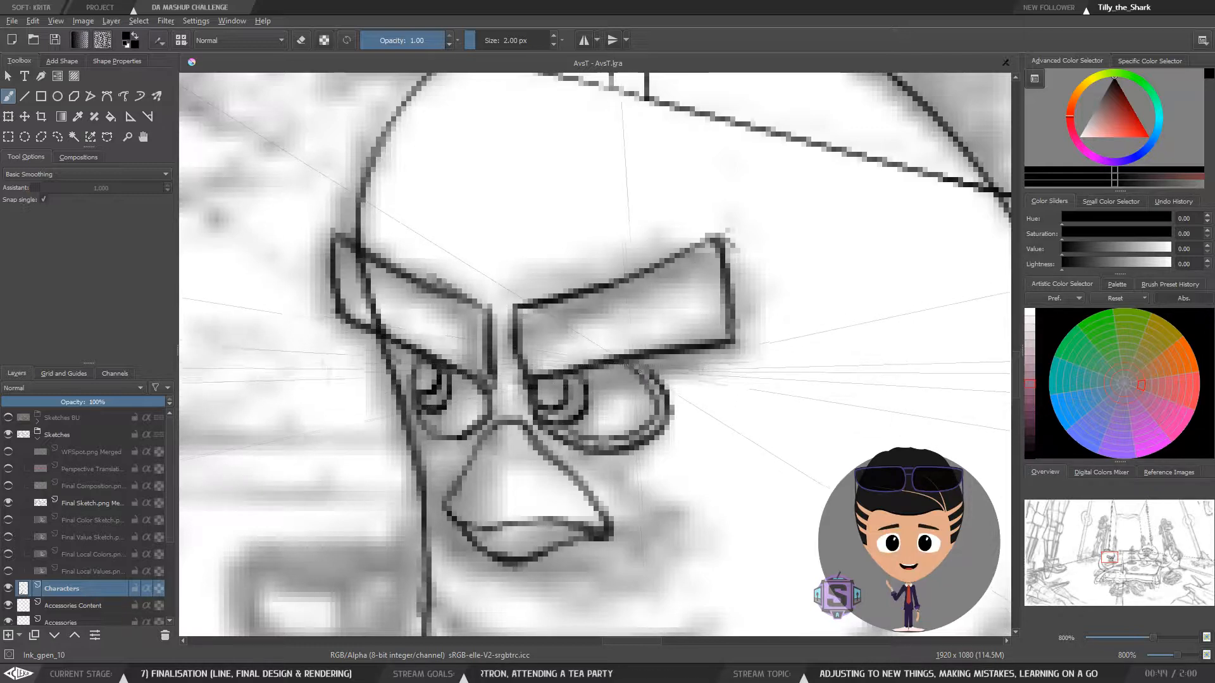
drag(577, 438, 573, 436)
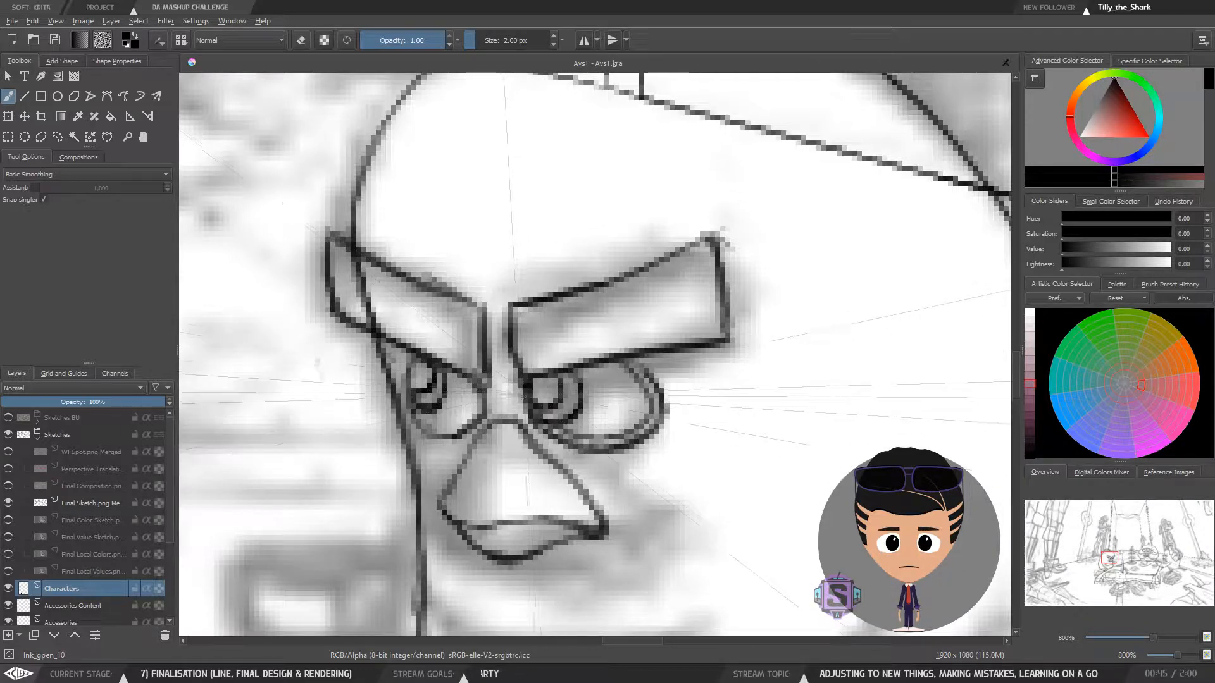
scroll(574, 446, down, 5)
scroll(574, 446, up, 5)
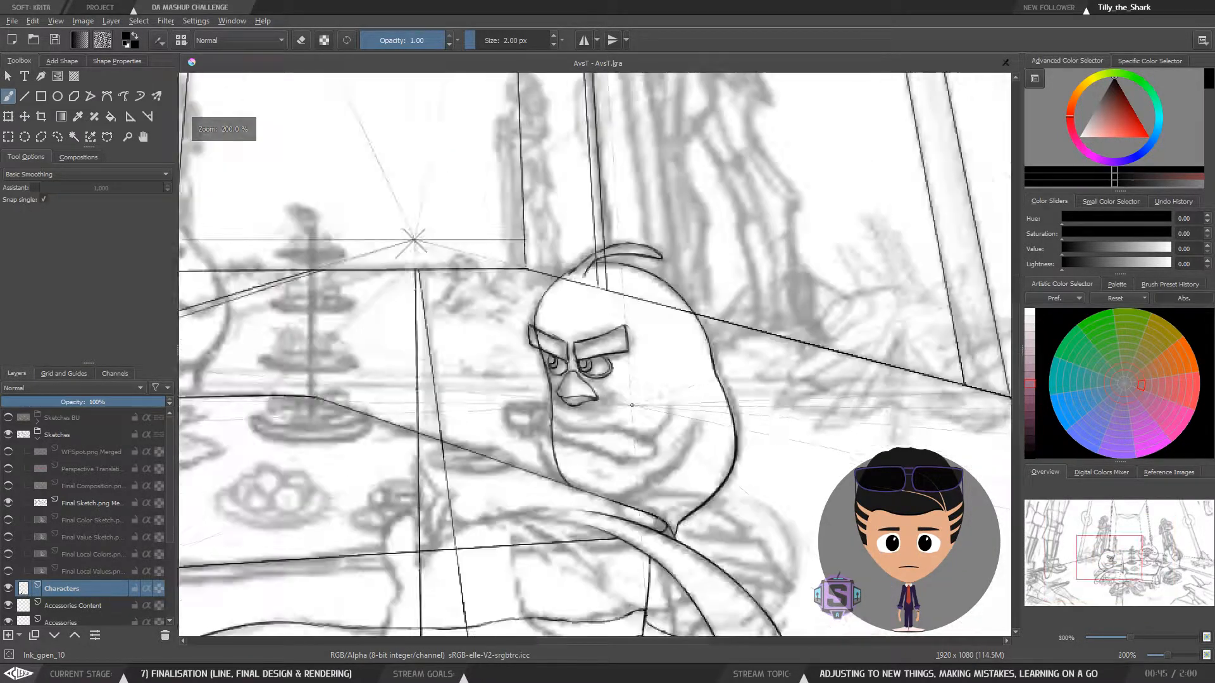
drag(573, 446, 687, 434)
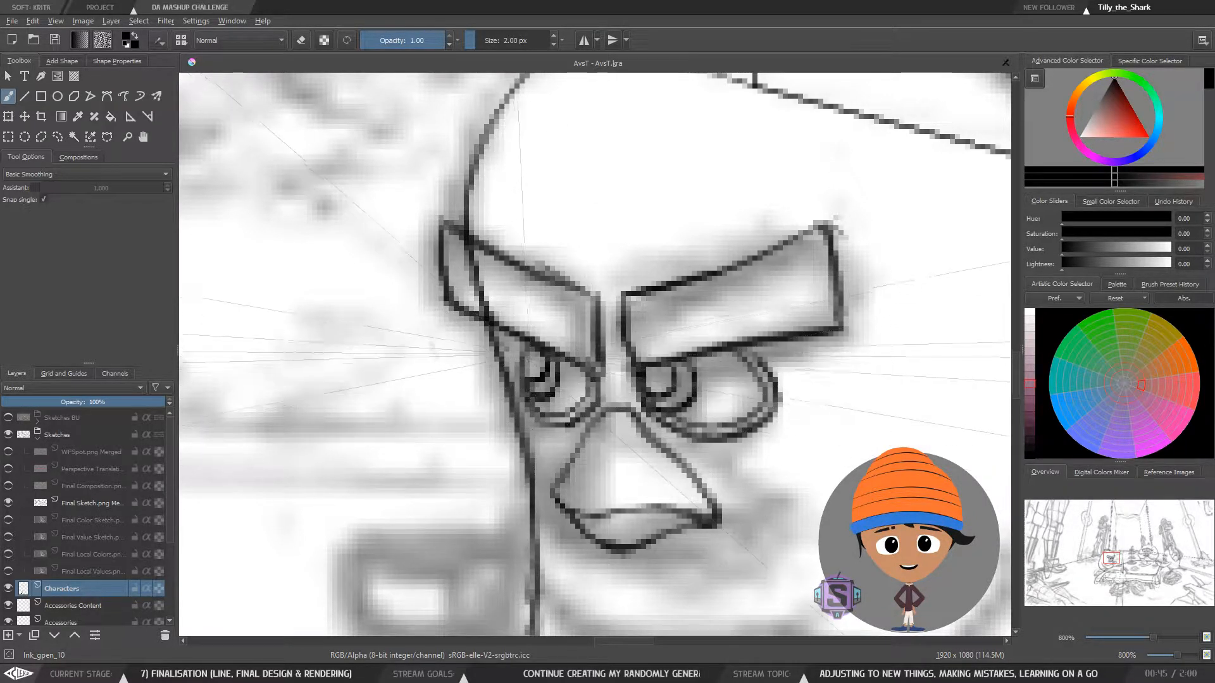
Examine the bird's doubled eye outlines and beak in the unmirrored view, both up close and within the scene
key(m)
scroll(579, 377, down, 8)
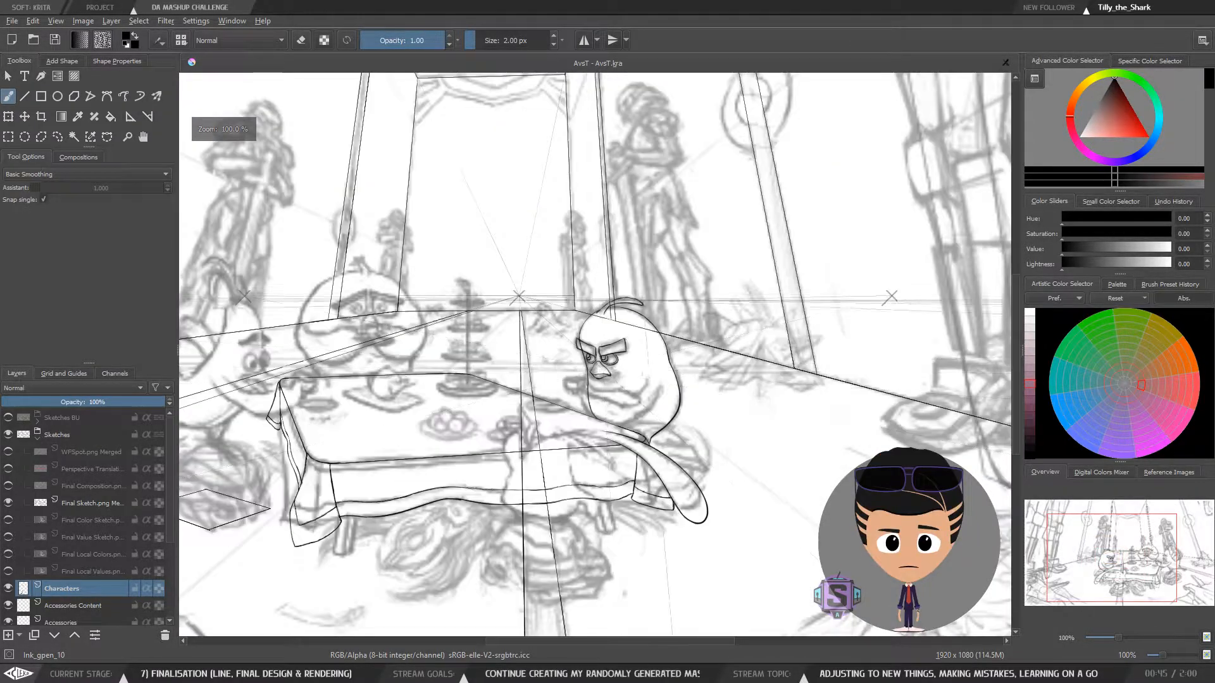
scroll(636, 396, up, 4)
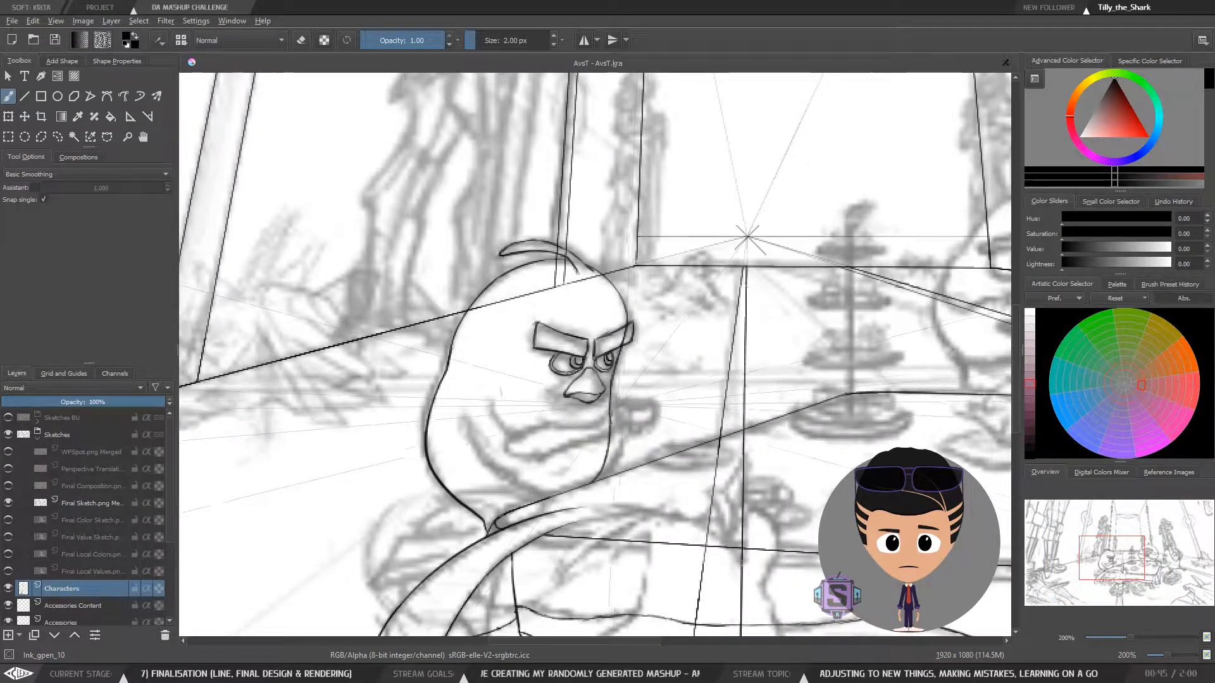
scroll(620, 406, up, 3)
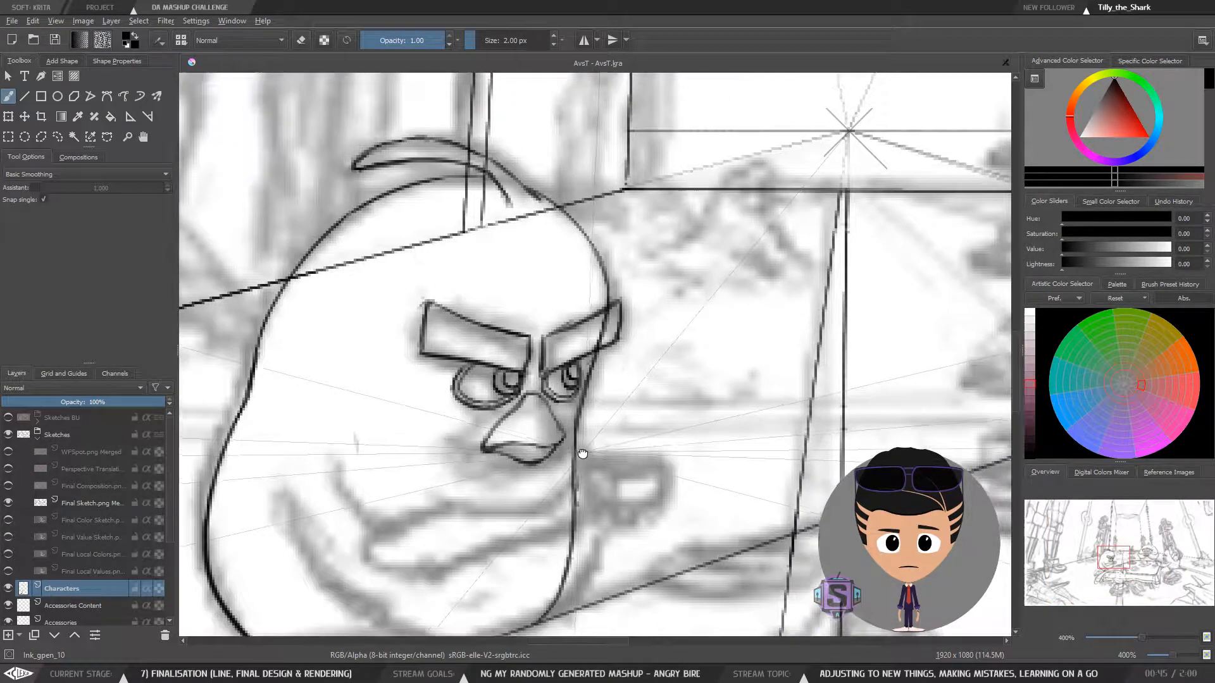
scroll(597, 444, down, 3)
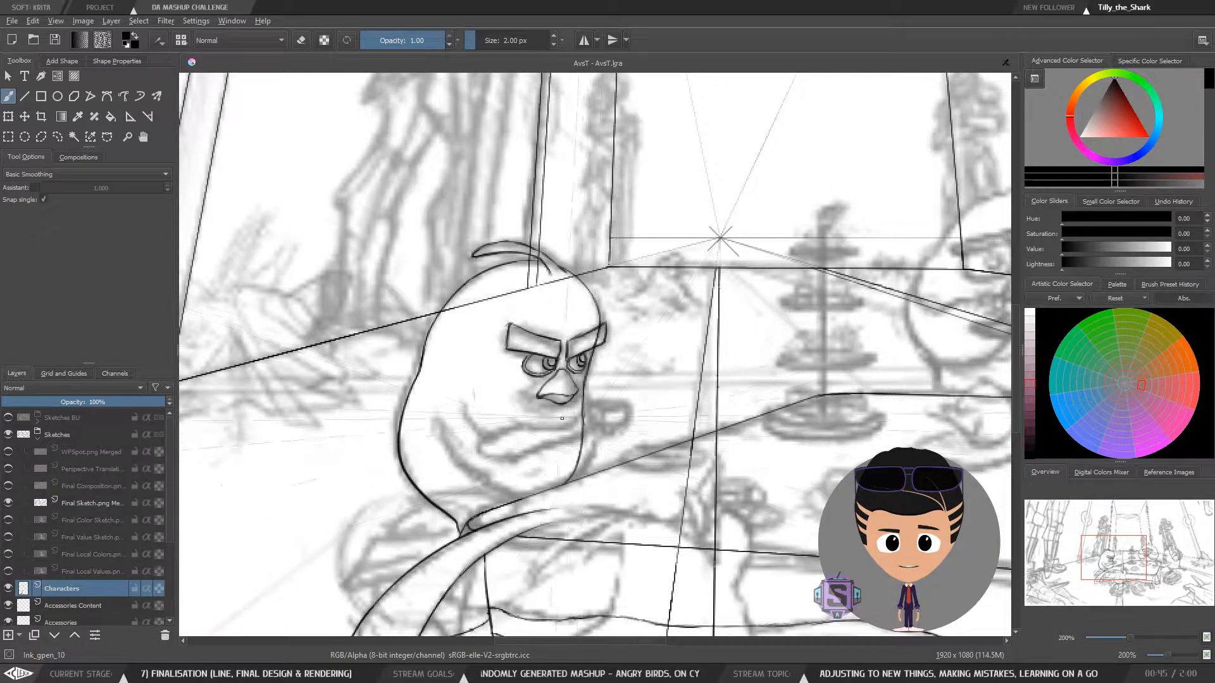
key(minus)
key(minus)
key(plus)
key(plus)
key(plus)
key(plus)
mouse_move(572, 463)
mouse_down()
mouse_move(591, 442)
mouse_move(589, 466)
mouse_move(582, 454)
mouse_up()
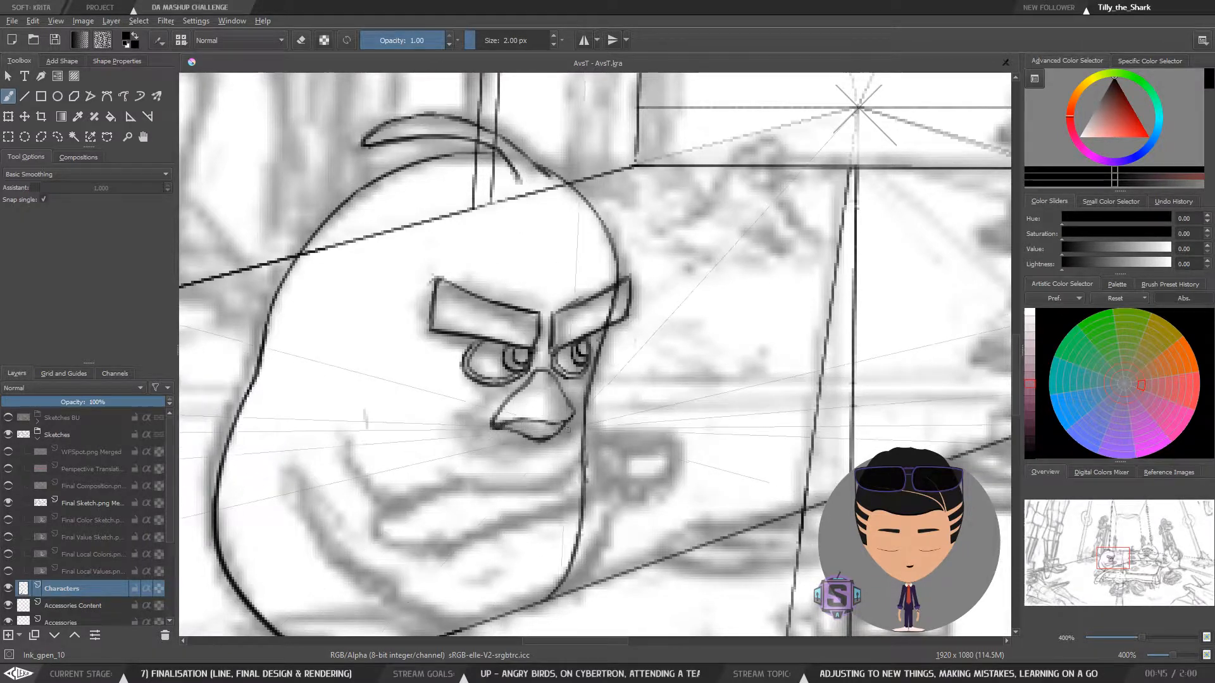
key(minus)
key(minus)
mouse_move(749, 479)
mouse_down()
mouse_move(518, 485)
mouse_move(639, 465)
mouse_move(713, 472)
mouse_move(680, 472)
mouse_up()
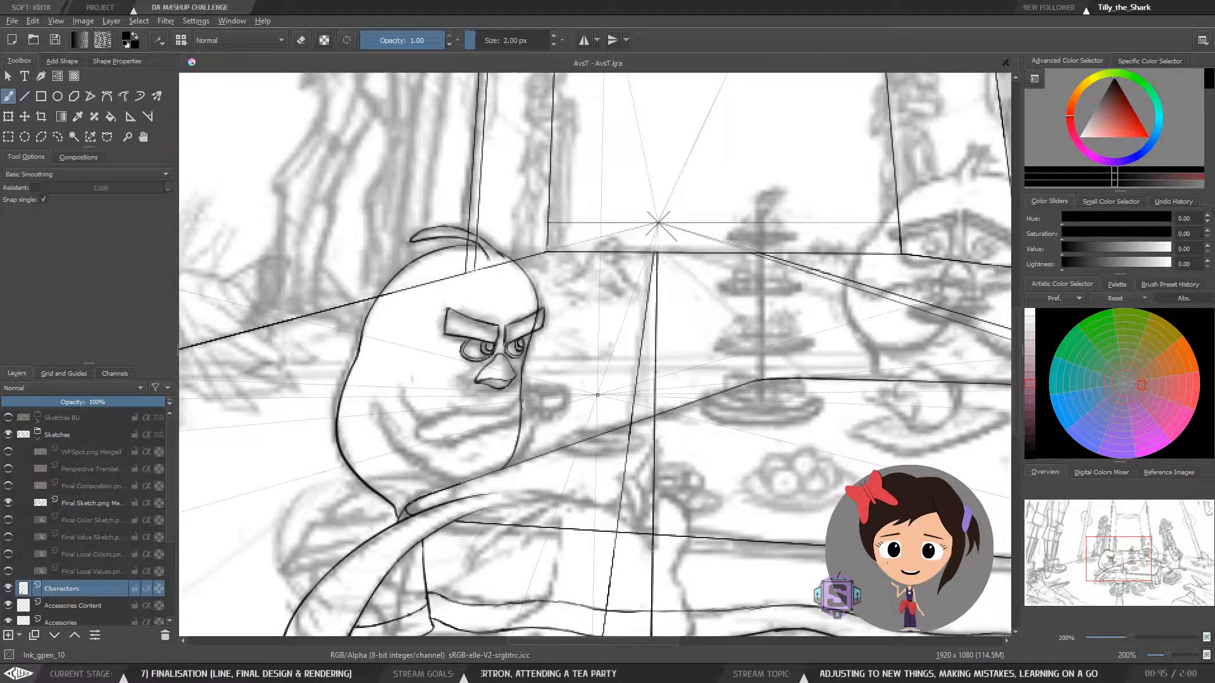
key(plus)
key(plus)
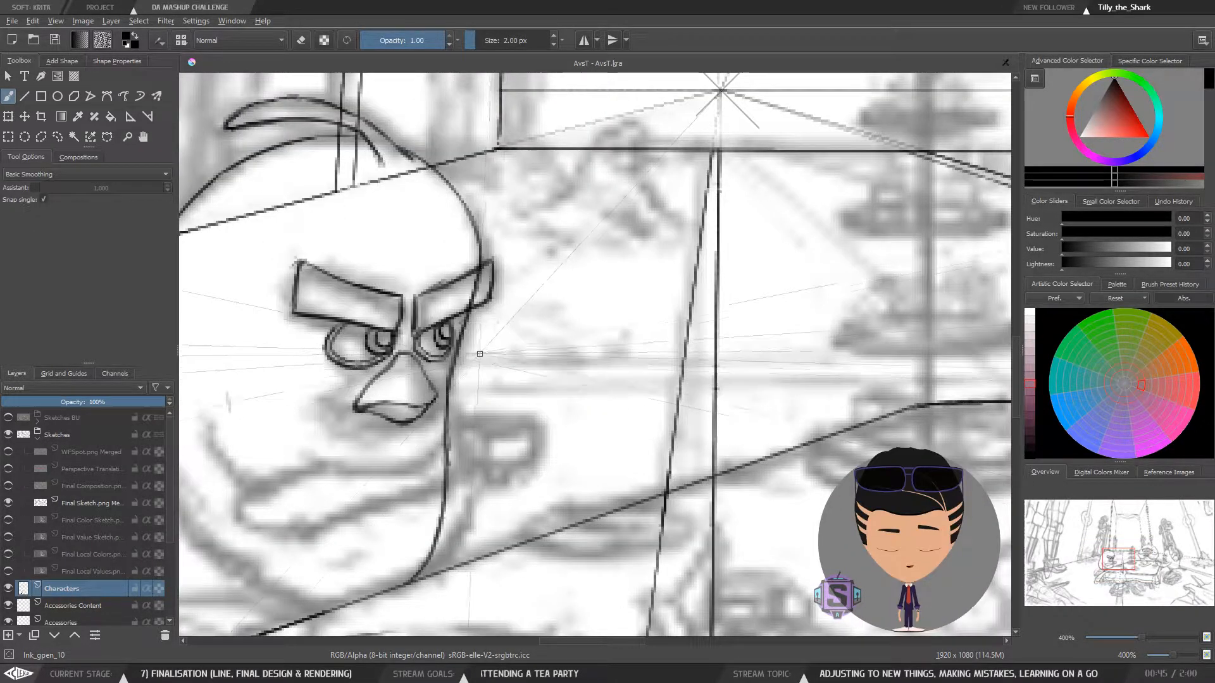
drag(448, 472, 527, 450)
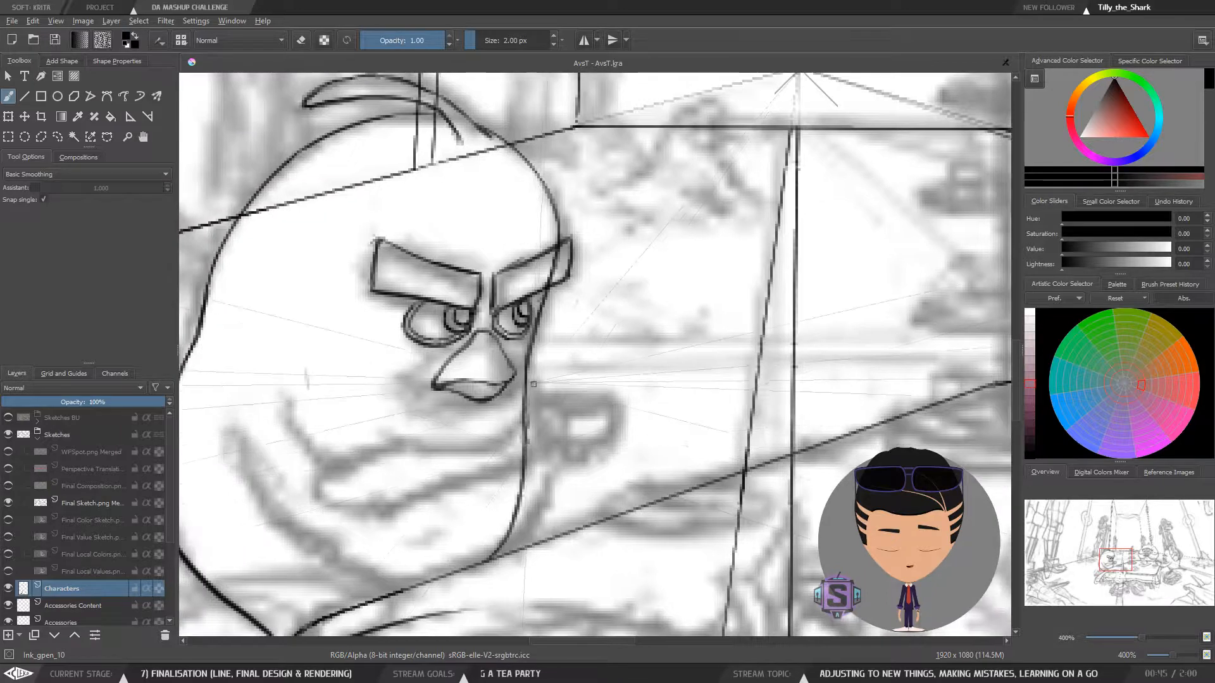
drag(462, 430, 482, 462)
key(plus)
key(plus)
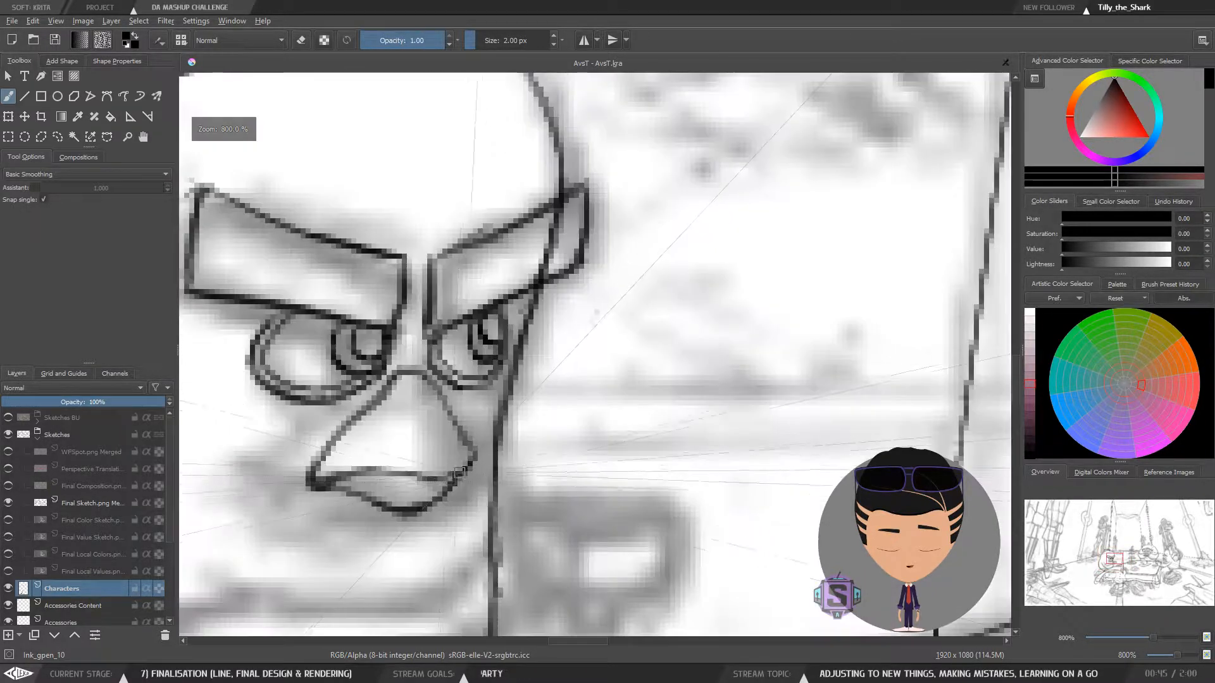
key(minus)
key(minus)
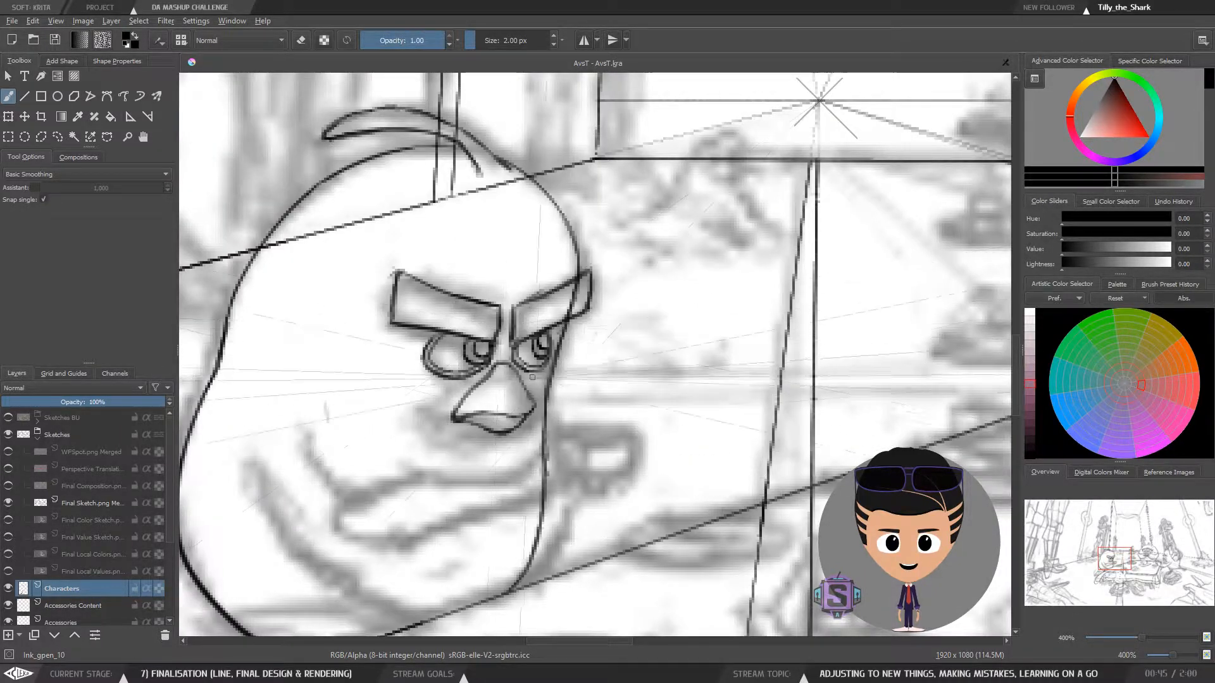
drag(495, 431, 540, 416)
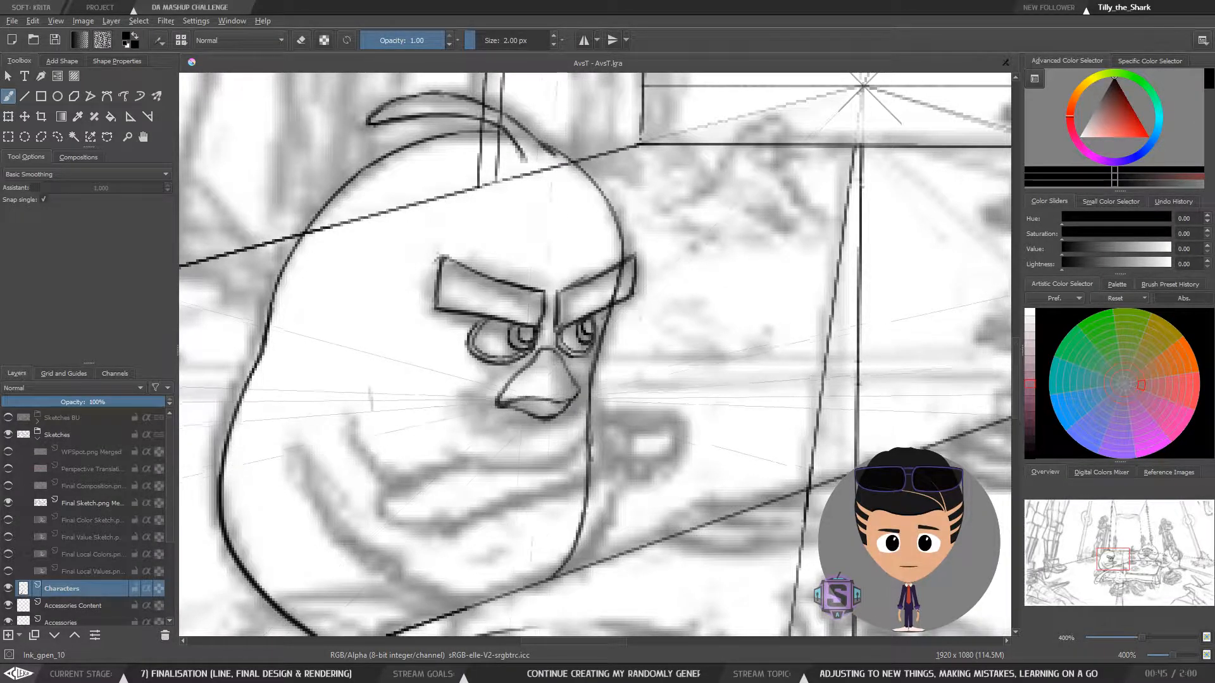
Refine the beak's mouth line with 2 px strokes, alternating between drawing and erasing
key(e)
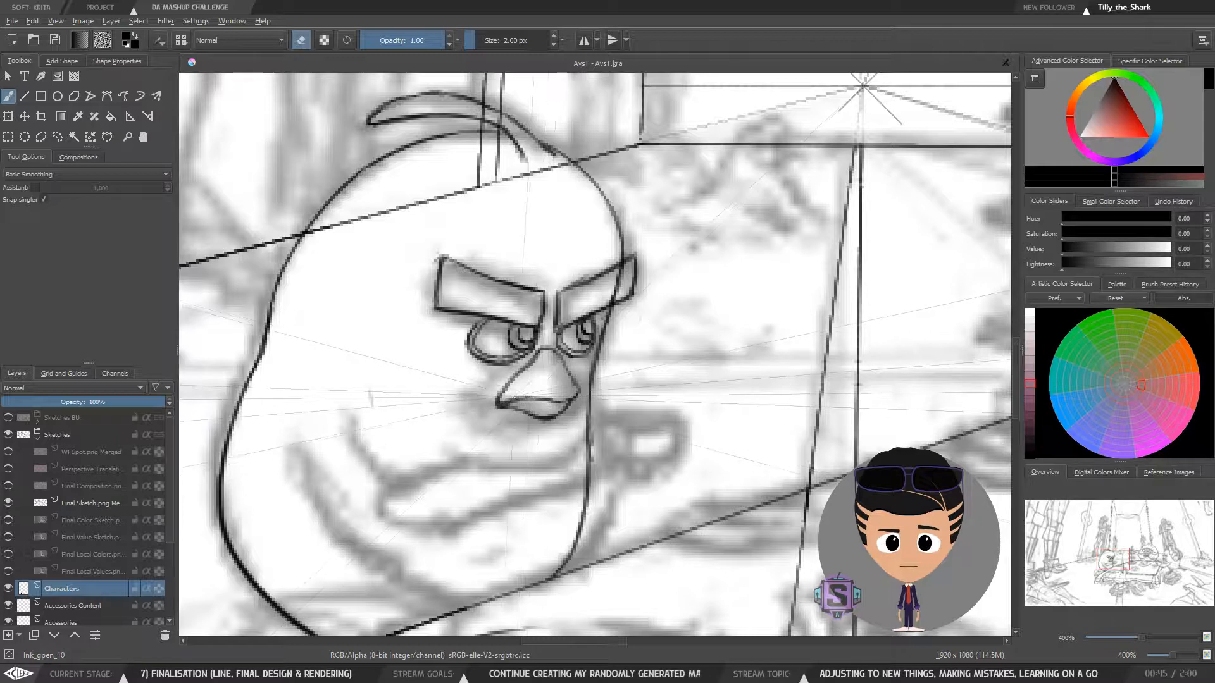
key(e)
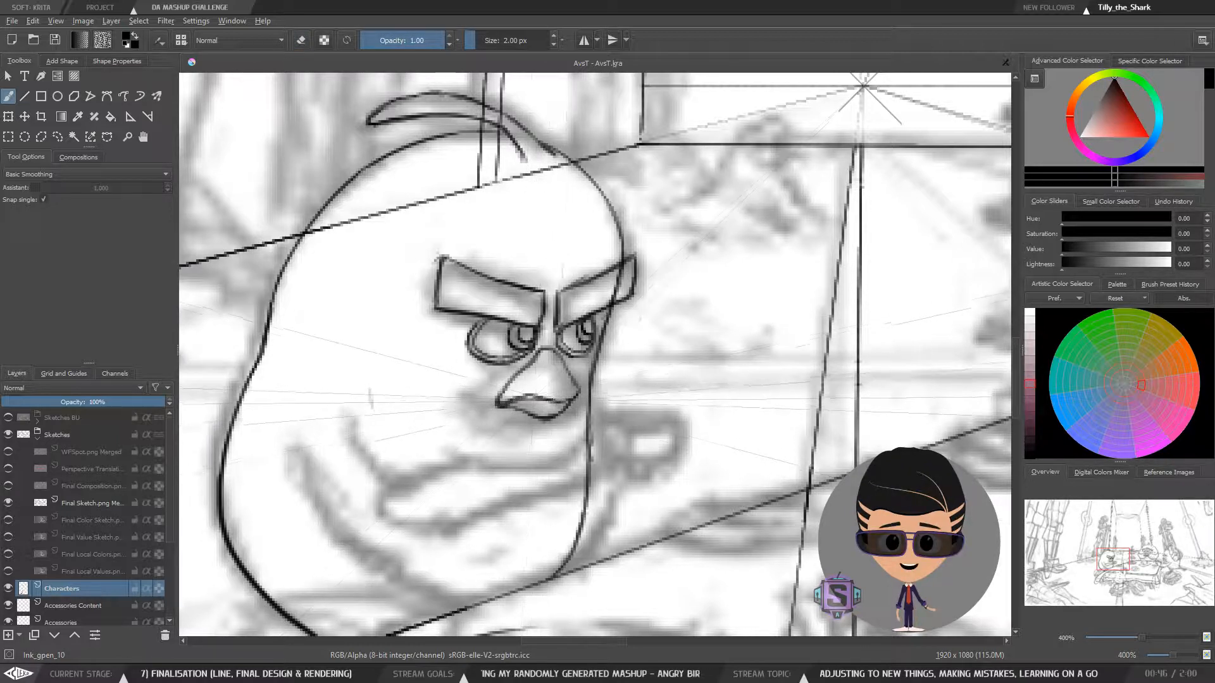
key(minus)
key(minus)
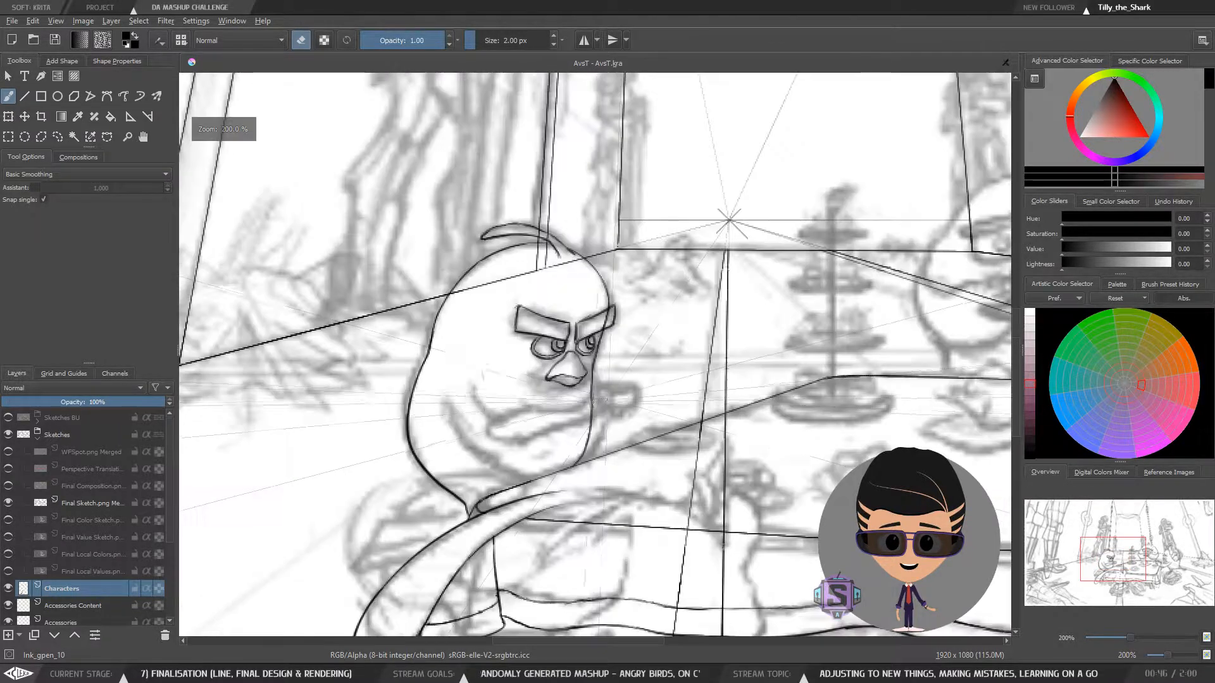
key(plus)
key(plus)
key(e)
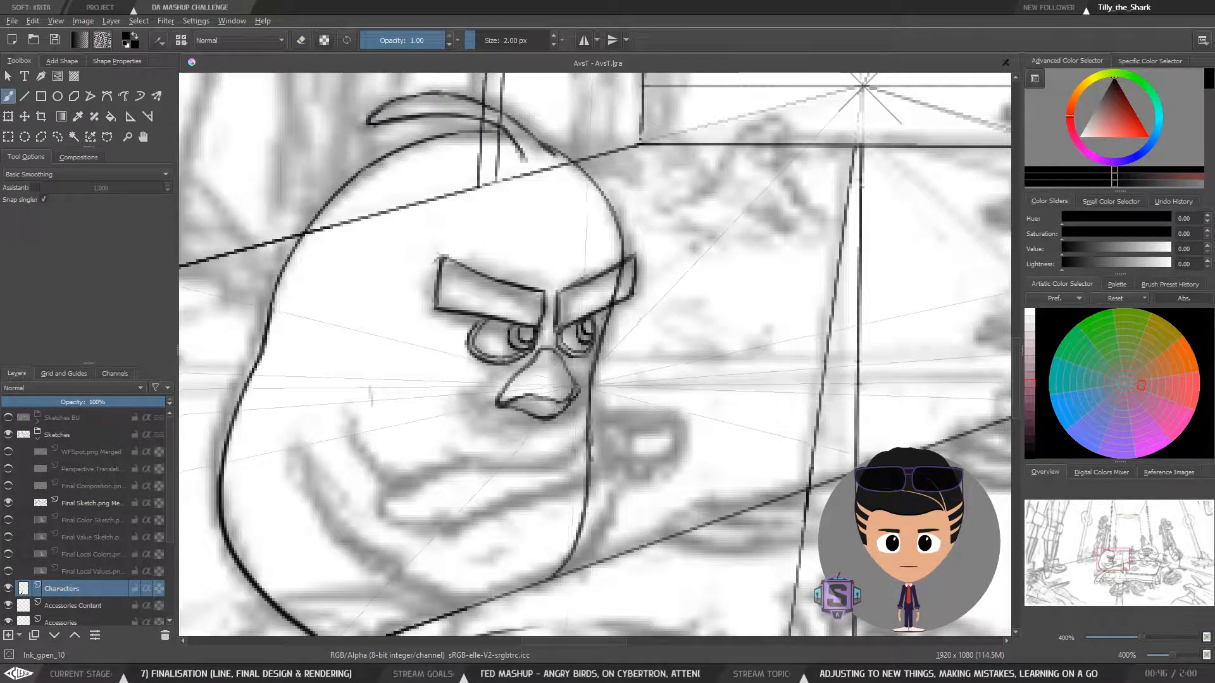
key(e)
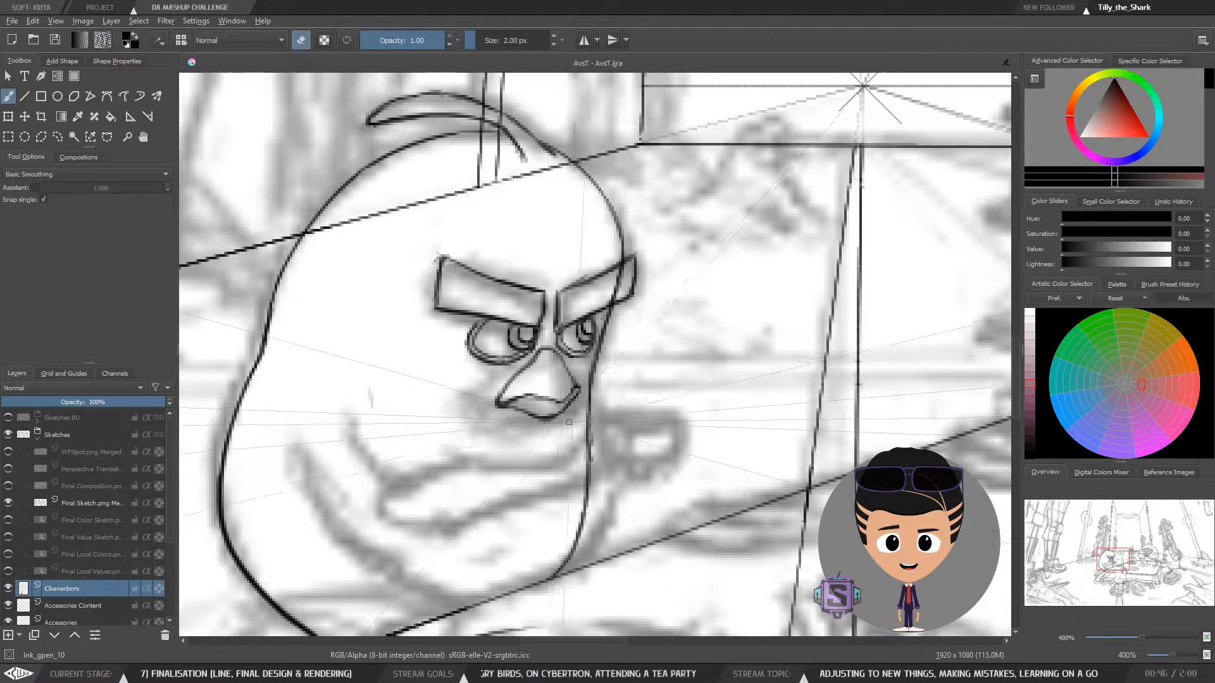
Touch up the beak's far mouth corner in the mirrored view with a small dark crease, erasing the excess
key(minus)
key(minus)
key(m)
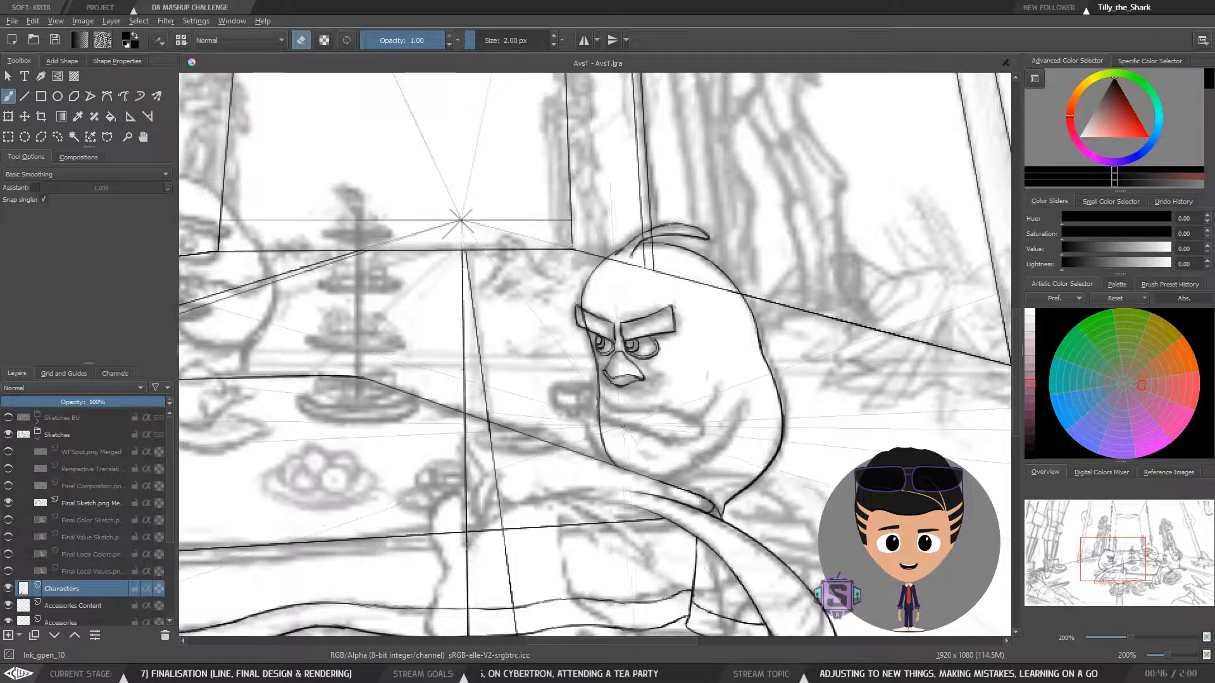
key(plus)
key(plus)
key(e)
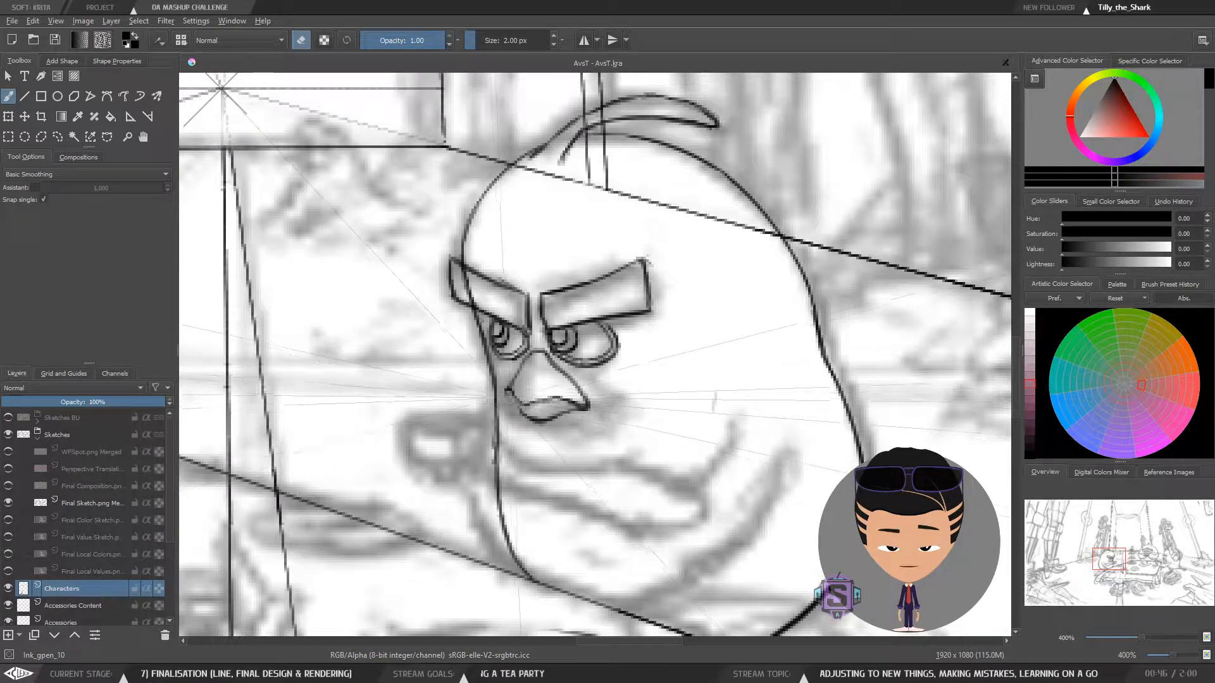
key(e)
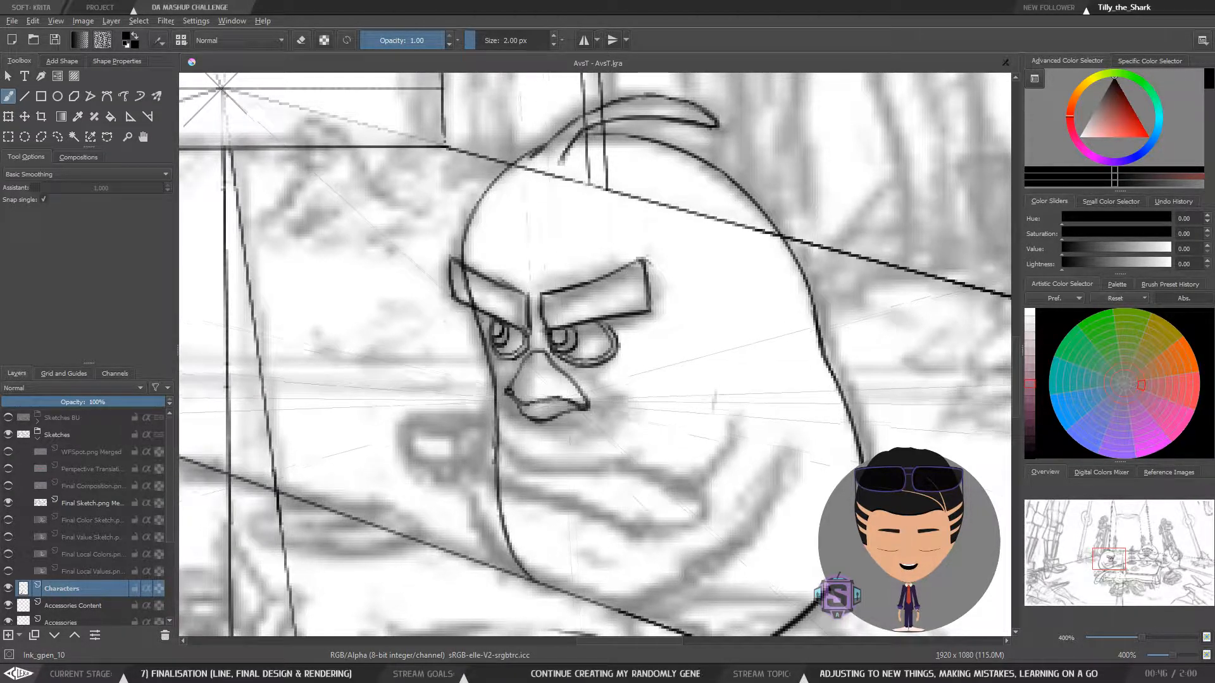
key(e)
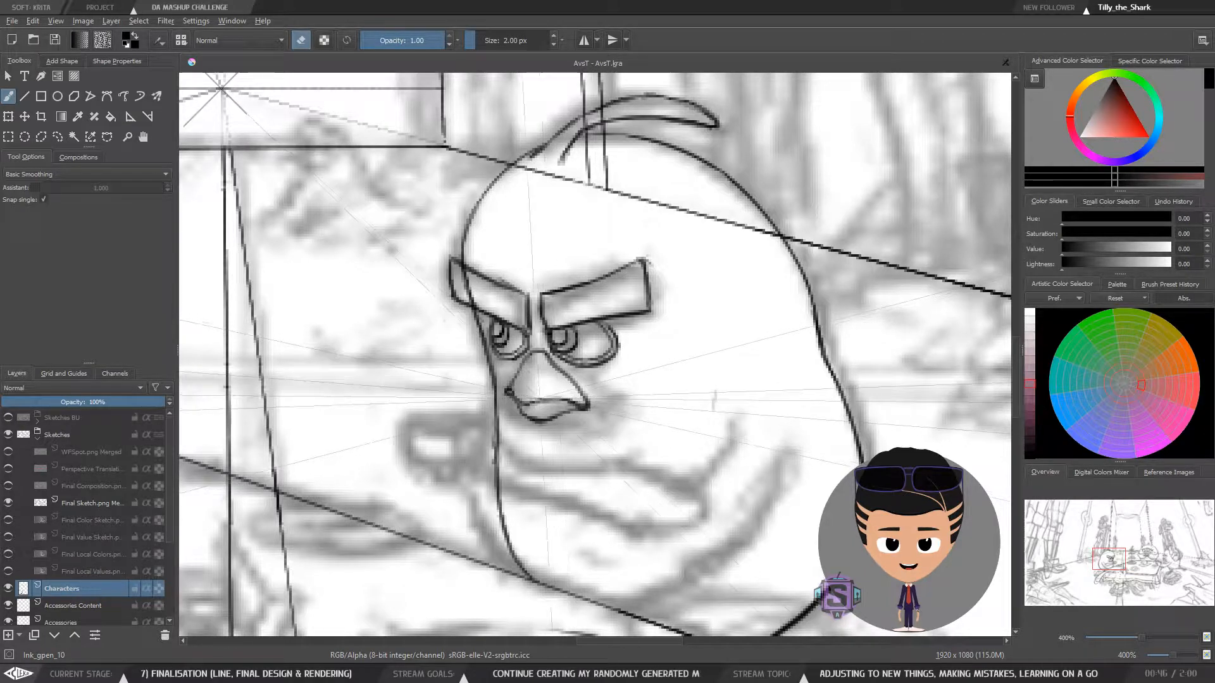
key(e)
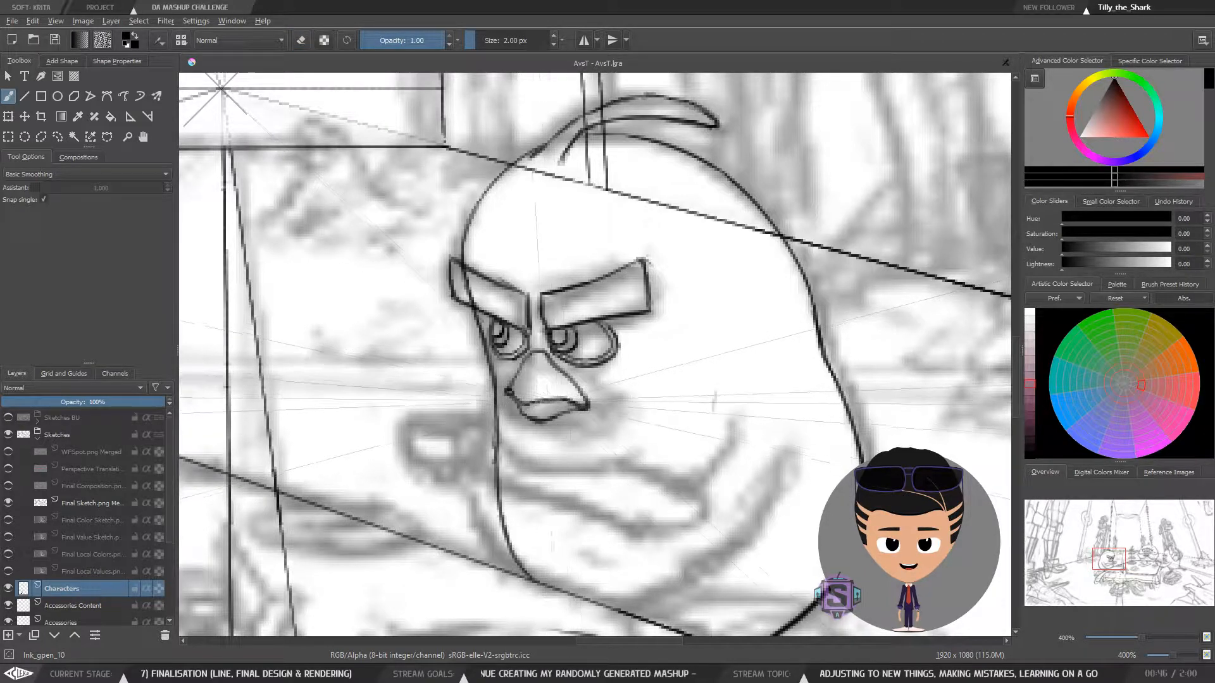
Examine the bird's reworked face against the whole tea party scene in normal and mirrored views
key(1)
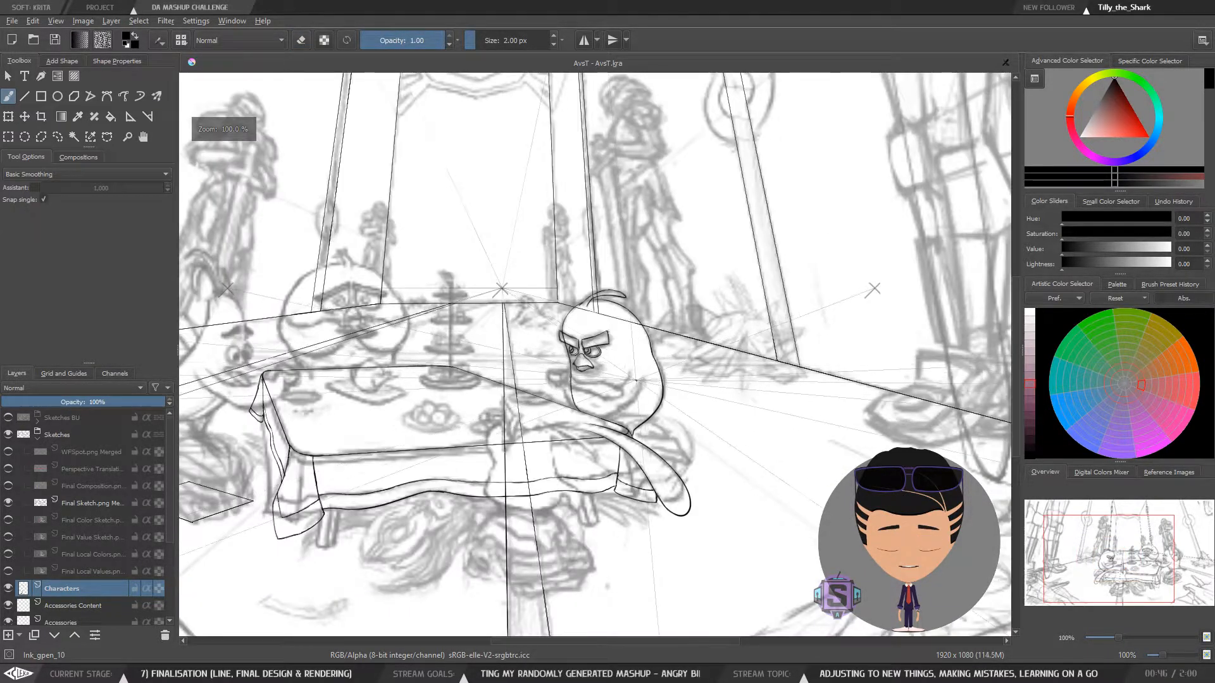
key(m)
key(plus)
key(plus)
key(minus)
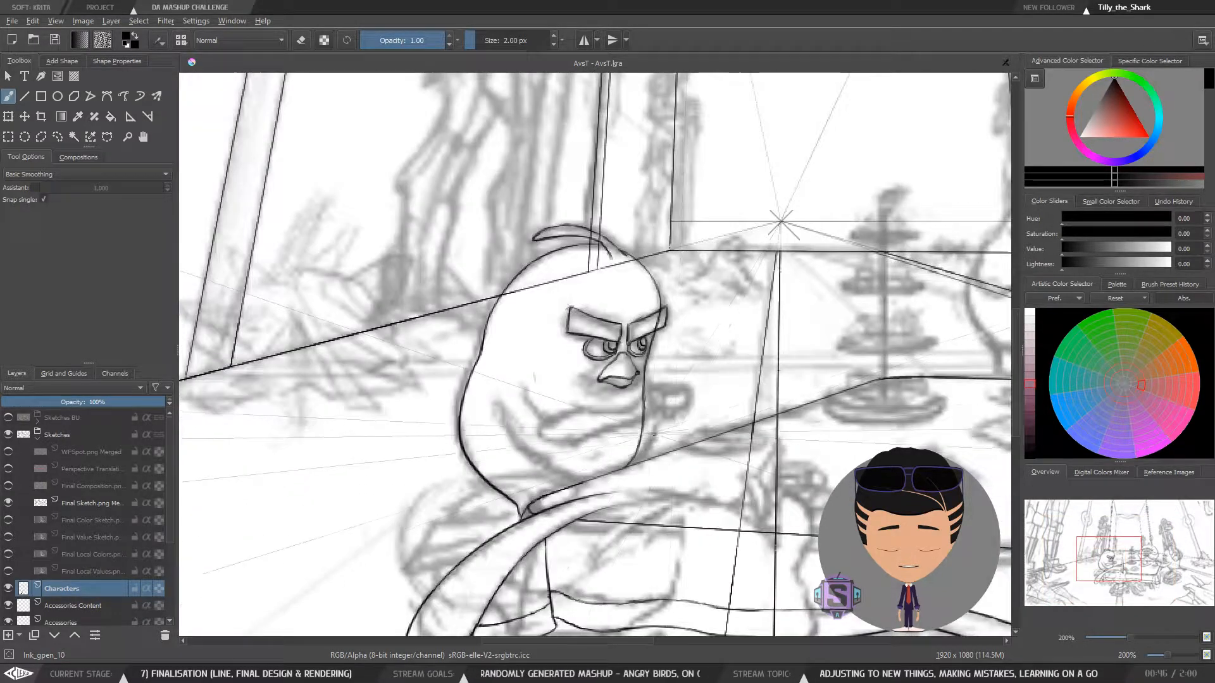
drag(655, 434, 490, 446)
key(m)
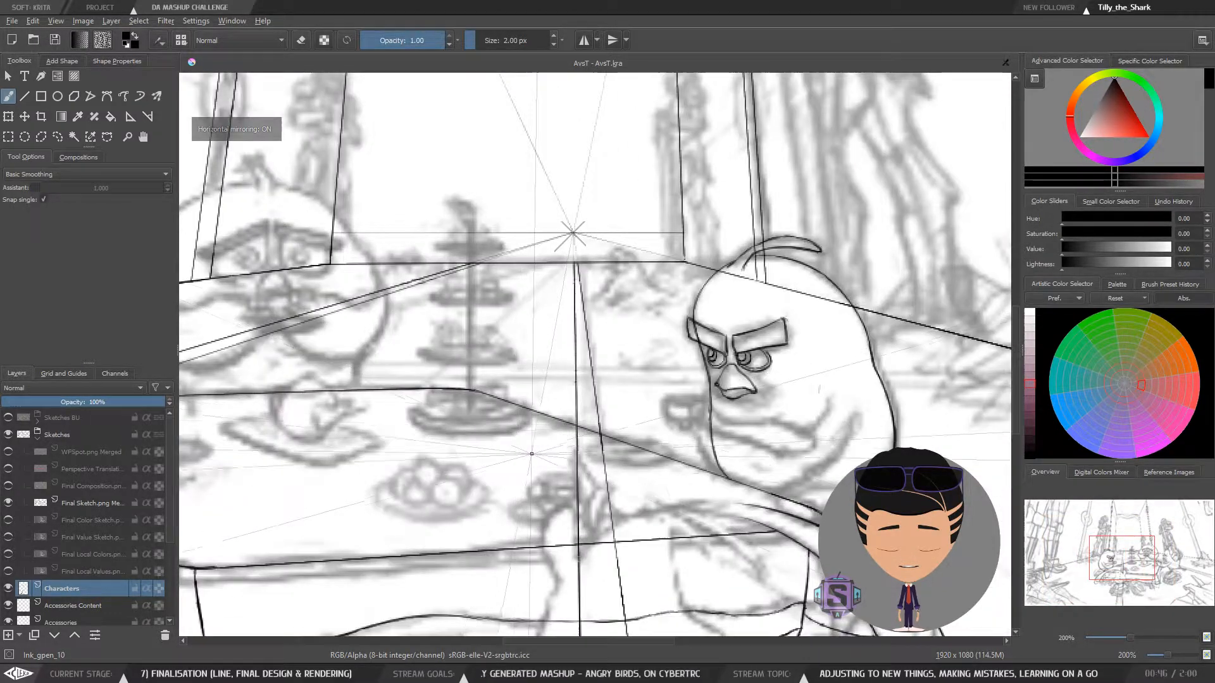
key(m)
key(plus)
mouse_move(374, 463)
mouse_down()
mouse_move(600, 489)
mouse_move(575, 469)
mouse_move(586, 442)
mouse_move(565, 413)
mouse_up()
key(l)
key(b)
key(minus)
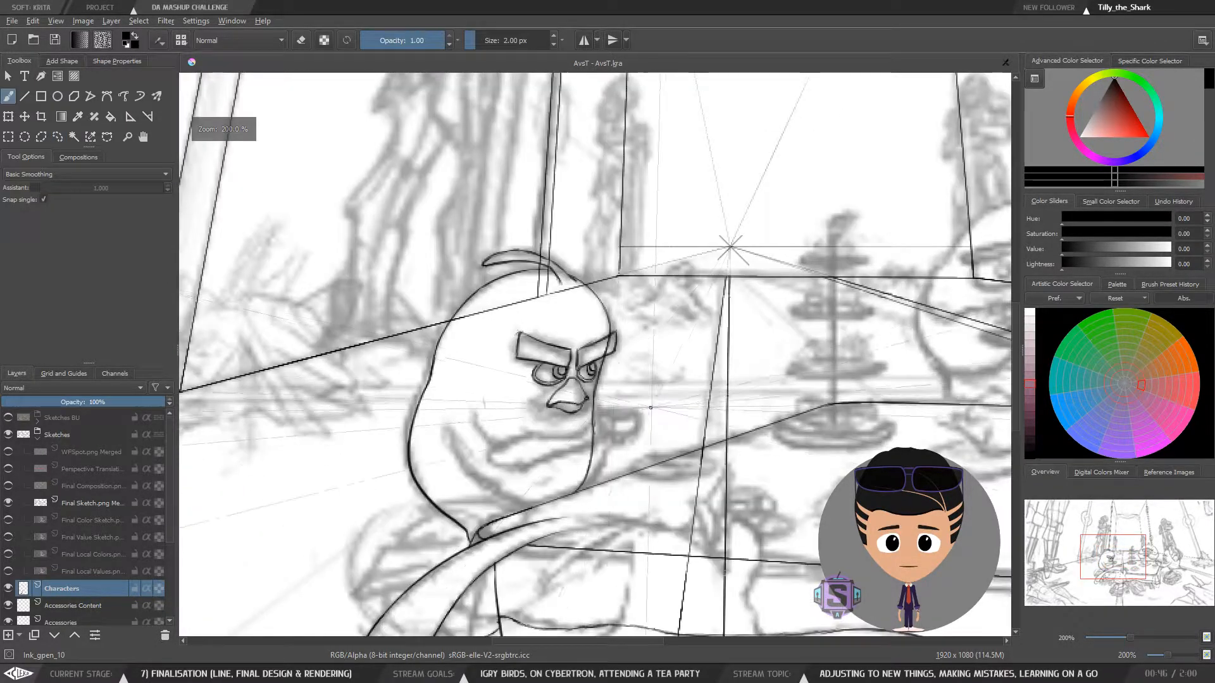
key(minus)
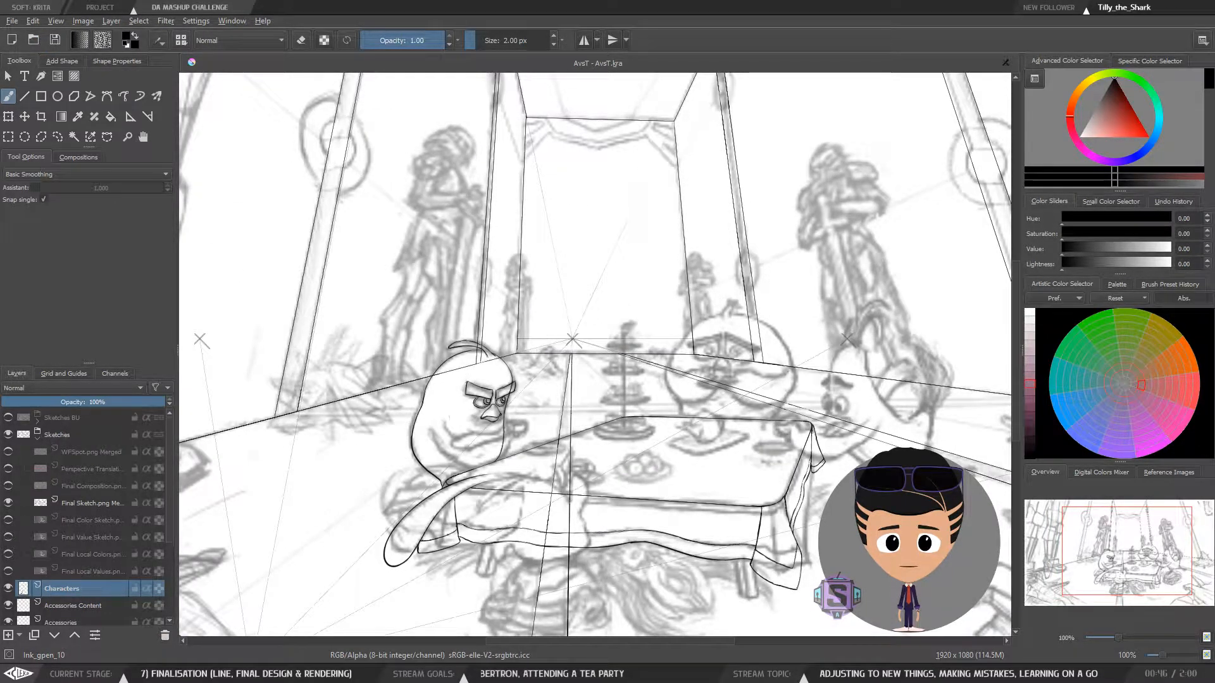
Switch to the image viewer and examine the Tension gesture diagram in the Message.png notes
key(alt+Tab)
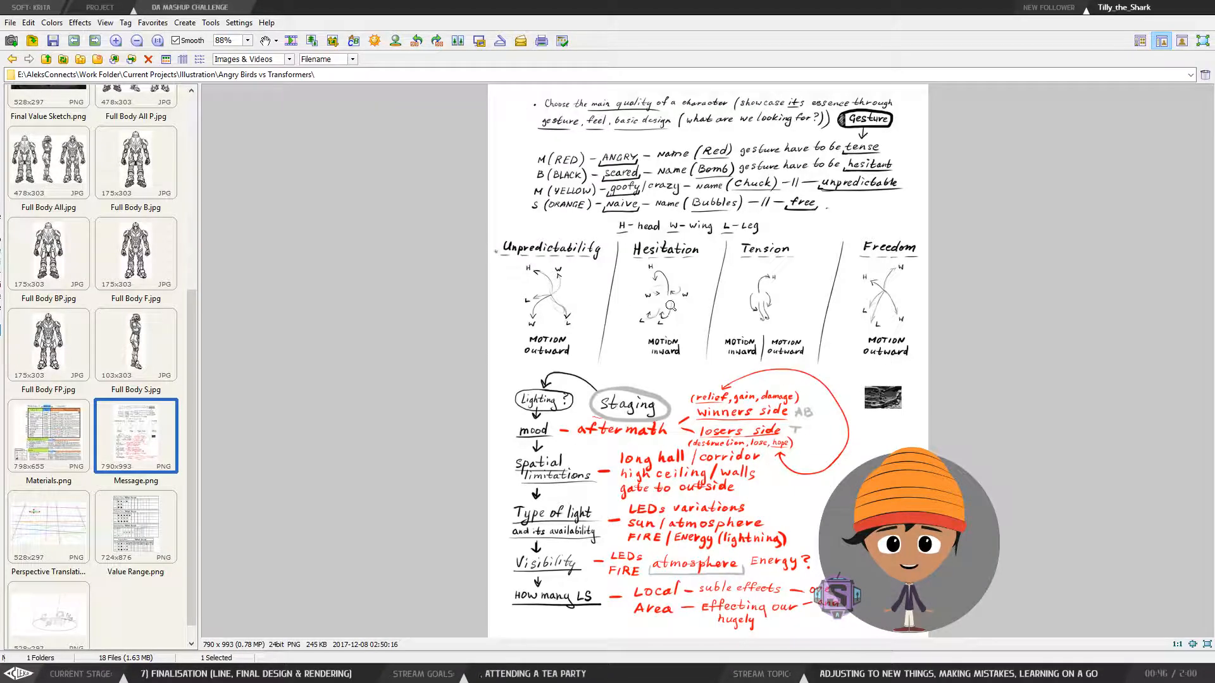
drag(752, 105, 819, 228)
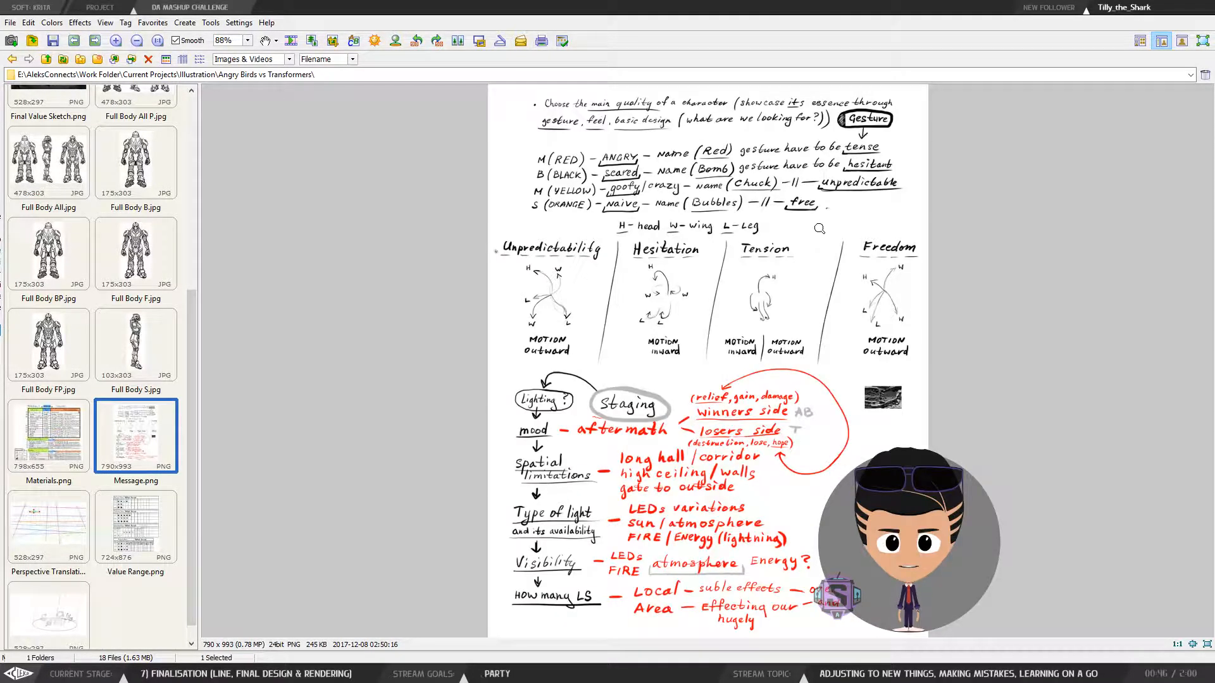
scroll(819, 228, up, 4)
scroll(826, 183, down, 1)
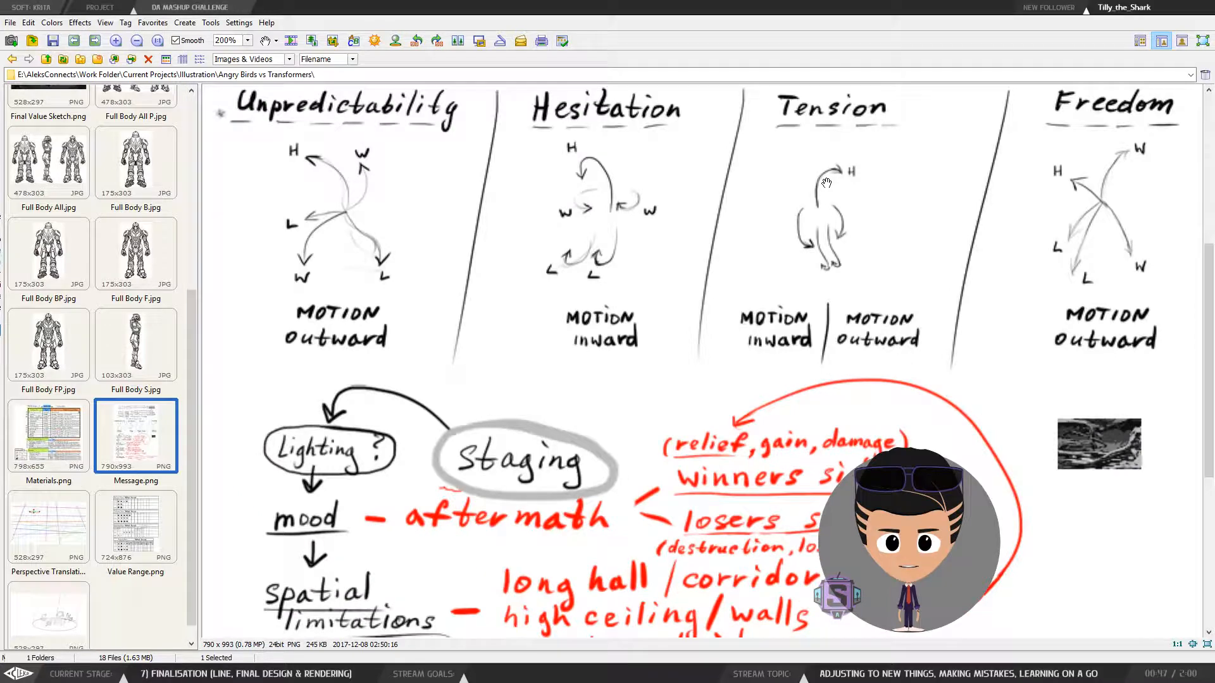
Examine the Tension diagram and compare it with the other gesture diagrams in the Message.png notes
scroll(826, 182, down, 1)
scroll(824, 158, up, 1)
scroll(823, 155, down, 1)
drag(788, 273, 781, 310)
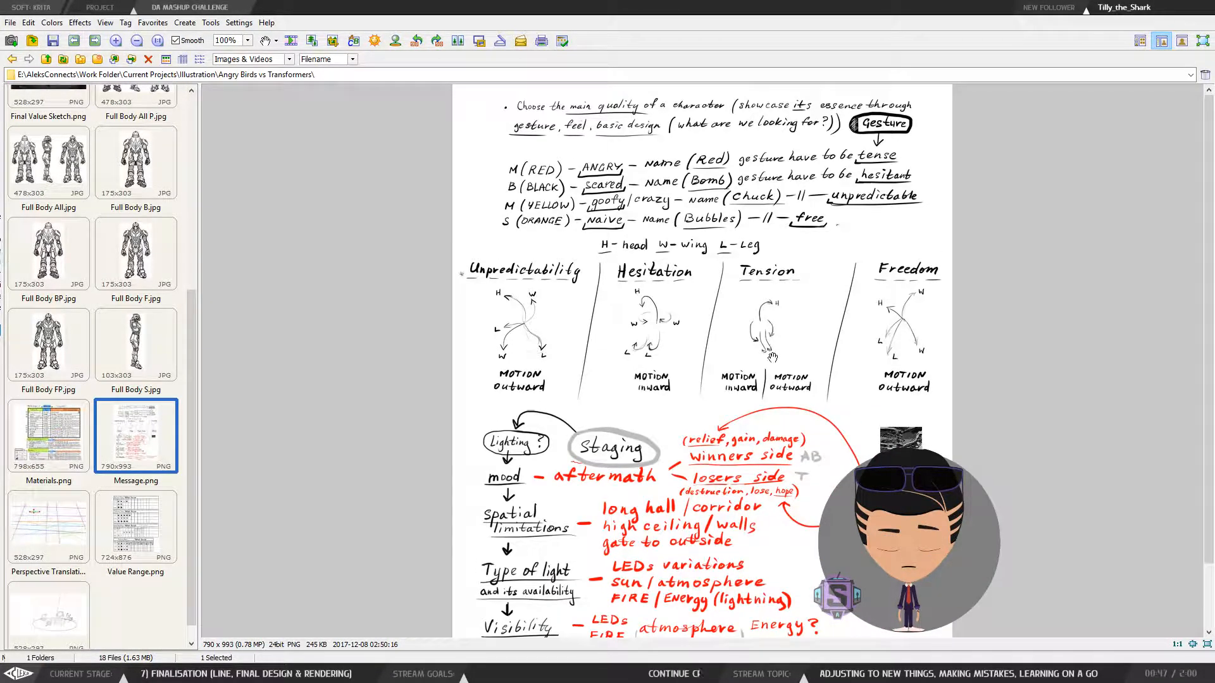
drag(772, 357, 699, 358)
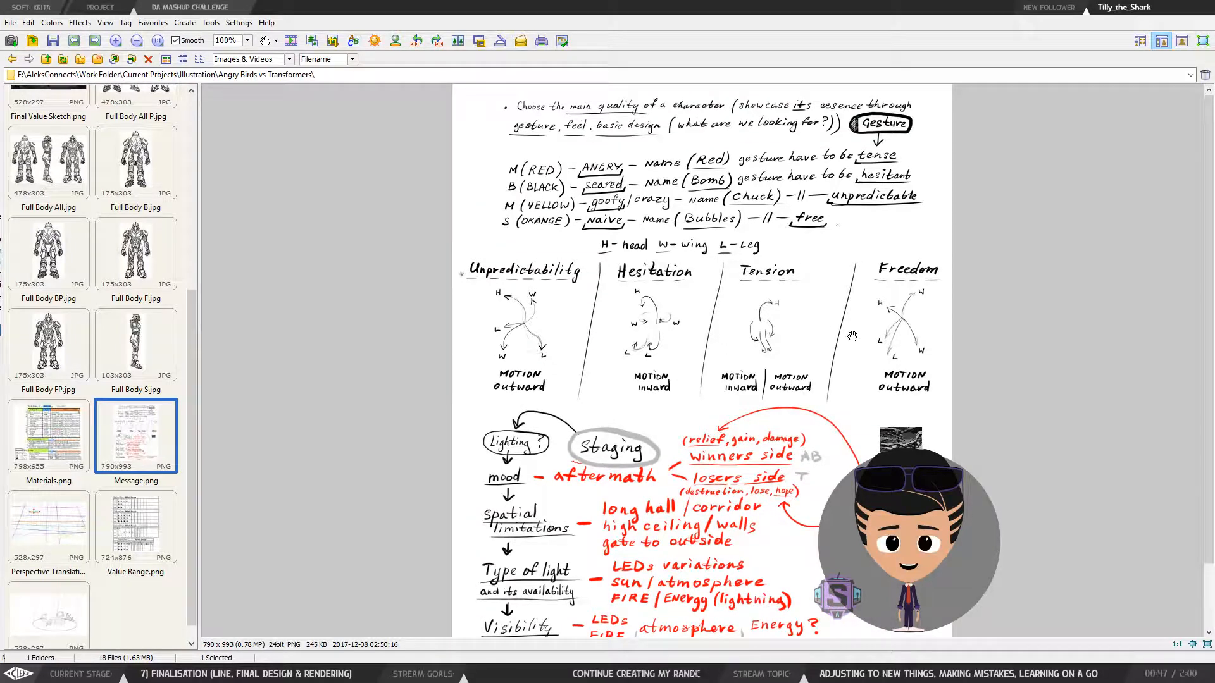
drag(845, 332, 732, 270)
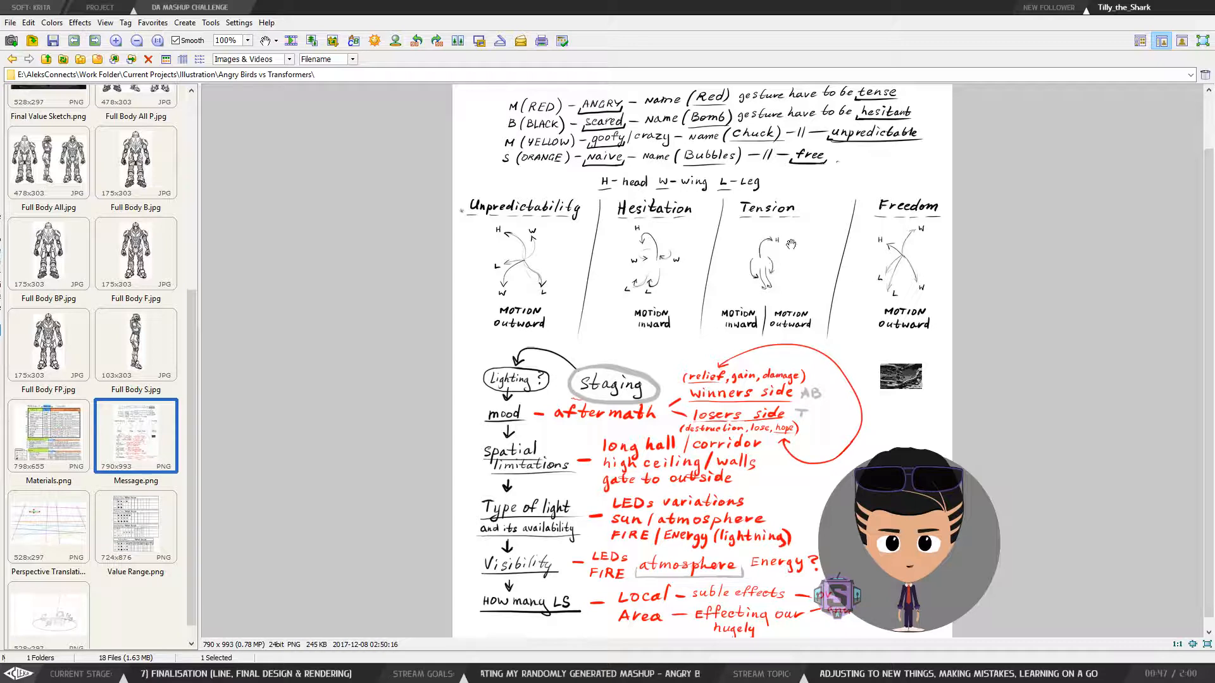
drag(774, 297, 762, 293)
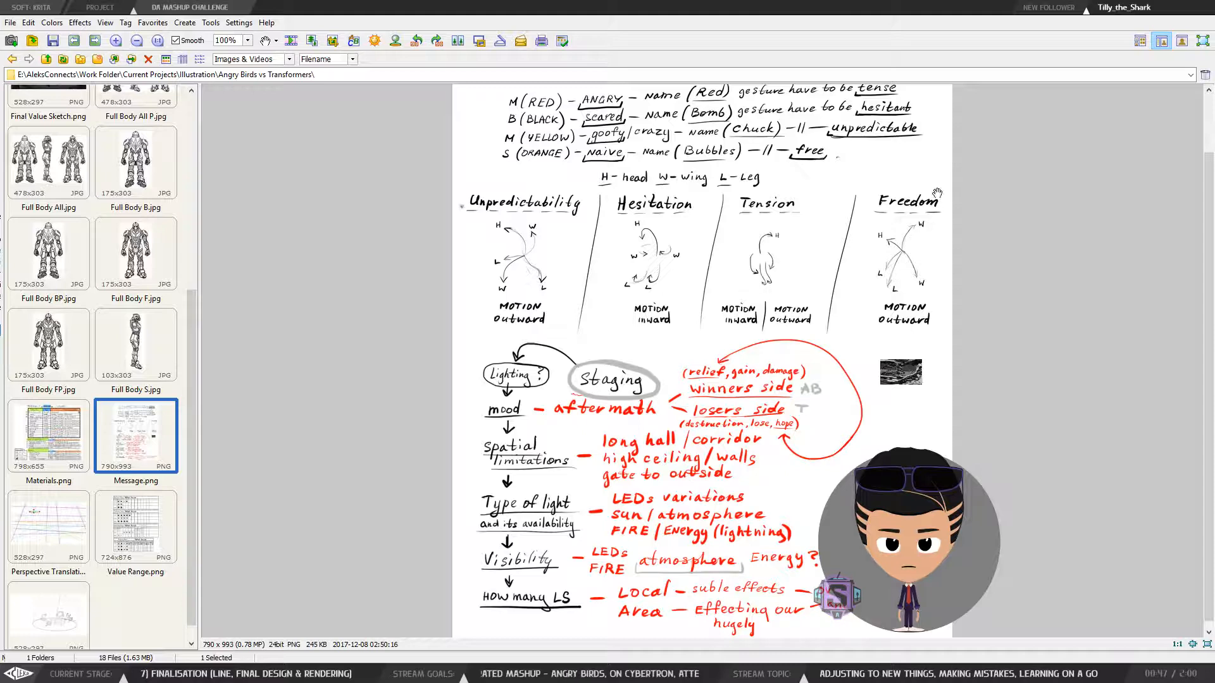
Switch to Krita, compare the inked bird with the gesture notes, and examine its face in normal and mirrored views
click(1141, 6)
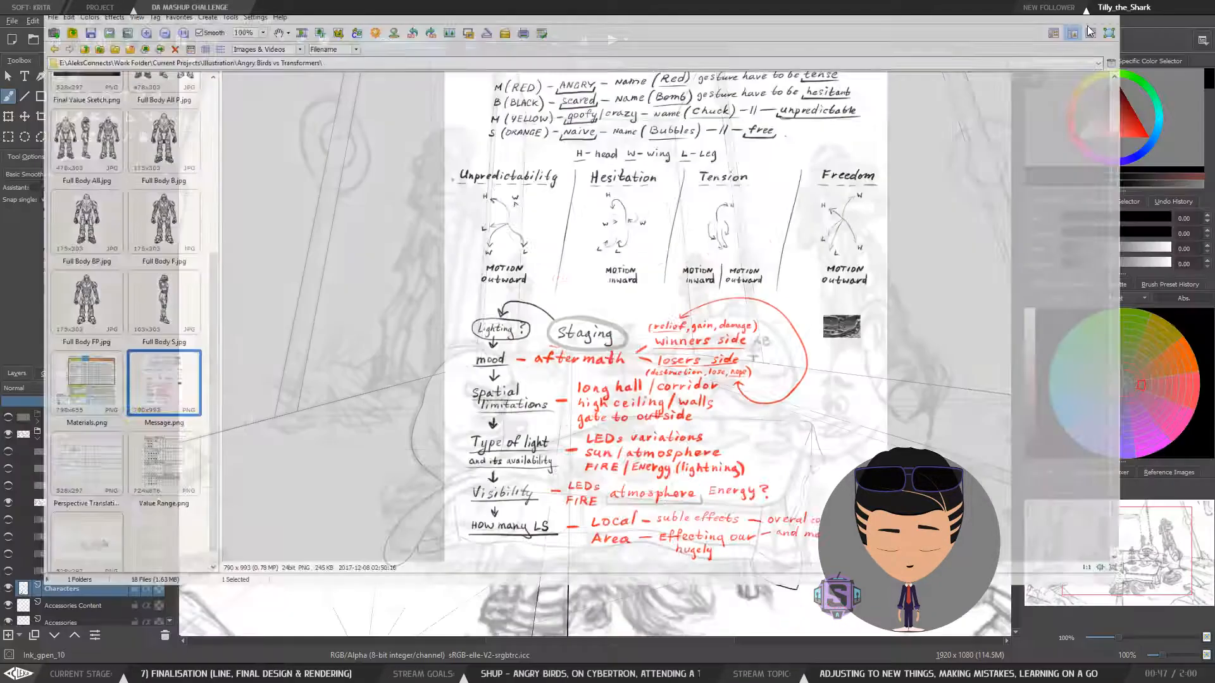
drag(542, 437, 552, 417)
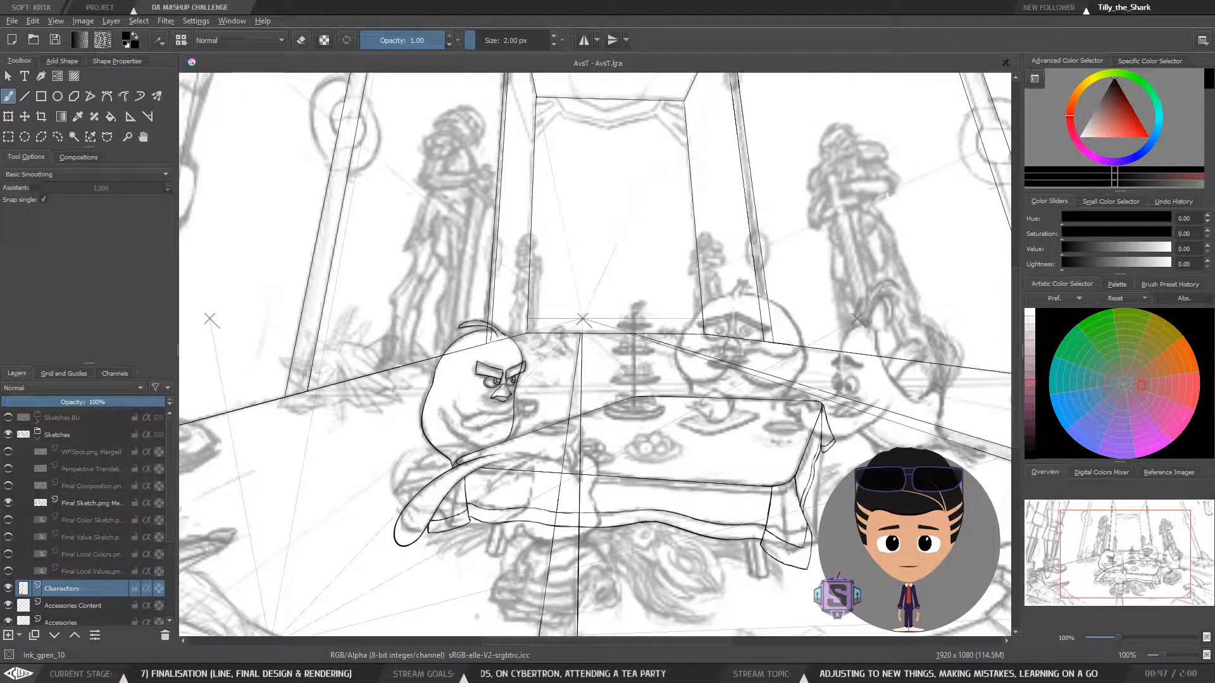
key(alt+Tab)
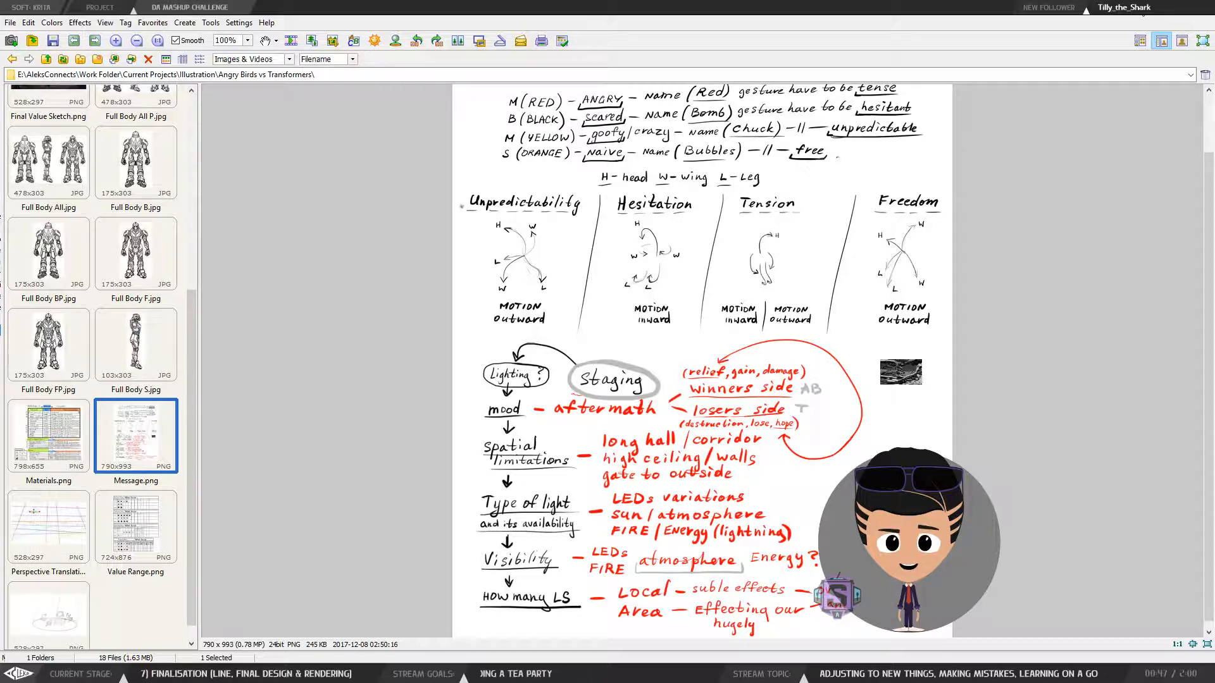
click(1142, 8)
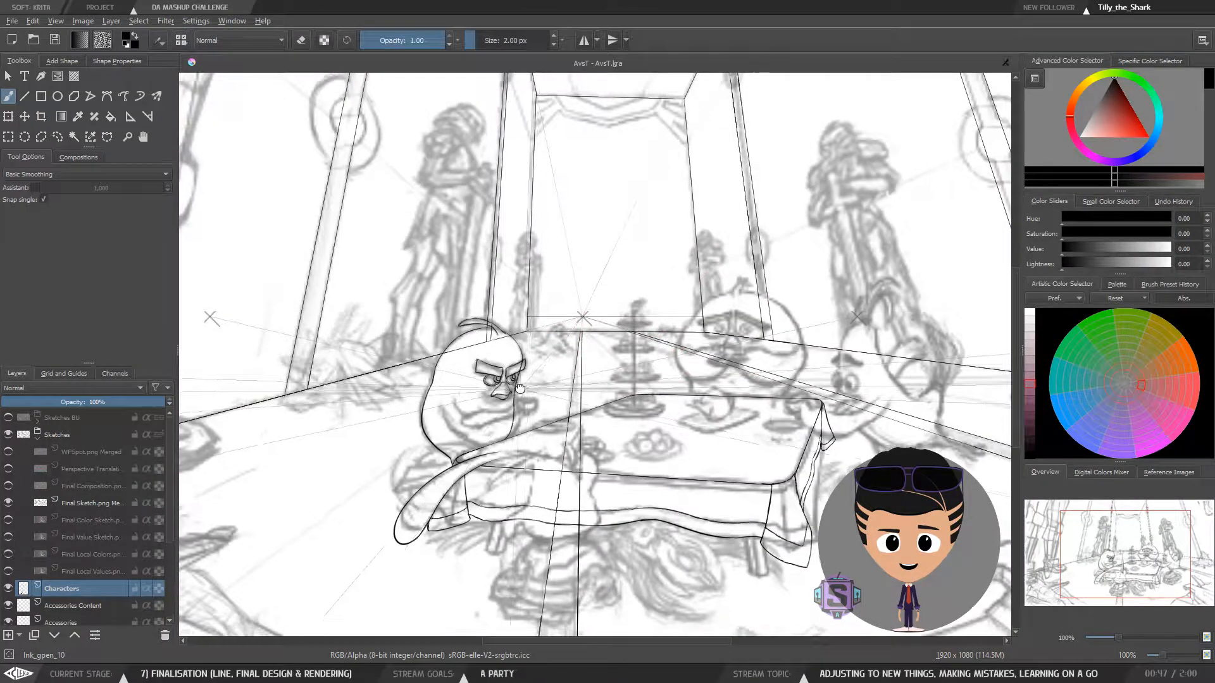
scroll(494, 385, up, 1)
scroll(494, 385, down, 1)
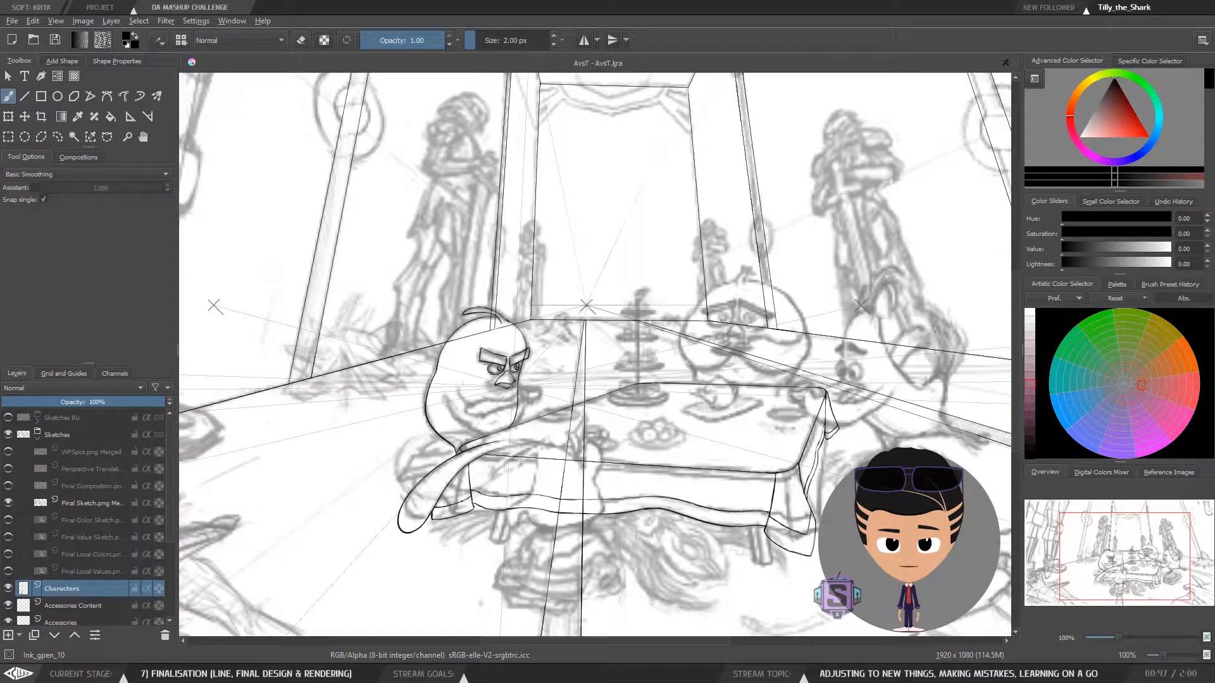
key(m)
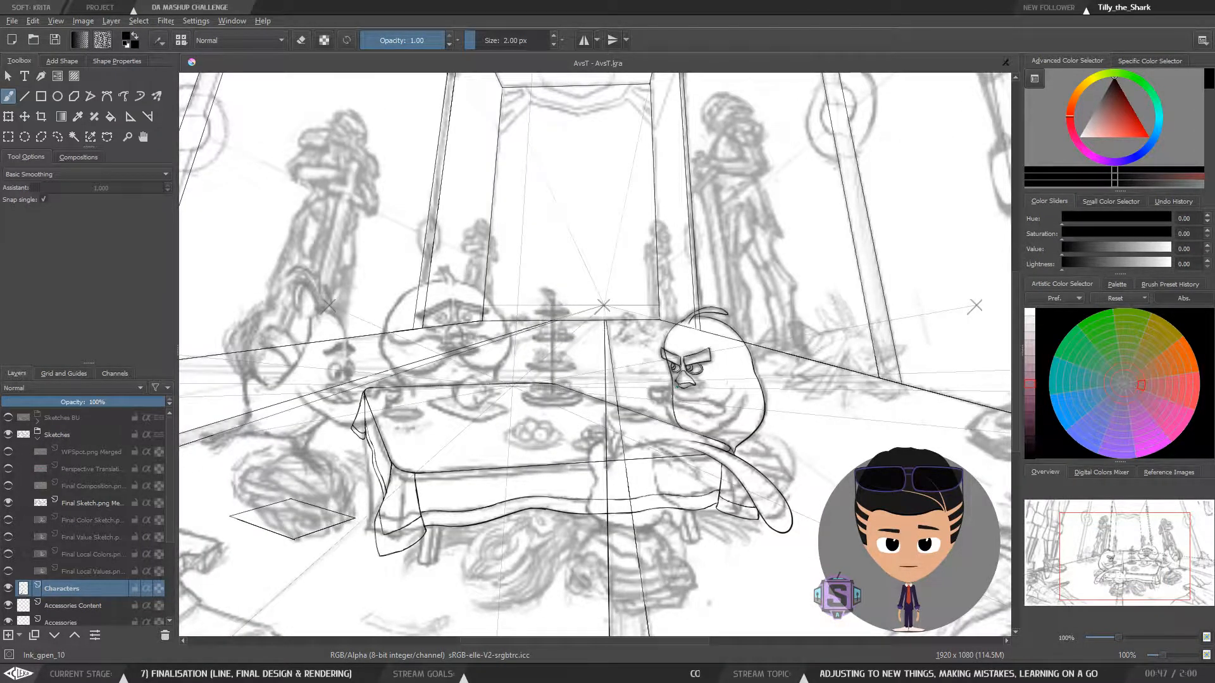
key(m)
key(plus)
key(plus)
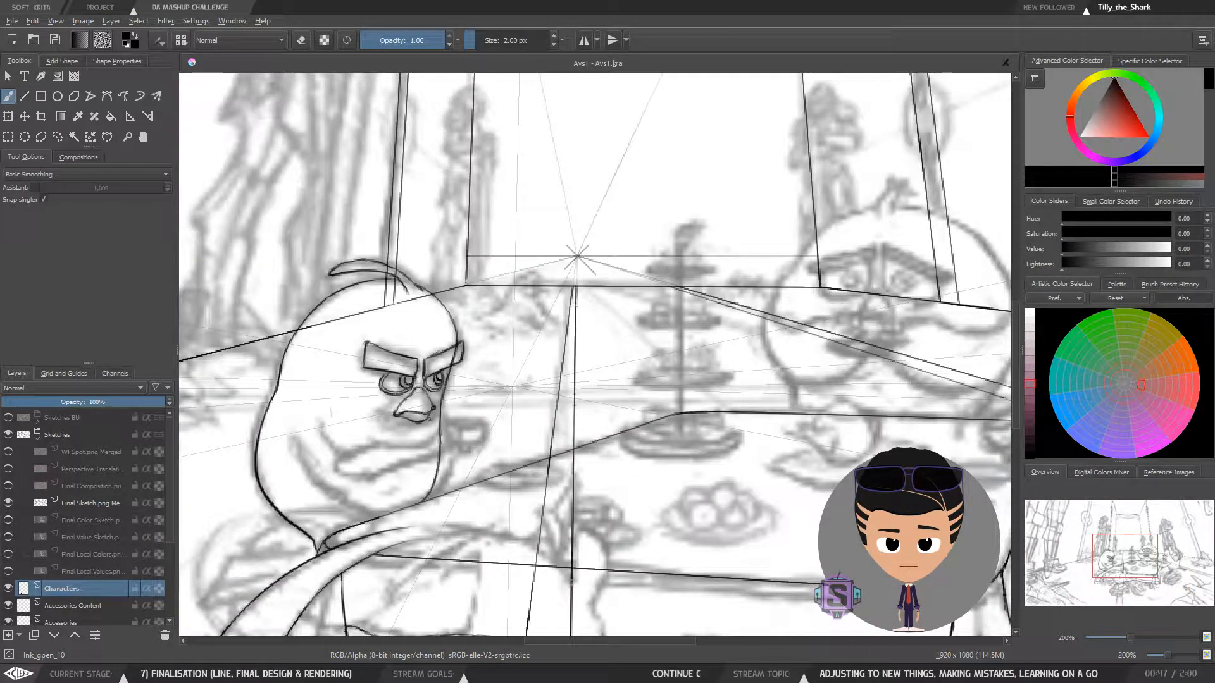
key(m)
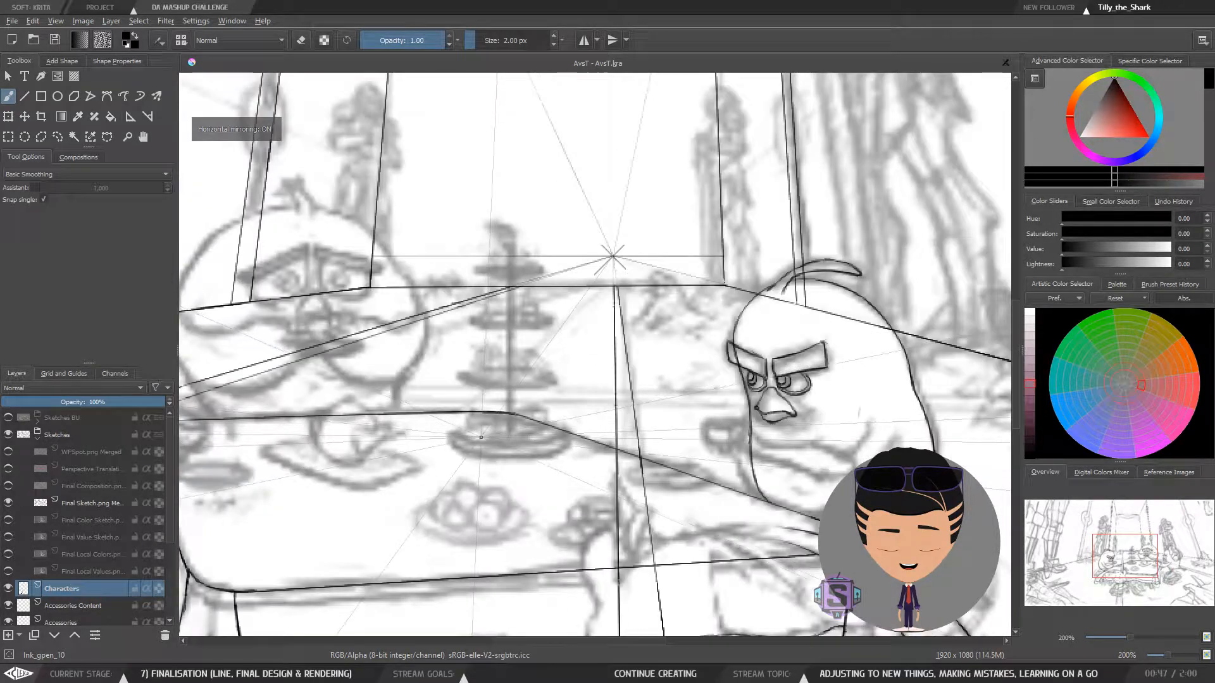
key(m)
Outline-select the bird's beak and rotate it slightly clockwise with a free transform
key(plus)
key(plus)
drag(429, 464, 651, 432)
key(l)
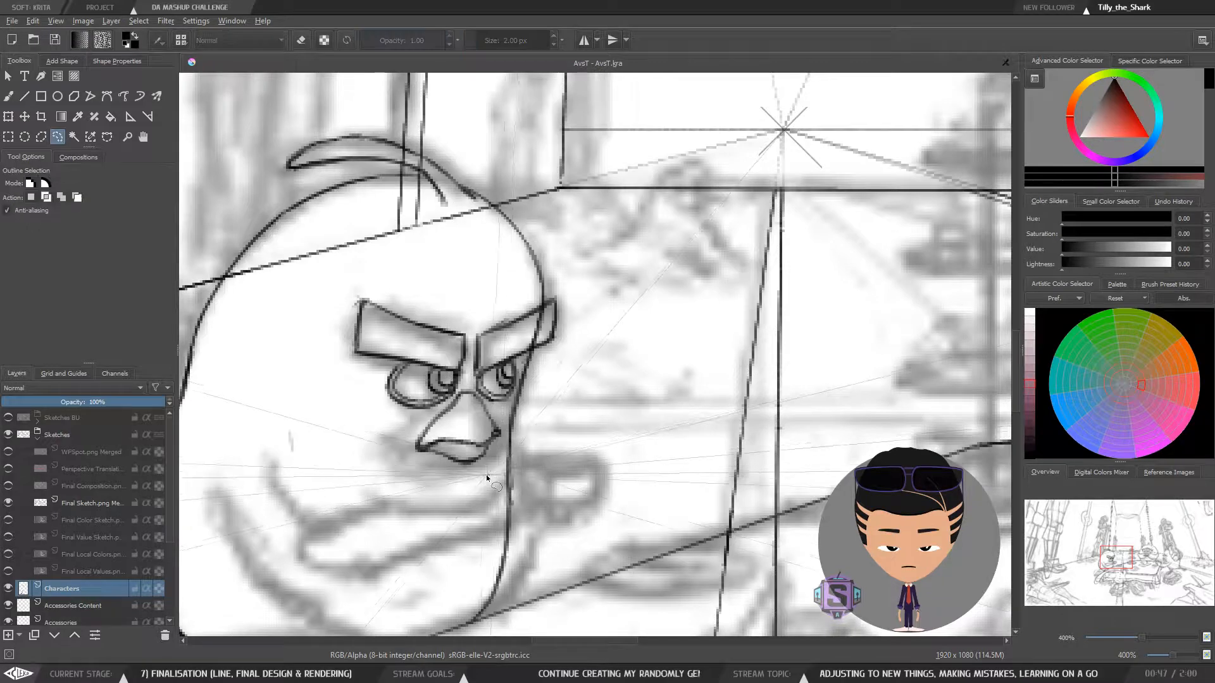
mouse_move(486, 475)
mouse_down()
mouse_move(503, 439)
mouse_move(495, 410)
mouse_move(474, 389)
mouse_move(405, 387)
mouse_move(442, 484)
mouse_move(485, 474)
mouse_move(520, 437)
mouse_move(485, 460)
mouse_up()
key(ctrl+t)
key(minus)
key(minus)
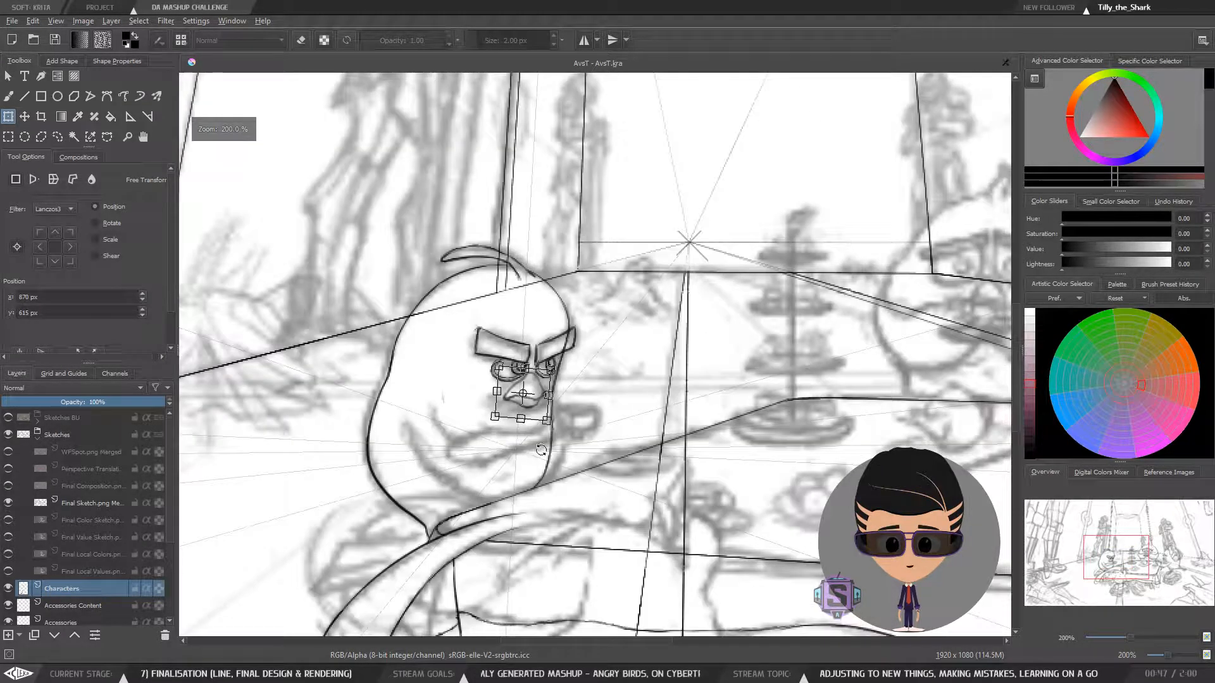
mouse_move(596, 451)
mouse_down()
mouse_move(474, 482)
mouse_move(610, 415)
mouse_up()
key(t)
key(minus)
key(b)
key(plus)
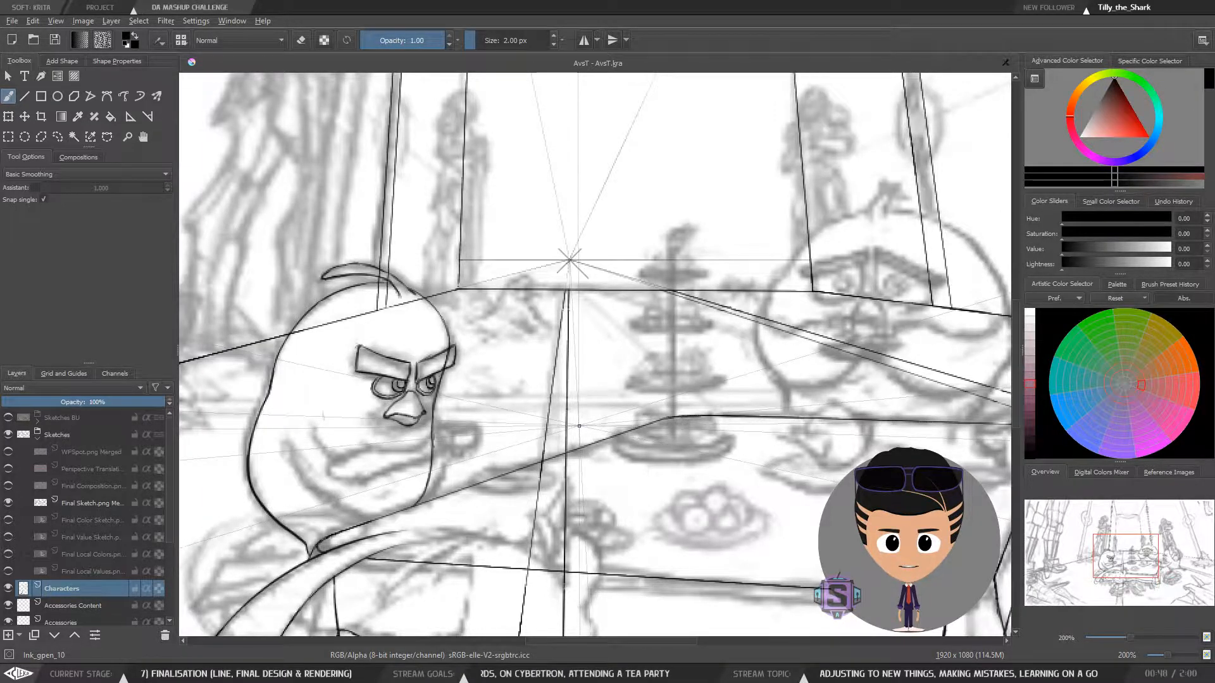
Try outlining the bird's far eye and eyebrow in the mirrored view and moving them slightly upward
key(minus)
drag(592, 414, 397, 442)
key(m)
key(plus)
key(plus)
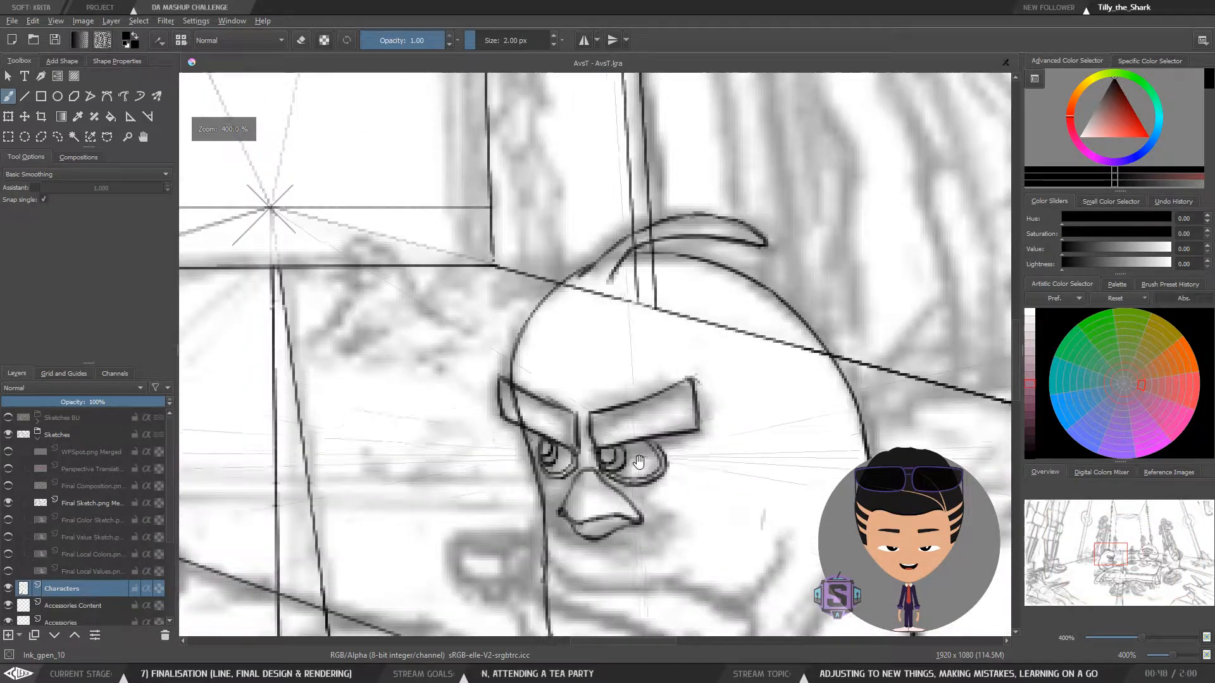
drag(637, 486, 598, 467)
key(l)
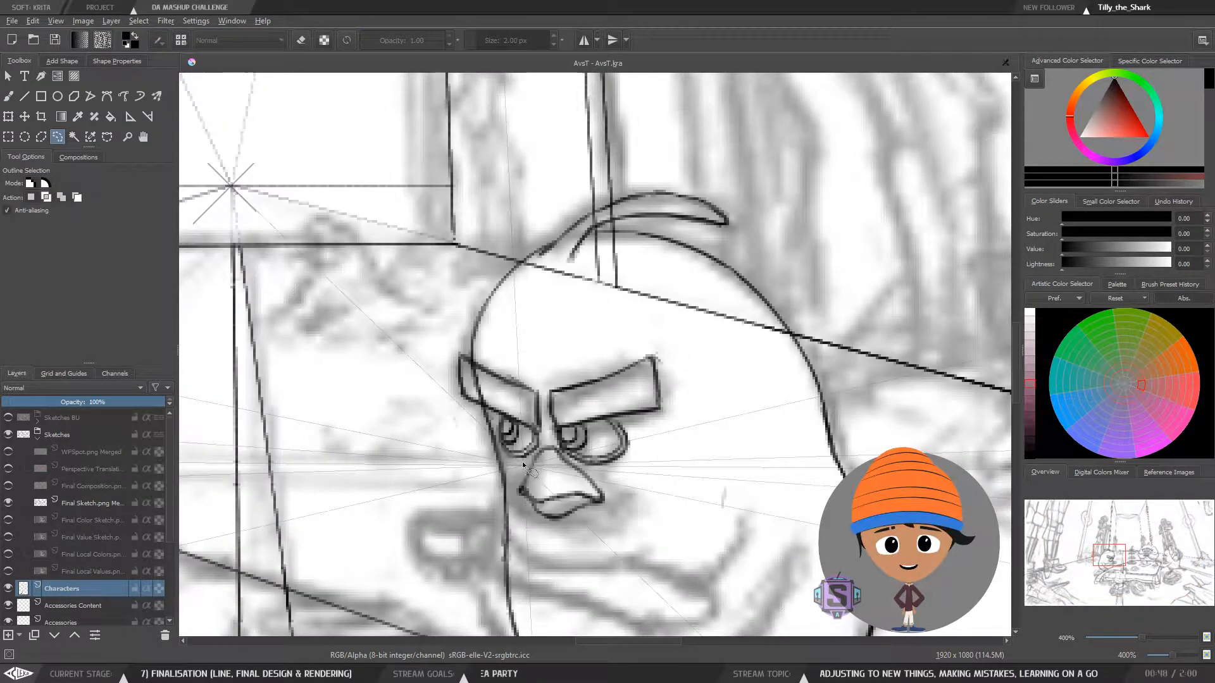
mouse_move(522, 464)
mouse_down()
mouse_move(535, 376)
mouse_move(512, 358)
mouse_move(455, 353)
mouse_move(463, 403)
mouse_move(510, 465)
mouse_move(536, 449)
mouse_up()
key(t)
scroll(646, 386, down, 4)
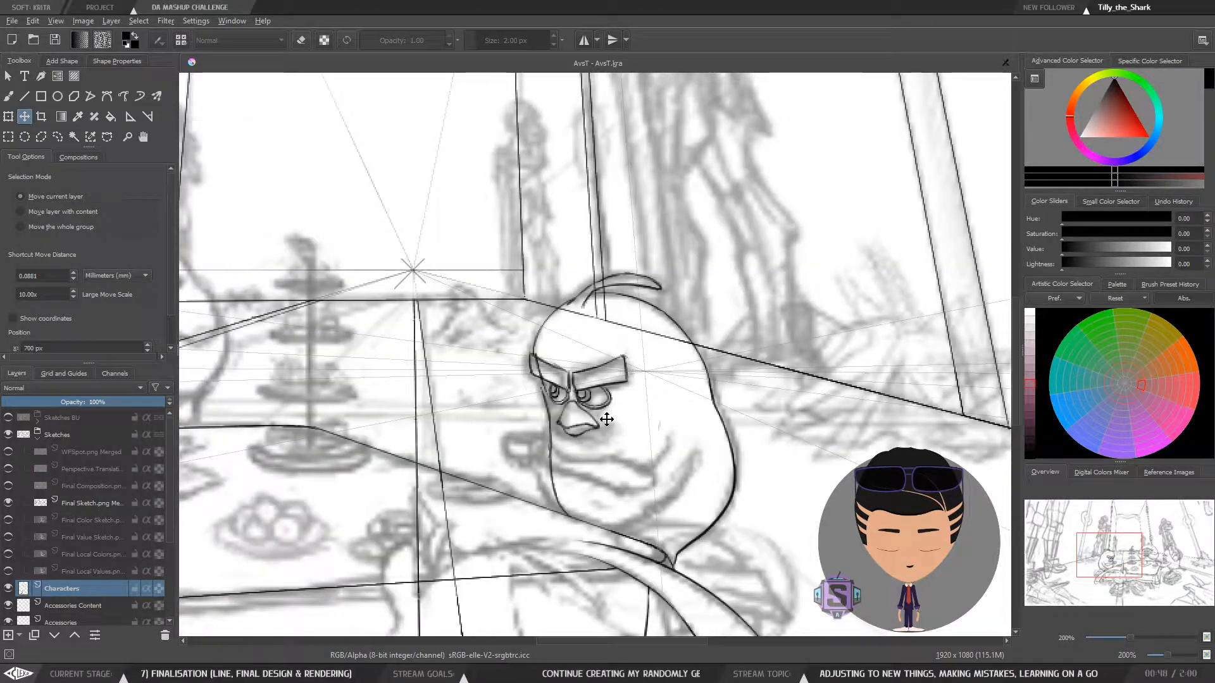
scroll(608, 423, up, 2)
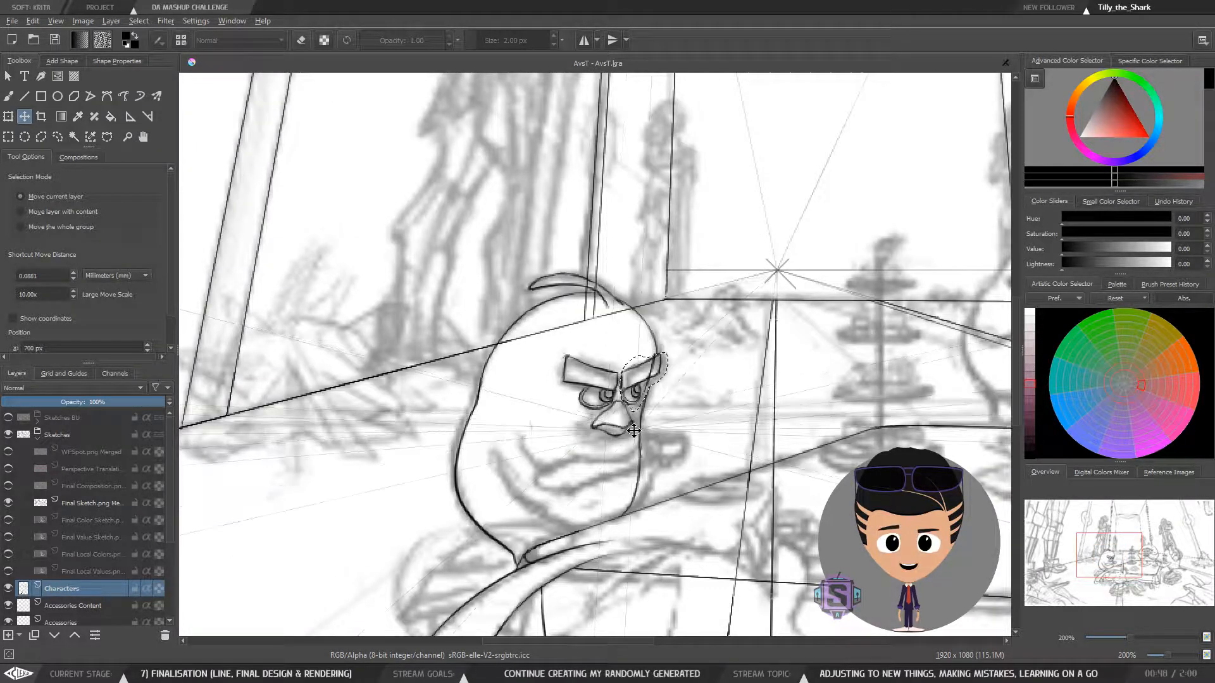
scroll(676, 473, up, 2)
drag(677, 473, 571, 437)
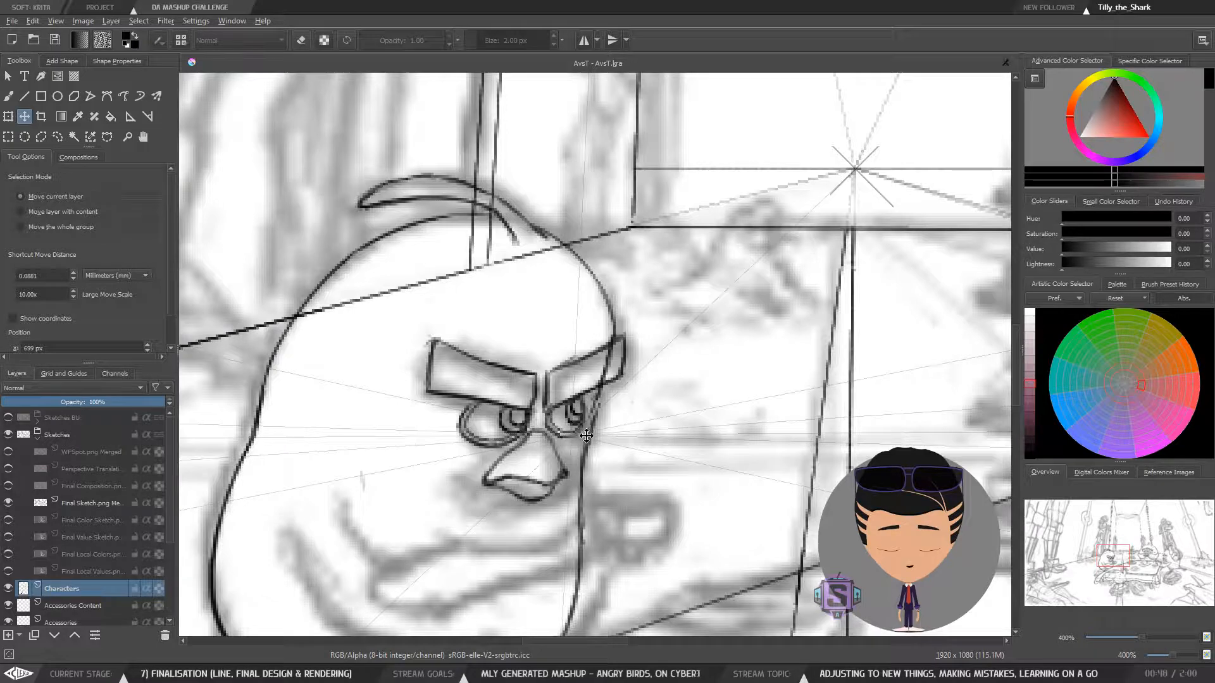
Try shifting the selected far eye and eyebrow closer to the near eye, to x position 696 px
scroll(586, 435, down, 2)
scroll(578, 437, up, 2)
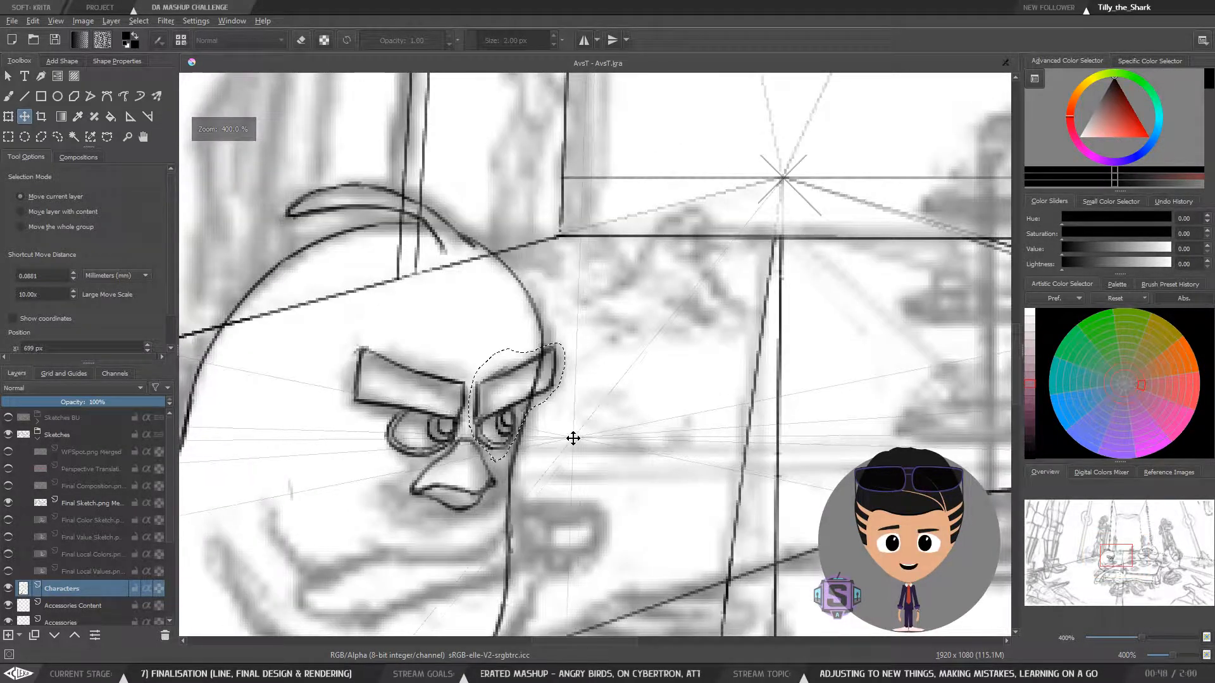
drag(497, 442, 493, 438)
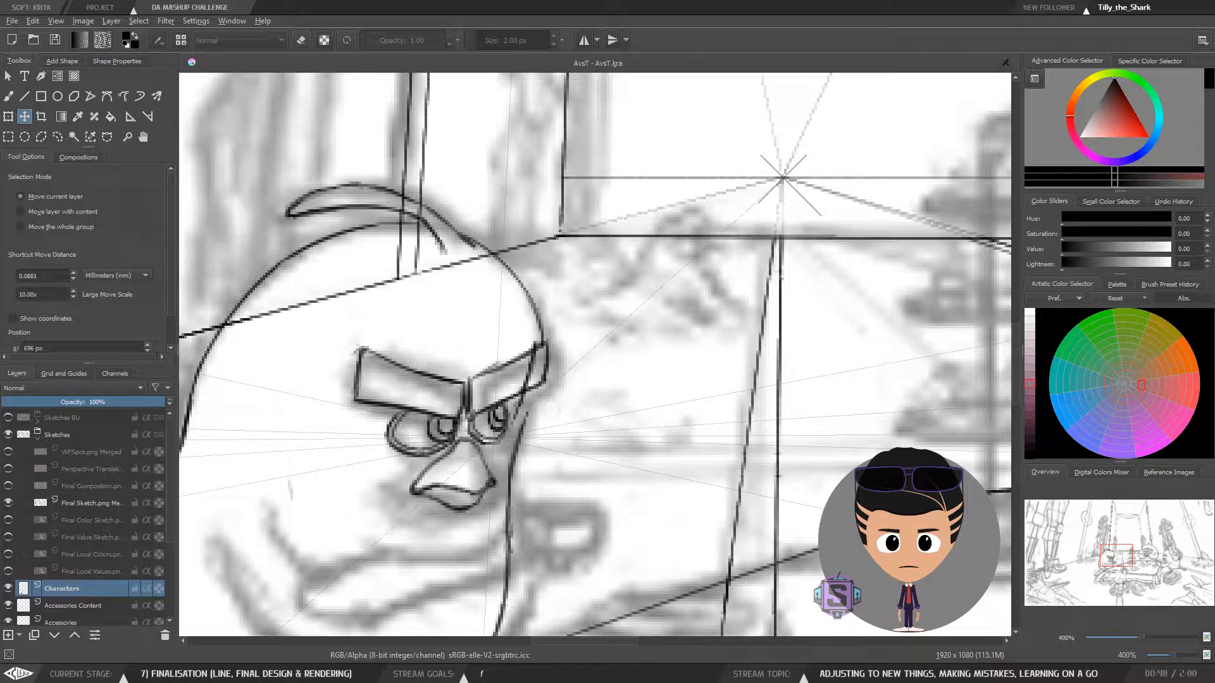
scroll(466, 388, down, 4)
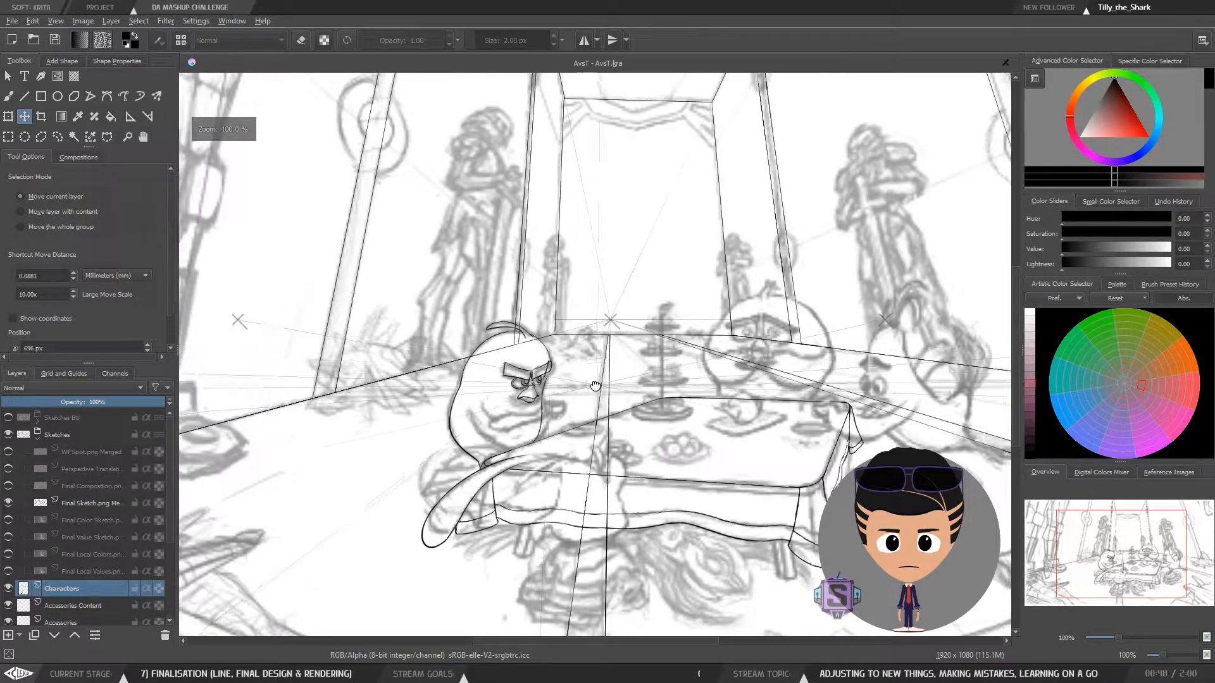
scroll(466, 388, up, 3)
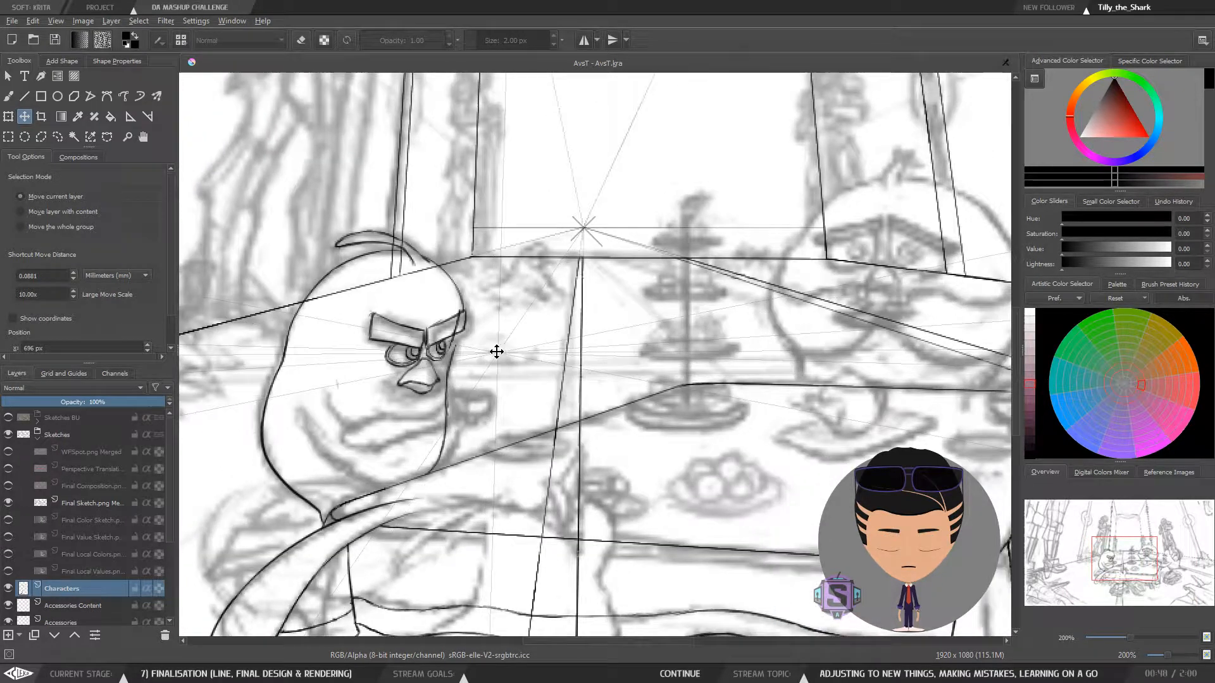
scroll(490, 337, down, 2)
scroll(400, 357, up, 2)
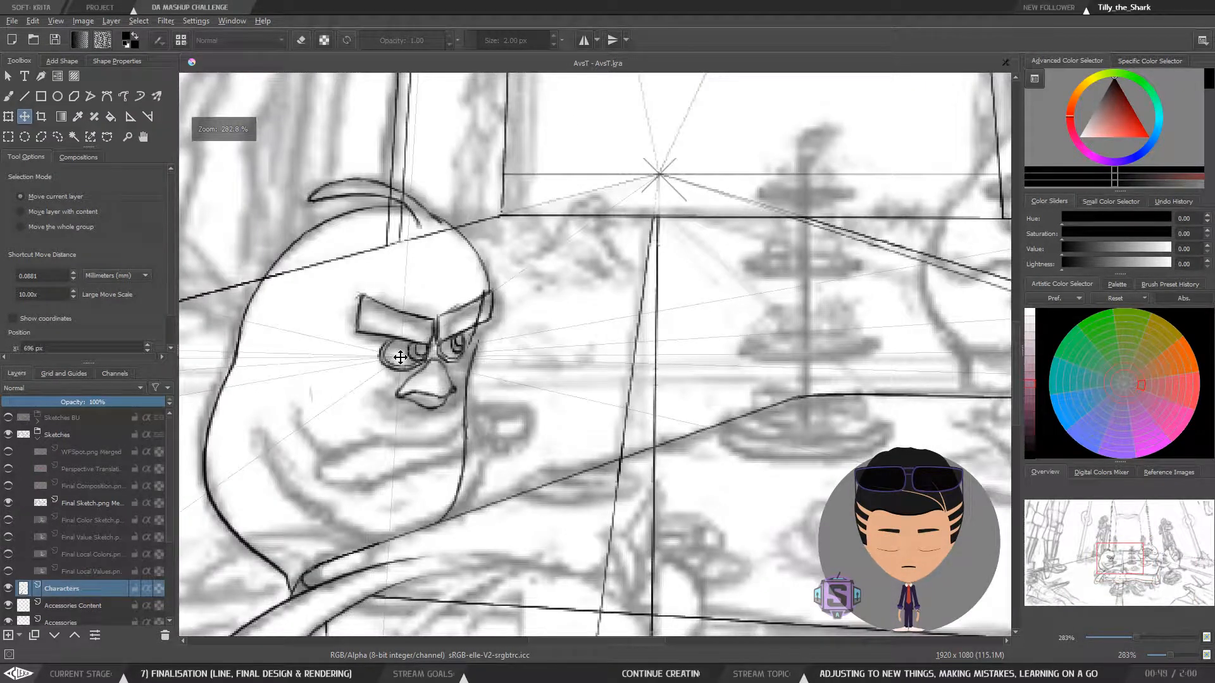
Try nudging the selected far eye and eyebrow slightly away from the near eye, to x position 697 px
scroll(400, 357, up, 3)
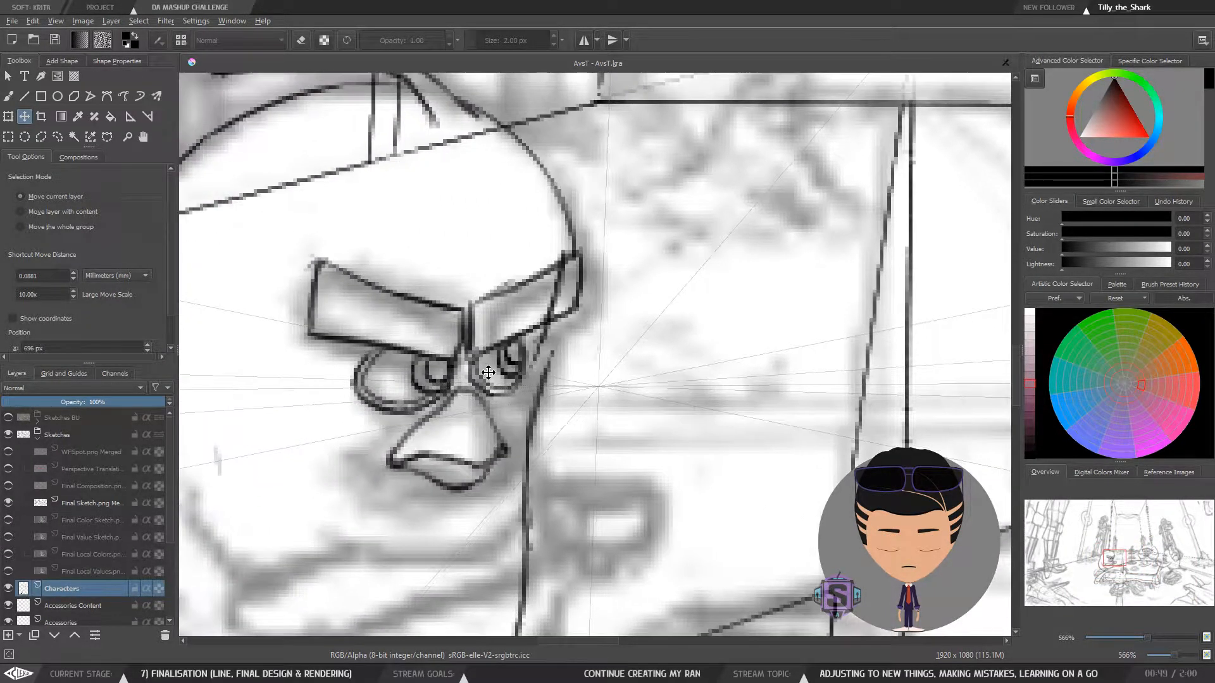
key(Right)
key(Left)
key(Right)
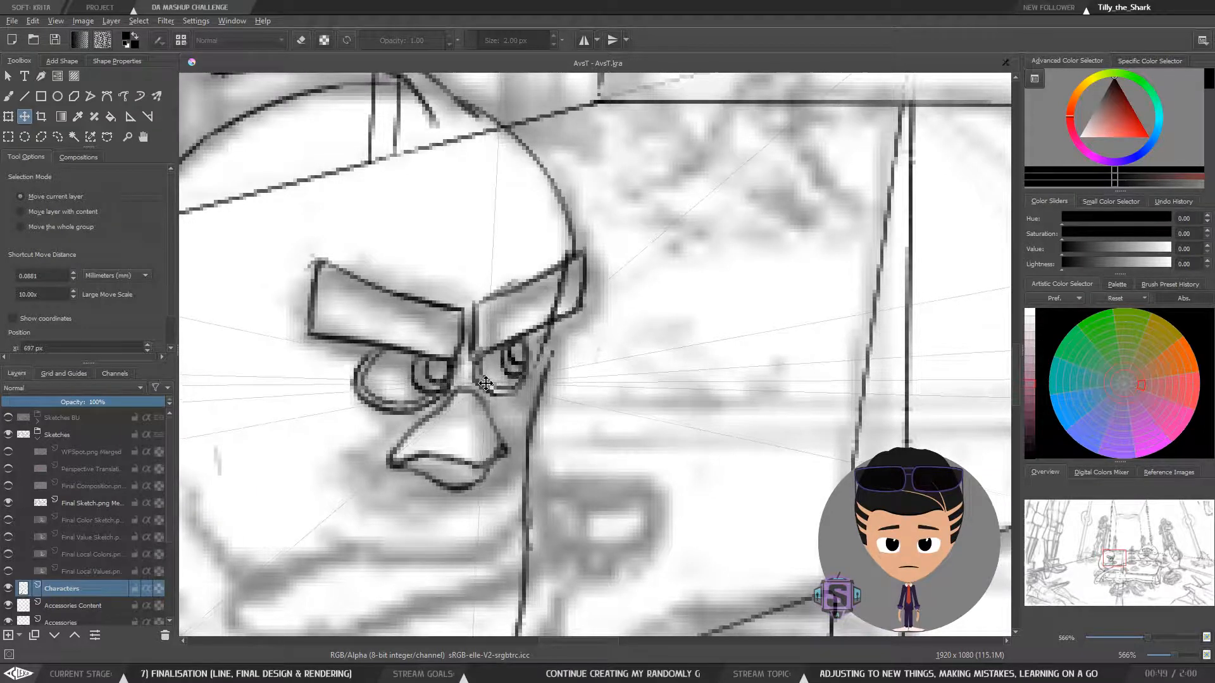
scroll(543, 351, down, 3)
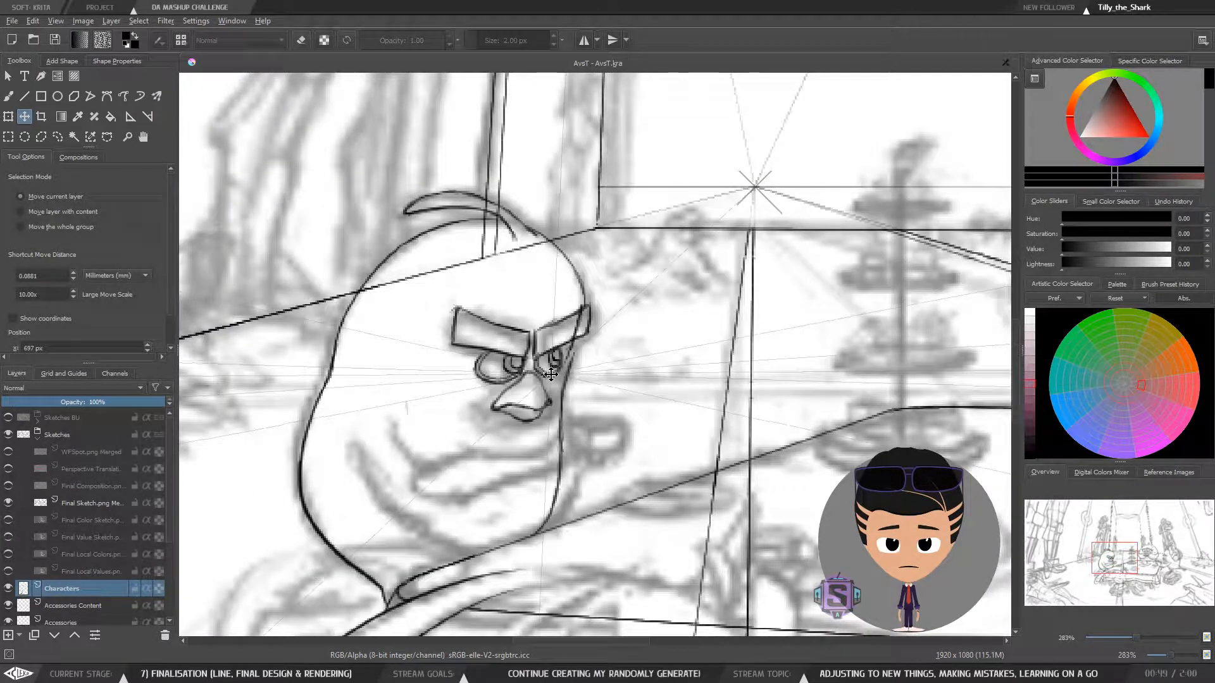
Return to the brush and examine the bird's face within the scene in normal and mirrored views
key(b)
scroll(631, 355, down, 3)
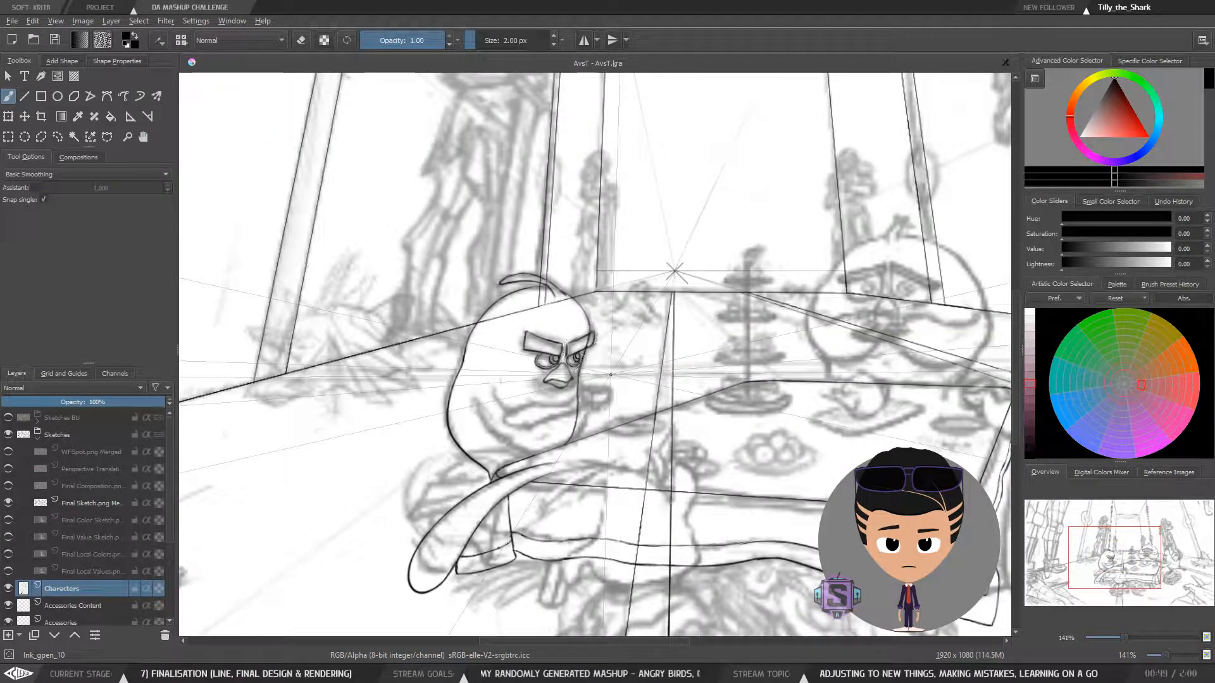
scroll(625, 377, down, 2)
scroll(625, 379, up, 2)
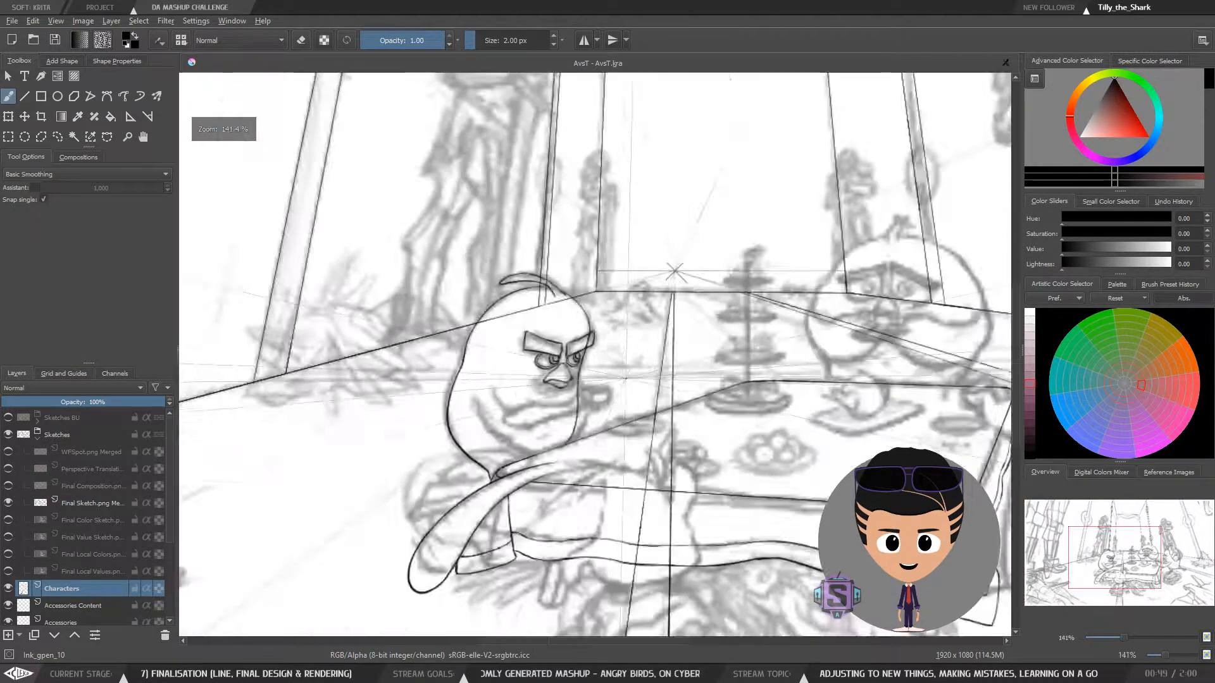
scroll(625, 377, up, 2)
key(m)
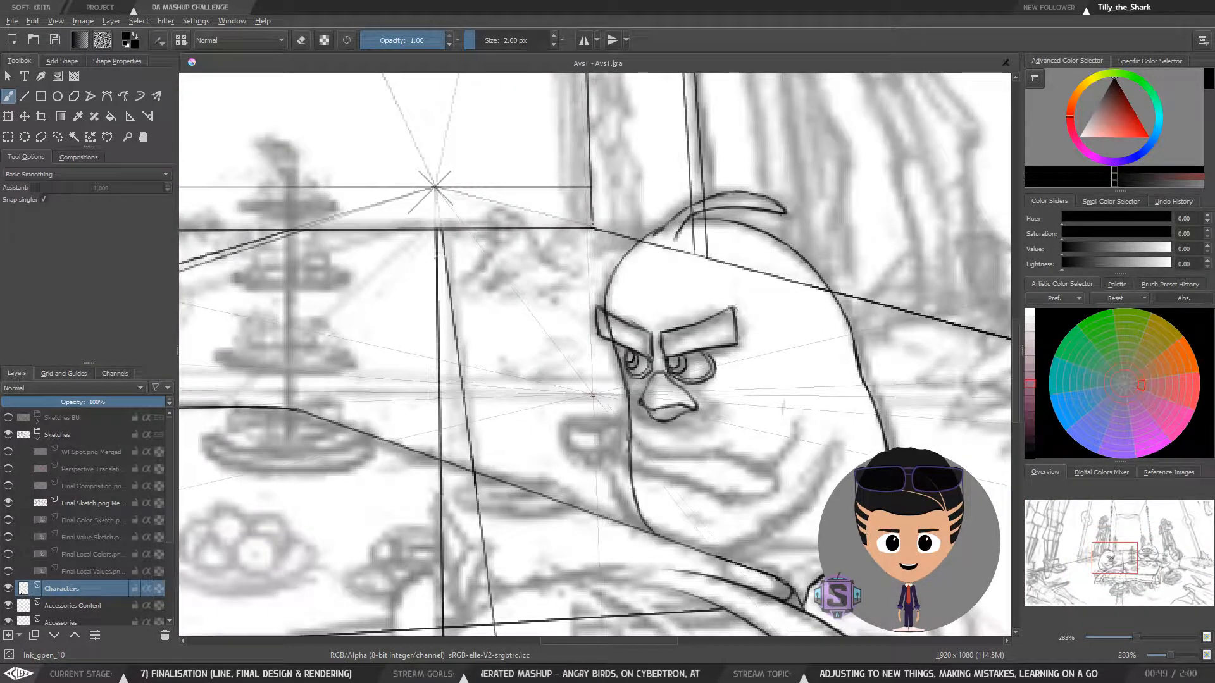
key(m)
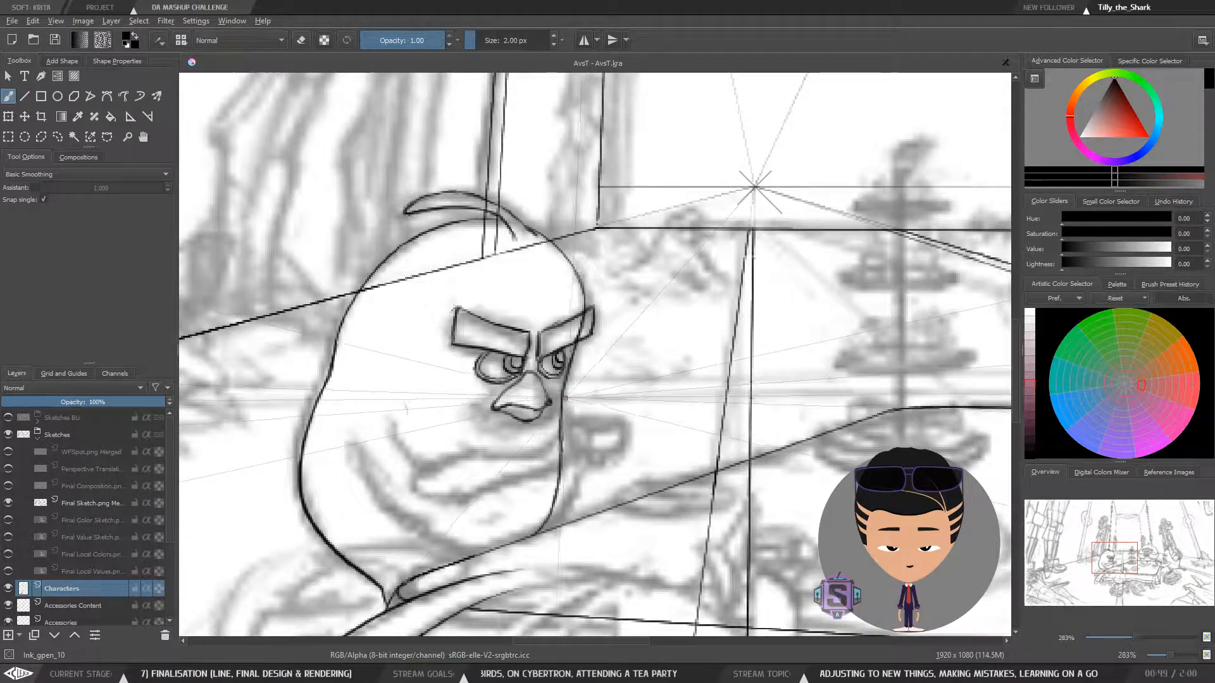
Outline-select the far side of the beak and move it slightly outward, to x position 704 px
scroll(582, 351, up, 2)
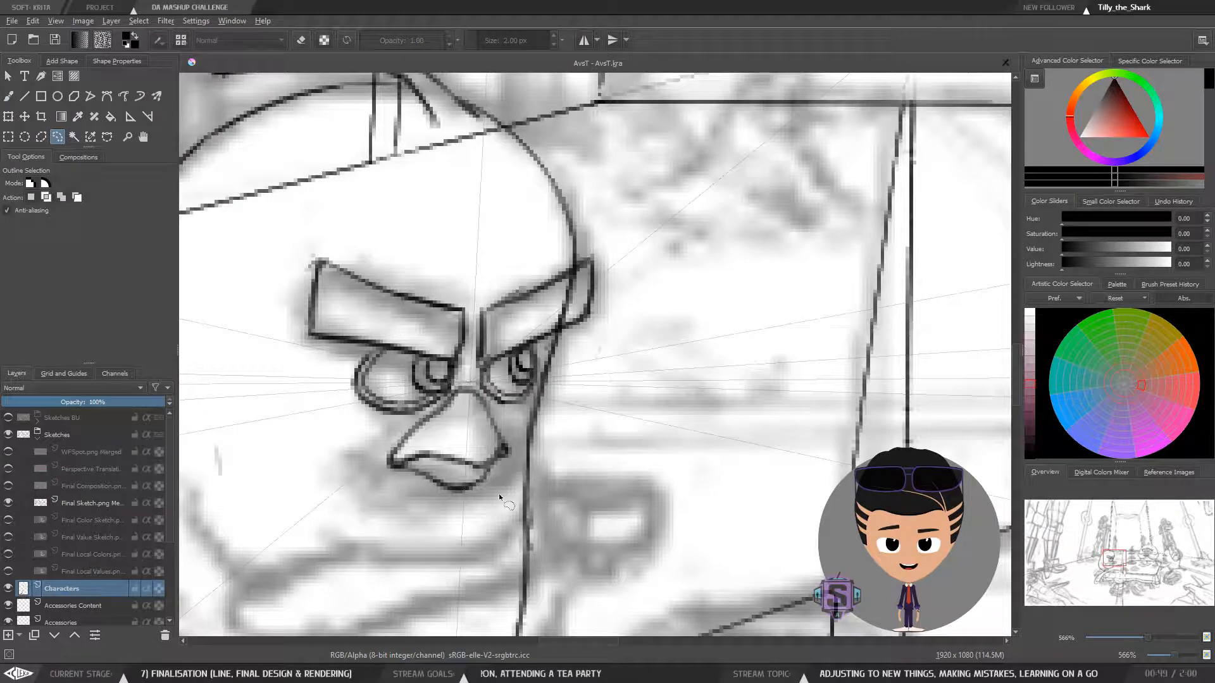
mouse_move(501, 485)
mouse_down()
mouse_move(515, 441)
mouse_move(469, 384)
mouse_move(470, 497)
mouse_up()
key(t)
drag(503, 445, 509, 441)
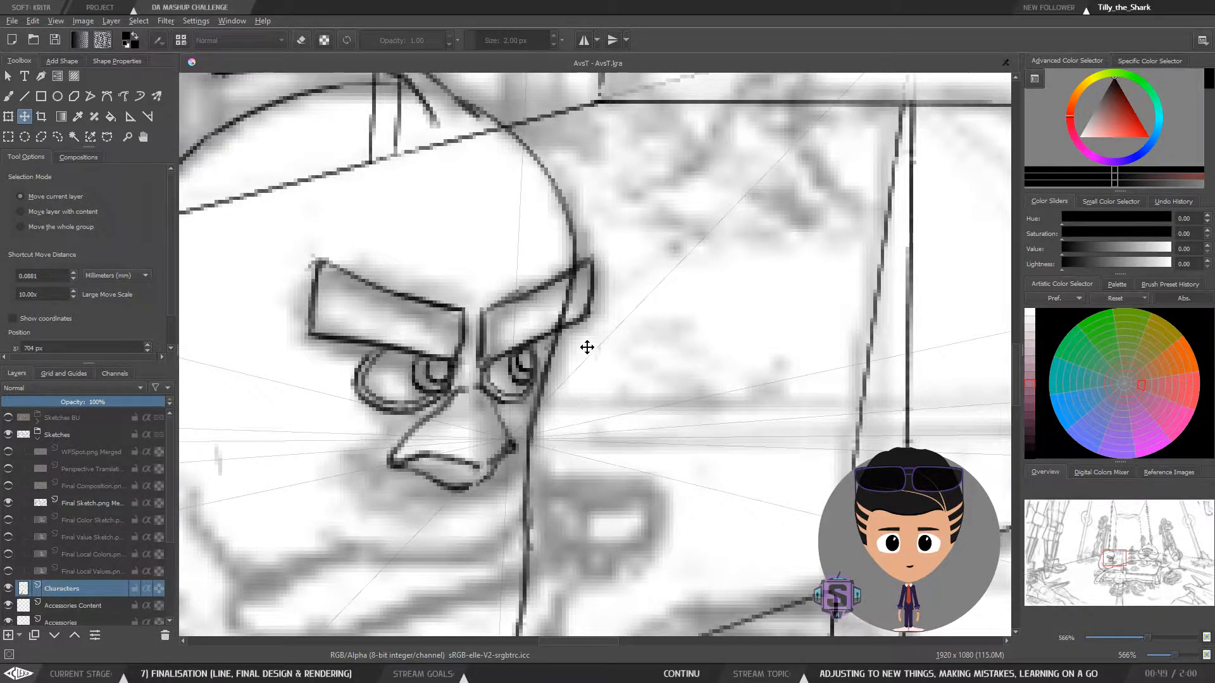
scroll(587, 347, down, 4)
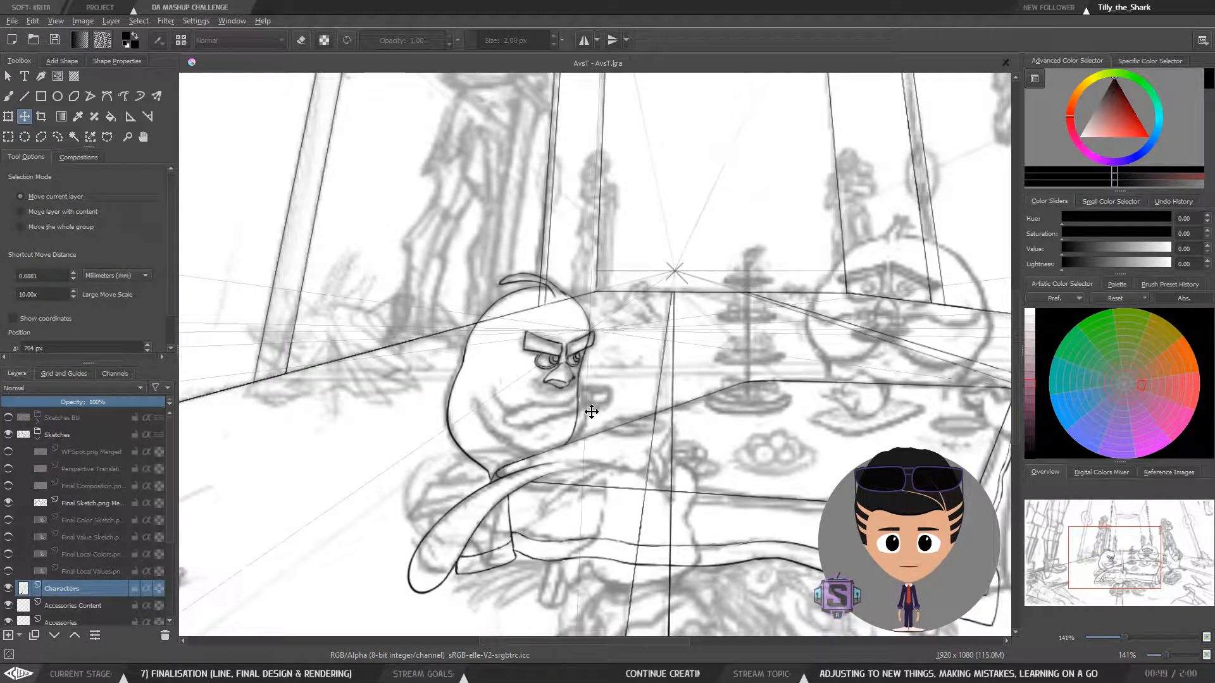
Redraw the top and lower lines of the beak so they rejoin its shifted far side
scroll(579, 411, up, 4)
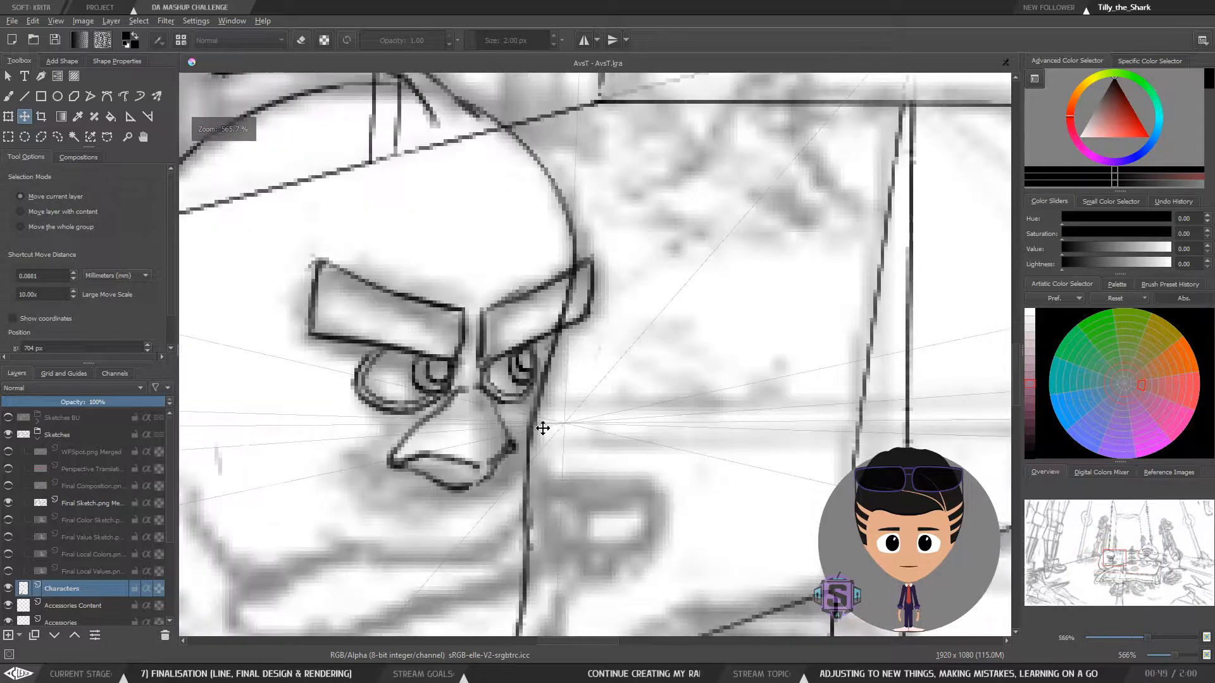
key(b)
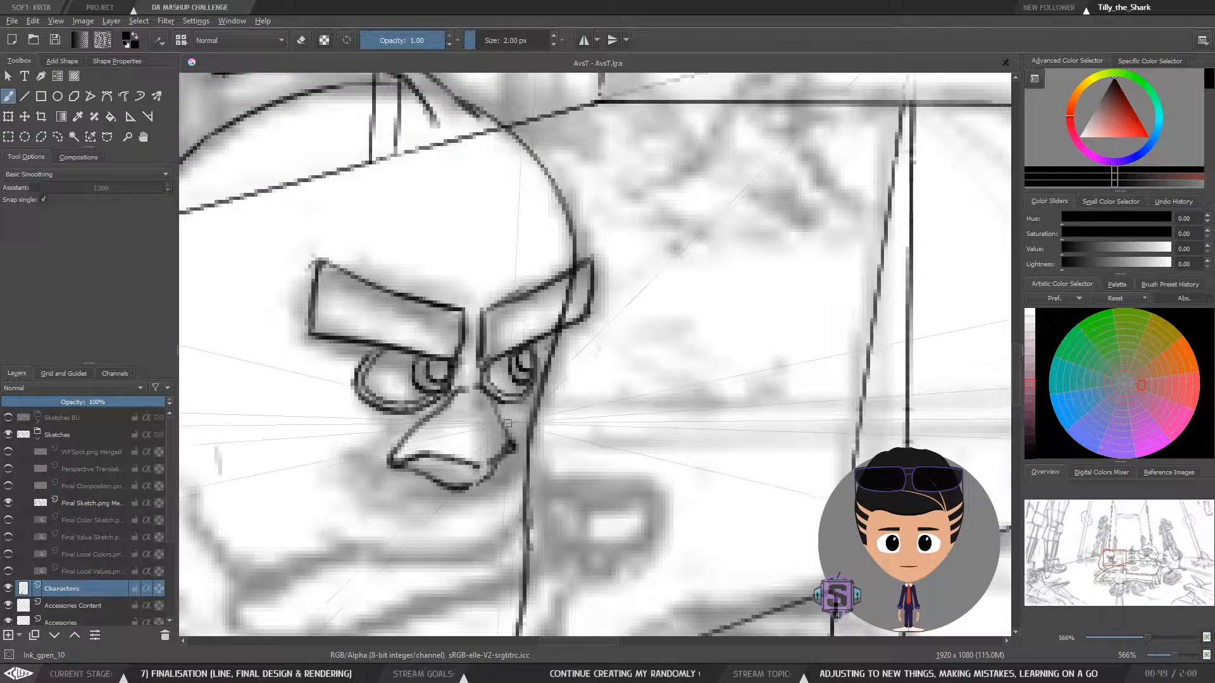
drag(486, 430, 504, 431)
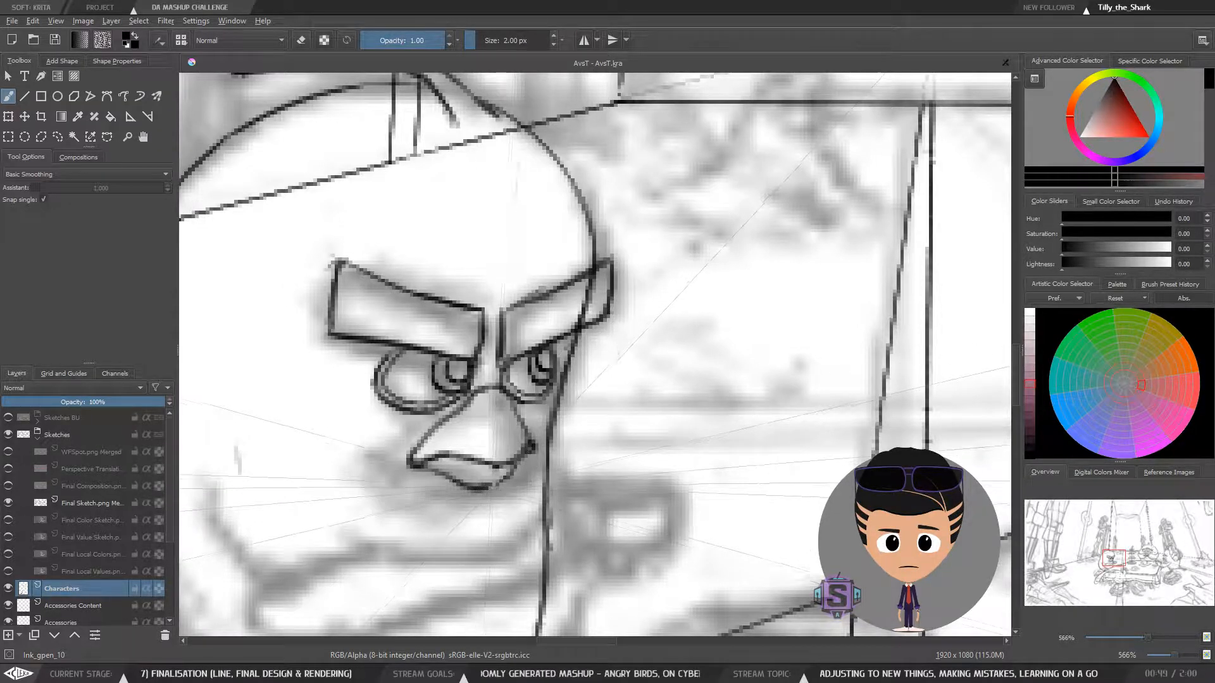
key(e)
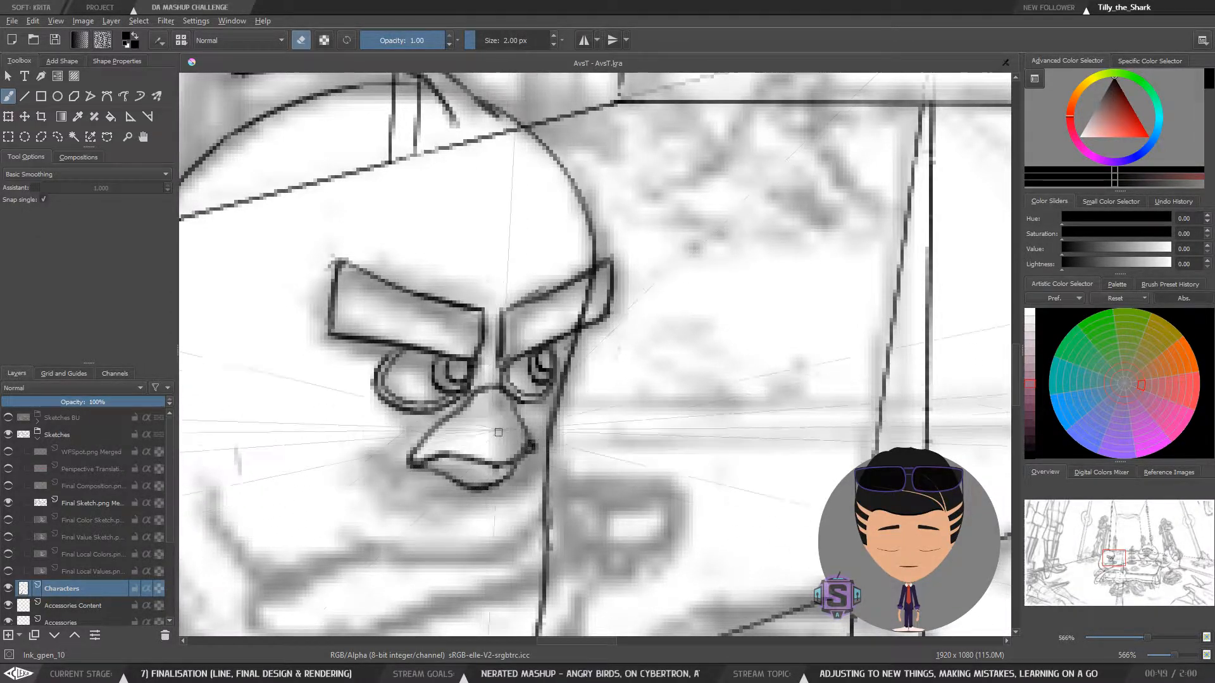
key(minus)
key(minus)
key(plus)
key(plus)
key(e)
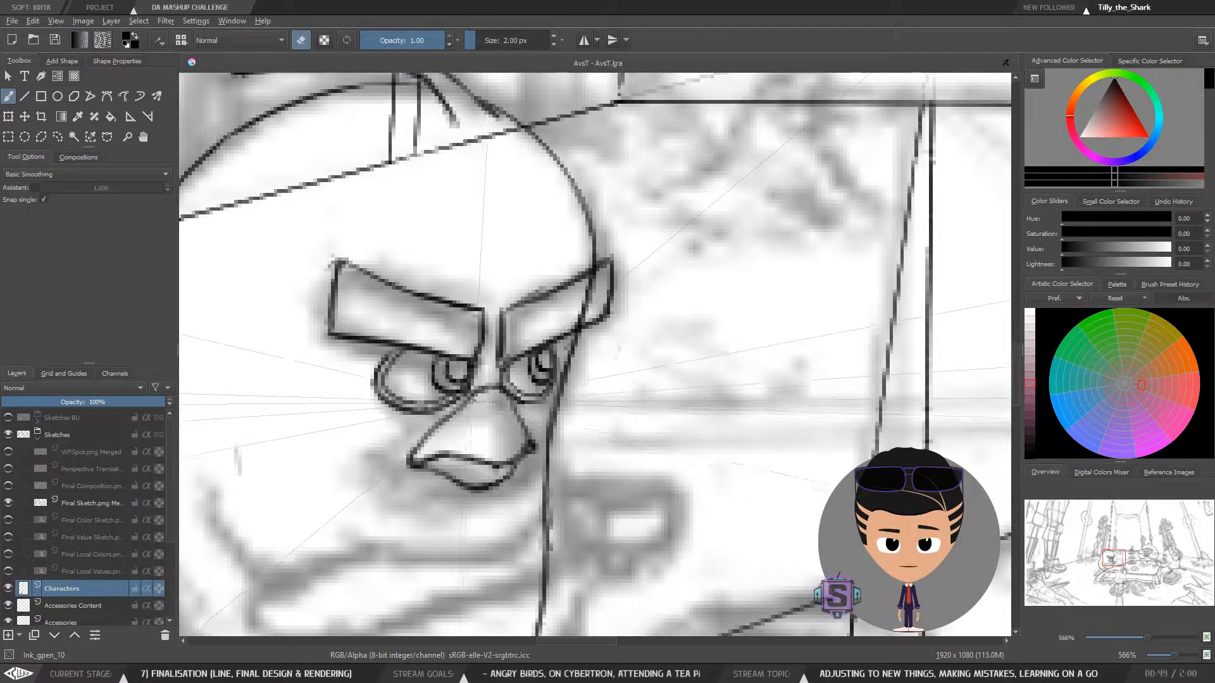
Check the redrawn beak within the whole scene in mirrored and normal views
key(minus)
key(minus)
key(minus)
key(minus)
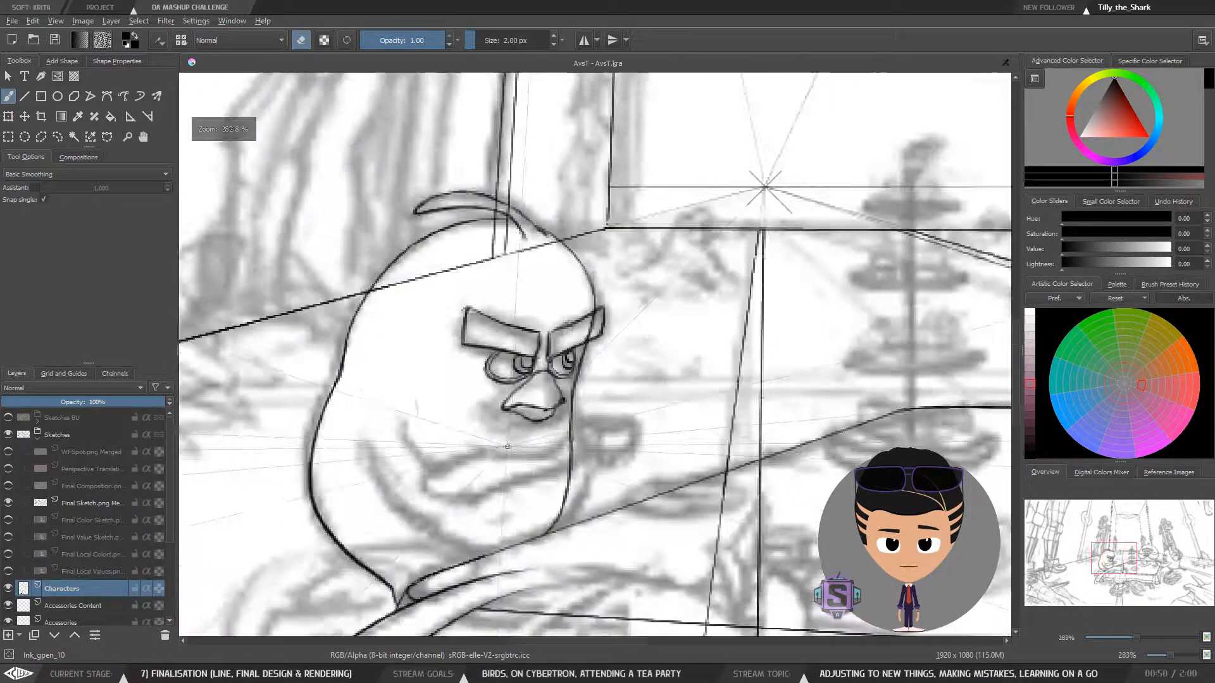
key(m)
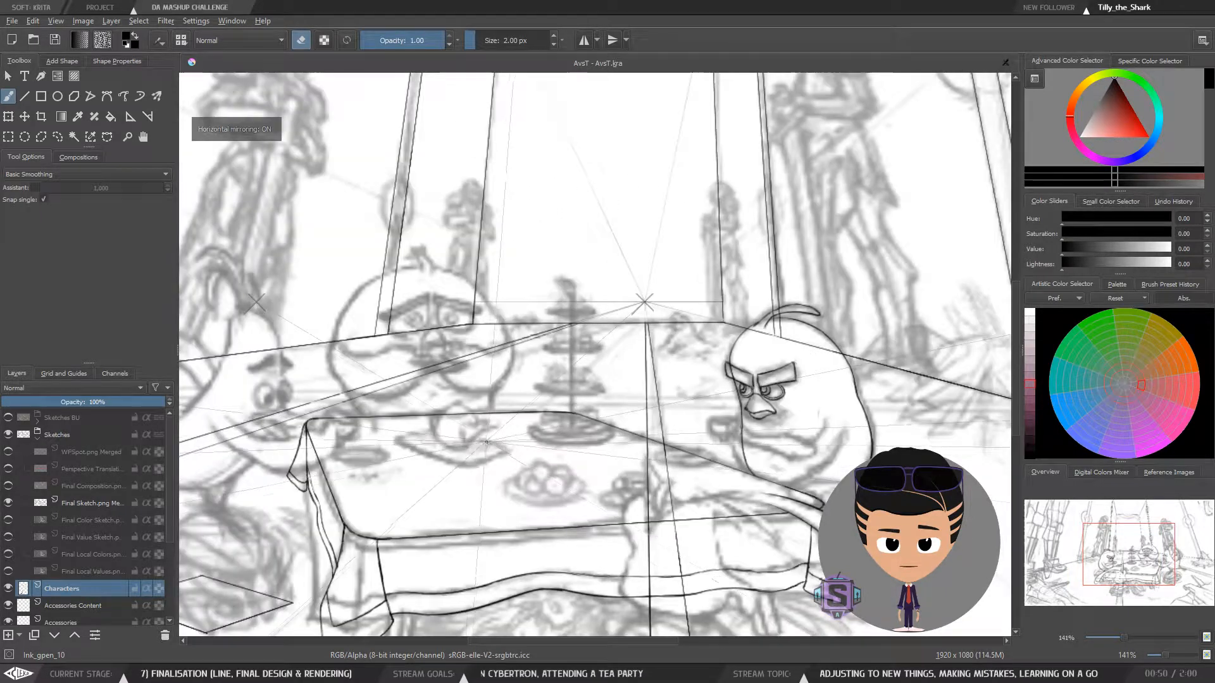
key(plus)
key(m)
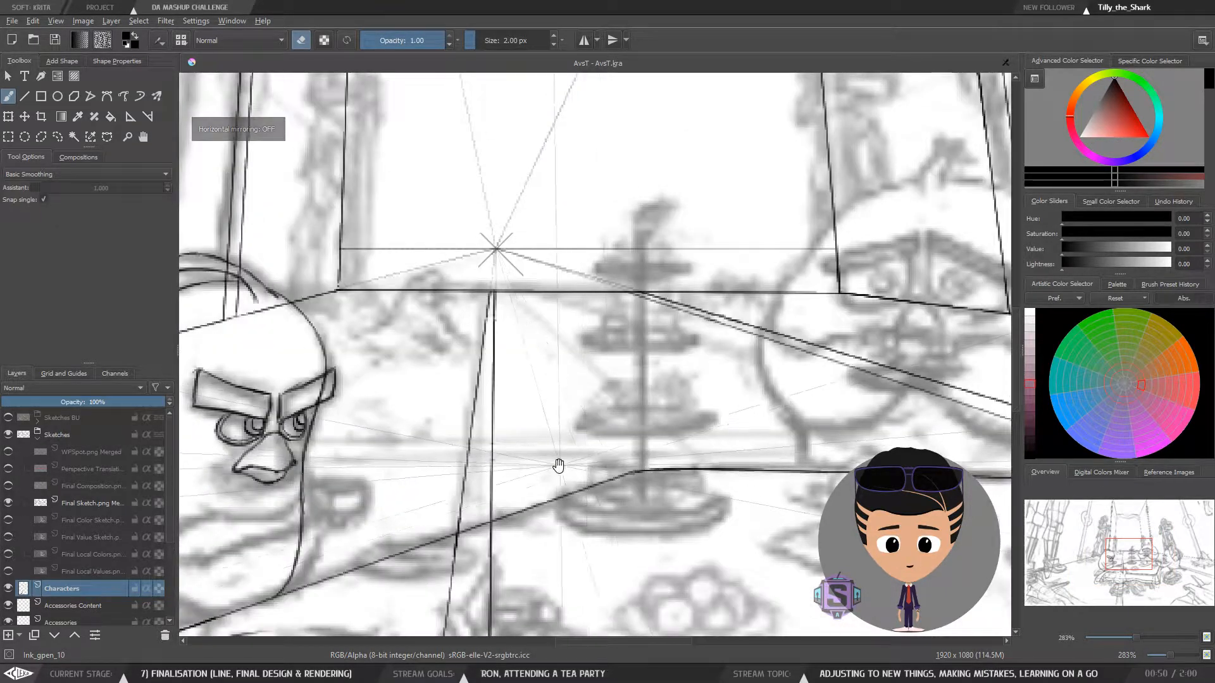
key(plus)
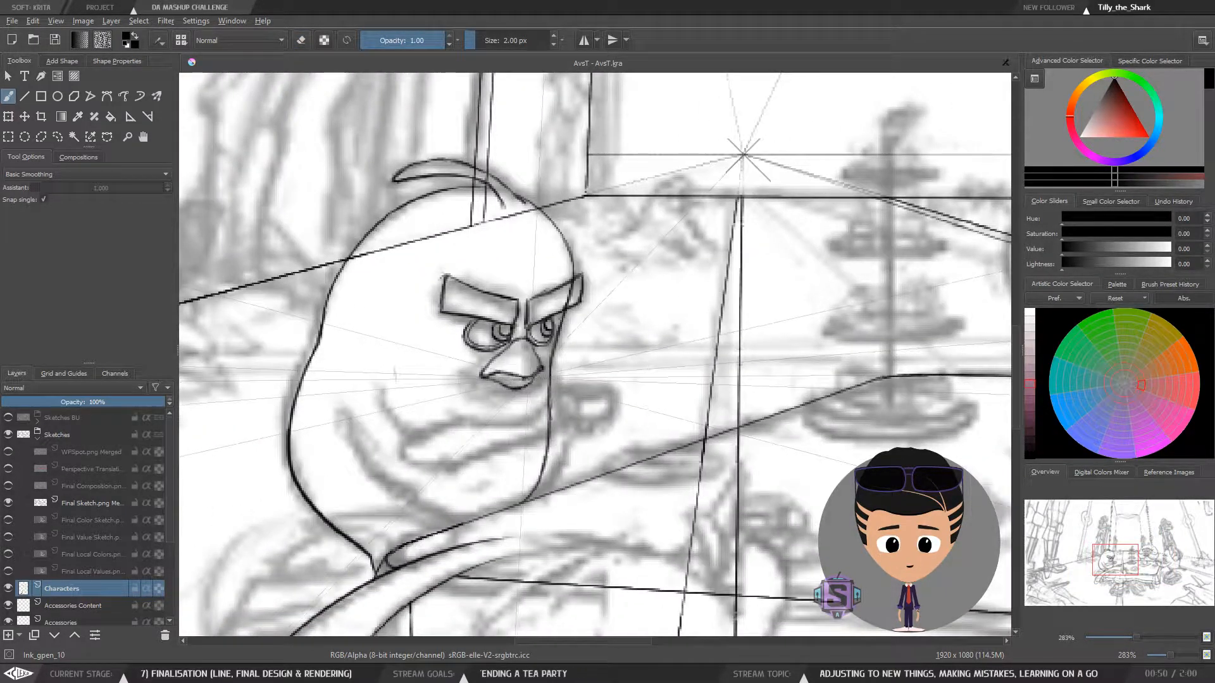
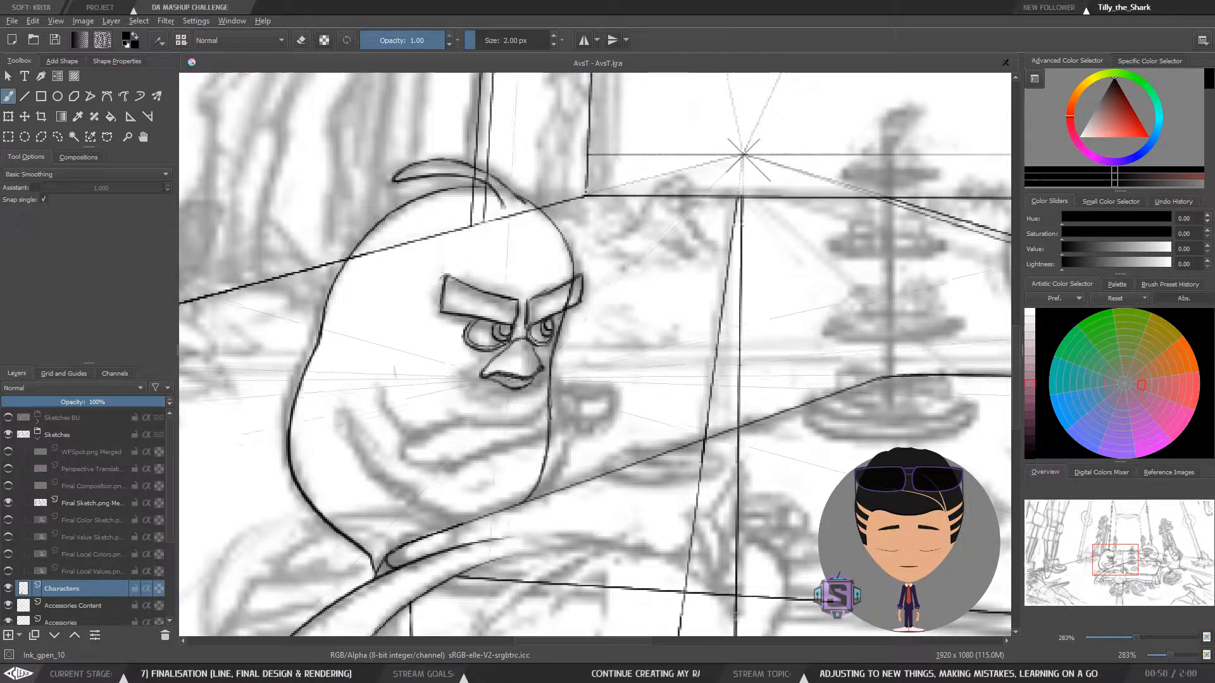
Examine the proportions of the bird's eyes, eyebrows and beak up close and at a distance, including mirrored
key(minus)
key(minus)
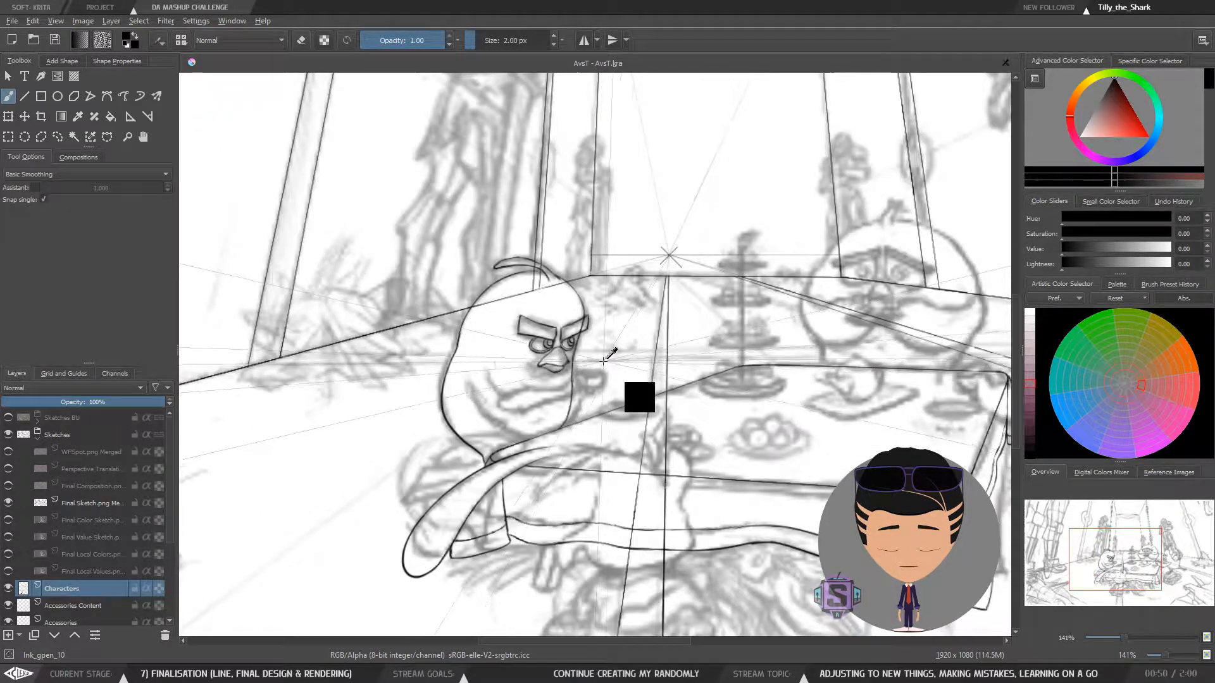
key(m)
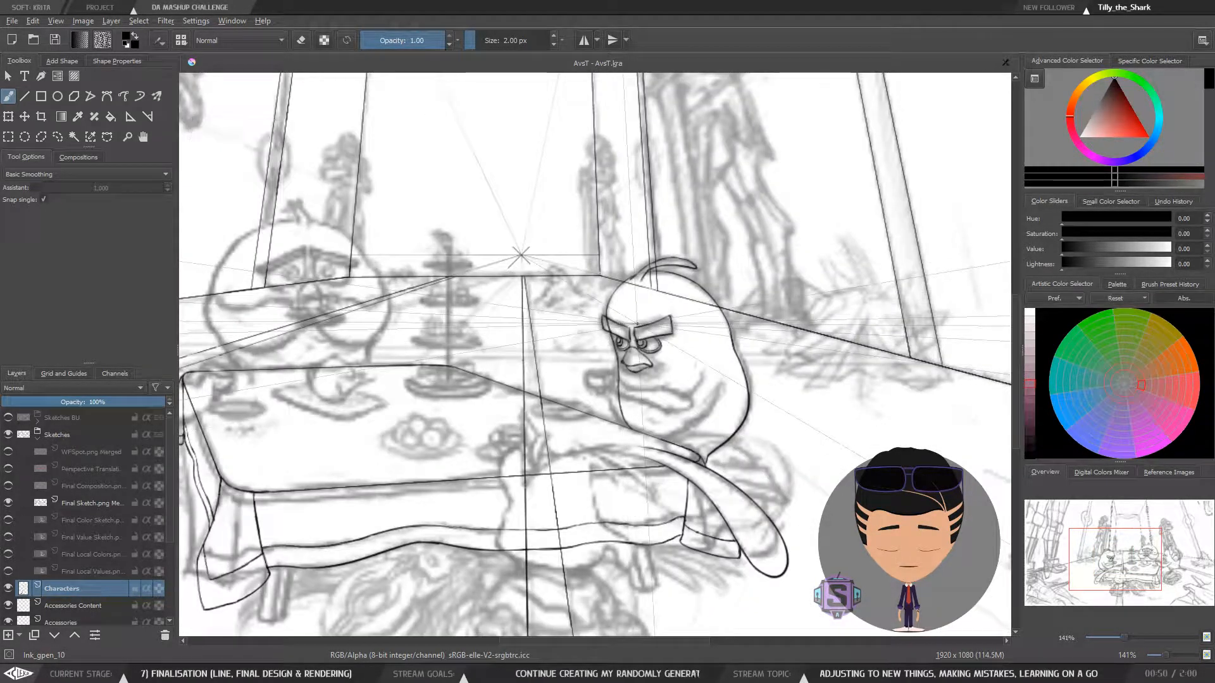
key(plus)
key(plus)
drag(654, 421, 514, 420)
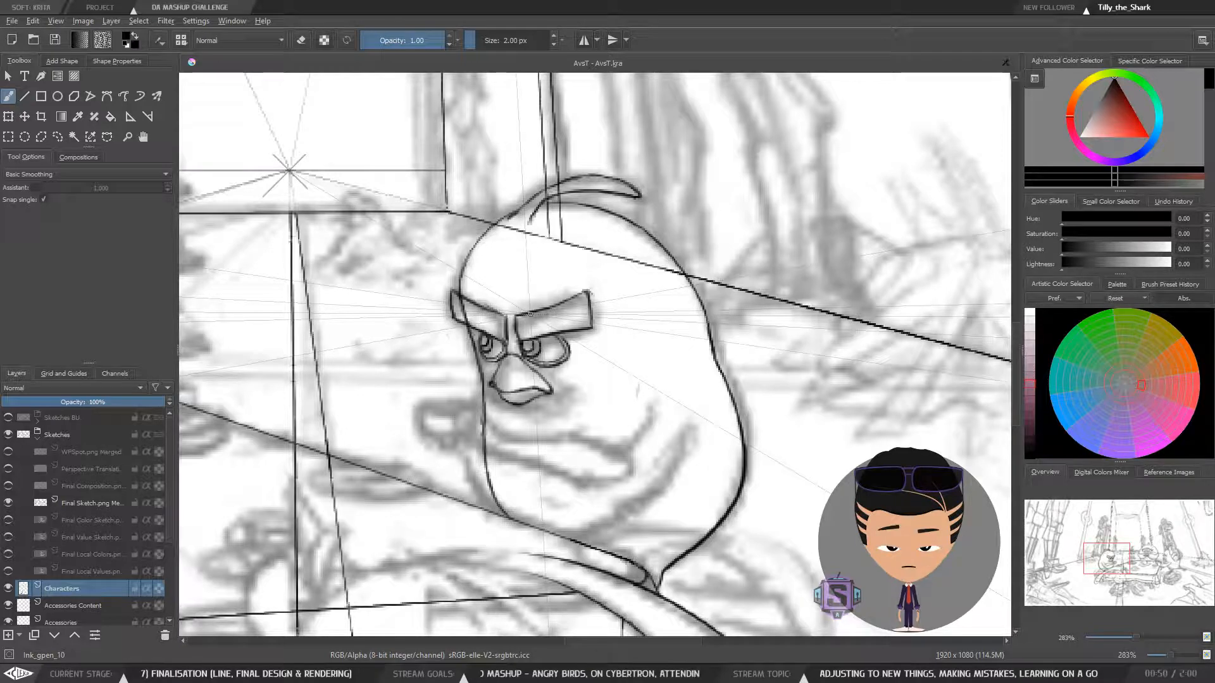
key(minus)
key(minus)
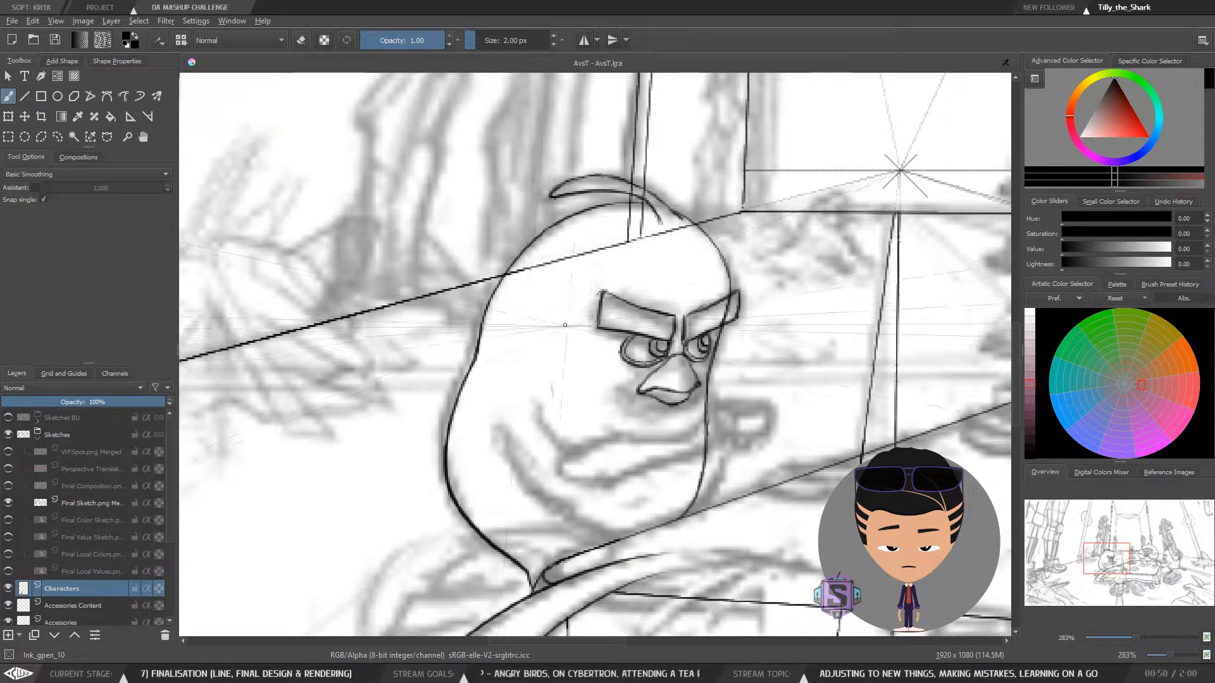
key(plus)
key(plus)
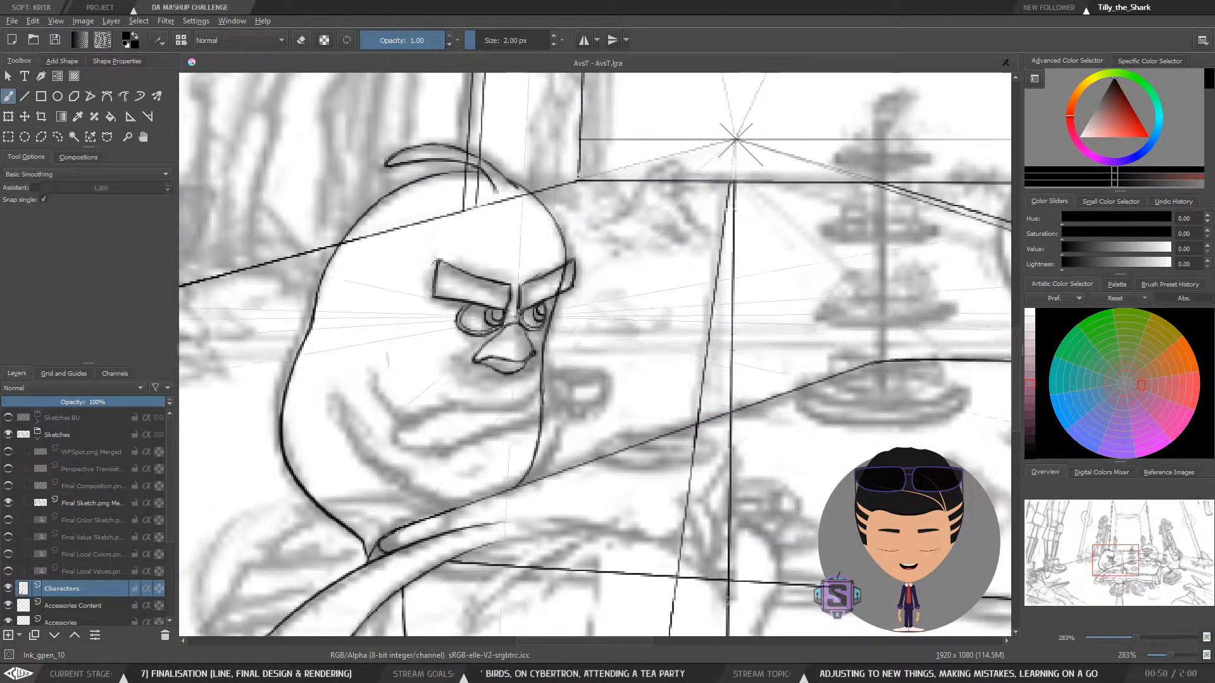
key(plus)
key(plus)
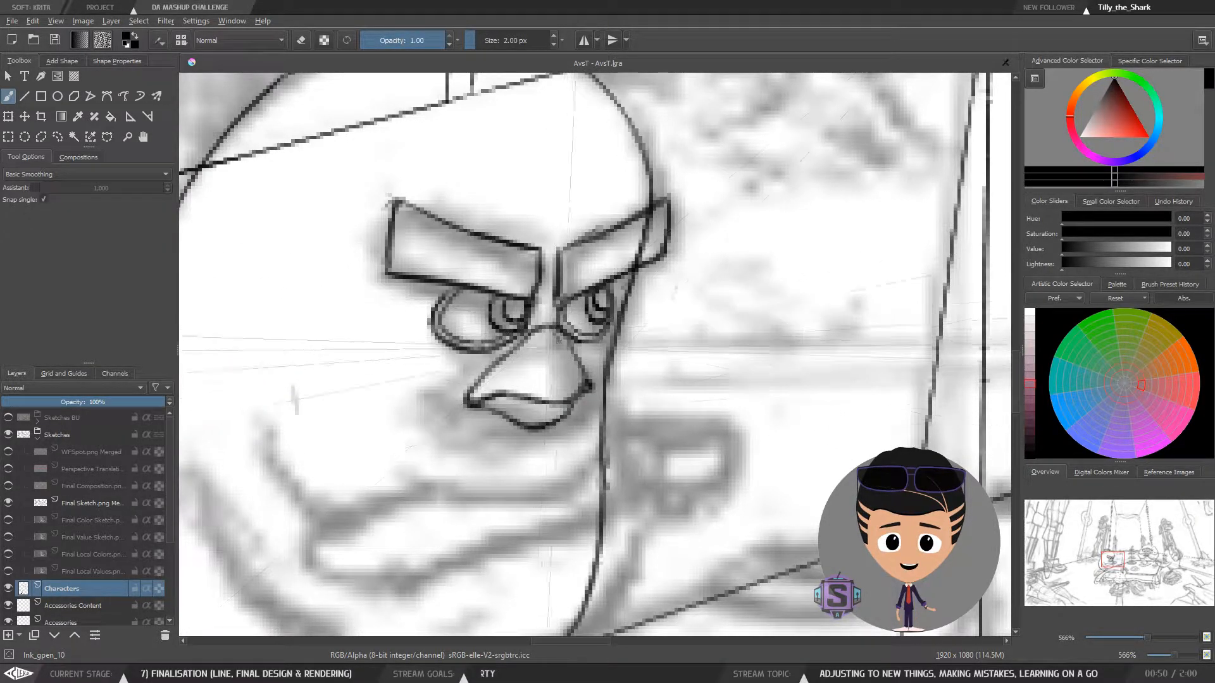
scroll(562, 405, down, 2)
scroll(569, 367, down, 2)
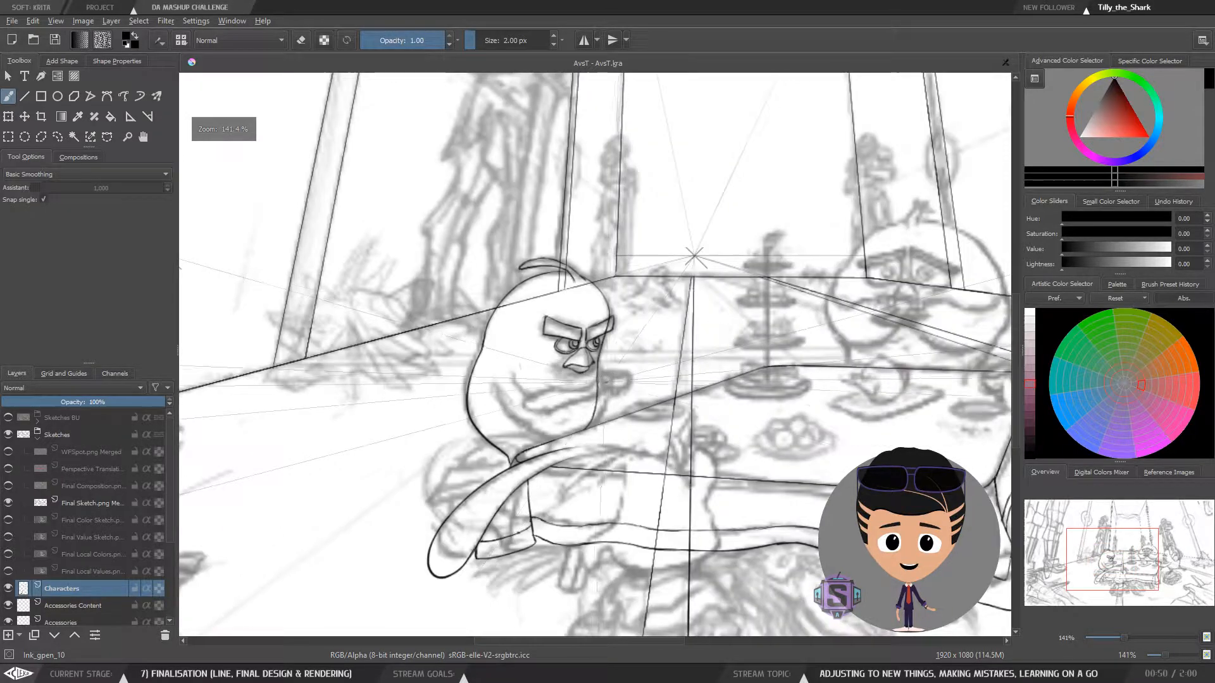
Try sketching curved contour lines across the bird's beak to test its form
scroll(606, 353, up, 4)
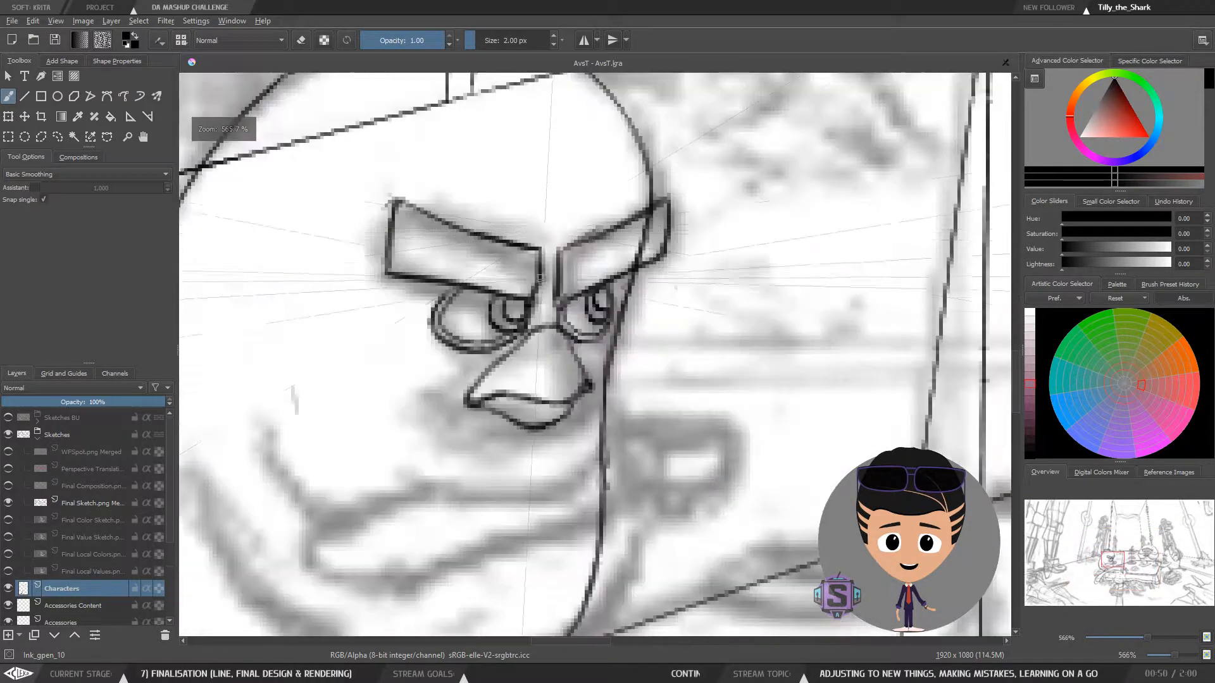
drag(557, 412, 548, 413)
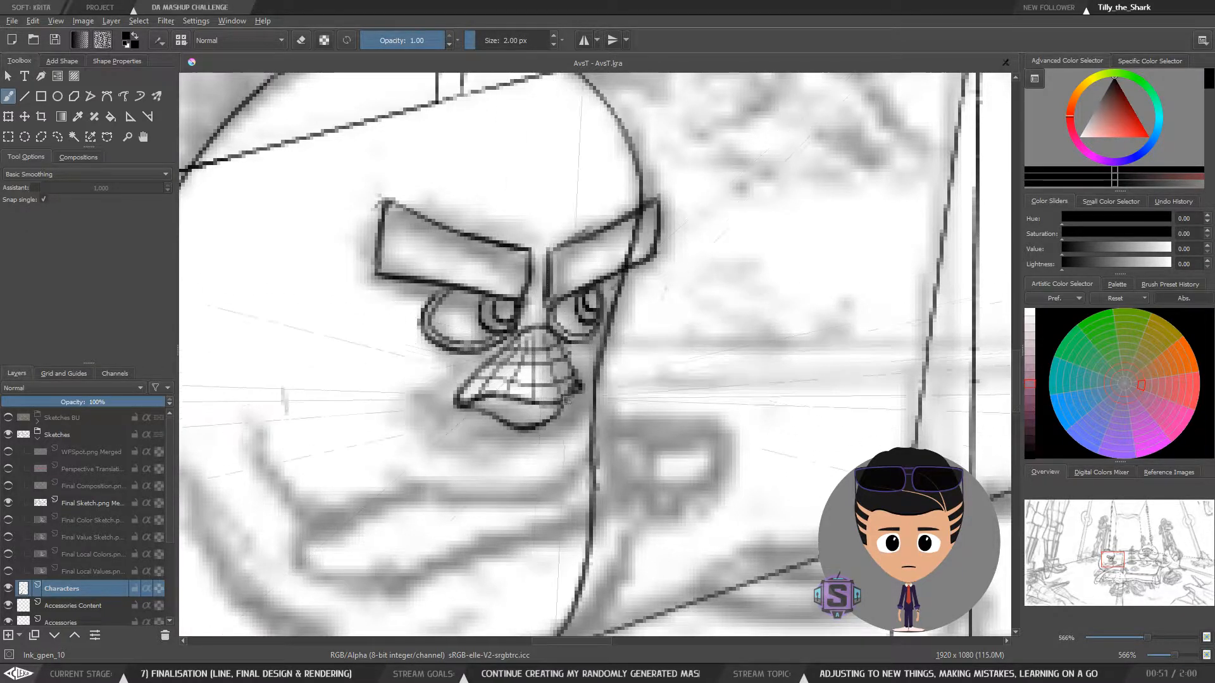
key(minus)
key(minus)
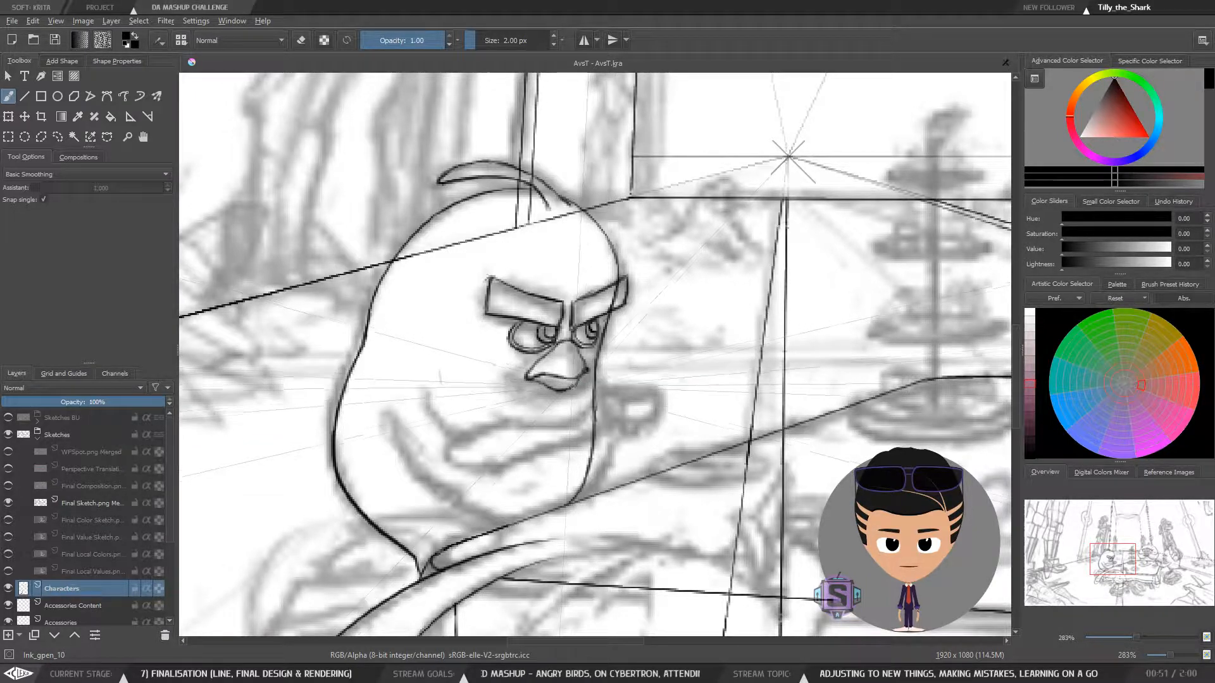
Erase the pointed near corner of the beak and redraw it shorter and more rounded
key(minus)
key(minus)
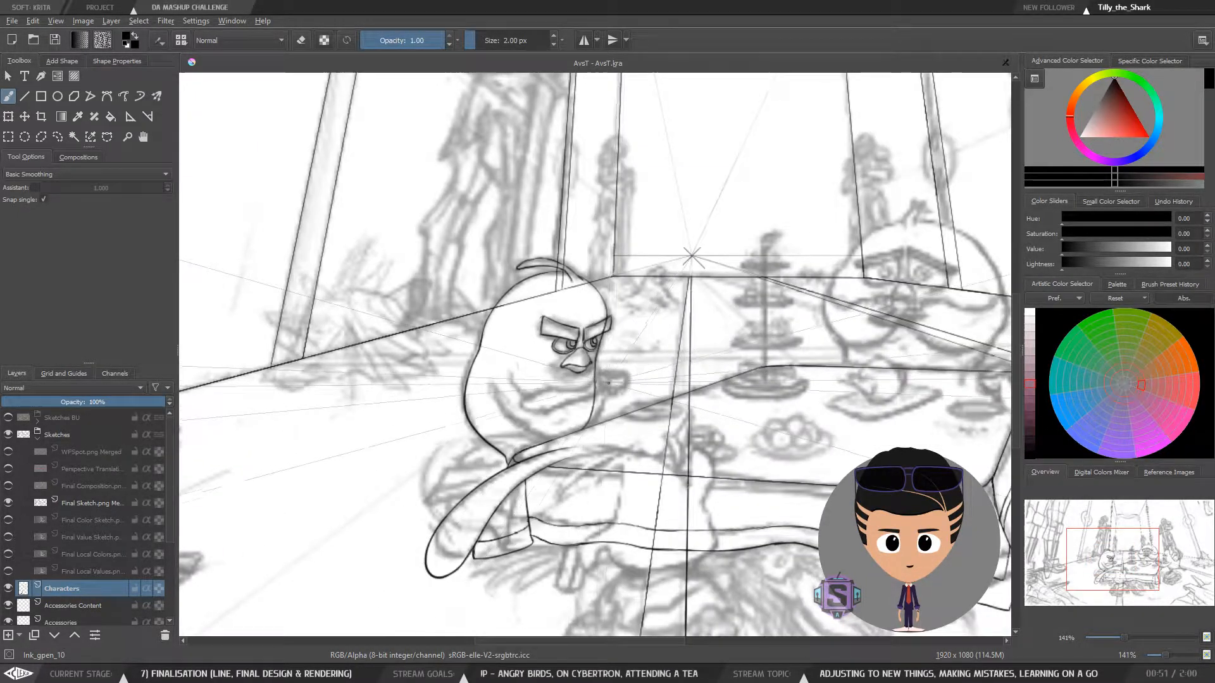
drag(609, 382, 525, 394)
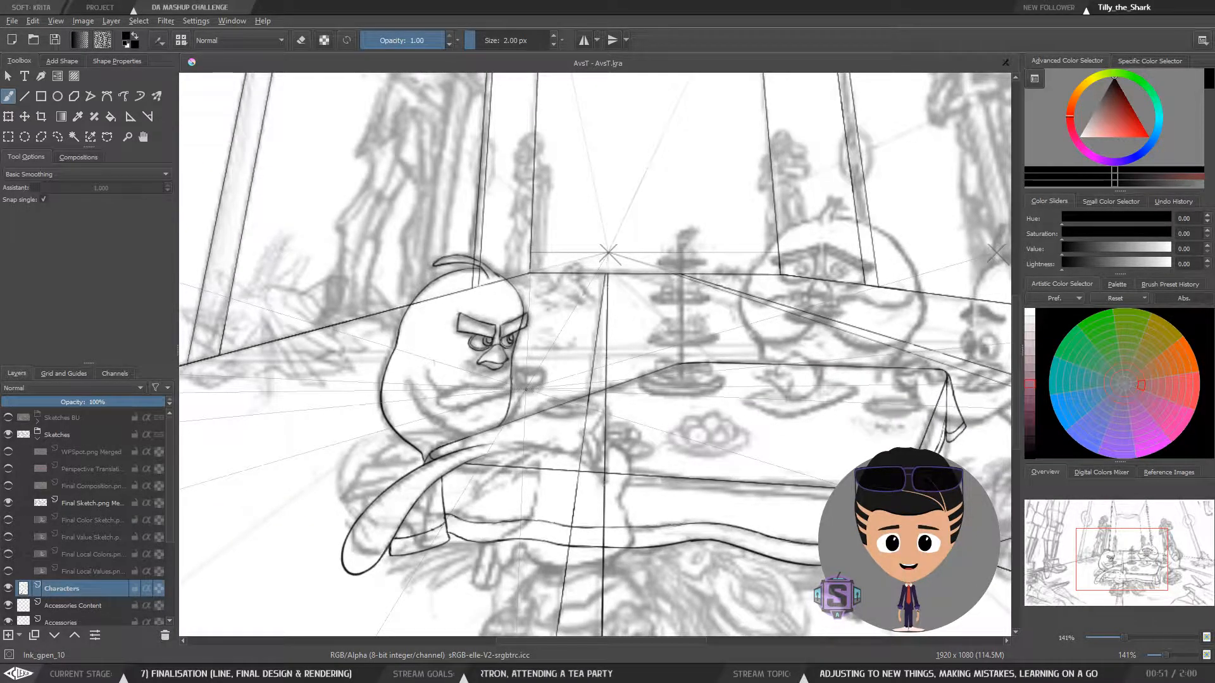
key(plus)
key(plus)
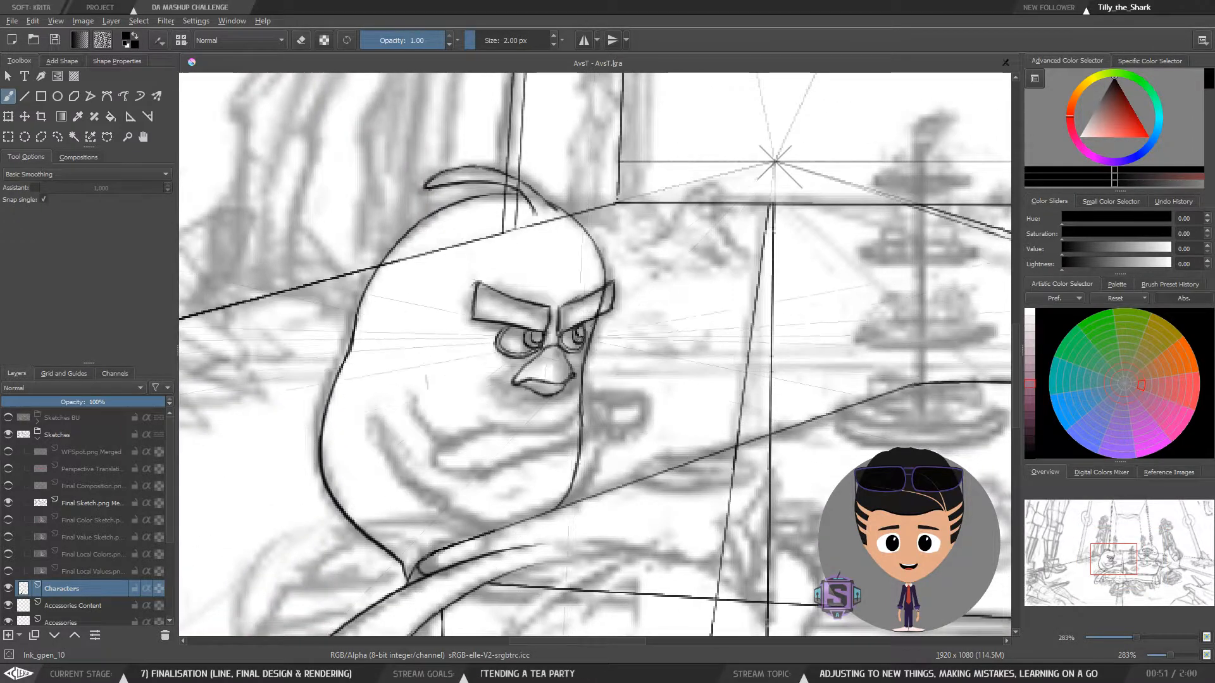
key(plus)
key(plus)
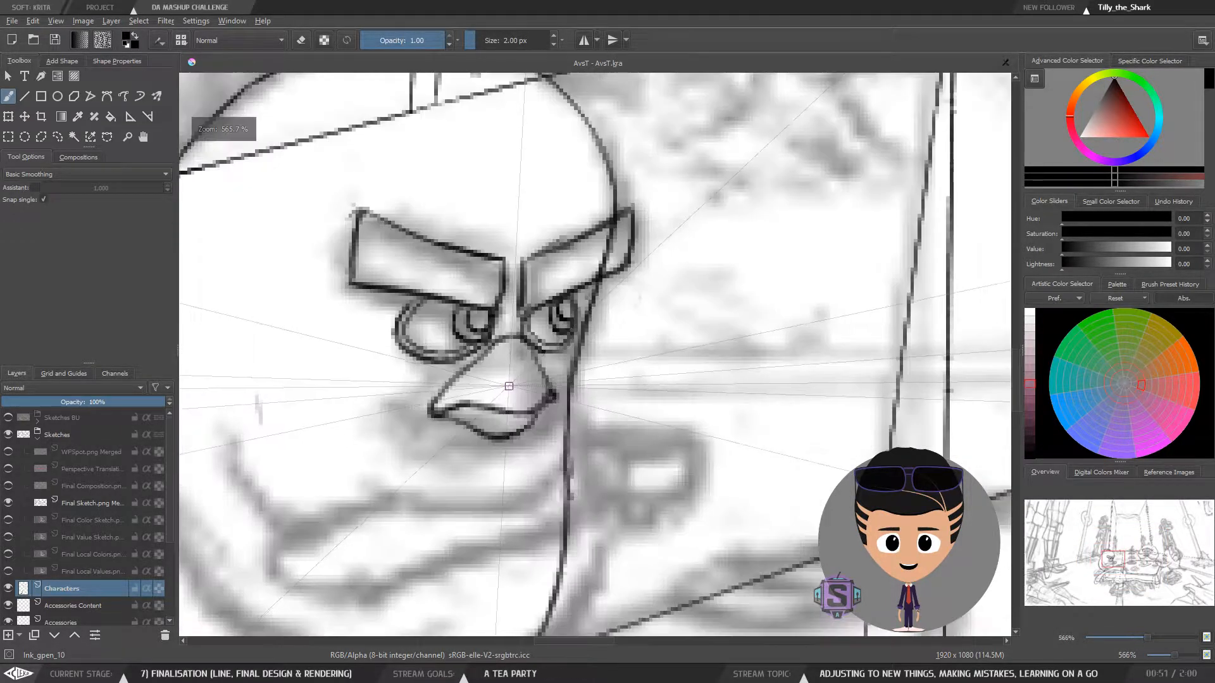
key(e)
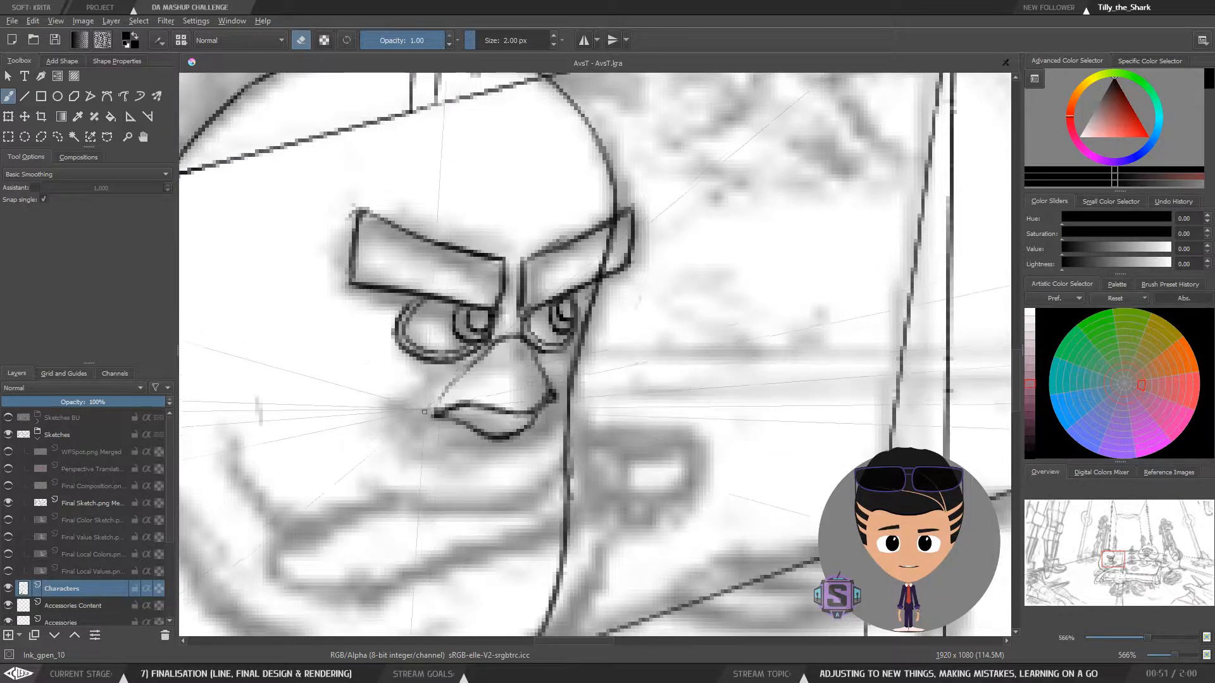
key(e)
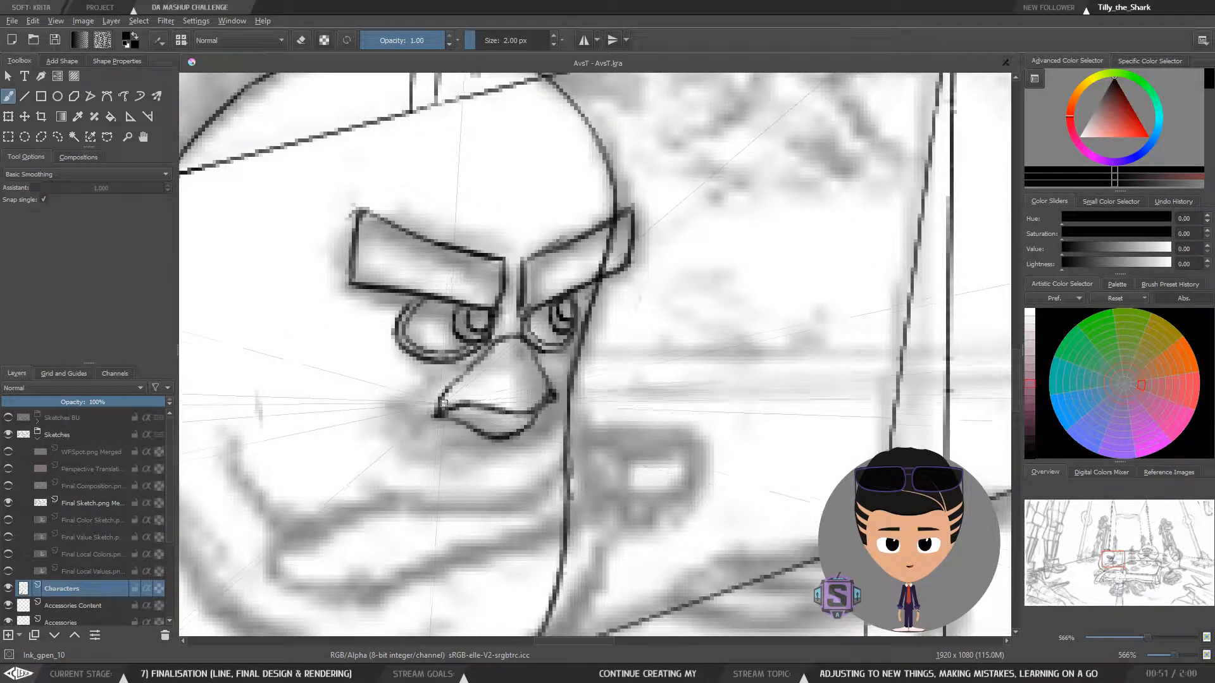
key(e)
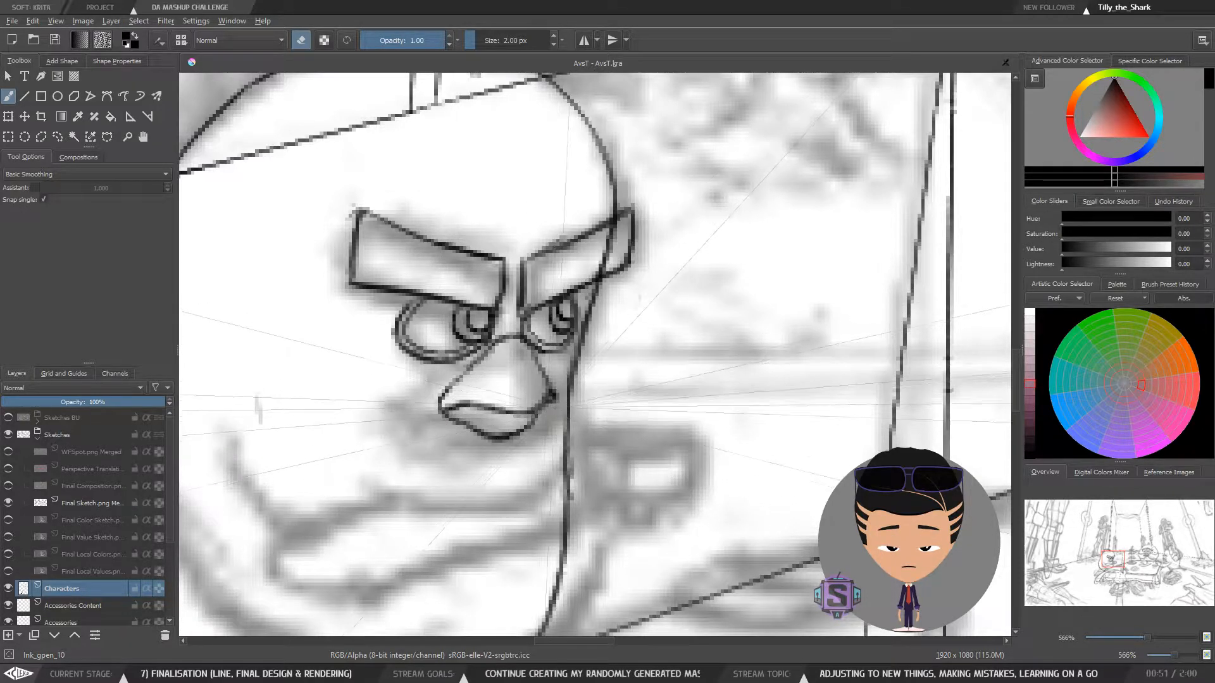
Clean up the far corner of the beak into a smoother, rounded edge
key(minus)
key(minus)
key(minus)
key(minus)
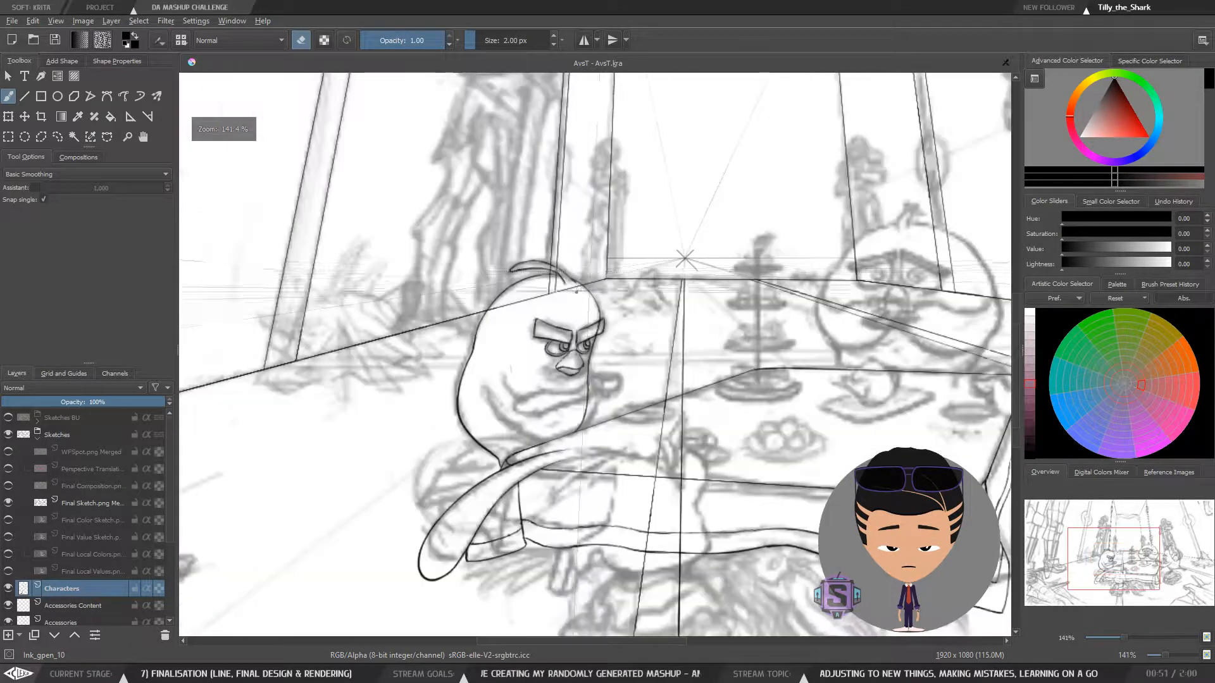
drag(643, 371, 553, 372)
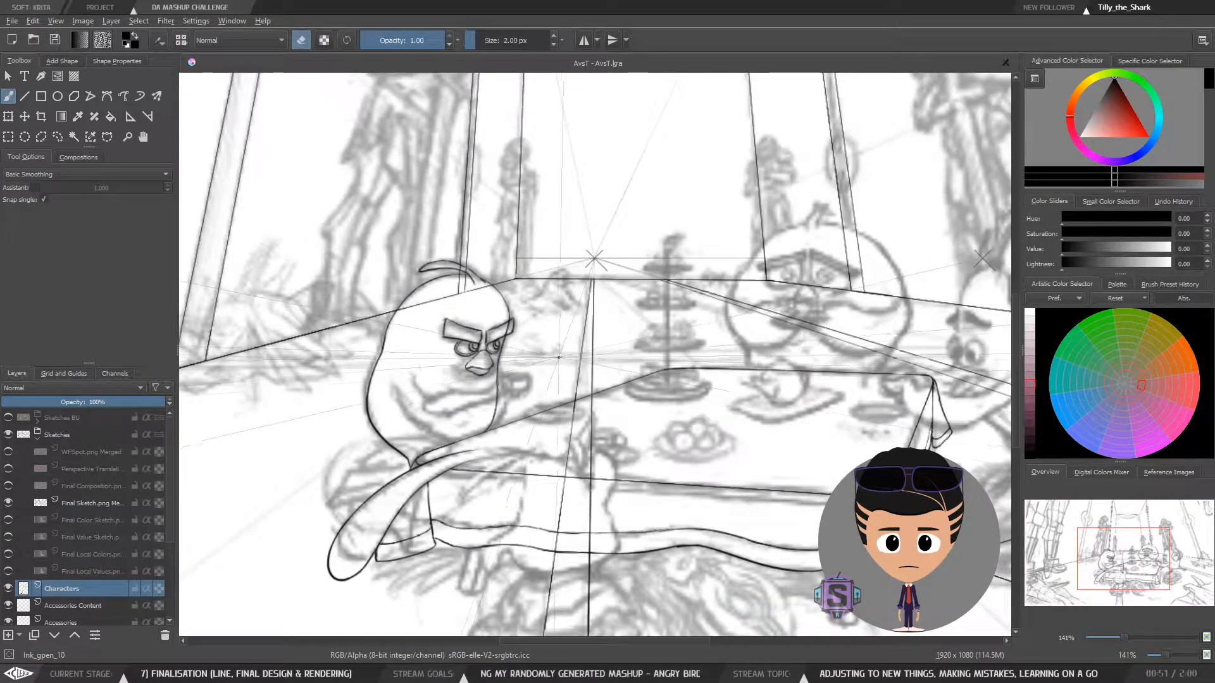
key(e)
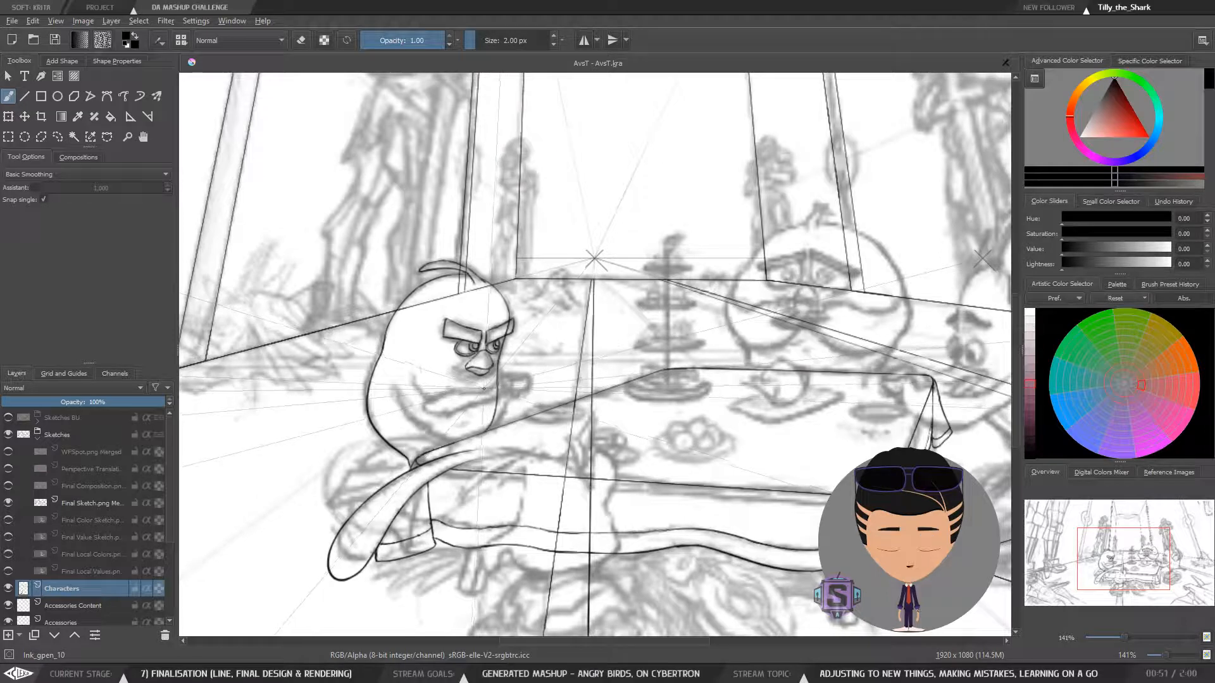
key(ctrl+plus)
key(ctrl+plus)
drag(448, 426, 595, 400)
drag(486, 380, 514, 415)
key(ctrl+plus)
key(ctrl+plus)
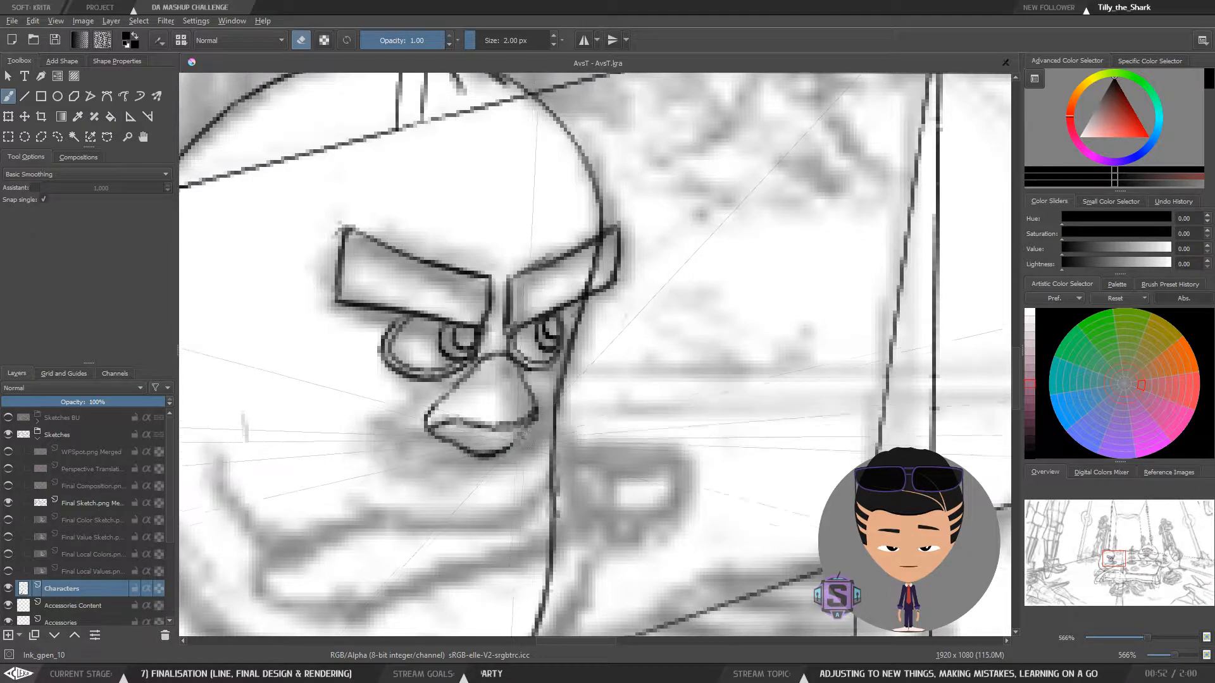
key(e)
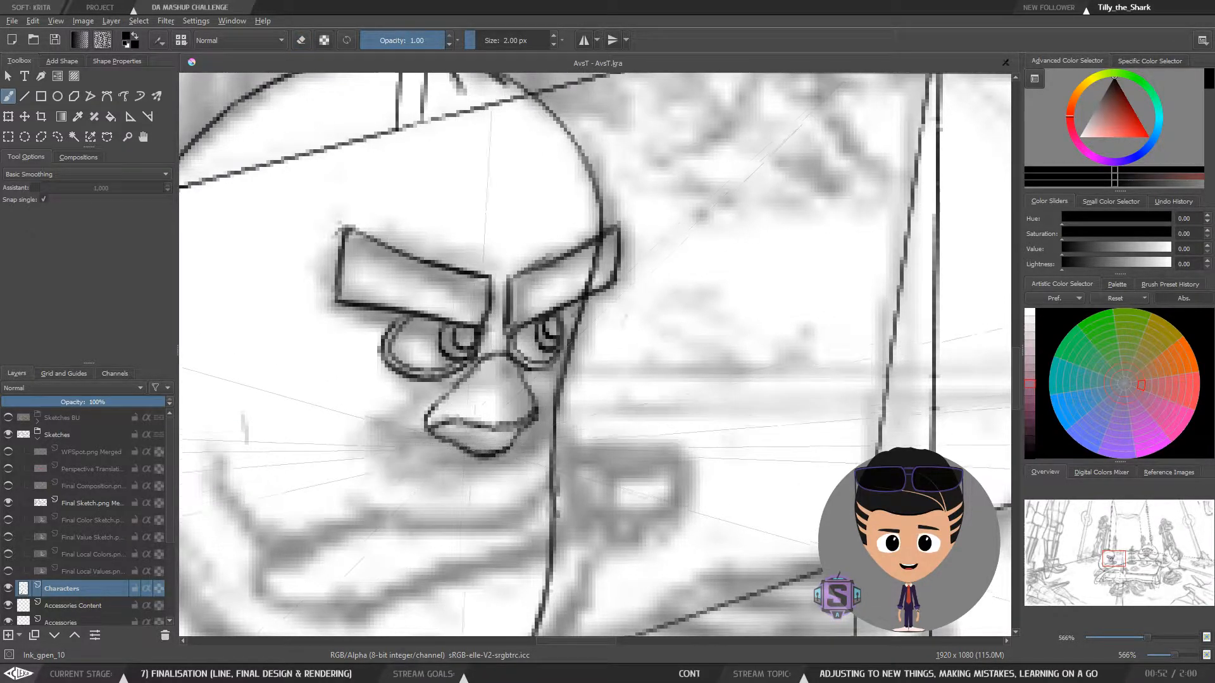
Review the bird's reshaped beak against the full tea party scene in mirrored and normal views
key(minus)
key(minus)
key(minus)
key(minus)
drag(608, 378, 472, 377)
key(m)
key(minus)
key(minus)
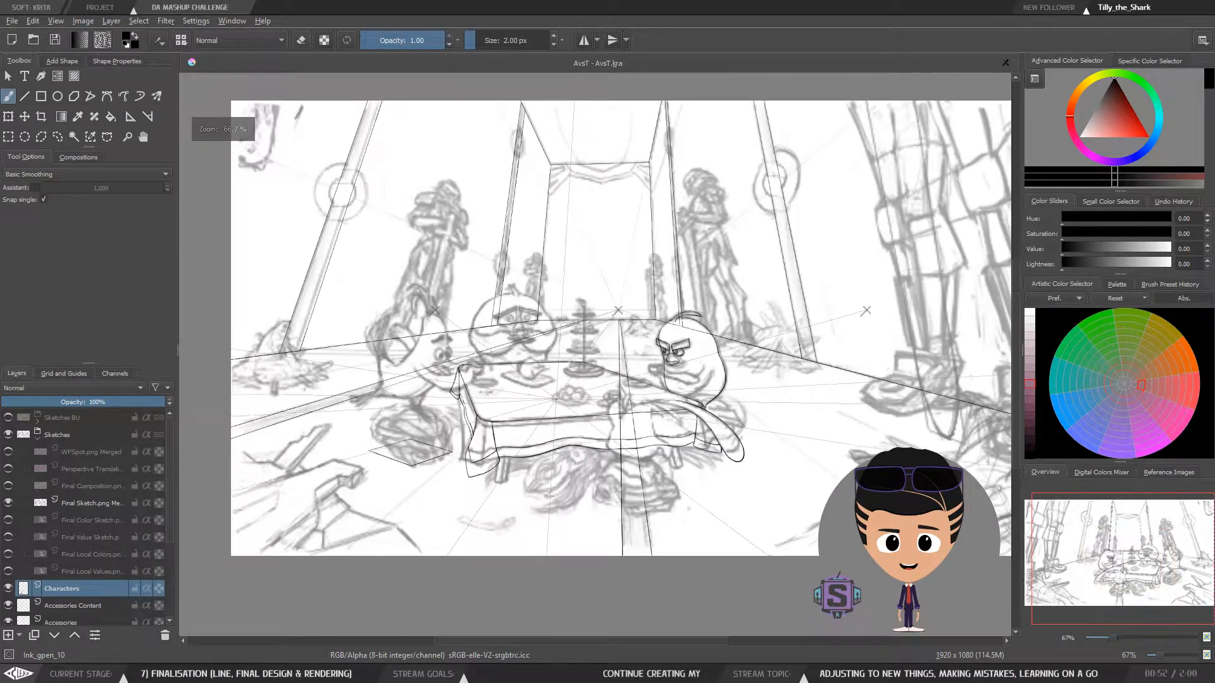
drag(566, 392, 386, 392)
key(plus)
key(plus)
key(plus)
key(plus)
drag(506, 437, 413, 371)
key(m)
Hide the Final Sketch layer and review the bird and table line art on its own
click(8, 503)
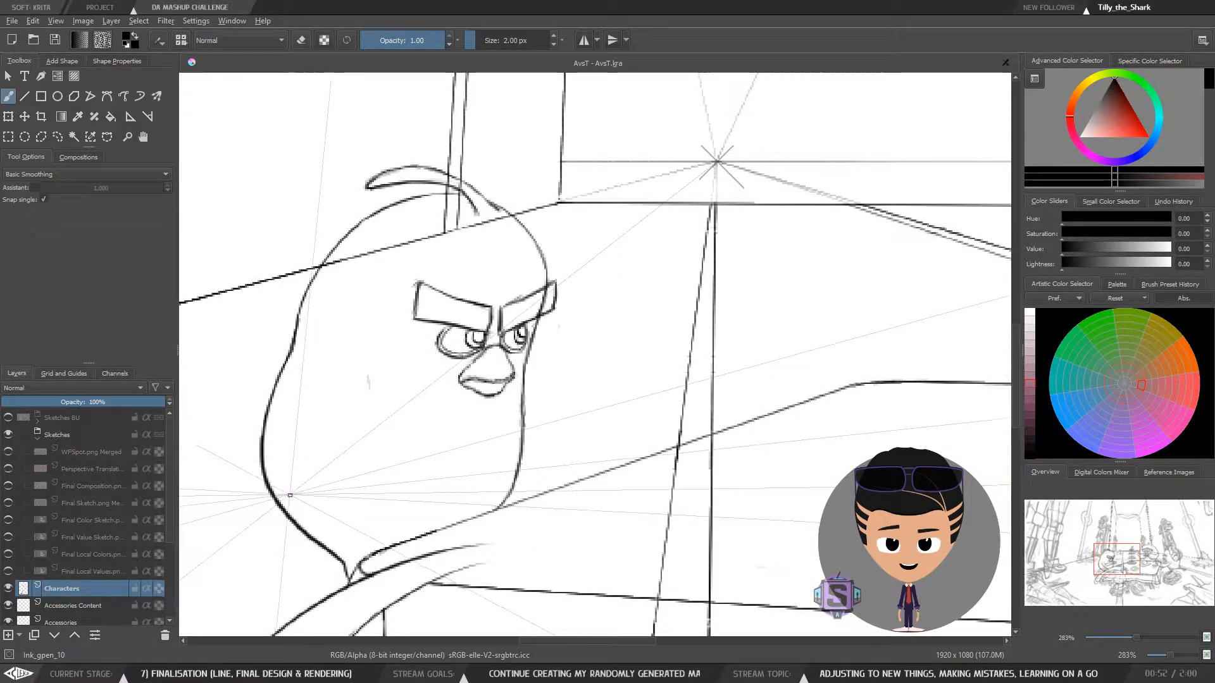
key(minus)
key(minus)
key(minus)
key(minus)
key(plus)
key(plus)
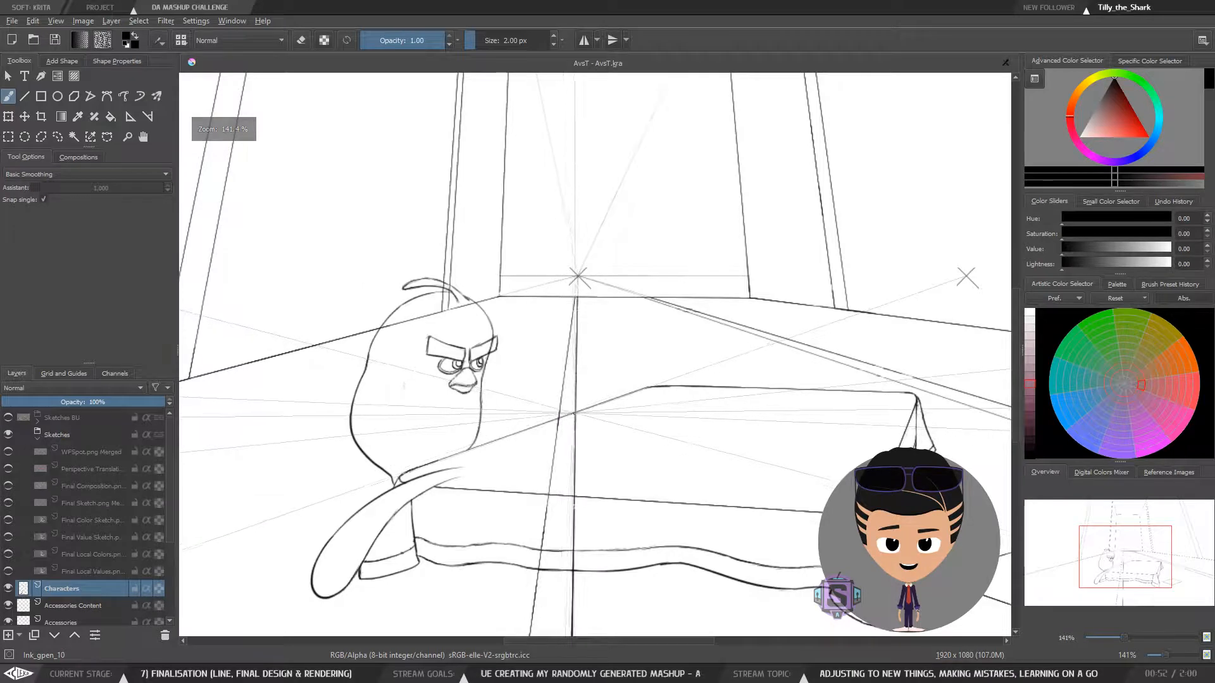
Touch up the upper contour of the bird's beak where it meets the eyes, alternating between erasing and inking
key(m)
key(m)
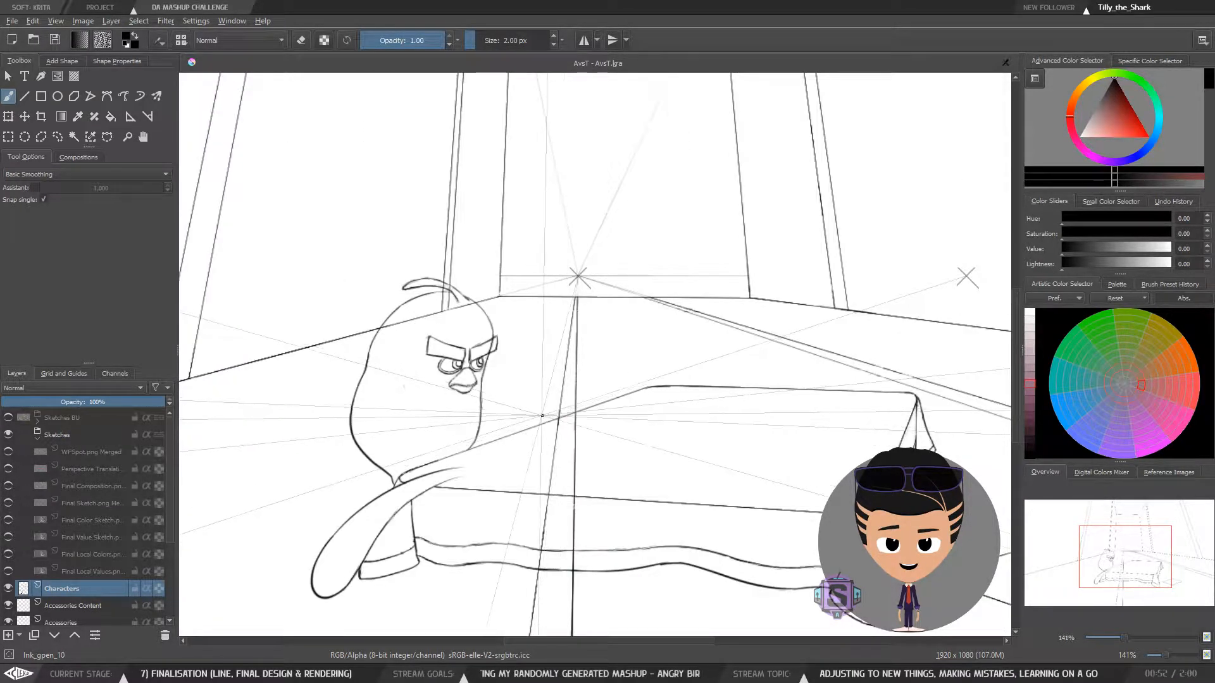
key(plus)
key(plus)
key(plus)
key(plus)
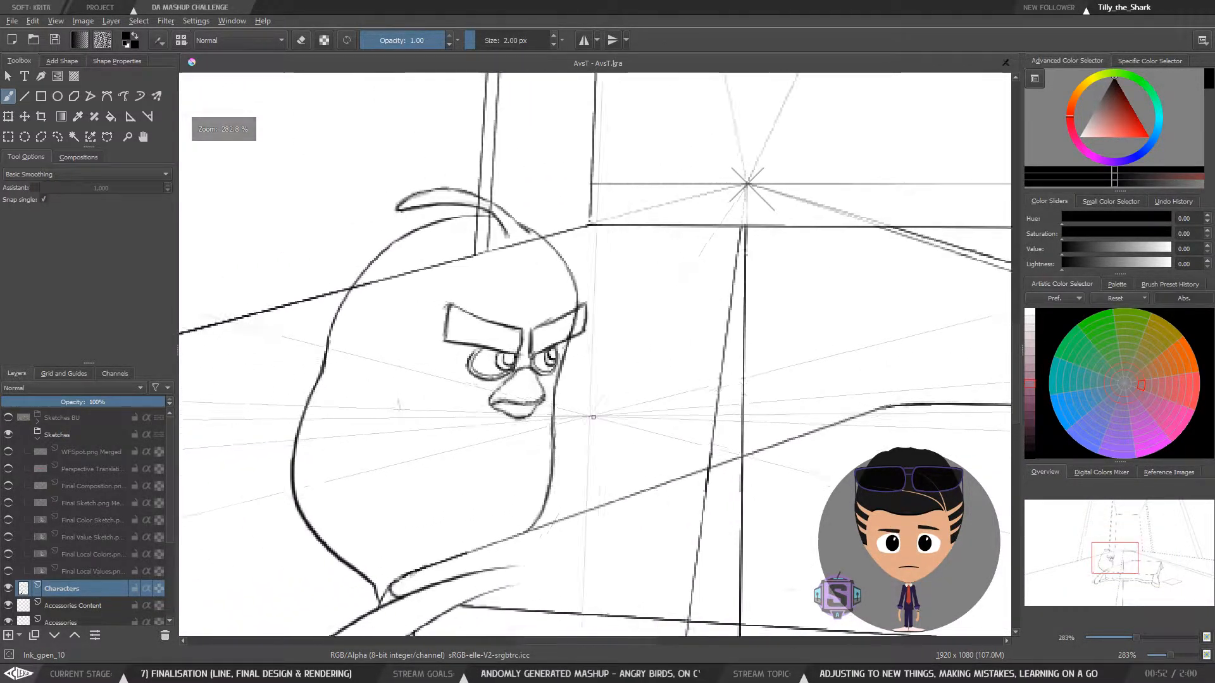
key(e)
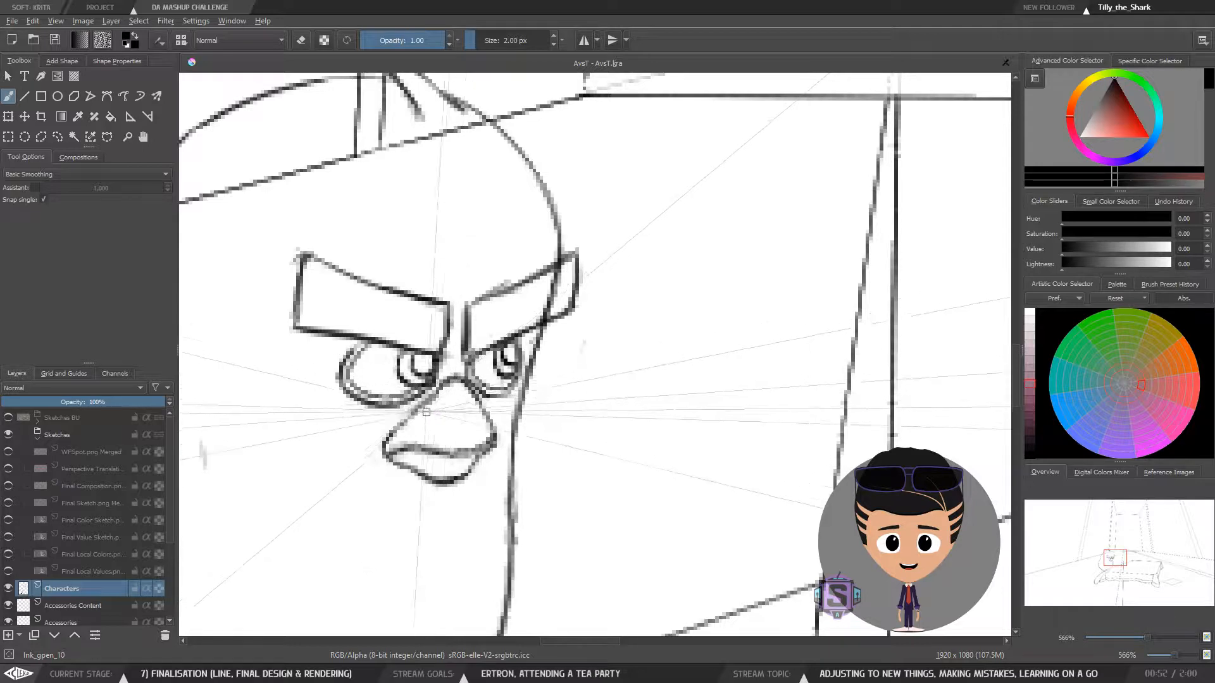
key(minus)
key(minus)
key(plus)
key(plus)
key(e)
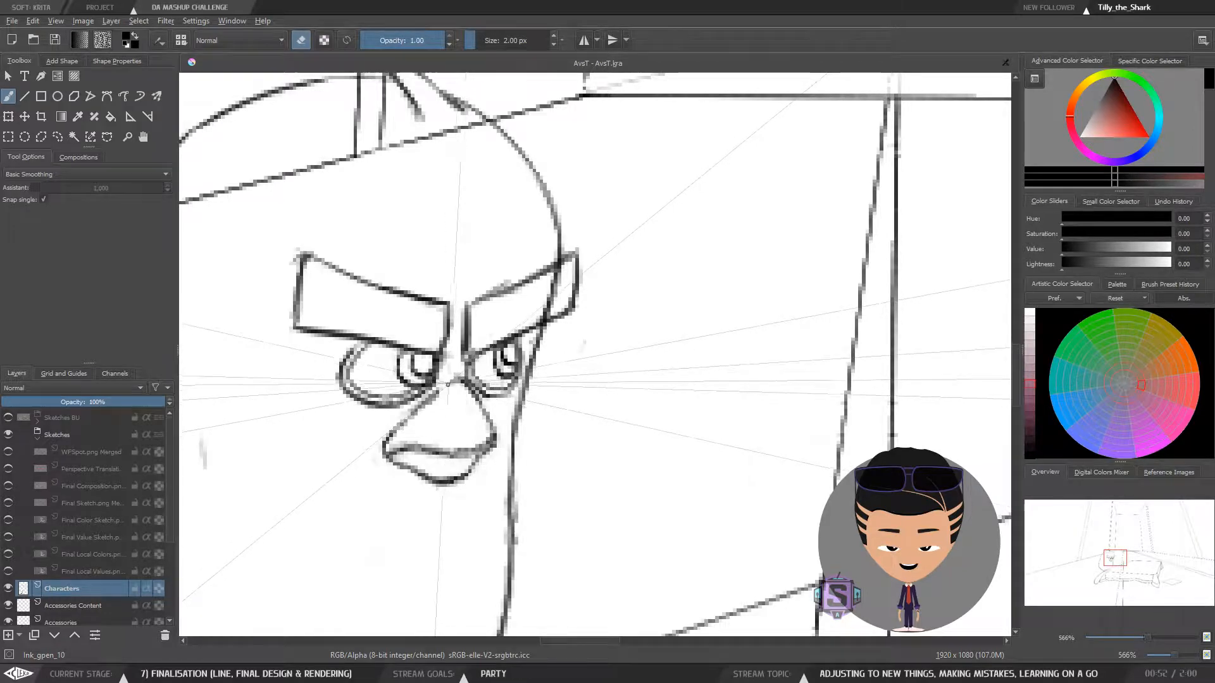
Review the bird's face and beak in mirrored and normal views, both close up and against the table
key(minus)
key(minus)
key(minus)
key(minus)
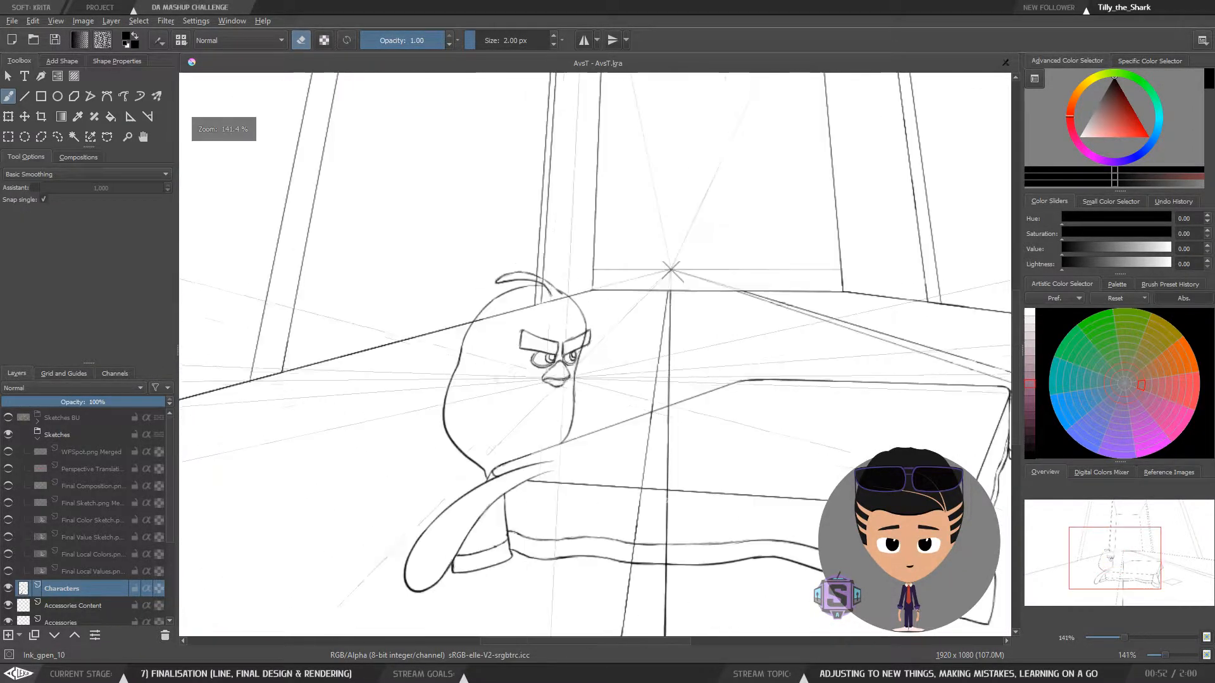
key(m)
key(m)
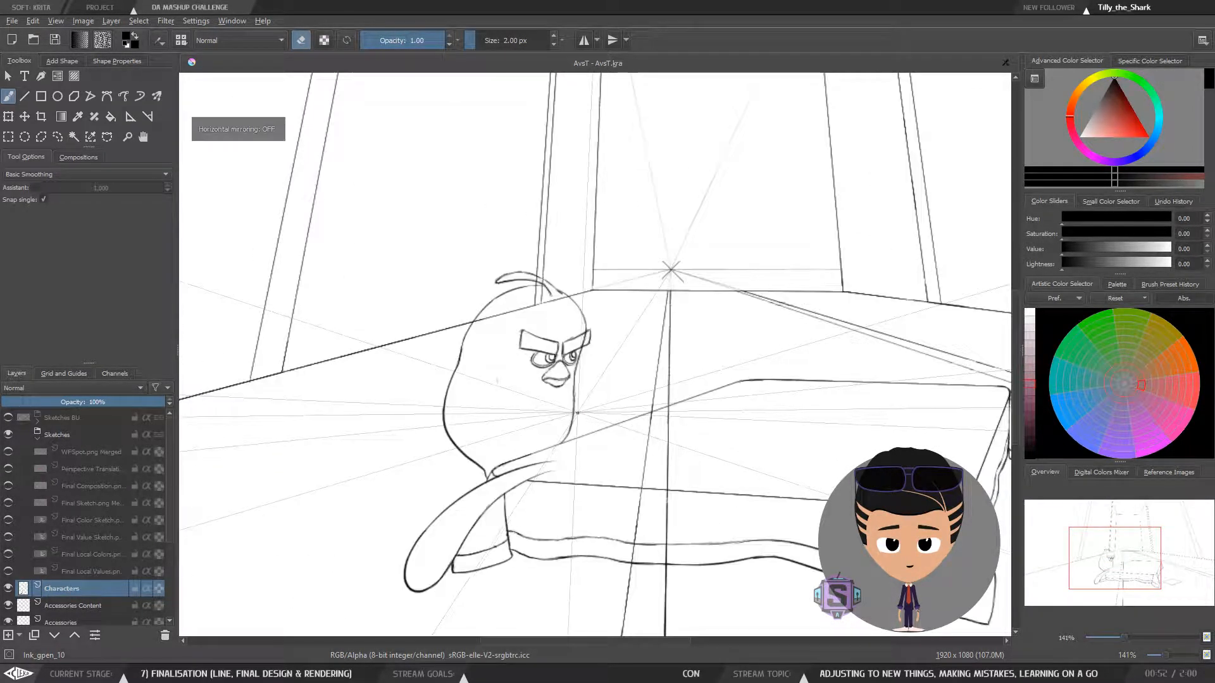
drag(620, 411, 467, 410)
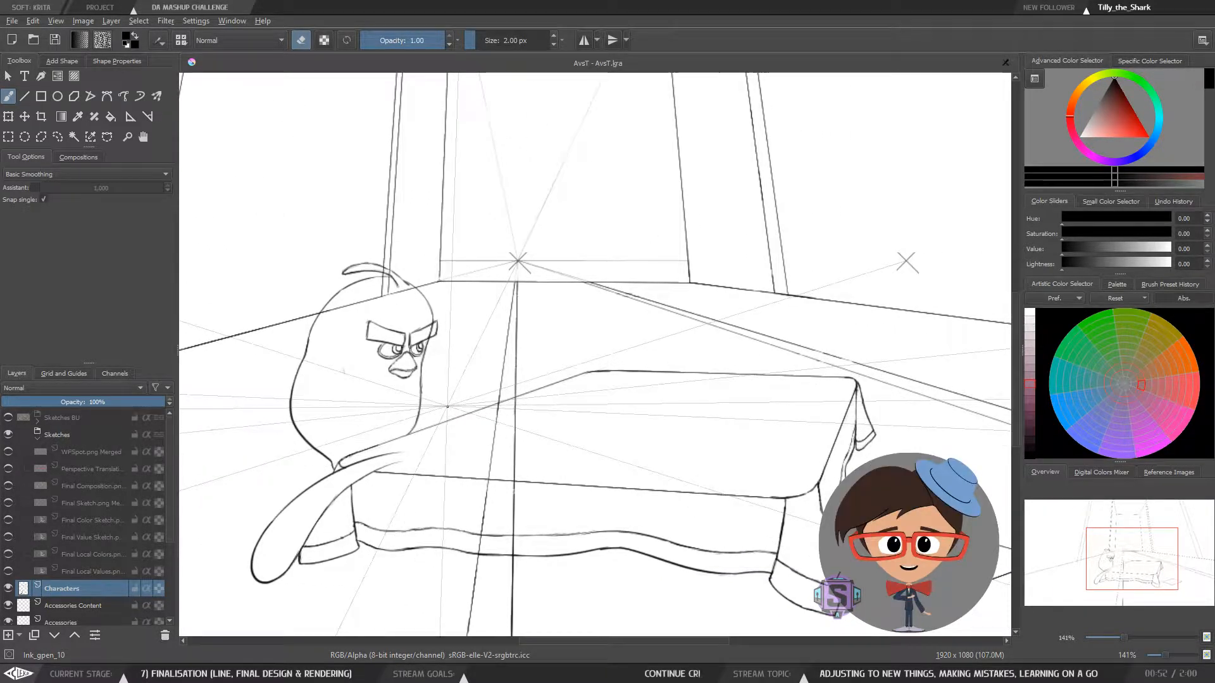
key(m)
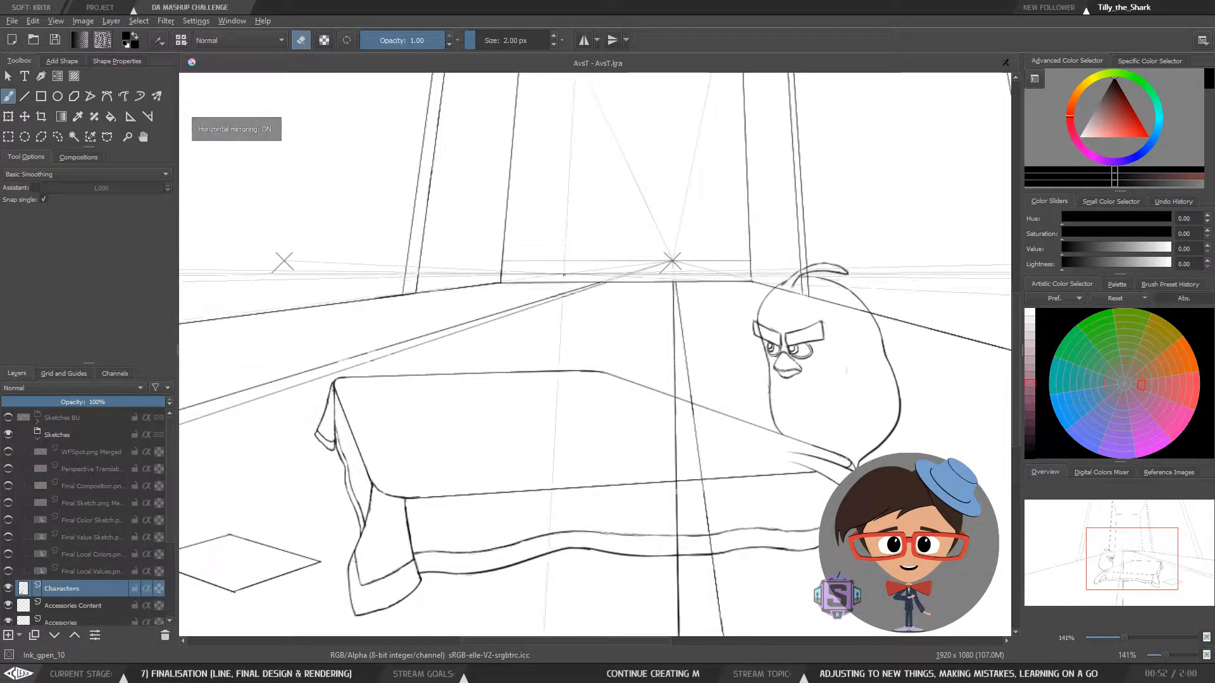
scroll(802, 358, up, 1)
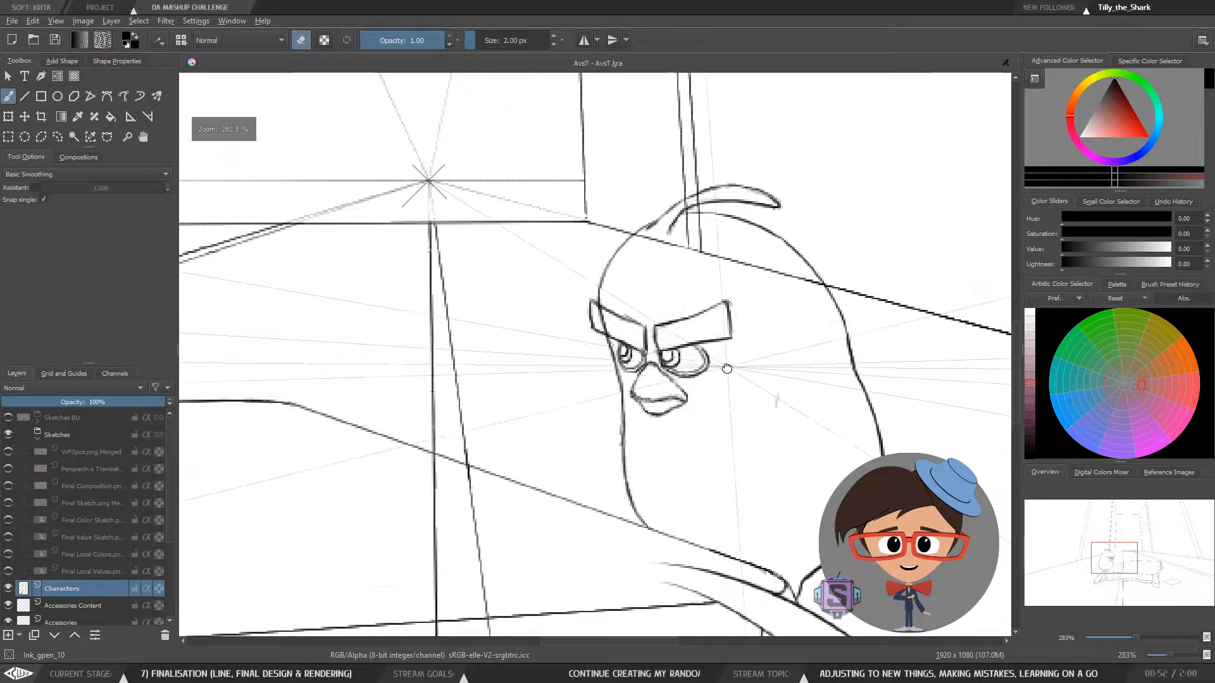
scroll(726, 360, up, 1)
drag(526, 405, 529, 397)
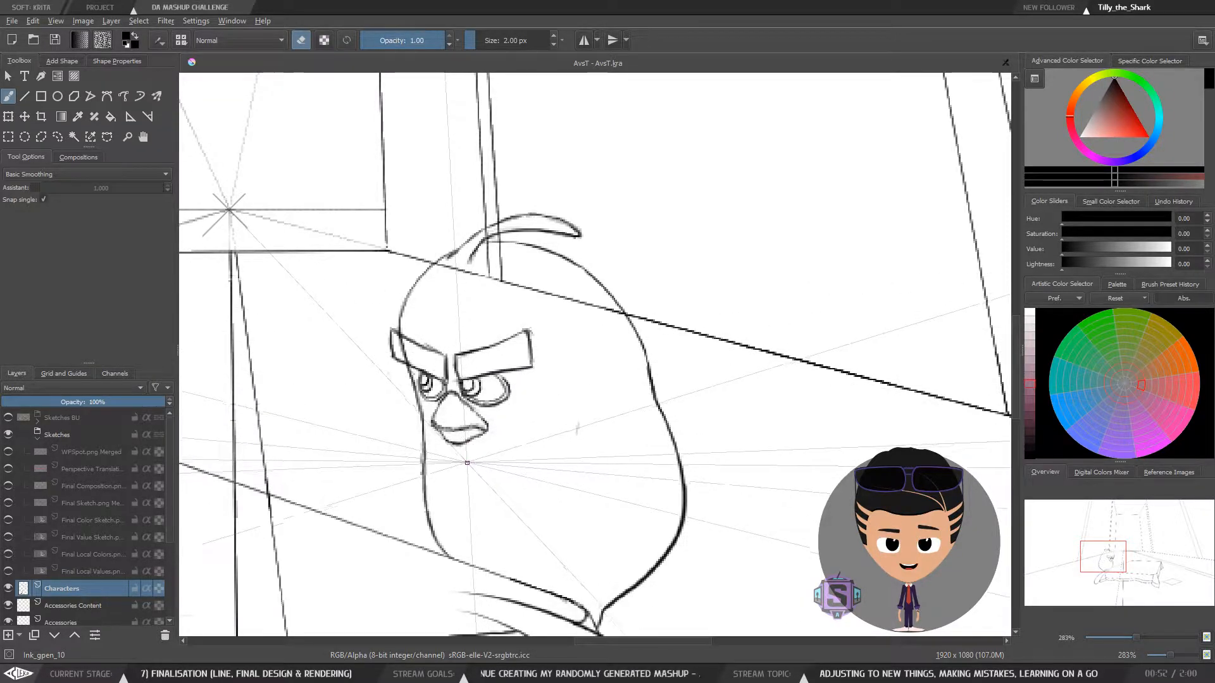
key(m)
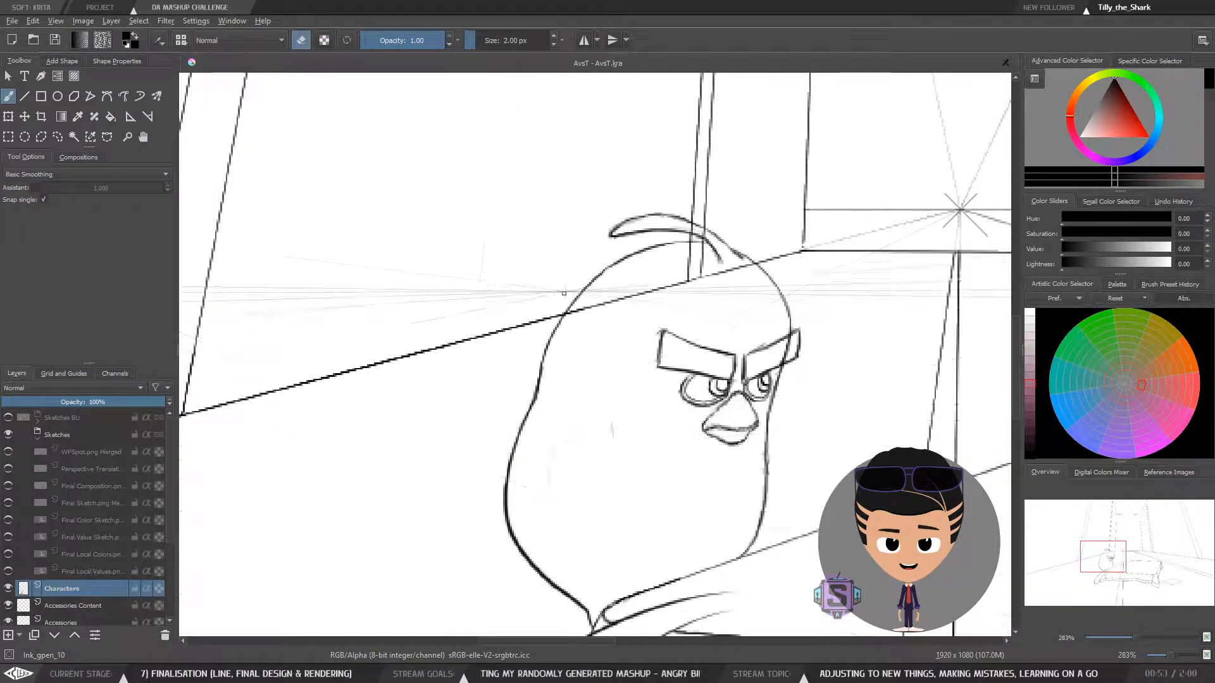
drag(734, 443, 512, 413)
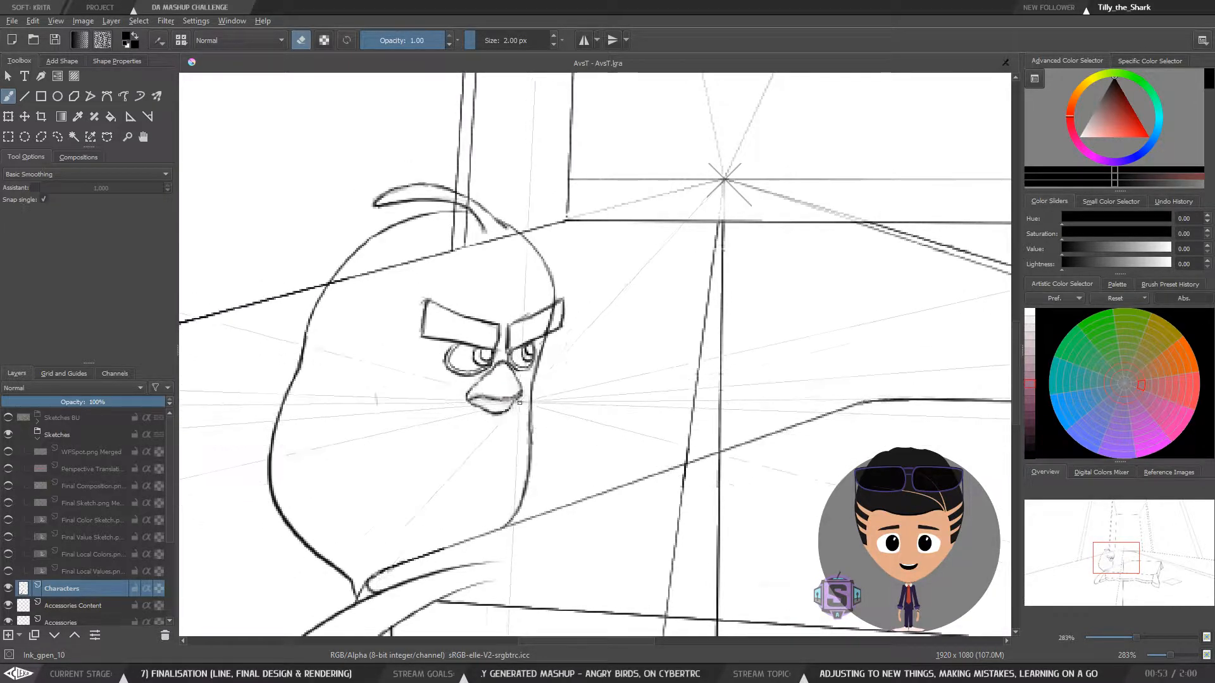
key(m)
key(m)
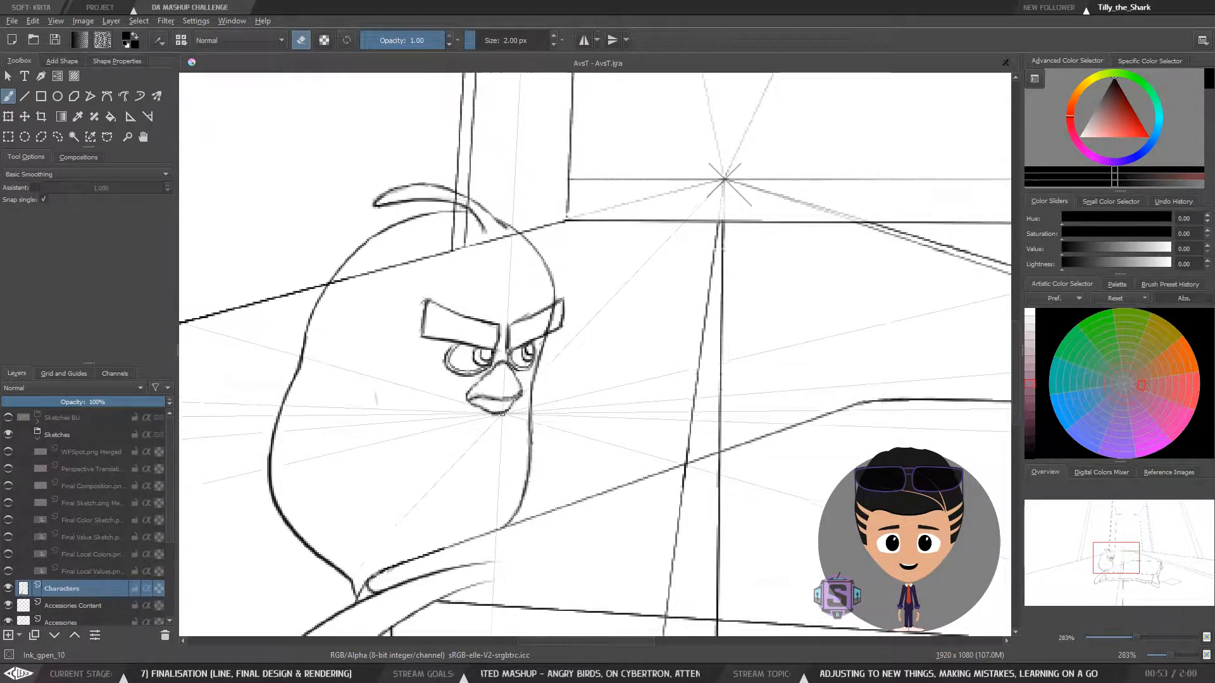
Refine the top and far edge of the bird's beak with small eraser and ink corrections
key(ctrl+plus)
key(ctrl+plus)
key(e)
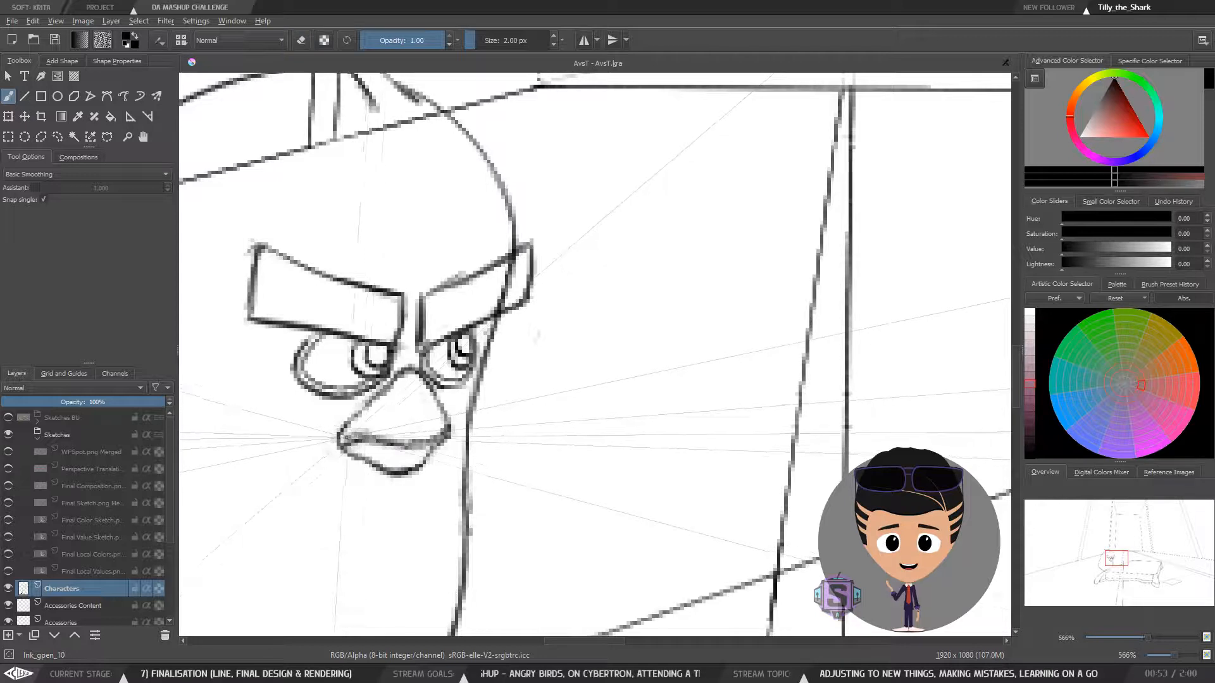
key(e)
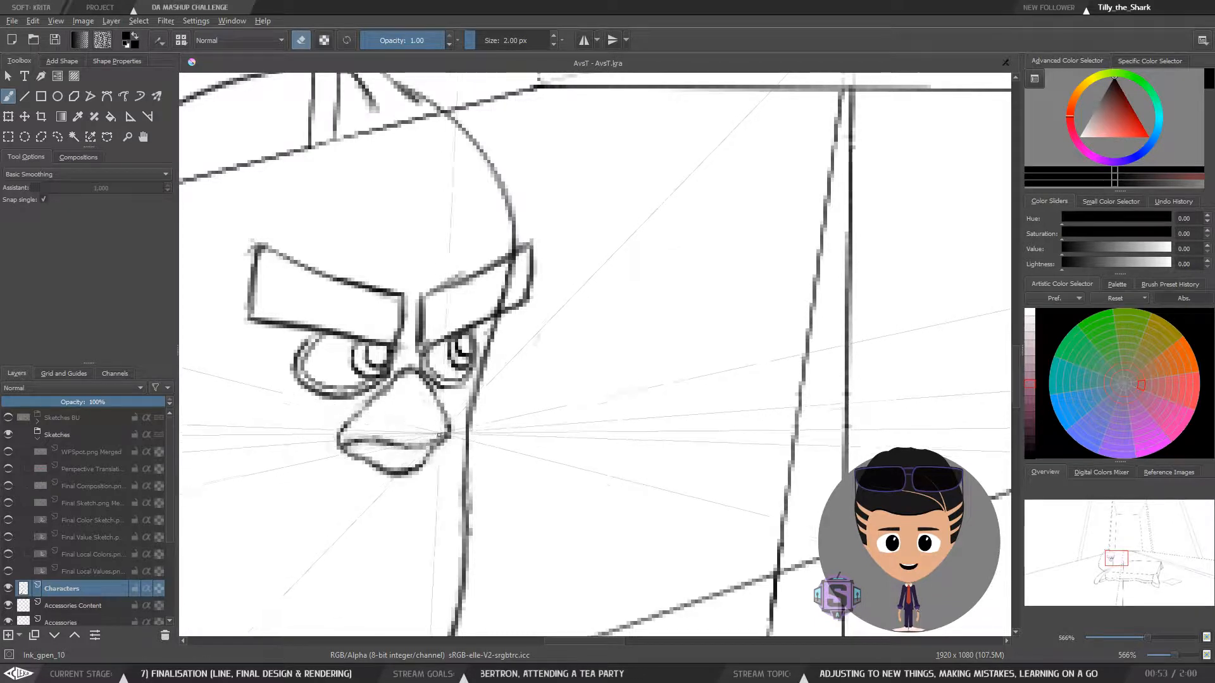
key(e)
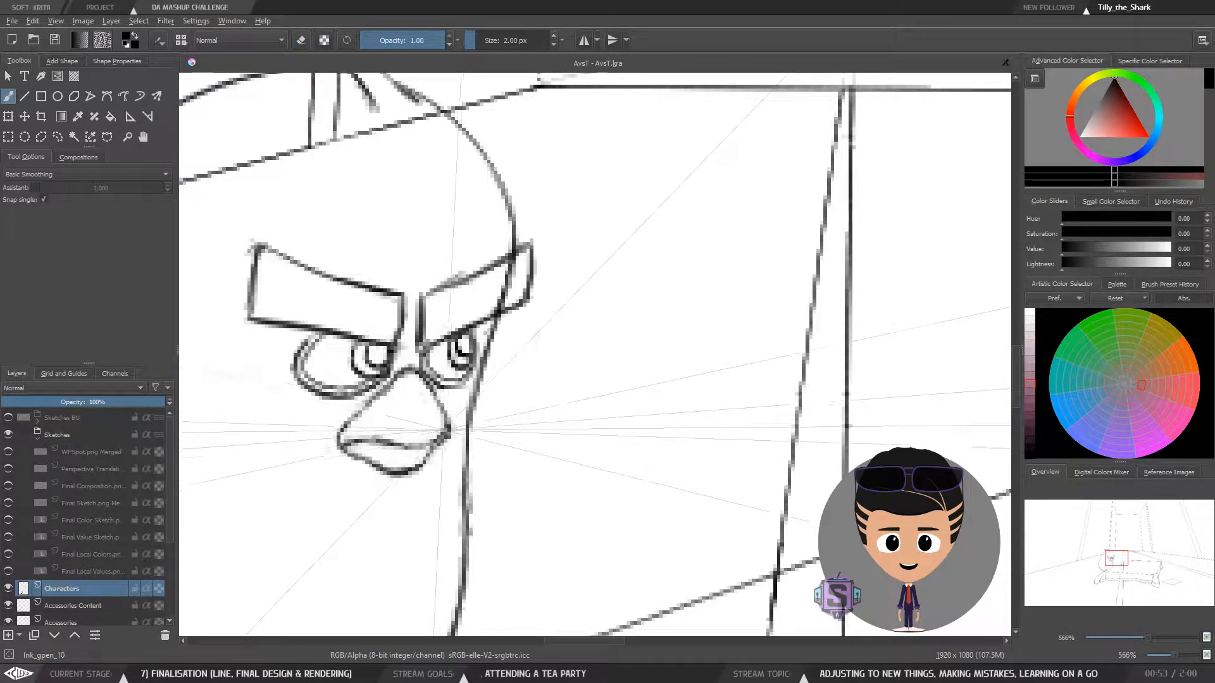
key(e)
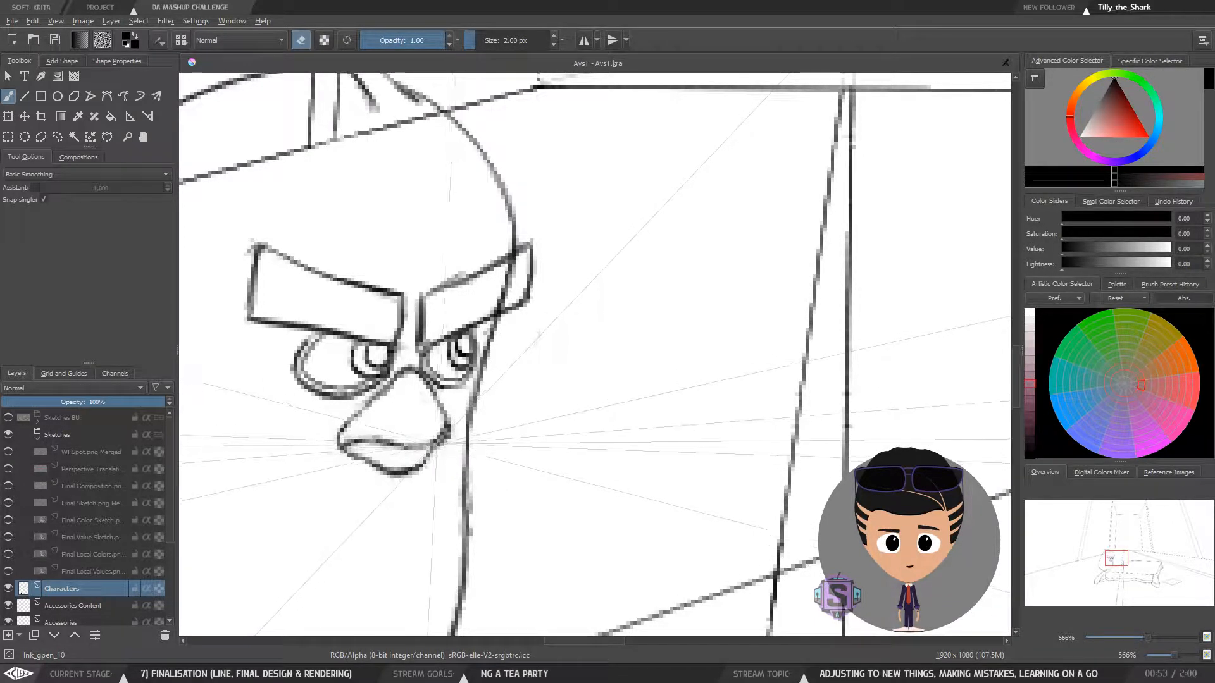
scroll(554, 373, down, 2)
scroll(594, 358, up, 2)
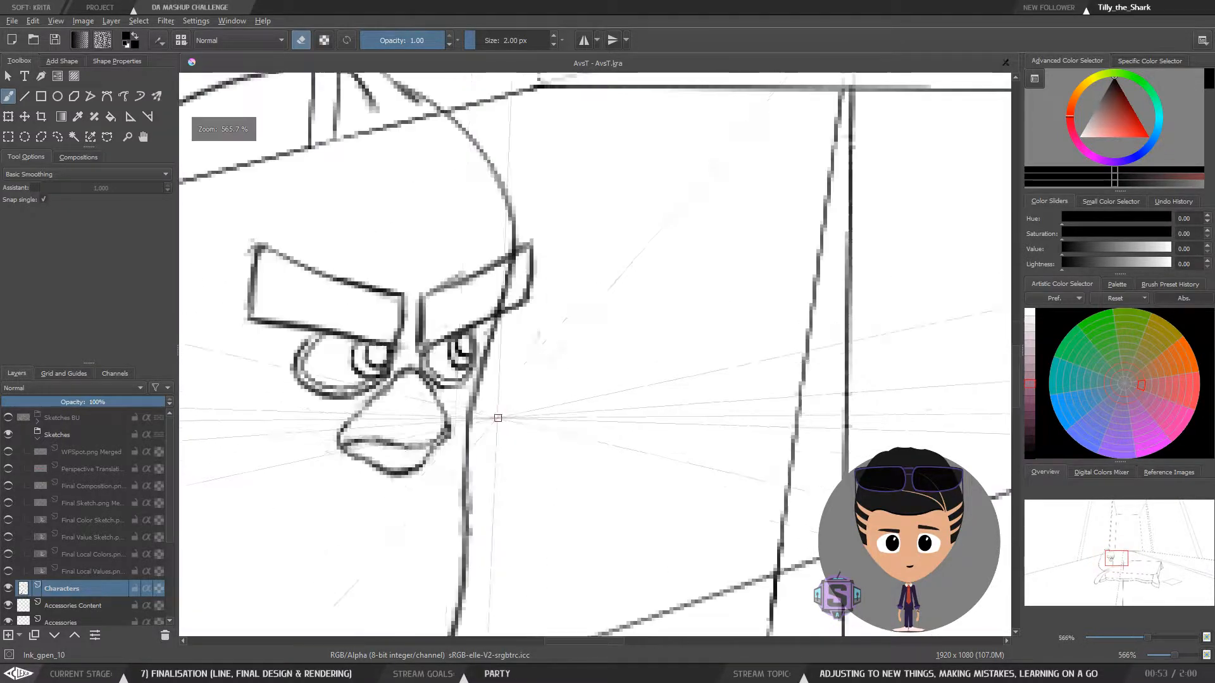
key(e)
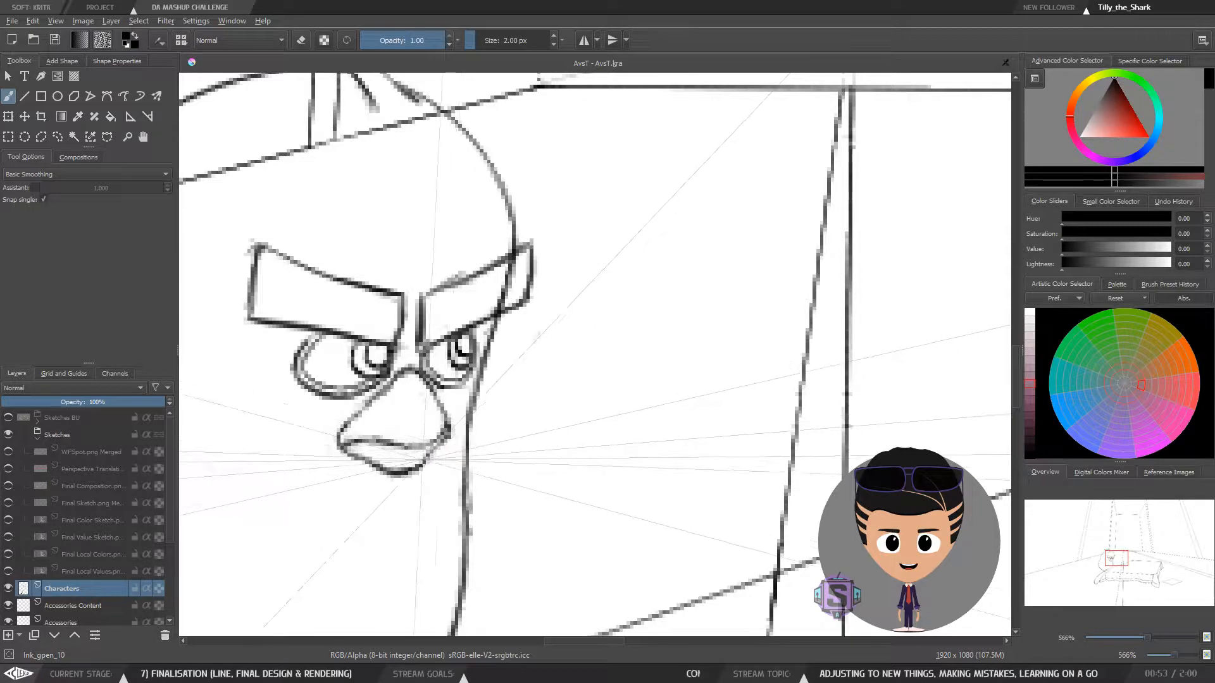
Examine the bird's proportions against the table and room line art in mirrored and normal views
key(ctrl+minus)
key(ctrl+minus)
key(ctrl+minus)
key(ctrl+minus)
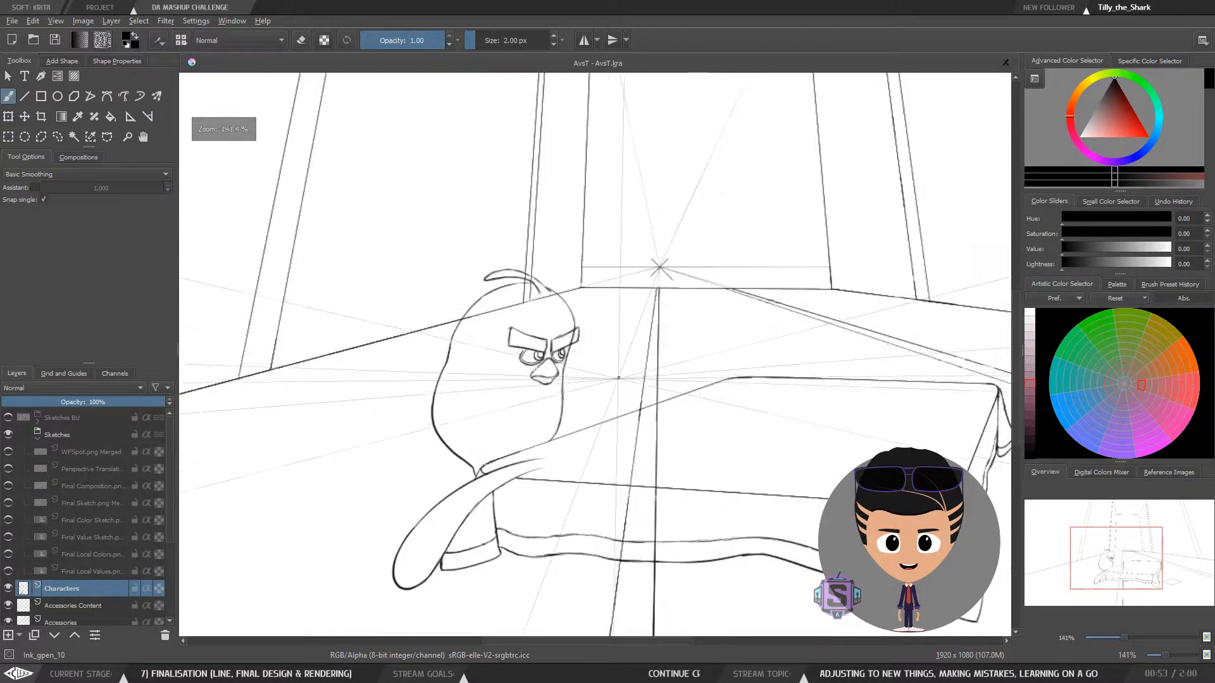
key(m)
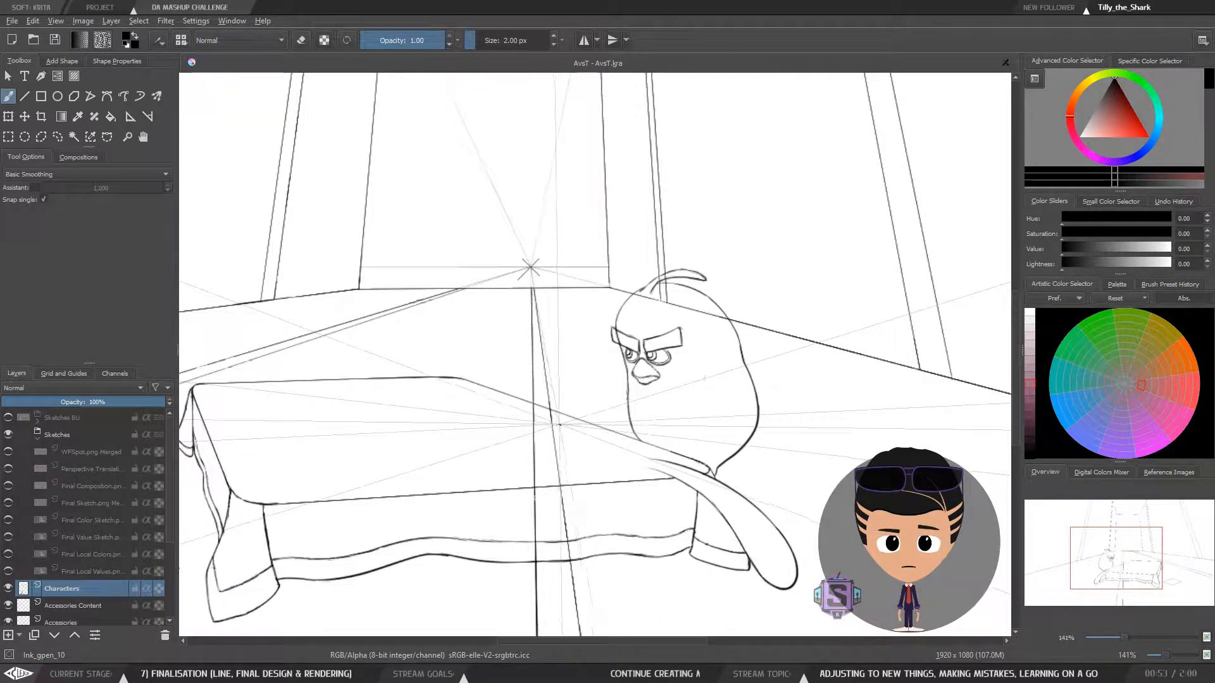
key(m)
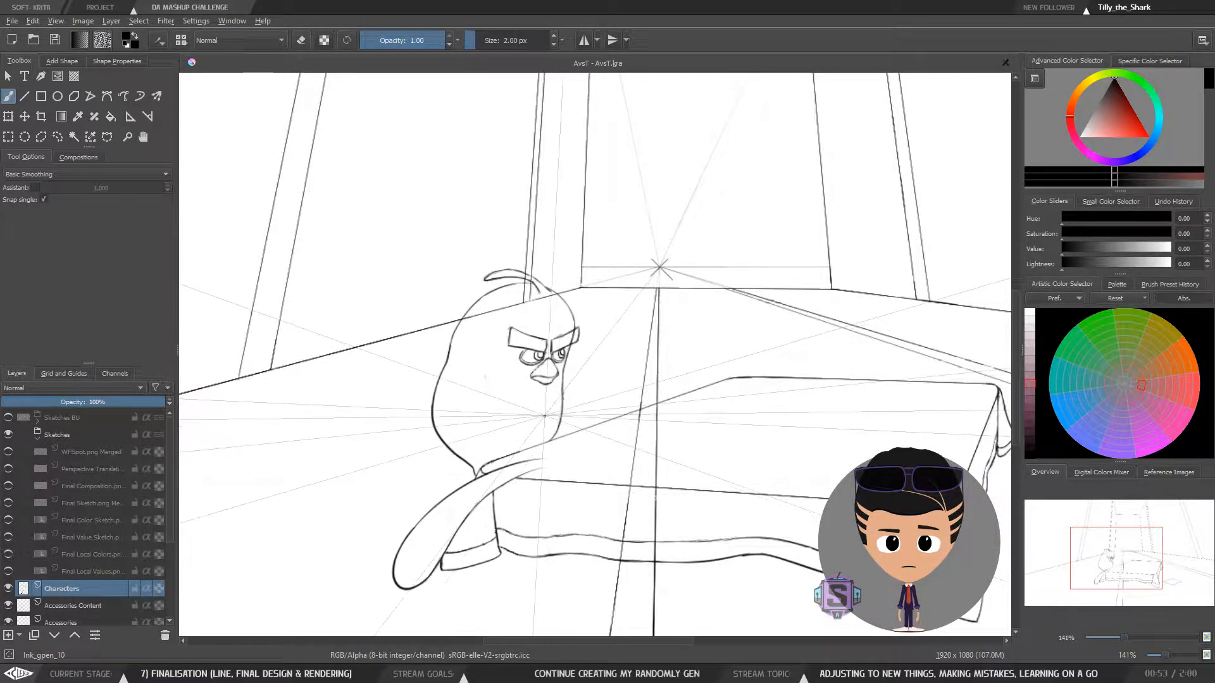
drag(572, 414, 485, 419)
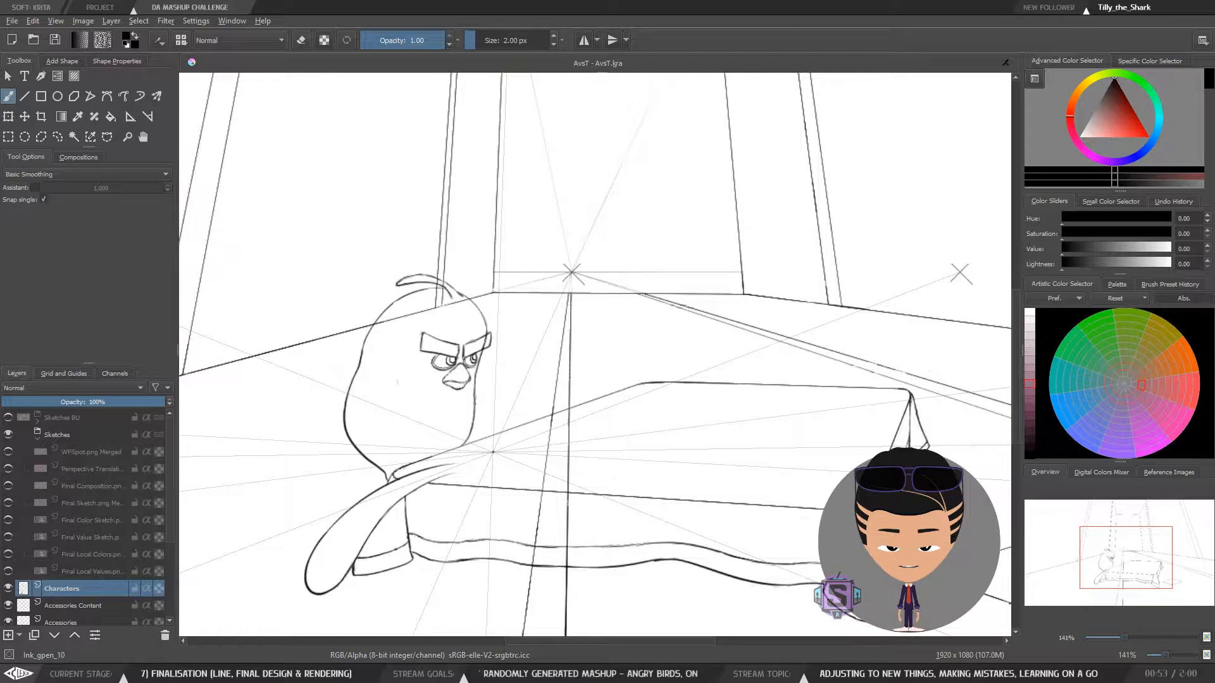
drag(501, 389, 531, 377)
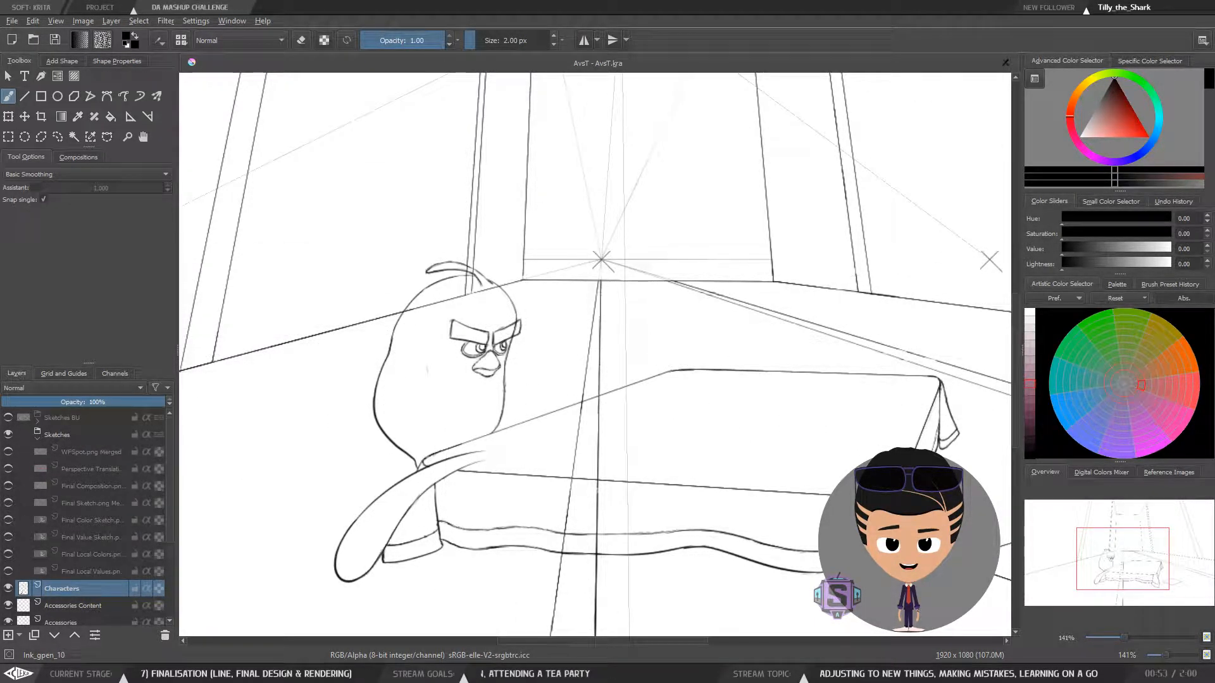
Switch to the Photos app, maximize its window and browse to the last film stills in the AB folder
drag(545, 0, 530, 207)
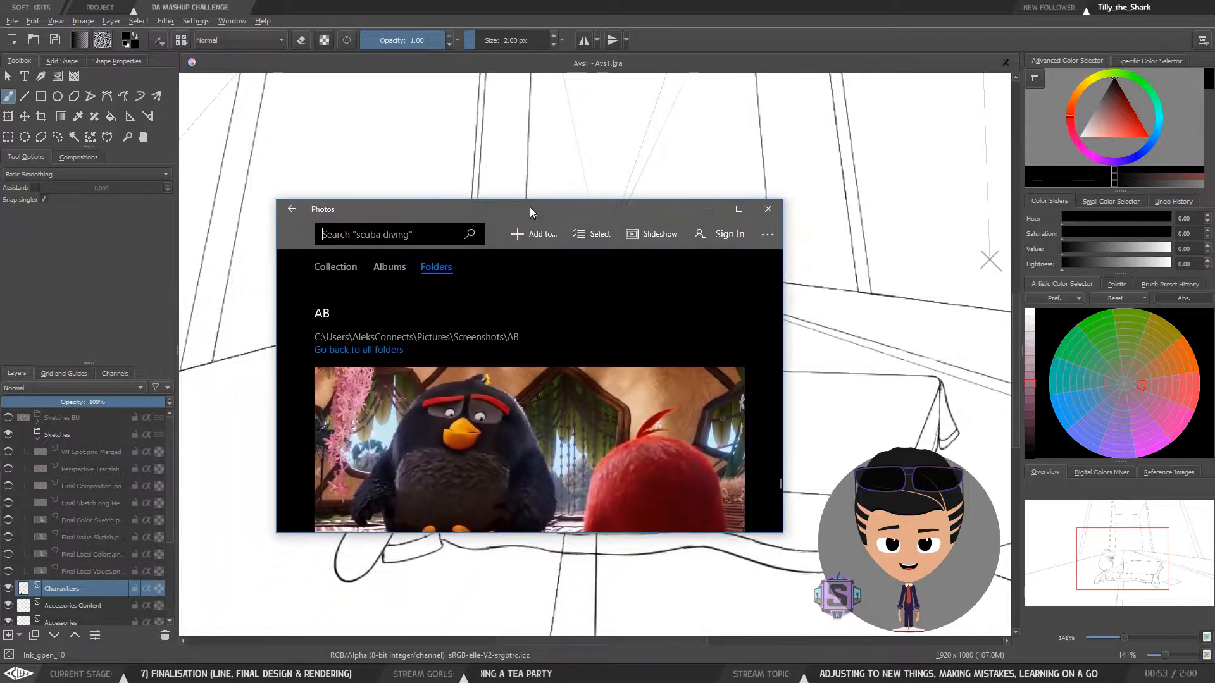
scroll(465, 475, down, 10)
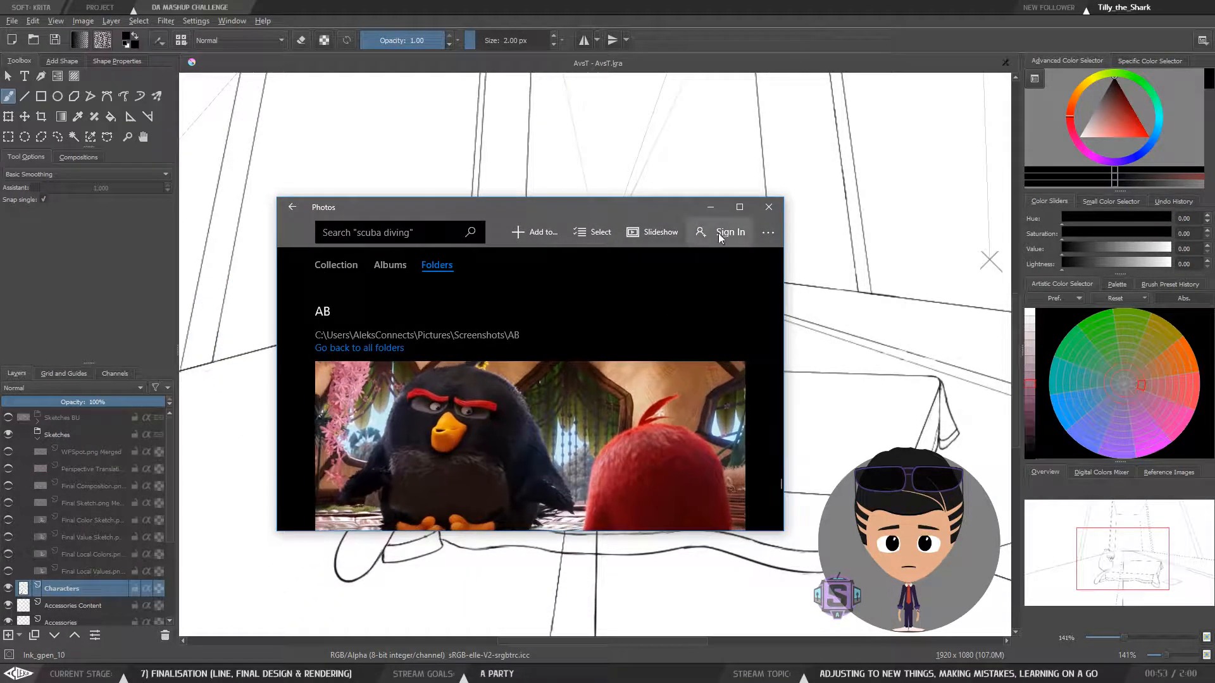
click(738, 207)
scroll(625, 409, down, 5)
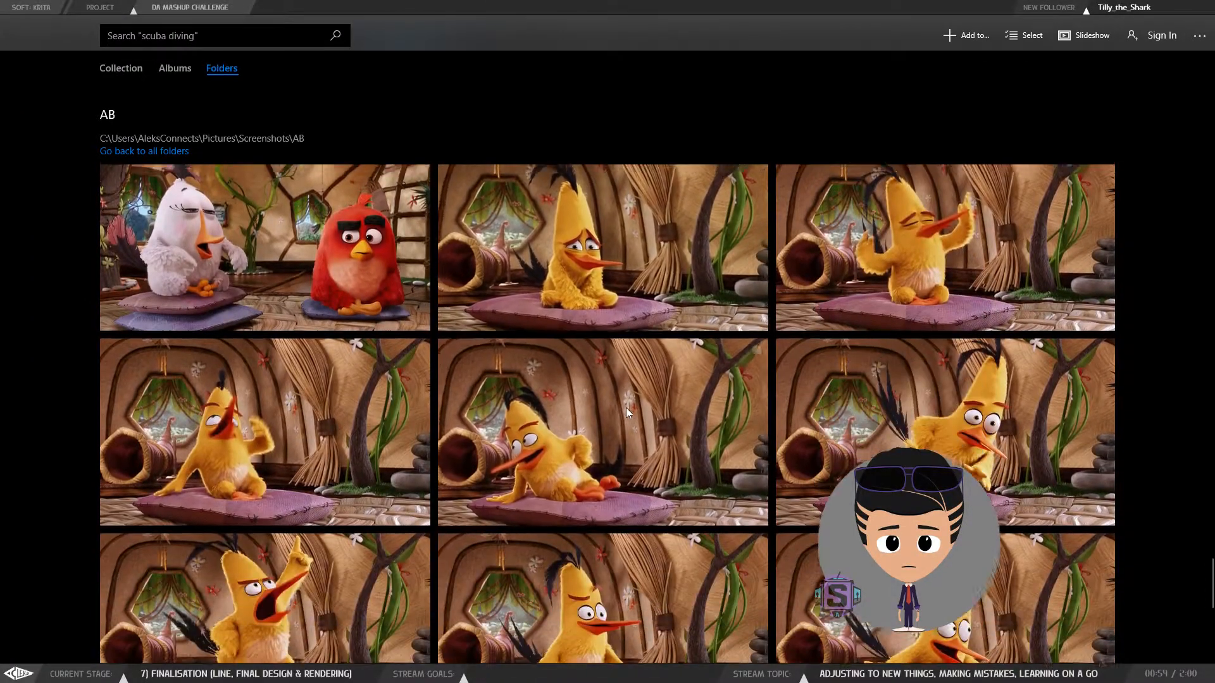
scroll(626, 411, down, 5)
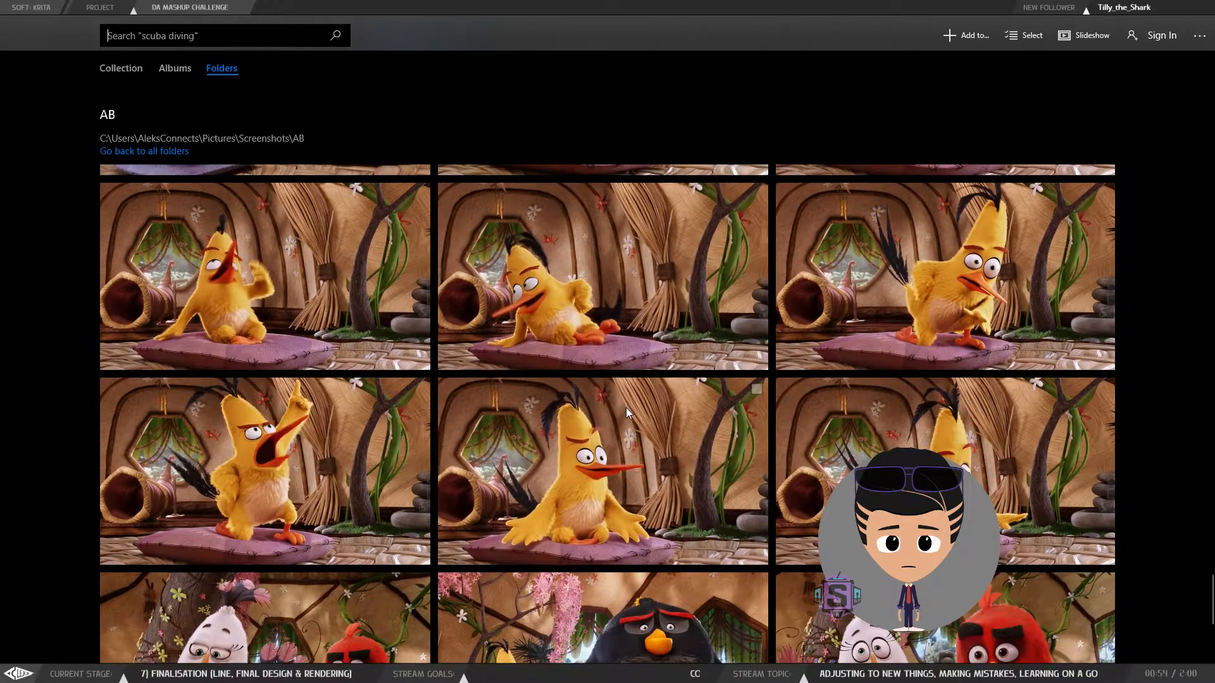
scroll(626, 412, down, 1)
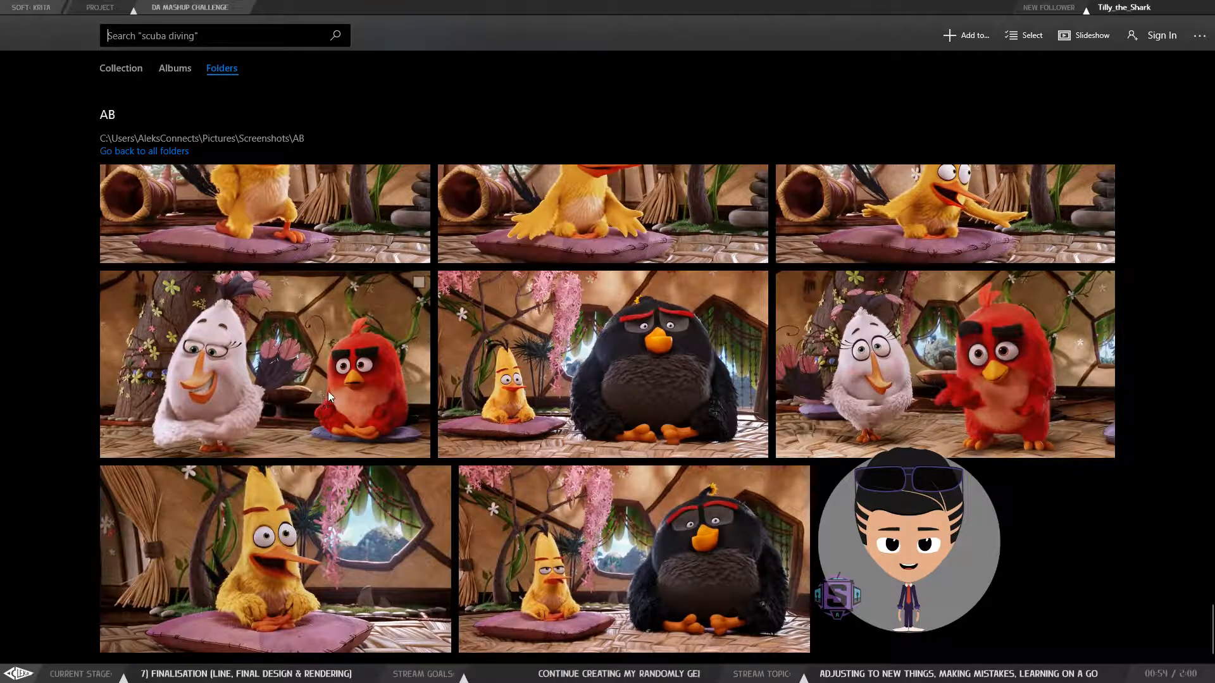
Look back through the AB folder's earlier film stills for reference poses of the red bird's face and body
scroll(443, 421, up, 5)
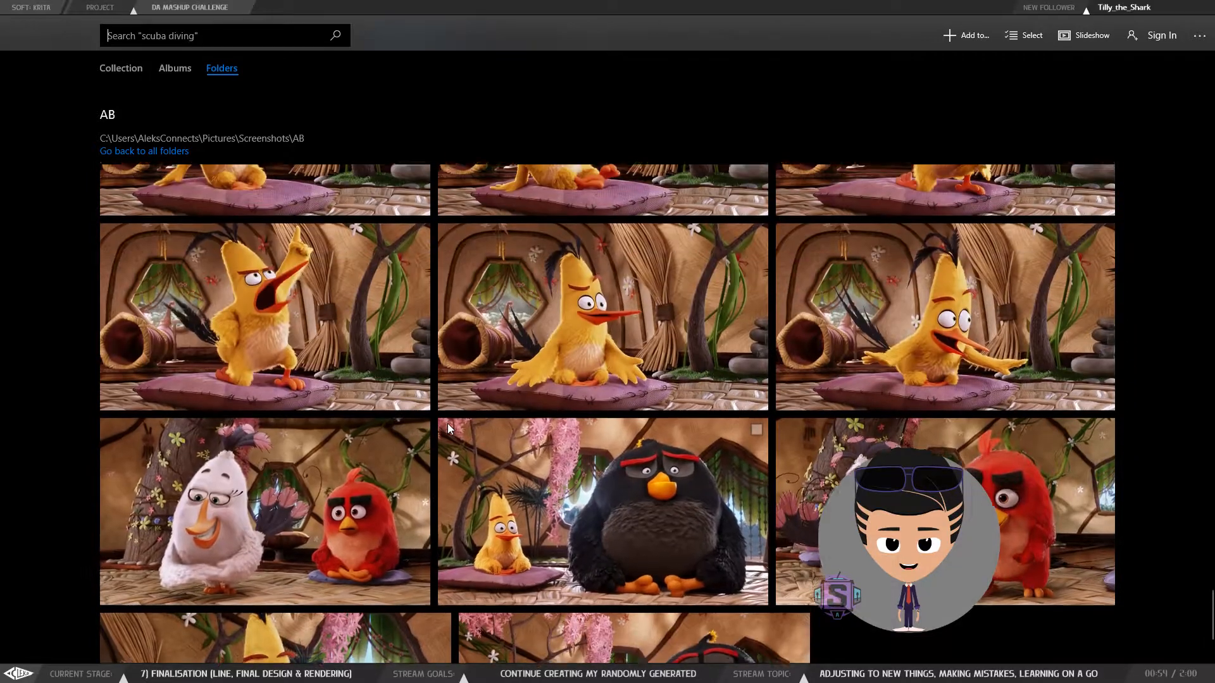
scroll(447, 428, up, 8)
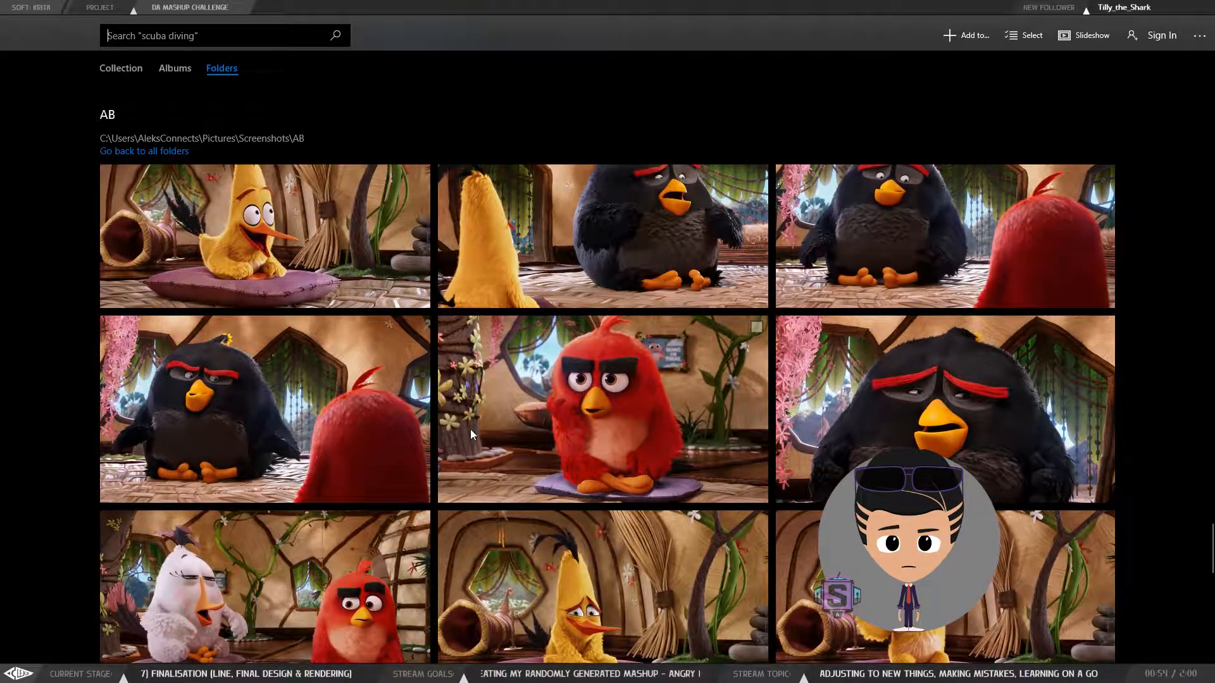
scroll(371, 552, down, 1)
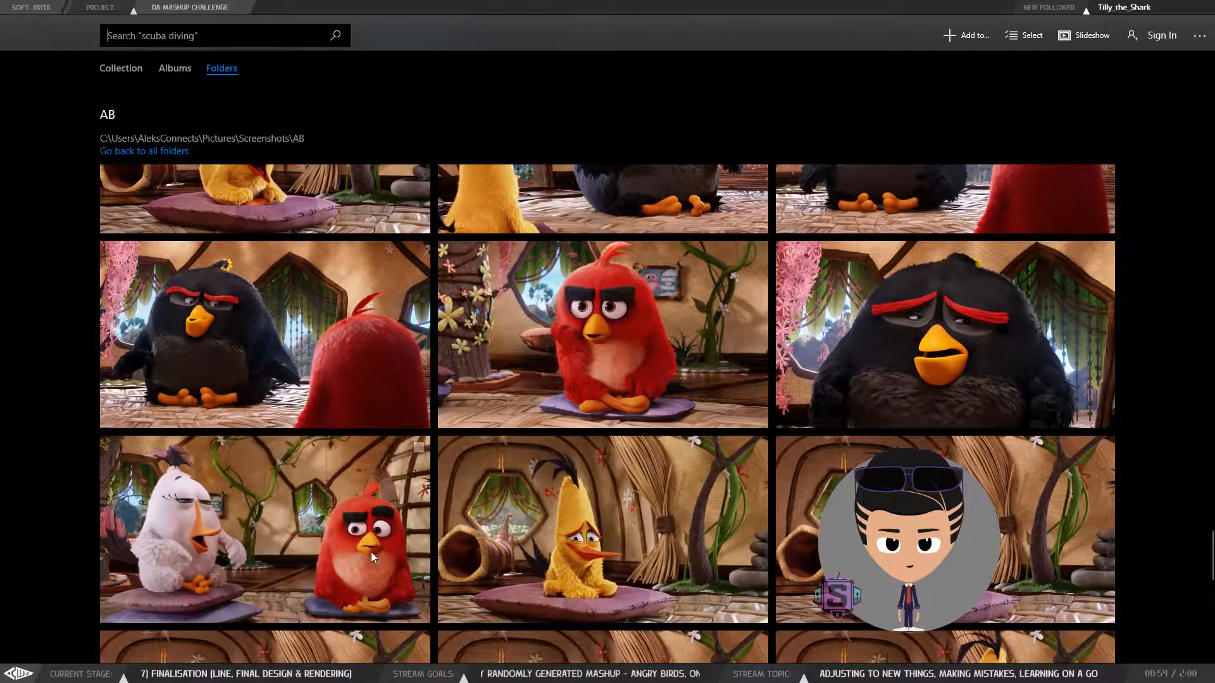
scroll(625, 535, up, 10)
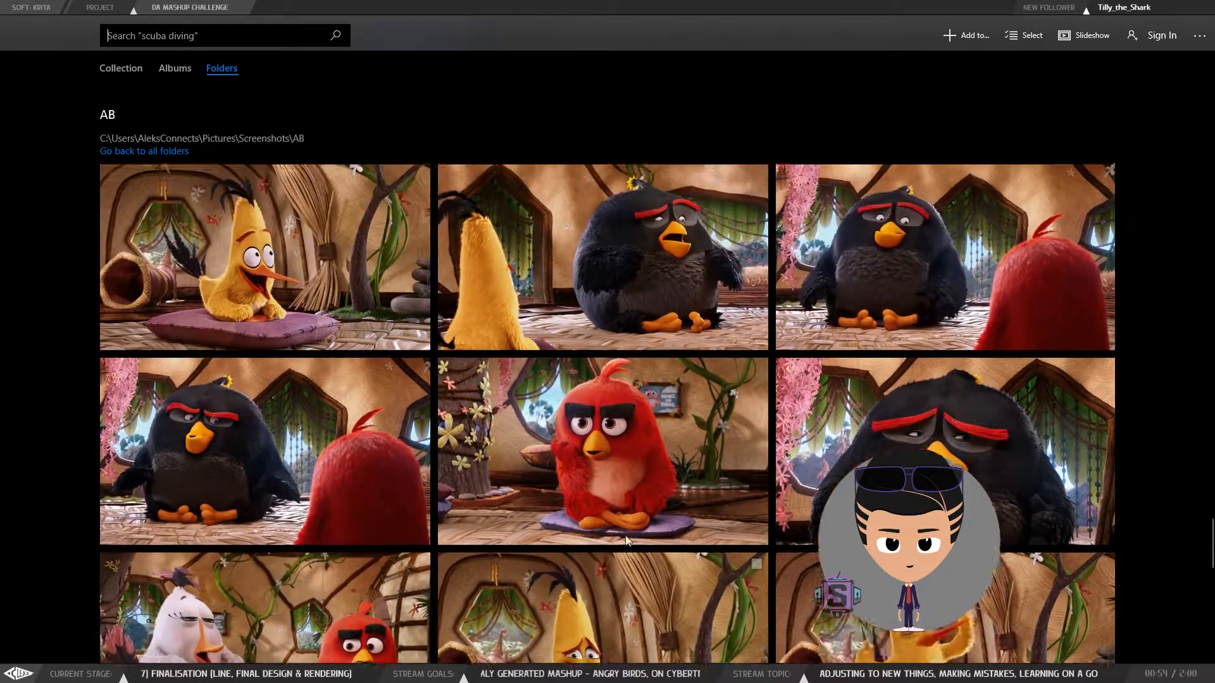
scroll(654, 499, up, 5)
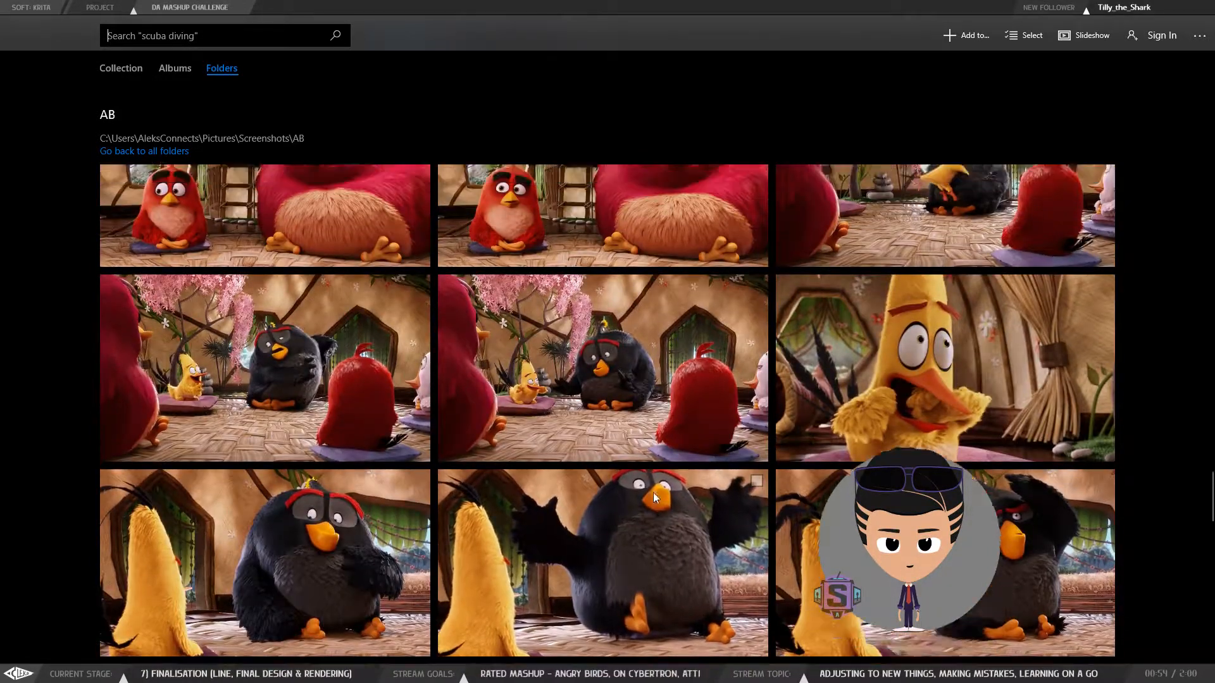
scroll(651, 491, up, 3)
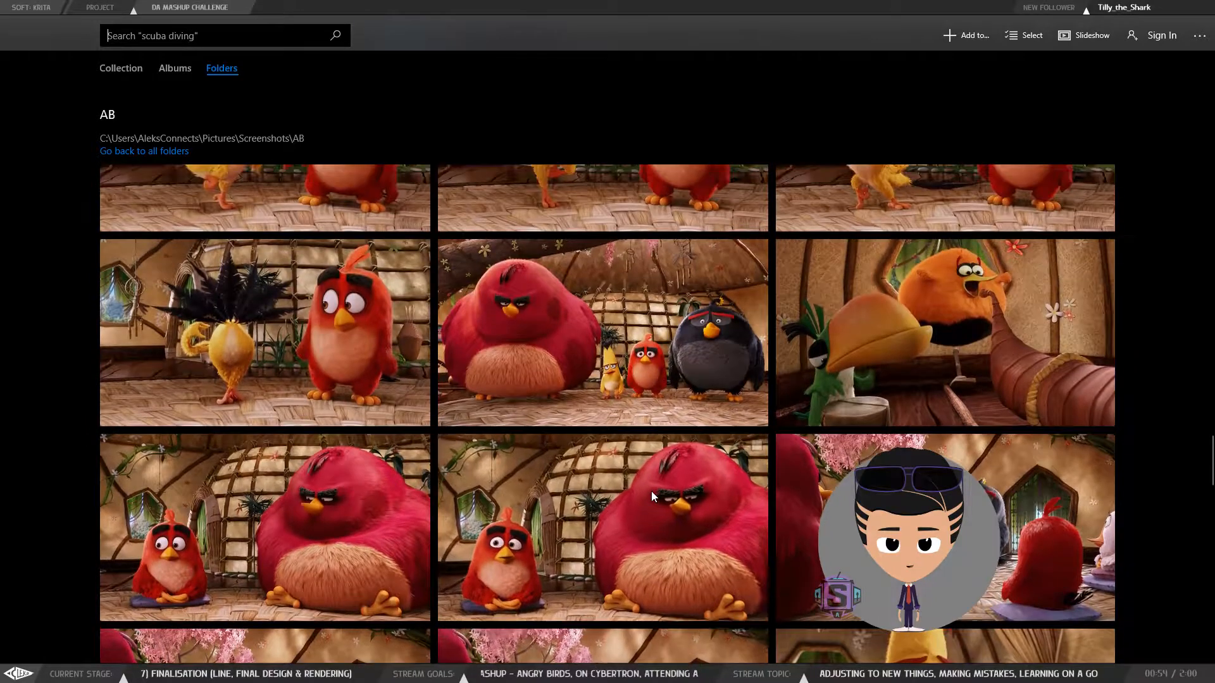
scroll(589, 492, up, 3)
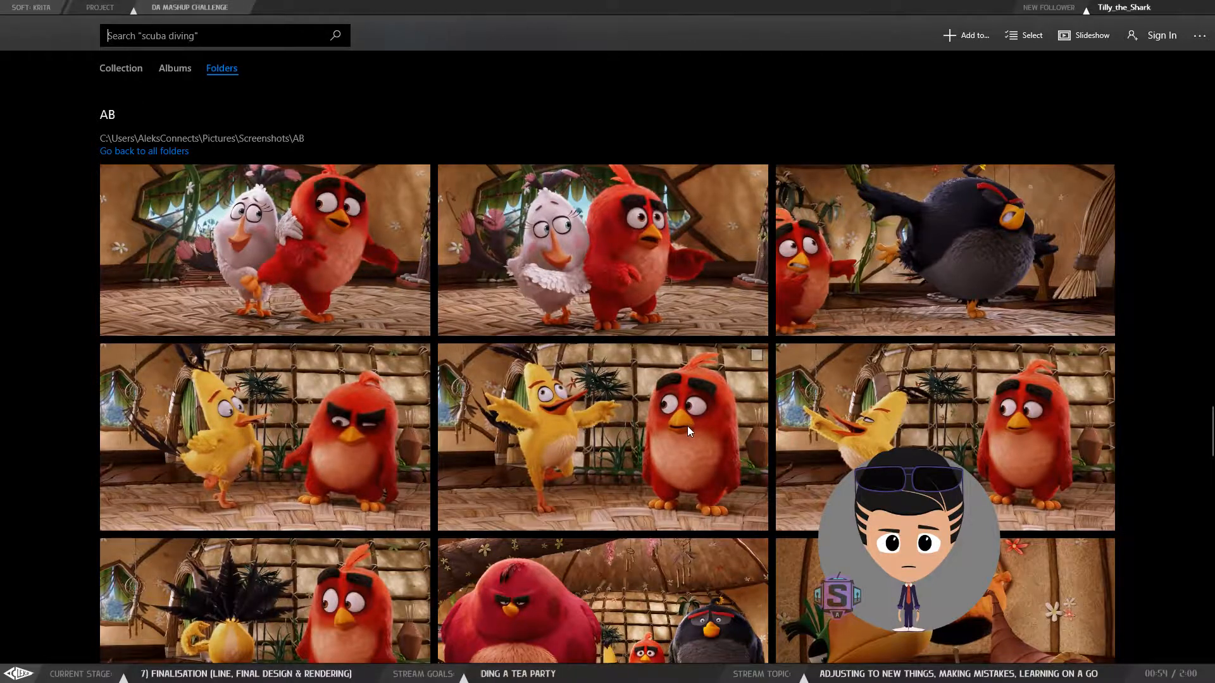
scroll(670, 463, up, 1)
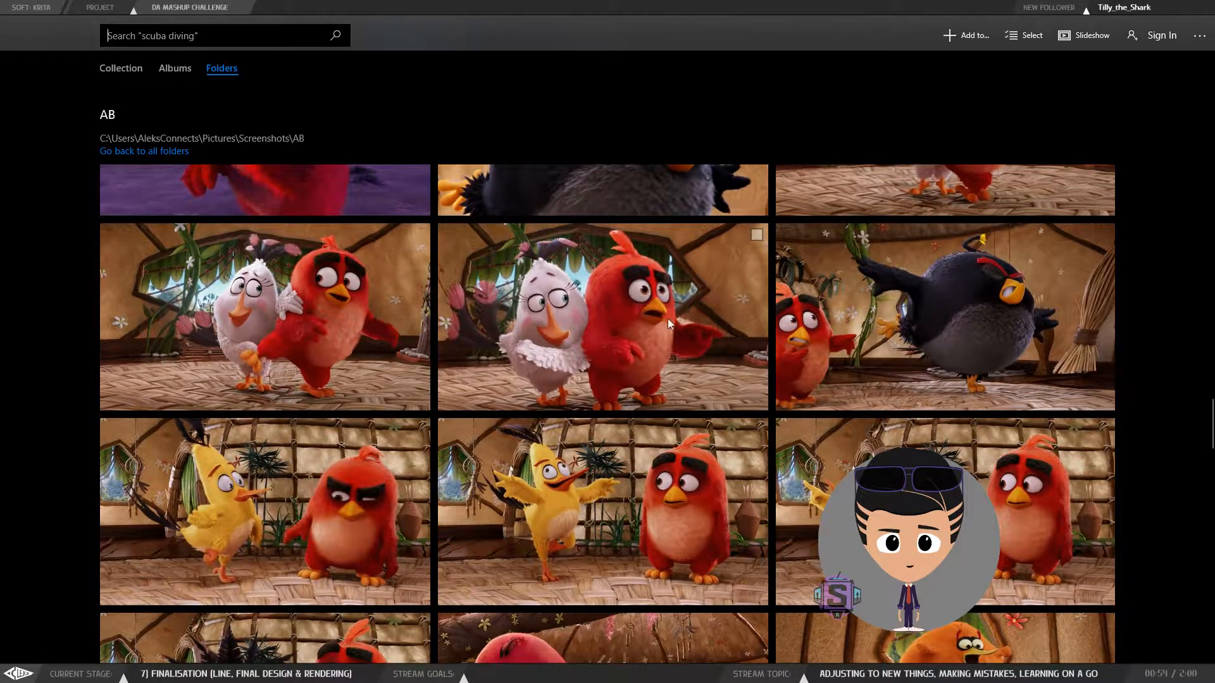
scroll(690, 386, up, 3)
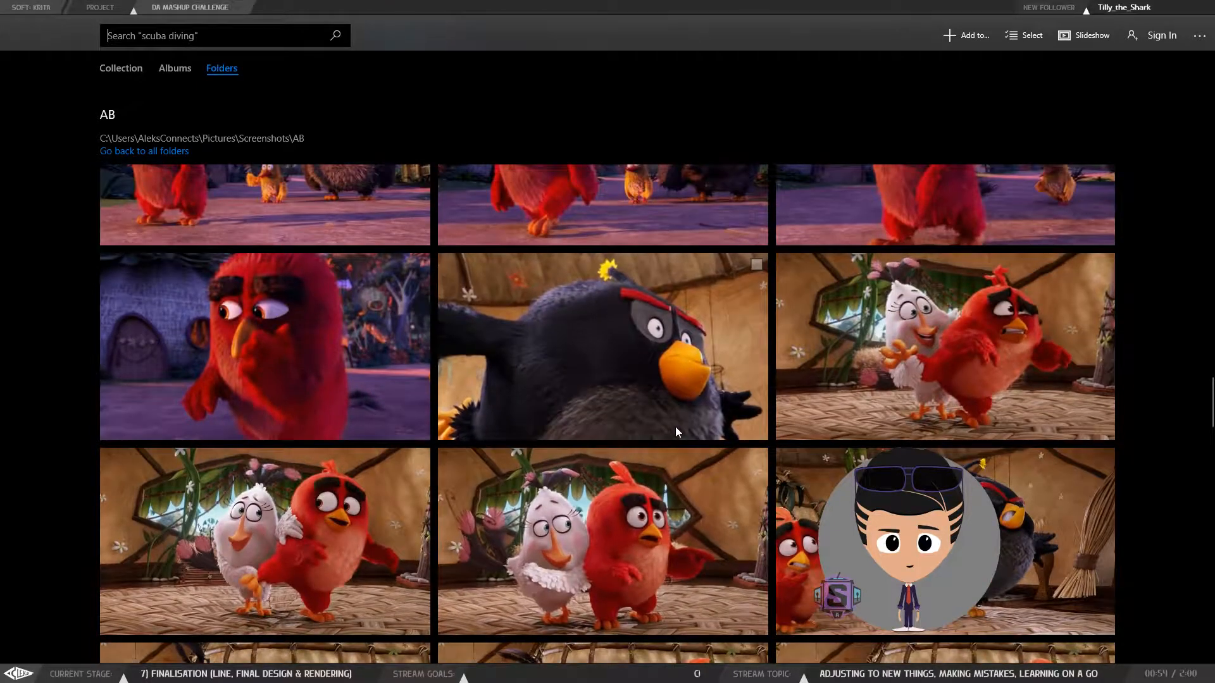
scroll(676, 425, up, 1)
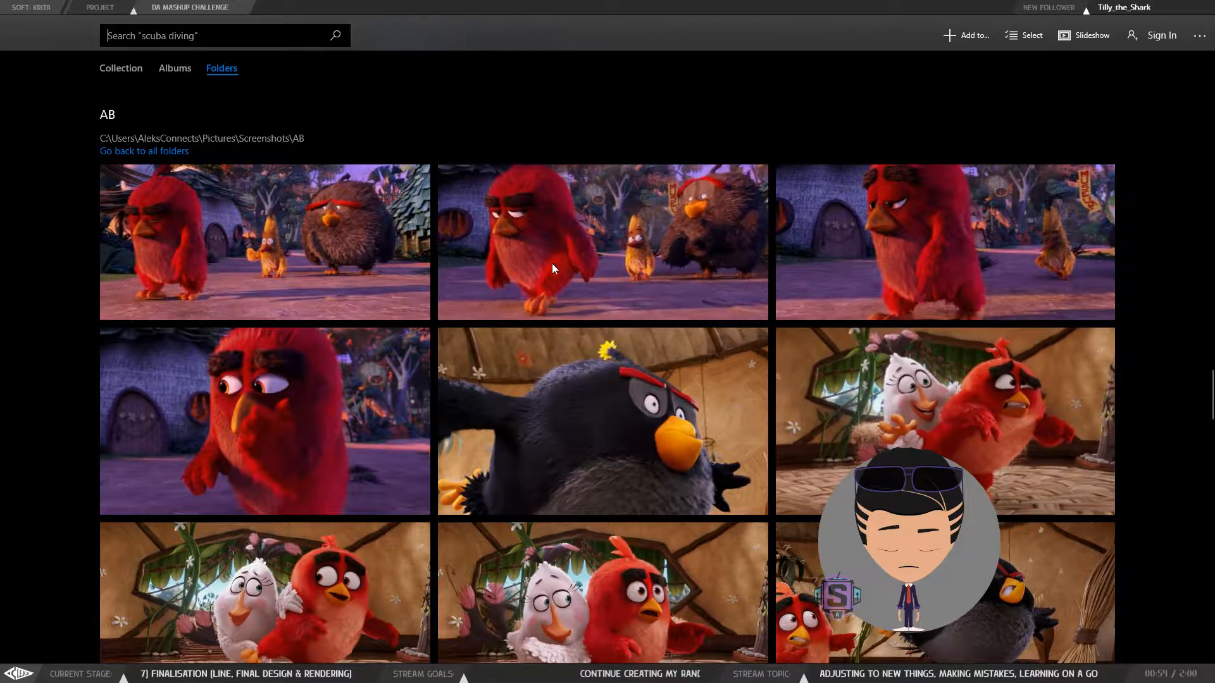
scroll(523, 278, up, 1)
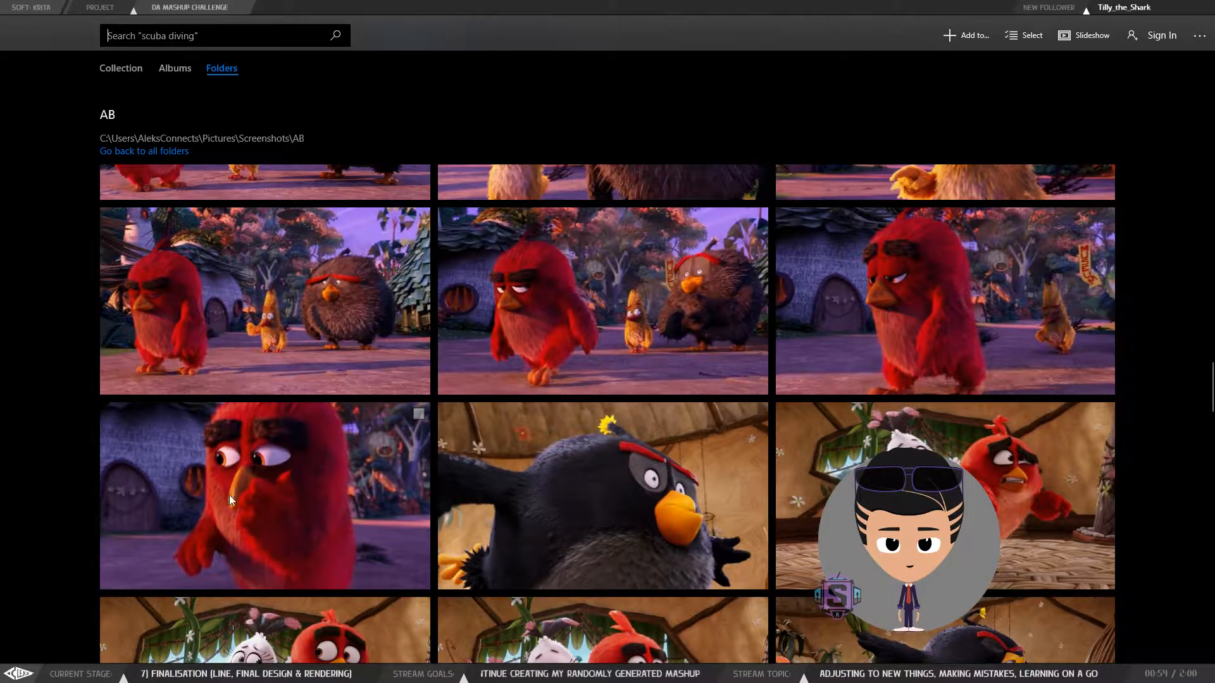
scroll(229, 495, up, 3)
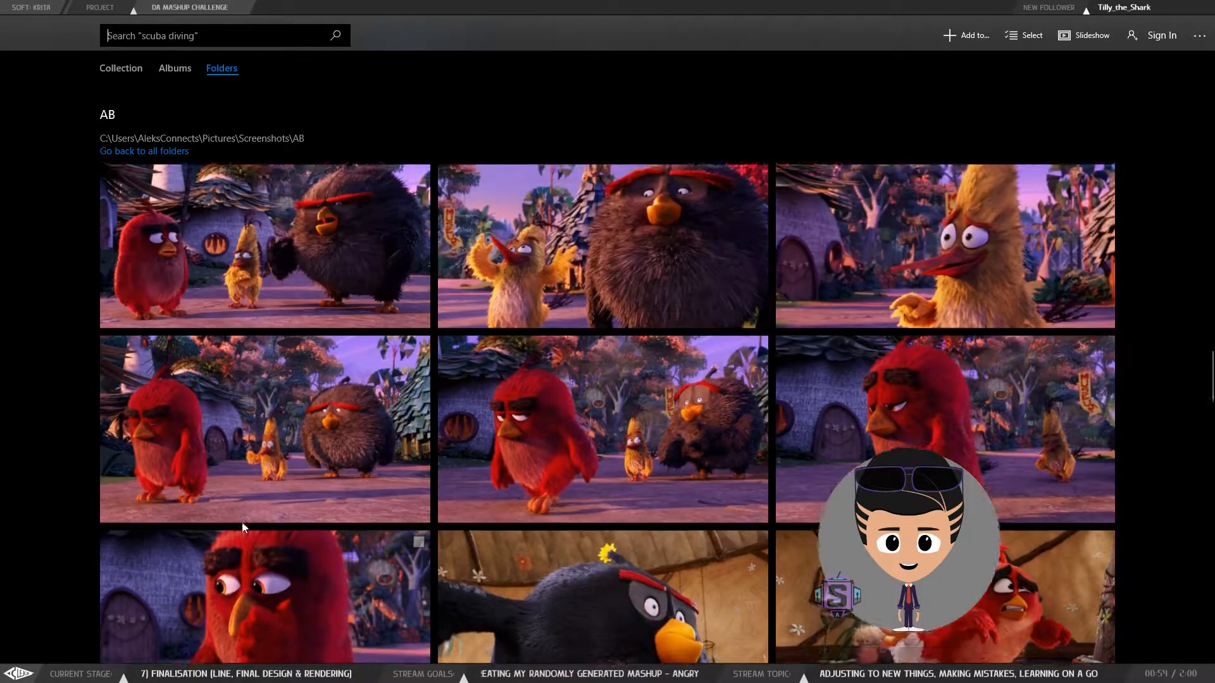
scroll(266, 487, up, 5)
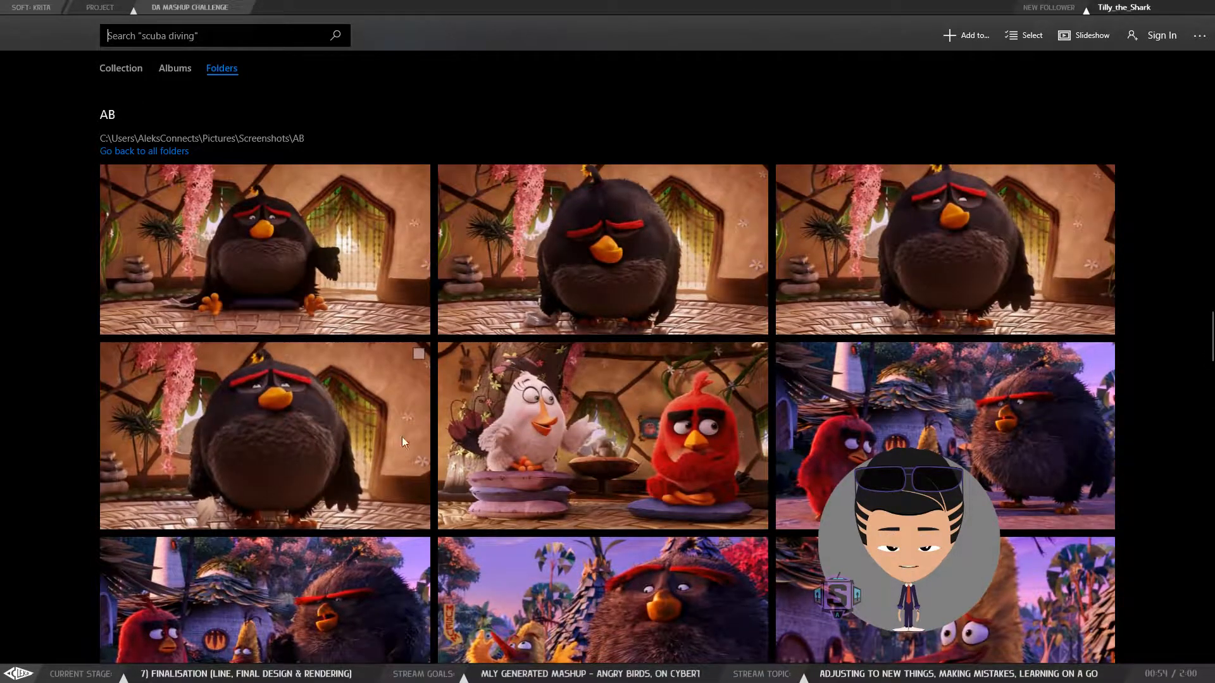
scroll(942, 436, up, 1)
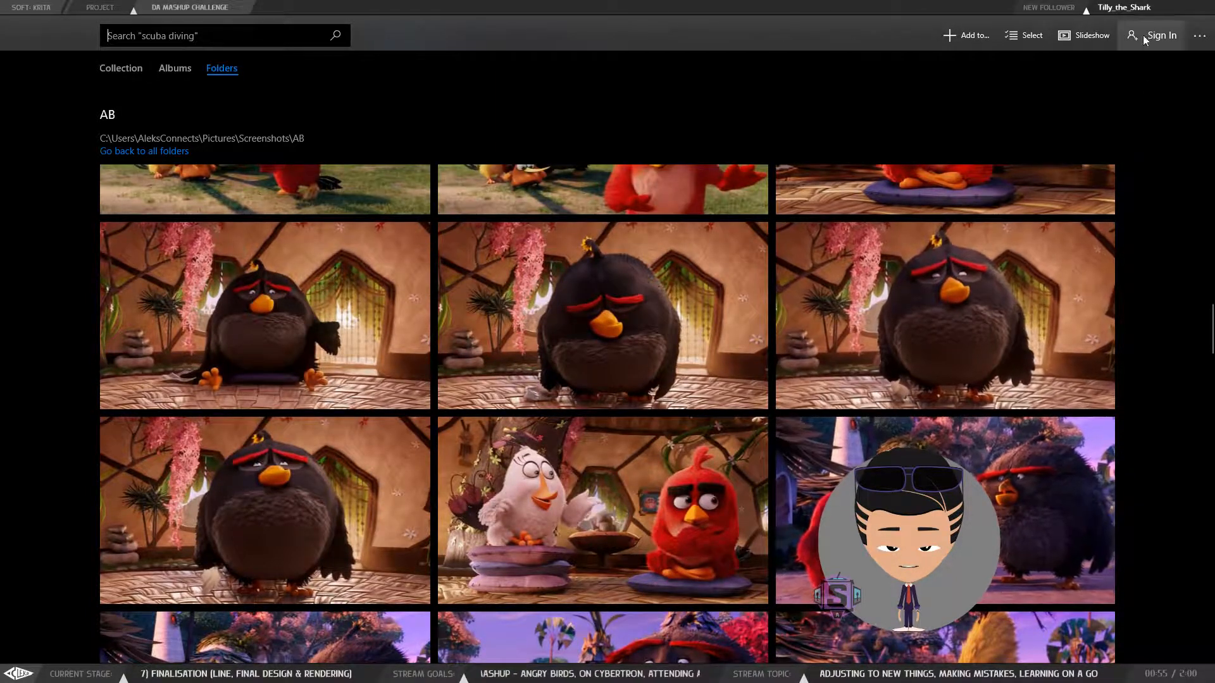
scroll(932, 328, up, 2)
scroll(937, 327, up, 2)
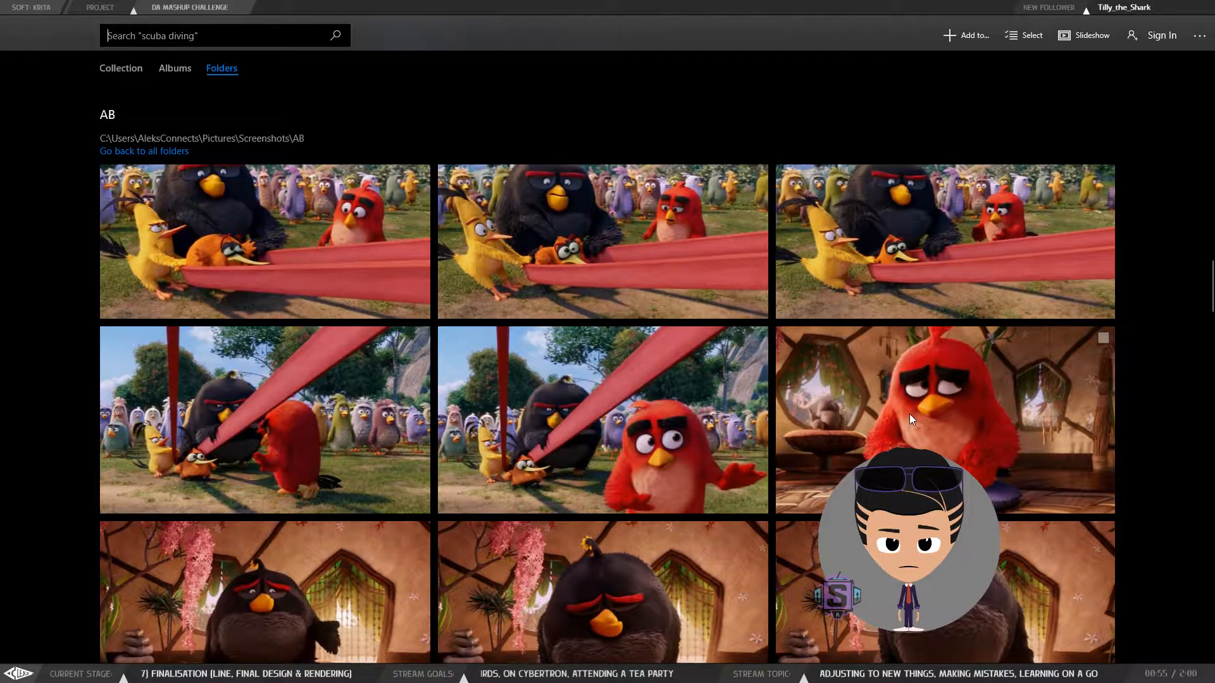
scroll(689, 444, up, 1)
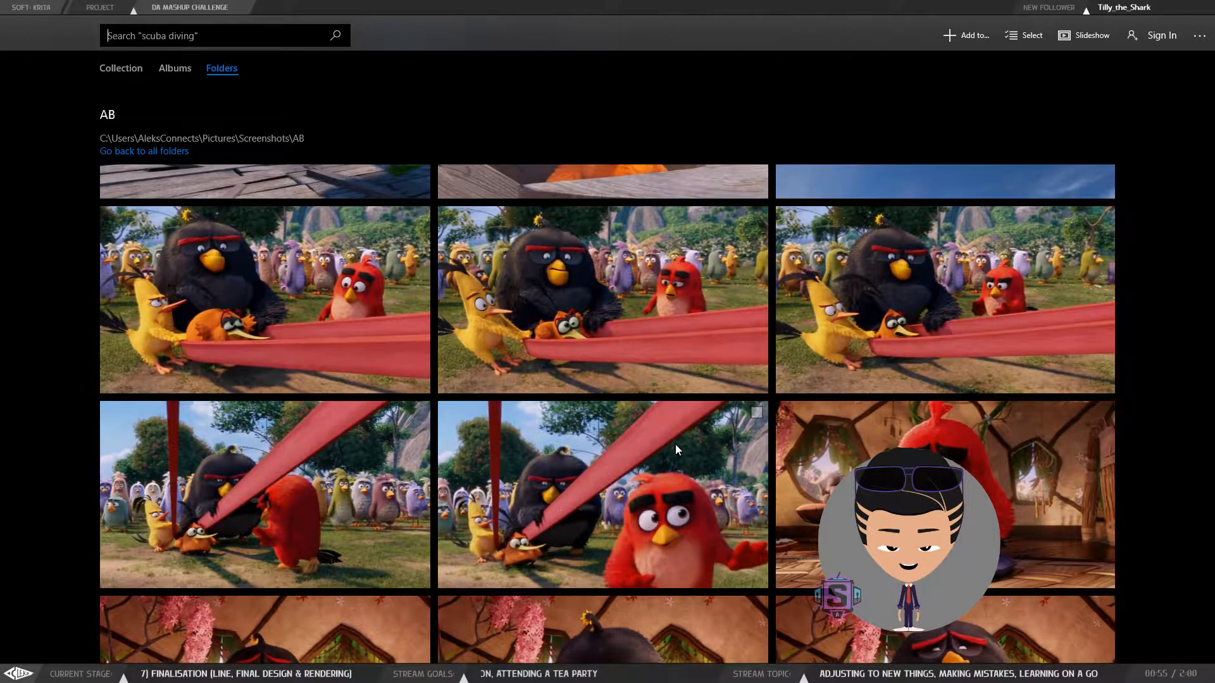
scroll(674, 444, up, 1)
View two stills of the birds holding the red slingshot band and compare the red bird with the Krita drawing
click(328, 381)
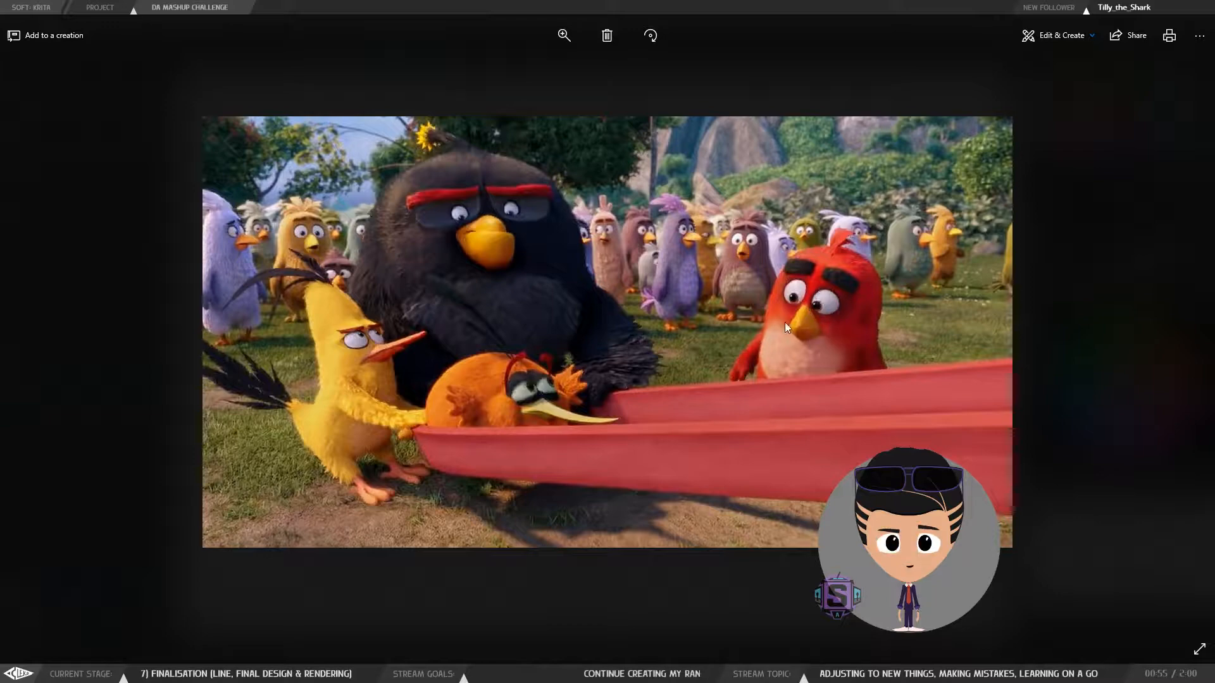
click(11, 14)
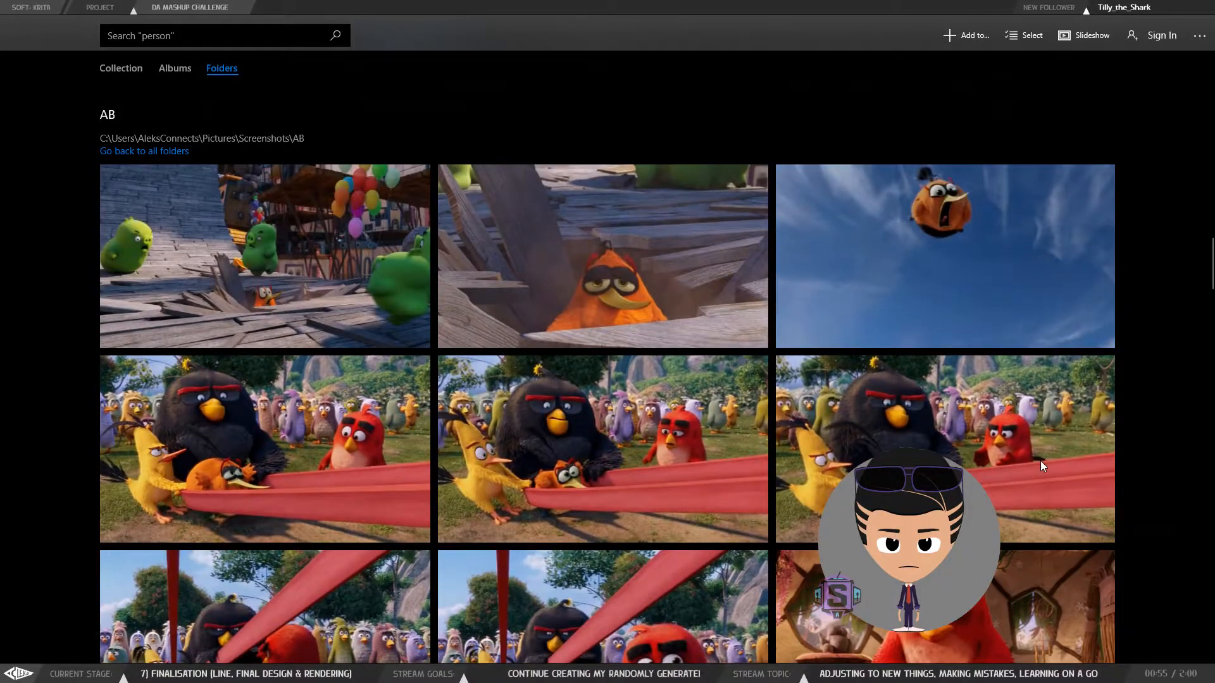
click(1040, 461)
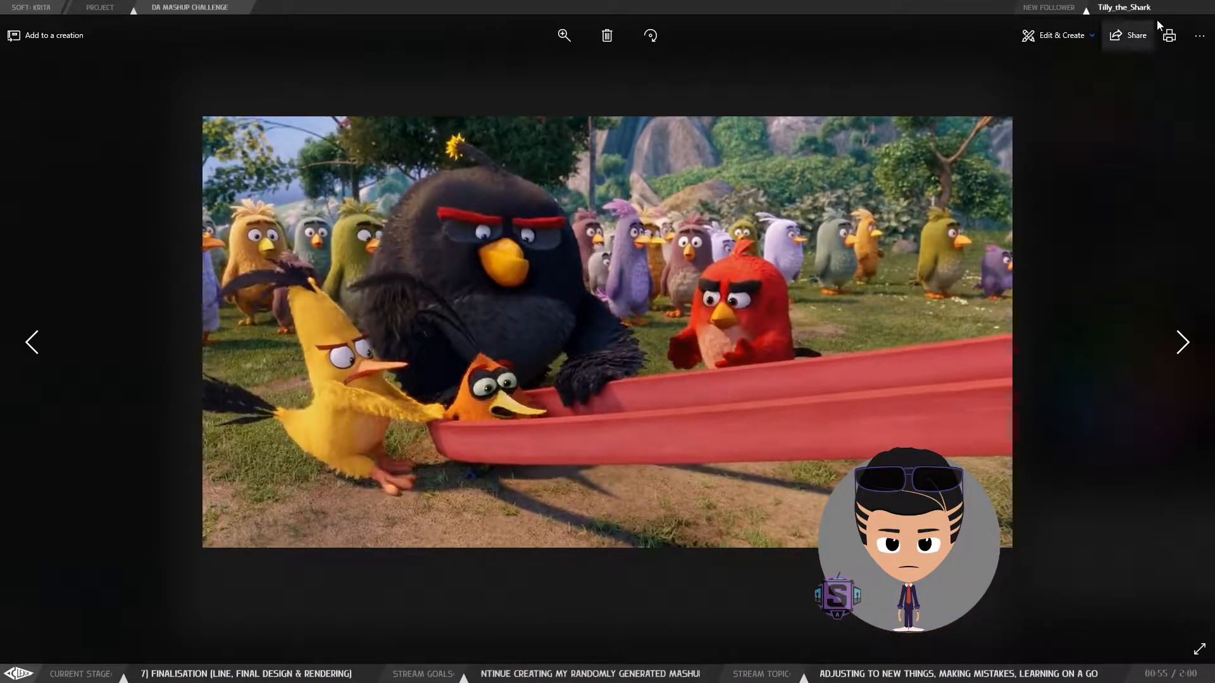
click(1137, 14)
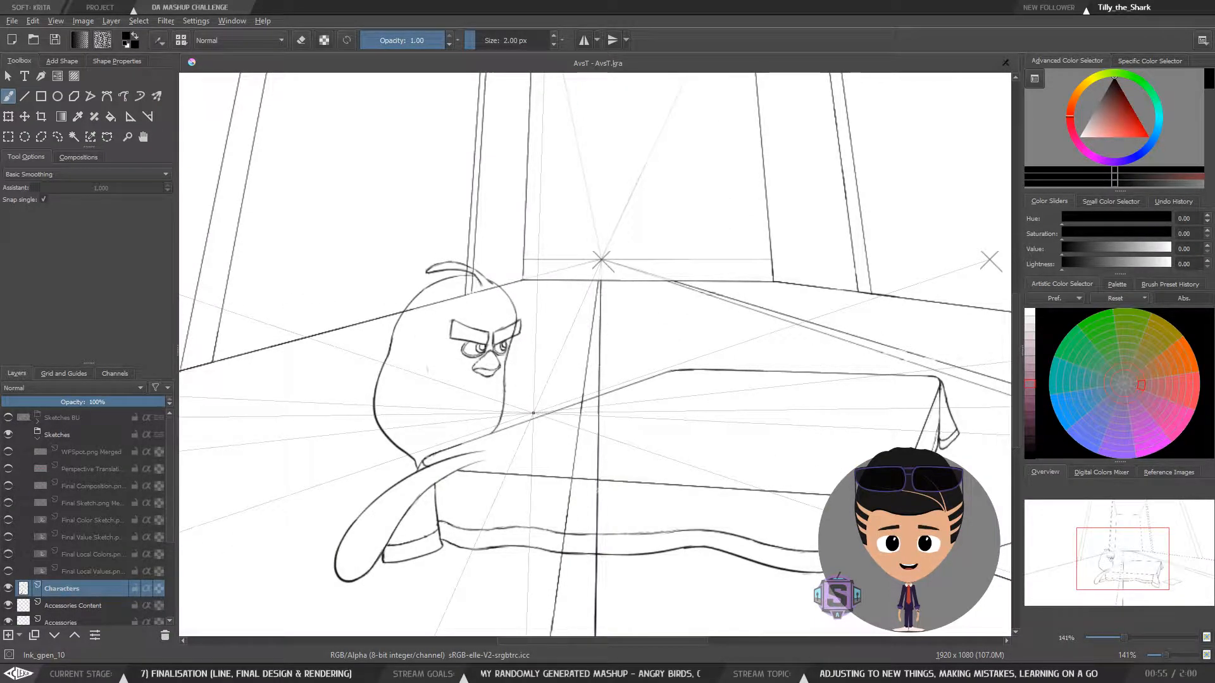
scroll(533, 413, down, 1)
scroll(500, 408, up, 1)
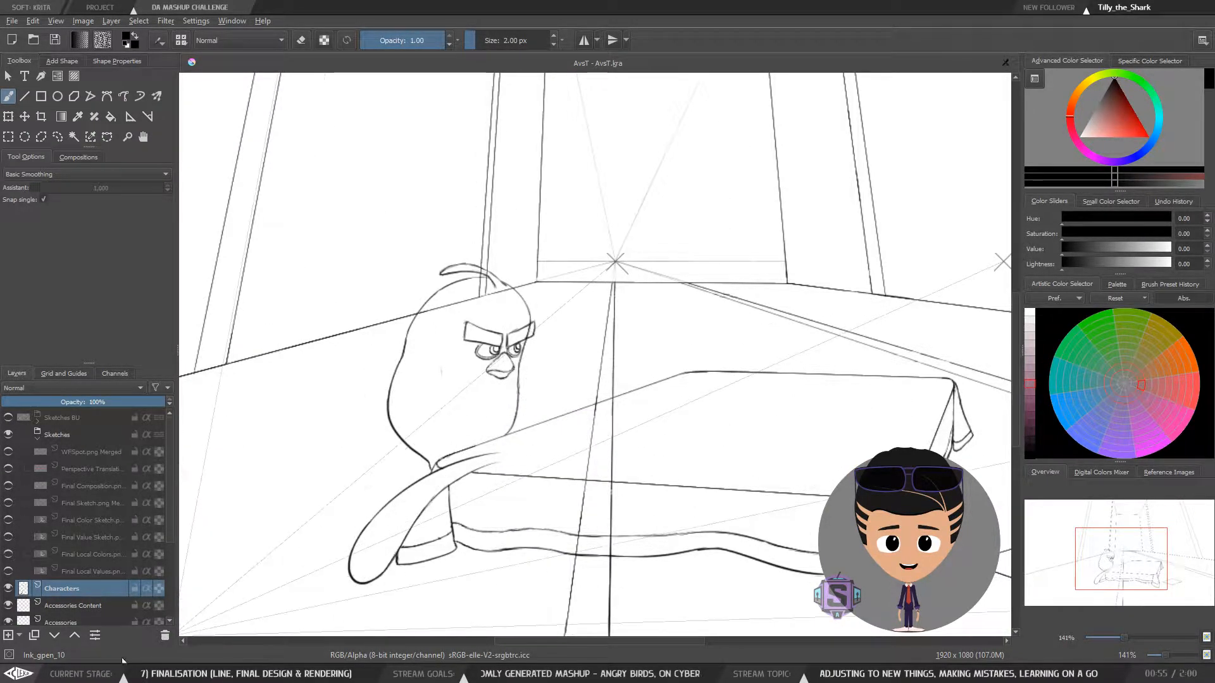
key(alt+Tab)
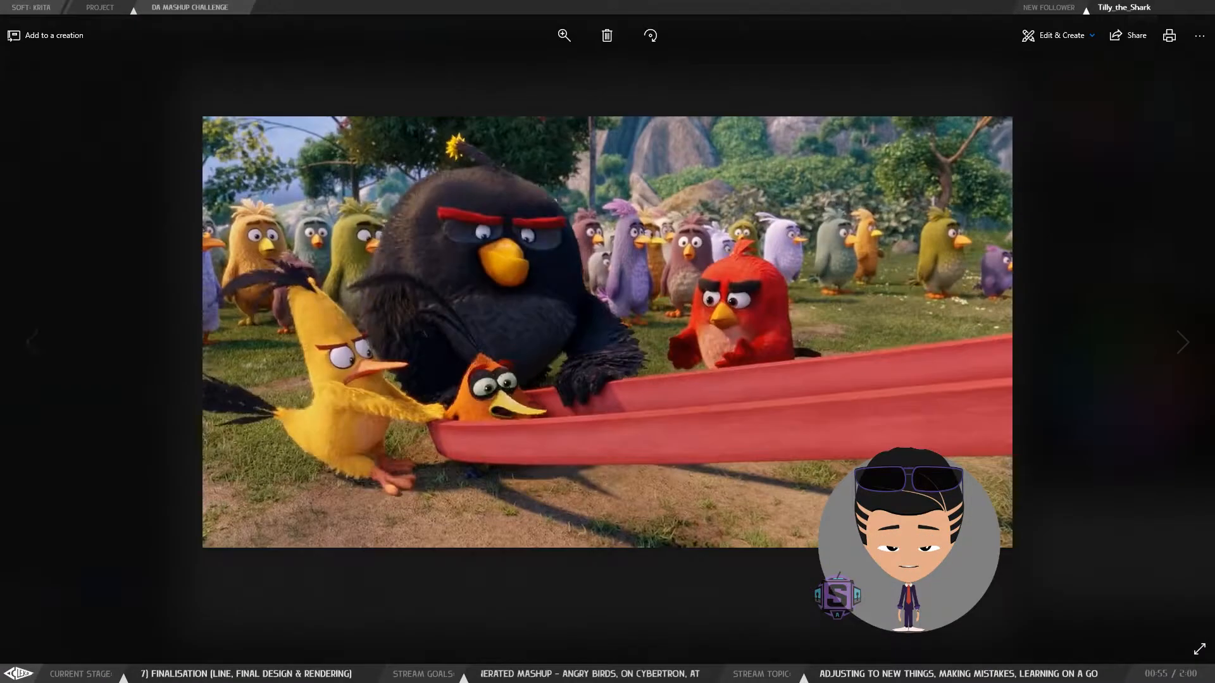
key(alt+Tab)
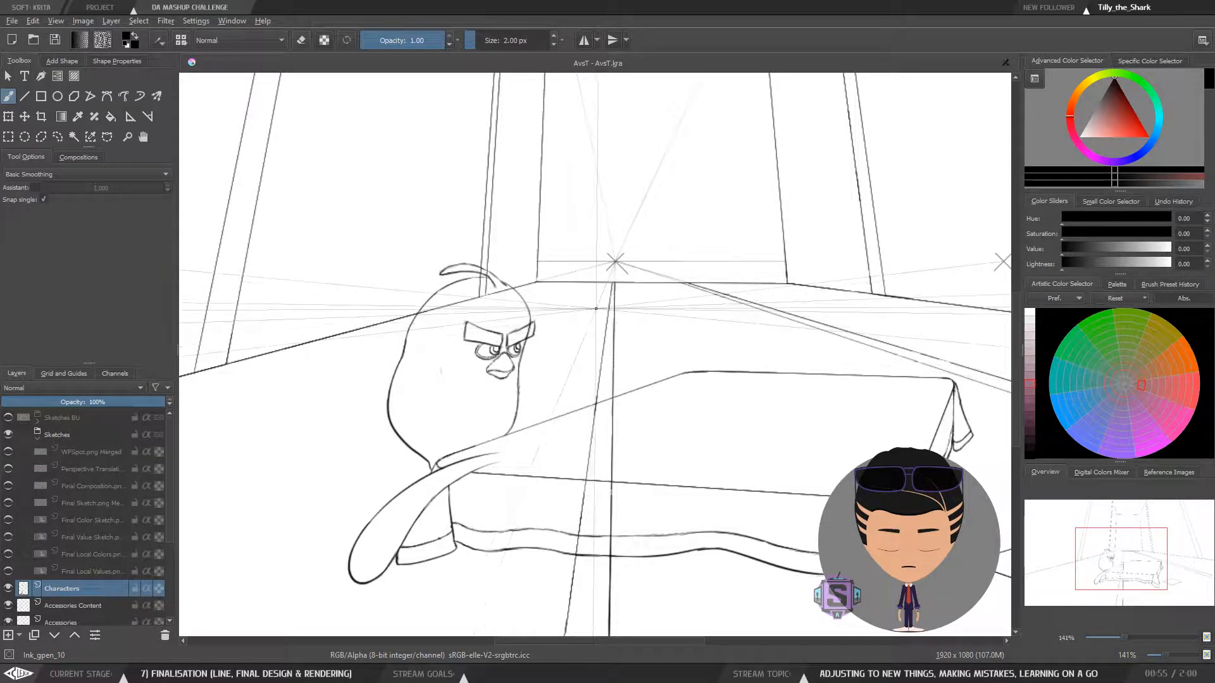
Examine the inked bird's eyes, eyebrows and beak up close and in proportion to its whole body
drag(574, 329, 585, 320)
scroll(532, 337, up, 2)
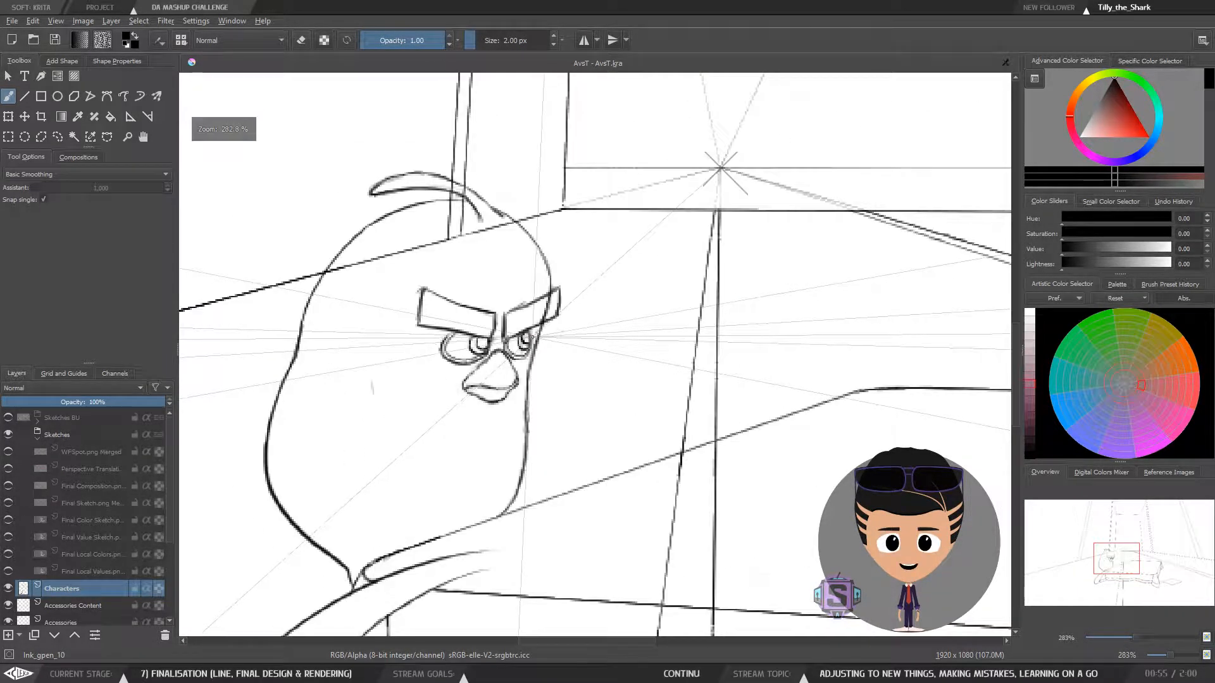
scroll(569, 417, up, 2)
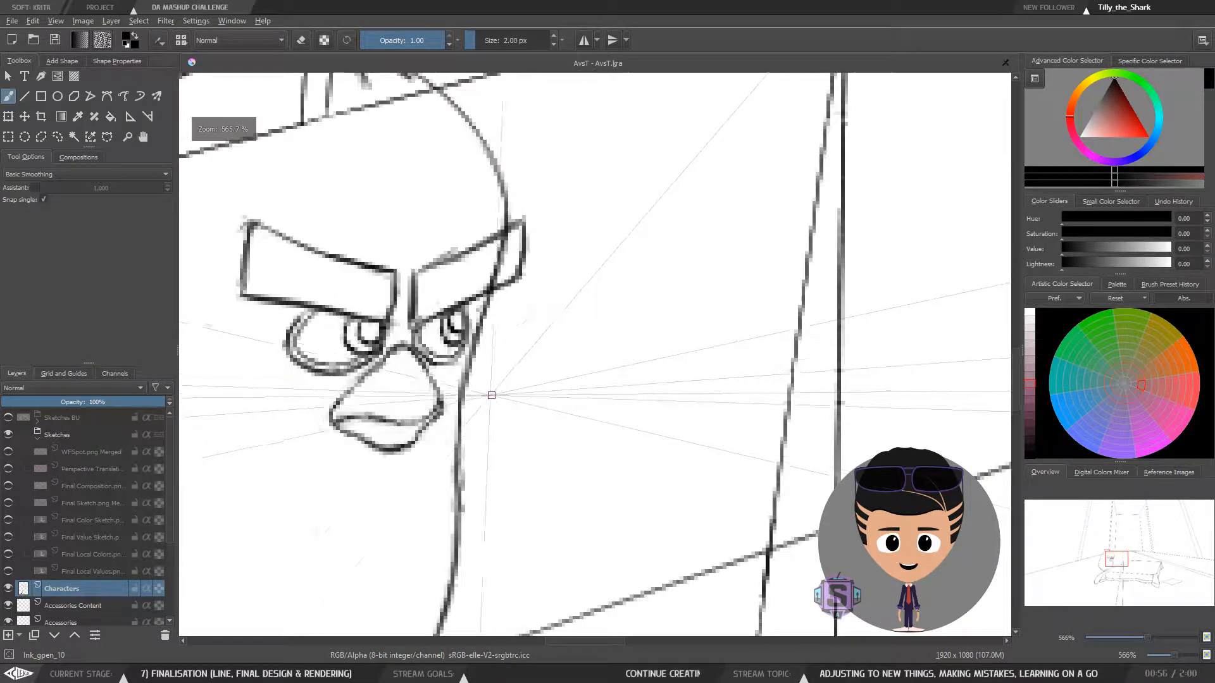
drag(569, 418, 605, 435)
key(e)
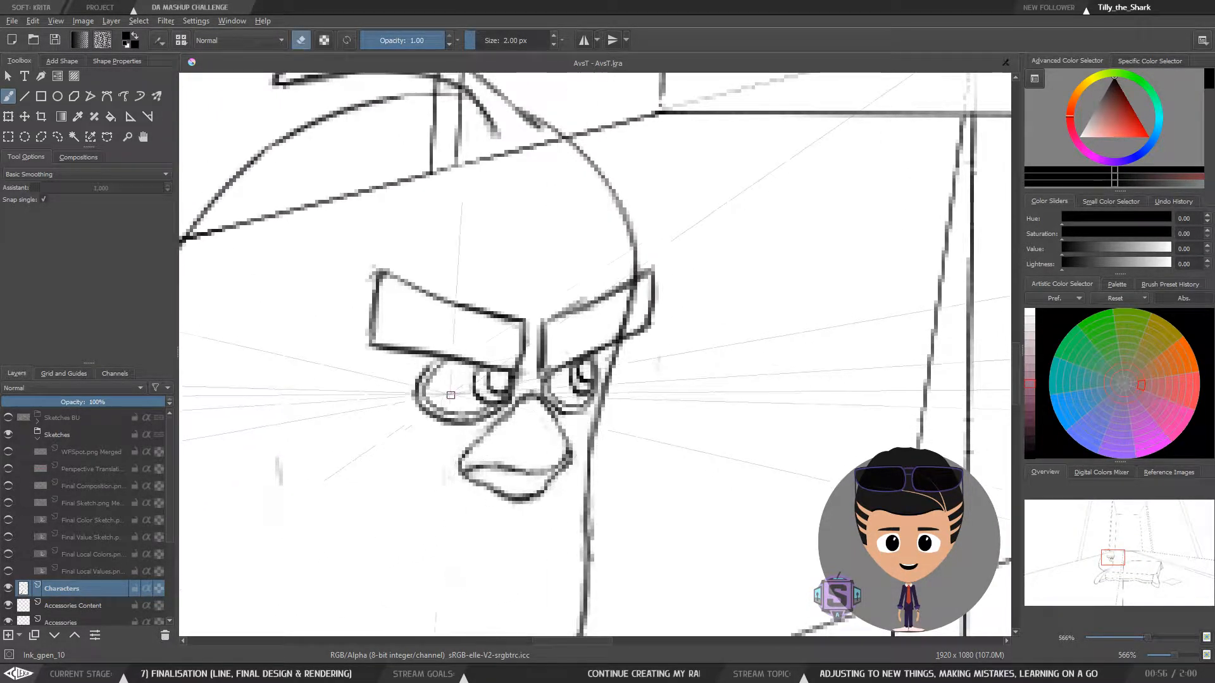
key(e)
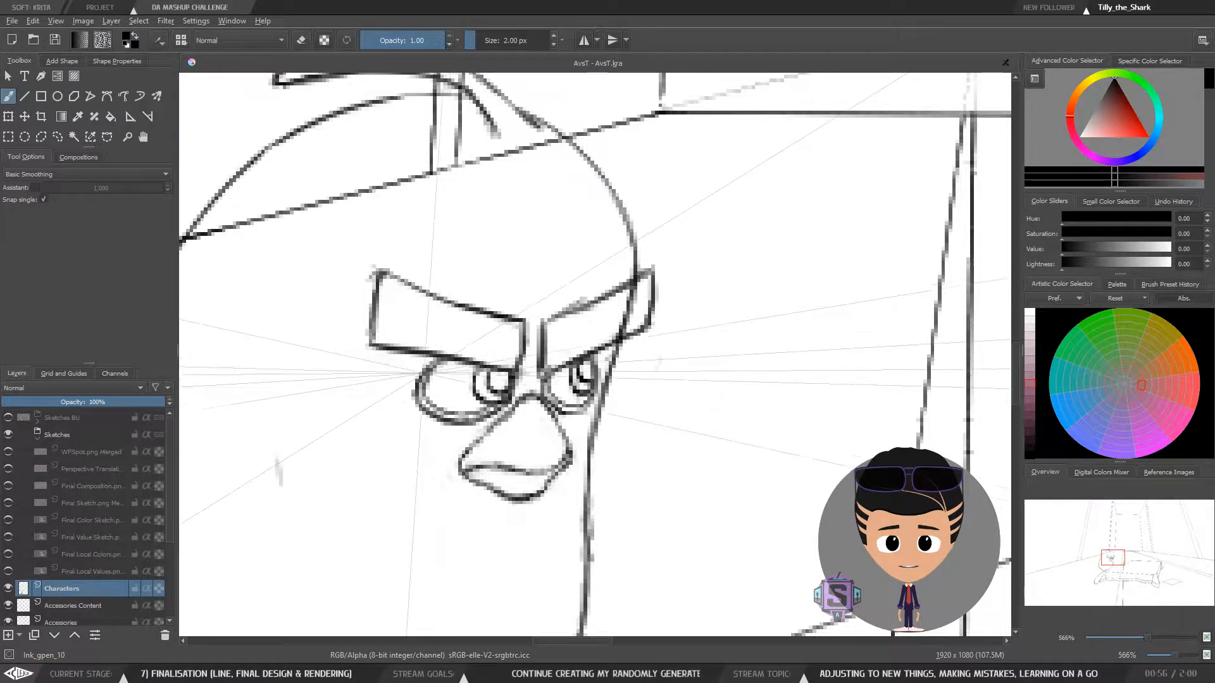
key(minus)
key(minus)
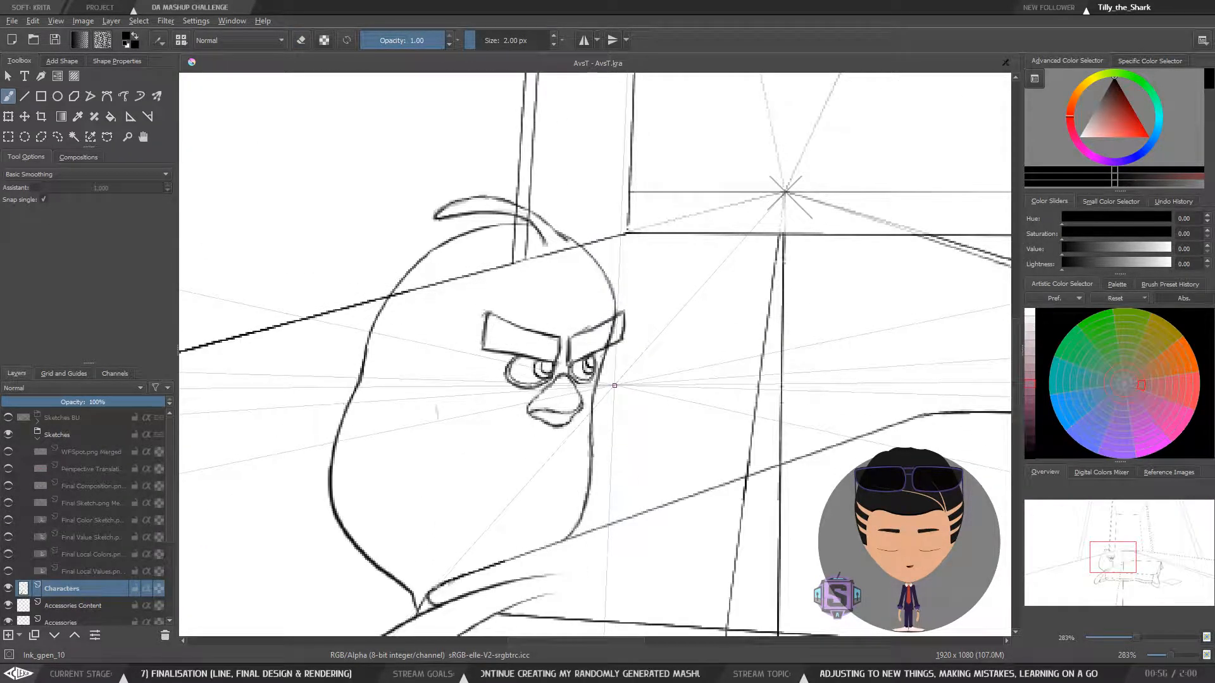
drag(595, 405, 538, 426)
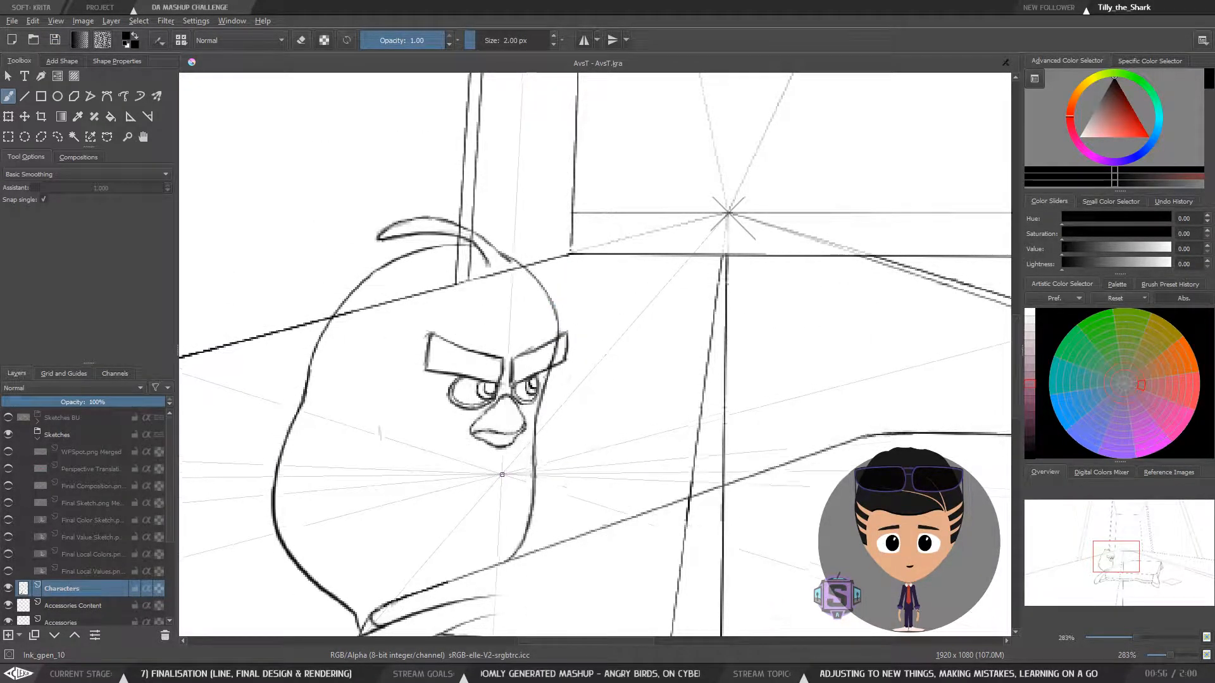
key(plus)
key(plus)
drag(474, 466, 574, 418)
key(minus)
key(minus)
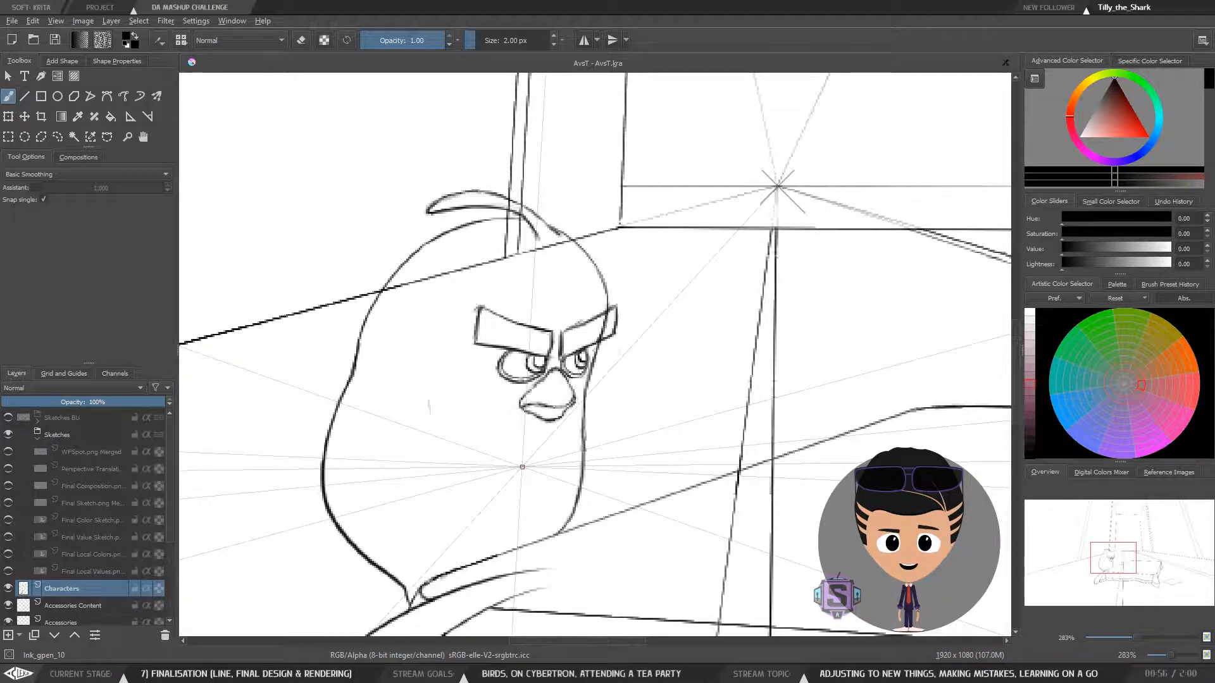
Outline a freehand selection around the bird's beak
key(plus)
key(plus)
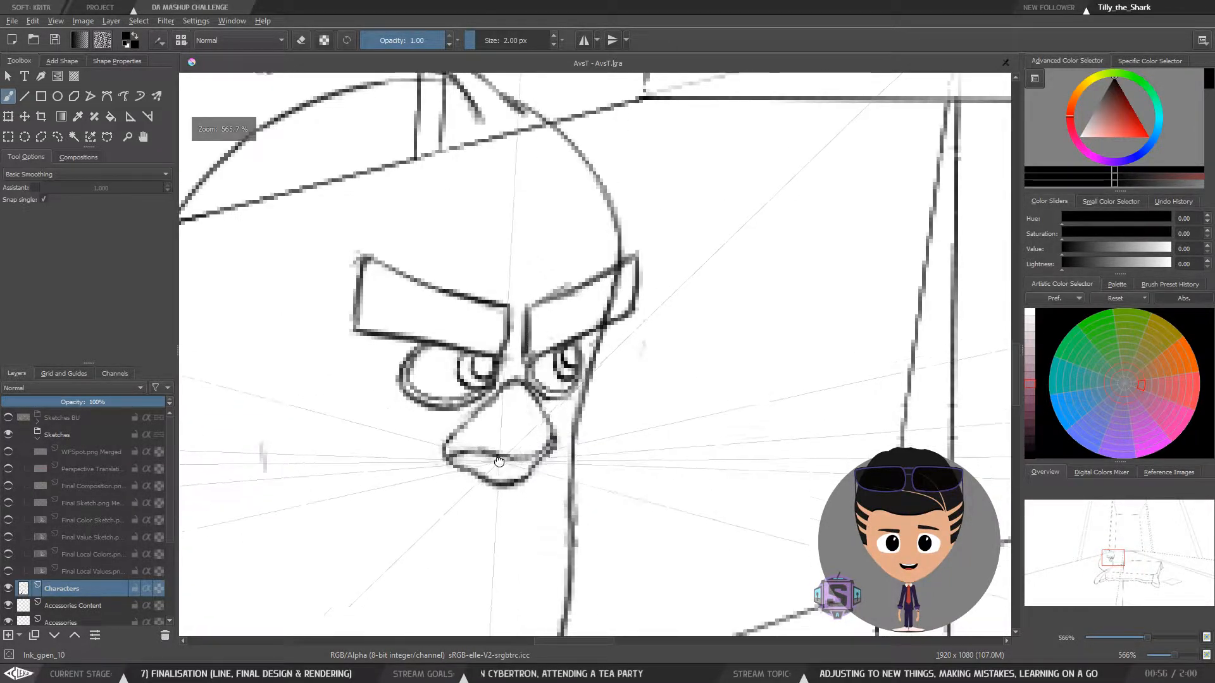
mouse_move(487, 446)
mouse_down()
mouse_move(516, 405)
mouse_move(516, 433)
mouse_move(522, 418)
mouse_move(508, 378)
mouse_move(469, 341)
mouse_move(443, 361)
mouse_move(411, 468)
mouse_move(493, 472)
mouse_up()
key(minus)
key(minus)
key(plus)
key(plus)
key(l)
key(minus)
key(minus)
drag(575, 393, 515, 439)
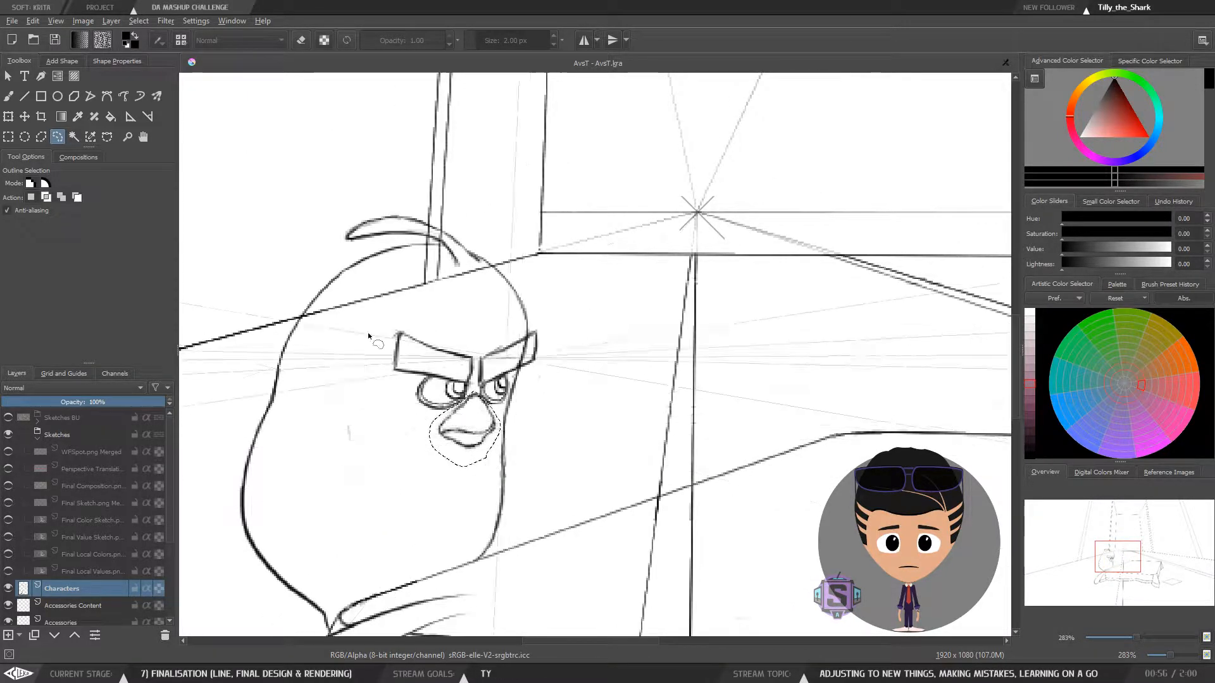
Start a Liquify transform on the selected beak with a 13.99 brush size and push its outer corner inward
key(ctrl+t)
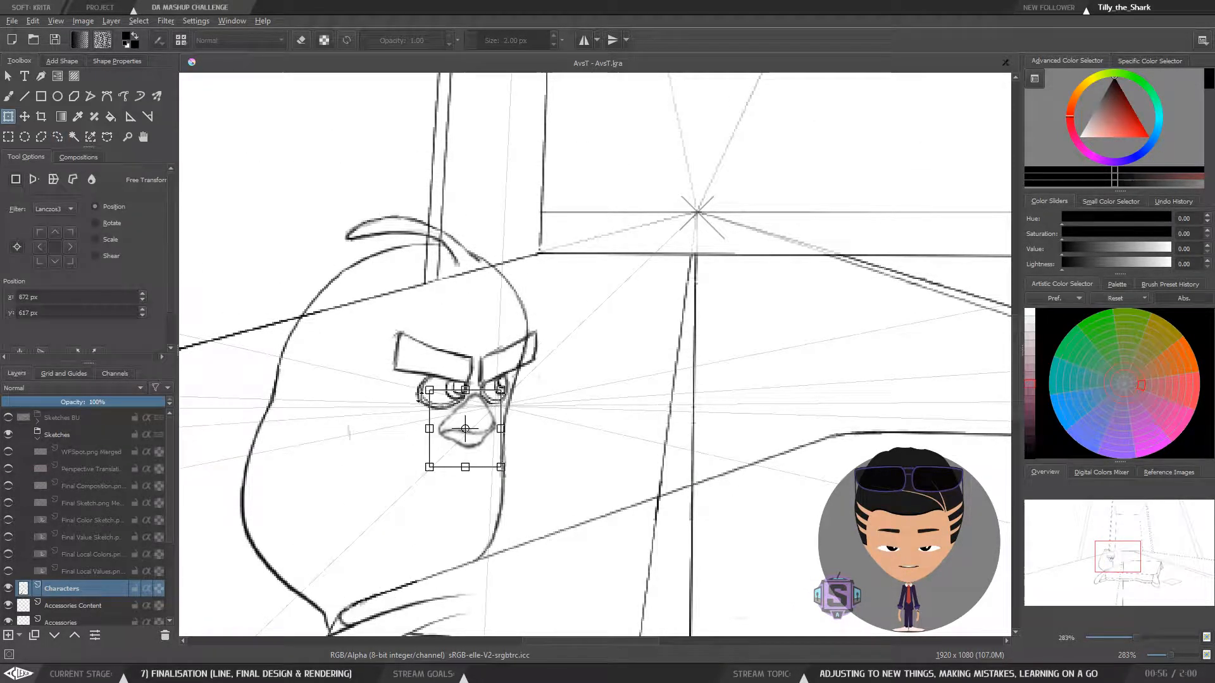
click(91, 179)
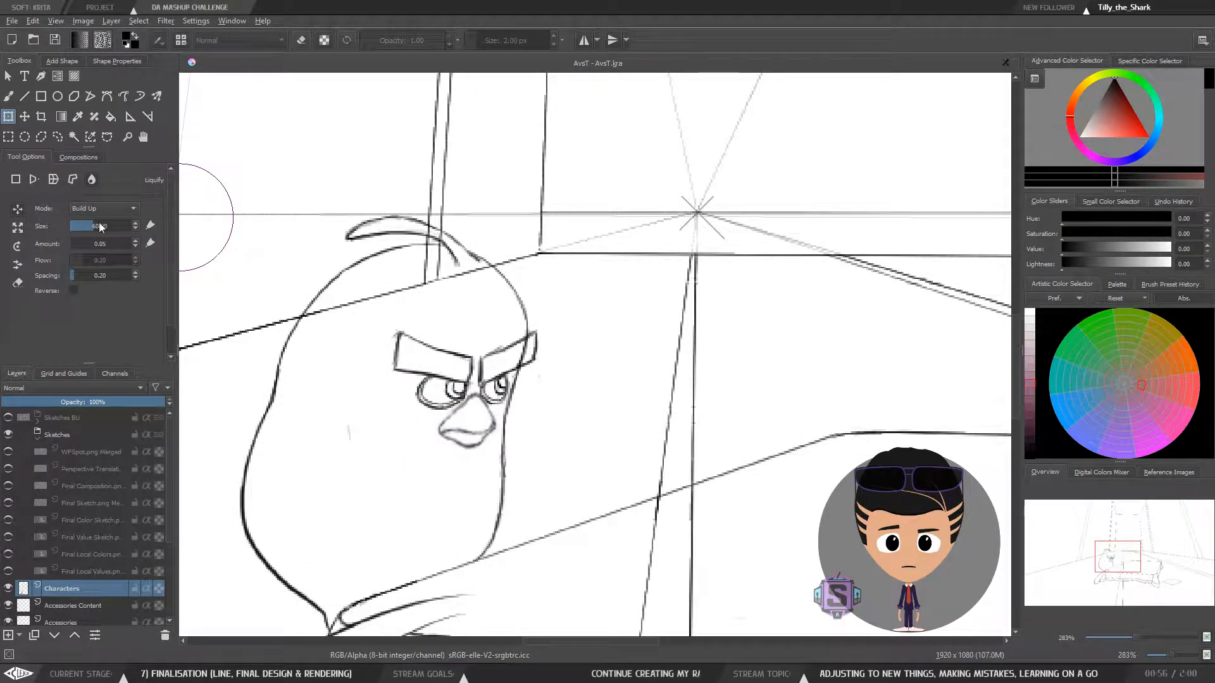
drag(99, 225, 76, 226)
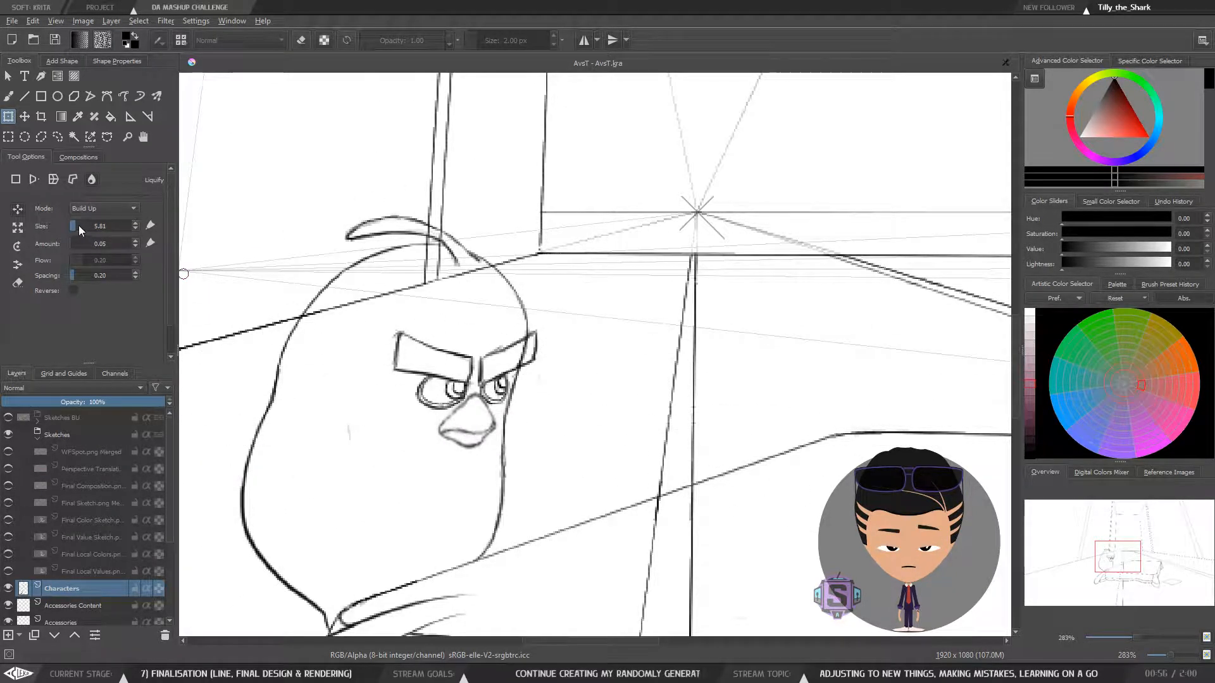
drag(79, 225, 82, 226)
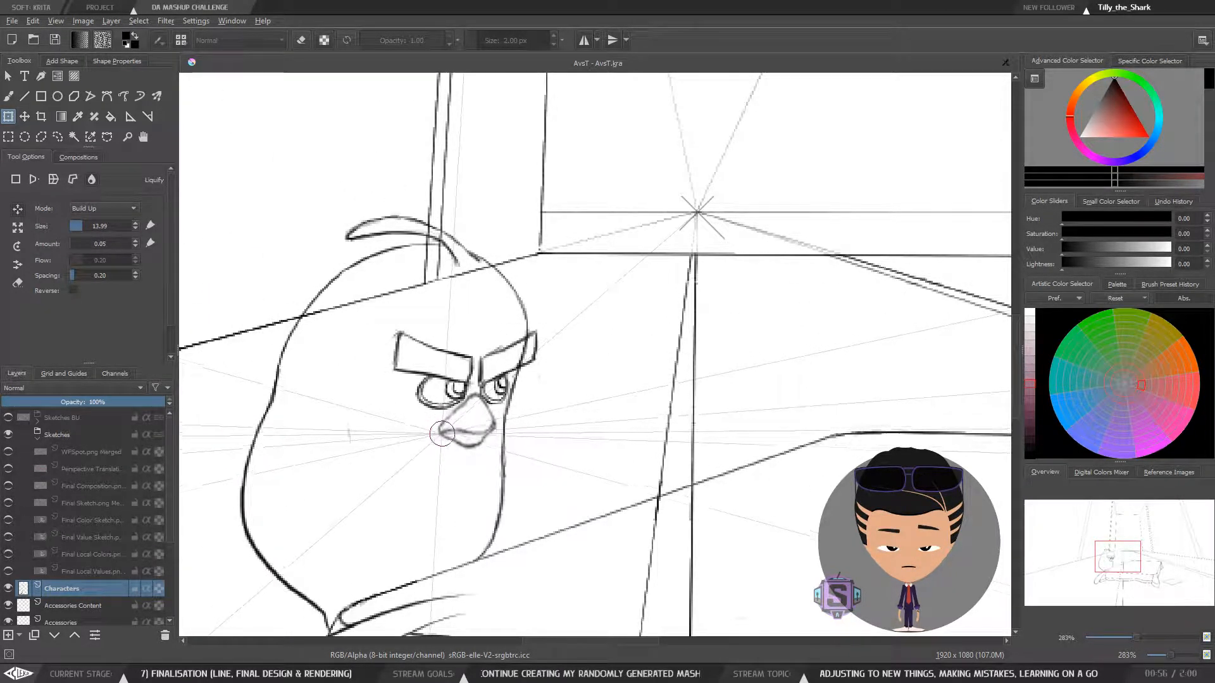
drag(441, 433, 463, 419)
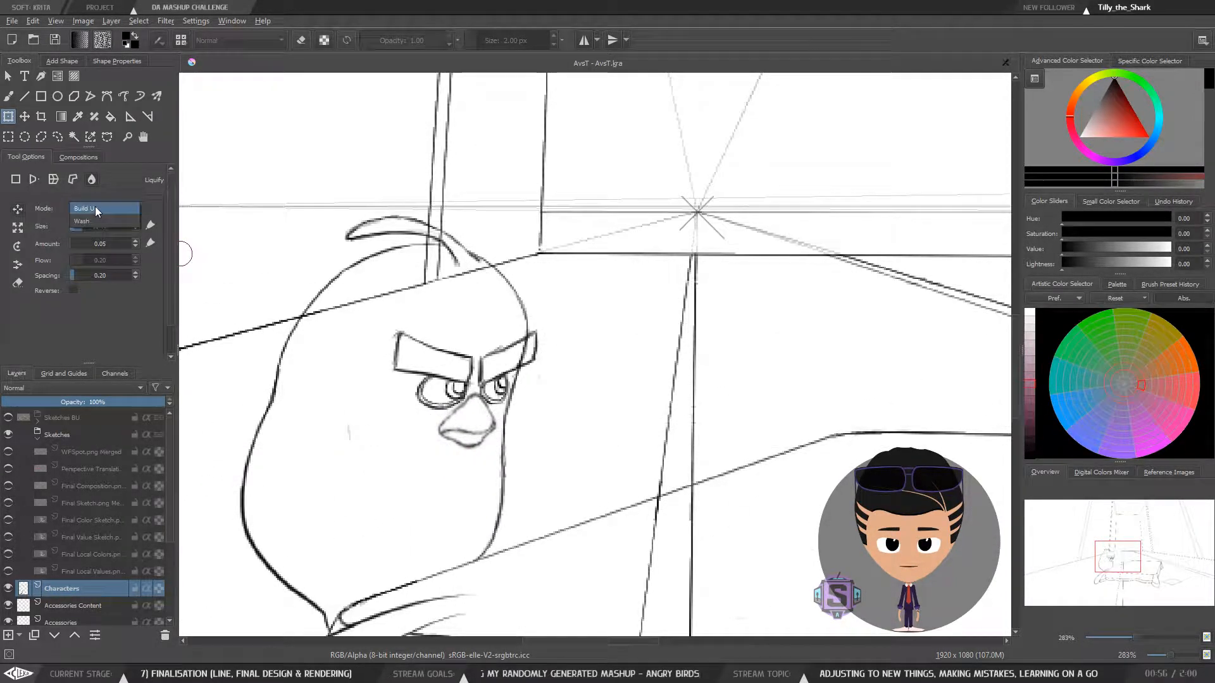
click(97, 207)
click(98, 218)
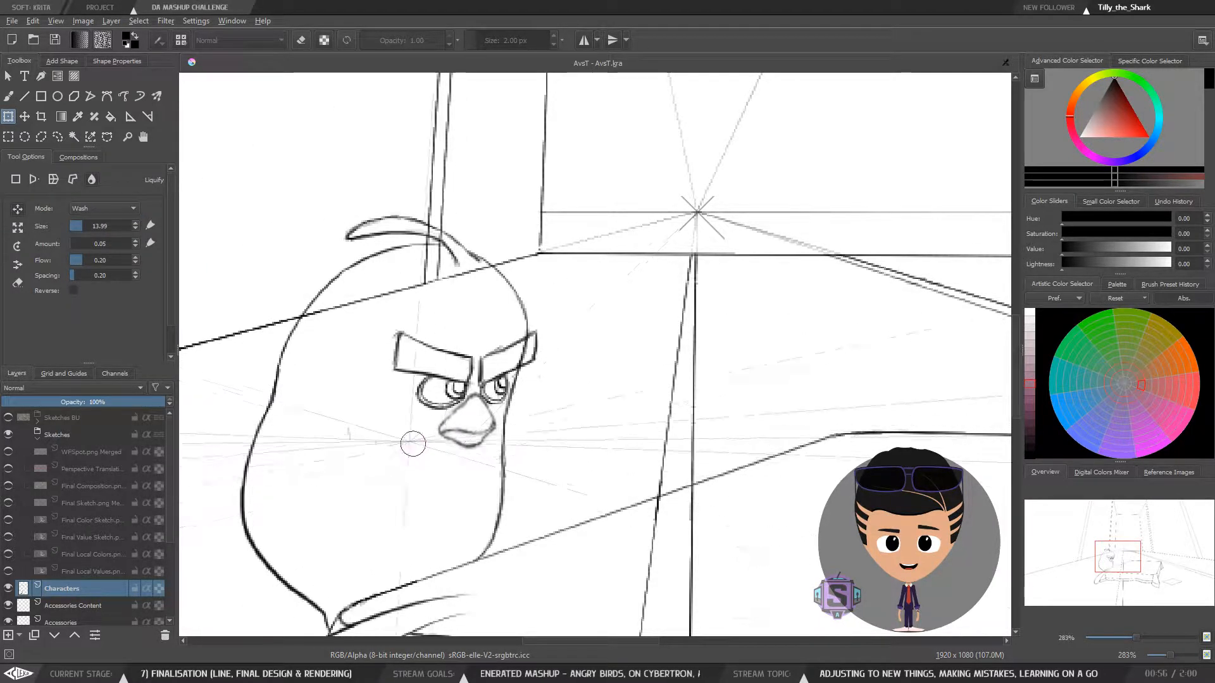
click(97, 208)
click(89, 209)
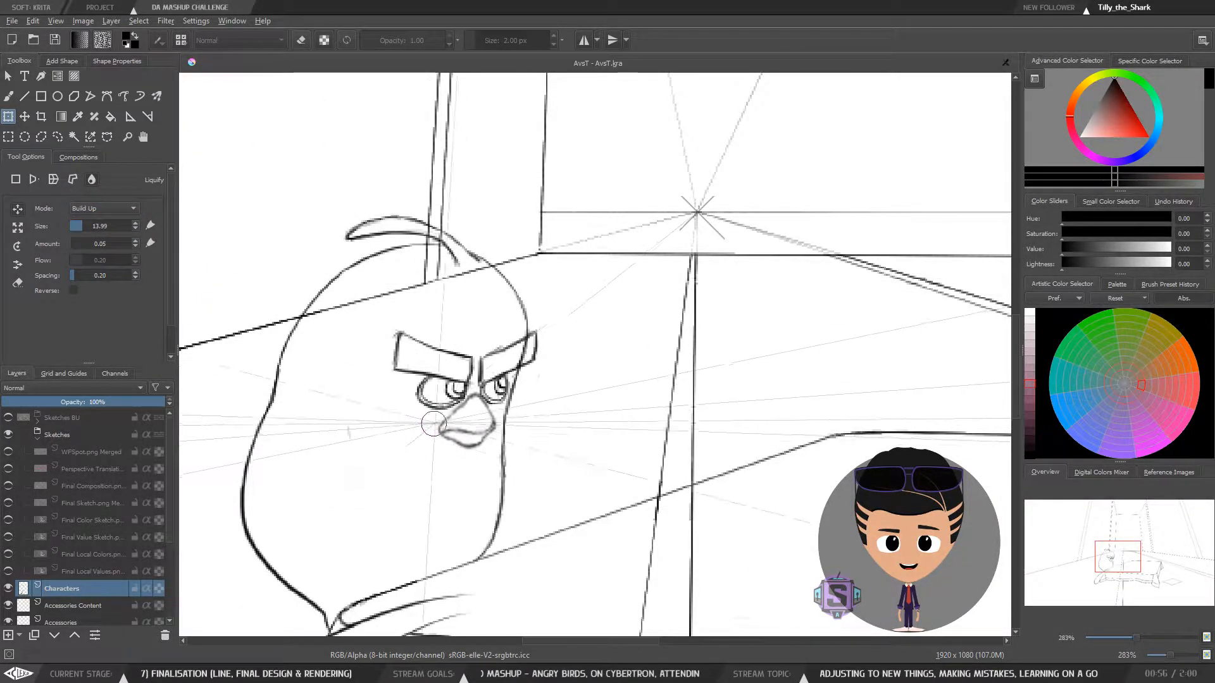
Push the beak's lower edge upward with Liquify in Build Up mode and apply the transform
drag(442, 455, 470, 451)
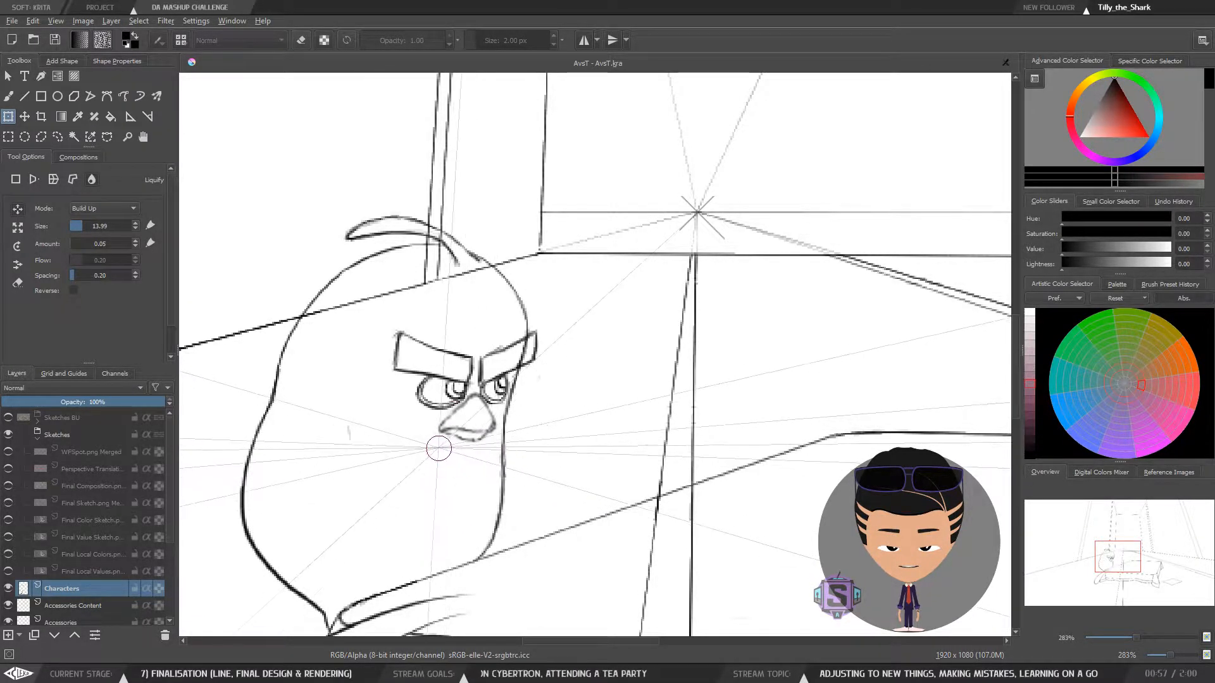
key(minus)
key(minus)
key(plus)
key(plus)
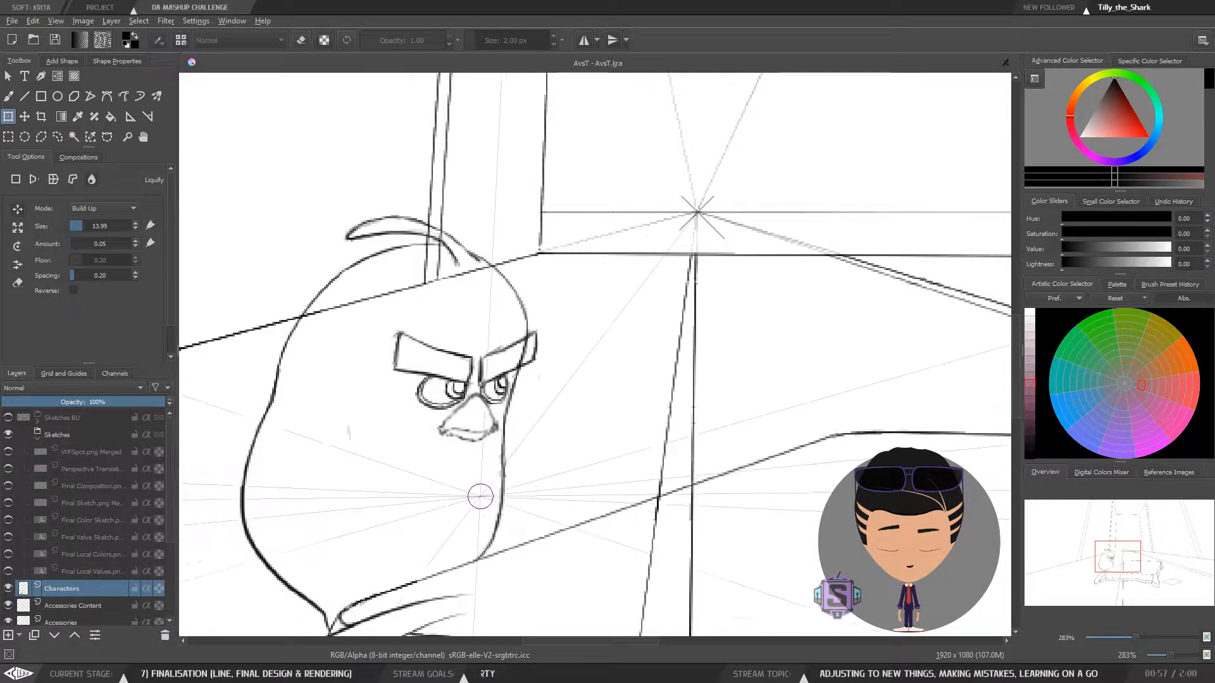
key(minus)
key(minus)
key(b)
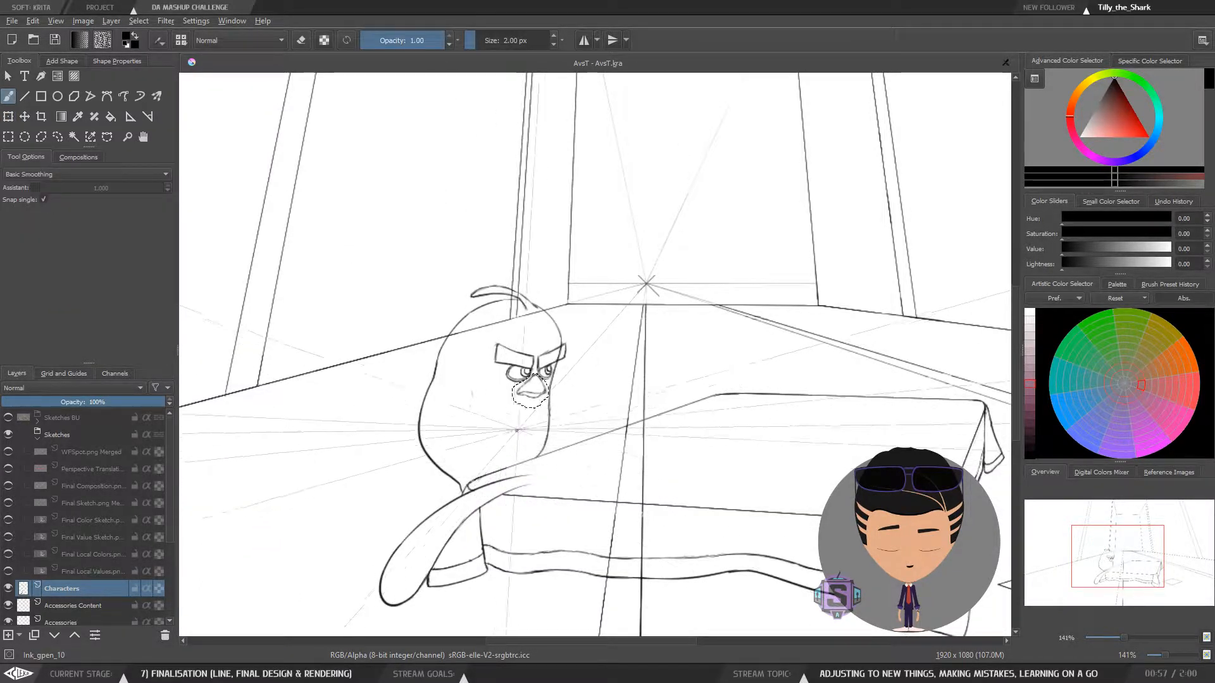
Compare the beak before and after the Liquify reshaping, up close and at a smaller scale, and clear the selection
key(plus)
key(plus)
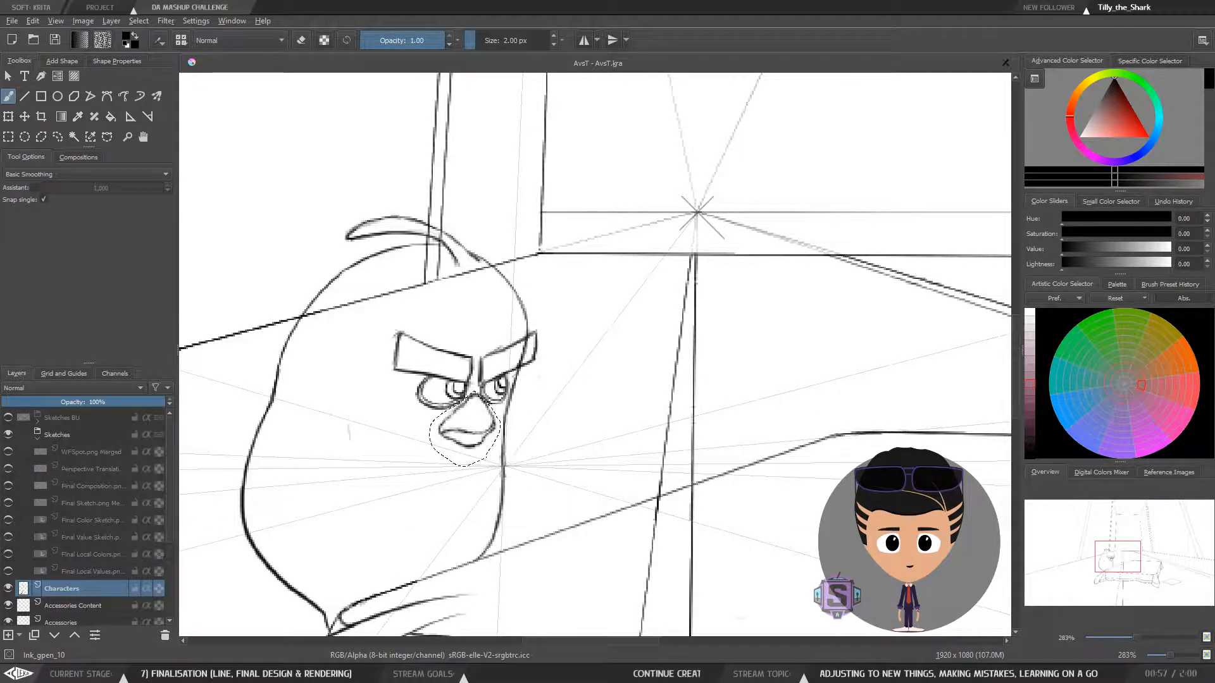
key(minus)
key(minus)
key(plus)
key(plus)
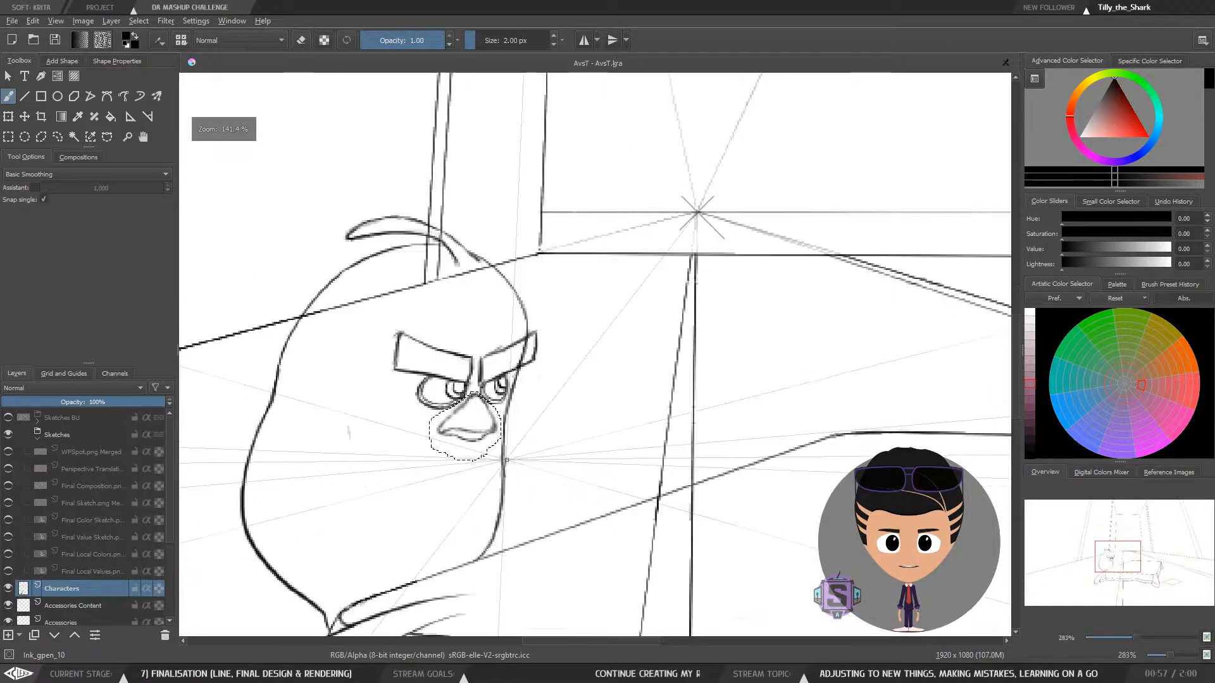
key(minus)
key(minus)
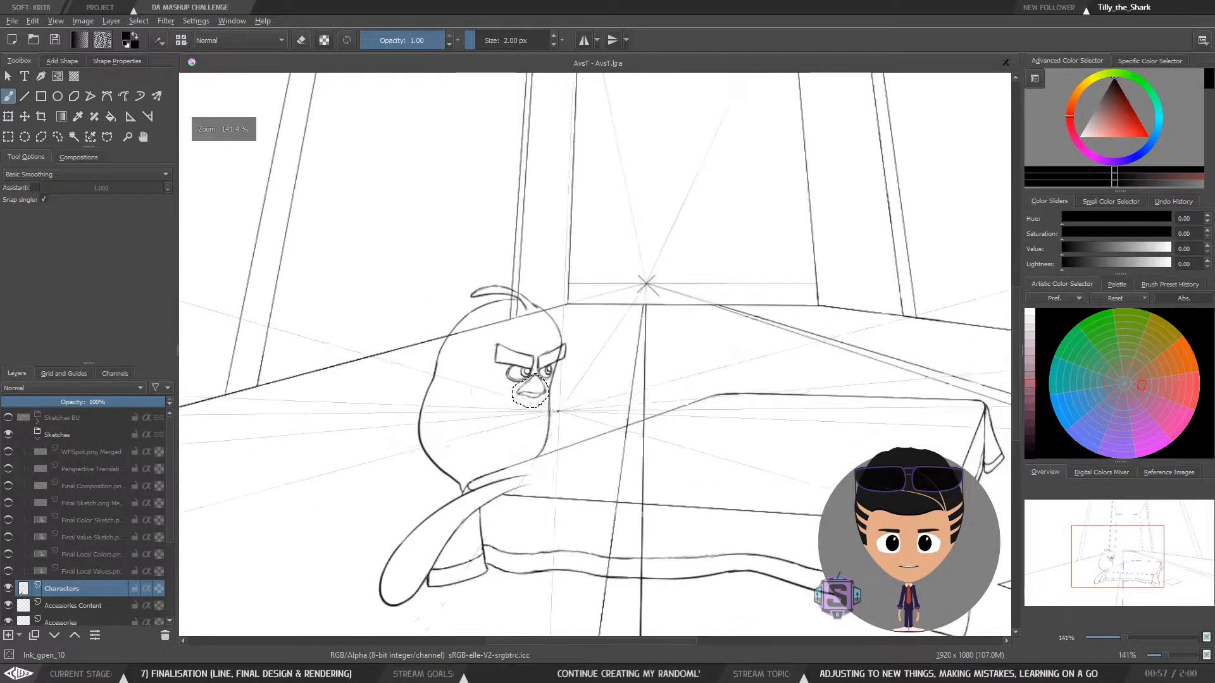
key(plus)
key(plus)
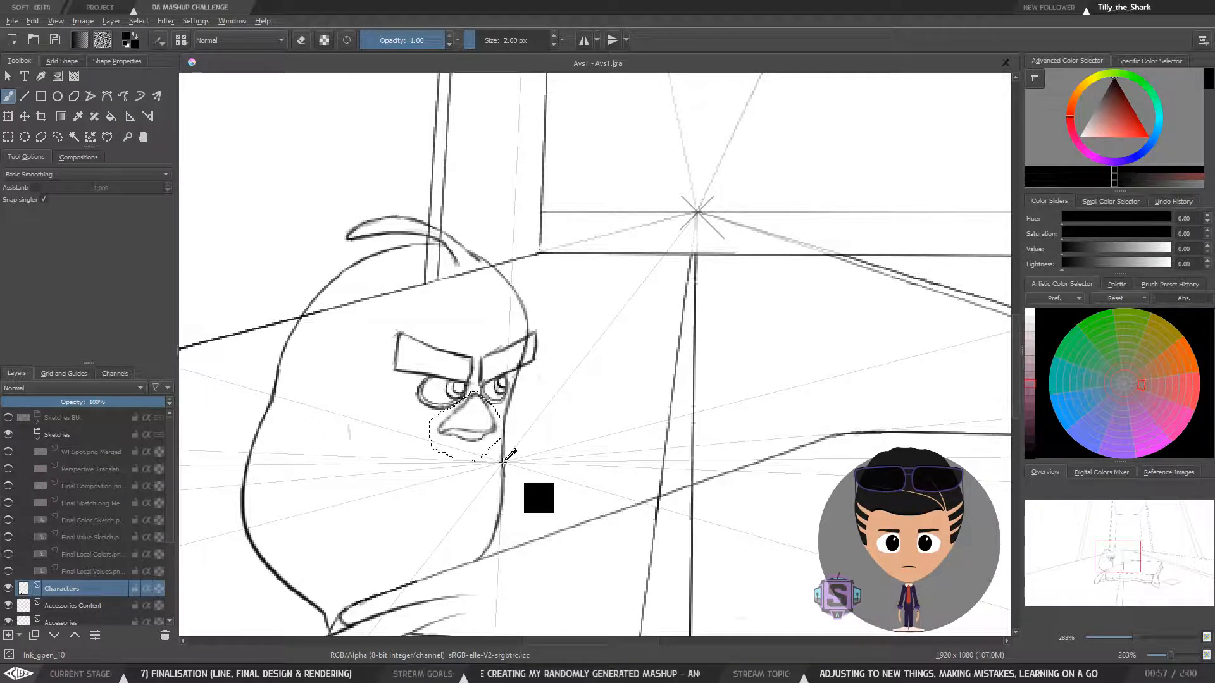
key(minus)
key(minus)
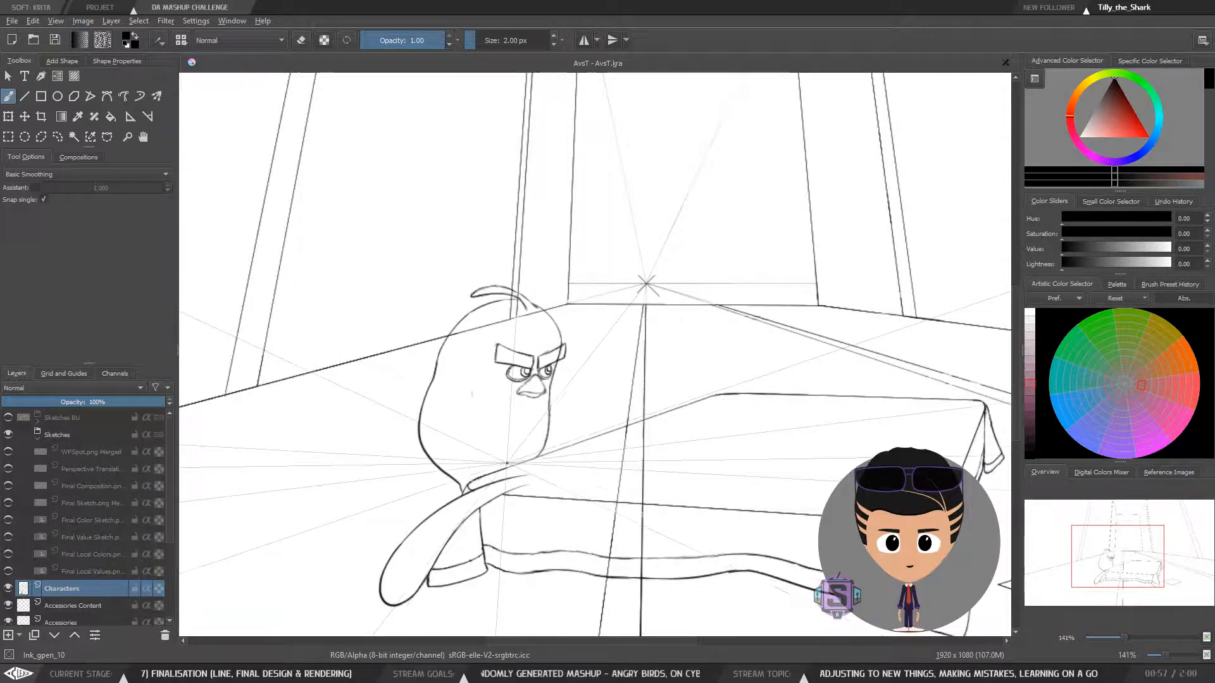
Examine the bird's face and reshaped beak in mirrored and normal views
drag(564, 447, 496, 432)
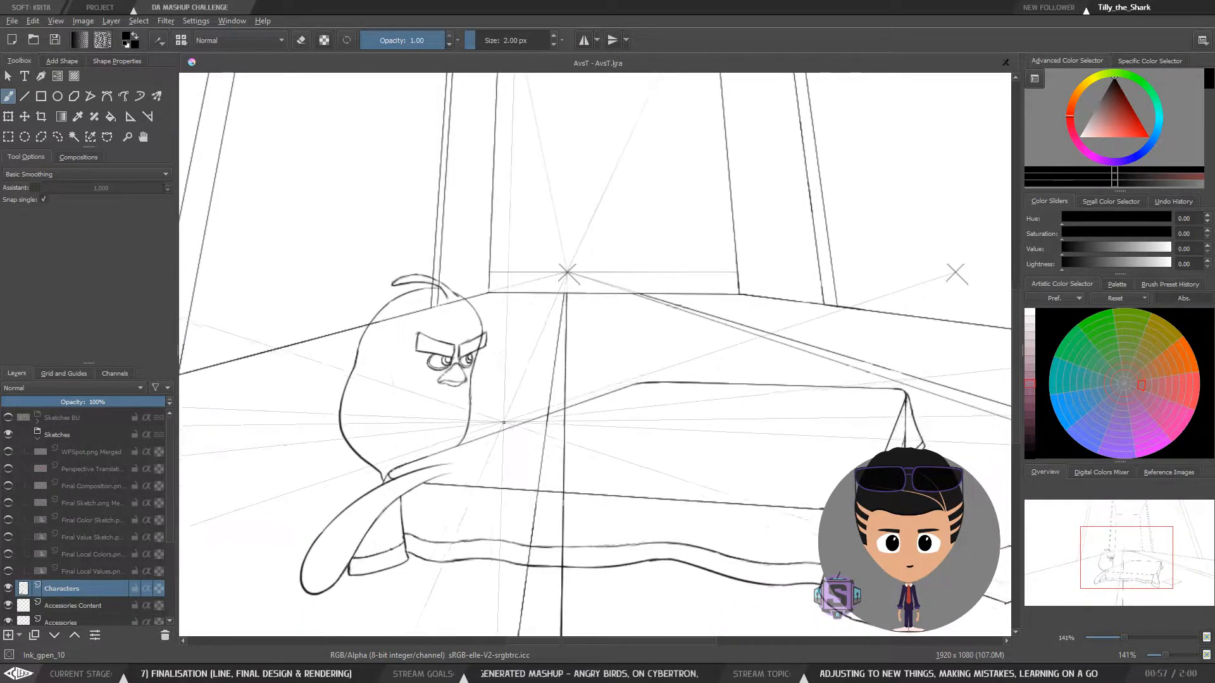
key(m)
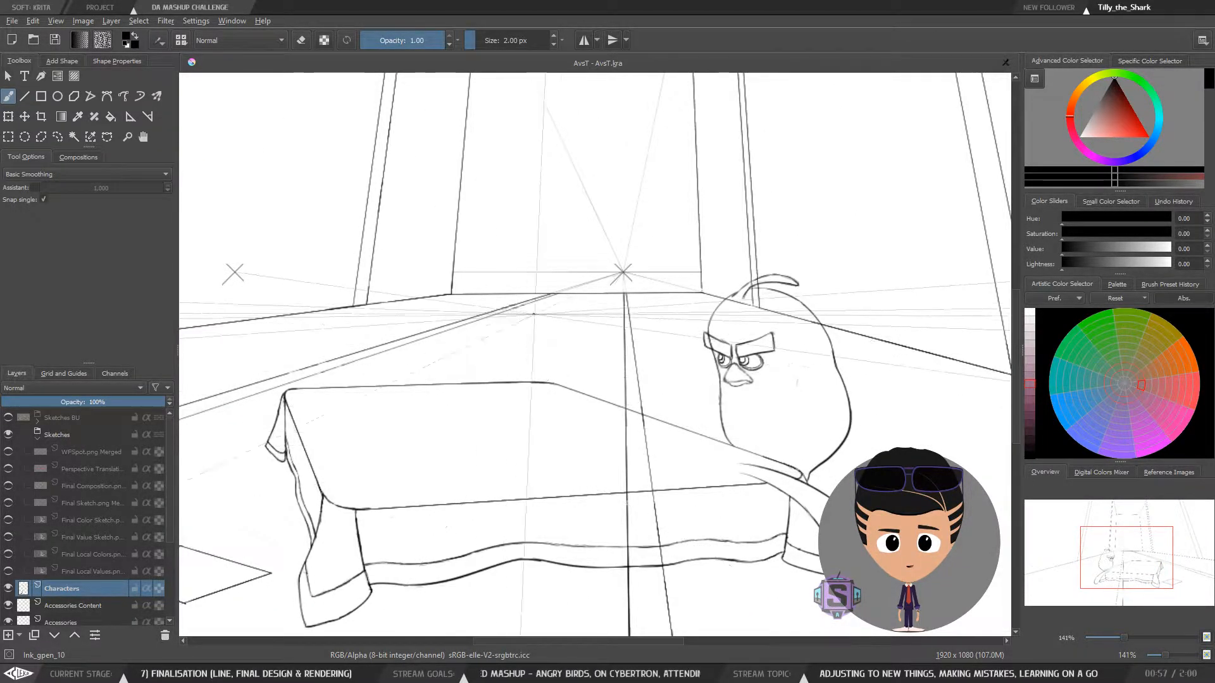
drag(688, 459, 498, 478)
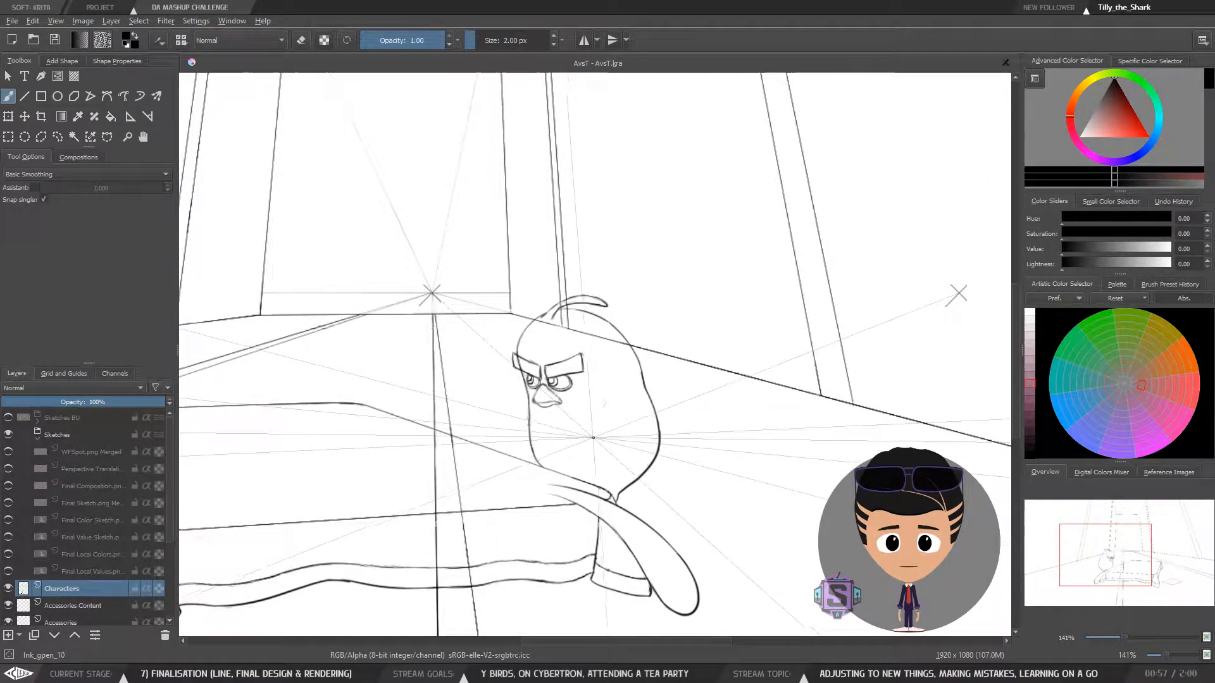
key(m)
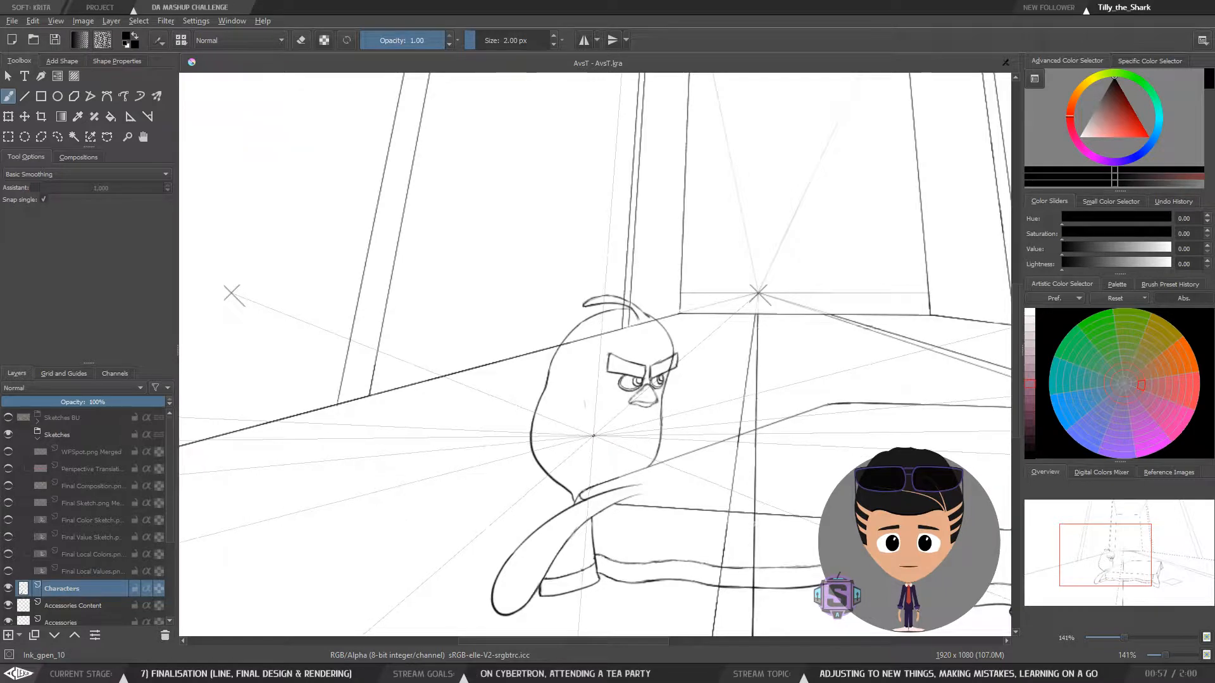
drag(658, 431, 539, 436)
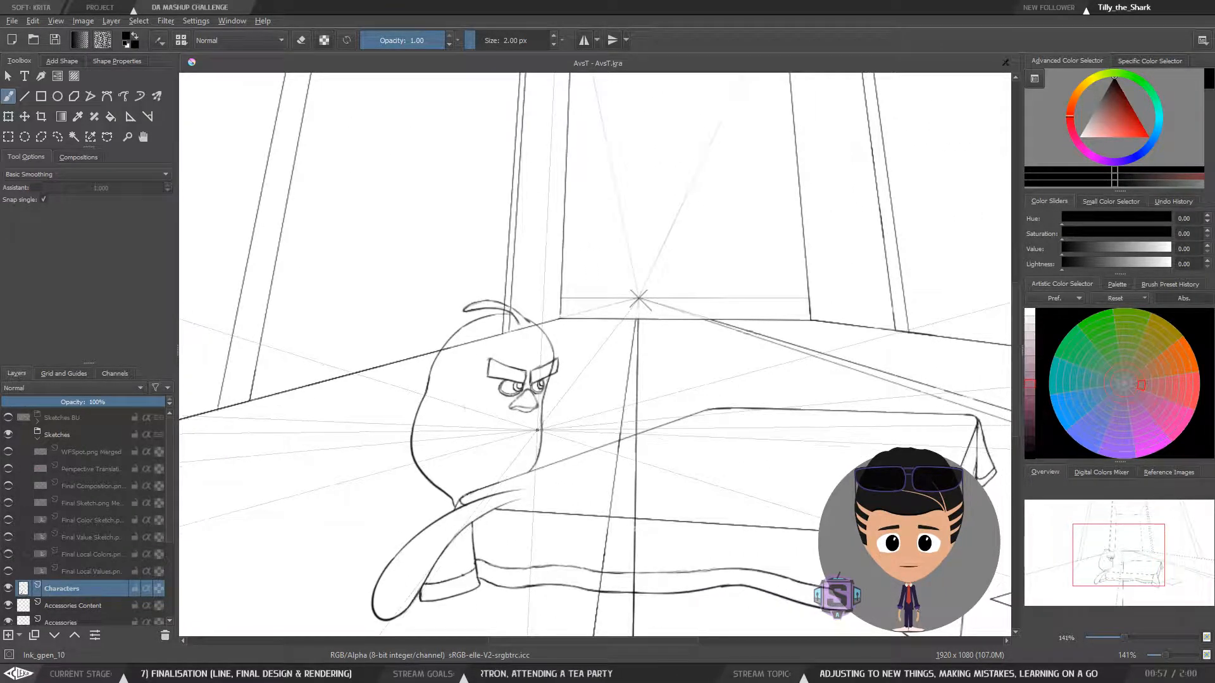
scroll(545, 449, up, 2)
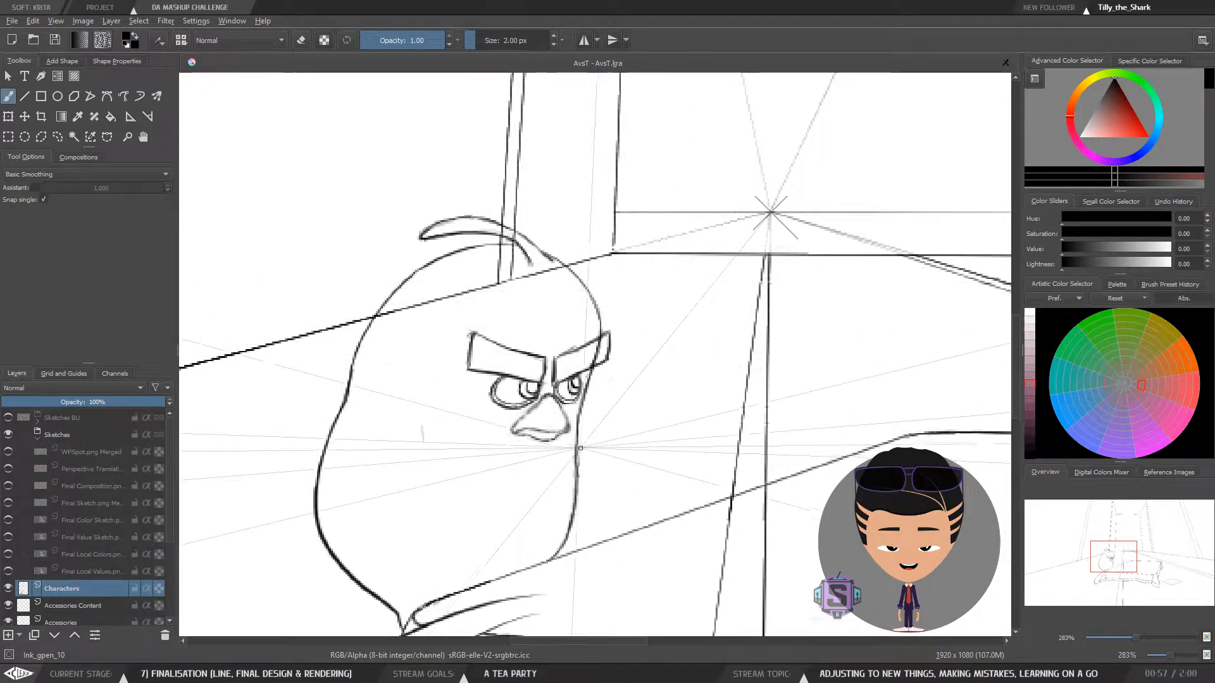
key(m)
key(m)
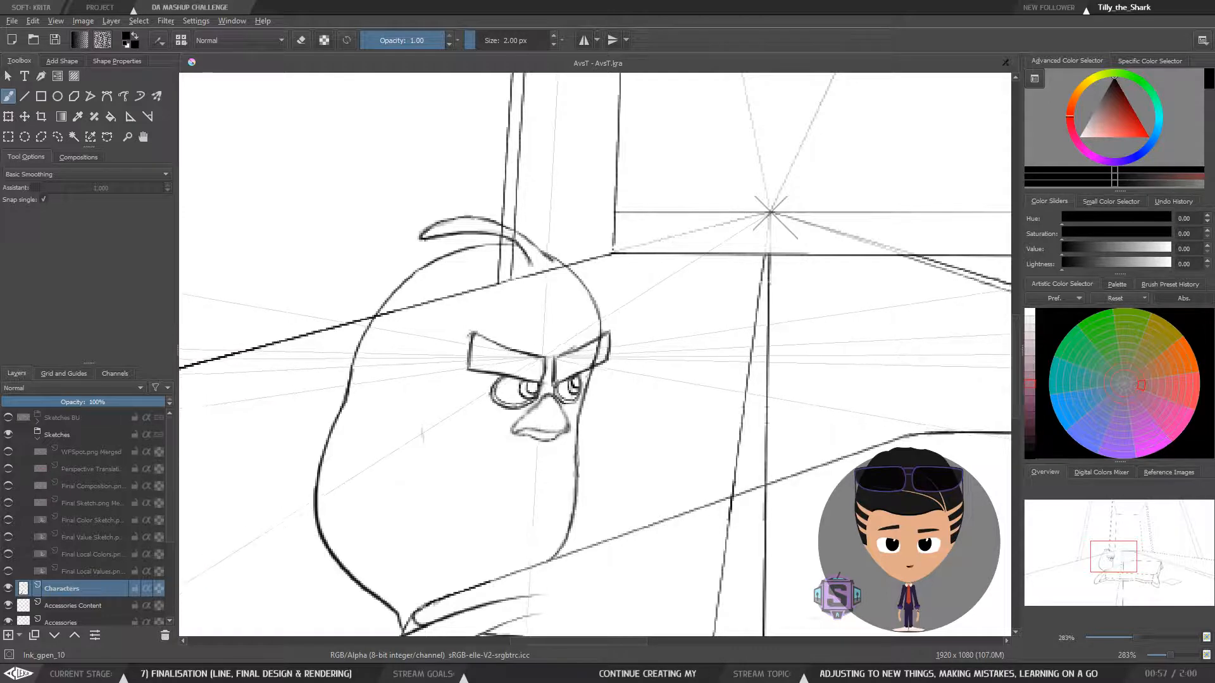
Redraw both of the bird's eyebrows with lower outer ends, erasing the old lines with a 7 px eraser
key(e)
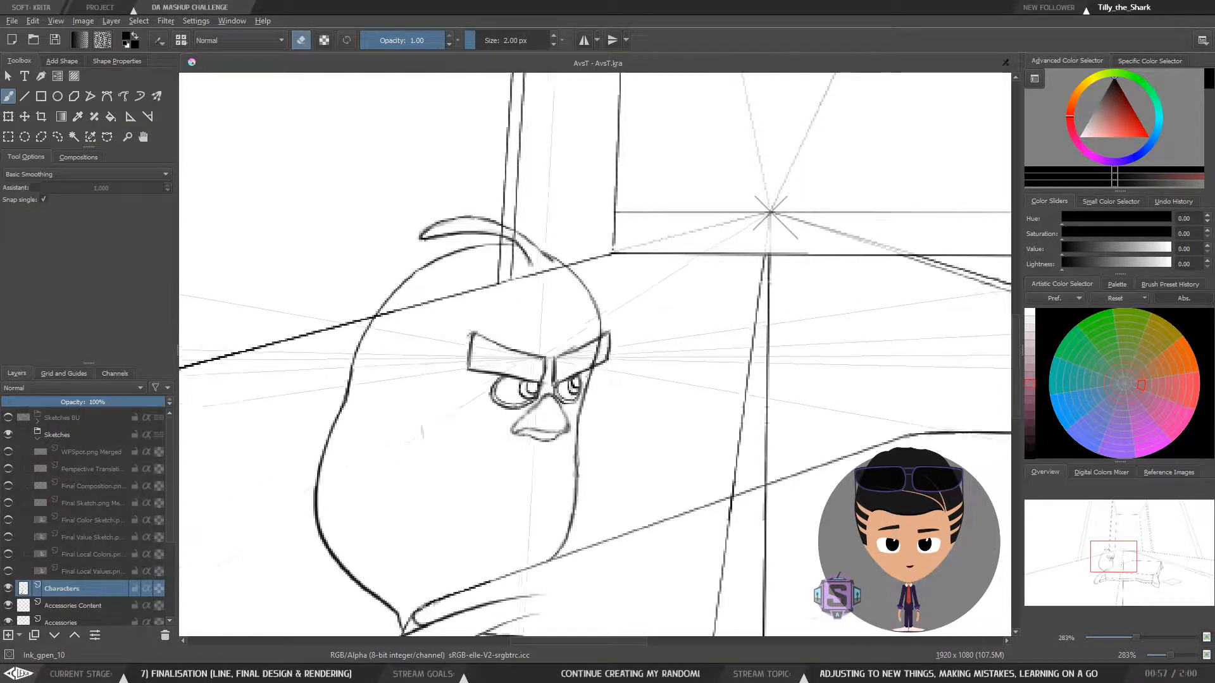
key(e)
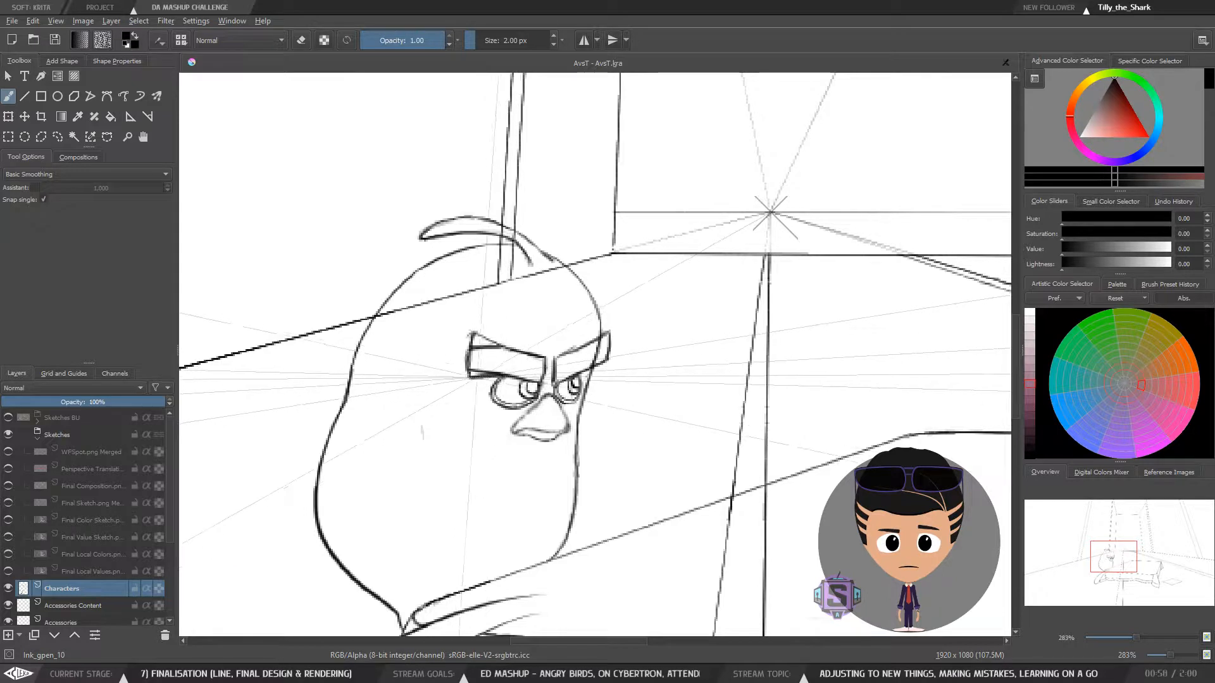
key(bracketright)
key(bracketright)
key(bracketright)
key(bracketright)
key(bracketright)
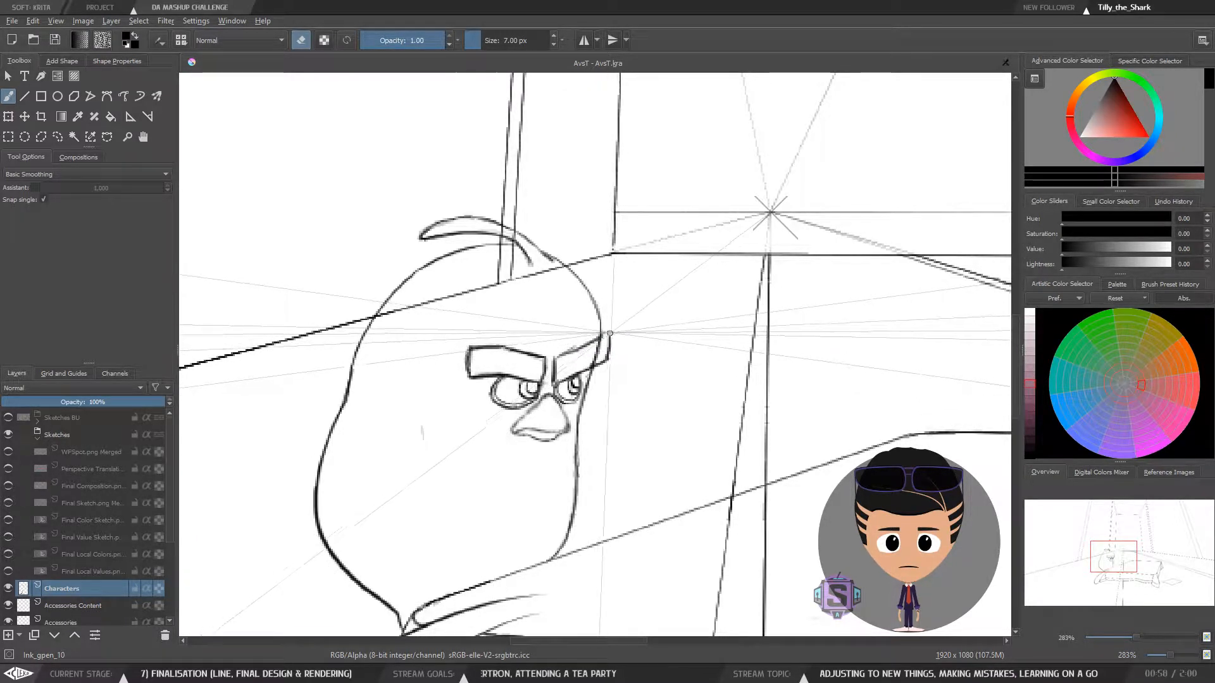
key(e)
drag(609, 341, 584, 345)
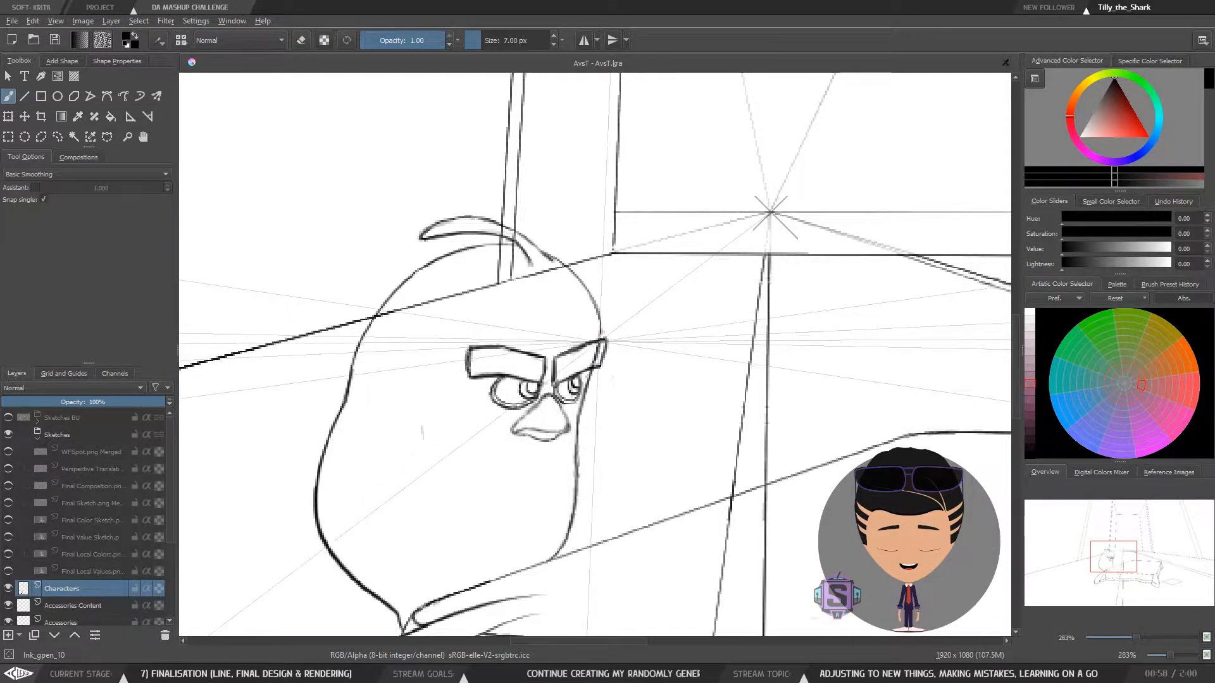
Check the redrawn eyebrows in mirrored and normal views, up close and from further out
key(minus)
key(minus)
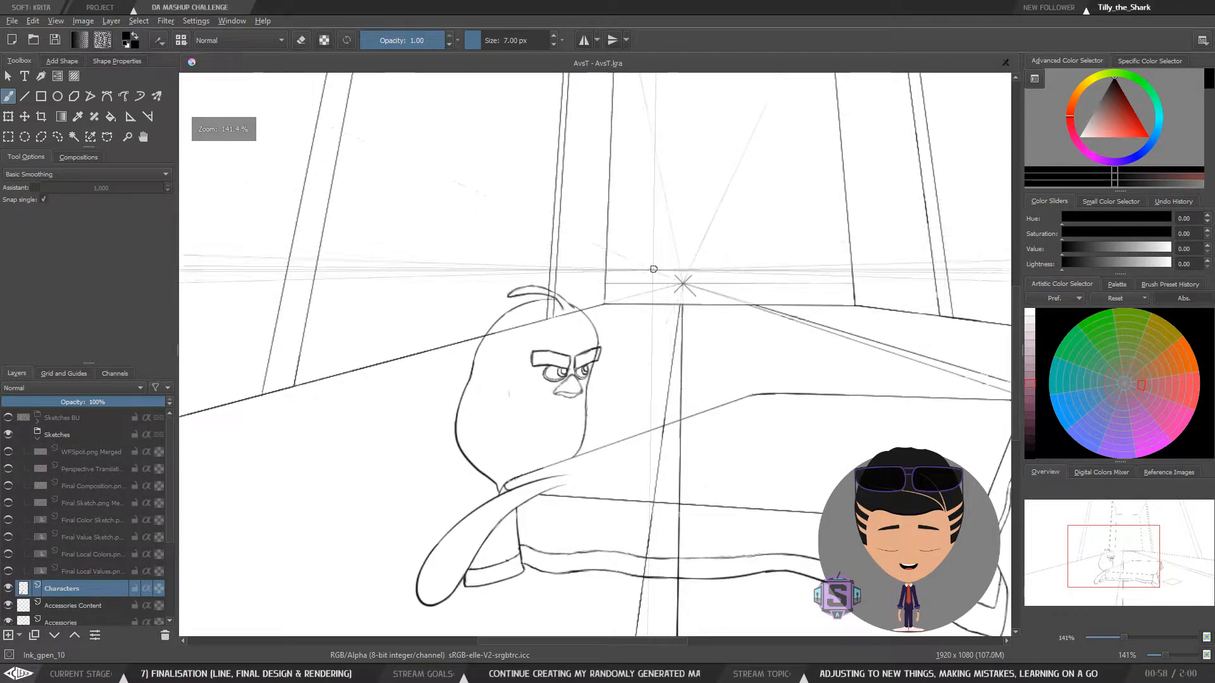
key(m)
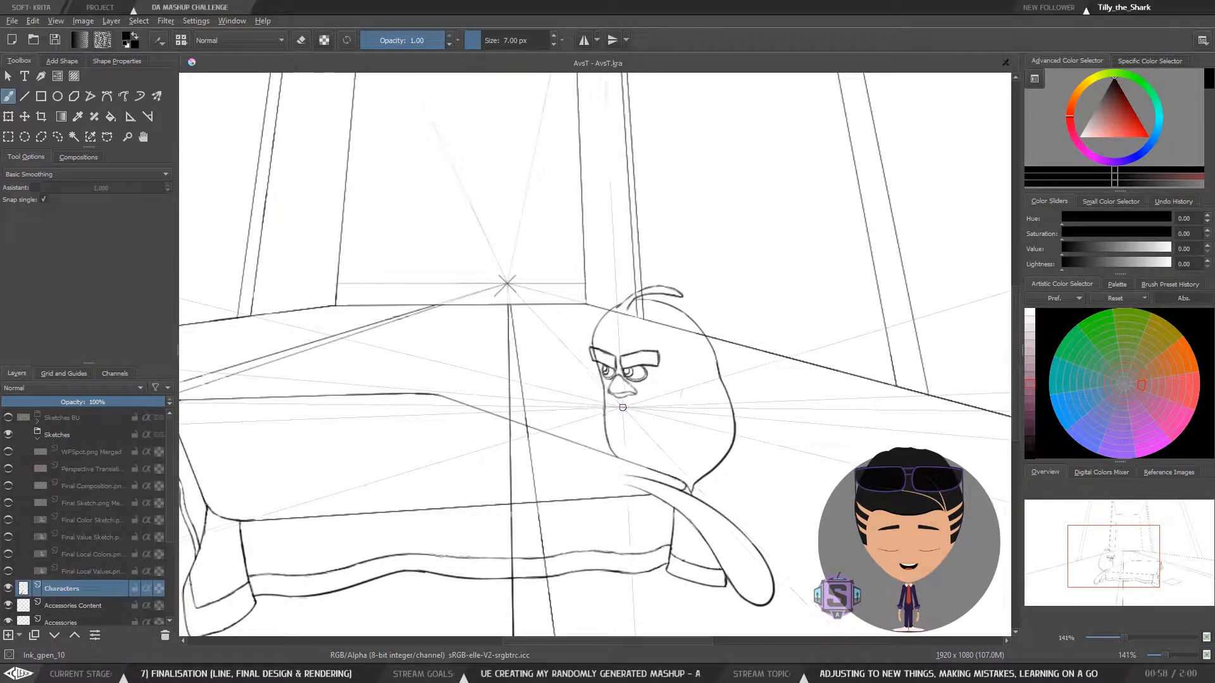
key(m)
key(plus)
key(plus)
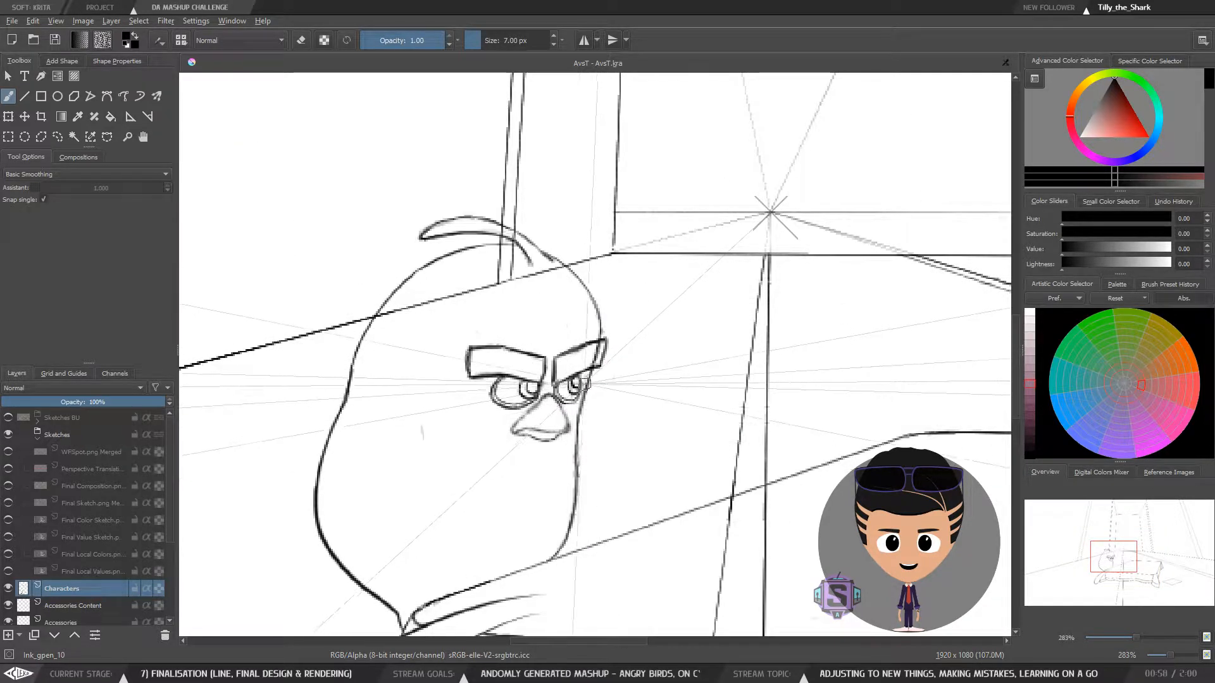
drag(602, 398, 551, 391)
key(minus)
key(minus)
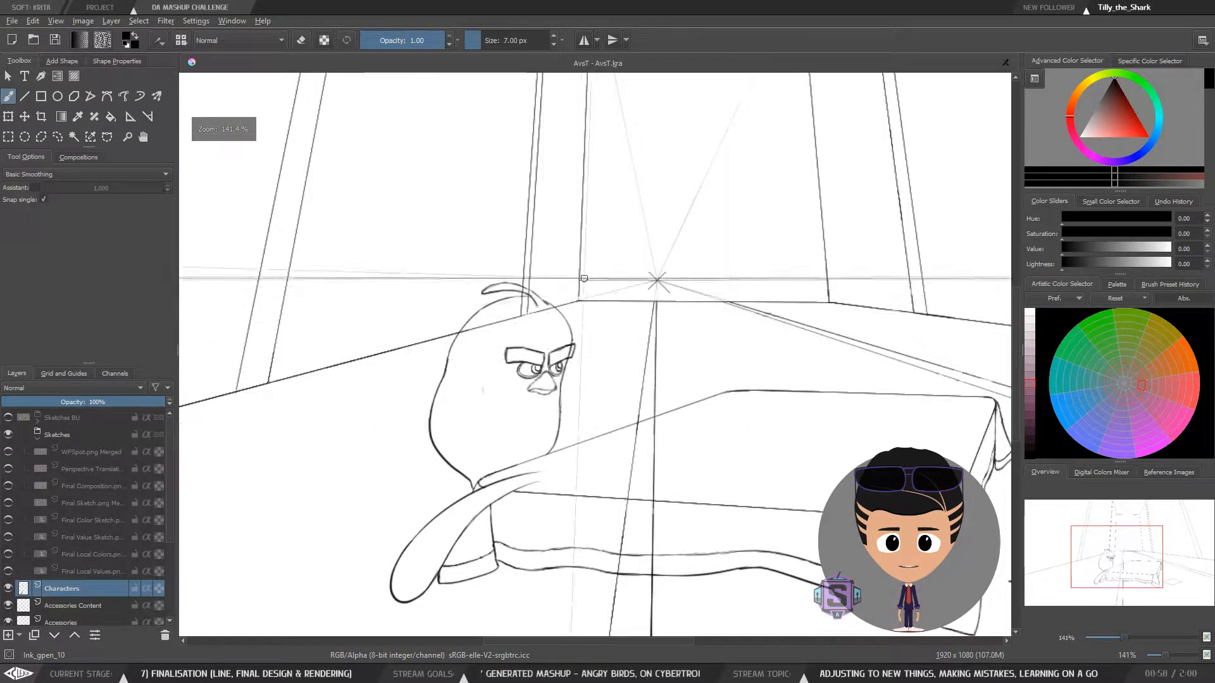
key(m)
key(m)
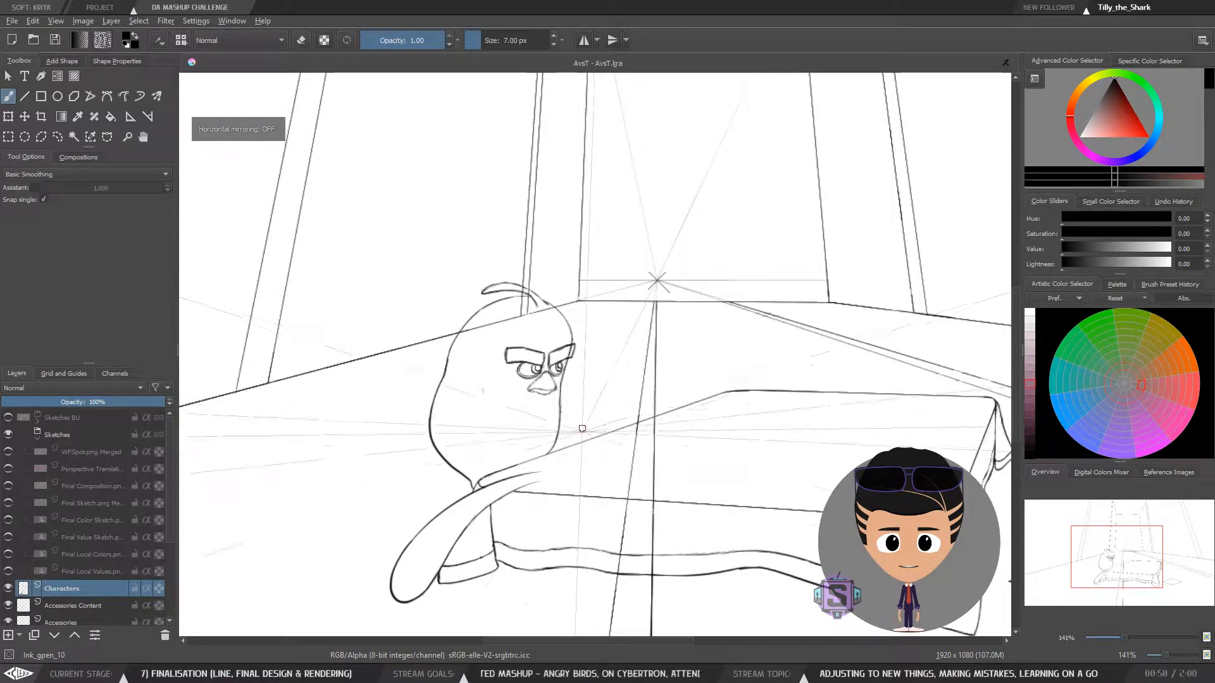
Check the bird's expression and proportions against the whole scene, both mirrored and unmirrored
drag(588, 442, 537, 404)
key(minus)
key(minus)
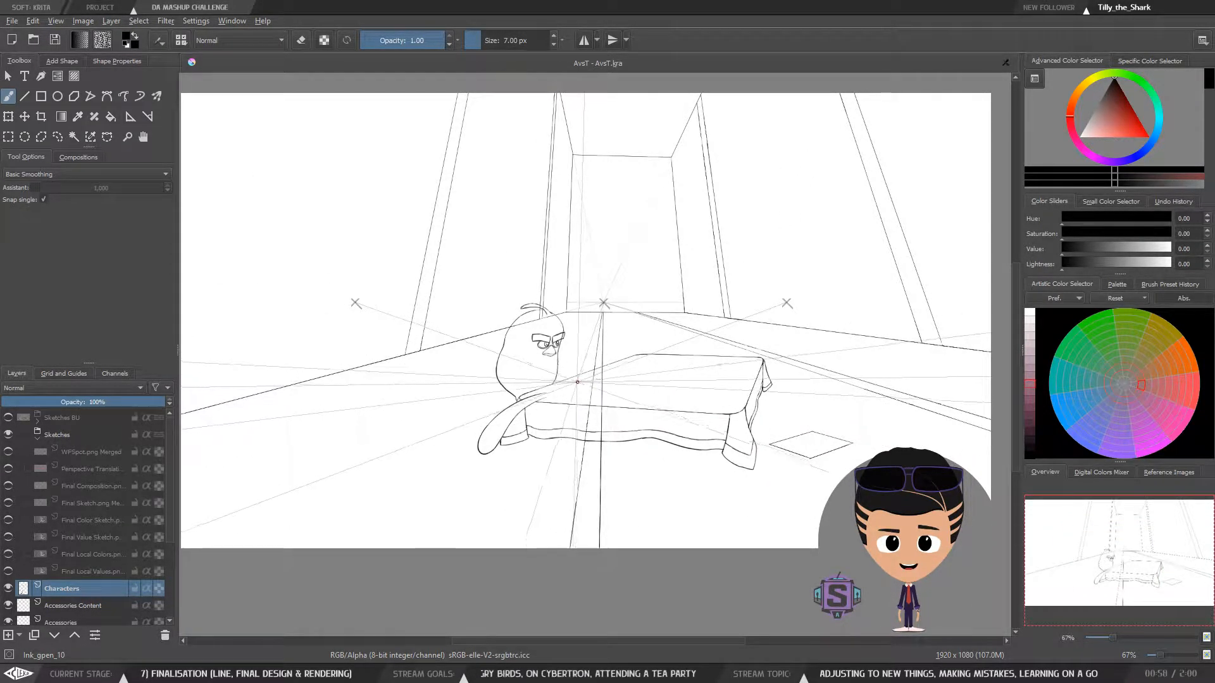
key(m)
key(m)
key(plus)
key(plus)
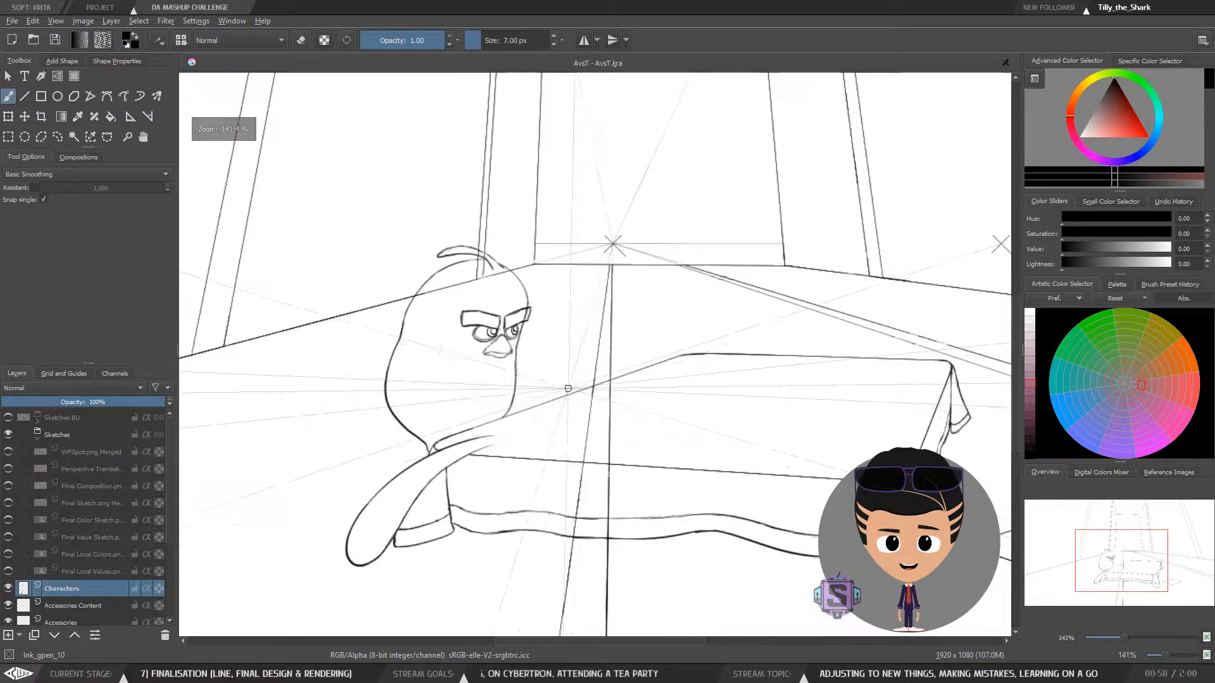
Select both of the bird's eyebrows with a freehand outline, prepare them for moving and hide the selection outline
drag(587, 401, 511, 399)
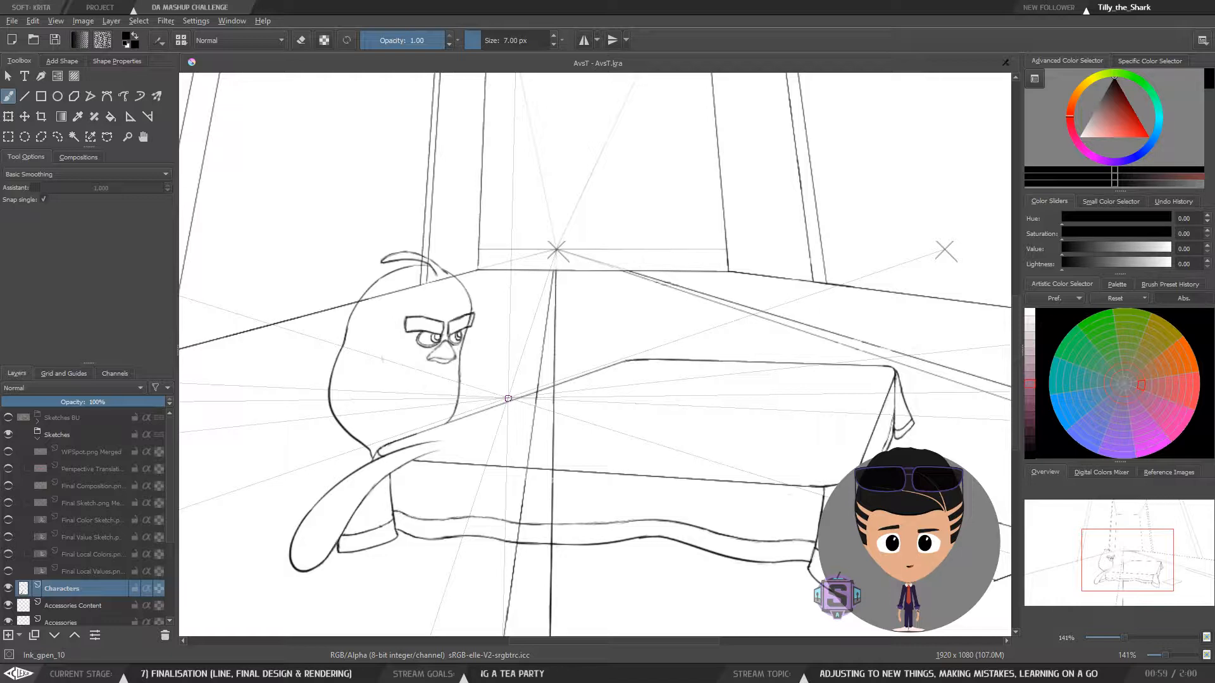
key(m)
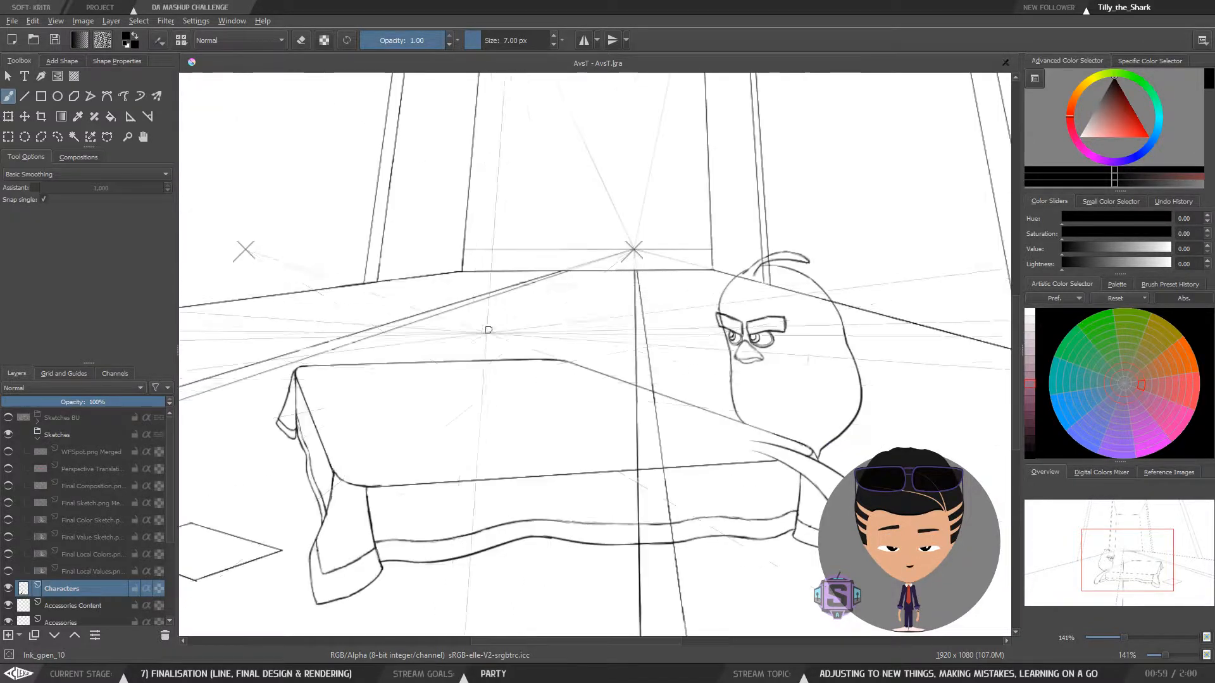
key(m)
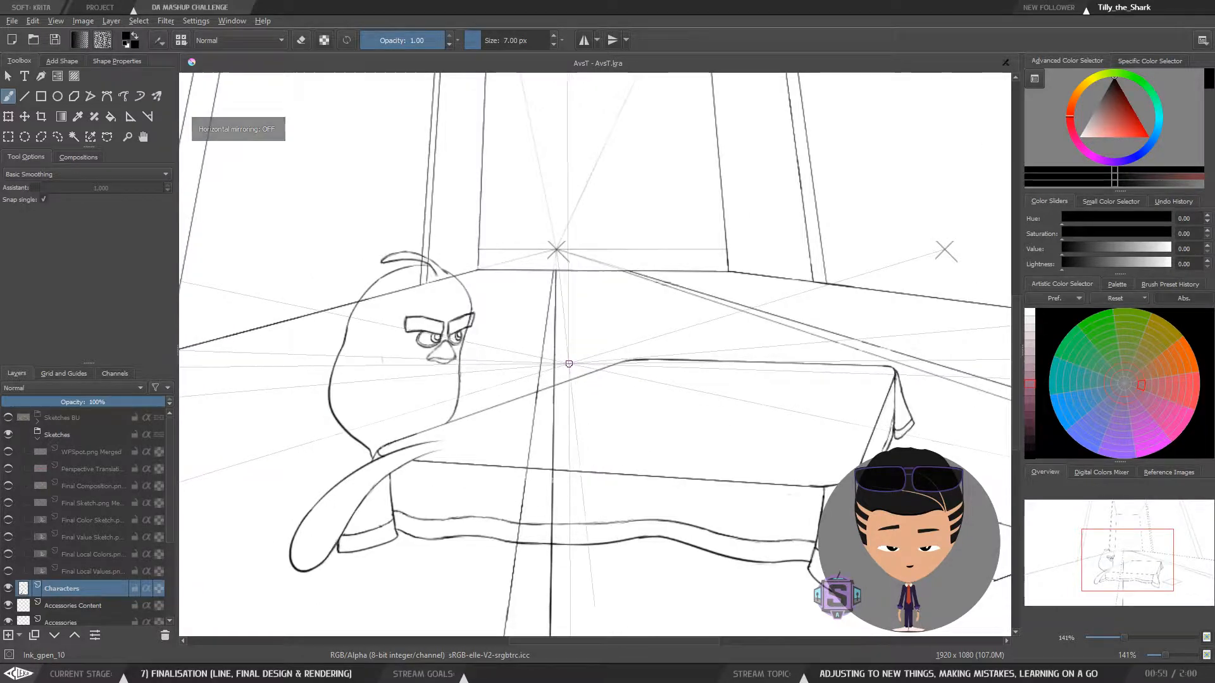
key(ctrl+plus)
key(ctrl+plus)
drag(396, 399, 495, 487)
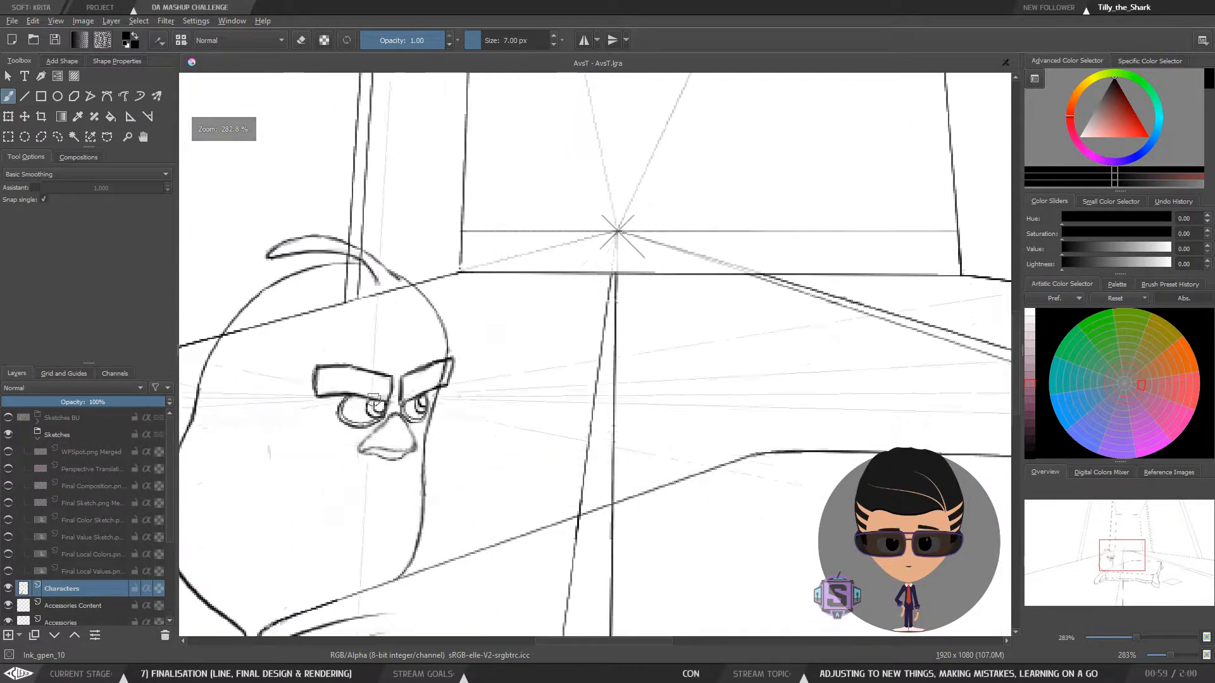
key(l)
mouse_move(330, 351)
mouse_down()
mouse_move(306, 370)
mouse_move(315, 397)
mouse_move(400, 405)
mouse_move(445, 388)
mouse_move(458, 358)
mouse_move(379, 367)
mouse_move(322, 353)
mouse_up()
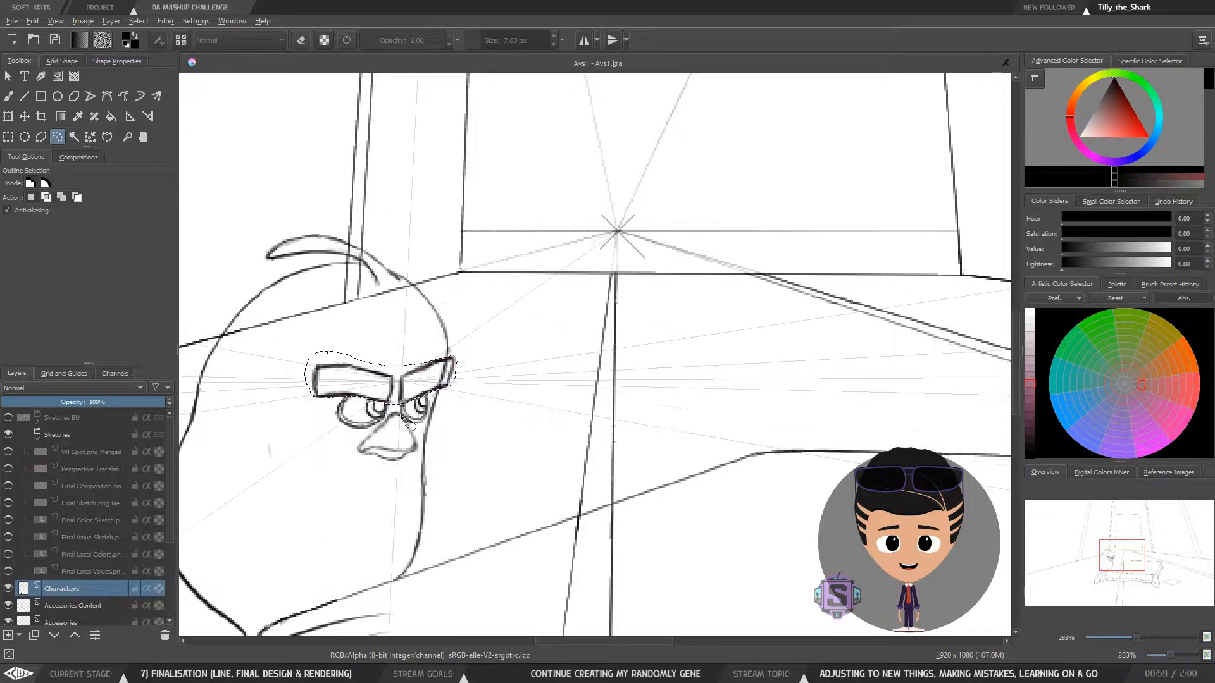
key(t)
drag(400, 395, 403, 395)
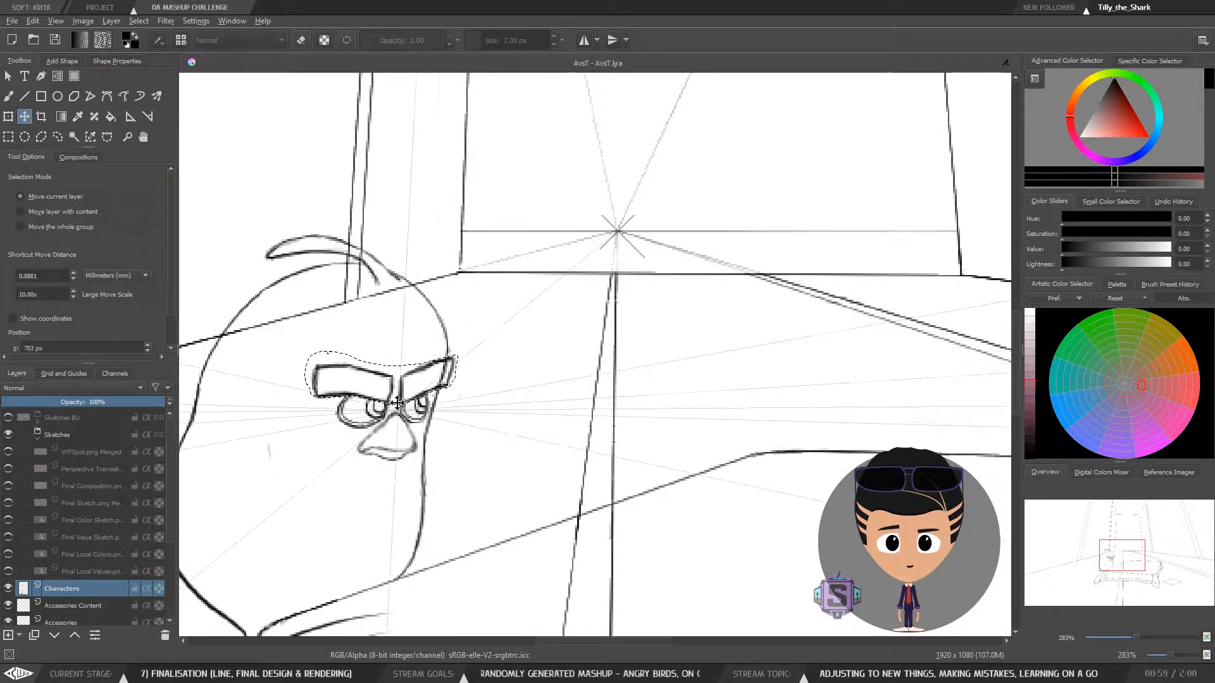
key(ctrl+shift+a)
Nudge the selected eyebrows right to an x position of 705 px, judging the placement close up and from further out
key(minus)
key(minus)
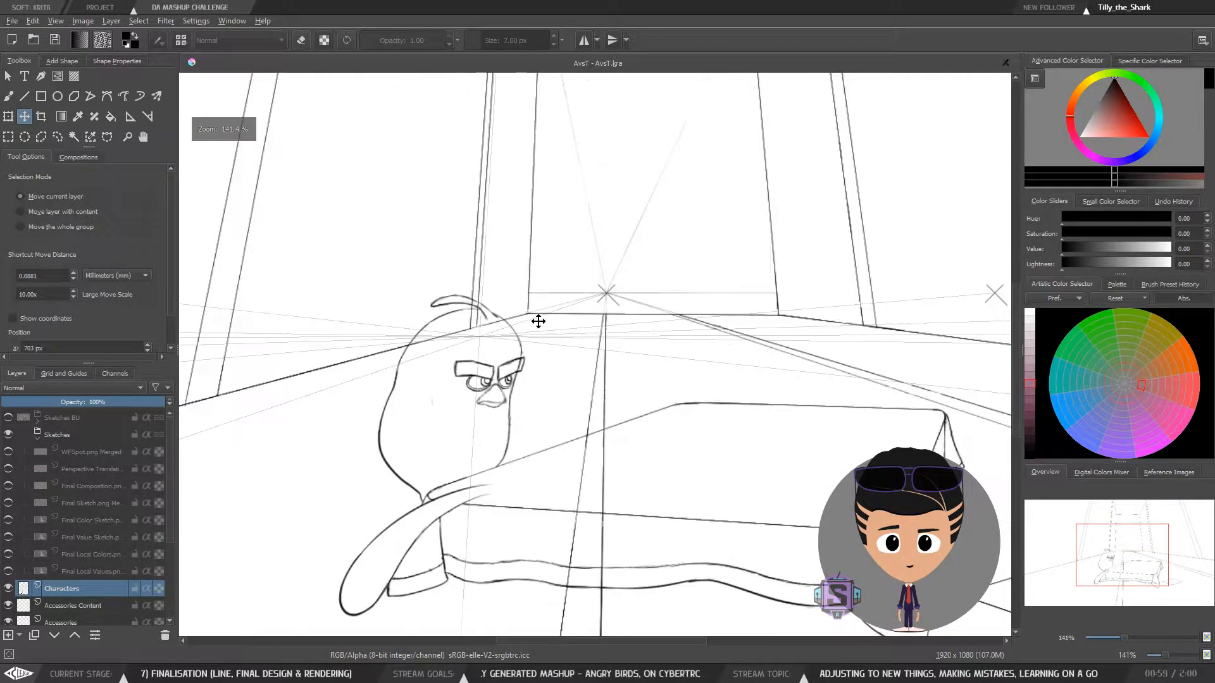
key(plus)
key(plus)
key(Right)
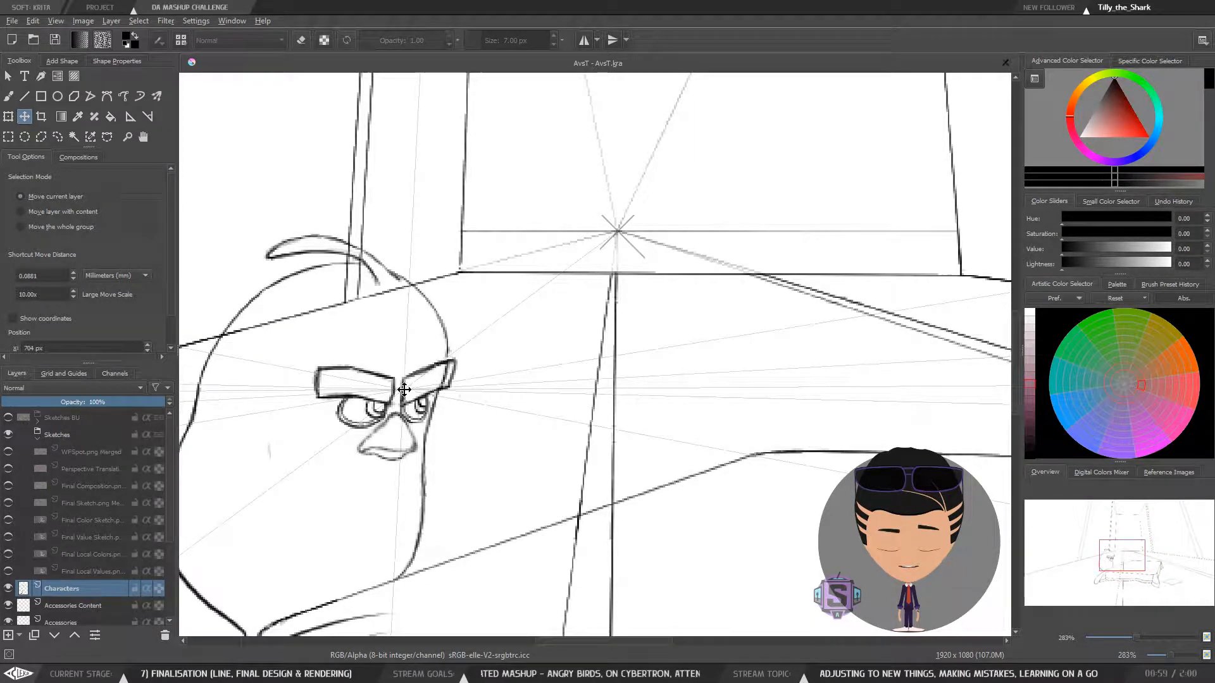
key(Right)
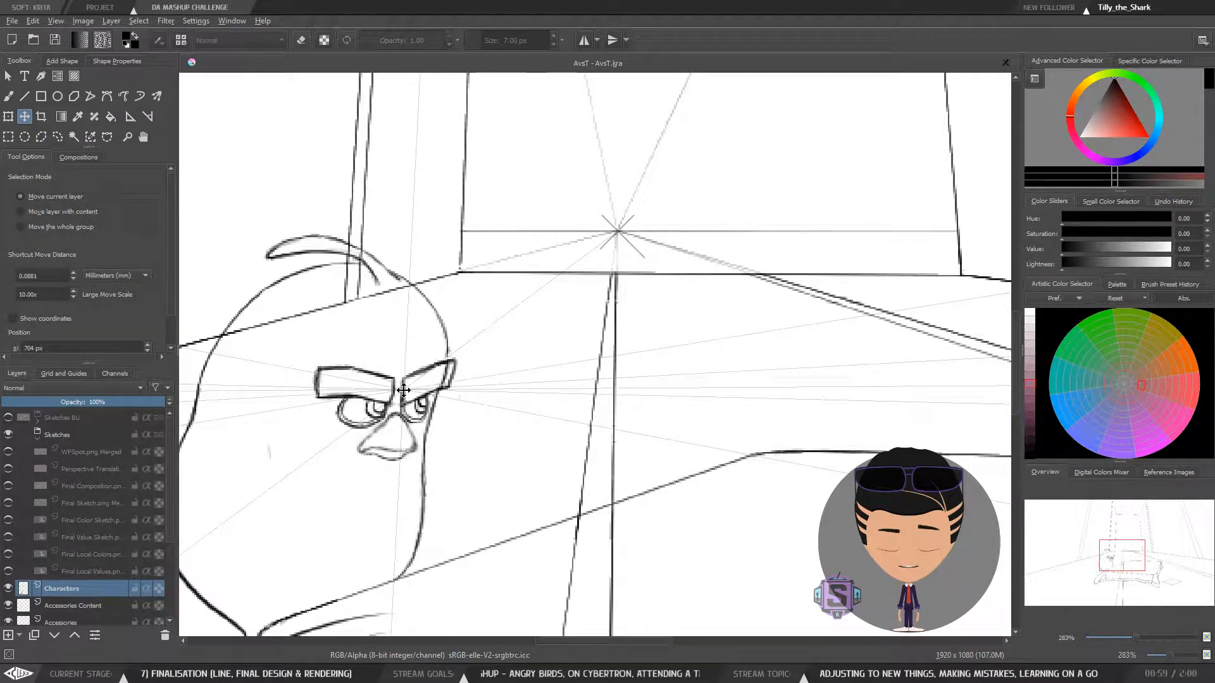
key(Right)
key(minus)
key(minus)
key(plus)
key(plus)
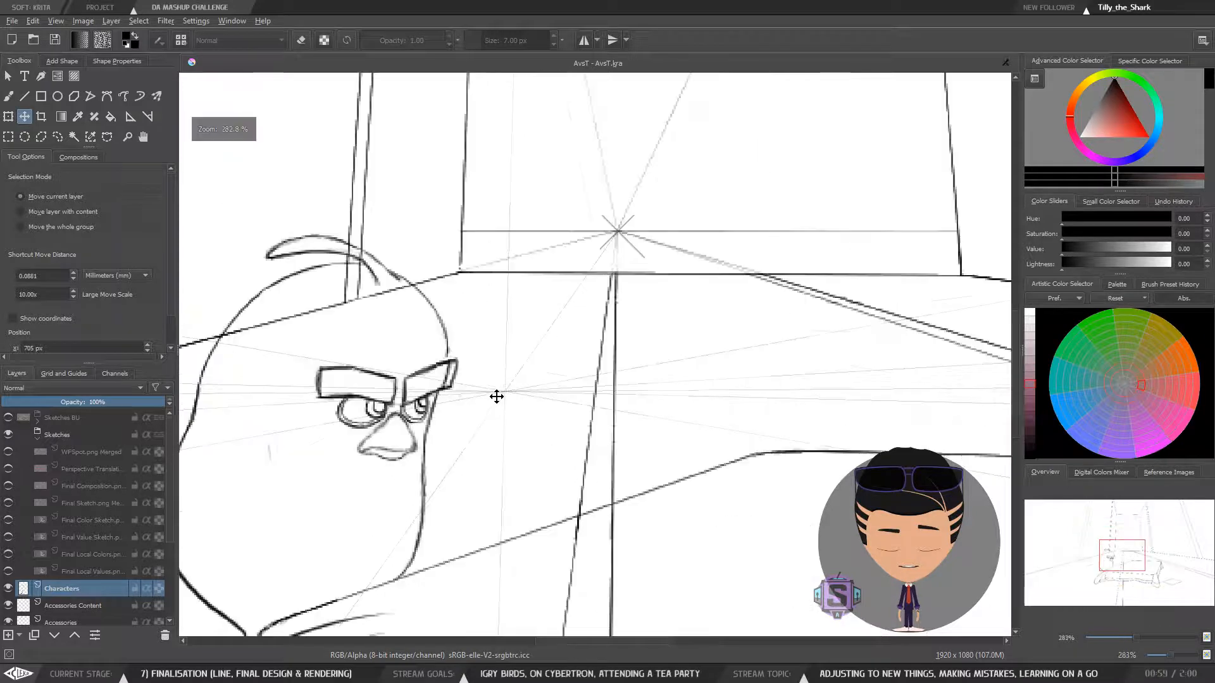
Shift the eyebrows back left and settle them at an x position of 704 px
key(Left)
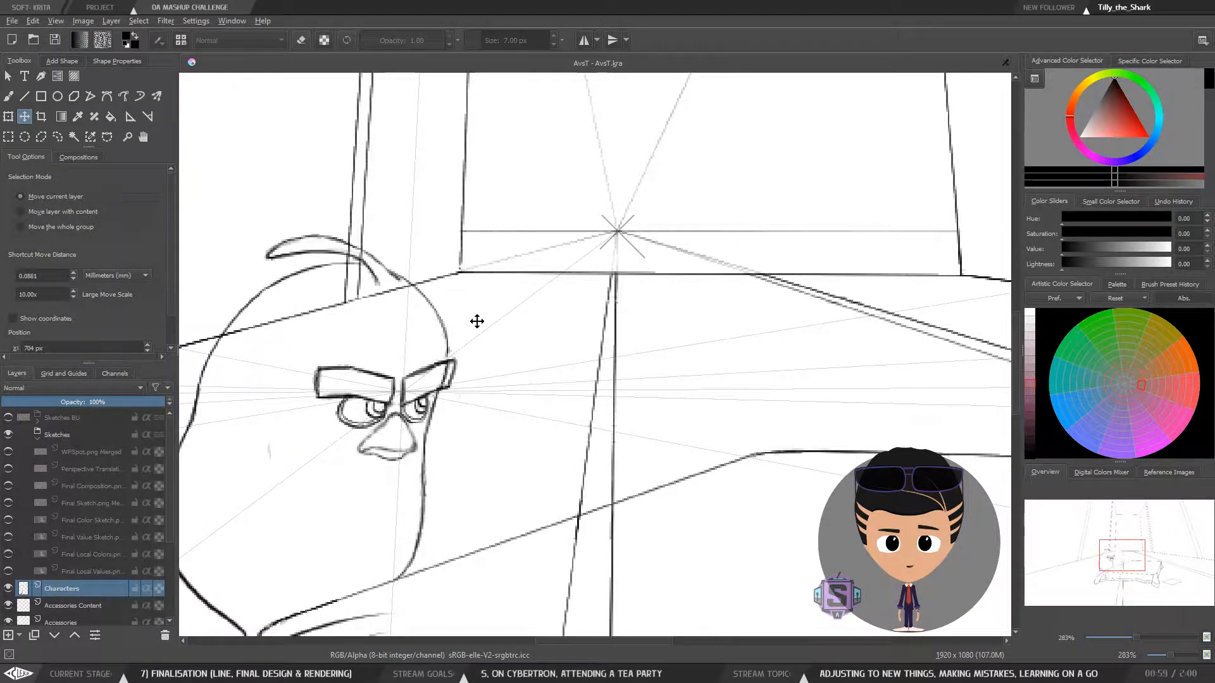
key(minus)
key(minus)
key(plus)
key(plus)
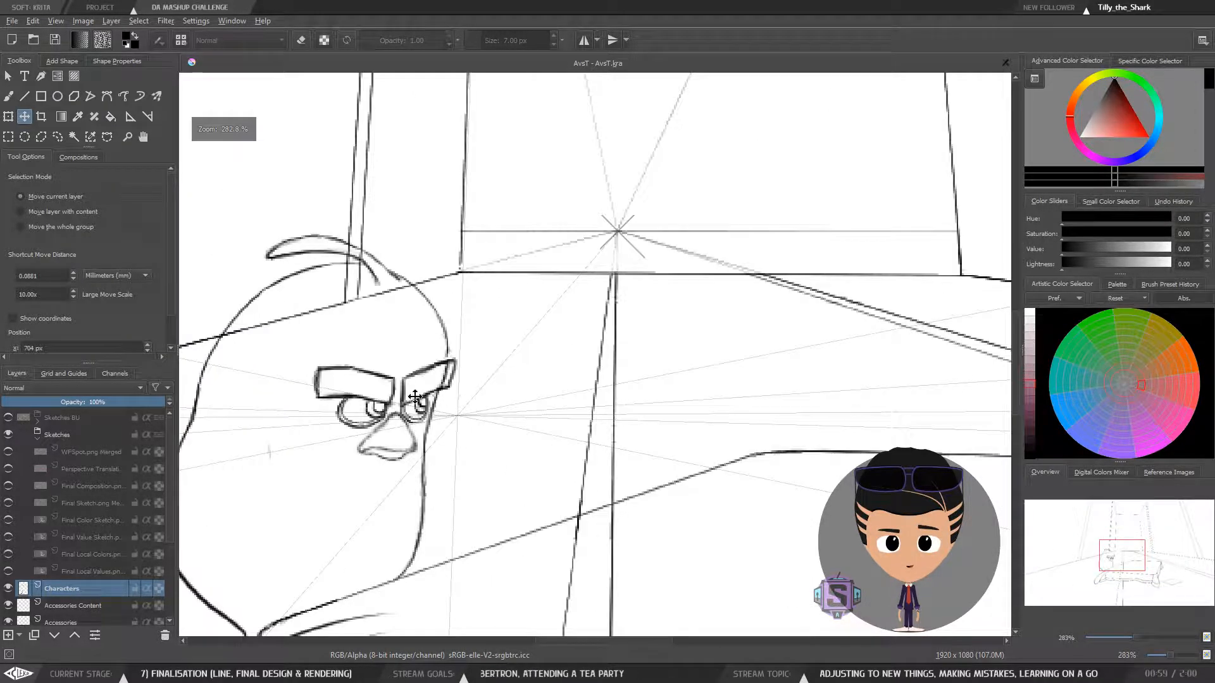
key(Left)
key(Left)
key(Left)
drag(398, 388, 404, 388)
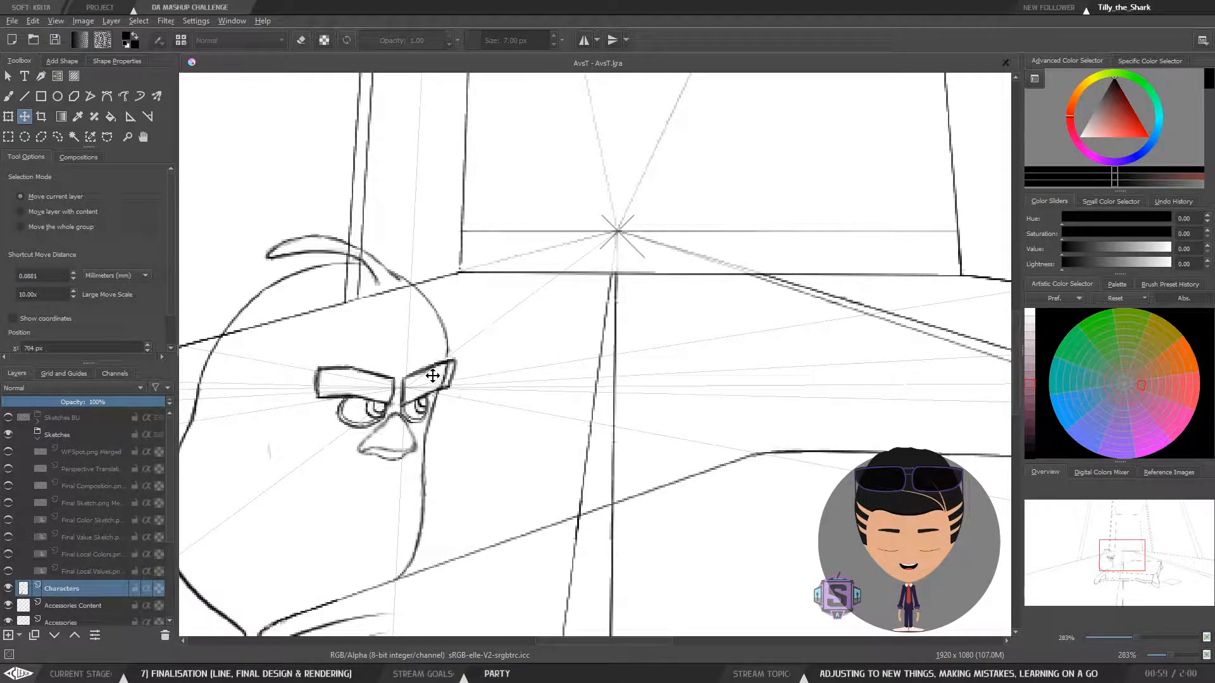
Compare the eyebrows before and after the last move and hide the selection outline around them
key(minus)
key(minus)
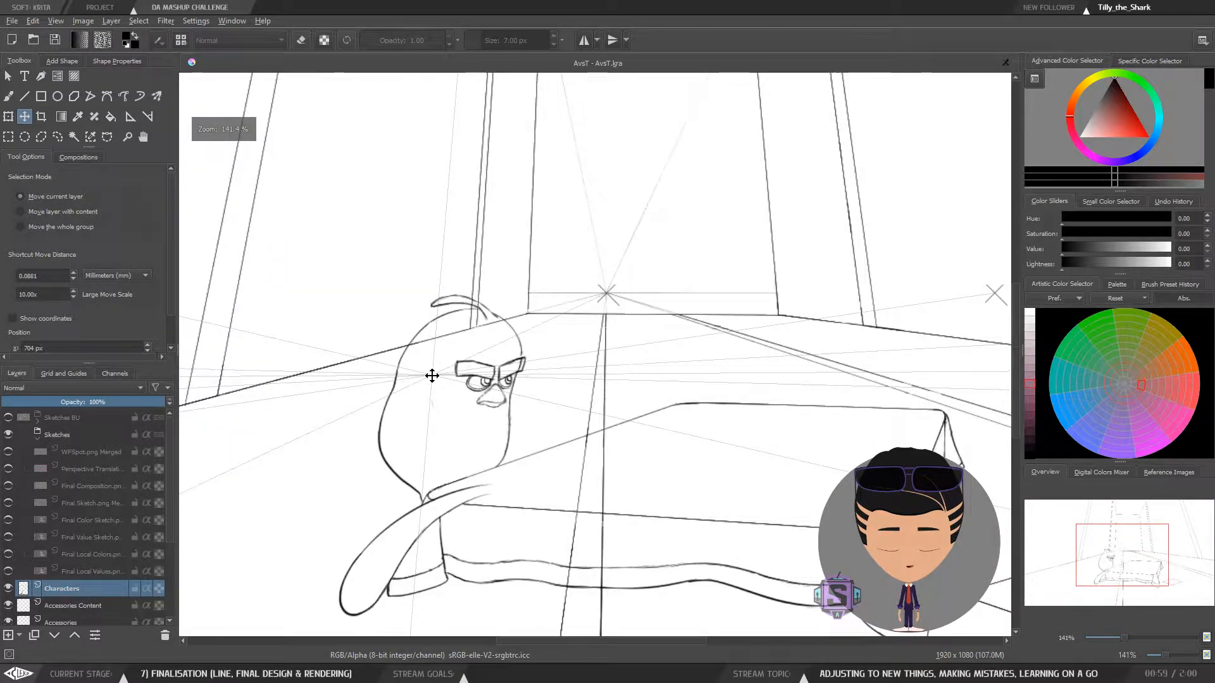
key(plus)
key(plus)
key(b)
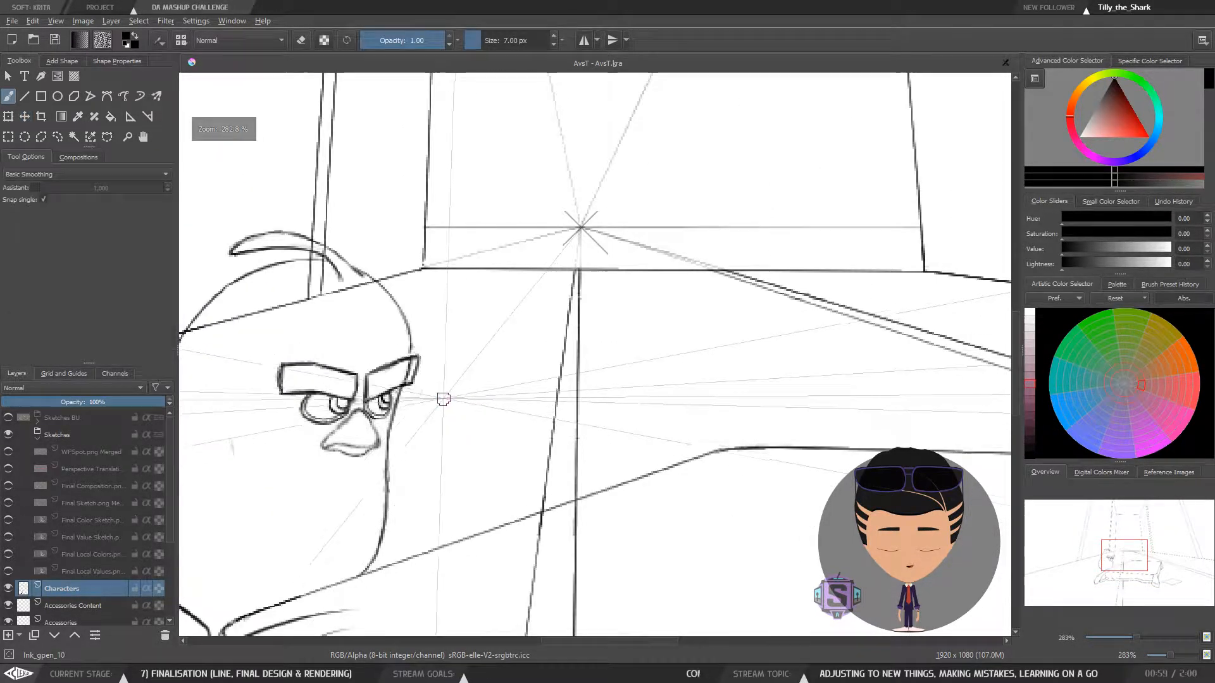
key(ctrl+z)
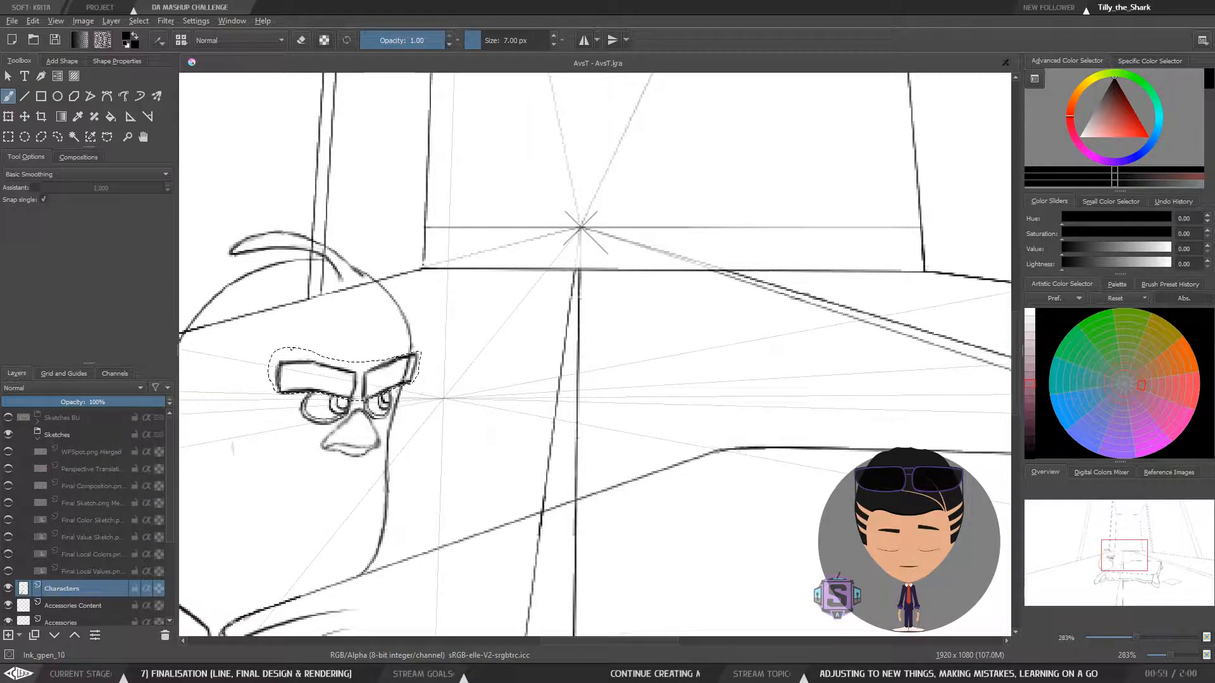
key(ctrl+z)
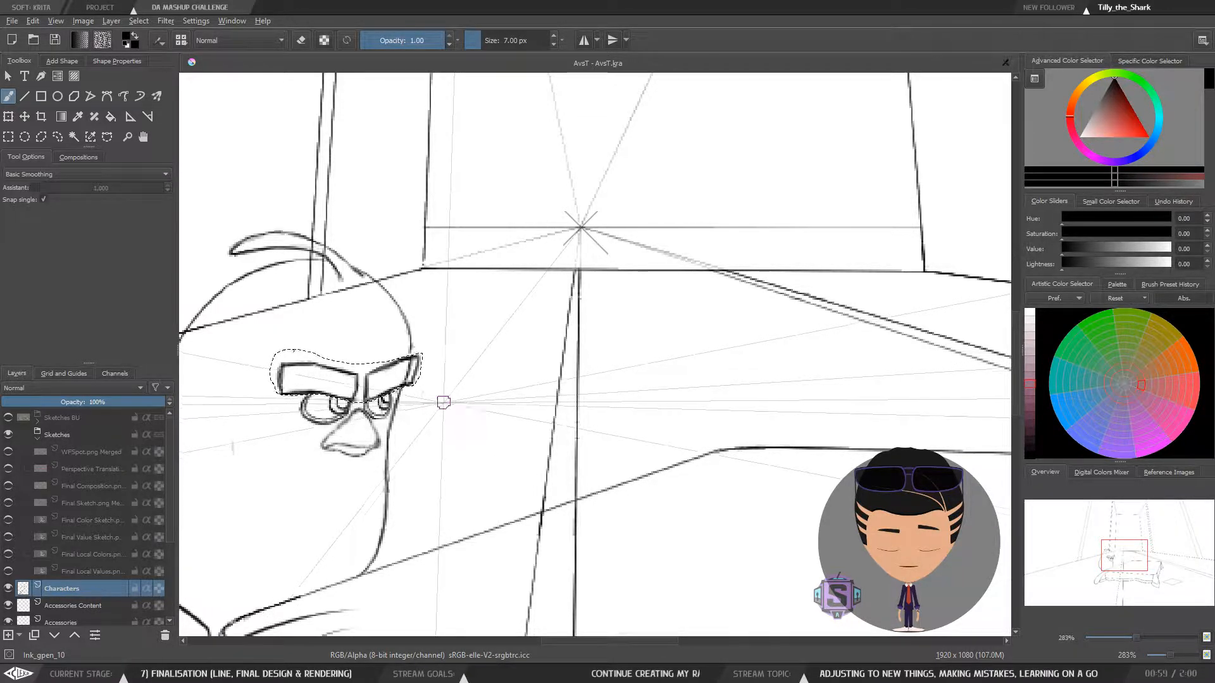
click(139, 21)
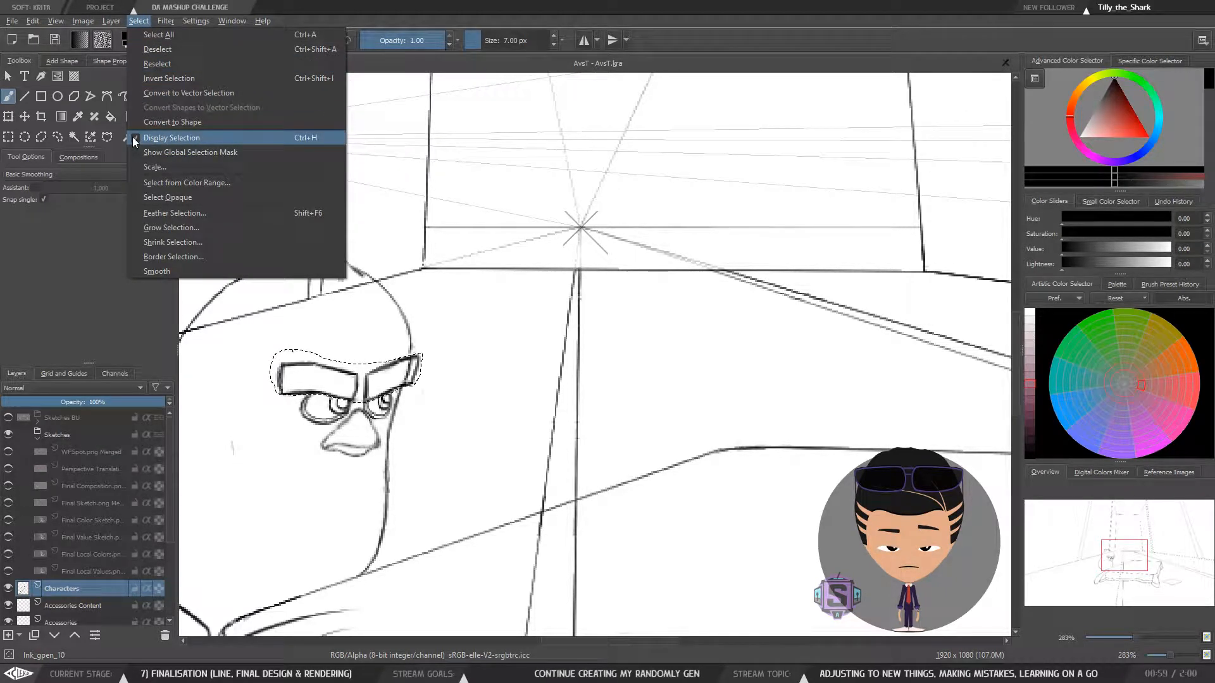
click(134, 136)
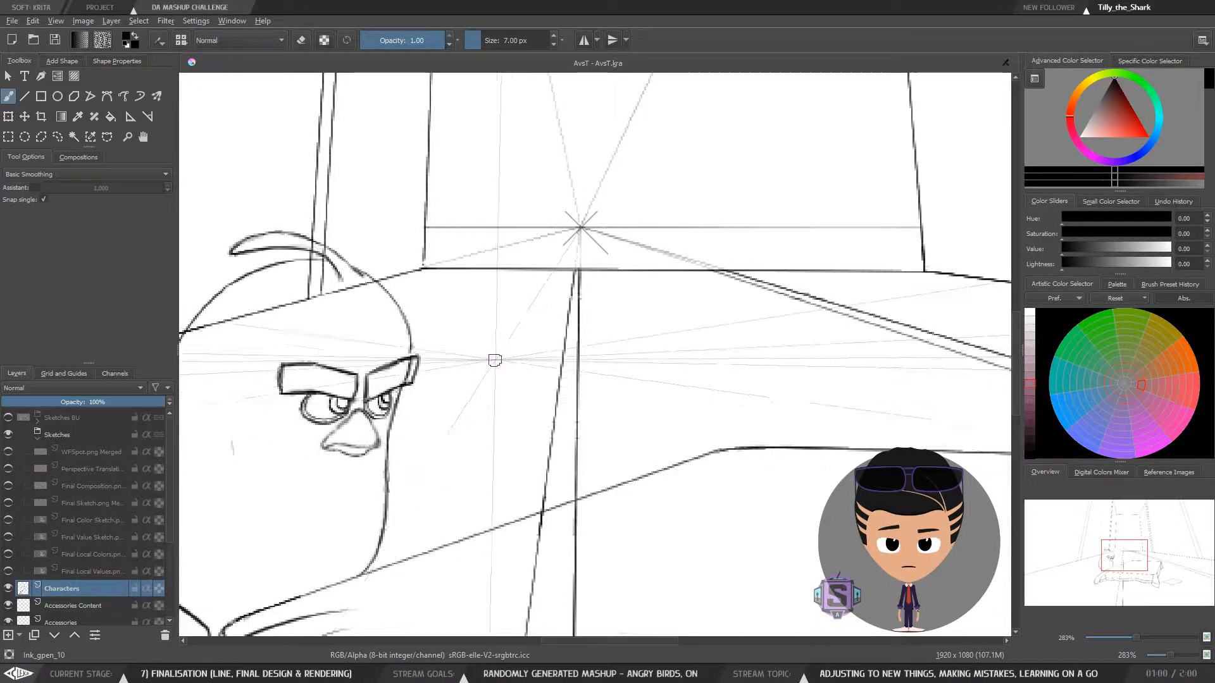
Compare the eyebrows' earlier position with the shifted one, both close up and further out, and keep the shifted position
drag(486, 392, 605, 333)
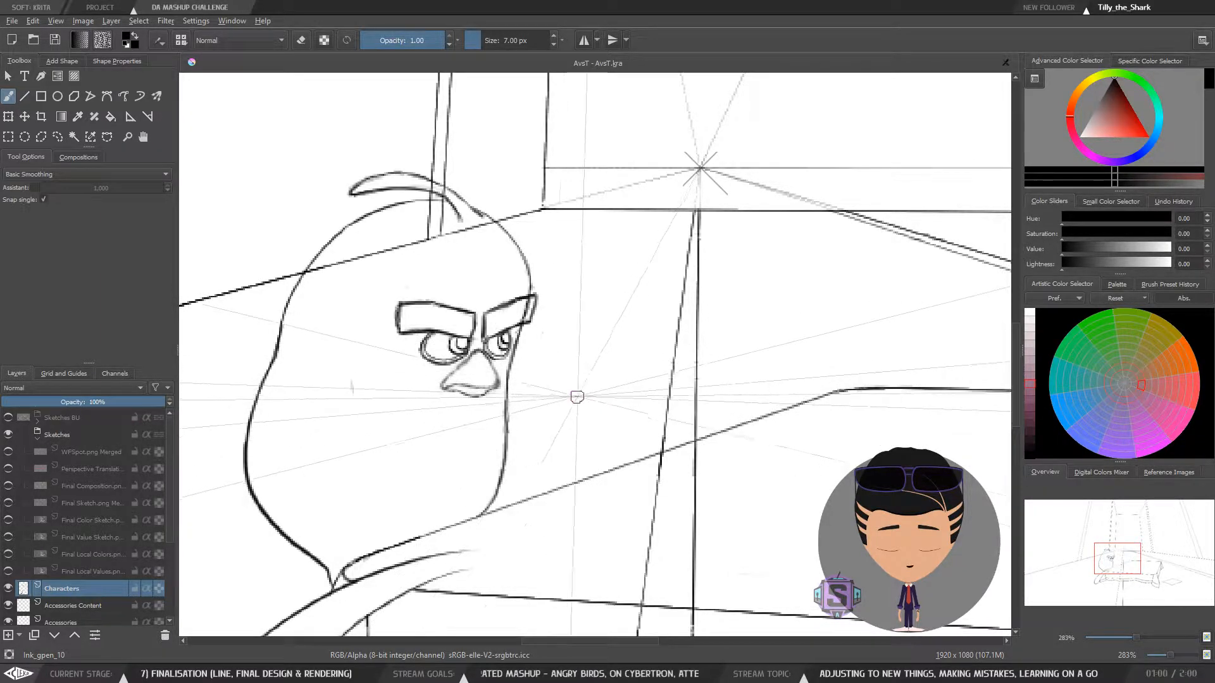
key(ctrl+minus)
key(ctrl+minus)
key(ctrl+plus)
key(ctrl+plus)
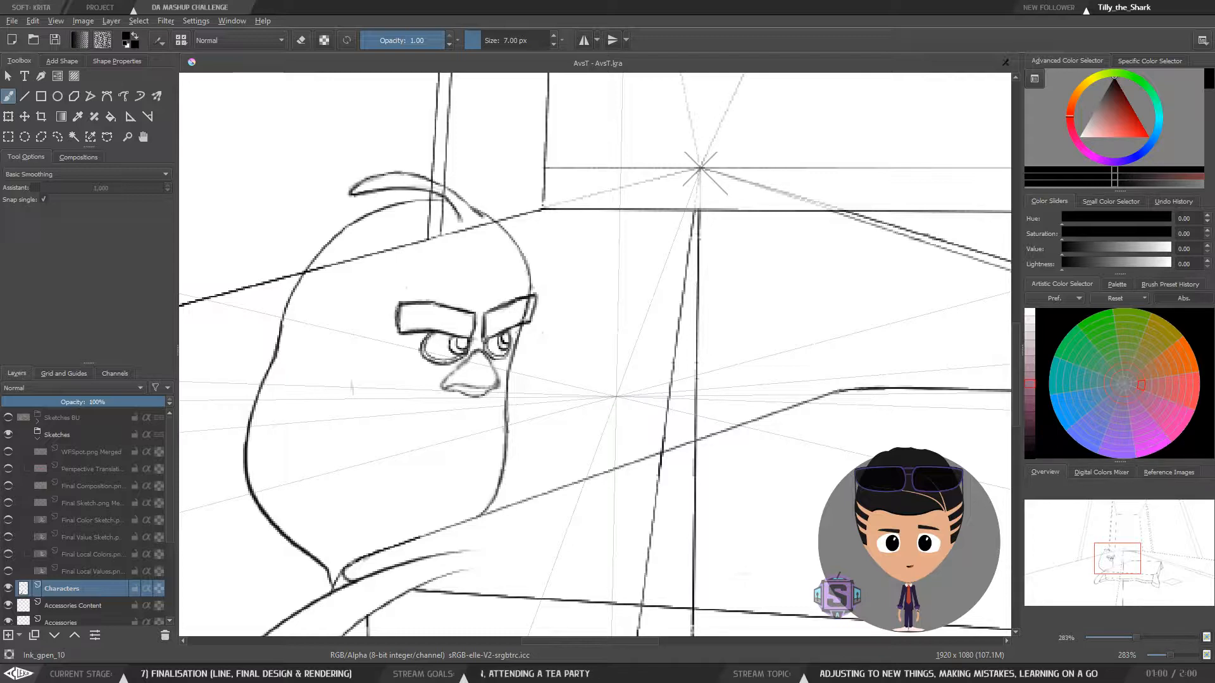
key(ctrl+z)
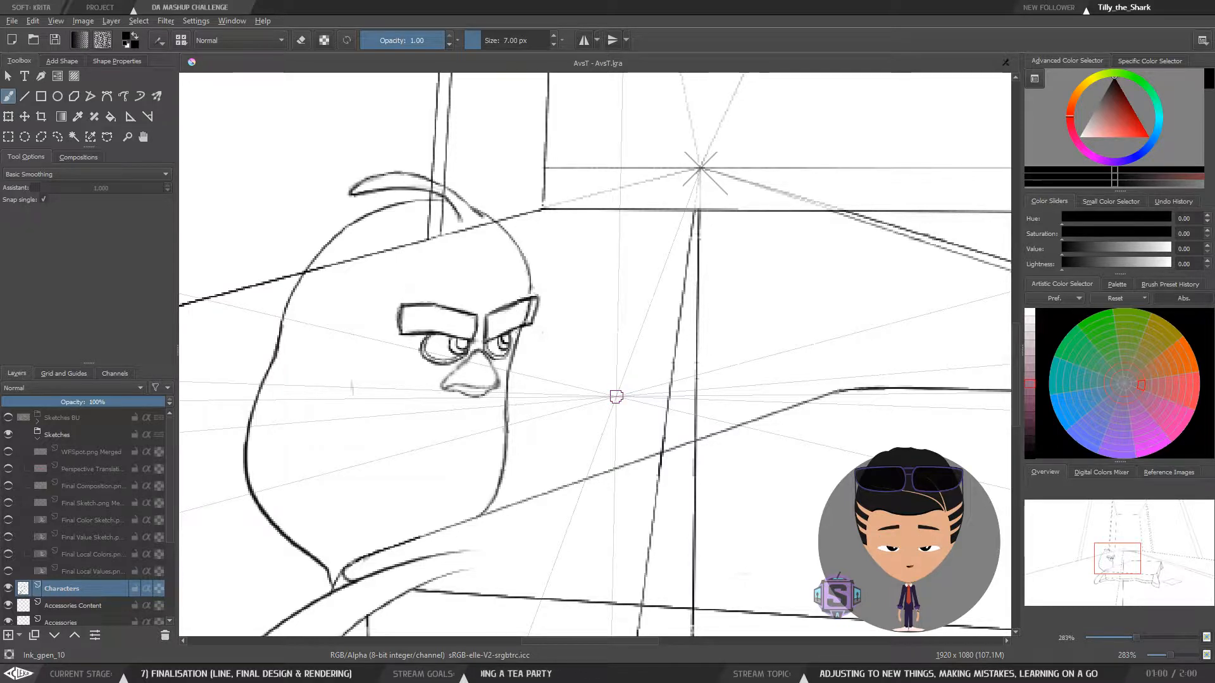
Check the shifted eyebrows against the whole scene at several zoom levels and in mirrored view
scroll(616, 397, down, 2)
scroll(605, 375, down, 2)
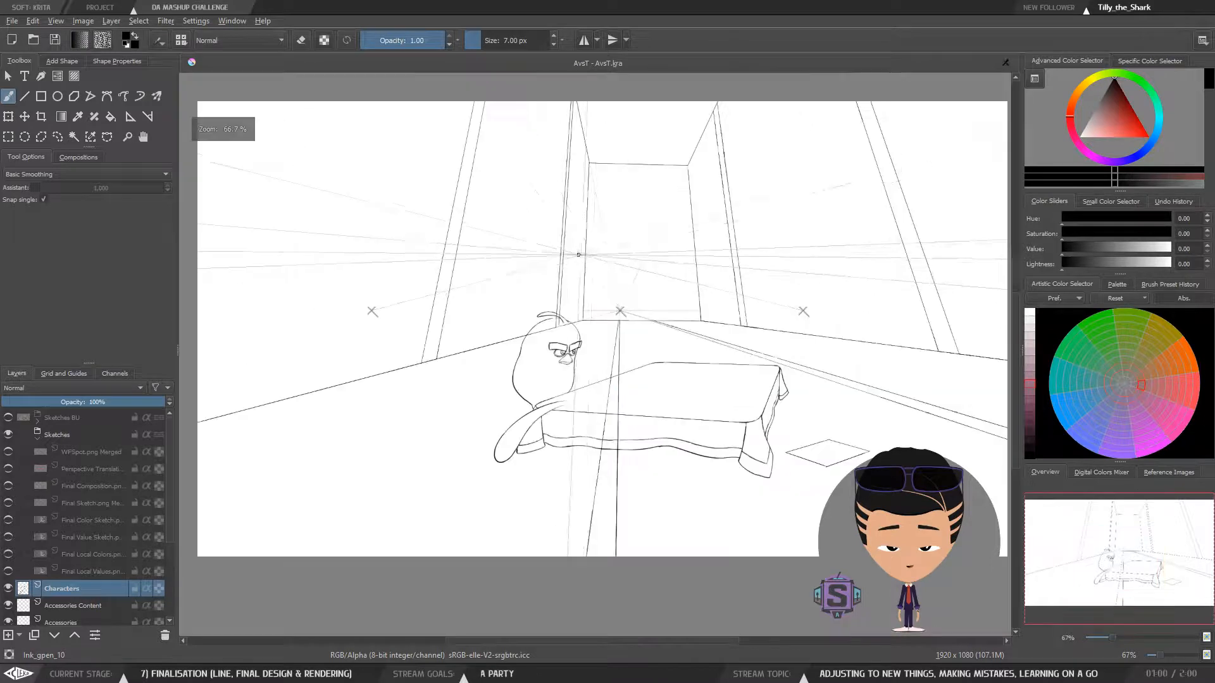
scroll(589, 384, up, 2)
scroll(589, 384, down, 2)
scroll(588, 384, up, 6)
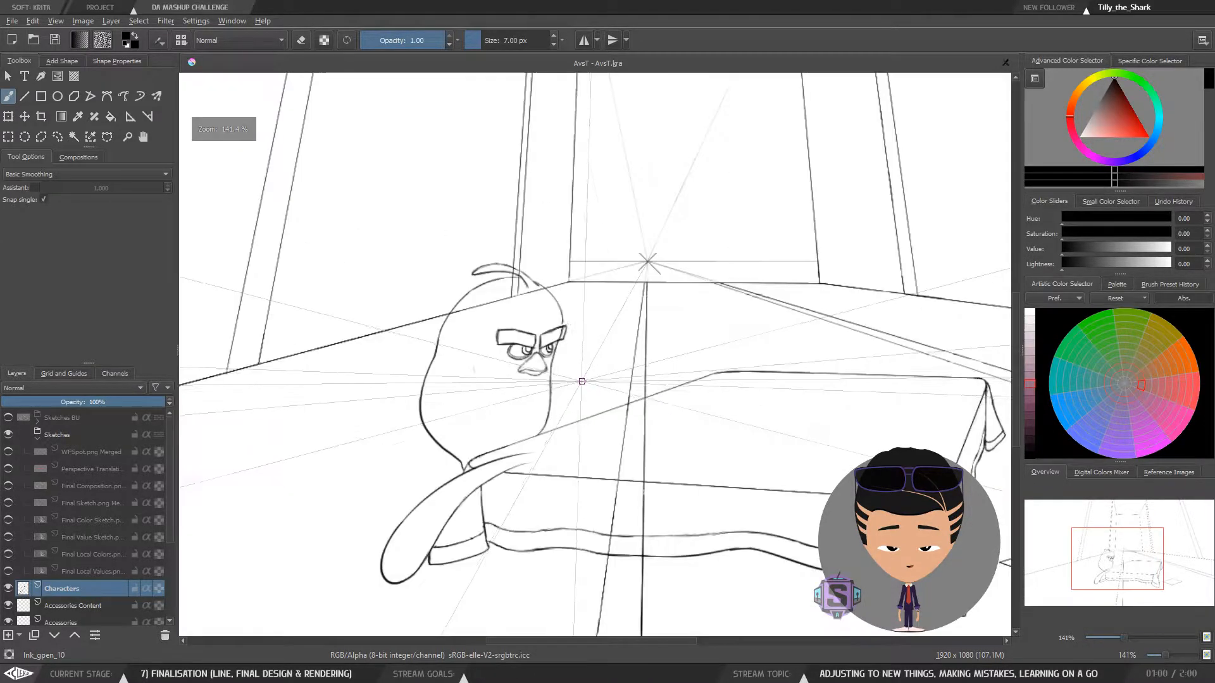
scroll(487, 336, down, 2)
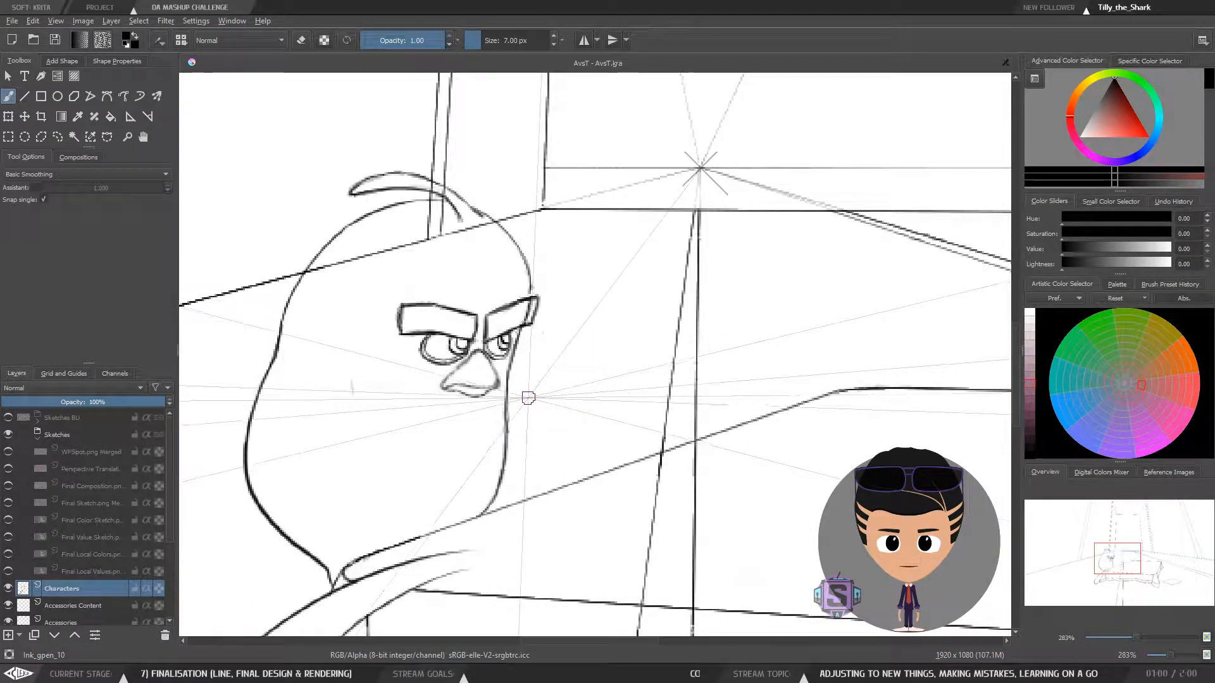
drag(546, 427, 546, 442)
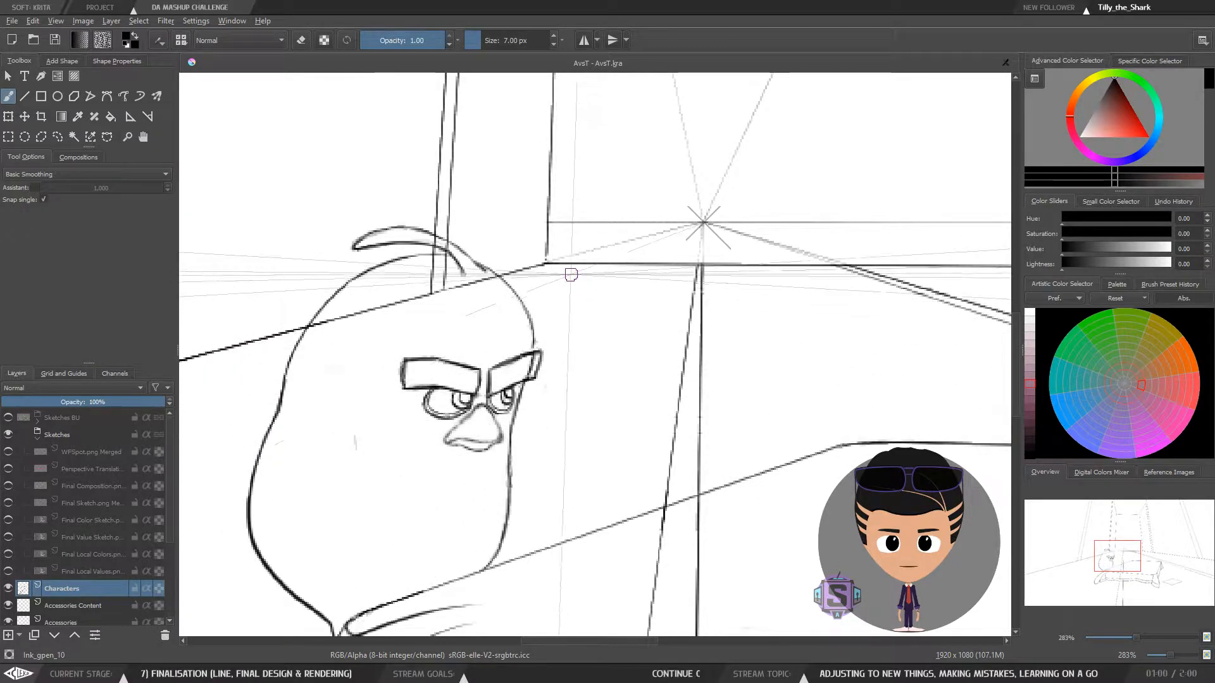
key(m)
key(m)
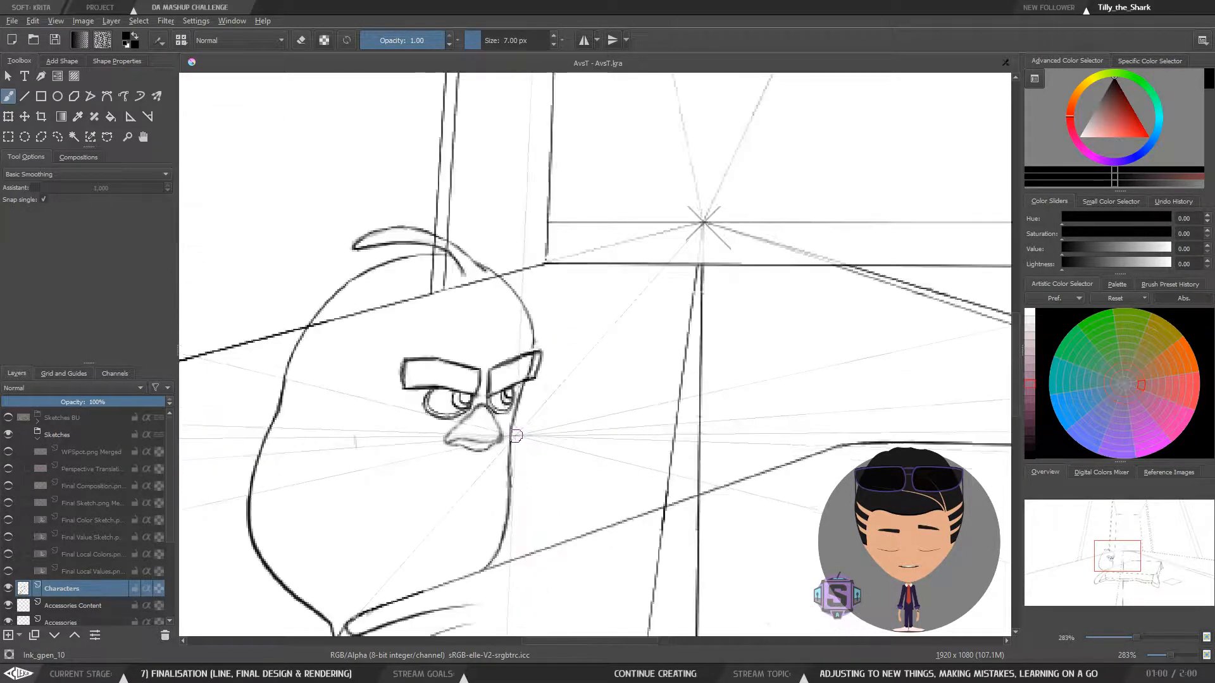
scroll(548, 422, down, 2)
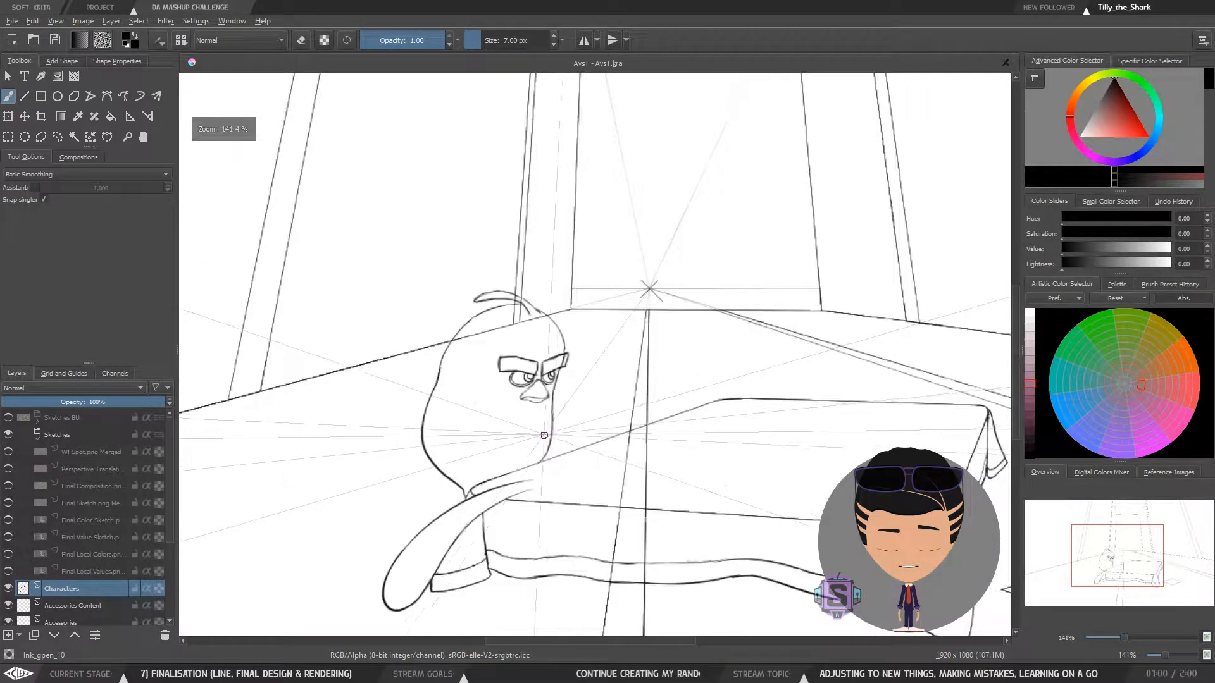
drag(543, 412, 438, 428)
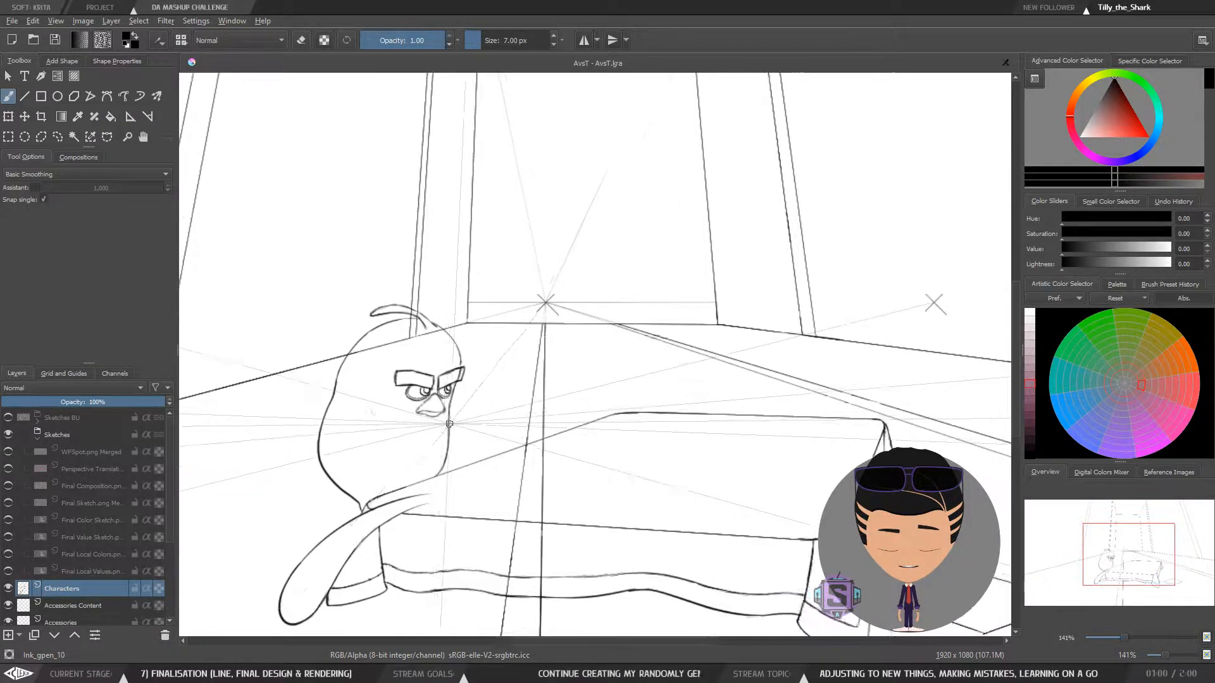
key(minus)
key(minus)
scroll(555, 373, up, 5)
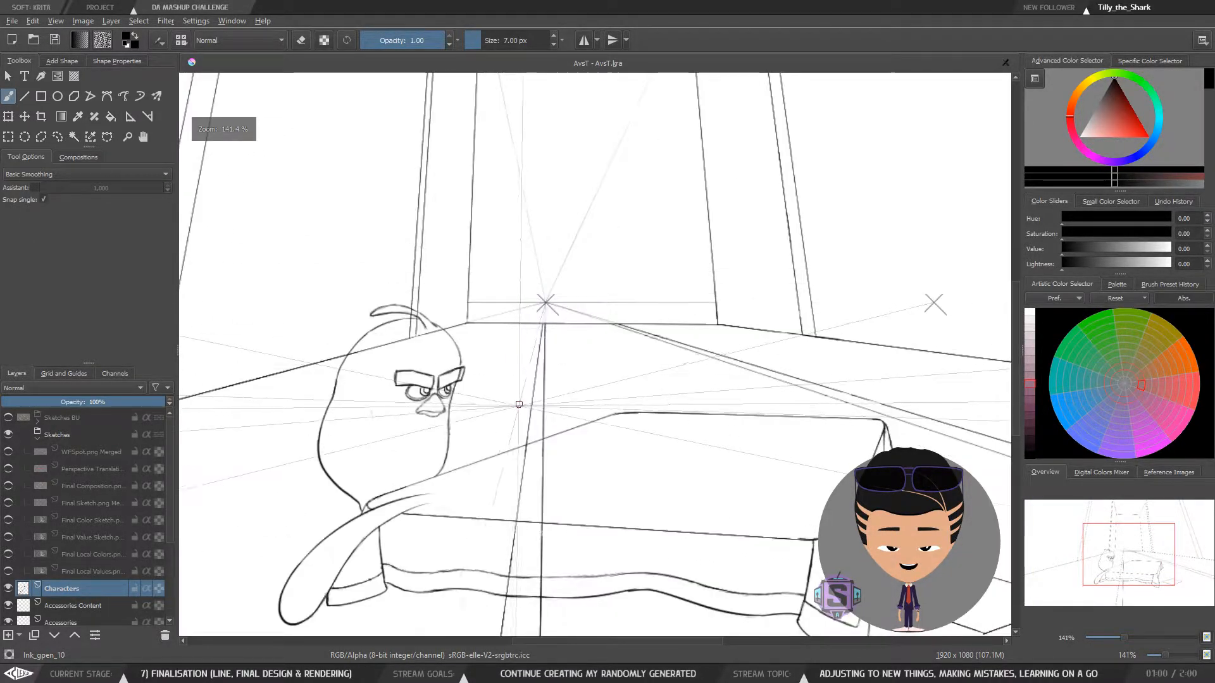
Select only the bird's far eyebrow with a freehand outline and toggle the display of the selection outline
drag(586, 404, 637, 399)
key(plus)
key(plus)
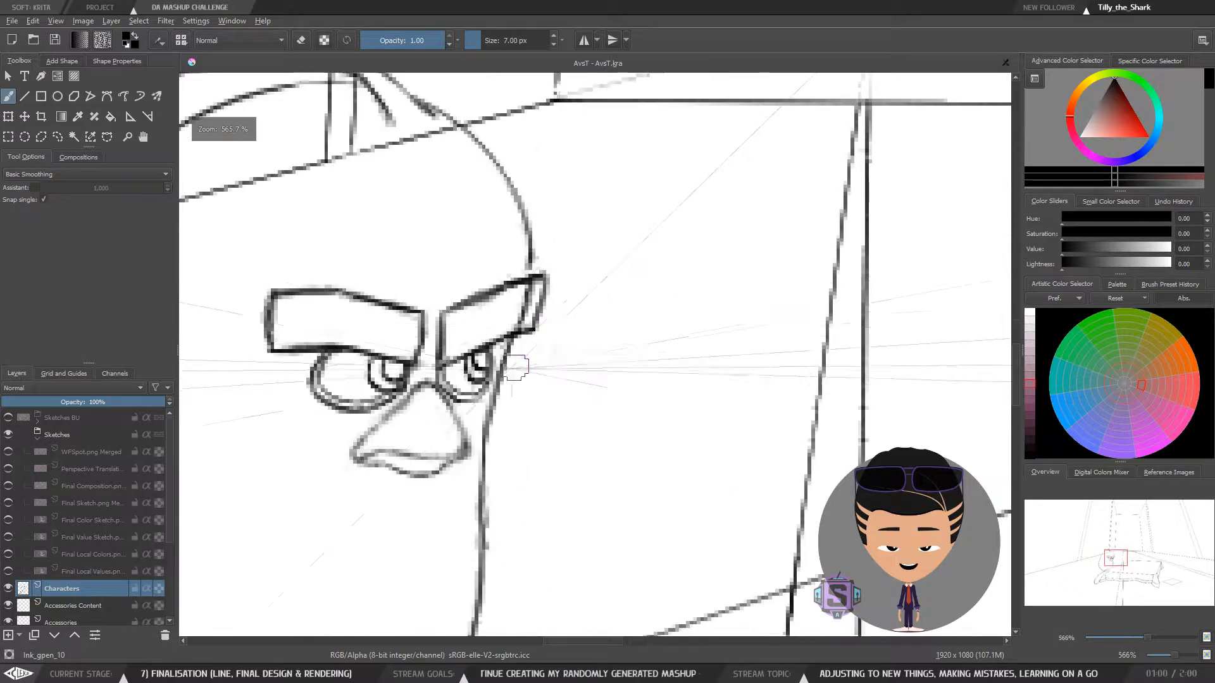
drag(463, 365, 503, 411)
key(l)
mouse_move(475, 349)
mouse_down()
mouse_move(474, 401)
mouse_move(487, 416)
mouse_move(572, 380)
mouse_move(587, 329)
mouse_move(491, 339)
mouse_up()
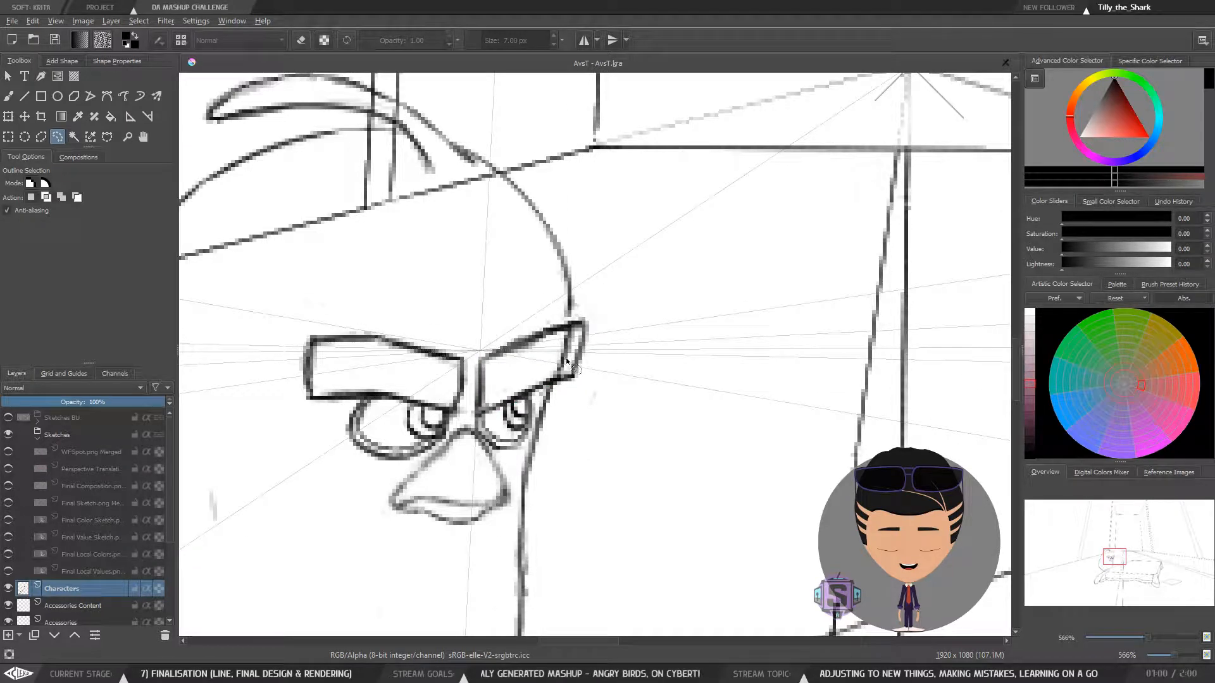
click(139, 21)
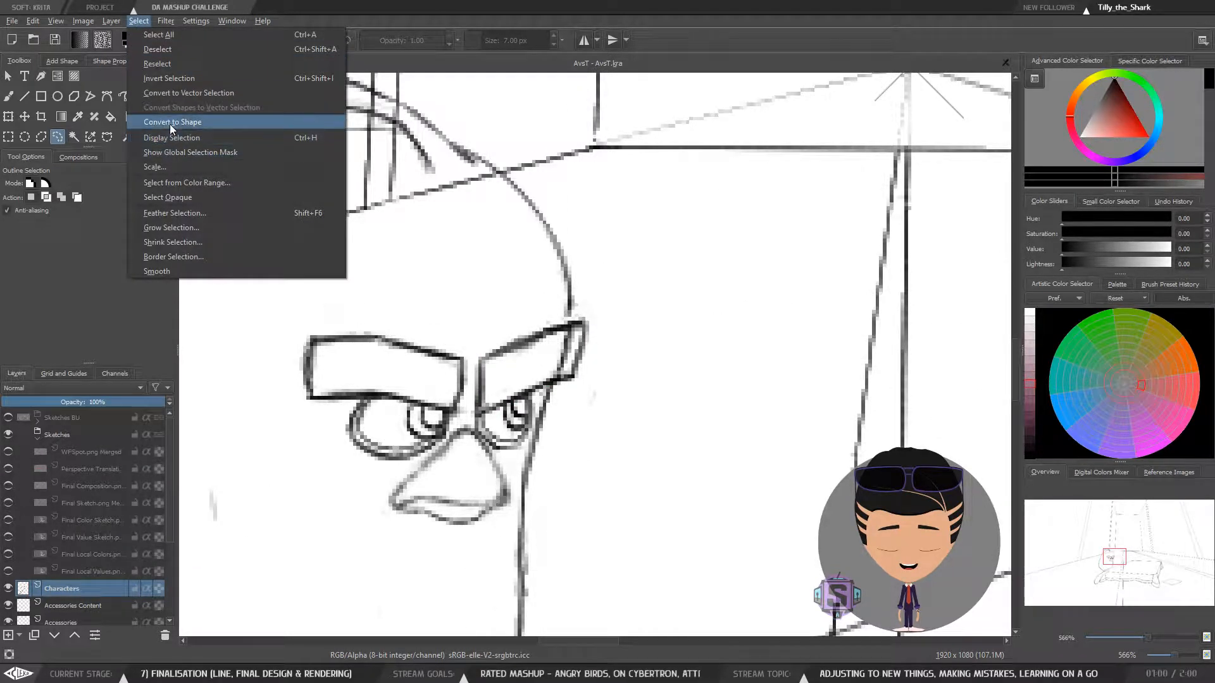
click(170, 123)
Try rotating the selected far eyebrow slightly counterclockwise and moving it a little upward
key(ctrl+t)
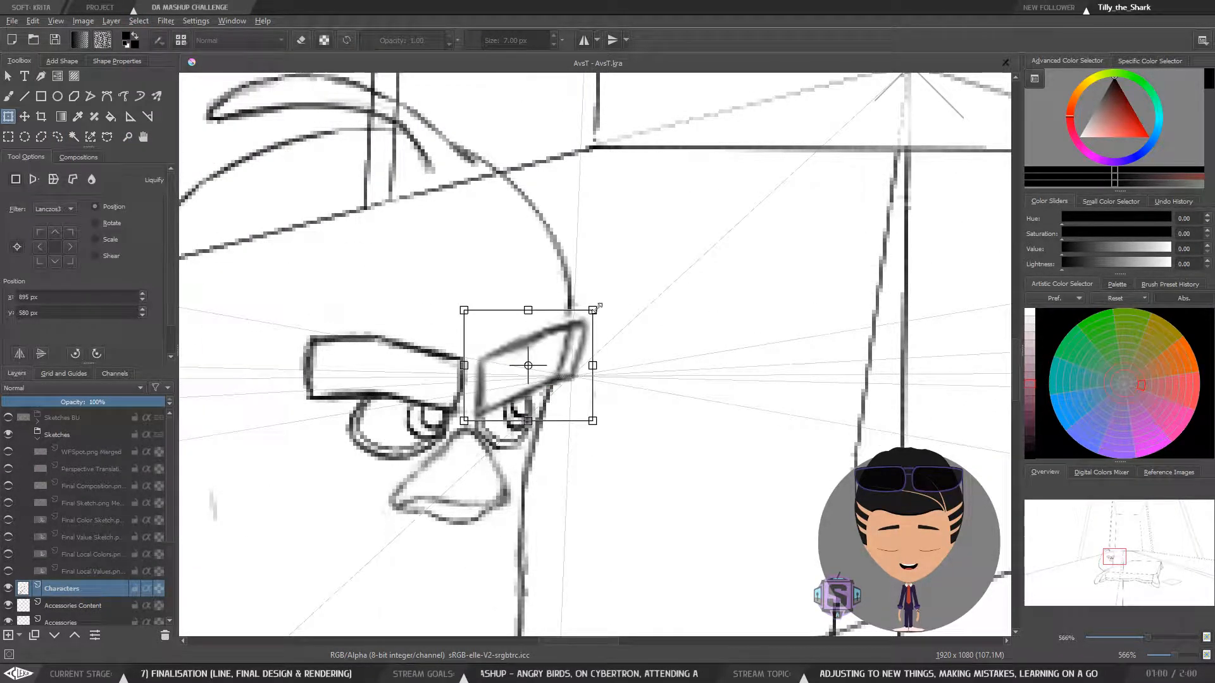
drag(596, 306, 593, 302)
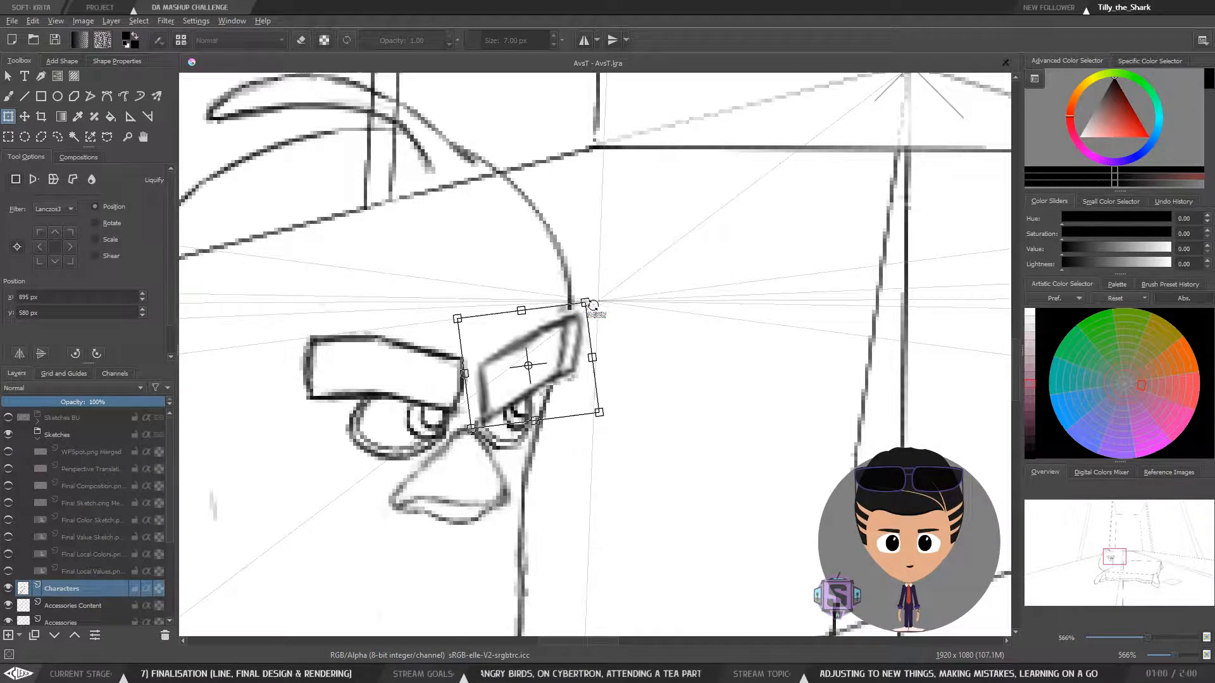
drag(555, 398, 552, 389)
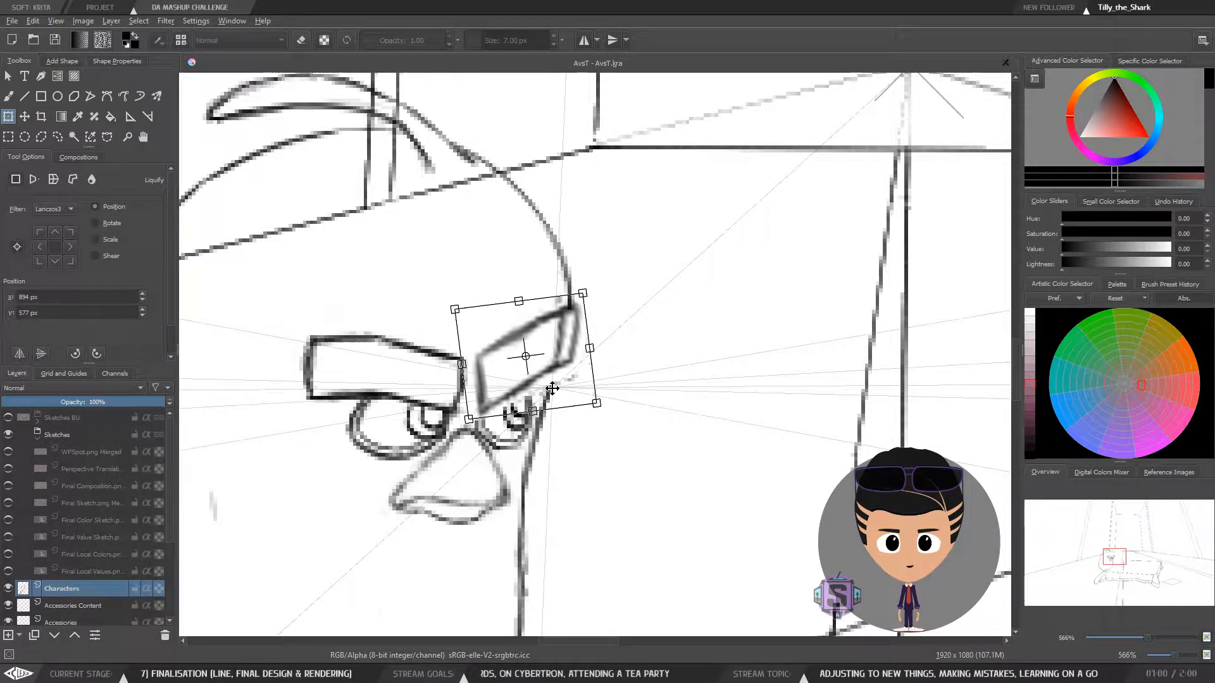
Check the tilted far eyebrow in the wider scene and close up, and undo its rotation and shift
key(minus)
key(minus)
key(b)
key(minus)
key(minus)
key(minus)
key(minus)
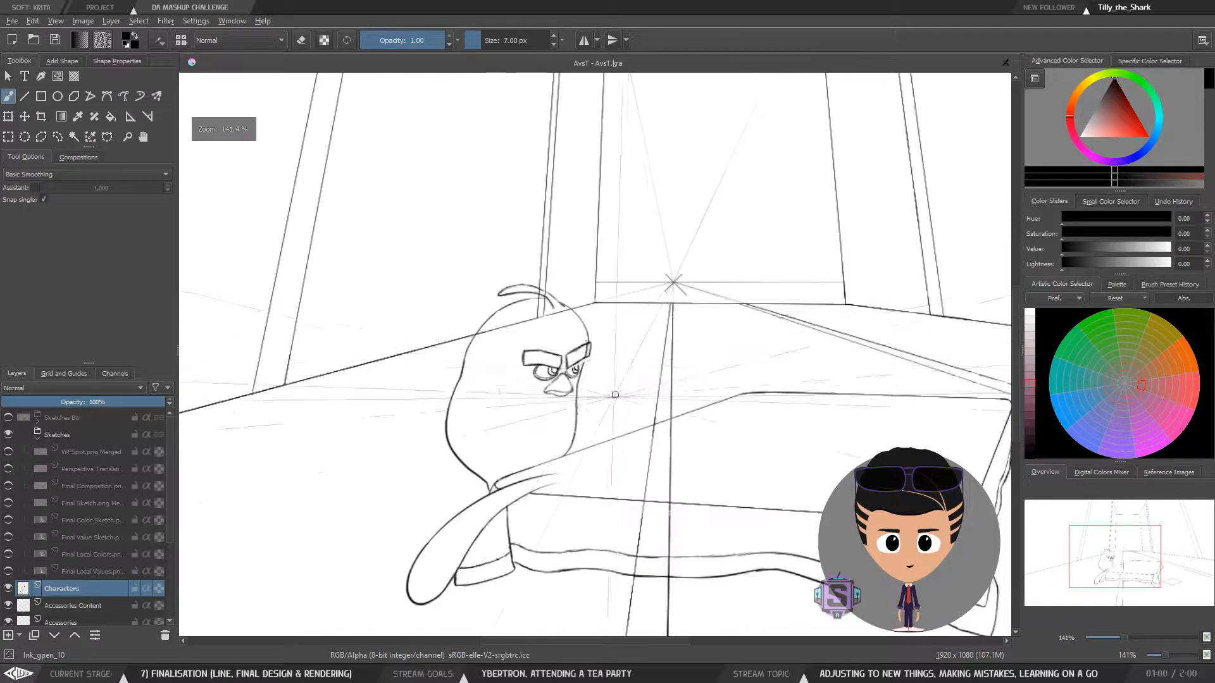
key(plus)
key(plus)
key(plus)
key(plus)
key(plus)
key(plus)
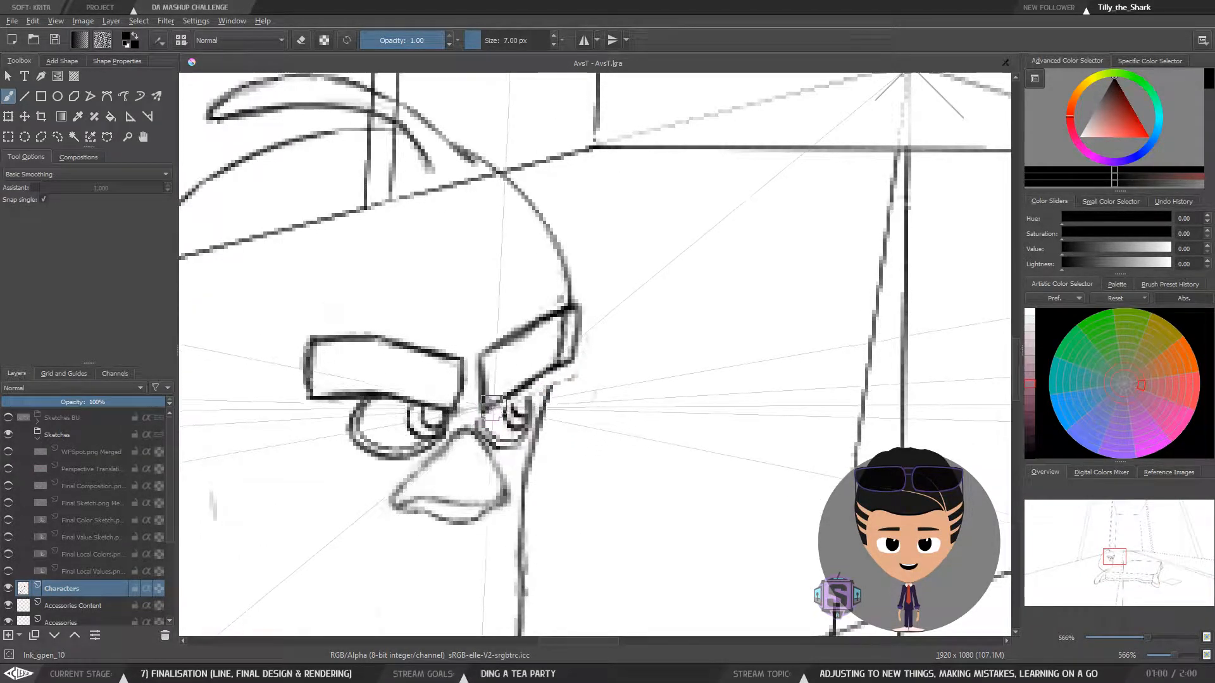
key(ctrl+z)
key(ctrl+z)
Try moving the far eyebrow slightly upward without rotating it and check it against the scene
key(t)
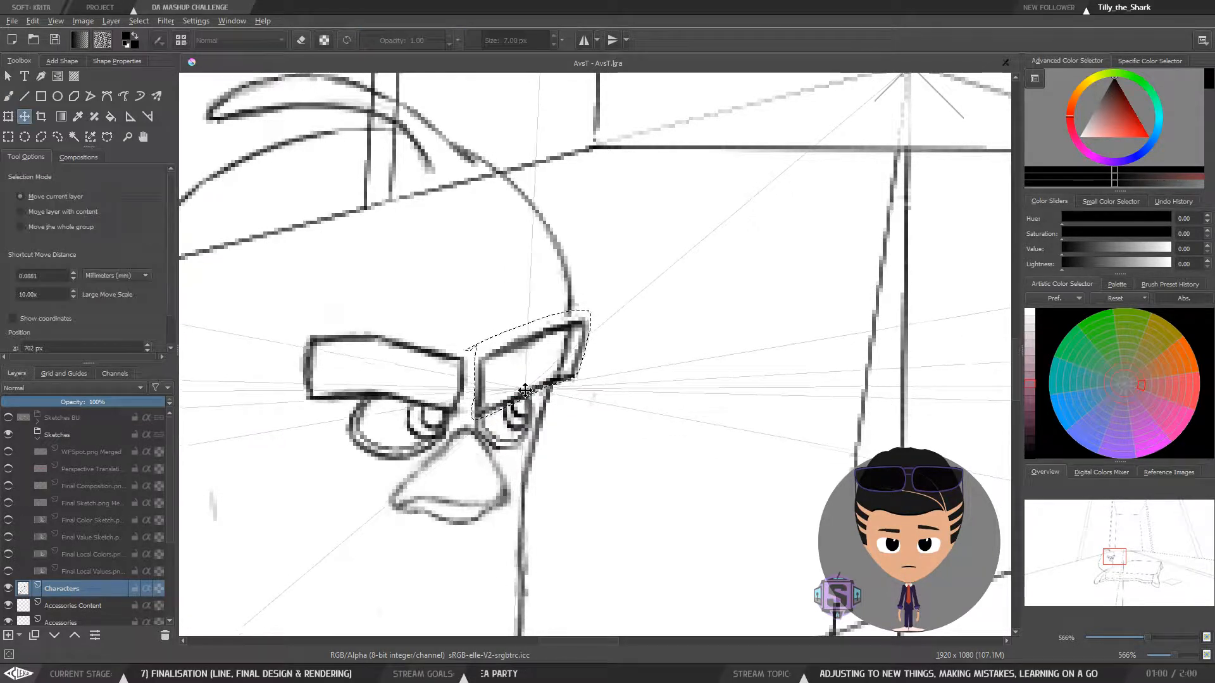
drag(524, 394, 535, 384)
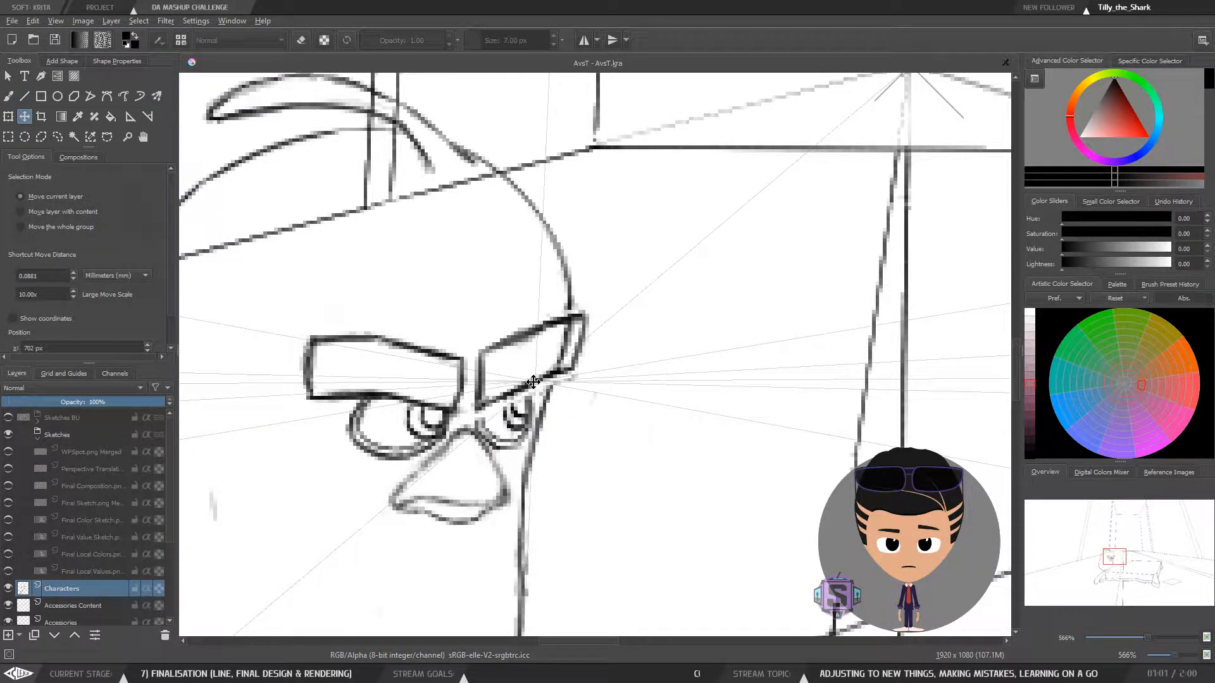
scroll(534, 382, down, 4)
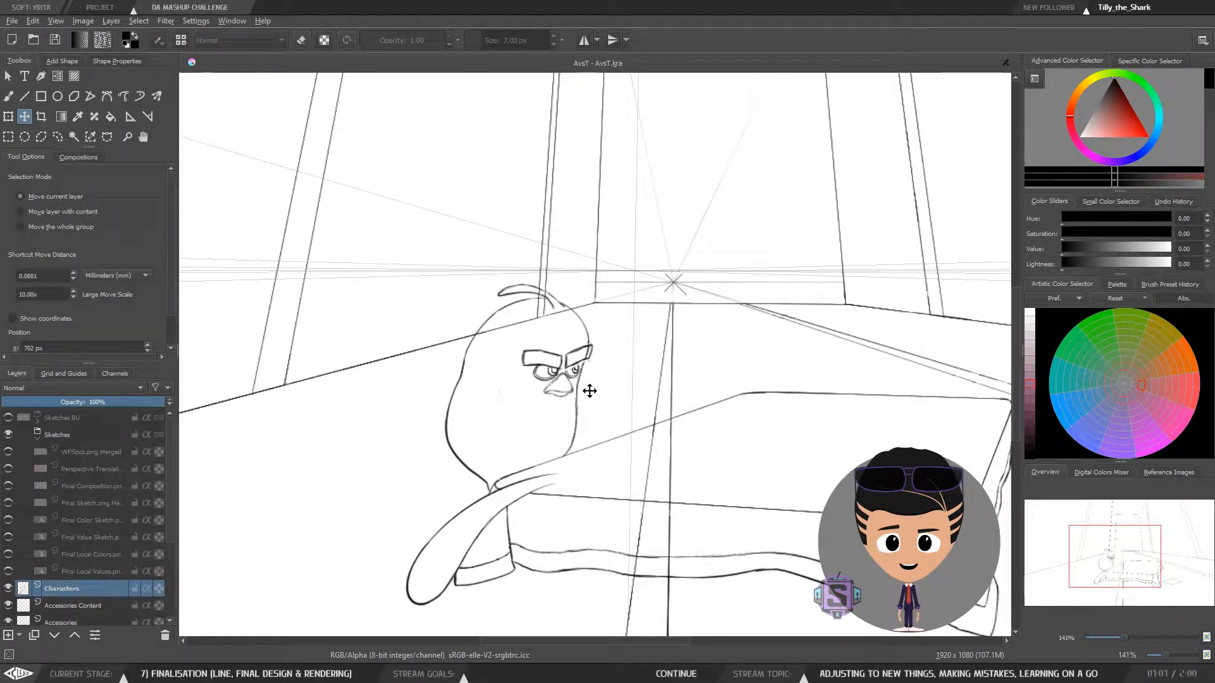
scroll(587, 393, down, 1)
scroll(577, 398, up, 3)
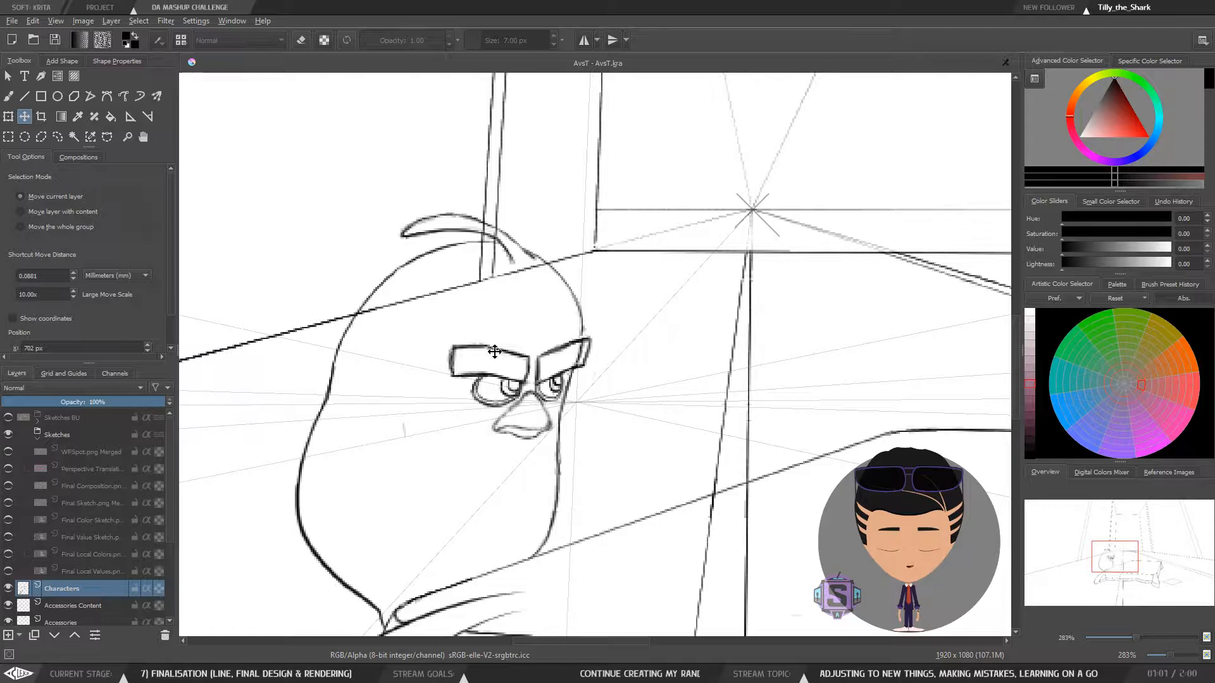
Mirror the canvas view horizontally and raise the selected far eyebrow slightly above the eye
key(m)
drag(610, 456, 473, 426)
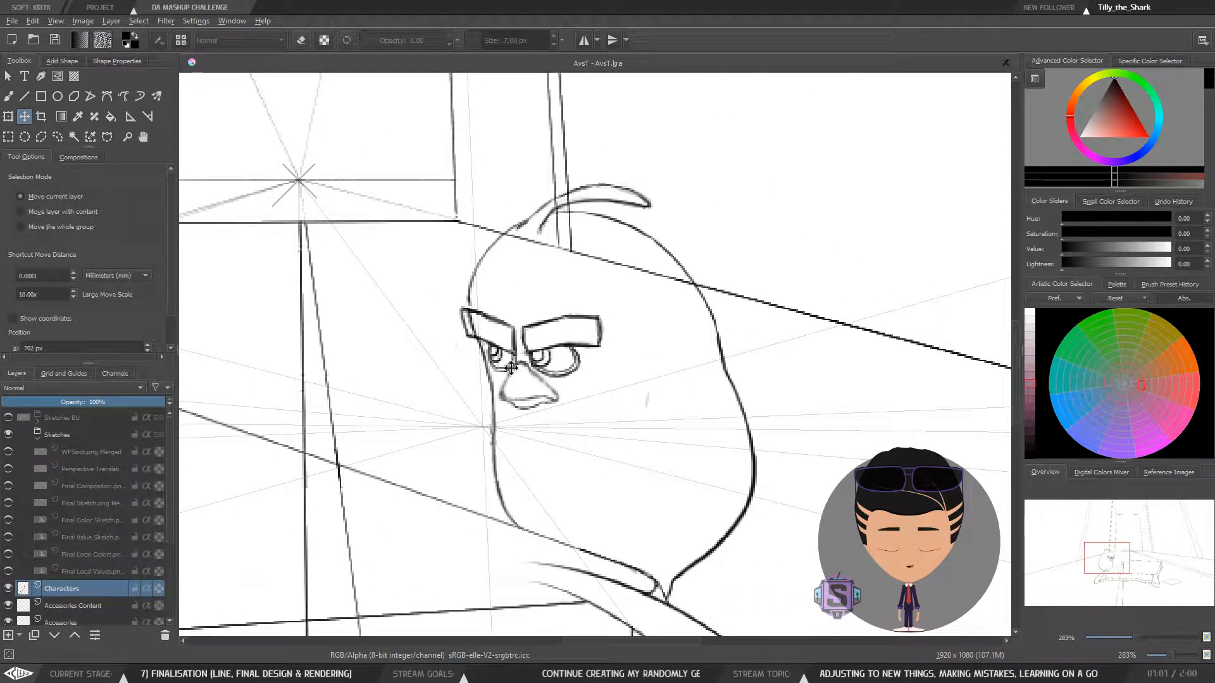
key(plus)
key(plus)
key(minus)
key(minus)
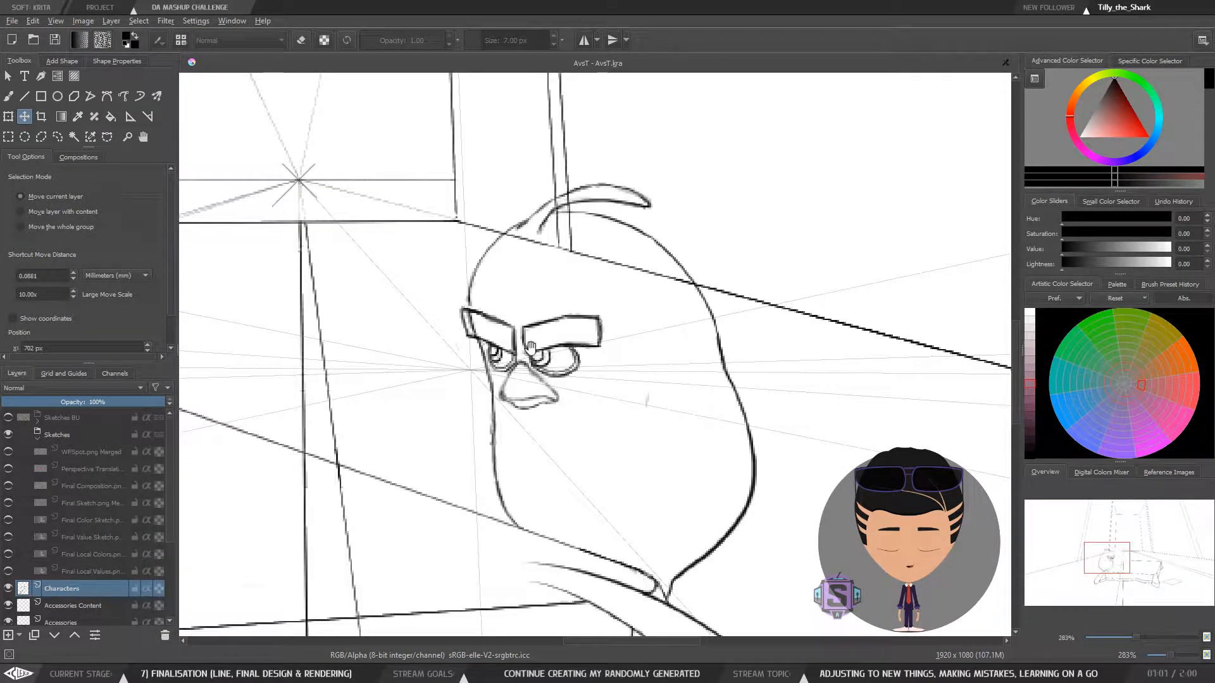
drag(498, 366, 534, 381)
key(plus)
key(plus)
key(Return)
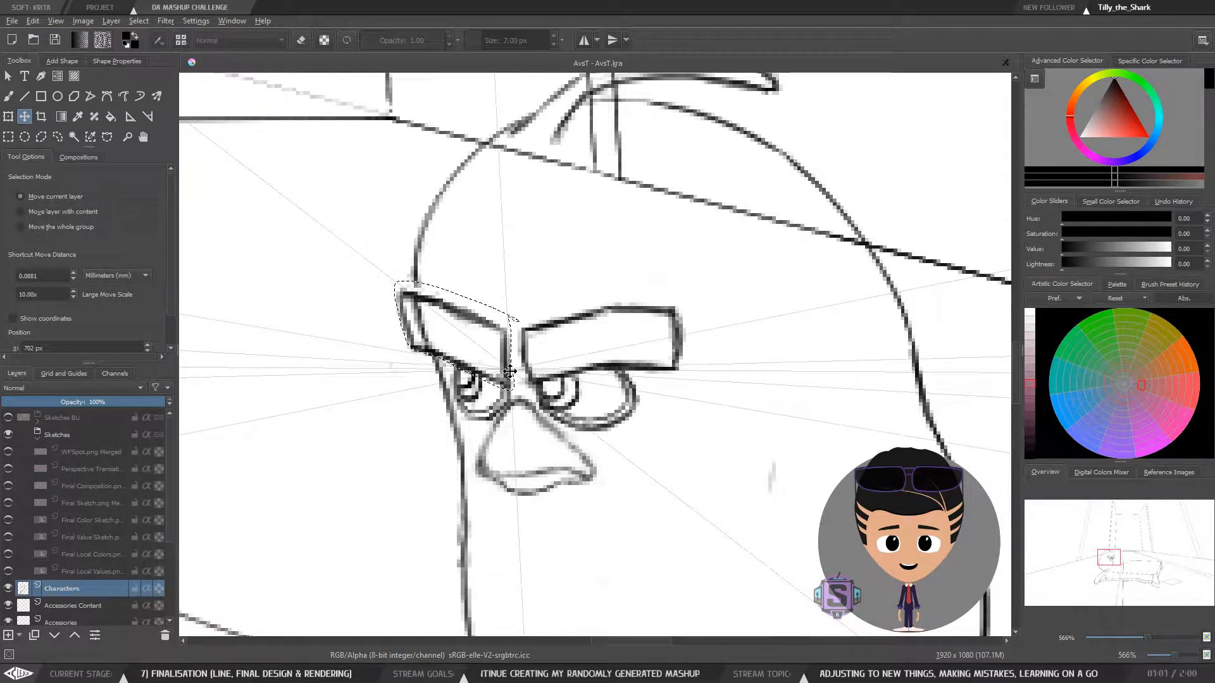
drag(509, 369, 506, 353)
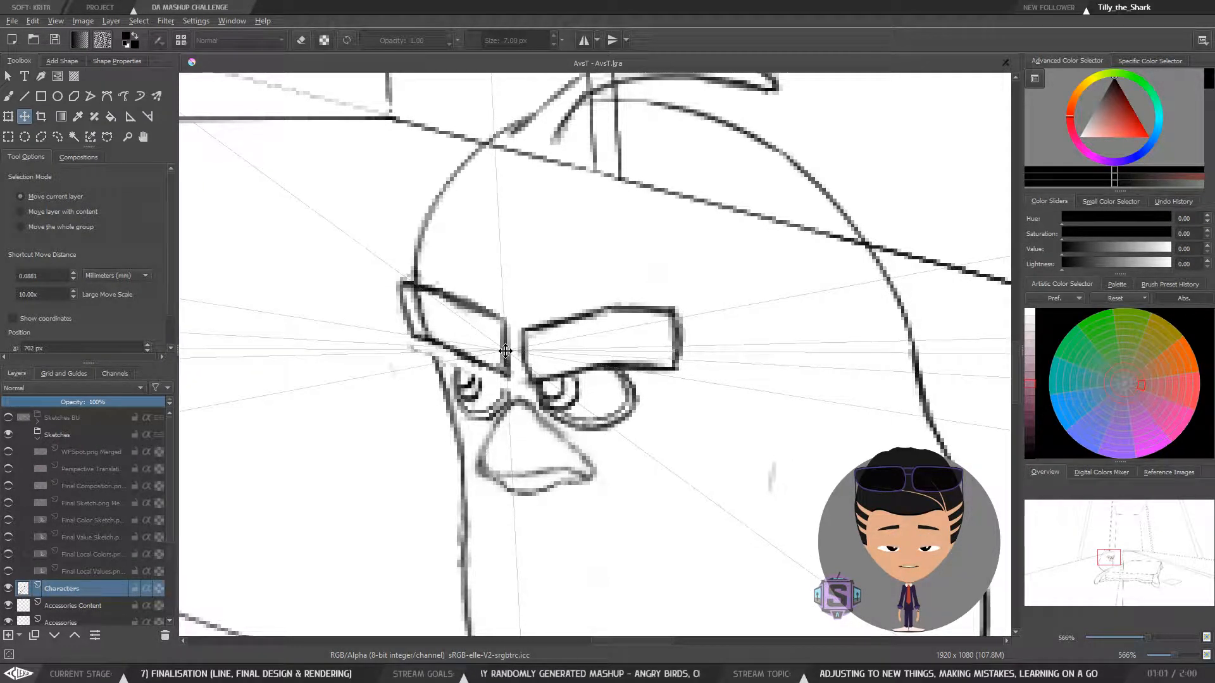
Extend the far eye's iris and the body outline up to the raised eyebrow with a 2 px brush, cleaning up with the eraser
key(b)
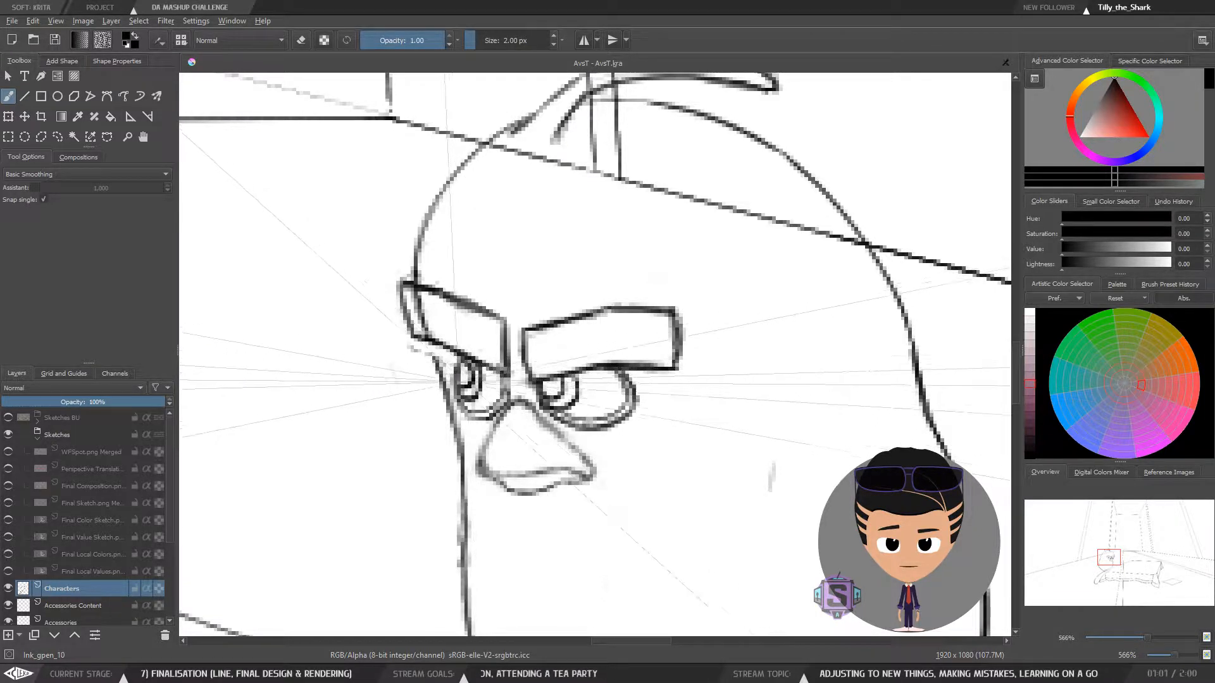
key(e)
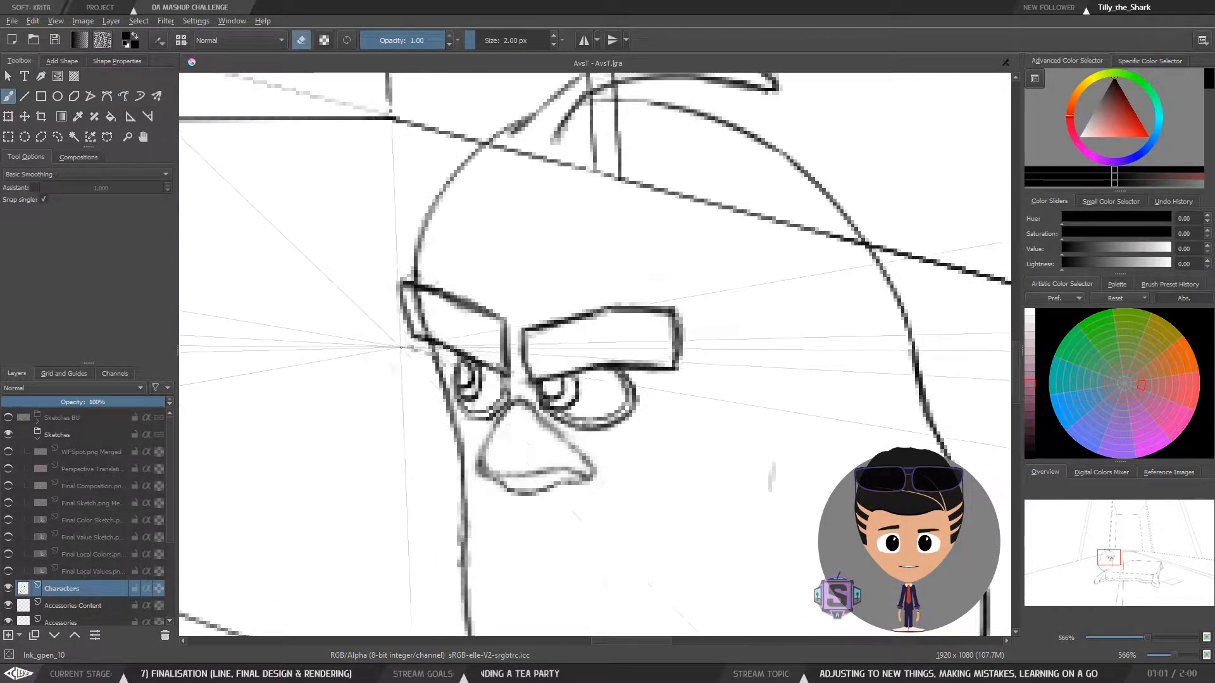
Turn off the mirrored view and examine the raised far eyebrow at scene scale and close up
key(minus)
key(minus)
key(minus)
key(minus)
key(m)
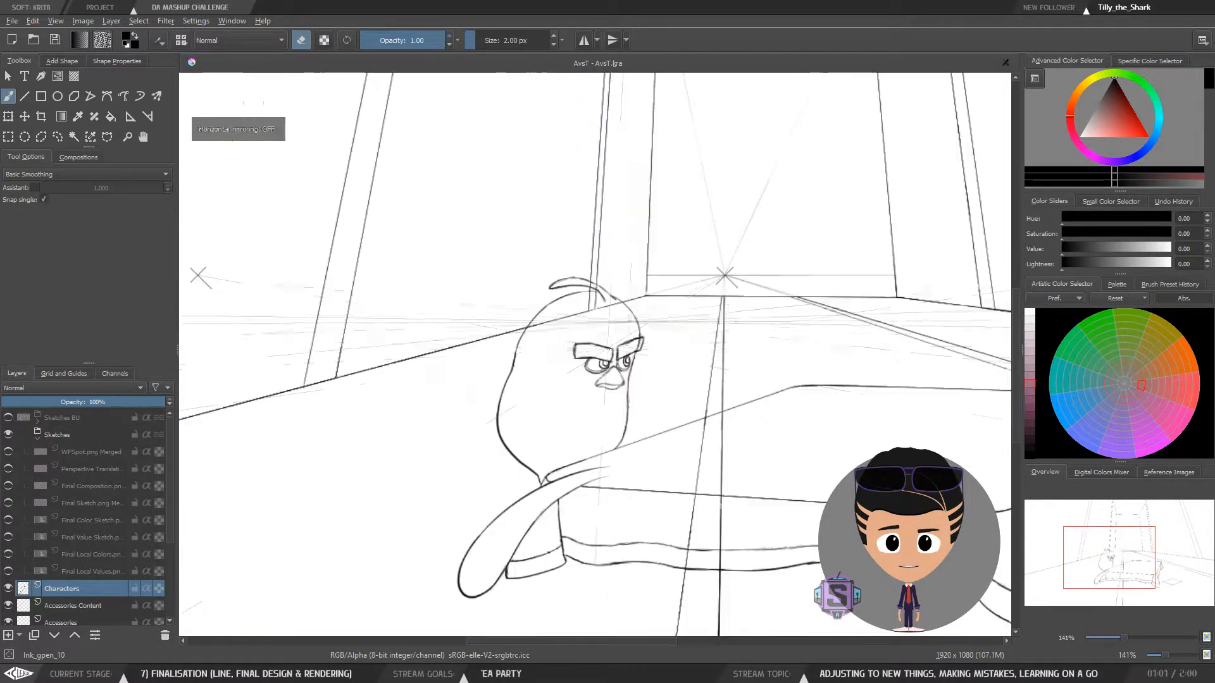
key(plus)
key(plus)
drag(679, 392, 570, 386)
key(plus)
key(plus)
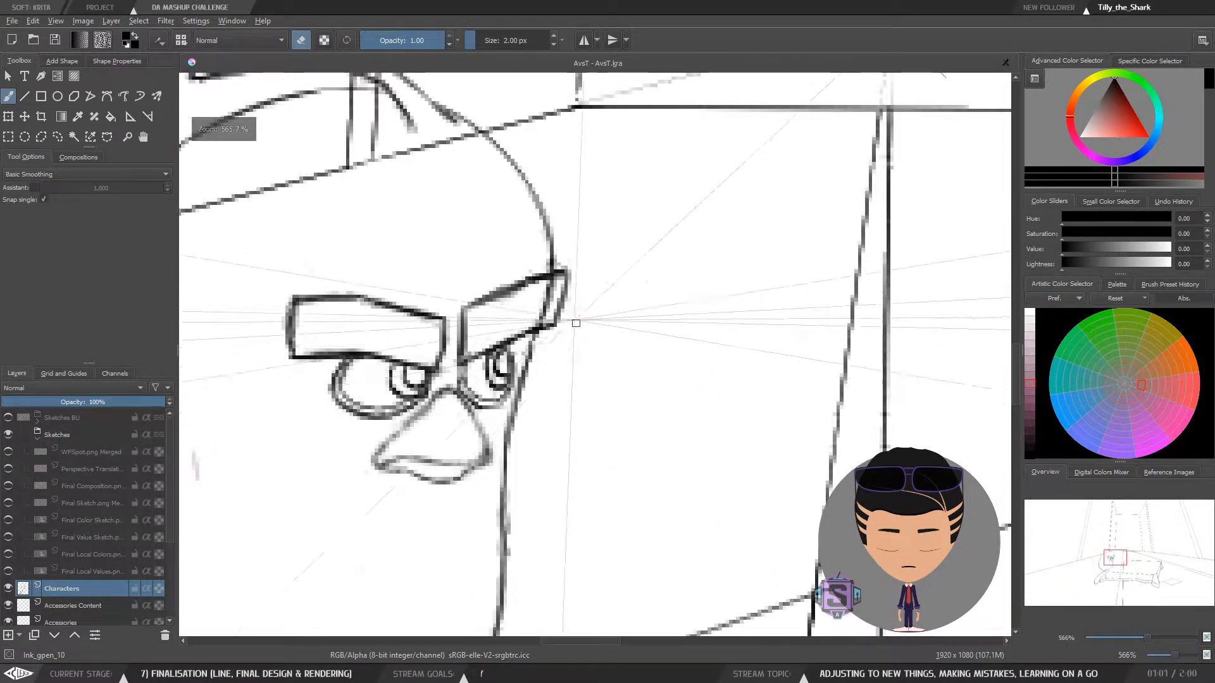
Examine how the bird's eyes and eyebrows read together at several zoom levels
key(minus)
key(minus)
key(minus)
key(minus)
key(minus)
key(minus)
key(plus)
key(plus)
key(plus)
key(plus)
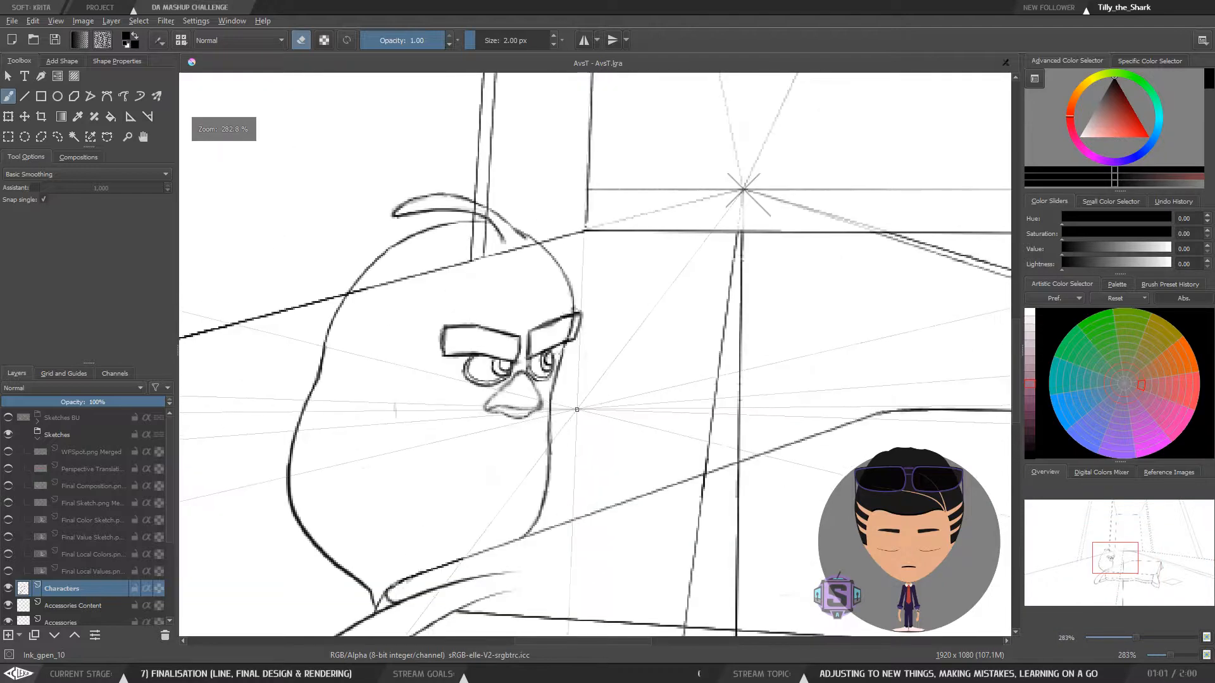
key(plus)
key(plus)
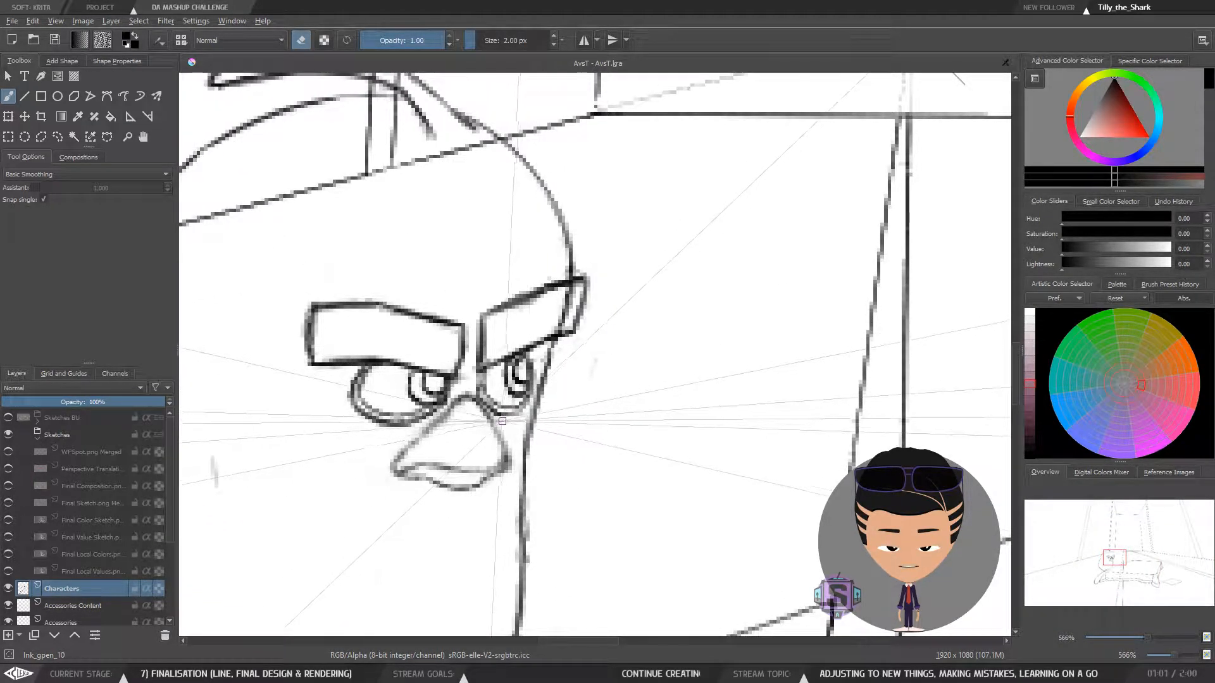
key(minus)
key(minus)
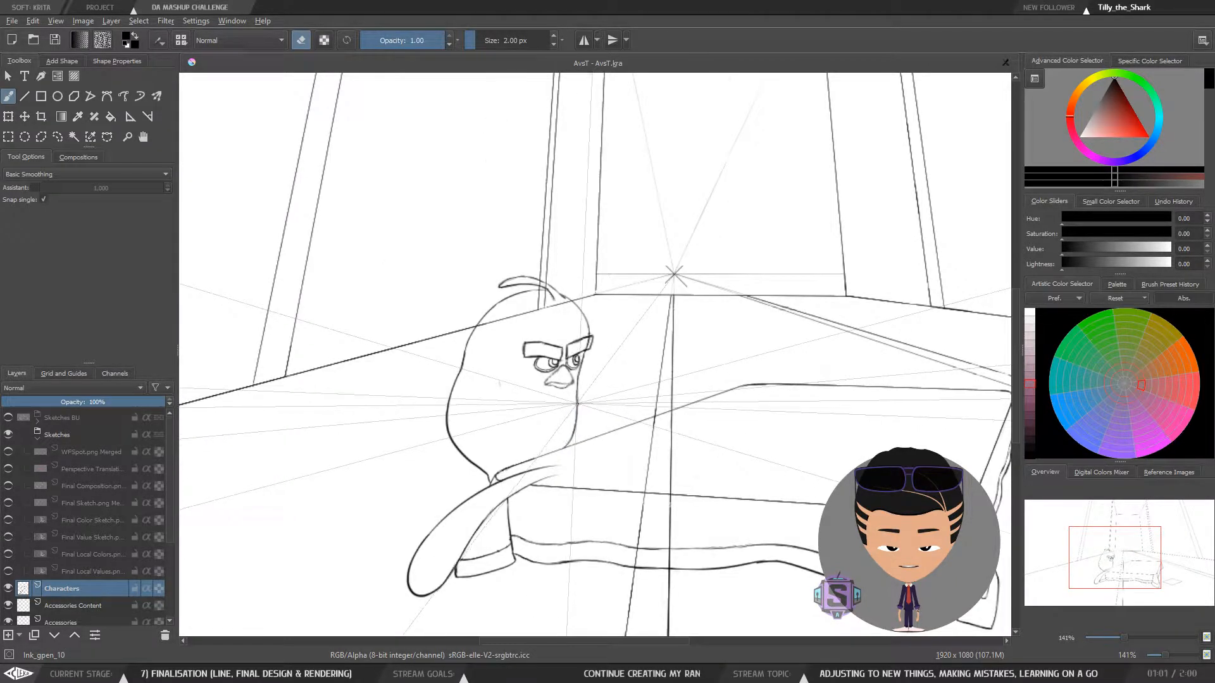
key(minus)
key(minus)
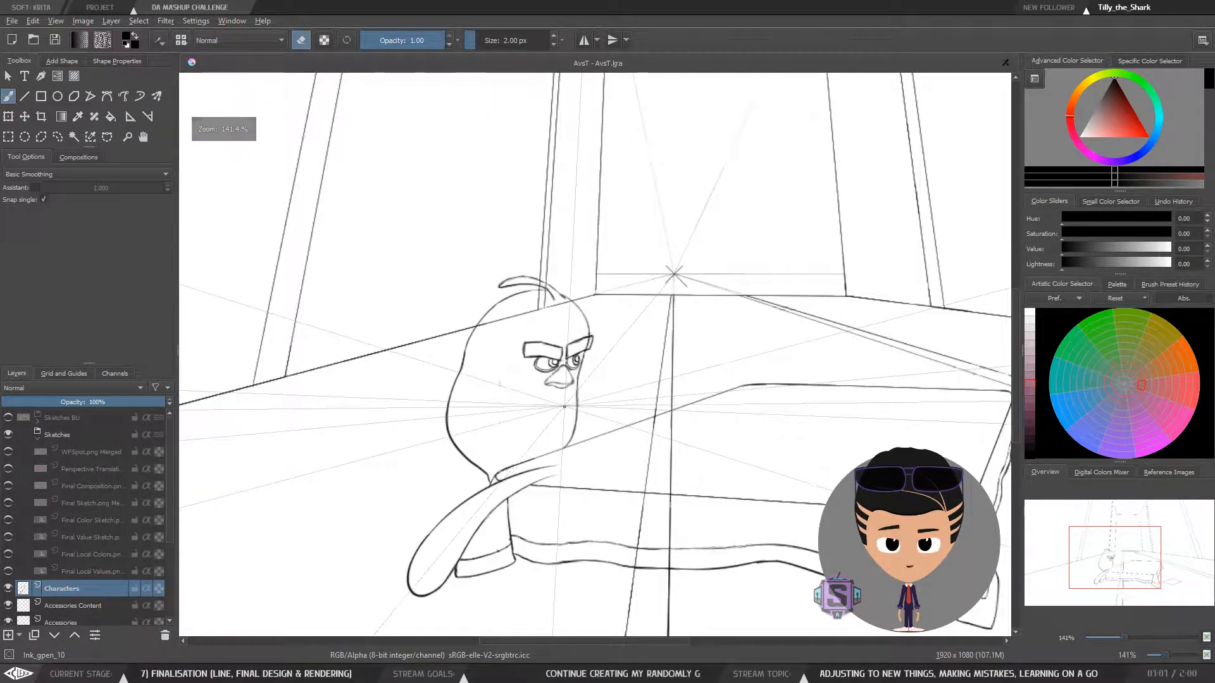
key(plus)
key(plus)
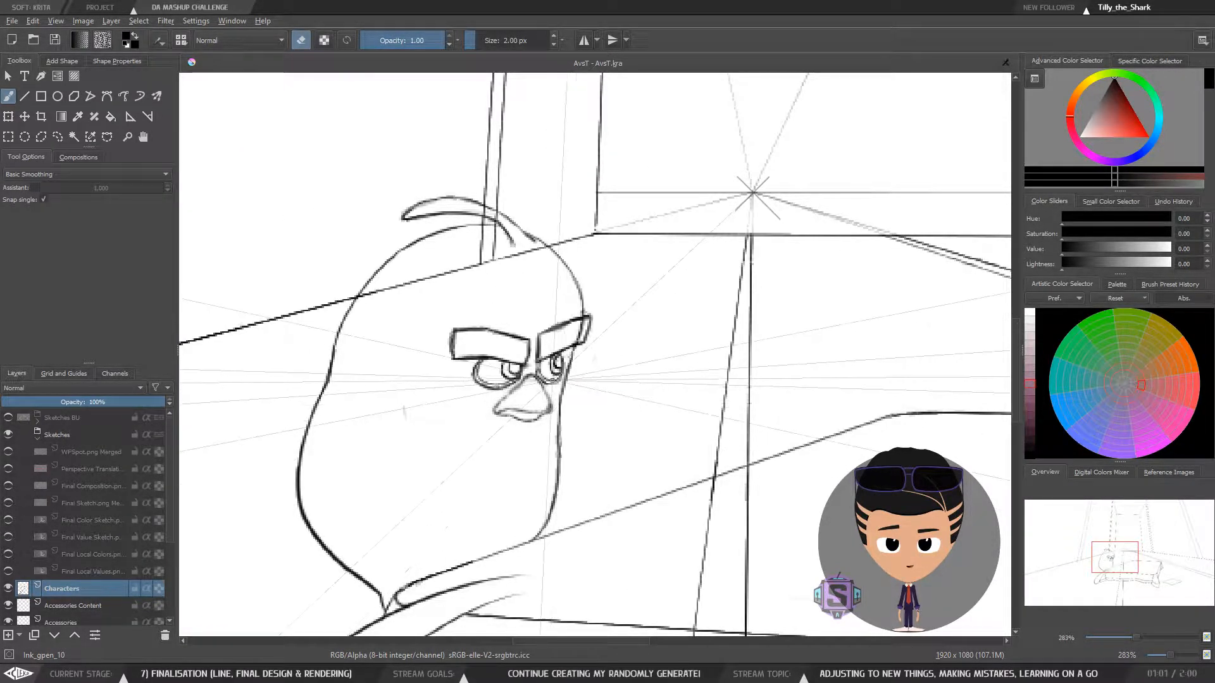
key(plus)
key(plus)
Select the far eye's iris and pupil with a freehand outline for moving and check the eye at scene scale
key(l)
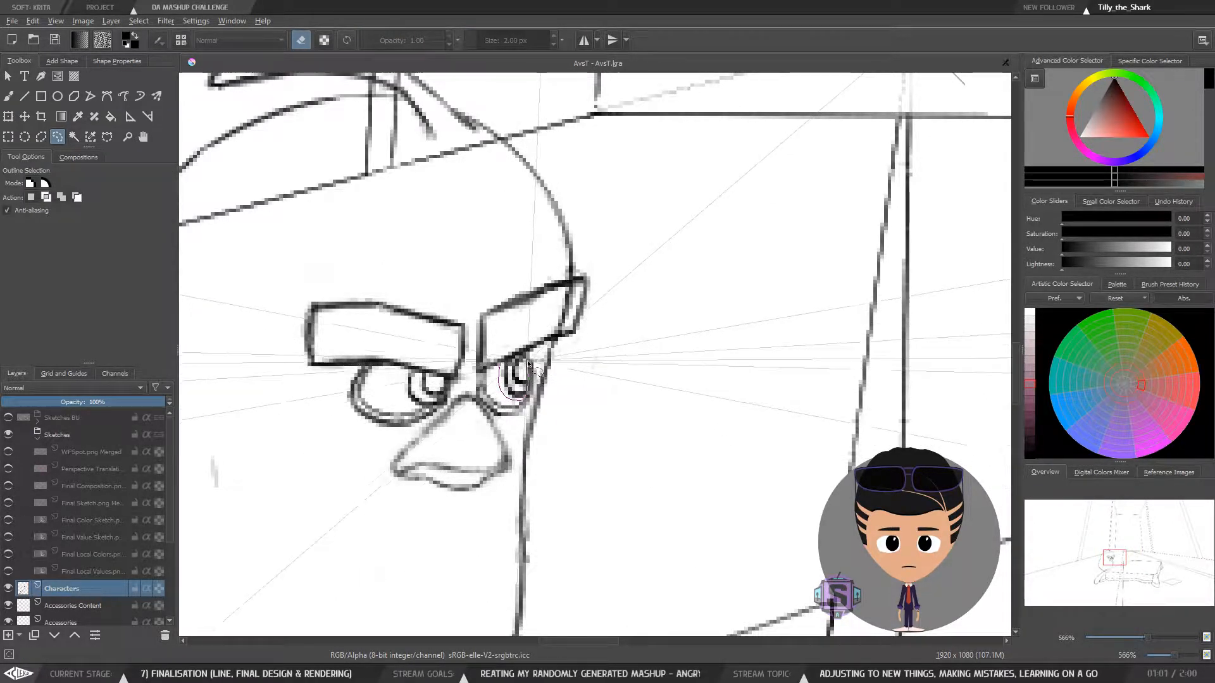
drag(516, 359, 518, 361)
key(t)
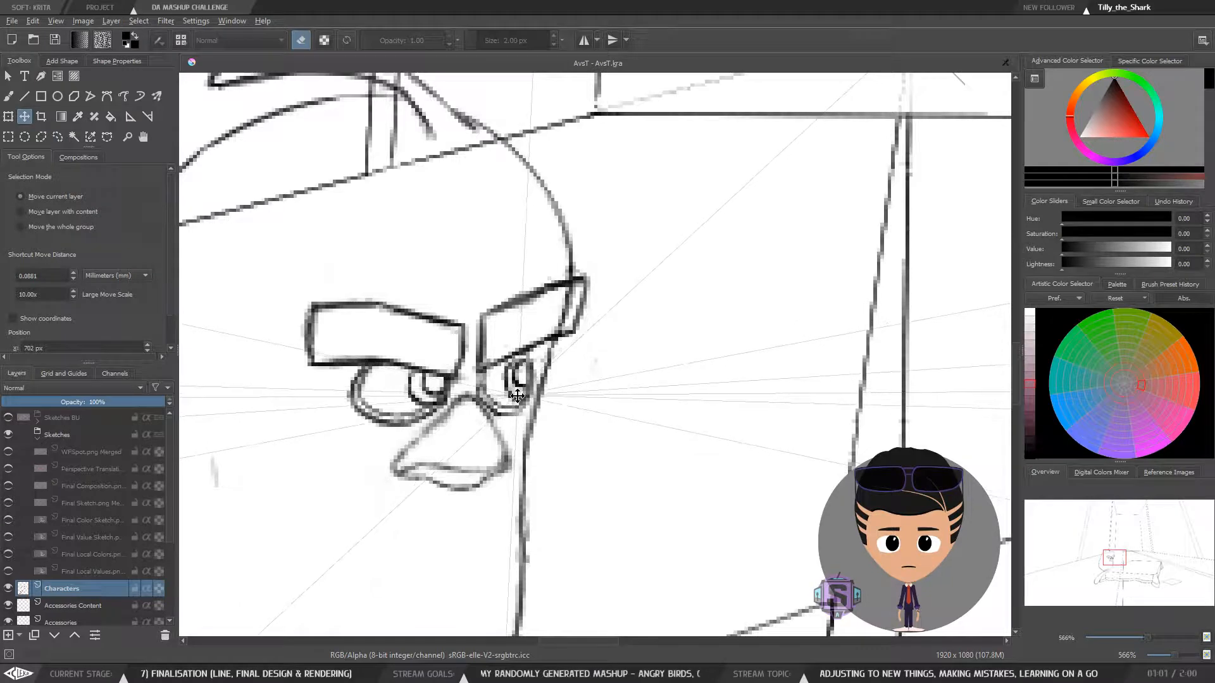
key(minus)
key(minus)
key(minus)
key(minus)
key(b)
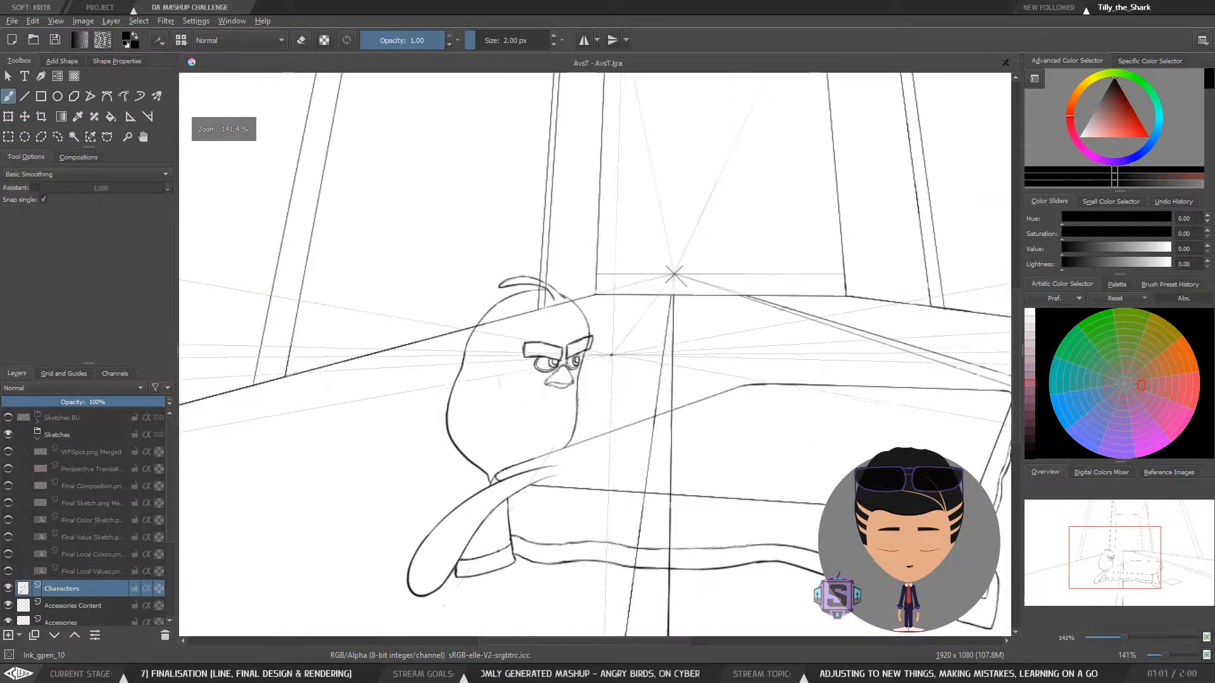
Undo the last two edits to the bird's far eyebrow
drag(566, 393, 482, 385)
key(minus)
key(minus)
key(plus)
key(plus)
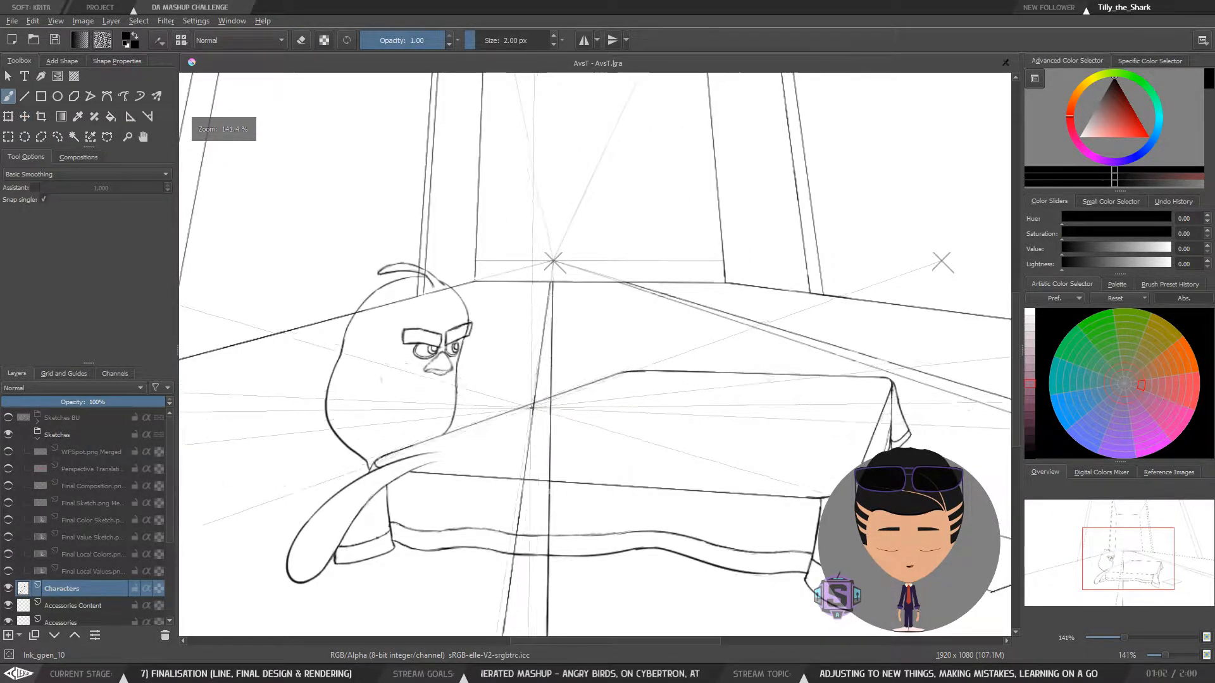
key(plus)
key(plus)
key(plus)
key(plus)
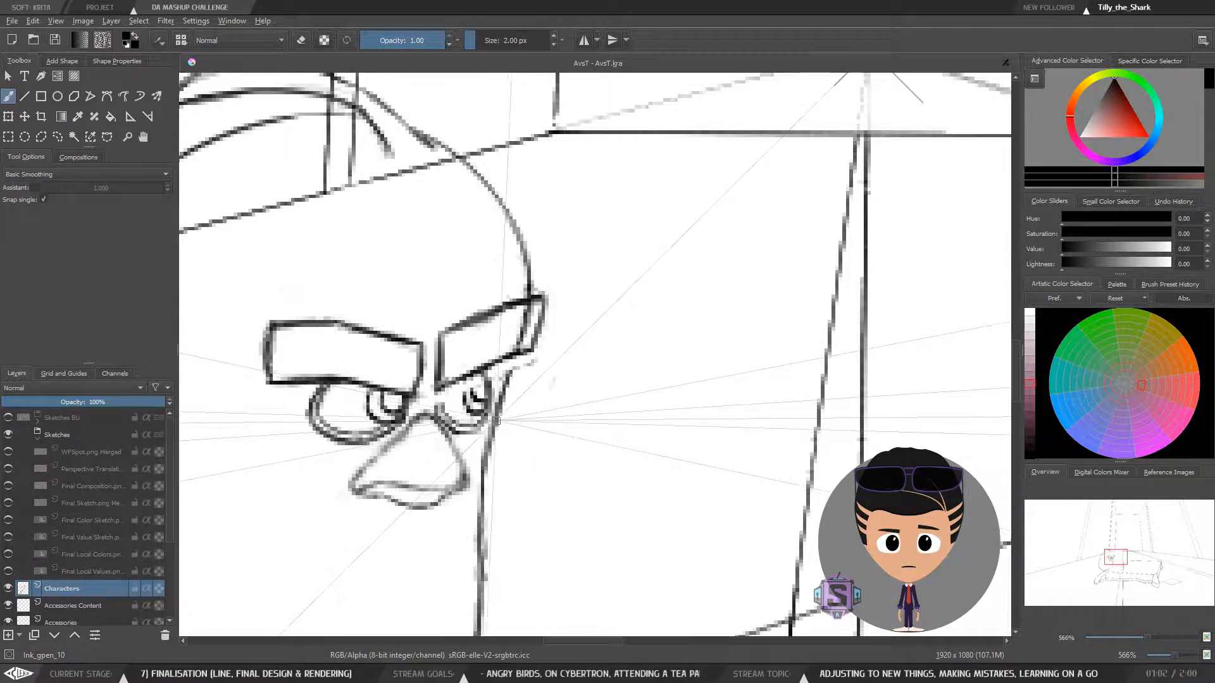
key(ctrl+z)
key(ctrl+z)
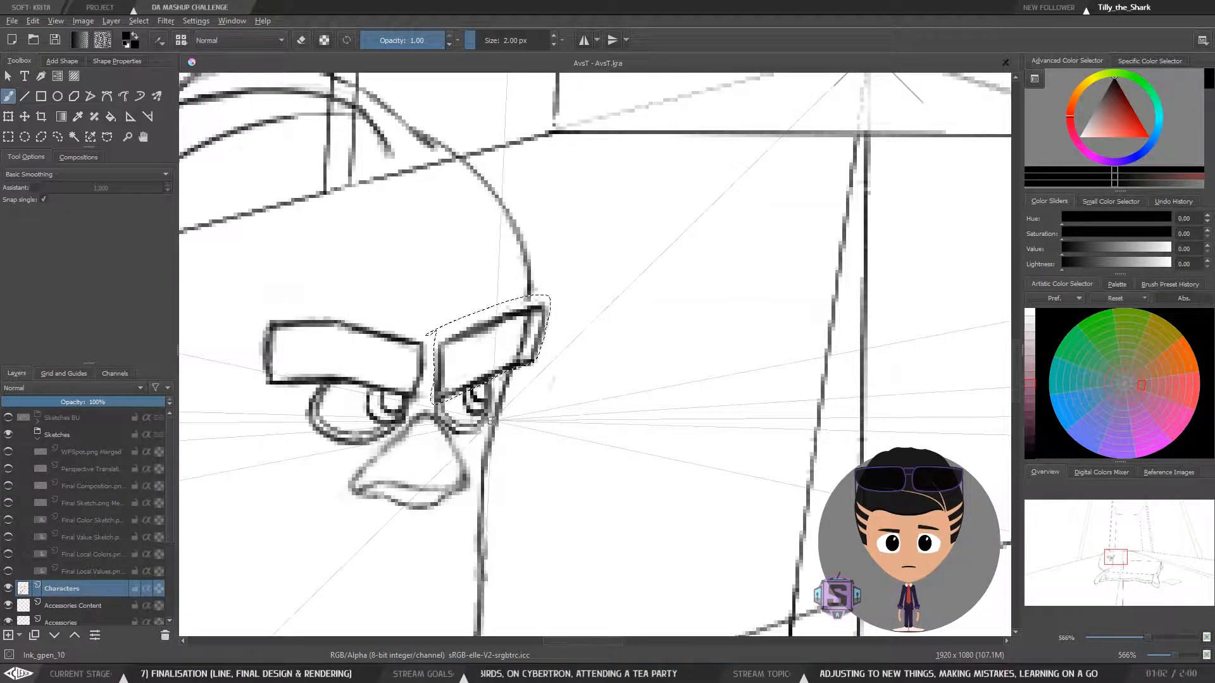
Mirror the canvas view horizontally and examine the proportions of the bird's eyes, eyebrows and beak
key(minus)
key(minus)
key(m)
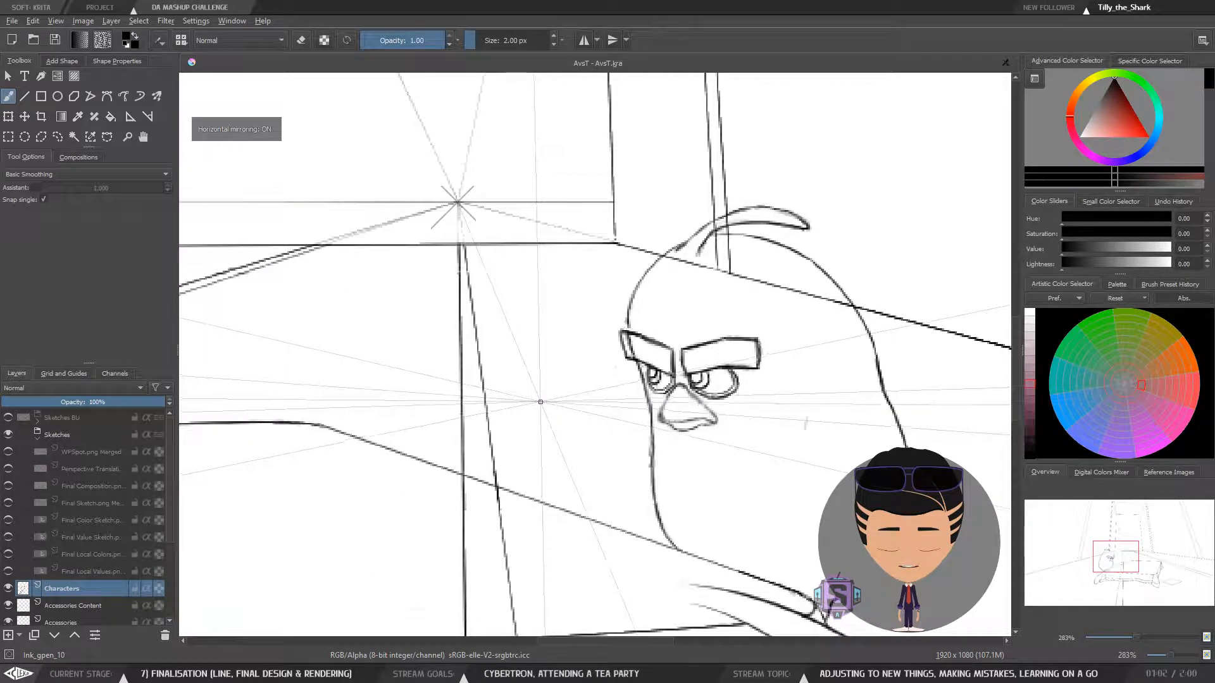
key(minus)
key(minus)
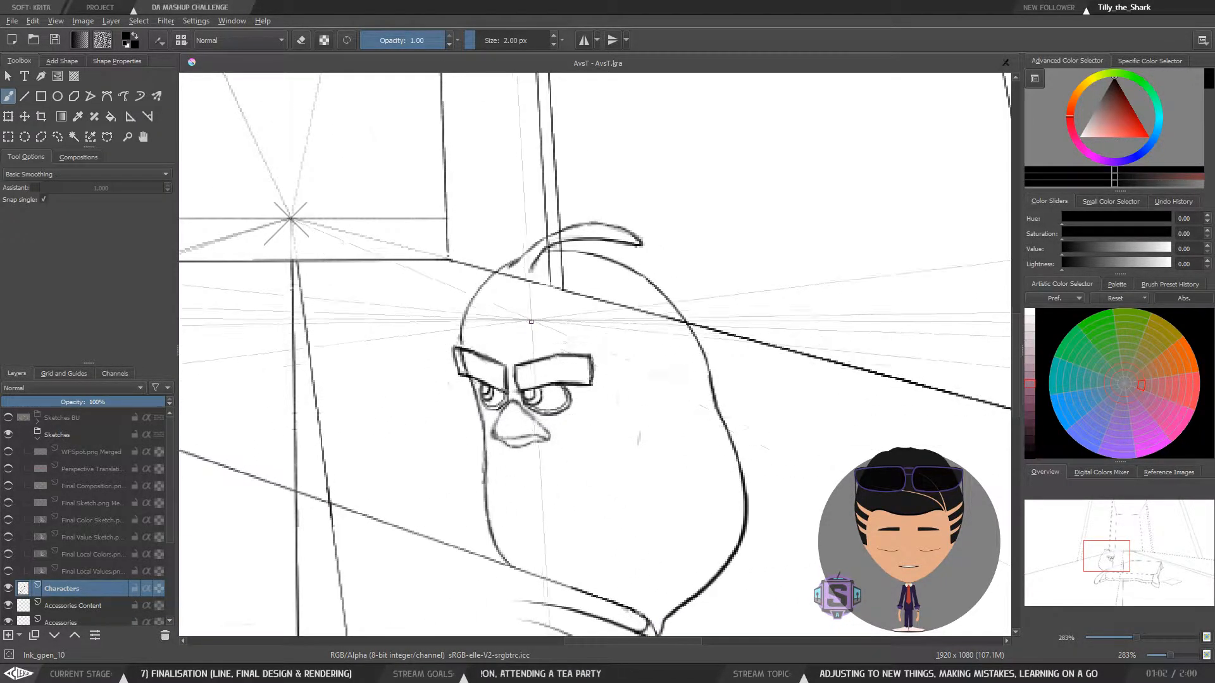
key(plus)
key(plus)
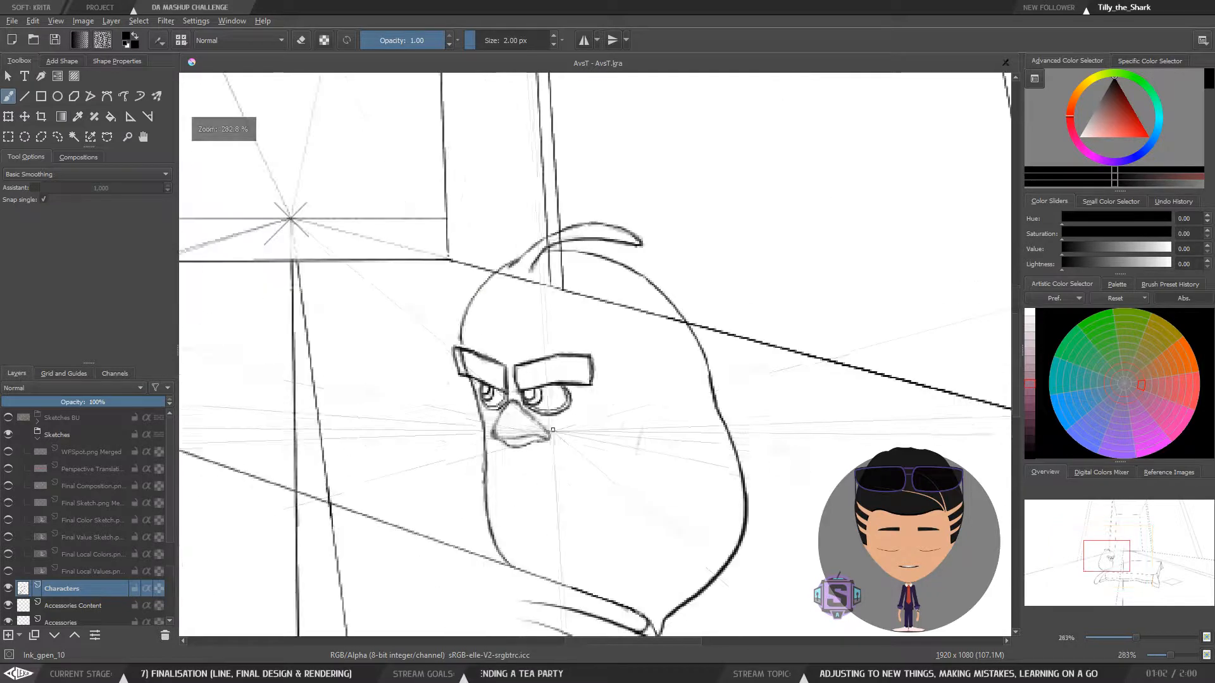
drag(459, 435, 504, 422)
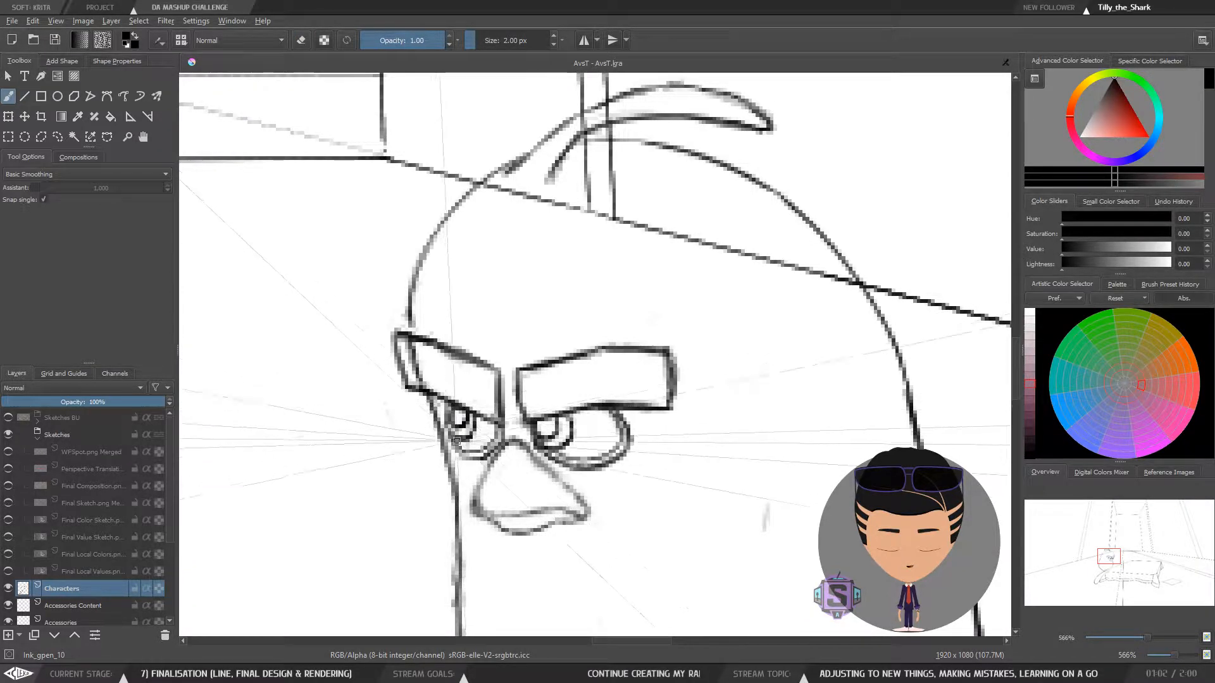
scroll(532, 409, down, 5)
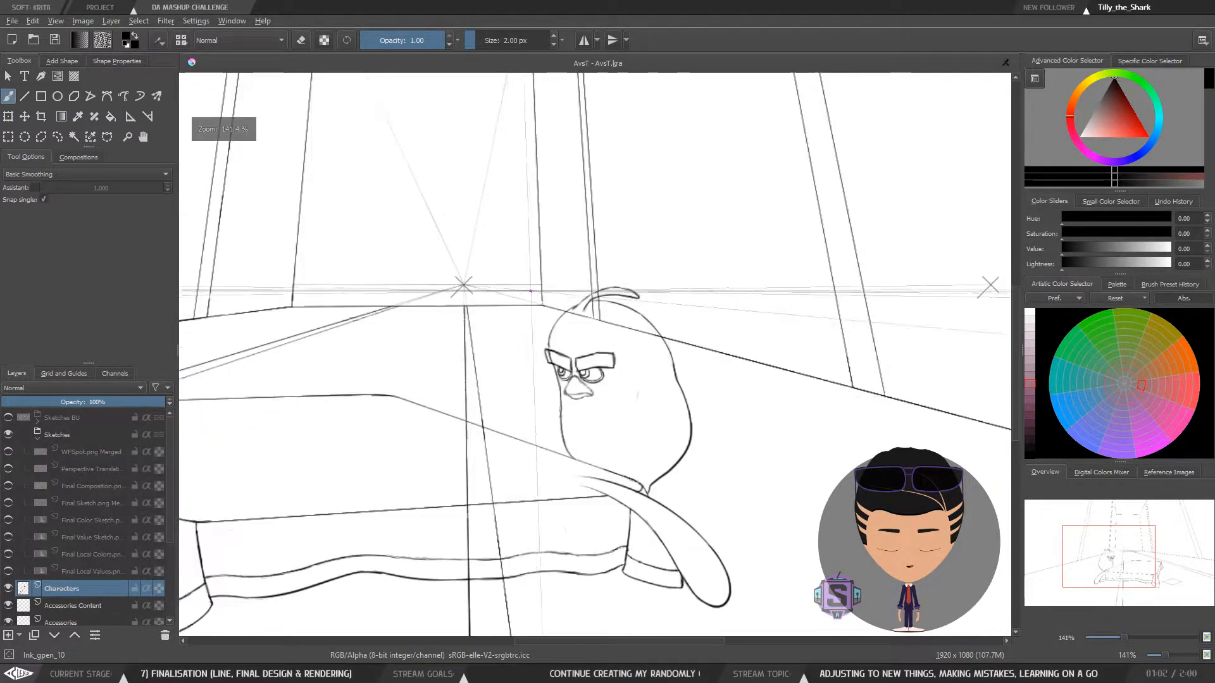
scroll(533, 409, up, 3)
scroll(532, 410, up, 2)
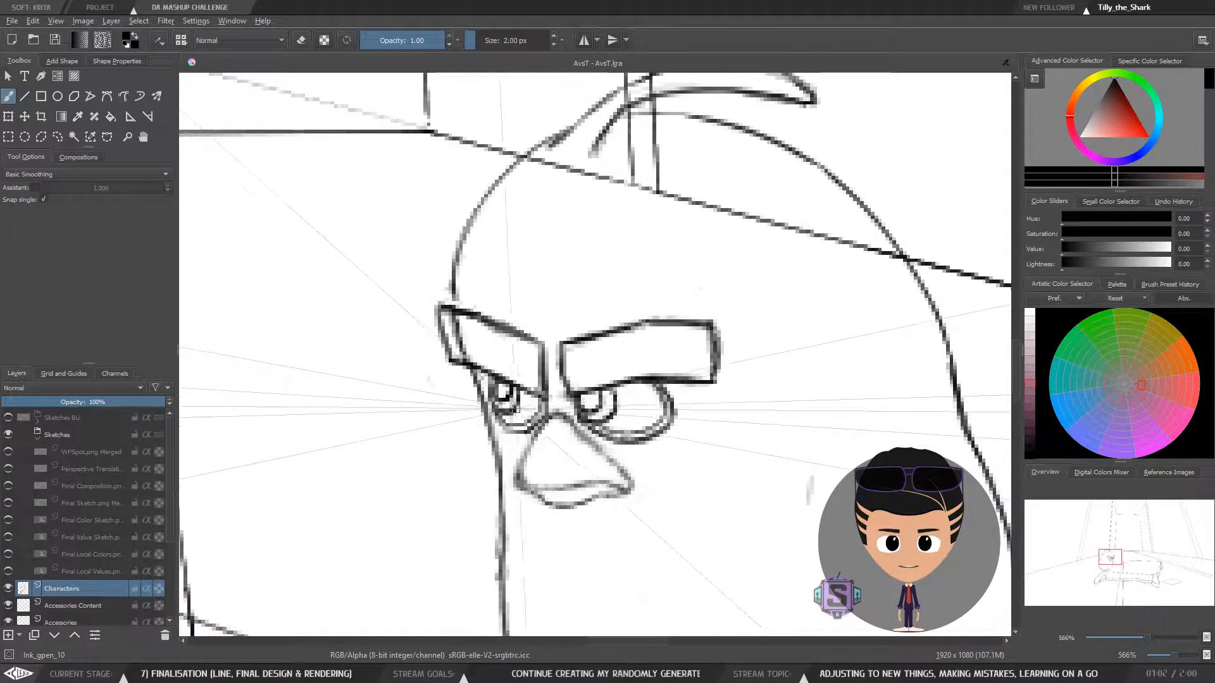
Select the pupil of the bird's far eye with a freehand outline and adjust its position with the Move tool
key(l)
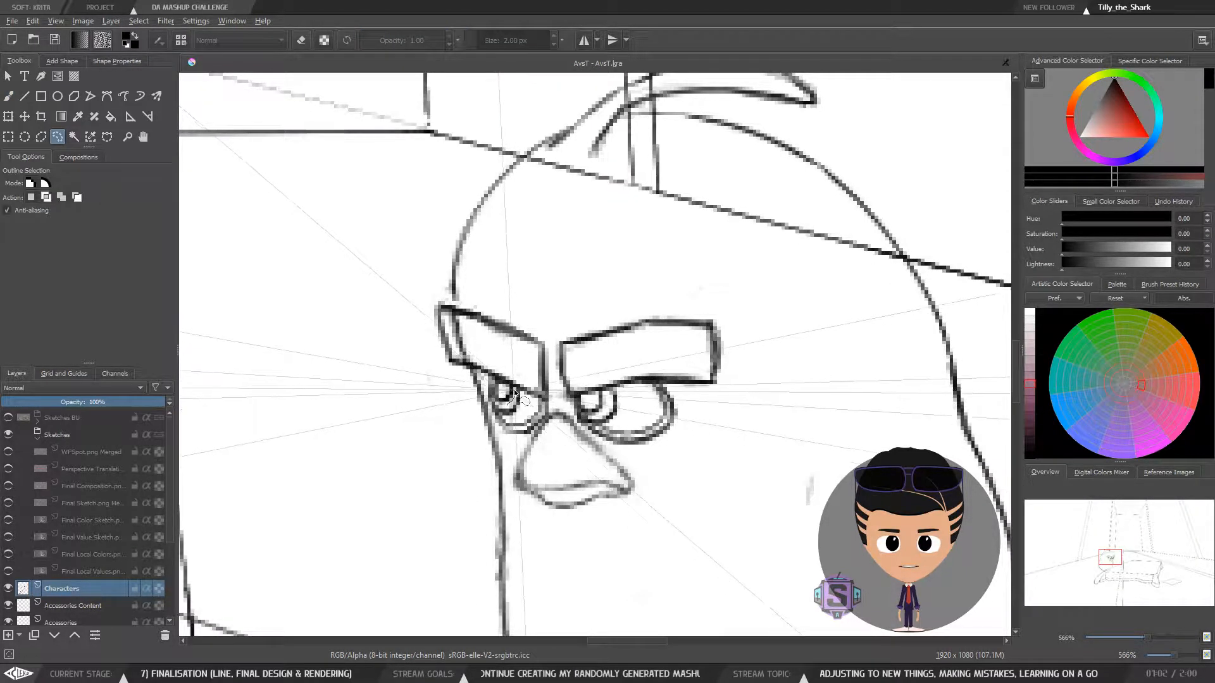
mouse_move(508, 405)
mouse_down()
mouse_move(513, 385)
mouse_move(497, 383)
mouse_up()
key(t)
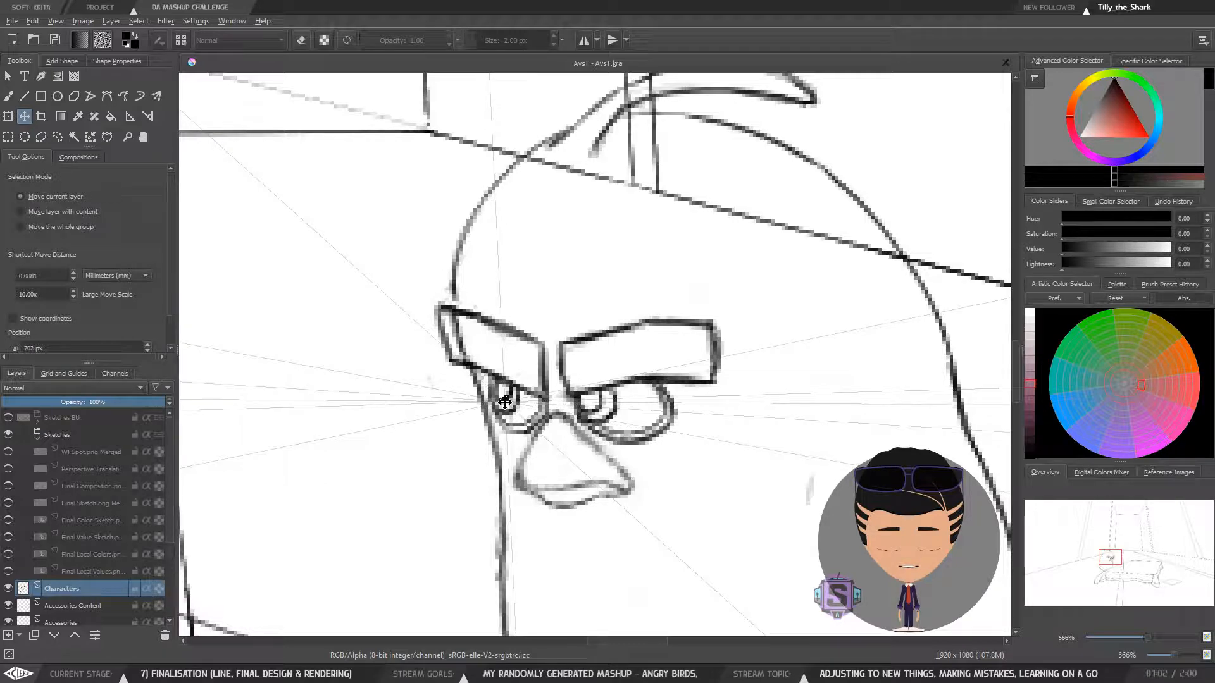
key(b)
scroll(551, 377, down, 8)
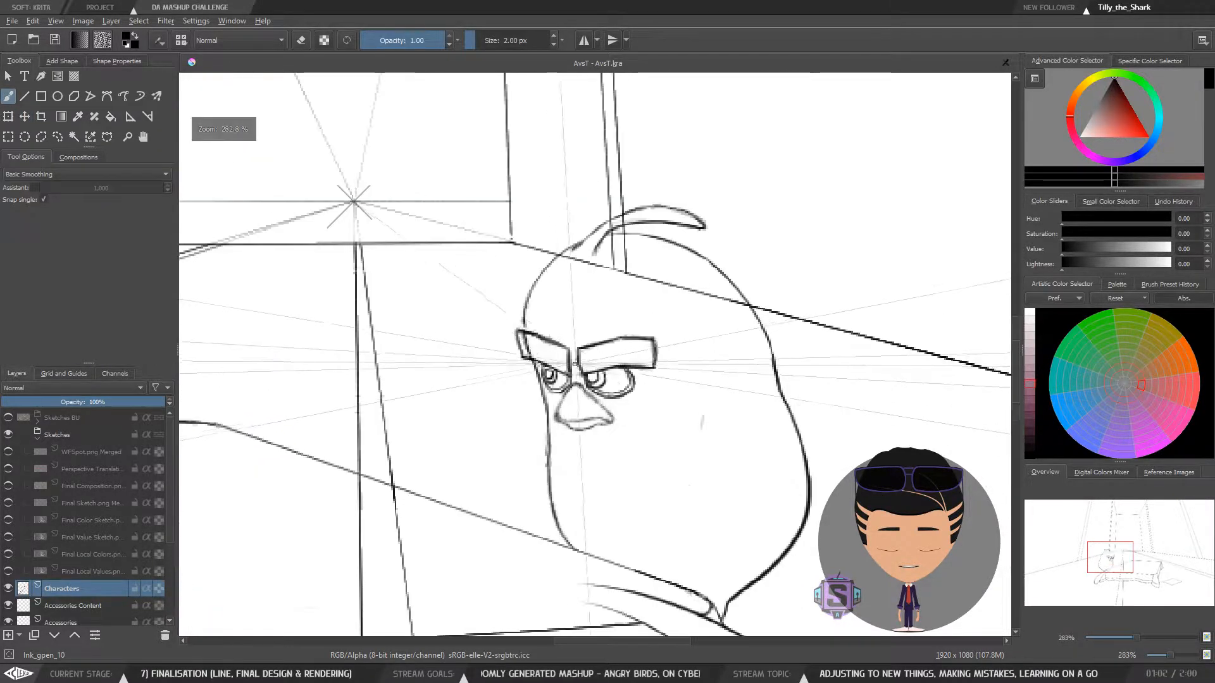
scroll(591, 361, up, 8)
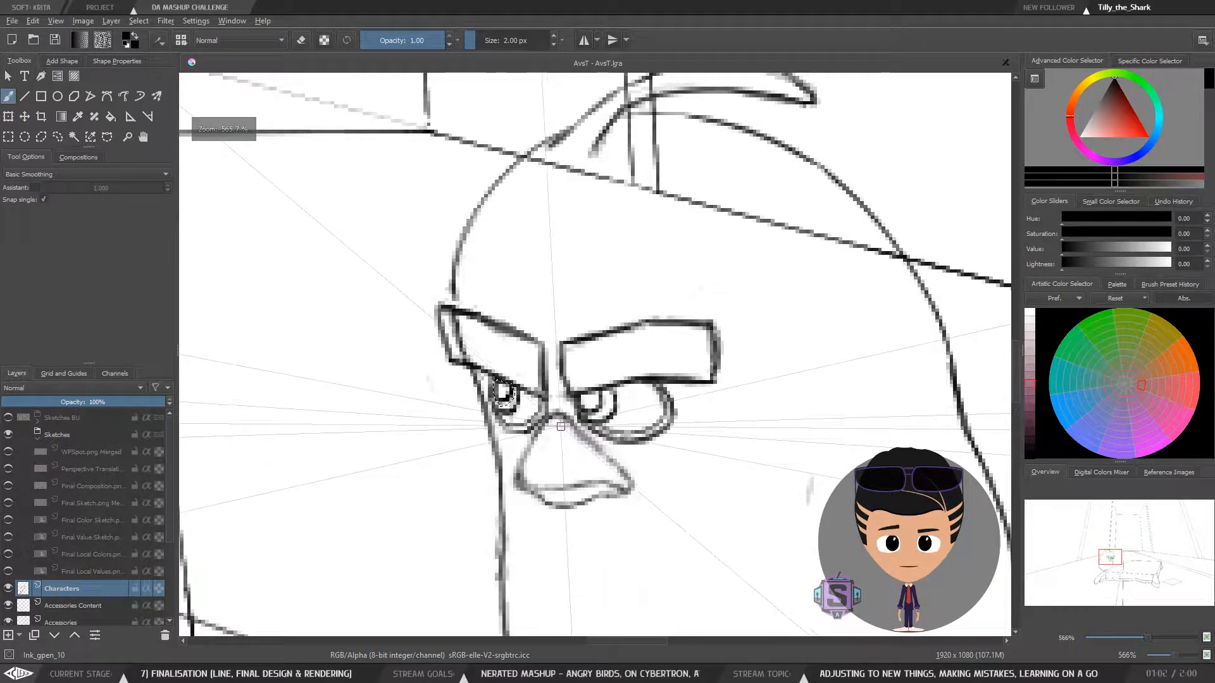
scroll(554, 422, down, 8)
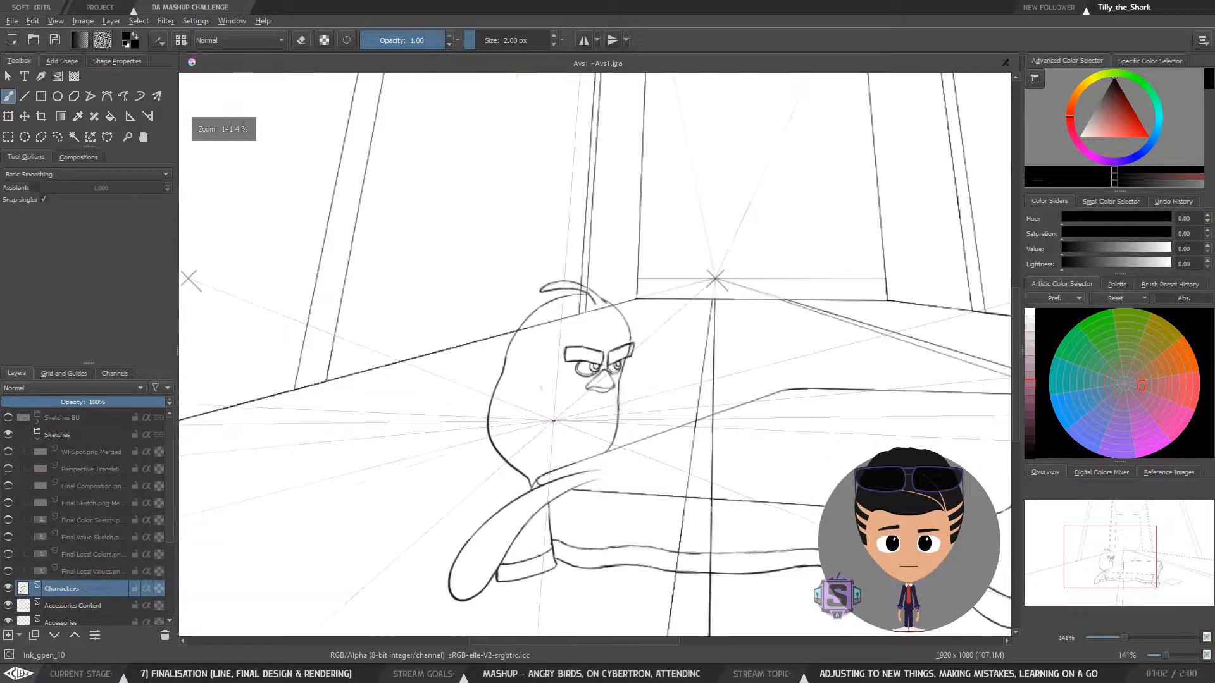
Show the Final Sketch layer as a reference for the linework
drag(647, 407, 459, 414)
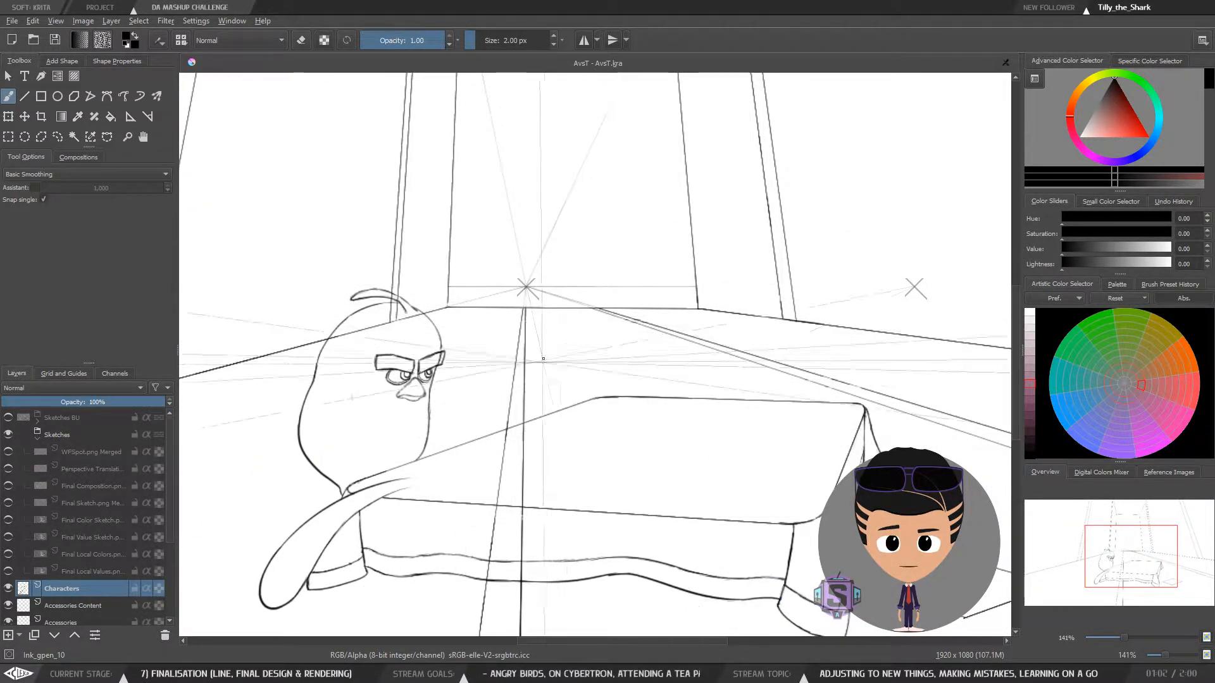
drag(566, 445, 538, 416)
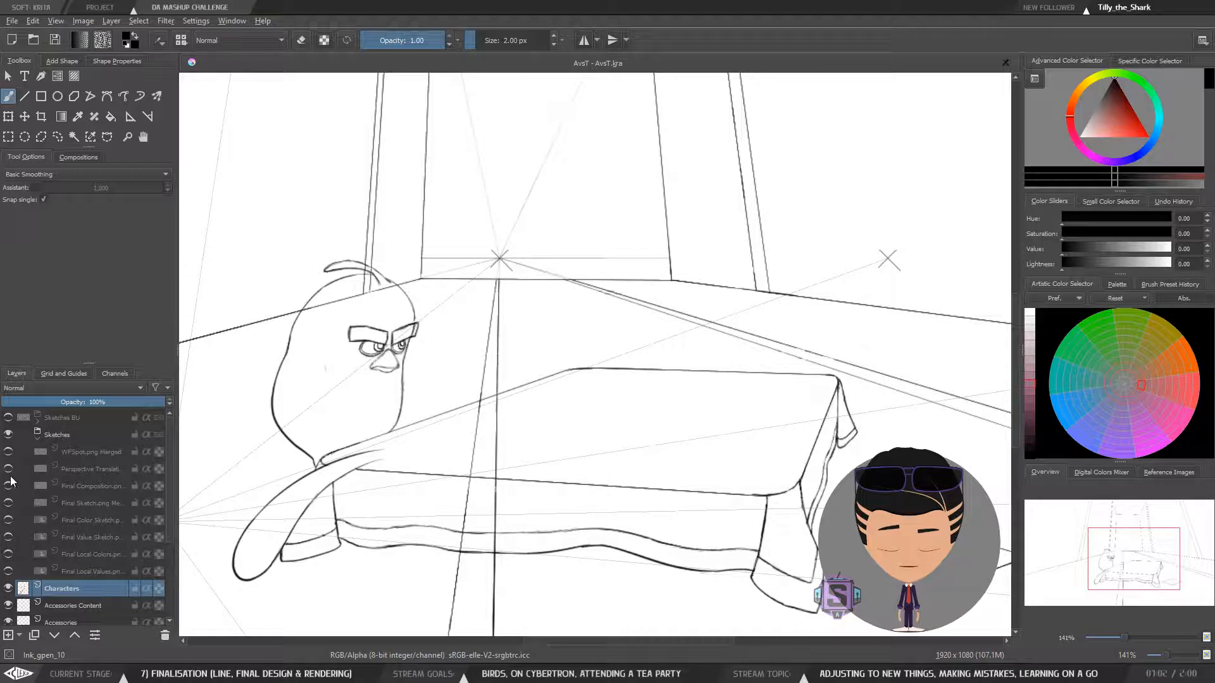
click(8, 503)
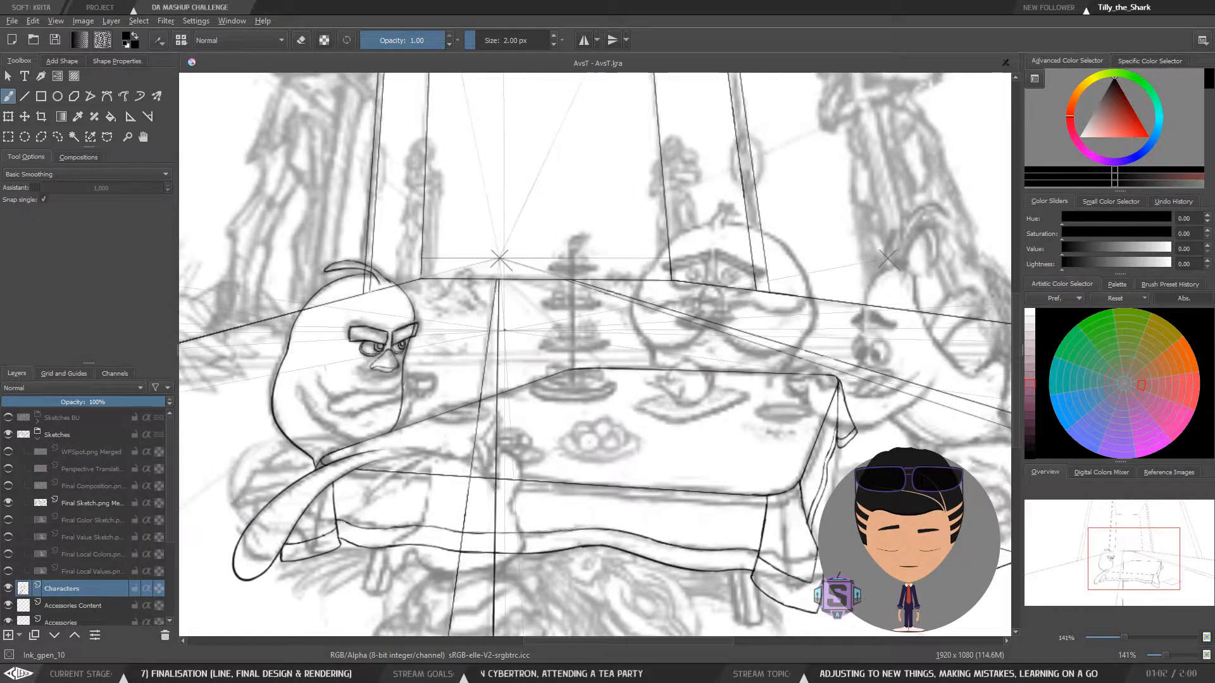
Draw the bird's curved mouth line below the beak on the Characters layer with the 2 px ink brush
key(minus)
key(minus)
key(plus)
key(plus)
drag(520, 385, 501, 405)
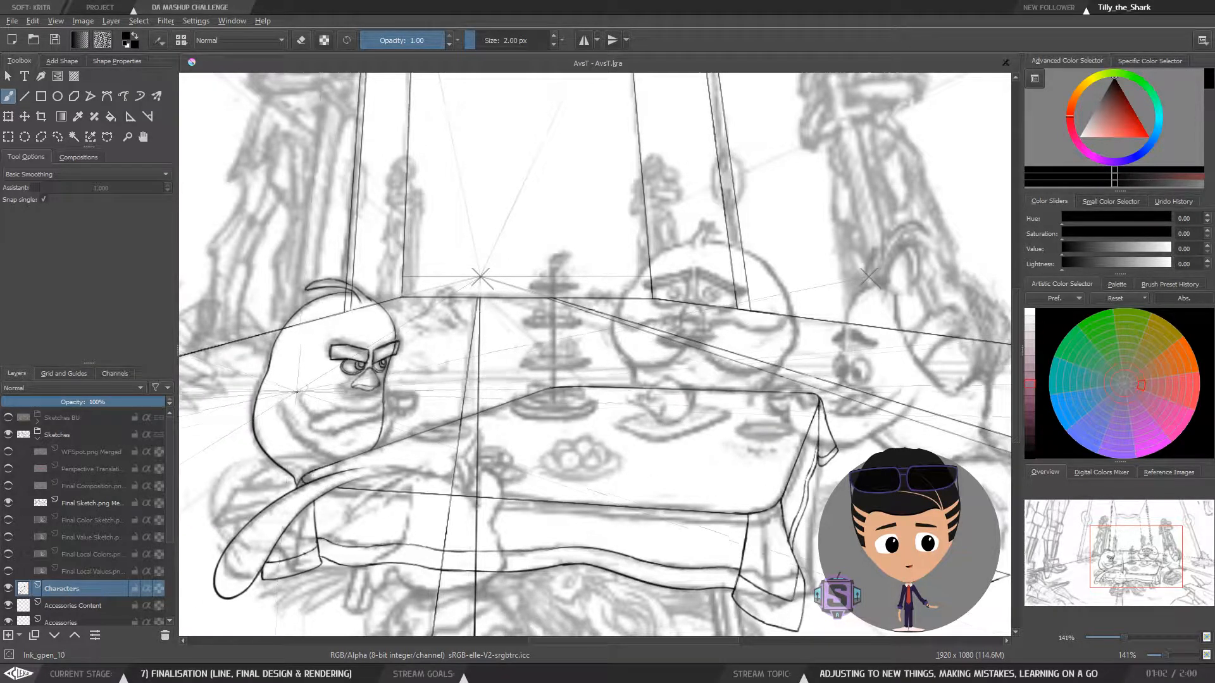
drag(308, 393, 380, 405)
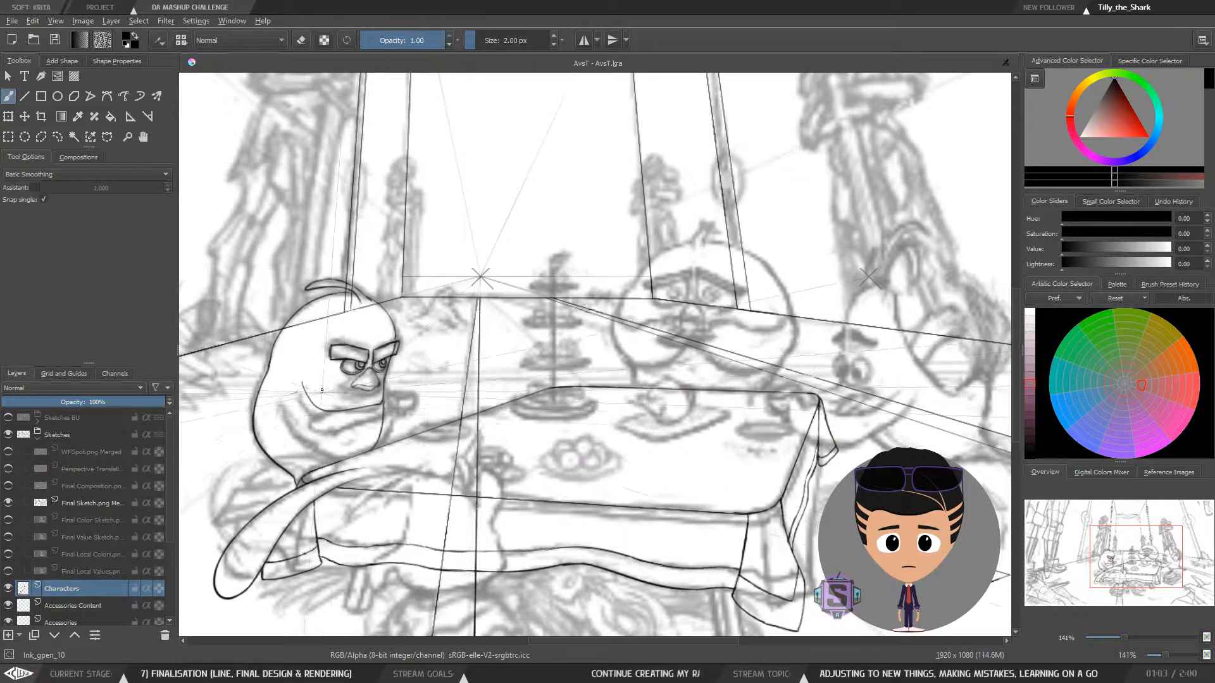
drag(361, 364, 454, 361)
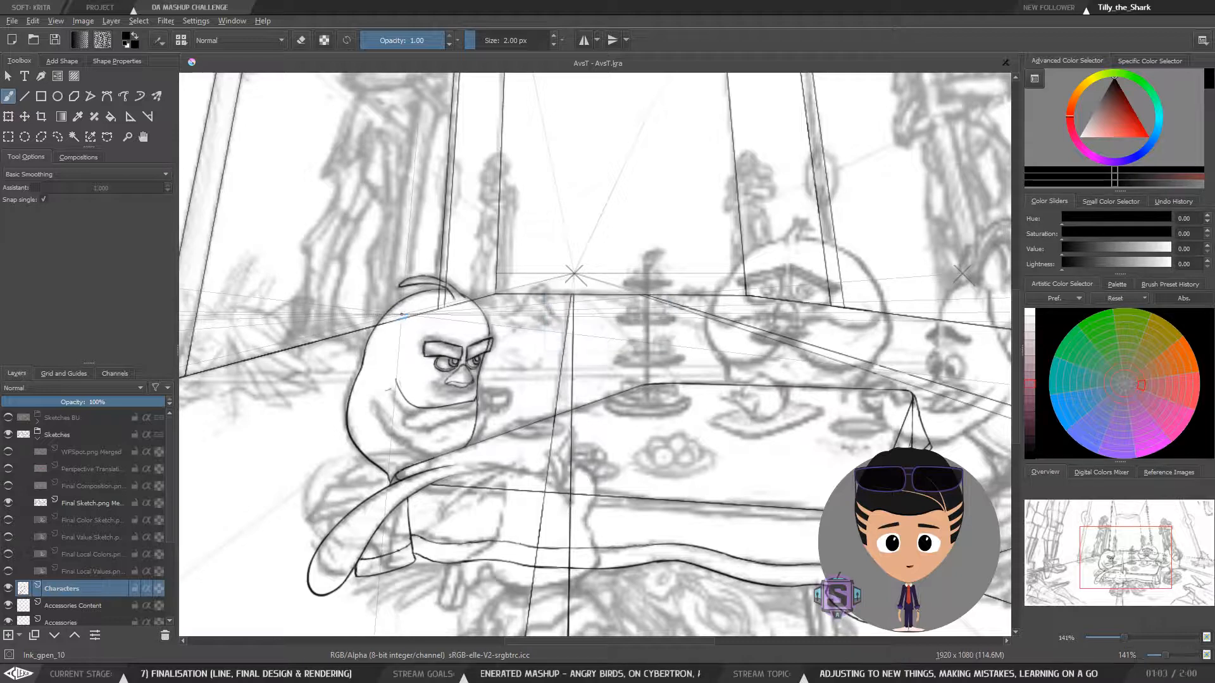
Toggle the Characters layer's visibility repeatedly to compare the inked bird with the underlying sketch
click(8, 589)
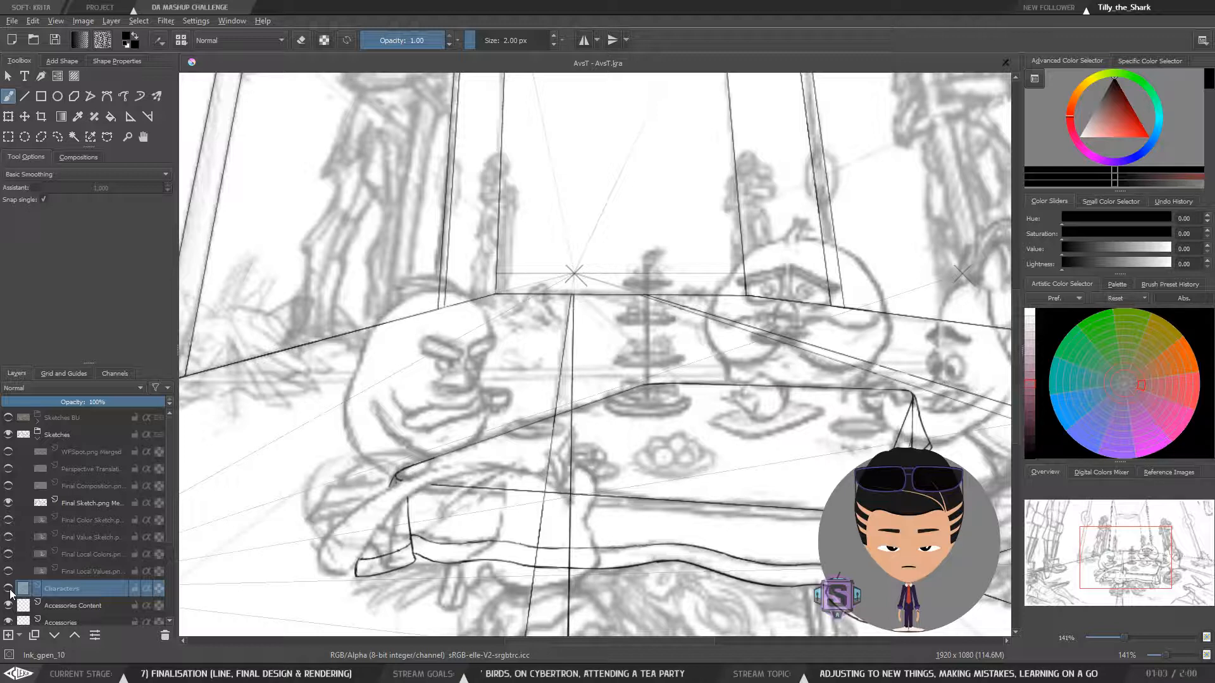
click(9, 588)
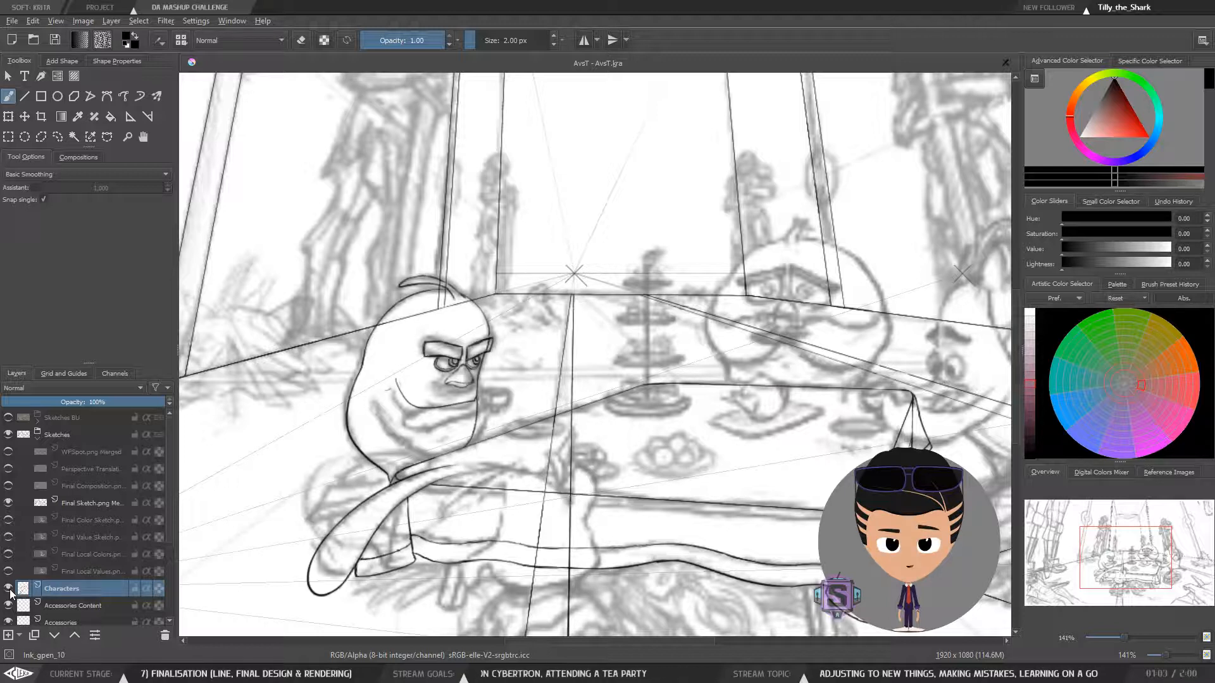
click(9, 589)
click(9, 589)
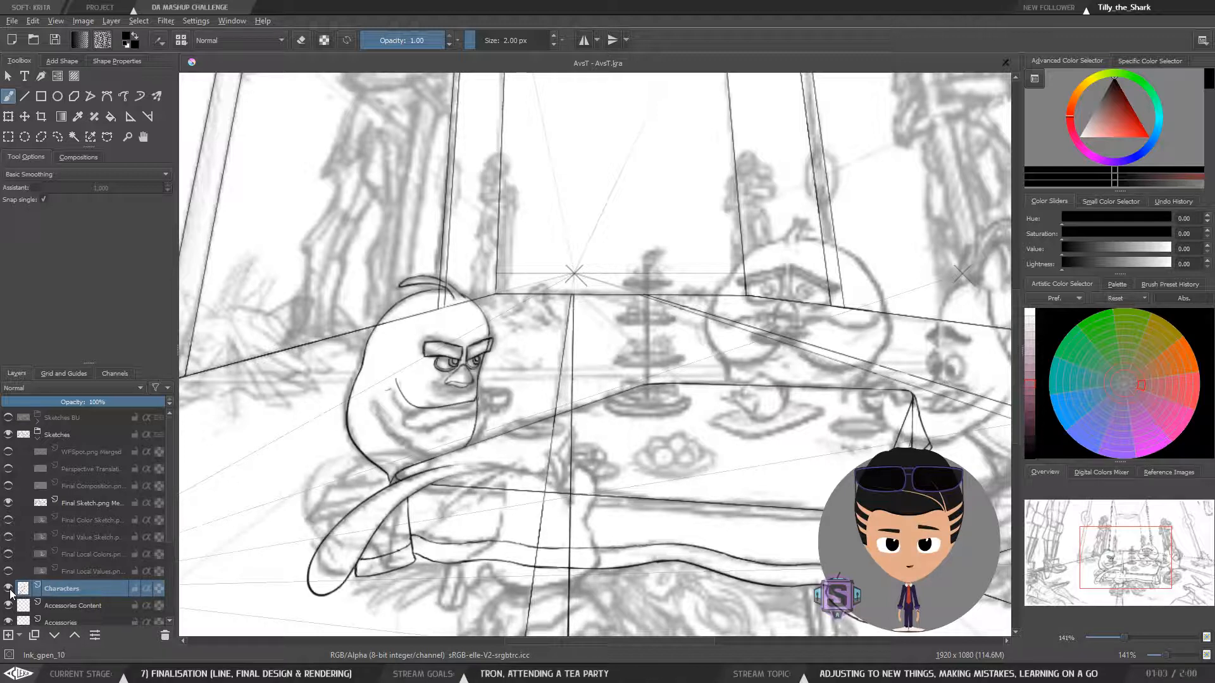
click(9, 589)
click(9, 589)
click(9, 589)
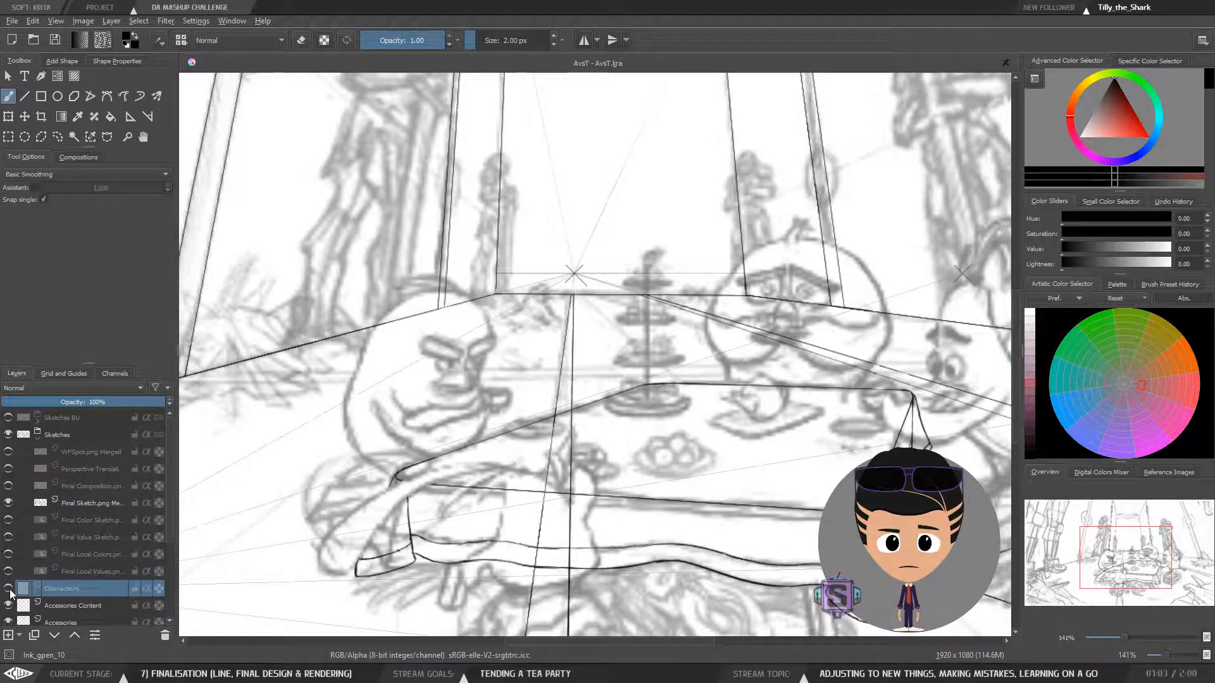
click(9, 589)
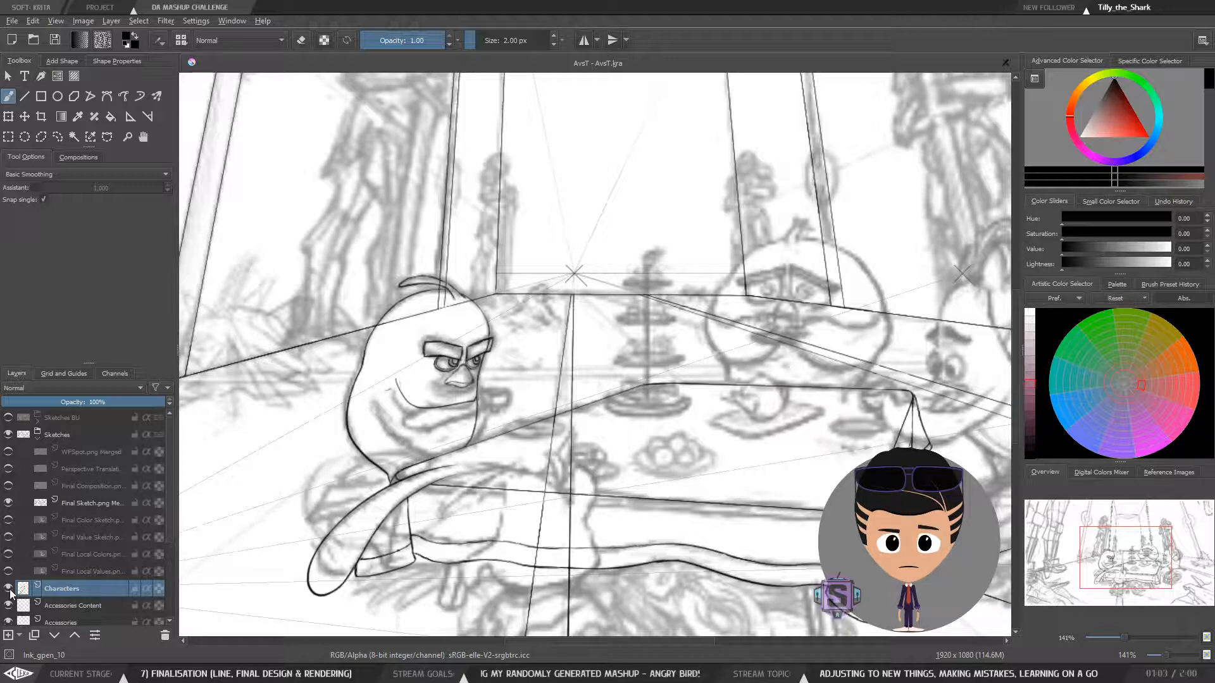
click(9, 590)
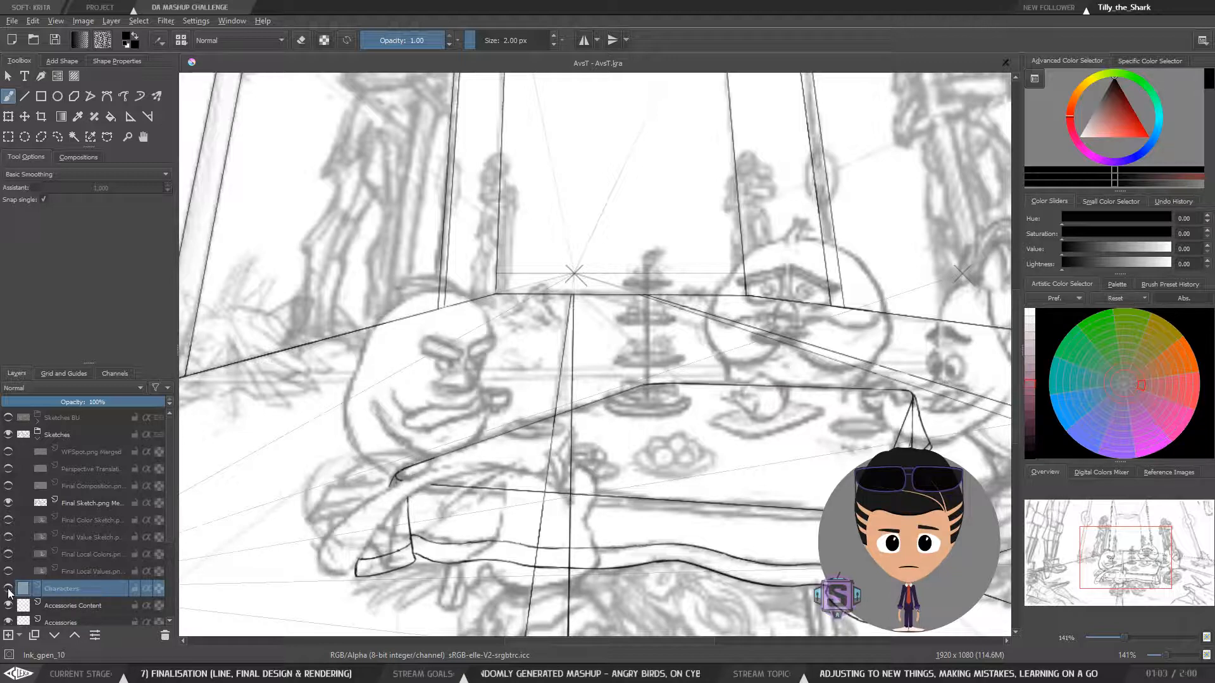
click(9, 589)
Slim down the bird's eyebrows, erasing their old outer outlines with the brush in eraser mode at 4 px
scroll(307, 448, up, 1)
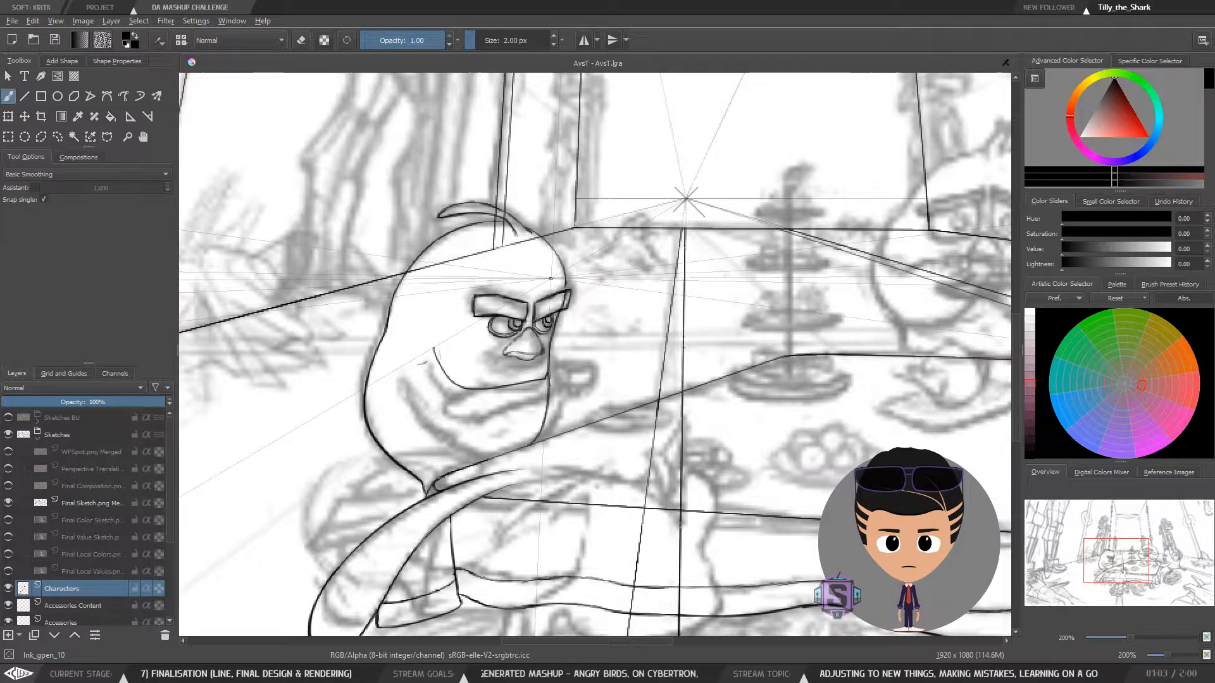
scroll(523, 317, up, 2)
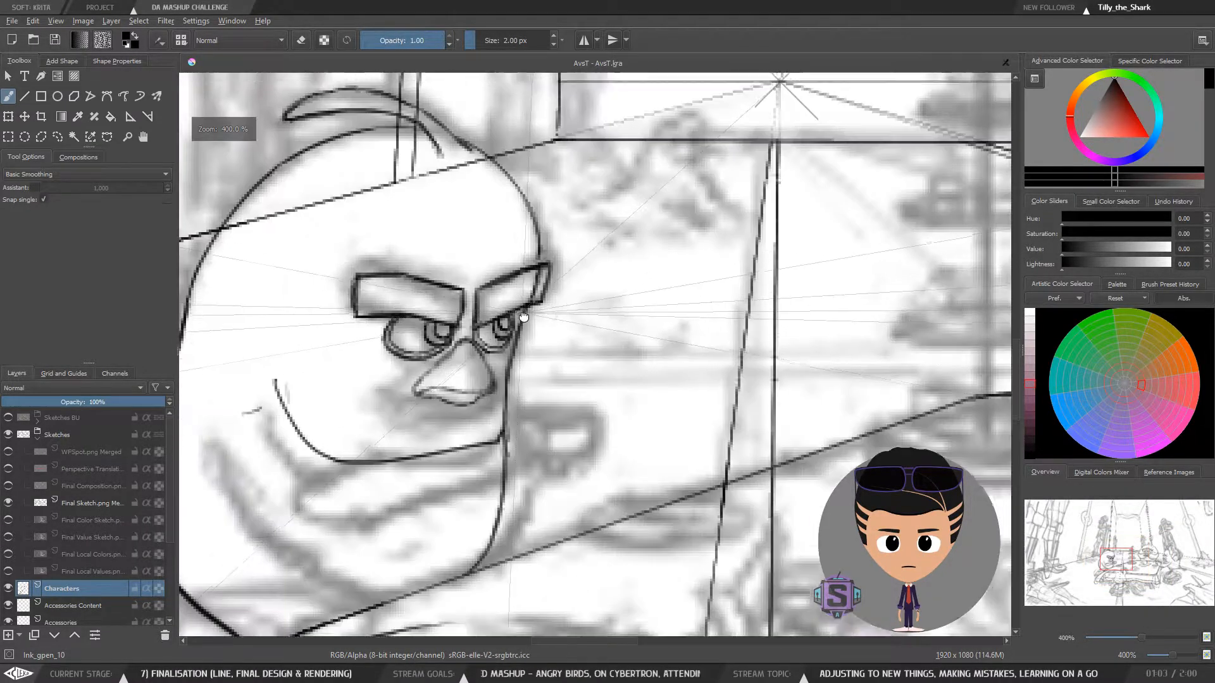
drag(524, 316, 577, 357)
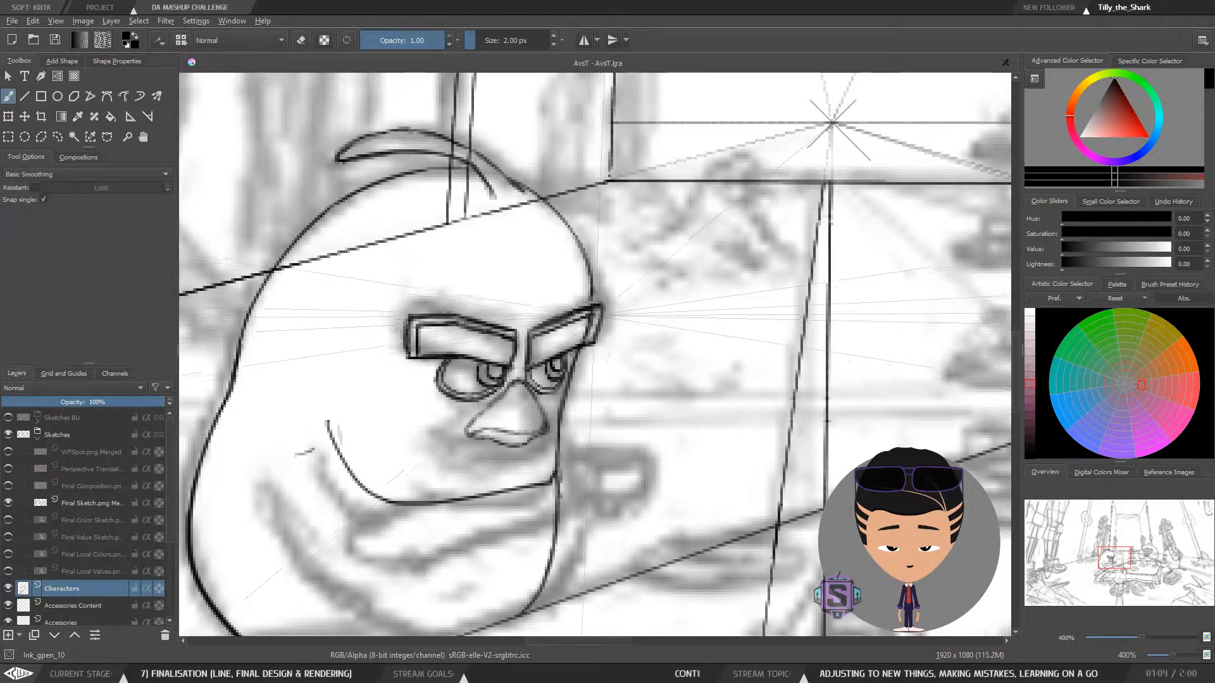
key(e)
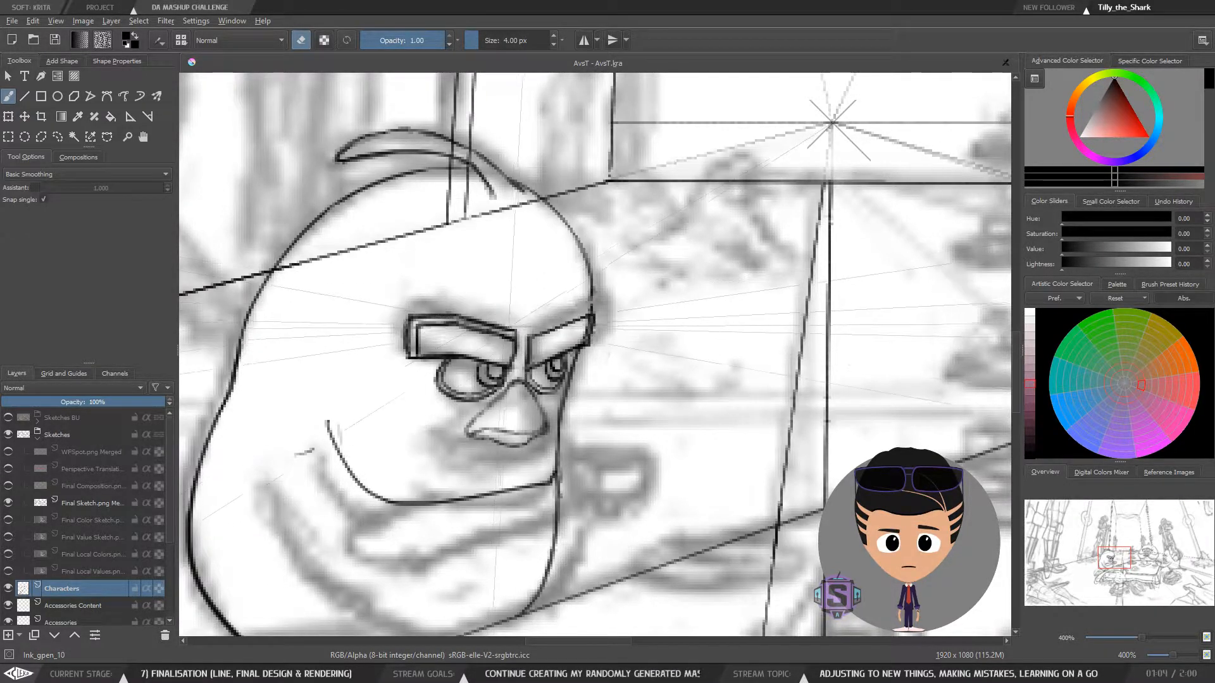
mouse_move(512, 330)
mouse_down()
mouse_move(444, 315)
mouse_move(406, 335)
mouse_move(414, 358)
mouse_up()
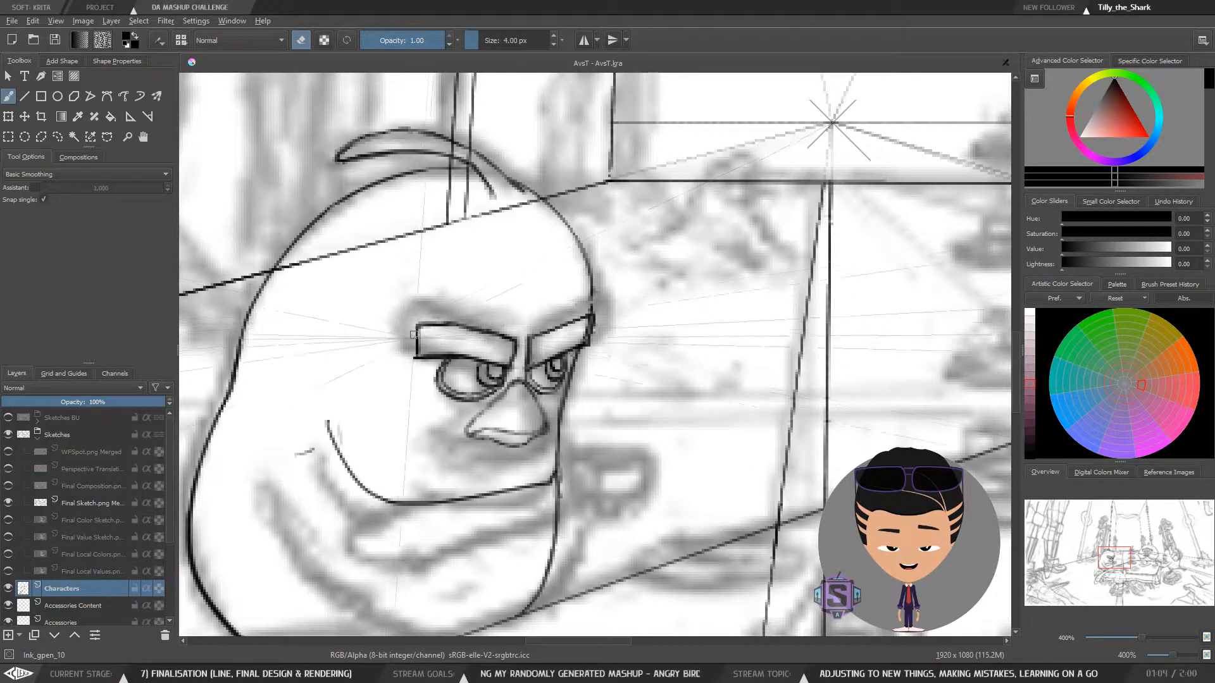
key(minus)
key(minus)
key(e)
key(plus)
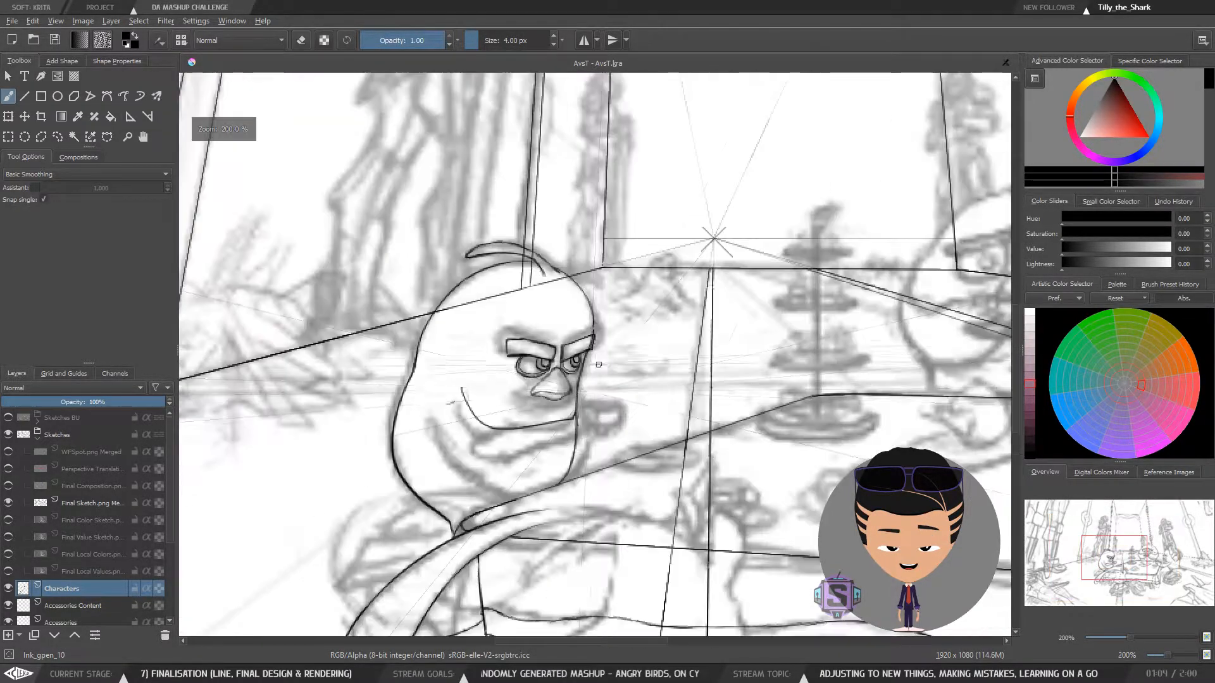
Check the bird's reshaped eyebrows in the mirrored and normal views and against the whole tea party scene
key(m)
drag(765, 324, 589, 318)
key(minus)
key(m)
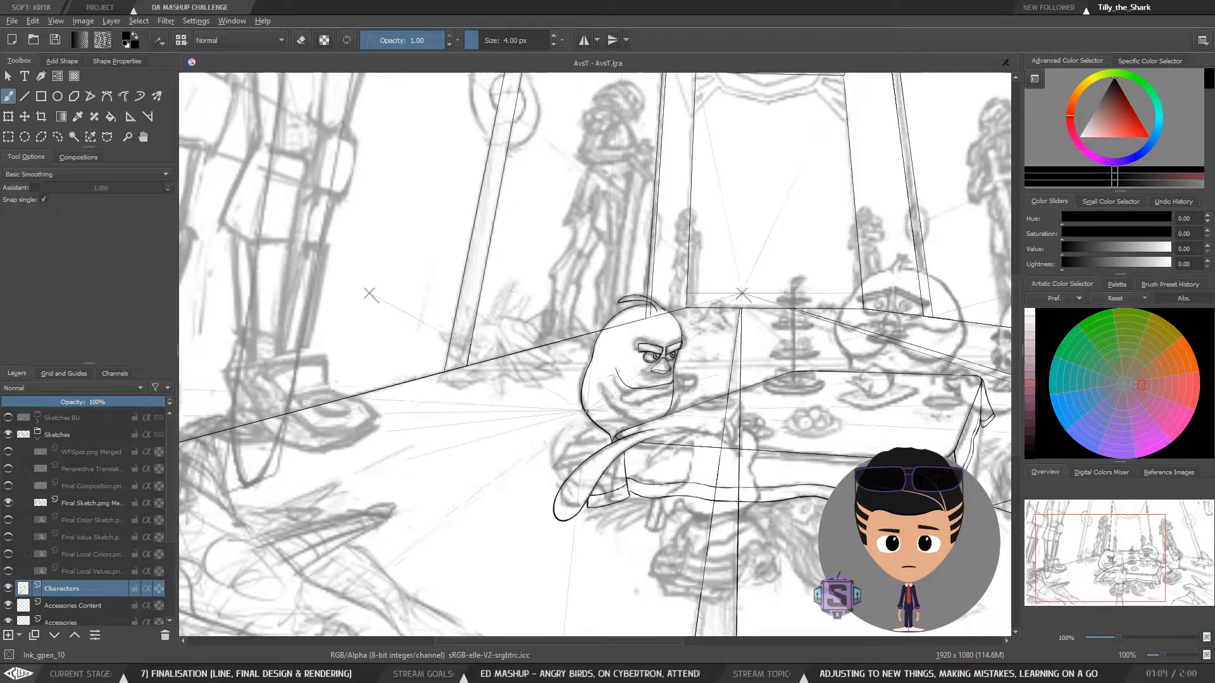
drag(684, 391, 594, 371)
key(plus)
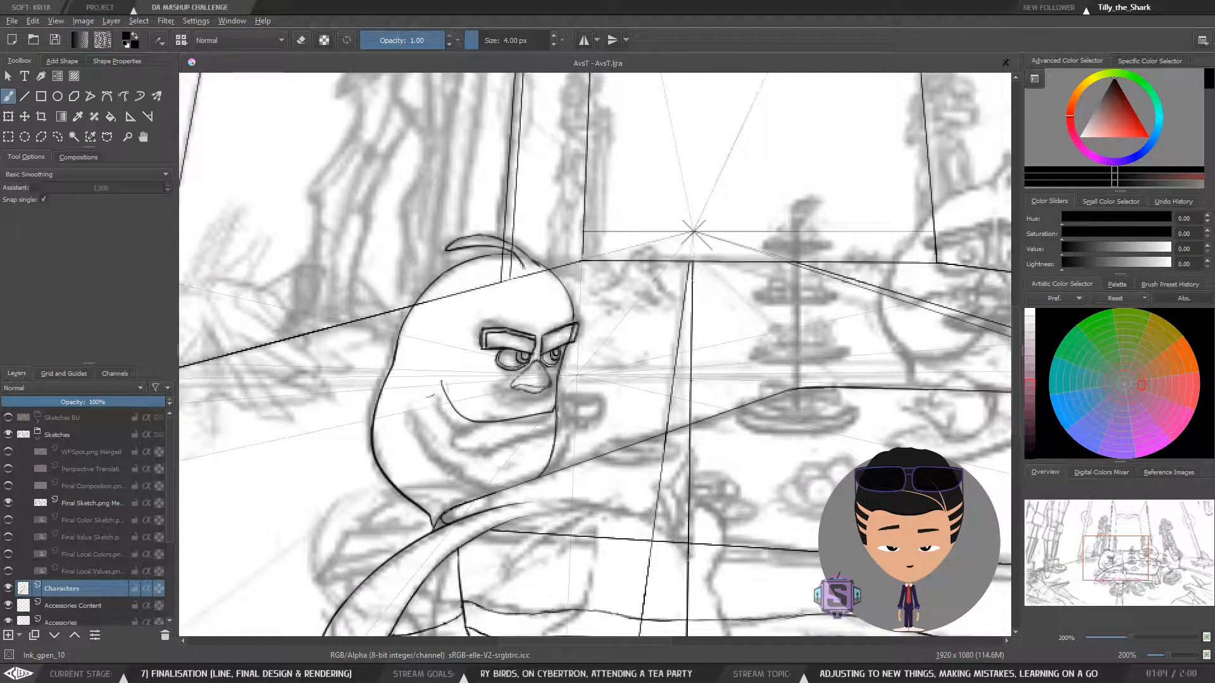
key(minus)
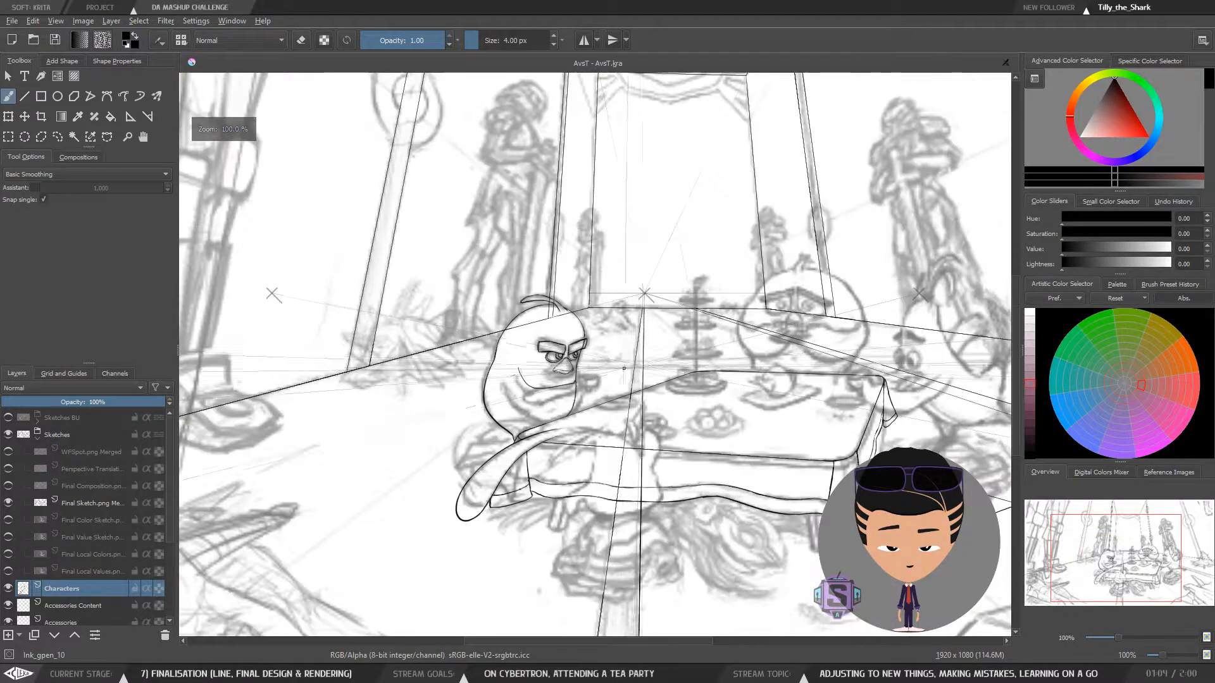
Compare the thicker and slimmer versions of the bird's eyebrows by undoing and redoing the recent edits
key(plus)
key(plus)
drag(522, 358, 605, 377)
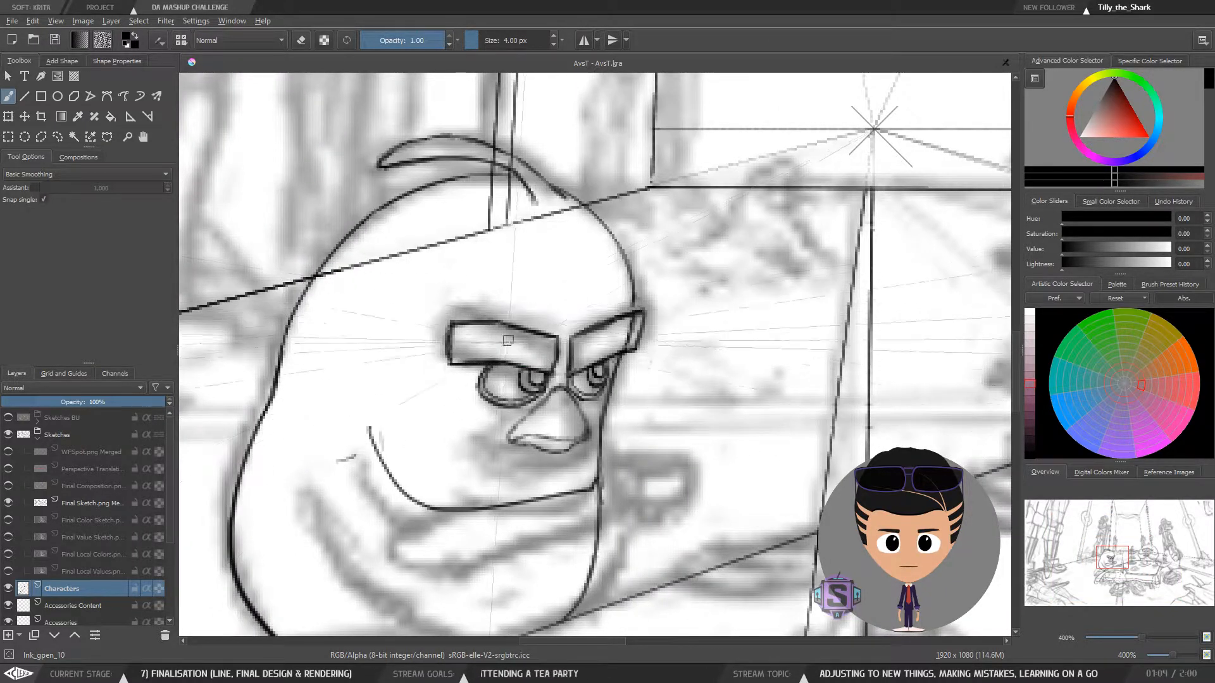
drag(459, 363, 500, 329)
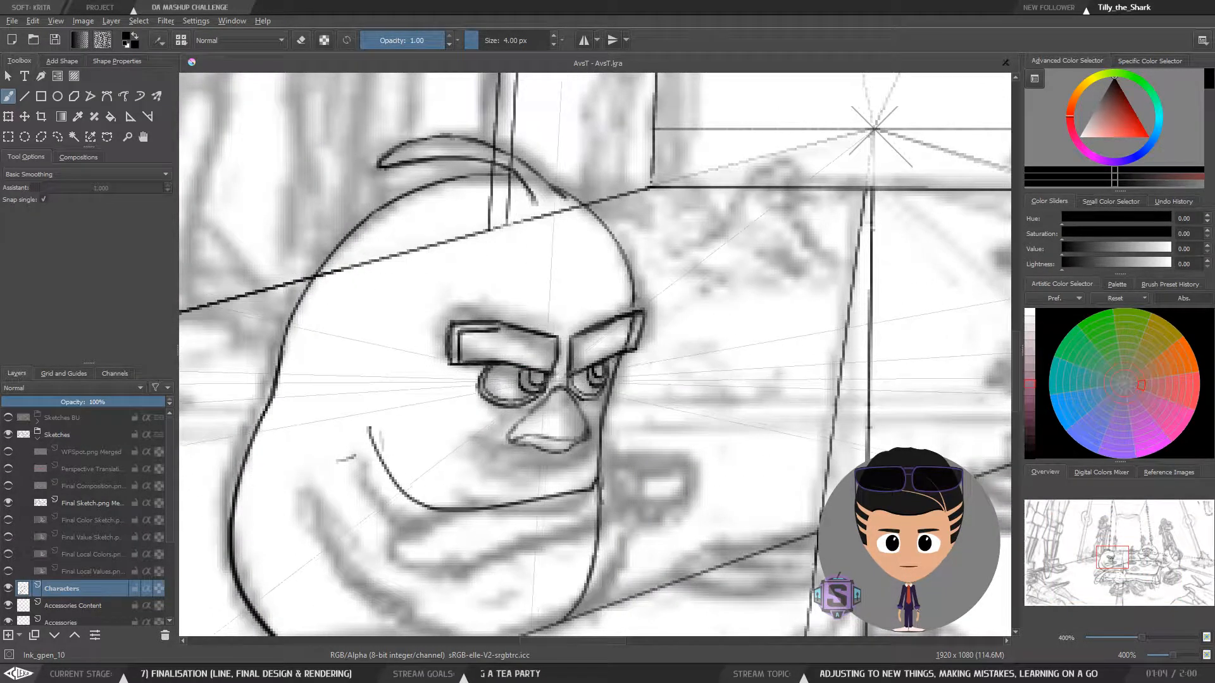
key(ctrl+z)
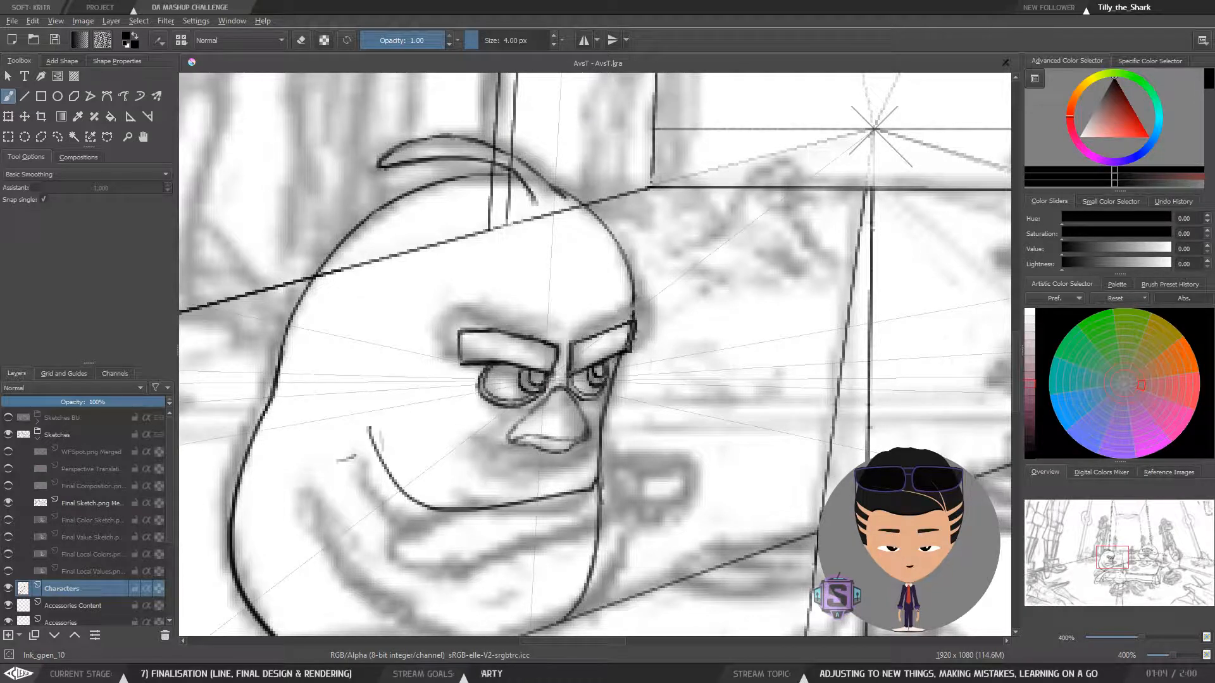
key(ctrl+shift+z)
key(ctrl+z)
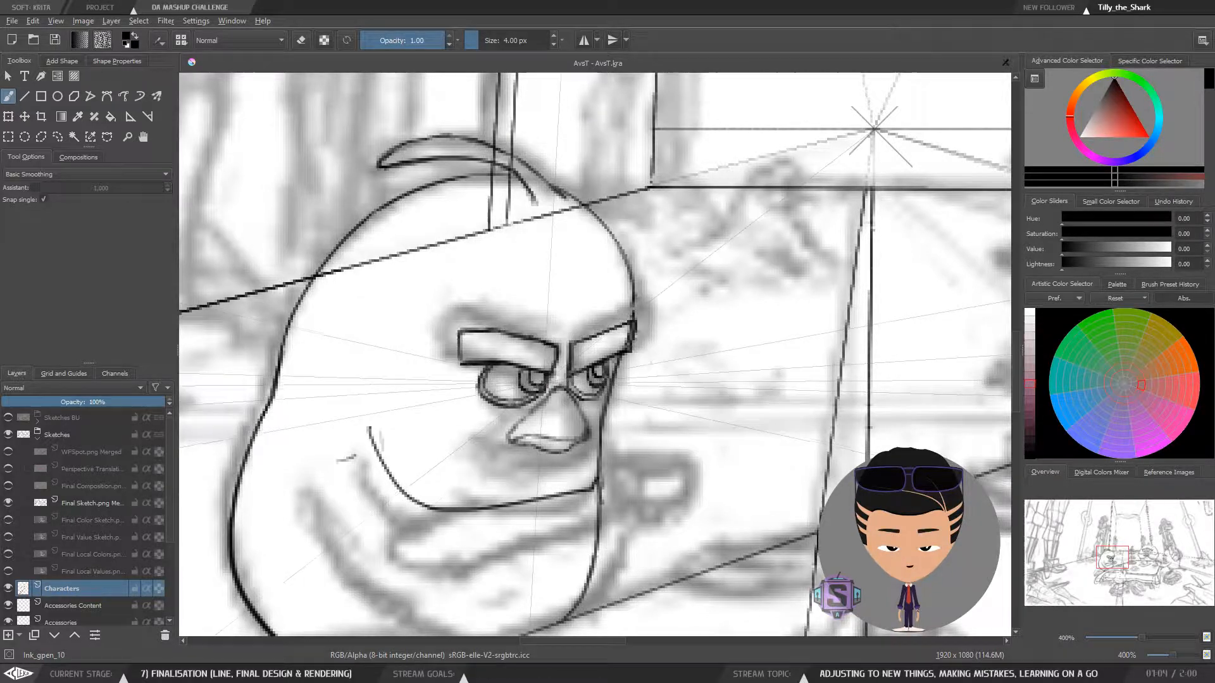
Examine the bird's facial proportions up close and from farther out, in both the normal and mirrored views
key(ctrl+minus)
key(ctrl+minus)
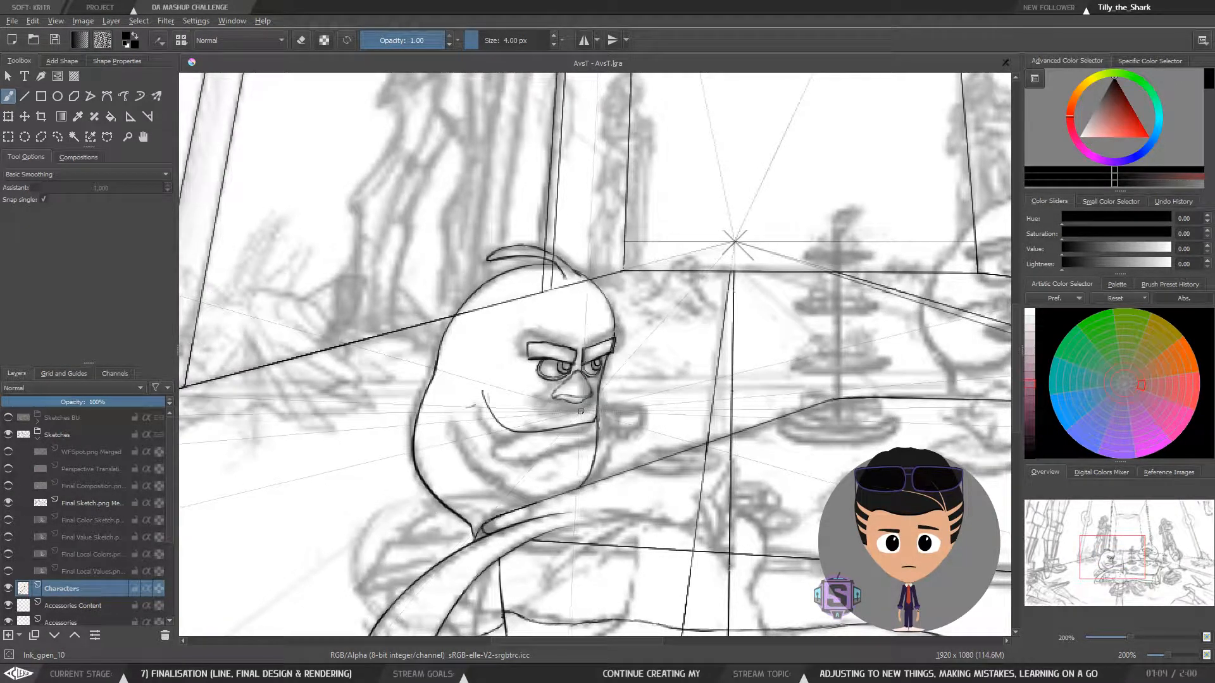
drag(580, 408, 549, 397)
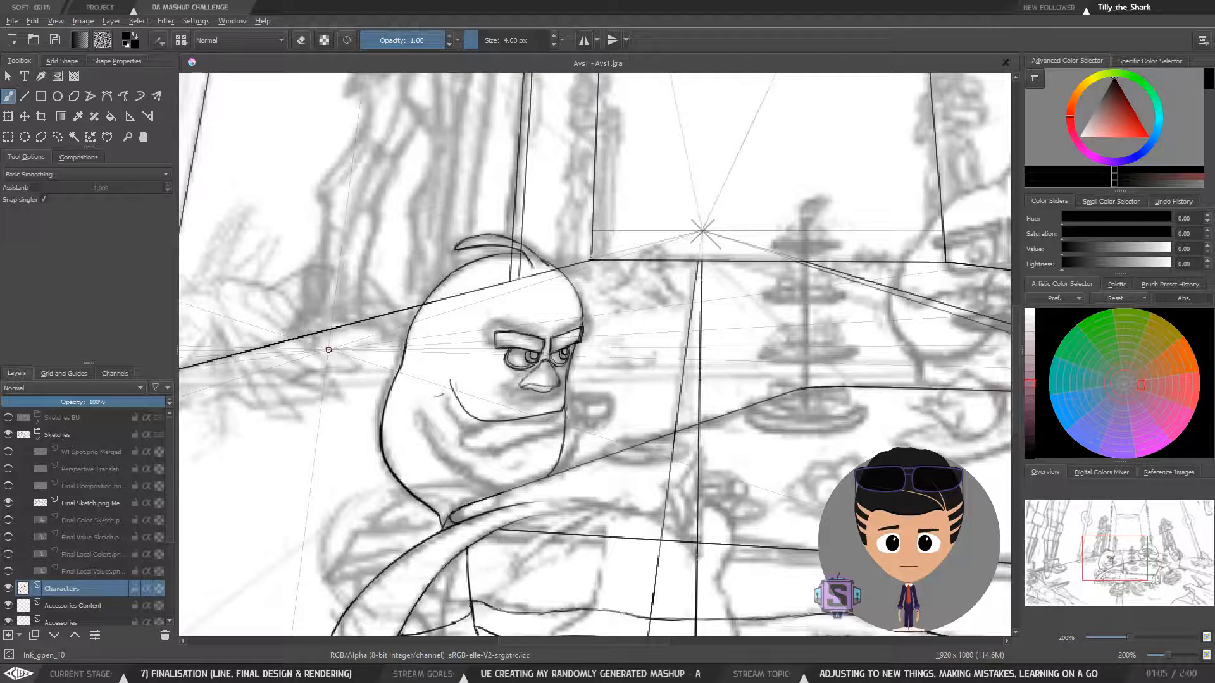
key(plus)
key(plus)
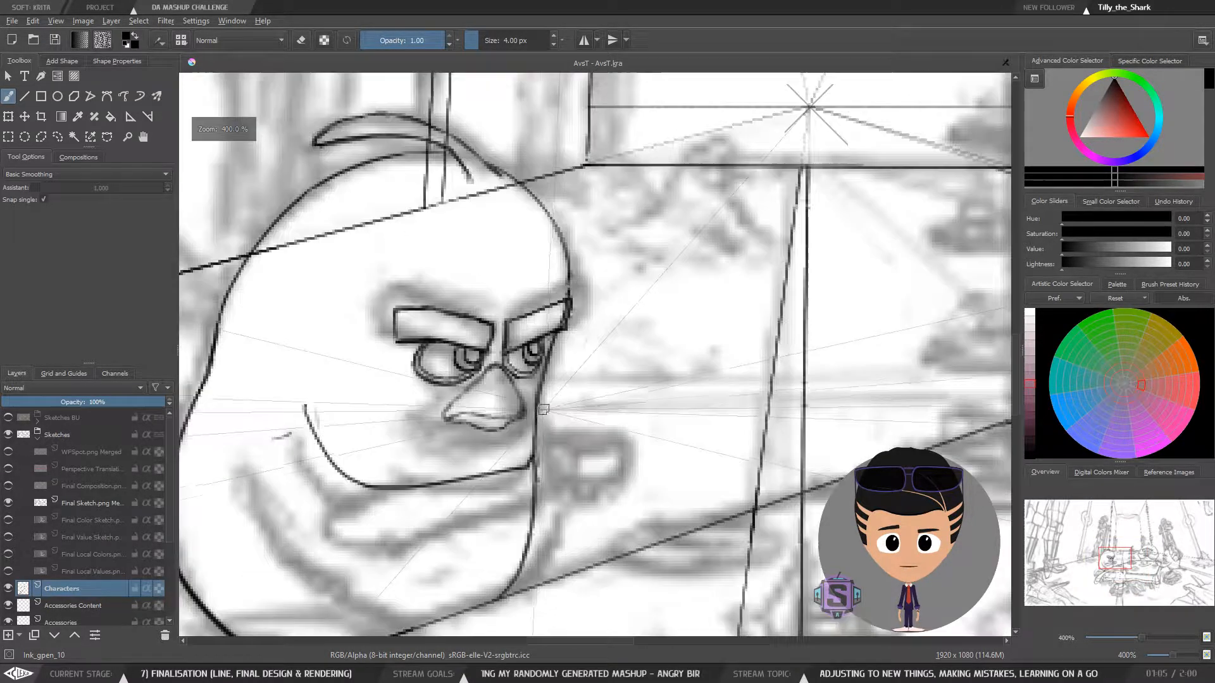
key(minus)
key(minus)
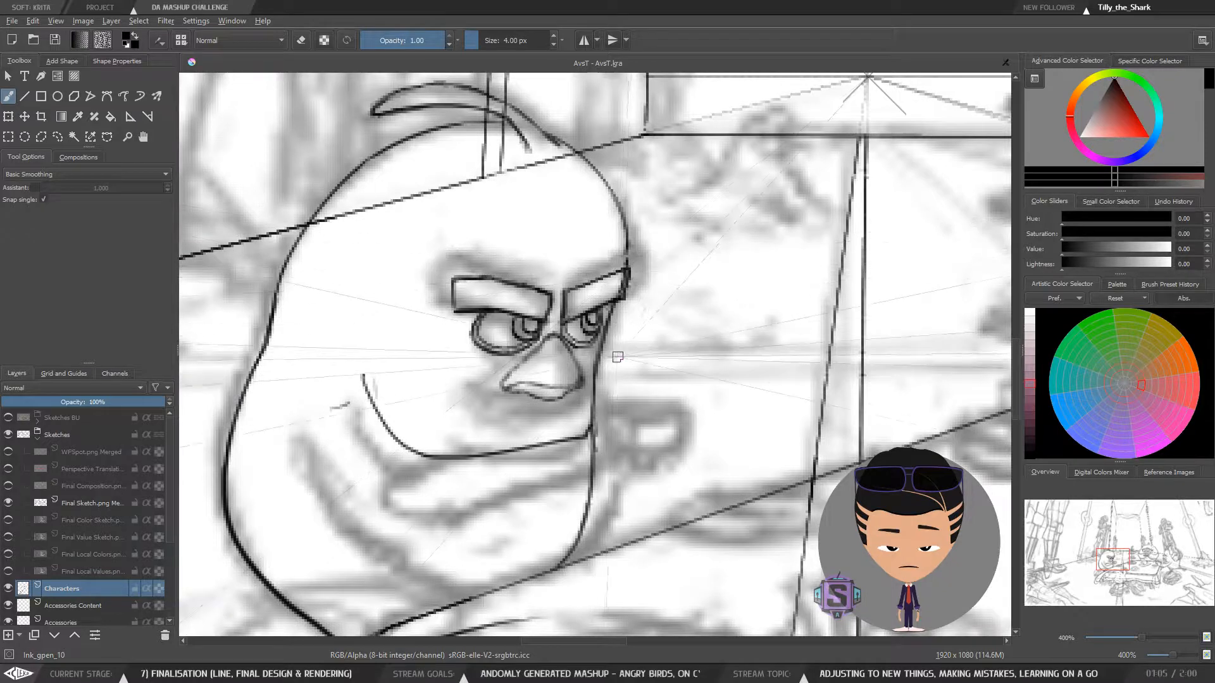
key(minus)
key(minus)
key(plus)
key(plus)
key(m)
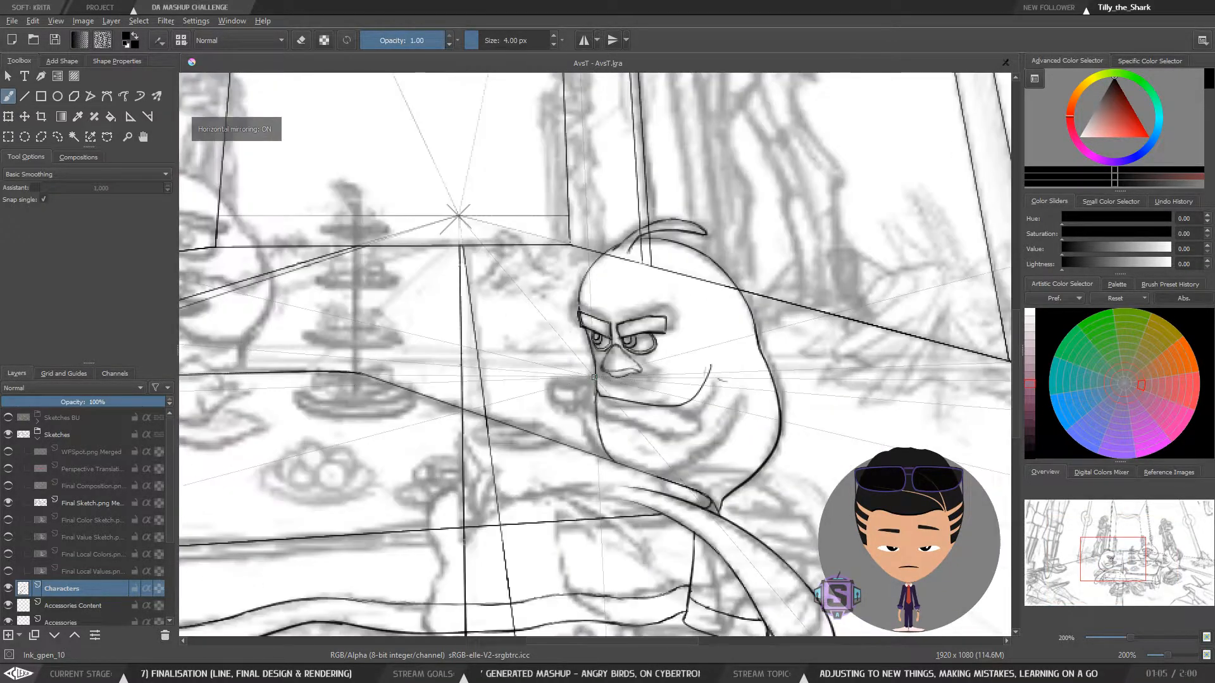
key(m)
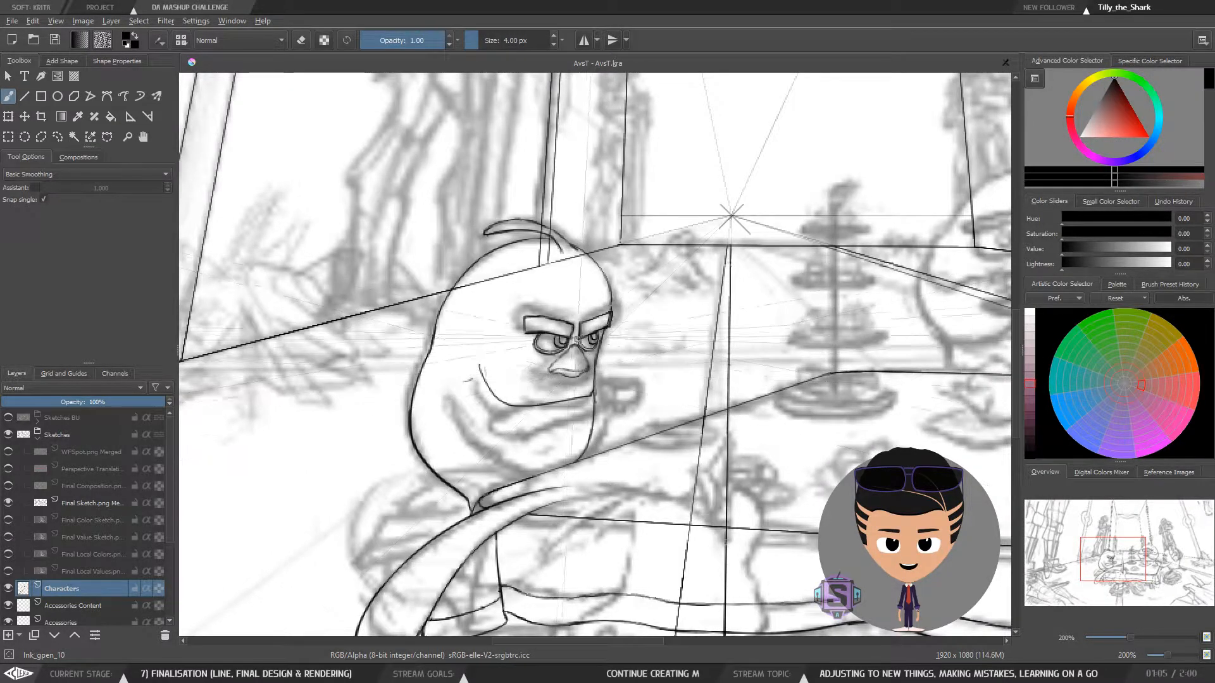
drag(572, 354, 534, 350)
key(m)
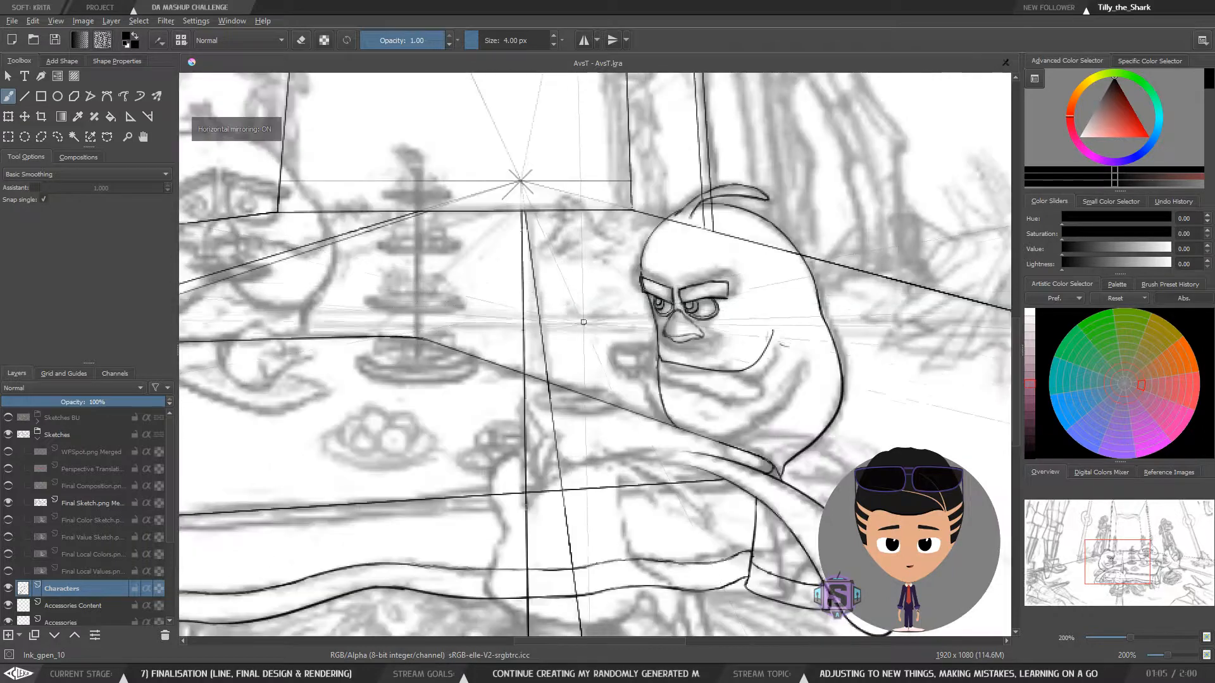
key(m)
Refine the outline of the bird's beak at 4 px, alternating inking and erasing, and check it in the mirrored view
scroll(577, 348, up, 2)
drag(469, 368, 528, 449)
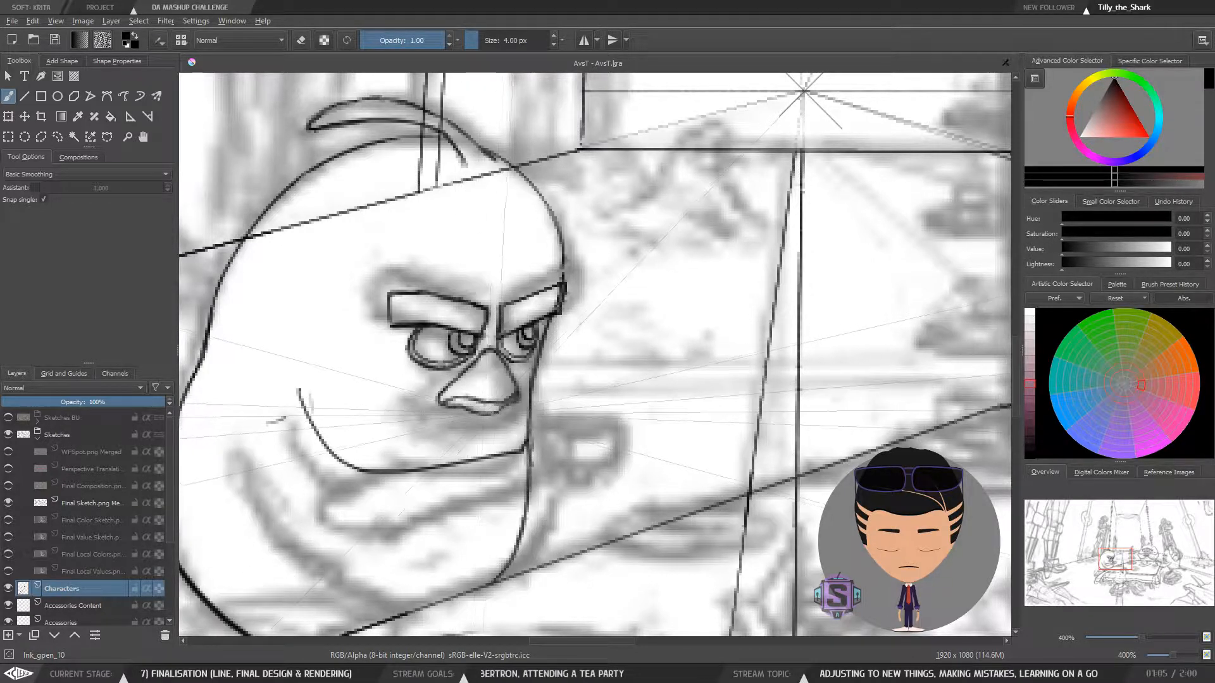
key(e)
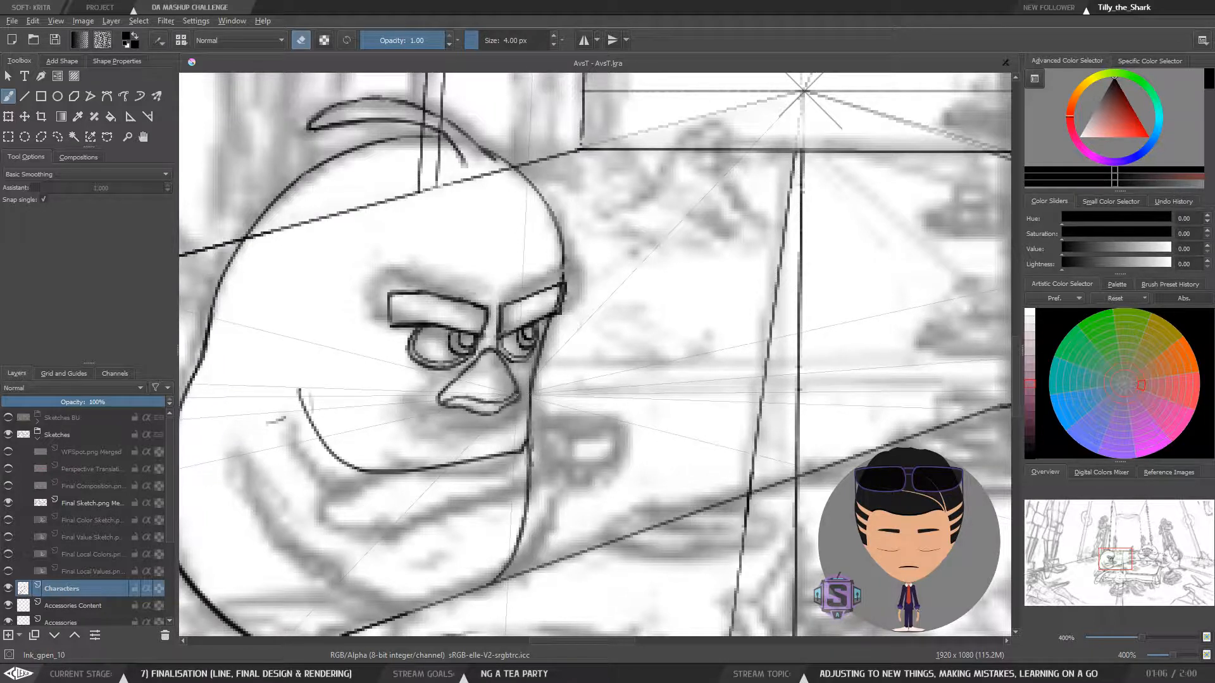
key(e)
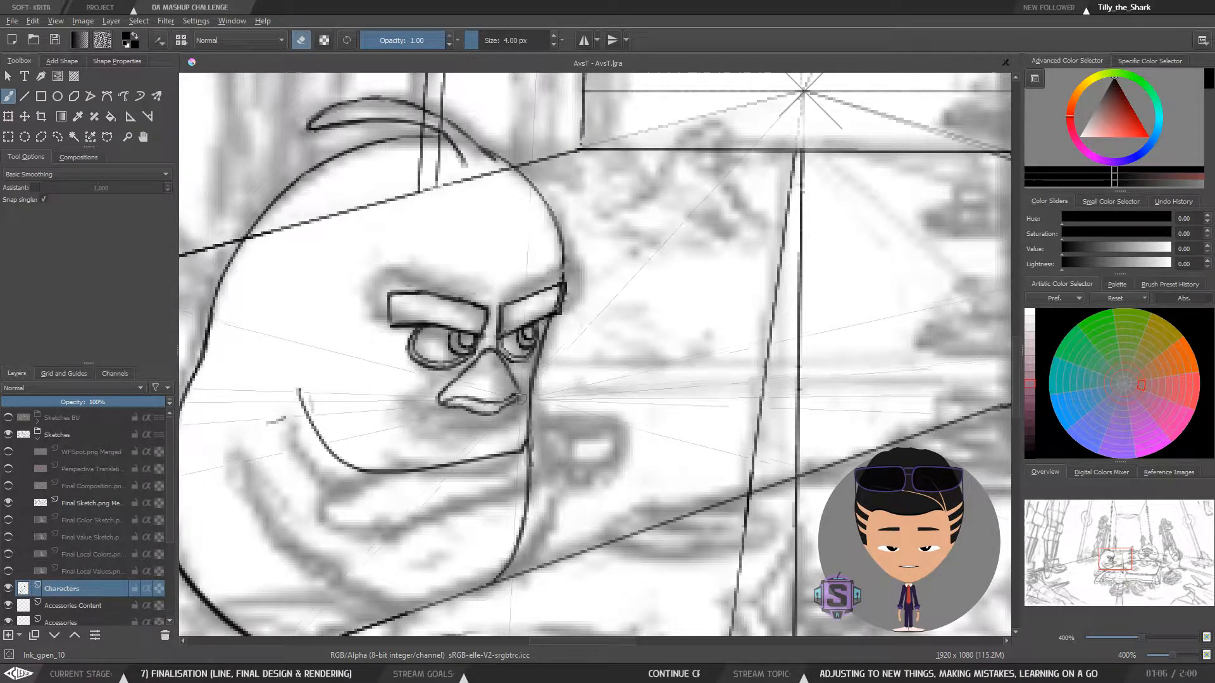
key(e)
key(minus)
key(minus)
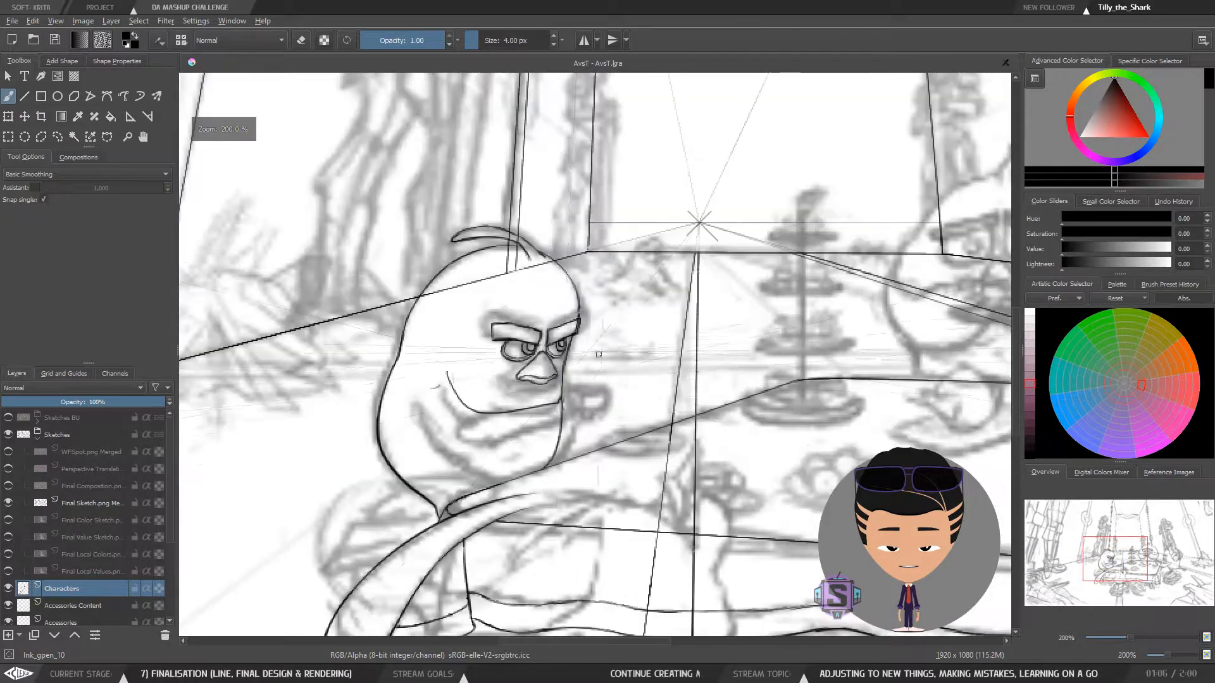
key(m)
key(m)
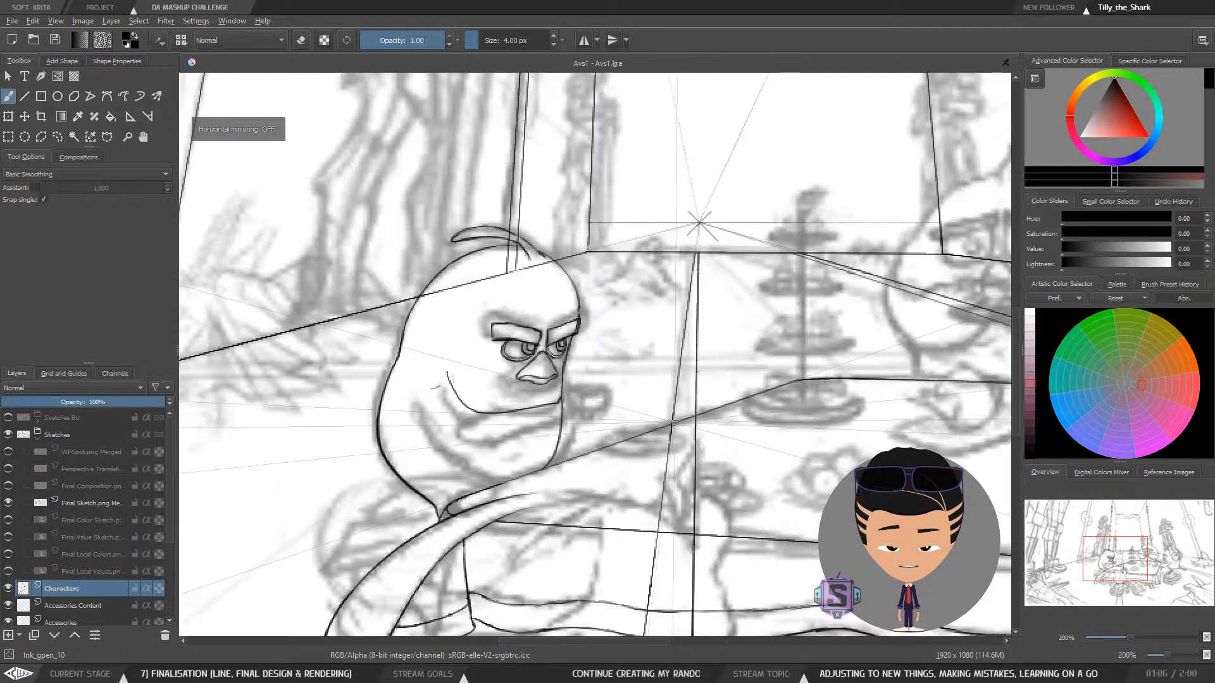
Touch up the ink lines around the beak and far eye with the 4 px brush, cleaning up in eraser mode
key(plus)
key(plus)
drag(578, 319, 612, 313)
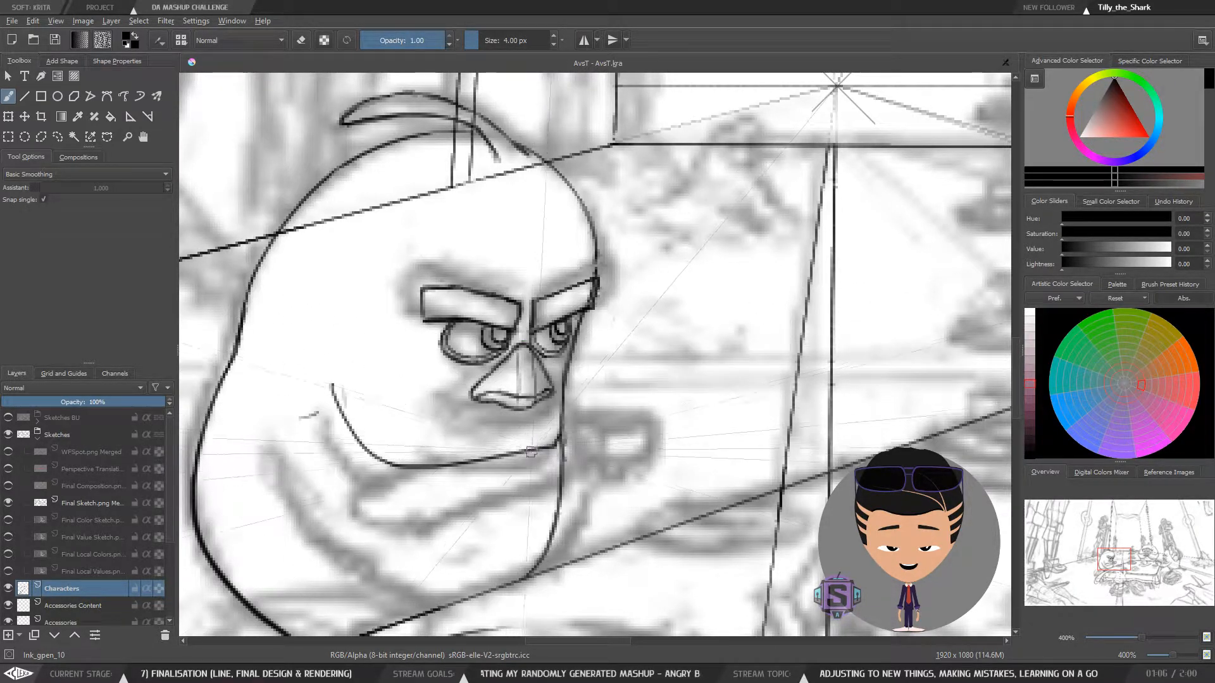
key(ctrl+minus)
key(ctrl+minus)
key(ctrl+plus)
key(ctrl+plus)
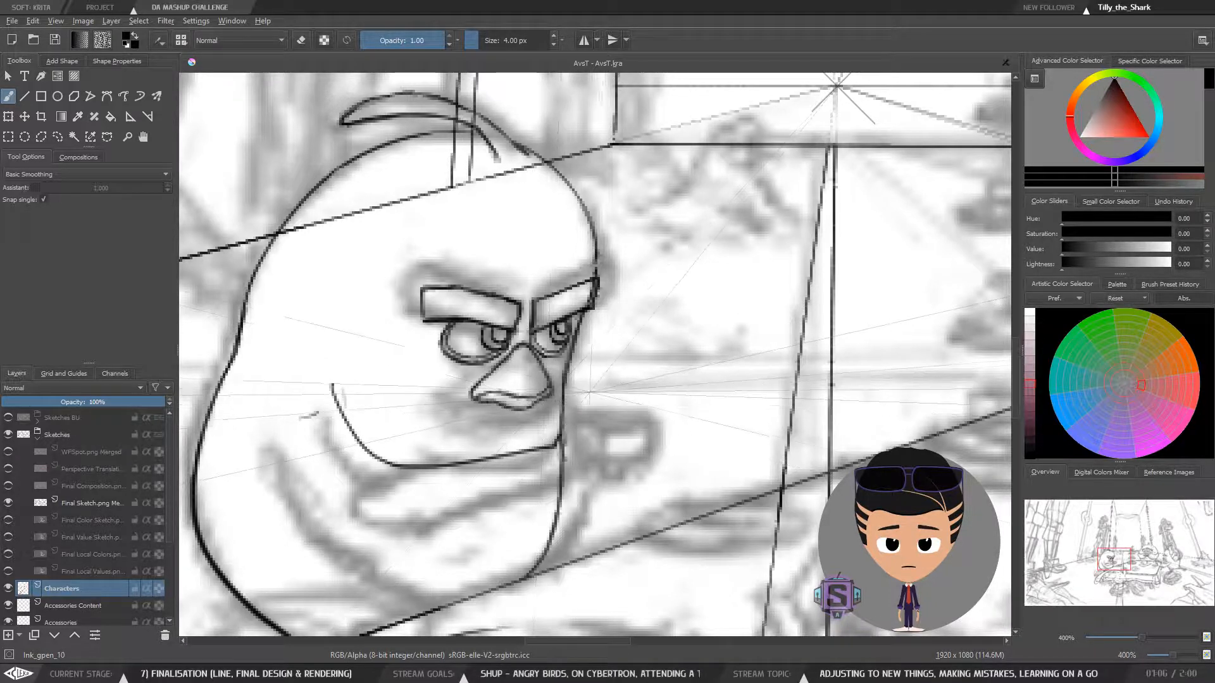
key(e)
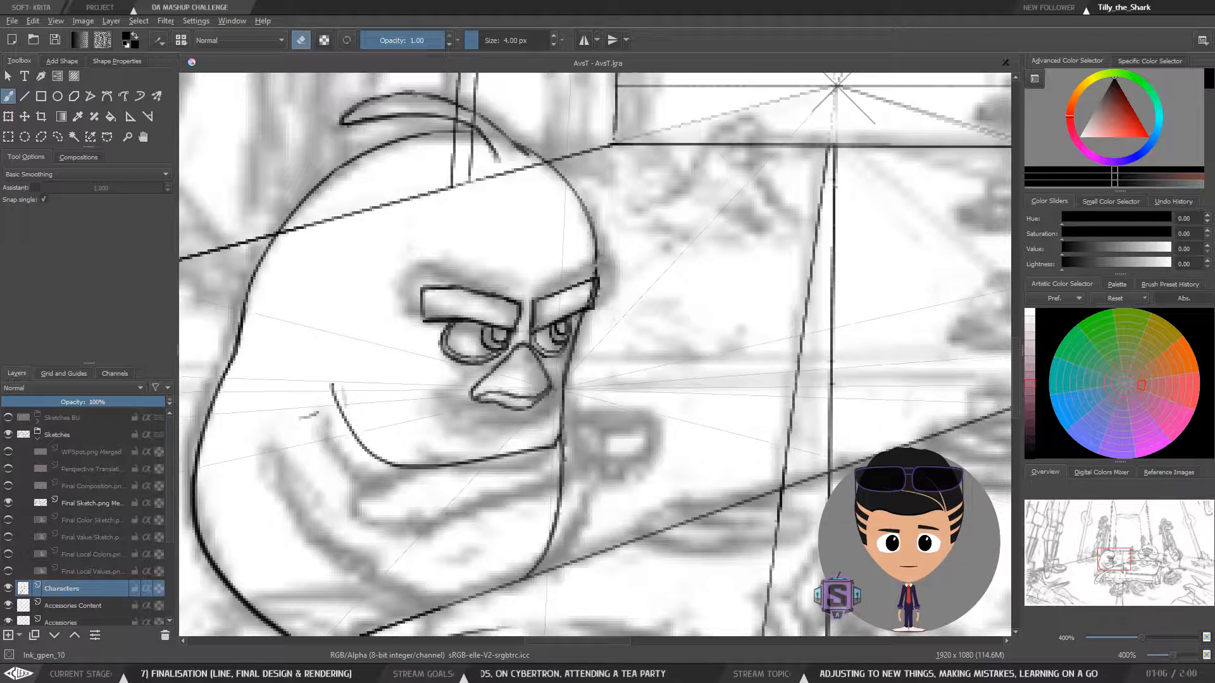
key(e)
Check the bird's face in the mirrored and normal views and against the whole tea party scene
key(minus)
key(minus)
key(m)
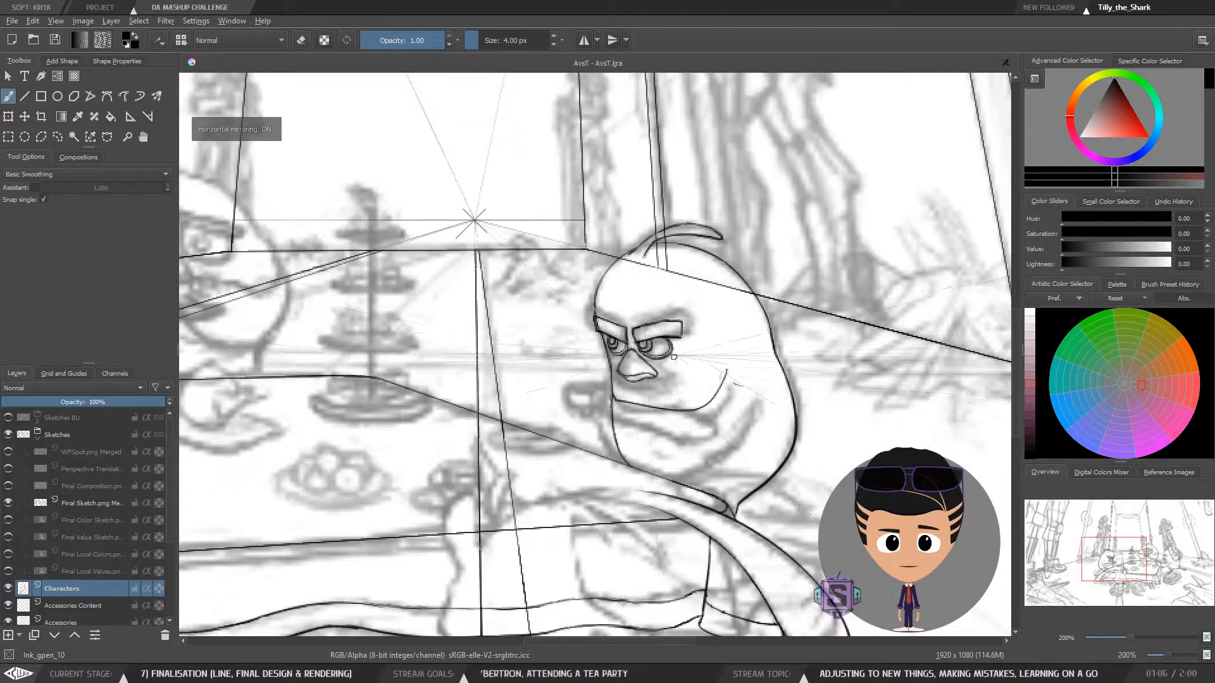
key(m)
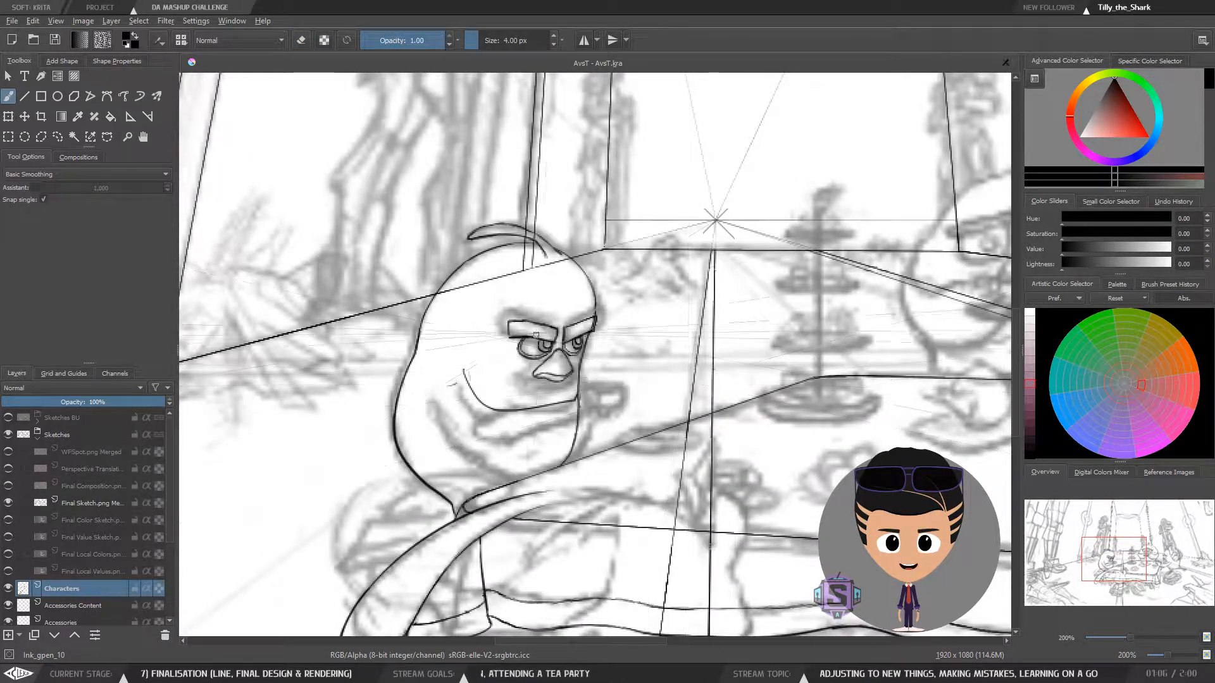
key(m)
key(m)
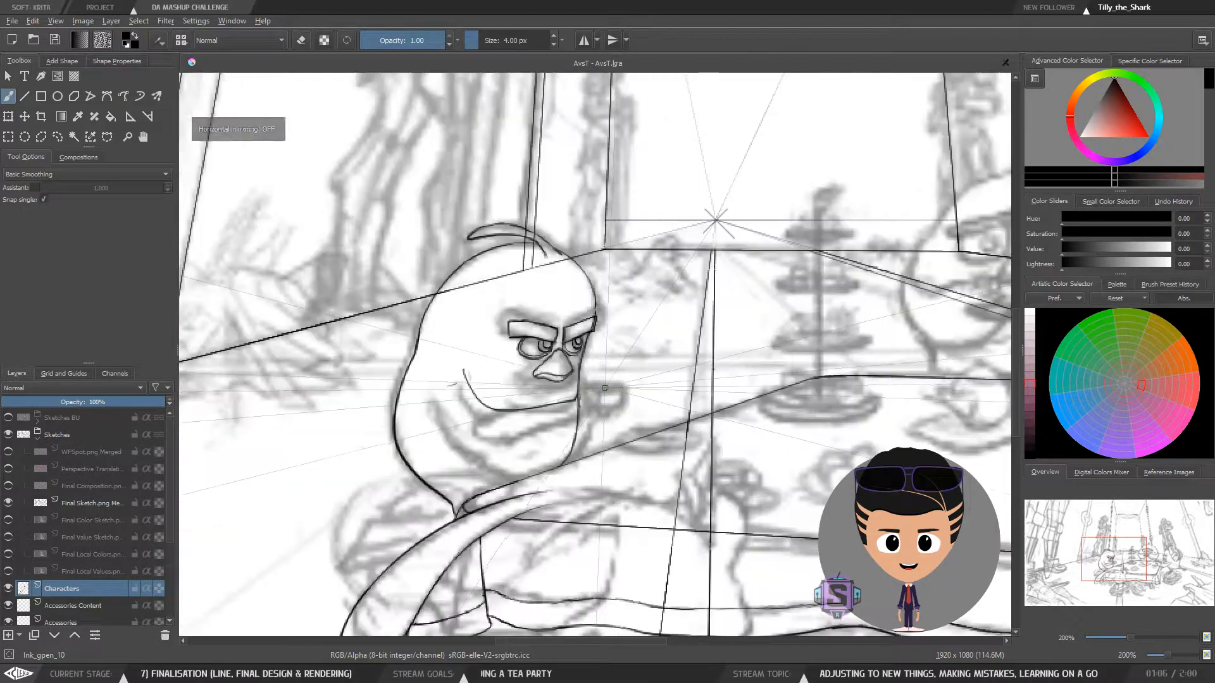
key(minus)
key(minus)
drag(633, 378, 621, 355)
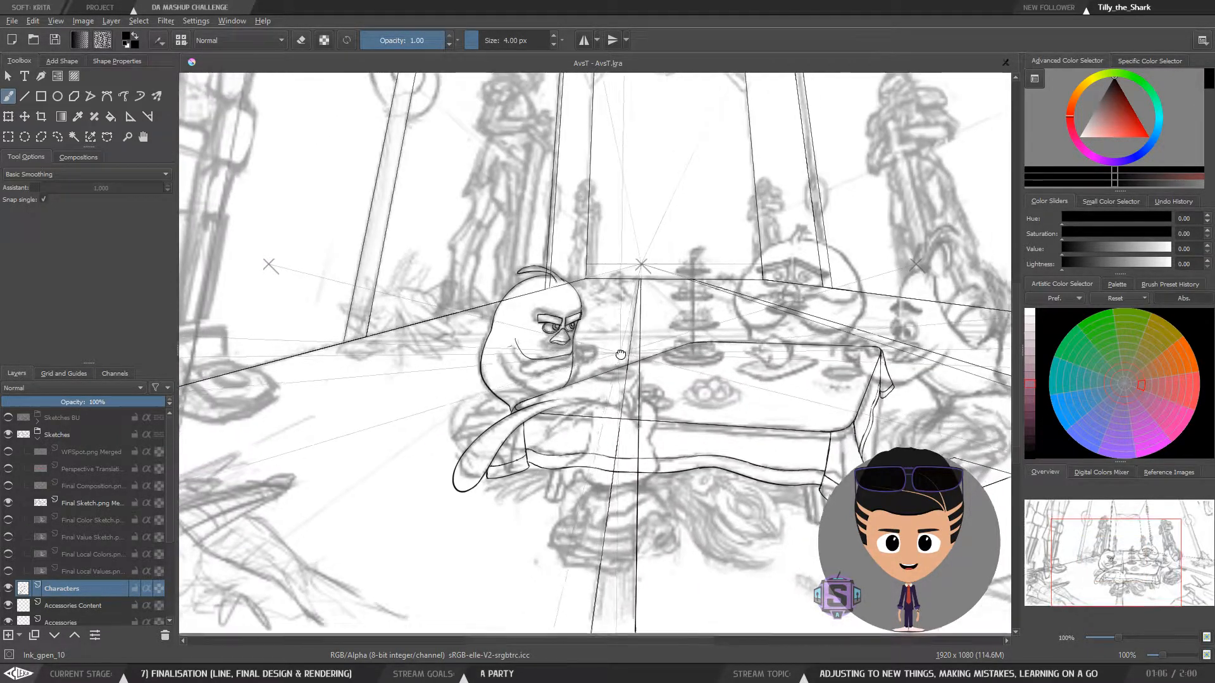
key(plus)
key(plus)
key(minus)
key(minus)
drag(546, 376, 524, 405)
key(plus)
key(plus)
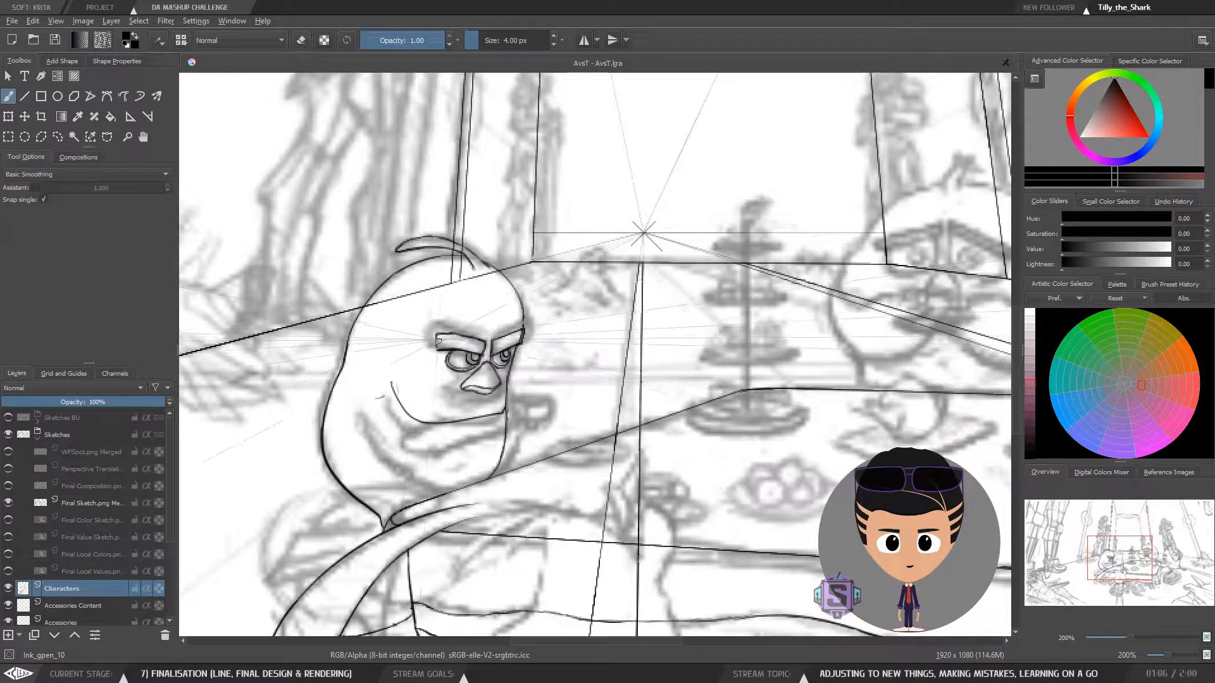
Refine the bird's face outline around the far eyebrow and eye, alternating inking and erasing at 4 px
key(plus)
key(plus)
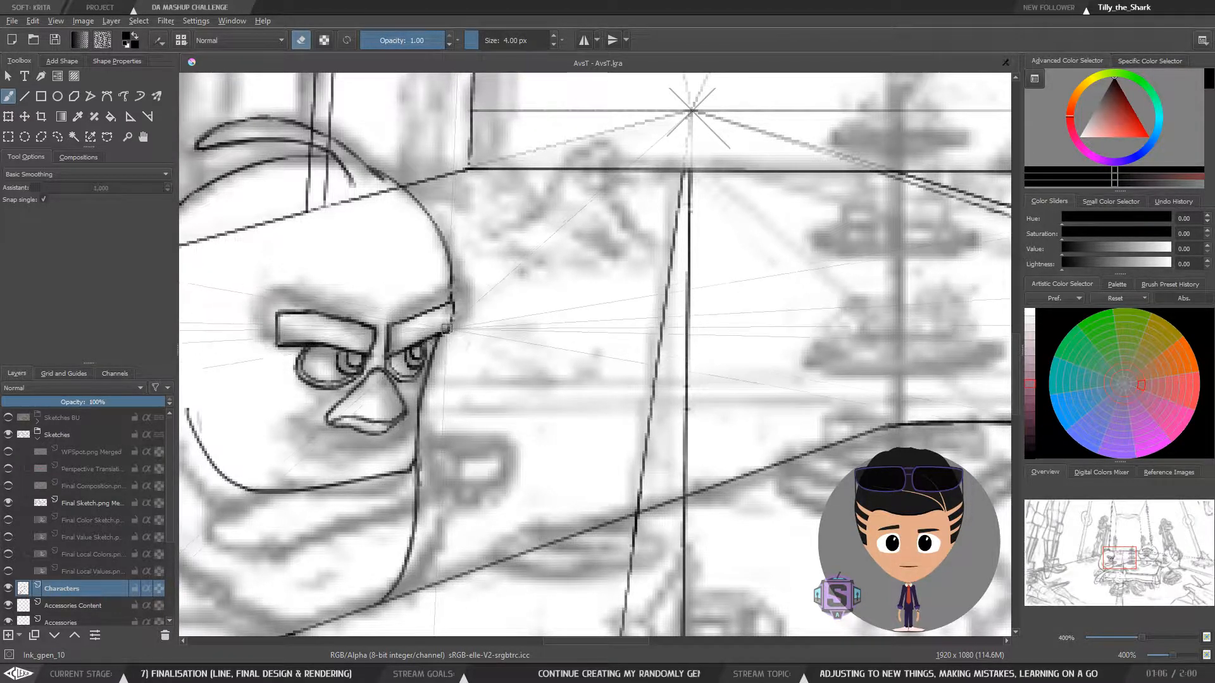
key(e)
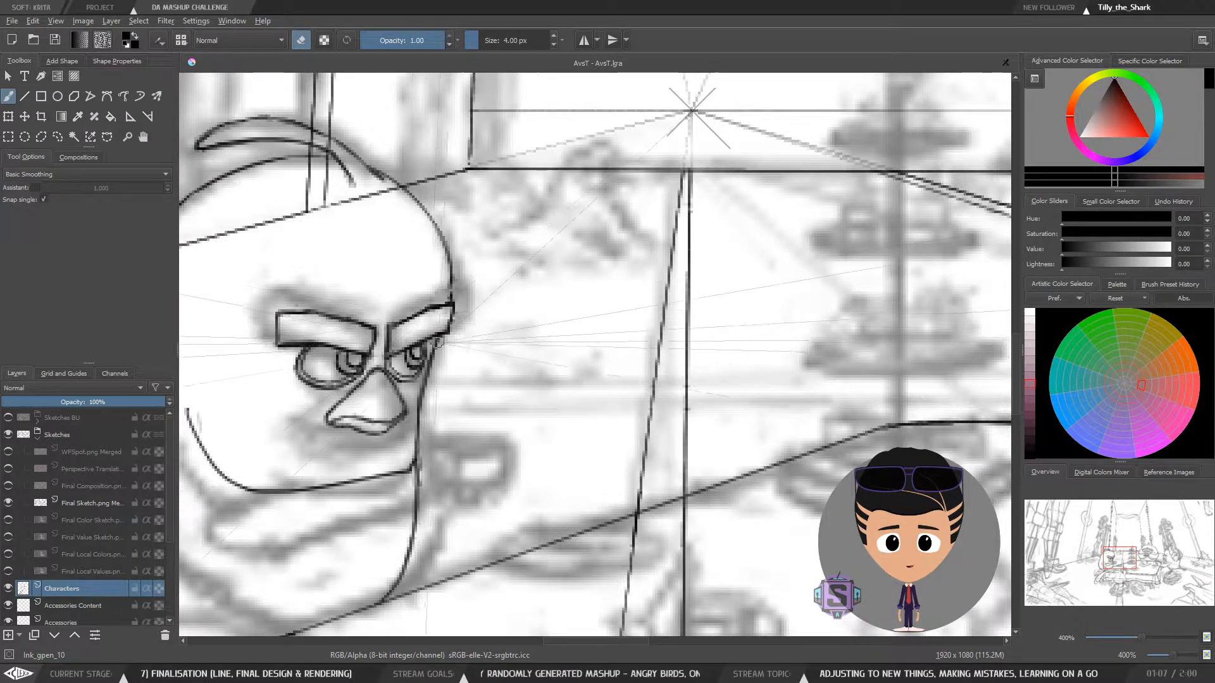
key(minus)
key(minus)
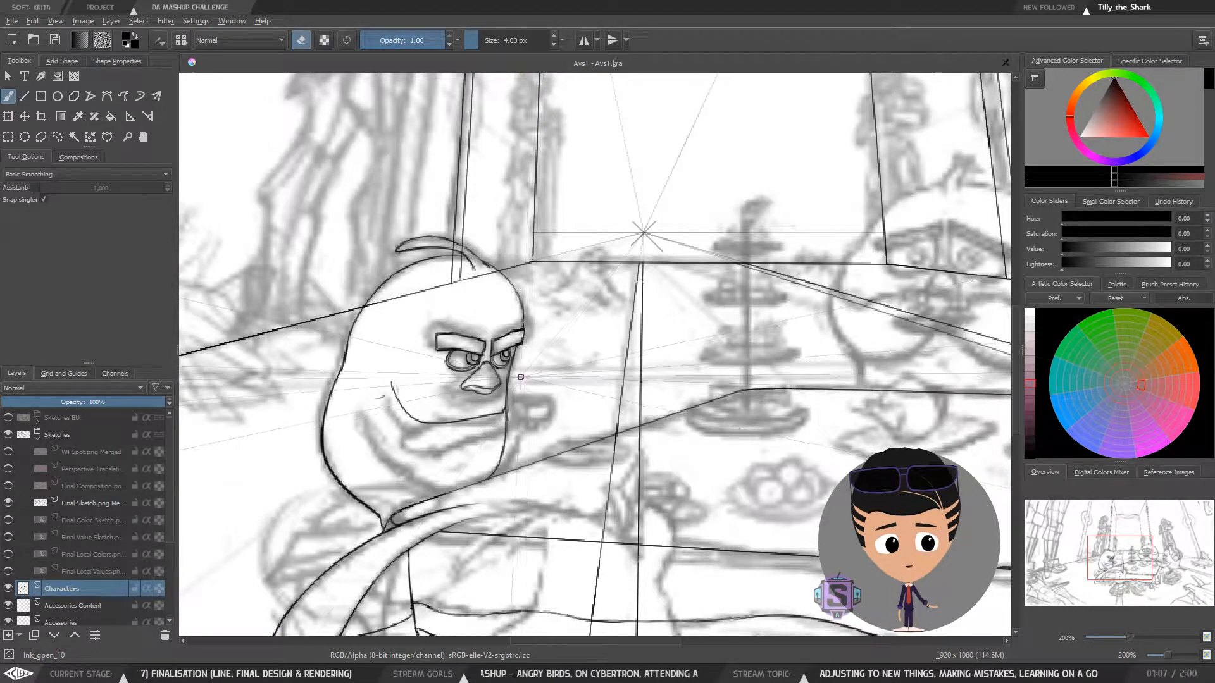
key(plus)
key(plus)
key(plus)
key(plus)
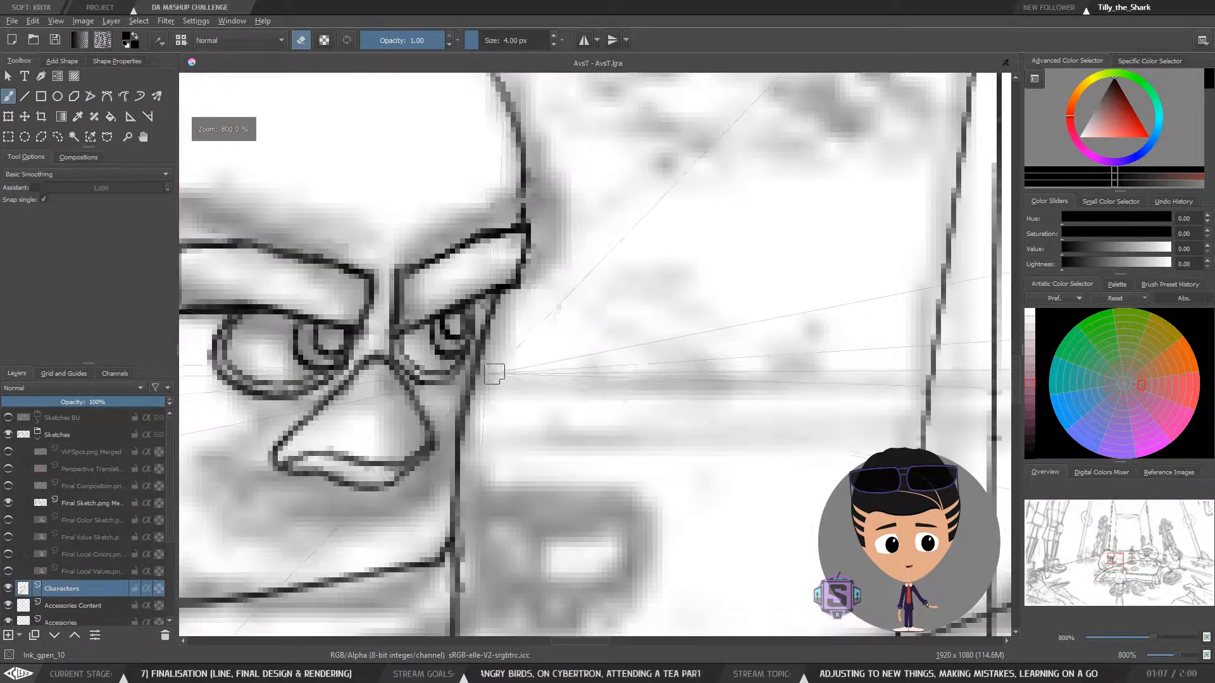
key(e)
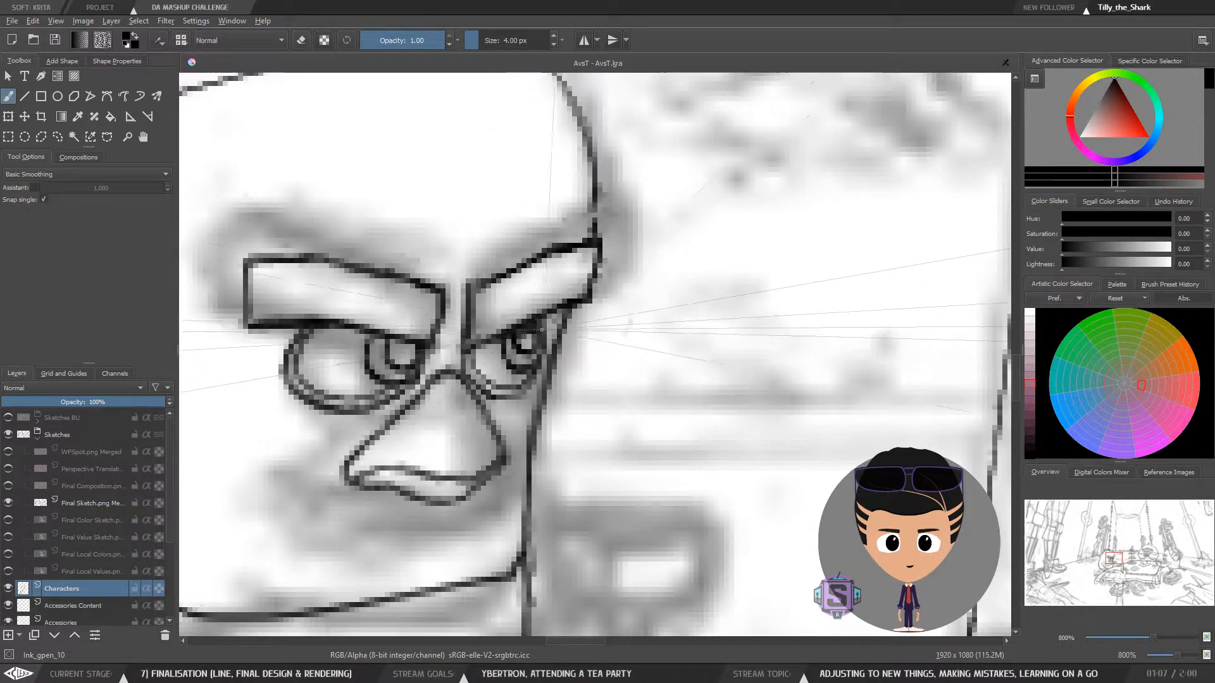
Clean up the ink lines on the far side of the bird's face with the 4 px brush and eraser mode
key(minus)
key(minus)
key(minus)
key(minus)
key(plus)
key(plus)
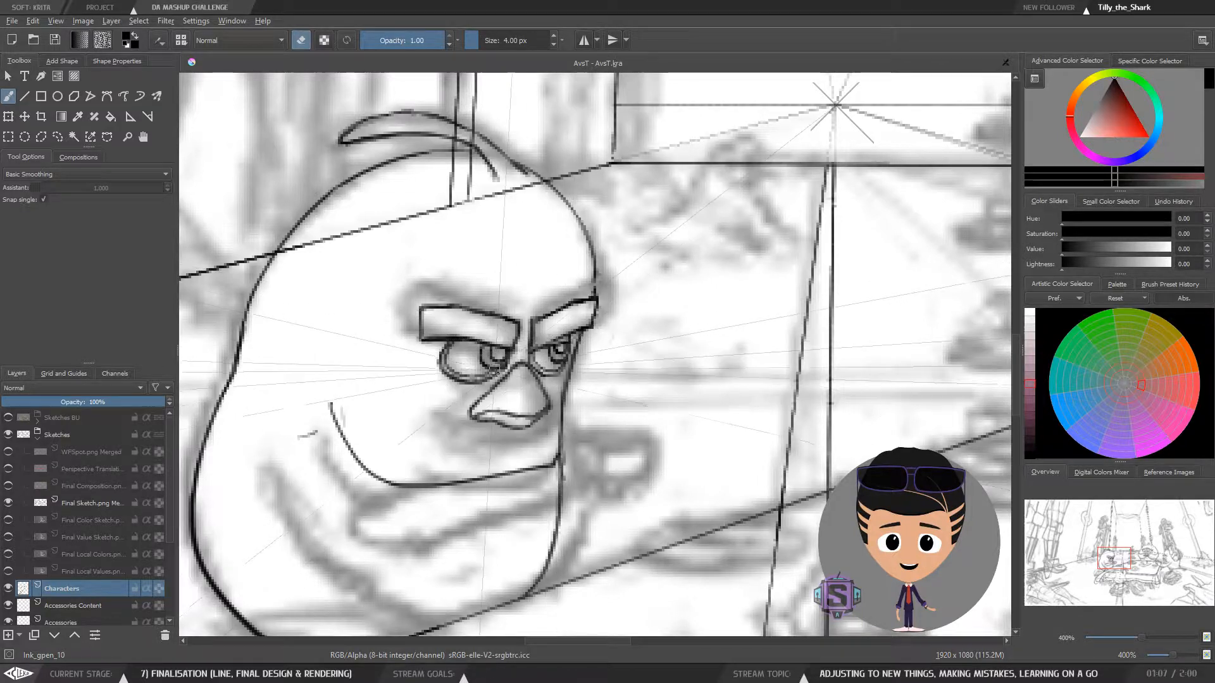
key(e)
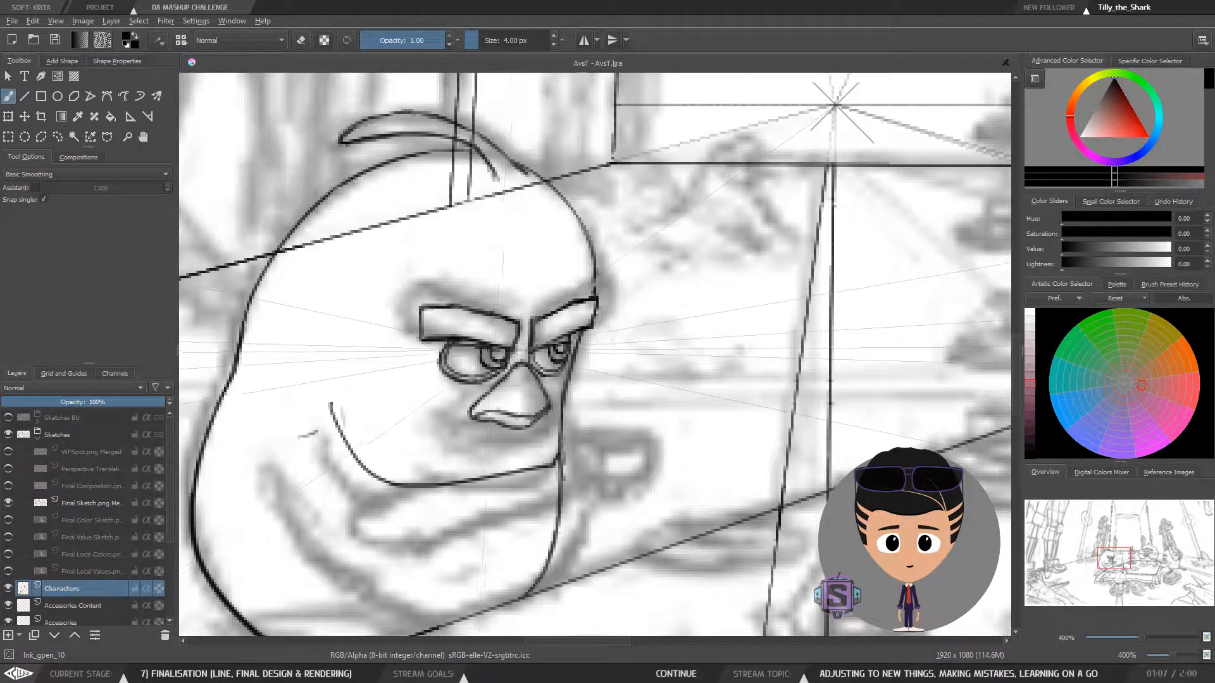
key(e)
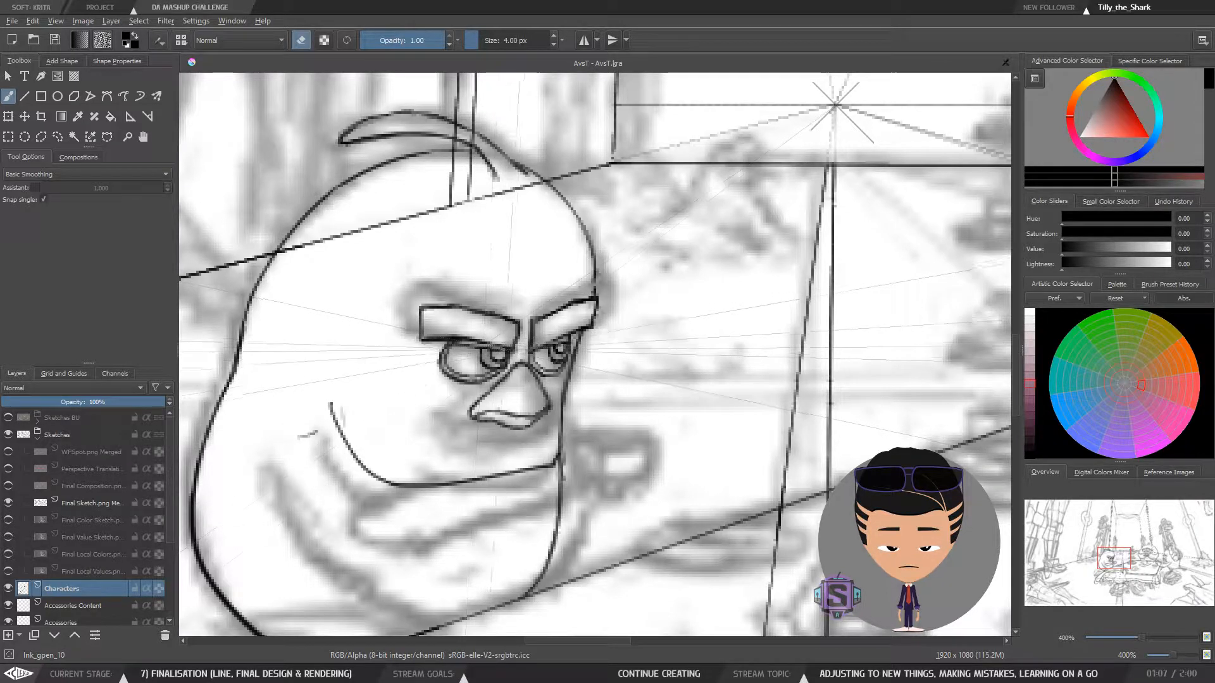
Review the touched-up face from closer and farther away, and in the mirrored view
key(minus)
mouse_move(627, 381)
mouse_down()
mouse_move(544, 370)
mouse_move(559, 359)
mouse_up()
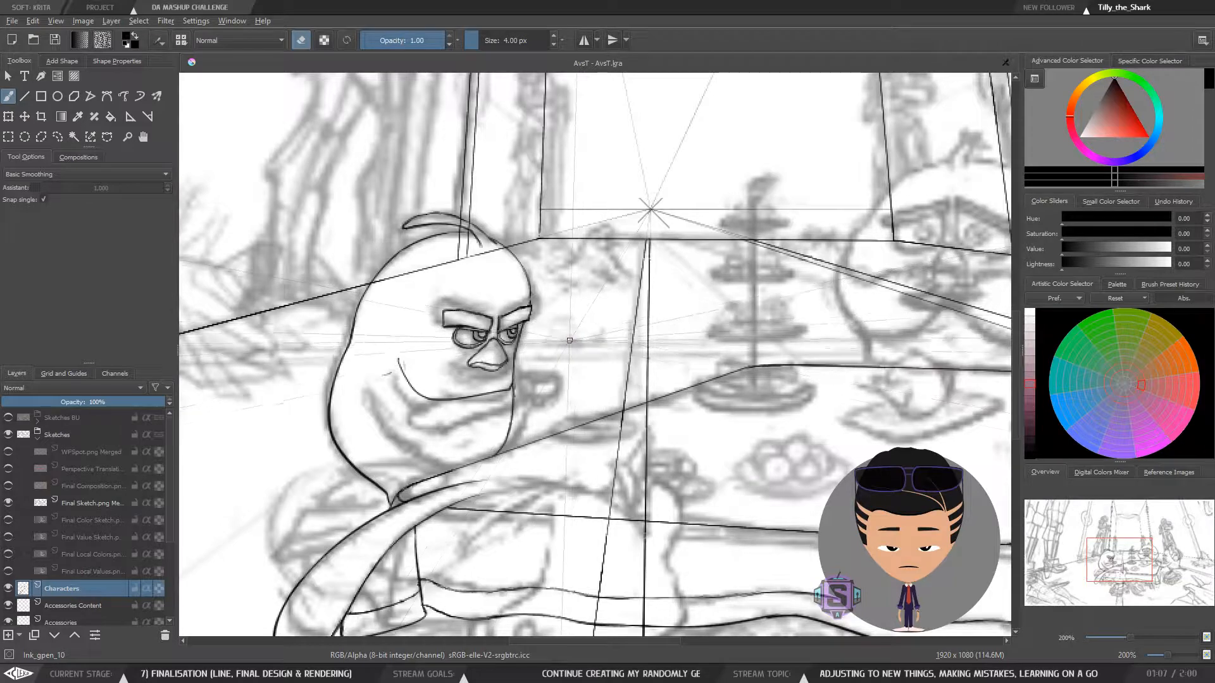
key(plus)
drag(441, 404, 581, 386)
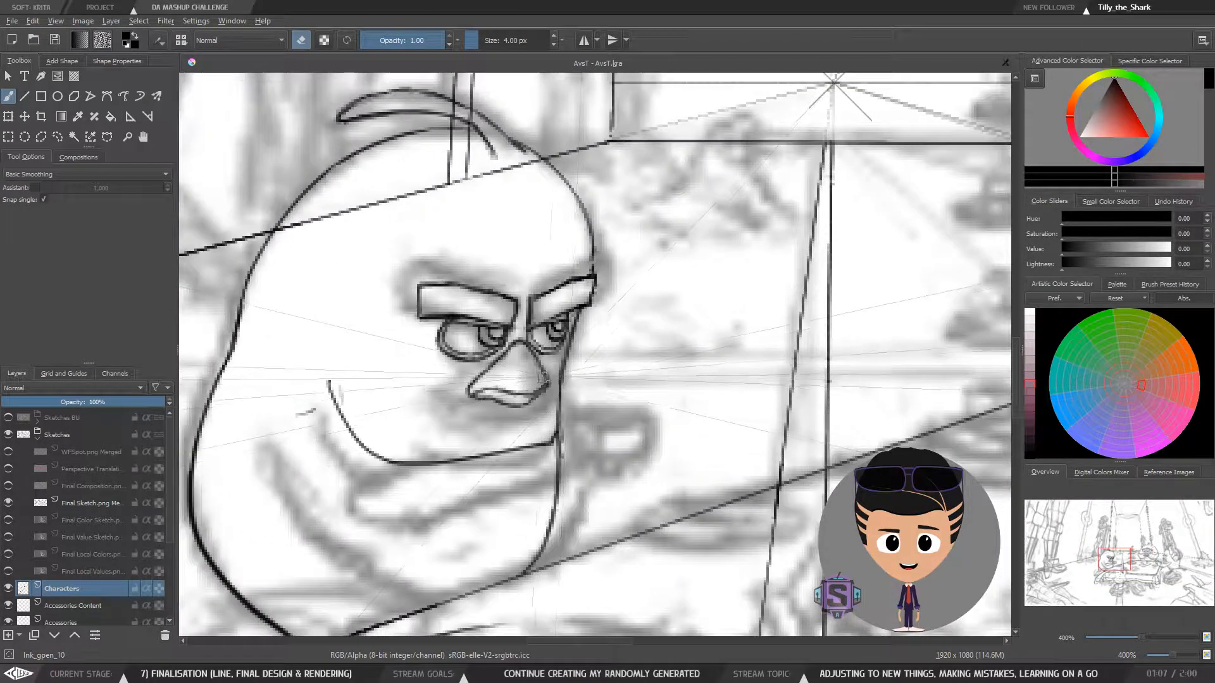
key(minus)
key(m)
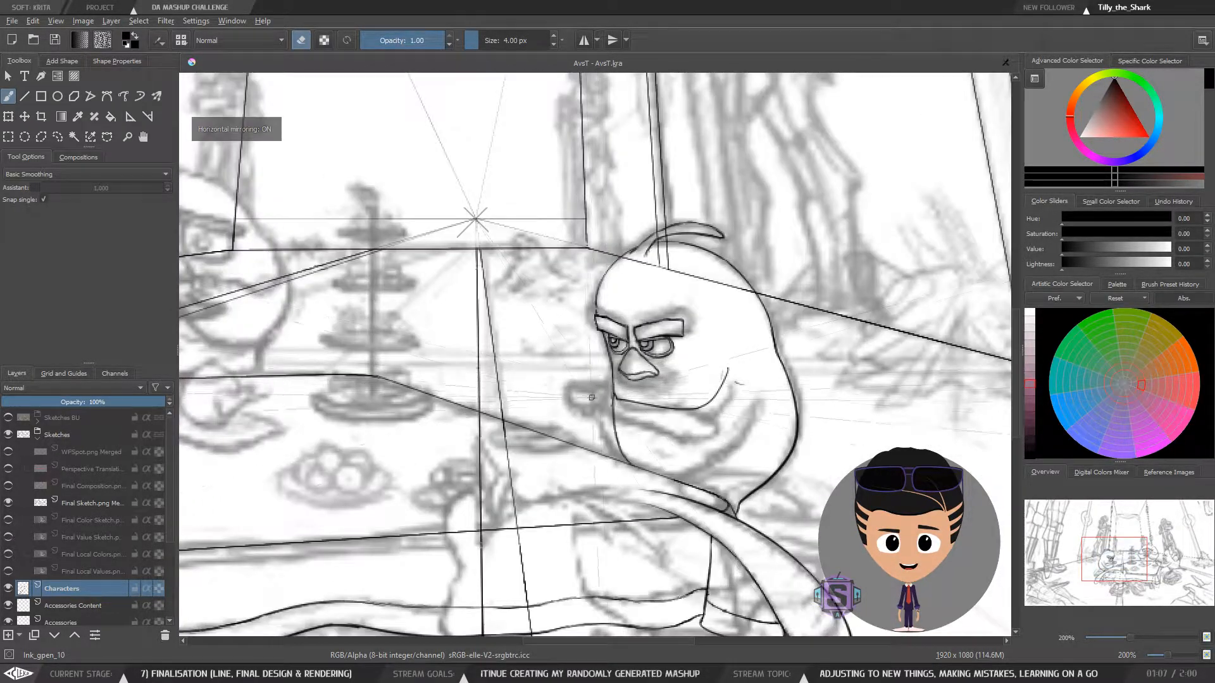
Touch up the ink lines of the left bird's eyes under the eyebrows, alternating inking and erasing at 4 px
key(m)
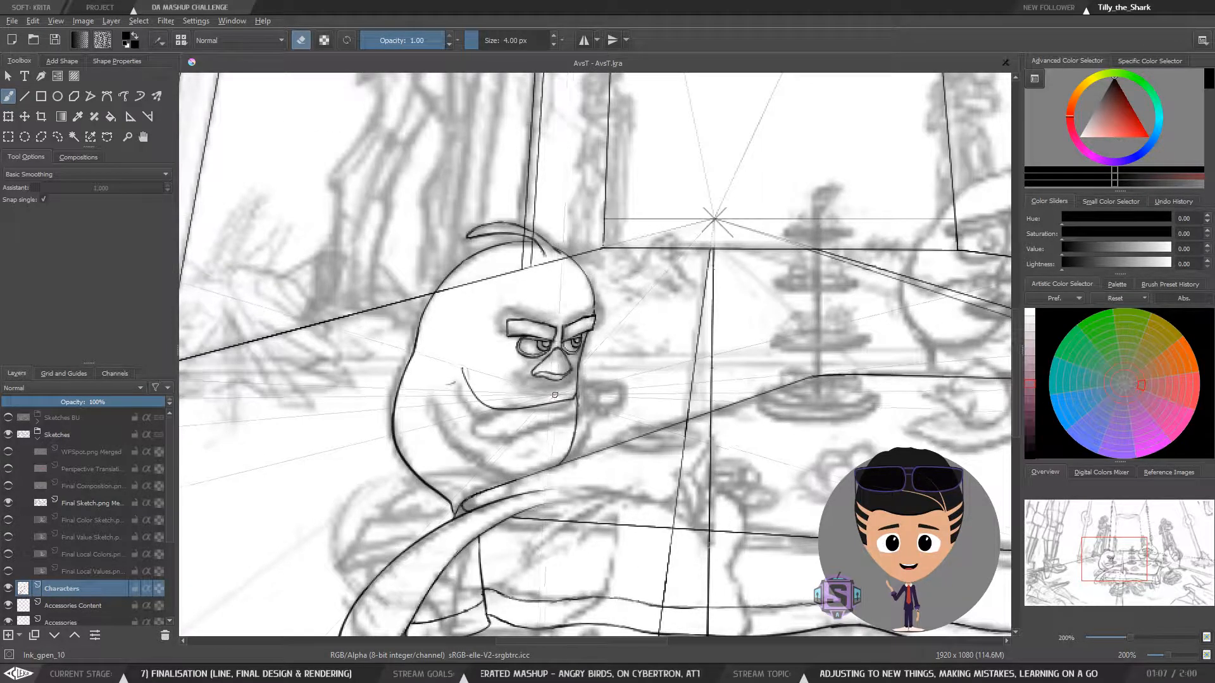
scroll(570, 380, up, 3)
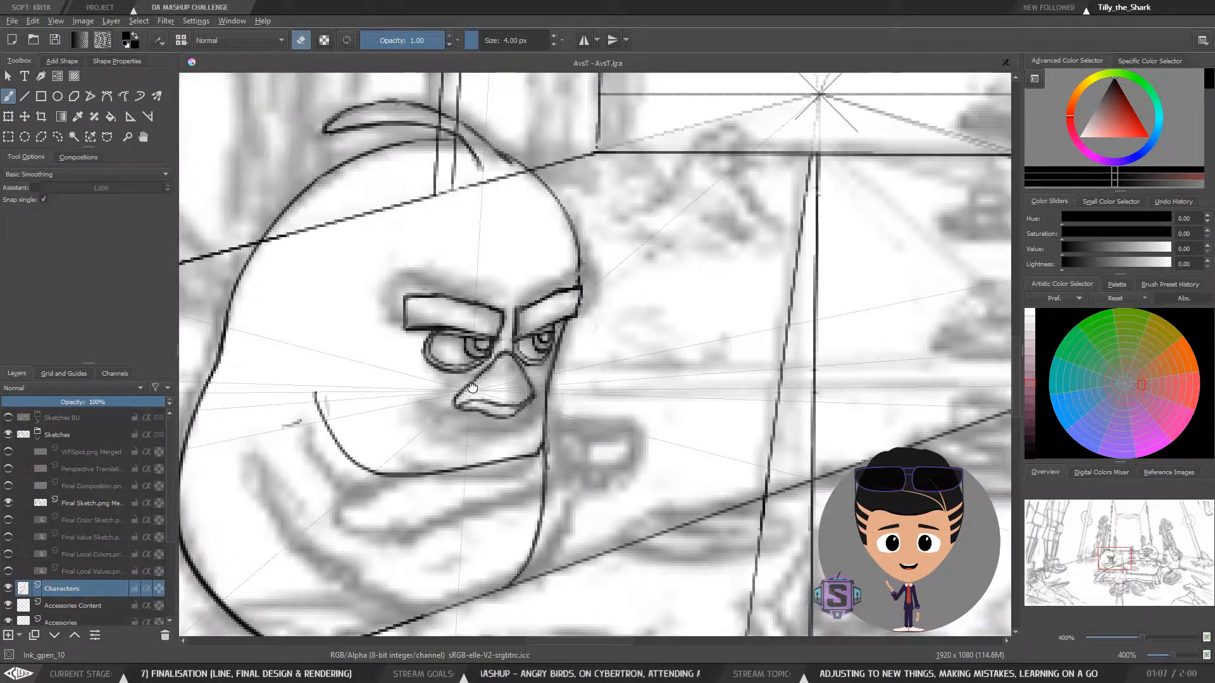
scroll(506, 321, up, 3)
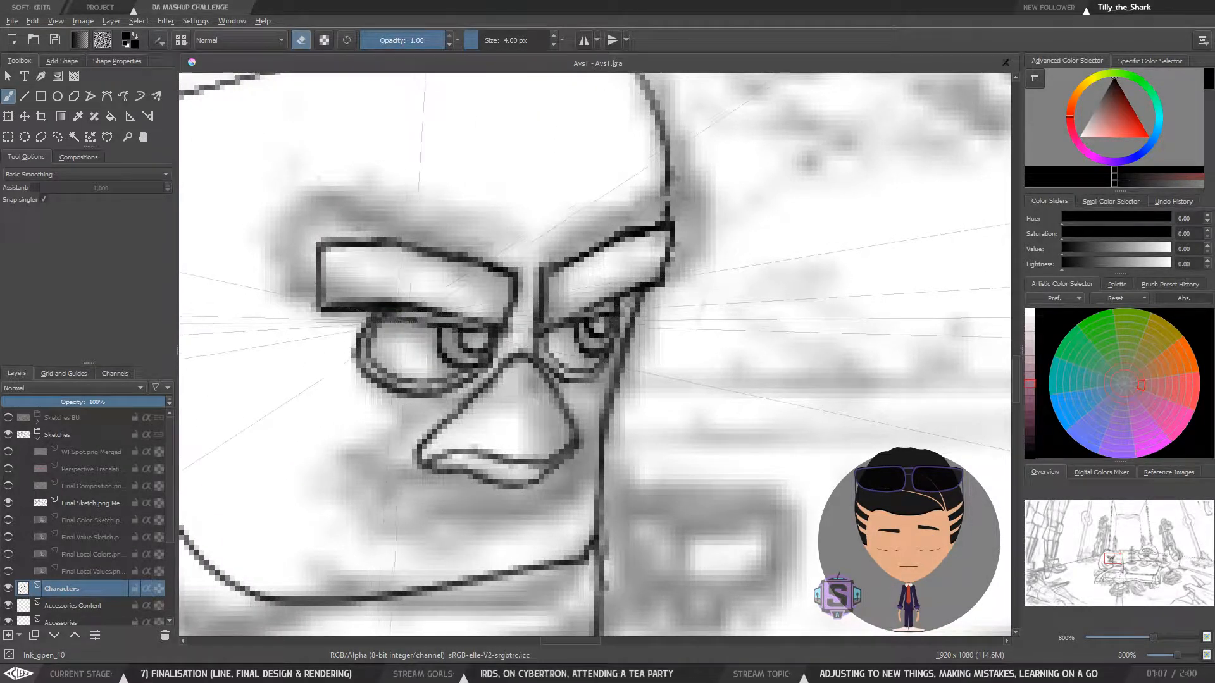
key(e)
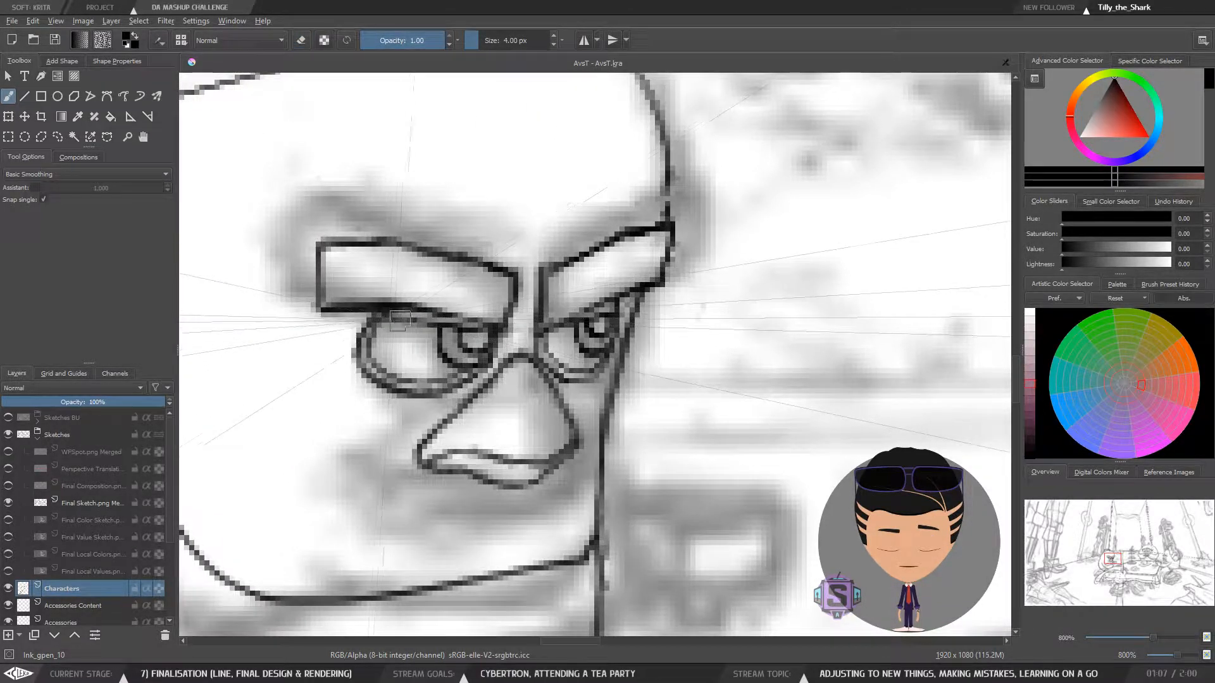
key(e)
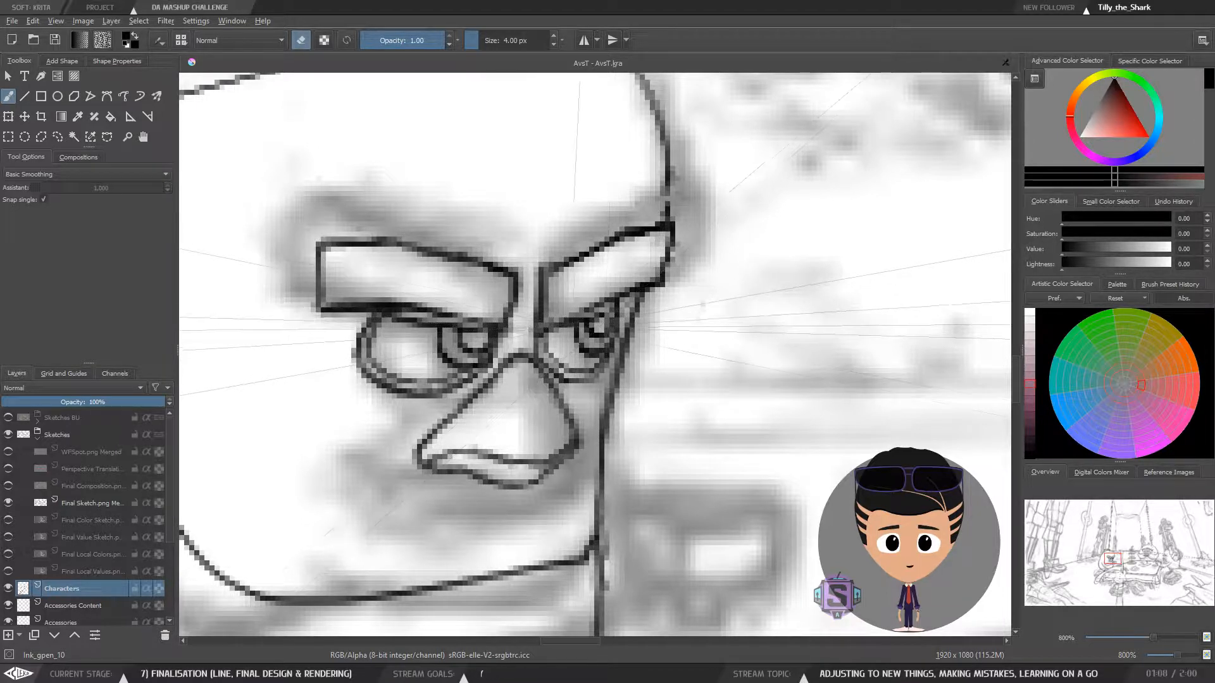
key(e)
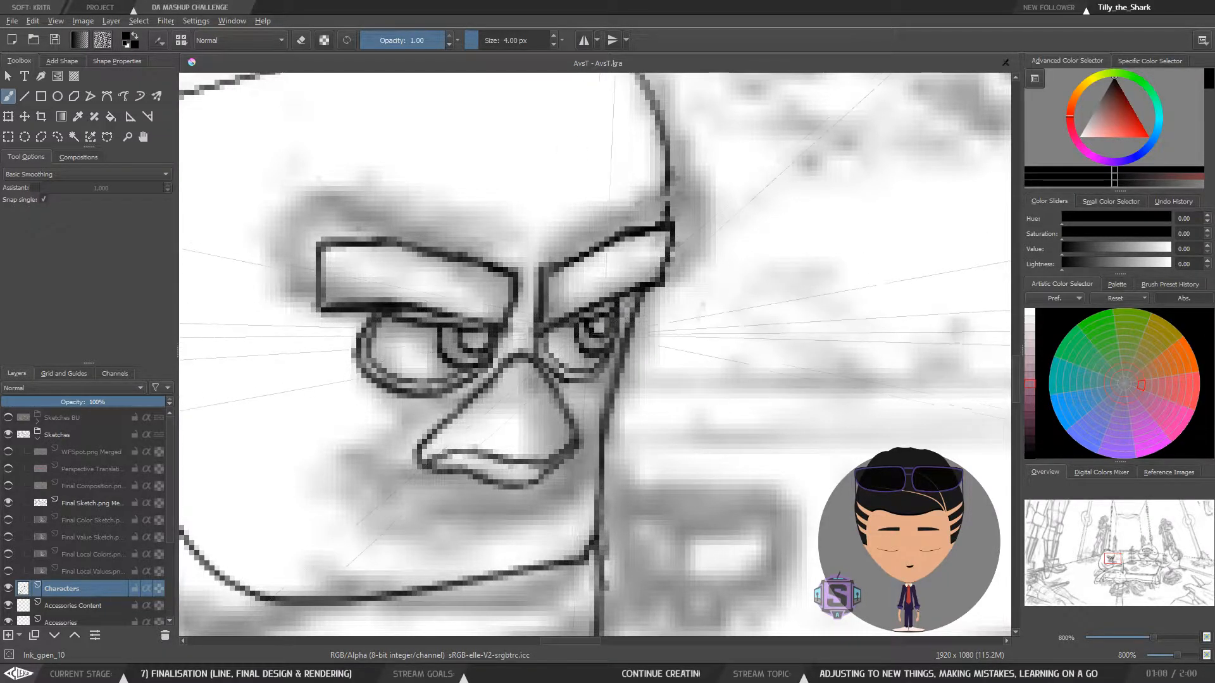
Check the touched-up eyes against the whole tea party scene in the mirrored and normal views
key(minus)
key(minus)
key(minus)
key(minus)
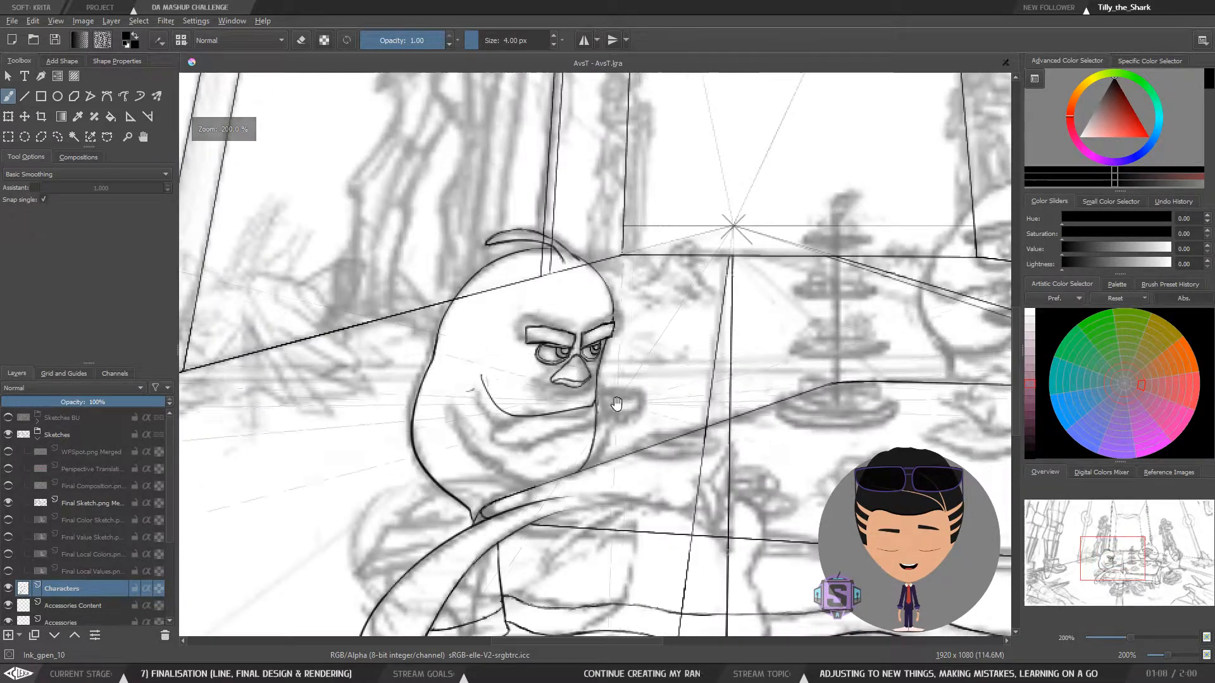
drag(618, 407, 476, 382)
key(m)
key(minus)
key(minus)
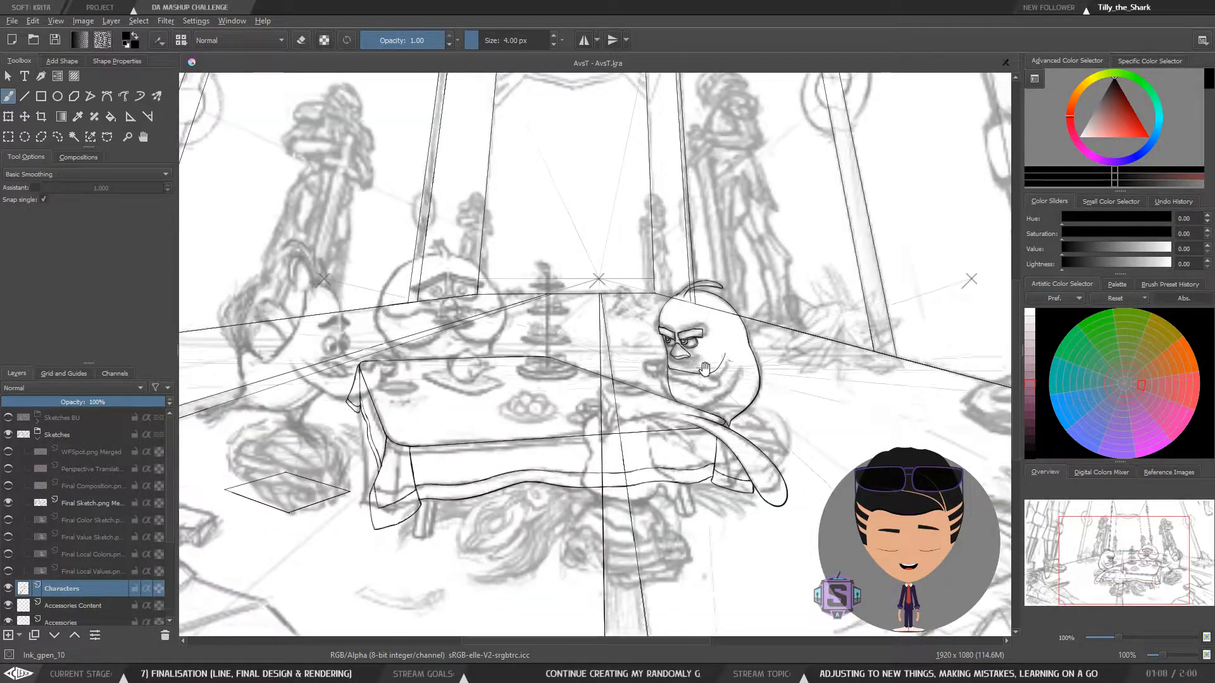
drag(696, 375, 545, 361)
key(m)
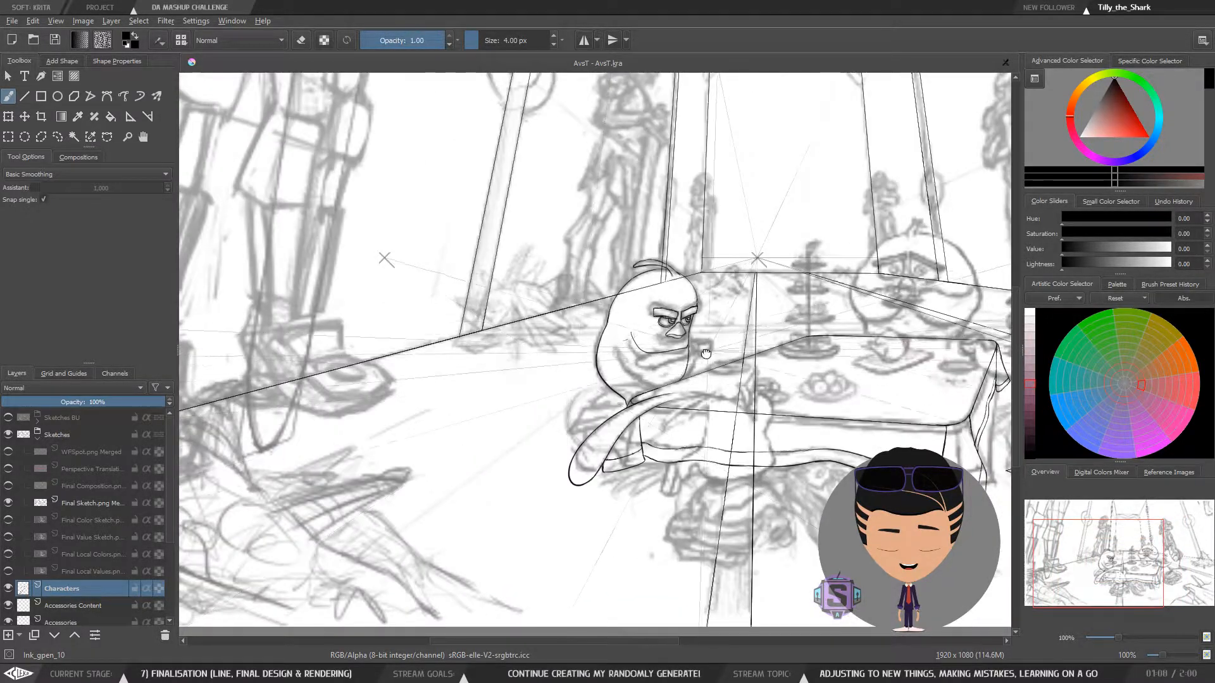
Save the drawing
key(plus)
key(plus)
drag(630, 369, 475, 404)
click(55, 41)
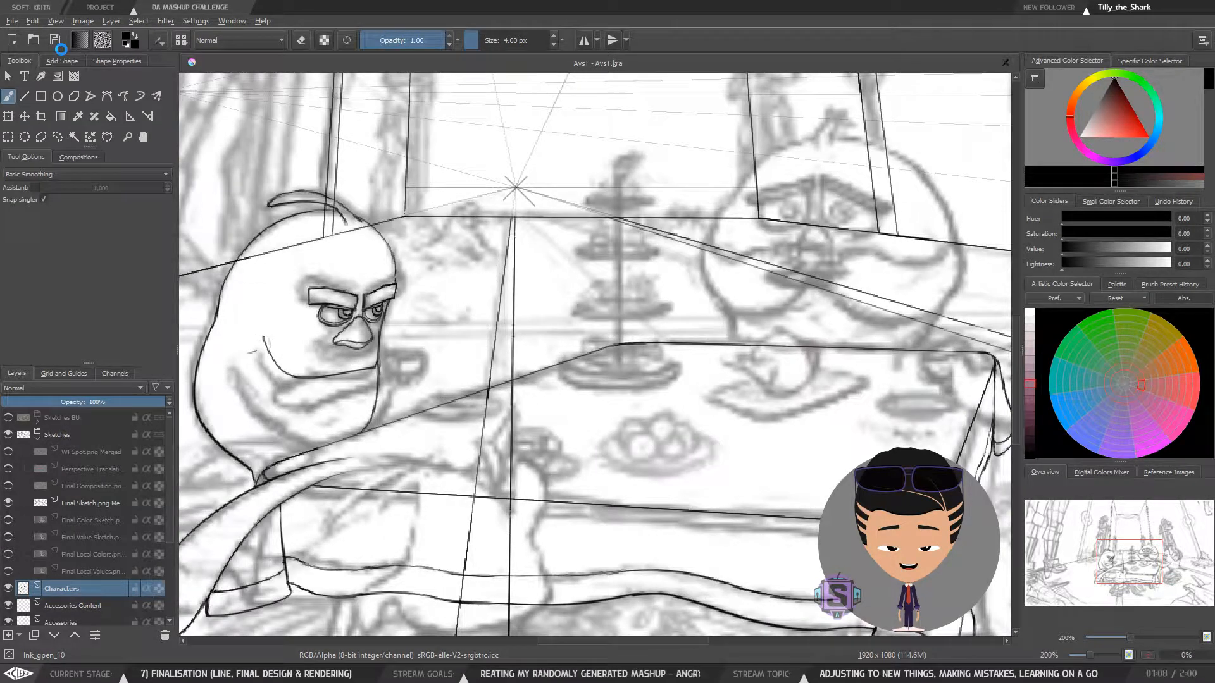
Refine the left bird's eye lines in the horizontally mirrored view with the 4 px brush and eraser mode
key(m)
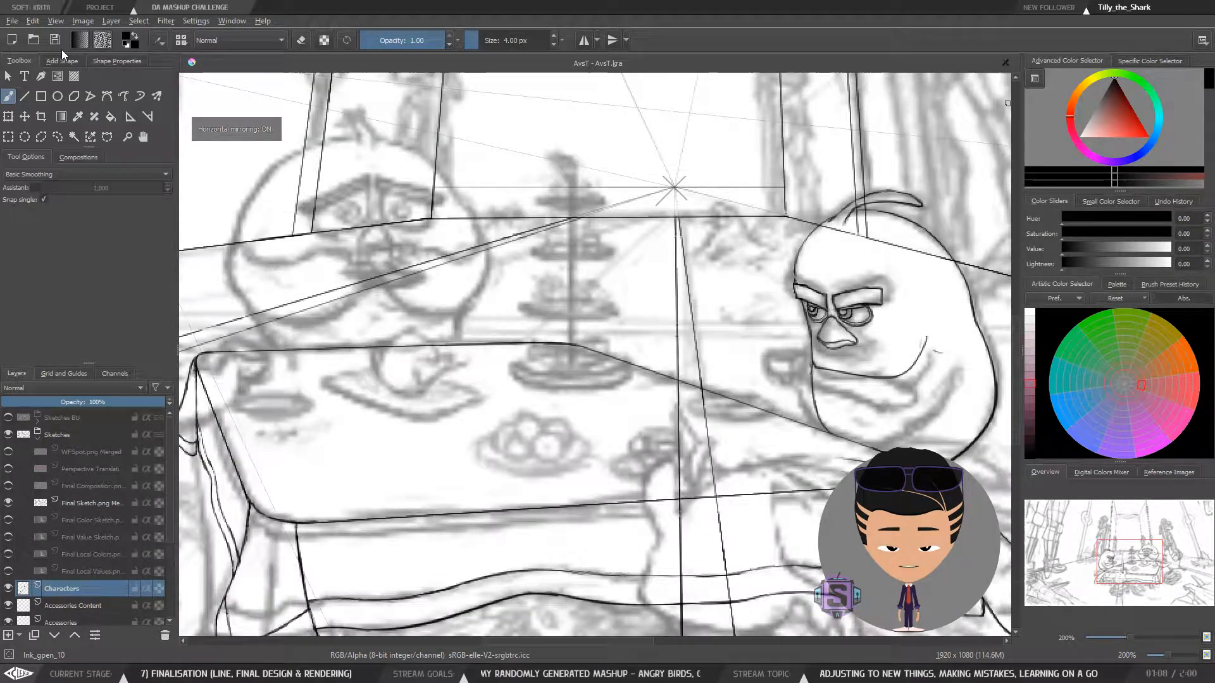
drag(830, 326, 473, 302)
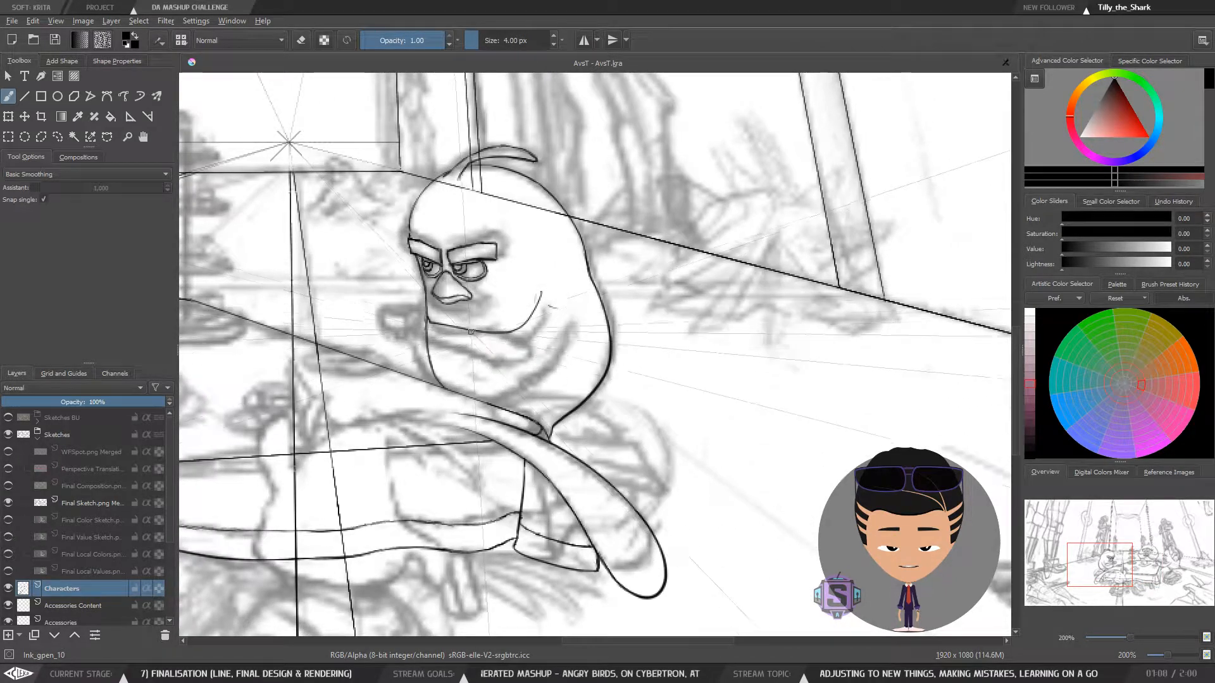
scroll(475, 304, up, 2)
scroll(495, 326, up, 2)
key(e)
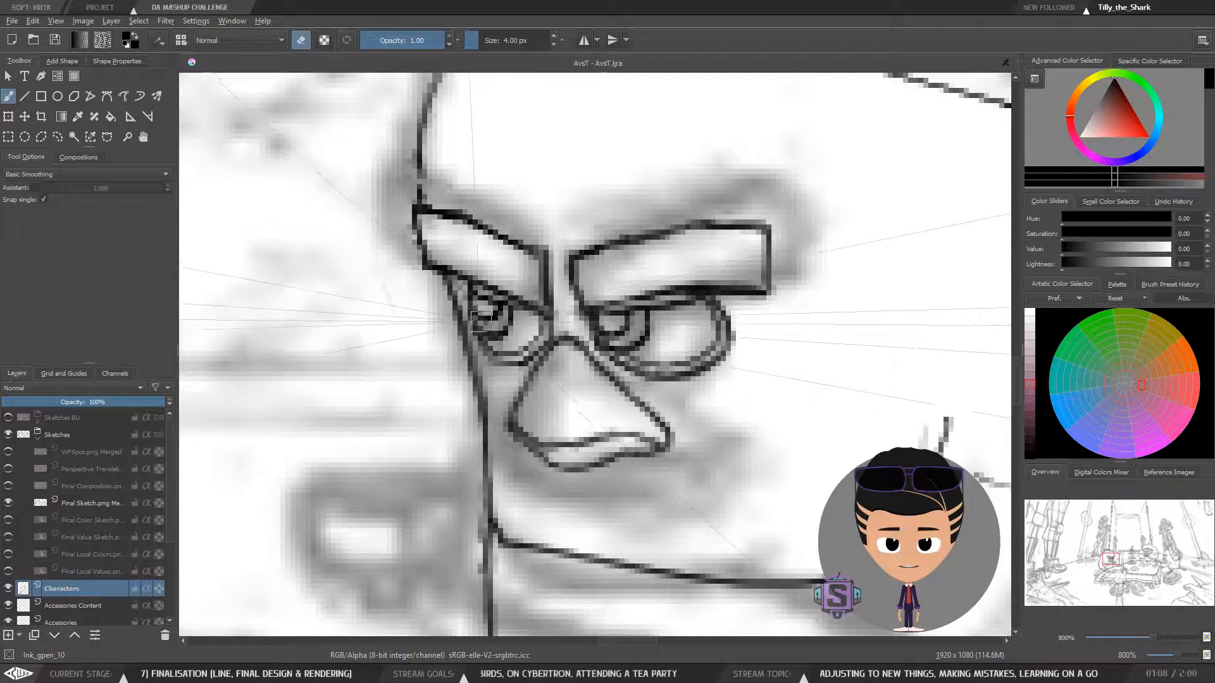
key(e)
Compare the face in the normal view and clean up the lines between the eyes and beak with the 4 px eraser
key(minus)
key(minus)
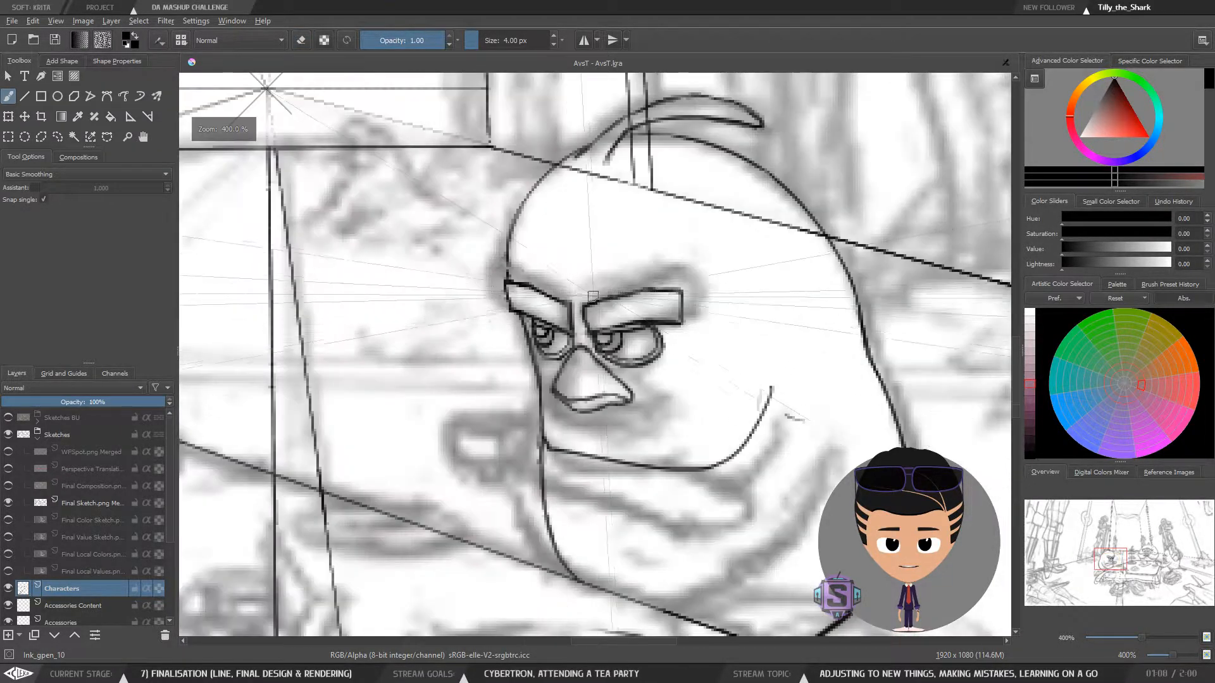
key(m)
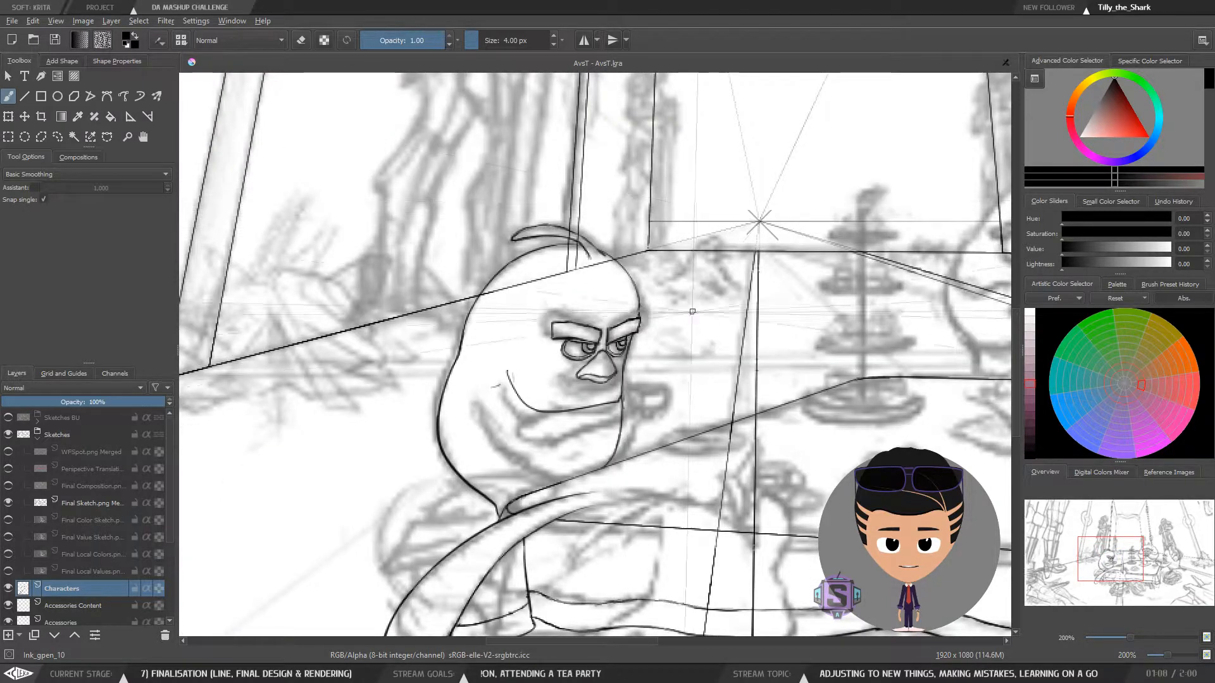
scroll(650, 359, up, 2)
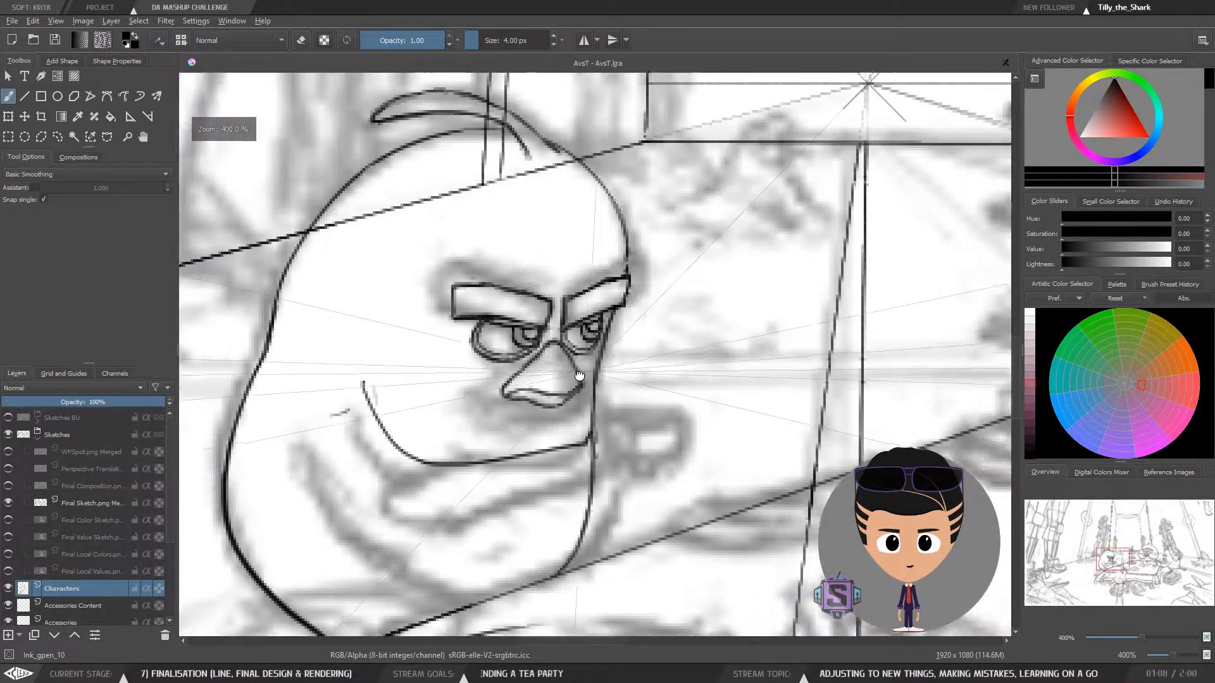
drag(565, 353, 614, 394)
key(e)
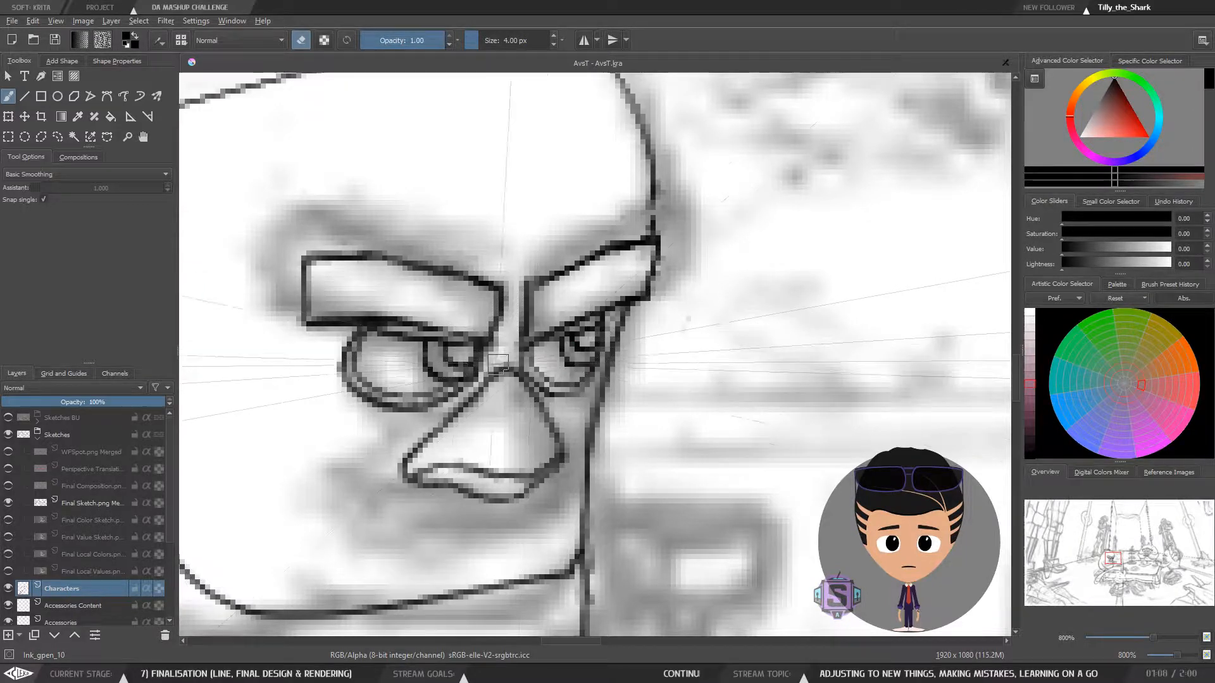
Examine the bird's expression from farther away within the scene, in both mirrored and normal orientation
key(minus)
key(minus)
key(minus)
key(minus)
key(minus)
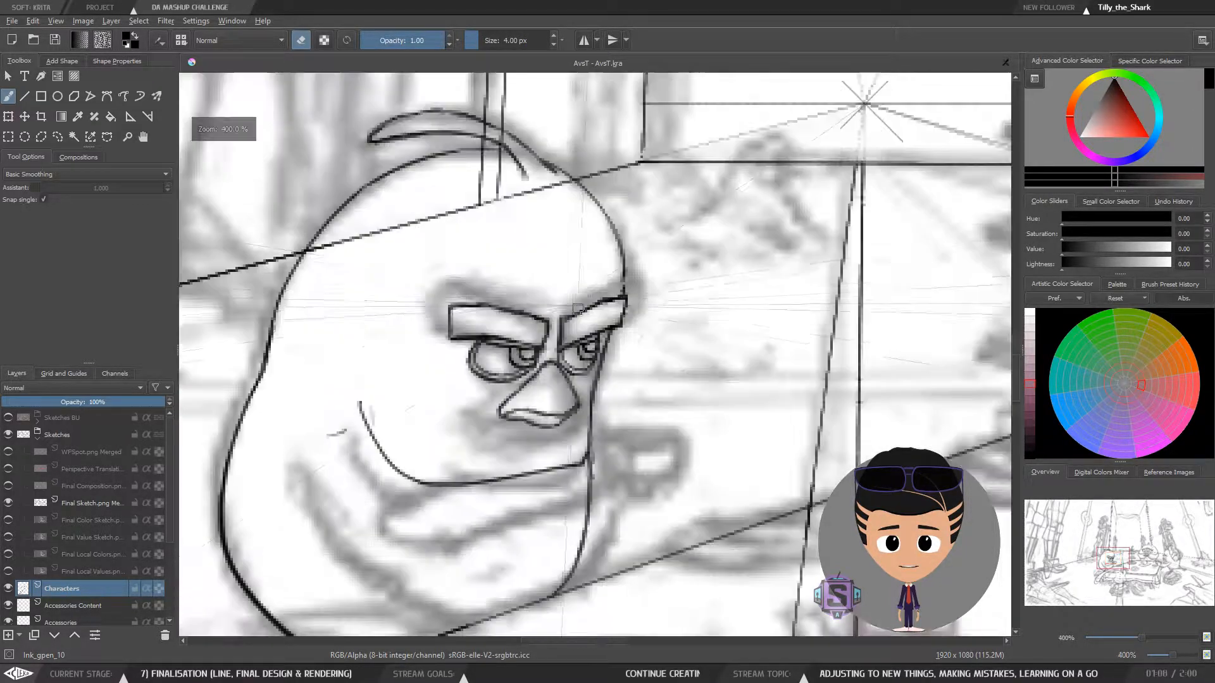
key(e)
key(minus)
key(m)
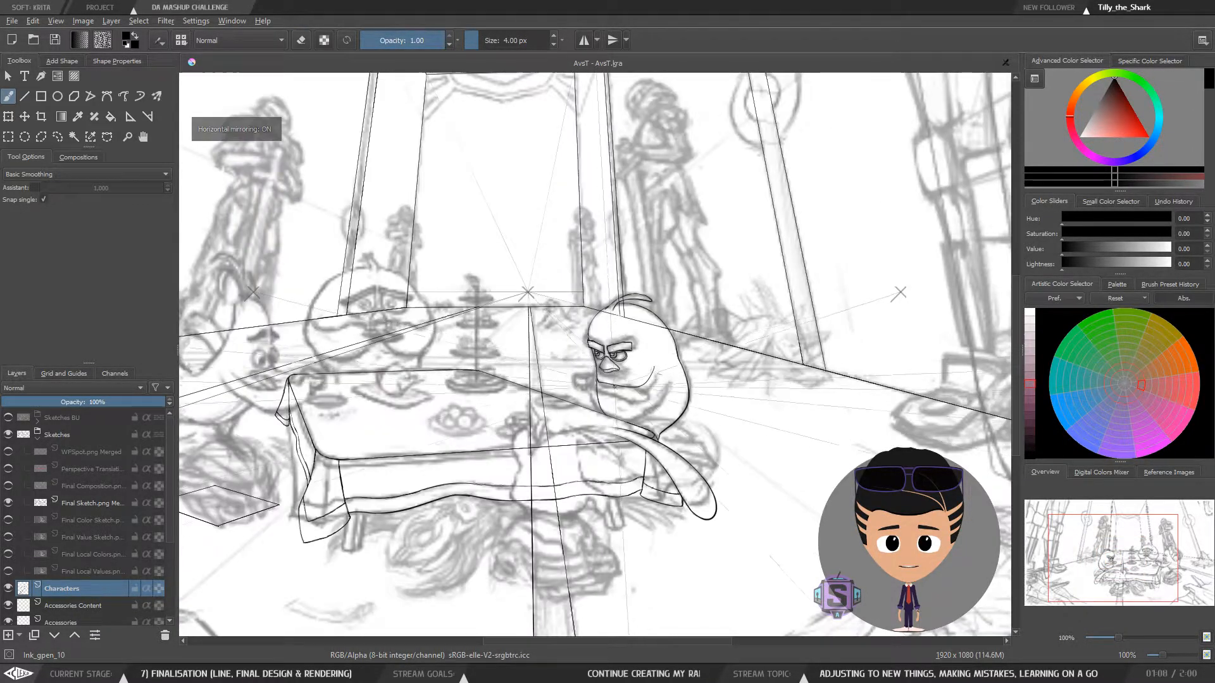
key(m)
key(plus)
key(plus)
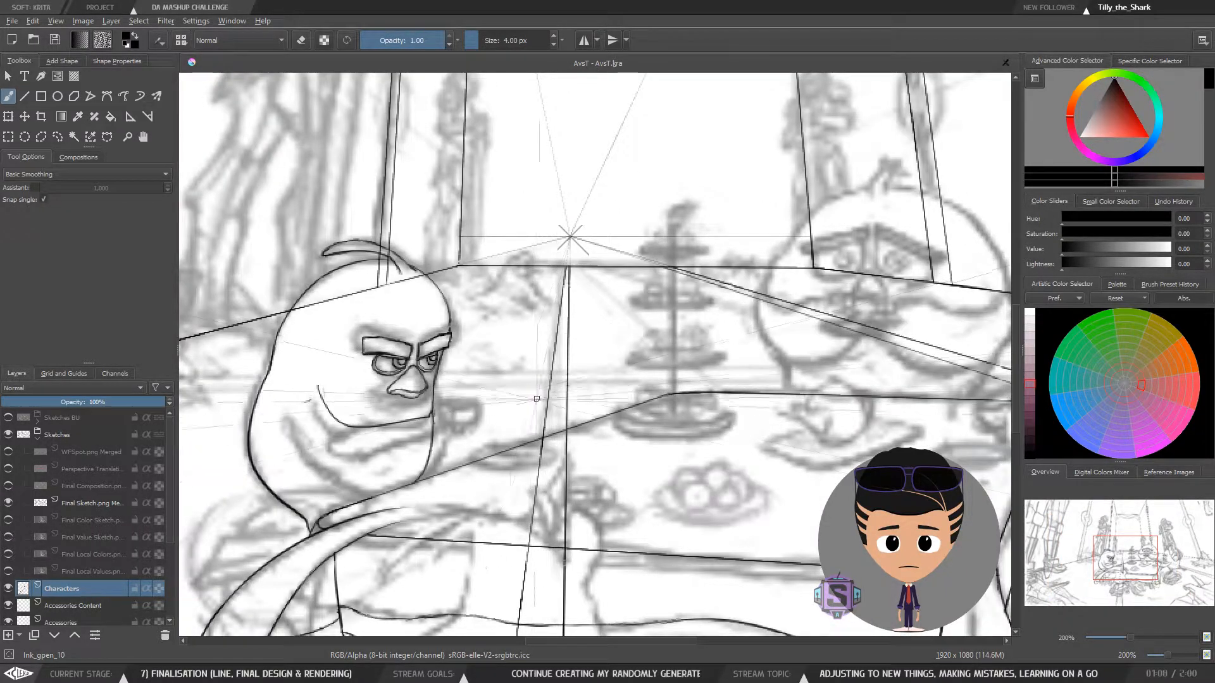
Rework fine details of the left bird's eyes up close, switching between inking and erasing at 4 px
key(plus)
key(plus)
drag(425, 415, 642, 396)
key(plus)
key(plus)
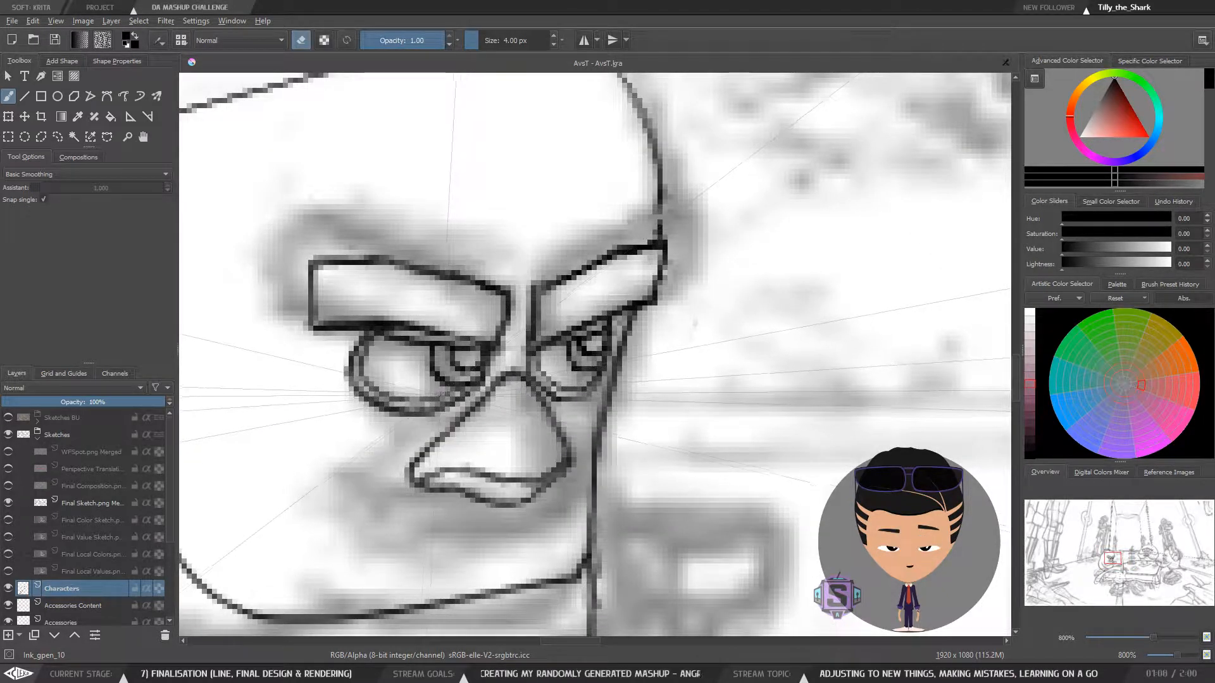
key(e)
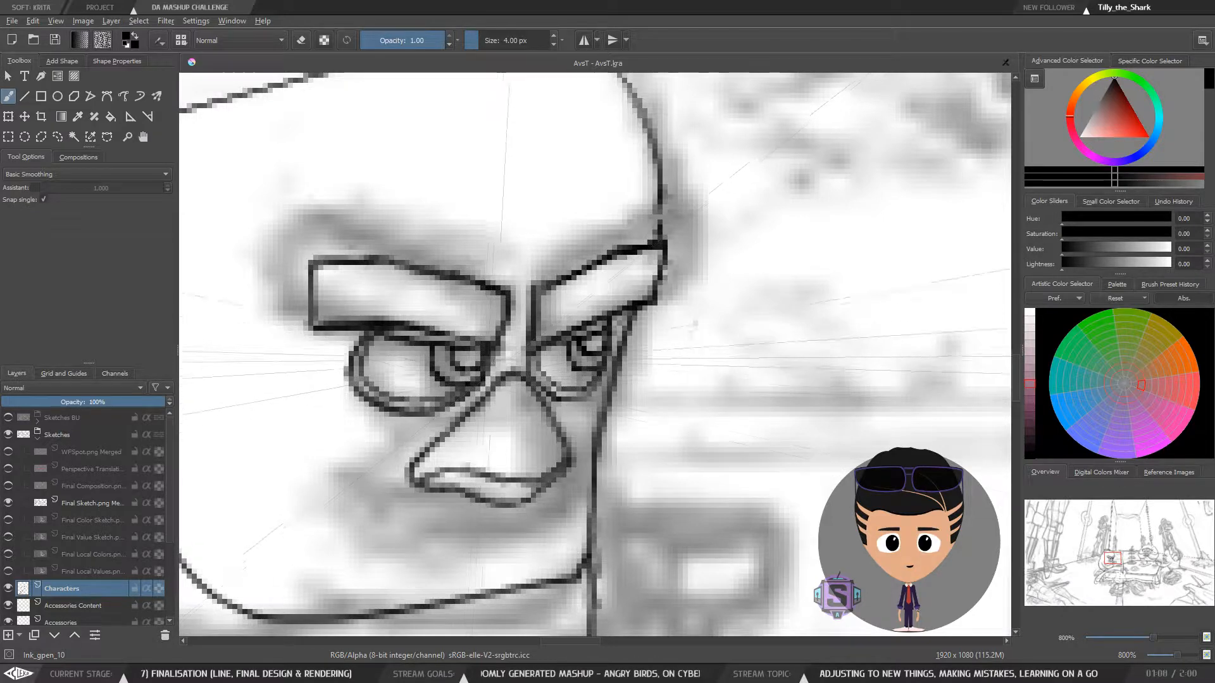
drag(554, 373, 533, 367)
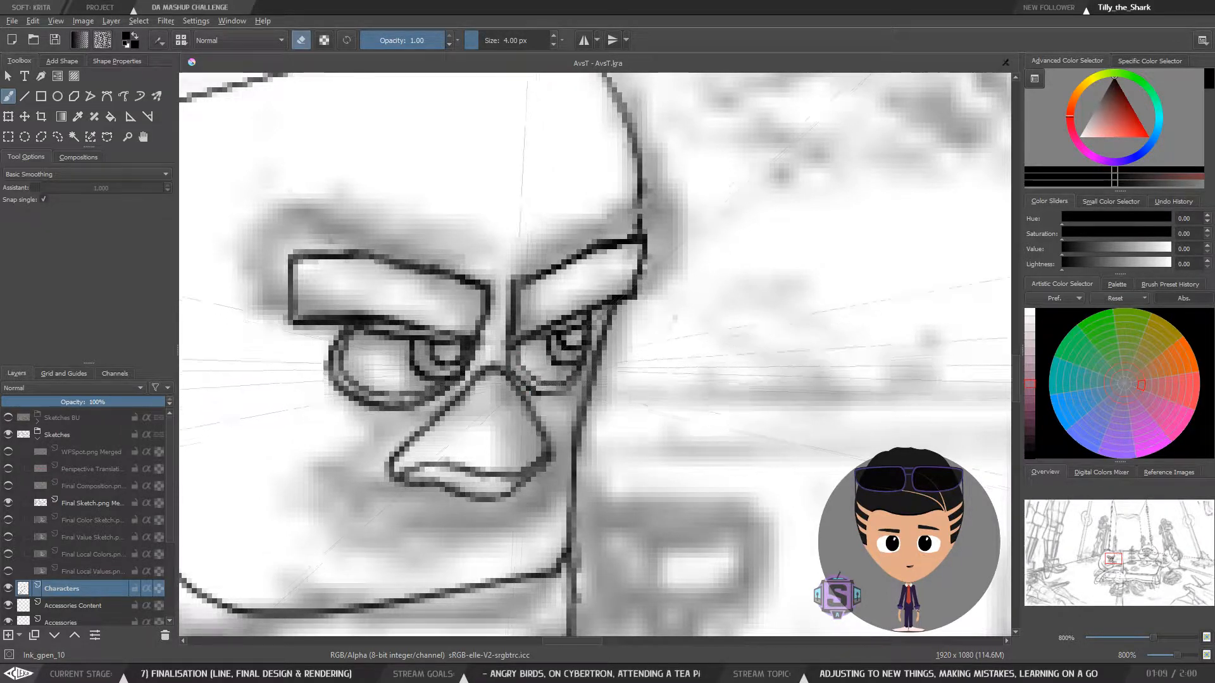
key(e)
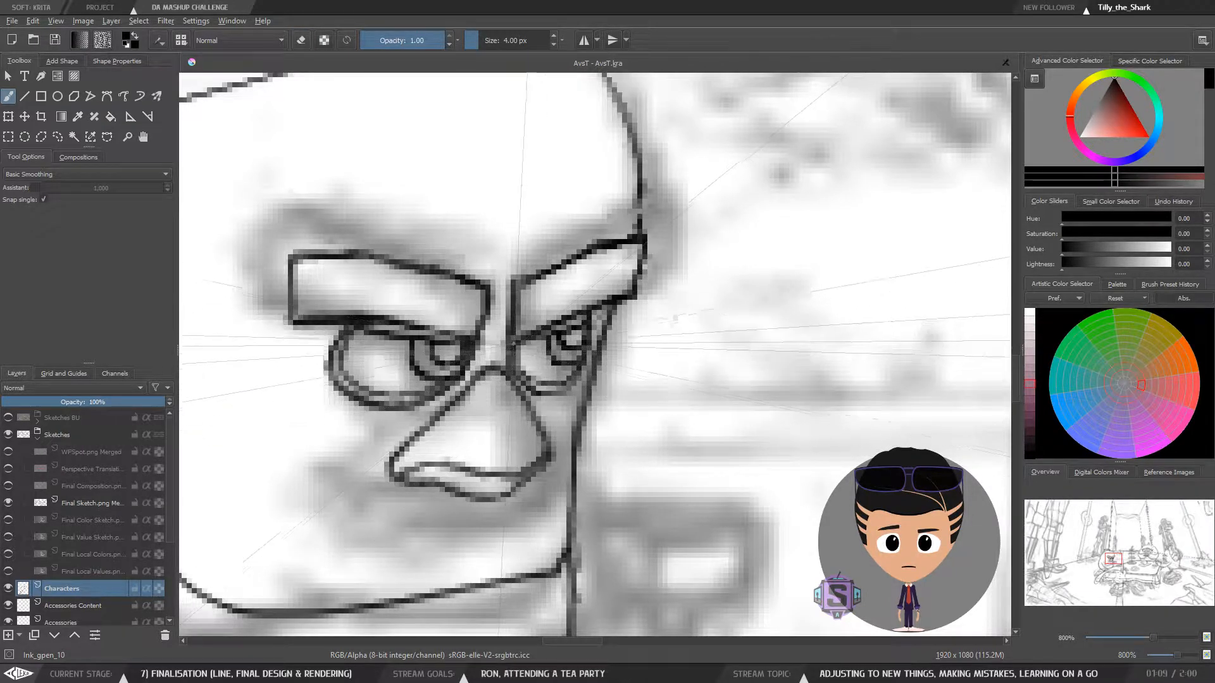
Review the reworked eyes beside the table and the middle bird, mirrored and unmirrored
key(minus)
key(minus)
key(minus)
key(minus)
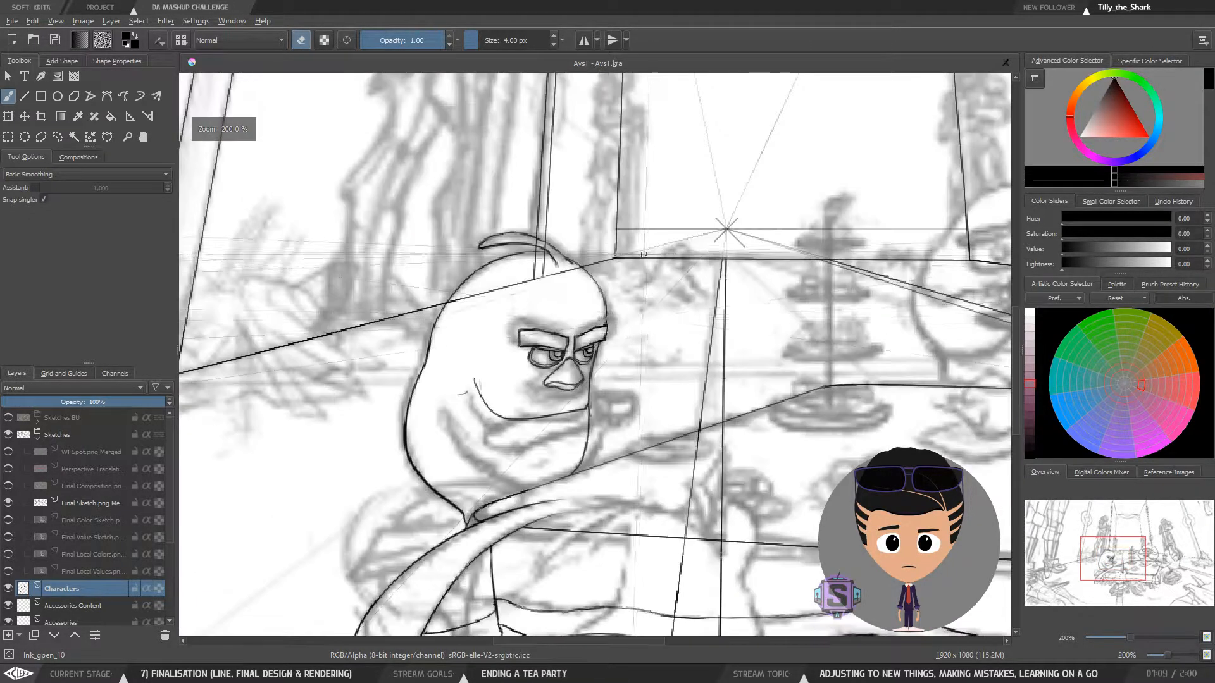
drag(640, 372, 529, 371)
key(m)
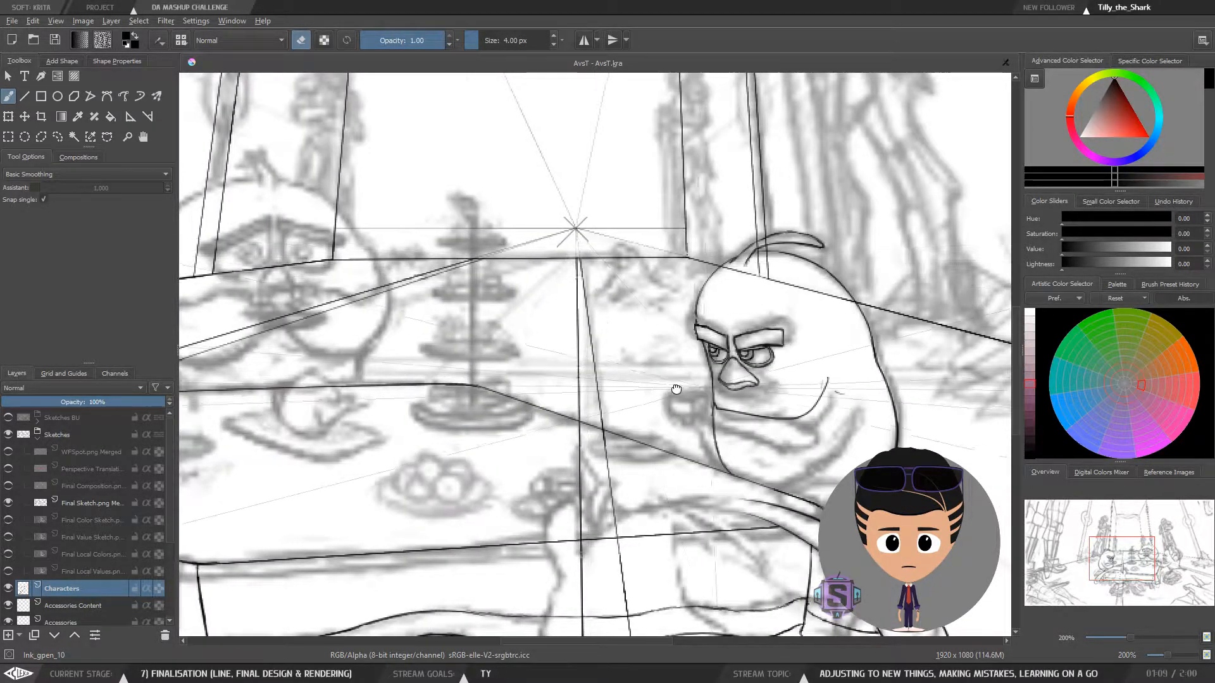
drag(807, 351, 600, 340)
key(m)
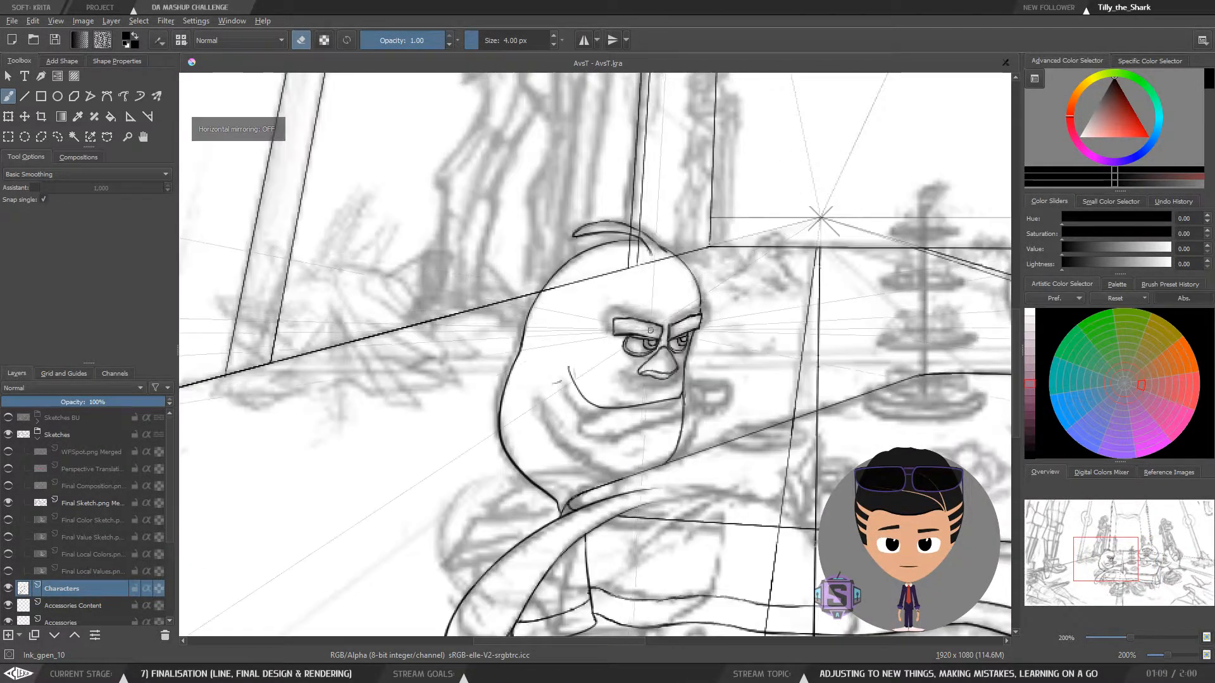
drag(677, 423, 498, 405)
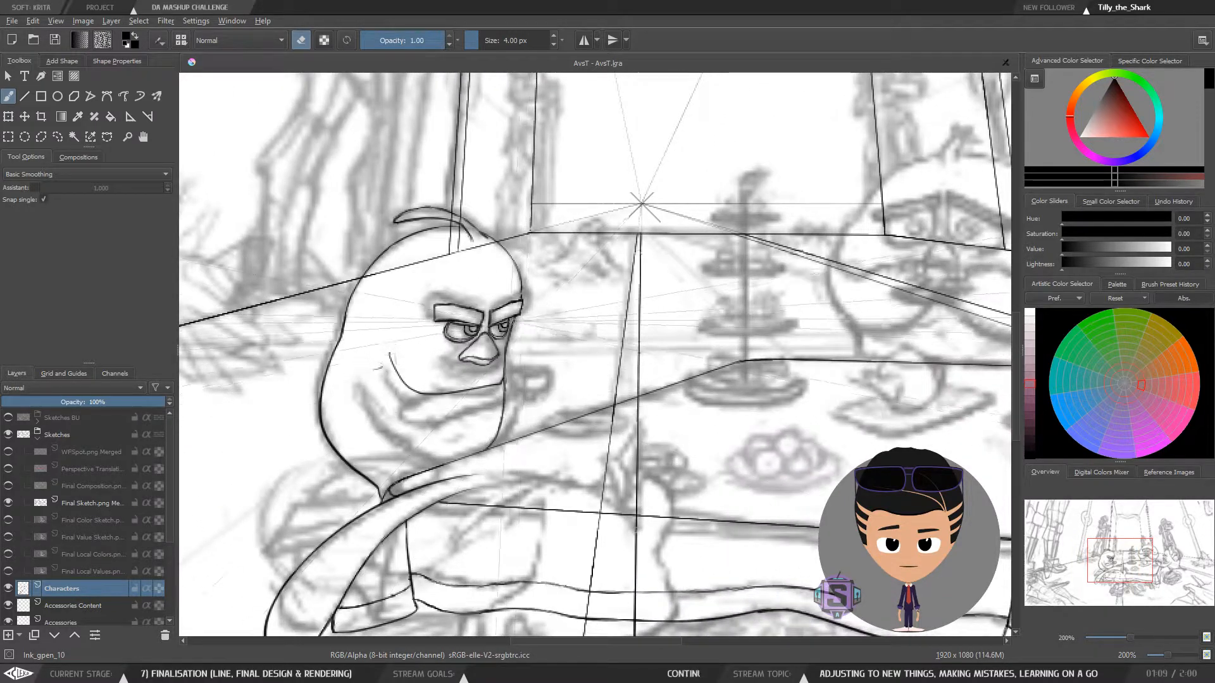
Clean up the remaining lines around the left bird's eyes with the 4 px eraser, and return to inking
scroll(465, 319, up, 6)
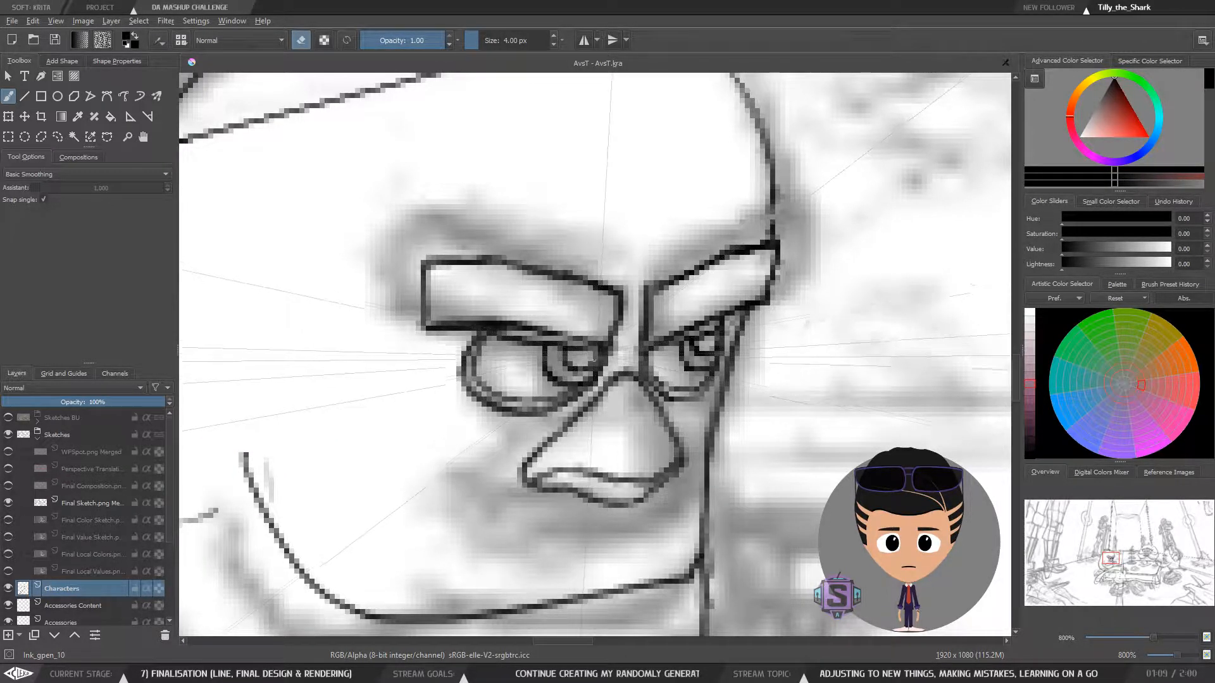
key(e)
key(minus)
key(minus)
key(minus)
key(minus)
Inspect the bird's gaze in the full scene, flipping the canvas horizontally and back
drag(648, 387, 504, 370)
key(minus)
key(minus)
drag(628, 395, 515, 406)
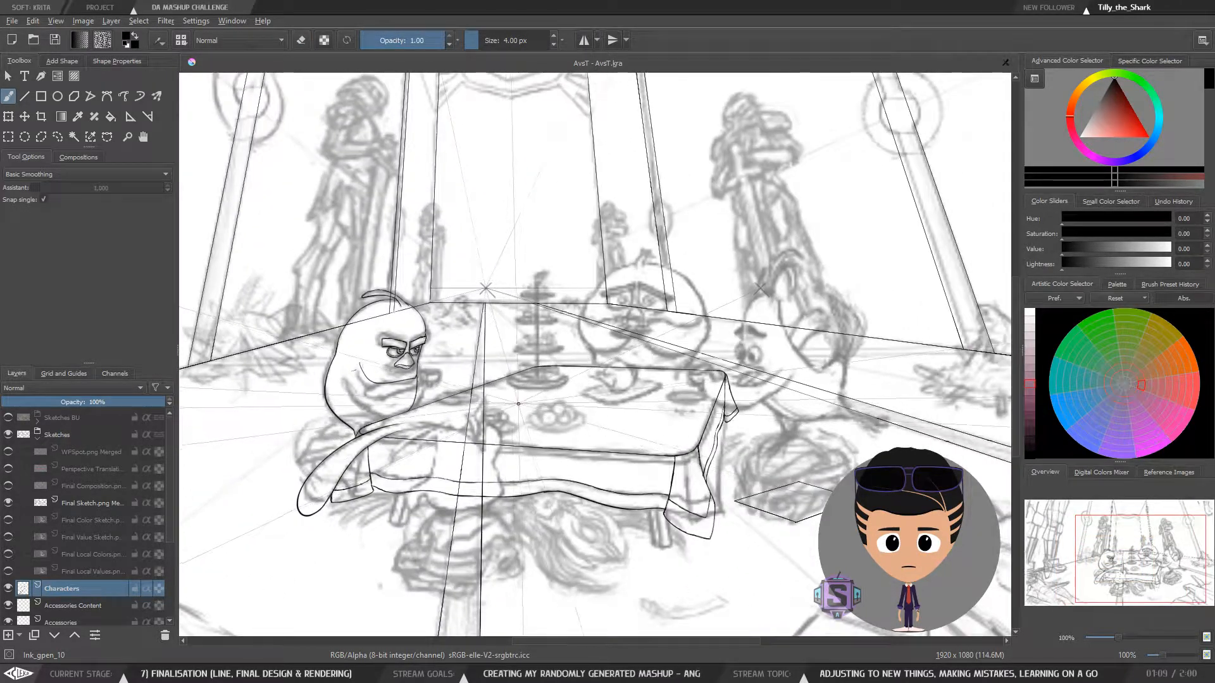
key(m)
key(m)
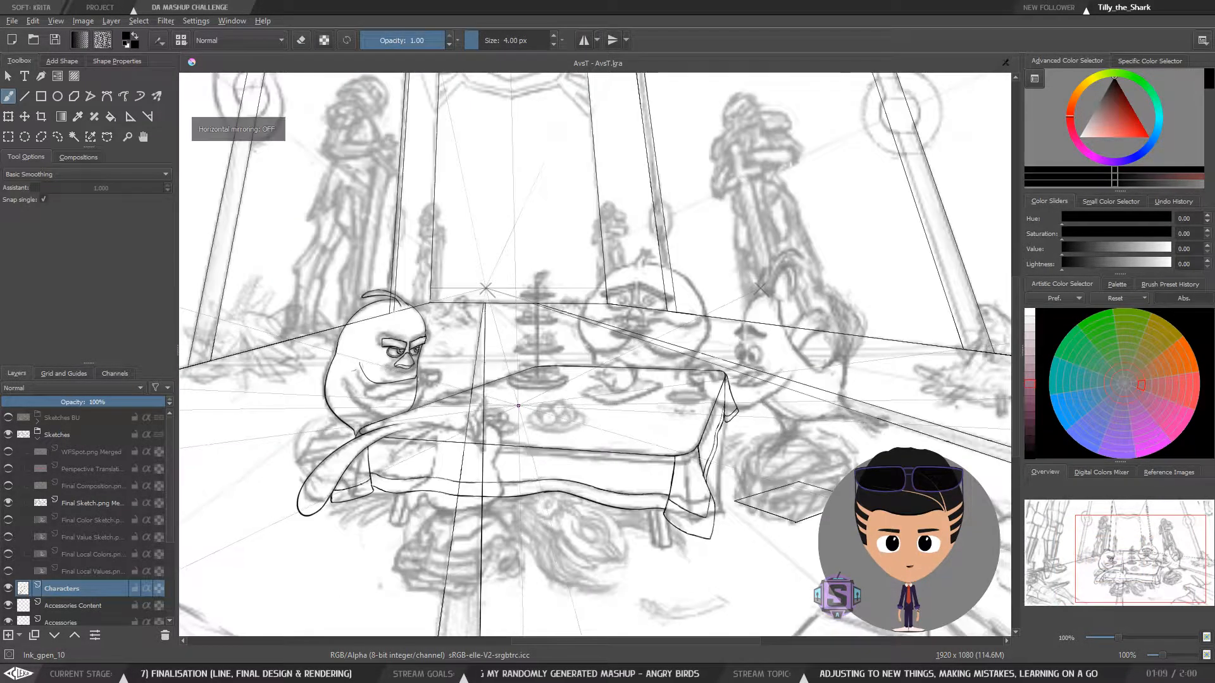
Try two straight sight lines from the left bird's eyes to the middle bird's face, and undo them
key(plus)
key(plus)
drag(516, 406, 633, 398)
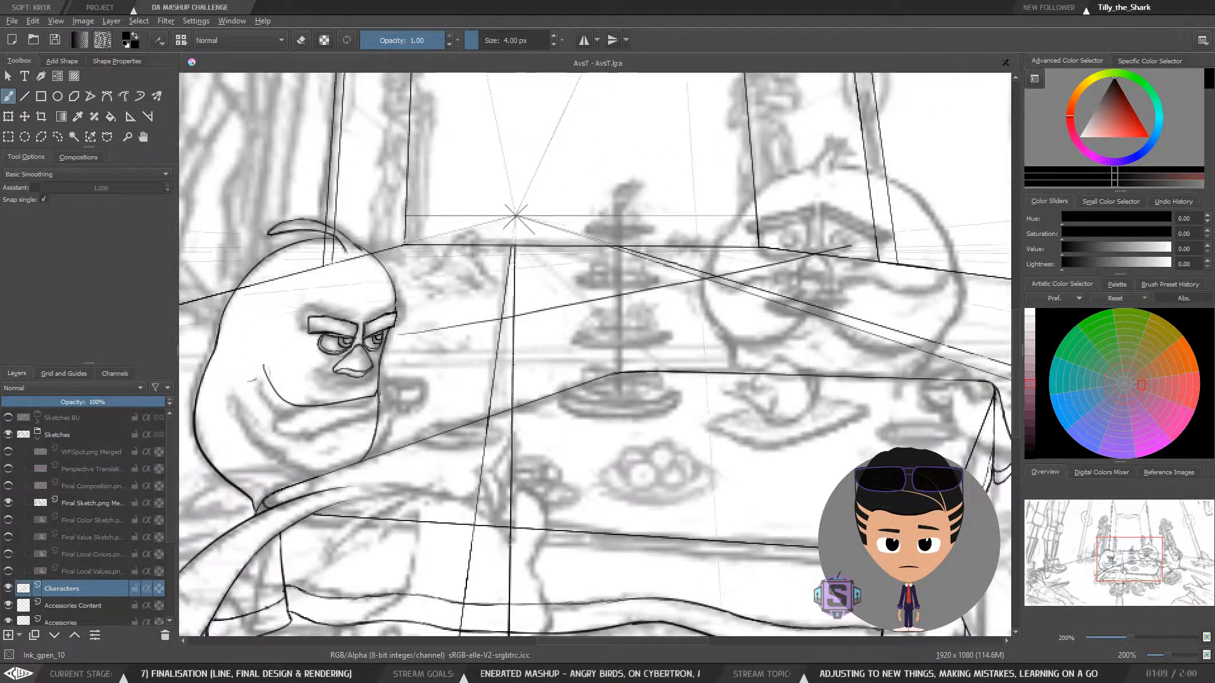
drag(384, 335, 775, 249)
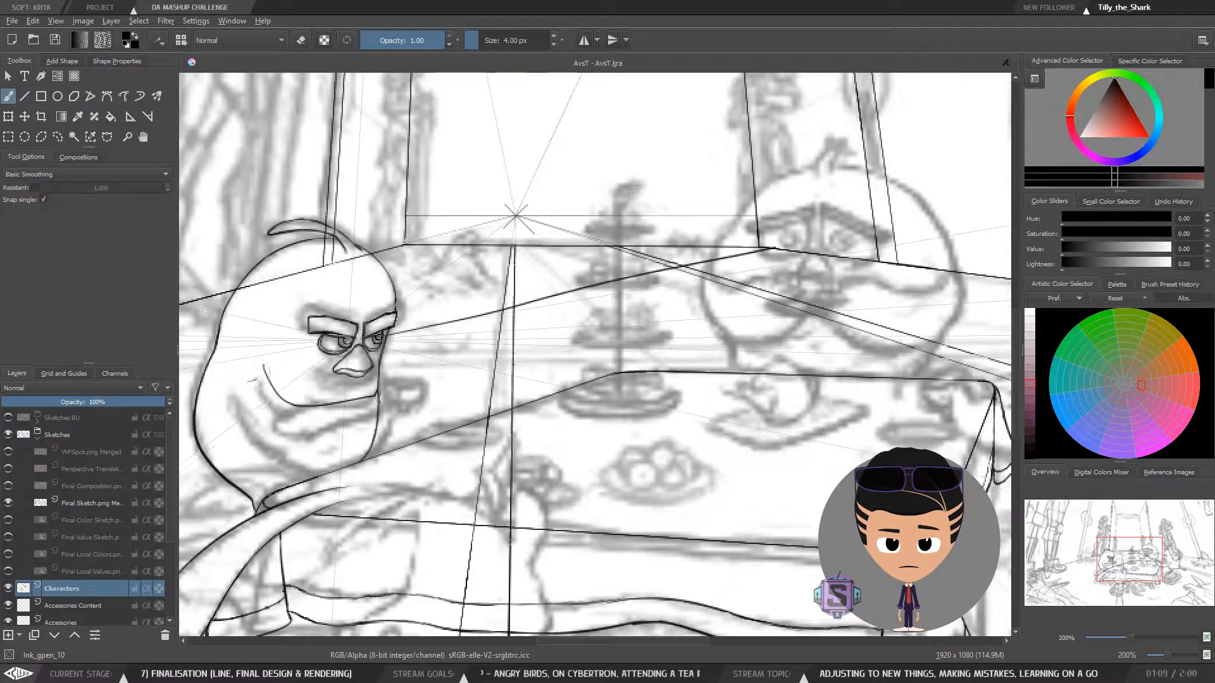
drag(389, 325, 822, 220)
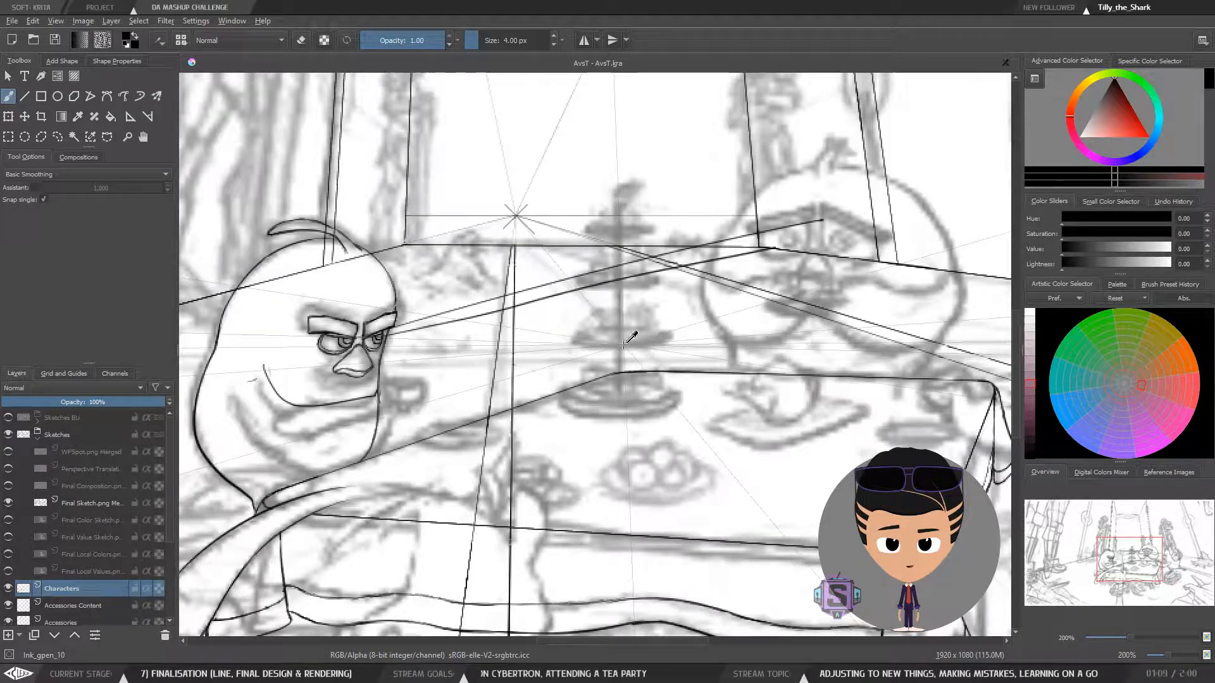
key(ctrl+z)
key(ctrl+z)
key(minus)
key(minus)
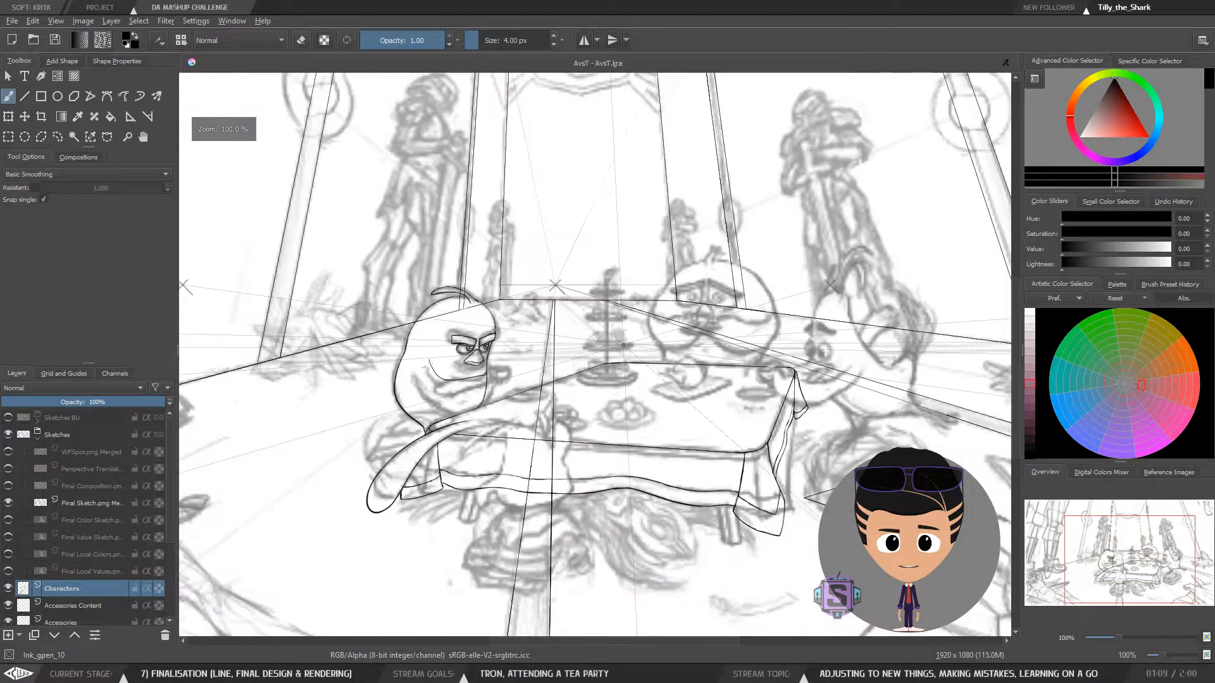
Examine the left bird's face and gaze at 200% zoom, comparing the mirrored and unmirrored canvas
key(m)
drag(706, 348, 550, 344)
key(plus)
key(plus)
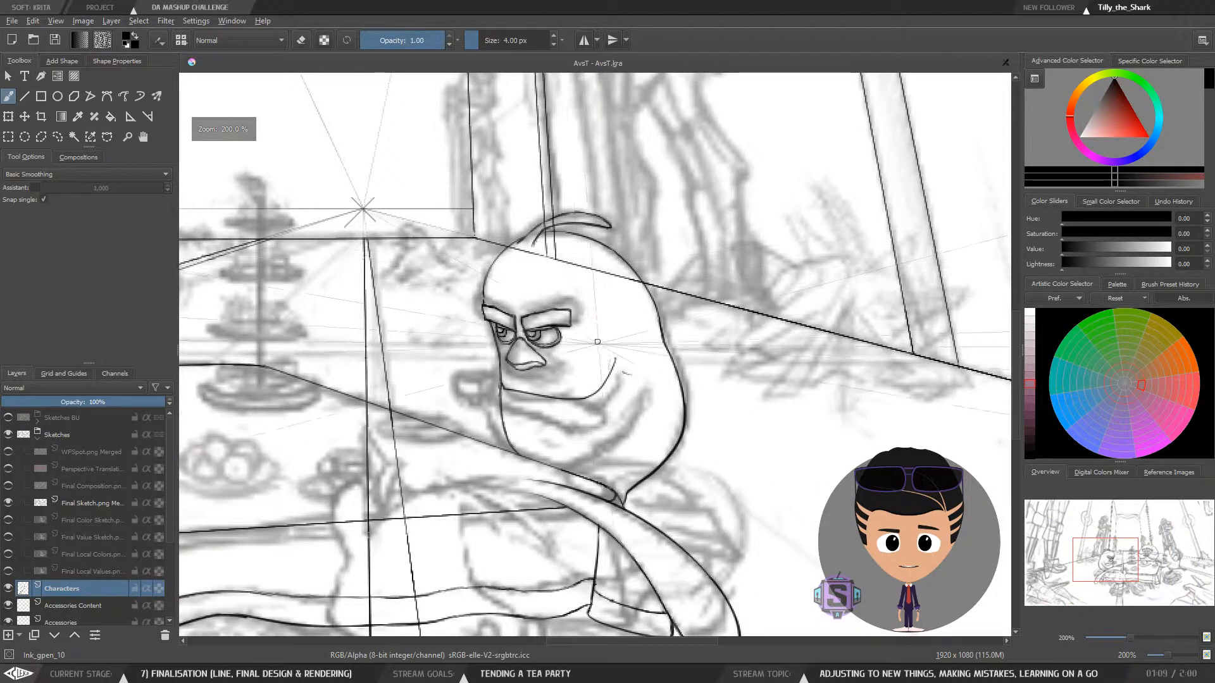
key(m)
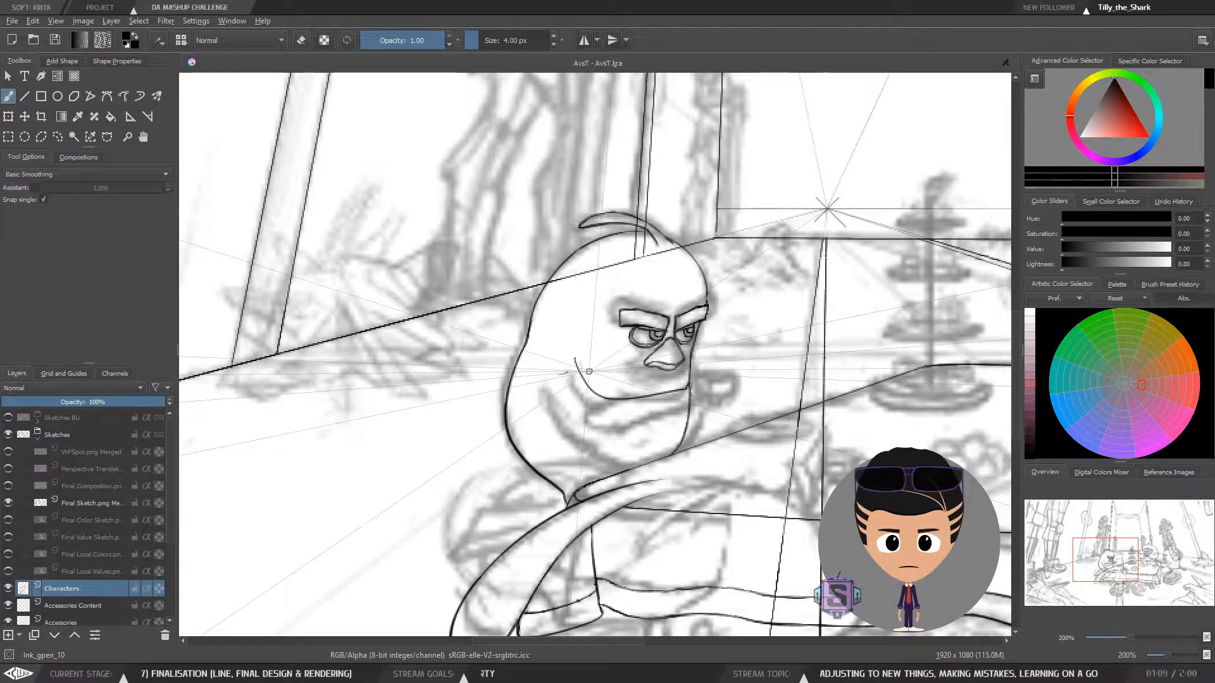
key(m)
key(m)
key(m)
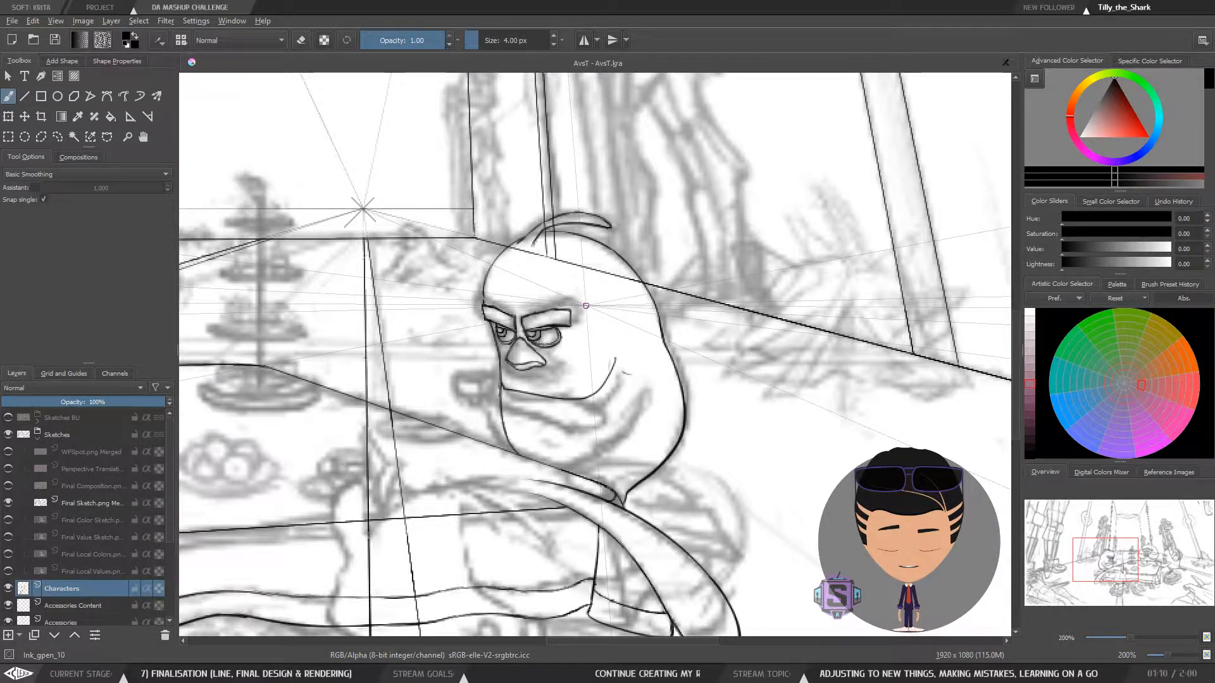
Inspect the left bird's eyes, brows and beak up close at 400%, and compare them with the whole head at 200%
key(plus)
key(plus)
drag(530, 336, 596, 393)
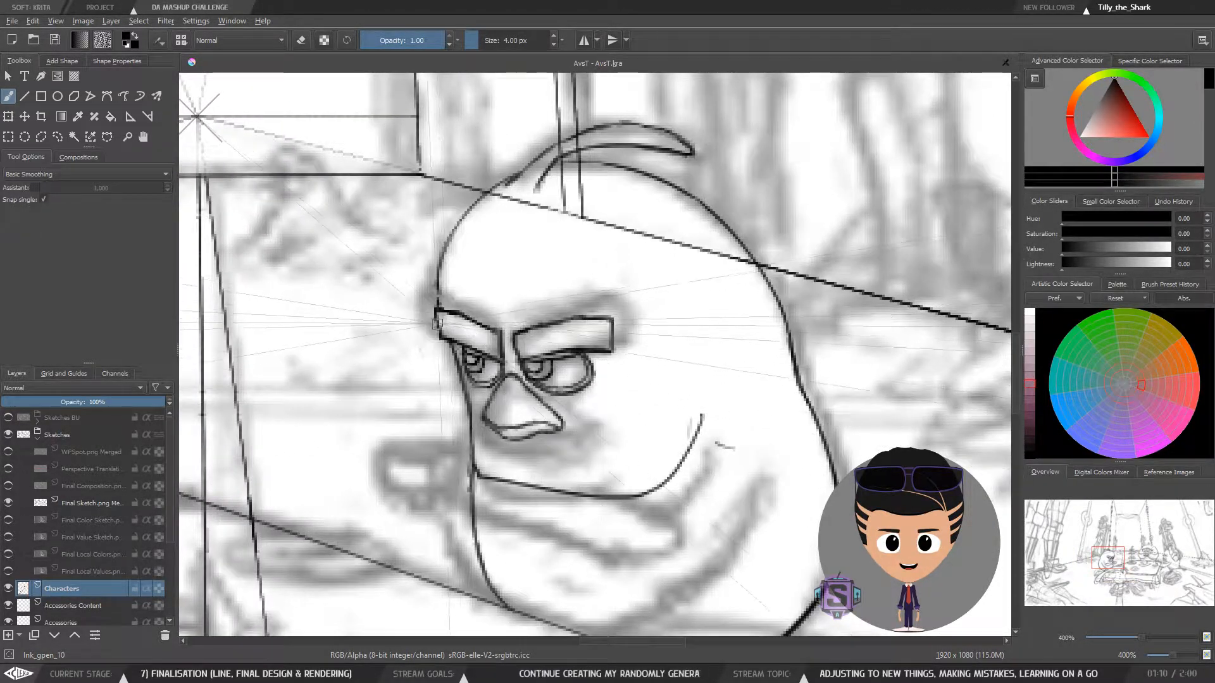
key(minus)
key(minus)
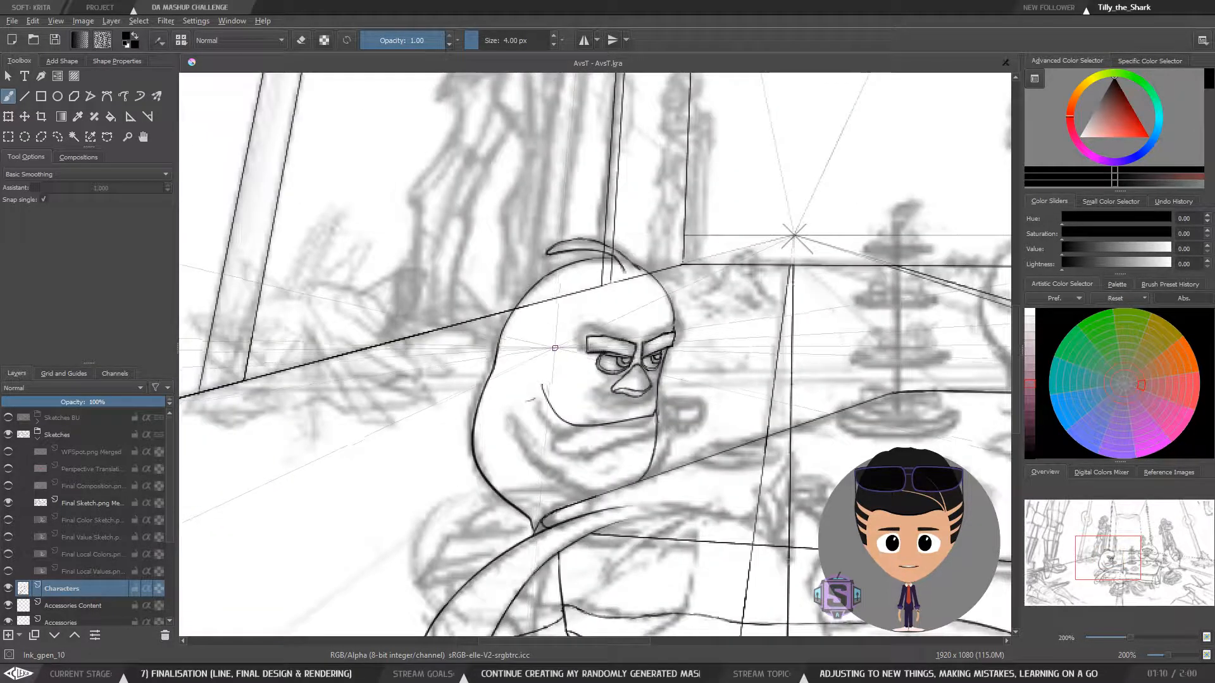
key(m)
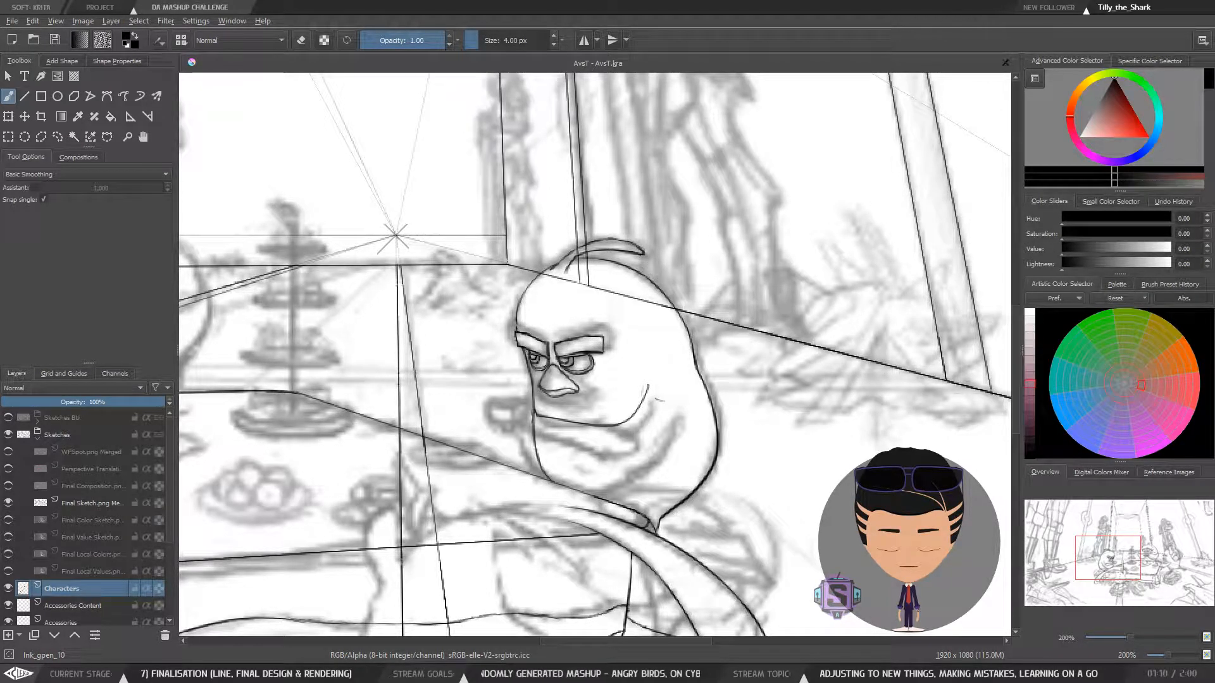
drag(573, 337, 577, 370)
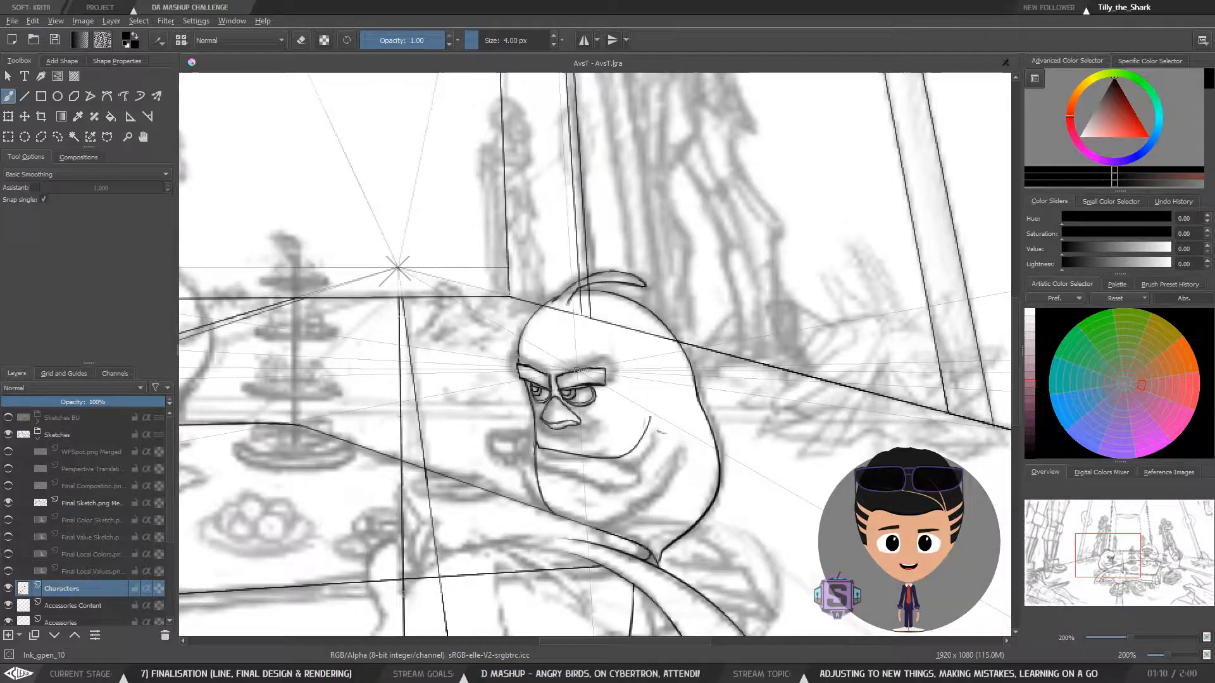
key(ctrl+plus)
key(ctrl+plus)
key(ctrl+minus)
key(ctrl+minus)
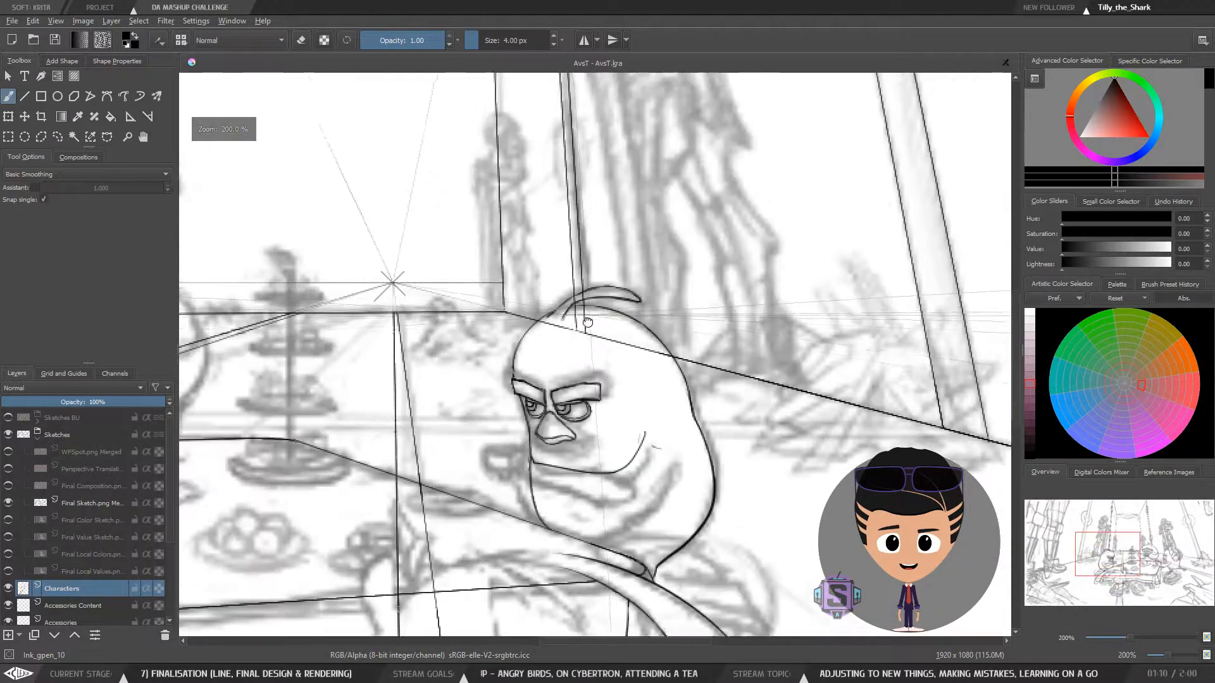
Save the drawing, and rework the base of the left bird's head feather with 4 px ink and eraser strokes
click(55, 40)
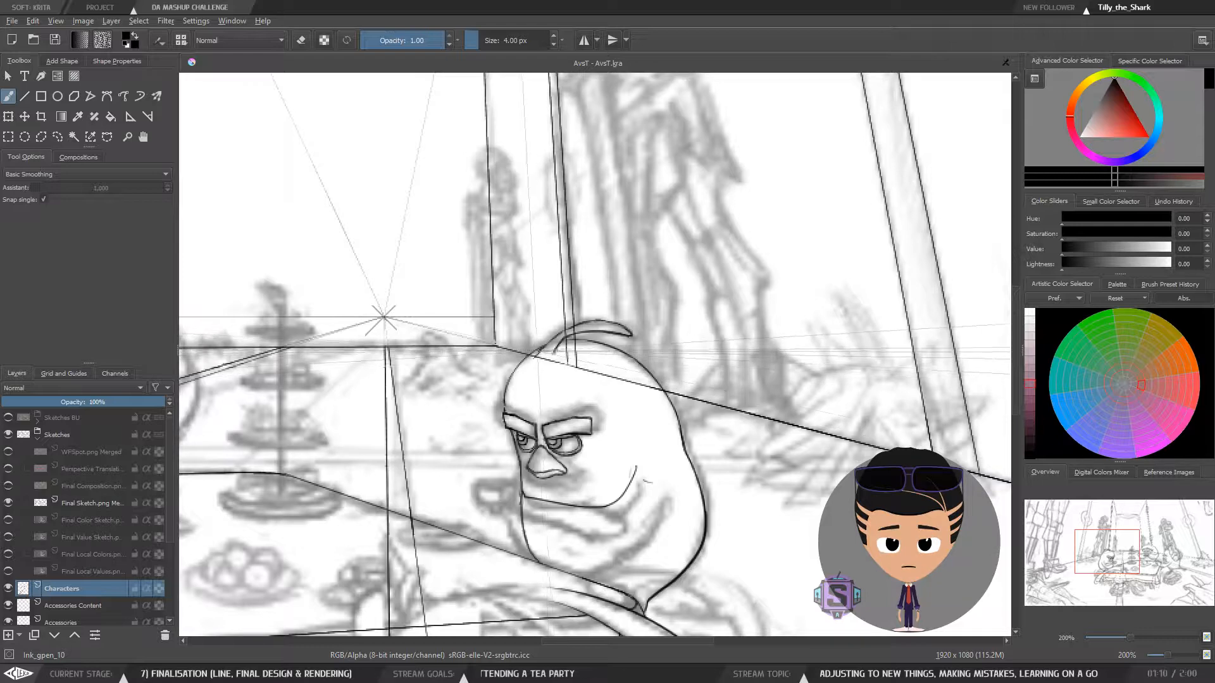
key(e)
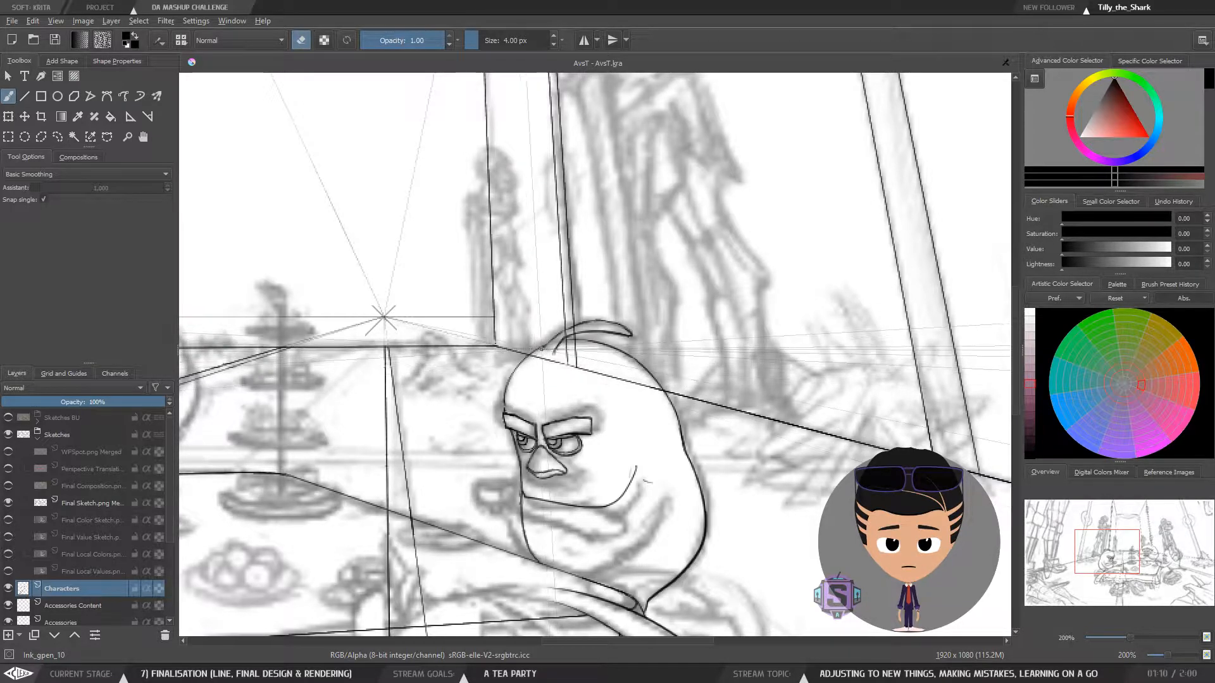
key(e)
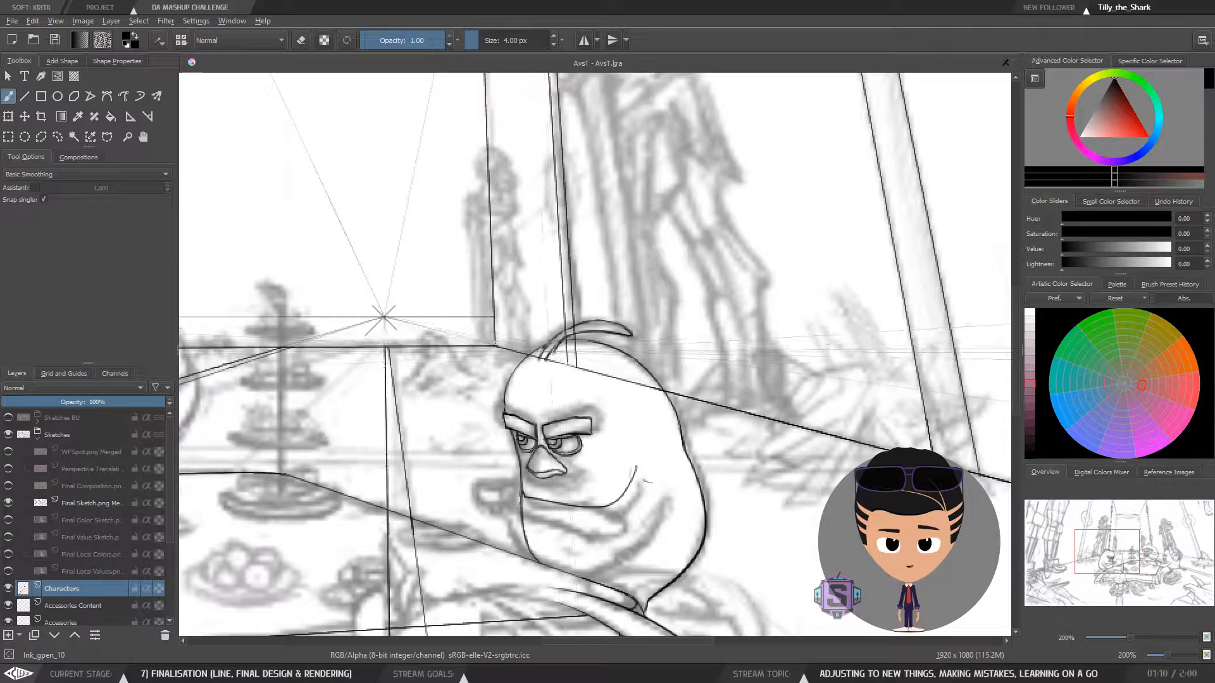
key(e)
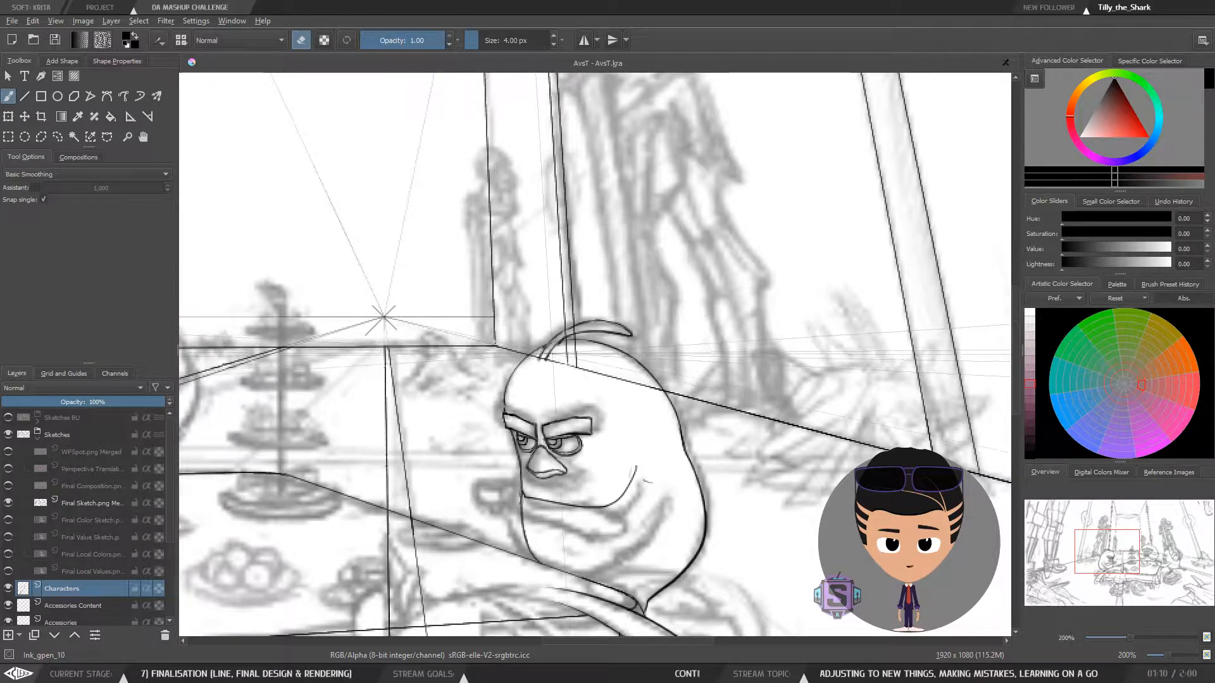
key(e)
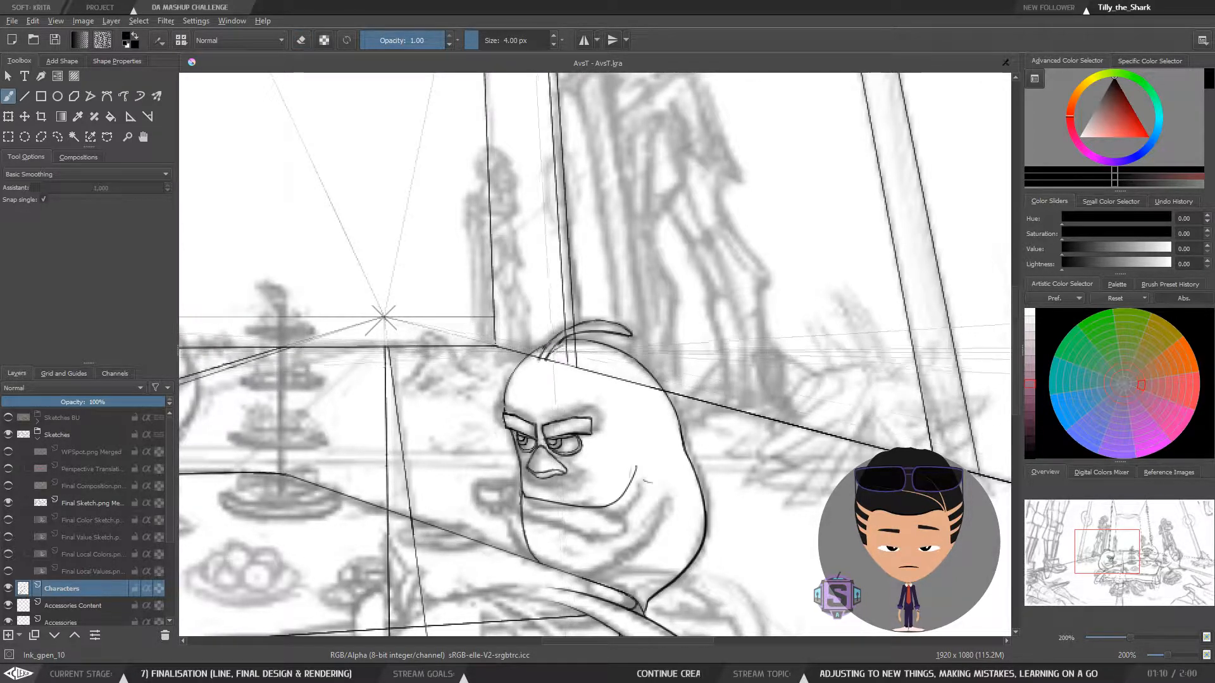
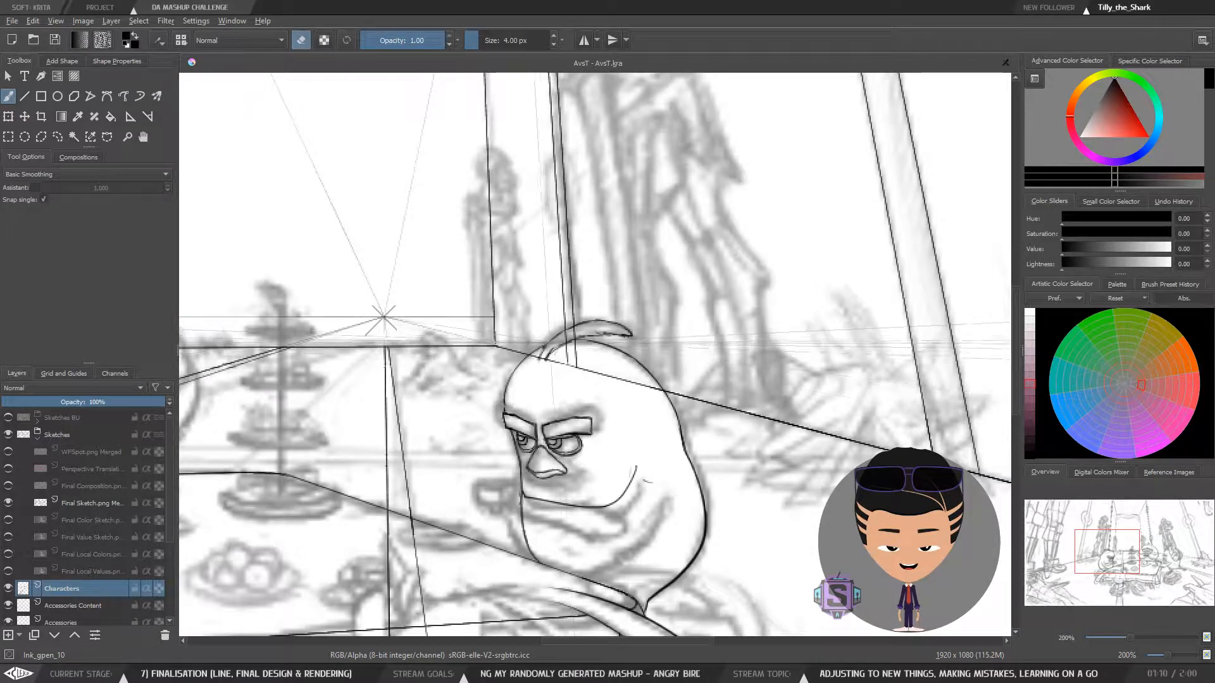
Refine the outline of the left bird's head feather with the 4 px eraser, and return to inking
scroll(549, 348, up, 2)
drag(574, 379, 634, 379)
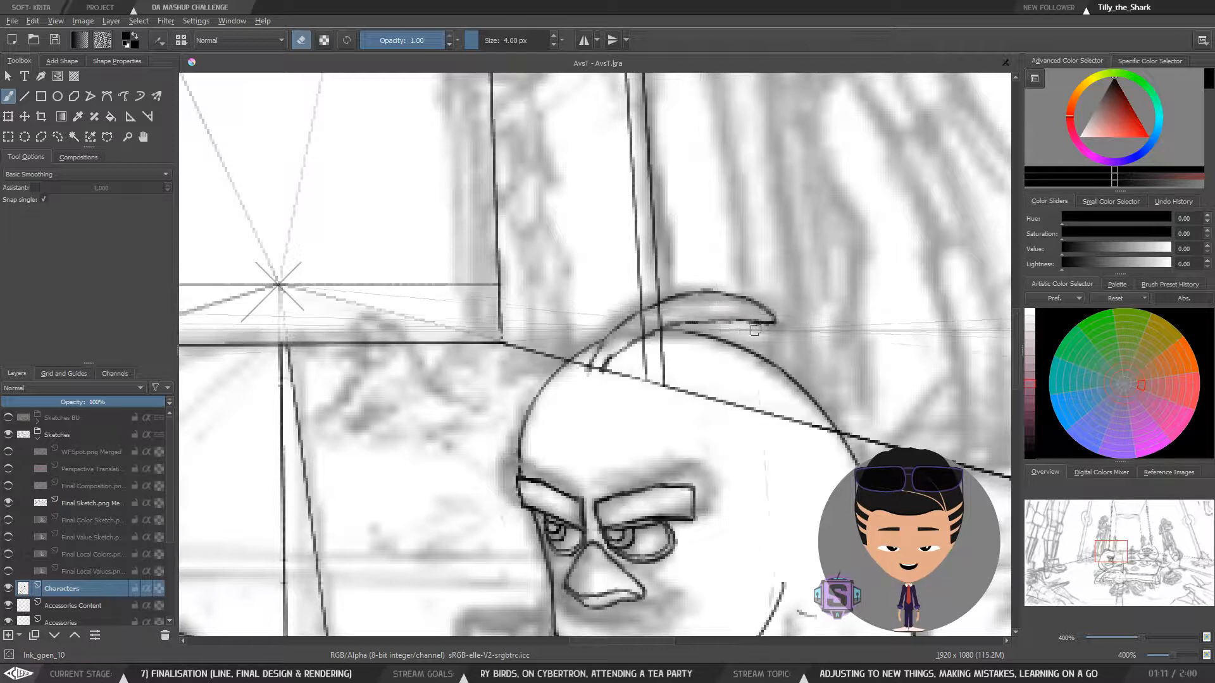
drag(716, 329, 695, 323)
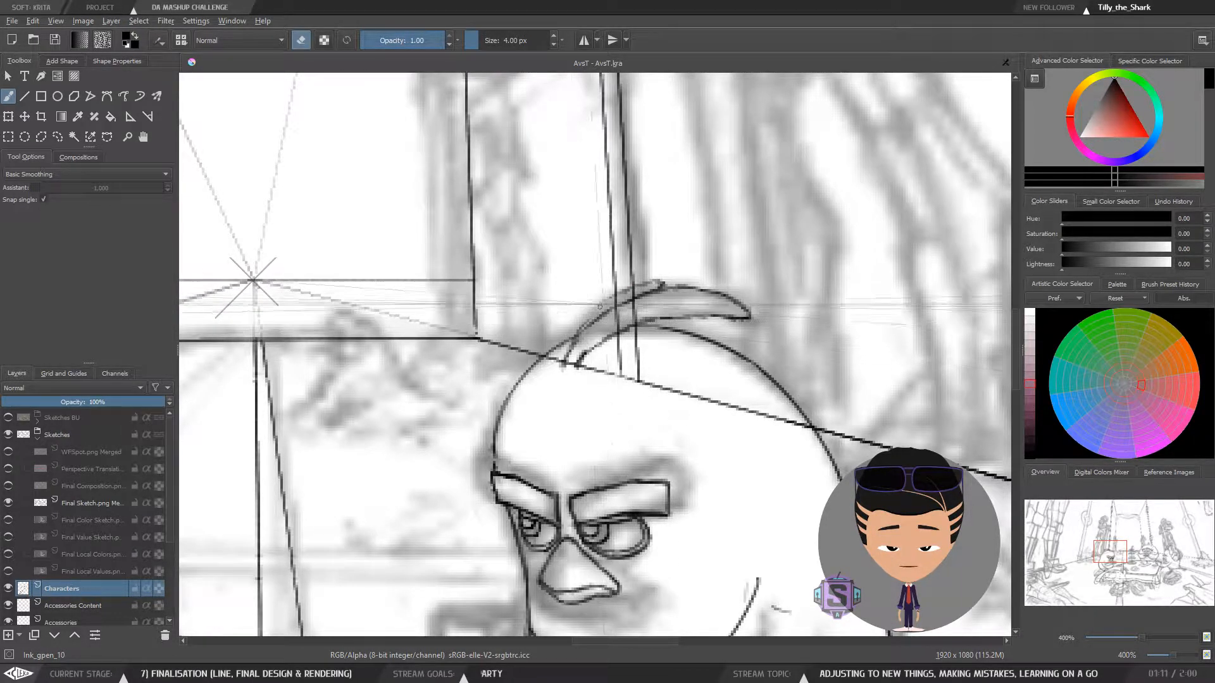
key(e)
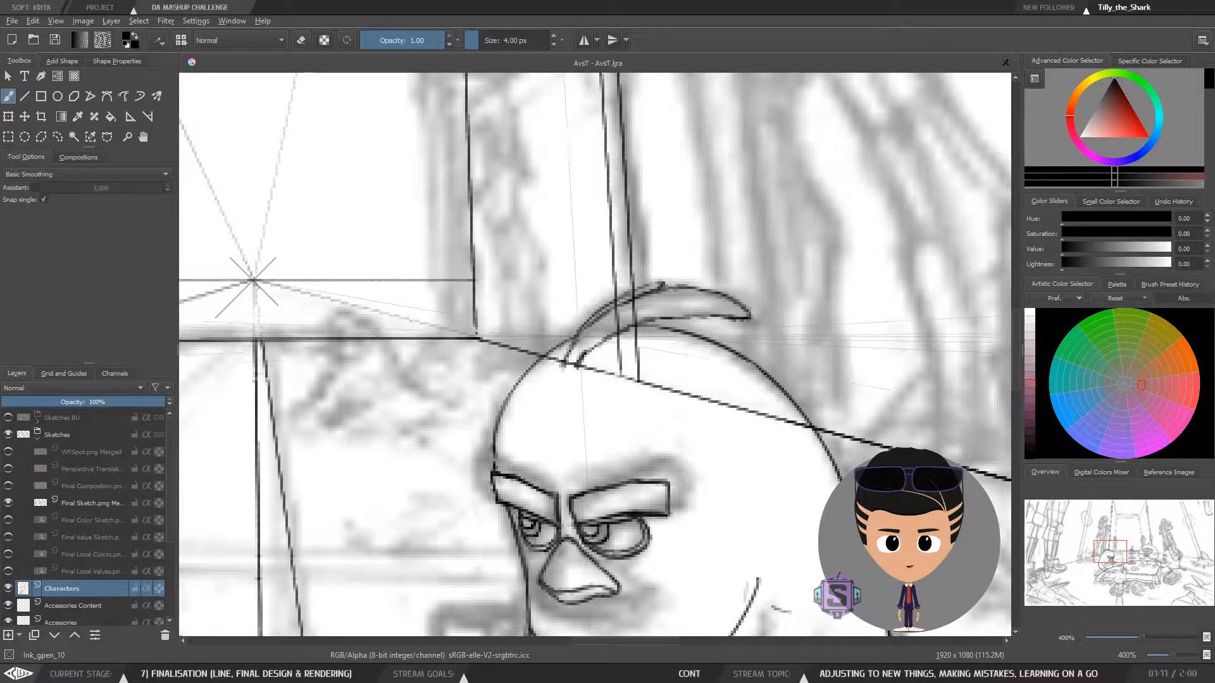
Ink a second, smaller feather strand beneath the first on the left bird's head, checking it in mirrored view
scroll(623, 374, down, 3)
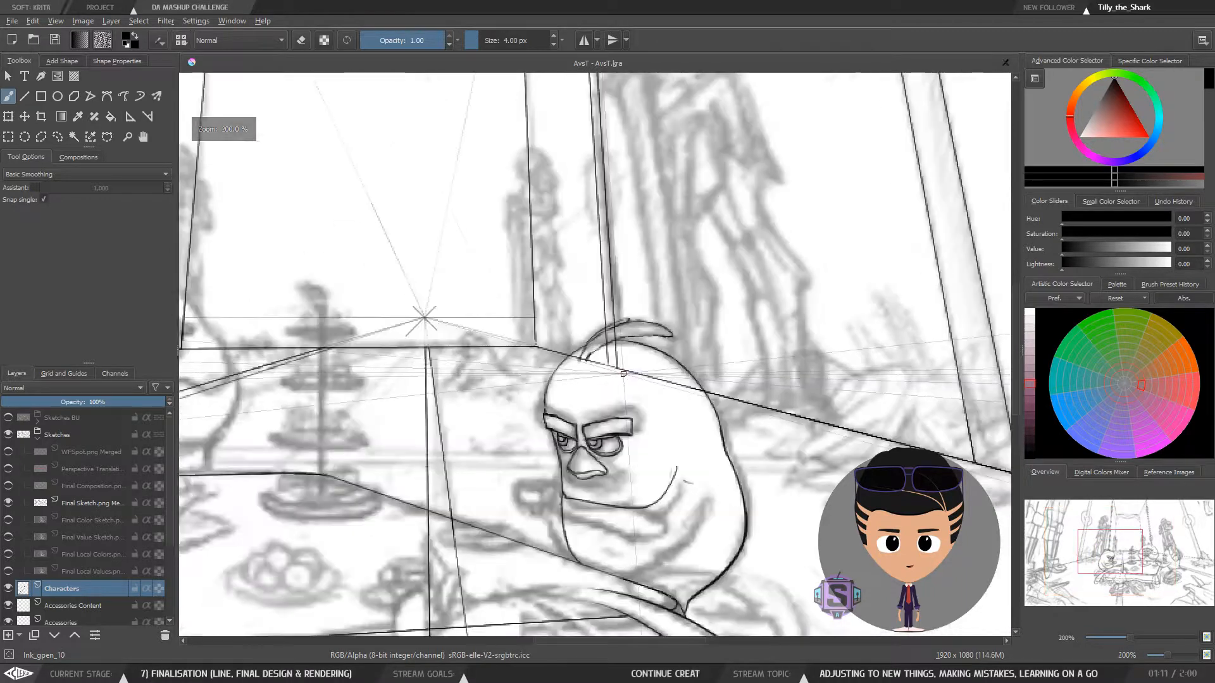
drag(667, 314, 643, 363)
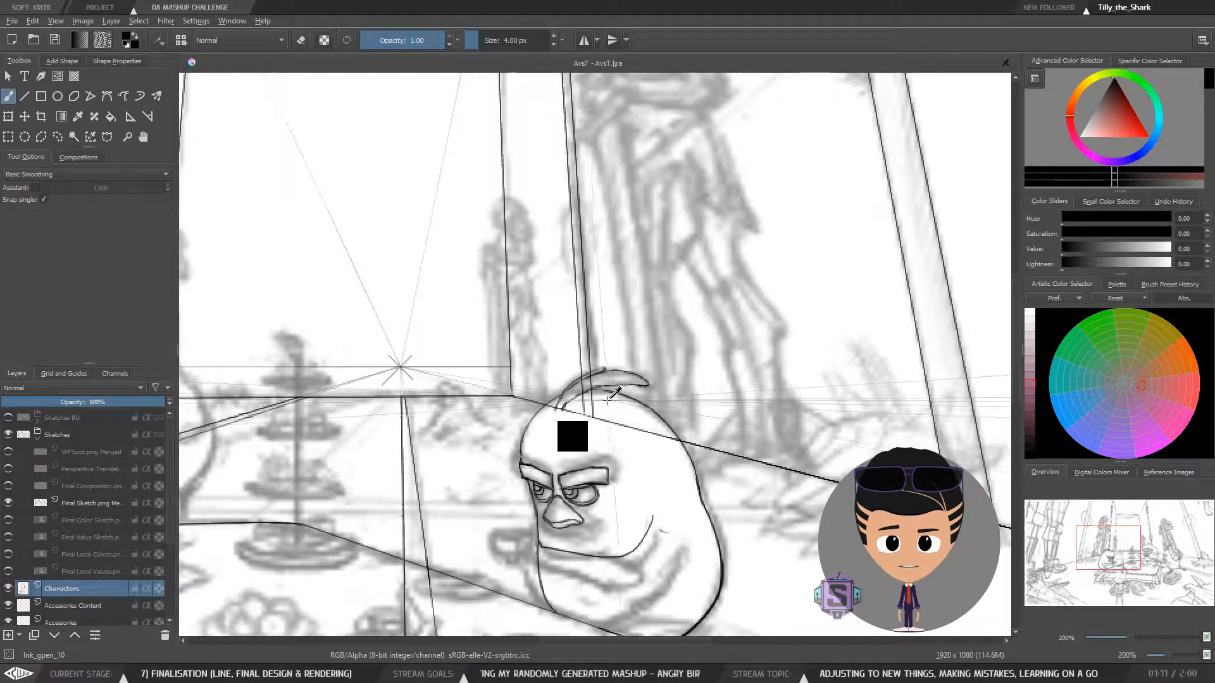
key(m)
scroll(602, 401, up, 2)
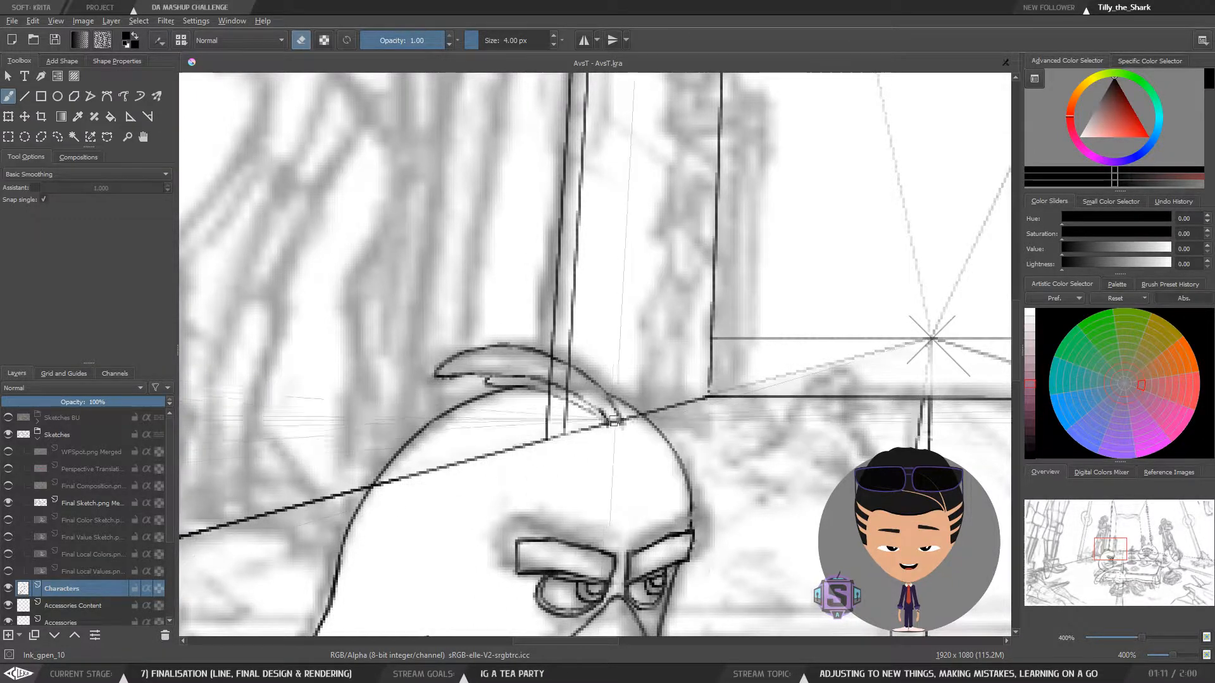
scroll(614, 421, down, 3)
scroll(608, 424, up, 3)
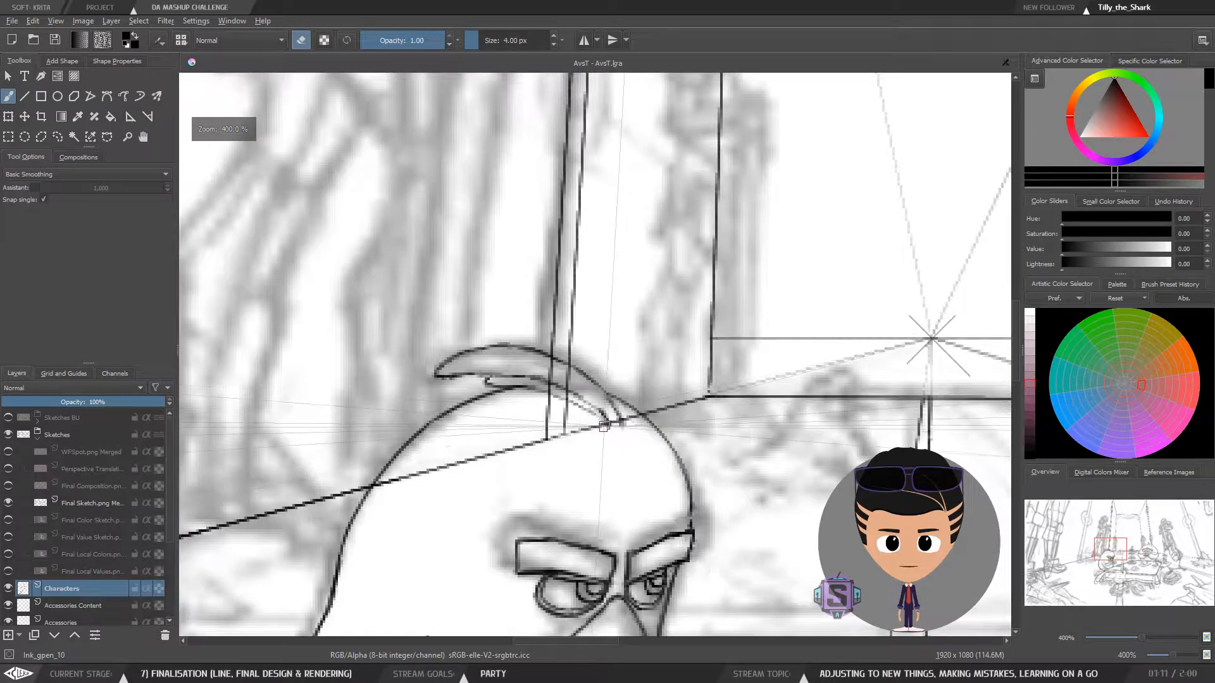
scroll(604, 426, up, 3)
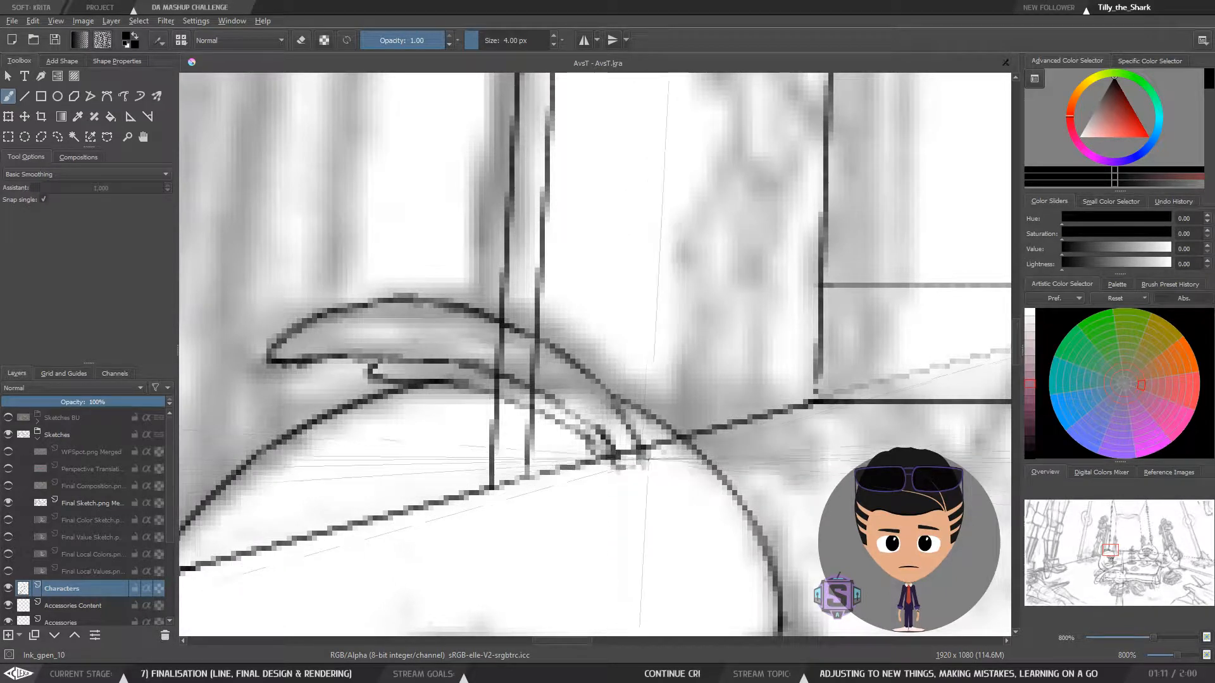
scroll(641, 451, down, 4)
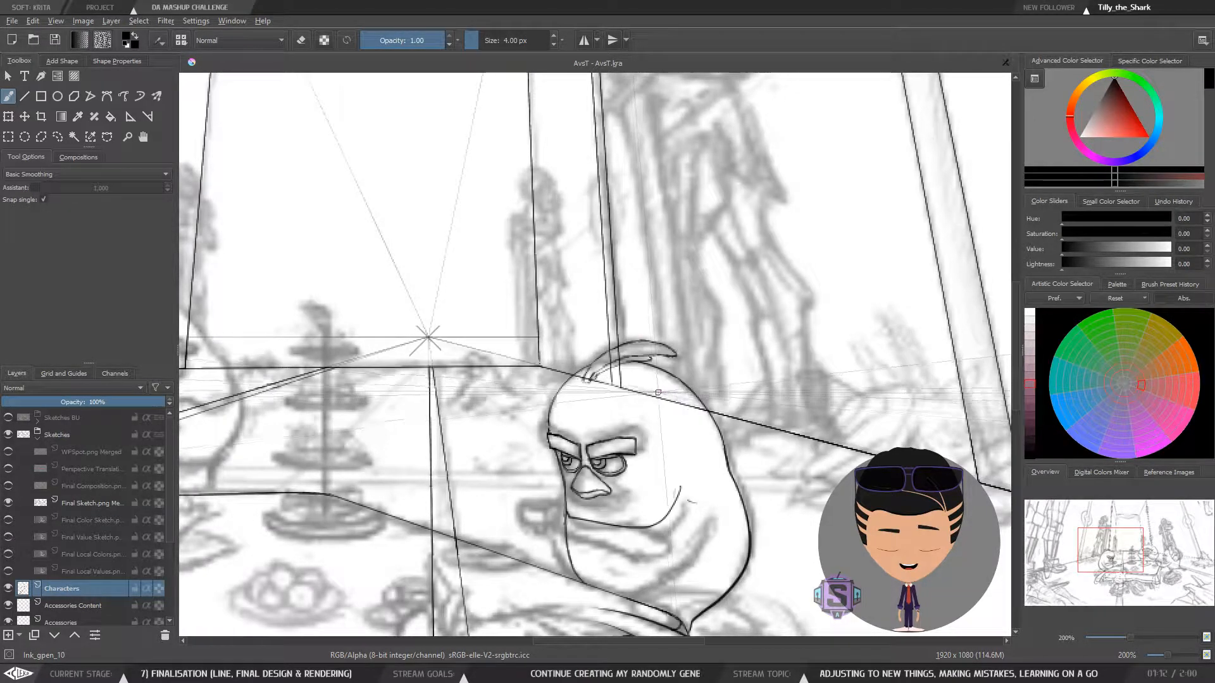
Tidy the lines at the base of the left bird's head feathers with the eraser, and return to inking
scroll(658, 389, up, 2)
key(e)
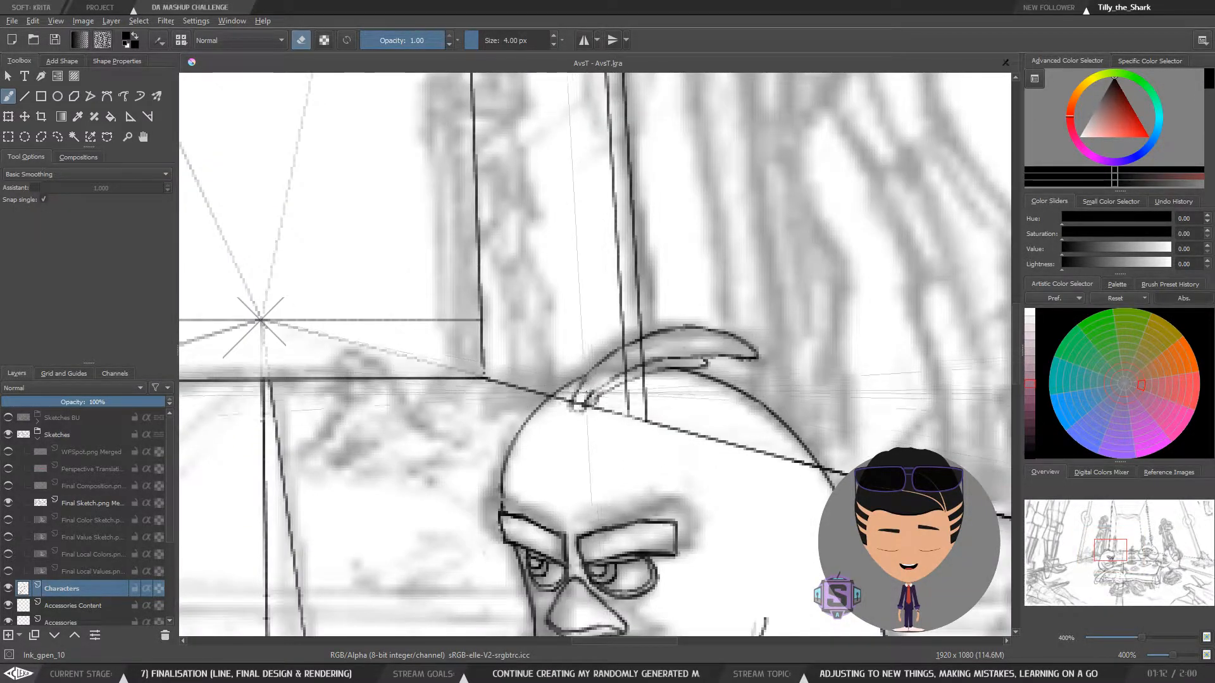
key(e)
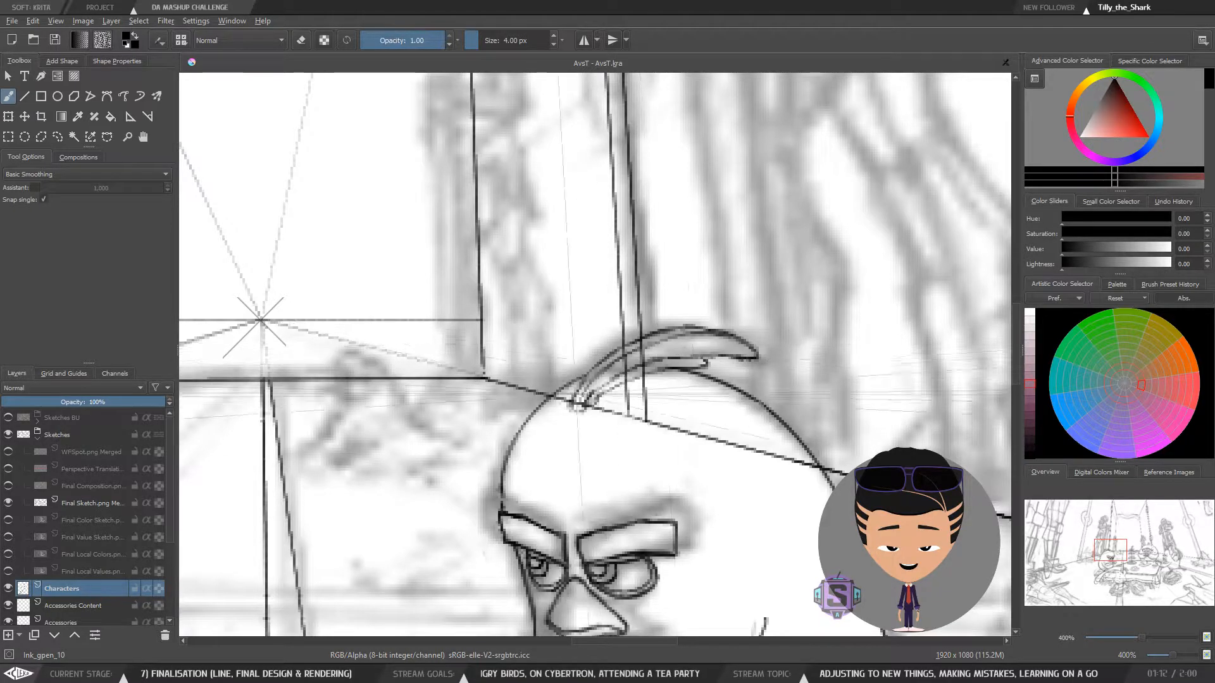
Check the reworked head feathers on the whole left bird, mirrored and unmirrored
key(minus)
key(minus)
key(minus)
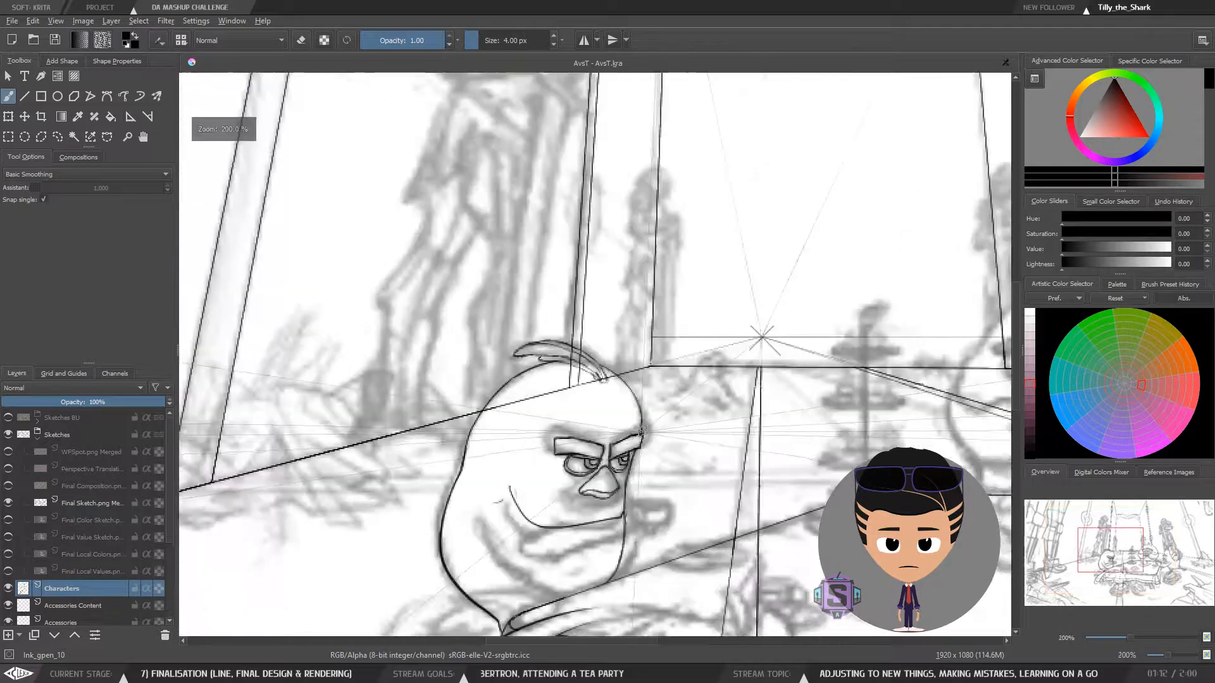
key(plus)
key(m)
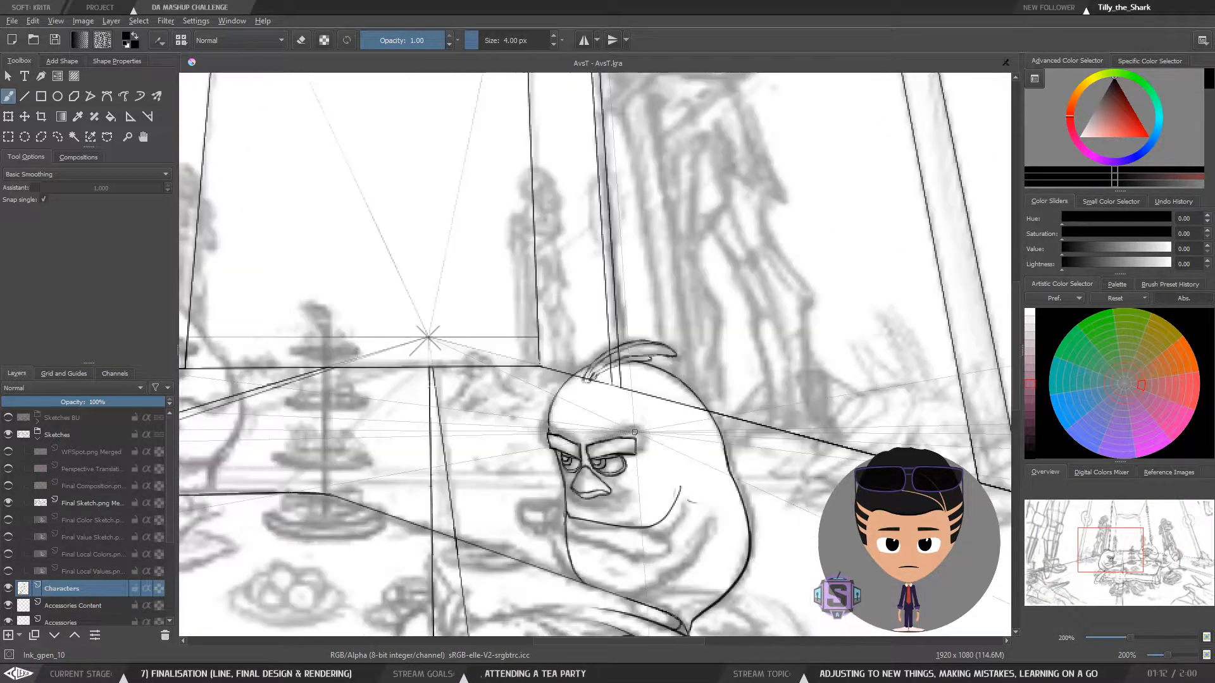
key(minus)
key(plus)
drag(640, 507, 609, 390)
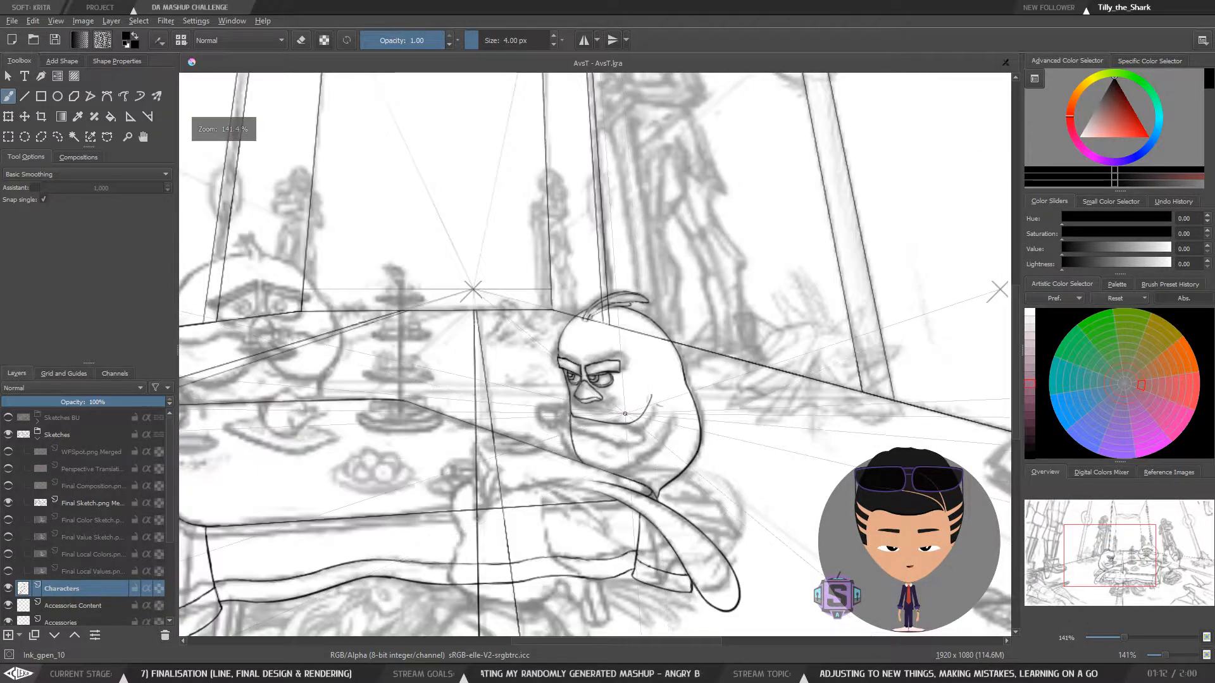
Review the left bird against the table and the middle bird across the full scene
drag(653, 448, 639, 462)
scroll(601, 423, up, 1)
key(m)
drag(616, 415, 513, 418)
scroll(566, 410, up, 1)
scroll(566, 410, down, 1)
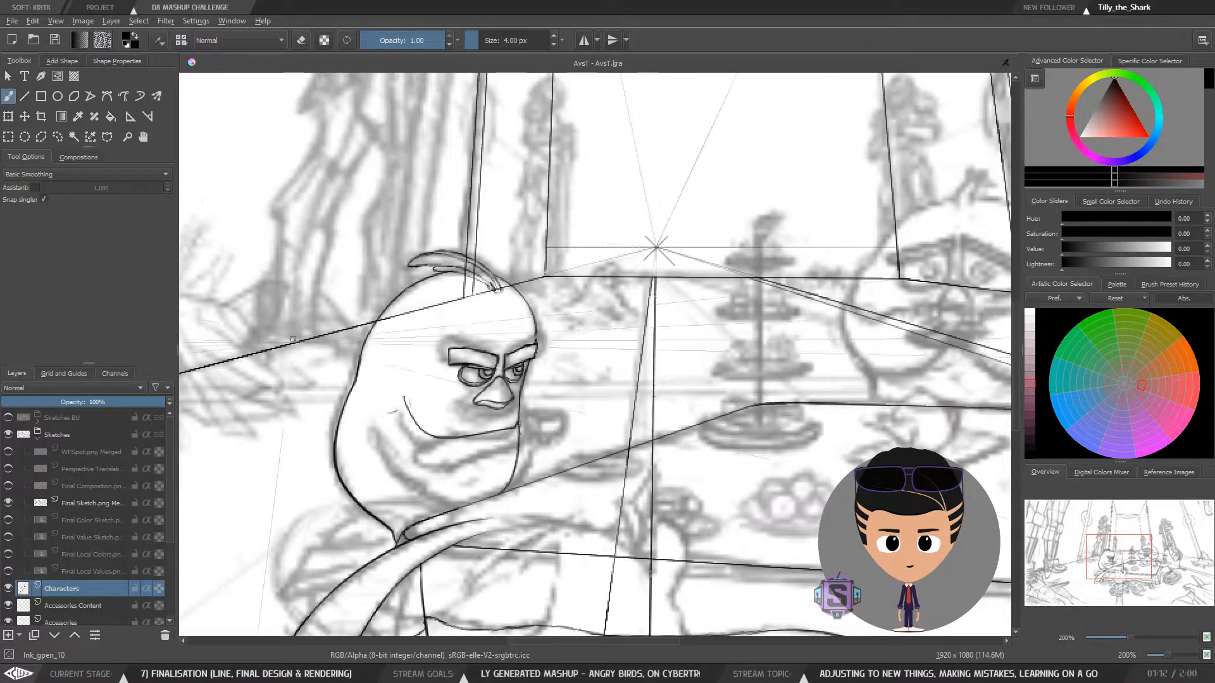
scroll(567, 417, down, 3)
scroll(567, 418, up, 1)
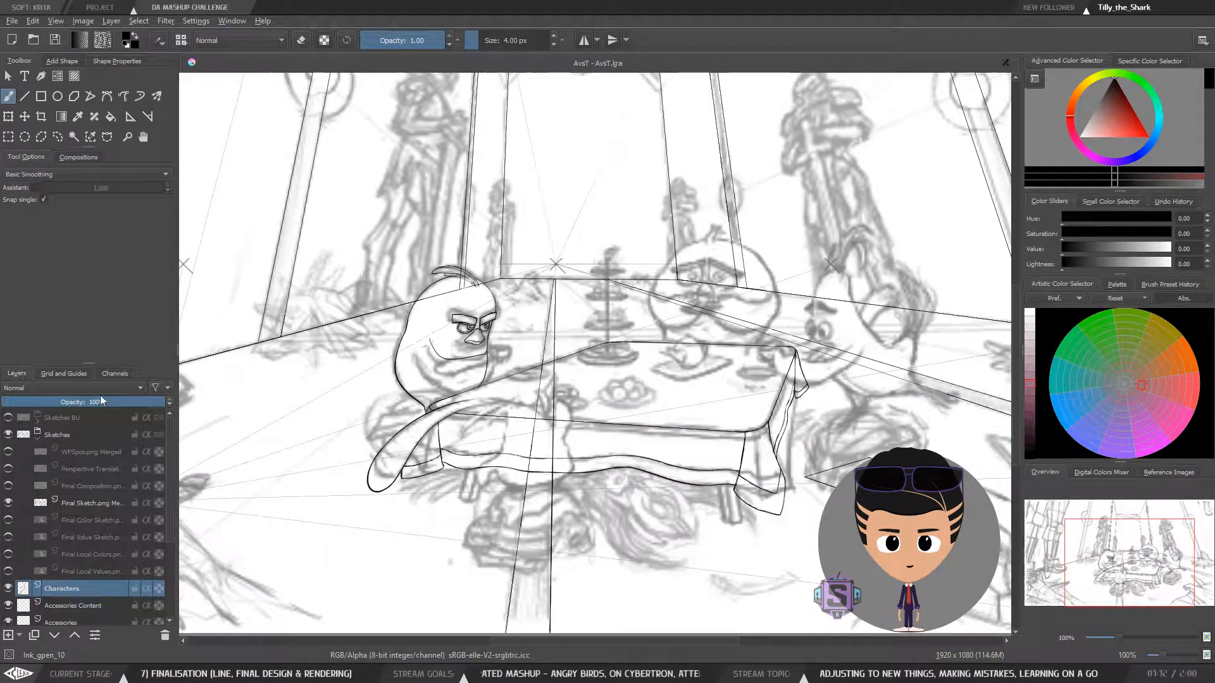
Save the drawing, and hide the merged Final Sketch layer to check the left bird's line art alone, mirrored and unmirrored
click(57, 37)
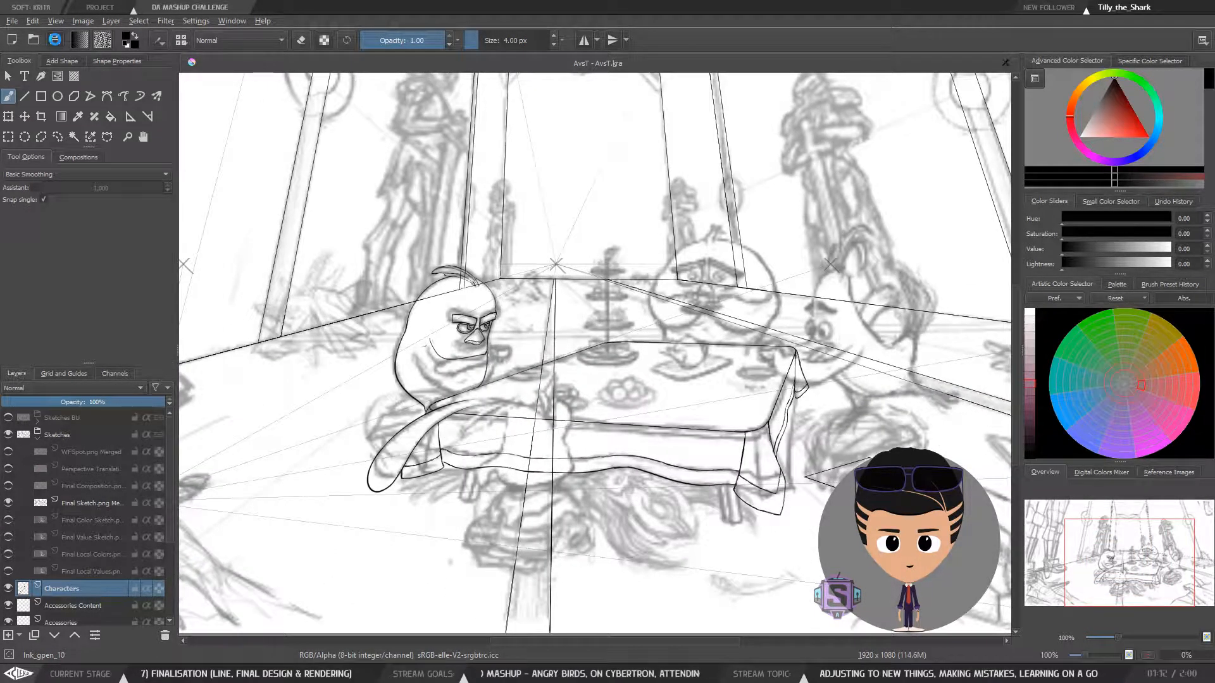
click(8, 503)
click(8, 503)
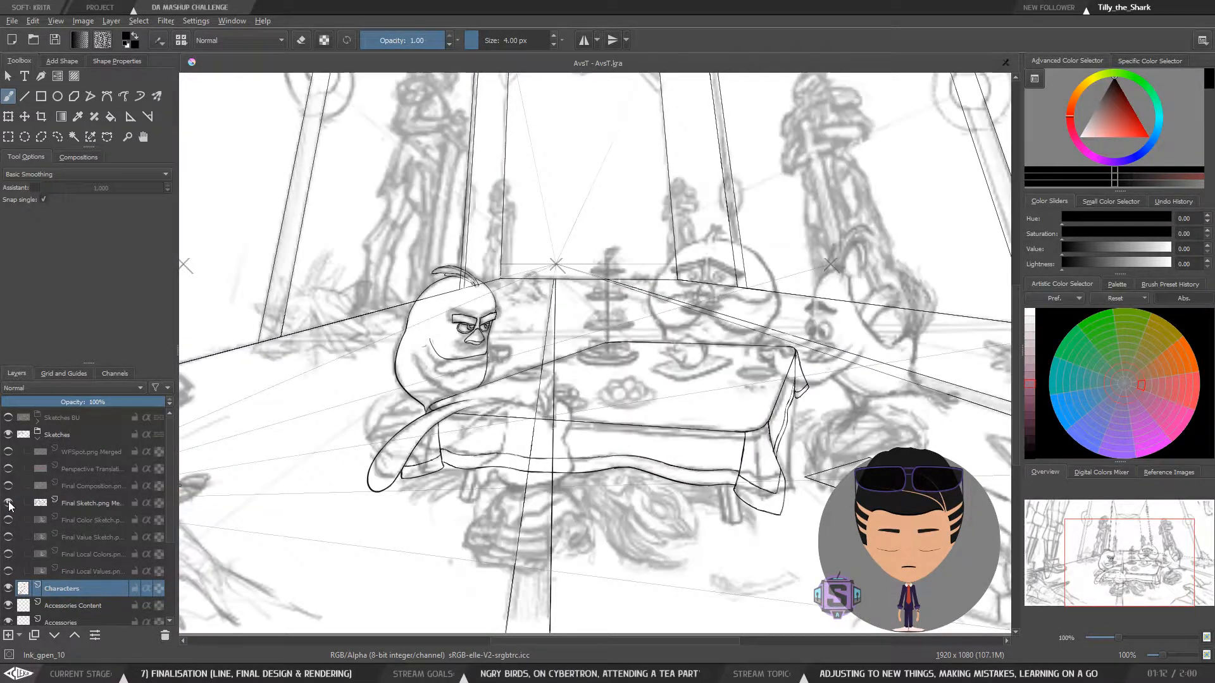
click(8, 502)
scroll(440, 454, down, 1)
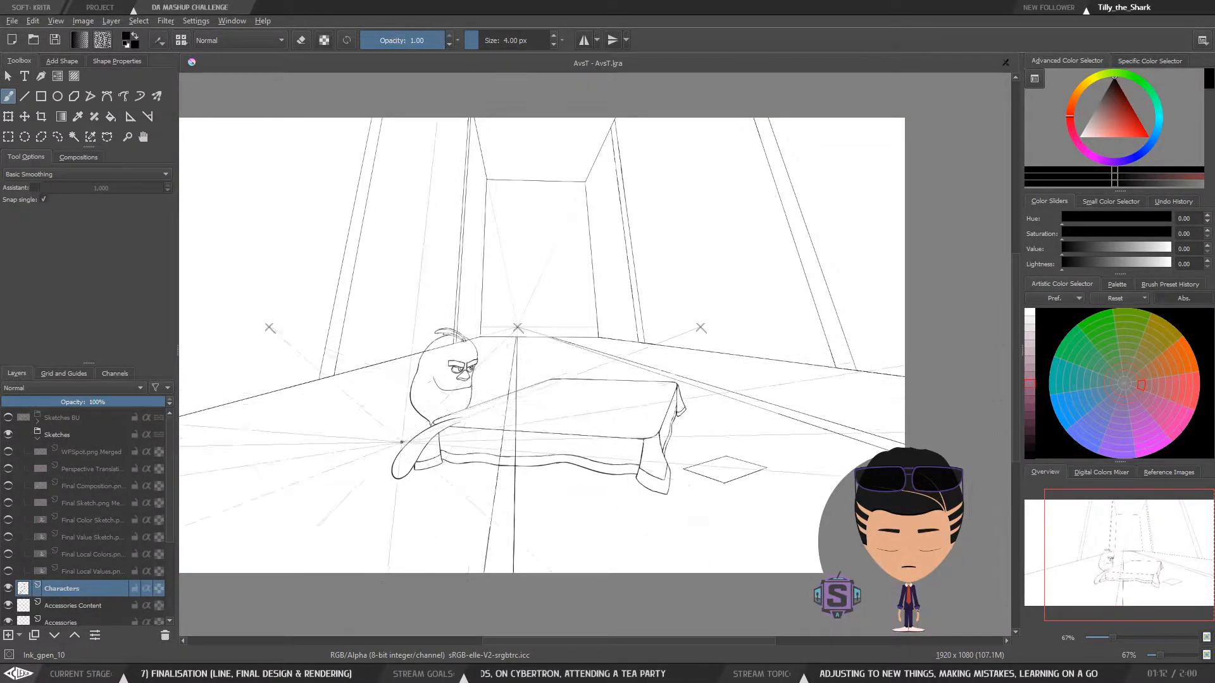
scroll(541, 416, up, 4)
key(m)
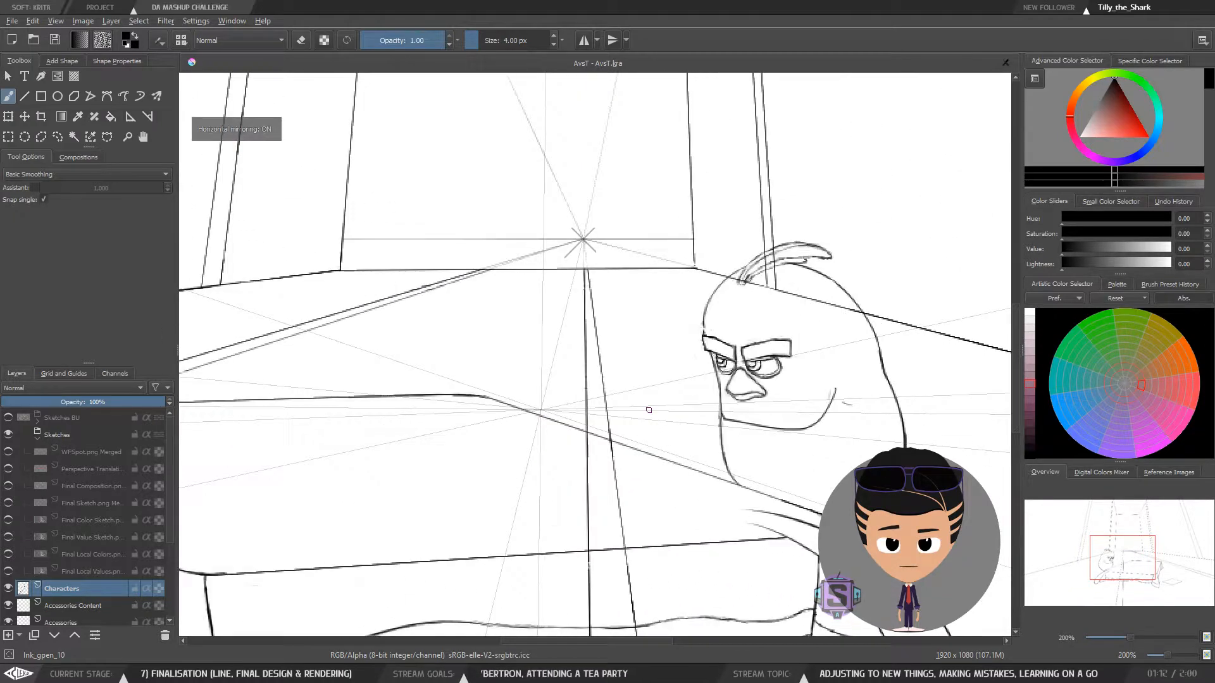
key(m)
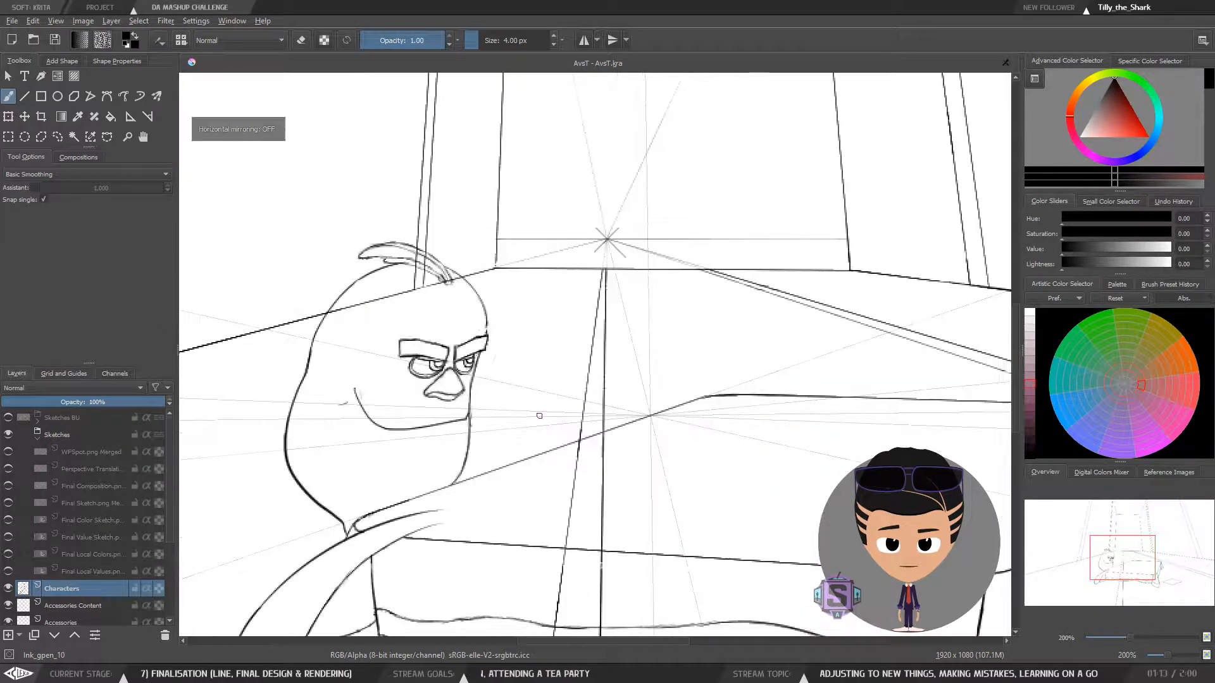
Compare the left bird's isolated line art in mirrored and unmirrored views
key(m)
key(m)
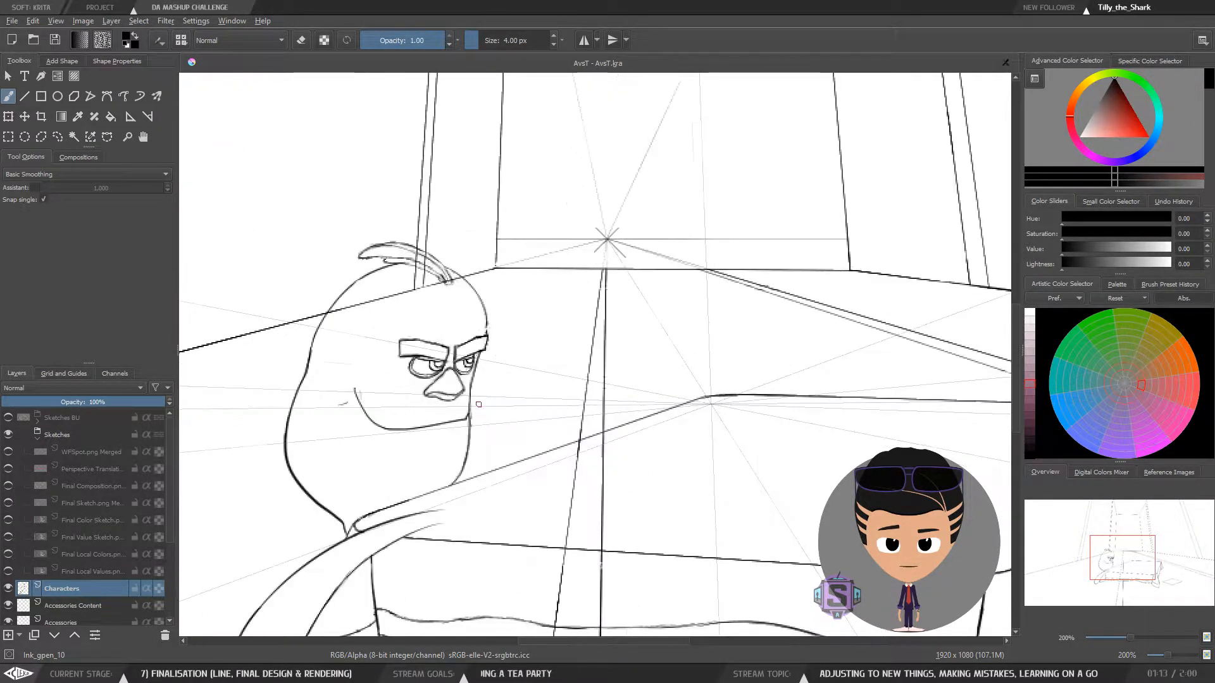
key(m)
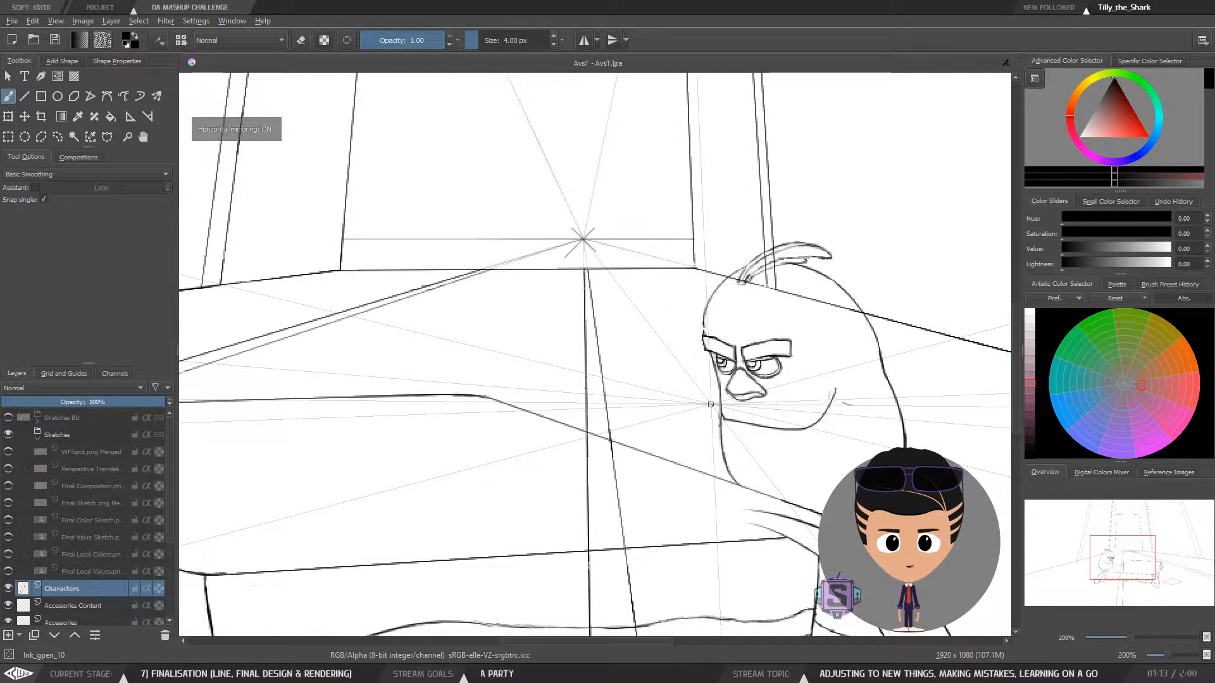
key(m)
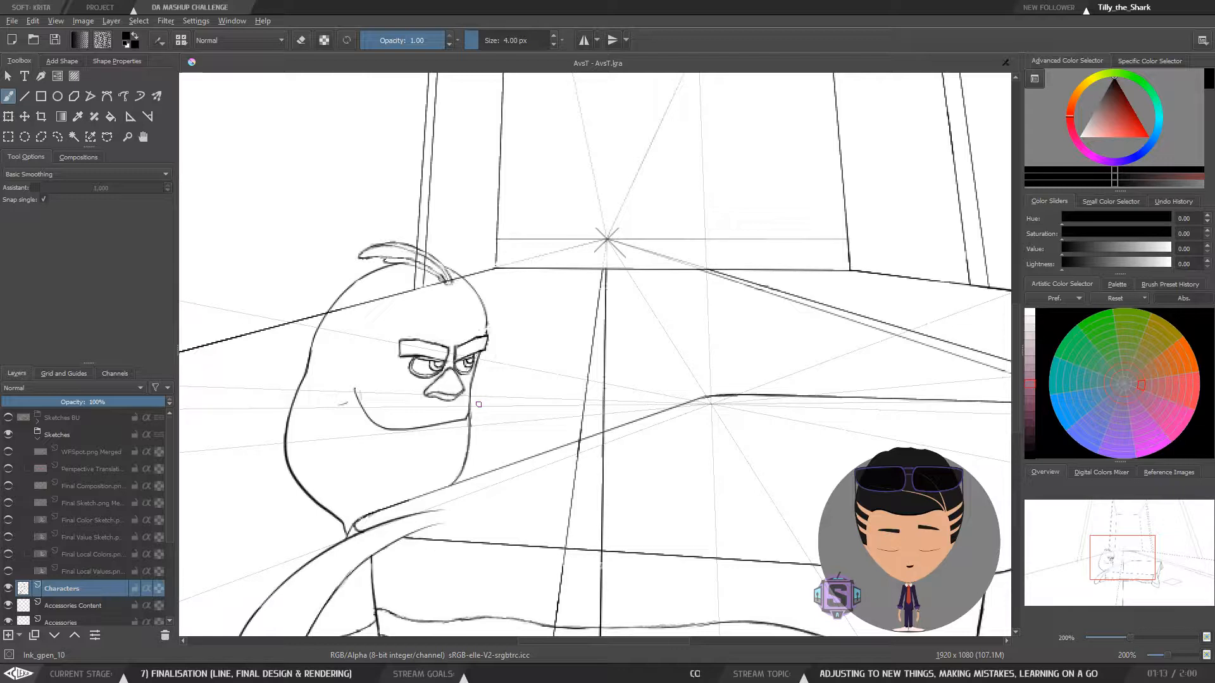
Erase the stray line ends at the base of the left bird's head feathers
scroll(479, 404, up, 2)
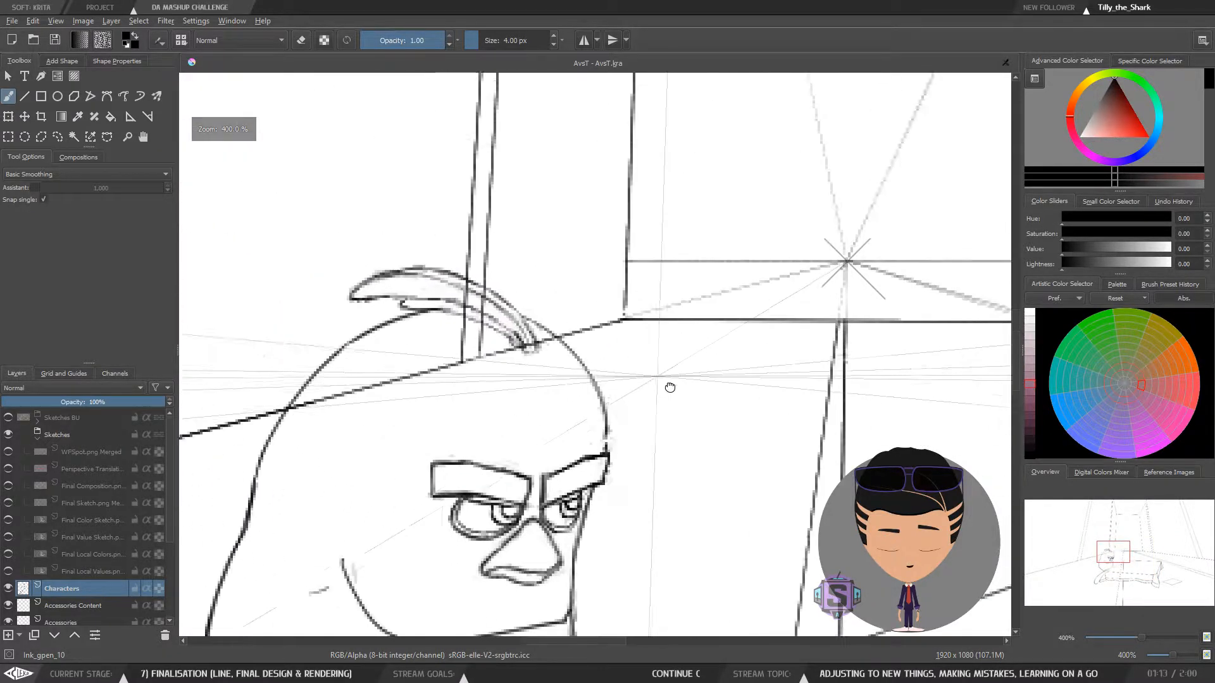
key(e)
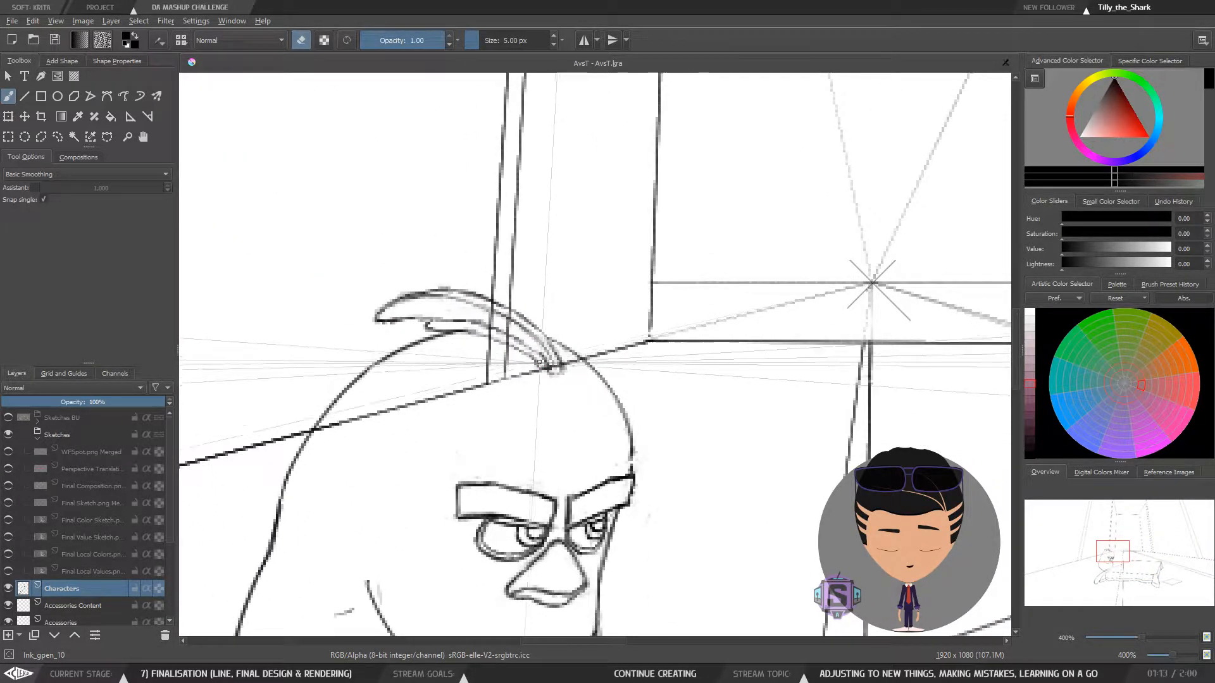
scroll(554, 369, down, 2)
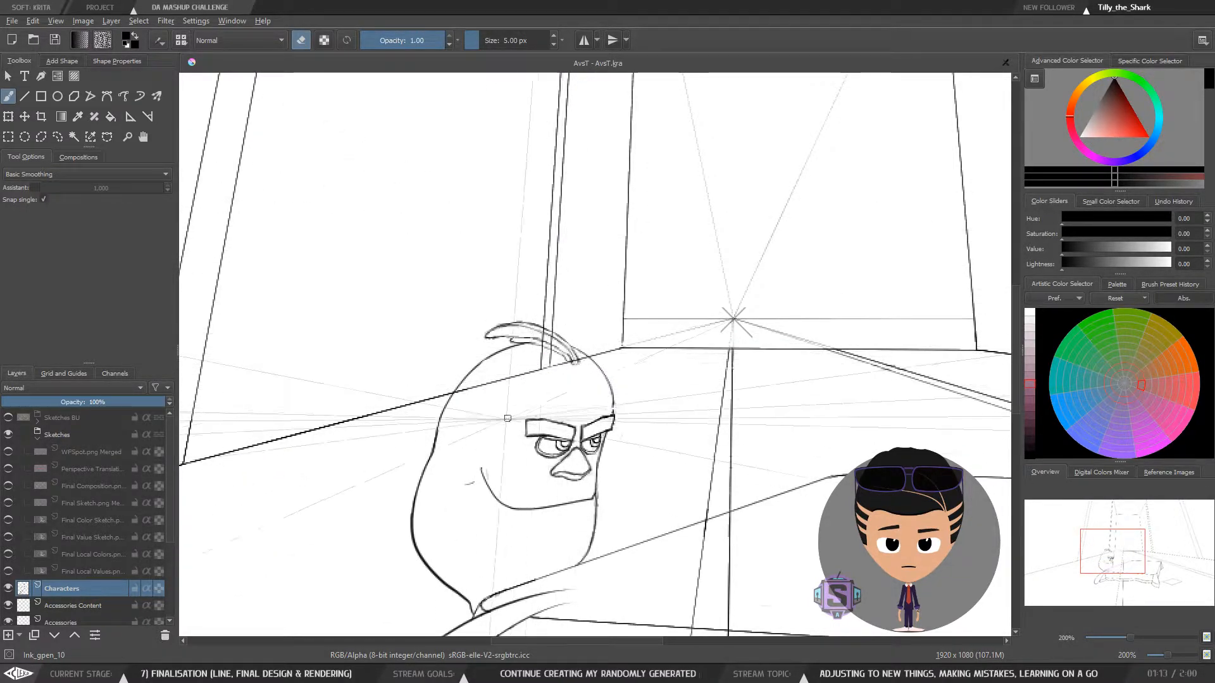
scroll(553, 296, up, 2)
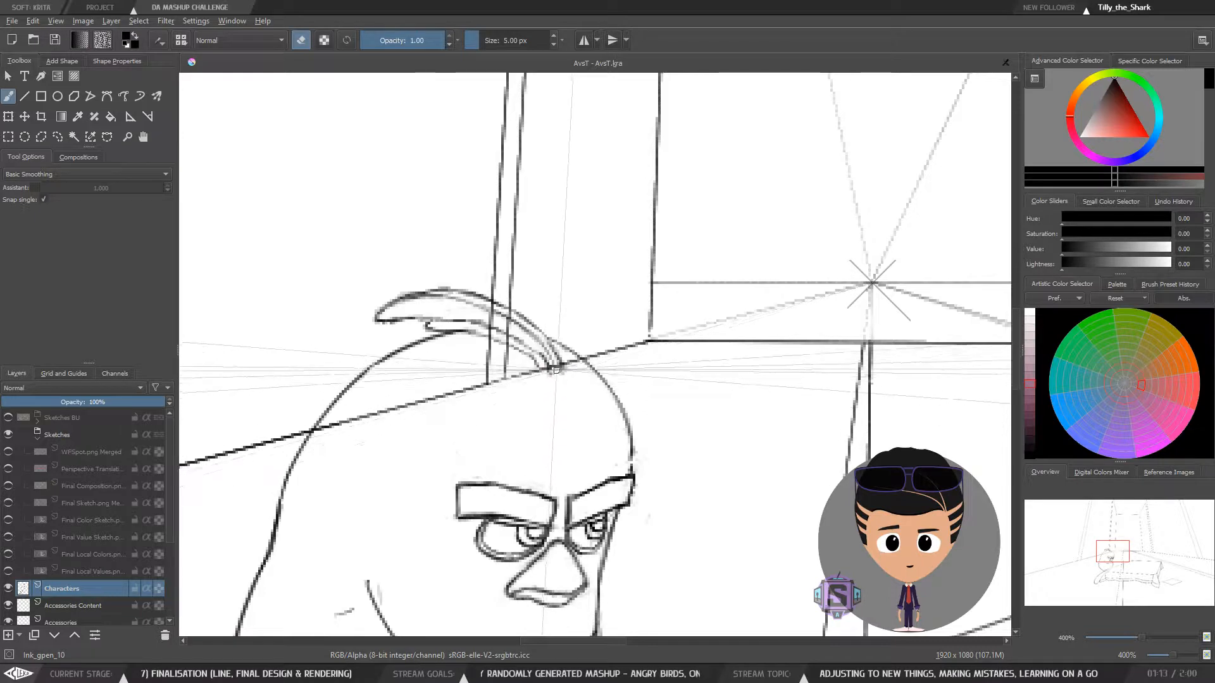
scroll(553, 374, down, 3)
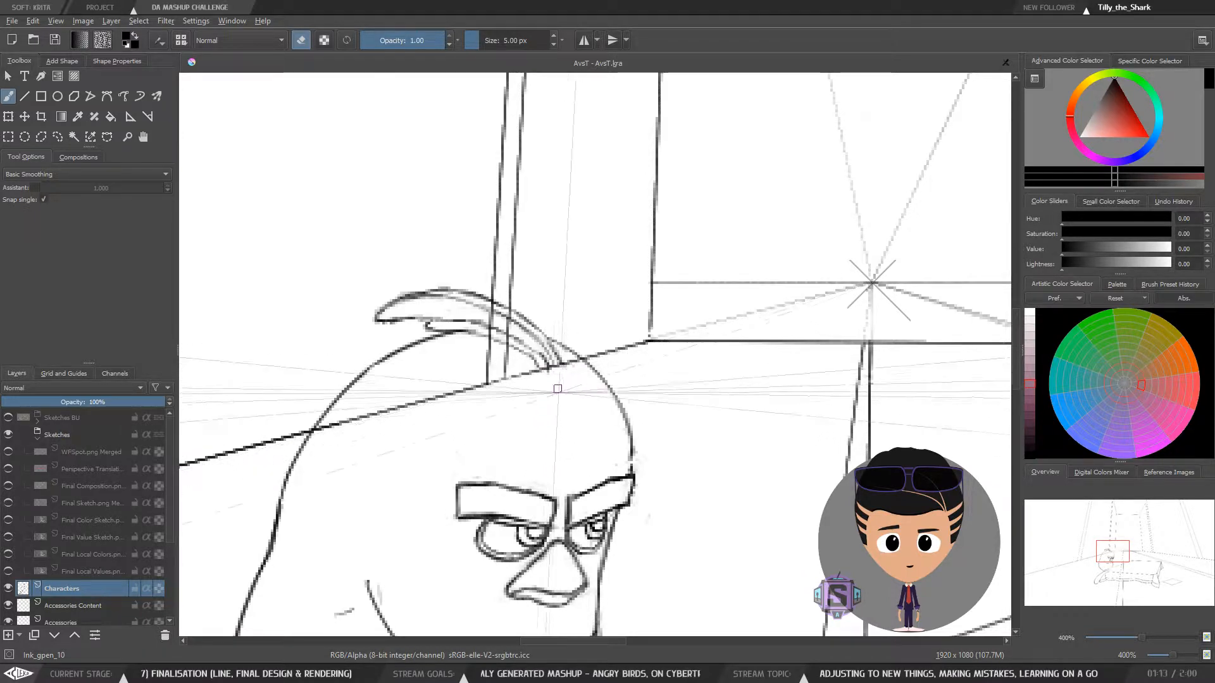
Examine the left bird's cleaned feathers and pose against the table and background lines, mirrored and unmirrored
key(m)
scroll(581, 396, down, 3)
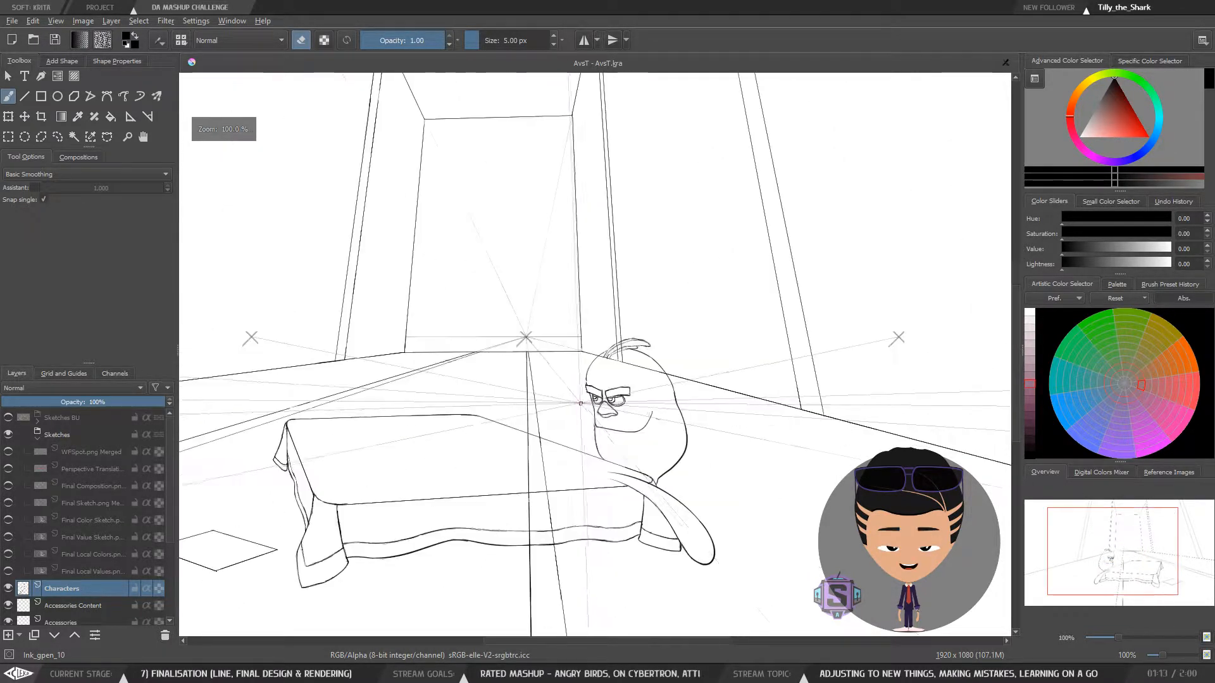
key(m)
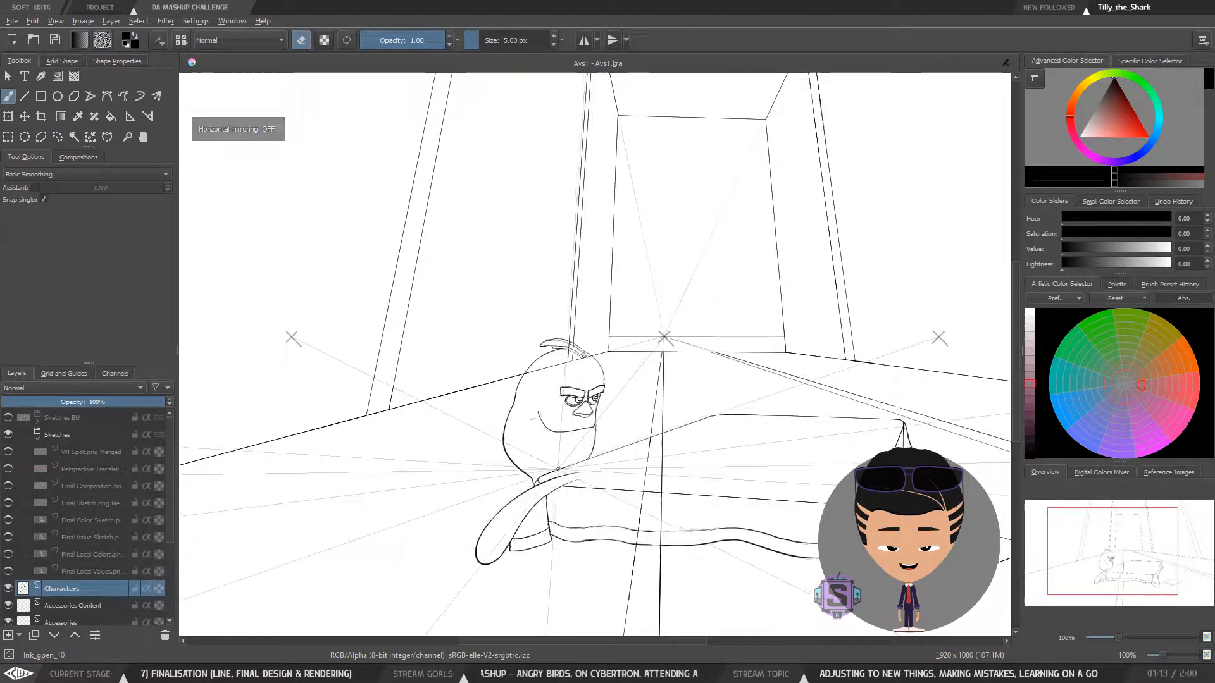
drag(573, 469, 501, 449)
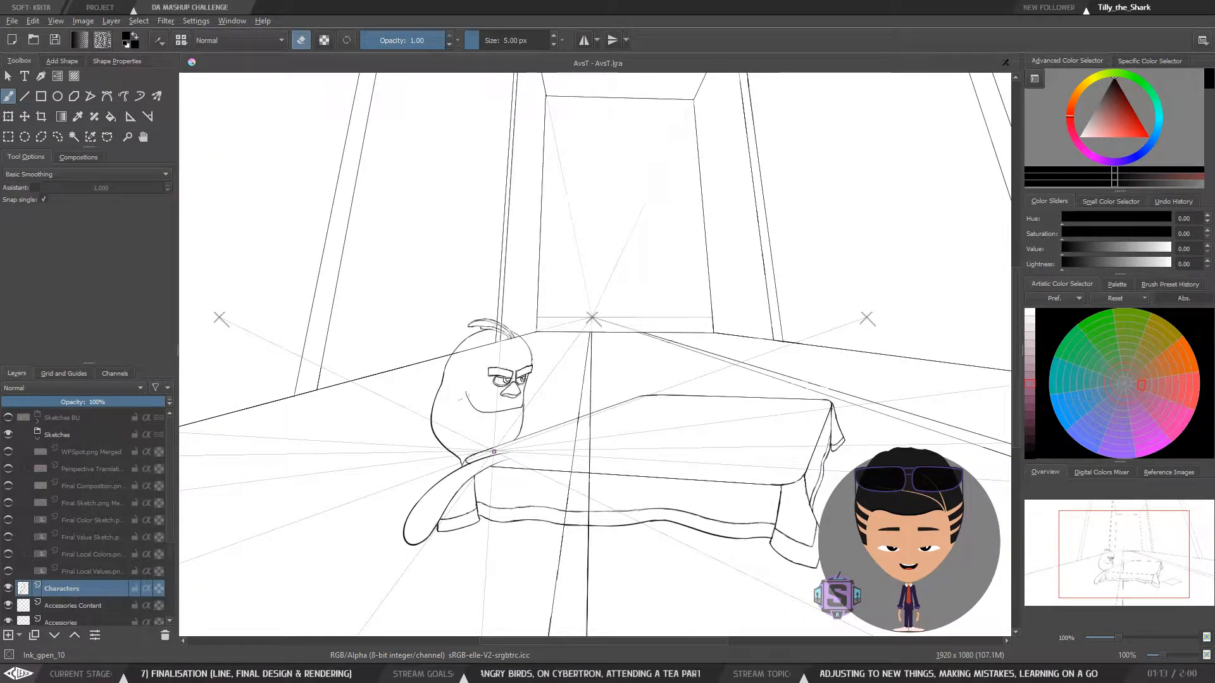
scroll(494, 451, up, 2)
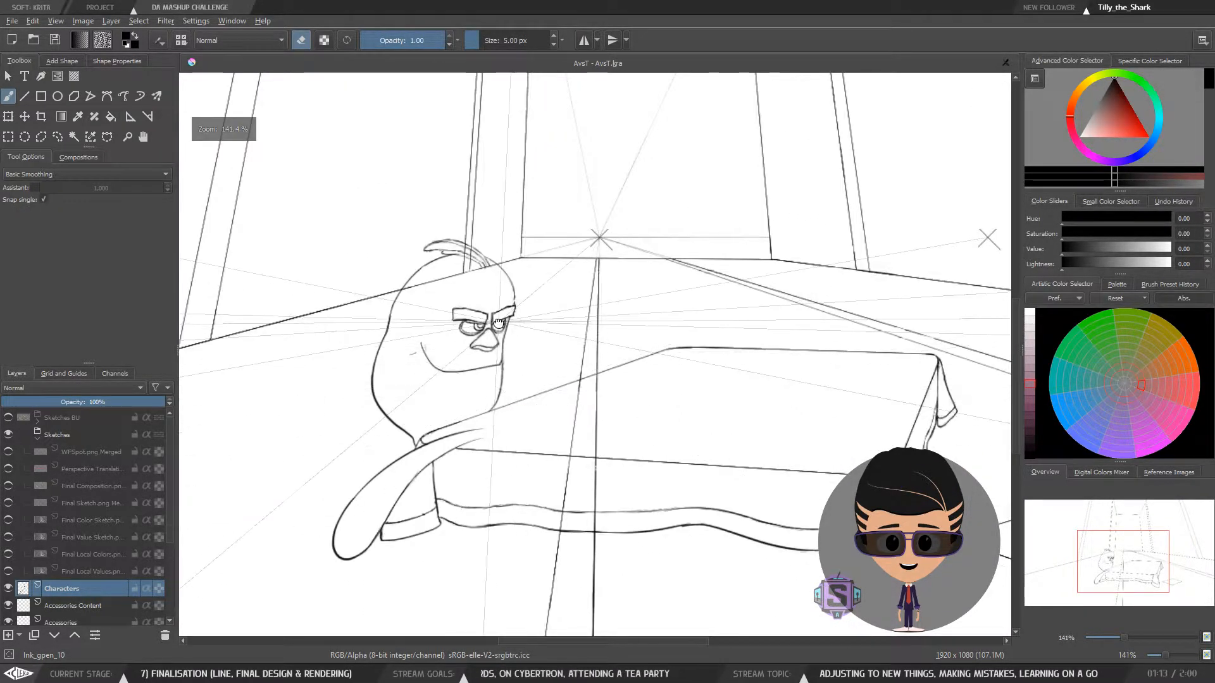
drag(500, 414, 513, 417)
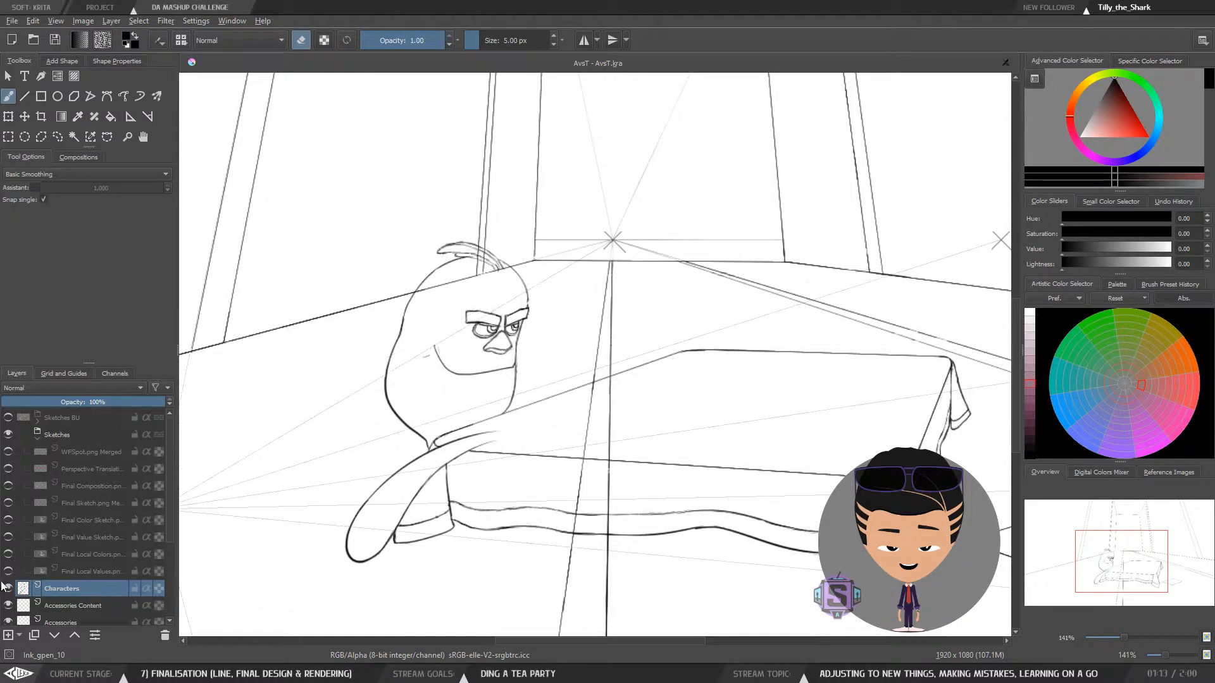
Show the merged Final Sketch layer beneath the line art, and switch the brush from erasing to inking
click(8, 503)
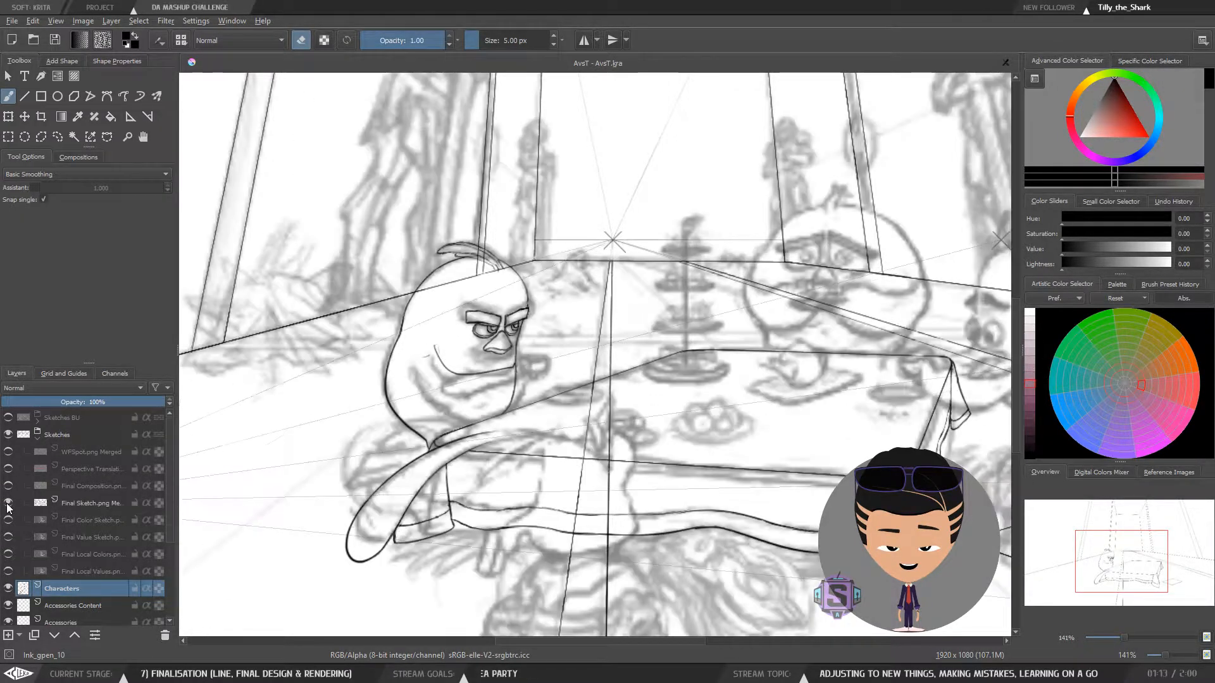
drag(676, 381, 649, 393)
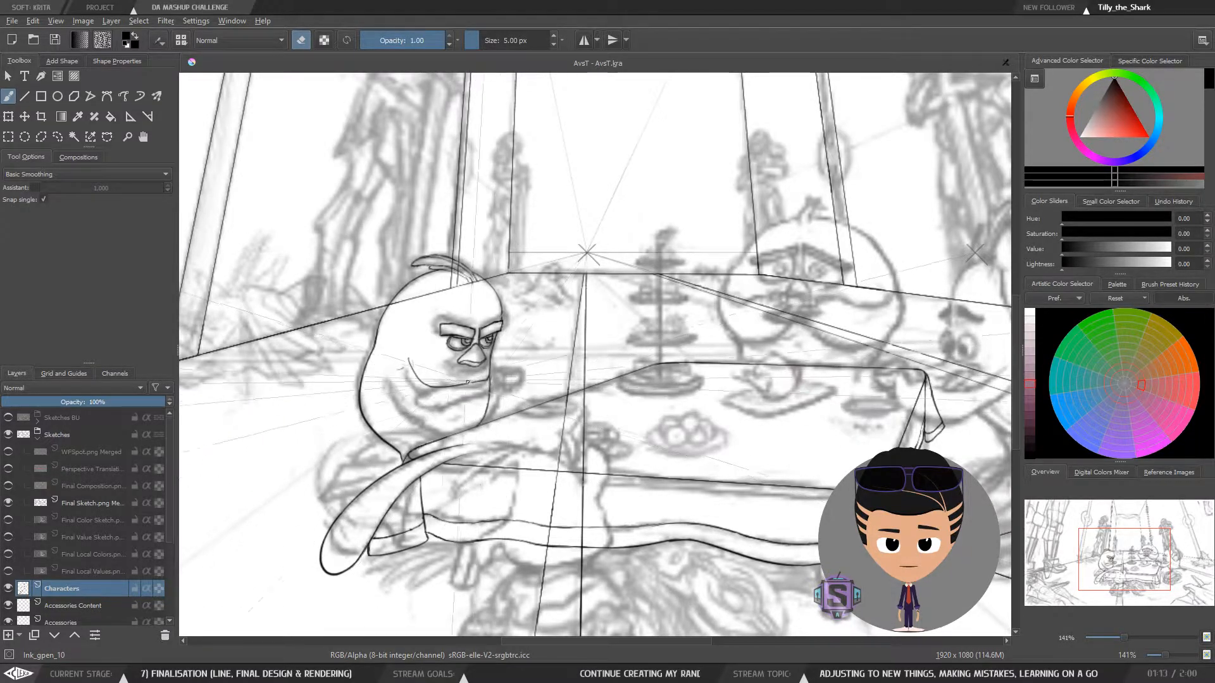
key(e)
mouse_move(484, 391)
mouse_down()
mouse_move(451, 382)
mouse_move(434, 403)
mouse_up()
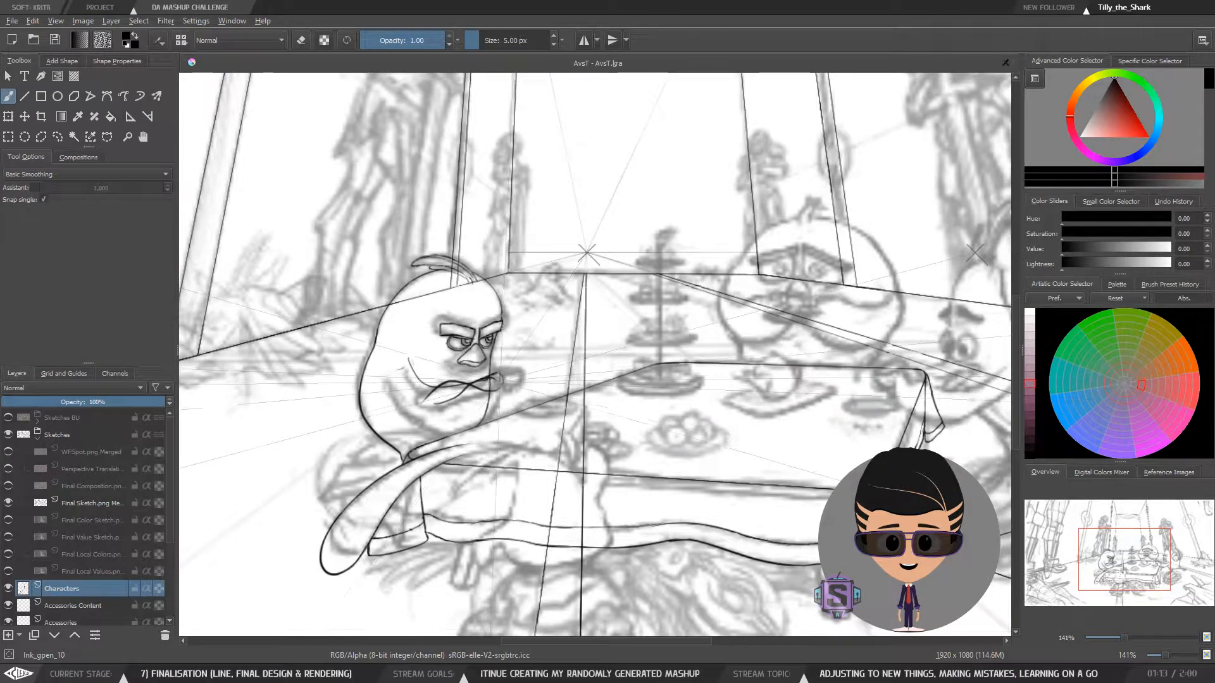
key(ctrl+z)
key(ctrl+z)
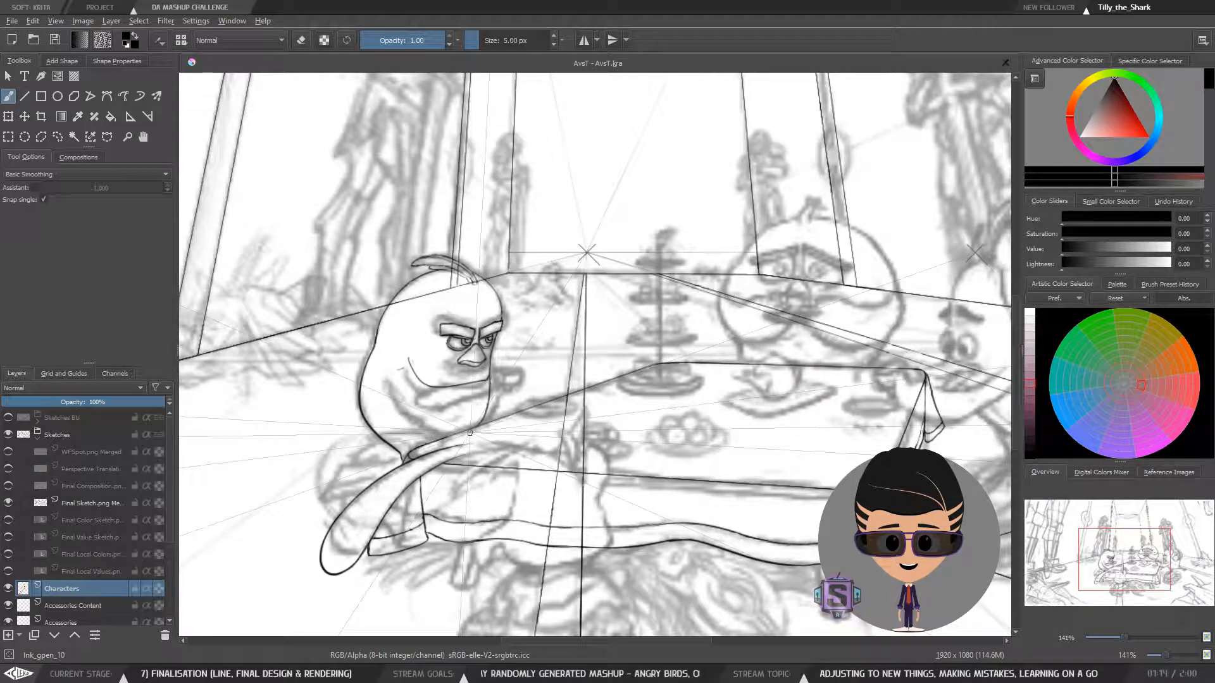
Save the drawing, and check the left bird against the full sketched scene in mirrored view
drag(490, 396, 512, 419)
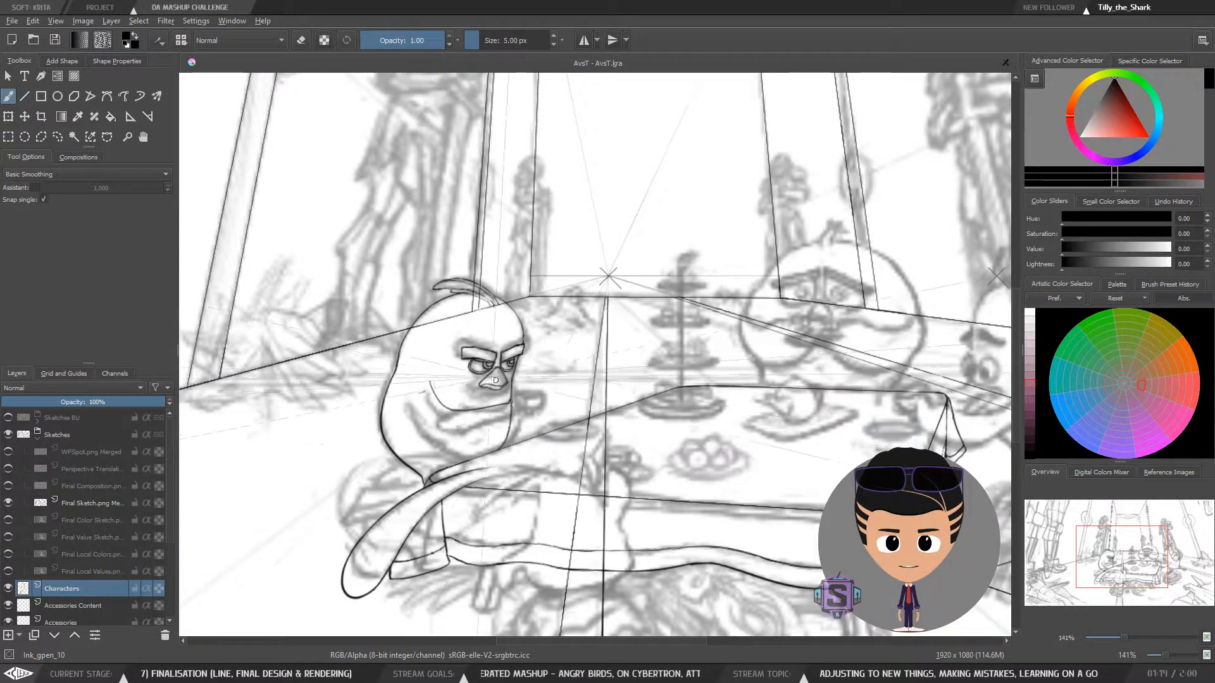
click(60, 42)
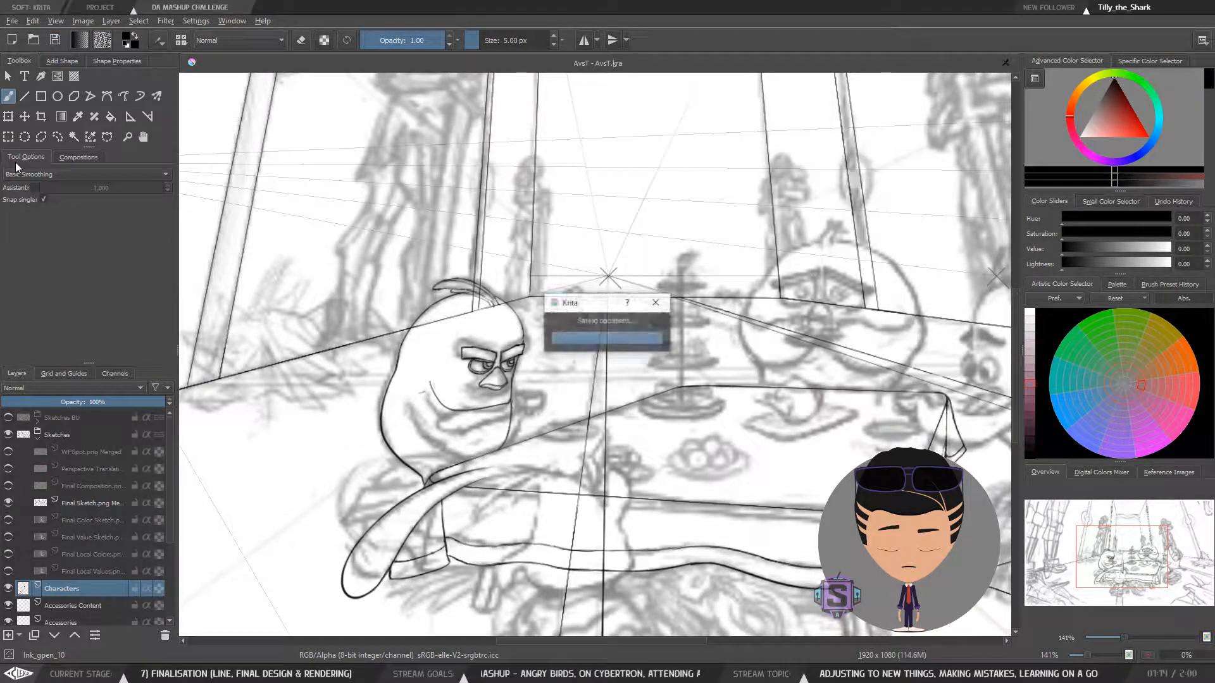
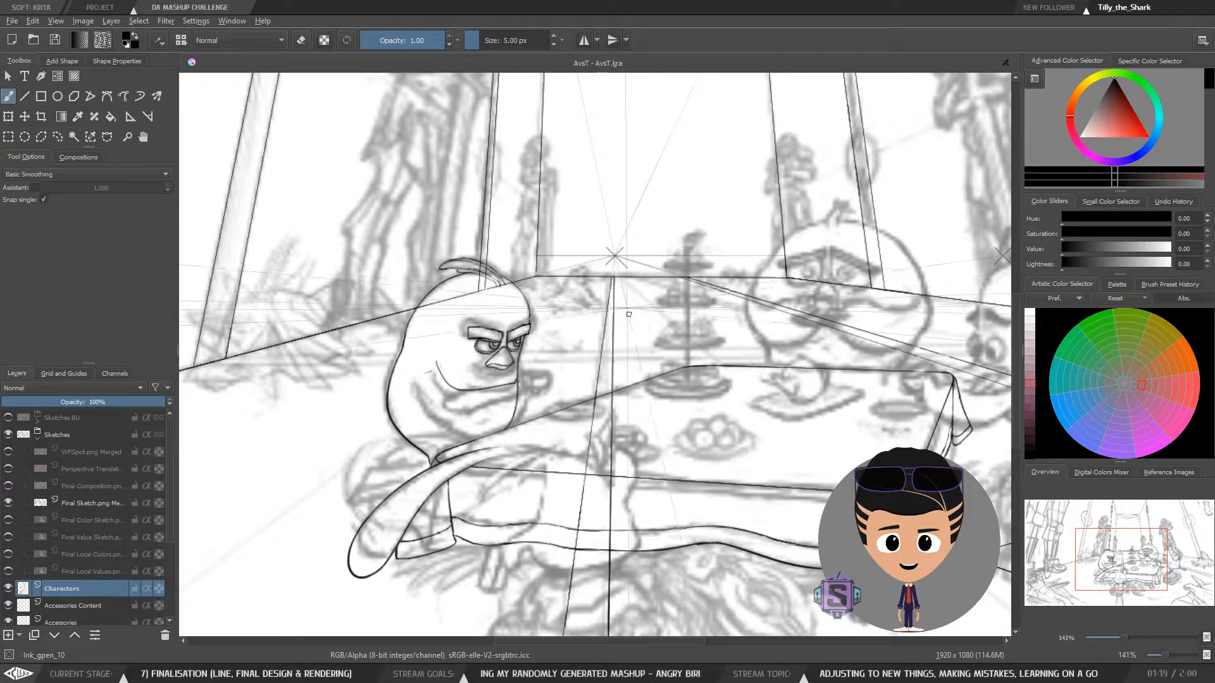
key(minus)
key(minus)
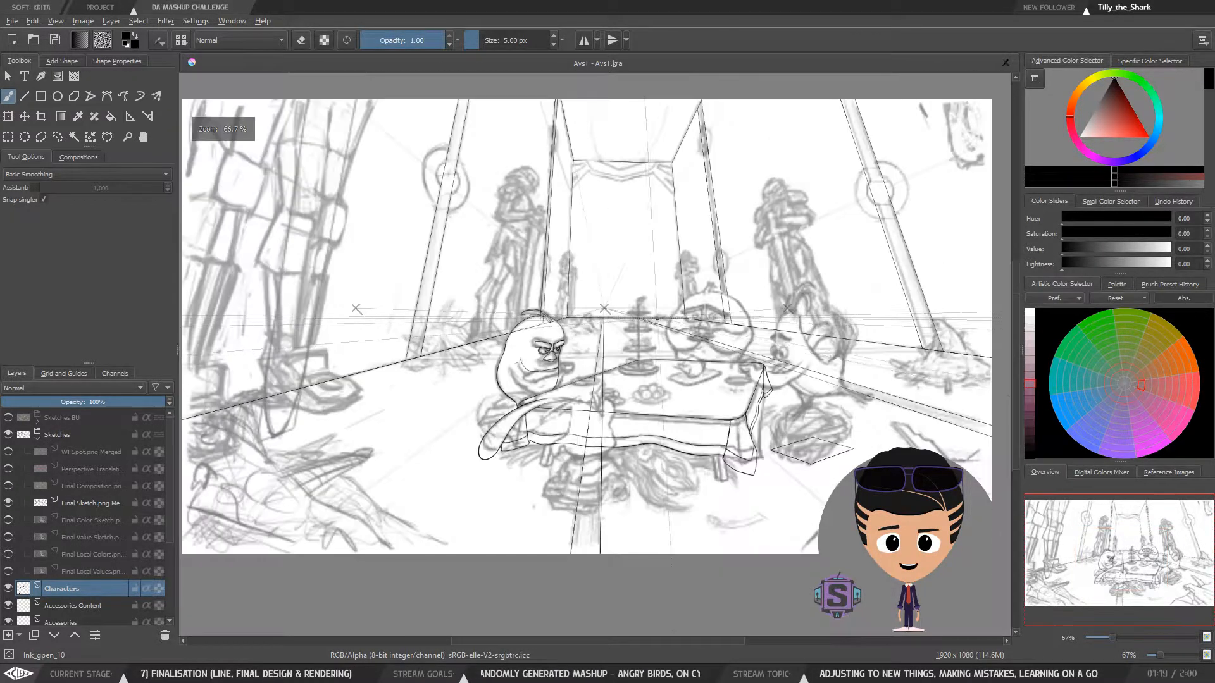
key(m)
key(plus)
key(plus)
key(plus)
key(plus)
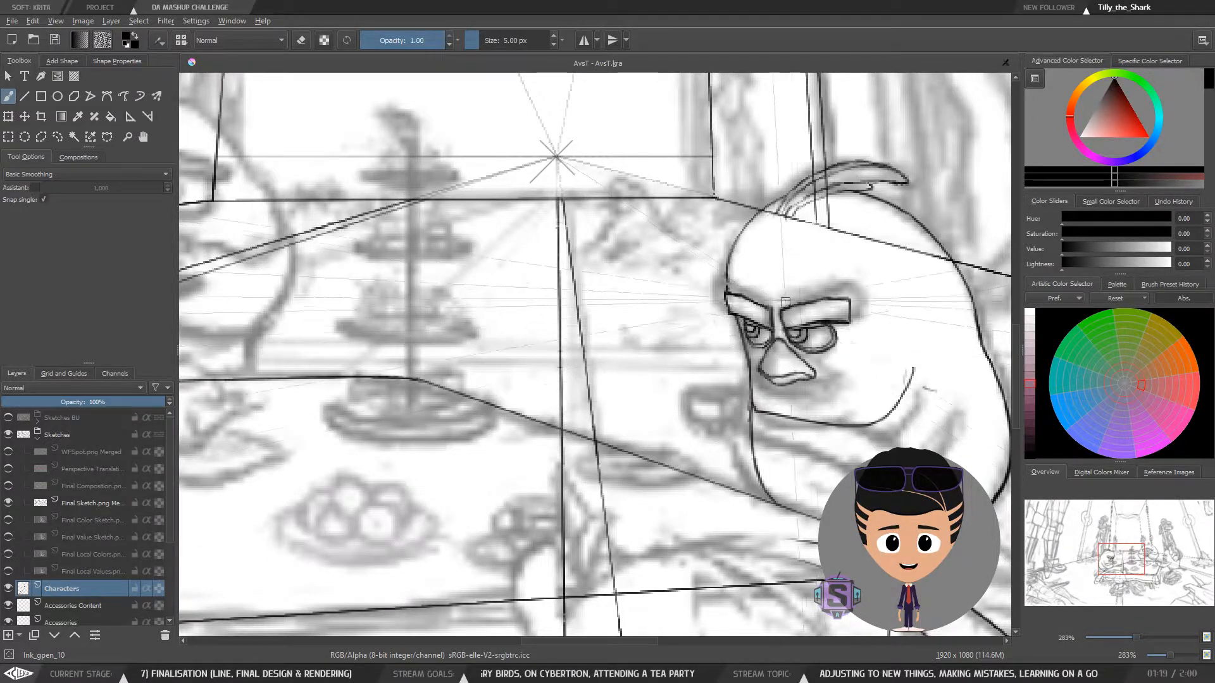
Lasso the left bird's mouth curve and cheek mark on the Characters layer, delete them, and clear the selection
drag(828, 375, 665, 371)
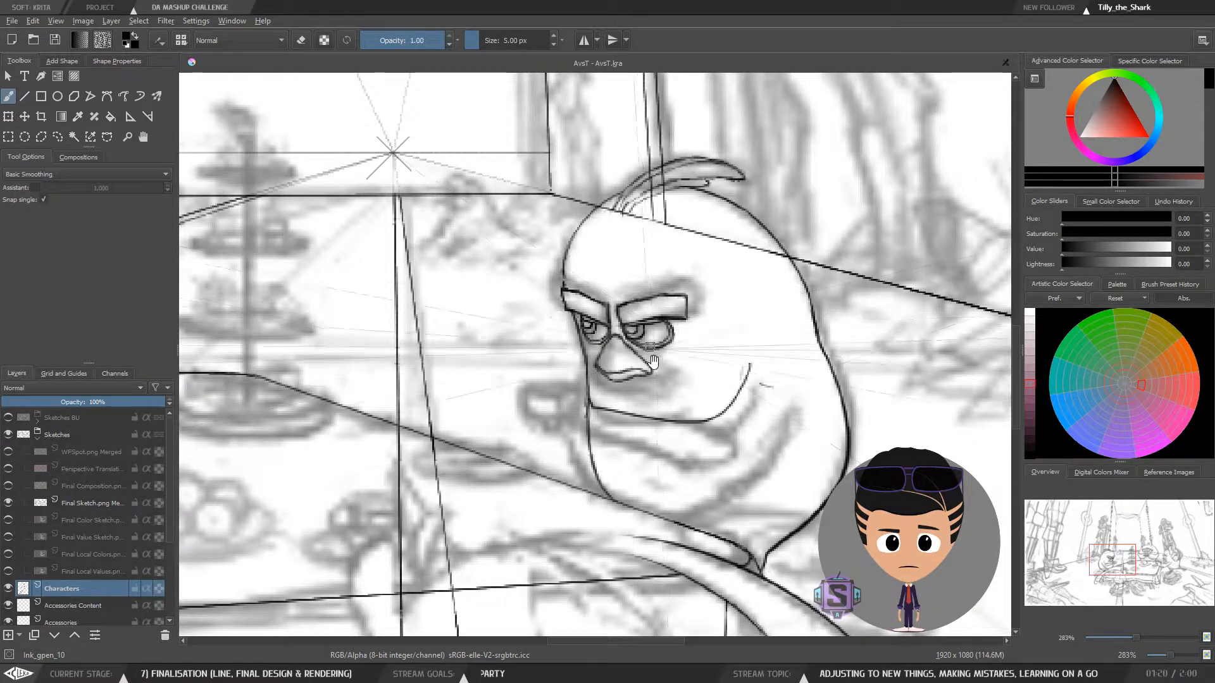
scroll(636, 404, up, 2)
drag(697, 435, 630, 466)
scroll(607, 436, down, 2)
key(l)
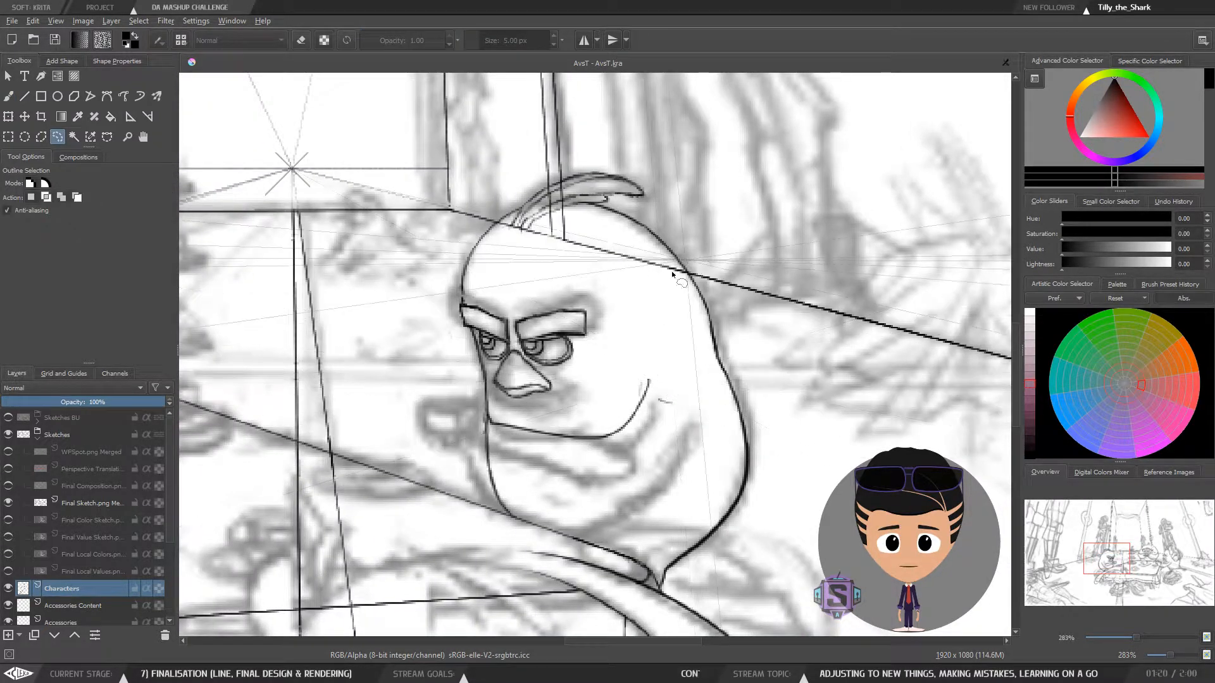
mouse_move(601, 409)
mouse_down()
mouse_move(495, 407)
mouse_move(489, 423)
mouse_move(601, 468)
mouse_move(603, 410)
mouse_up()
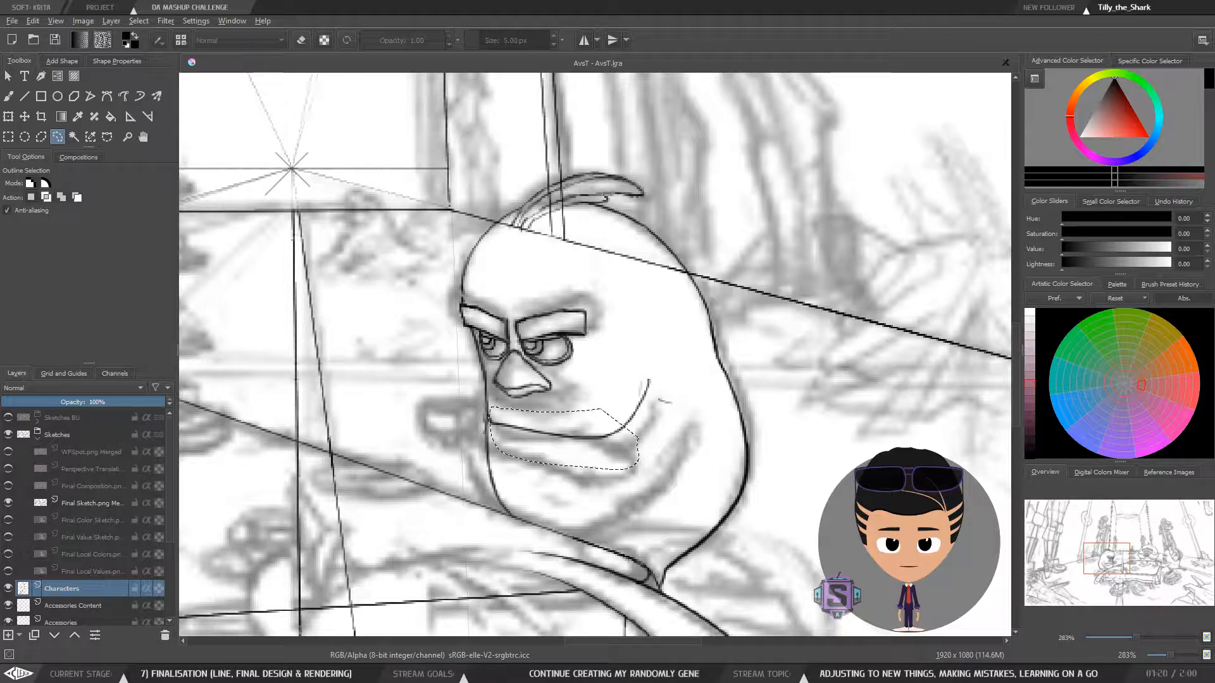
drag(576, 282, 571, 255)
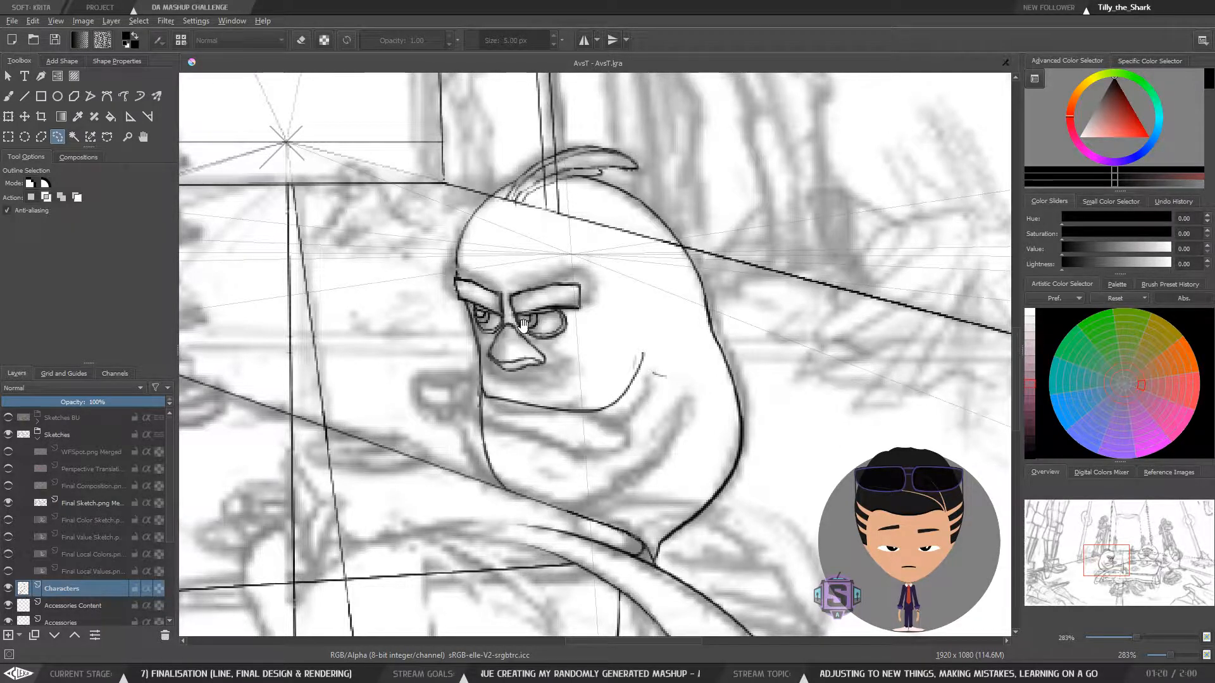
drag(525, 329, 547, 341)
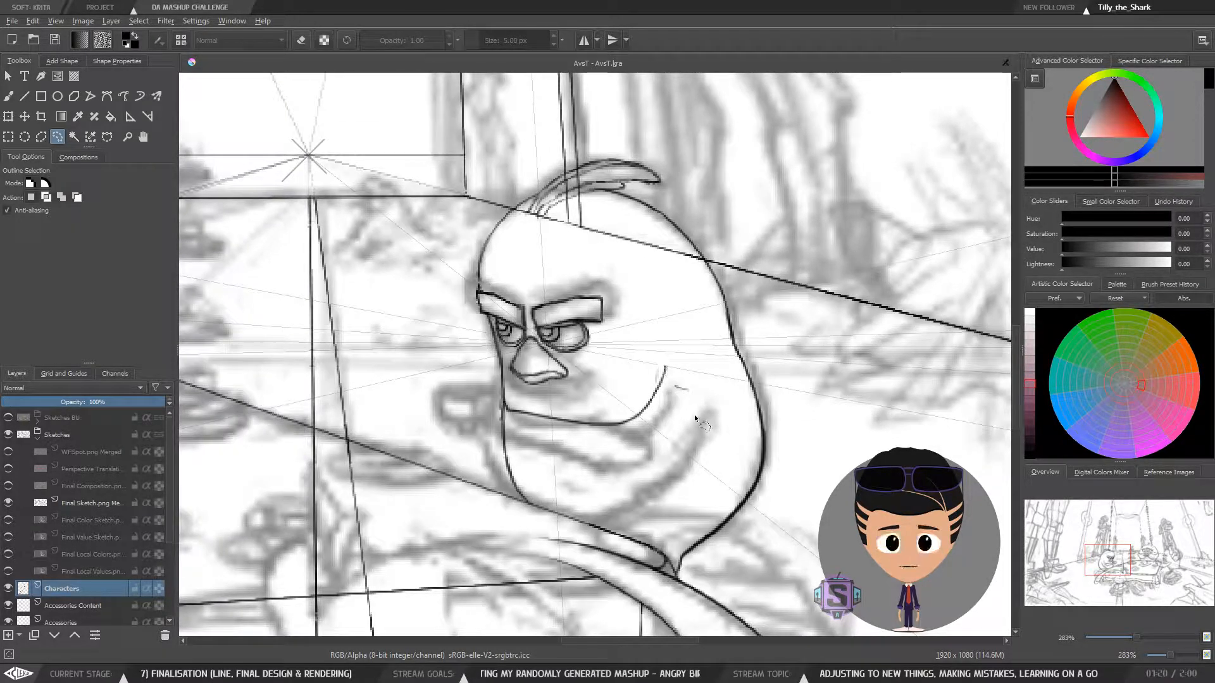
mouse_move(696, 412)
mouse_down()
mouse_move(675, 354)
mouse_move(583, 393)
mouse_move(515, 390)
mouse_move(506, 404)
mouse_move(524, 435)
mouse_move(734, 370)
mouse_up()
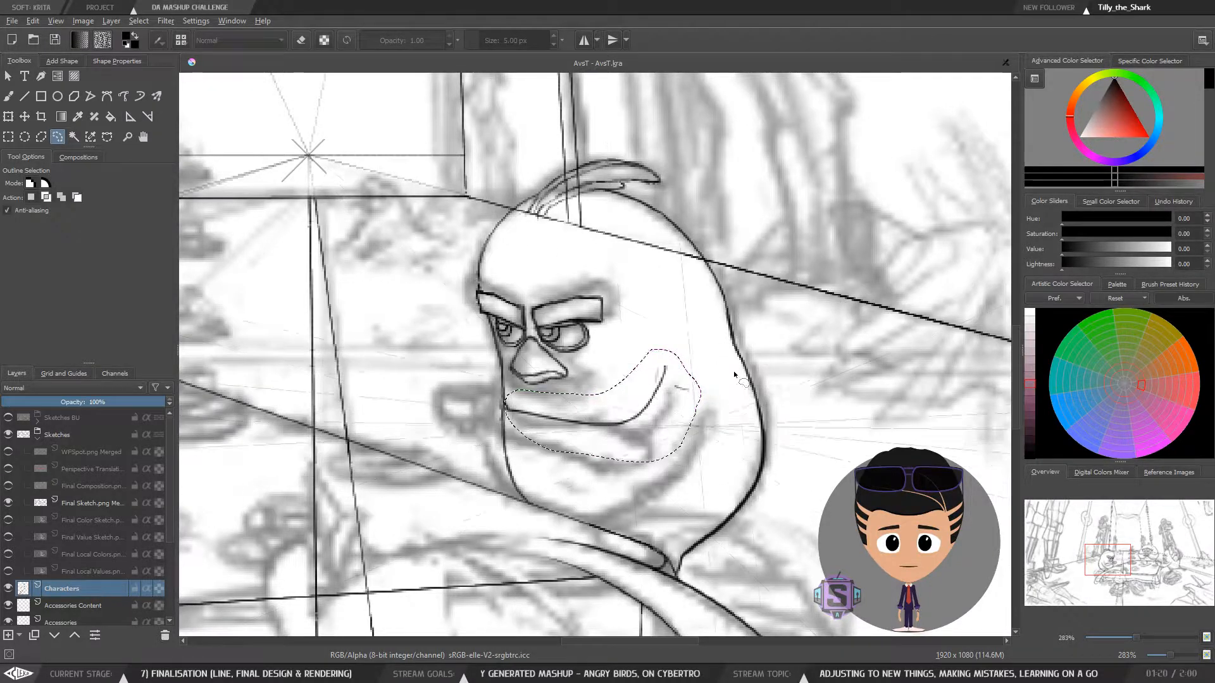
key(Delete)
key(ctrl+shift+a)
Ink a thin curved line from the left bird's beak to the back of its head with short cheek marks, checking both mirrored and unmirrored
key(b)
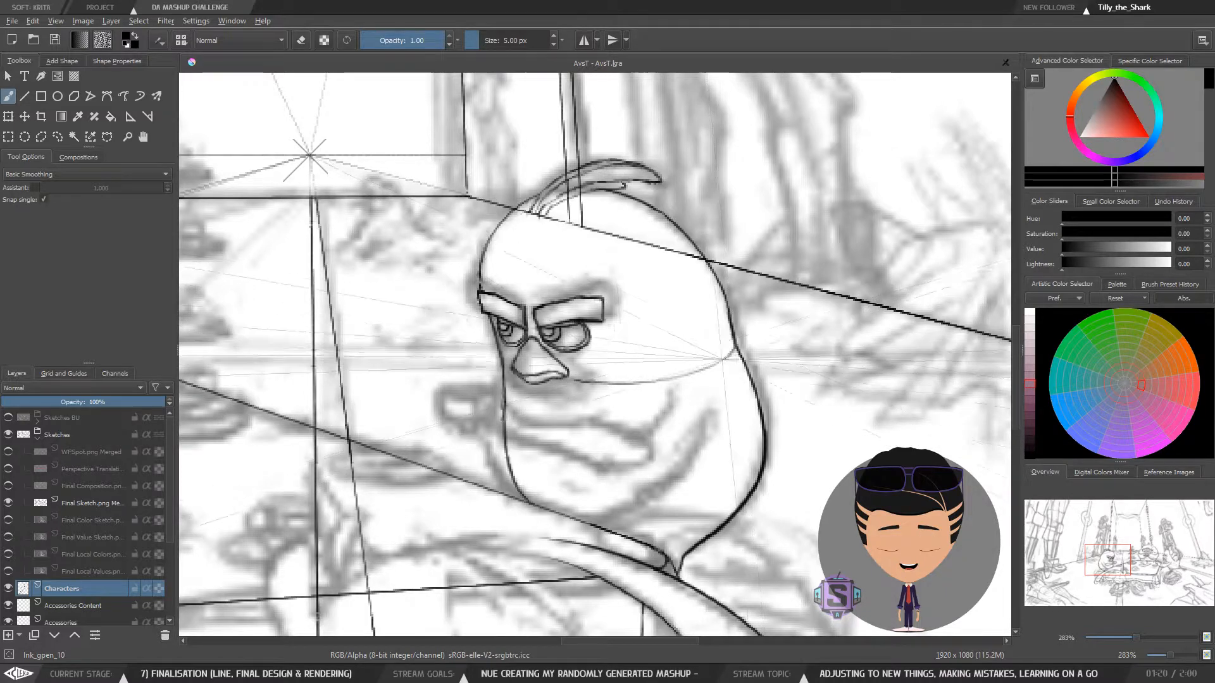
key(m)
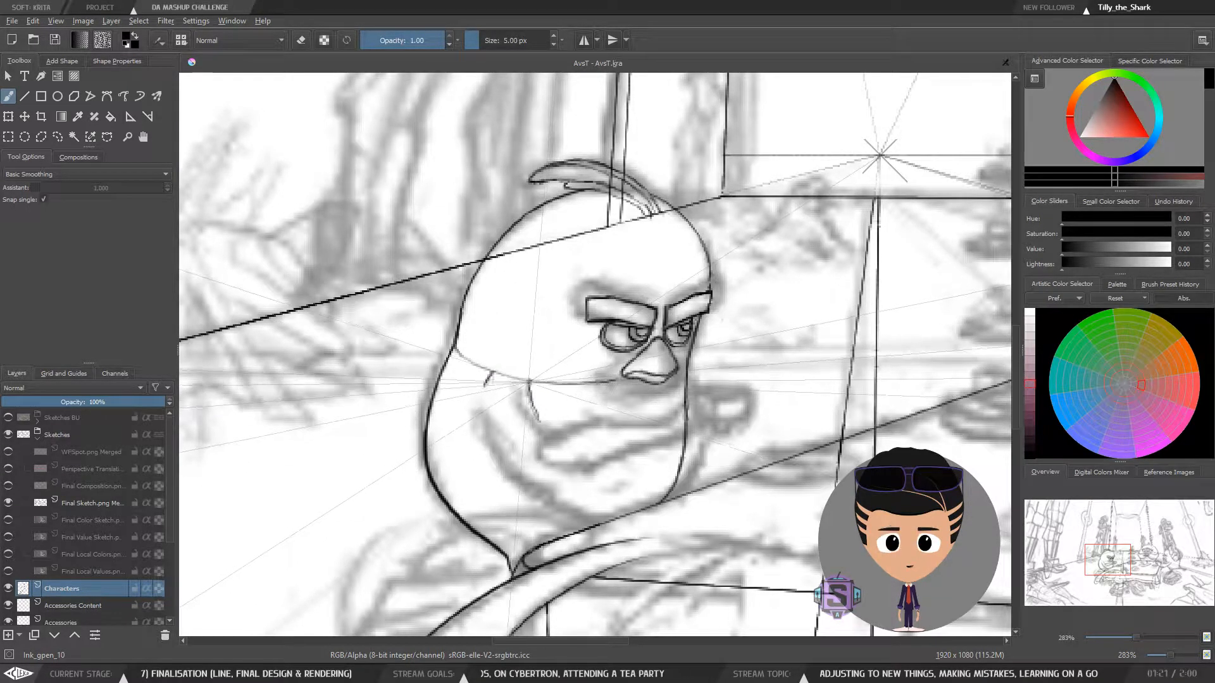
key(minus)
key(minus)
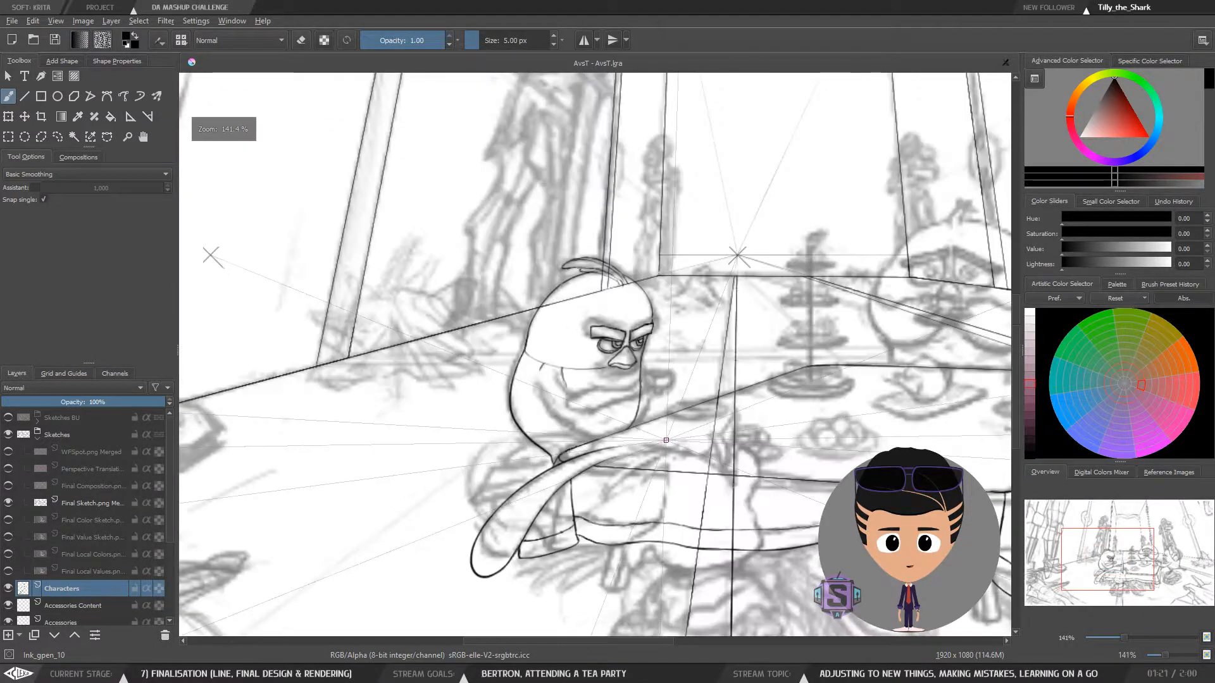
key(m)
key(m)
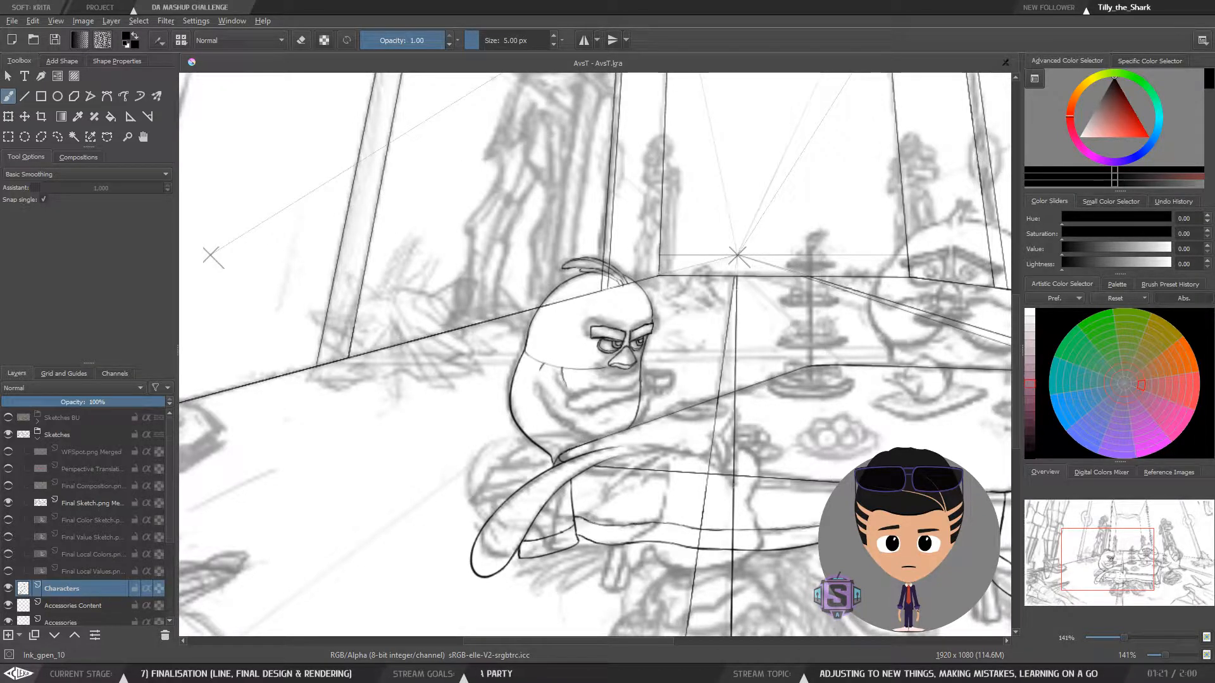
Ink a frowning, protruding mouth below the left bird's beak, tidy it with the eraser, and check it against the scene
mouse_move(661, 364)
mouse_down()
mouse_move(689, 338)
mouse_move(679, 356)
mouse_up()
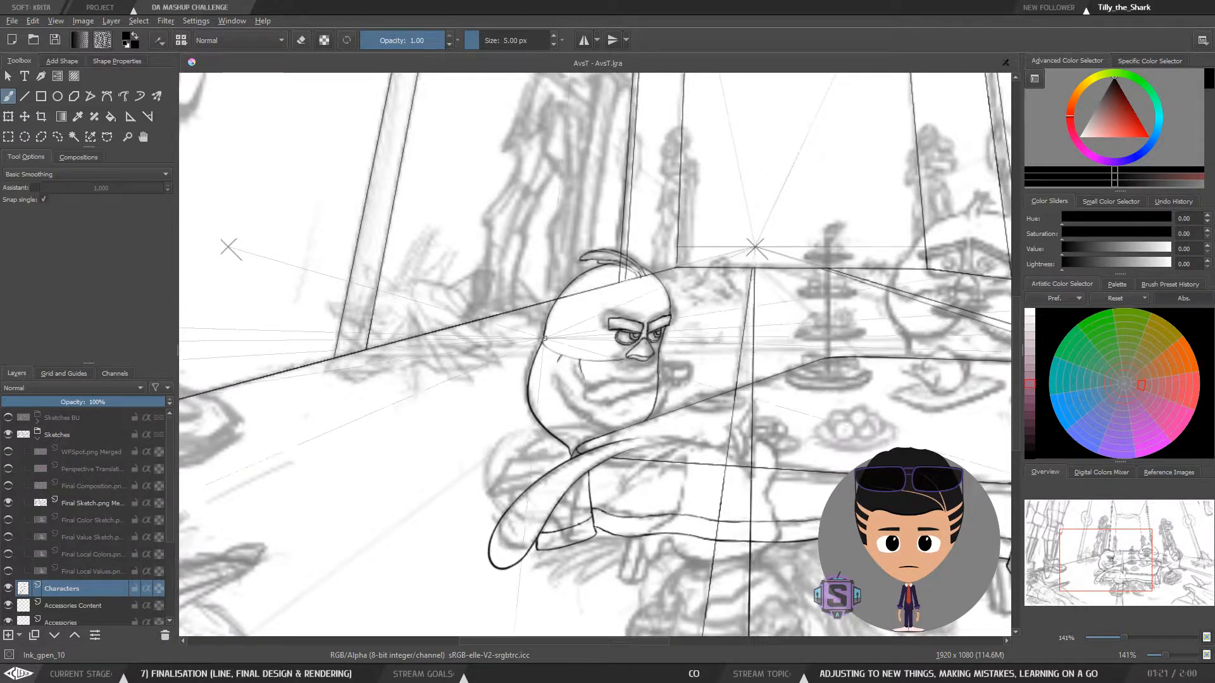
key(plus)
key(plus)
mouse_move(583, 385)
mouse_down()
mouse_move(500, 408)
mouse_move(479, 369)
mouse_up()
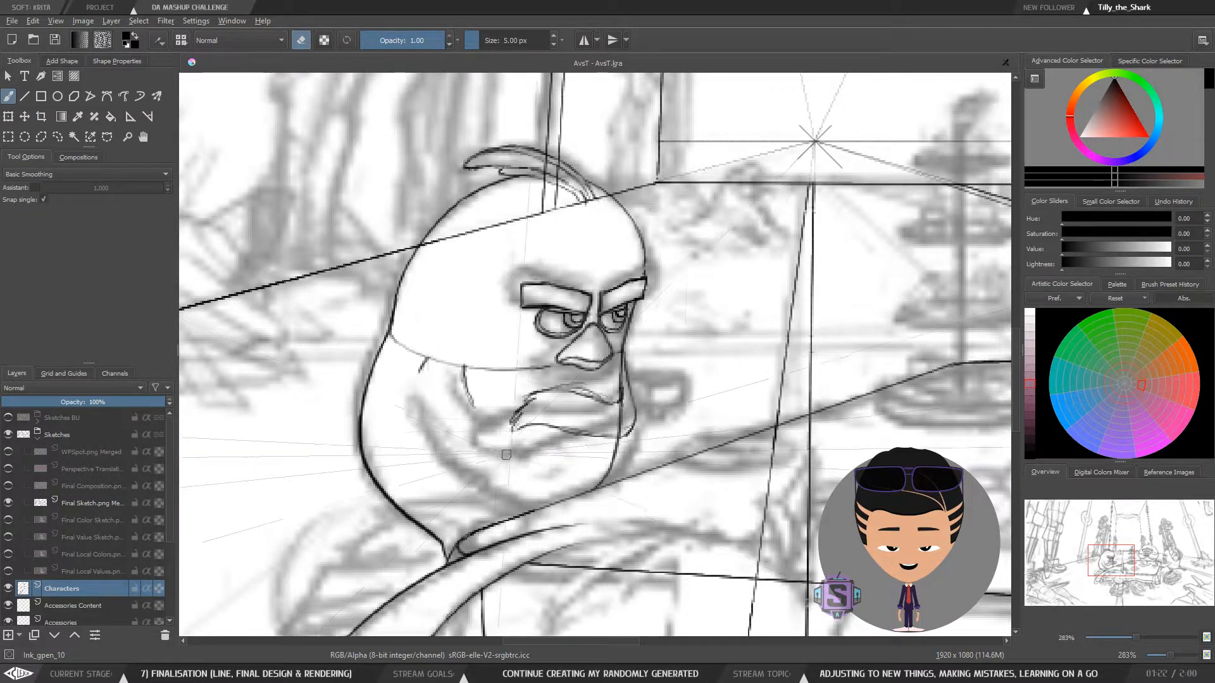
key(minus)
key(minus)
key(plus)
key(plus)
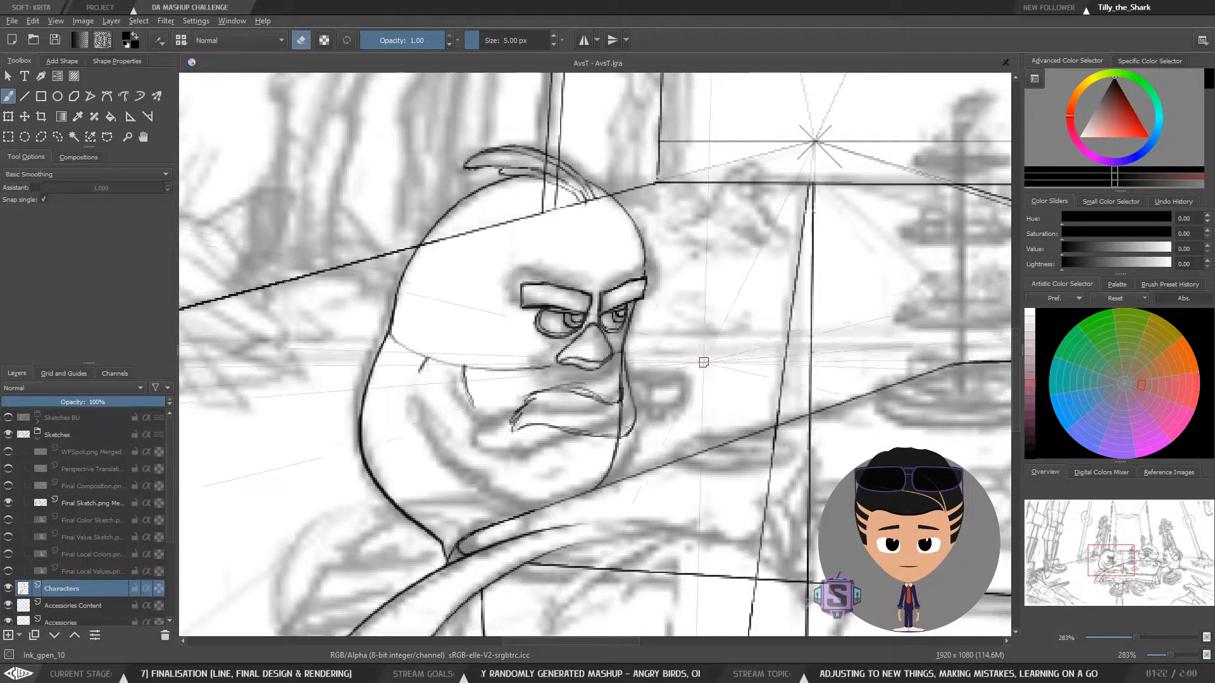
Ink the left bird's arm with an inner curve running into the mouth and a wider outer curve sweeping beneath it
key(minus)
key(minus)
key(plus)
key(plus)
mouse_move(724, 411)
mouse_down()
mouse_move(644, 393)
mouse_move(707, 419)
mouse_up()
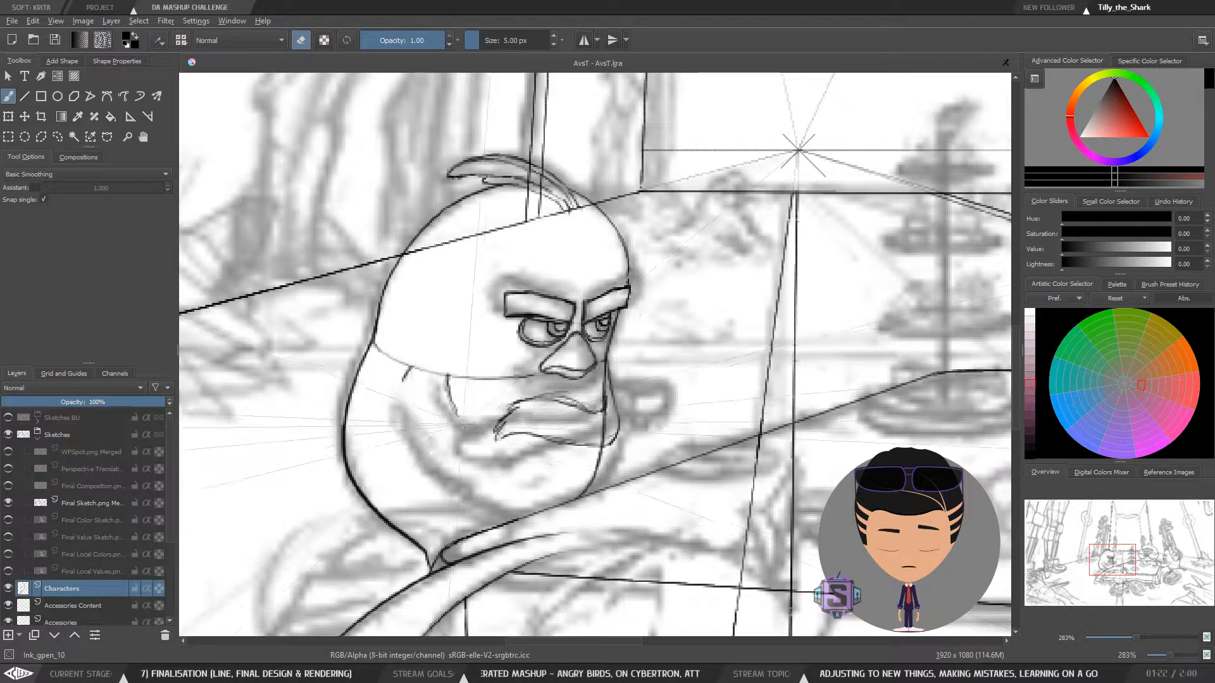
key(e)
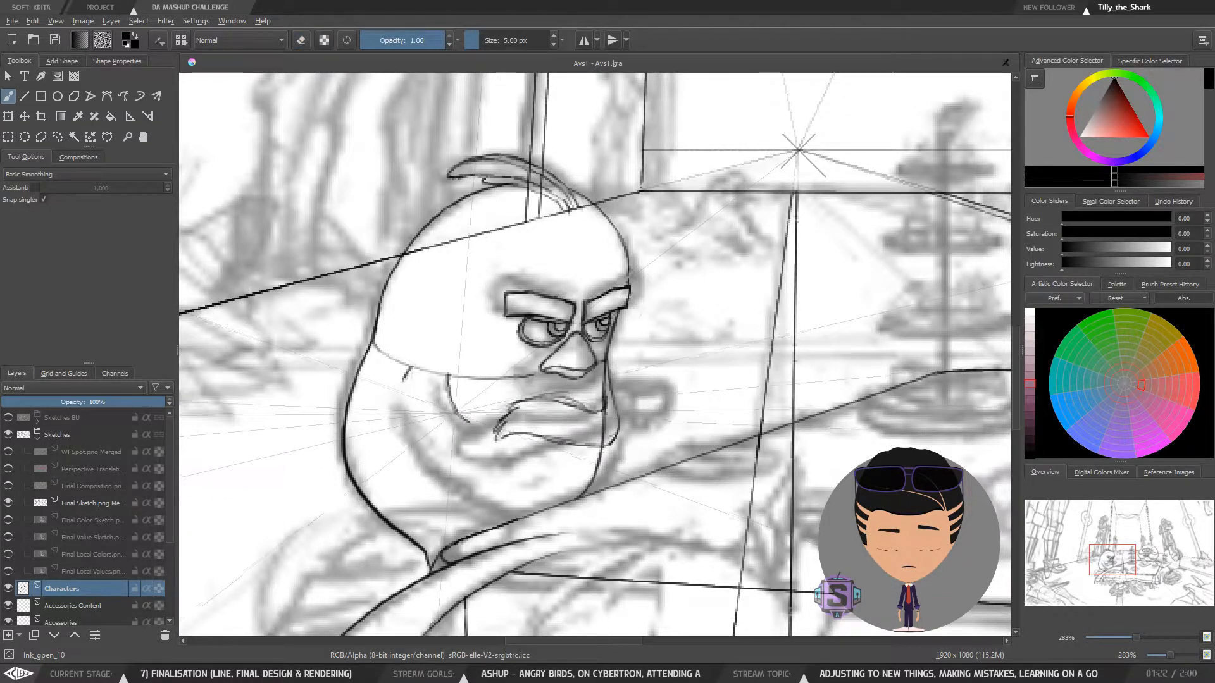
drag(454, 405, 495, 421)
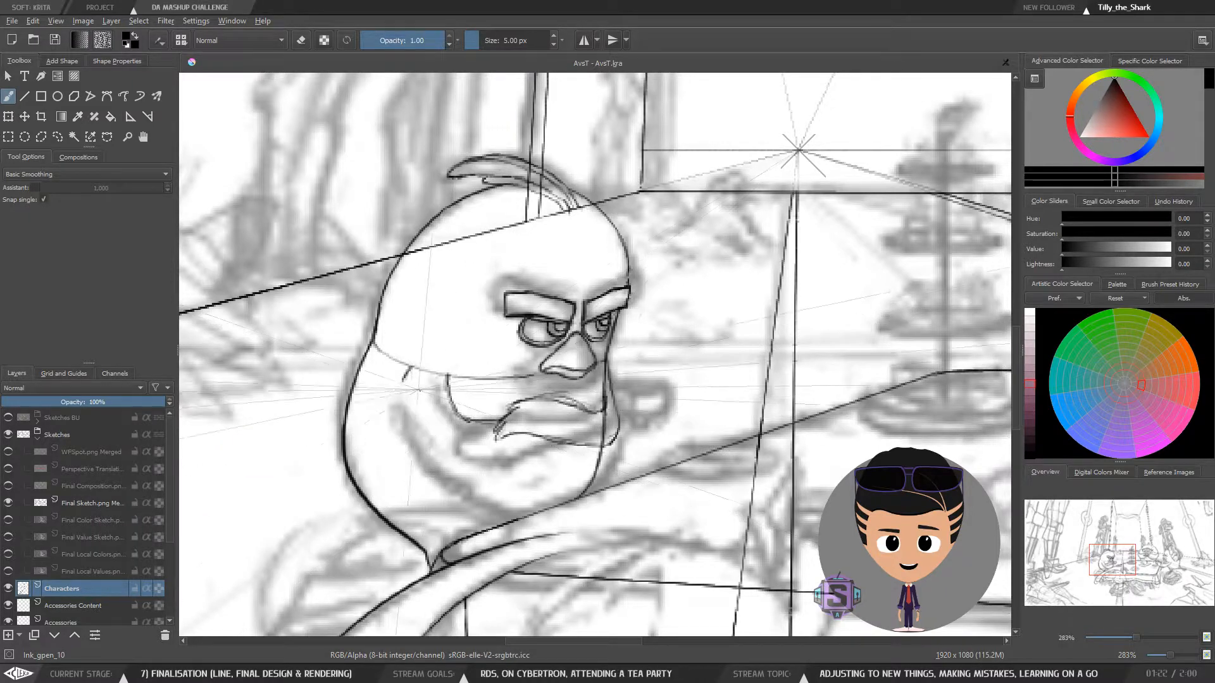
drag(405, 380, 414, 416)
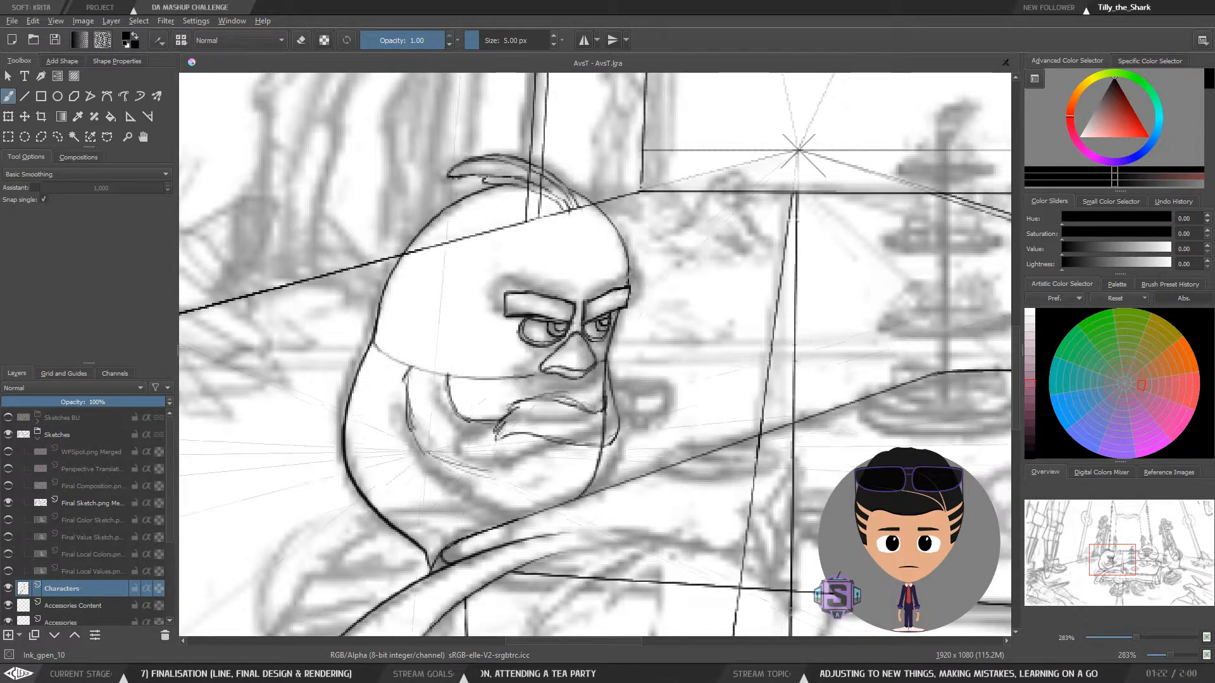
drag(425, 449, 538, 478)
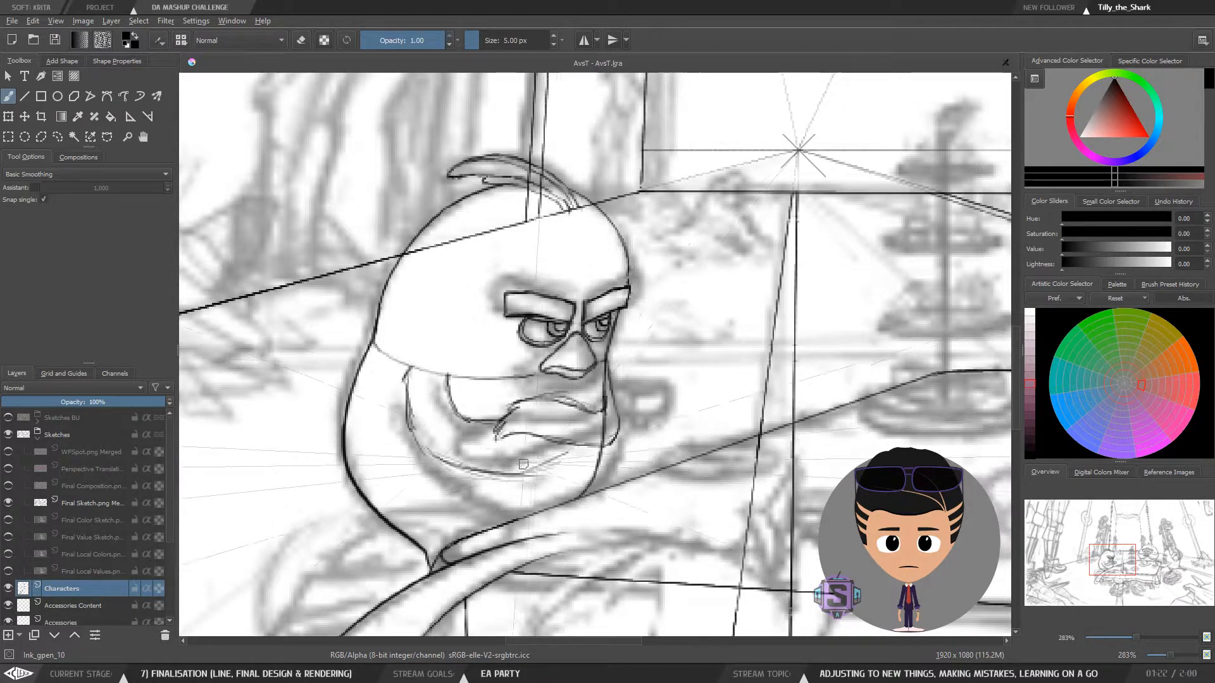
Check the new arm in mirrored view, lasso its inner and outer lines, remove them, and clear the selection
key(minus)
key(minus)
key(m)
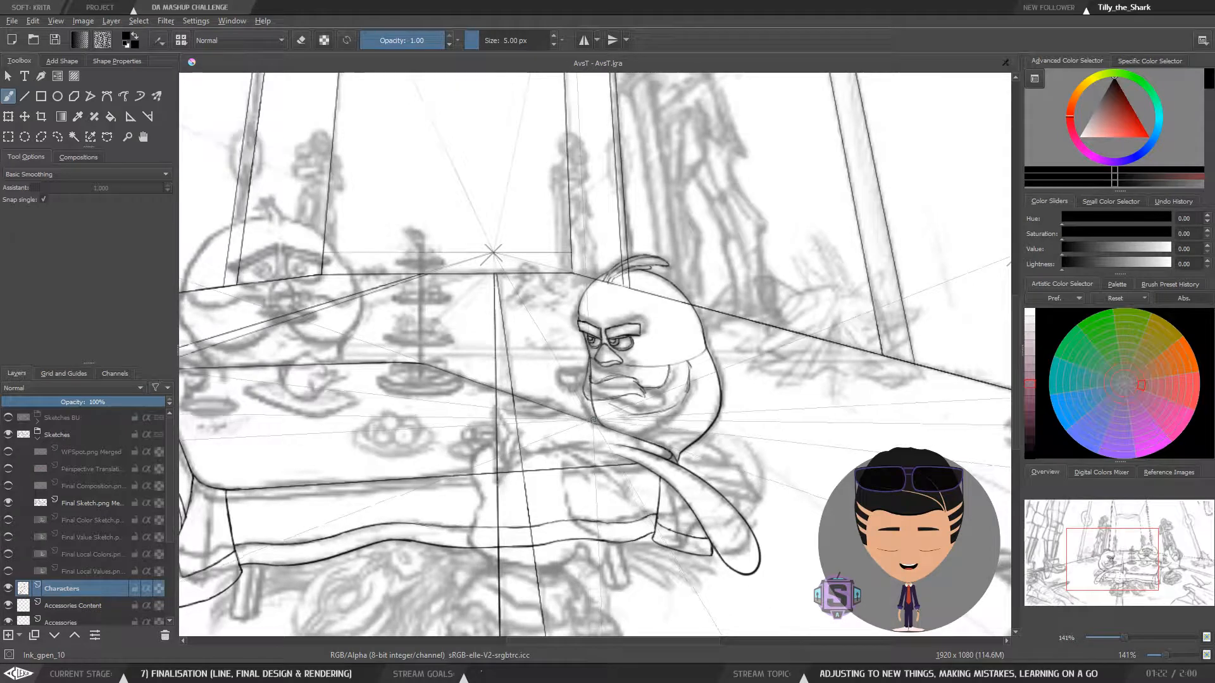
key(m)
key(plus)
key(plus)
key(l)
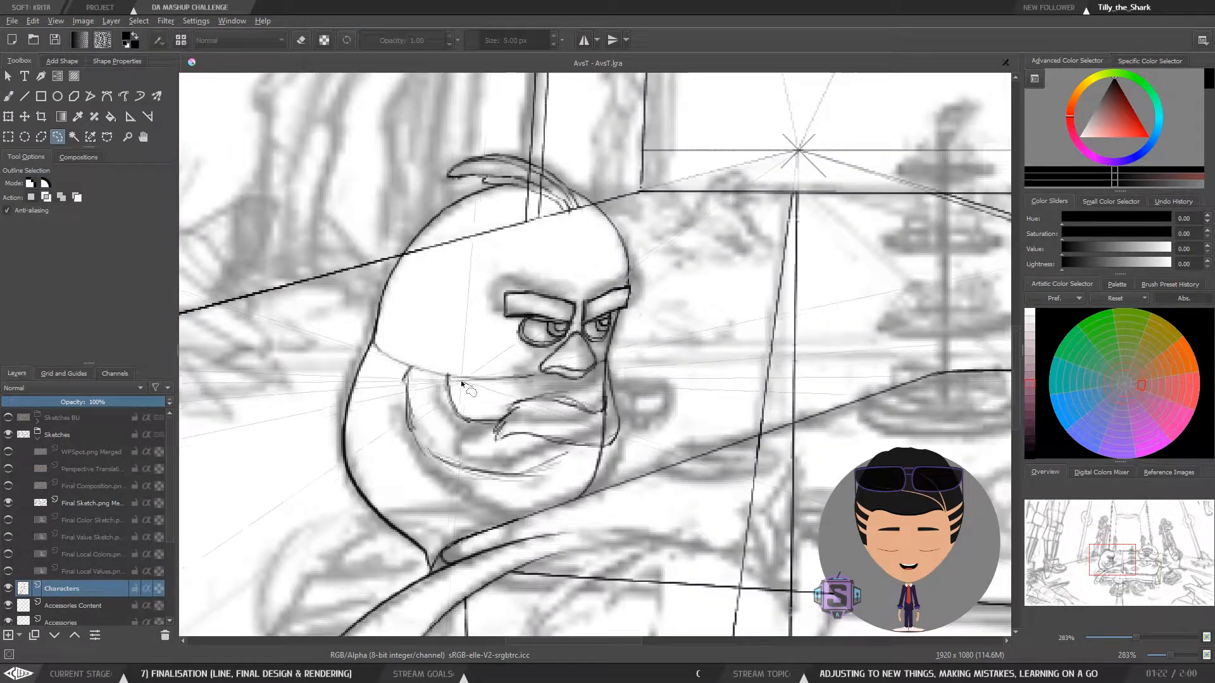
mouse_move(471, 386)
mouse_down()
mouse_move(411, 365)
mouse_move(393, 374)
mouse_move(397, 435)
mouse_move(439, 478)
mouse_move(493, 489)
mouse_move(550, 479)
mouse_move(572, 456)
mouse_move(486, 442)
mouse_move(505, 410)
mouse_move(463, 381)
mouse_move(456, 411)
mouse_move(504, 415)
mouse_up()
key(t)
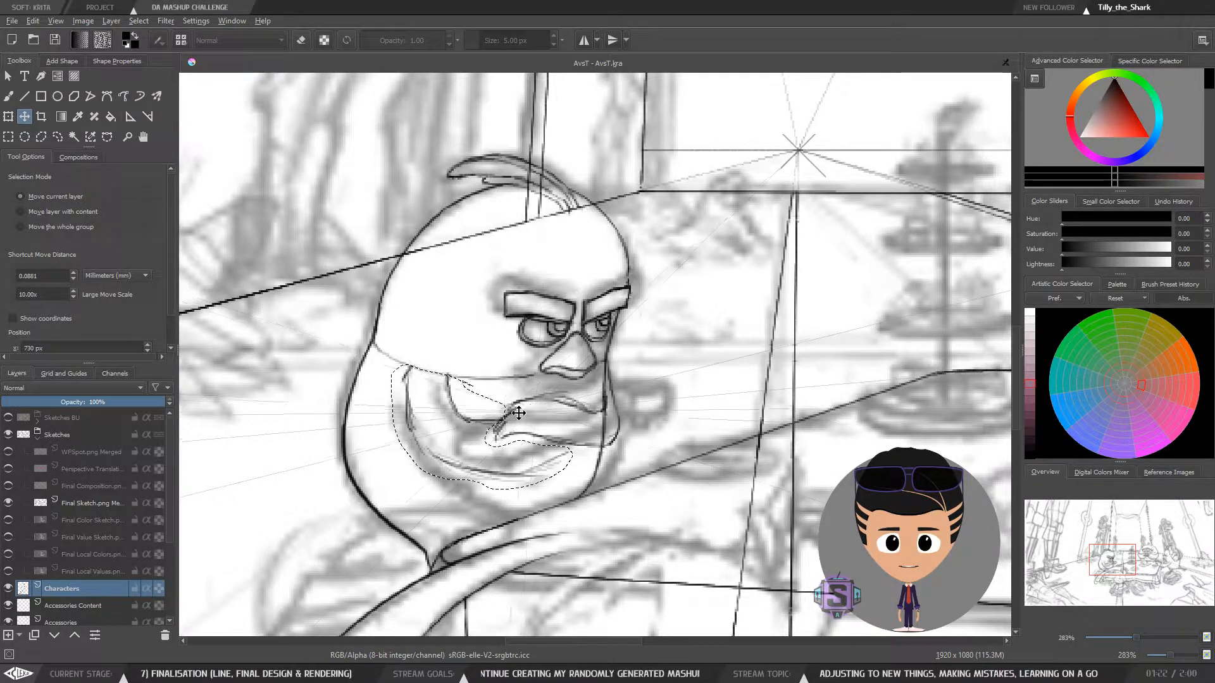
key(b)
key(ctrl+shift+a)
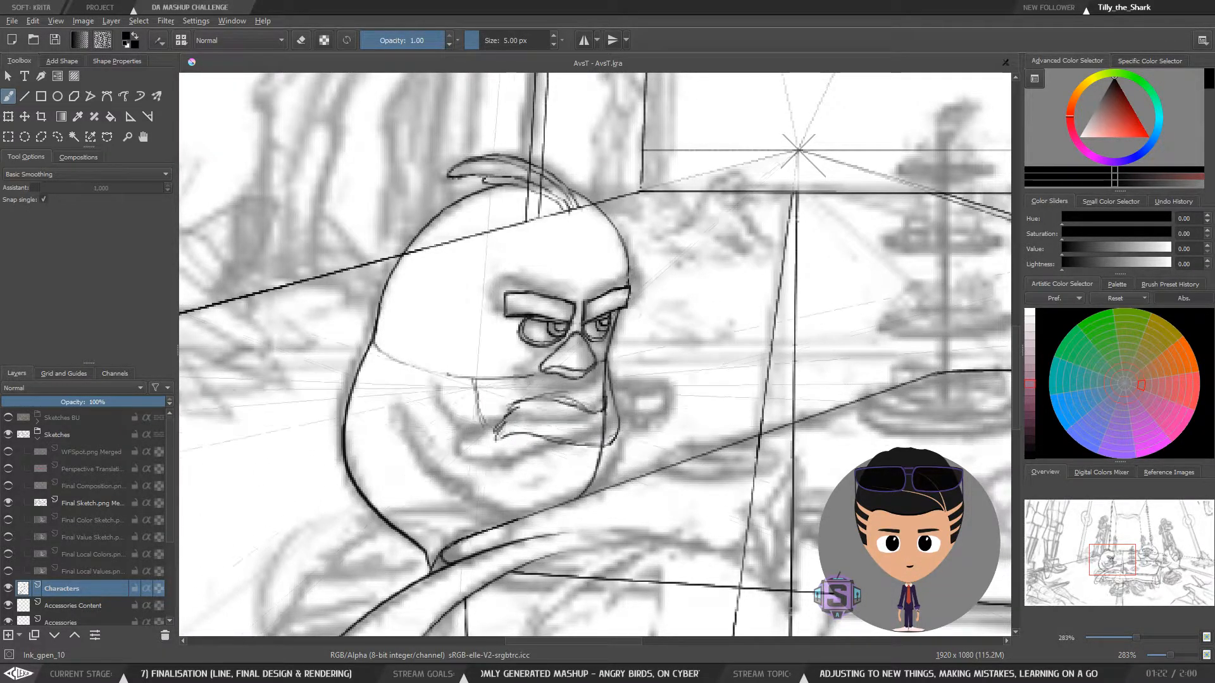
Ink a narrower upper arm for the left bird with two lines descending from the head band toward the mouth corner
drag(473, 381, 487, 433)
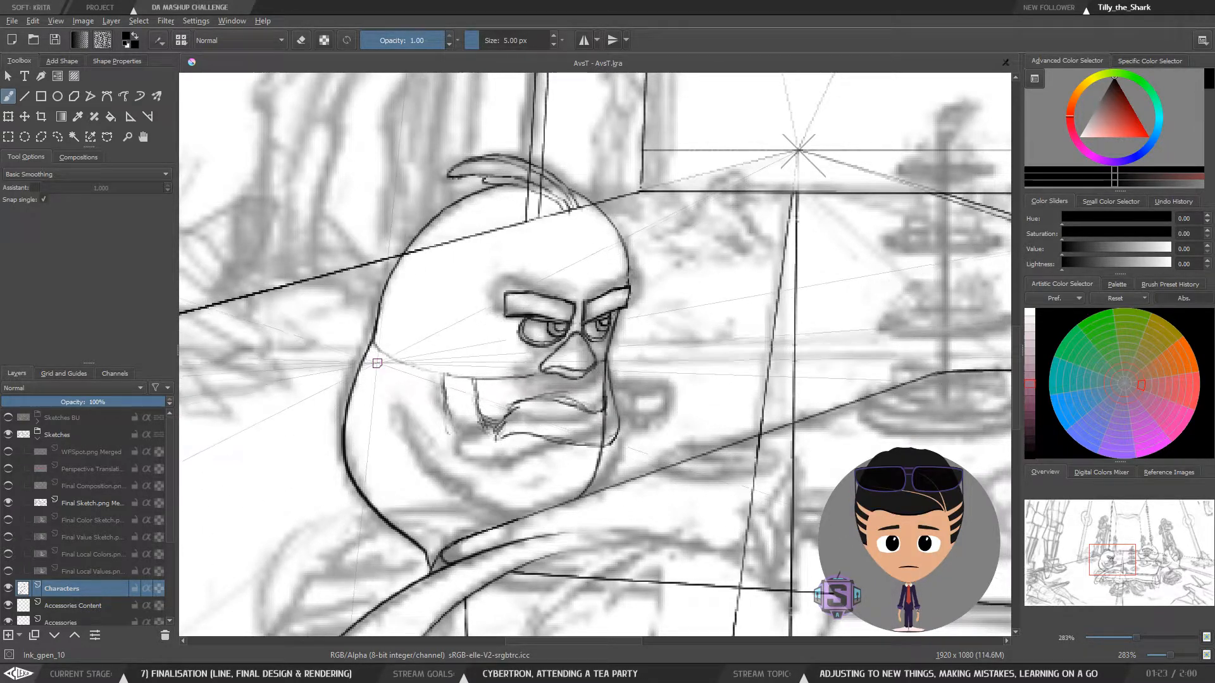
drag(375, 361, 420, 381)
drag(387, 384, 422, 382)
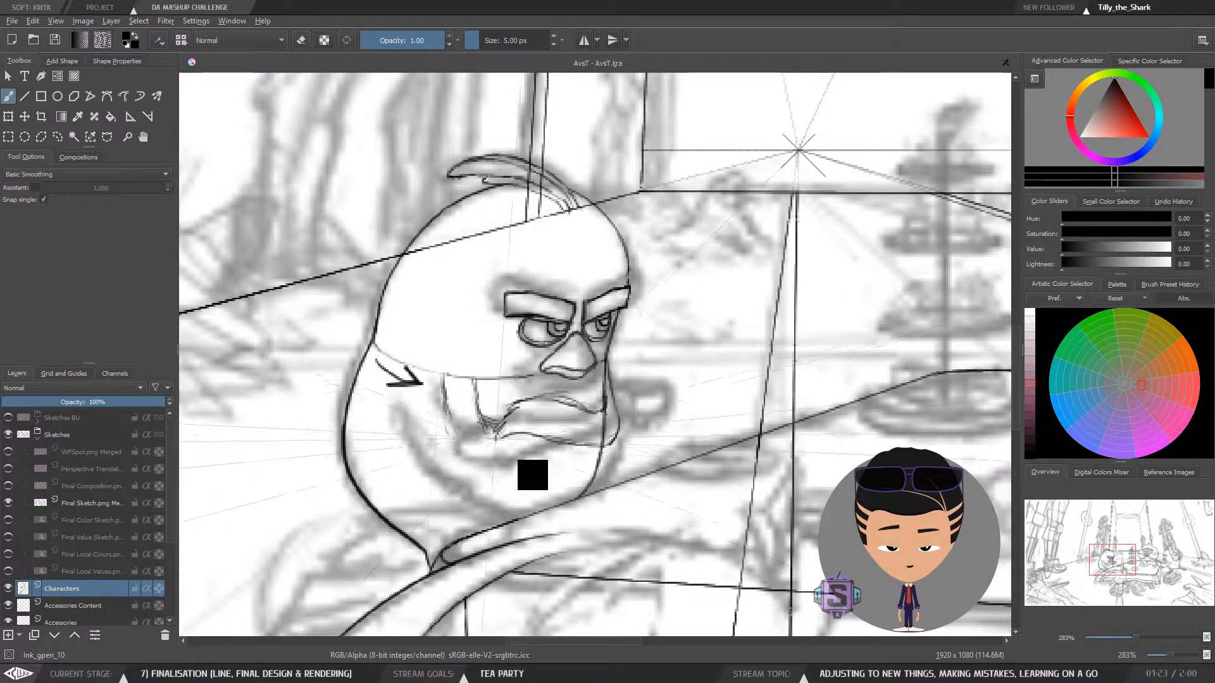
key(ctrl+z)
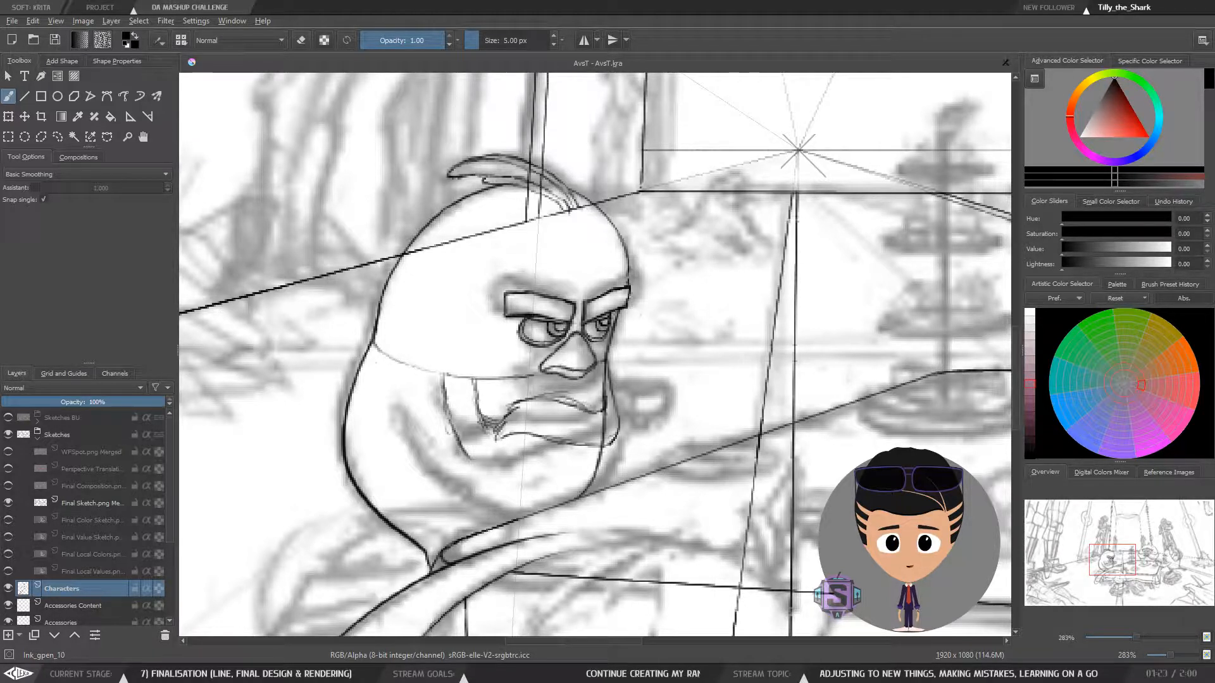
Erase the rough elbow lines and re-ink the left bird's arm bending forward past the mouth, with a hand reaching the teacup
drag(626, 351, 596, 346)
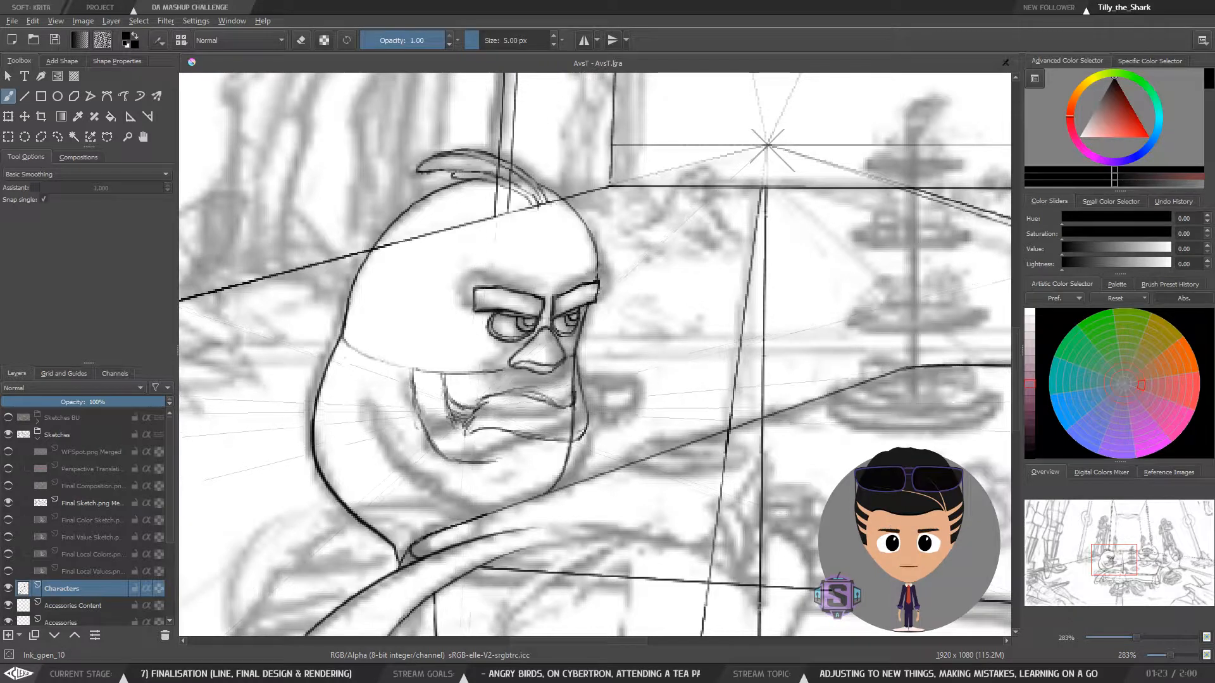
key(e)
mouse_move(449, 416)
mouse_down()
mouse_move(467, 418)
mouse_move(456, 460)
mouse_move(499, 463)
mouse_up()
key(e)
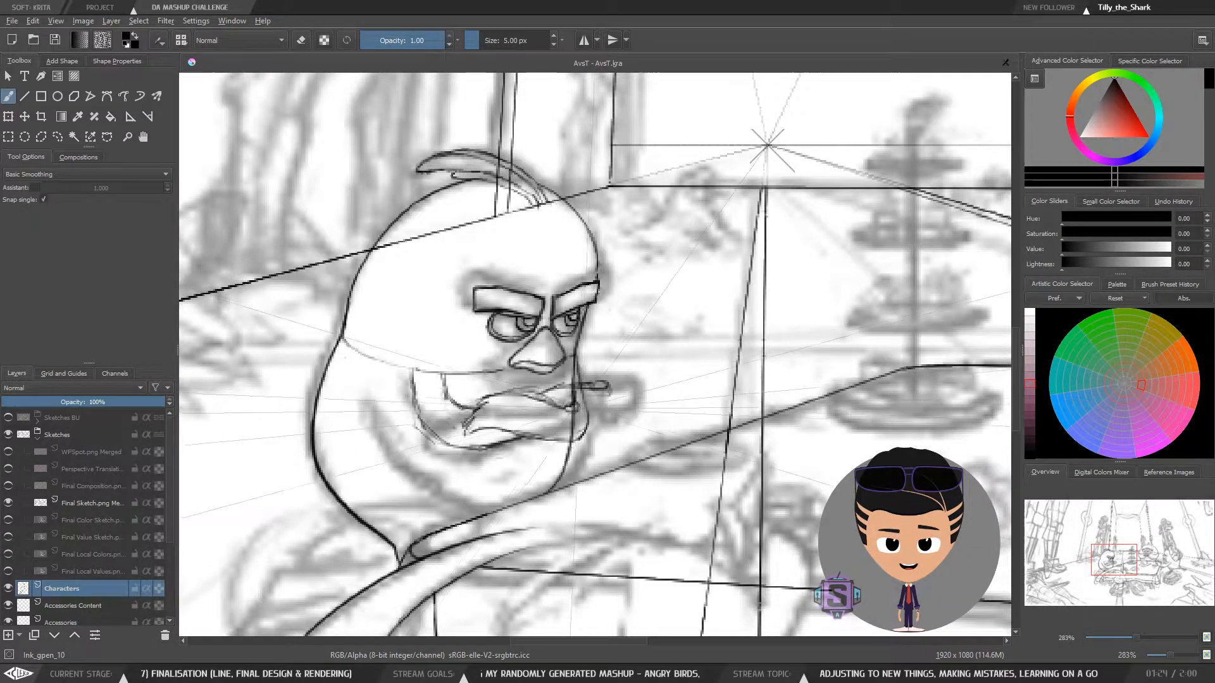
Trim and adjust the left bird's hand strokes beside the teacup, and check the arm against the full scene
key(e)
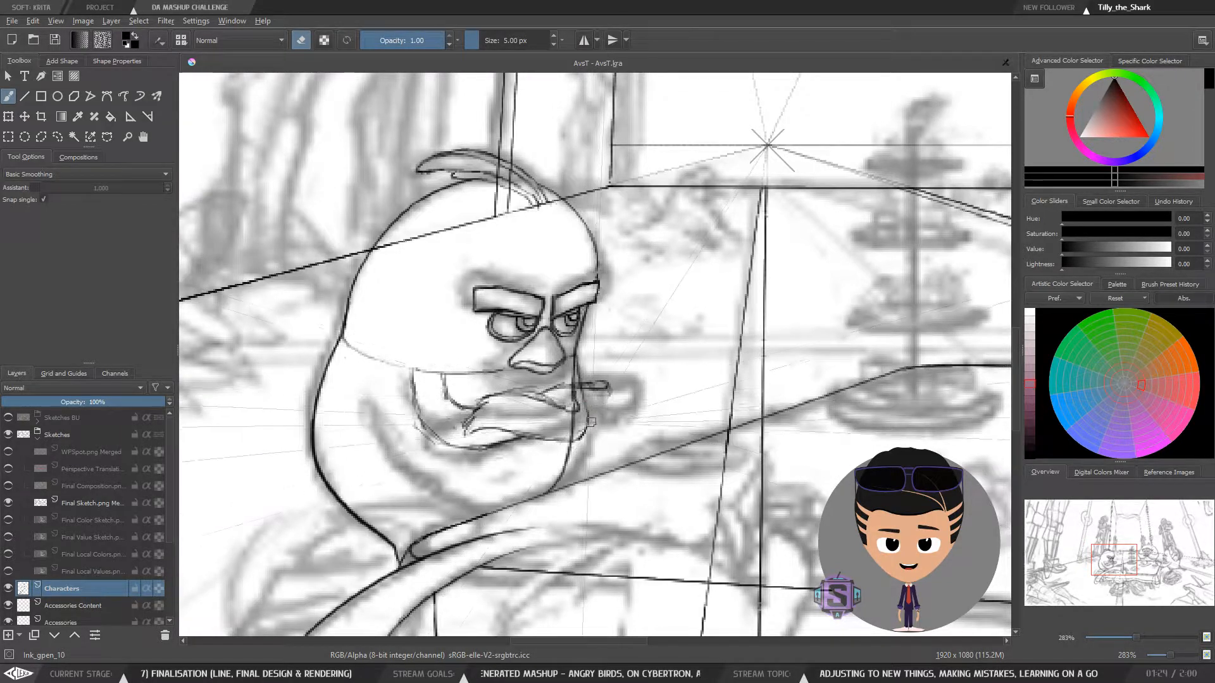
key(e)
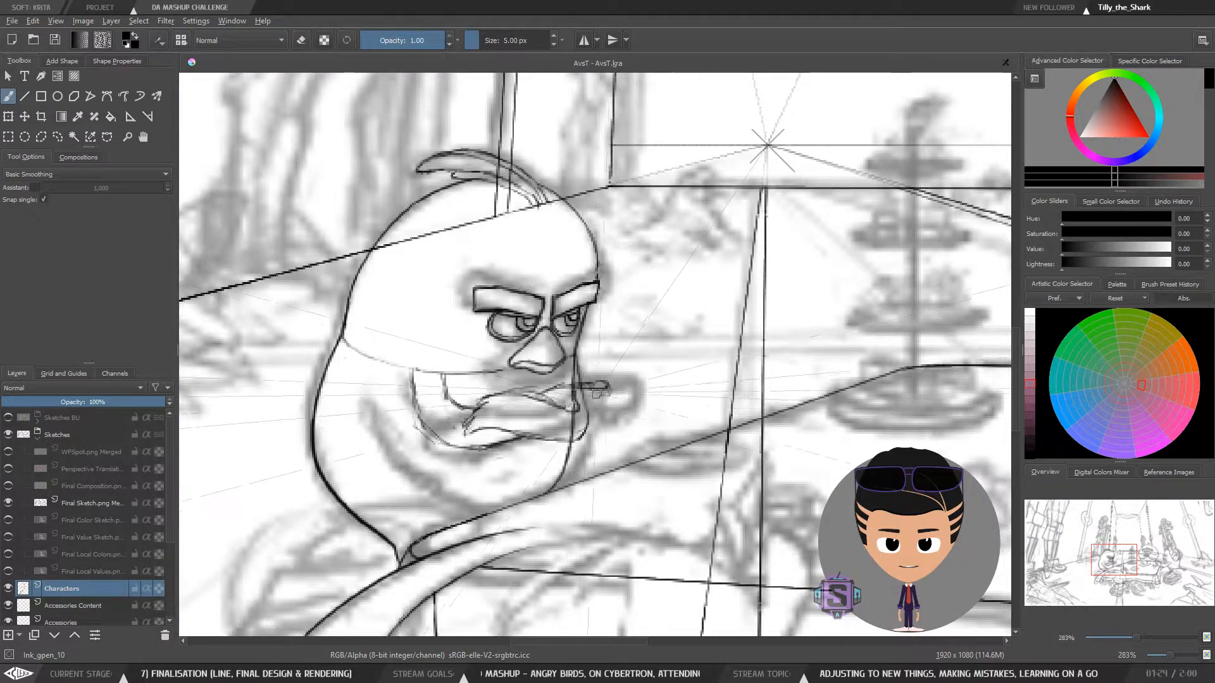
key(e)
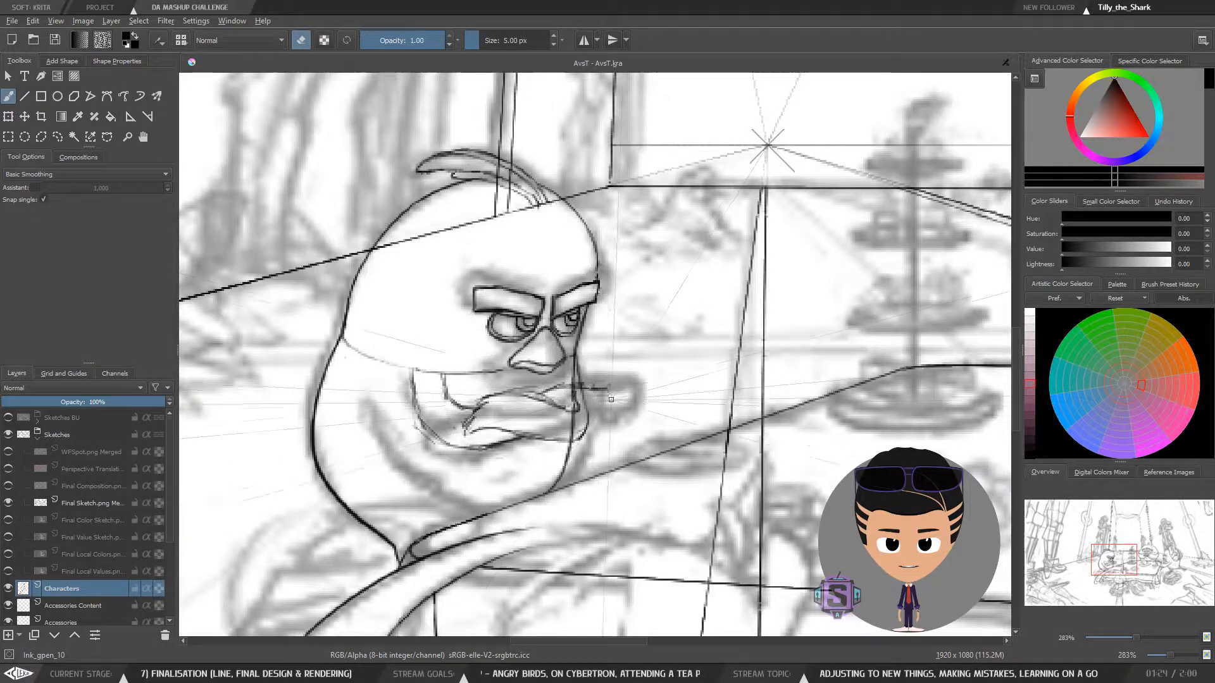
key(e)
key(e)
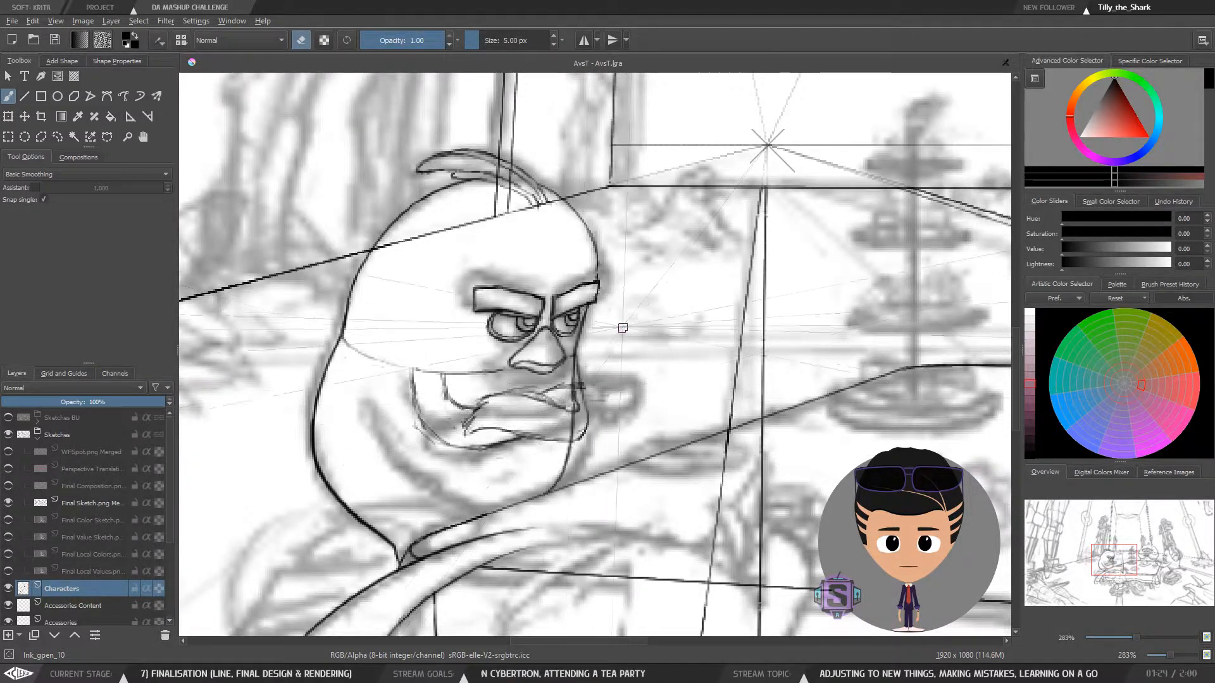
scroll(570, 402, down, 2)
key(m)
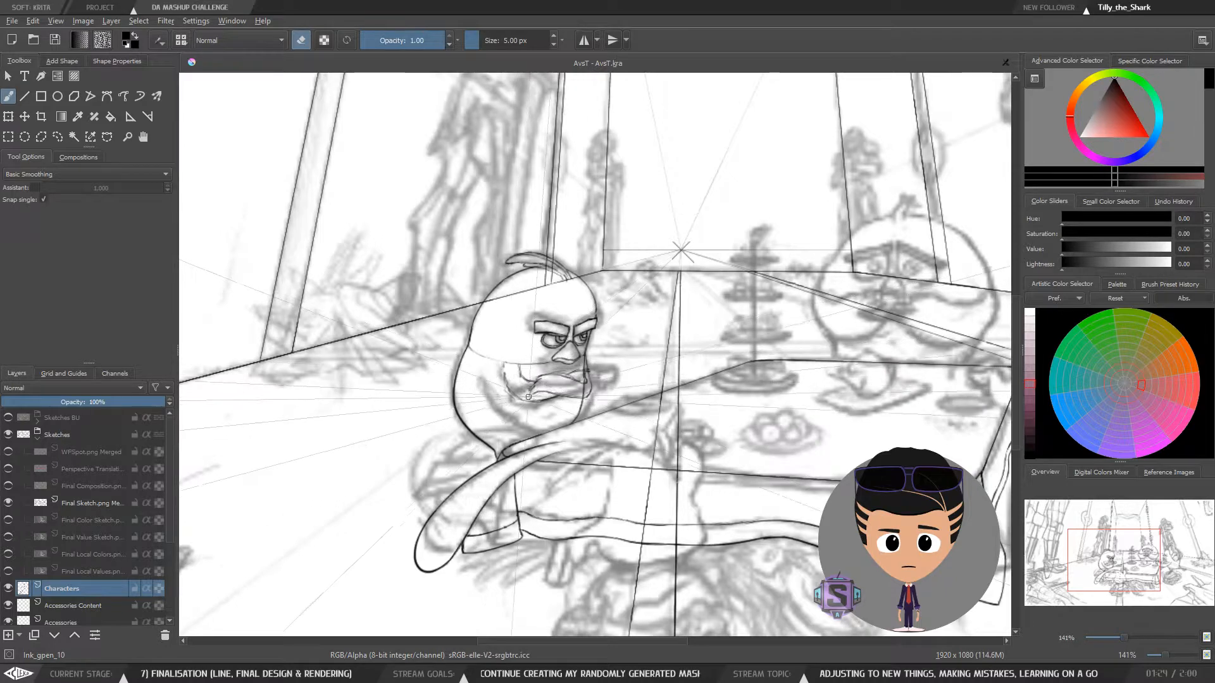
Reinforce the outer curve of the left bird's arm at the elbow and erase its stray edges
key(plus)
key(plus)
drag(506, 395, 514, 365)
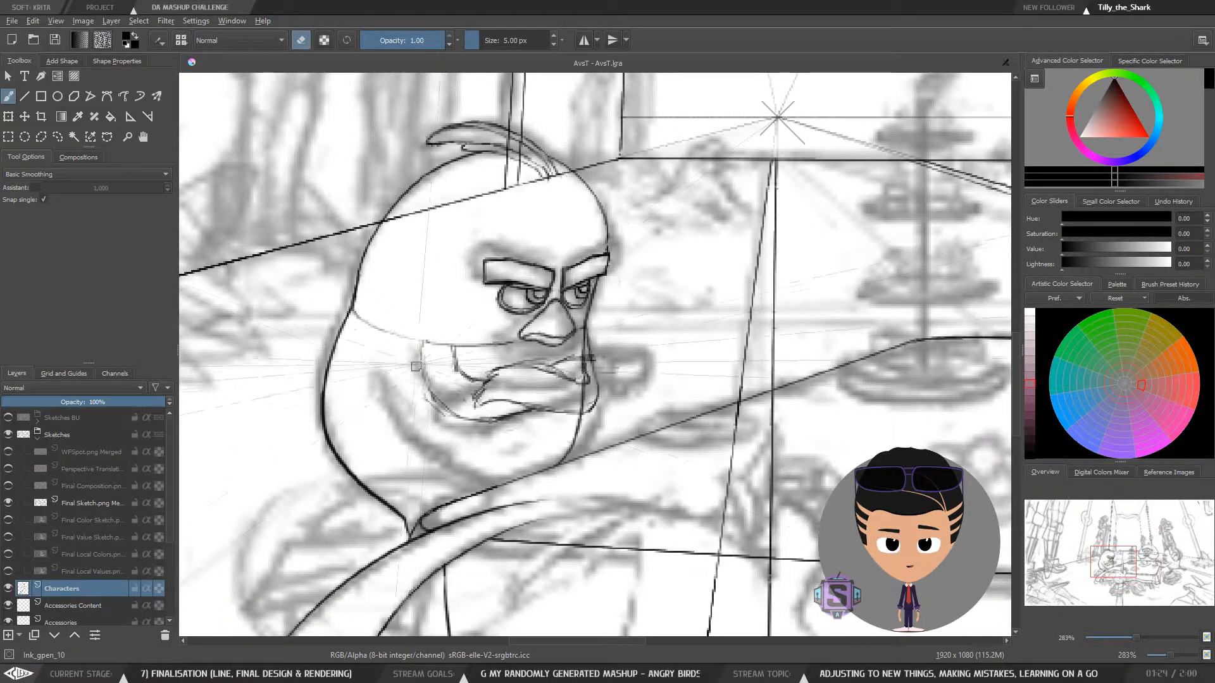
key(e)
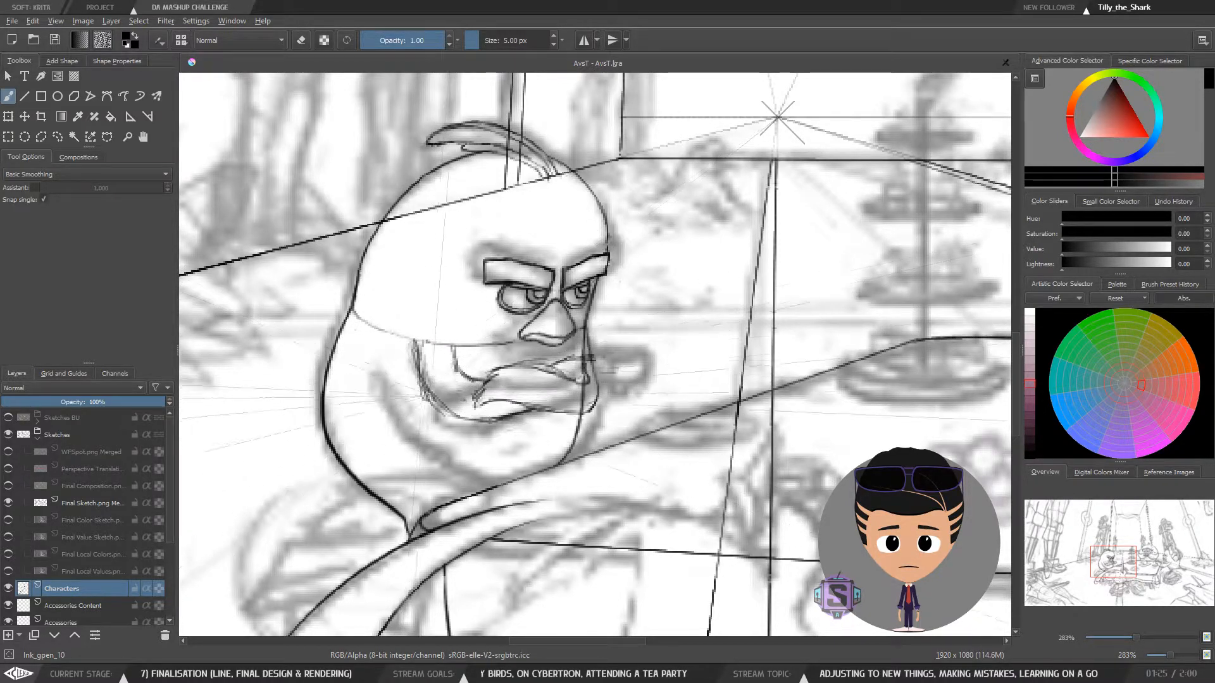
key(e)
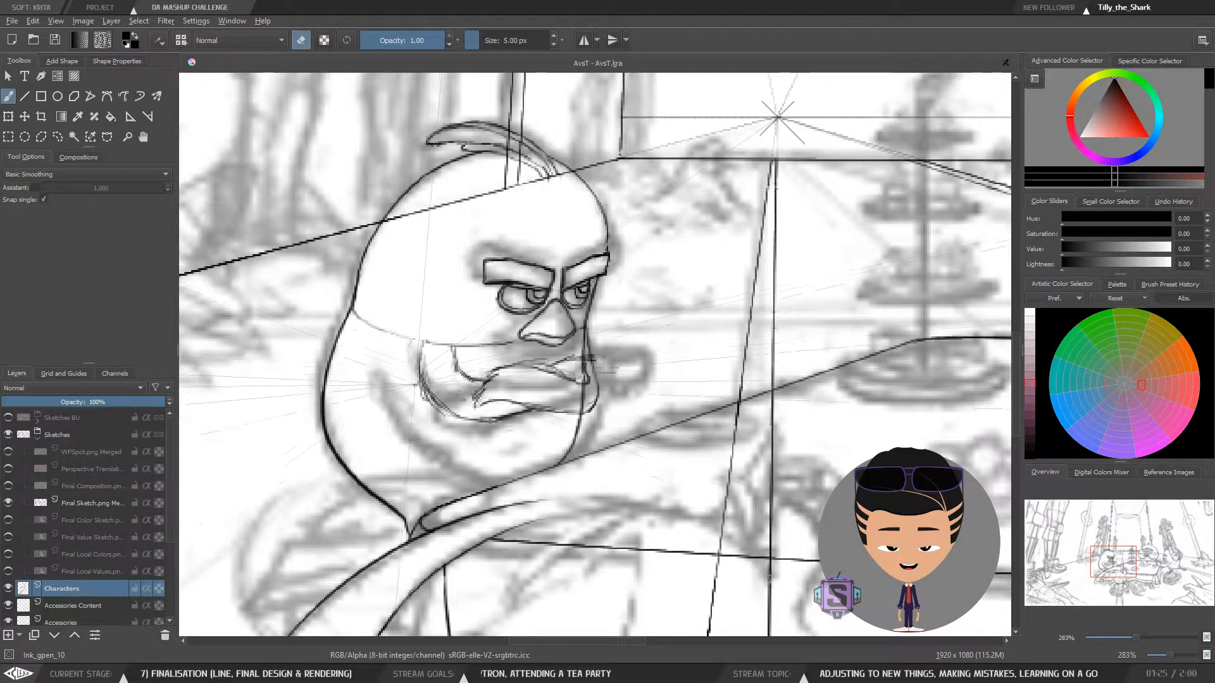
Sketch faint lines from the left bird's arm up the head, and reshape the arm's inner elbow into a smooth curve
key(e)
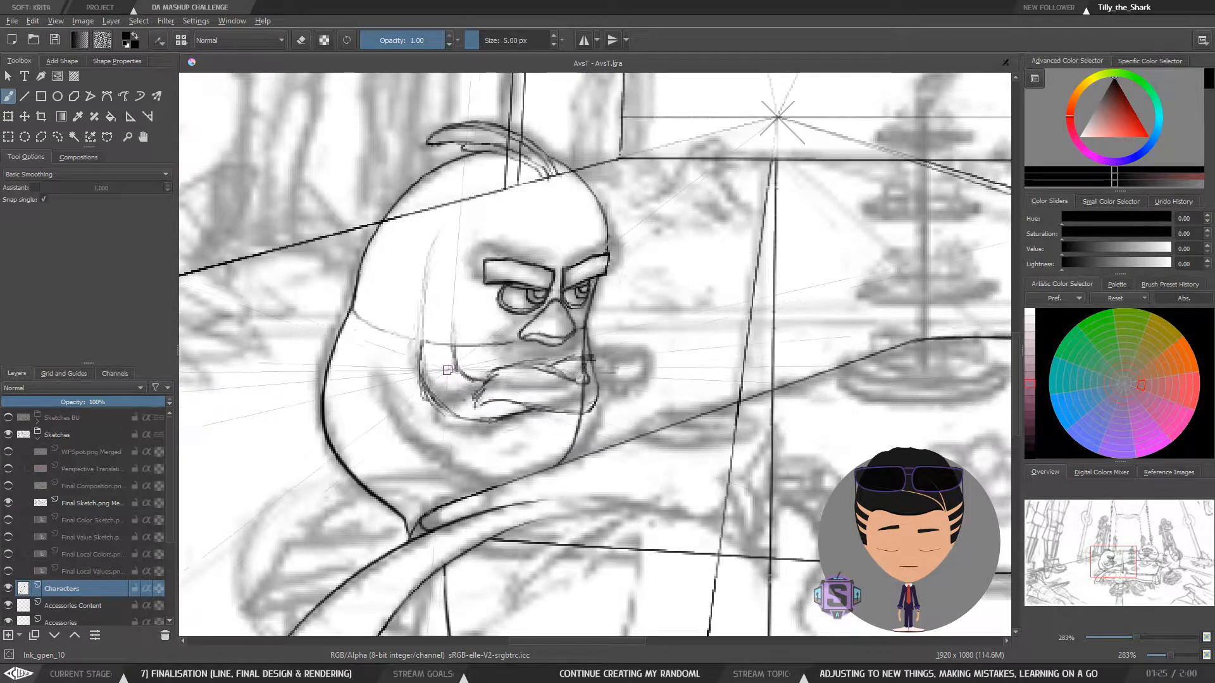
key(e)
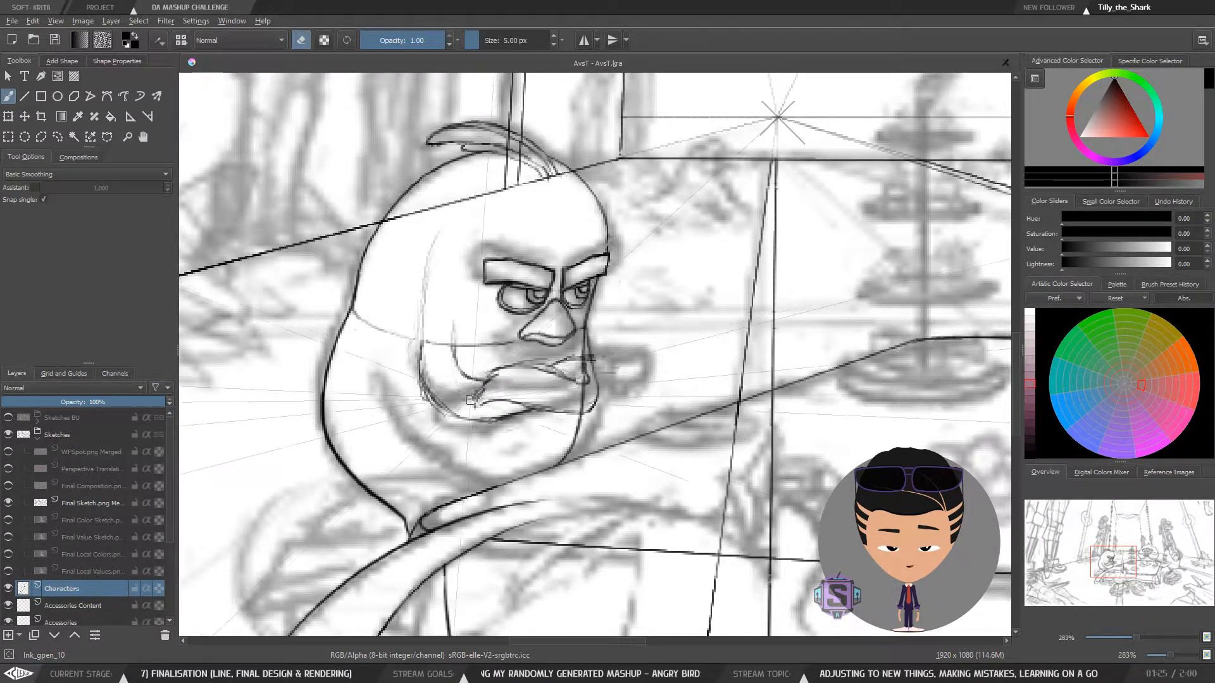
key(e)
drag(451, 349, 461, 376)
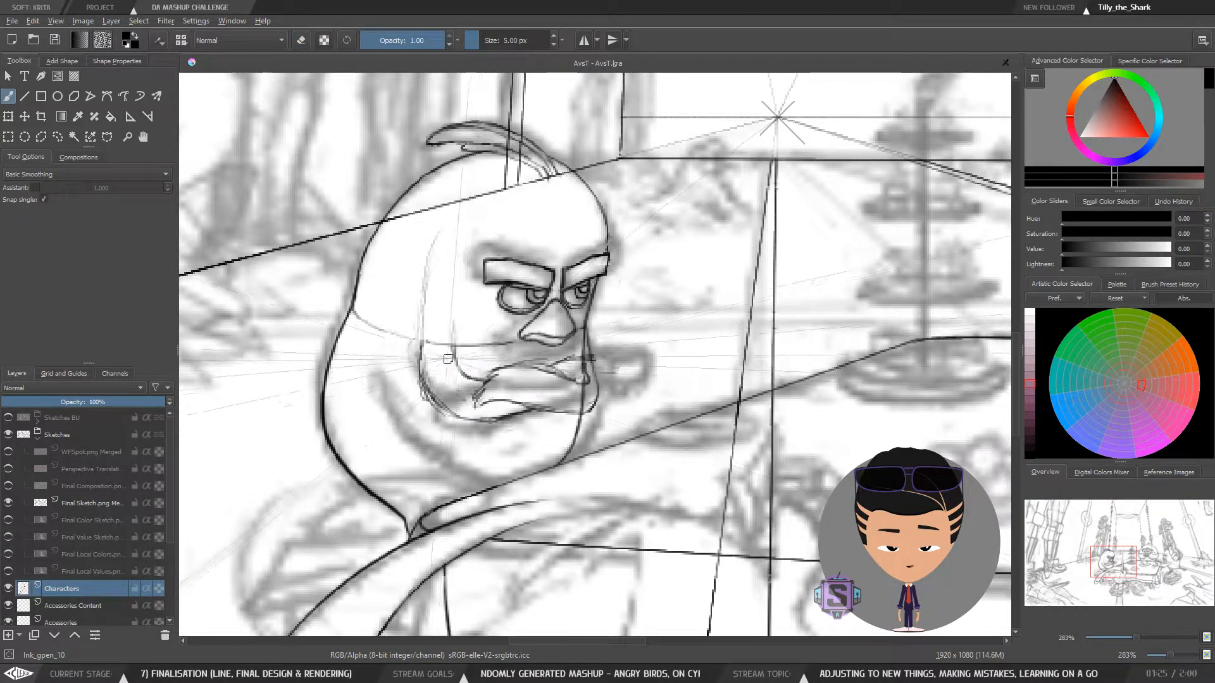
key(e)
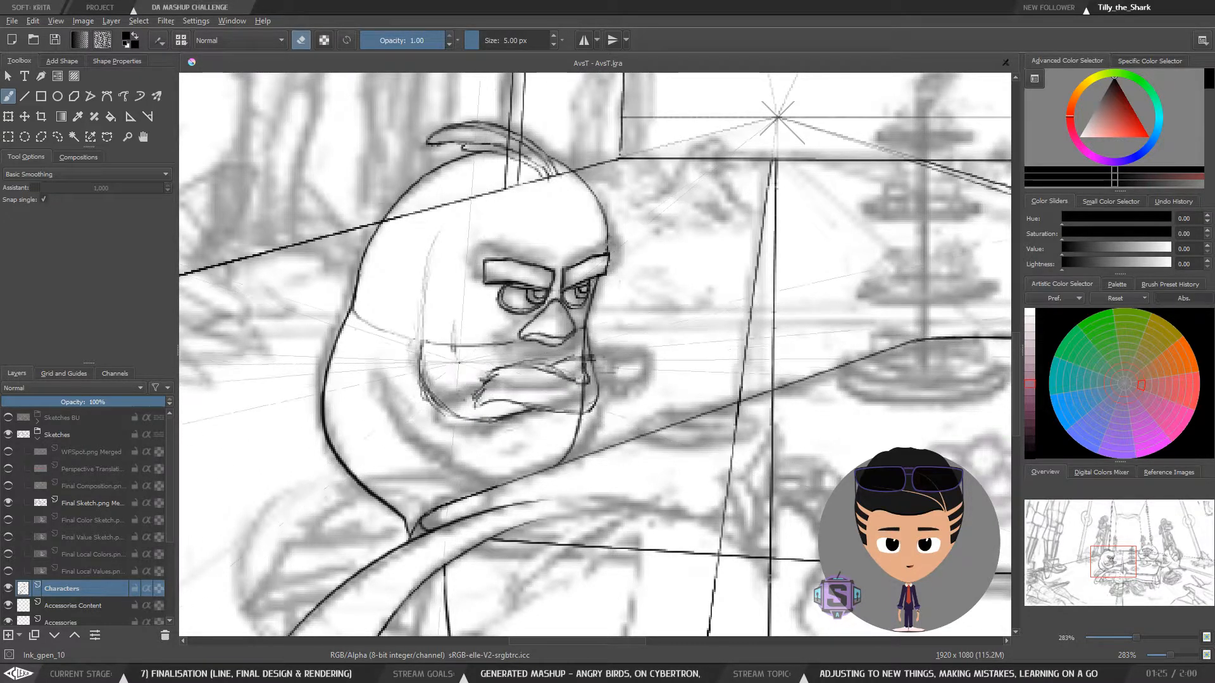
key(e)
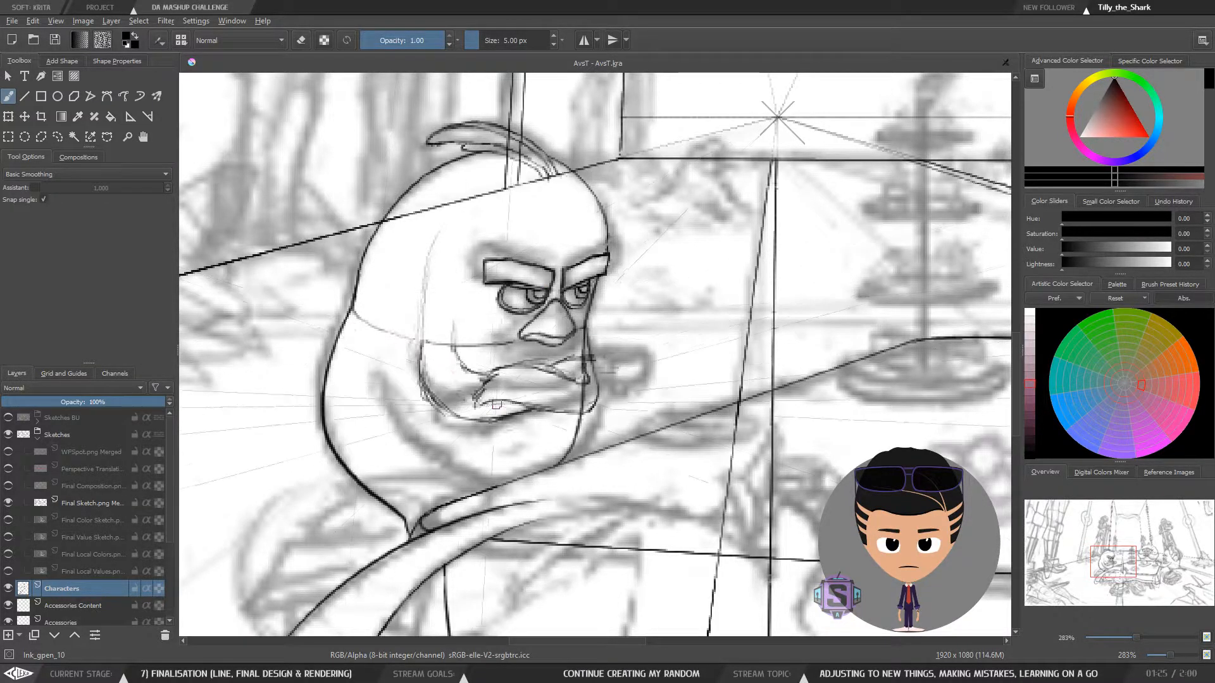
Erase the left bird's mouth with a 9 px eraser and re-ink the arm's upper and lower edges out to the hand
key(e)
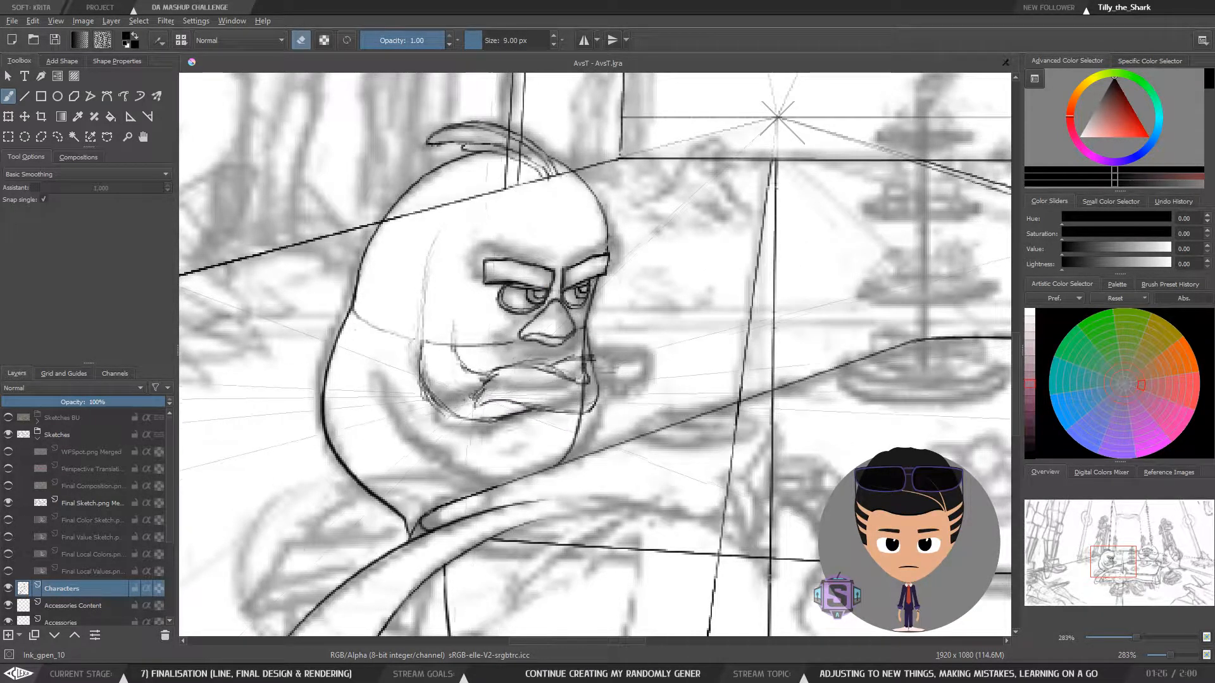
drag(493, 396, 564, 408)
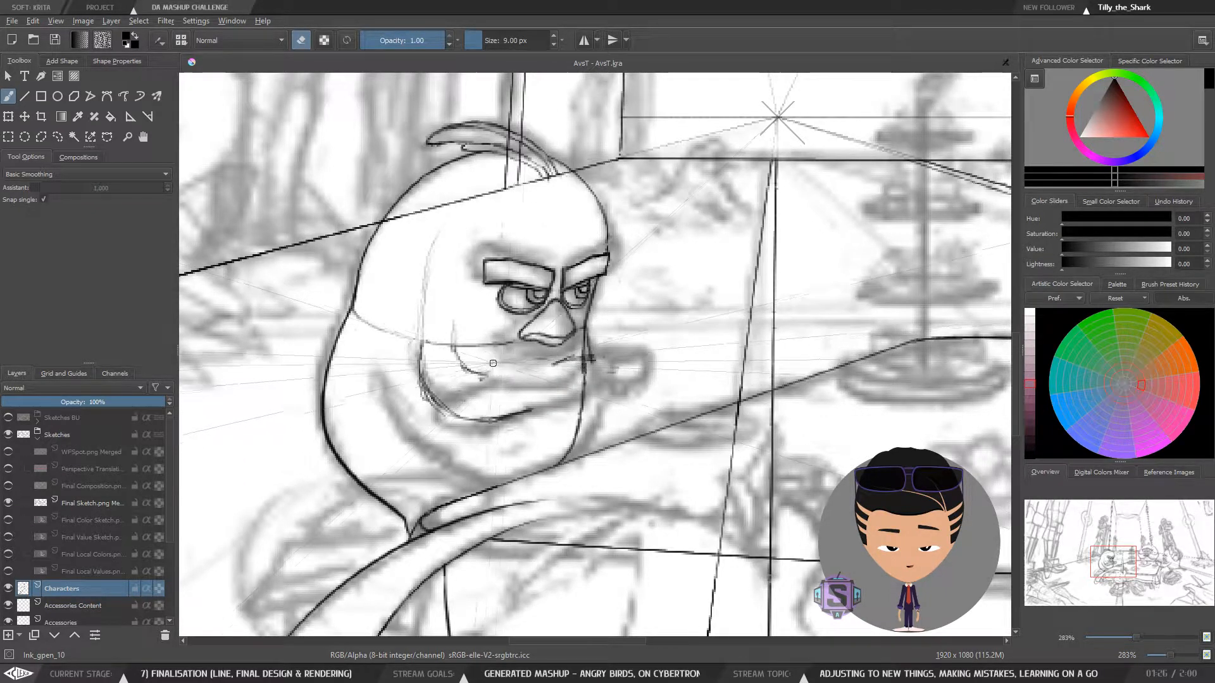
key(e)
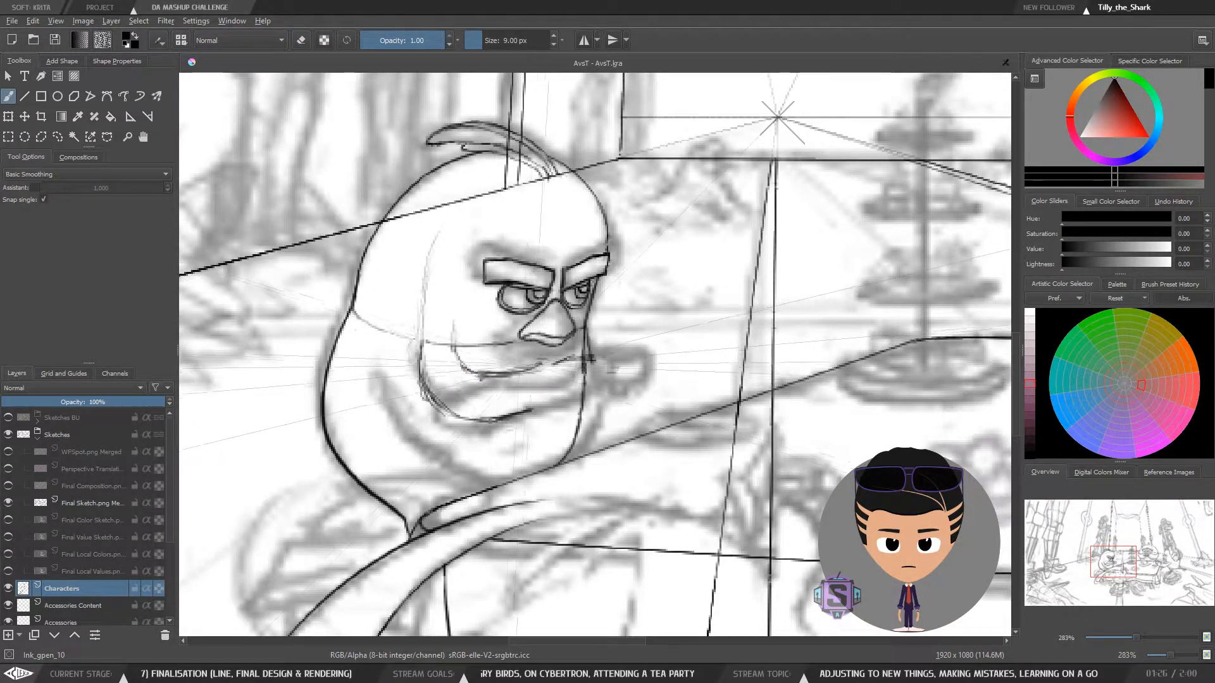
drag(506, 373, 586, 353)
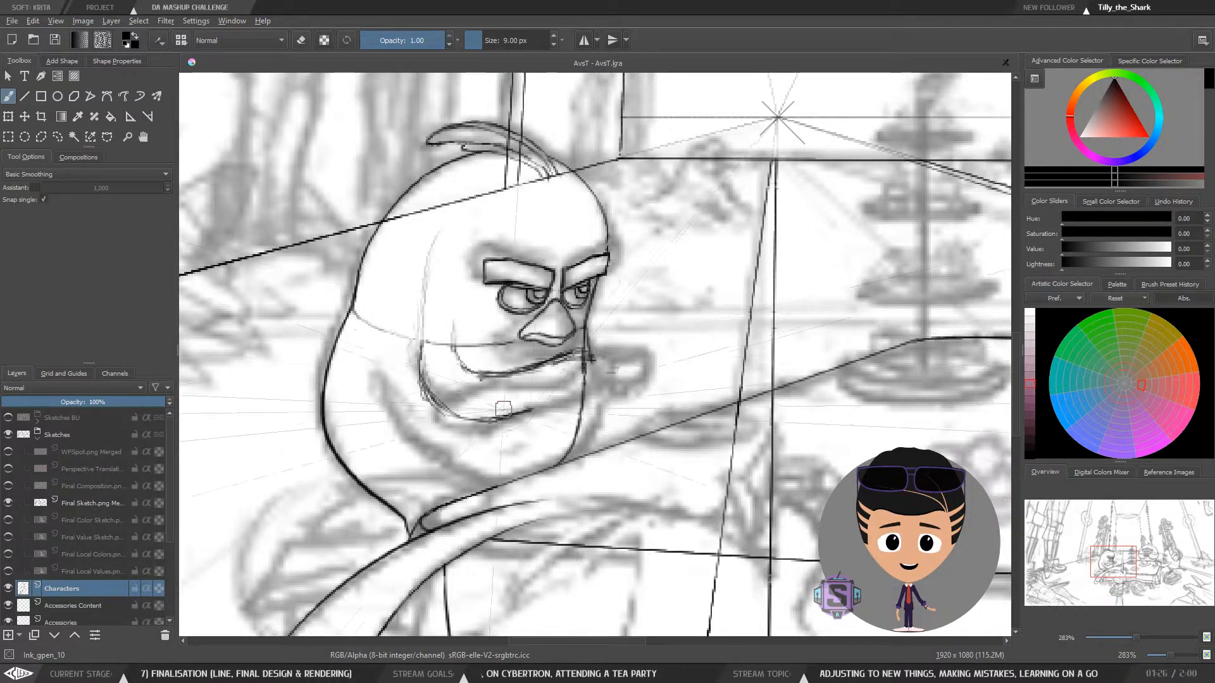
mouse_move(495, 419)
mouse_down()
mouse_move(544, 398)
mouse_move(517, 419)
mouse_move(561, 397)
mouse_up()
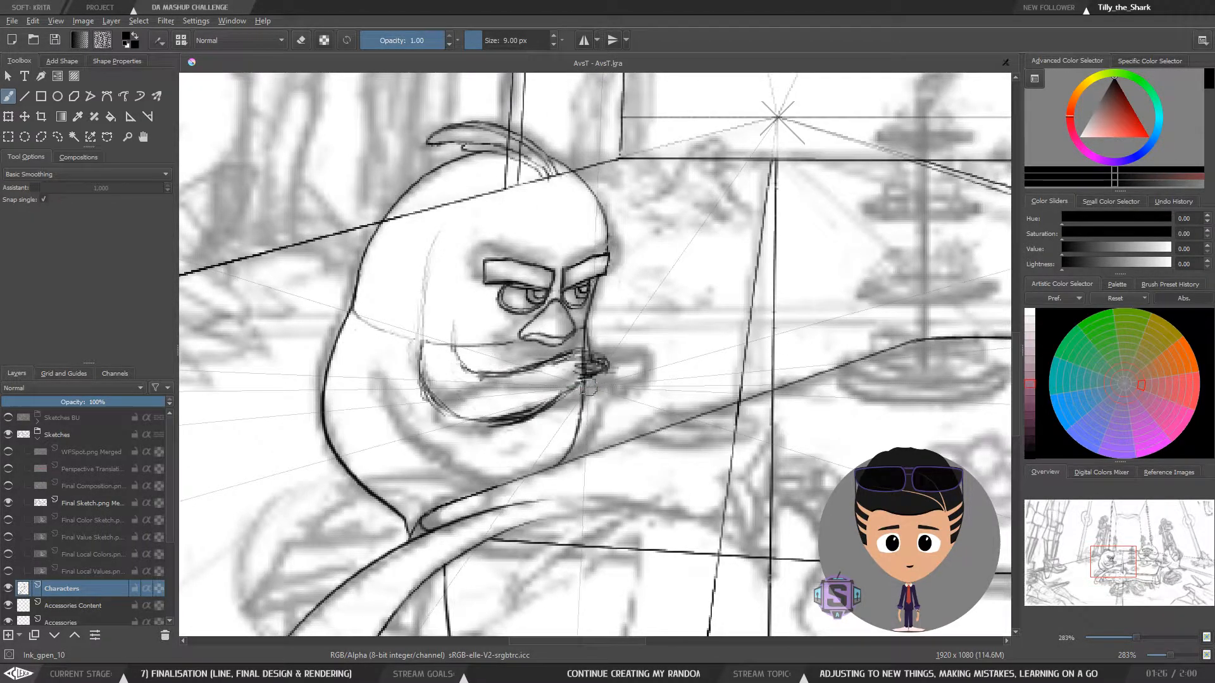
Add short feathery strokes along the underside of the left bird's forearm, check them mirrored, and erase the excess inside
key(m)
key(m)
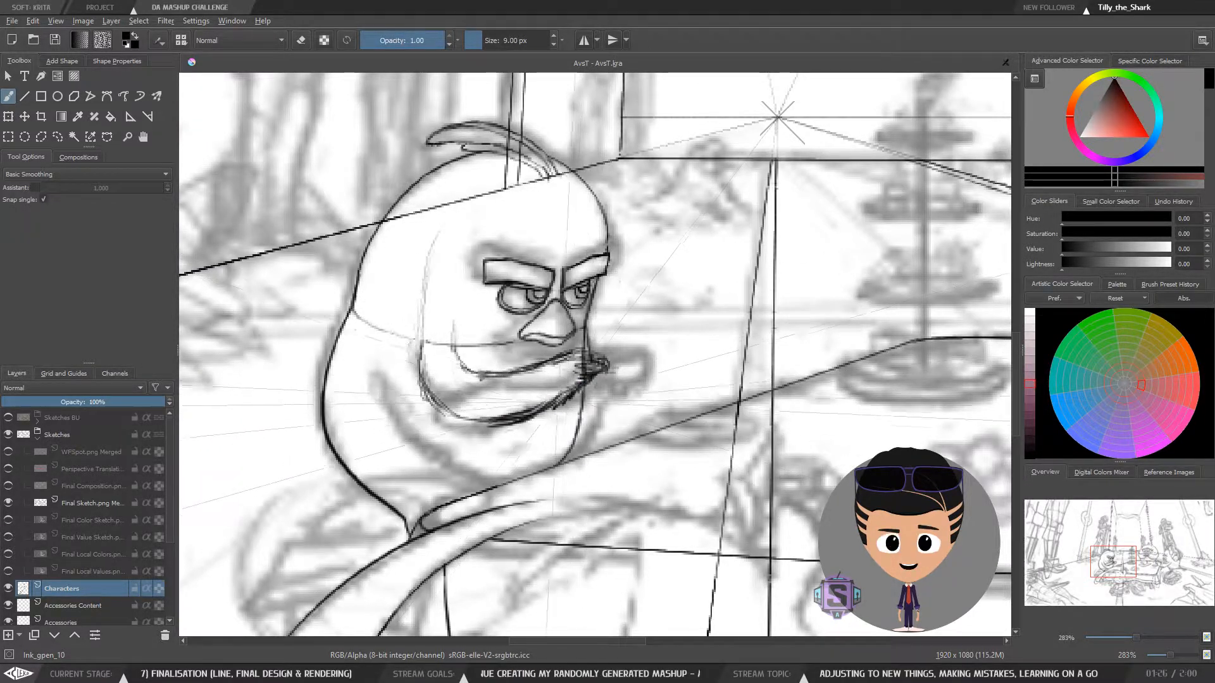
key(e)
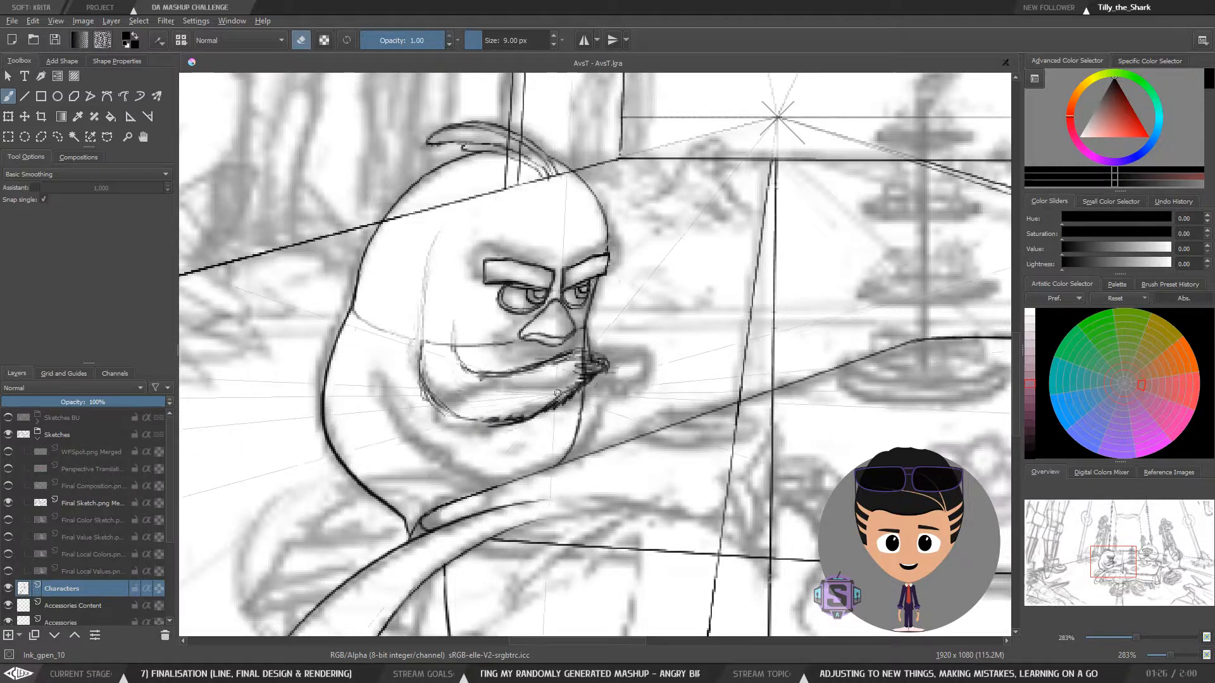
drag(573, 386, 577, 382)
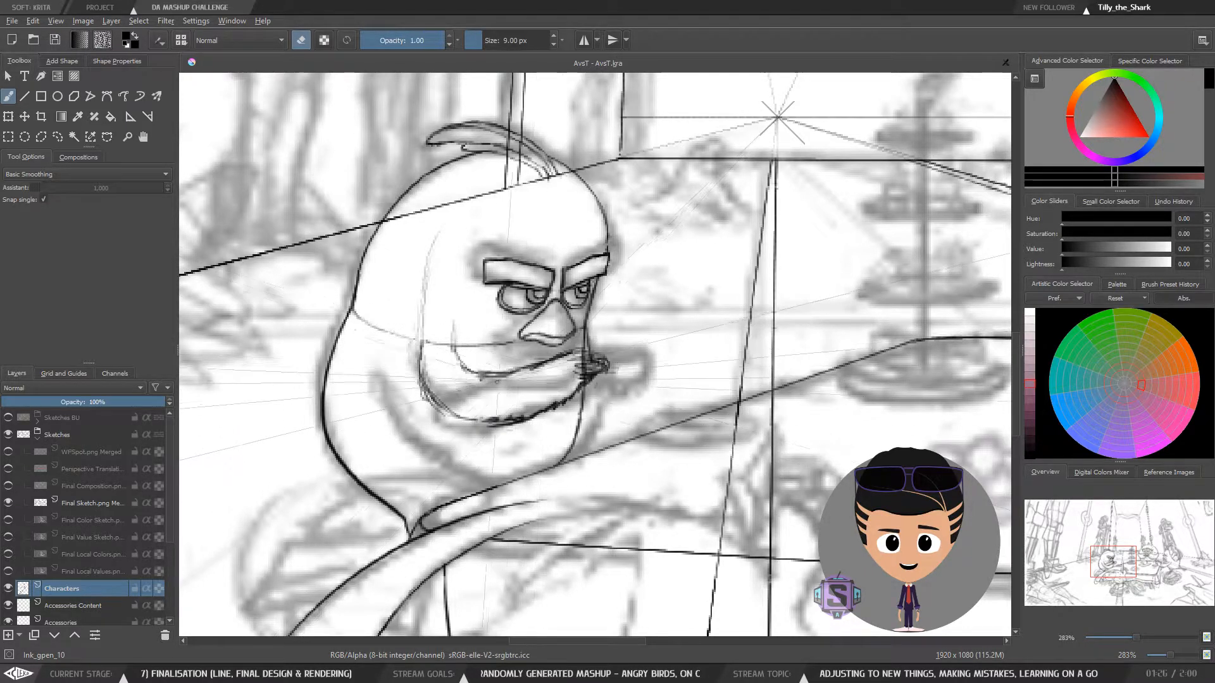
Check the left bird's arm mirrored, and ink a tapered hand shape over the forearm, reaching out to the wrist end
key(minus)
key(minus)
key(plus)
key(plus)
key(m)
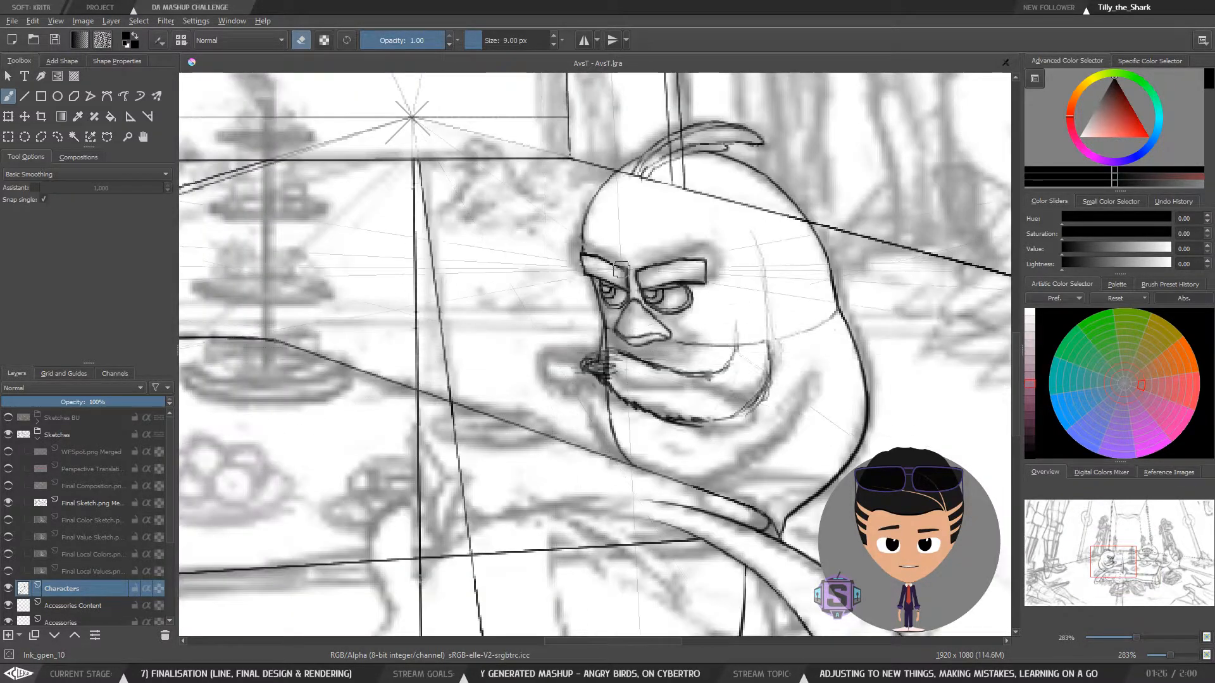
key(m)
key(e)
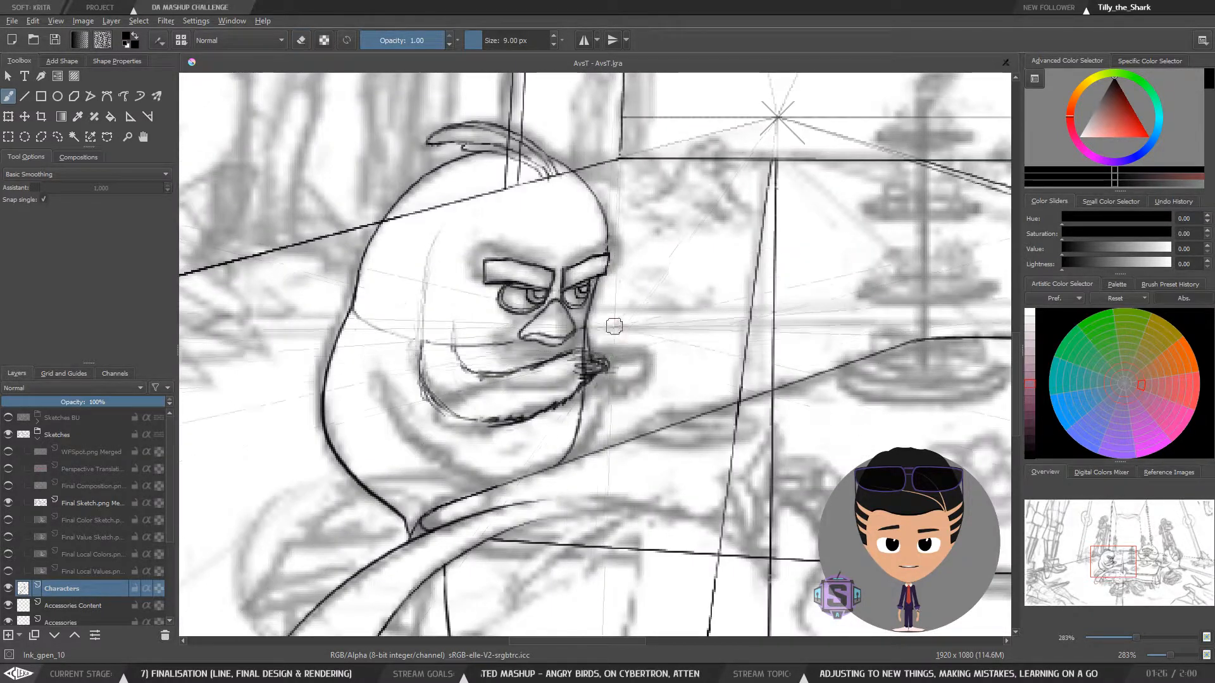
drag(595, 402, 592, 413)
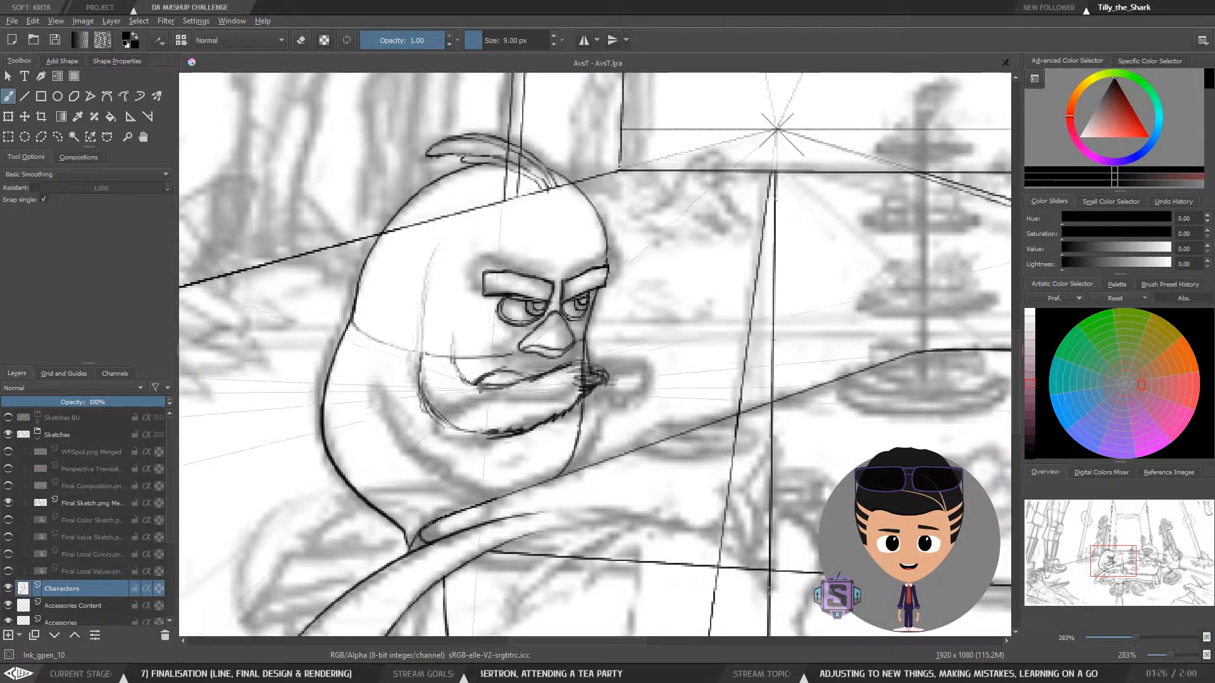
drag(479, 385, 559, 416)
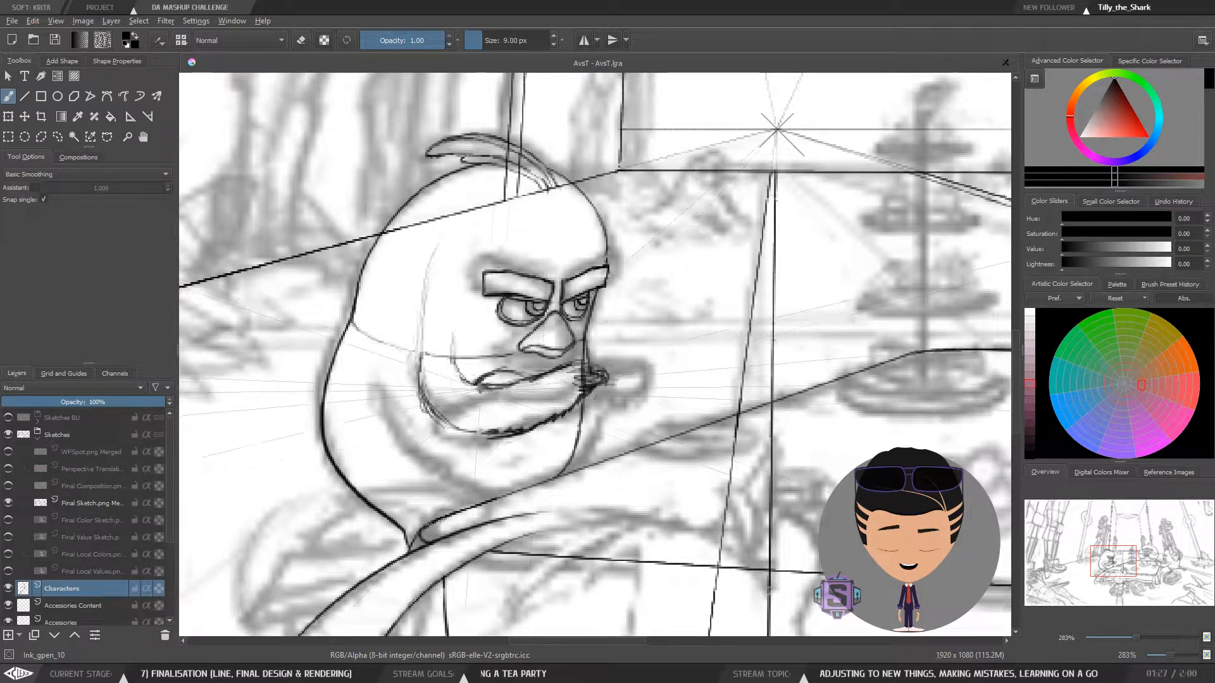
key(ctrl+z)
drag(491, 387, 576, 420)
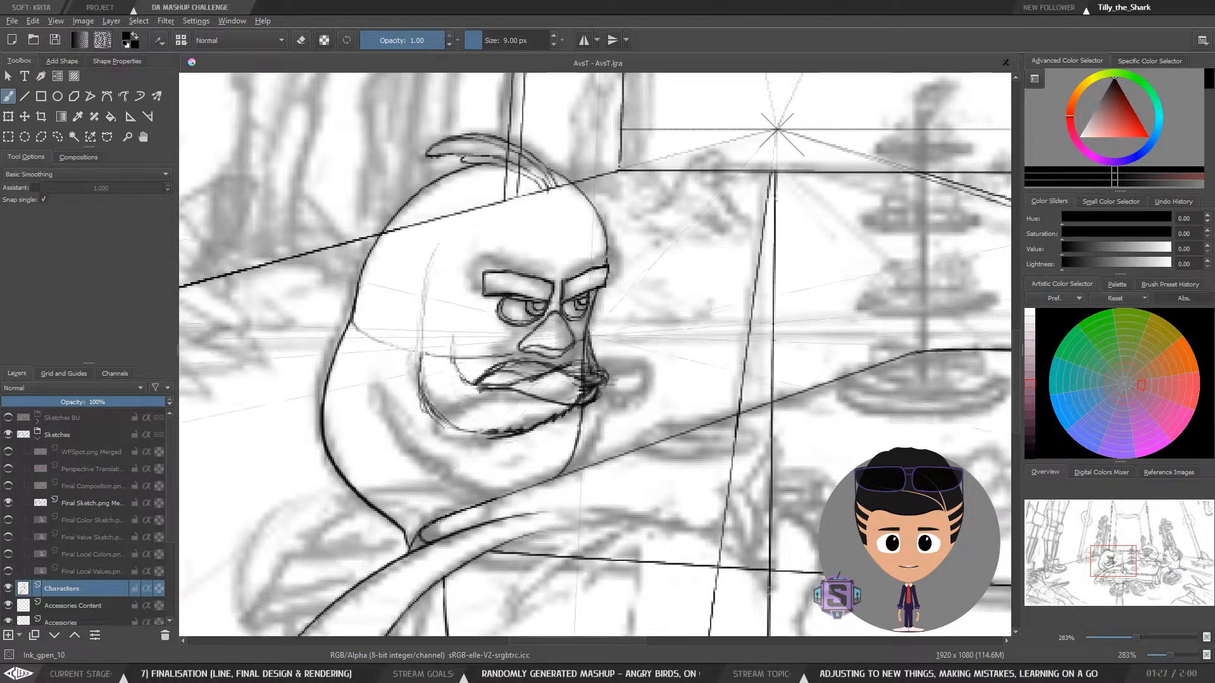
Erase the overlapping forearm lines inside the left bird's new hand shape and tidy its outline with the 9 px brush
key(e)
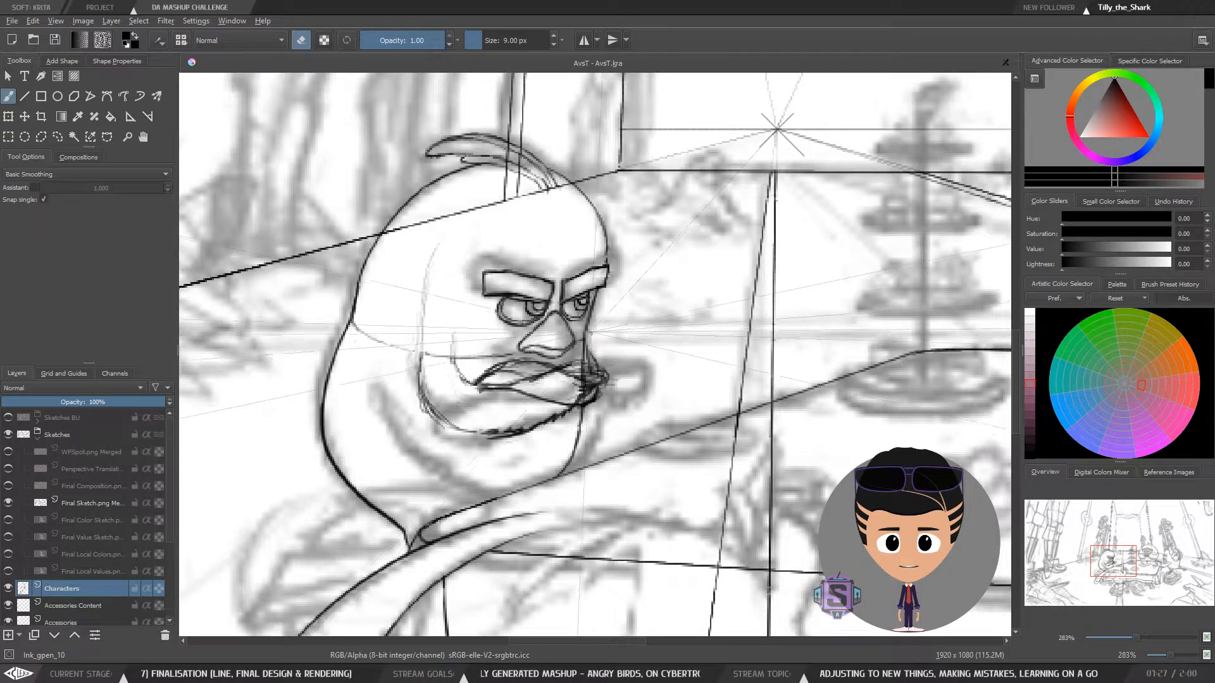
key(e)
key(e)
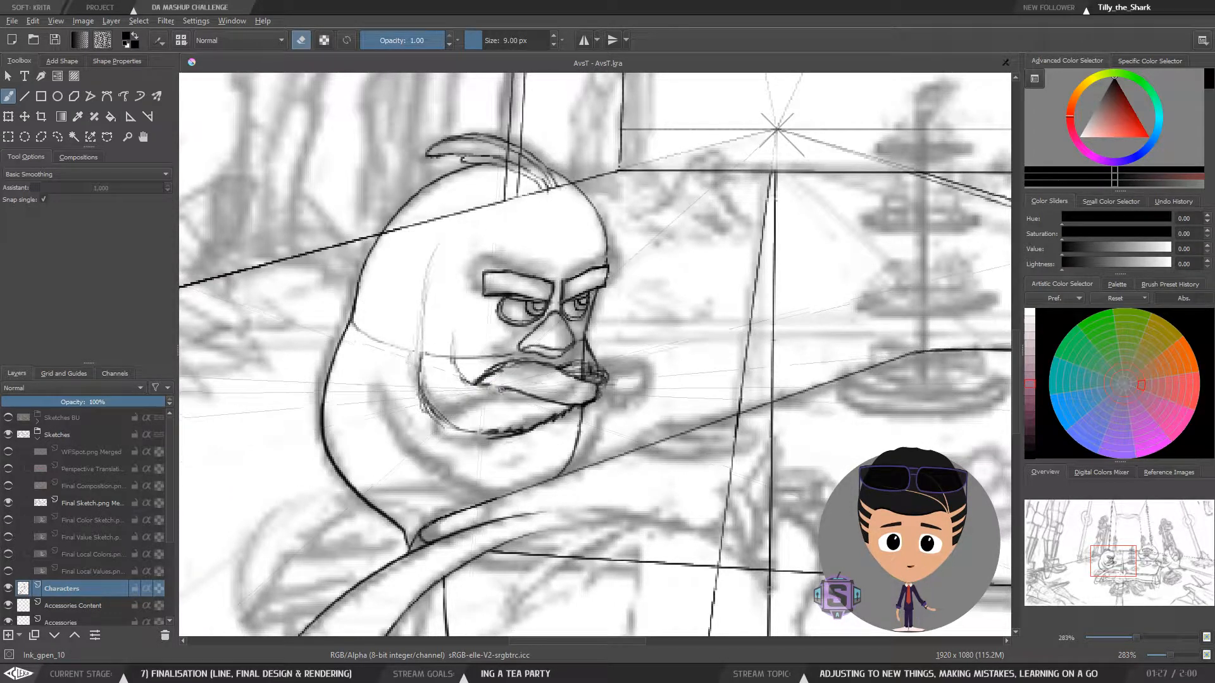
key(e)
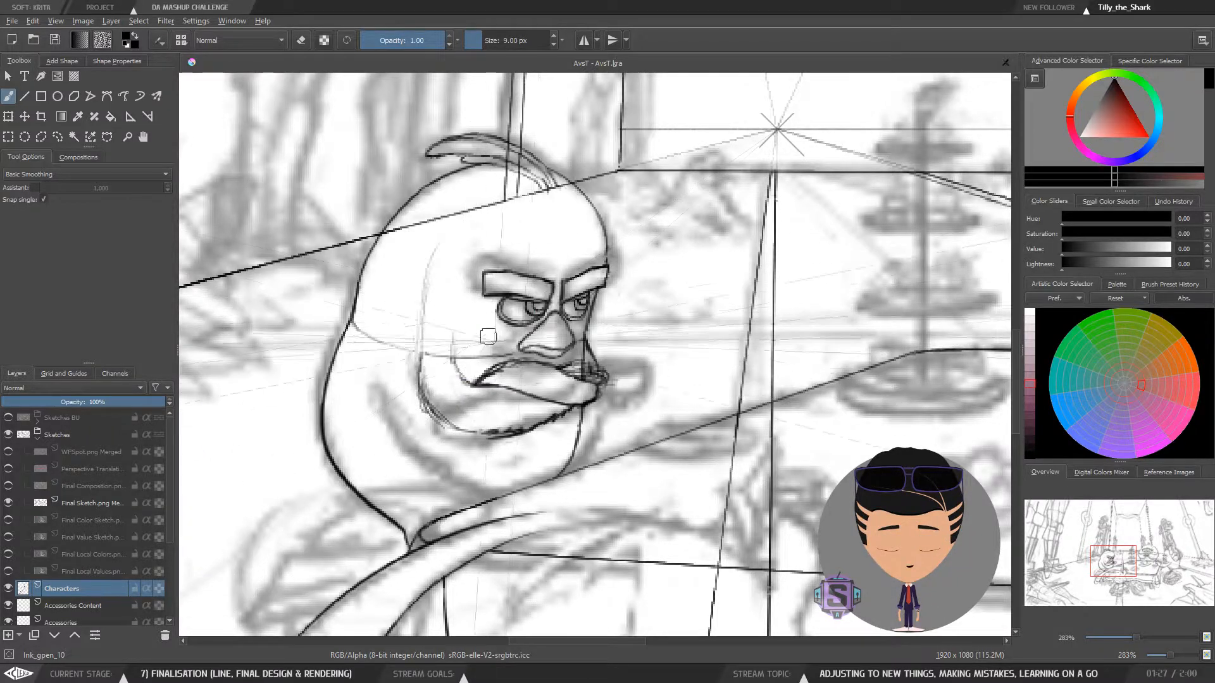
Examine the left bird's reworked arm in the mirrored view and against the whole tea party composition
key(minus)
key(minus)
key(m)
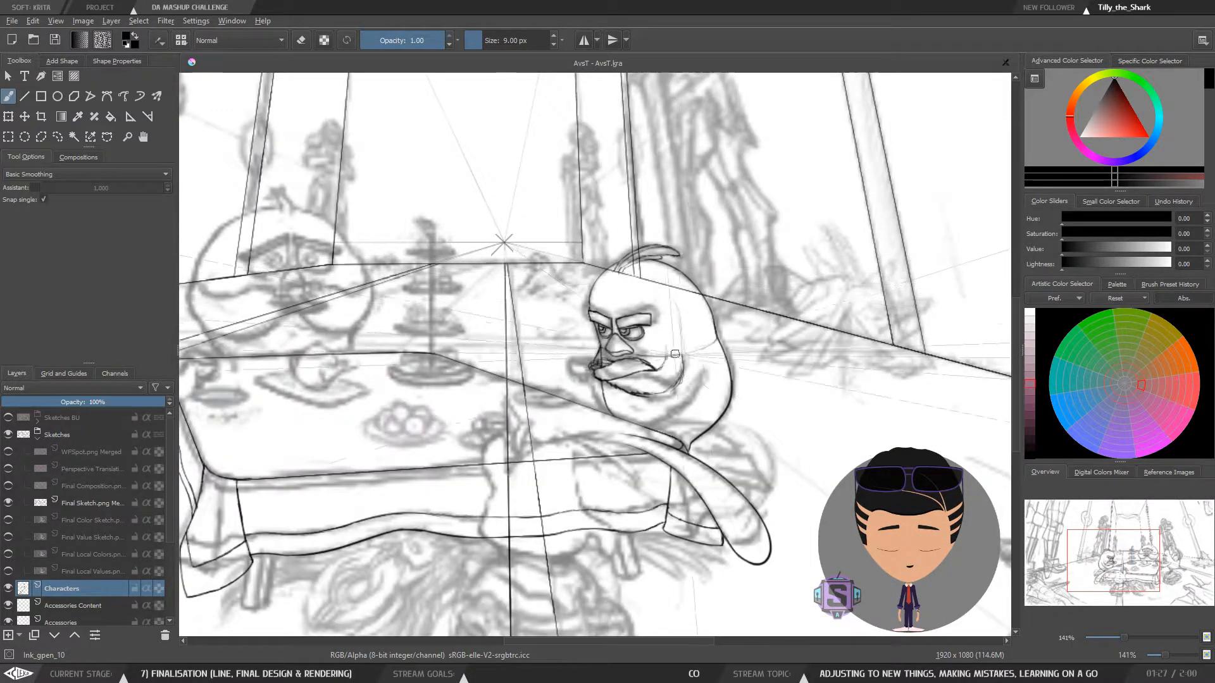
key(minus)
key(minus)
key(m)
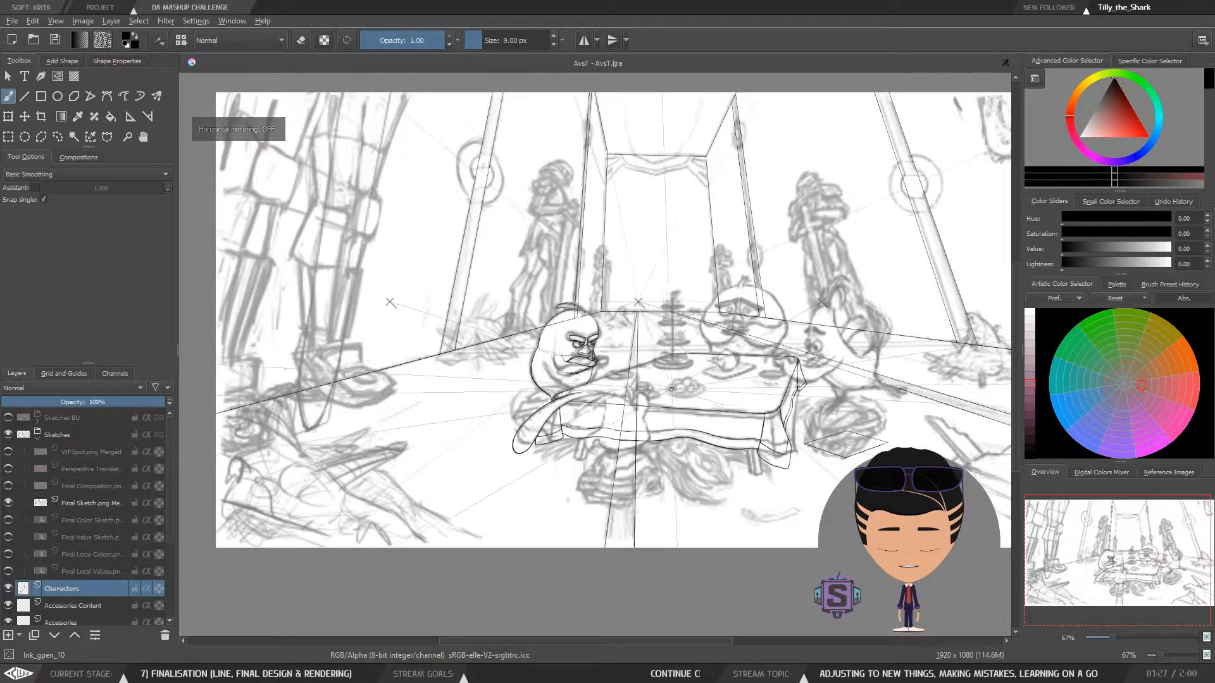
key(plus)
key(plus)
key(plus)
key(plus)
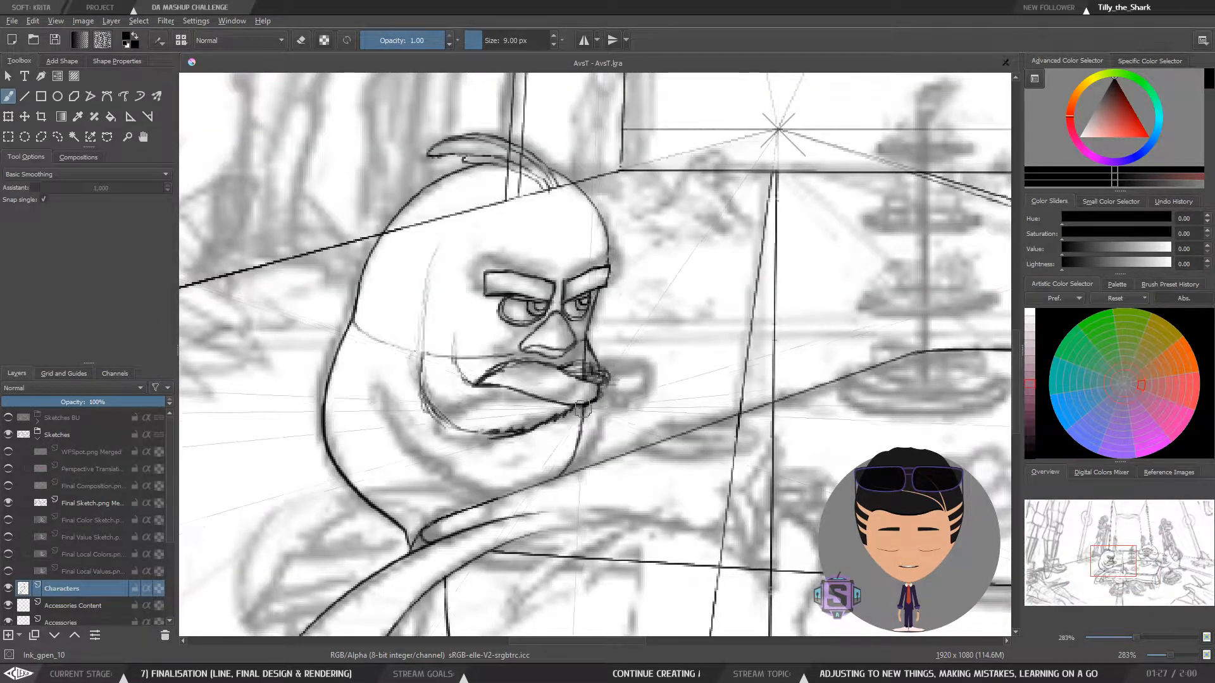
Try dividing the left bird's hand and forearm into segments with curved cross lines, and check them in the mirrored view
mouse_move(599, 408)
mouse_down()
mouse_move(565, 419)
mouse_move(578, 417)
mouse_up()
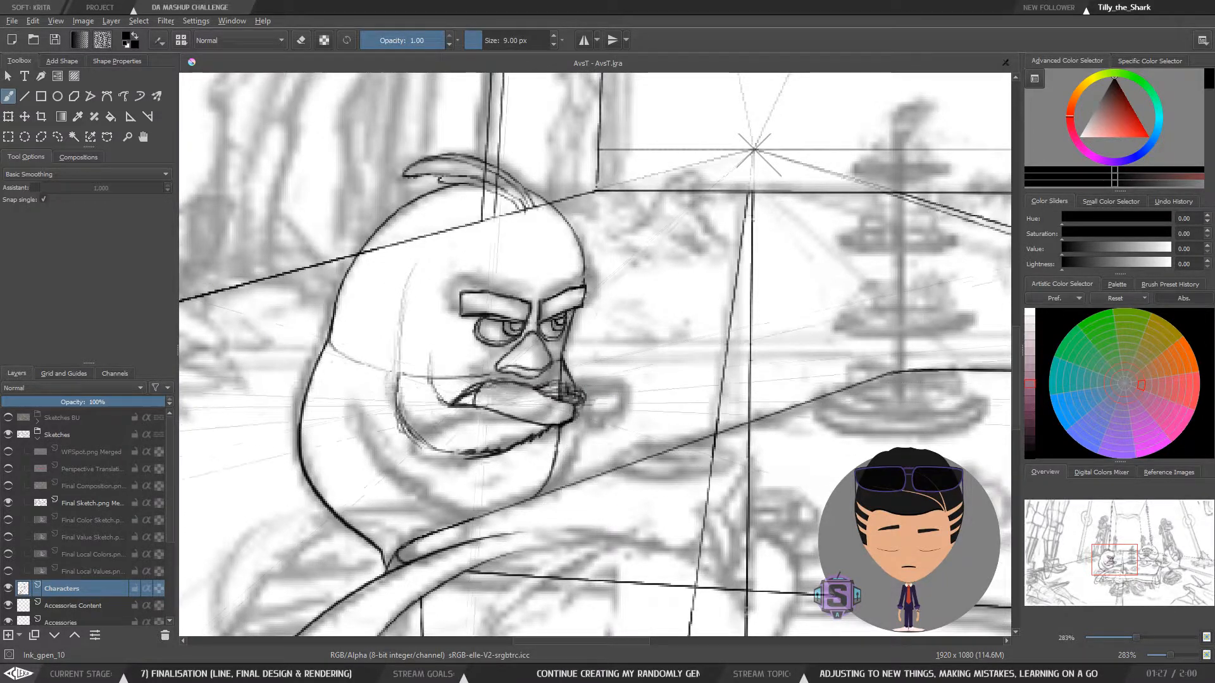
drag(501, 387, 499, 412)
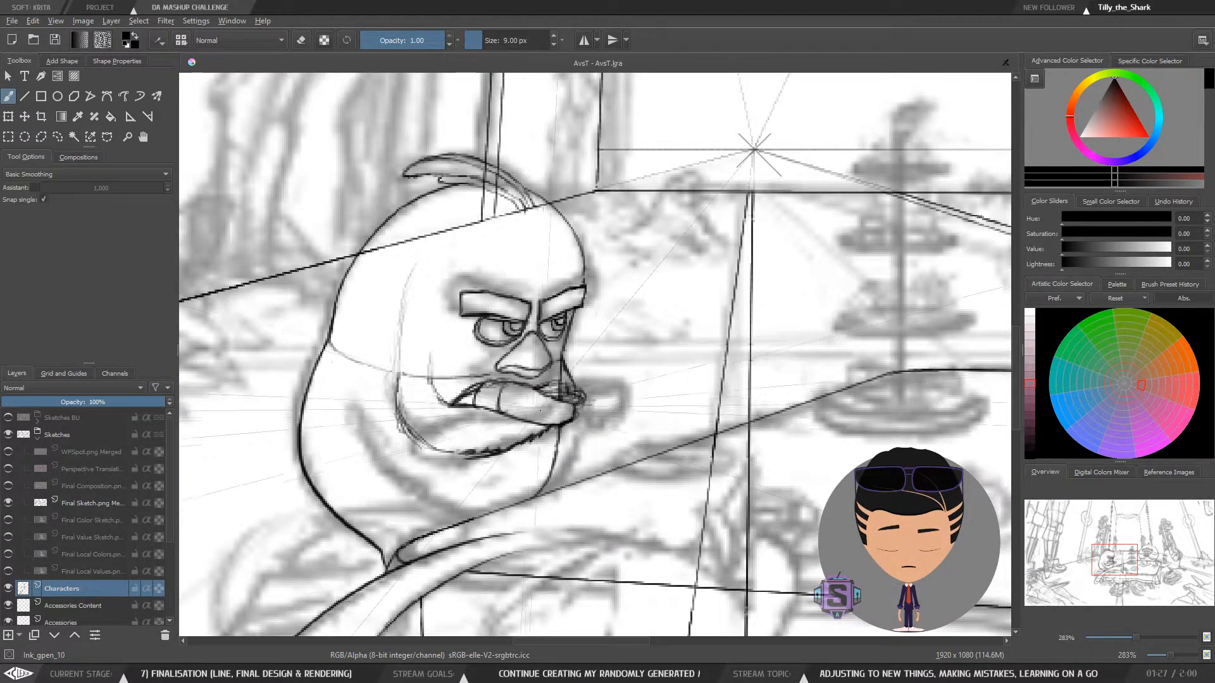
key(e)
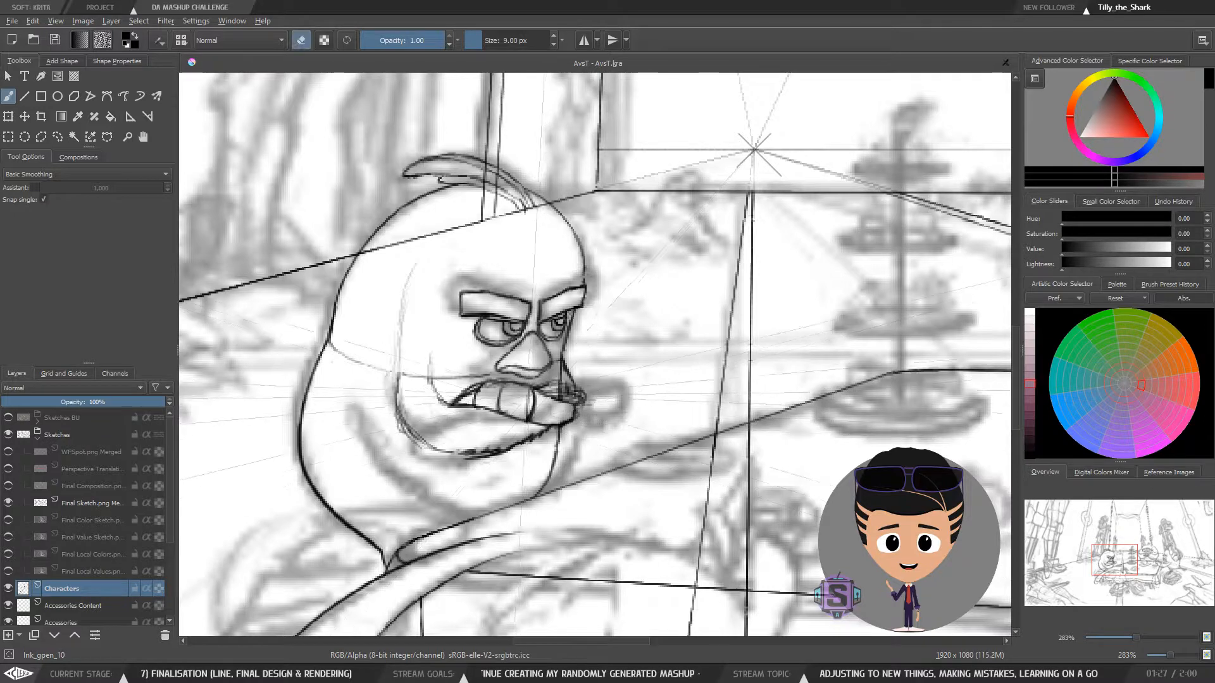
key(e)
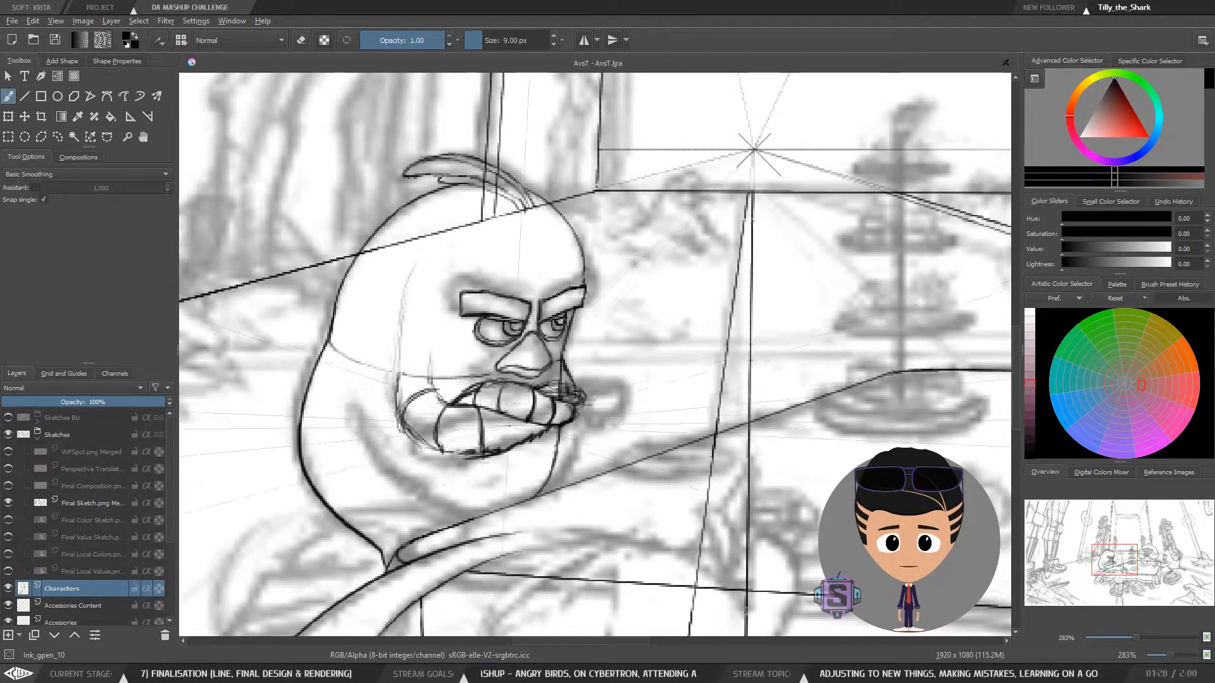
key(minus)
key(minus)
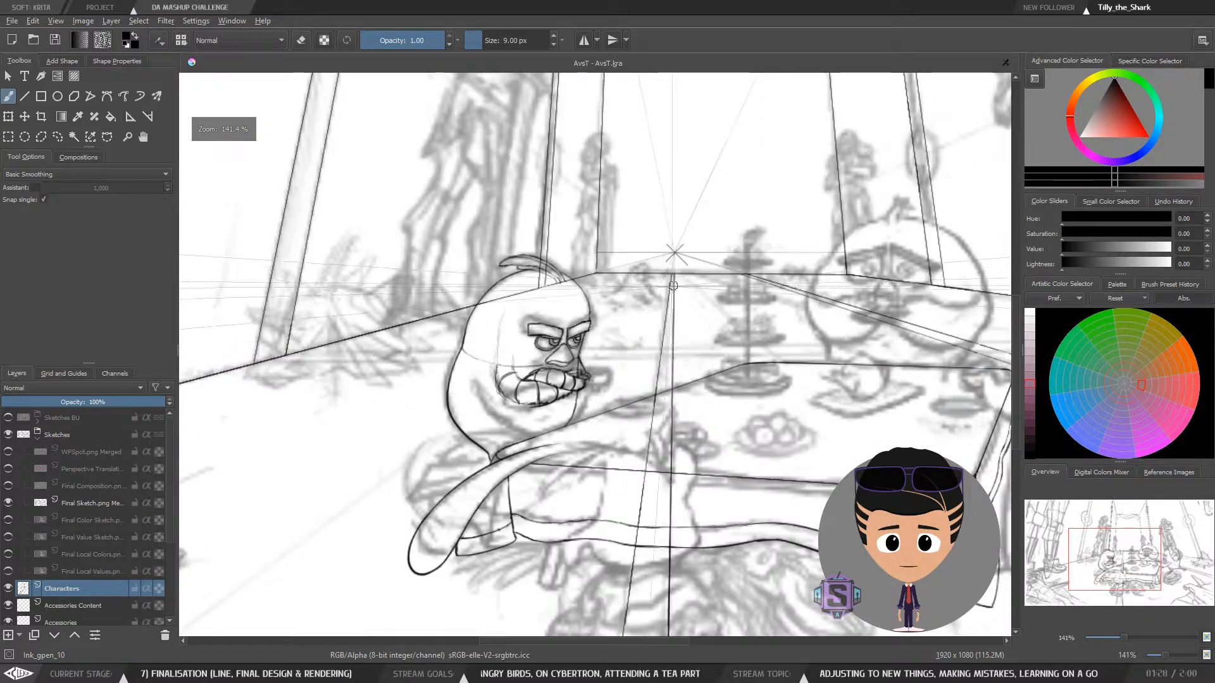
key(m)
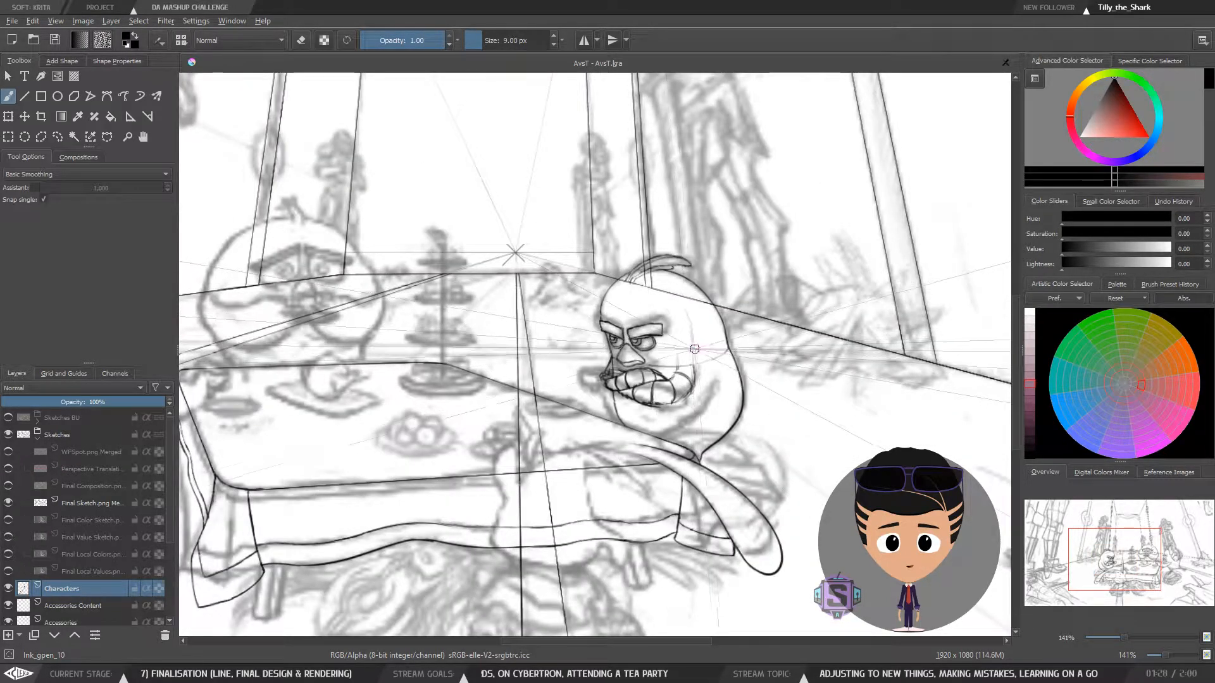
key(m)
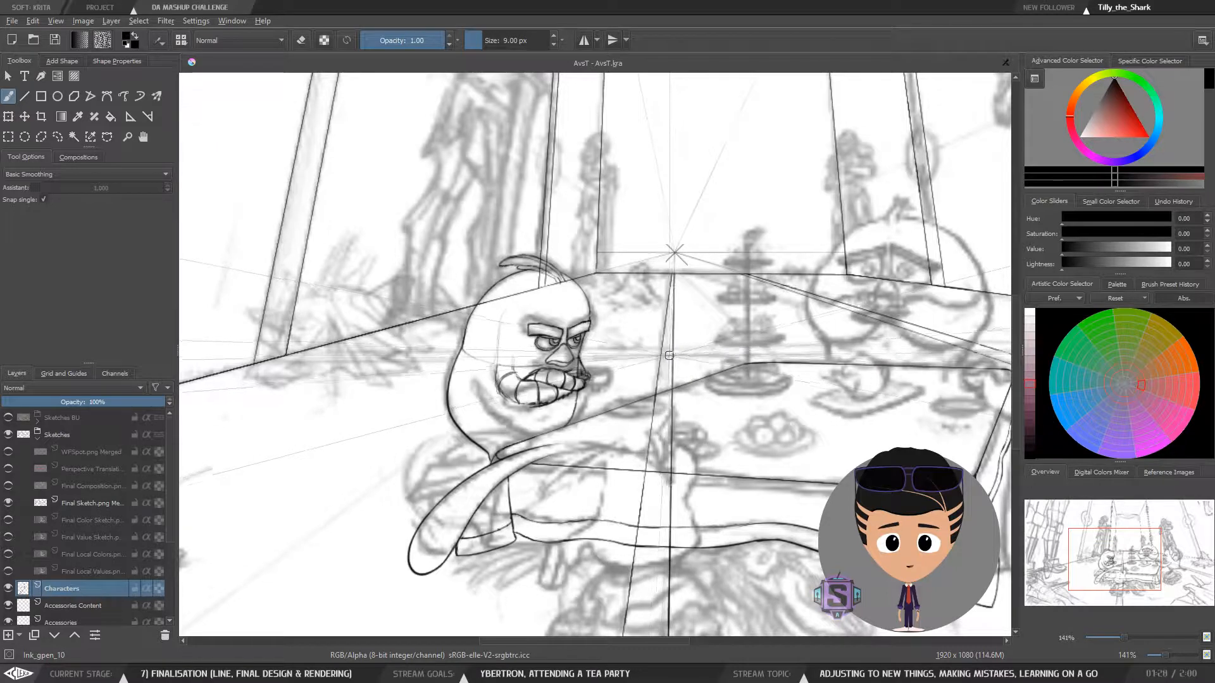
key(m)
key(plus)
key(plus)
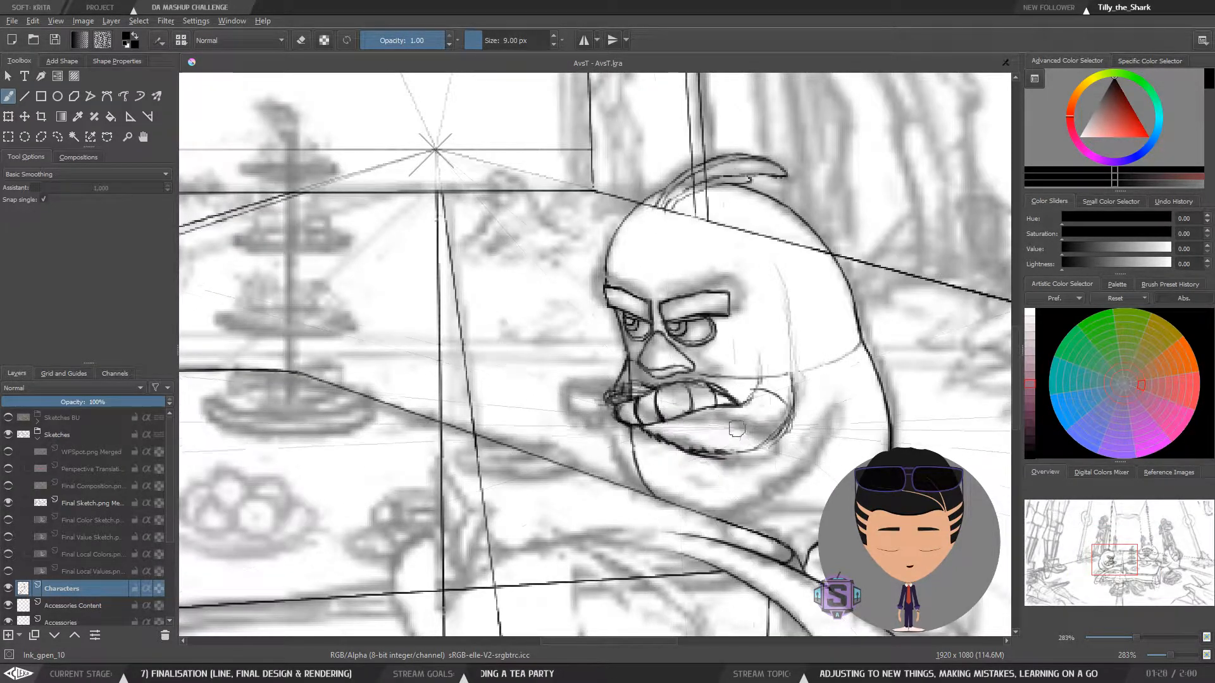
Re-ink the underside and elbow of the left bird's arm as a bolder, more angular outline and erase the old strokes
drag(763, 415, 601, 382)
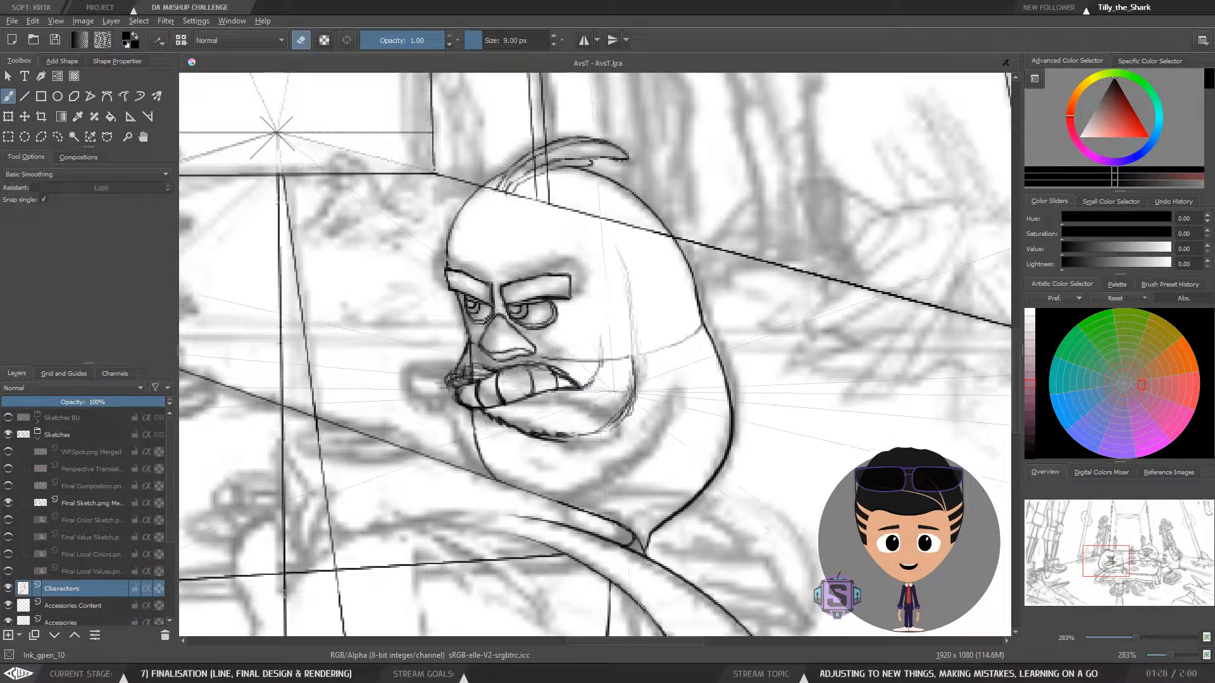
key(e)
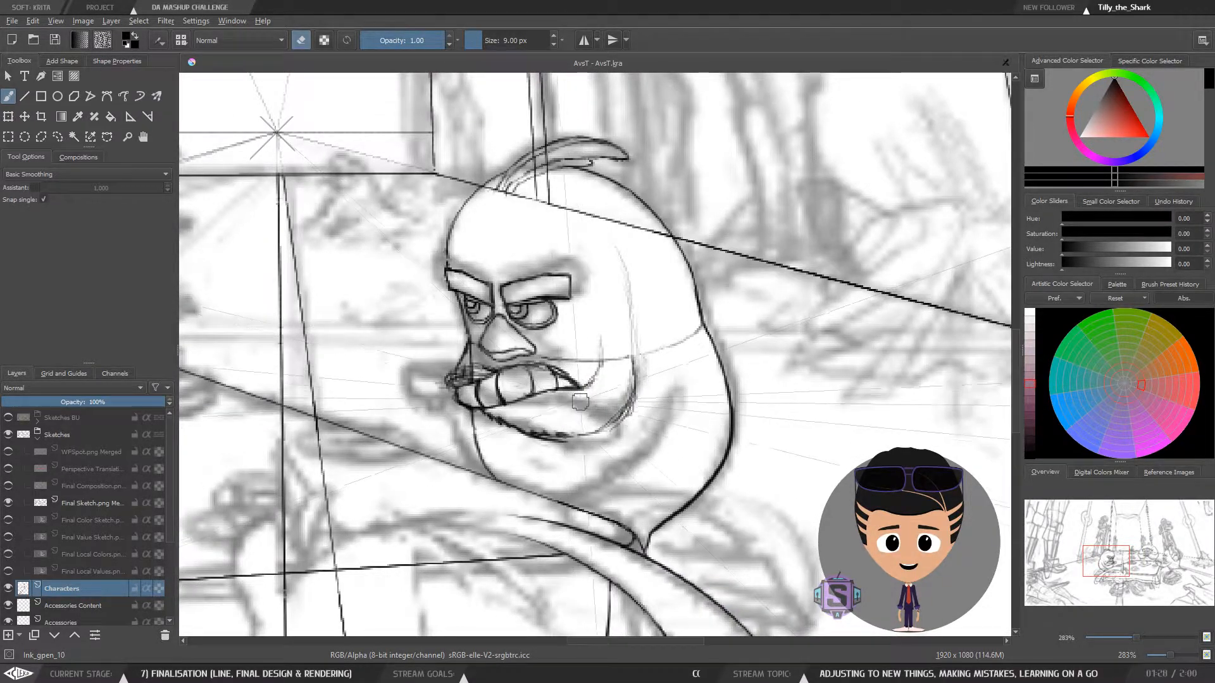
key(e)
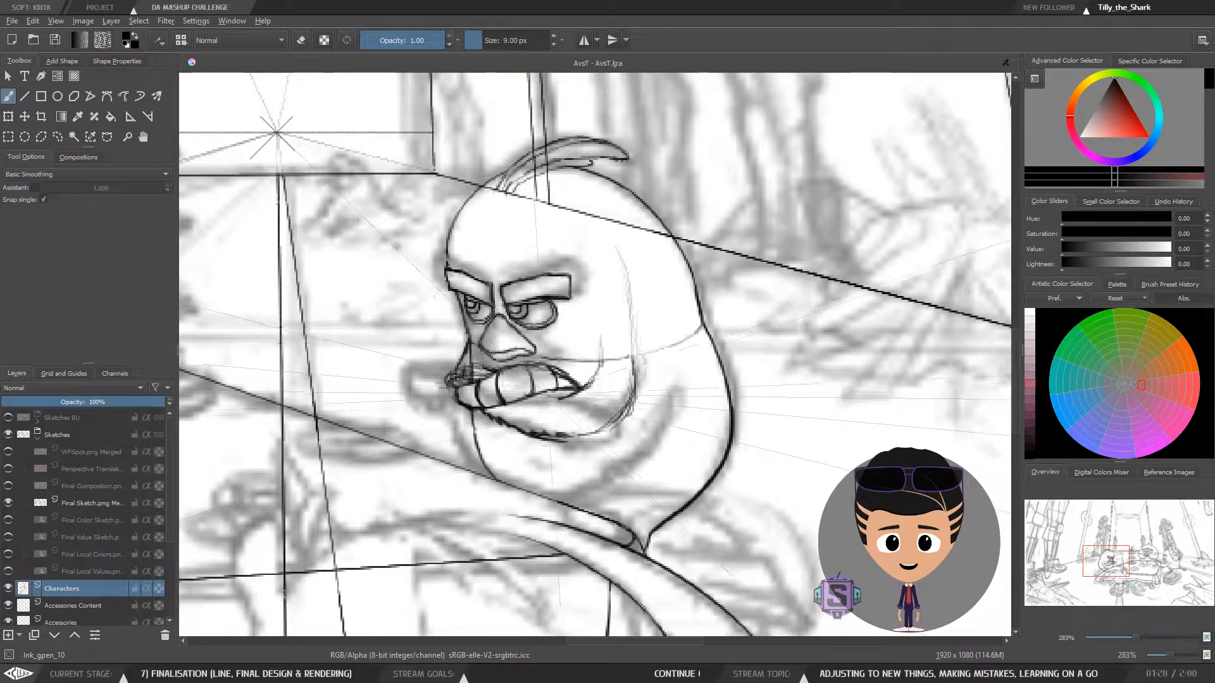
mouse_move(546, 391)
mouse_down()
mouse_move(581, 397)
mouse_move(600, 364)
mouse_move(623, 415)
mouse_move(602, 425)
mouse_up()
drag(531, 434, 598, 429)
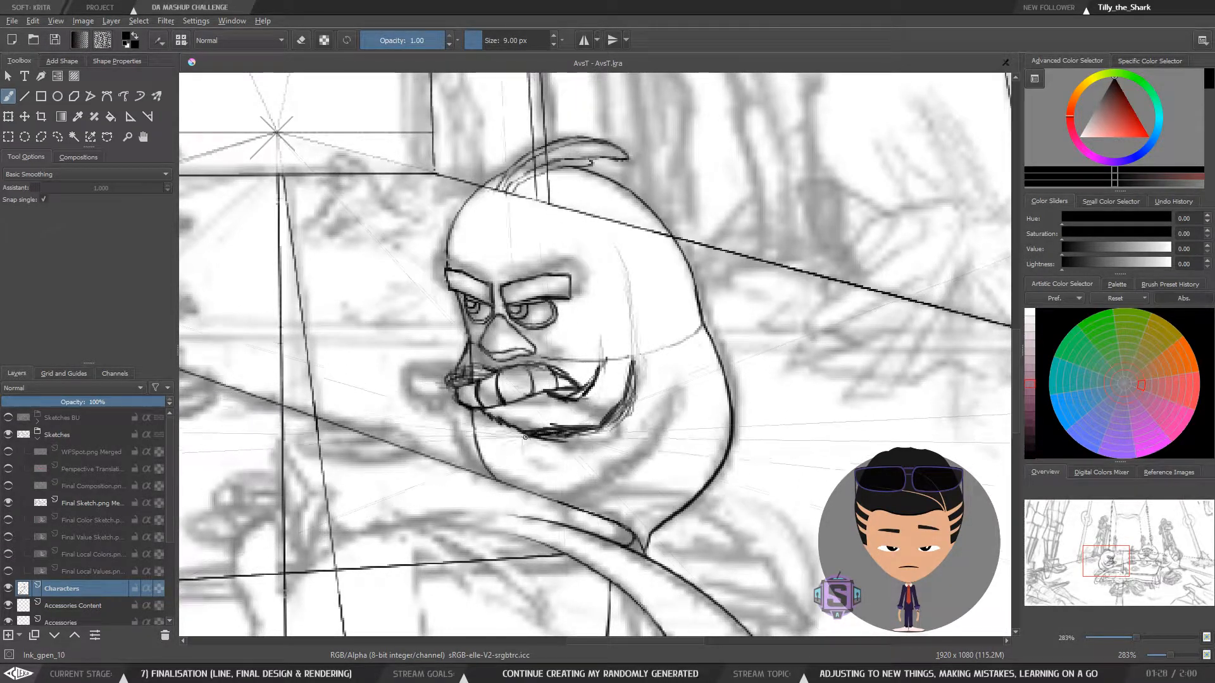
mouse_move(495, 413)
mouse_down()
mouse_move(521, 431)
mouse_move(596, 437)
mouse_move(635, 394)
mouse_up()
key(e)
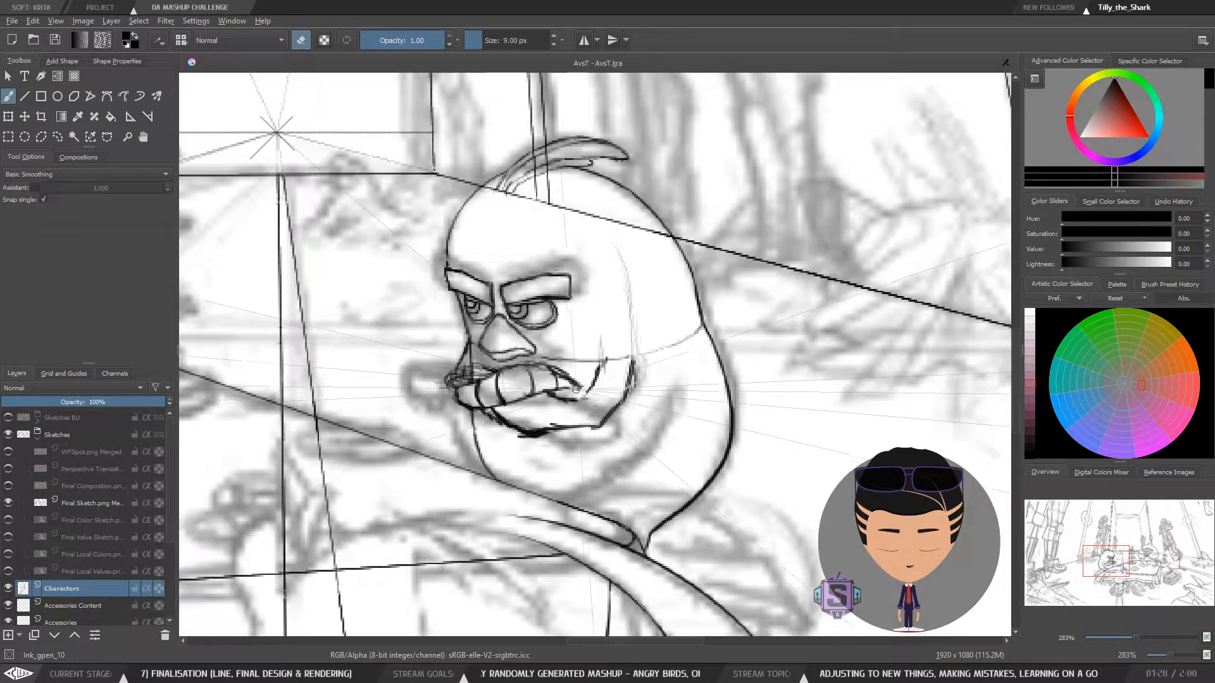
Reshape the rear end of the left bird's hand near the elbow, erasing its pointed corner and redrawing the edge
key(e)
mouse_move(557, 382)
mouse_down()
mouse_move(529, 378)
mouse_move(565, 378)
mouse_up()
key(e)
key(e)
key(e)
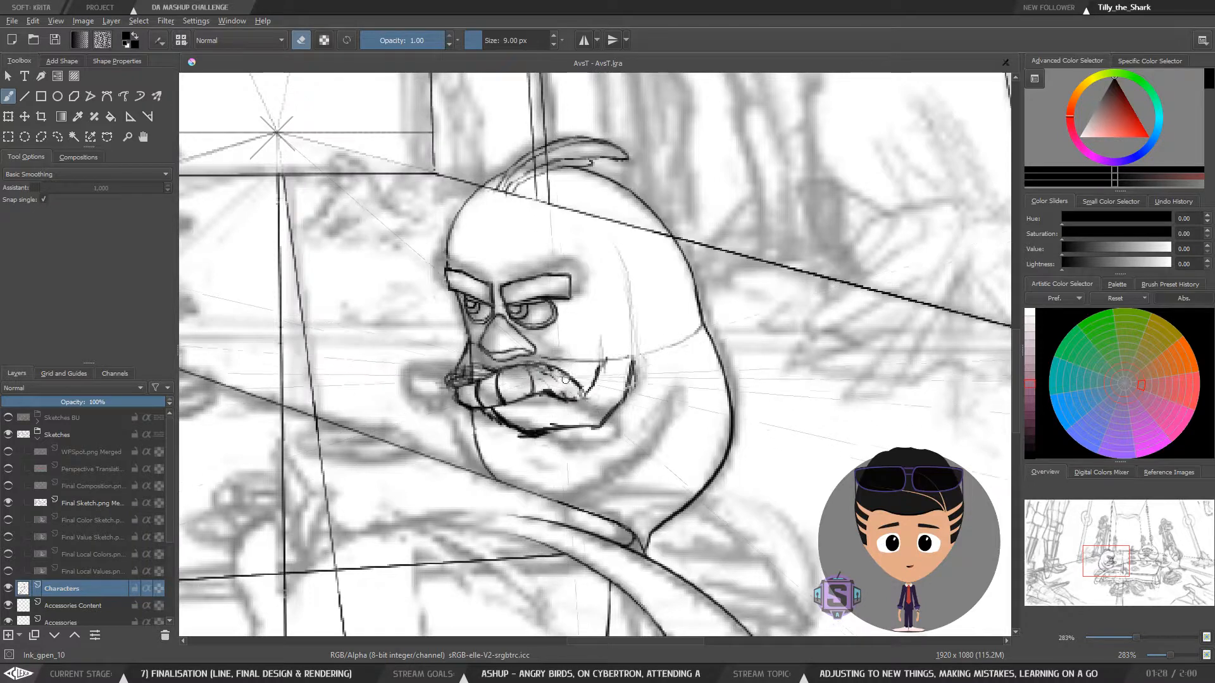
key(e)
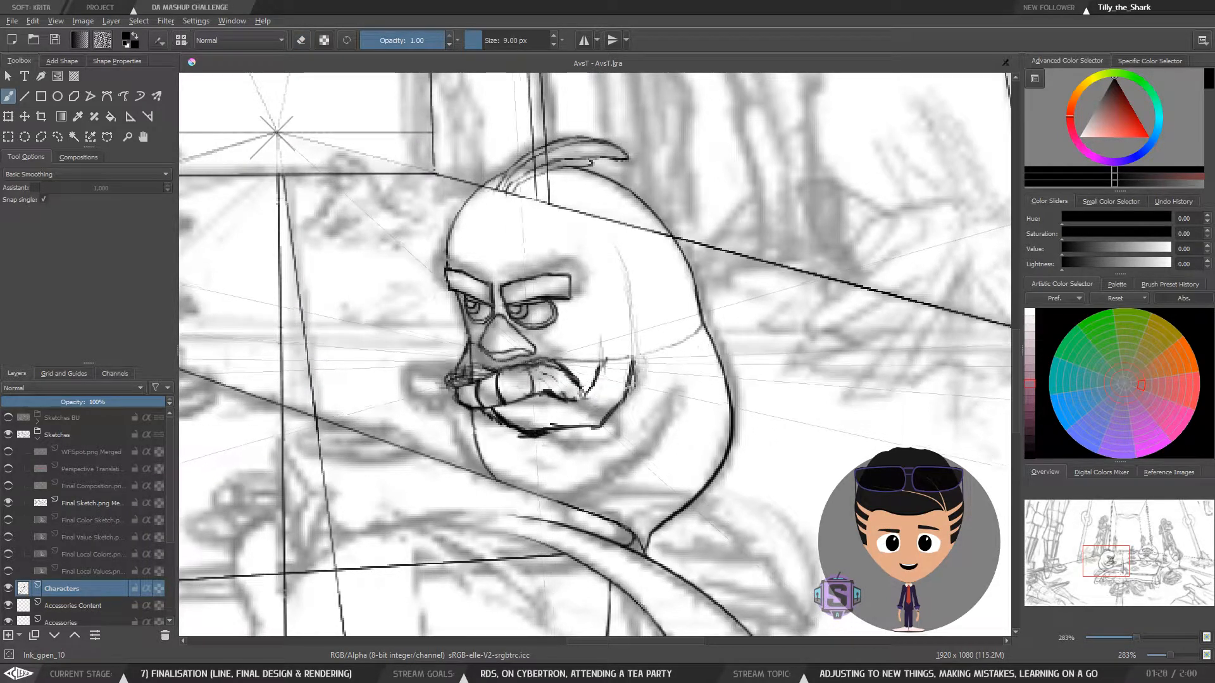
Reinforce the upper edge of the left bird's hand and erase the cross lines inside it
drag(505, 369, 536, 361)
key(e)
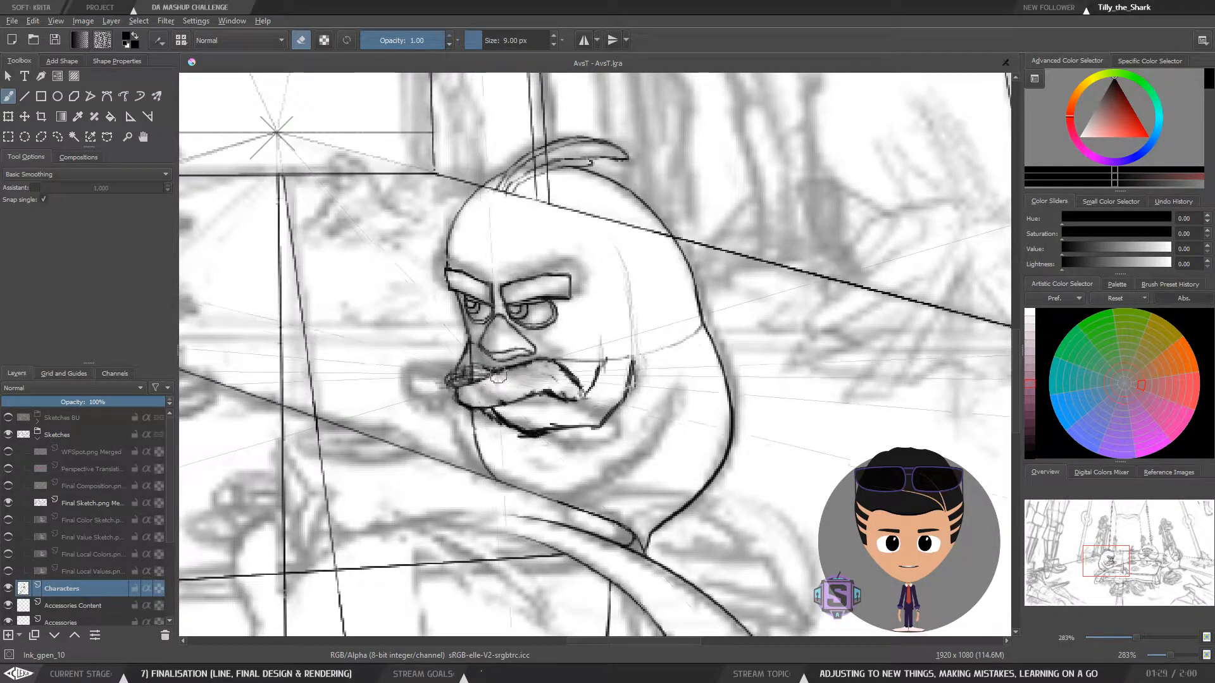
drag(499, 376, 556, 394)
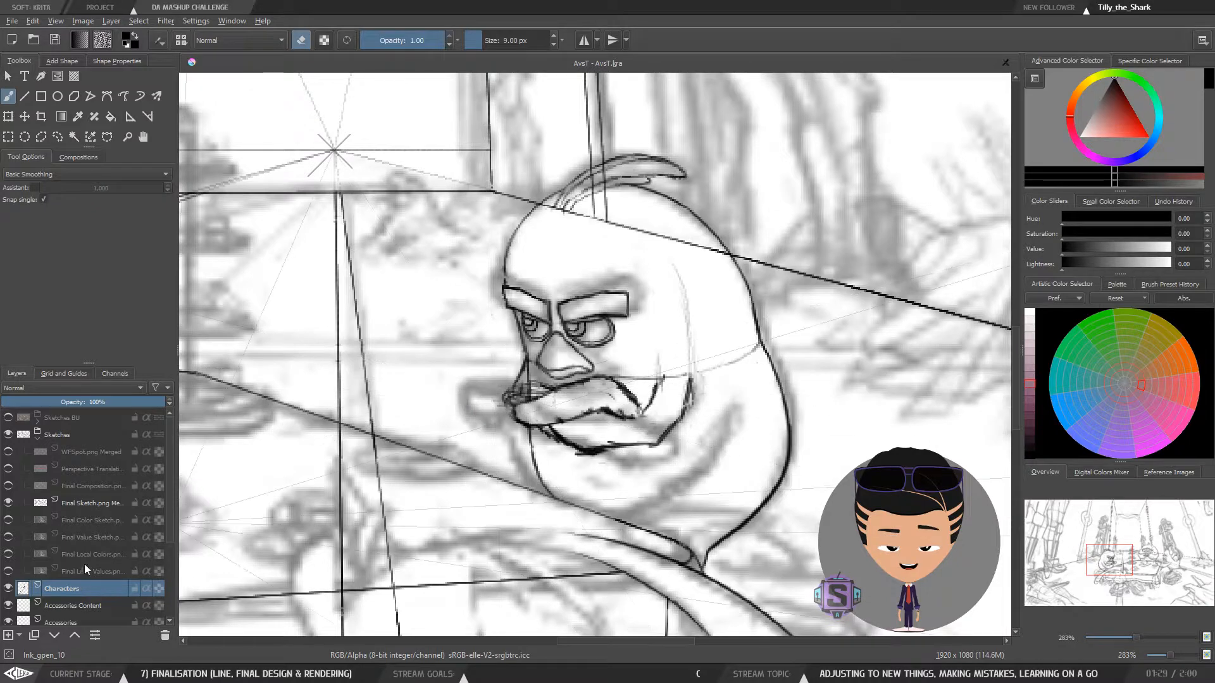
Draw the left bird's teacup with an elliptical rim on the Accessories layer, refine it, and check it unmirrored
scroll(169, 482, down, 4)
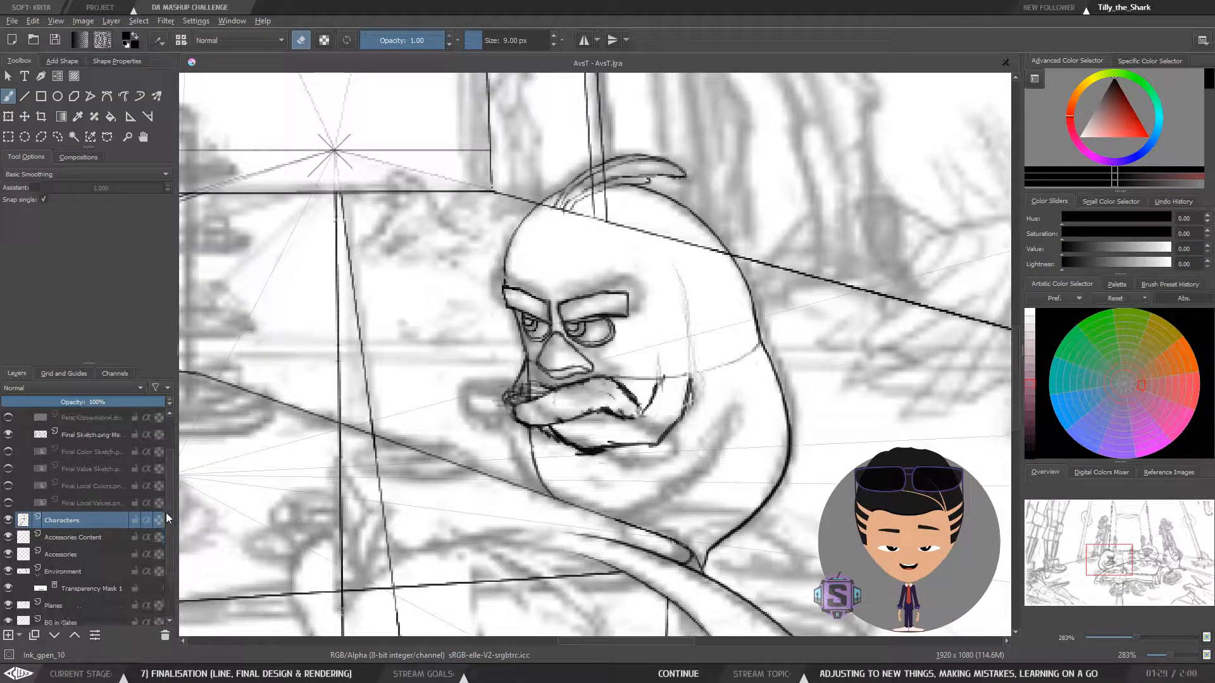
click(82, 538)
click(76, 555)
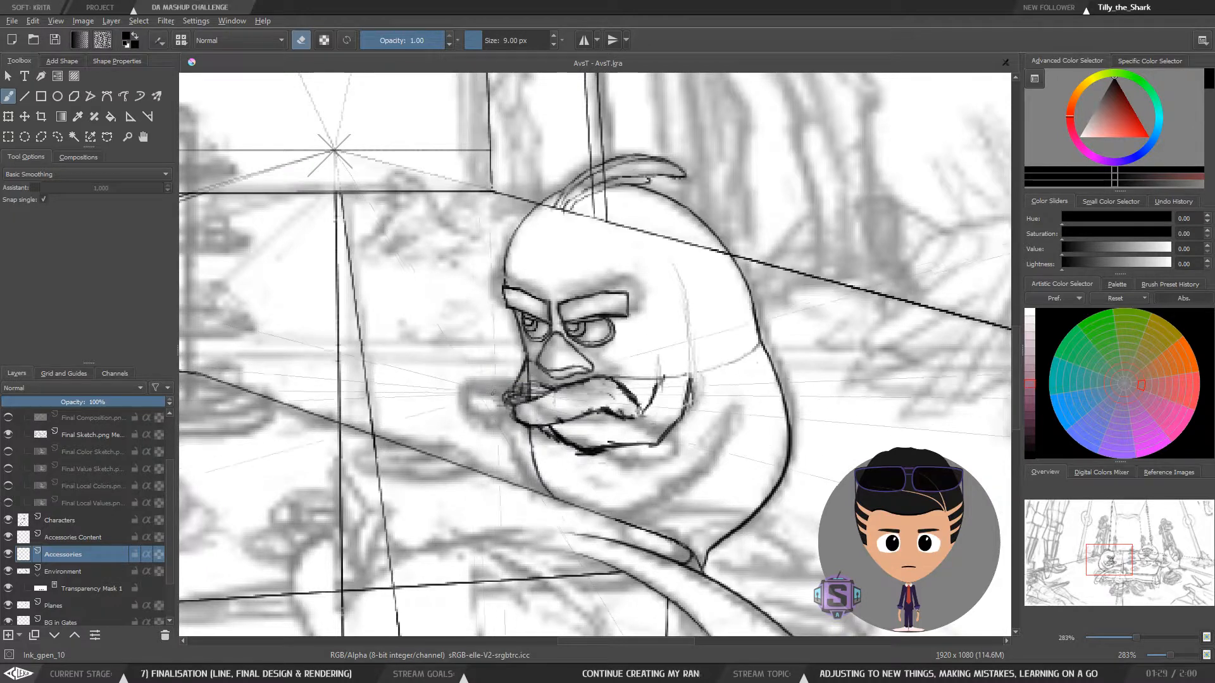
key(e)
drag(471, 376, 505, 391)
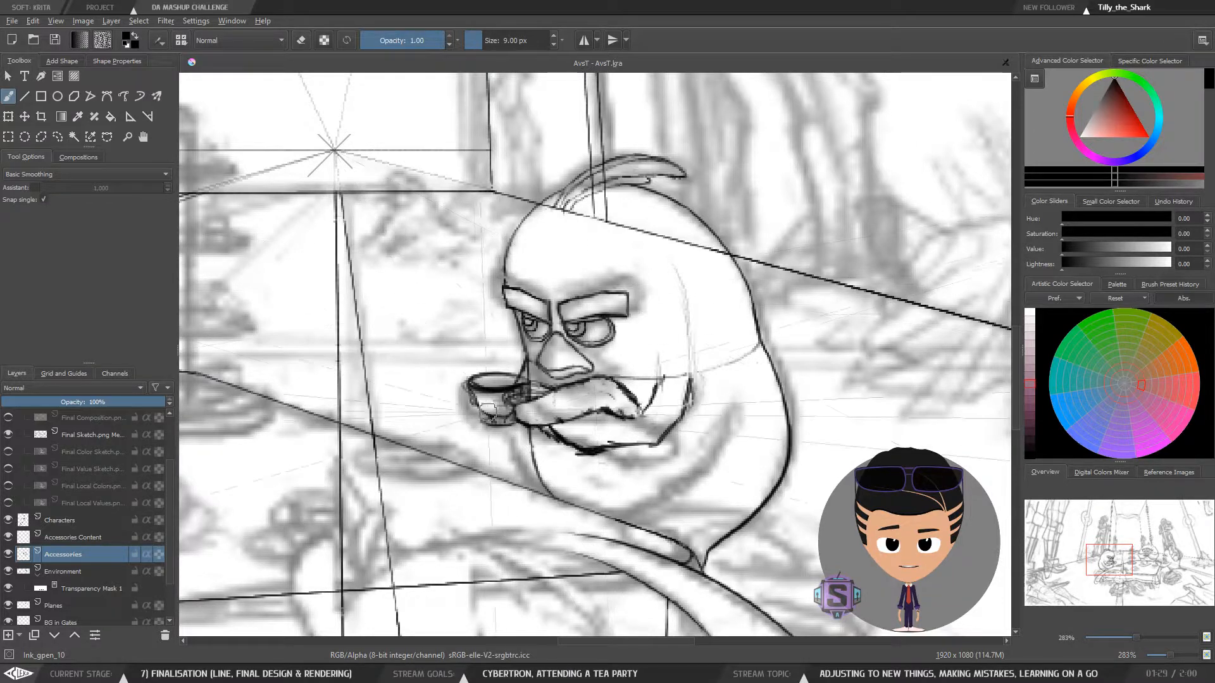
key(e)
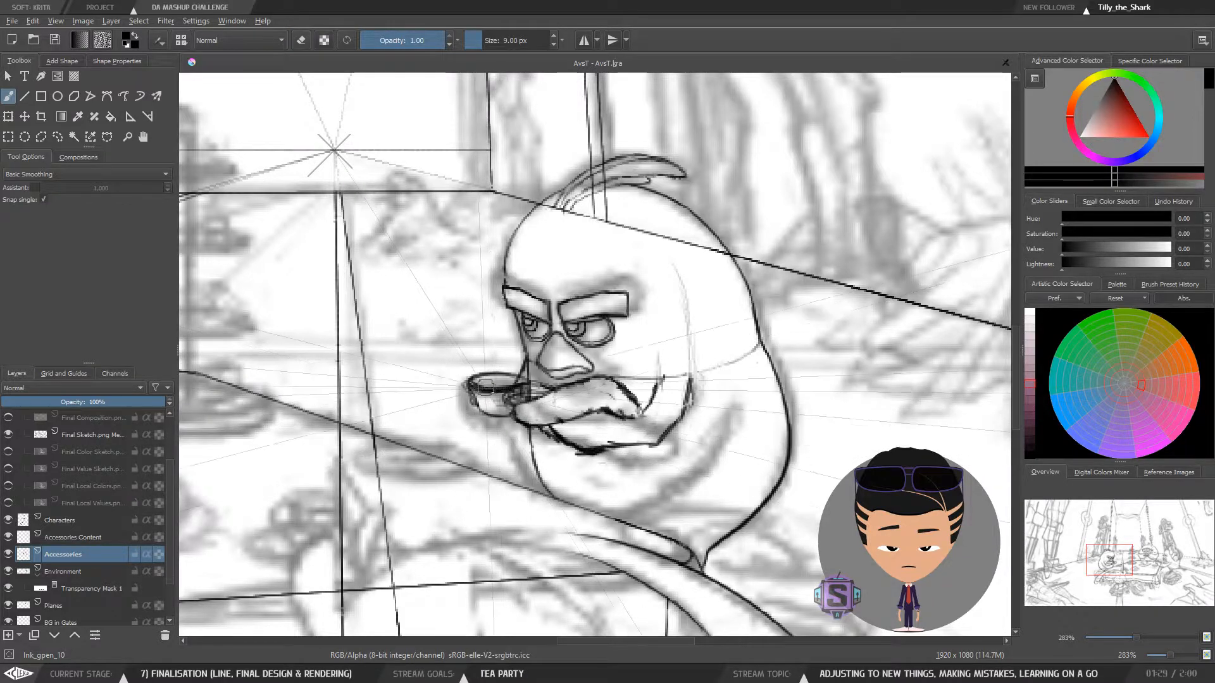
drag(485, 388, 479, 385)
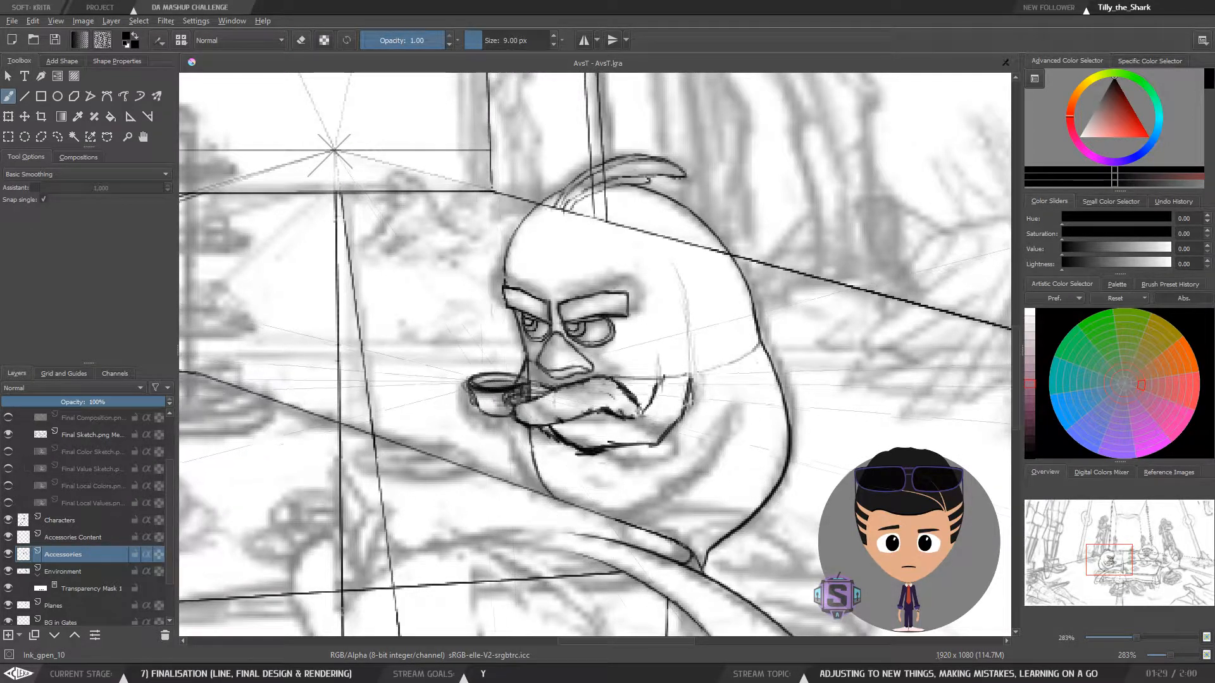
key(m)
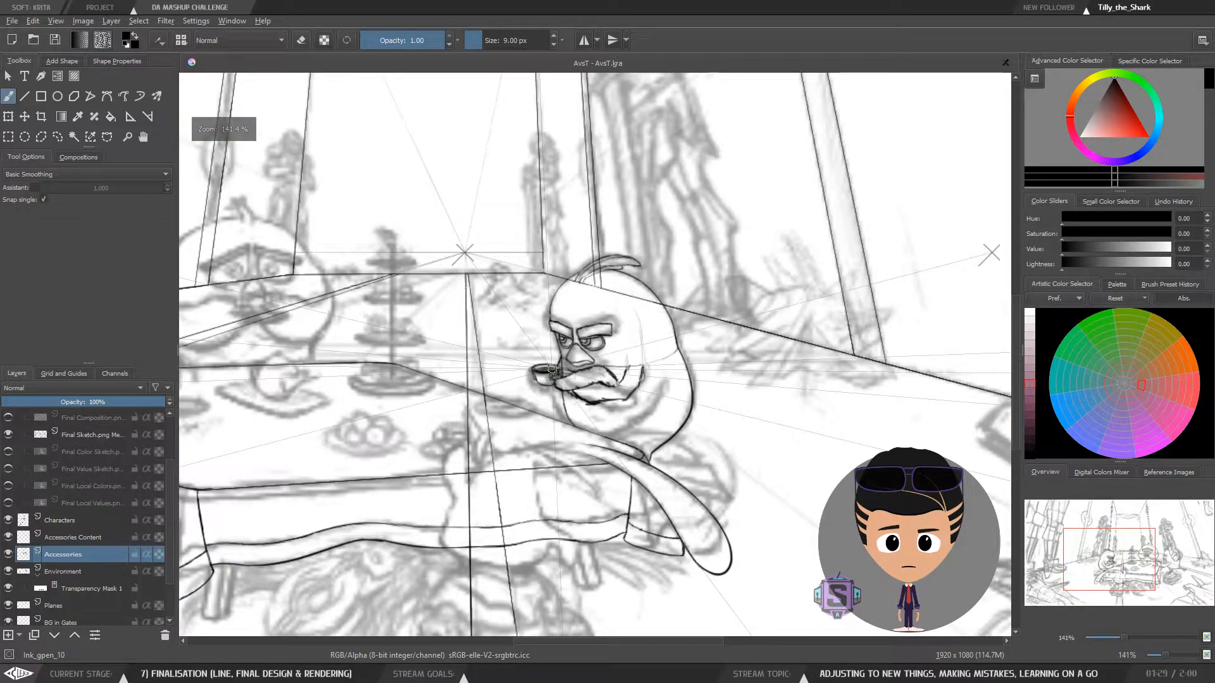
key(m)
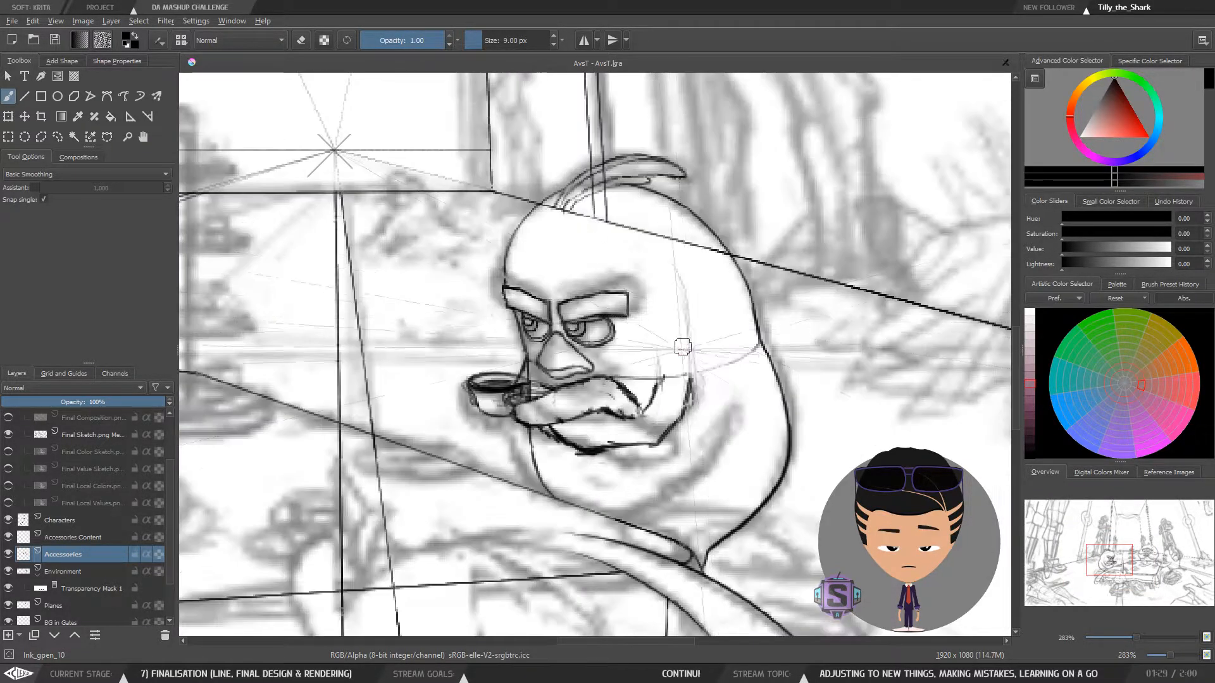
Select the inked teacup and move it up and closer to the left bird's beak
key(l)
mouse_move(488, 355)
mouse_down()
mouse_move(456, 396)
mouse_move(474, 420)
mouse_move(525, 421)
mouse_move(546, 379)
mouse_move(490, 354)
mouse_up()
key(ctrl+t)
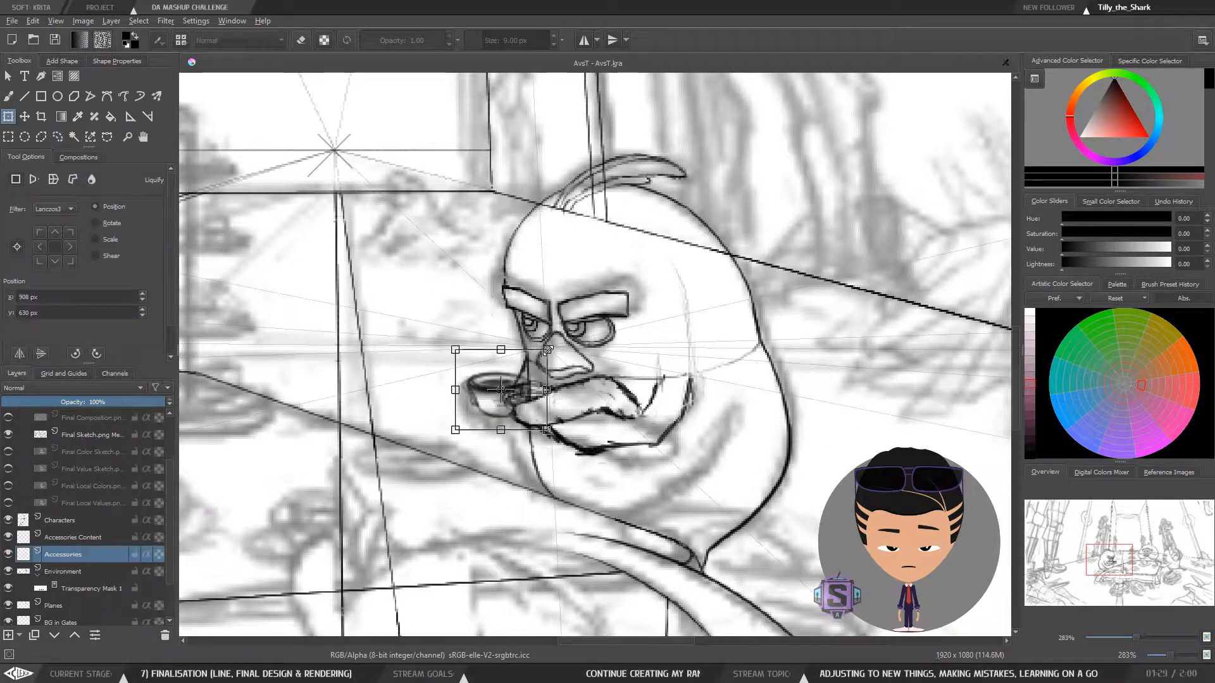
key(t)
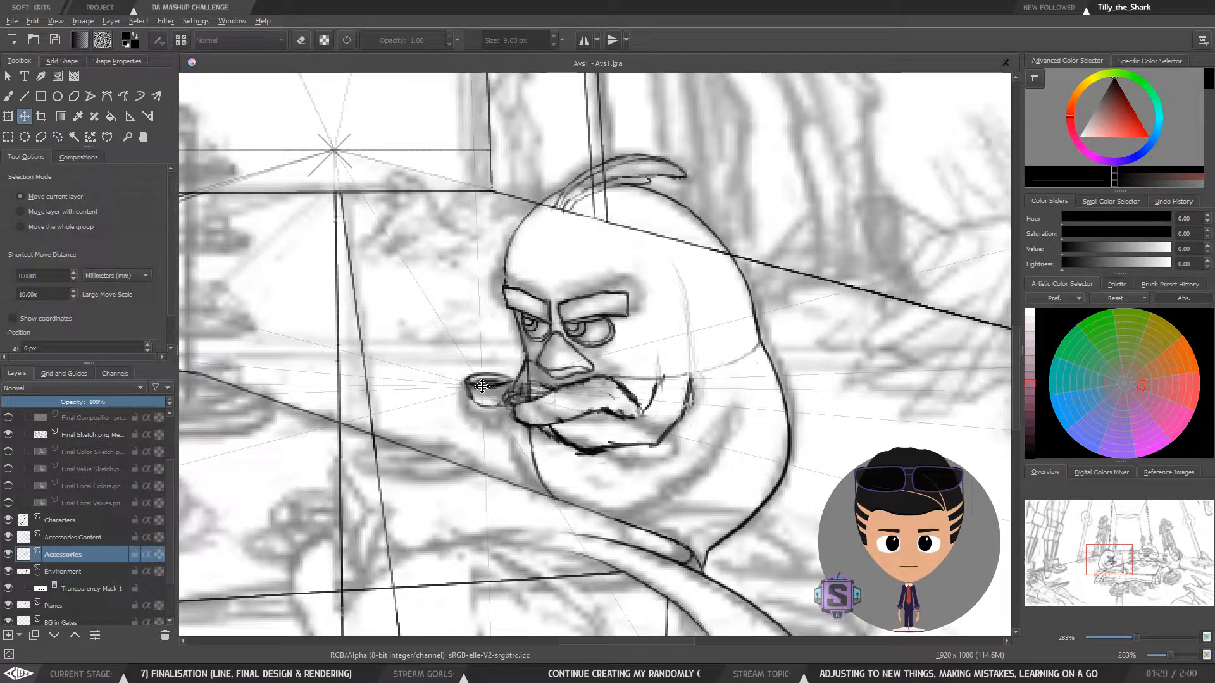
drag(482, 386, 505, 376)
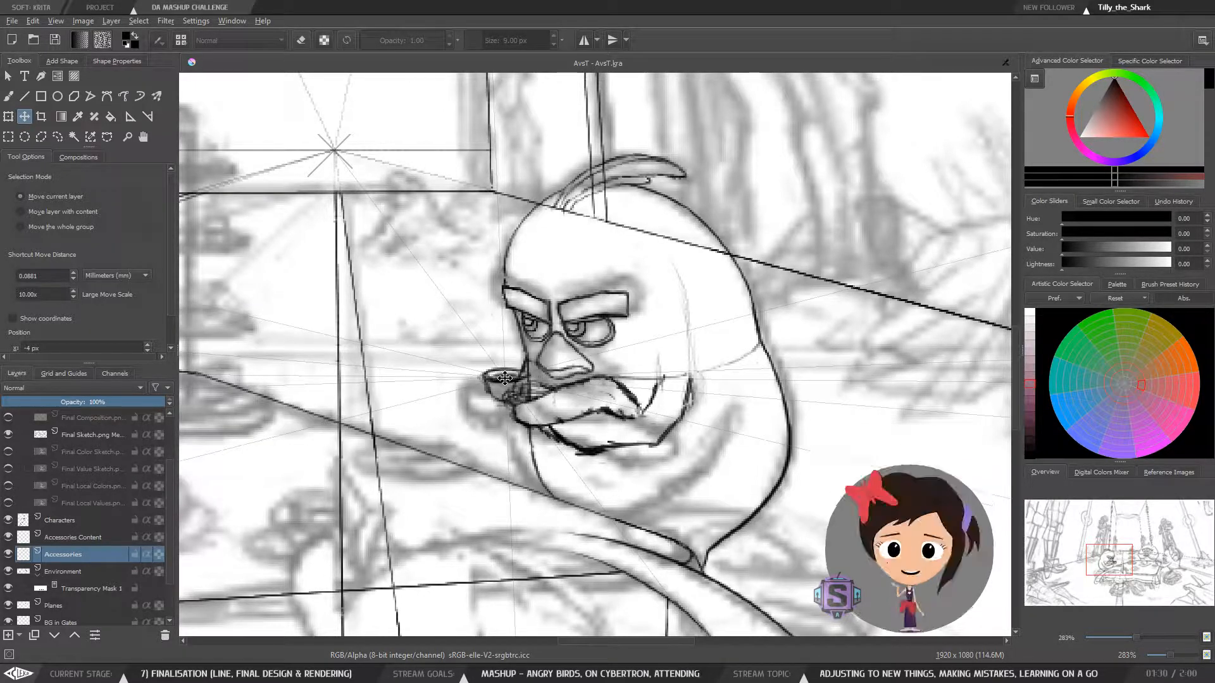
Check the teacup's new position against the whole scene in both normal and mirrored view
key(b)
key(ctrl+minus)
key(ctrl+minus)
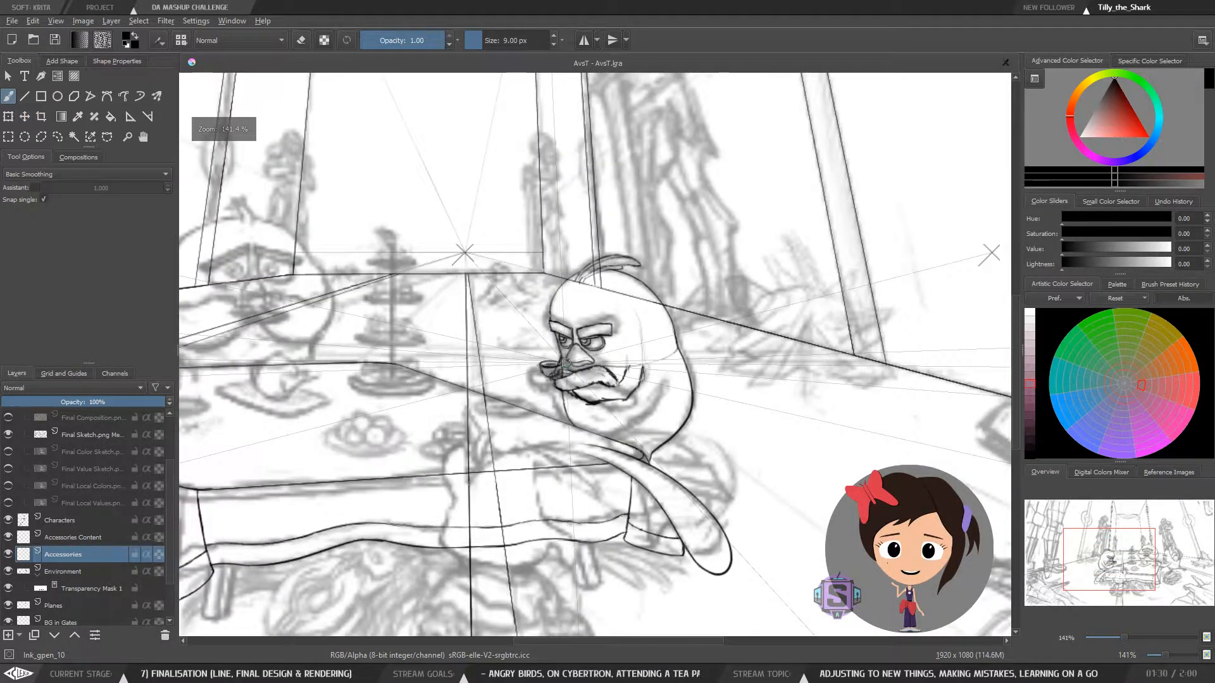
key(m)
key(m)
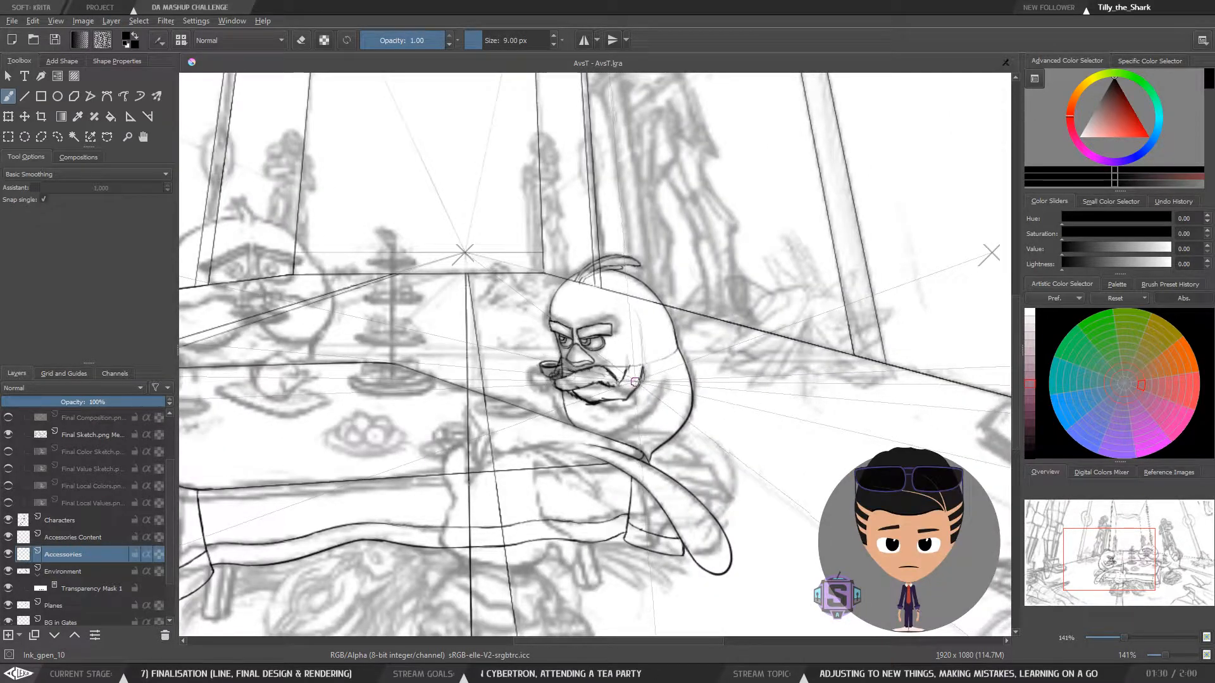
key(ctrl+plus)
key(ctrl+plus)
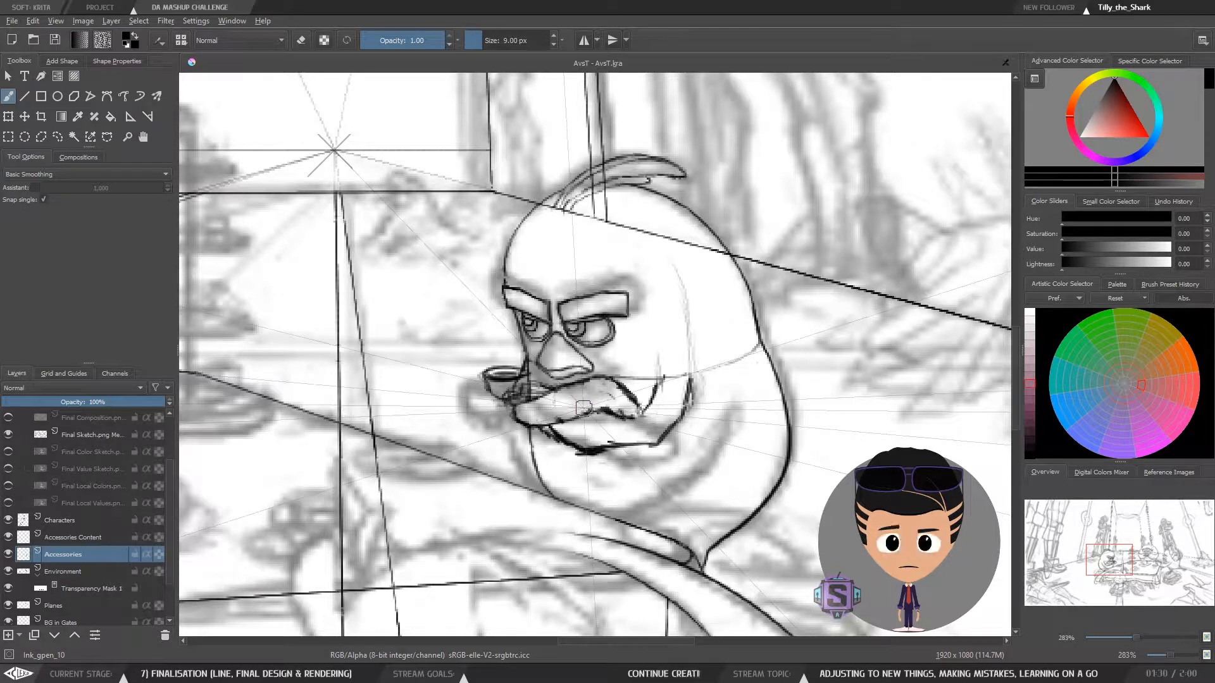
key(minus)
key(minus)
key(m)
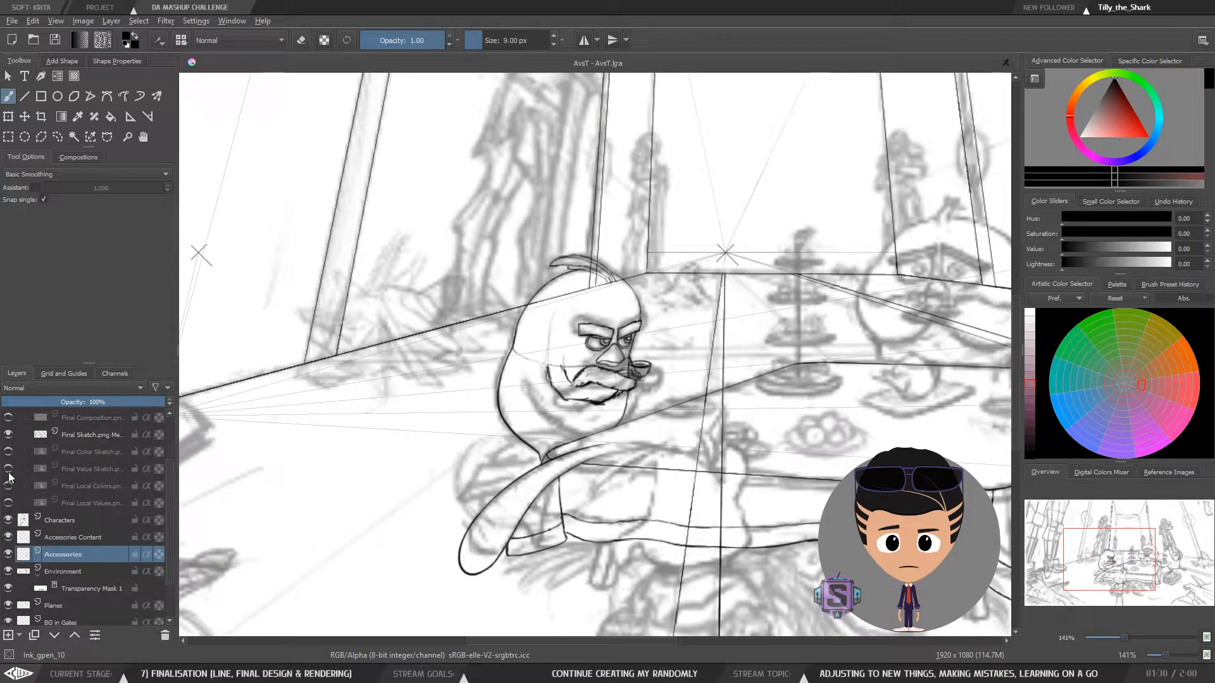
Compare the inked bird and teacup with the sketch by temporarily hiding the Accessories and Characters layers
click(9, 554)
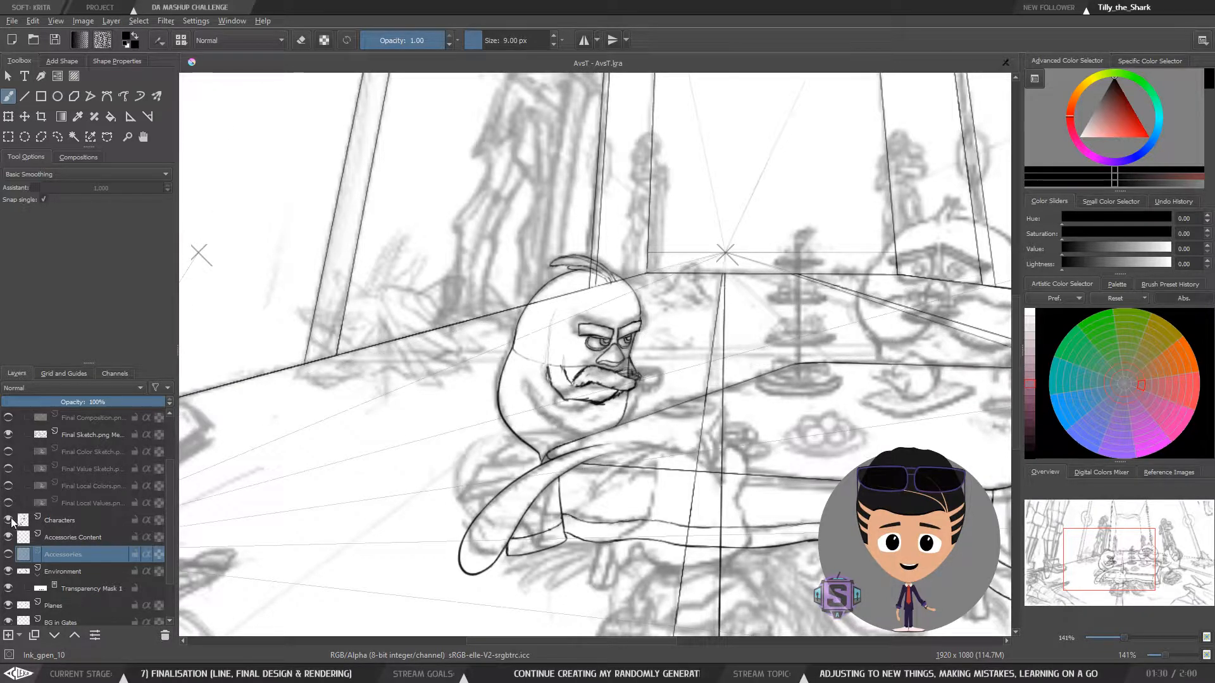
click(8, 520)
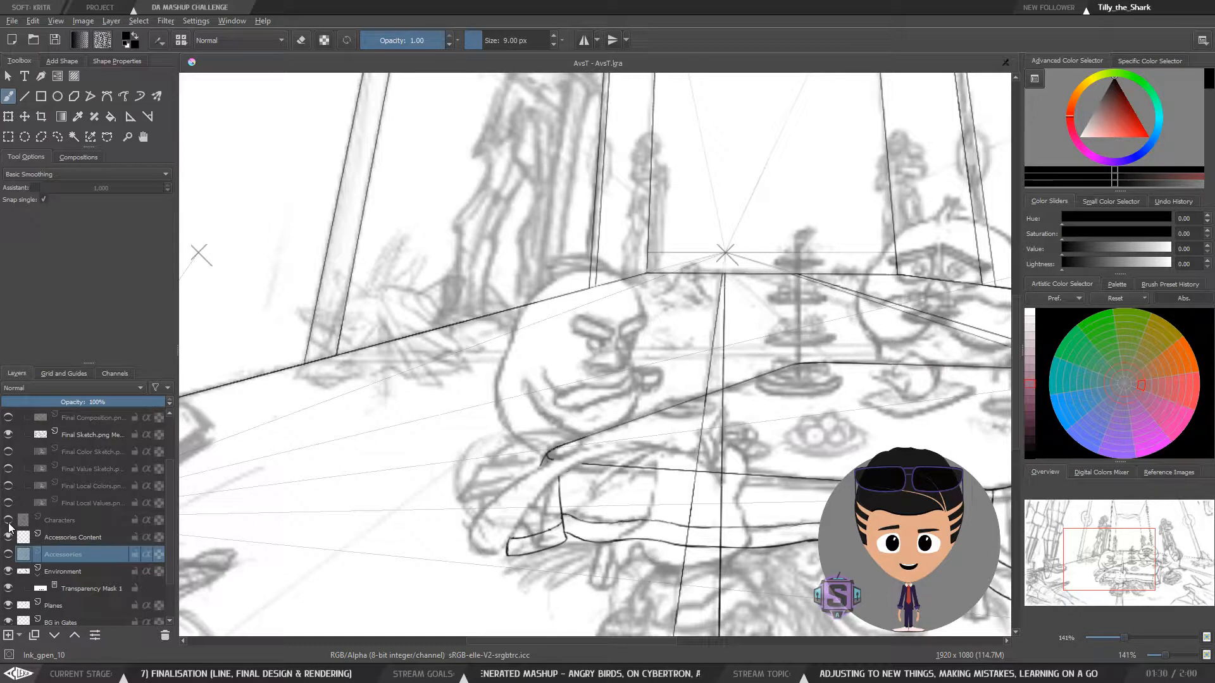
mouse_move(9, 526)
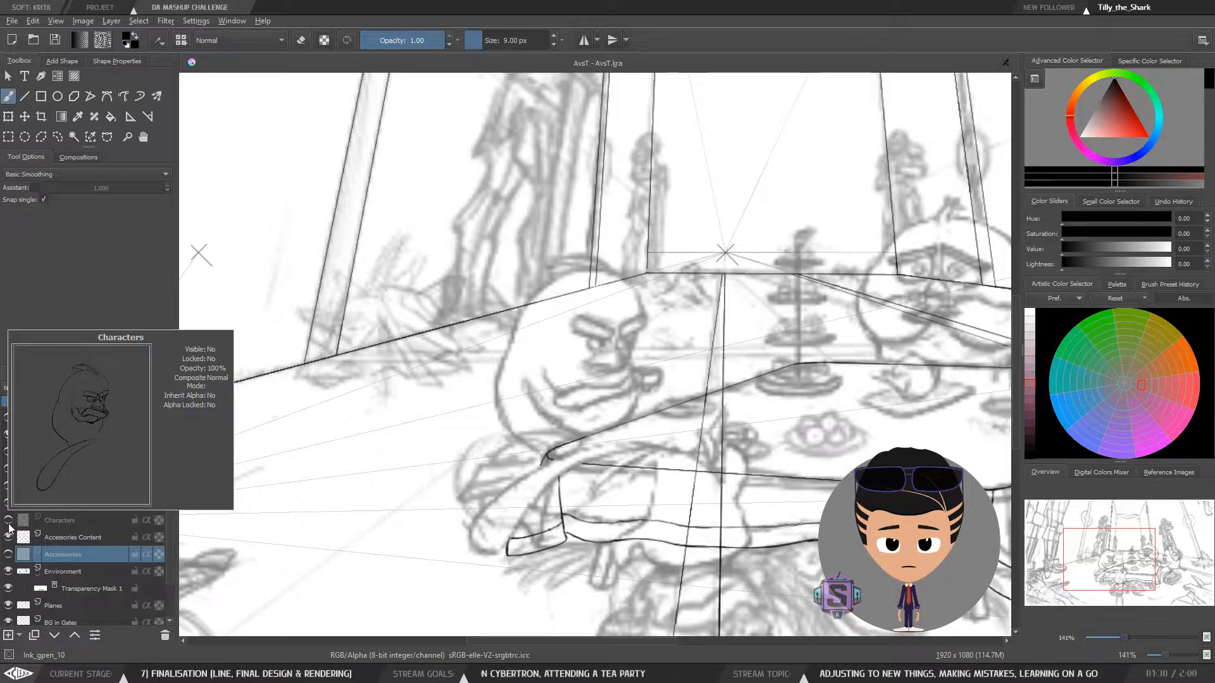
click(11, 520)
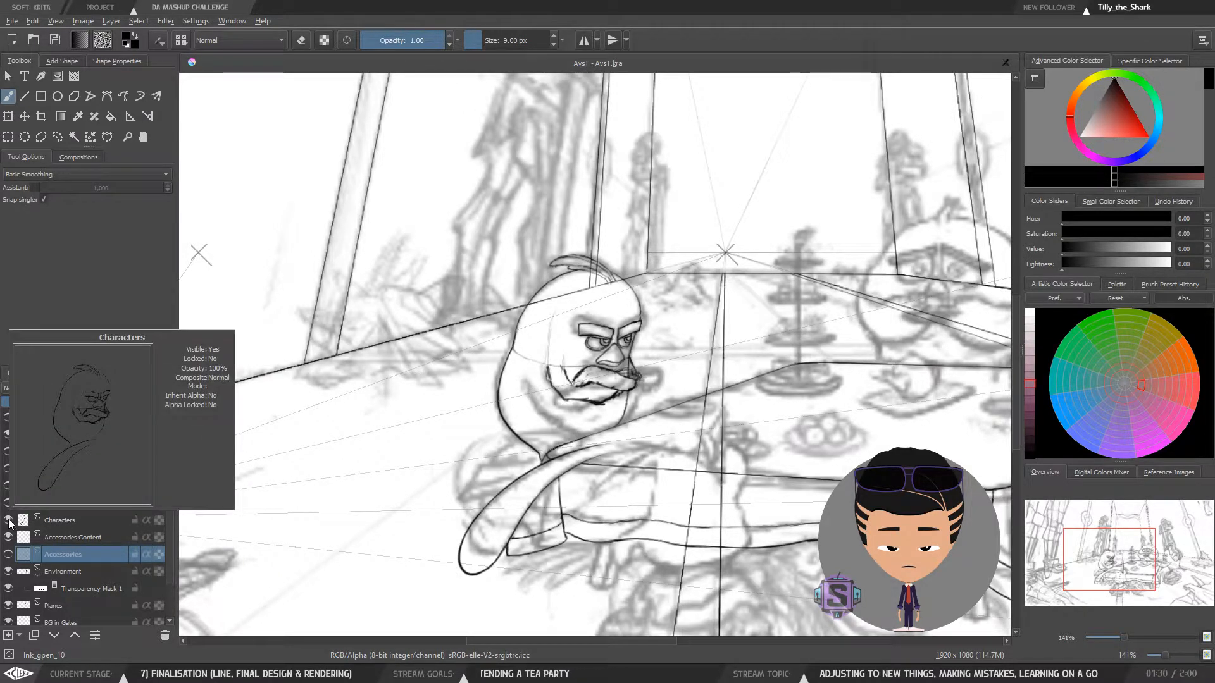
click(10, 521)
click(9, 520)
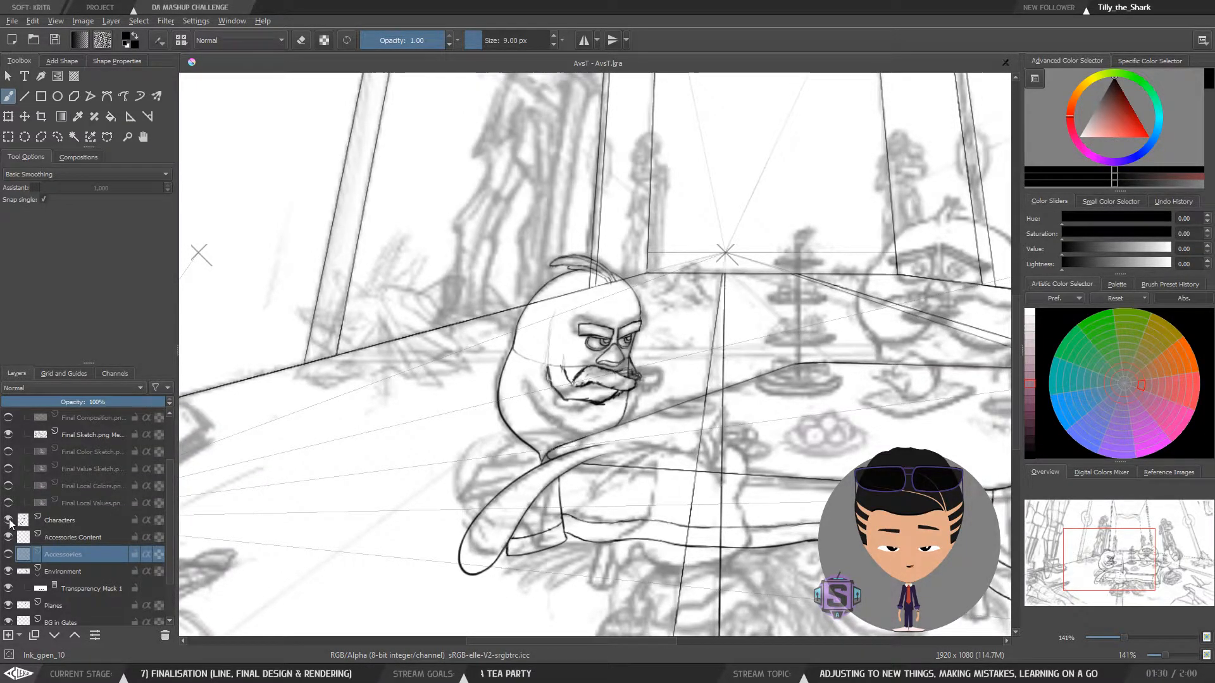
mouse_move(10, 522)
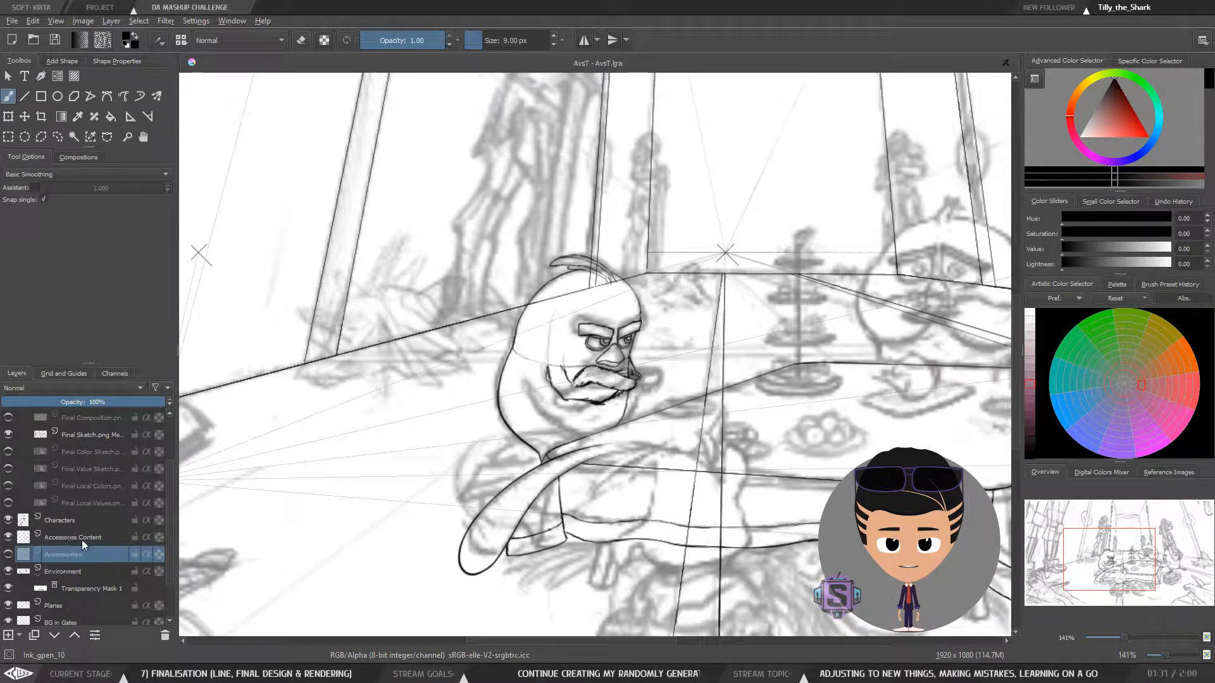
click(9, 555)
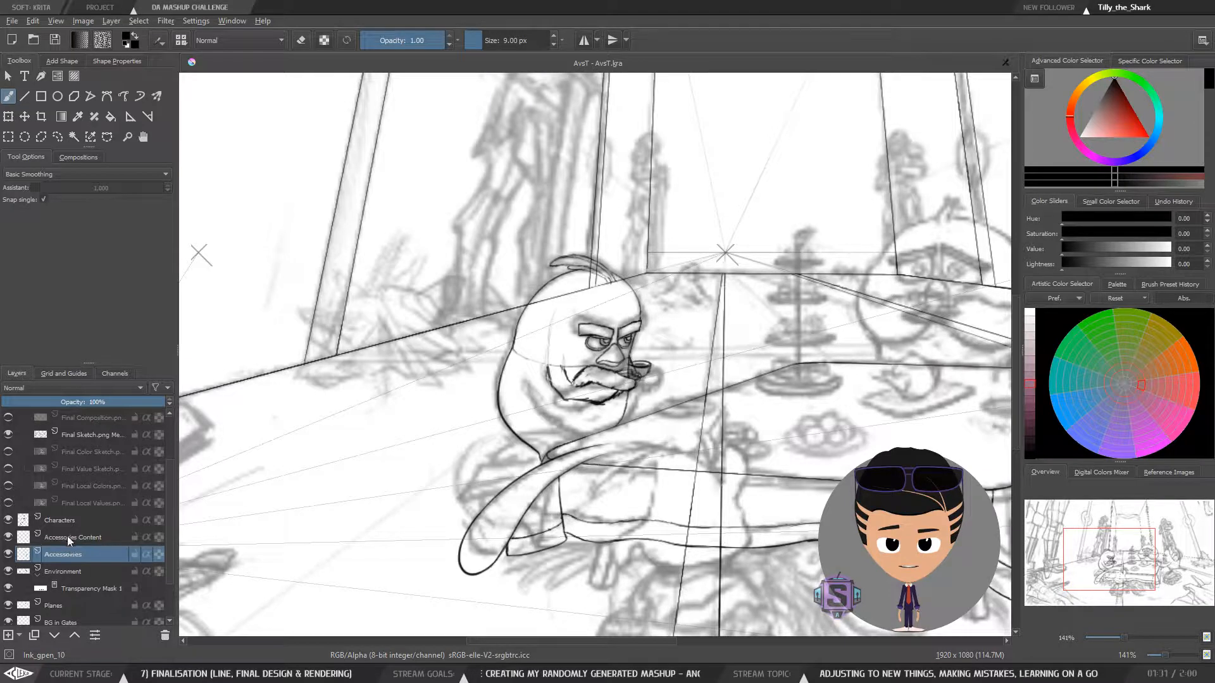
Erase the left bird's inked arm and hand on the Characters layer with a 14 px eraser
click(64, 520)
scroll(508, 379, up, 1)
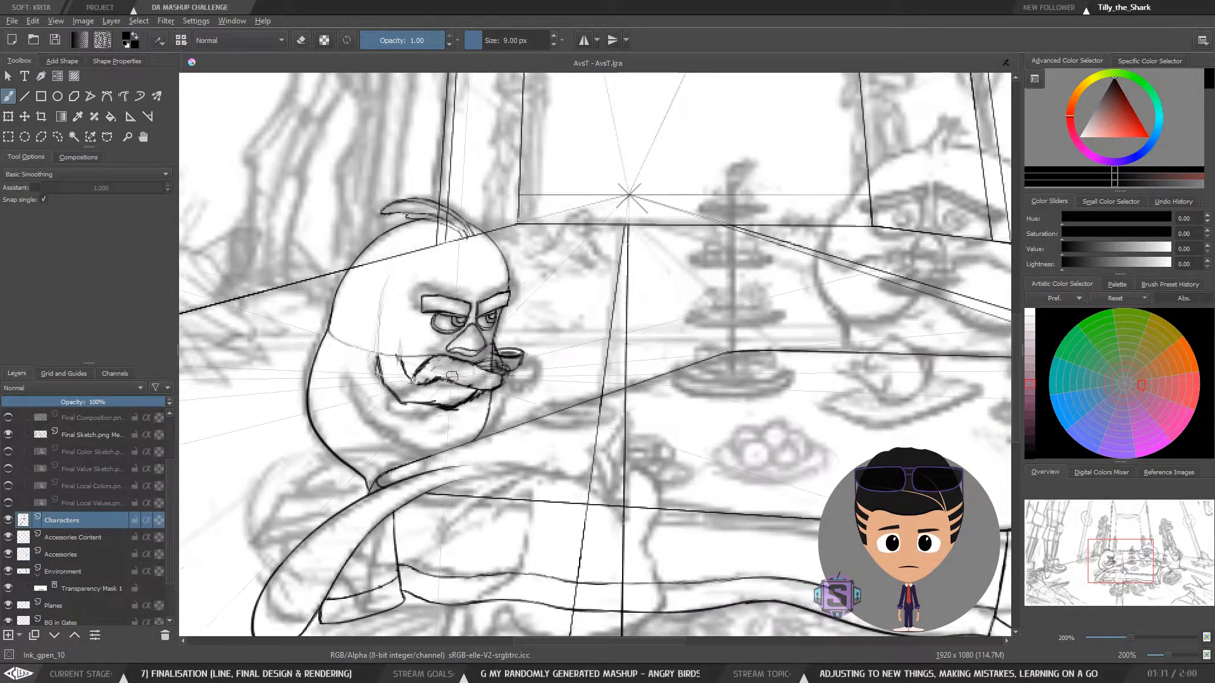
scroll(508, 378, up, 2)
key(e)
mouse_move(380, 410)
mouse_down()
mouse_move(381, 376)
mouse_move(390, 400)
mouse_move(438, 416)
mouse_move(425, 457)
mouse_move(464, 481)
mouse_move(547, 486)
mouse_move(559, 451)
mouse_move(506, 431)
mouse_move(489, 411)
mouse_move(507, 378)
mouse_move(485, 379)
mouse_move(572, 391)
mouse_move(508, 431)
mouse_move(617, 442)
mouse_move(633, 423)
mouse_move(583, 391)
mouse_move(616, 396)
mouse_up()
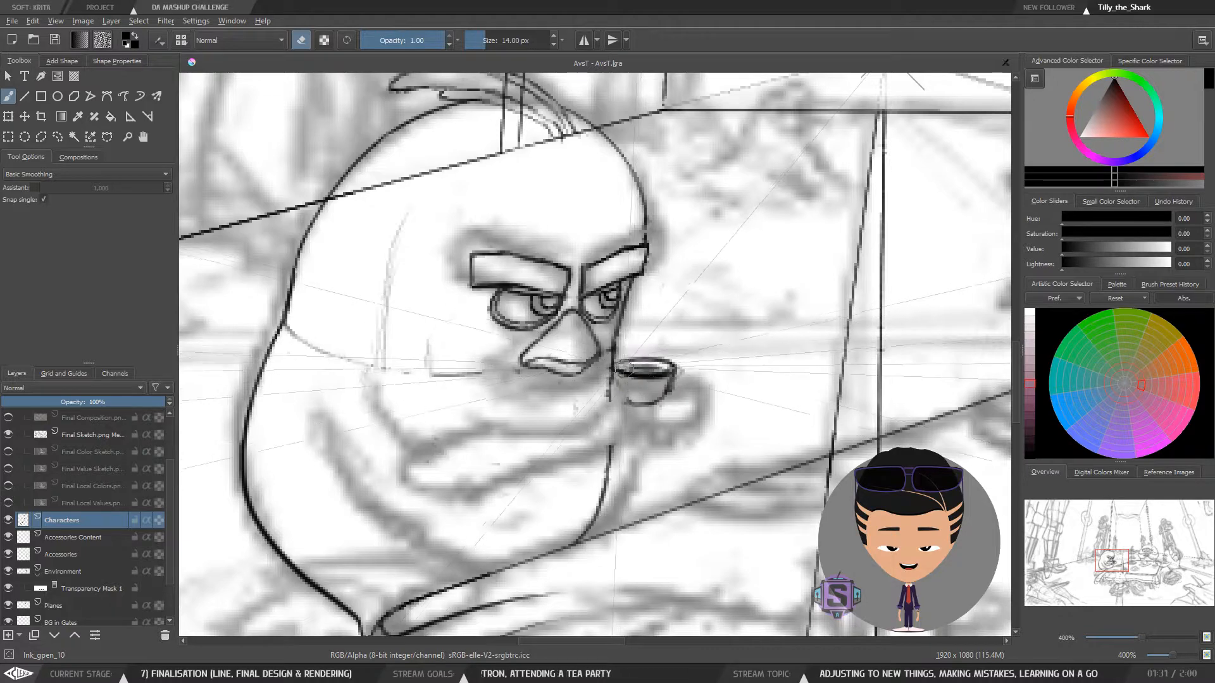
Draw a small handle on the beak side of the teacup with a 6 px brush on the Accessories layer
key(e)
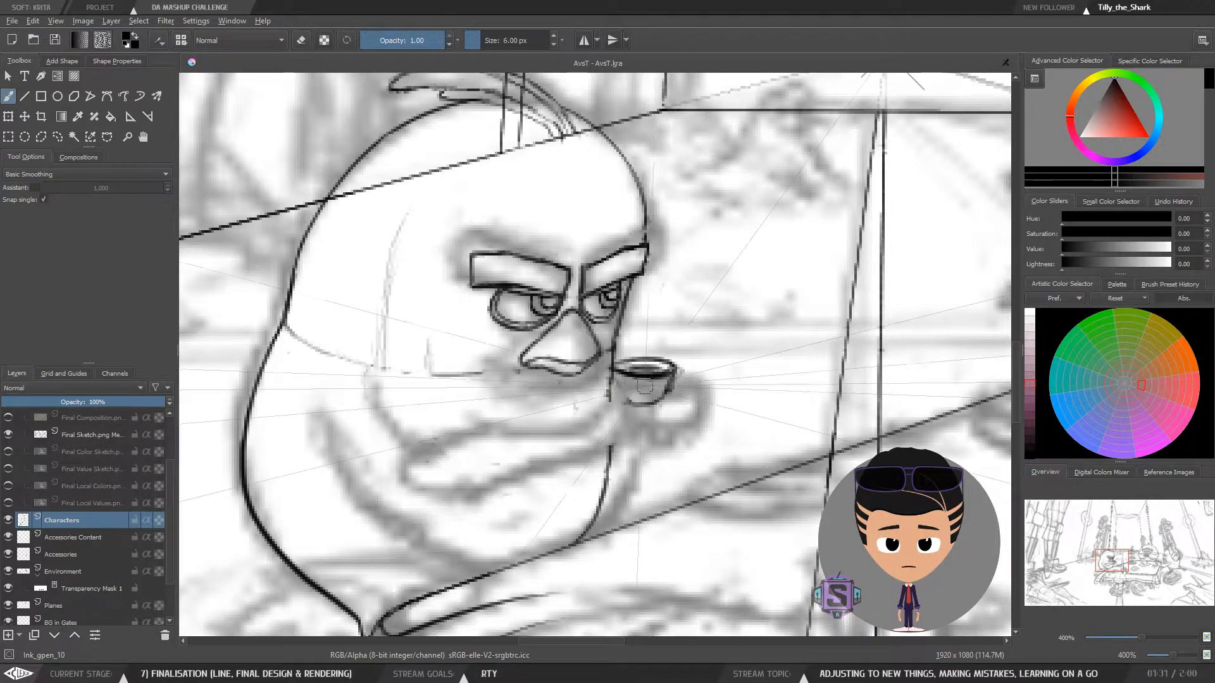
click(74, 556)
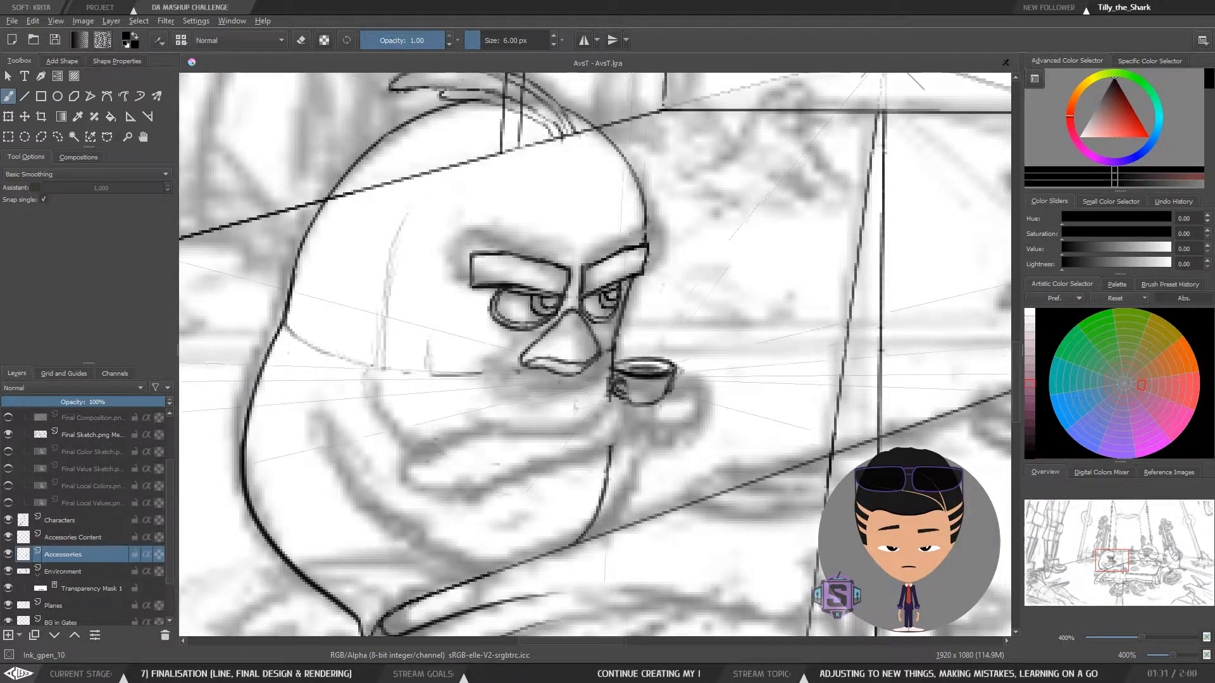
key(e)
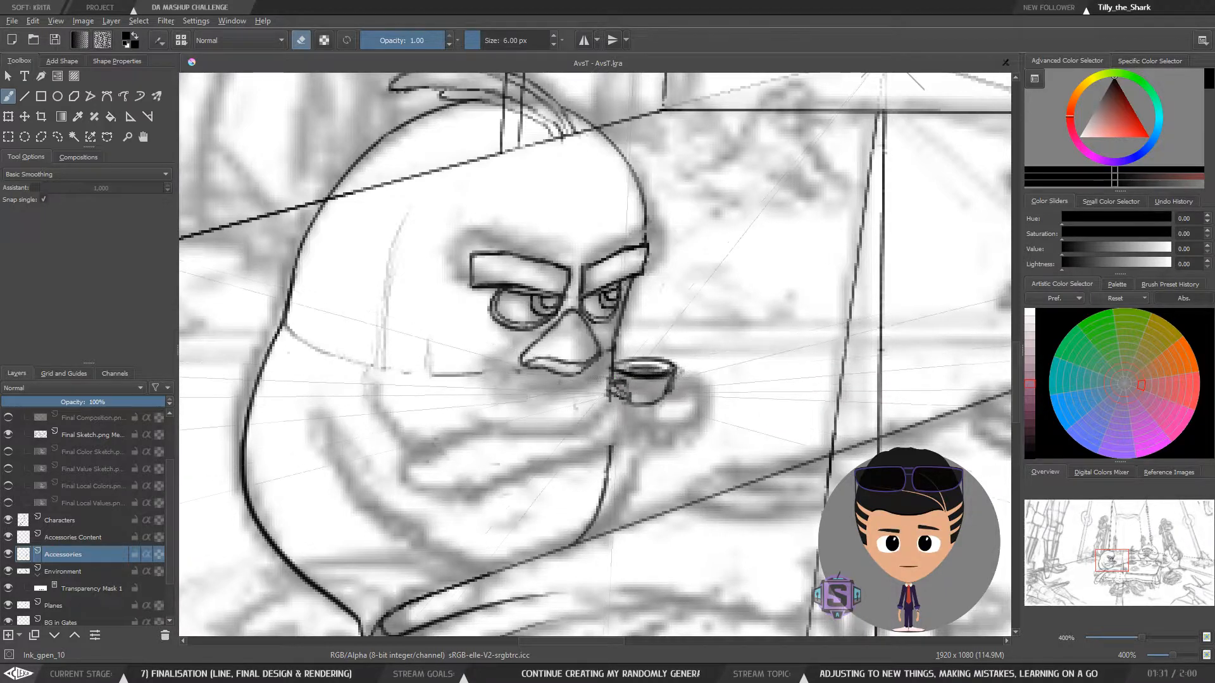
key(e)
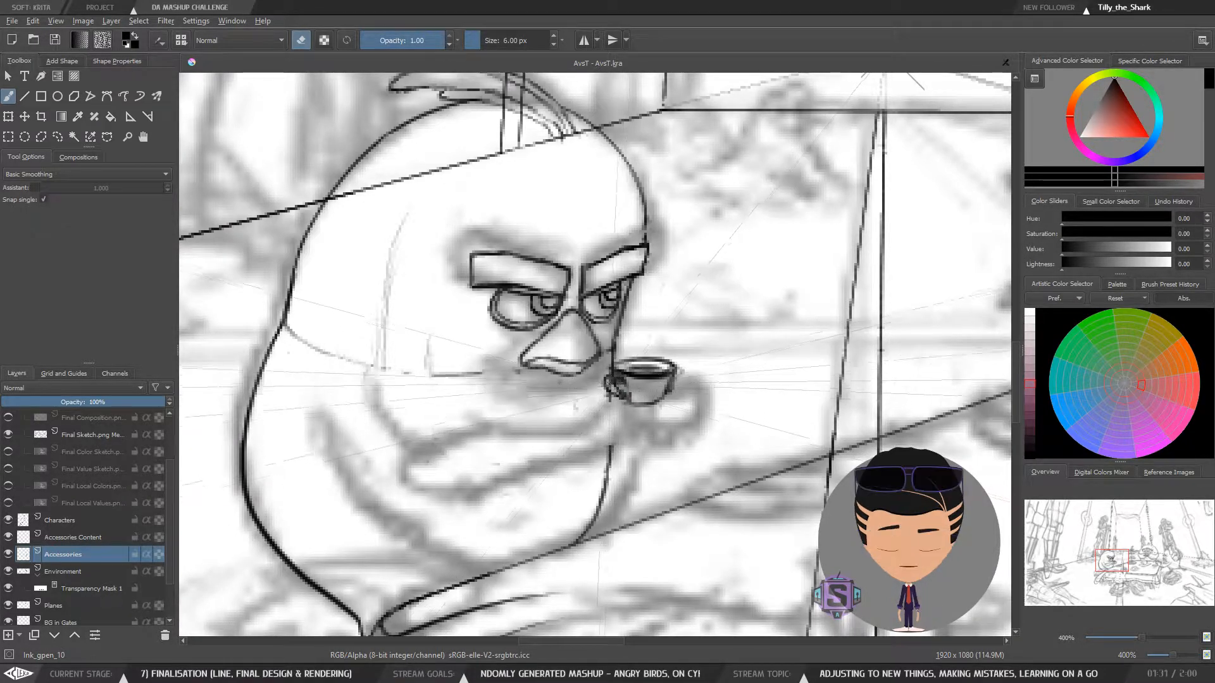
key(e)
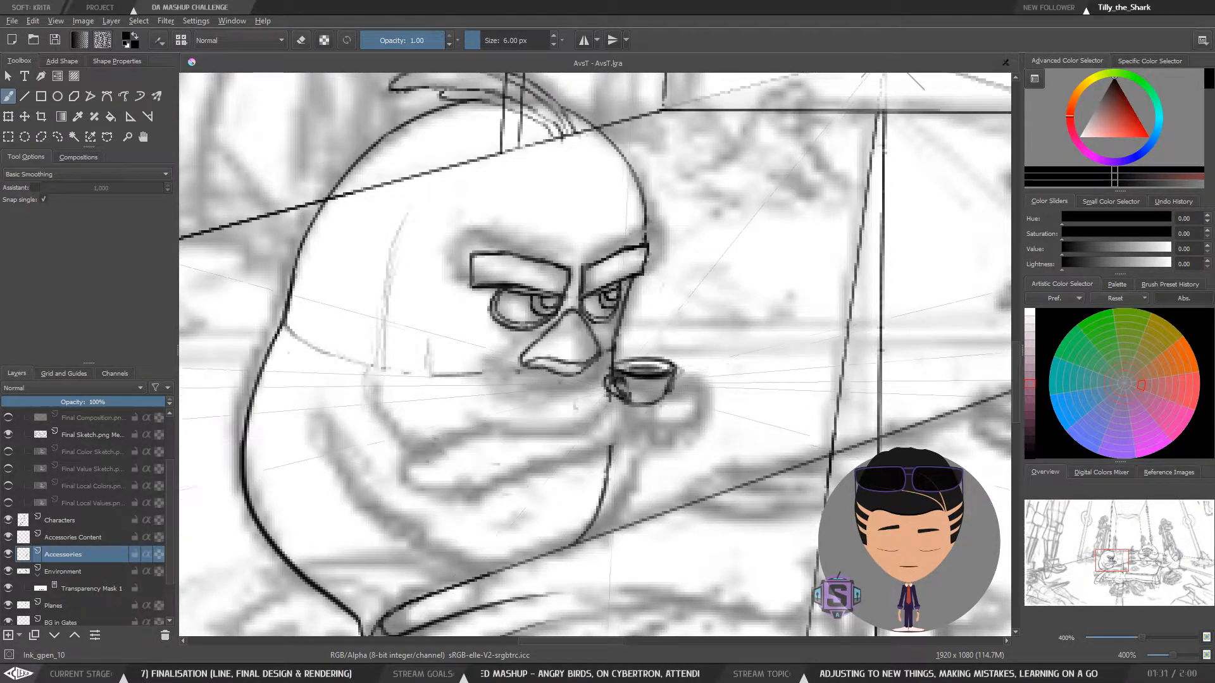
key(minus)
key(plus)
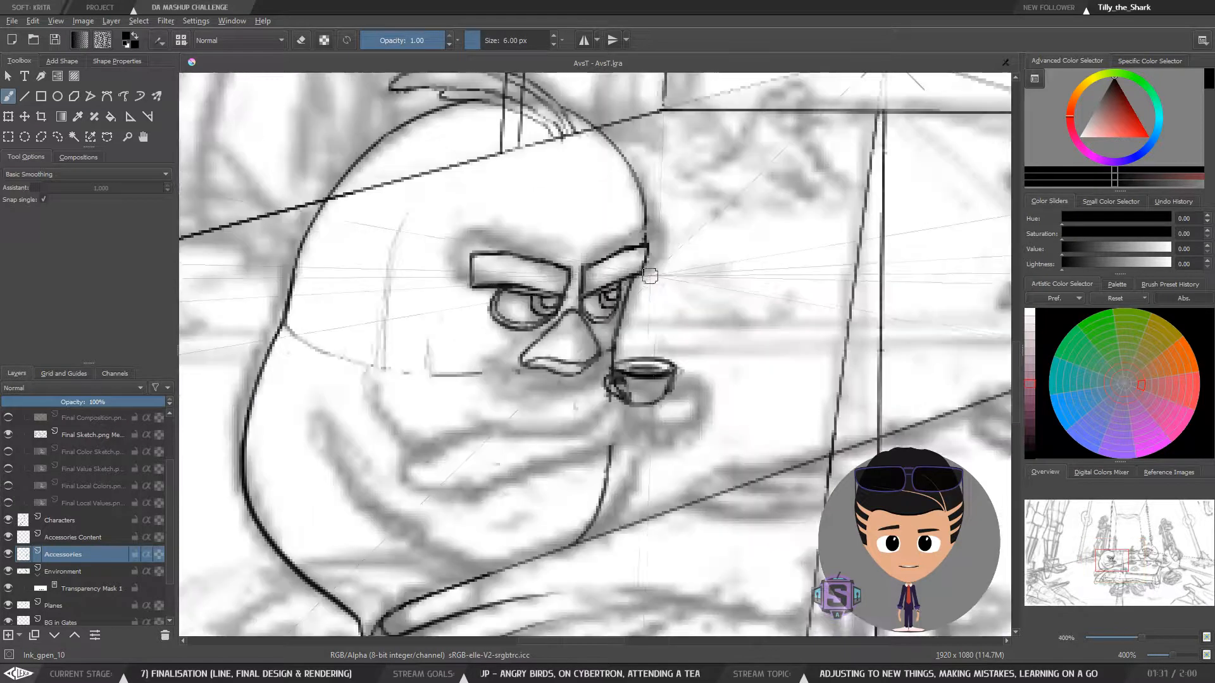
Erase the dark lines inside the teacup's rim to leave a clean opening
key(e)
mouse_move(655, 367)
mouse_down()
mouse_move(623, 370)
mouse_move(667, 368)
mouse_move(630, 382)
mouse_move(668, 378)
mouse_up()
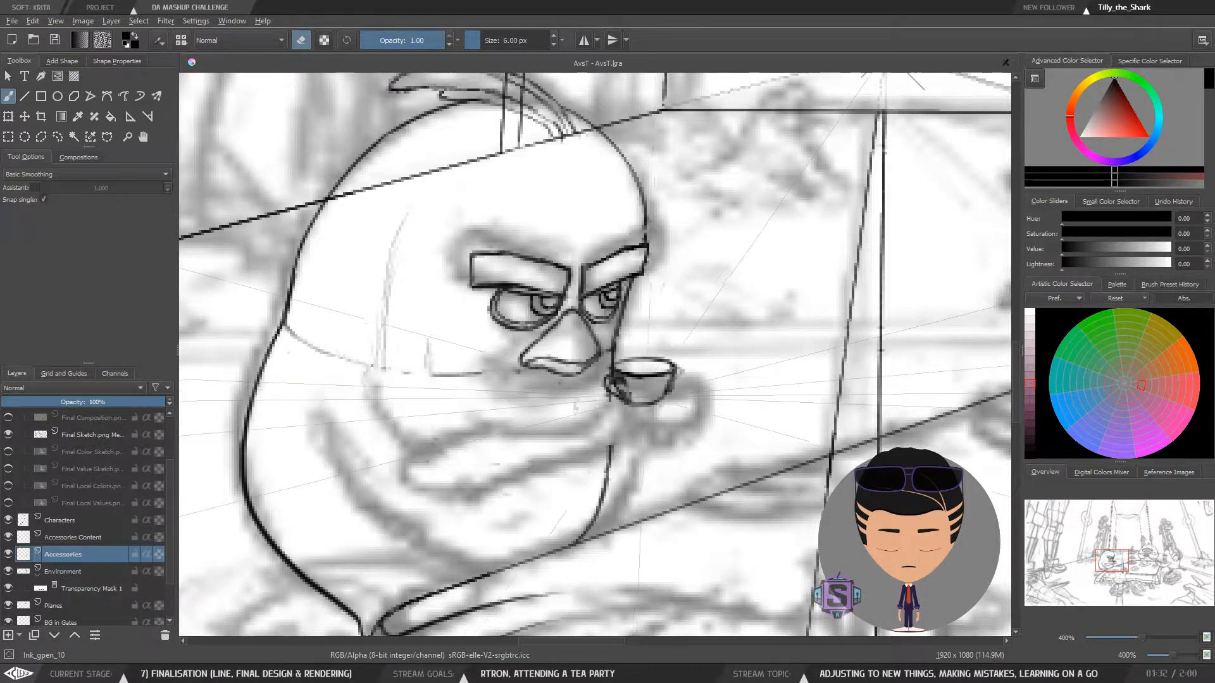
key(minus)
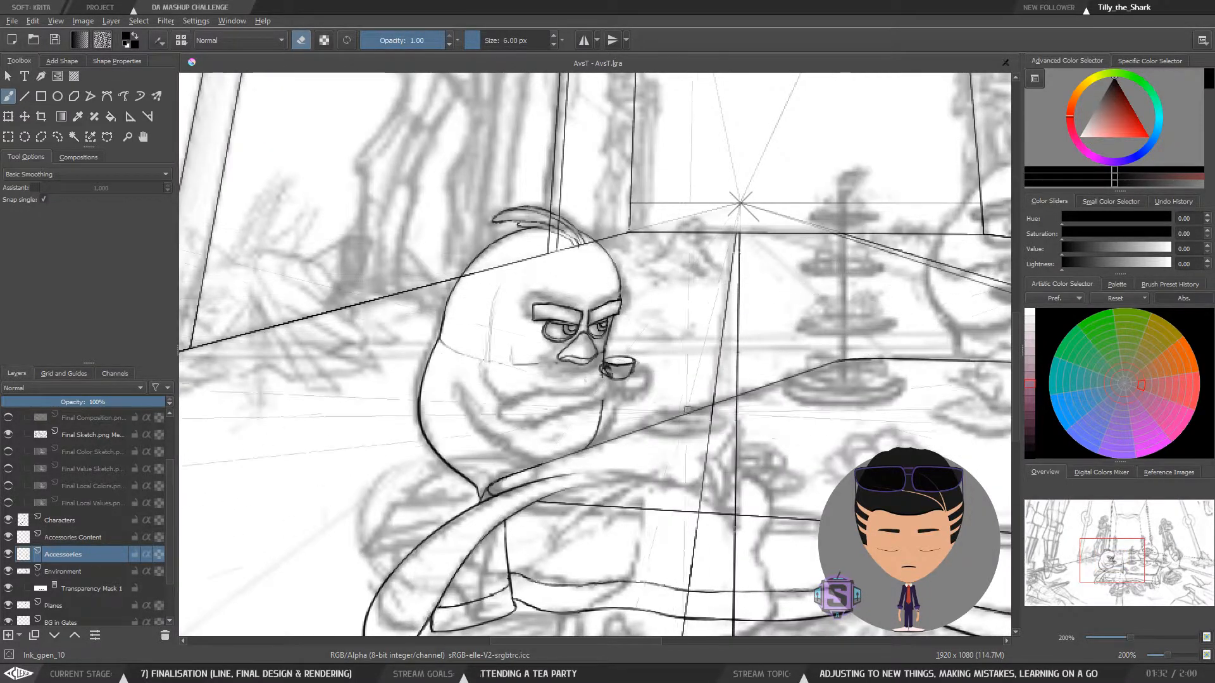
key(plus)
Outline the teacup with a freehand selection and save the drawing
mouse_move(708, 405)
mouse_down()
mouse_move(636, 413)
mouse_move(623, 364)
mouse_move(588, 348)
mouse_move(533, 371)
mouse_move(521, 397)
mouse_move(583, 425)
mouse_move(703, 354)
mouse_move(700, 299)
mouse_move(679, 280)
mouse_move(667, 365)
mouse_move(639, 389)
mouse_move(645, 376)
mouse_move(626, 420)
mouse_up()
key(l)
key(minus)
key(b)
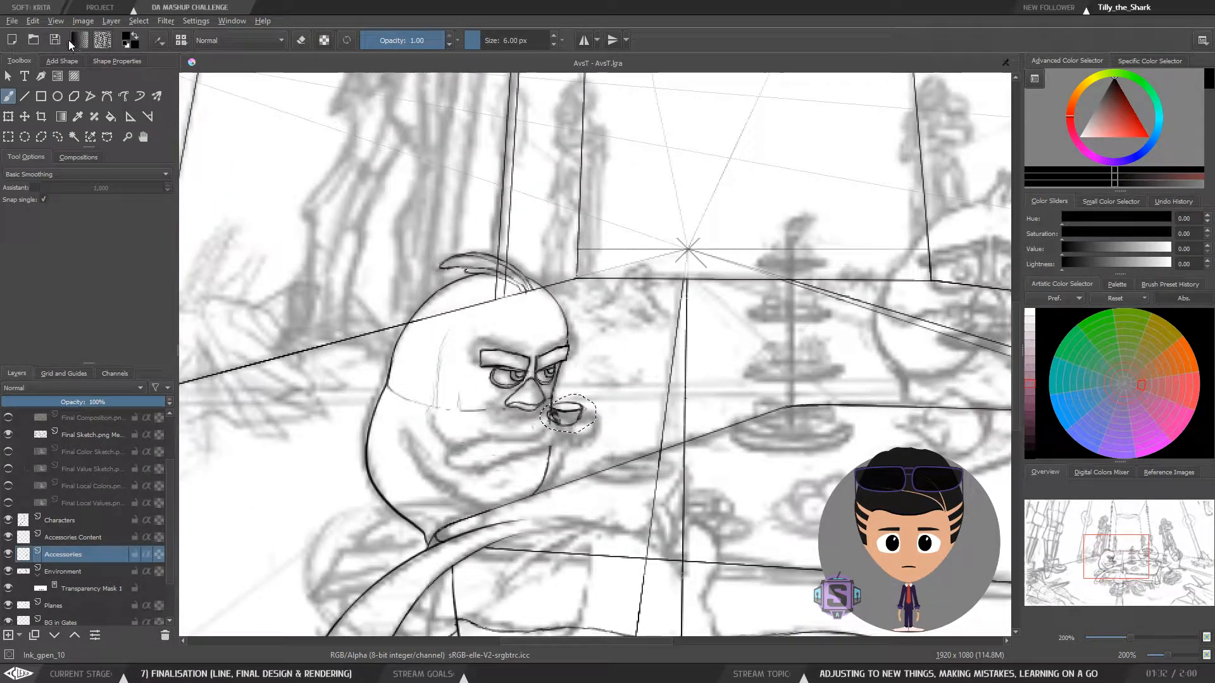
key(ctrl+s)
key(plus)
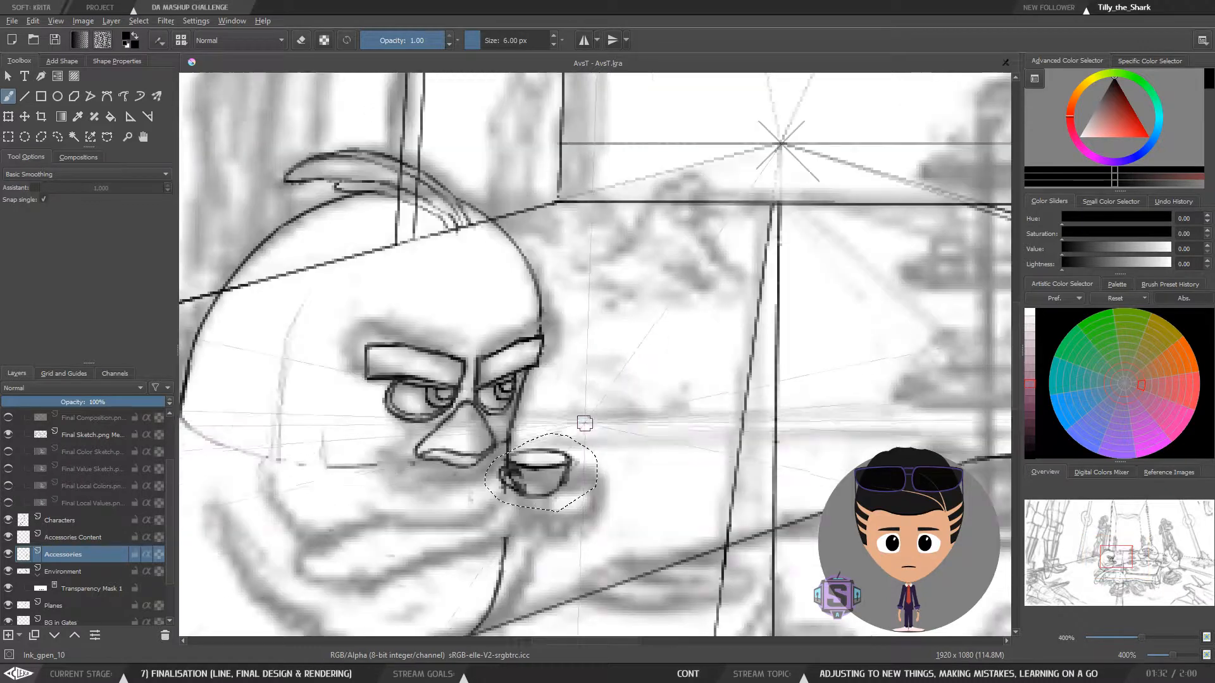
Rotate the selected teacup slightly clockwise, nudge it into place by the beak and apply the transform
key(ctrl+t)
drag(620, 439, 601, 384)
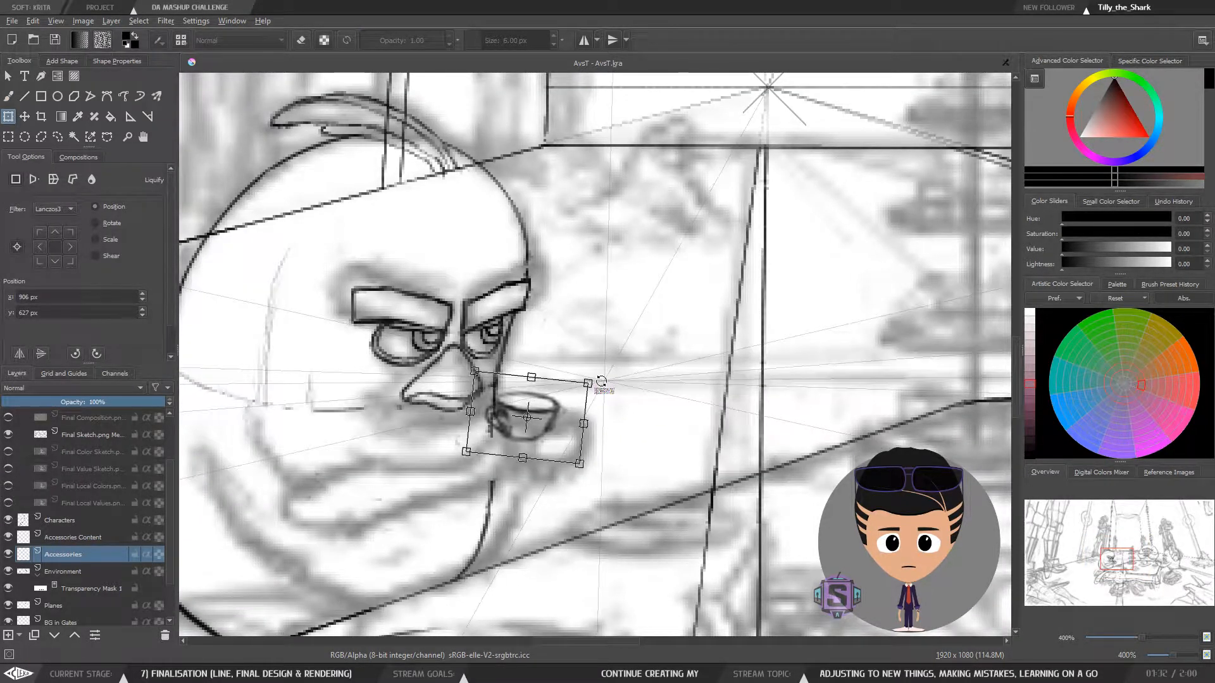
drag(551, 429, 553, 435)
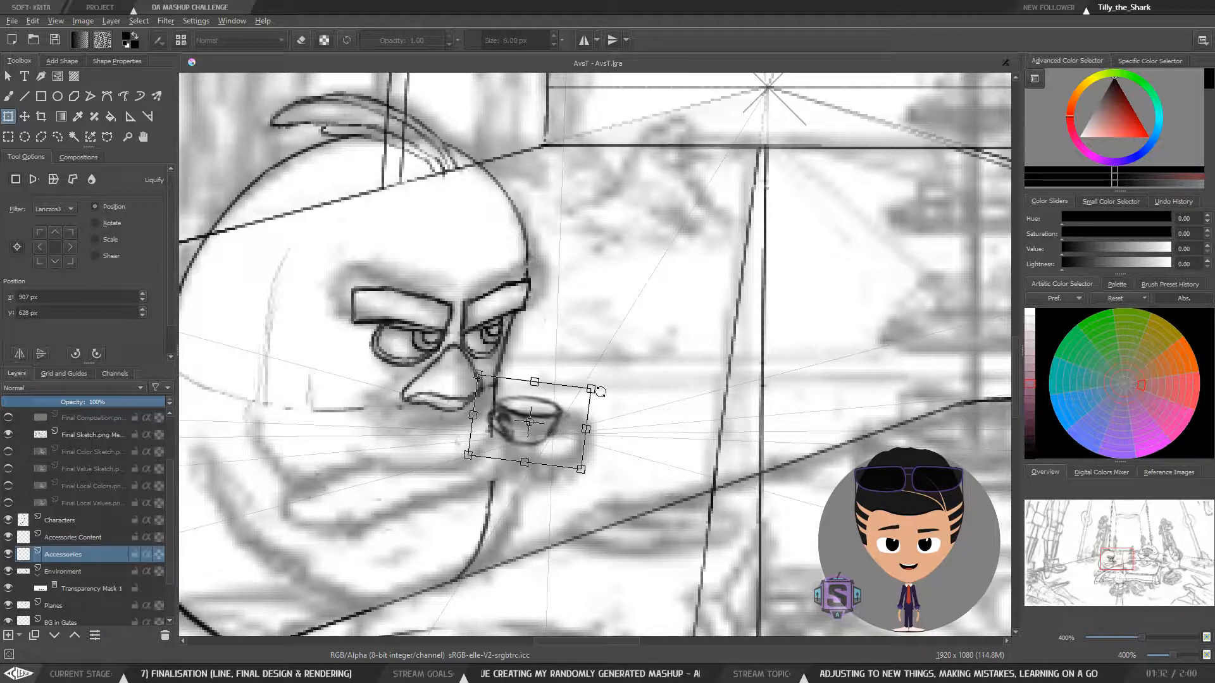
mouse_move(600, 392)
mouse_down()
mouse_move(591, 369)
mouse_move(600, 399)
mouse_up()
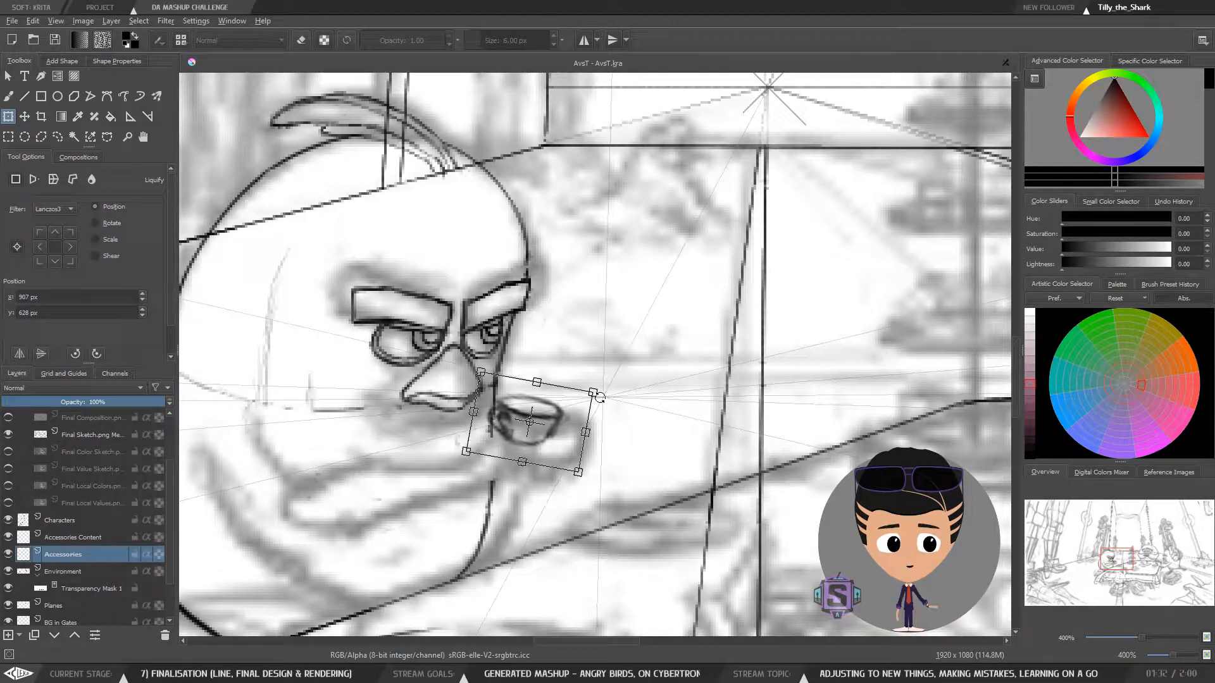
drag(550, 442, 549, 444)
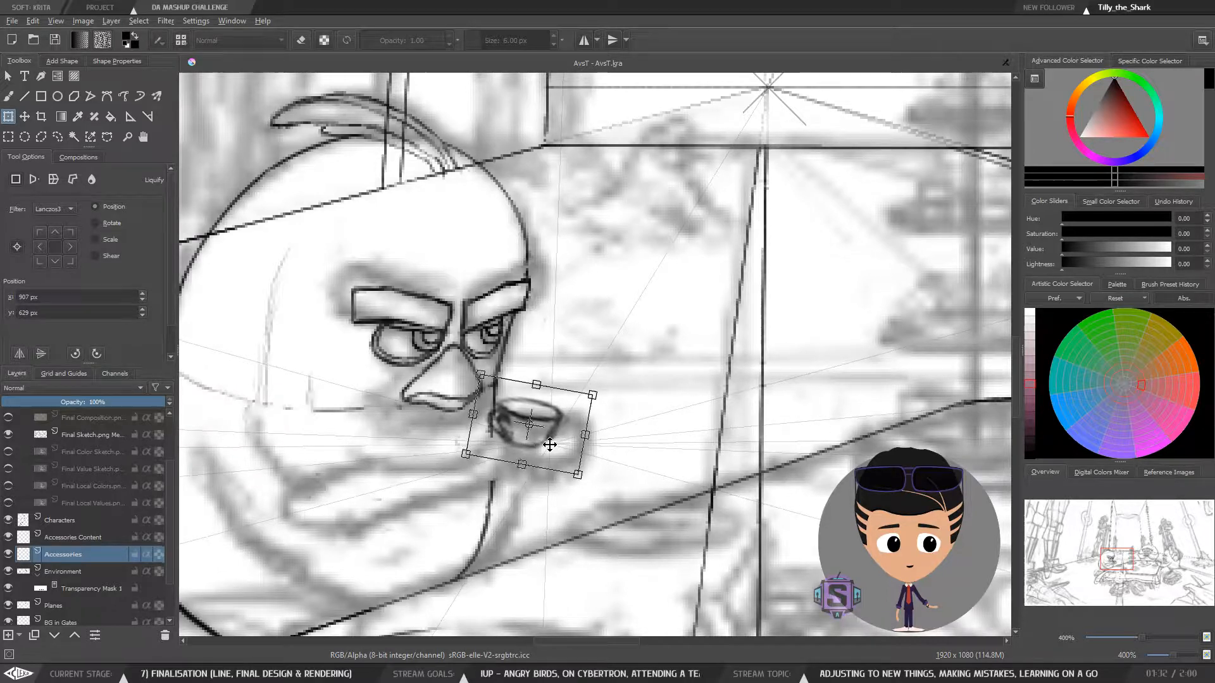
key(minus)
key(minus)
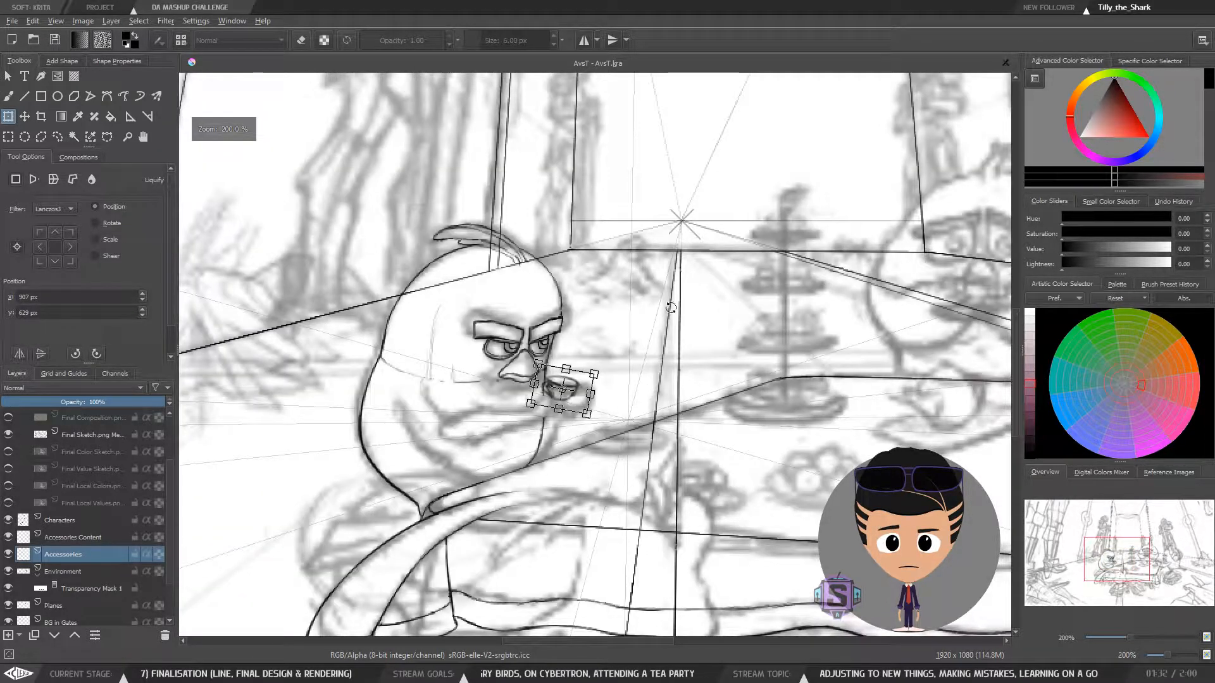
key(minus)
key(minus)
key(plus)
key(plus)
key(plus)
key(minus)
key(plus)
key(plus)
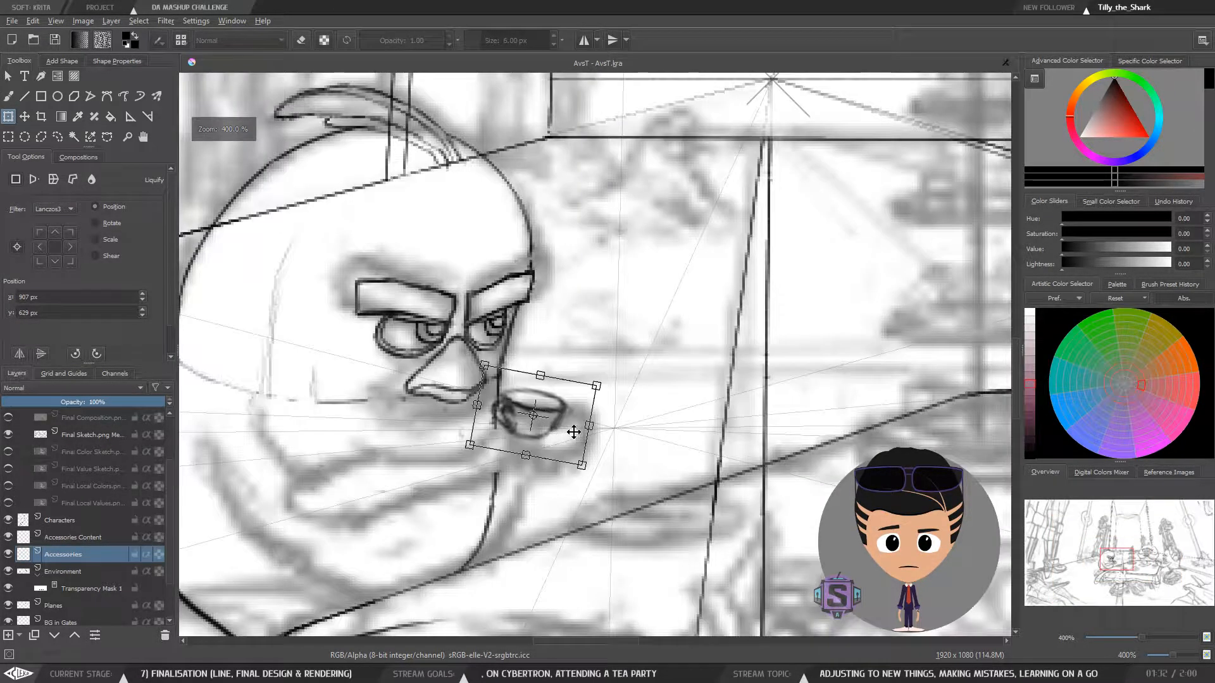
key(Return)
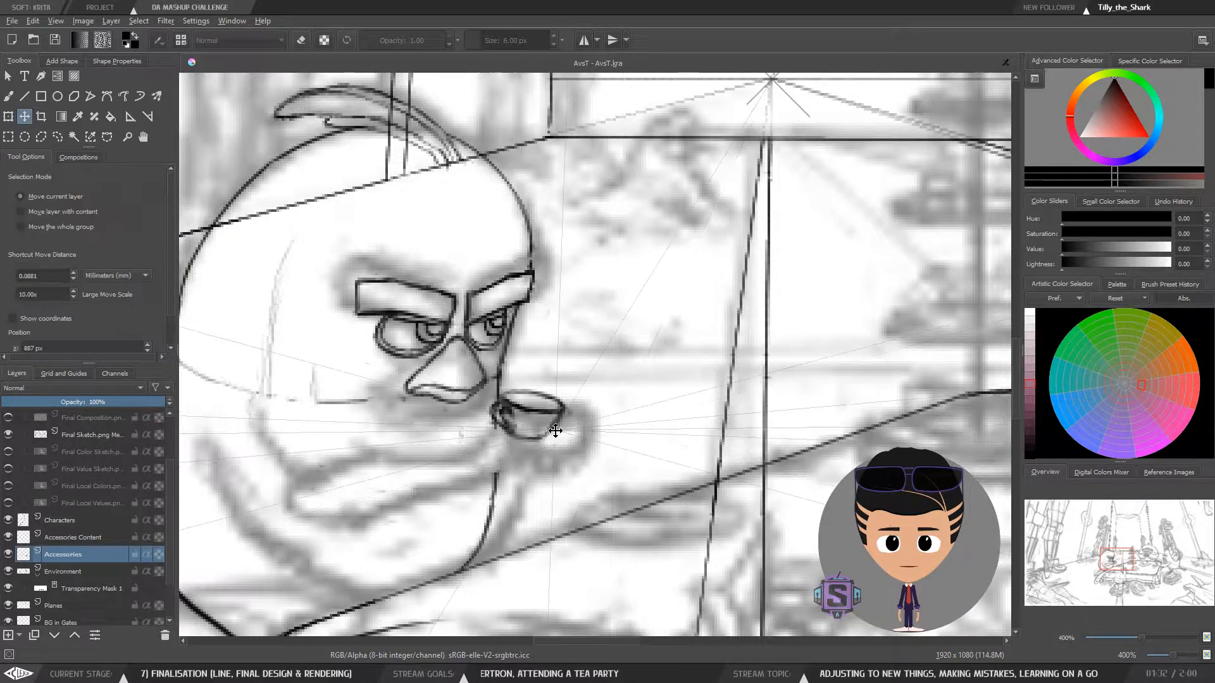
Check the tilted teacup in relation to the bird's face and body at a wider zoom
key(b)
key(minus)
key(minus)
key(plus)
key(plus)
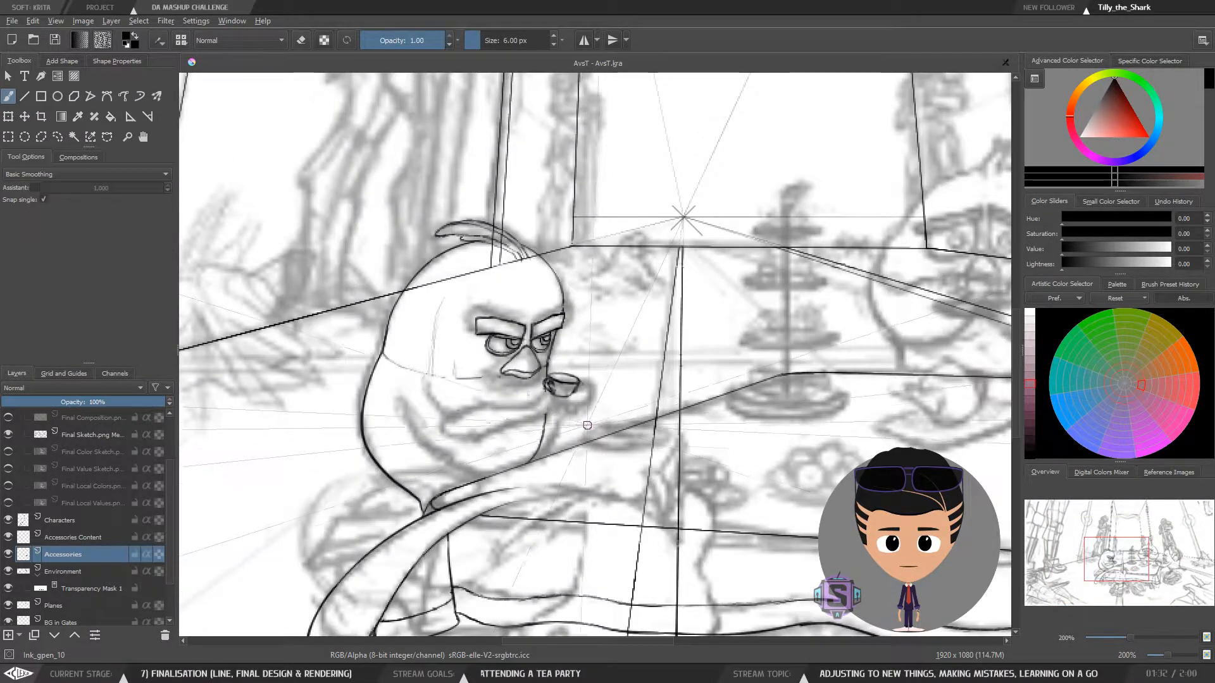
drag(562, 447, 638, 421)
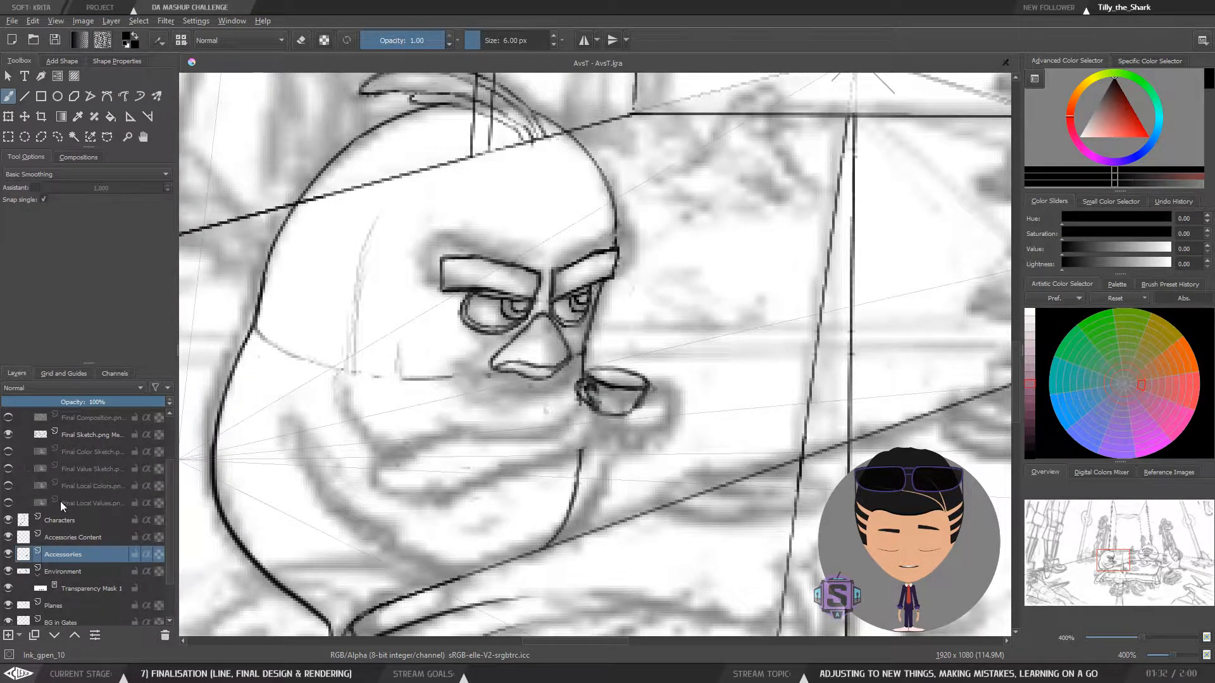
Sketch the left bird's bent wing on the Characters layer, from the shoulder down to the teacup handle, with a feathery lower edge
click(61, 520)
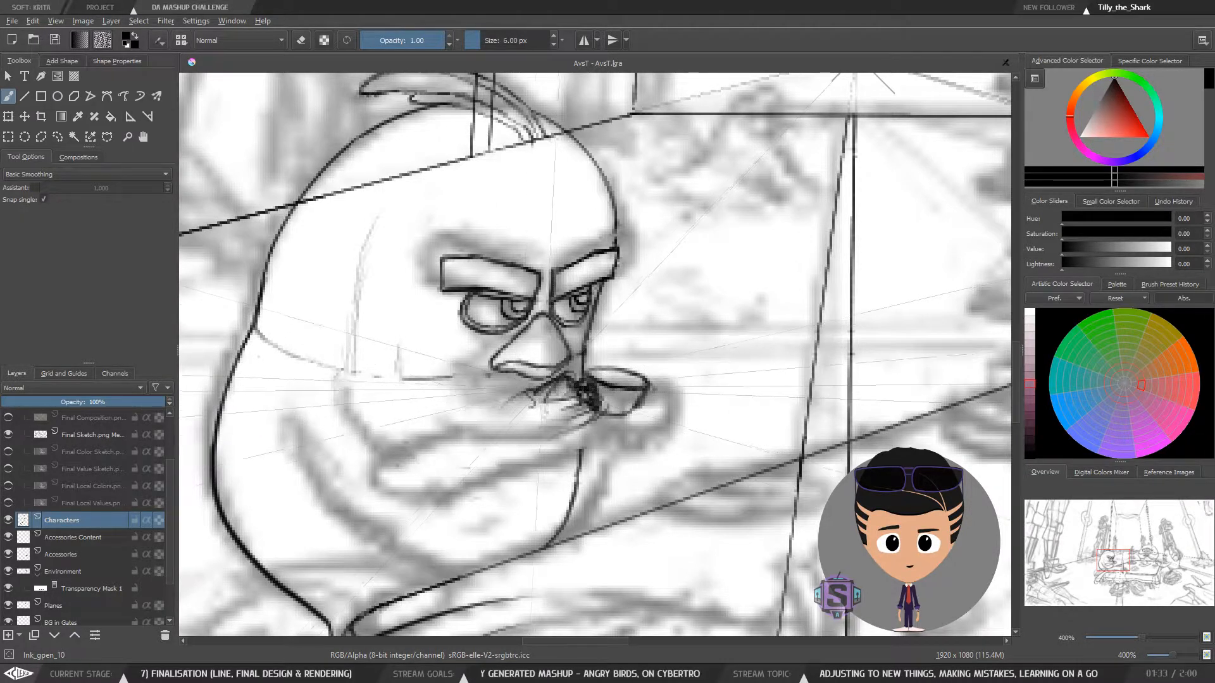
drag(367, 379, 390, 412)
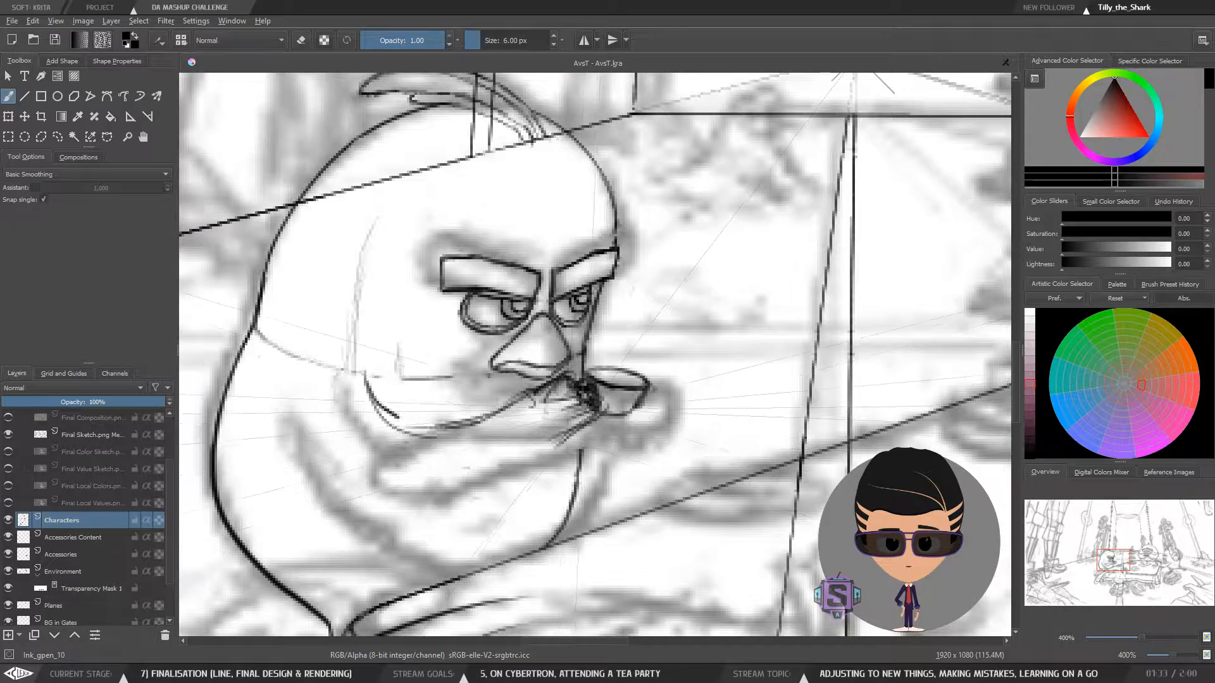
mouse_move(500, 463)
mouse_down()
mouse_move(454, 464)
mouse_move(388, 416)
mouse_up()
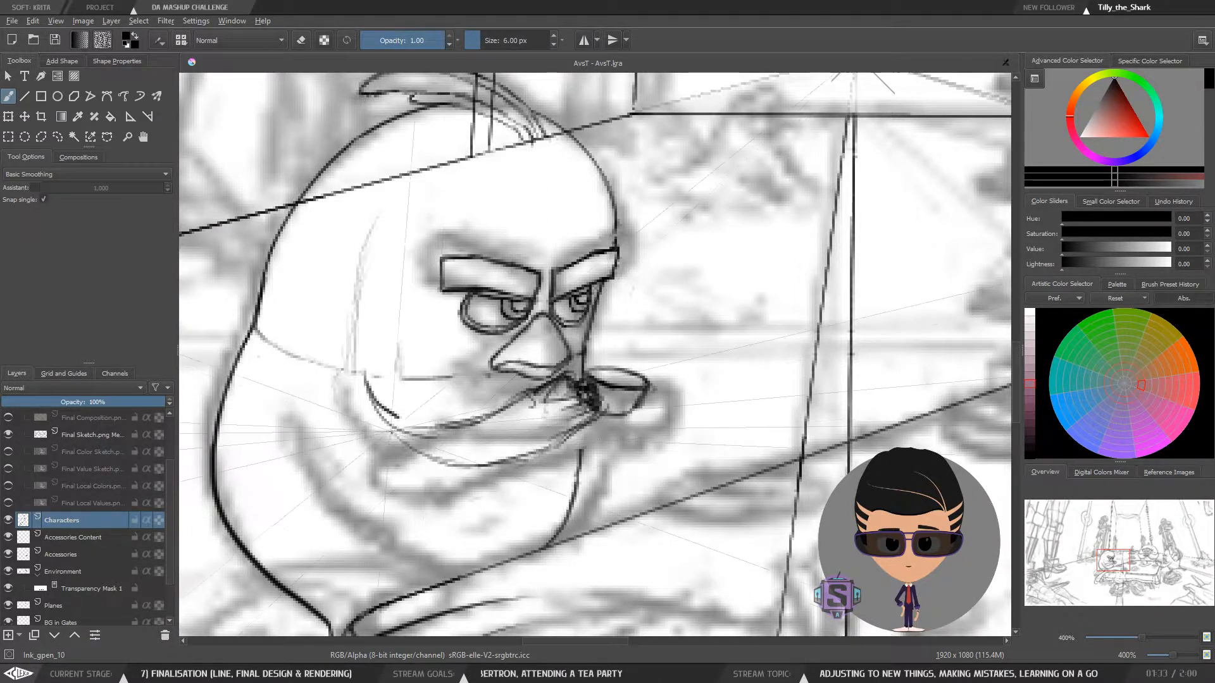
mouse_move(336, 373)
mouse_down()
mouse_move(331, 410)
mouse_move(371, 467)
mouse_move(506, 475)
mouse_up()
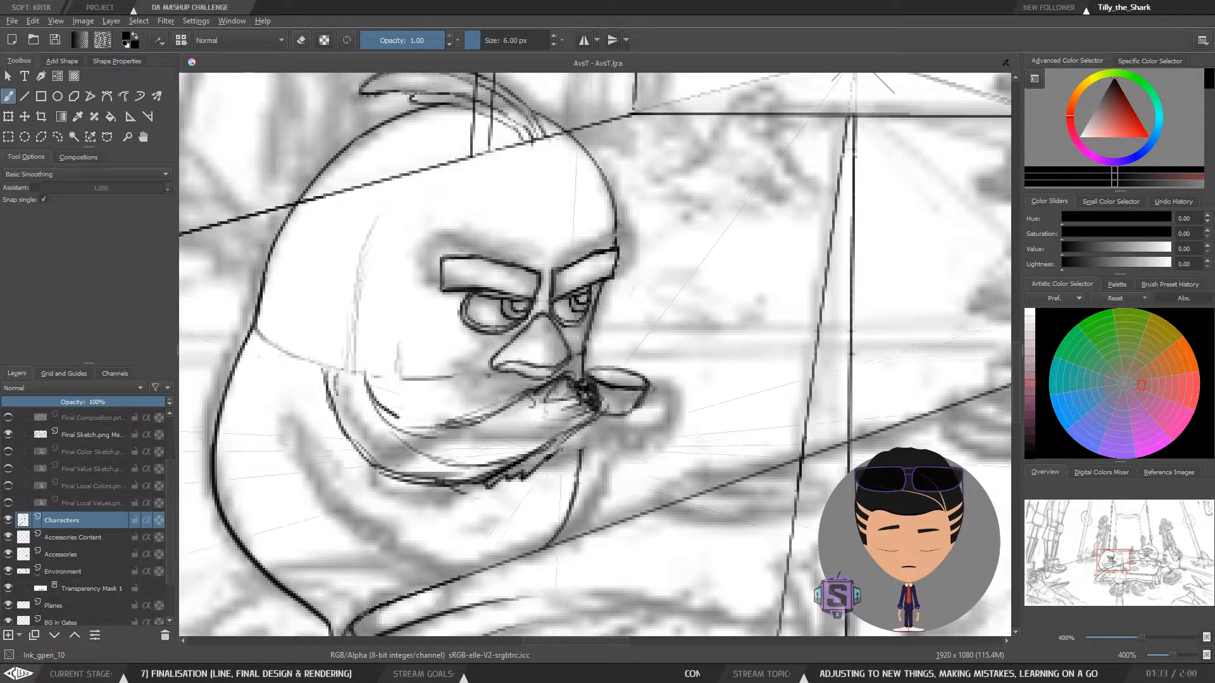
mouse_move(574, 430)
mouse_down()
mouse_move(537, 468)
mouse_move(470, 474)
mouse_up()
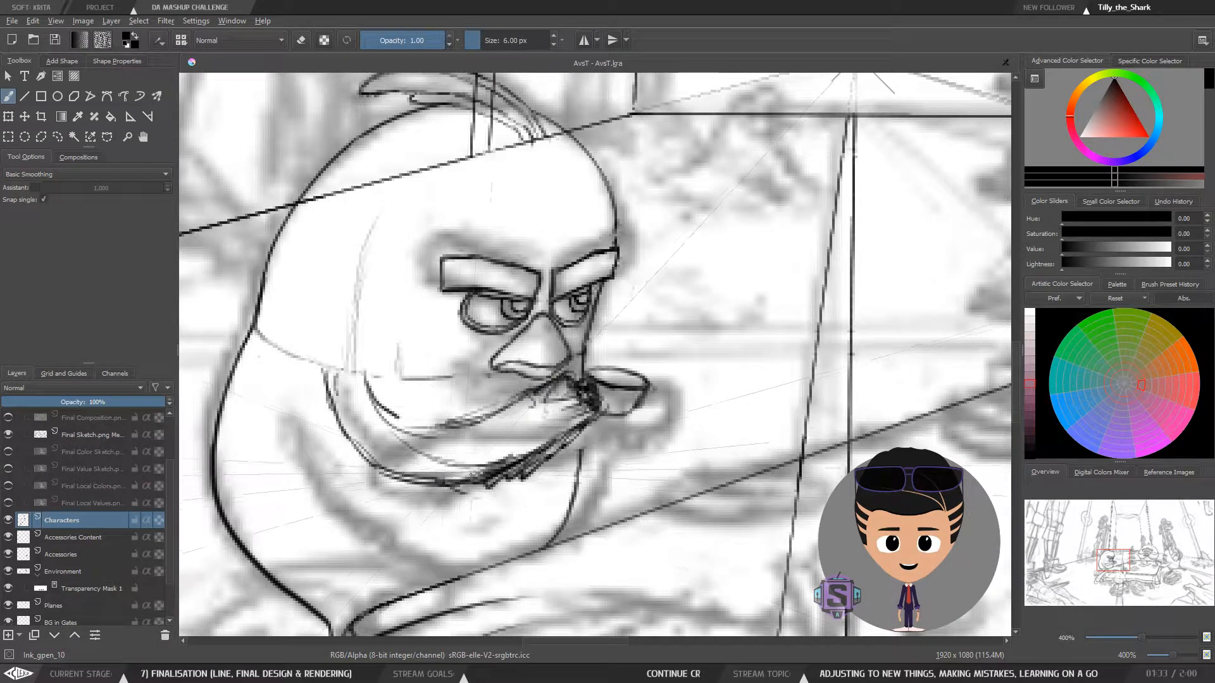
Clean up the wing's upper edge, then erase its tip below the teacup handle and redraw it shorter
key(e)
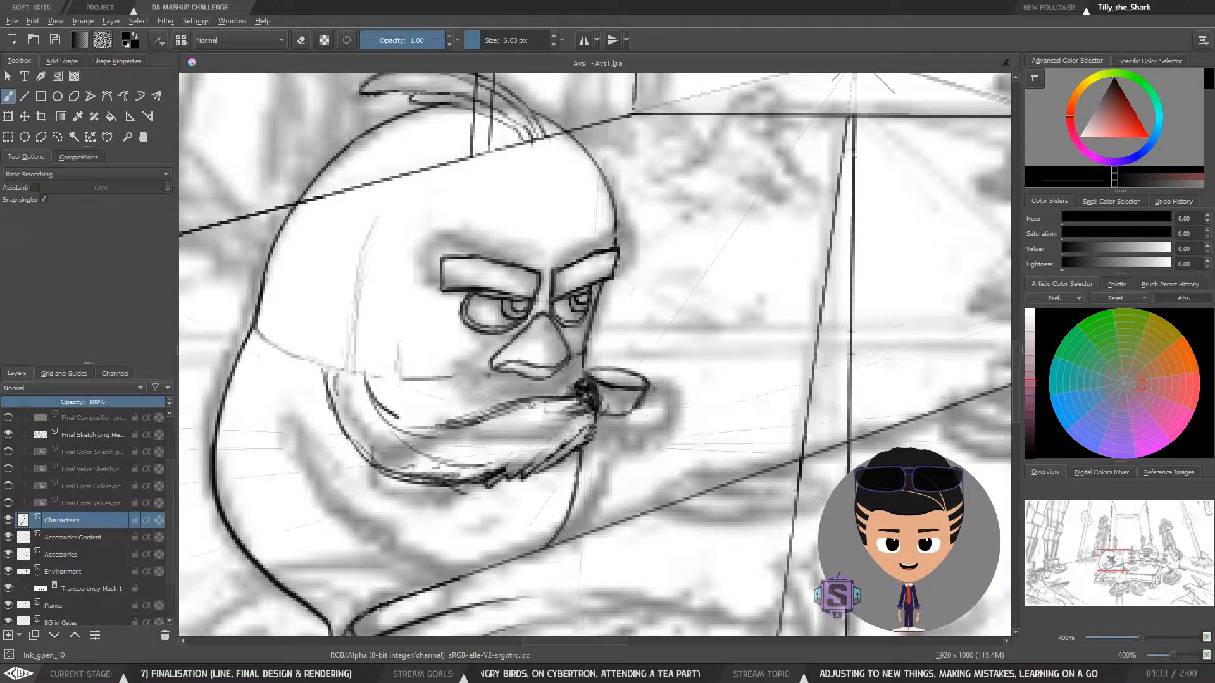
key(e)
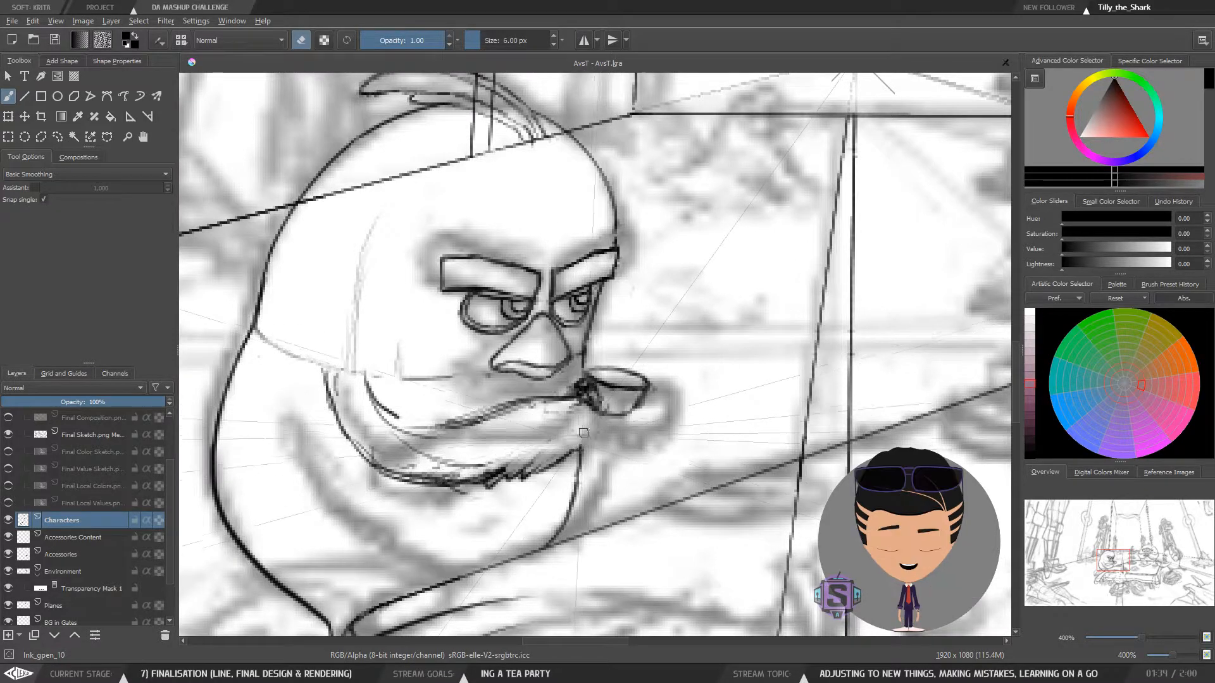
key(e)
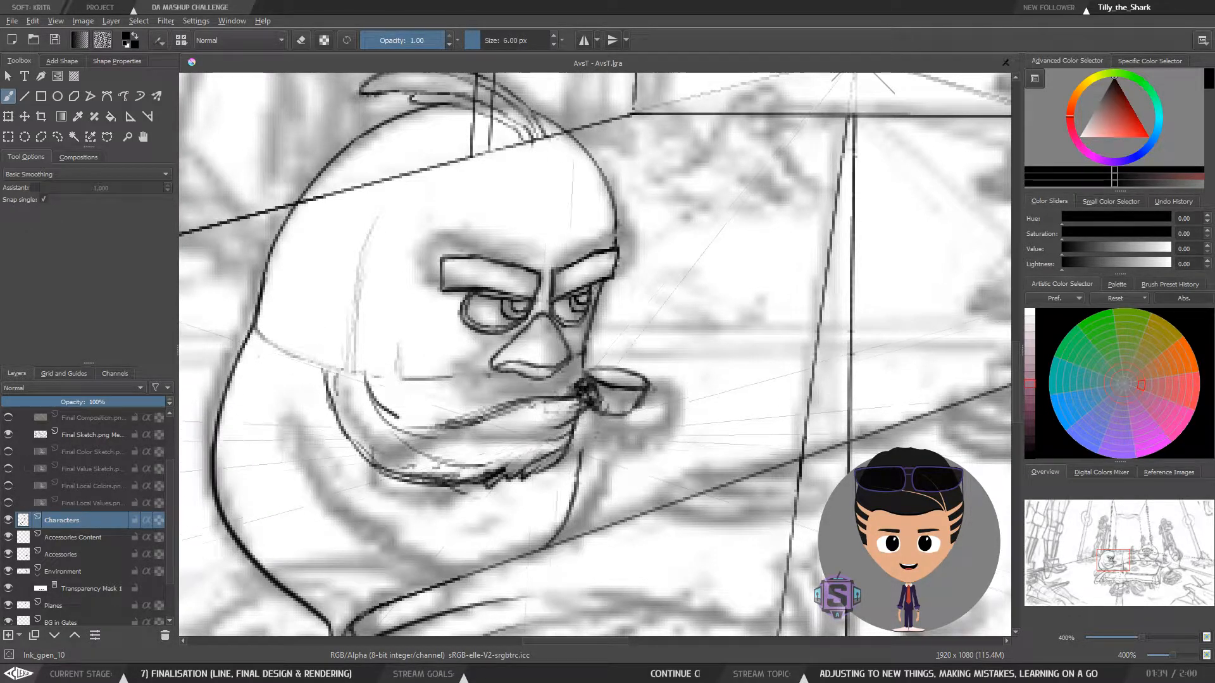
Examine the new wing and teacup pose in mirrored and normal views at several zoom levels
scroll(662, 401, down, 2)
key(m)
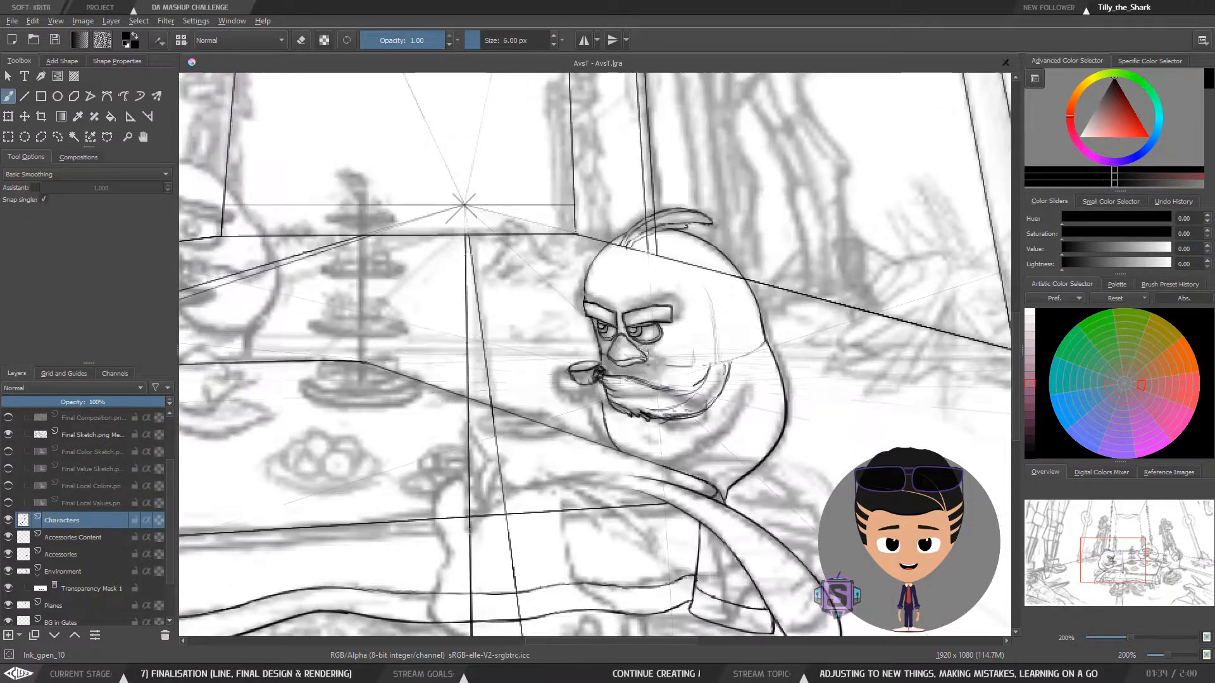
scroll(680, 429, down, 1)
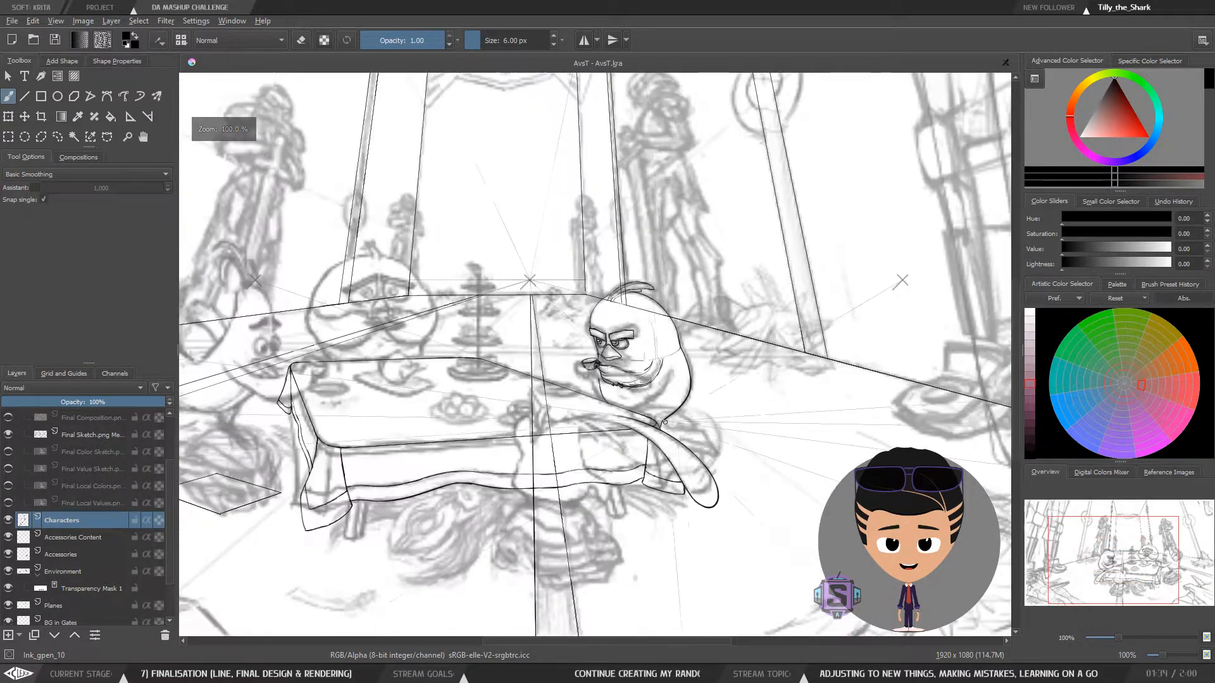
scroll(680, 428, up, 1)
key(m)
scroll(613, 417, up, 2)
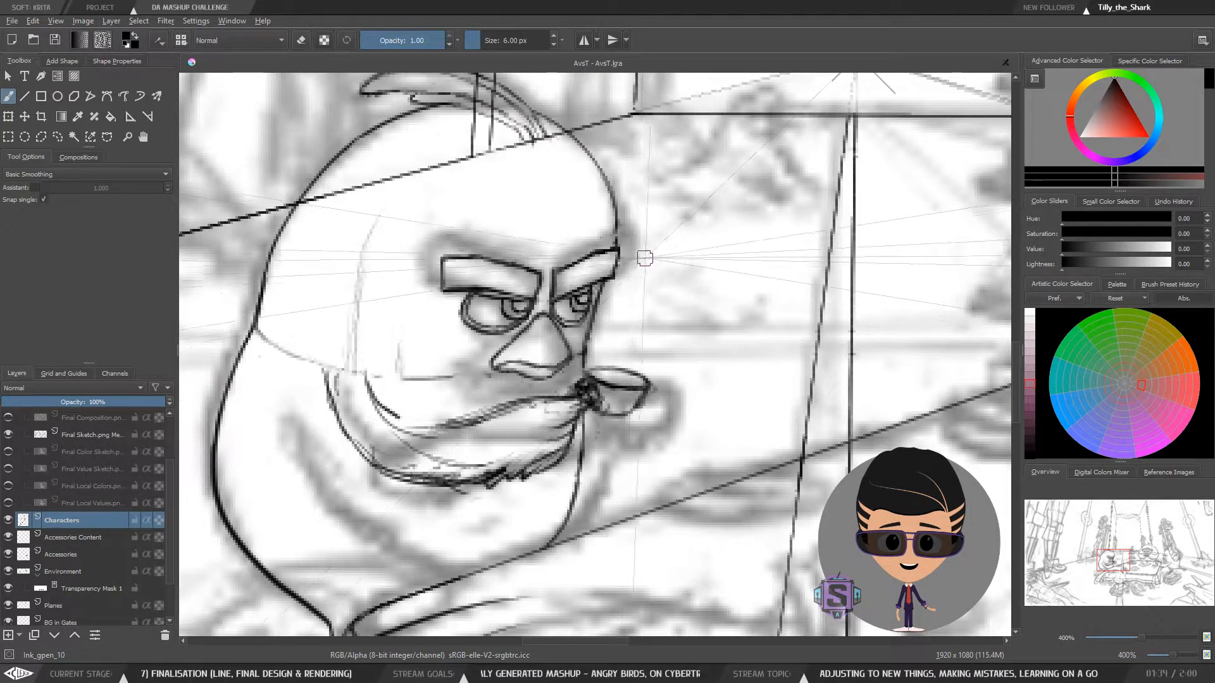
key(minus)
key(minus)
key(m)
scroll(730, 377, up, 3)
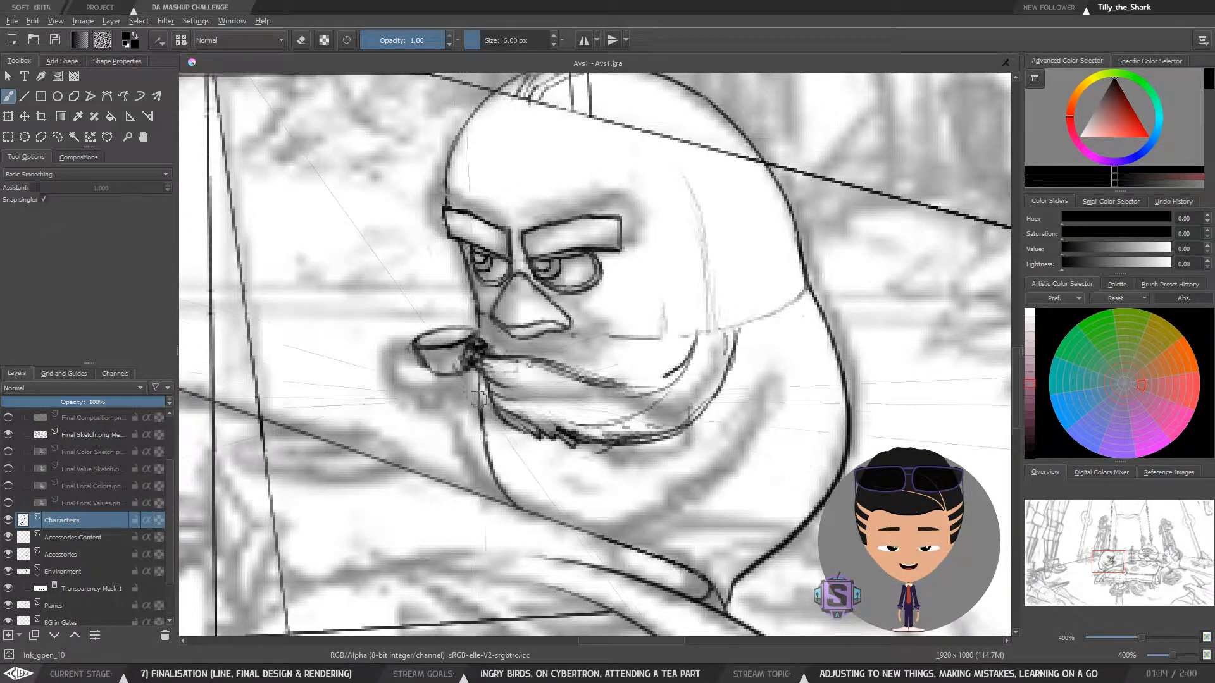
scroll(481, 345, down, 3)
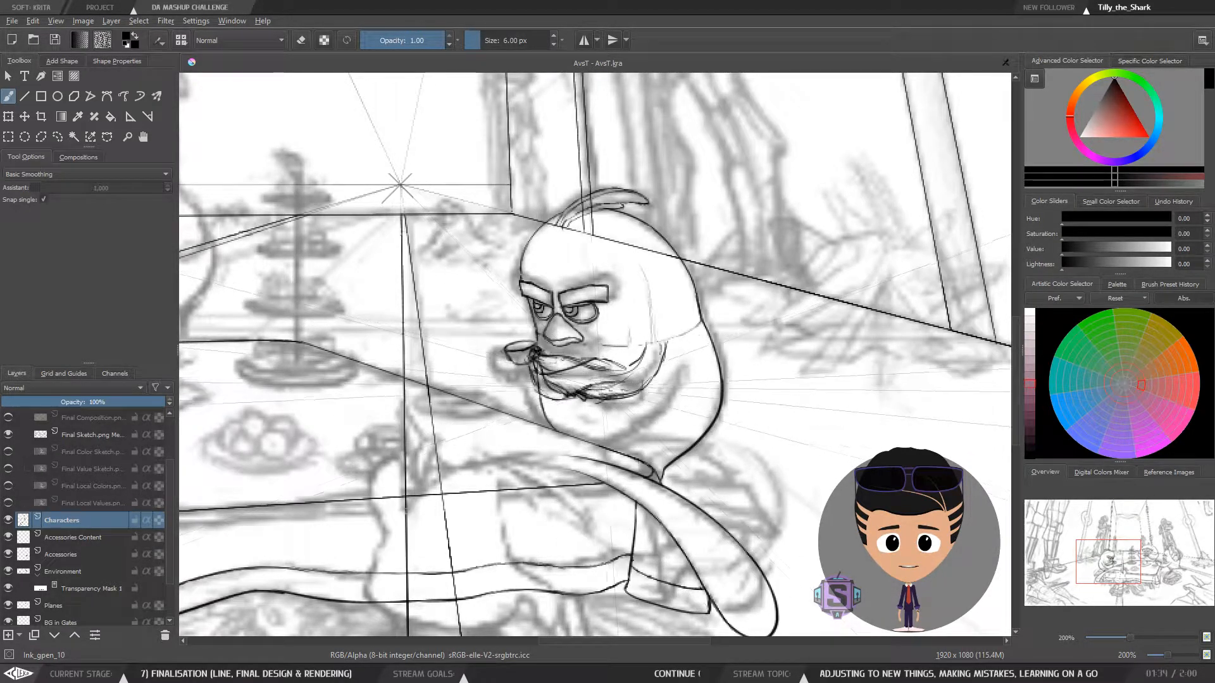
drag(578, 395, 635, 380)
drag(615, 384, 634, 374)
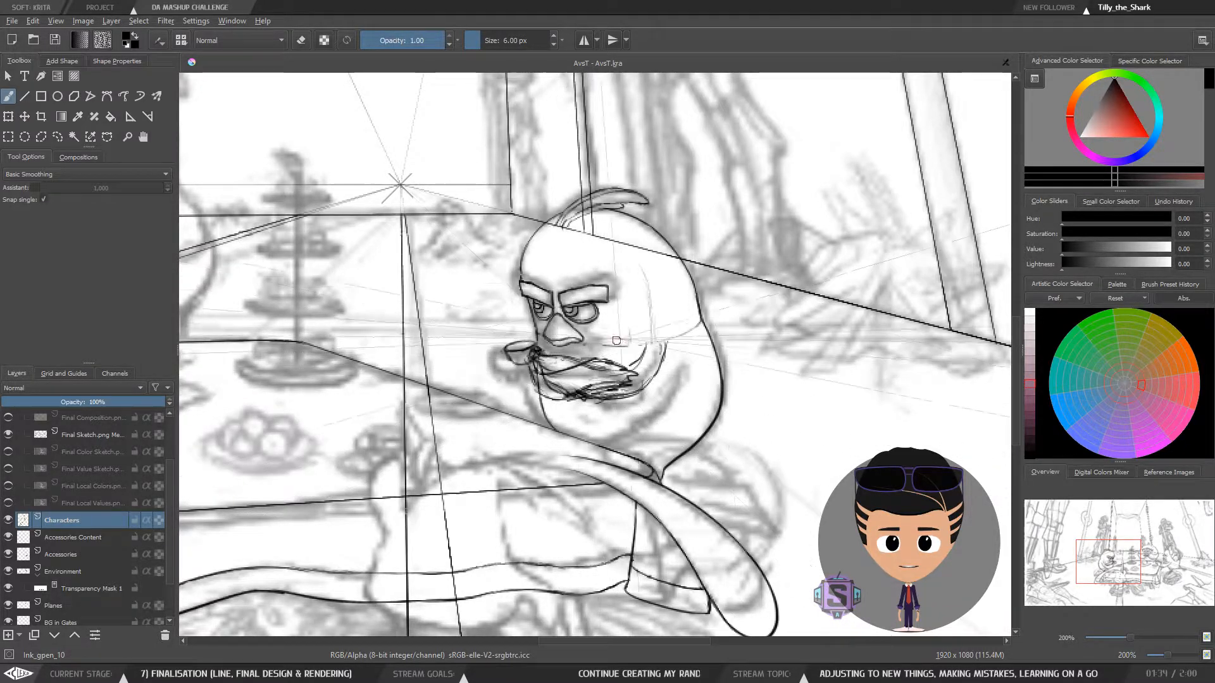
key(minus)
key(minus)
key(plus)
key(plus)
key(ctrl+z)
key(ctrl+z)
key(ctrl+z)
key(ctrl+z)
key(ctrl+z)
key(ctrl+z)
key(ctrl+z)
key(ctrl+z)
key(ctrl+z)
key(ctrl+z)
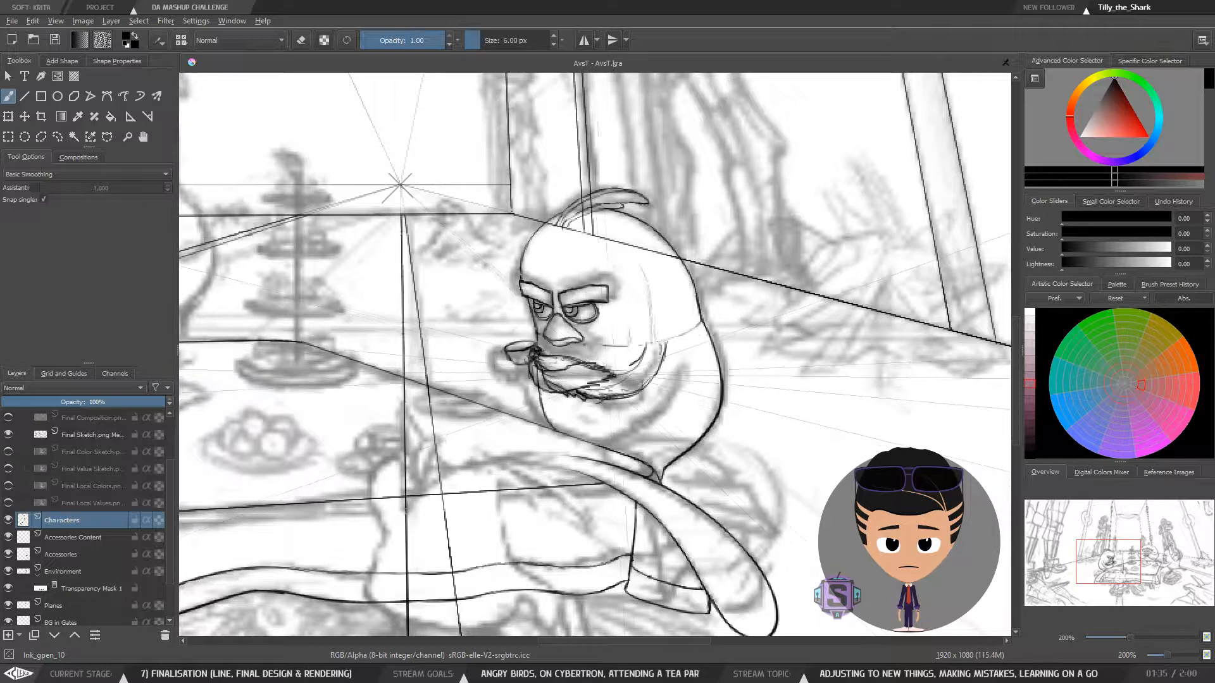
Review the wing within the whole scene and add a new paint layer above the Characters layer
key(1)
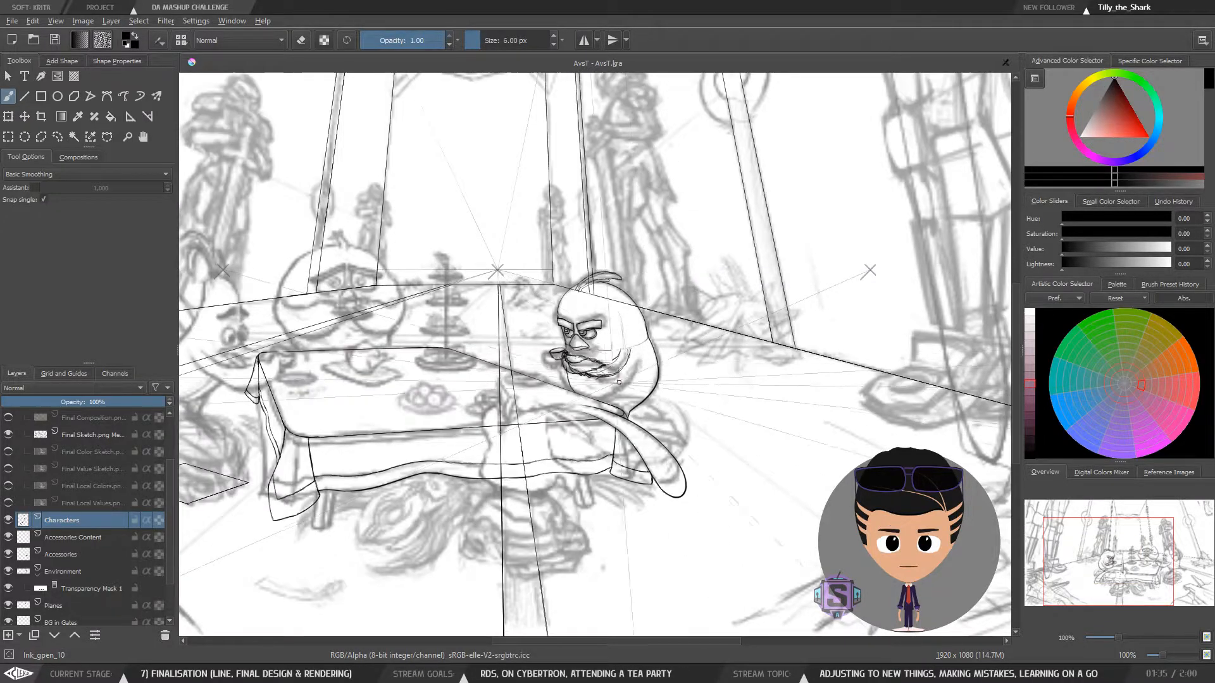
key(plus)
key(plus)
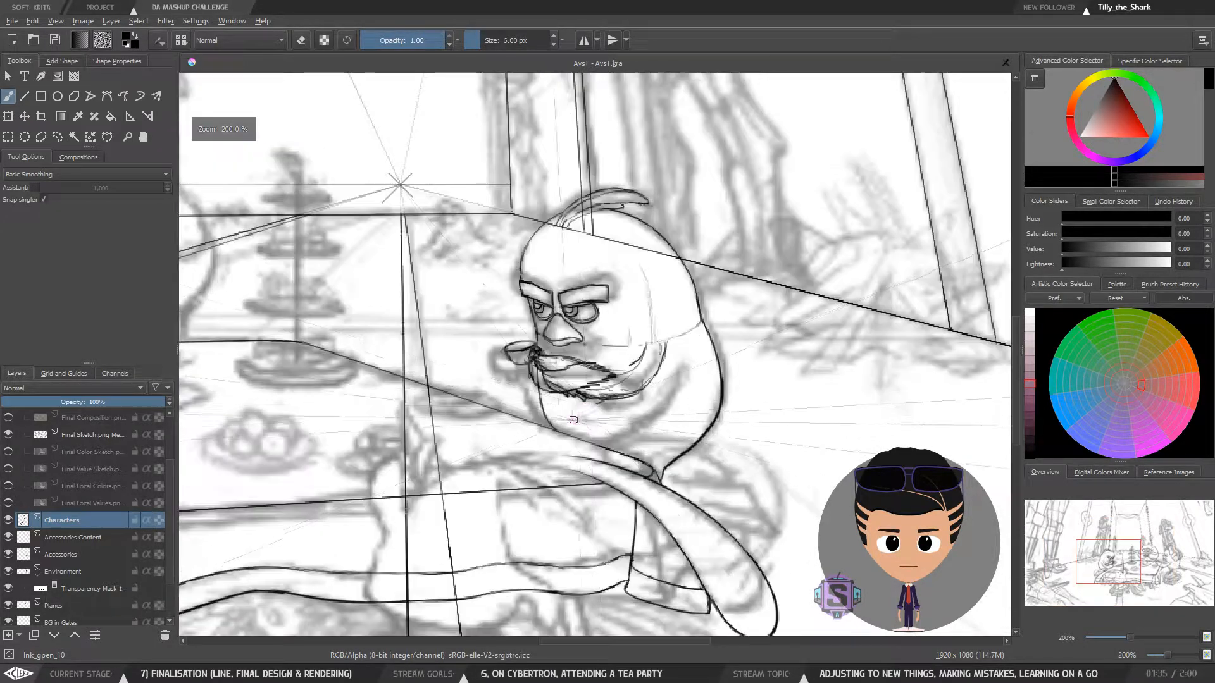
click(9, 635)
Compare the wing's shape with the bird's body and beak, both mirrored and unmirrored, close up and from farther away
key(plus)
key(plus)
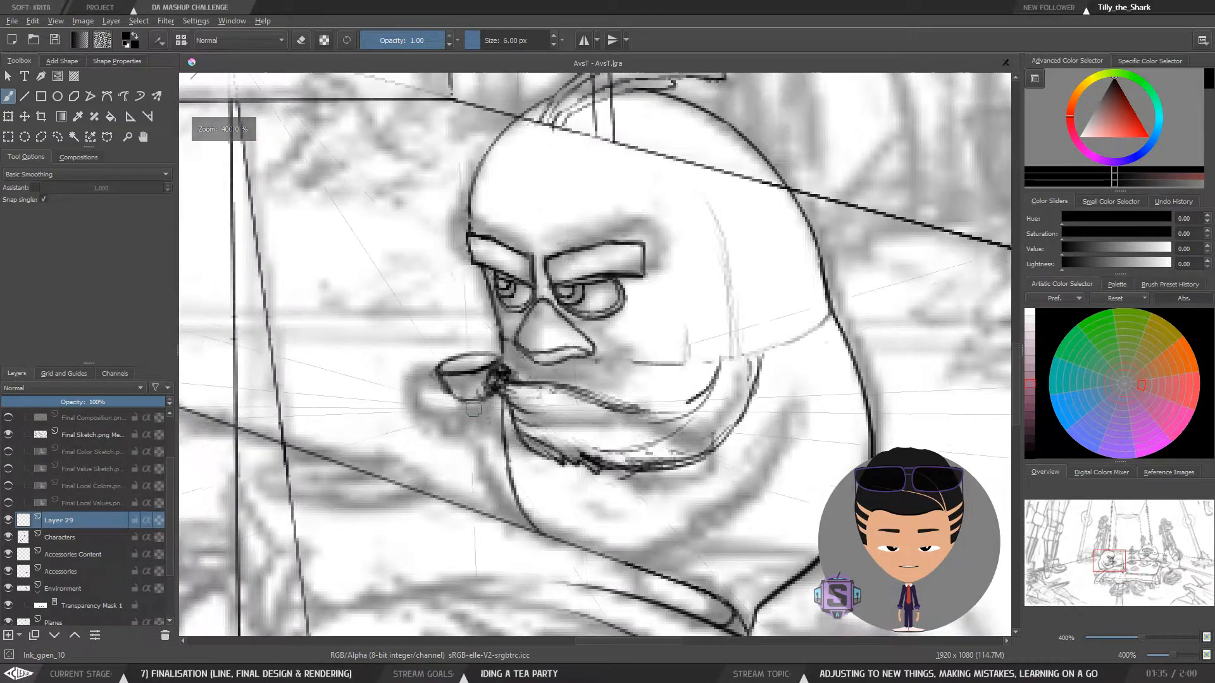
drag(549, 464, 520, 376)
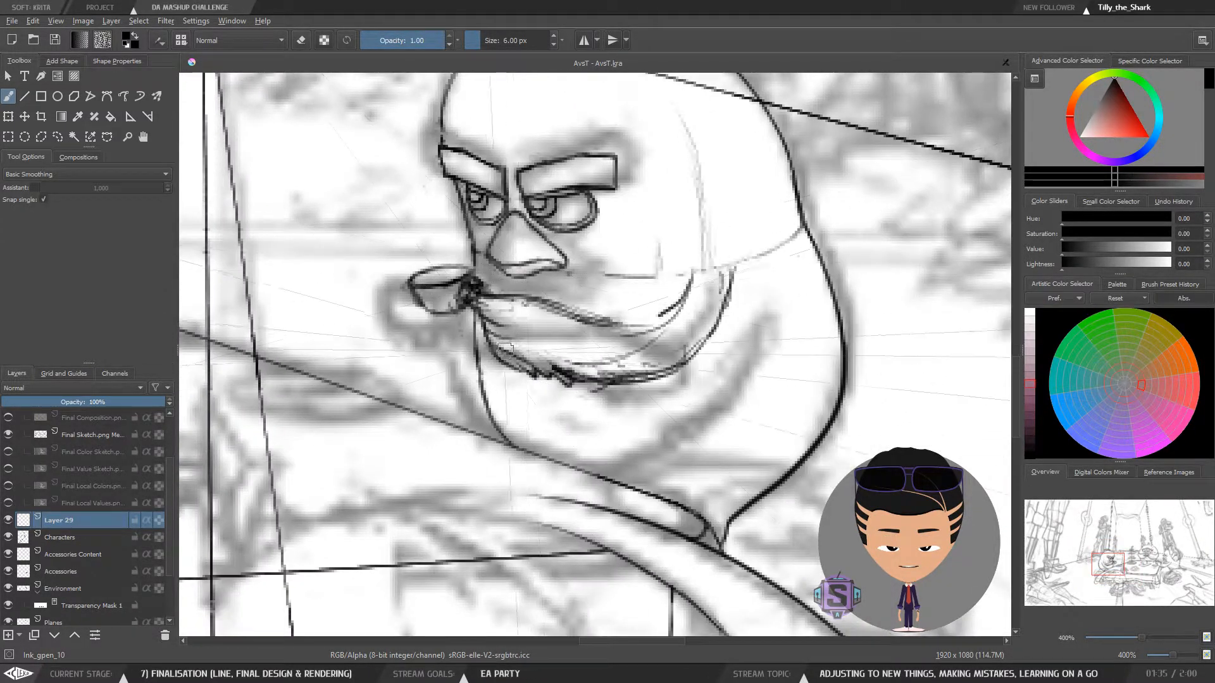
key(m)
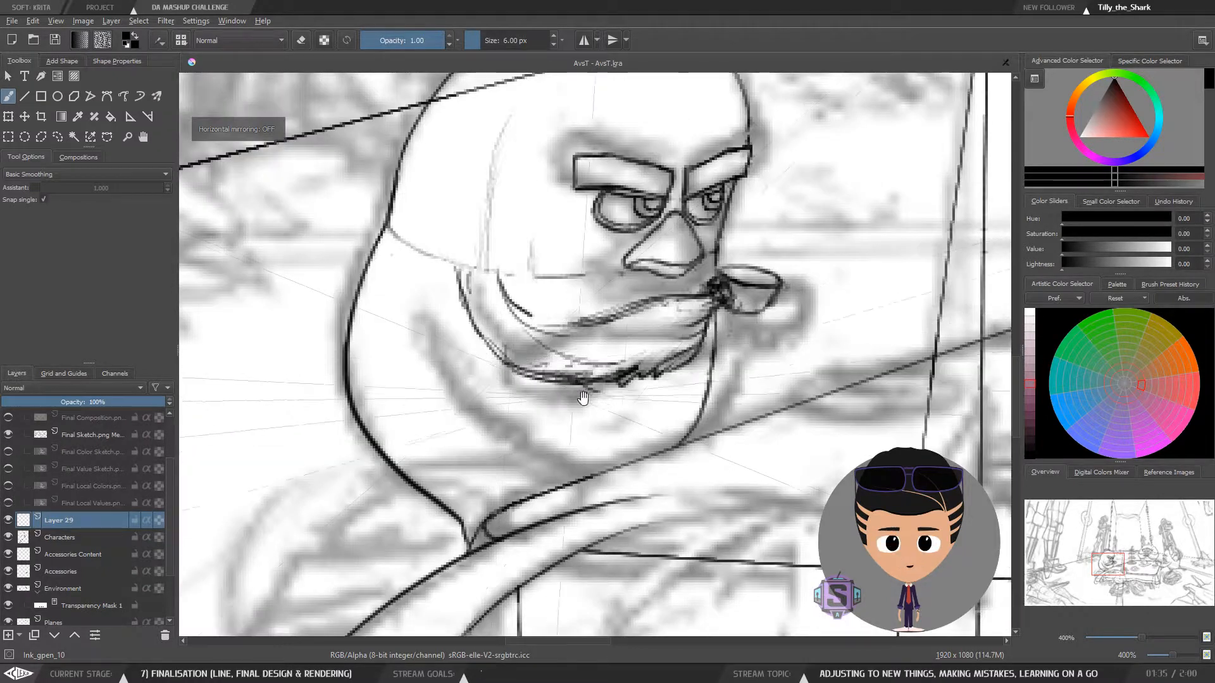
drag(583, 398, 429, 443)
key(minus)
key(minus)
key(m)
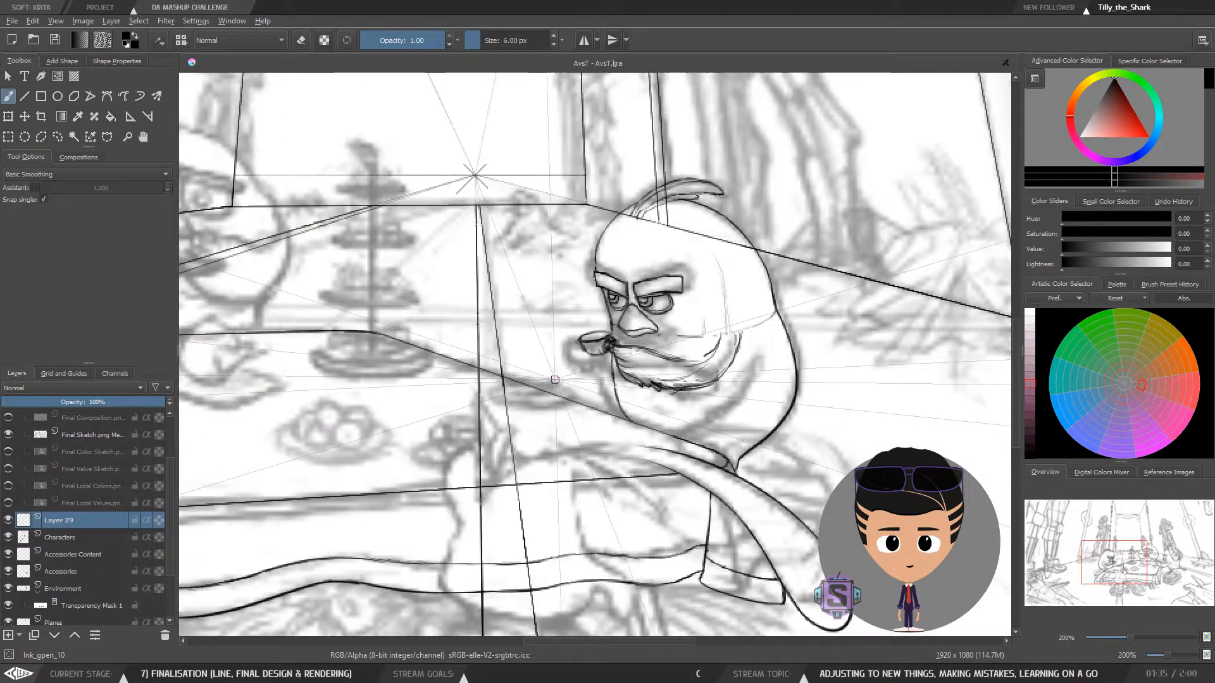
key(m)
key(plus)
key(plus)
drag(547, 388, 592, 442)
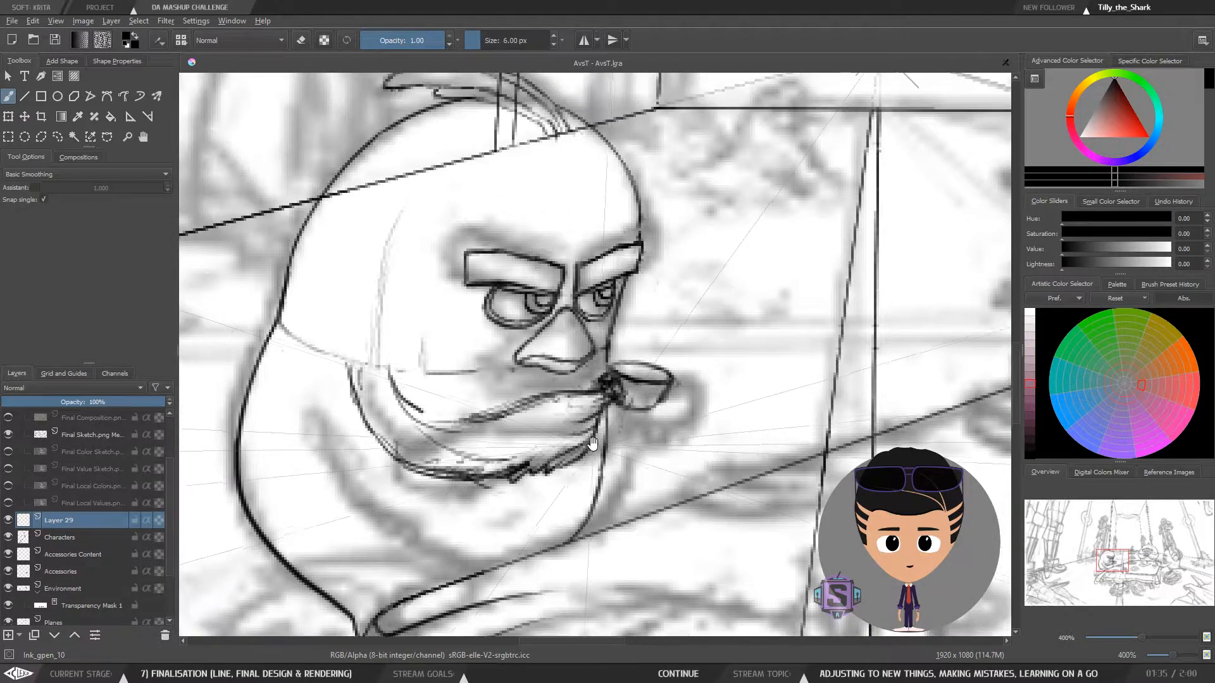
key(l)
mouse_move(566, 491)
mouse_down()
mouse_move(607, 462)
mouse_move(628, 414)
mouse_move(620, 376)
mouse_move(463, 394)
mouse_move(344, 361)
mouse_move(314, 378)
mouse_move(337, 501)
mouse_move(378, 523)
mouse_move(486, 525)
mouse_move(594, 497)
mouse_up()
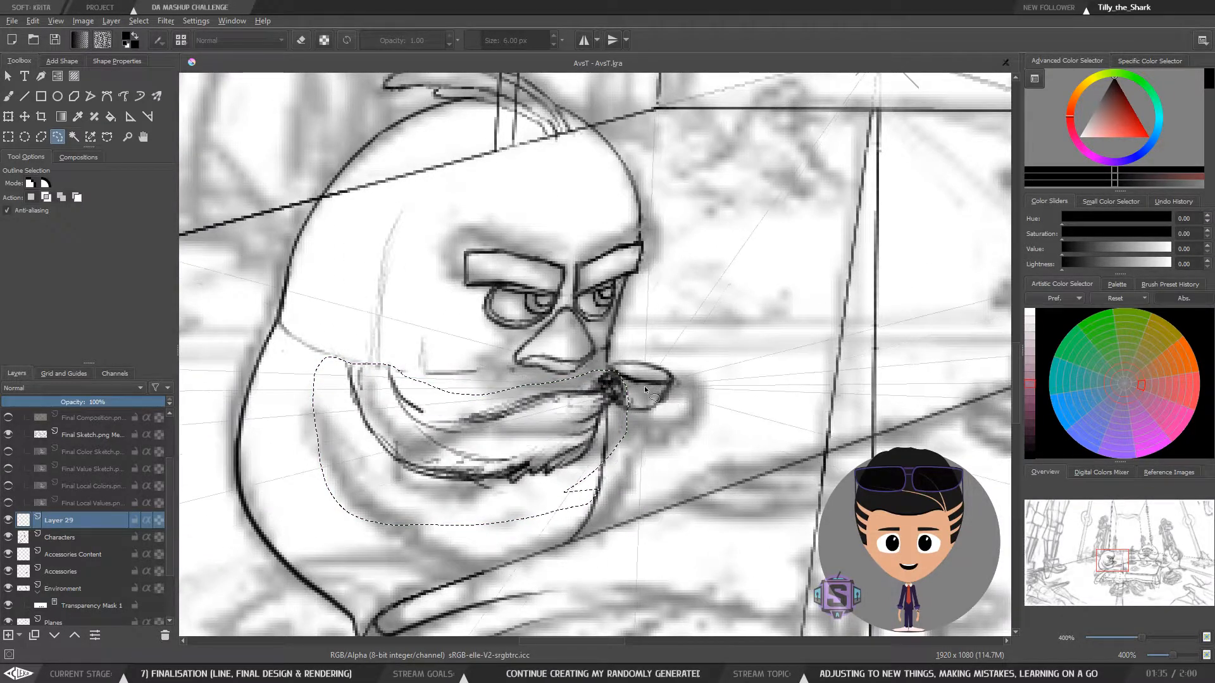
key(ctrl+shift+a)
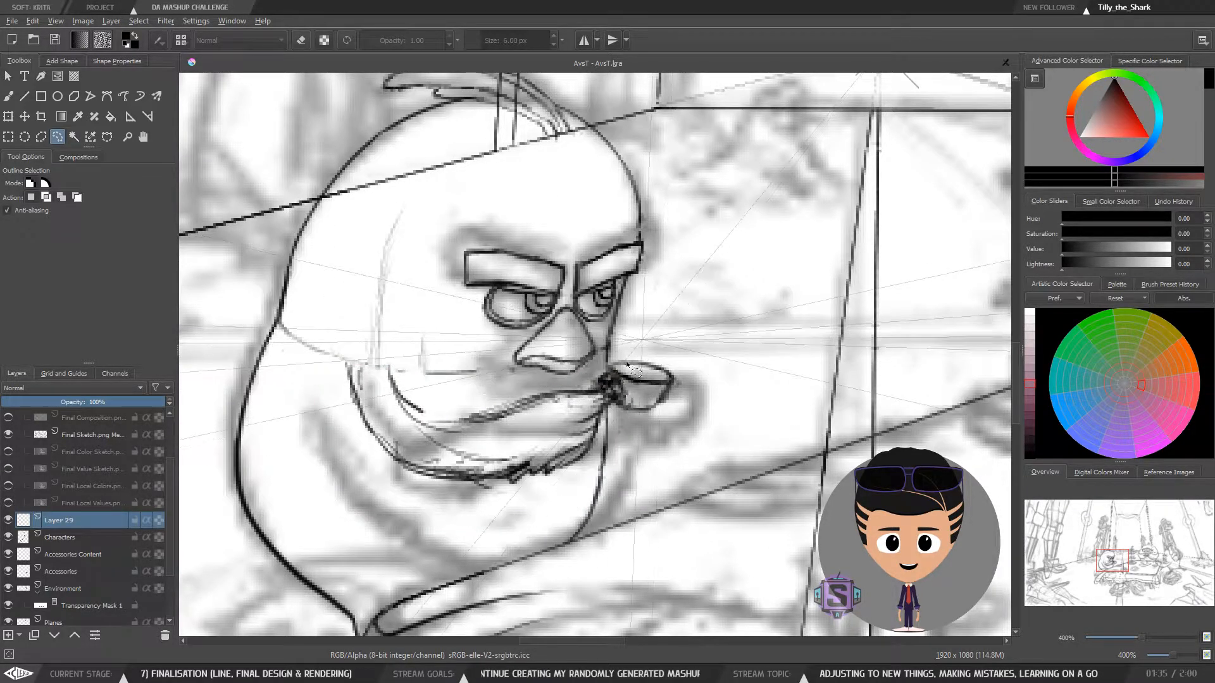
Erase the wing's upper outline on the Characters layer and redraw it lower, curving up to the teacup handle
key(b)
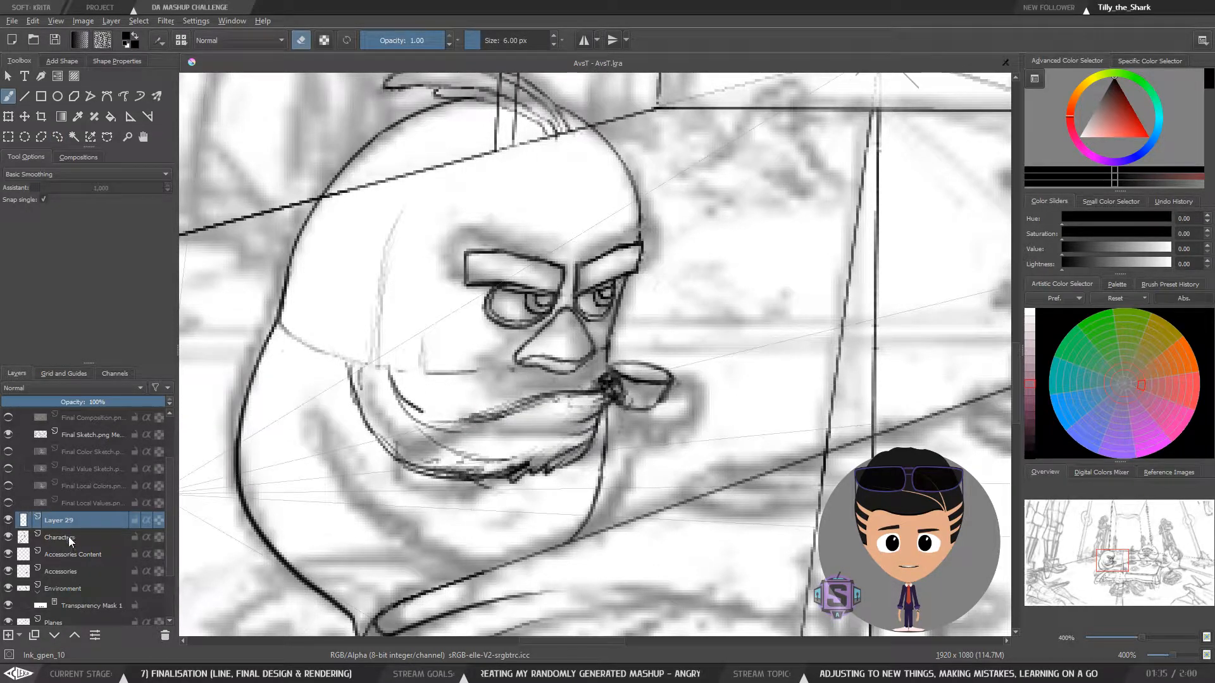
click(71, 539)
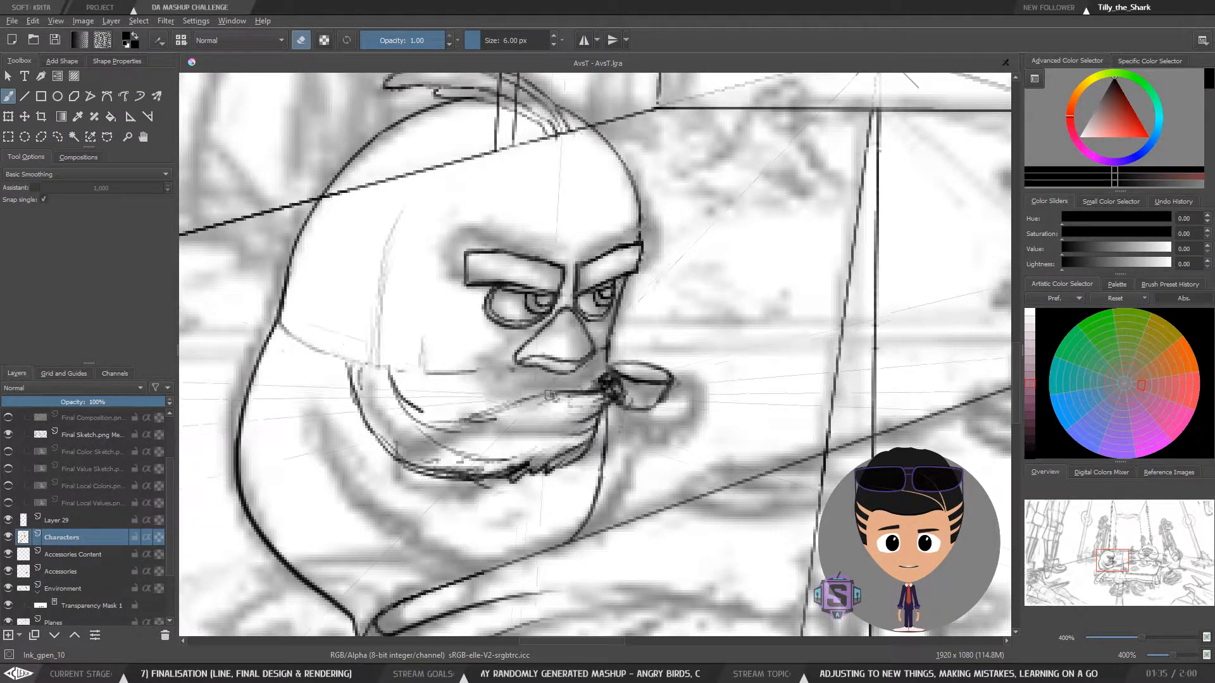
mouse_move(549, 395)
mouse_down()
mouse_move(535, 399)
mouse_move(585, 394)
mouse_move(556, 415)
mouse_move(570, 417)
mouse_move(457, 428)
mouse_up()
key(e)
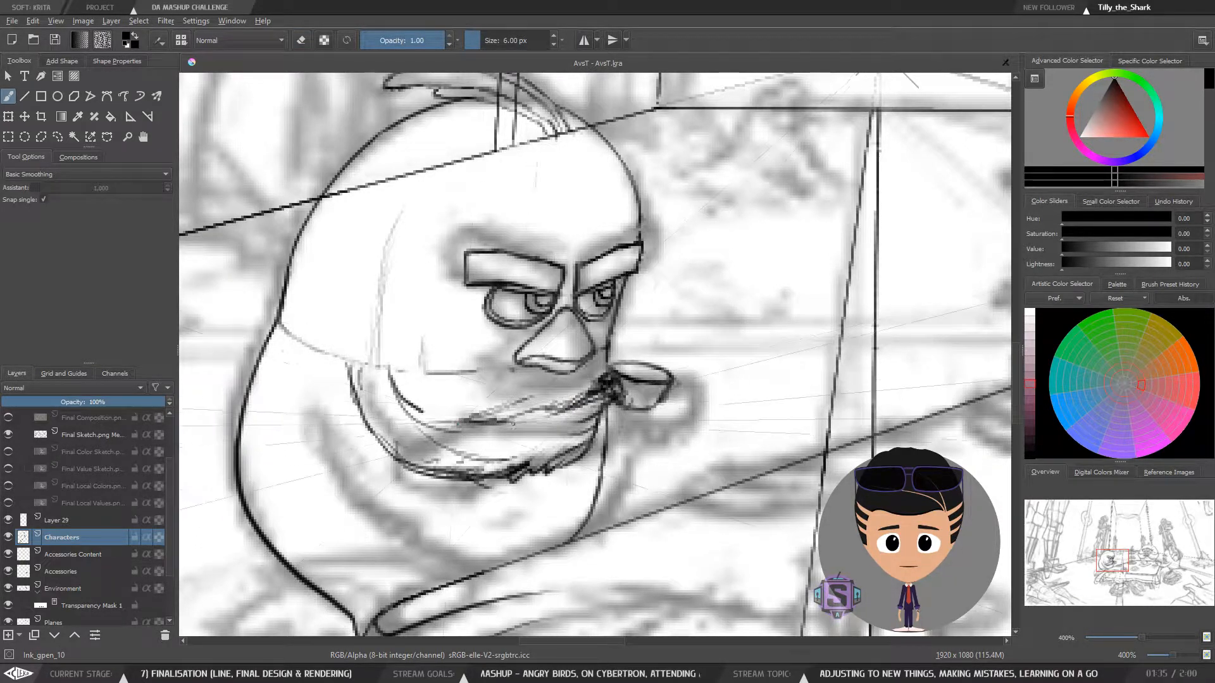
key(e)
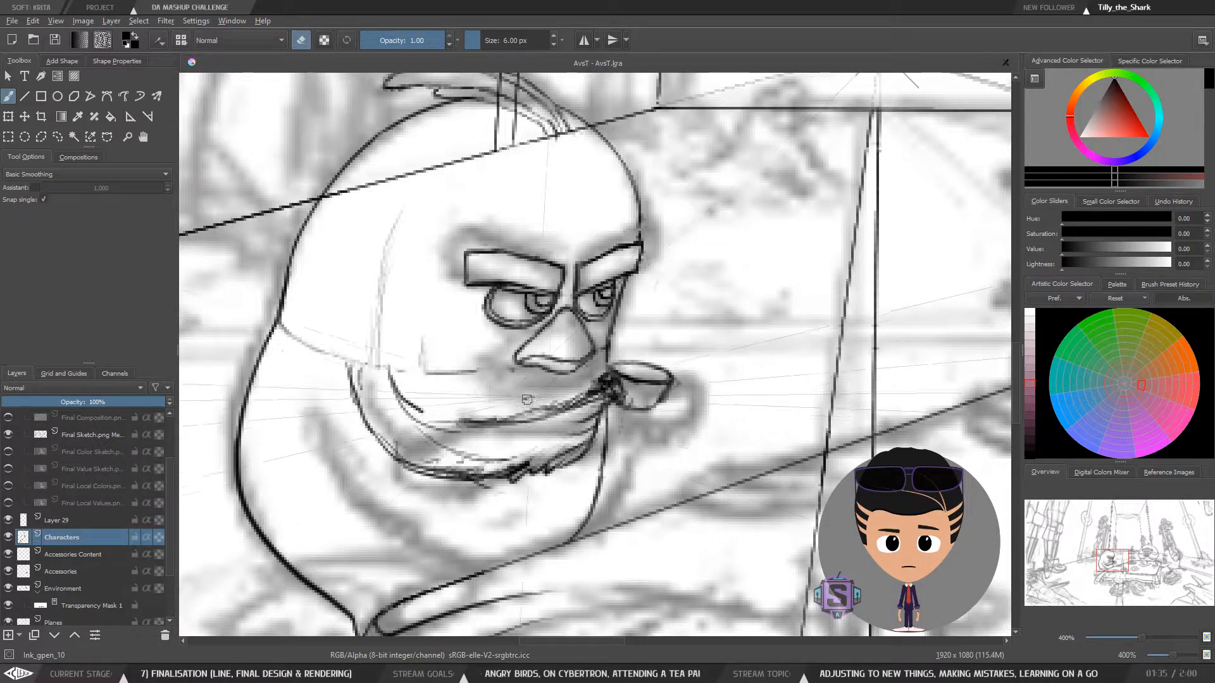
drag(549, 406, 592, 389)
Replace the wing's inner shoulder line with a new curve joining the upper edge, and thin out the feathery lower edge
key(minus)
key(minus)
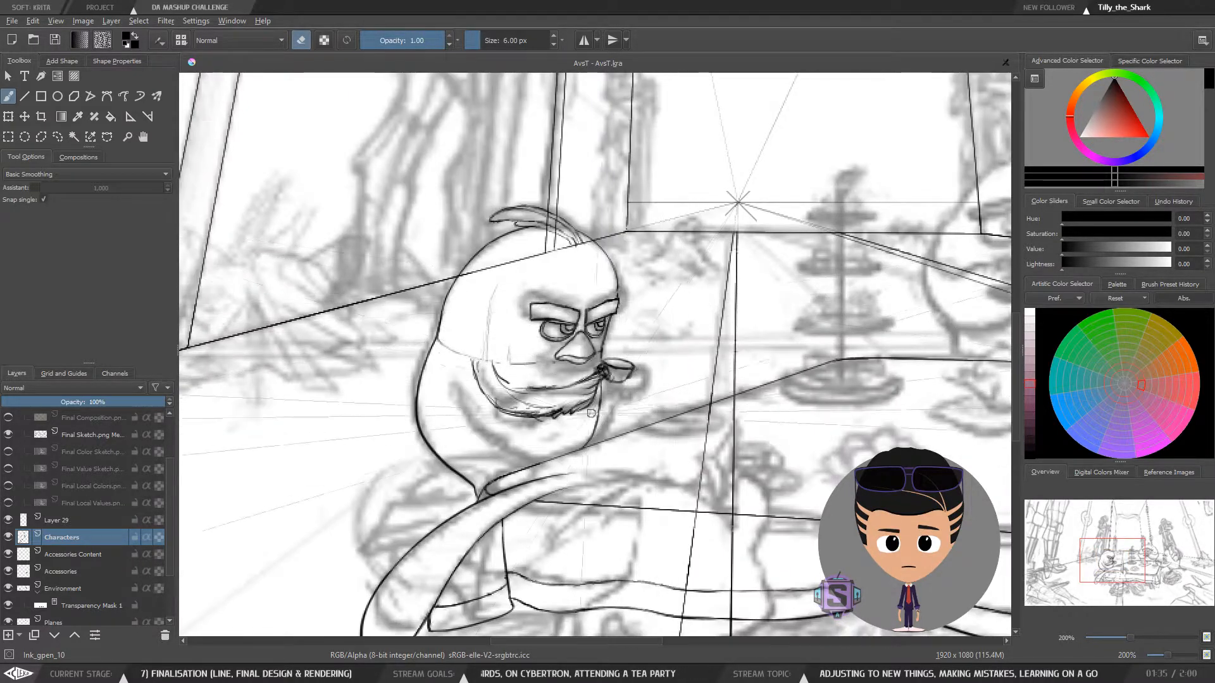
key(plus)
key(plus)
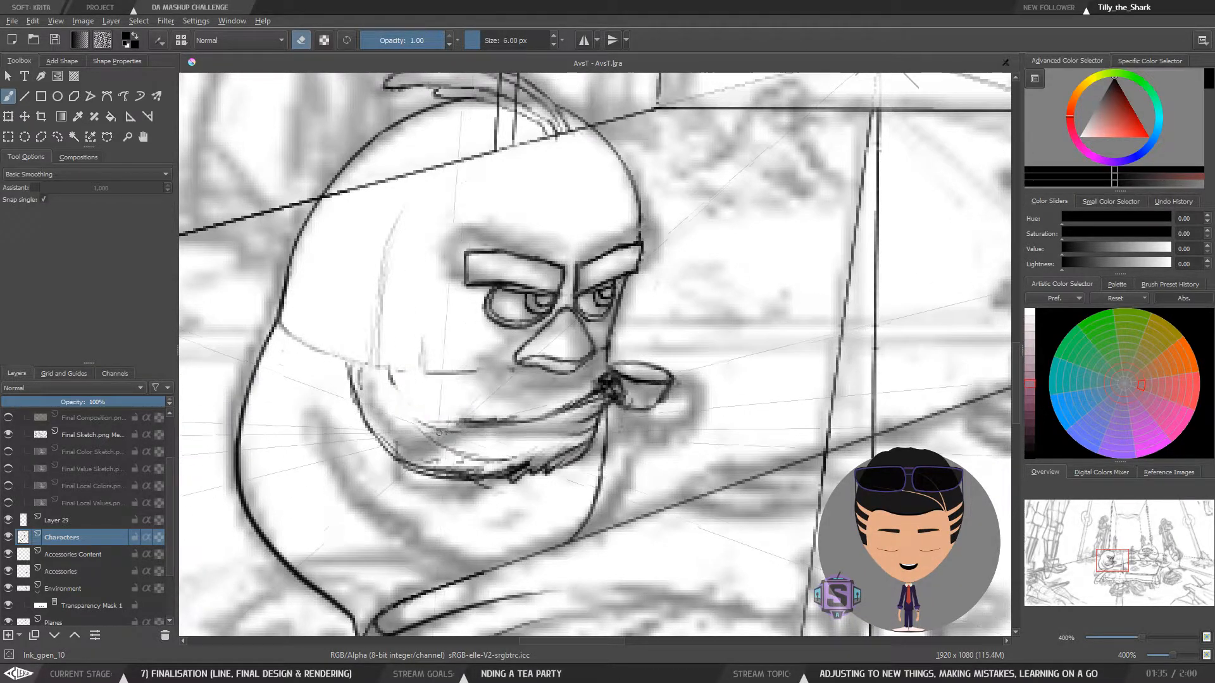
key(e)
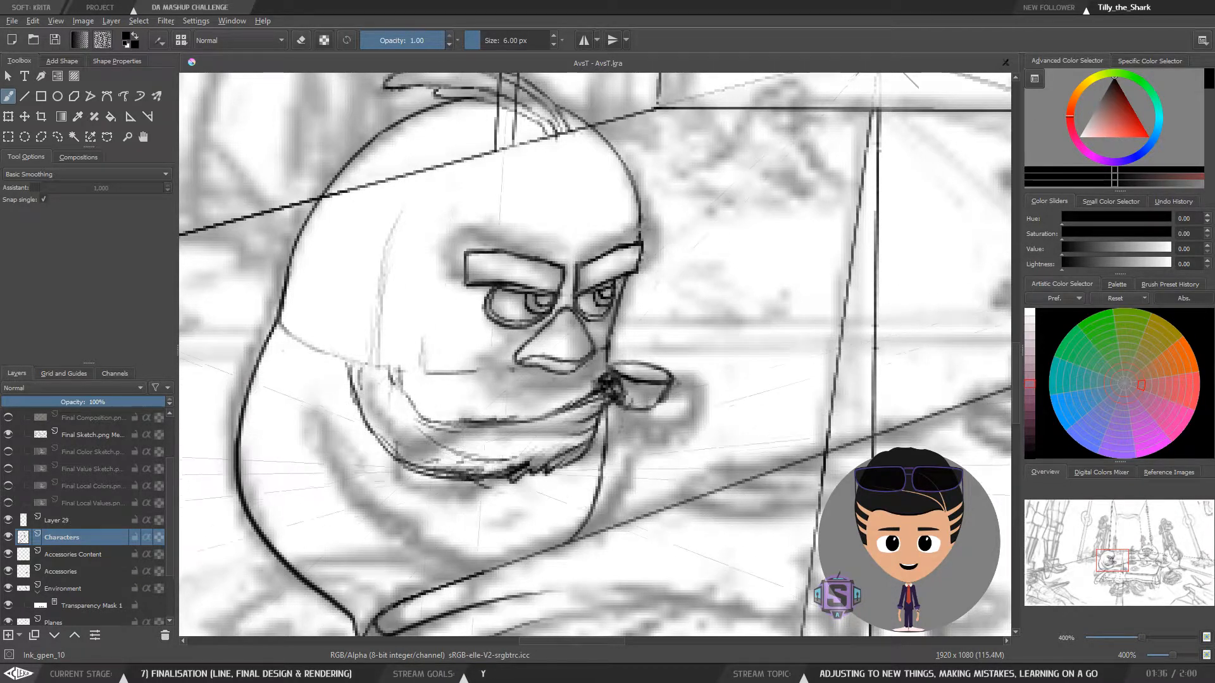
key(e)
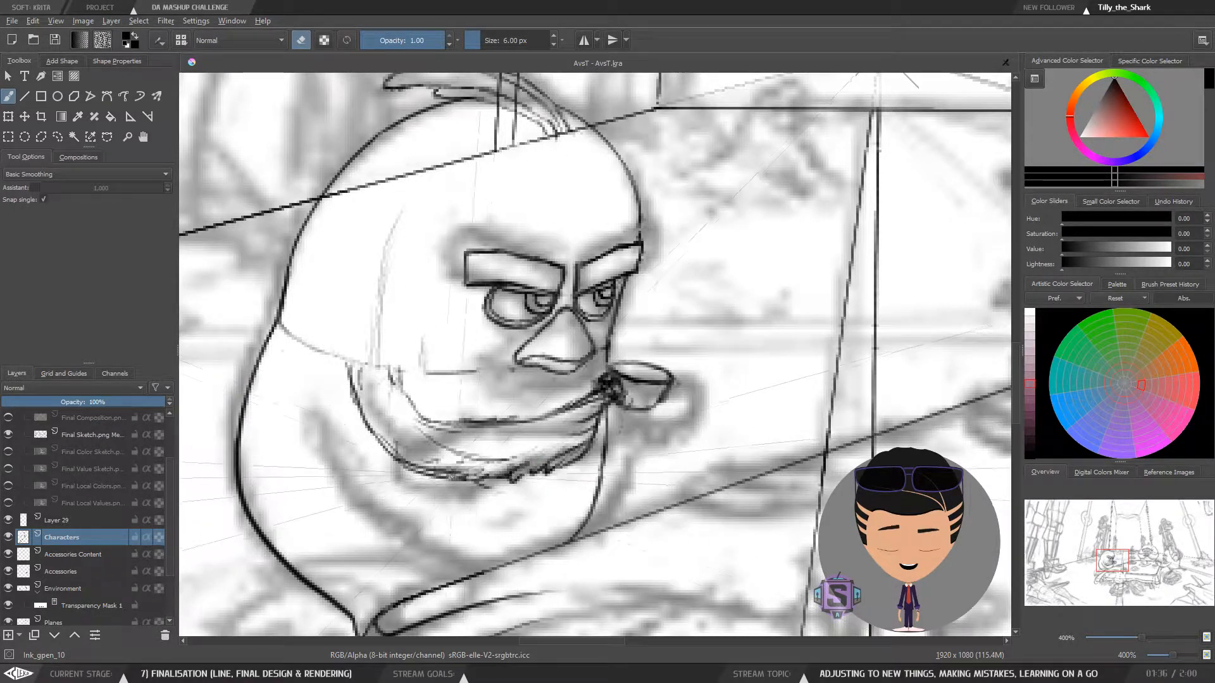
Add short feather strokes at the wing's shoulder in mirrored view and erase the excess to lighten them
key(minus)
key(minus)
key(m)
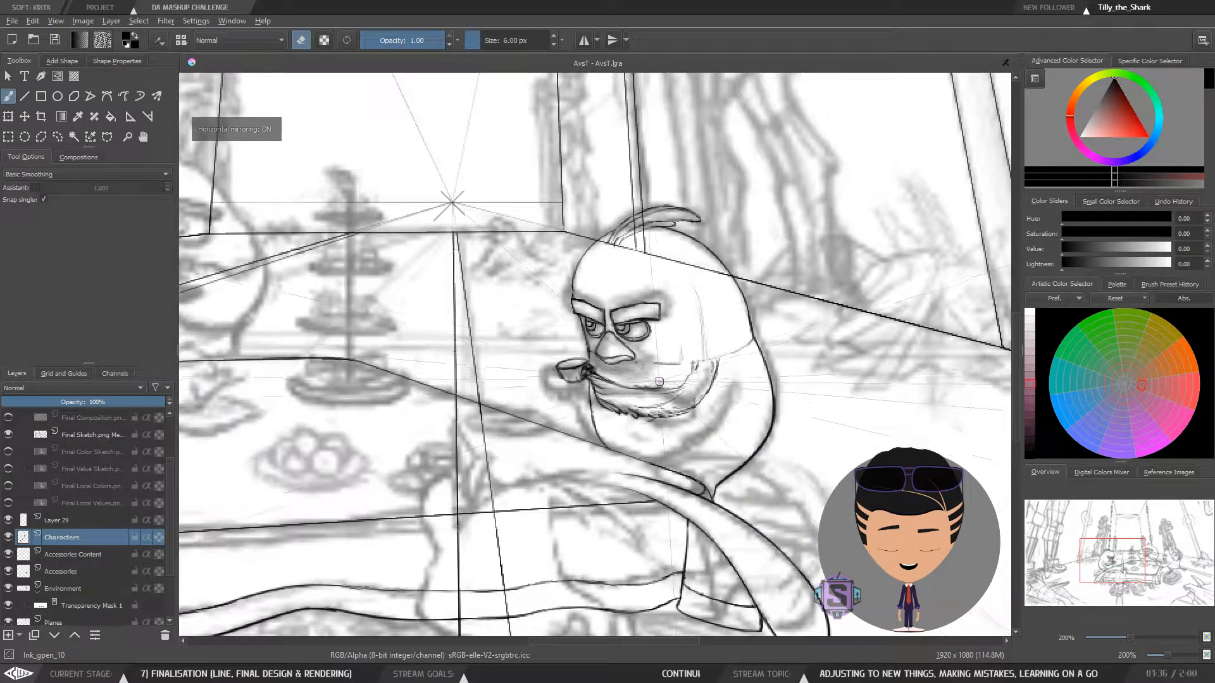
key(e)
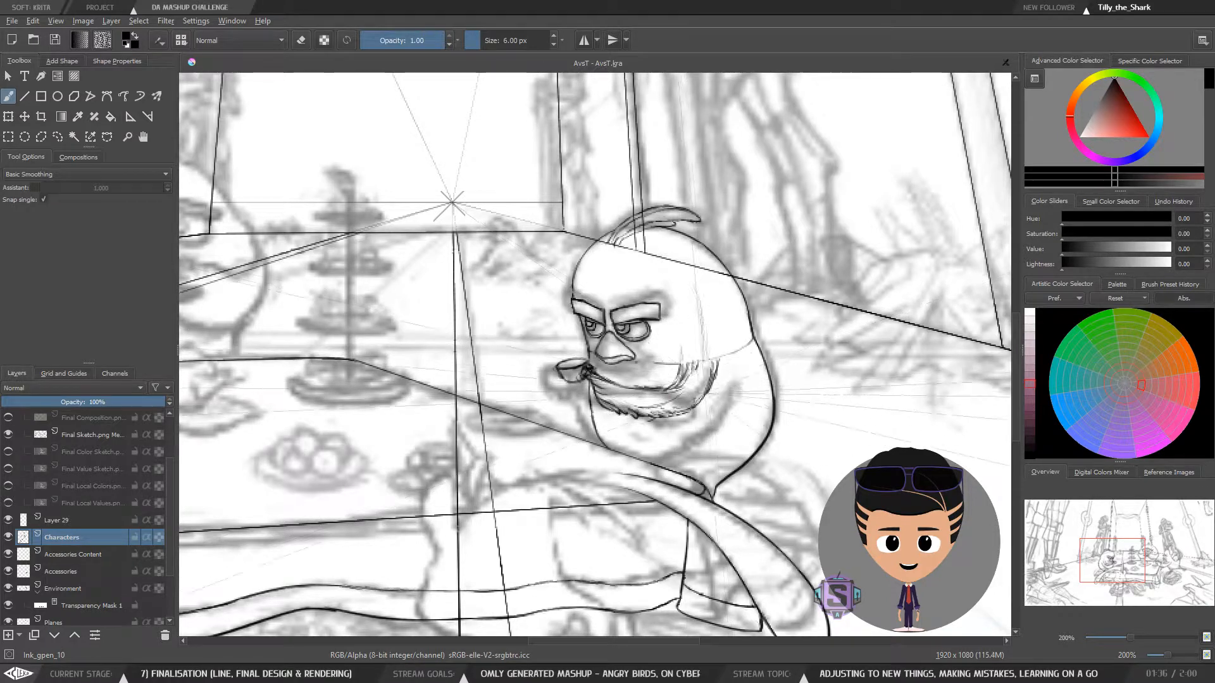
key(e)
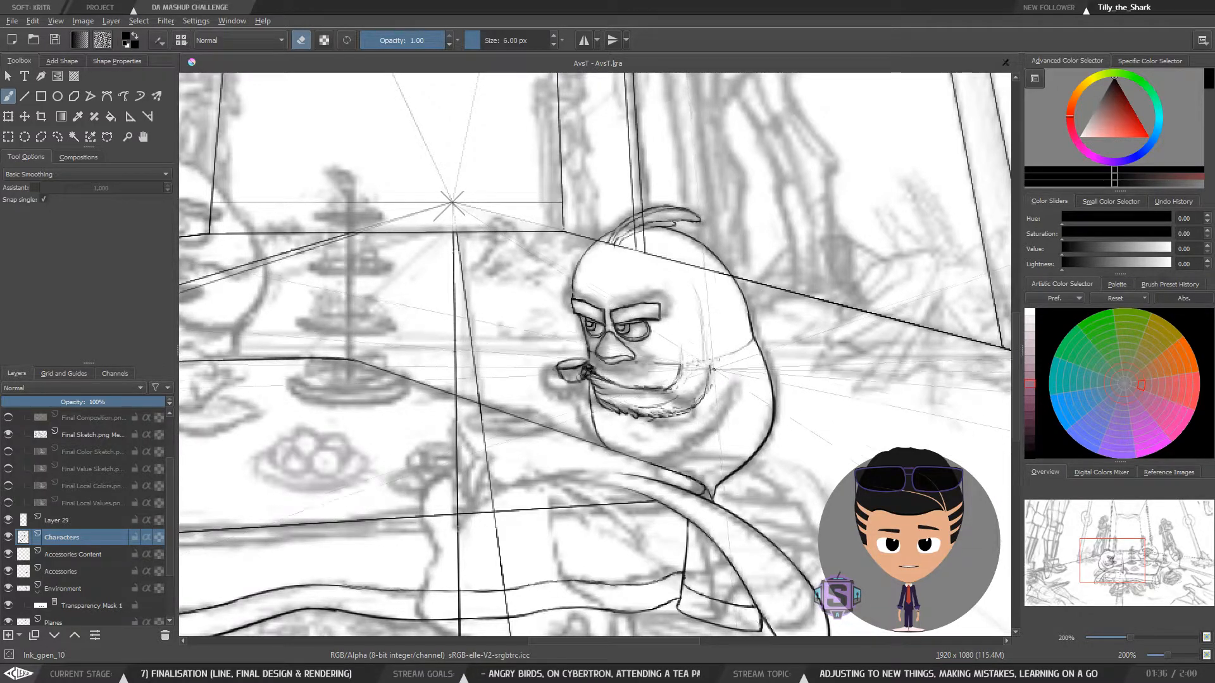
Draw a second, overlapping wing shape on Layer 29 from the shoulder to the teacup handle, with a feathery lower edge cleaned by erasing
key(m)
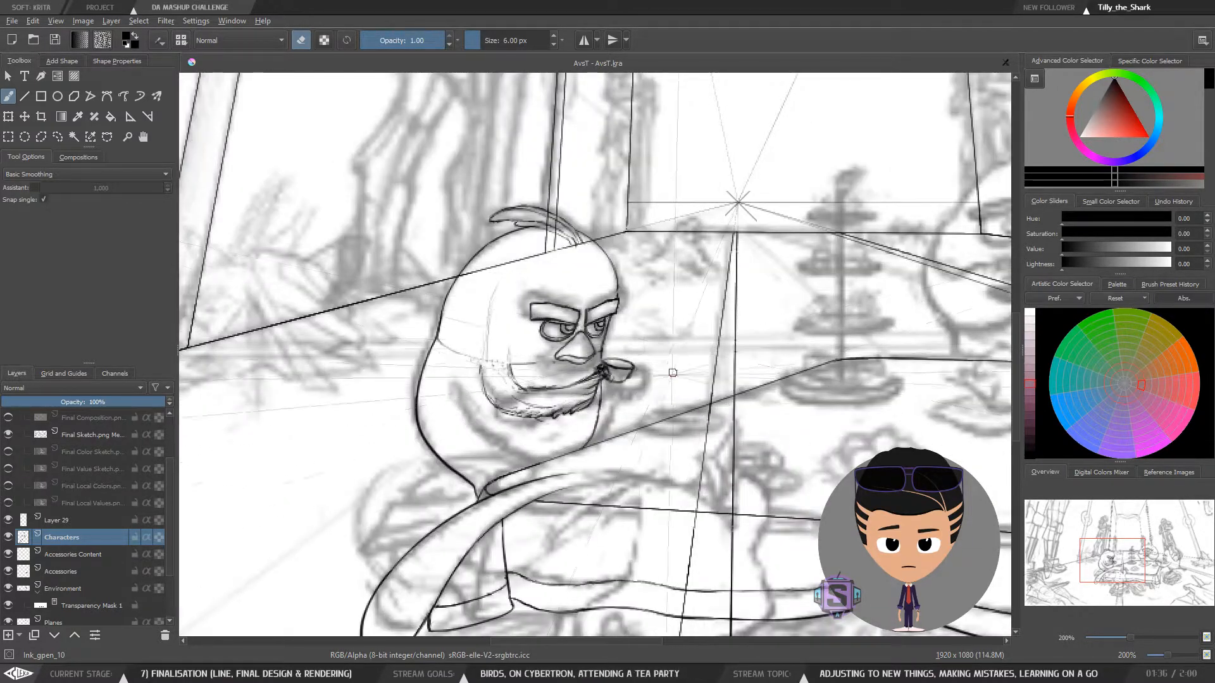
scroll(620, 407, up, 2)
key(e)
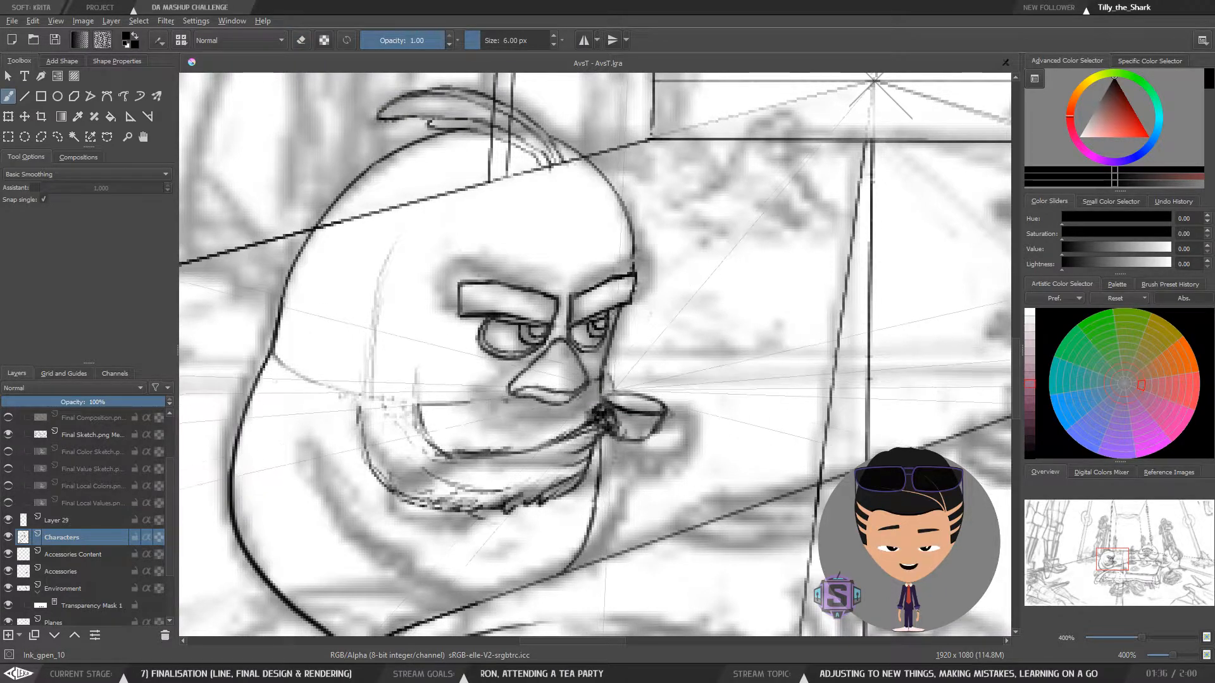
key(Page_Up)
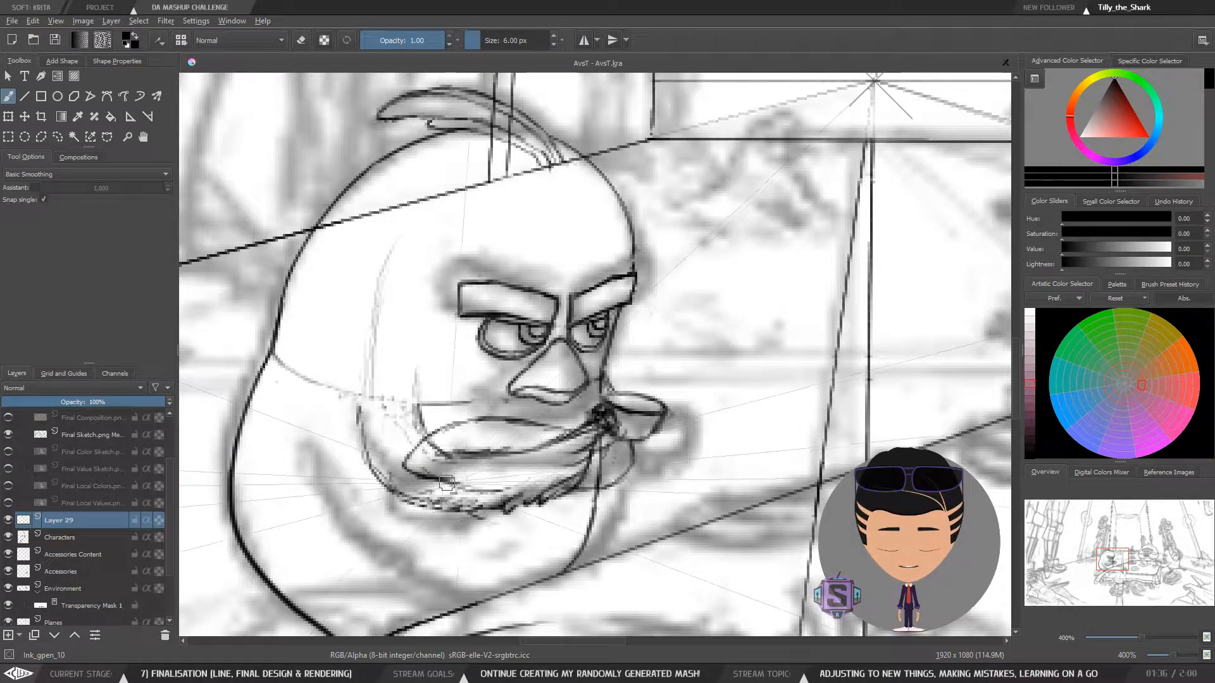
drag(403, 472, 450, 482)
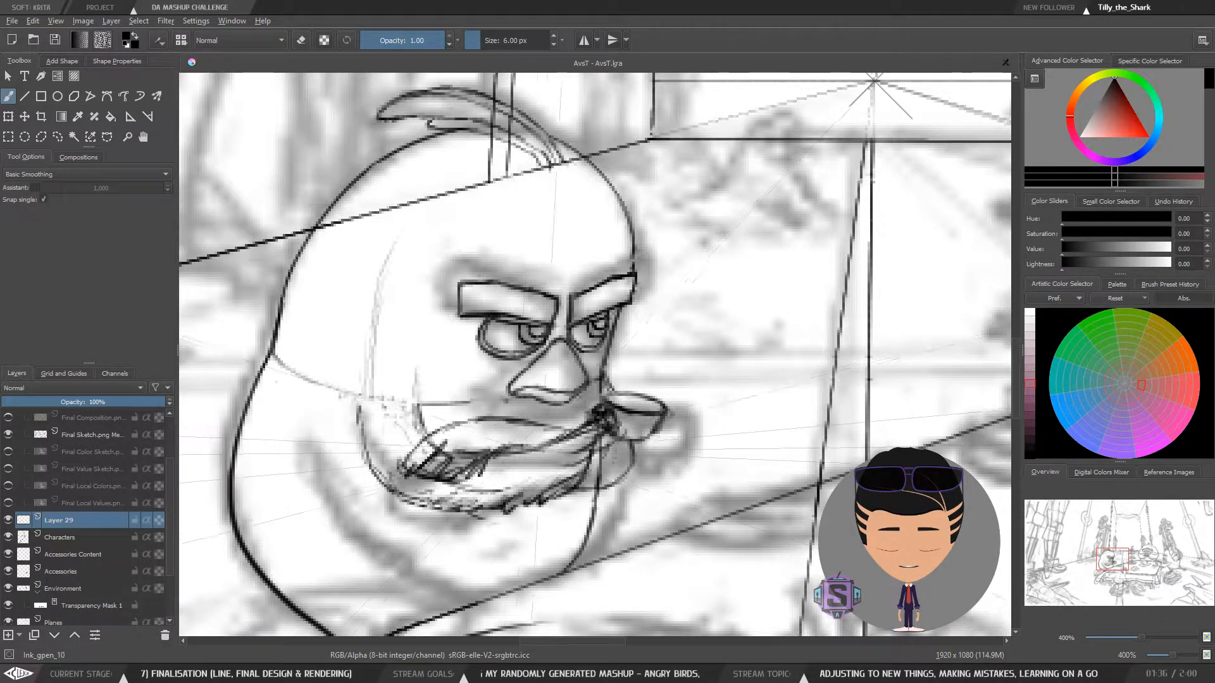
key(e)
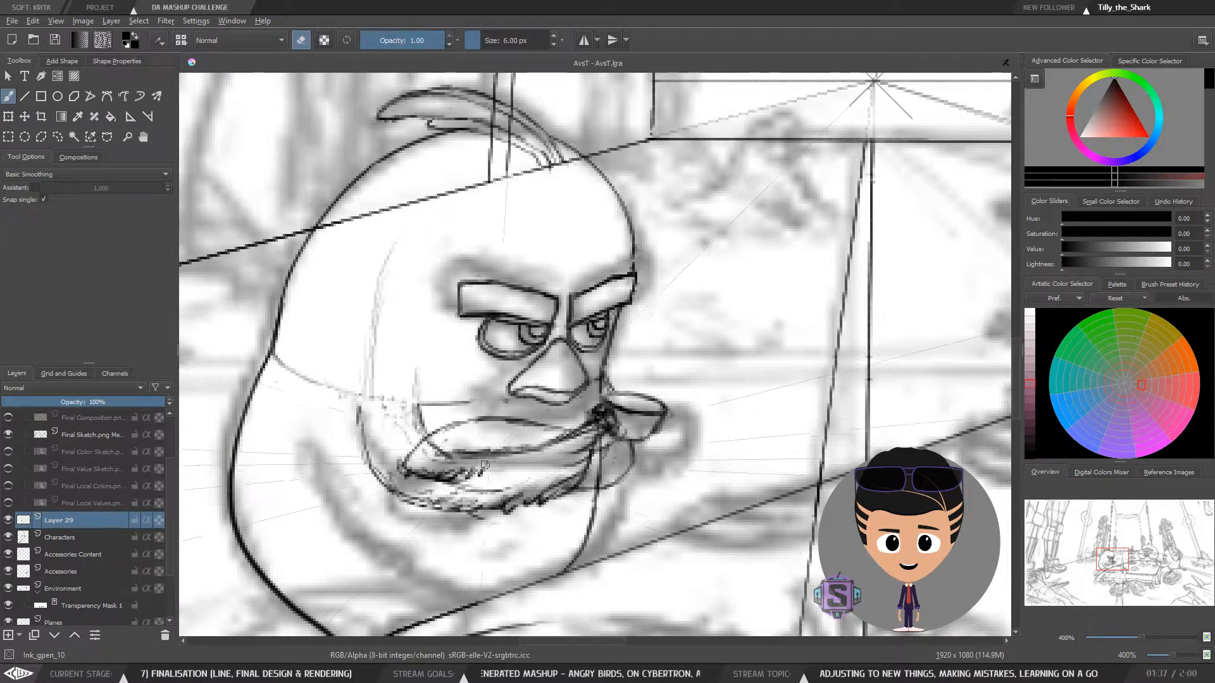
key(e)
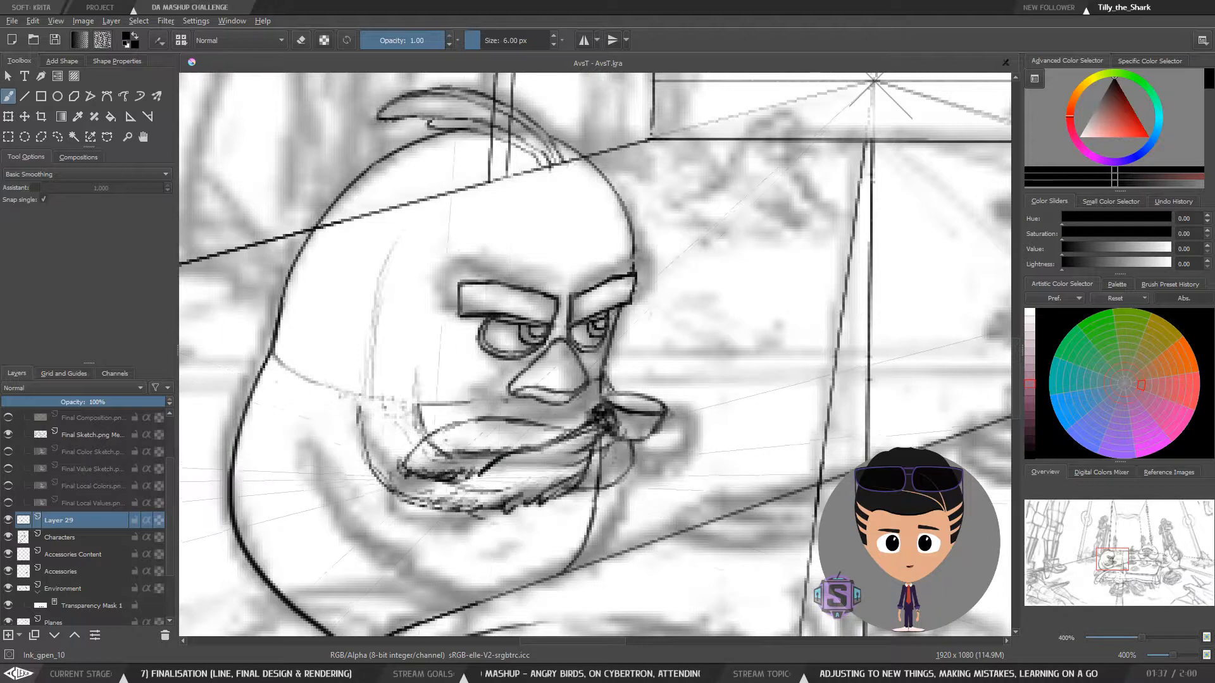
Check the overlapping wing shape at full-scene and closer views, both unmirrored and mirrored
key(1)
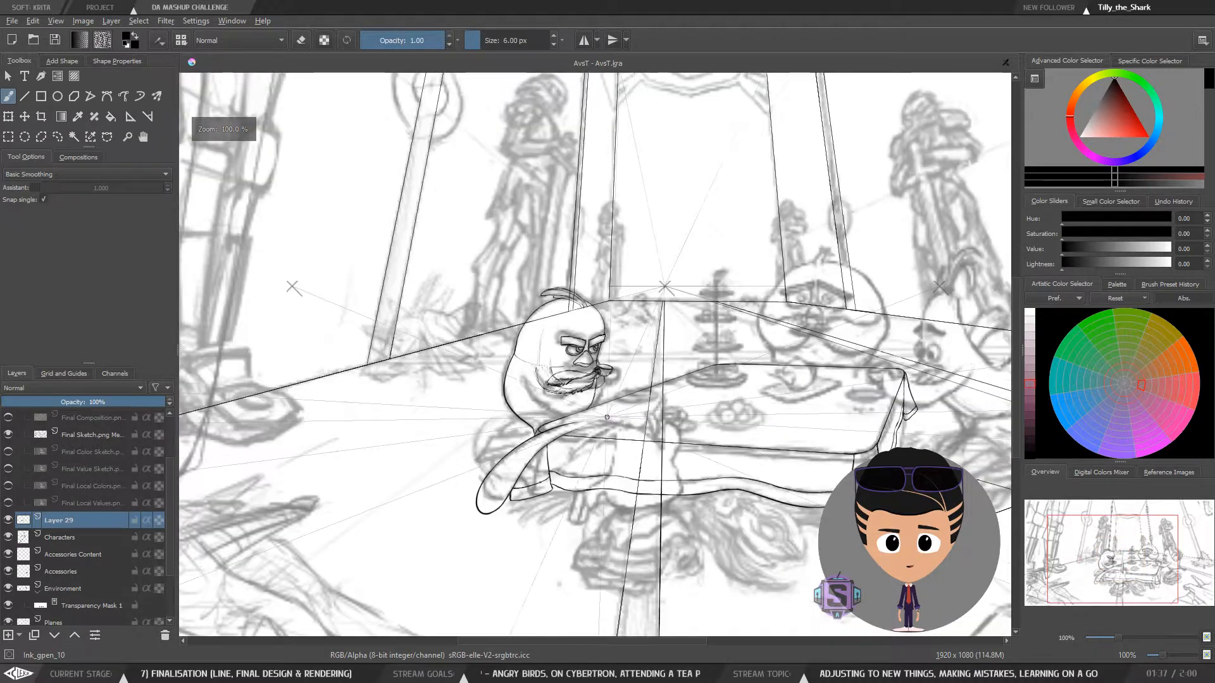
key(plus)
key(plus)
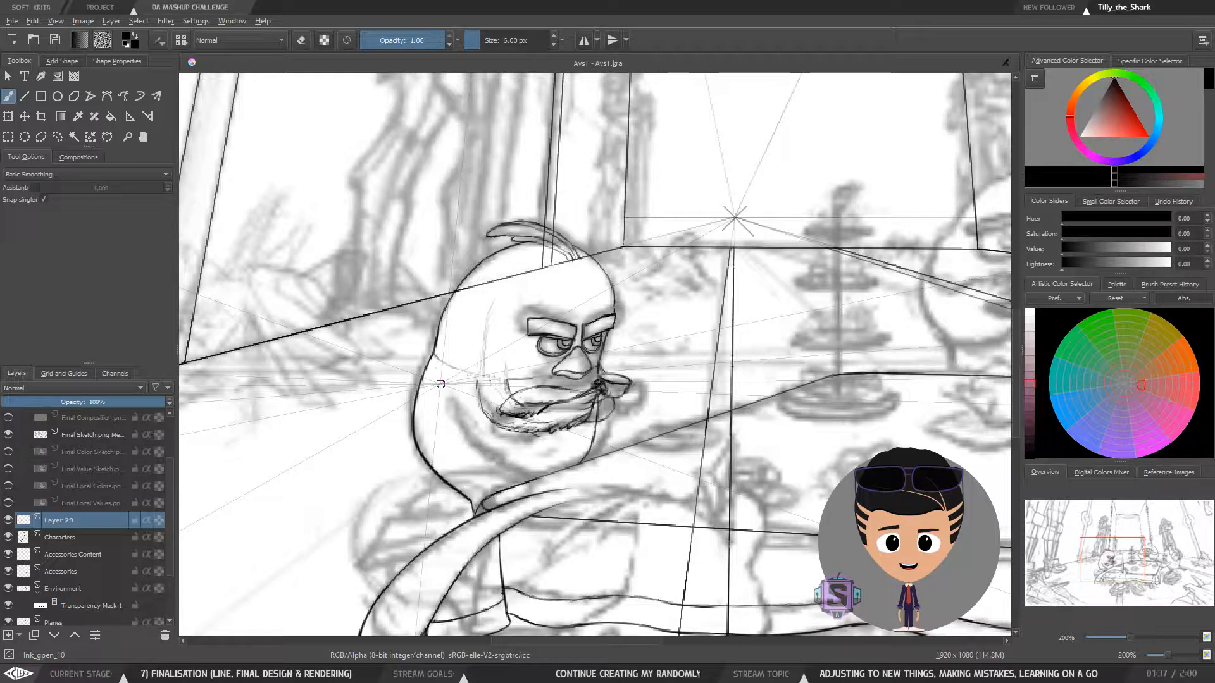
key(1)
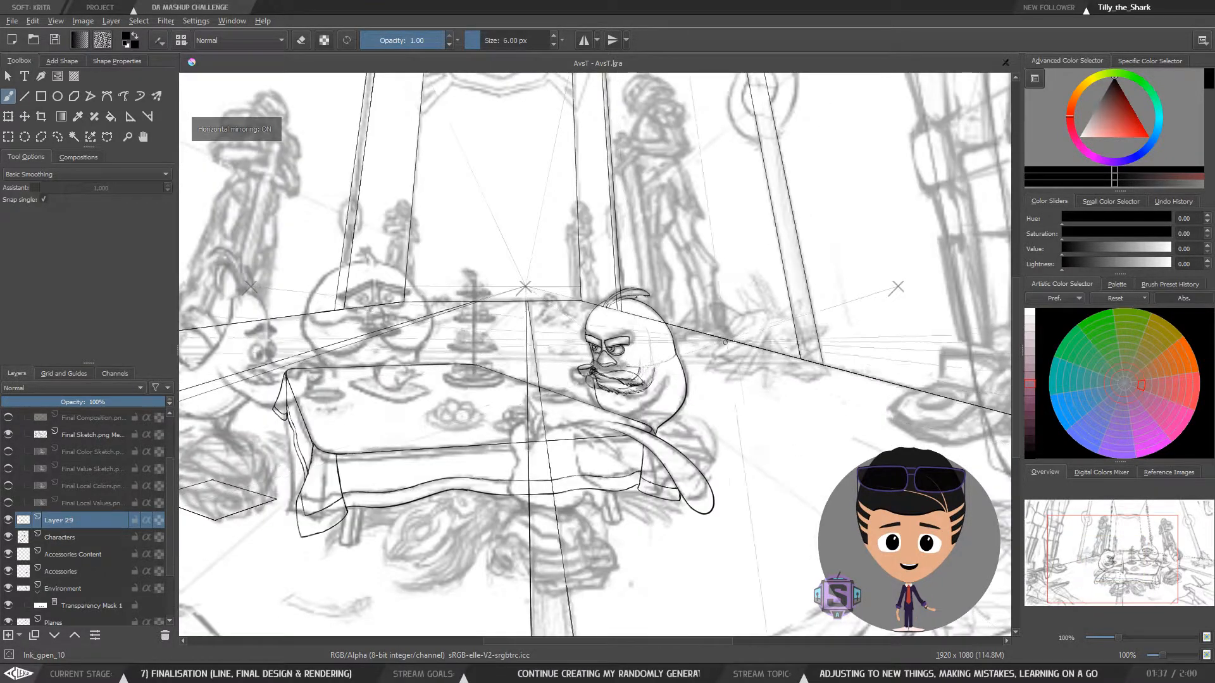
key(m)
key(ctrl+plus)
key(ctrl+plus)
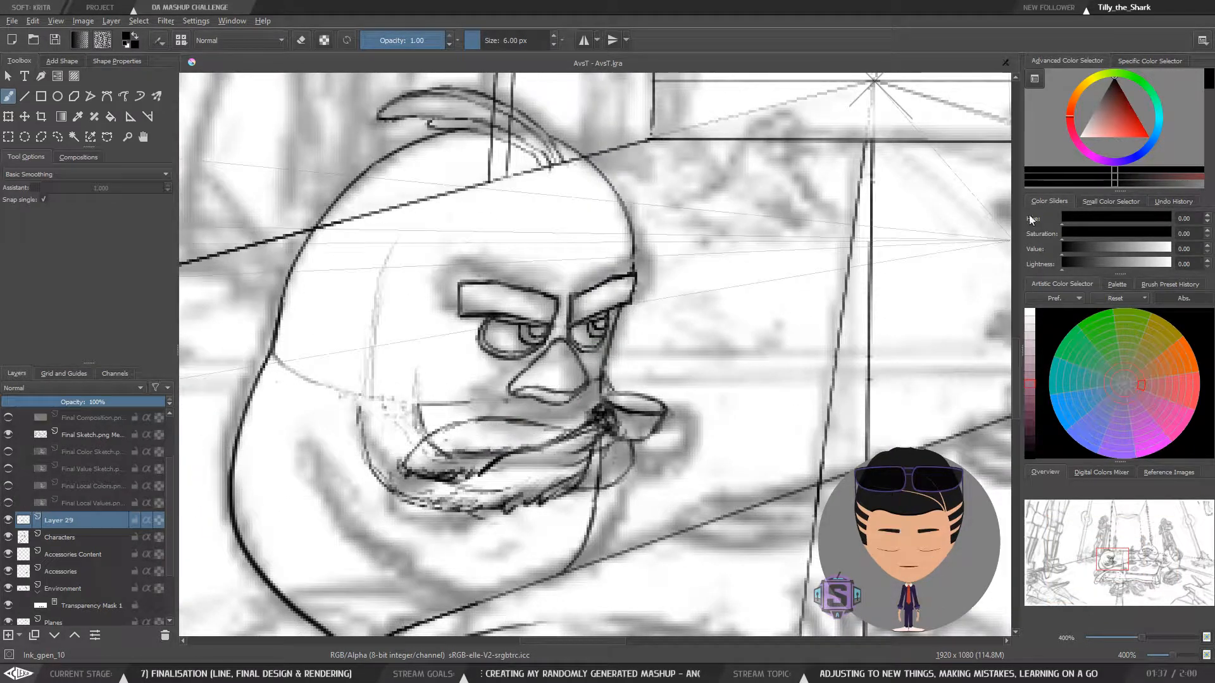
Paint white with a 10 px brush inside the new wing shape on Layer 29 to cover the lines behind it
click(1080, 136)
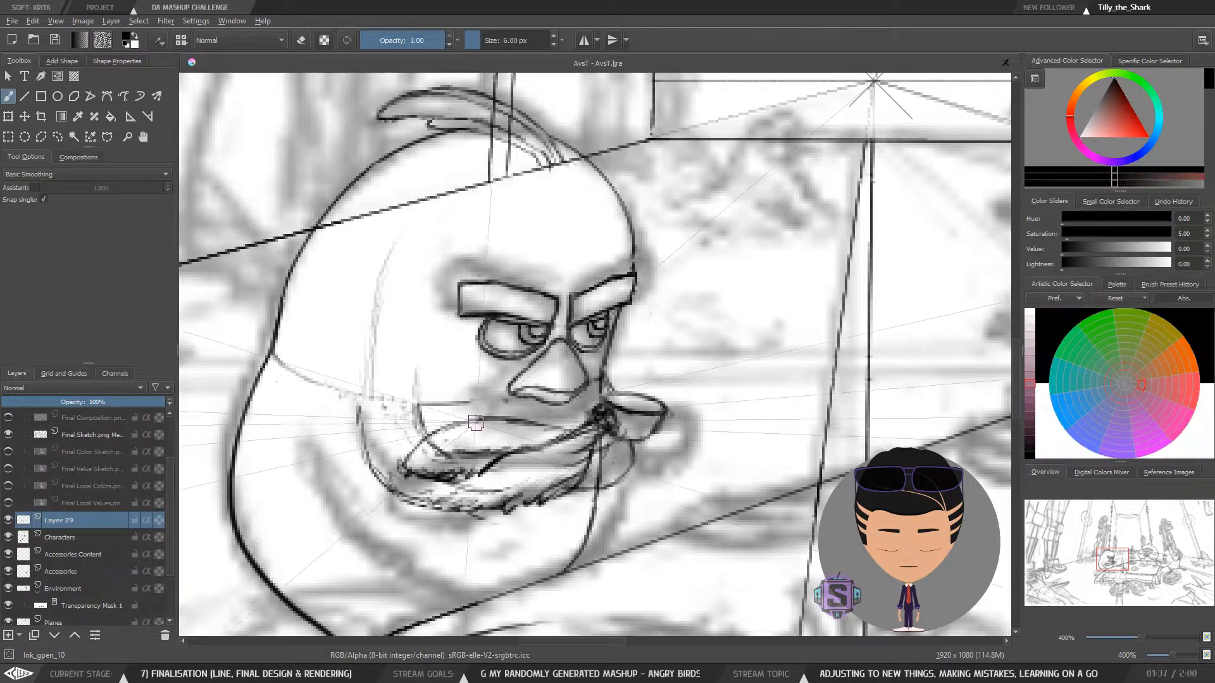
key(bracketright)
key(bracketright)
key(bracketright)
key(bracketright)
mouse_move(469, 442)
mouse_down()
mouse_move(431, 446)
mouse_move(502, 443)
mouse_up()
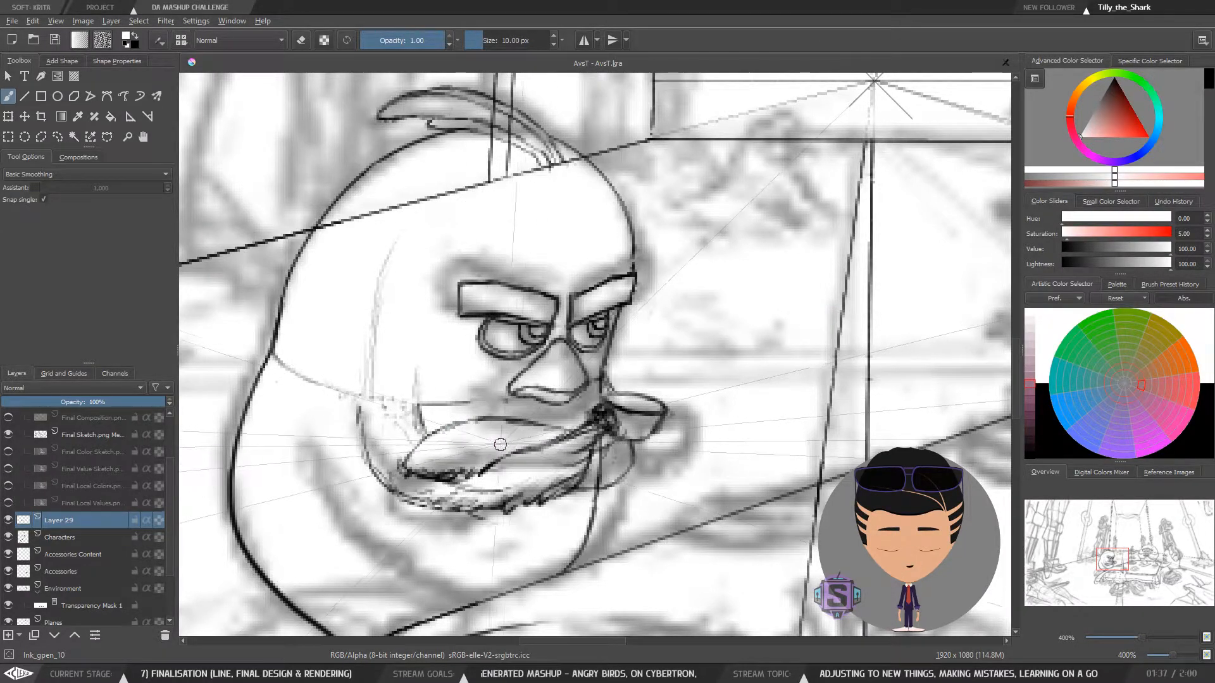
drag(416, 464, 423, 463)
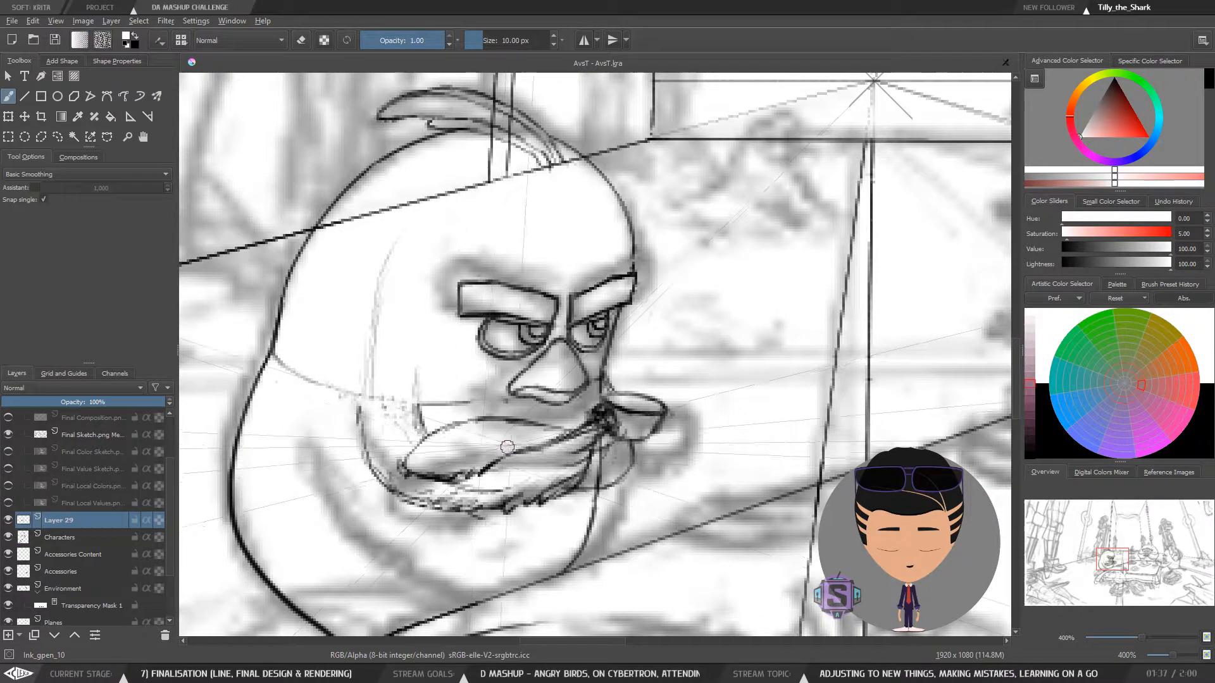
Examine how the filled wing reads against the bird and the tea table, mirrored and unmirrored, near and far
key(minus)
key(minus)
key(minus)
key(minus)
key(plus)
key(plus)
key(plus)
key(plus)
key(minus)
key(minus)
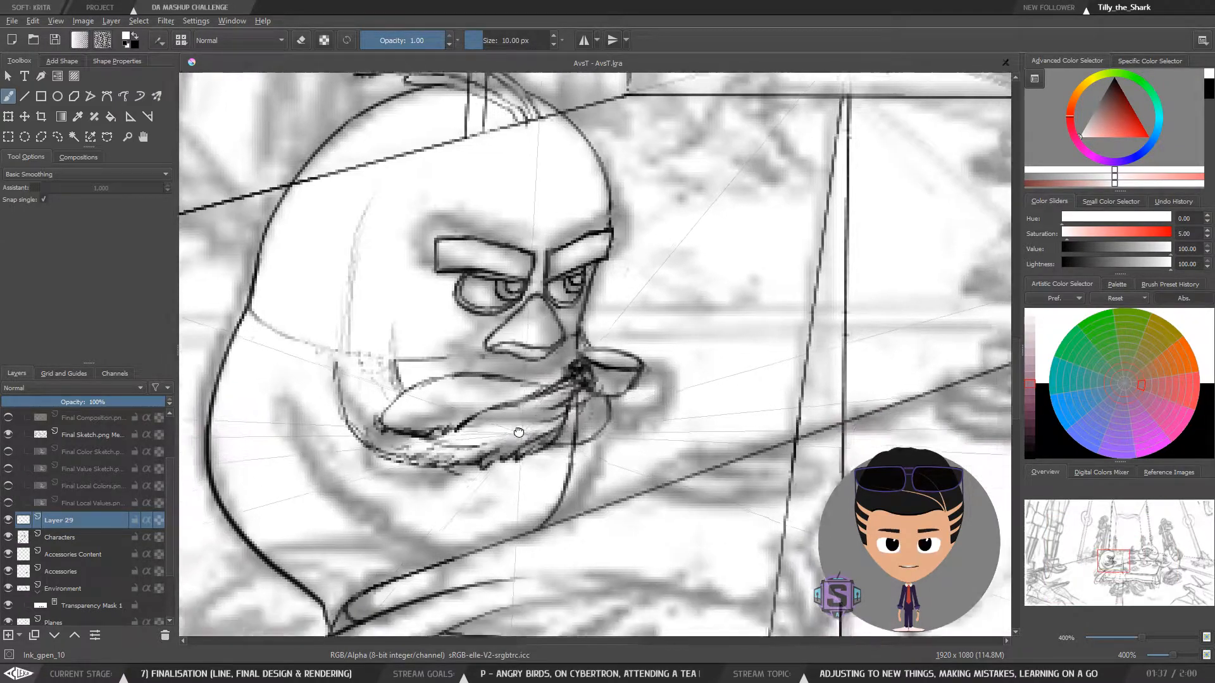
key(m)
key(minus)
key(minus)
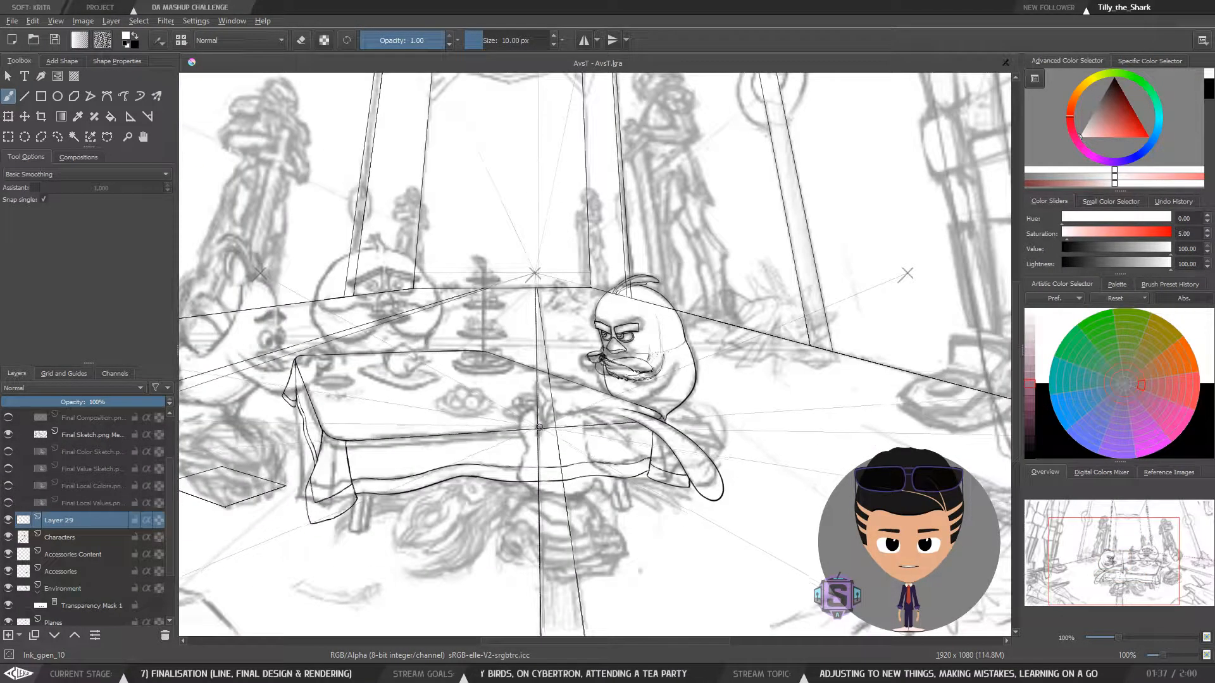
key(m)
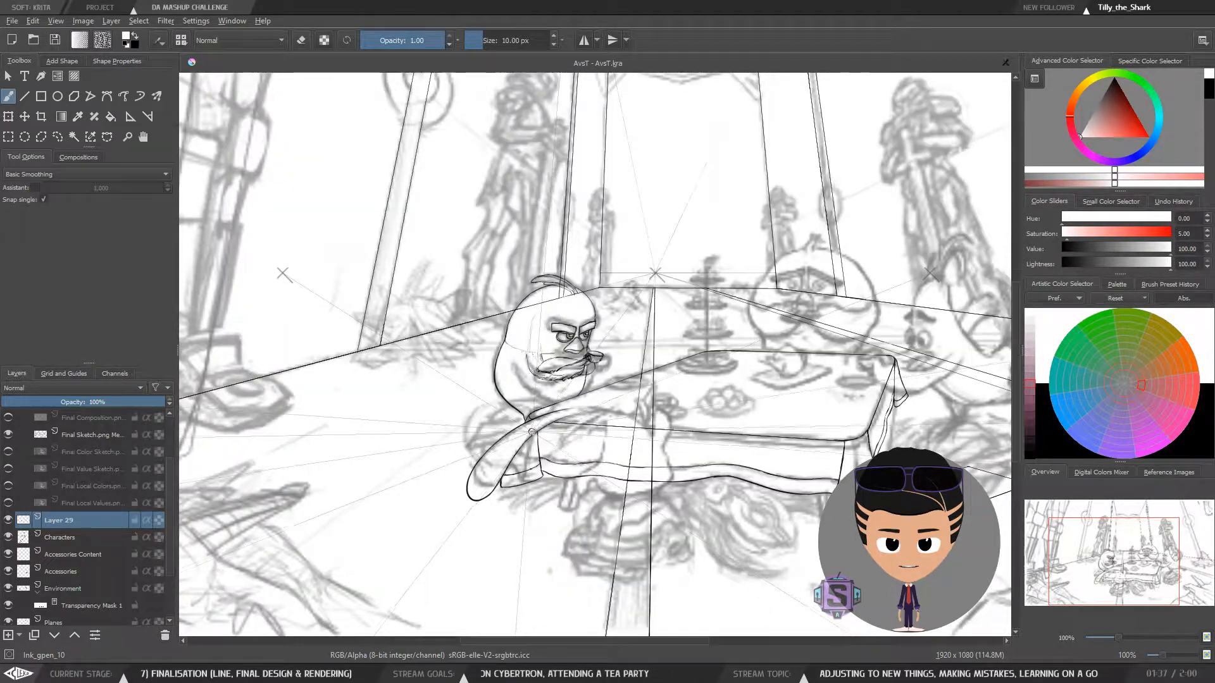
key(m)
key(m)
key(plus)
key(plus)
key(plus)
key(plus)
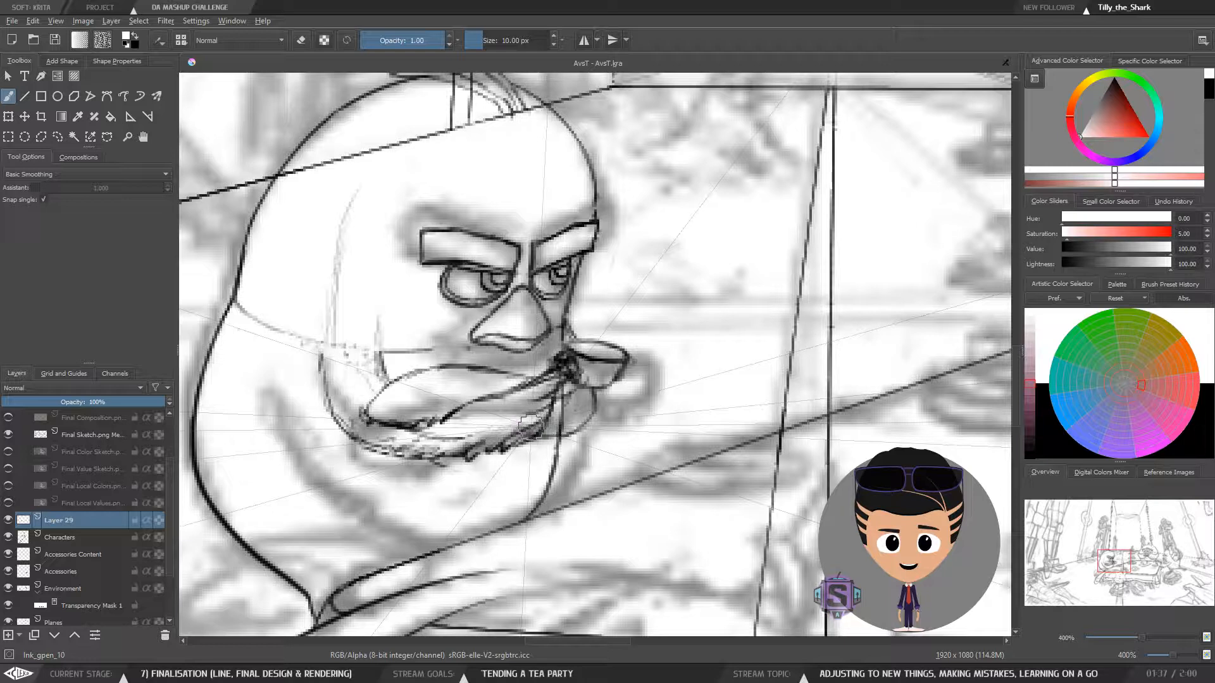
key(minus)
key(minus)
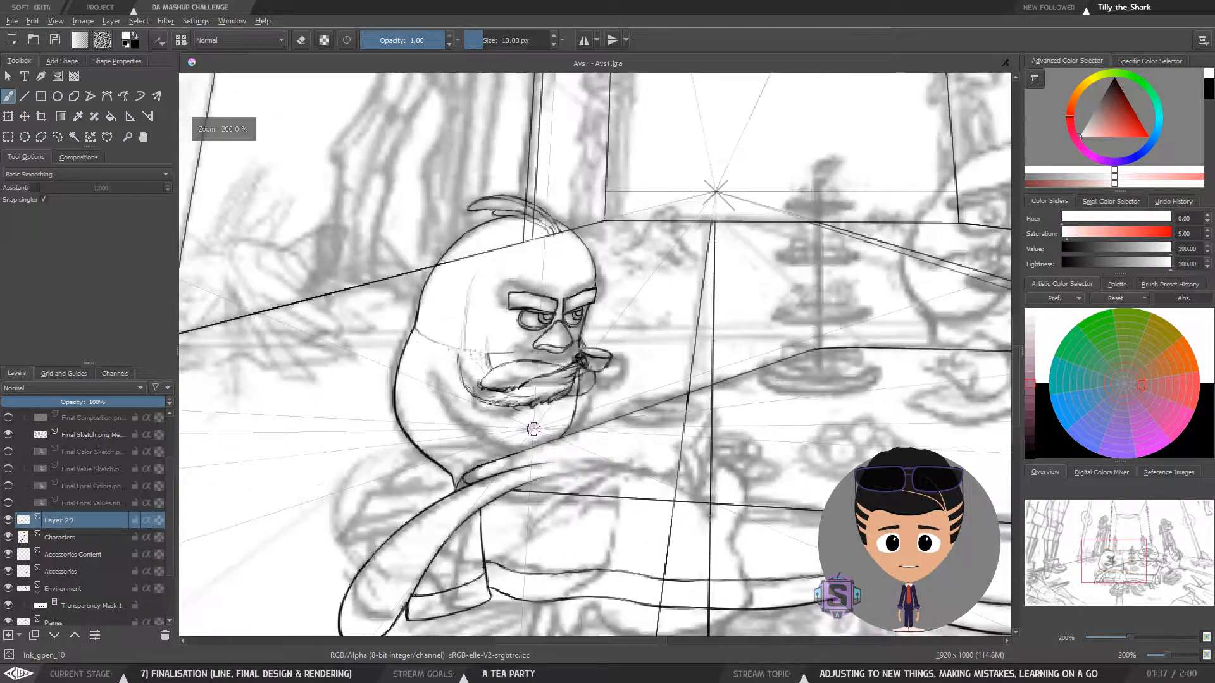
Compare the inked wing with the underlying sketch by toggling Layer 29 and Characters, and check it in mirrored view
click(8, 537)
click(7, 520)
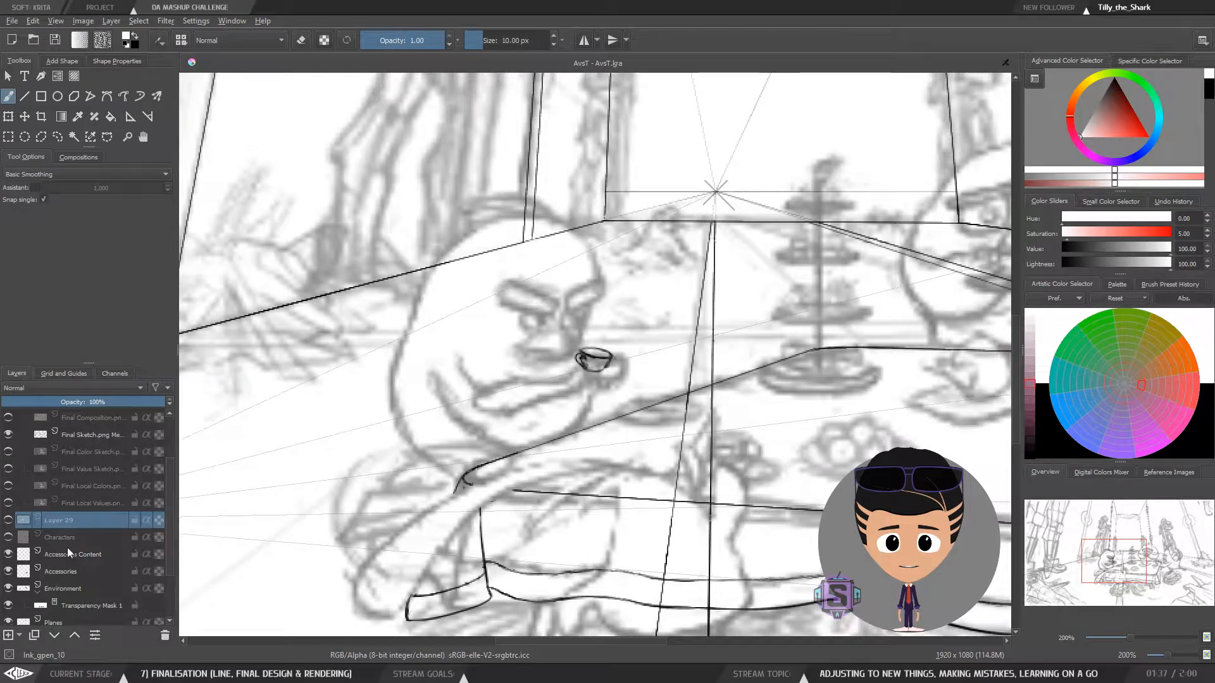
click(8, 520)
click(8, 537)
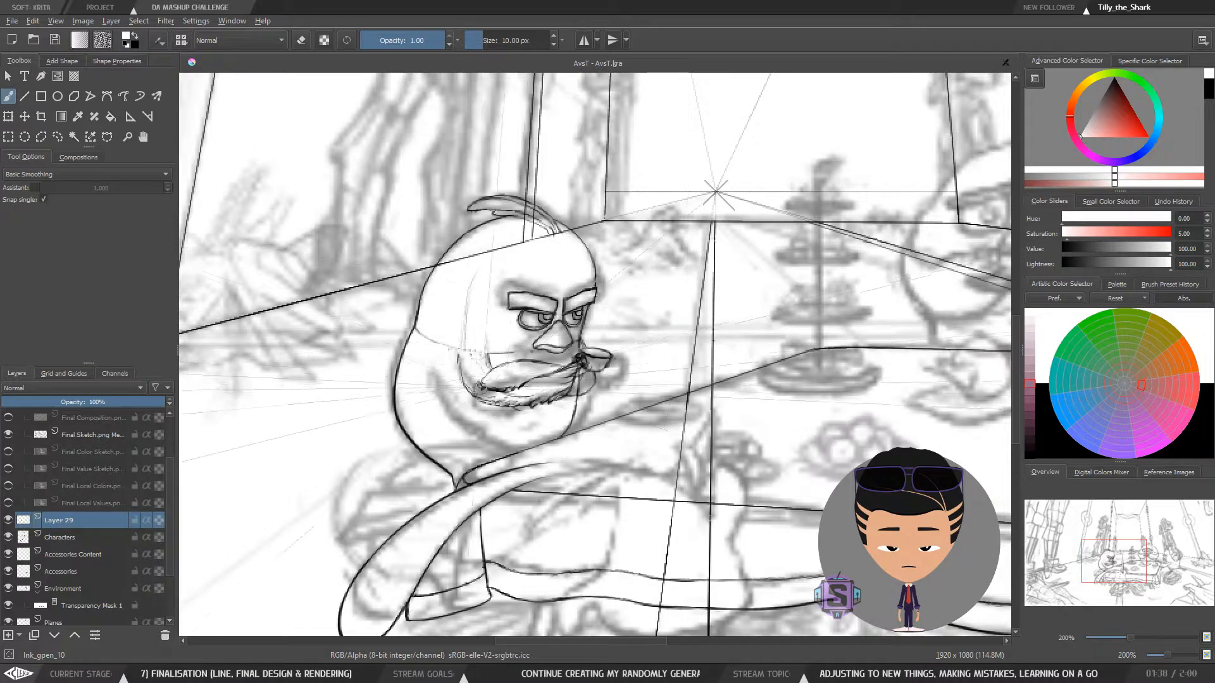
click(65, 536)
click(61, 520)
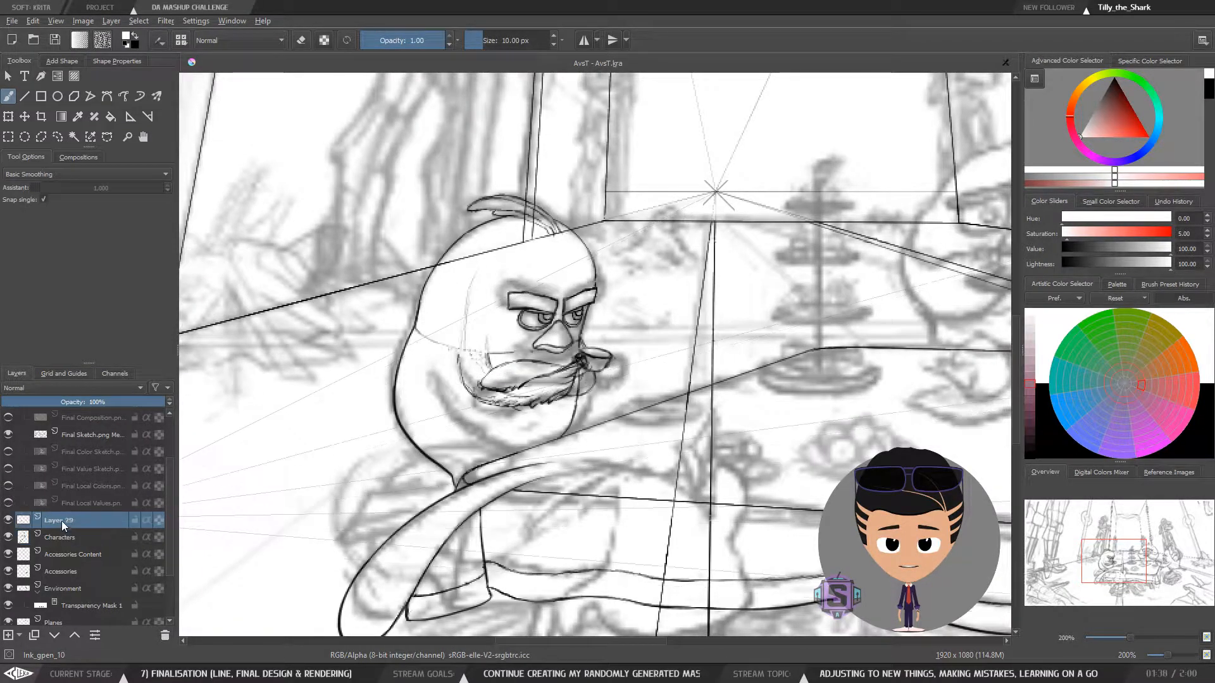
click(8, 520)
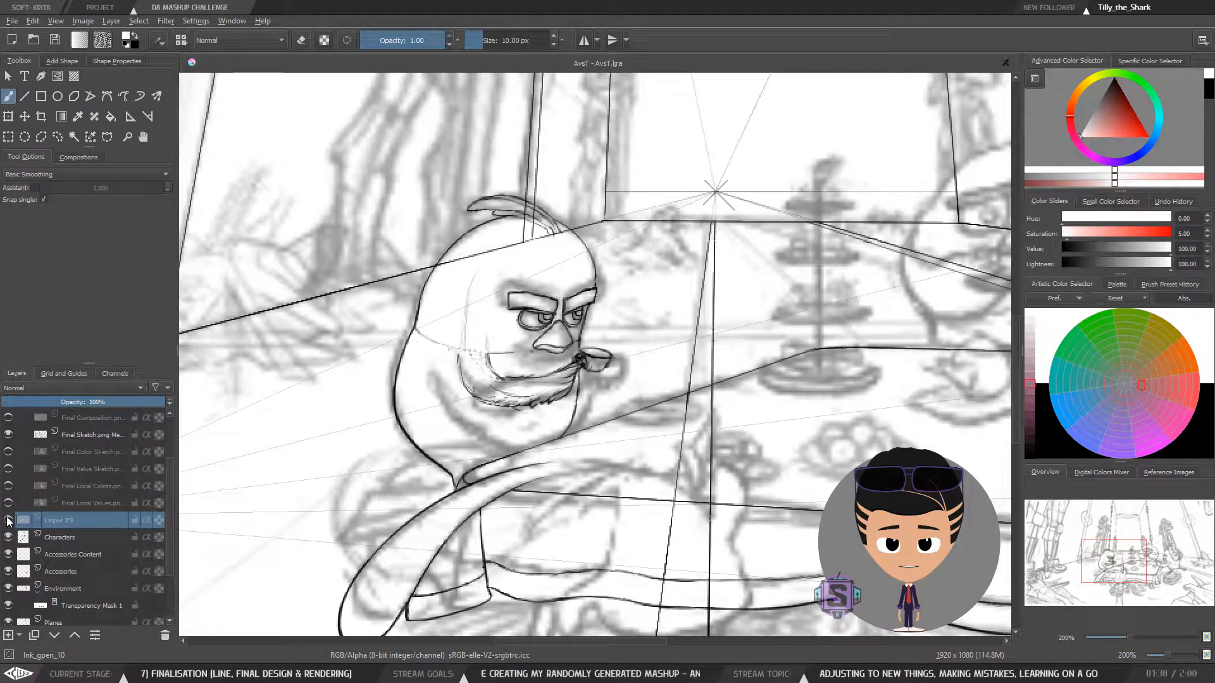
click(8, 520)
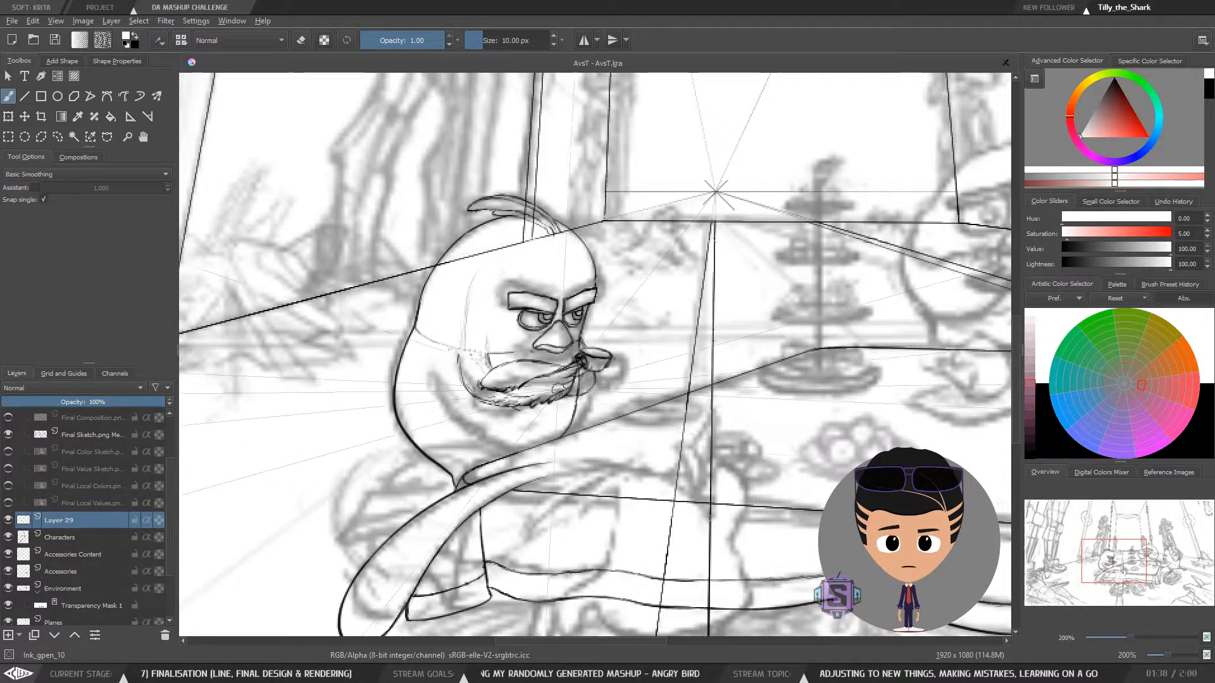
key(m)
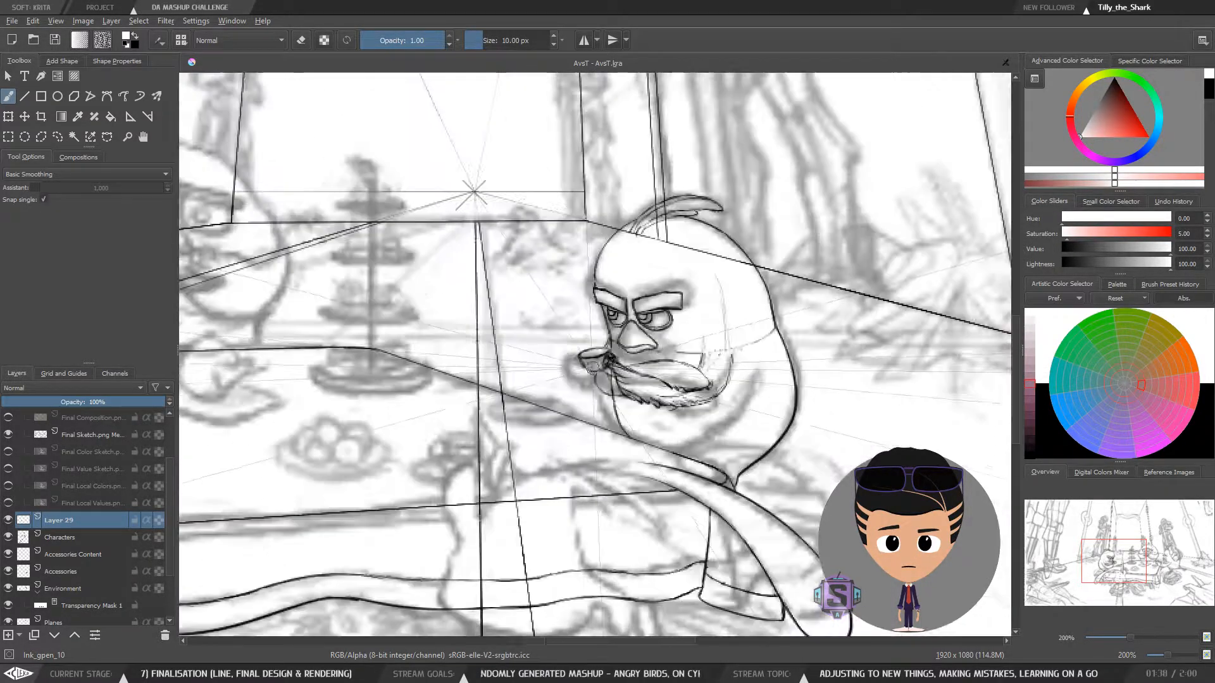
key(m)
Erase the rounded outline below the teacup on Layer 29
key(plus)
key(plus)
key(e)
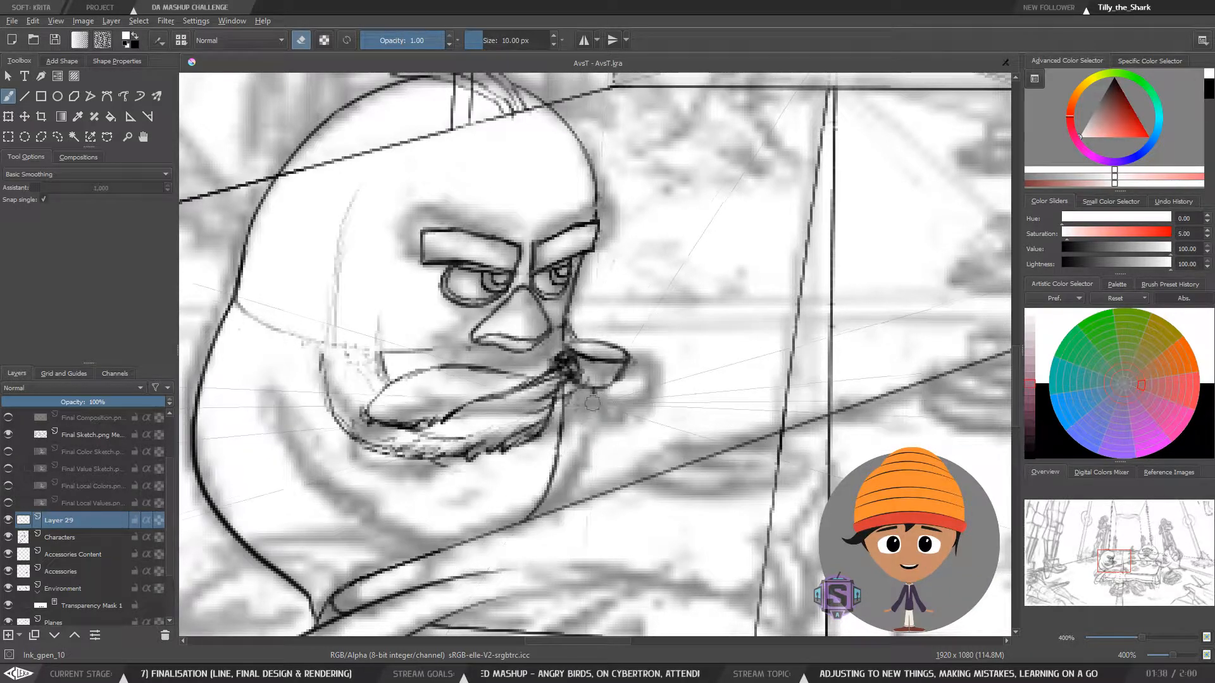
key(e)
key(e)
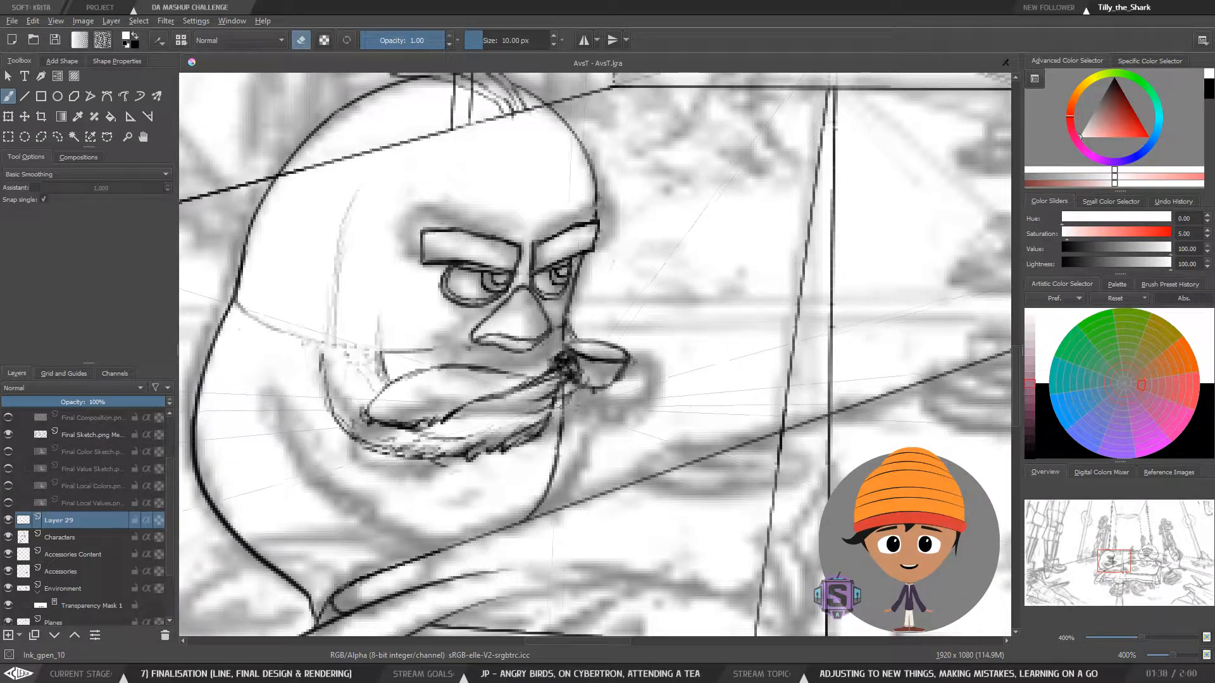
key(e)
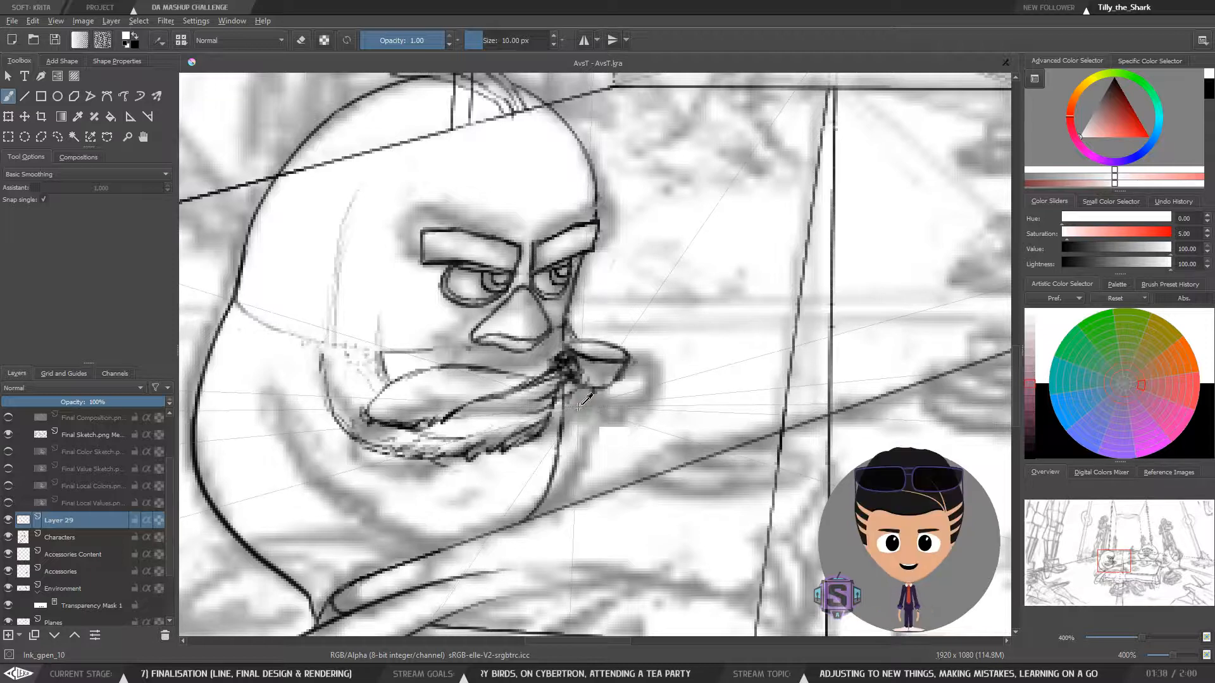
Draw a small feather tip in black just below the teacup handle and touch up the wing's lower edge
key(x)
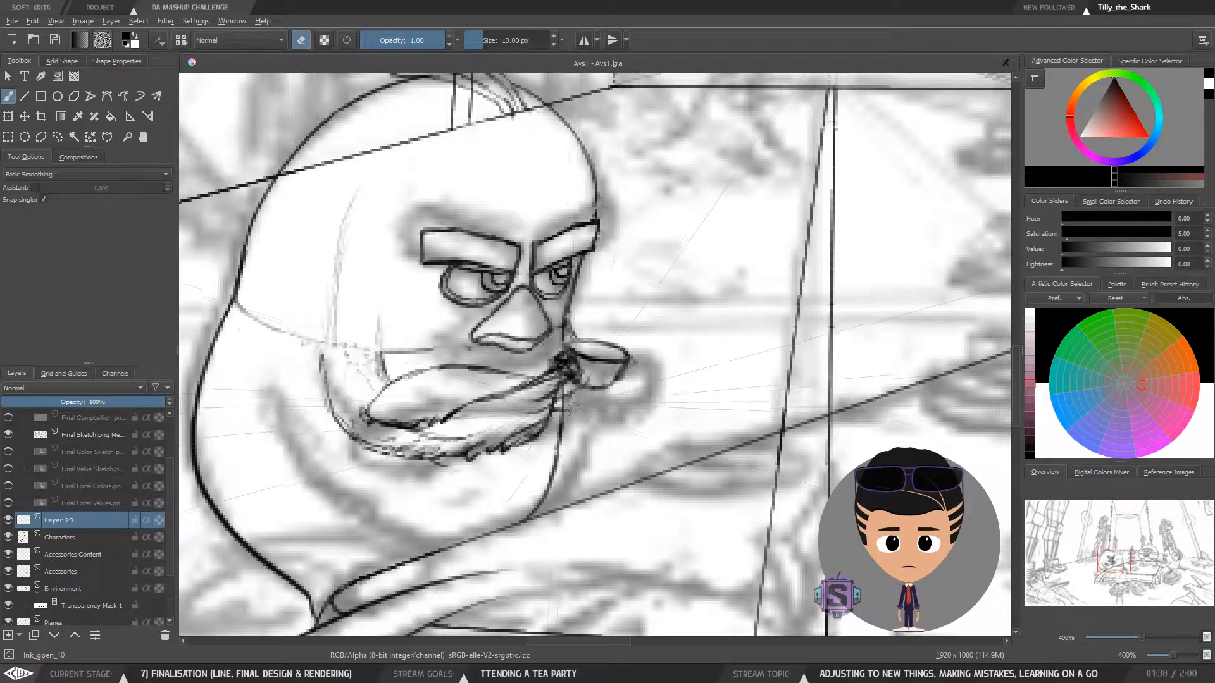
key(e)
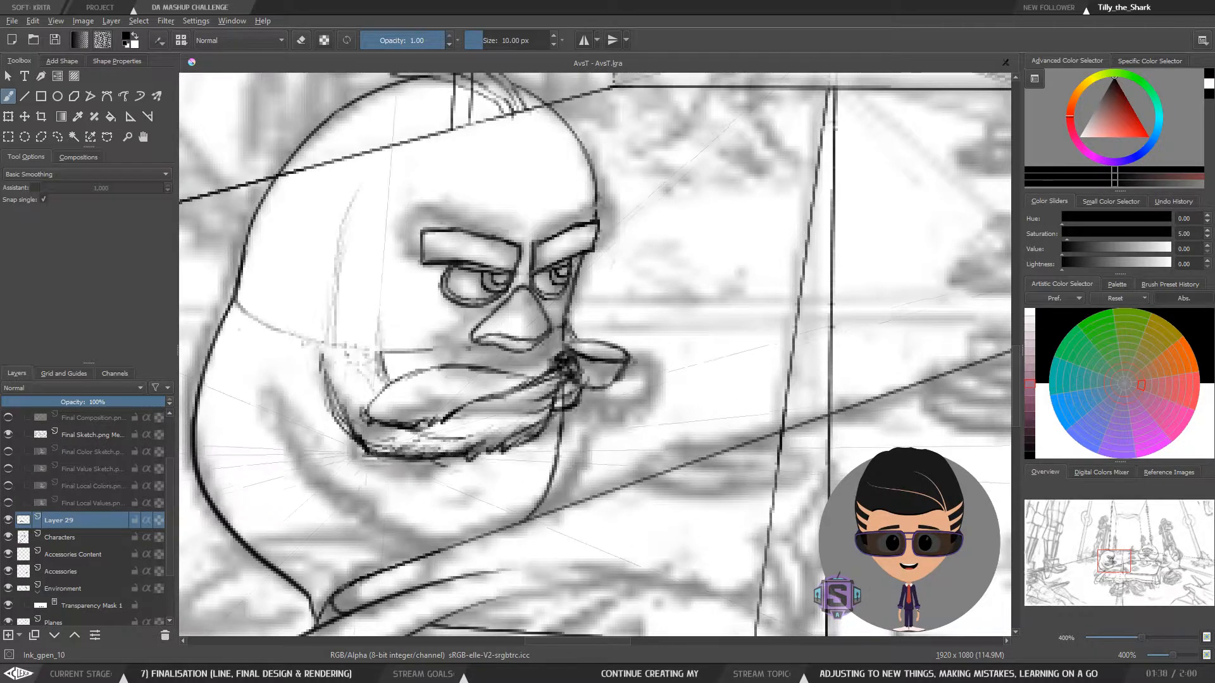
key(e)
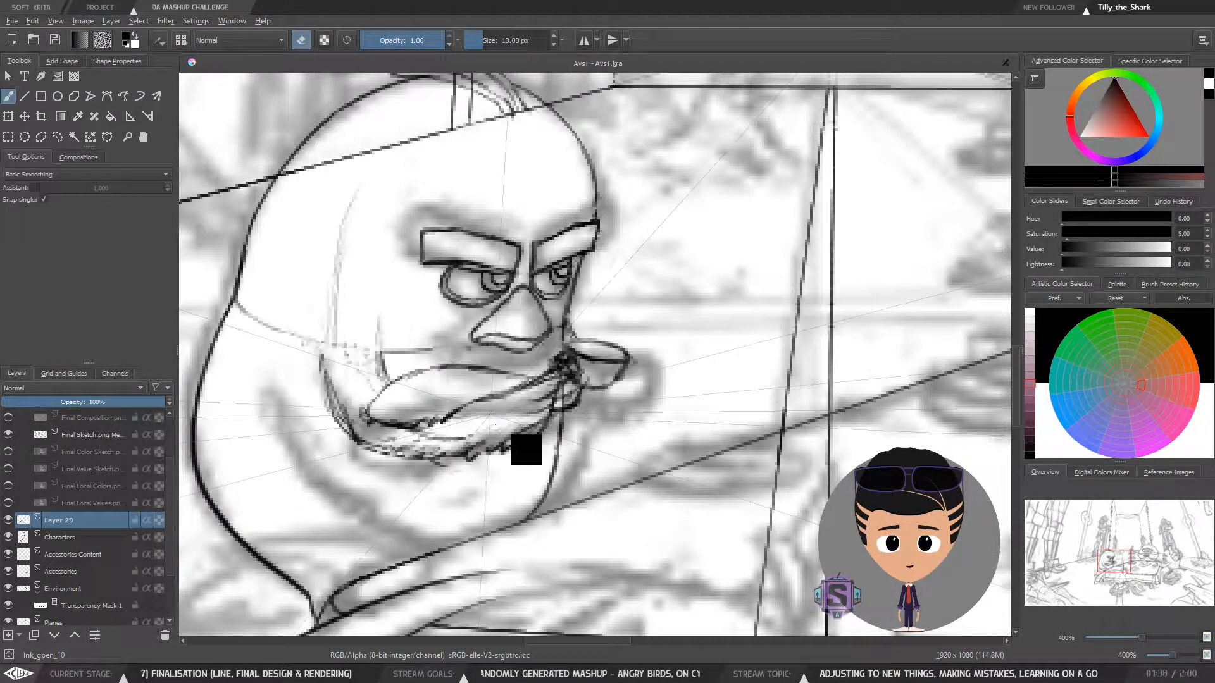
Outline an area at the lower back of the bird's body on Layer 29, delete its contents and clear the selection
scroll(491, 410, down, 2)
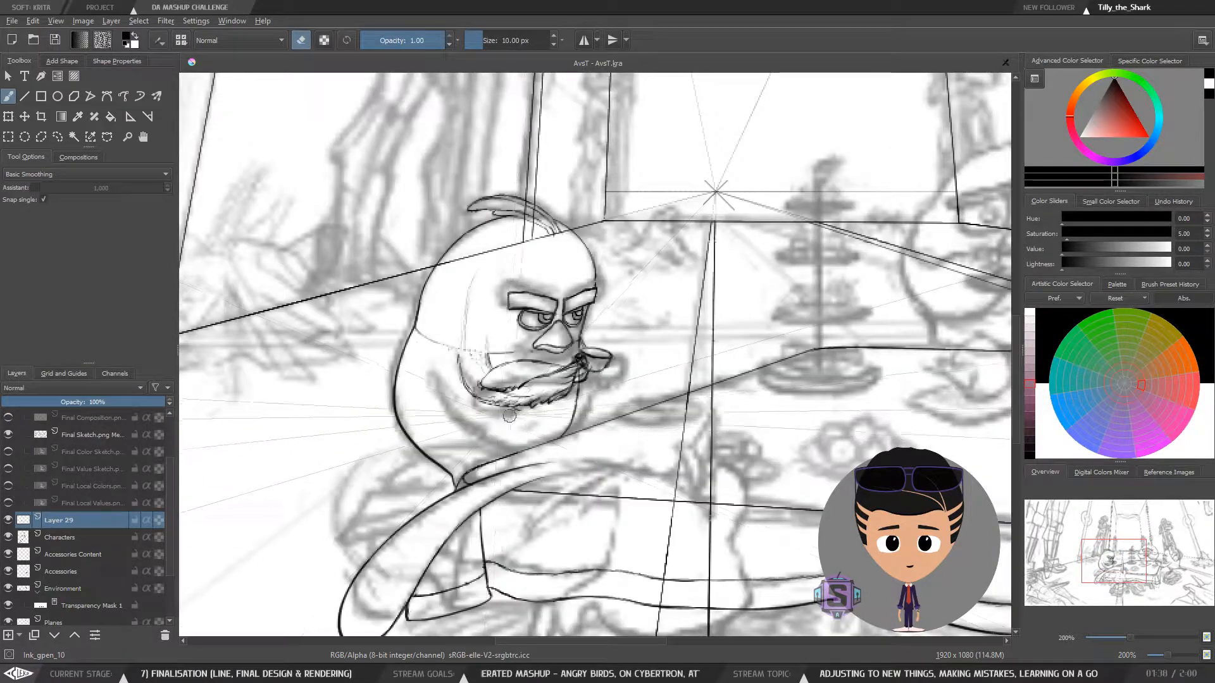
drag(509, 416, 385, 468)
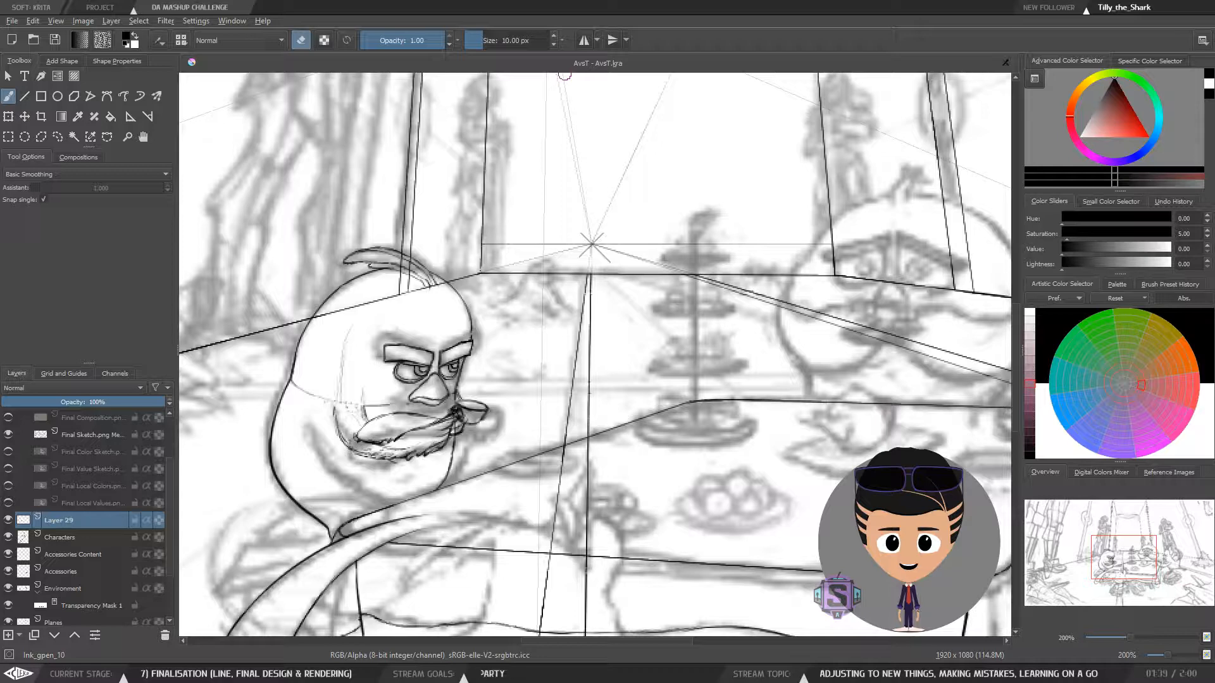
drag(578, 380, 623, 360)
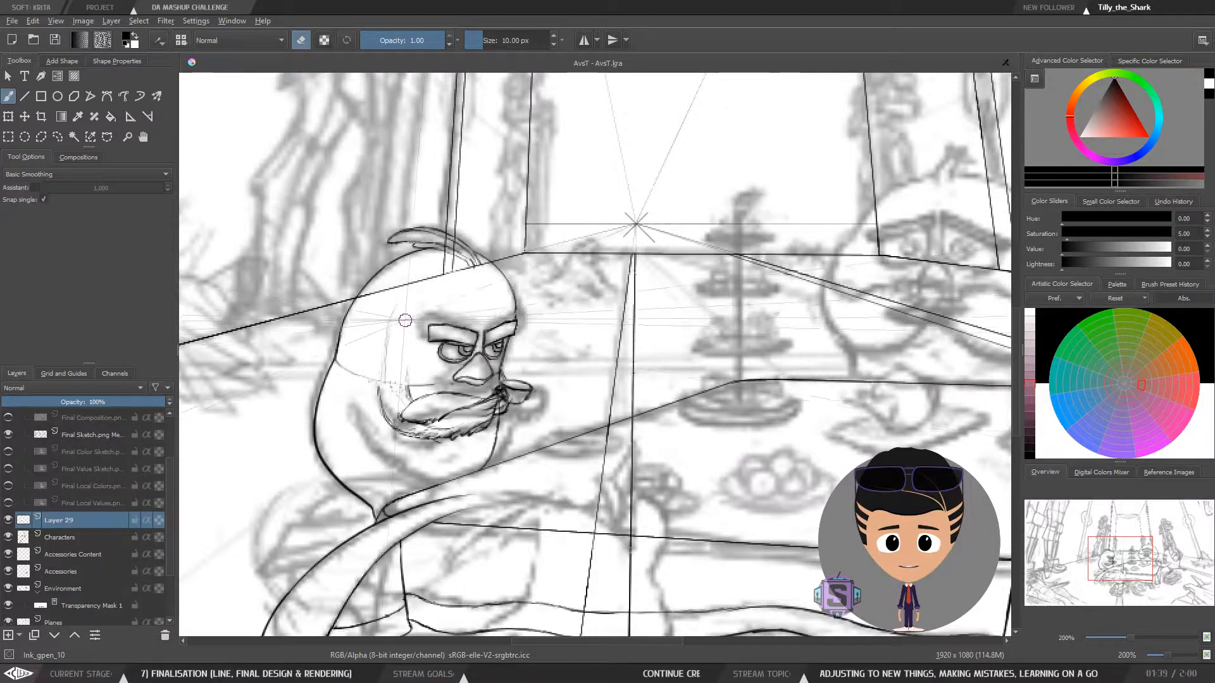
key(e)
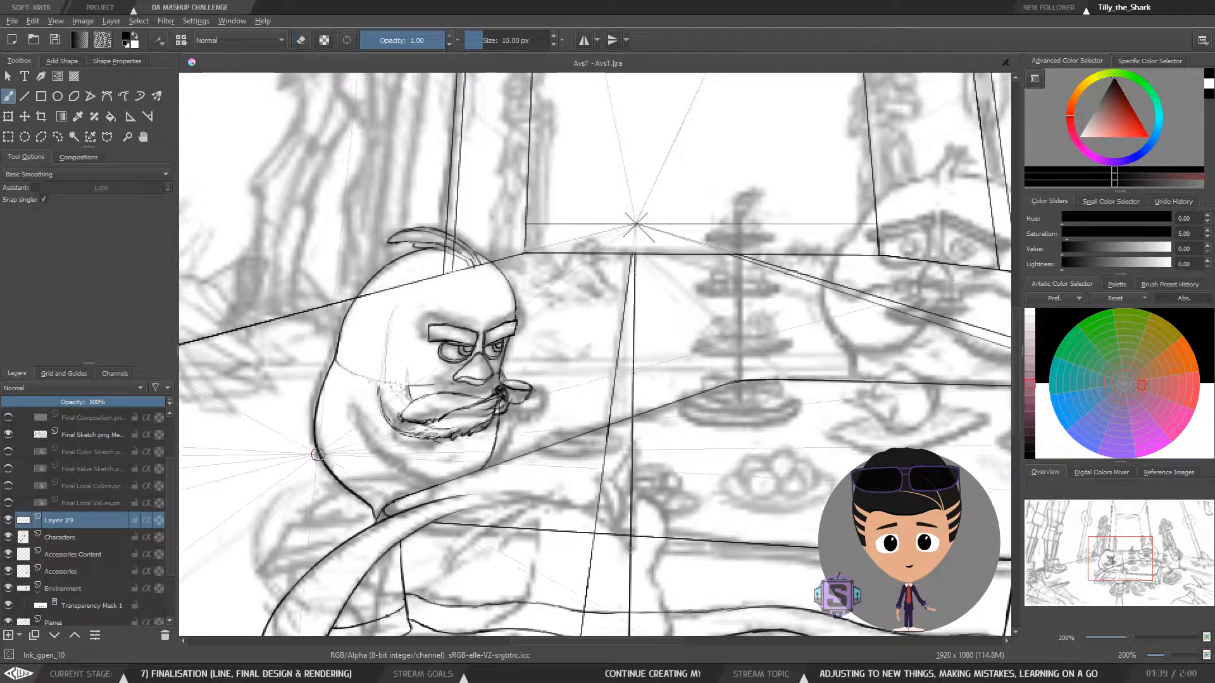
mouse_move(318, 454)
mouse_down()
mouse_move(275, 477)
mouse_move(332, 479)
mouse_move(270, 450)
mouse_move(292, 467)
mouse_move(318, 456)
mouse_move(290, 519)
mouse_move(339, 493)
mouse_up()
key(l)
key(Delete)
key(ctrl+shift+a)
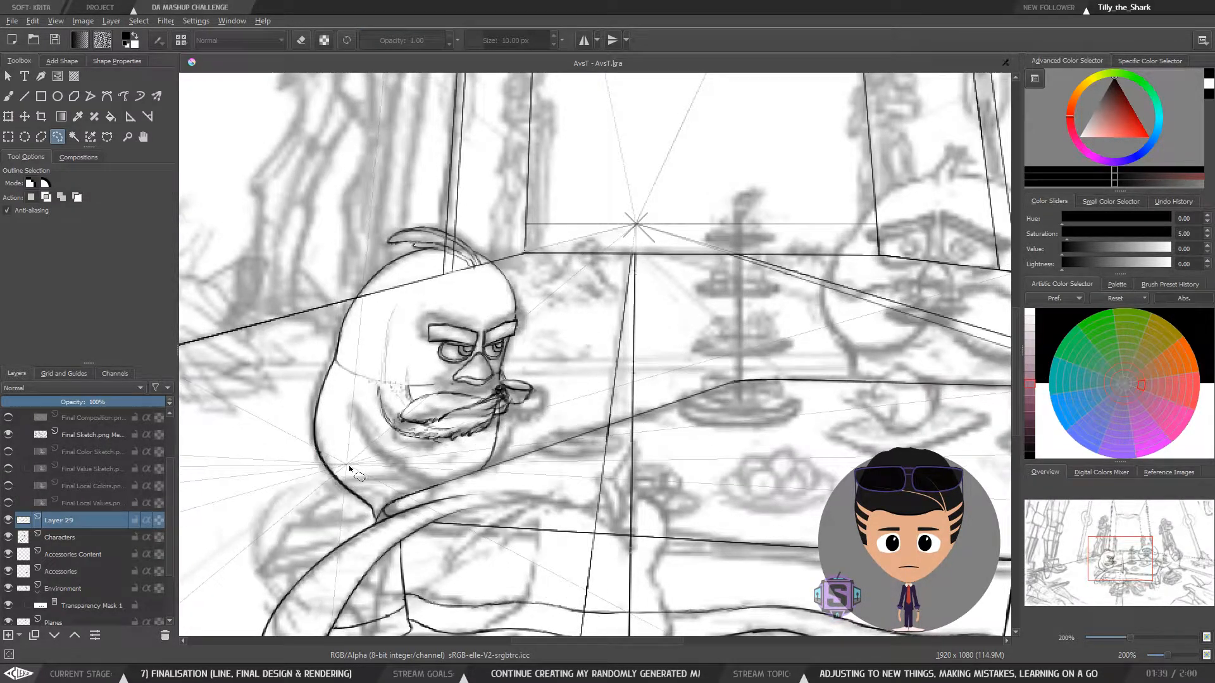
Undo the stray stroke beside the teacup and erase leftover wing lines on the Characters layer with Layer 29 hidden
key(b)
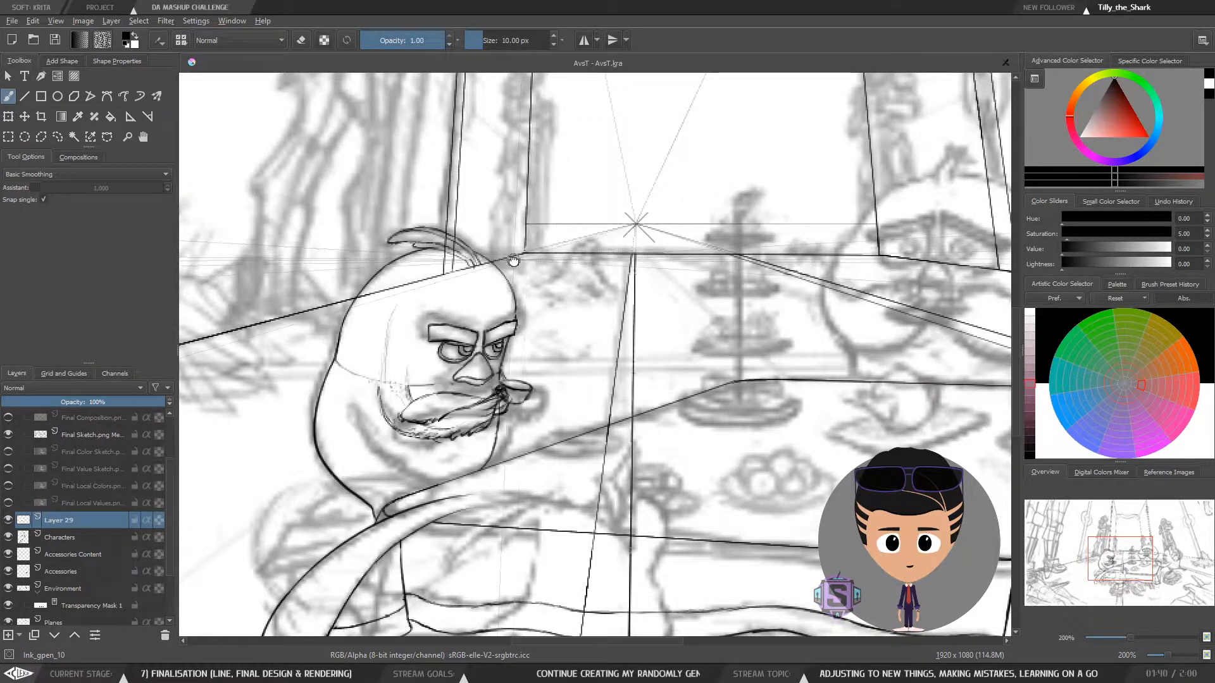
scroll(519, 259, up, 2)
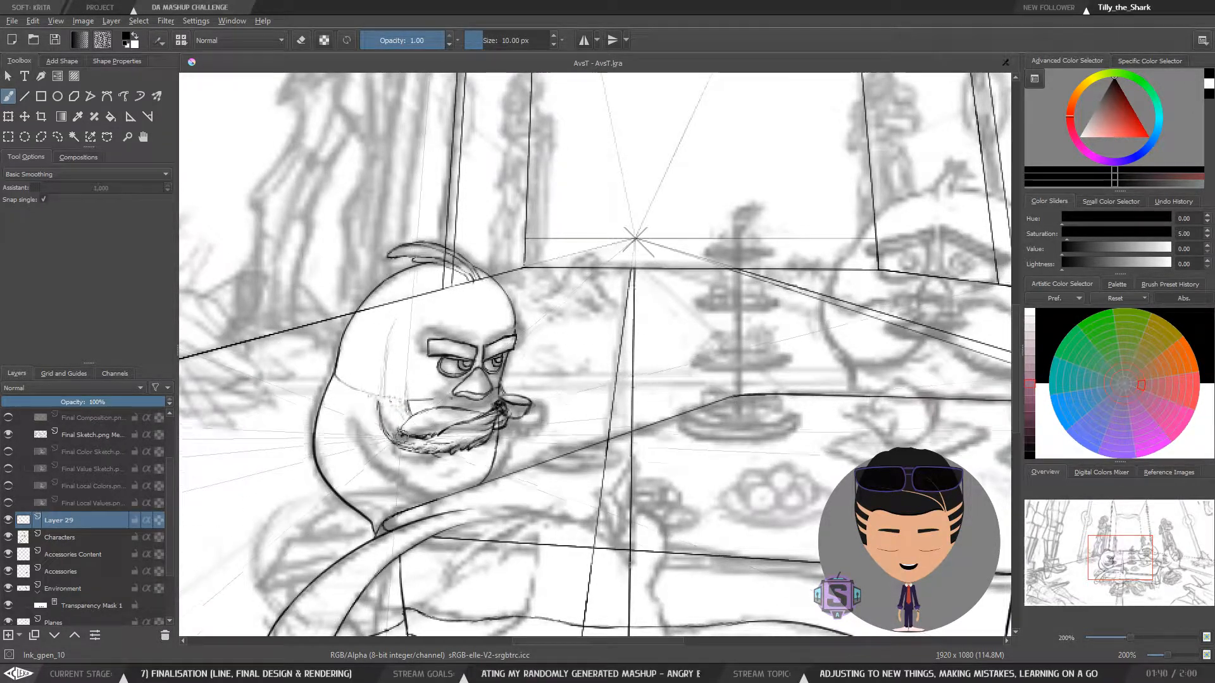
click(78, 537)
key(plus)
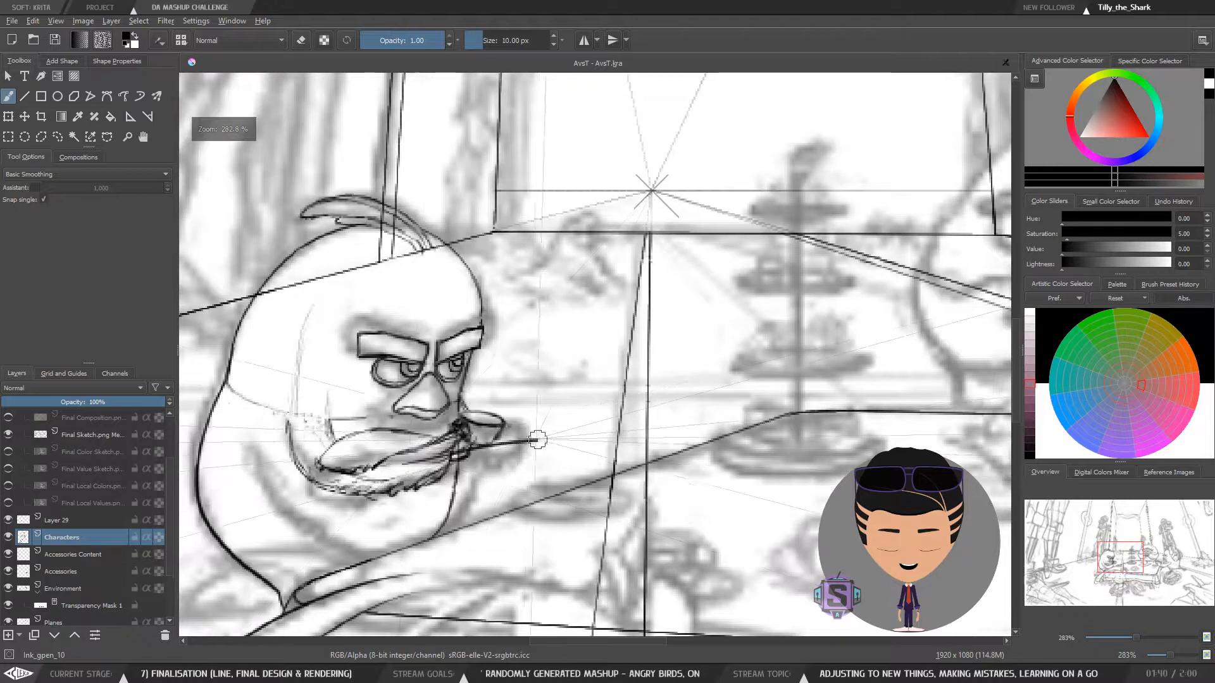
key(ctrl+z)
drag(402, 465, 531, 455)
key(e)
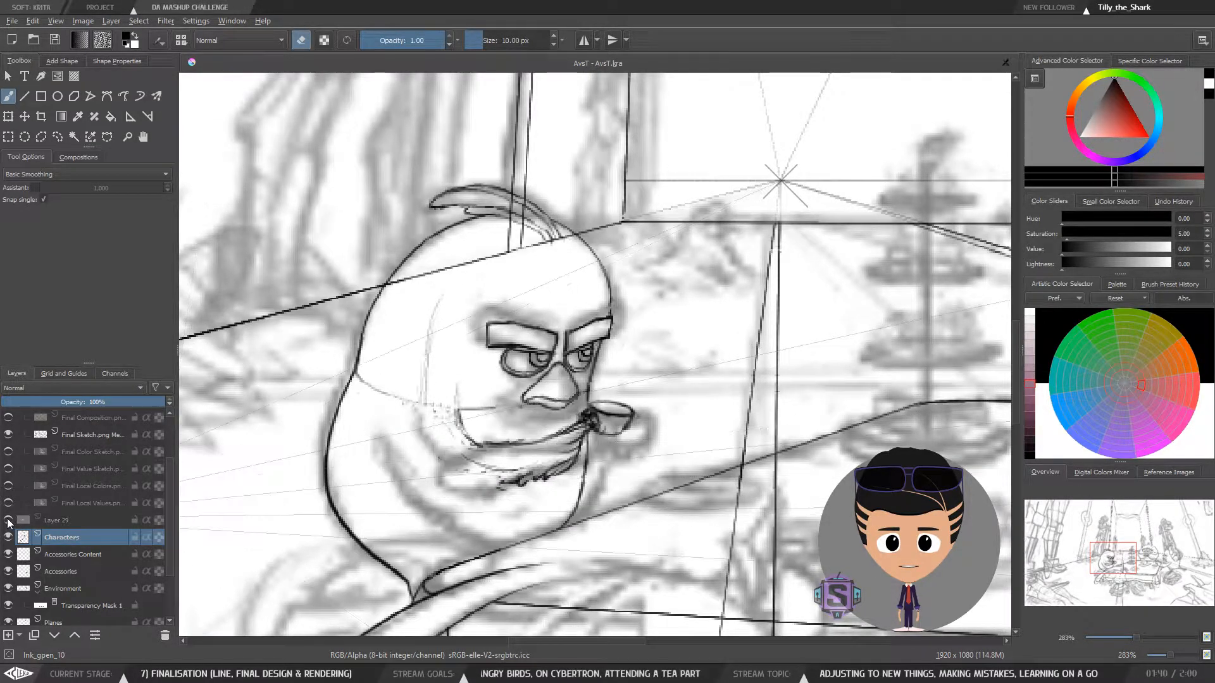
Redraw the wing's rear edge on Layer 29 as a curve running down from the shoulder, and erase the excess at its upper end
click(60, 520)
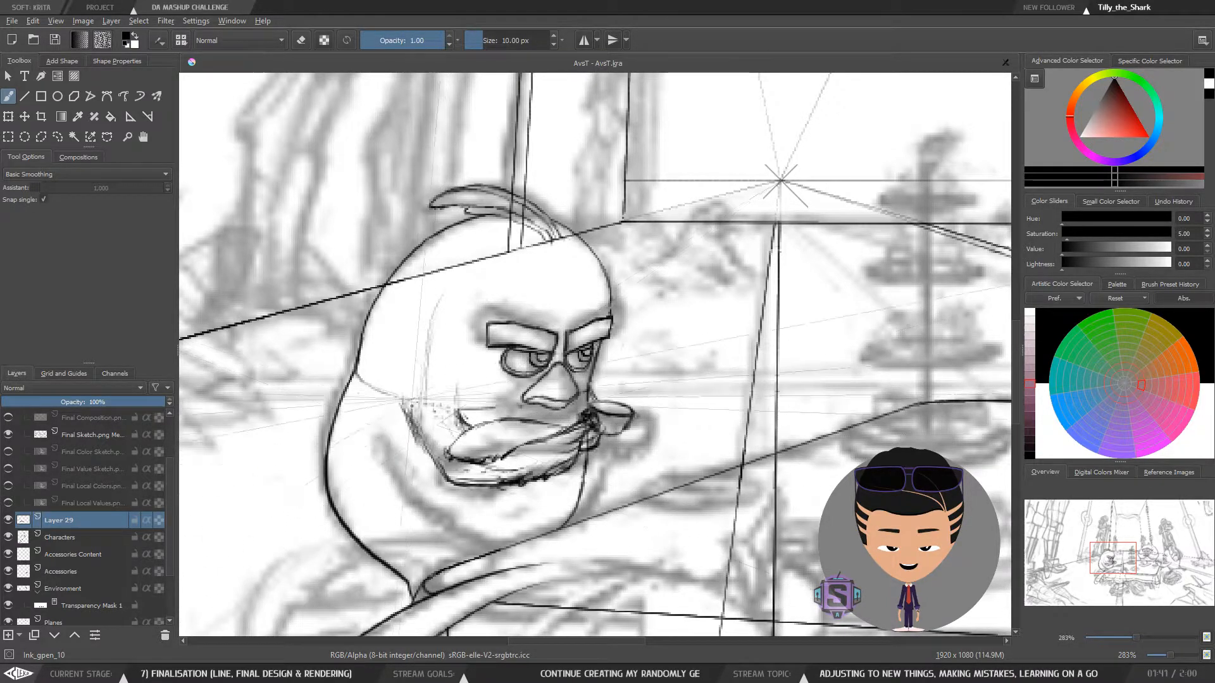
key(e)
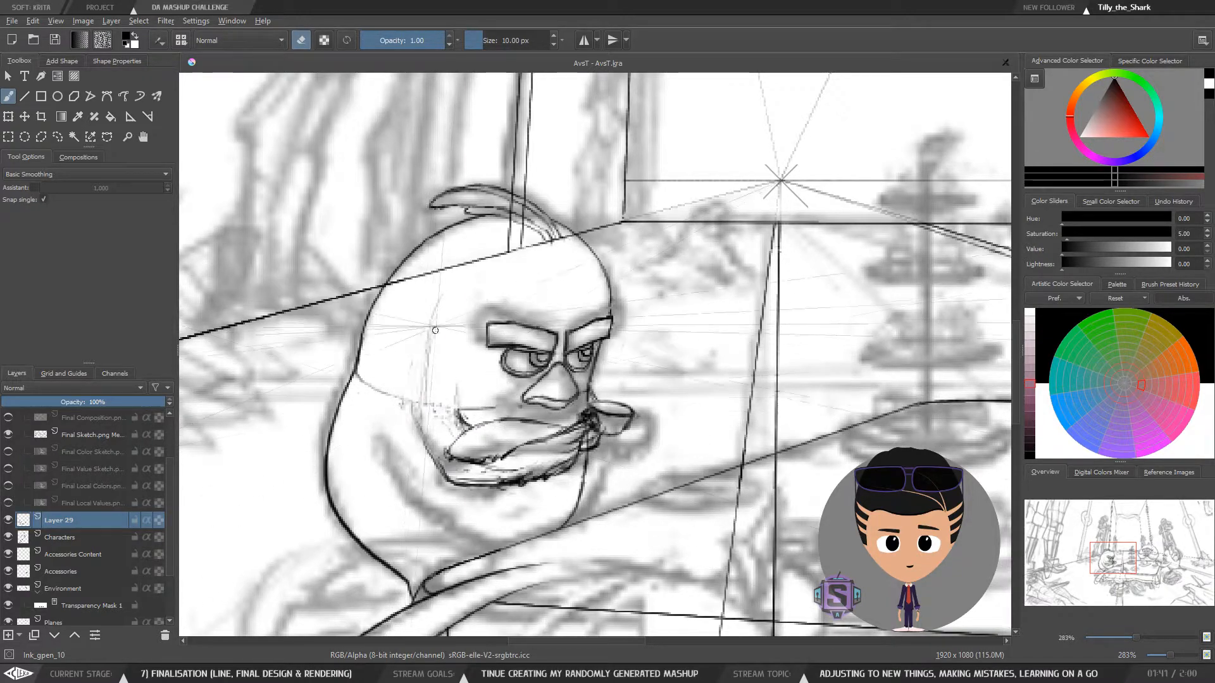
Examine the bird and its arm in a zoomed-out, horizontally mirrored view and back in the normal close-up
key(minus)
key(minus)
key(m)
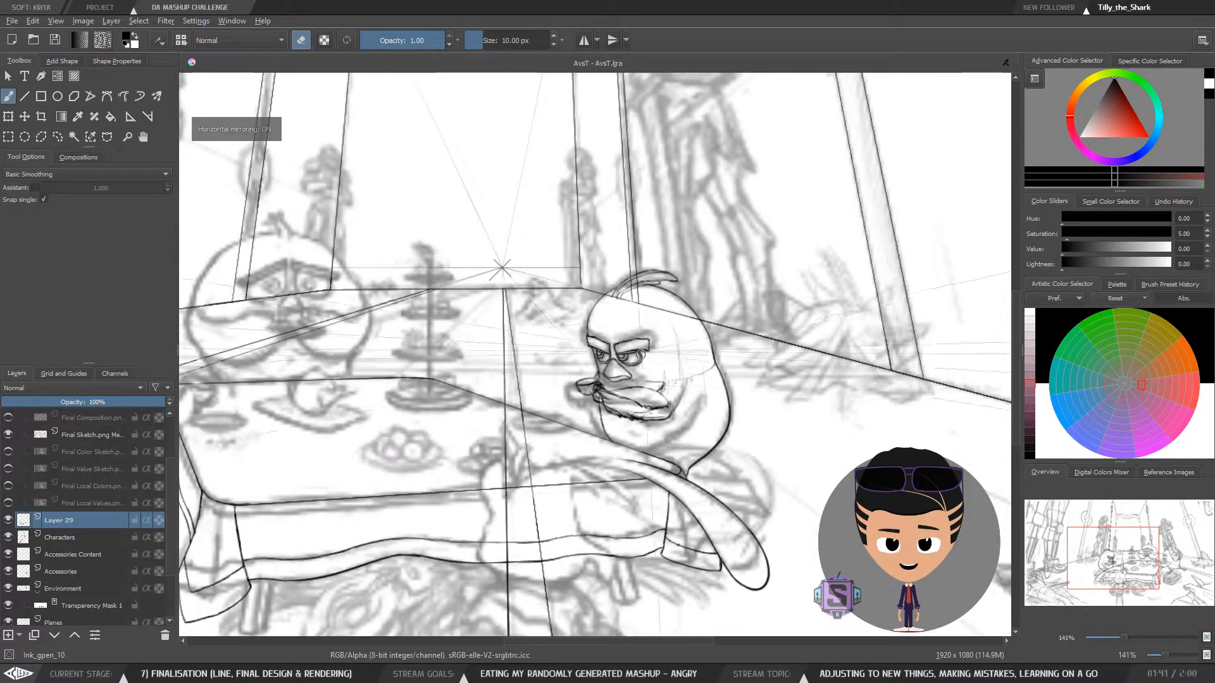
key(m)
key(plus)
key(plus)
drag(570, 467, 564, 444)
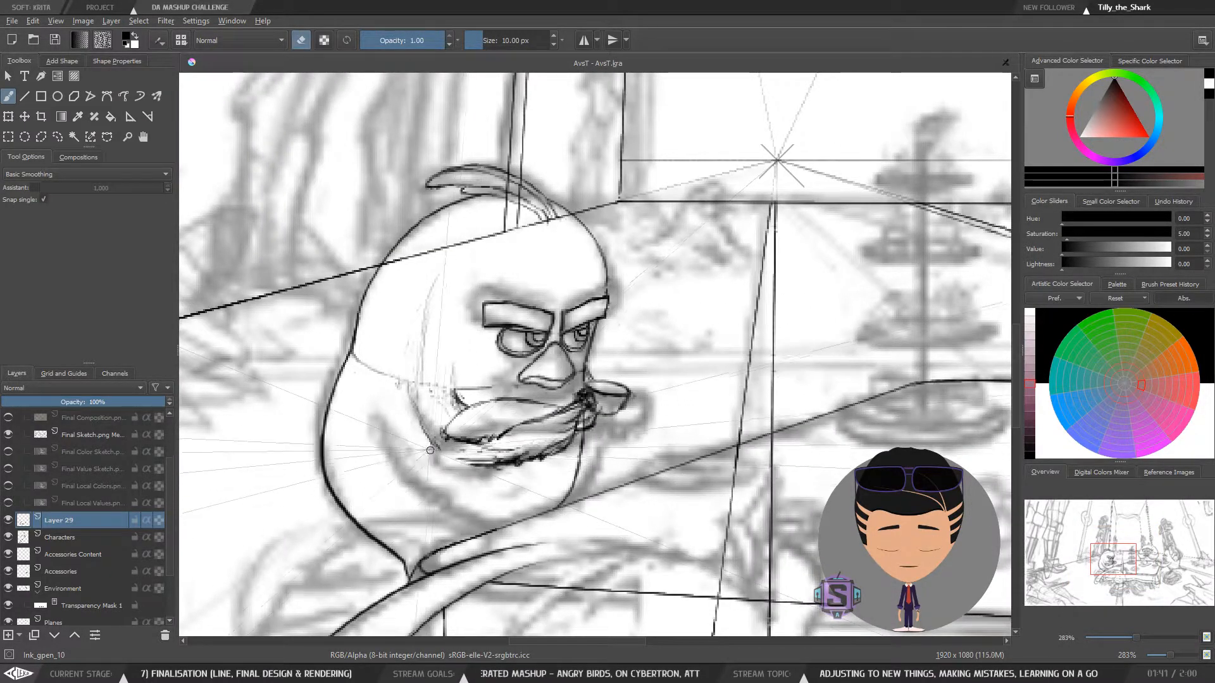
Try a bold black stroke along the lower edge of the bird's arm in the mirrored view
key(e)
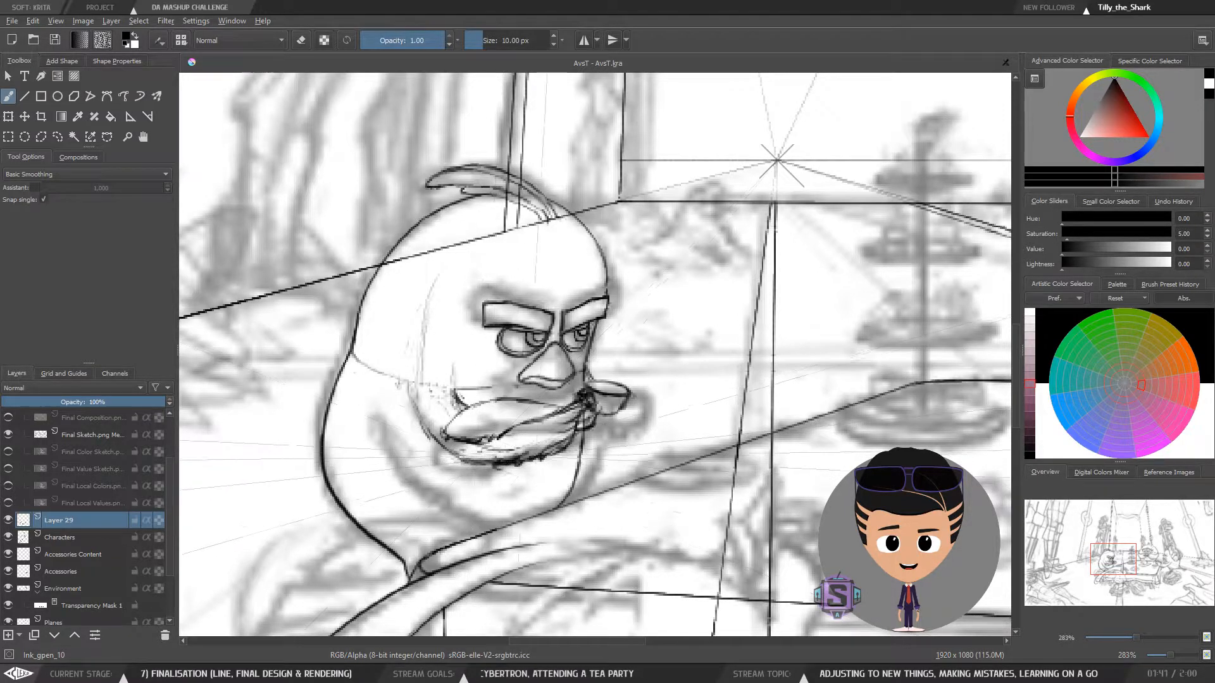
key(m)
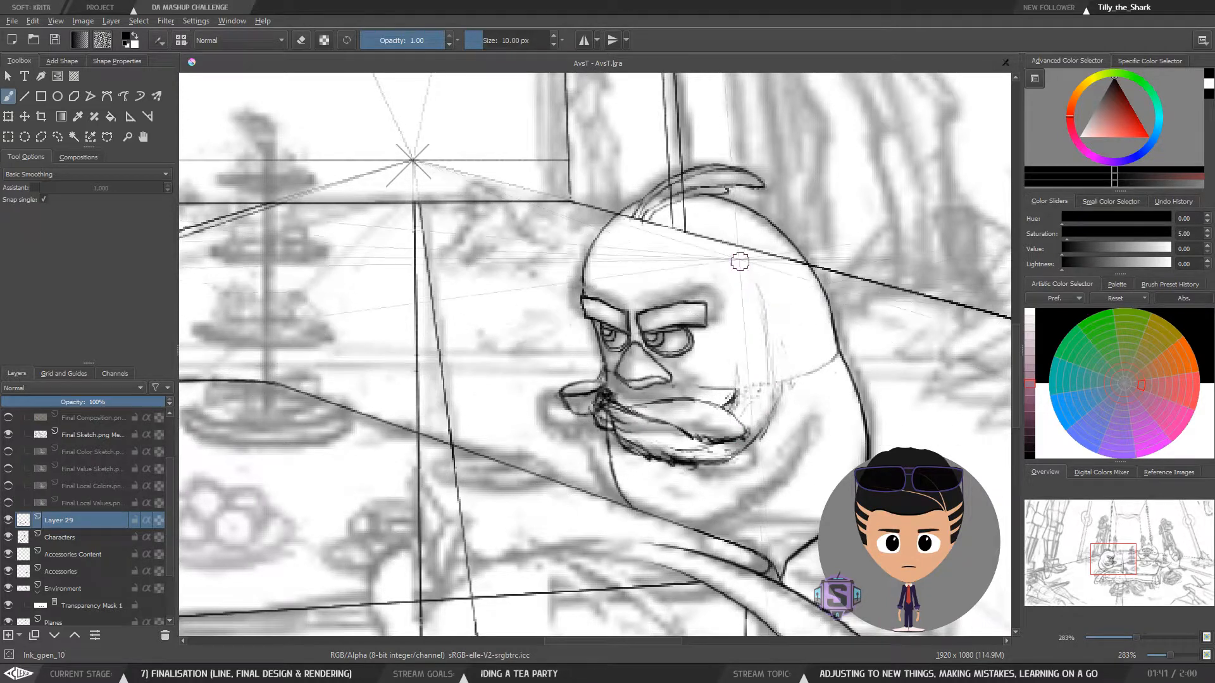
drag(724, 467, 632, 457)
drag(582, 491, 422, 471)
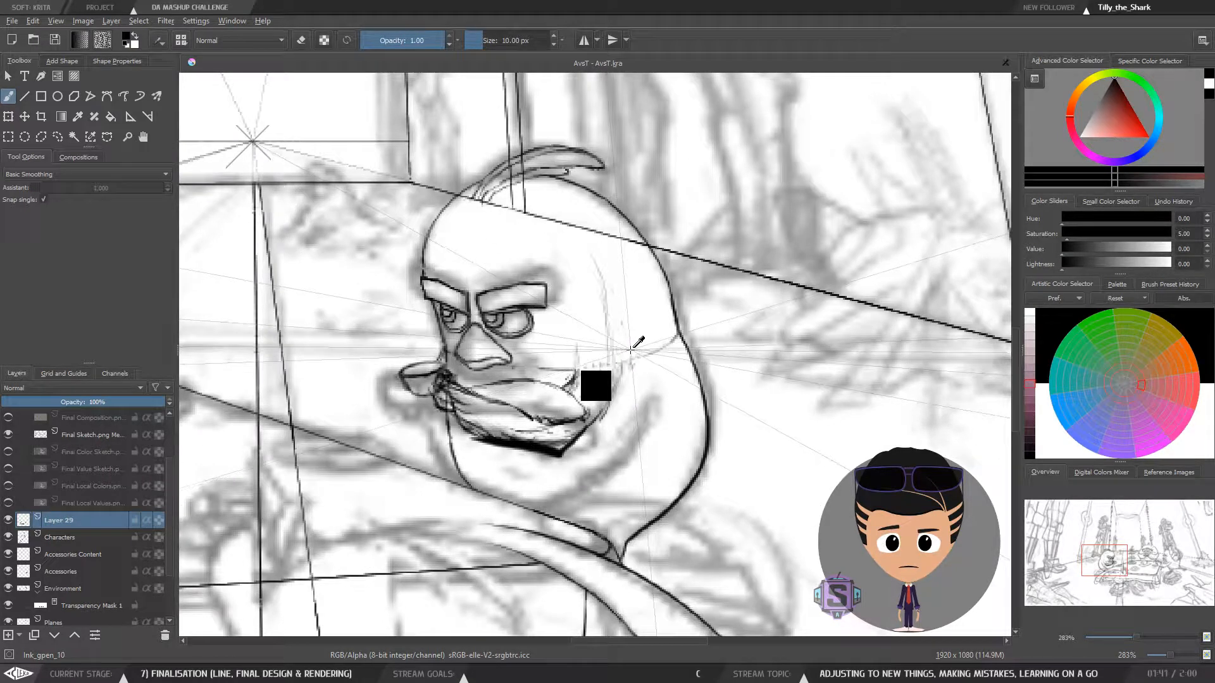
key(ctrl+z)
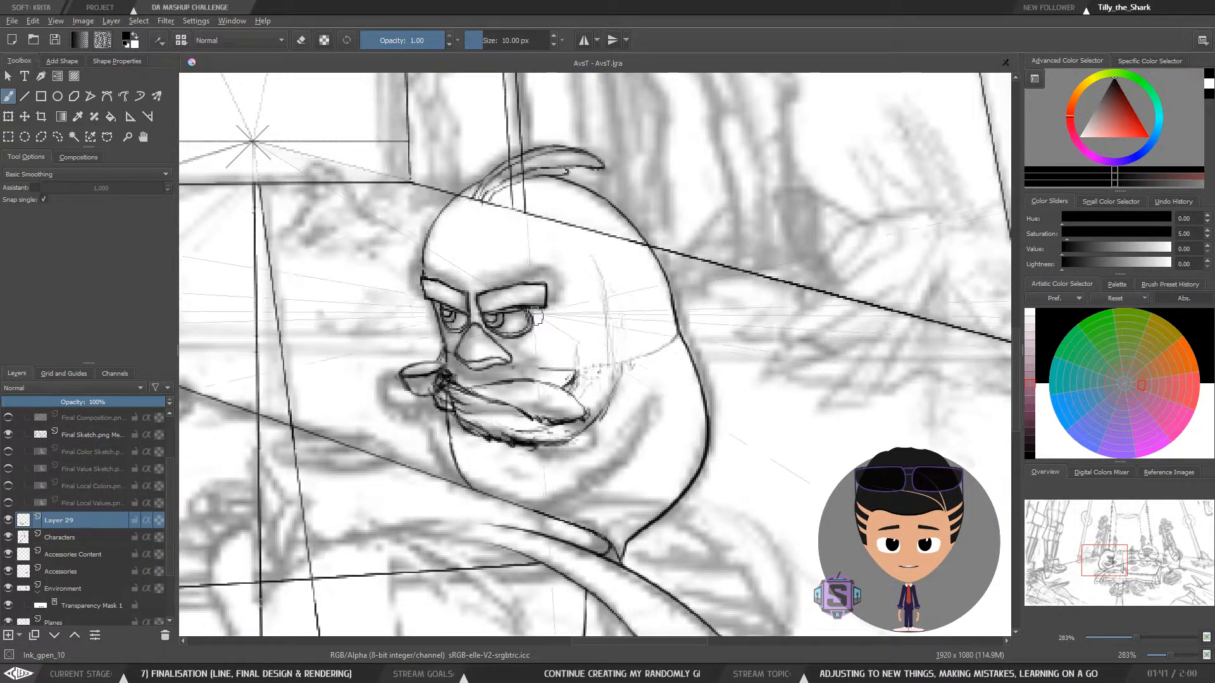
Refine the lower edge of the bird's arm, swapping between the black and white colours, and restore the unmirrored view
key(x)
key(x)
key(x)
key(x)
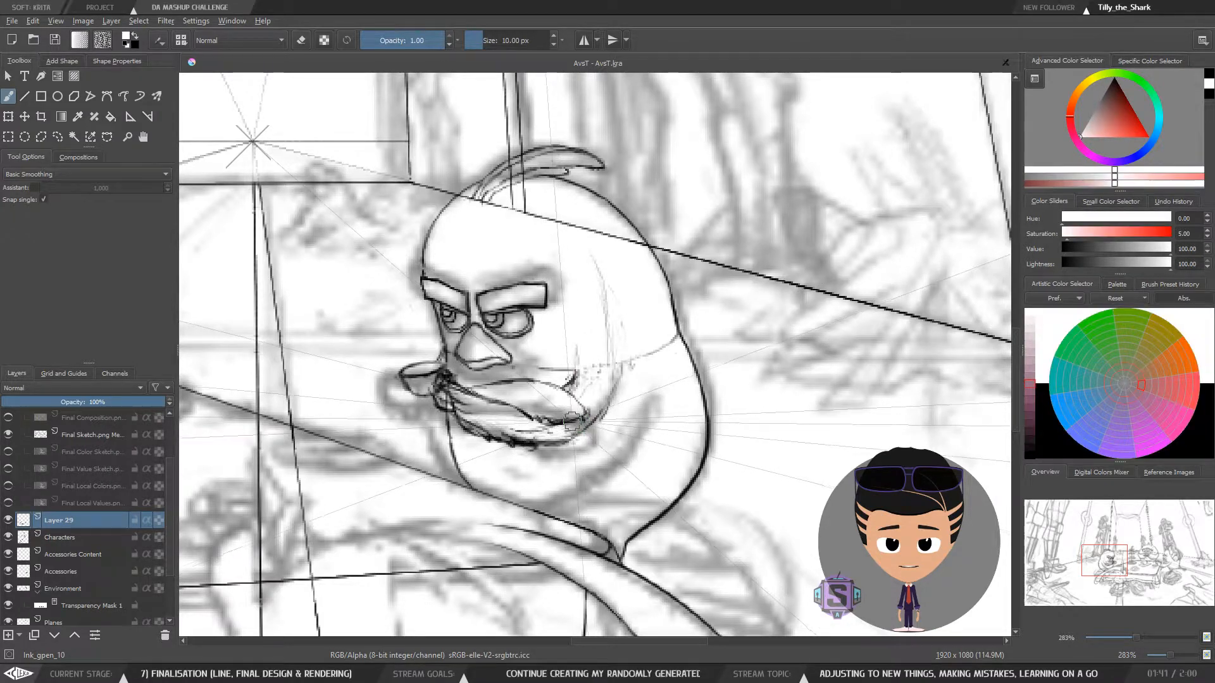
scroll(569, 411, up, 2)
scroll(583, 405, down, 2)
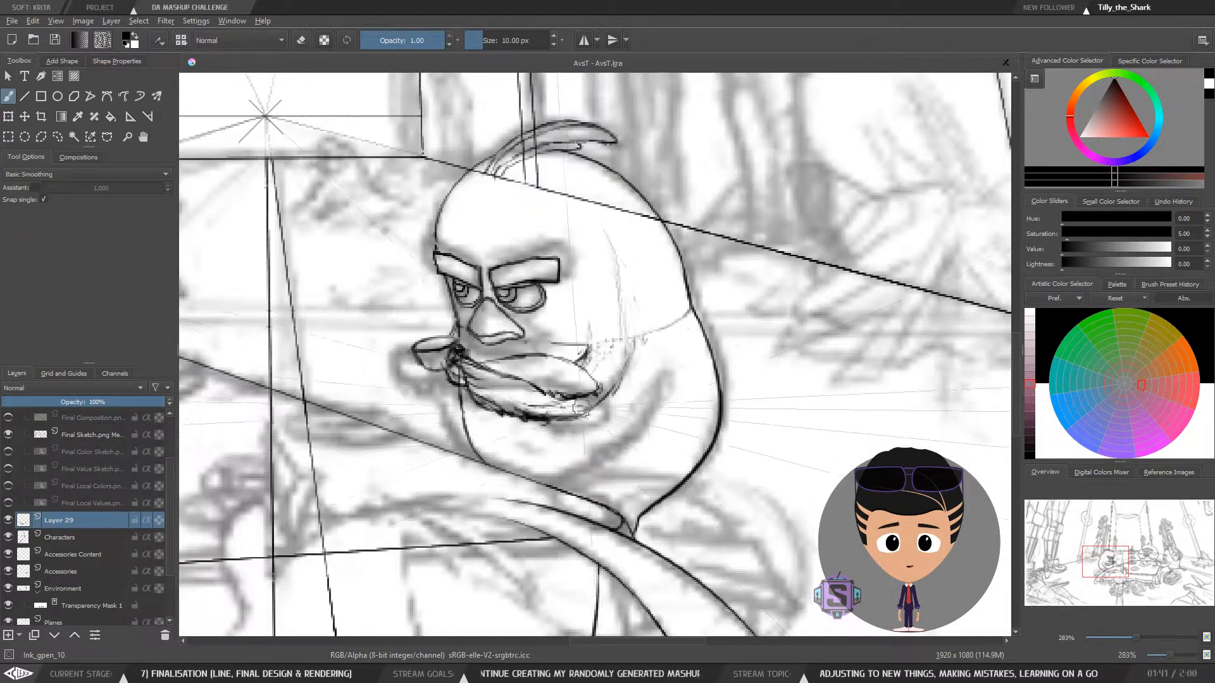
key(m)
drag(738, 402, 584, 408)
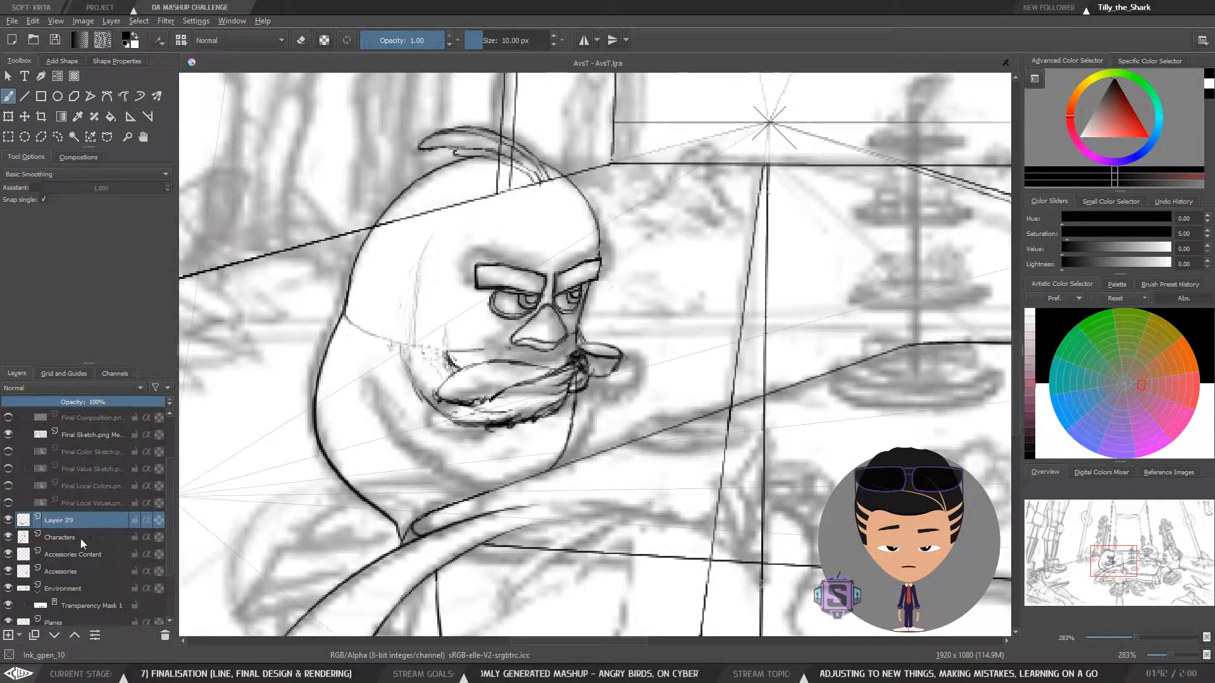
Move the cup on the Accessories layer slightly closer to the bird's face and return to the brush
click(76, 559)
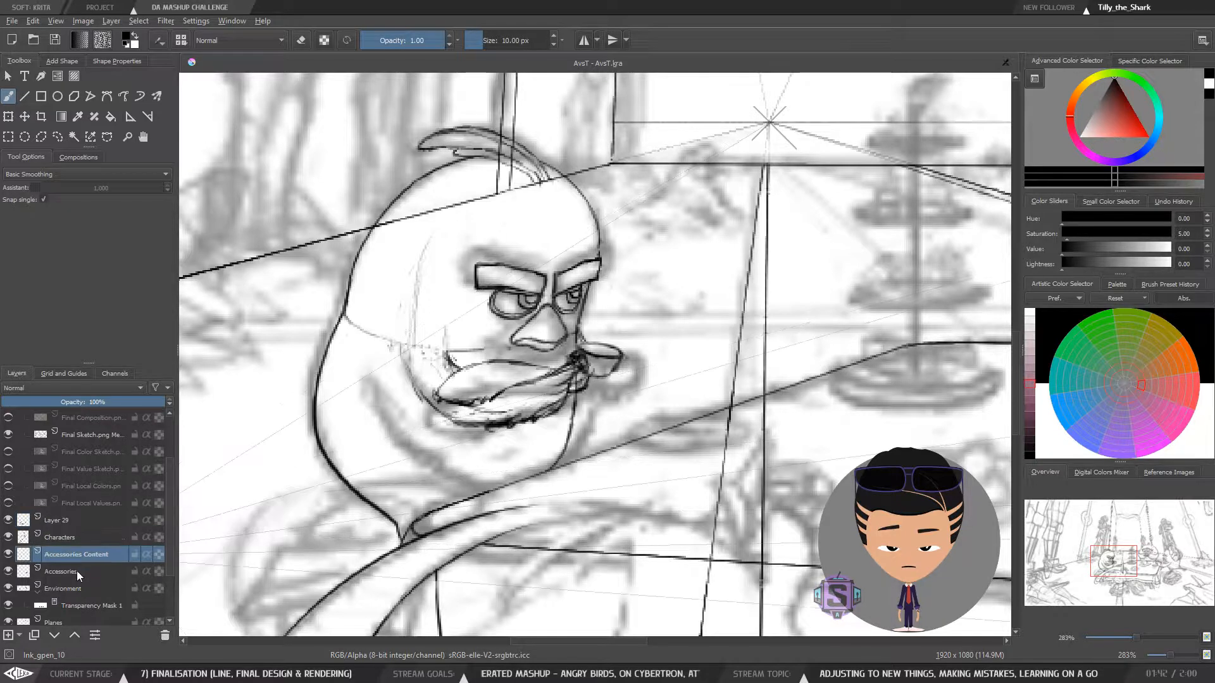
click(77, 570)
key(l)
mouse_move(649, 375)
mouse_down()
mouse_move(627, 335)
mouse_move(568, 343)
mouse_move(575, 386)
mouse_move(612, 374)
mouse_up()
key(t)
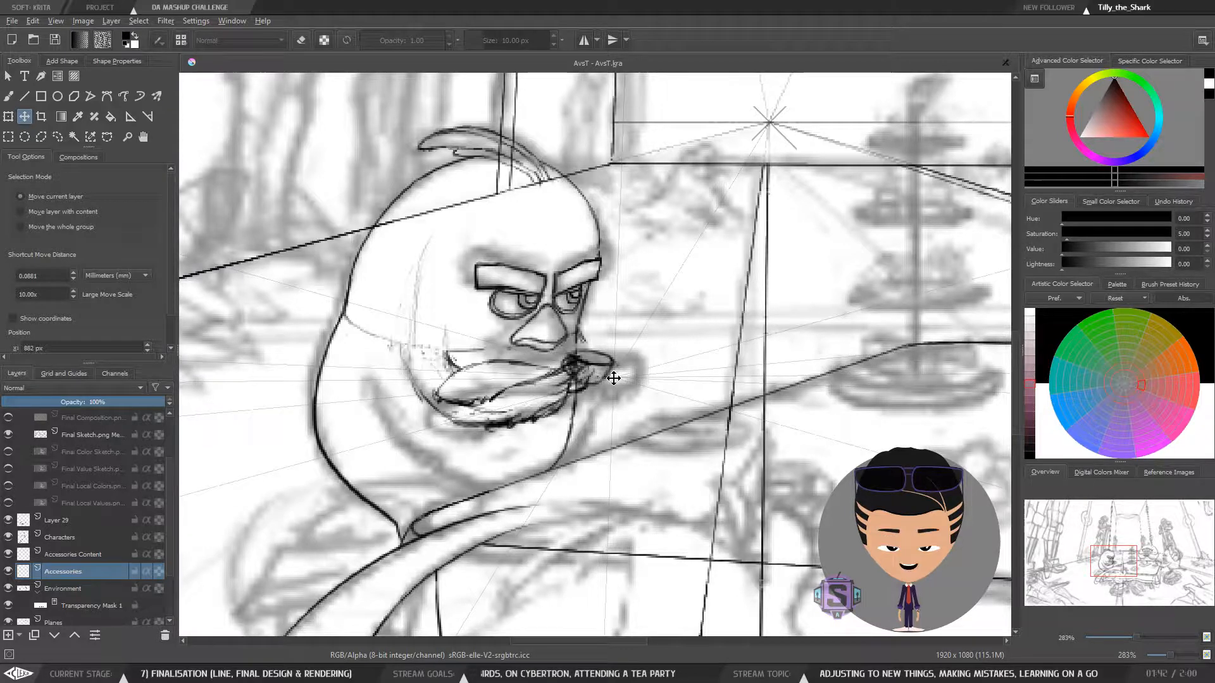
key(b)
Examine the cup's placement against the bird in a zoomed-out, horizontally mirrored view of the scene
key(minus)
key(minus)
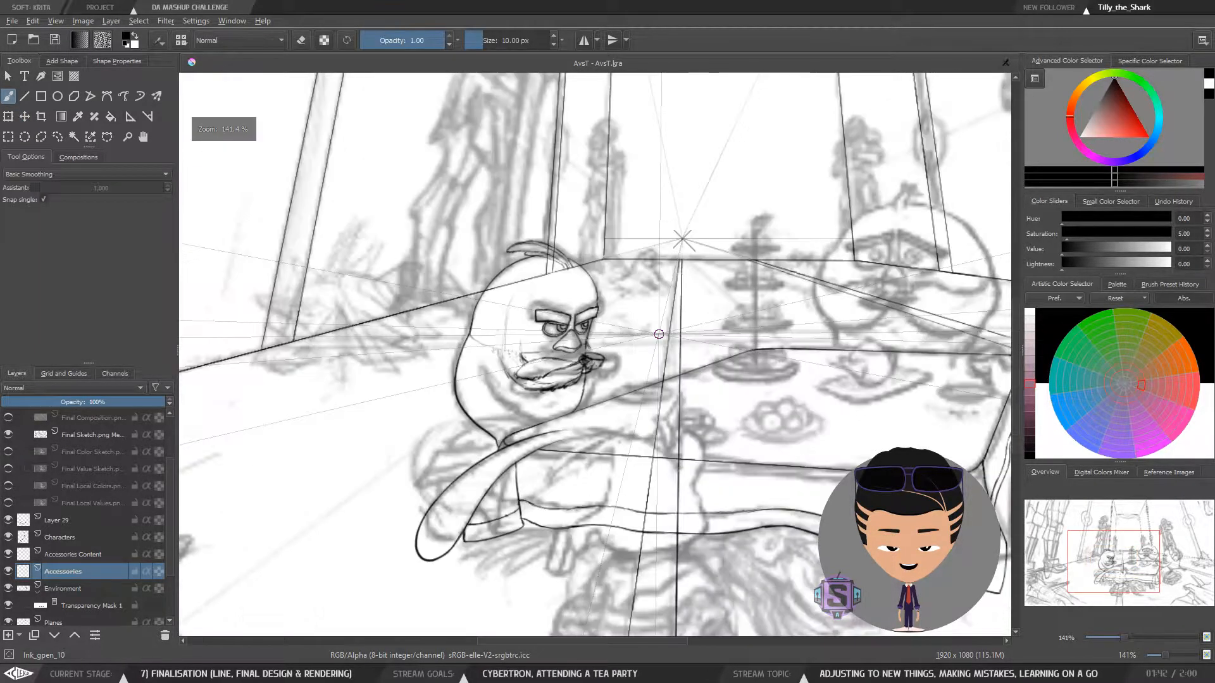
key(m)
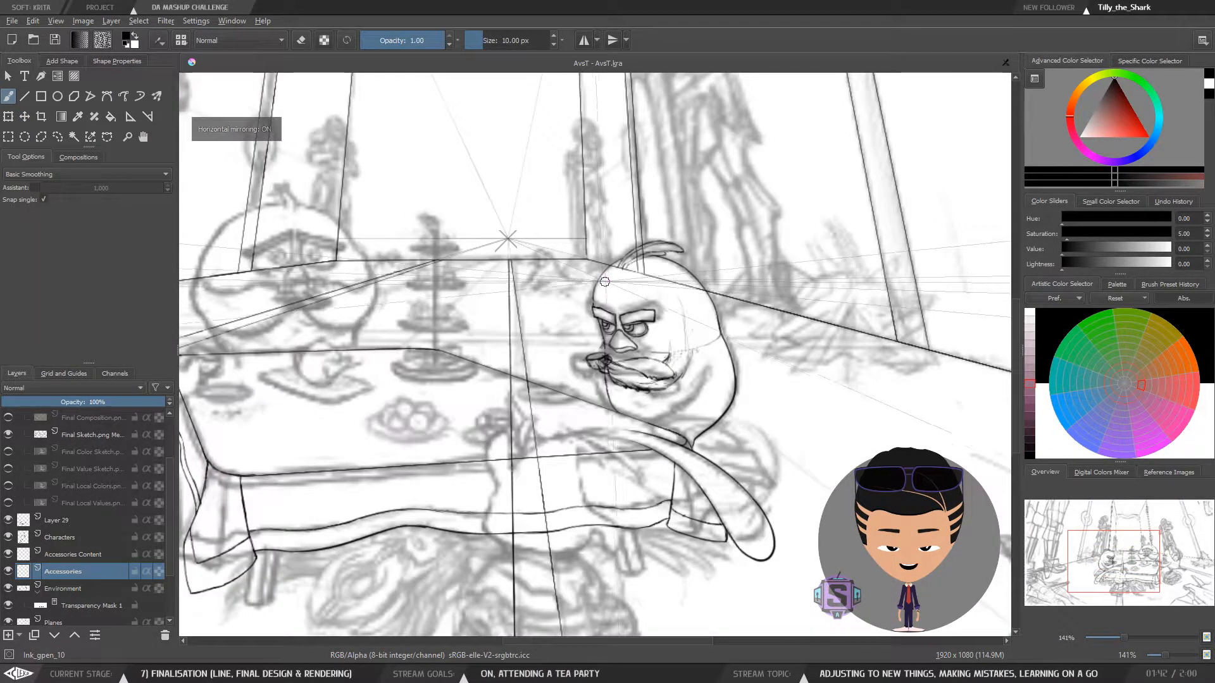
key(m)
key(plus)
key(plus)
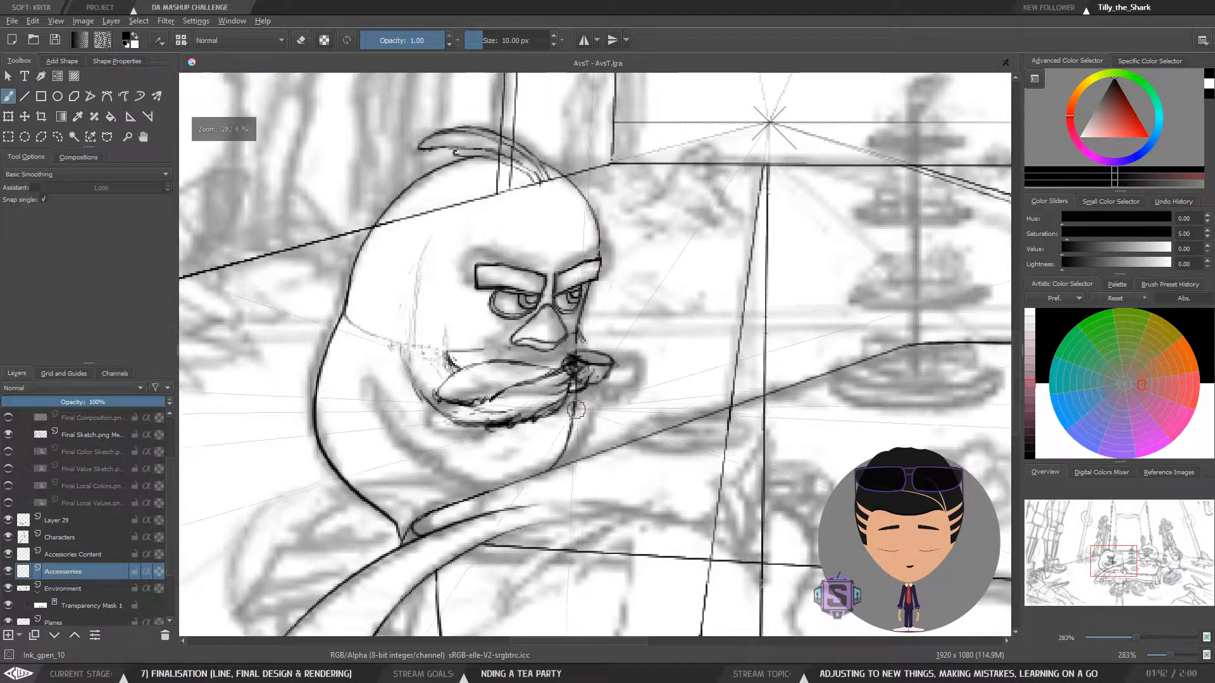
Erase the outline at the elbow end of the bird's raised arm on Layer 29
key(plus)
key(plus)
drag(580, 419, 630, 417)
click(82, 561)
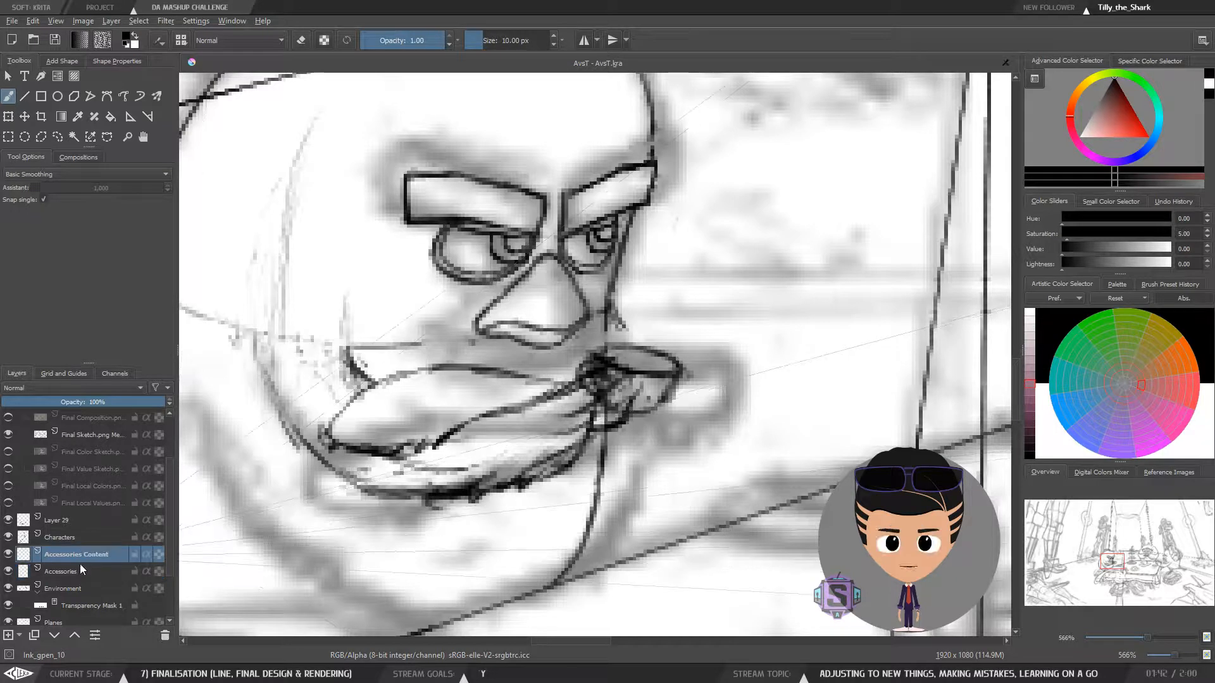
click(74, 523)
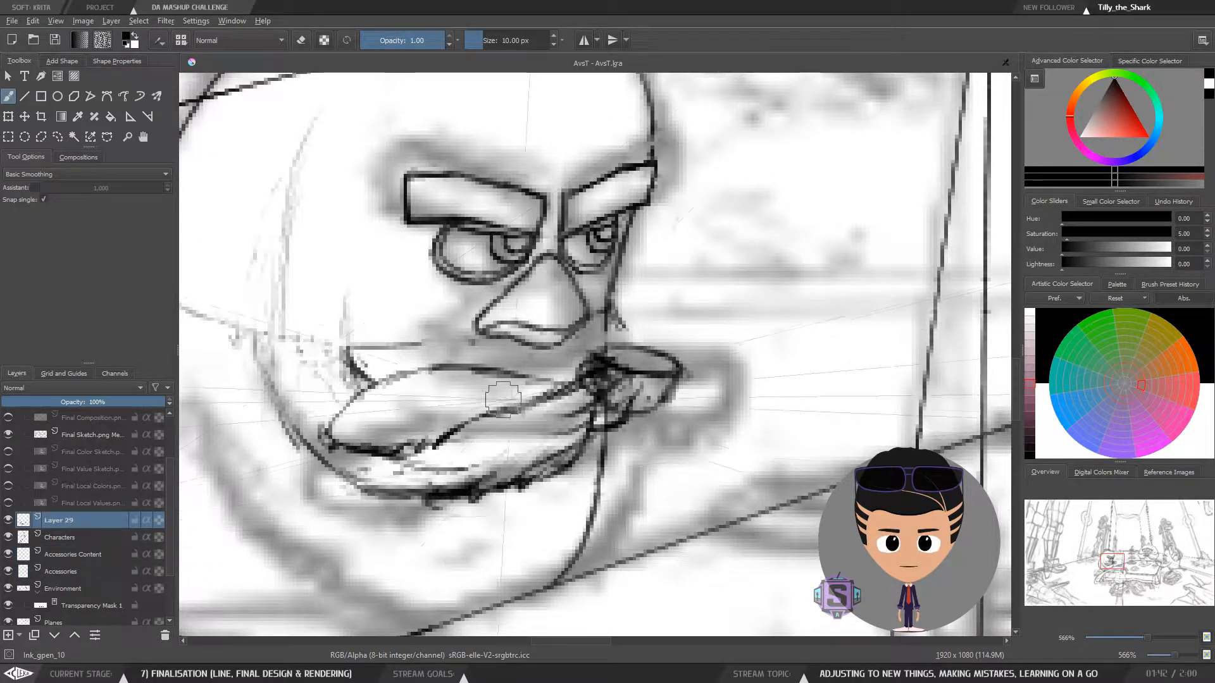
key(e)
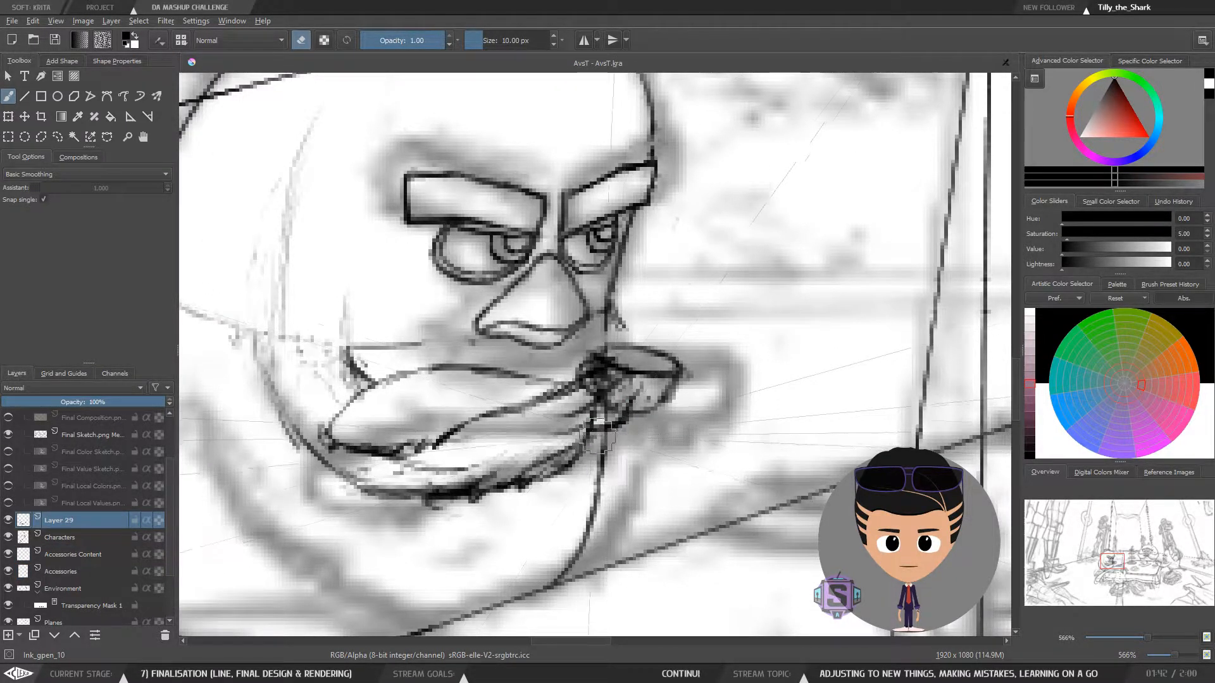
key(minus)
key(minus)
key(e)
key(e)
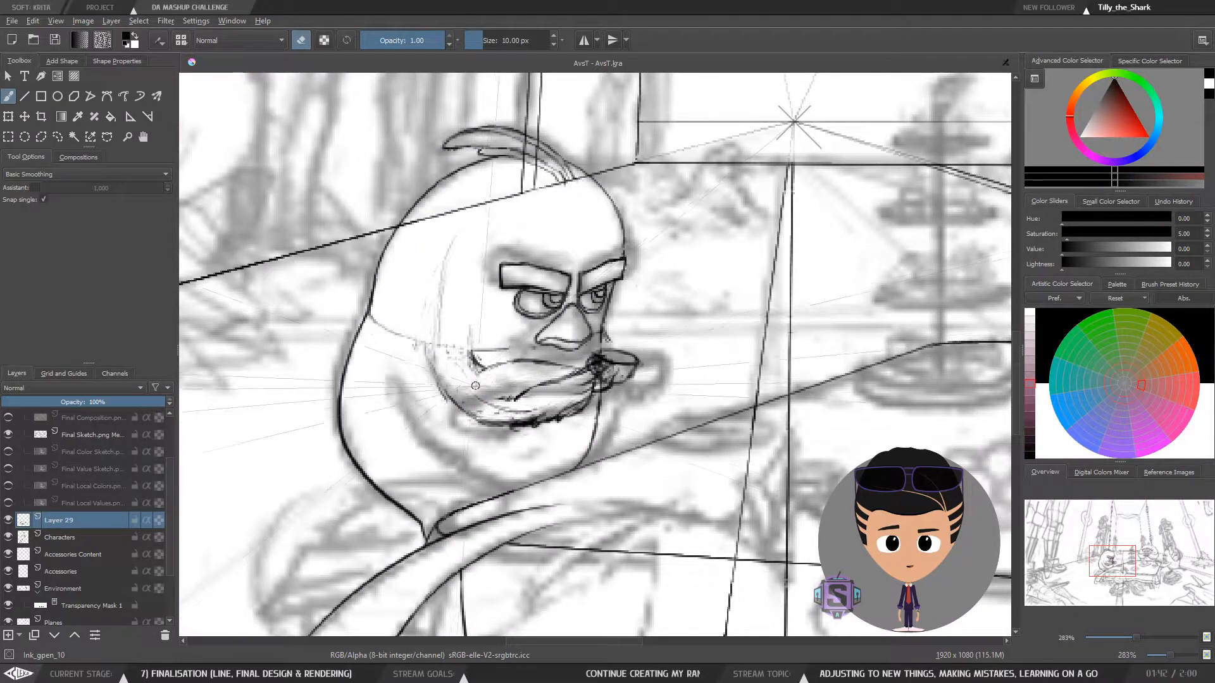
Redraw the bird's arm with a shorter upper contour and erase the stray lines beside its elbow end
key(e)
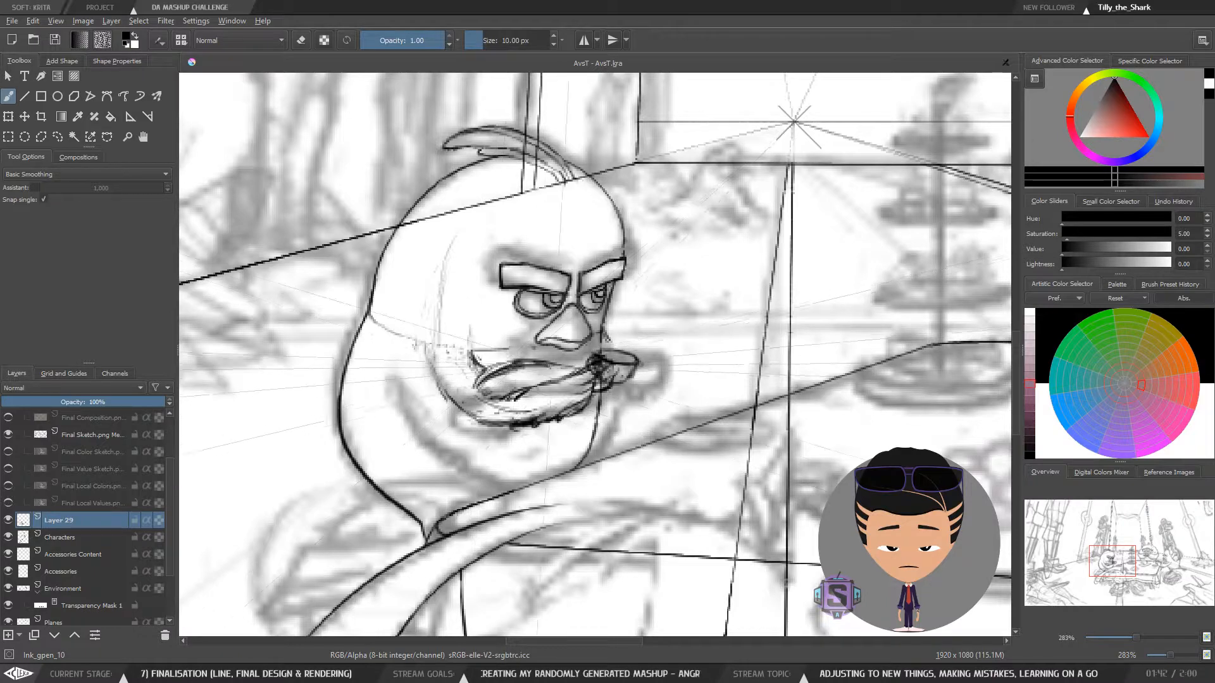
key(e)
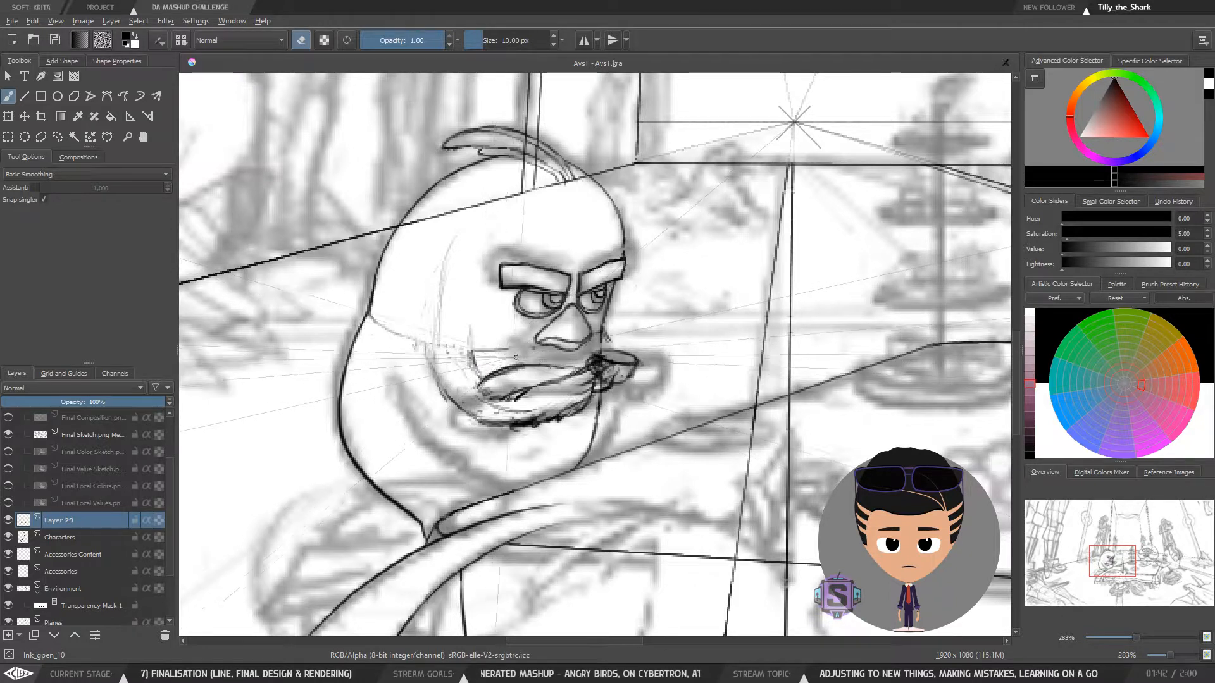
scroll(522, 380, down, 3)
scroll(525, 392, up, 3)
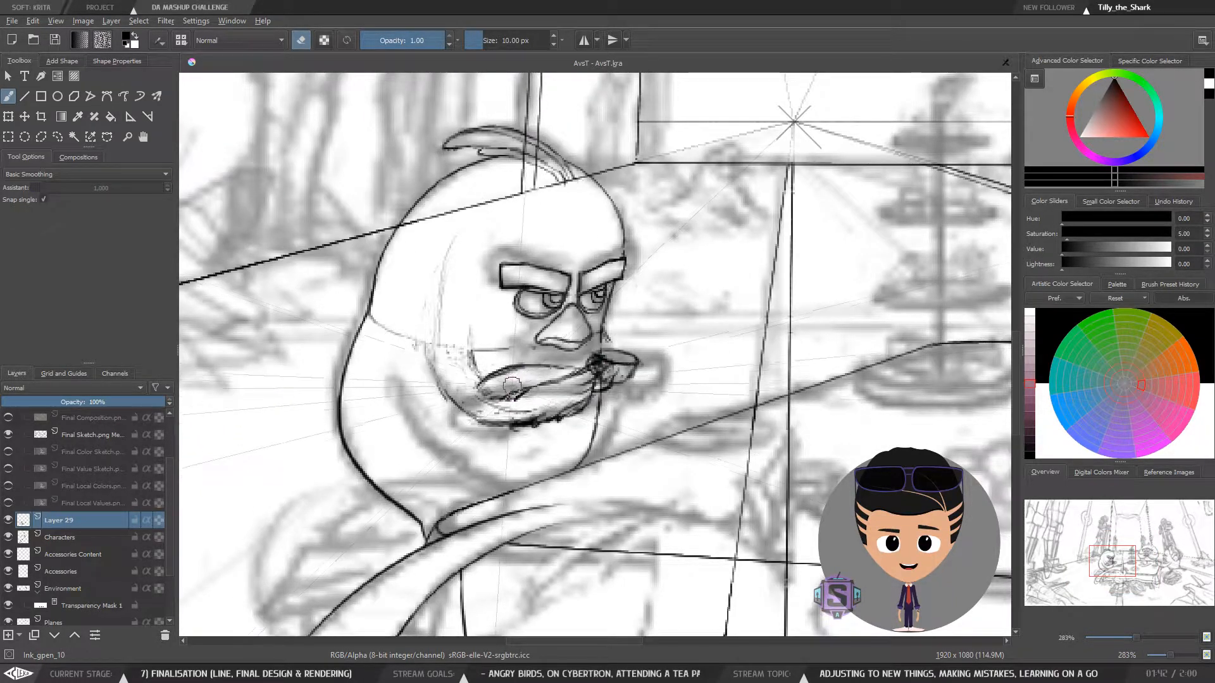
Slim the bird's forearm by erasing its upper contour and redrawing it lower
key(e)
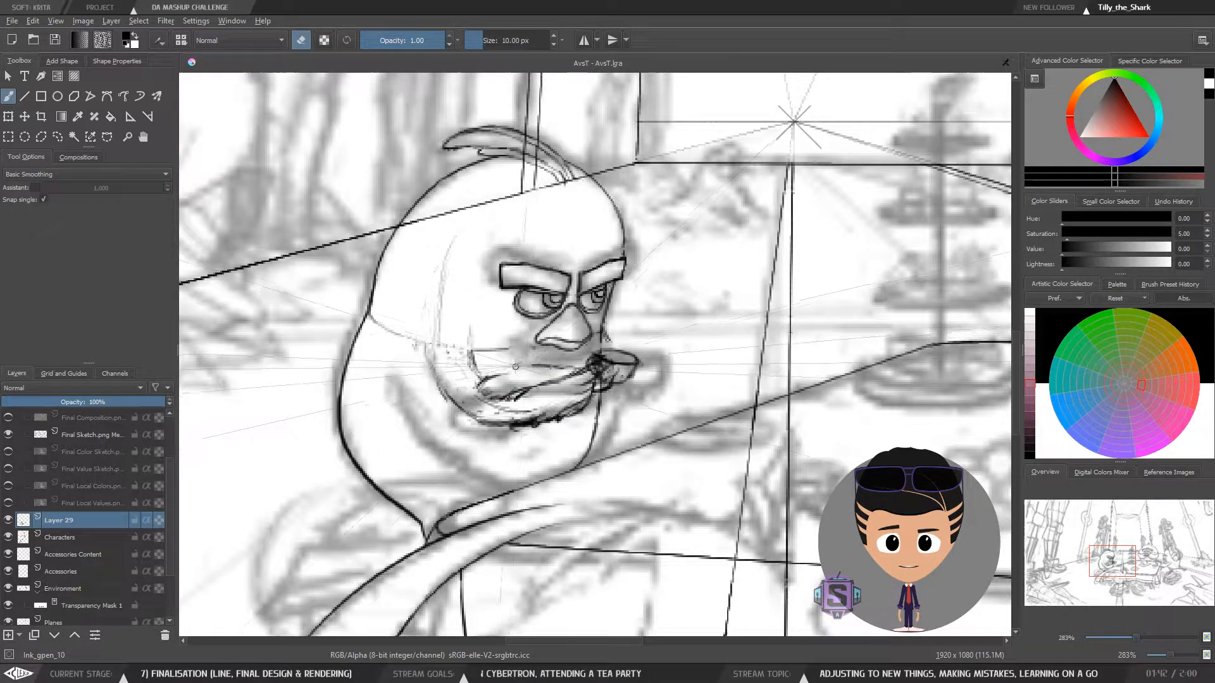
key(e)
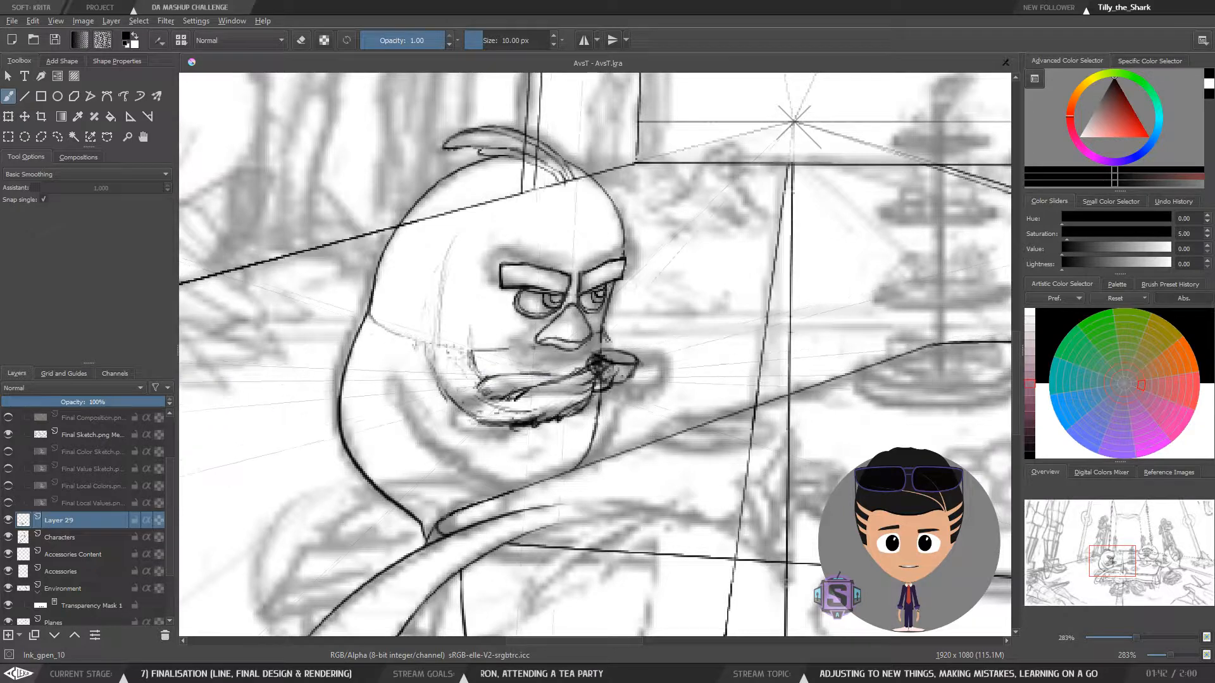
key(e)
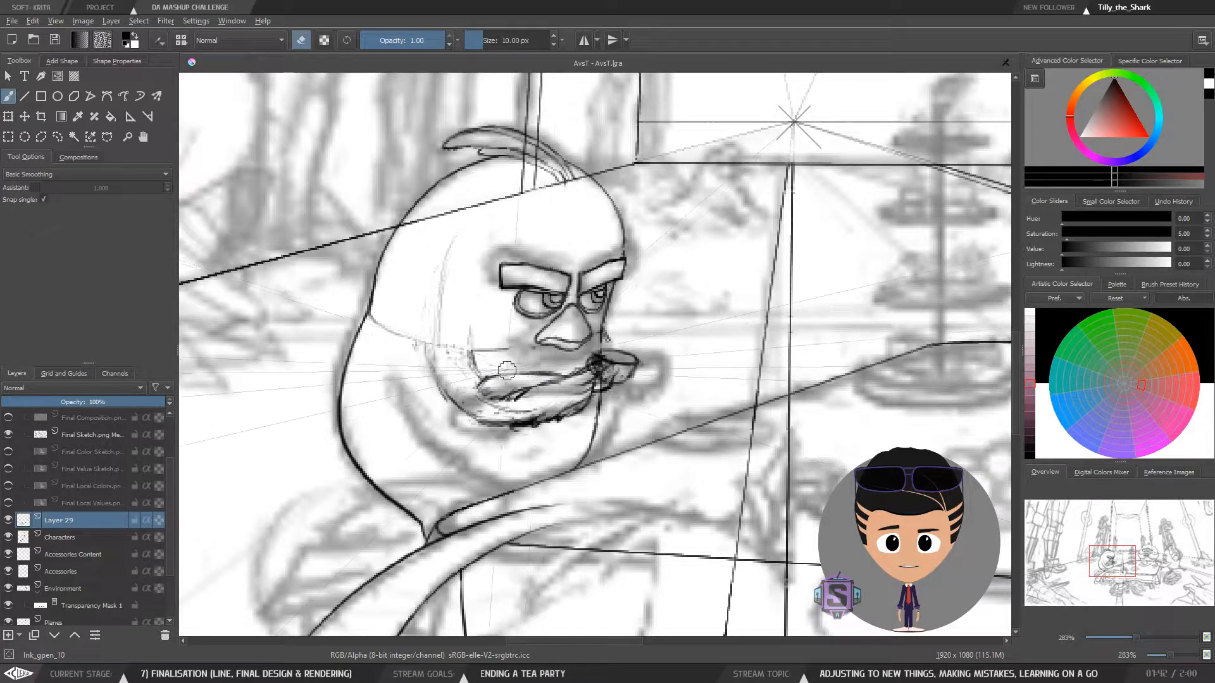
key(e)
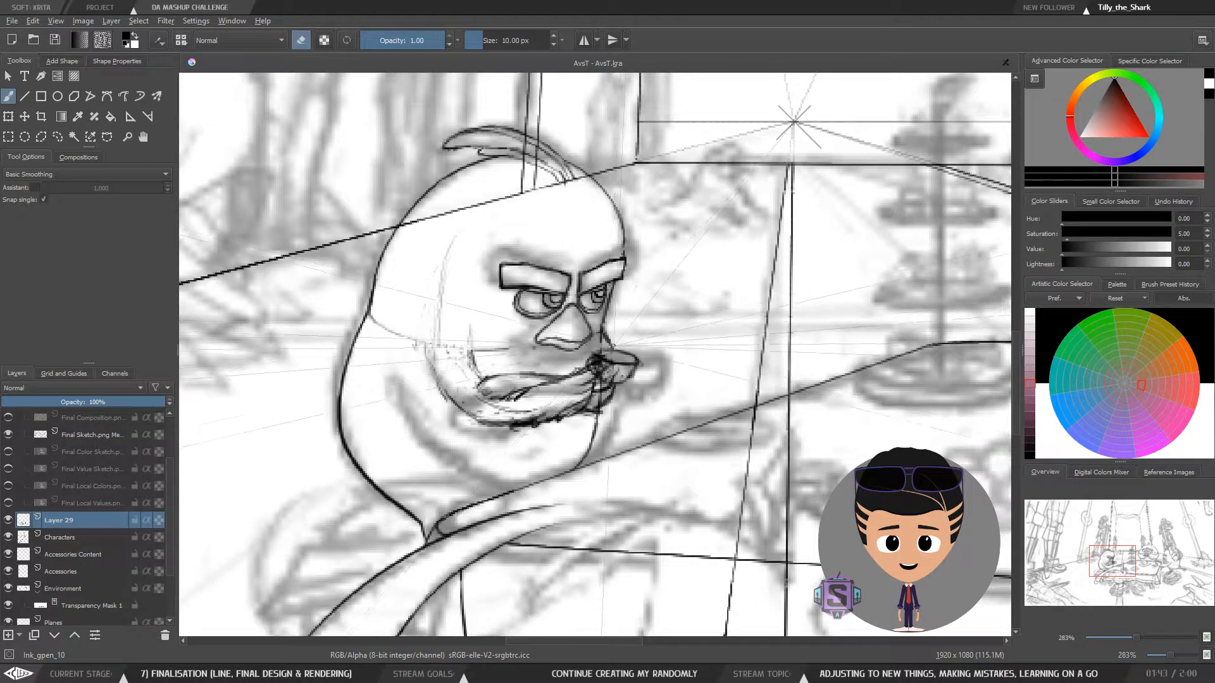
Refine the bird's hand around the cup, alternating between drawing and erasing small lines
key(e)
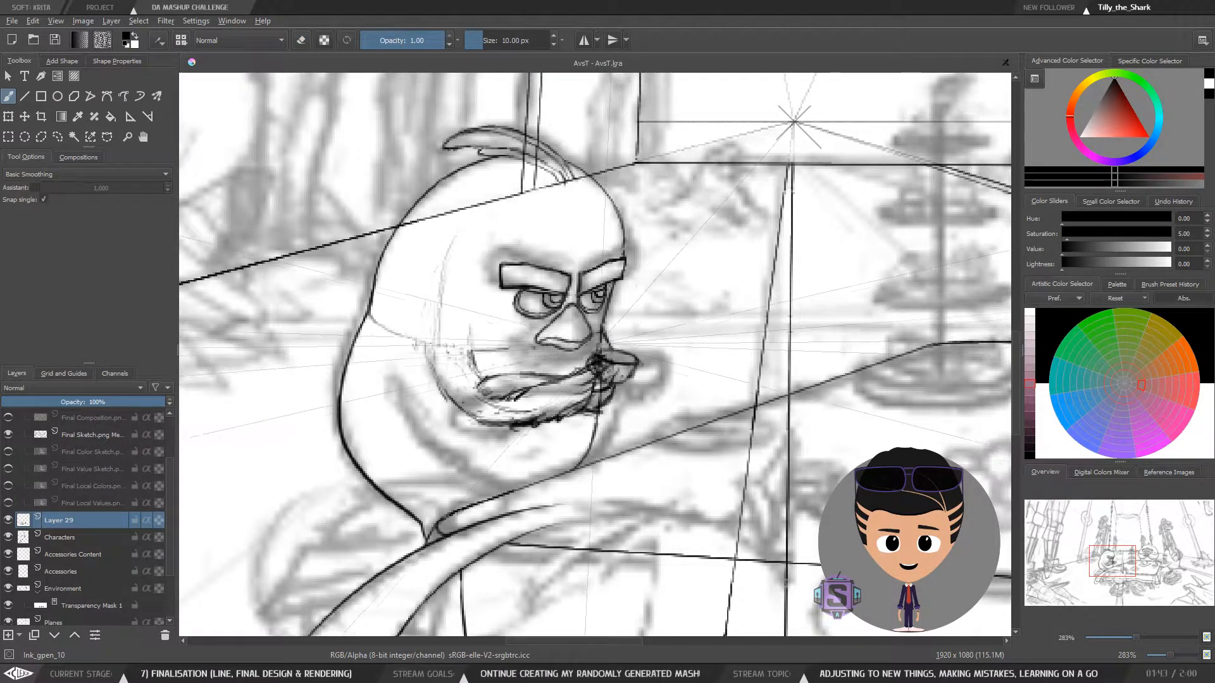
key(e)
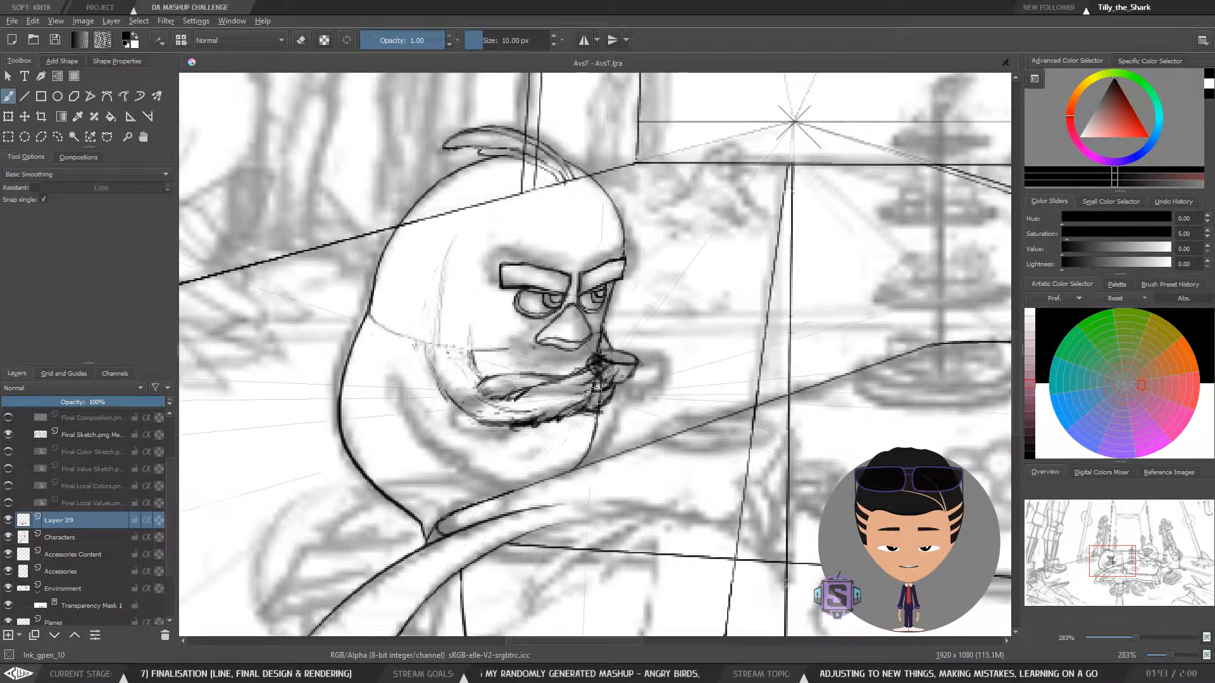
key(e)
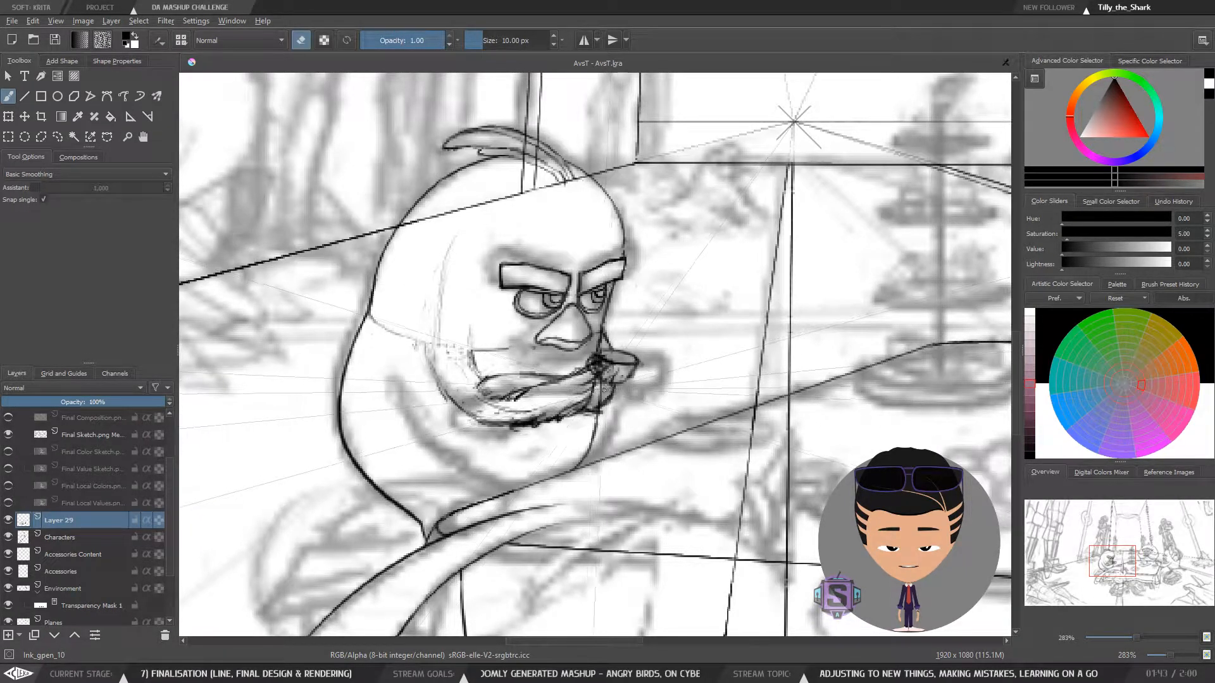
key(e)
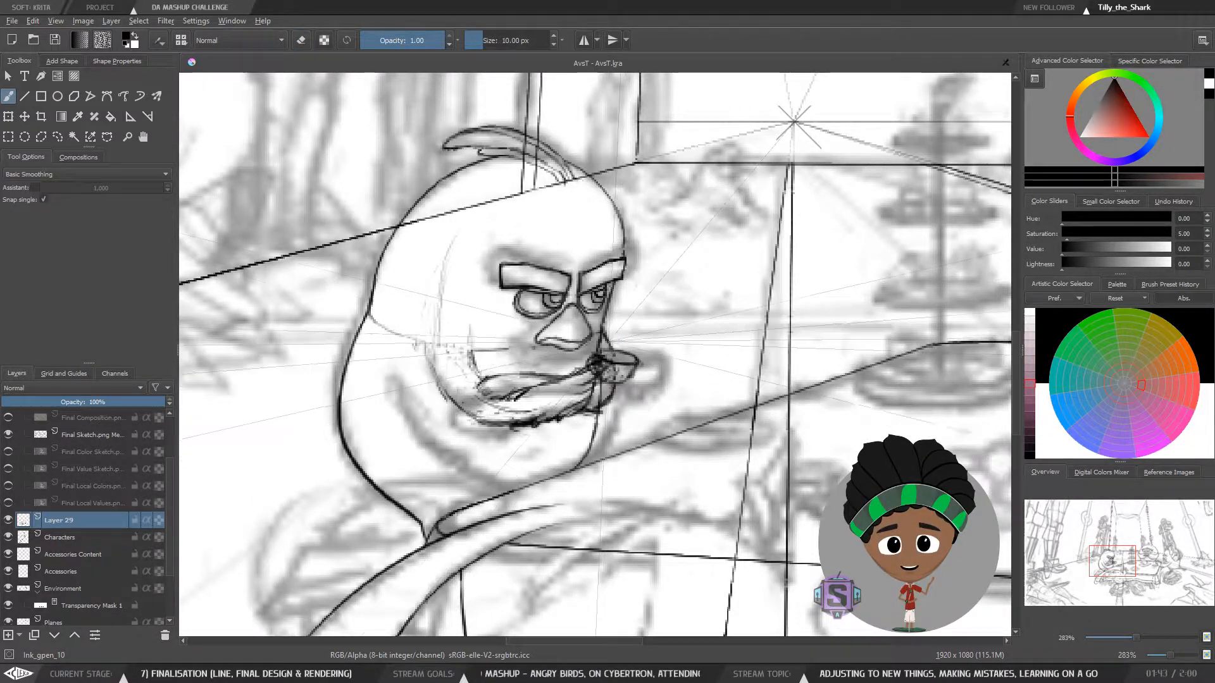
Examine the reworked arm and cup within the whole scene in mirrored and normal views at several zoom levels
key(minus)
key(minus)
key(m)
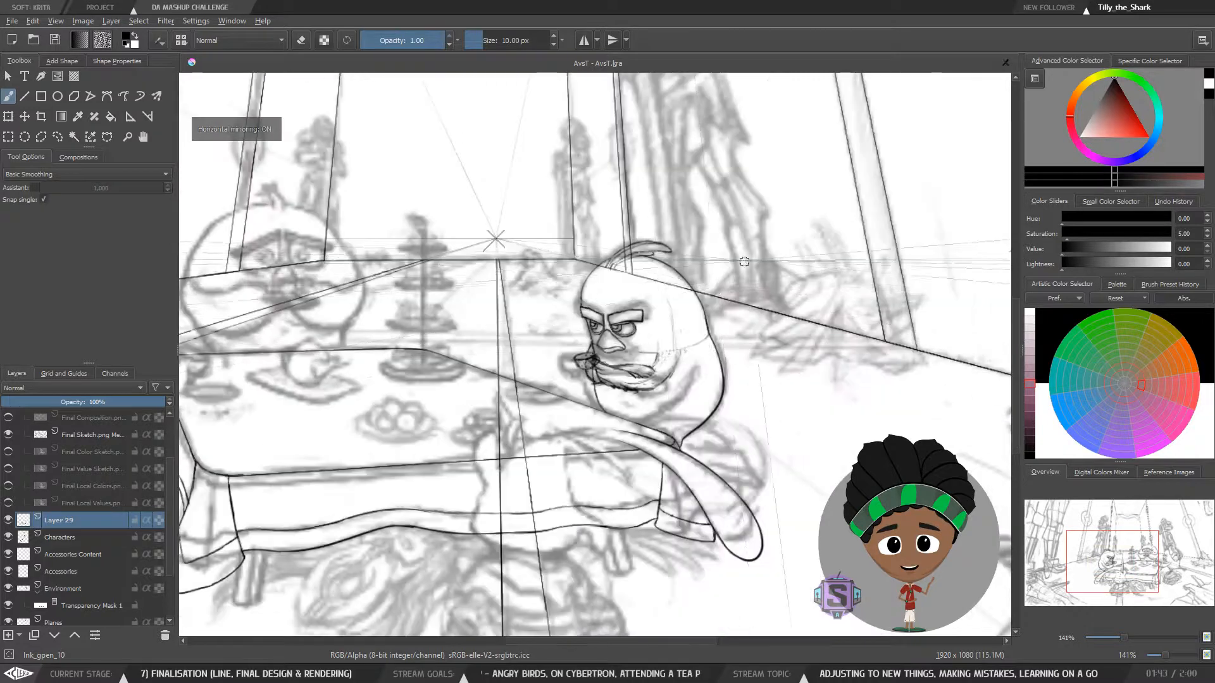
key(m)
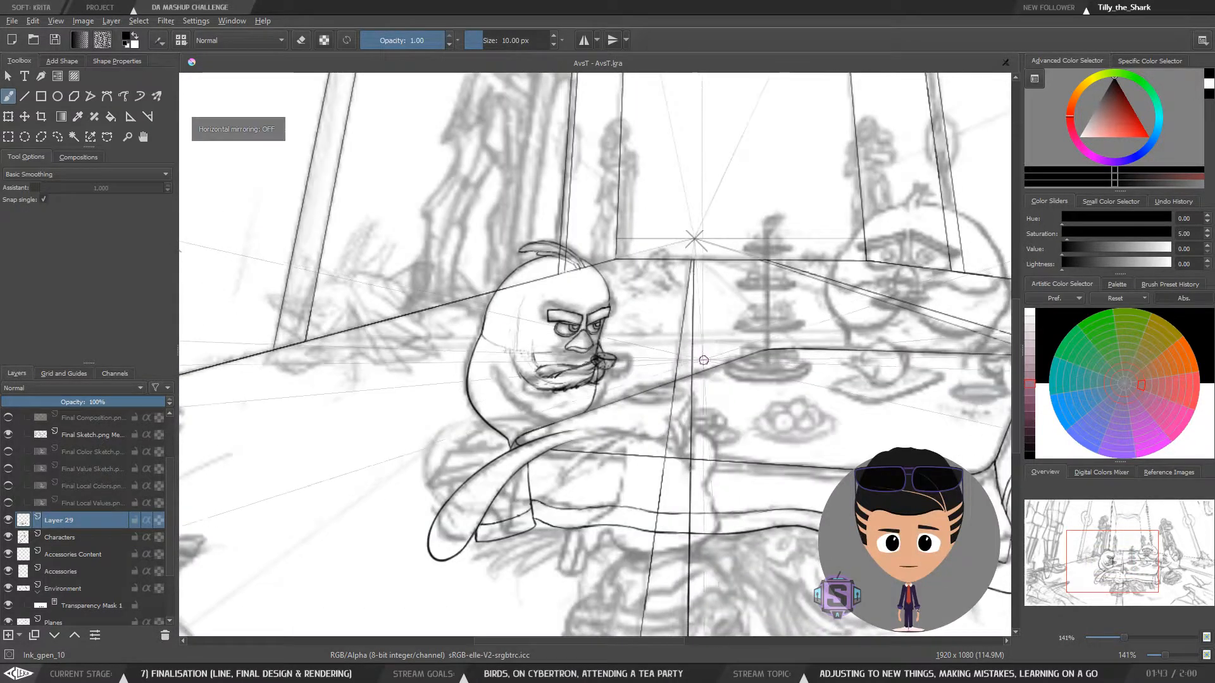
key(minus)
key(minus)
key(plus)
key(plus)
key(m)
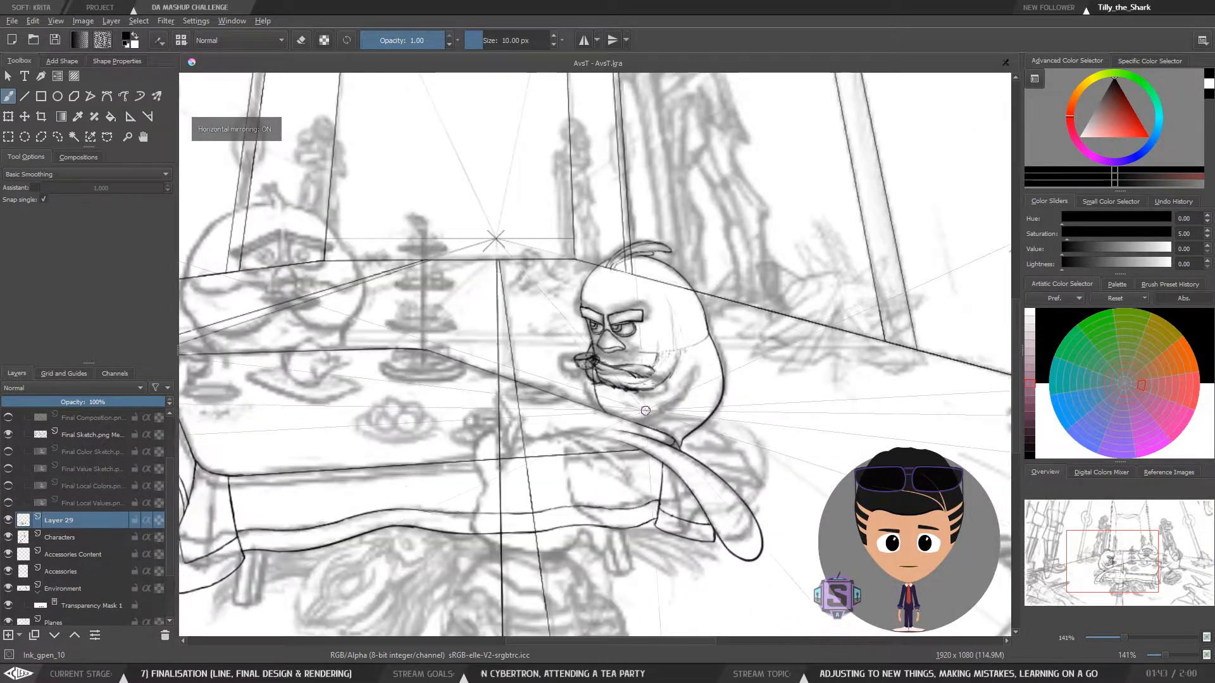
key(m)
key(plus)
key(plus)
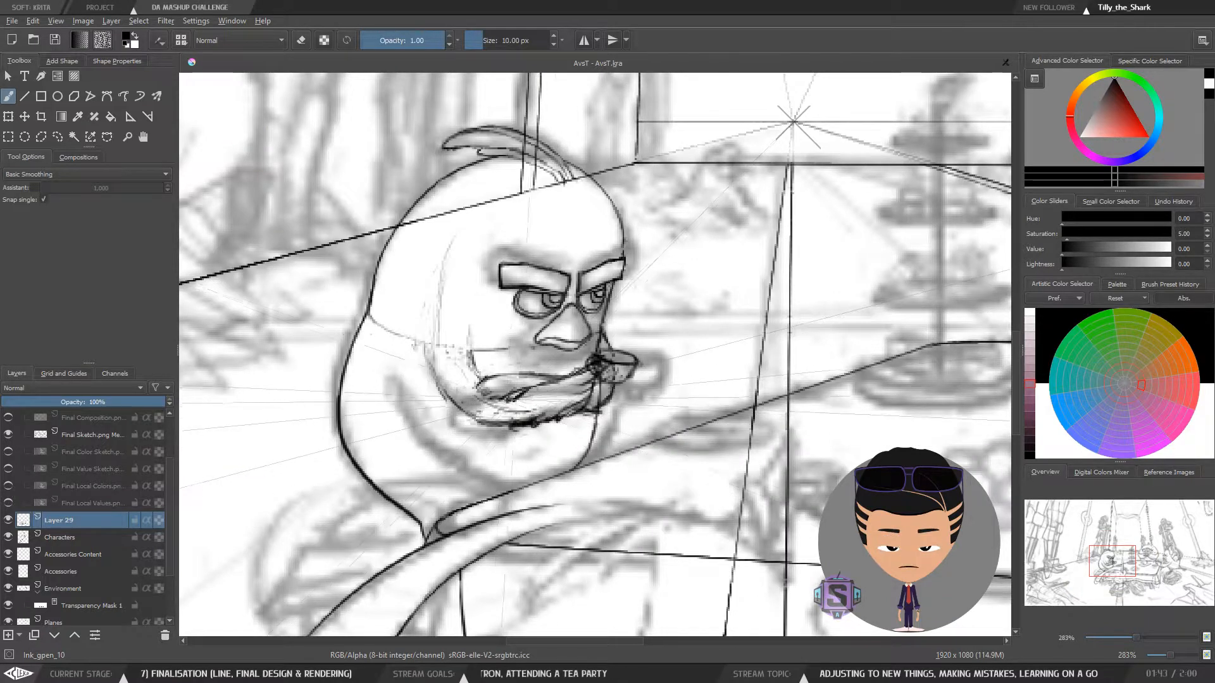
Clean the inner arm lines and sketch small finger-like feather tips at the elbow end of the bird's arm on Layer 29
click(111, 535)
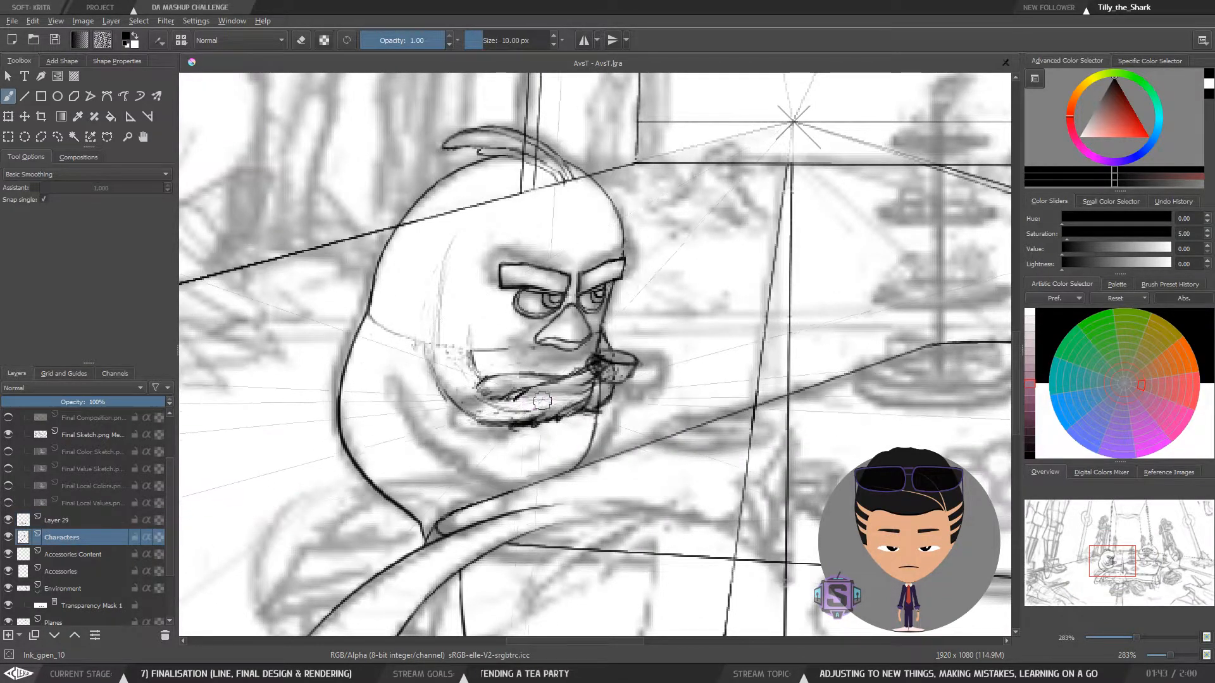
key(e)
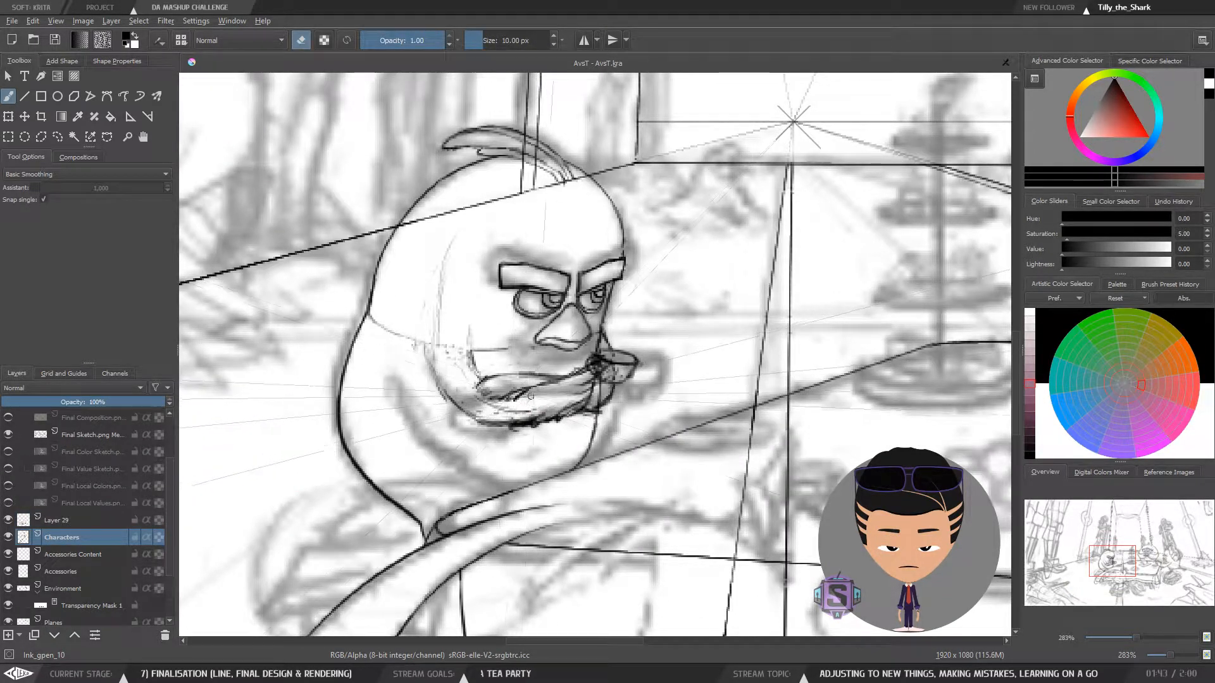
click(88, 517)
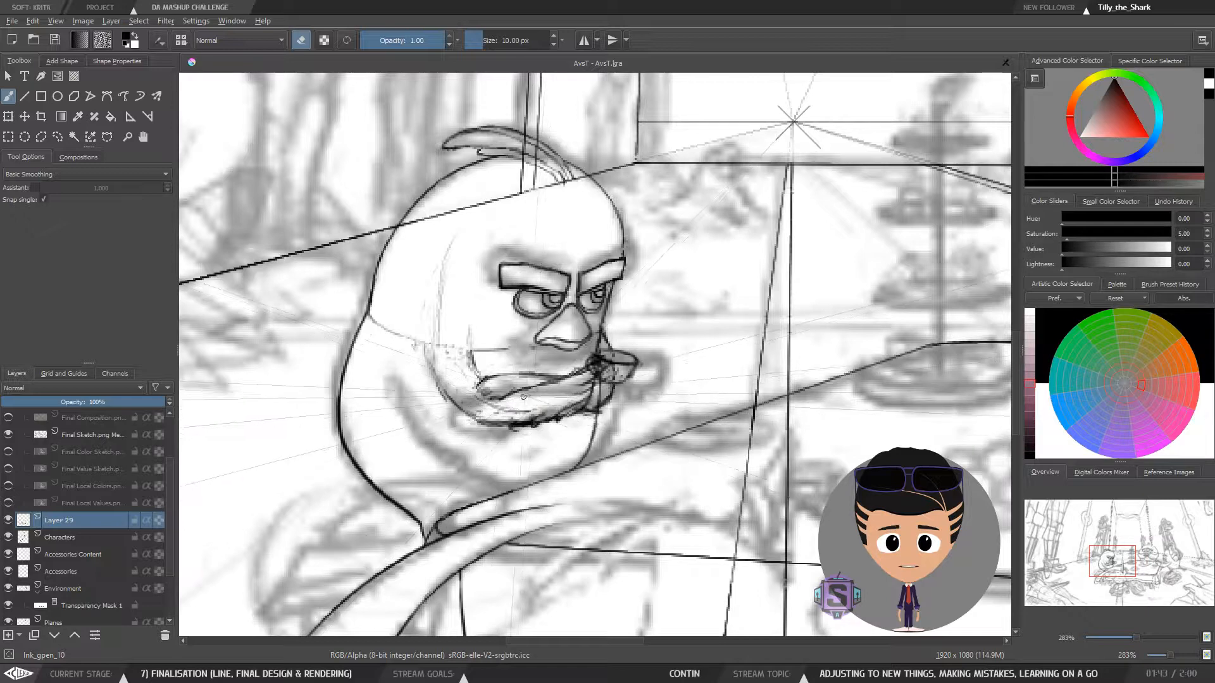
scroll(497, 402, down, 3)
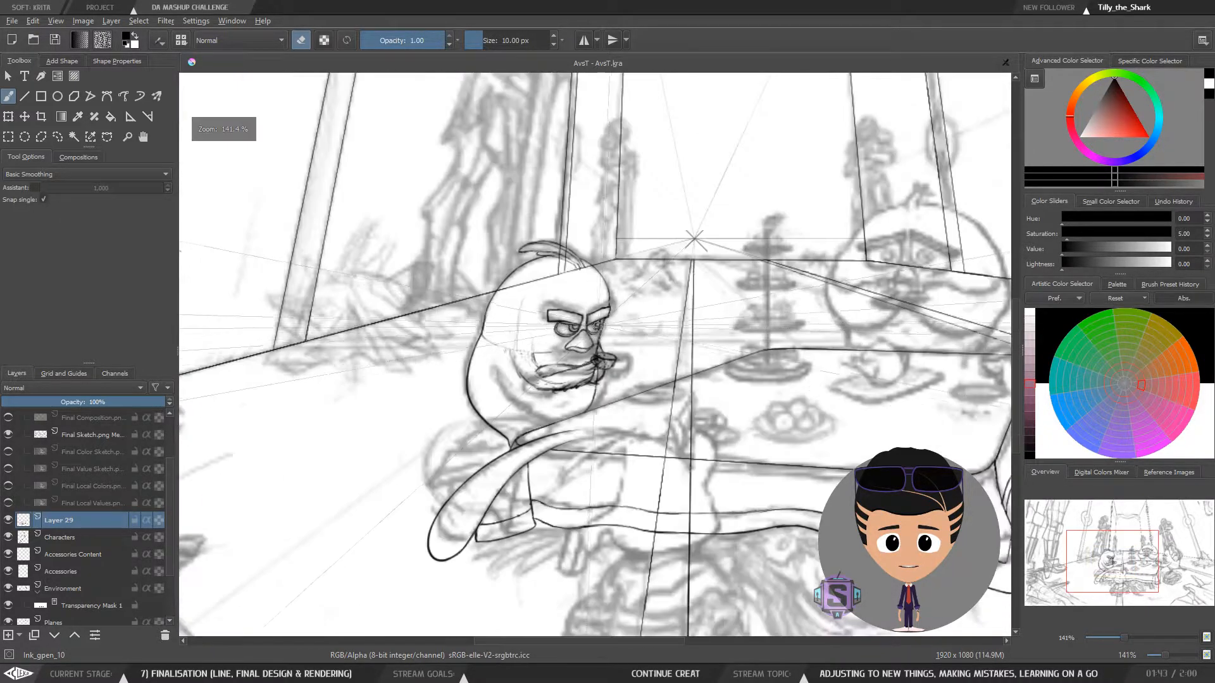
scroll(491, 384, up, 3)
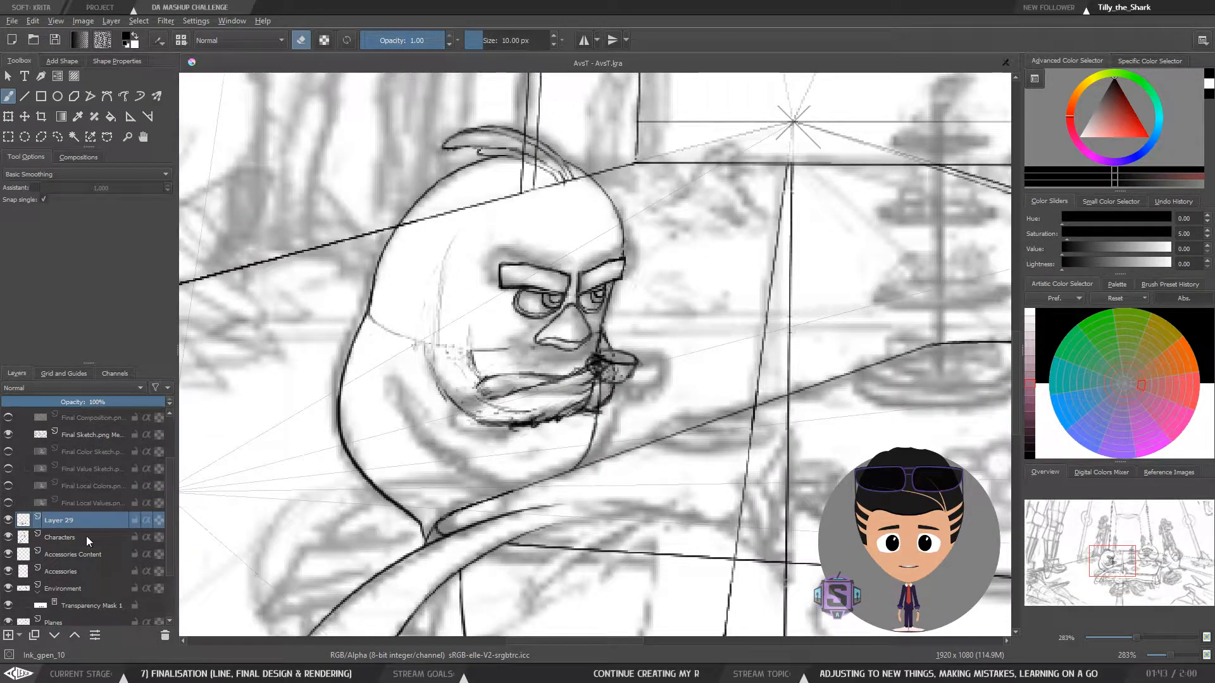
key(e)
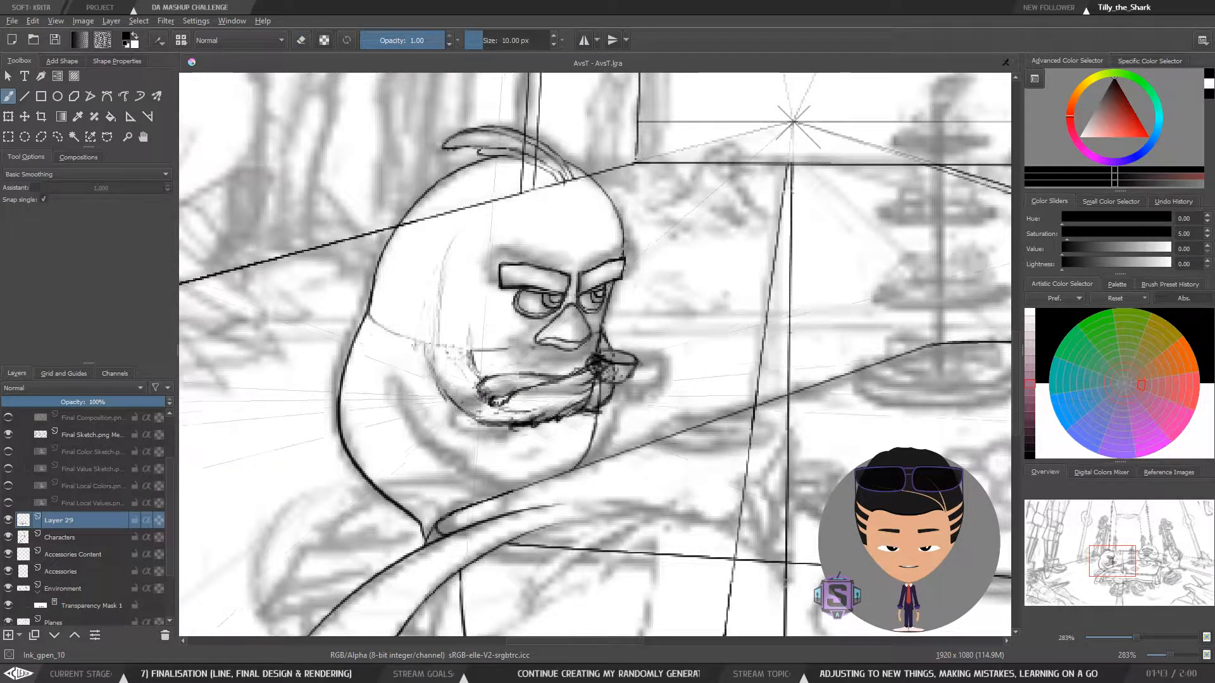
key(e)
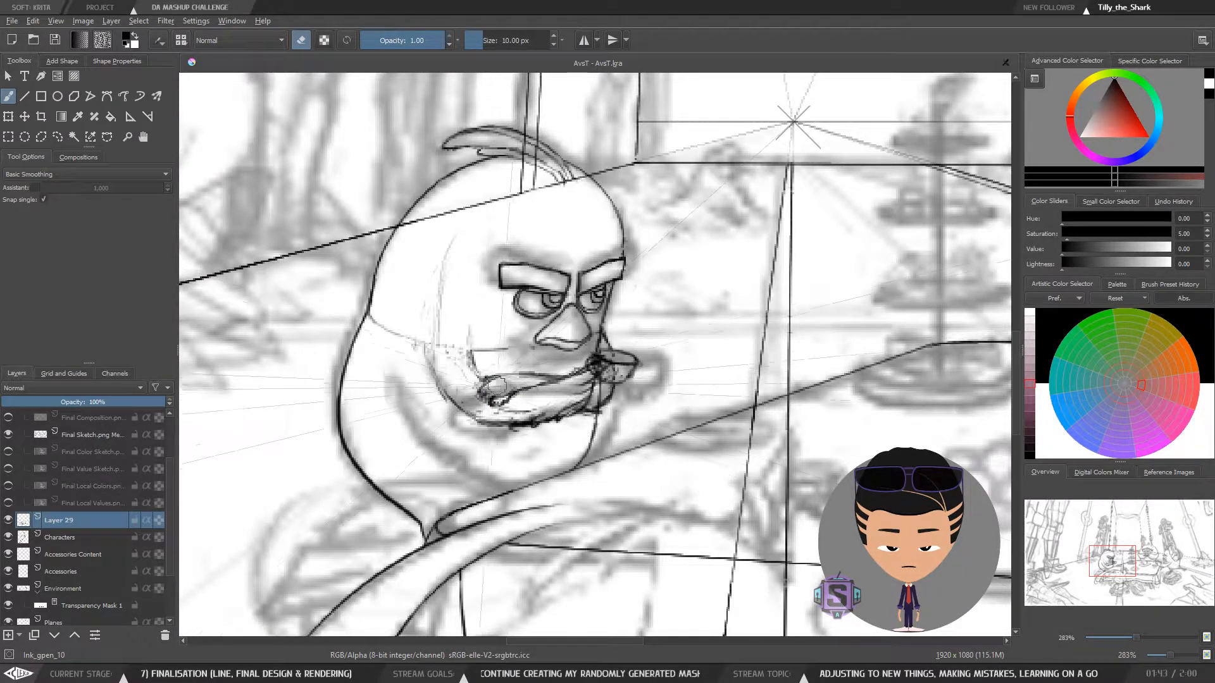
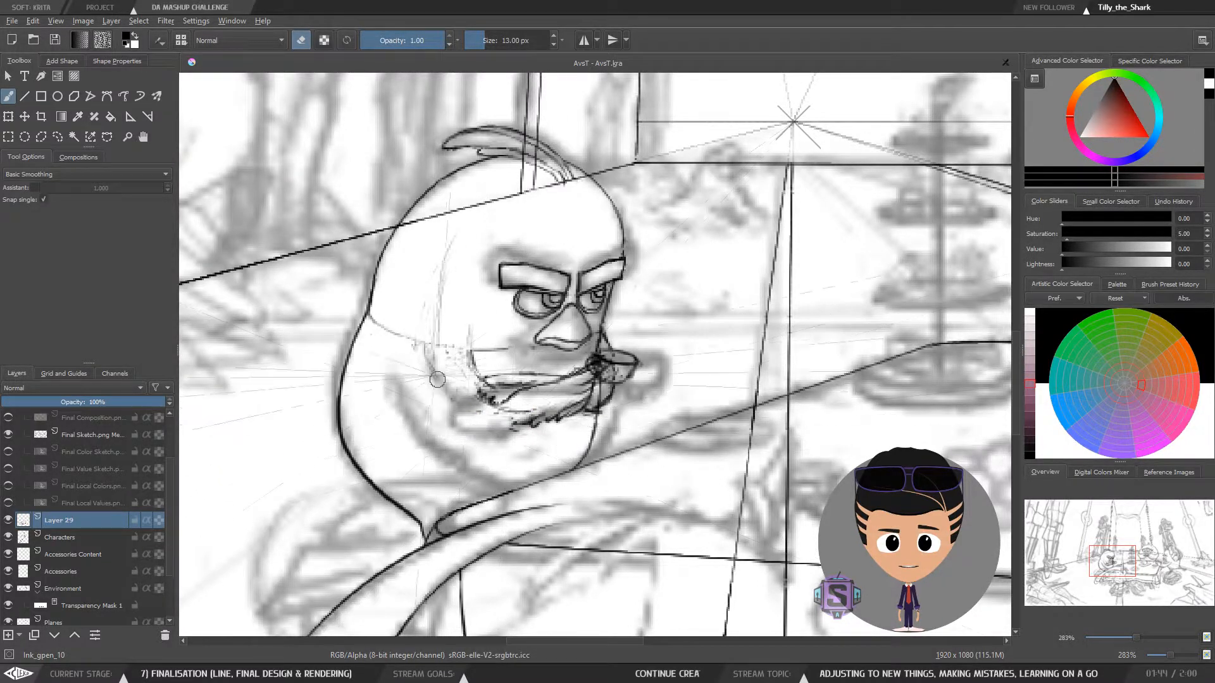
Undo the last erasures along the bird's arm and merge Layer 29 into the Characters layer
key(ctrl+z)
key(ctrl+z)
key(ctrl+z)
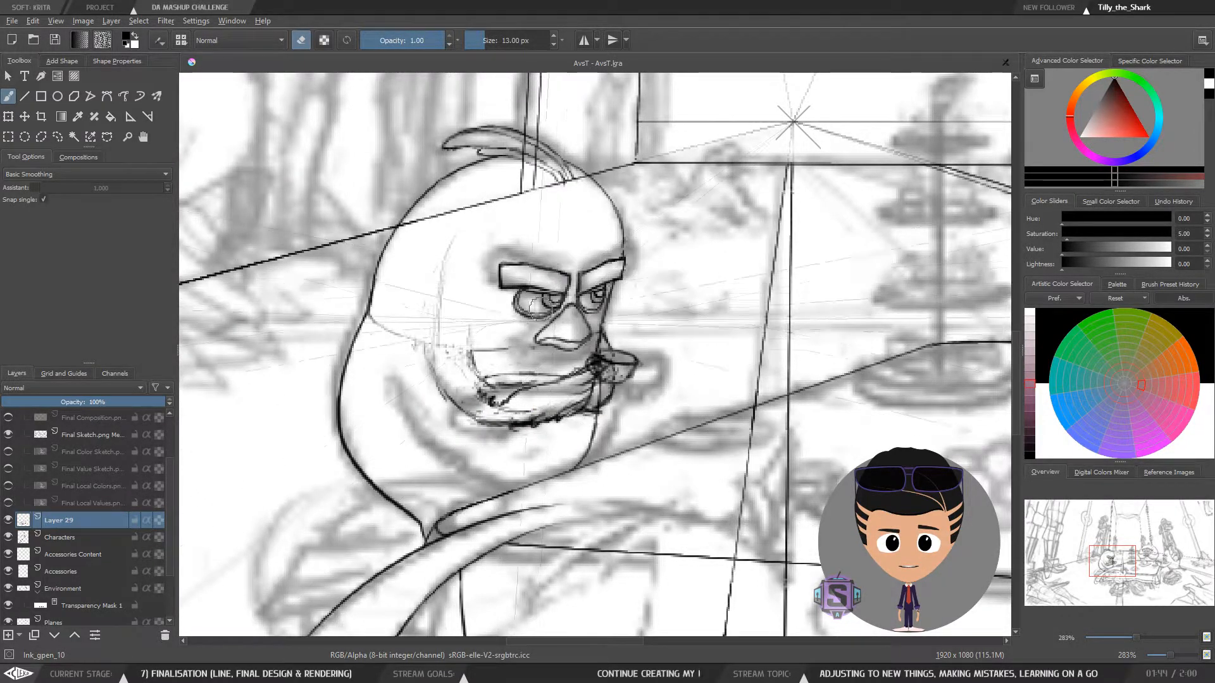
click(8, 521)
click(7, 520)
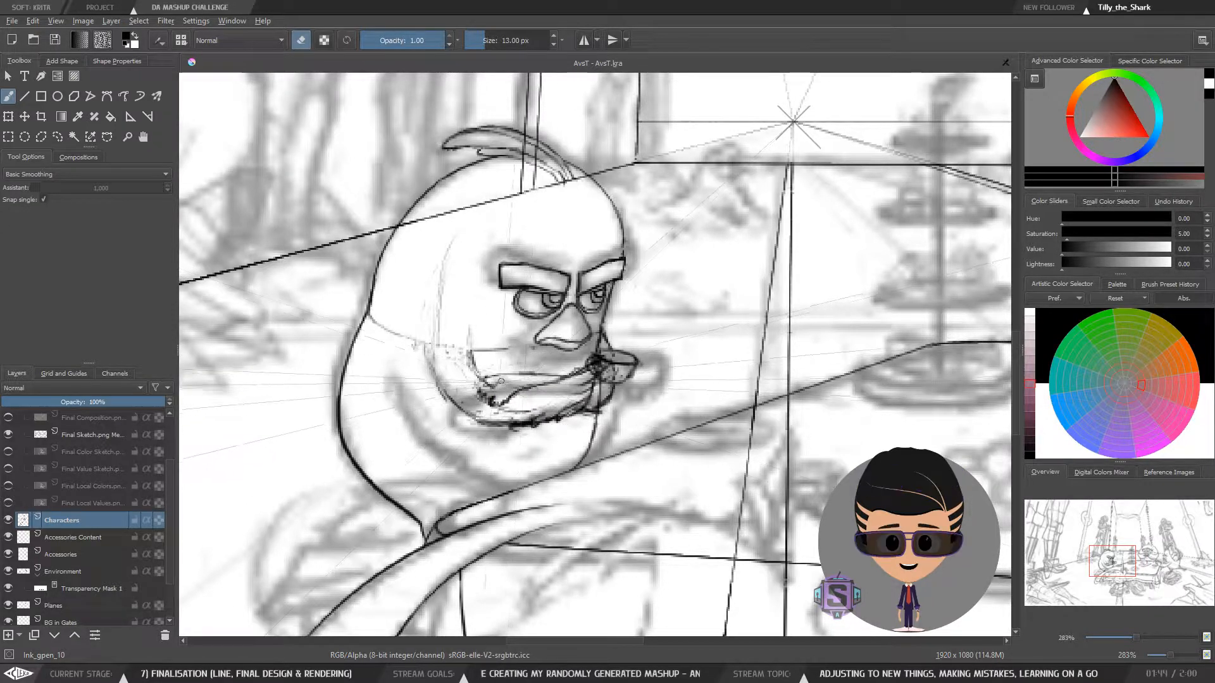
Build up the feather tips at the arm's elbow end on the Characters layer, alternating between drawing and erasing
key(e)
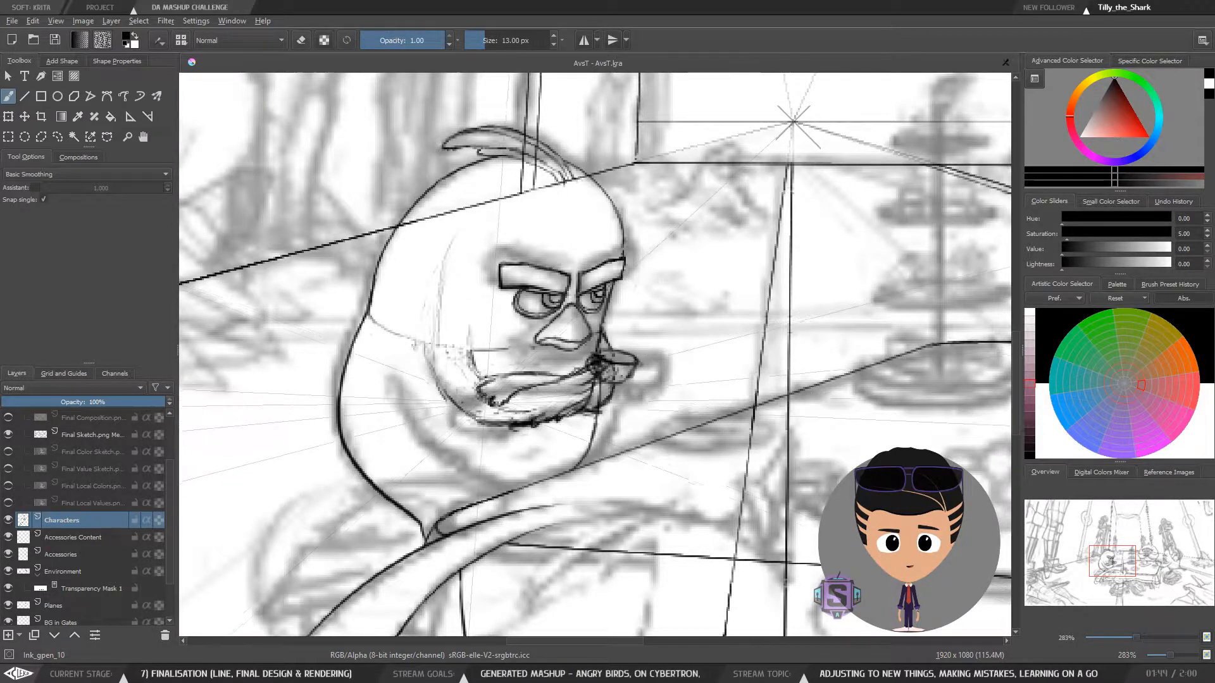
key(e)
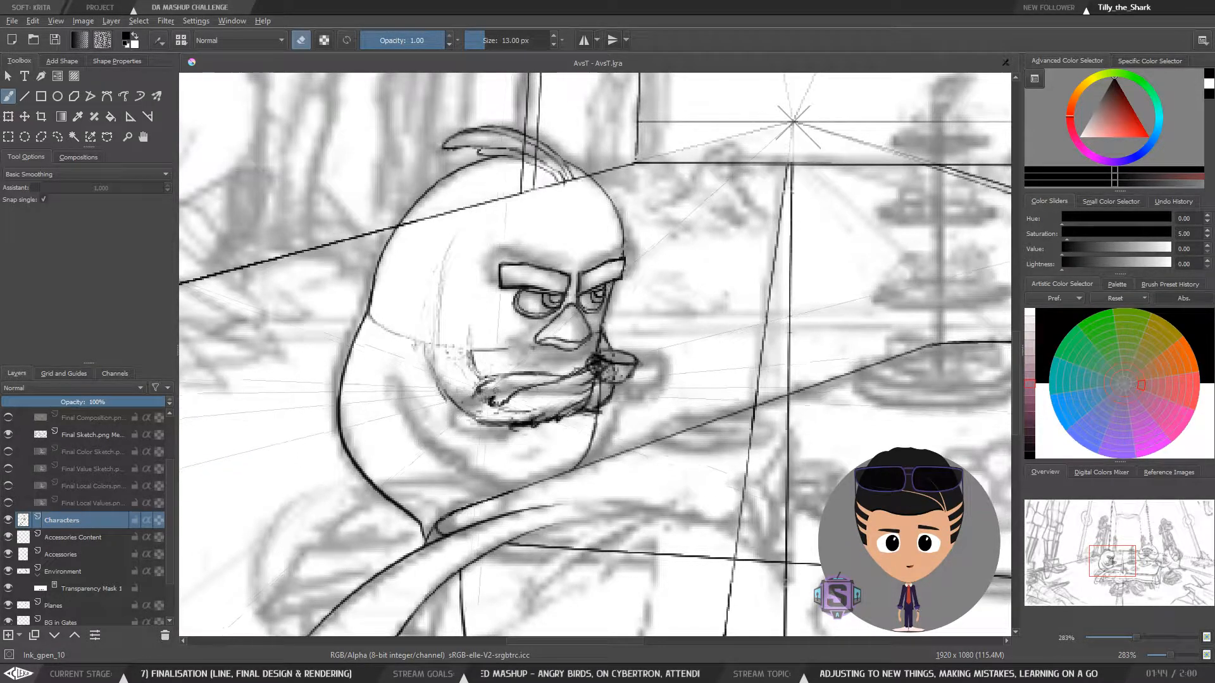
key(e)
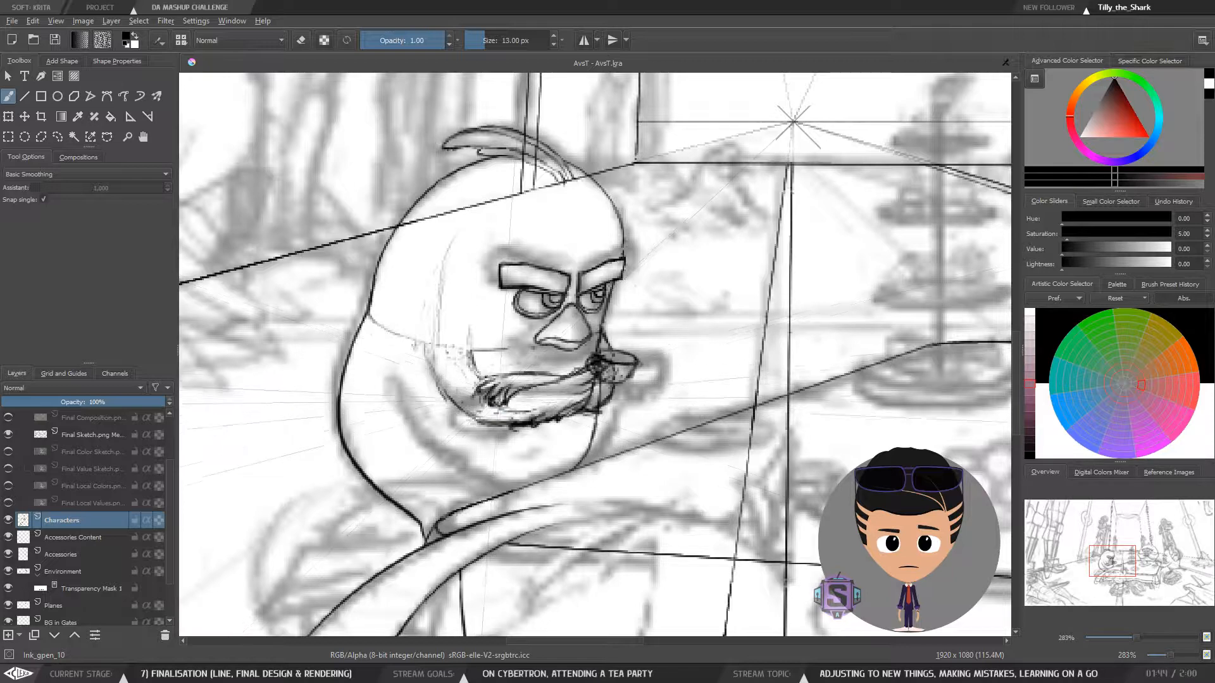
key(e)
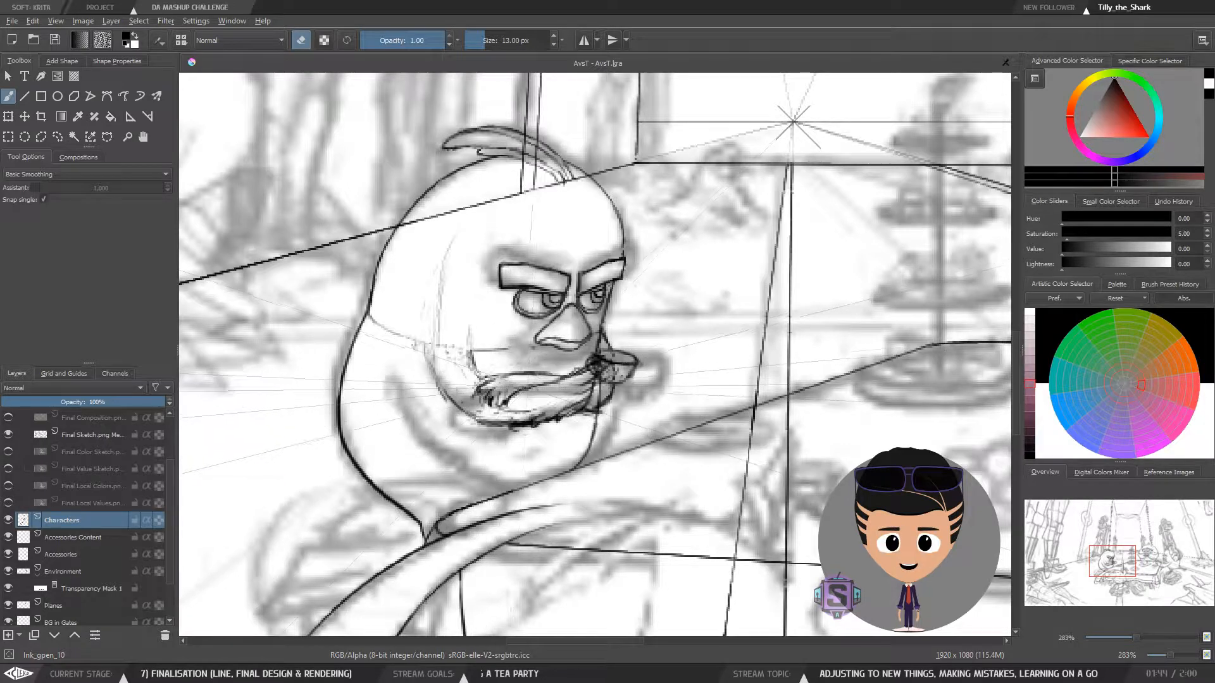
Draw longer pointed feather tips at the arm's elbow end in the mirrored view and trim the excess
key(minus)
key(minus)
key(m)
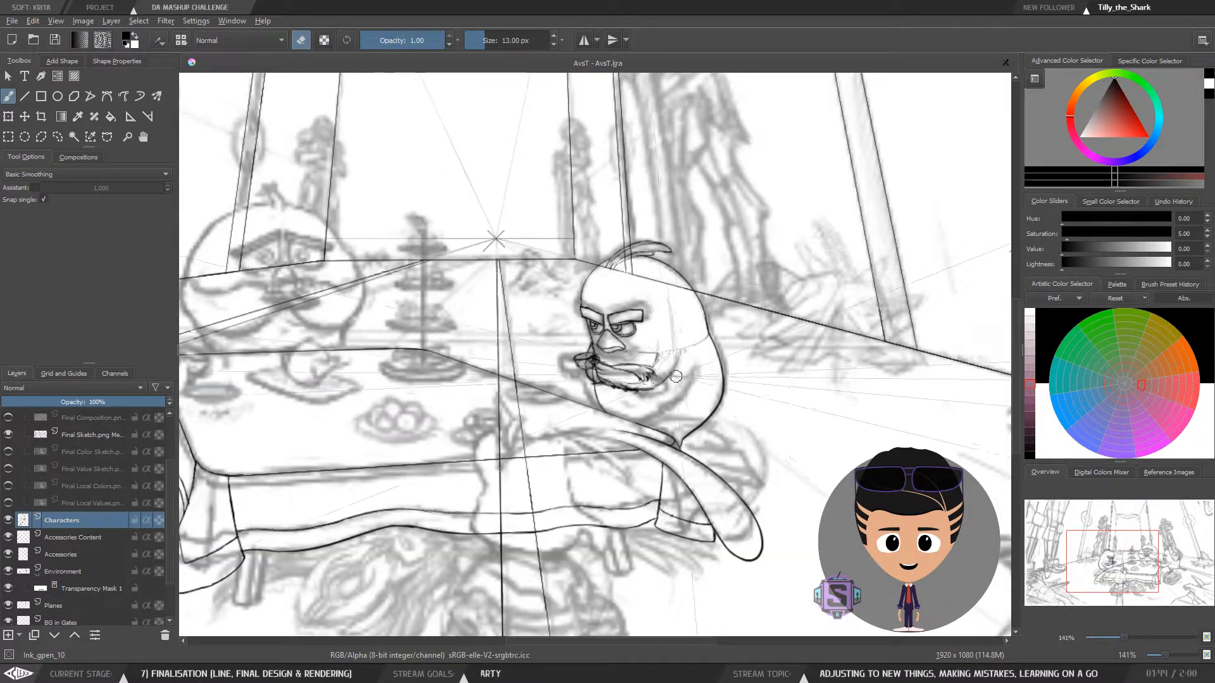
key(plus)
key(plus)
drag(692, 424, 498, 400)
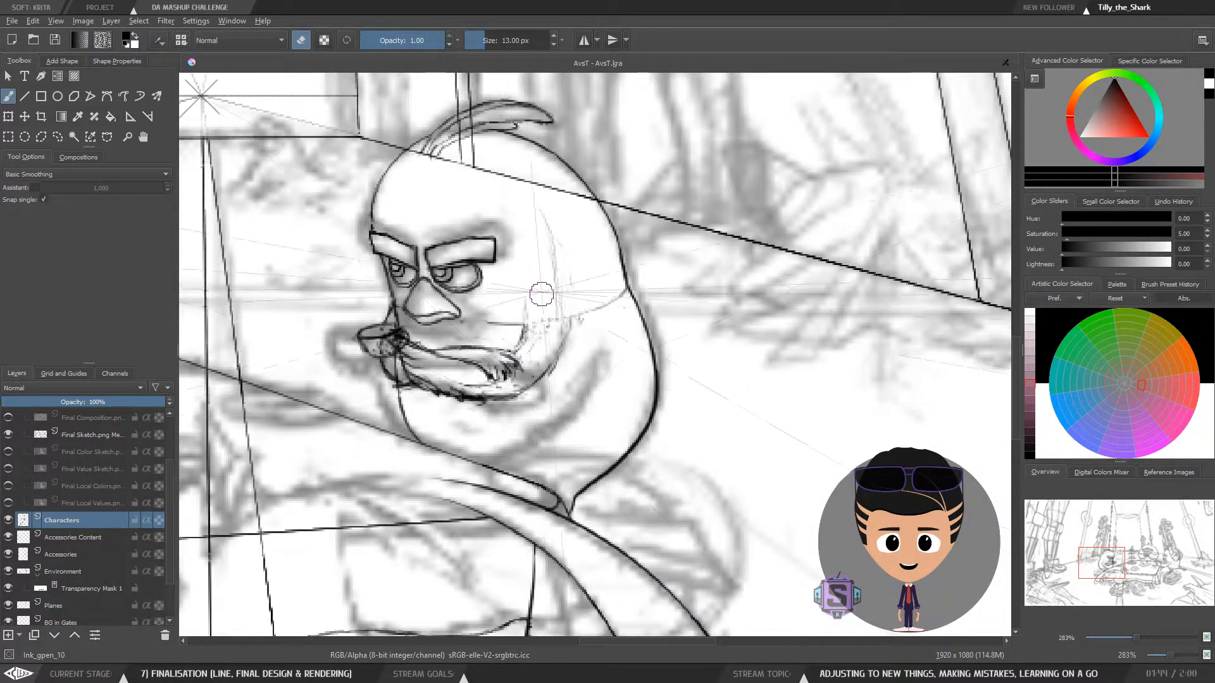
key(plus)
key(plus)
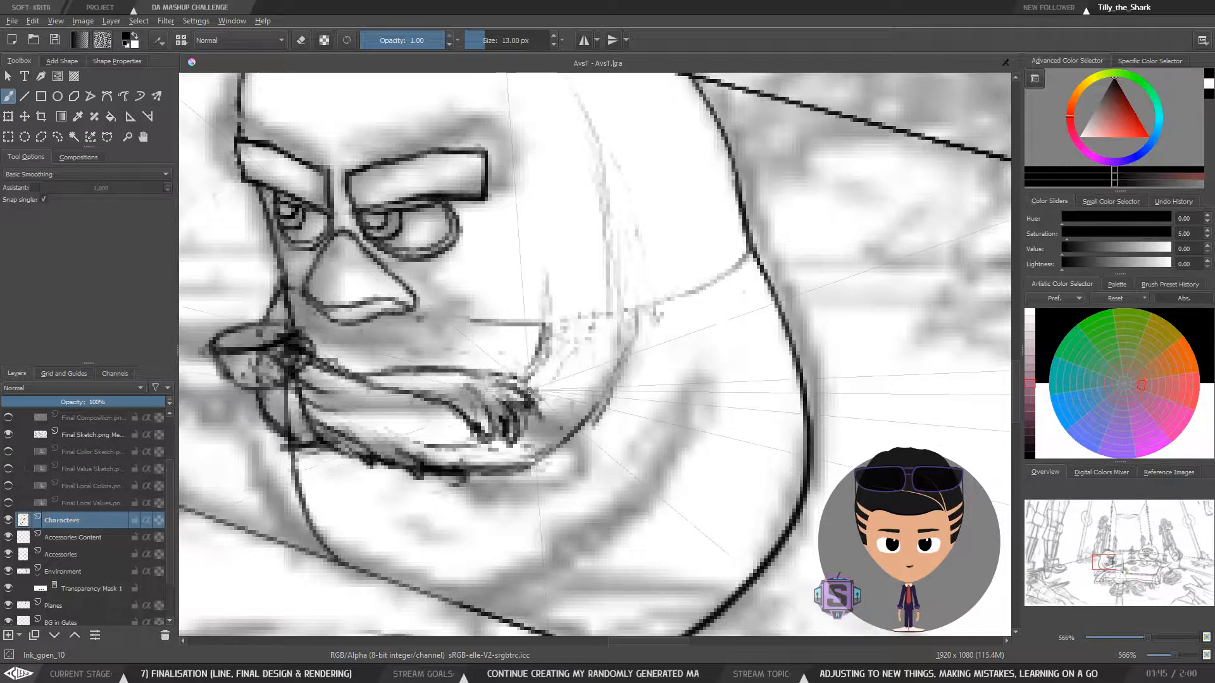
key(e)
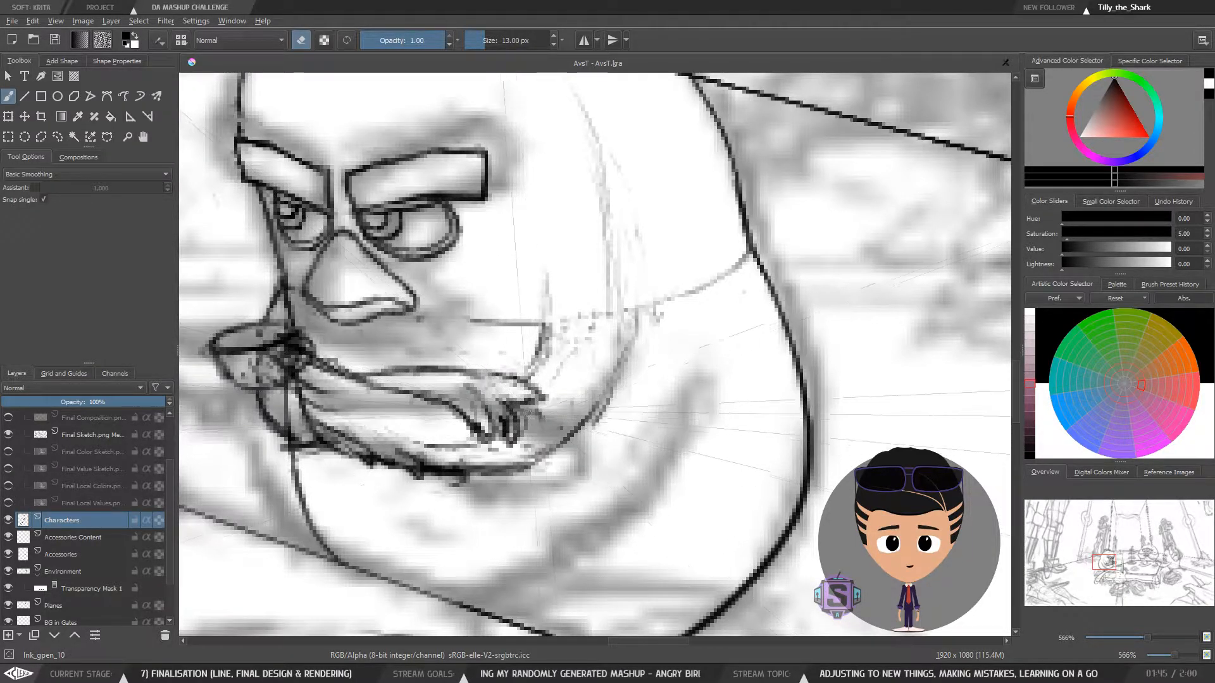
Turn off mirroring and refine the contours of the pointed feather tips beside the elbow
scroll(523, 410, down, 2)
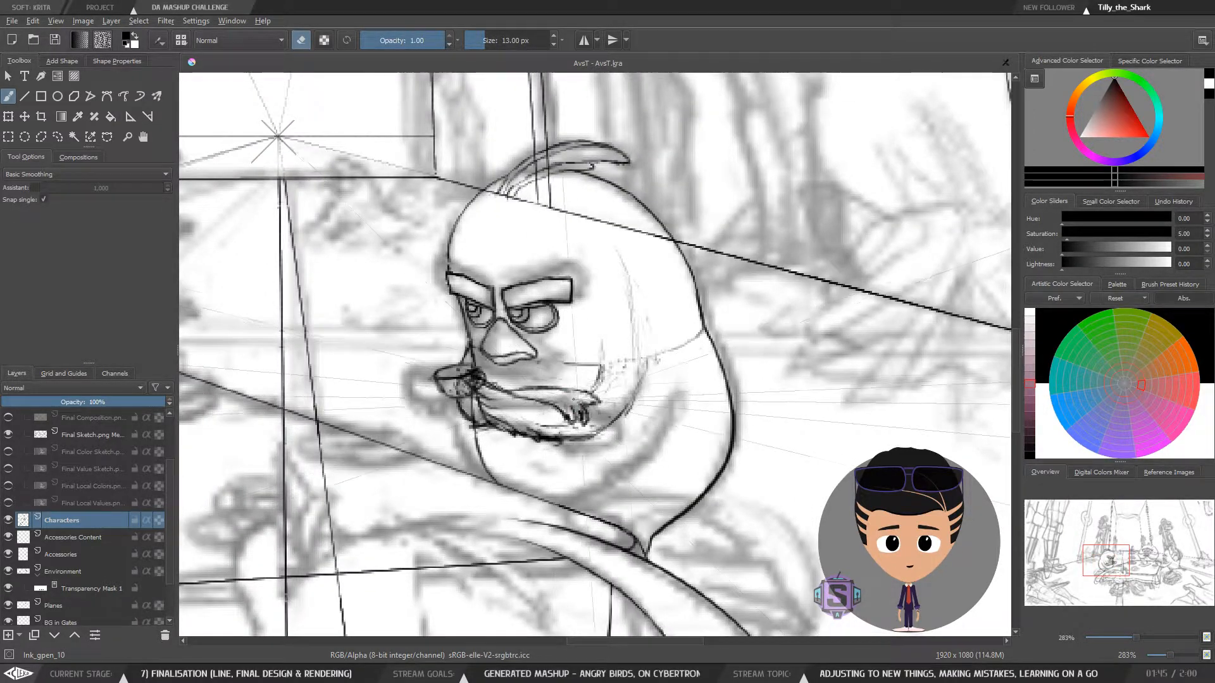
key(m)
drag(643, 411, 532, 364)
scroll(522, 351, up, 2)
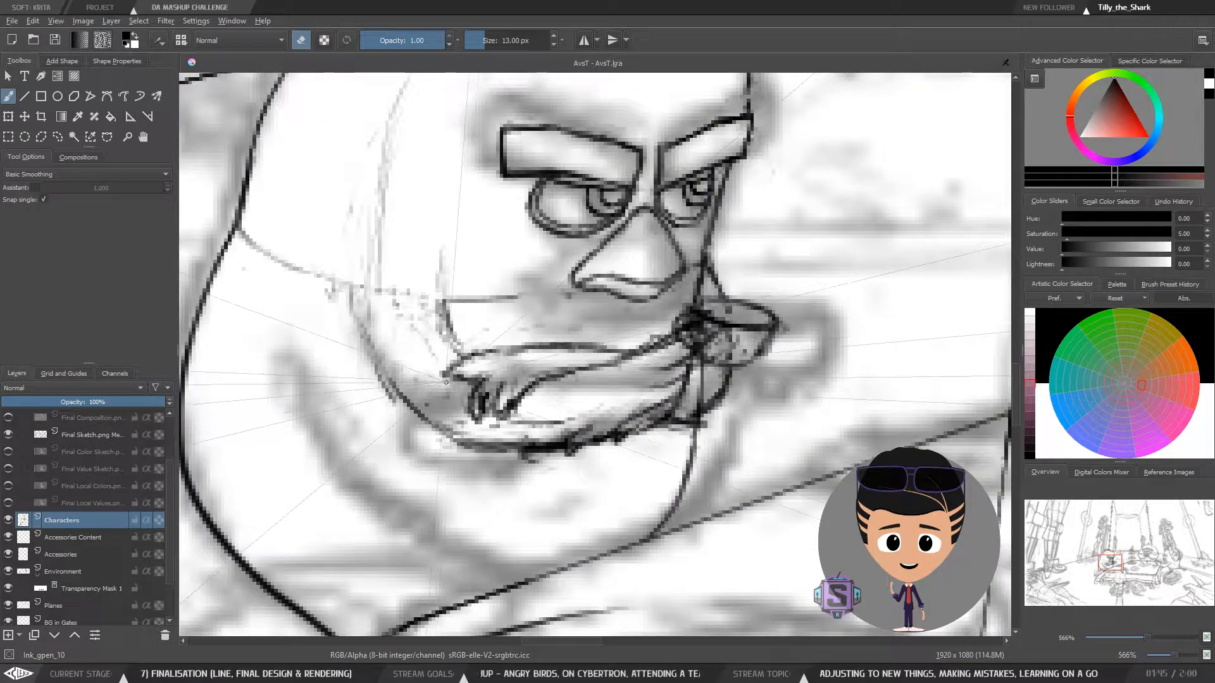
key(e)
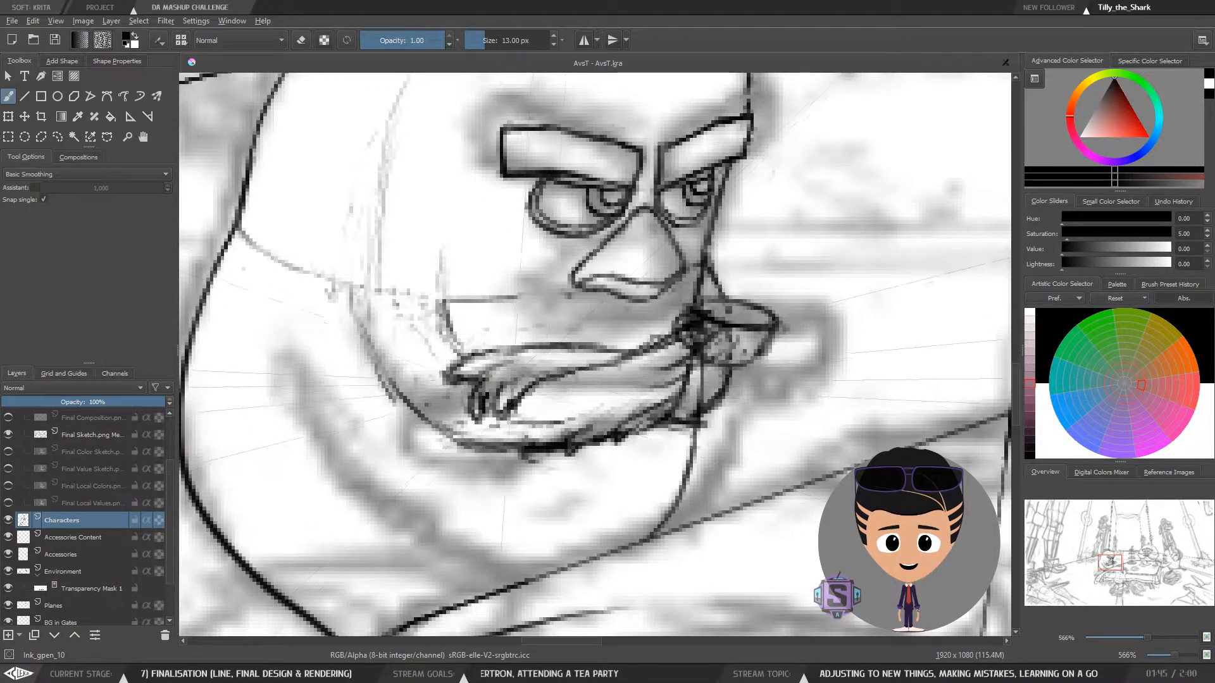
Touch up the lines beneath the hand at the cup in the mirrored view and erase surplus strokes from the feather tips
scroll(562, 359, down, 4)
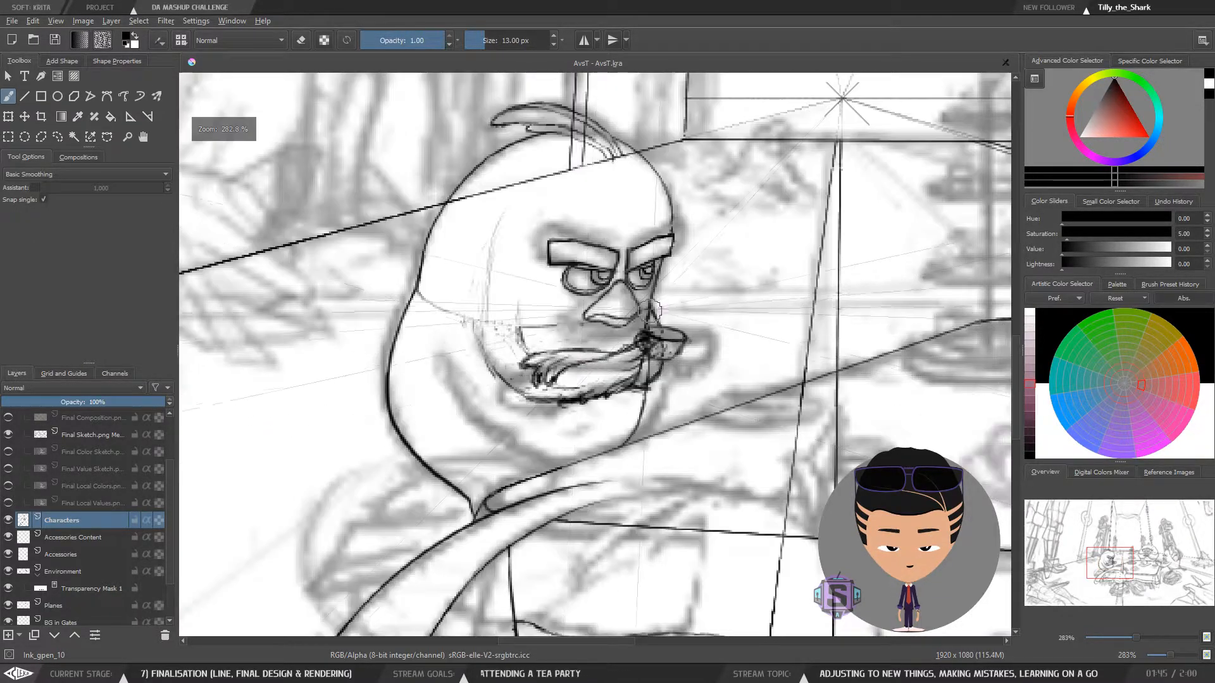
scroll(676, 367, up, 2)
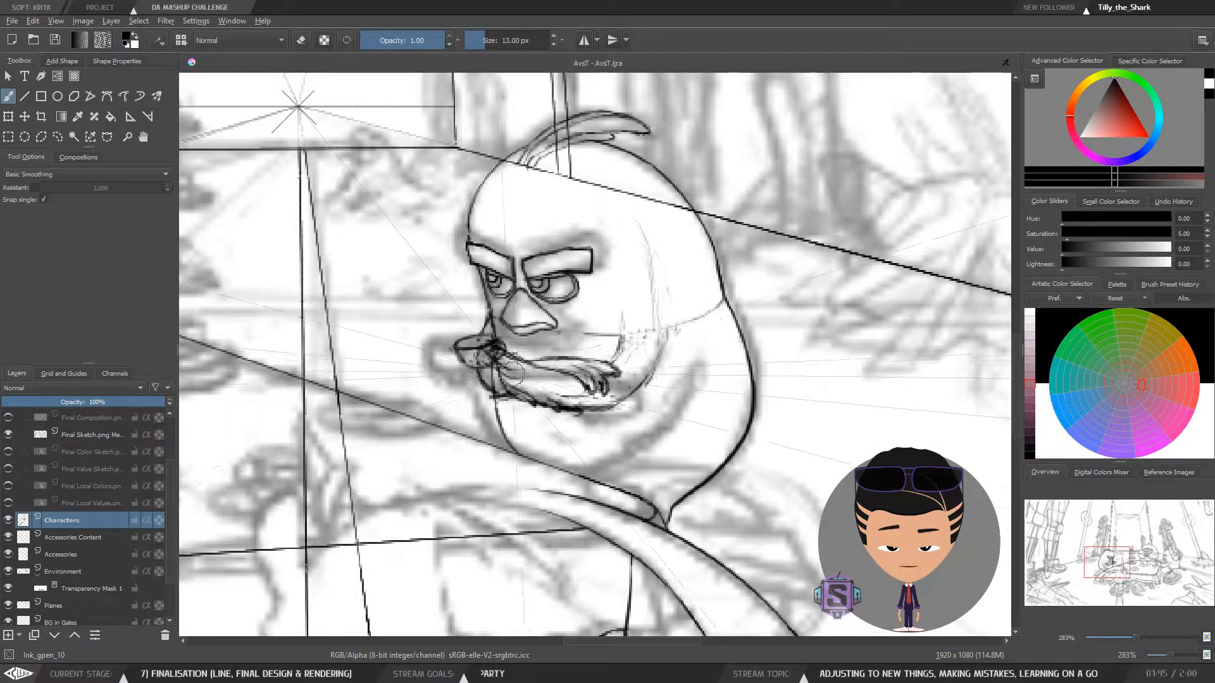
key(e)
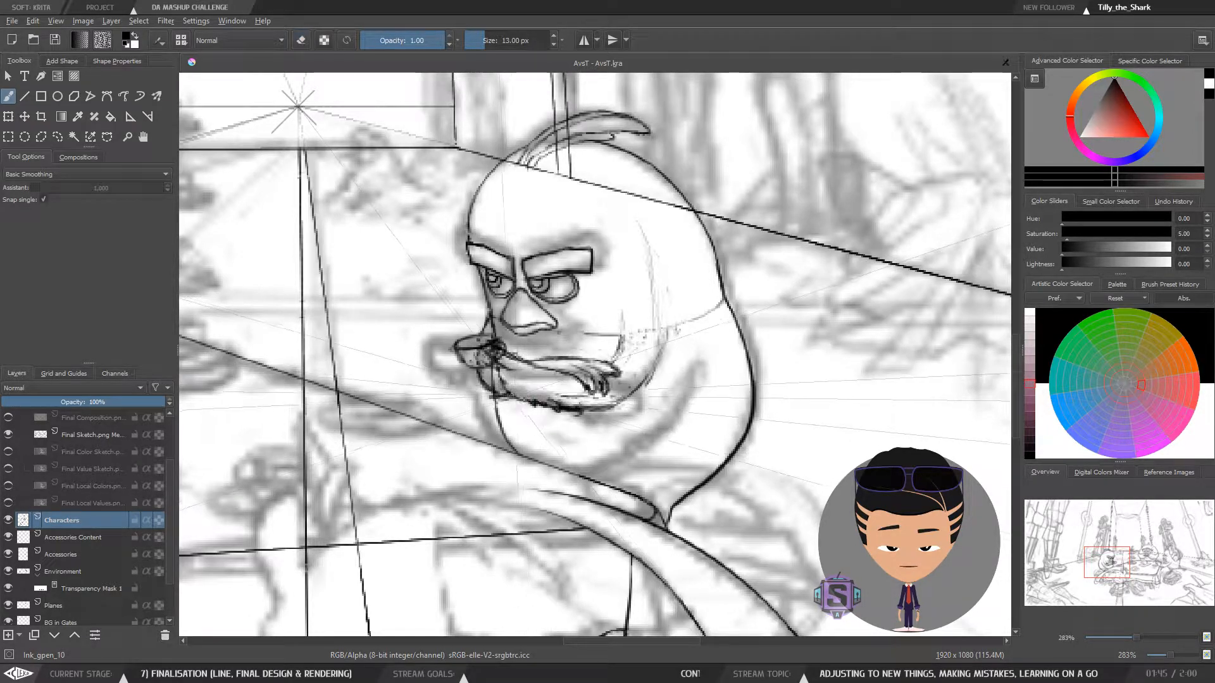
key(e)
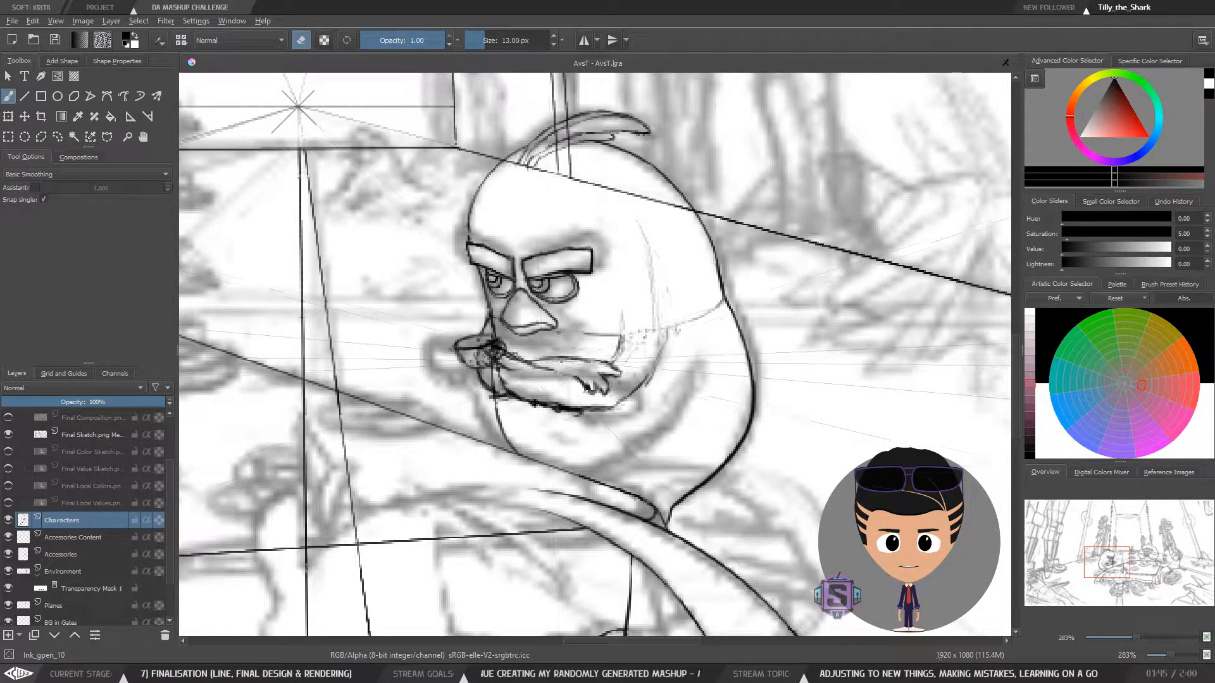
Check the reworked arm in the unmirrored view and save the document
key(ctrl+minus)
key(ctrl+minus)
key(m)
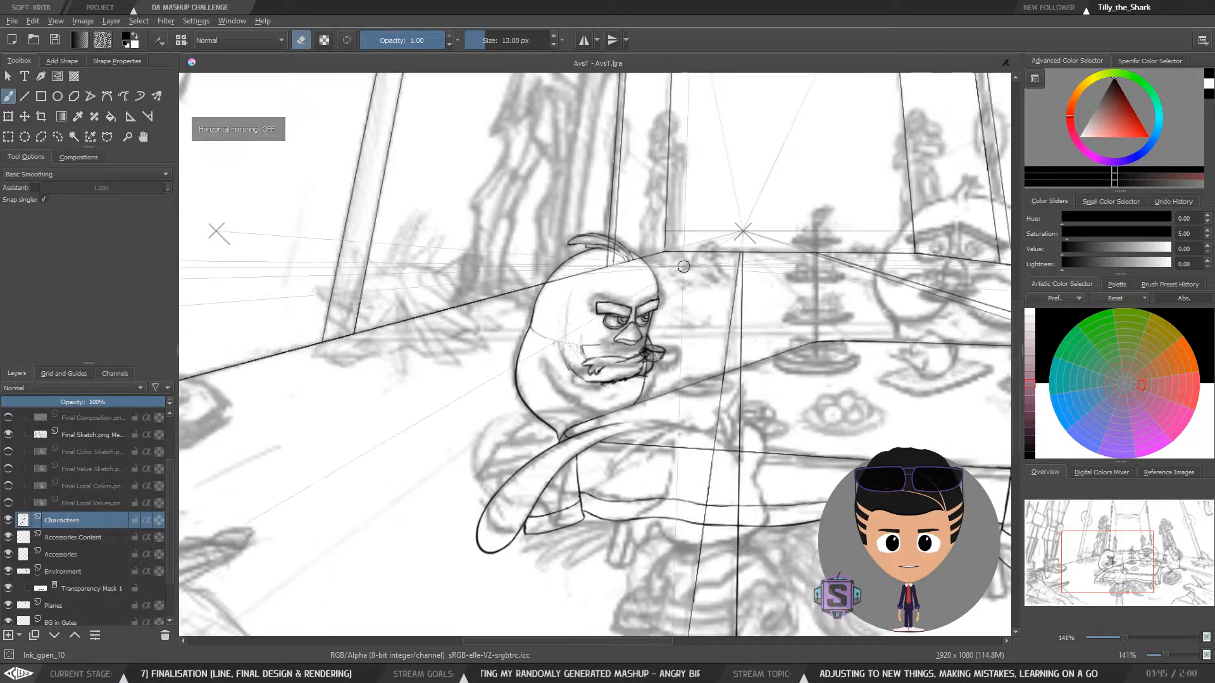
key(ctrl+plus)
key(ctrl+plus)
drag(649, 392, 443, 414)
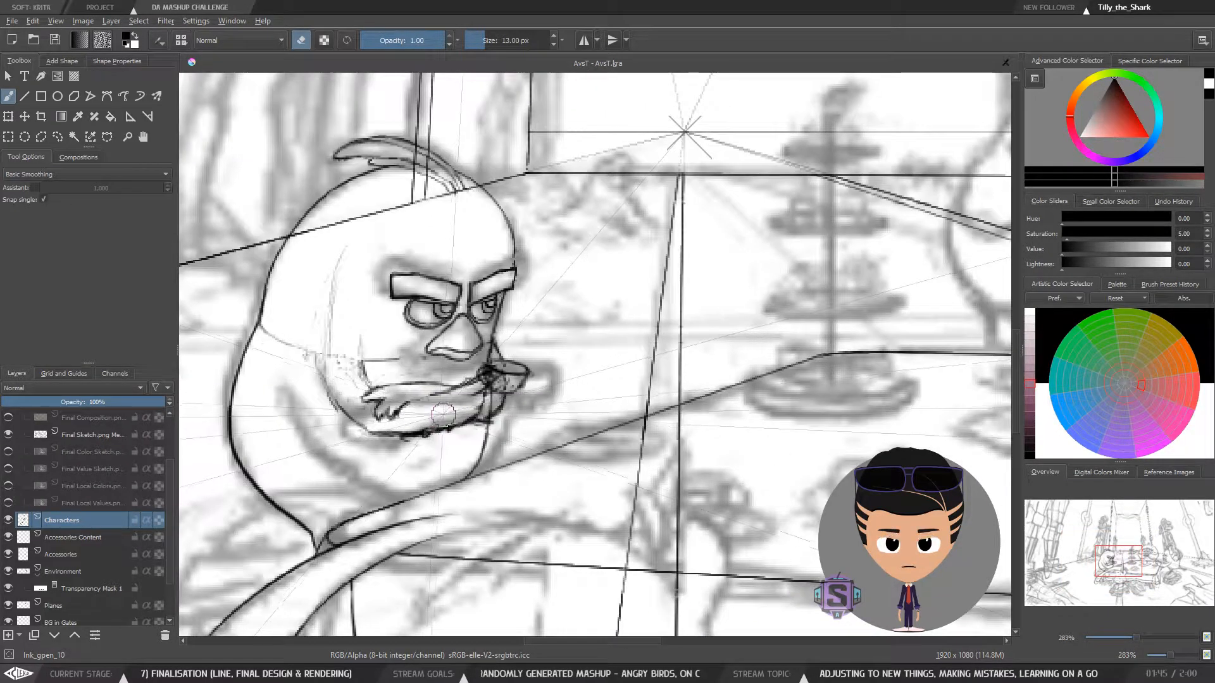
click(55, 40)
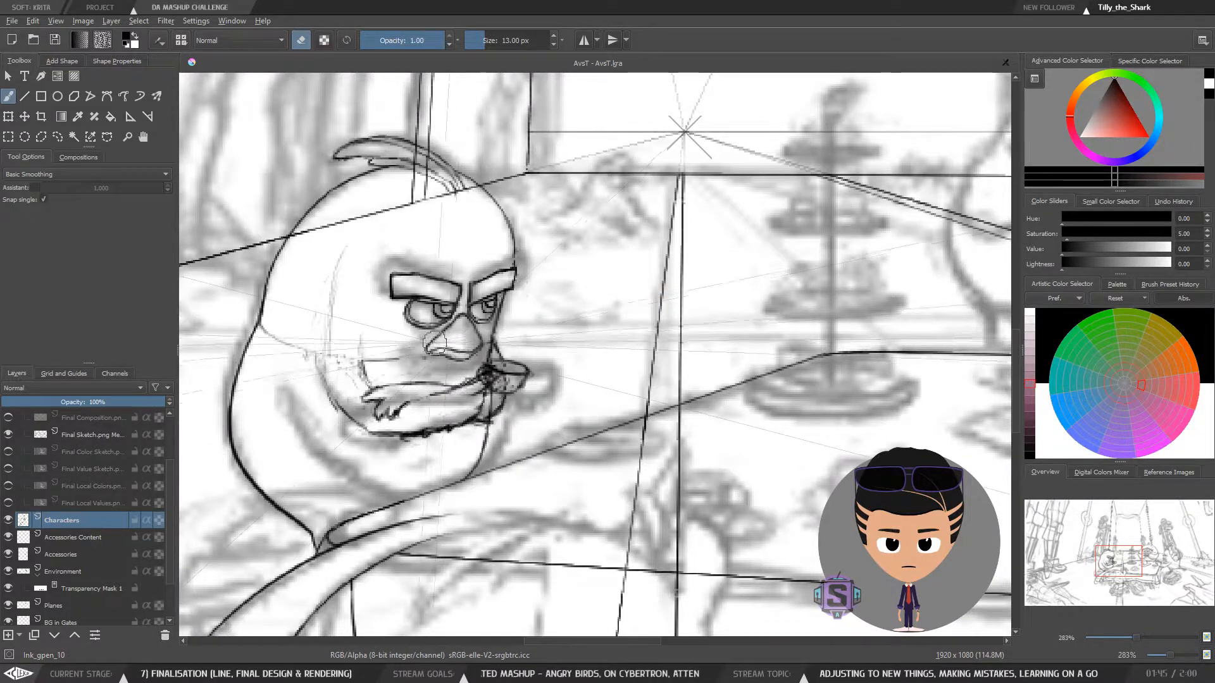
Examine the bird's pose and silhouette in mirrored and normal views, from close up to the whole canvas
key(m)
drag(577, 415, 297, 464)
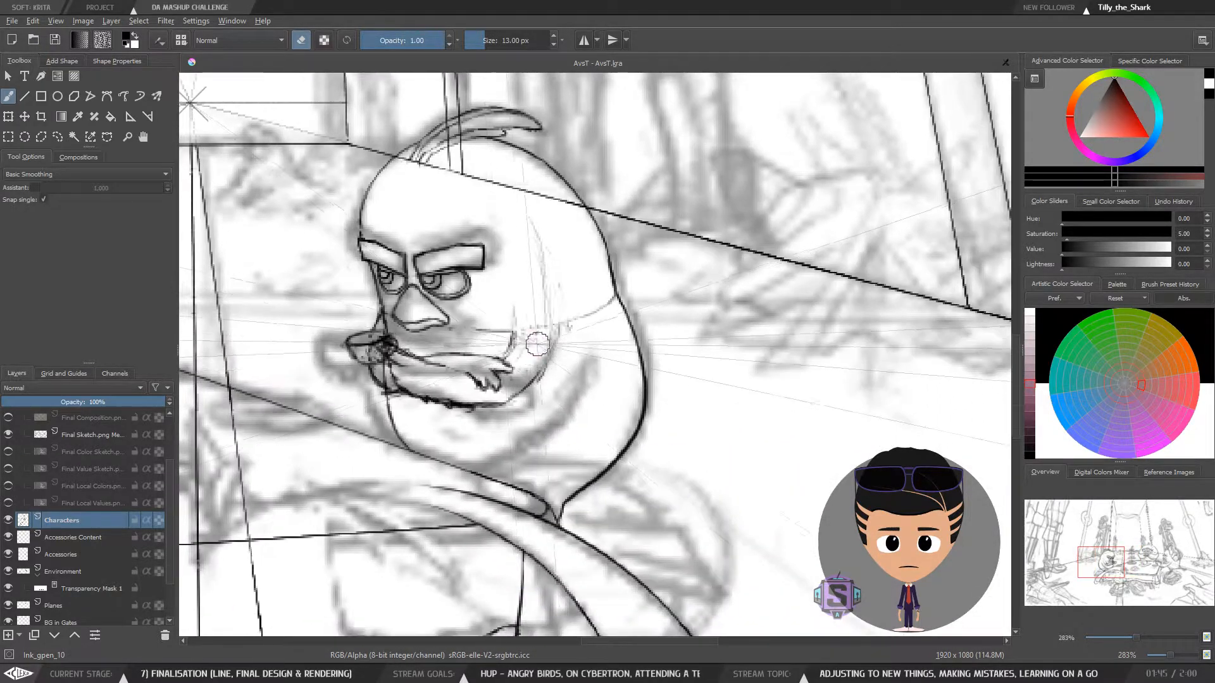
key(m)
drag(776, 372, 502, 417)
key(minus)
key(minus)
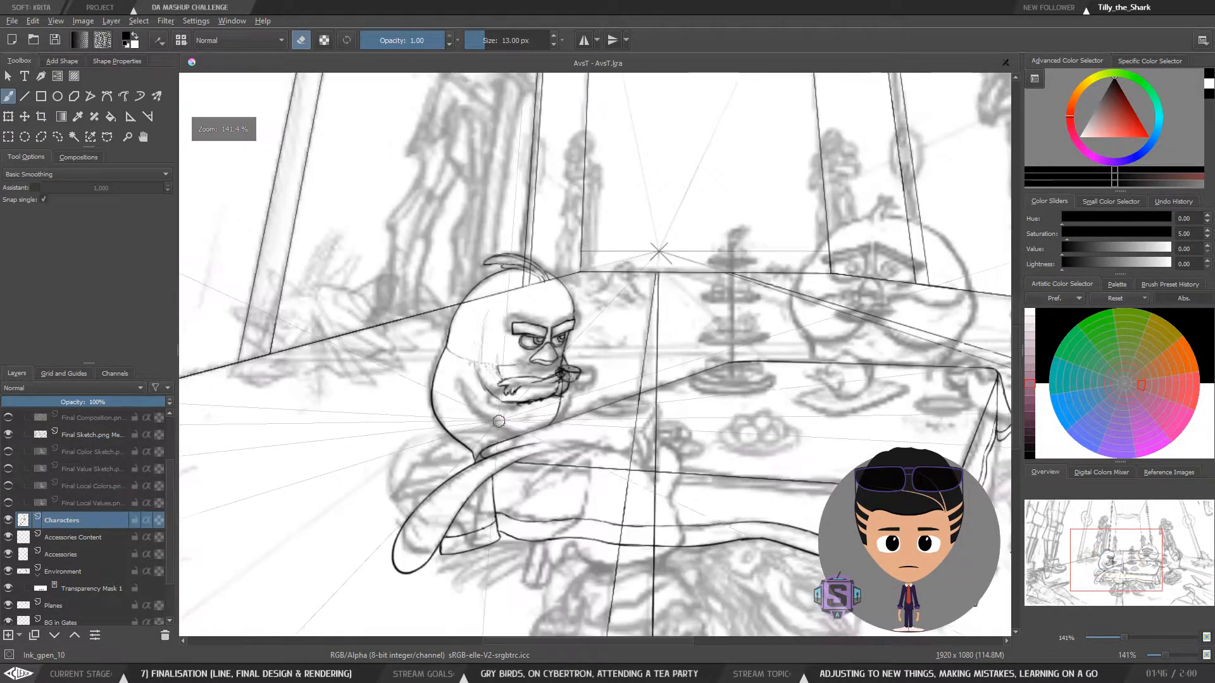
key(m)
key(m)
key(m)
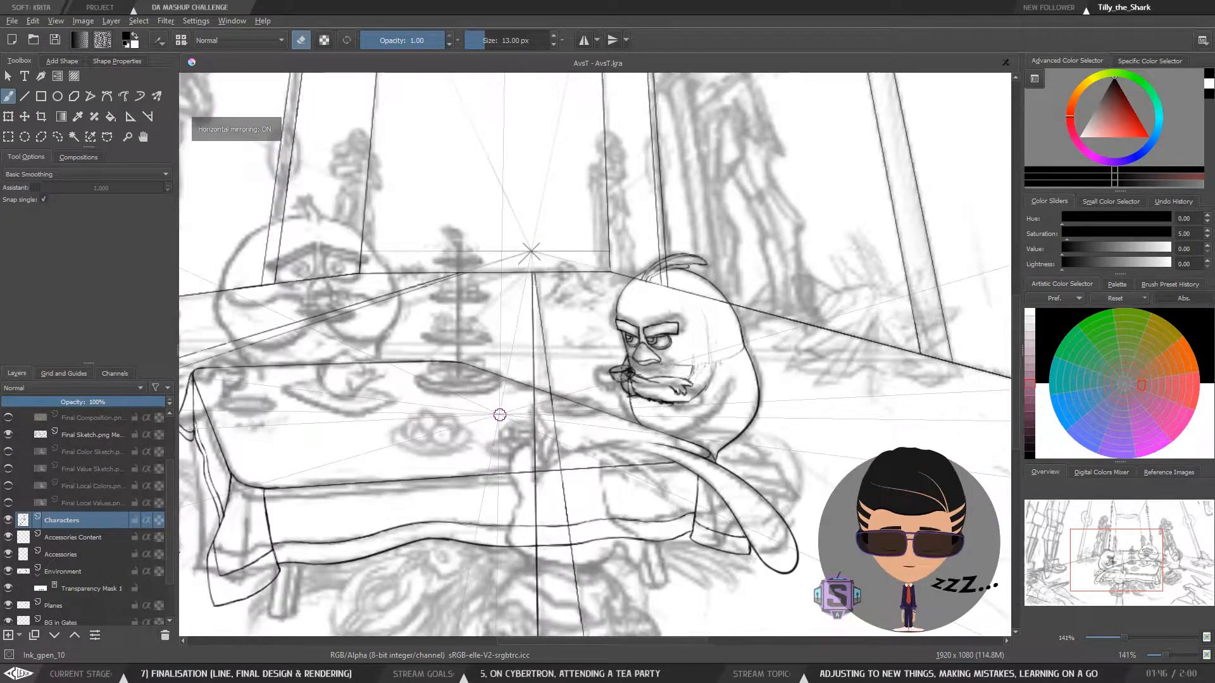
key(m)
scroll(499, 414, down, 4)
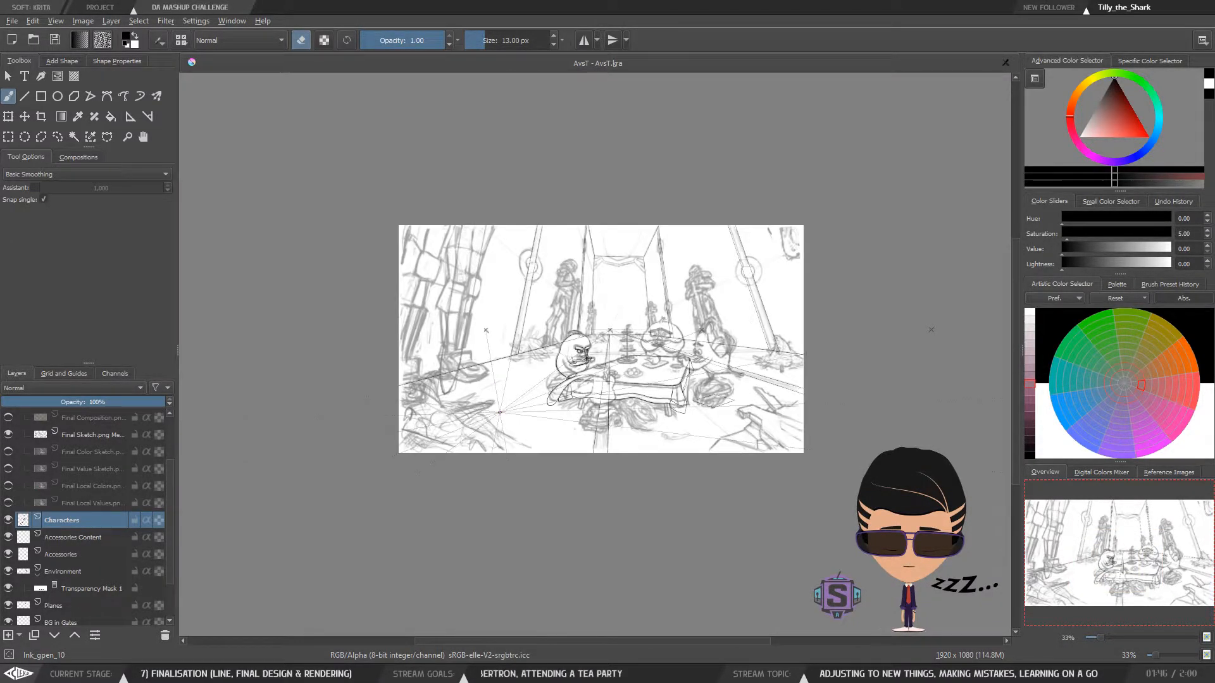
key(m)
key(m)
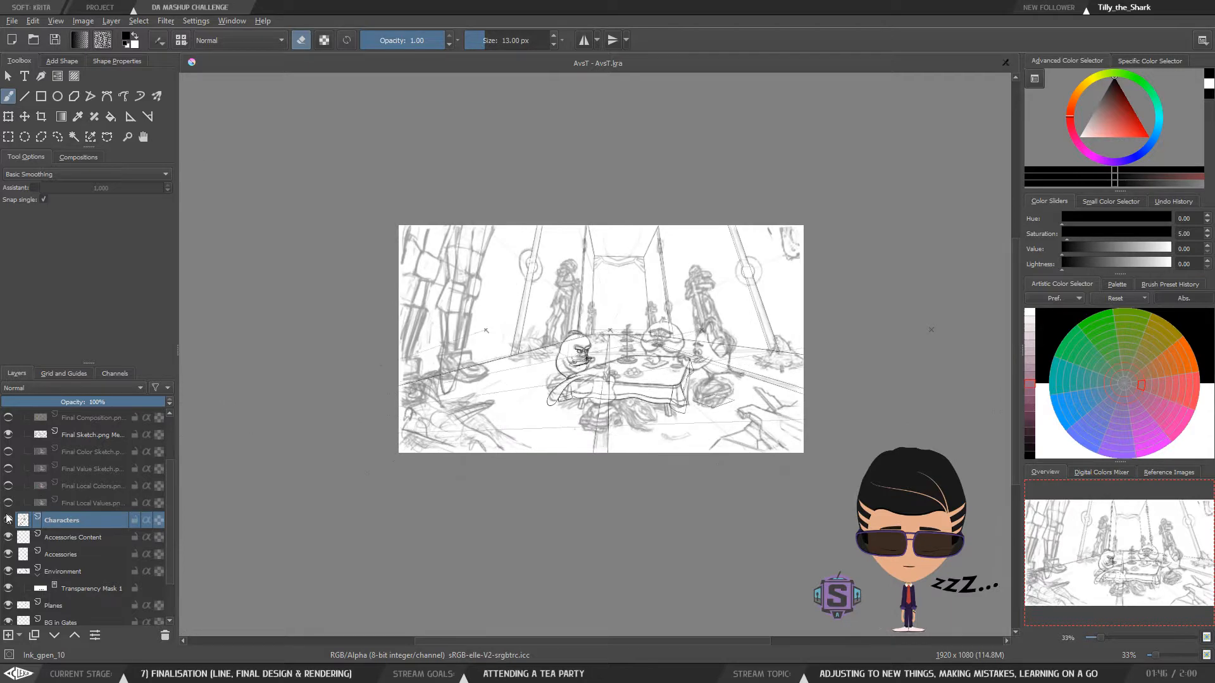
Hide the Final Sketch.png layer to view the bird and table line art on its own
click(9, 434)
scroll(611, 381, up, 2)
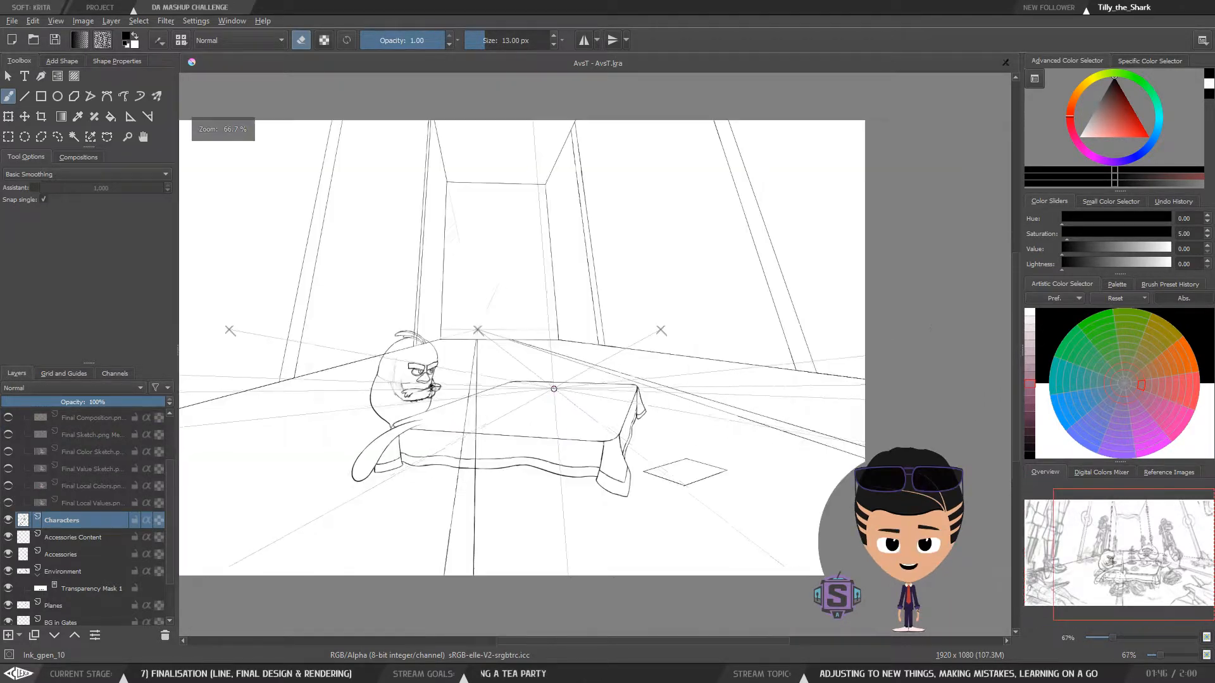
drag(481, 398, 599, 393)
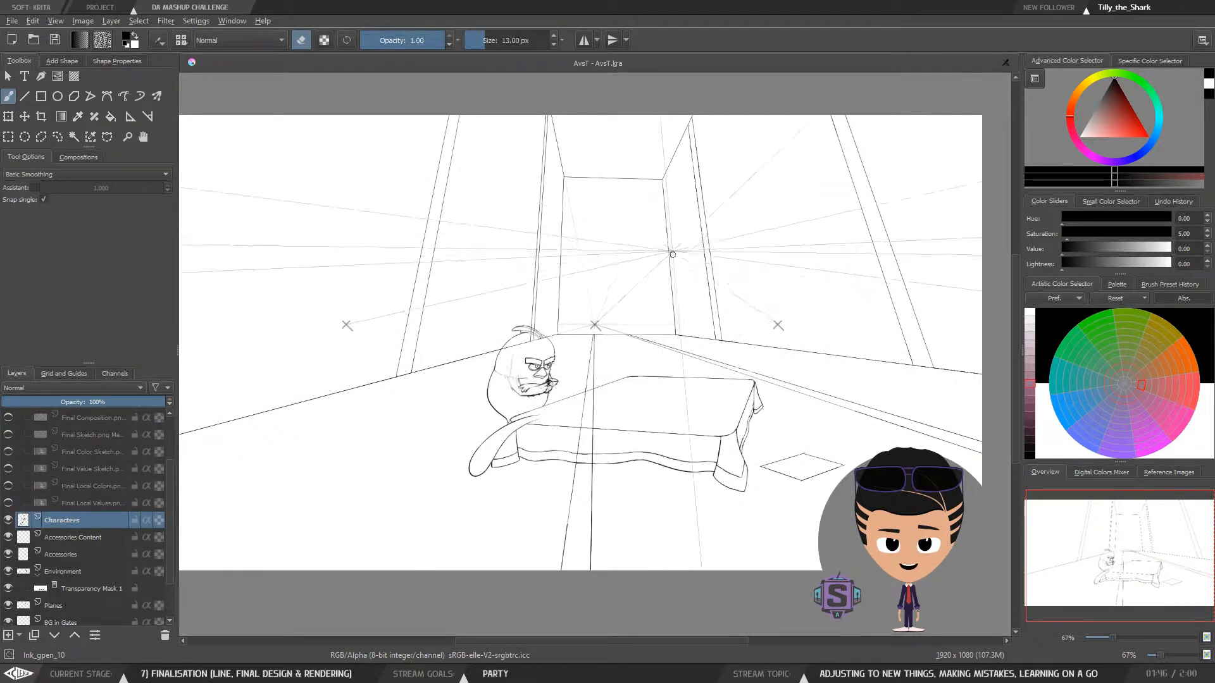
Erase the faint vertical construction strokes along the side of the bird's head with an 18 px eraser
key(m)
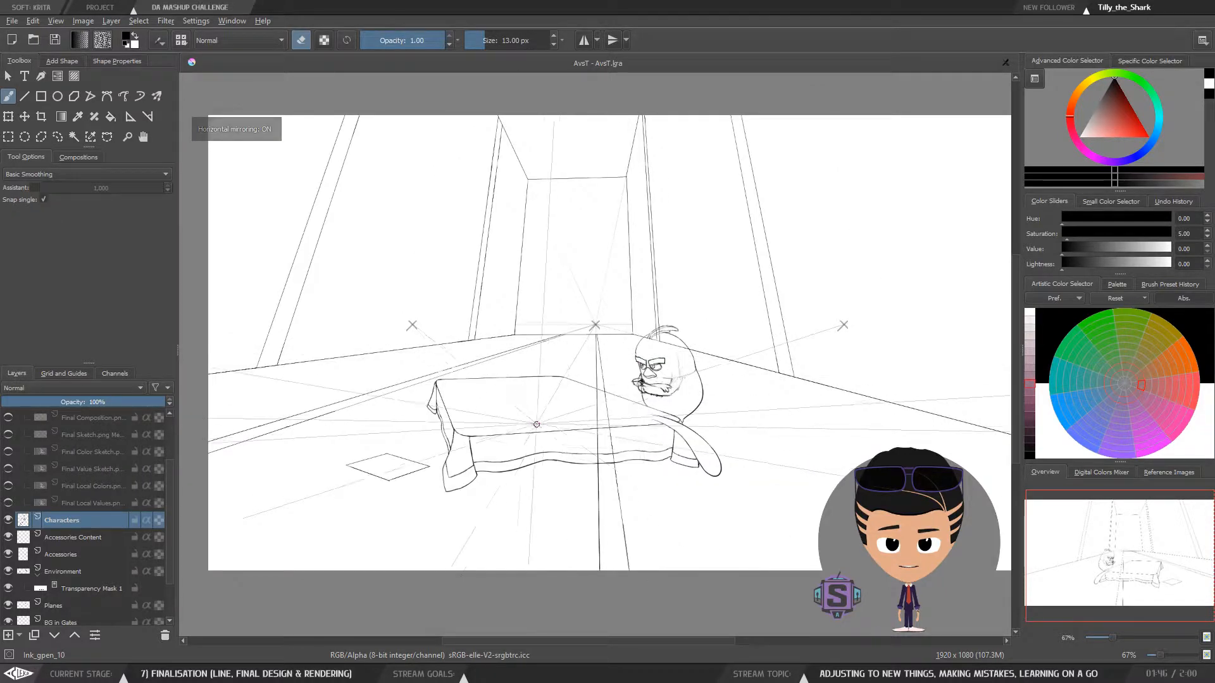
scroll(640, 353, up, 2)
drag(638, 462, 453, 407)
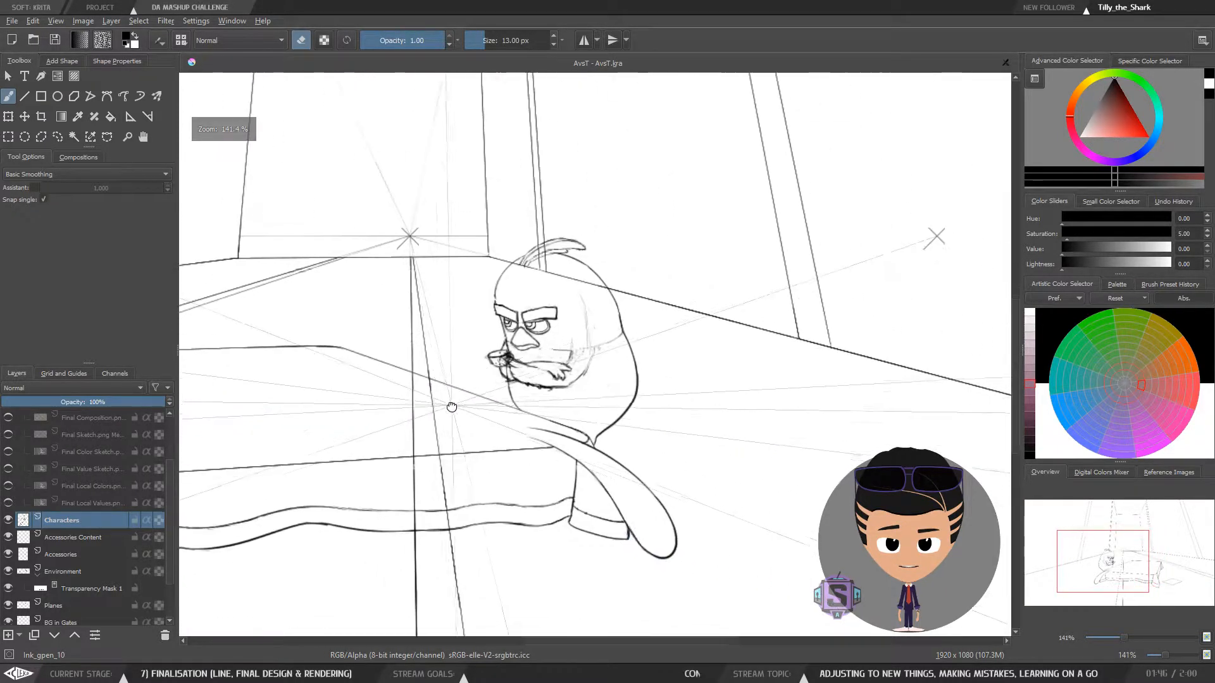
key(m)
key(plus)
key(plus)
drag(596, 479, 439, 478)
key(e)
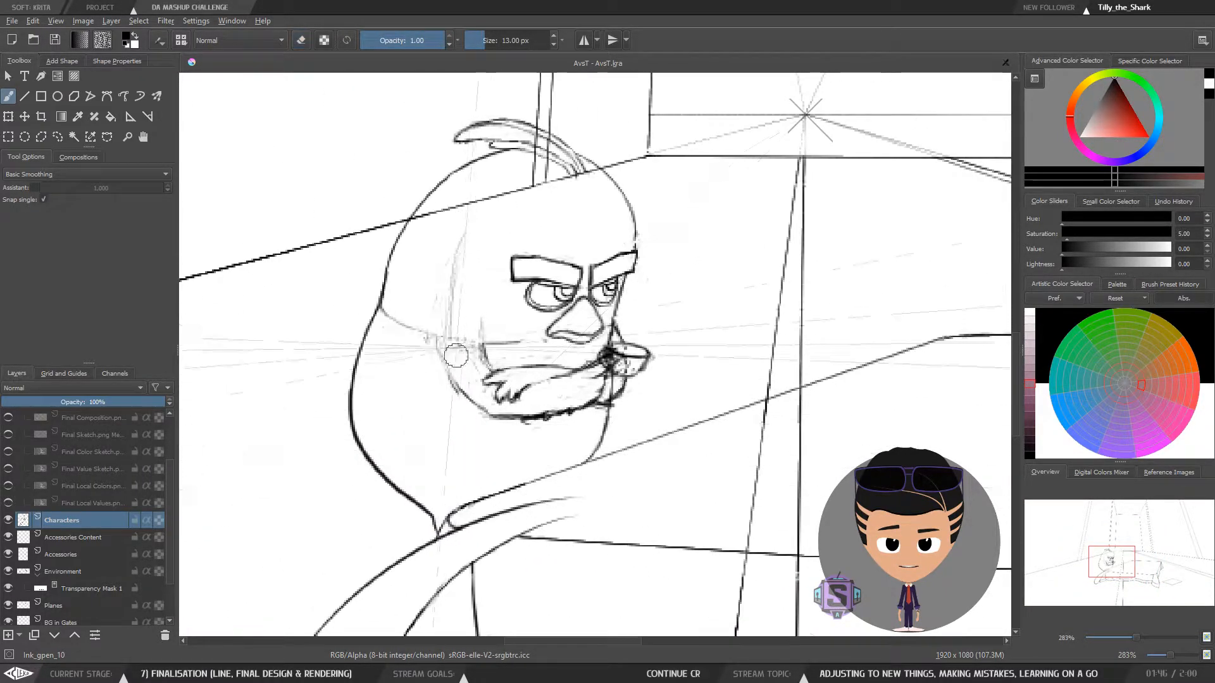
key(bracketright)
key(bracketright)
key(bracketright)
key(bracketright)
key(bracketright)
drag(467, 225, 447, 292)
key(ctrl+z)
key(e)
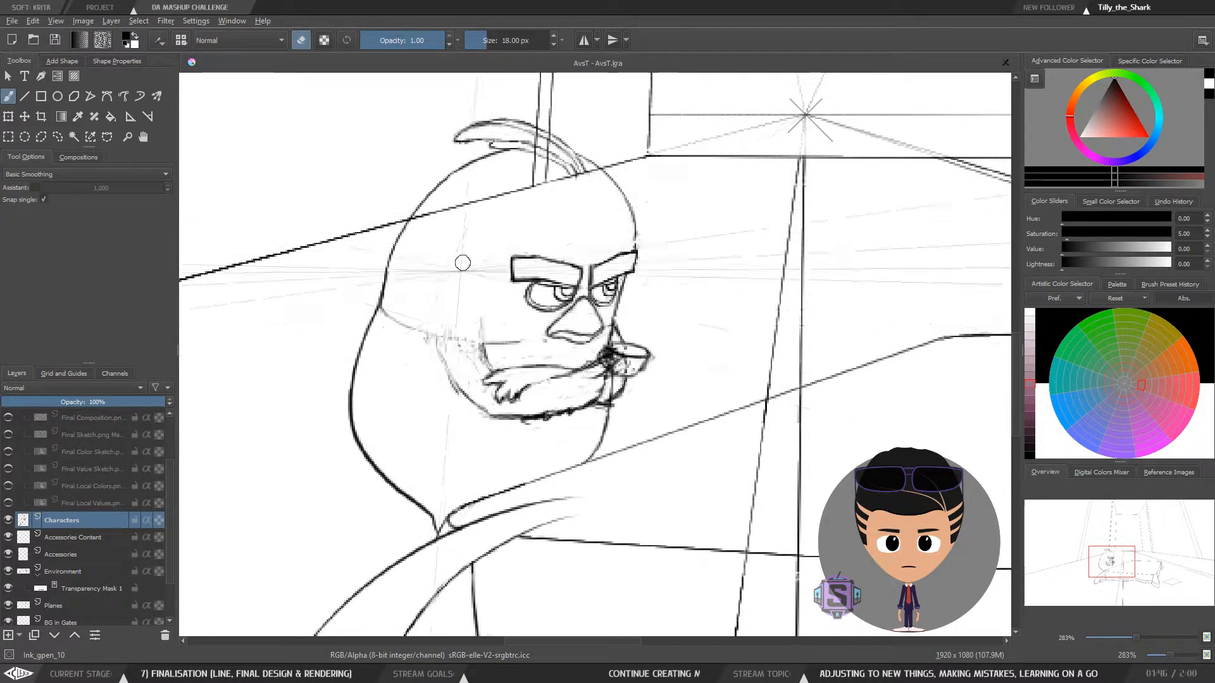
Erase the guide line across the bird's body and cheek and clean up the strokes at the cup with an 11 px eraser
drag(416, 337, 388, 307)
mouse_move(491, 334)
mouse_down()
mouse_move(545, 352)
mouse_move(594, 346)
mouse_up()
key(bracketleft)
key(bracketleft)
key(bracketleft)
key(bracketleft)
key(bracketleft)
key(bracketleft)
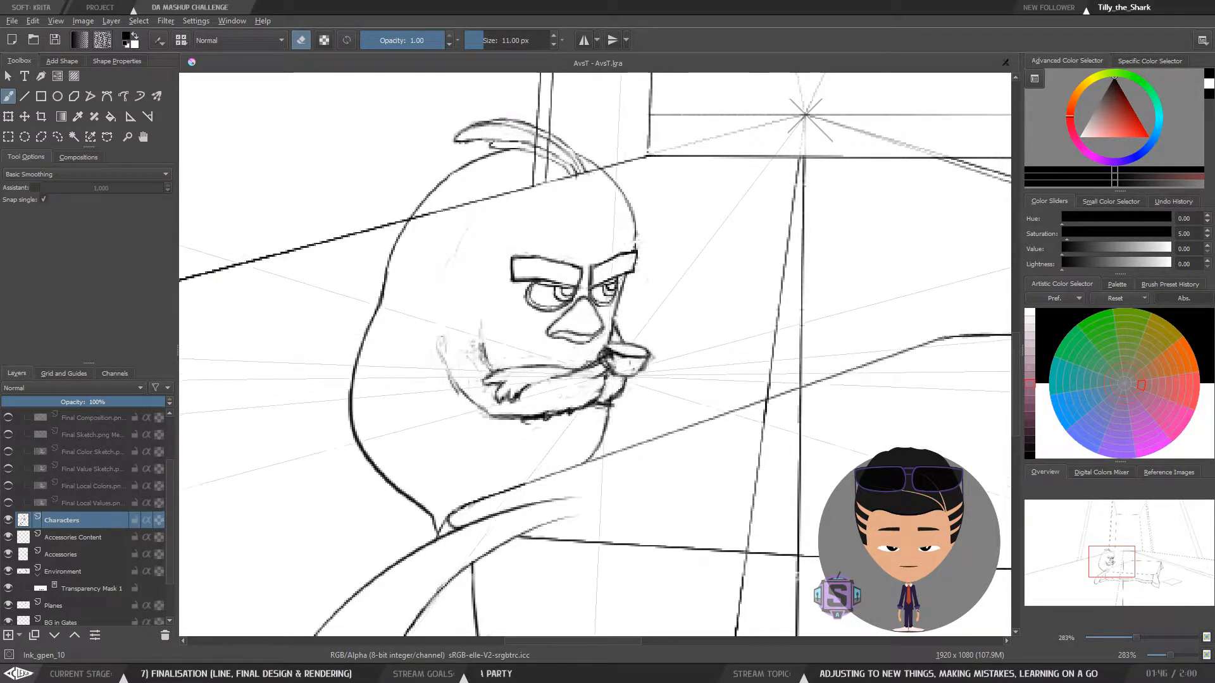
key(e)
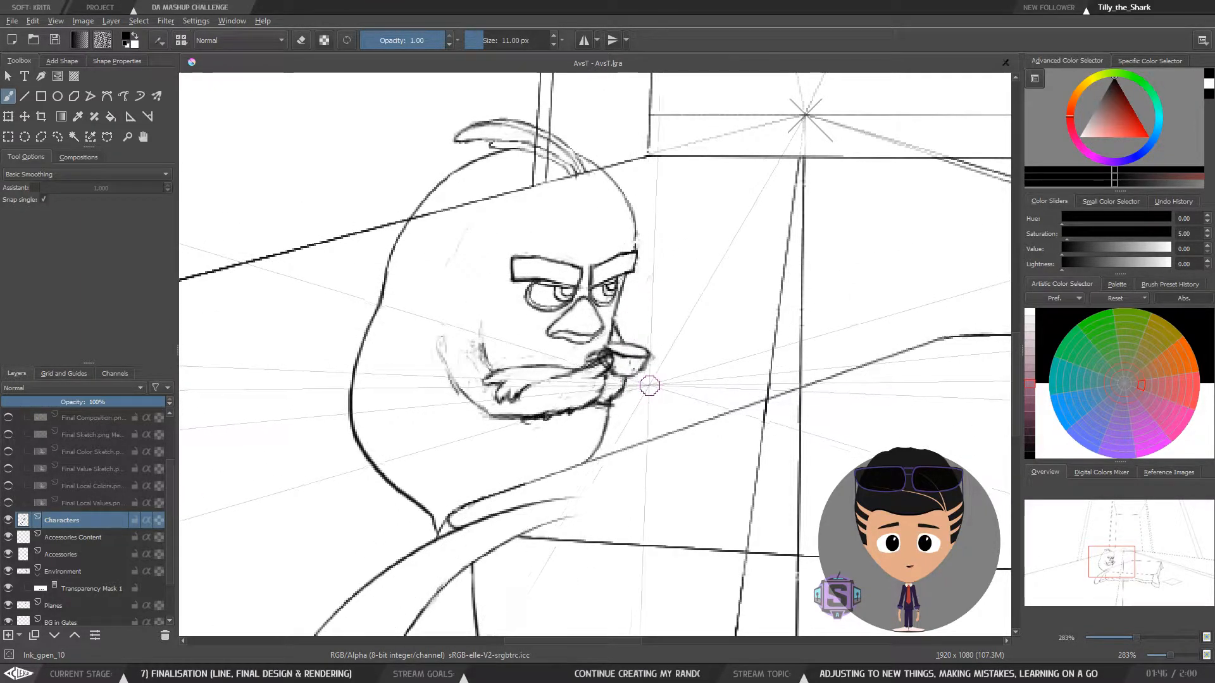
Move the cup on the Accessories layer slightly closer to the bird's face
click(69, 536)
click(66, 553)
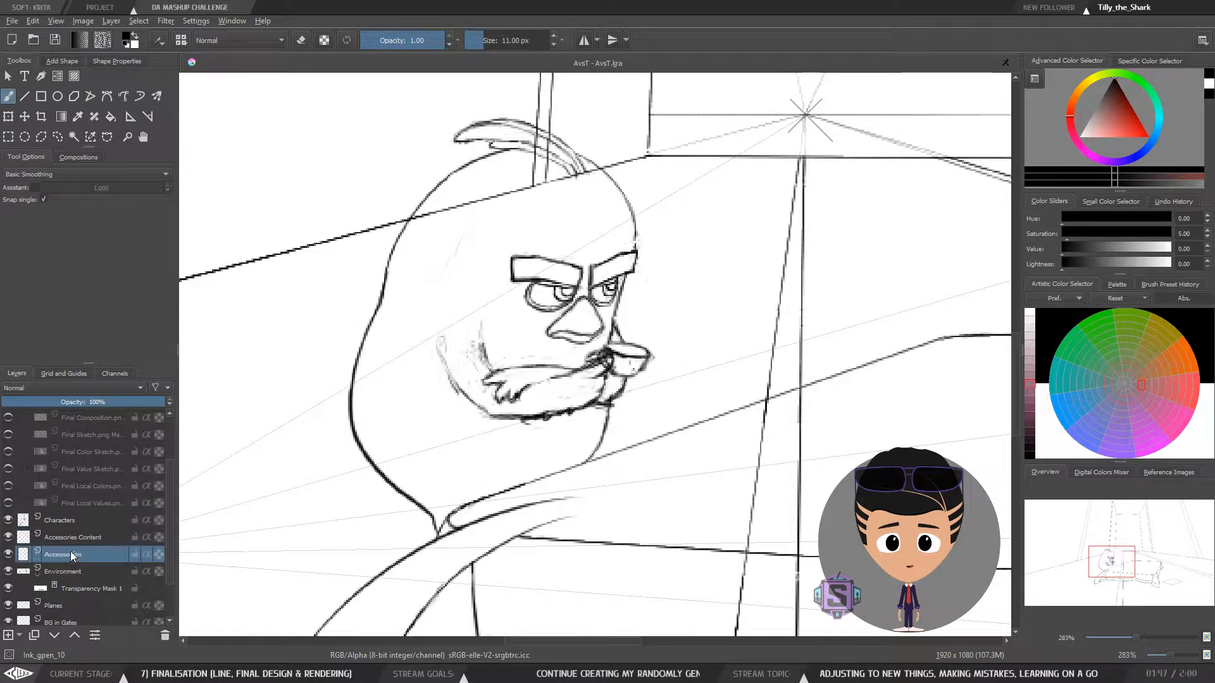
key(t)
drag(624, 359, 627, 362)
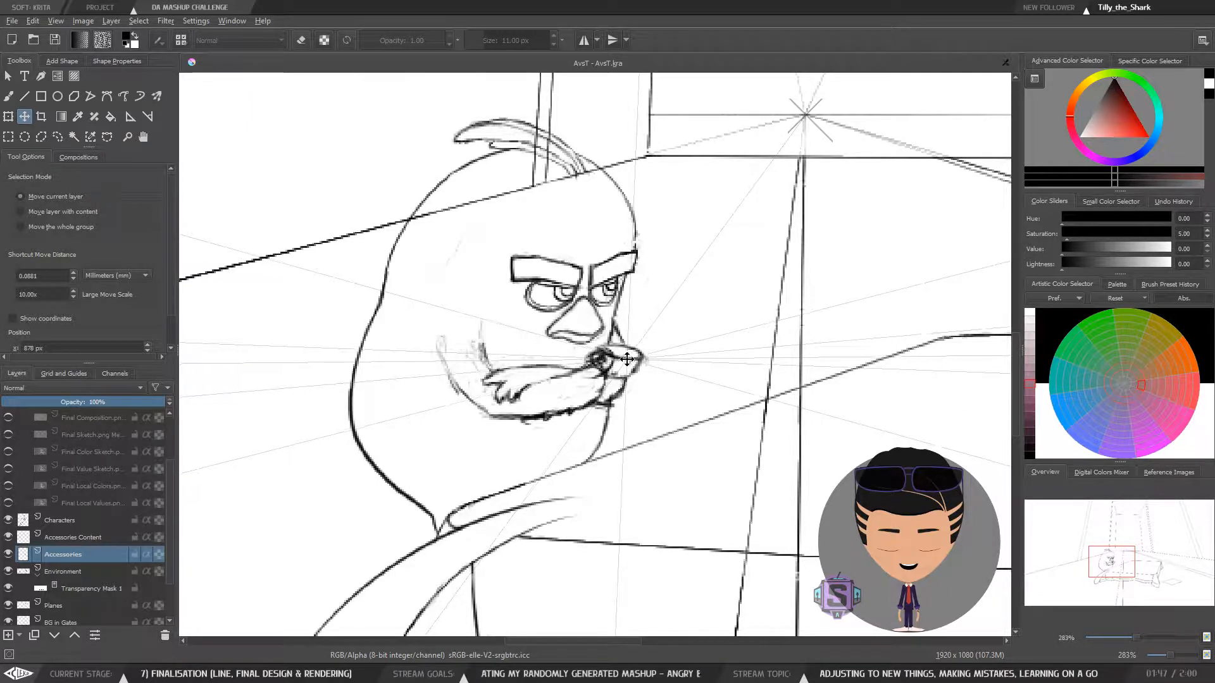
key(b)
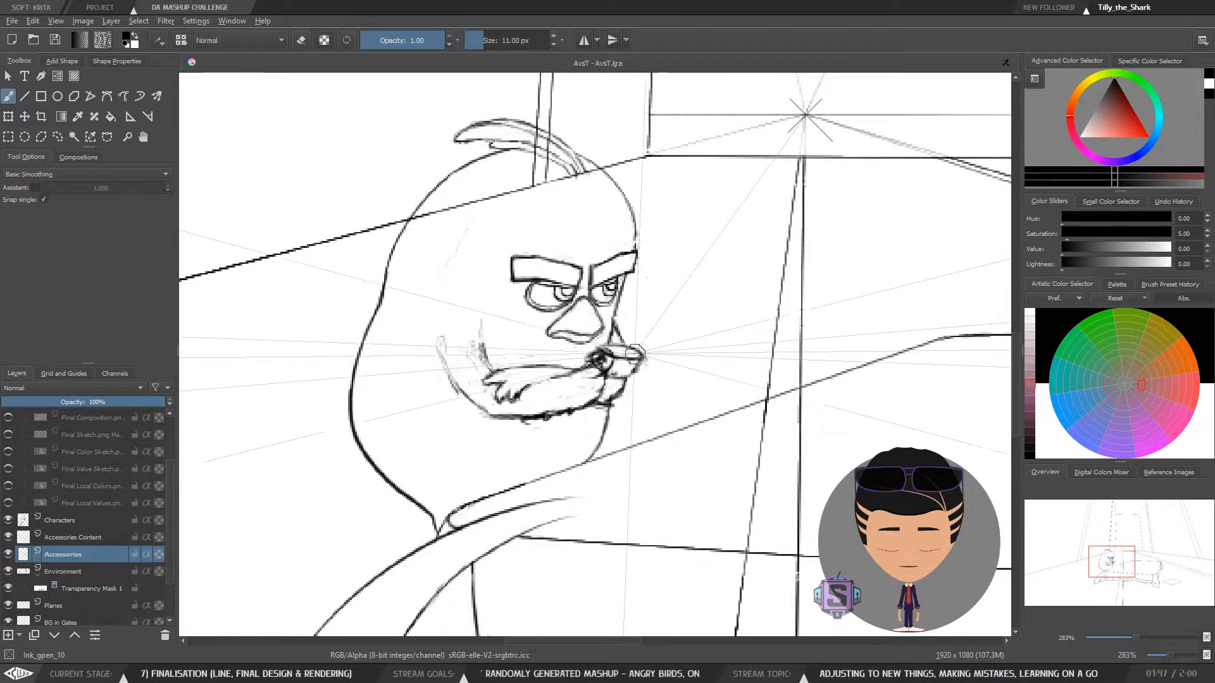
On the Characters layer, erase the hand strokes overlapping the cup and redraw the fingers around its handle
click(93, 538)
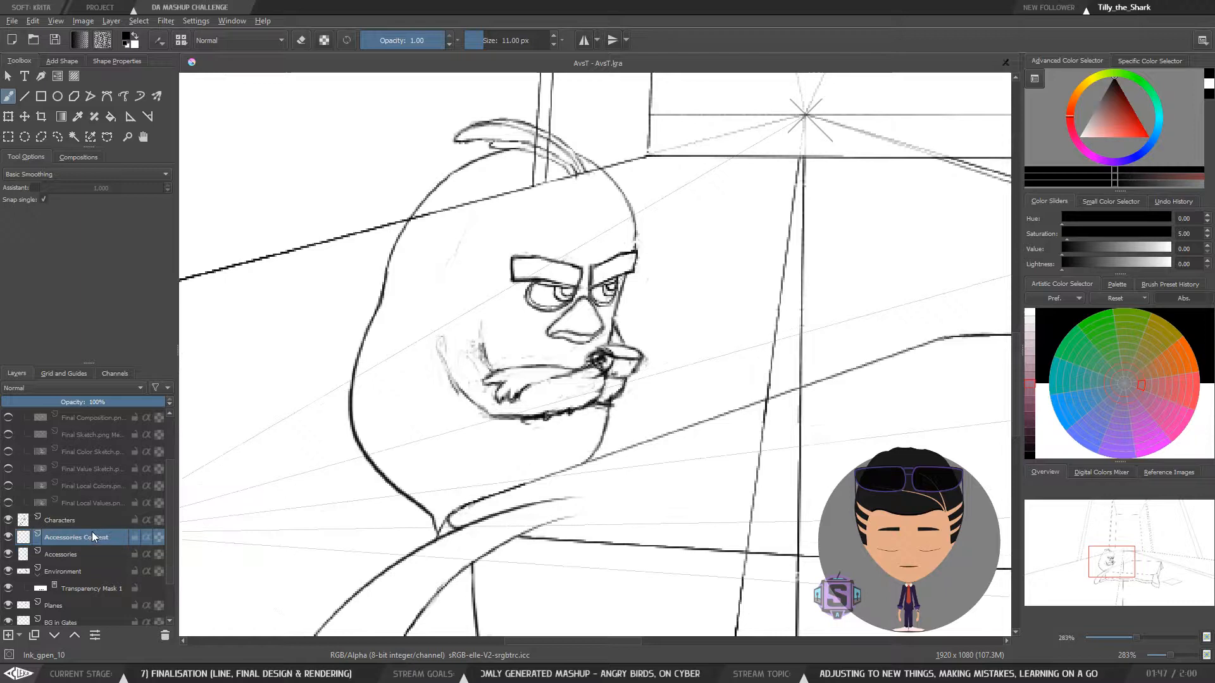
click(57, 522)
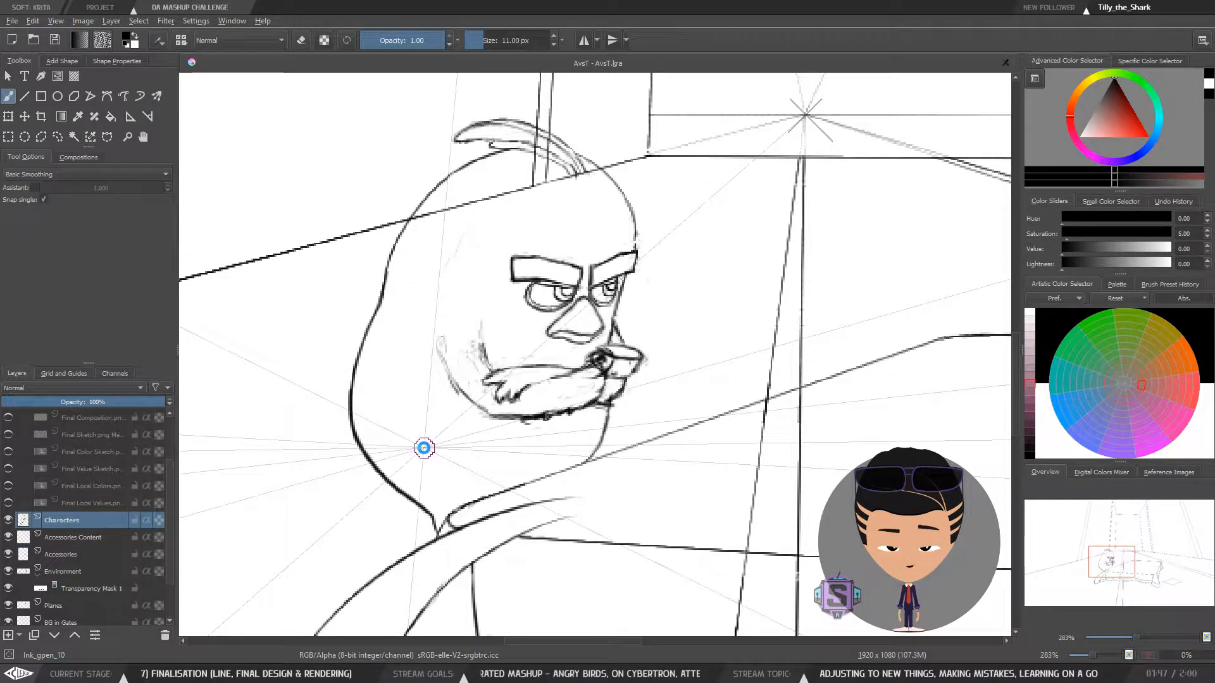
key(e)
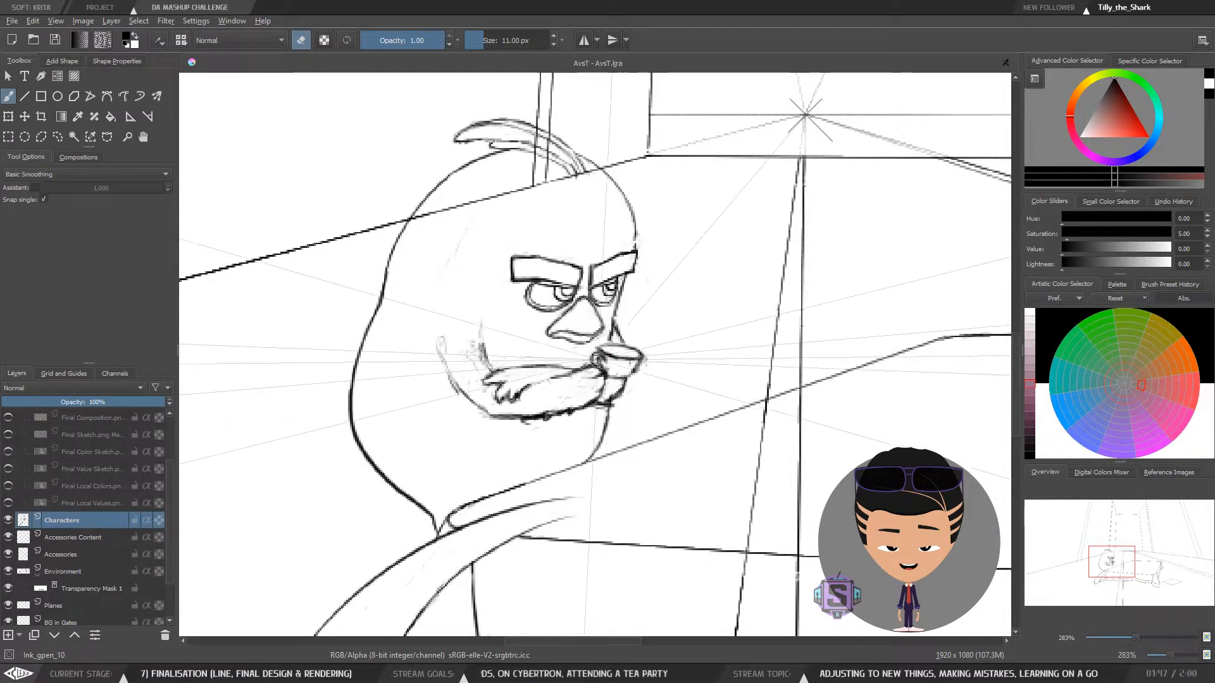
key(e)
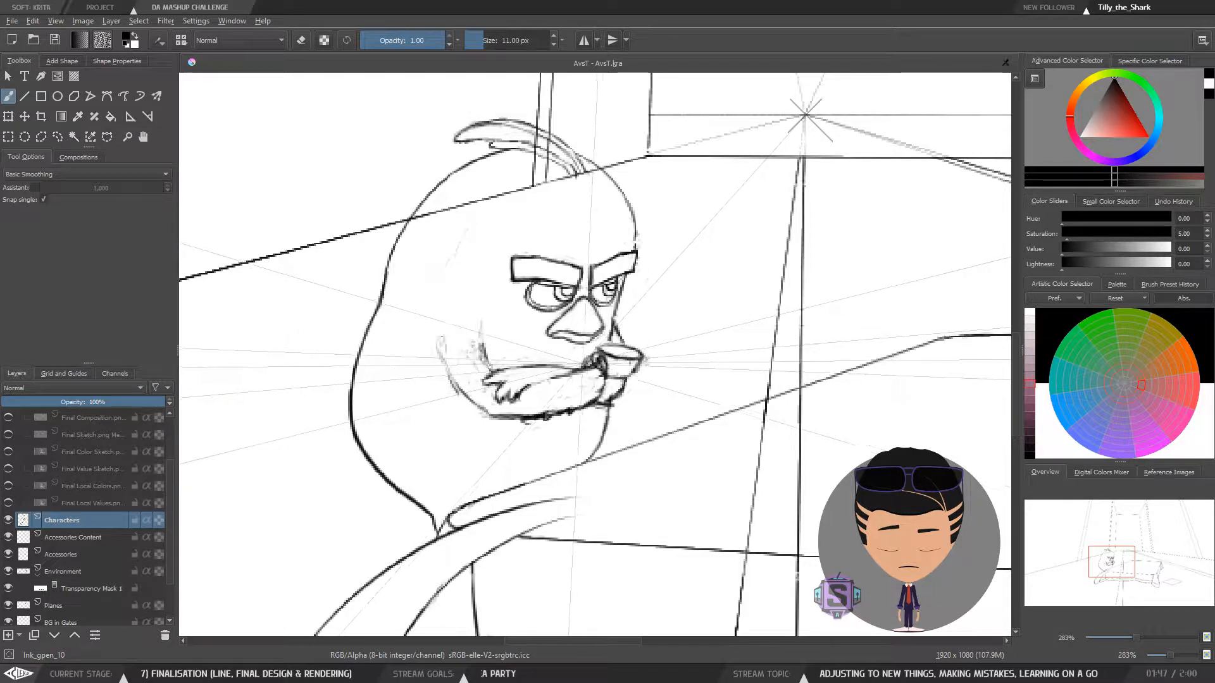
scroll(684, 286, down, 1)
scroll(683, 286, up, 1)
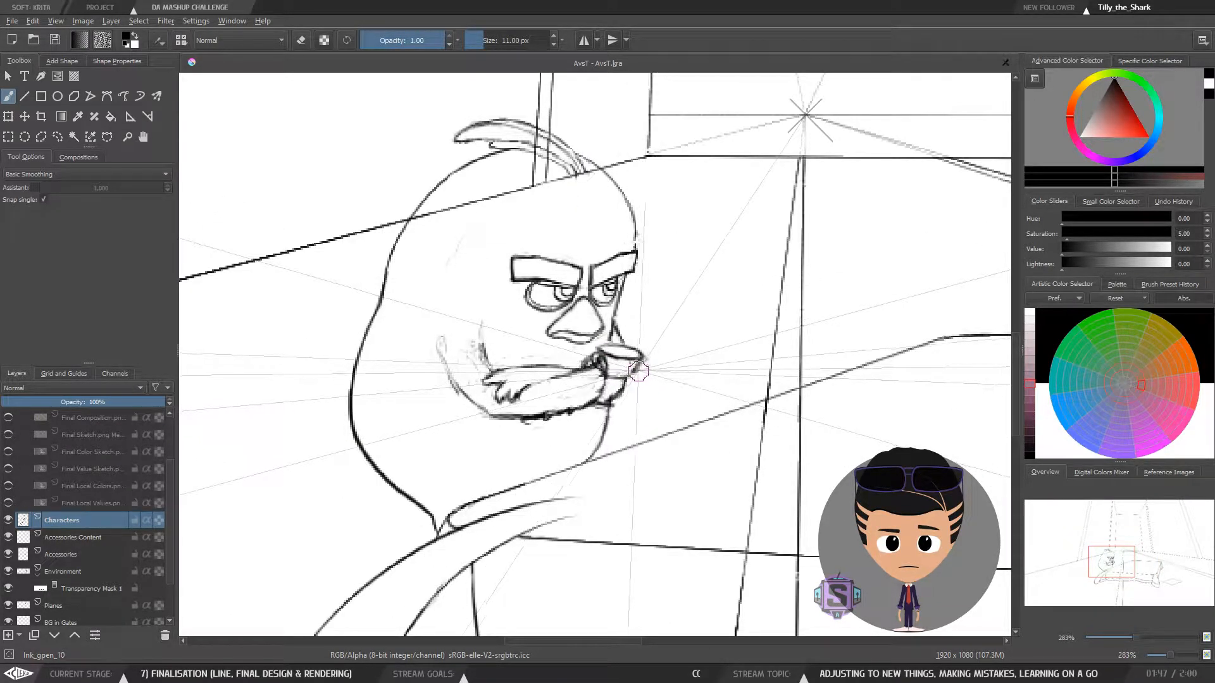
Refine the hand's lines beside and beneath the cup, checking them in the mirrored and normal views
scroll(632, 379, down, 2)
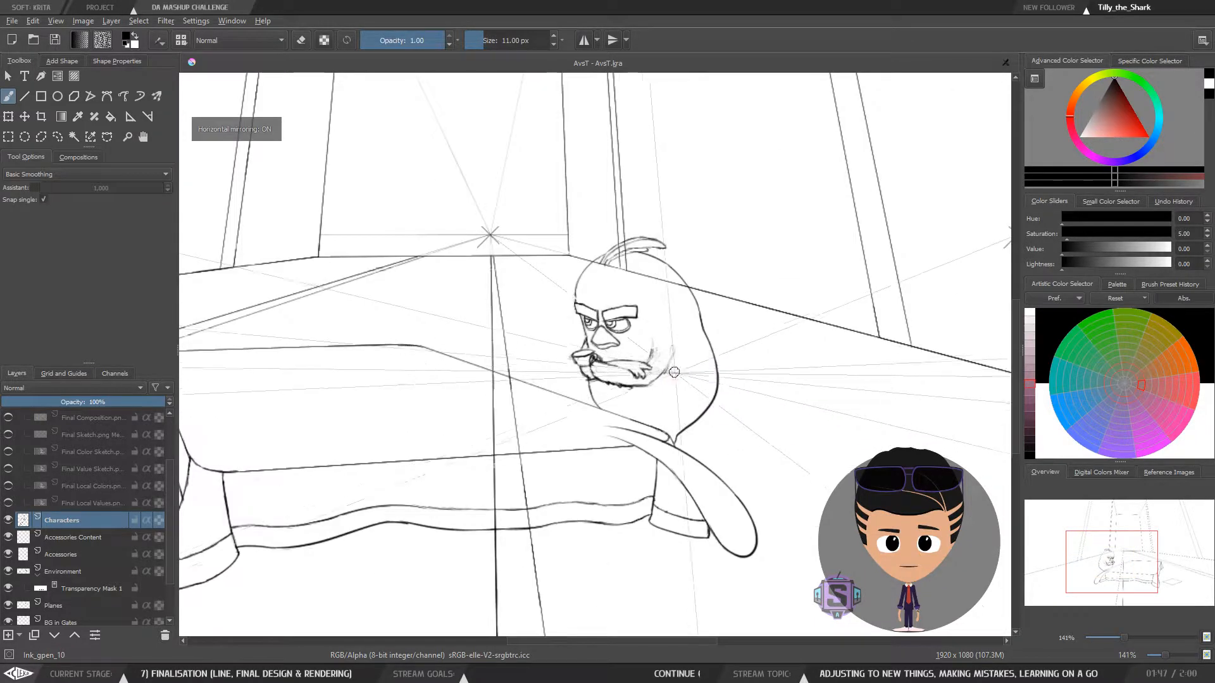
scroll(625, 382, up, 2)
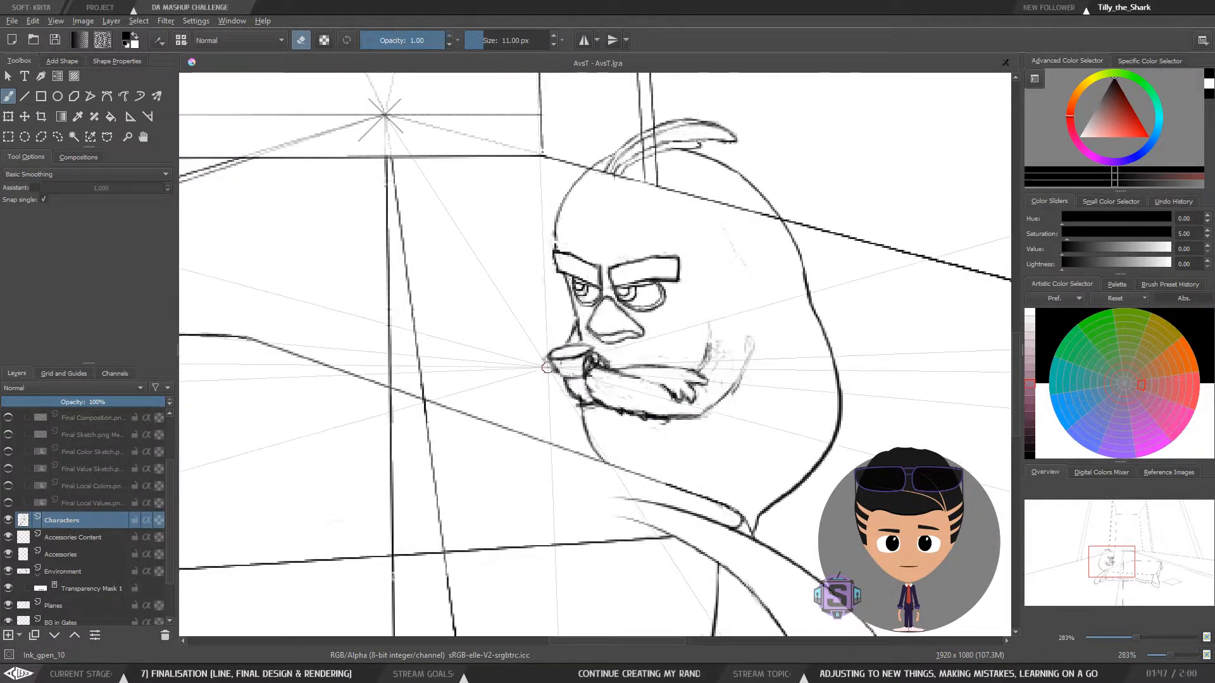
key(x)
scroll(637, 329, down, 2)
key(x)
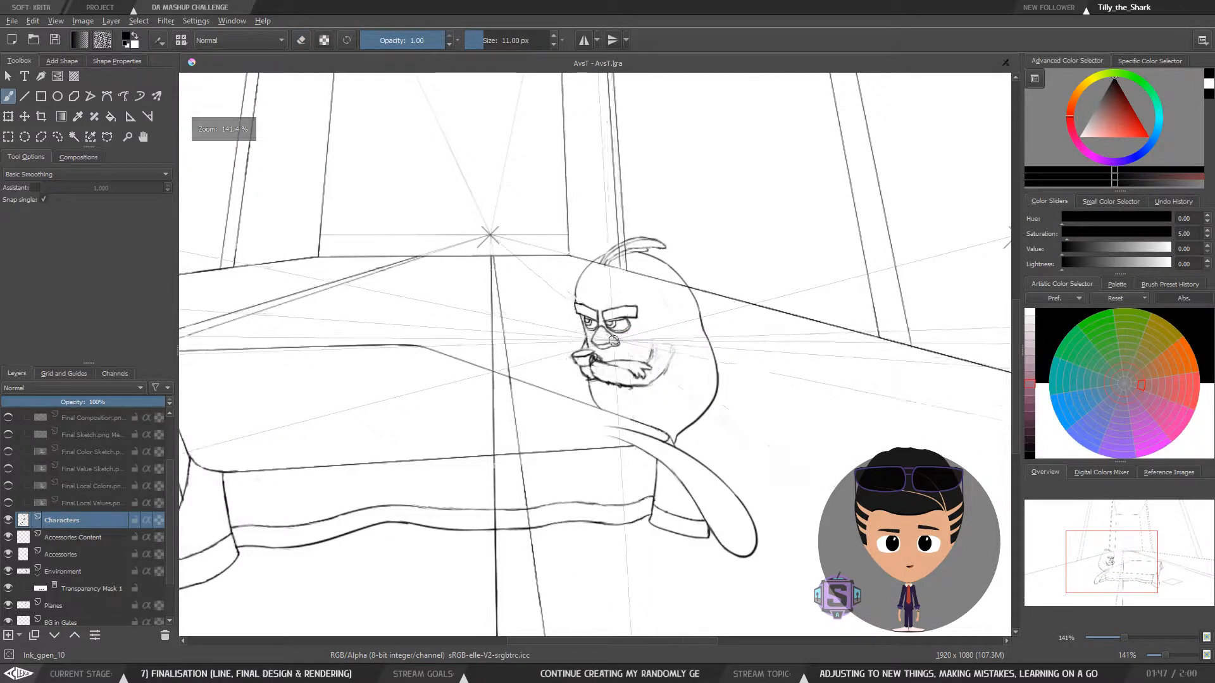
scroll(629, 320, up, 2)
key(m)
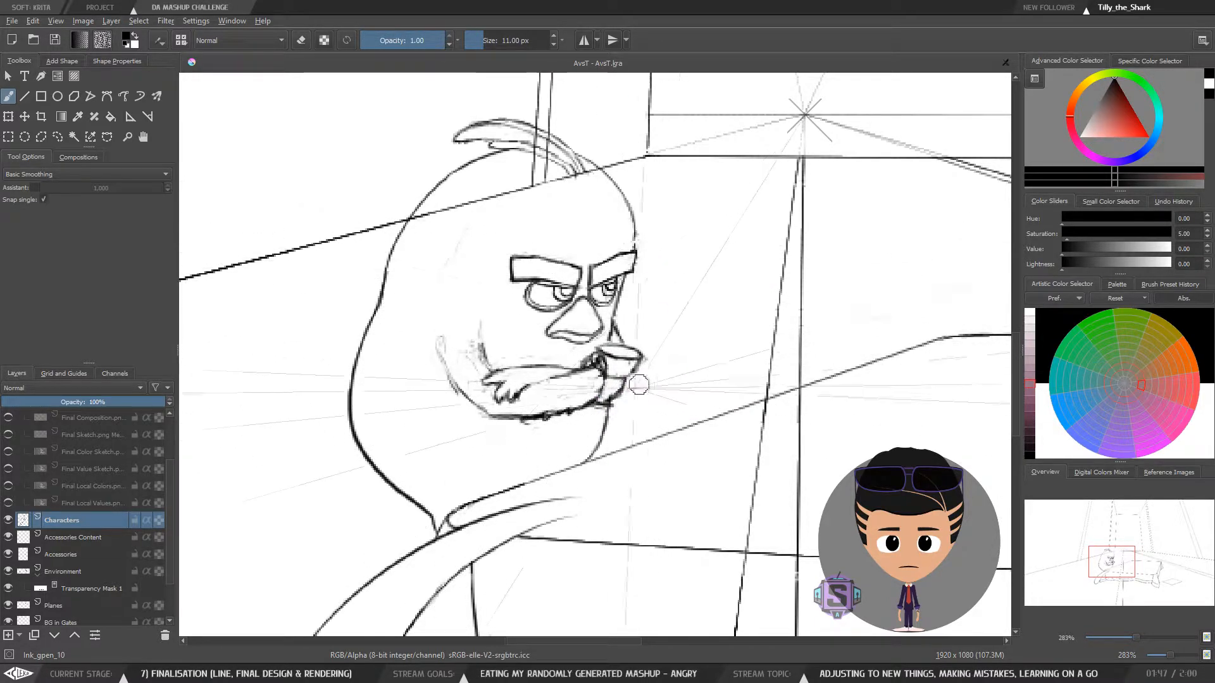
key(e)
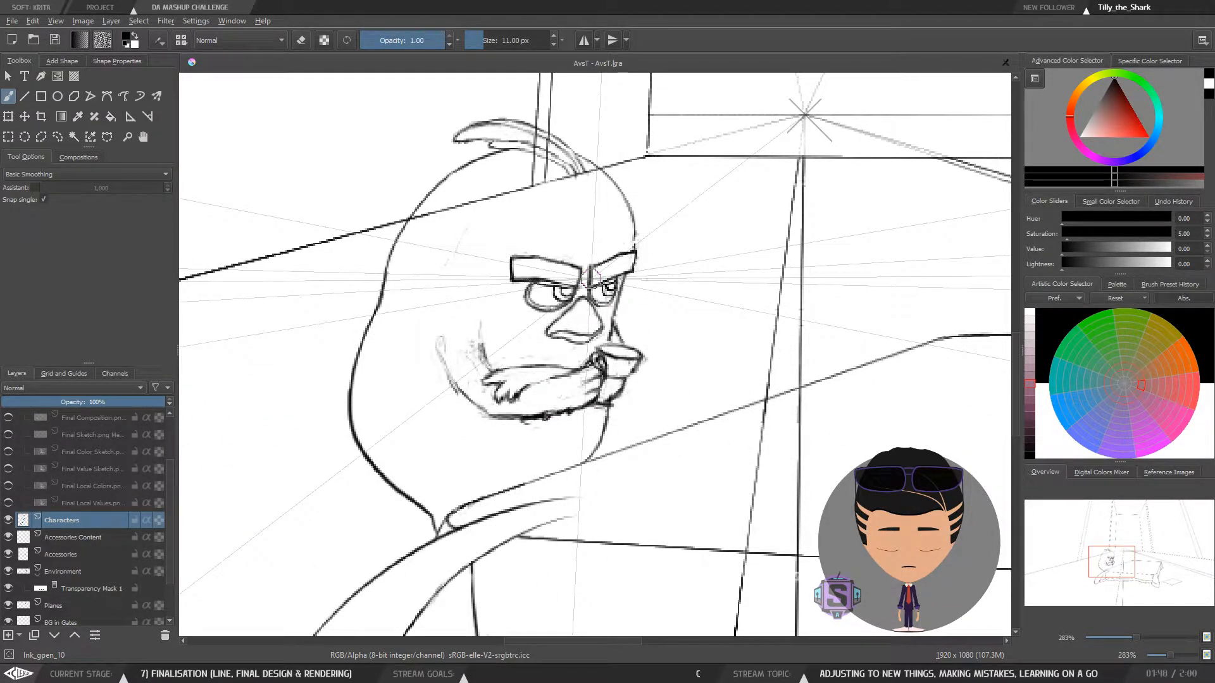
Examine the hand and cup in mirrored and normal views, from farther away and close up
scroll(590, 278, down, 2)
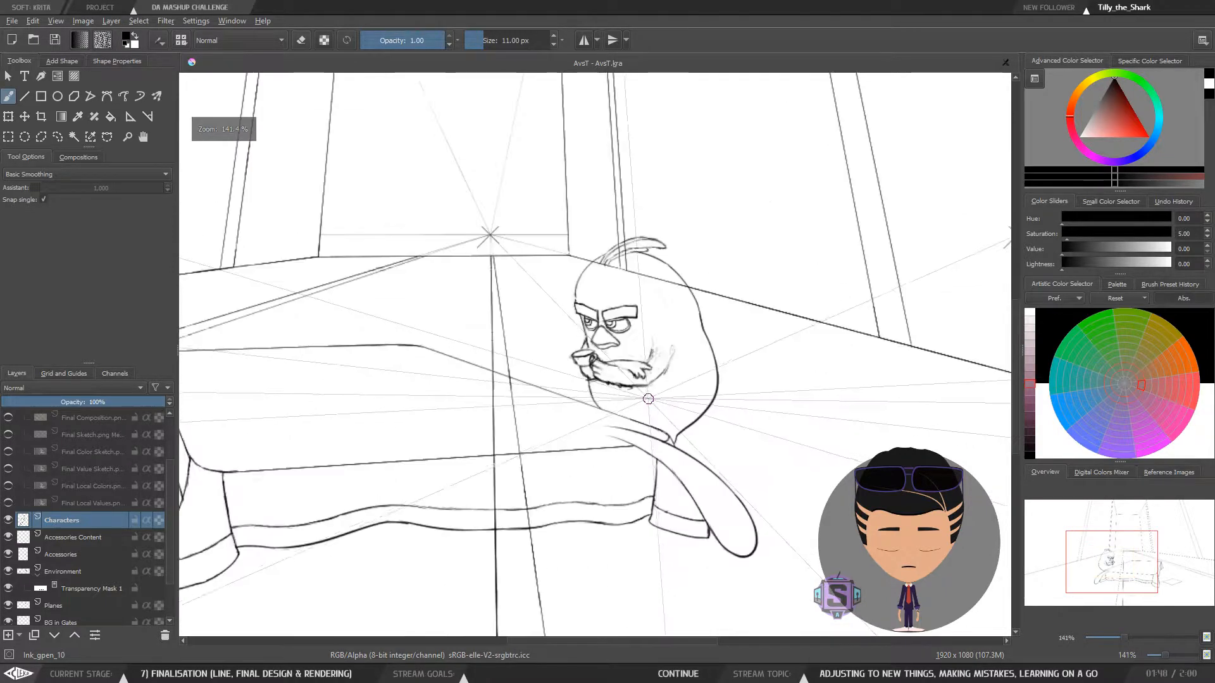
key(m)
key(ctrl+plus)
key(ctrl+plus)
key(ctrl+plus)
key(ctrl+plus)
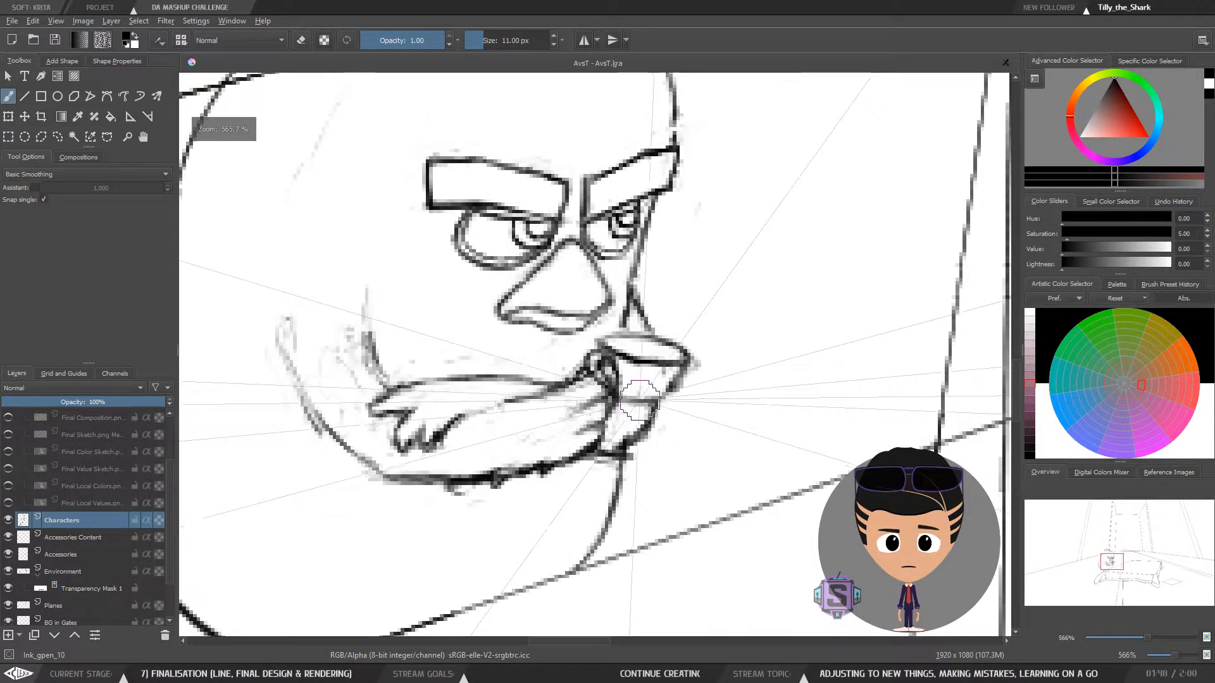
key(ctrl+minus)
key(ctrl+minus)
drag(638, 396, 583, 412)
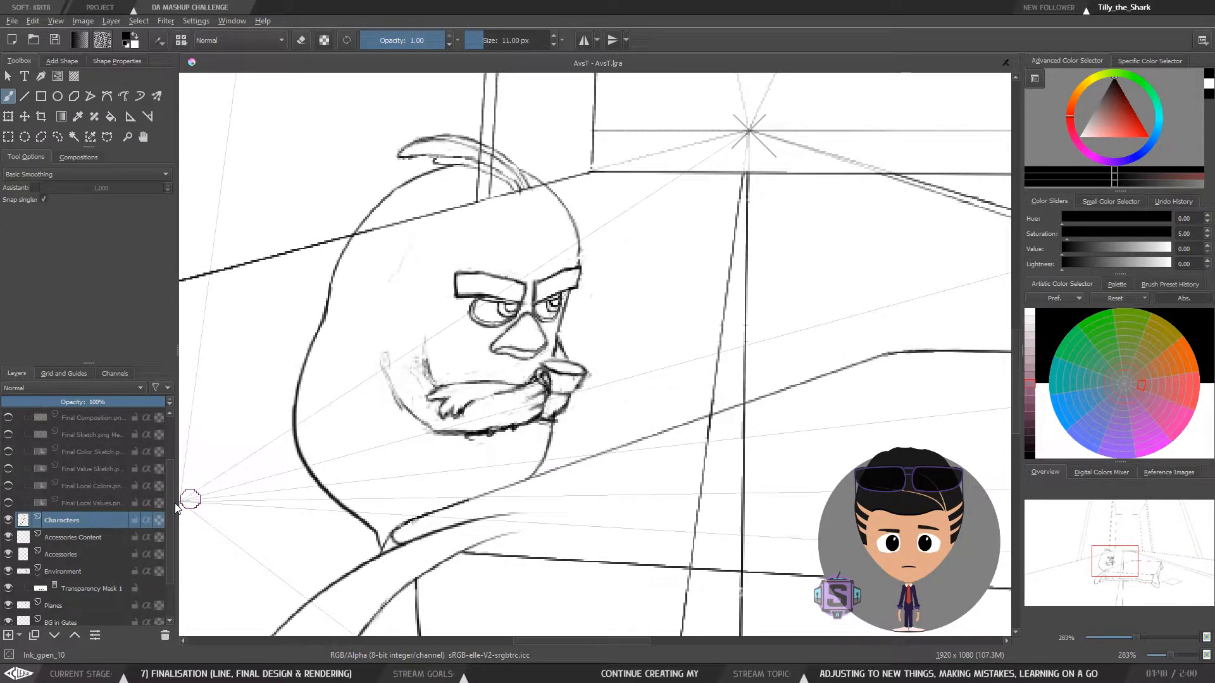
Clean up the cup's lines around the fingers on the Accessories layer with the eraser and a white brush
click(74, 555)
key(e)
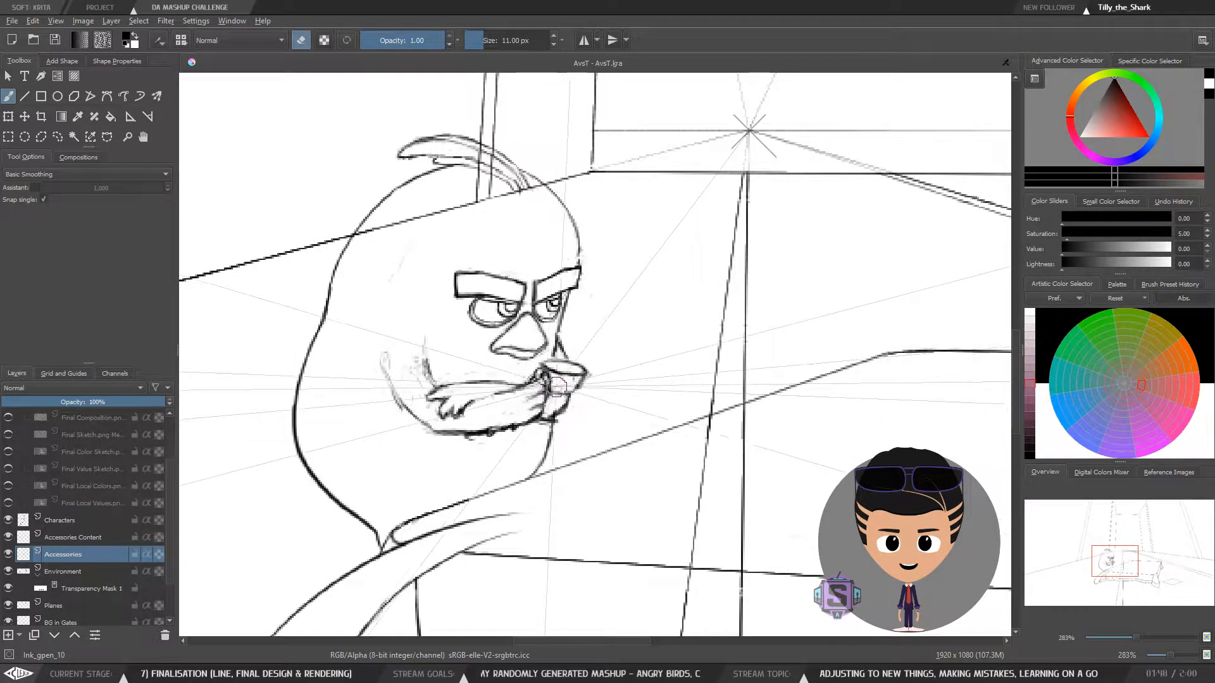
key(e)
key(x)
scroll(549, 384, up, 4)
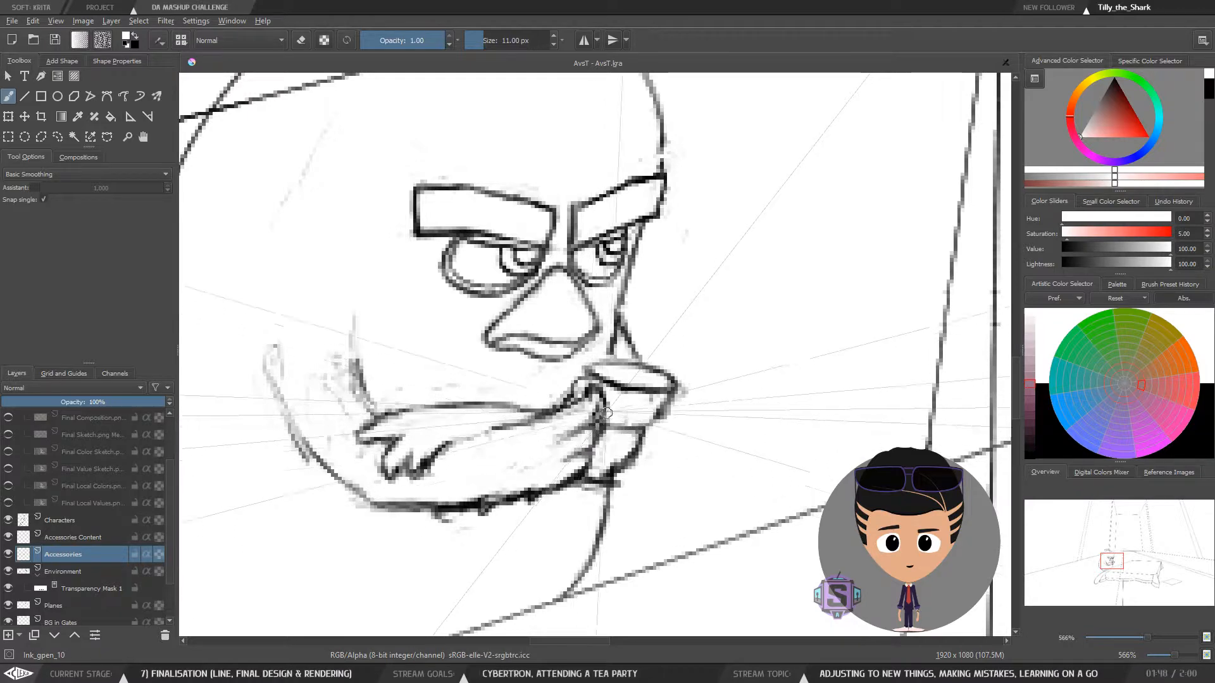
Check how the cleaned-up cup reads against the bird's face at several zoom levels
key(ctrl+minus)
key(ctrl+minus)
key(ctrl+minus)
key(ctrl+minus)
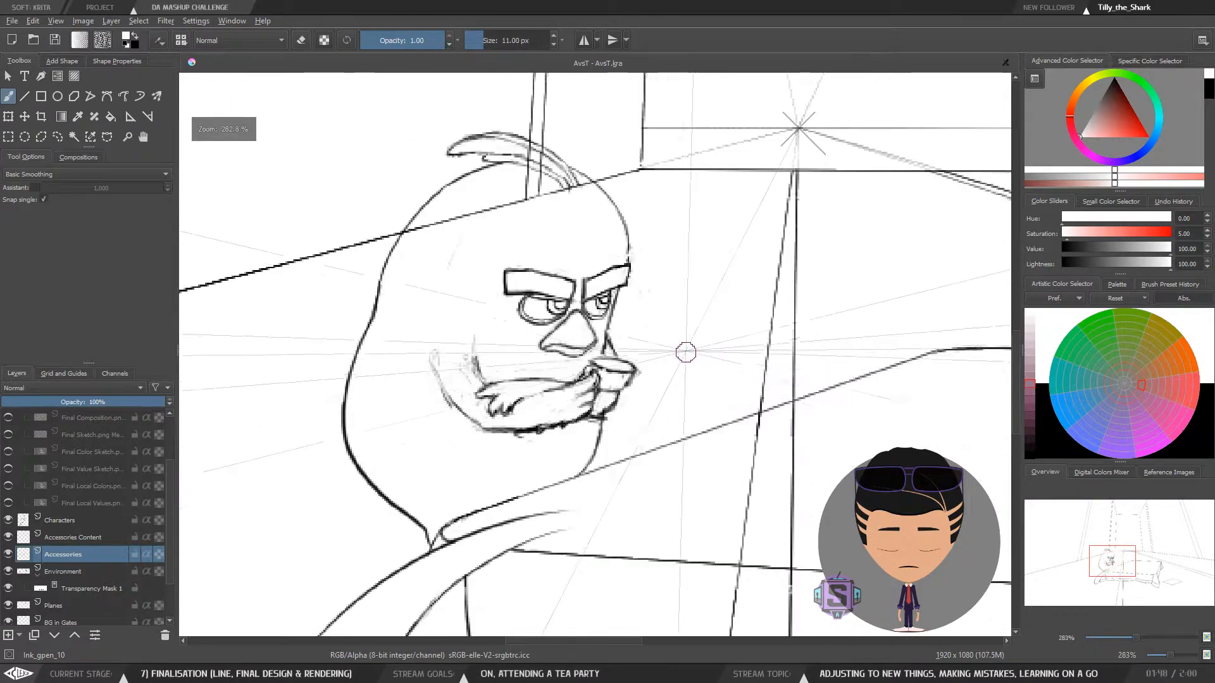
key(ctrl+plus)
key(ctrl+plus)
key(ctrl+minus)
key(ctrl+minus)
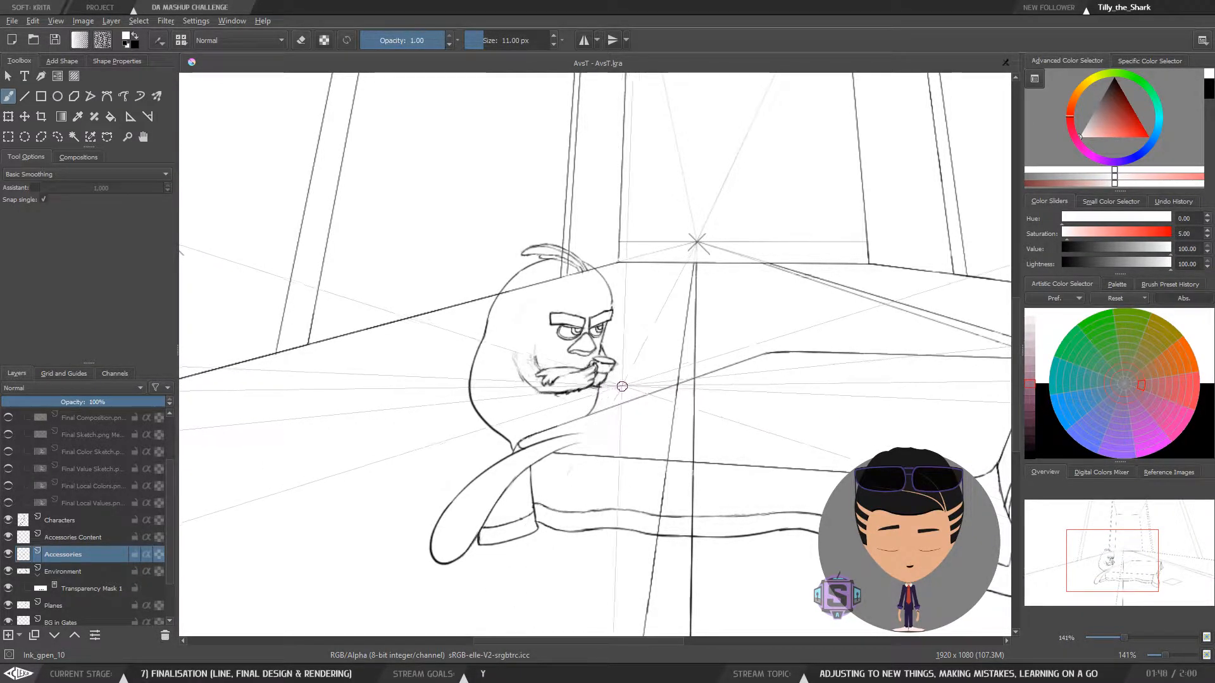
Outline the cup with a freehand selection, tilt it counter-clockwise and shift it slightly up and away from the hand
key(ctrl+plus)
key(ctrl+plus)
key(ctrl+plus)
key(ctrl+plus)
key(l)
mouse_move(675, 441)
mouse_down()
mouse_move(696, 410)
mouse_move(667, 355)
mouse_move(592, 356)
mouse_move(557, 374)
mouse_move(548, 394)
mouse_move(562, 415)
mouse_up()
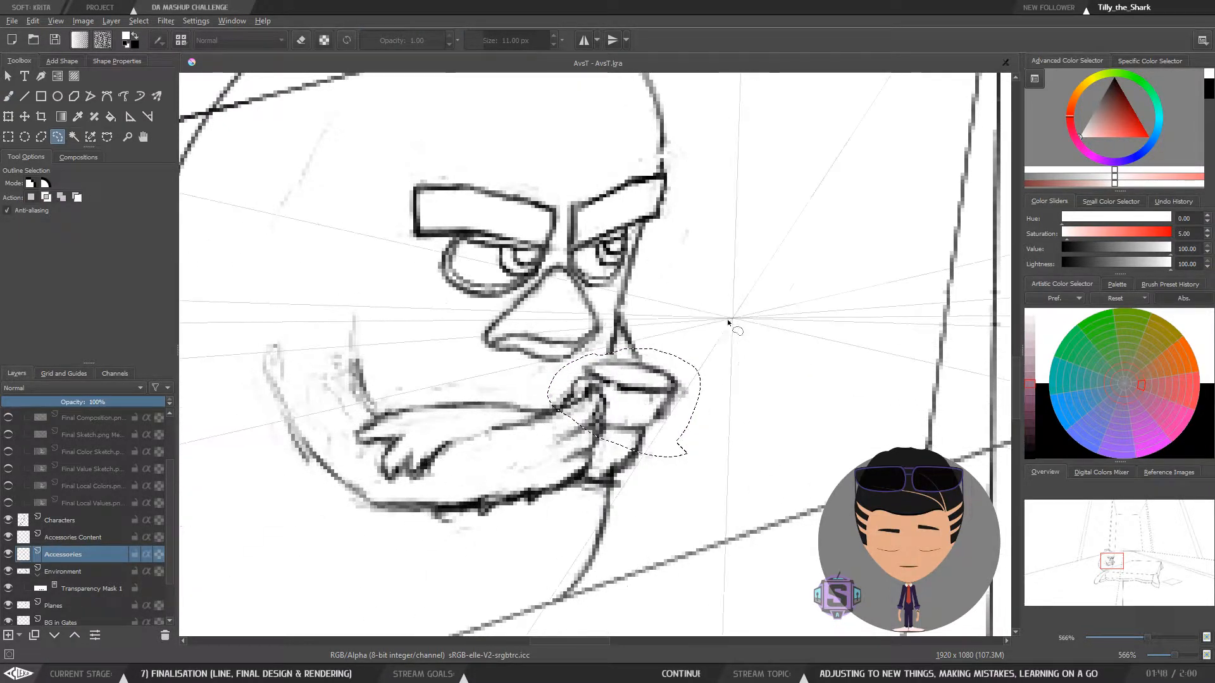
key(ctrl+t)
drag(716, 348, 693, 320)
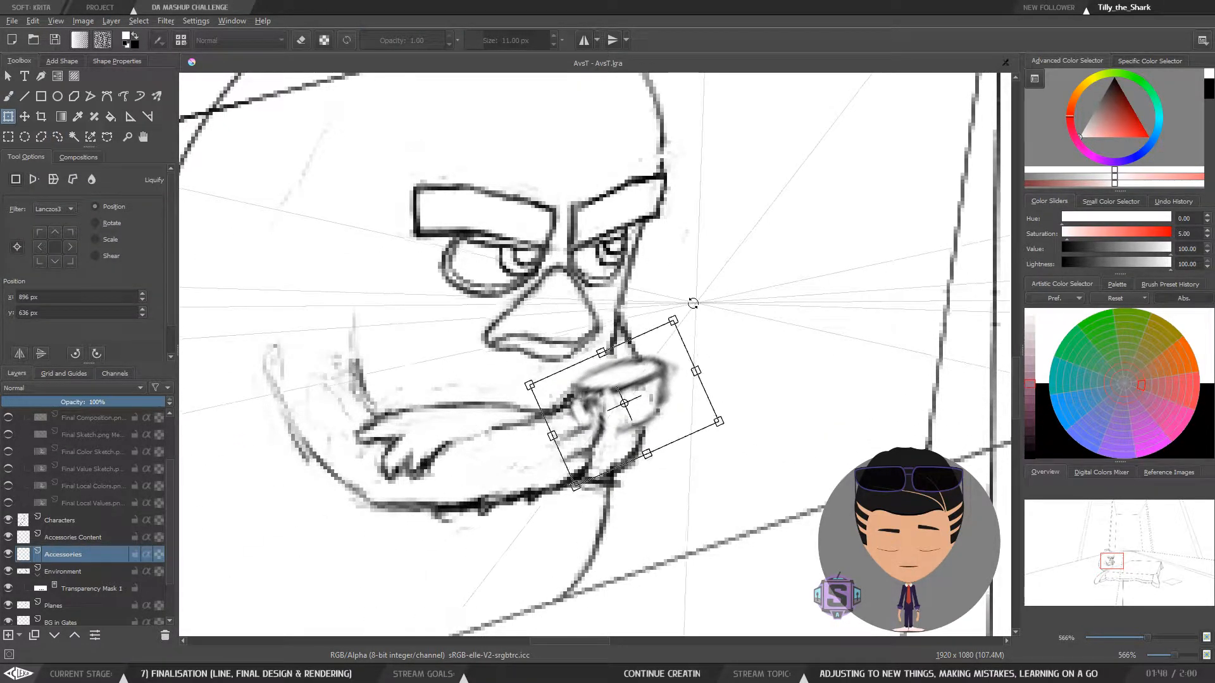
drag(658, 419, 672, 407)
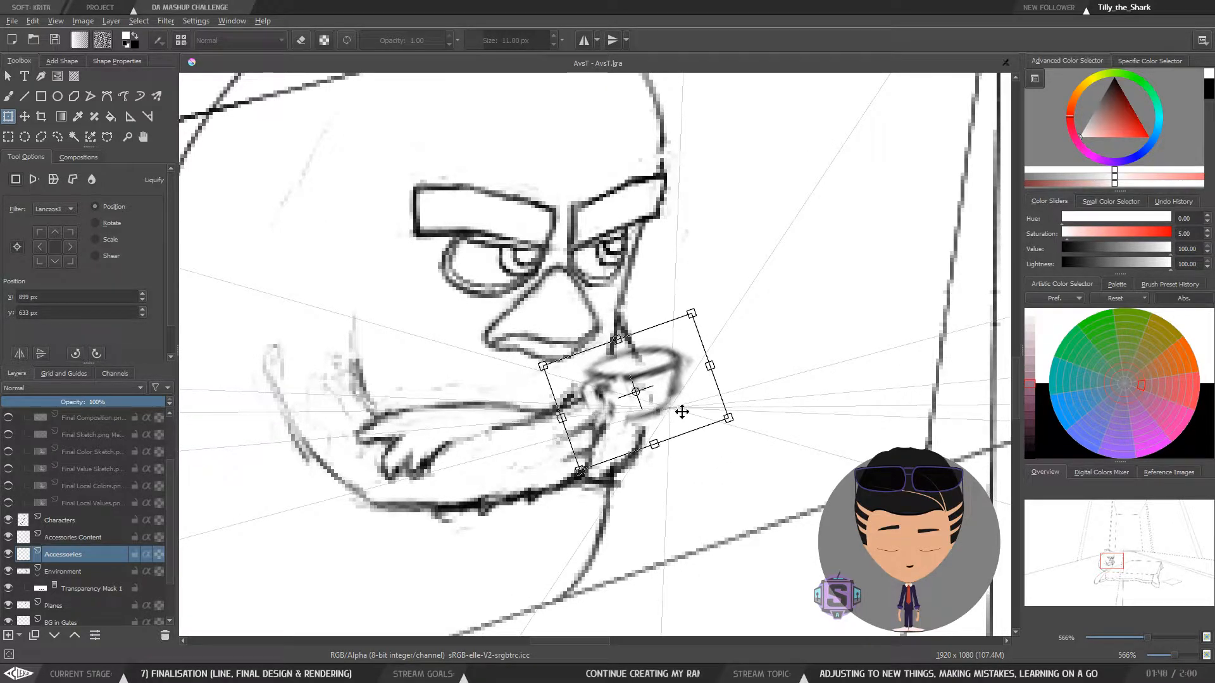
key(t)
Examine the tilted cup's placement within the wider scene and next to the bird's face
key(b)
key(minus)
key(minus)
key(minus)
key(minus)
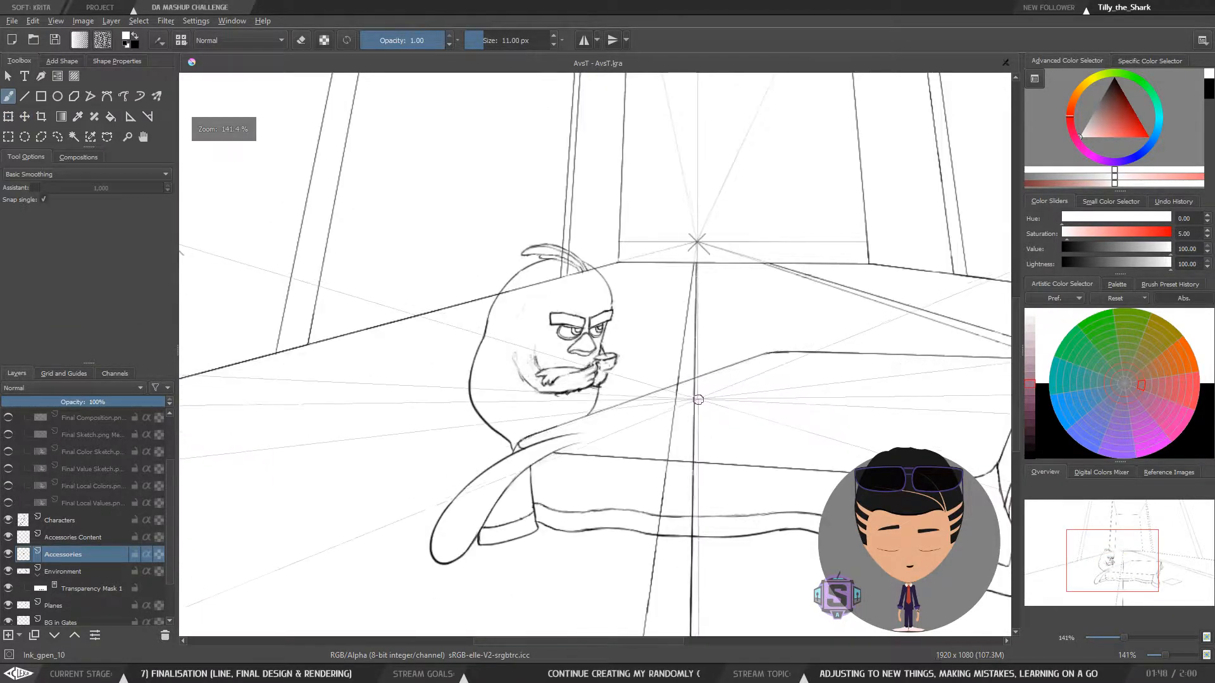
key(minus)
key(minus)
key(plus)
key(plus)
key(plus)
key(plus)
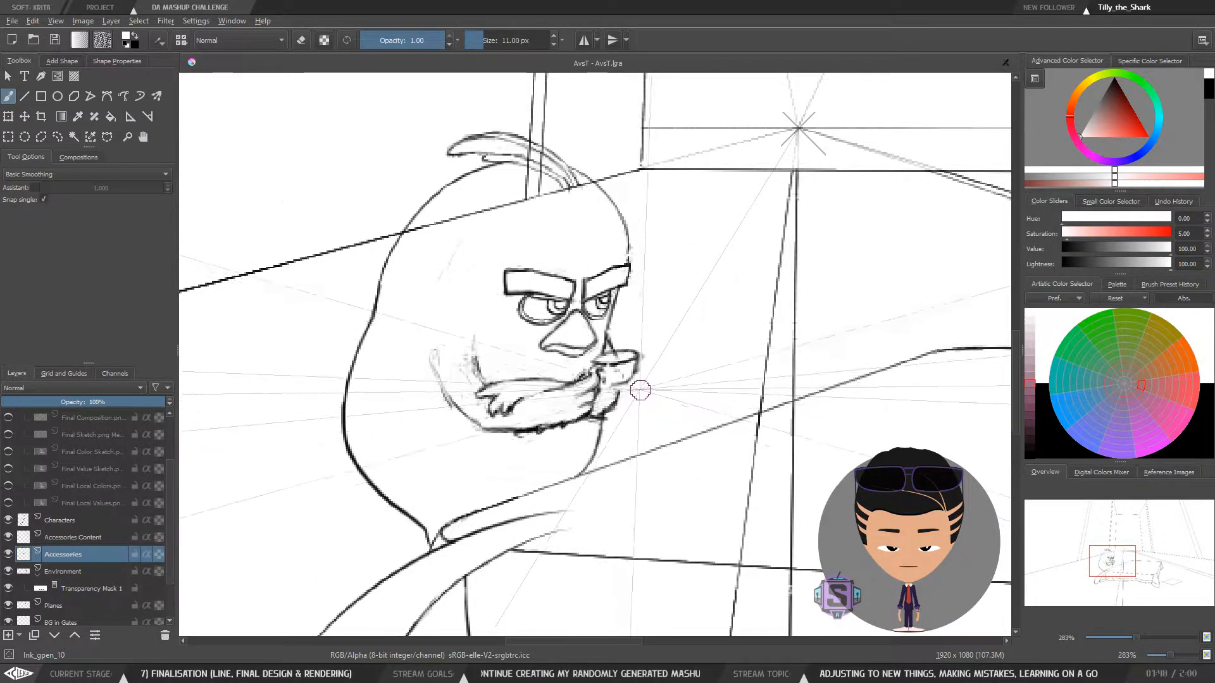
Touch up fine details around the bird's feathered arm on the Accessories layer with a 2 px black brush
key(plus)
key(plus)
key(bracketleft)
key(bracketleft)
key(bracketleft)
key(bracketleft)
key(bracketleft)
key(bracketleft)
key(bracketleft)
key(bracketleft)
key(bracketleft)
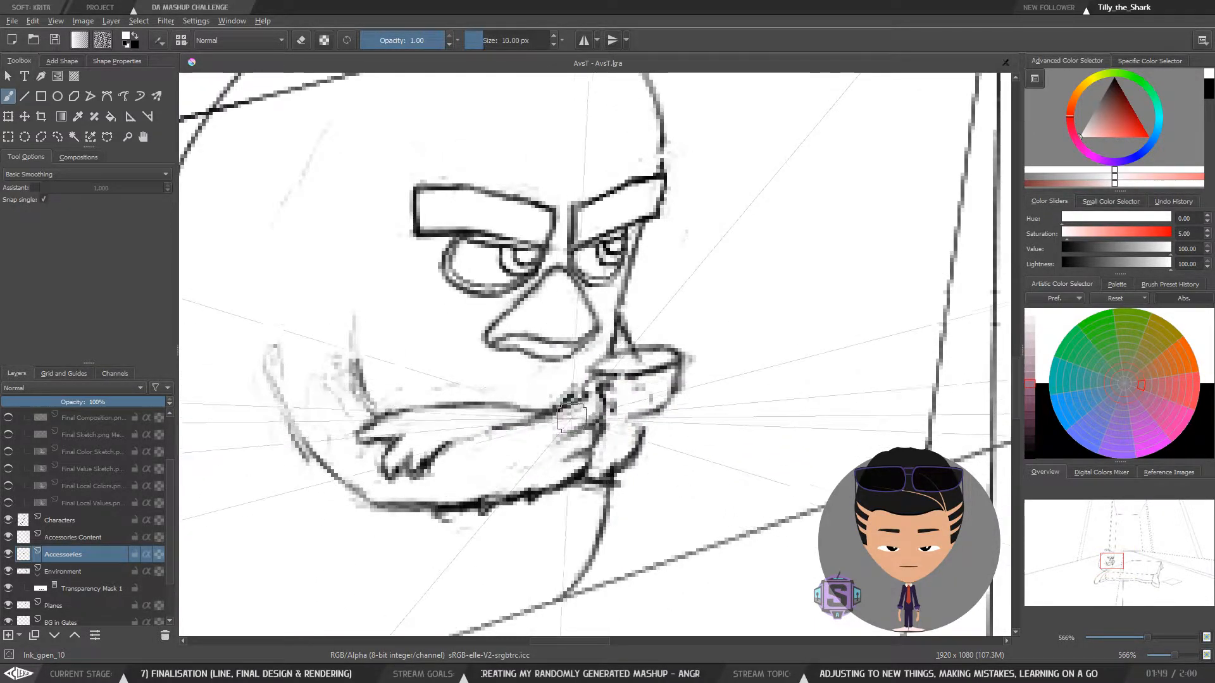
key(e)
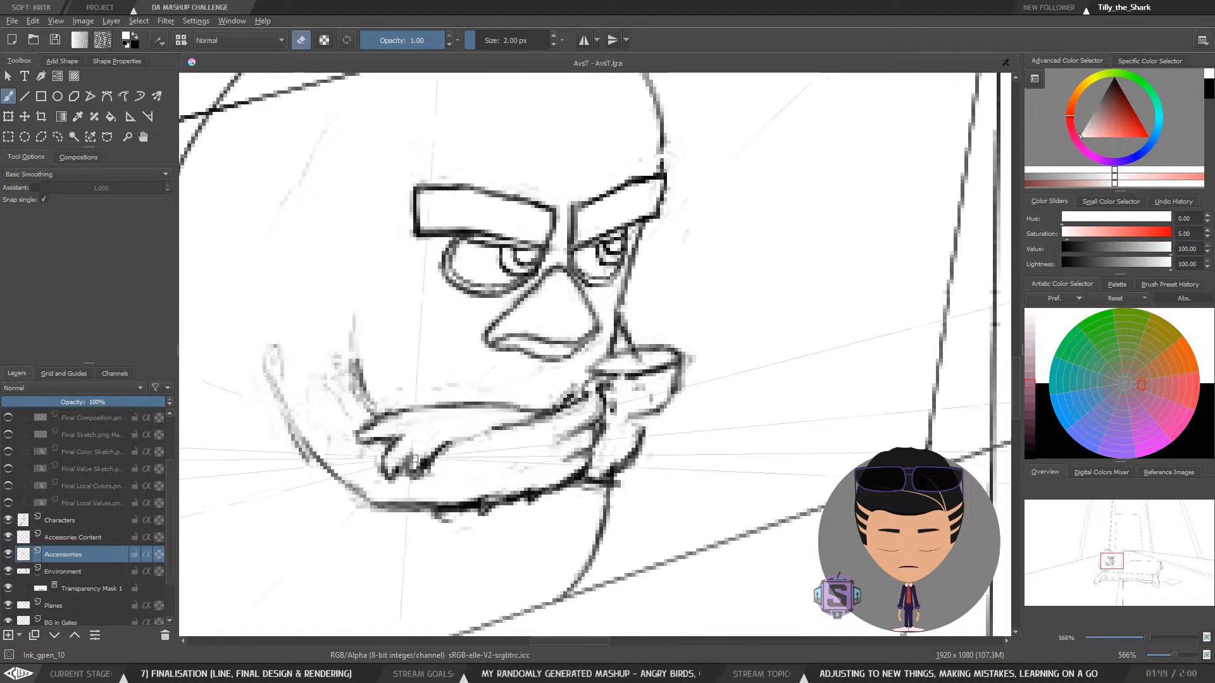
key(e)
key(x)
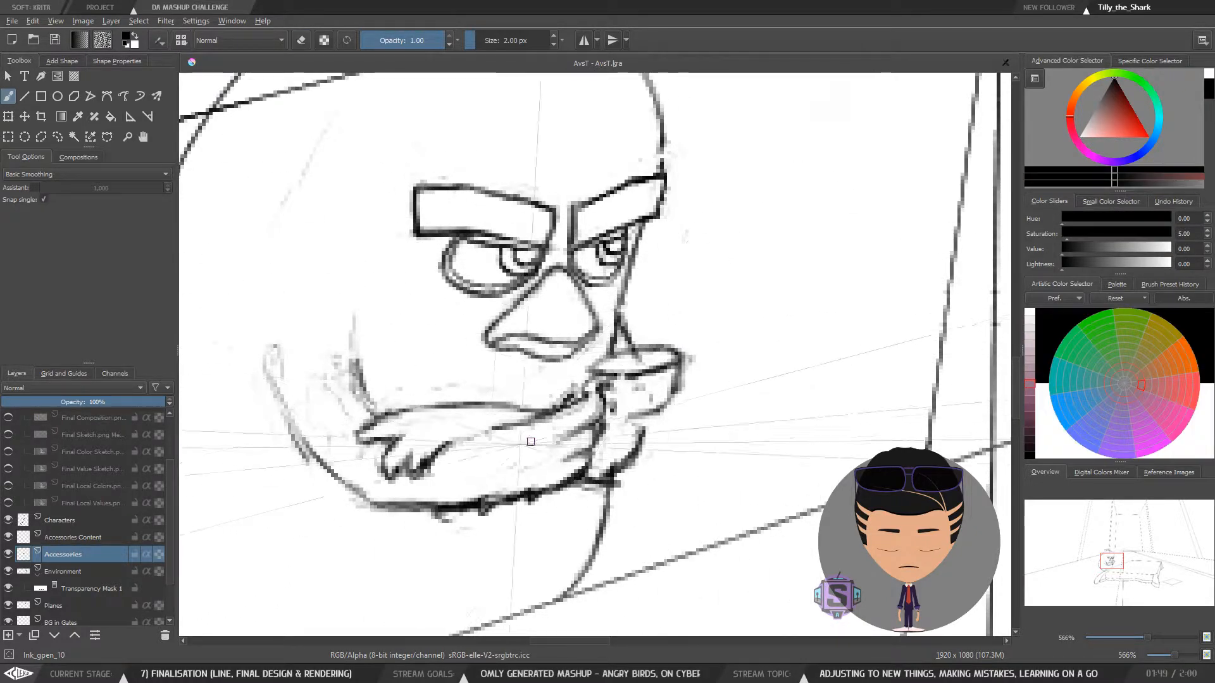
drag(437, 469, 904, 283)
key(minus)
key(minus)
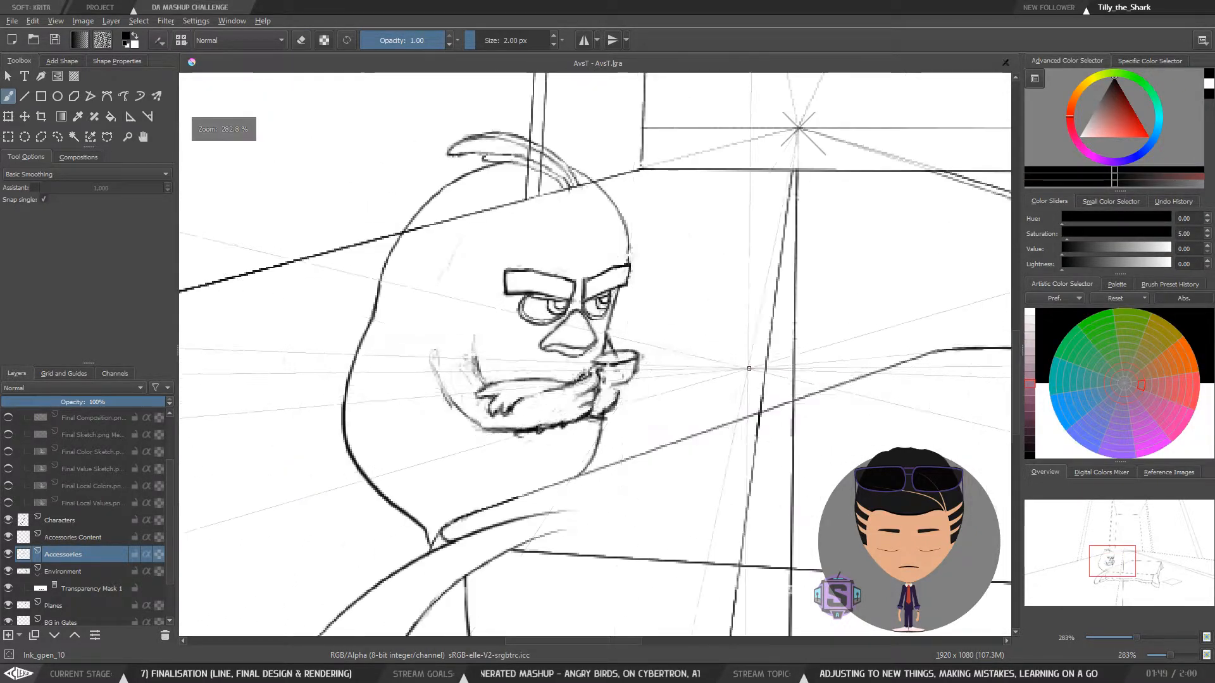
Examine the bird's arm and cup in normal and mirrored view, both up close and within the wider table scene
key(minus)
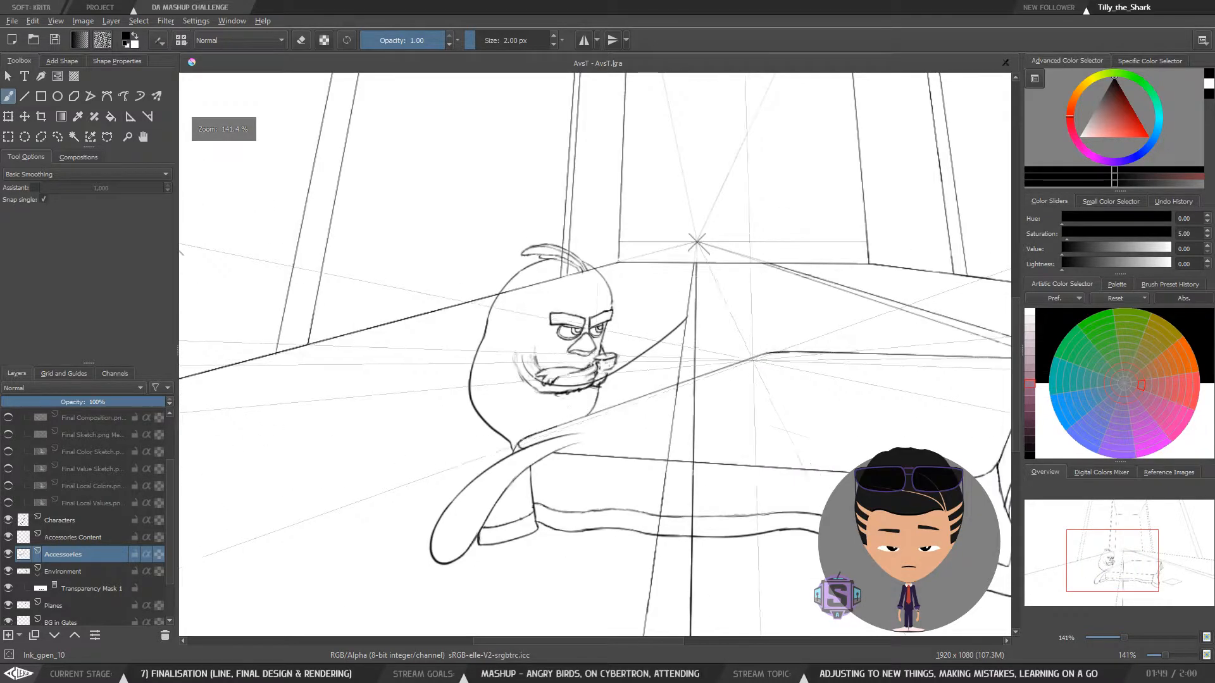
drag(599, 386, 355, 430)
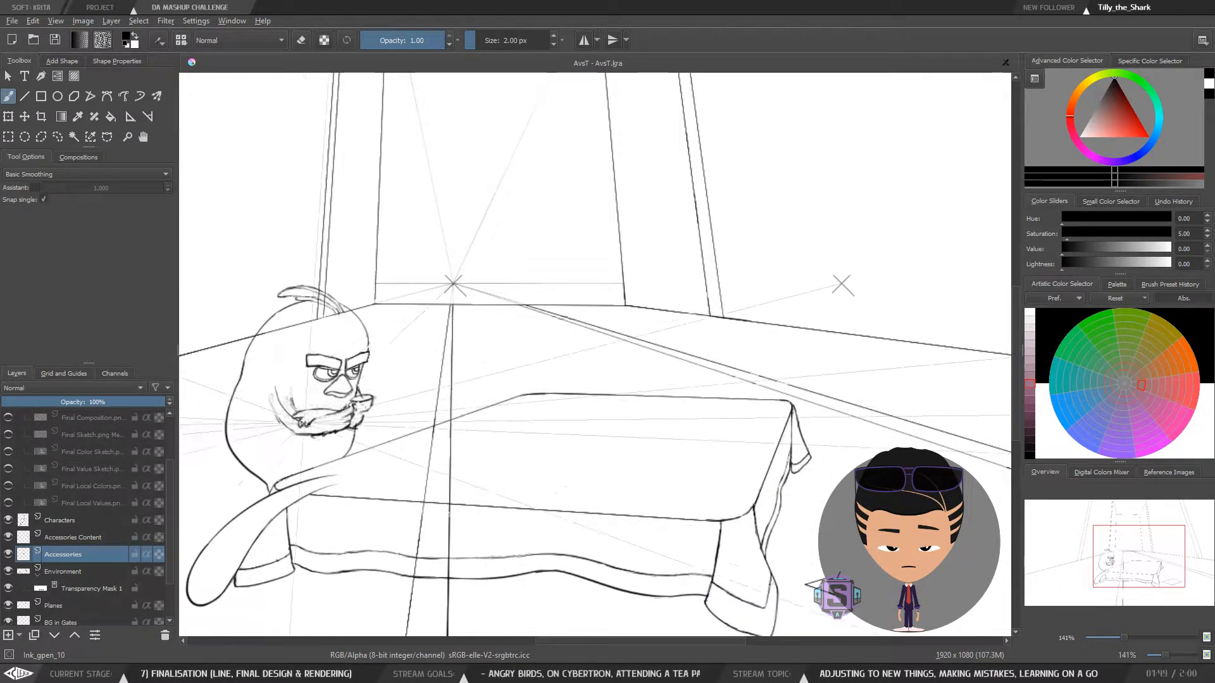
drag(410, 453, 599, 415)
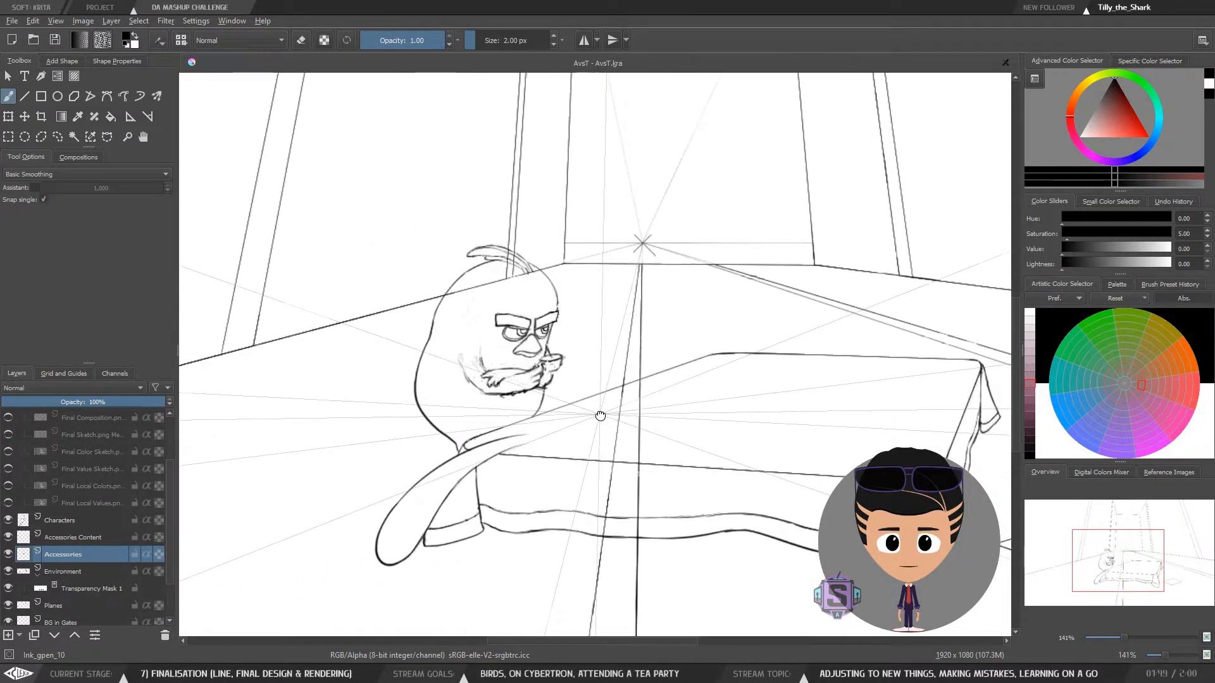
key(plus)
key(plus)
key(plus)
key(plus)
key(m)
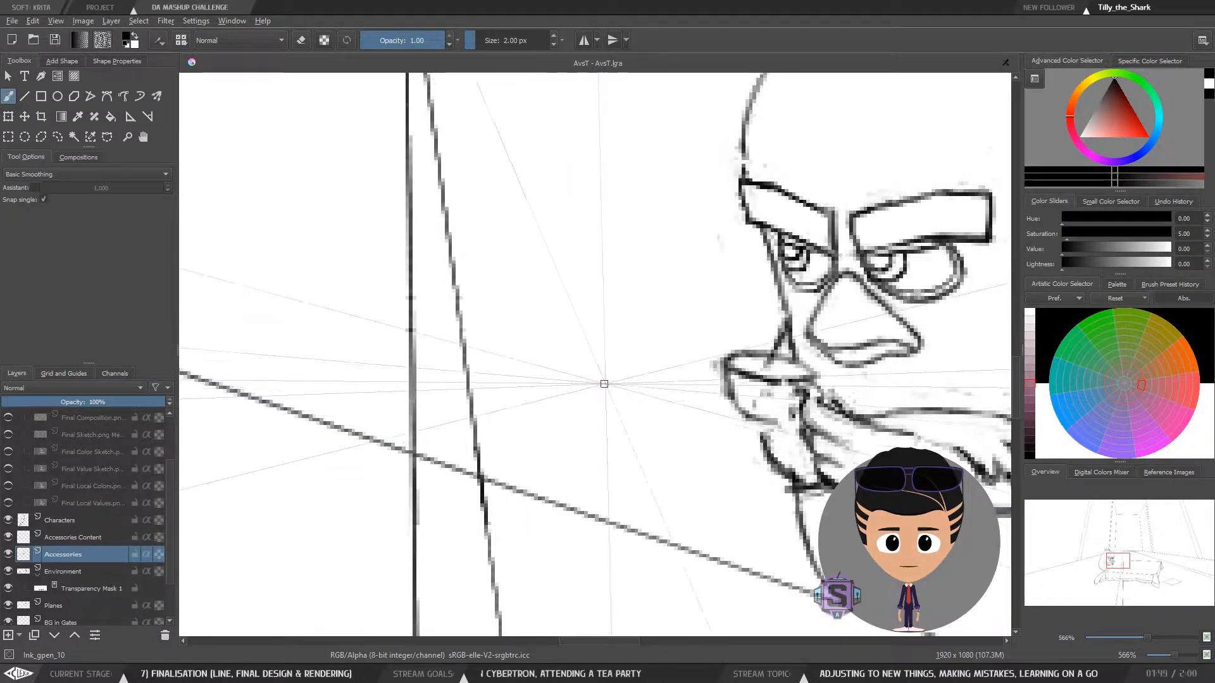
key(minus)
key(minus)
key(minus)
key(minus)
drag(630, 406, 490, 400)
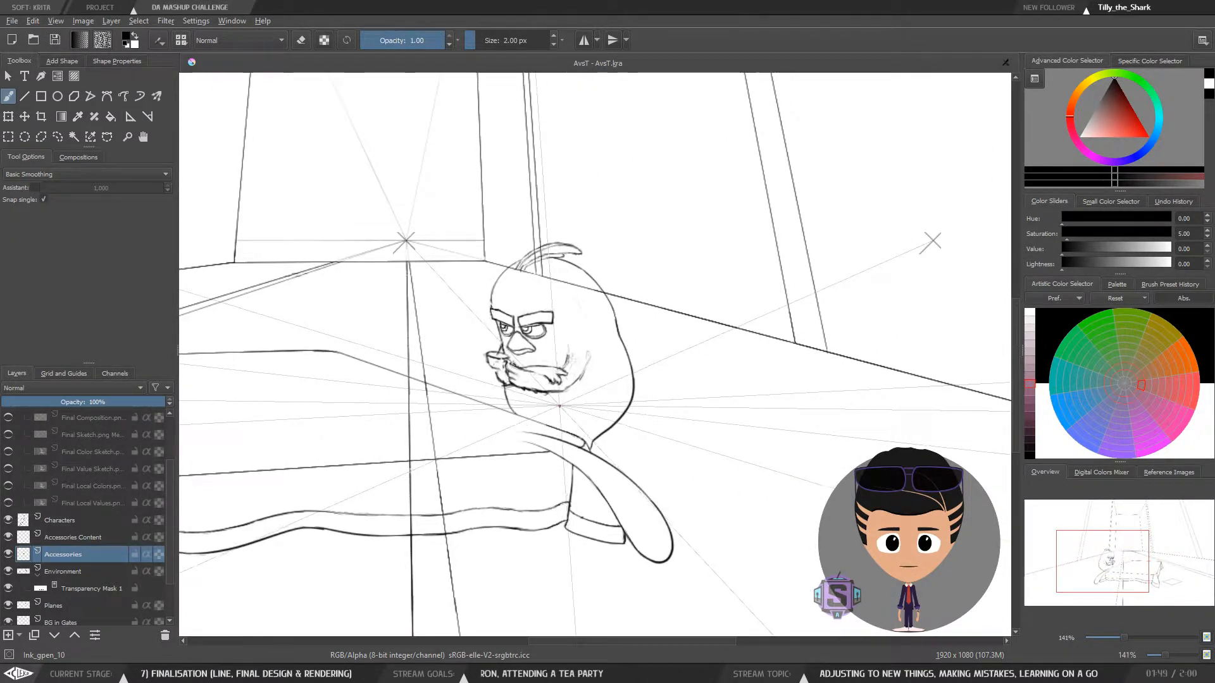
key(plus)
key(plus)
key(plus)
key(plus)
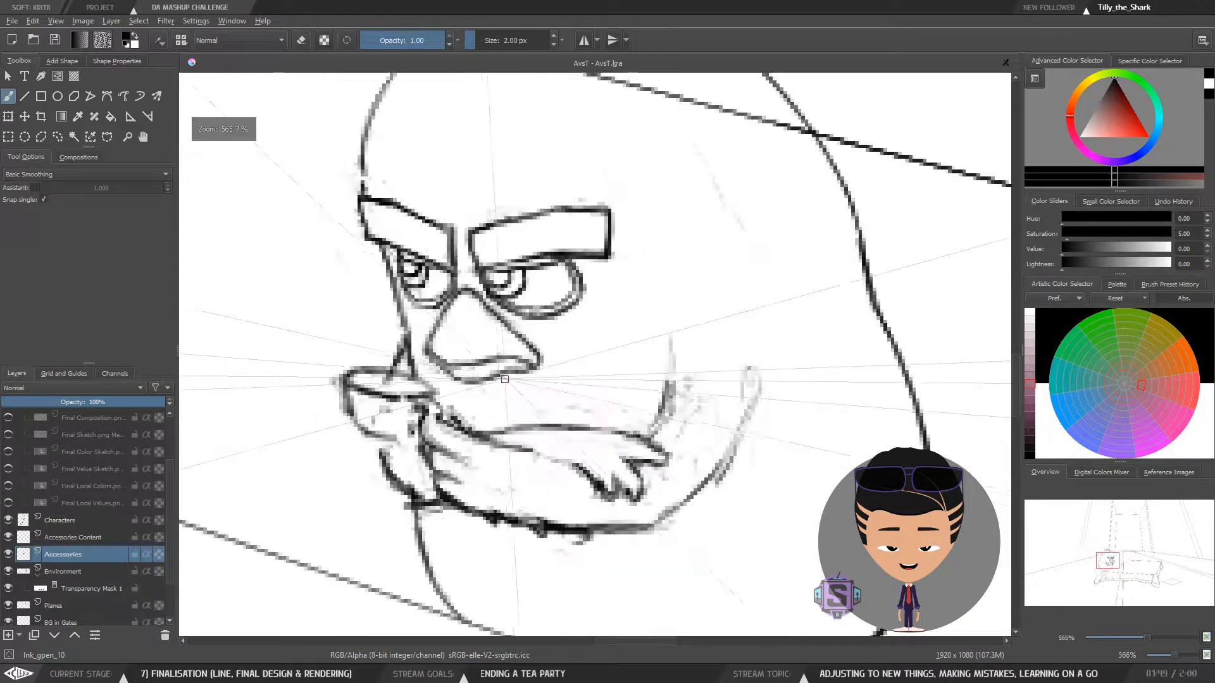
Rework the lines inside the cup's body and beside the fingertips on the Accessories layer, alternating a 7 px eraser and brush
key(e)
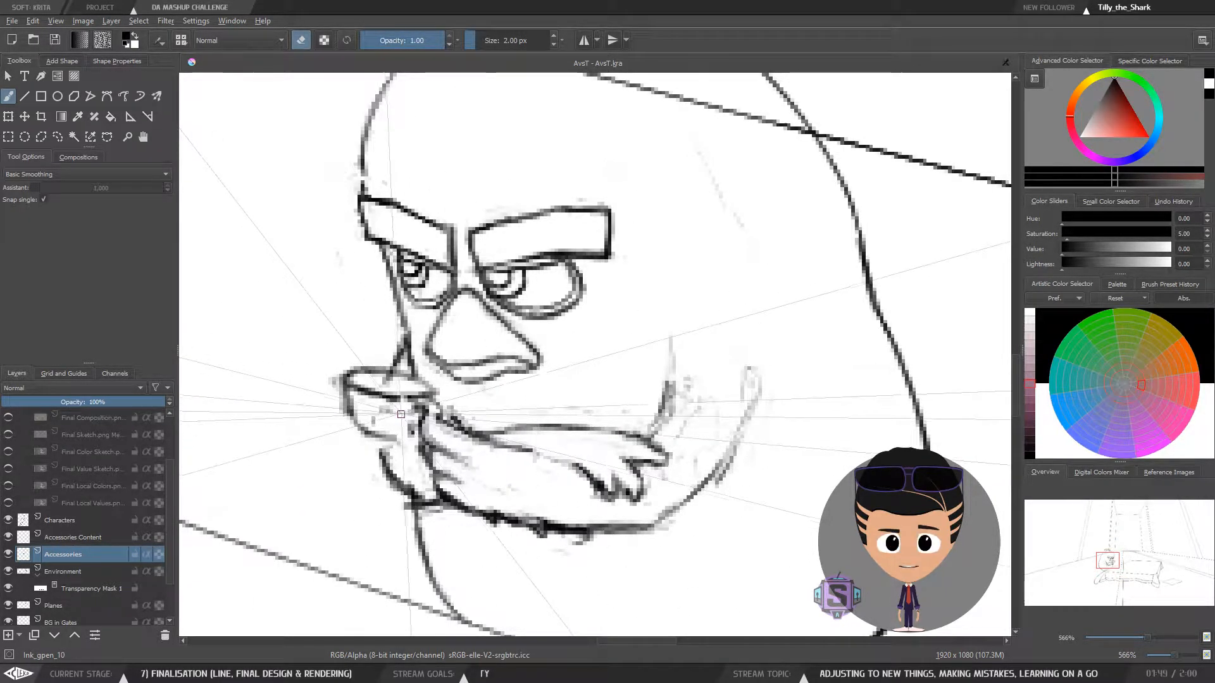
key(bracketright)
key(bracketright)
key(bracketright)
key(bracketright)
key(bracketright)
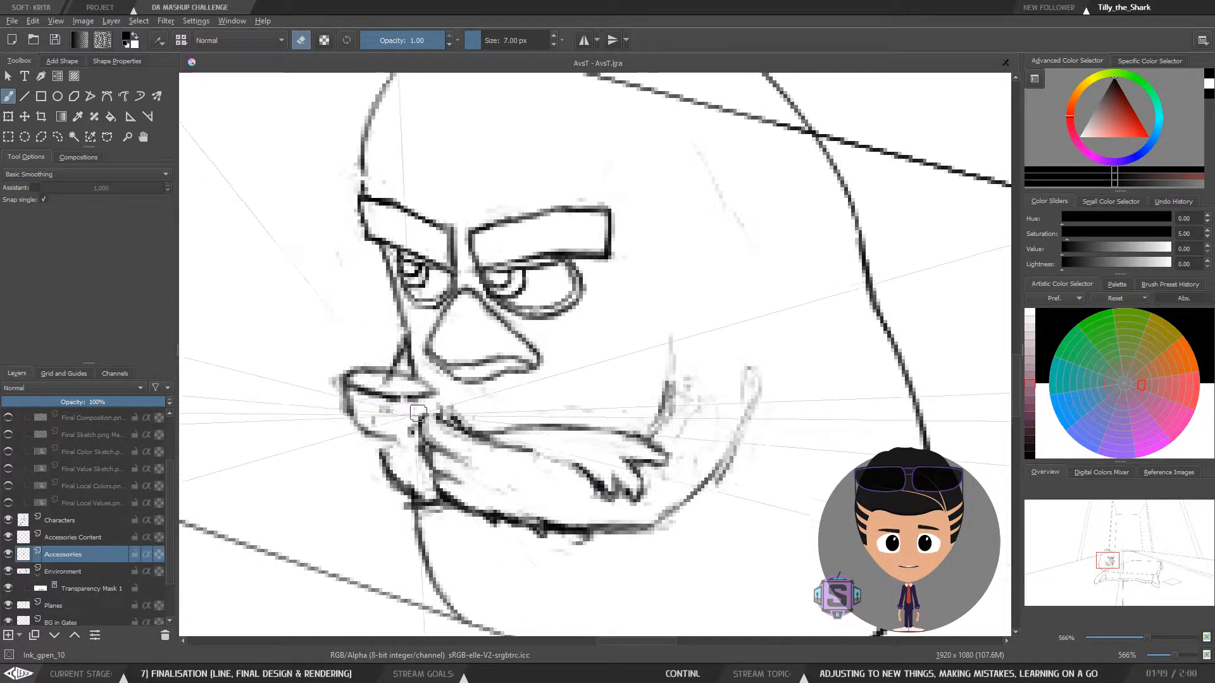
key(e)
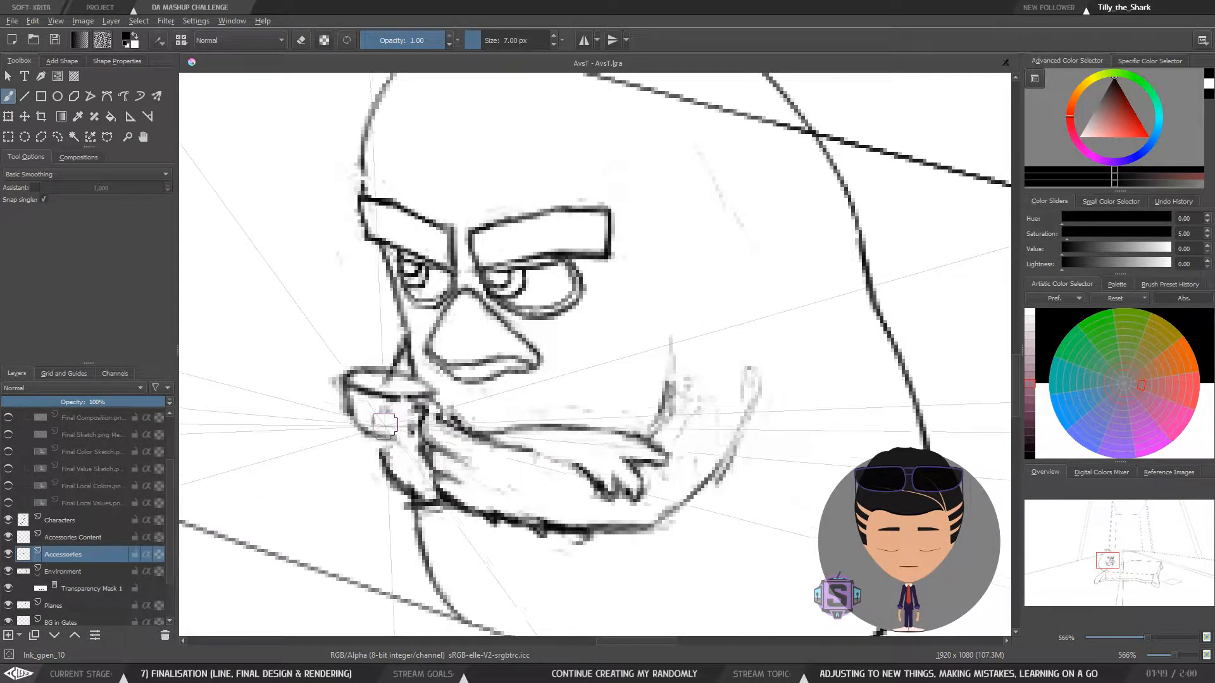
key(e)
drag(373, 416, 397, 424)
key(e)
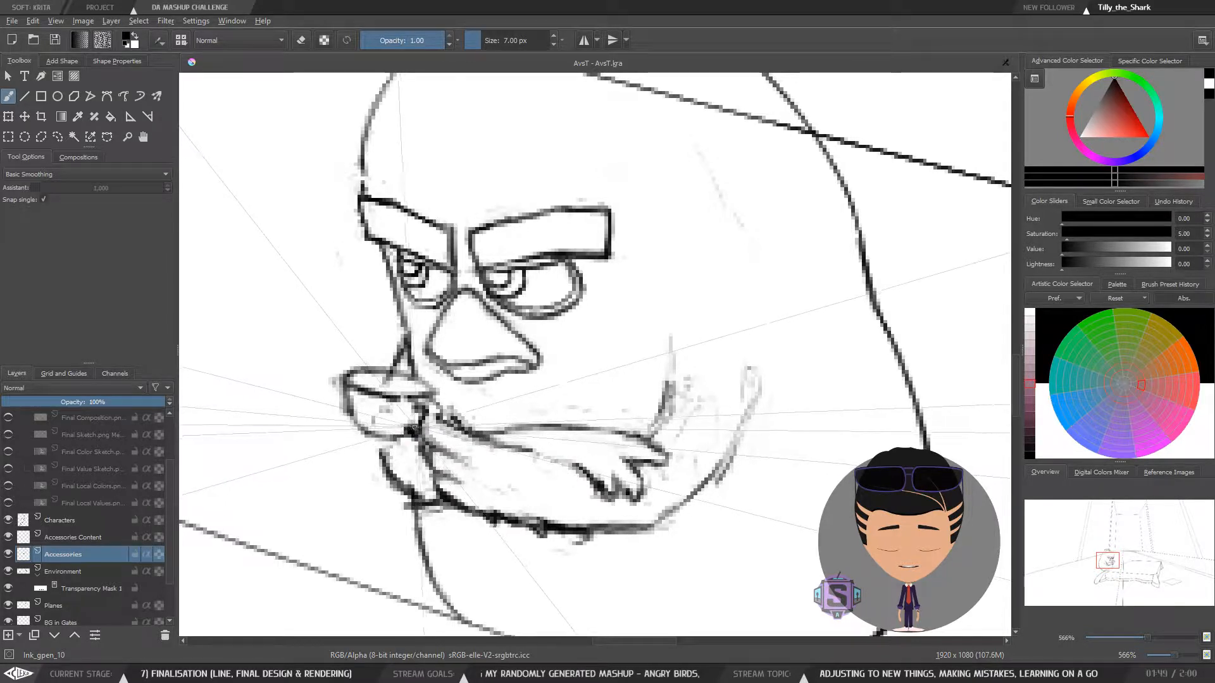
Check how the reworked cup reads against the bird's face and hand in the mirrored scene
key(minus)
key(minus)
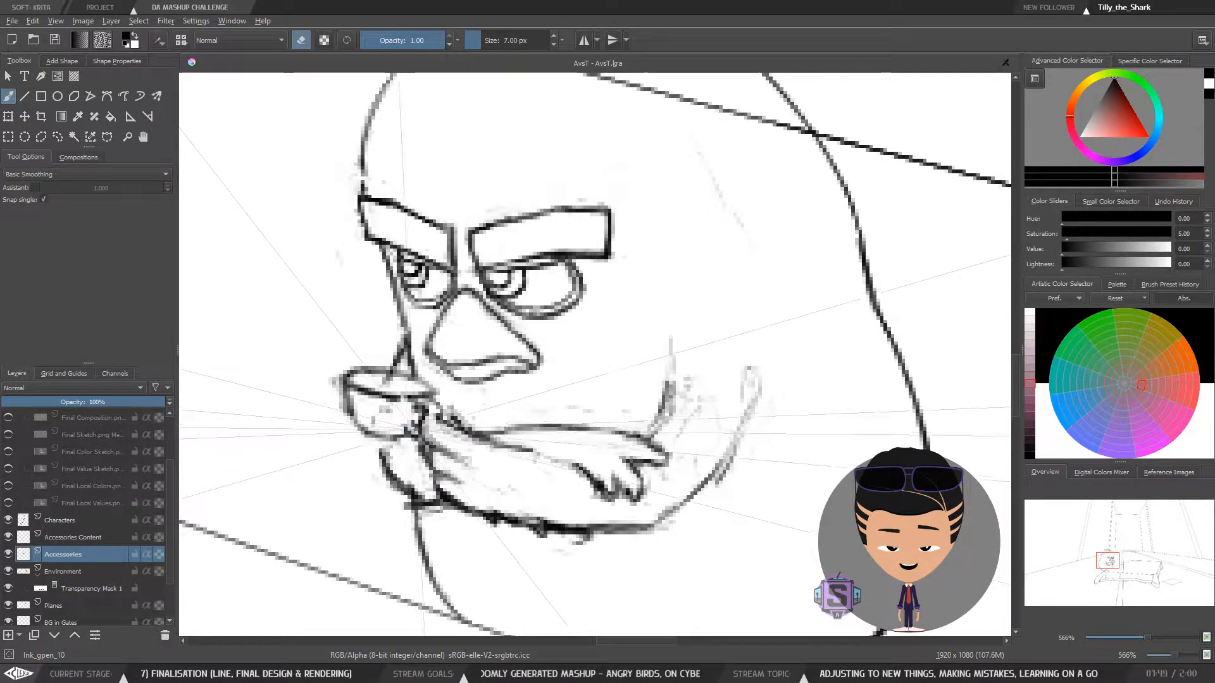
key(minus)
key(minus)
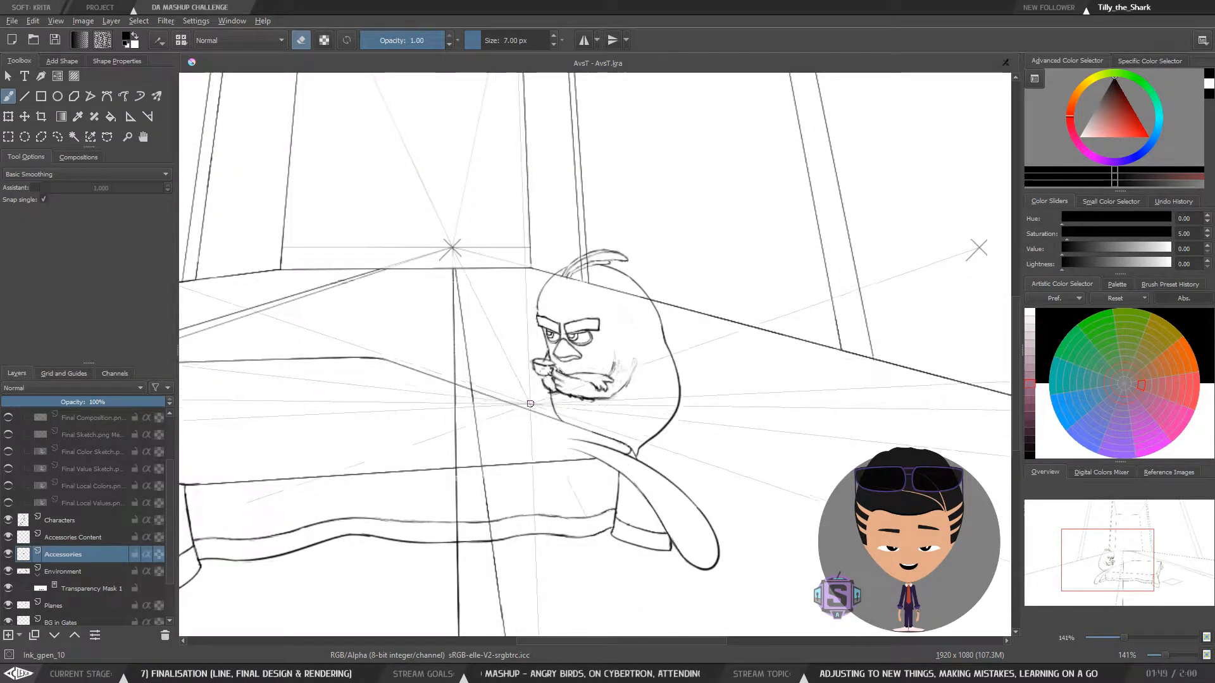
key(plus)
key(plus)
key(e)
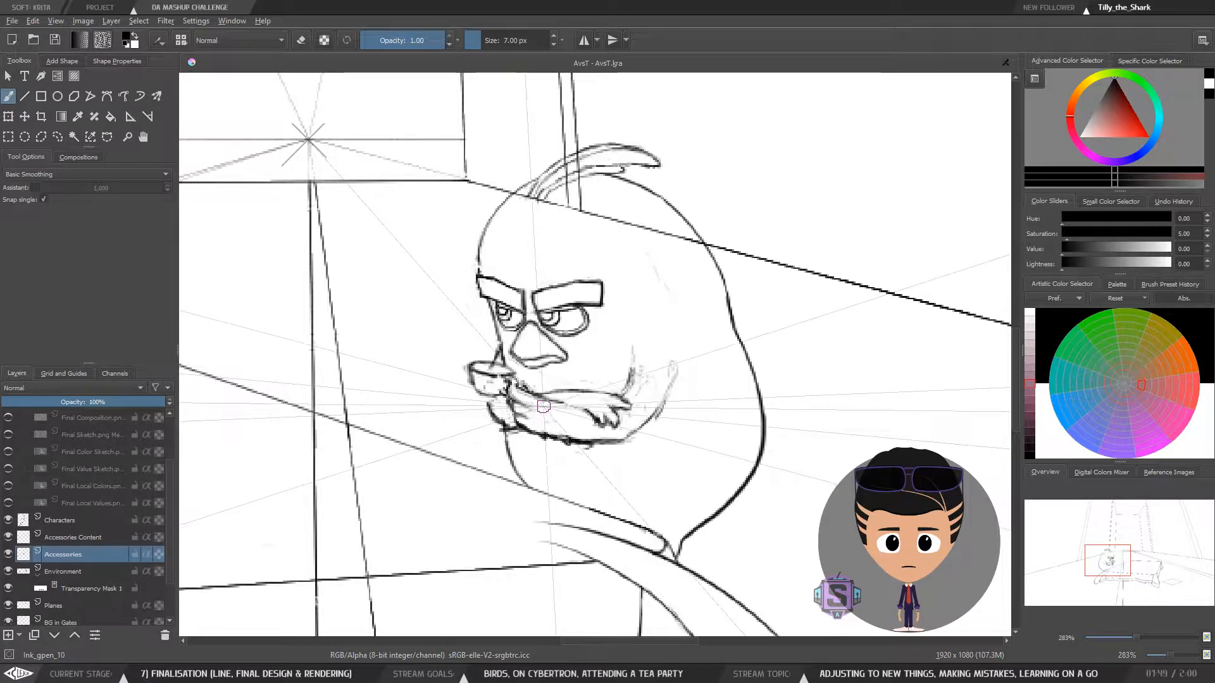
drag(557, 406, 538, 416)
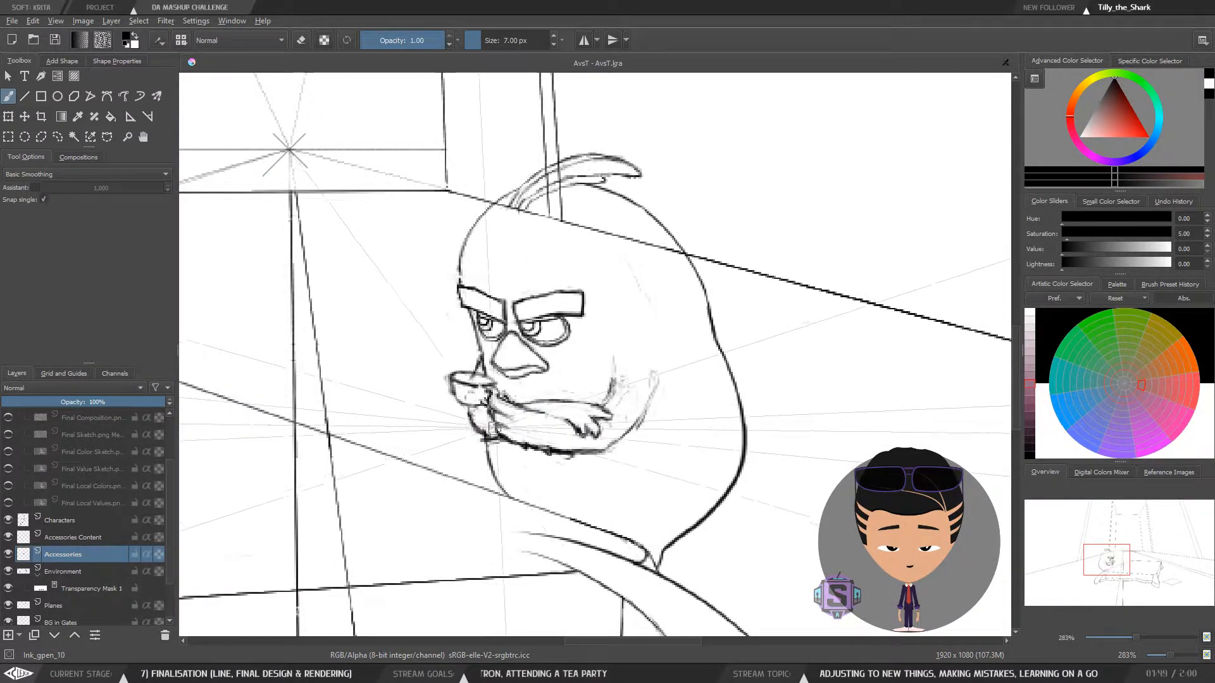
Erase and redraw the hand's fingers beneath the cup on the Characters layer with the 7 px brush
click(81, 518)
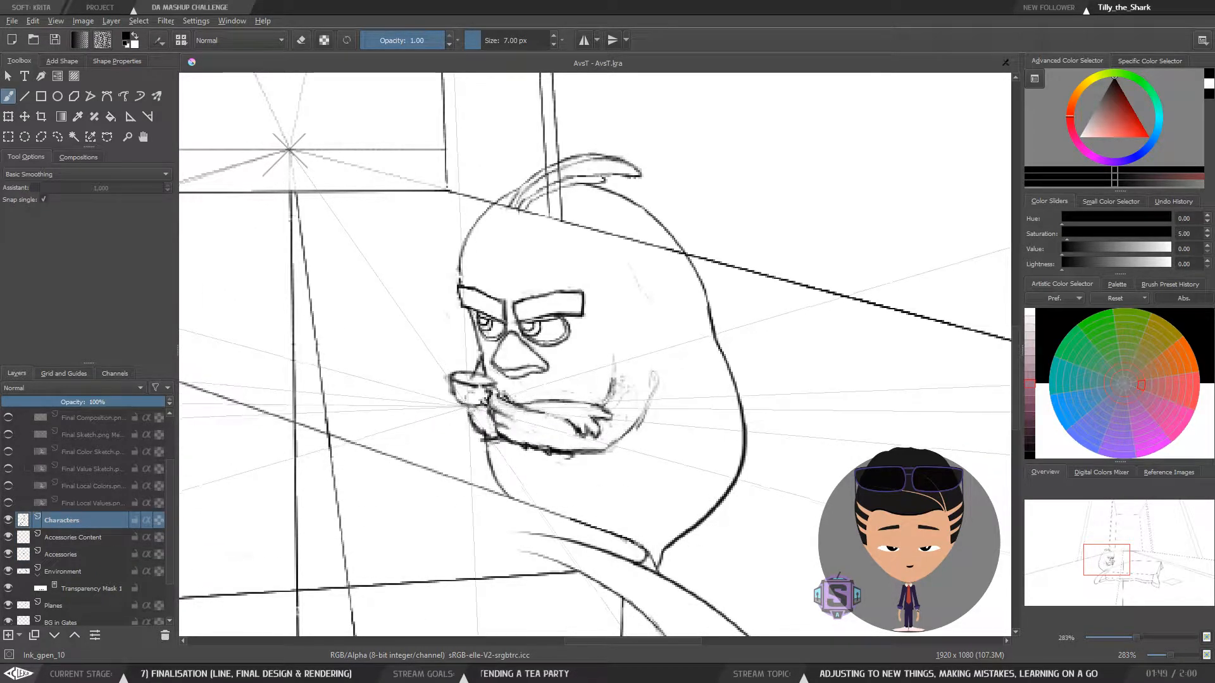
key(e)
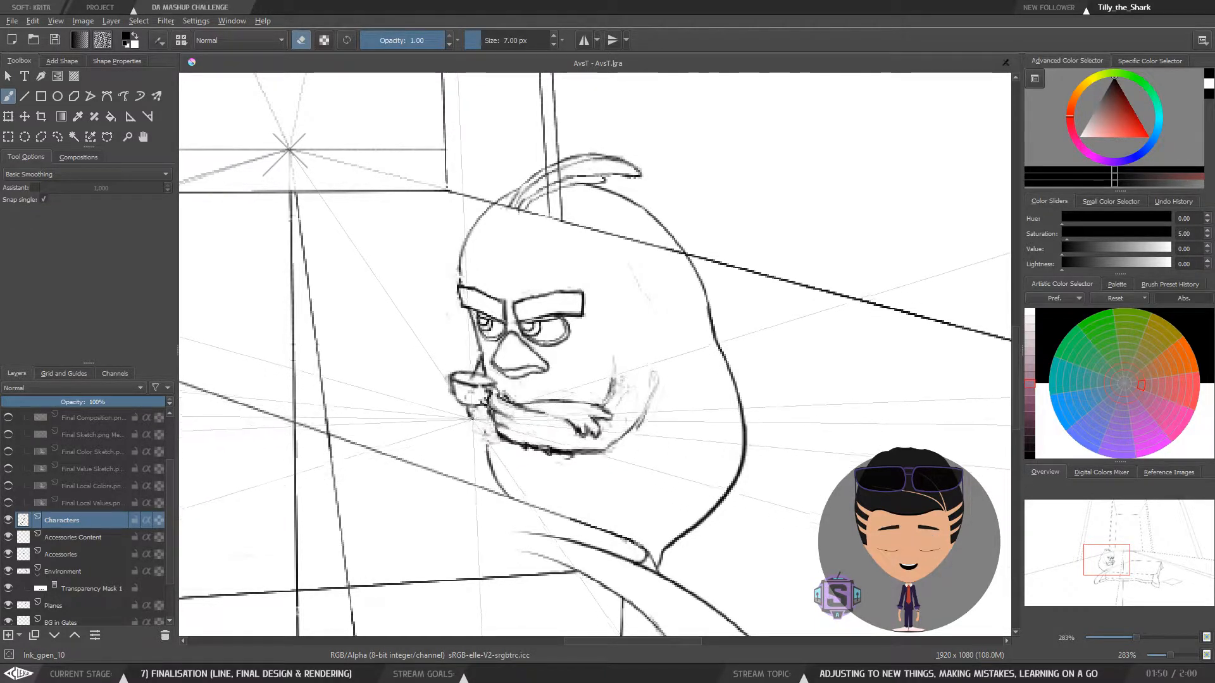
key(e)
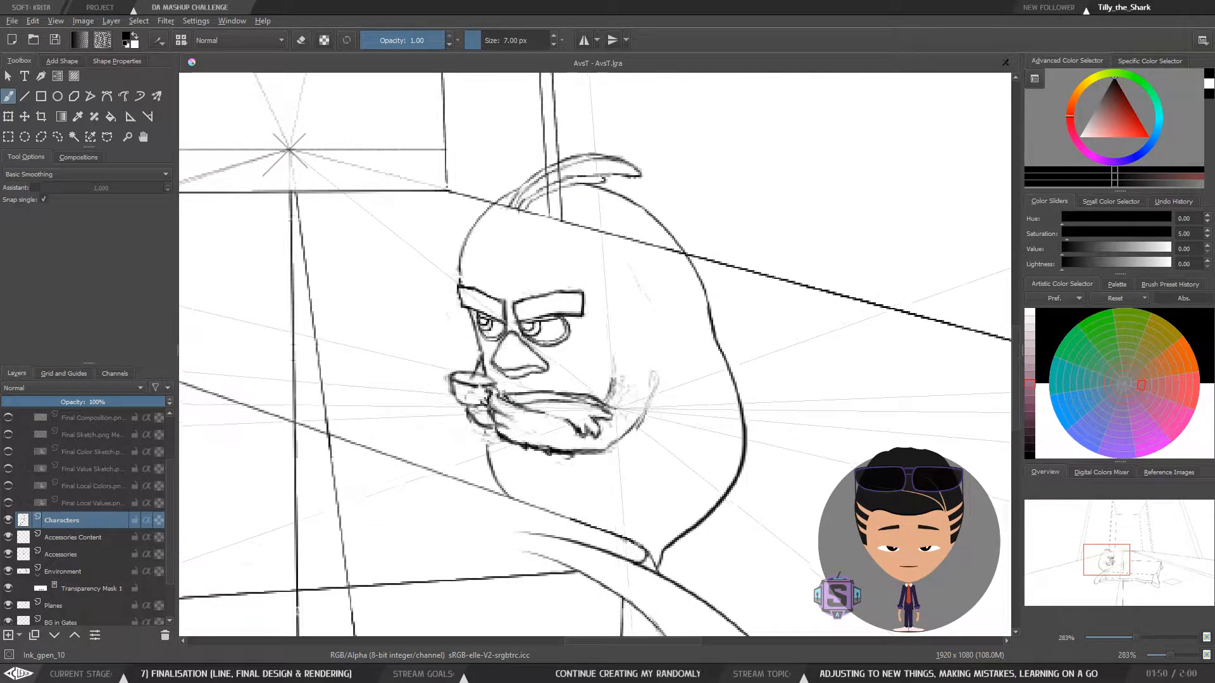
key(e)
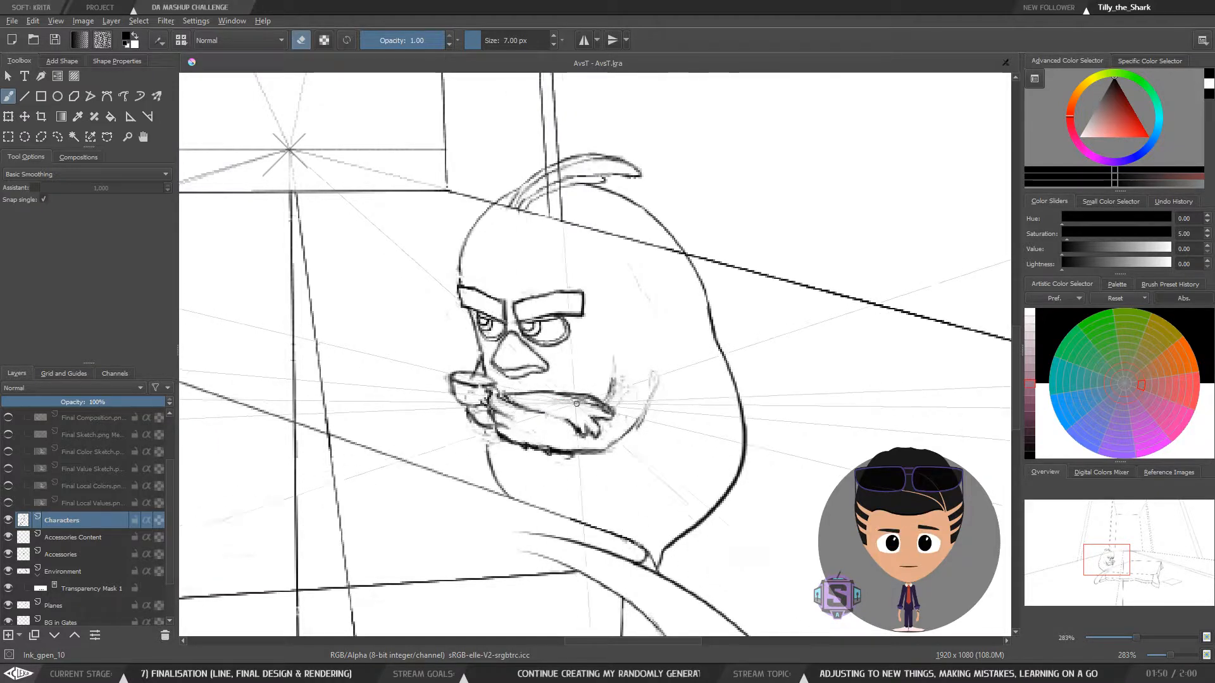
scroll(576, 403, down, 2)
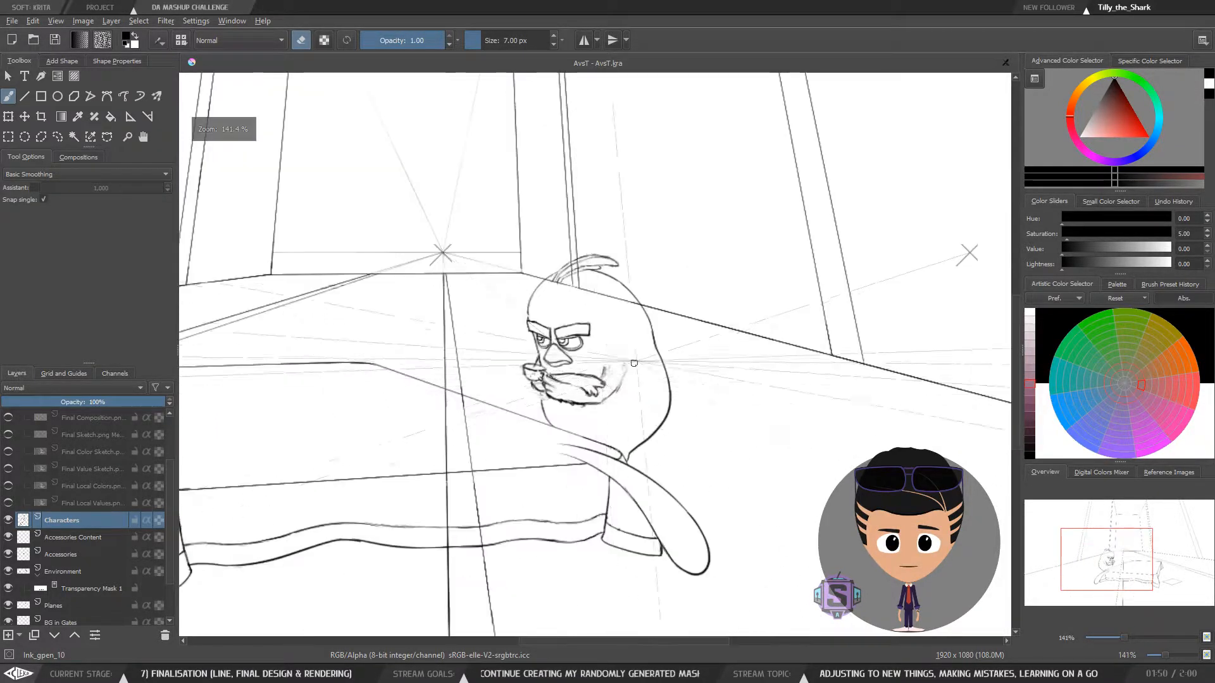
scroll(634, 363, up, 2)
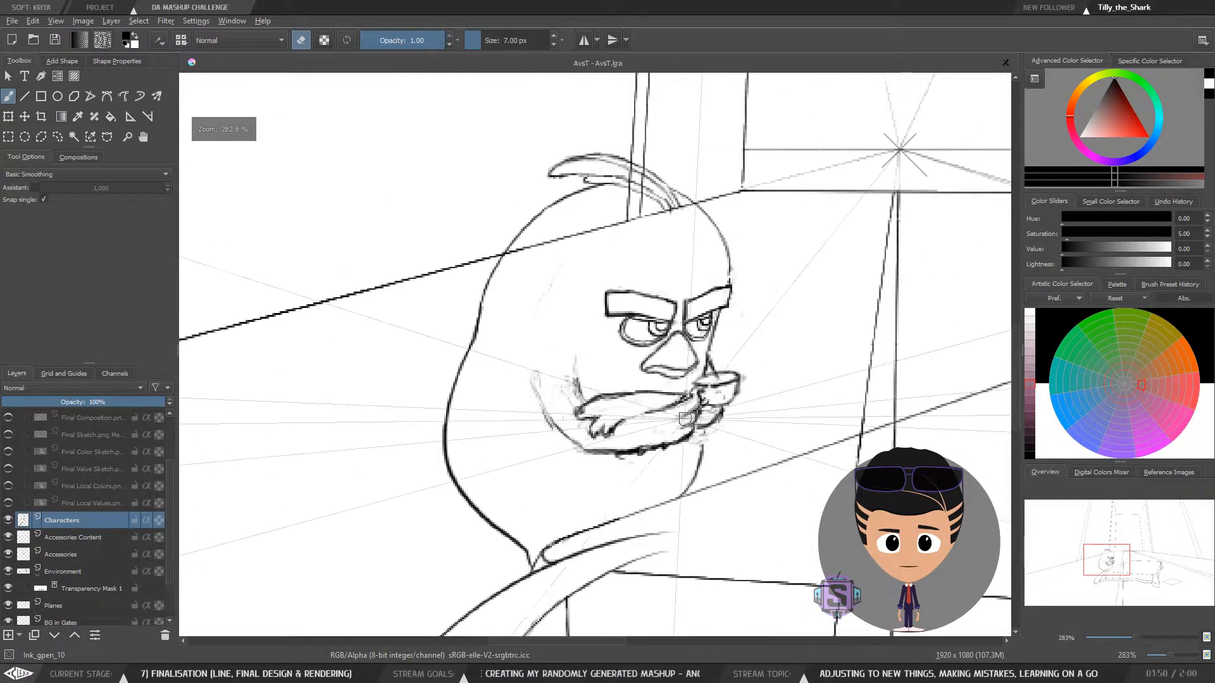
drag(685, 417, 566, 420)
key(e)
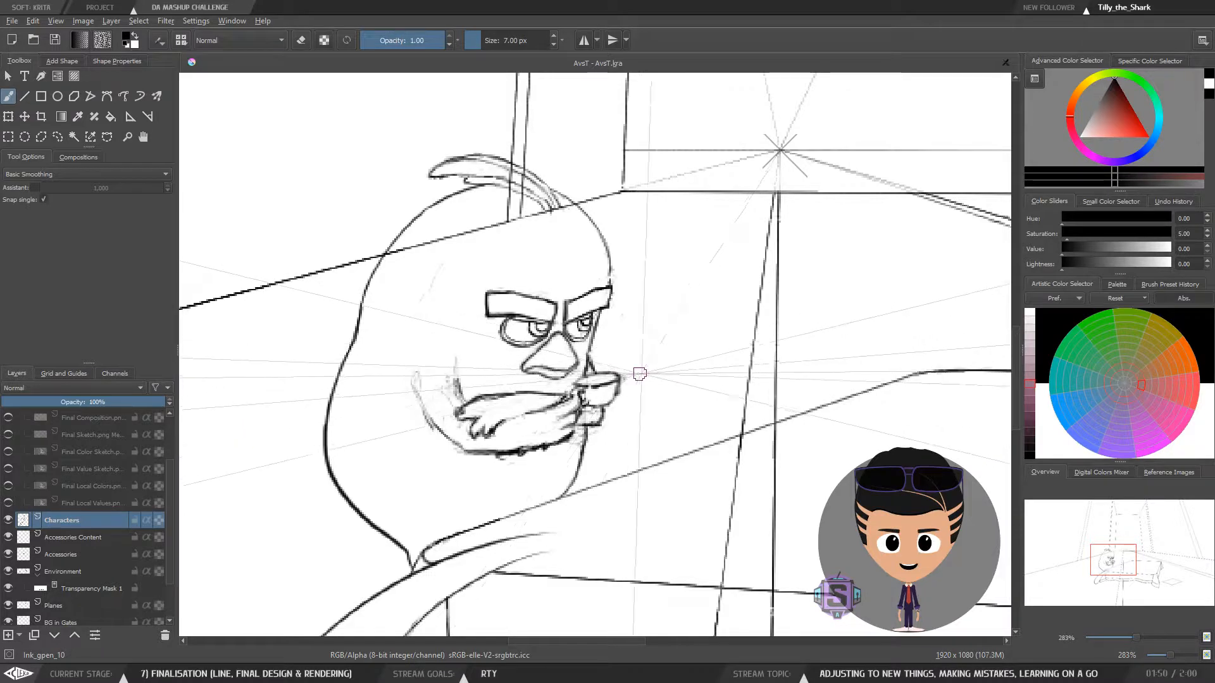
Redraw the cup's rim and sides on the Accessories layer with the 7 px brush
click(74, 554)
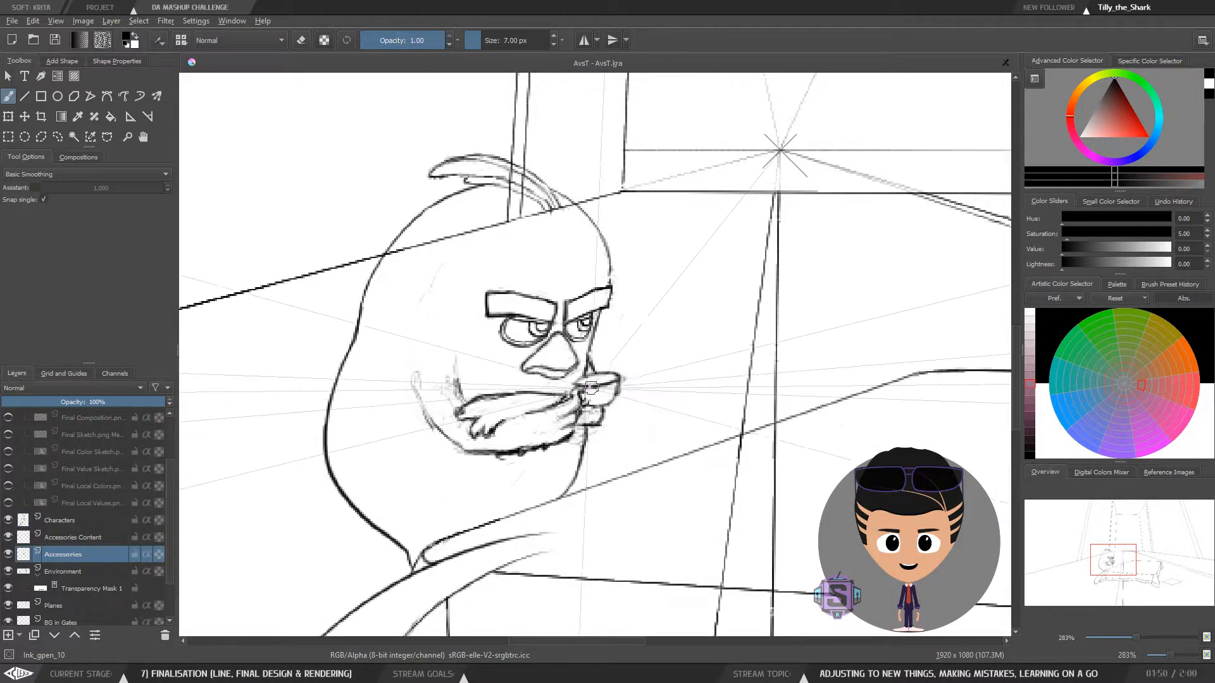
key(e)
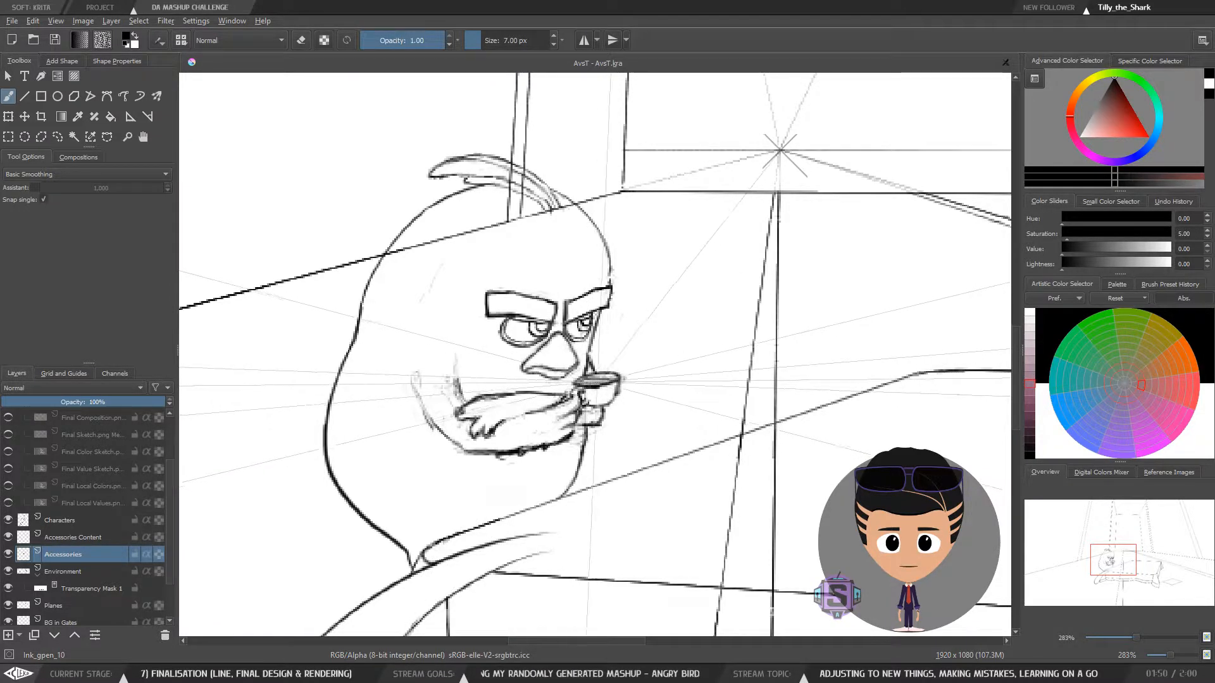
scroll(624, 380, down, 2)
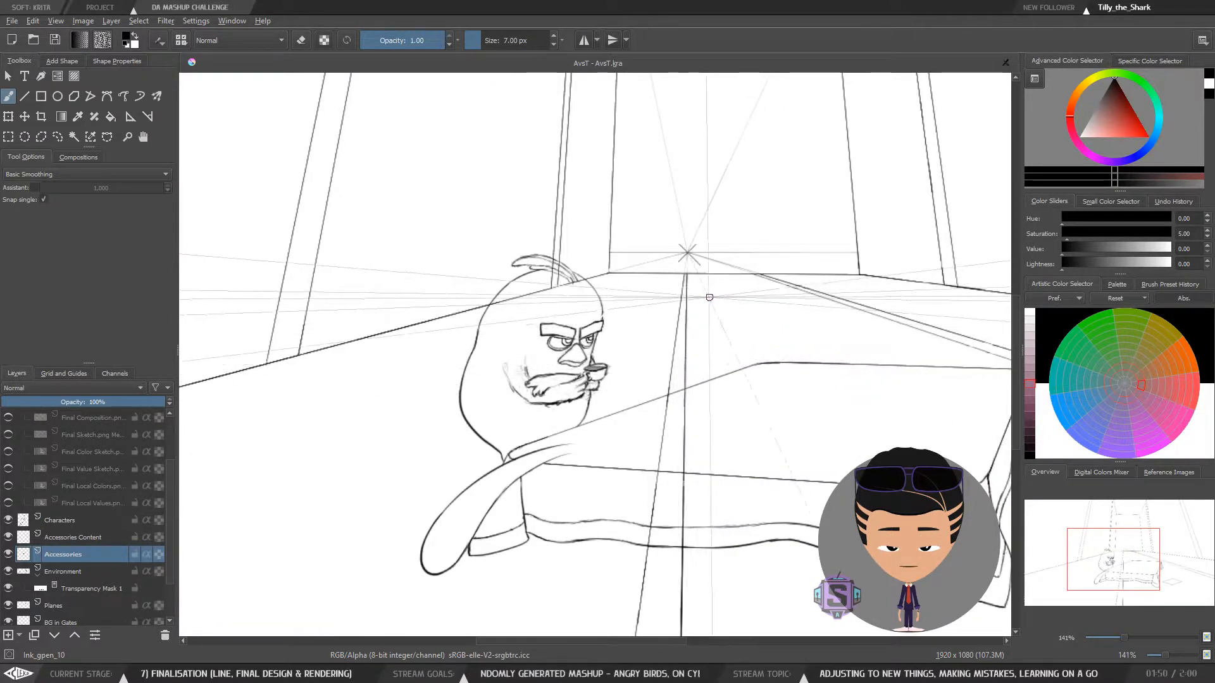
scroll(620, 402, up, 4)
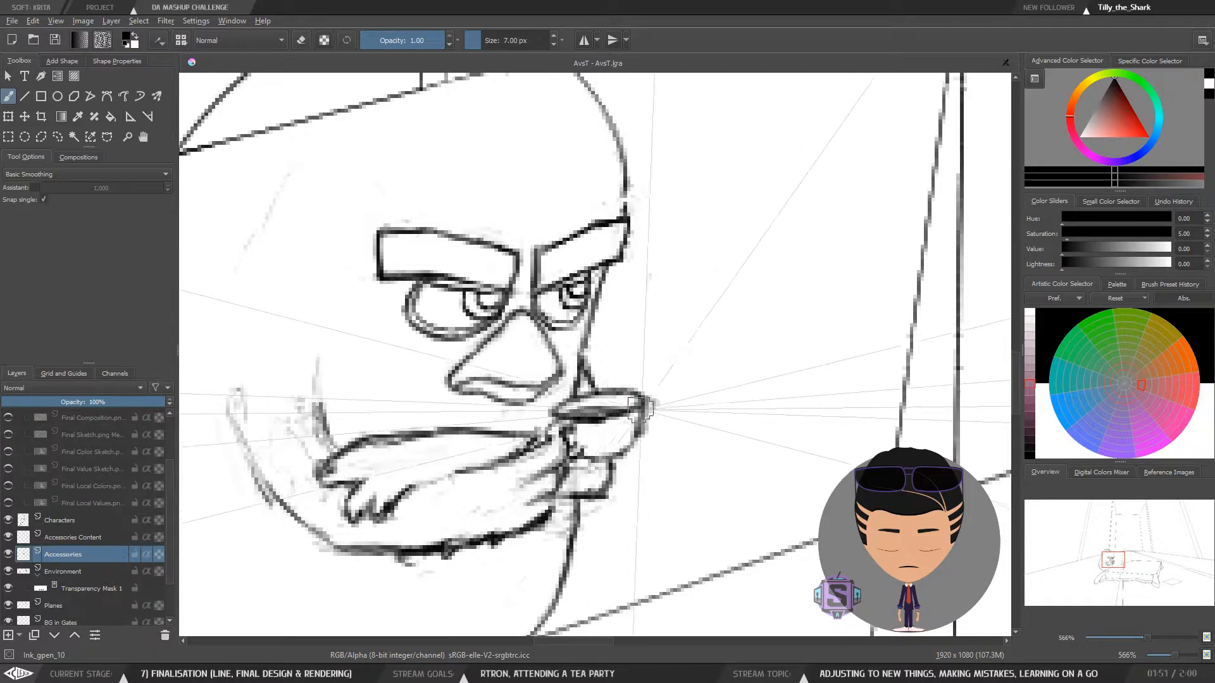
Thin the cup's heavy rim and clean up its outer edge in mirrored view, alternating the 7 px eraser and brush
key(m)
scroll(639, 408, down, 4)
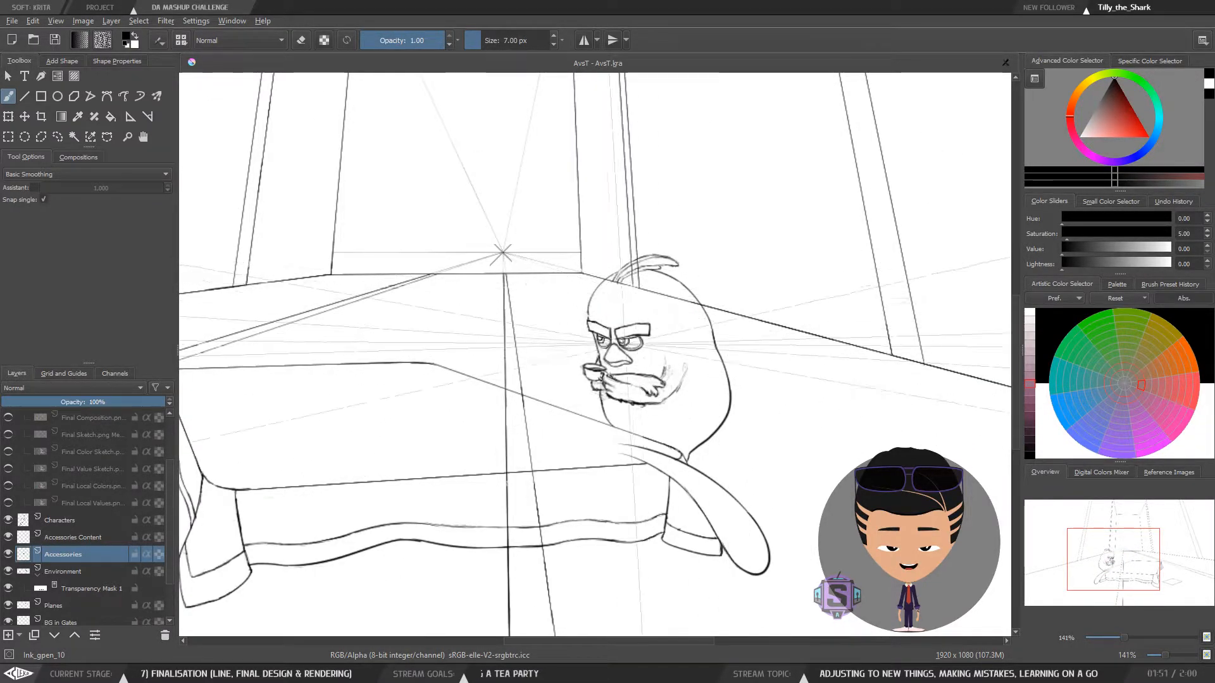
scroll(629, 419, up, 2)
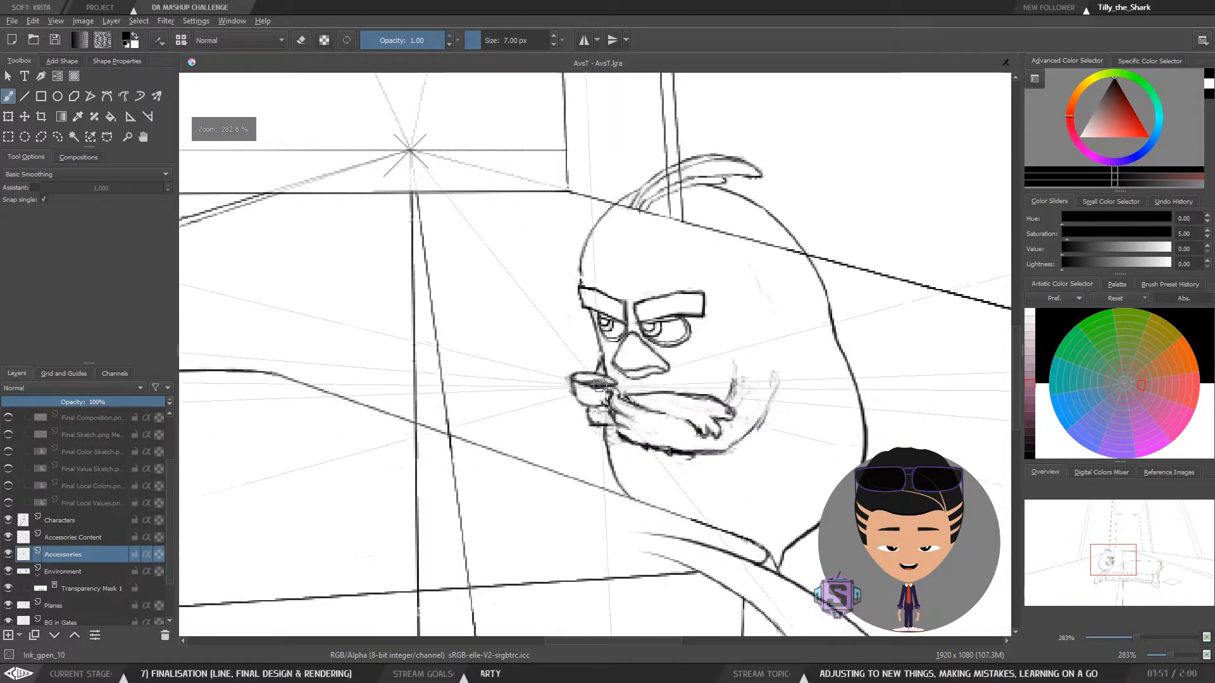
scroll(599, 385, up, 2)
key(e)
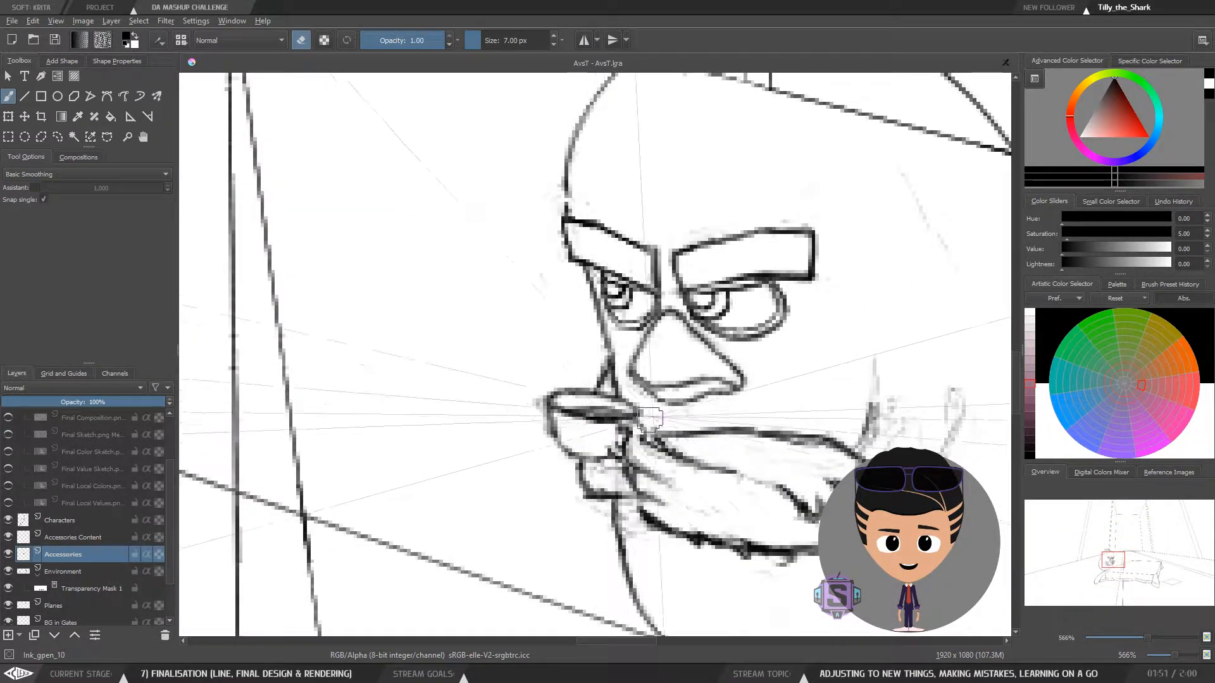
scroll(652, 419, down, 4)
scroll(619, 388, up, 2)
key(e)
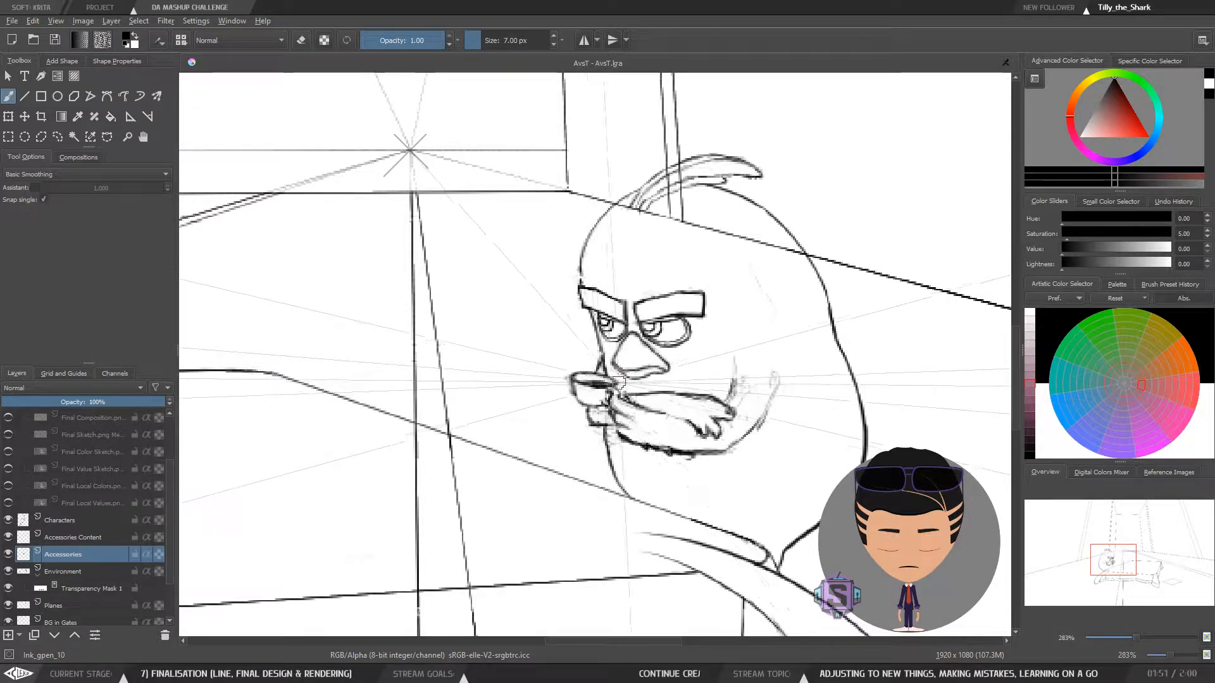
key(e)
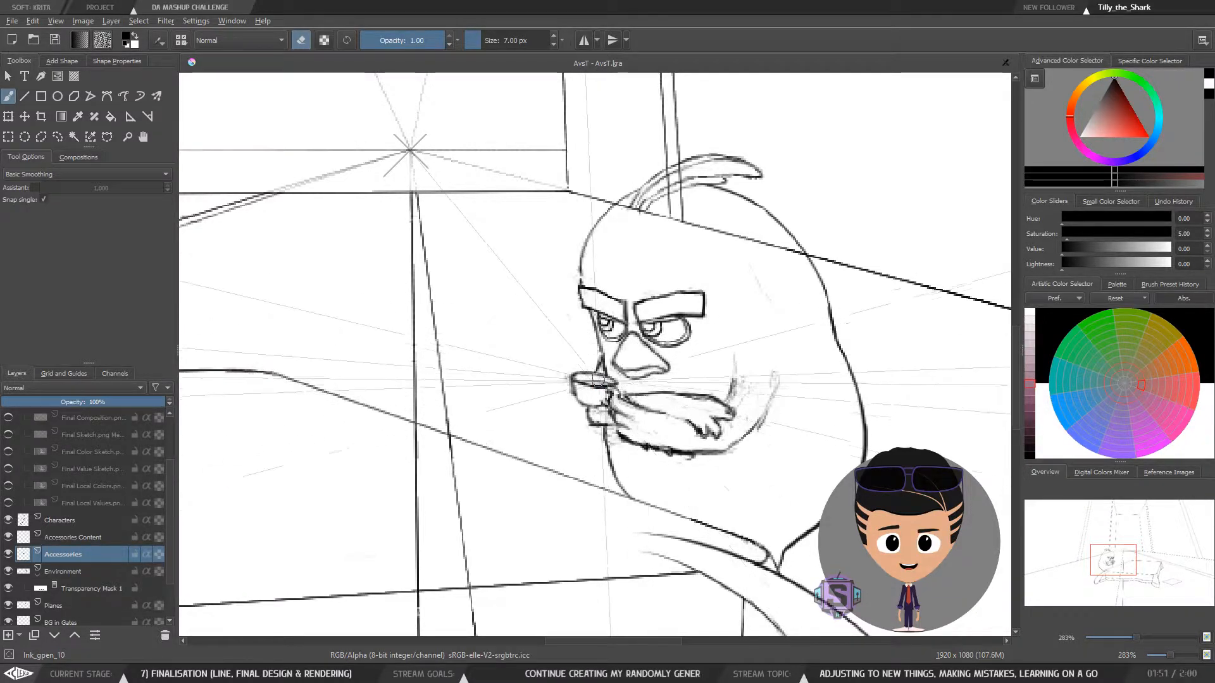
key(e)
key(e)
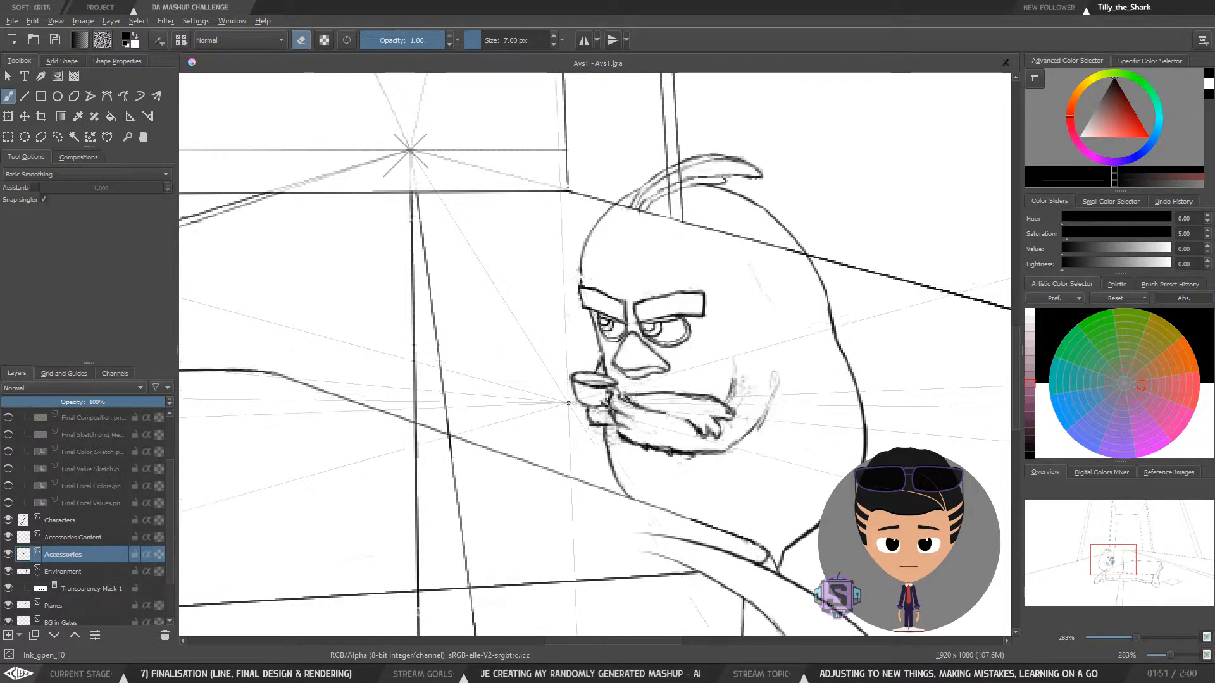
Compare the refined cup and hand in normal and mirrored view at several zoom levels
key(minus)
key(minus)
key(m)
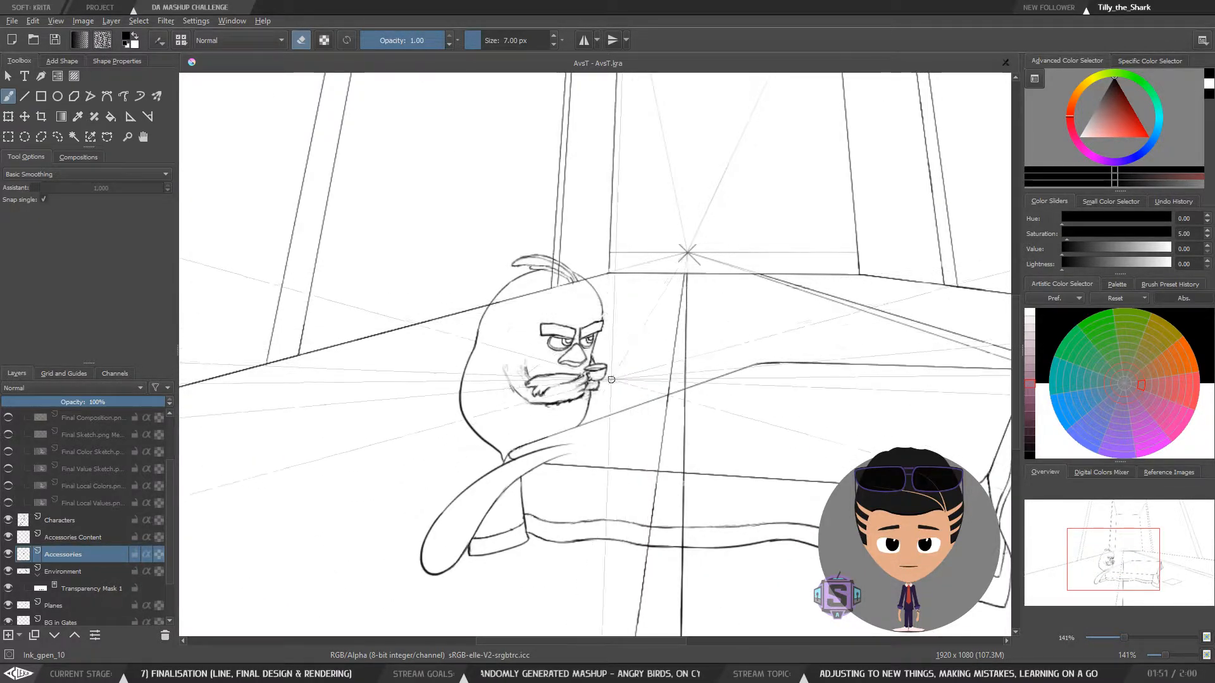
key(plus)
key(plus)
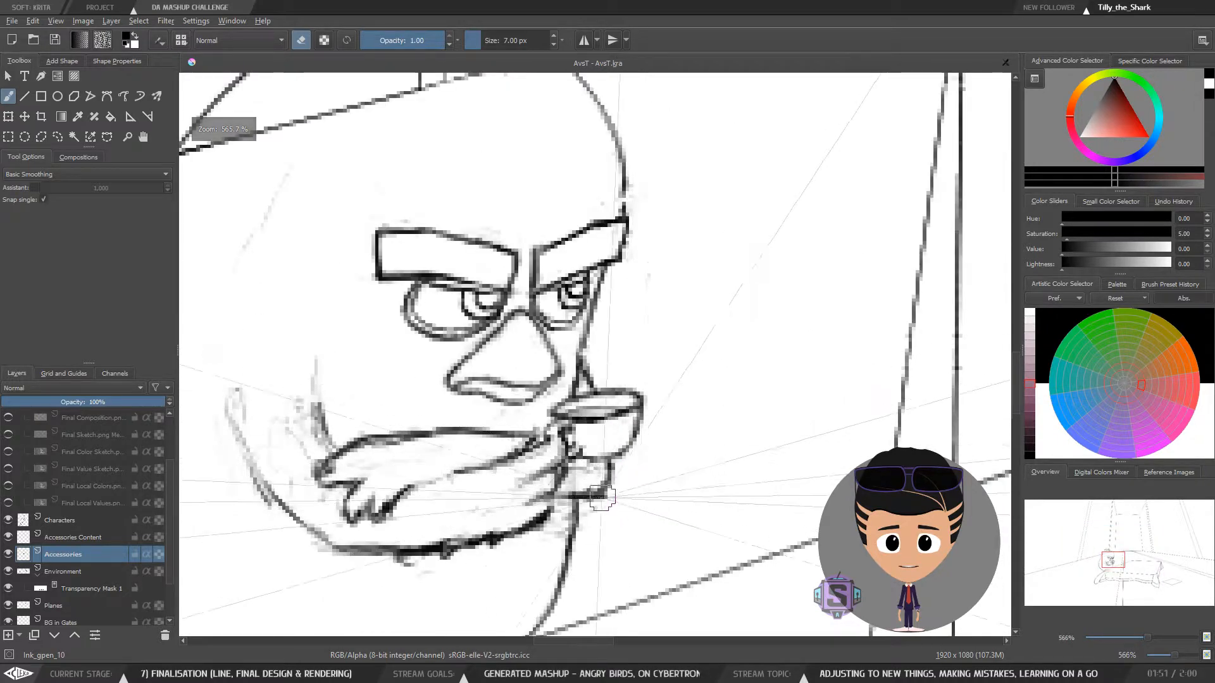
key(minus)
key(minus)
key(plus)
key(plus)
key(minus)
key(minus)
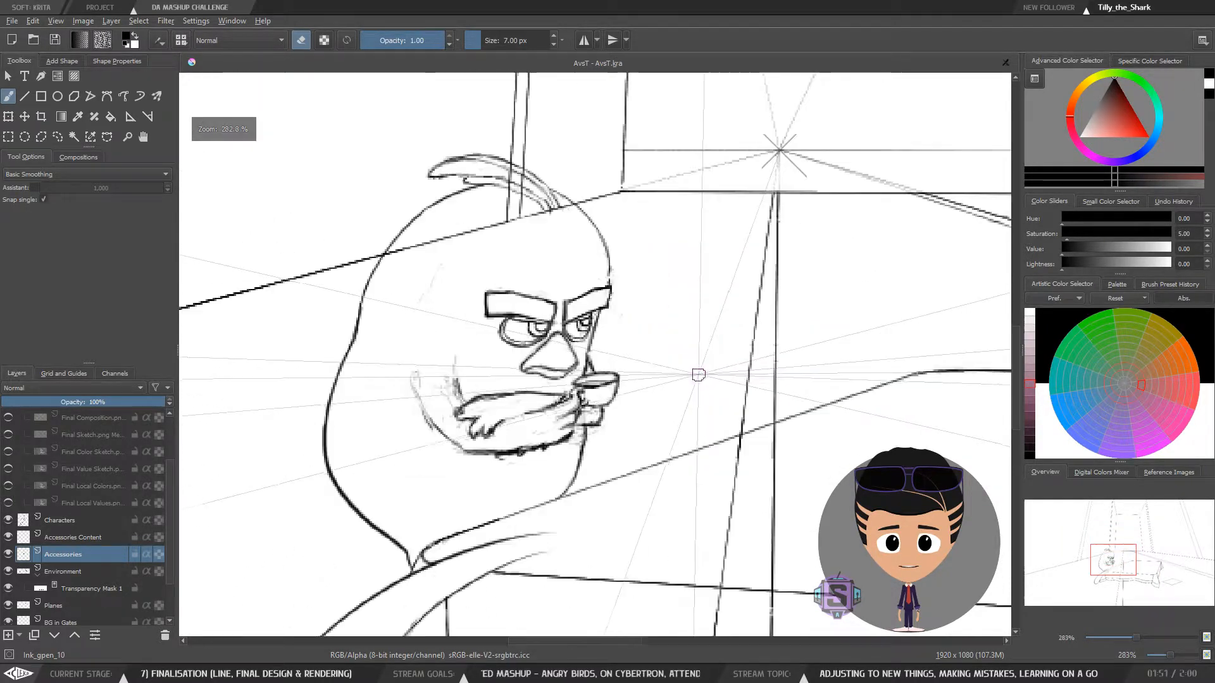
key(m)
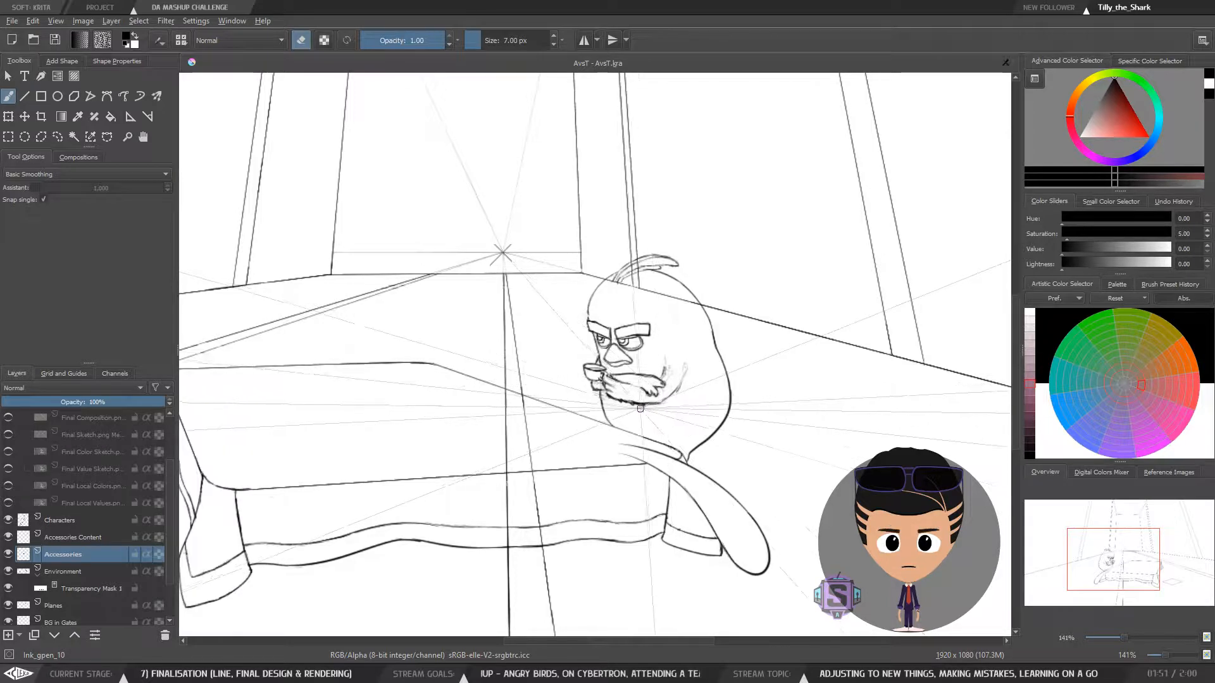
Move the cup on the Accessories layer slightly closer to the bird's hand, and return to the brush
key(plus)
key(plus)
drag(679, 459, 580, 420)
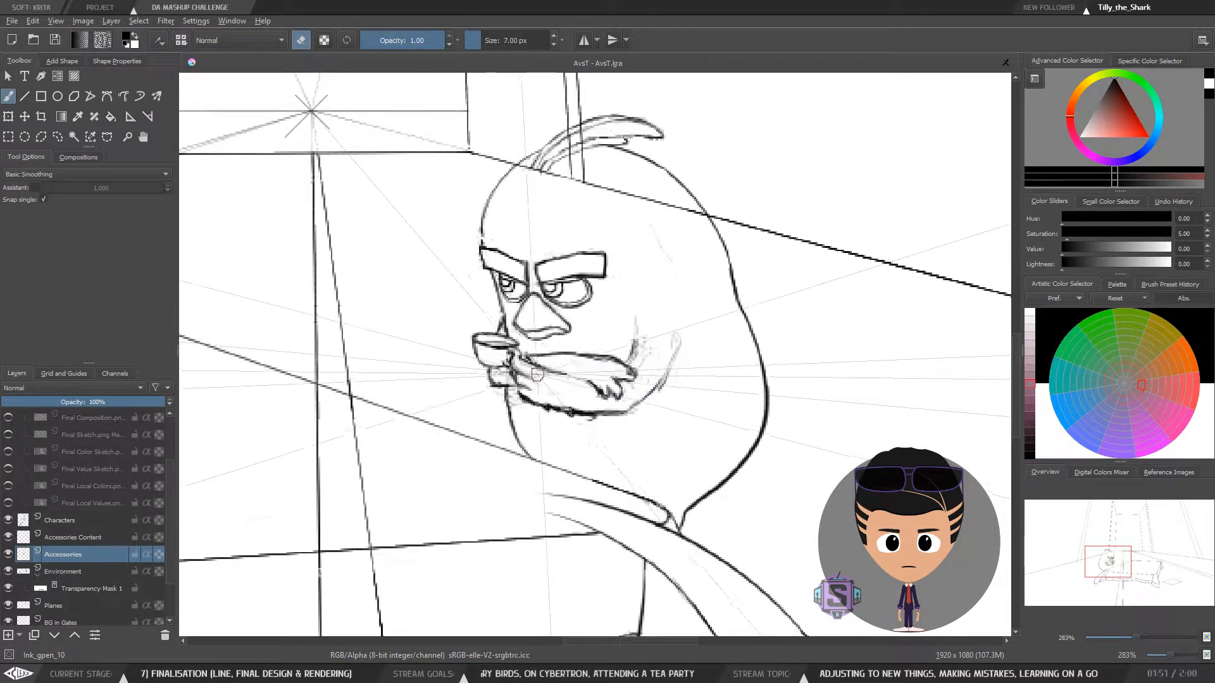
scroll(525, 362, up, 2)
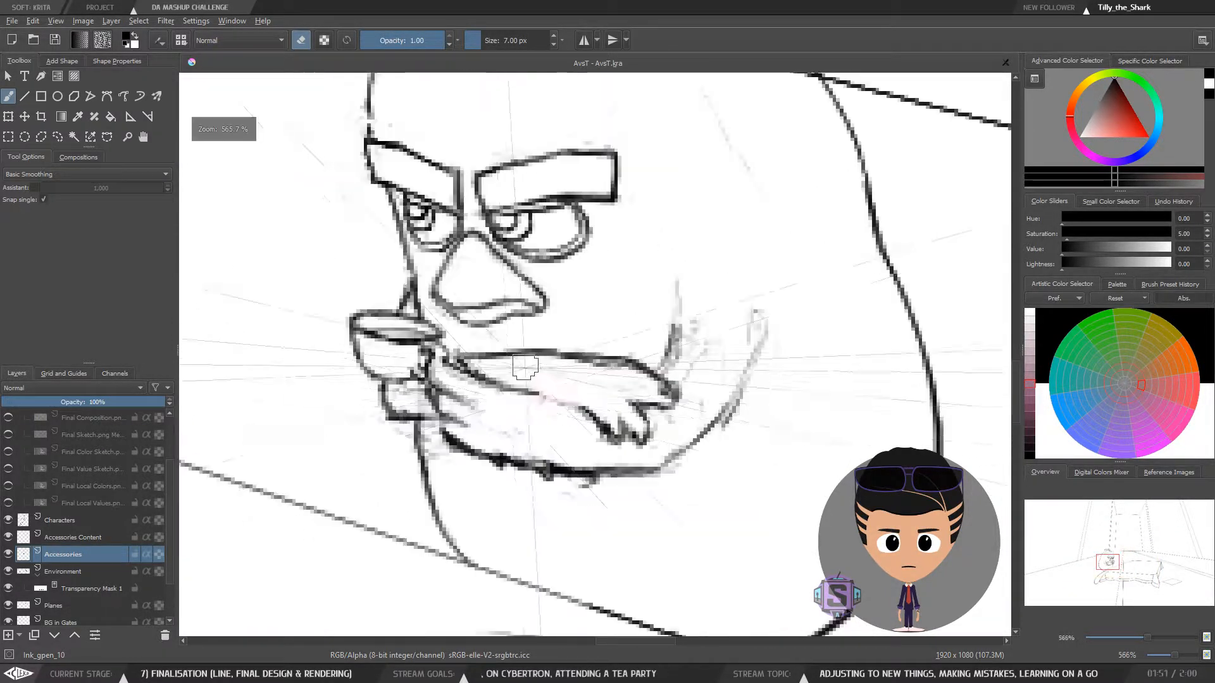
key(e)
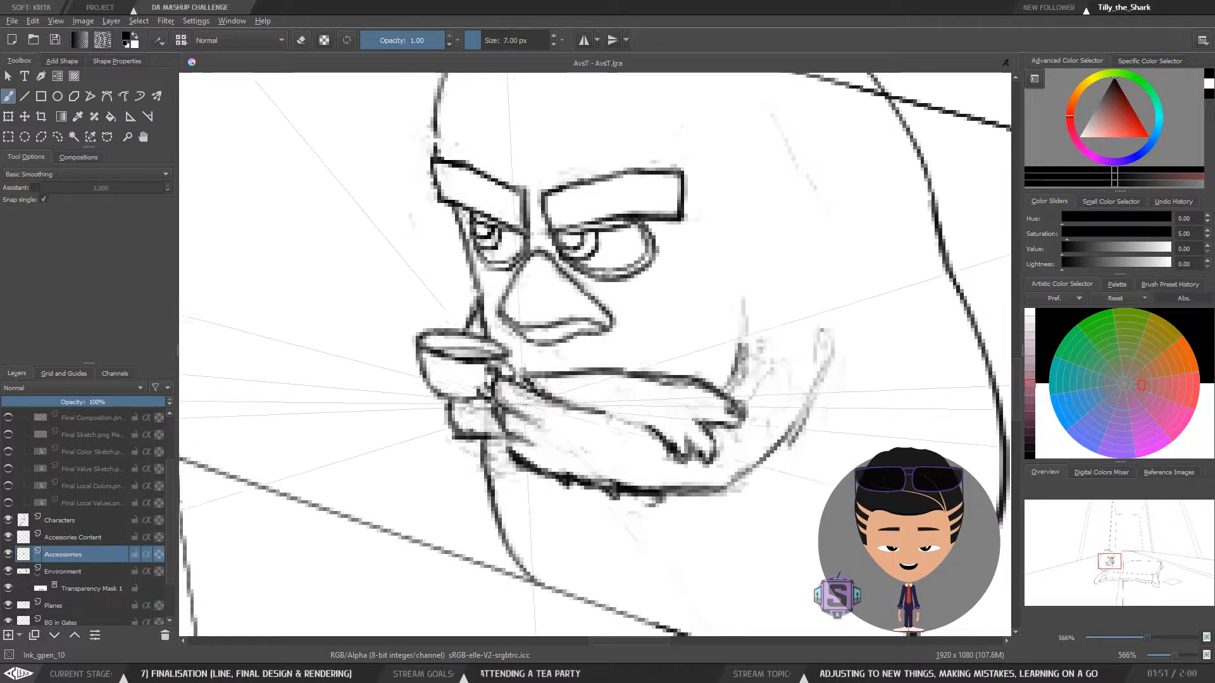
key(e)
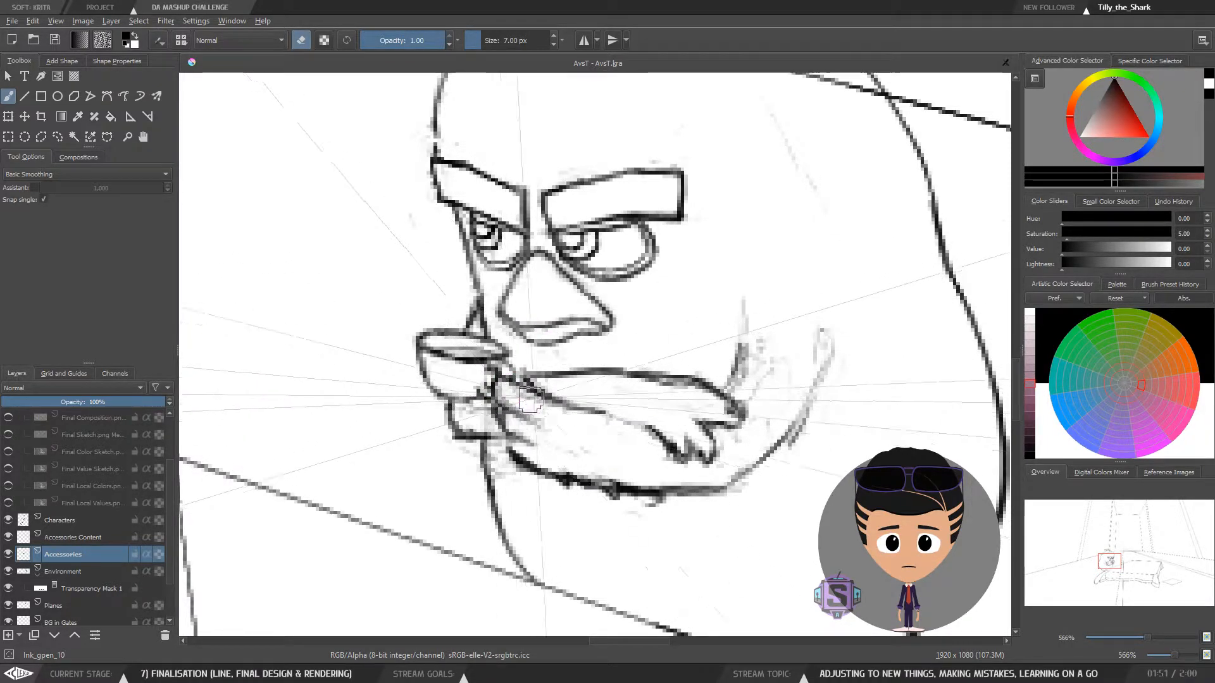
key(l)
mouse_move(492, 414)
mouse_down()
mouse_move(519, 362)
mouse_move(468, 327)
mouse_move(411, 321)
mouse_move(394, 378)
mouse_move(463, 411)
mouse_move(490, 410)
mouse_move(471, 403)
mouse_up()
key(t)
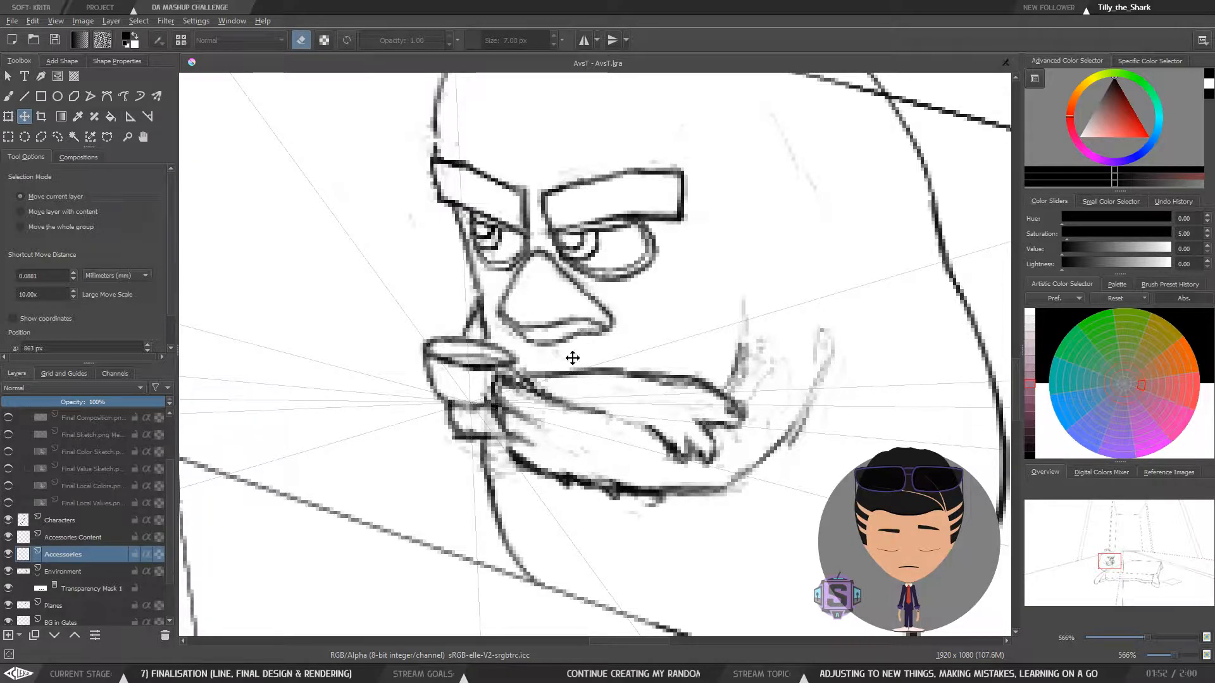
key(b)
Check the moved cup in normal and mirrored view, and compare the bird with the Final Value Sketch layer
scroll(624, 385, down, 6)
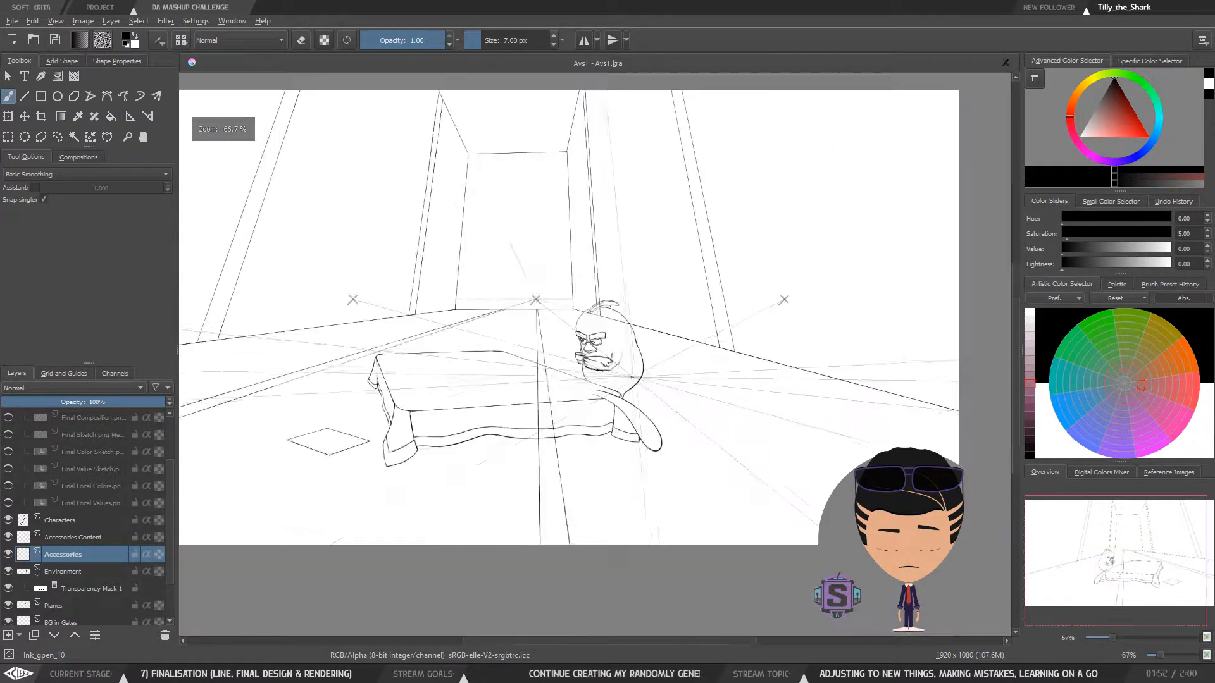
scroll(624, 385, up, 2)
key(m)
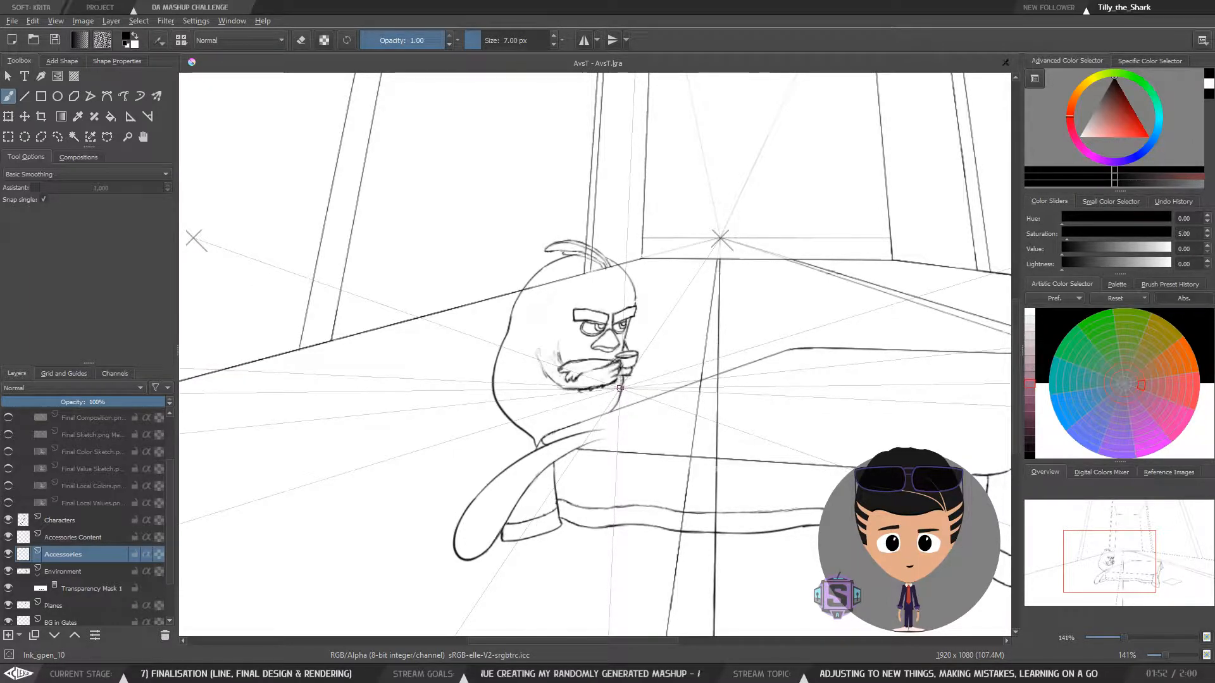
key(m)
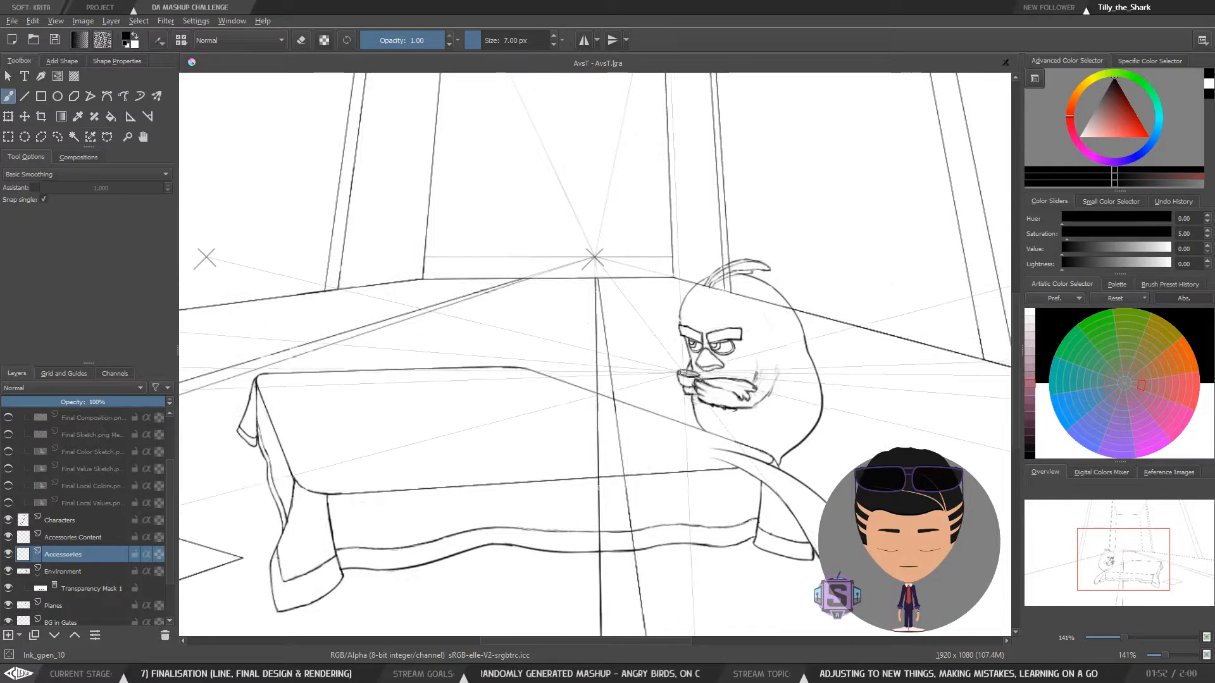
drag(705, 404, 520, 403)
key(m)
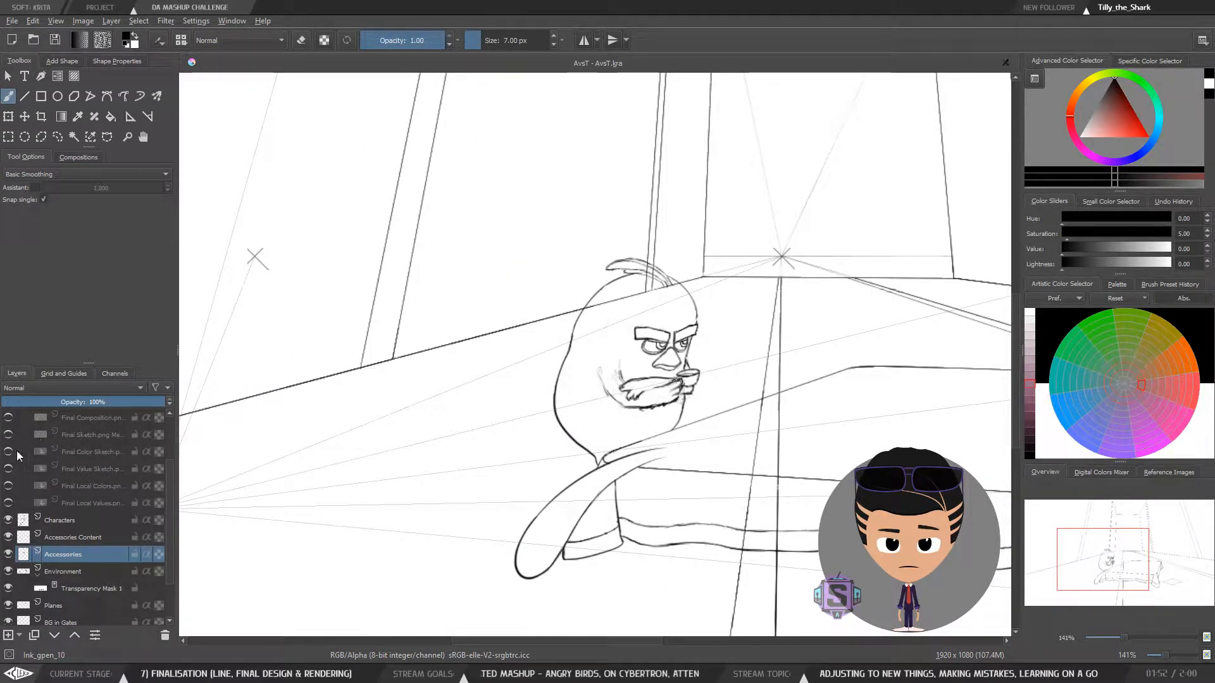
click(9, 468)
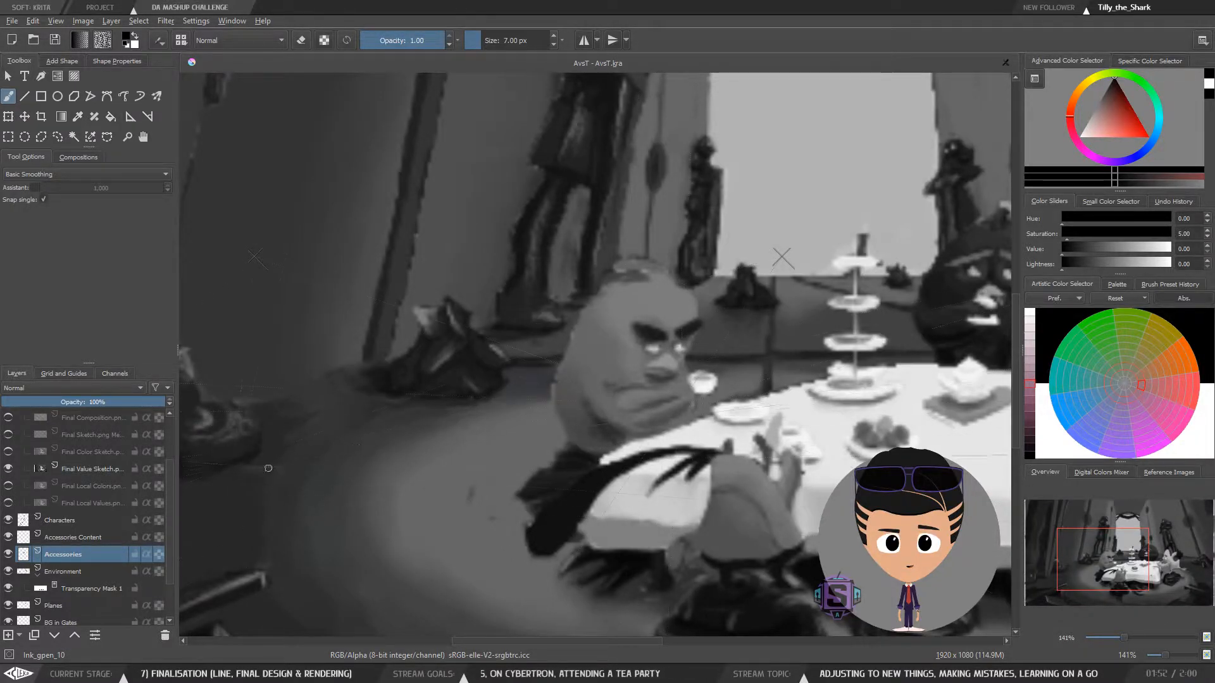
click(9, 469)
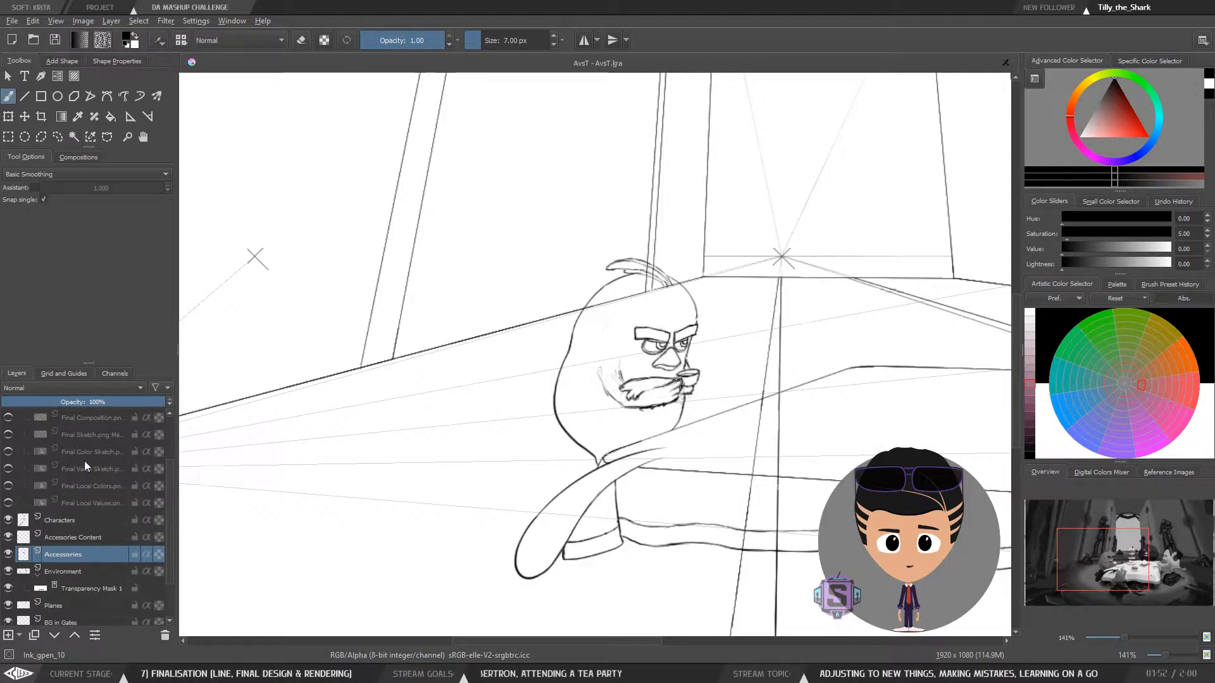
scroll(630, 364, down, 2)
scroll(631, 365, up, 4)
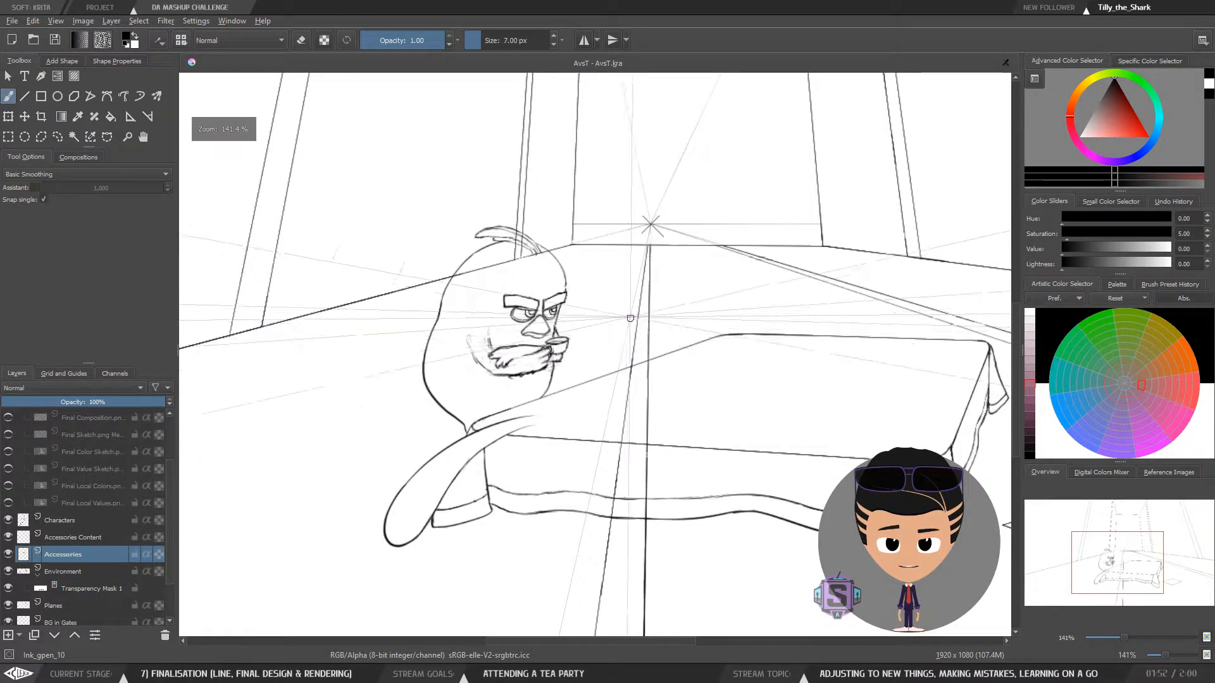
Examine the bird's face, arm and cup close up and from afar in normal and mirrored view
drag(577, 377, 645, 412)
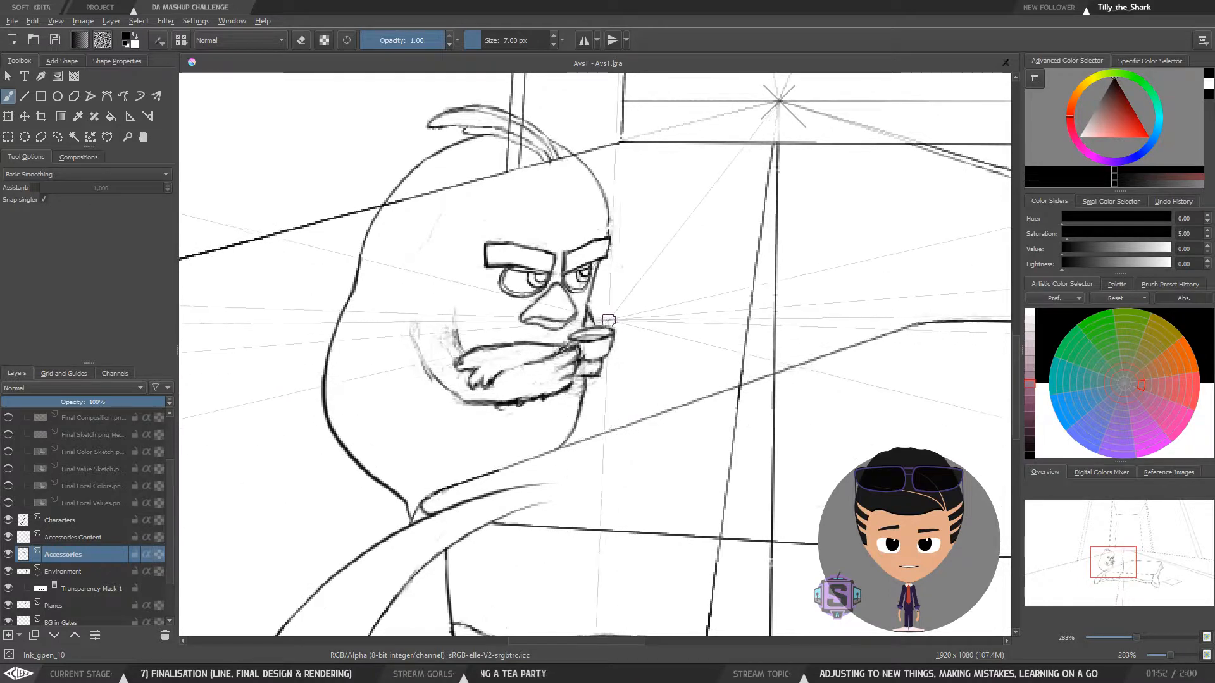
key(ctrl+plus)
key(ctrl+plus)
key(ctrl+minus)
key(ctrl+minus)
drag(502, 410, 465, 433)
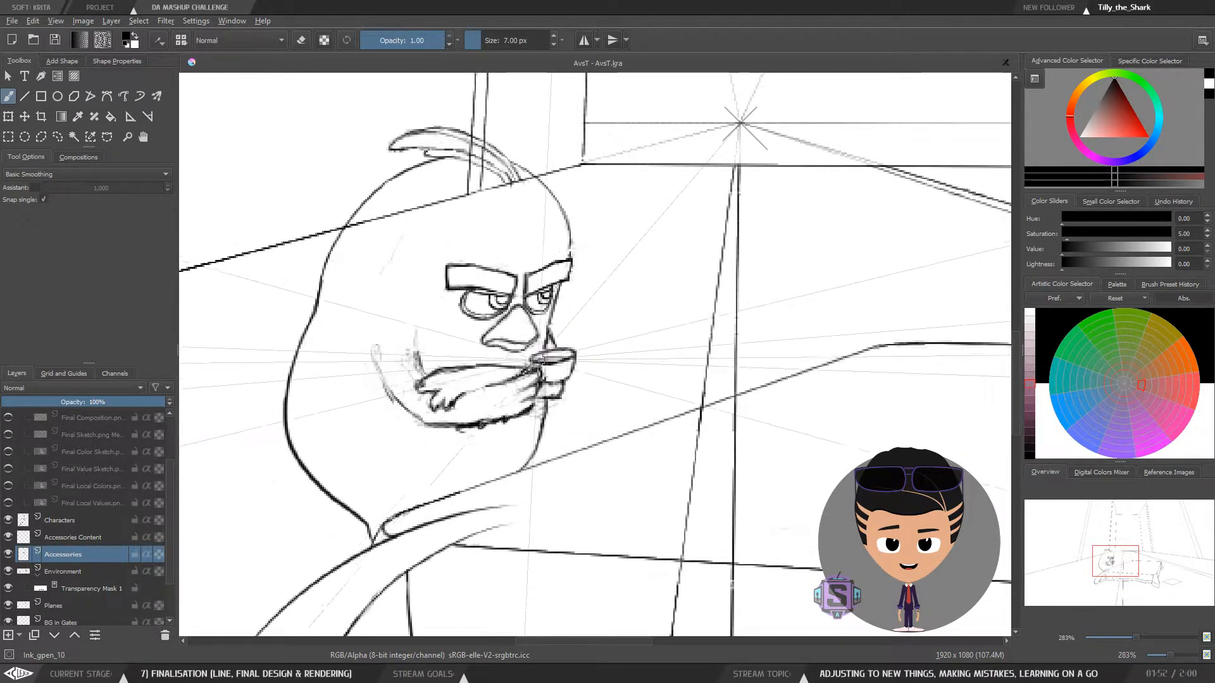
key(m)
key(ctrl+minus)
key(ctrl+minus)
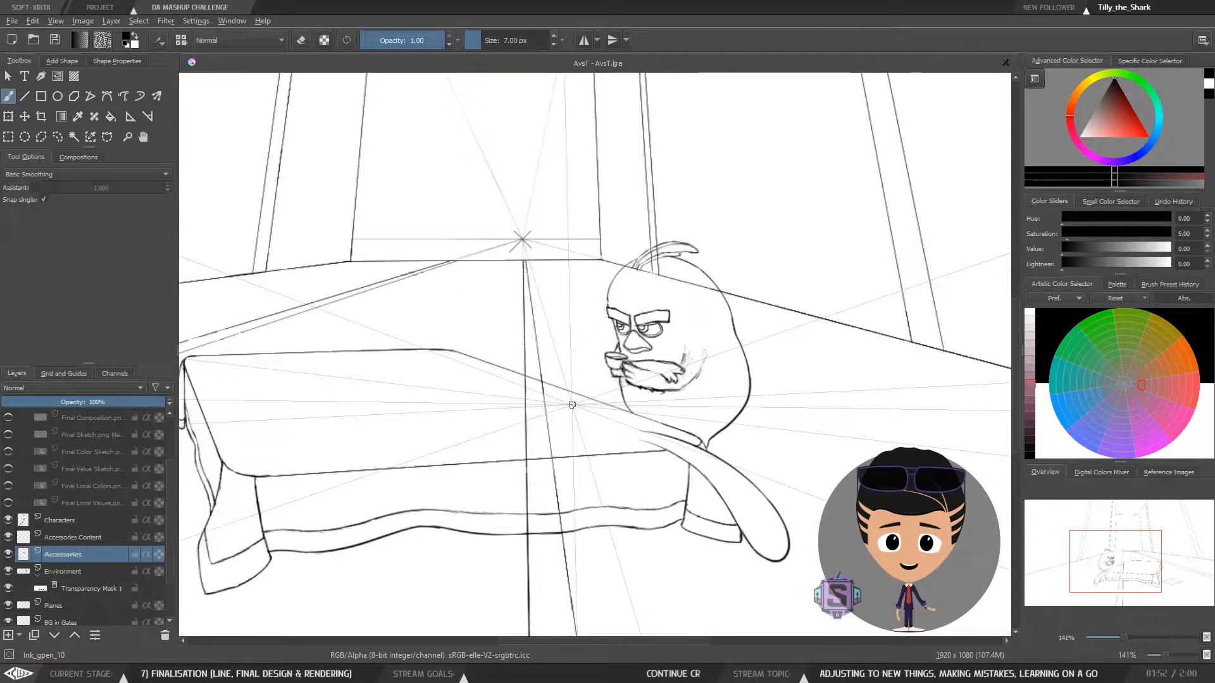
key(m)
key(m)
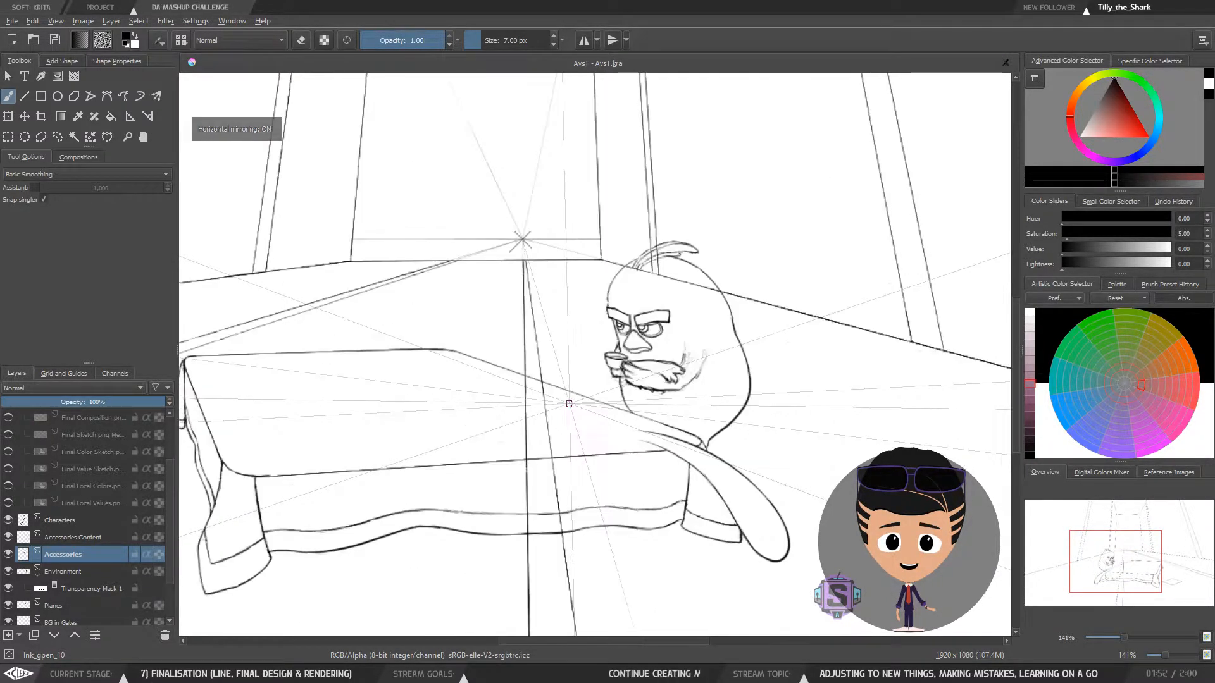
Make the Characters layer active for editing the bird's arm
key(ctrl+plus)
key(ctrl+plus)
drag(699, 444, 485, 393)
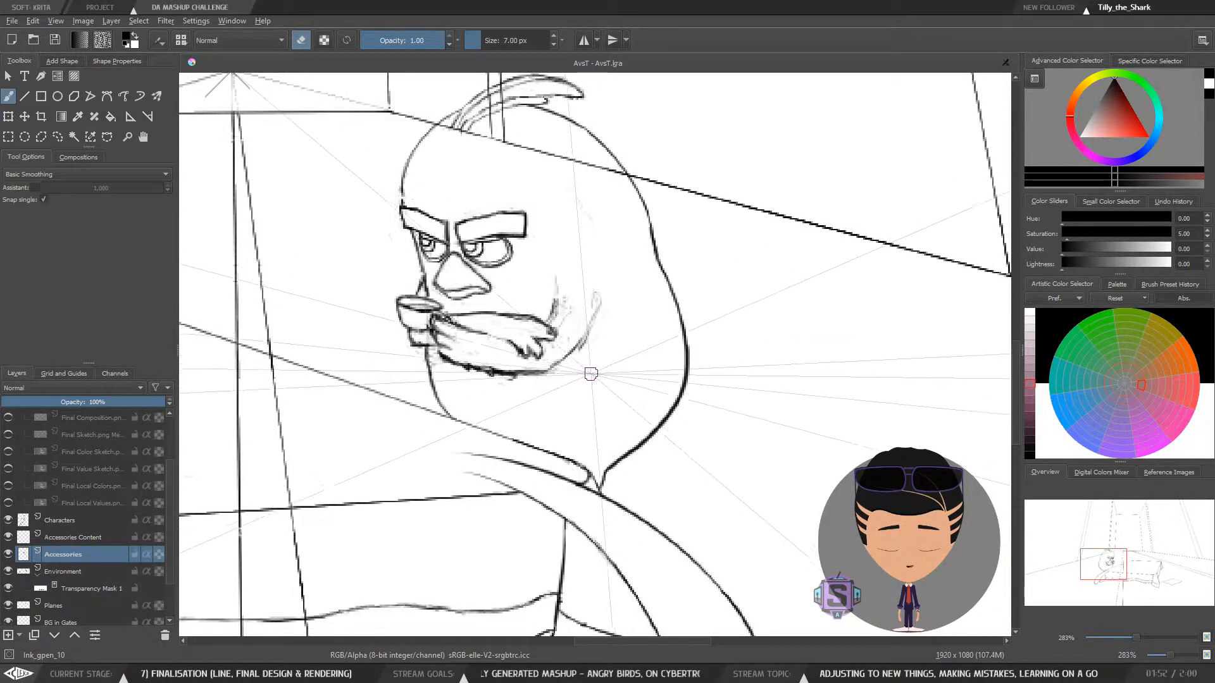
click(72, 520)
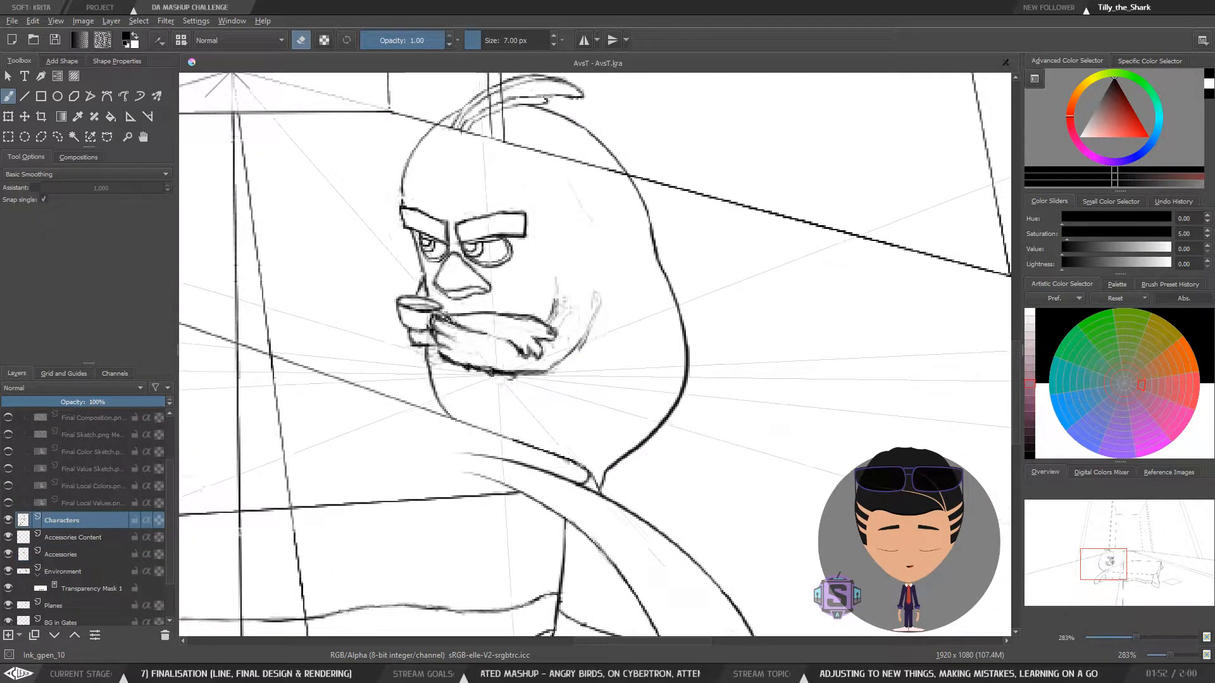
Try to redraw the arm's lower outline and elbow farther out with the 7 px brush, and check the proportions
key(e)
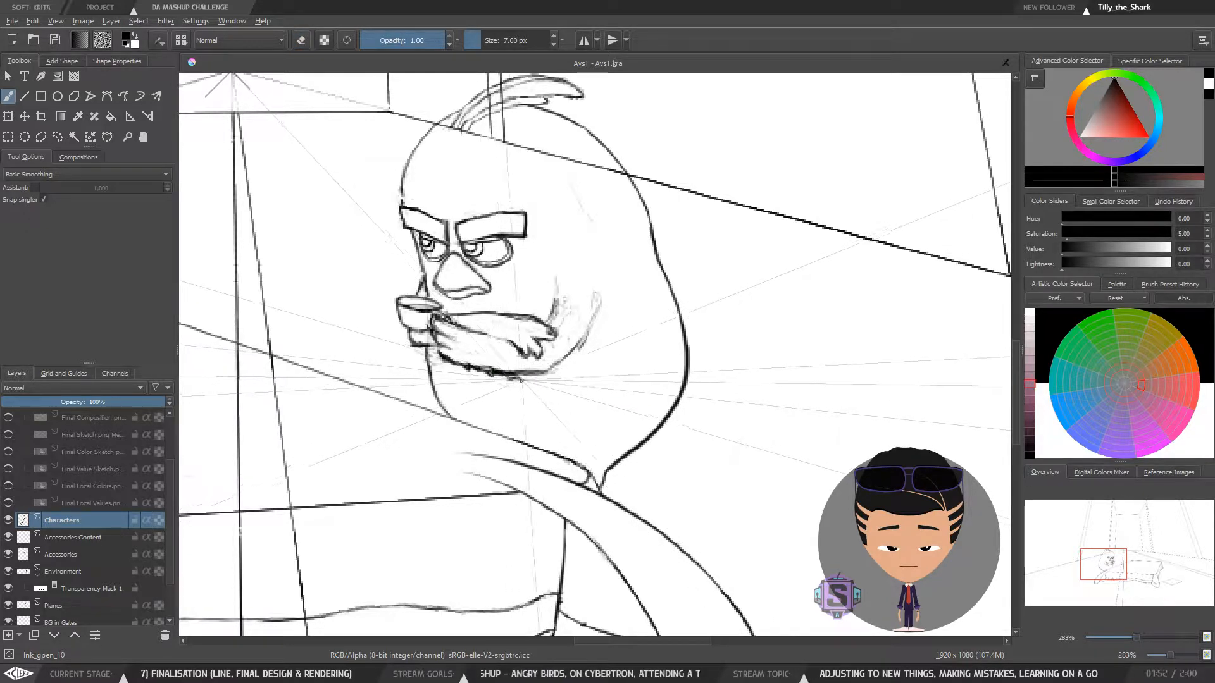
drag(568, 385, 608, 362)
key(e)
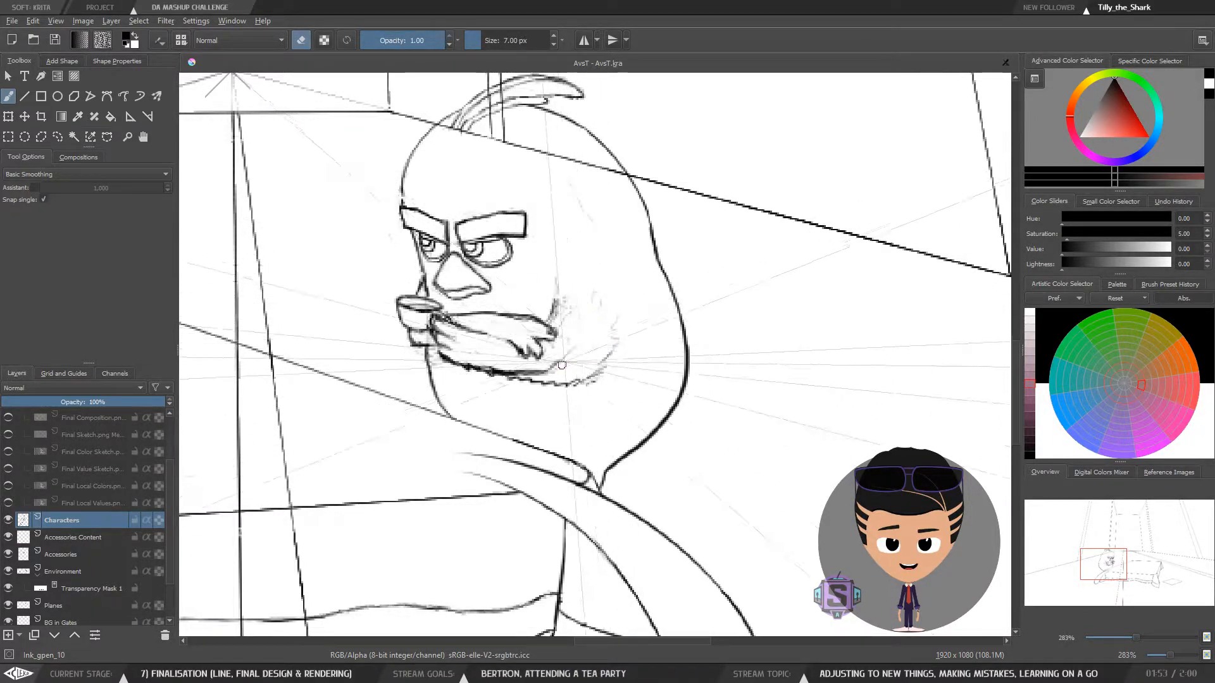
key(ctrl+minus)
key(ctrl+minus)
key(ctrl+minus)
key(ctrl+minus)
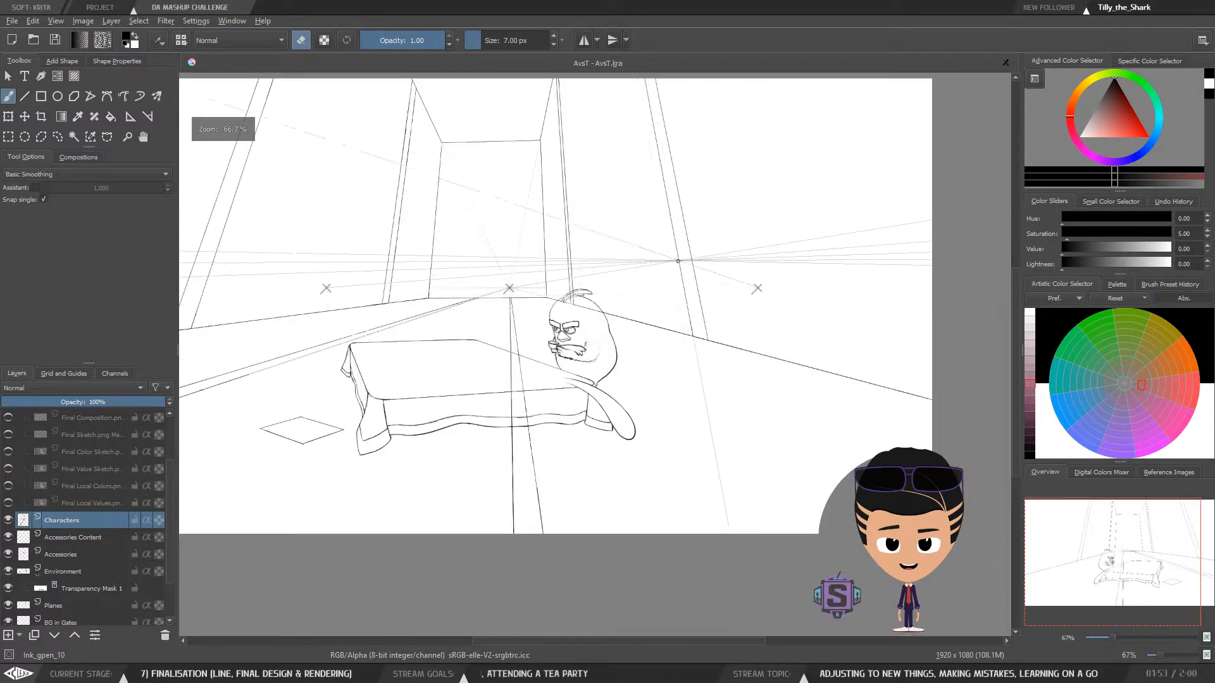
key(ctrl+plus)
key(ctrl+plus)
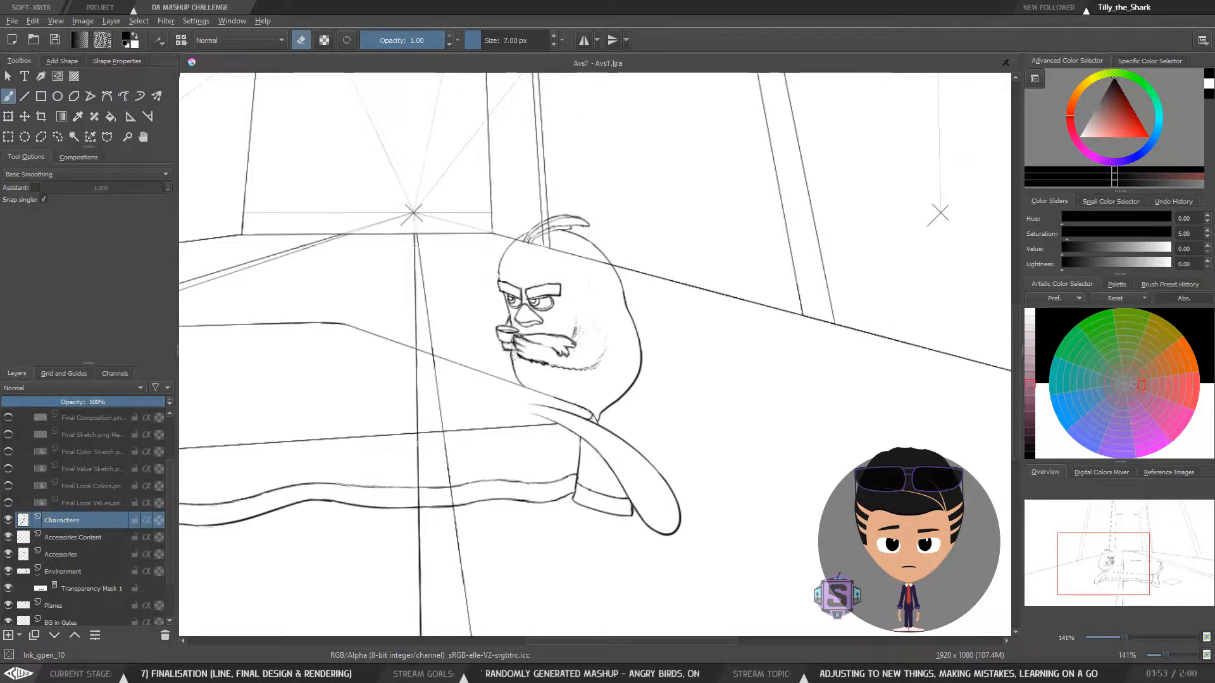
drag(602, 333, 618, 352)
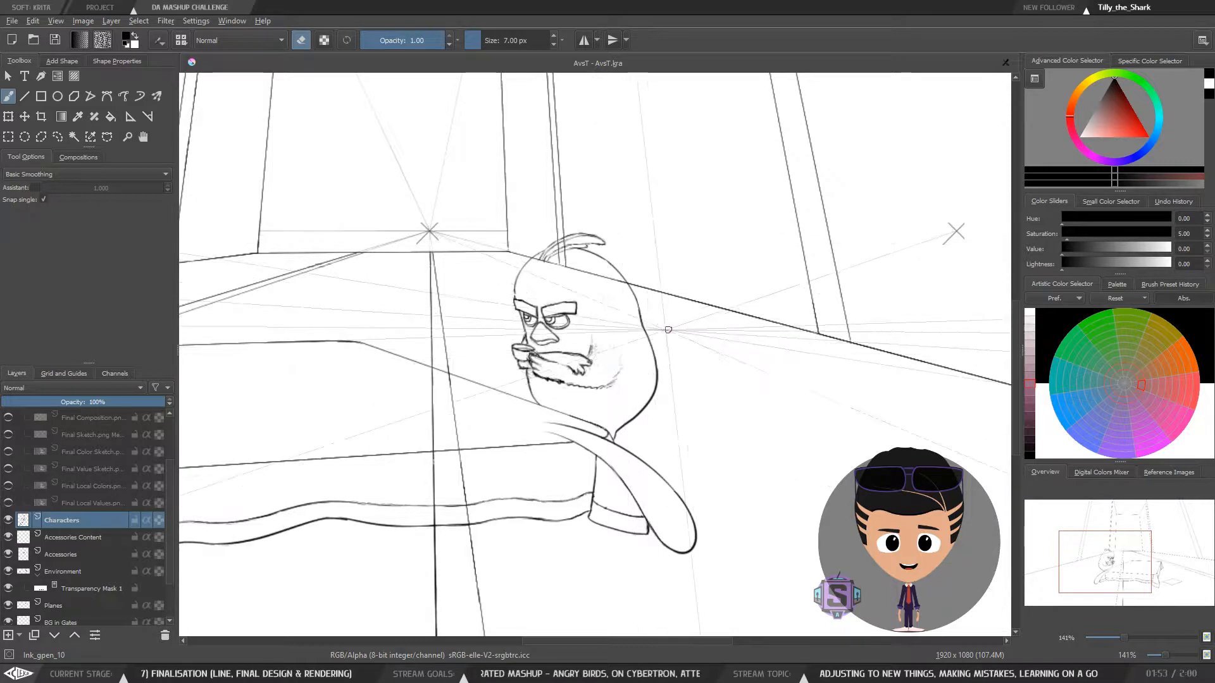
mouse_move(618, 386)
mouse_down()
mouse_move(620, 365)
mouse_move(579, 384)
mouse_move(562, 356)
mouse_move(528, 366)
mouse_up()
Redraw the forearm's lower outline as a deeper curve in unmirrored view, and thin its heavy line with the 7 px eraser
key(ctrl+minus)
key(ctrl+minus)
key(m)
key(ctrl+plus)
key(ctrl+plus)
key(ctrl+plus)
key(ctrl+plus)
key(e)
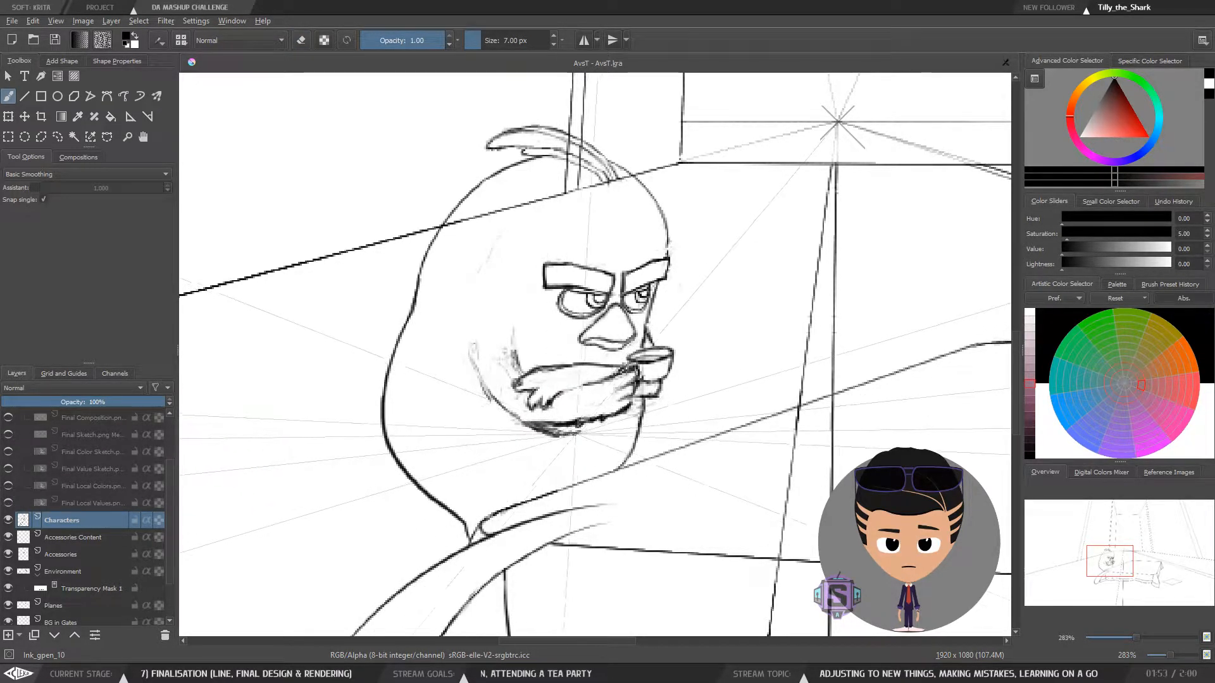
key(e)
drag(541, 419, 605, 419)
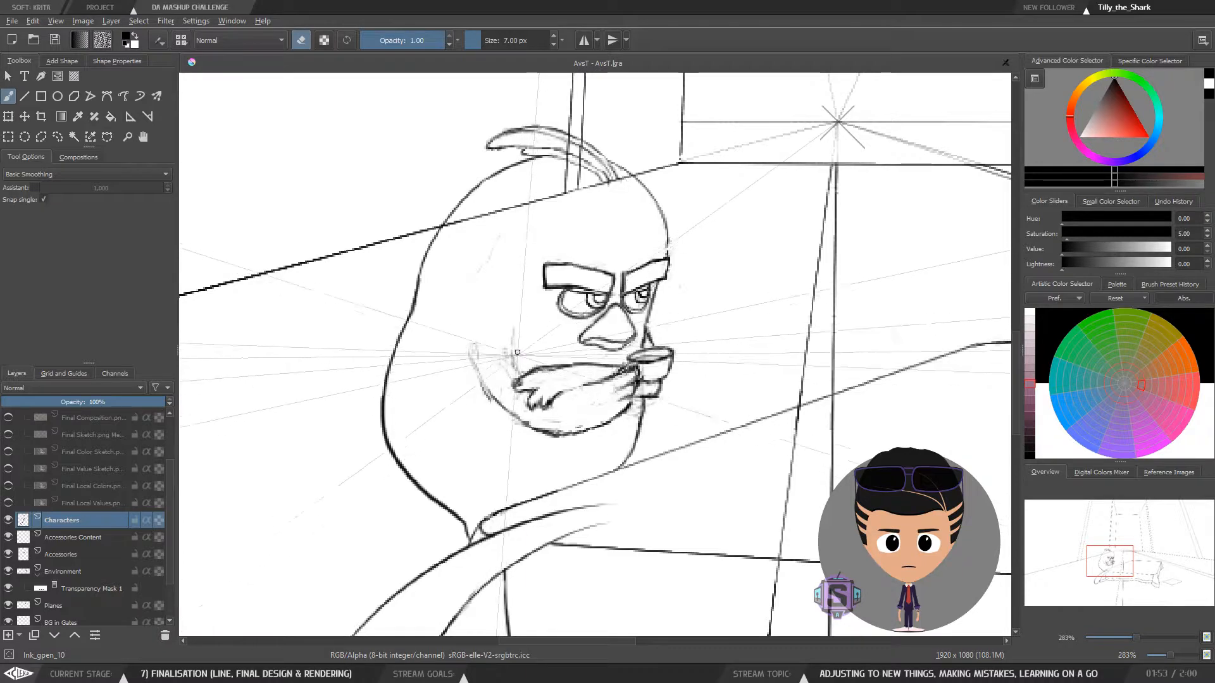
Refine the elbow and upper-arm outline with the 7 px brush and eraser, blending it into the forearm's lower curve
key(e)
mouse_move(506, 345)
mouse_down()
mouse_move(474, 348)
mouse_move(477, 371)
mouse_move(471, 346)
mouse_move(490, 396)
mouse_up()
key(e)
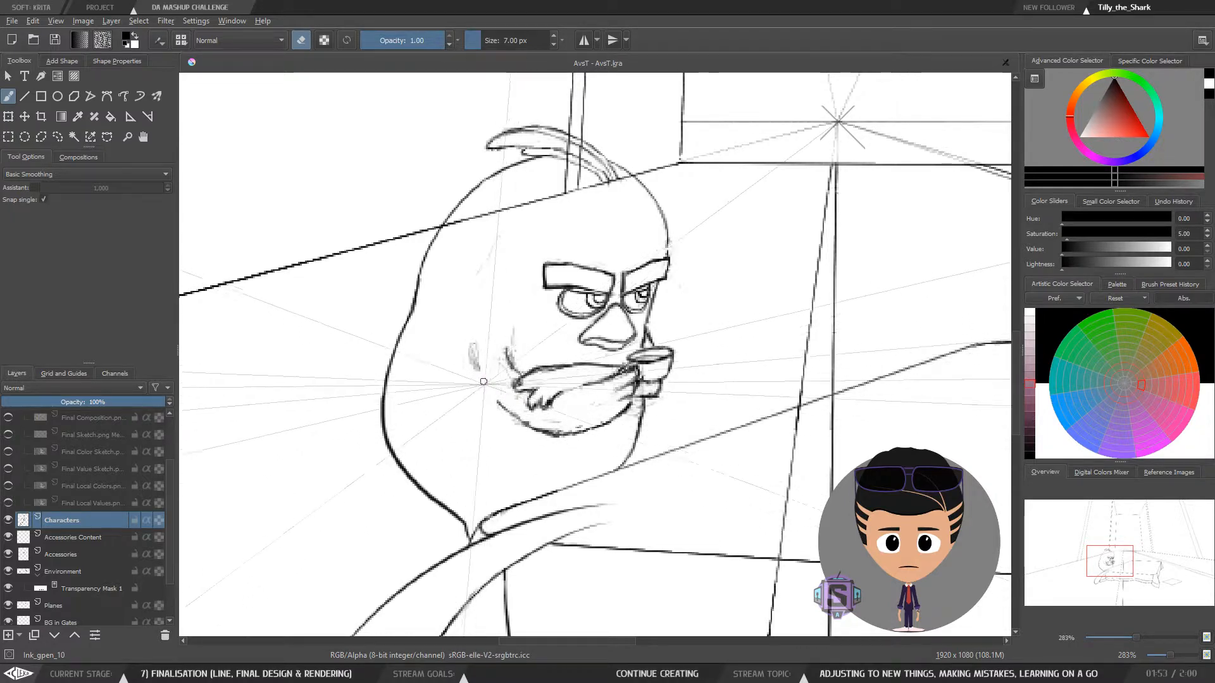
key(e)
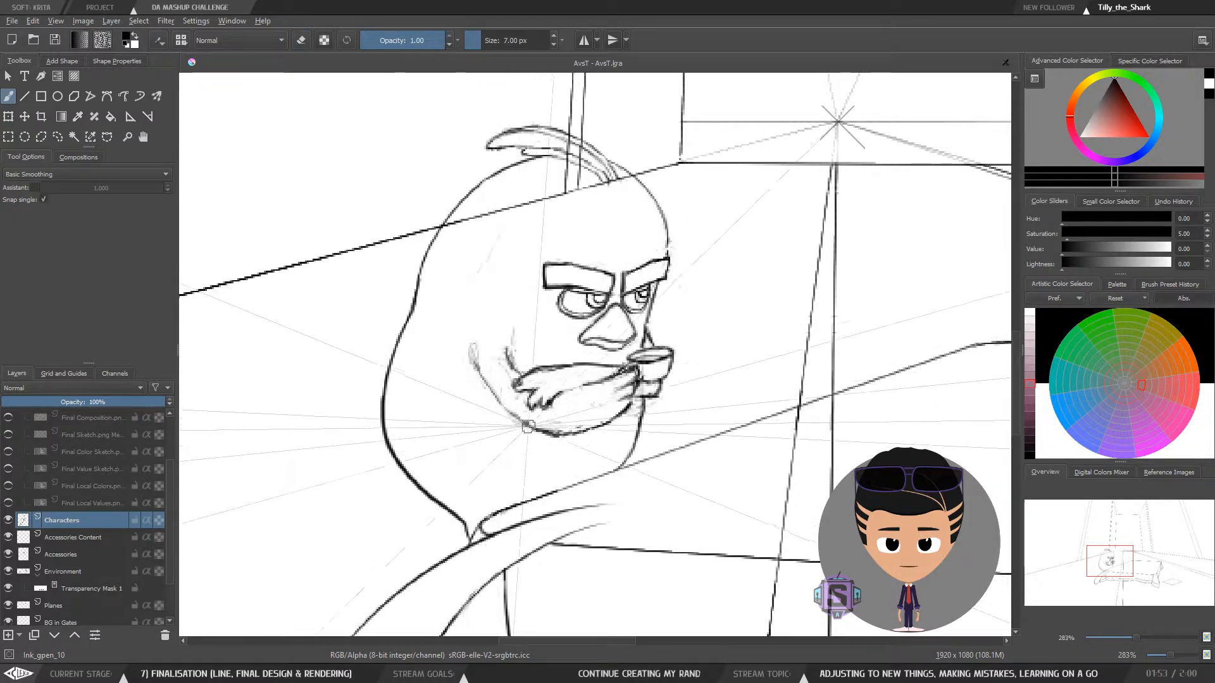
key(minus)
key(minus)
key(plus)
key(plus)
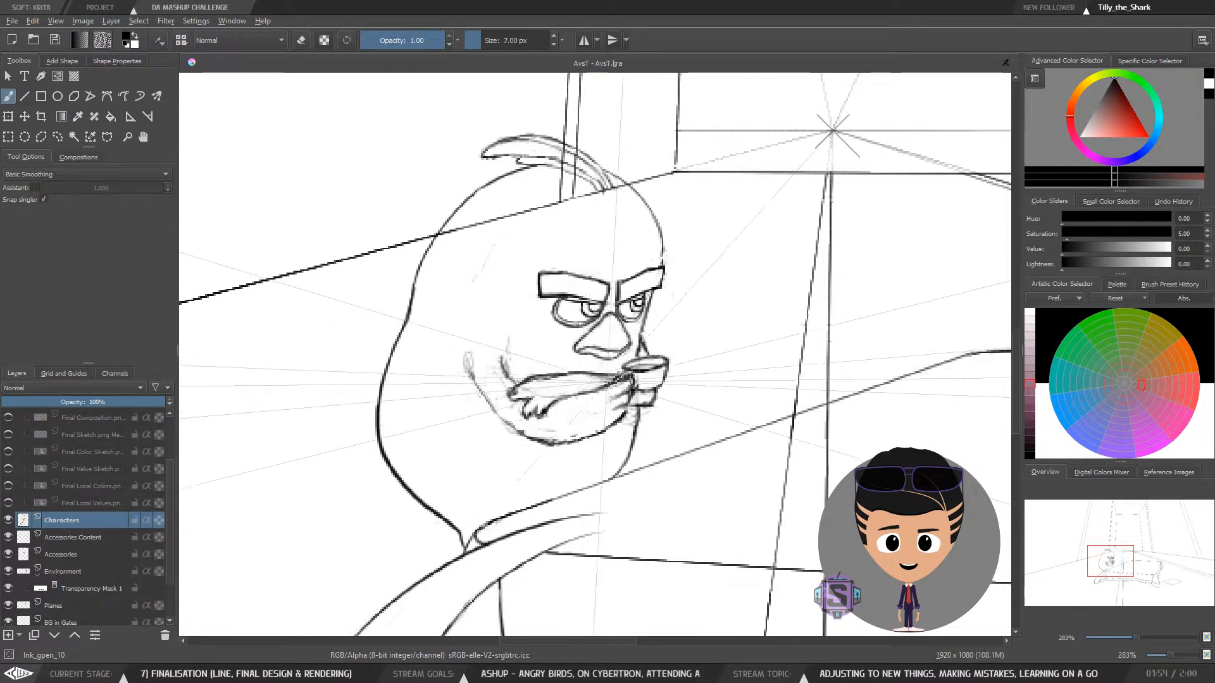
Erase and redraw the hand beneath the cup with a rounder outline, and clear stray lines inside the forearm
key(e)
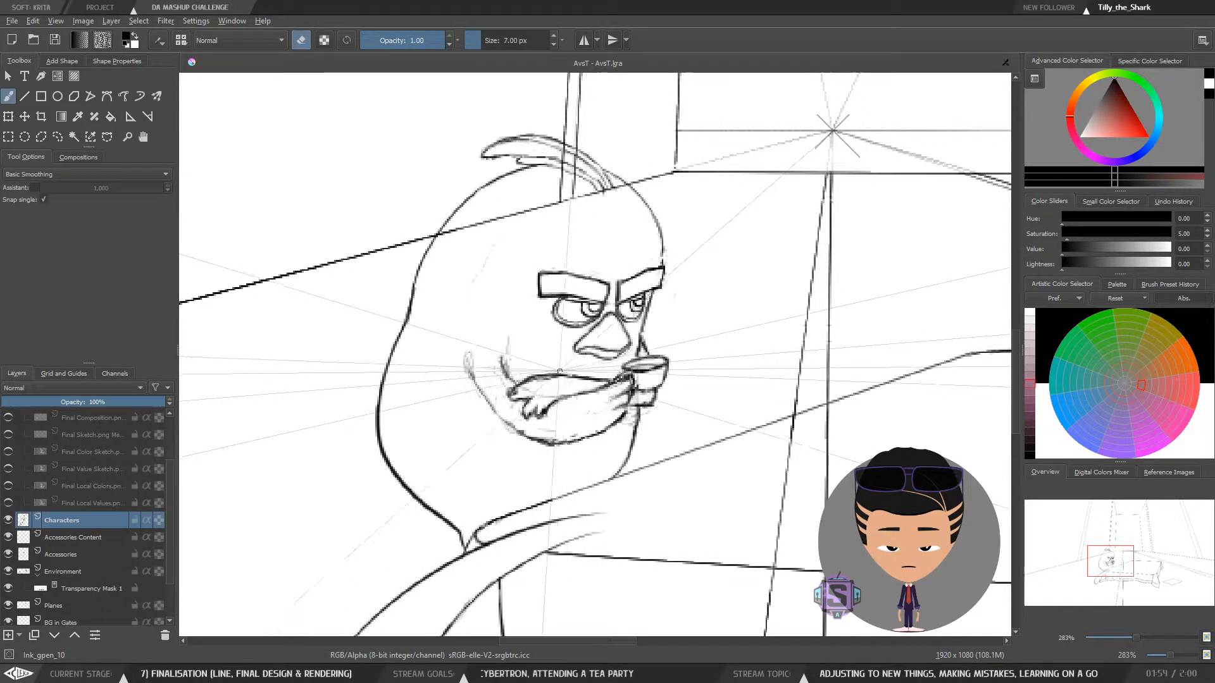
key(e)
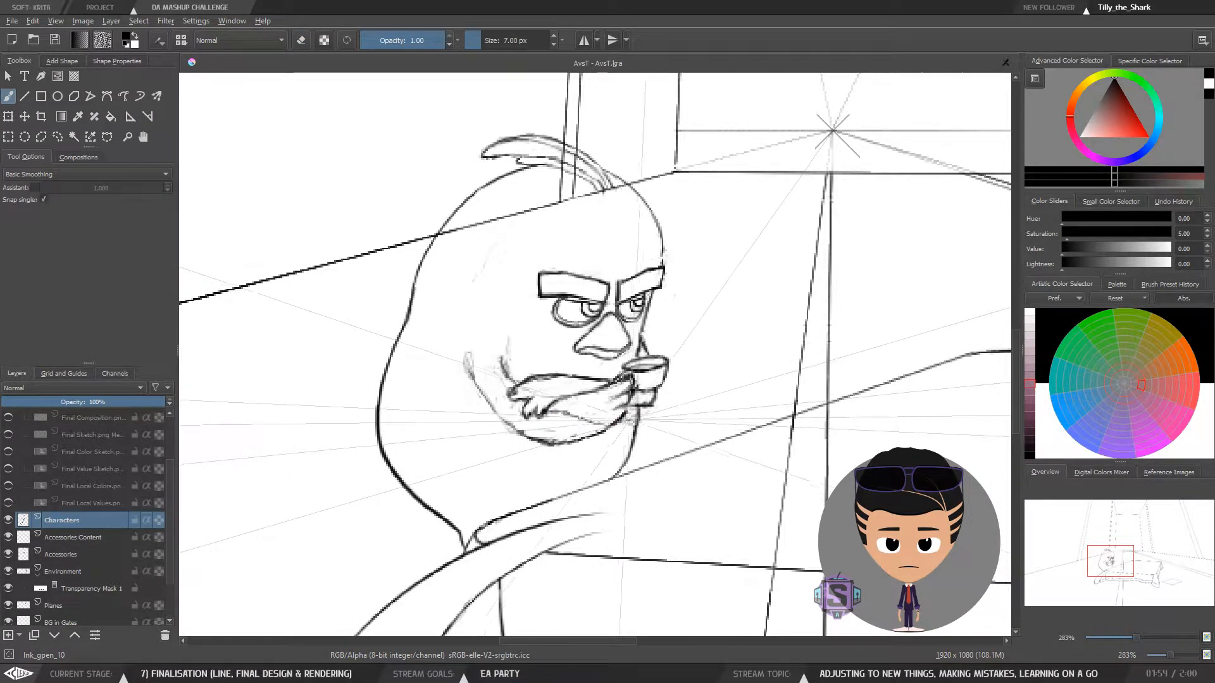
key(e)
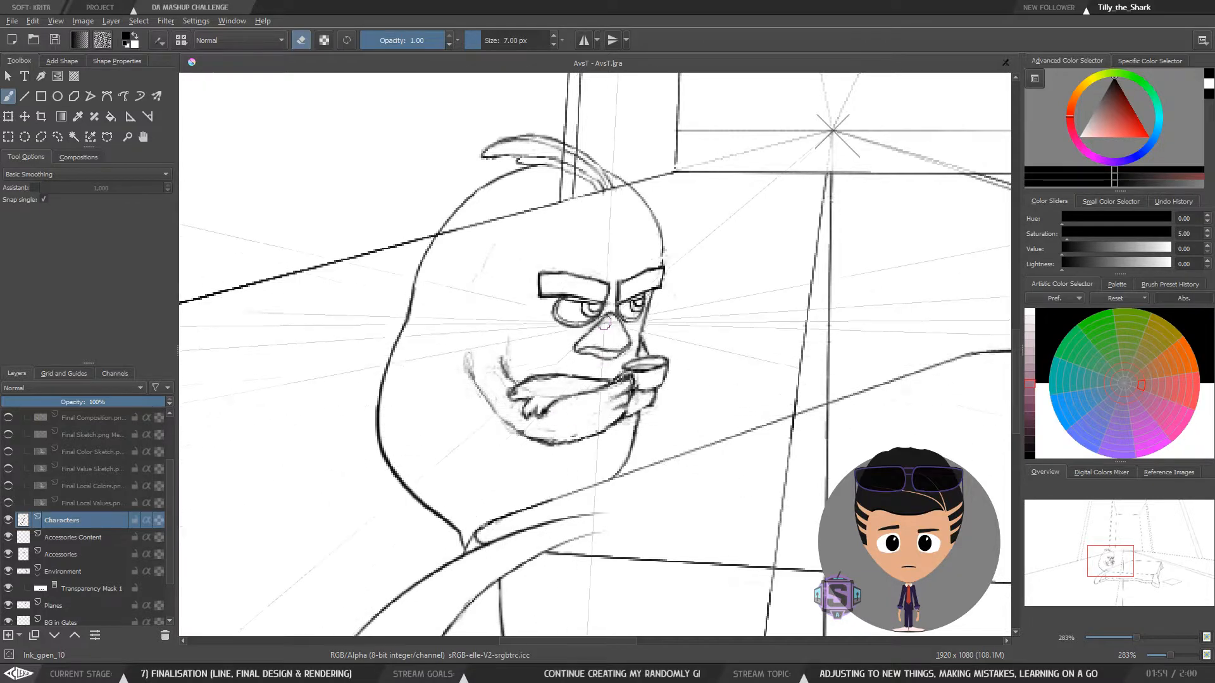
Check the reshaped hand in mirrored view and touch up its outline beneath the cup with the 7 px brush and eraser
scroll(553, 415, down, 2)
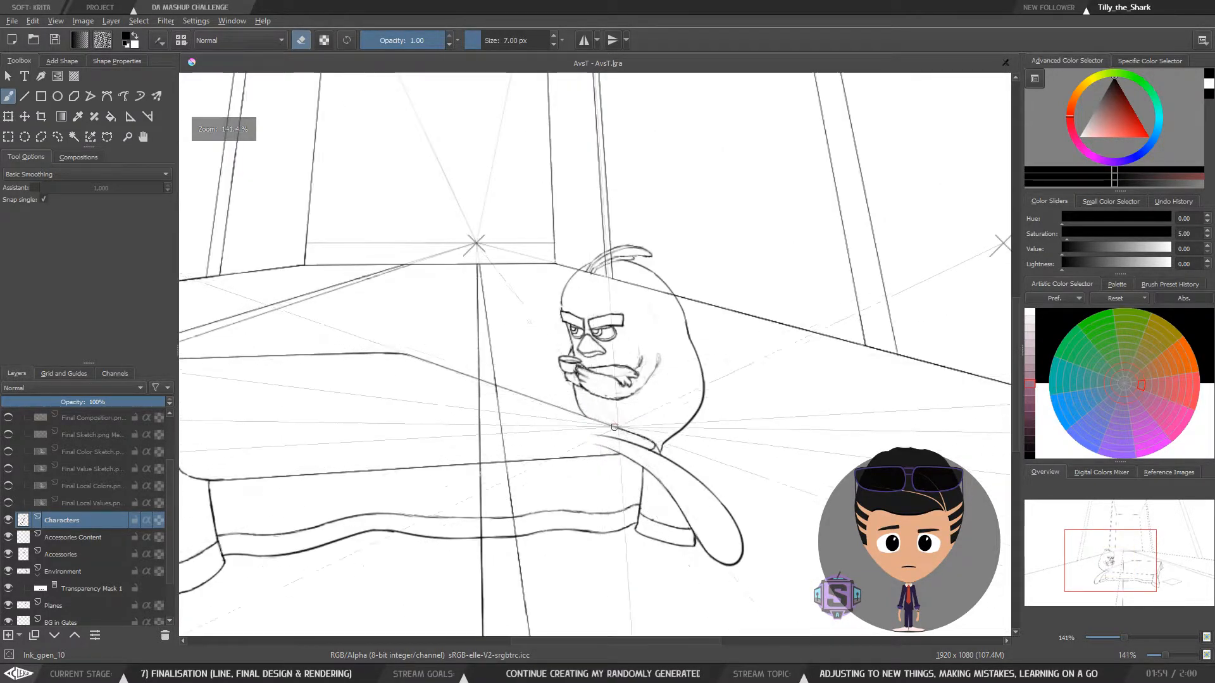
scroll(596, 355, up, 2)
drag(625, 413, 534, 426)
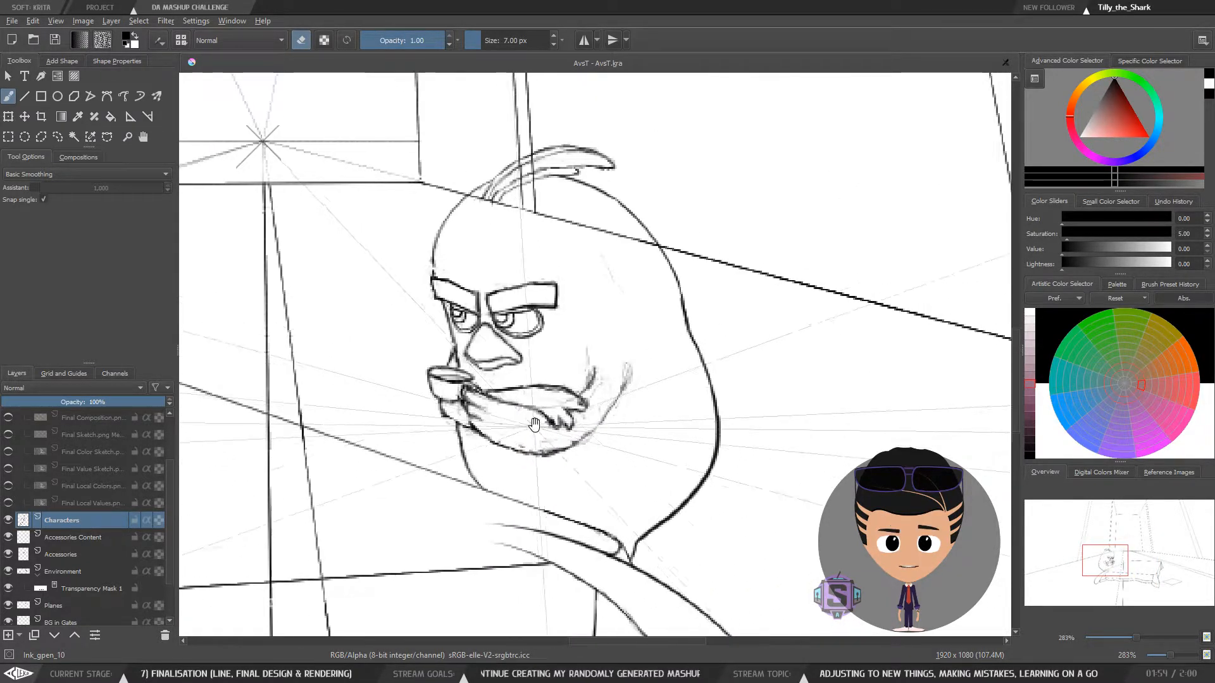
key(ctrl+plus)
key(ctrl+plus)
key(ctrl+minus)
key(ctrl+minus)
drag(462, 458, 532, 444)
key(ctrl+plus)
key(ctrl+plus)
key(e)
key(e)
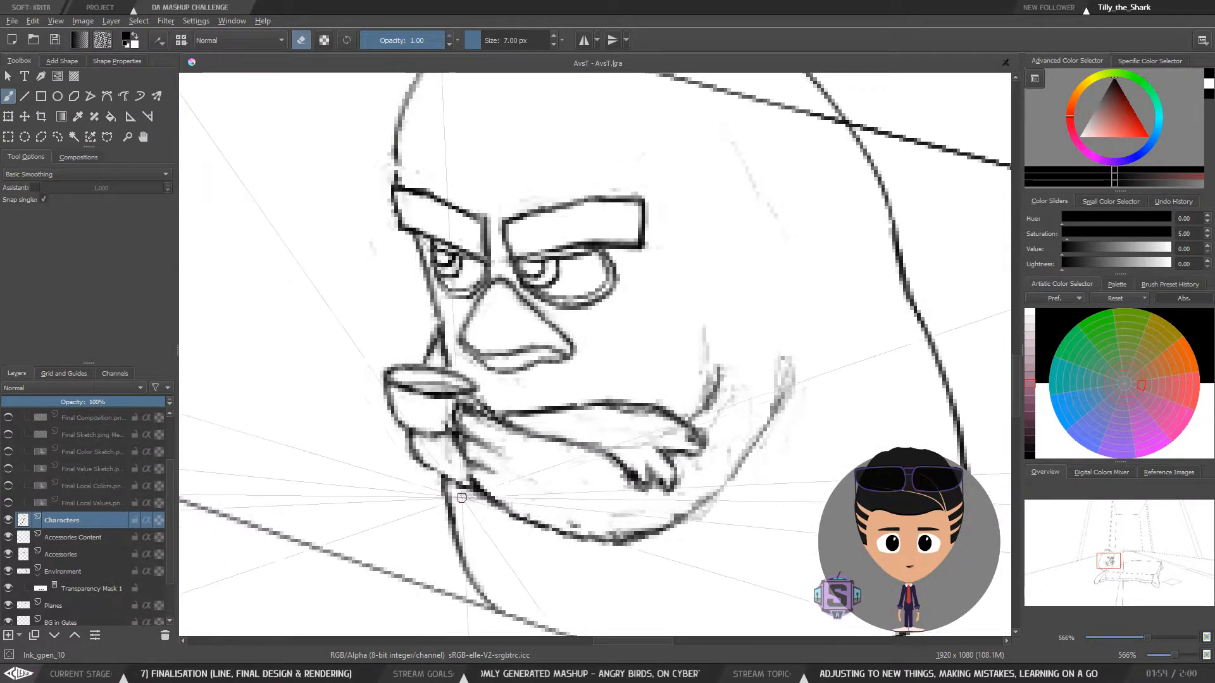
Clean up the upper ends of the arm's elbow lines in unmirrored view with the 7 px brush and eraser
key(m)
key(ctrl+minus)
key(ctrl+minus)
drag(675, 438, 565, 409)
key(e)
mouse_move(390, 327)
mouse_down()
mouse_move(399, 347)
mouse_move(389, 328)
mouse_up()
key(e)
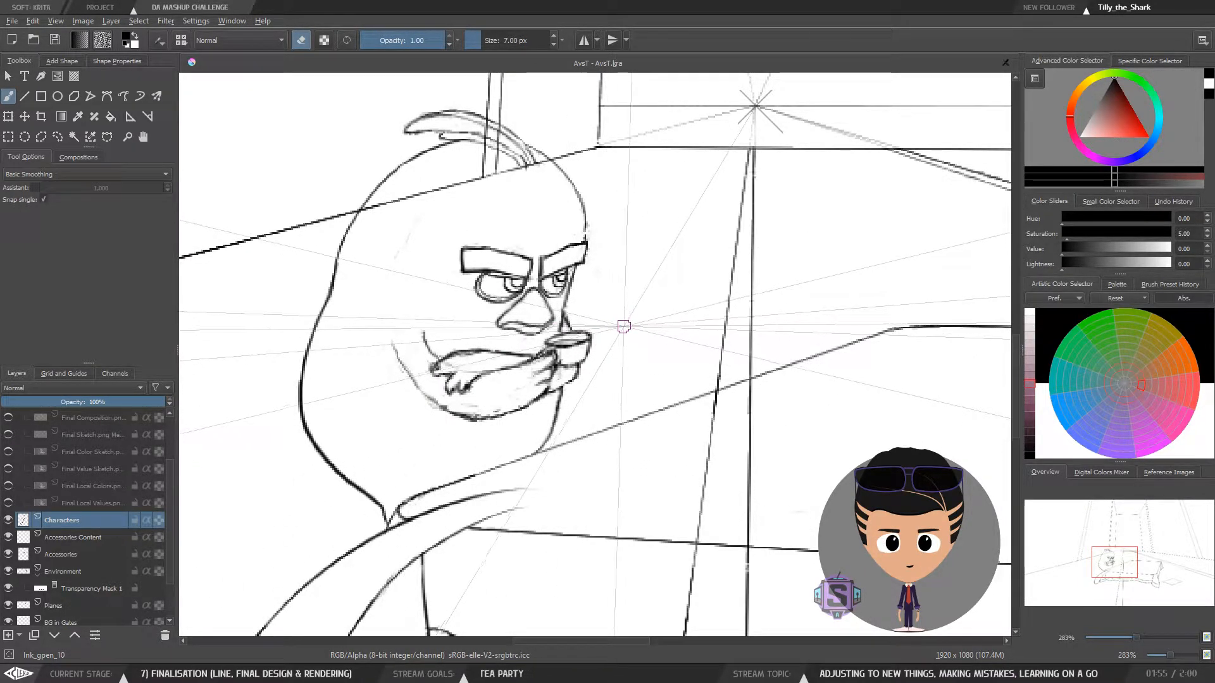
Examine the inked bird, its arm and cup in mirrored and unmirrored view, close up and within the wider scene
mouse_move(617, 354)
mouse_down()
mouse_move(608, 384)
mouse_move(604, 371)
mouse_up()
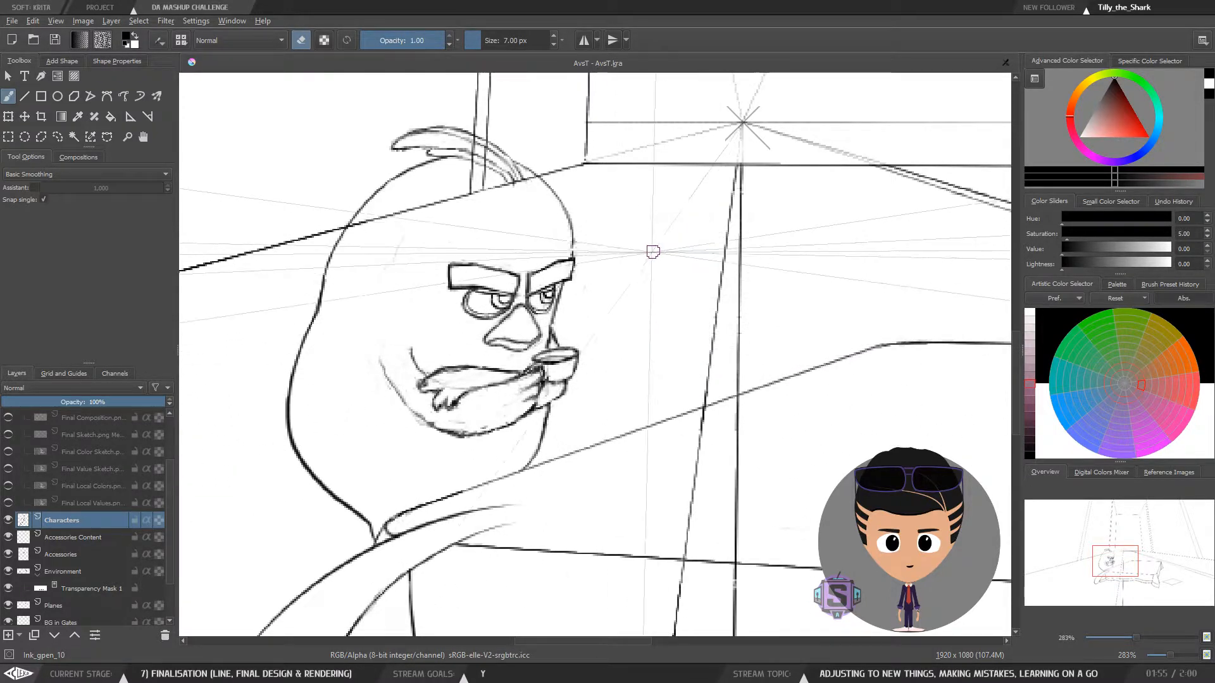
scroll(630, 262, down, 2)
drag(679, 410, 638, 413)
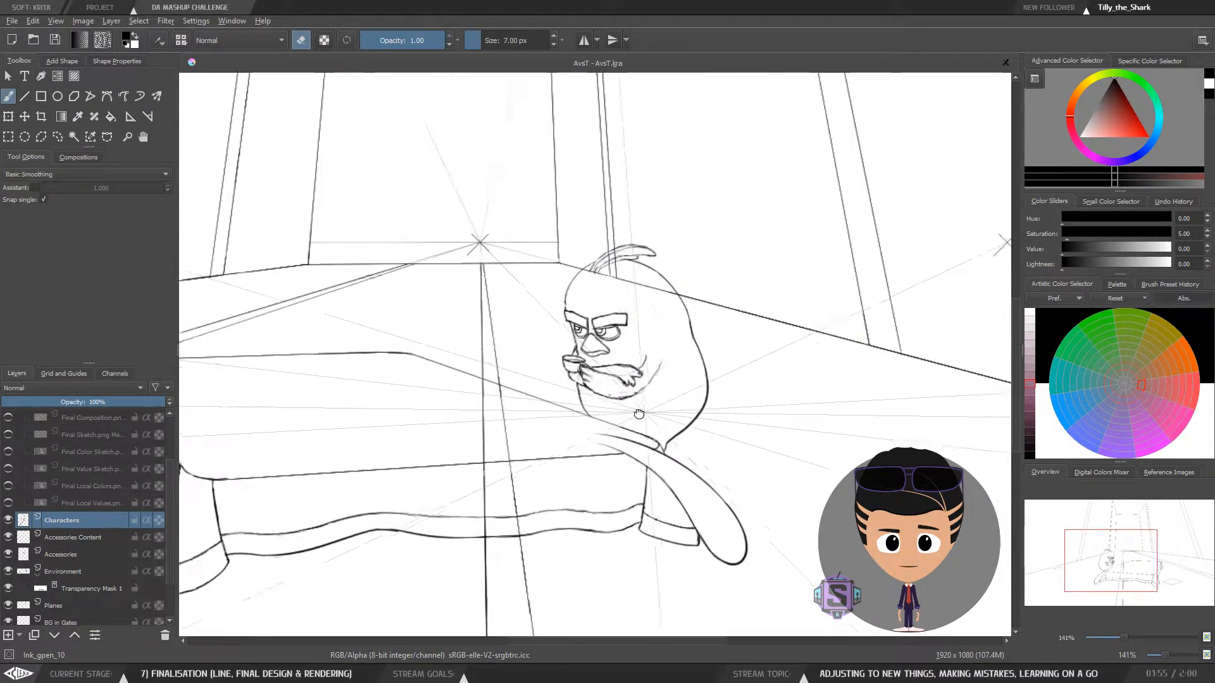
scroll(639, 414, up, 2)
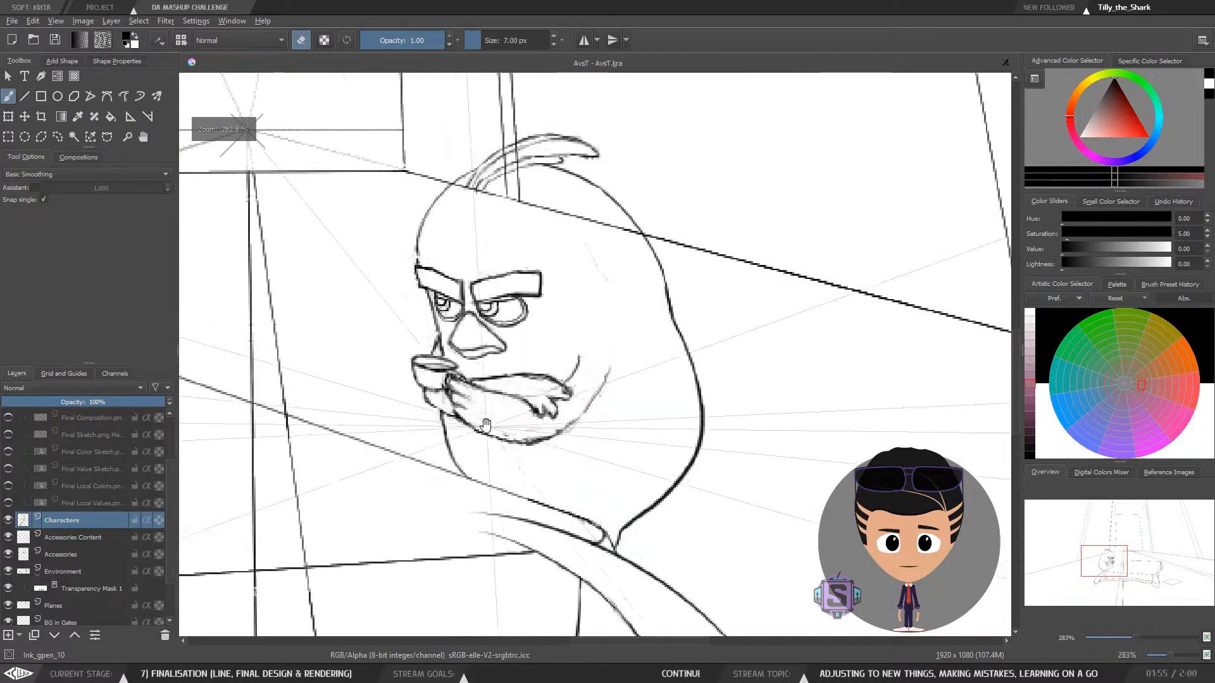
drag(485, 425, 552, 422)
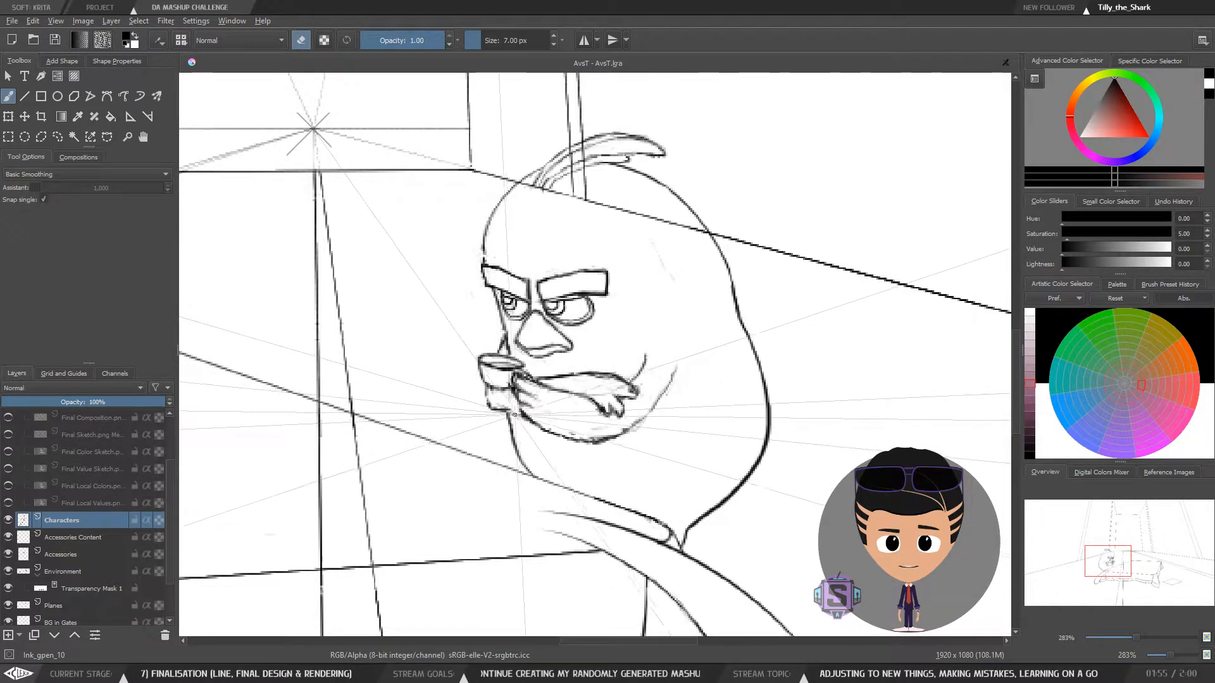
key(e)
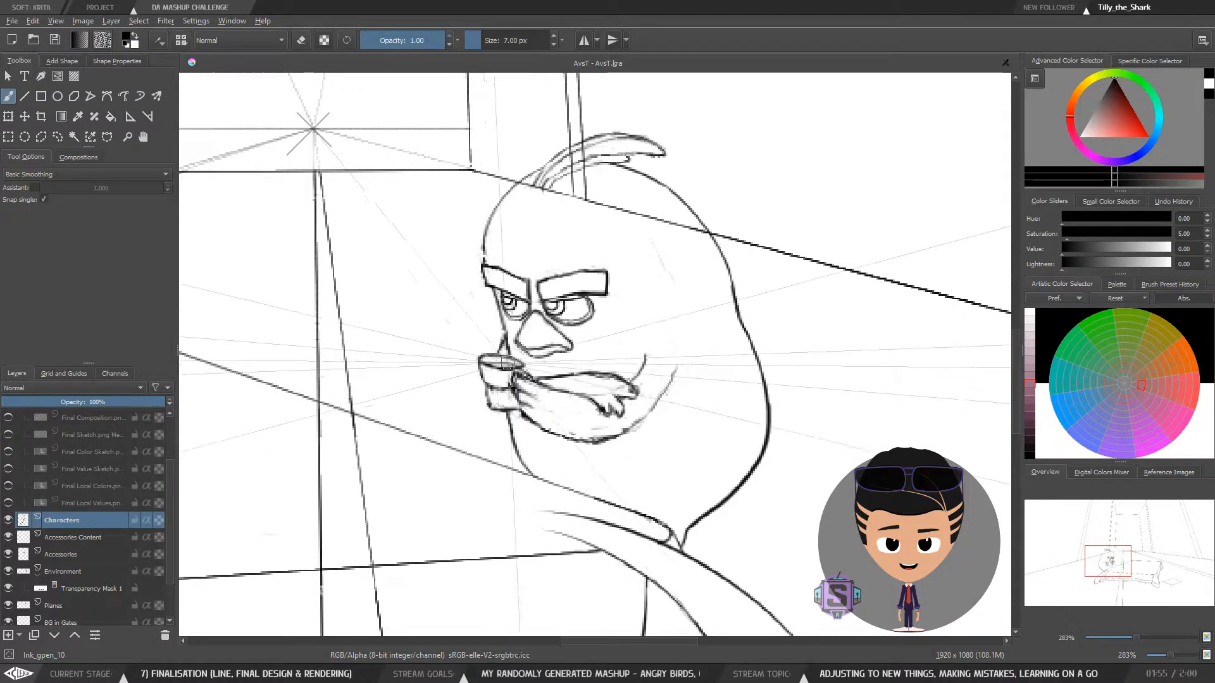
key(e)
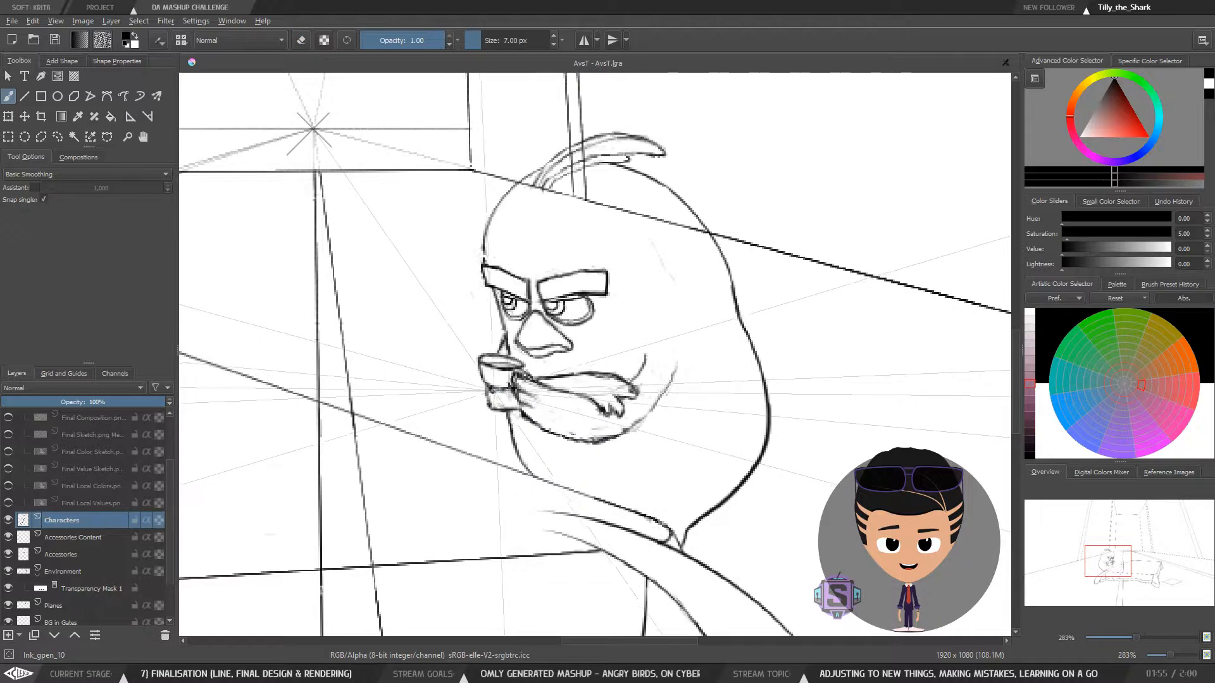
key(minus)
key(minus)
key(m)
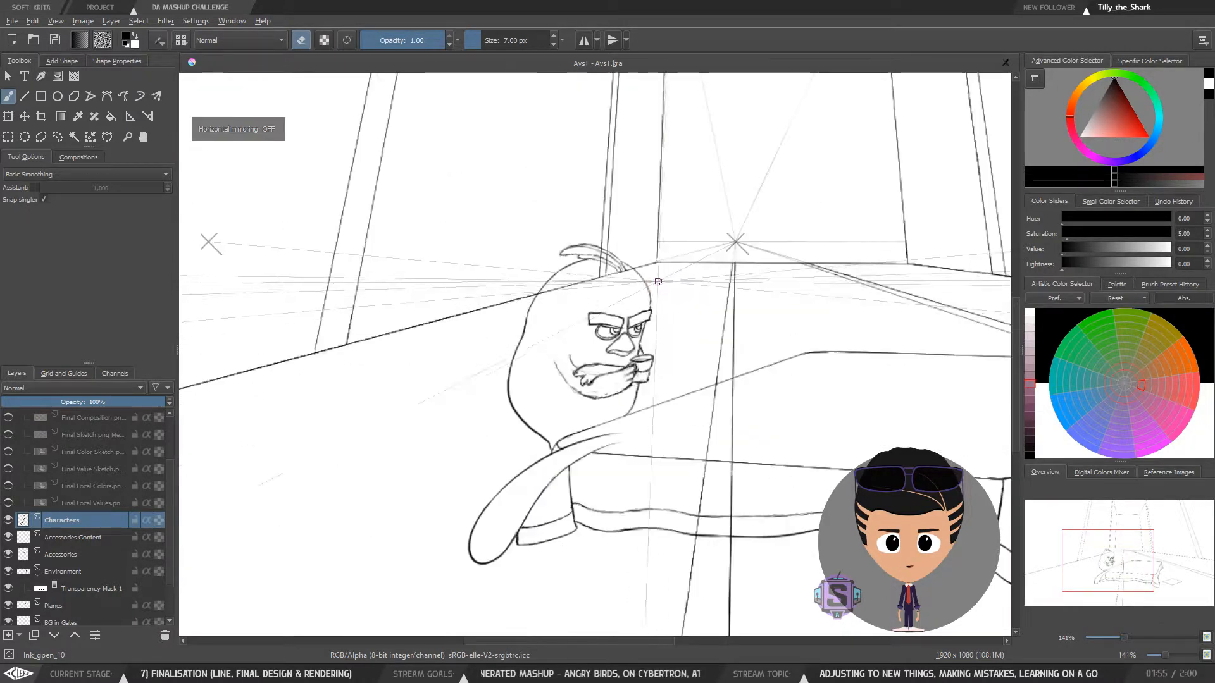
drag(663, 289, 547, 290)
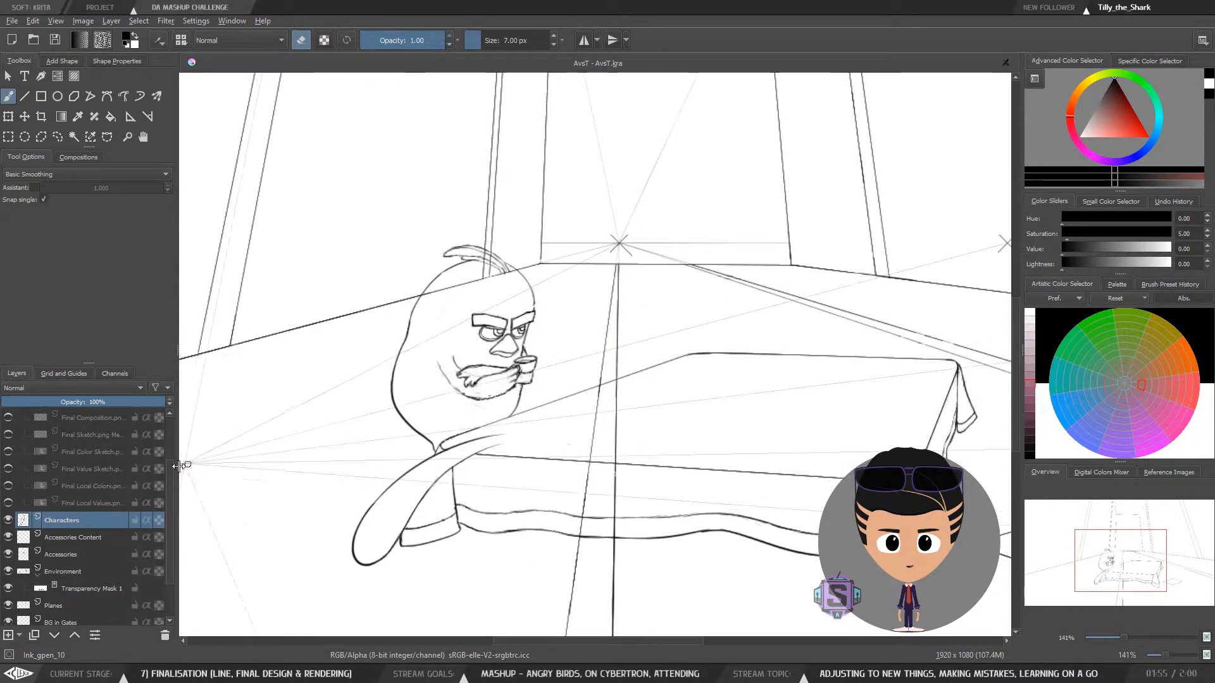
Show the Final Sketch layer behind the line art, briefly hiding the Characters layer to see the sketched bird on its own
click(10, 520)
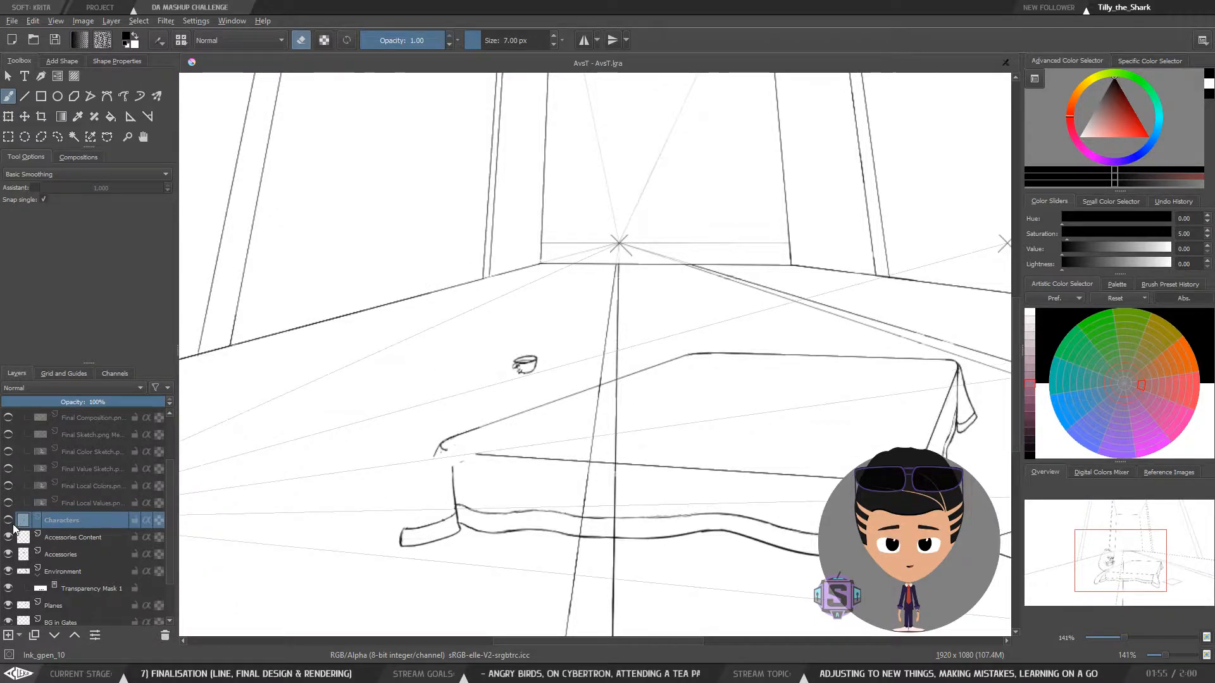
drag(171, 467, 170, 423)
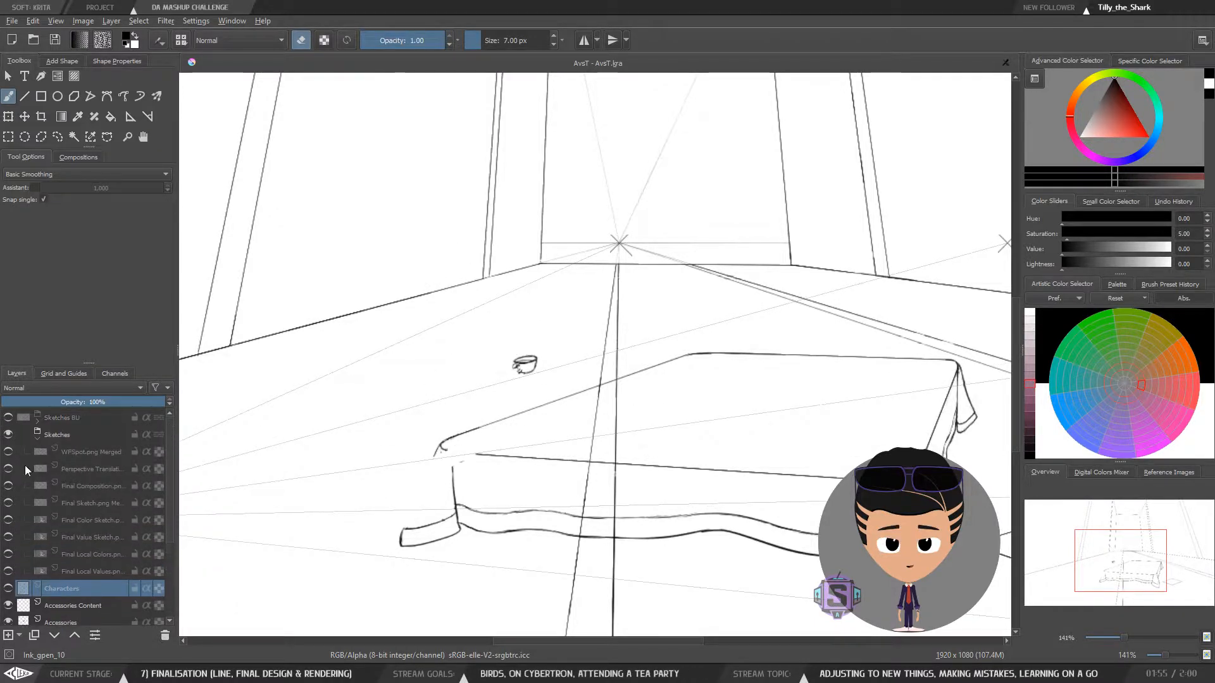
click(8, 504)
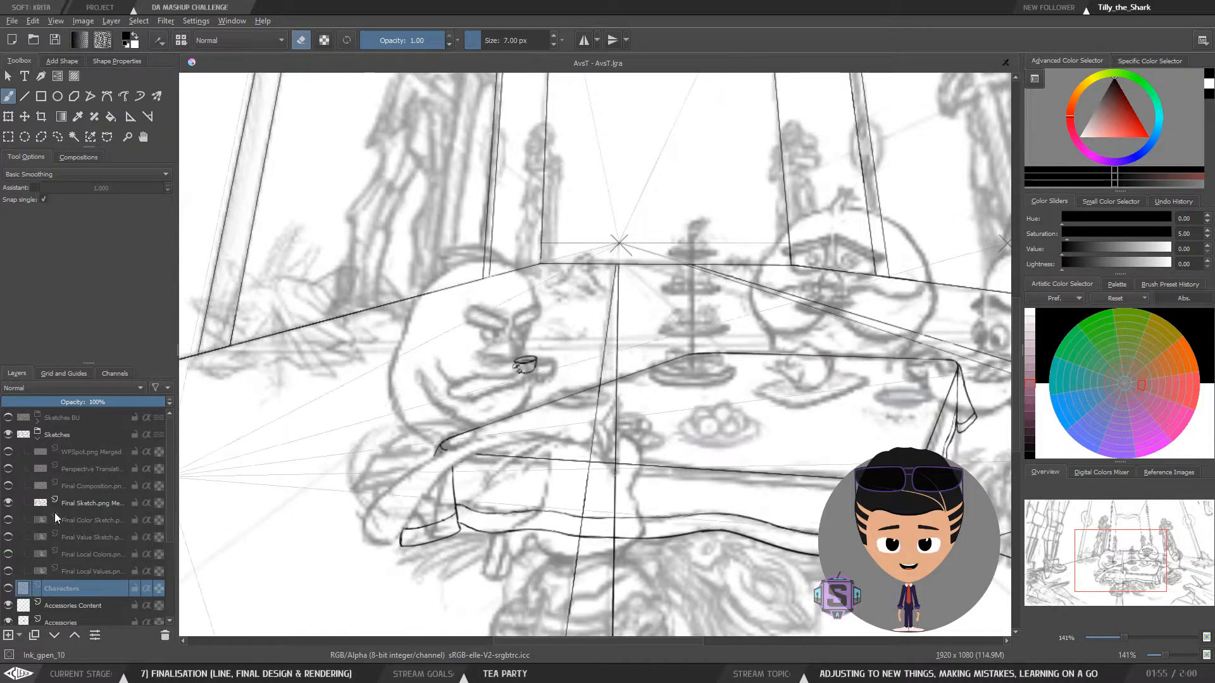
click(8, 502)
click(8, 503)
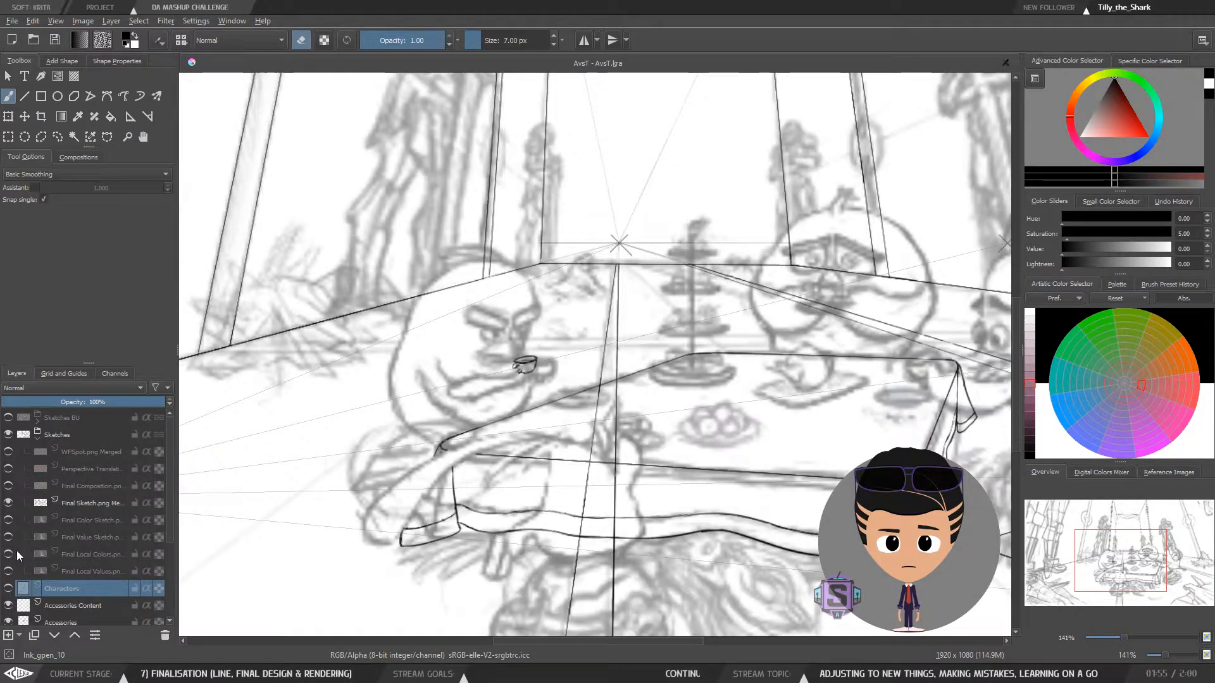
click(8, 588)
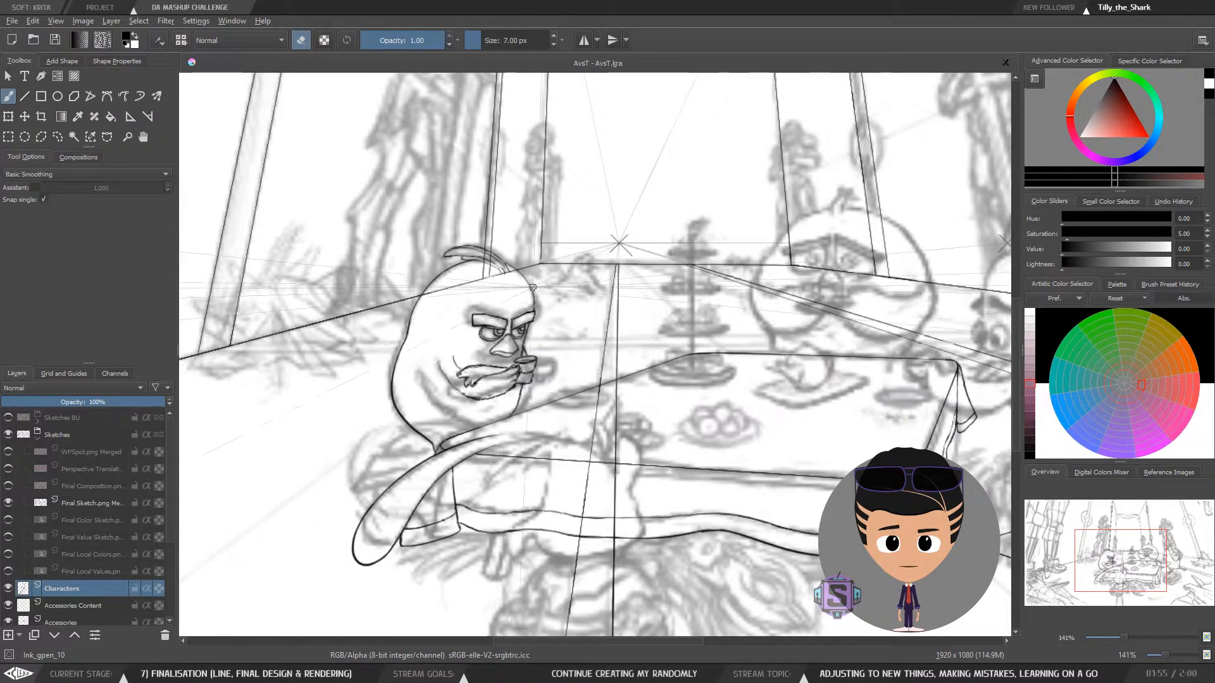
Compare the inked bird's face and arm with the sketch by toggling the Characters and Final Sketch layers and mirroring the view
key(m)
key(m)
scroll(544, 270, up, 2)
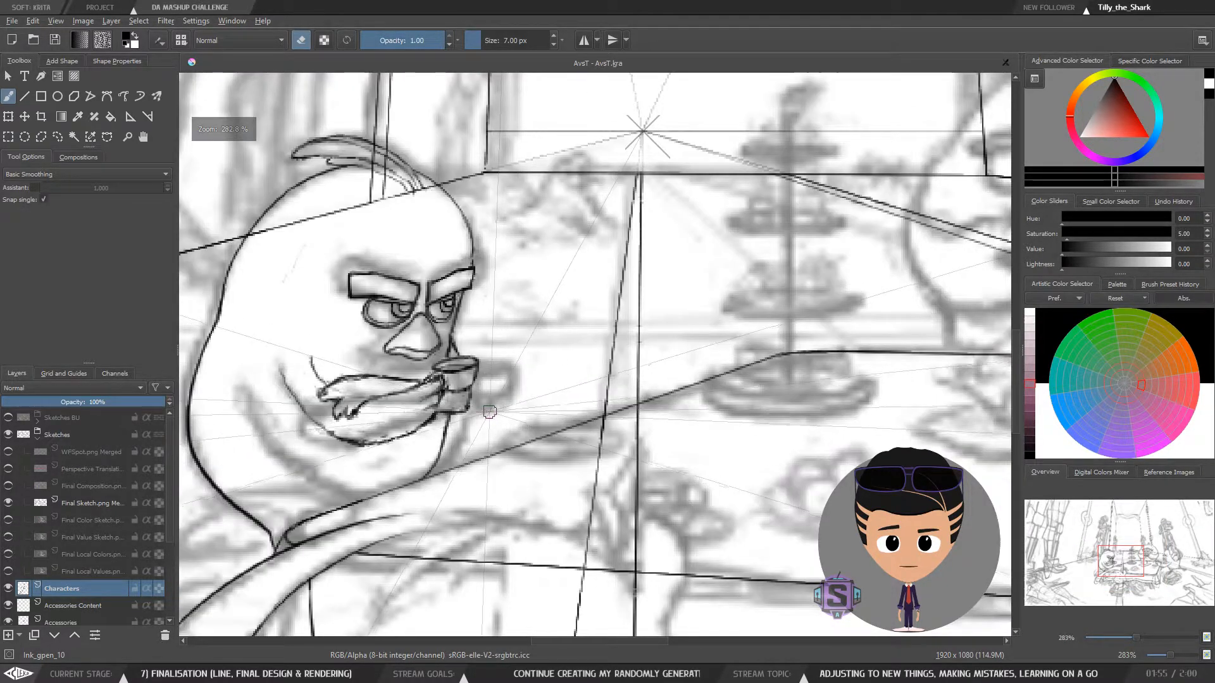
scroll(544, 271, down, 2)
scroll(519, 339, up, 4)
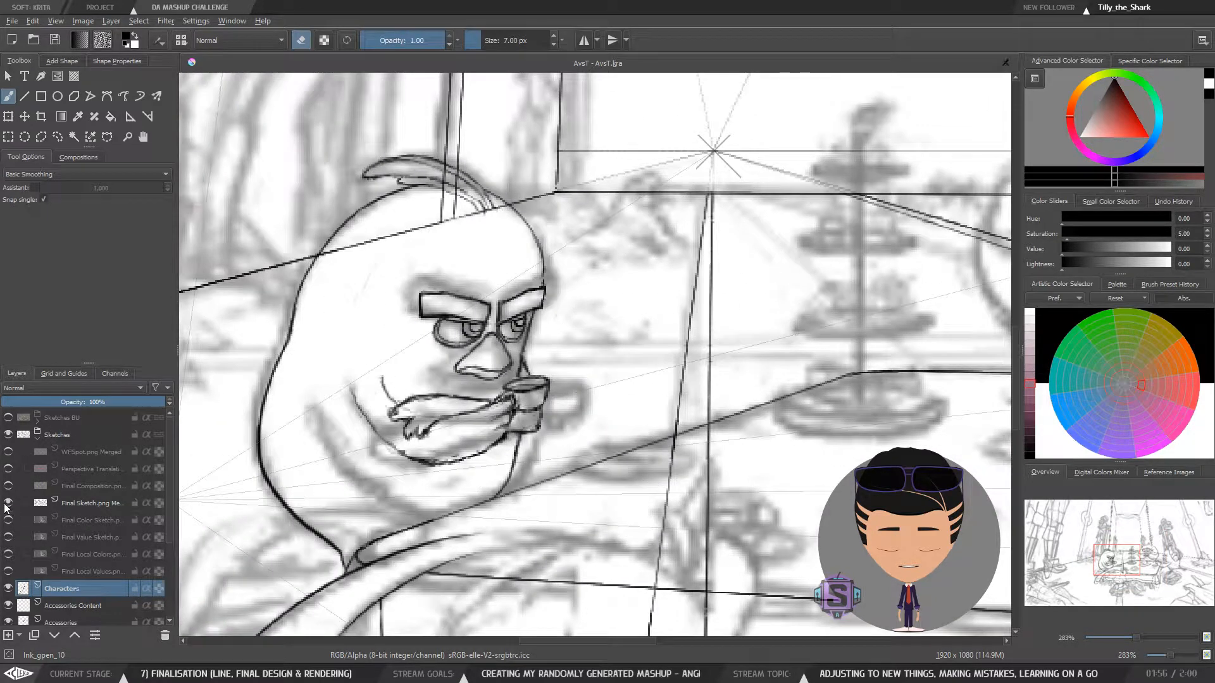
click(8, 591)
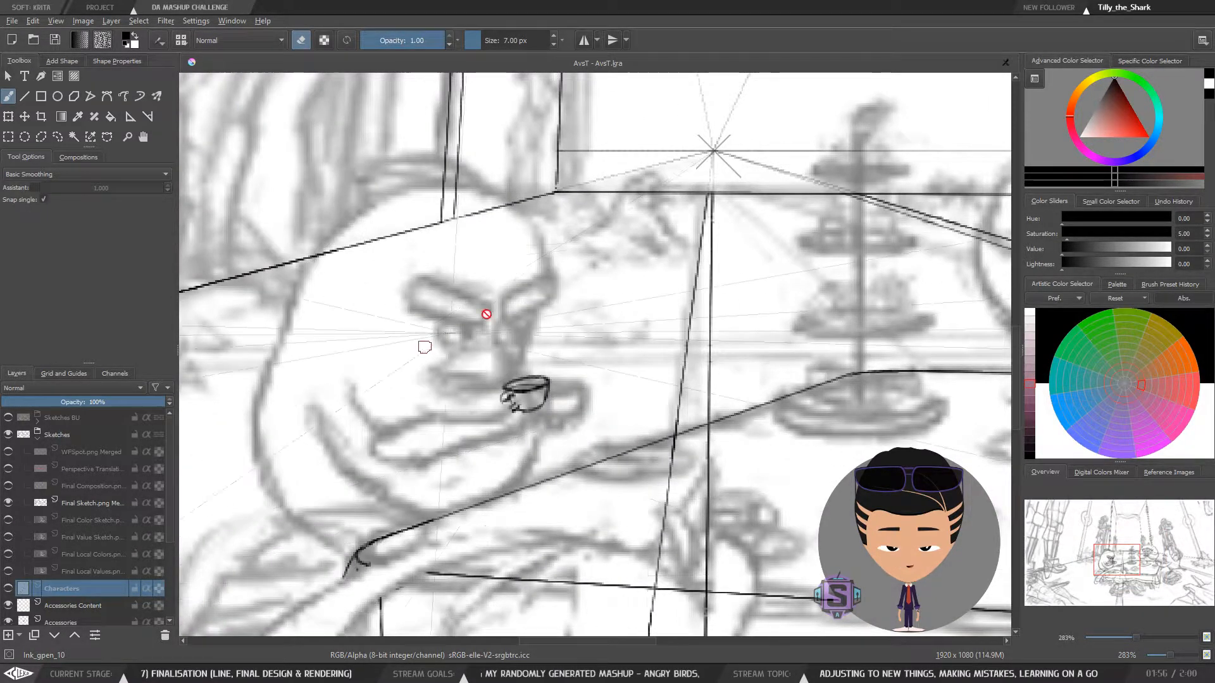
scroll(582, 329, down, 1)
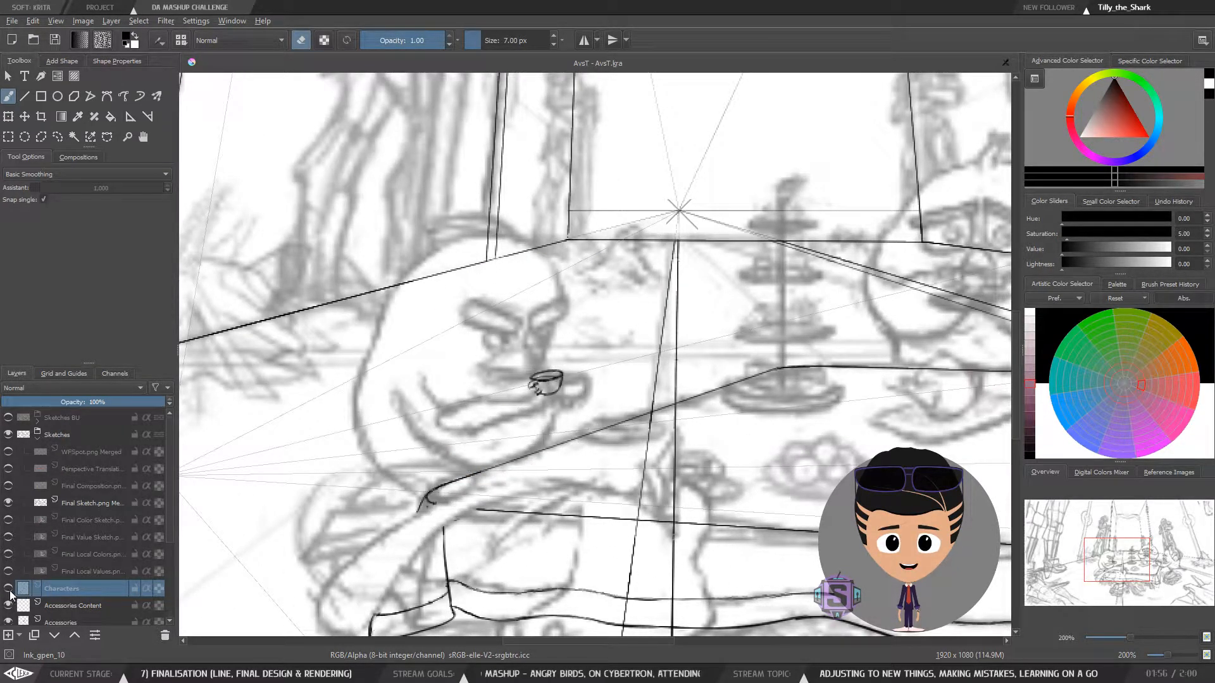
click(9, 589)
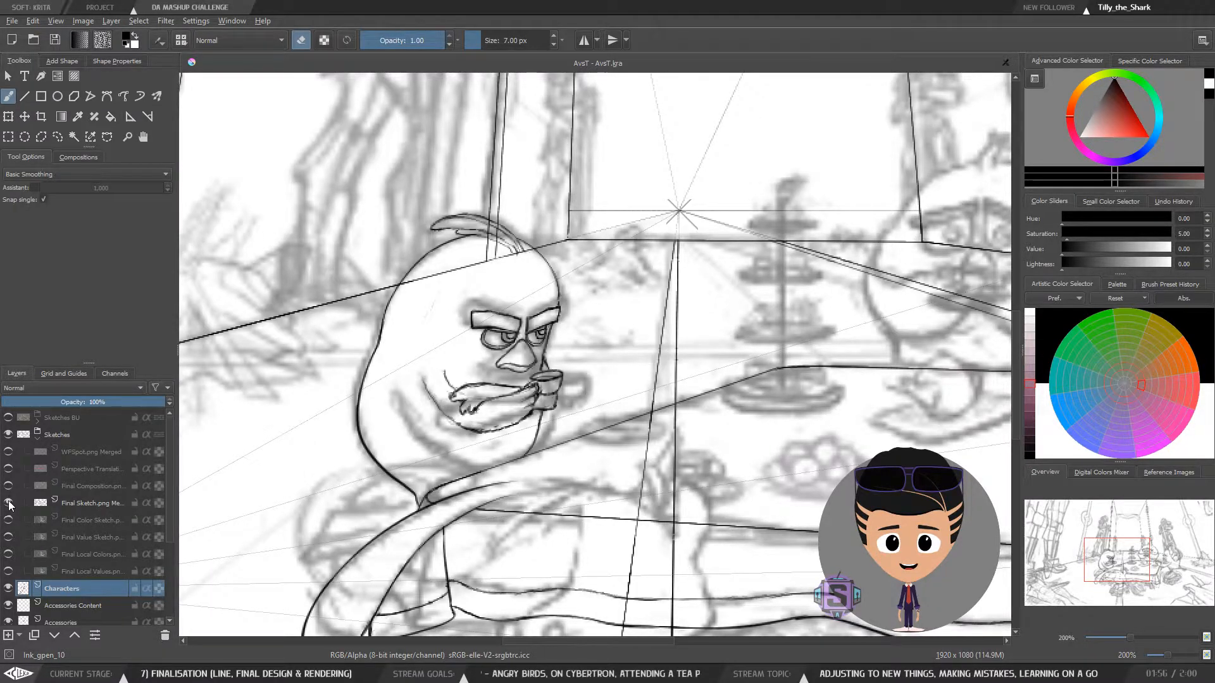
click(8, 503)
click(9, 504)
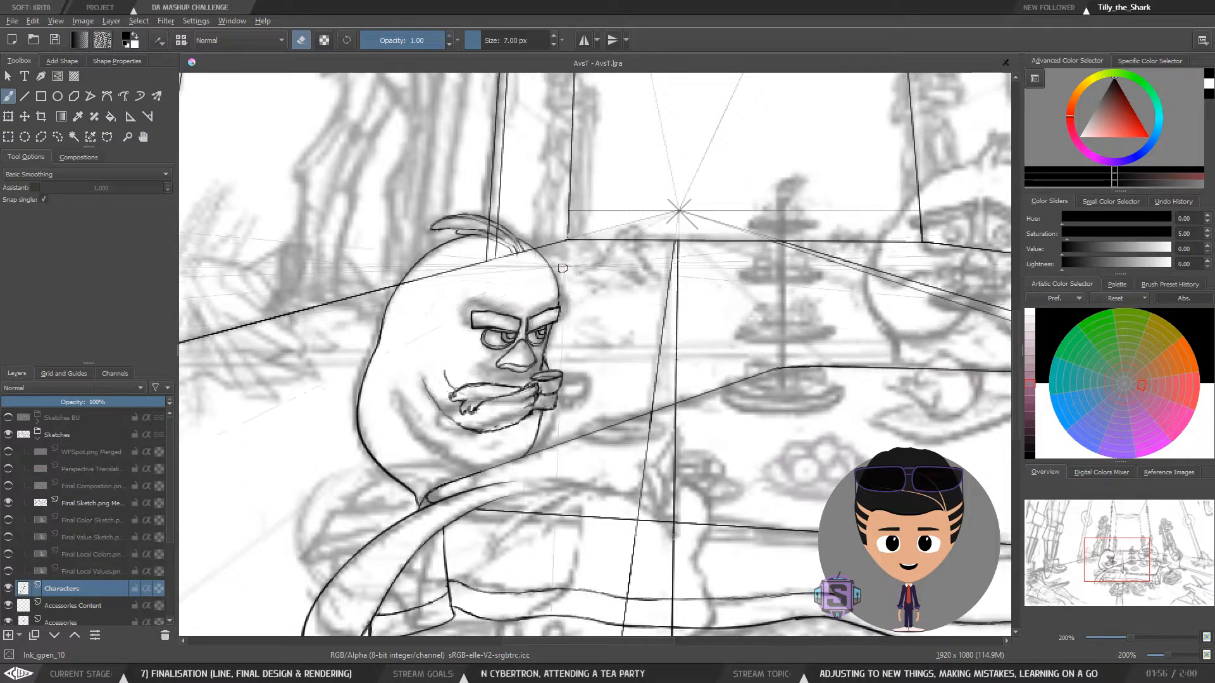
key(1)
key(m)
key(m)
key(ctrl+plus)
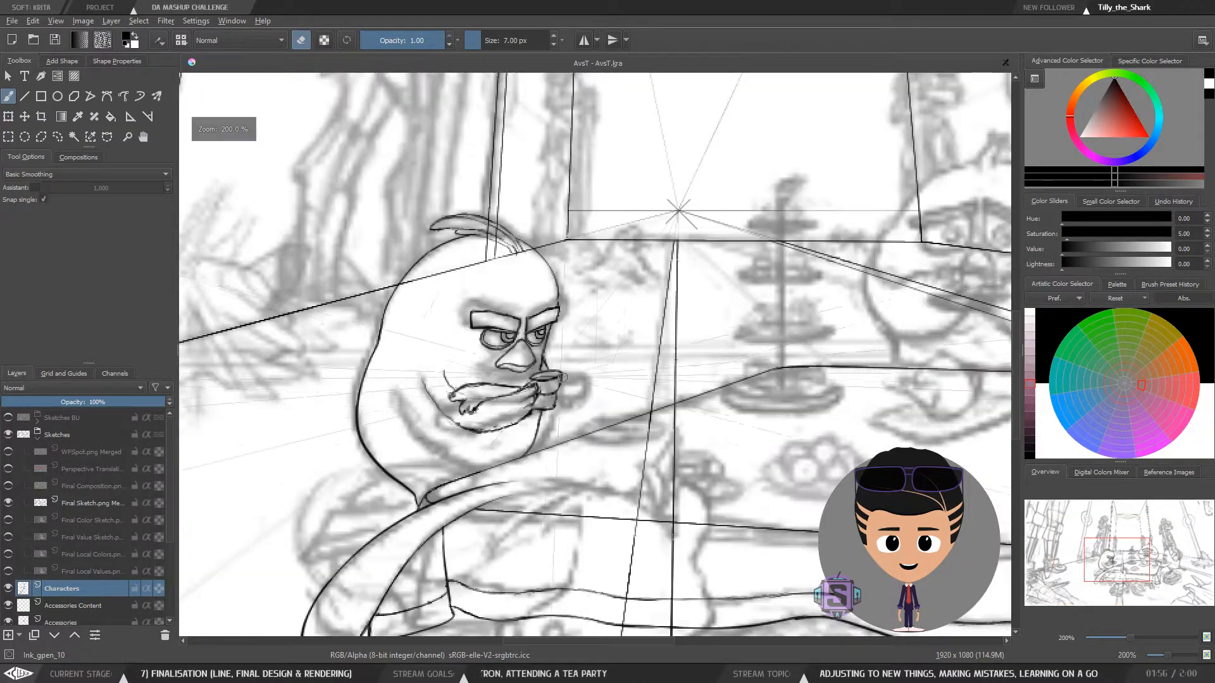
key(ctrl+plus)
key(ctrl+minus)
key(ctrl+plus)
Select the bird's brows, eyes and beak with a freehand outline and try rotating them slightly clockwise
drag(534, 365, 594, 429)
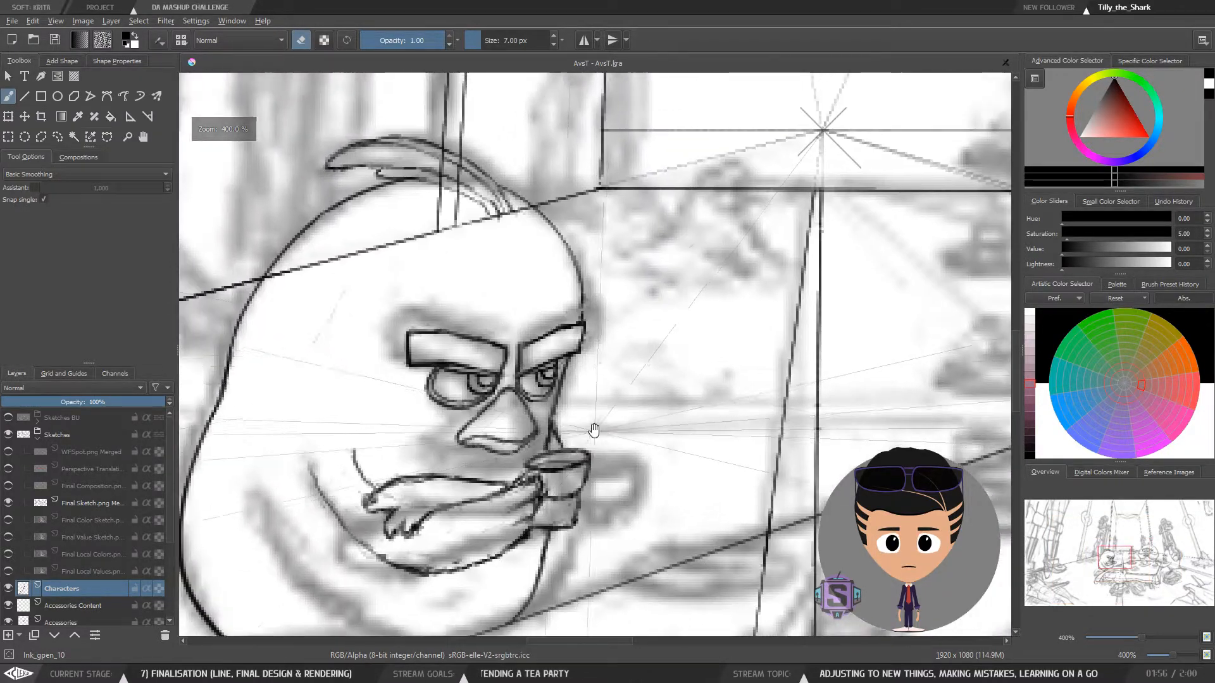
key(l)
mouse_move(471, 273)
mouse_down()
mouse_move(378, 318)
mouse_move(388, 398)
mouse_move(447, 453)
mouse_move(501, 466)
mouse_move(543, 437)
mouse_up()
mouse_move(545, 408)
mouse_down()
mouse_move(586, 344)
mouse_move(572, 324)
mouse_move(530, 327)
mouse_move(467, 266)
mouse_up()
key(ctrl+t)
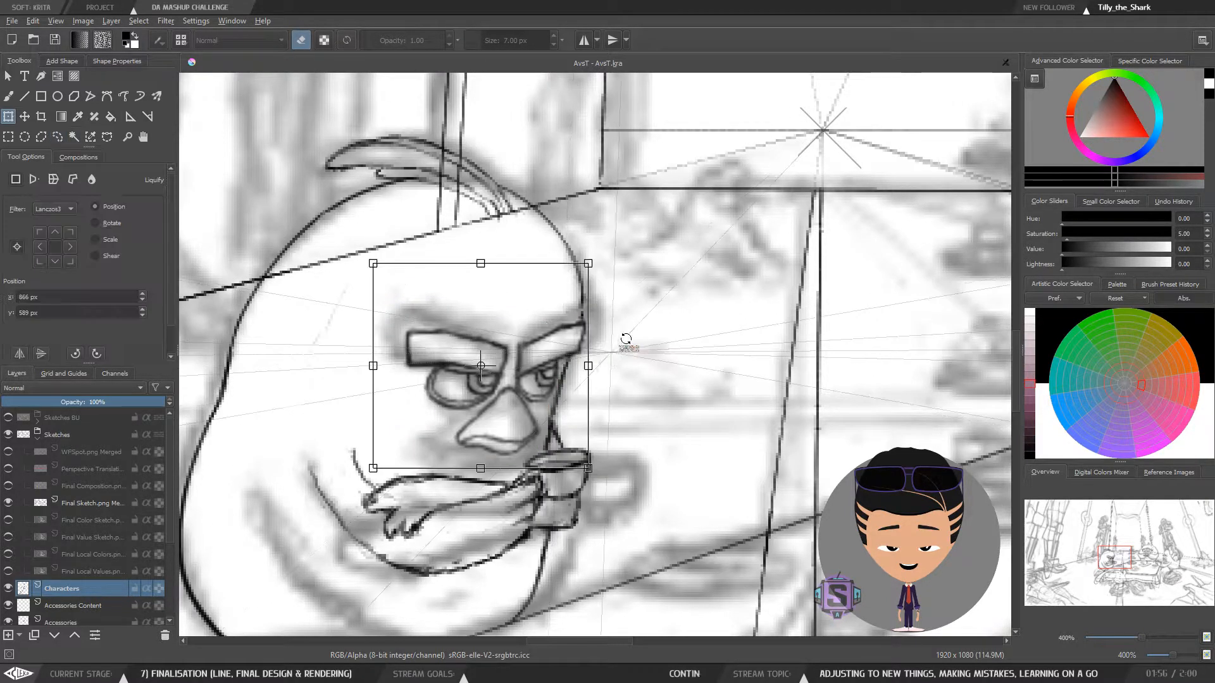
drag(623, 338, 621, 343)
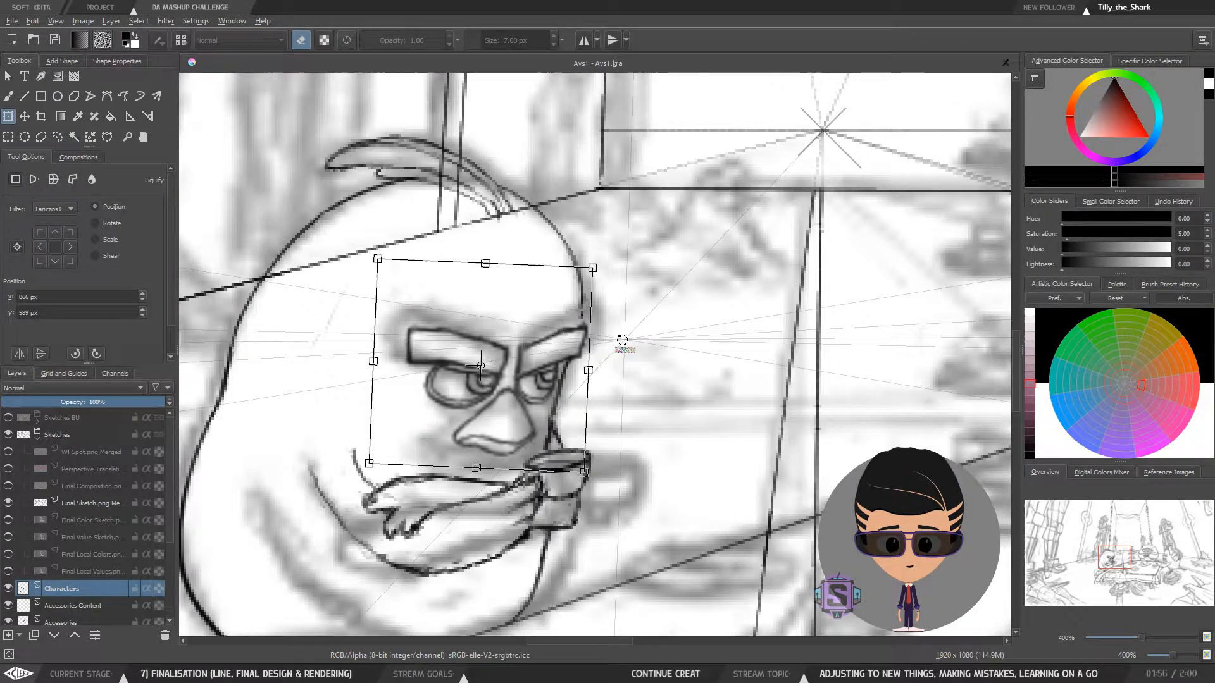
key(minus)
key(plus)
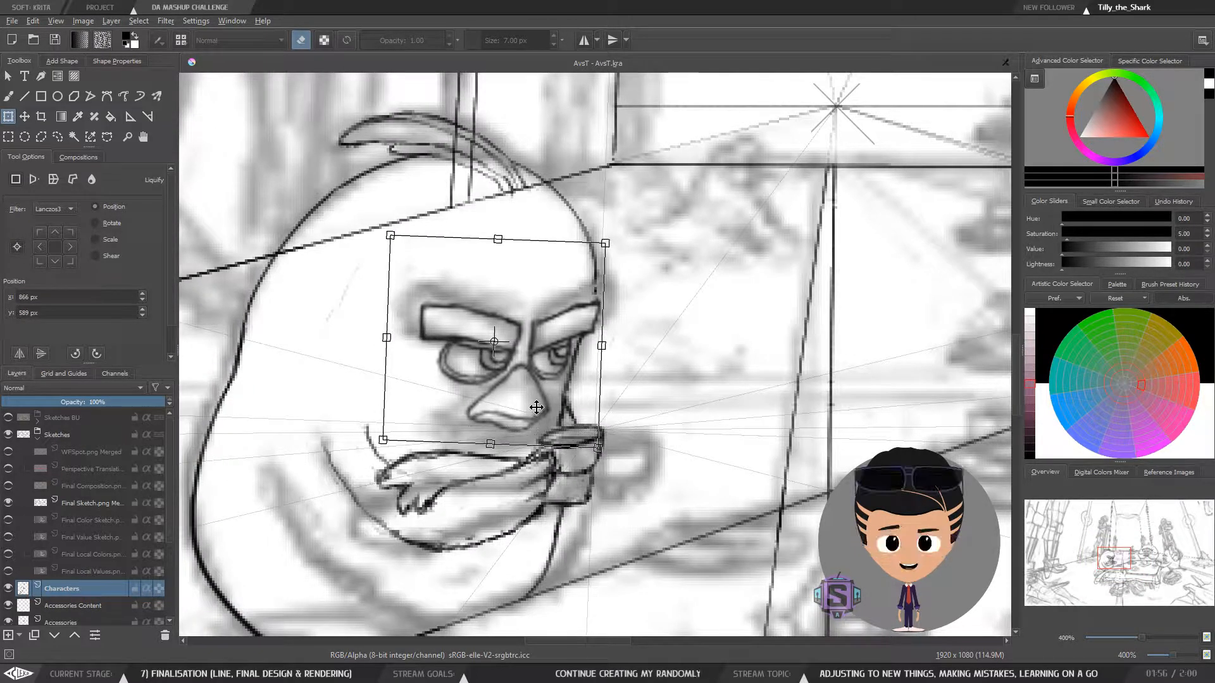
Examine the tilt of the bird's face against the sketch in mirrored and unmirrored view, close up and at 100% zoom
key(b)
key(minus)
key(minus)
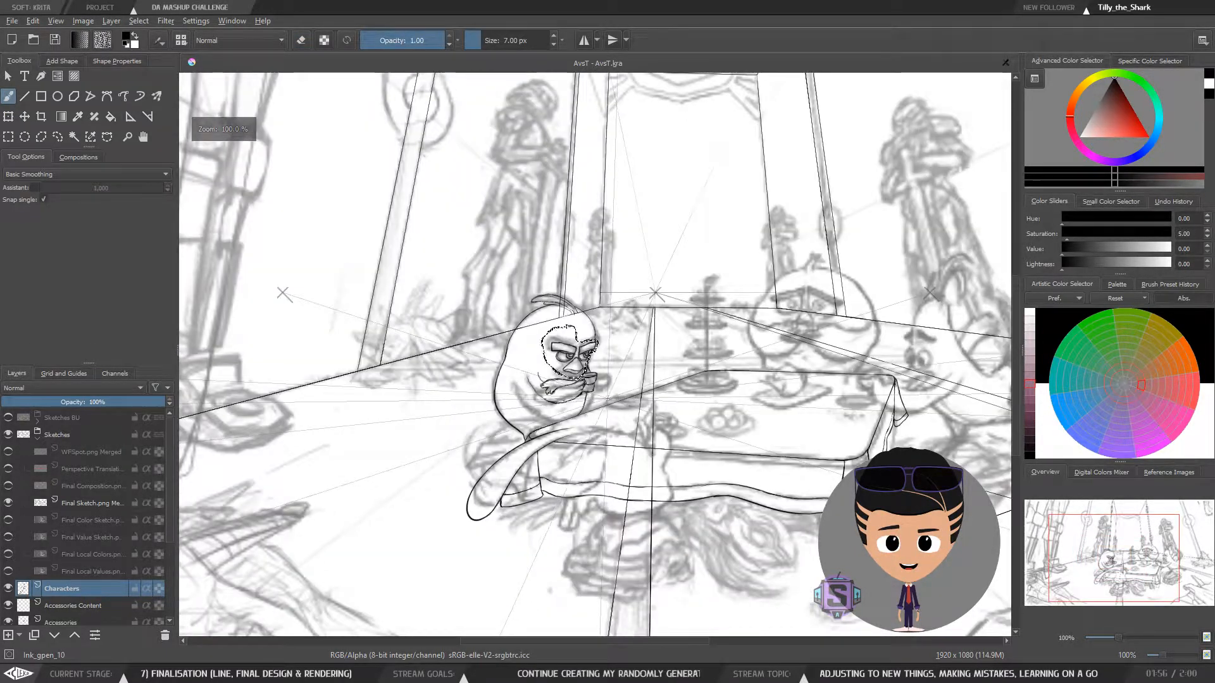
key(plus)
key(t)
key(m)
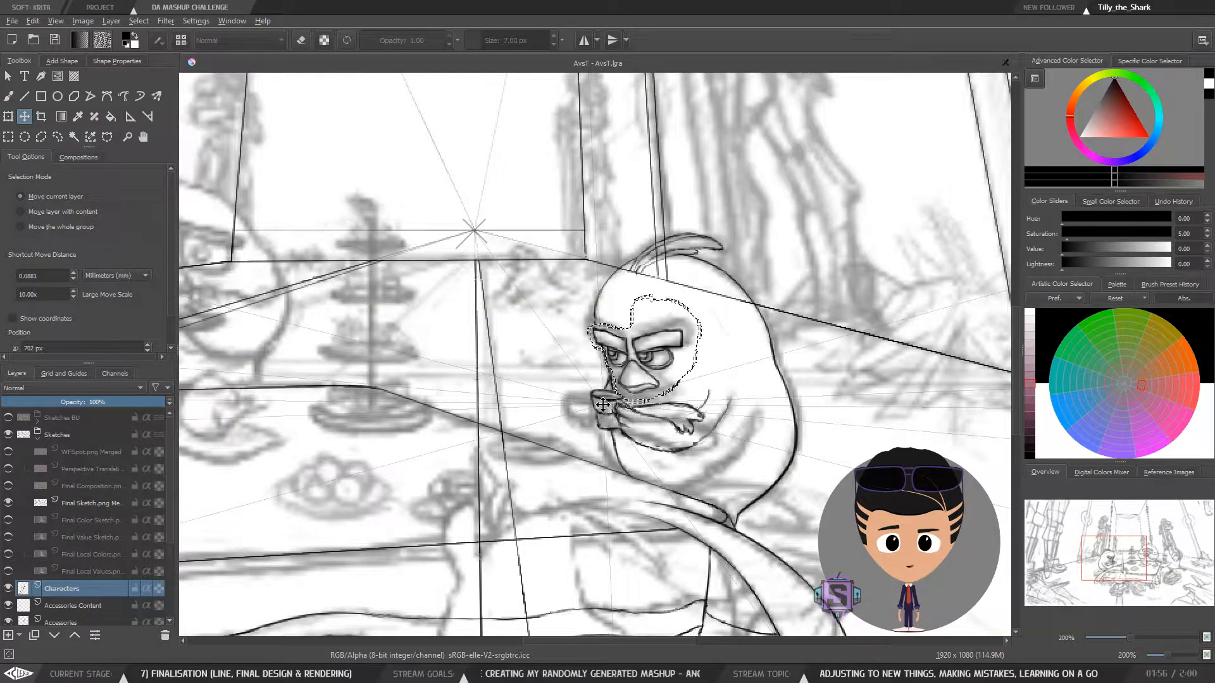
key(minus)
key(plus)
key(plus)
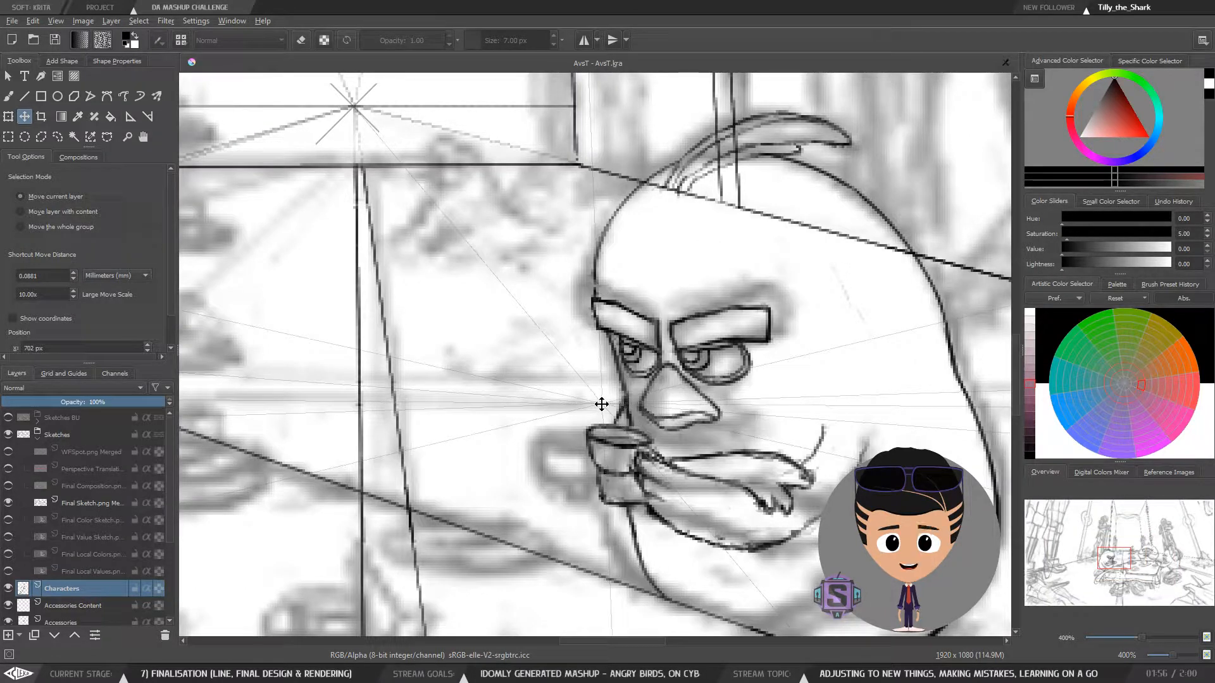
key(b)
key(minus)
drag(605, 402, 509, 383)
key(plus)
key(minus)
key(minus)
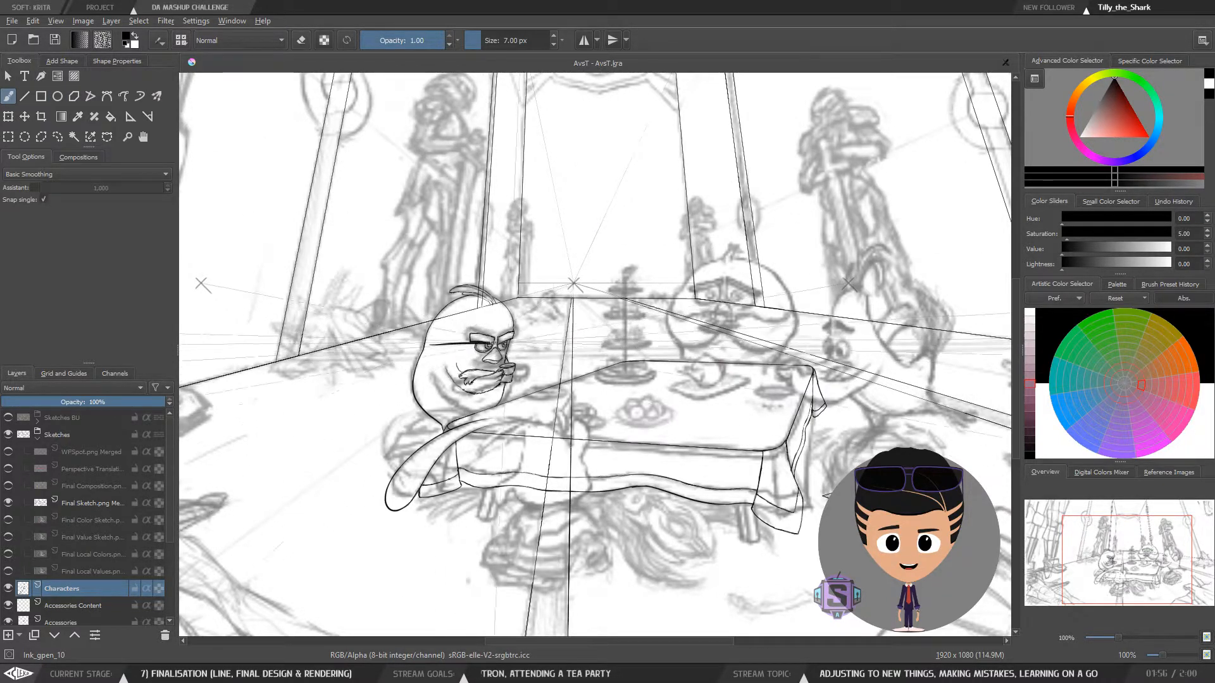
Try near-horizontal perspective guide strokes across the bird's brows and eyes with the 7 px brush, and undo them
drag(508, 343, 577, 344)
key(ctrl+z)
drag(427, 346, 590, 340)
key(ctrl+z)
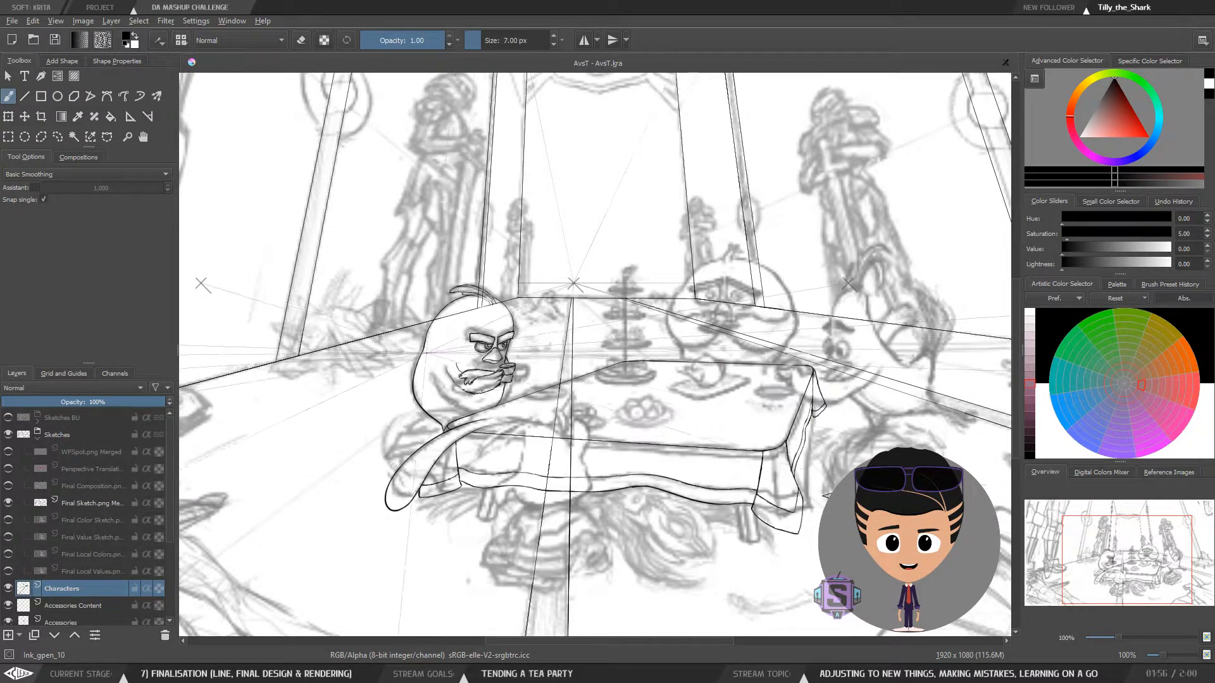
drag(426, 353, 572, 346)
drag(438, 343, 601, 339)
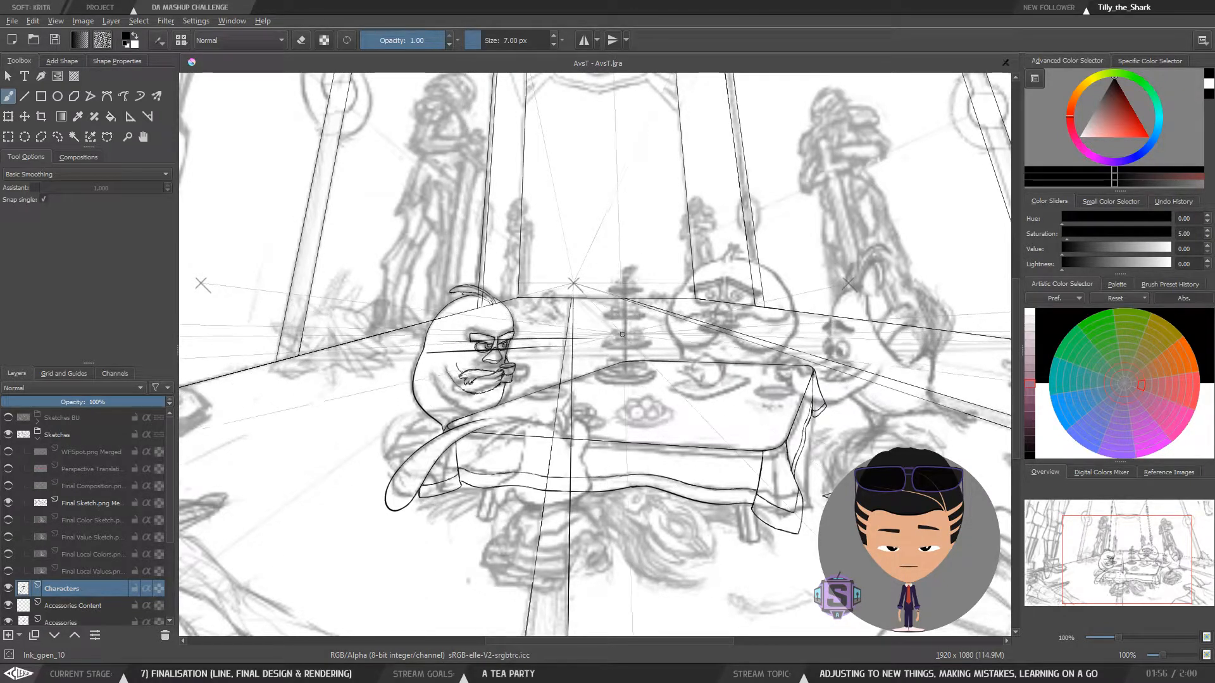
key(minus)
key(minus)
key(plus)
key(plus)
key(plus)
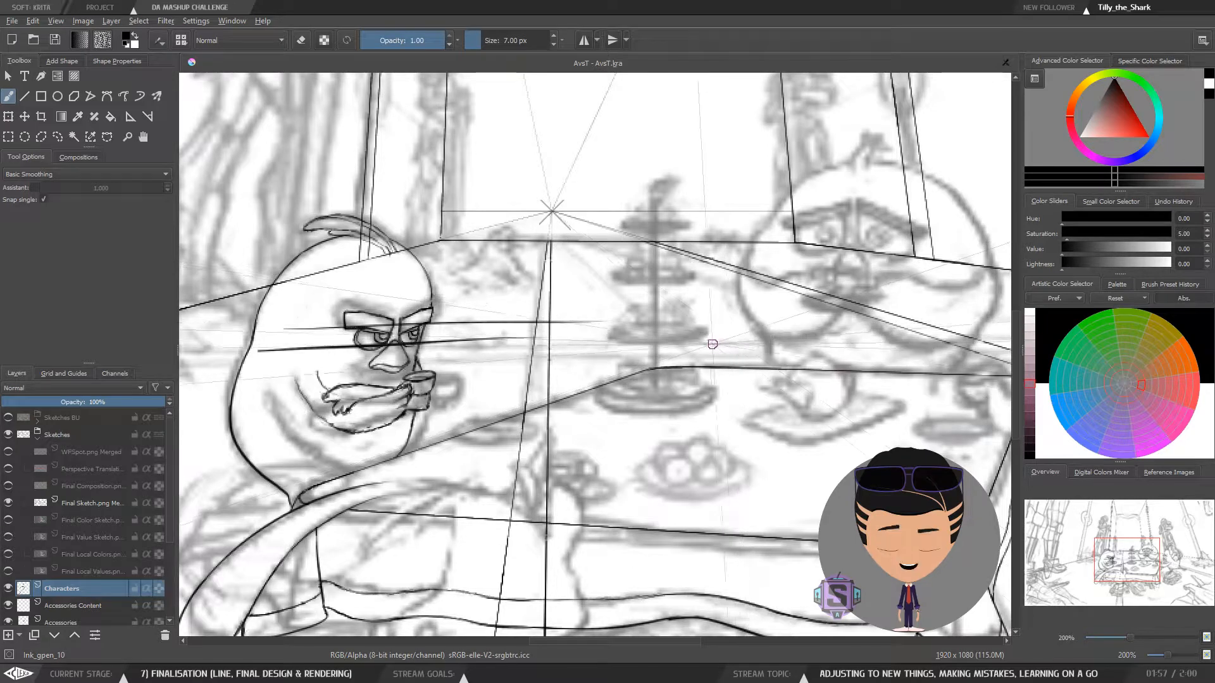
key(ctrl+z)
key(ctrl+z)
Outline the bird's brows, eyes and beak with a freehand selection in mirrored view on the Characters layer
key(1)
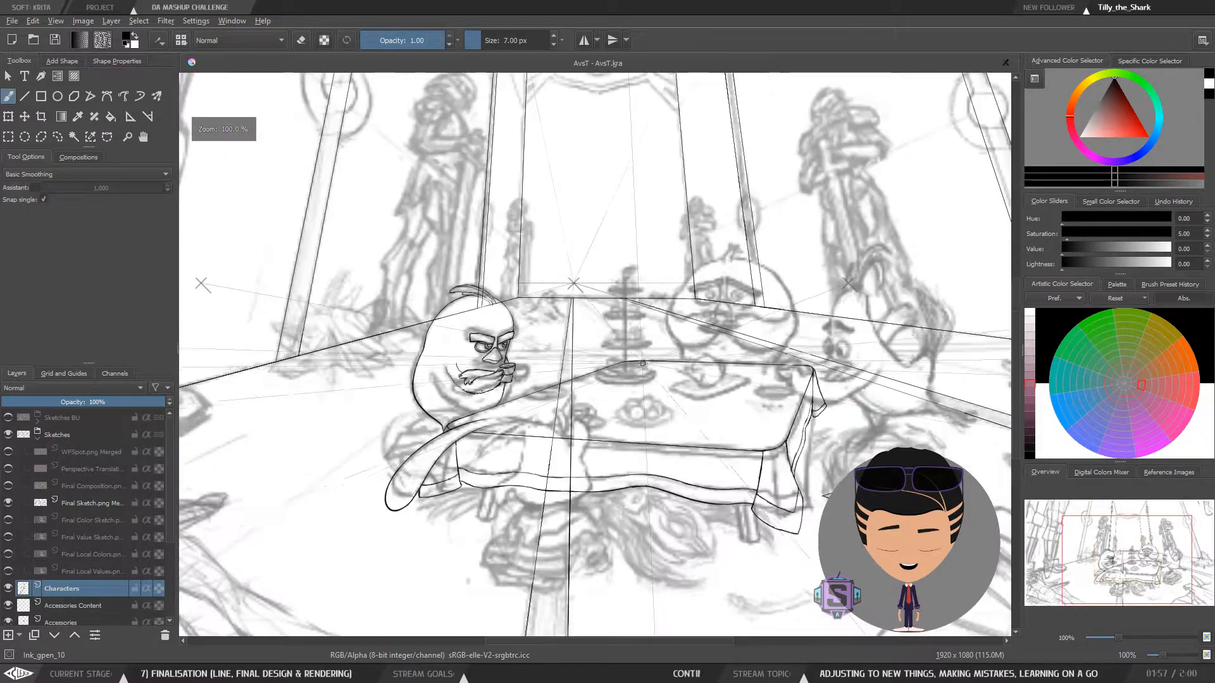
key(m)
key(plus)
key(plus)
drag(757, 399, 483, 393)
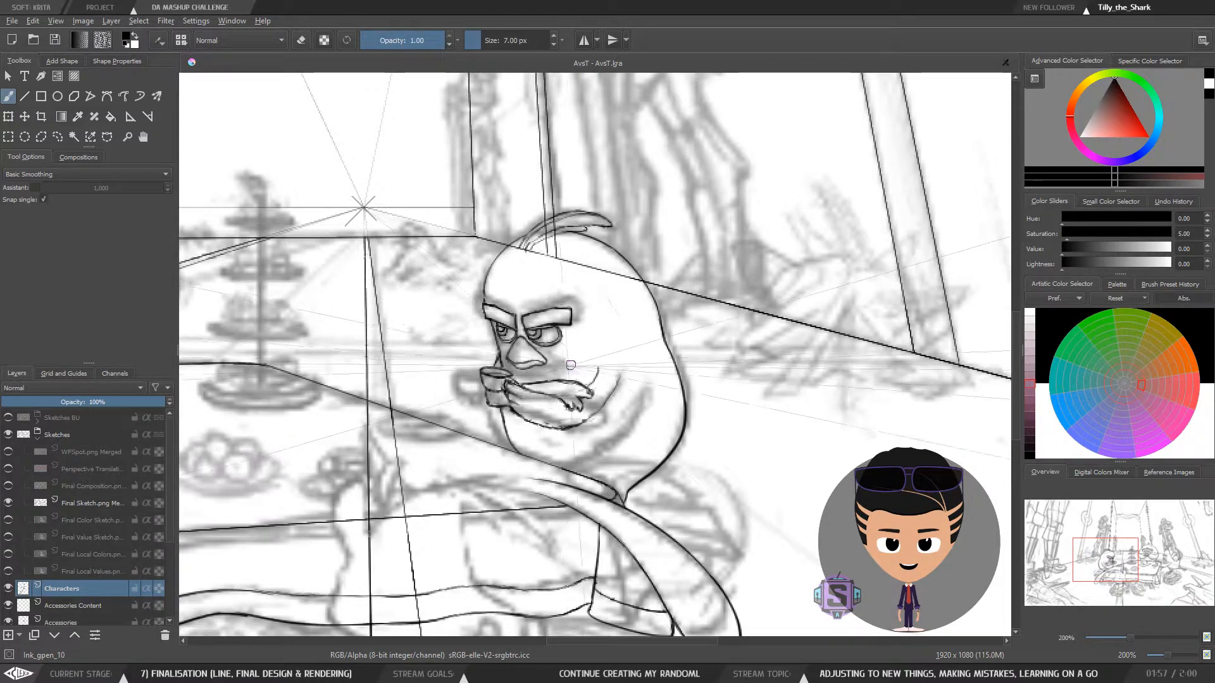
key(l)
key(plus)
key(plus)
mouse_move(531, 385)
mouse_down()
mouse_move(586, 403)
mouse_move(553, 401)
mouse_move(596, 335)
mouse_move(590, 322)
mouse_move(619, 312)
mouse_move(614, 281)
mouse_move(591, 264)
mouse_move(499, 276)
mouse_move(430, 255)
mouse_move(422, 294)
mouse_move(445, 305)
mouse_move(460, 348)
mouse_move(500, 331)
mouse_move(552, 377)
mouse_up()
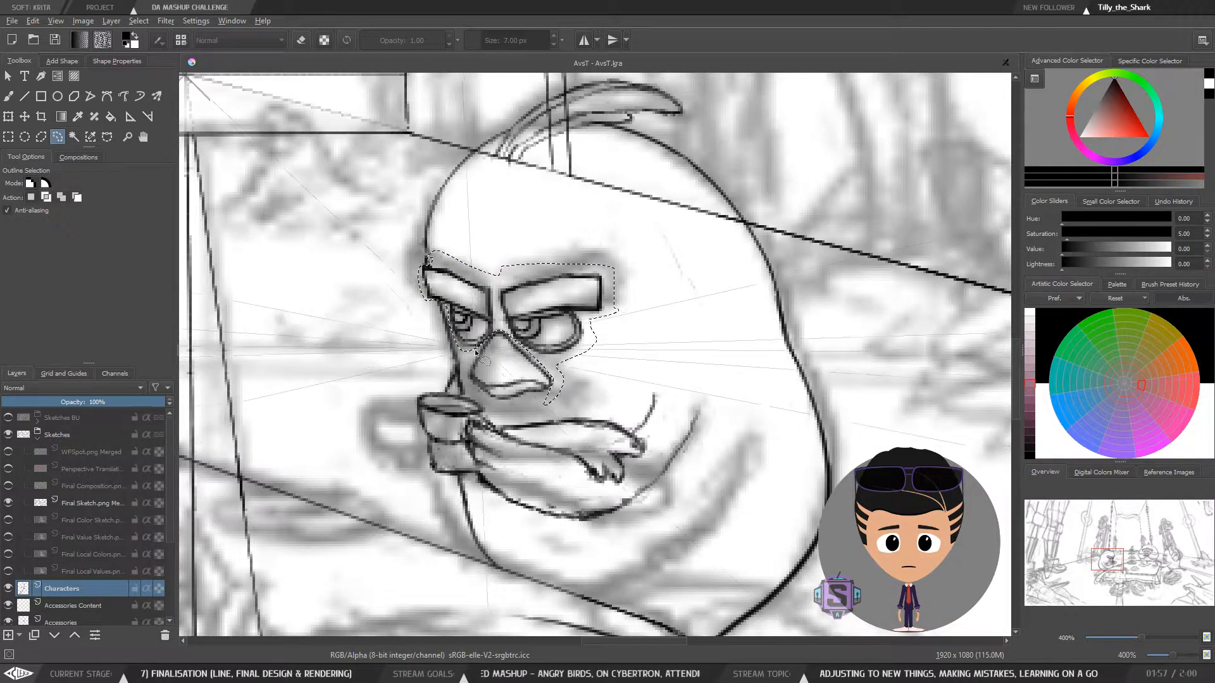
mouse_move(476, 349)
mouse_down()
mouse_move(470, 383)
mouse_move(487, 399)
mouse_move(577, 398)
mouse_up()
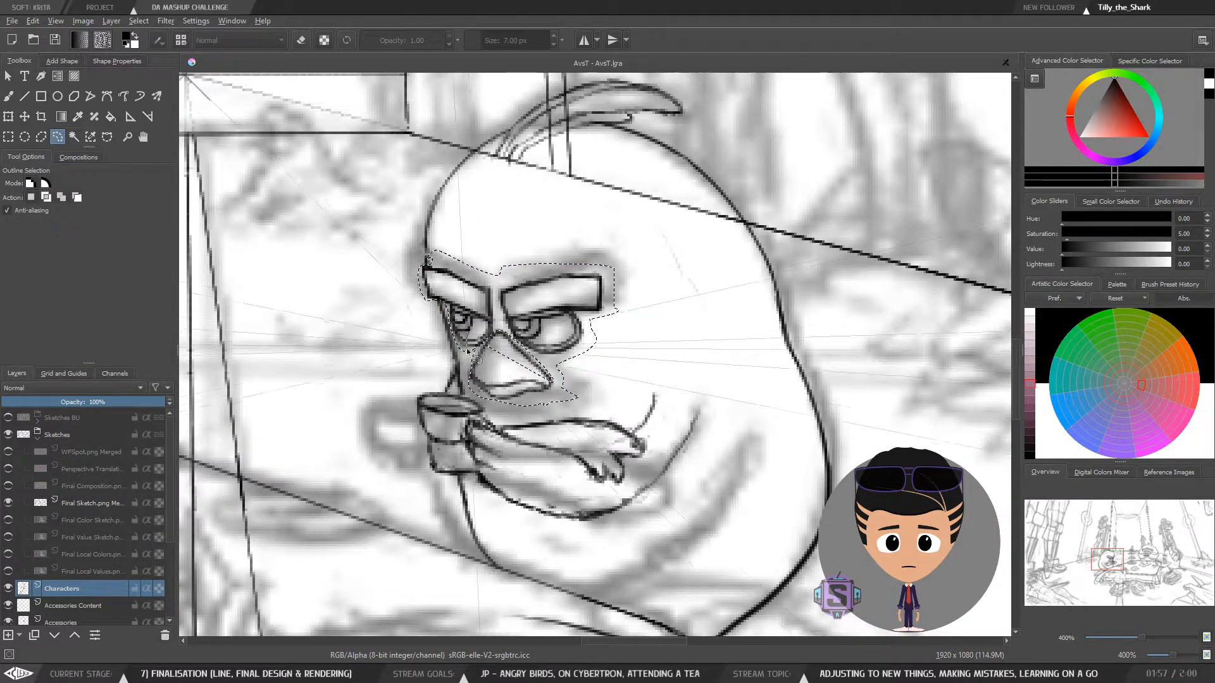
Try shifting the selected brows, eyes and beak slightly up and toward the bird's front edge, and clear the selection
mouse_move(467, 350)
mouse_down()
mouse_move(468, 378)
mouse_move(491, 395)
mouse_move(556, 344)
mouse_move(529, 329)
mouse_up()
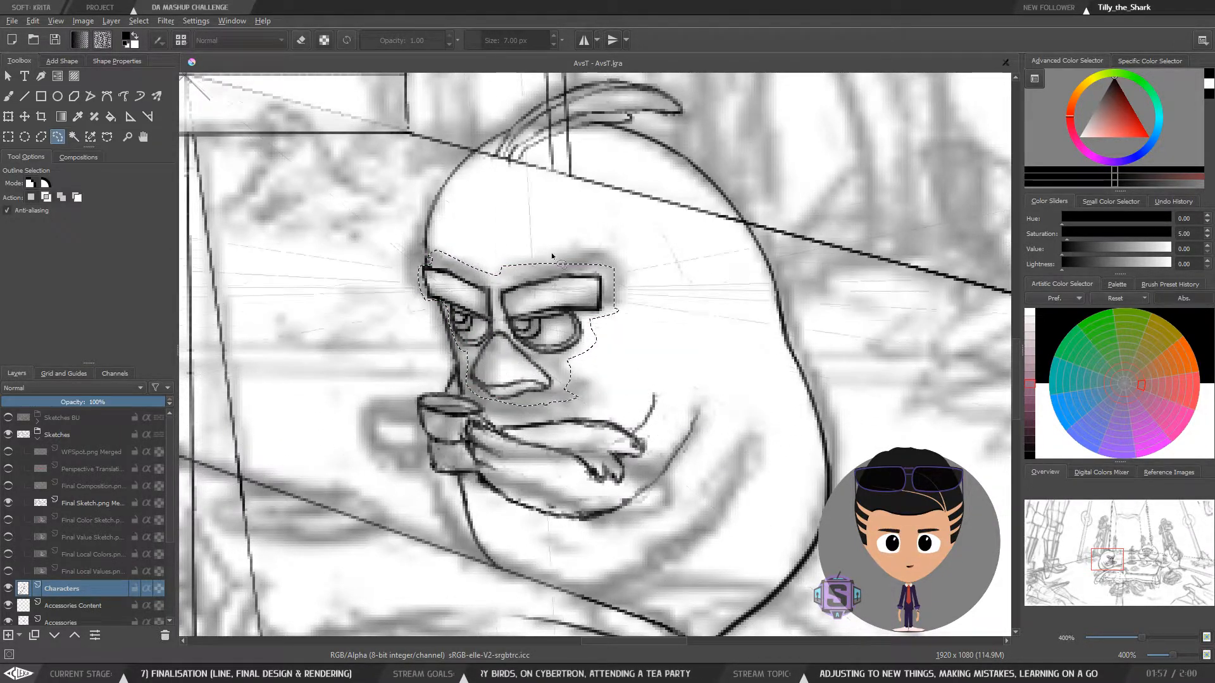
key(ctrl+t)
mouse_move(658, 263)
mouse_down()
mouse_move(639, 241)
mouse_move(640, 258)
mouse_up()
drag(548, 375, 541, 373)
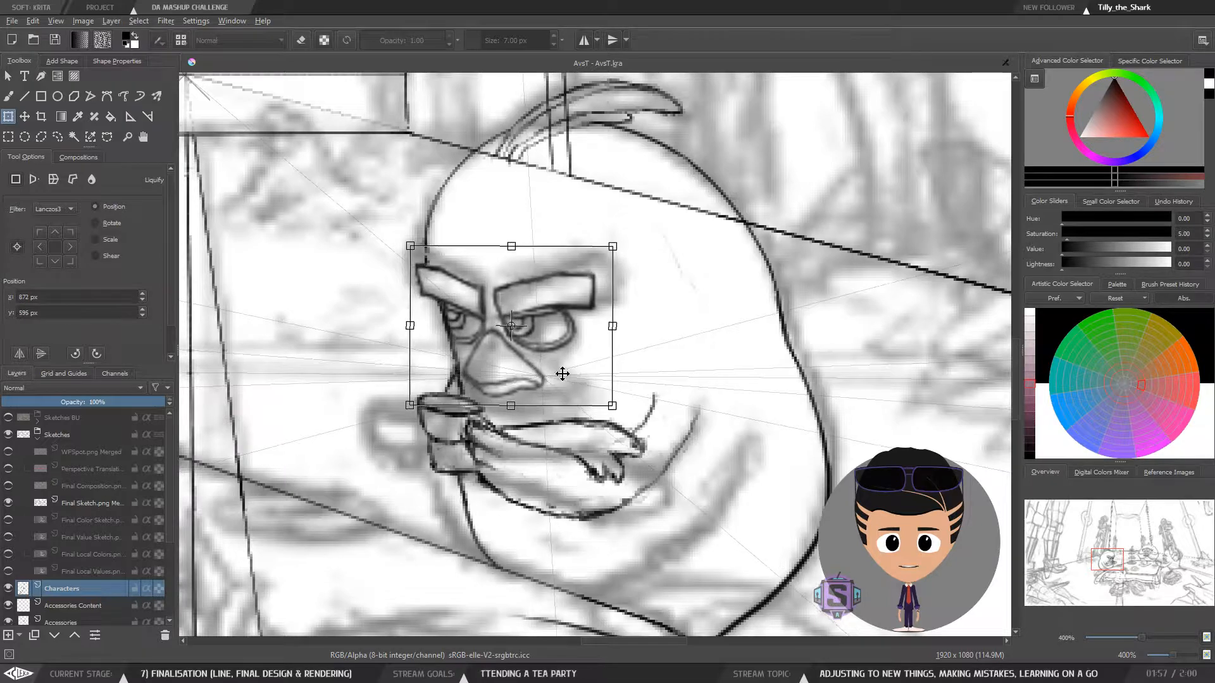
key(minus)
key(t)
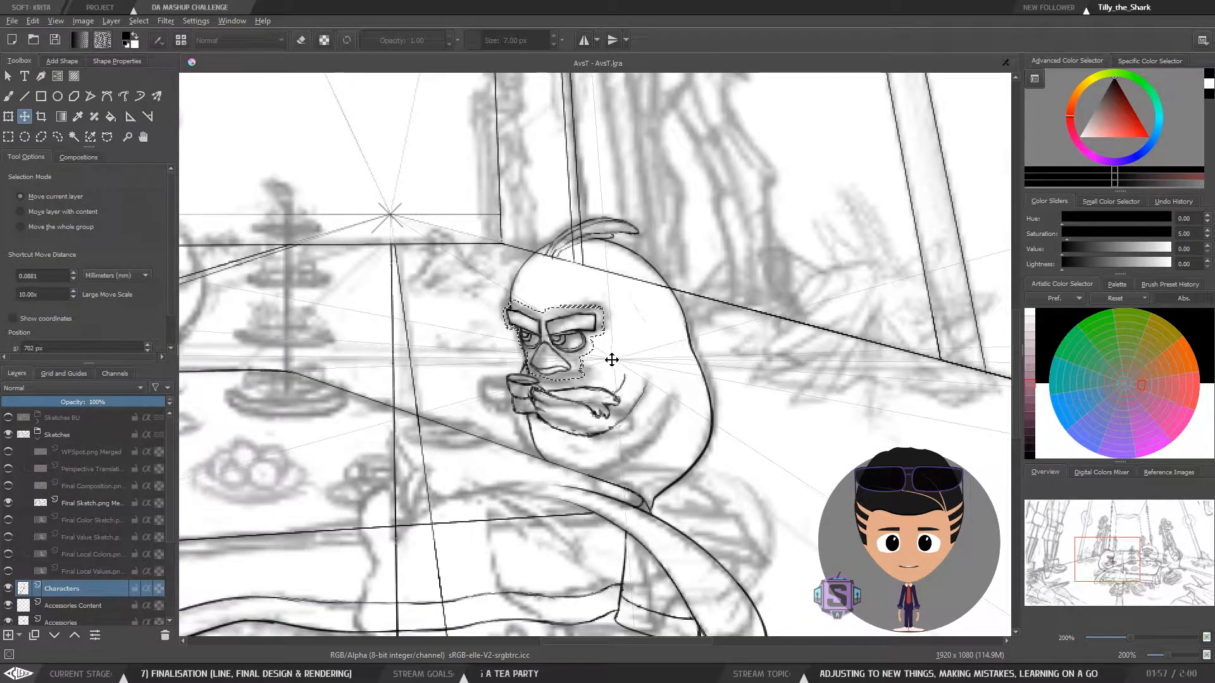
key(ctrl+shift+a)
Compare the shifted face with the sketch in mirrored and unmirrored view, zooming between 100% and 400%
key(minus)
key(b)
key(m)
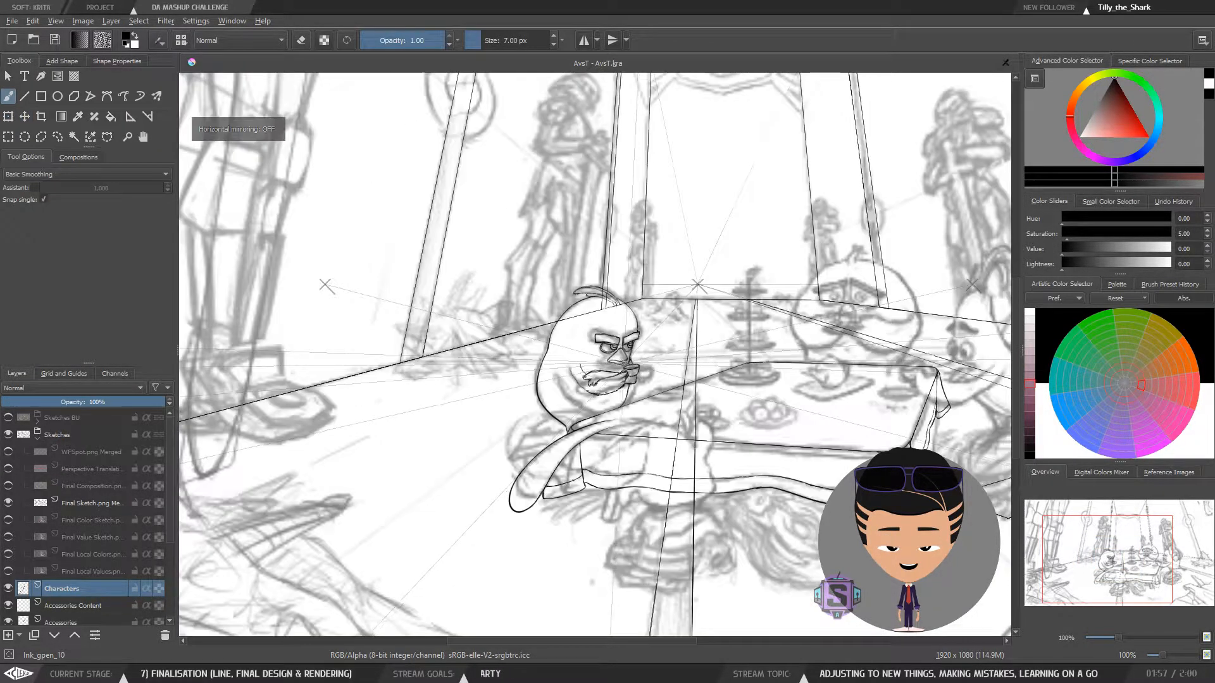
key(plus)
drag(701, 362, 566, 335)
key(plus)
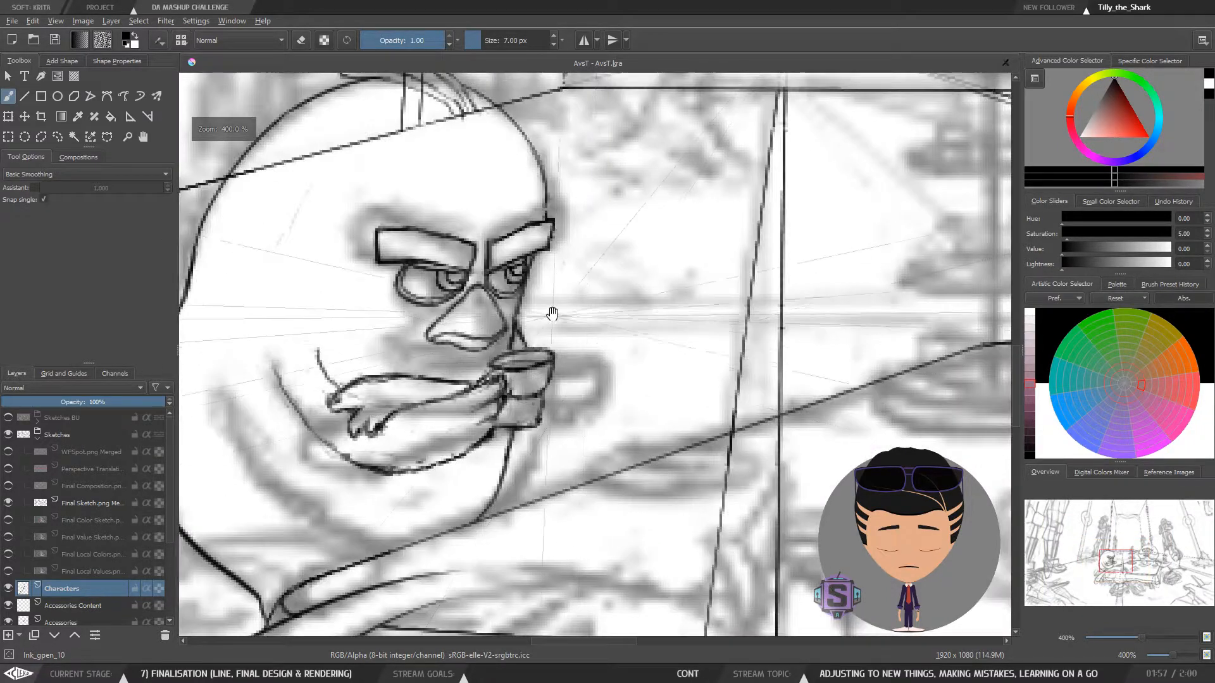
key(minus)
key(minus)
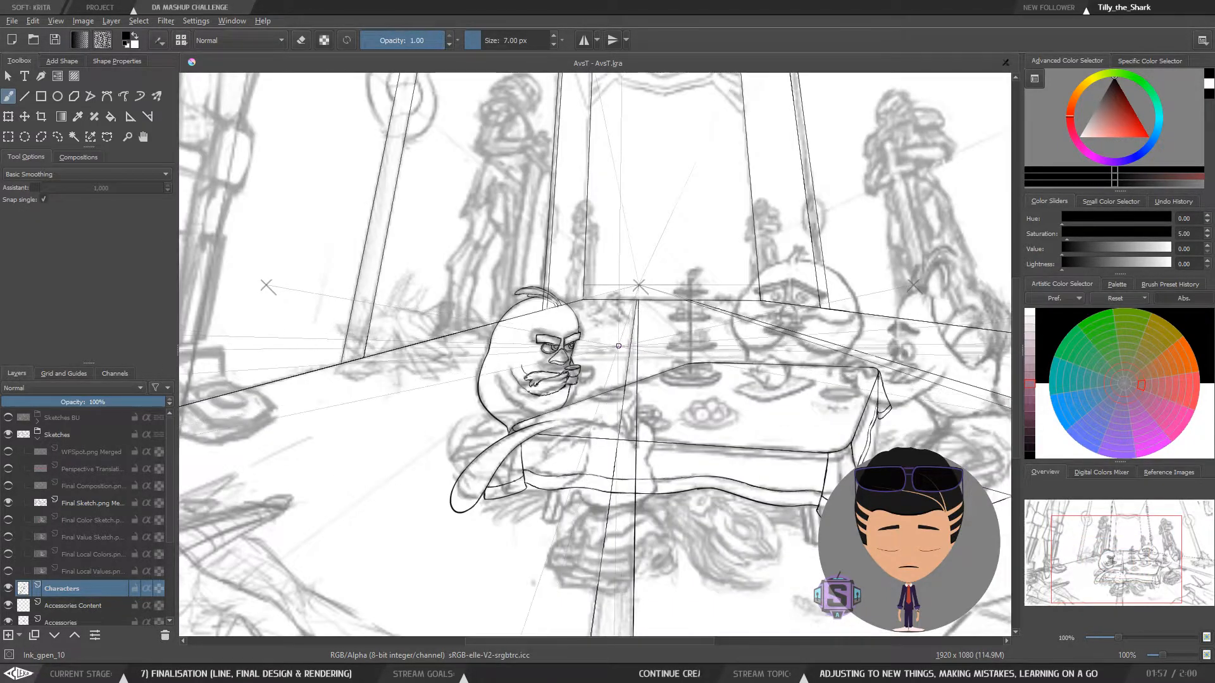
key(plus)
key(m)
key(m)
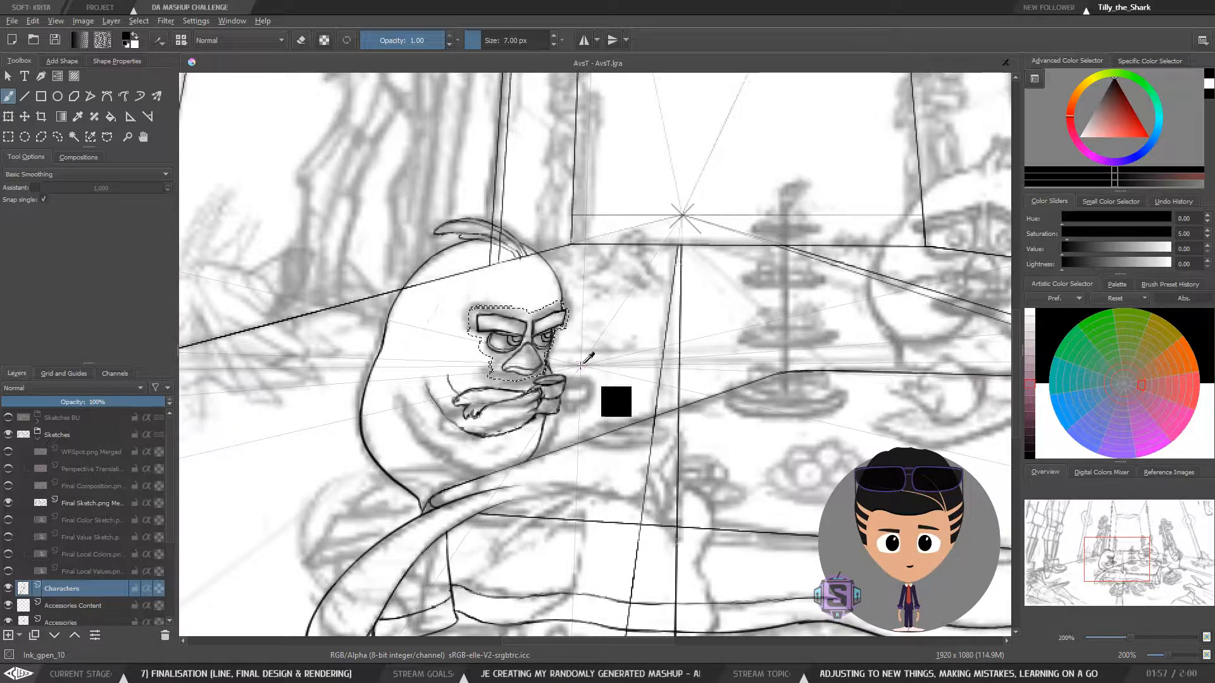
key(1)
key(2)
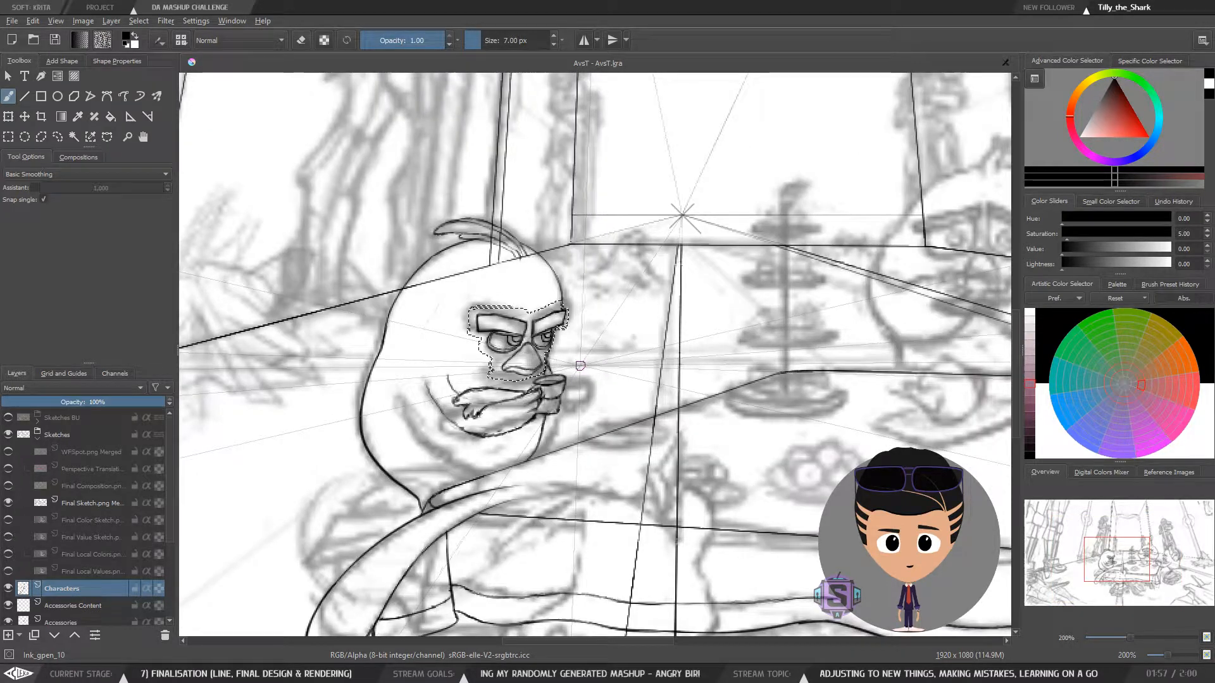
key(m)
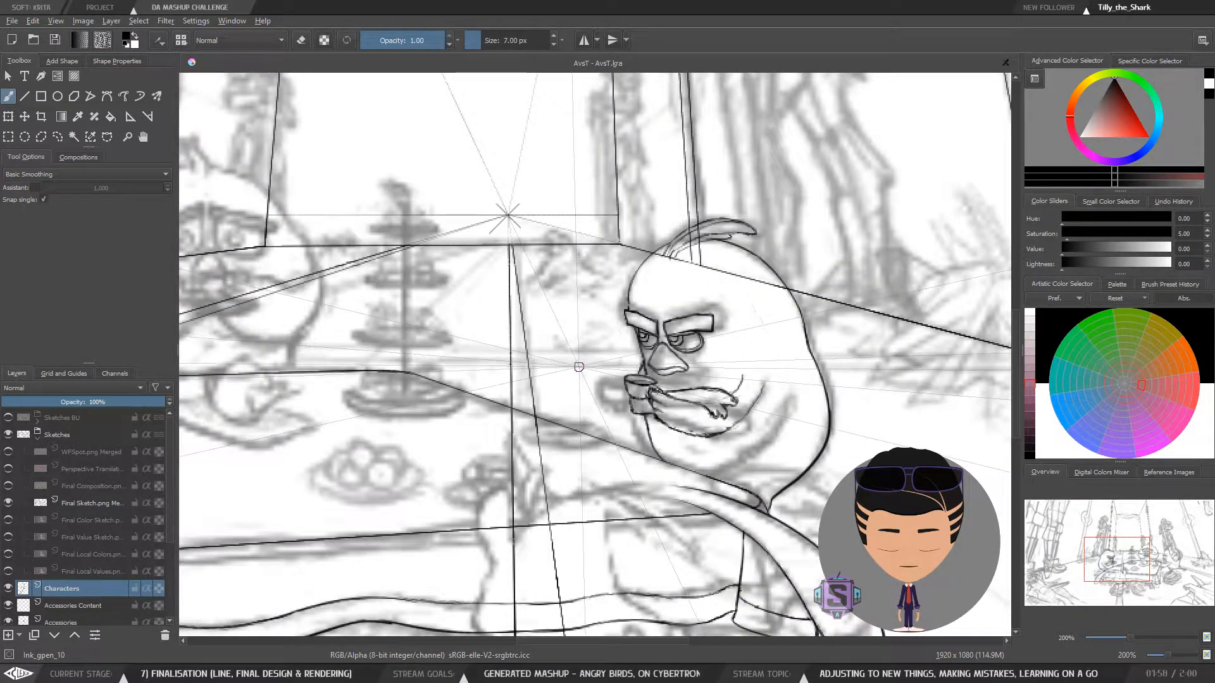
key(m)
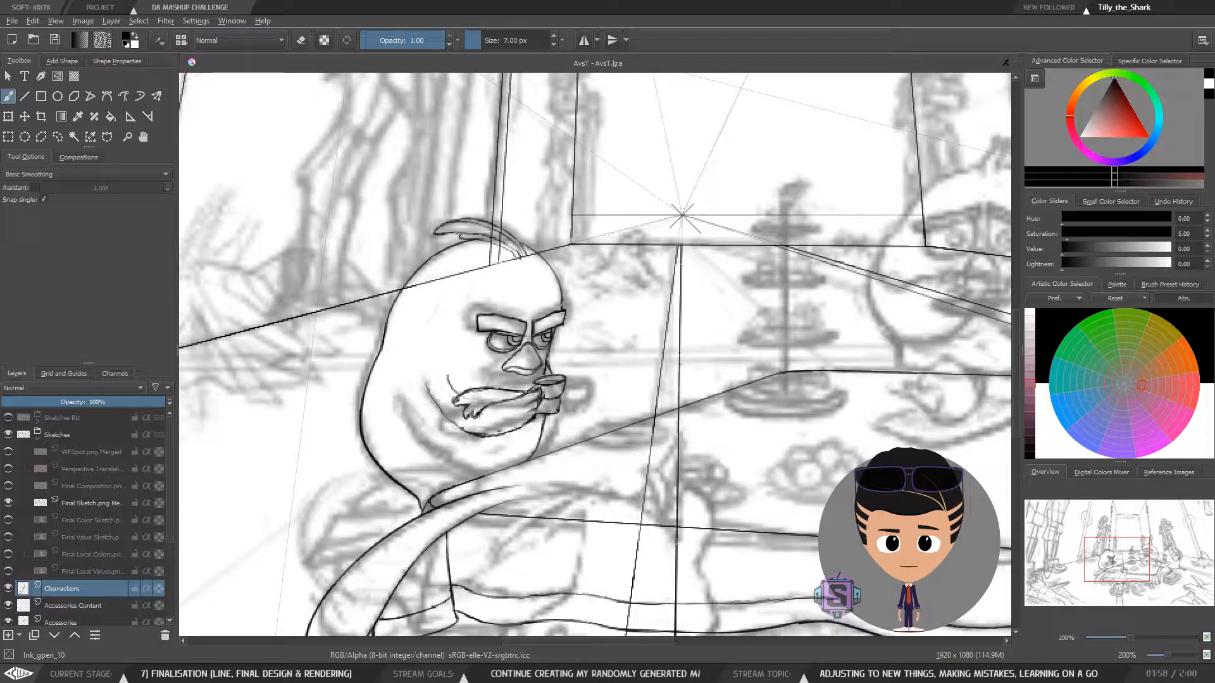
Undo the last shift of the bird's brows, eyes and beak together with its freehand selection
mouse_move(517, 283)
mouse_down()
mouse_move(513, 251)
mouse_move(500, 283)
mouse_up()
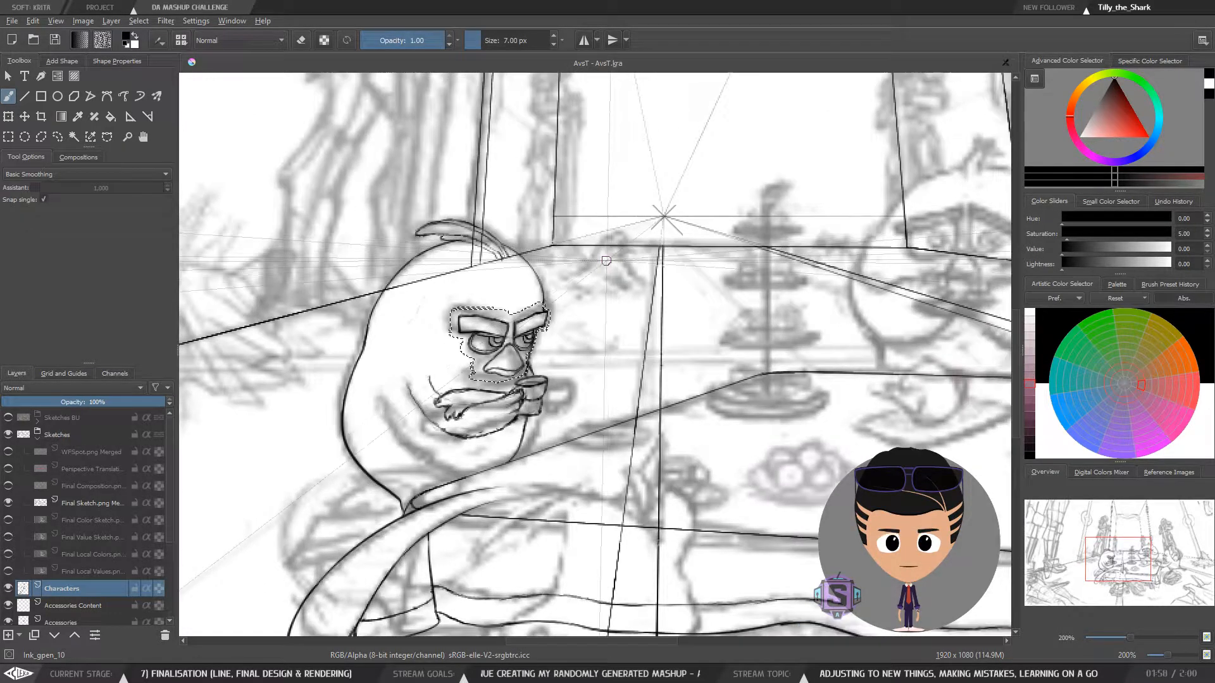
key(ctrl+z)
key(ctrl+z)
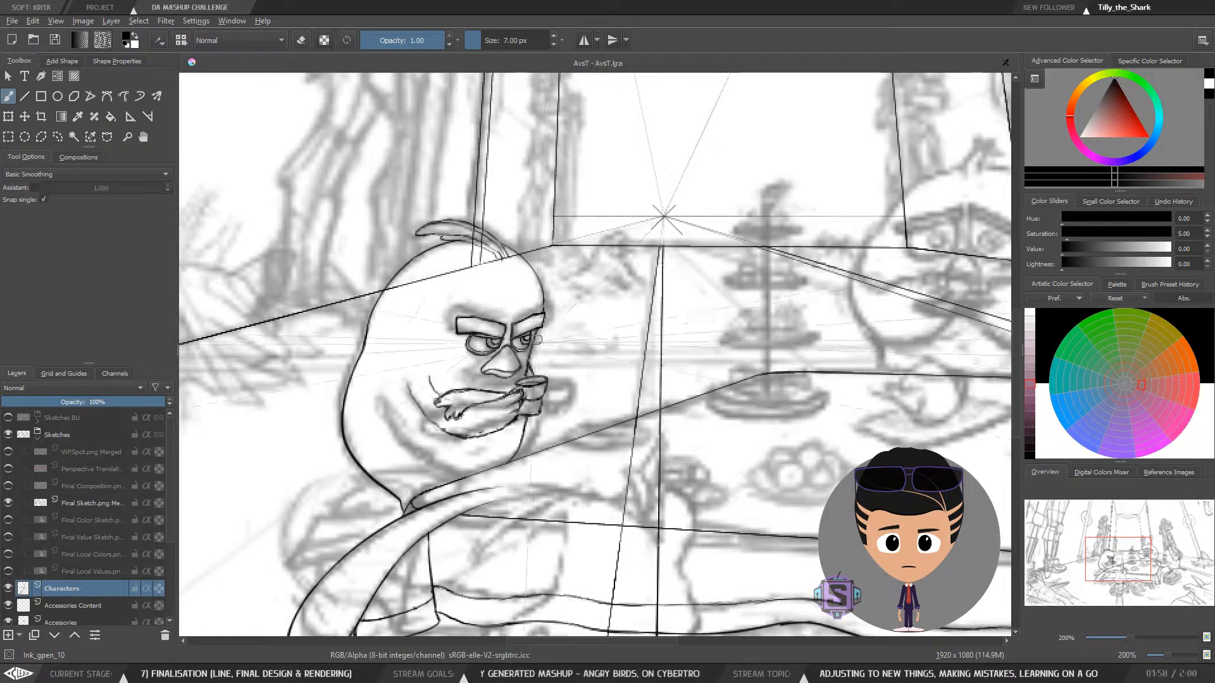
Examine the bird's face against the sketch close up, at 200% and 400% zoom and in mirrored view
scroll(537, 339, up, 3)
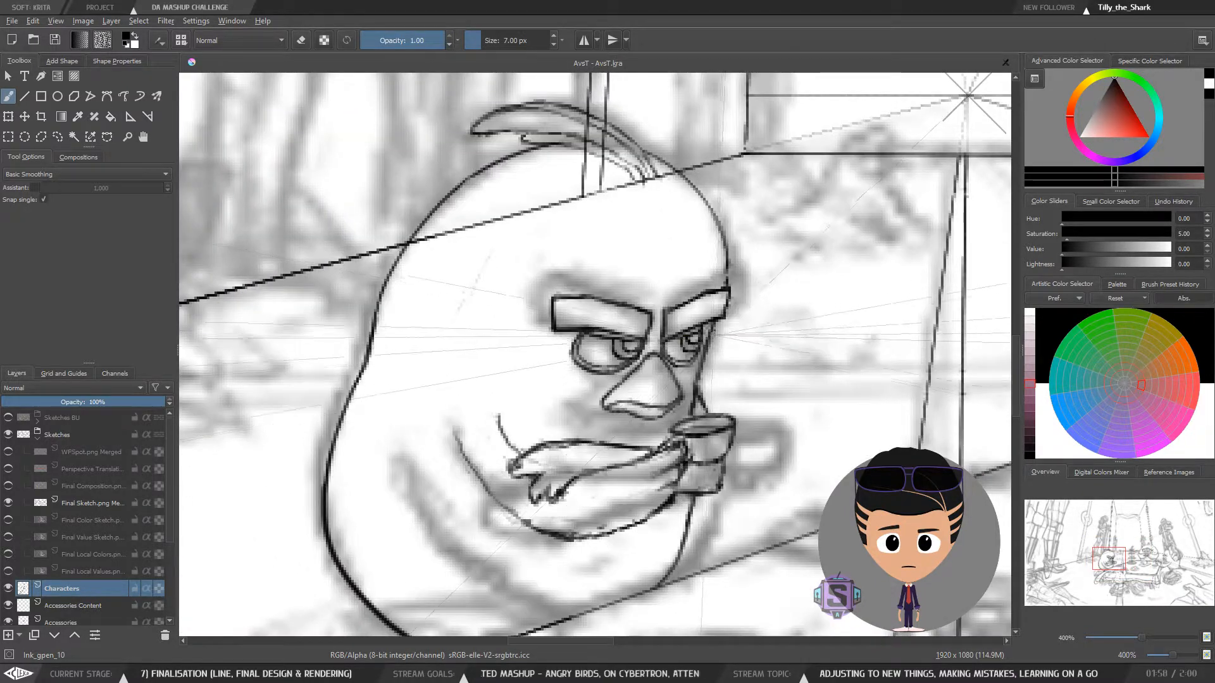
scroll(720, 327, down, 2)
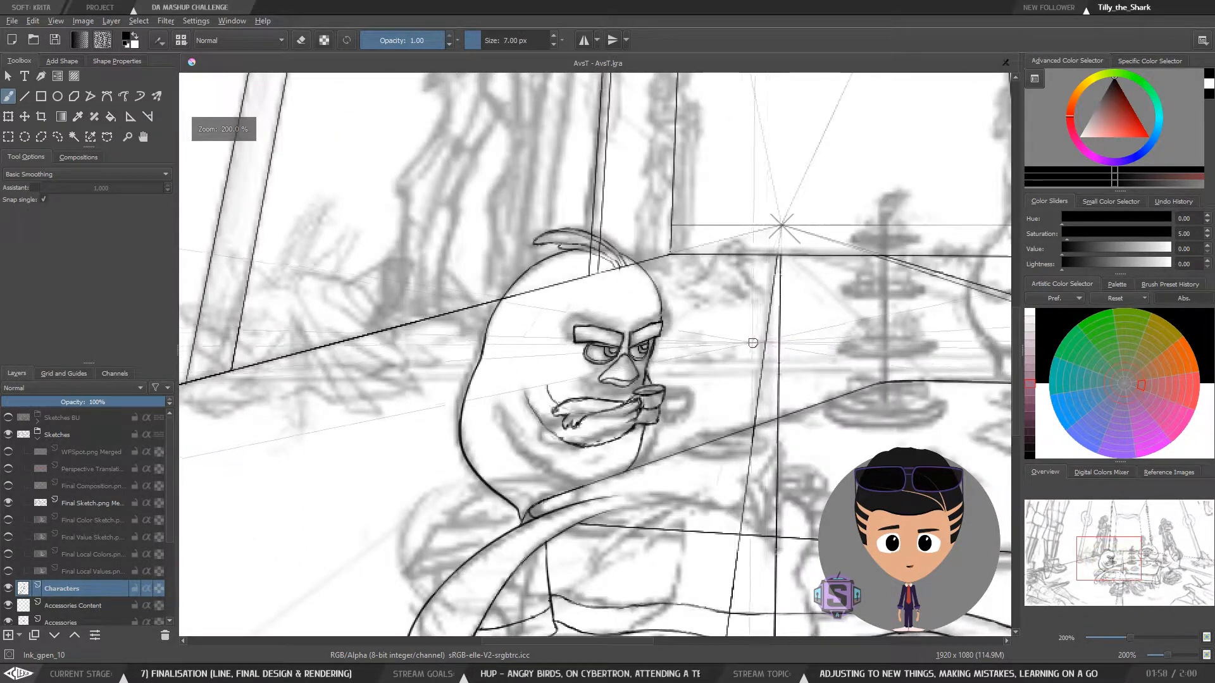
scroll(663, 346, up, 1)
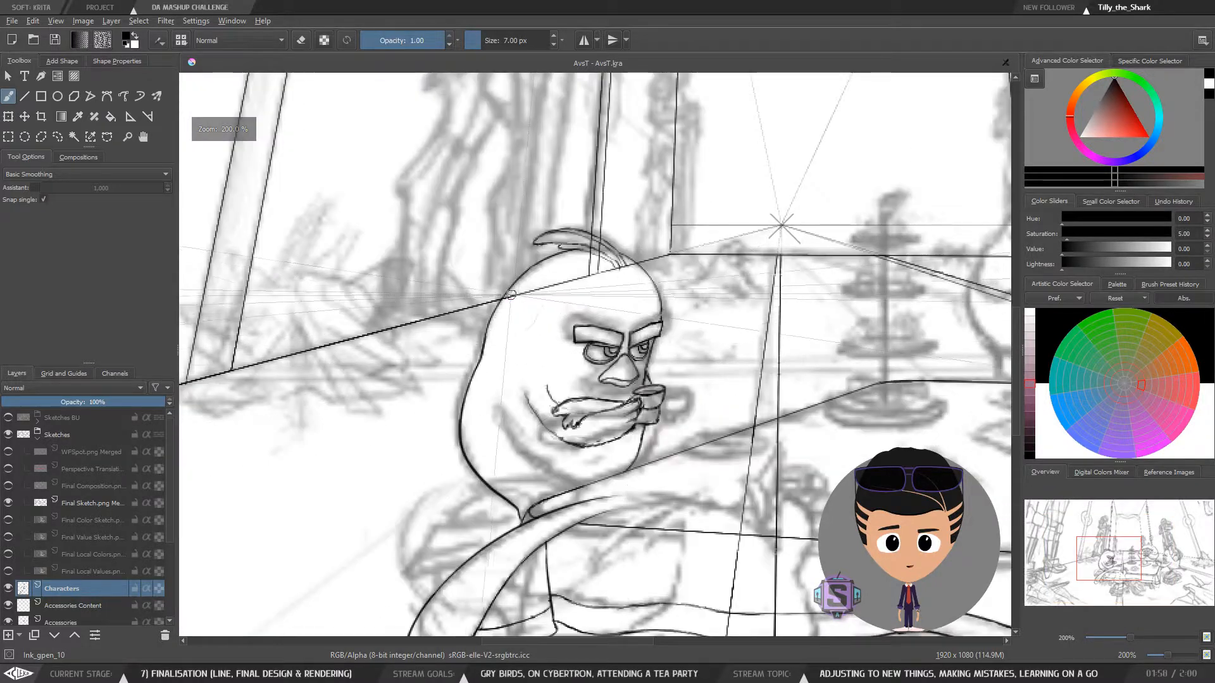
drag(490, 319, 675, 357)
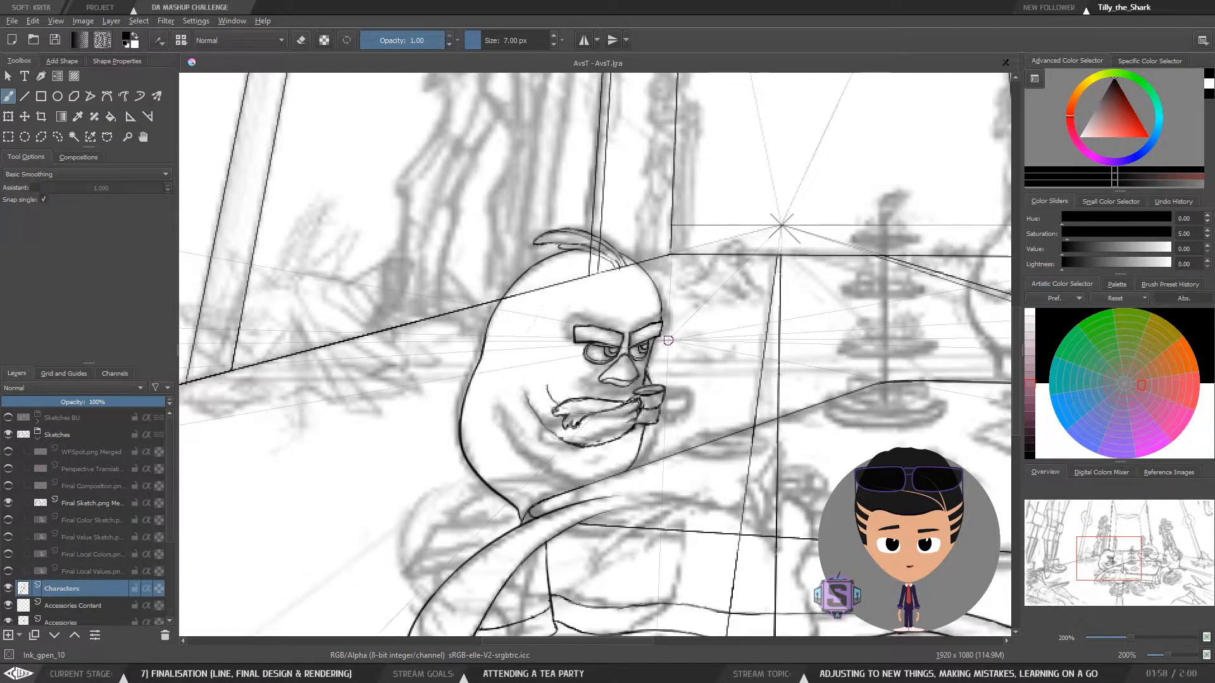
drag(671, 392, 537, 308)
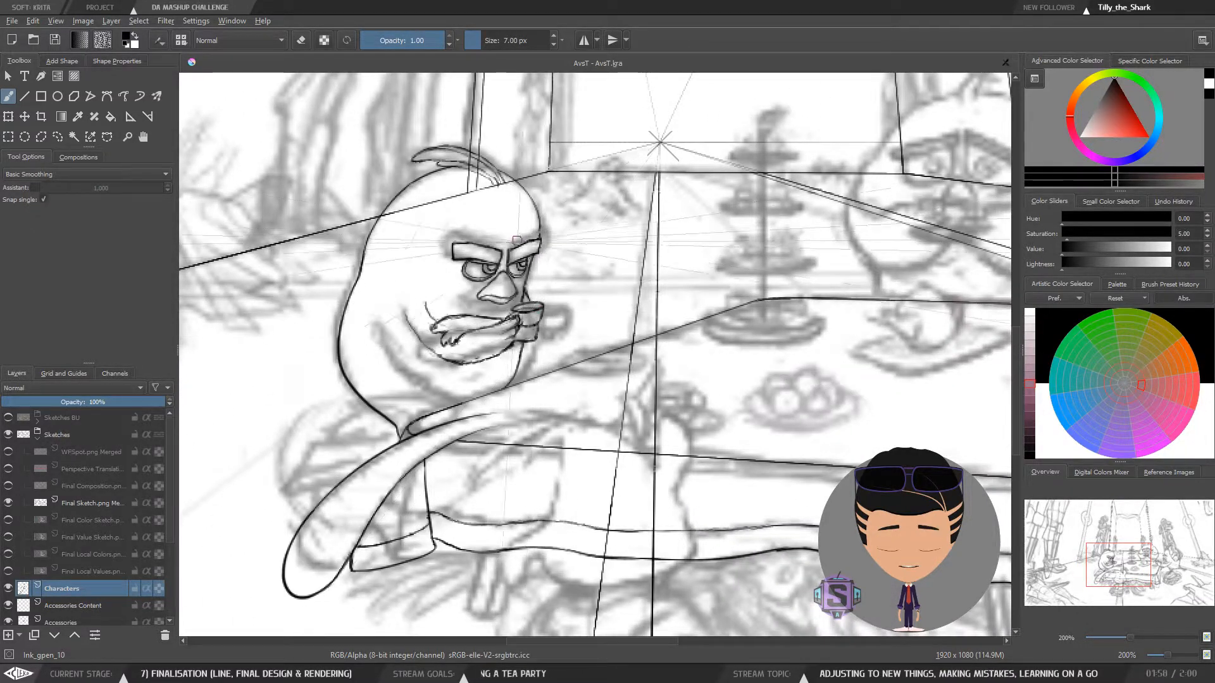
key(m)
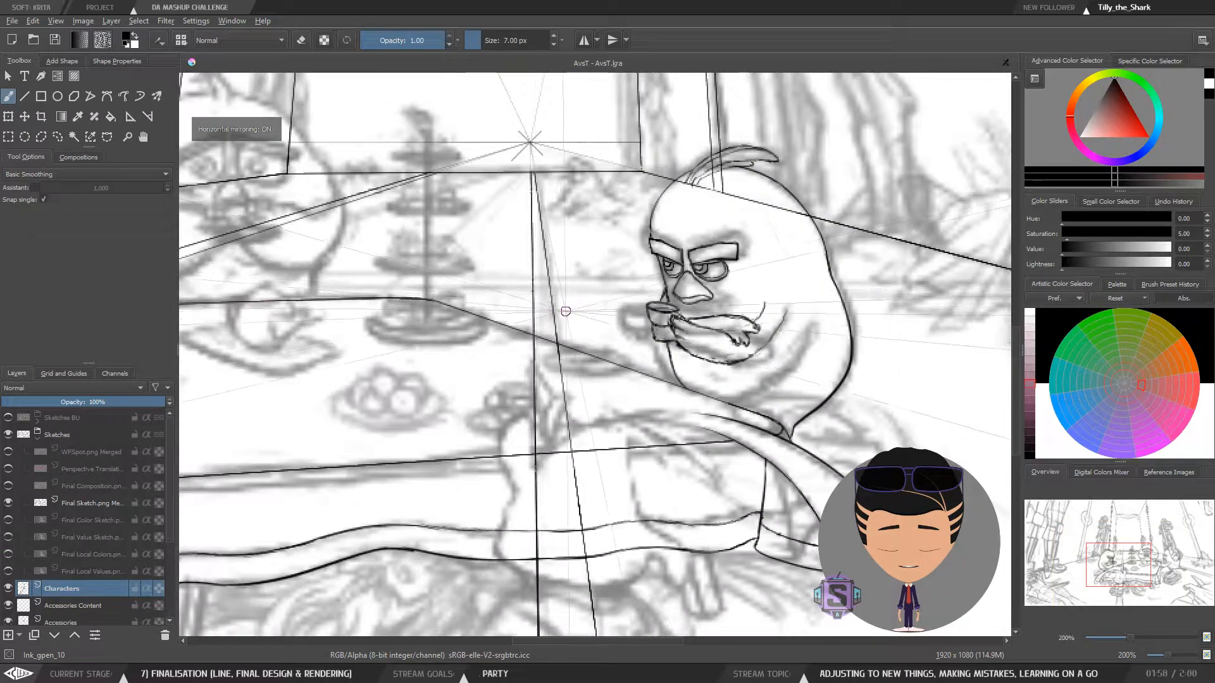
key(m)
Examine how the bird sits in the whole tea party composition, in mirrored and unmirrored view
scroll(523, 377, down, 3)
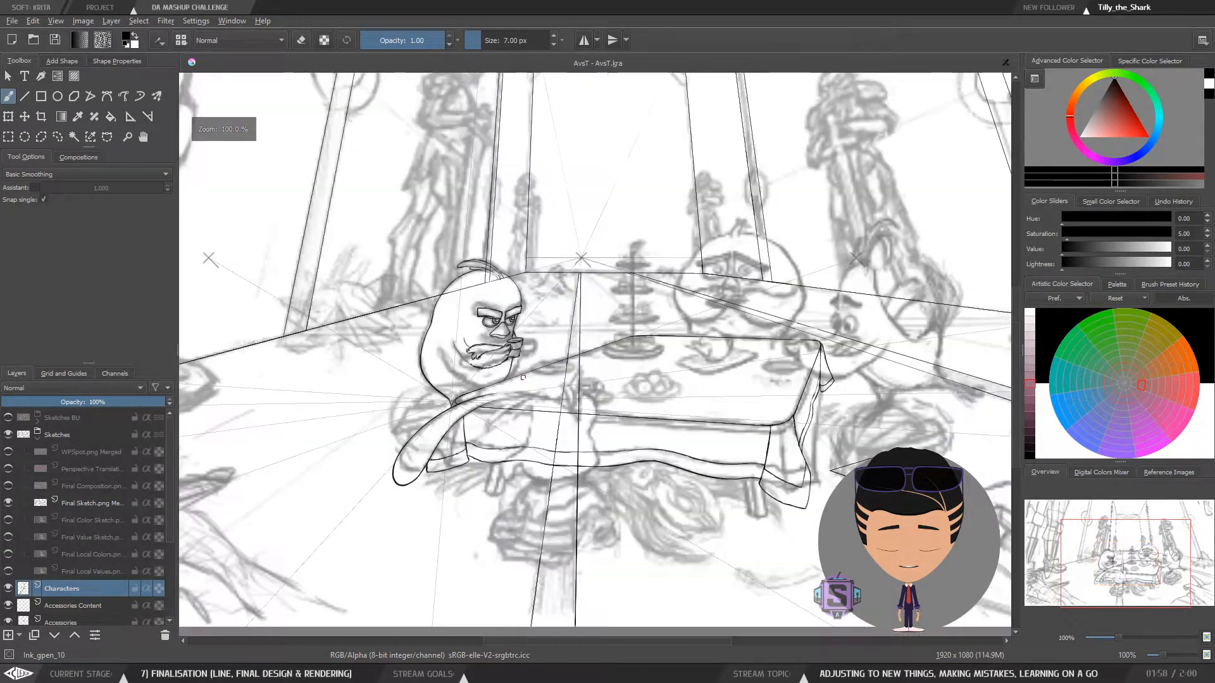
drag(571, 367, 462, 382)
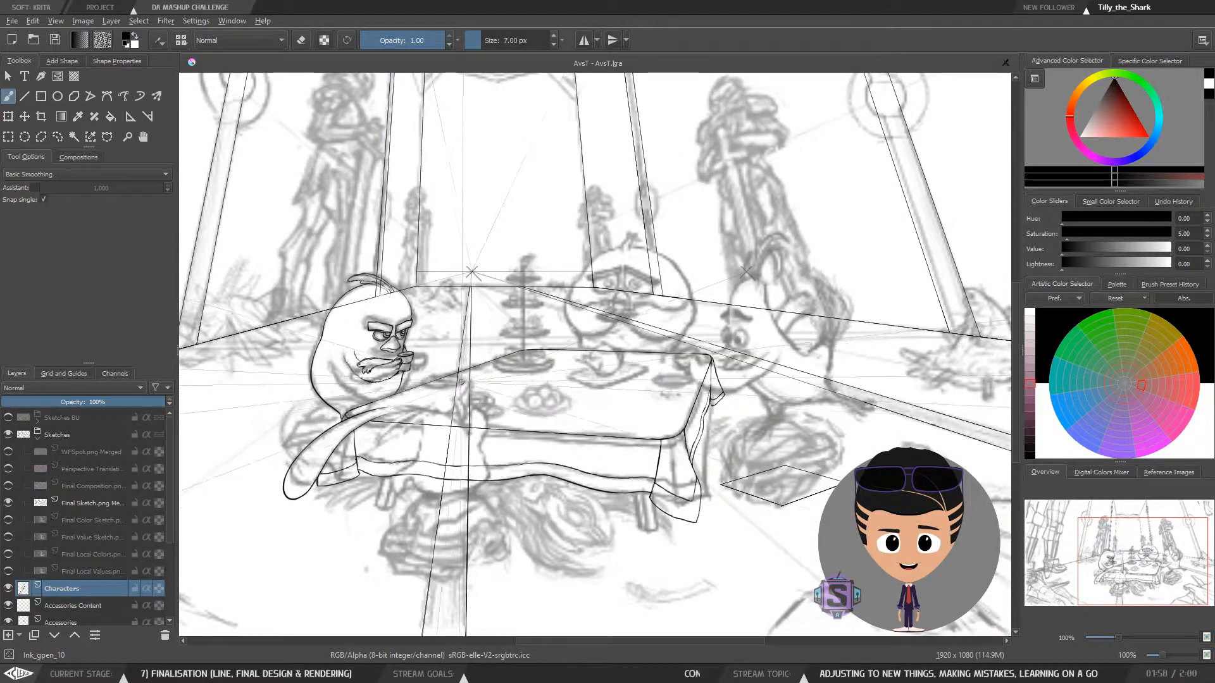
key(m)
key(m)
key(ctrl+plus)
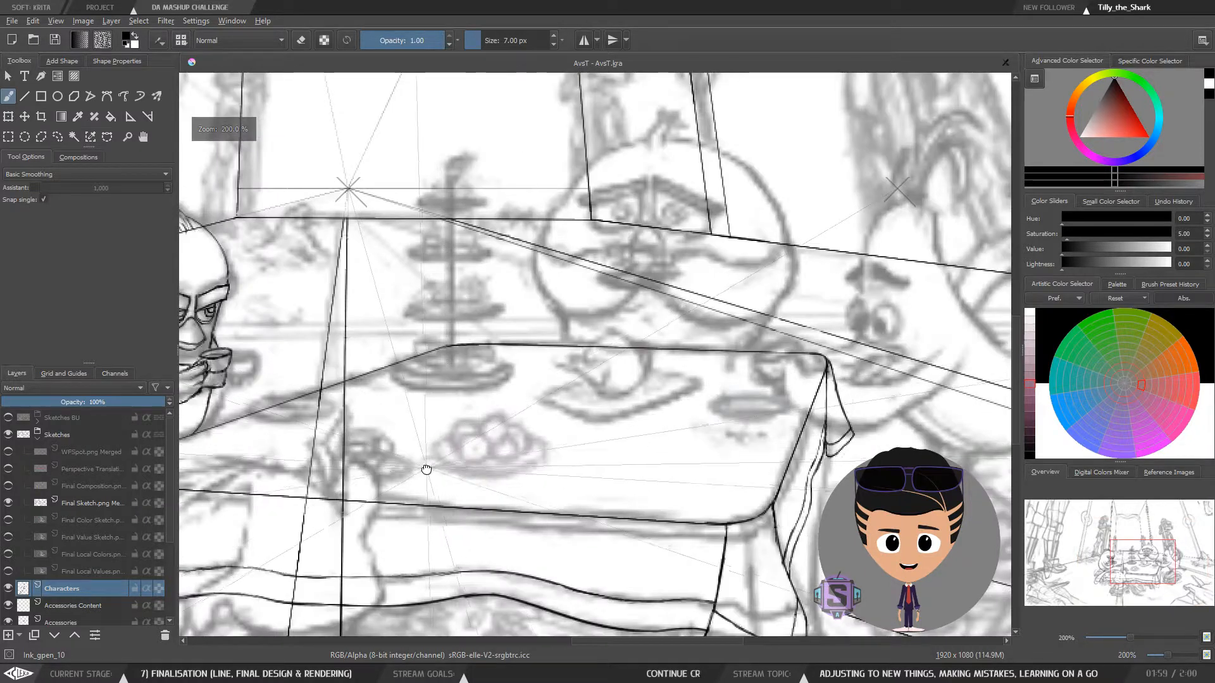
key(ctrl+minus)
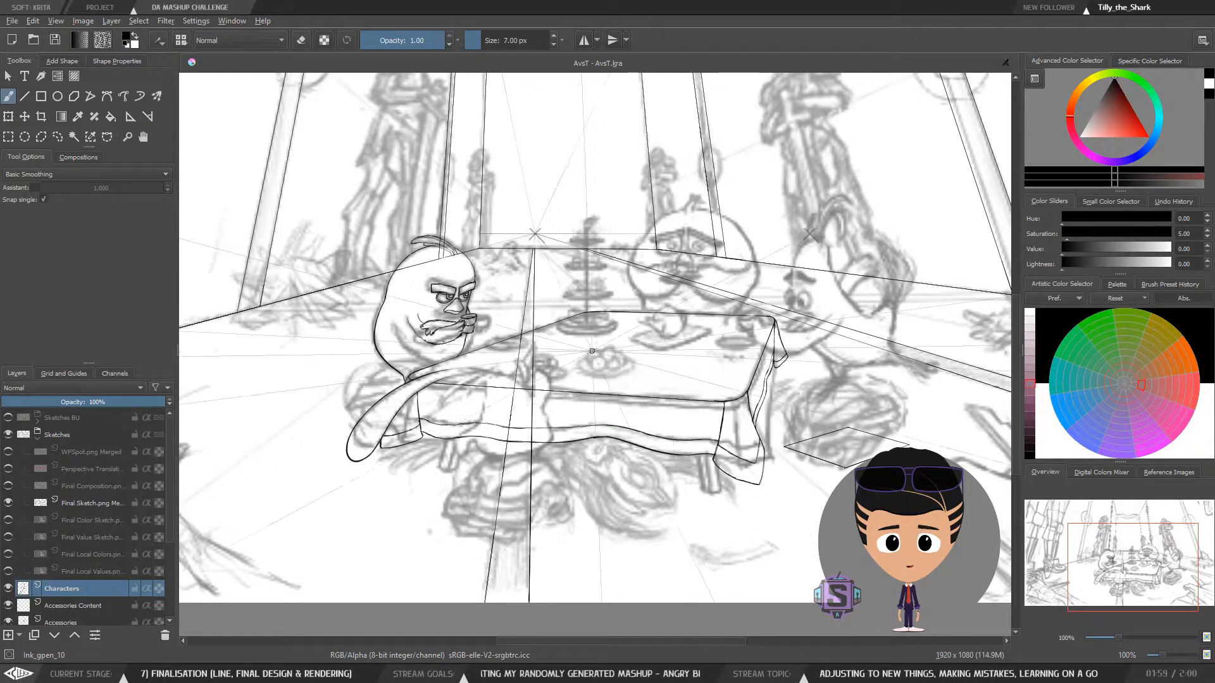
scroll(457, 349, down, 1)
scroll(456, 349, up, 1)
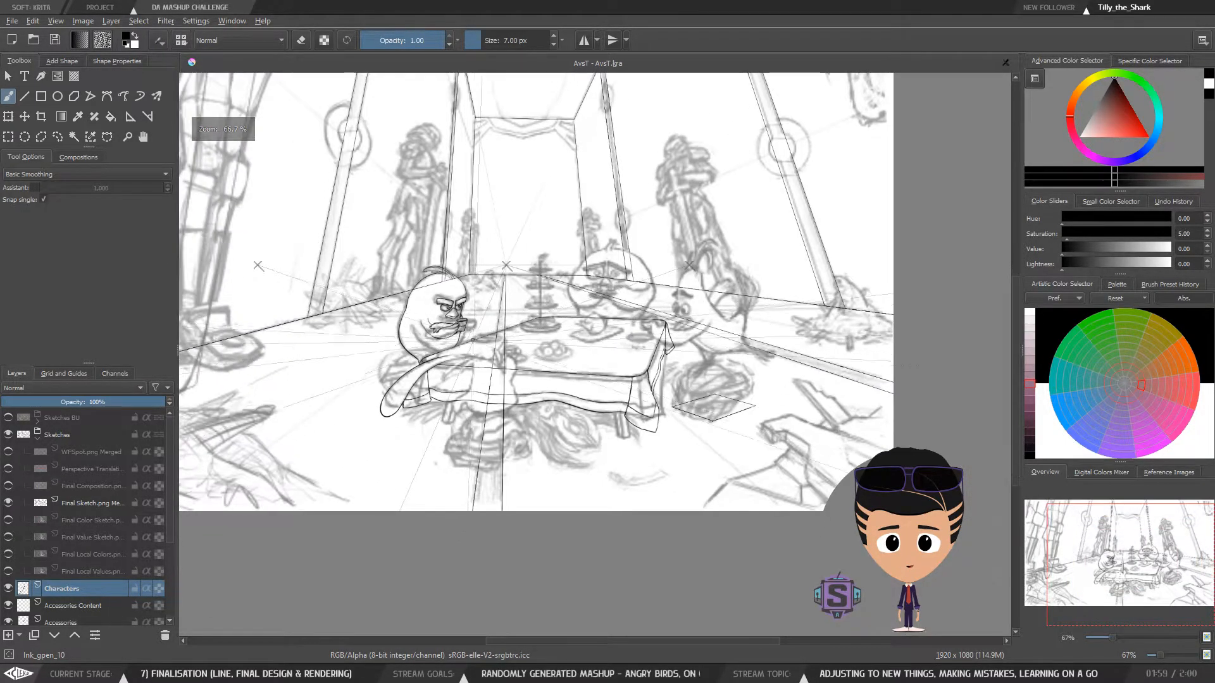
key(m)
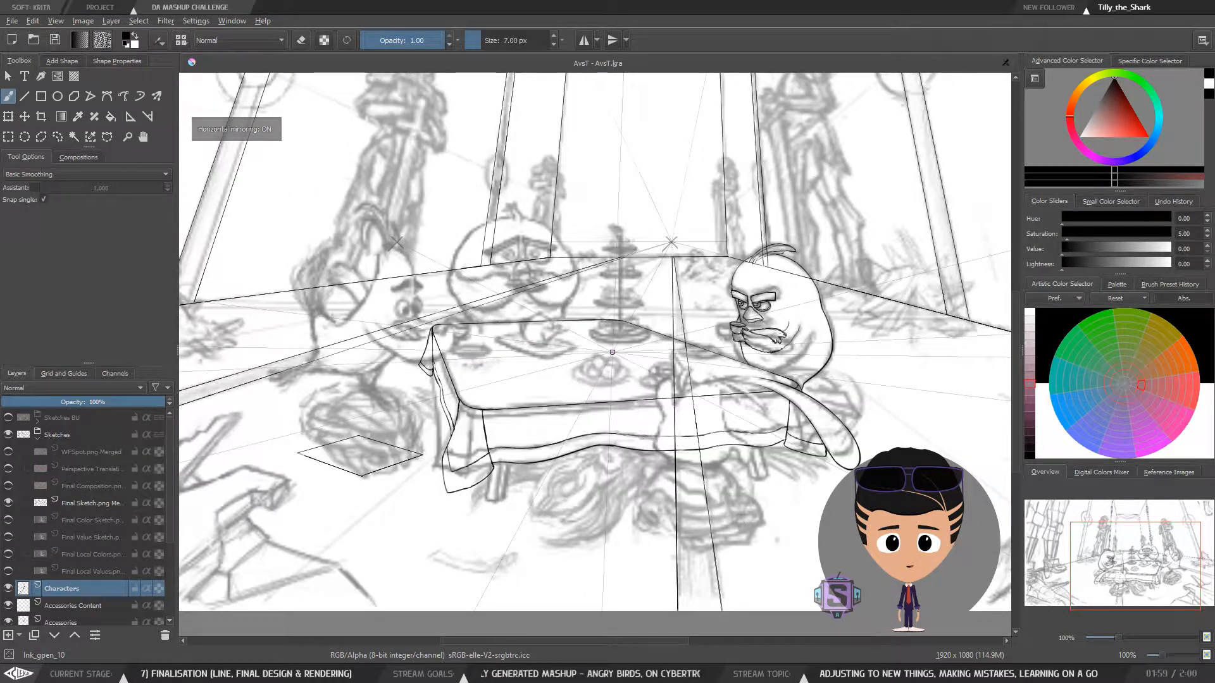
Compare the bird's line art with the underlying sketch by toggling the visibility of the Characters layer
drag(803, 352, 510, 382)
key(m)
scroll(617, 372, up, 2)
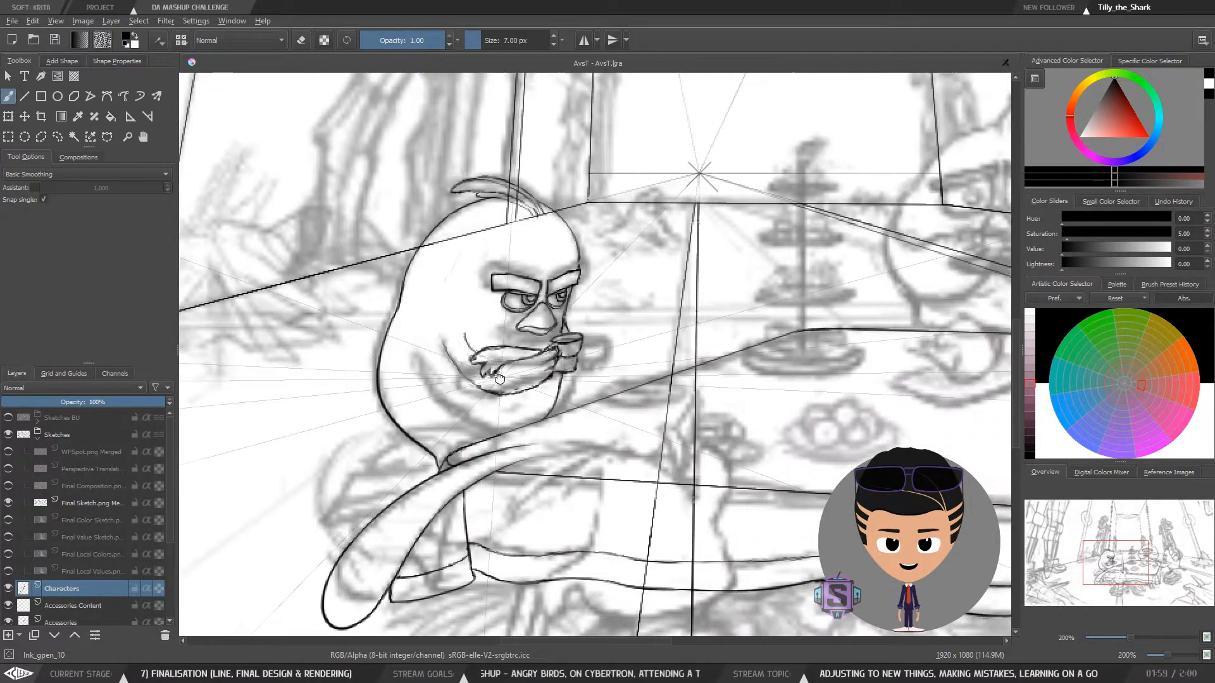
click(8, 589)
click(7, 589)
click(8, 589)
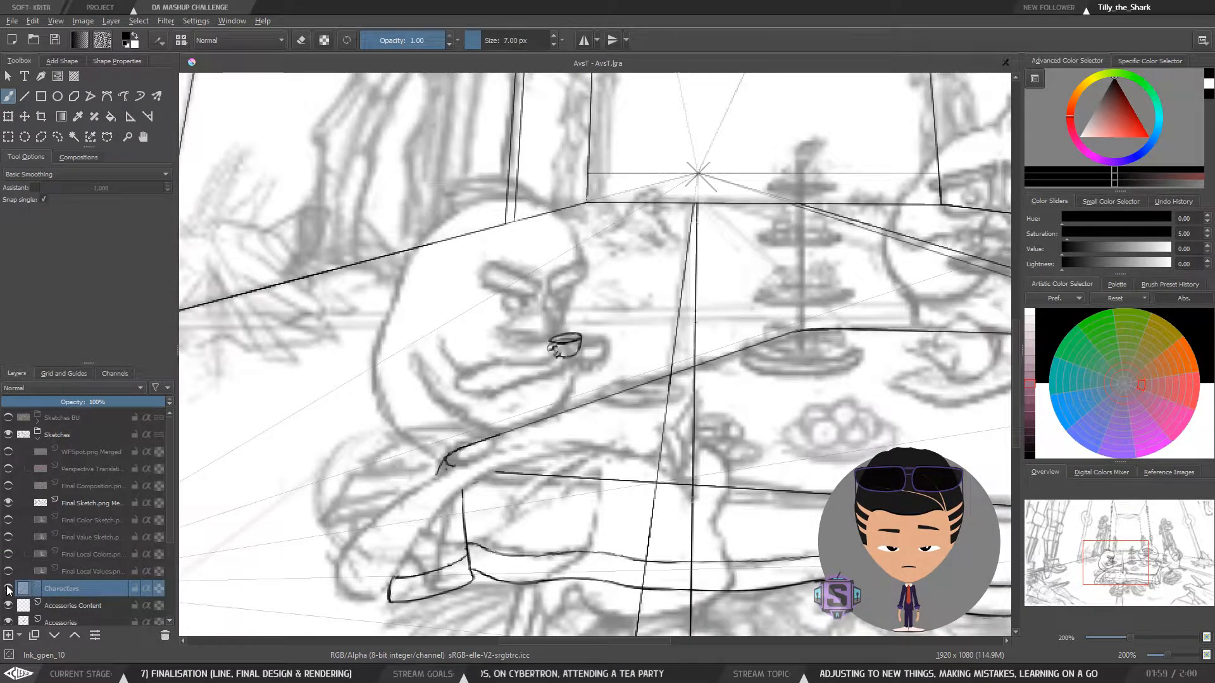
click(7, 589)
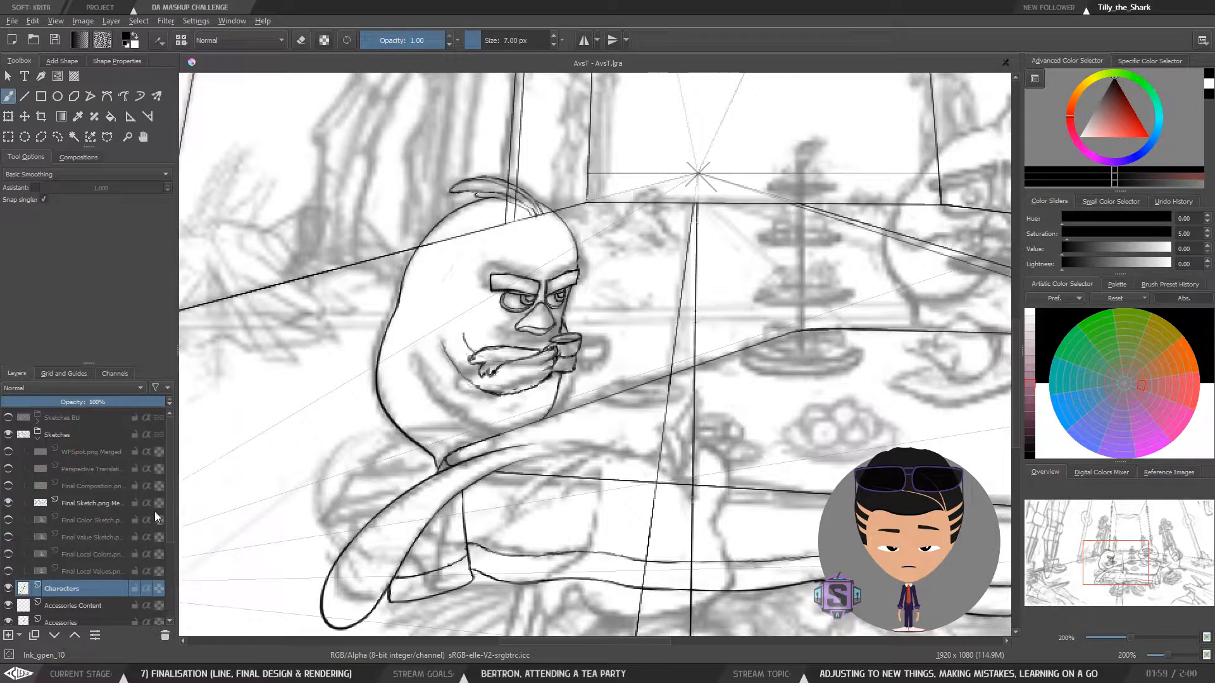
Hide the Final Sketch layer and inspect the clean line art of the bird and table without it
key(minus)
key(minus)
key(minus)
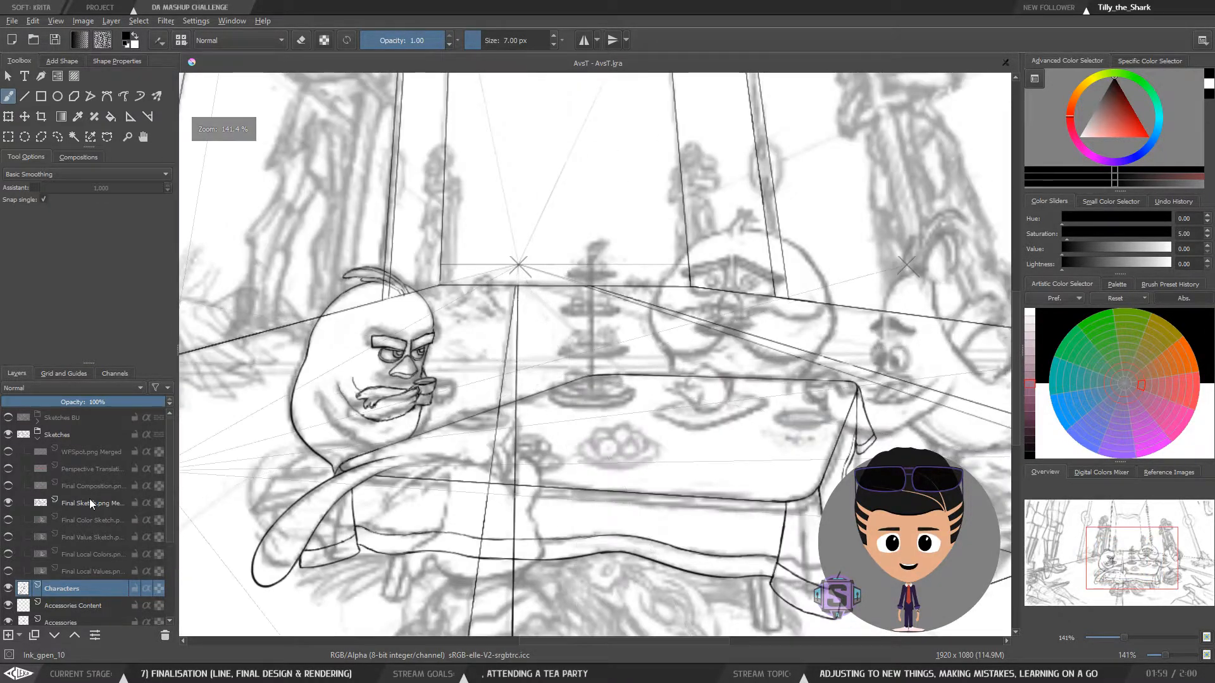
key(minus)
click(8, 503)
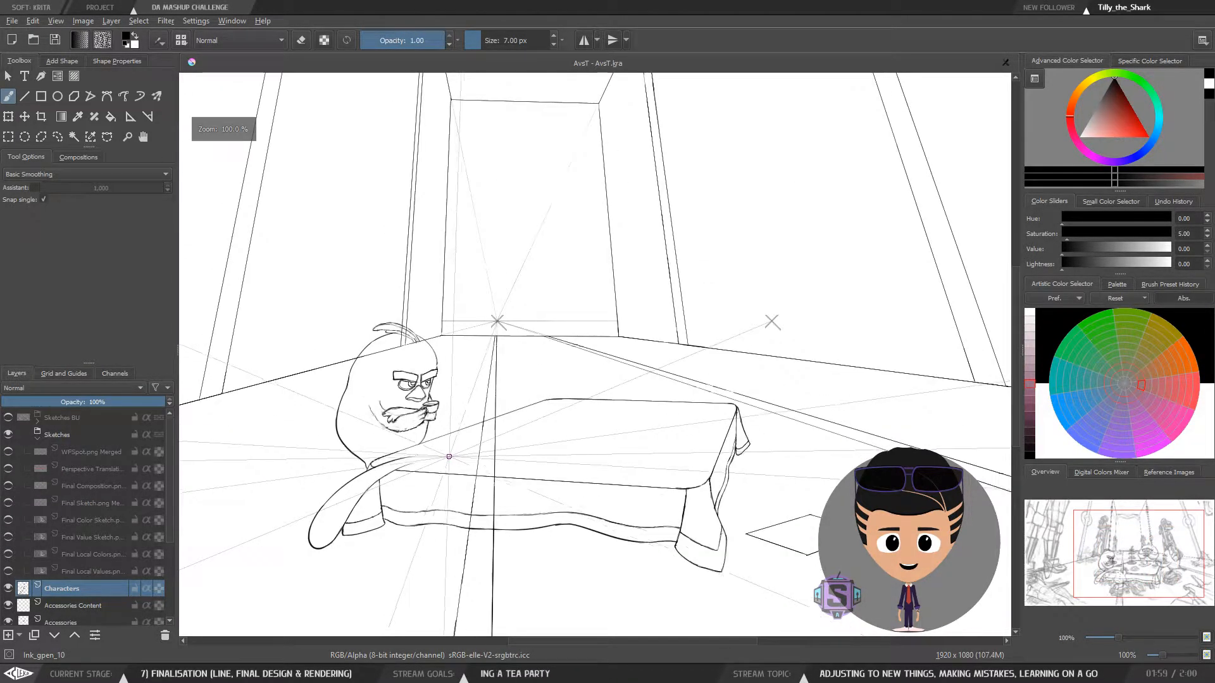
key(plus)
key(plus)
key(plus)
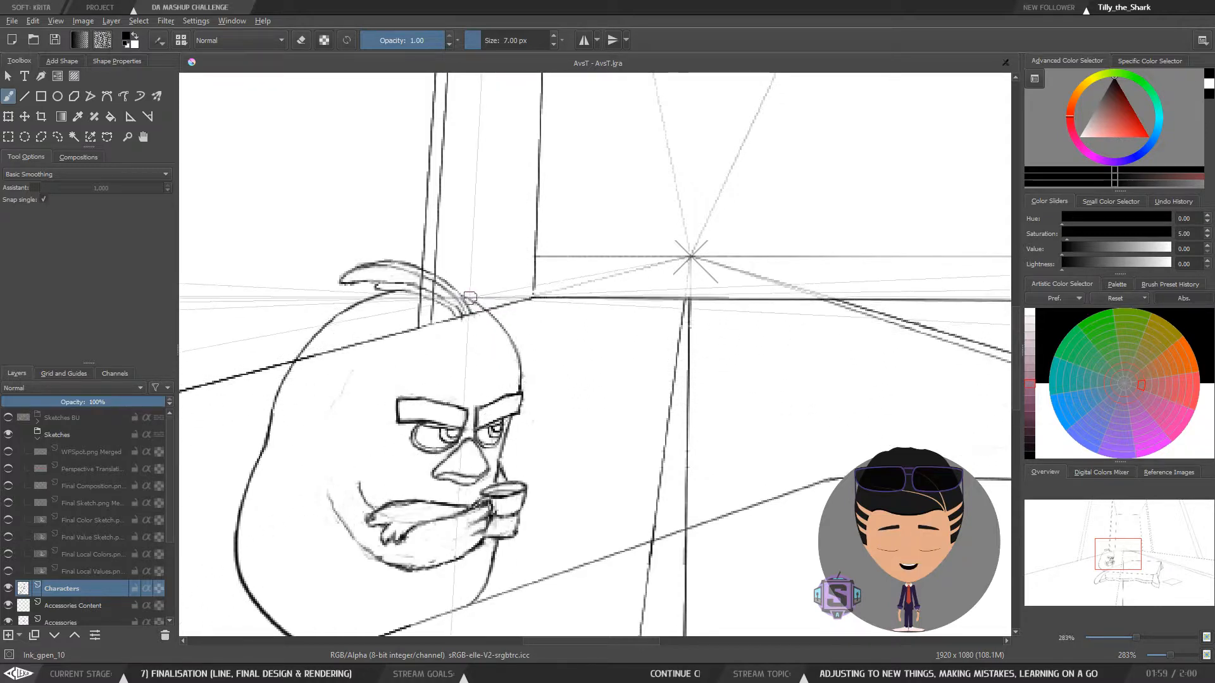
key(minus)
key(minus)
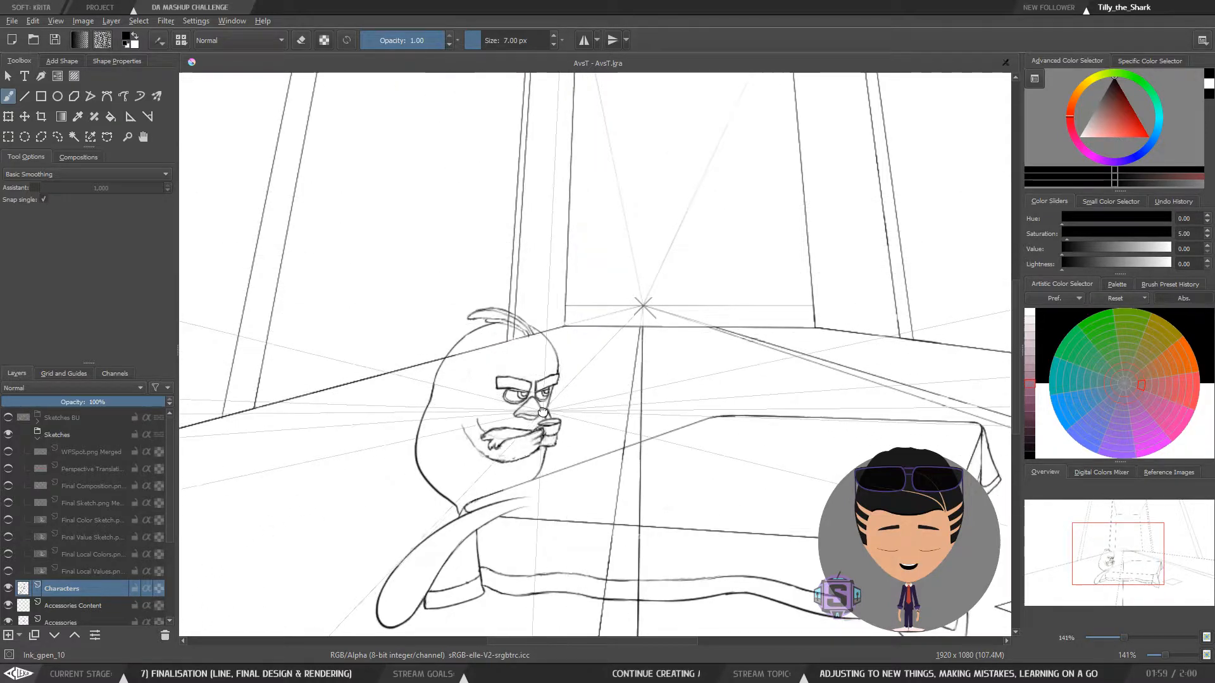
drag(541, 421, 570, 377)
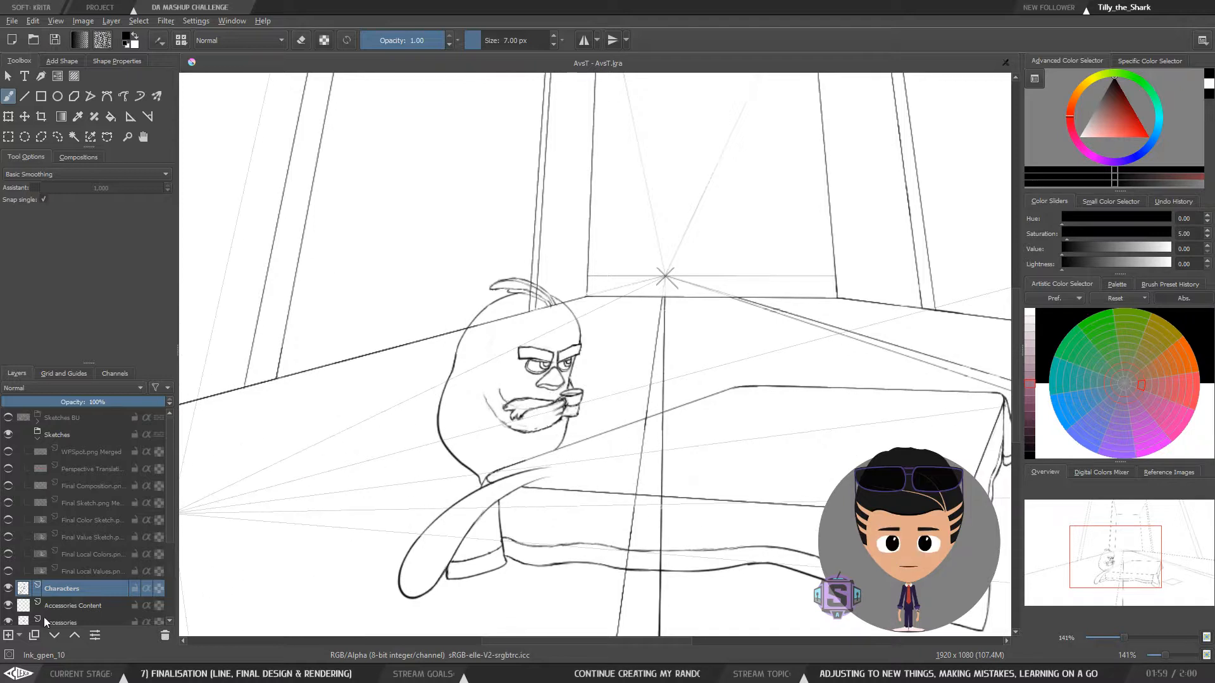
Add a new paint layer directly above Characters, name it W and make it the active layer
click(8, 635)
double_click(63, 589)
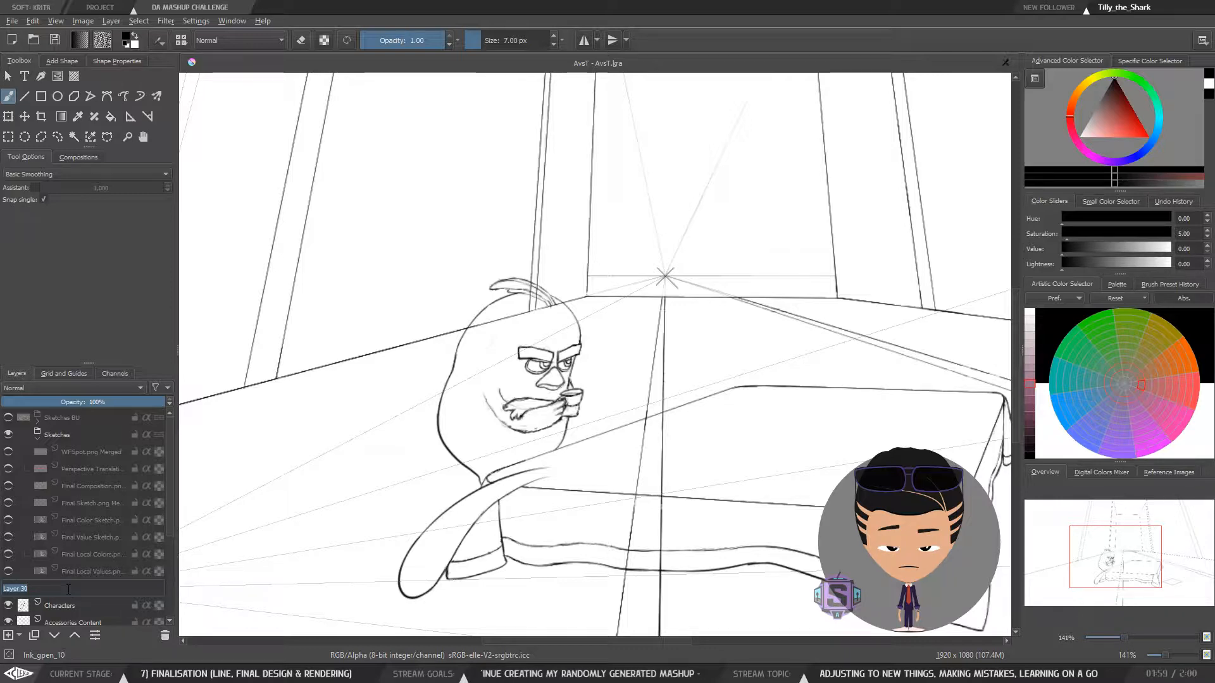
text(W)
click(73, 603)
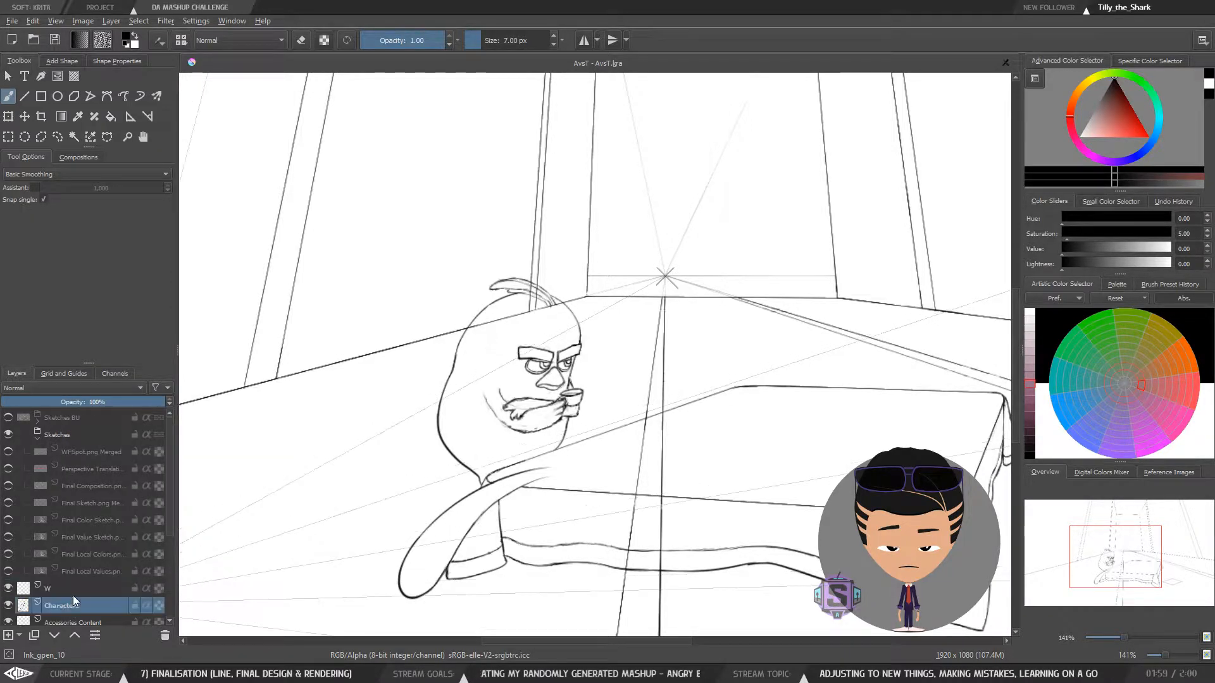
click(75, 589)
scroll(534, 332, up, 4)
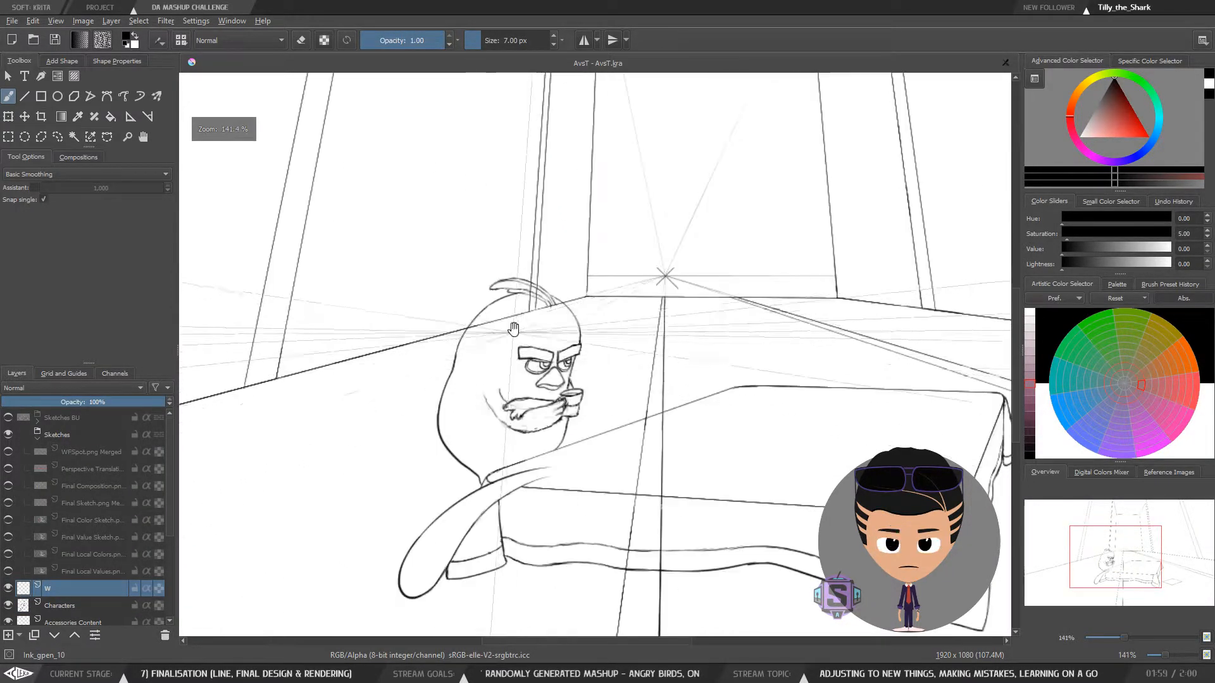
Paint white over the wall line crossing the bird's head on layer W with a 13 px brush
key(x)
key(bracketright)
key(bracketright)
key(bracketright)
key(bracketright)
key(bracketright)
key(bracketright)
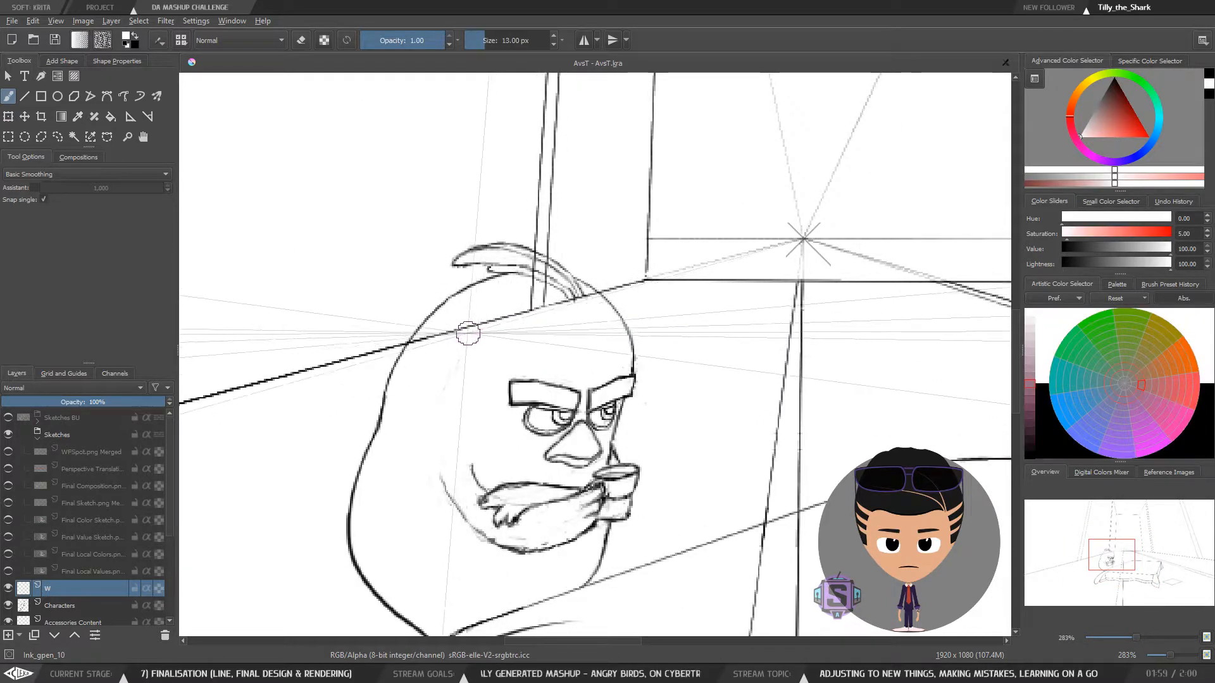
drag(471, 331, 410, 353)
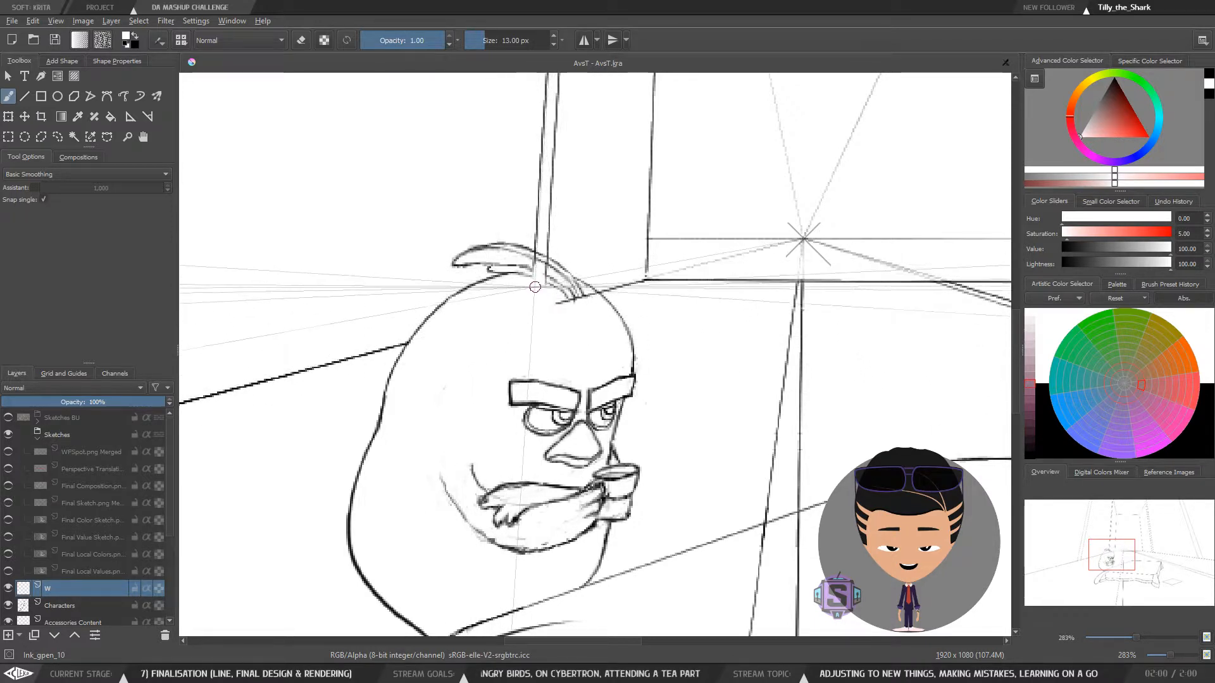
Undo the last white strokes and cover the wall line inside the back of the bird's head again
drag(535, 287, 543, 271)
key(ctrl+z)
key(ctrl+z)
key(ctrl+z)
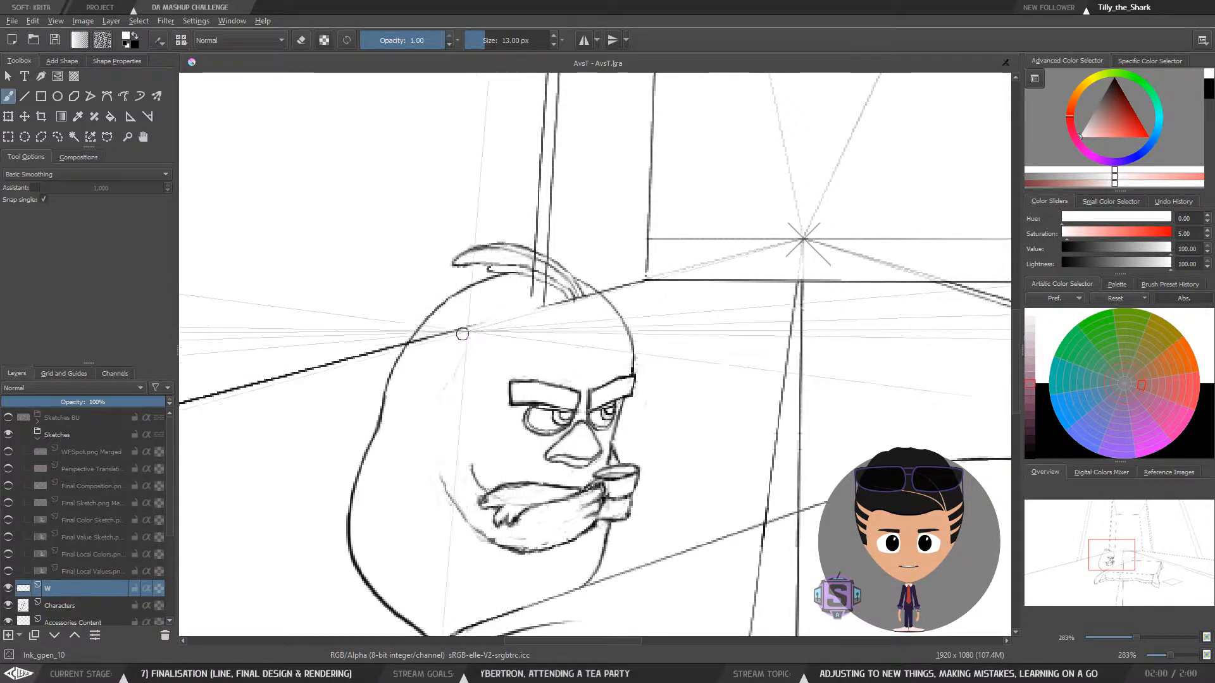
drag(461, 333, 406, 347)
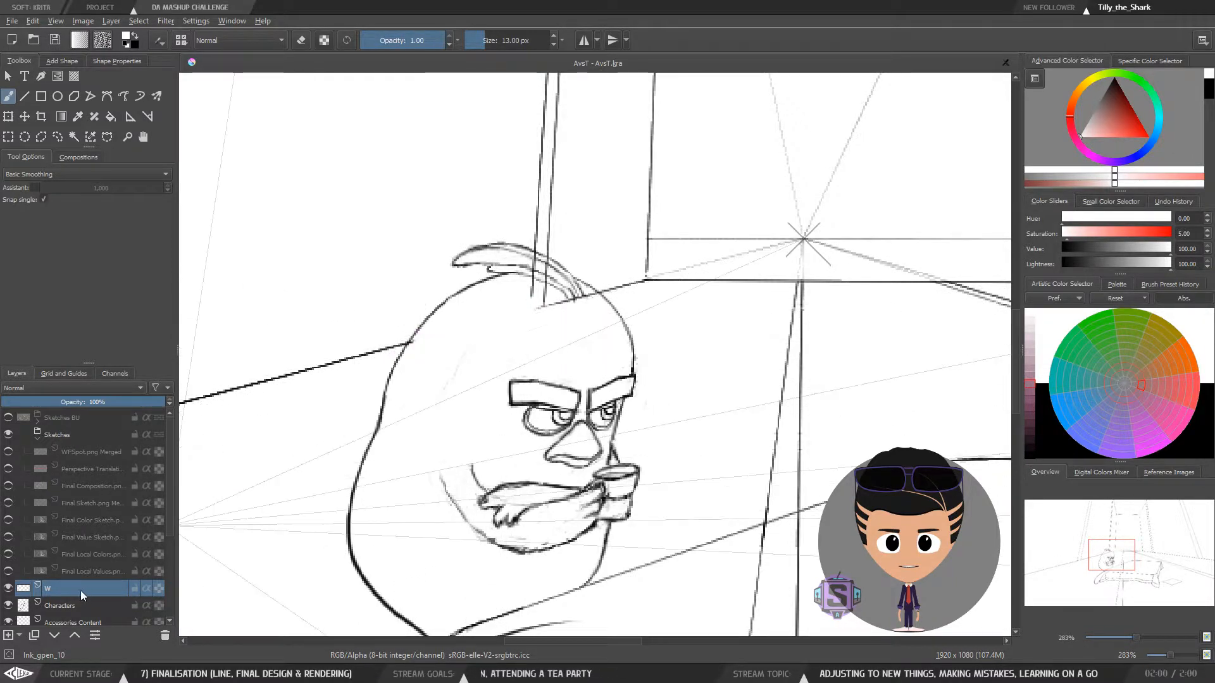
Move layer W below Characters and paint white over the background lines behind the bird's tuft and head
drag(81, 595, 81, 608)
scroll(499, 317, up, 3)
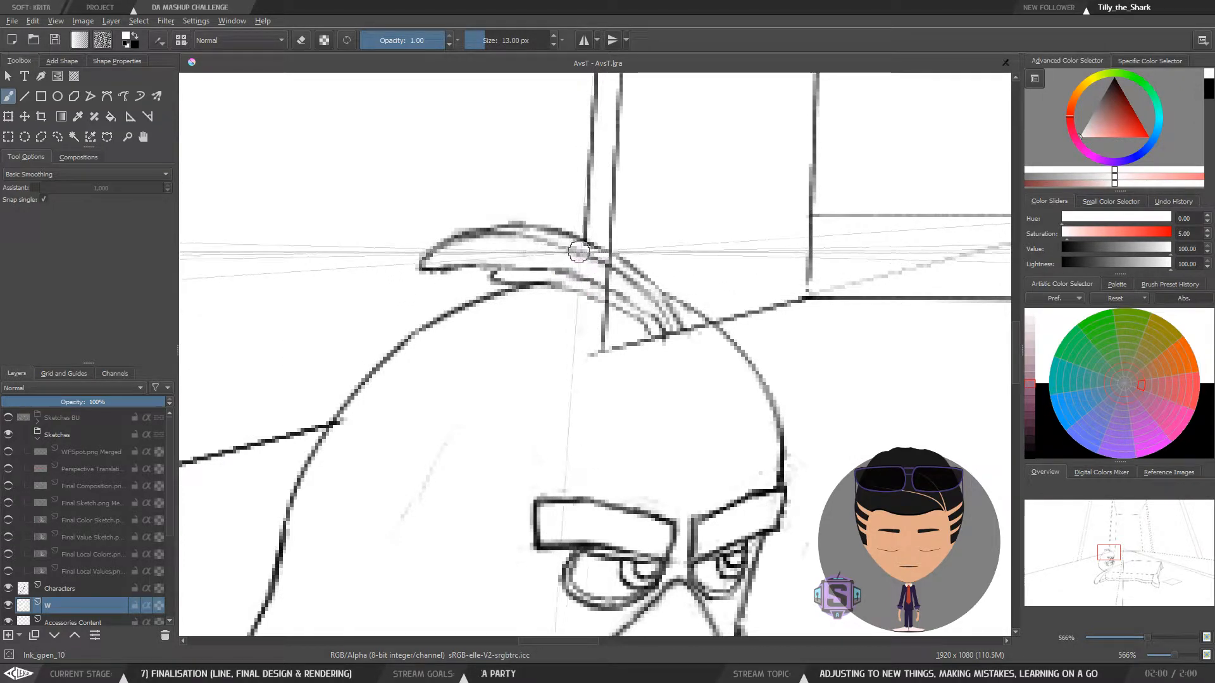
drag(605, 288, 579, 381)
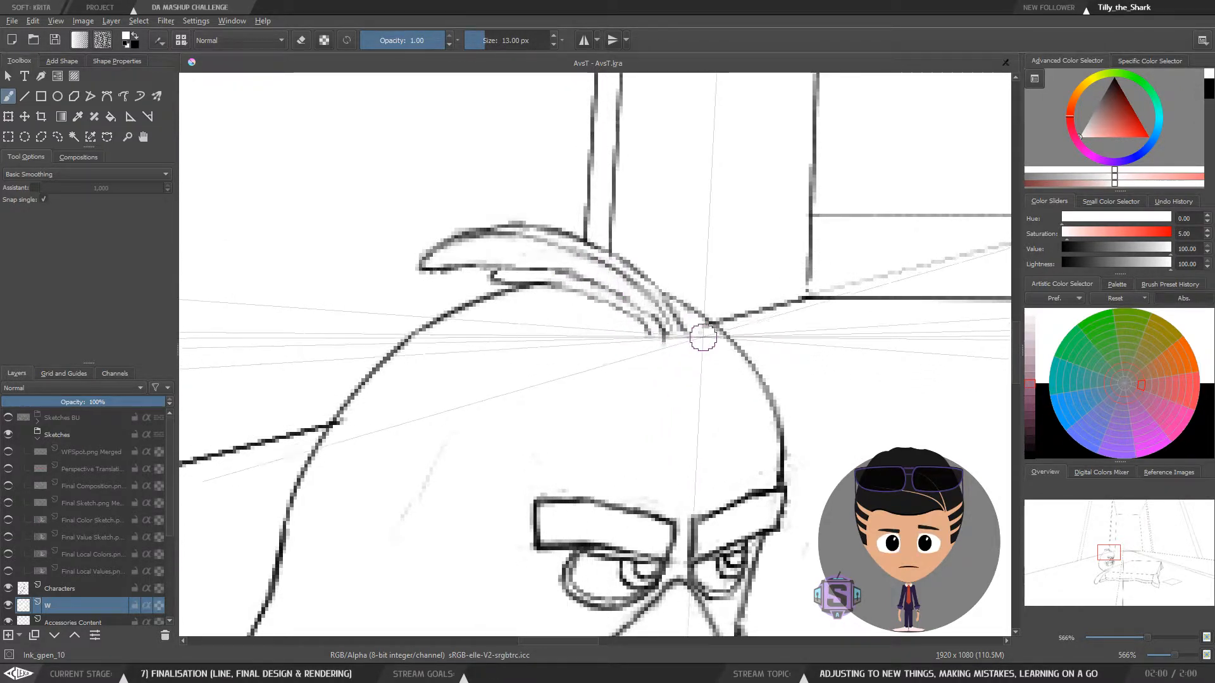
Check the whole tea party composition in mirrored and unmirrored view, and save the drawing
scroll(668, 330, down, 4)
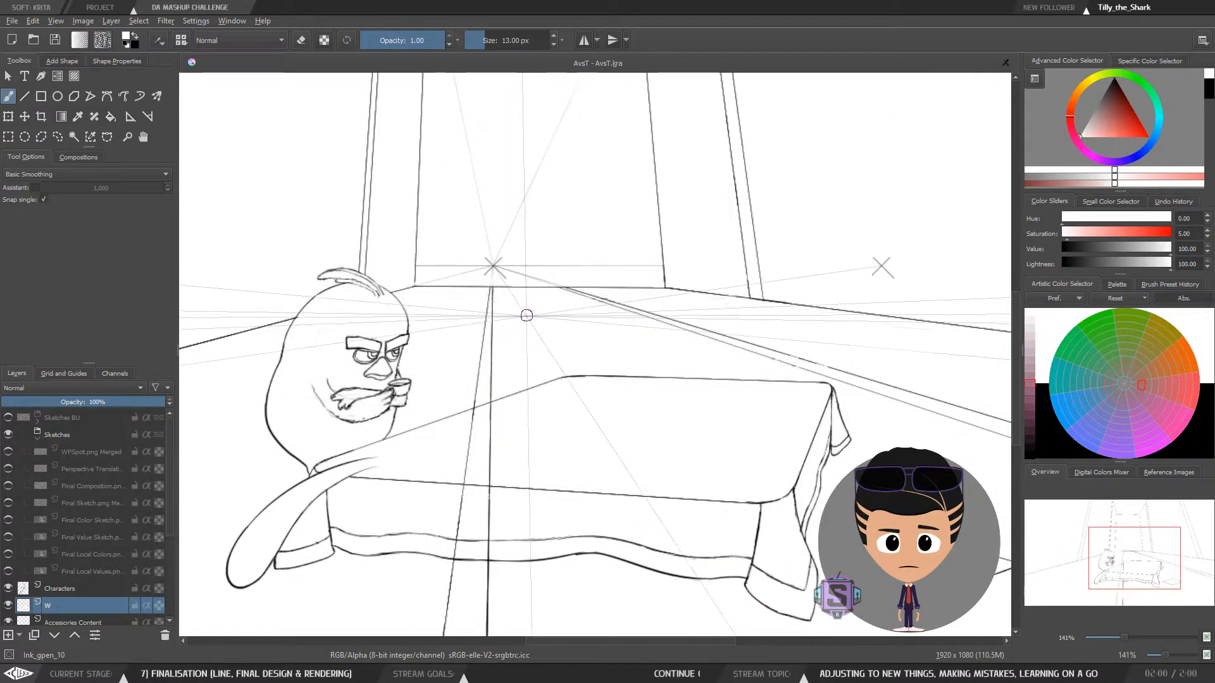
scroll(523, 314, down, 2)
key(m)
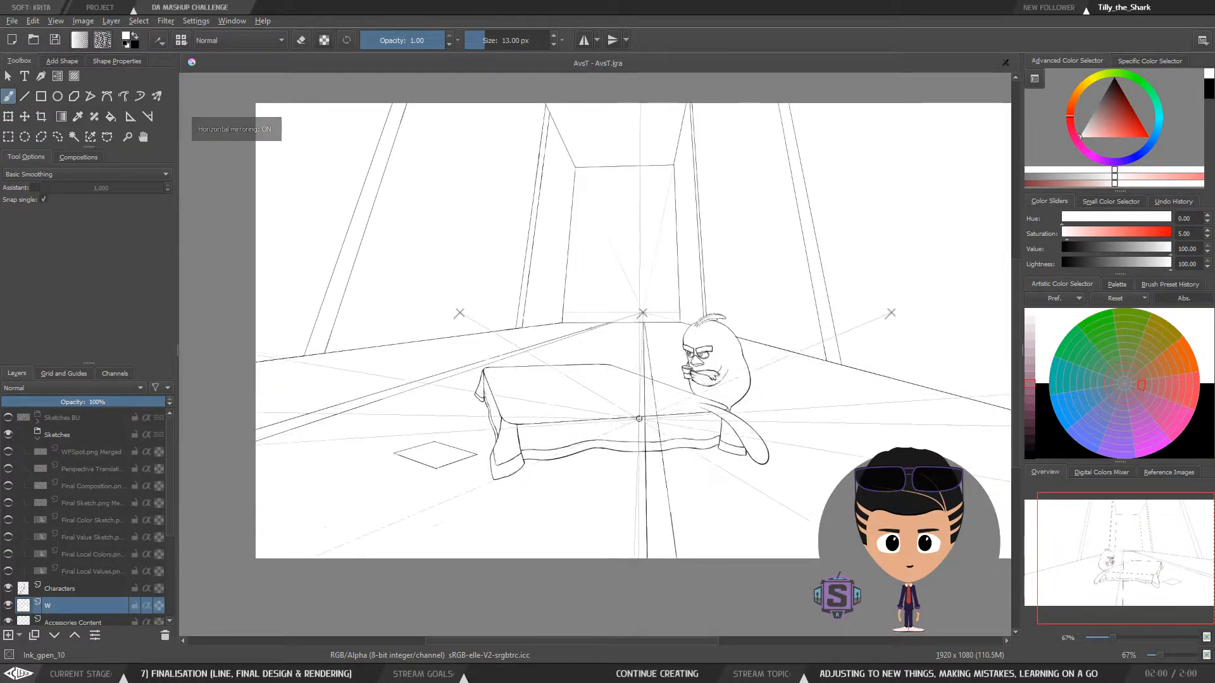
key(m)
scroll(542, 480, up, 2)
drag(543, 481, 619, 447)
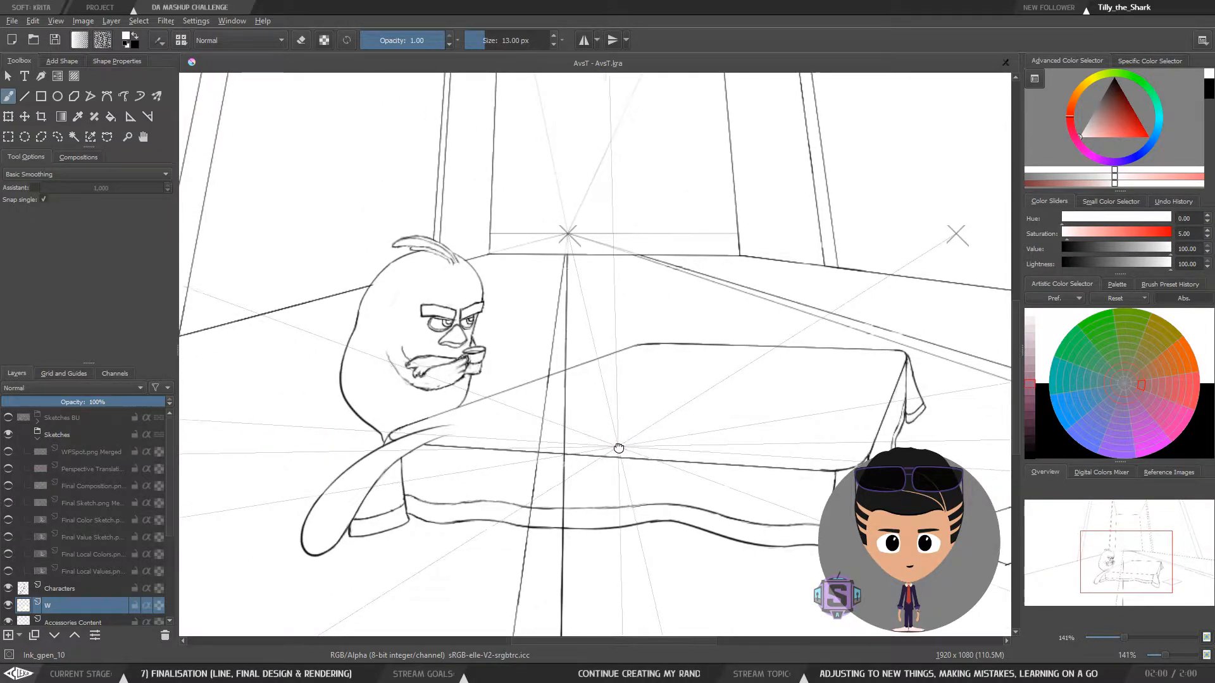
drag(638, 333, 661, 353)
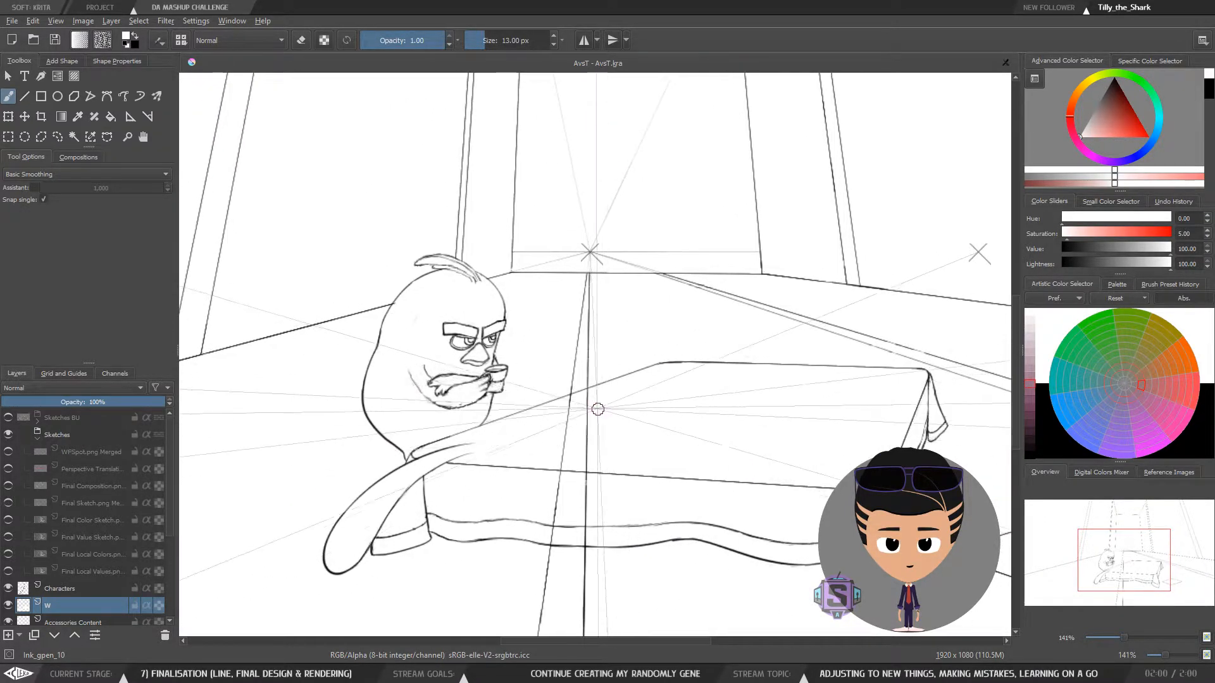
click(55, 42)
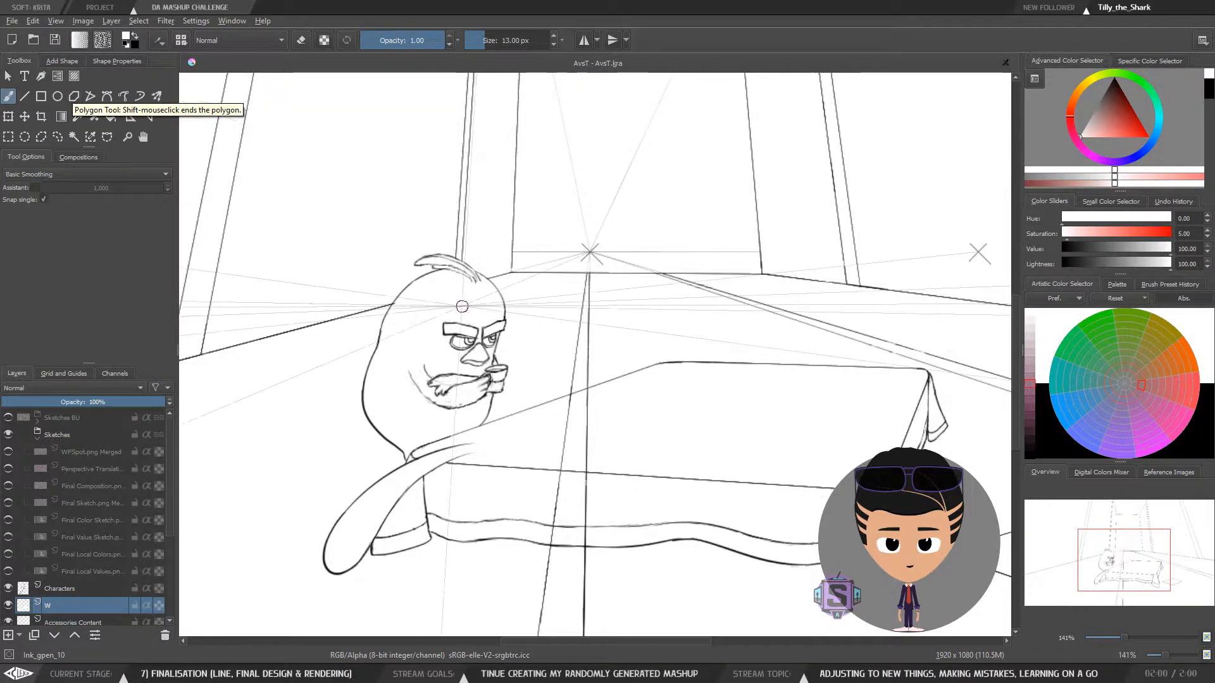
drag(557, 473, 454, 419)
mouse_move(490, 384)
mouse_down()
mouse_move(542, 412)
mouse_move(504, 392)
mouse_up()
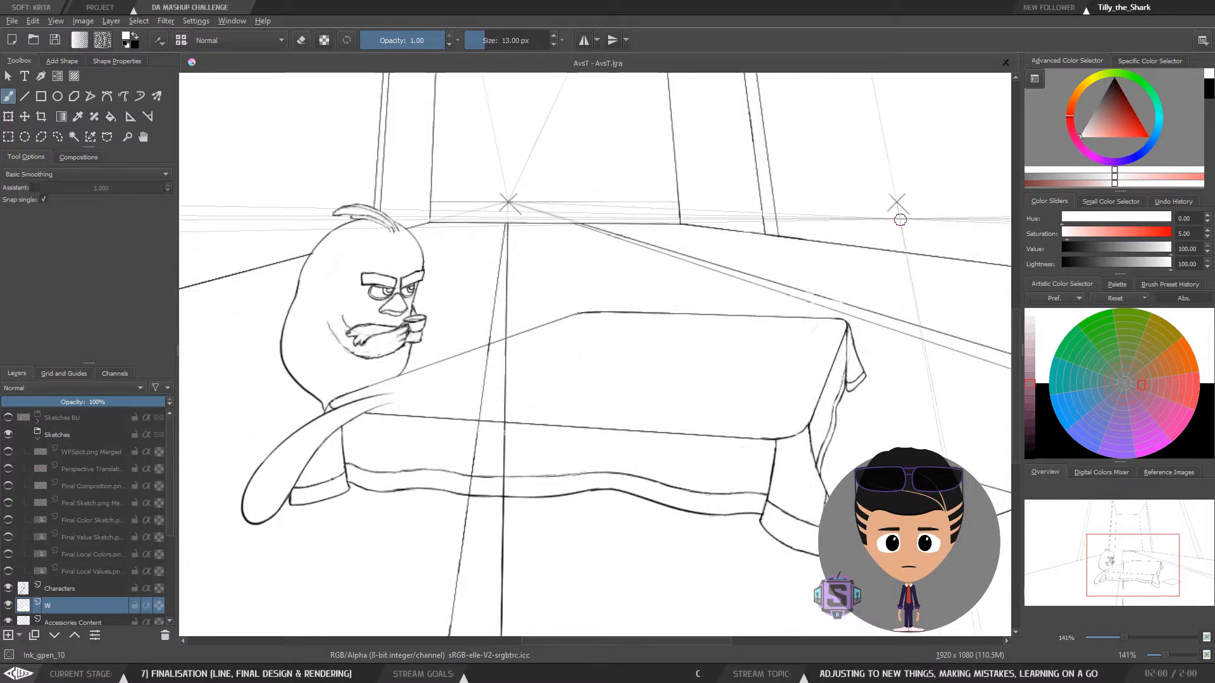
drag(551, 396, 580, 468)
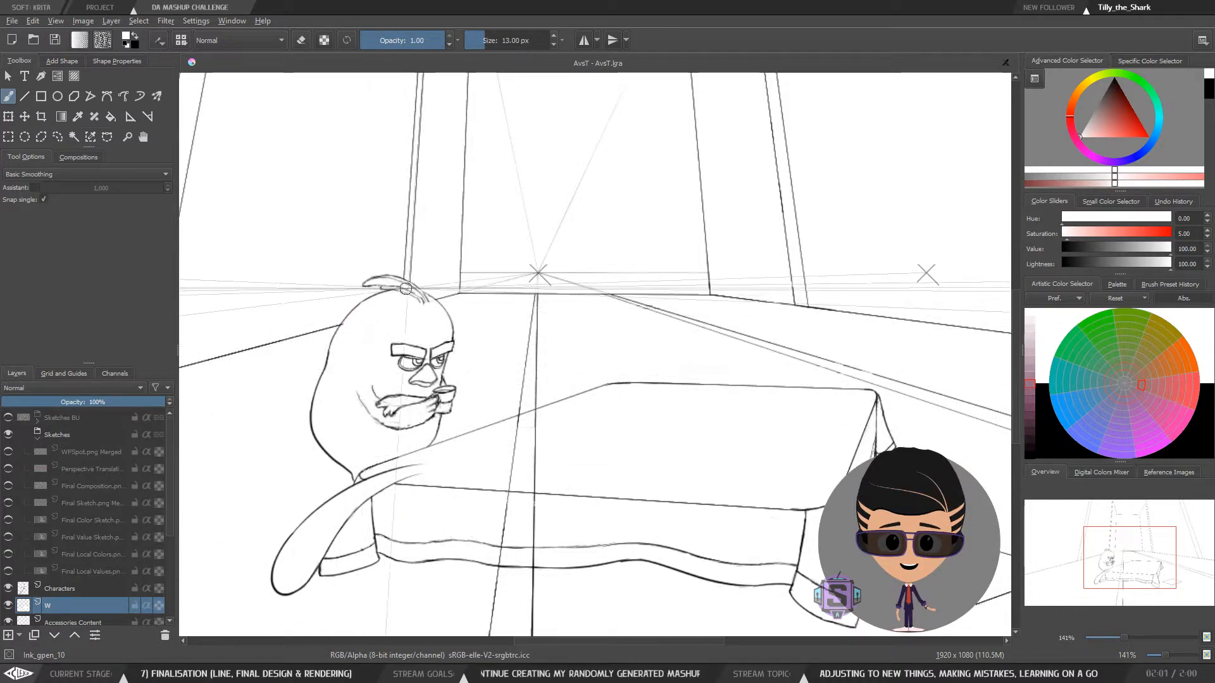
Touch up the white masking on layer W with eraser and brush so the wall line meets the bird's back outline
key(plus)
key(plus)
drag(370, 382, 811, 455)
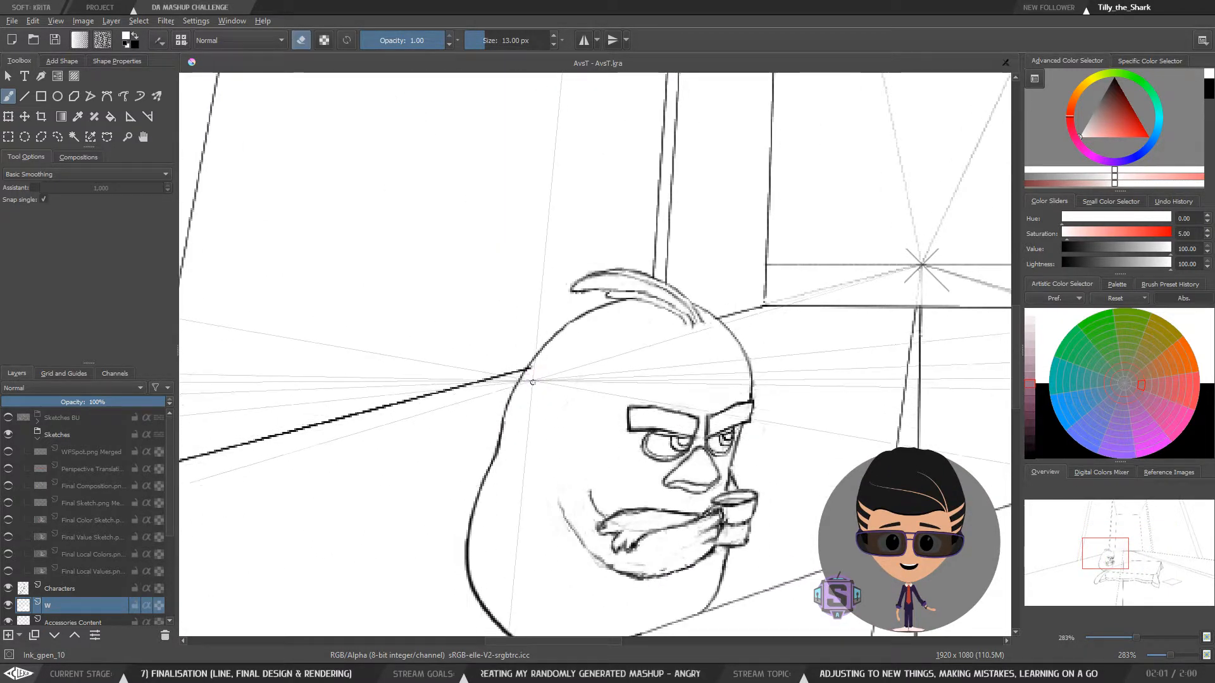
key(e)
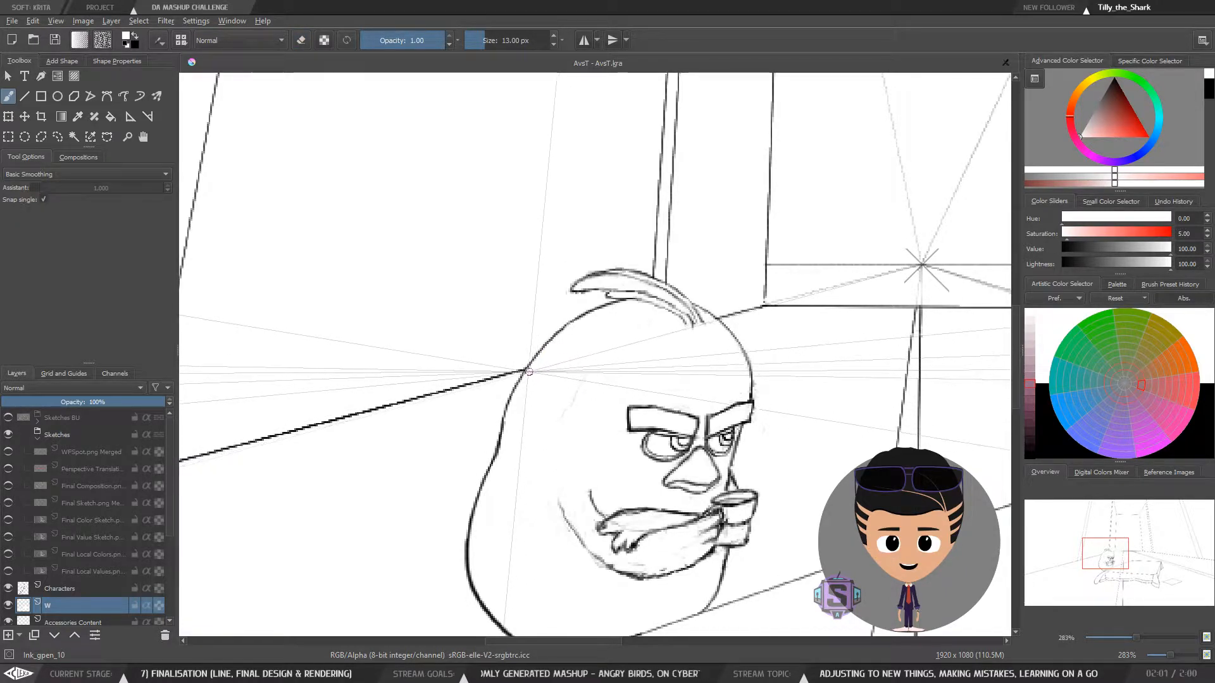
key(minus)
key(minus)
key(plus)
key(plus)
drag(661, 396, 496, 254)
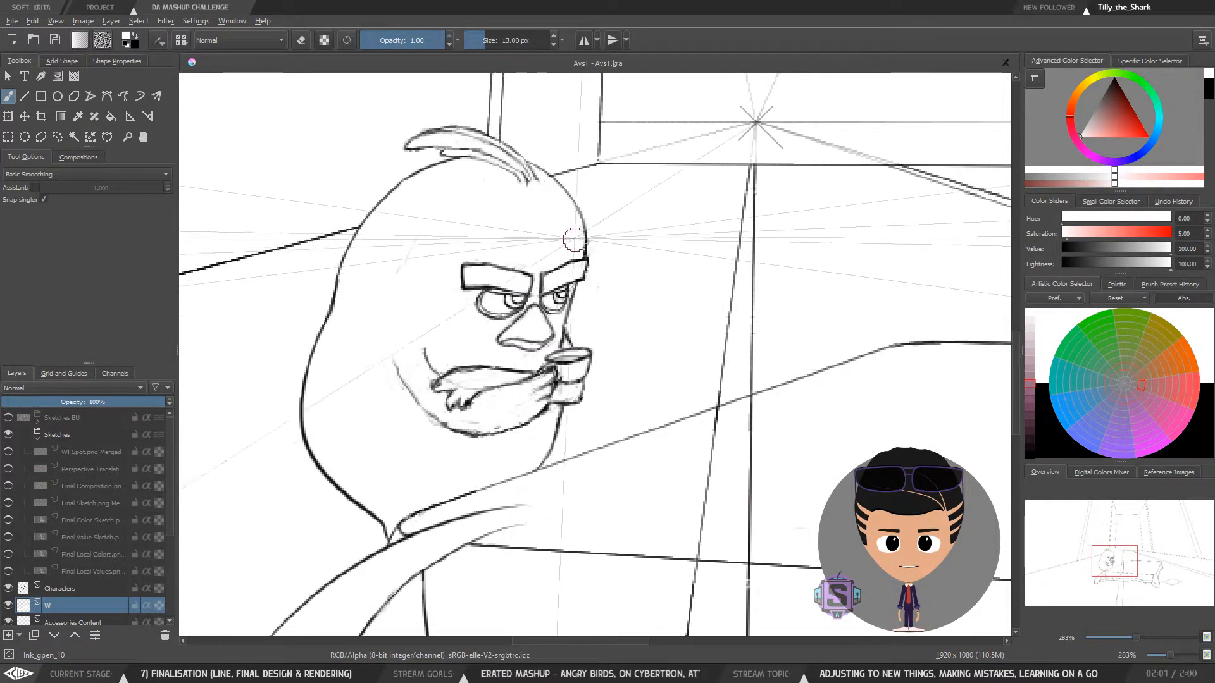
mouse_move(563, 362)
mouse_down()
mouse_move(563, 402)
mouse_move(573, 372)
mouse_up()
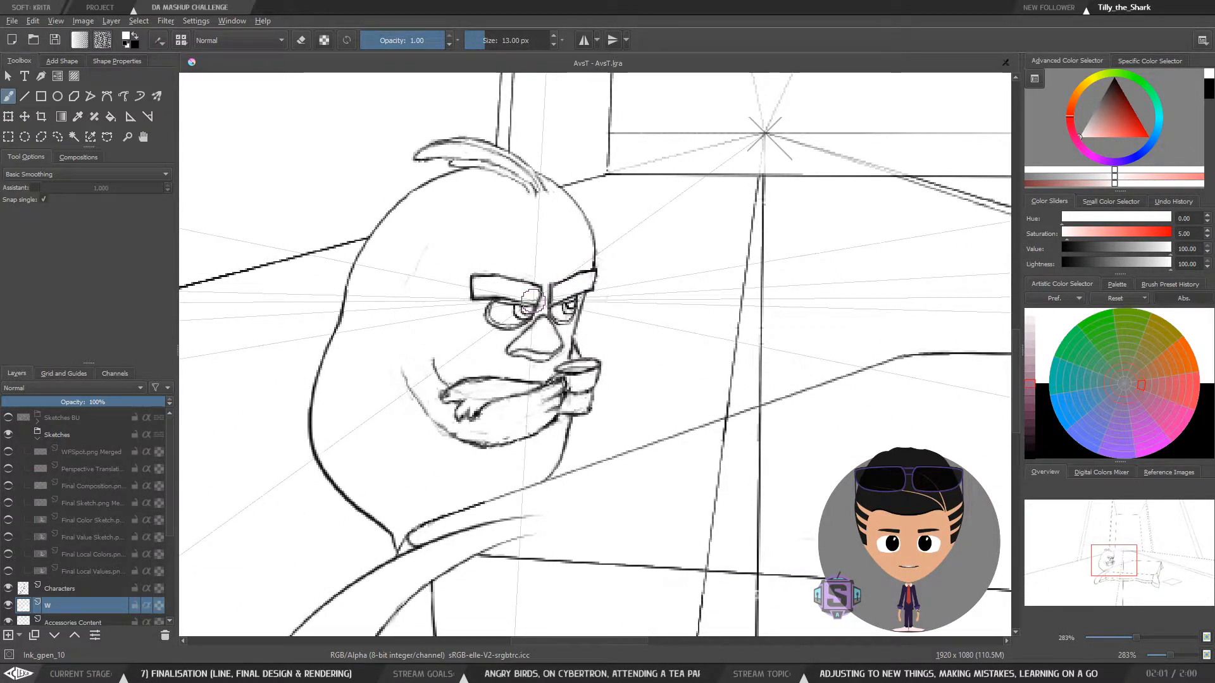
Clean up the lines of the bird's folded wing with the 13 px eraser on the Characters layer
click(71, 594)
scroll(594, 354, up, 2)
key(e)
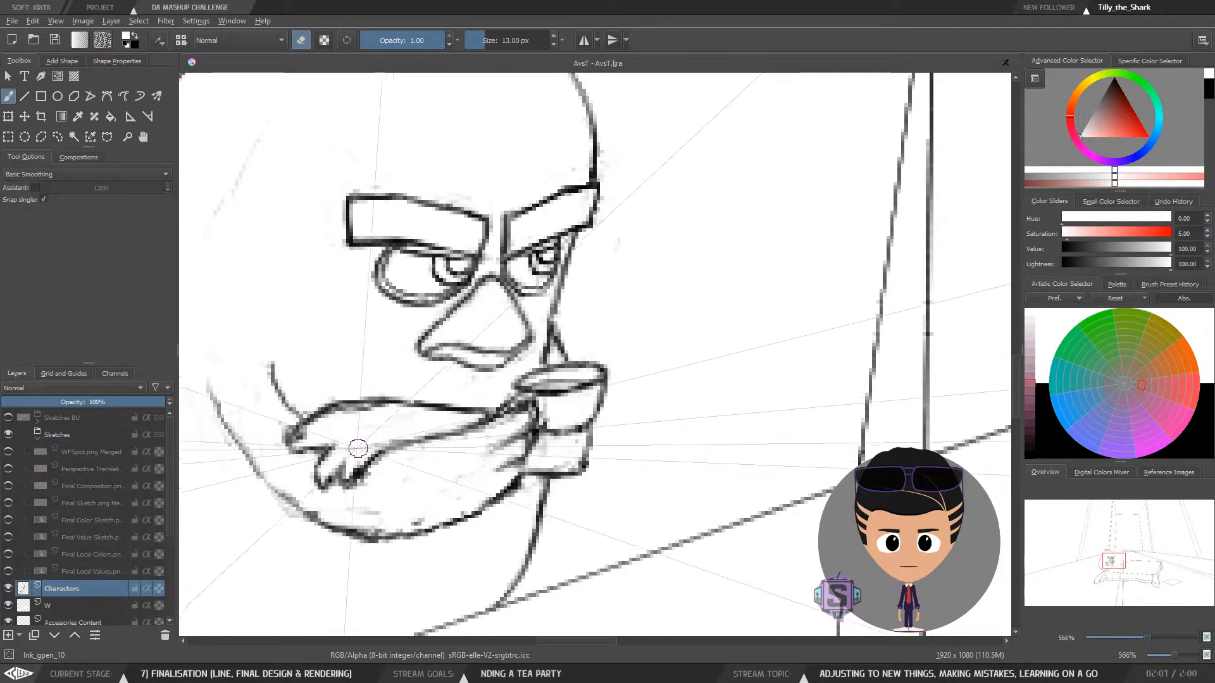
key(minus)
key(minus)
mouse_move(437, 437)
mouse_down()
mouse_move(443, 418)
mouse_move(508, 429)
mouse_up()
key(plus)
key(plus)
key(e)
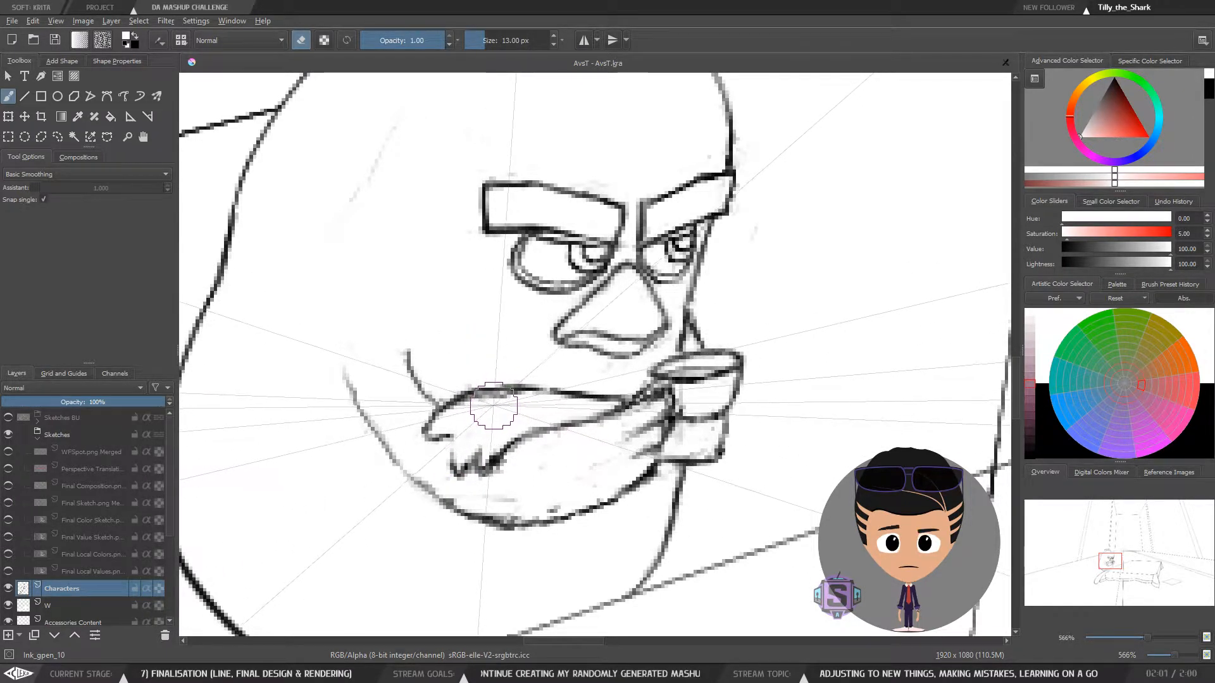
Redraw the feather fingertips of the folded wing in black with a 3 px brush, alternating with the eraser
key(e)
key(x)
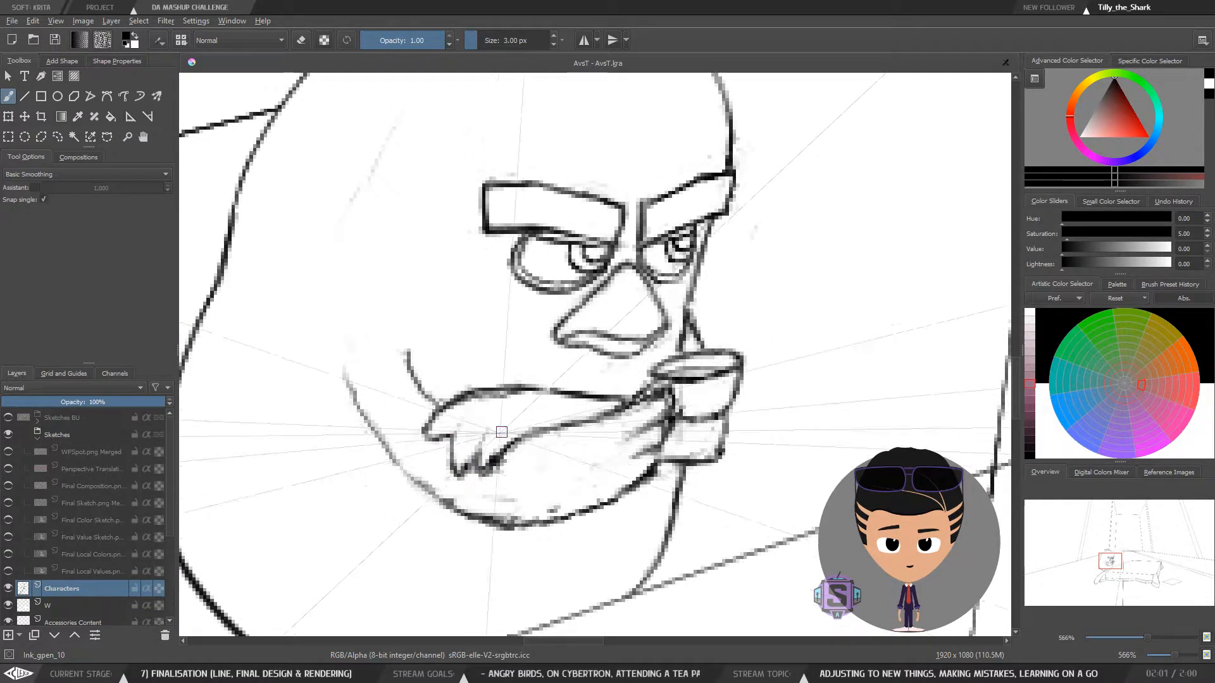
key(e)
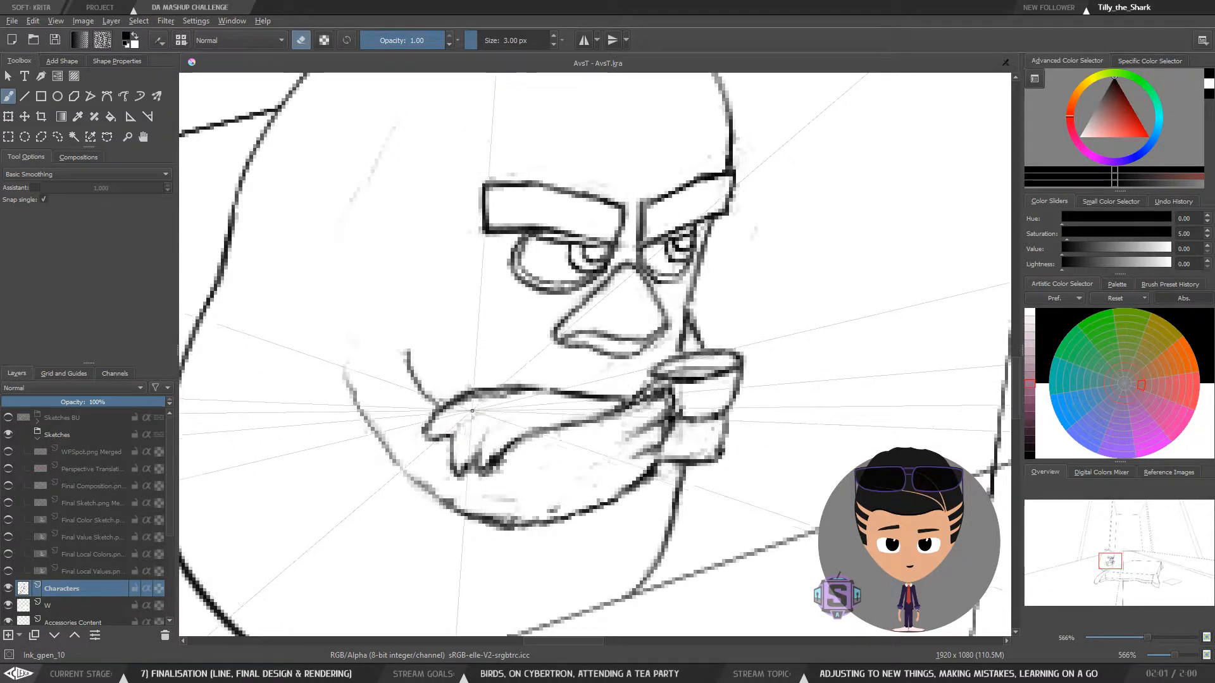
key(ctrl+minus)
key(ctrl+minus)
key(ctrl+plus)
key(ctrl+plus)
drag(548, 455, 565, 411)
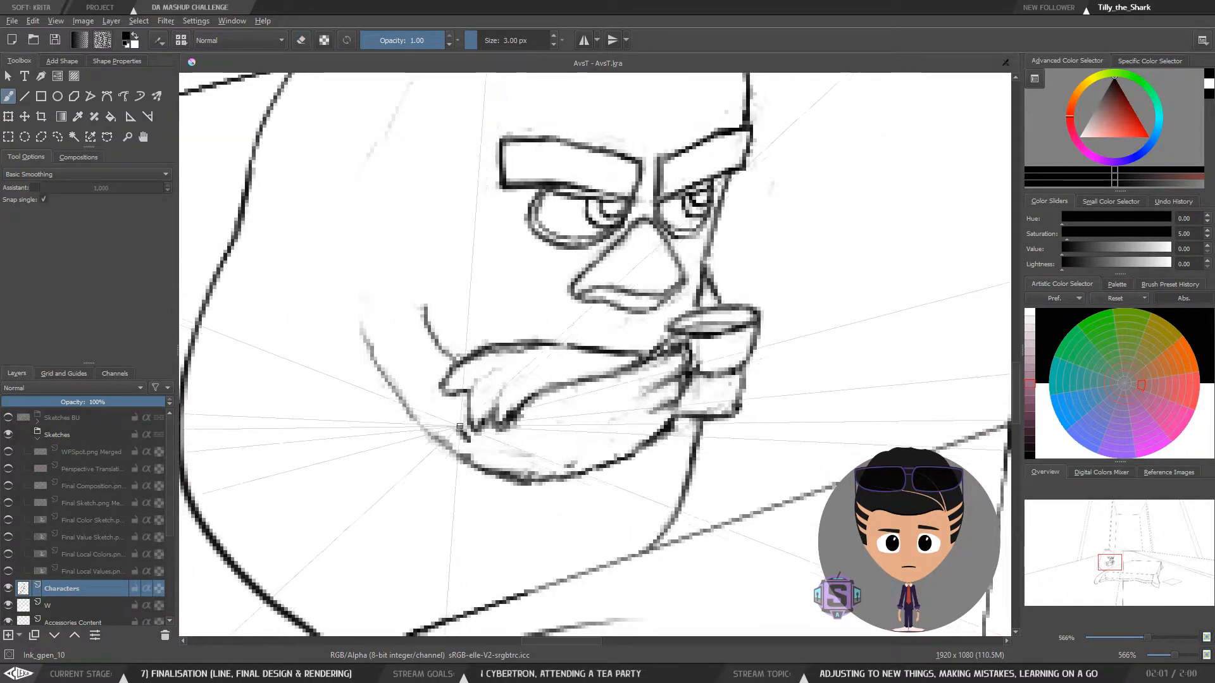
Erase stray marks around the wing's fingertips with a 7 px eraser and faint sketch lines on the bird's body at 12 px
key(bracketright)
key(bracketright)
key(bracketright)
key(bracketright)
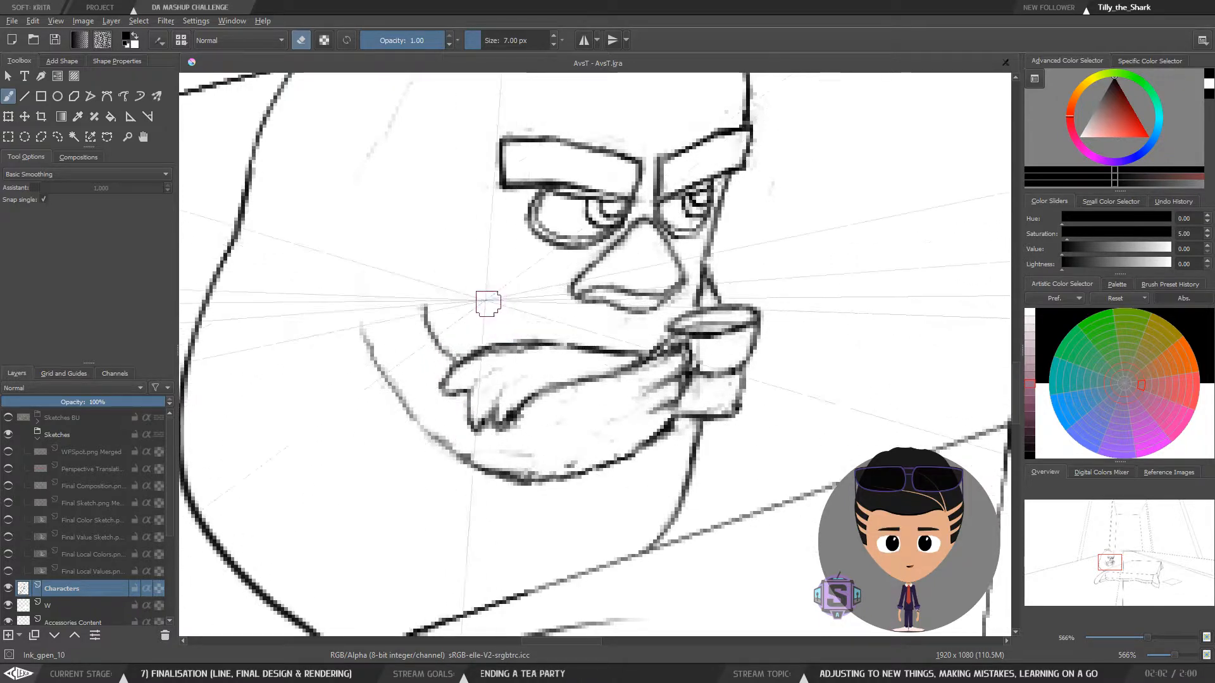
key(ctrl+minus)
key(ctrl+minus)
drag(467, 219, 452, 271)
key(bracketright)
key(bracketright)
key(bracketright)
key(bracketright)
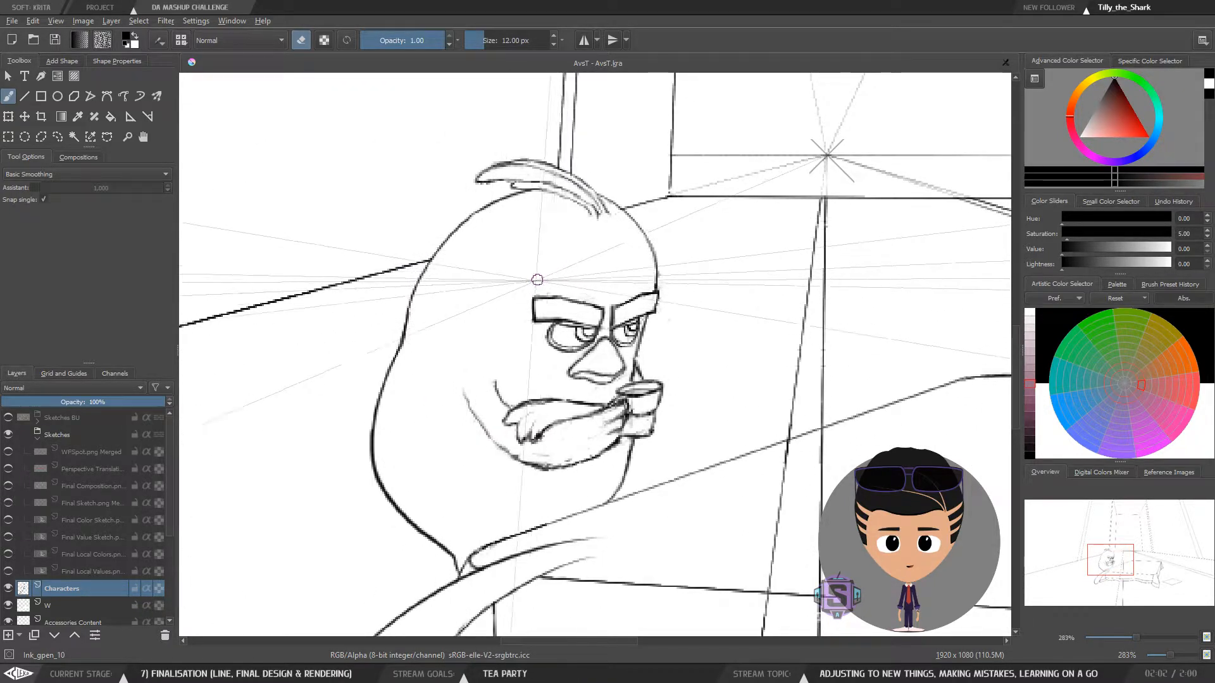
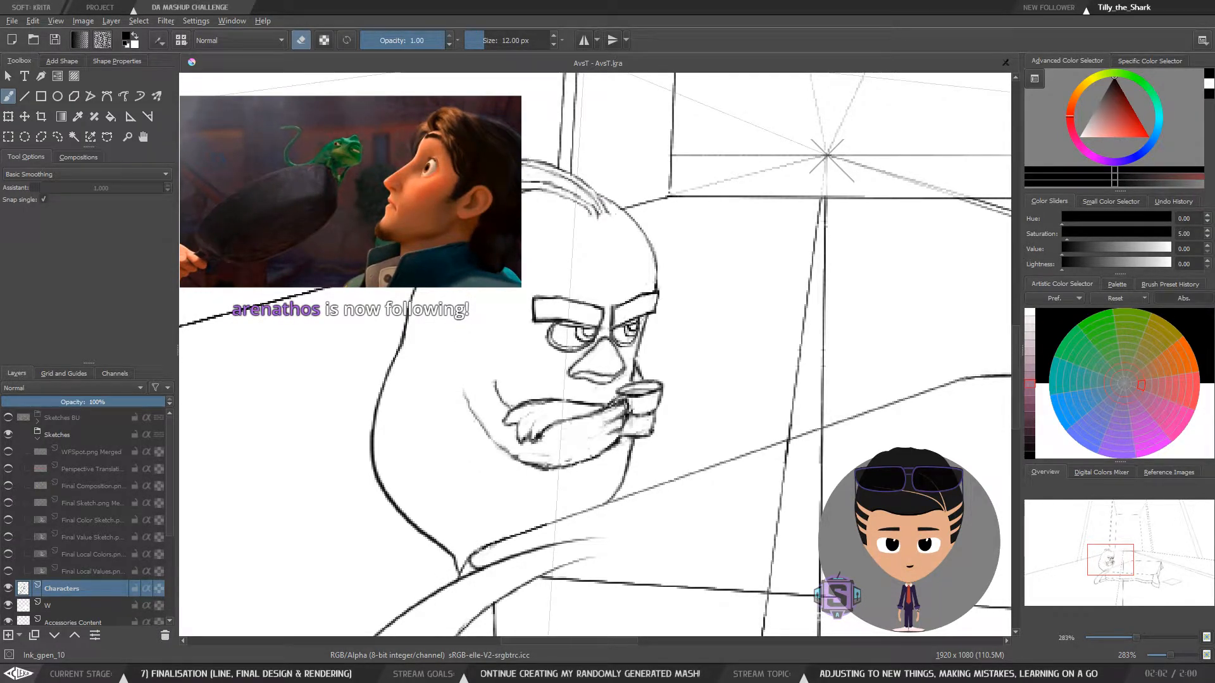
Switch to the image viewer, review the gesture and staging notes in Message.png, and return to the Krita drawing
key(alt+Tab)
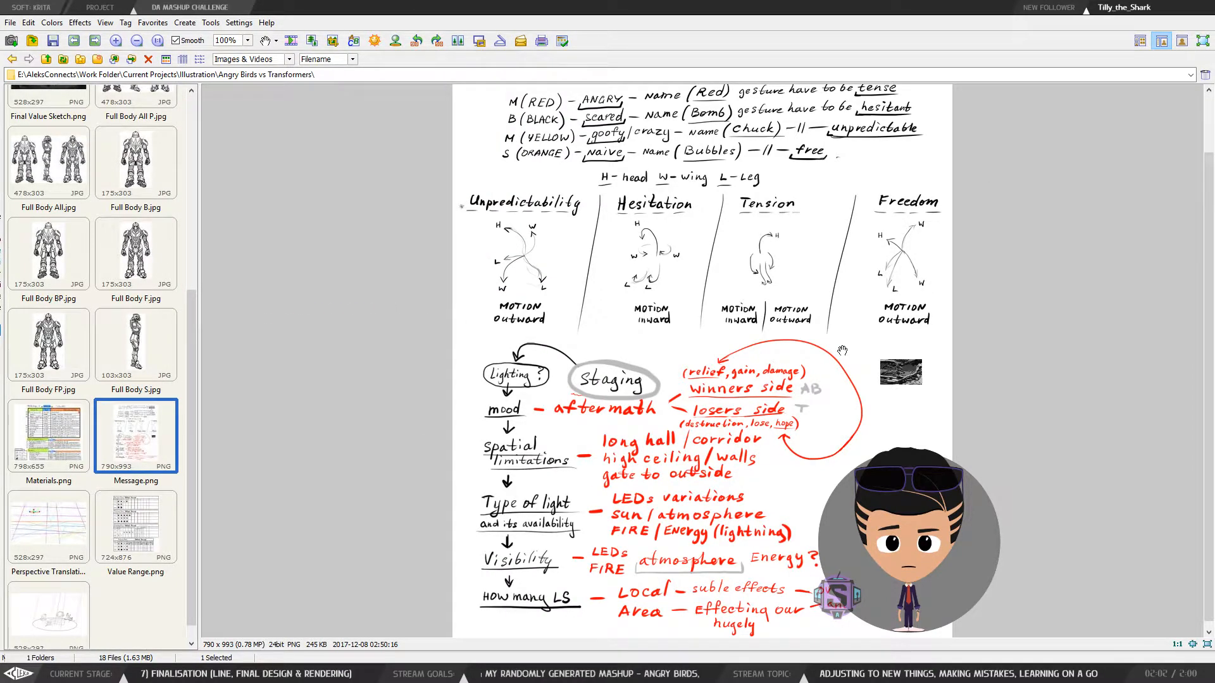
drag(754, 334, 724, 362)
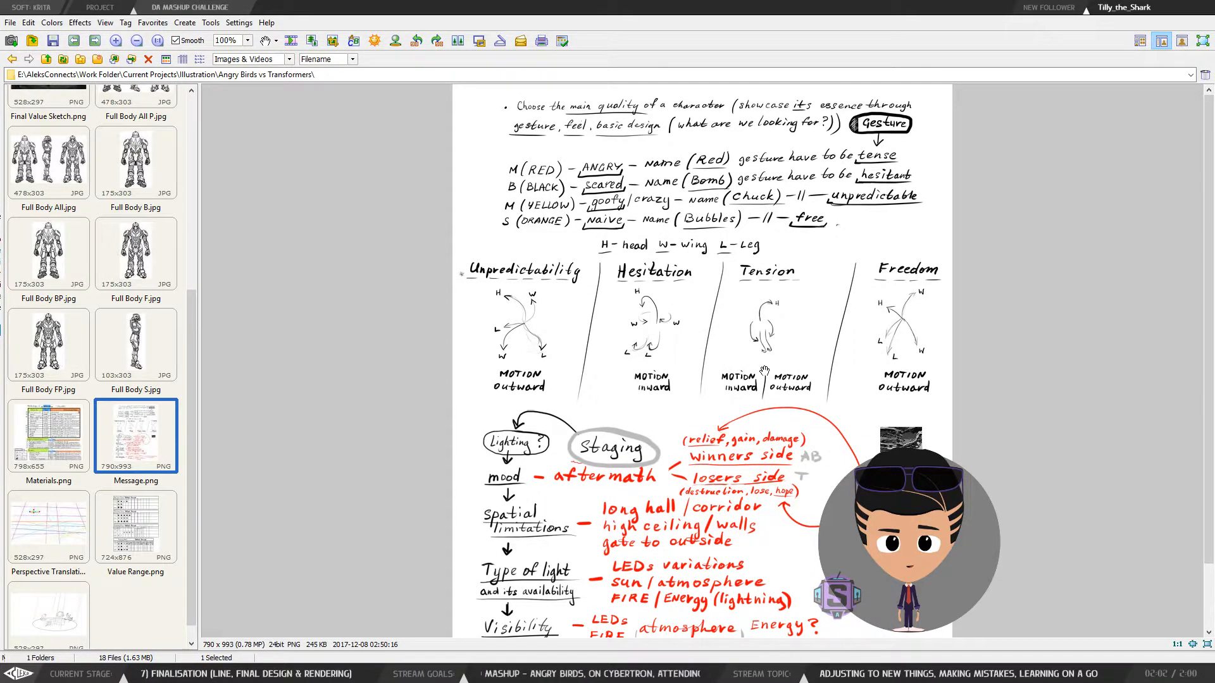
scroll(778, 410, down, 3)
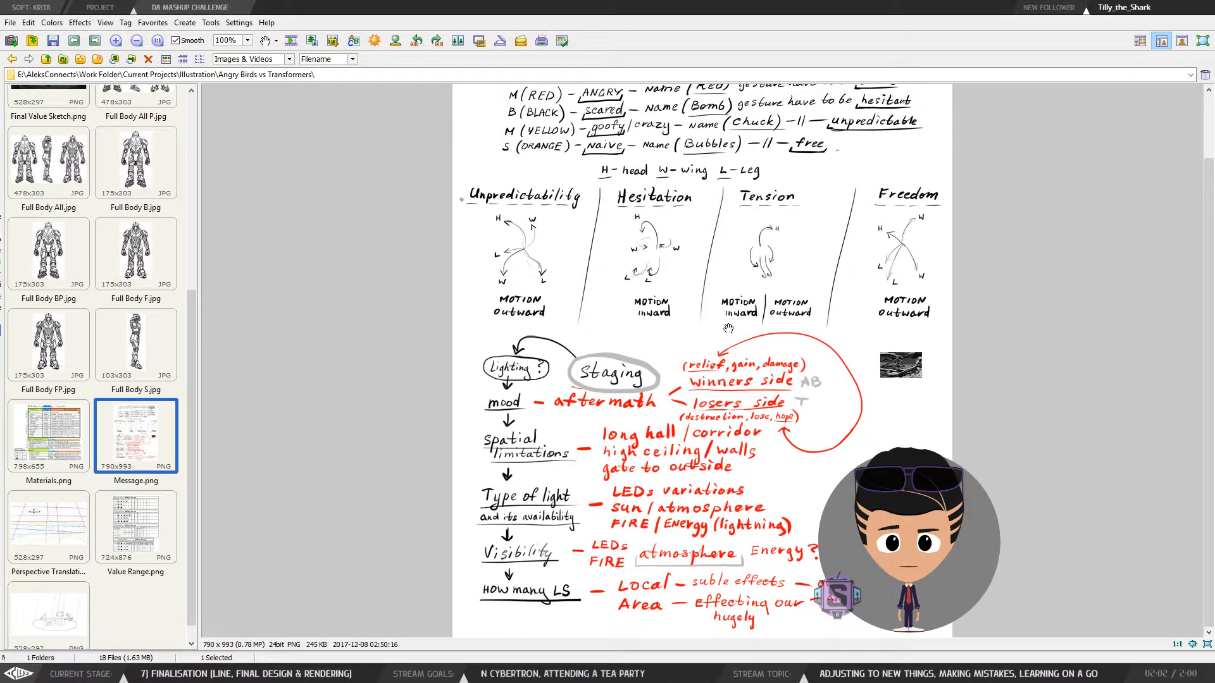
click(1135, 8)
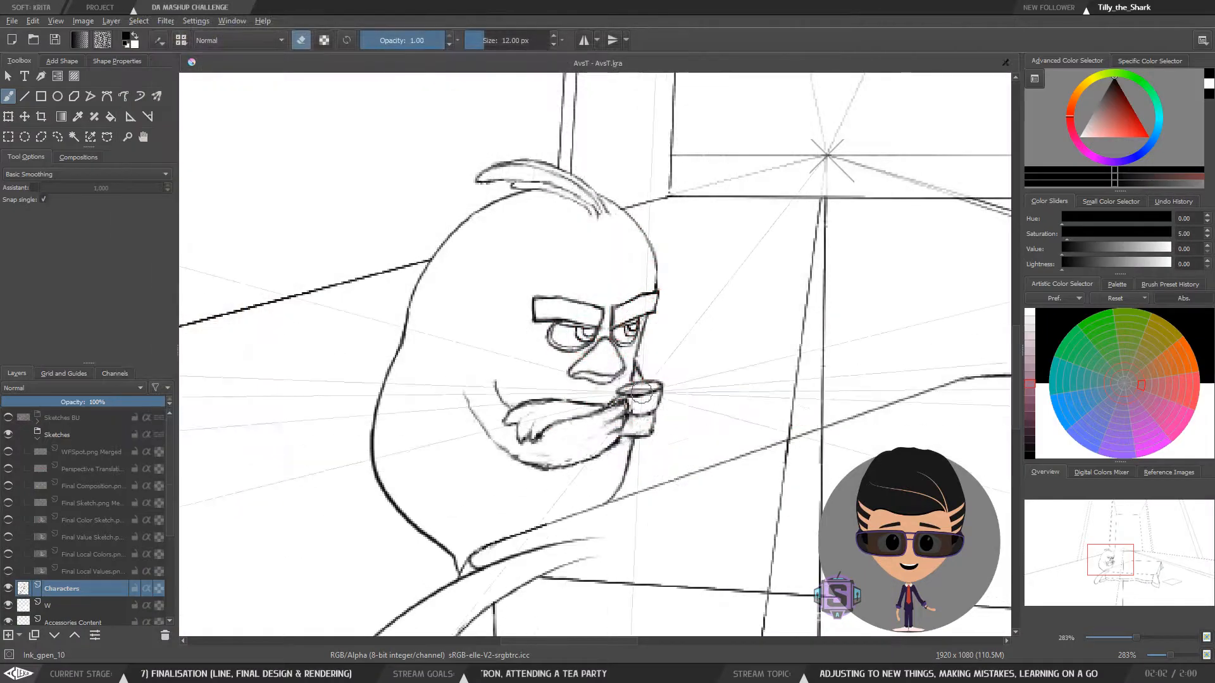
Examine the bird's pose and face against the table, up close and from afar, in mirrored and unmirrored view
drag(658, 365, 573, 379)
scroll(573, 379, down, 2)
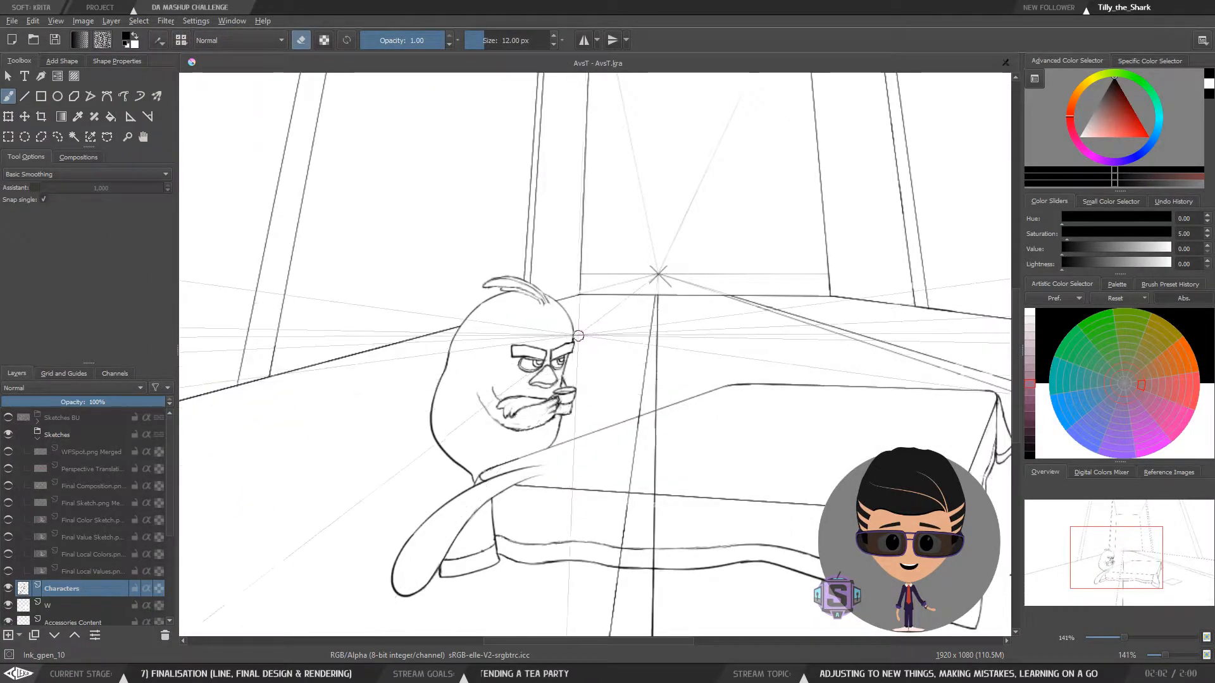
drag(703, 385, 580, 372)
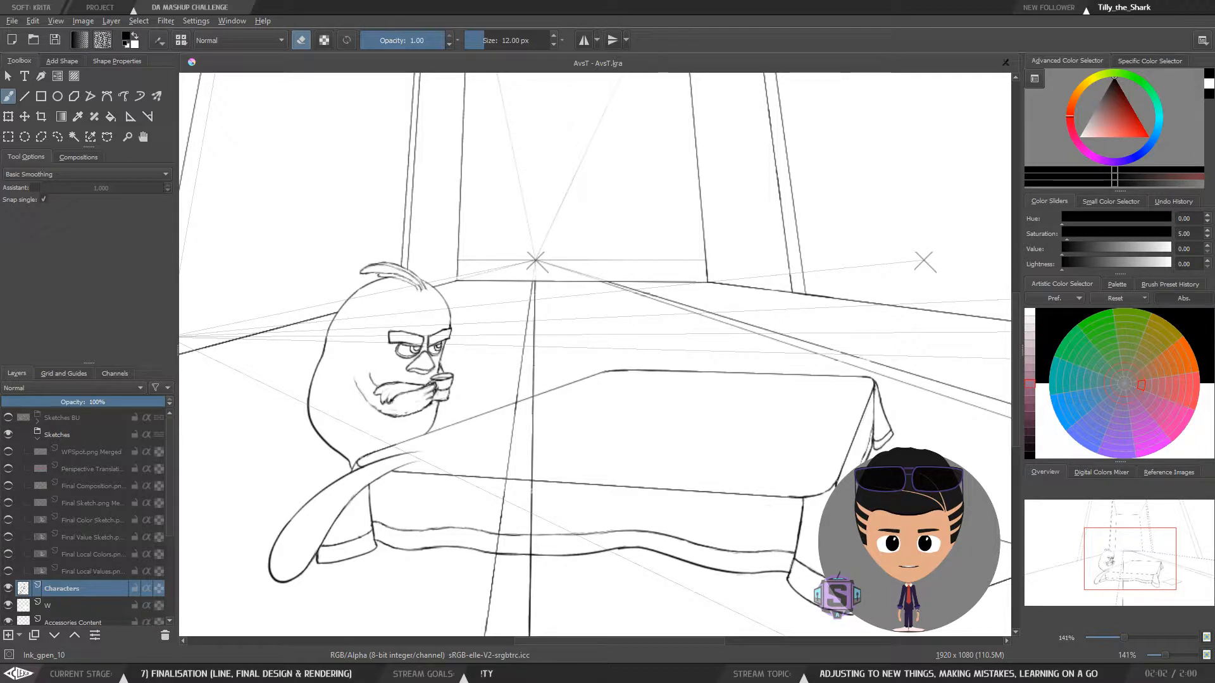
drag(541, 399, 529, 382)
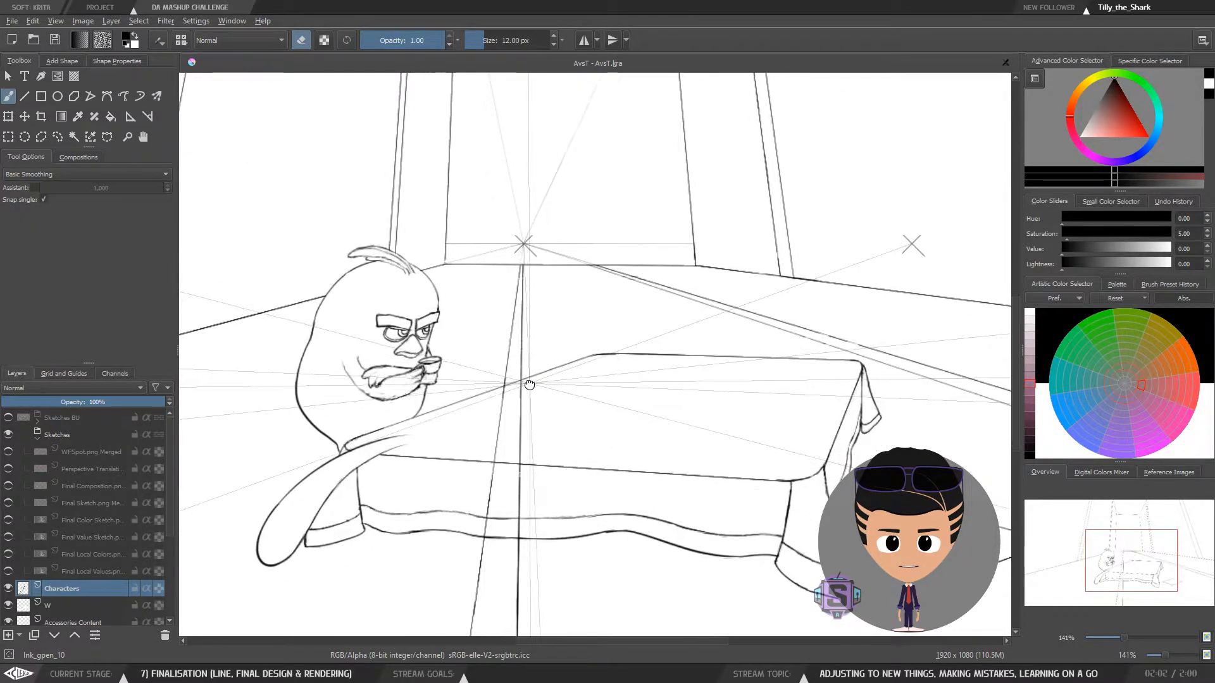
key(m)
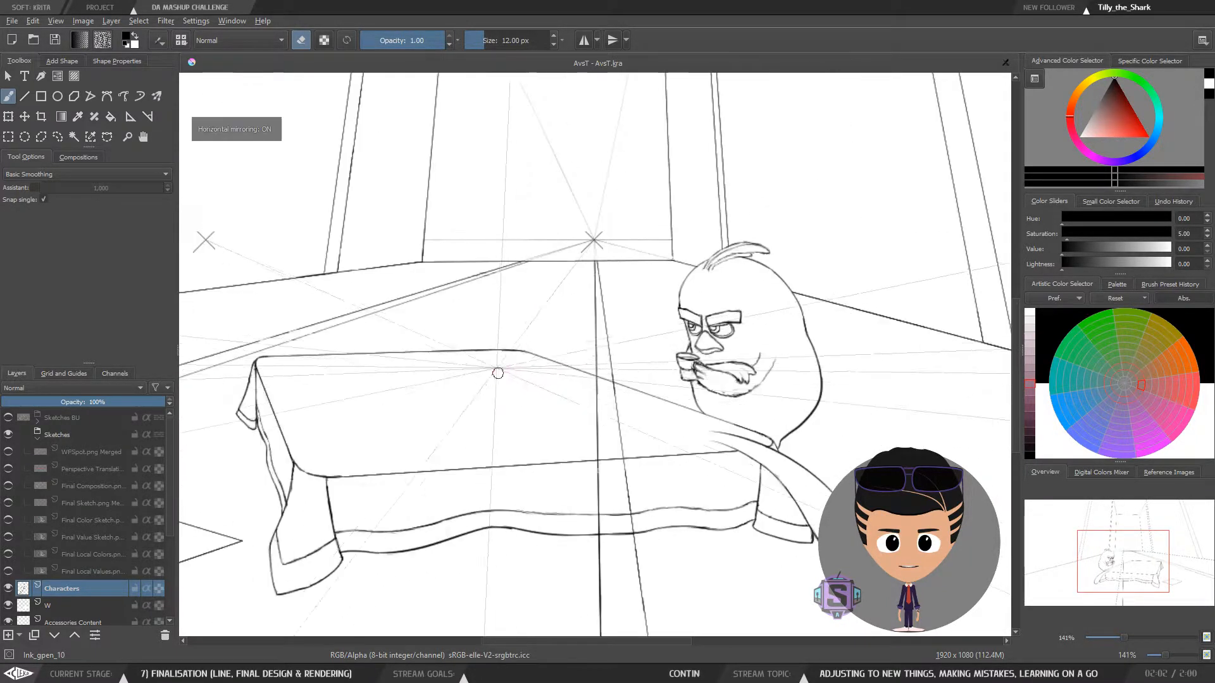
drag(799, 381, 662, 378)
key(m)
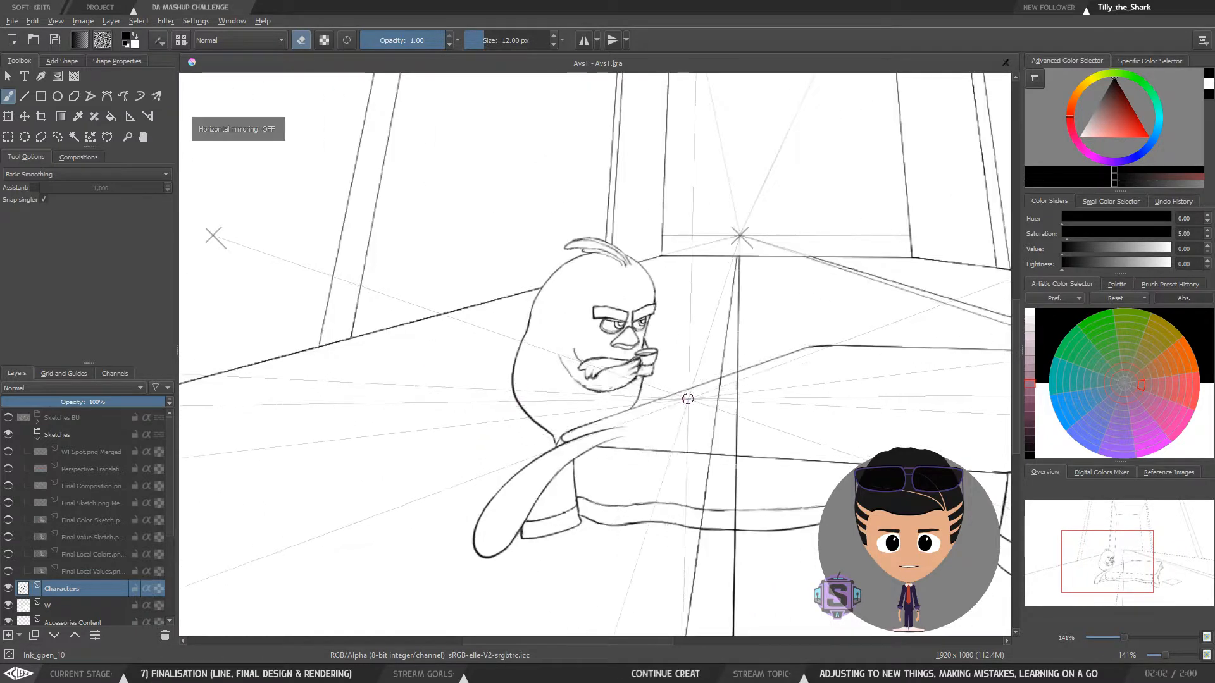
key(plus)
key(plus)
drag(670, 427, 491, 432)
key(m)
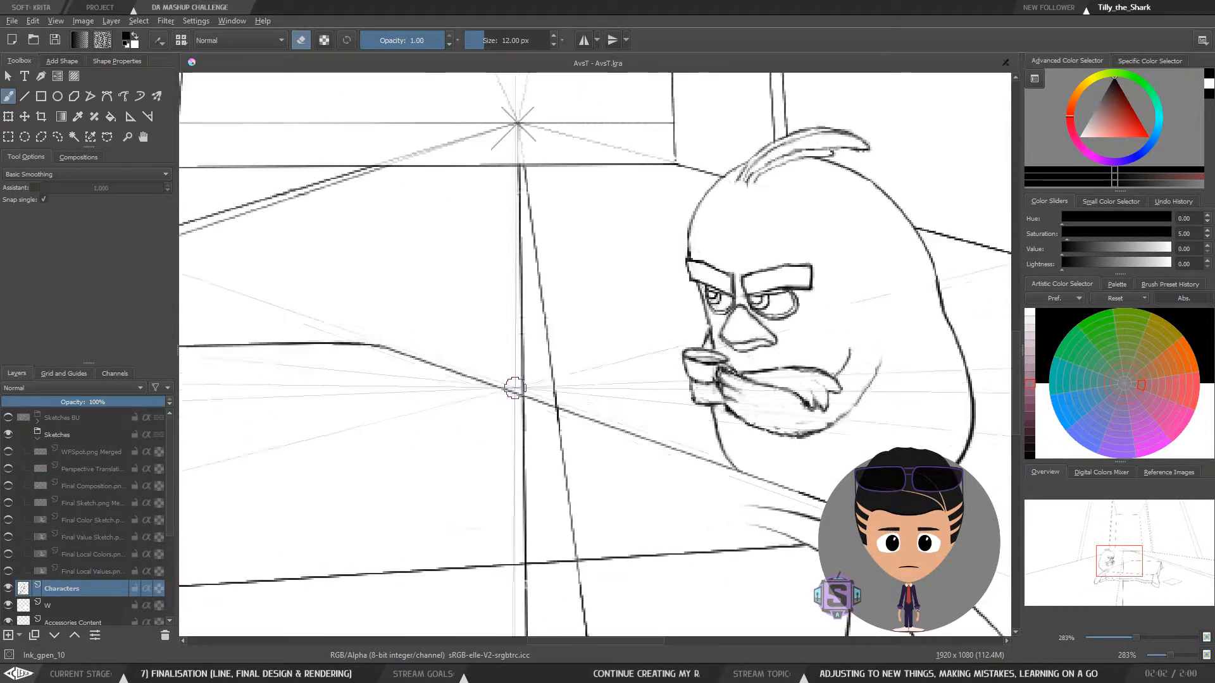
Inspect the bird's folded wing and cup up close in unmirrored view and check the system date and time
key(m)
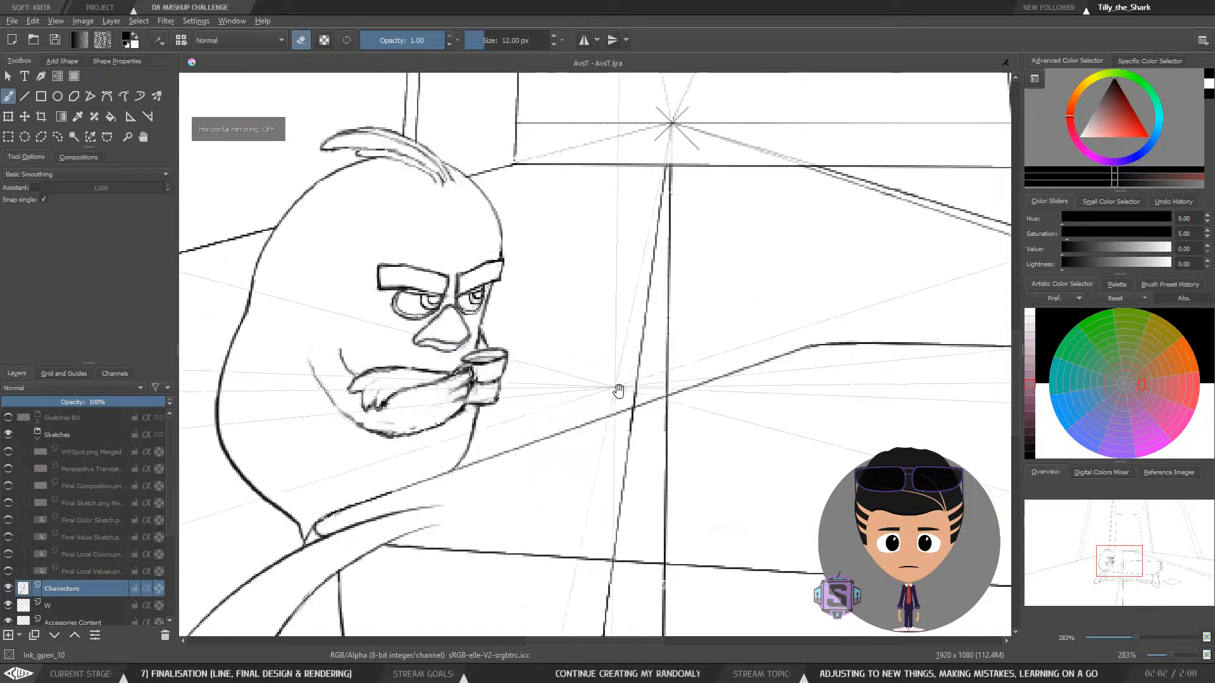
drag(617, 387, 574, 387)
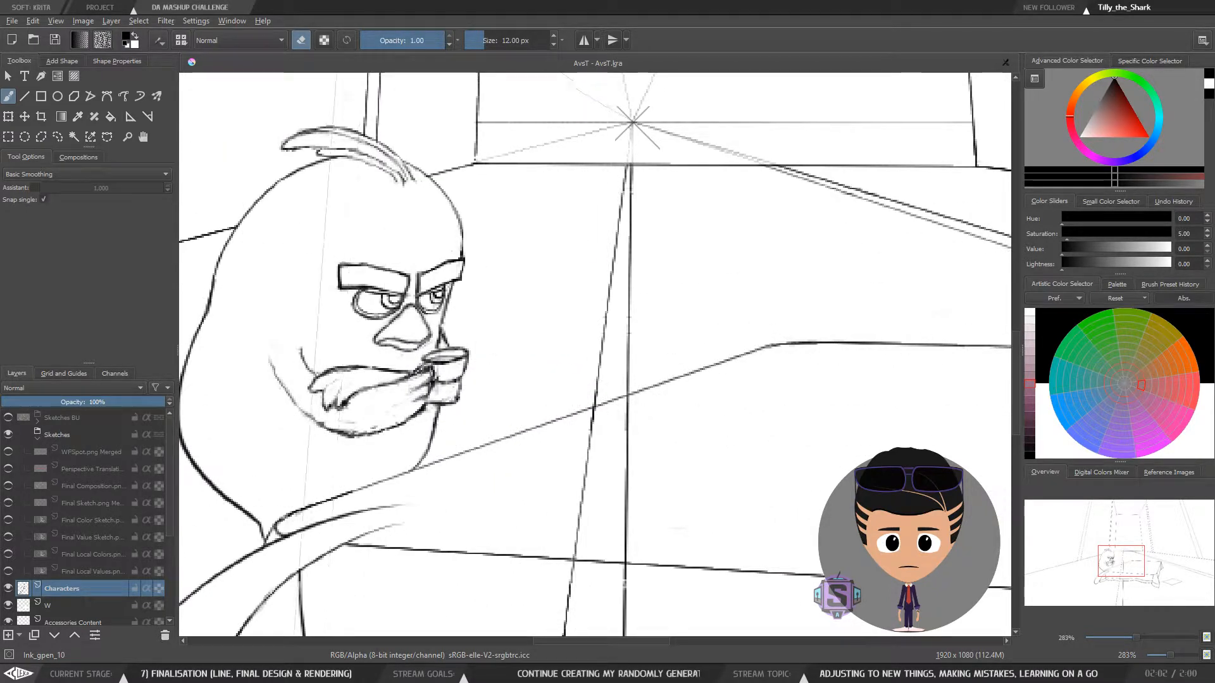
mouse_move(551, 467)
mouse_down()
mouse_move(635, 437)
mouse_move(653, 444)
mouse_up()
mouse_move(470, 323)
mouse_down()
mouse_move(457, 346)
mouse_move(477, 345)
mouse_up()
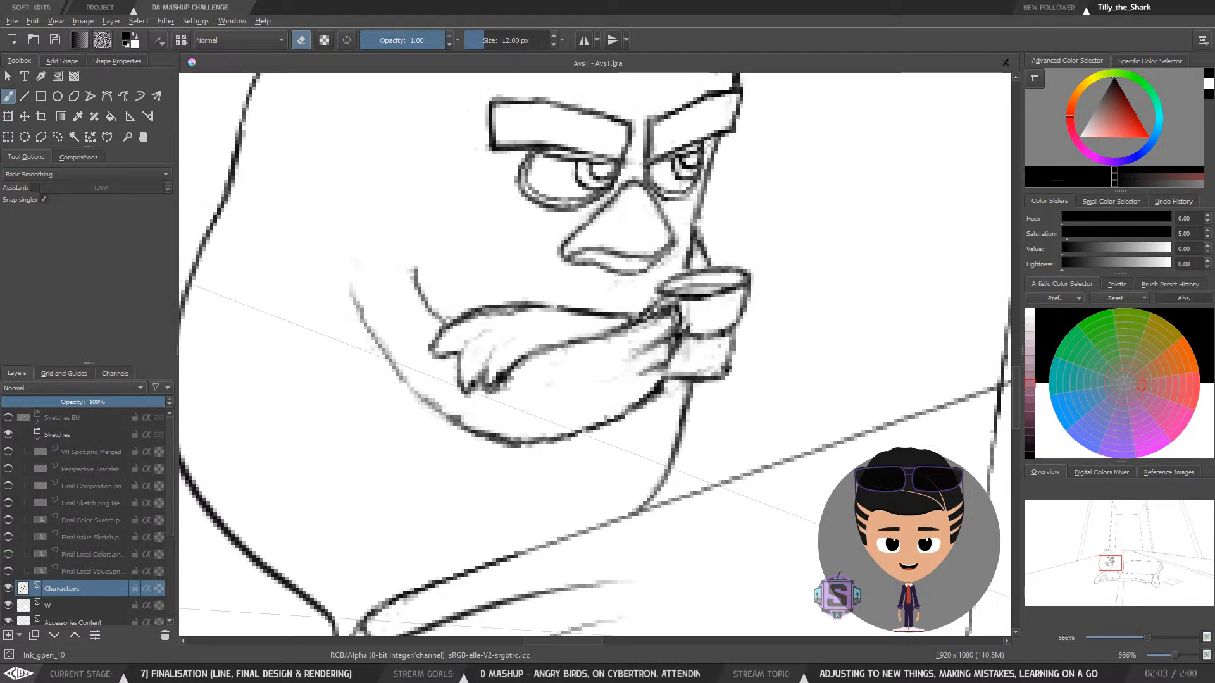
click(1163, 673)
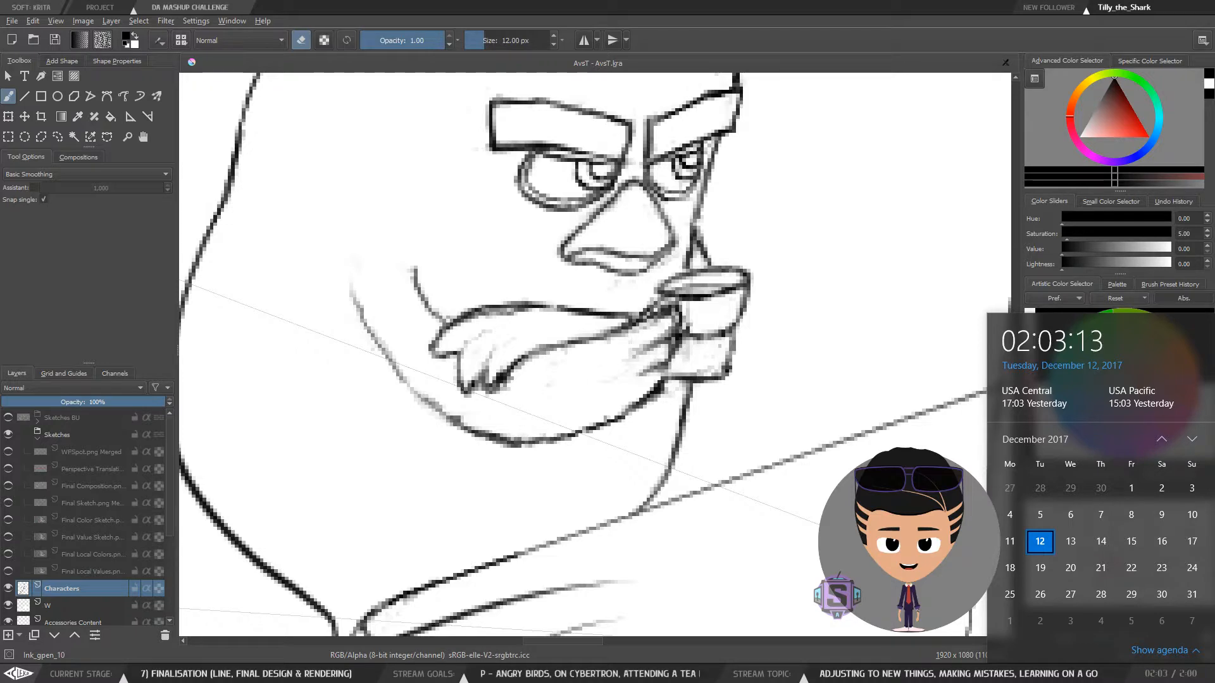
drag(684, 321, 659, 358)
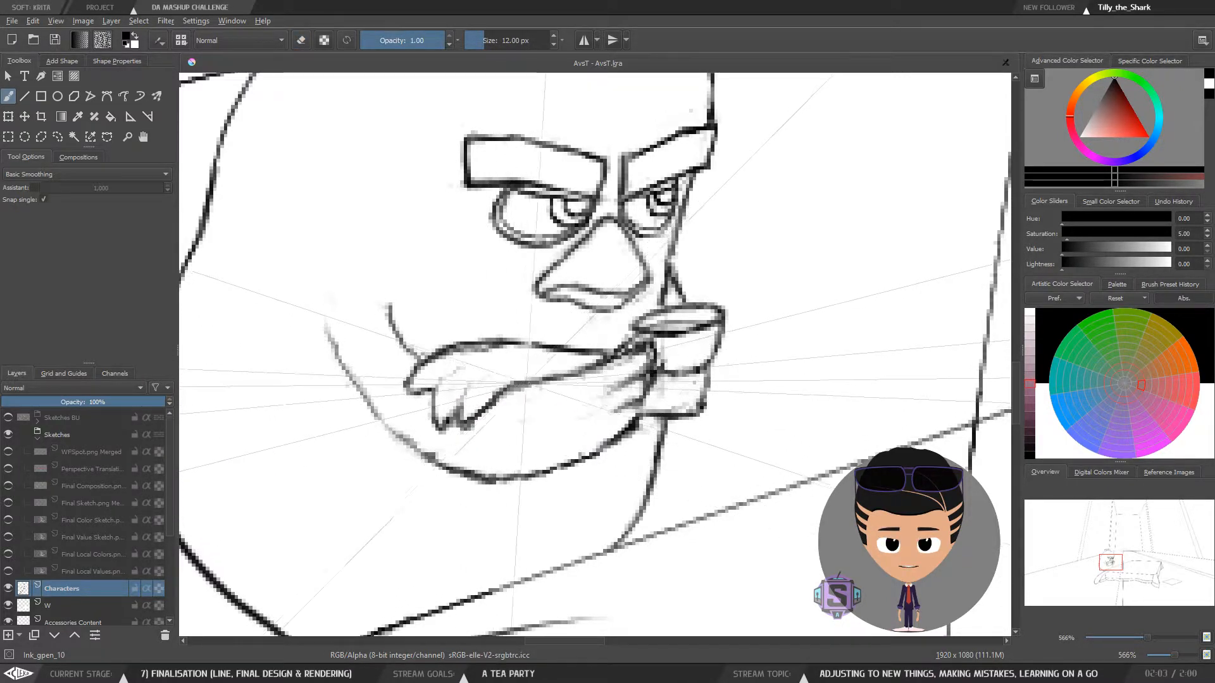
key(e)
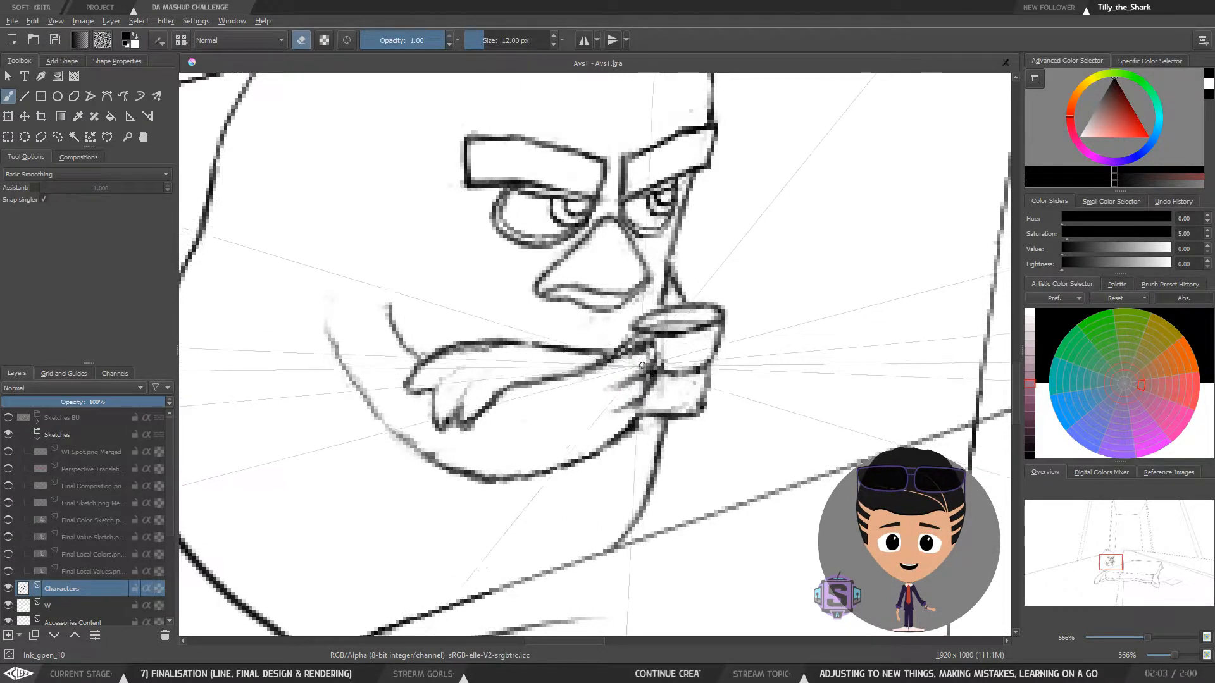
key(e)
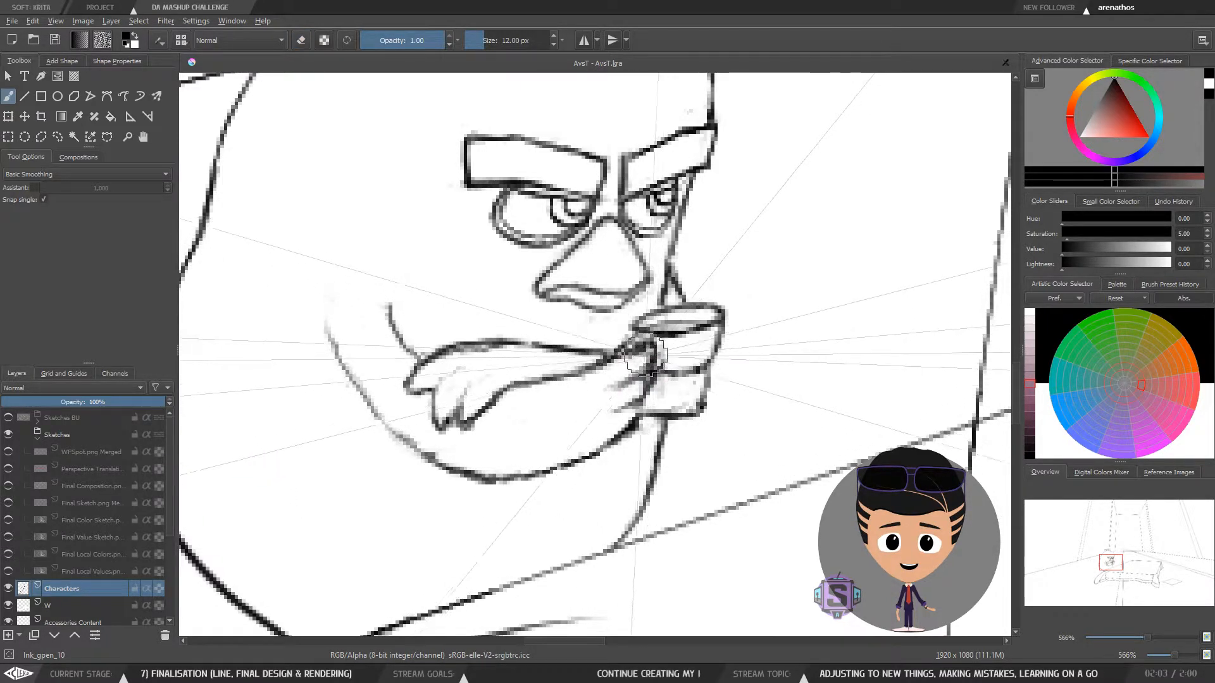
Compare the bird's silhouette and cup-holding gesture in mirrored and unmirrored view, both close up and against the whole table
scroll(646, 355, down, 2)
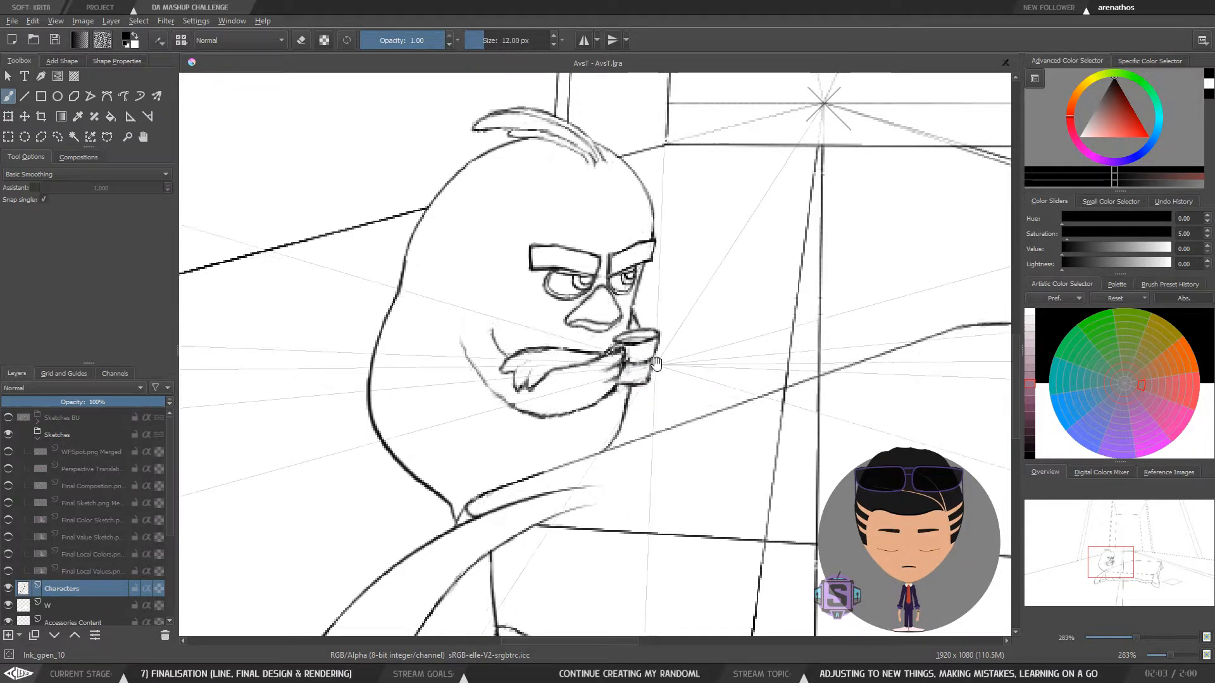
drag(656, 363, 591, 396)
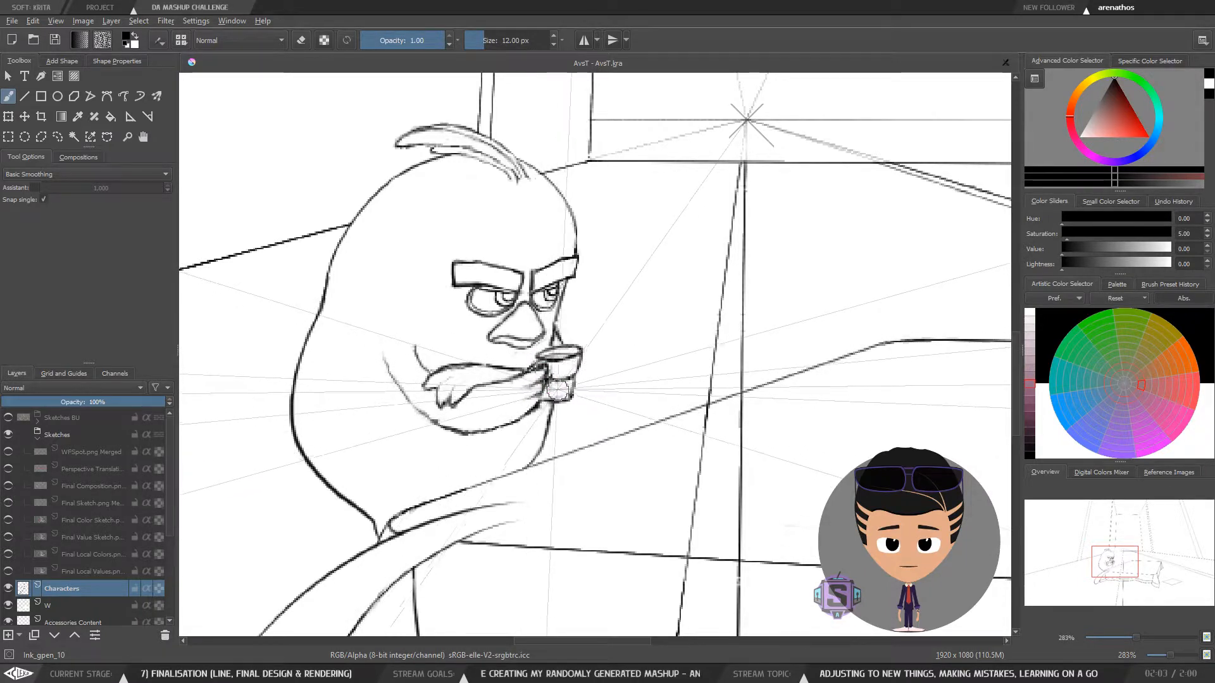
key(m)
scroll(652, 396, down, 4)
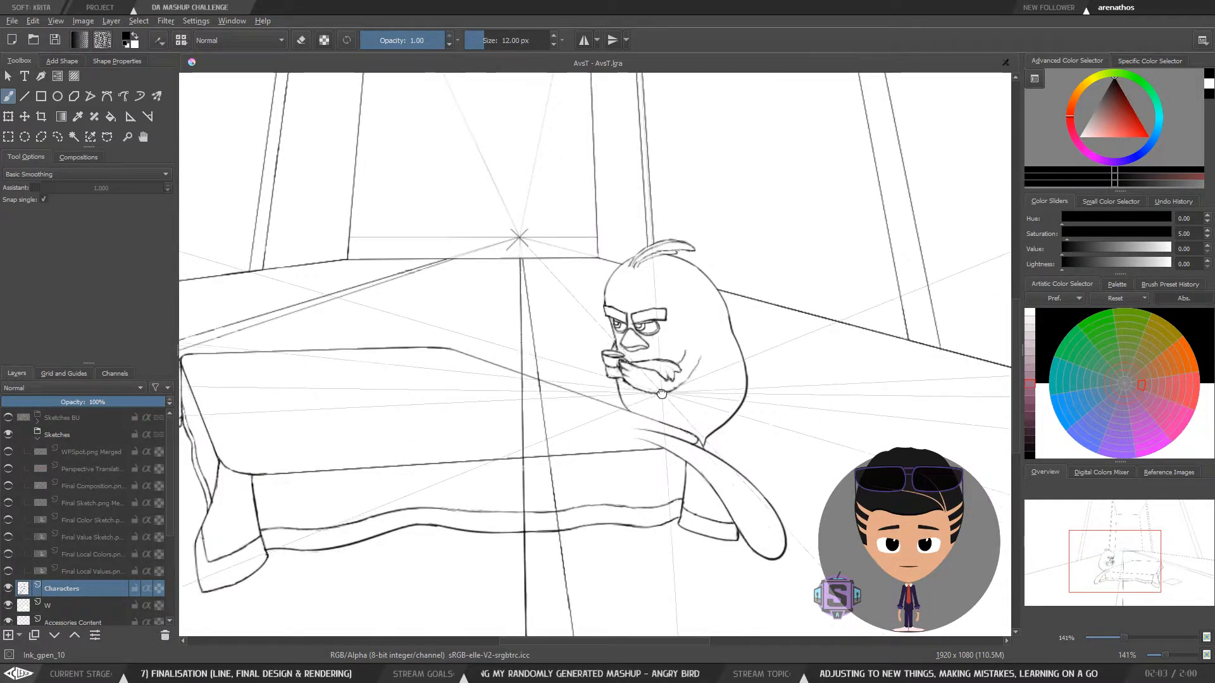
scroll(513, 433, up, 4)
scroll(514, 433, up, 2)
key(e)
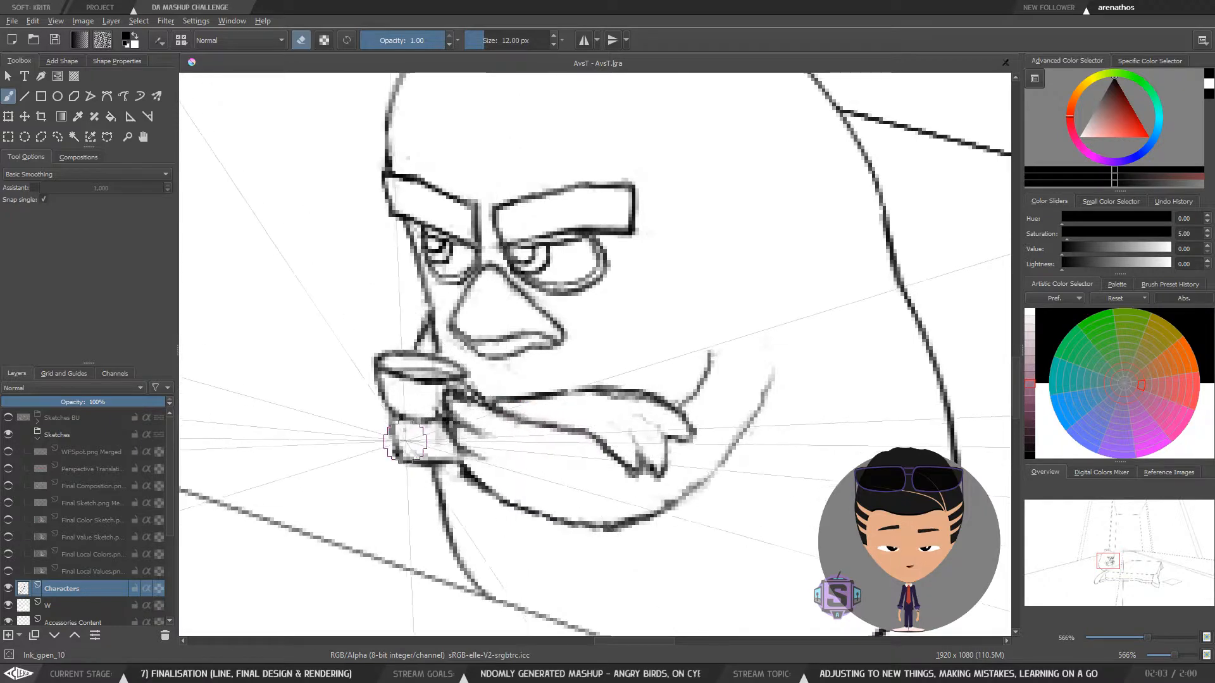
scroll(568, 378, down, 2)
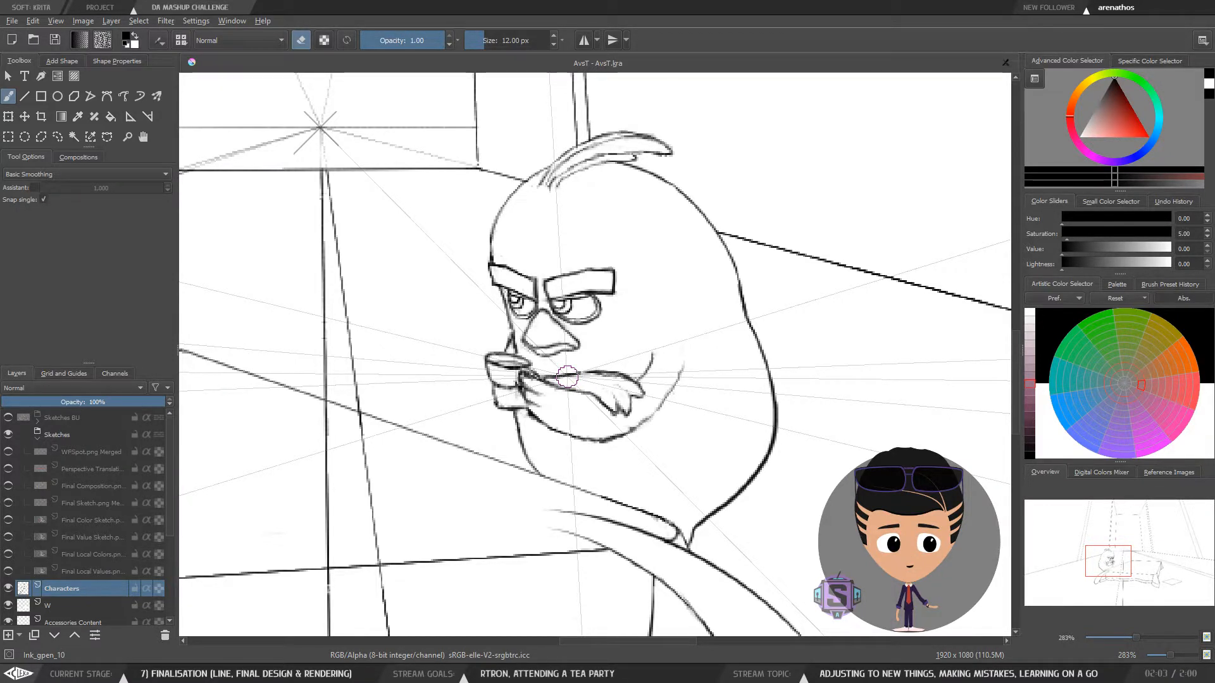
key(ctrl+minus)
key(ctrl+minus)
key(m)
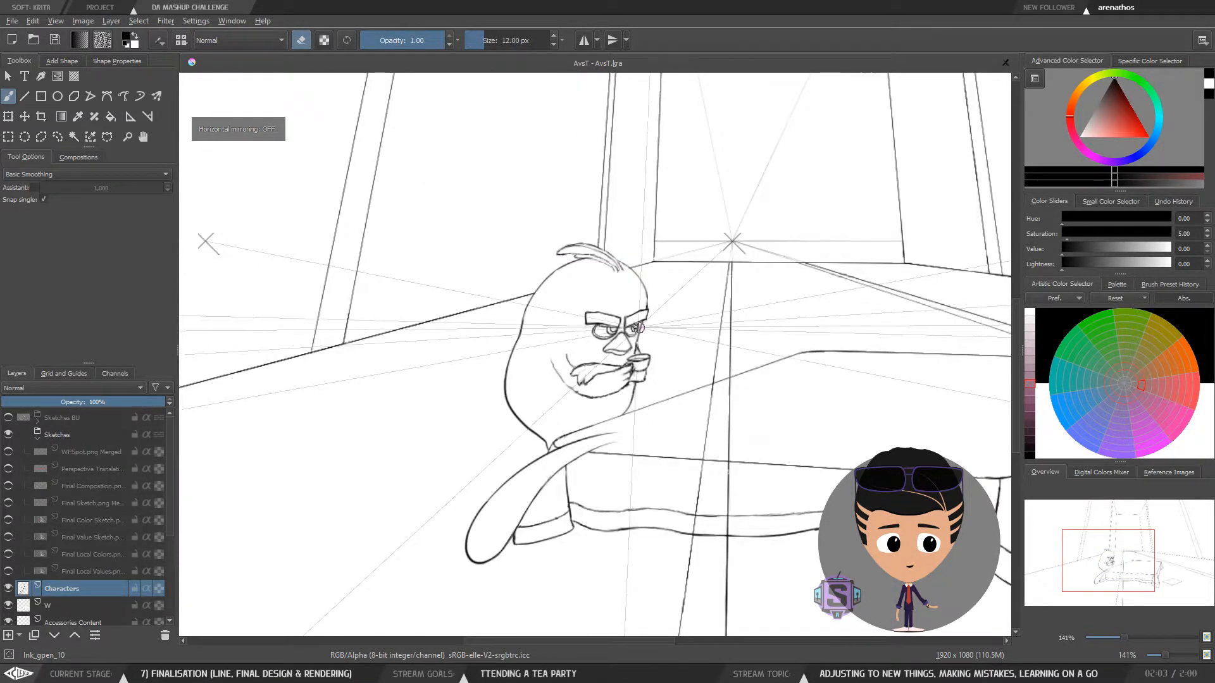
key(ctrl+plus)
key(ctrl+plus)
mouse_move(619, 412)
mouse_down()
mouse_move(542, 333)
mouse_move(504, 449)
mouse_up()
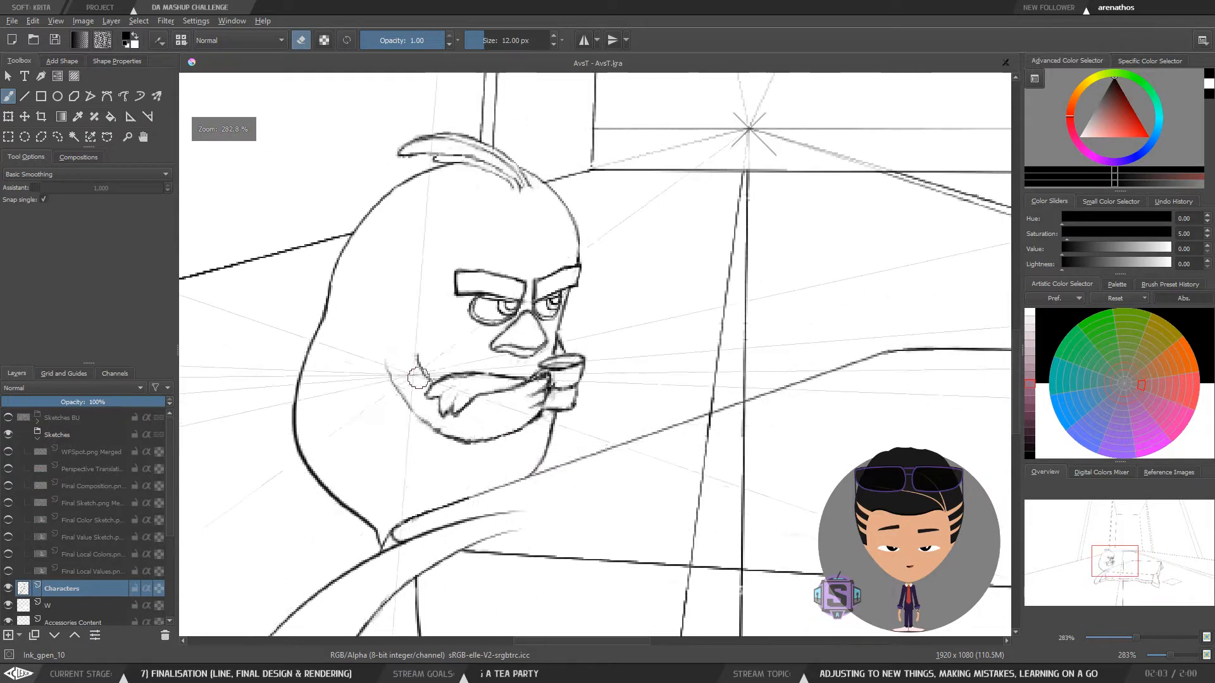
Rework the shoulder end of the folded wing's outer curve, alternating brush and eraser at 12 px and 6 px and finishing at 2 px
key(e)
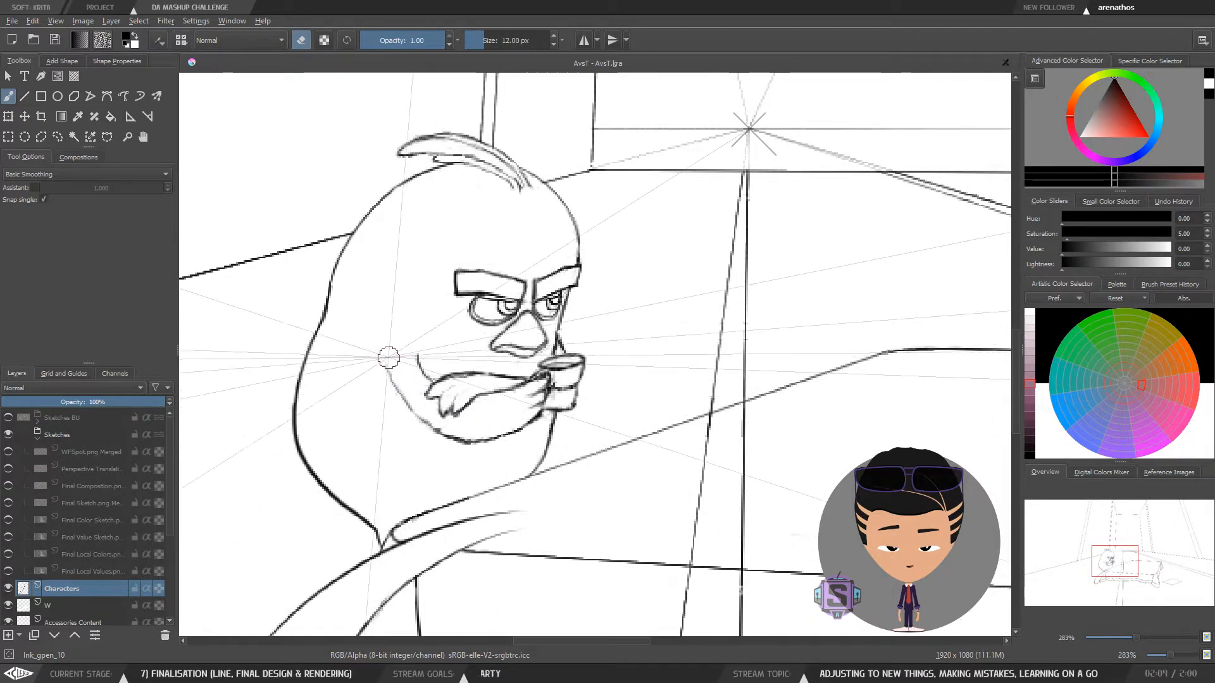
drag(387, 360, 414, 412)
key(e)
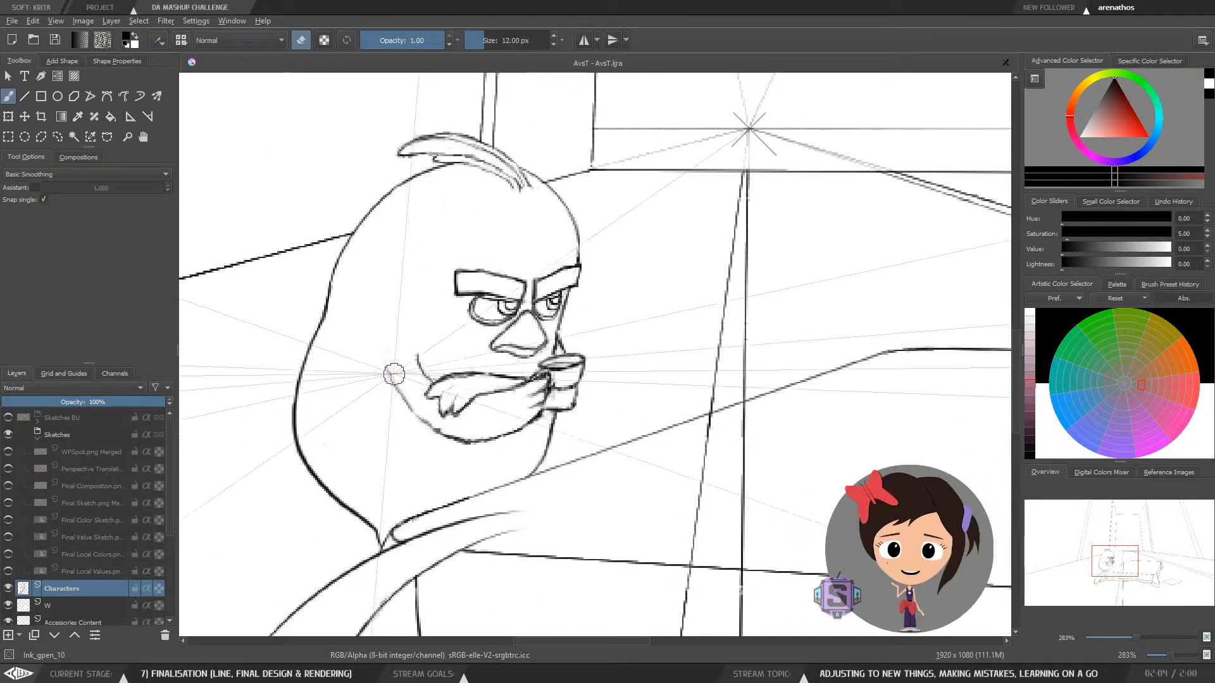
key(e)
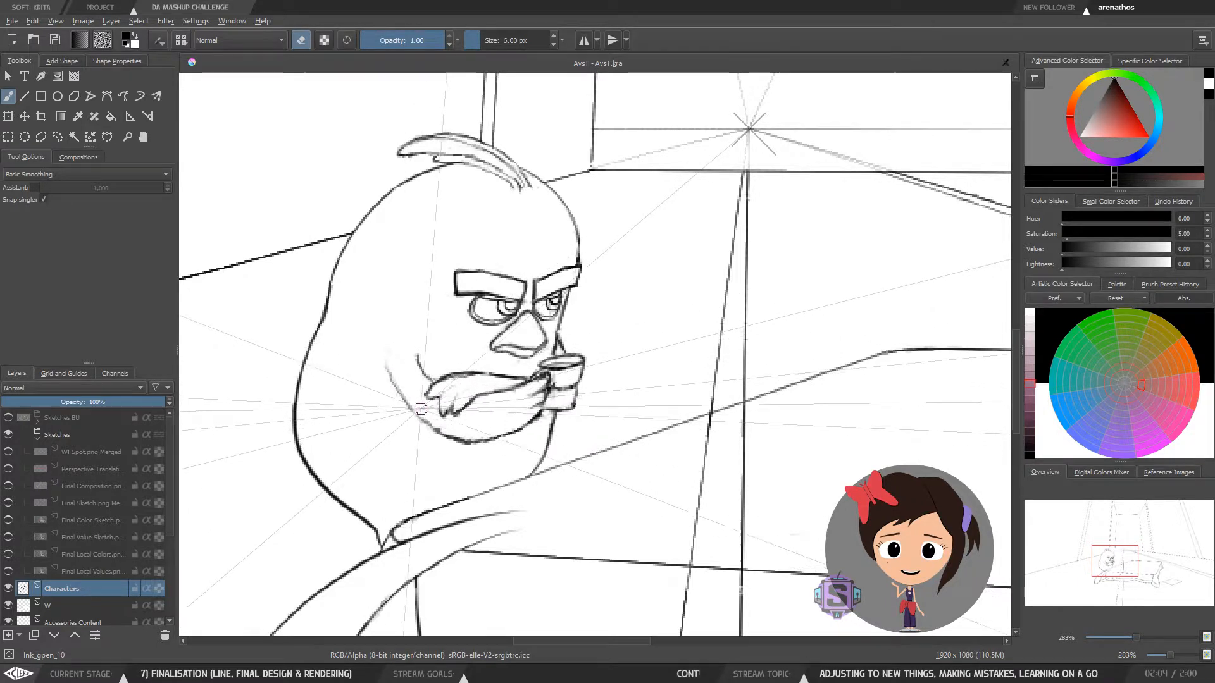
key(x)
drag(405, 397, 393, 381)
key(x)
key(x)
key(x)
key(bracketleft)
key(bracketleft)
key(bracketleft)
key(bracketleft)
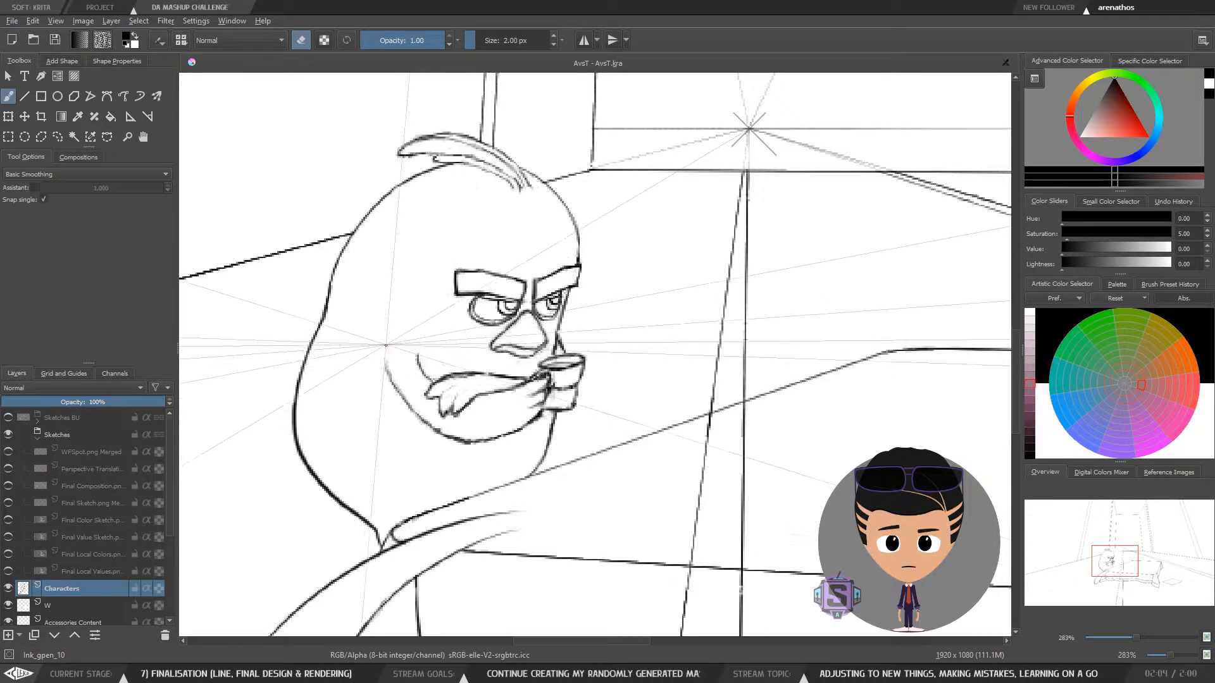
Examine the reworked wing curve and the bird's placement beside the table at several zoom levels, mirrored and unmirrored
key(minus)
key(minus)
key(m)
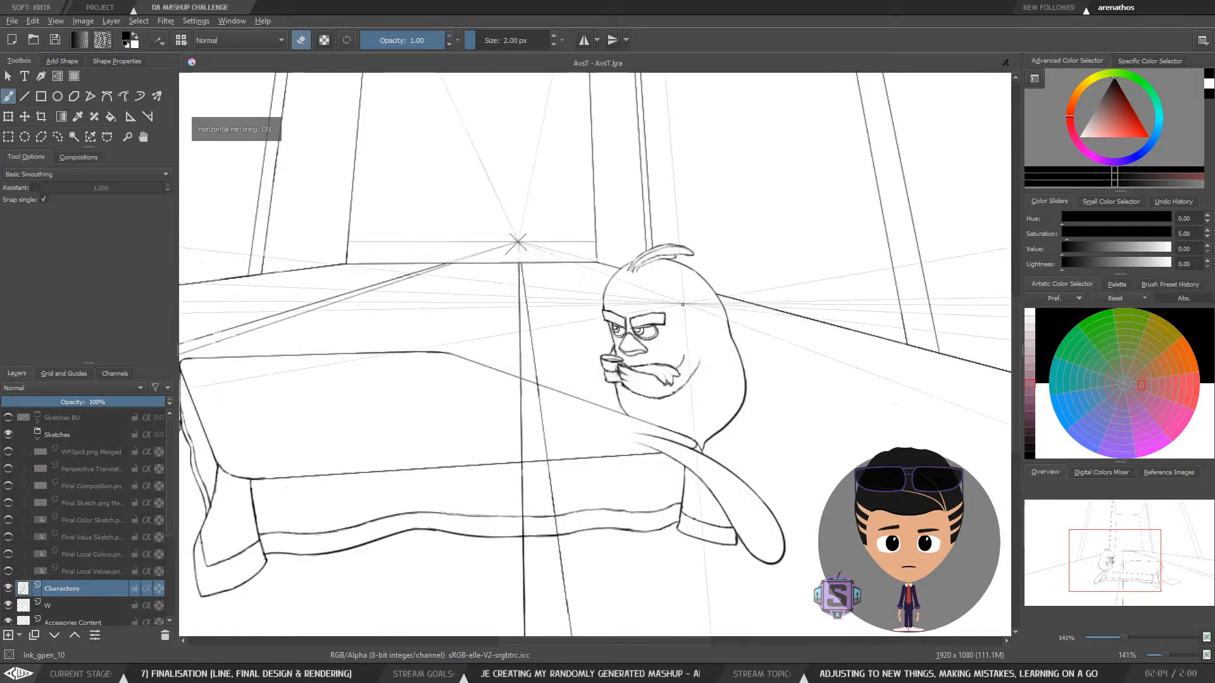
key(minus)
key(minus)
key(plus)
key(plus)
drag(742, 426, 506, 395)
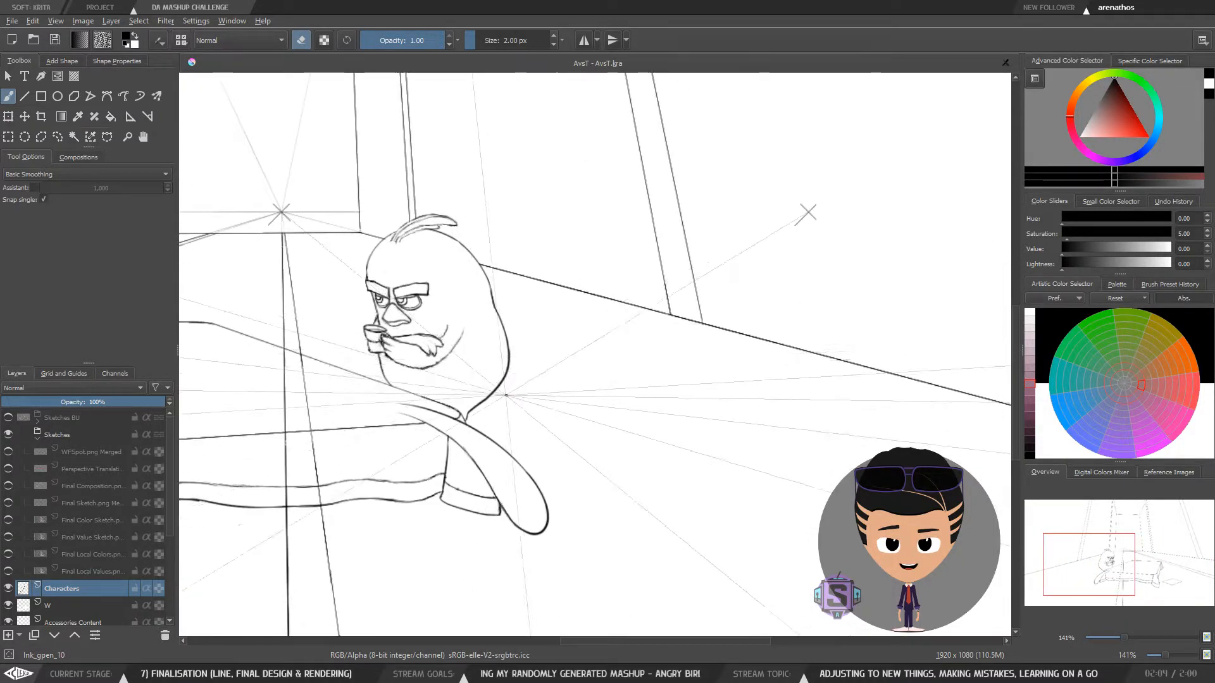
key(m)
drag(822, 345, 472, 361)
key(m)
key(m)
key(plus)
key(plus)
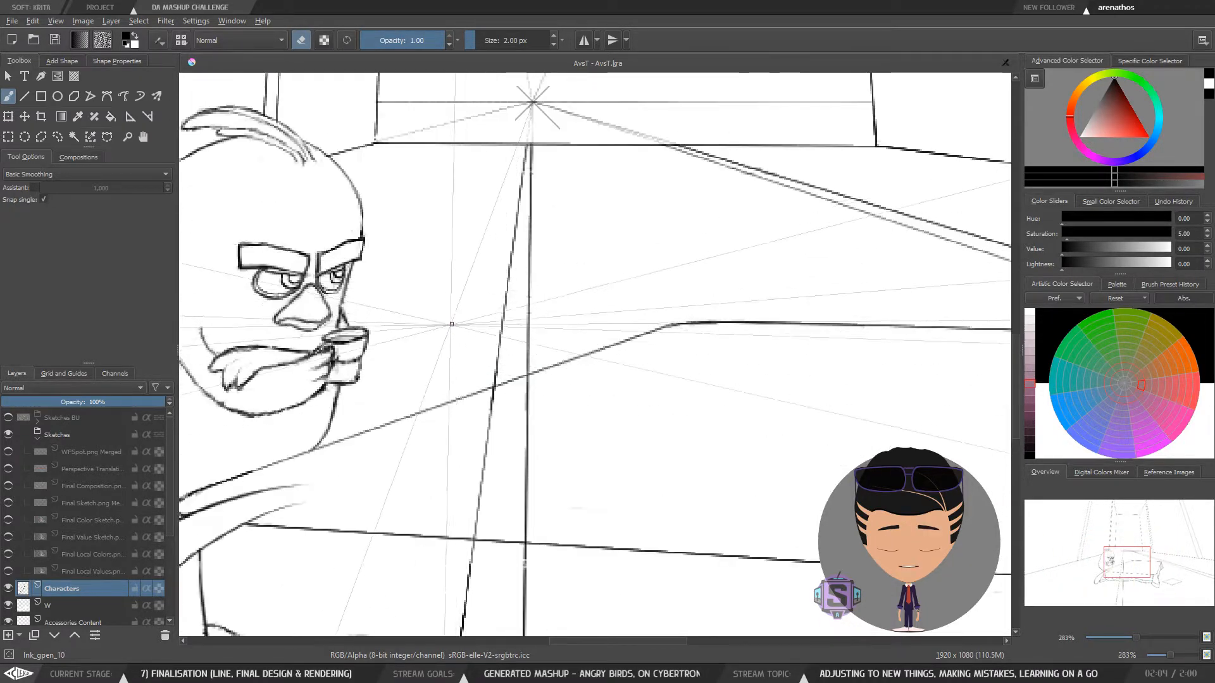
key(minus)
key(minus)
drag(480, 396, 538, 423)
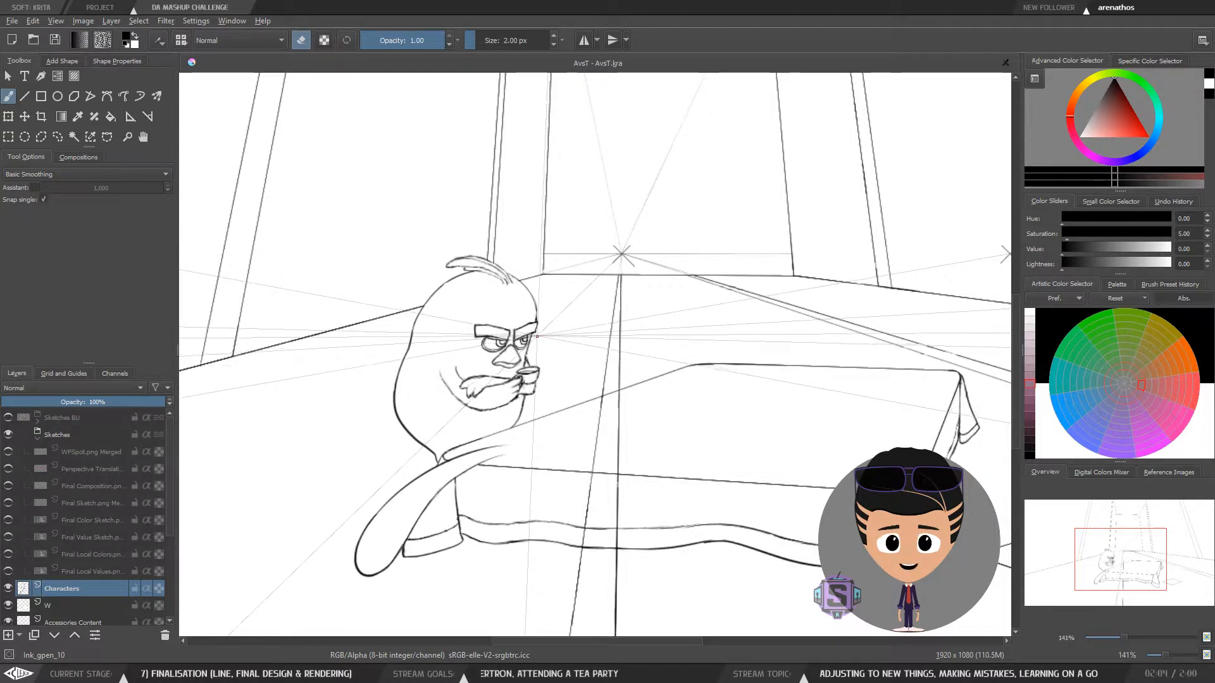
key(m)
key(m)
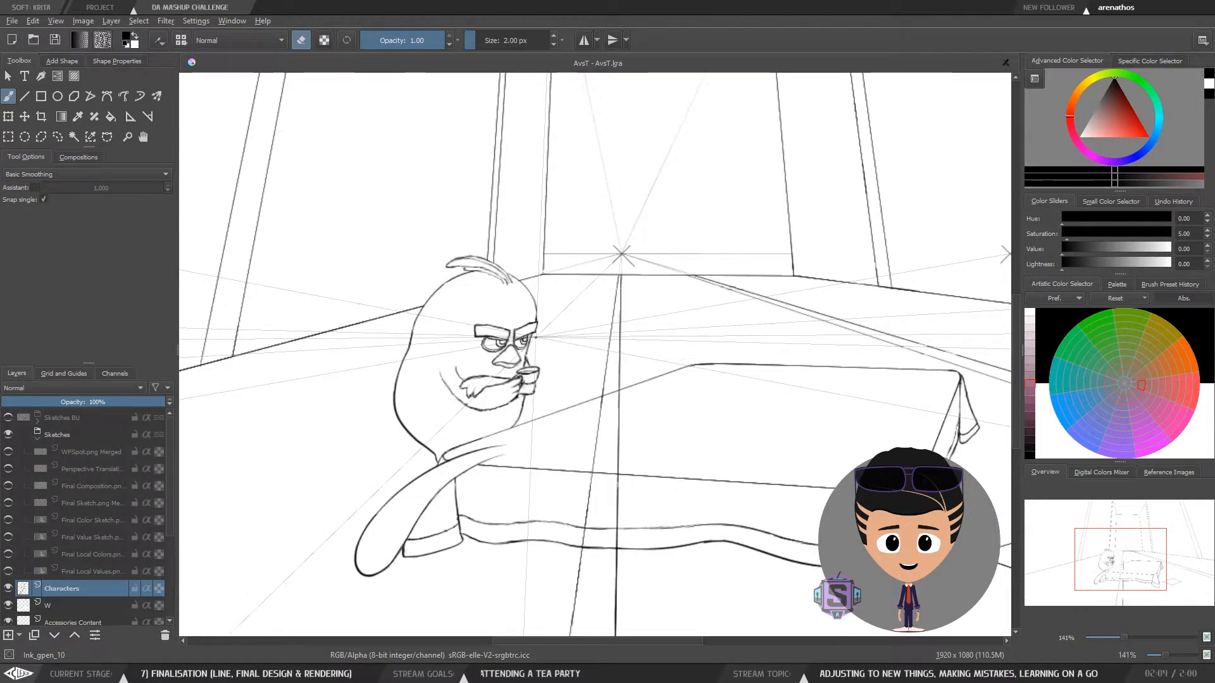
drag(548, 396, 395, 380)
key(m)
key(m)
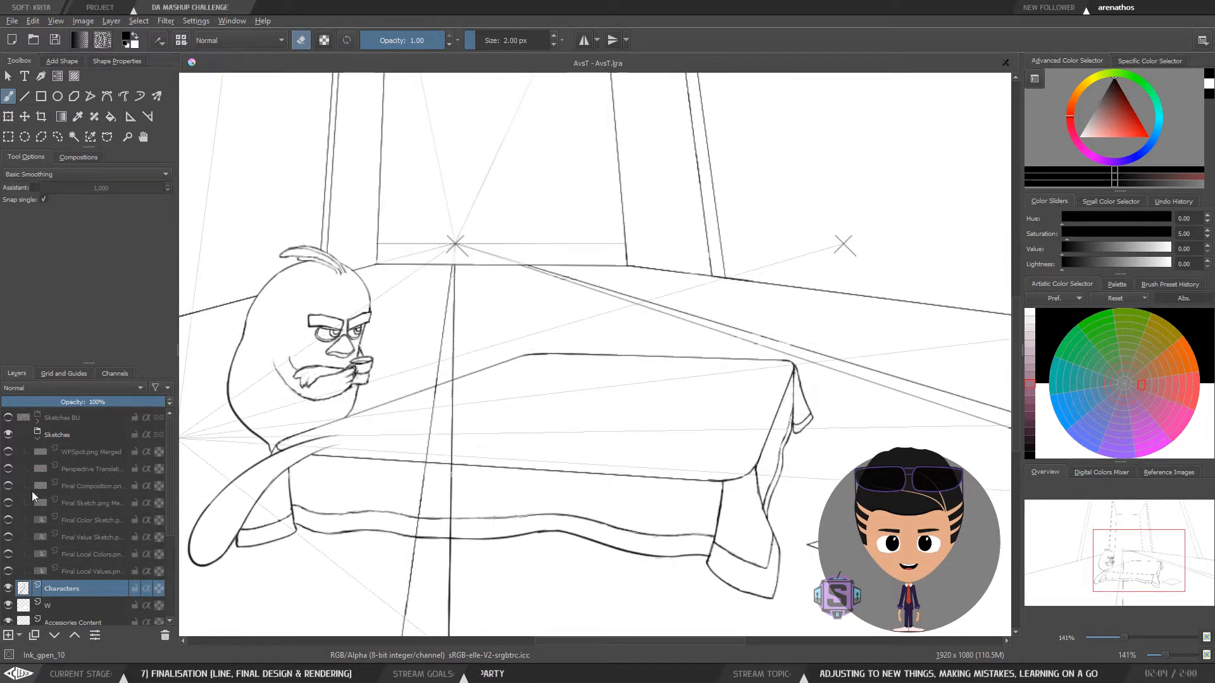
Compare the line art with the Final Color Sketch and Final Value Sketch layers, and toggle the Characters layer off and on
click(8, 520)
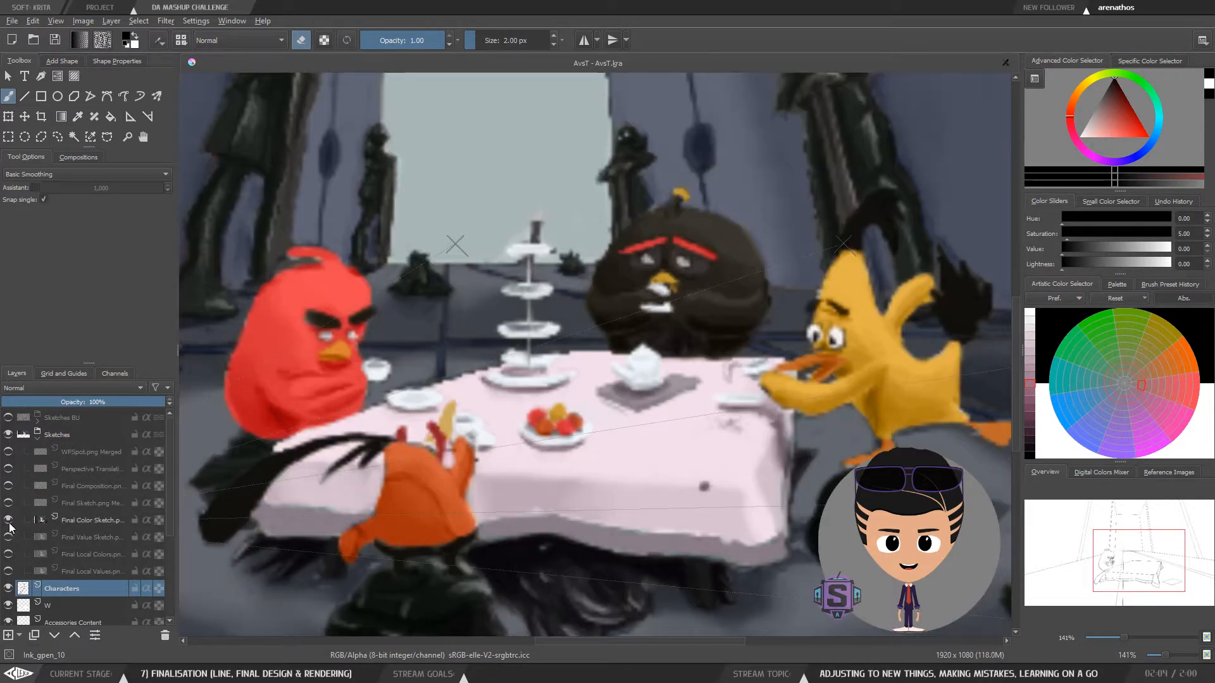
key(minus)
key(minus)
key(minus)
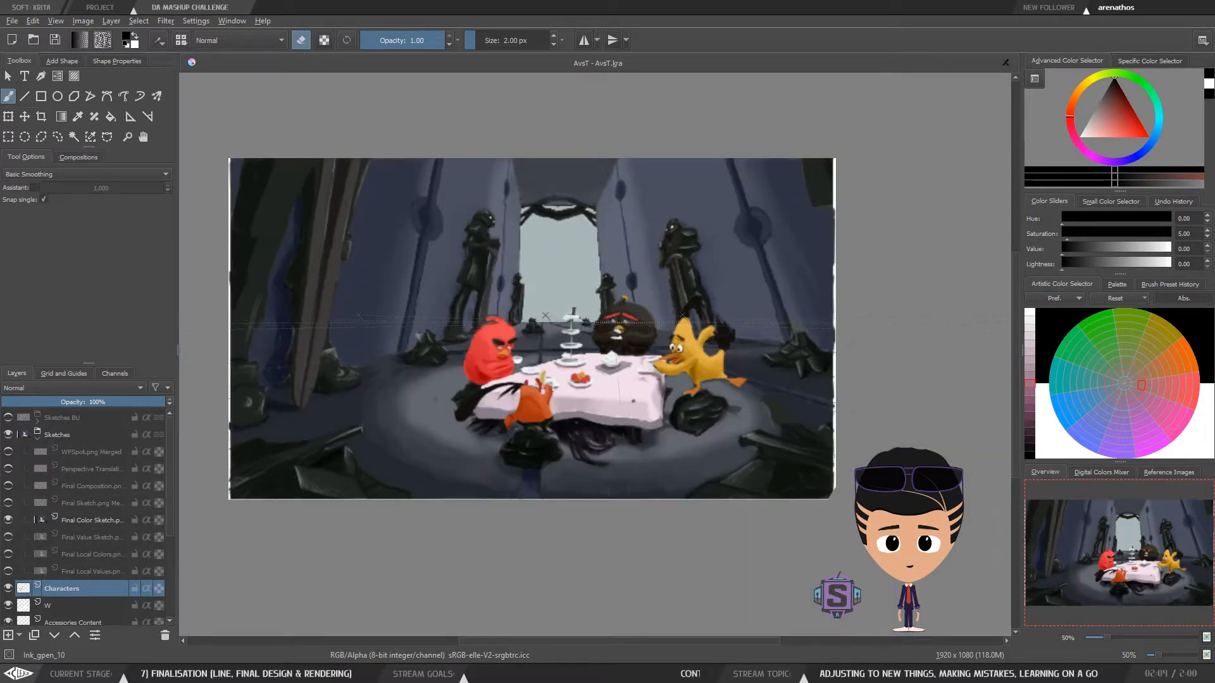
key(plus)
key(plus)
key(minus)
key(minus)
drag(563, 344, 607, 380)
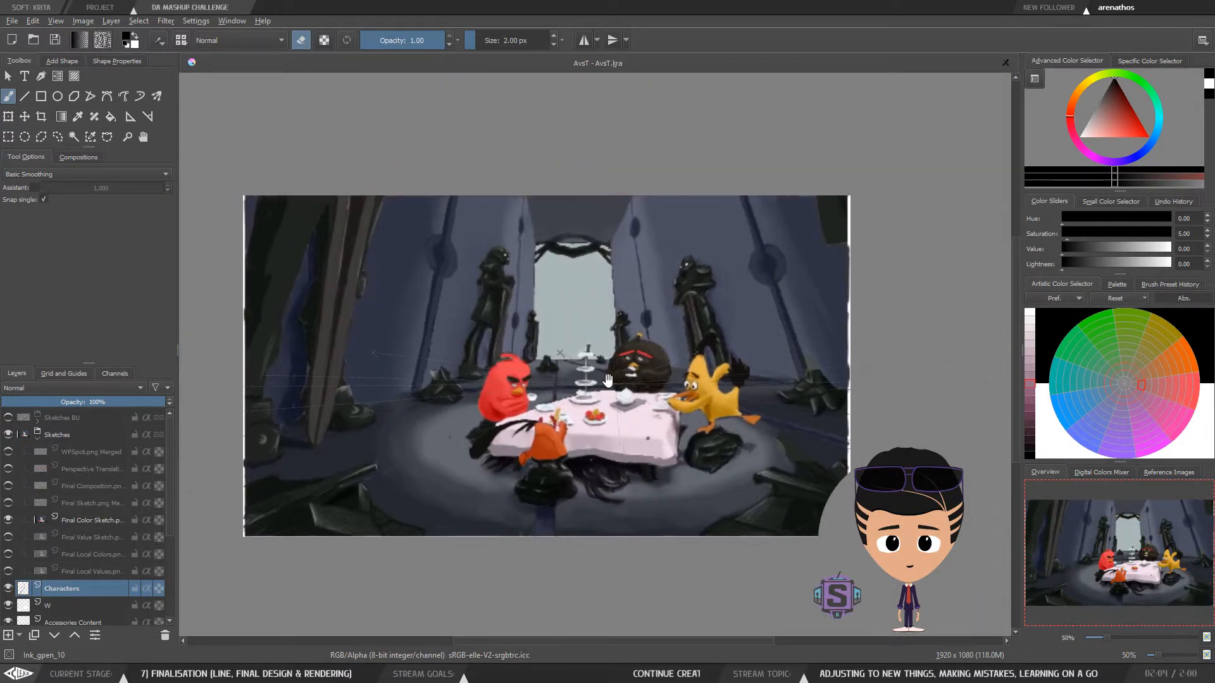
click(7, 520)
click(7, 537)
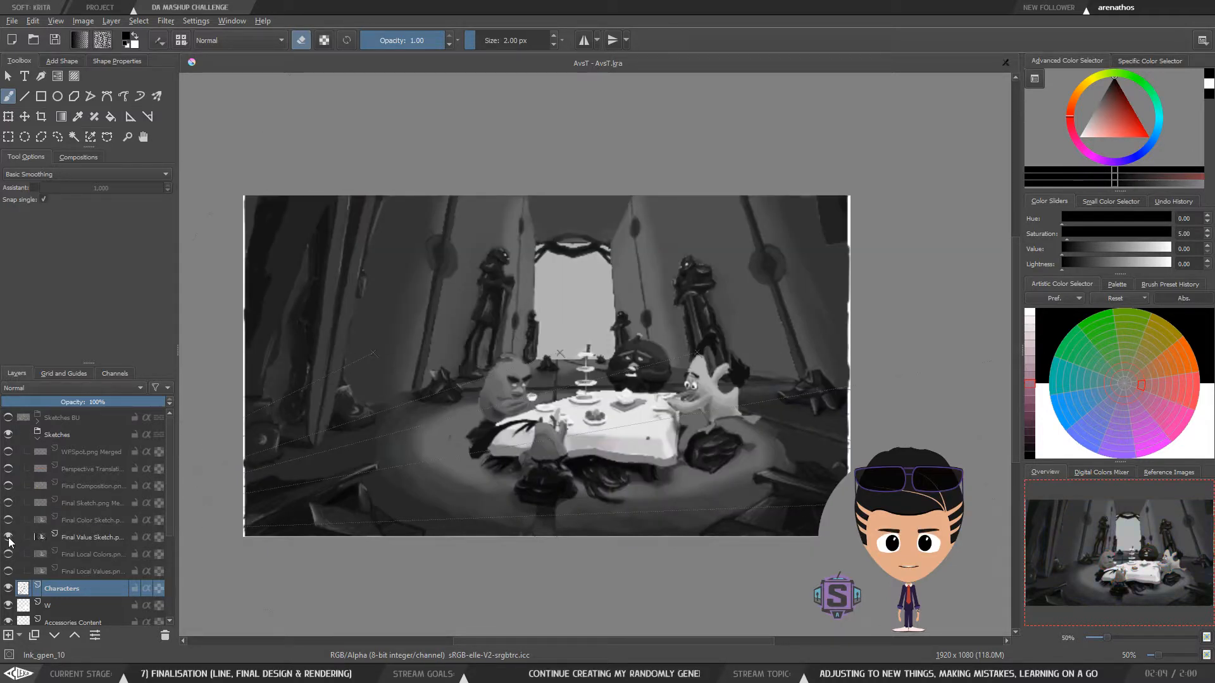
click(8, 538)
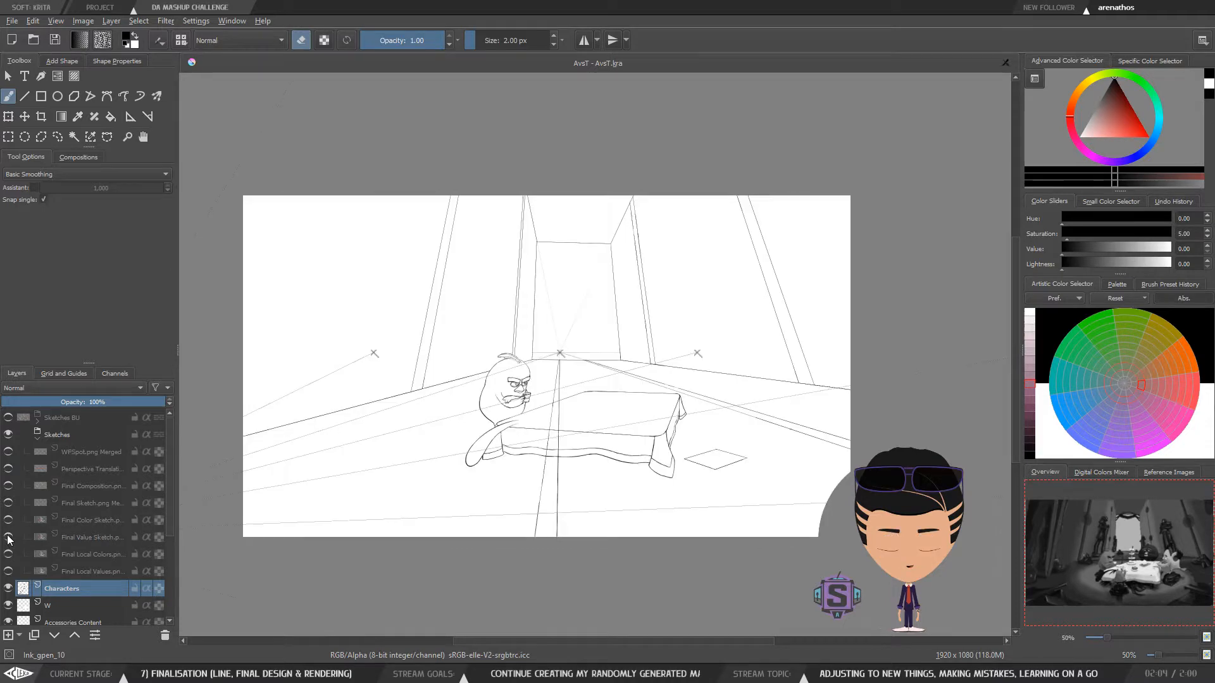
scroll(514, 438, up, 3)
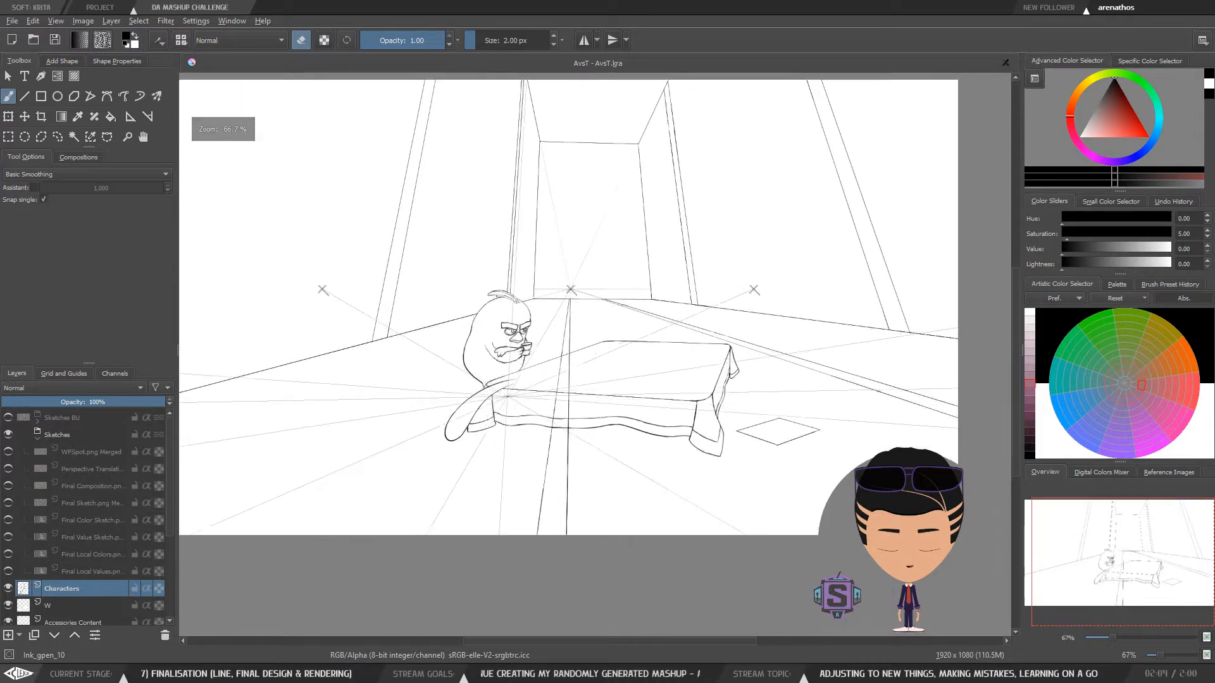
drag(514, 438, 513, 433)
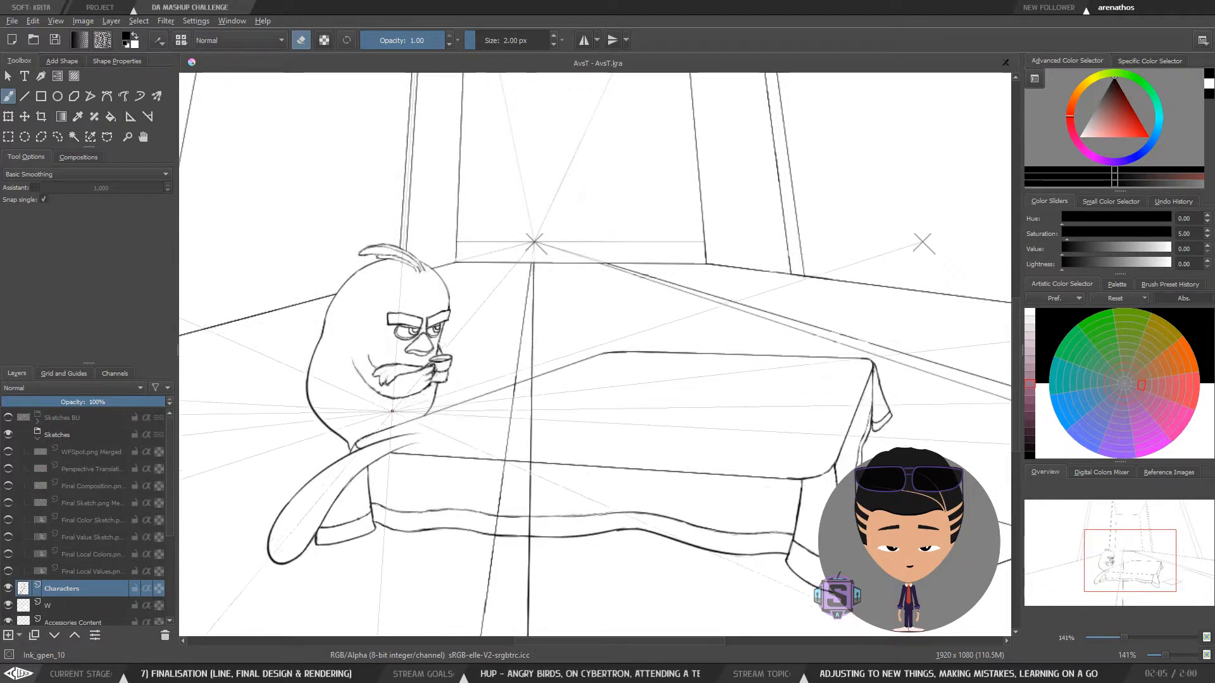
click(9, 590)
click(8, 590)
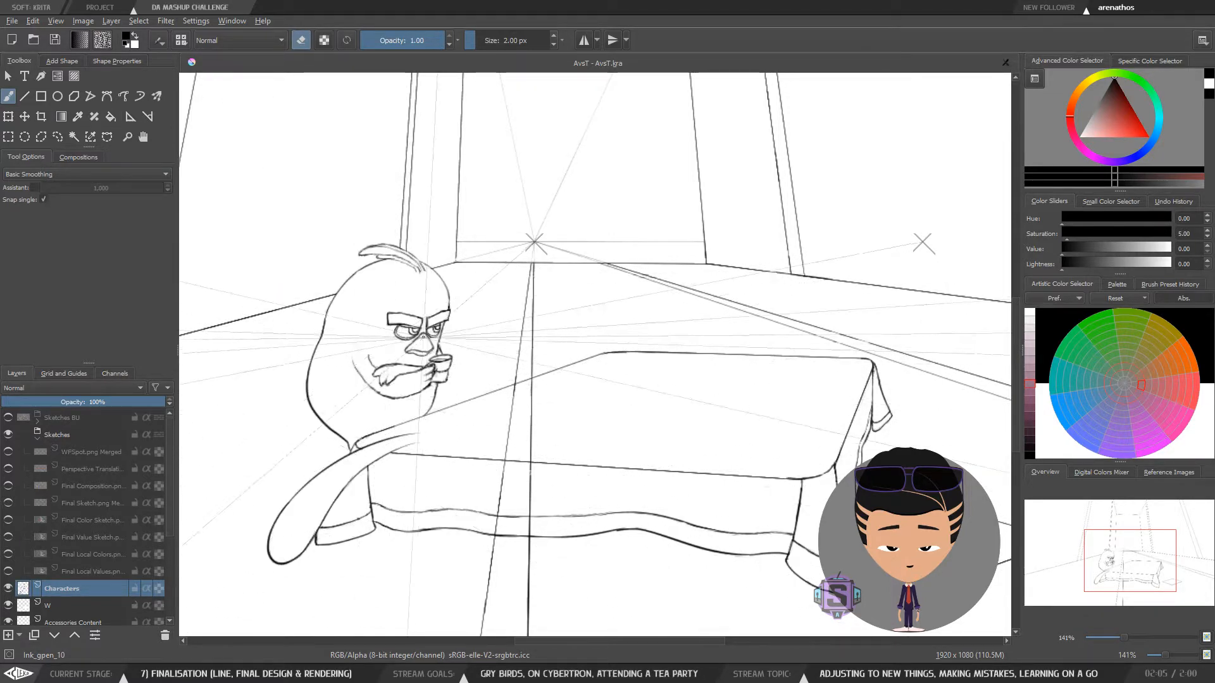
Sketch faint belly lines beneath the folded wing with a 6 px brush and eraser, and check them in mirrored view
scroll(451, 388, up, 1)
drag(451, 387, 602, 377)
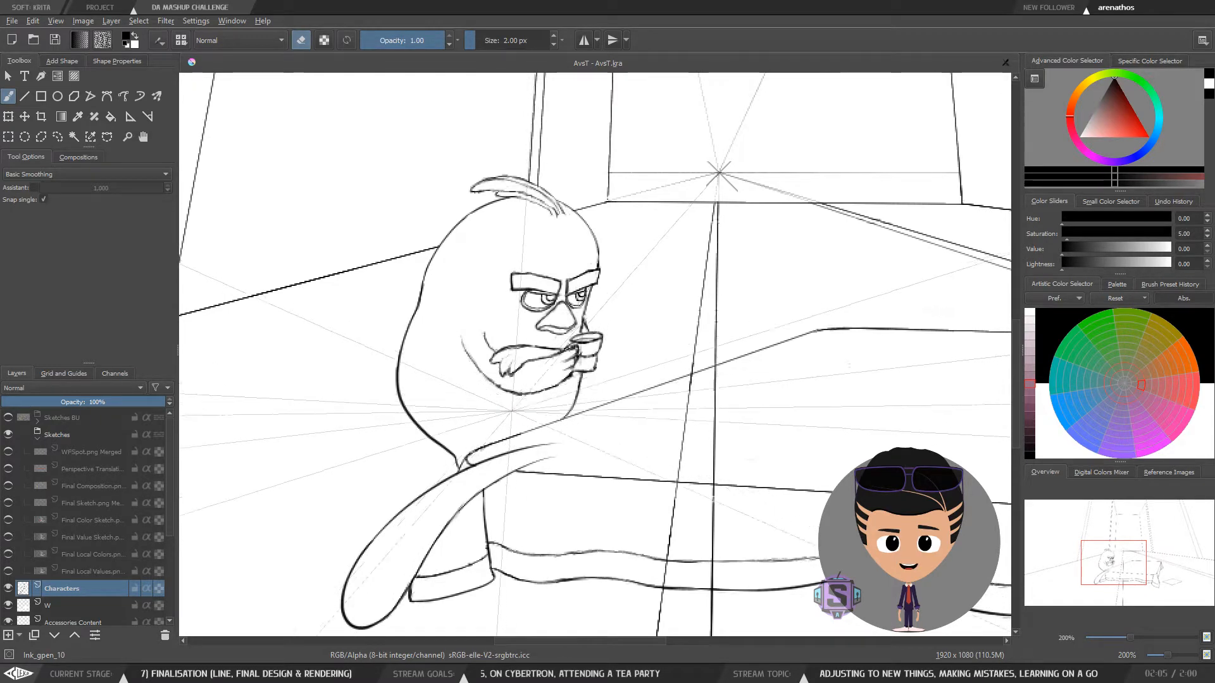
key(e)
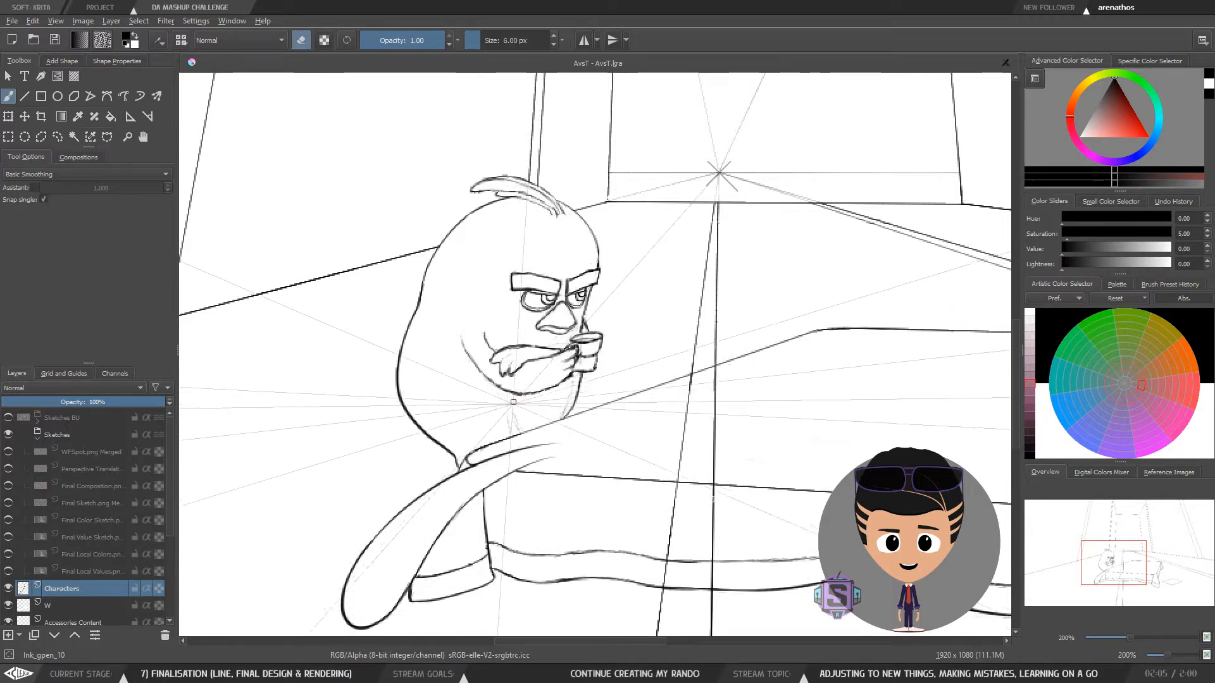
key(e)
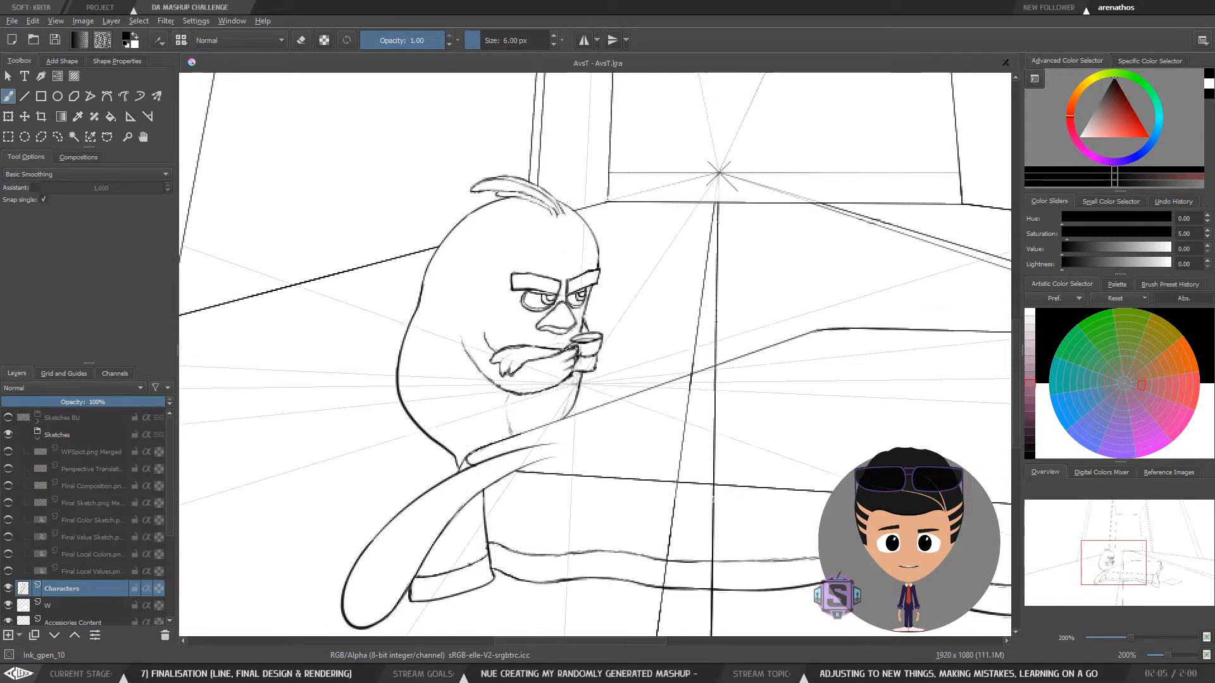
key(e)
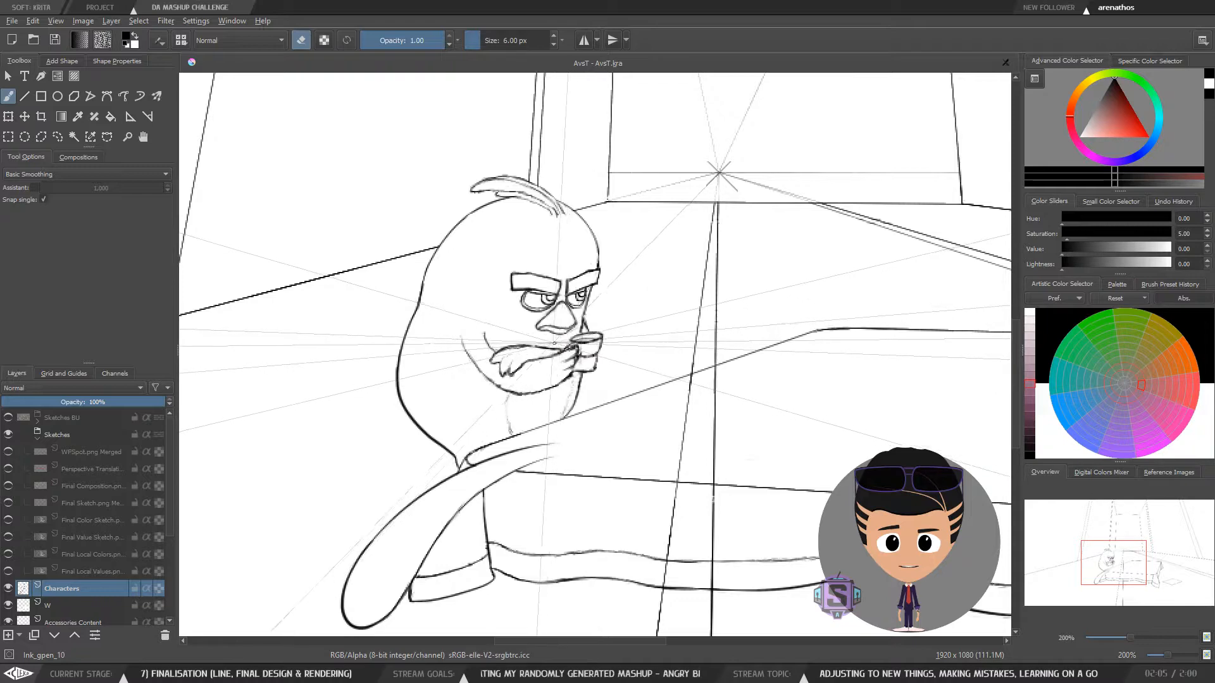
key(1)
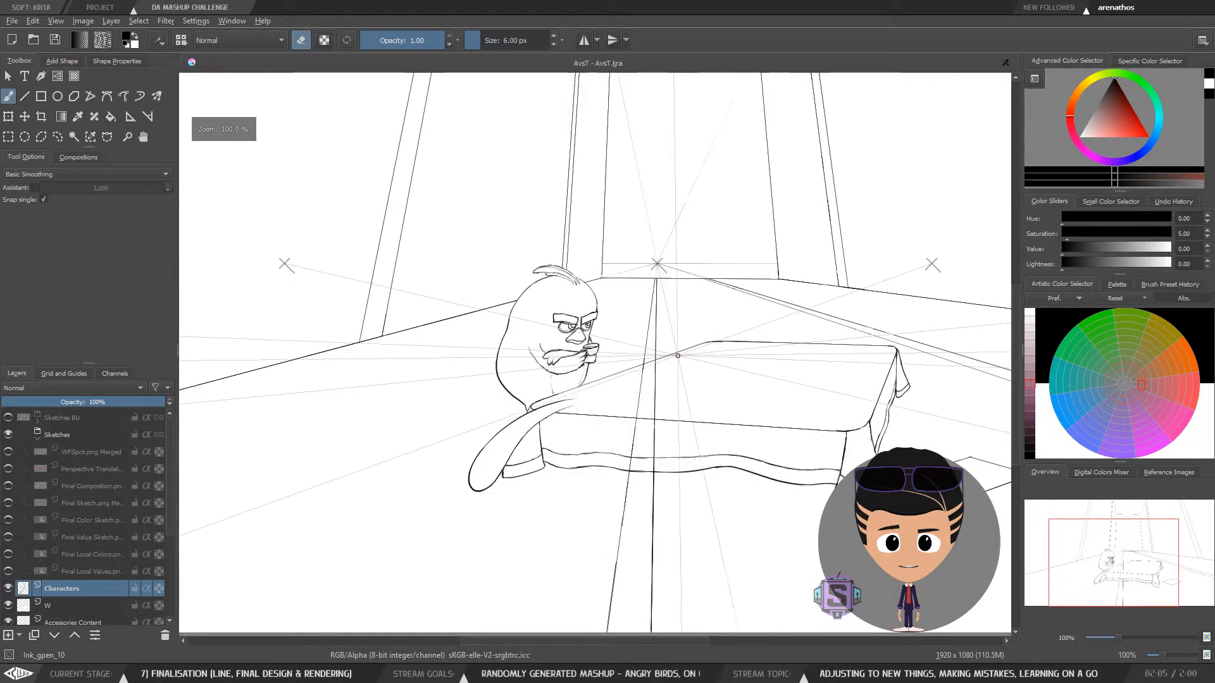
key(m)
key(m)
key(plus)
key(plus)
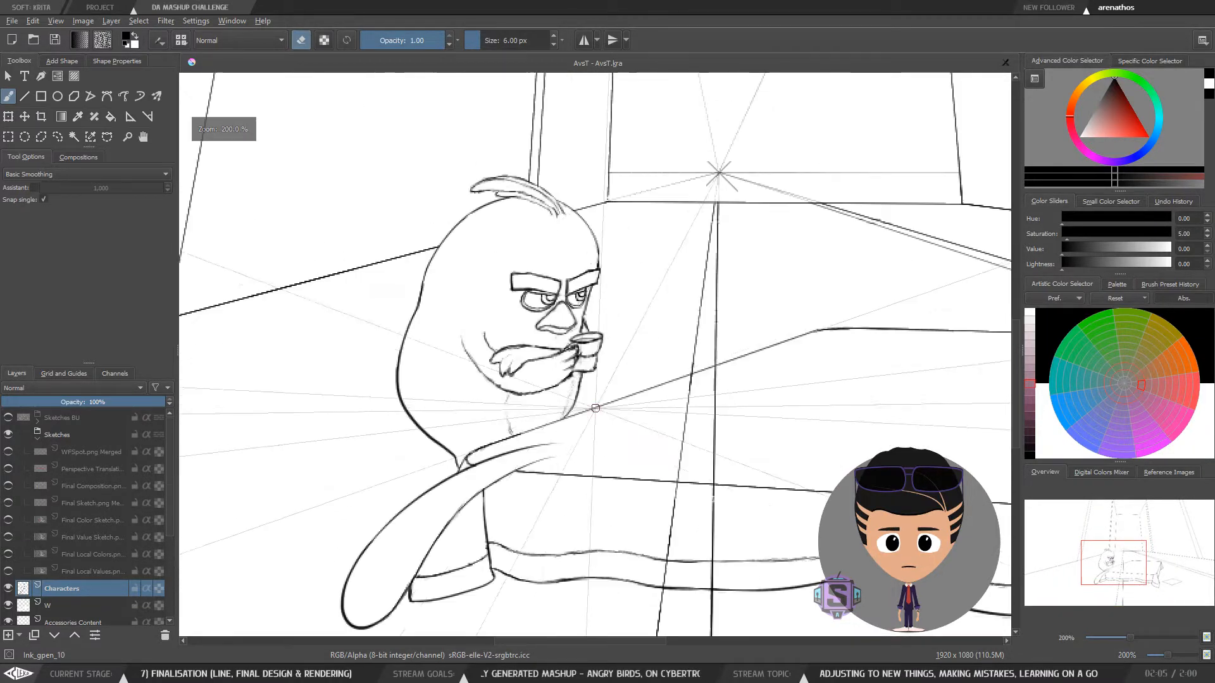
Try a curved feathered tail behind the bird's lower back with the 6 px brush, and remove it again
drag(496, 412, 543, 449)
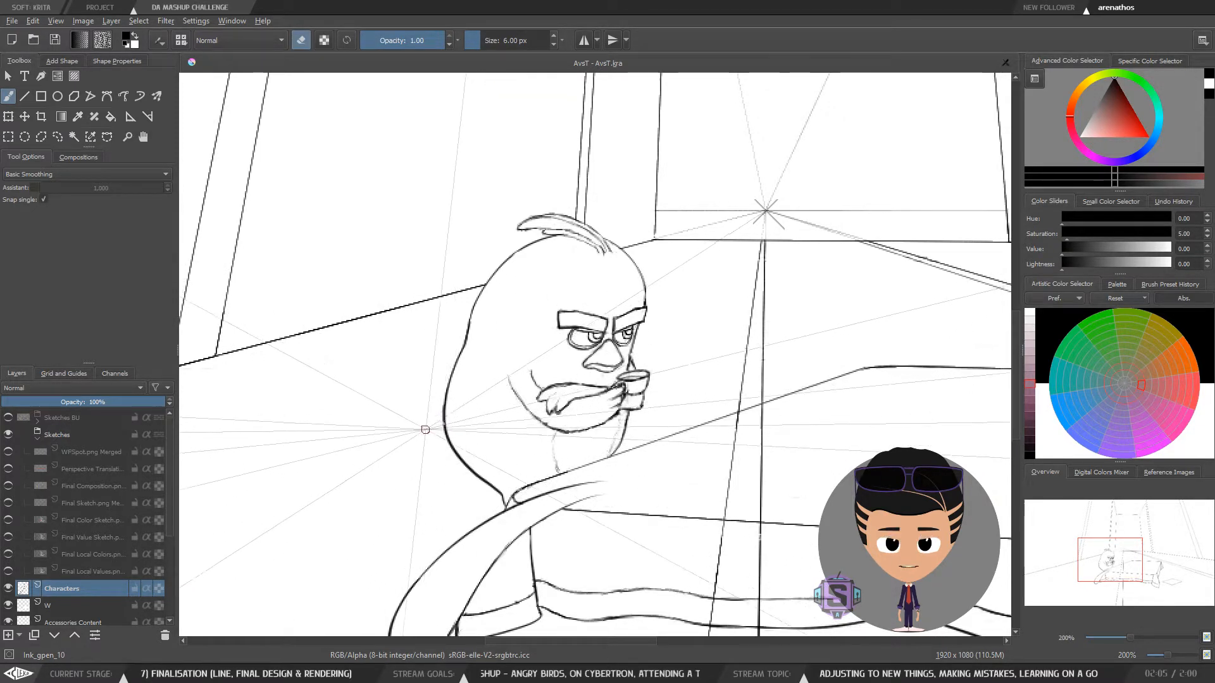
key(e)
mouse_move(443, 421)
mouse_down()
mouse_move(414, 427)
mouse_move(435, 406)
mouse_move(383, 372)
mouse_up()
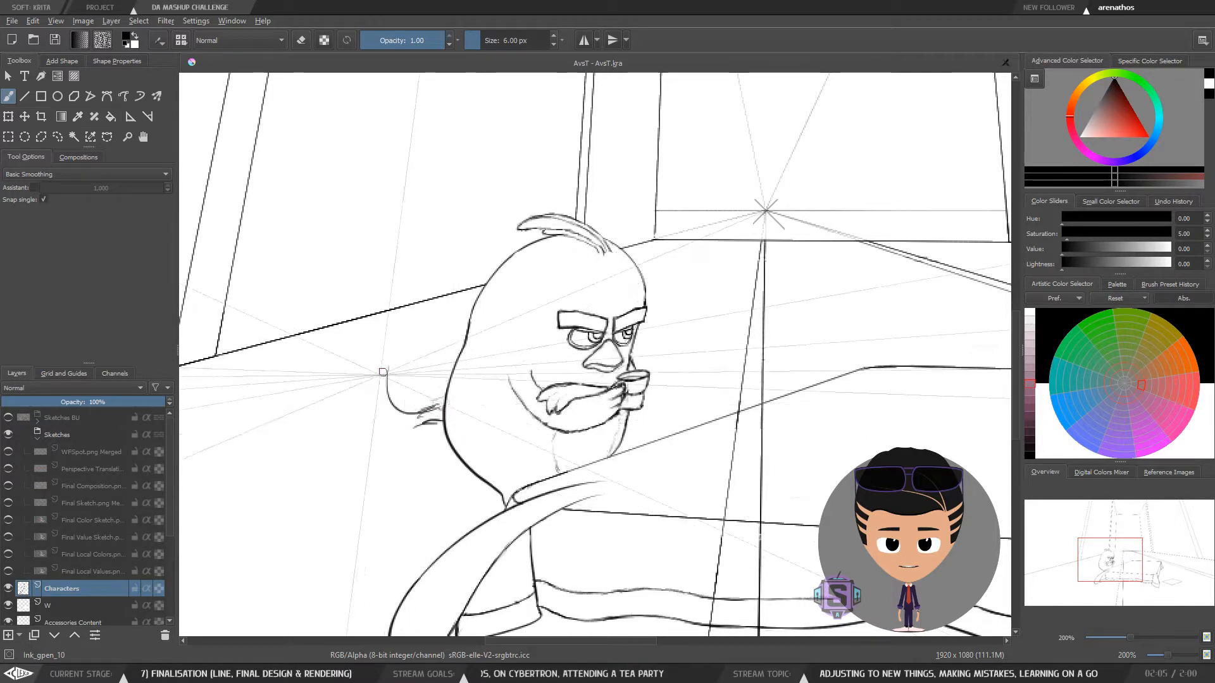
key(minus)
key(minus)
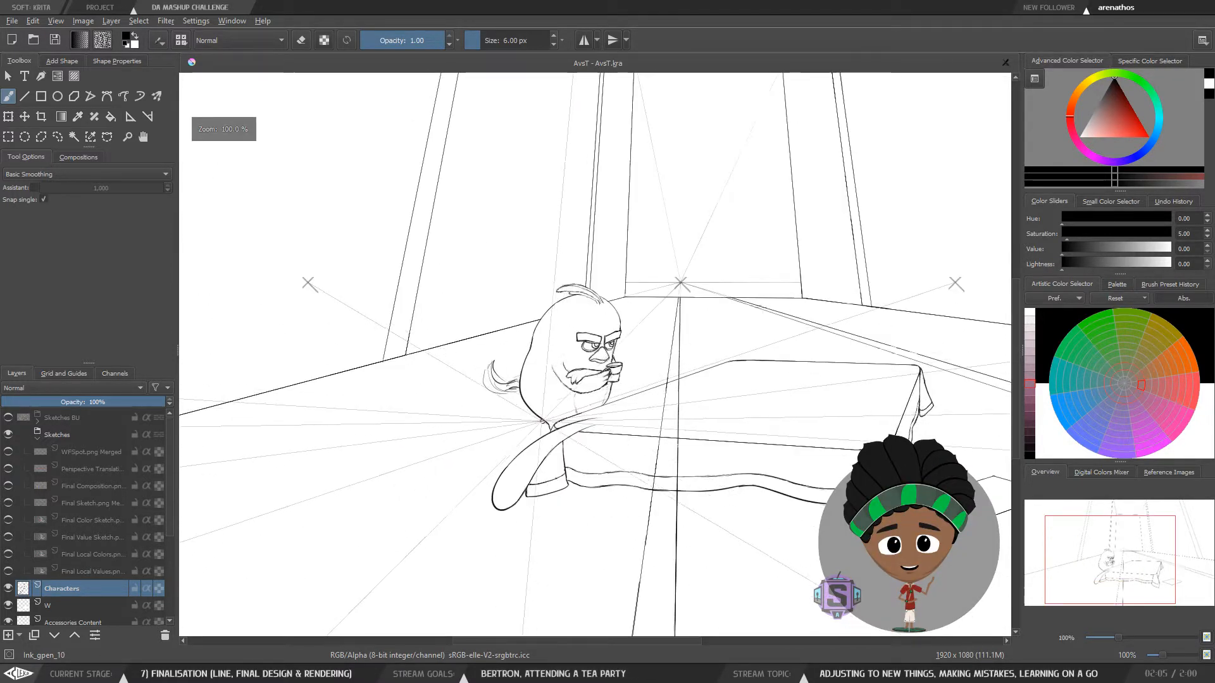
key(plus)
key(plus)
key(l)
drag(449, 450, 443, 426)
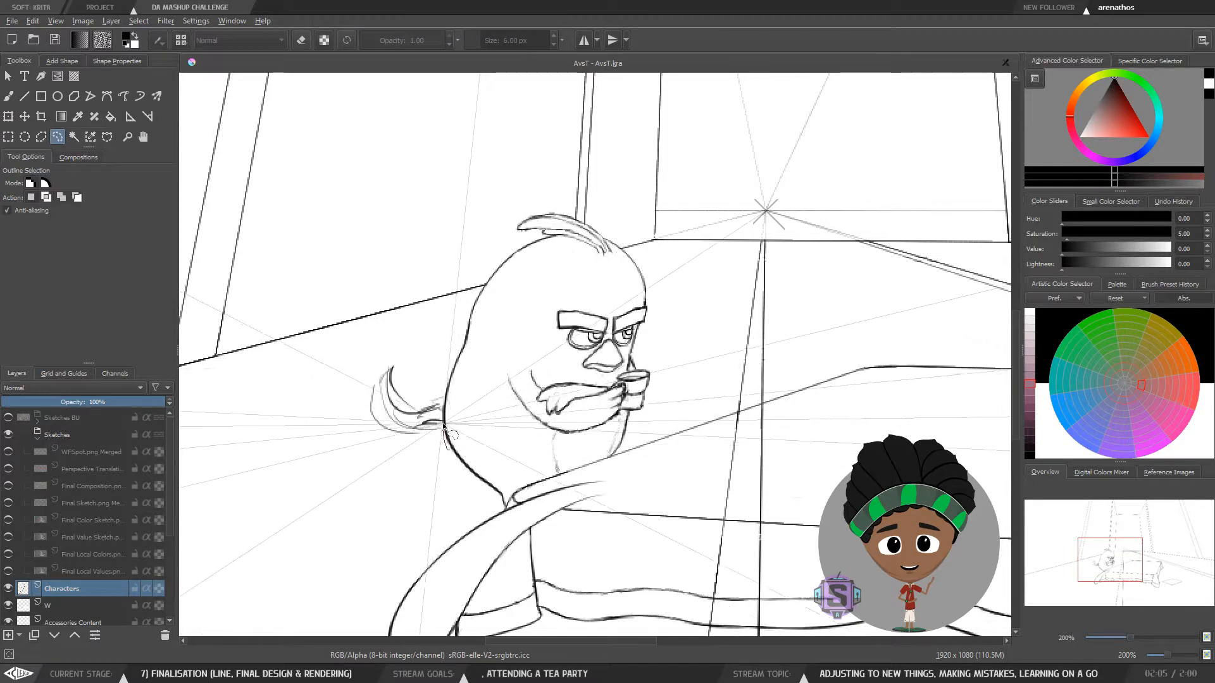
key(minus)
key(minus)
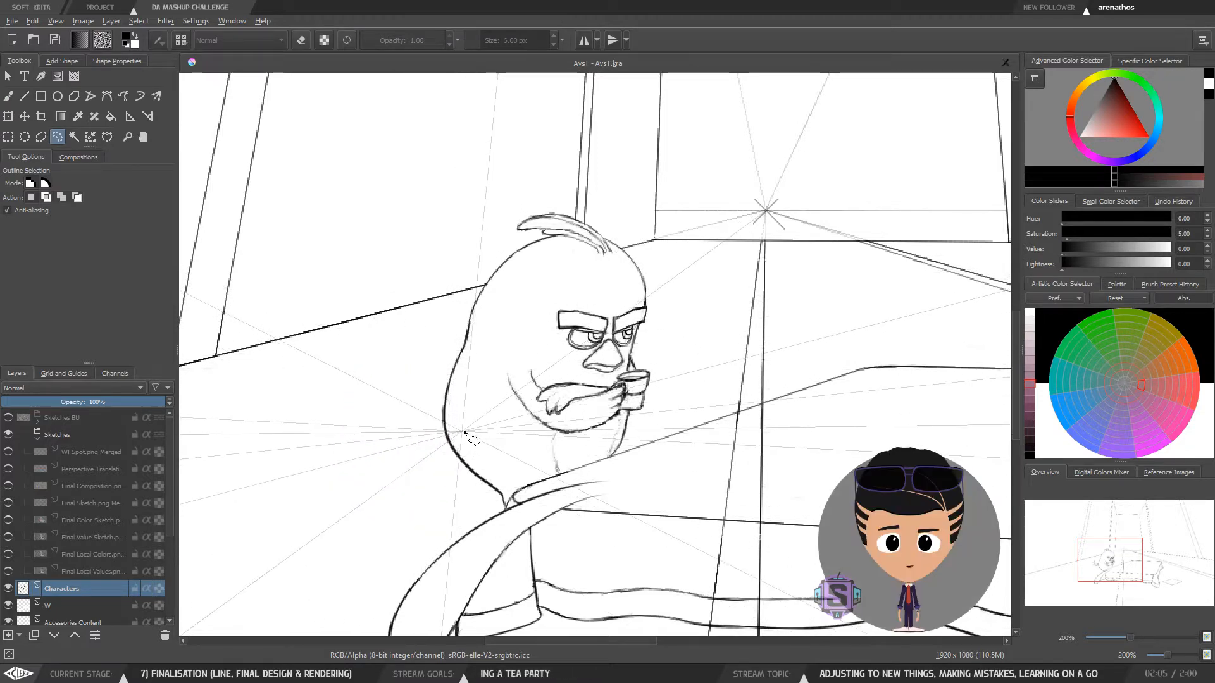
Examine the bird against the table and hall in mirrored and unmirrored view, toggling the Characters layer off and on
key(b)
key(m)
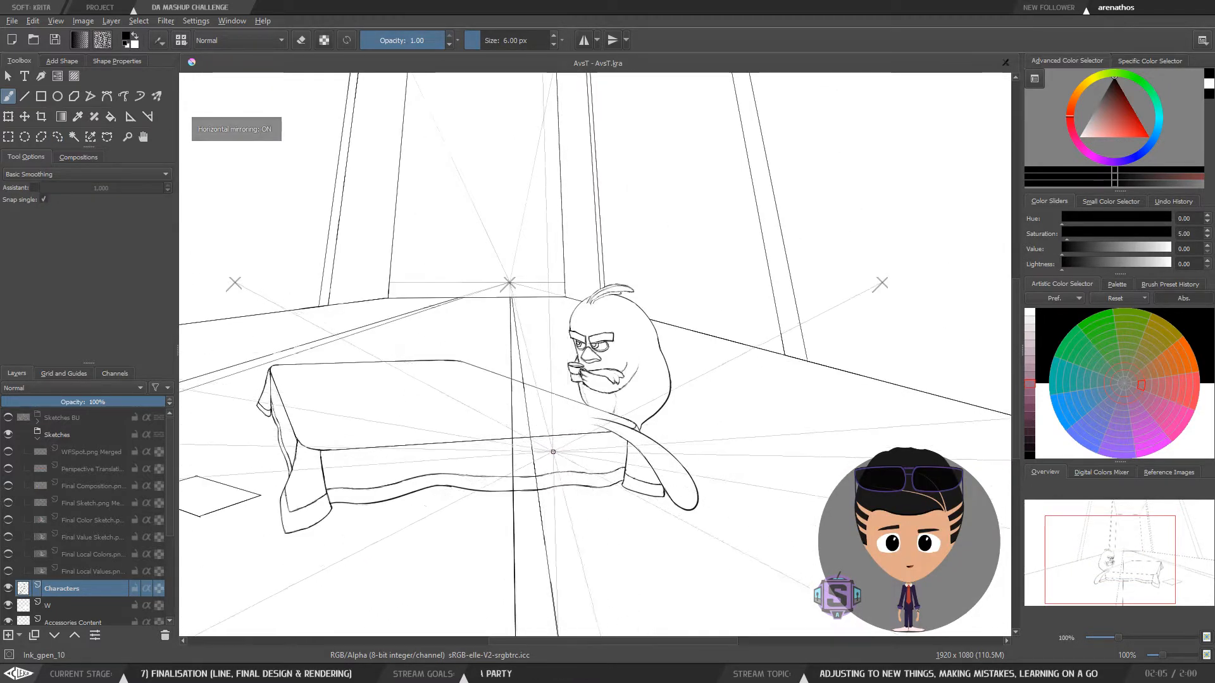
key(m)
key(minus)
key(minus)
drag(621, 453, 527, 442)
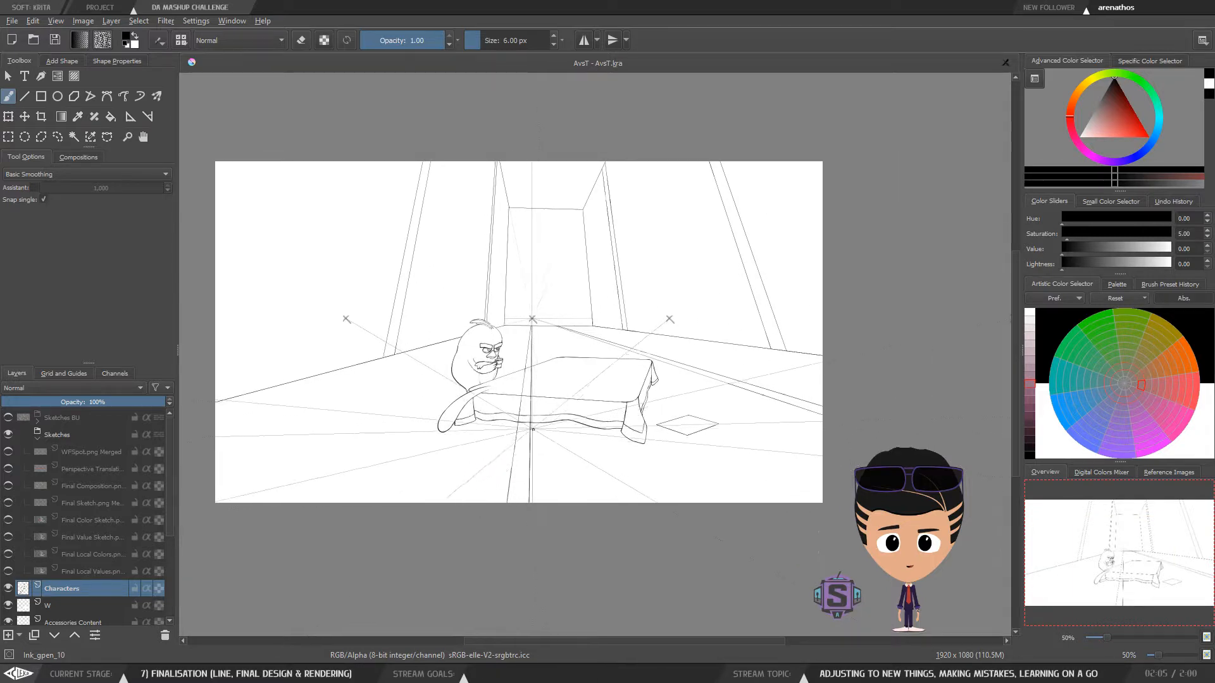
key(plus)
key(plus)
drag(427, 395, 501, 364)
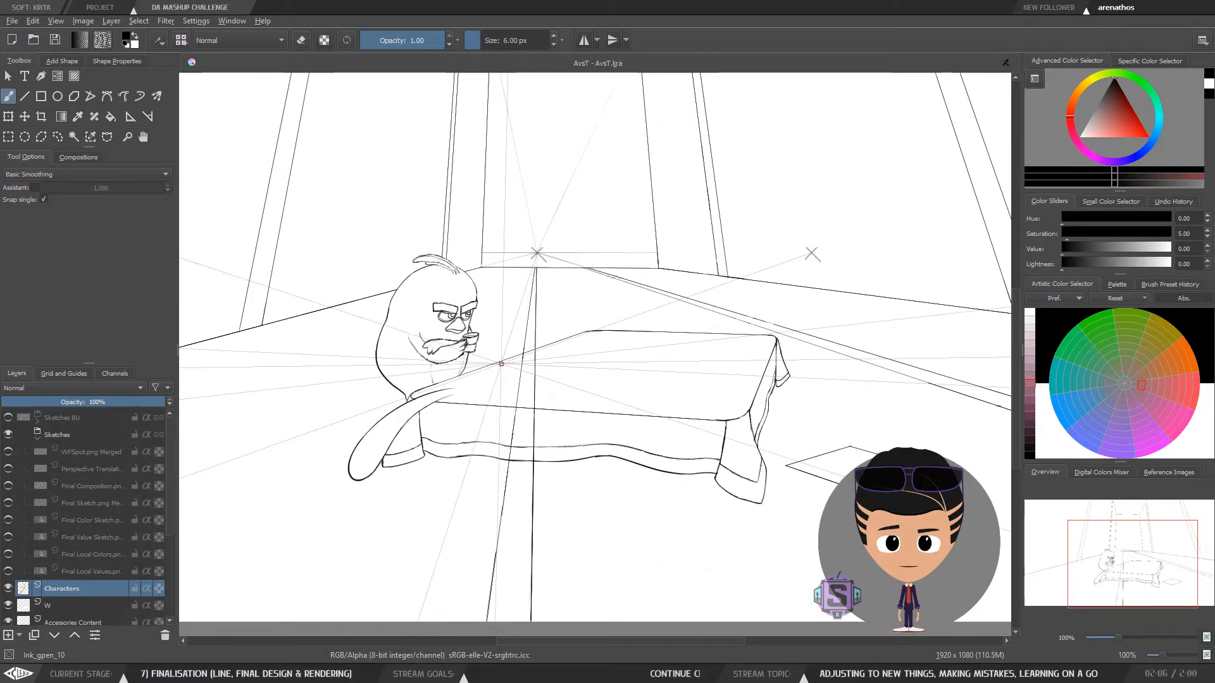
scroll(477, 325, down, 1)
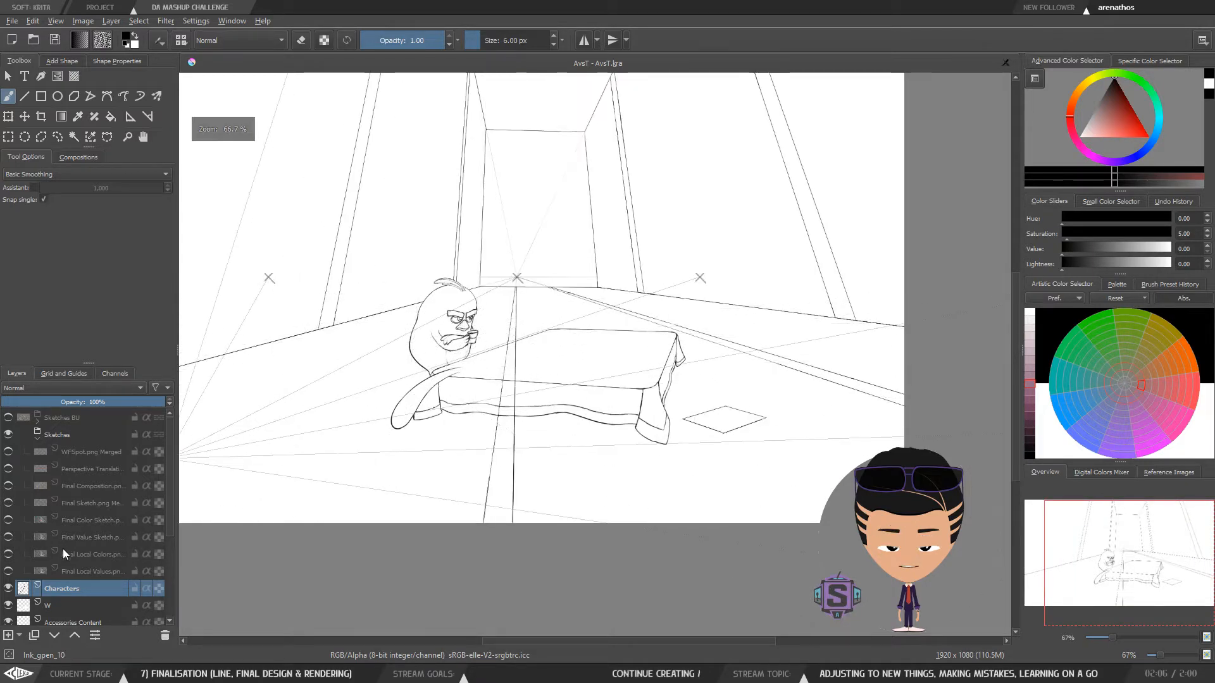
click(8, 588)
click(8, 589)
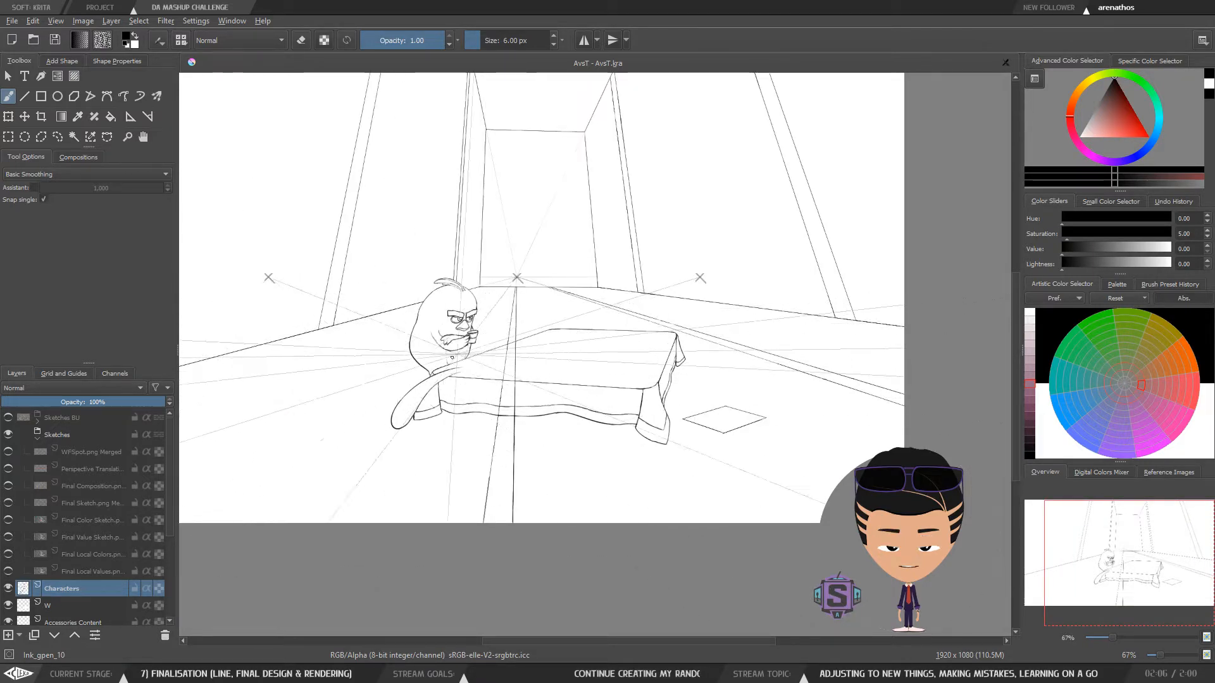
scroll(452, 358, up, 2)
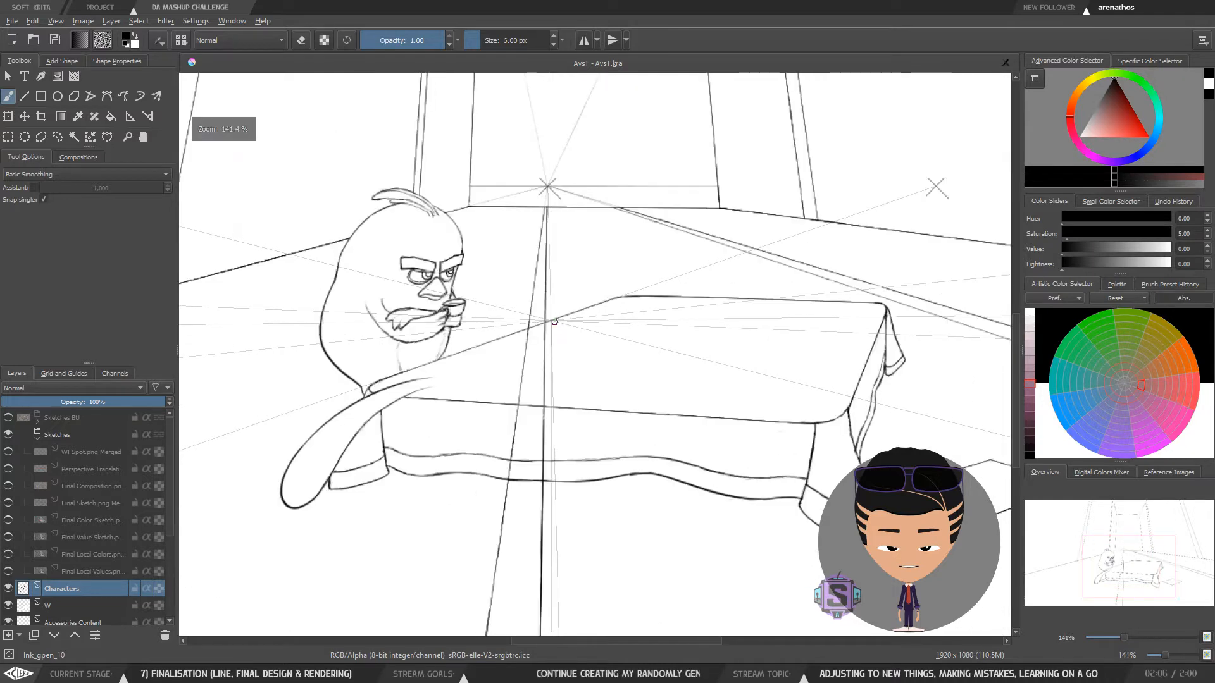
drag(588, 326, 571, 322)
Collapse the Sketches layer group and save the drawing
click(38, 437)
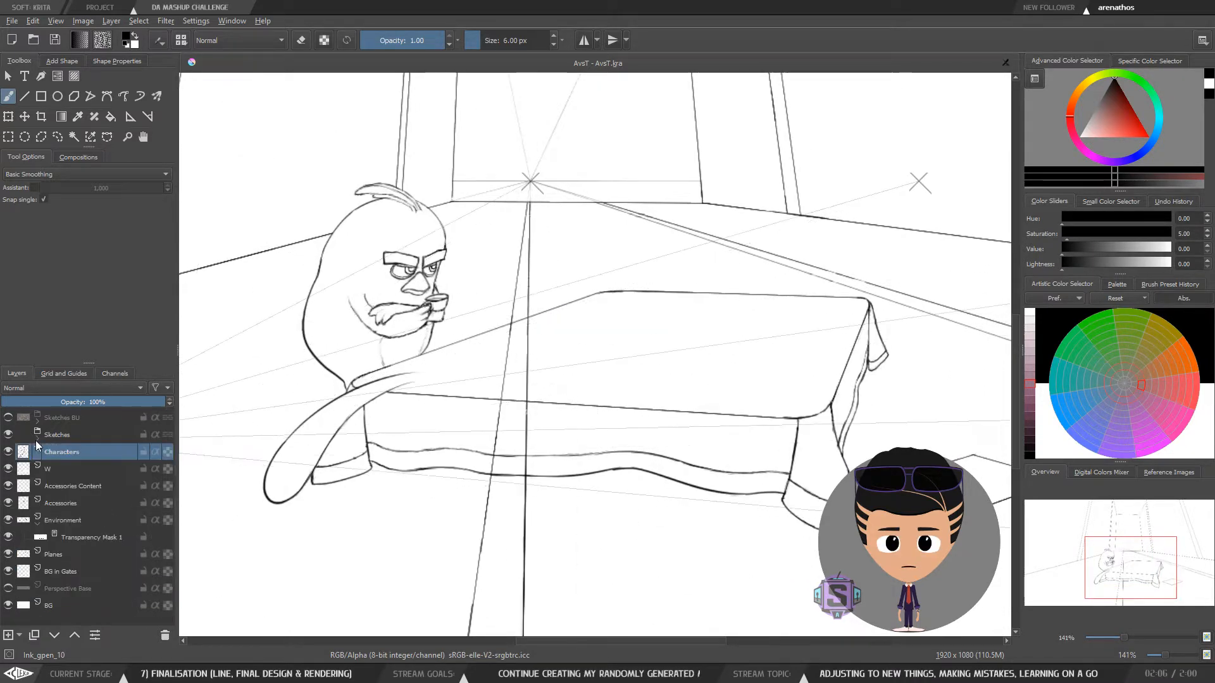
click(51, 39)
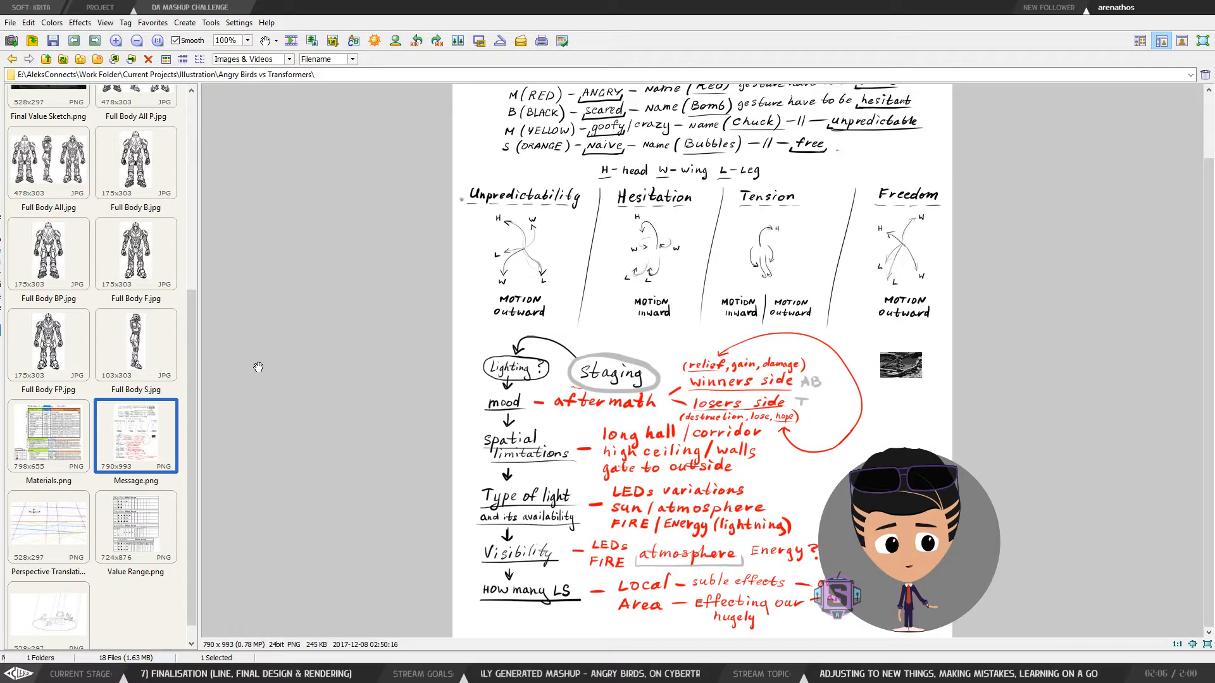
Switch to the image viewer and review the project notes Materials.png, Message.png, Value Range.png and WFSpot.png
click(53, 448)
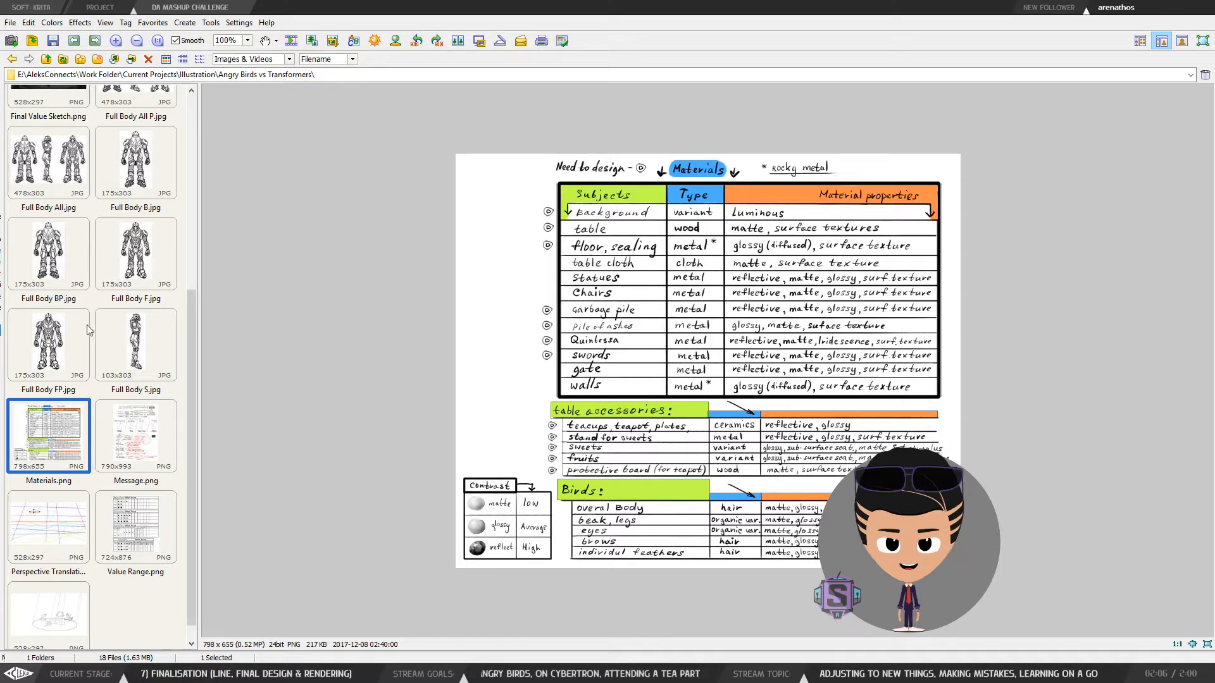
click(129, 452)
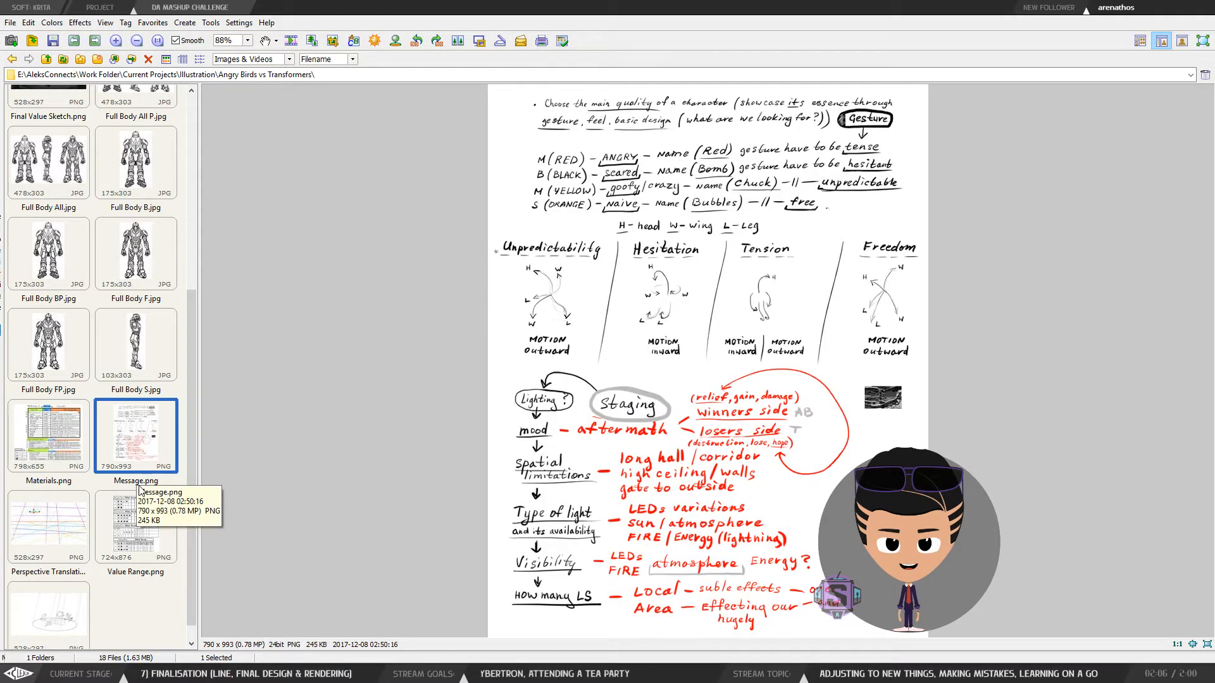
click(134, 515)
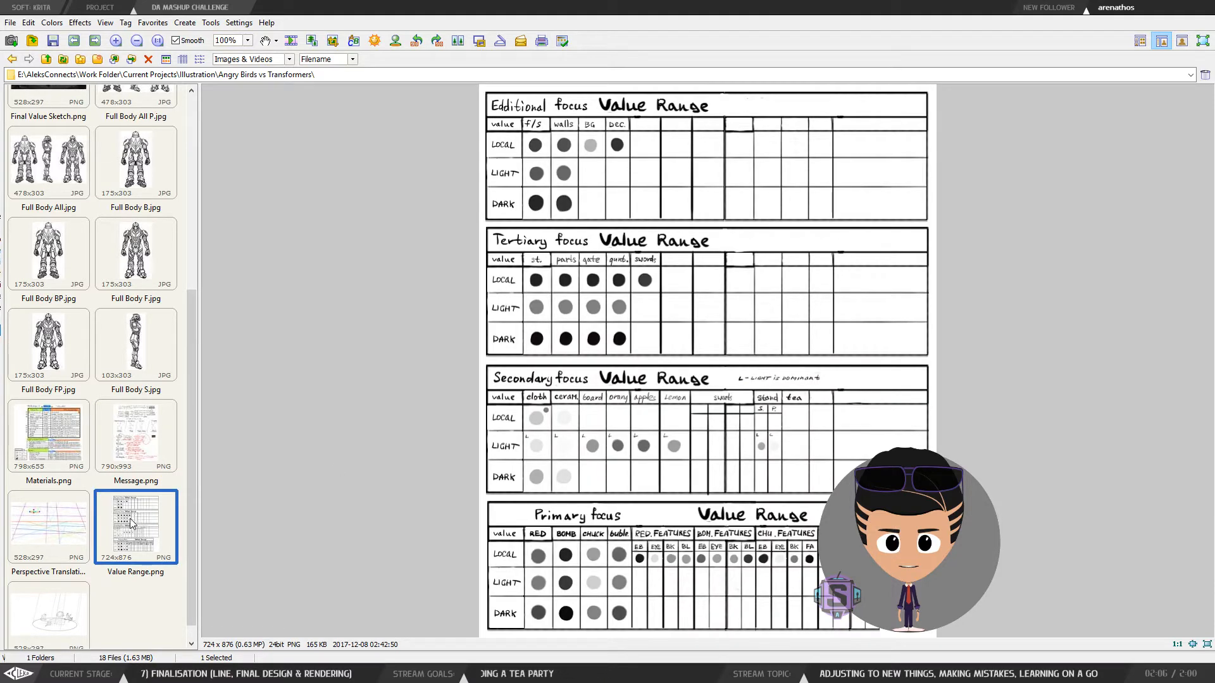
click(55, 628)
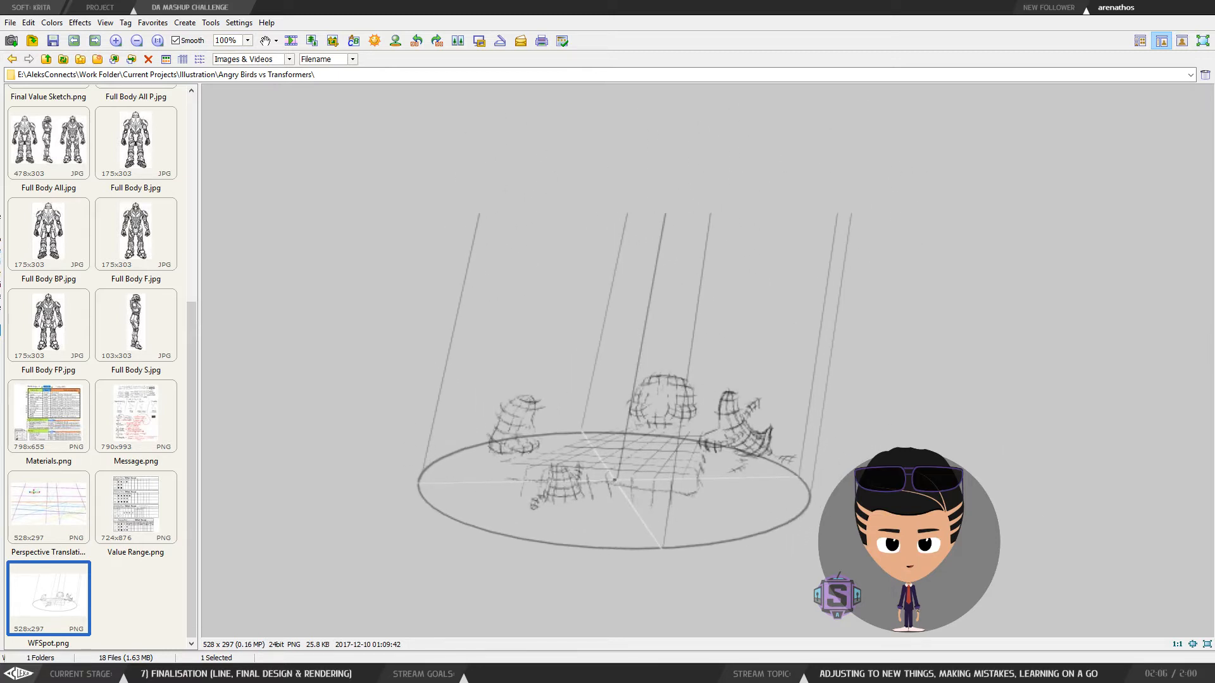
Compare the final color and value sketches, local values and colors, Final Sketch.png and the Final Composition image
scroll(136, 253, up, 5)
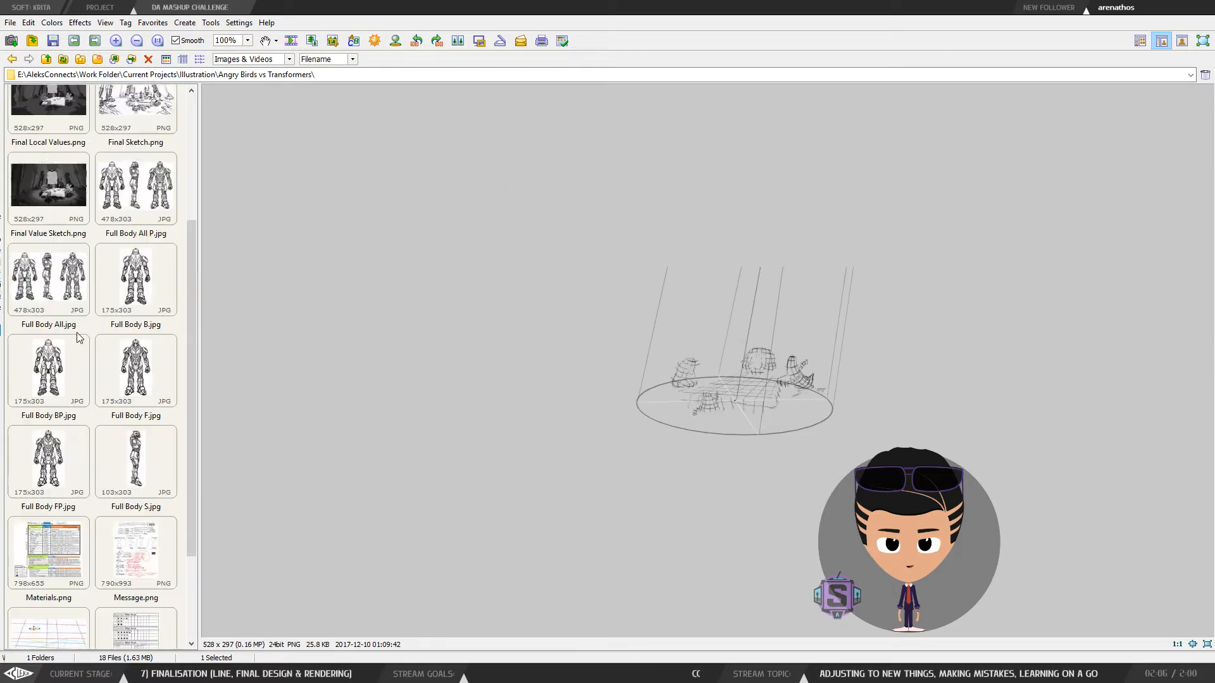
click(139, 161)
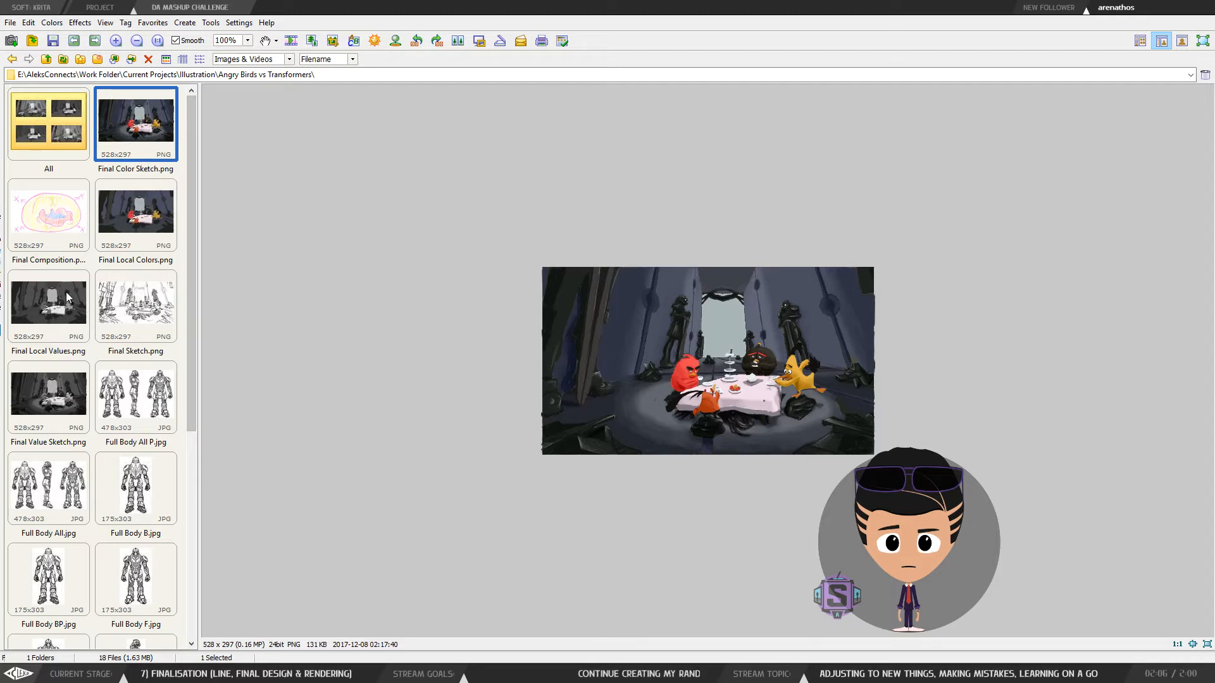
click(57, 402)
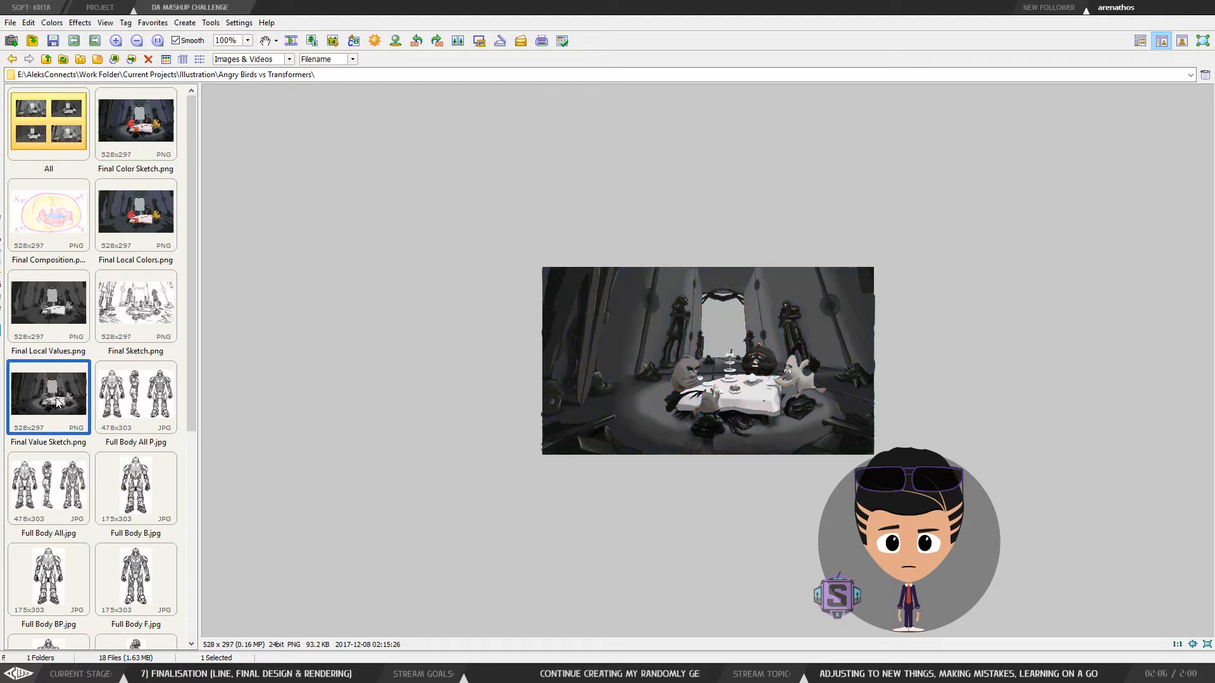
click(67, 302)
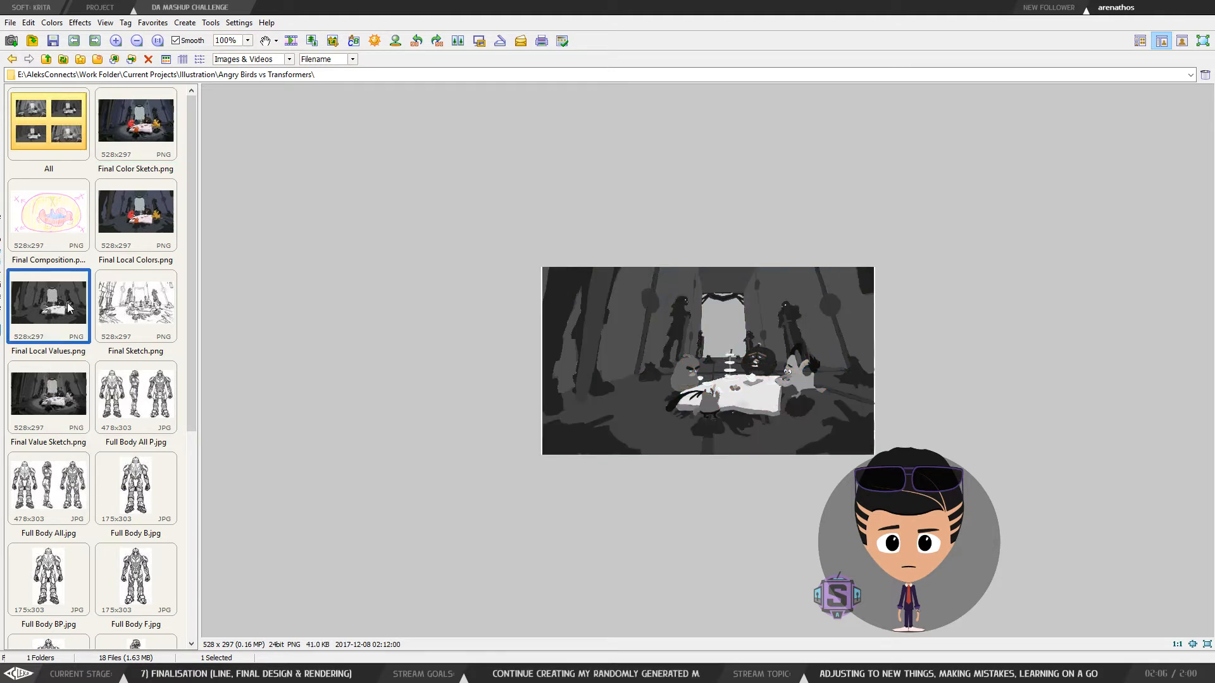
click(150, 218)
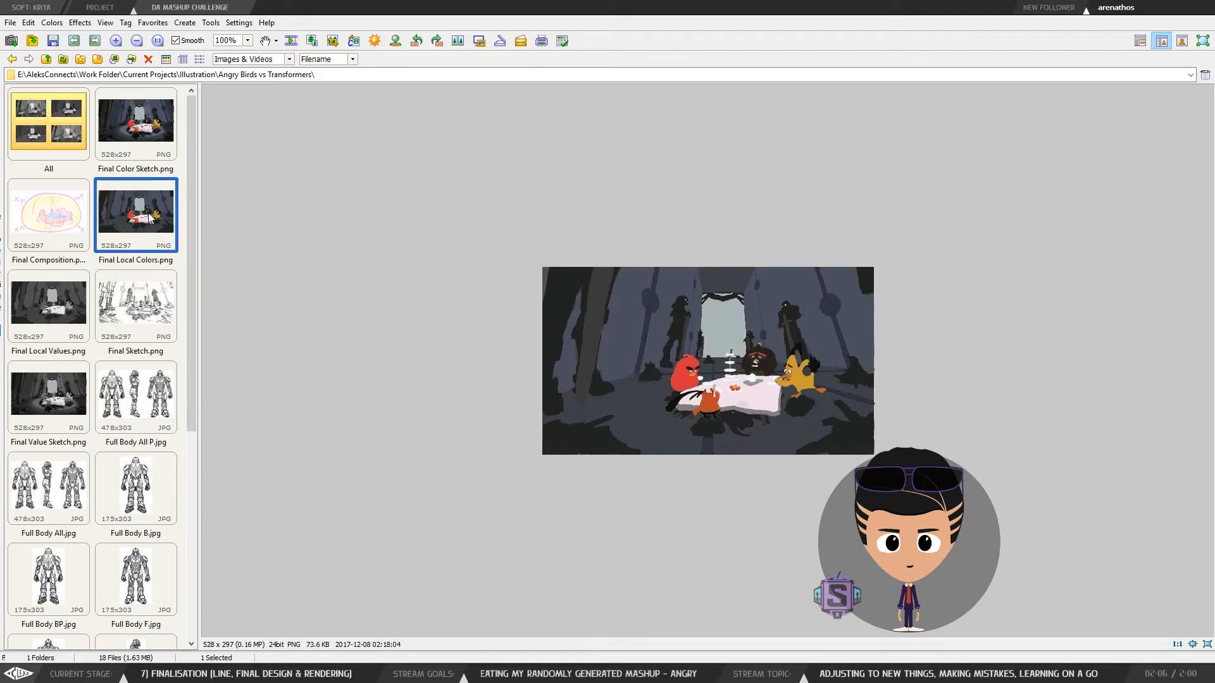
click(145, 299)
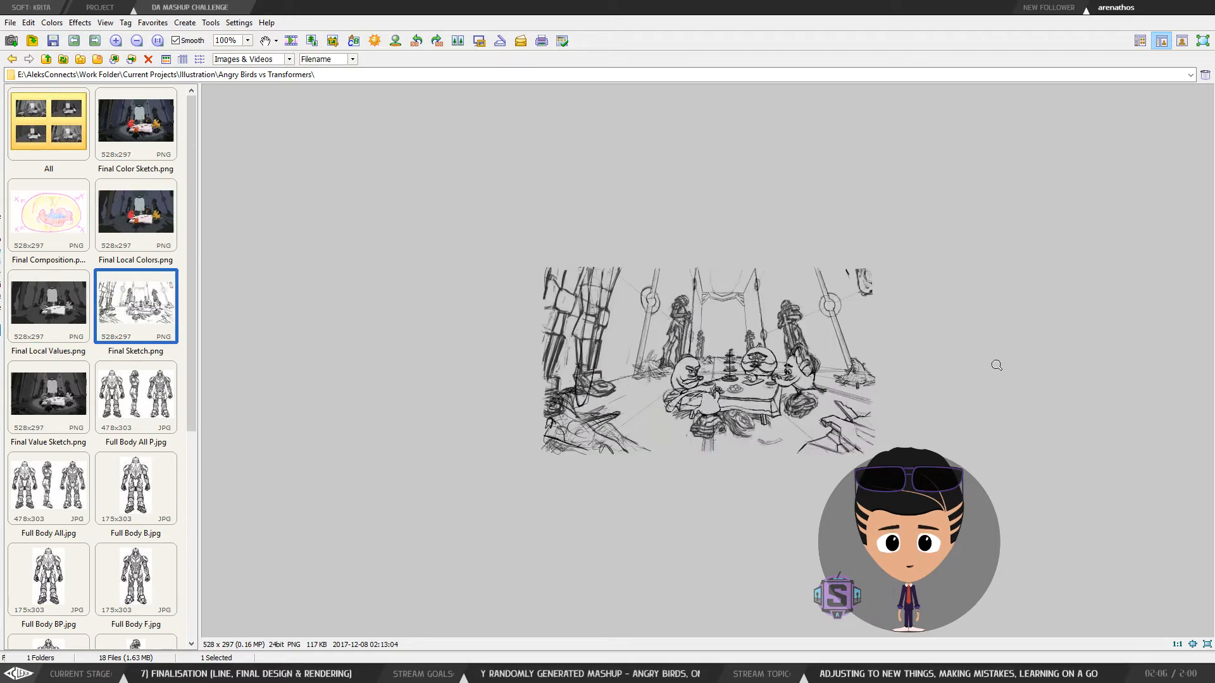
mouse_move(783, 405)
mouse_down()
mouse_move(776, 461)
mouse_move(808, 488)
mouse_move(811, 436)
mouse_move(802, 475)
mouse_move(792, 470)
mouse_up()
click(80, 223)
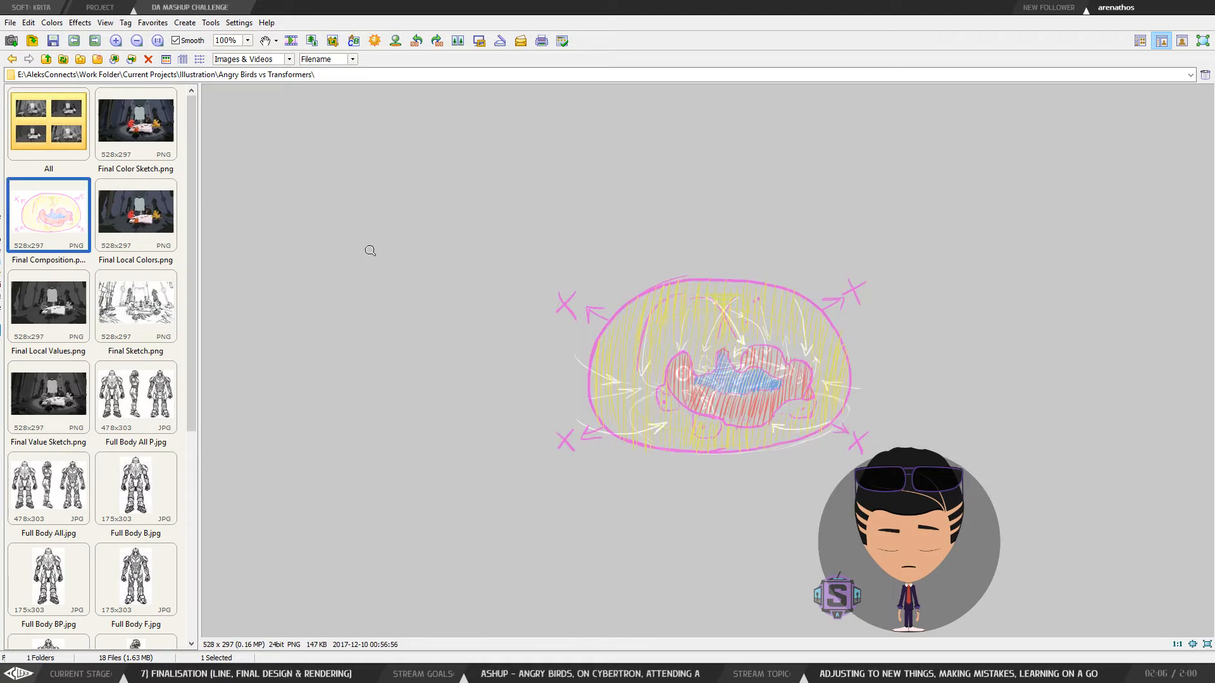
mouse_move(678, 387)
mouse_down()
mouse_move(589, 362)
mouse_move(648, 426)
mouse_move(580, 424)
mouse_move(600, 303)
mouse_up()
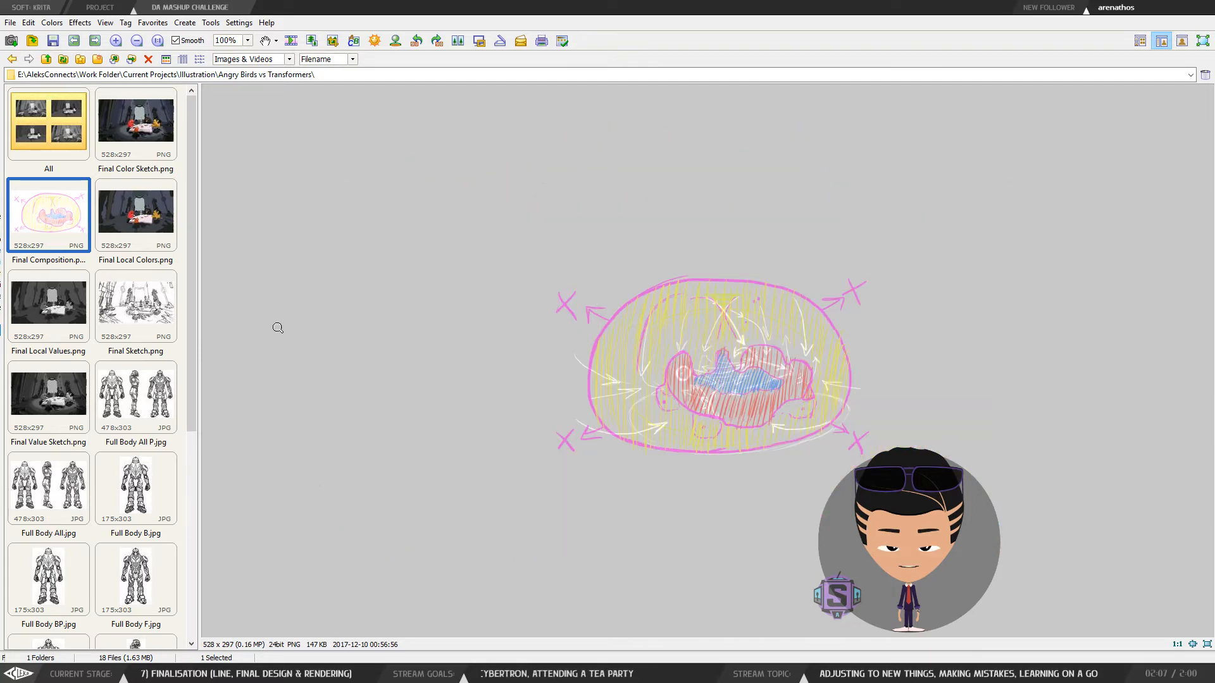
Go through the reference images from Final Color Sketch.png to Final Sketch.png, and examine the characters in the enlarged final sketch
click(159, 119)
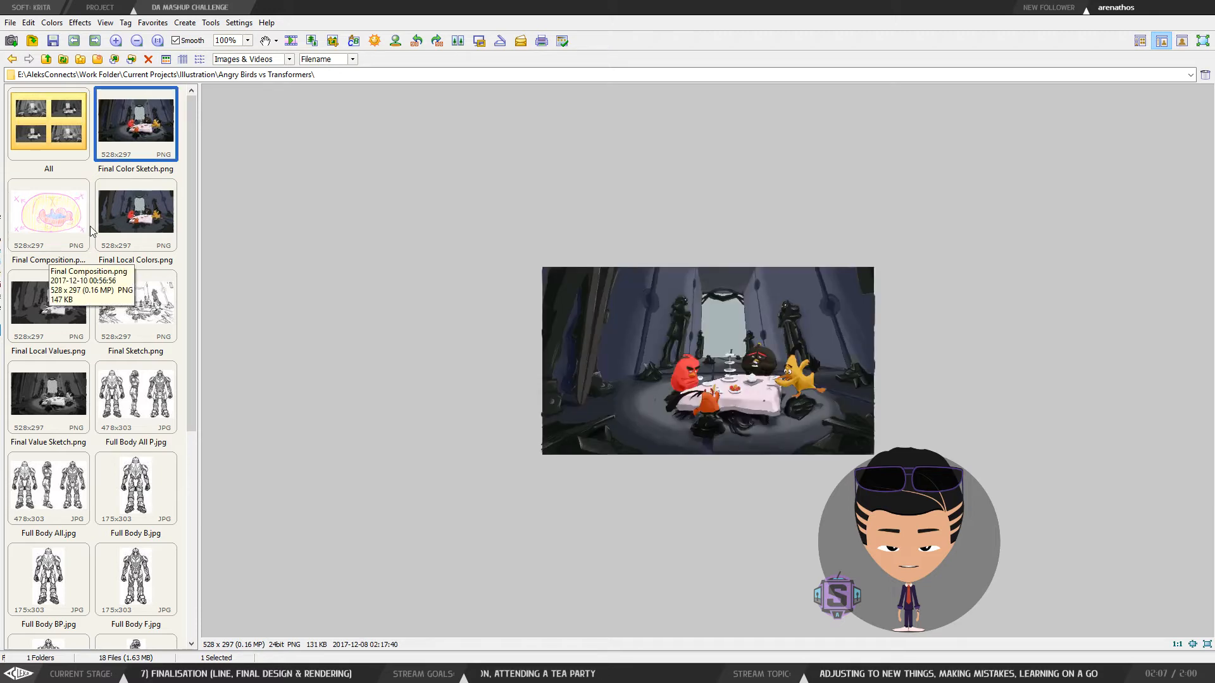
key(Right)
key(Right)
key(Right)
key(Right)
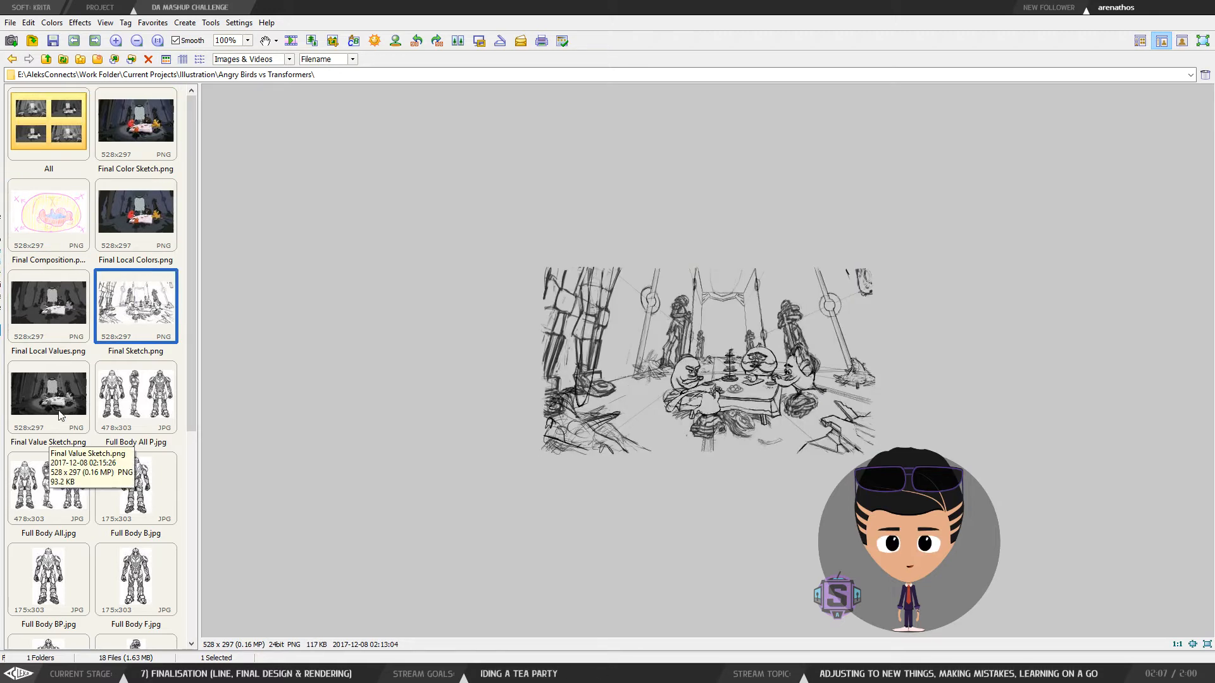
click(61, 415)
click(108, 317)
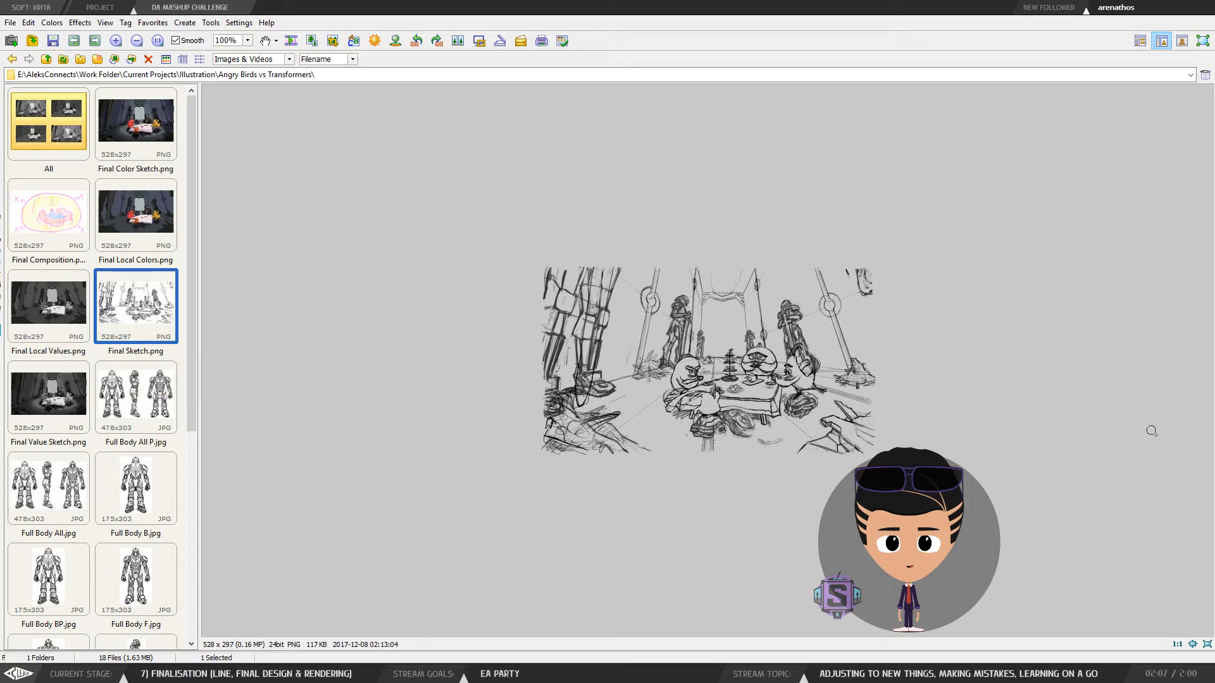
scroll(743, 391, up, 1)
drag(743, 391, 731, 406)
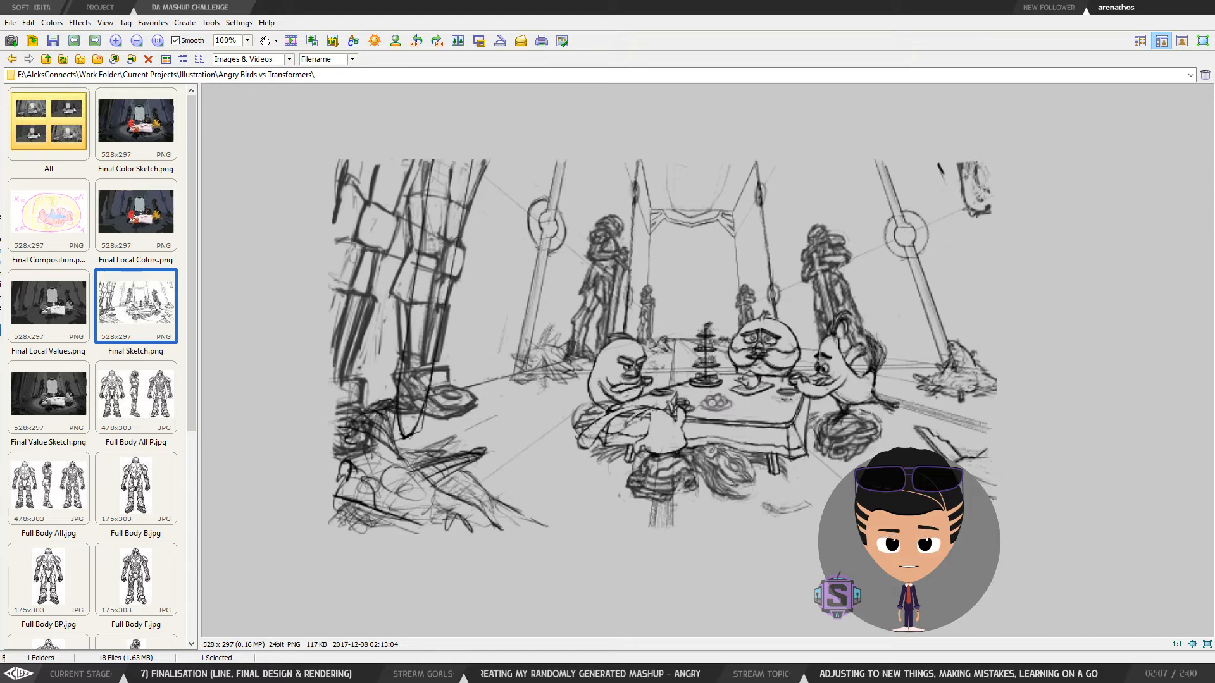
Magnify Final Sketch.png again and inspect the seated birds and the surrounding hall
click(754, 376)
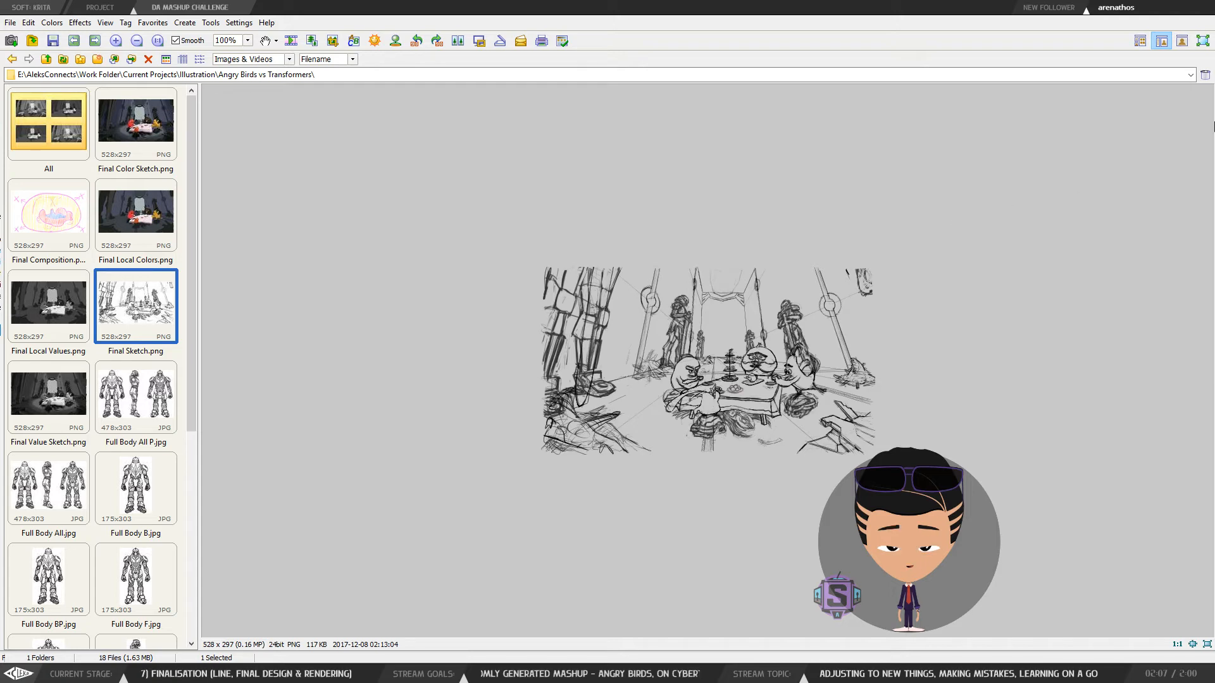
click(733, 368)
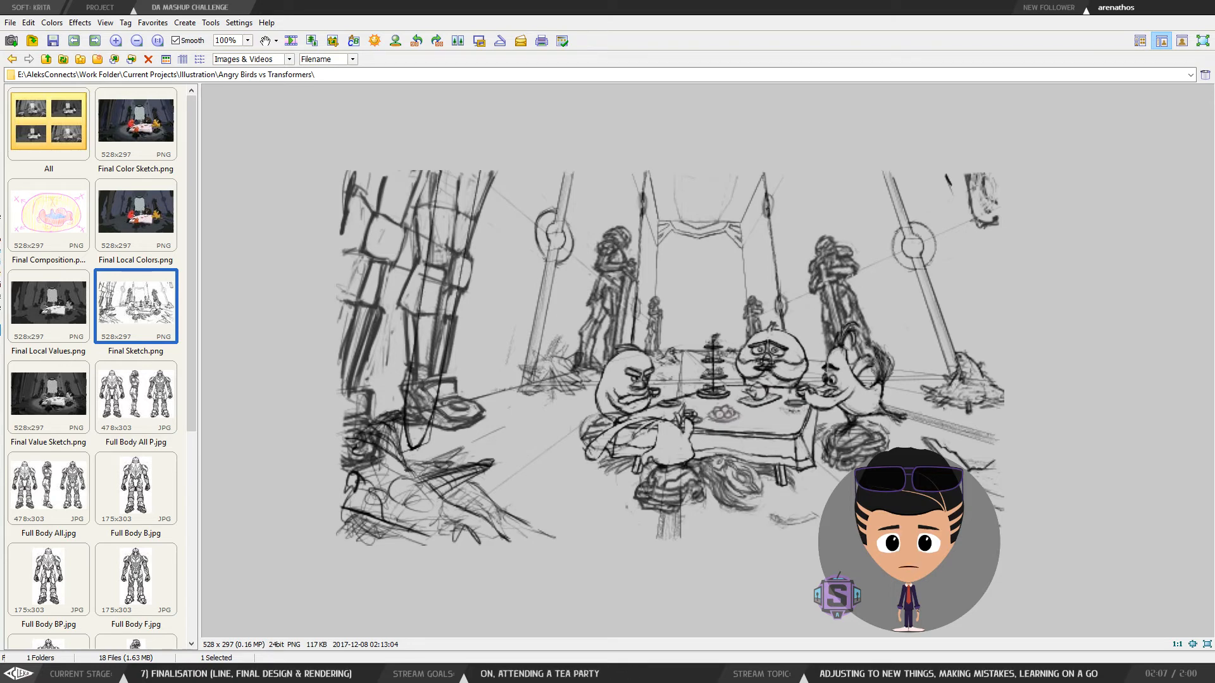
click(746, 364)
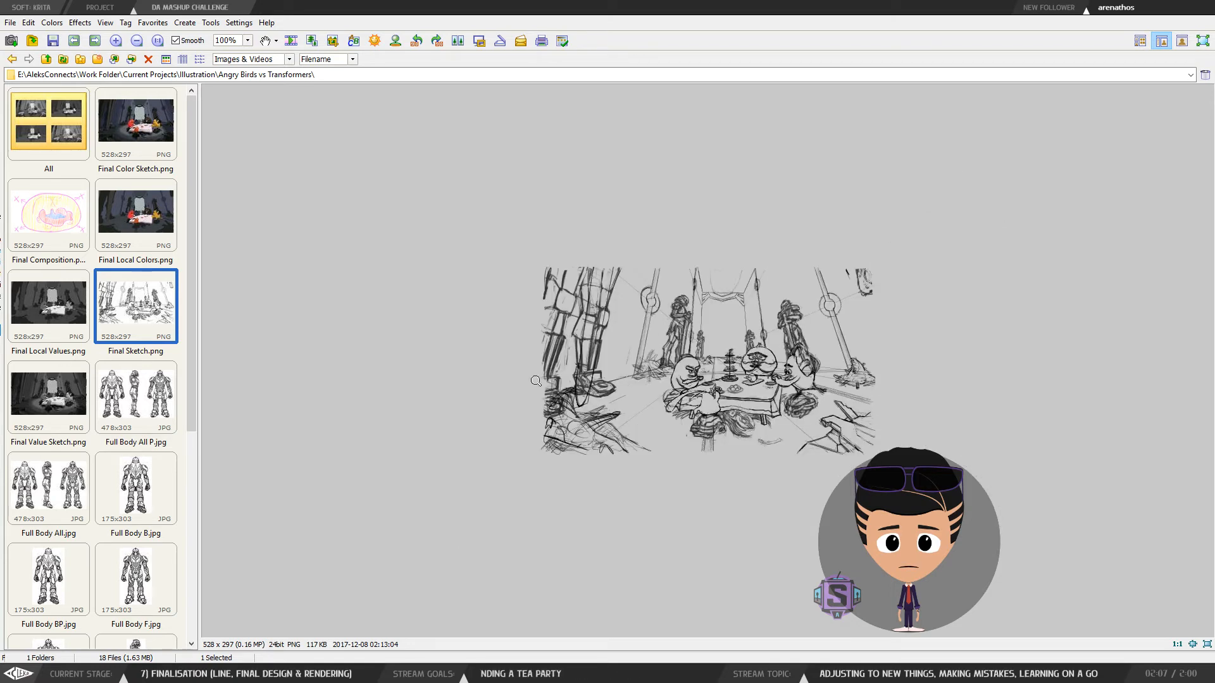
Switch back to the Krita drawing and examine the bird's line art up close and against the table and whole scene
key(alt+Tab)
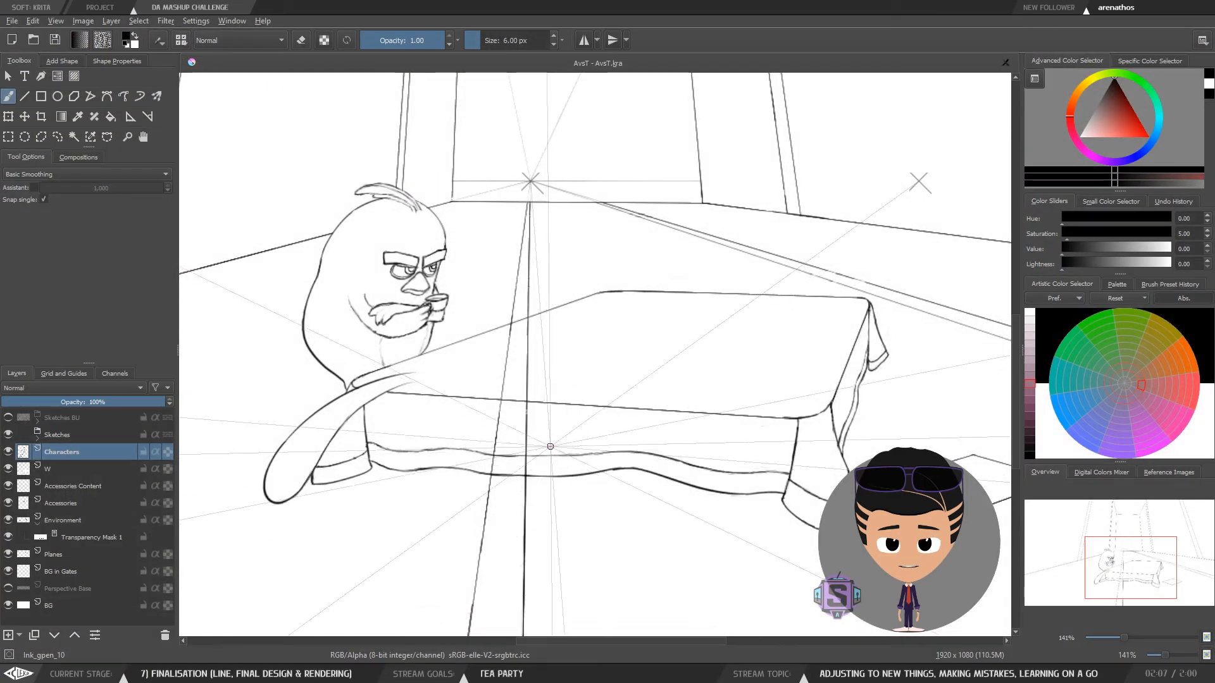
scroll(550, 447, down, 3)
drag(552, 448, 598, 443)
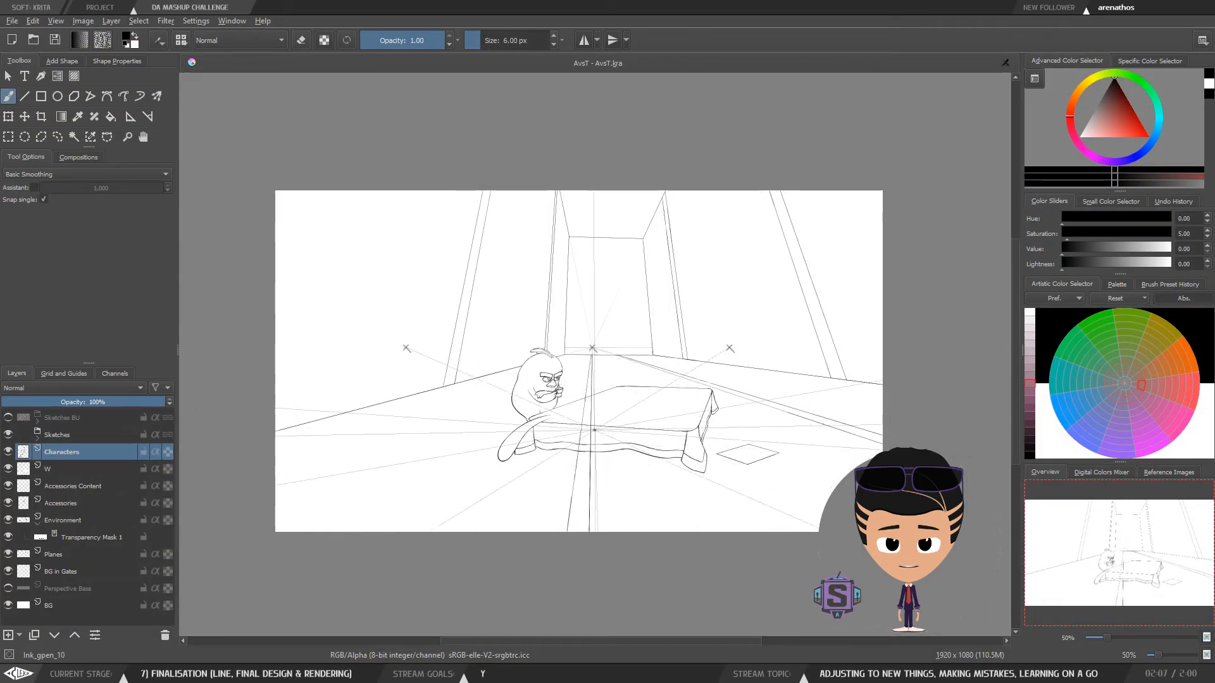
scroll(598, 443, up, 5)
scroll(507, 305, down, 5)
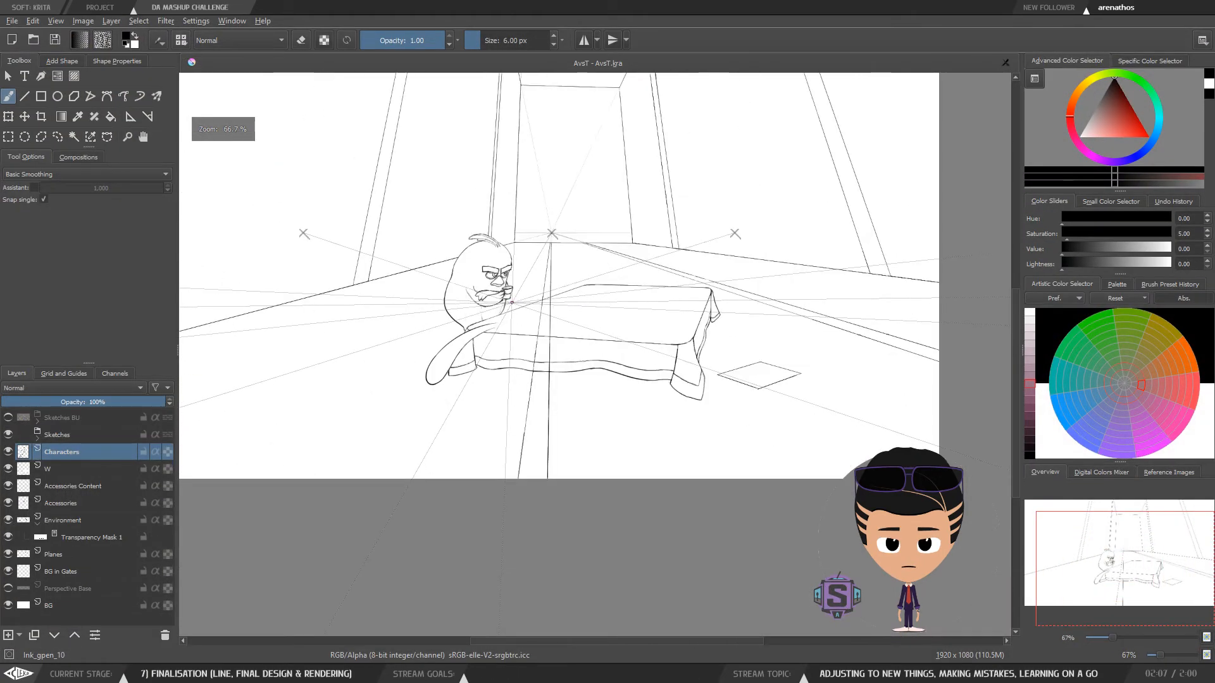
scroll(440, 222, up, 5)
scroll(440, 221, down, 4)
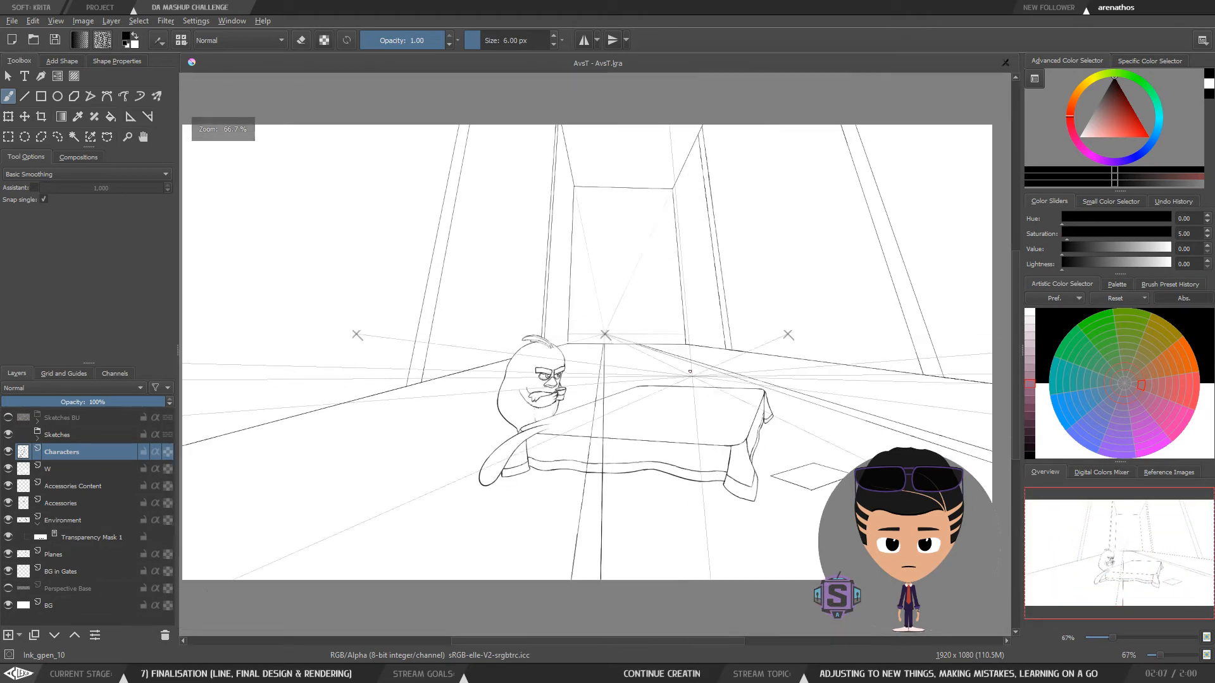
drag(750, 430, 745, 430)
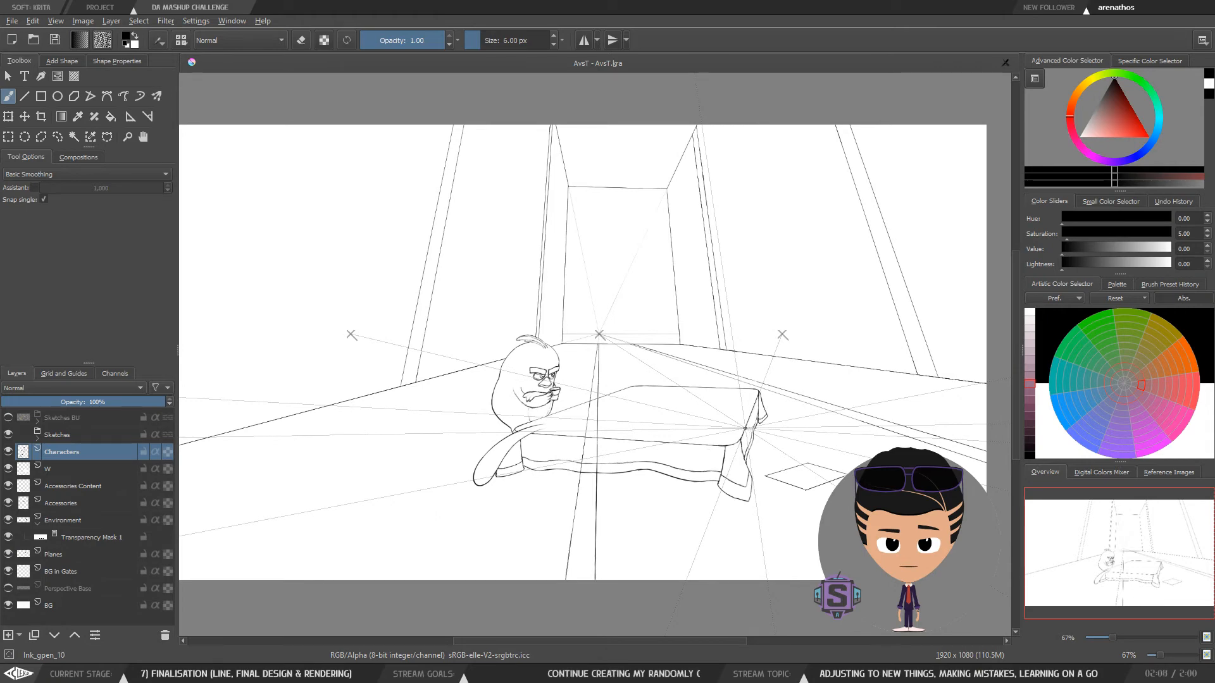
scroll(547, 387, up, 4)
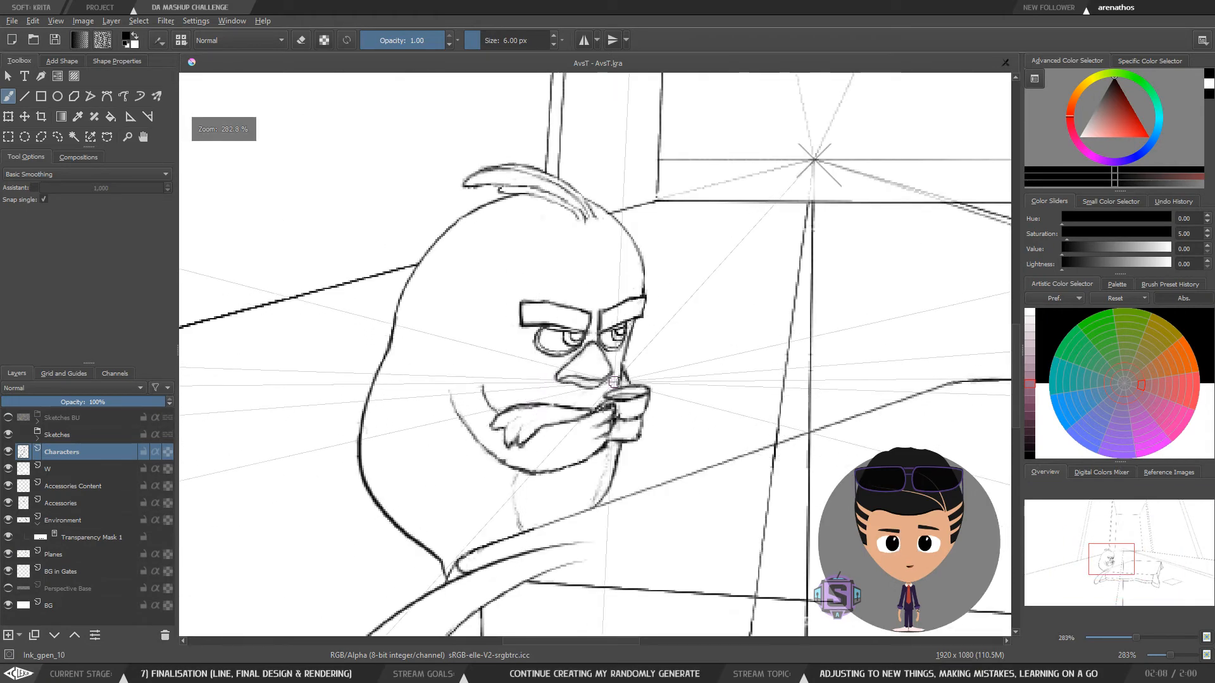
scroll(669, 388, down, 4)
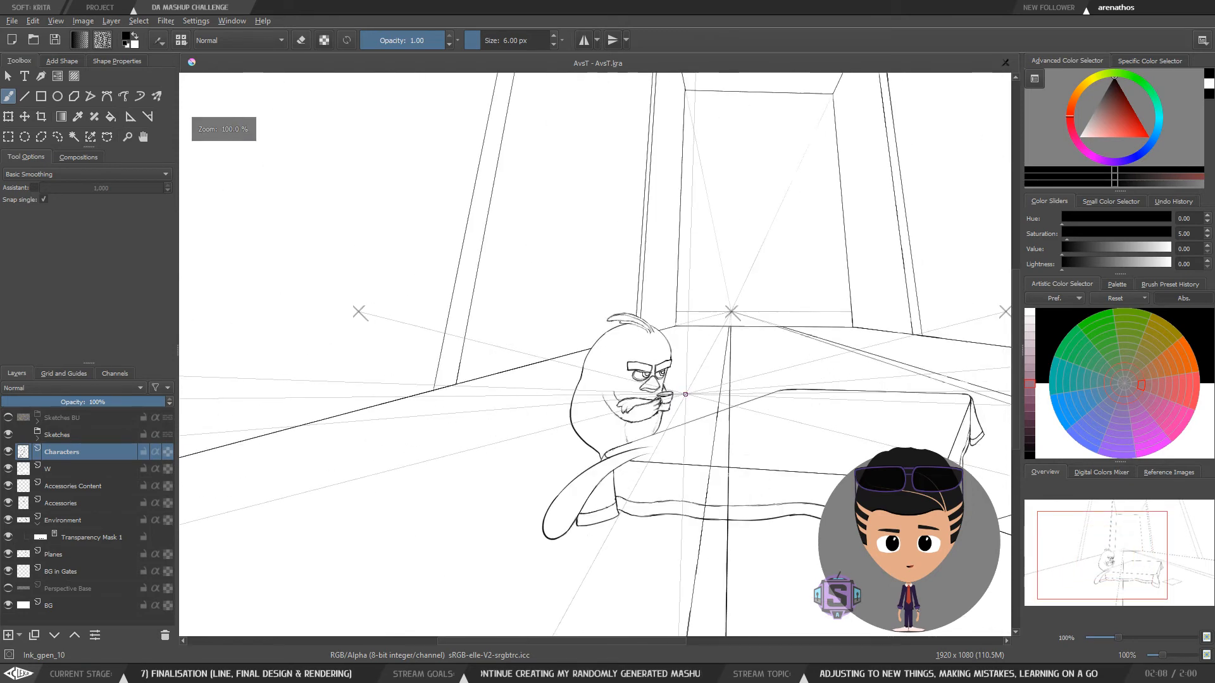
drag(804, 389, 653, 371)
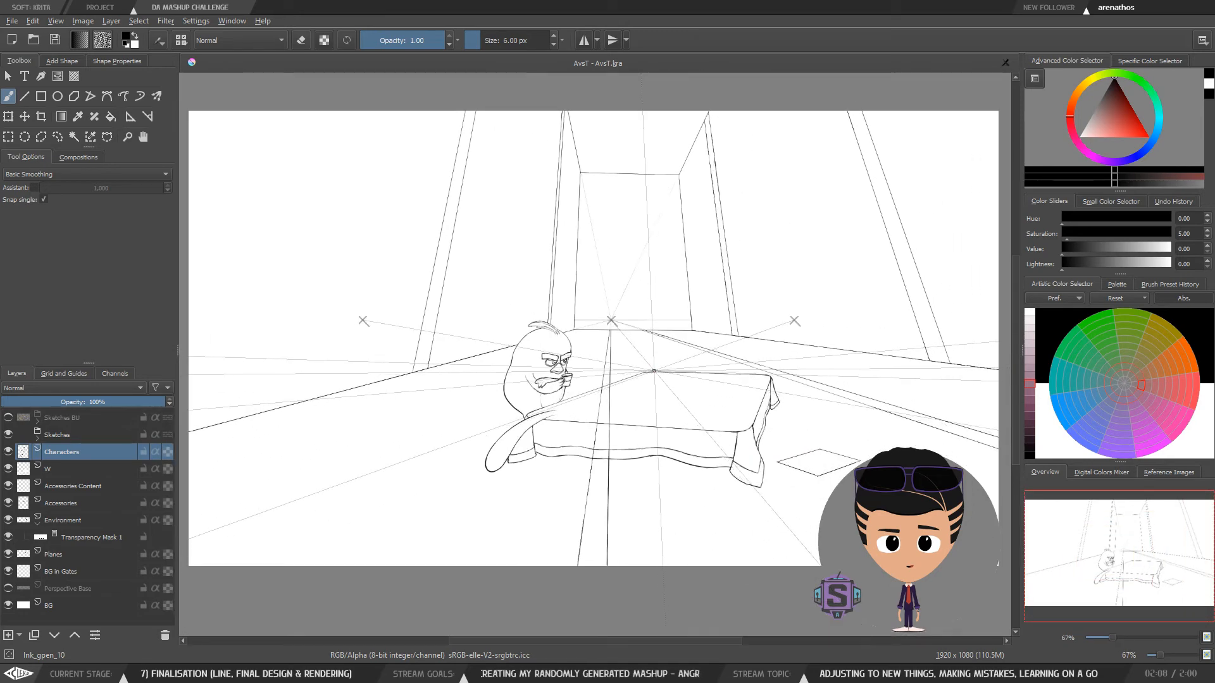